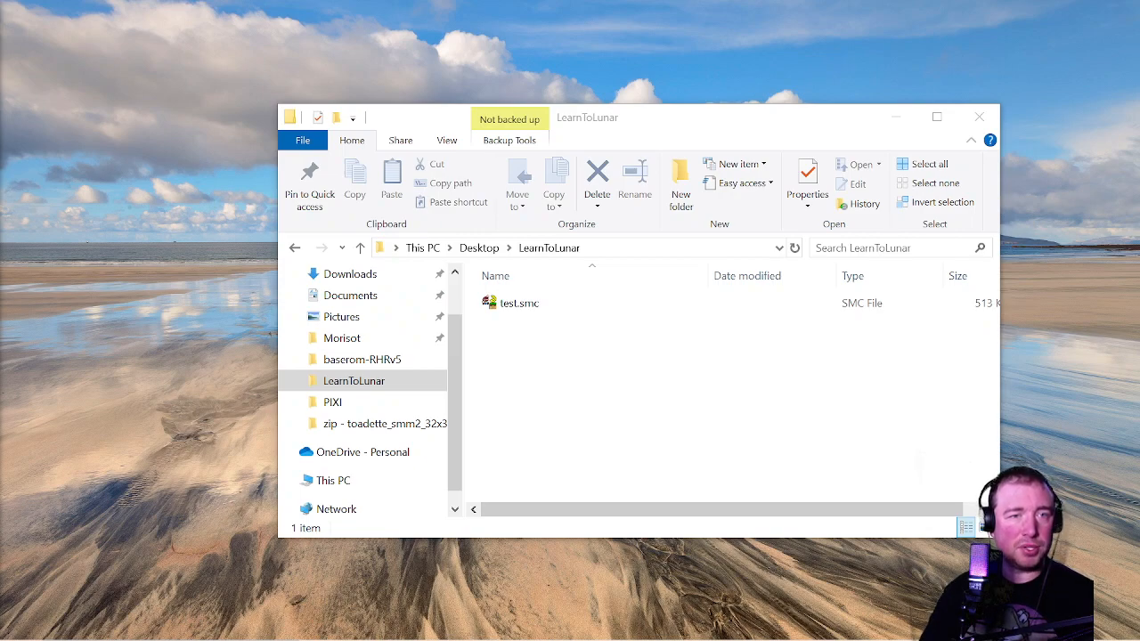
Open the lm350 folder inside Resources for Learn2Lunar and place its window beside the LearnToLunar folder
{"action": "left_click", "coordinate": [735, 139]}
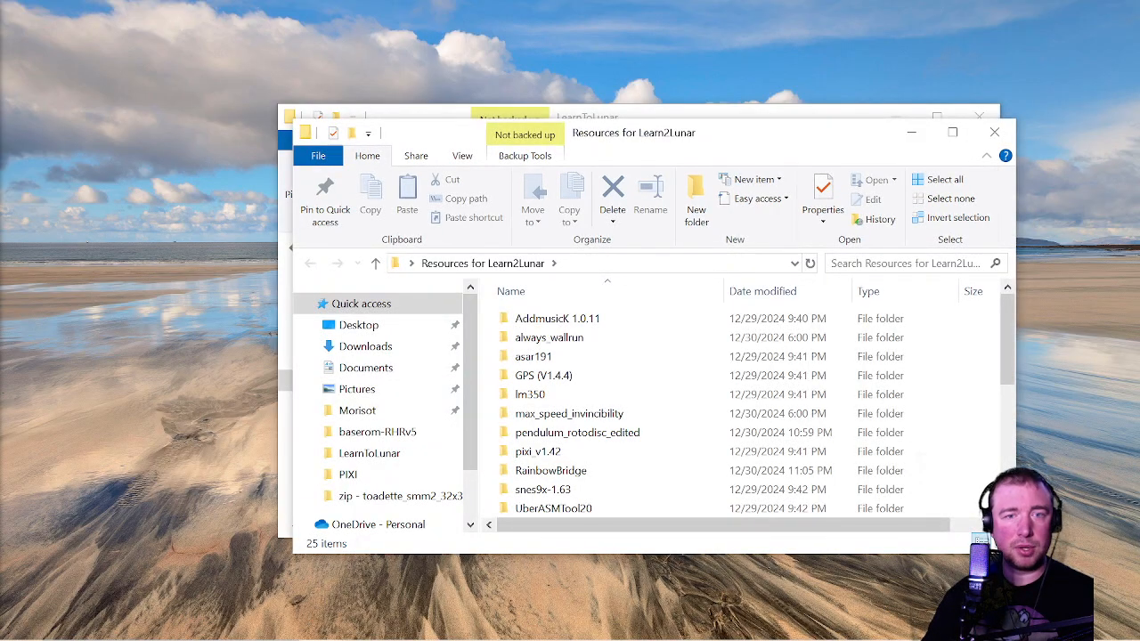
{"action": "scroll", "coordinate": [559, 394], "scroll_direction": "down", "scroll_amount": 2}
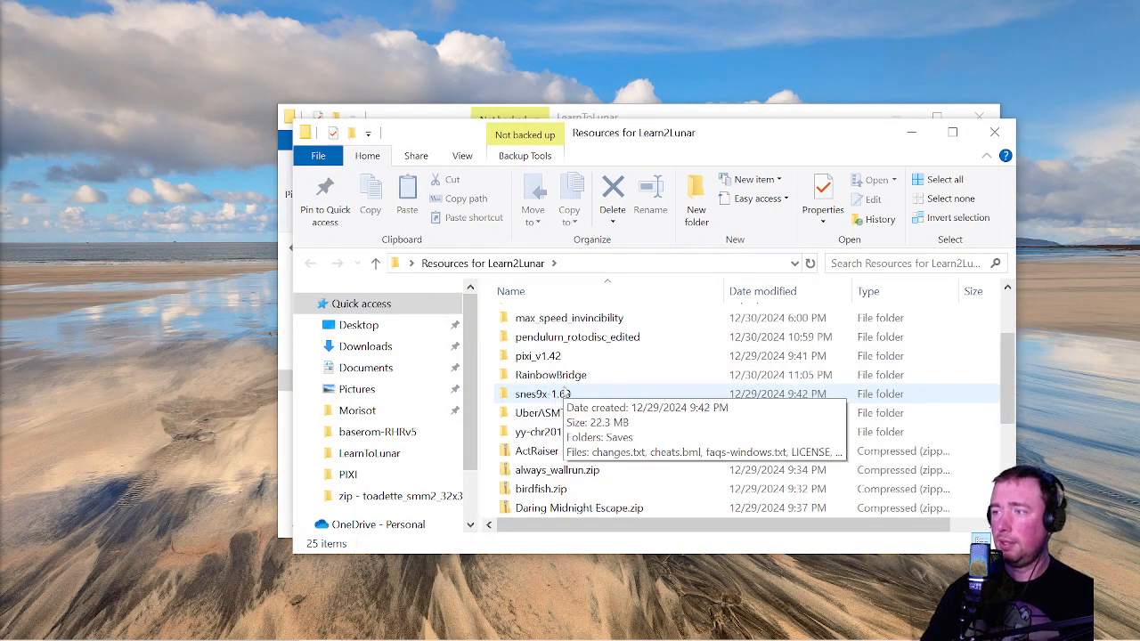
{"action": "scroll", "coordinate": [588, 405], "scroll_direction": "up", "scroll_amount": 1}
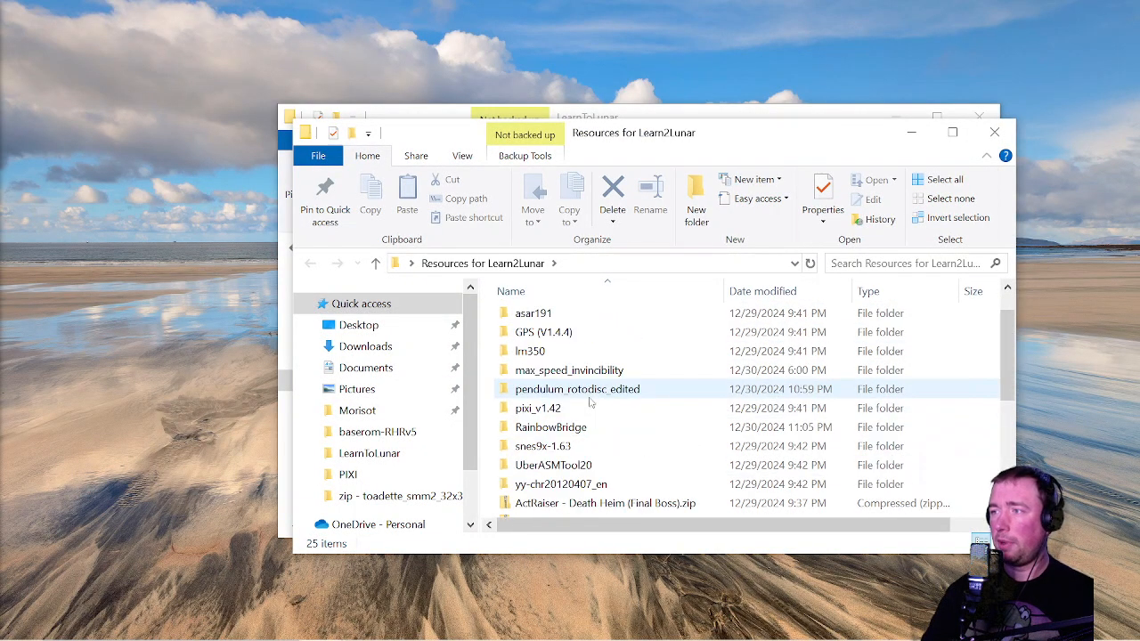
{"action": "double_click", "coordinate": [573, 355]}
{"action": "left_click_drag", "start_coordinate": [626, 141], "coordinate": [922, 142]}
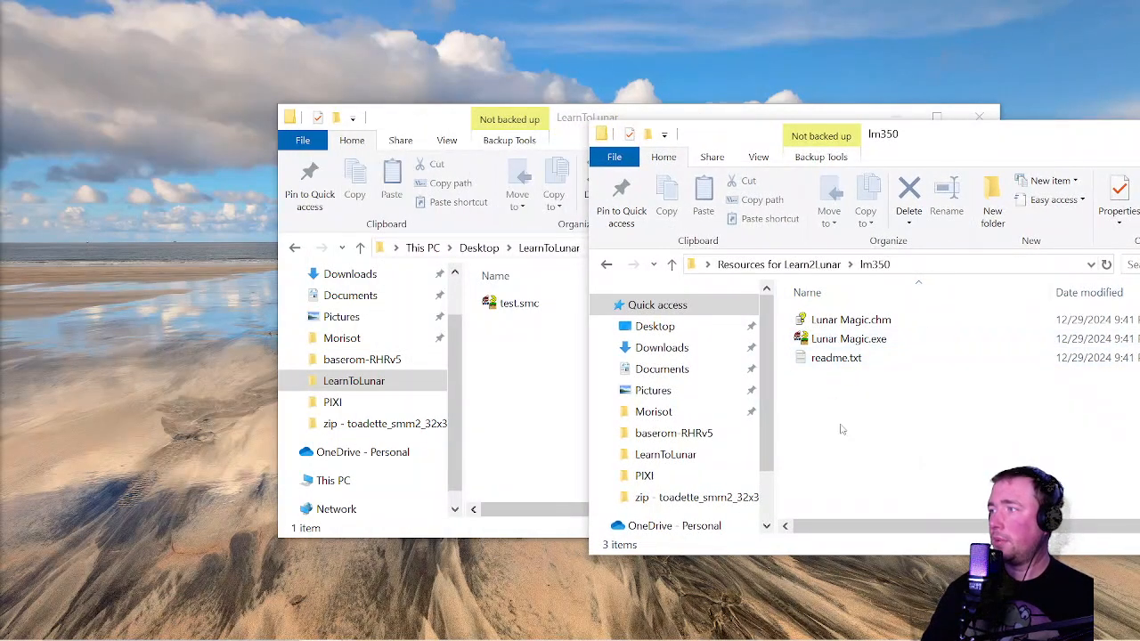
Copy Lunar Magic.chm, Lunar Magic.exe and readme.txt from lm350 into the LearnToLunar folder and minimize the lm350 window
{"action": "left_click_drag", "start_coordinate": [840, 424], "coordinate": [837, 316]}
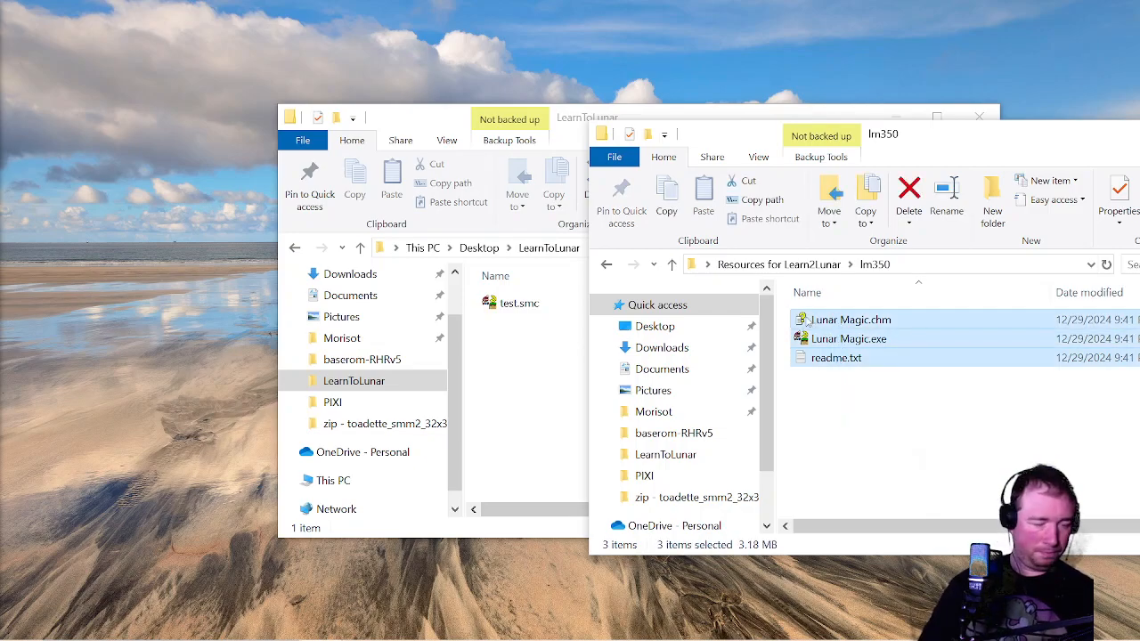
{"action": "left_click", "coordinate": [489, 397]}
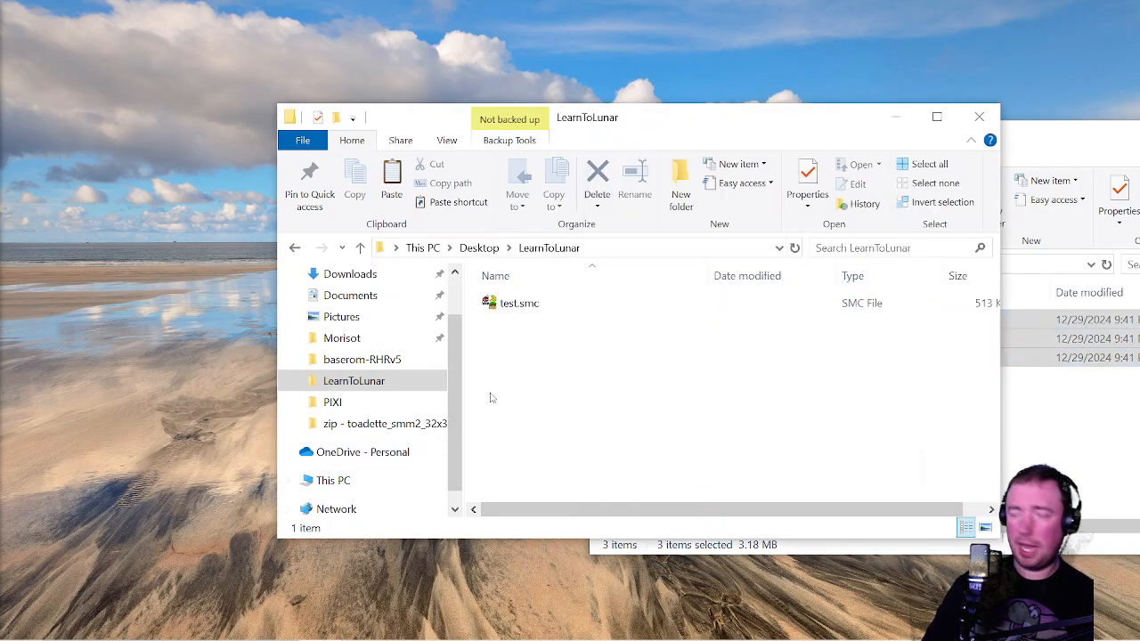
{"action": "key", "text": "ctrl+v"}
{"action": "left_click", "coordinate": [744, 463]}
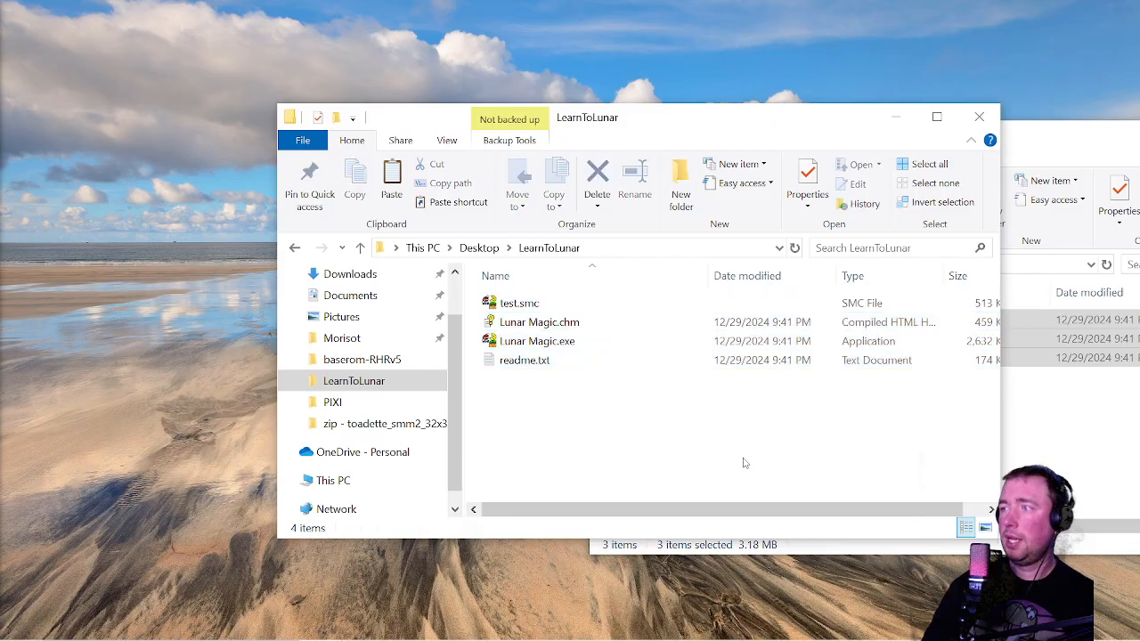
{"action": "left_click", "coordinate": [1072, 138]}
{"action": "left_click_drag", "start_coordinate": [888, 135], "coordinate": [643, 131]}
{"action": "left_click", "coordinate": [961, 129]}
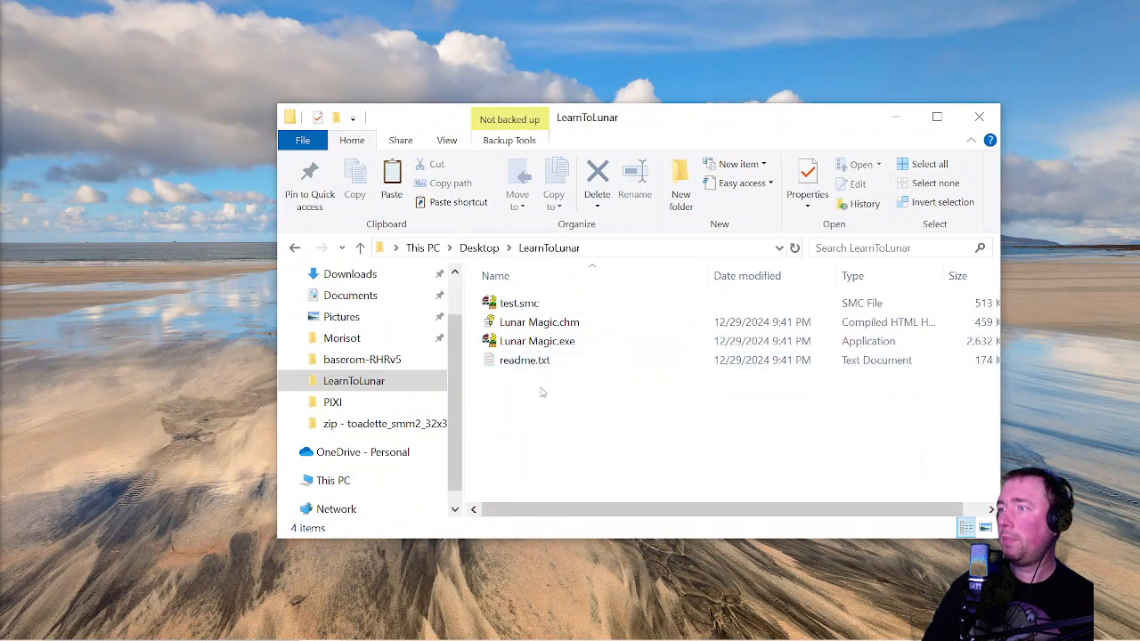
Launch Lunar Magic.exe from the LearnToLunar folder, allow it past the SmartScreen block, and maximize its window
{"action": "double_click", "coordinate": [538, 342]}
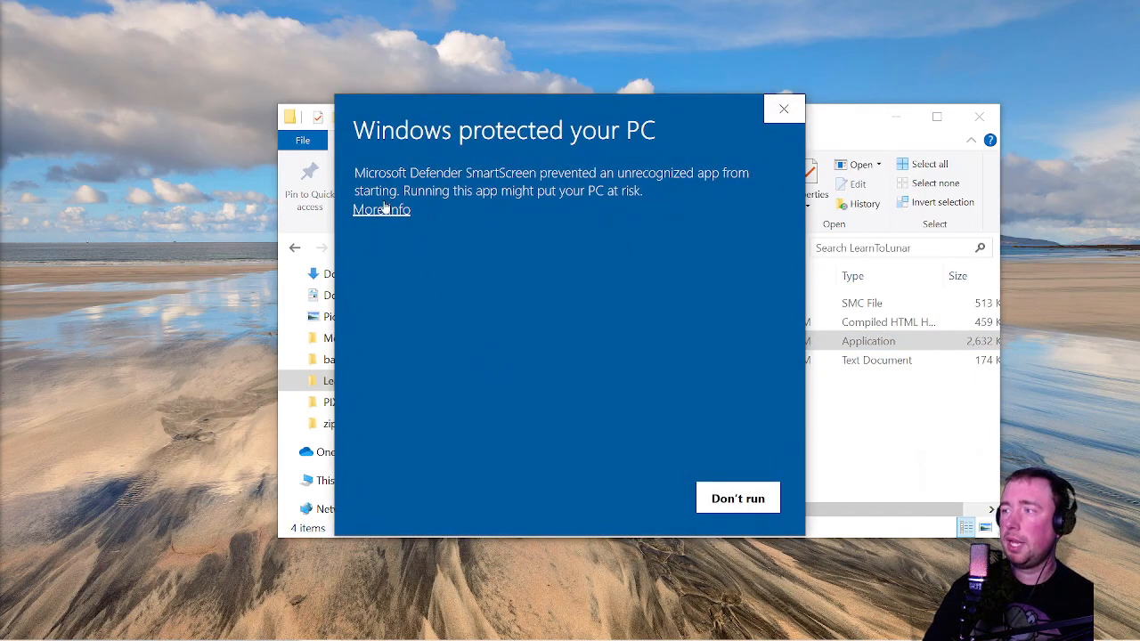
{"action": "left_click", "coordinate": [381, 209]}
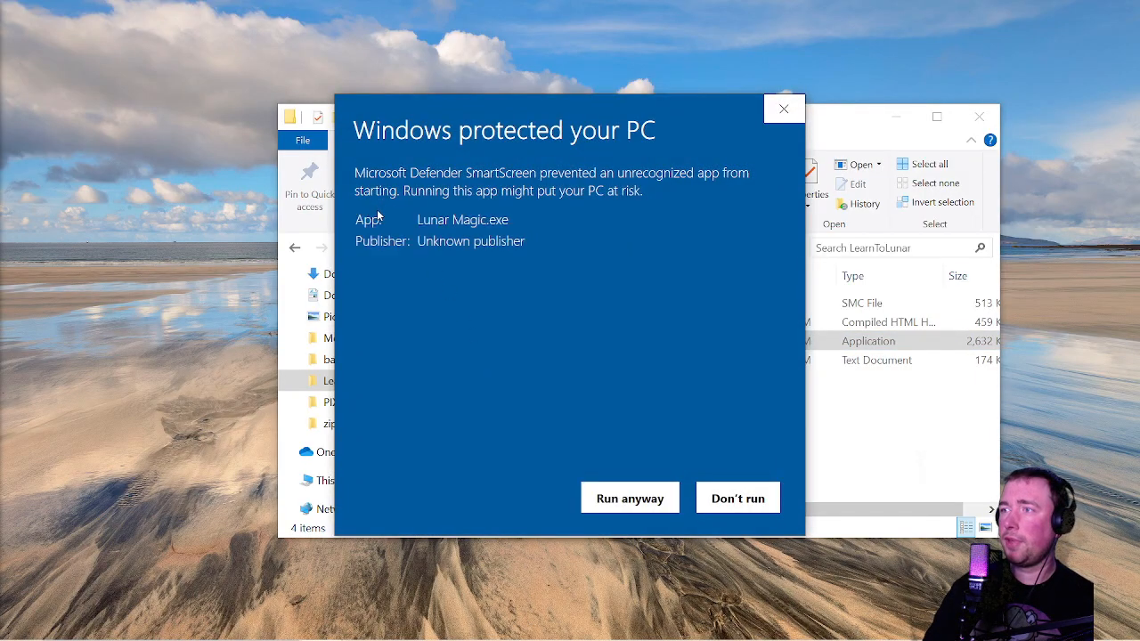
{"action": "left_click", "coordinate": [635, 504]}
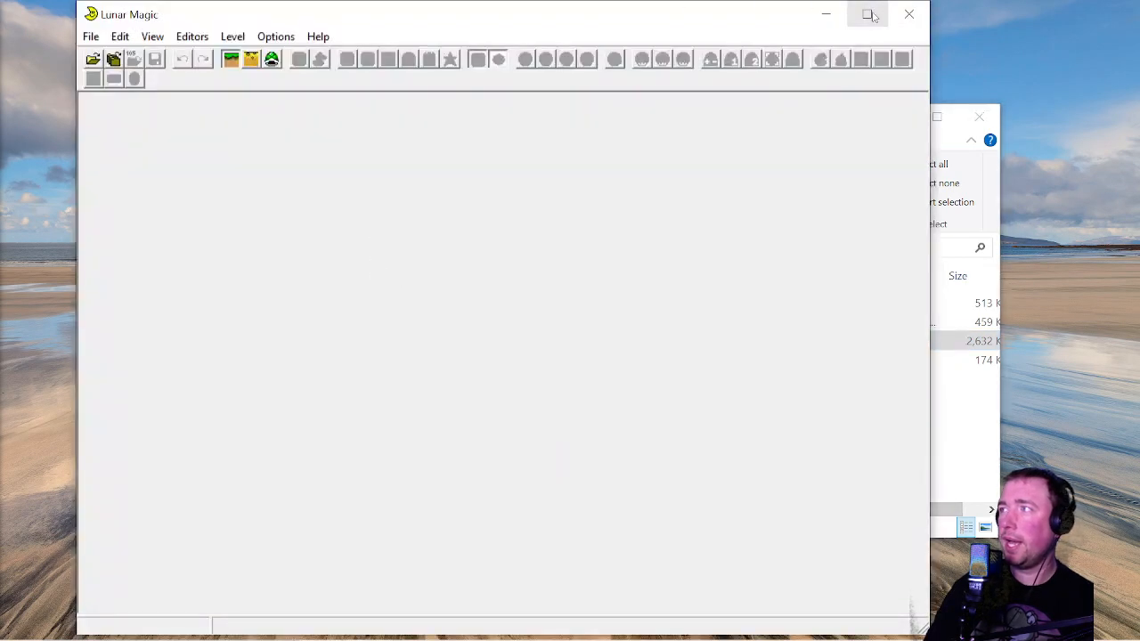
{"action": "left_click", "coordinate": [868, 14]}
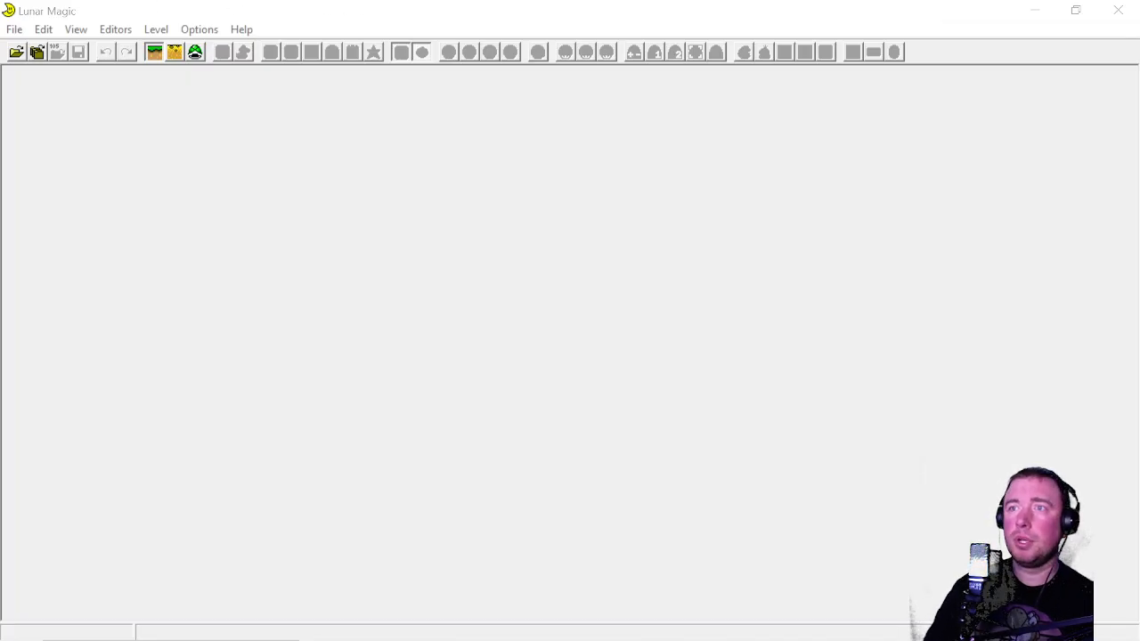
Open the test.smc ROM from the LearnToLunar folder
{"action": "left_click", "coordinate": [12, 31]}
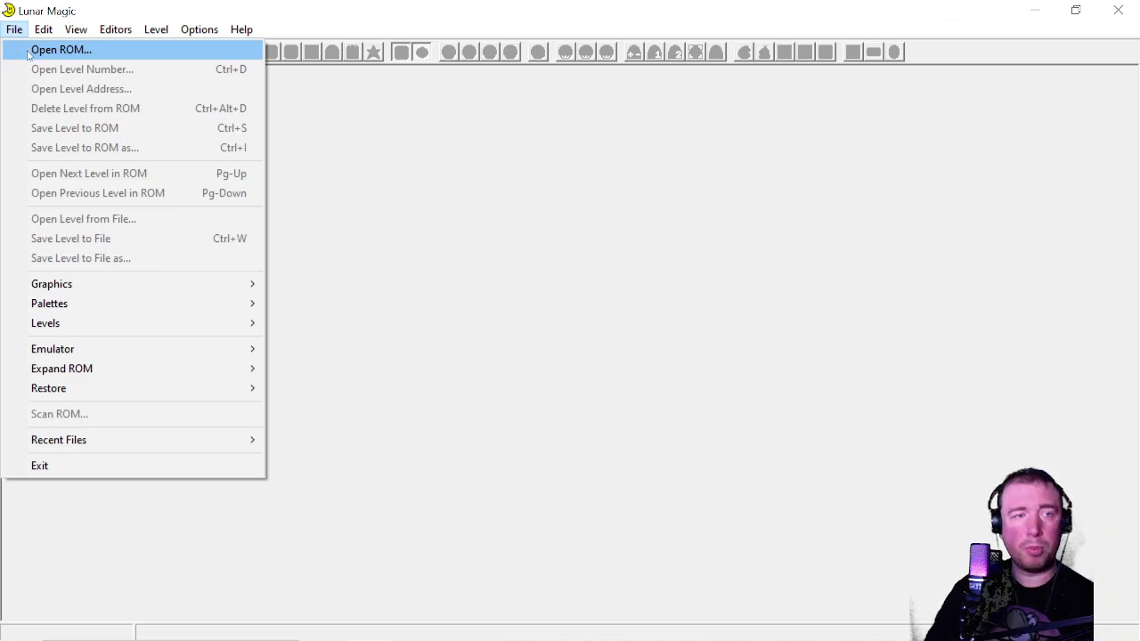
{"action": "left_click", "coordinate": [53, 50]}
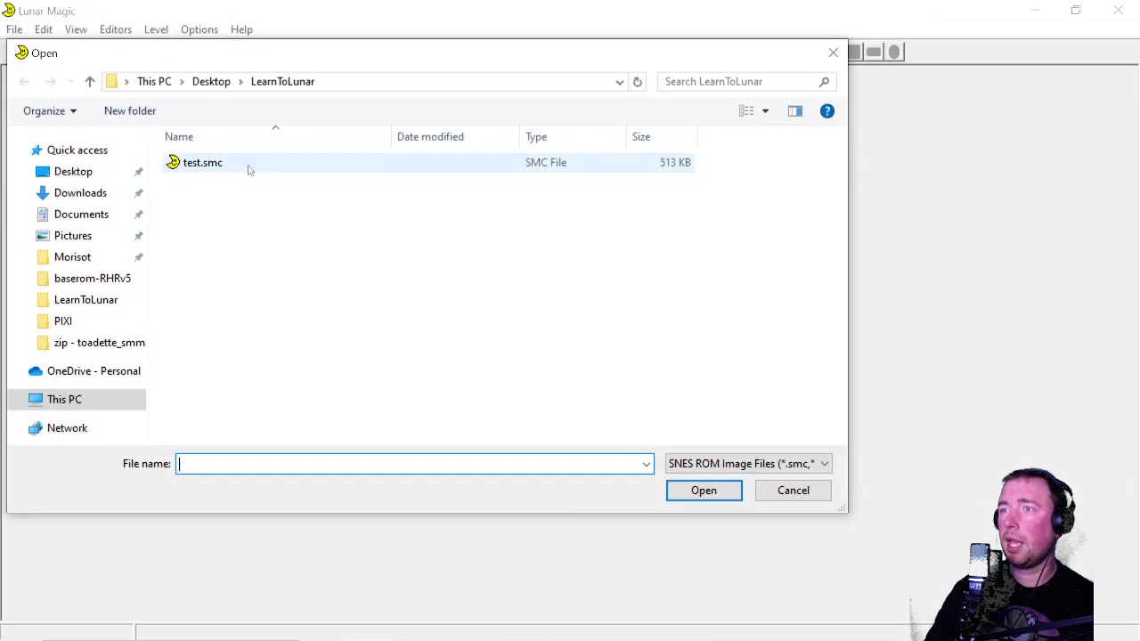
{"action": "double_click", "coordinate": [249, 169]}
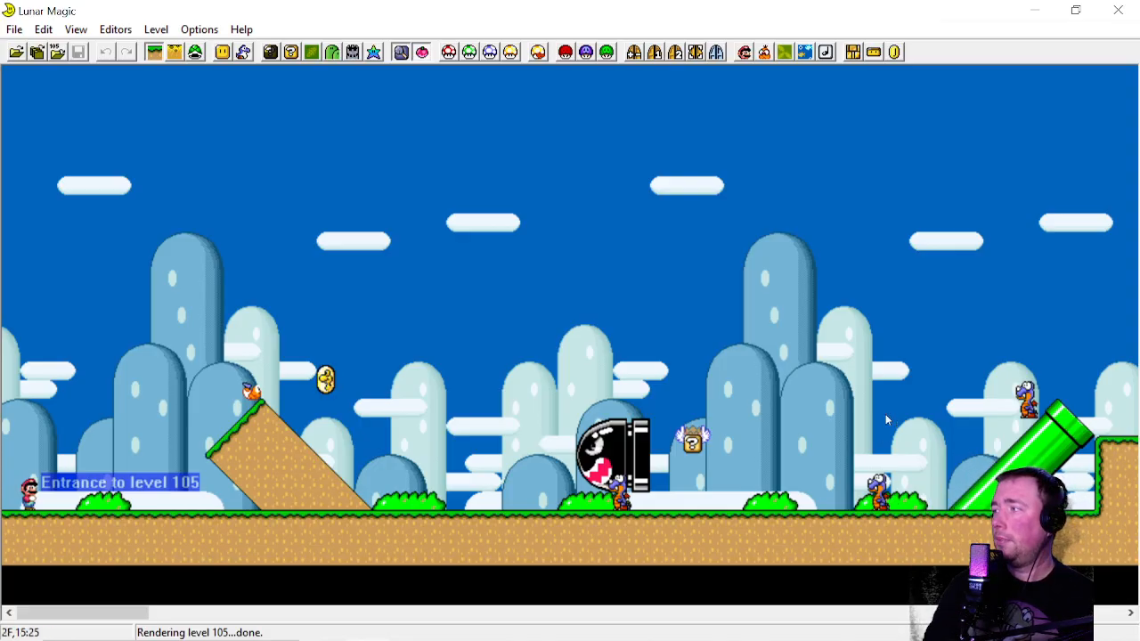
{"action": "left_click", "coordinate": [262, 461]}
{"action": "left_click", "coordinate": [397, 540]}
{"action": "left_click", "coordinate": [547, 241]}
{"action": "left_click", "coordinate": [647, 563]}
{"action": "left_click", "coordinate": [935, 360]}
{"action": "left_click", "coordinate": [1078, 452]}
{"action": "left_click", "coordinate": [832, 287]}
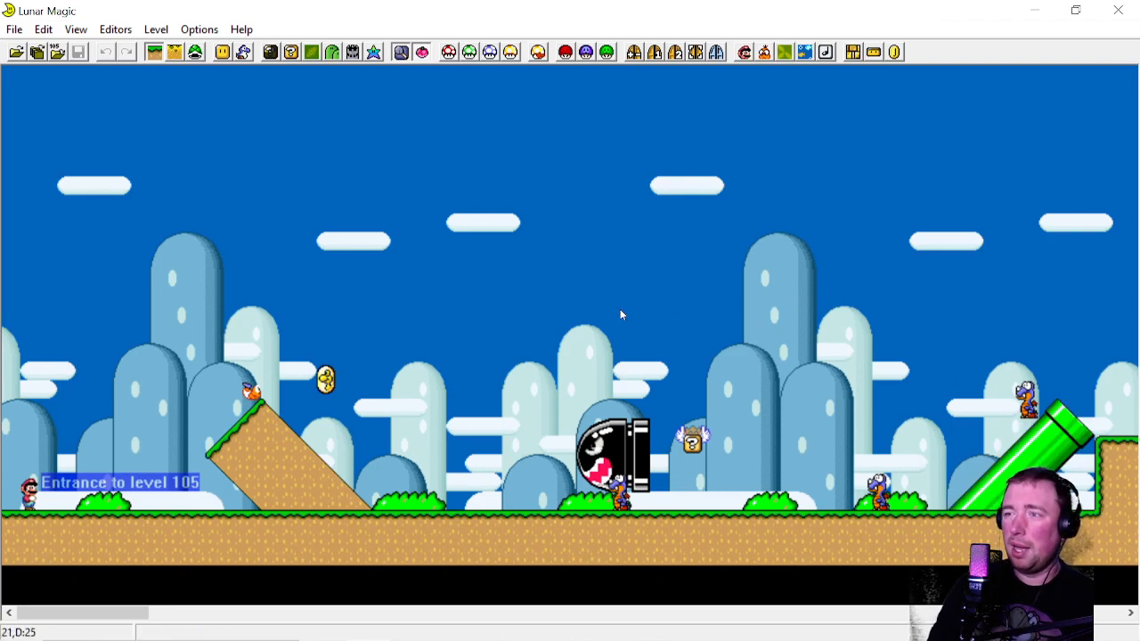
Nudge the sloped ground piece near the level entrance and save level 105 to the ROM
{"action": "mouse_move", "coordinate": [272, 461]}
{"action": "left_mouse_down"}
{"action": "mouse_move", "coordinate": [303, 458]}
{"action": "mouse_move", "coordinate": [145, 453]}
{"action": "mouse_move", "coordinate": [261, 454]}
{"action": "left_mouse_up"}
{"action": "left_click", "coordinate": [239, 338]}
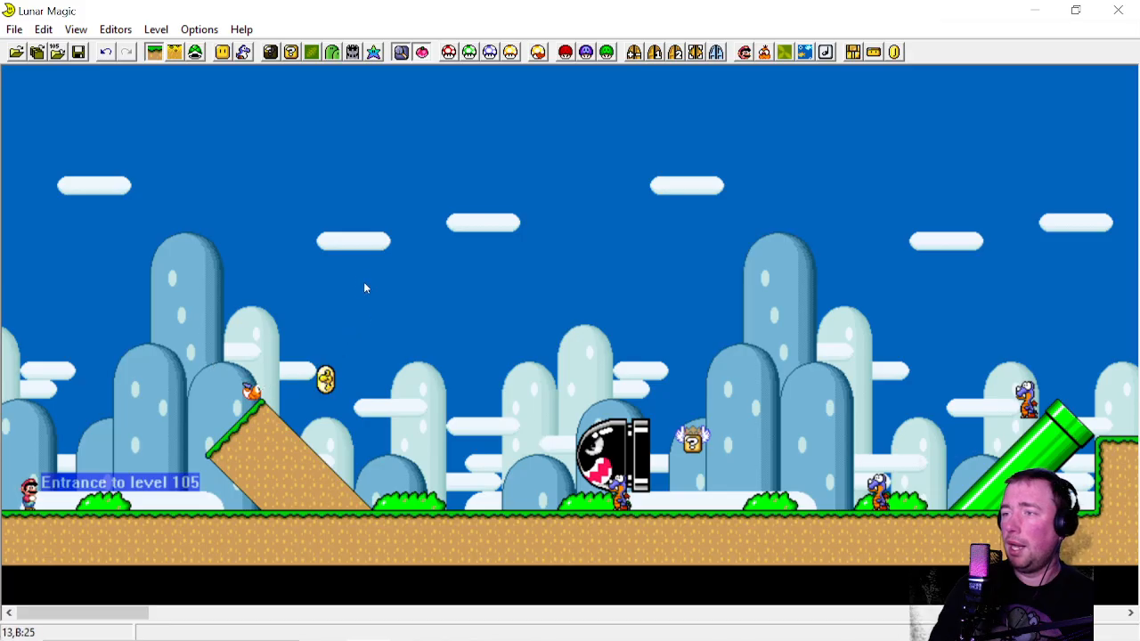
{"action": "left_click", "coordinate": [79, 53]}
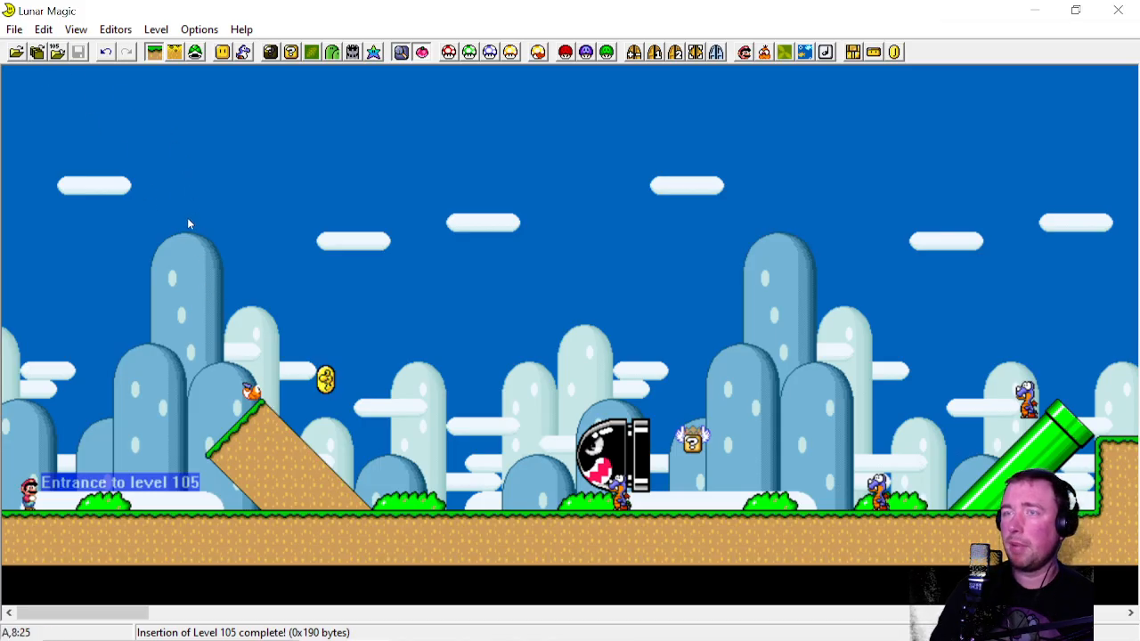
Expand the ROM to 2MB and accept the confirmation
{"action": "left_click", "coordinate": [13, 29]}
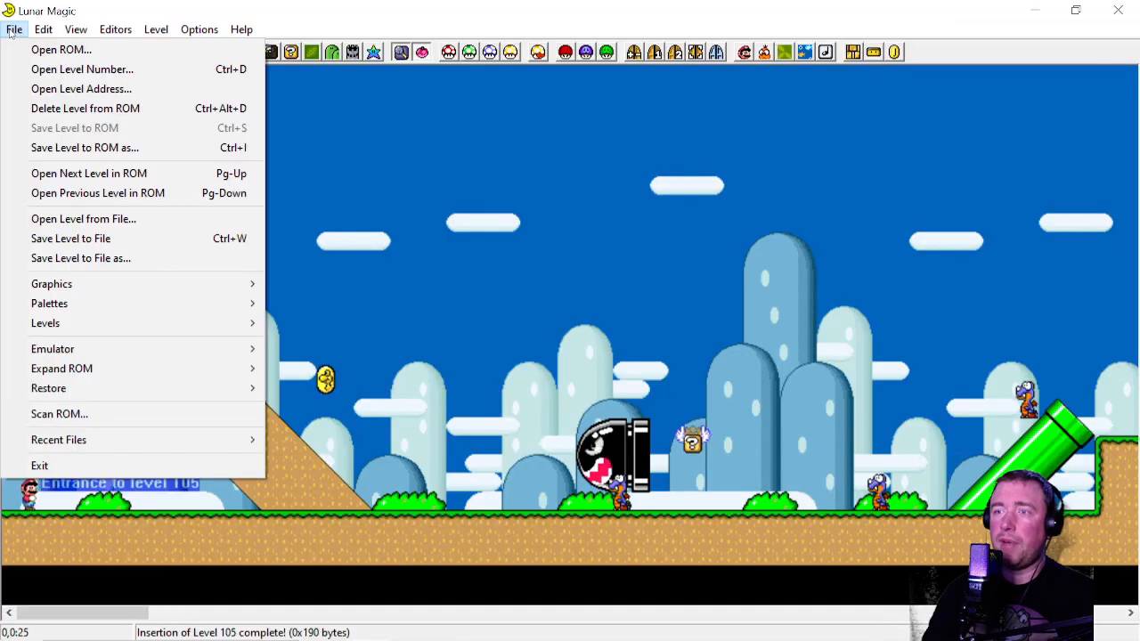
{"action": "mouse_move", "coordinate": [72, 374]}
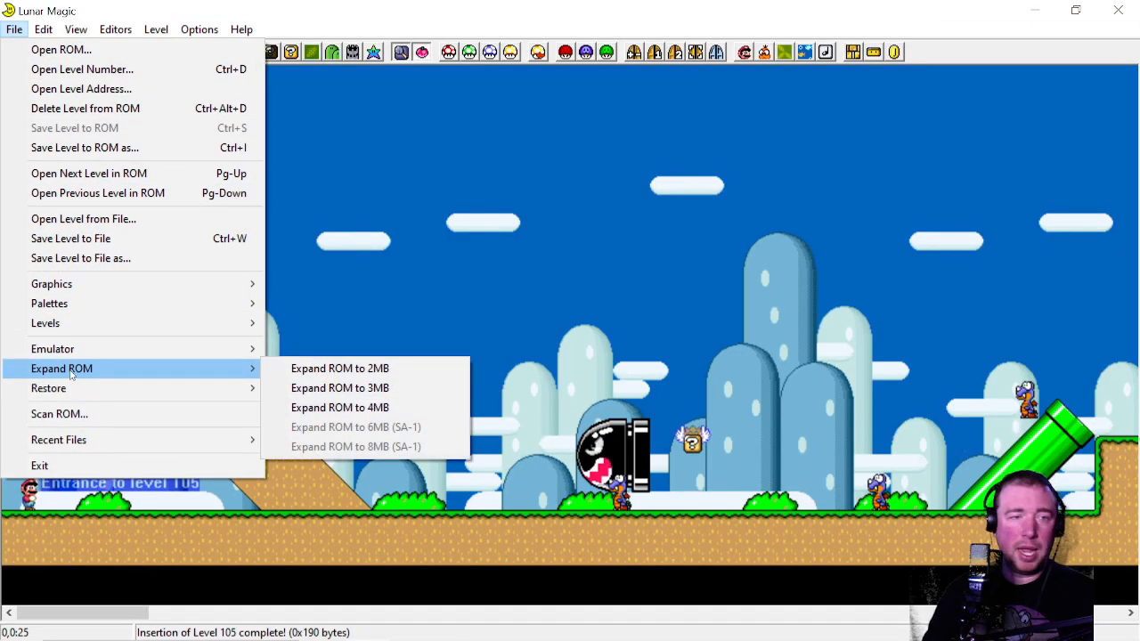
{"action": "left_click", "coordinate": [313, 375]}
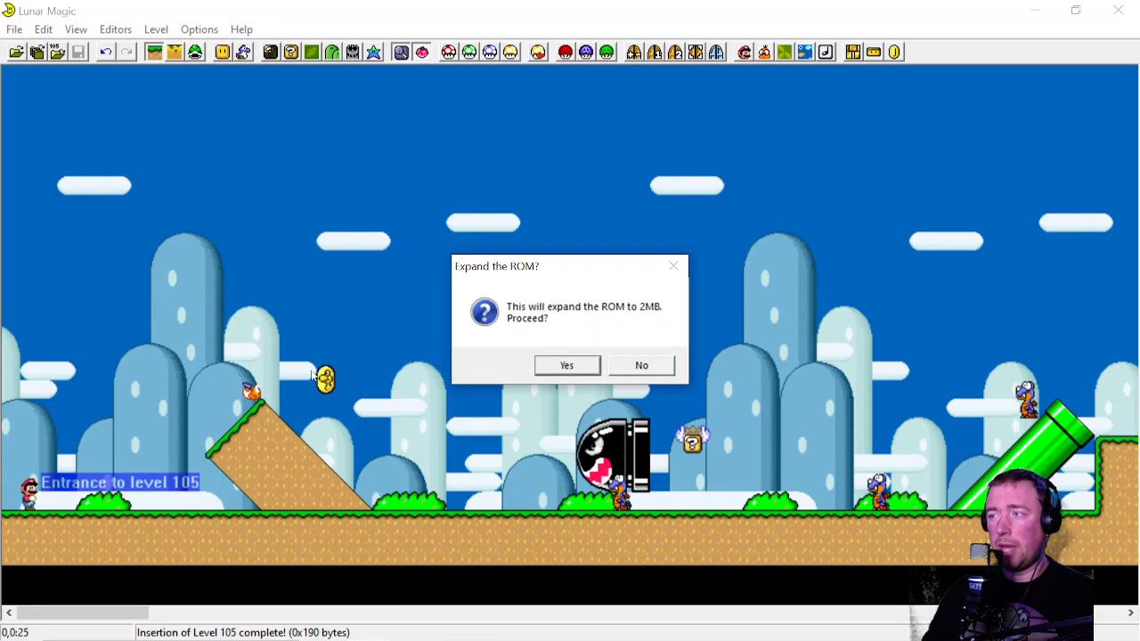
{"action": "left_click", "coordinate": [584, 368]}
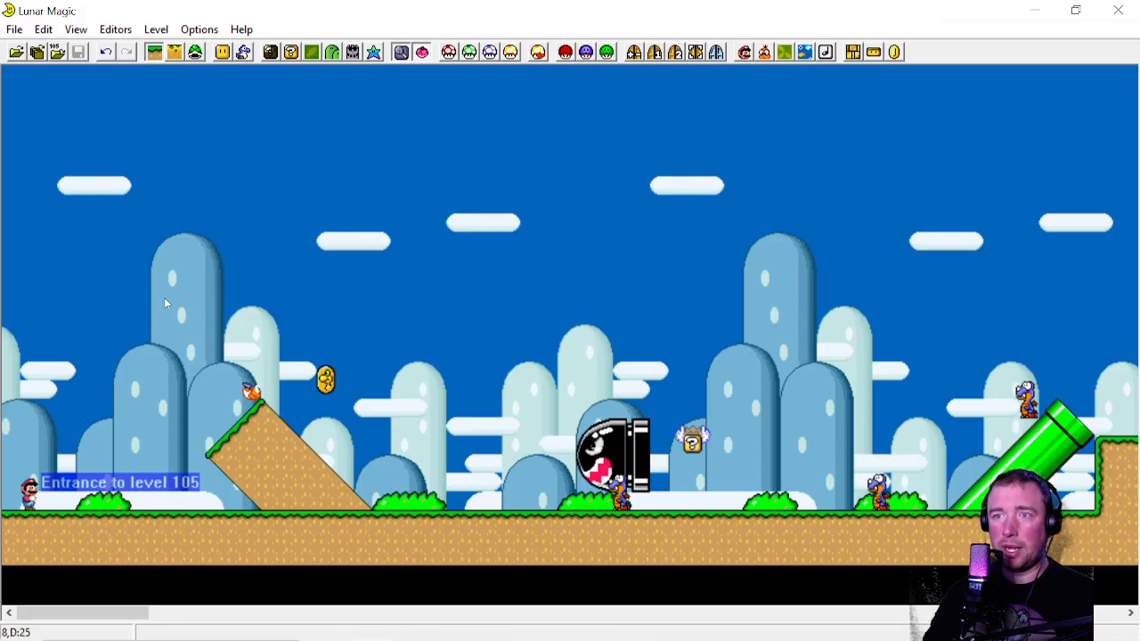
Switch to File Explorer and show the LearnToLunar folder to check the ROM file
{"action": "mouse_move", "coordinate": [378, 638]}
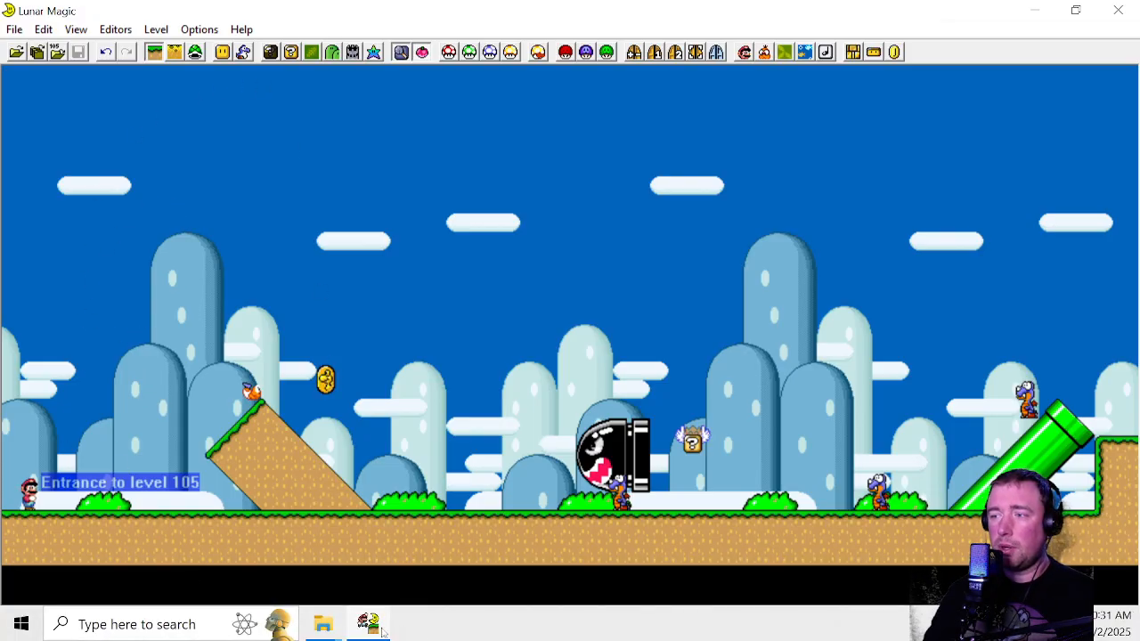
{"action": "left_click", "coordinate": [327, 632]}
{"action": "left_click", "coordinate": [288, 544]}
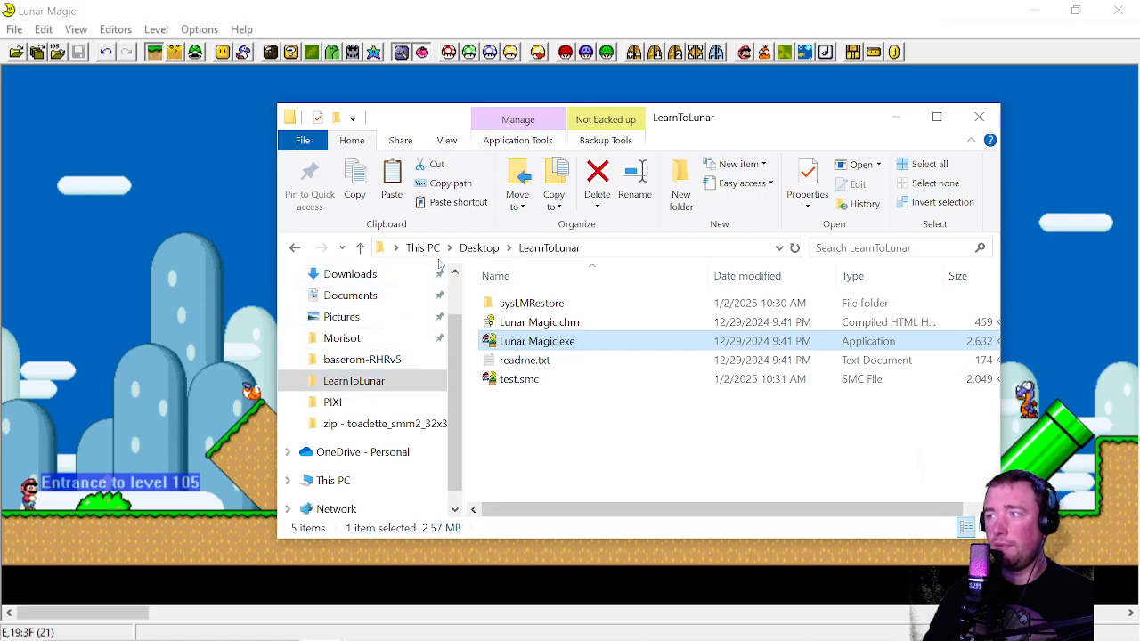
Copy the snes9x-1.63 folder from Resources for Learn2Lunar into the LearnToLunar folder
{"action": "mouse_move", "coordinate": [322, 623]}
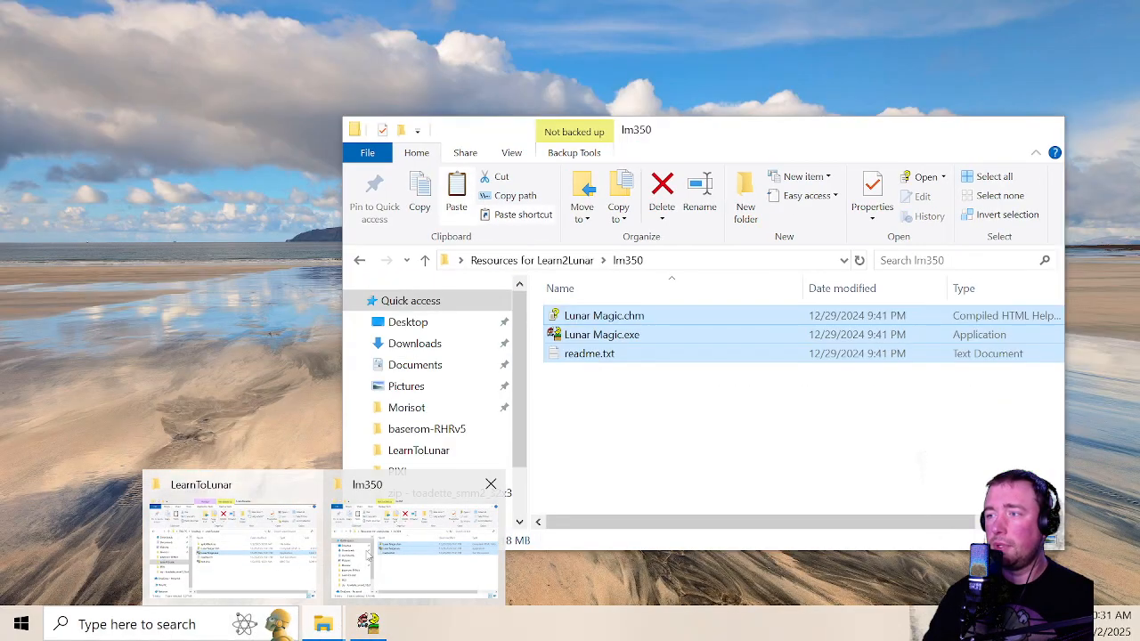
{"action": "left_click", "coordinate": [414, 547]}
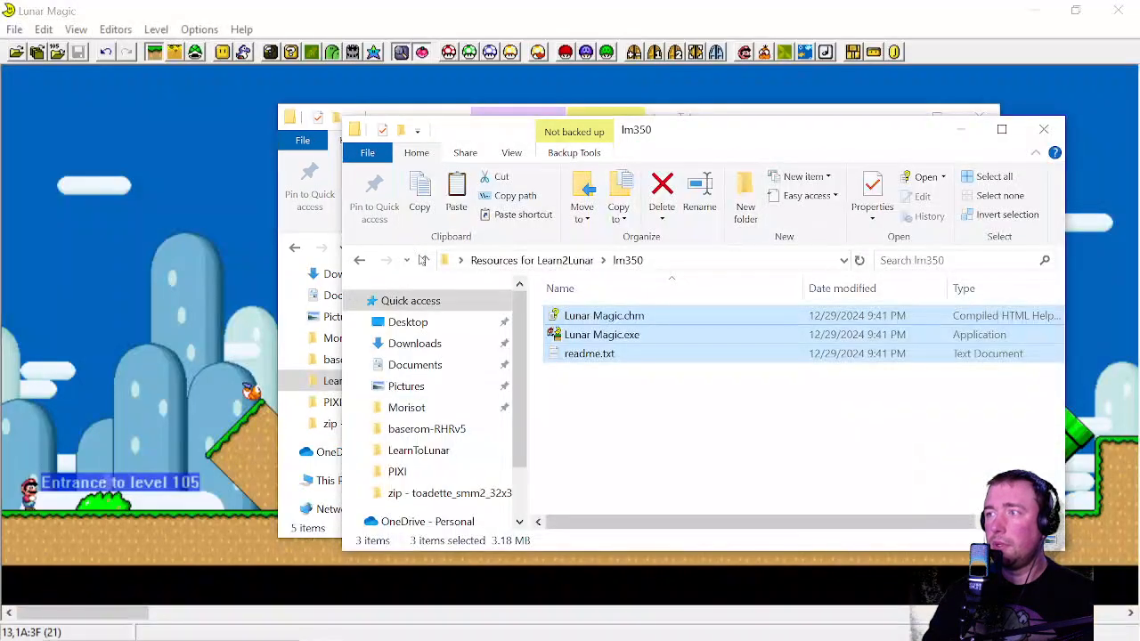
{"action": "left_click", "coordinate": [423, 260]}
{"action": "scroll", "coordinate": [636, 405], "scroll_direction": "down", "scroll_amount": 2}
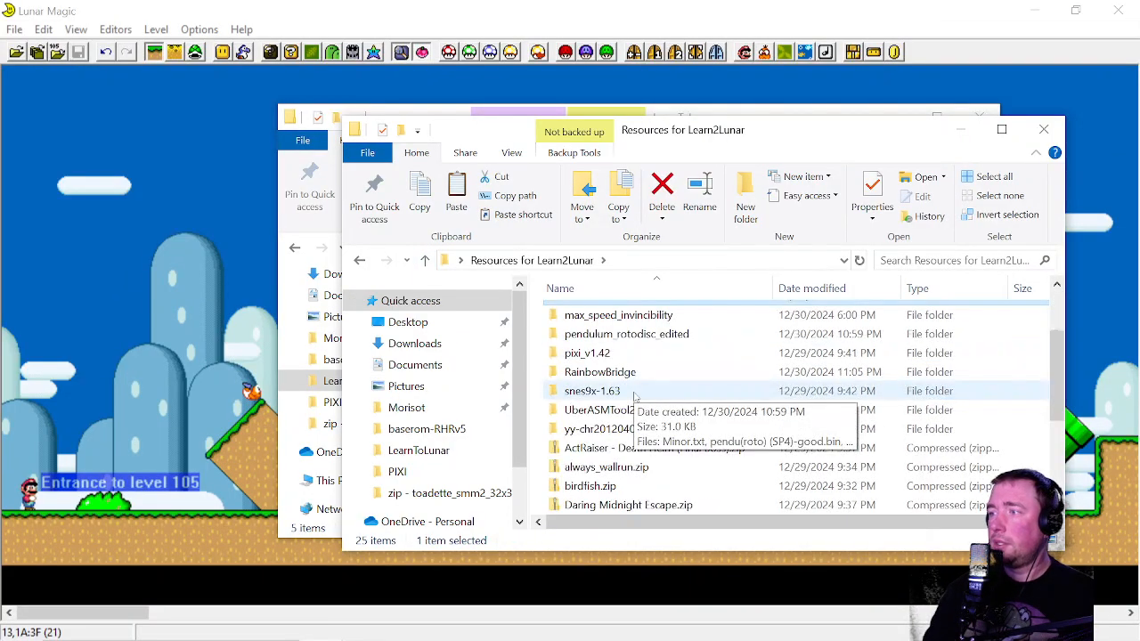
{"action": "left_click", "coordinate": [597, 391]}
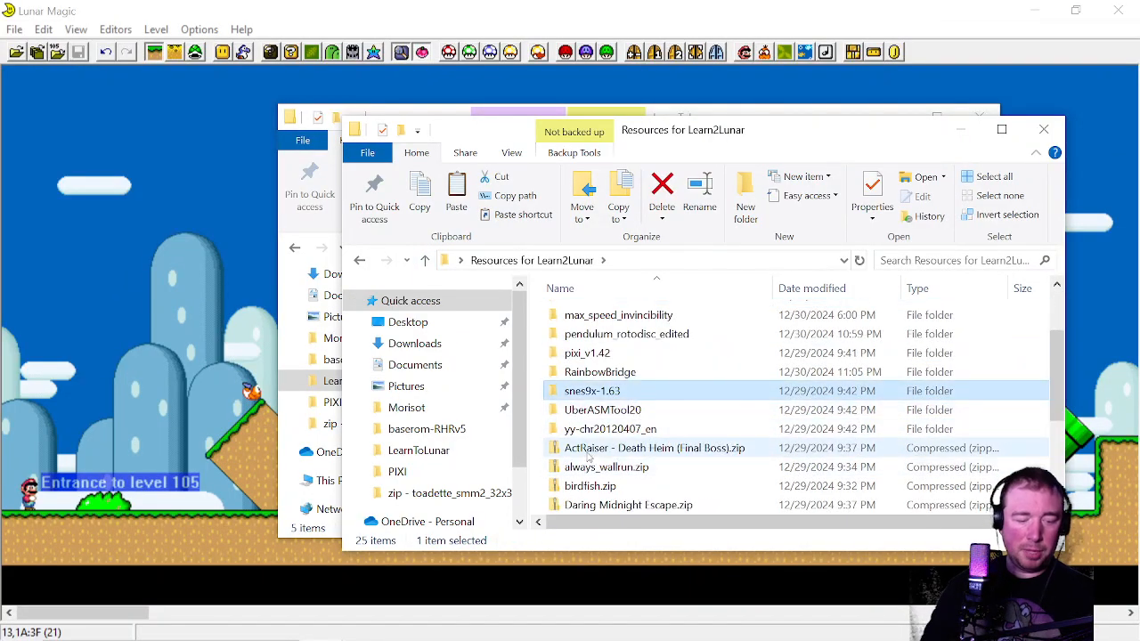
{"action": "left_click", "coordinate": [412, 107]}
{"action": "left_click", "coordinate": [566, 422]}
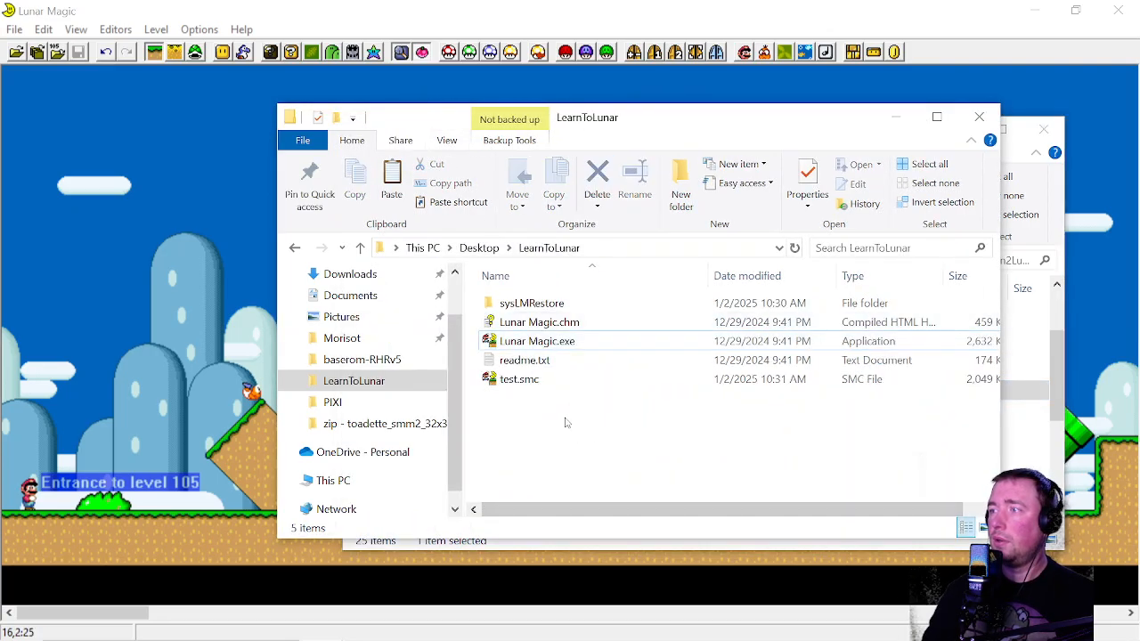
{"action": "key", "text": "ctrl+v"}
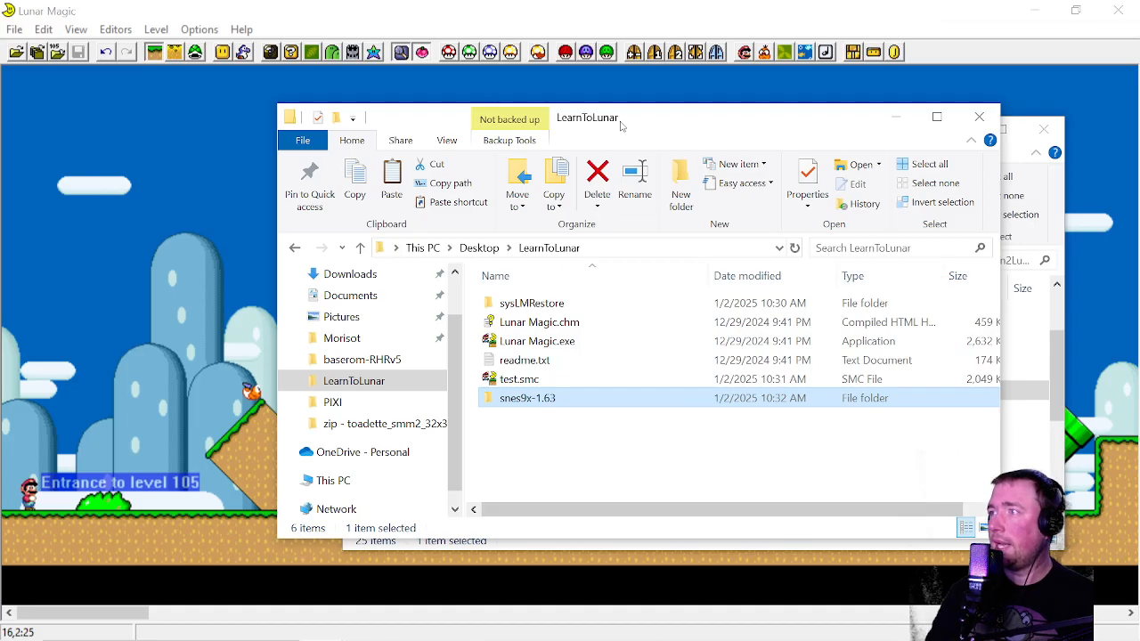
Move the LearnToLunar window aside and minimize both folder windows to return to Lunar Magic
{"action": "left_click_drag", "start_coordinate": [620, 126], "coordinate": [533, 125]}
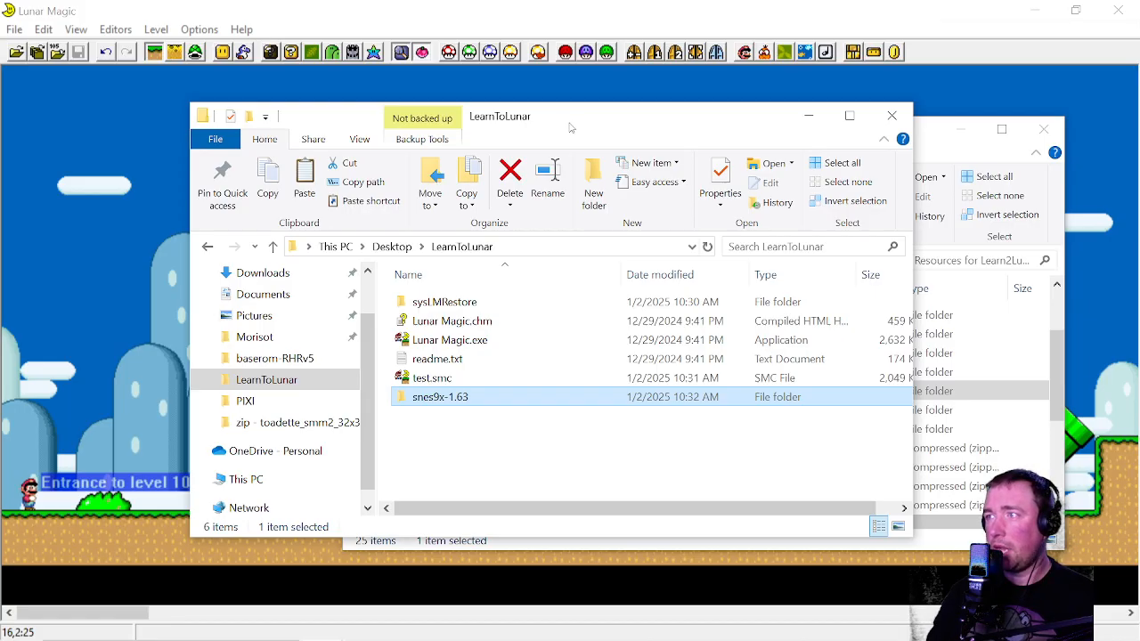
{"action": "left_click_drag", "start_coordinate": [571, 128], "coordinate": [465, 123]}
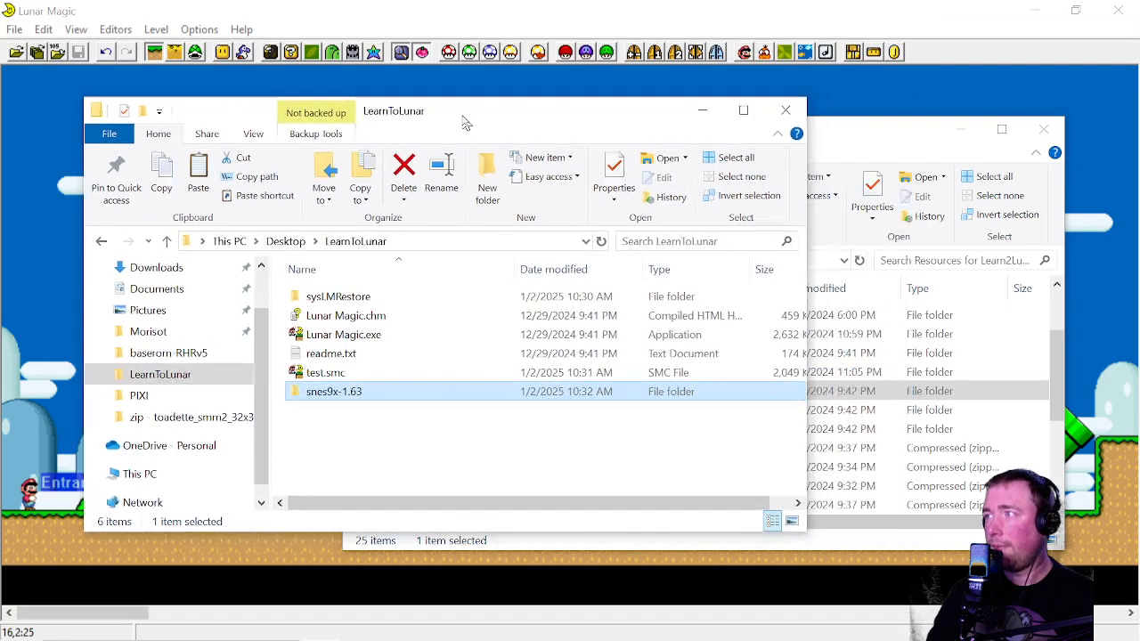
{"action": "left_click", "coordinate": [880, 143]}
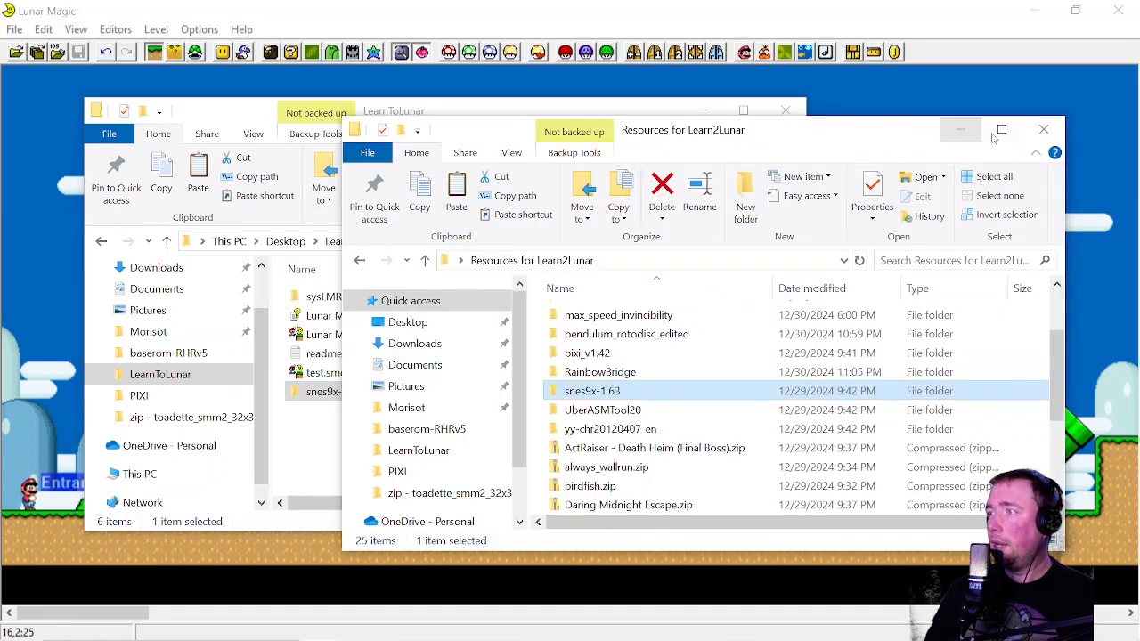
{"action": "left_click", "coordinate": [959, 129]}
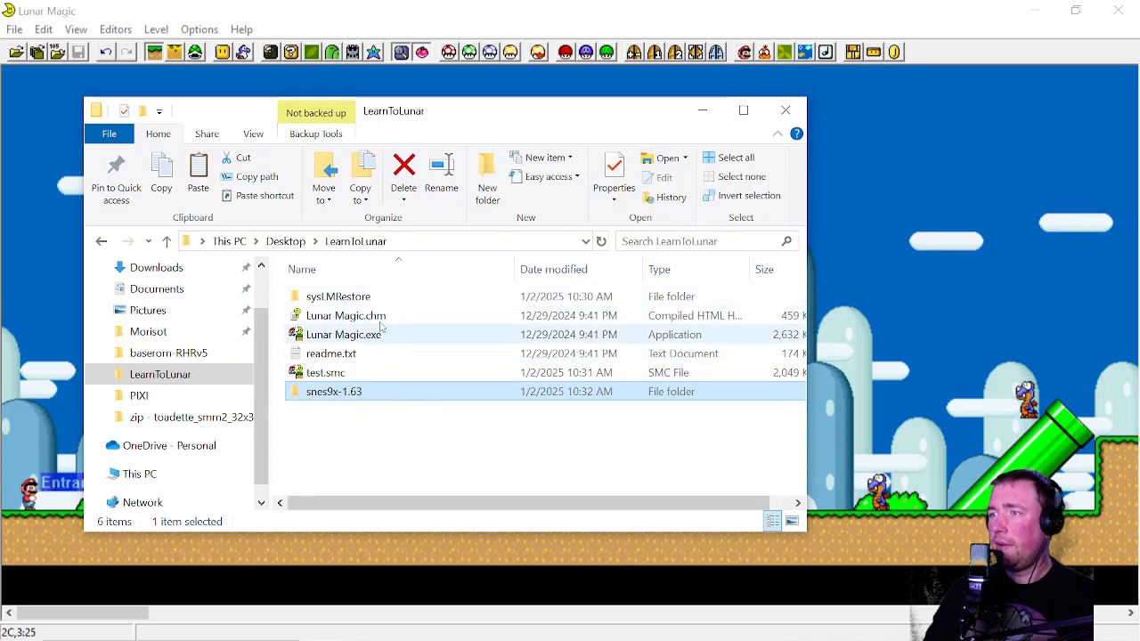
{"action": "left_click", "coordinate": [703, 110]}
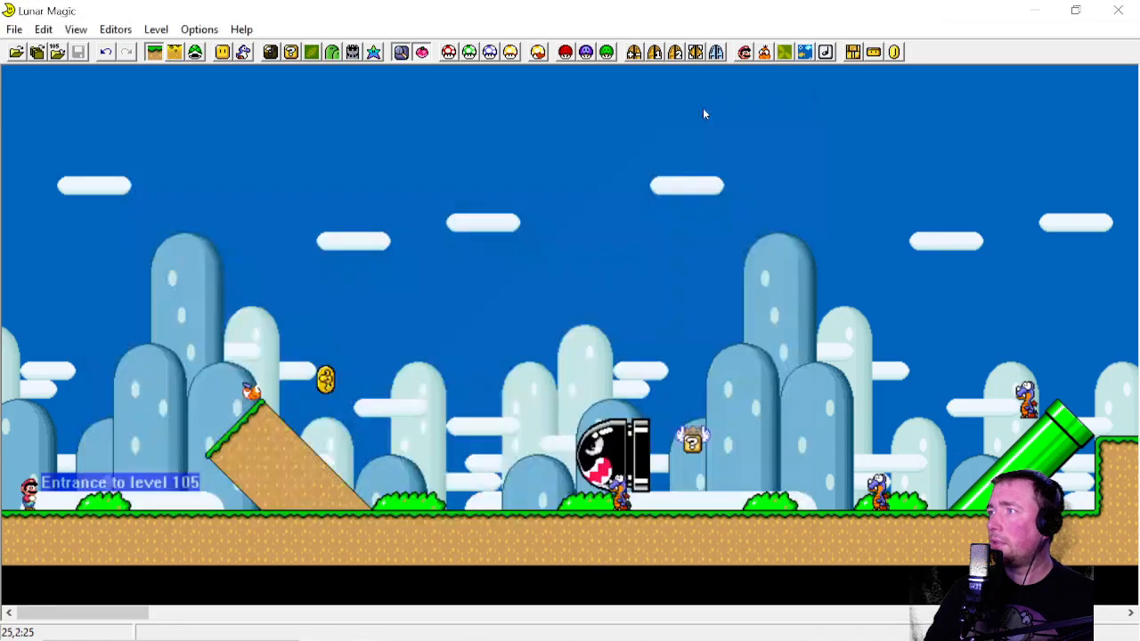
Set the SNES emulator to the Snes9x executable inside the snes9x-1.63 folder of LearnToLunar
{"action": "left_click", "coordinate": [16, 31]}
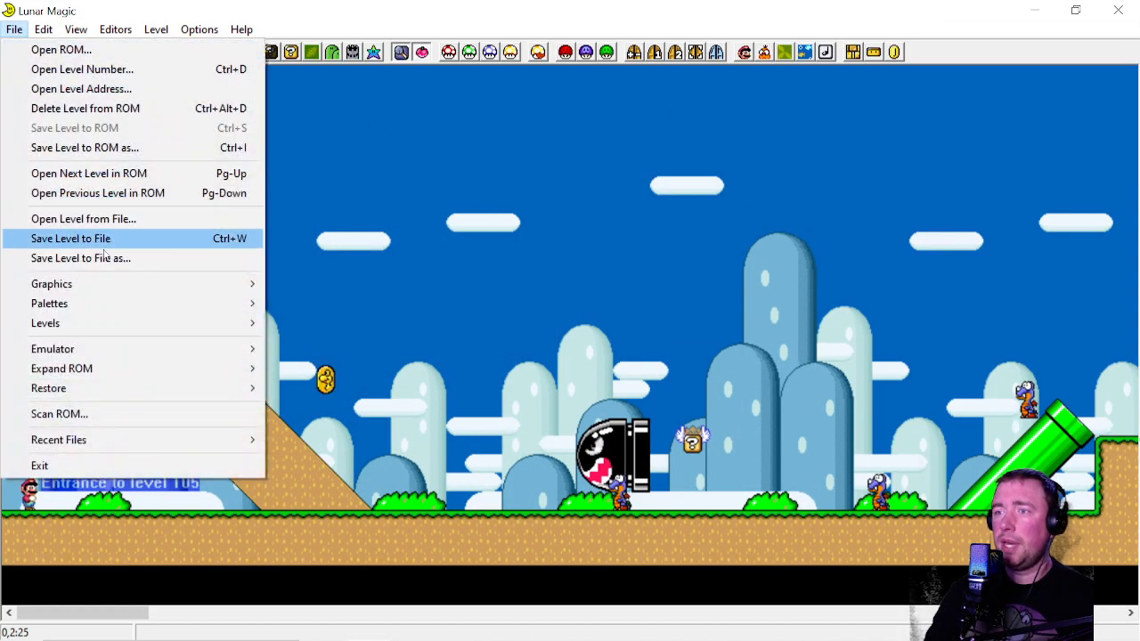
{"action": "mouse_move", "coordinate": [116, 349]}
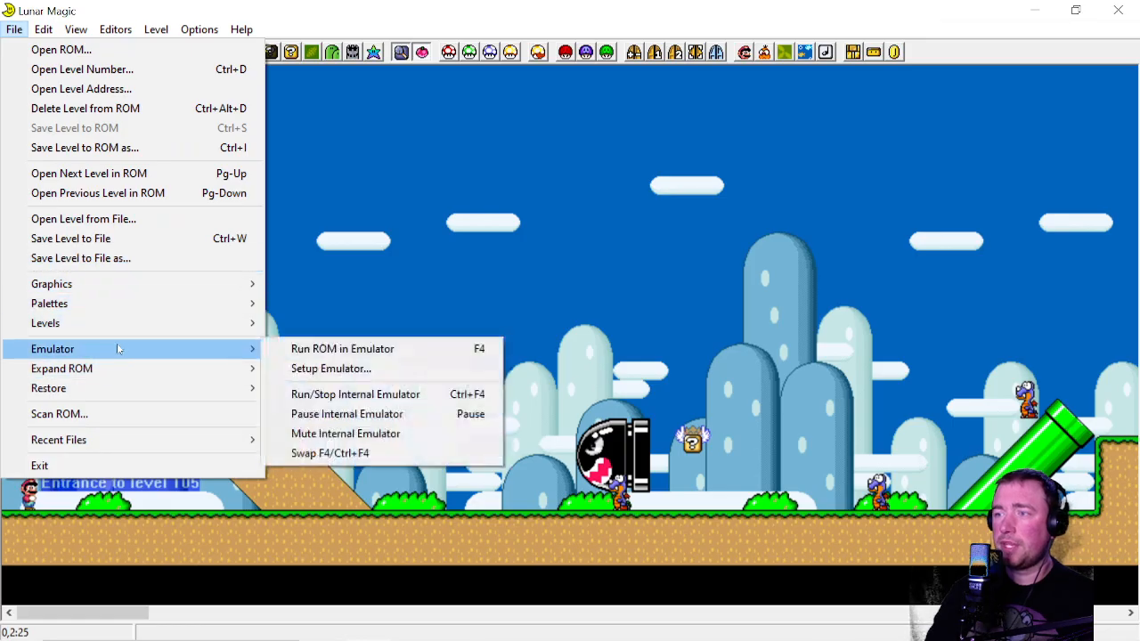
{"action": "left_click", "coordinate": [329, 368]}
{"action": "left_click", "coordinate": [670, 284]}
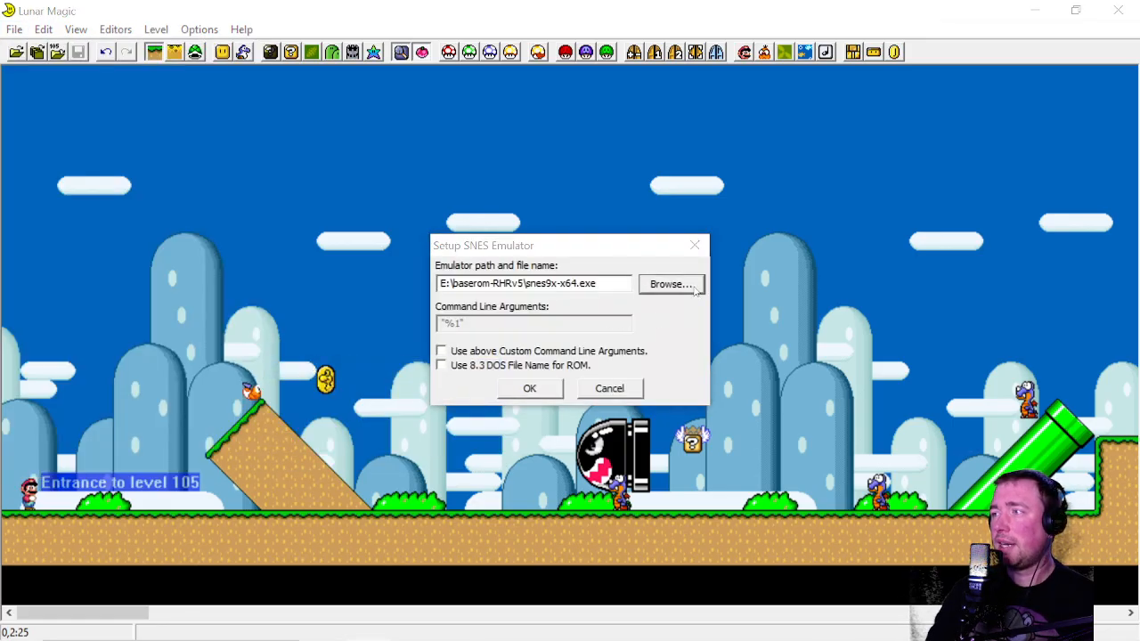
{"action": "double_click", "coordinate": [518, 284]}
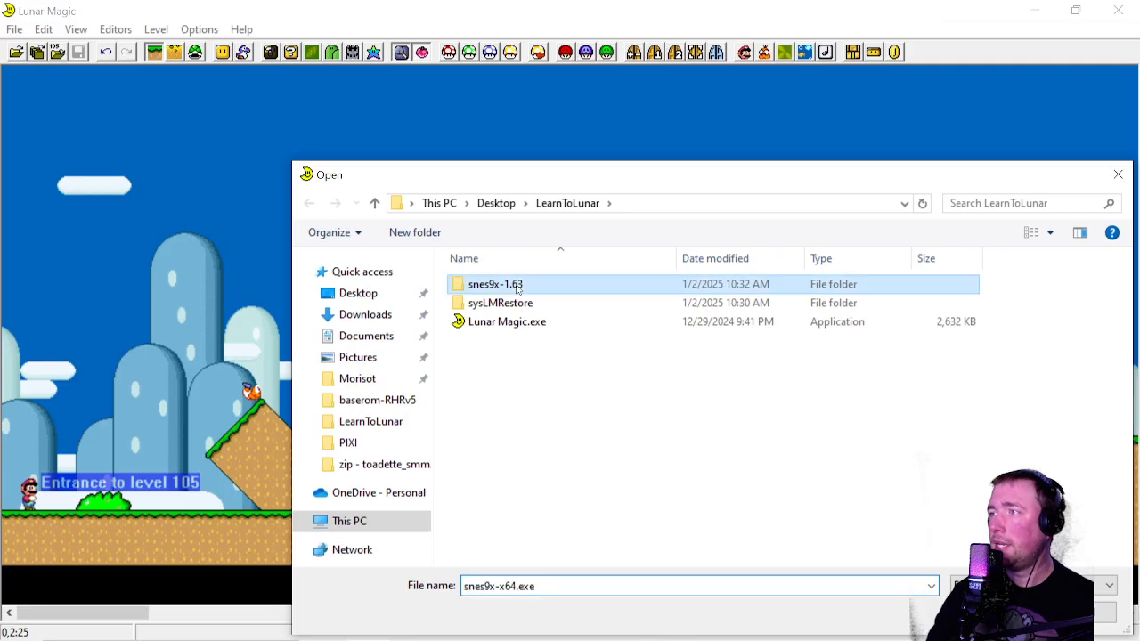
{"action": "double_click", "coordinate": [513, 325]}
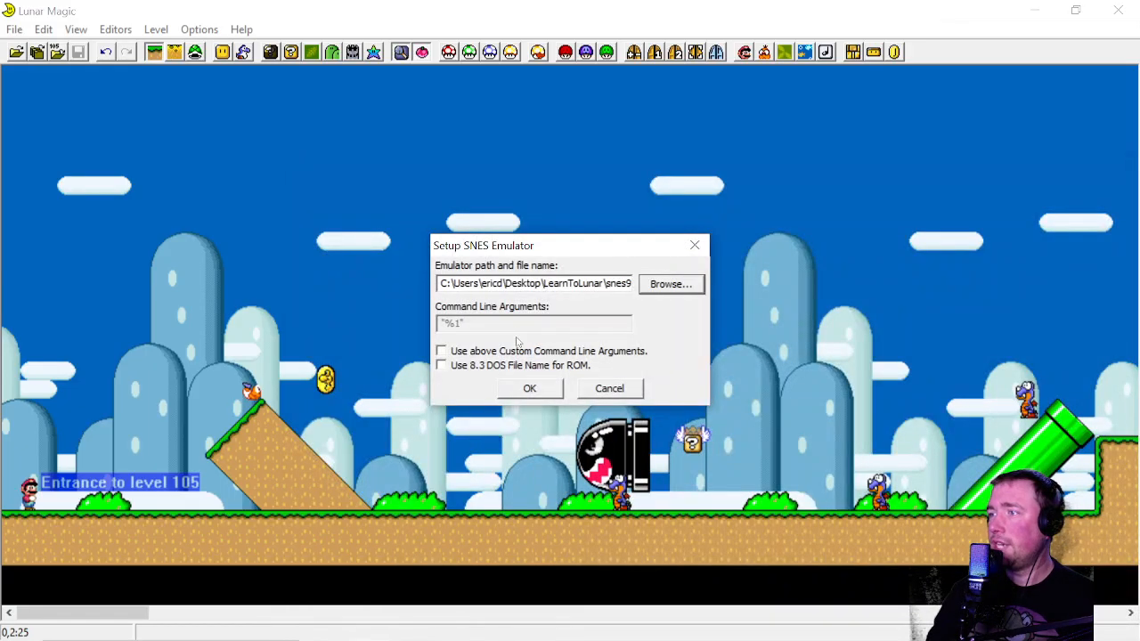
{"action": "left_click", "coordinate": [530, 390]}
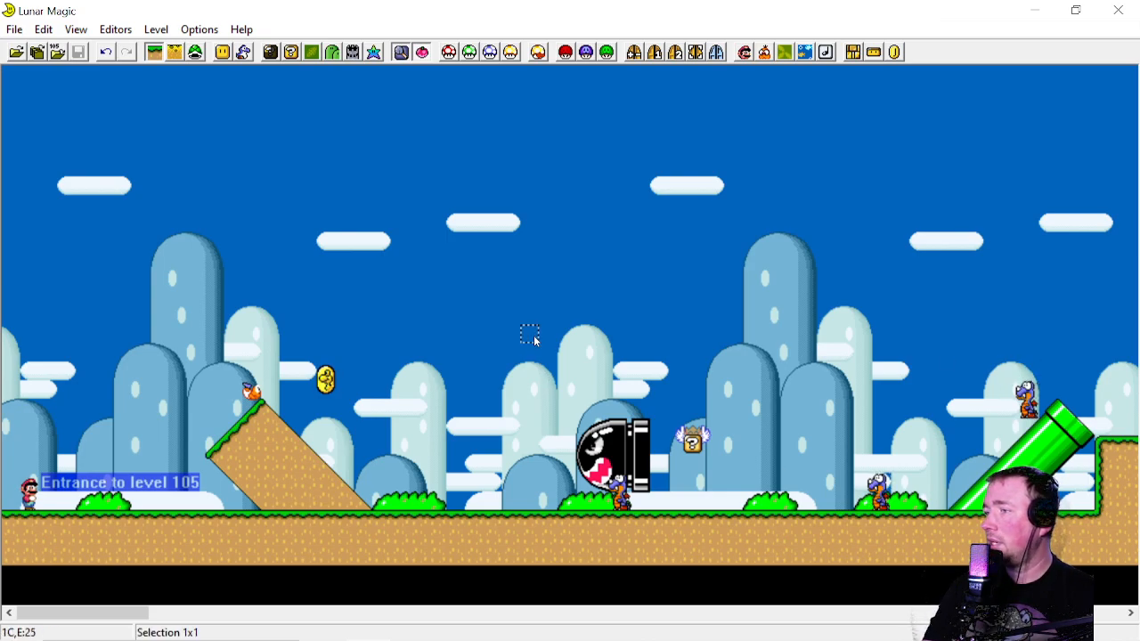
Try moving the diagonal ledge near the level entrance two tiles toward the entrance and put it back
{"action": "left_click", "coordinate": [233, 443]}
{"action": "left_click", "coordinate": [522, 312]}
{"action": "left_click", "coordinate": [272, 476]}
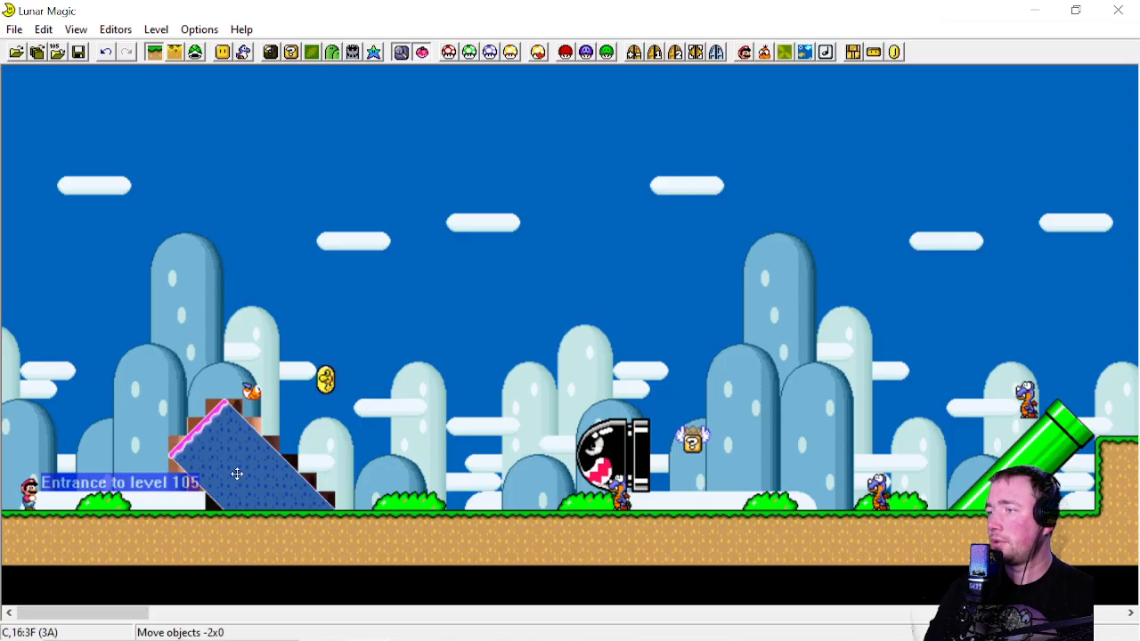
{"action": "left_click", "coordinate": [269, 196]}
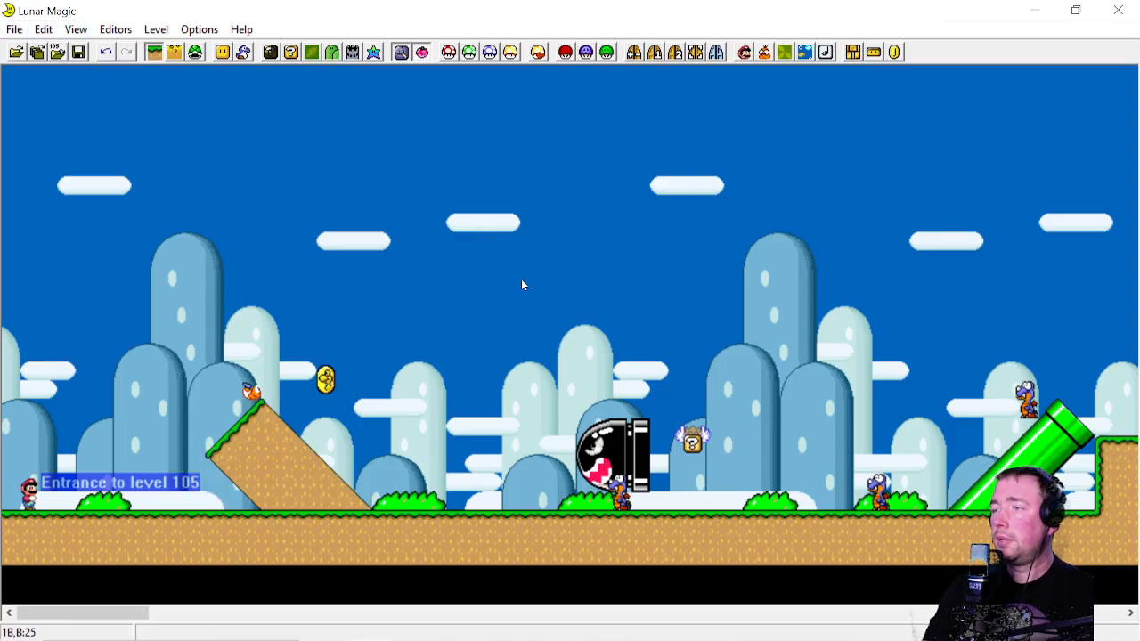
{"action": "mouse_move", "coordinate": [291, 447]}
{"action": "left_mouse_down"}
{"action": "mouse_move", "coordinate": [275, 442]}
{"action": "mouse_move", "coordinate": [290, 443]}
{"action": "left_mouse_up"}
{"action": "left_click", "coordinate": [282, 329]}
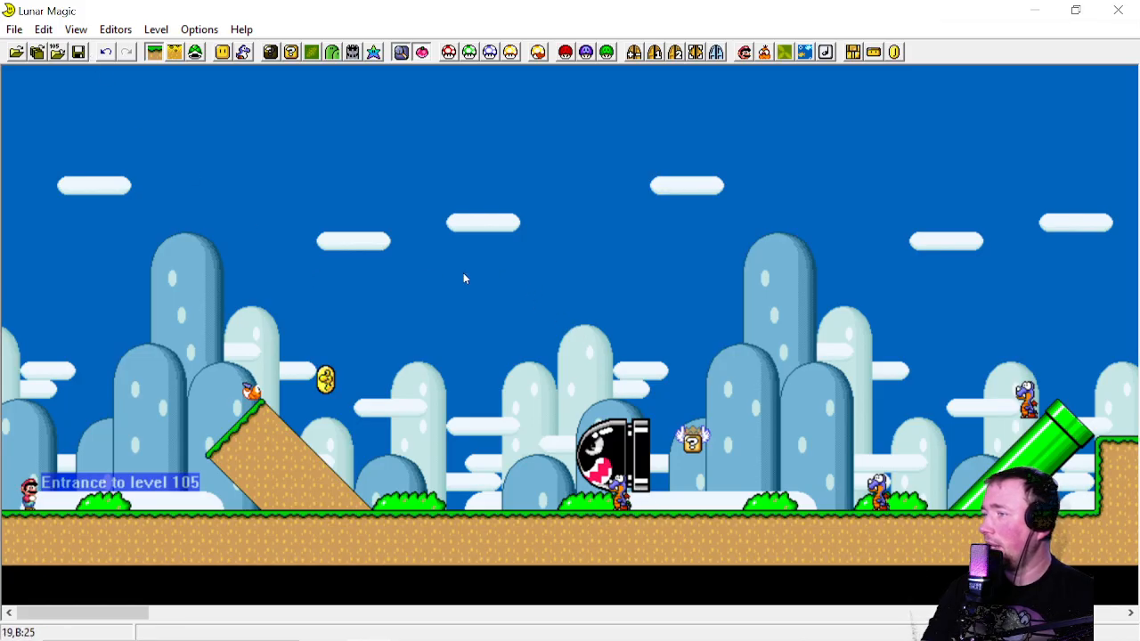
{"action": "left_click", "coordinate": [327, 377]}
{"action": "left_click", "coordinate": [476, 328]}
{"action": "left_click_drag", "start_coordinate": [464, 381], "coordinate": [305, 428]}
{"action": "left_click", "coordinate": [415, 501]}
{"action": "left_click", "coordinate": [374, 431]}
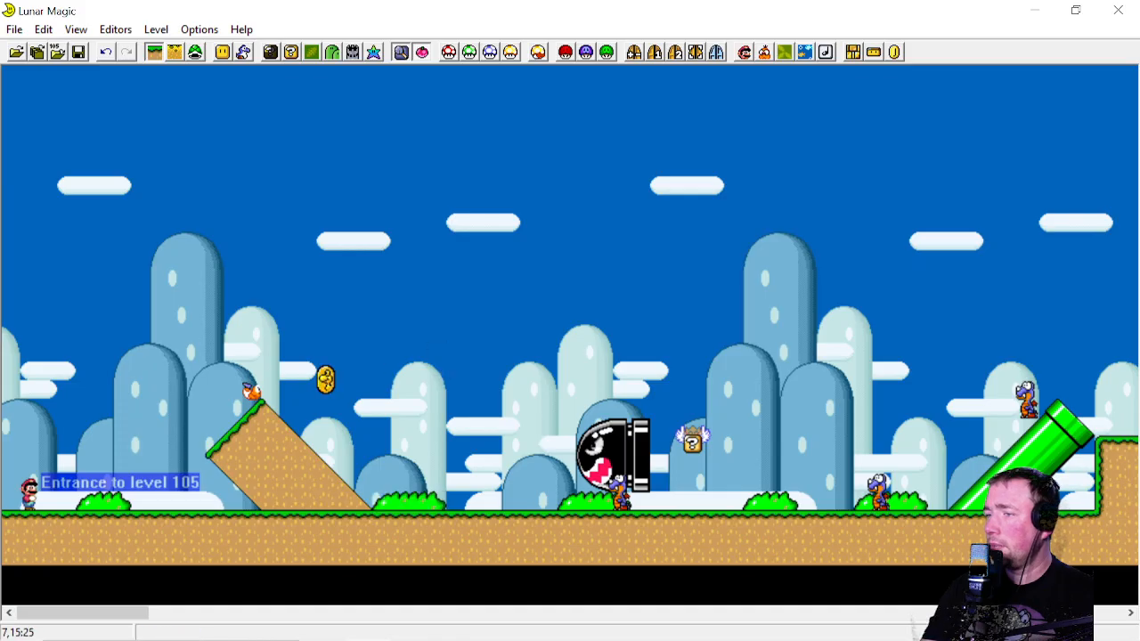
{"action": "left_click_drag", "start_coordinate": [9, 445], "coordinate": [33, 488]}
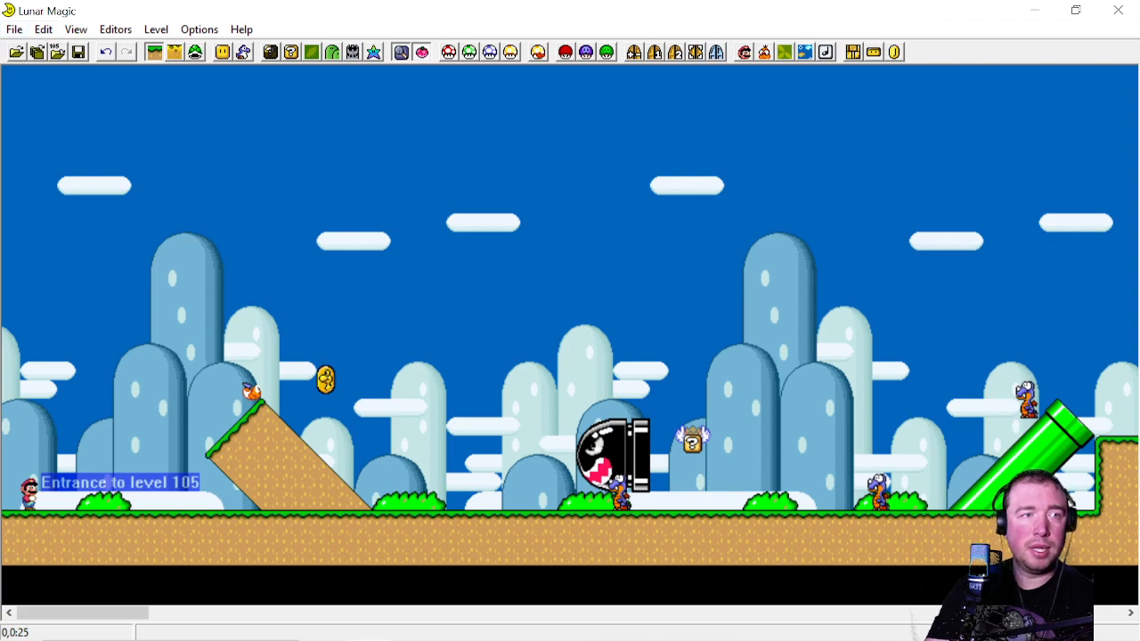
Save the current level to the ROM as level number 106 and open level 106
{"action": "left_click", "coordinate": [57, 53]}
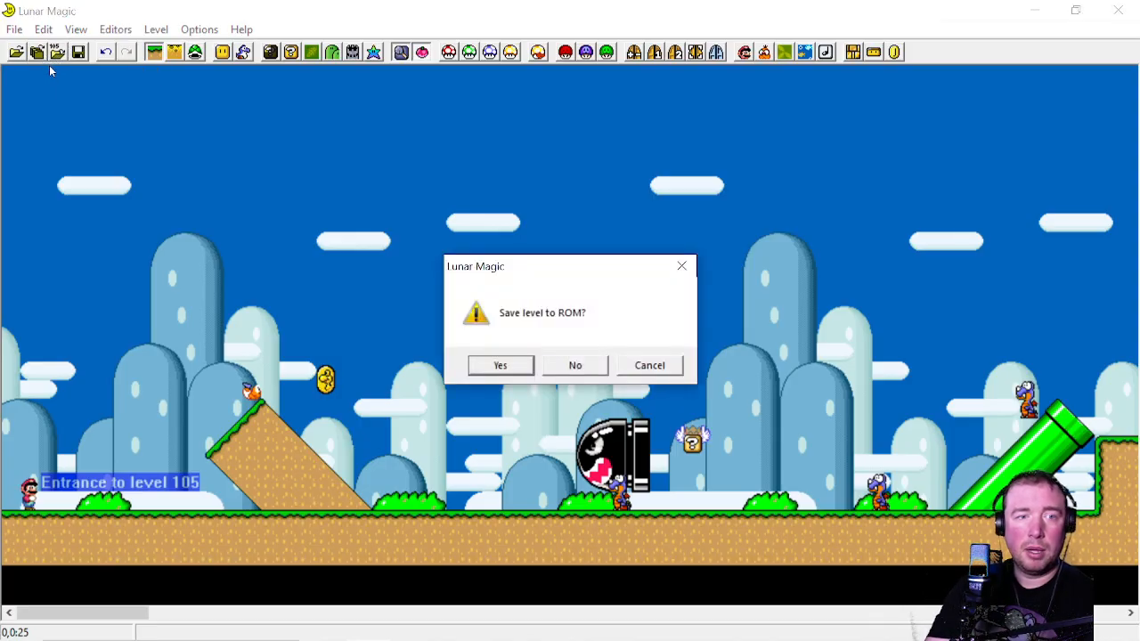
{"action": "left_click", "coordinate": [501, 366]}
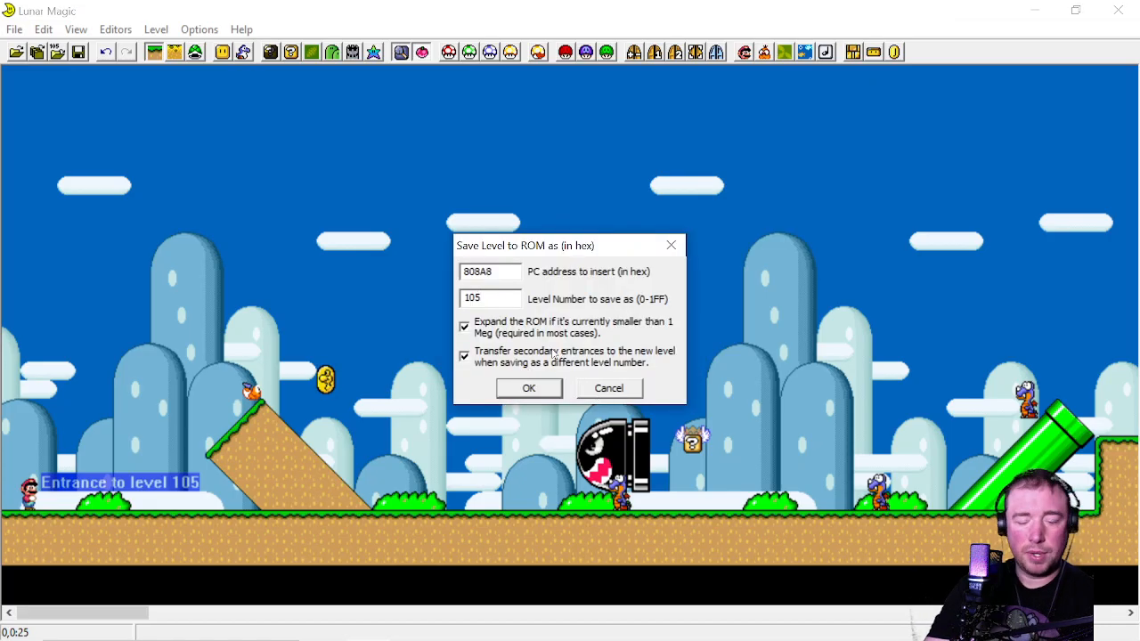
{"action": "type", "text": "106"}
{"action": "key", "text": "Return"}
{"action": "left_click", "coordinate": [550, 349]}
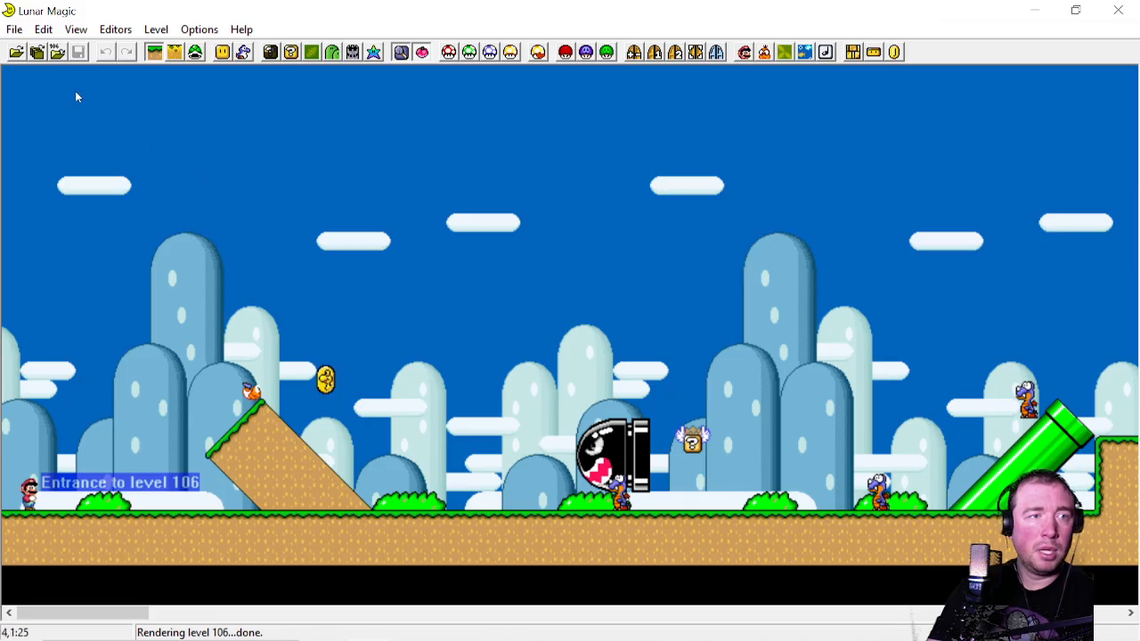
Open level 106 by its number, then view the neighbouring level and return to level 106
{"action": "left_click", "coordinate": [51, 55]}
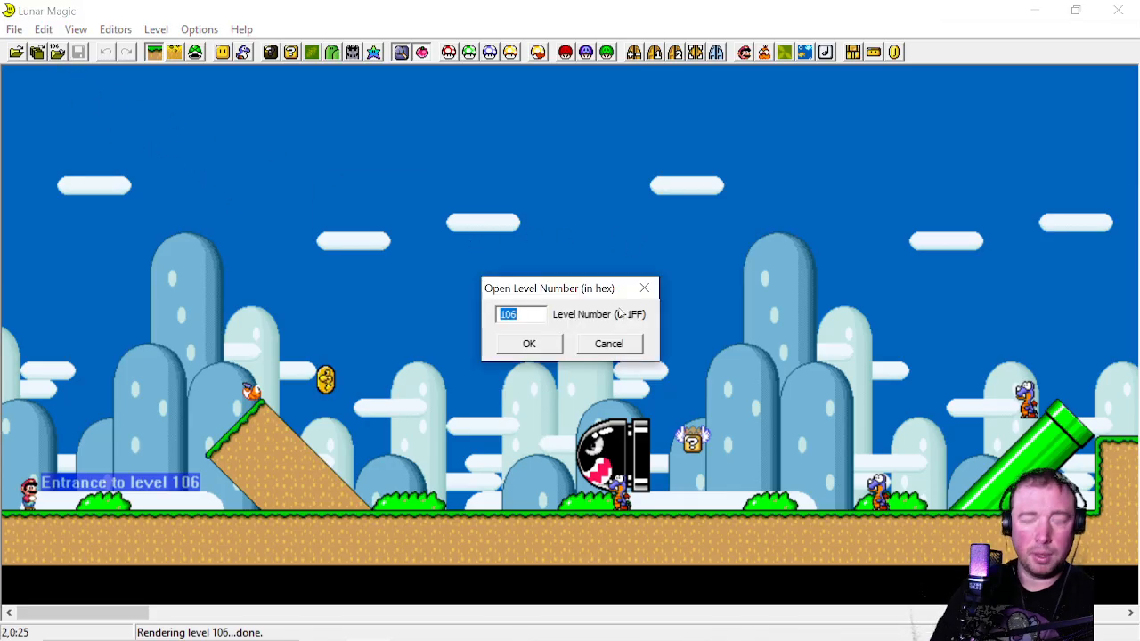
{"action": "type", "text": "106"}
{"action": "key", "text": "Return"}
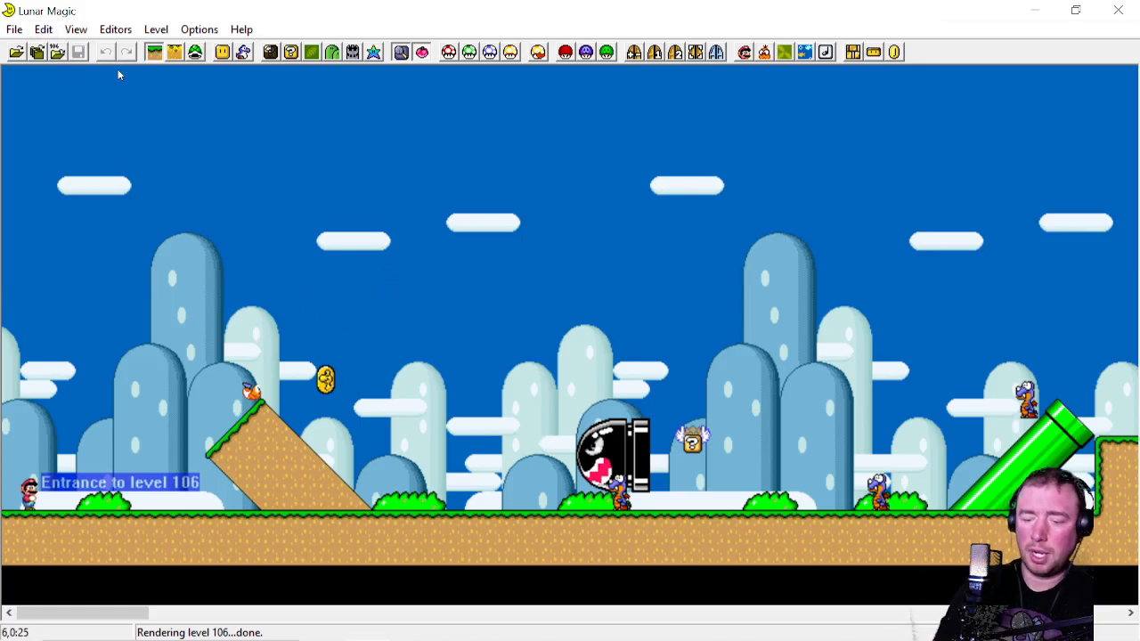
{"action": "key", "text": "Page_Up"}
{"action": "key", "text": "Page_Down"}
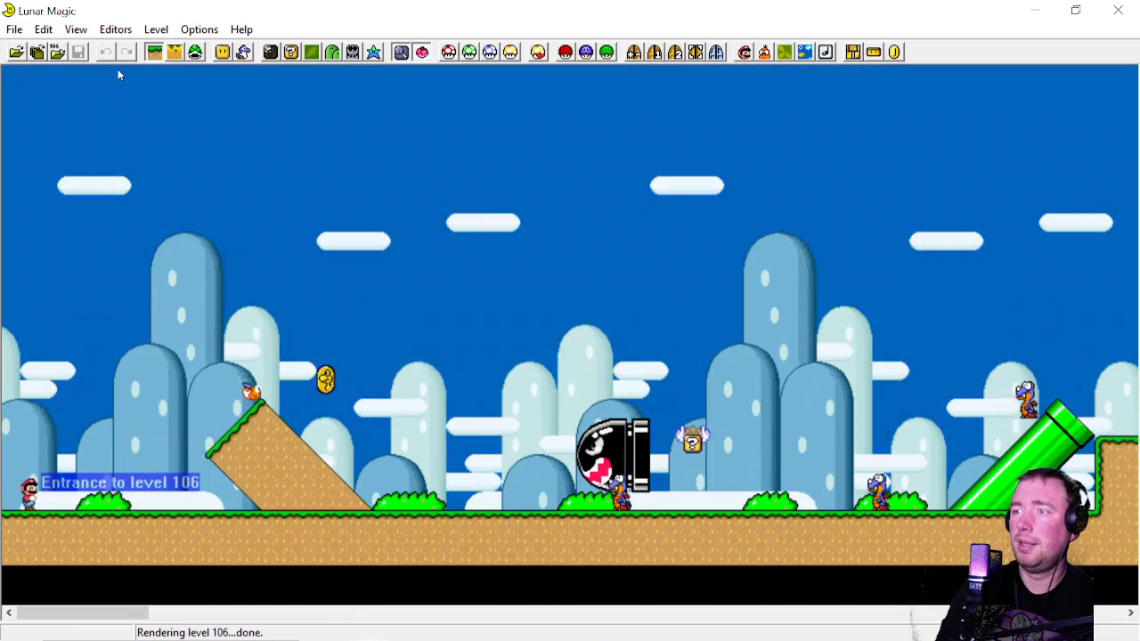
Open level 107 by its number and step back through the previous levels to level 105
{"action": "left_click", "coordinate": [57, 52]}
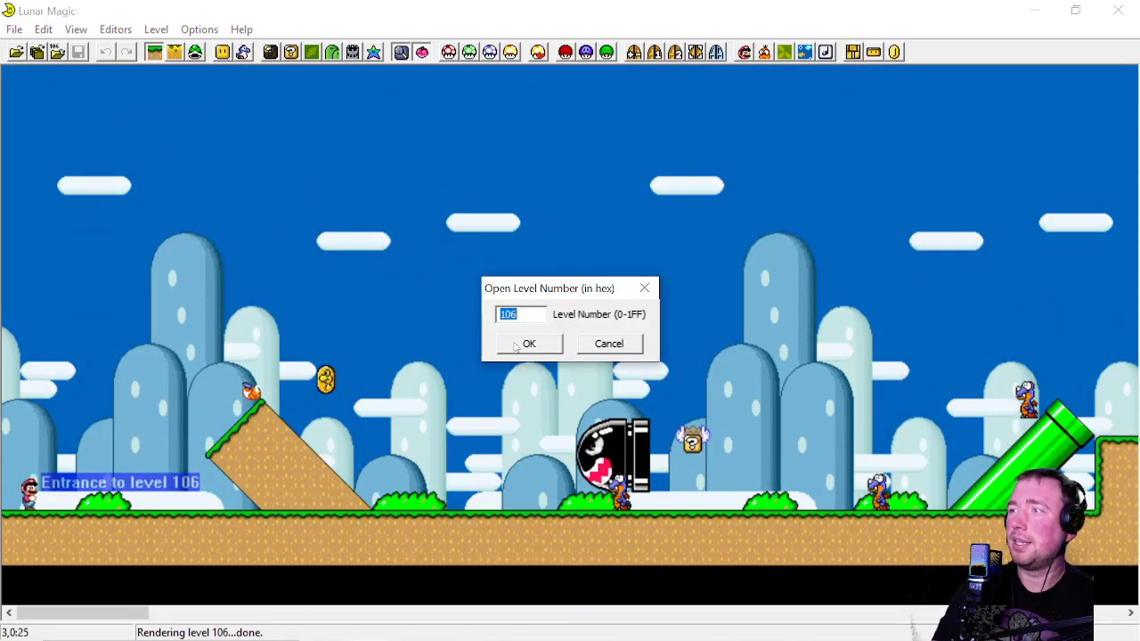
{"action": "type", "text": "107"}
{"action": "key", "text": "Return"}
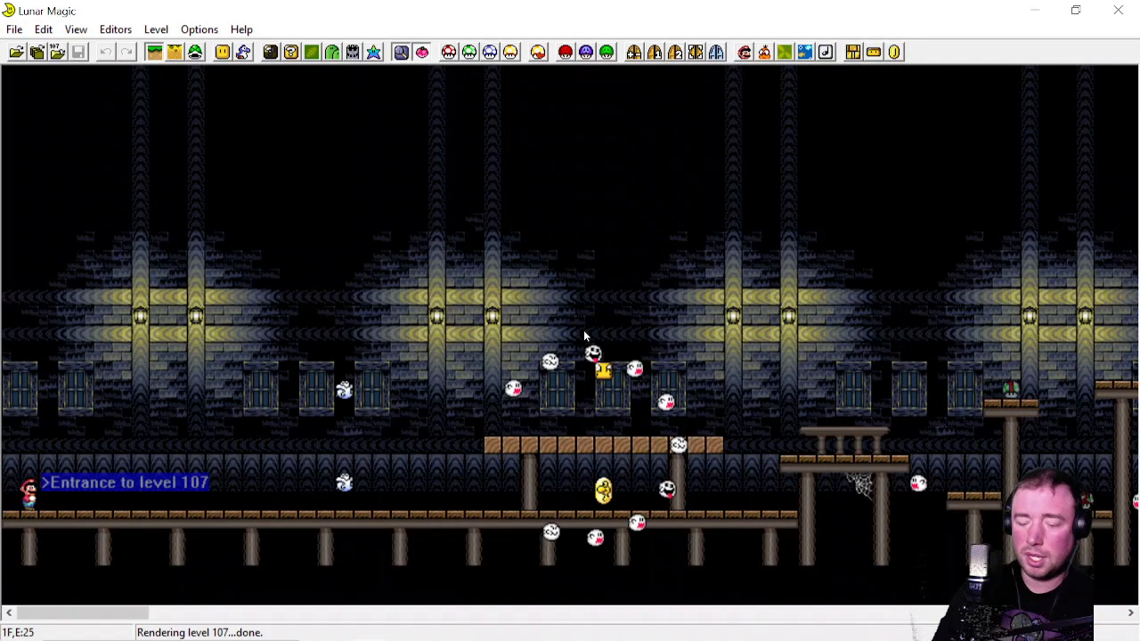
{"action": "key", "text": "Page_Down"}
{"action": "key", "text": "Page_Down"}
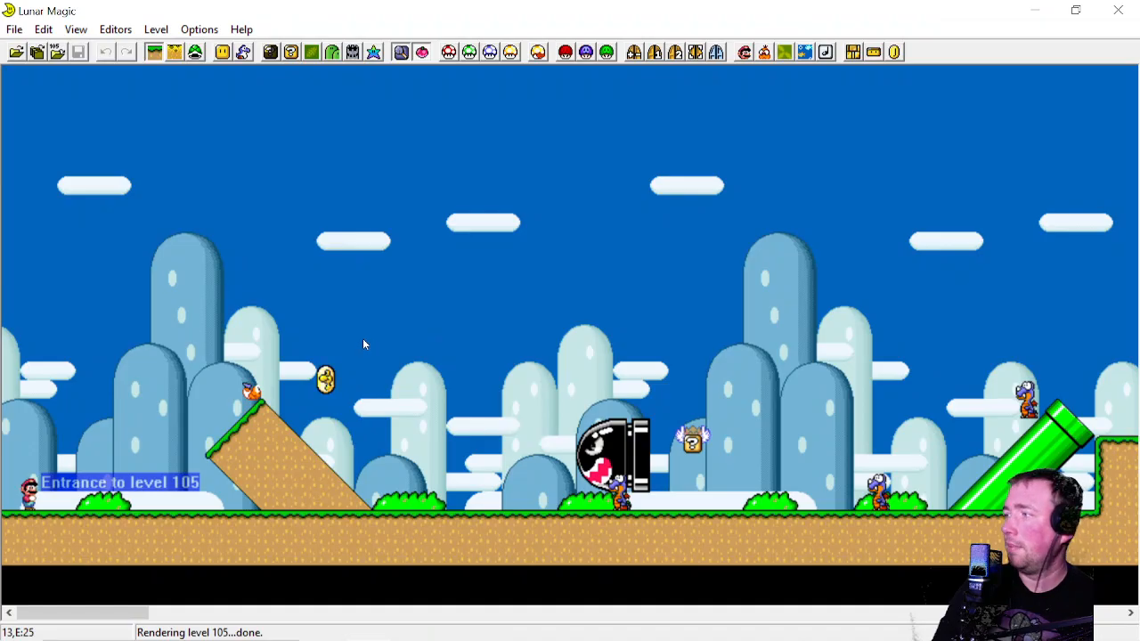
{"action": "left_click", "coordinate": [59, 53]}
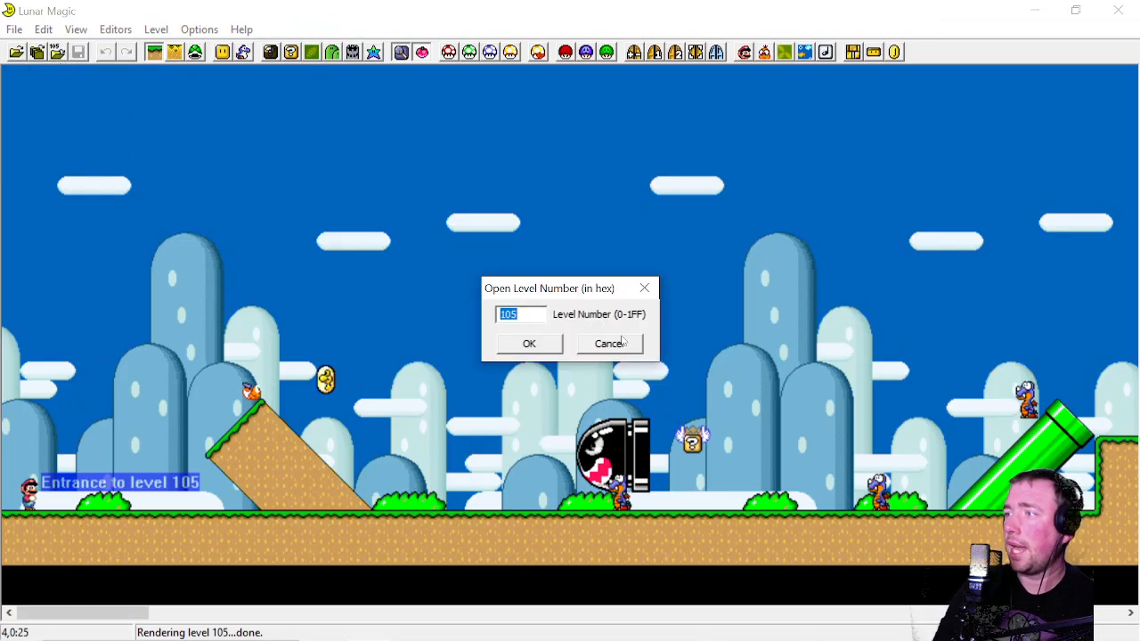
{"action": "left_click", "coordinate": [624, 343]}
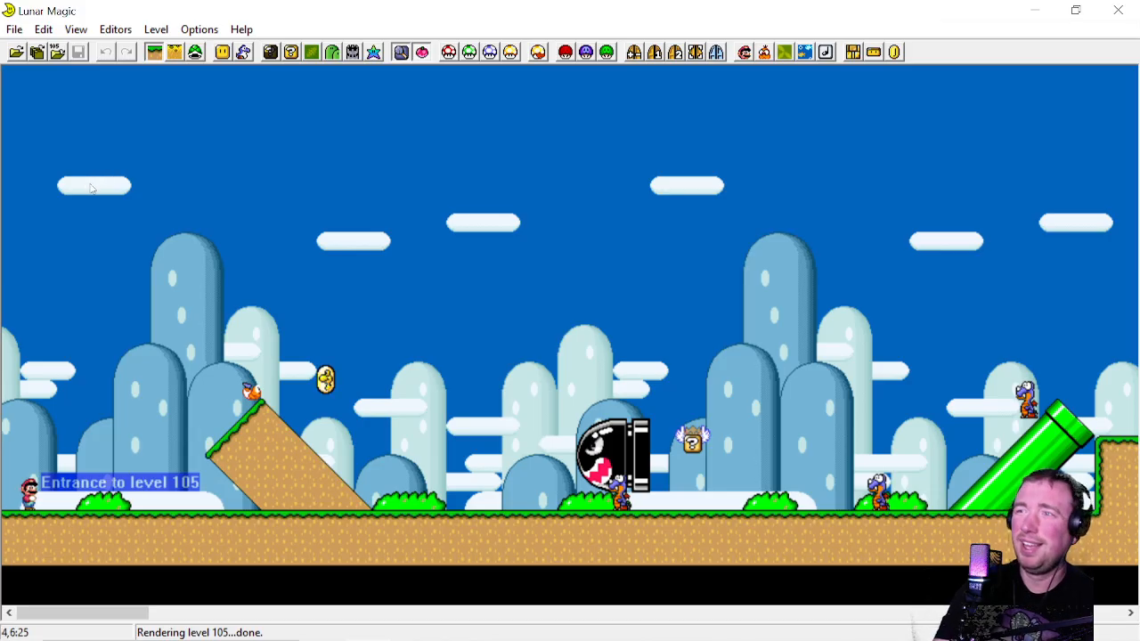
{"action": "left_click", "coordinate": [13, 29]}
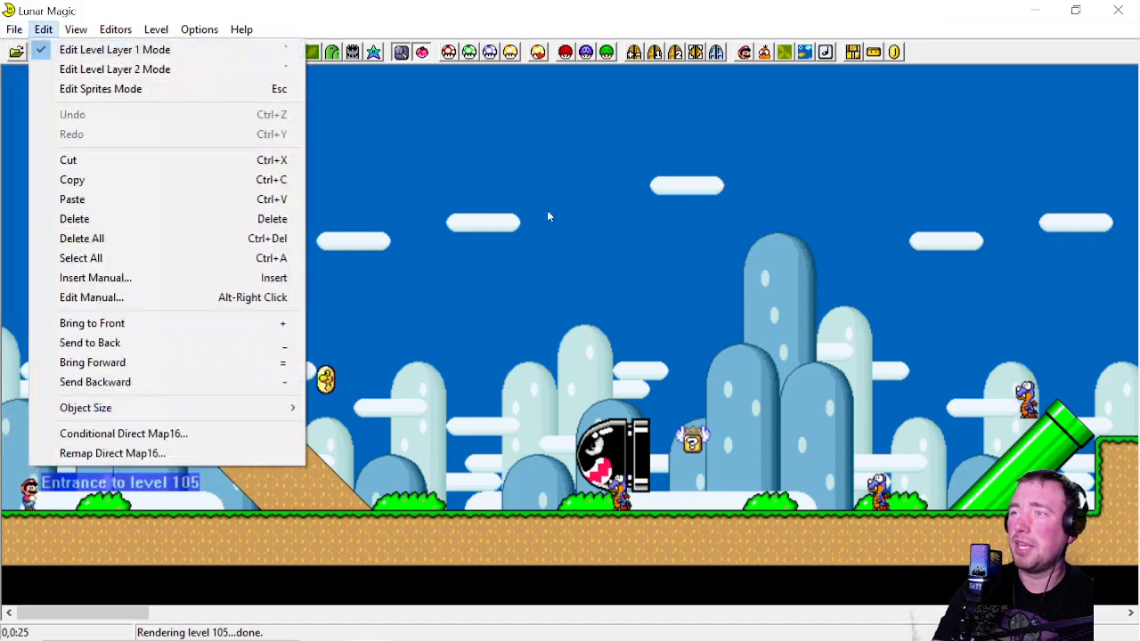
{"action": "left_click", "coordinate": [46, 89]}
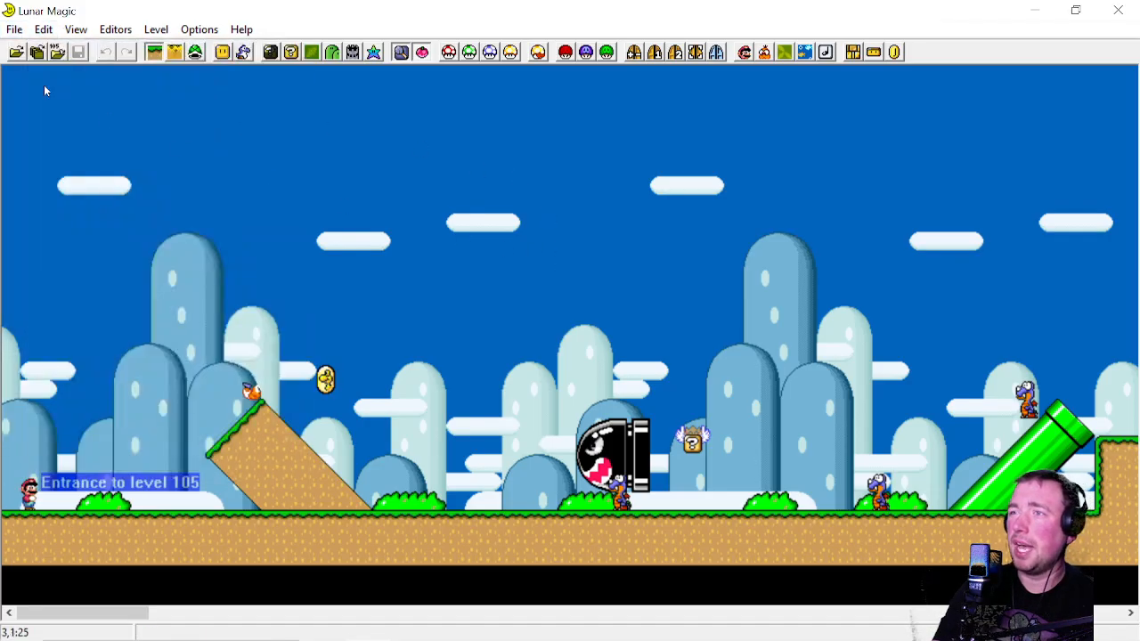
Restore the ROM to the "Expand ROM to 200200 (user request)" restore point, check level 106, and return to level 105
{"action": "left_click", "coordinate": [14, 31]}
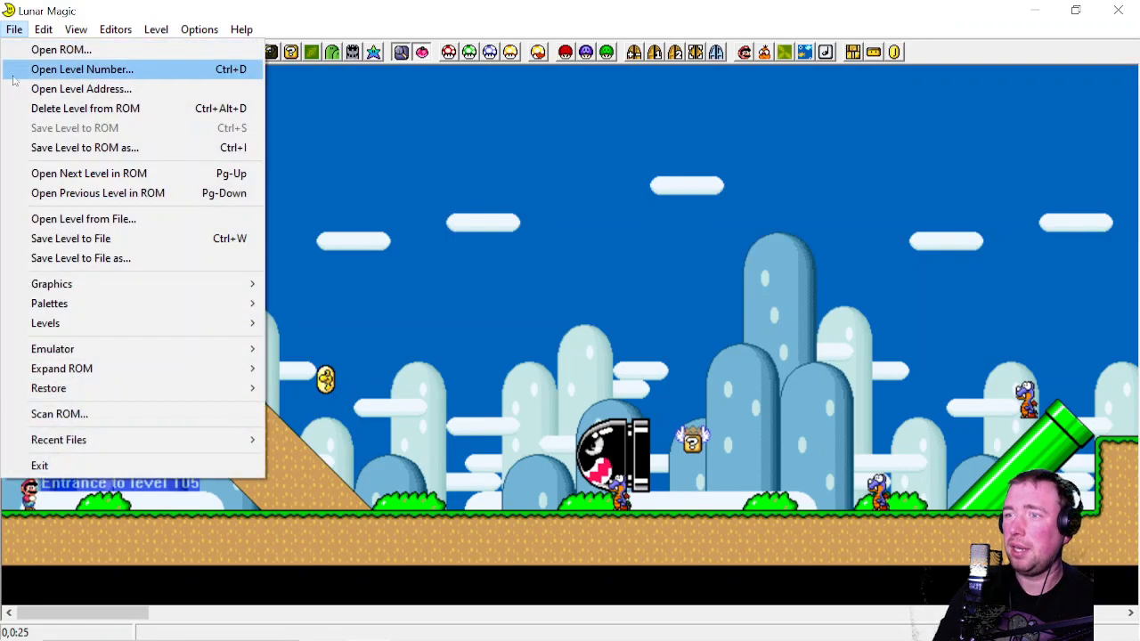
{"action": "mouse_move", "coordinate": [100, 397]}
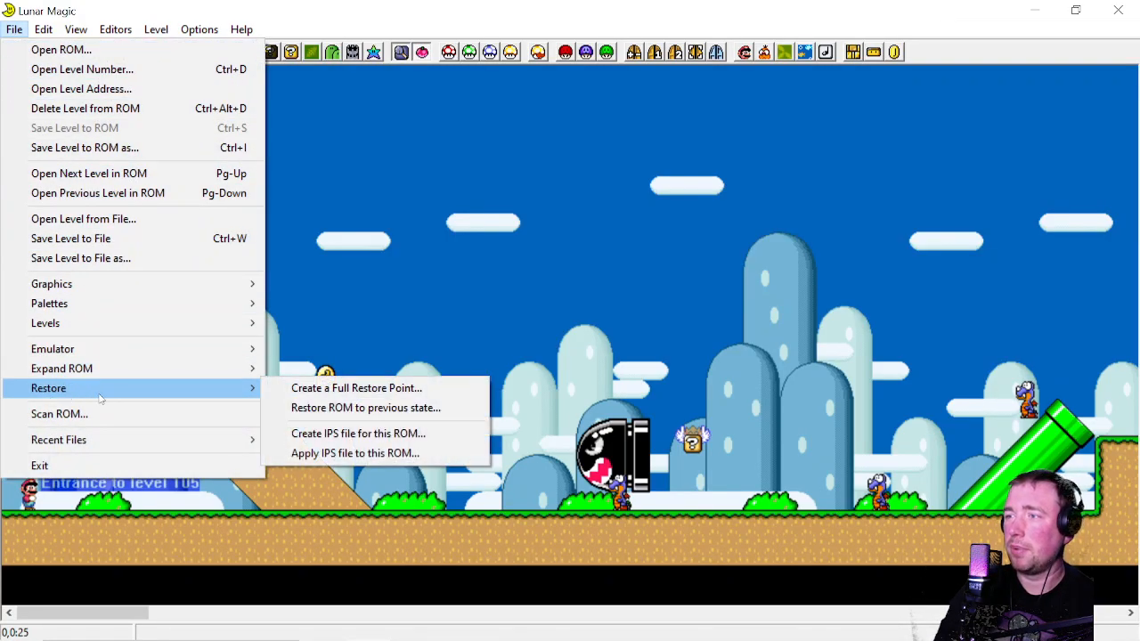
{"action": "left_click", "coordinate": [322, 408]}
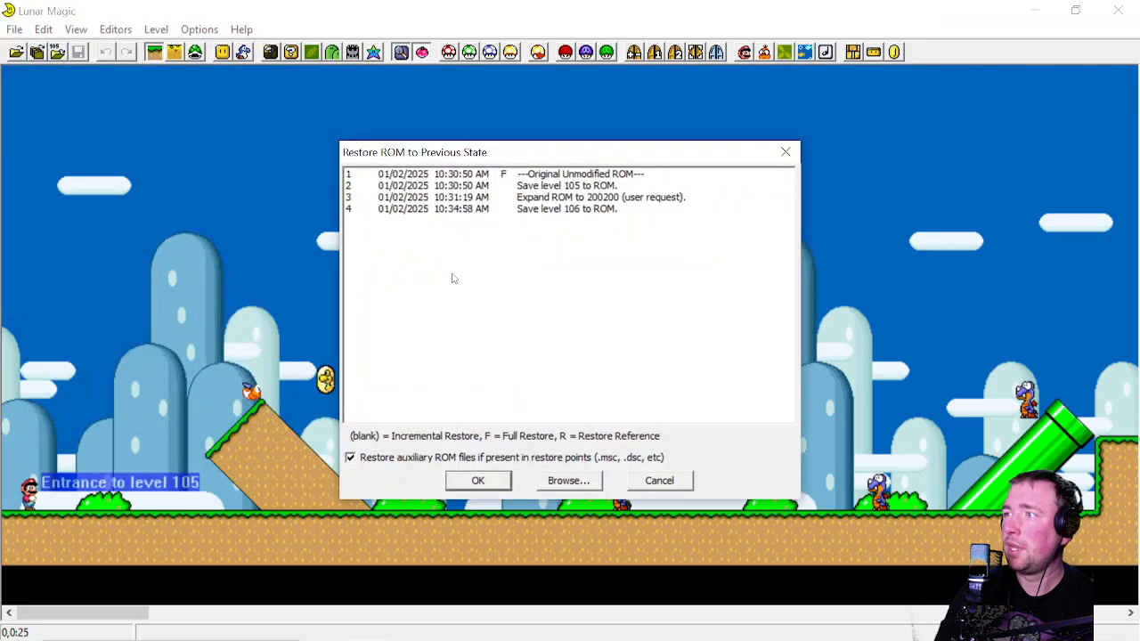
{"action": "left_click", "coordinate": [464, 197]}
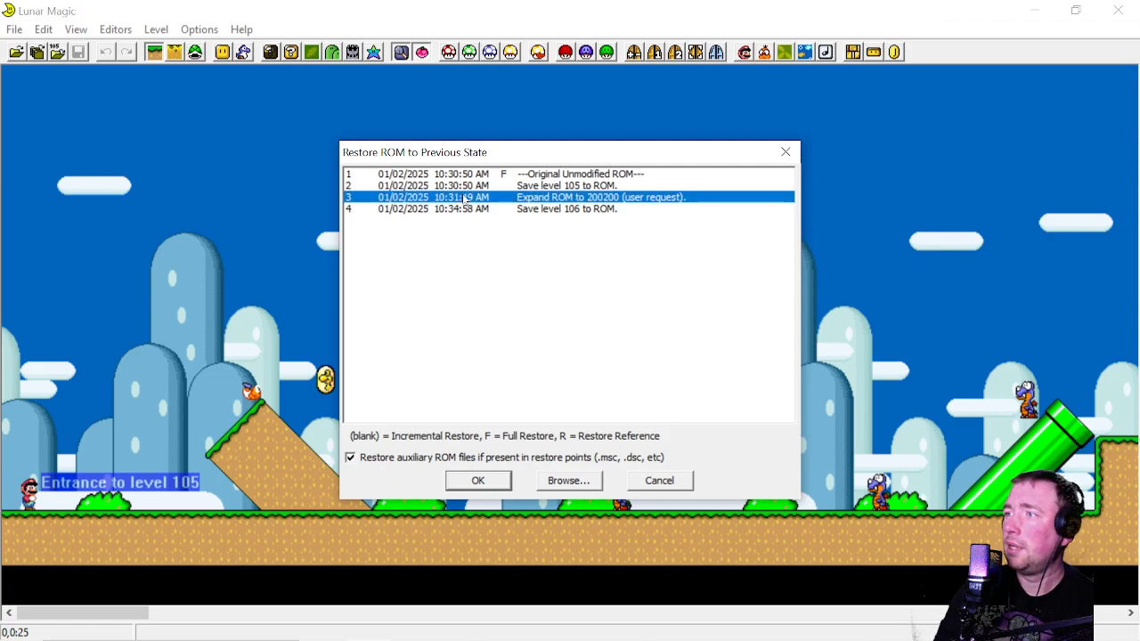
{"action": "left_click", "coordinate": [478, 482]}
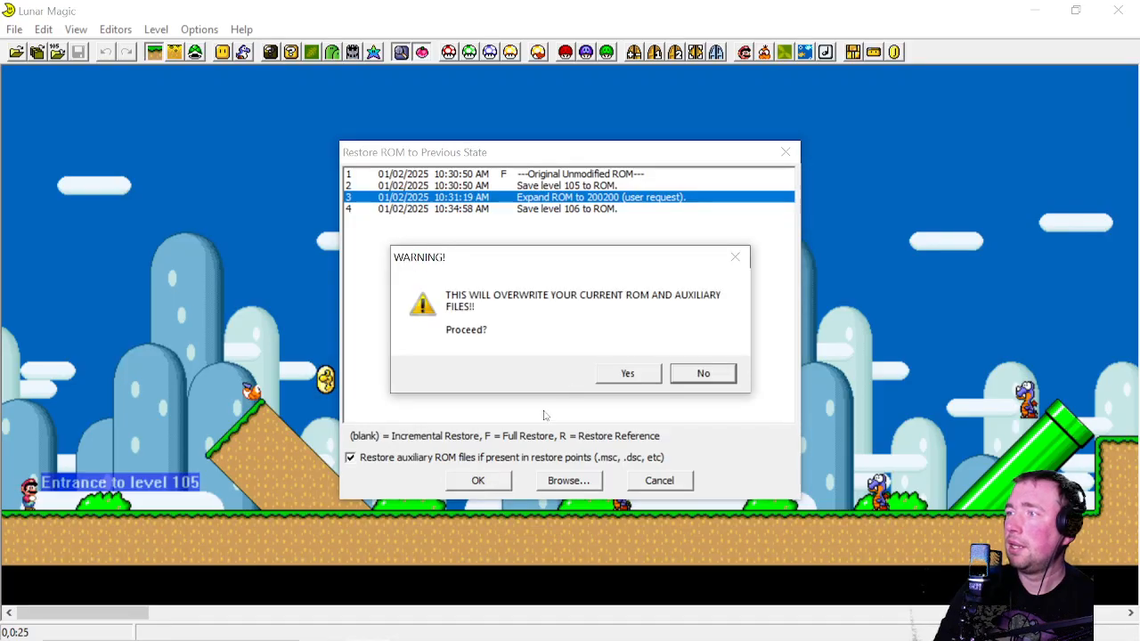
{"action": "left_click", "coordinate": [628, 374]}
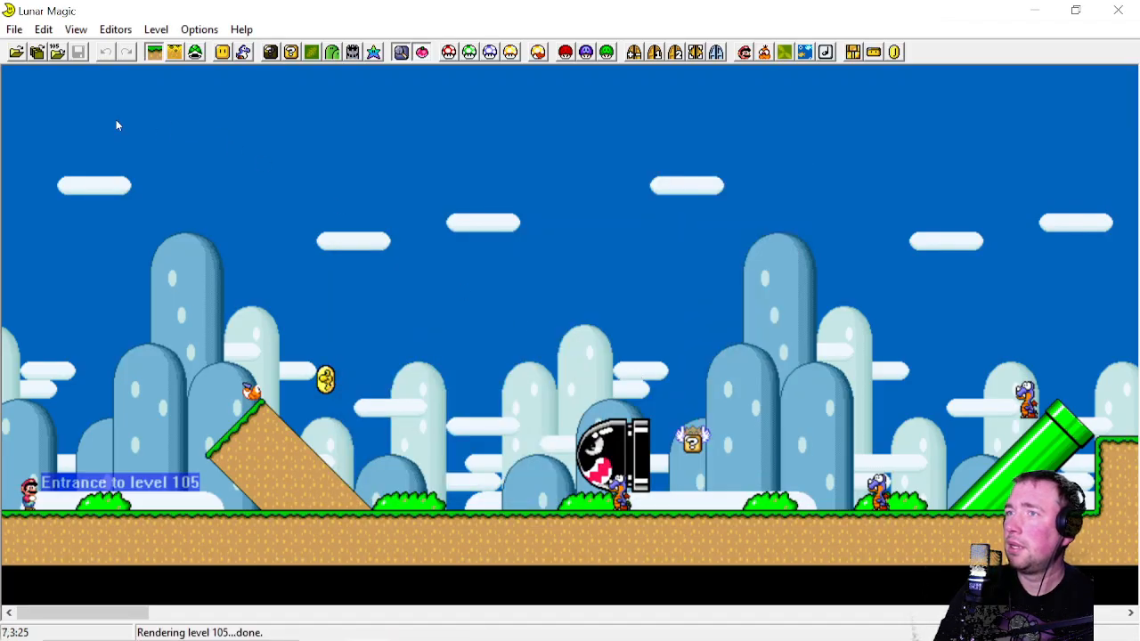
{"action": "key", "text": "Page_Up"}
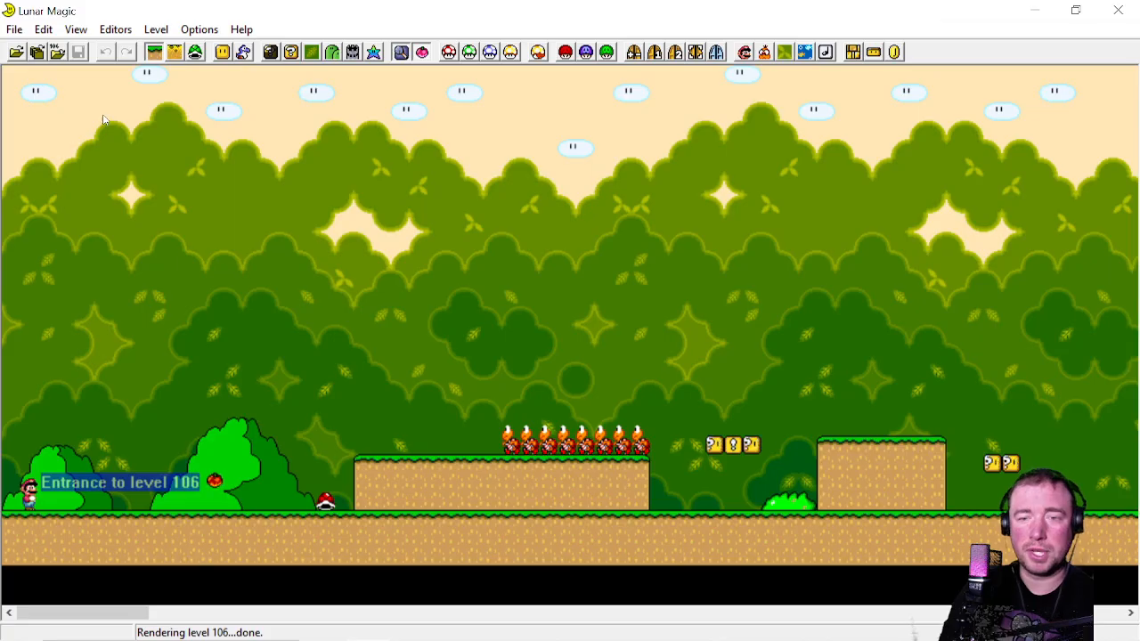
{"action": "key", "text": "Page_Down"}
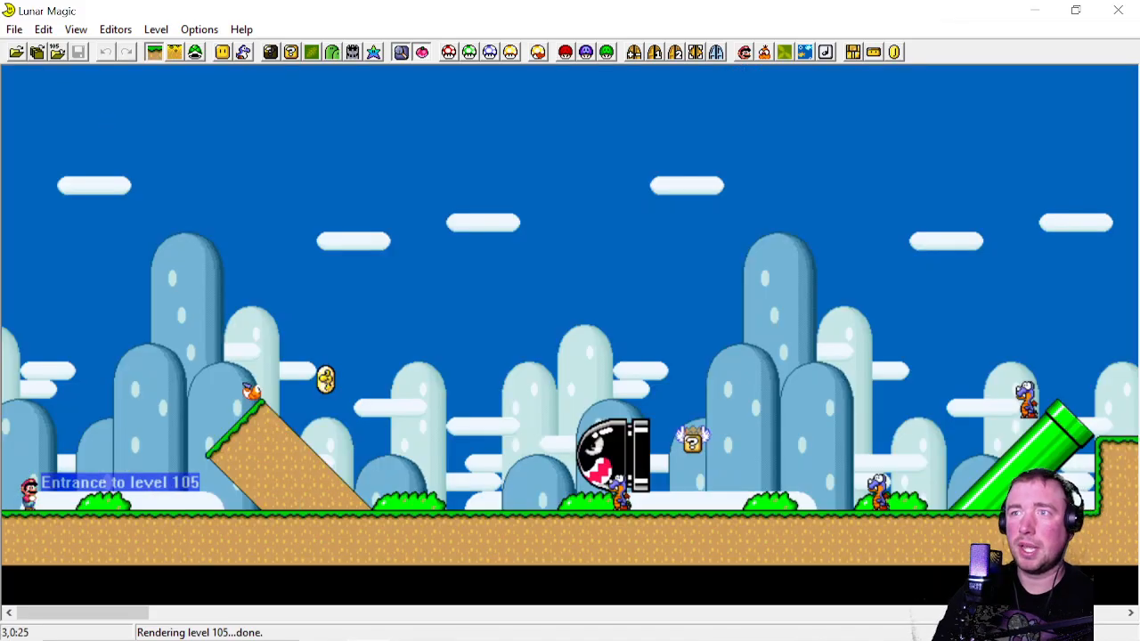
{"action": "left_click", "coordinate": [9, 28]}
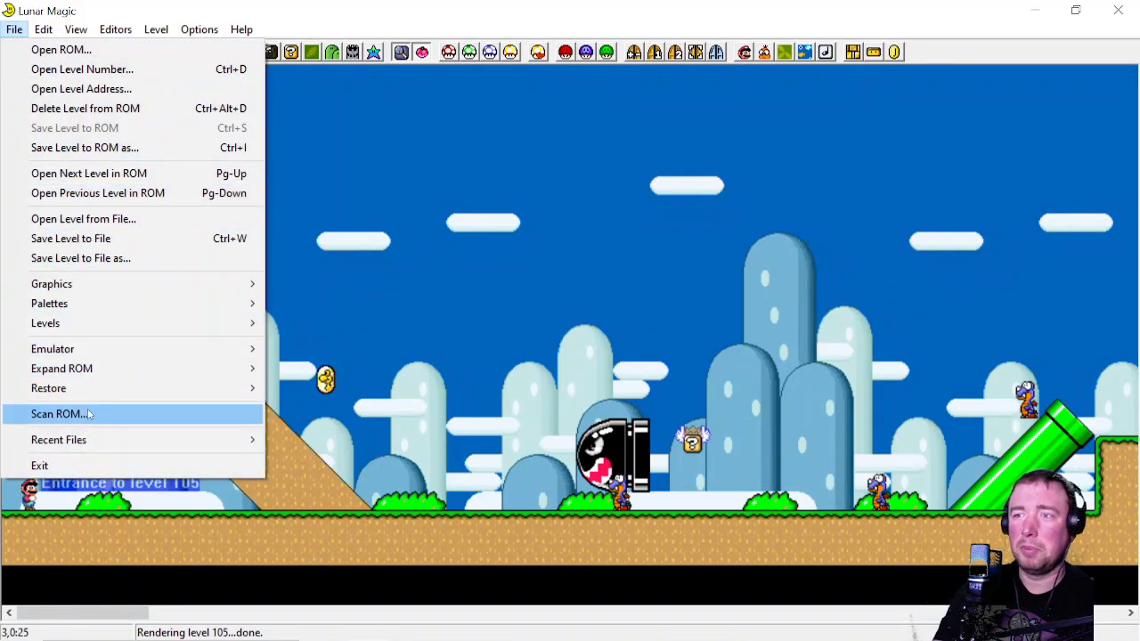
{"action": "mouse_move", "coordinate": [90, 399]}
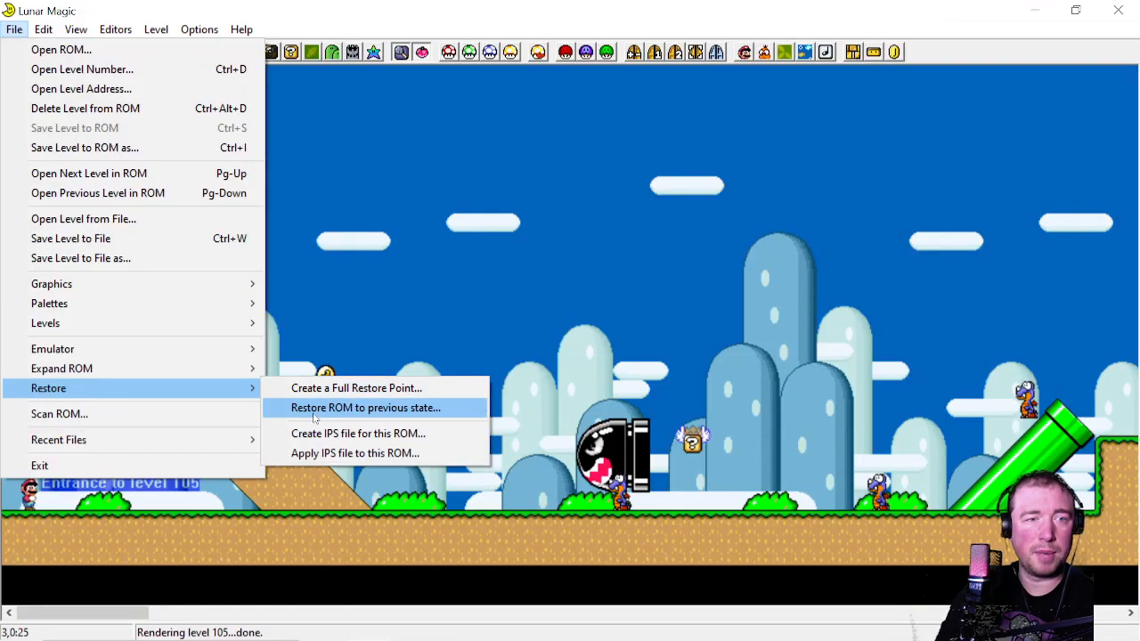
{"action": "left_click", "coordinate": [443, 275]}
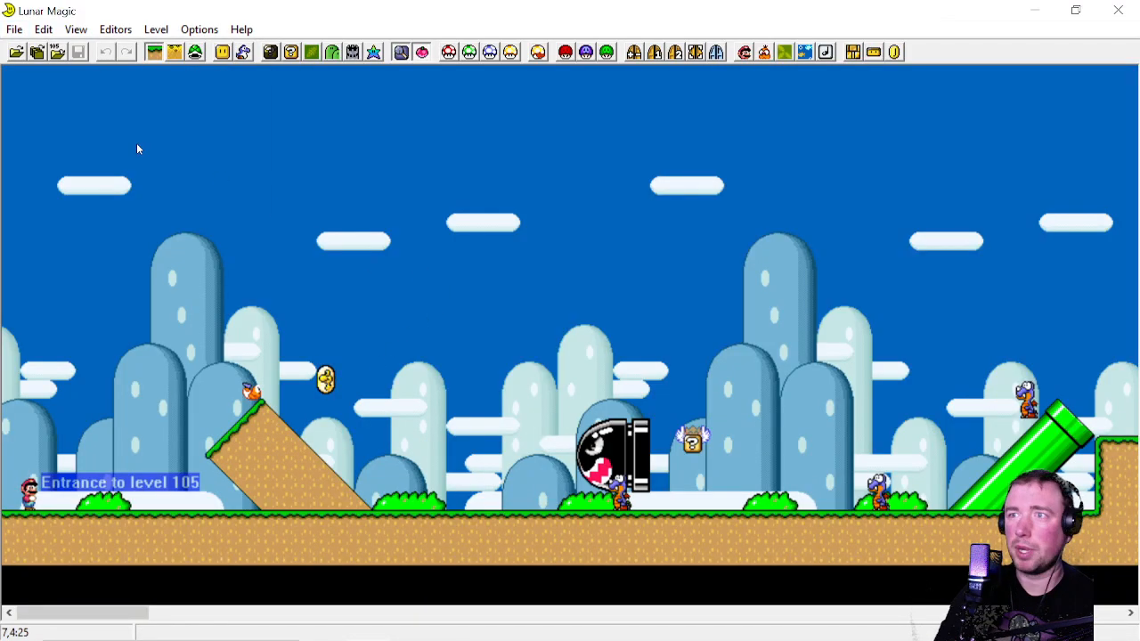
Try to expand the ROM to 2 MB
{"action": "left_click", "coordinate": [13, 29]}
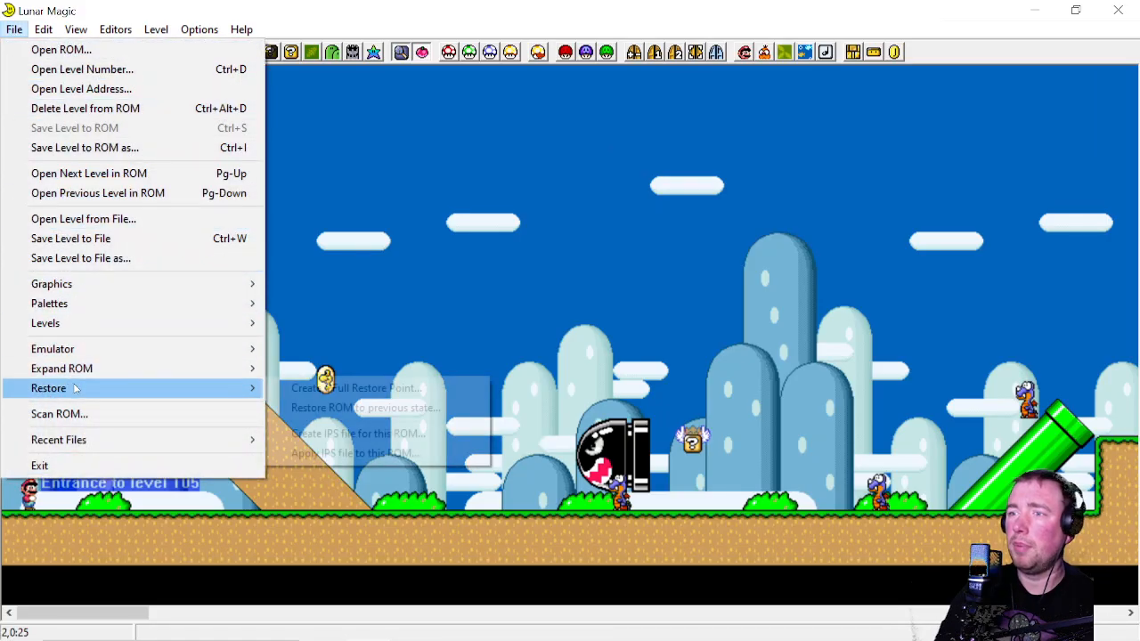
{"action": "mouse_move", "coordinate": [80, 368]}
{"action": "left_click", "coordinate": [308, 365]}
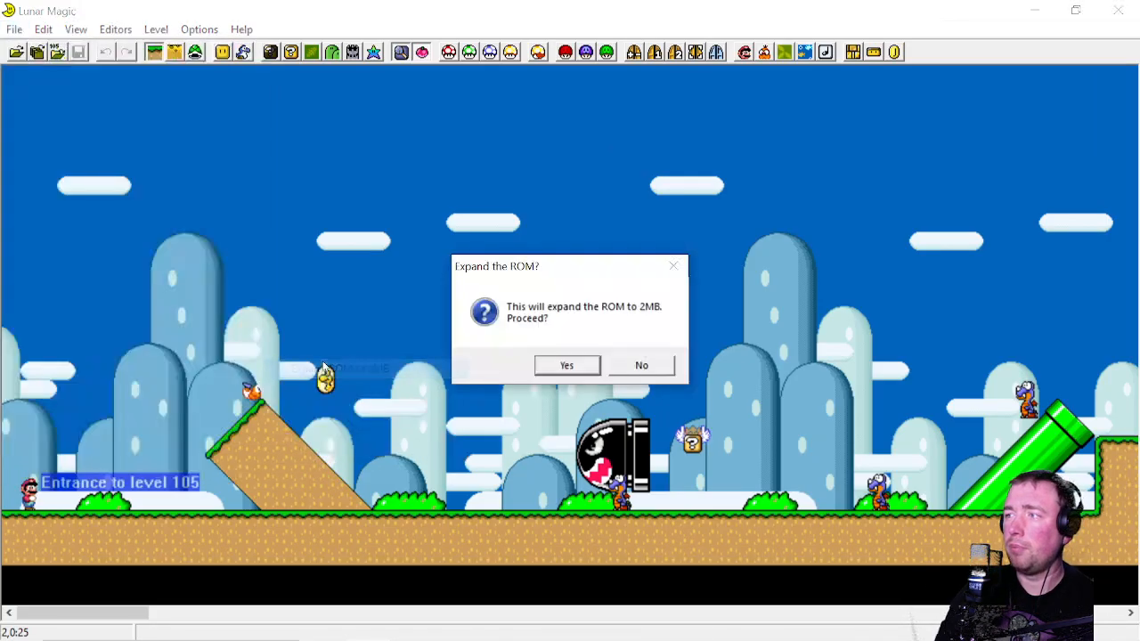
{"action": "left_click", "coordinate": [579, 365]}
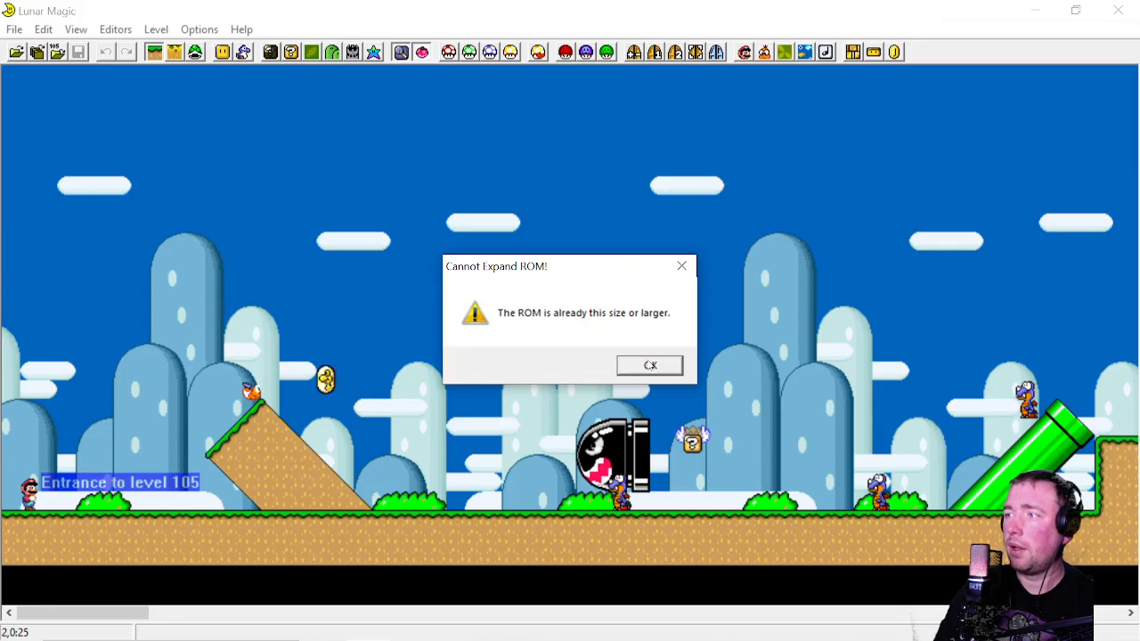
{"action": "left_click", "coordinate": [650, 365]}
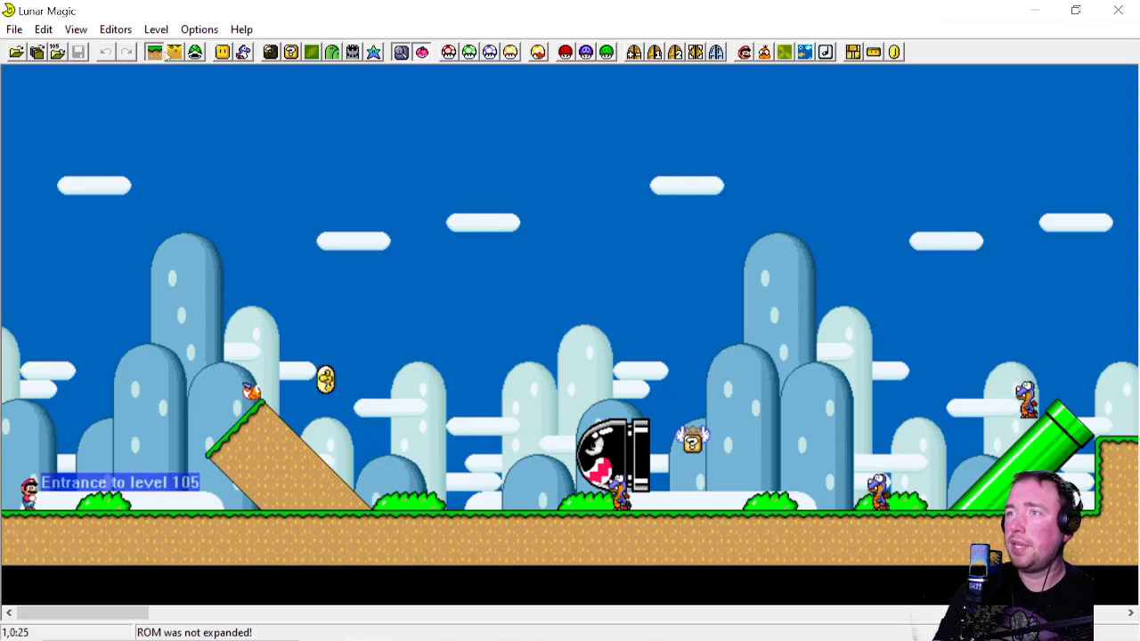
Reload level 105 and move the diagonal ledge near the level entrance two tiles to the left
{"action": "key", "text": "Page_Up"}
{"action": "key", "text": "Page_Down"}
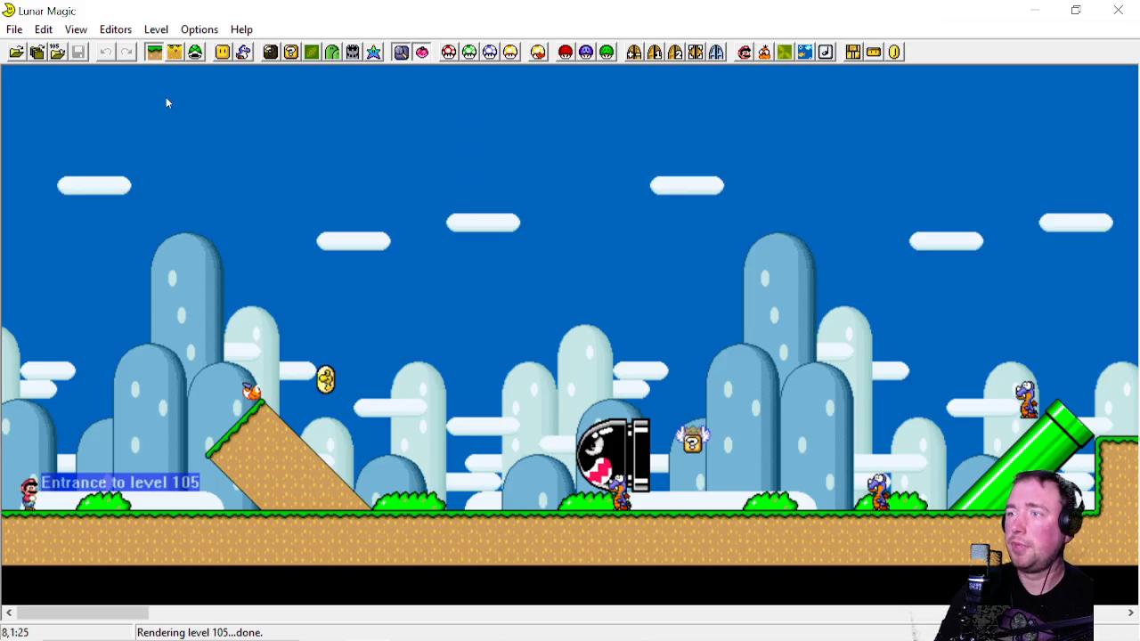
{"action": "left_click_drag", "start_coordinate": [263, 460], "coordinate": [193, 454]}
{"action": "left_click", "coordinate": [262, 240]}
{"action": "left_click_drag", "start_coordinate": [299, 450], "coordinate": [262, 468]}
{"action": "left_click", "coordinate": [460, 367]}
{"action": "scroll", "coordinate": [460, 367], "scroll_direction": "right", "scroll_amount": 4}
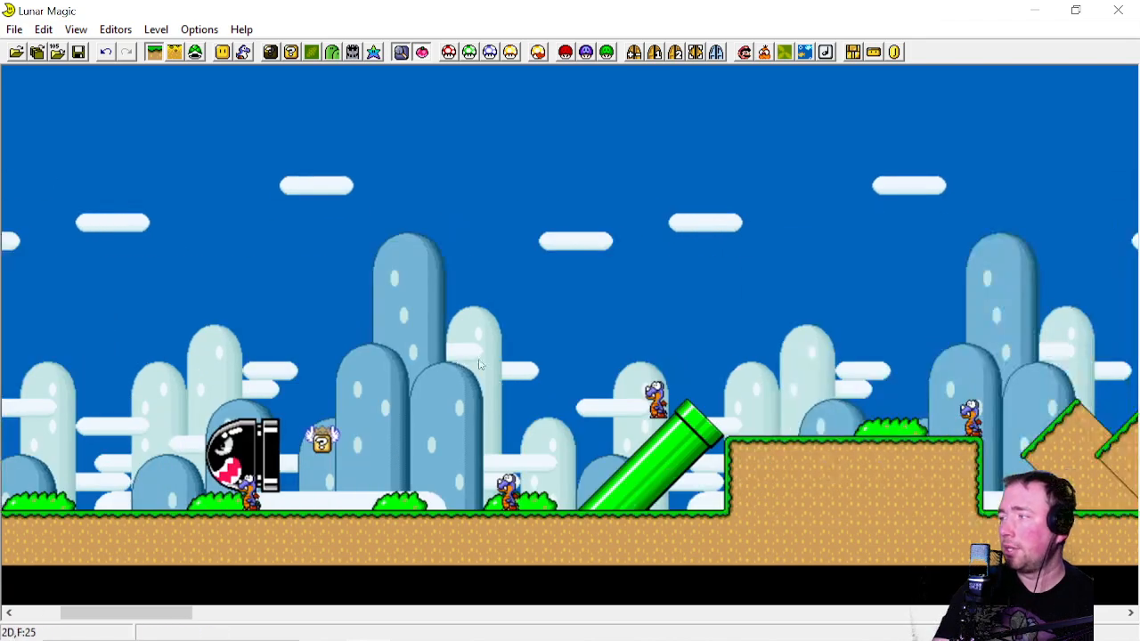
{"action": "scroll", "coordinate": [200, 381], "scroll_direction": "left", "scroll_amount": 4}
{"action": "left_click_drag", "start_coordinate": [352, 308], "coordinate": [361, 438]}
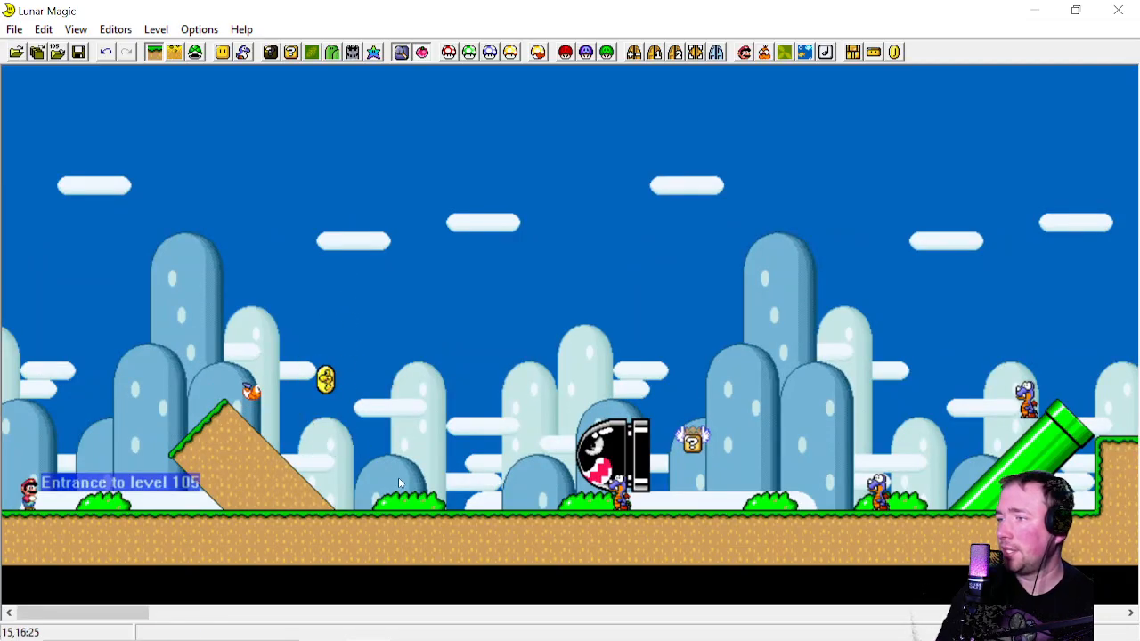
{"action": "left_click", "coordinate": [420, 262]}
Look through the middle part of level 105, around the three diagonal ledges, the bushes and the pipes
{"action": "scroll", "coordinate": [430, 295], "scroll_direction": "right", "scroll_amount": 9}
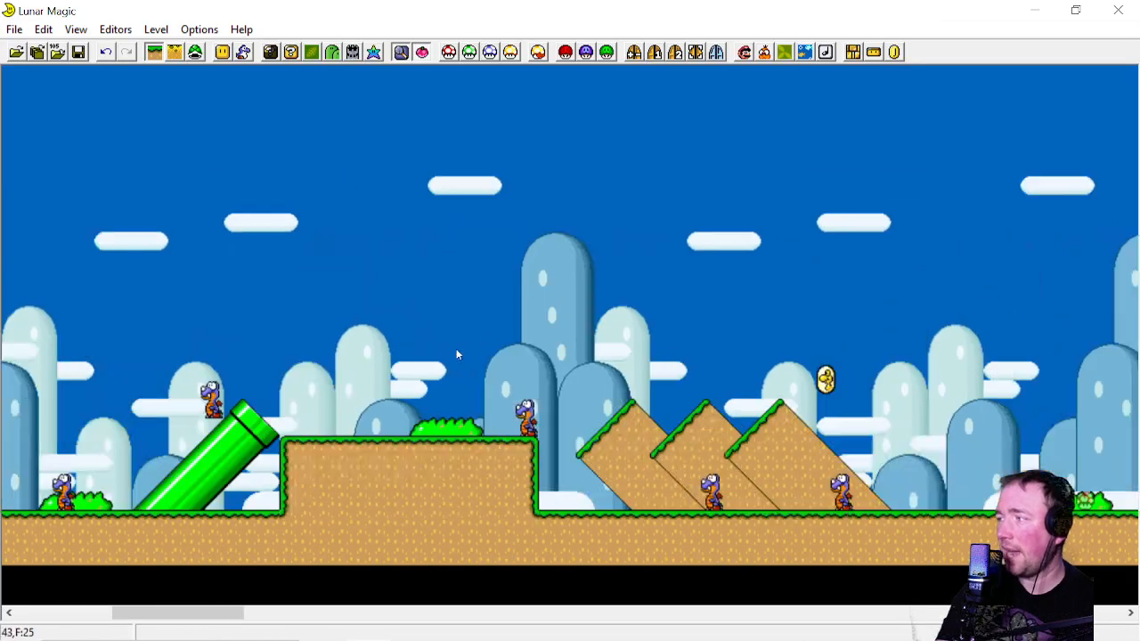
{"action": "scroll", "coordinate": [834, 367], "scroll_direction": "right", "scroll_amount": 9}
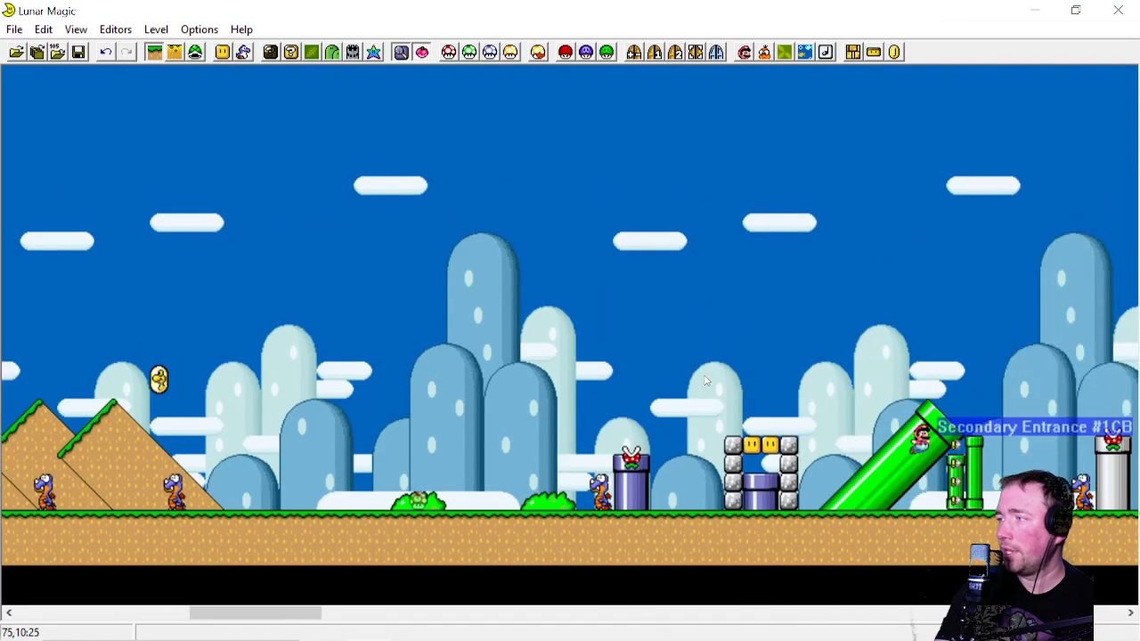
{"action": "scroll", "coordinate": [537, 386], "scroll_direction": "left", "scroll_amount": 3}
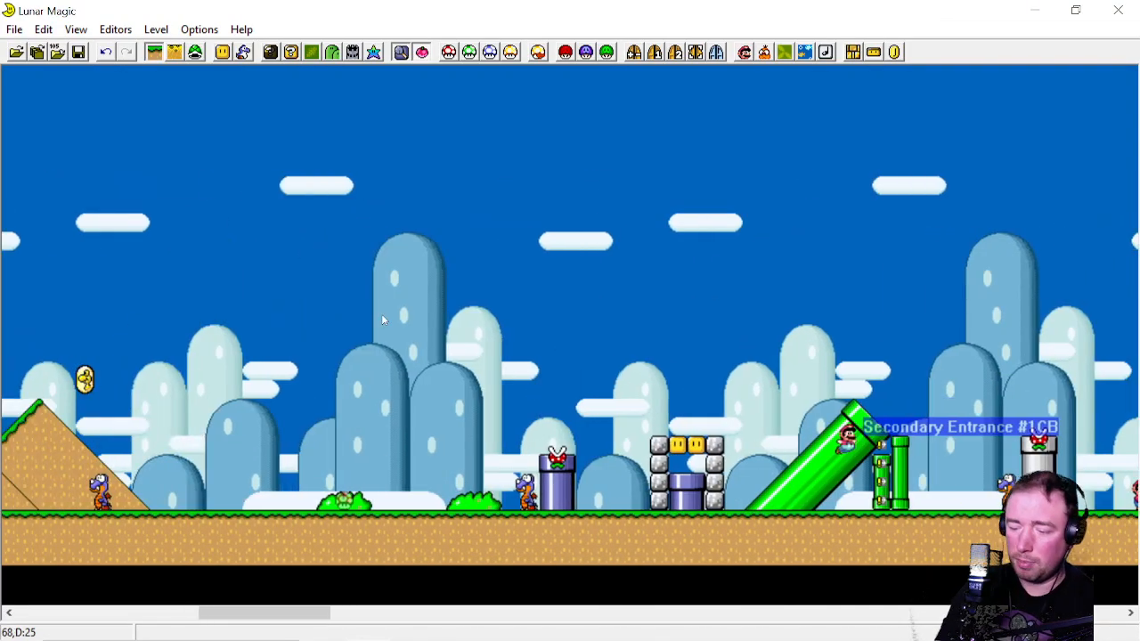
{"action": "scroll", "coordinate": [380, 318], "scroll_direction": "left", "scroll_amount": 5}
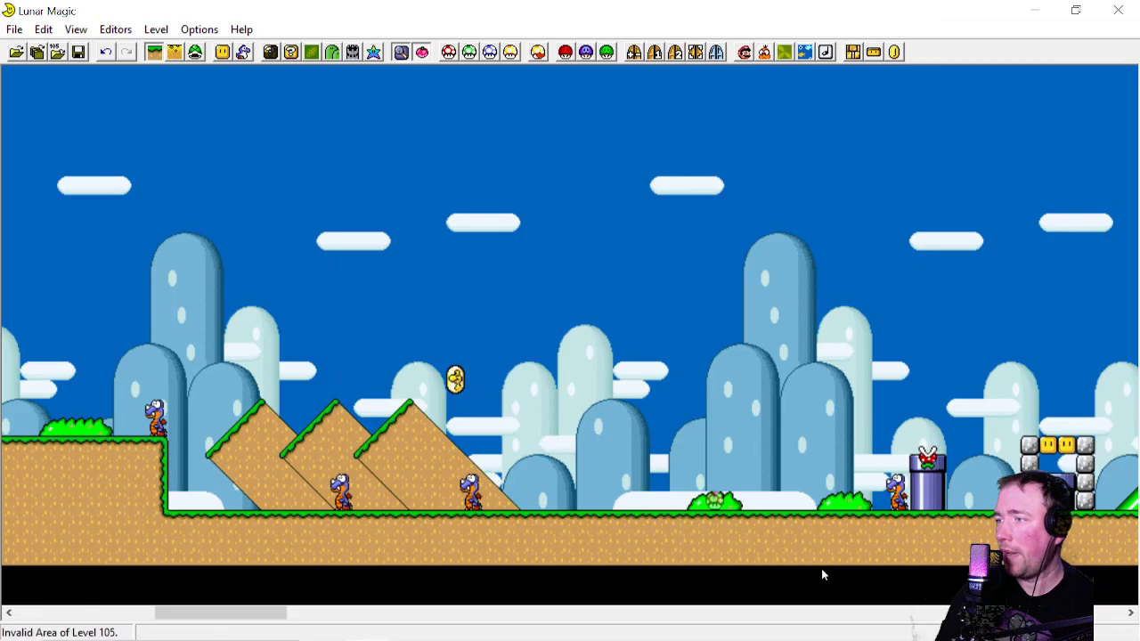
{"action": "left_click", "coordinate": [650, 535]}
{"action": "left_click", "coordinate": [101, 596]}
{"action": "left_click_drag", "start_coordinate": [212, 615], "coordinate": [218, 614]}
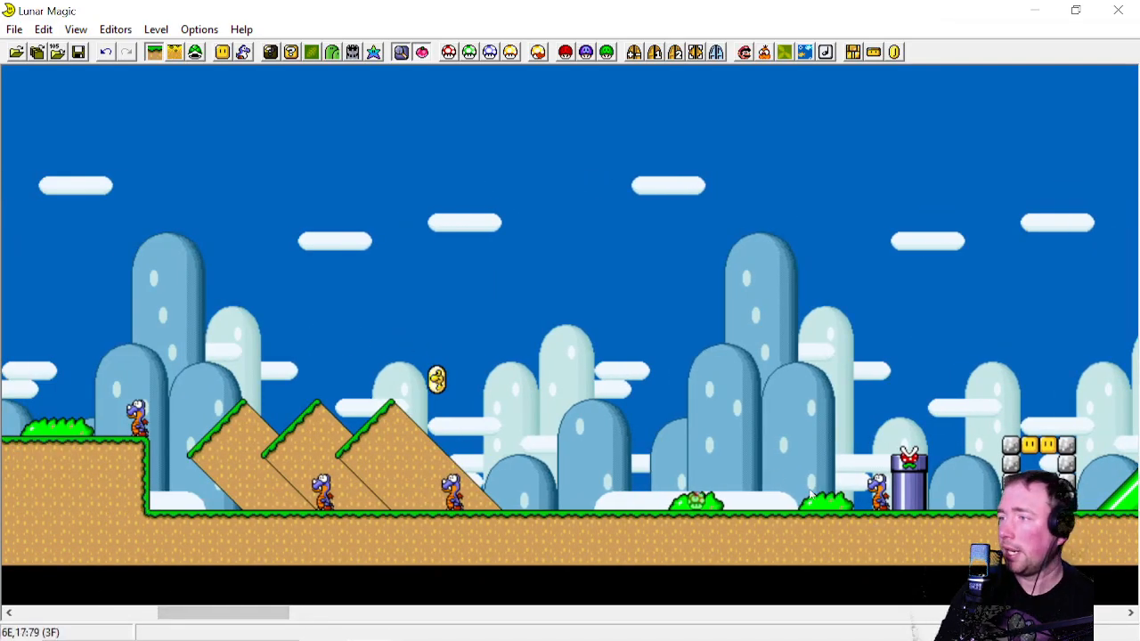
{"action": "left_click_drag", "start_coordinate": [576, 432], "coordinate": [624, 417]}
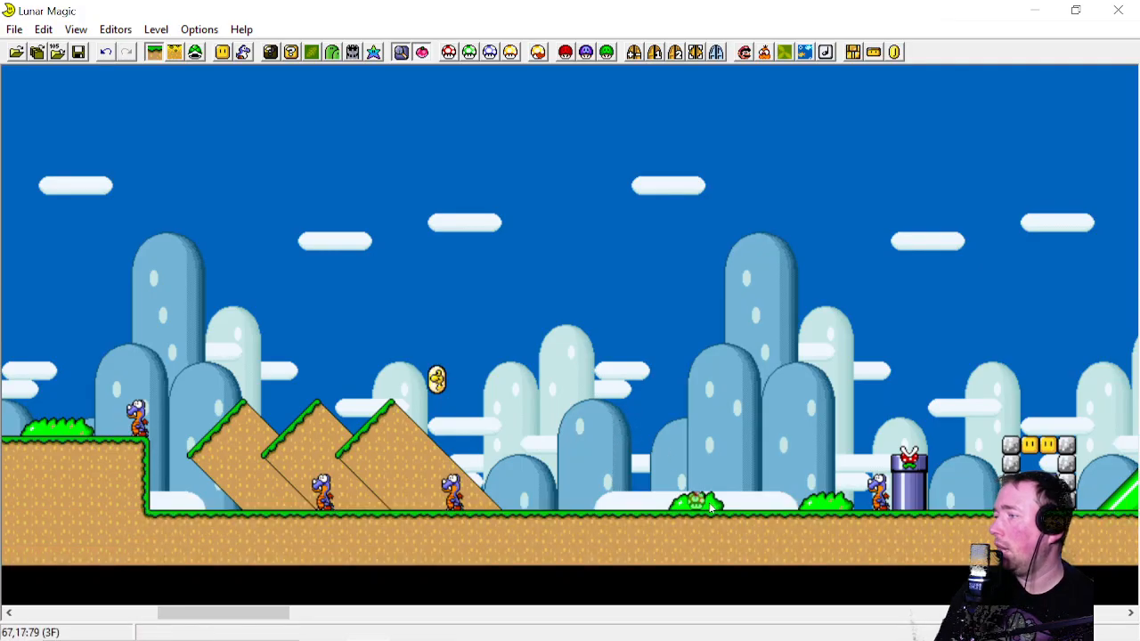
{"action": "left_click_drag", "start_coordinate": [315, 344], "coordinate": [284, 298]}
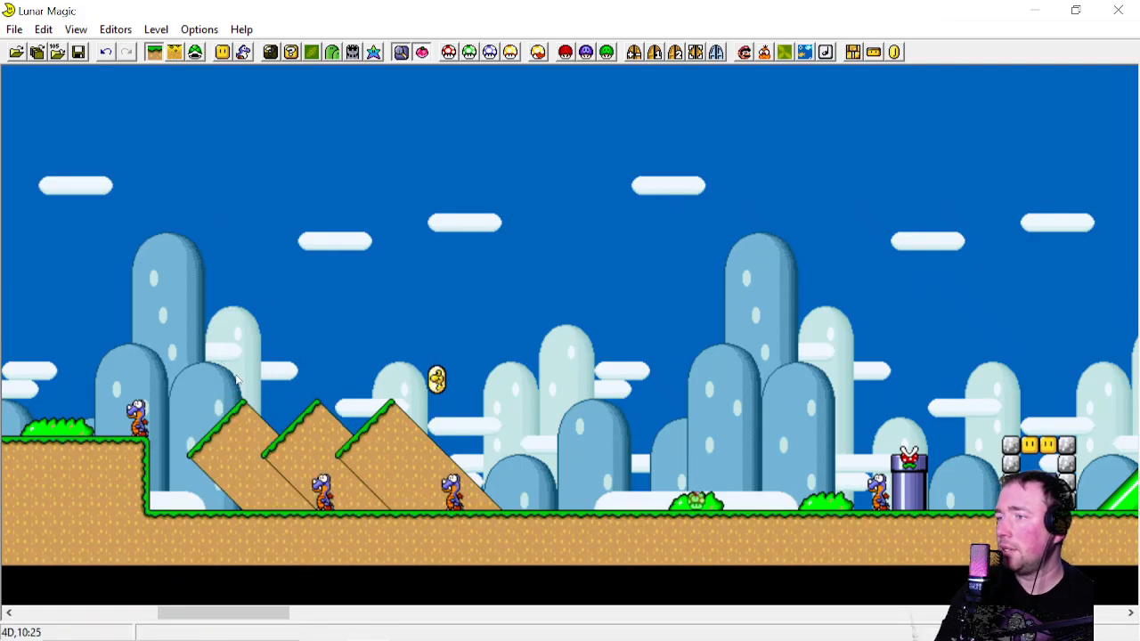
Delete the first of the three overlapping diagonal ledges past the raised ground and undo the deletion
{"action": "left_click", "coordinate": [240, 414]}
{"action": "key", "text": "Delete"}
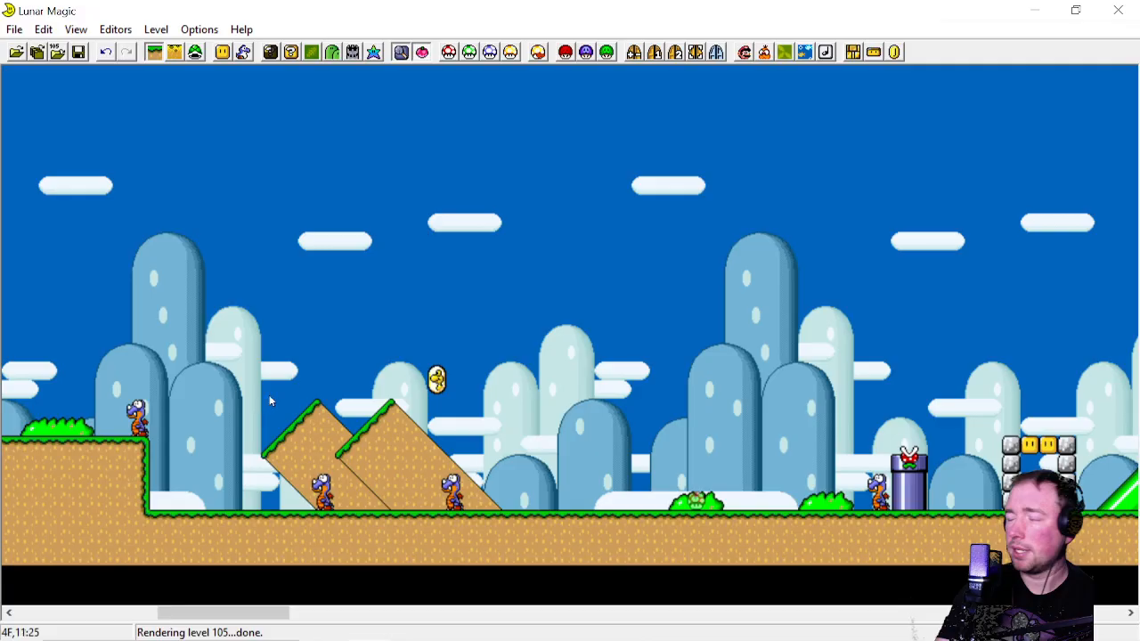
{"action": "scroll", "coordinate": [285, 383], "scroll_direction": "left", "scroll_amount": 2}
{"action": "left_click", "coordinate": [105, 52]}
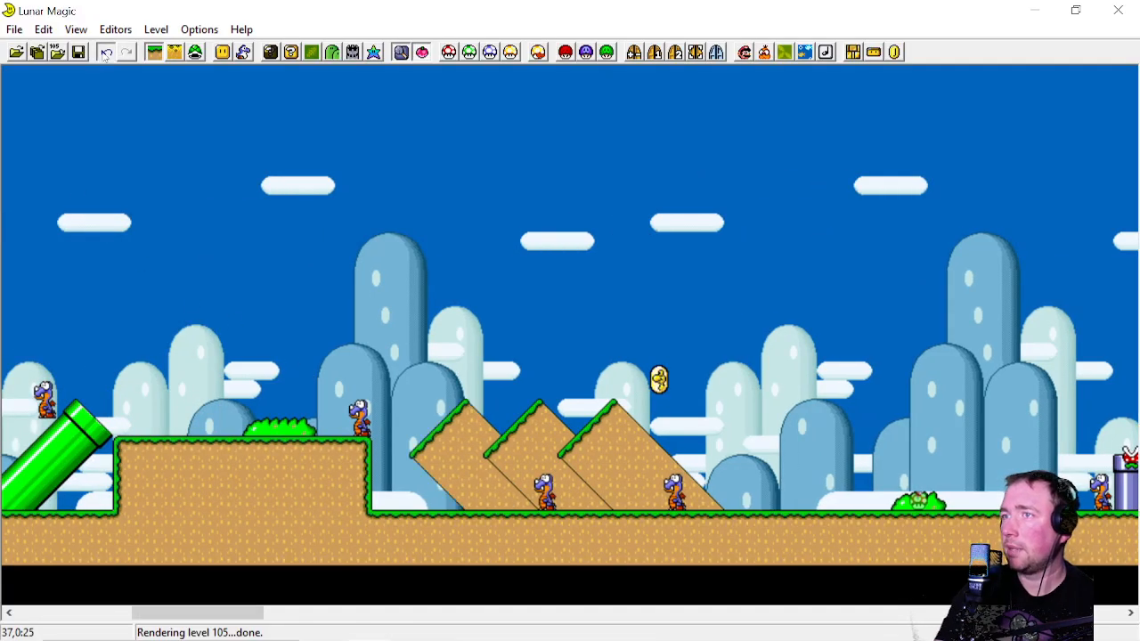
{"action": "left_click", "coordinate": [510, 333]}
Save level 105 to the ROM and return to the start of the level
{"action": "left_click", "coordinate": [79, 51]}
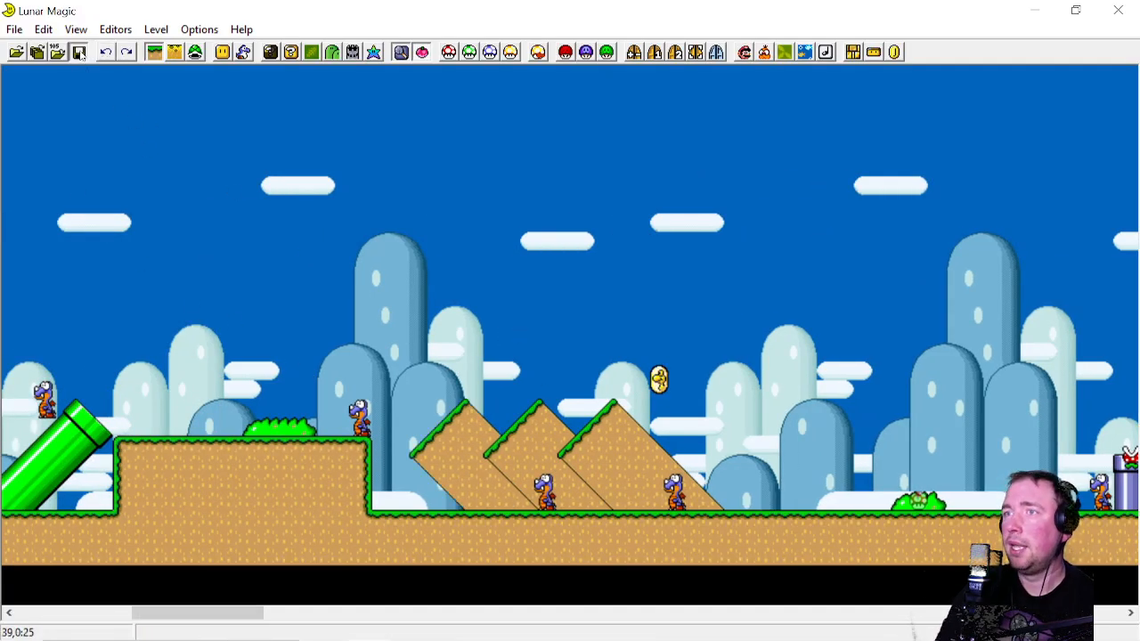
{"action": "scroll", "coordinate": [202, 369], "scroll_direction": "left", "scroll_amount": 8}
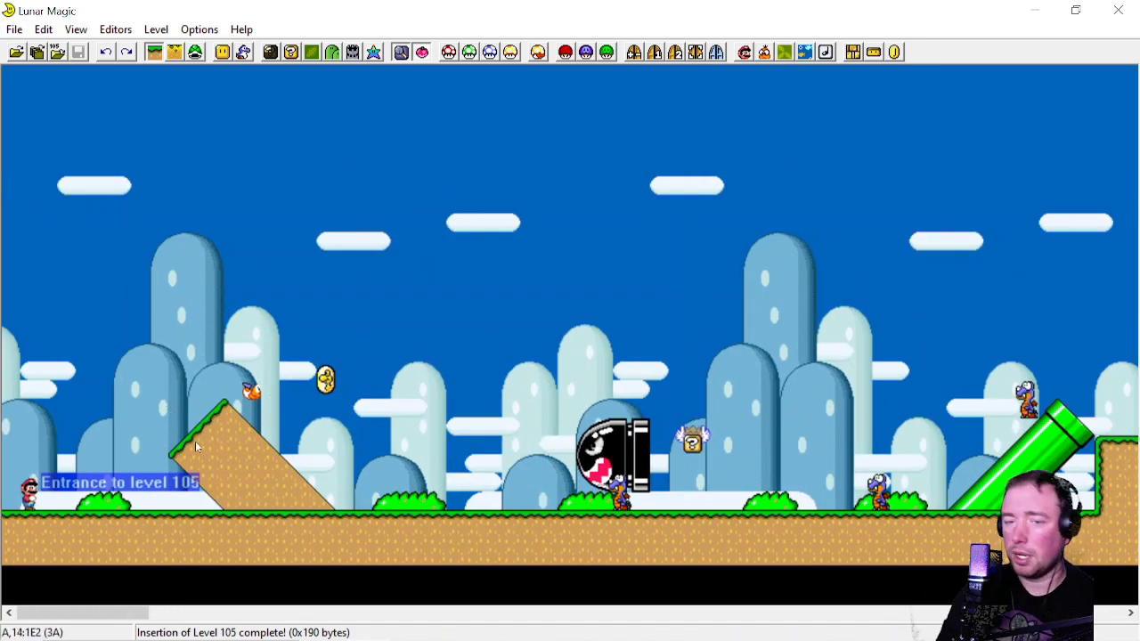
Check which objects near the level entrance can be selected on layer 1, including the diagonal ledge and the bush
{"action": "left_click_drag", "start_coordinate": [157, 401], "coordinate": [213, 534]}
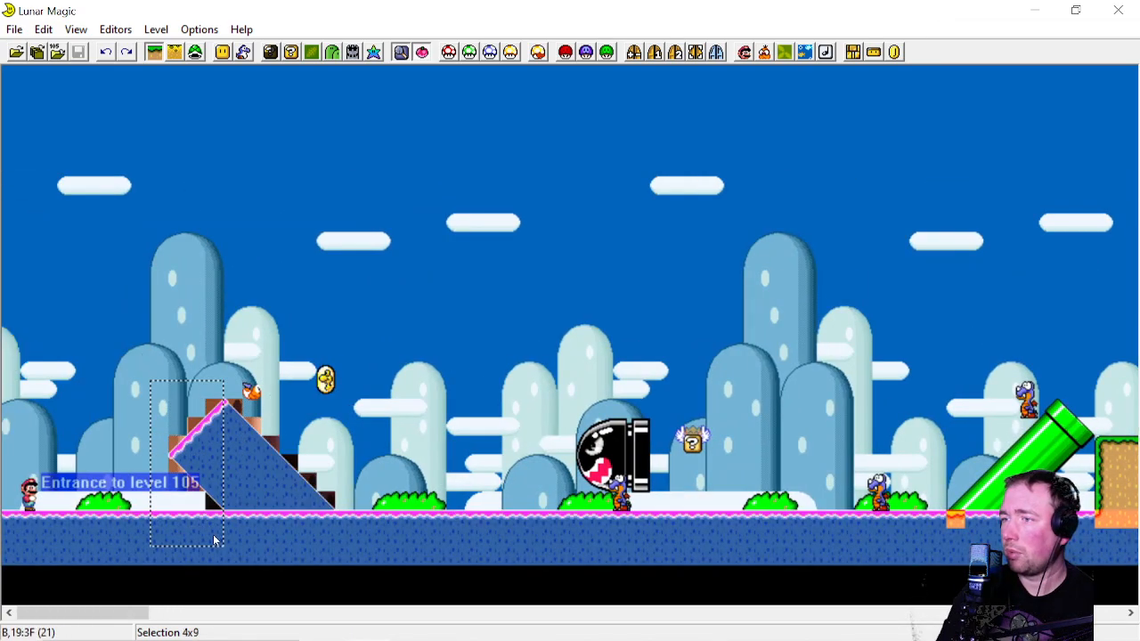
{"action": "left_click", "coordinate": [89, 392]}
{"action": "left_click", "coordinate": [102, 509]}
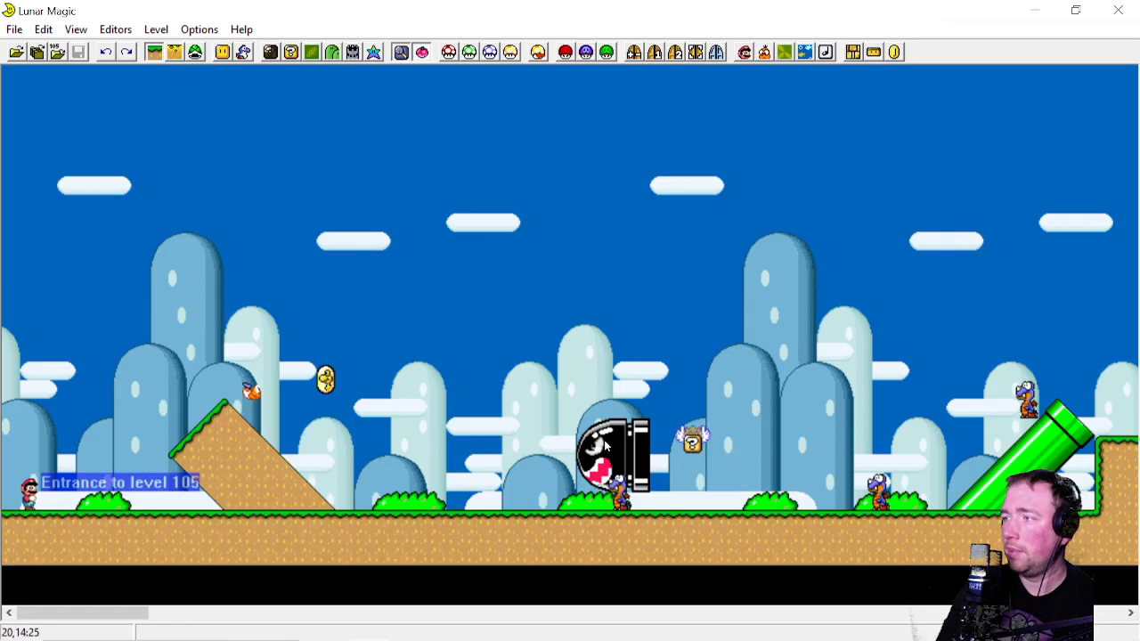
{"action": "left_click", "coordinate": [383, 355]}
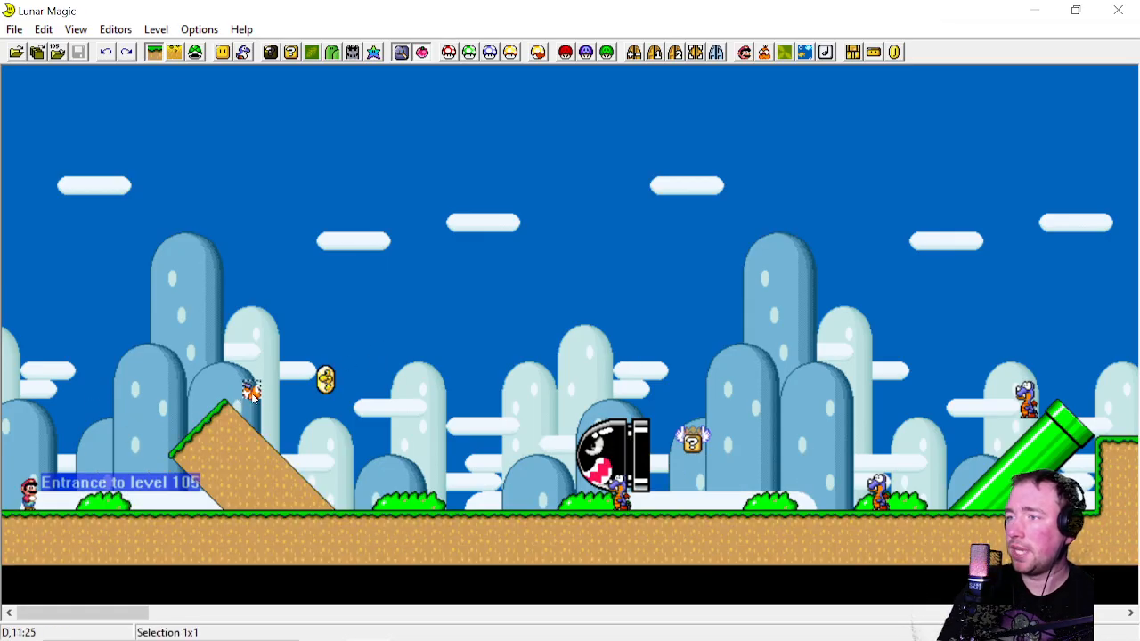
{"action": "left_click", "coordinate": [638, 462]}
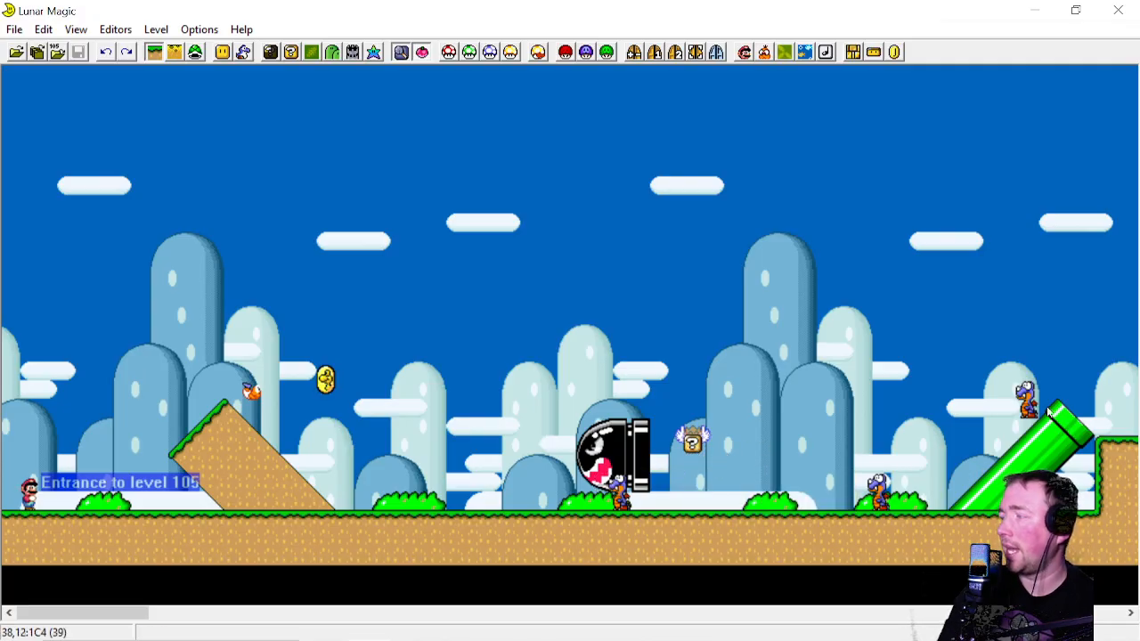
{"action": "scroll", "coordinate": [1031, 389], "scroll_direction": "down", "scroll_amount": 1}
{"action": "left_click", "coordinate": [720, 465]}
{"action": "left_click", "coordinate": [645, 302]}
{"action": "left_click", "coordinate": [991, 503]}
{"action": "left_click", "coordinate": [831, 344]}
{"action": "left_click", "coordinate": [958, 428]}
{"action": "left_click", "coordinate": [627, 325]}
{"action": "left_click_drag", "start_coordinate": [567, 205], "coordinate": [806, 326]}
{"action": "left_click_drag", "start_coordinate": [528, 185], "coordinate": [297, 315]}
{"action": "left_click_drag", "start_coordinate": [585, 258], "coordinate": [757, 356]}
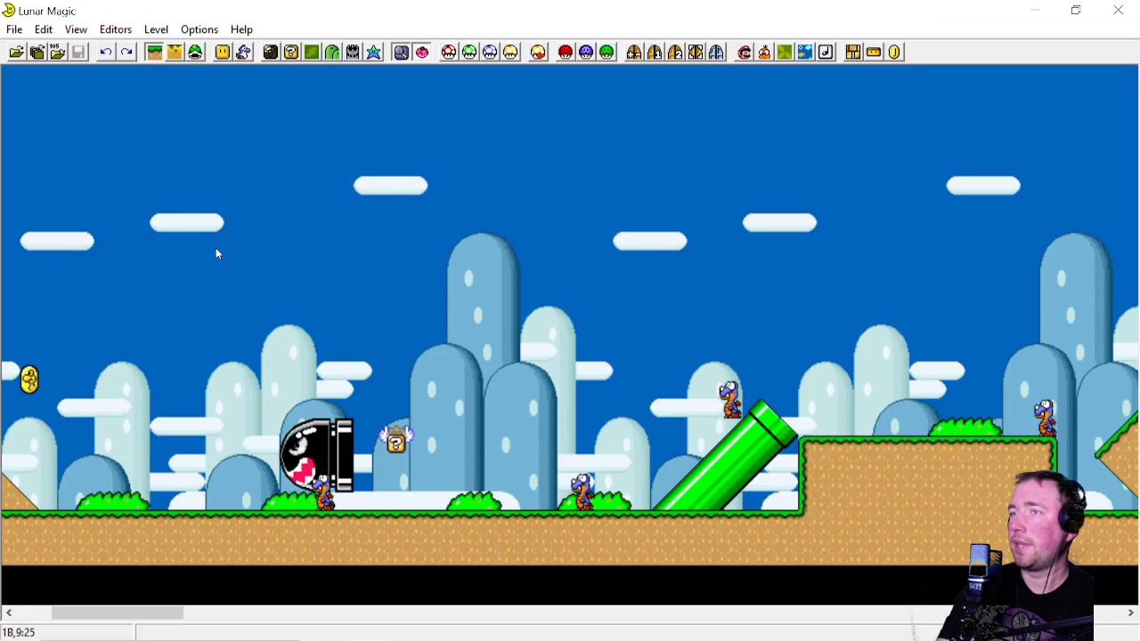
{"action": "scroll", "coordinate": [223, 254], "scroll_direction": "up", "scroll_amount": 1}
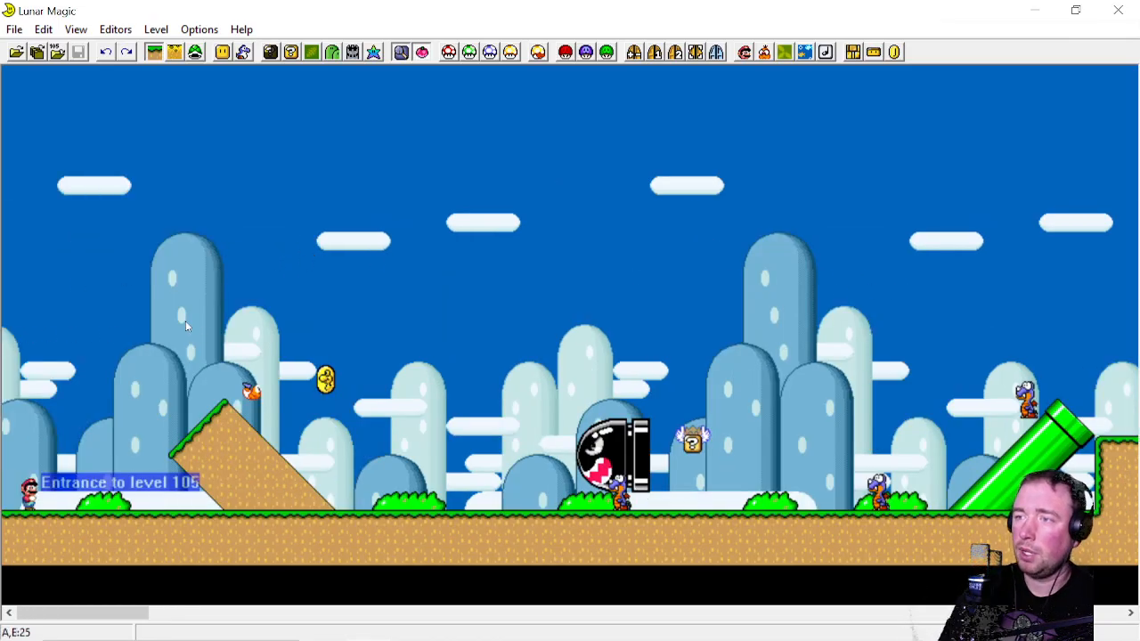
{"action": "left_click", "coordinate": [176, 53]}
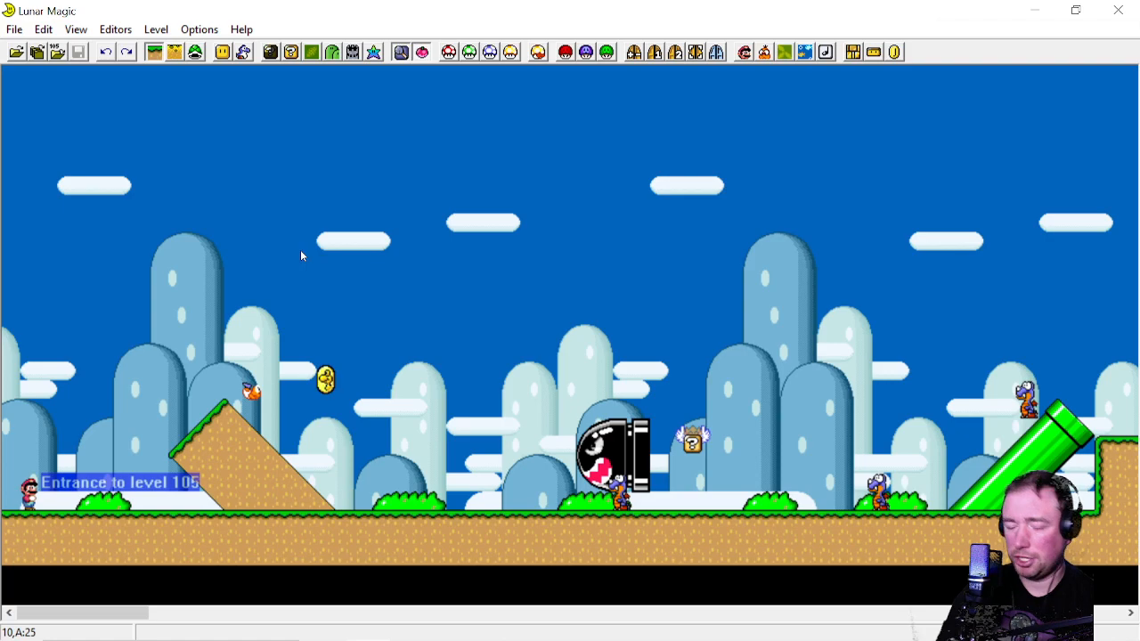
Browse forward through the levels in the ROM from level 105 to level 112
{"action": "key", "text": "Page_Up"}
{"action": "key", "text": "Page_Up"}
{"action": "key", "text": "Page_Up"}
{"action": "key", "text": "Page_Up"}
{"action": "key", "text": "Page_Up"}
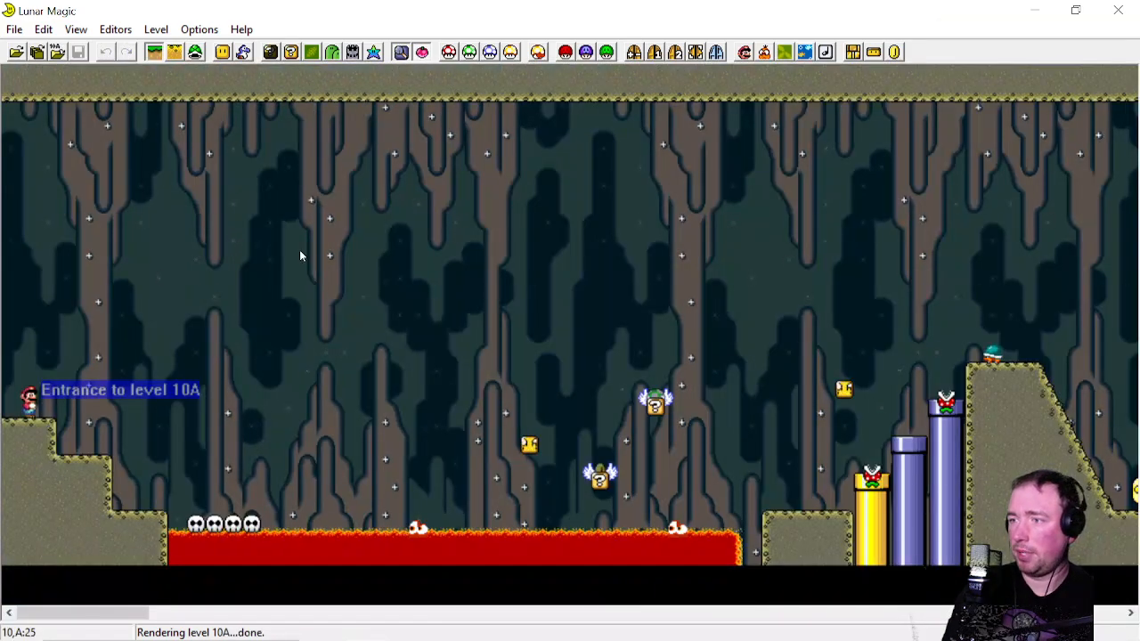
{"action": "key", "text": "Page_Up"}
{"action": "key", "text": "Page_Up"}
{"action": "key", "text": "Page_Up"}
{"action": "key", "text": "Page_Up"}
{"action": "key", "text": "Page_Up"}
{"action": "key", "text": "Page_Up"}
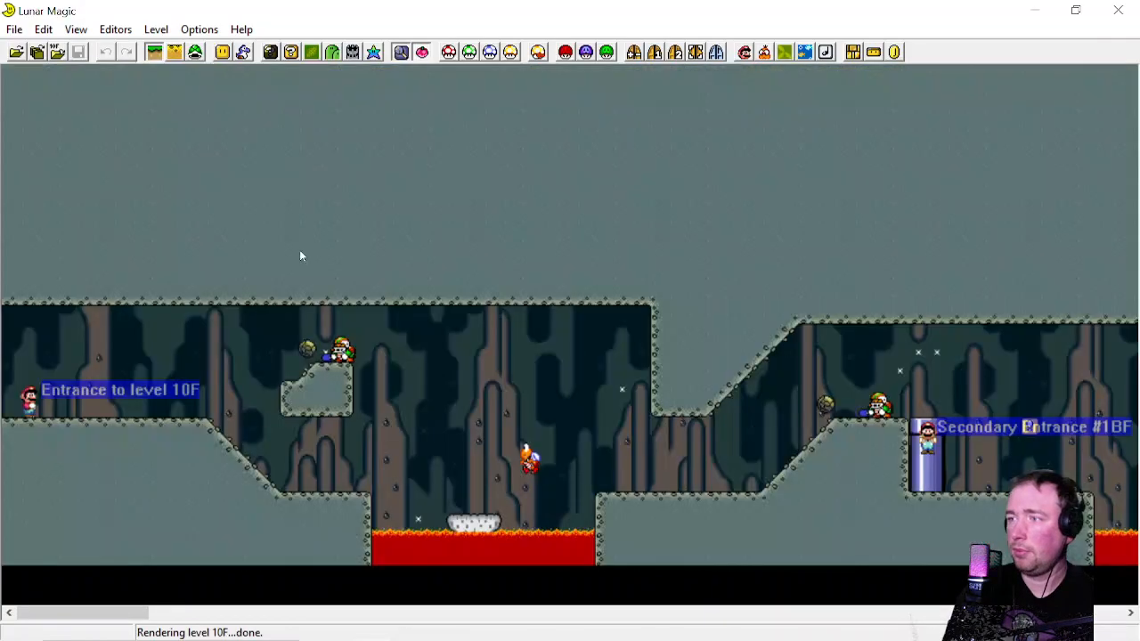
{"action": "key", "text": "Page_Up"}
{"action": "key", "text": "Page_Up"}
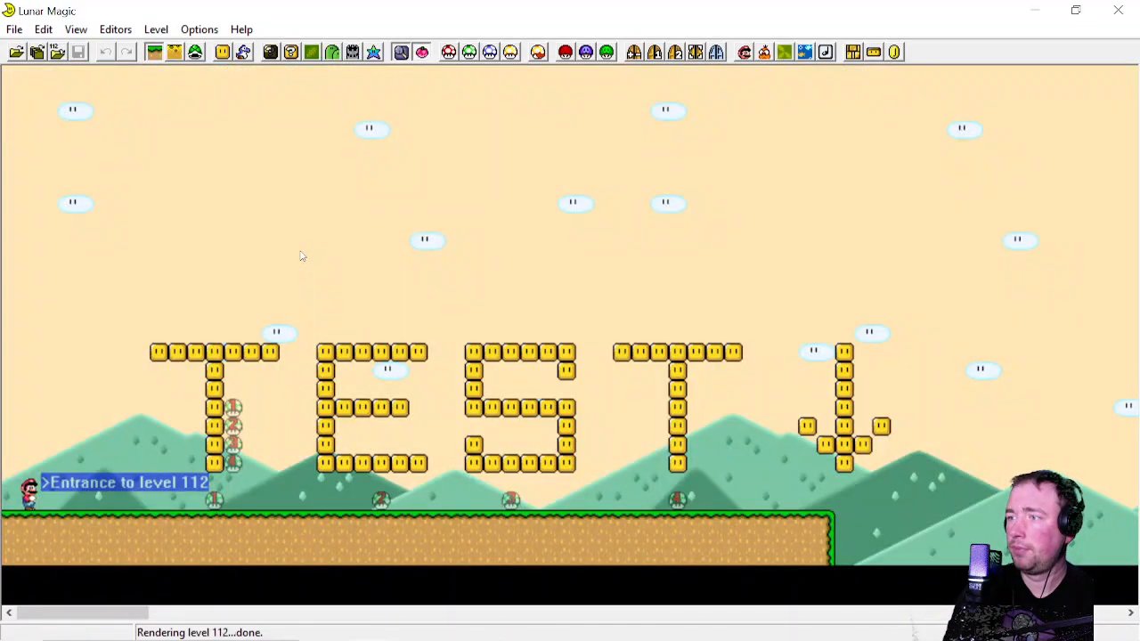
Go back to level 111 and look over its opening section with the spiked pillars and stone blocks
{"action": "key", "text": "Page_Down"}
{"action": "key", "text": "Page_Up"}
{"action": "key", "text": "Page_Down"}
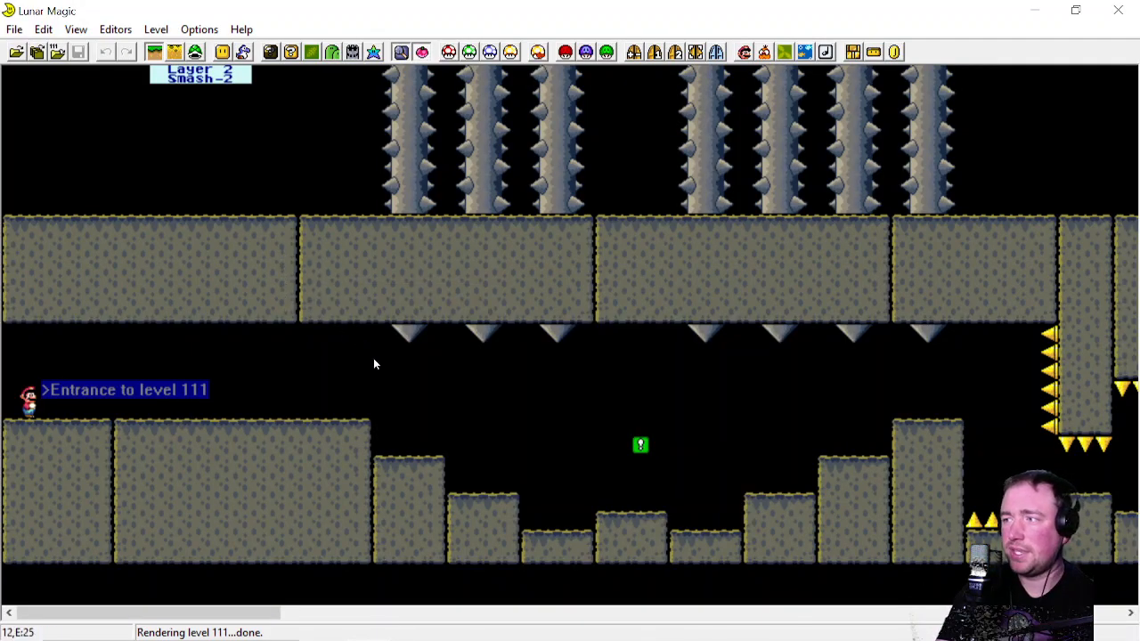
{"action": "scroll", "coordinate": [743, 432], "scroll_direction": "right", "scroll_amount": 5}
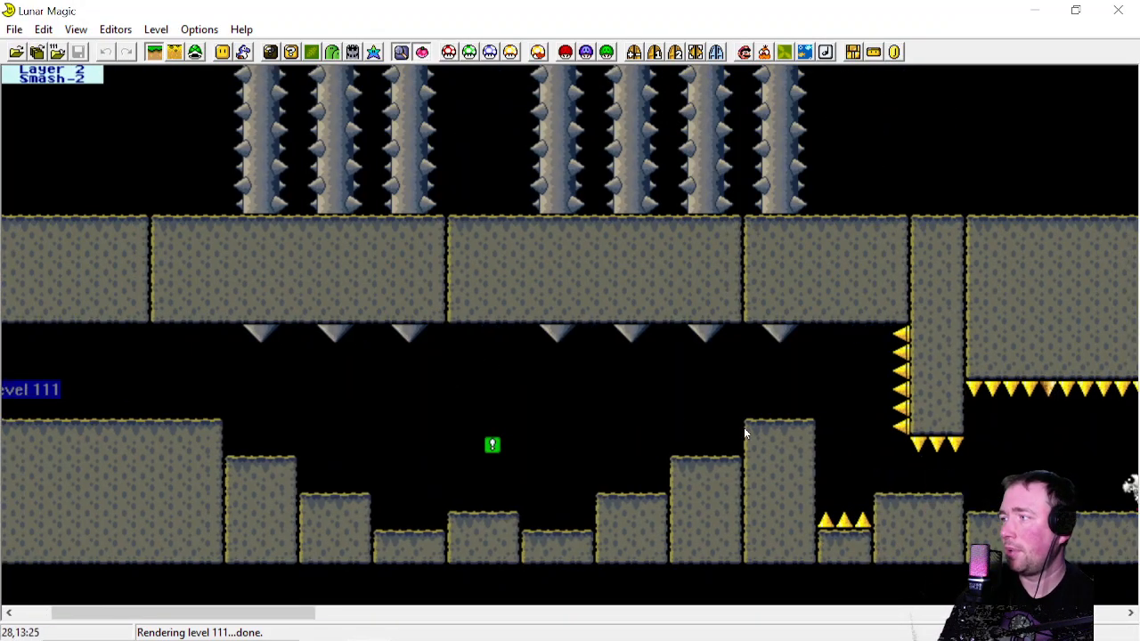
{"action": "scroll", "coordinate": [745, 430], "scroll_direction": "left", "scroll_amount": 5}
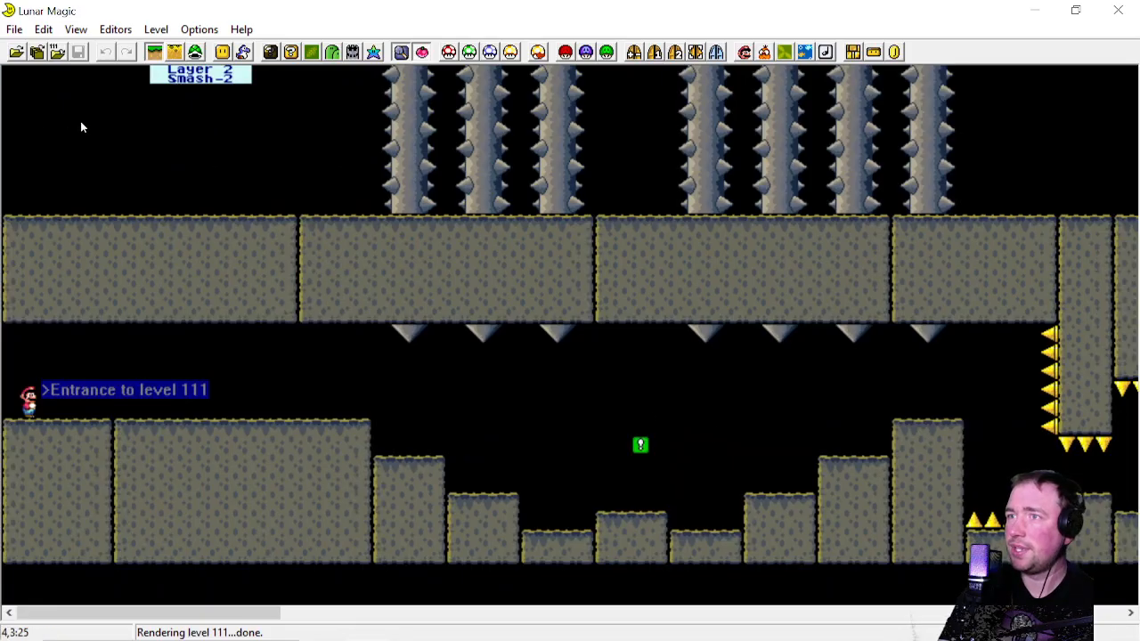
Enable layer 2 editing in level 111 and check which of the upper stone blocks and spiked pillars can be selected
{"action": "left_click", "coordinate": [174, 51]}
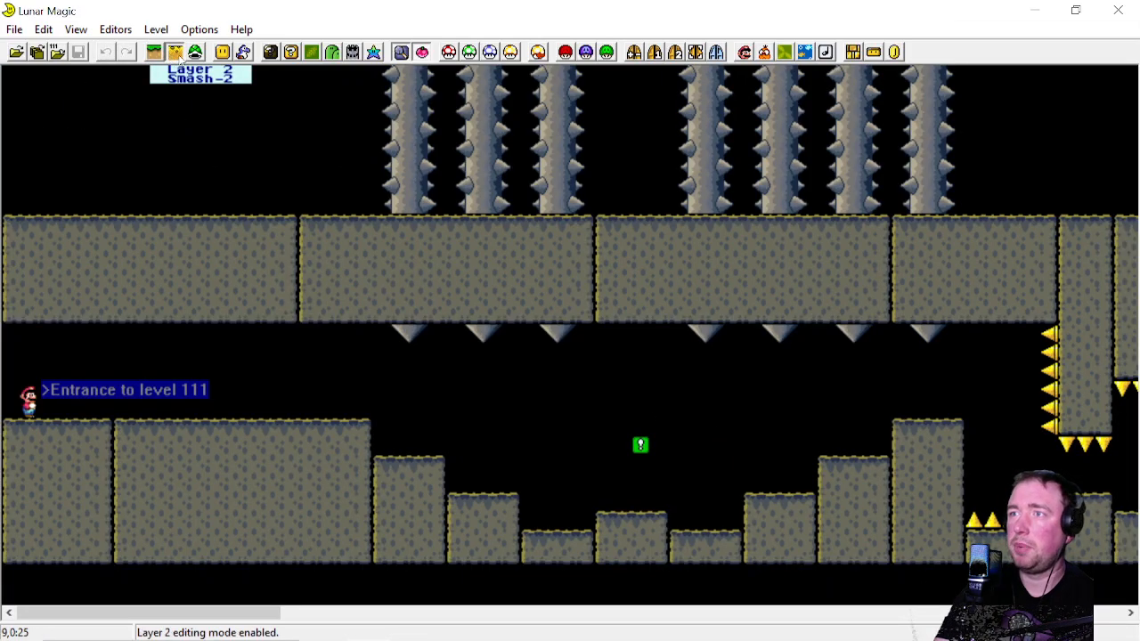
{"action": "left_click_drag", "start_coordinate": [281, 150], "coordinate": [269, 342]}
{"action": "left_click", "coordinate": [199, 266]}
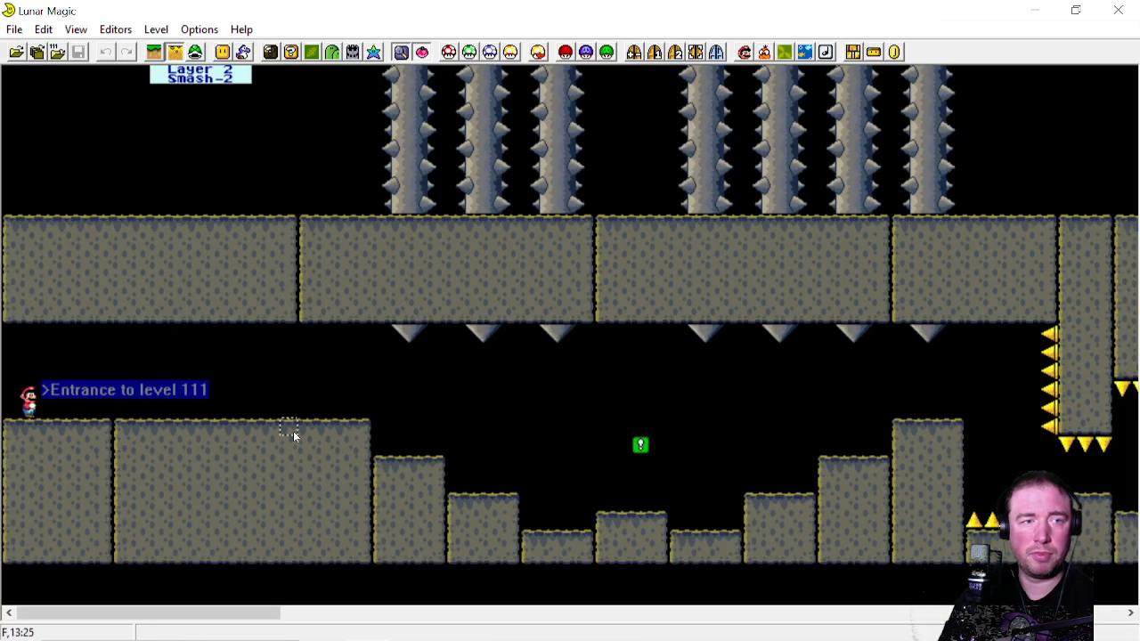
{"action": "left_click", "coordinate": [481, 134]}
{"action": "left_click", "coordinate": [553, 139]}
{"action": "left_click", "coordinate": [287, 128]}
{"action": "left_click", "coordinate": [409, 133]}
{"action": "left_click", "coordinate": [253, 133]}
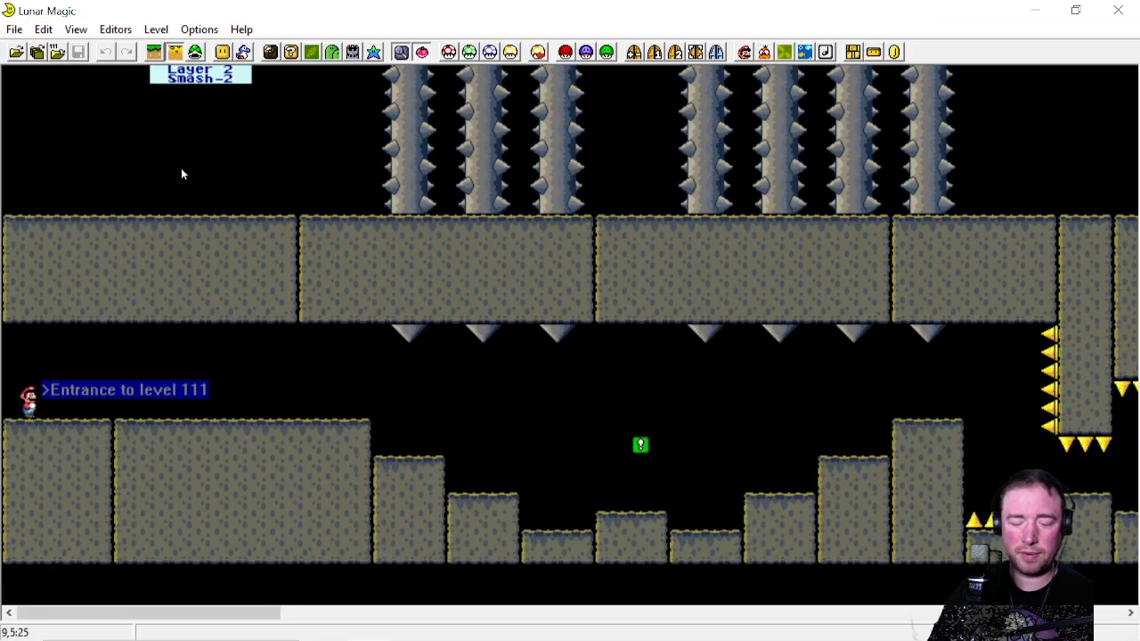
Browse back through the previous levels from level 111 to level 105
{"action": "key", "text": "Page_Down"}
{"action": "key", "text": "Page_Down"}
{"action": "key", "text": "Page_Down"}
{"action": "key", "text": "Page_Down"}
{"action": "key", "text": "Page_Down"}
{"action": "key", "text": "Page_Down"}
{"action": "key", "text": "Page_Down"}
{"action": "key", "text": "Page_Down"}
{"action": "key", "text": "Page_Down"}
{"action": "key", "text": "Page_Down"}
{"action": "key", "text": "Page_Down"}
{"action": "key", "text": "Page_Down"}
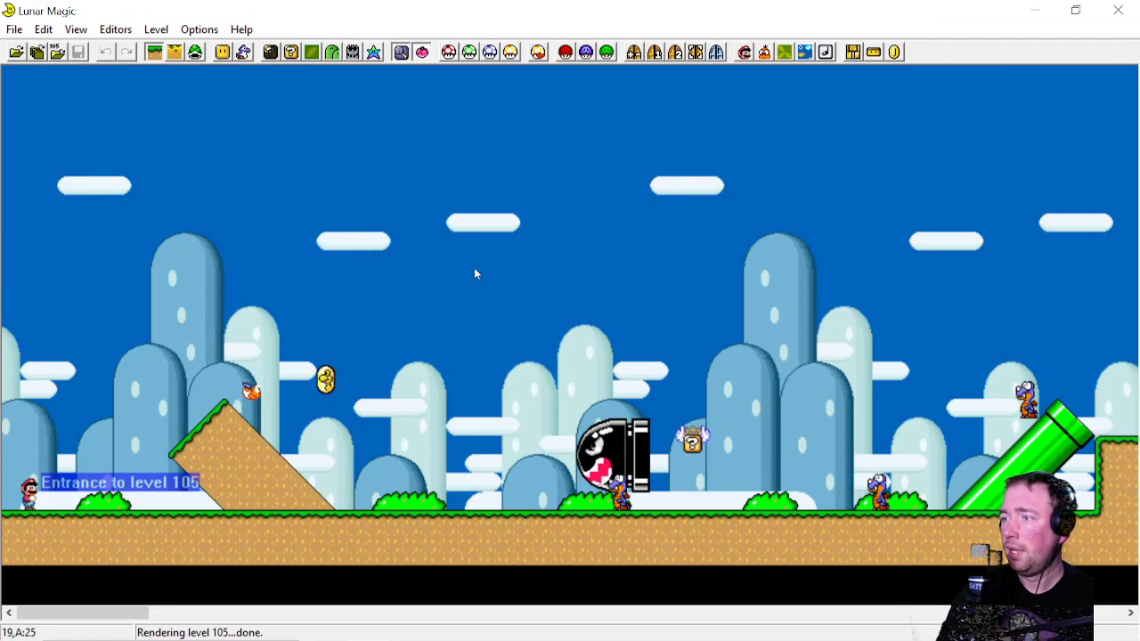
Enable sprite editing in level 105 and move the Rex beneath the Banzai Bill forward to the next bush
{"action": "left_click", "coordinate": [195, 52]}
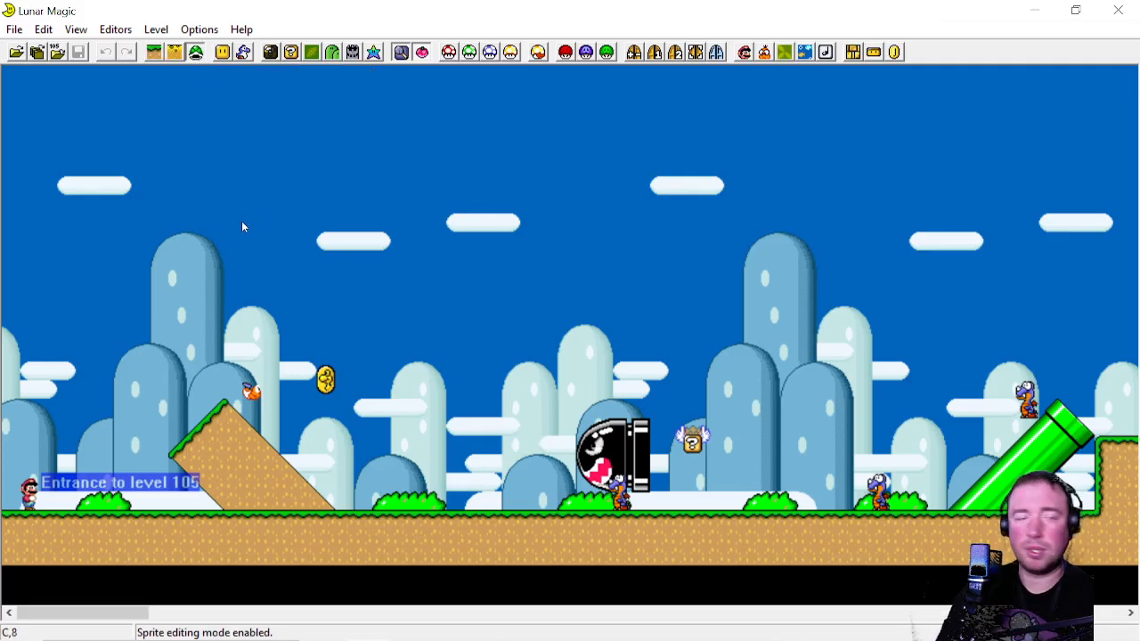
{"action": "left_click", "coordinate": [247, 467]}
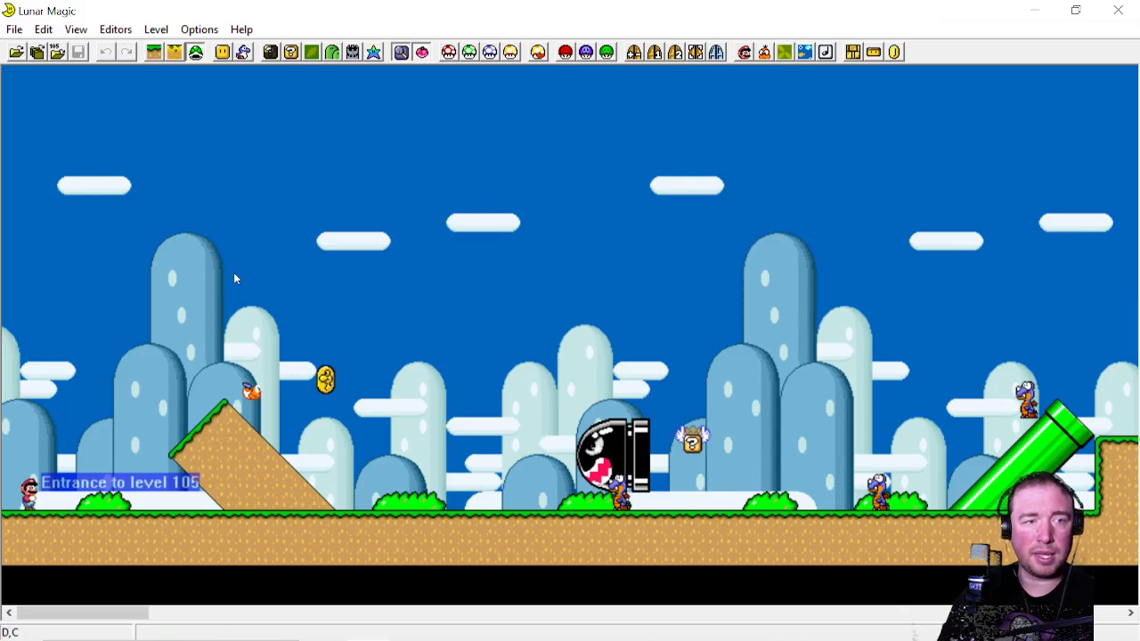
{"action": "left_click_drag", "start_coordinate": [122, 481], "coordinate": [106, 544]}
{"action": "mouse_move", "coordinate": [643, 468]}
{"action": "left_mouse_down"}
{"action": "mouse_move", "coordinate": [566, 469]}
{"action": "mouse_move", "coordinate": [664, 469]}
{"action": "mouse_move", "coordinate": [605, 455]}
{"action": "mouse_move", "coordinate": [623, 469]}
{"action": "left_mouse_up"}
{"action": "left_click", "coordinate": [596, 338]}
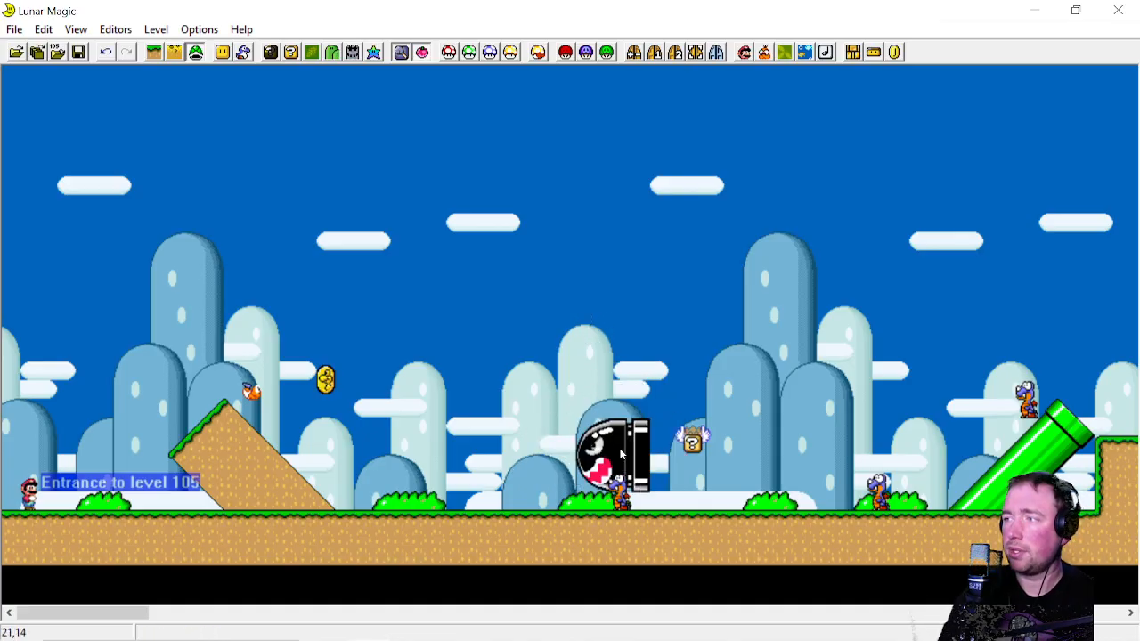
{"action": "left_click_drag", "start_coordinate": [624, 523], "coordinate": [777, 521]}
{"action": "left_click", "coordinate": [730, 474]}
Delete the Banzai Bill sprite and the small sprite beside the peak of the dirt slope
{"action": "left_click", "coordinate": [611, 445]}
{"action": "key", "text": "Delete"}
{"action": "left_click", "coordinate": [266, 409]}
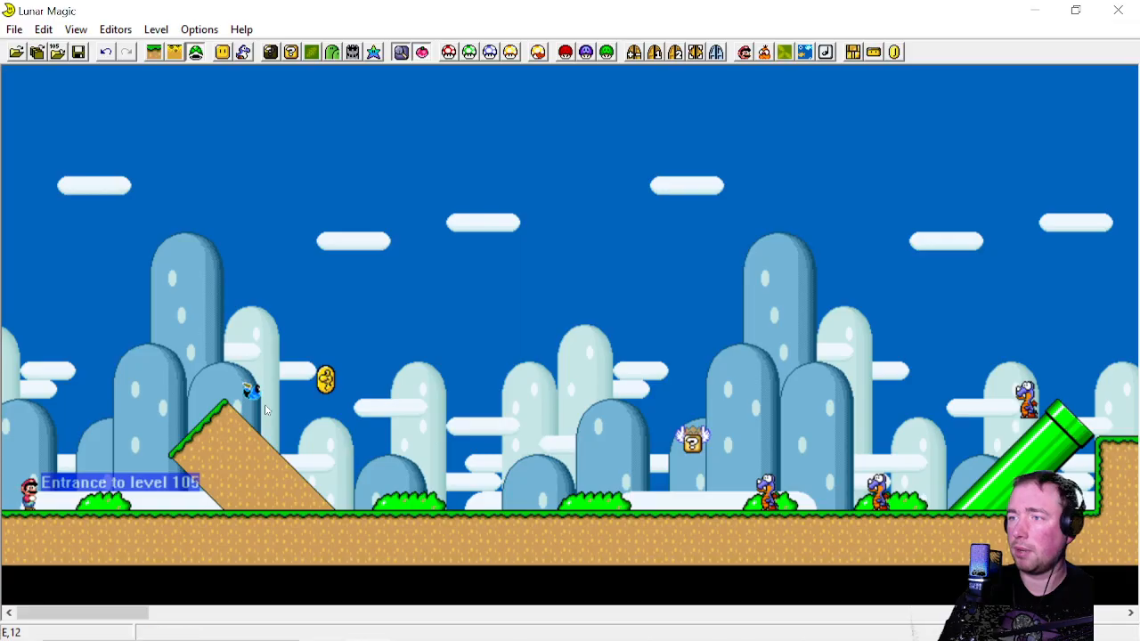
{"action": "key", "text": "Delete"}
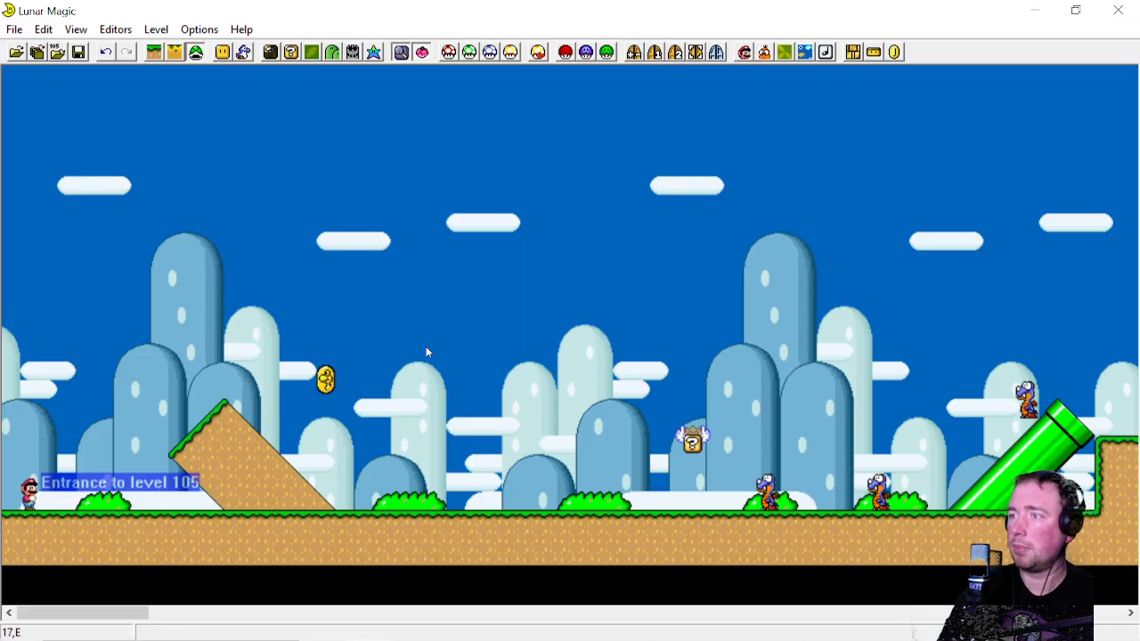
Move the winged question block directly above the repositioned Rex and check whether the Yoshi coin can be selected as a sprite
{"action": "left_click_drag", "start_coordinate": [630, 396], "coordinate": [766, 445]}
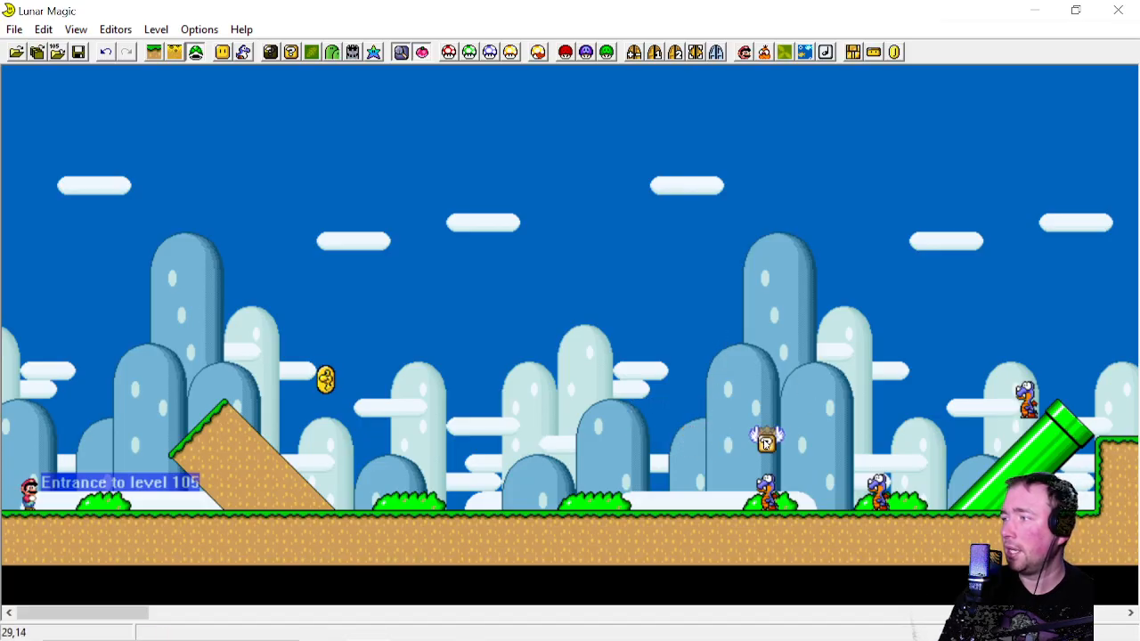
{"action": "left_click_drag", "start_coordinate": [246, 291], "coordinate": [498, 522]}
{"action": "left_click", "coordinate": [327, 383]}
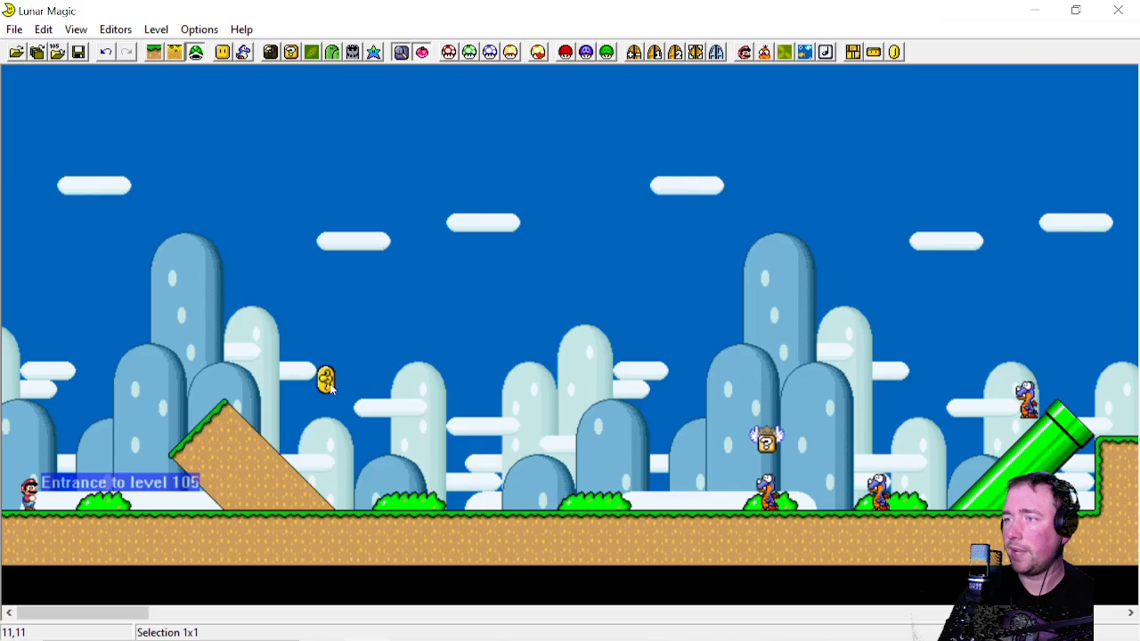
Check the sprites in the following sections up to the secondary entrance pipe and save level 105
{"action": "scroll", "coordinate": [562, 465], "scroll_direction": "down", "scroll_amount": 7}
{"action": "left_click_drag", "start_coordinate": [694, 369], "coordinate": [790, 489]}
{"action": "left_click_drag", "start_coordinate": [517, 262], "coordinate": [518, 262]}
{"action": "scroll", "coordinate": [519, 265], "scroll_direction": "down", "scroll_amount": 8}
{"action": "left_click_drag", "start_coordinate": [841, 495], "coordinate": [880, 506]}
{"action": "left_click", "coordinate": [804, 431]}
{"action": "scroll", "coordinate": [807, 452], "scroll_direction": "down", "scroll_amount": 5}
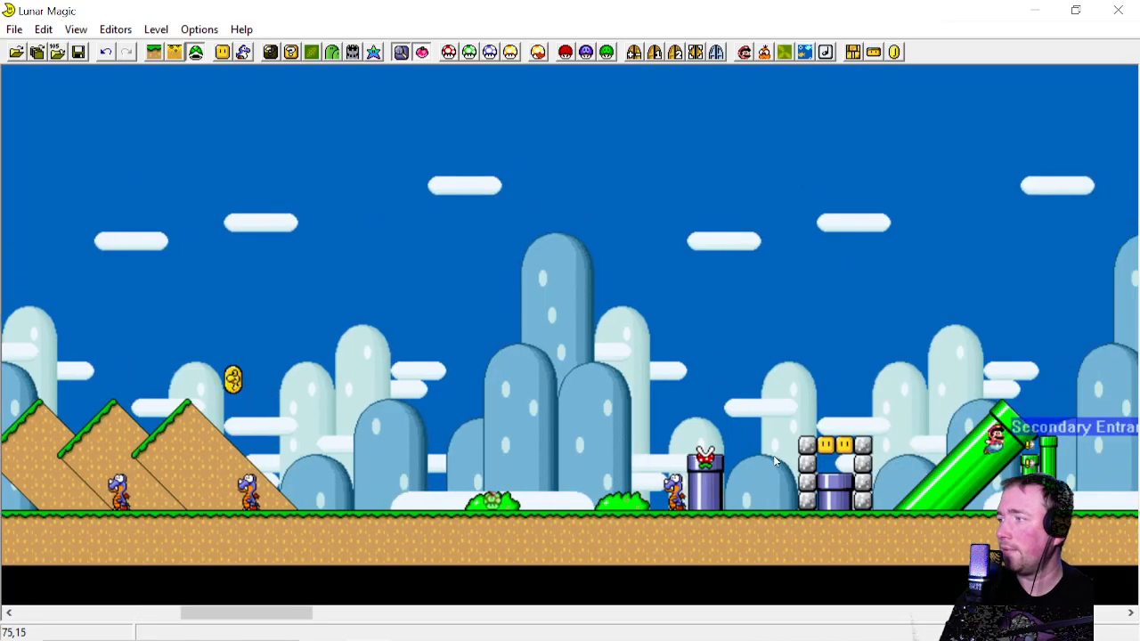
{"action": "scroll", "coordinate": [774, 461], "scroll_direction": "up", "scroll_amount": 12}
{"action": "key", "text": "ctrl+s"}
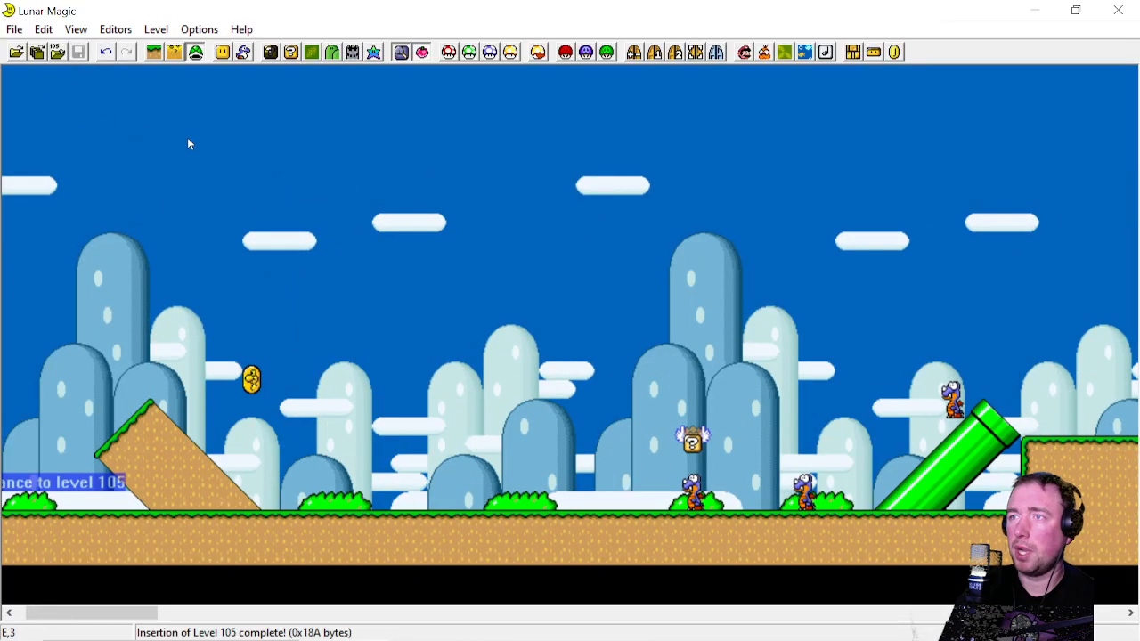
Move the Rex below the winged question block into the air beside the diagonal green pipe and save level 105
{"action": "scroll", "coordinate": [477, 265], "scroll_direction": "up", "scroll_amount": 1}
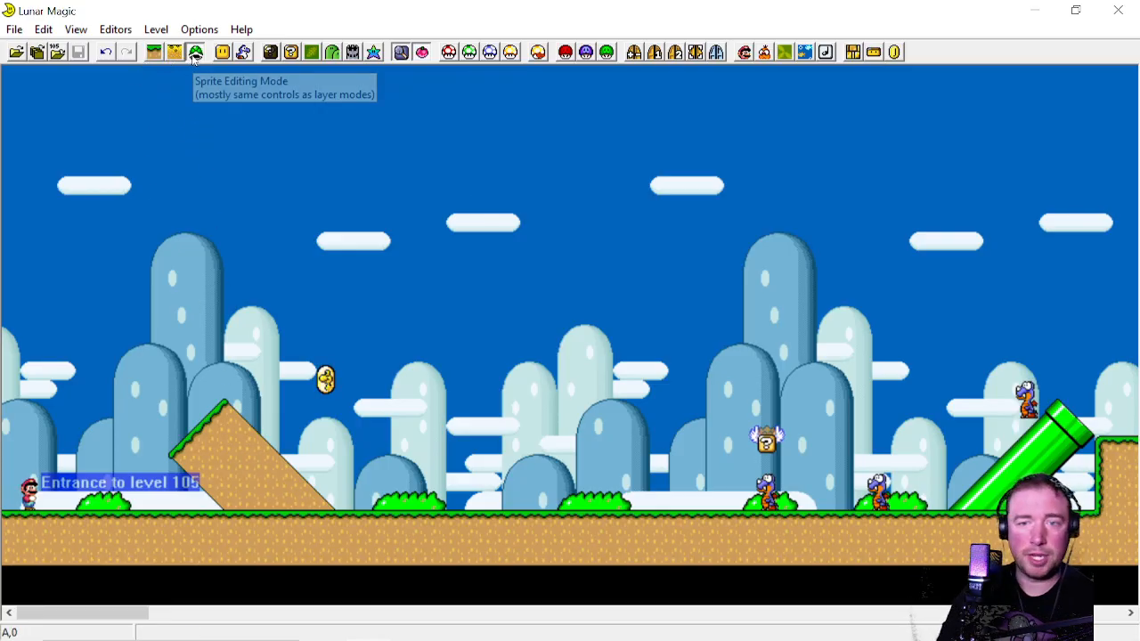
{"action": "left_click_drag", "start_coordinate": [765, 490], "coordinate": [971, 454]}
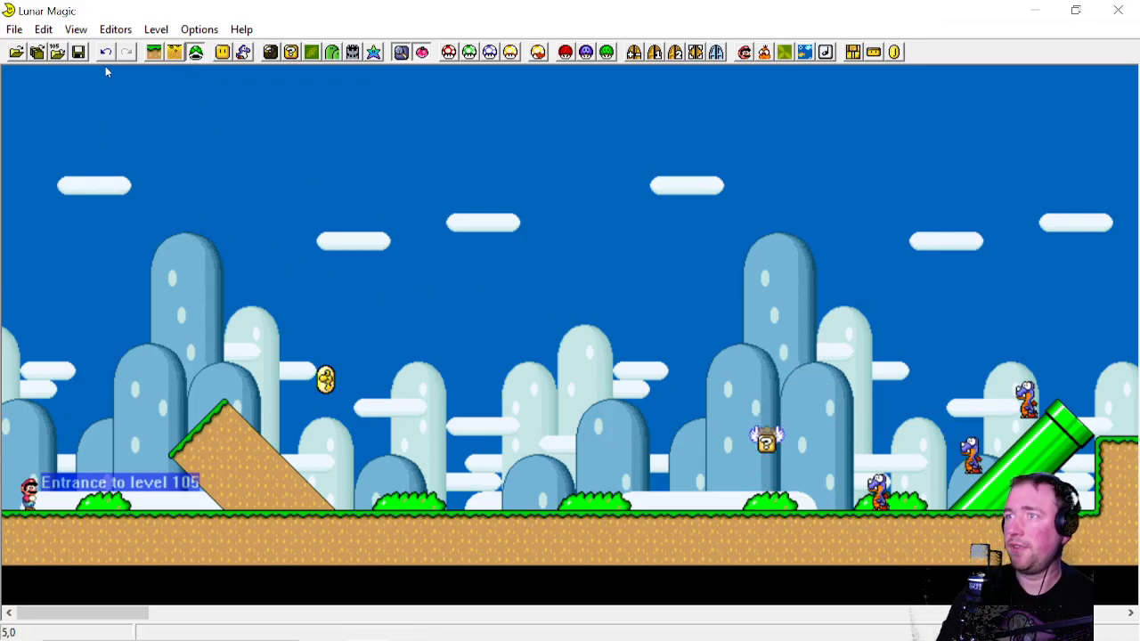
{"action": "key", "text": "ctrl+s"}
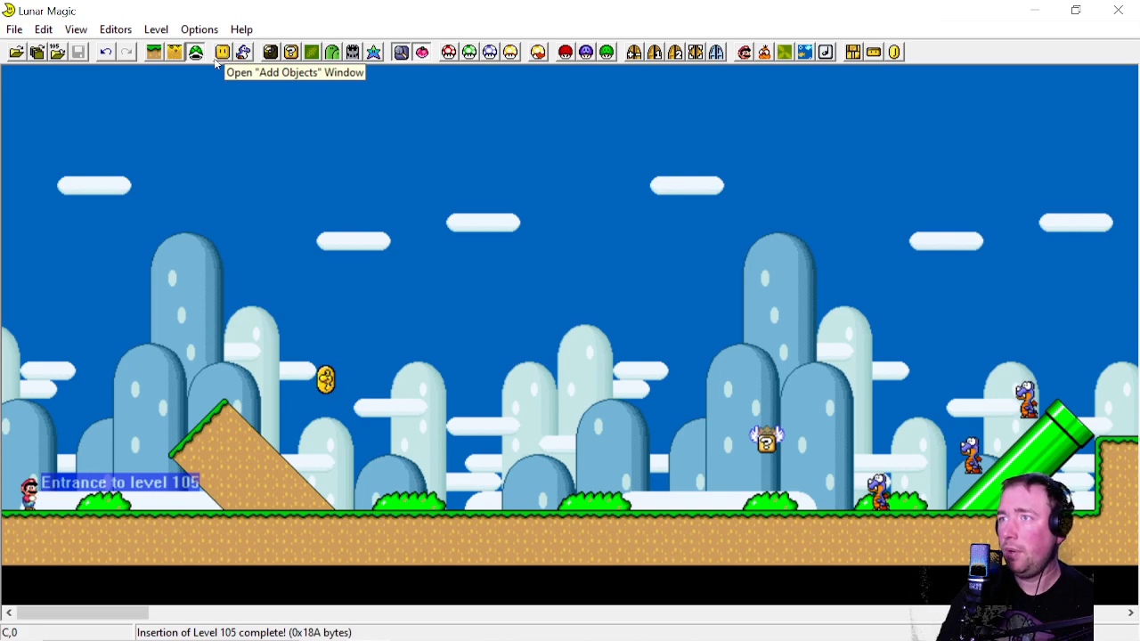
{"action": "left_click", "coordinate": [233, 521]}
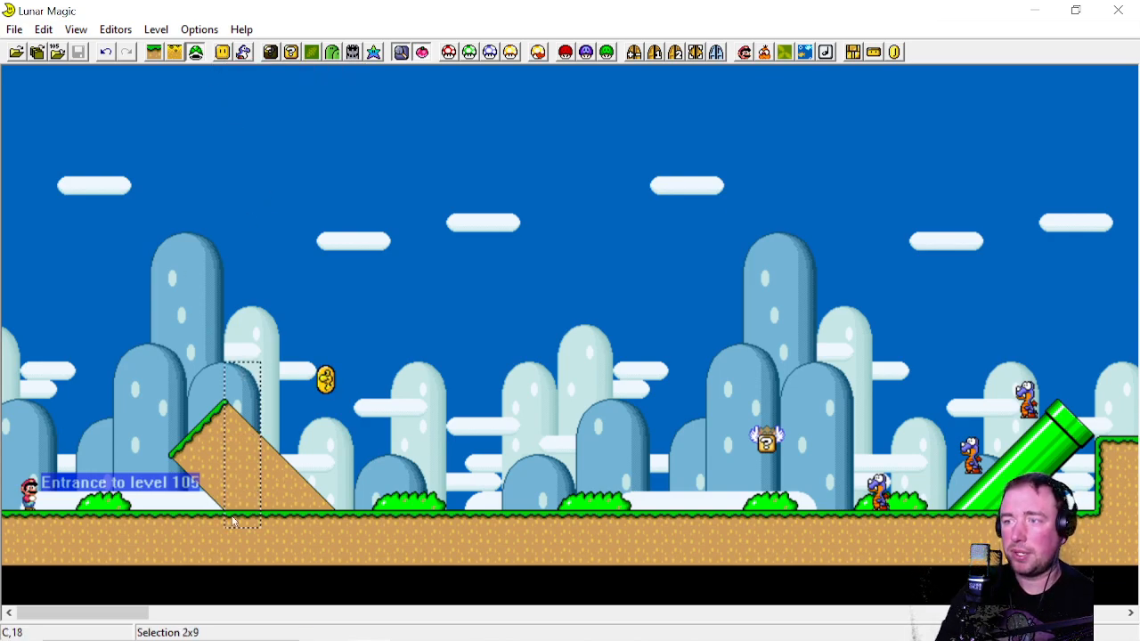
{"action": "left_click_drag", "start_coordinate": [224, 238], "coordinate": [273, 590]}
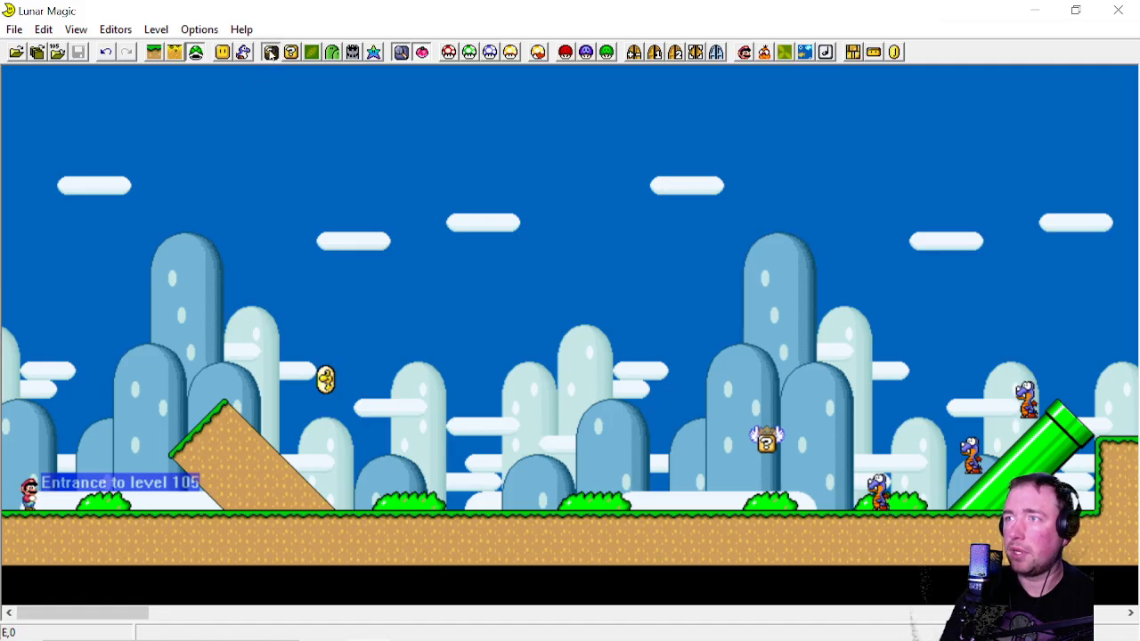
Look at the 8x8 Tile Editor and examine the available blocks in the 16x16 Tile Map Editor
{"action": "left_click", "coordinate": [271, 52]}
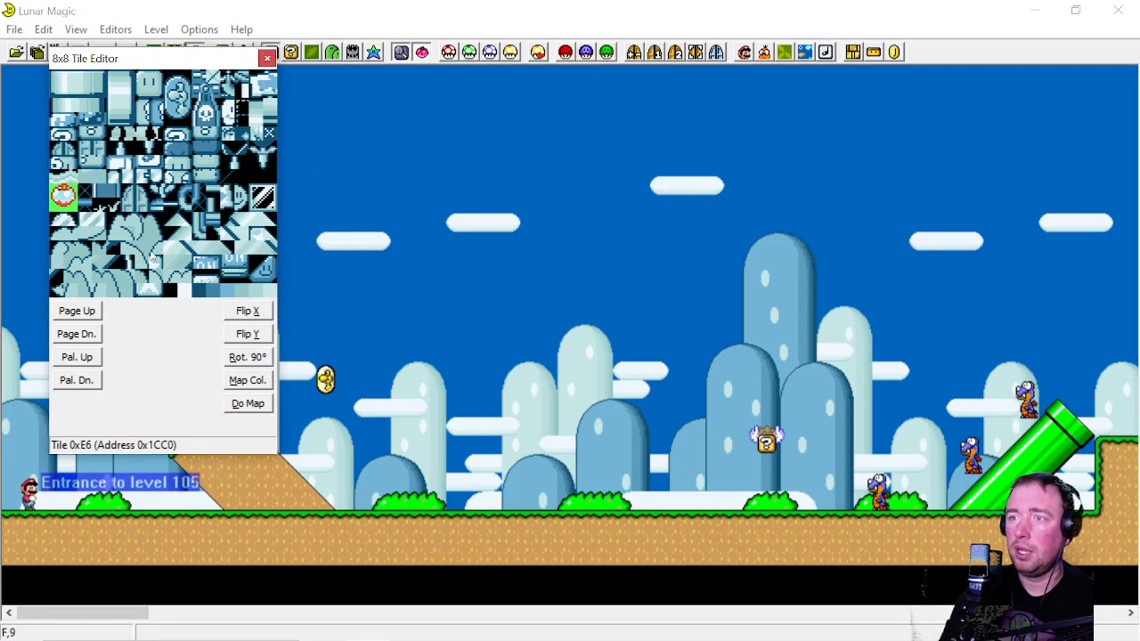
{"action": "left_click", "coordinate": [267, 59]}
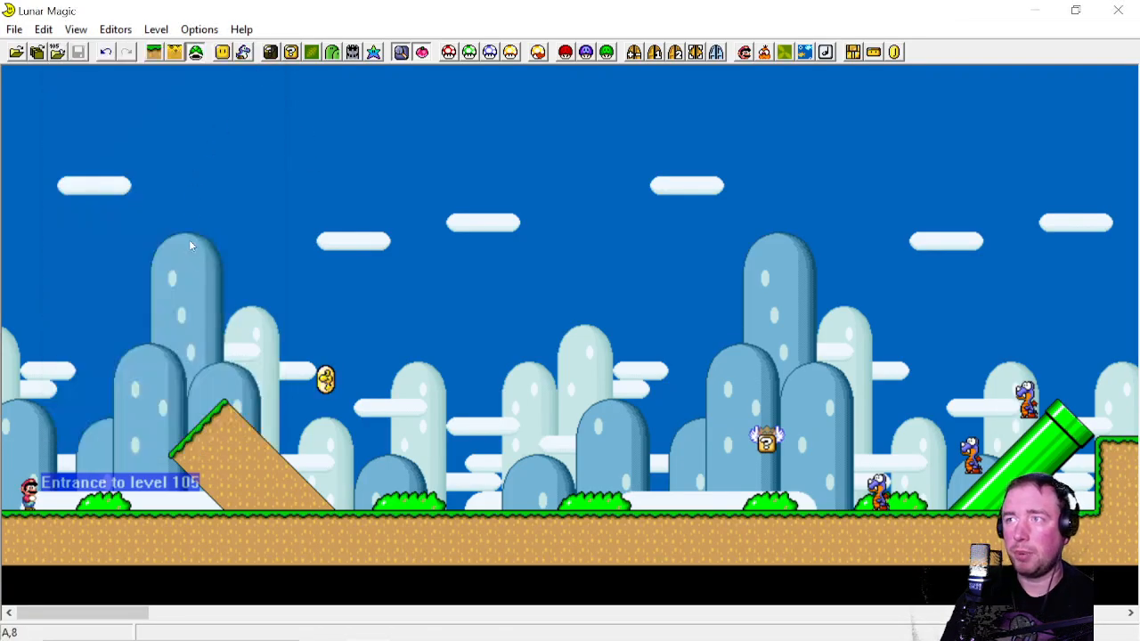
{"action": "left_click", "coordinate": [291, 52]}
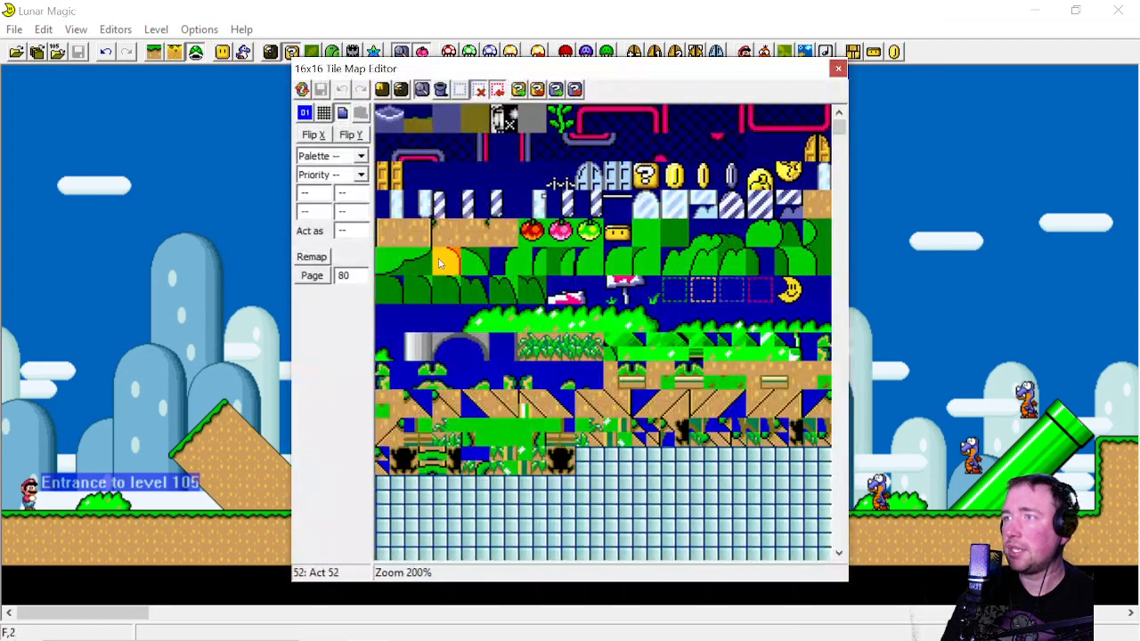
{"action": "scroll", "coordinate": [552, 341], "scroll_direction": "down", "scroll_amount": 3}
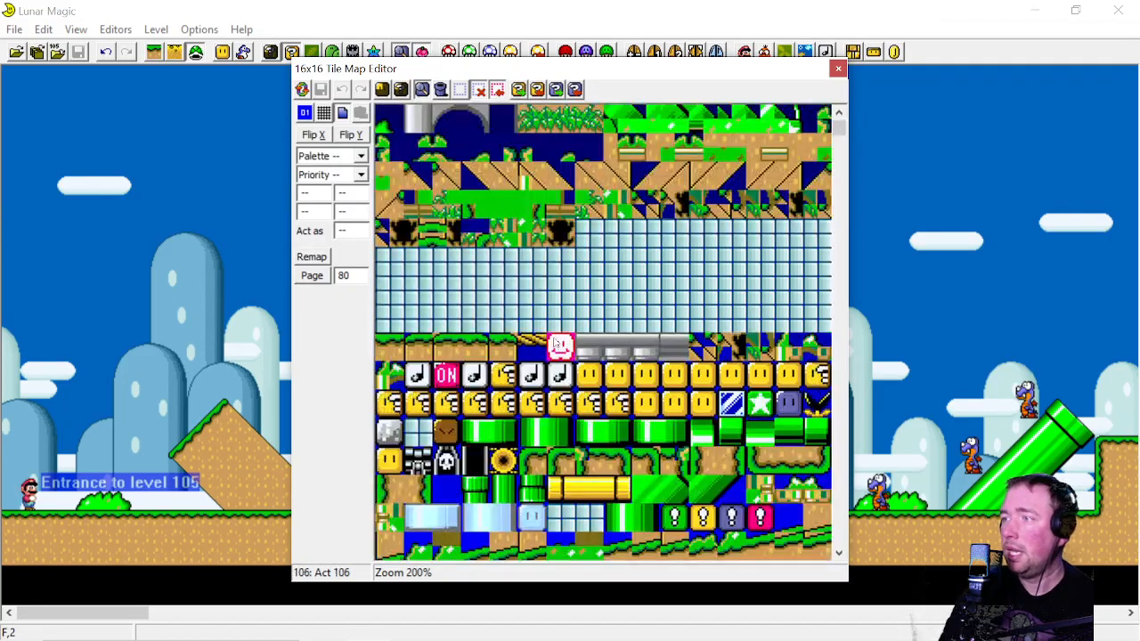
{"action": "scroll", "coordinate": [551, 341], "scroll_direction": "up", "scroll_amount": 4}
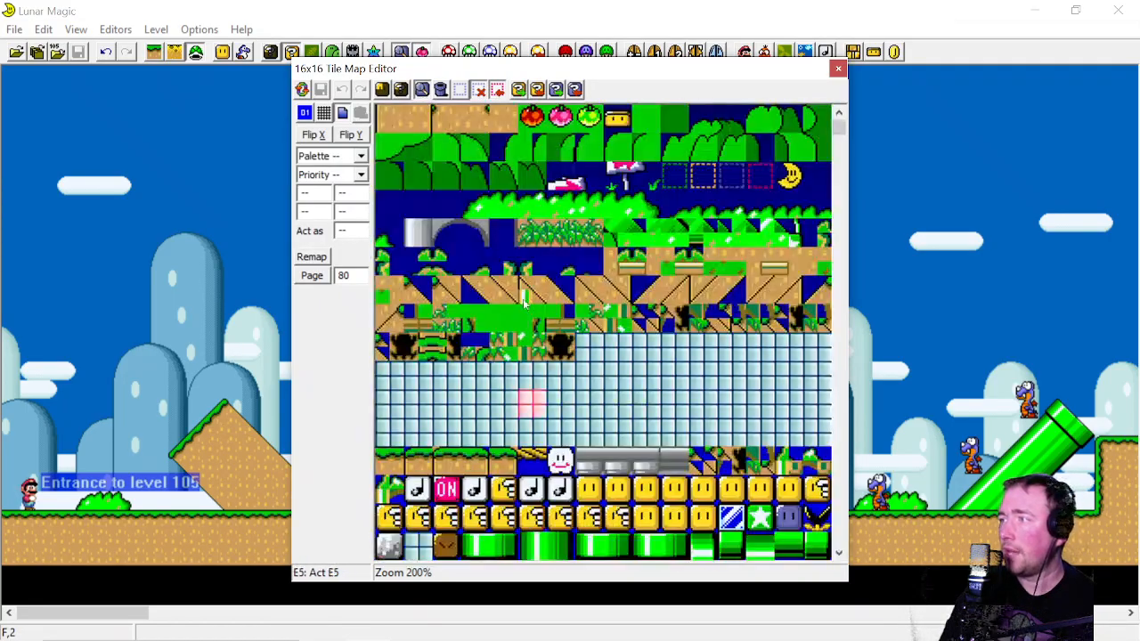
{"action": "left_click", "coordinate": [838, 68]}
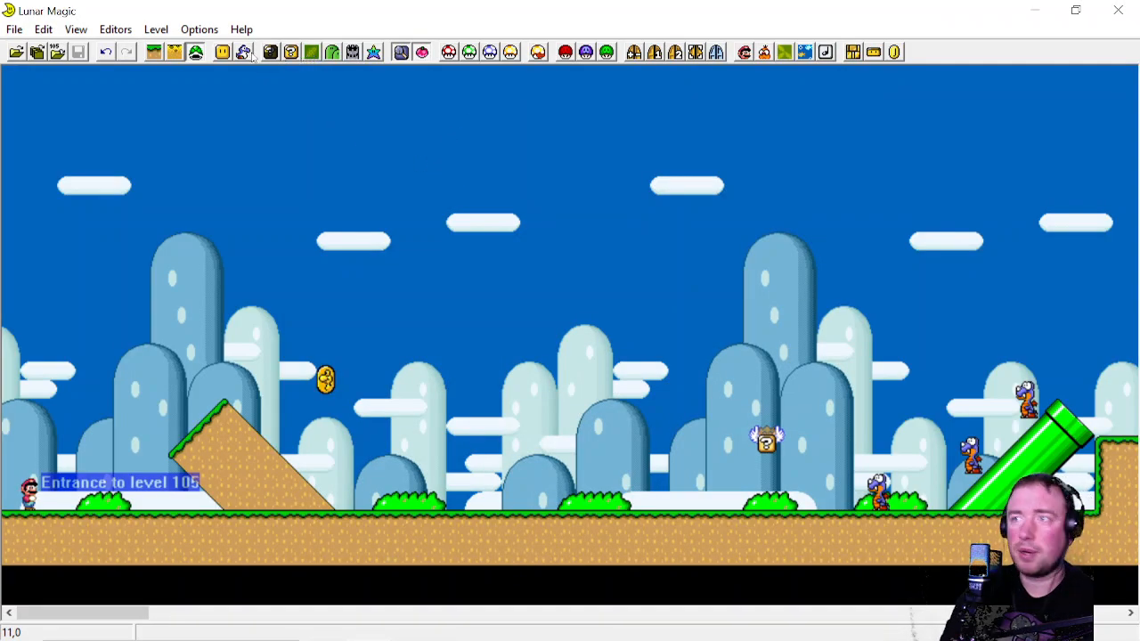
Try to enable layer 2 editing for level 105 and open the Background Layer 2 Editor
{"action": "left_click", "coordinate": [174, 58]}
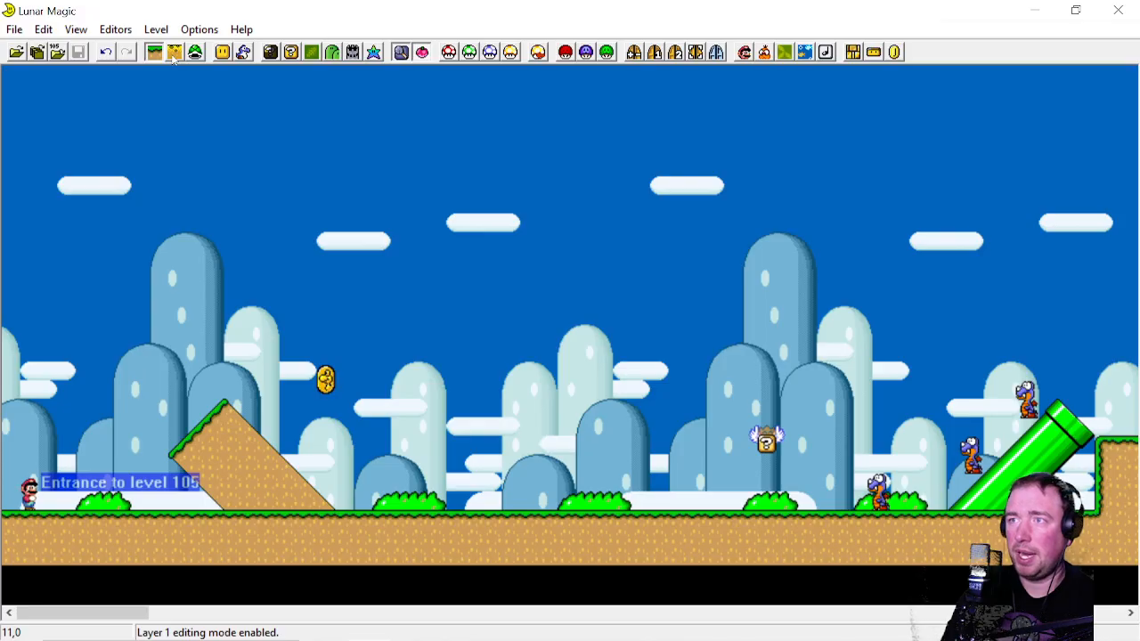
{"action": "left_click", "coordinate": [174, 55]}
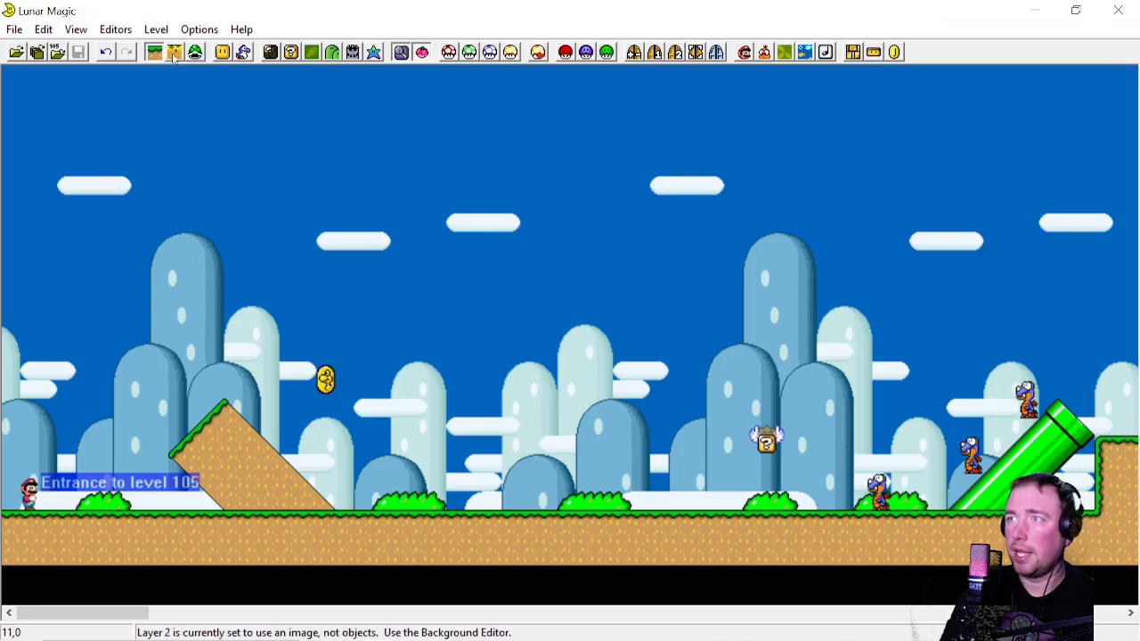
{"action": "left_click", "coordinate": [312, 54]}
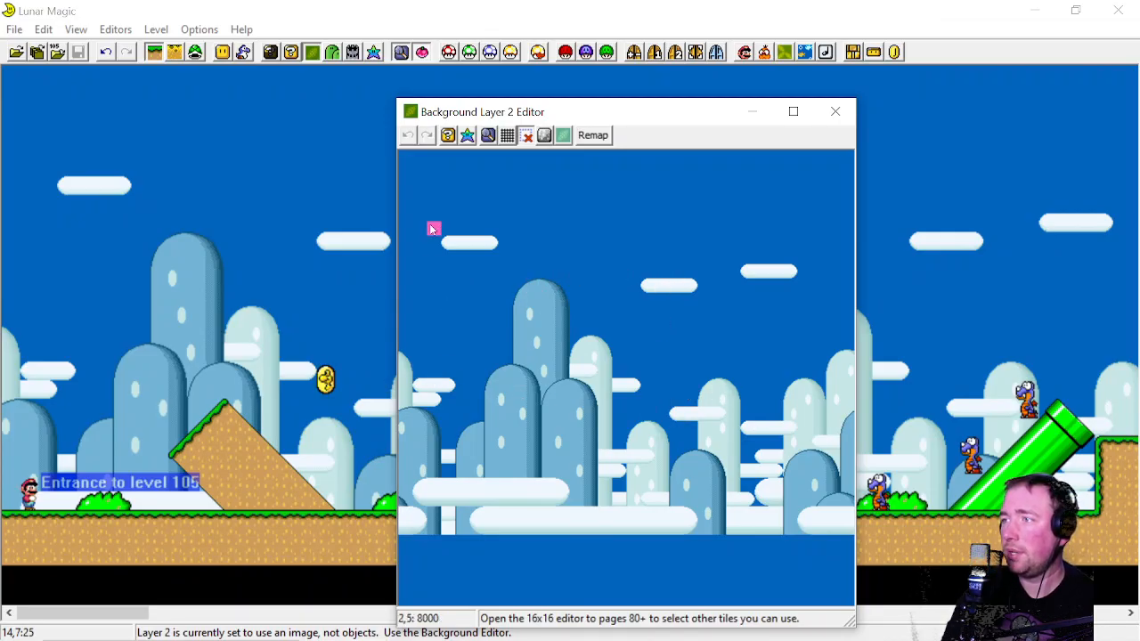
Try deleting the small cloud above the tall hill with a 6x3 tile selection, and undo the deletion
{"action": "left_click_drag", "start_coordinate": [431, 228], "coordinate": [532, 270]}
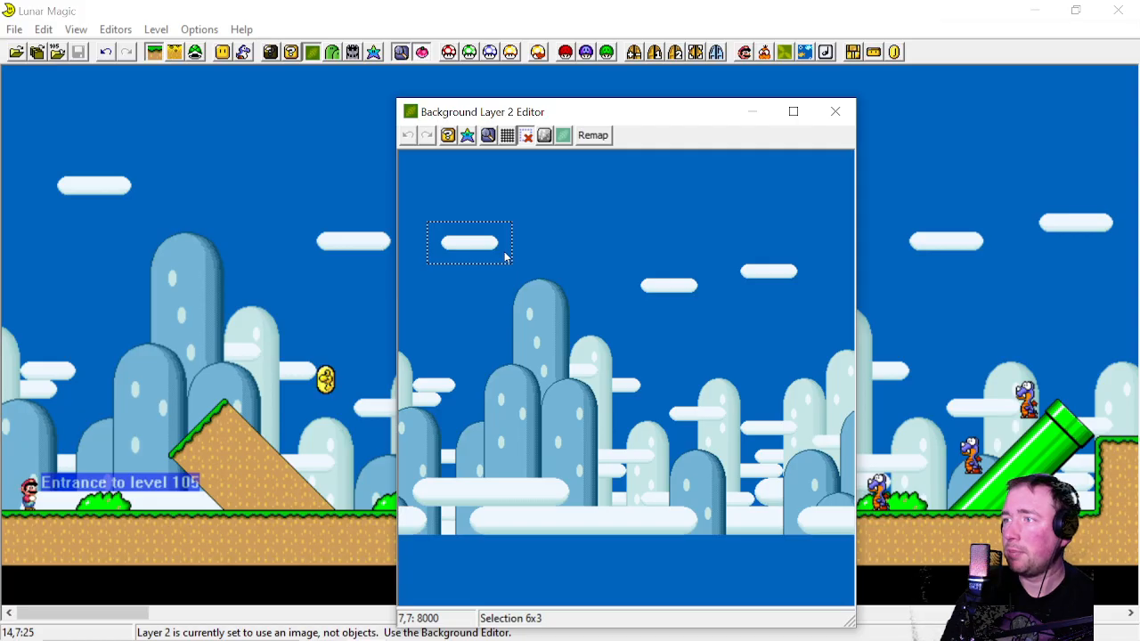
{"action": "key", "text": "Delete"}
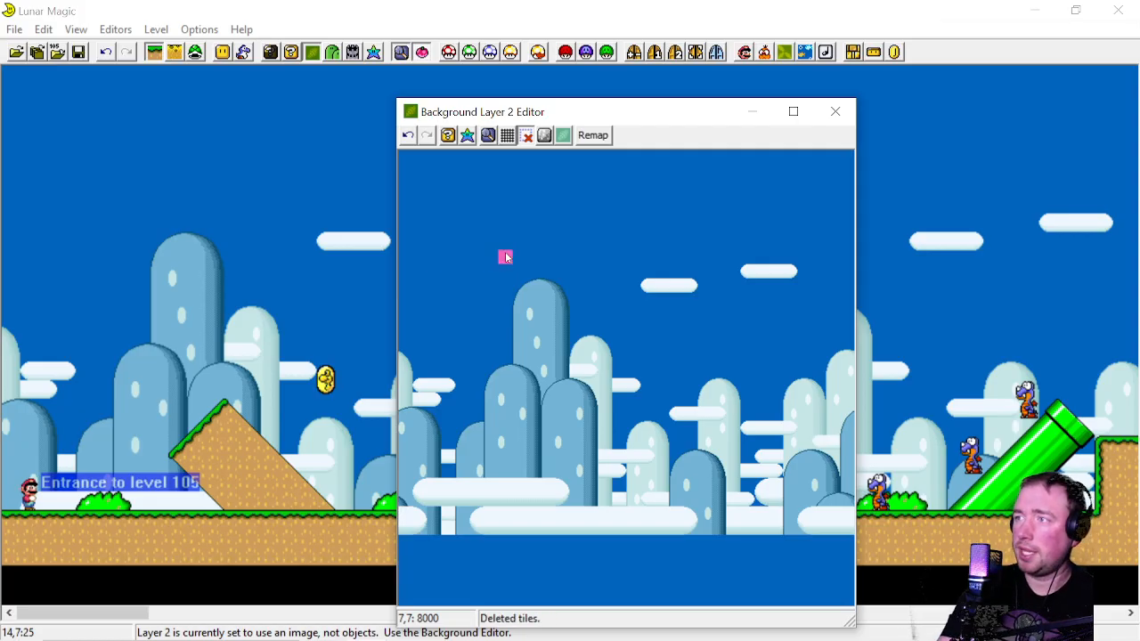
{"action": "left_click", "coordinate": [407, 135]}
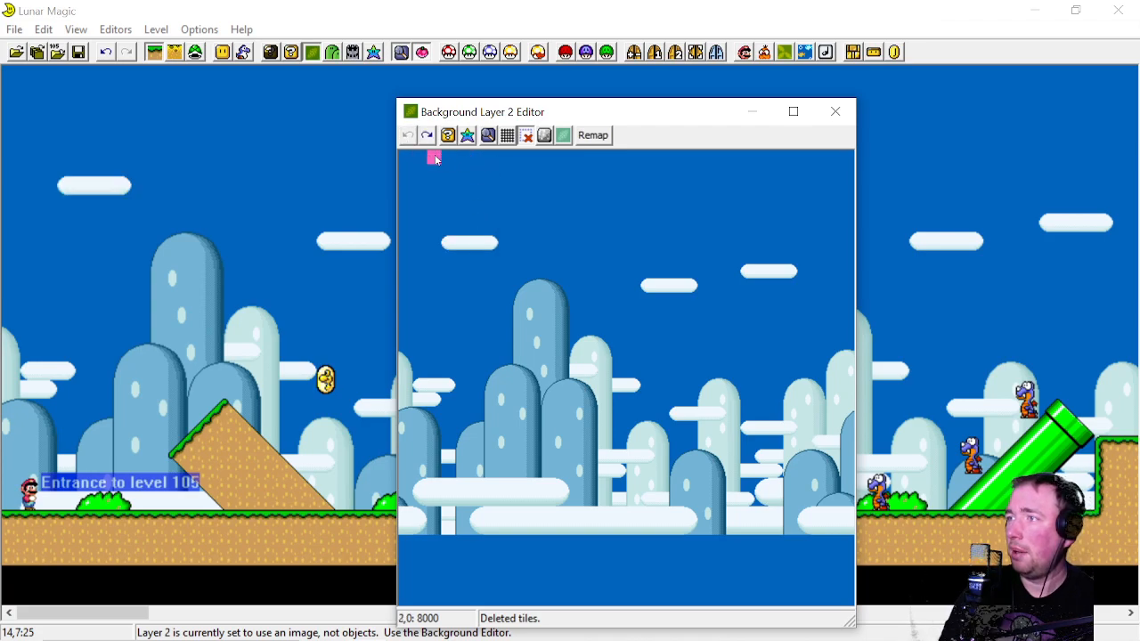
Close the Background Layer 2 Editor and save level 105
{"action": "left_click", "coordinate": [835, 111]}
{"action": "key", "text": "ctrl+s"}
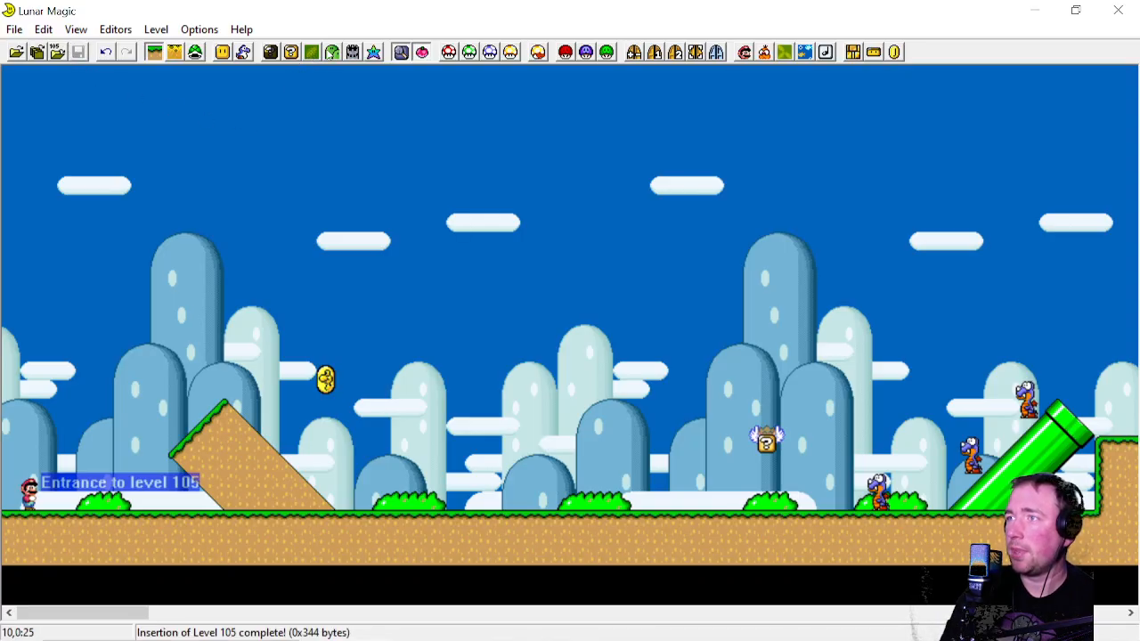
Open the level's layer 3 tilemap in the Overworld Editor window, look it over and close it
{"action": "left_click", "coordinate": [332, 51]}
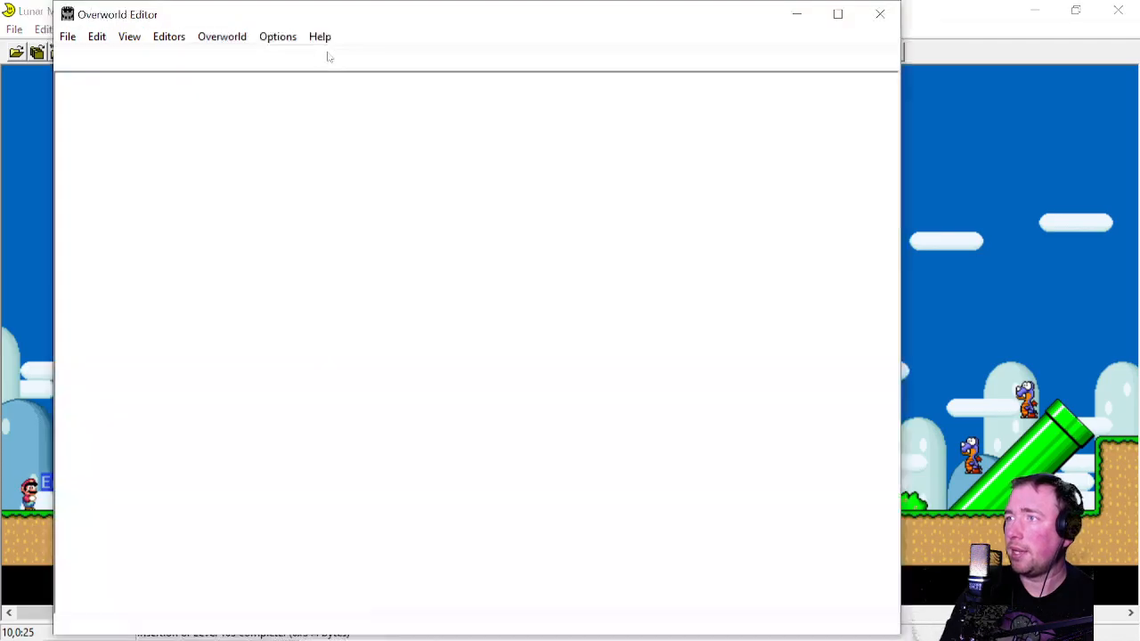
{"action": "scroll", "coordinate": [345, 242], "scroll_direction": "up", "scroll_amount": 3}
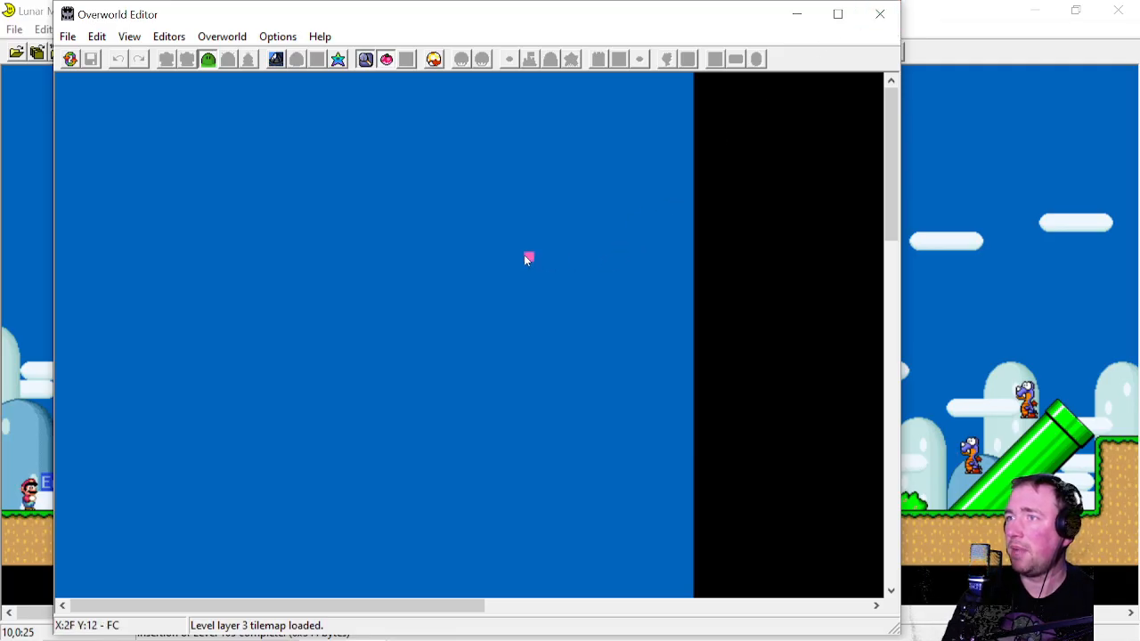
{"action": "scroll", "coordinate": [527, 256], "scroll_direction": "down", "scroll_amount": 3}
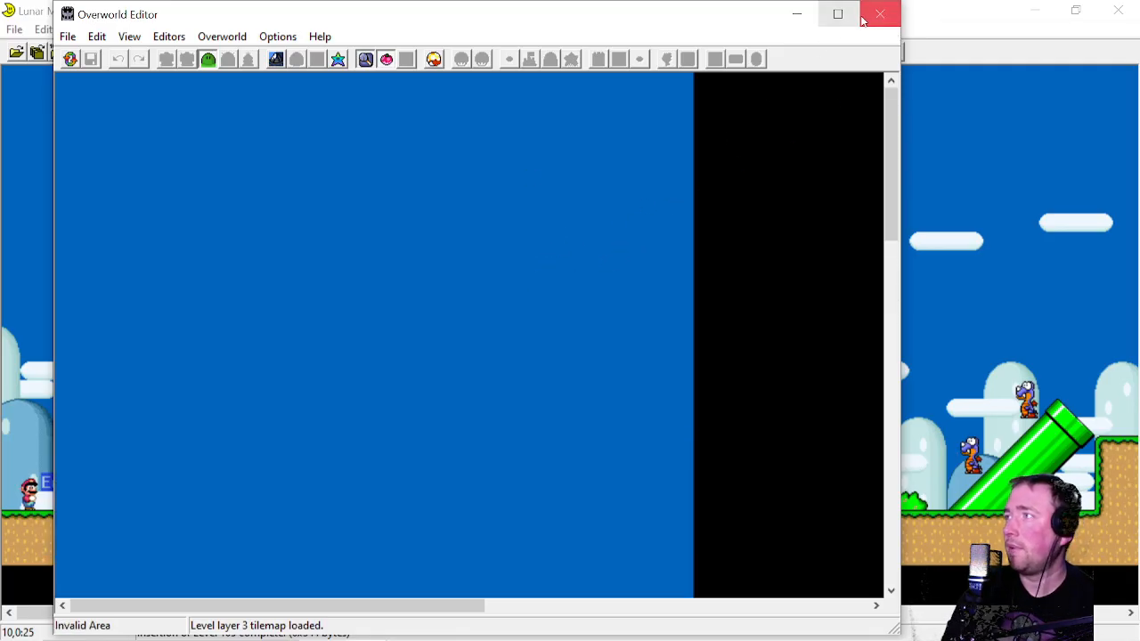
{"action": "left_click", "coordinate": [879, 16]}
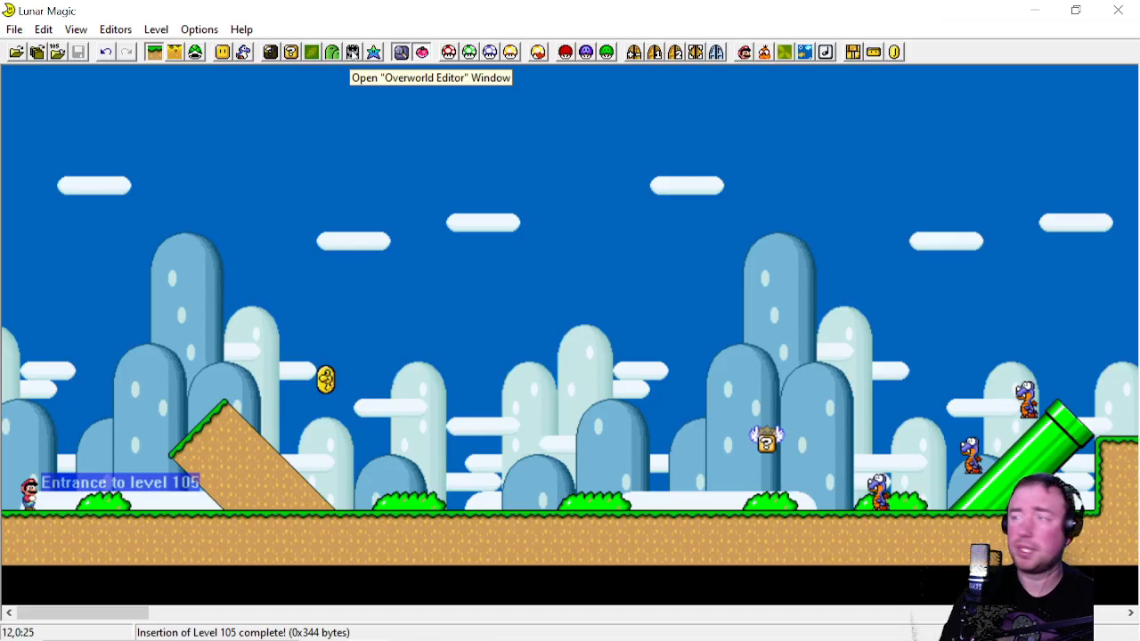
Open the Overworld Editor, load the overworld from the ROM and look over the main map and submaps
{"action": "left_click", "coordinate": [353, 53]}
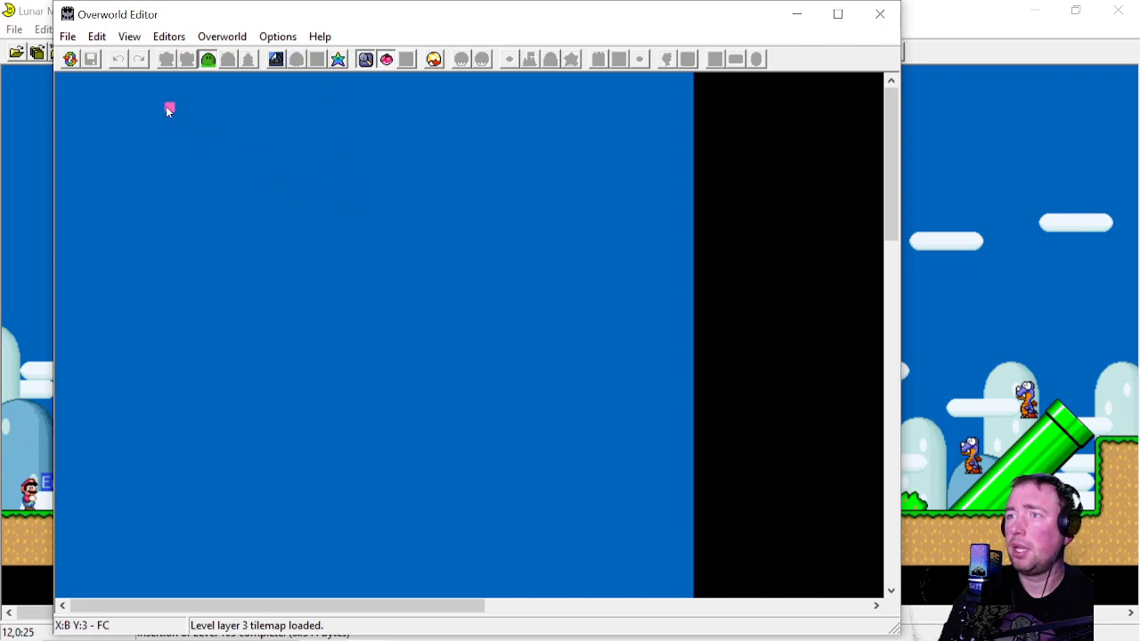
{"action": "left_click", "coordinate": [70, 59]}
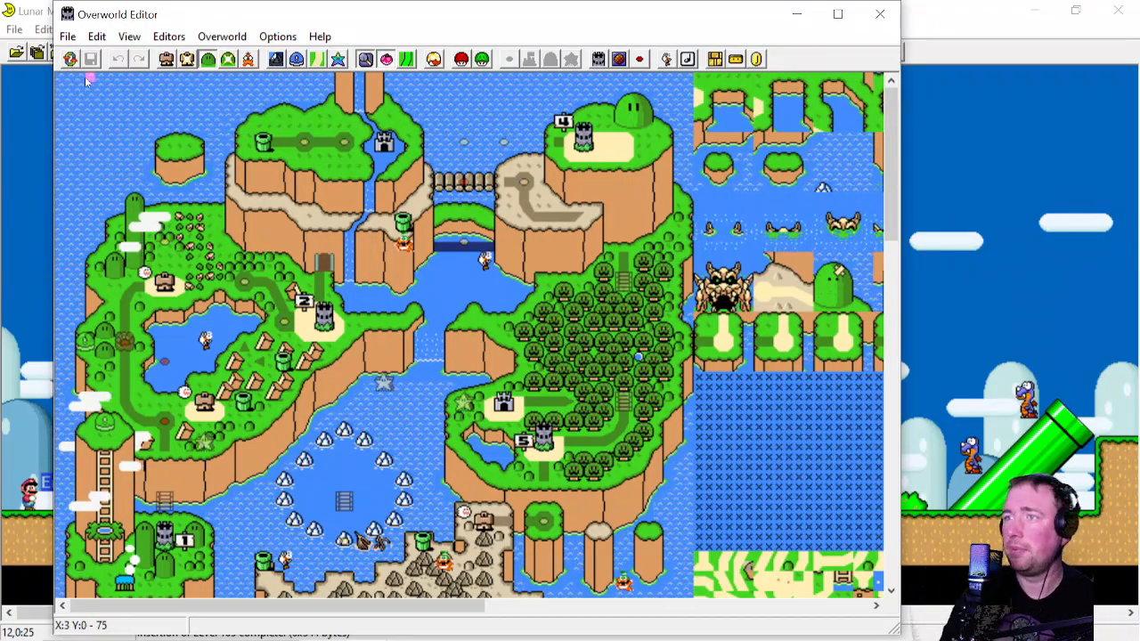
{"action": "scroll", "coordinate": [379, 439], "scroll_direction": "down", "scroll_amount": 6}
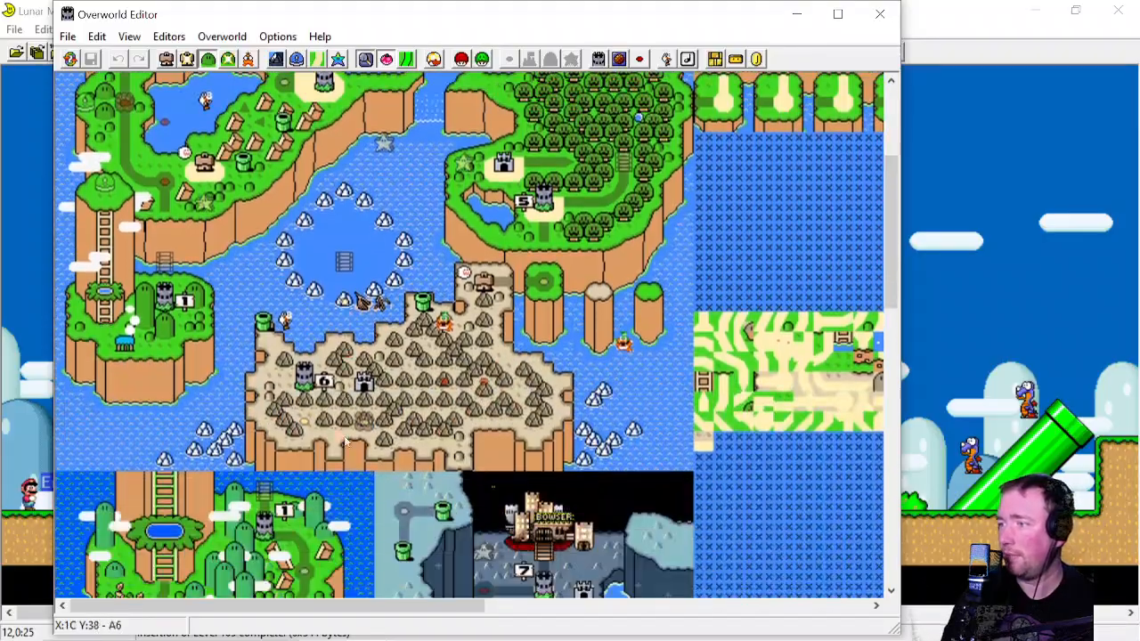
{"action": "scroll", "coordinate": [383, 446], "scroll_direction": "up", "scroll_amount": 2}
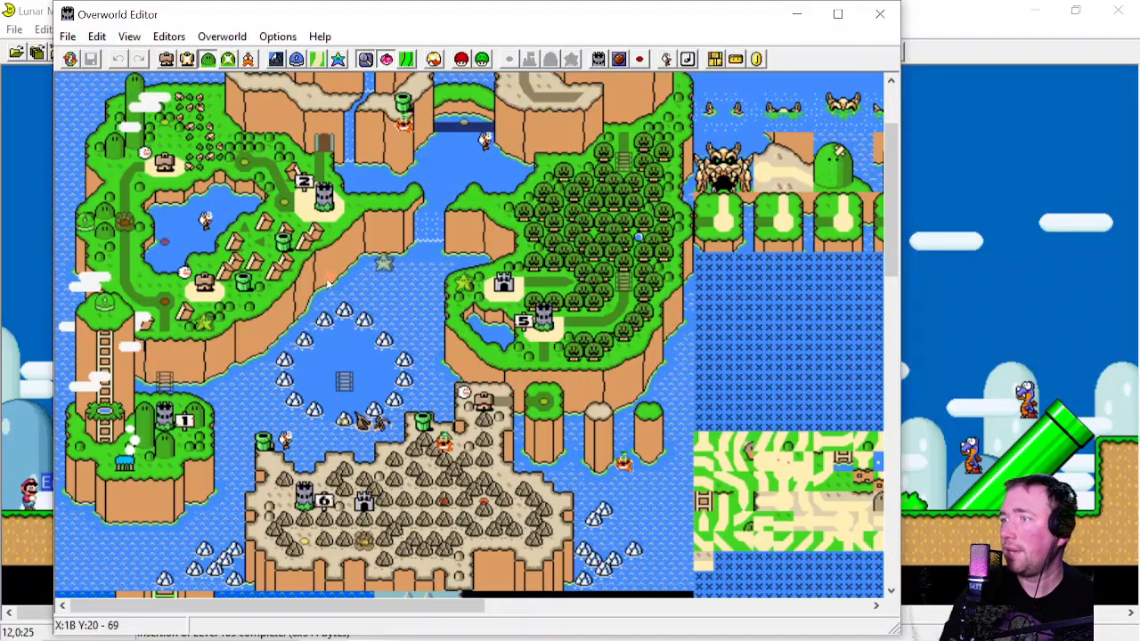
Look through the main overworld map, the submaps and the spare tile area below them, and return to the main map
{"action": "scroll", "coordinate": [285, 231], "scroll_direction": "up", "scroll_amount": 2}
{"action": "scroll", "coordinate": [287, 189], "scroll_direction": "down", "scroll_amount": 3}
{"action": "scroll", "coordinate": [288, 185], "scroll_direction": "down", "scroll_amount": 10}
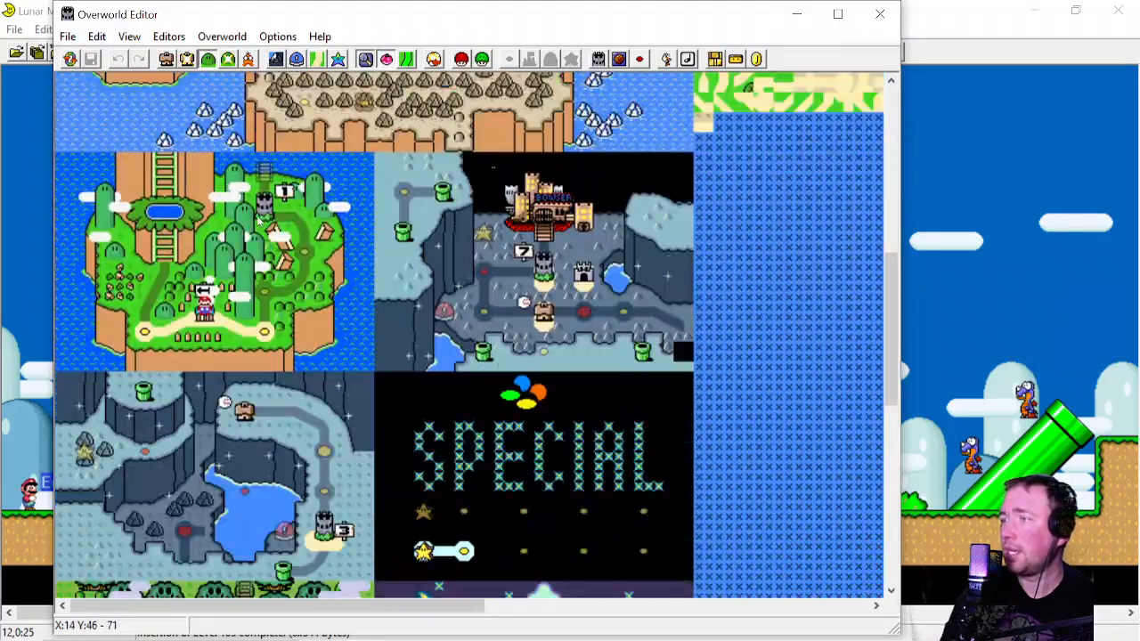
{"action": "scroll", "coordinate": [227, 216], "scroll_direction": "down", "scroll_amount": 4}
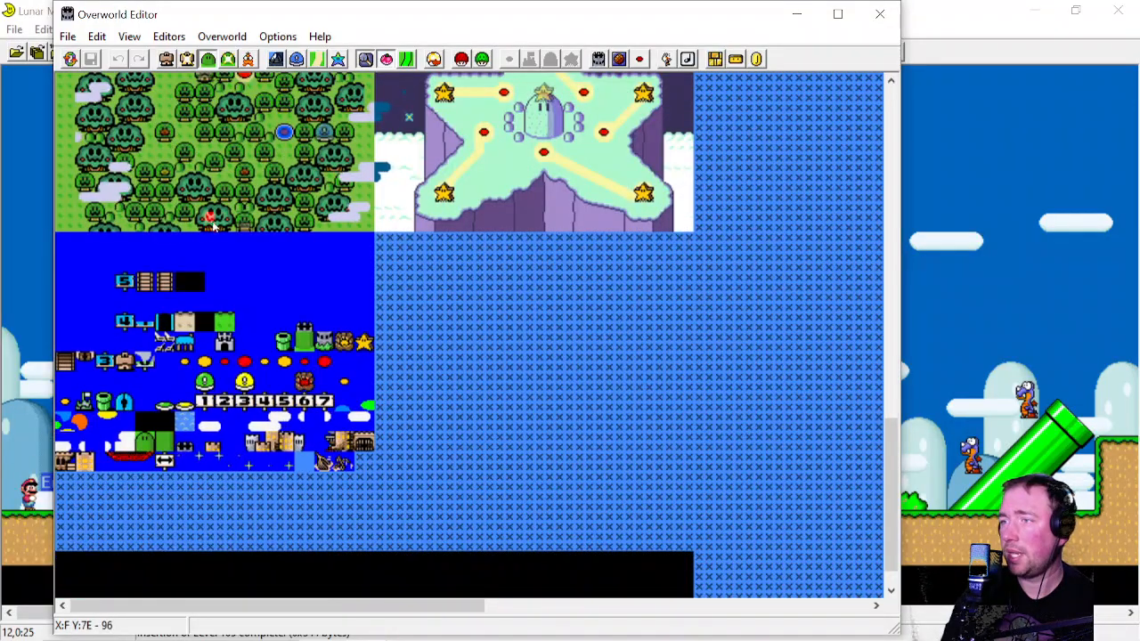
{"action": "scroll", "coordinate": [214, 227], "scroll_direction": "up", "scroll_amount": 2}
{"action": "scroll", "coordinate": [209, 227], "scroll_direction": "up", "scroll_amount": 2}
{"action": "scroll", "coordinate": [200, 227], "scroll_direction": "up", "scroll_amount": 2}
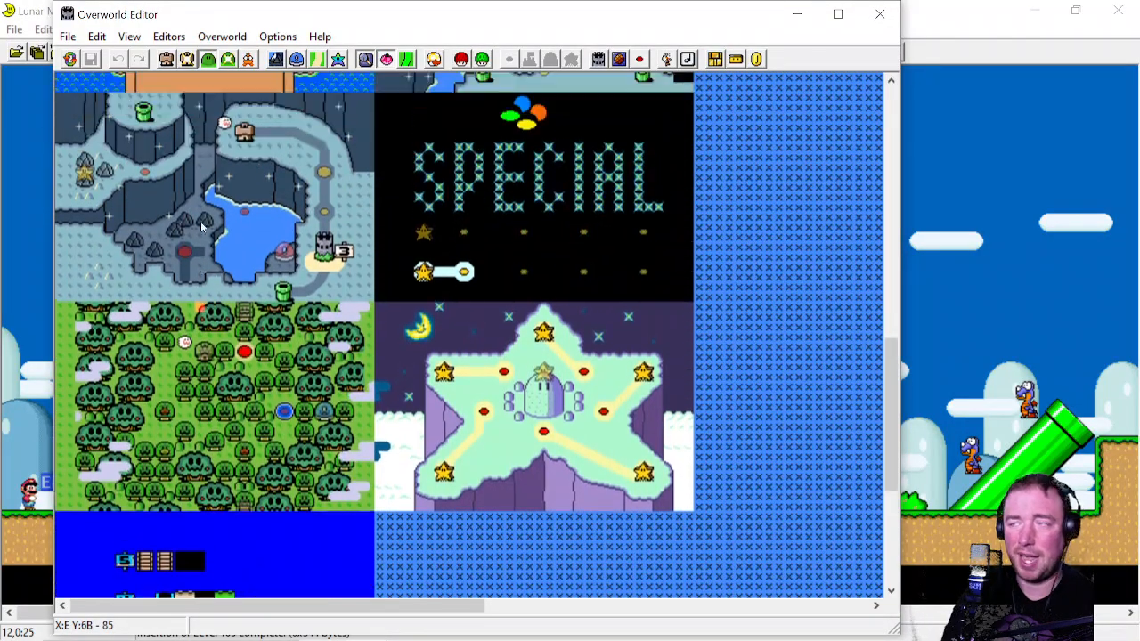
{"action": "scroll", "coordinate": [191, 231], "scroll_direction": "up", "scroll_amount": 3}
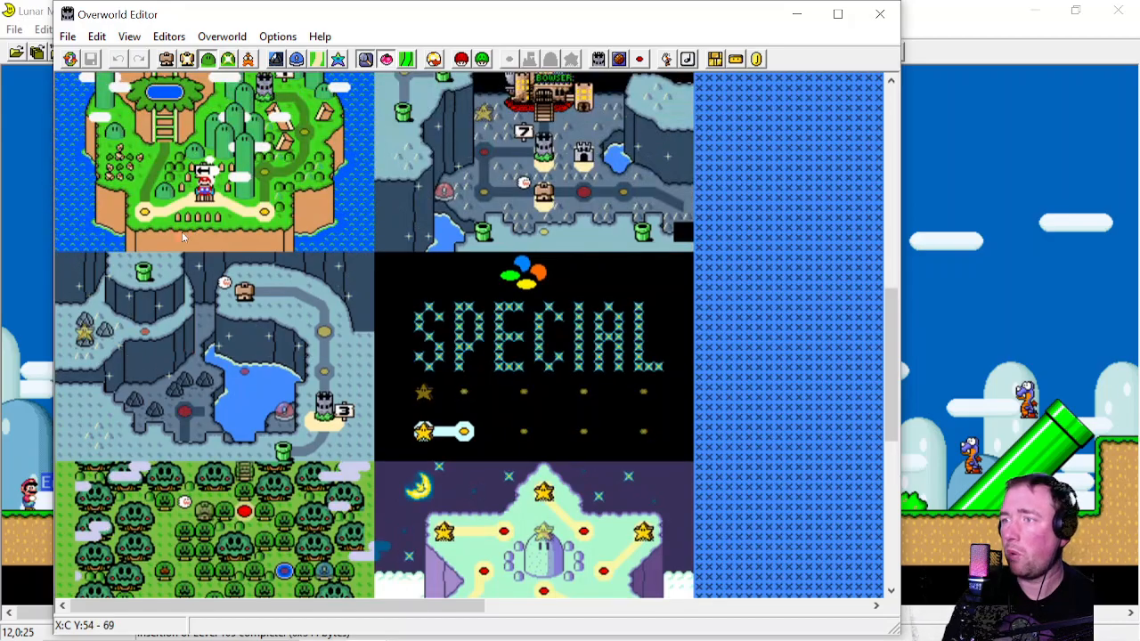
{"action": "scroll", "coordinate": [183, 236], "scroll_direction": "up", "scroll_amount": 6}
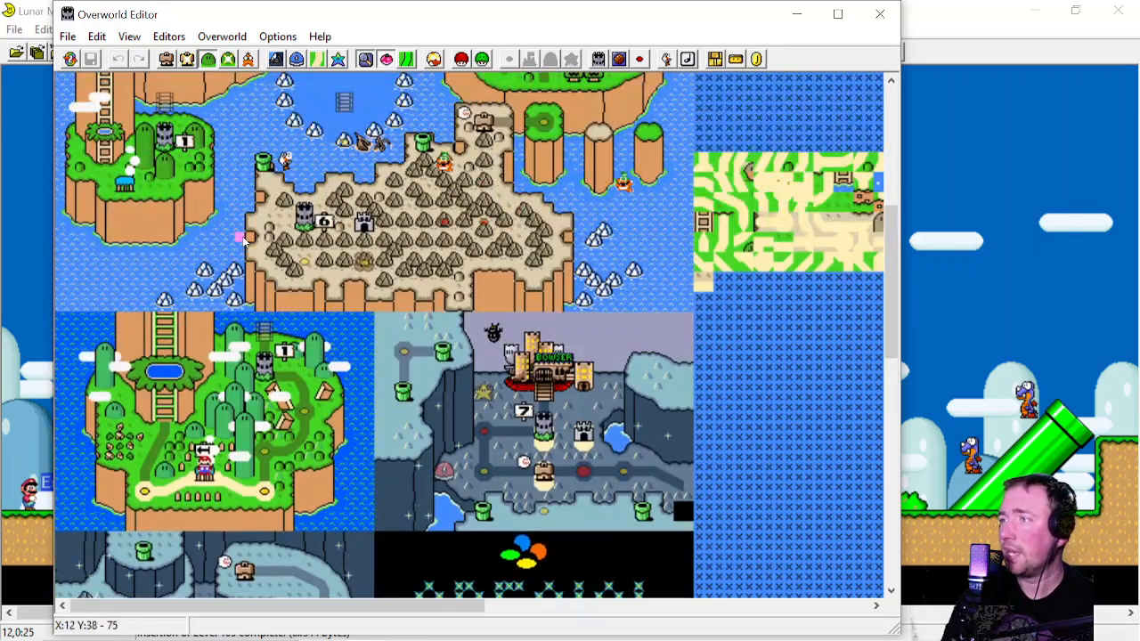
{"action": "scroll", "coordinate": [238, 235], "scroll_direction": "up", "scroll_amount": 4}
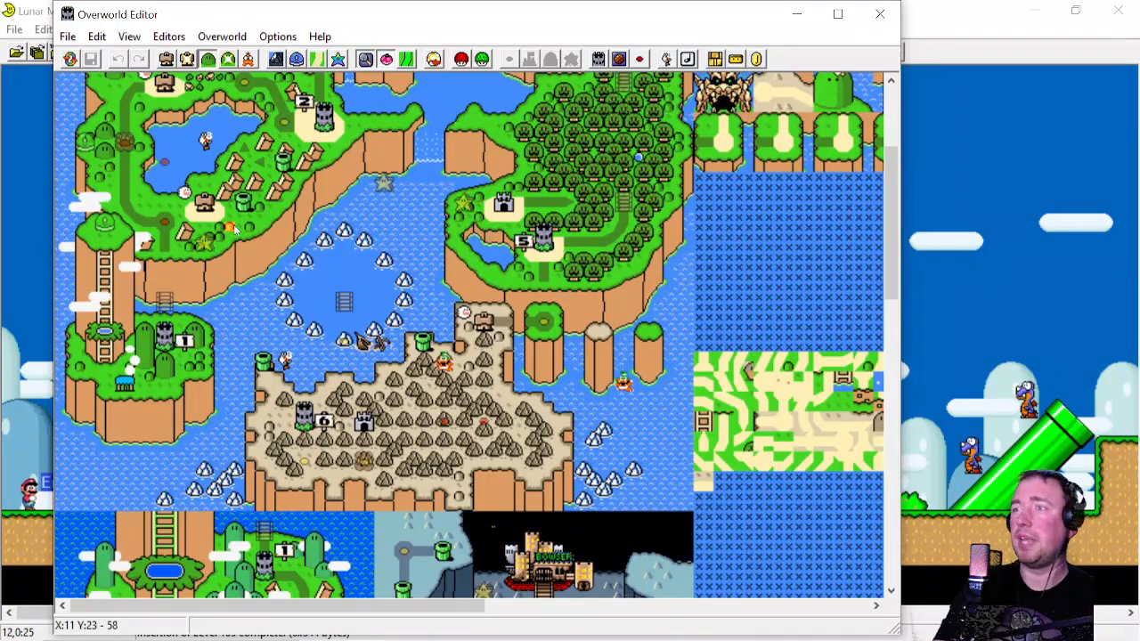
{"action": "scroll", "coordinate": [339, 227], "scroll_direction": "up", "scroll_amount": 4}
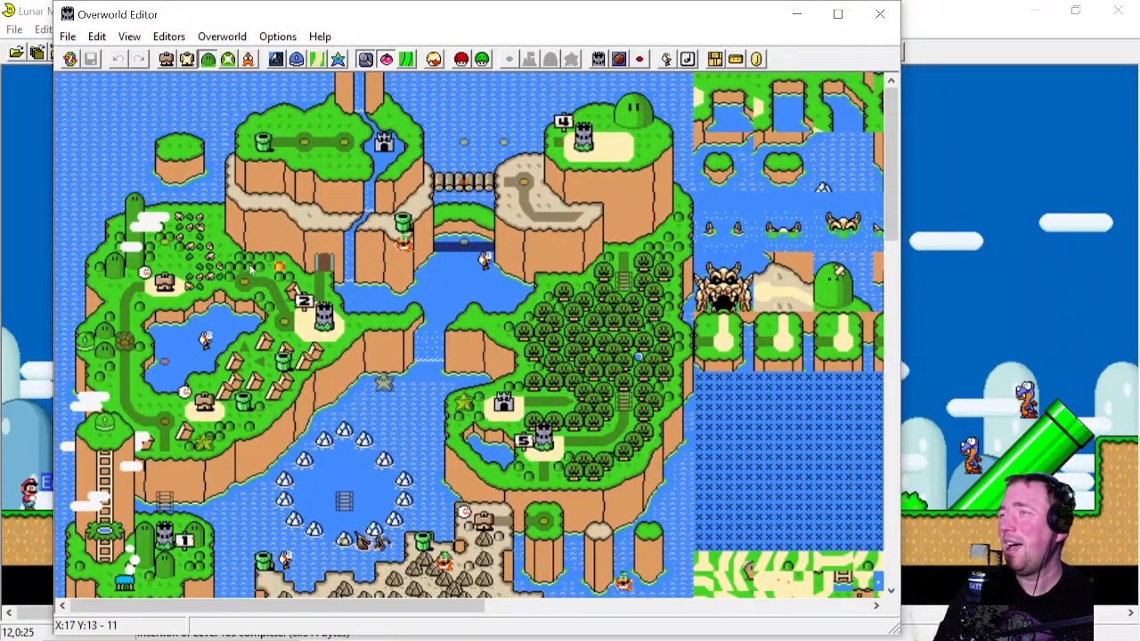
Reposition the smoke sprite at Yoshi's House on the Yoshi's Island submap in Sprite Editor Mode, and save the overworld to the ROM
{"action": "scroll", "coordinate": [229, 304], "scroll_direction": "down", "scroll_amount": 6}
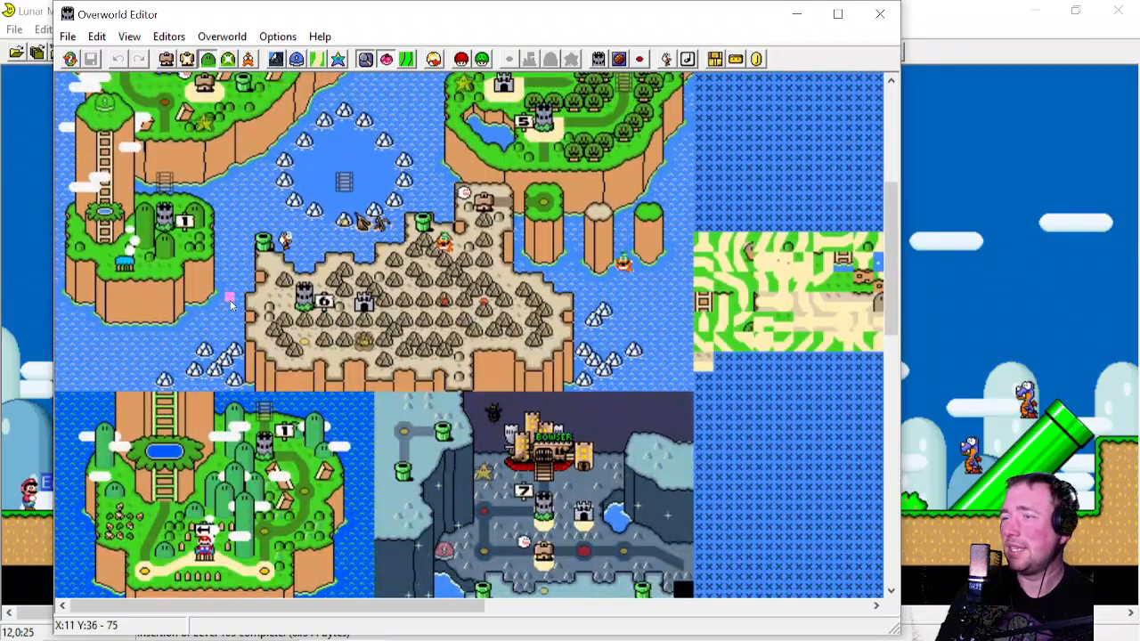
{"action": "scroll", "coordinate": [230, 304], "scroll_direction": "down", "scroll_amount": 2}
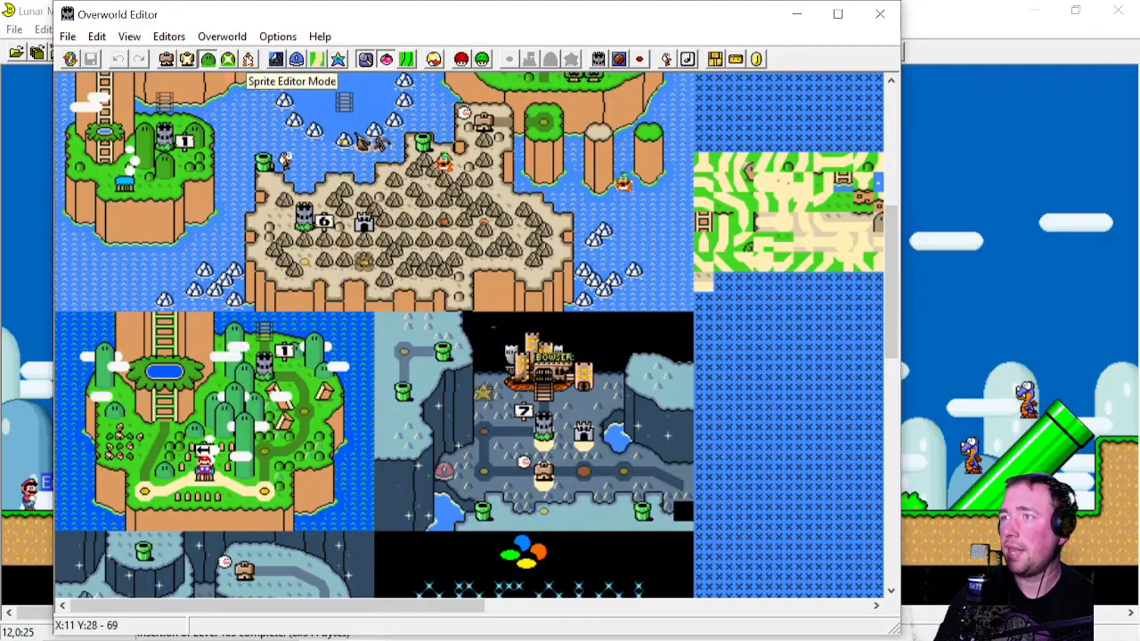
{"action": "left_click", "coordinate": [248, 59]}
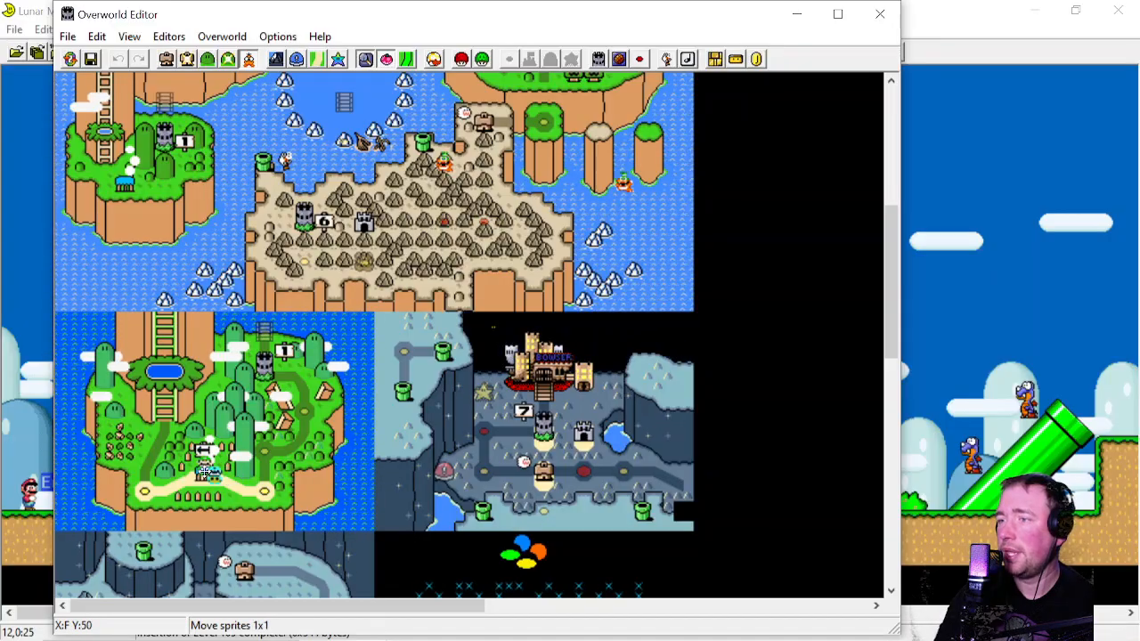
{"action": "mouse_move", "coordinate": [205, 472]}
{"action": "left_mouse_down"}
{"action": "mouse_move", "coordinate": [524, 502]}
{"action": "mouse_move", "coordinate": [582, 460]}
{"action": "mouse_move", "coordinate": [206, 458]}
{"action": "left_mouse_up"}
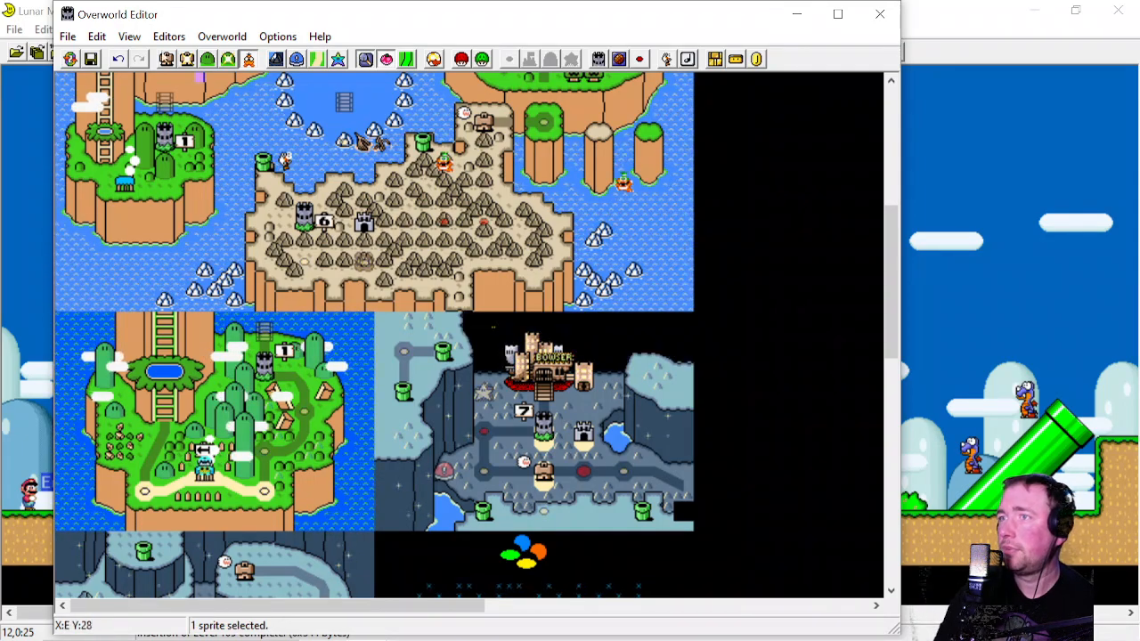
{"action": "key", "text": "ctrl+s"}
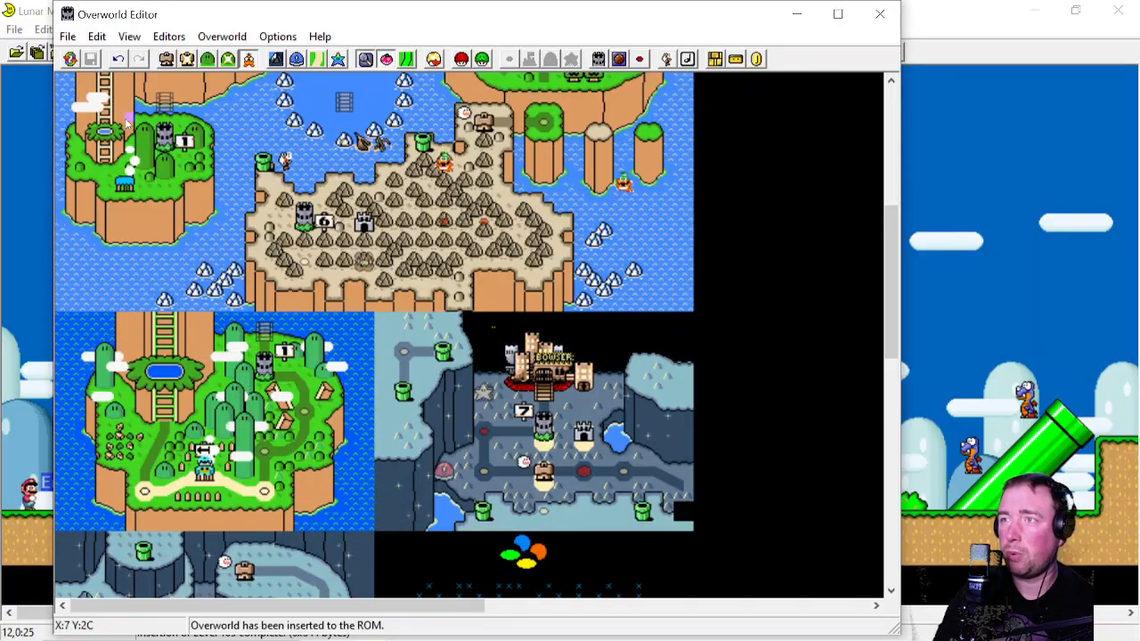
Assign level number 105 to the Yoshi's House tile on the Yoshi's Island submap in Layer 1 16x16 Editor Mode
{"action": "left_click", "coordinate": [165, 59]}
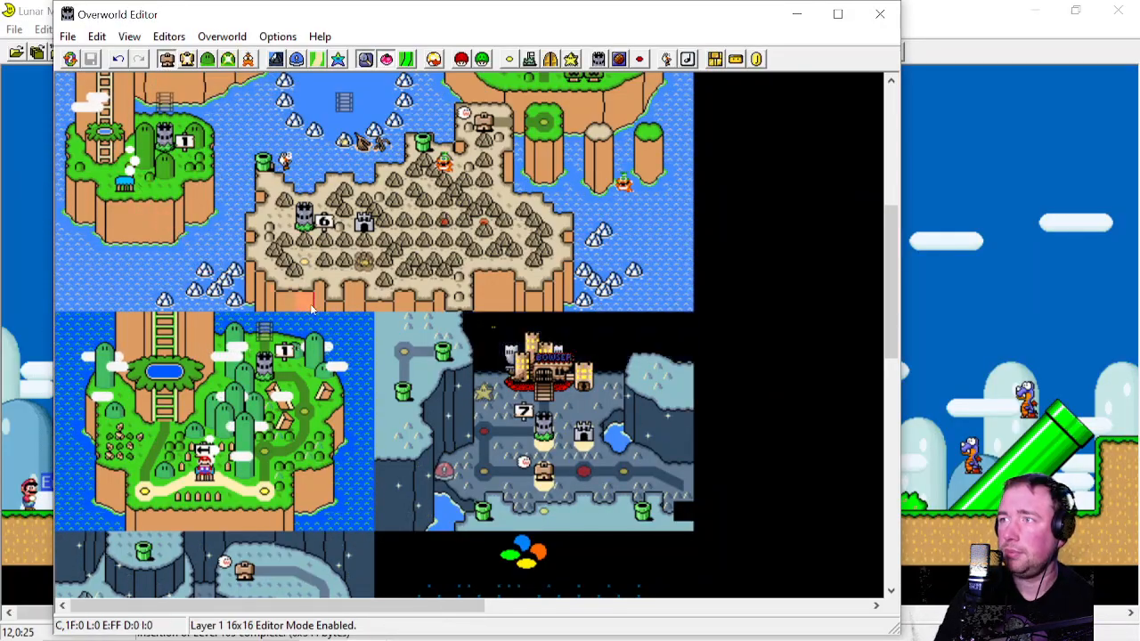
{"action": "scroll", "coordinate": [311, 308], "scroll_direction": "down", "scroll_amount": 1}
{"action": "scroll", "coordinate": [188, 398], "scroll_direction": "up", "scroll_amount": 2}
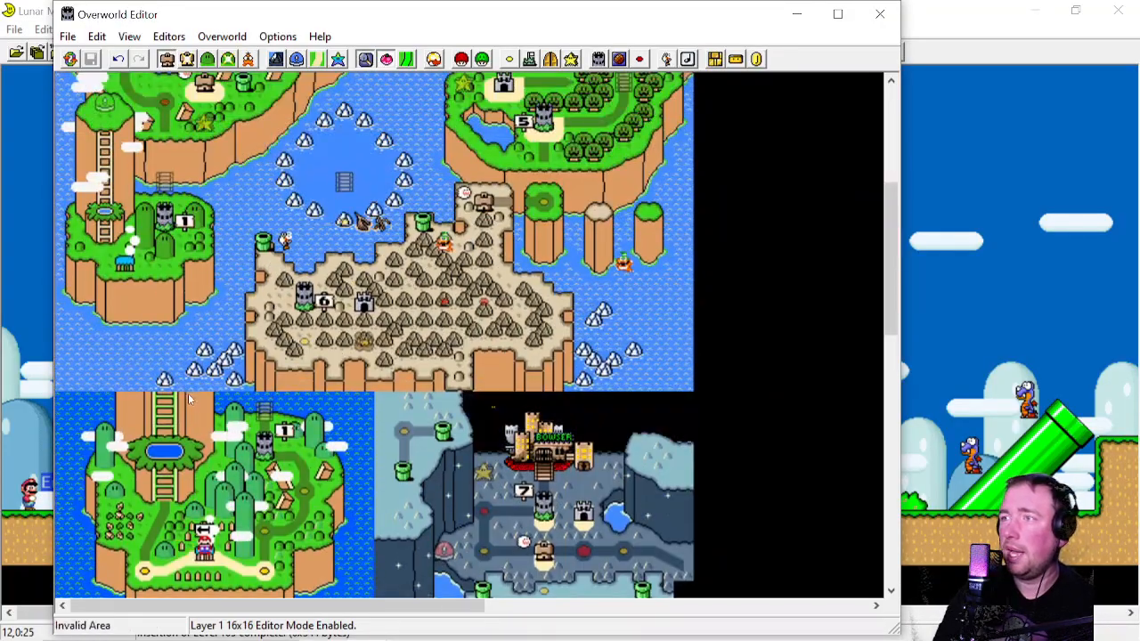
{"action": "scroll", "coordinate": [188, 393], "scroll_direction": "down", "scroll_amount": 2}
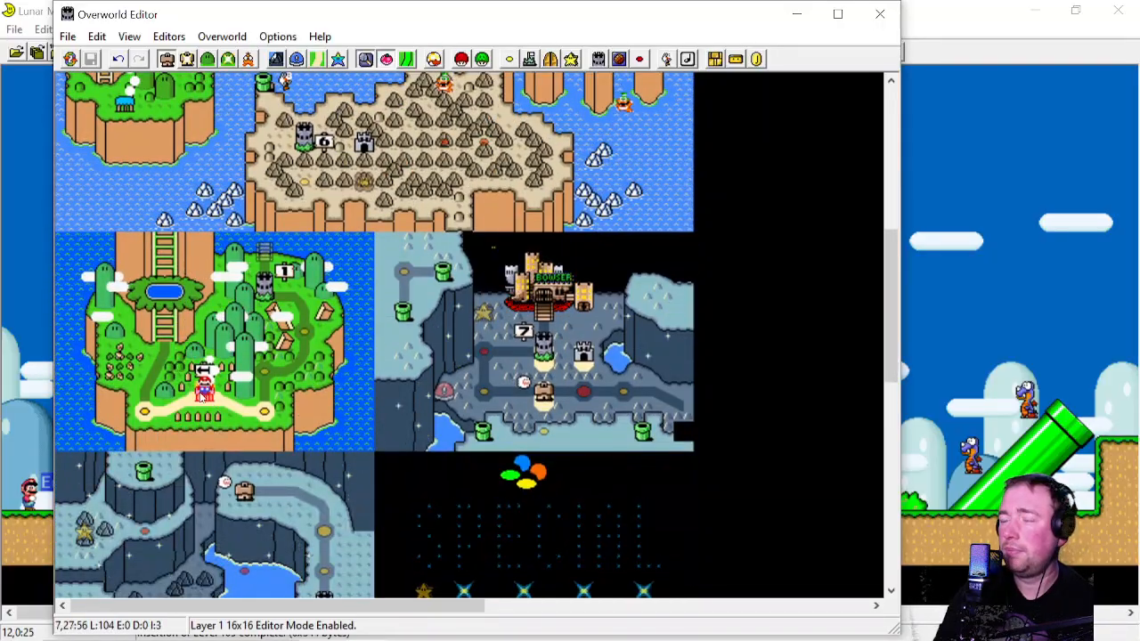
{"action": "left_click", "coordinate": [204, 394]}
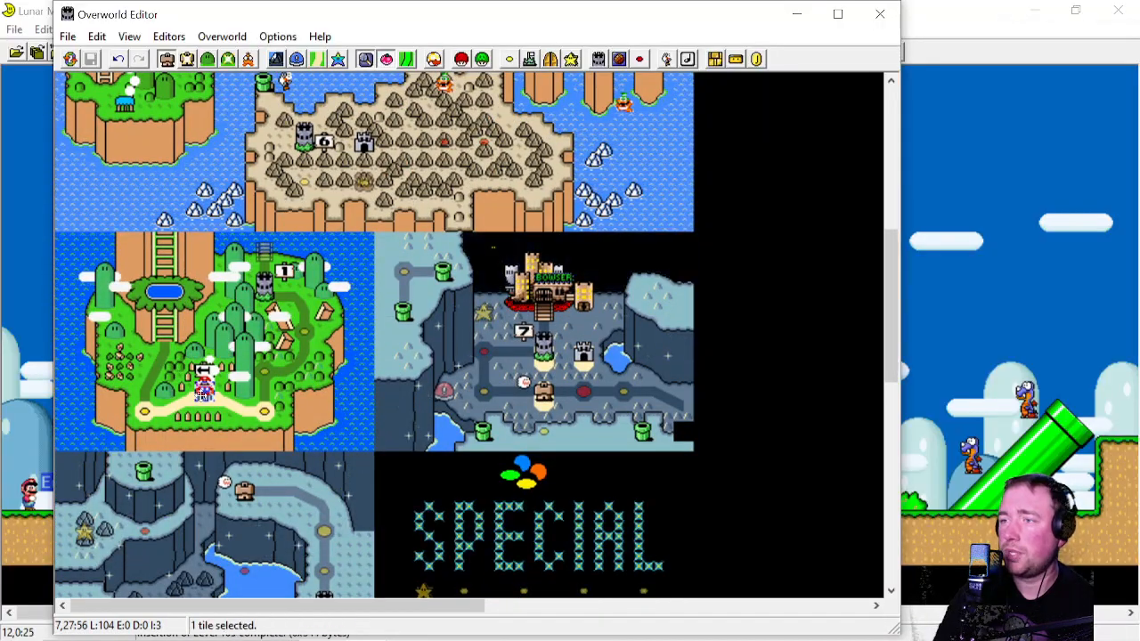
{"action": "left_click", "coordinate": [168, 412]}
{"action": "left_click", "coordinate": [205, 393]}
{"action": "left_click", "coordinate": [186, 334]}
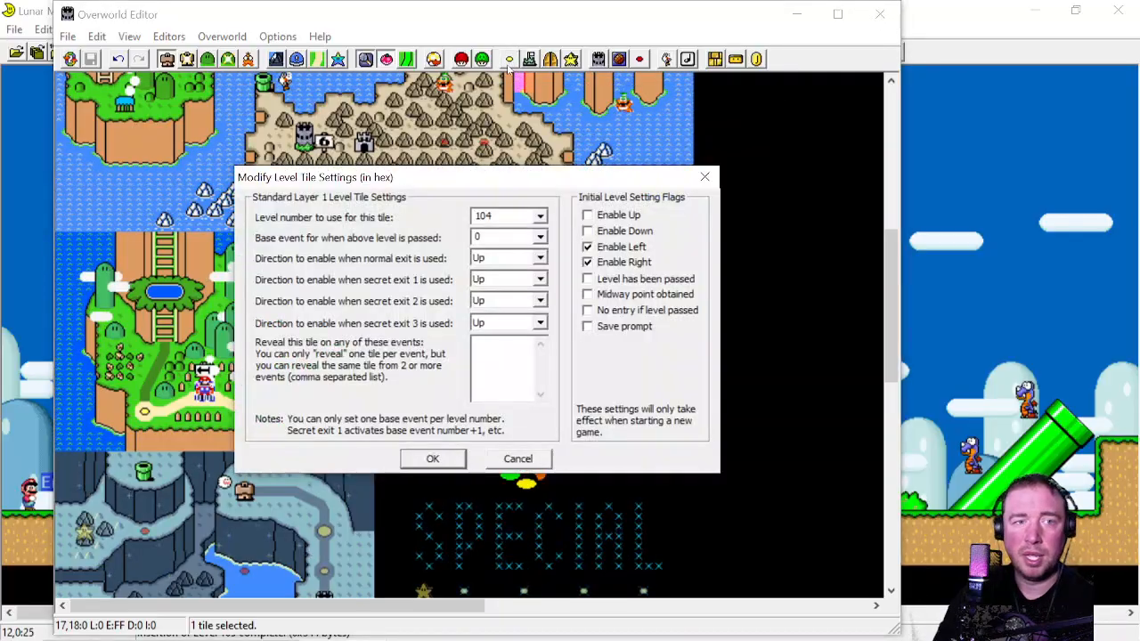
{"action": "mouse_move", "coordinate": [525, 216]}
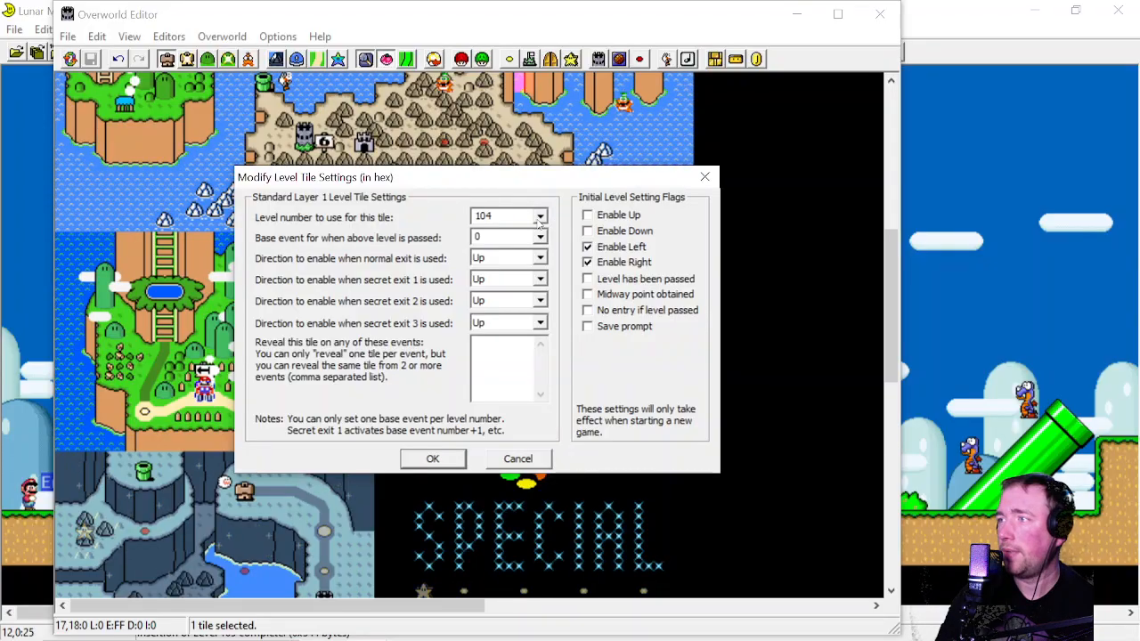
{"action": "left_click", "coordinate": [539, 217]}
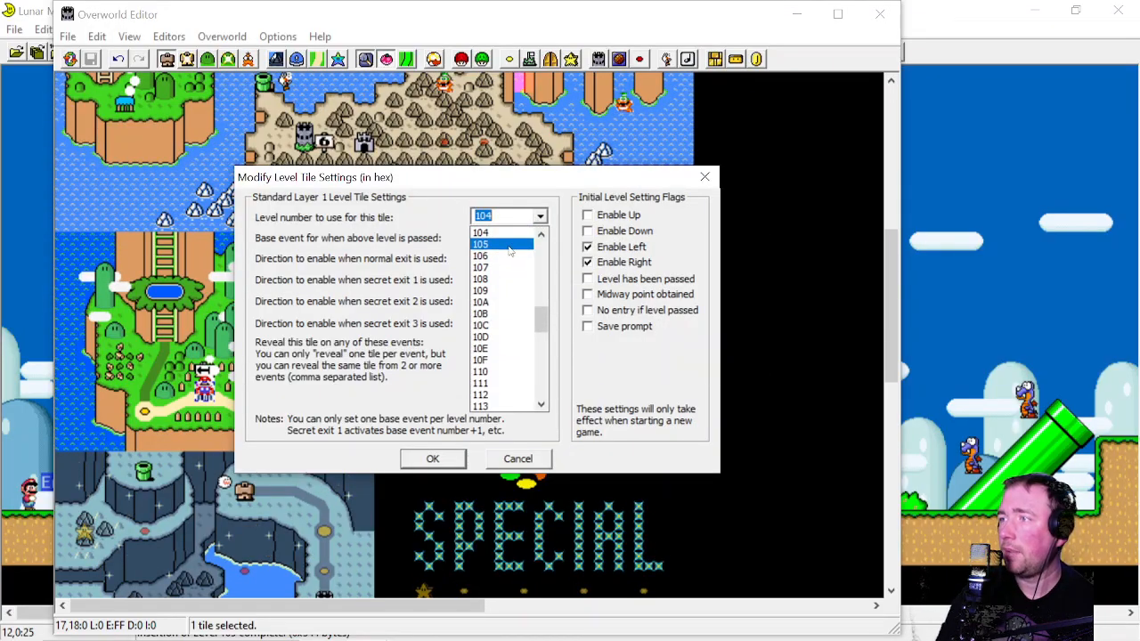
{"action": "left_click", "coordinate": [503, 244]}
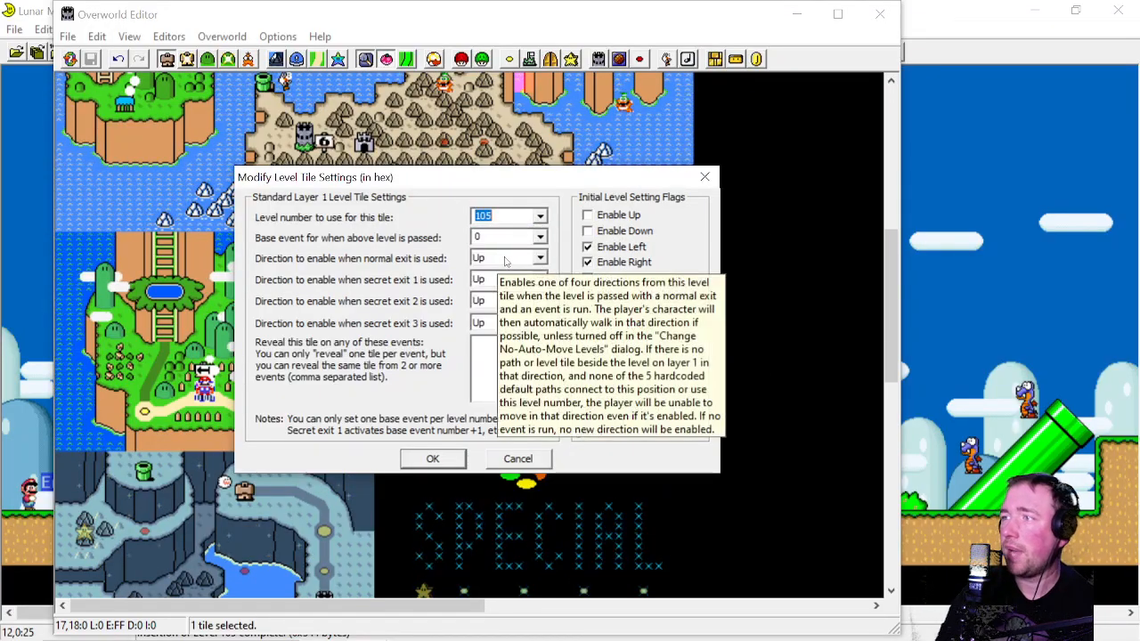
{"action": "left_click", "coordinate": [429, 458]}
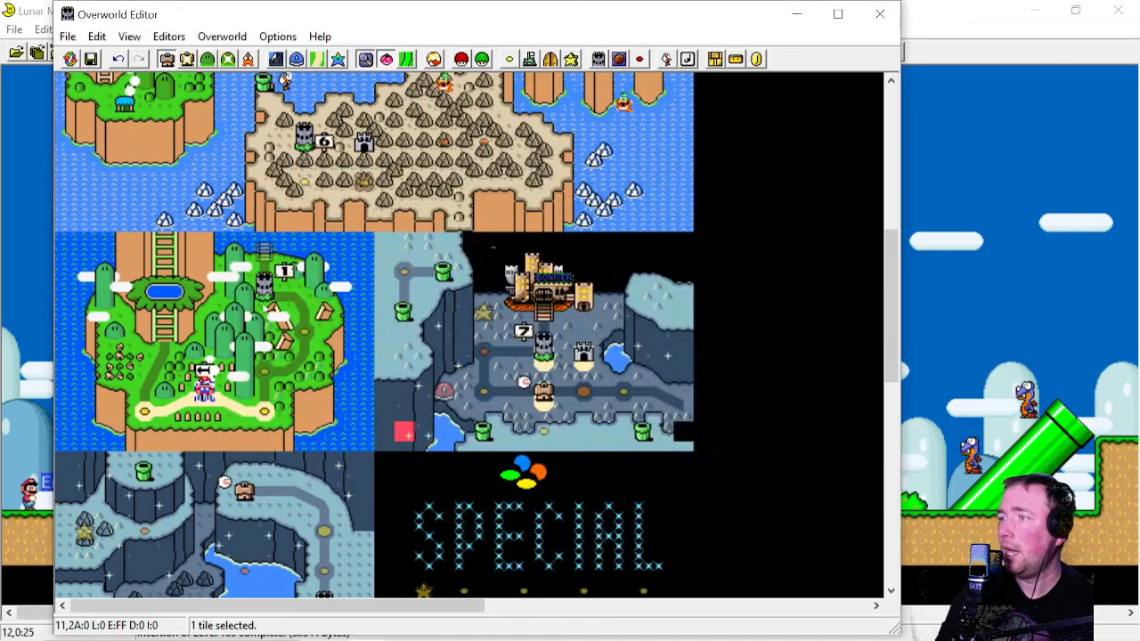
Save the overworld to the ROM and review the Yoshi's House tile's level settings without changing them
{"action": "left_click", "coordinate": [93, 58]}
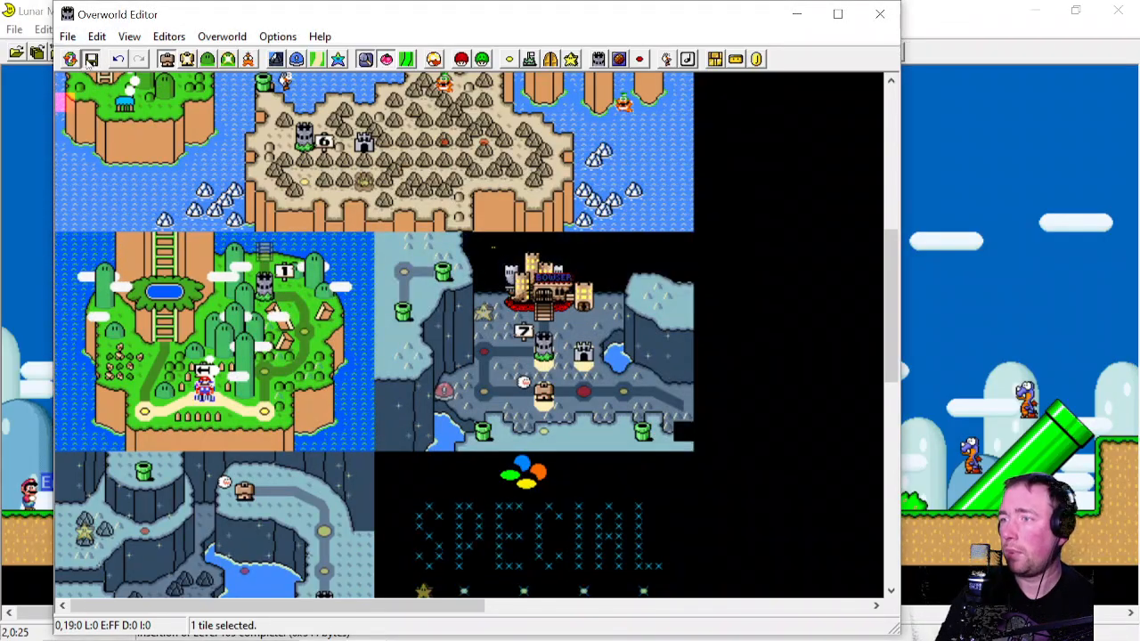
{"action": "left_click", "coordinate": [509, 60]}
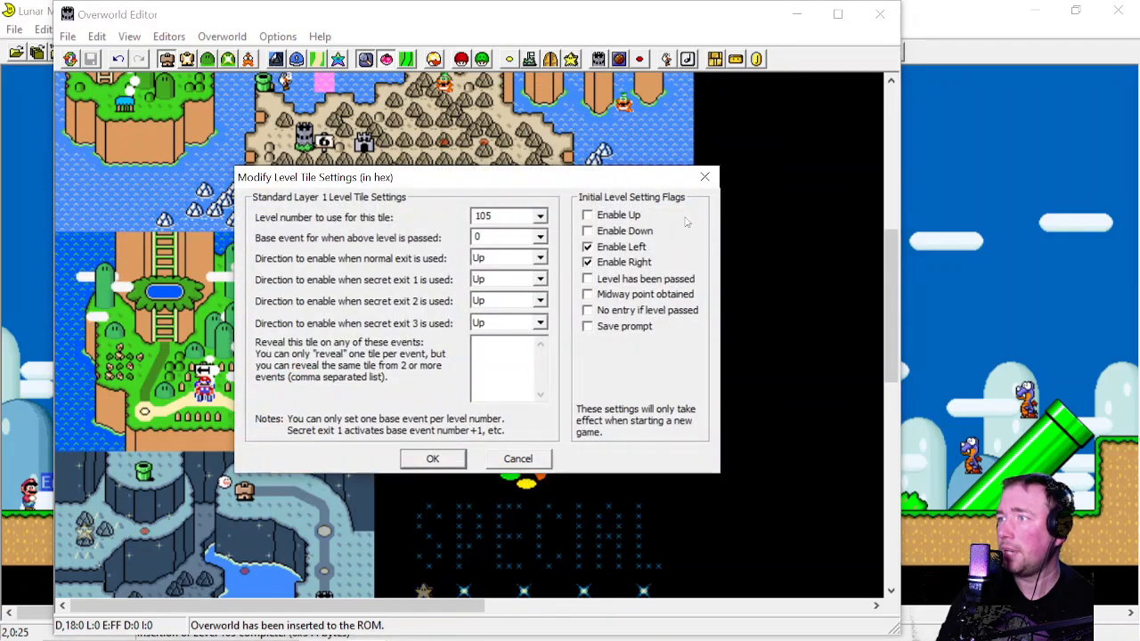
{"action": "left_click", "coordinate": [704, 178]}
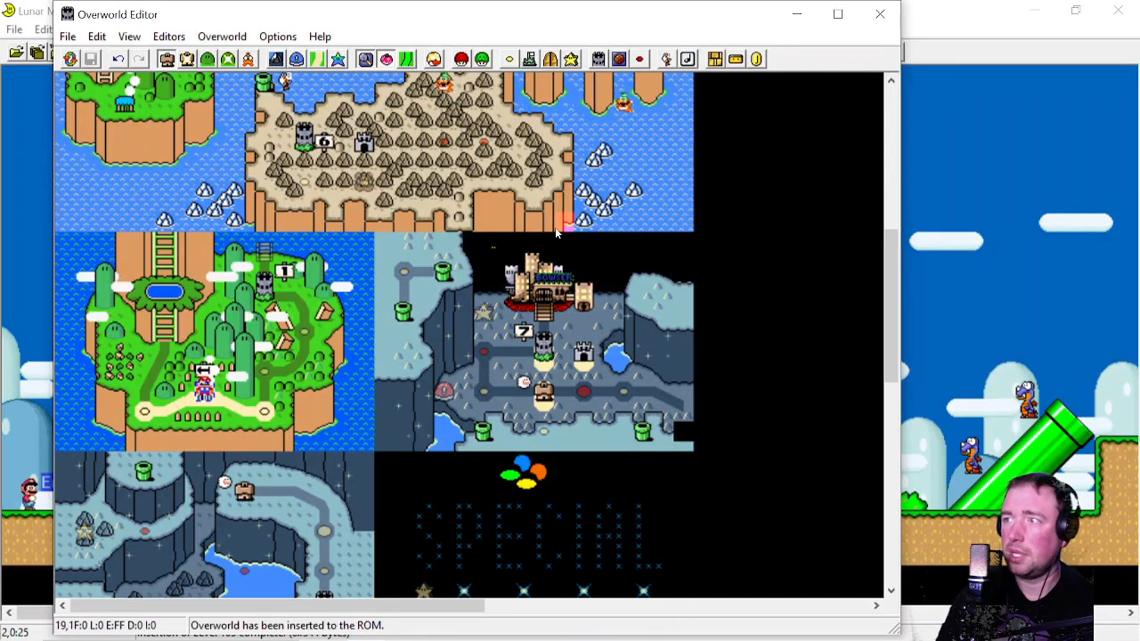
Switch to Layer 1 Event Editor Mode and examine the main map and submaps for tiles tied to events
{"action": "scroll", "coordinate": [674, 249], "scroll_direction": "up", "scroll_amount": 10}
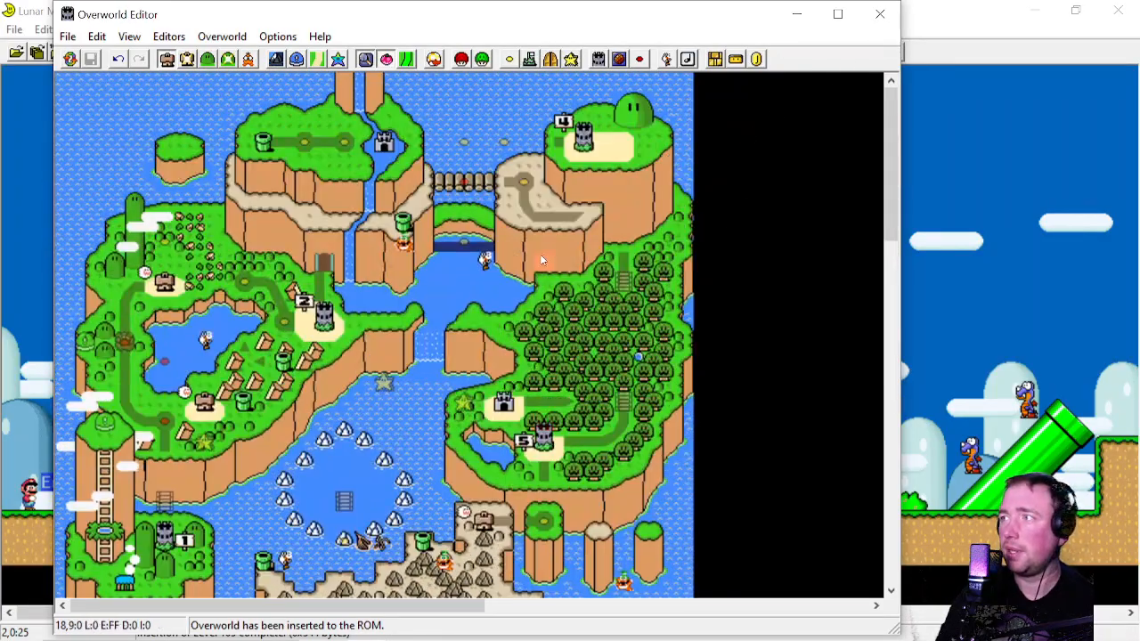
{"action": "left_click", "coordinate": [187, 60]}
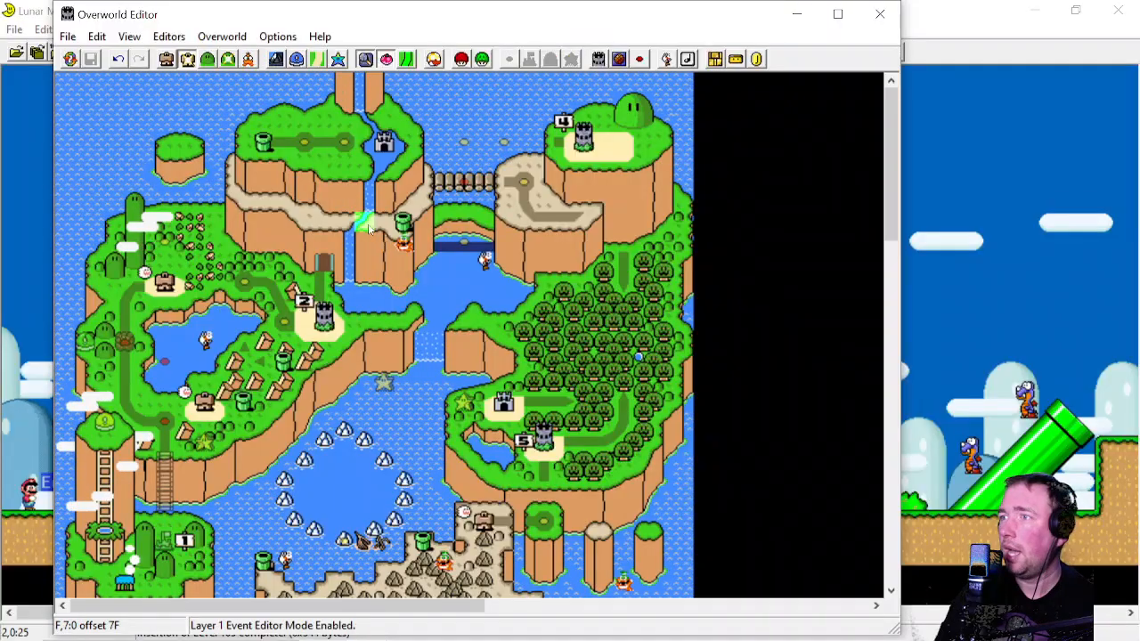
{"action": "scroll", "coordinate": [364, 230], "scroll_direction": "down", "scroll_amount": 3}
{"action": "scroll", "coordinate": [363, 221], "scroll_direction": "down", "scroll_amount": 1}
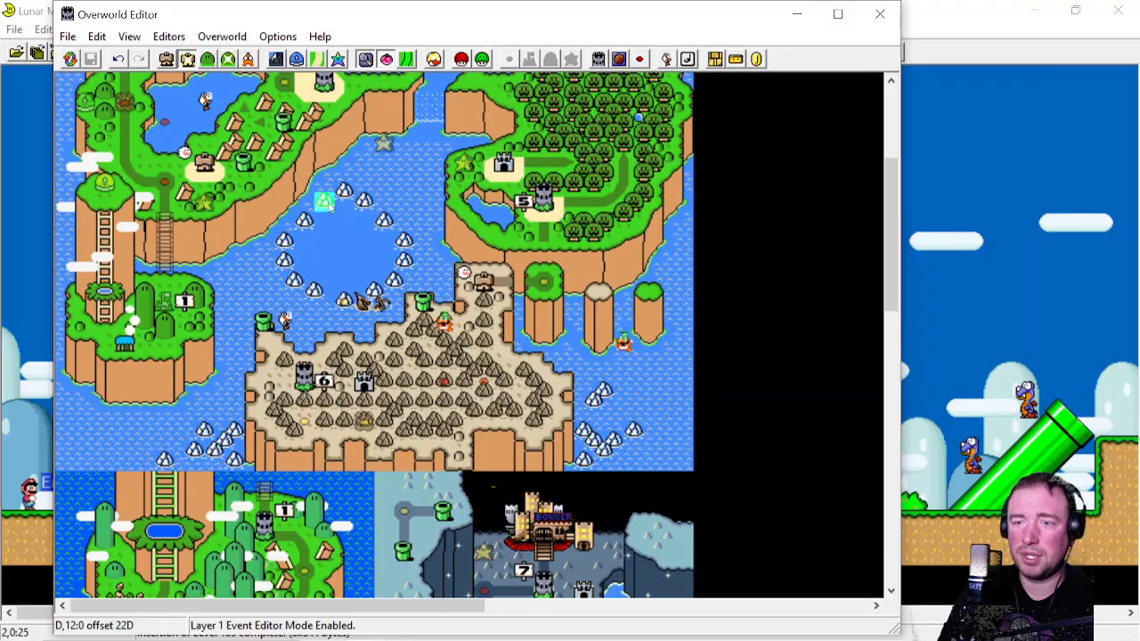
{"action": "scroll", "coordinate": [326, 205], "scroll_direction": "down", "scroll_amount": 3}
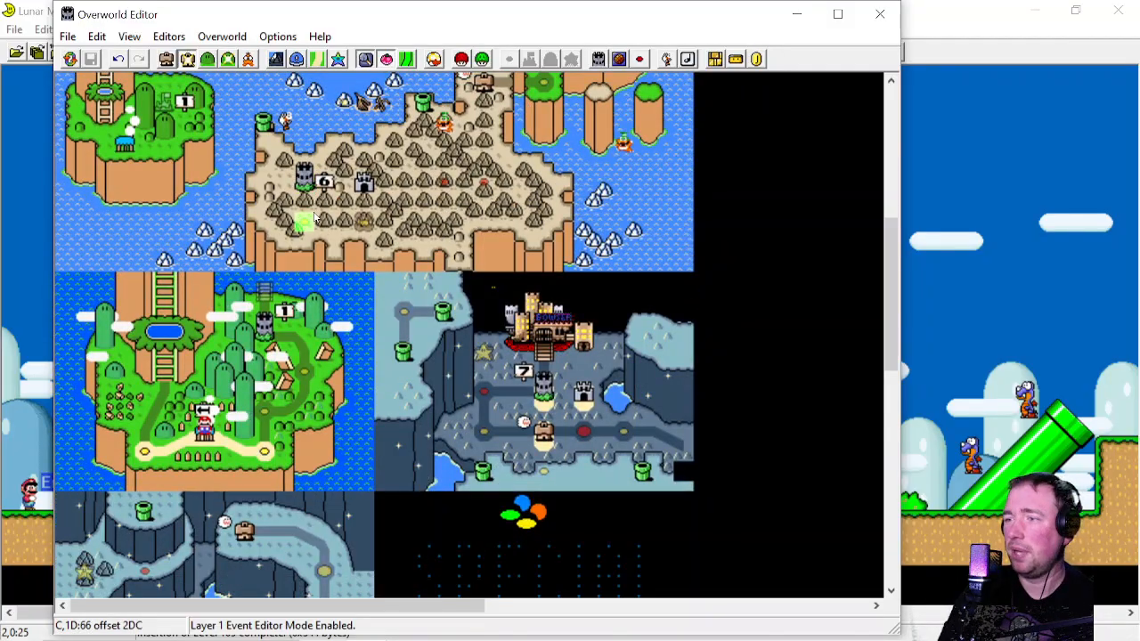
{"action": "scroll", "coordinate": [307, 200], "scroll_direction": "up", "scroll_amount": 2}
{"action": "scroll", "coordinate": [307, 200], "scroll_direction": "up", "scroll_amount": 4}
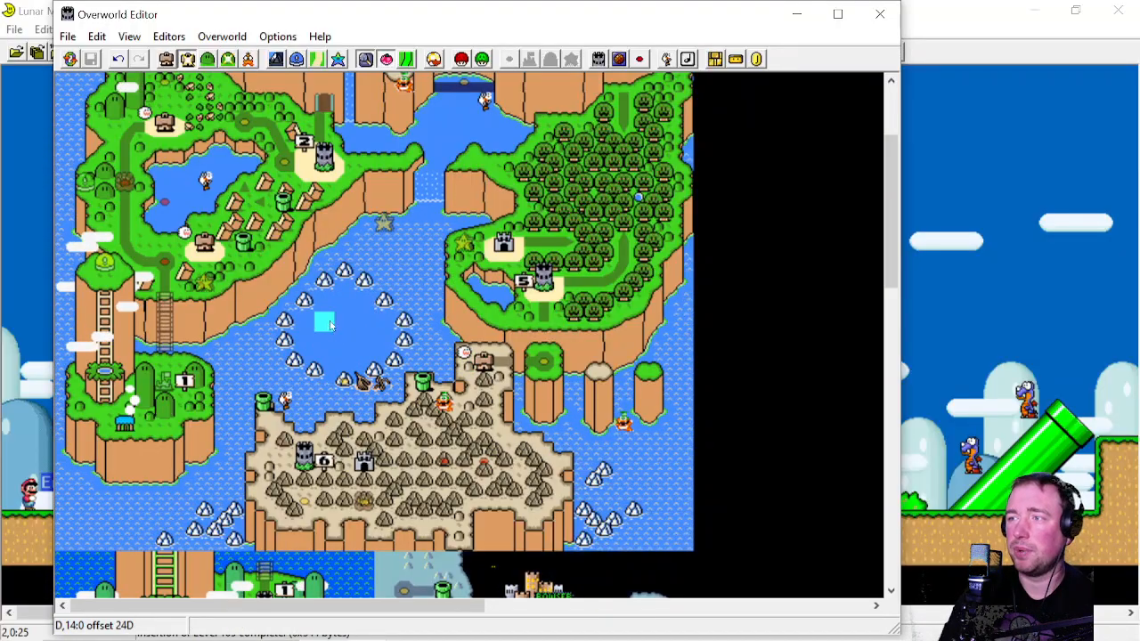
{"action": "scroll", "coordinate": [419, 369], "scroll_direction": "up", "scroll_amount": 6}
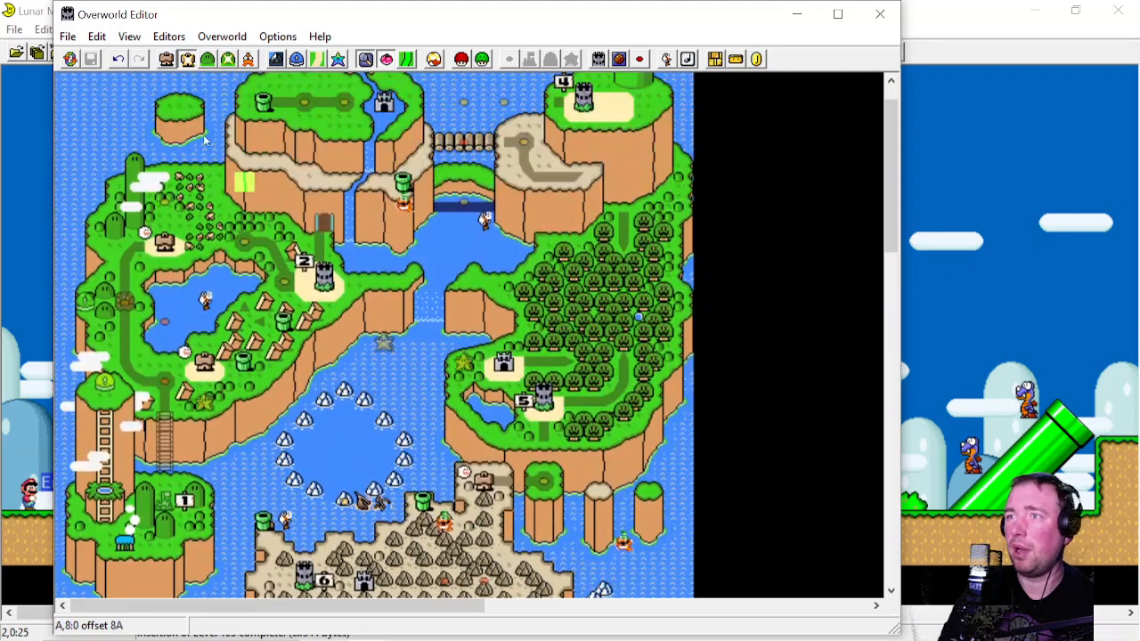
Switch to Layer 2 8x8 Editor Mode and select the 20-tile third stage of the rising skull among the event tiles beside the main map
{"action": "left_click", "coordinate": [207, 60]}
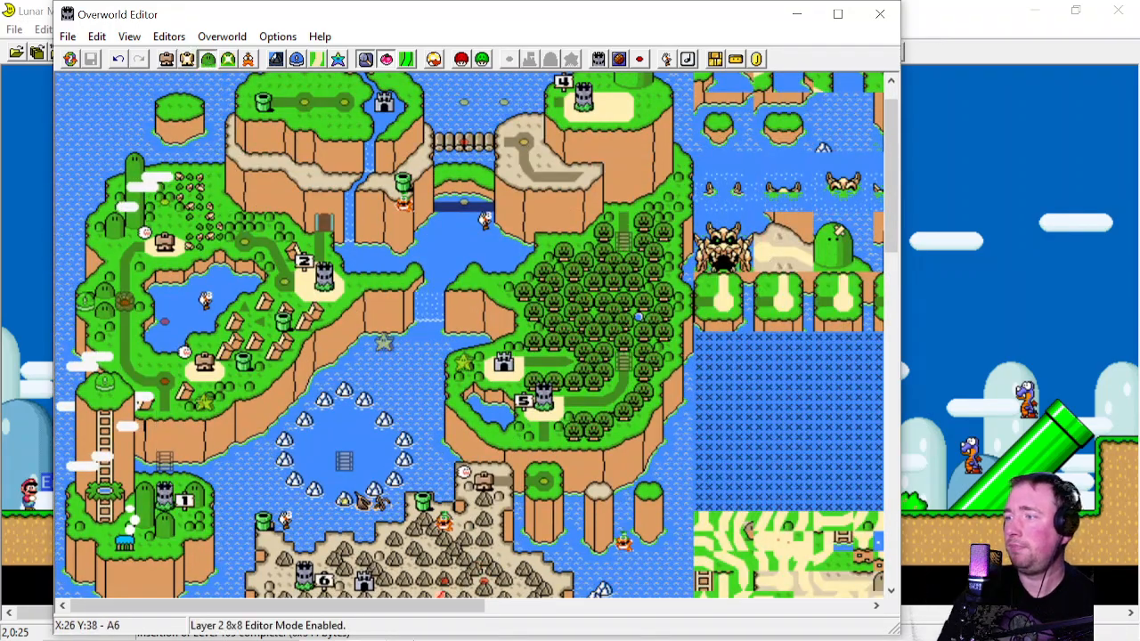
{"action": "left_click_drag", "start_coordinate": [310, 606], "coordinate": [496, 606]}
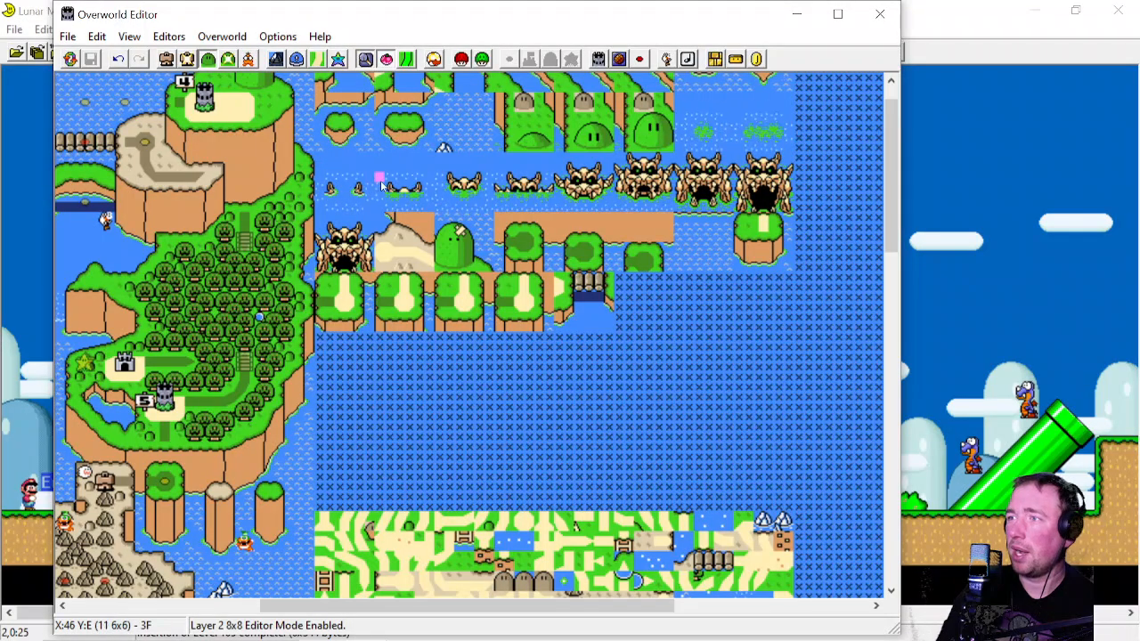
{"action": "left_click_drag", "start_coordinate": [327, 177], "coordinate": [489, 197]}
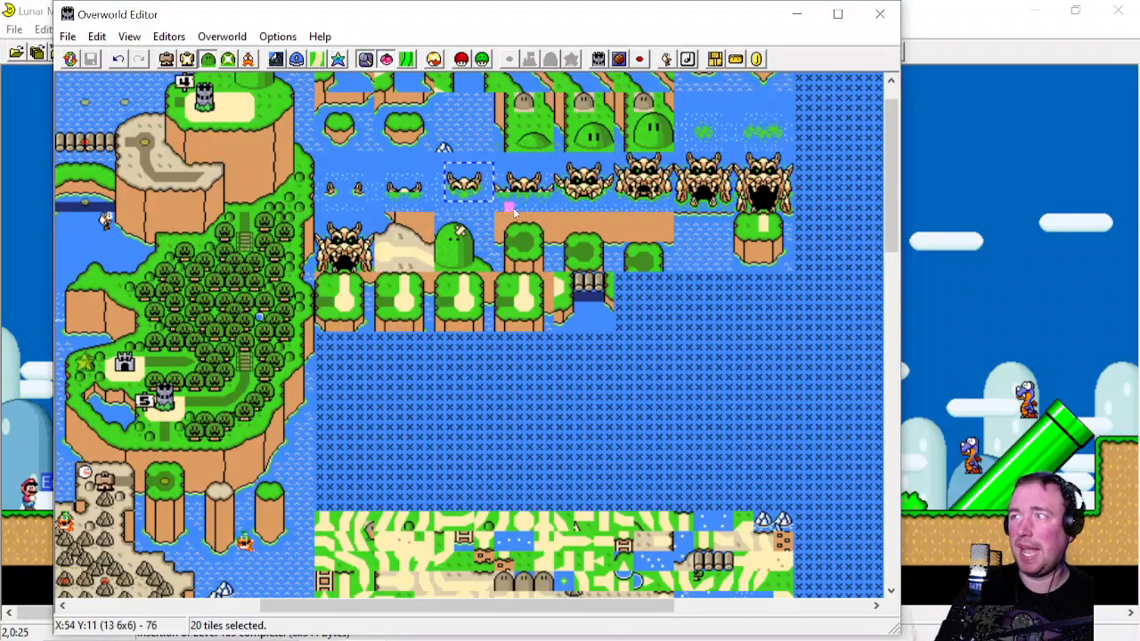
{"action": "scroll", "coordinate": [490, 201], "scroll_direction": "up", "scroll_amount": 2}
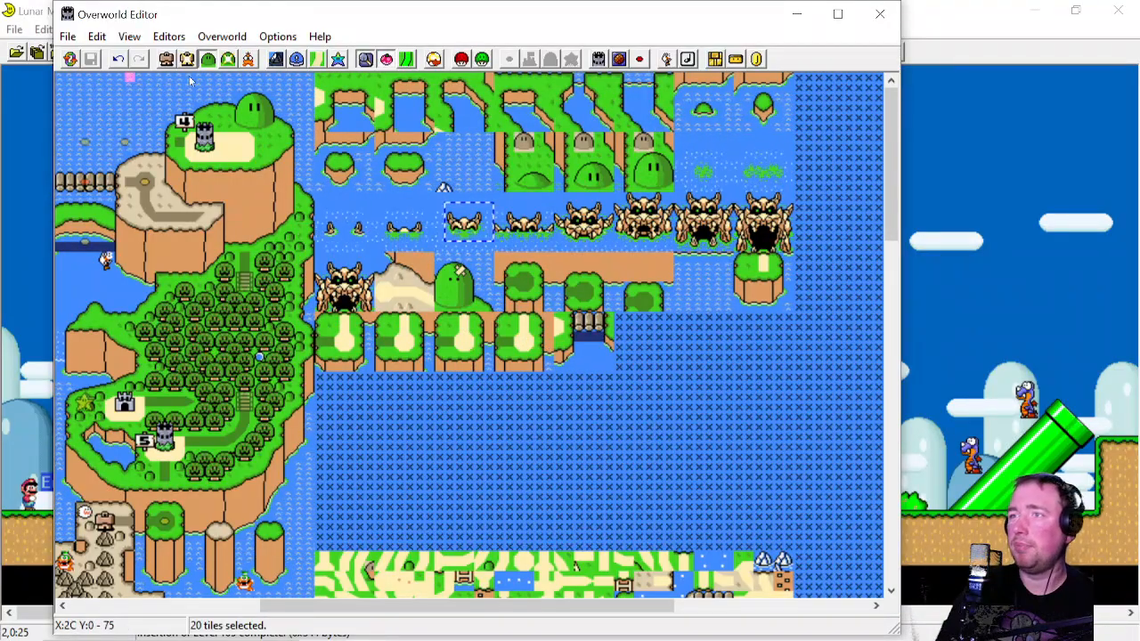
Switch to Layer 2 Event Editor Mode, look over the main map, and close the Overworld Editor
{"action": "key", "text": "F3"}
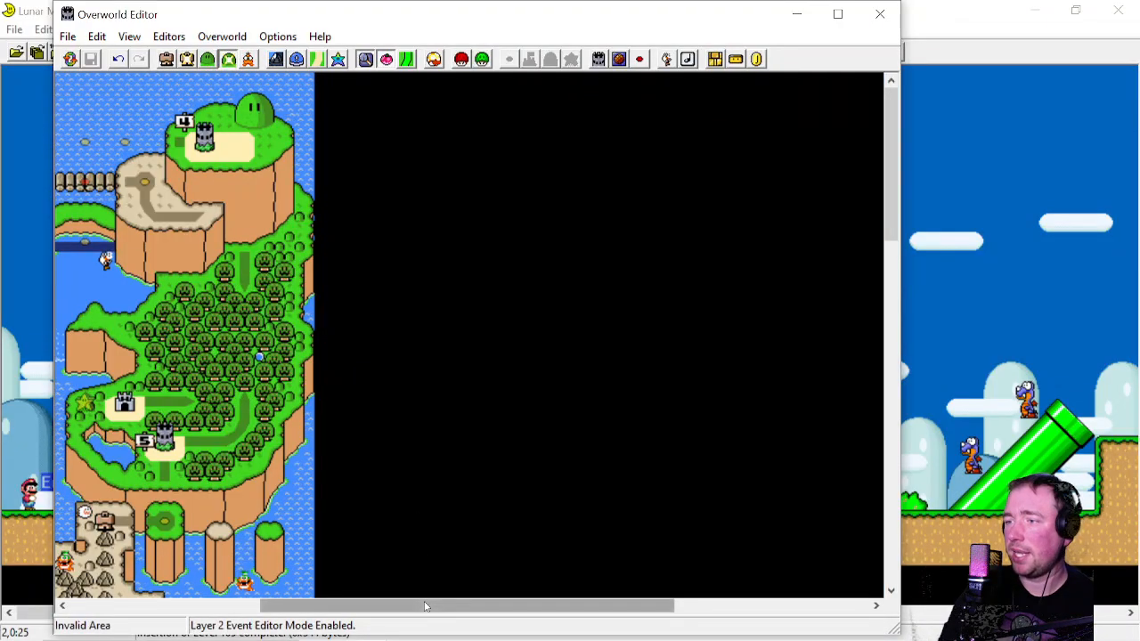
{"action": "left_click_drag", "start_coordinate": [383, 606], "coordinate": [191, 612]}
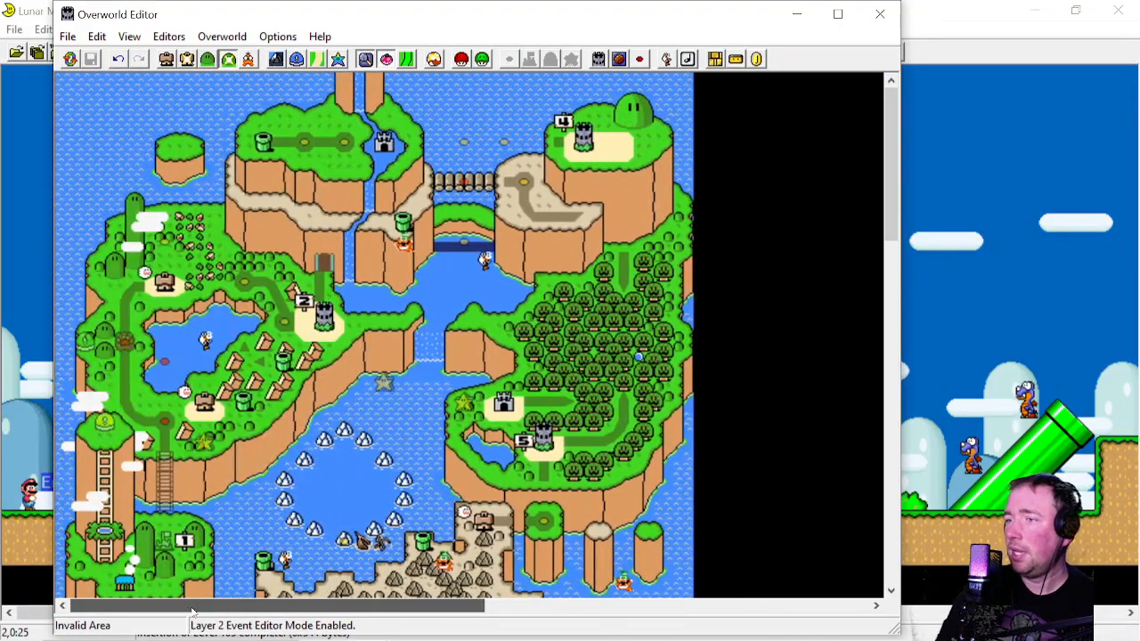
{"action": "left_click", "coordinate": [881, 14]}
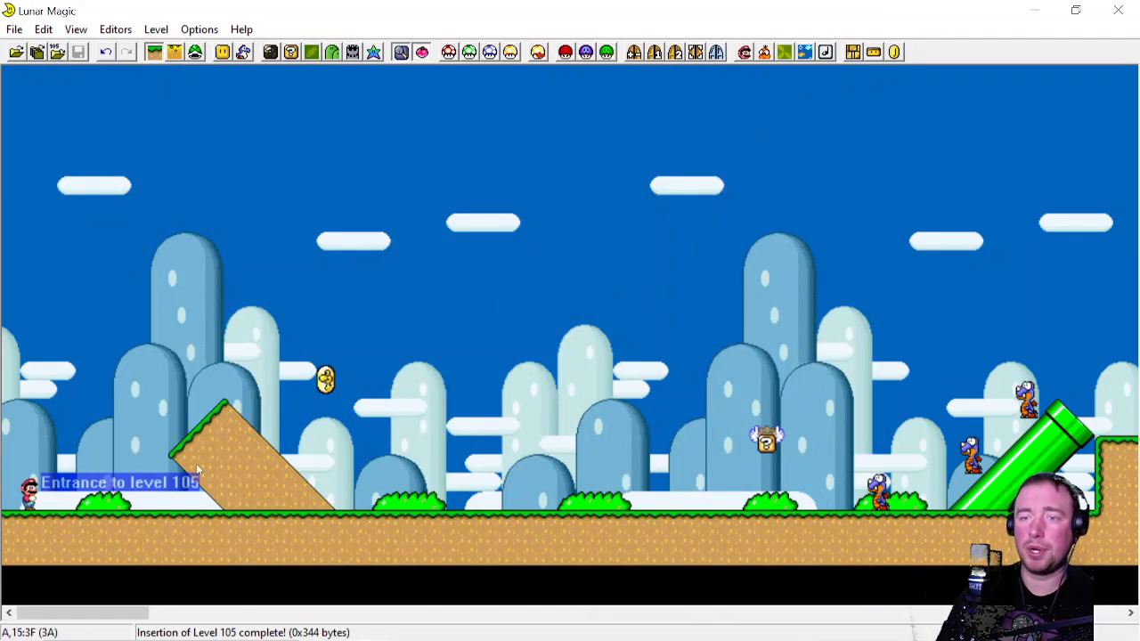
Enable the custom palette for level 105 in the Palette Editor, keeping auto-enable on edit active, and close the editor
{"action": "left_click", "coordinate": [372, 53]}
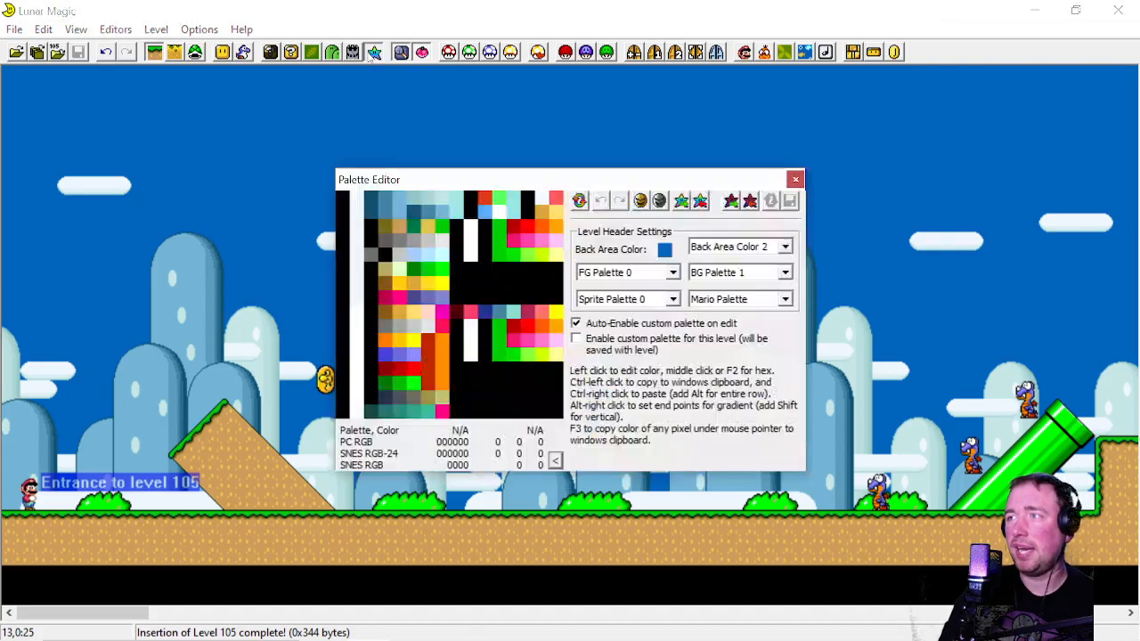
{"action": "left_click_drag", "start_coordinate": [426, 180], "coordinate": [584, 130]}
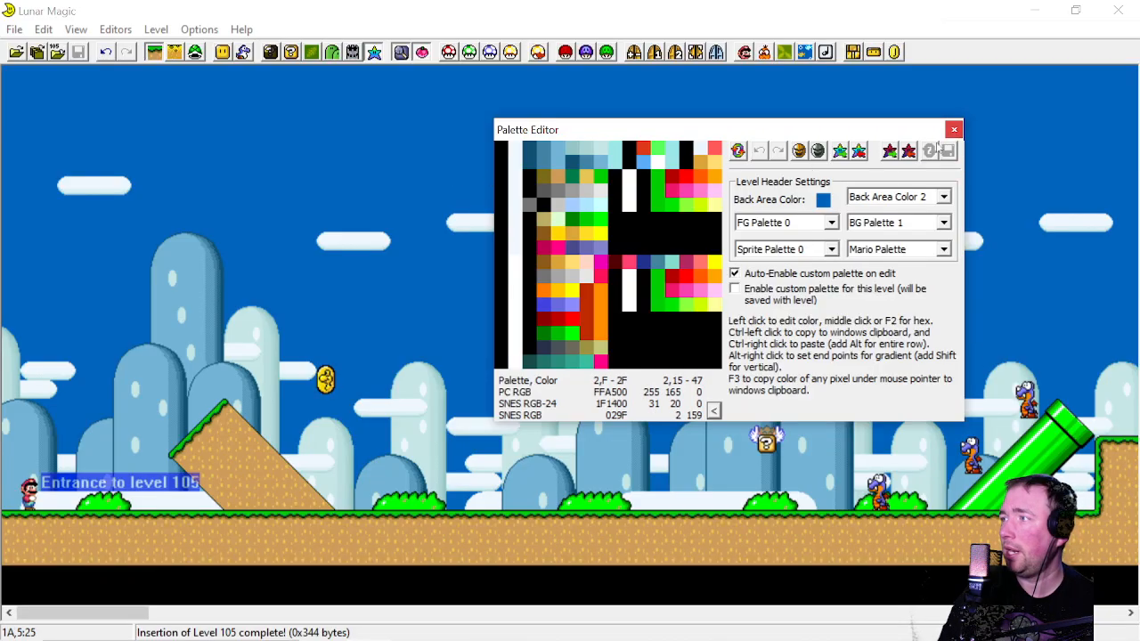
{"action": "left_click", "coordinate": [734, 290]}
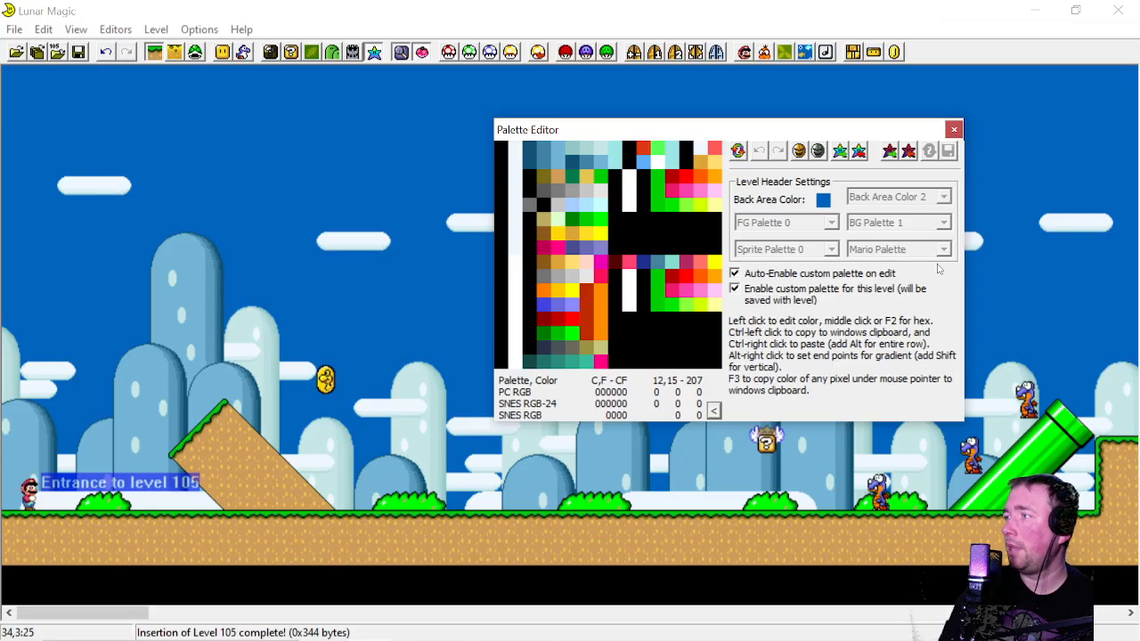
{"action": "left_click", "coordinate": [735, 289]}
{"action": "left_click", "coordinate": [733, 315]}
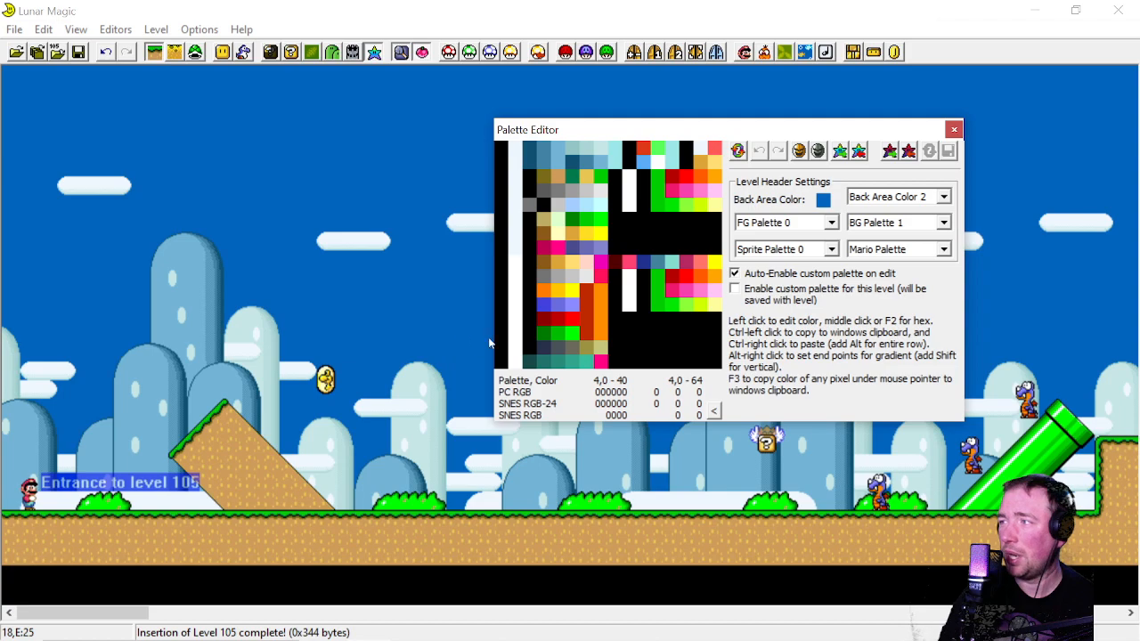
{"action": "left_click", "coordinate": [753, 299]}
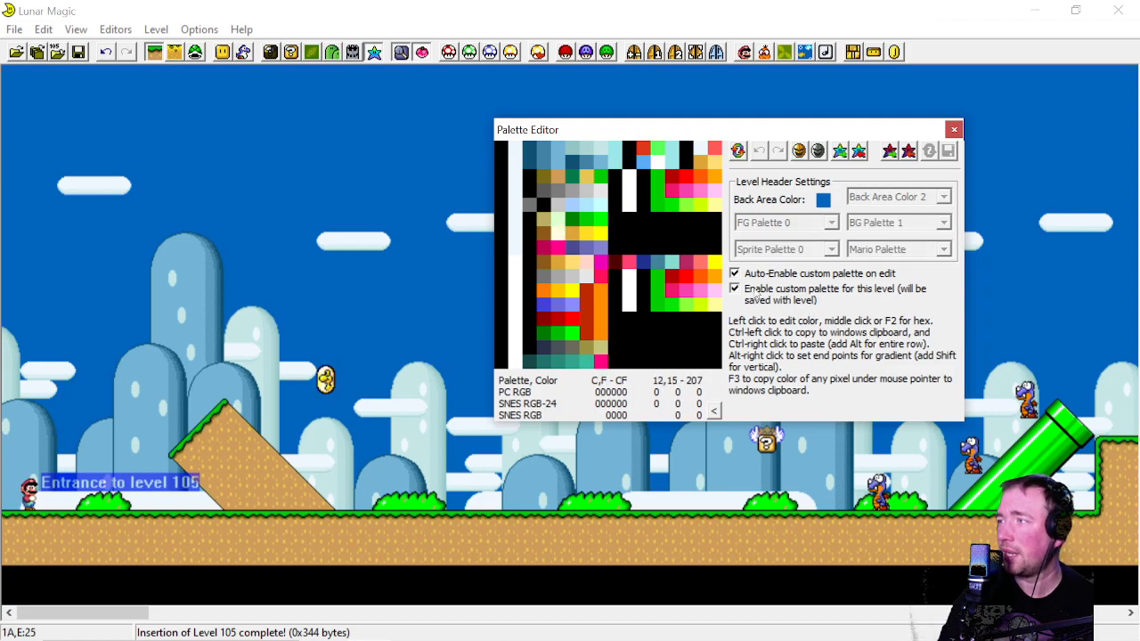
{"action": "left_click", "coordinate": [953, 130]}
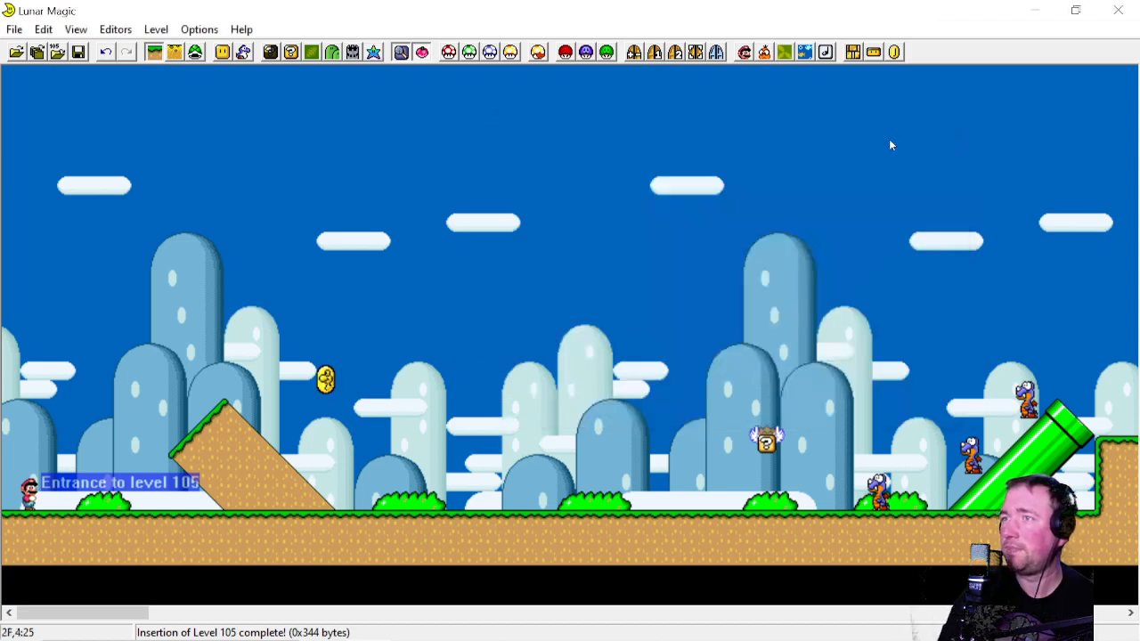
Try the level view at 300% zoom and set it to 125%
{"action": "left_click", "coordinate": [401, 52]}
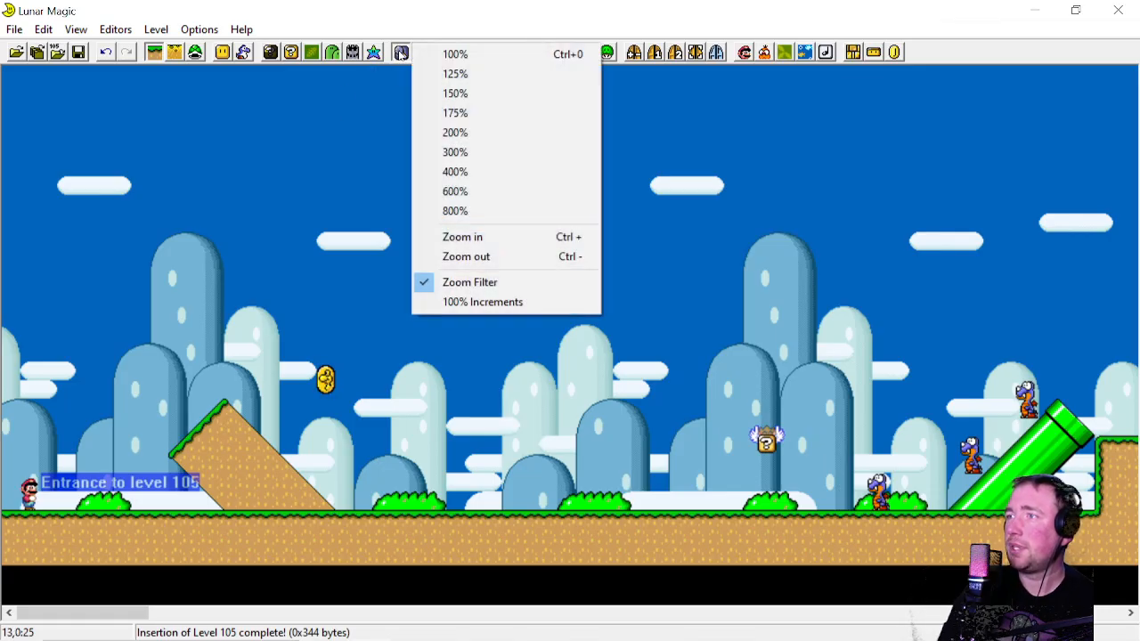
{"action": "left_click", "coordinate": [446, 156]}
{"action": "left_click", "coordinate": [401, 51]}
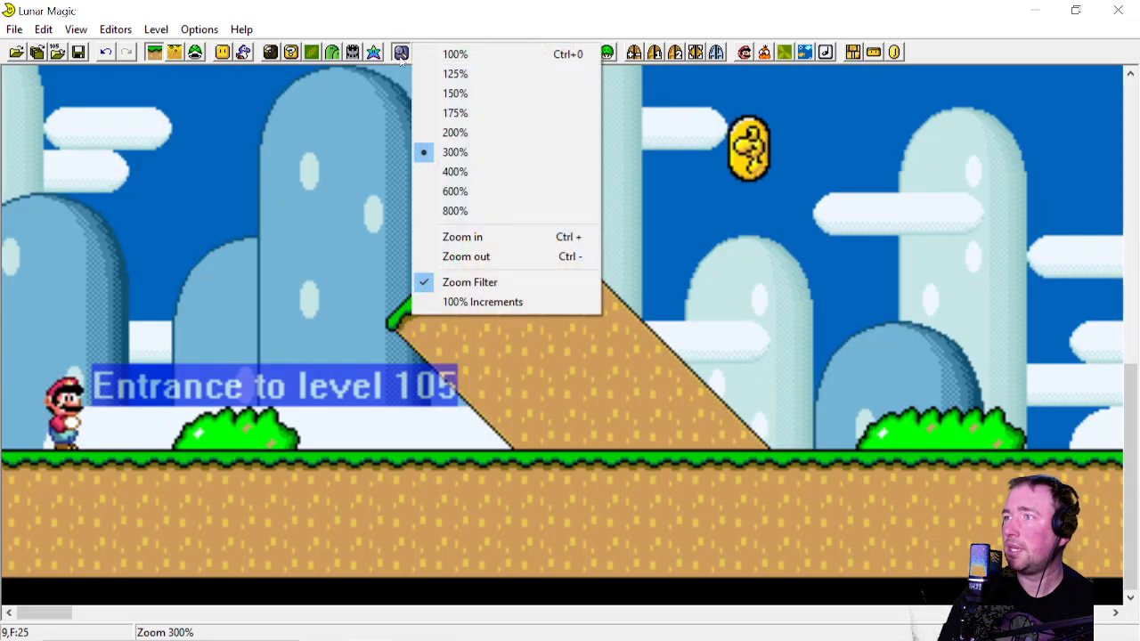
{"action": "left_click", "coordinate": [454, 75]}
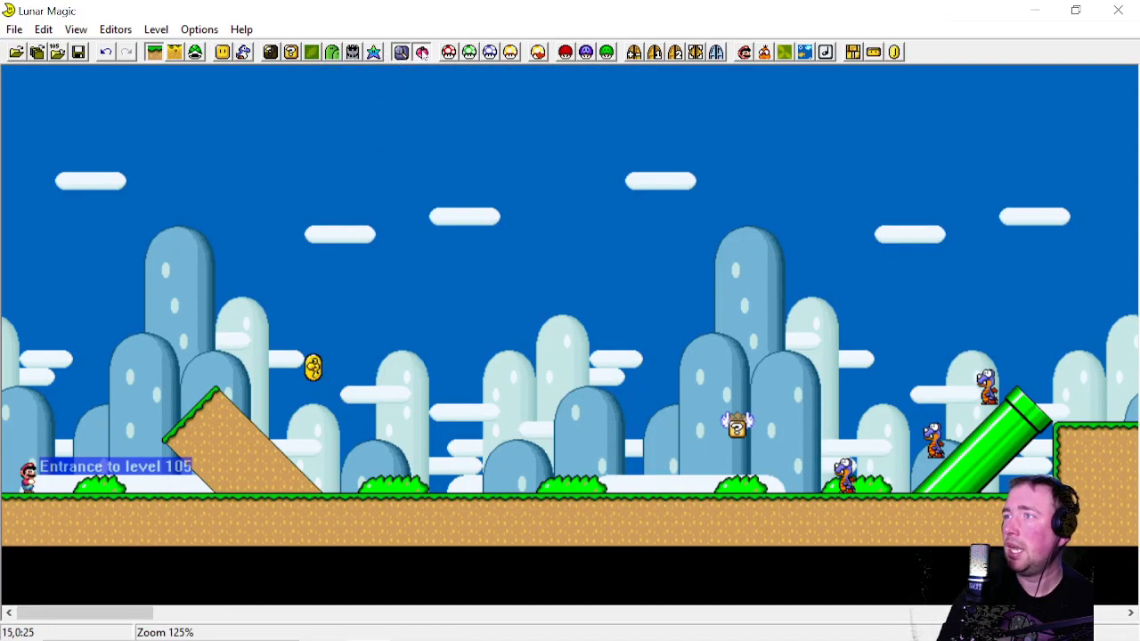
{"action": "left_click", "coordinate": [422, 54]}
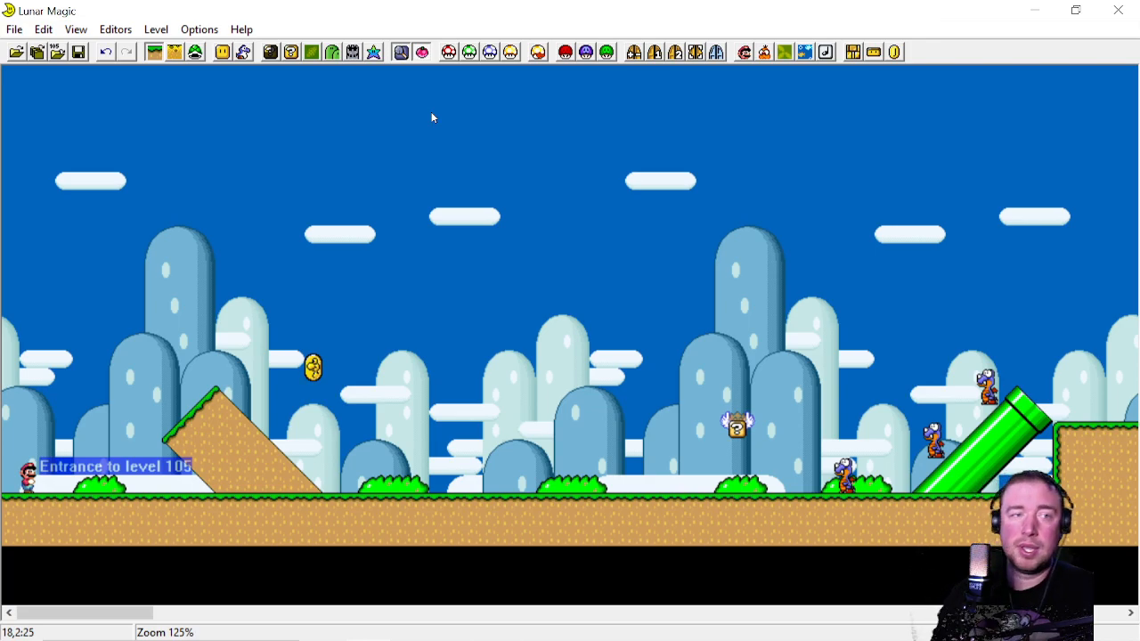
Extract the GFX and ExGFX files from the ROM and switch to the LearnToLunar folder in File Explorer
{"action": "left_click", "coordinate": [448, 53]}
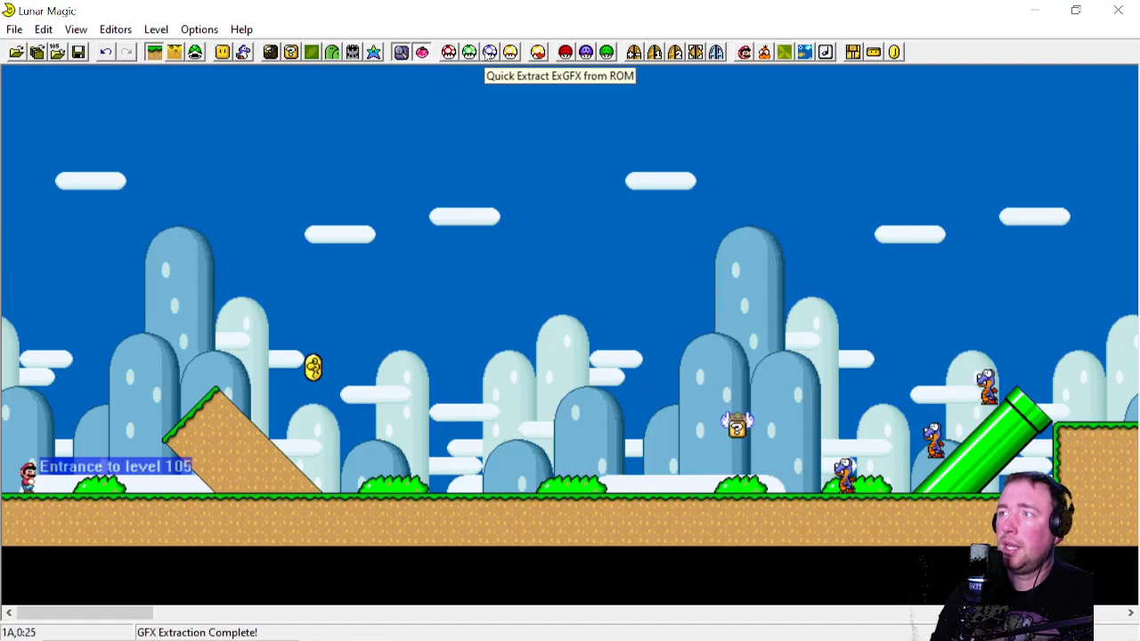
{"action": "left_click", "coordinate": [488, 54]}
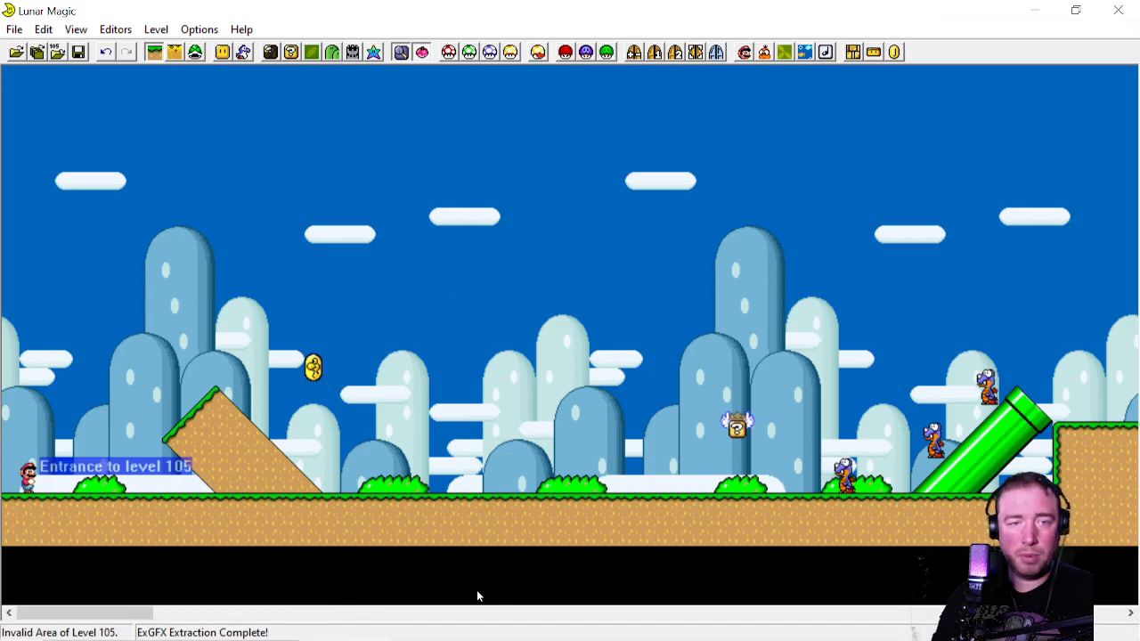
{"action": "mouse_move", "coordinate": [316, 627]}
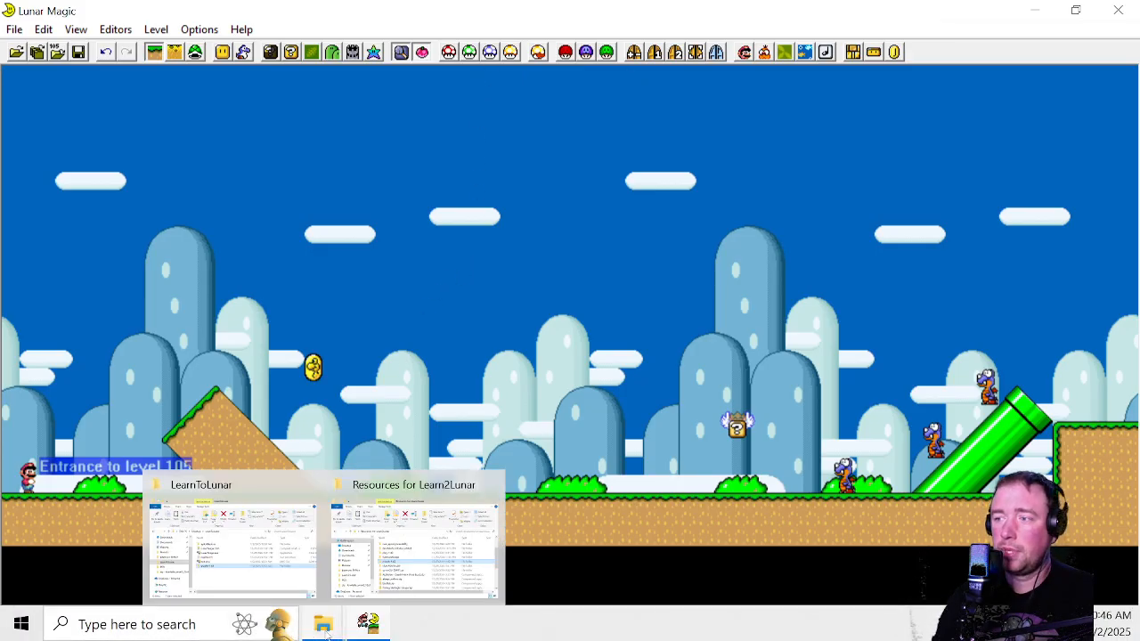
{"action": "mouse_move", "coordinate": [288, 570]}
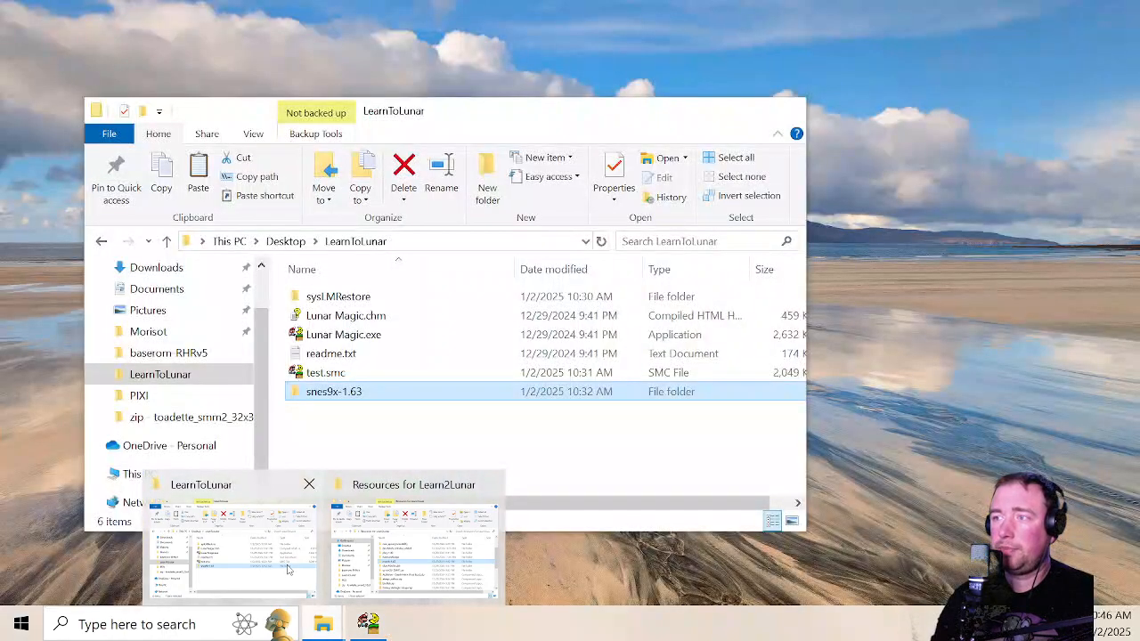
{"action": "left_click", "coordinate": [288, 570]}
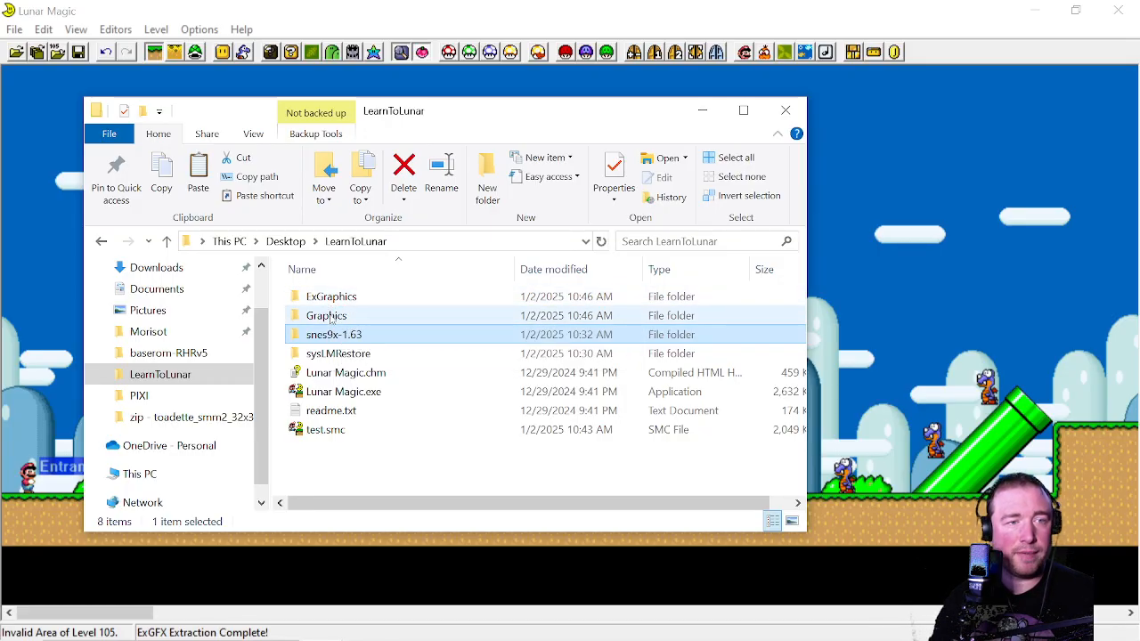
Examine the contents of the extracted ExGraphics and Graphics folders, and close the File Explorer window
{"action": "double_click", "coordinate": [328, 299]}
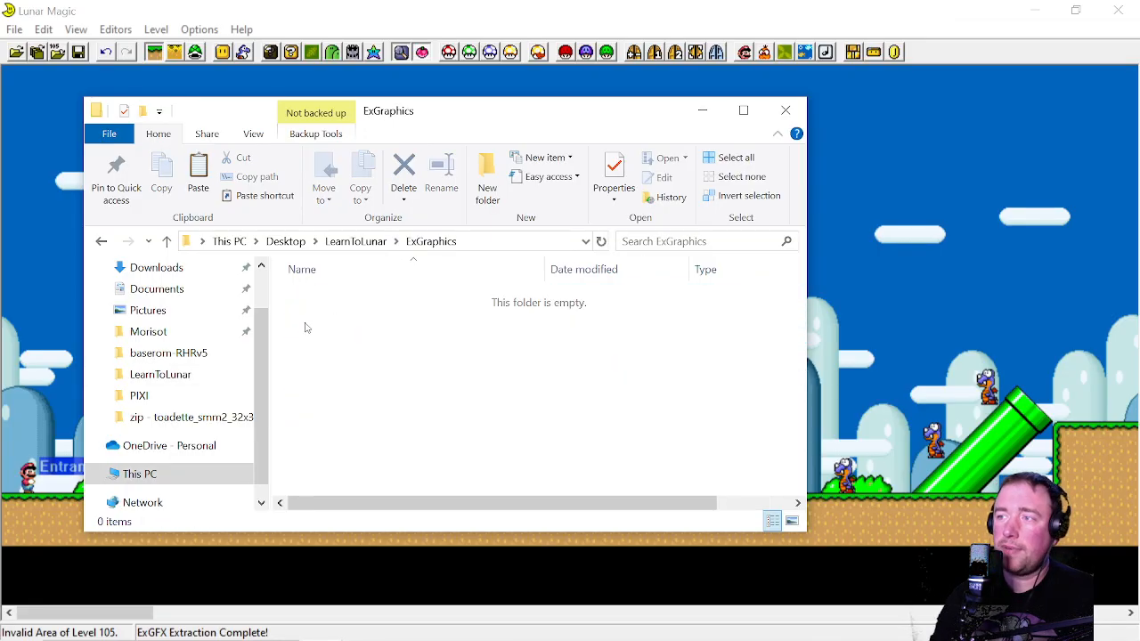
{"action": "left_click", "coordinate": [165, 241]}
{"action": "double_click", "coordinate": [325, 313]}
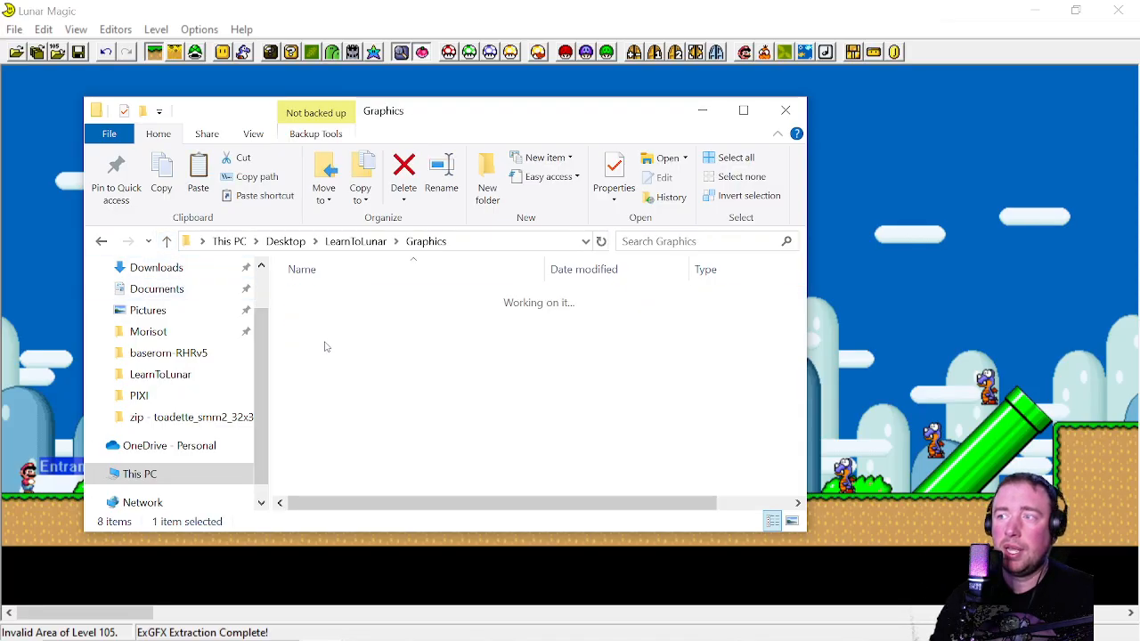
{"action": "scroll", "coordinate": [338, 391], "scroll_direction": "down", "scroll_amount": 3}
{"action": "scroll", "coordinate": [348, 427], "scroll_direction": "down", "scroll_amount": 7}
{"action": "scroll", "coordinate": [365, 454], "scroll_direction": "down", "scroll_amount": 1}
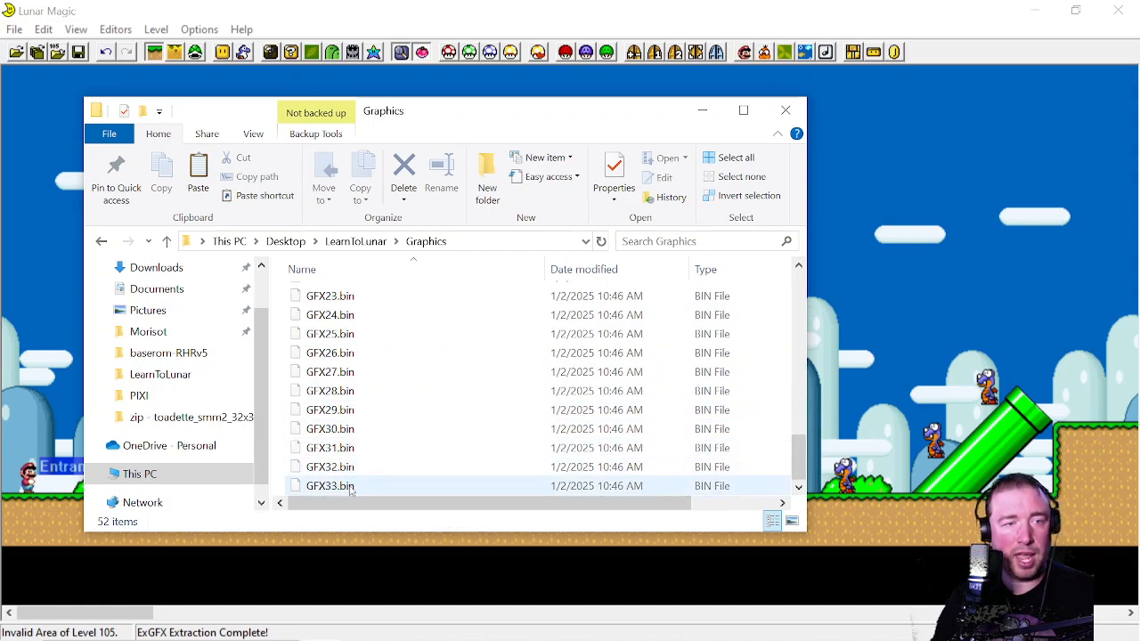
{"action": "scroll", "coordinate": [356, 445], "scroll_direction": "up", "scroll_amount": 7}
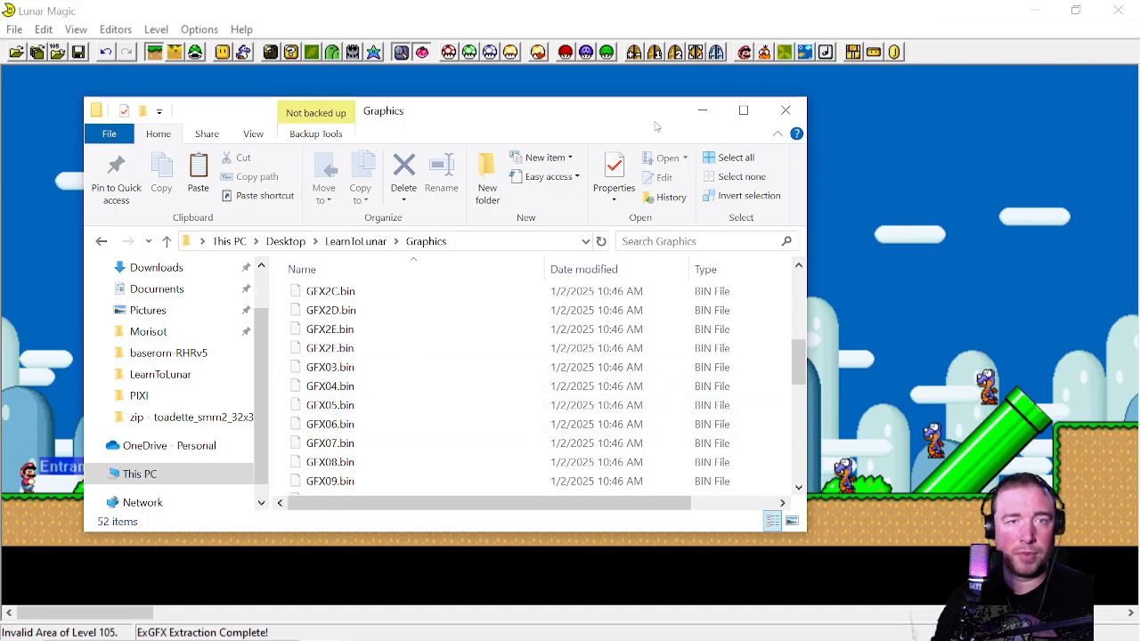
{"action": "left_click", "coordinate": [784, 111]}
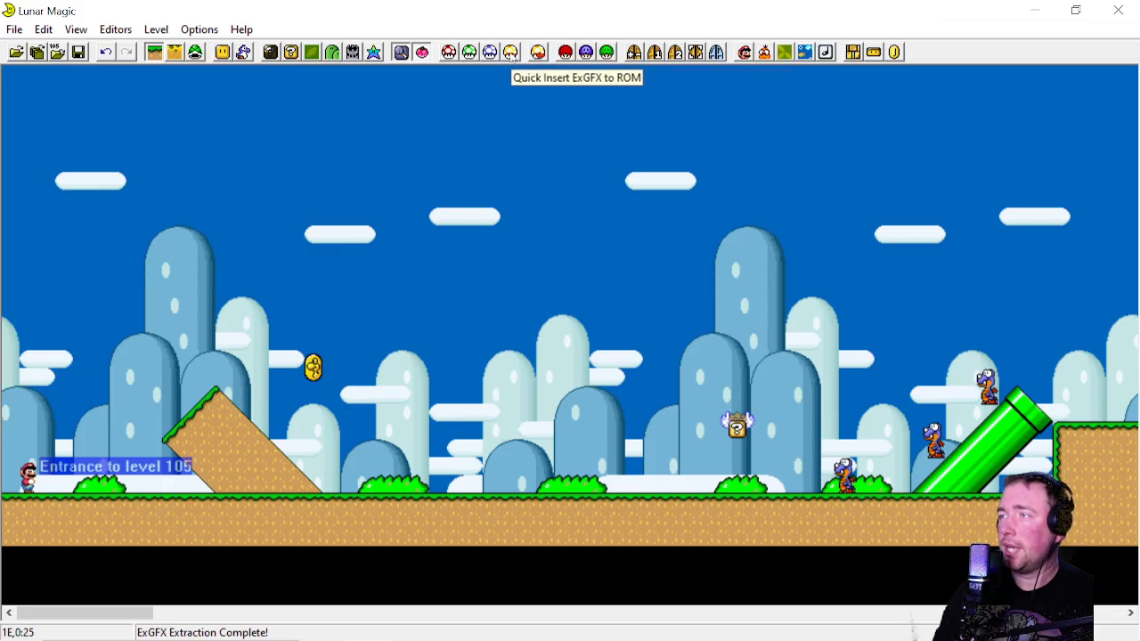
Review the Super GFX Bypass settings and the FG/BG and sprite GFX header settings without changing them
{"action": "left_click", "coordinate": [567, 54]}
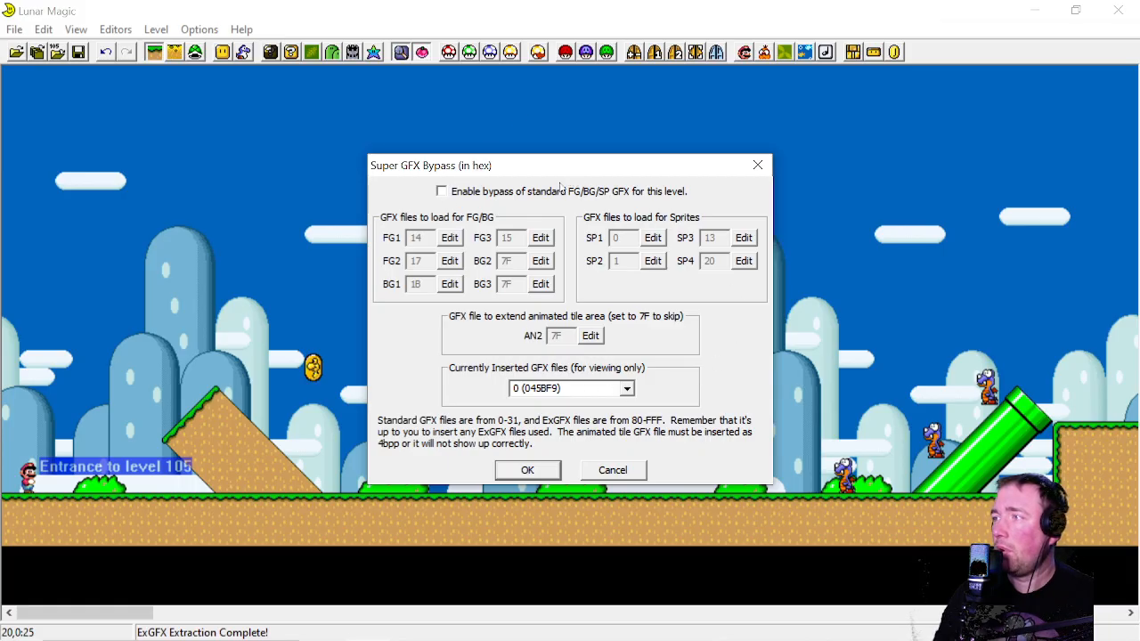
{"action": "left_click", "coordinate": [758, 167]}
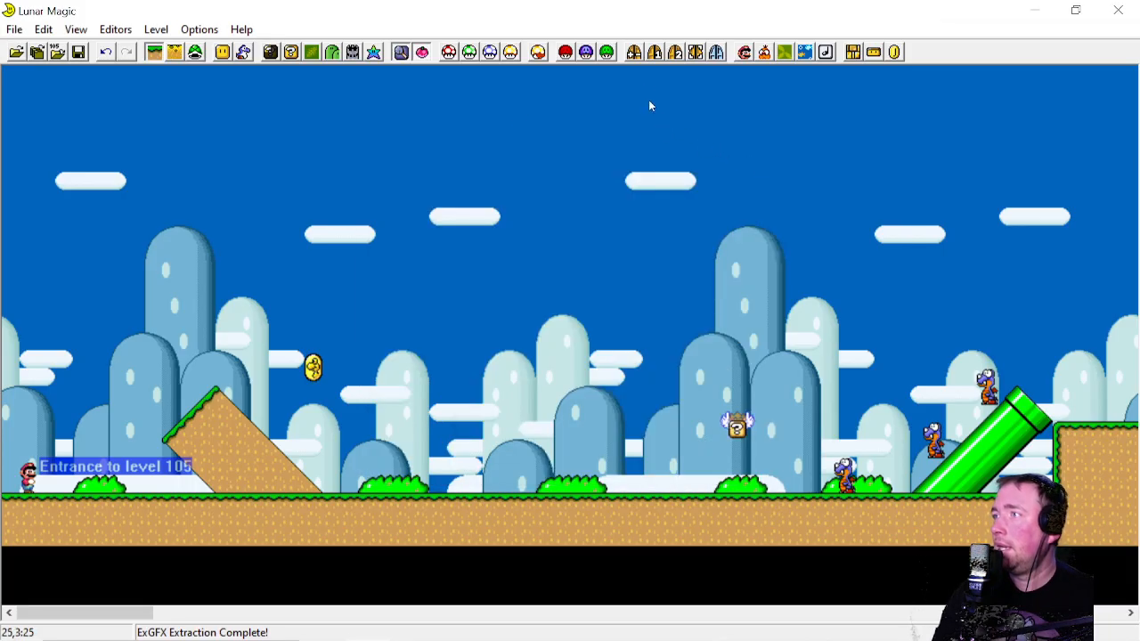
{"action": "left_click", "coordinate": [585, 54]}
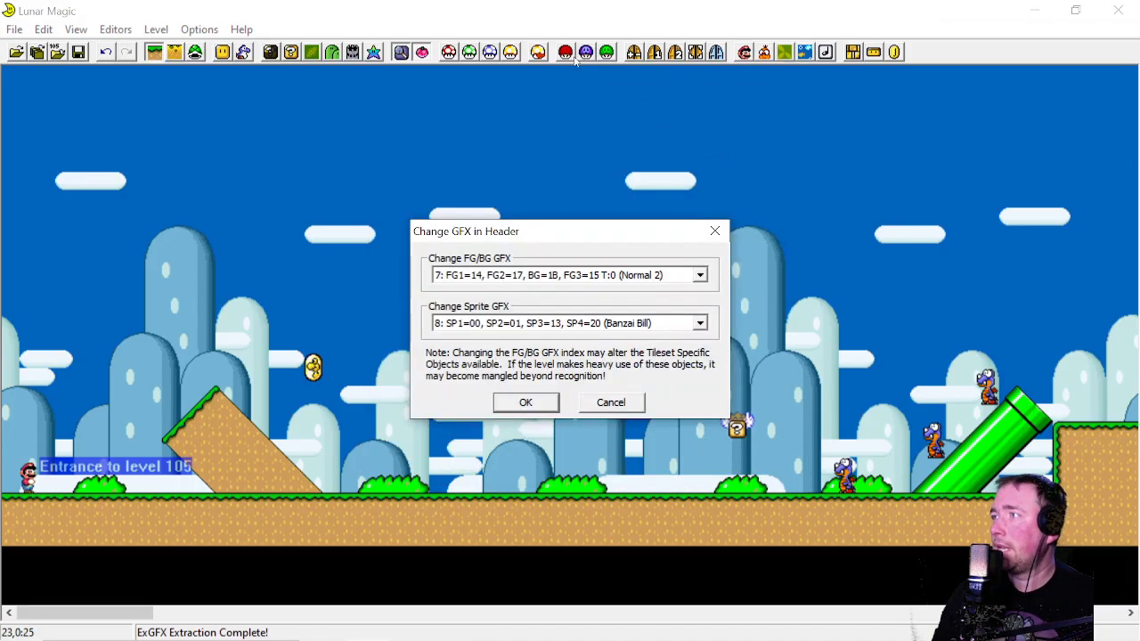
{"action": "left_click", "coordinate": [715, 231]}
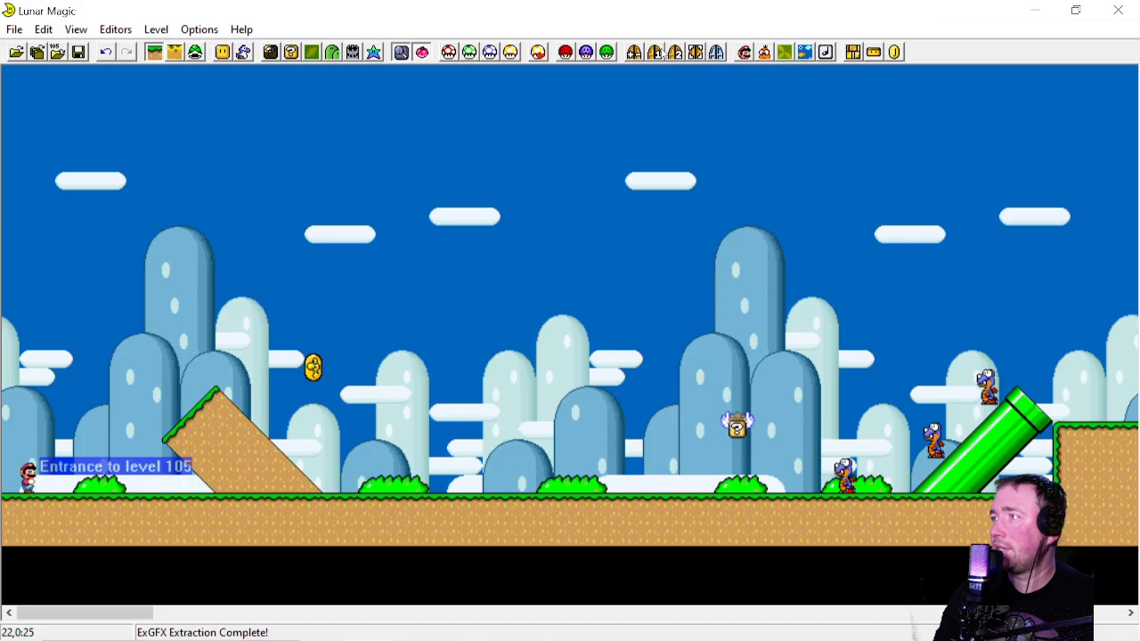
Review the level header properties, sprite header properties and Layer 1/2 settings of level 105 without changing them
{"action": "left_click", "coordinate": [747, 51]}
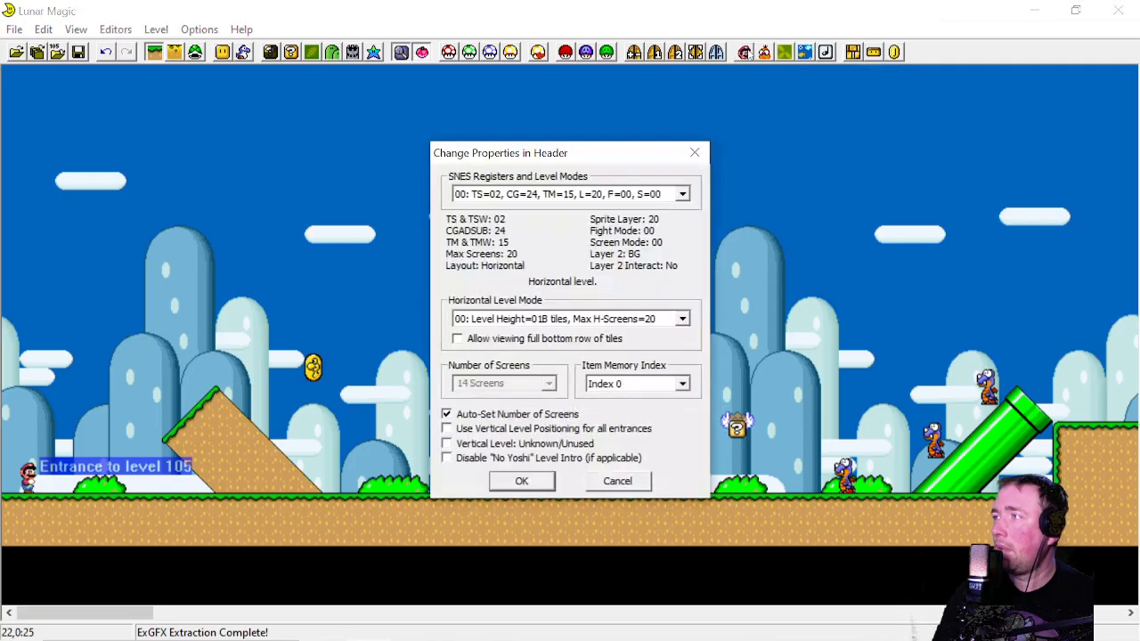
{"action": "left_click", "coordinate": [709, 154]}
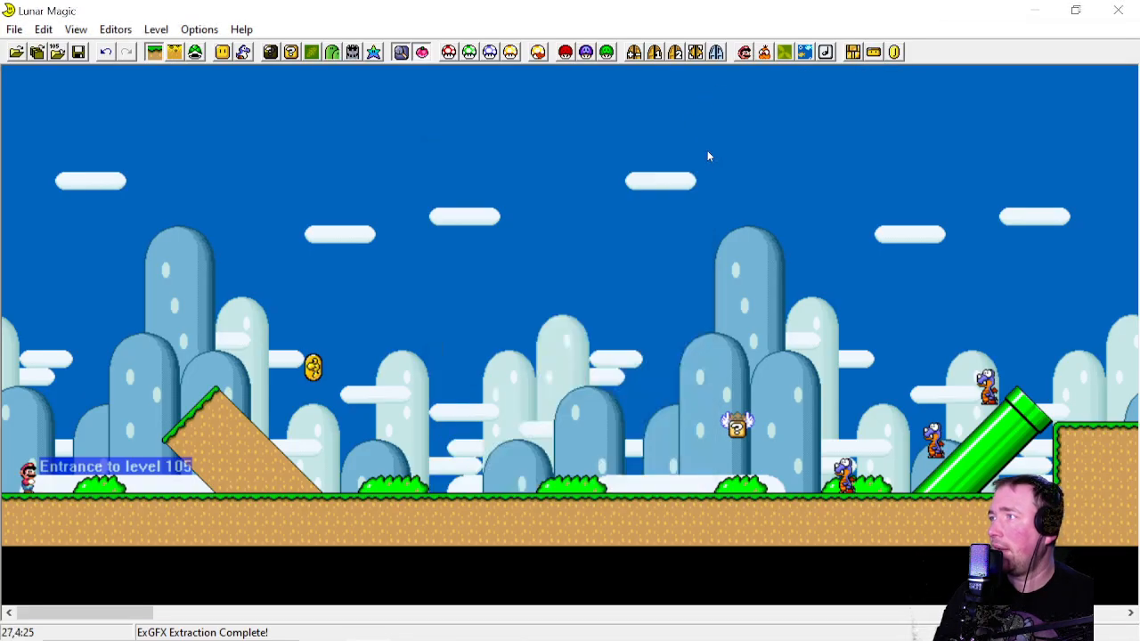
{"action": "left_click", "coordinate": [767, 53]}
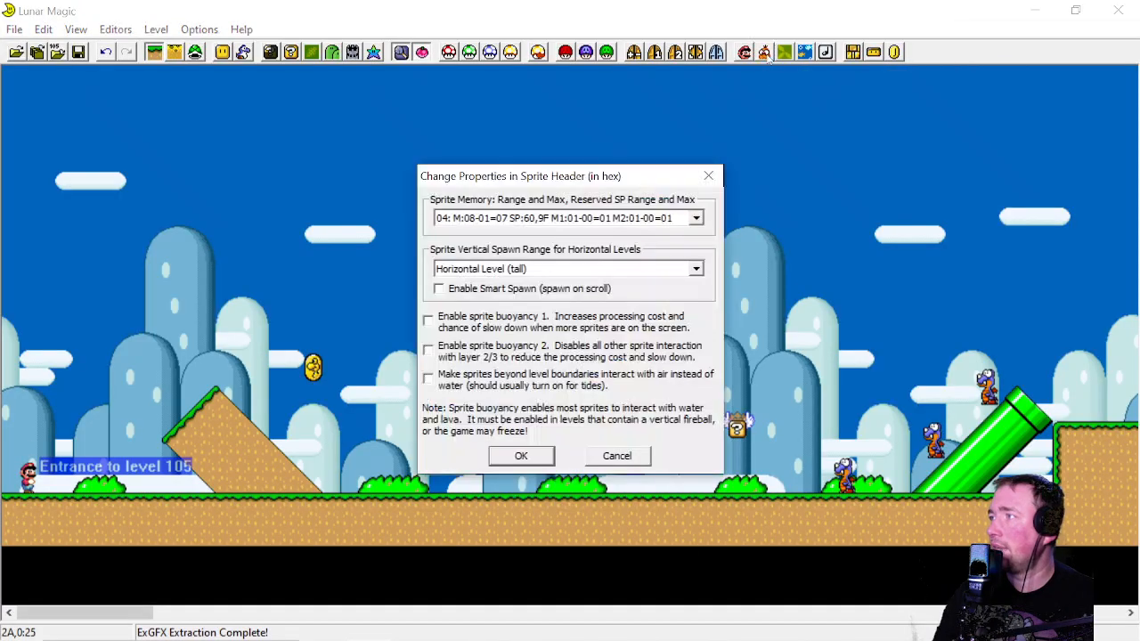
{"action": "left_click", "coordinate": [708, 176]}
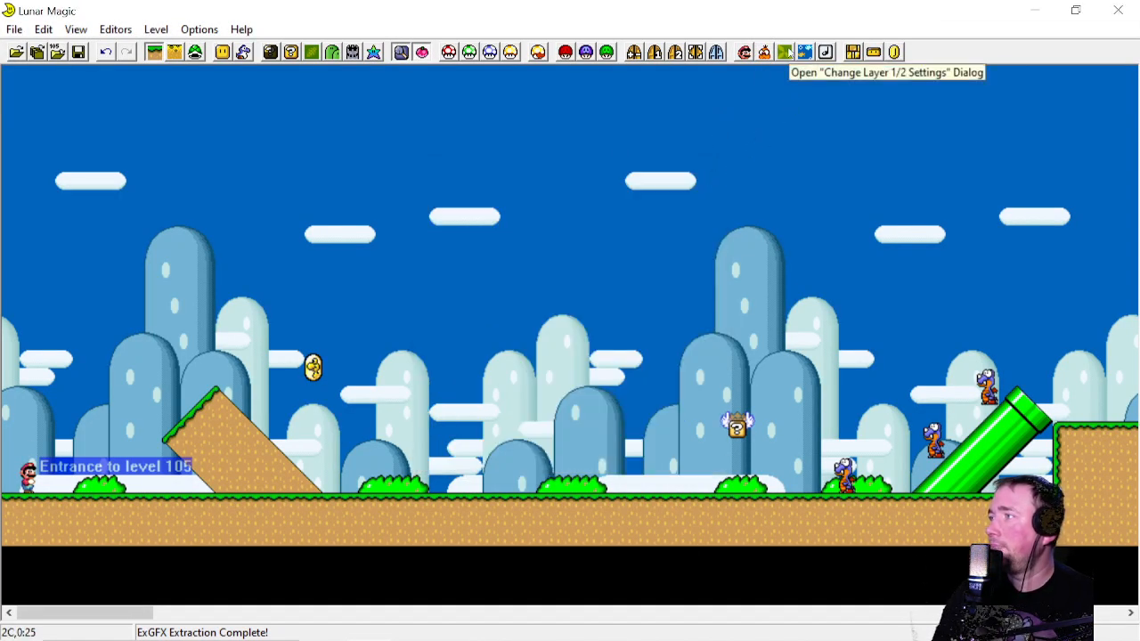
{"action": "left_click", "coordinate": [784, 52]}
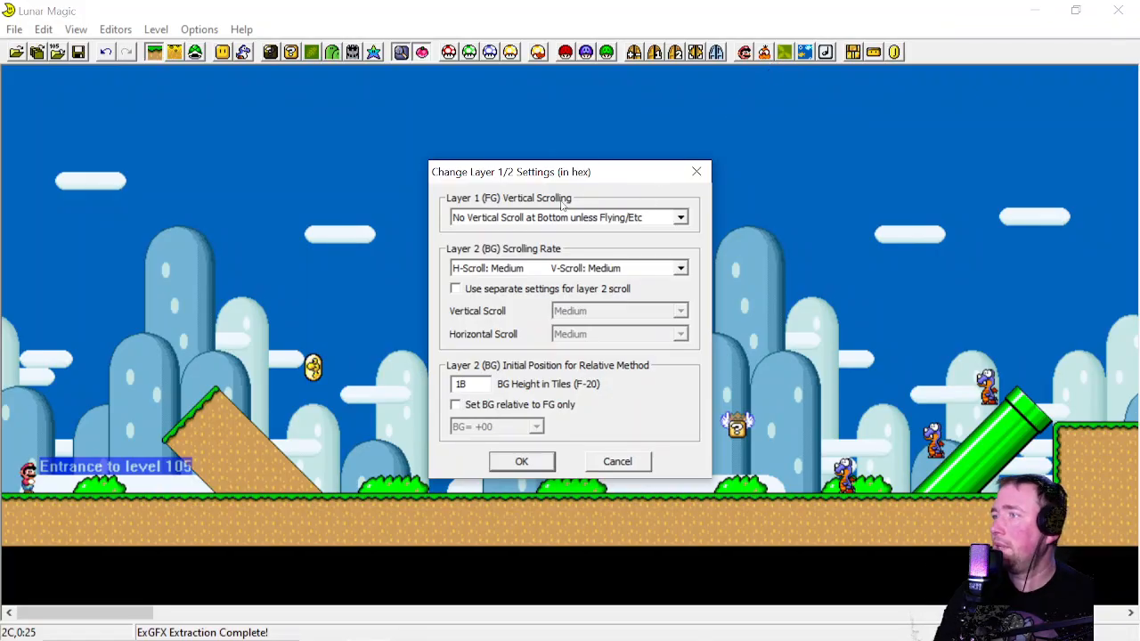
{"action": "left_click", "coordinate": [698, 173]}
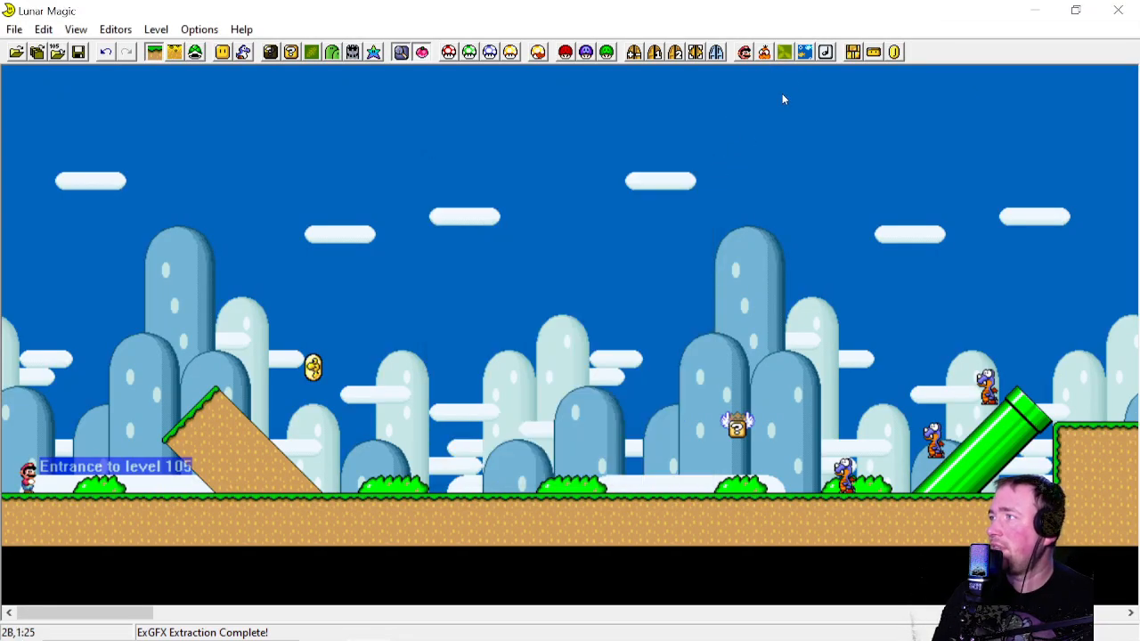
{"action": "left_click", "coordinate": [808, 53]}
{"action": "left_click", "coordinate": [705, 114]}
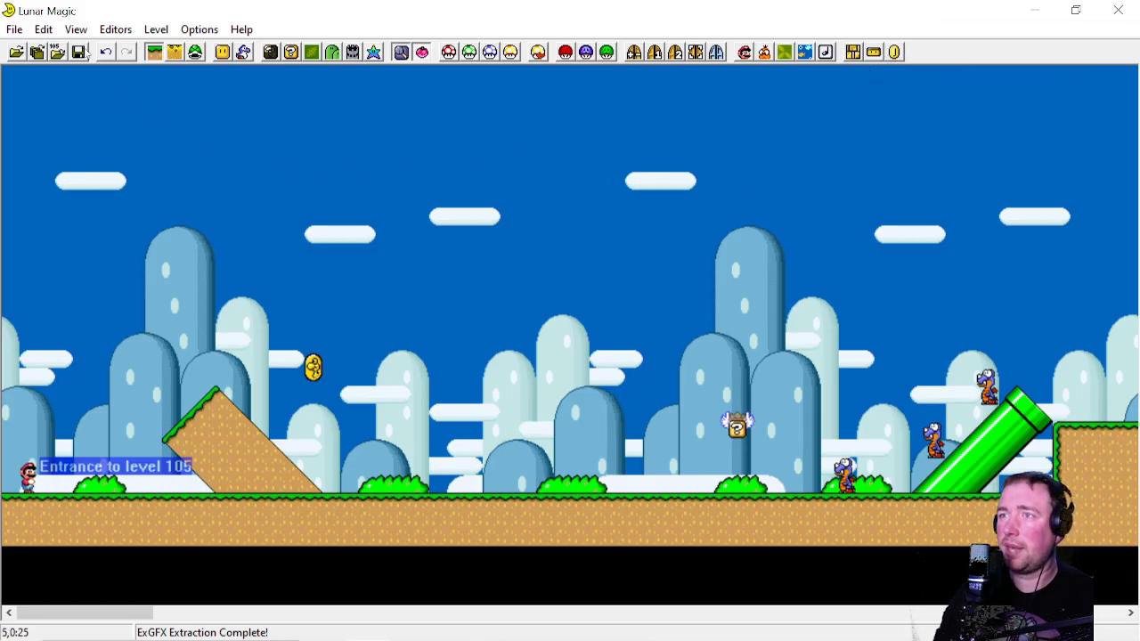
Save level 105 to the ROM
{"action": "left_click", "coordinate": [78, 52]}
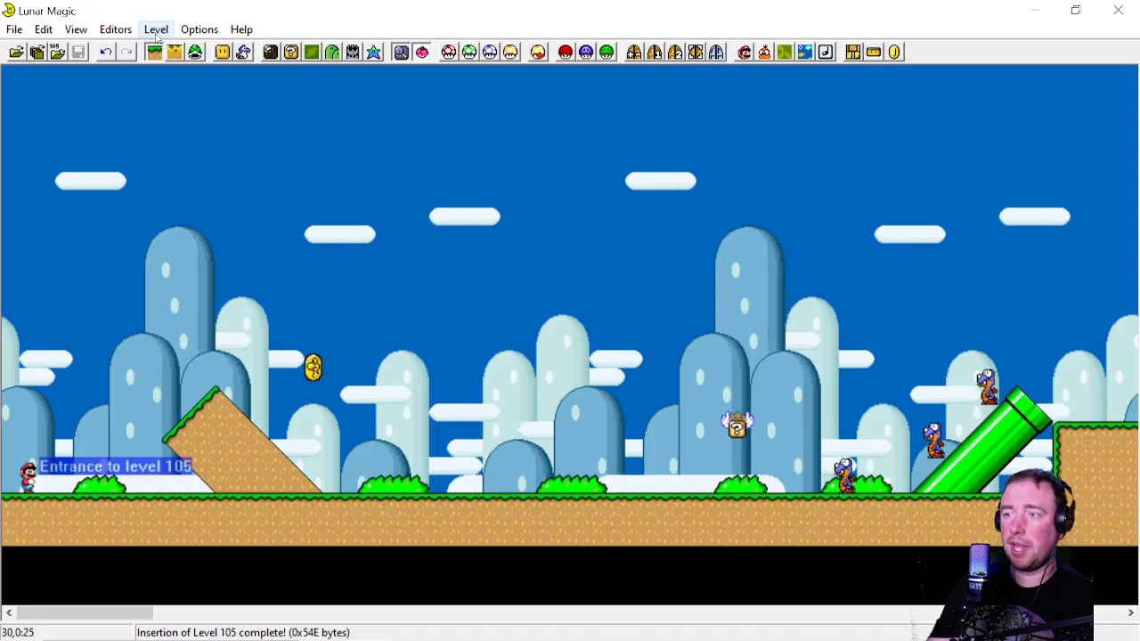
Delete all objects, sprites, screen exits and secondary entrances from level 105, and save the level to the ROM
{"action": "left_click", "coordinate": [12, 31]}
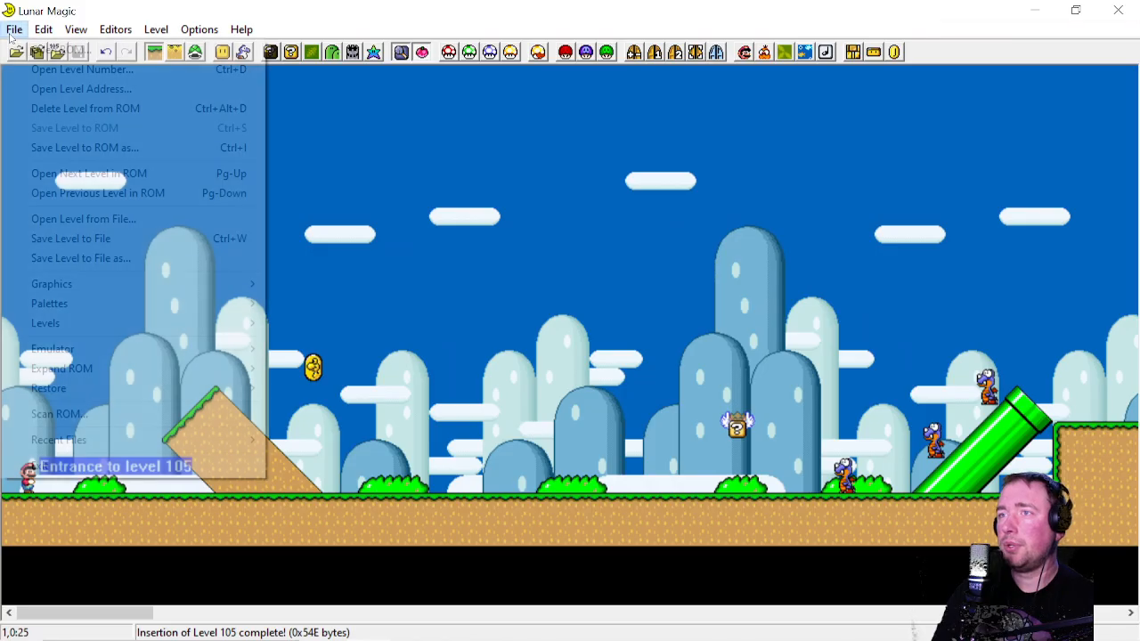
{"action": "mouse_move", "coordinate": [40, 32]}
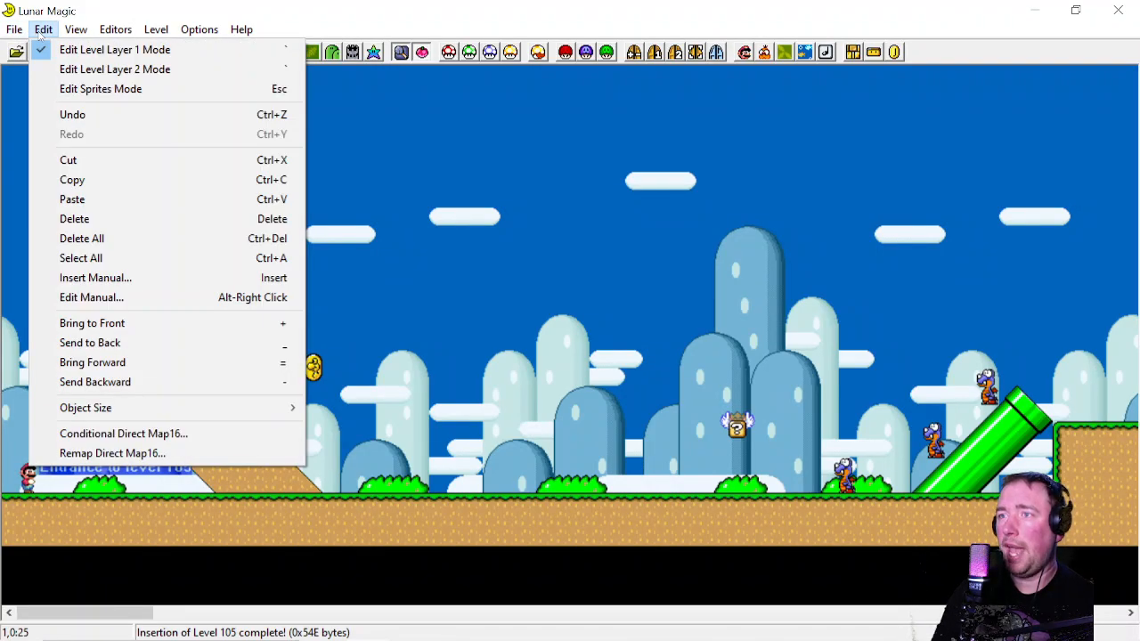
{"action": "left_click", "coordinate": [82, 238]}
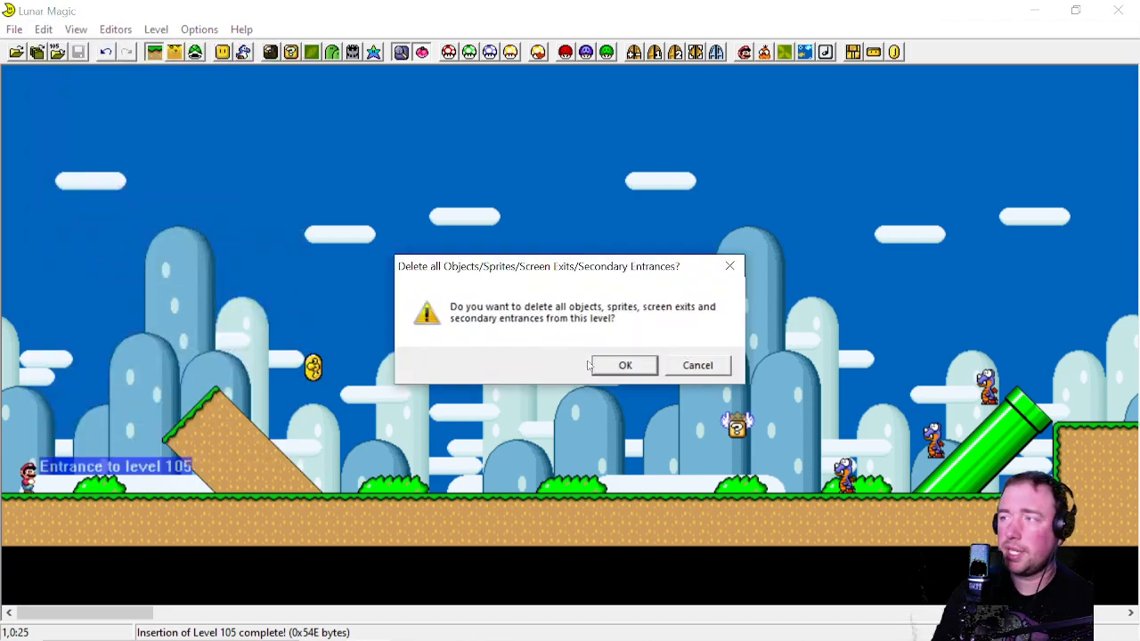
{"action": "left_click", "coordinate": [624, 366]}
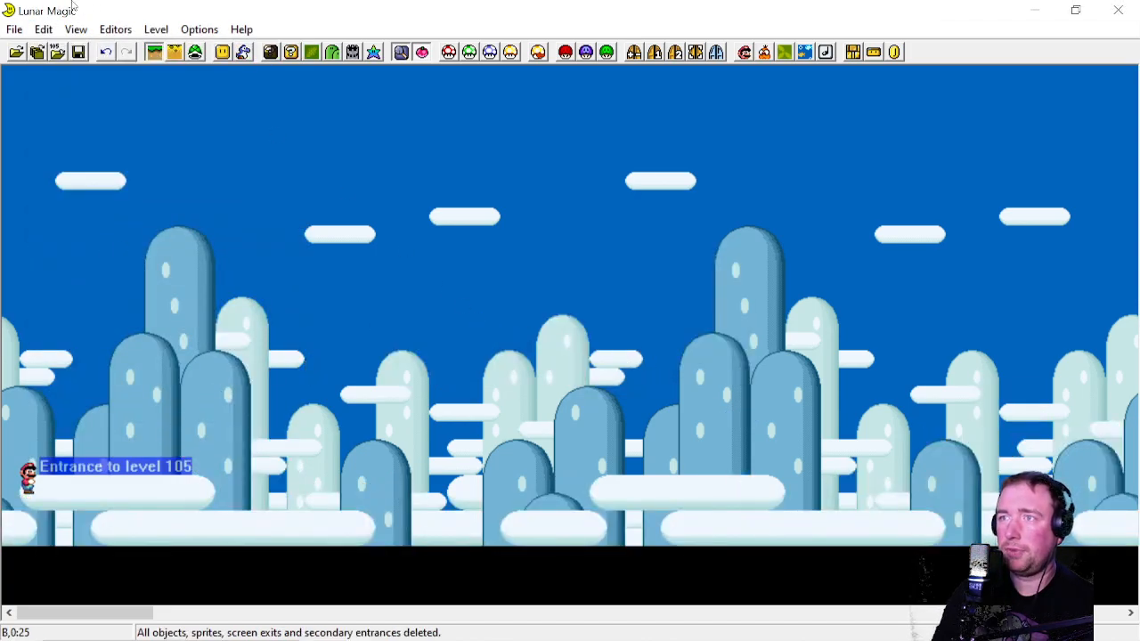
{"action": "left_click", "coordinate": [78, 51]}
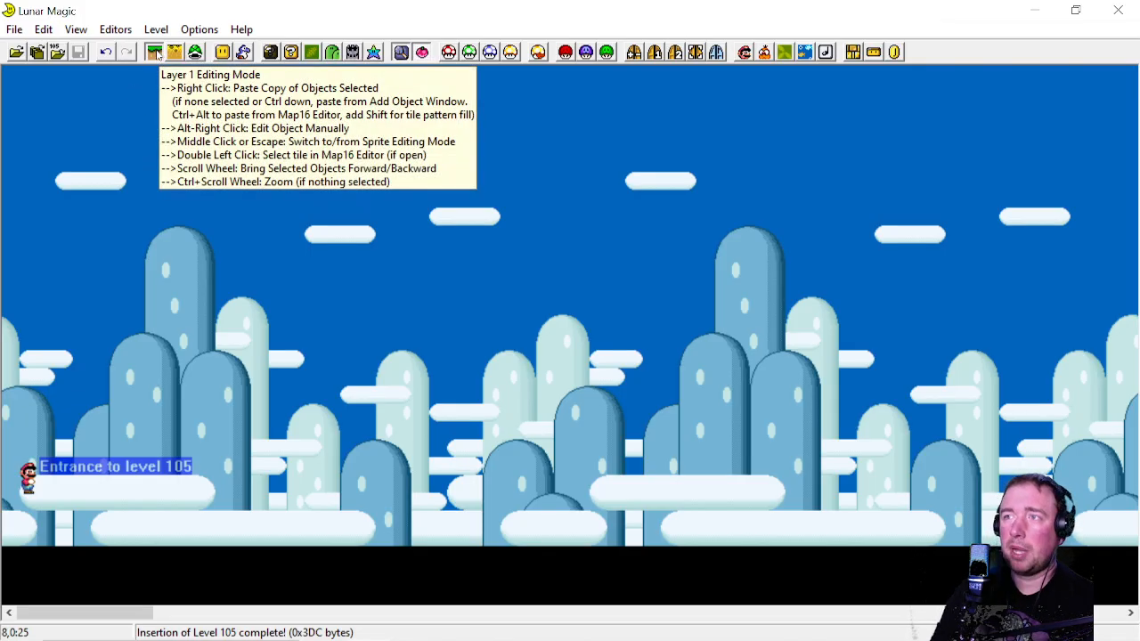
Open the list of objects that can be added and look through blocks, pipes, slopes and edges
{"action": "left_click", "coordinate": [221, 53]}
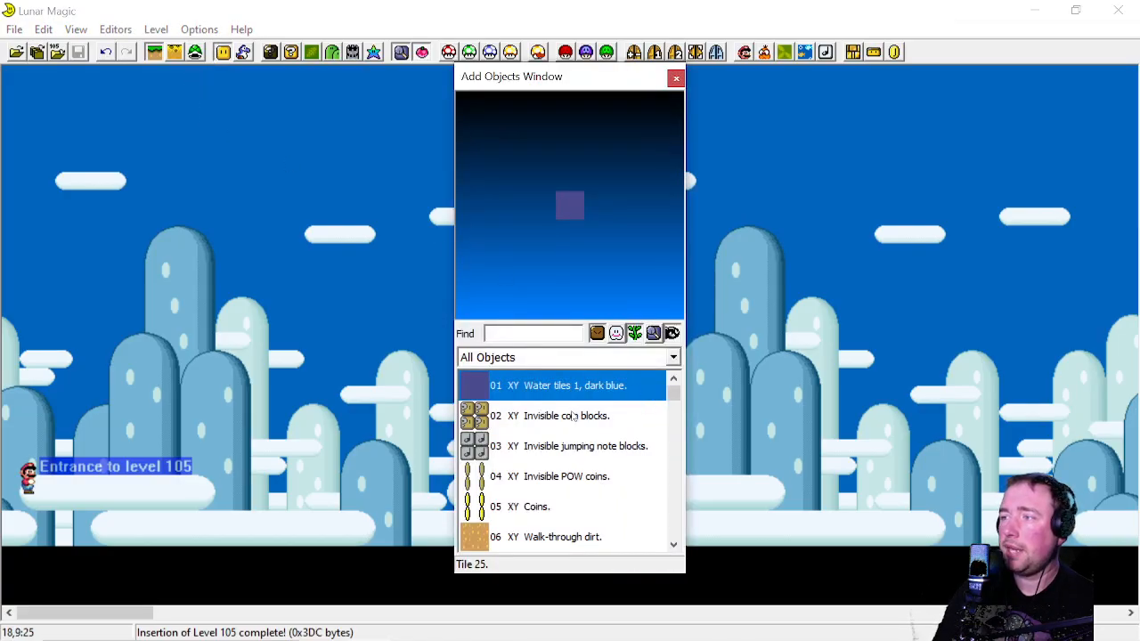
{"action": "scroll", "coordinate": [573, 414], "scroll_direction": "down", "scroll_amount": 1}
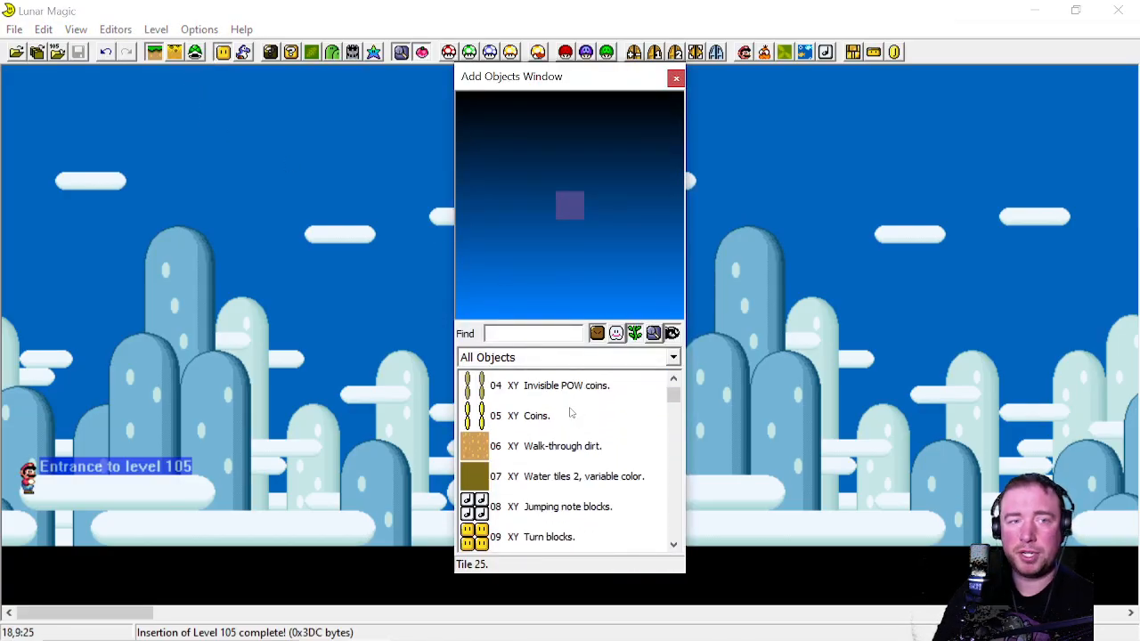
{"action": "scroll", "coordinate": [581, 451], "scroll_direction": "down", "scroll_amount": 2}
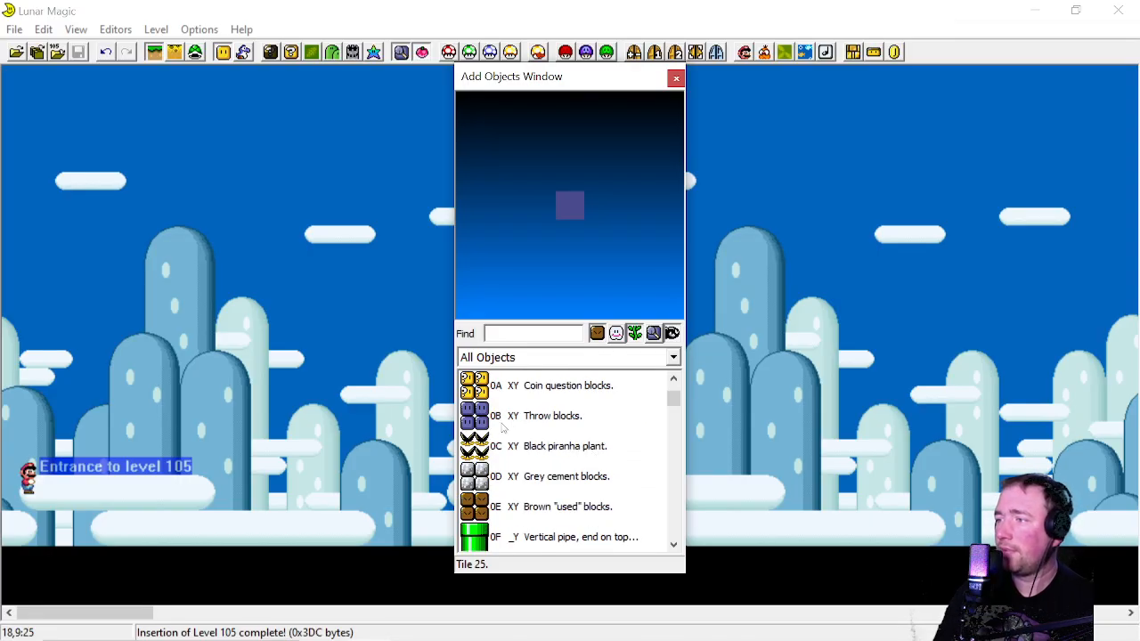
{"action": "scroll", "coordinate": [499, 449], "scroll_direction": "down", "scroll_amount": 1}
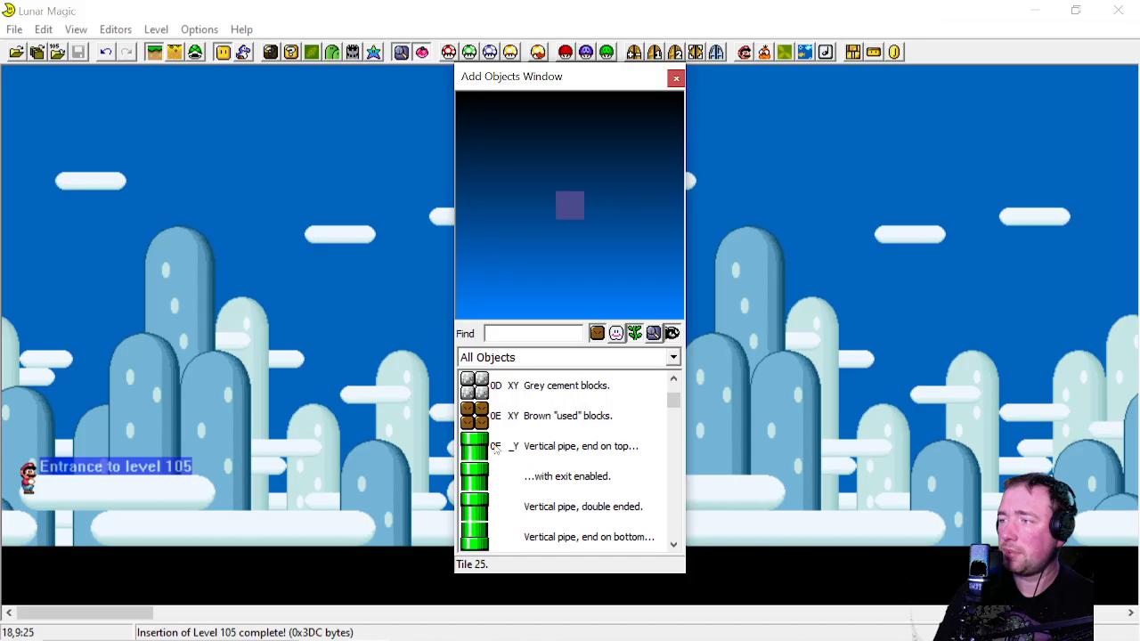
{"action": "scroll", "coordinate": [494, 451], "scroll_direction": "down", "scroll_amount": 3}
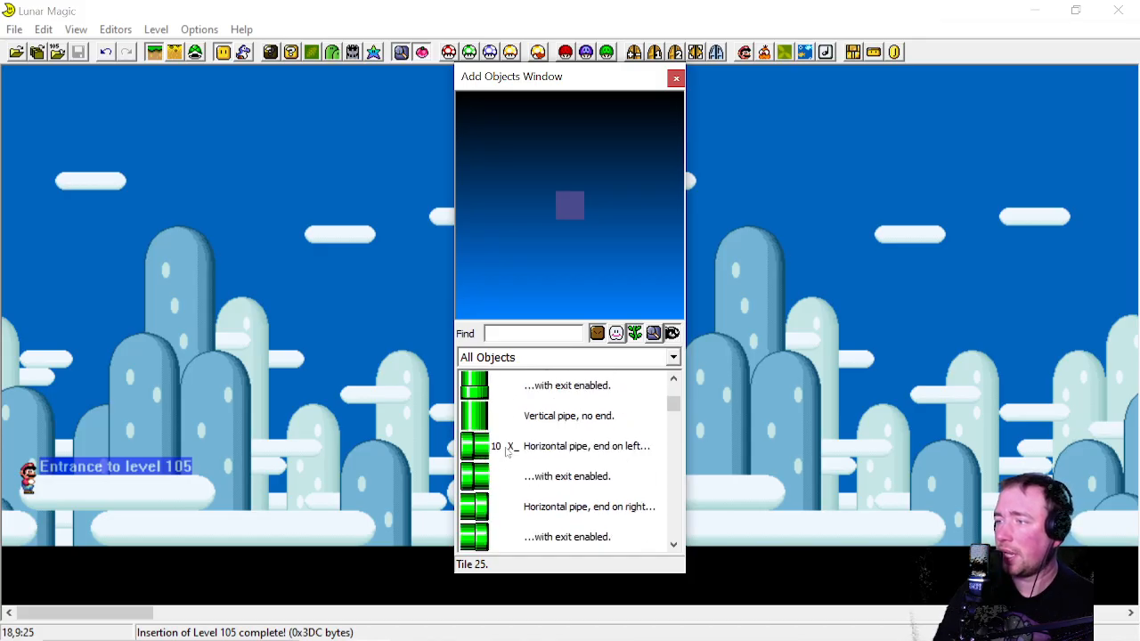
{"action": "scroll", "coordinate": [506, 449], "scroll_direction": "down", "scroll_amount": 3}
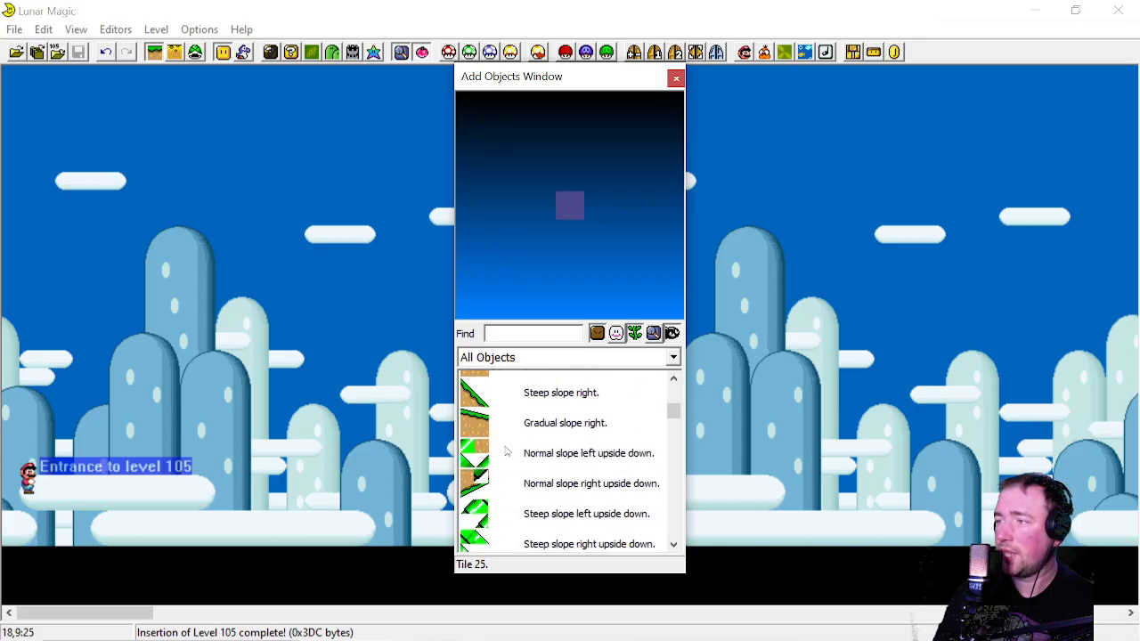
{"action": "scroll", "coordinate": [506, 434], "scroll_direction": "down", "scroll_amount": 1}
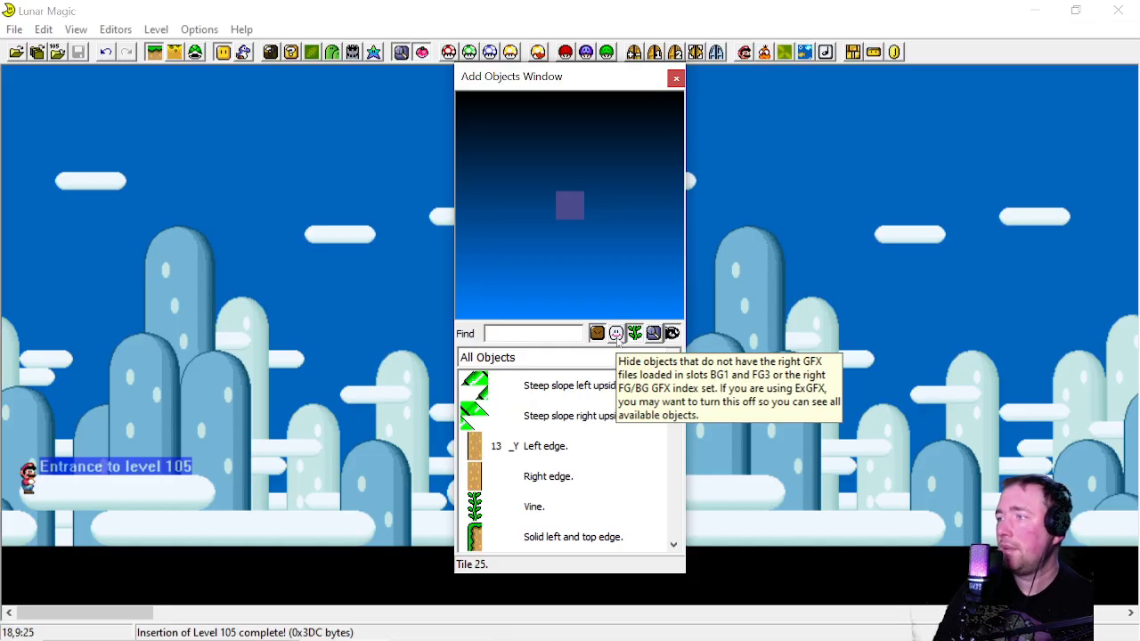
Preview several slope objects, and hide the objects that do not have the right GFX files loaded
{"action": "scroll", "coordinate": [550, 419], "scroll_direction": "up", "scroll_amount": 3}
{"action": "left_click", "coordinate": [552, 479]}
{"action": "left_click", "coordinate": [550, 503]}
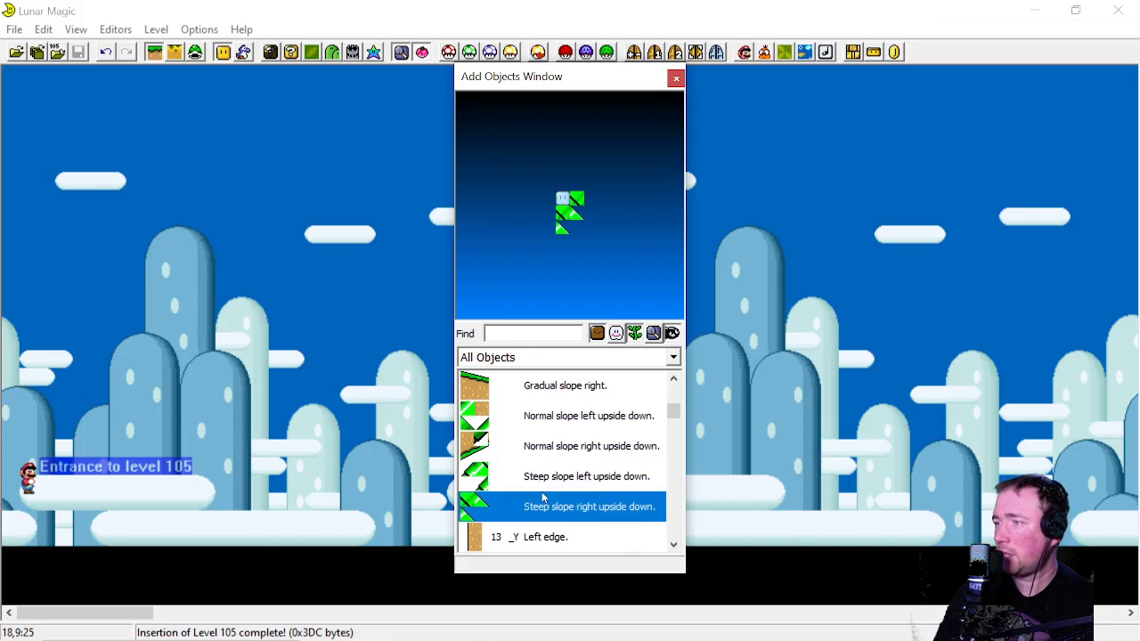
{"action": "left_click", "coordinate": [535, 442]}
{"action": "left_click", "coordinate": [533, 397]}
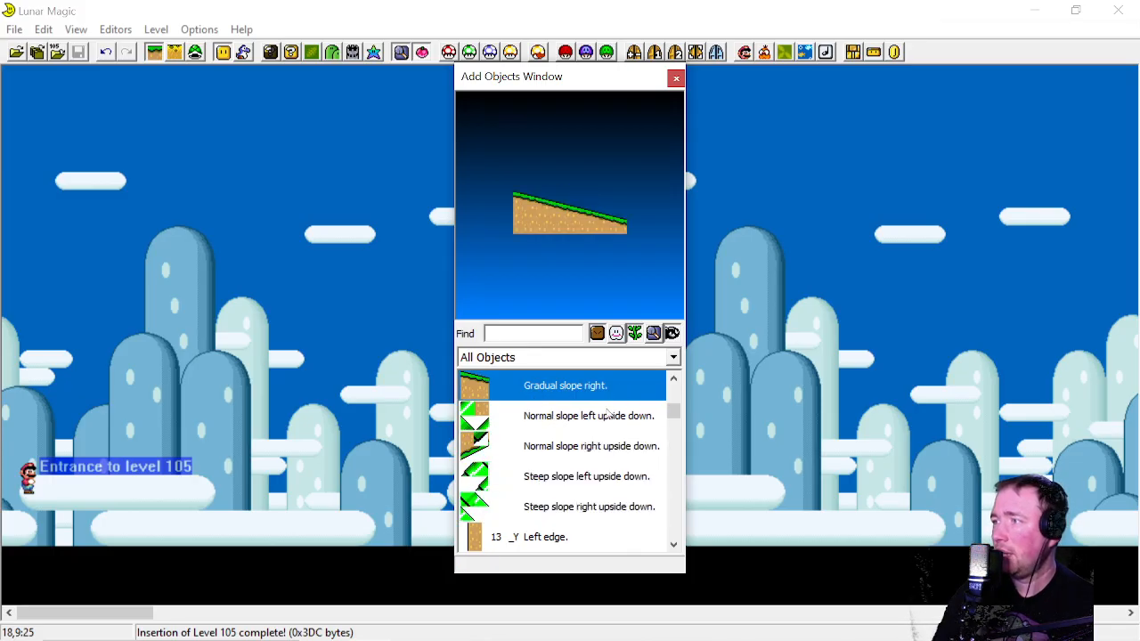
{"action": "left_click", "coordinate": [597, 415]}
{"action": "left_click", "coordinate": [614, 332]}
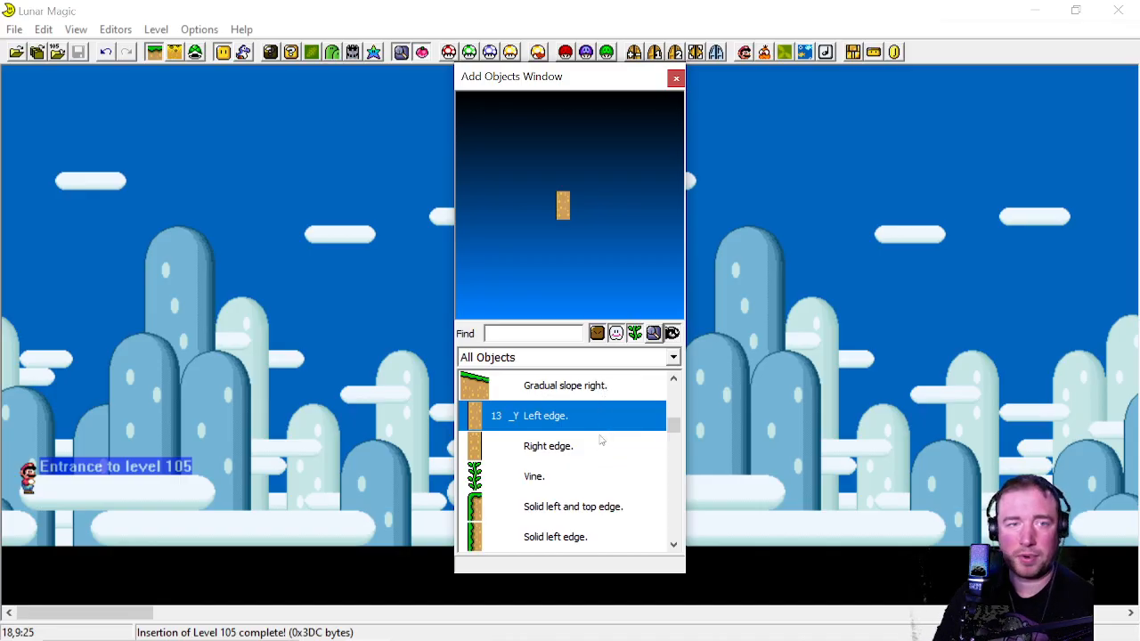
Place Ledge objects in the open sky, one 2 by 2 tiles and one stretched down to 7 tiles tall
{"action": "scroll", "coordinate": [600, 420], "scroll_direction": "up", "scroll_amount": 2}
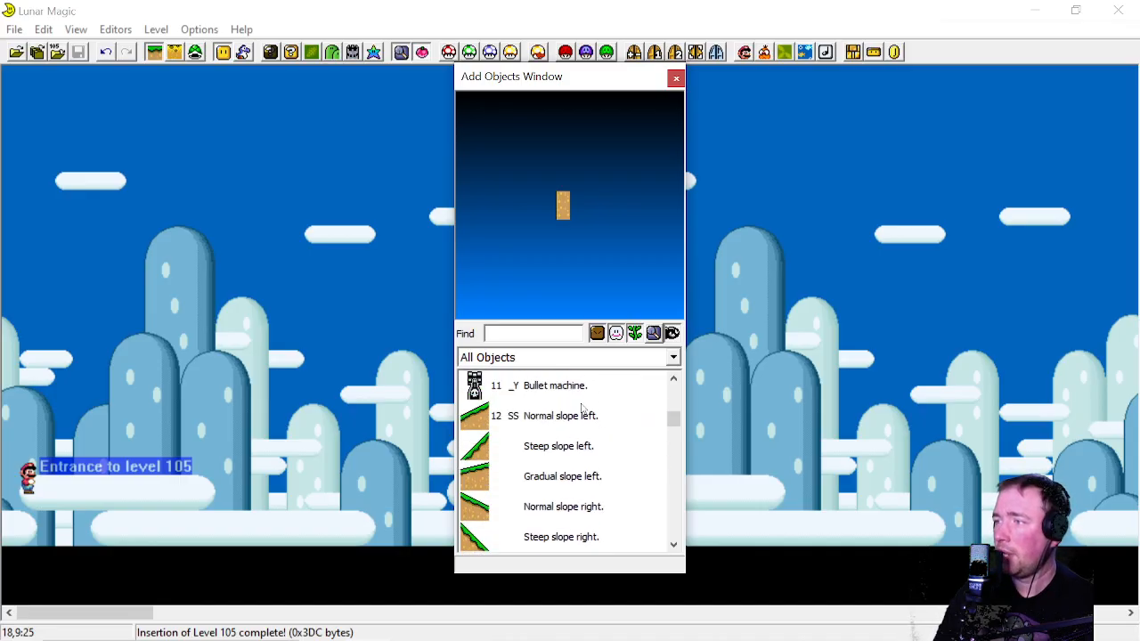
{"action": "scroll", "coordinate": [578, 413], "scroll_direction": "up", "scroll_amount": 1}
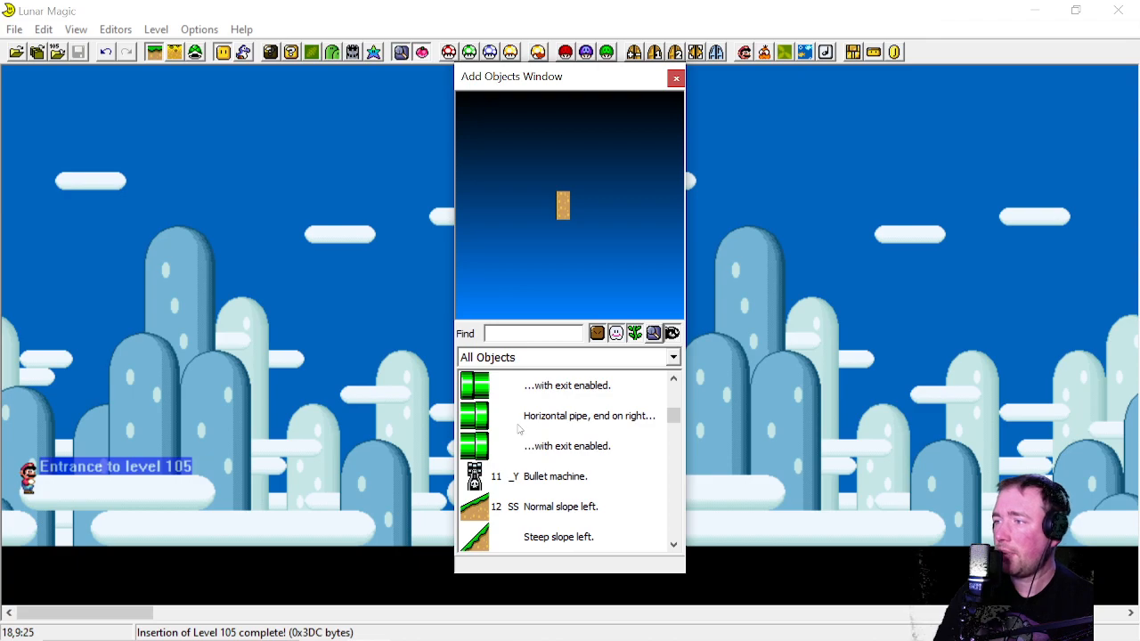
{"action": "scroll", "coordinate": [518, 429], "scroll_direction": "down", "scroll_amount": 5}
{"action": "scroll", "coordinate": [510, 431], "scroll_direction": "down", "scroll_amount": 3}
{"action": "left_click", "coordinate": [519, 442]}
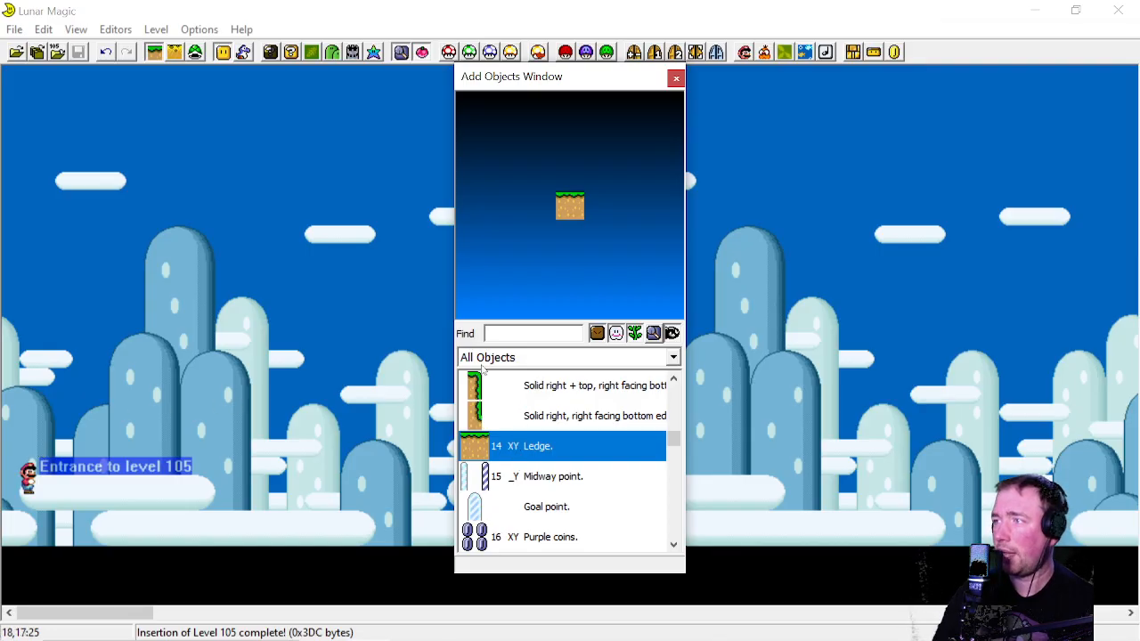
{"action": "right_click", "coordinate": [220, 273]}
{"action": "left_click", "coordinate": [215, 197]}
{"action": "left_click", "coordinate": [243, 292]}
{"action": "left_click_drag", "start_coordinate": [238, 295], "coordinate": [232, 379]}
{"action": "left_click", "coordinate": [244, 216]}
{"action": "left_click", "coordinate": [233, 303]}
{"action": "left_click_drag", "start_coordinate": [229, 323], "coordinate": [300, 323]}
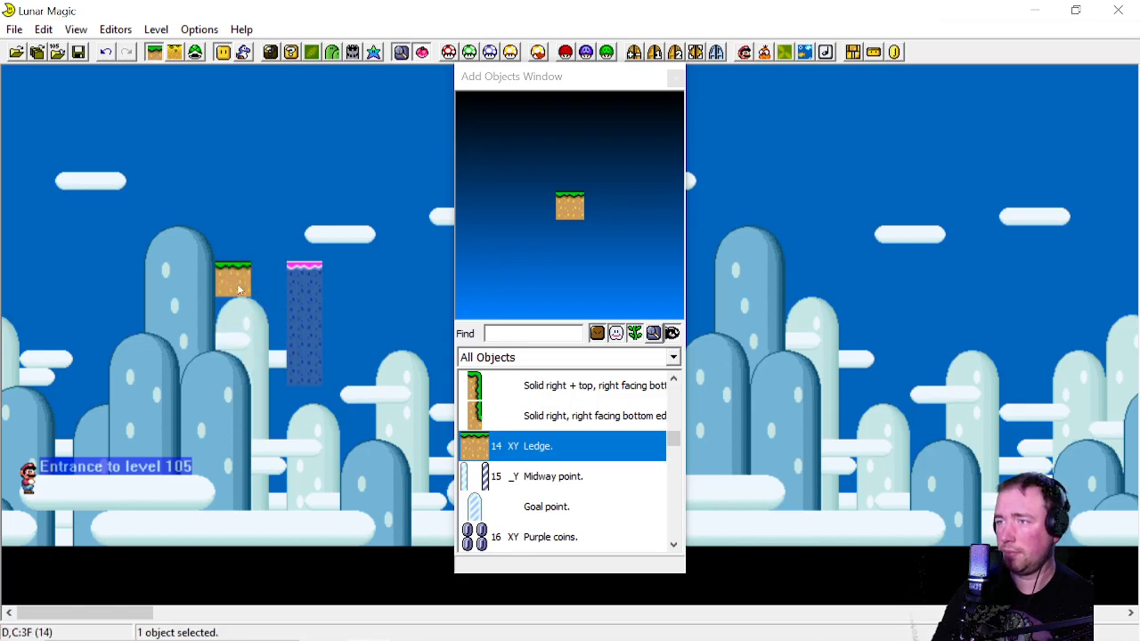
Stretch the short ledge down to 6 tiles tall and paste a copy of it nearer the level start
{"action": "left_click", "coordinate": [225, 289]}
{"action": "left_click_drag", "start_coordinate": [225, 294], "coordinate": [228, 362]}
{"action": "left_click_drag", "start_coordinate": [234, 312], "coordinate": [235, 317]}
{"action": "left_click", "coordinate": [225, 257]}
{"action": "left_click", "coordinate": [245, 328]}
{"action": "right_click", "coordinate": [113, 224]}
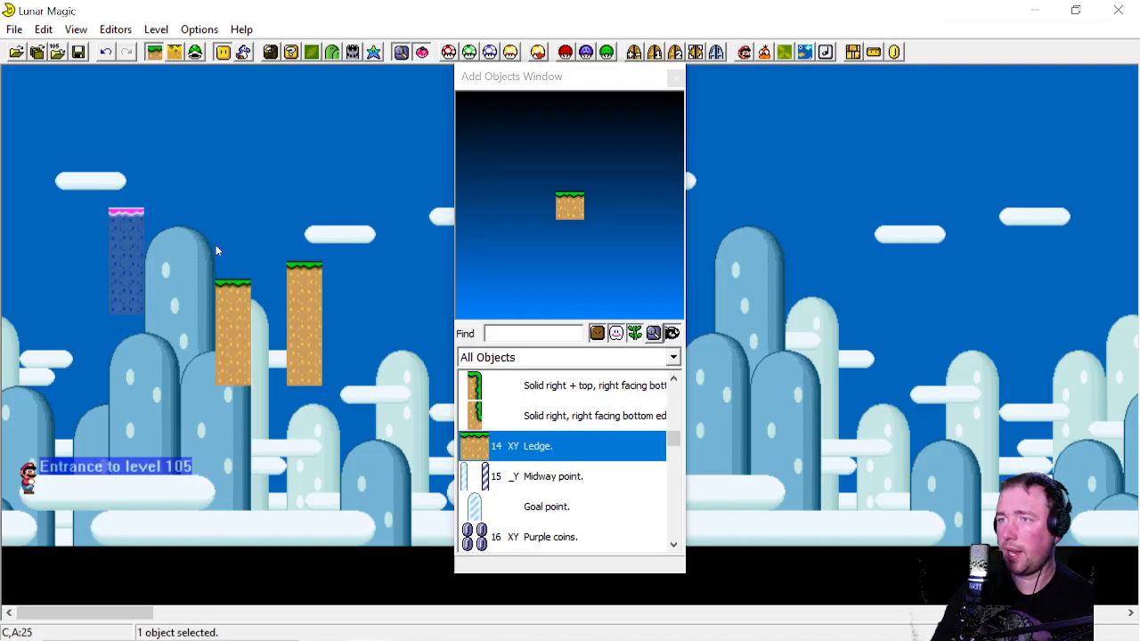
Delete the two ledges farther from the level start together
{"action": "left_click", "coordinate": [214, 192]}
{"action": "left_click_drag", "start_coordinate": [227, 278], "coordinate": [187, 358]}
{"action": "left_click_drag", "start_coordinate": [178, 244], "coordinate": [363, 367]}
{"action": "key", "text": "Delete"}
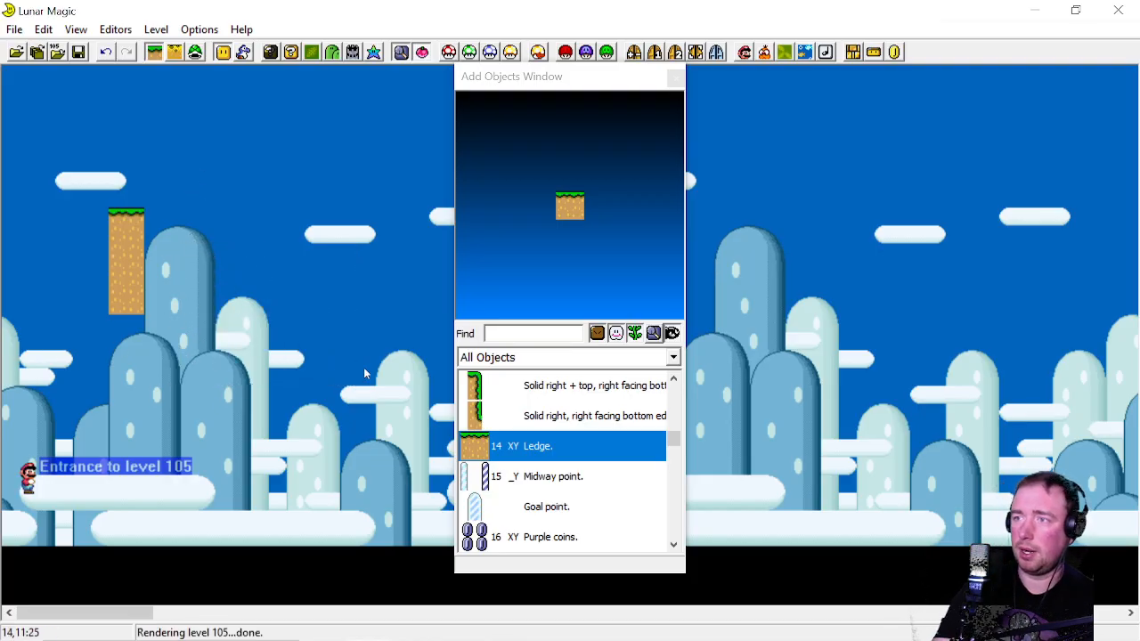
Move the remaining ledge beneath the level entrance and resize it into a ground strip 16 tiles wide
{"action": "left_click", "coordinate": [128, 267]}
{"action": "left_click_drag", "start_coordinate": [124, 311], "coordinate": [285, 504]}
{"action": "left_click", "coordinate": [131, 501]}
{"action": "left_click", "coordinate": [20, 506]}
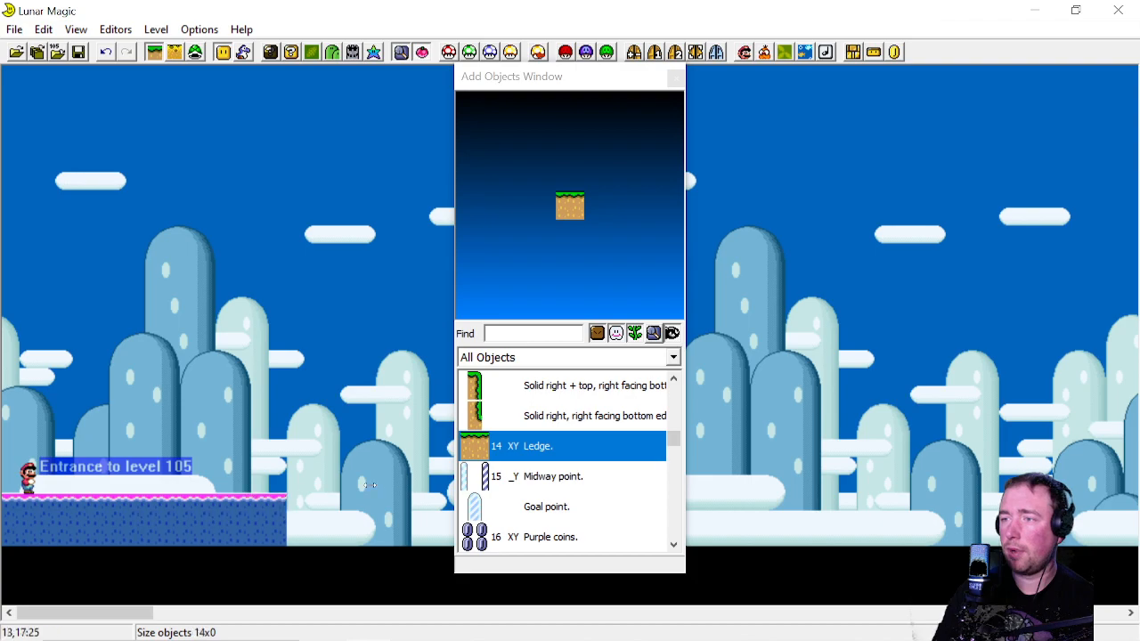
{"action": "left_click", "coordinate": [238, 459]}
{"action": "left_click", "coordinate": [267, 521]}
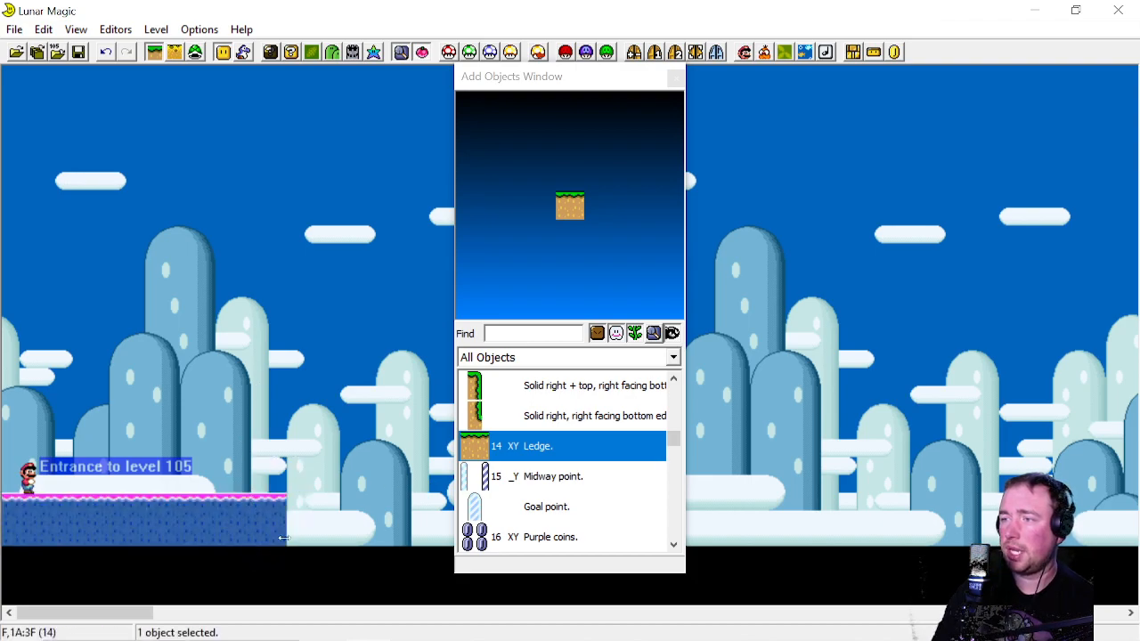
Paste a copy of the ground ledge at its end to make the floor 32 tiles long, and select both pieces
{"action": "left_click_drag", "start_coordinate": [267, 389], "coordinate": [234, 545]}
{"action": "right_click", "coordinate": [296, 501]}
{"action": "left_click", "coordinate": [292, 418]}
{"action": "left_click_drag", "start_coordinate": [252, 425], "coordinate": [362, 537]}
{"action": "left_click", "coordinate": [524, 82]}
{"action": "left_click_drag", "start_coordinate": [524, 82], "coordinate": [1065, 105]}
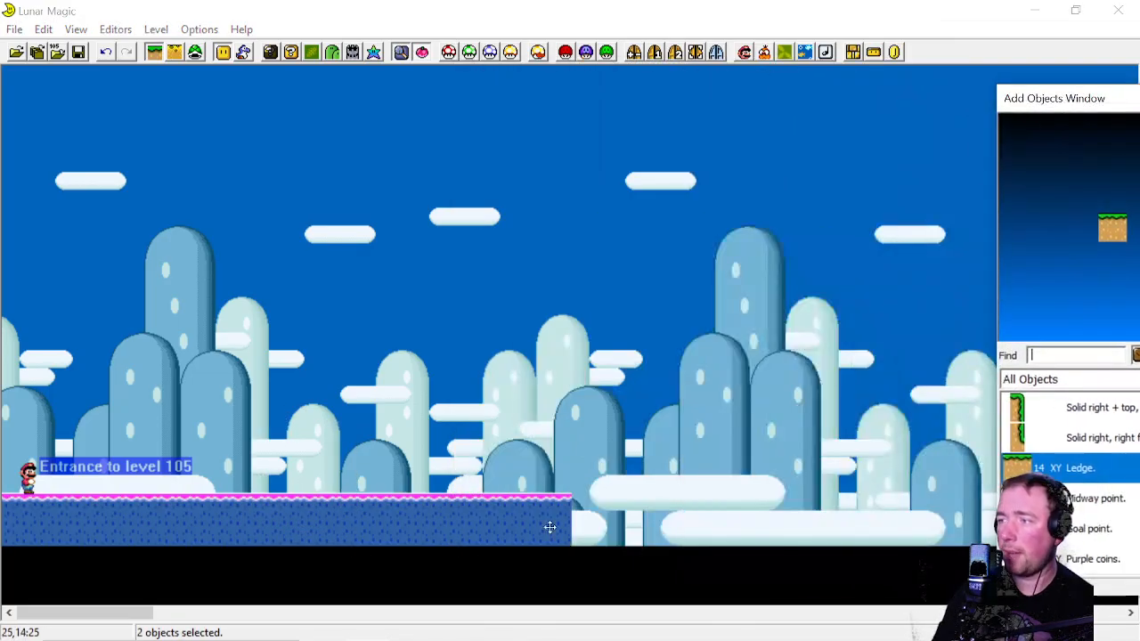
Paste a copy of both ground ledges end to end so the floor spans 64 tiles, and review it
{"action": "right_click", "coordinate": [578, 505]}
{"action": "left_click_drag", "start_coordinate": [123, 448], "coordinate": [160, 505]}
{"action": "left_click", "coordinate": [360, 451]}
{"action": "left_click_drag", "start_coordinate": [1047, 100], "coordinate": [497, 87]}
{"action": "scroll", "coordinate": [882, 448], "scroll_direction": "down", "scroll_amount": 2}
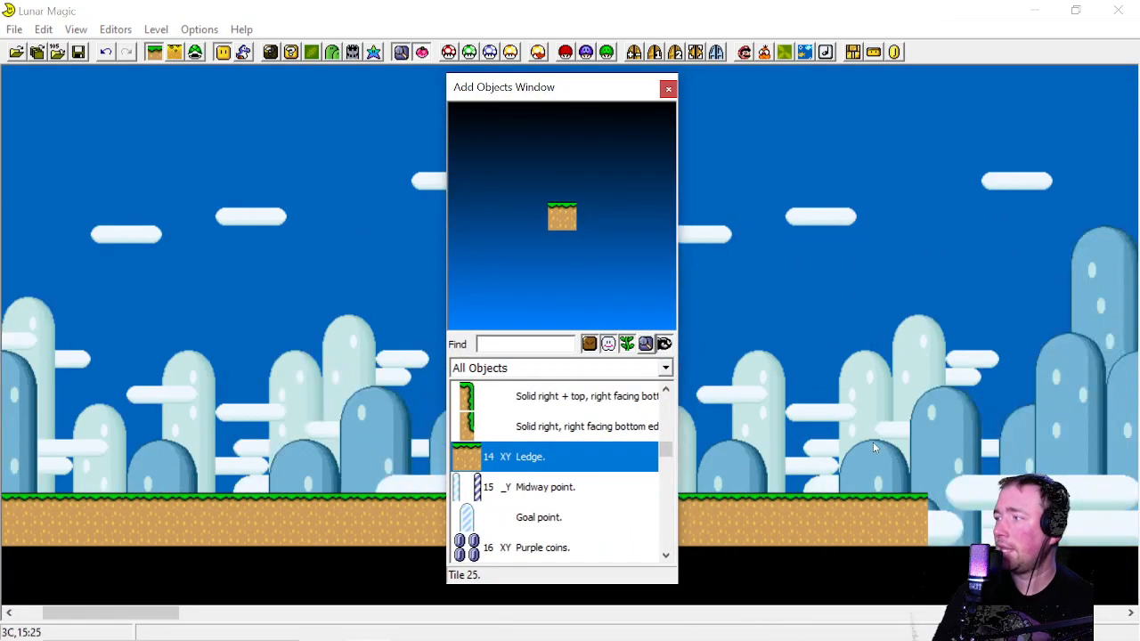
{"action": "scroll", "coordinate": [872, 441], "scroll_direction": "up", "scroll_amount": 2}
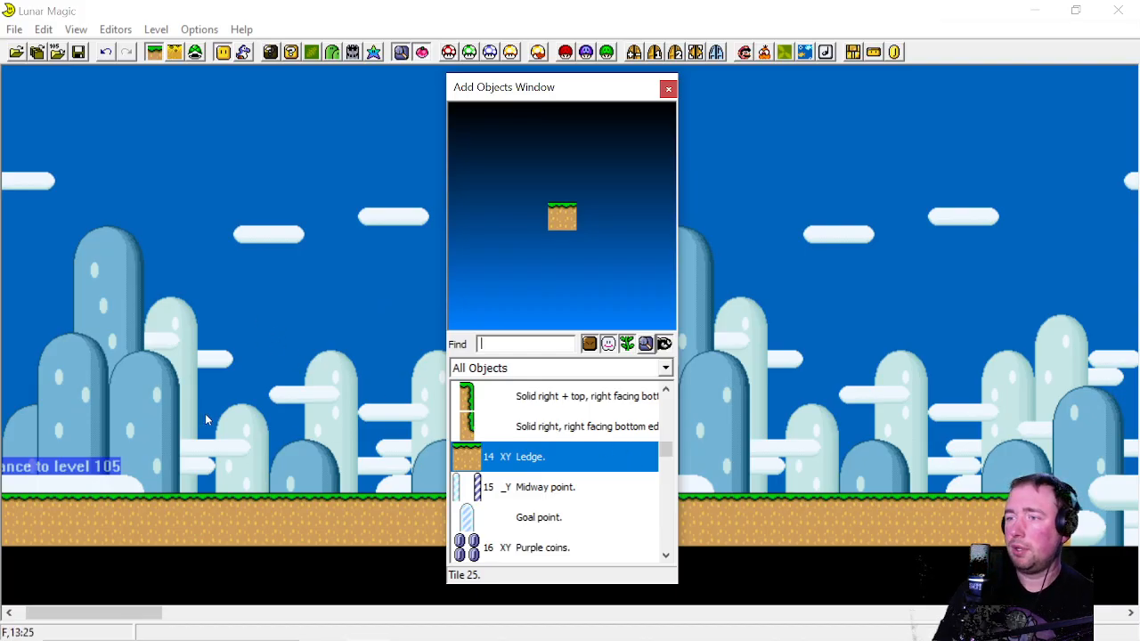
{"action": "scroll", "coordinate": [203, 413], "scroll_direction": "up", "scroll_amount": 1}
Place a Coin question blocks object above the ground, shrink it to one block and add a second block 7 tiles farther along
{"action": "scroll", "coordinate": [561, 472], "scroll_direction": "down", "scroll_amount": 2}
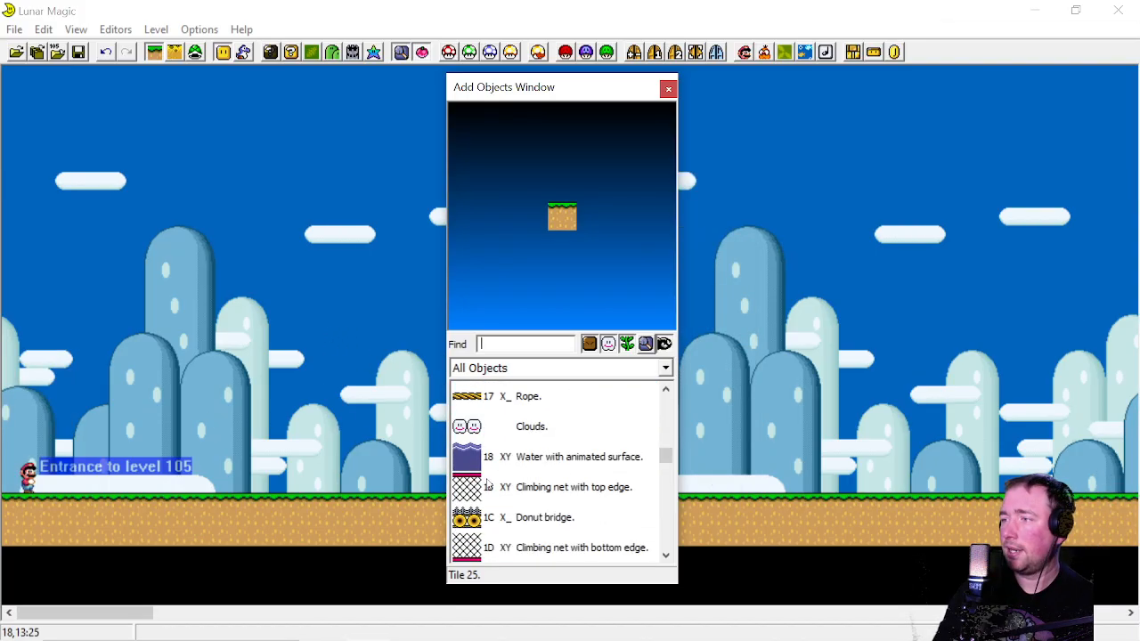
{"action": "scroll", "coordinate": [535, 454], "scroll_direction": "up", "scroll_amount": 6}
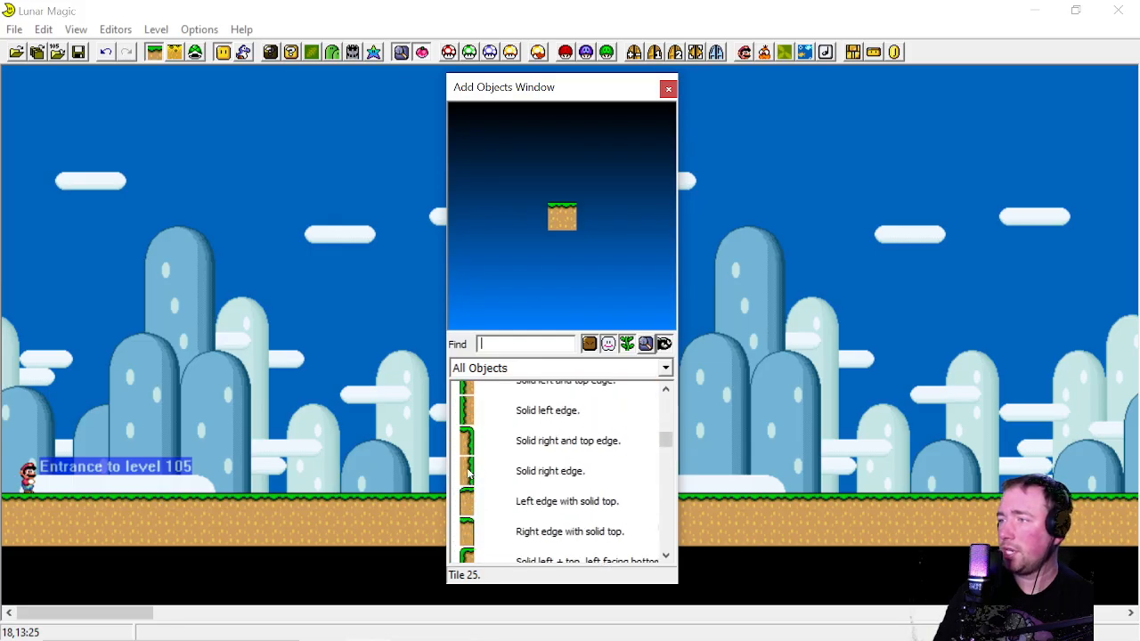
{"action": "scroll", "coordinate": [535, 454], "scroll_direction": "up", "scroll_amount": 10}
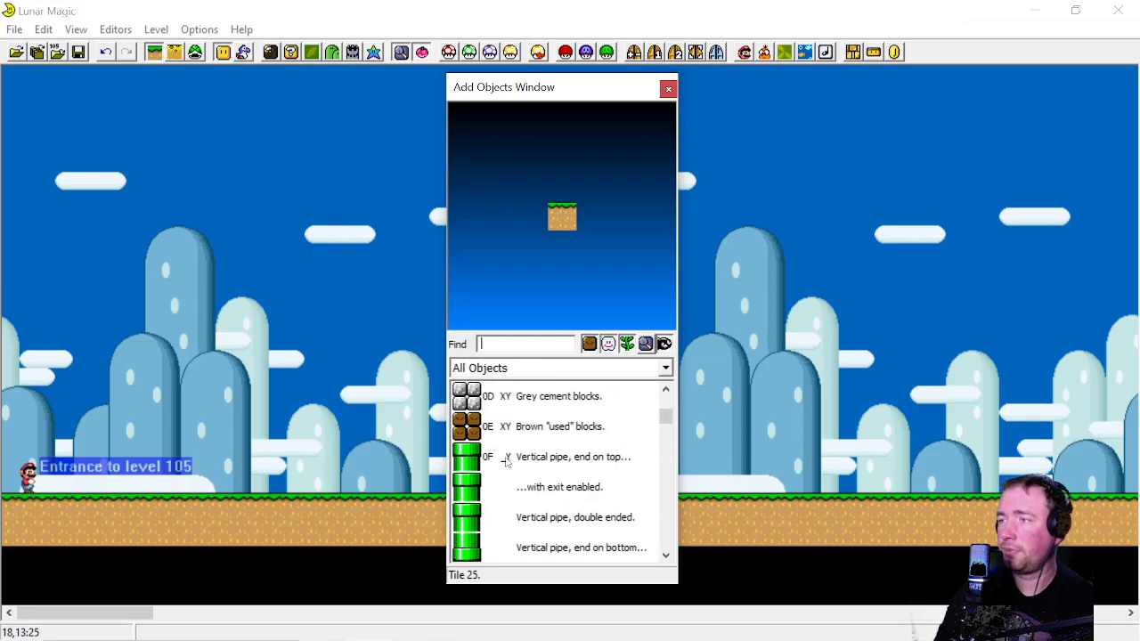
{"action": "scroll", "coordinate": [501, 460], "scroll_direction": "up", "scroll_amount": 2}
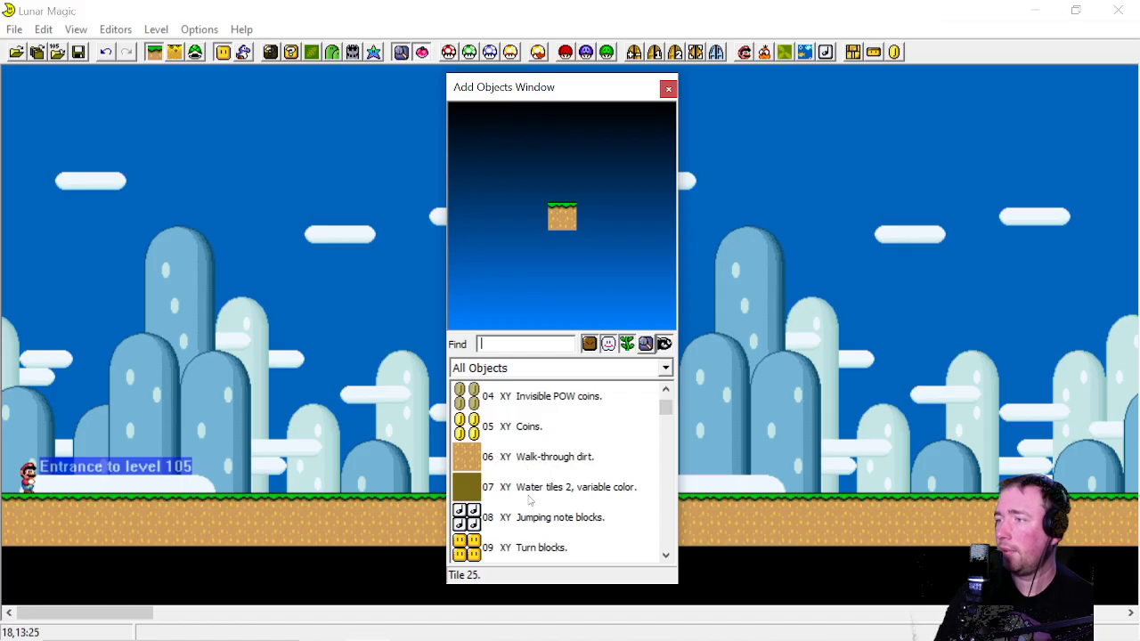
{"action": "scroll", "coordinate": [525, 490], "scroll_direction": "down", "scroll_amount": 1}
{"action": "left_click", "coordinate": [515, 487]}
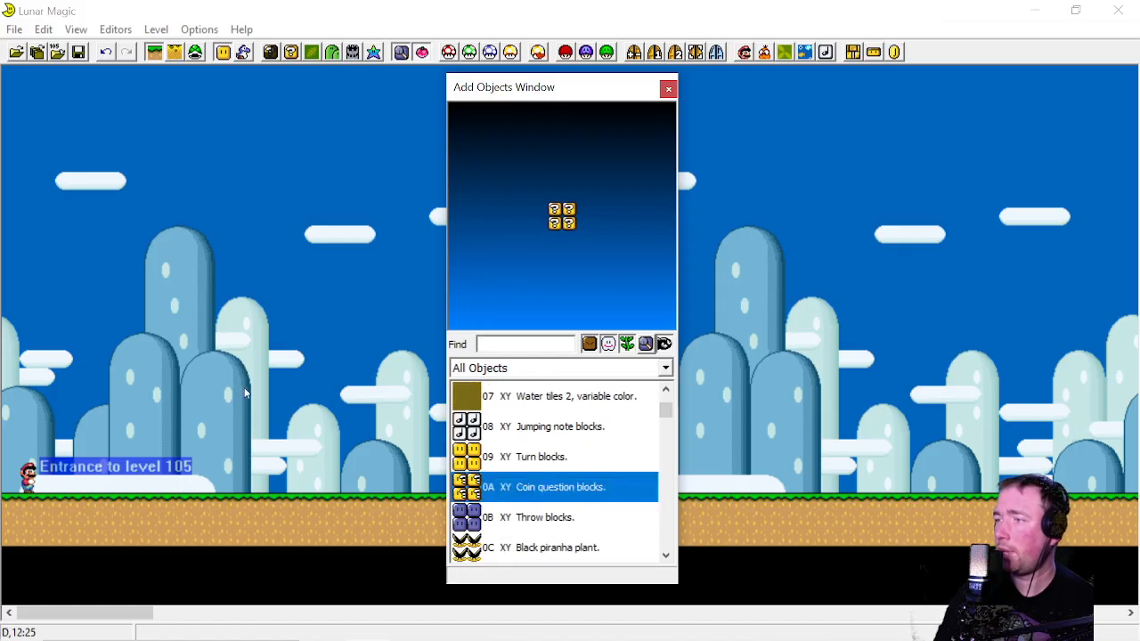
{"action": "left_click_drag", "start_coordinate": [561, 216], "coordinate": [269, 351]}
{"action": "left_click", "coordinate": [274, 355]}
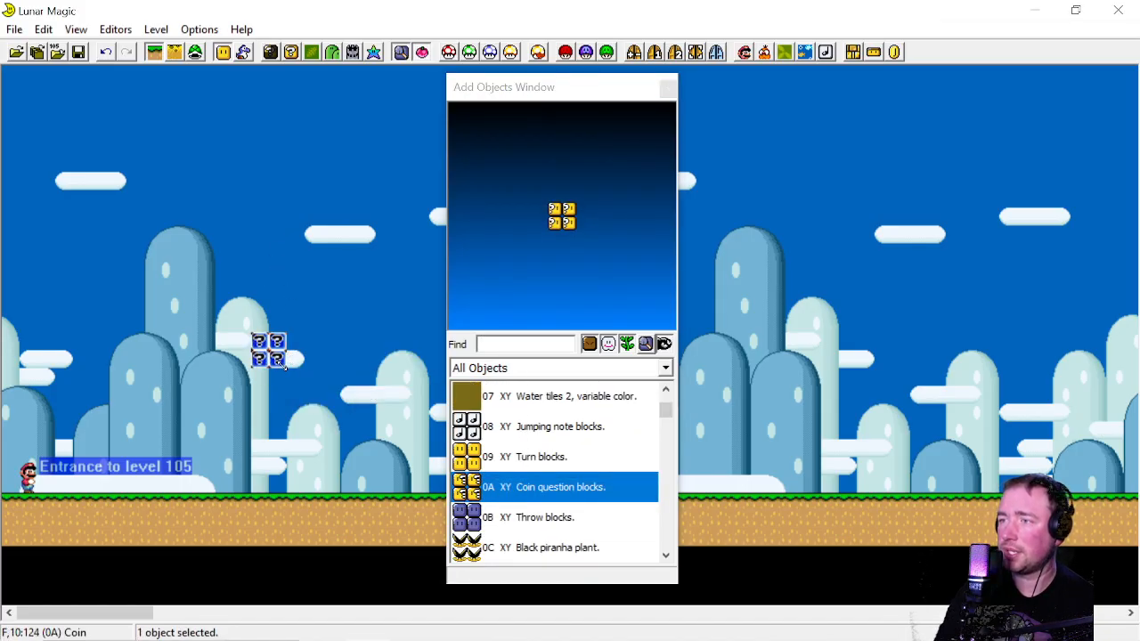
{"action": "left_click_drag", "start_coordinate": [274, 354], "coordinate": [216, 404]}
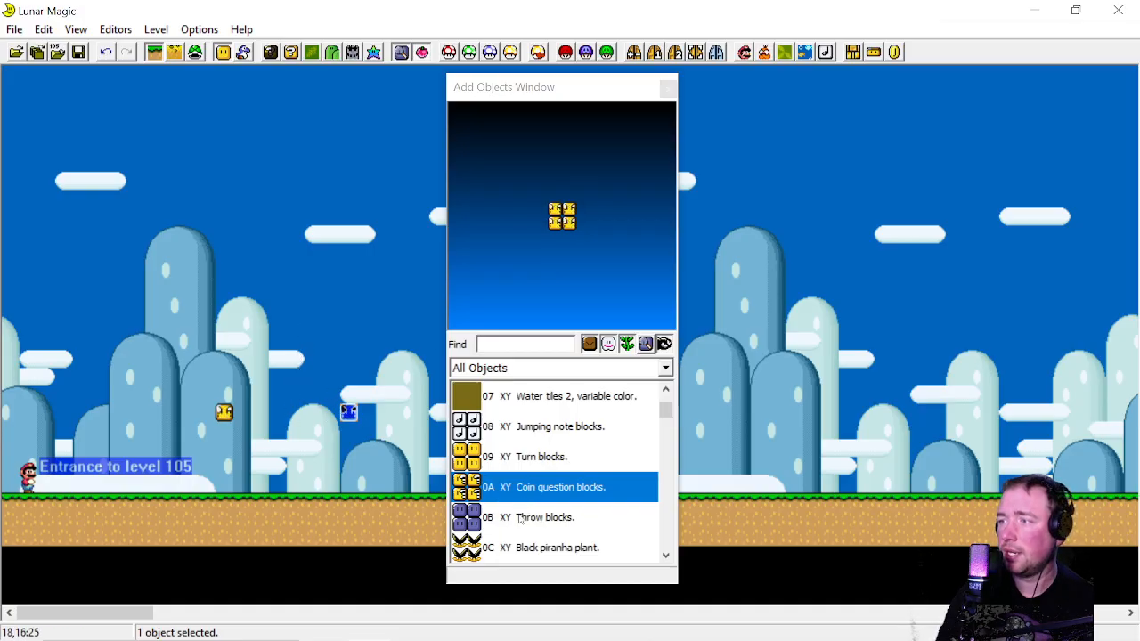
Place a Throw blocks object, shrink it to a single block and set it on the ground between the two question blocks
{"action": "left_click_drag", "start_coordinate": [516, 525], "coordinate": [298, 316]}
{"action": "left_click", "coordinate": [298, 312]}
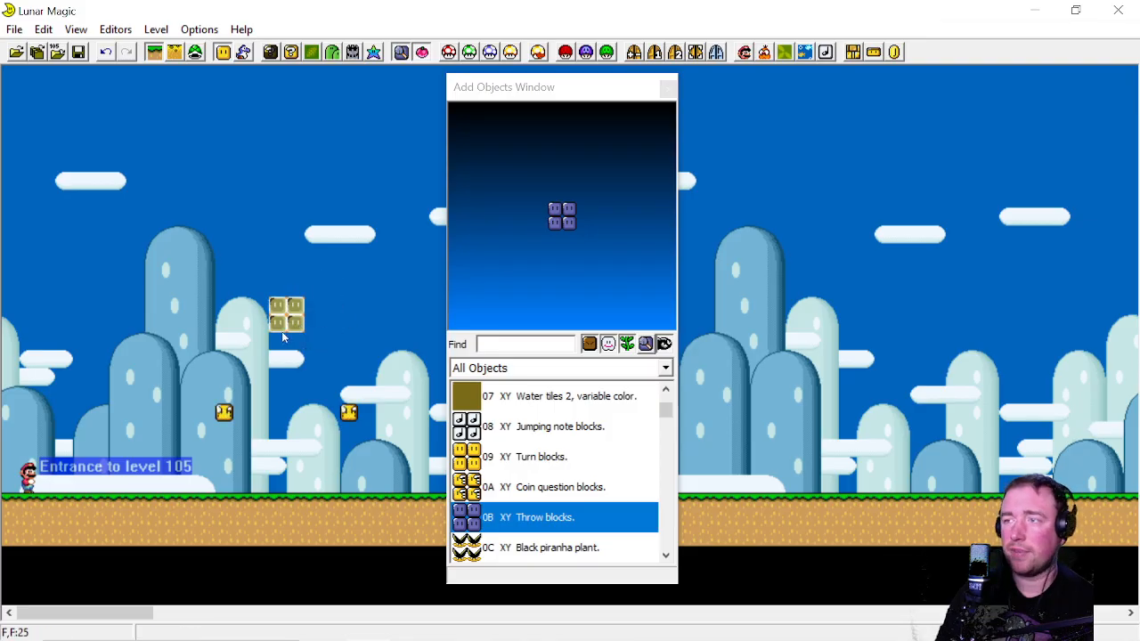
{"action": "left_click_drag", "start_coordinate": [301, 322], "coordinate": [297, 487]}
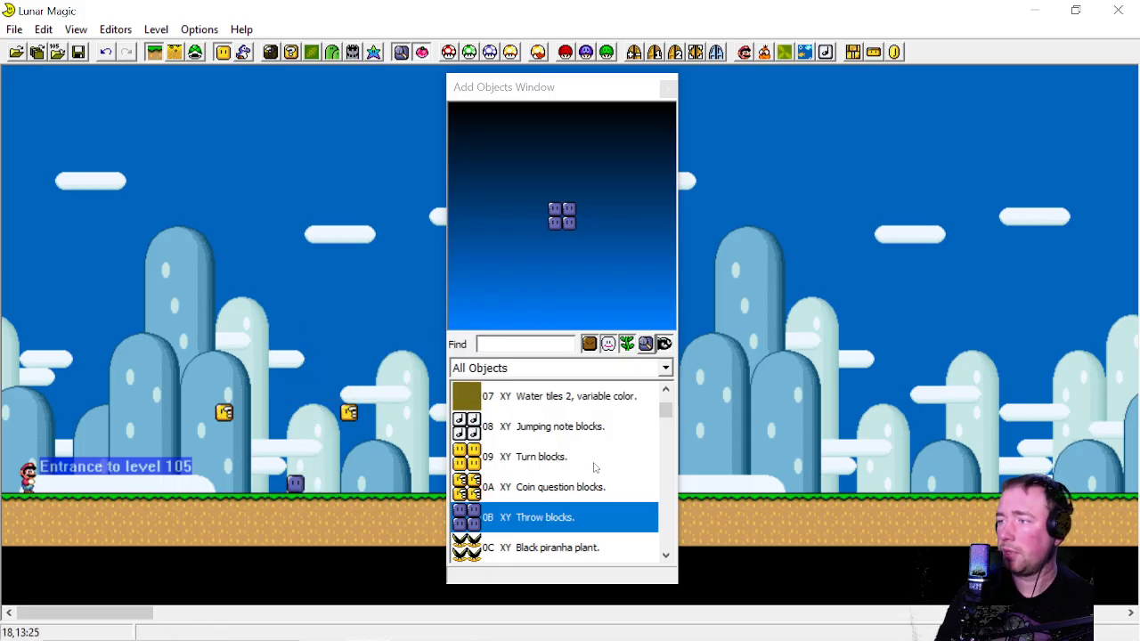
Place a Black piranha plant object in the sky near the level start and stretch it to 16 by 10 tiles
{"action": "left_click", "coordinate": [556, 548]}
{"action": "left_click_drag", "start_coordinate": [562, 217], "coordinate": [305, 329]}
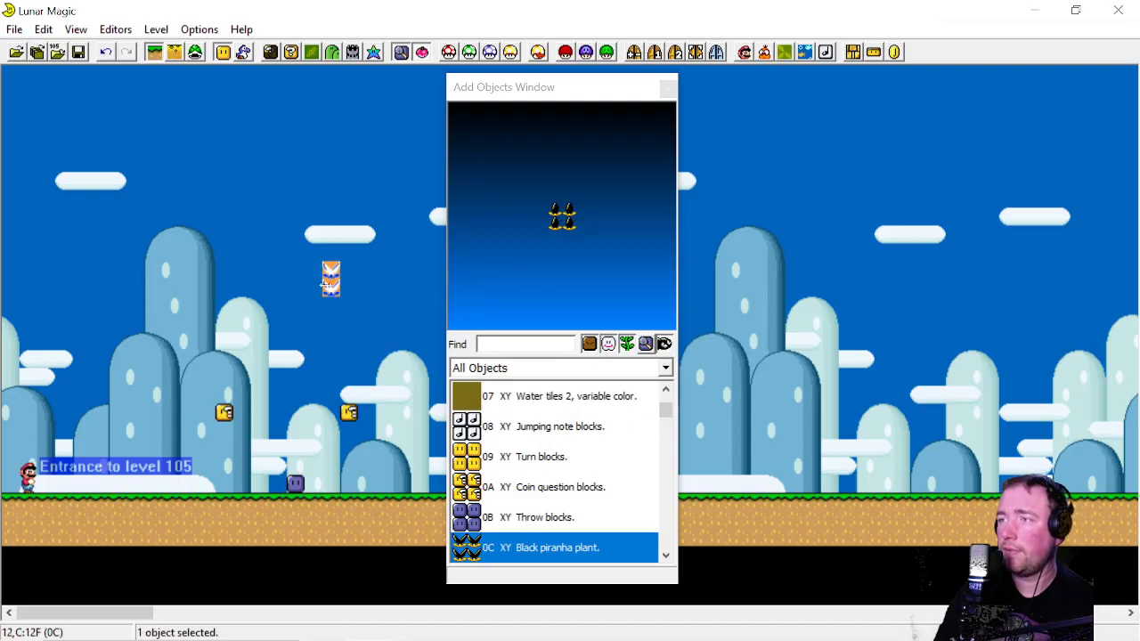
{"action": "left_click_drag", "start_coordinate": [331, 281], "coordinate": [99, 209]}
{"action": "left_click", "coordinate": [153, 254]}
{"action": "left_click", "coordinate": [102, 215]}
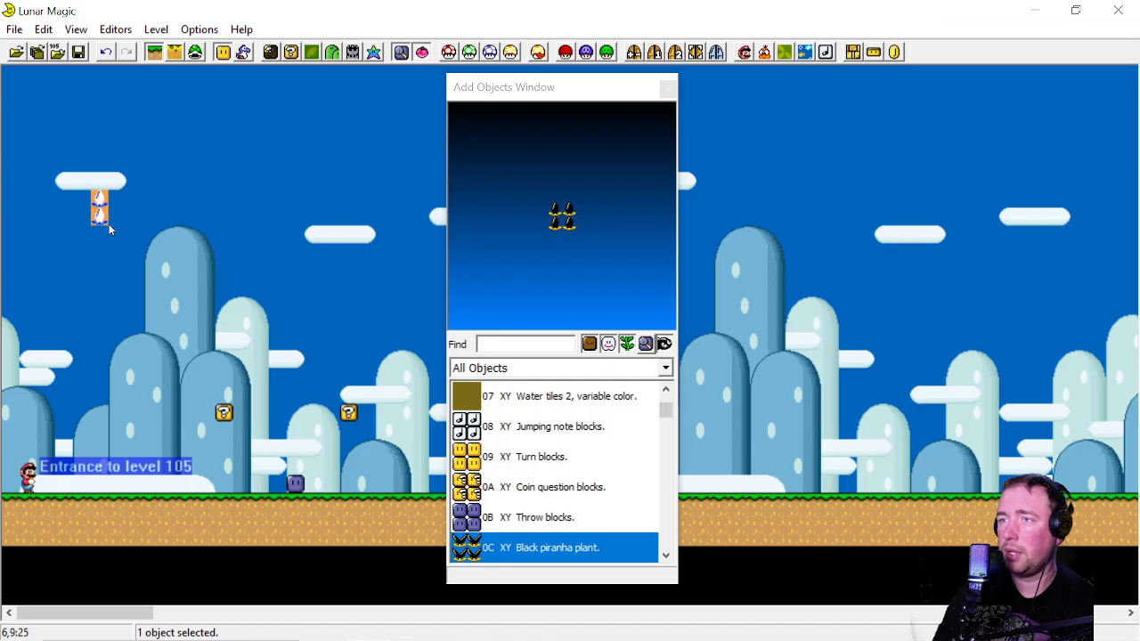
{"action": "left_click_drag", "start_coordinate": [110, 229], "coordinate": [374, 367]}
{"action": "left_click", "coordinate": [279, 431]}
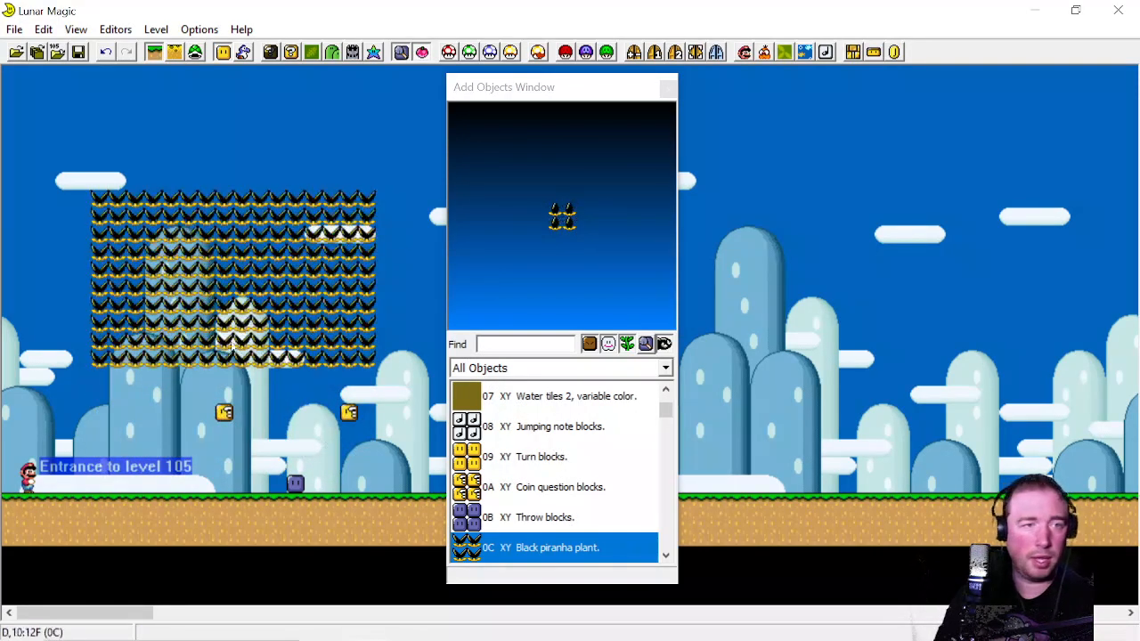
Shrink the Black piranha plant object to two tiles wide and one tall and set it on the ground well past the throw block
{"action": "left_click", "coordinate": [201, 326]}
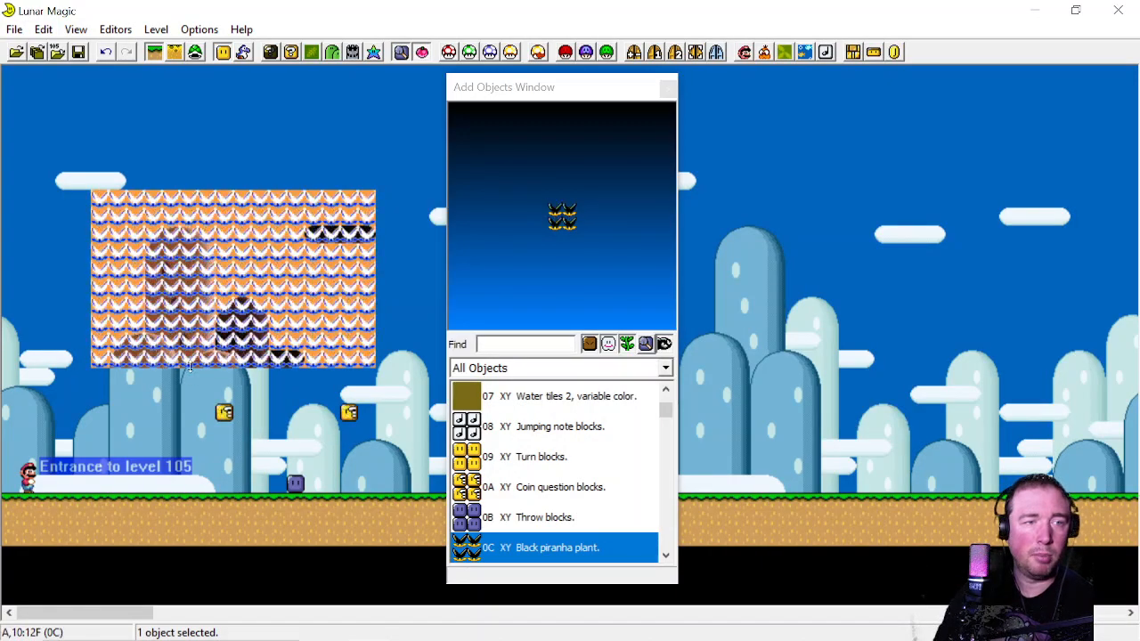
{"action": "left_click_drag", "start_coordinate": [188, 364], "coordinate": [753, 480]}
{"action": "left_click", "coordinate": [727, 405]}
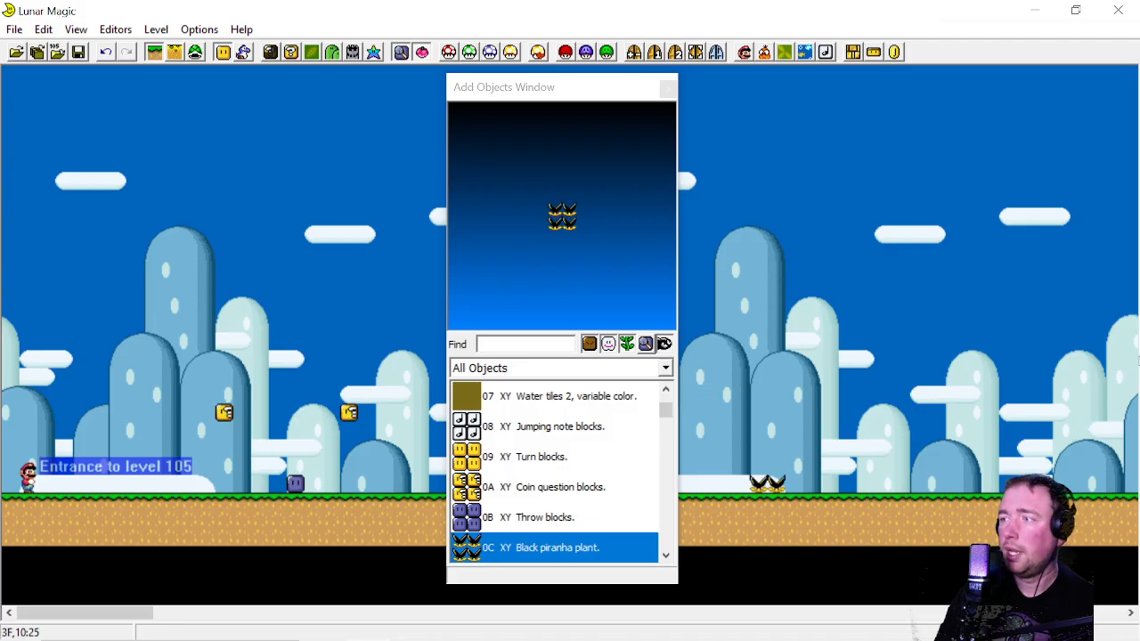
Place a single Jumping note block one tile above the ground between the throw block and the piranha plants, and close the object list
{"action": "left_click", "coordinate": [552, 426]}
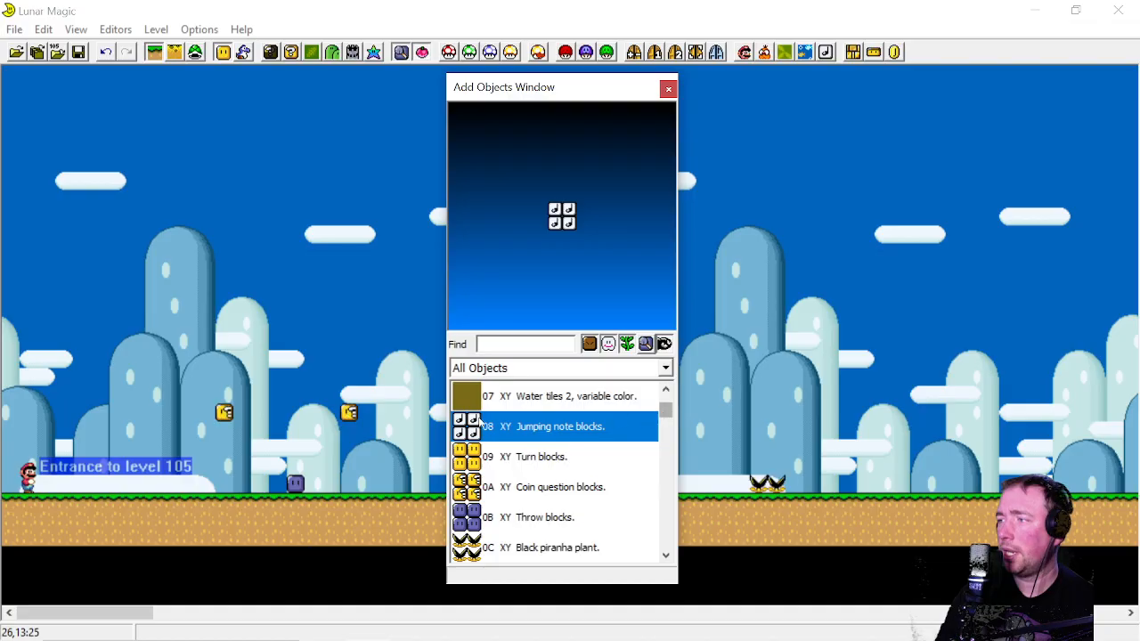
{"action": "left_click_drag", "start_coordinate": [501, 89], "coordinate": [865, 122]}
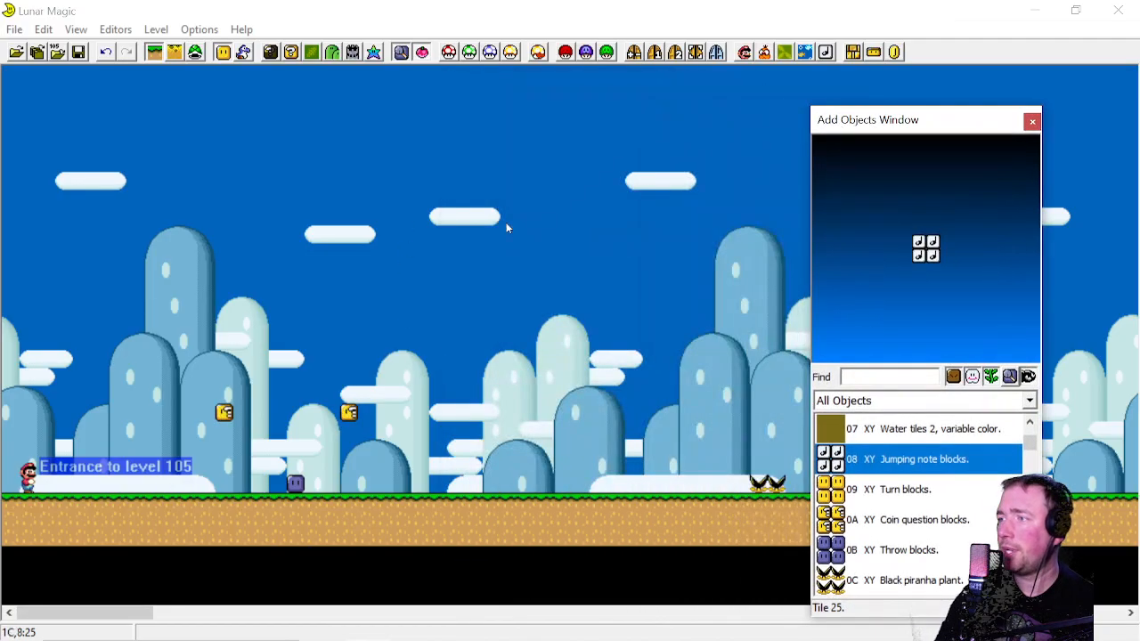
{"action": "right_click", "coordinate": [556, 452]}
{"action": "left_click_drag", "start_coordinate": [587, 442], "coordinate": [567, 461]}
{"action": "left_click", "coordinate": [559, 398]}
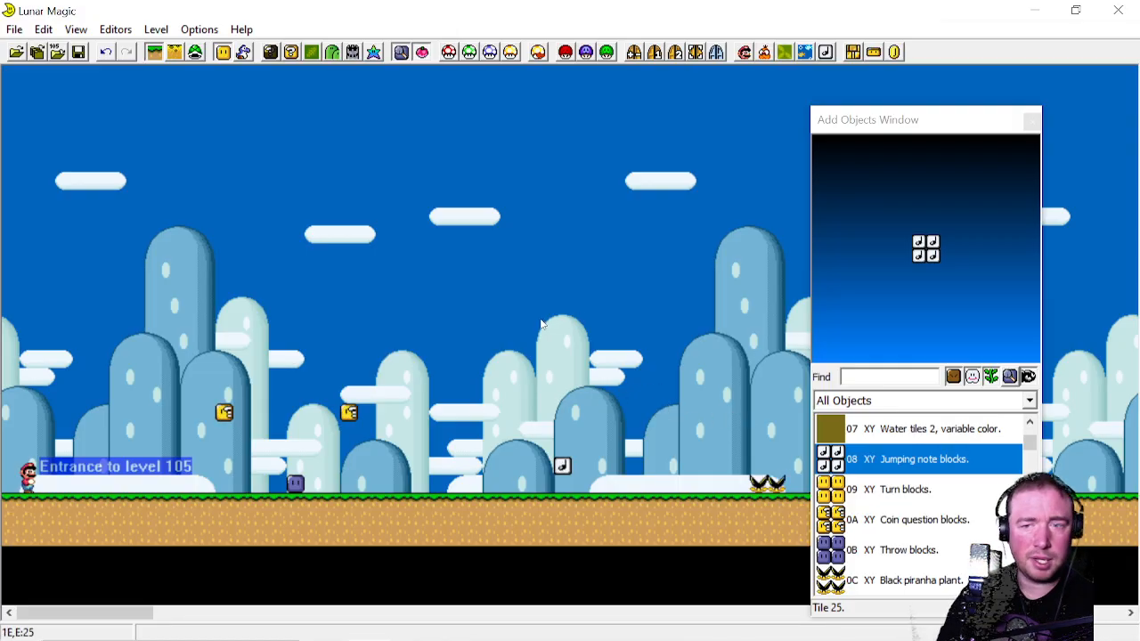
{"action": "left_click", "coordinate": [1031, 119]}
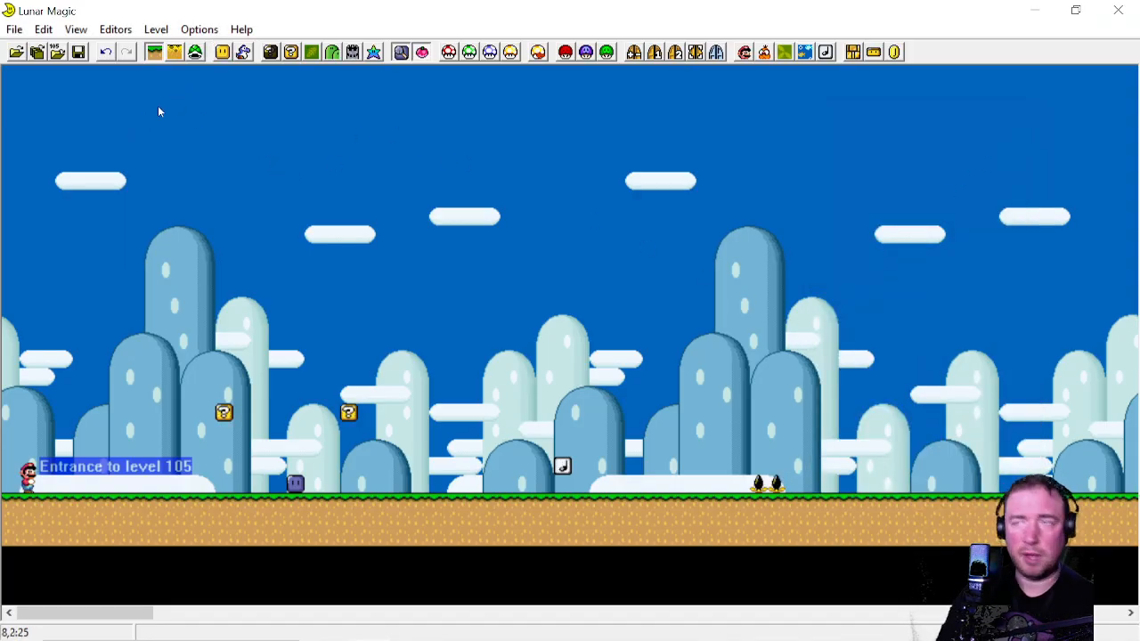
Switch to sprite editing mode and open the Add Sprites window, moved clear of the level start
{"action": "left_click", "coordinate": [196, 57]}
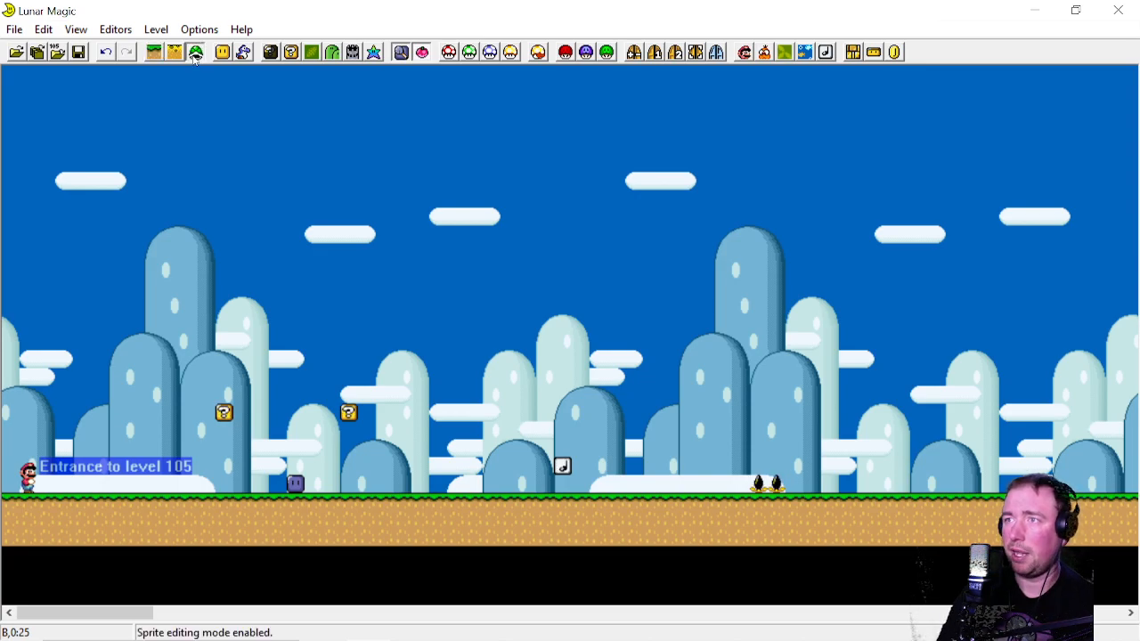
{"action": "left_click", "coordinate": [243, 54]}
{"action": "left_click_drag", "start_coordinate": [327, 84], "coordinate": [578, 82]}
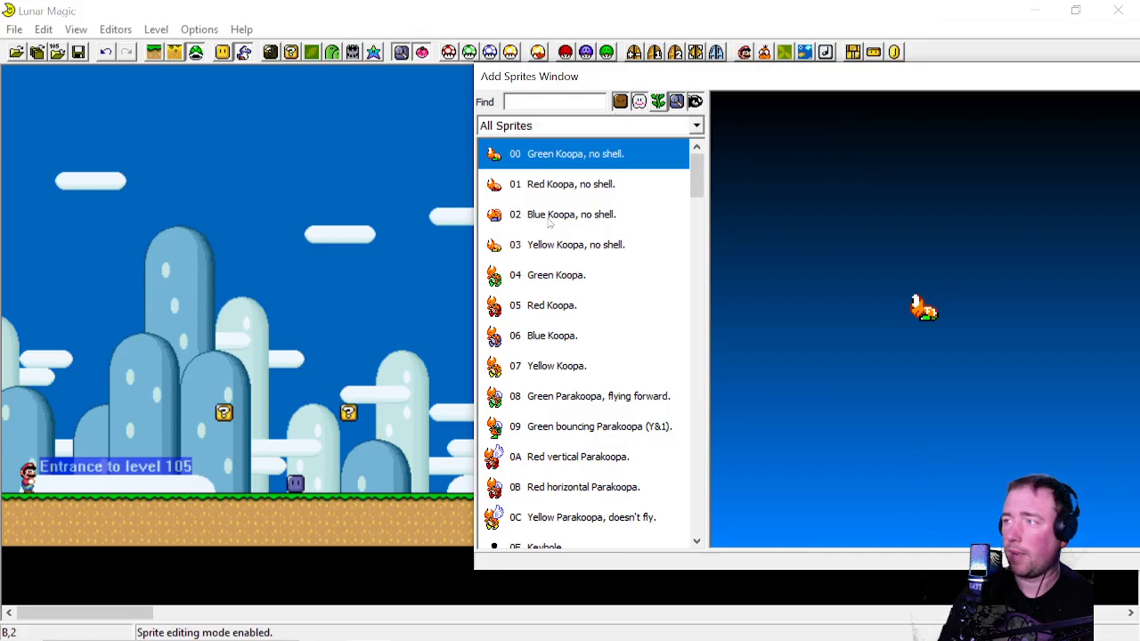
Find sprite 83 Left flying question block and place it midway between the two coin question blocks at their height
{"action": "scroll", "coordinate": [513, 330], "scroll_direction": "down", "scroll_amount": 1}
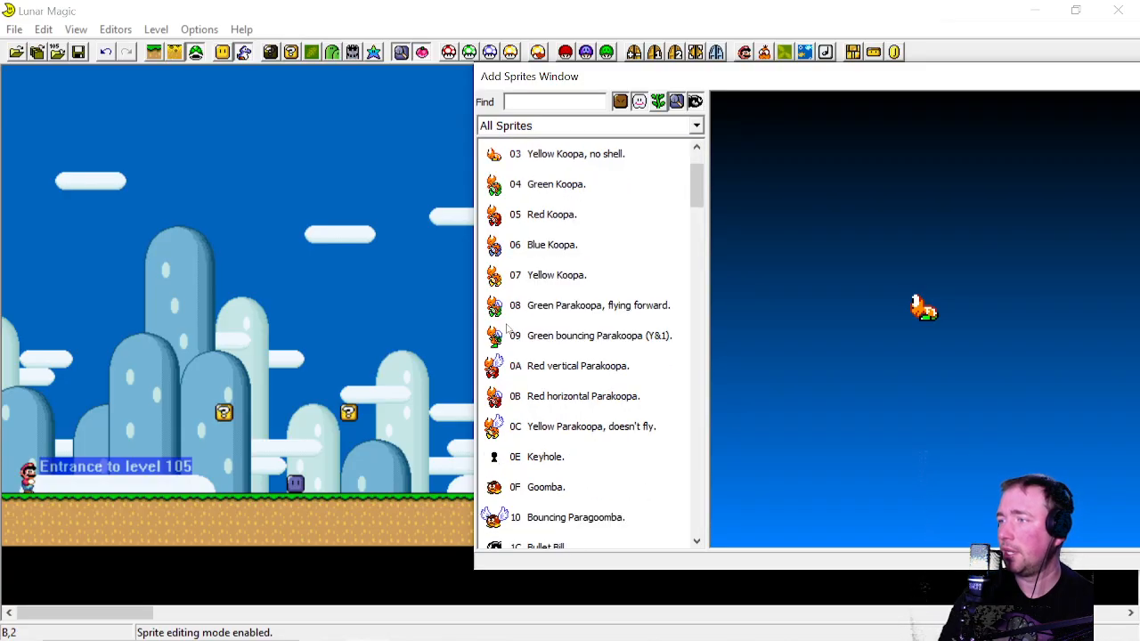
{"action": "scroll", "coordinate": [515, 357], "scroll_direction": "down", "scroll_amount": 1}
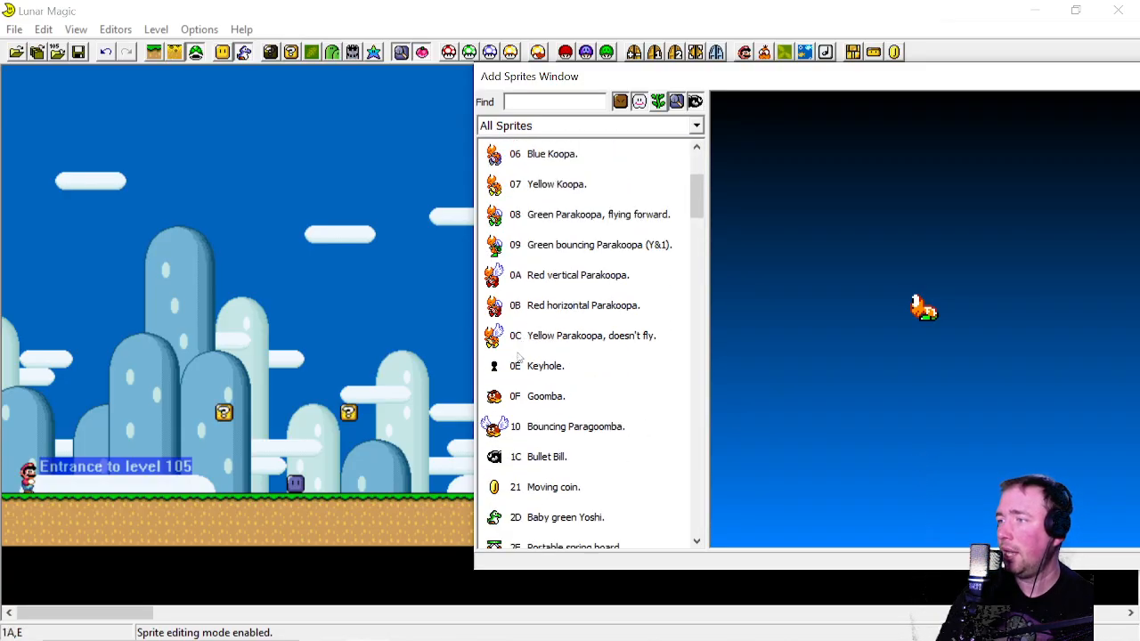
{"action": "scroll", "coordinate": [537, 442], "scroll_direction": "down", "scroll_amount": 3}
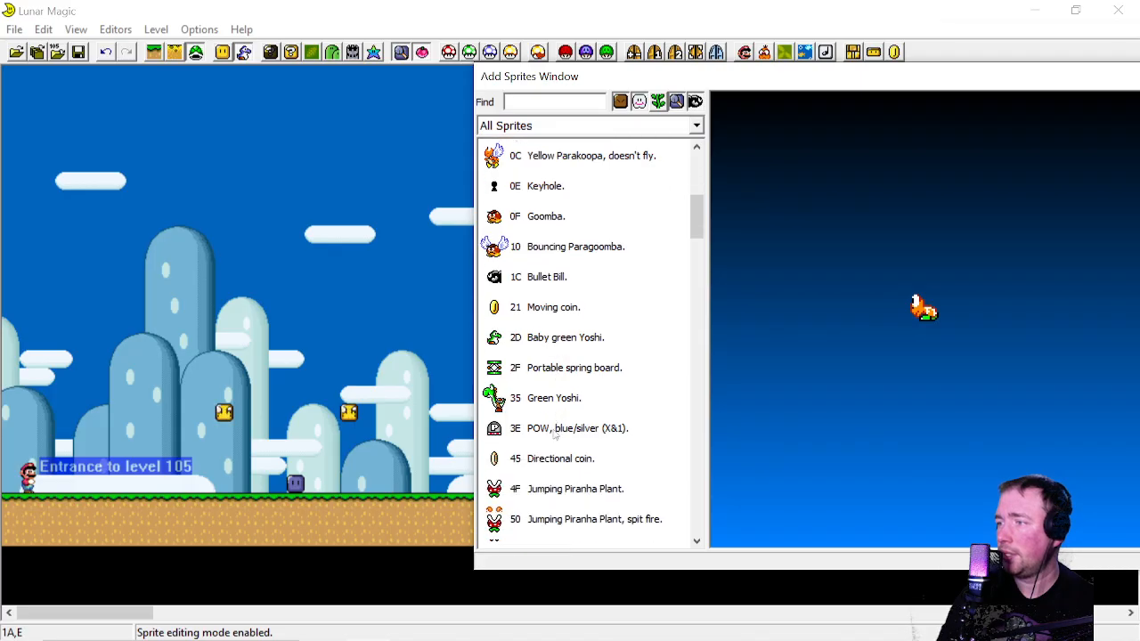
{"action": "scroll", "coordinate": [539, 385], "scroll_direction": "down", "scroll_amount": 4}
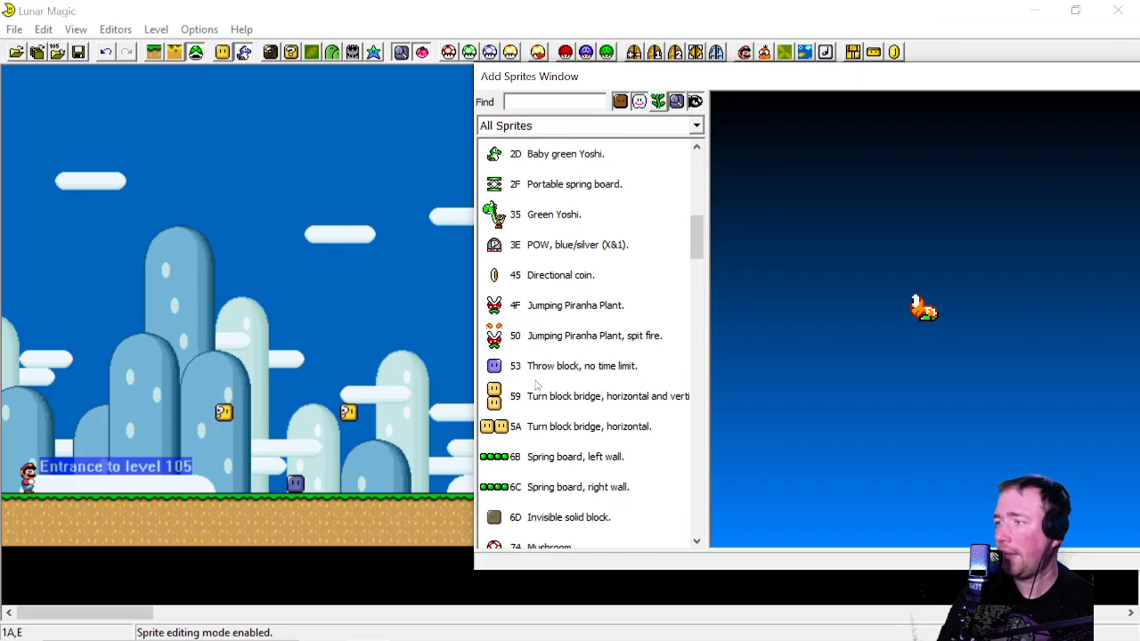
{"action": "scroll", "coordinate": [523, 387], "scroll_direction": "down", "scroll_amount": 1}
{"action": "scroll", "coordinate": [552, 356], "scroll_direction": "up", "scroll_amount": 2}
{"action": "scroll", "coordinate": [599, 296], "scroll_direction": "down", "scroll_amount": 2}
{"action": "left_click_drag", "start_coordinate": [698, 297], "coordinate": [699, 338]}
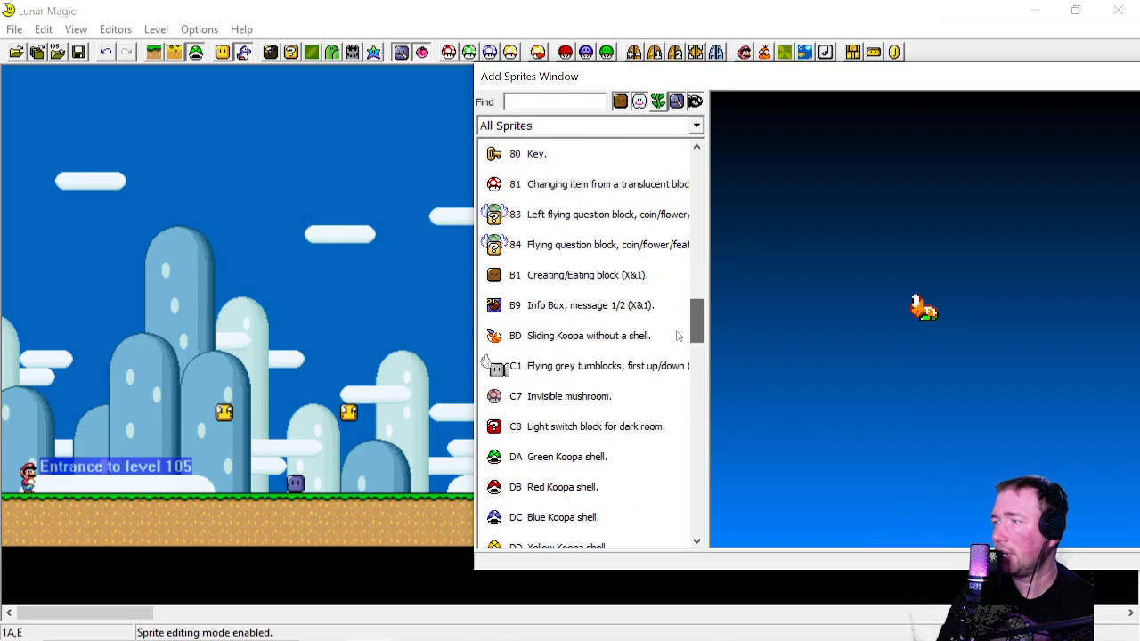
{"action": "left_click", "coordinate": [550, 222]}
{"action": "left_click", "coordinate": [280, 373]}
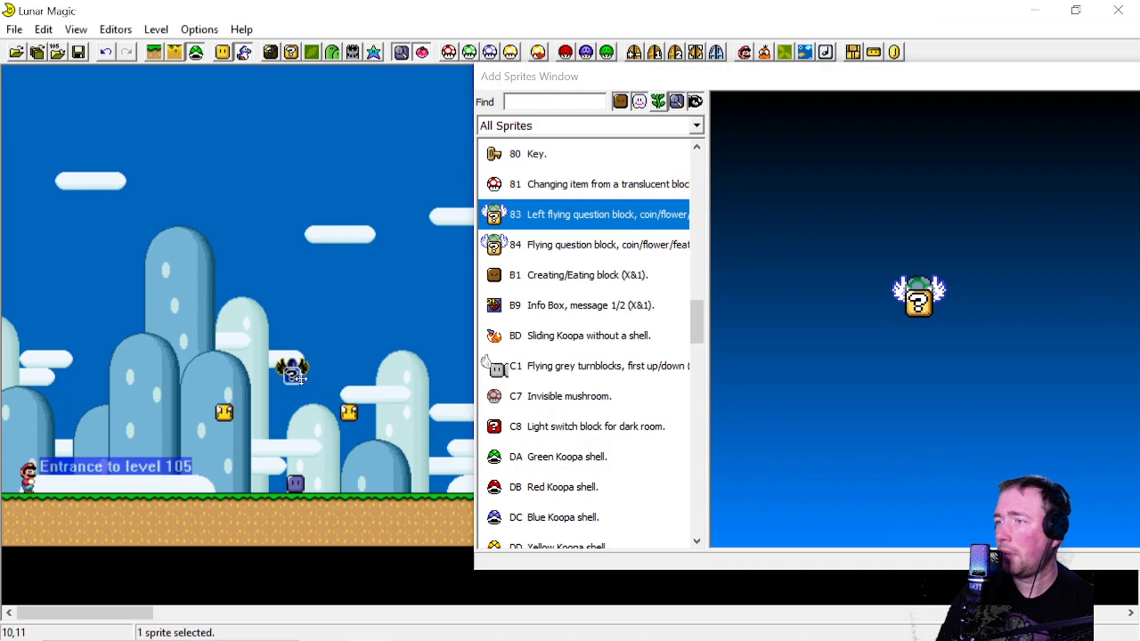
{"action": "left_click_drag", "start_coordinate": [280, 374], "coordinate": [276, 408]}
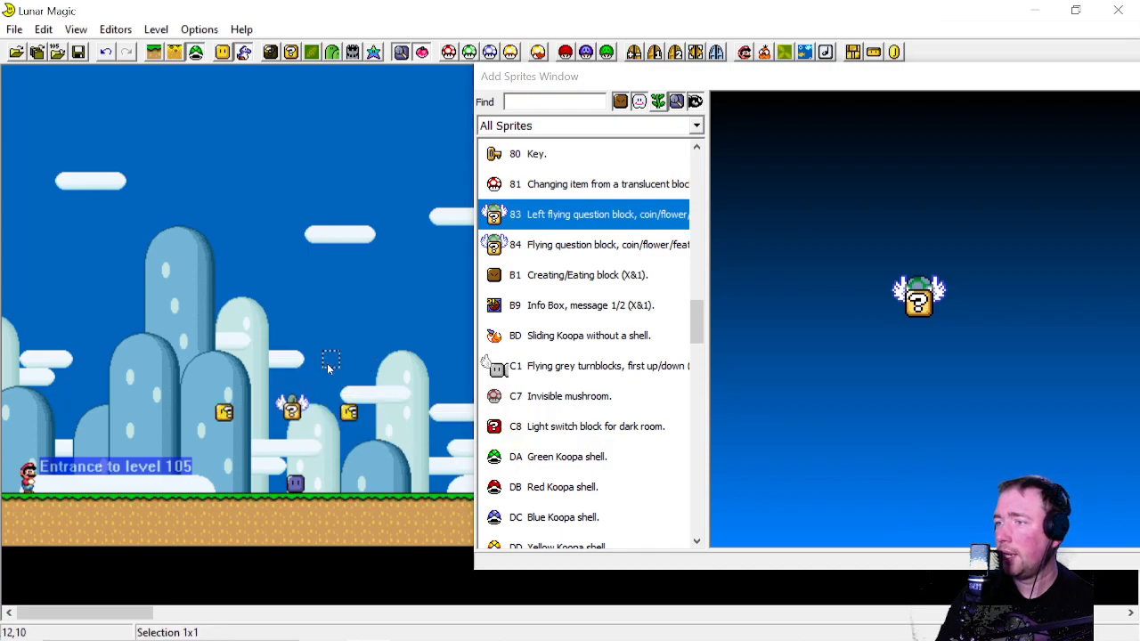
Add a second Left flying question block past the second coin block, with both flying blocks one tile lower and 7 tiles apart
{"action": "left_click", "coordinate": [397, 390]}
{"action": "left_click_drag", "start_coordinate": [396, 392], "coordinate": [397, 410]}
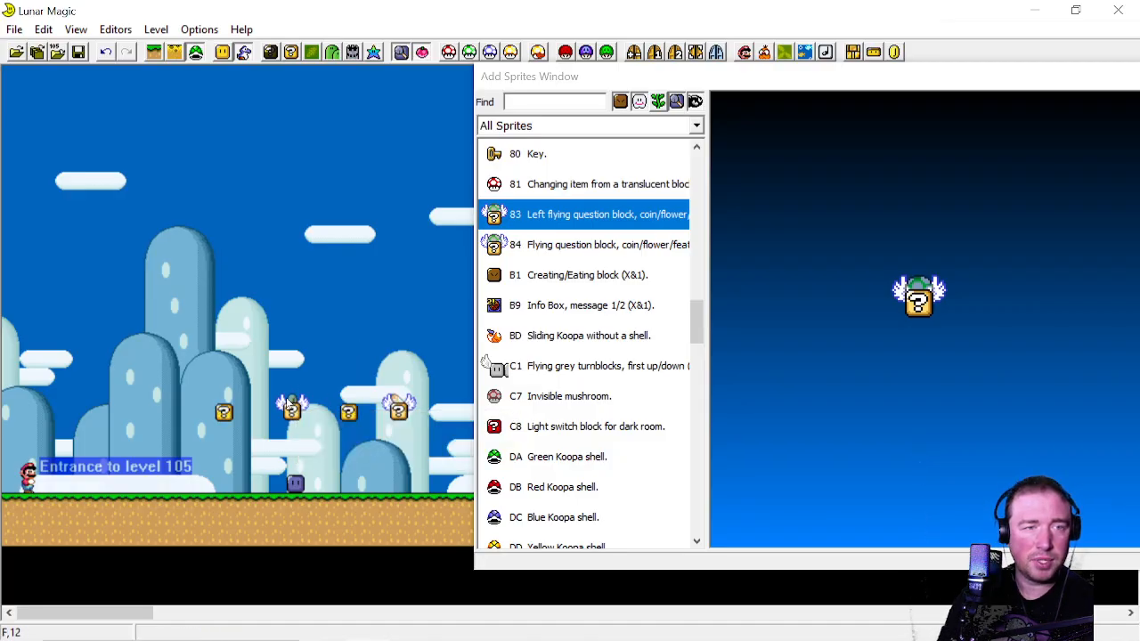
{"action": "left_click_drag", "start_coordinate": [292, 402], "coordinate": [291, 428]}
{"action": "left_click_drag", "start_coordinate": [398, 406], "coordinate": [415, 424]}
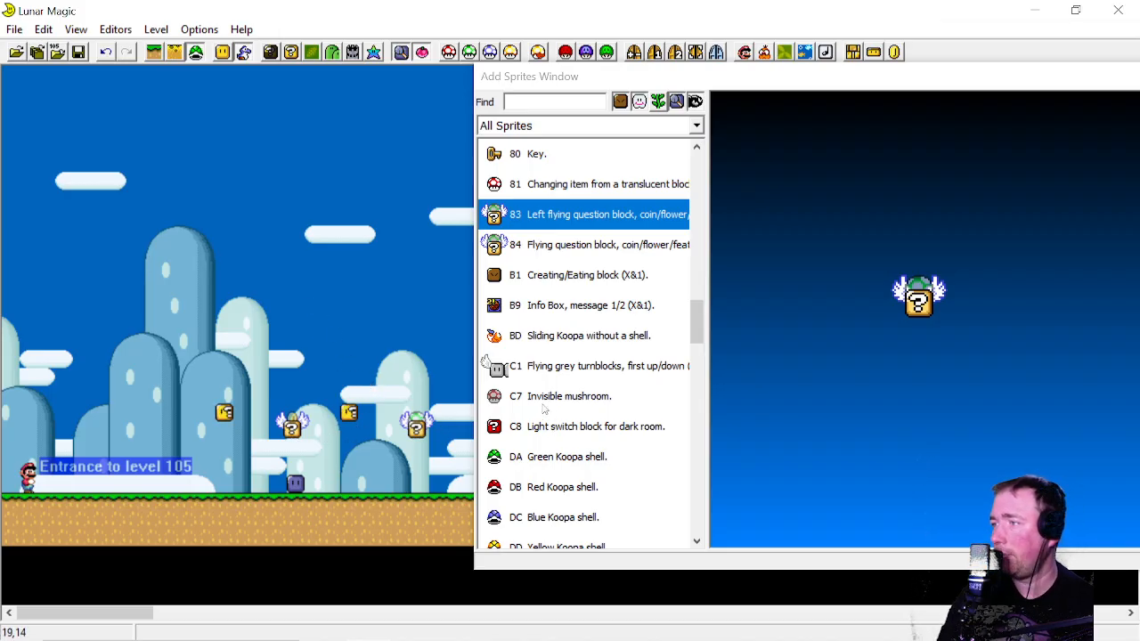
Place two Goomba sprites three tiles apart on the ground, below and just past the second flying question block
{"action": "scroll", "coordinate": [531, 334], "scroll_direction": "down", "scroll_amount": 4}
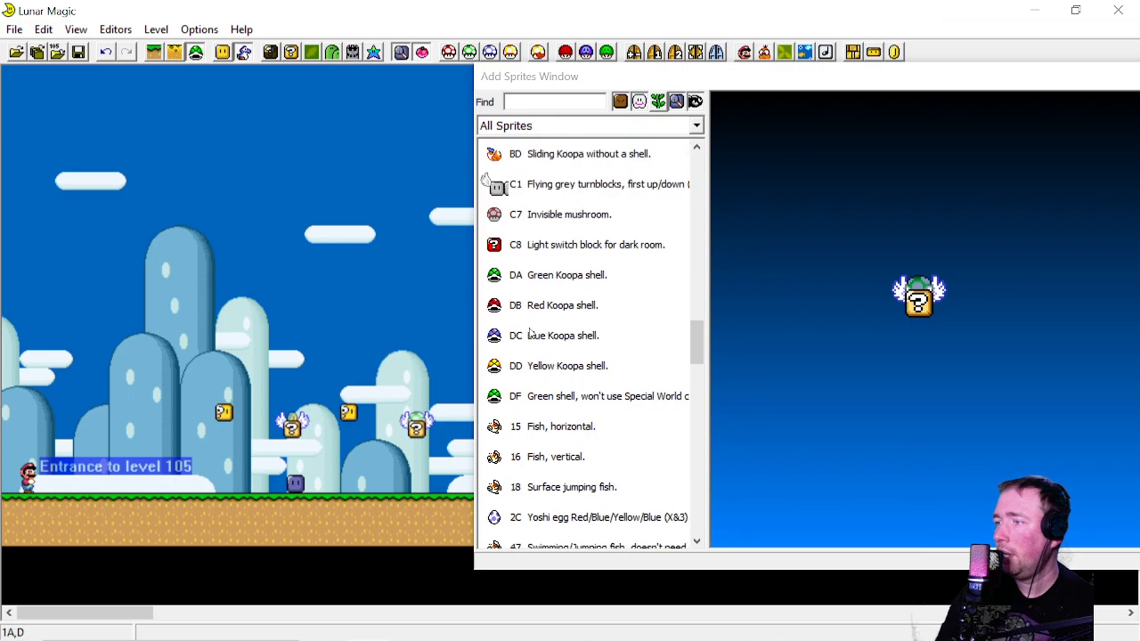
{"action": "scroll", "coordinate": [527, 382], "scroll_direction": "down", "scroll_amount": 1}
{"action": "scroll", "coordinate": [532, 365], "scroll_direction": "up", "scroll_amount": 12}
{"action": "scroll", "coordinate": [535, 353], "scroll_direction": "up", "scroll_amount": 15}
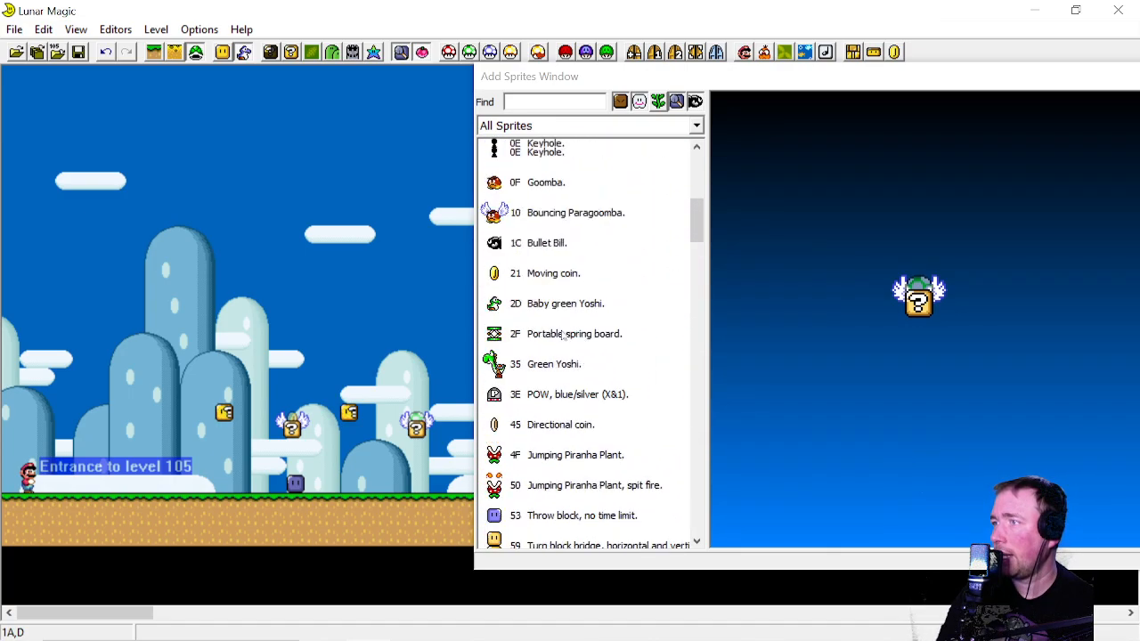
{"action": "scroll", "coordinate": [542, 495], "scroll_direction": "down", "scroll_amount": 1}
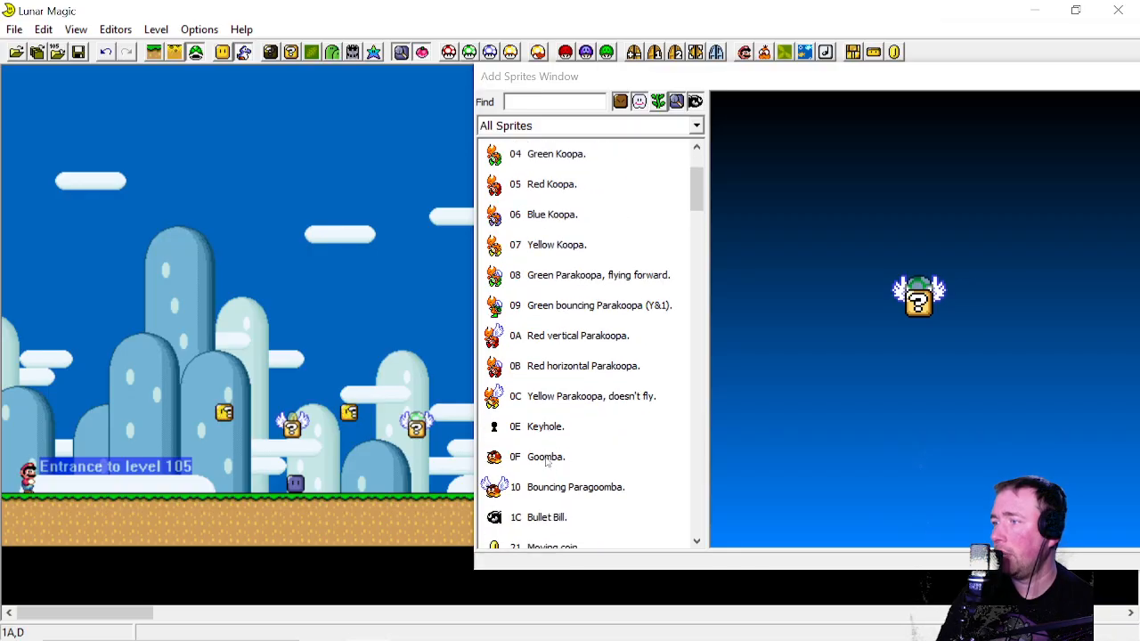
{"action": "left_click", "coordinate": [545, 456]}
{"action": "left_click_drag", "start_coordinate": [367, 288], "coordinate": [445, 358]}
{"action": "left_click_drag", "start_coordinate": [441, 343], "coordinate": [456, 486]}
{"action": "left_click", "coordinate": [435, 327]}
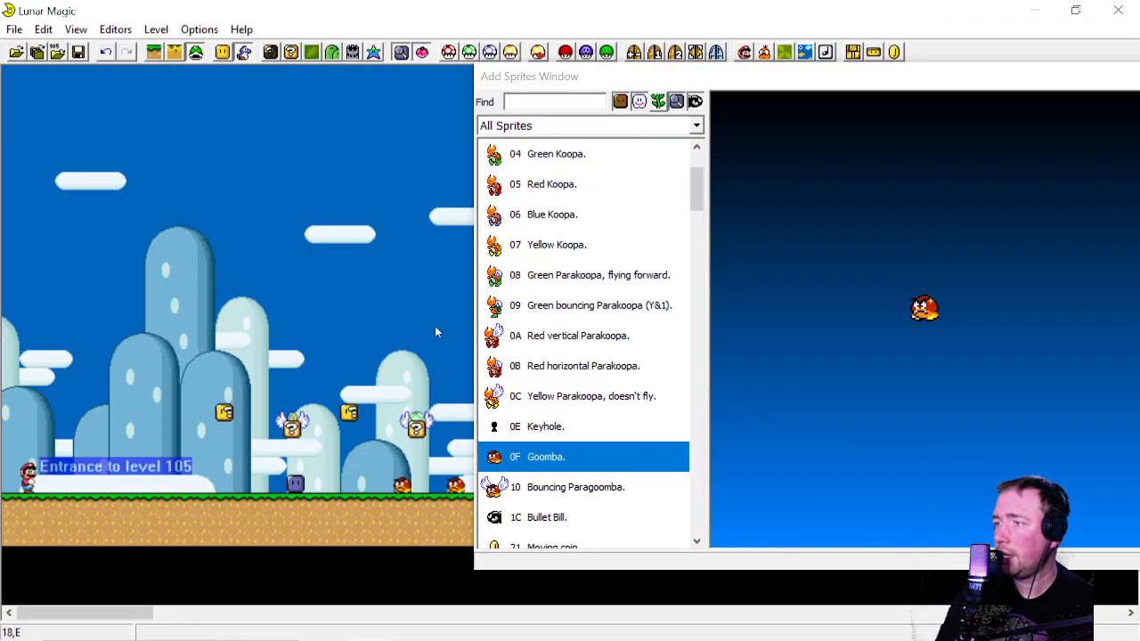
Save level 105 to the ROM and close the Add Sprites window
{"action": "key", "text": "ctrl+s"}
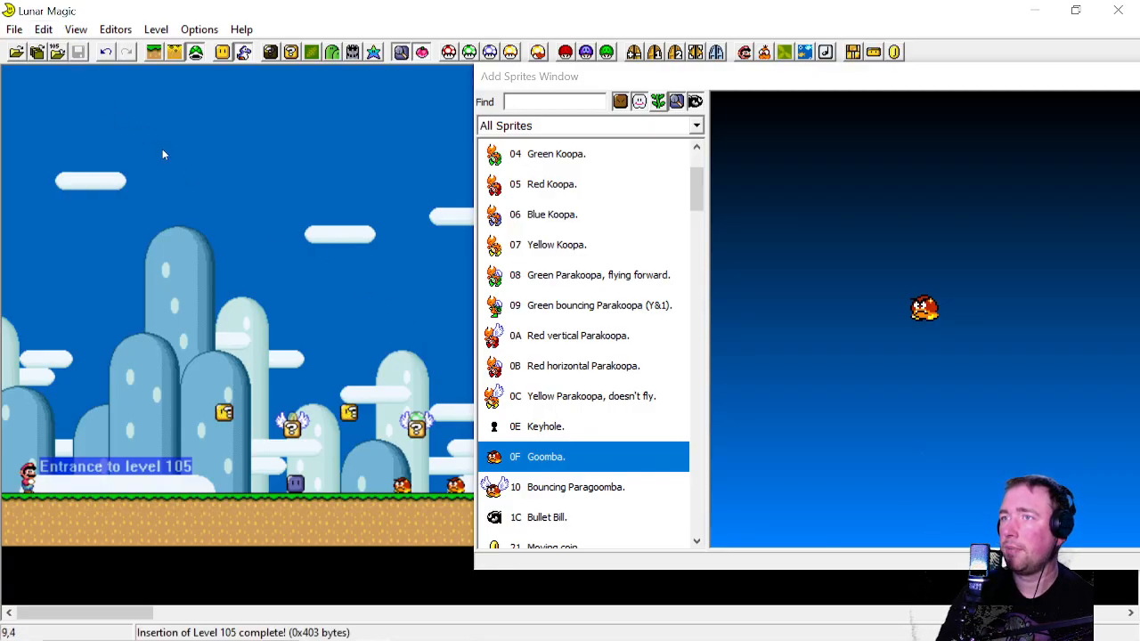
{"action": "left_click_drag", "start_coordinate": [787, 83], "coordinate": [488, 83]}
{"action": "left_click", "coordinate": [860, 78]}
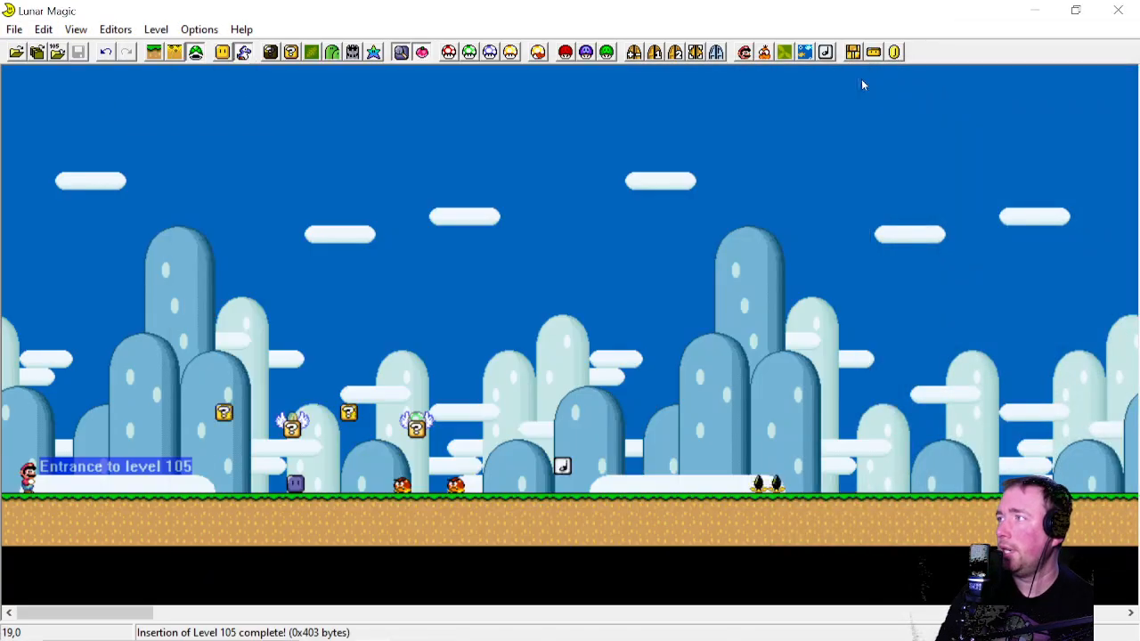
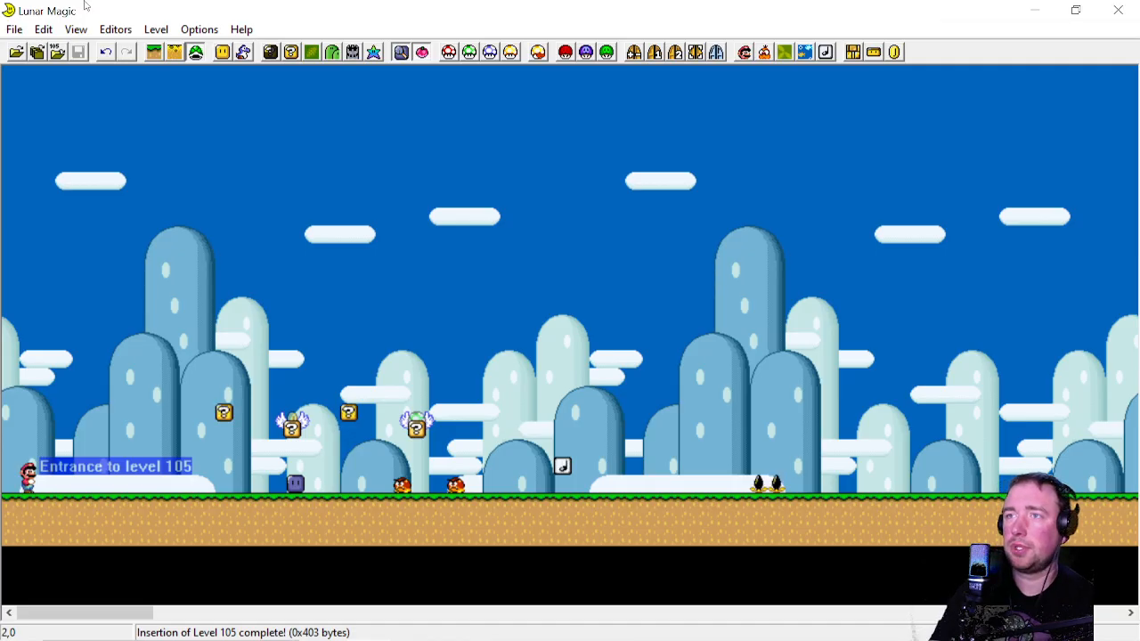
Set snes9x-x64.exe from the snes9x-1.63 folder as the emulator for running the ROM
{"action": "left_click", "coordinate": [14, 29]}
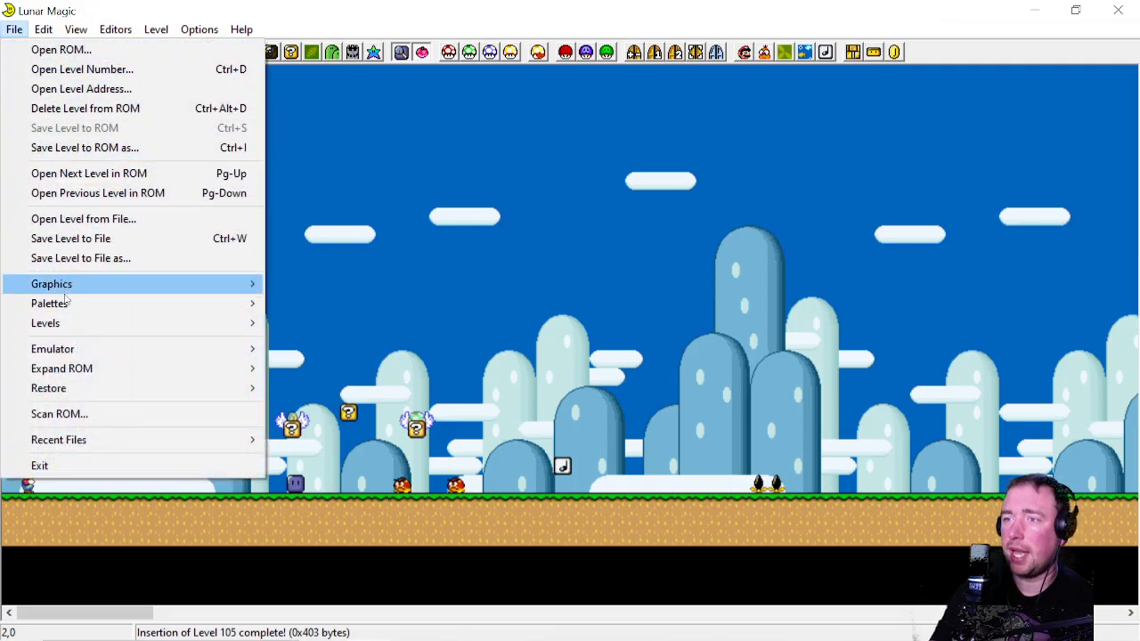
{"action": "mouse_move", "coordinate": [75, 349]}
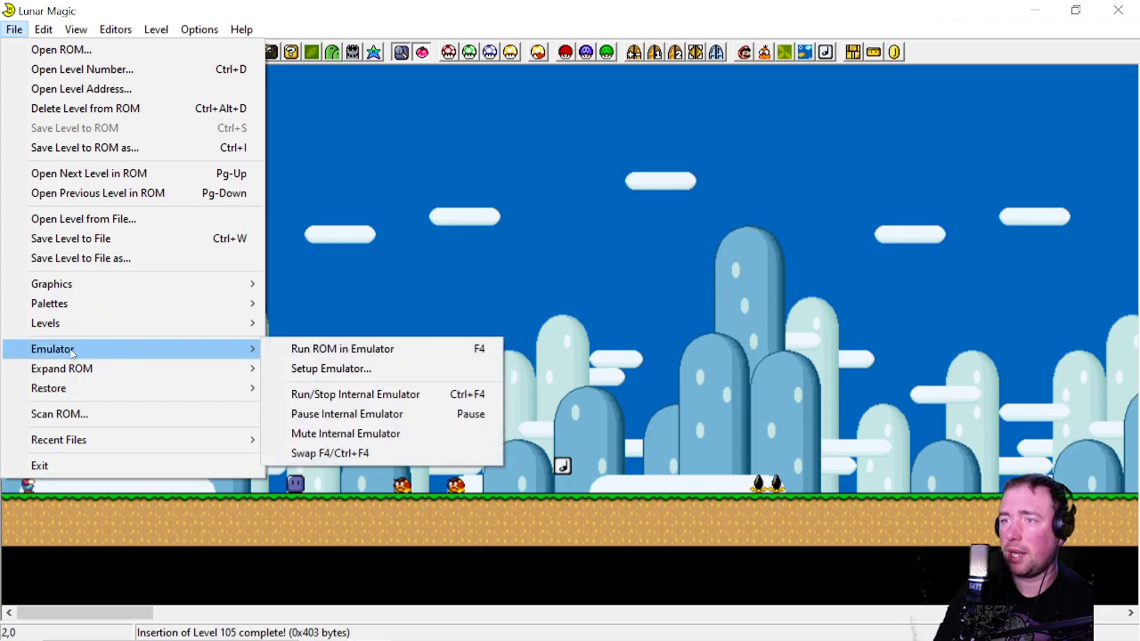
{"action": "left_click", "coordinate": [324, 368]}
{"action": "left_click", "coordinate": [669, 284]}
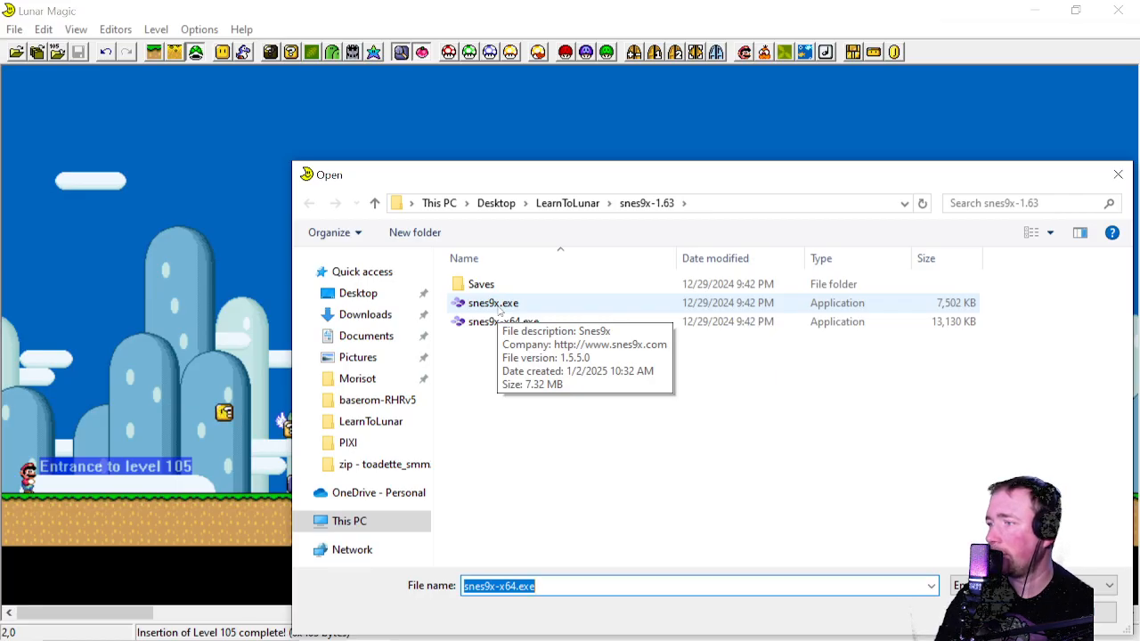
{"action": "double_click", "coordinate": [467, 322]}
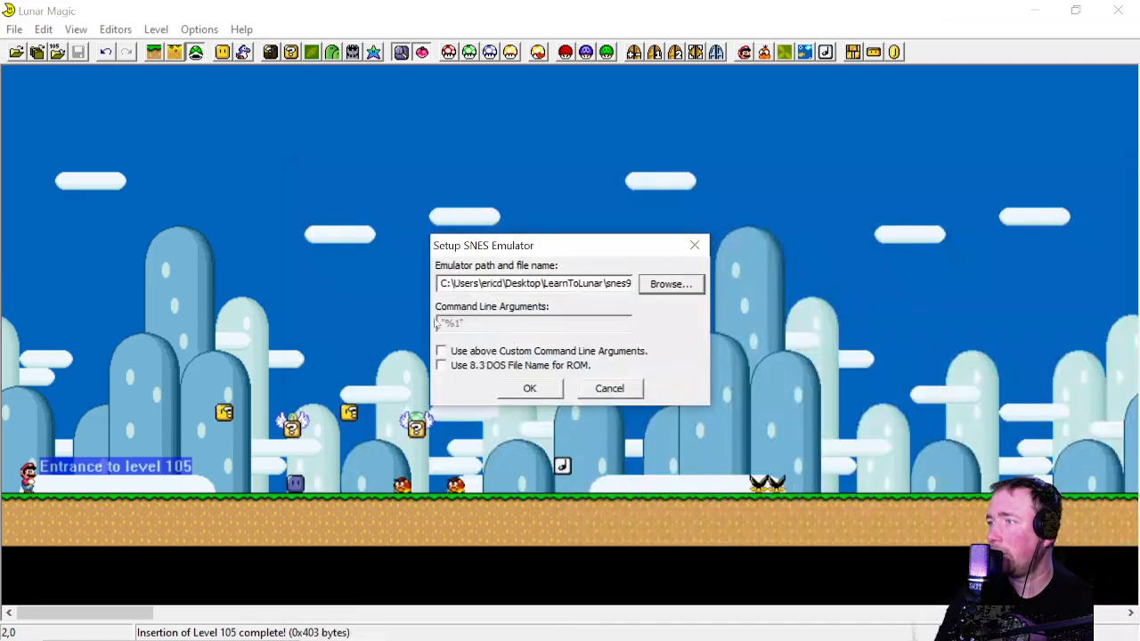
{"action": "left_click", "coordinate": [524, 387]}
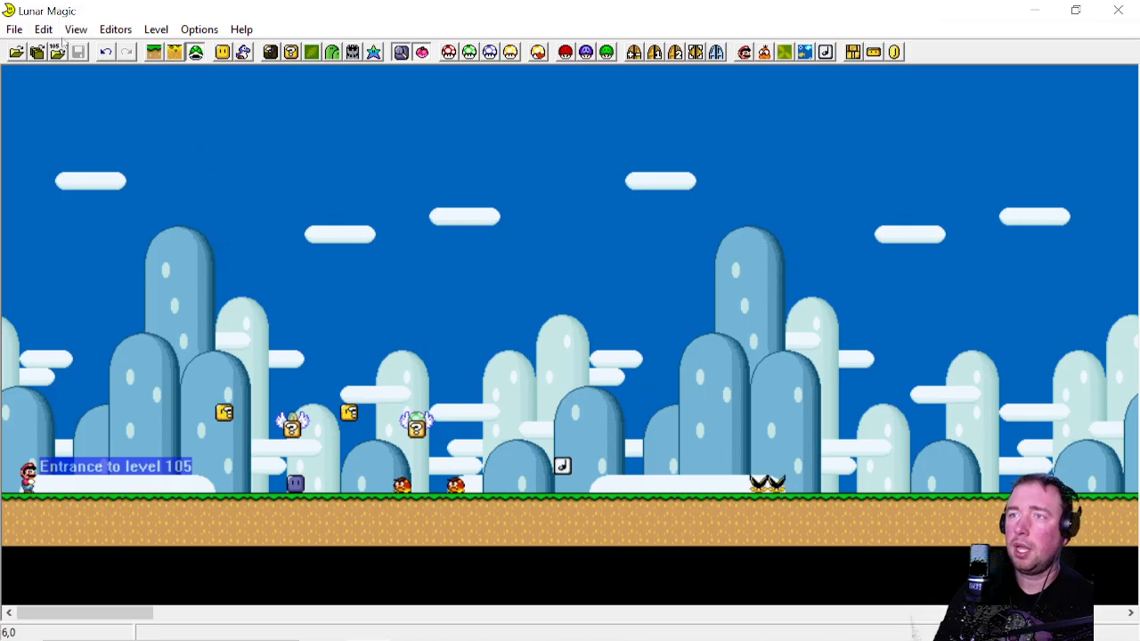
Run the ROM in the configured emulator
{"action": "left_click", "coordinate": [15, 31]}
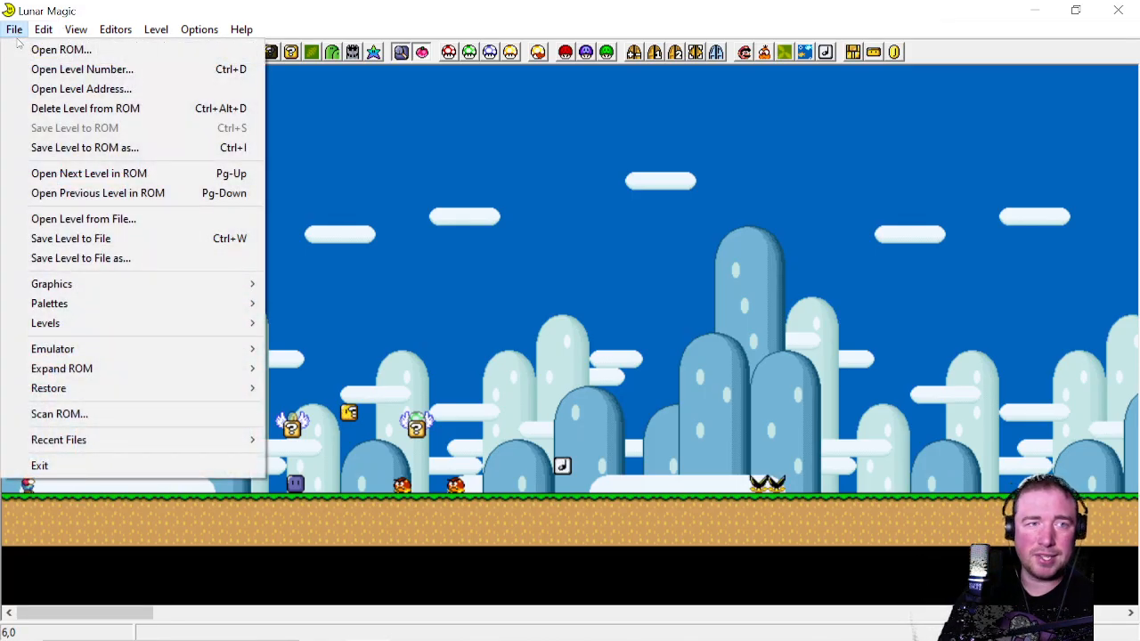
{"action": "mouse_move", "coordinate": [127, 349]}
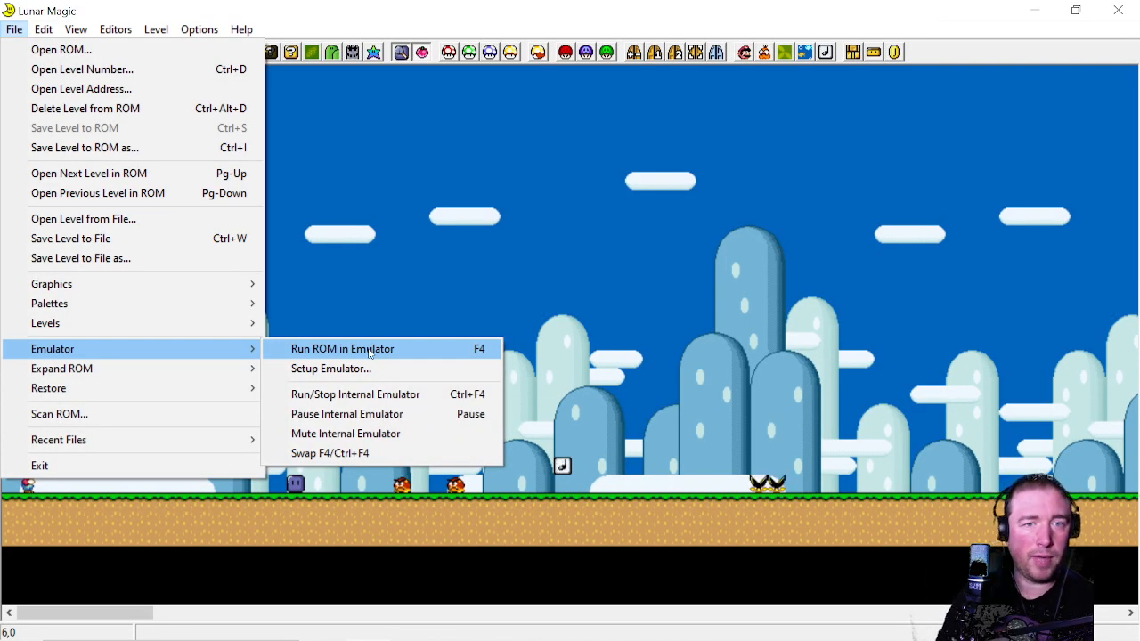
{"action": "left_click", "coordinate": [419, 281]}
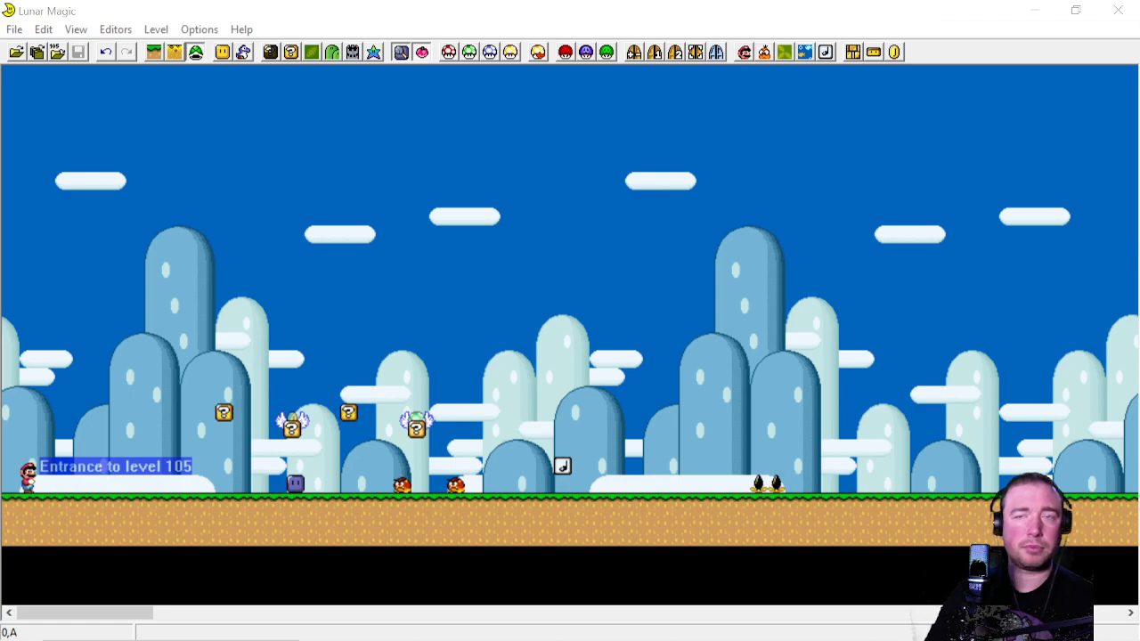
Move the emulator window over the middle of the level view and review the button mapping of Joypad #1
{"action": "left_click_drag", "start_coordinate": [293, 91], "coordinate": [615, 89]}
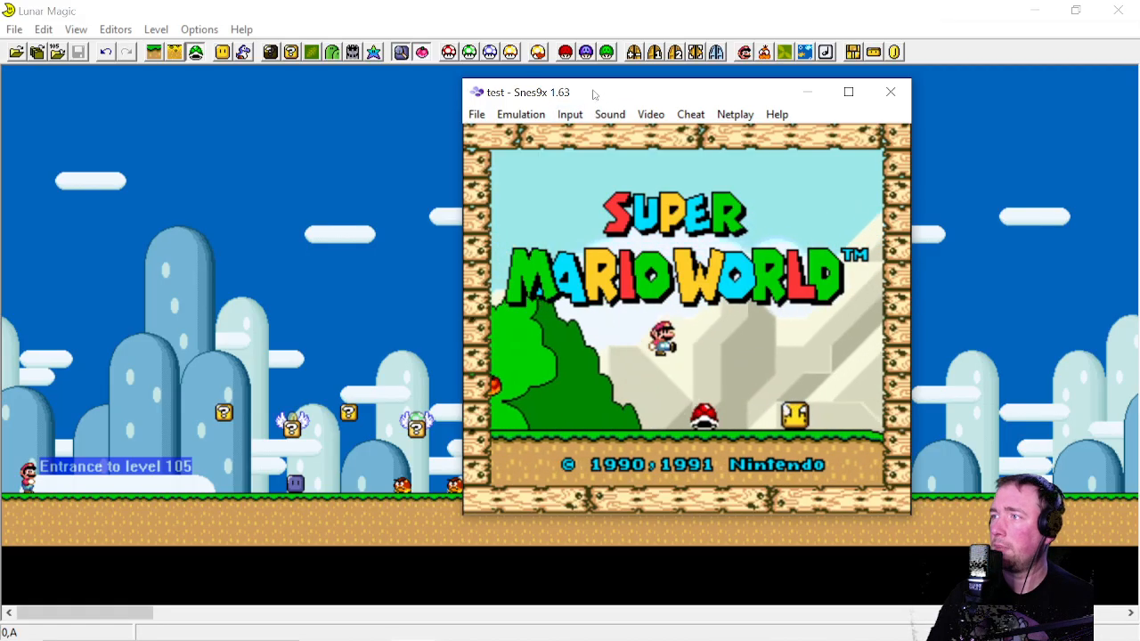
{"action": "left_click", "coordinate": [573, 118]}
{"action": "left_click", "coordinate": [614, 134]}
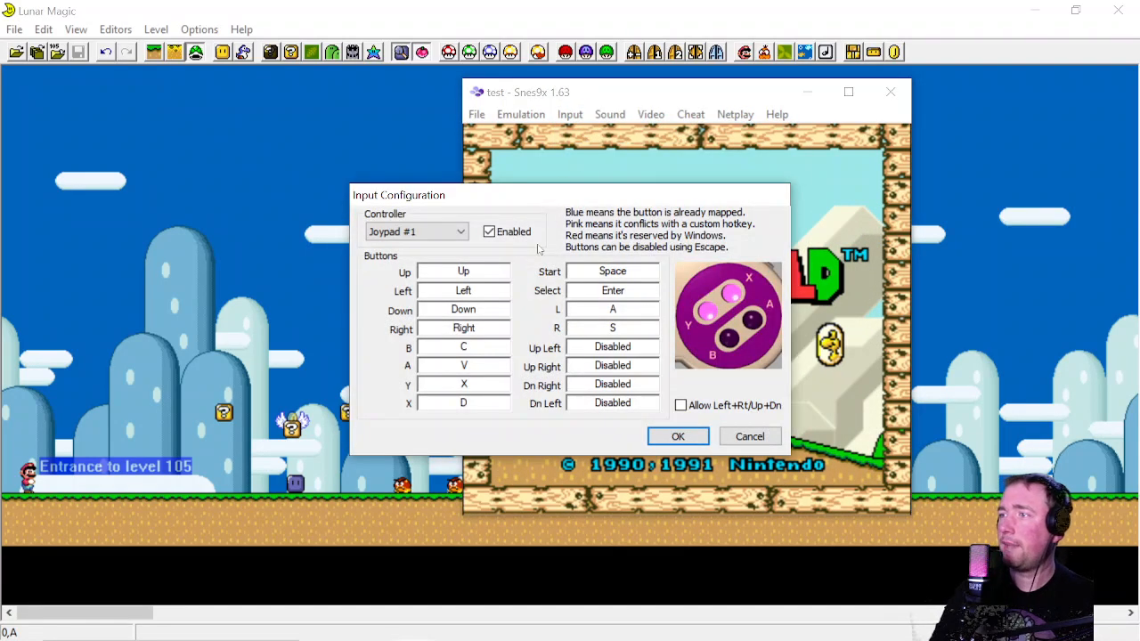
{"action": "left_click", "coordinate": [674, 437]}
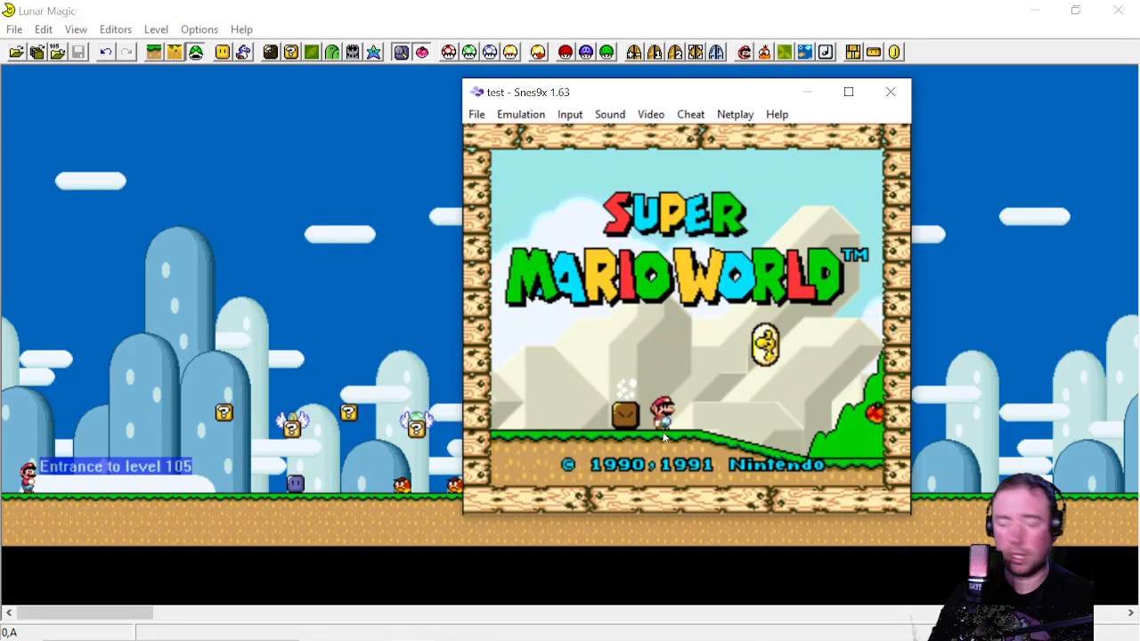
Map Joypad #1's B, A, Y and X buttons to the A, S, D and F keys in the emulator's input configuration
{"action": "left_click", "coordinate": [569, 114]}
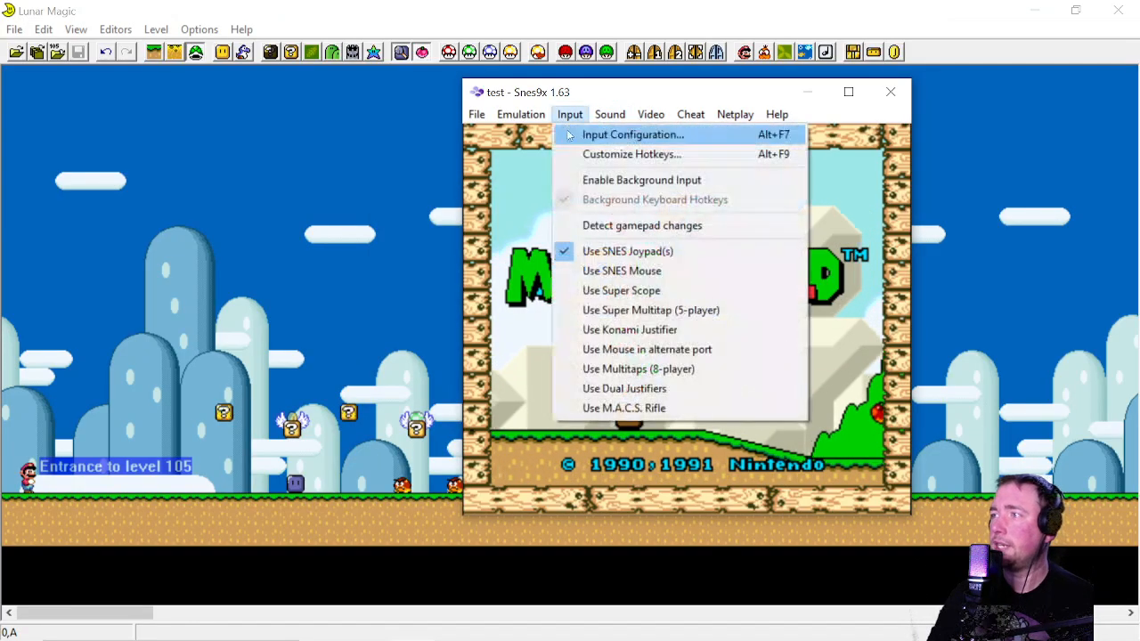
{"action": "left_click", "coordinate": [578, 132]}
{"action": "left_click", "coordinate": [464, 349]}
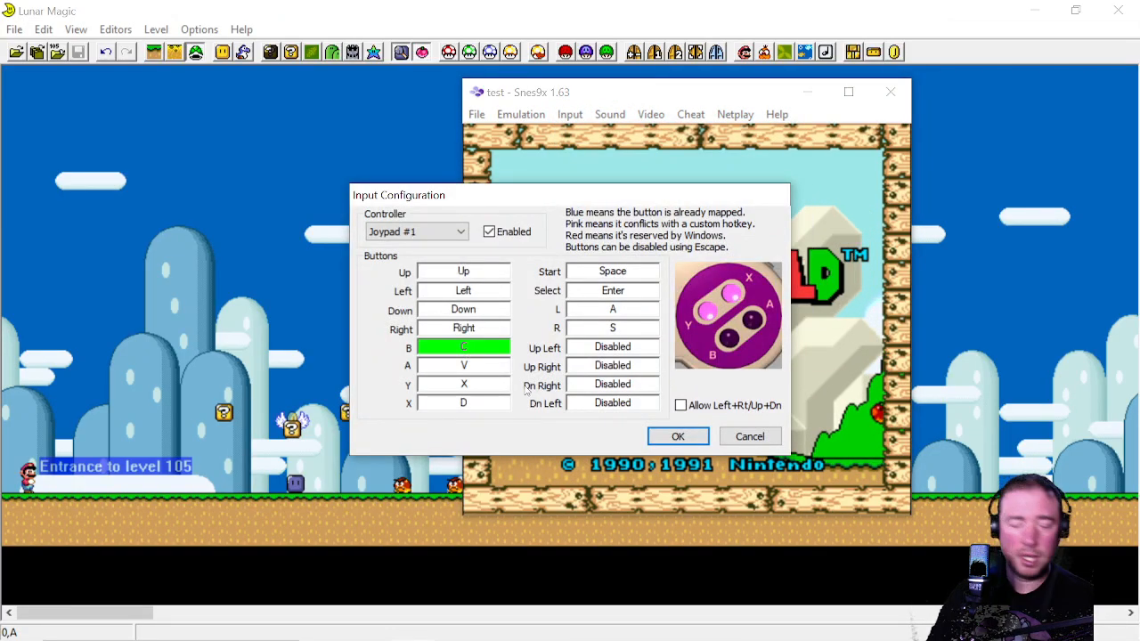
{"action": "key", "text": "a"}
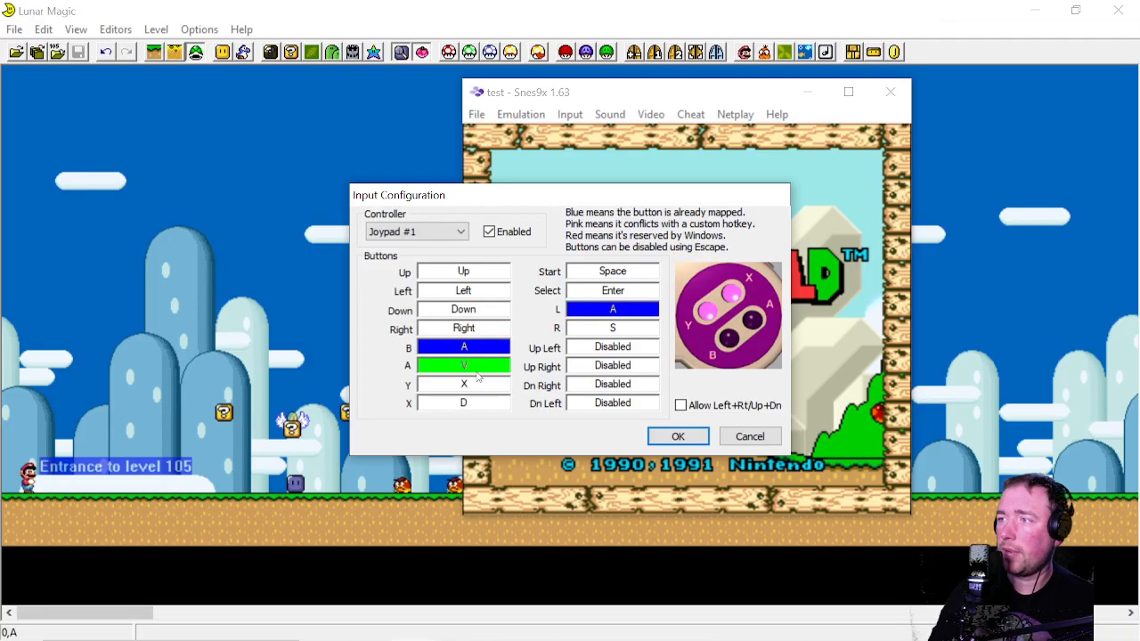
{"action": "key", "text": "s"}
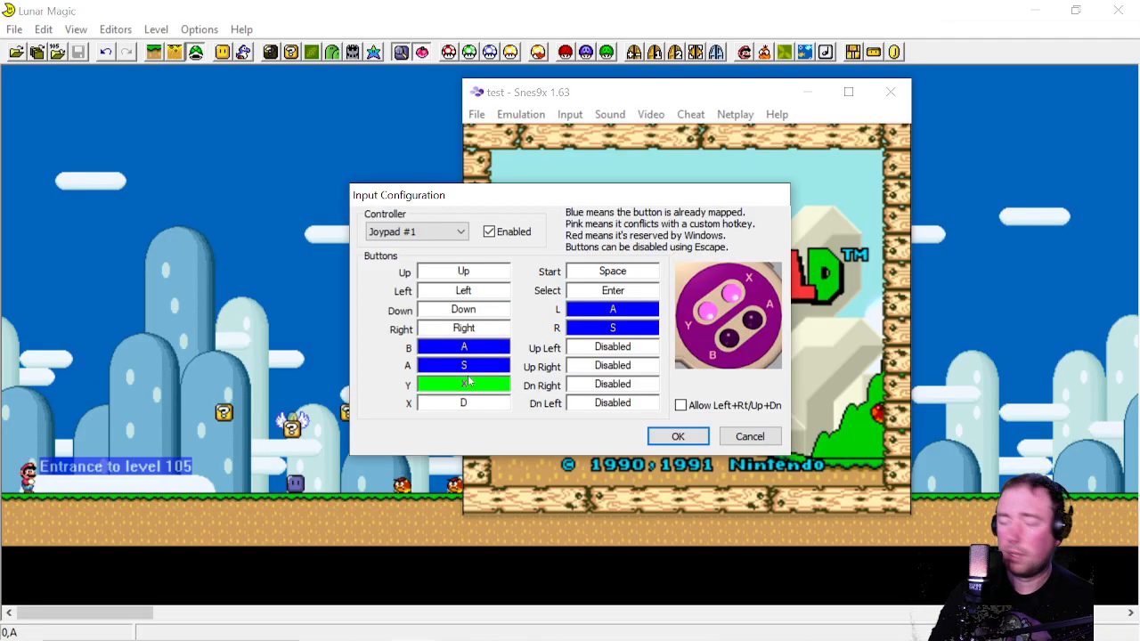
{"action": "key", "text": "d"}
{"action": "key", "text": "f"}
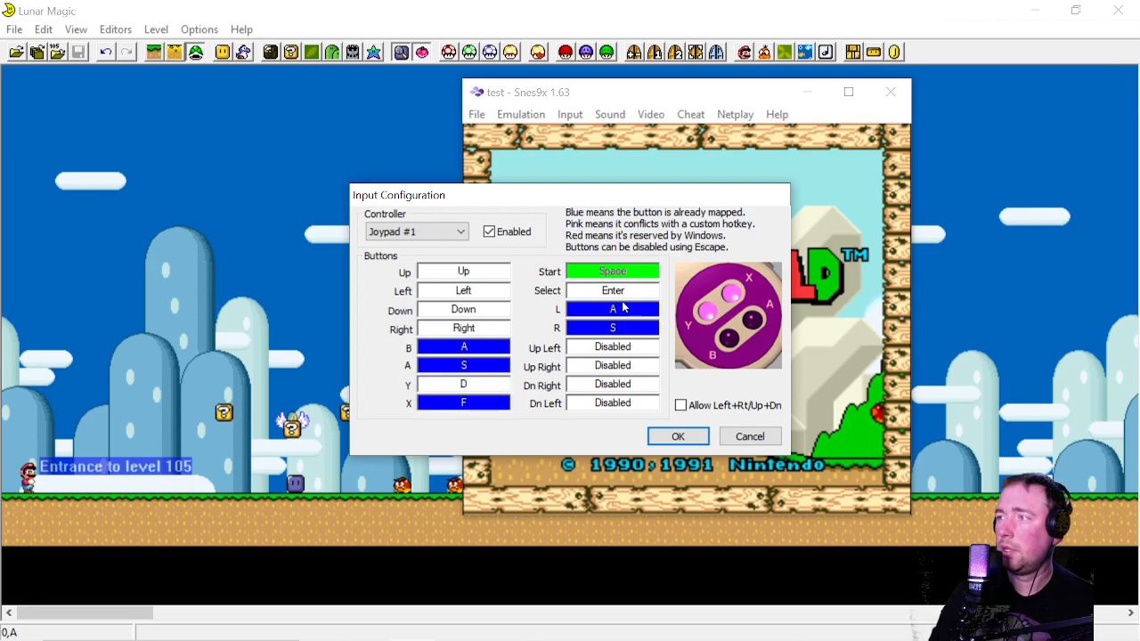
Map the L and R buttons to W and E and apply the input configuration
{"action": "left_click", "coordinate": [613, 309]}
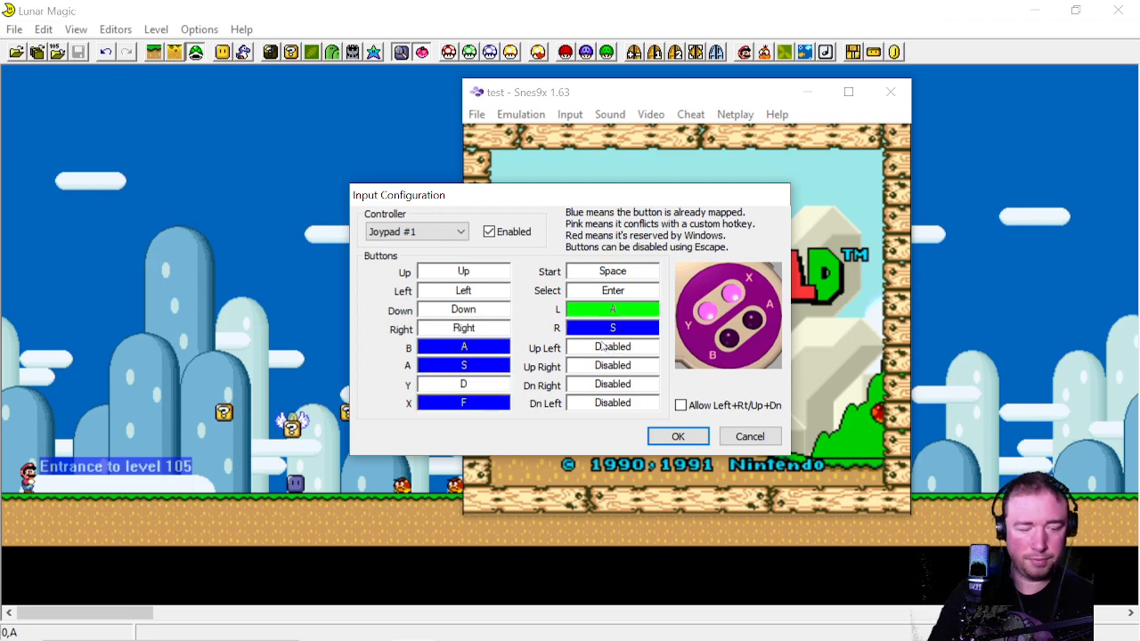
{"action": "key", "text": "w"}
{"action": "key", "text": "e"}
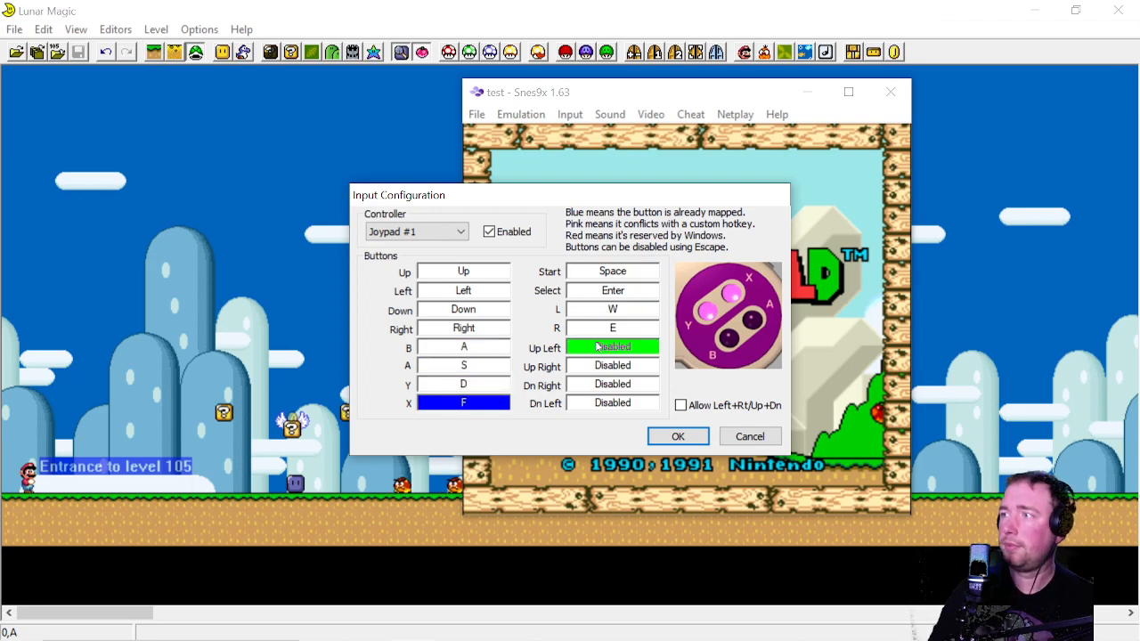
{"action": "left_click", "coordinate": [676, 436]}
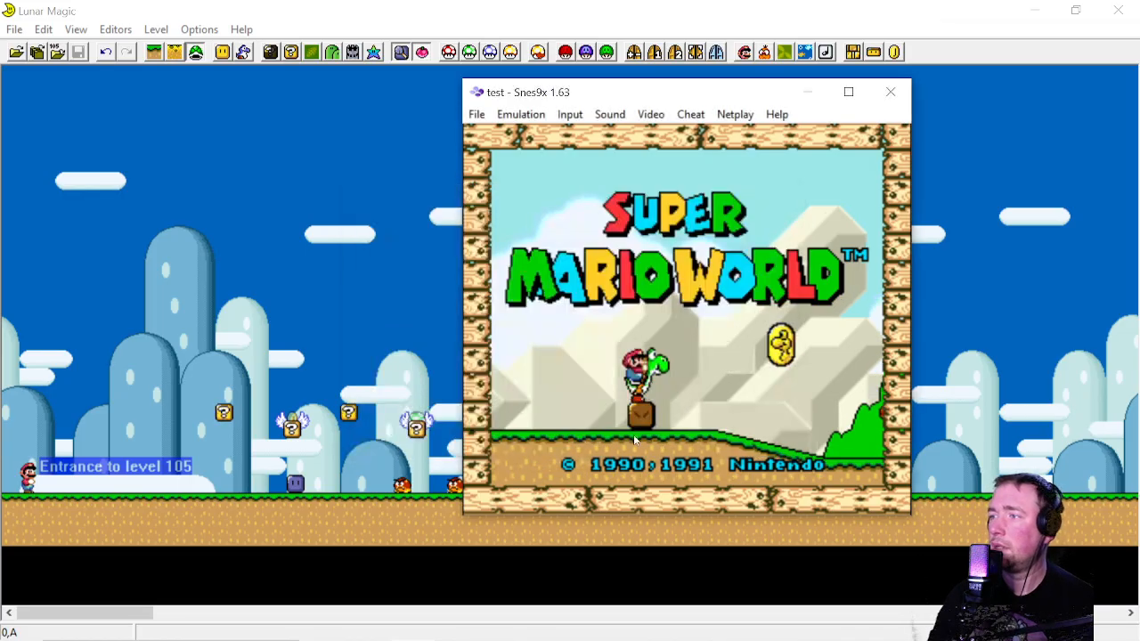
Start a new game in the Mario A slot, skip through the intro message and enter Yoshi's Island 1
{"action": "key", "text": "space"}
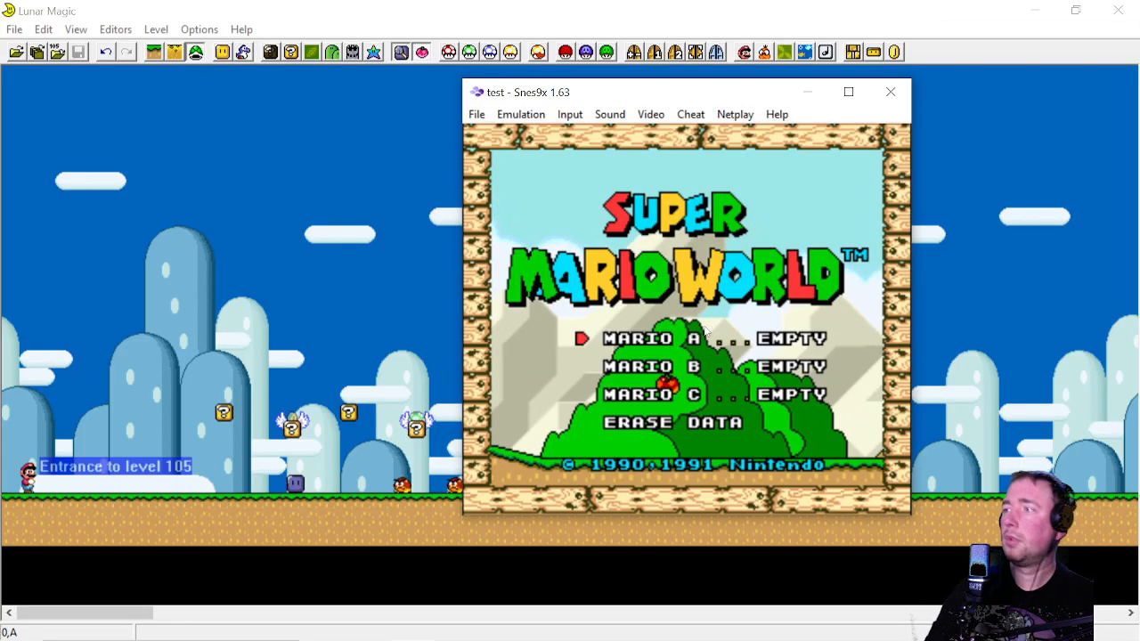
{"action": "key", "text": "space"}
{"action": "key", "text": "space"}
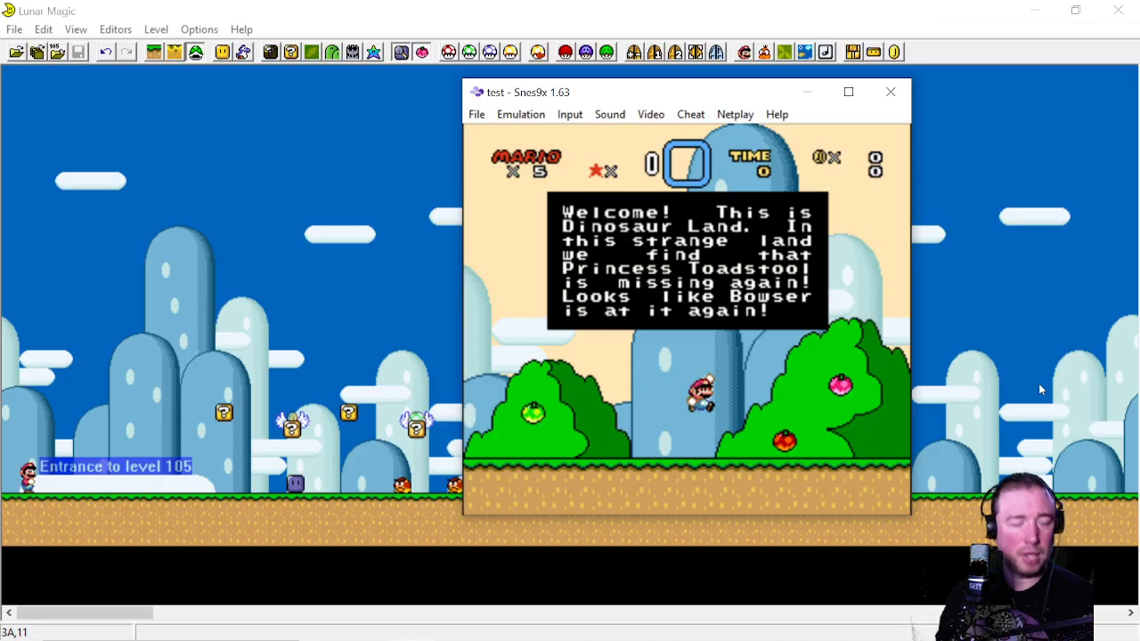
{"action": "key", "text": "Tab"}
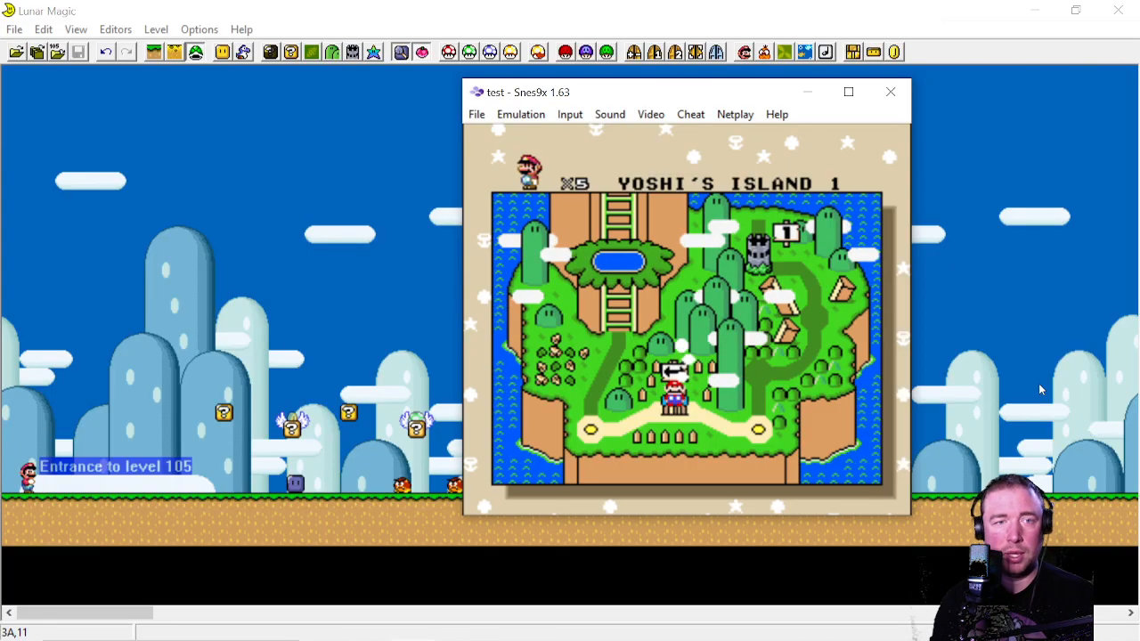
{"action": "key", "text": "c"}
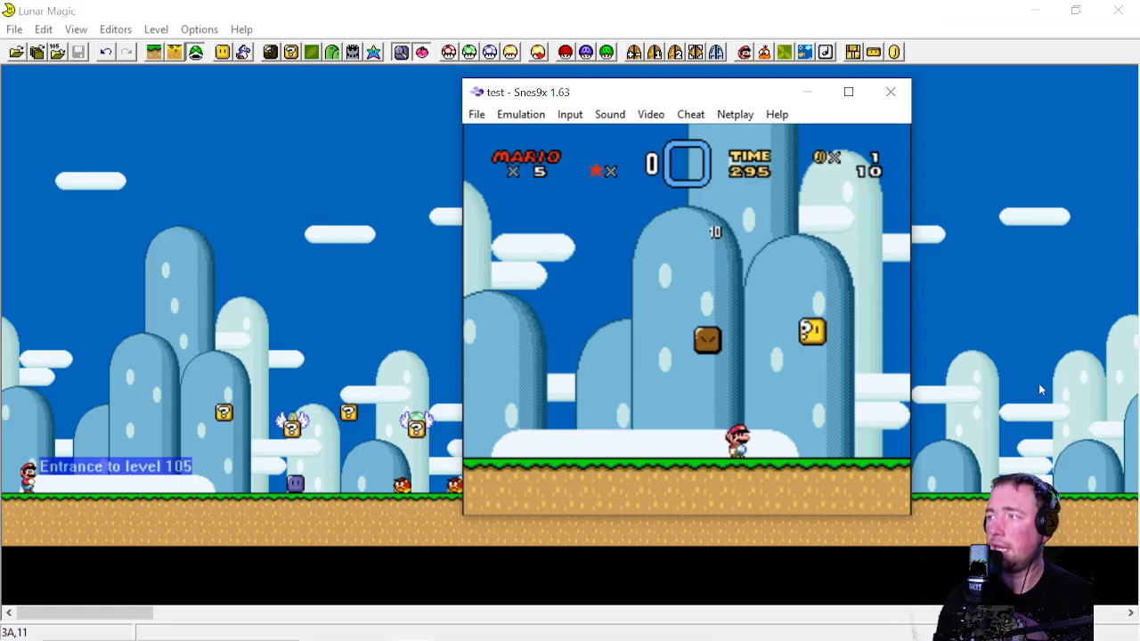
Play-test the level's start by hitting the question blocks, throwing the blue grab block at the Goombas and jumping to the note block
{"action": "key", "text": "Right"}
{"action": "key", "text": "c"}
{"action": "key", "text": "c"}
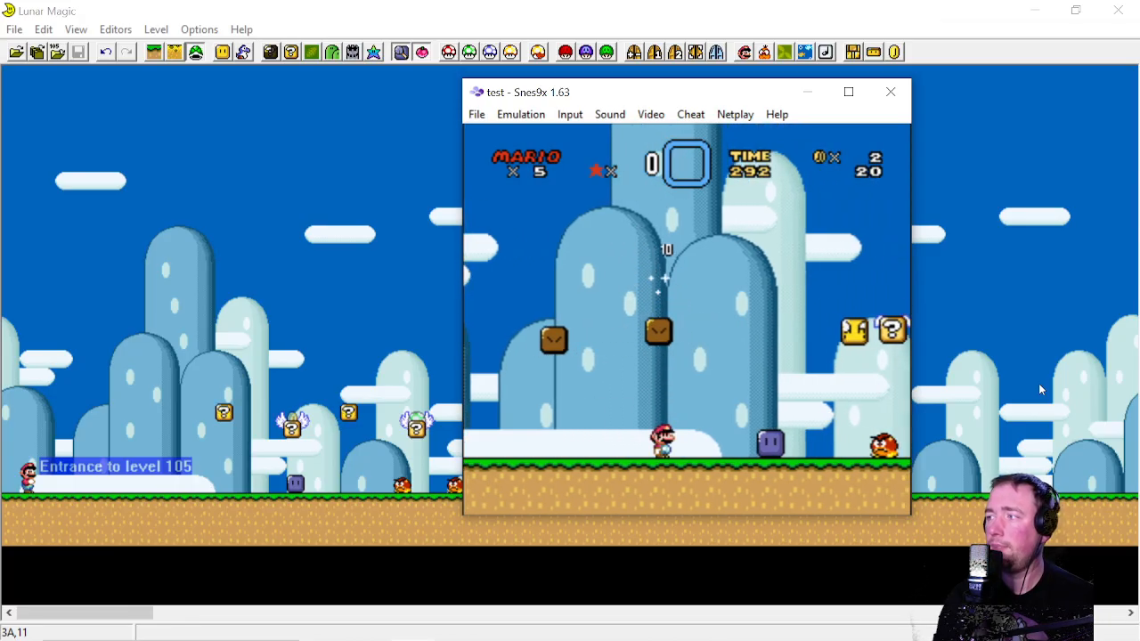
{"action": "key", "text": "Right"}
{"action": "key", "text": "Right"}
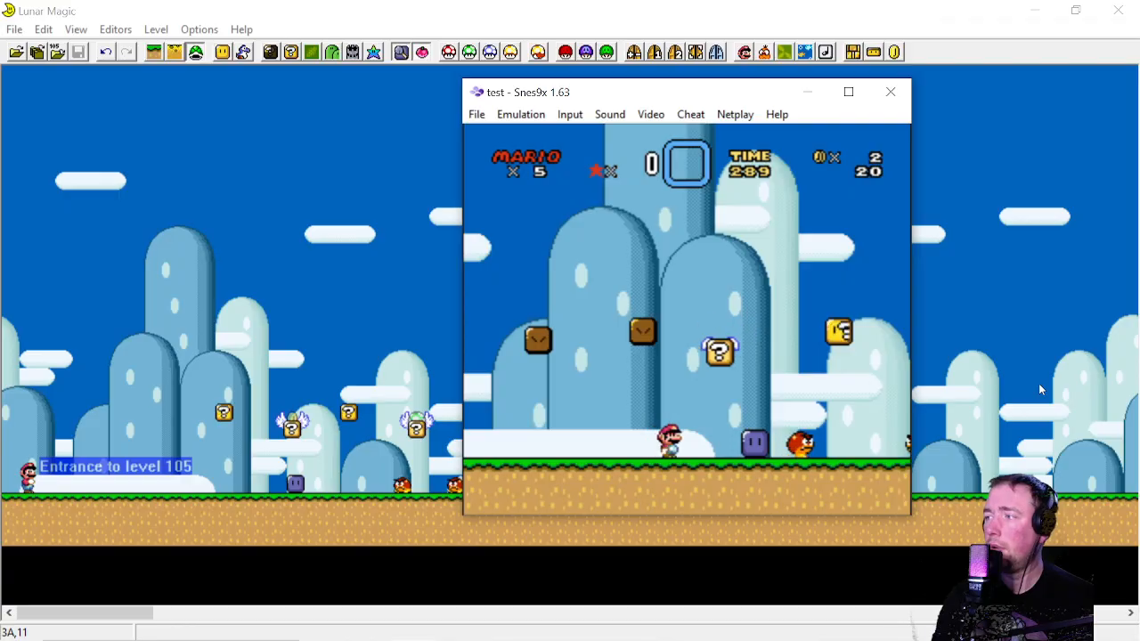
{"action": "key", "text": "Right"}
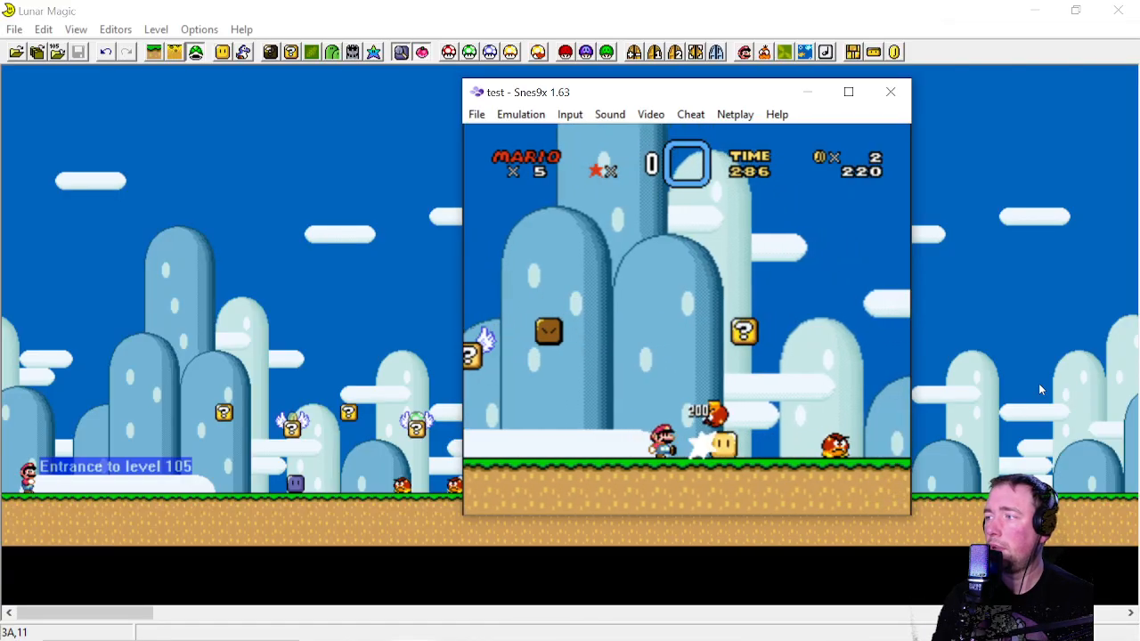
{"action": "key", "text": "Right"}
{"action": "key", "text": "v"}
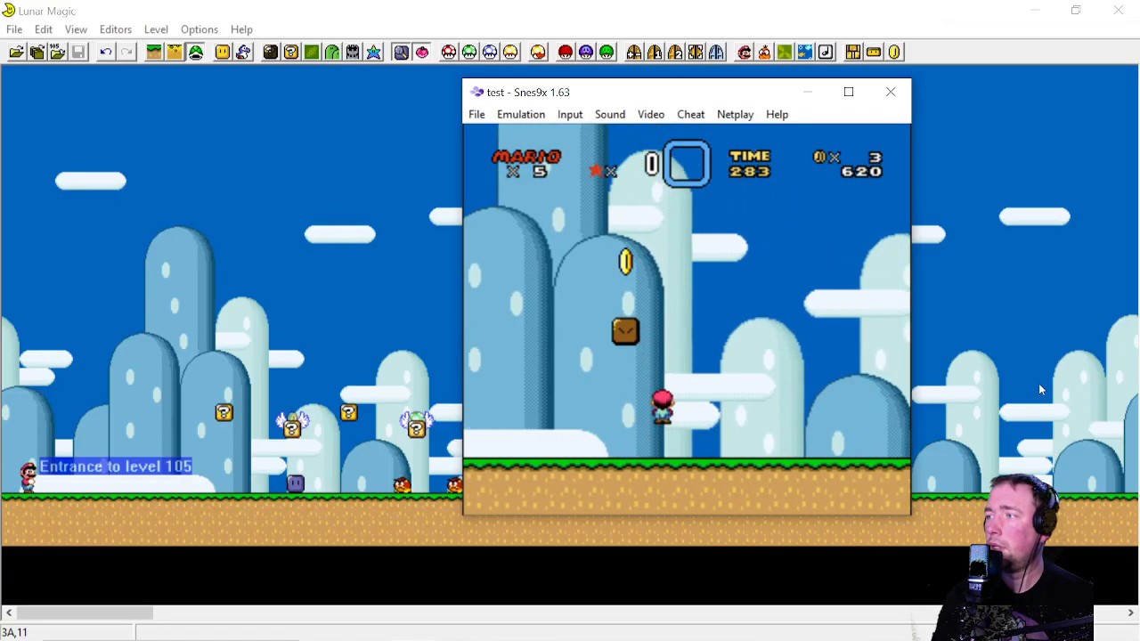
{"action": "key", "text": "v"}
{"action": "key", "text": "Right"}
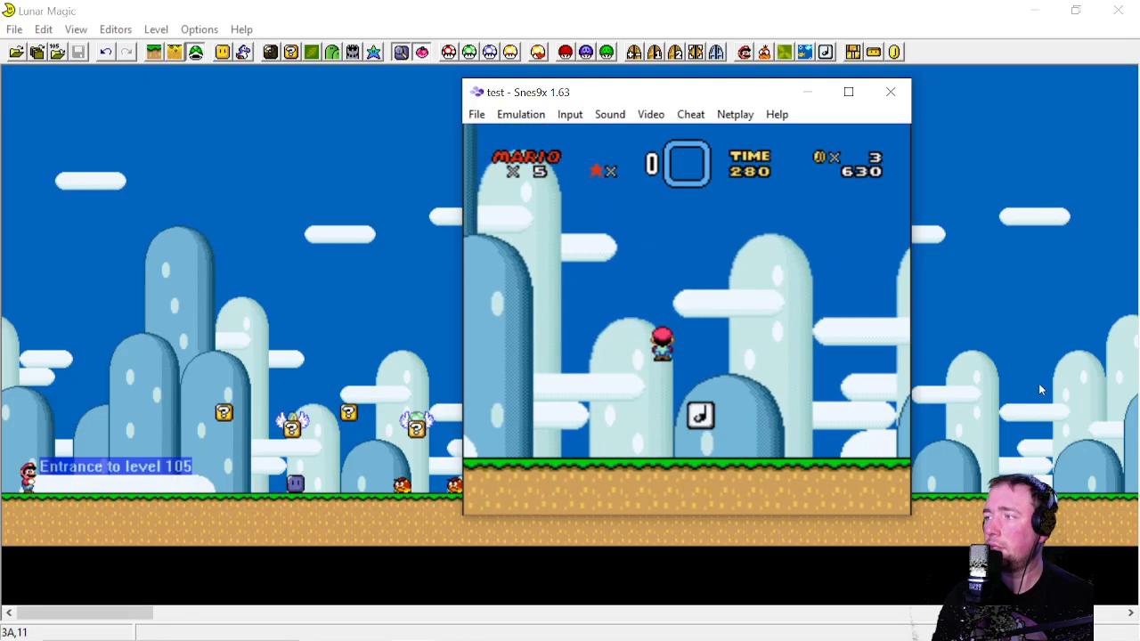
Play-test the two Munchers by jumping over them and running back into them, and close the emulator
{"action": "key", "text": "Right"}
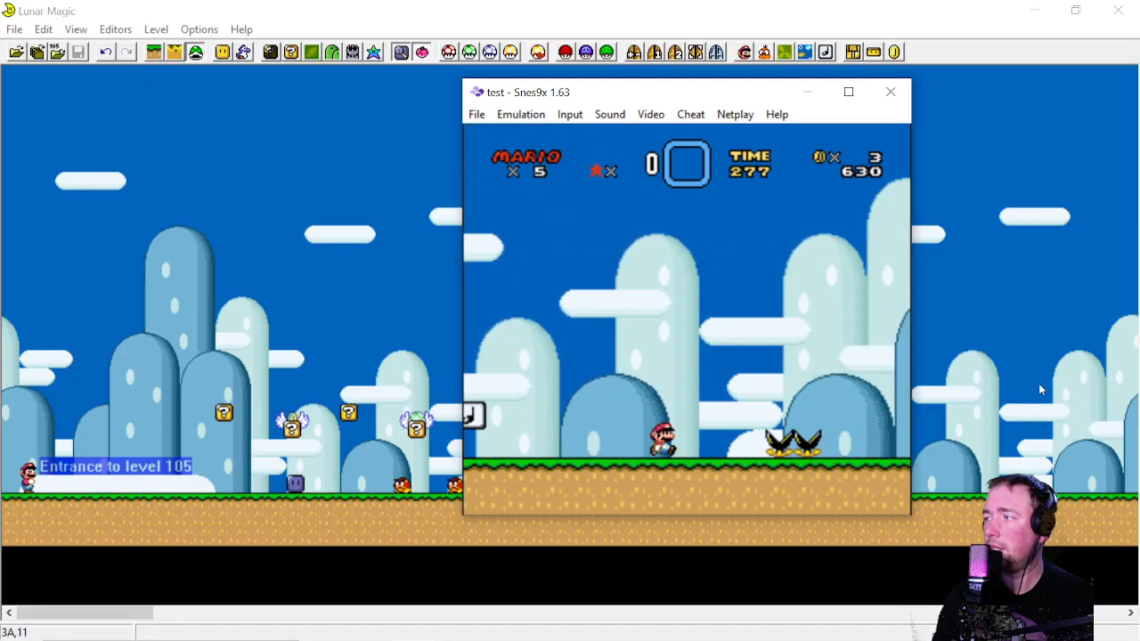
{"action": "key", "text": "v"}
{"action": "key", "text": "v"}
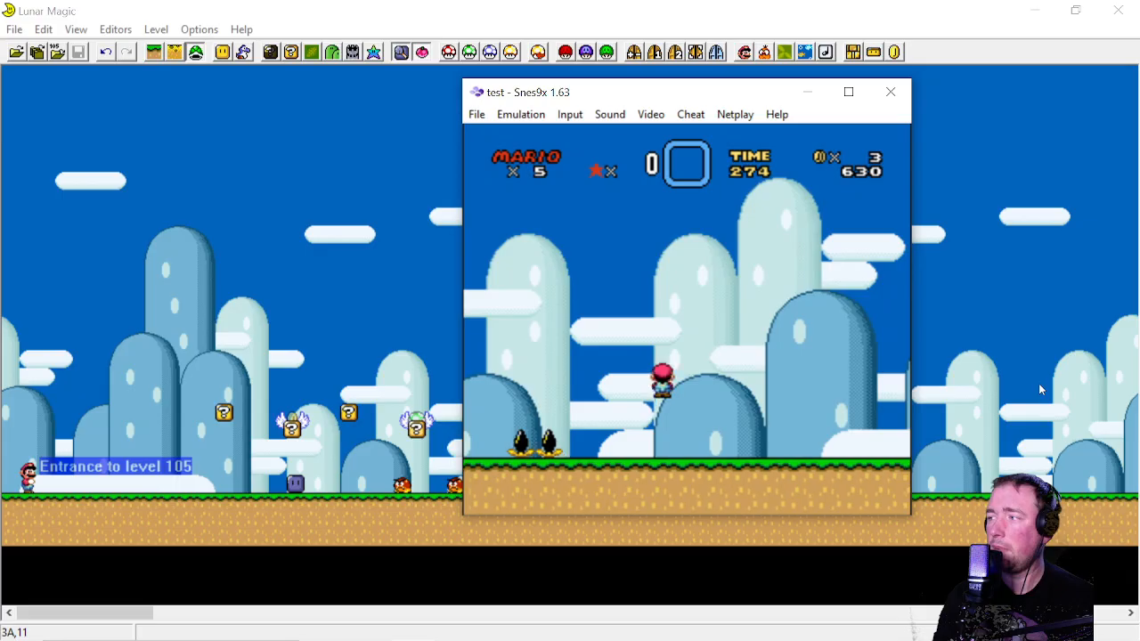
{"action": "key", "text": "Right"}
{"action": "key", "text": "v"}
{"action": "key", "text": "Right"}
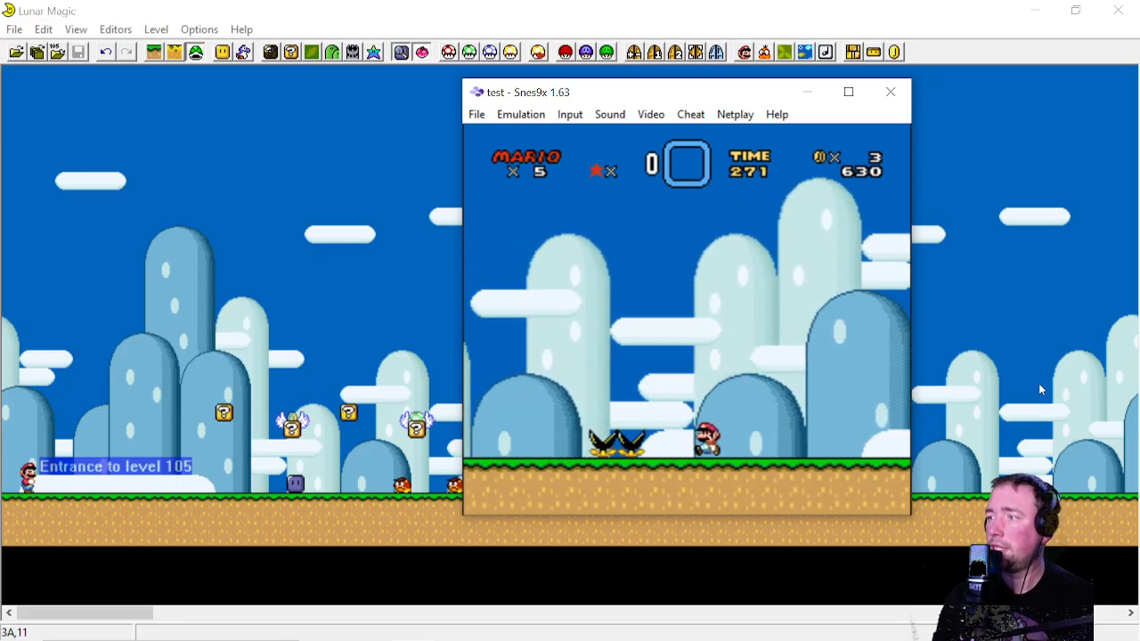
{"action": "key", "text": "v"}
{"action": "key", "text": "v"}
{"action": "key", "text": "Right"}
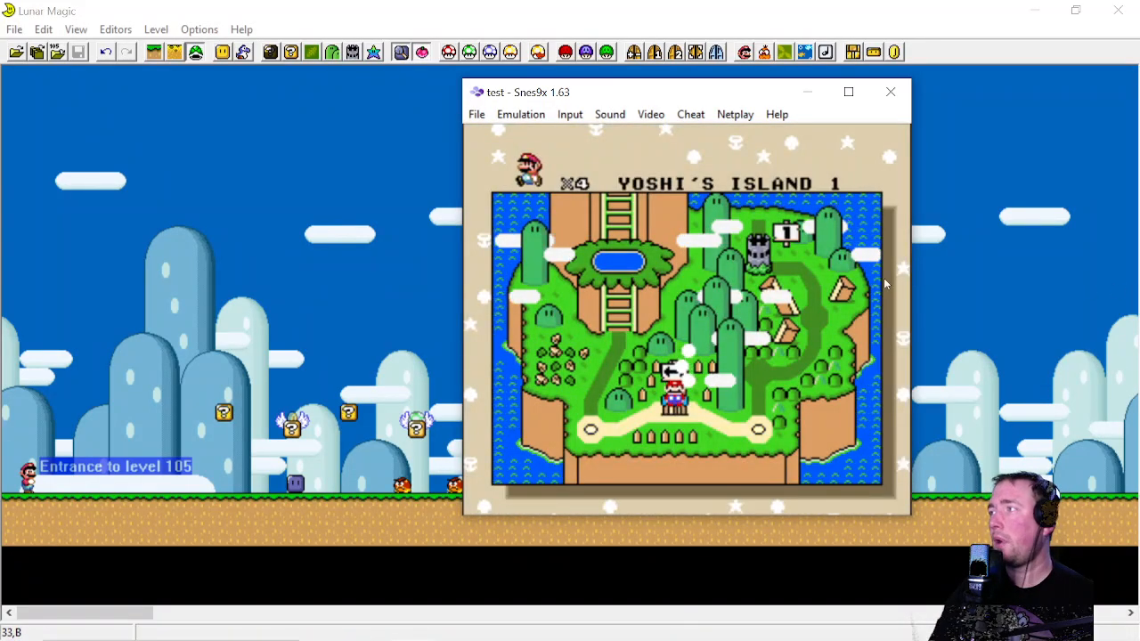
{"action": "left_click", "coordinate": [893, 95]}
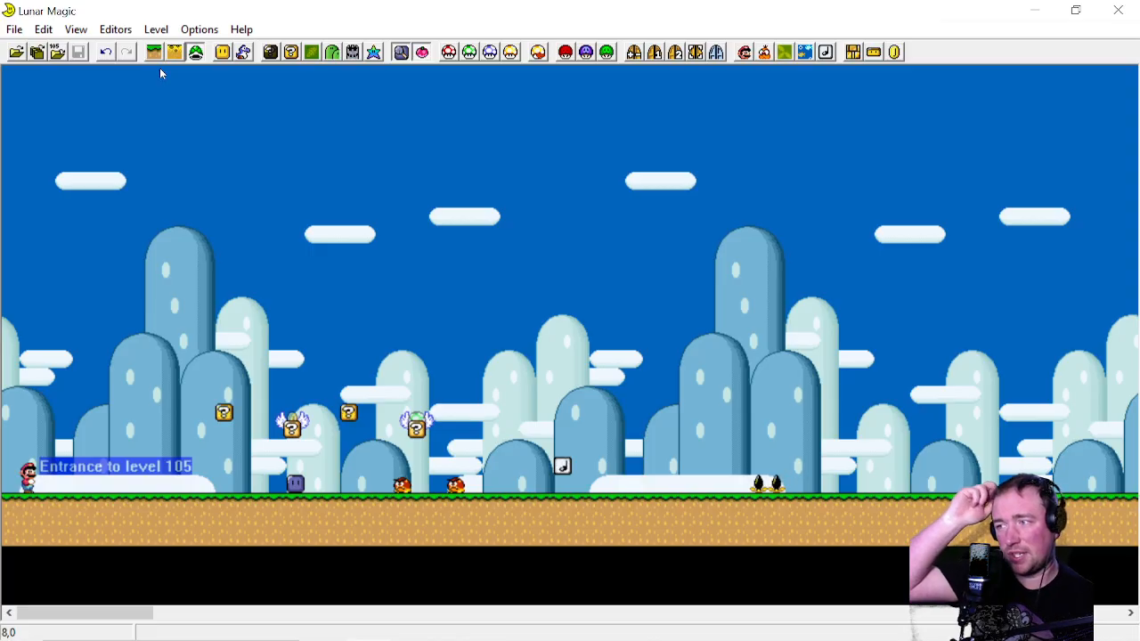
Open the 16x16 Tile Map Editor and examine the tiles available for the level, including the invisible 1-UP question block
{"action": "left_click", "coordinate": [292, 54]}
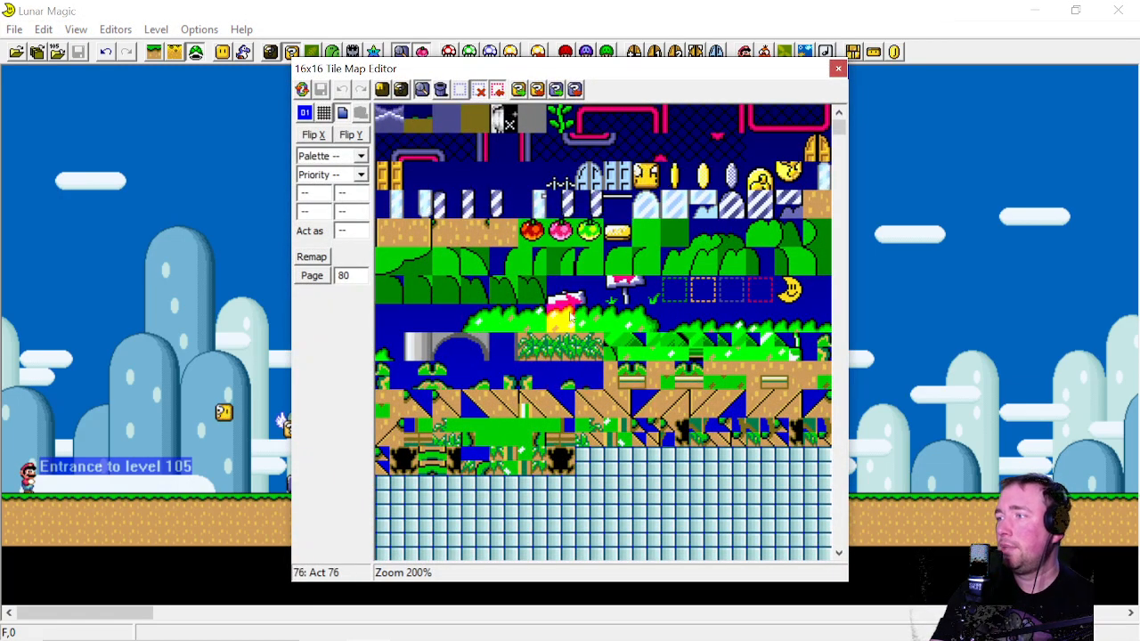
{"action": "scroll", "coordinate": [675, 176], "scroll_direction": "down", "scroll_amount": 2}
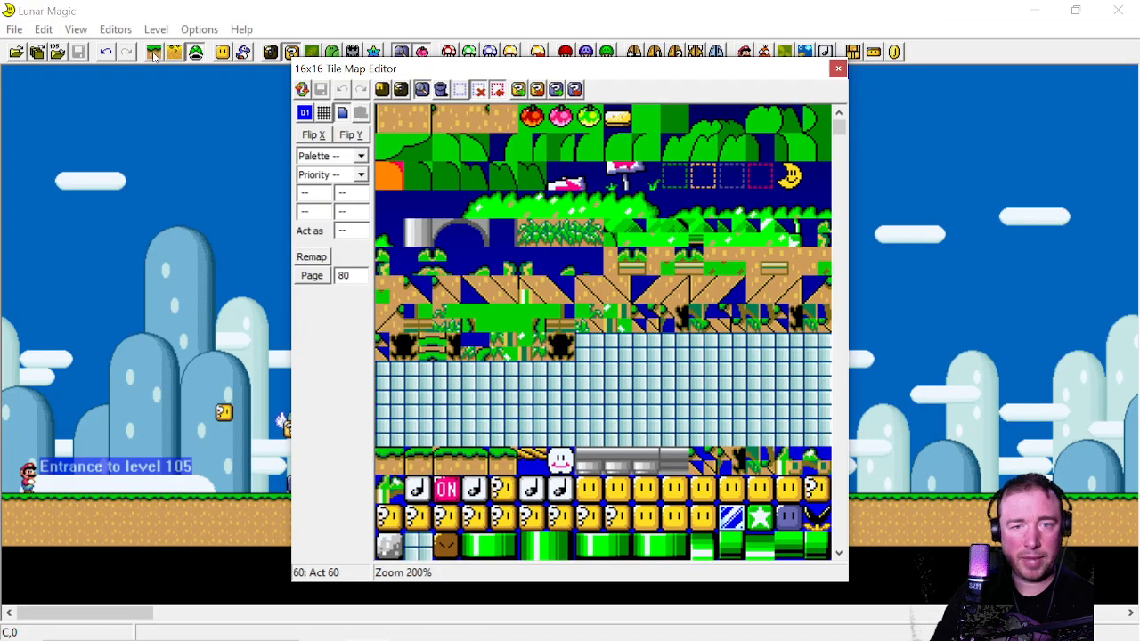
{"action": "scroll", "coordinate": [700, 285], "scroll_direction": "down", "scroll_amount": 2}
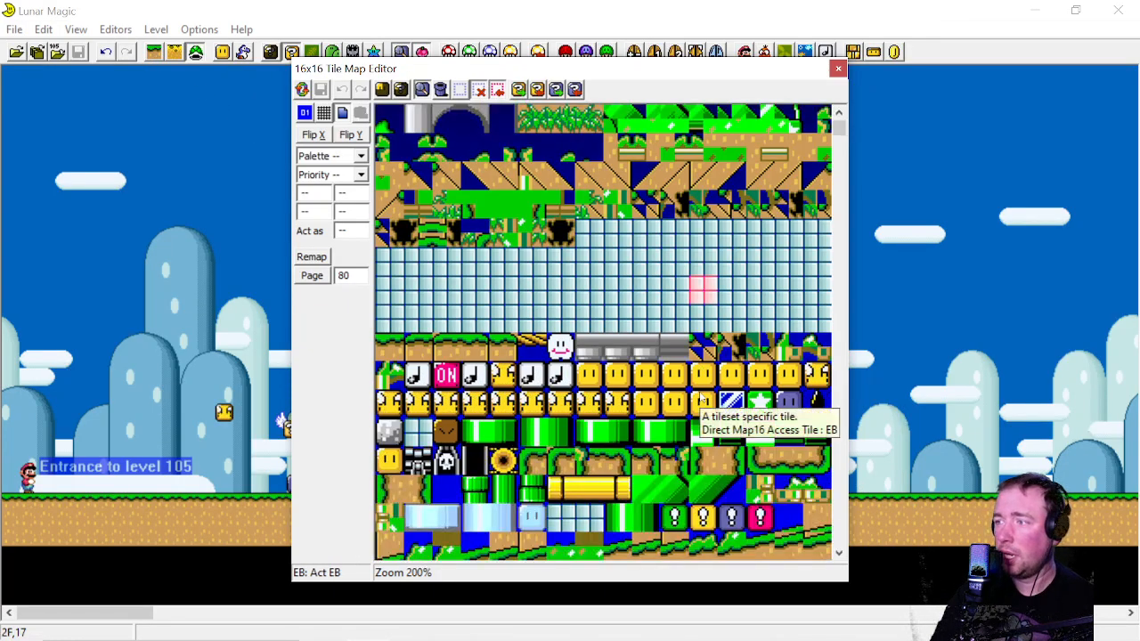
{"action": "scroll", "coordinate": [586, 221], "scroll_direction": "down", "scroll_amount": 2}
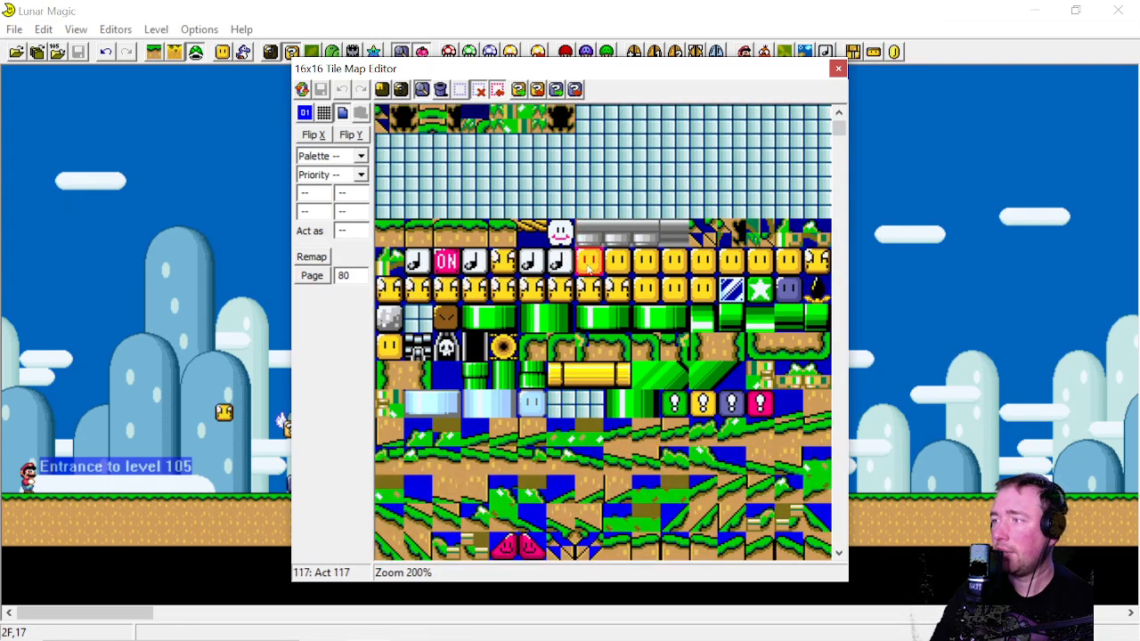
{"action": "scroll", "coordinate": [627, 392], "scroll_direction": "down", "scroll_amount": 2}
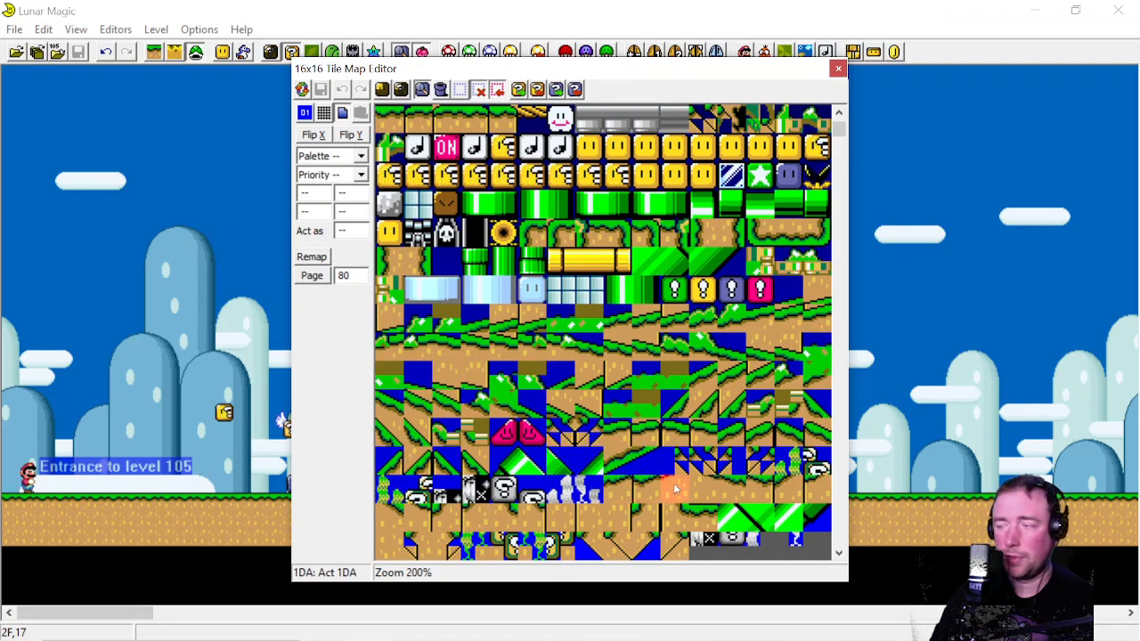
{"action": "scroll", "coordinate": [596, 452], "scroll_direction": "down", "scroll_amount": 2}
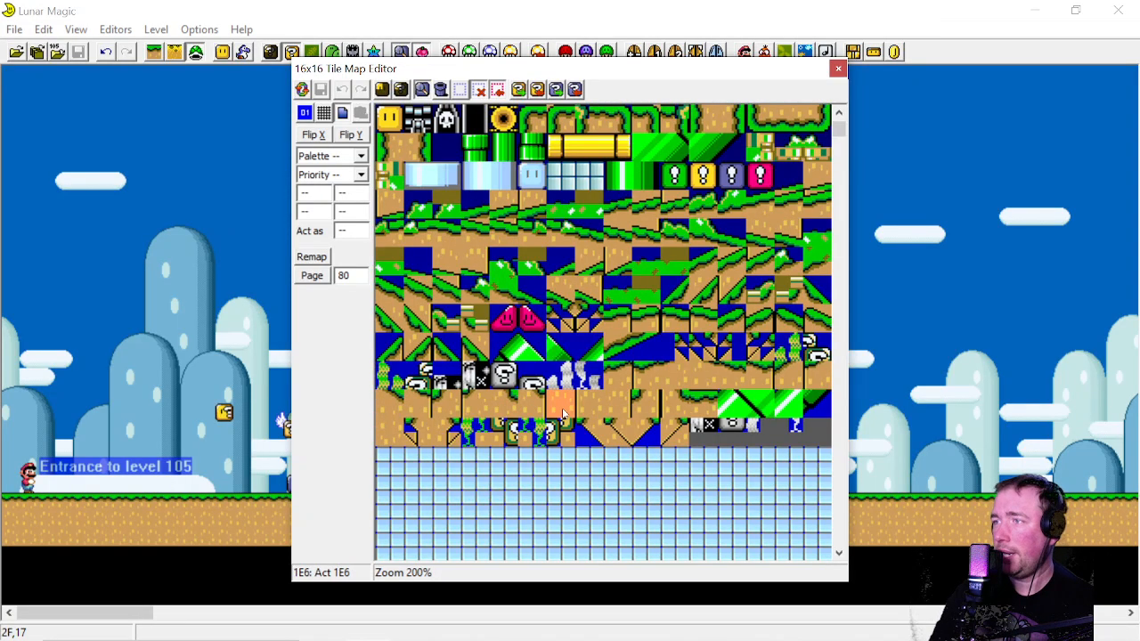
{"action": "scroll", "coordinate": [588, 436], "scroll_direction": "down", "scroll_amount": 6}
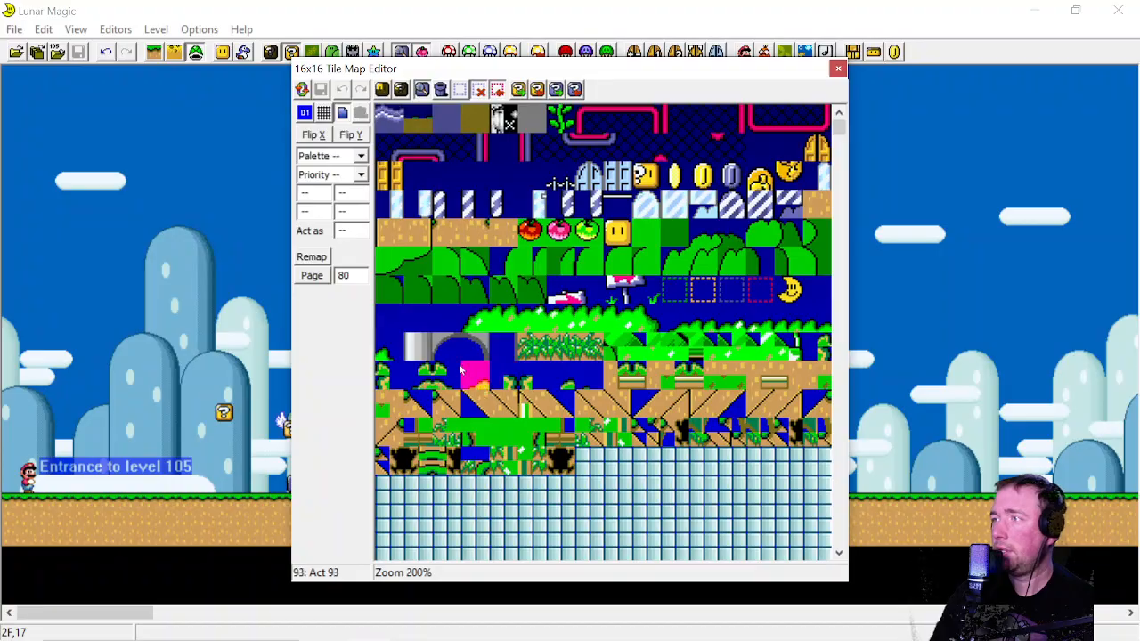
{"action": "mouse_move", "coordinate": [454, 164]}
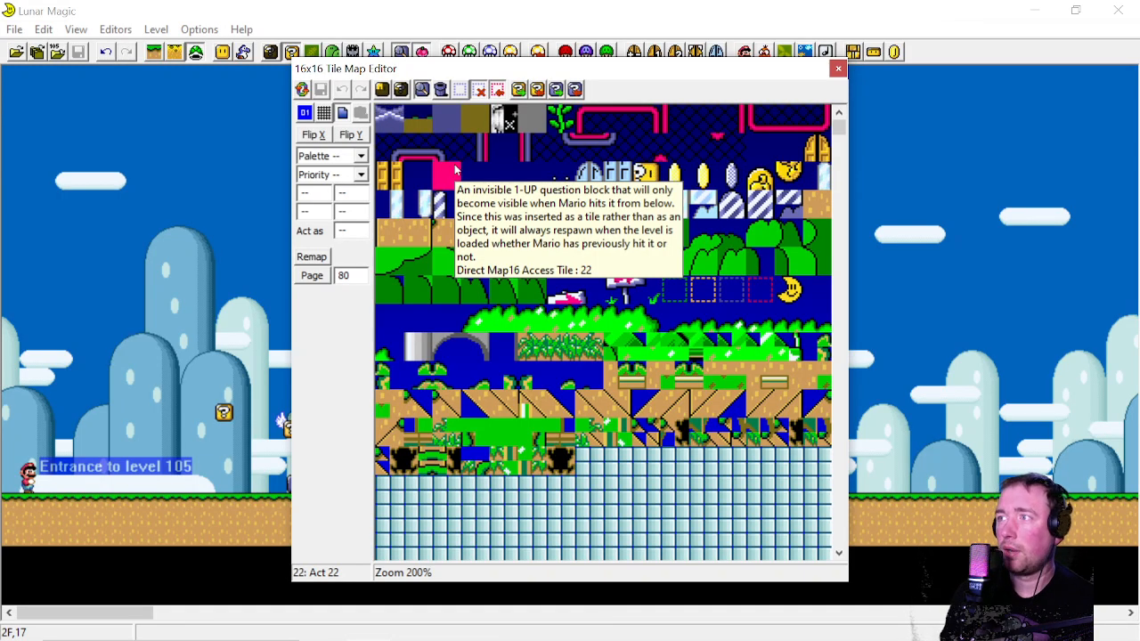
{"action": "scroll", "coordinate": [675, 408], "scroll_direction": "down", "scroll_amount": 4}
{"action": "scroll", "coordinate": [675, 408], "scroll_direction": "down", "scroll_amount": 4}
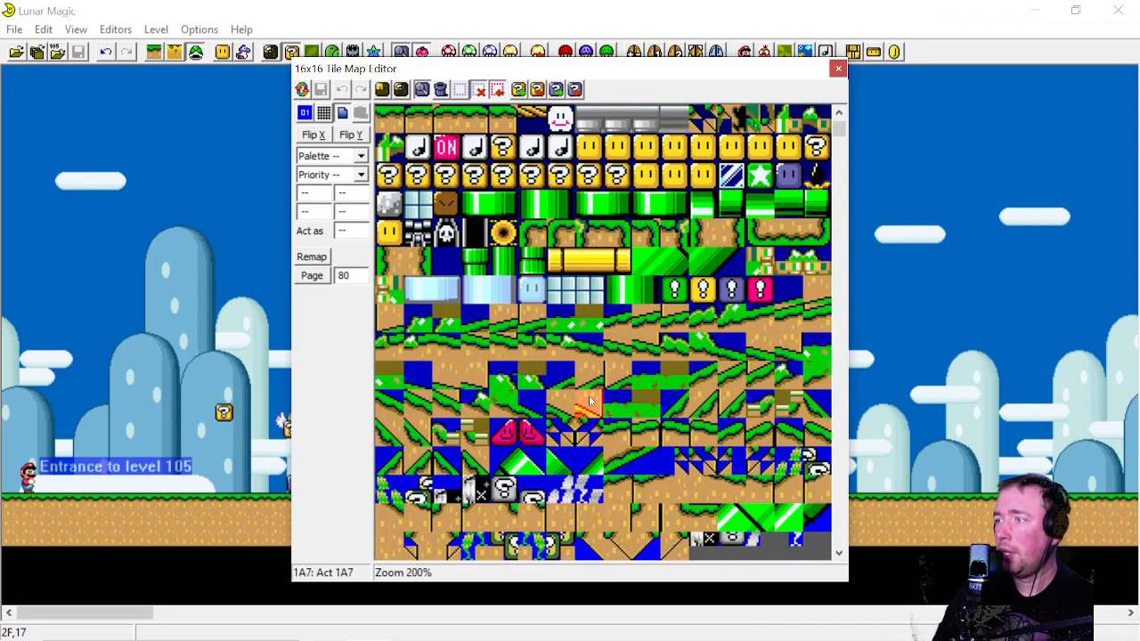
{"action": "scroll", "coordinate": [532, 325], "scroll_direction": "down", "scroll_amount": 8}
{"action": "scroll", "coordinate": [532, 325], "scroll_direction": "down", "scroll_amount": 2}
{"action": "scroll", "coordinate": [535, 330], "scroll_direction": "up", "scroll_amount": 7}
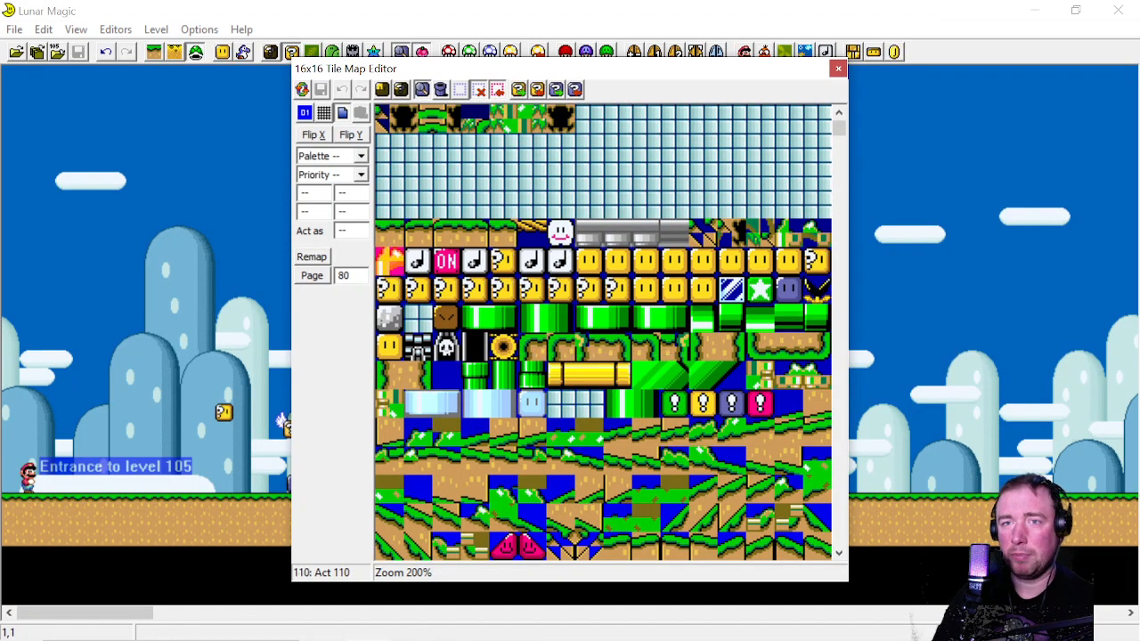
Examine the slope, bush, coin, pipe and exclamation block tiles across the 16x16 tile map
{"action": "scroll", "coordinate": [498, 285], "scroll_direction": "down", "scroll_amount": 3}
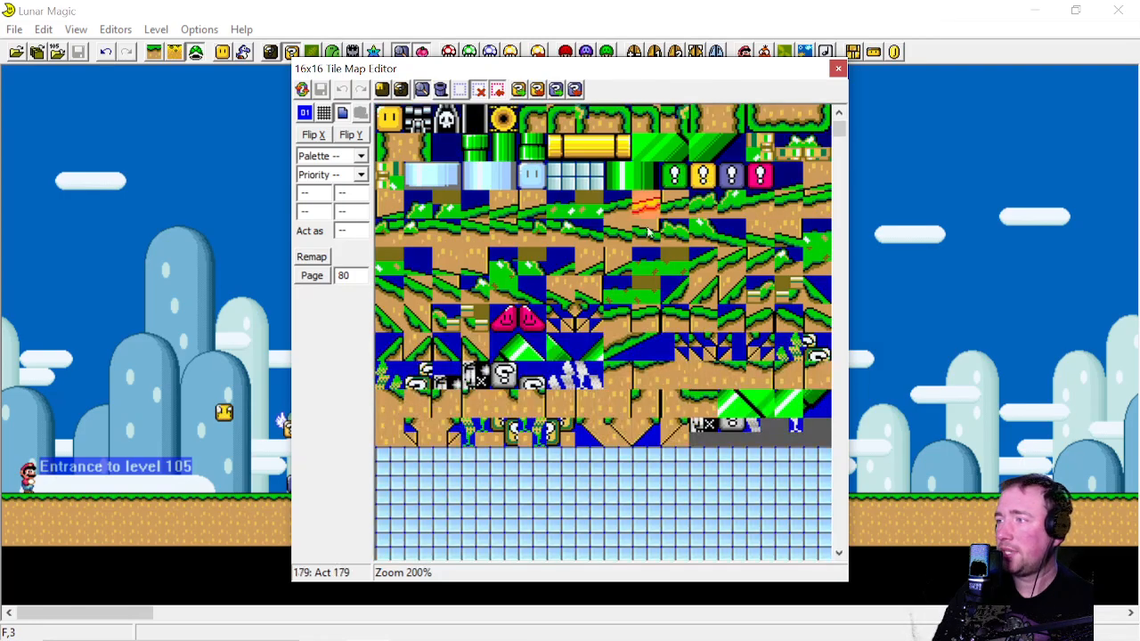
{"action": "scroll", "coordinate": [615, 376], "scroll_direction": "down", "scroll_amount": 3}
{"action": "scroll", "coordinate": [619, 382], "scroll_direction": "up", "scroll_amount": 3}
{"action": "scroll", "coordinate": [615, 378], "scroll_direction": "up", "scroll_amount": 6}
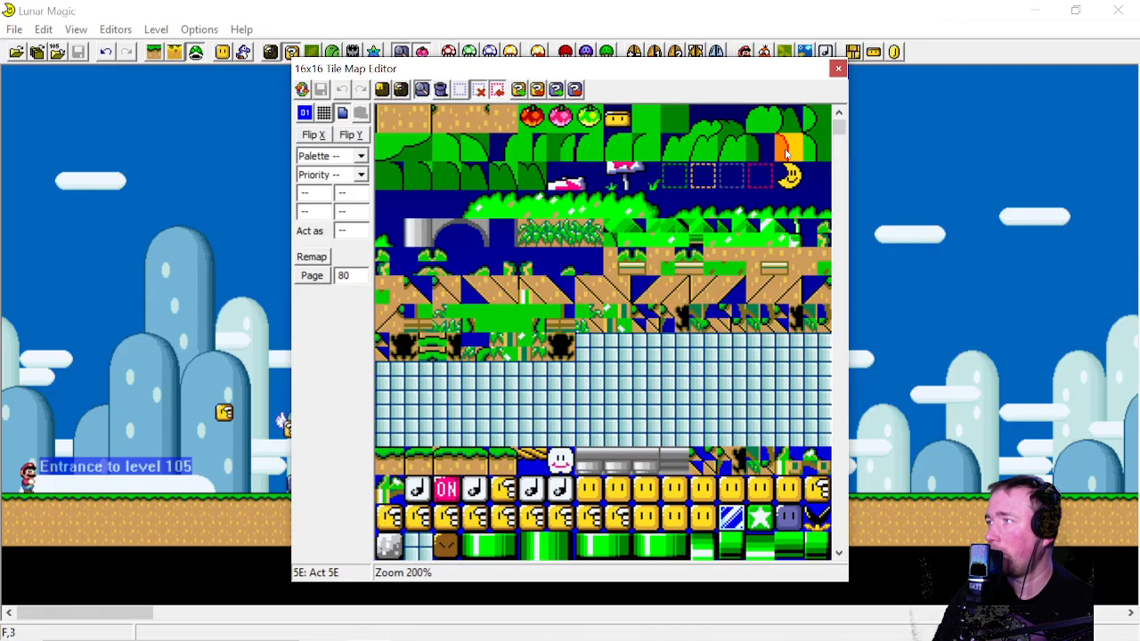
{"action": "scroll", "coordinate": [511, 285], "scroll_direction": "down", "scroll_amount": 1}
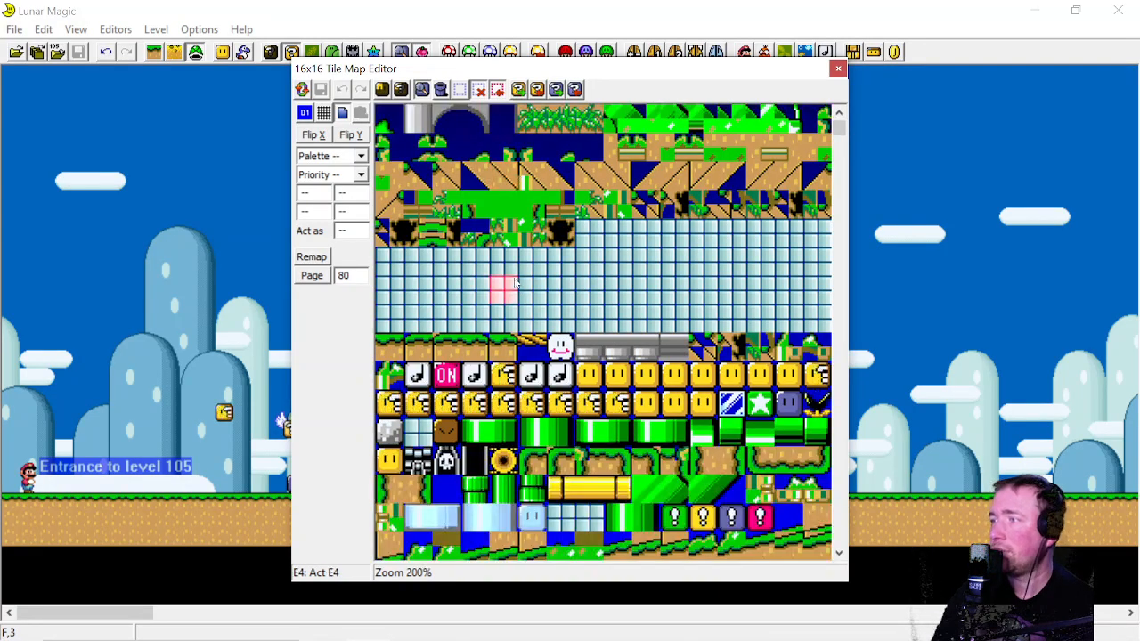
{"action": "scroll", "coordinate": [499, 303], "scroll_direction": "up", "scroll_amount": 2}
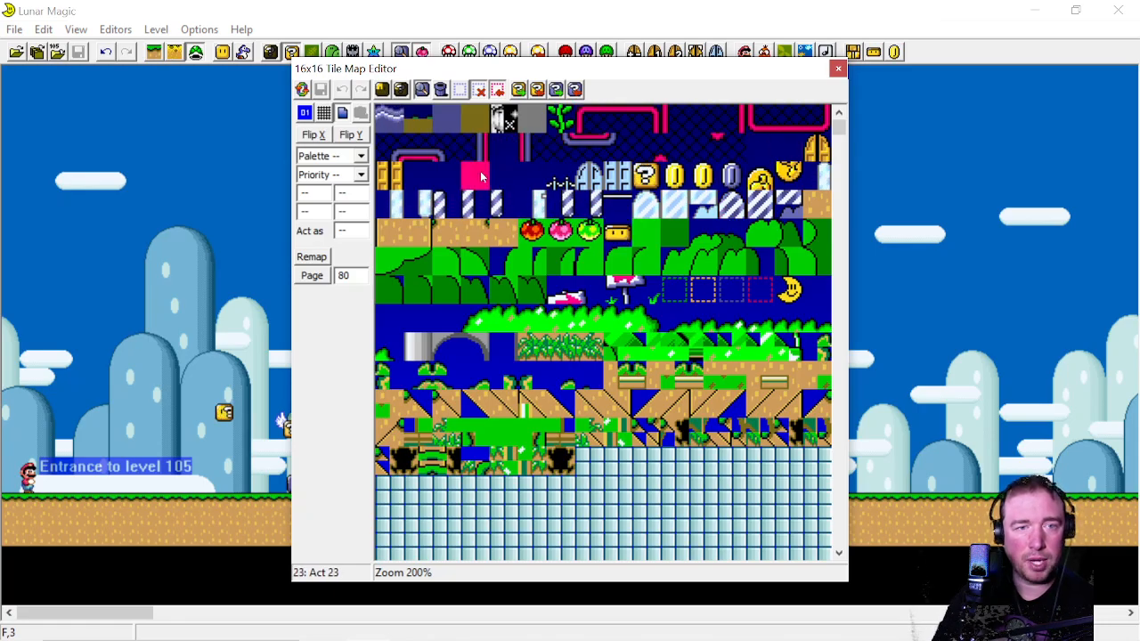
{"action": "scroll", "coordinate": [615, 294], "scroll_direction": "down", "scroll_amount": 4}
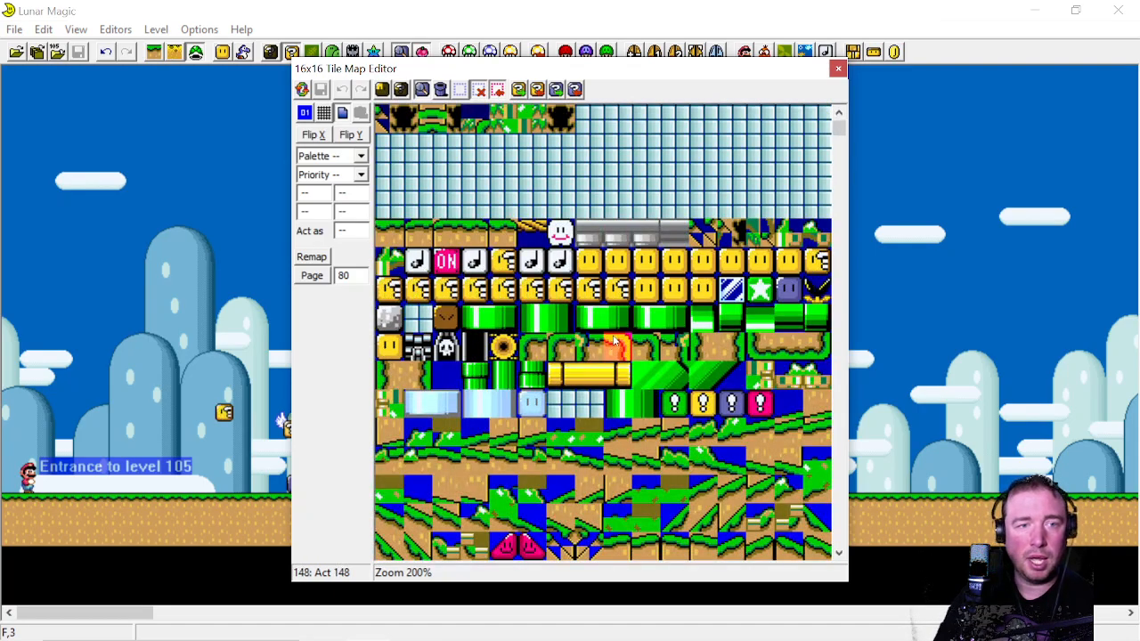
{"action": "scroll", "coordinate": [612, 341], "scroll_direction": "down", "scroll_amount": 1}
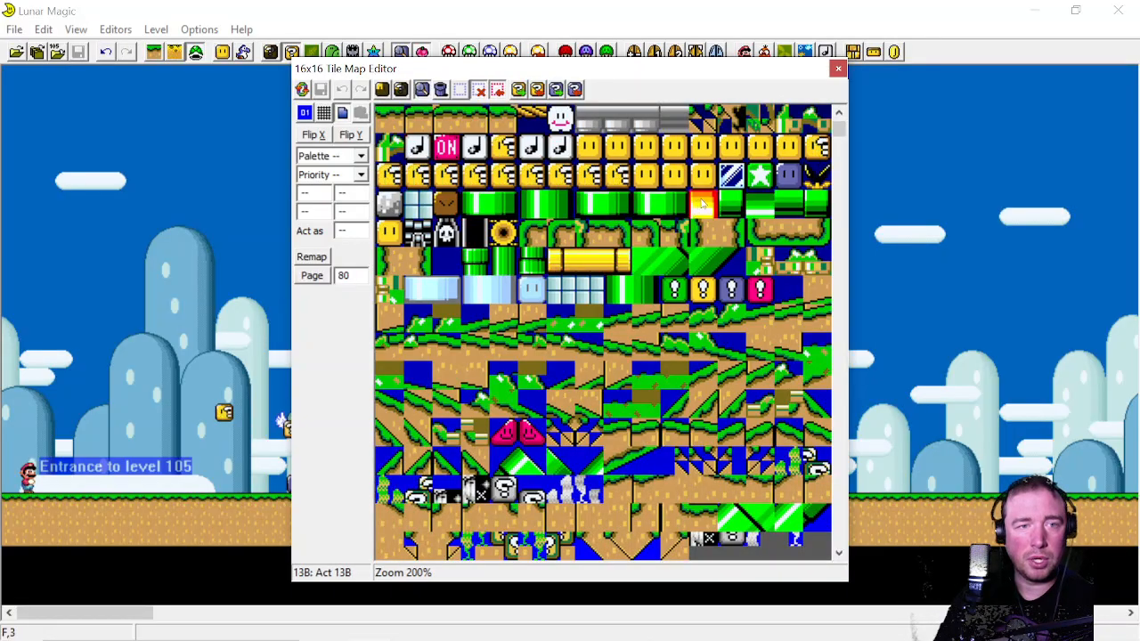
{"action": "scroll", "coordinate": [641, 249], "scroll_direction": "down", "scroll_amount": 1}
{"action": "scroll", "coordinate": [603, 283], "scroll_direction": "up", "scroll_amount": 2}
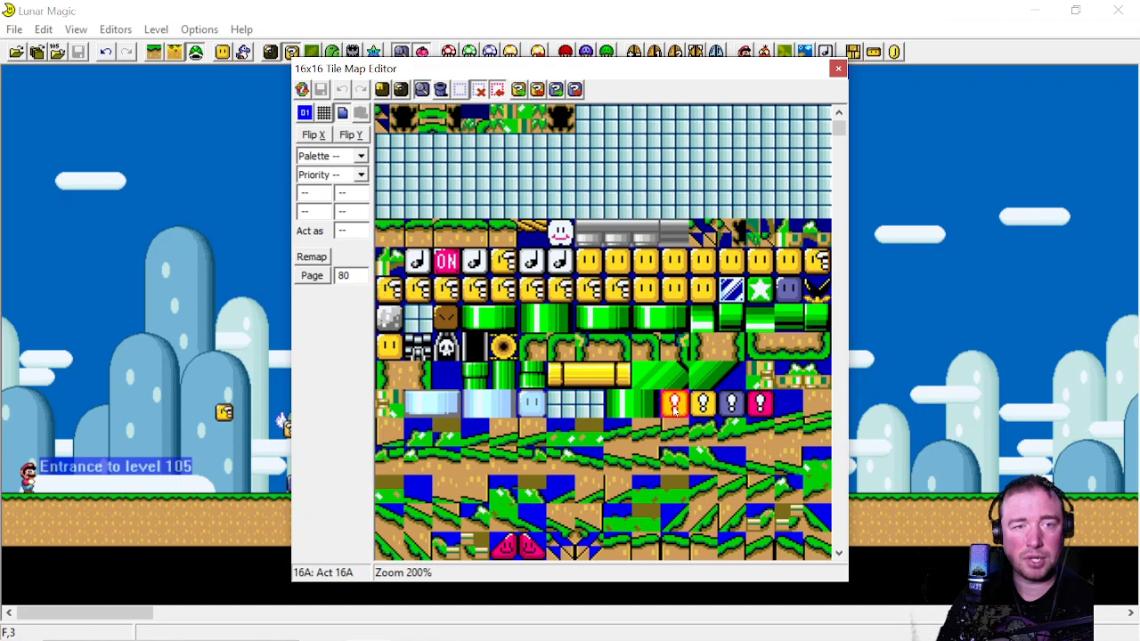
{"action": "mouse_move", "coordinate": [674, 407]}
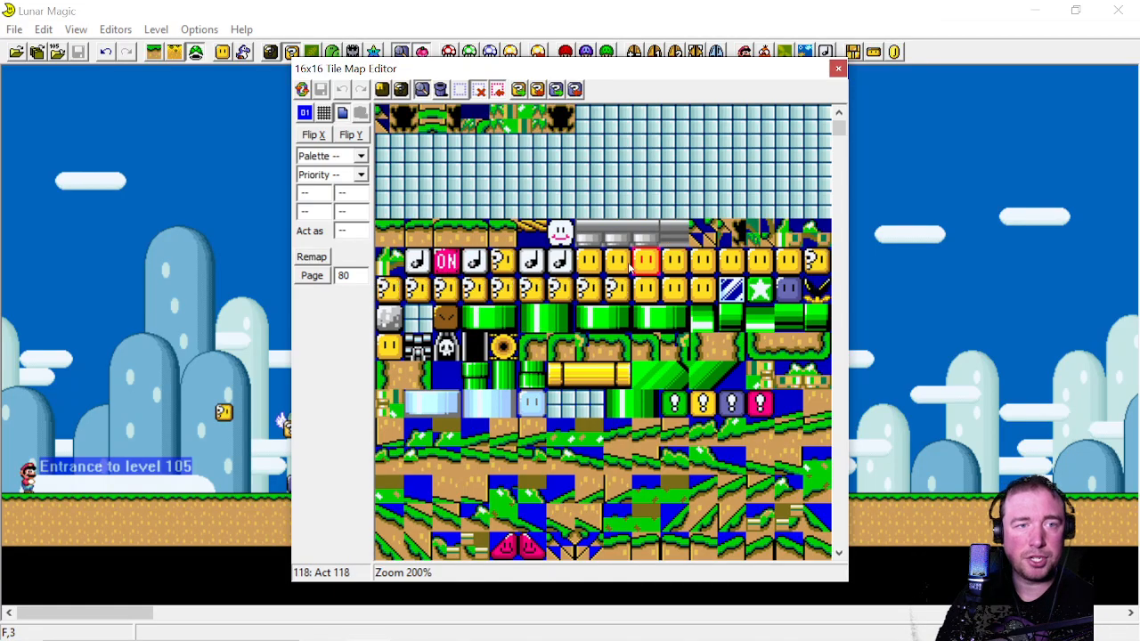
Choose the rope tile 105 for placement and switch the level to Layer 1 editing
{"action": "left_click", "coordinate": [534, 239]}
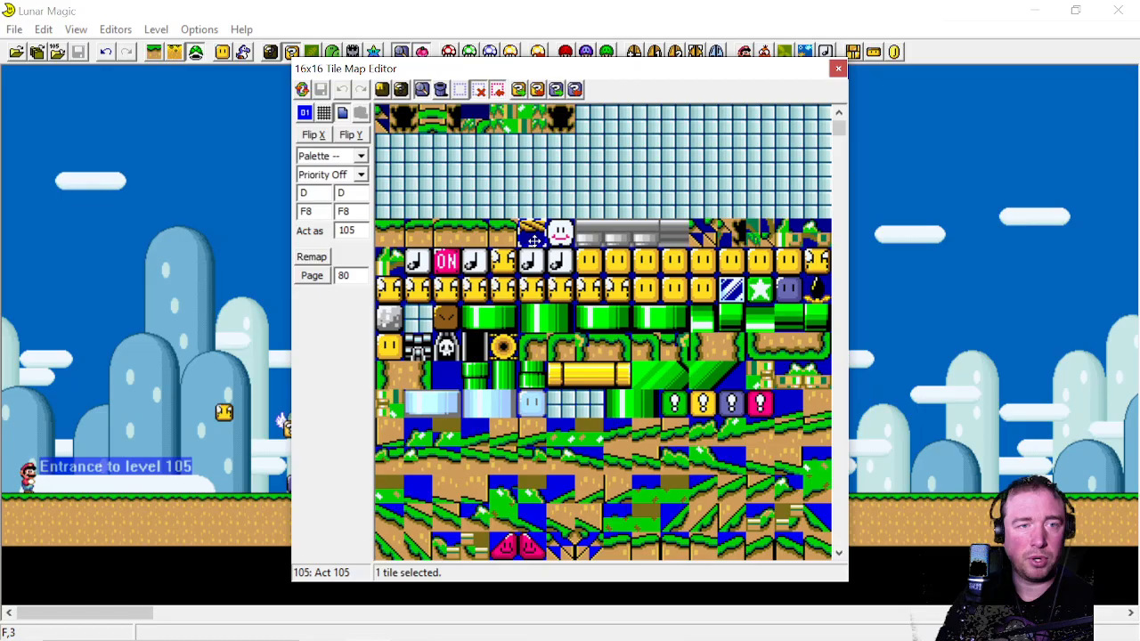
{"action": "right_click", "coordinate": [127, 410]}
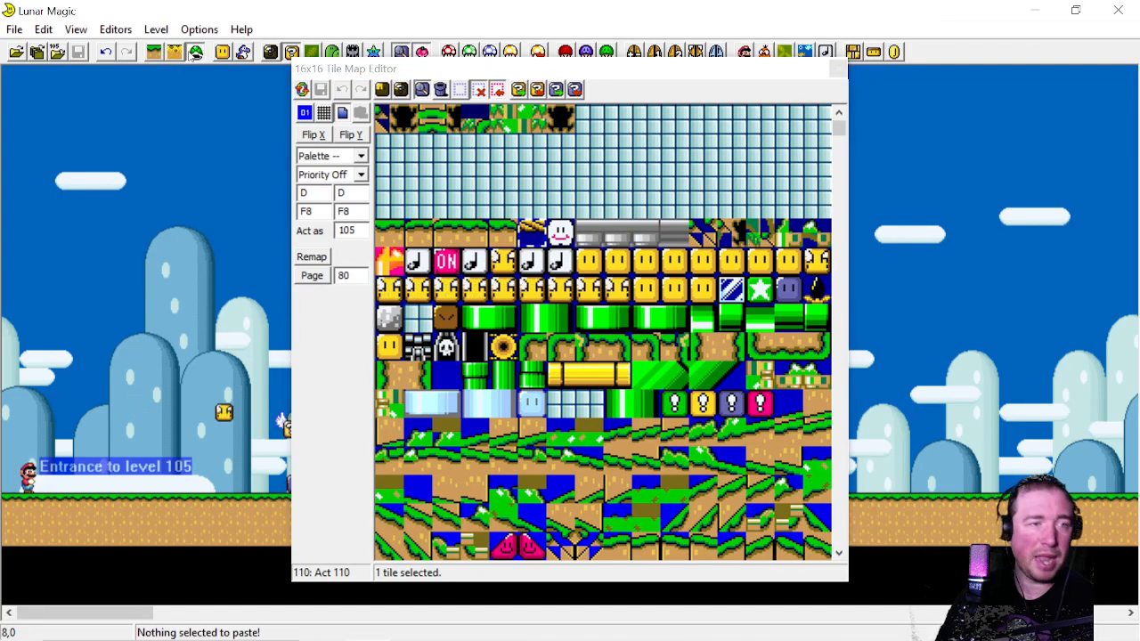
{"action": "left_click", "coordinate": [153, 53]}
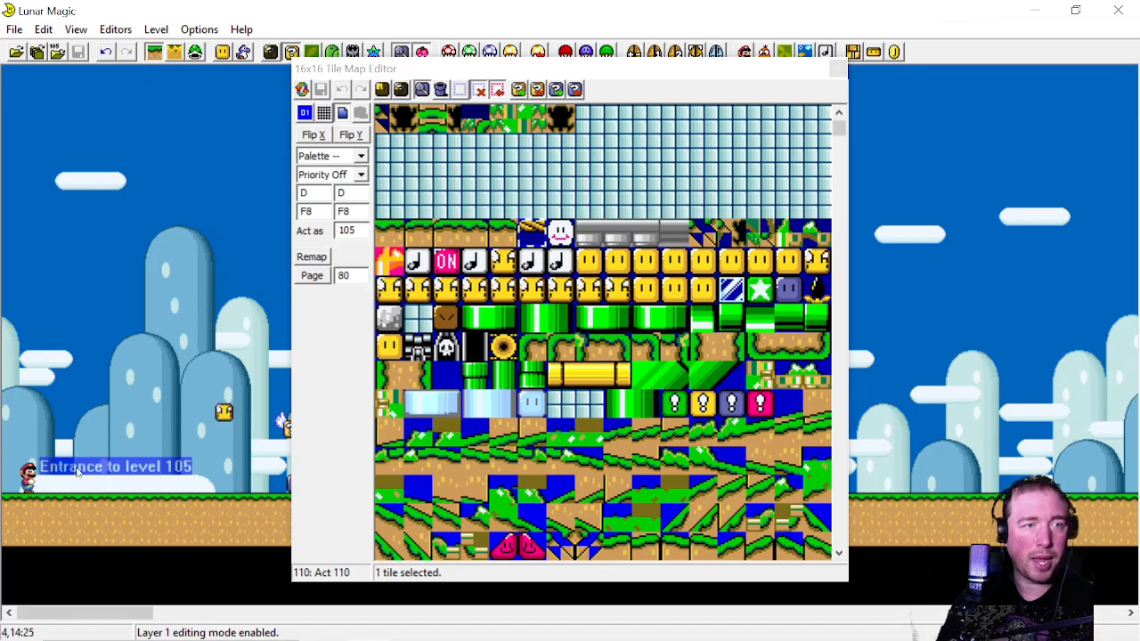
Place the rope tile above the level entrance, stretch it to about six tiles wide, and delete it
{"action": "right_click", "coordinate": [102, 443], "text": "shift"}
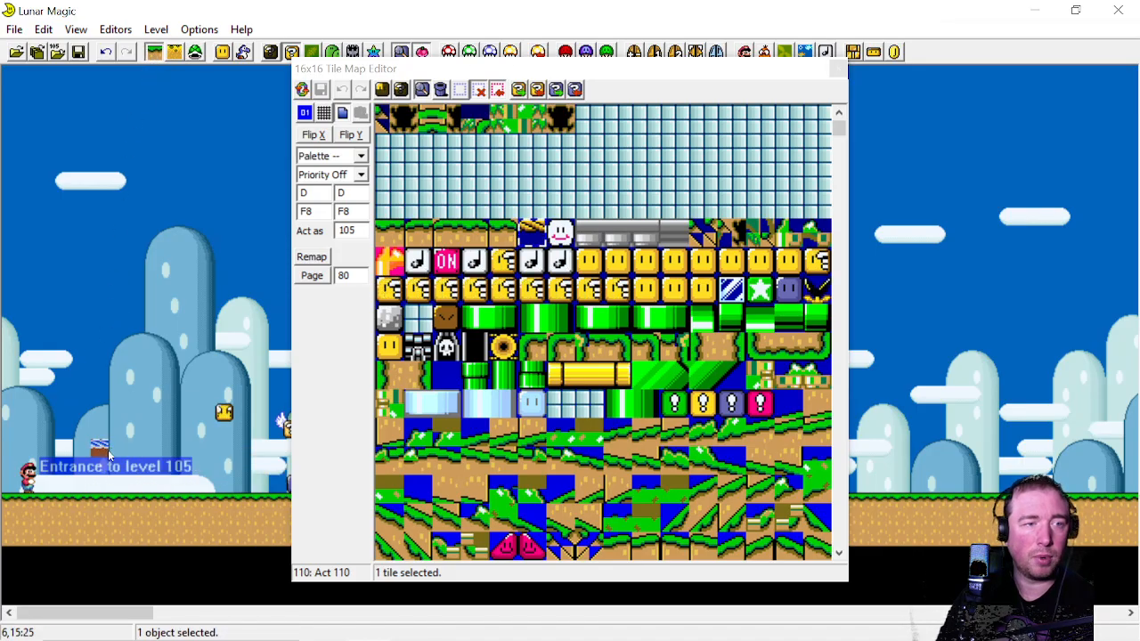
{"action": "left_click_drag", "start_coordinate": [105, 450], "coordinate": [196, 450]}
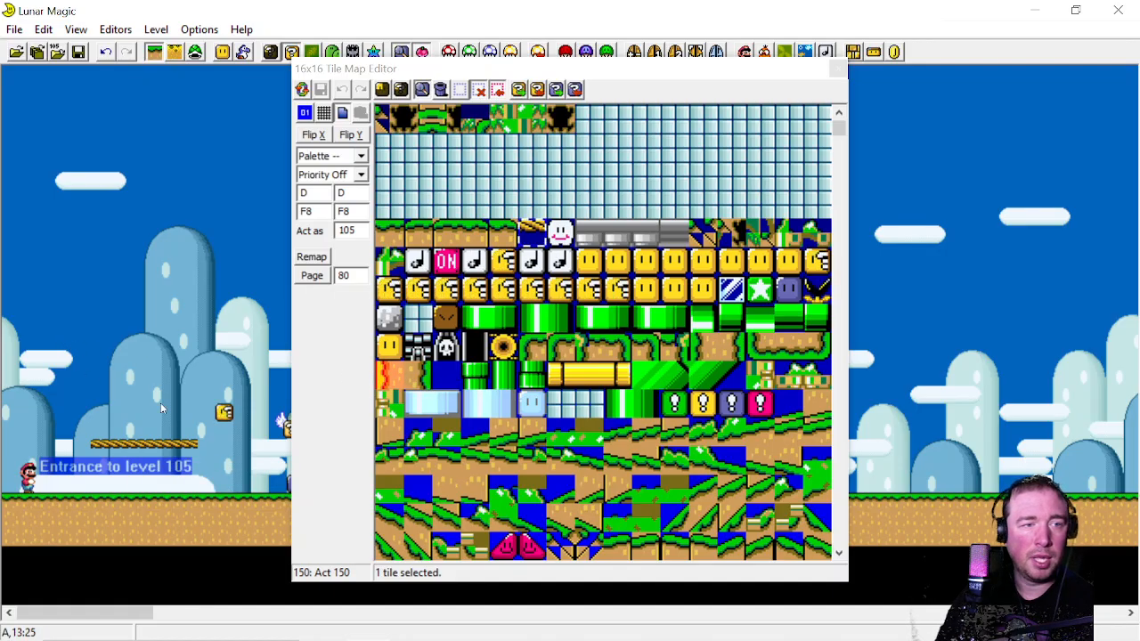
{"action": "left_click_drag", "start_coordinate": [78, 408], "coordinate": [133, 456]}
{"action": "key", "text": "Delete"}
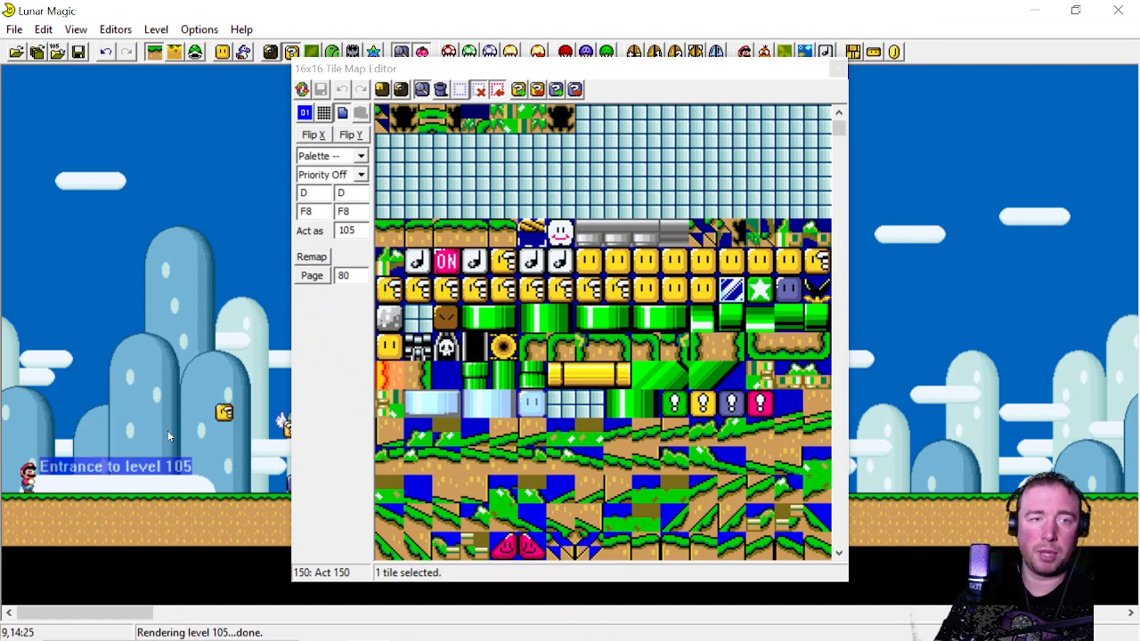
Place the yellow pipe's middle tile 157, stretch it to about eight tiles wide, and position it above the level entrance
{"action": "left_click", "coordinate": [588, 375]}
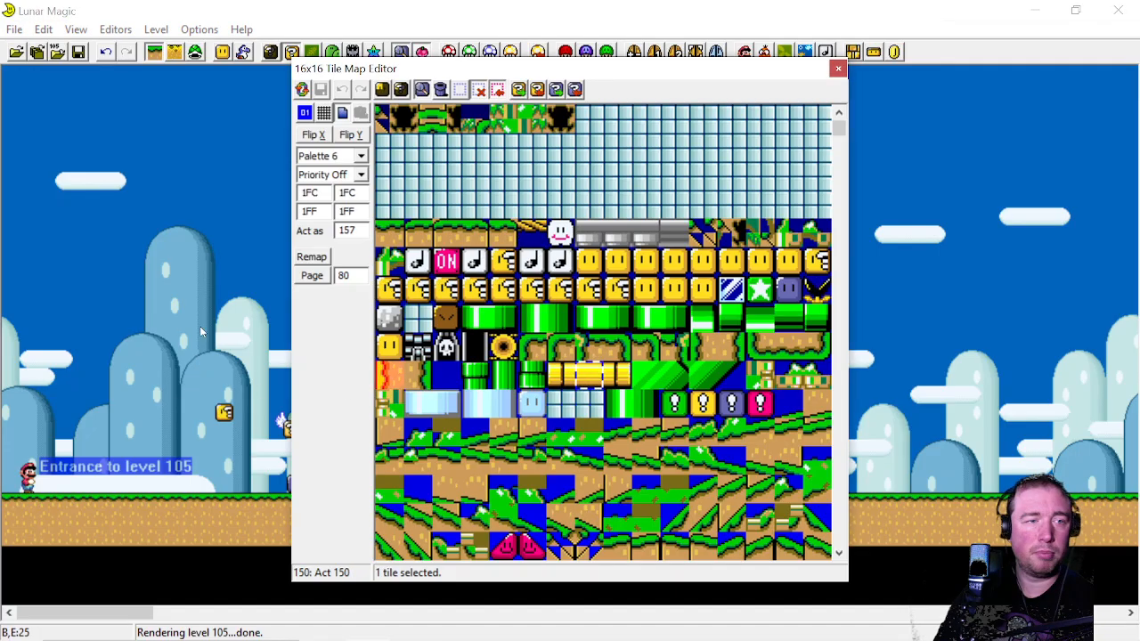
{"action": "right_click", "coordinate": [135, 305]}
{"action": "left_click_drag", "start_coordinate": [140, 311], "coordinate": [258, 310]}
{"action": "left_click", "coordinate": [170, 376]}
{"action": "left_click_drag", "start_coordinate": [160, 320], "coordinate": [140, 426]}
Complete the horizontal yellow pipe by placing end tile 158 on its right and end tile 156 on its left
{"action": "left_click", "coordinate": [616, 375]}
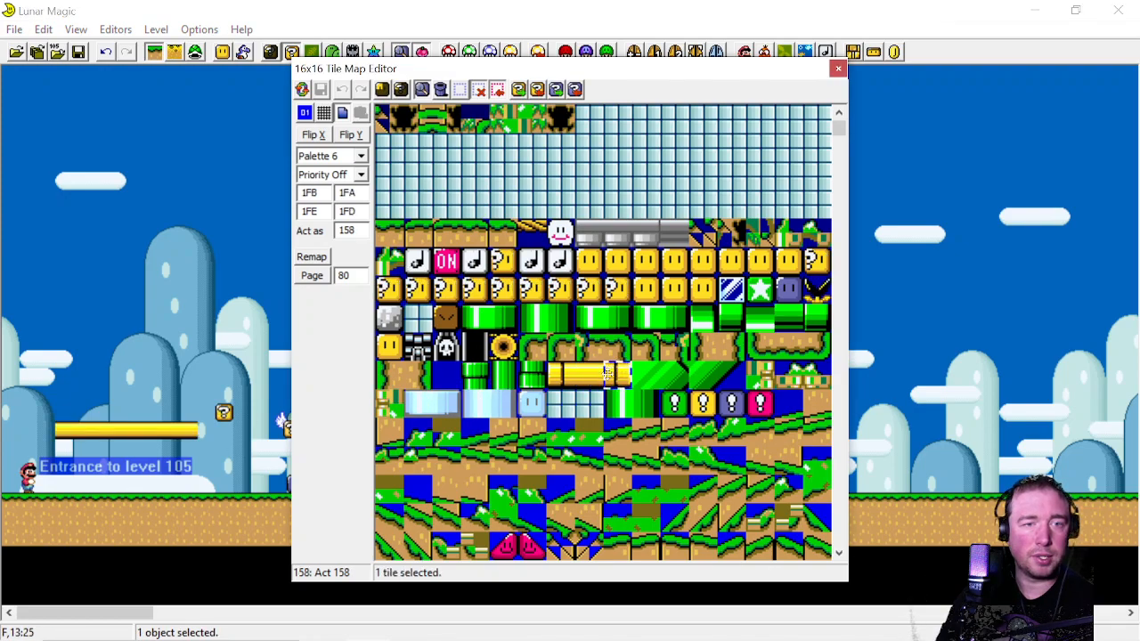
{"action": "right_click", "coordinate": [208, 431]}
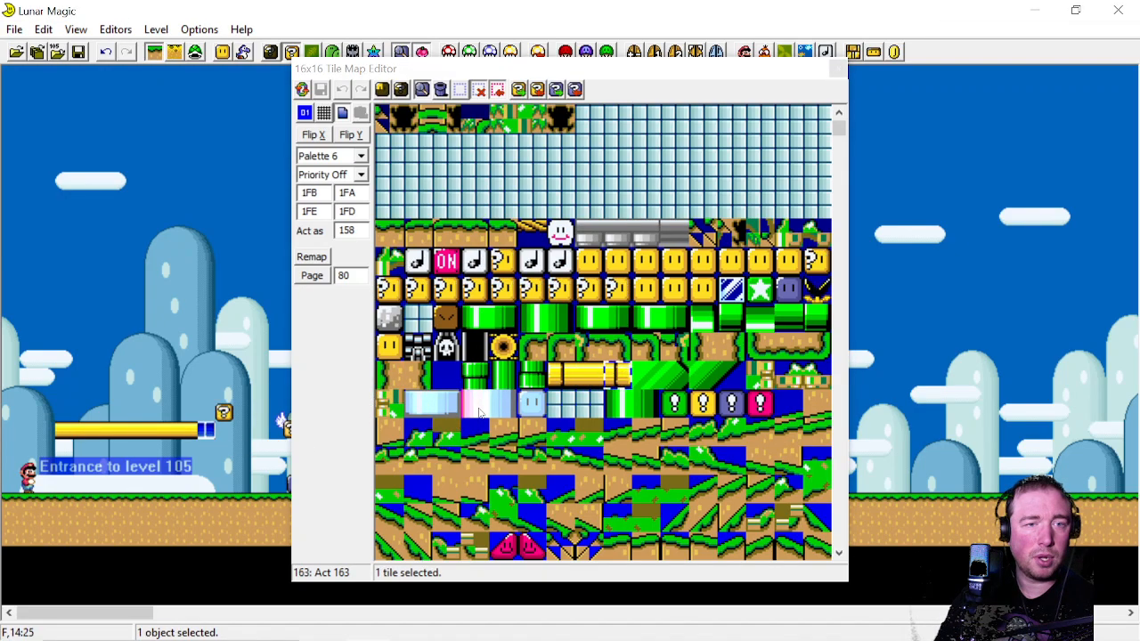
{"action": "left_click", "coordinate": [560, 376]}
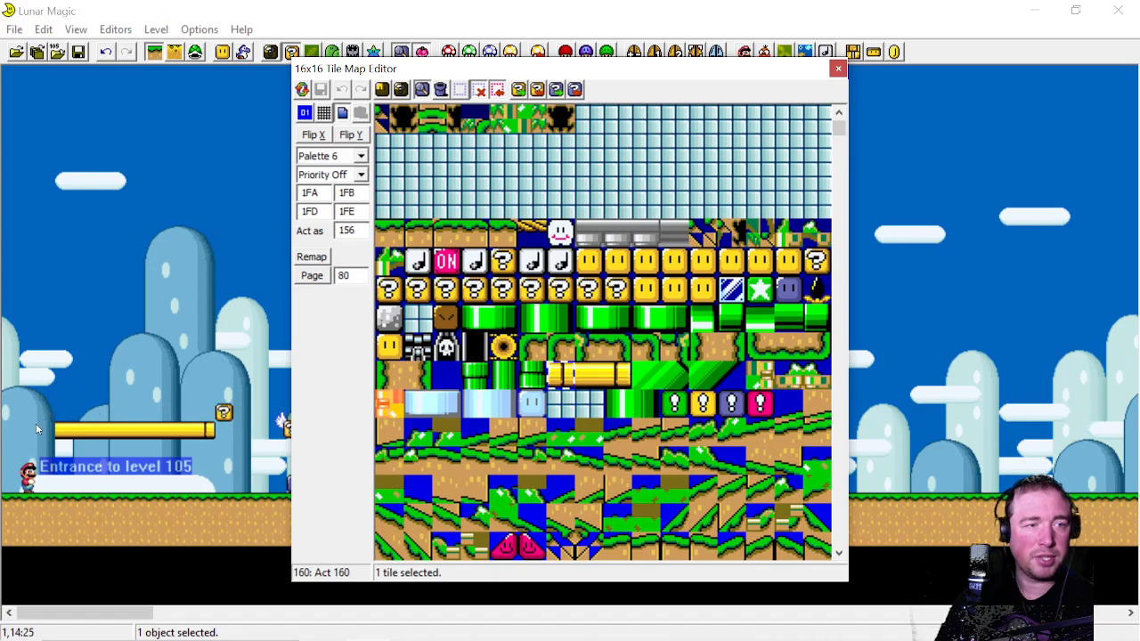
{"action": "right_click", "coordinate": [37, 429]}
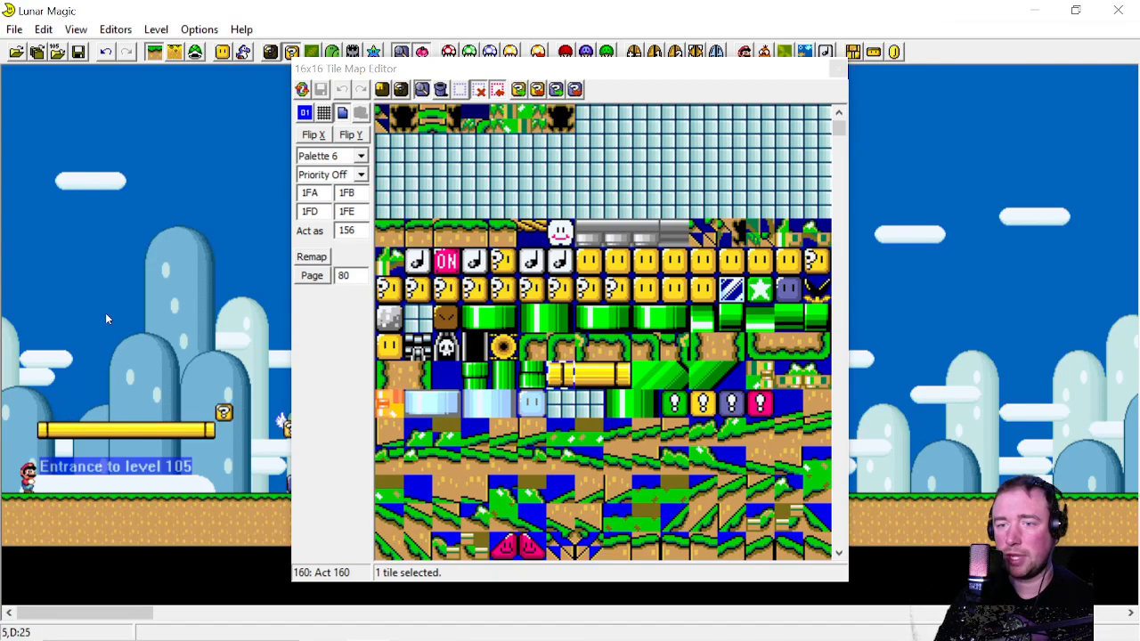
Inspect tiles across the map for their palette and Act as settings, including a slope piece, an empty tile and note block 116
{"action": "scroll", "coordinate": [513, 383], "scroll_direction": "down", "scroll_amount": 2}
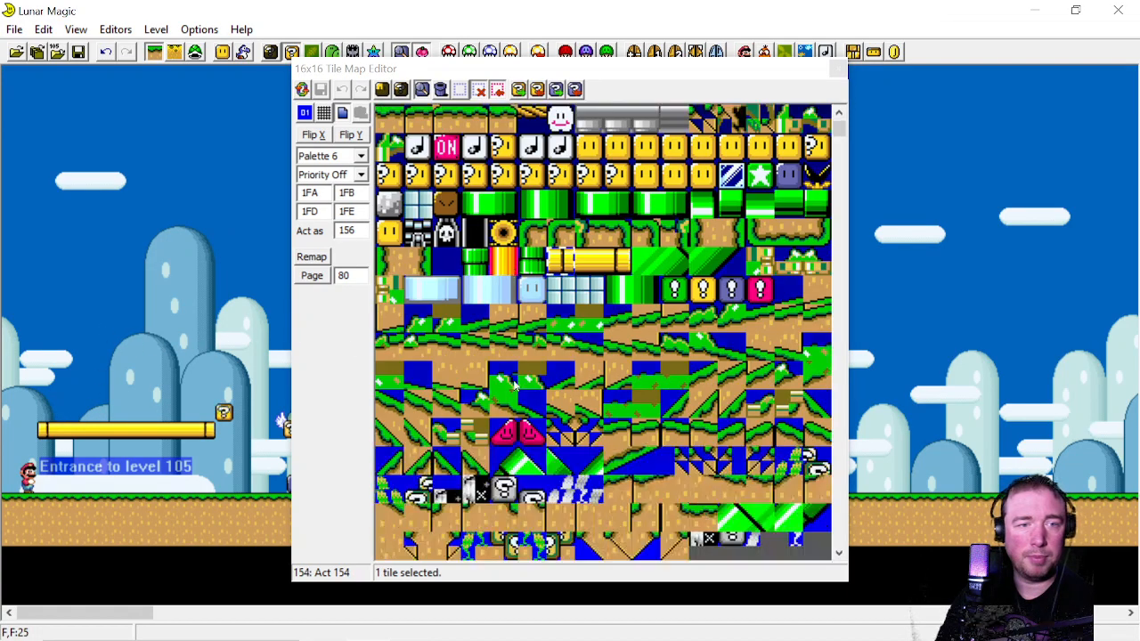
{"action": "scroll", "coordinate": [514, 383], "scroll_direction": "down", "scroll_amount": 2}
{"action": "scroll", "coordinate": [626, 413], "scroll_direction": "up", "scroll_amount": 4}
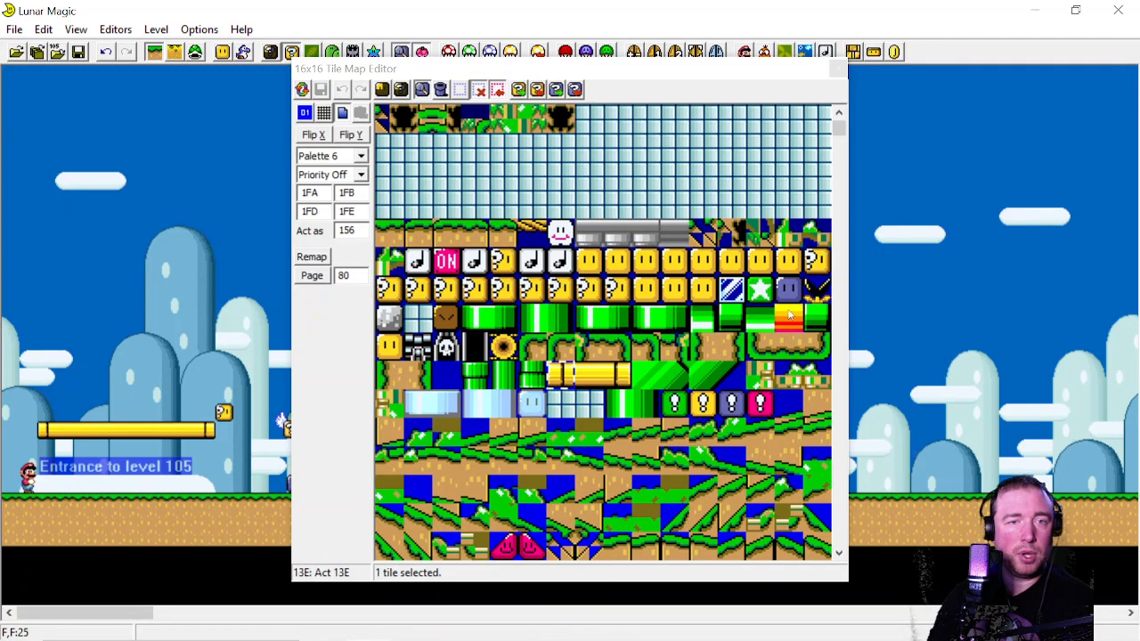
{"action": "left_click", "coordinate": [815, 314]}
{"action": "left_click", "coordinate": [472, 438]}
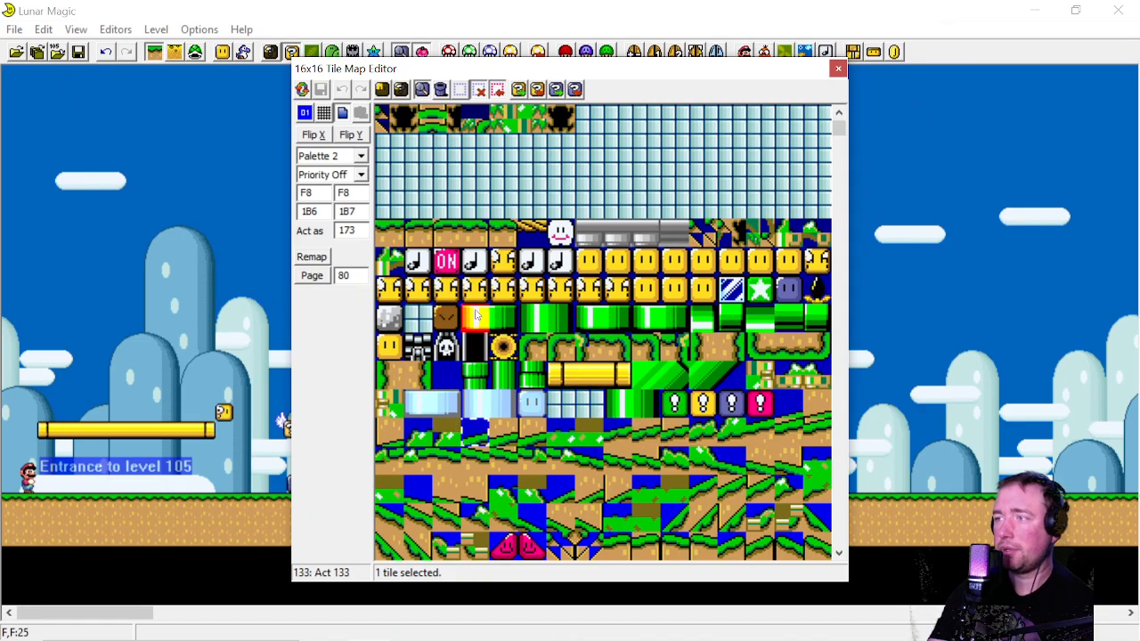
{"action": "left_click", "coordinate": [671, 172]}
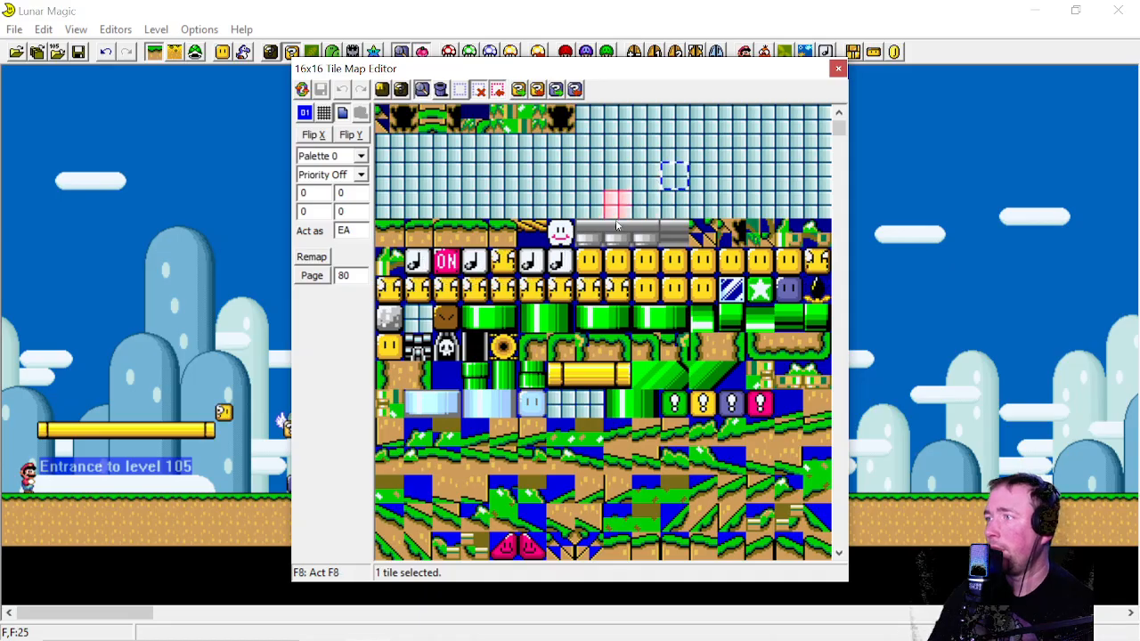
{"action": "scroll", "coordinate": [580, 277], "scroll_direction": "up", "scroll_amount": 4}
{"action": "scroll", "coordinate": [581, 278], "scroll_direction": "down", "scroll_amount": 3}
{"action": "left_click", "coordinate": [806, 381]}
{"action": "left_click", "coordinate": [560, 377]}
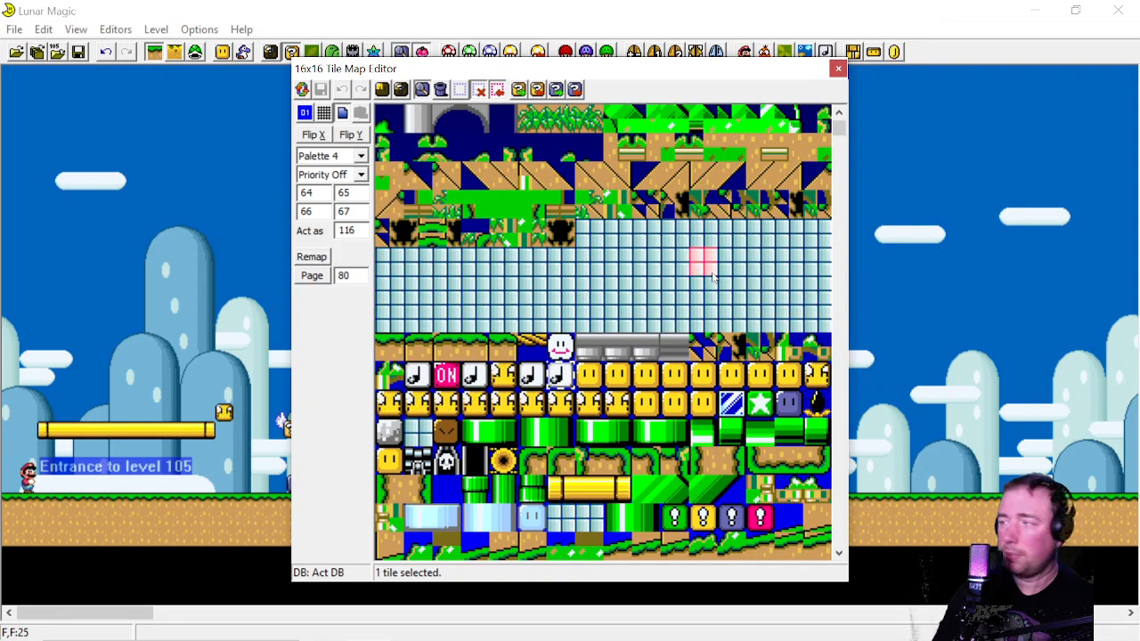
Flip the Muncher tile 12F vertically, check the placed Munchers in the level, and flip the tile back
{"action": "left_click", "coordinate": [817, 405]}
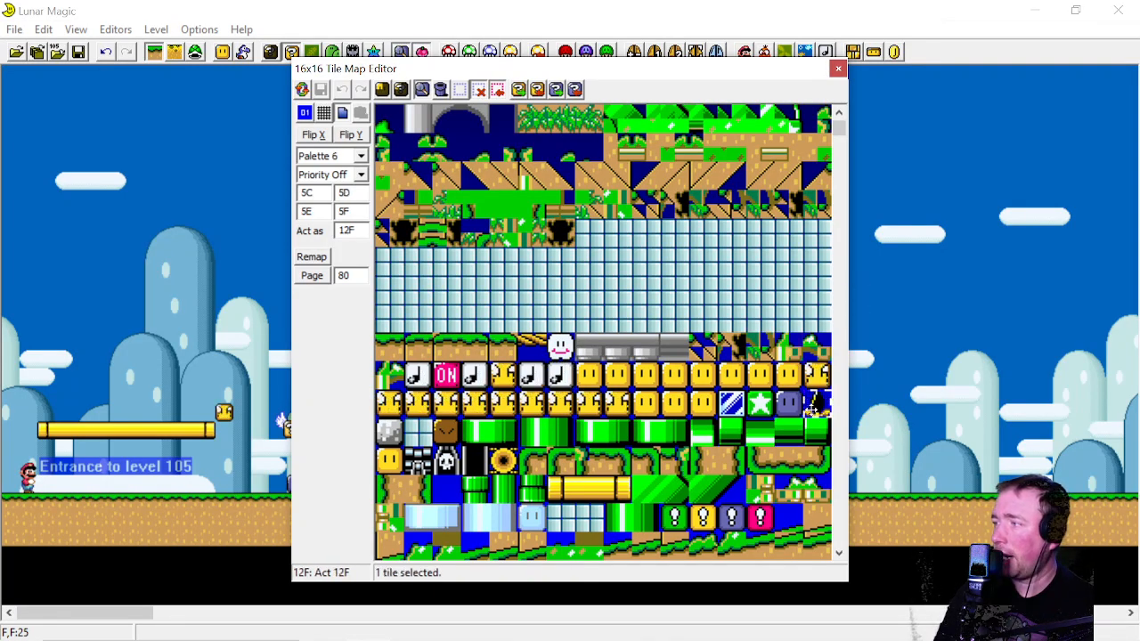
{"action": "left_click", "coordinate": [351, 135]}
{"action": "left_click", "coordinate": [558, 375]}
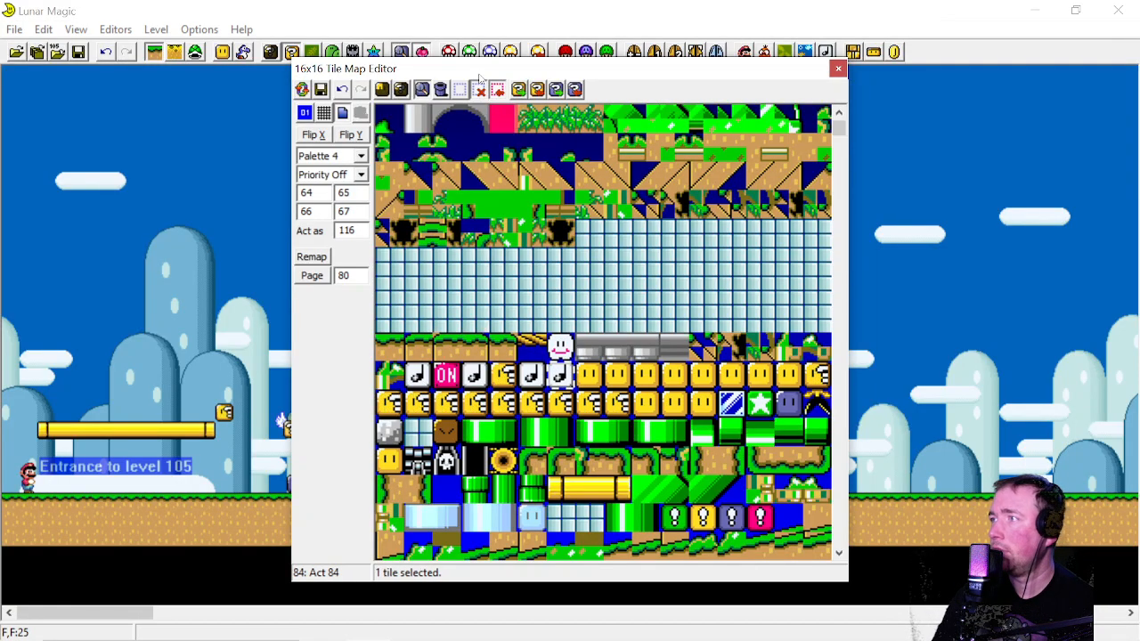
{"action": "left_click_drag", "start_coordinate": [474, 76], "coordinate": [253, 73]}
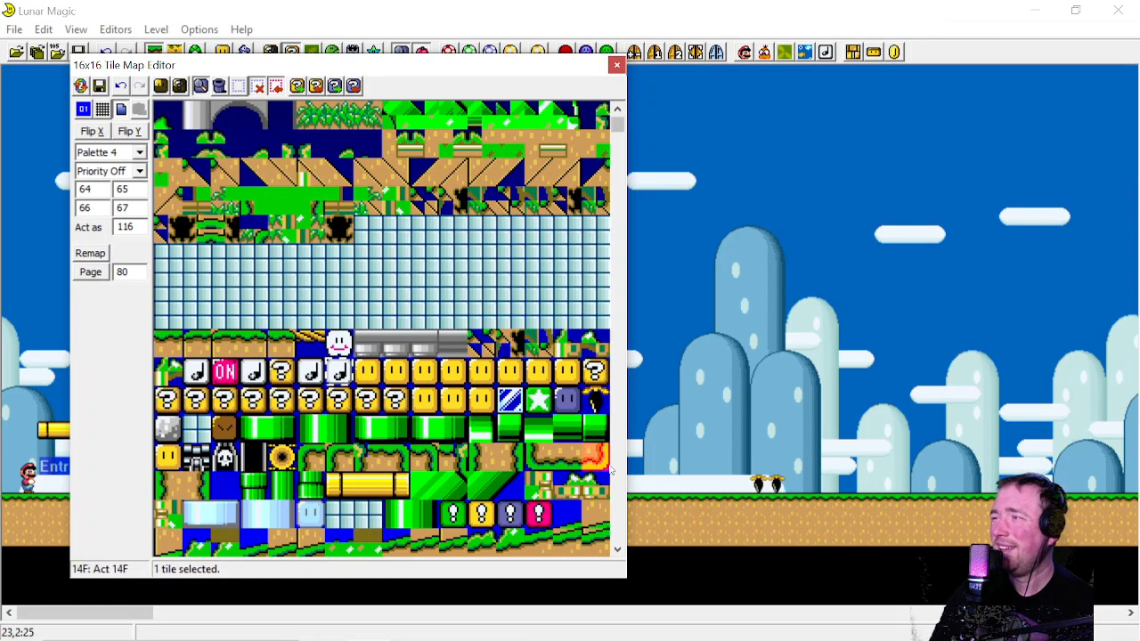
{"action": "left_click", "coordinate": [121, 131]}
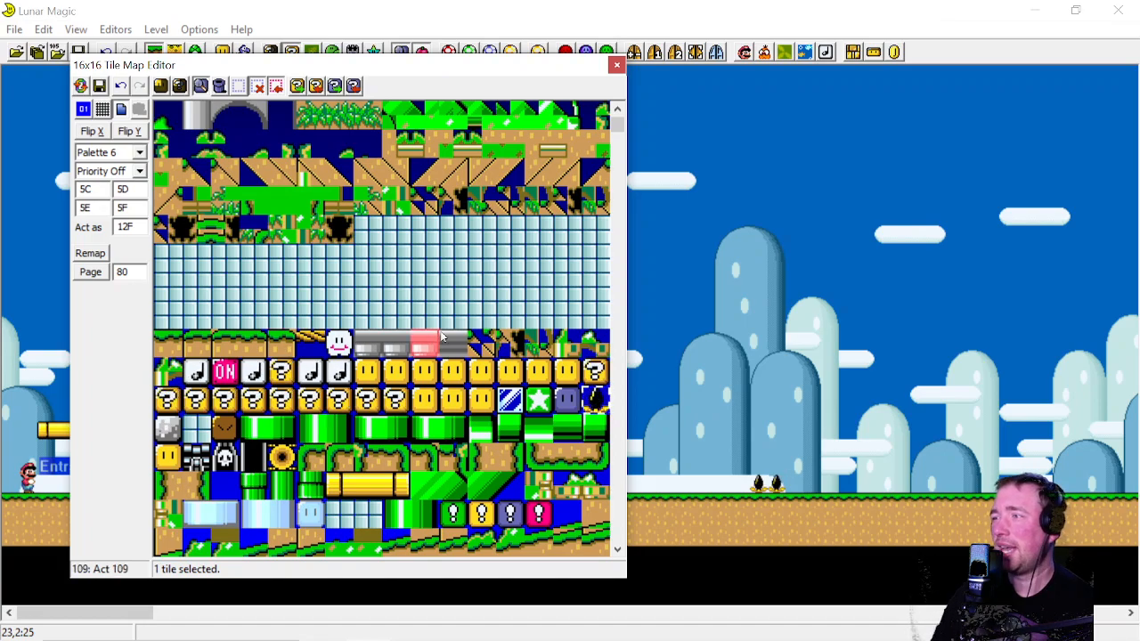
Copy the Muncher tile 12F into the first blank tile slot below the ground and slope tiles
{"action": "left_click", "coordinate": [368, 257]}
{"action": "left_click", "coordinate": [602, 403]}
{"action": "scroll", "coordinate": [472, 303], "scroll_direction": "down", "scroll_amount": 2}
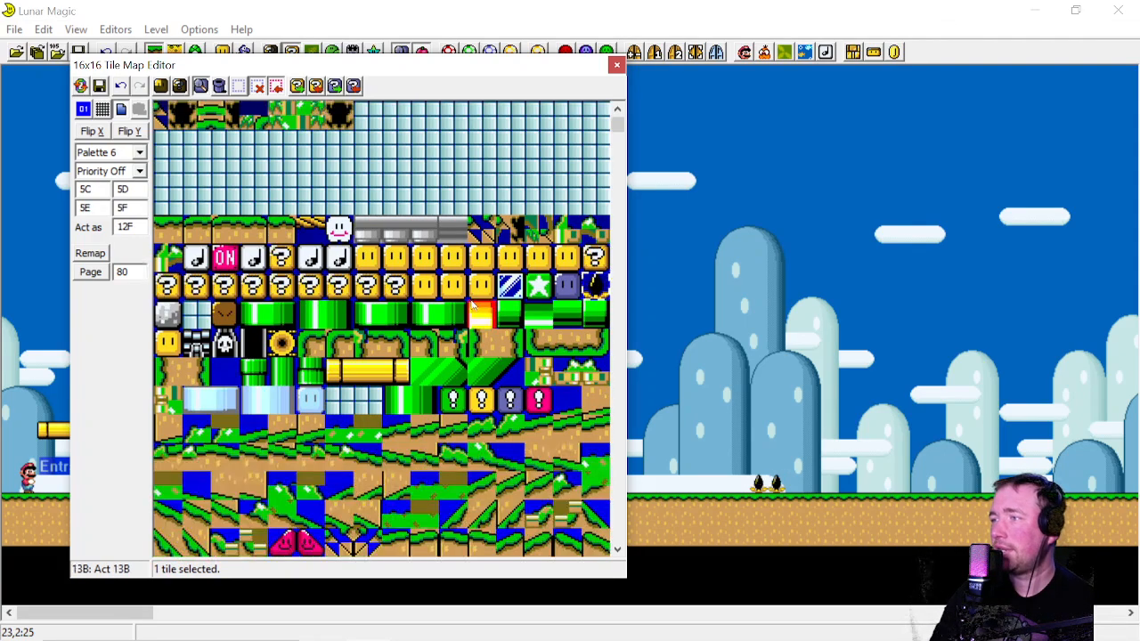
{"action": "scroll", "coordinate": [472, 307], "scroll_direction": "down", "scroll_amount": 6}
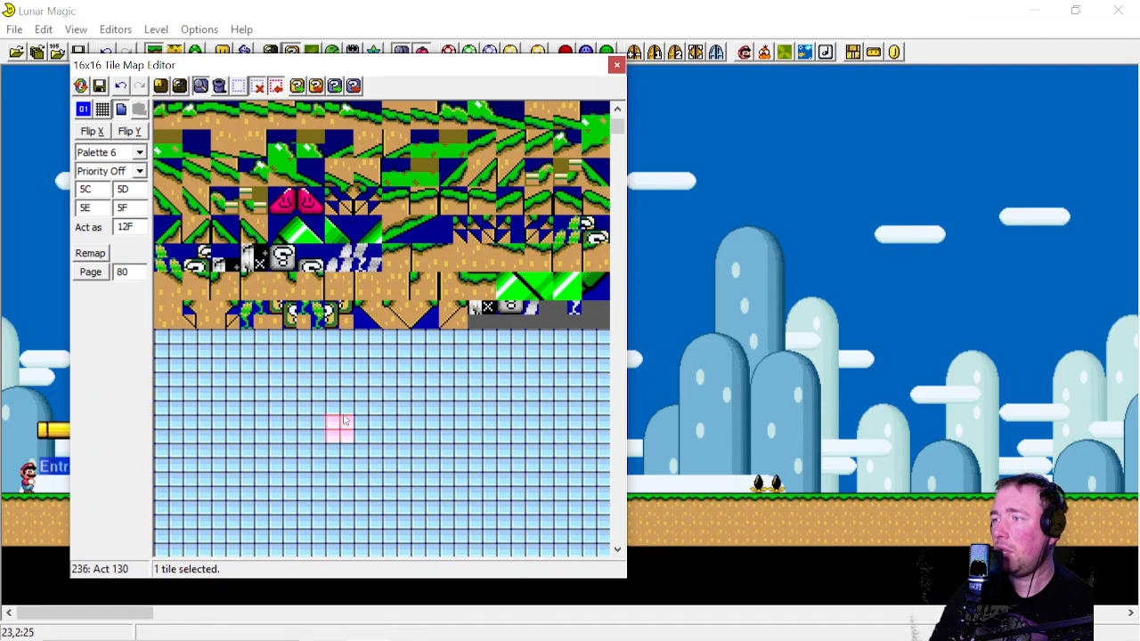
{"action": "scroll", "coordinate": [329, 391], "scroll_direction": "down", "scroll_amount": 6}
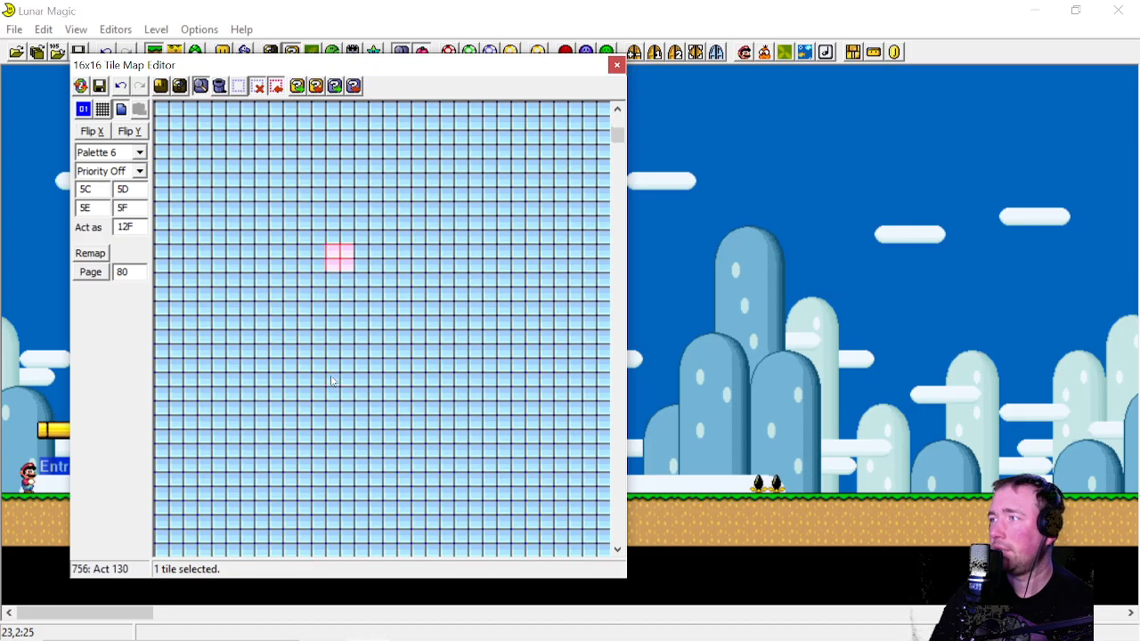
{"action": "scroll", "coordinate": [397, 327], "scroll_direction": "up", "scroll_amount": 7}
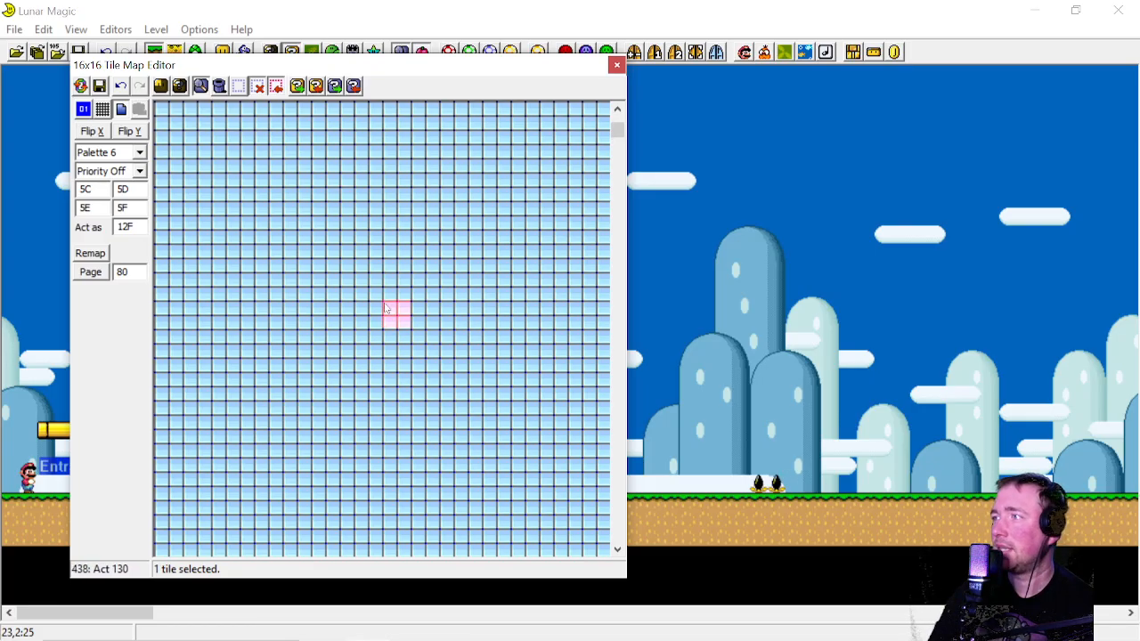
{"action": "scroll", "coordinate": [386, 307], "scroll_direction": "up", "scroll_amount": 10}
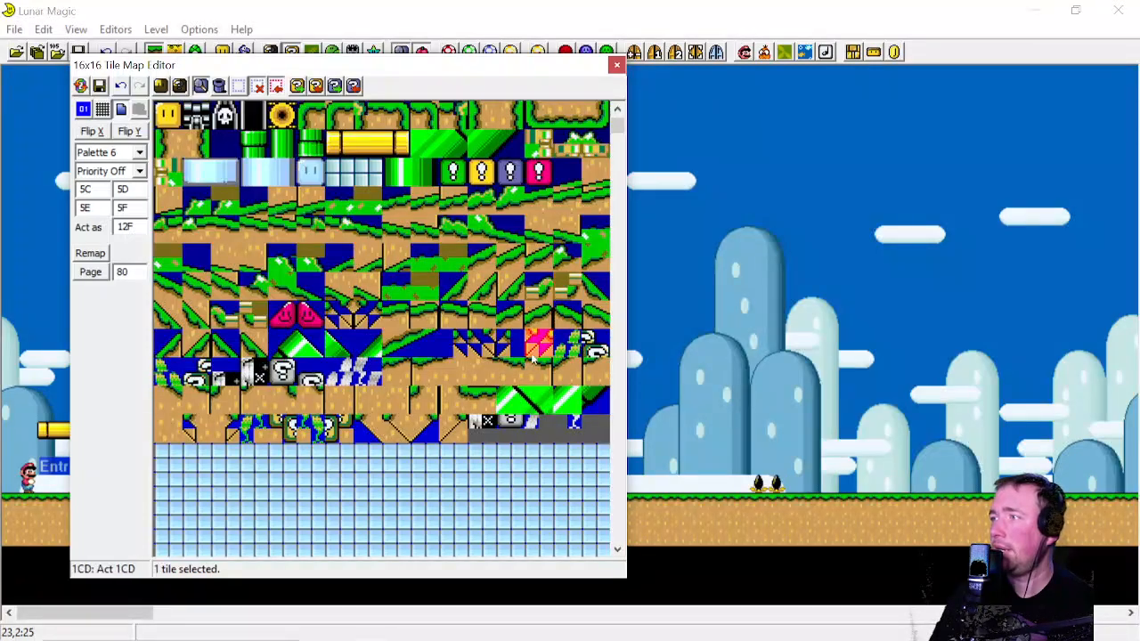
{"action": "scroll", "coordinate": [534, 352], "scroll_direction": "up", "scroll_amount": 5}
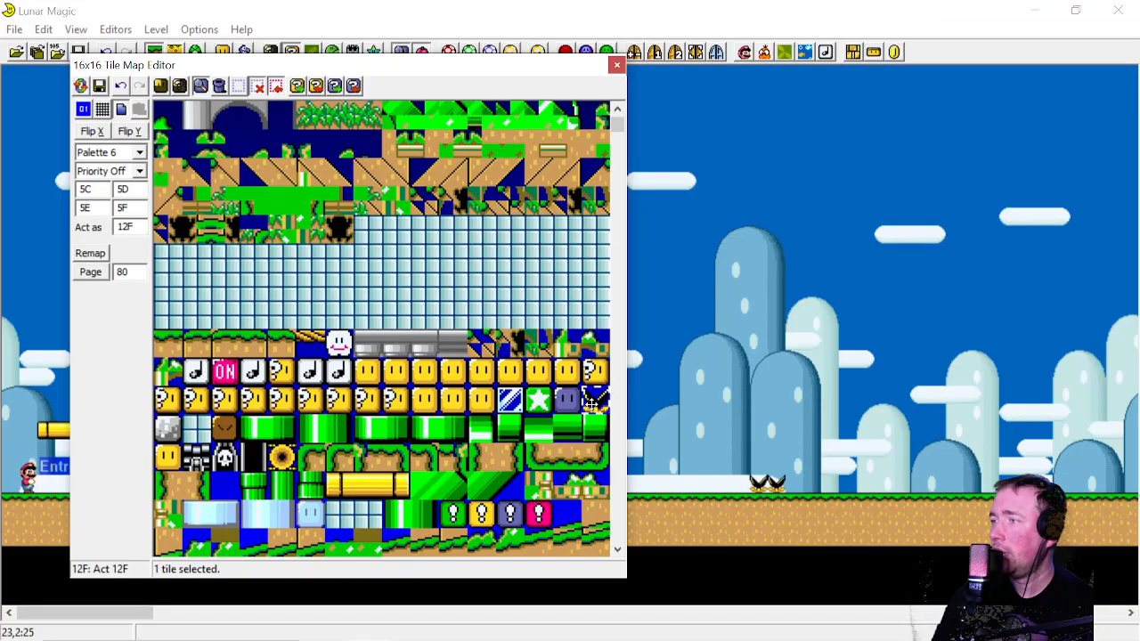
{"action": "scroll", "coordinate": [453, 371], "scroll_direction": "down", "scroll_amount": 5}
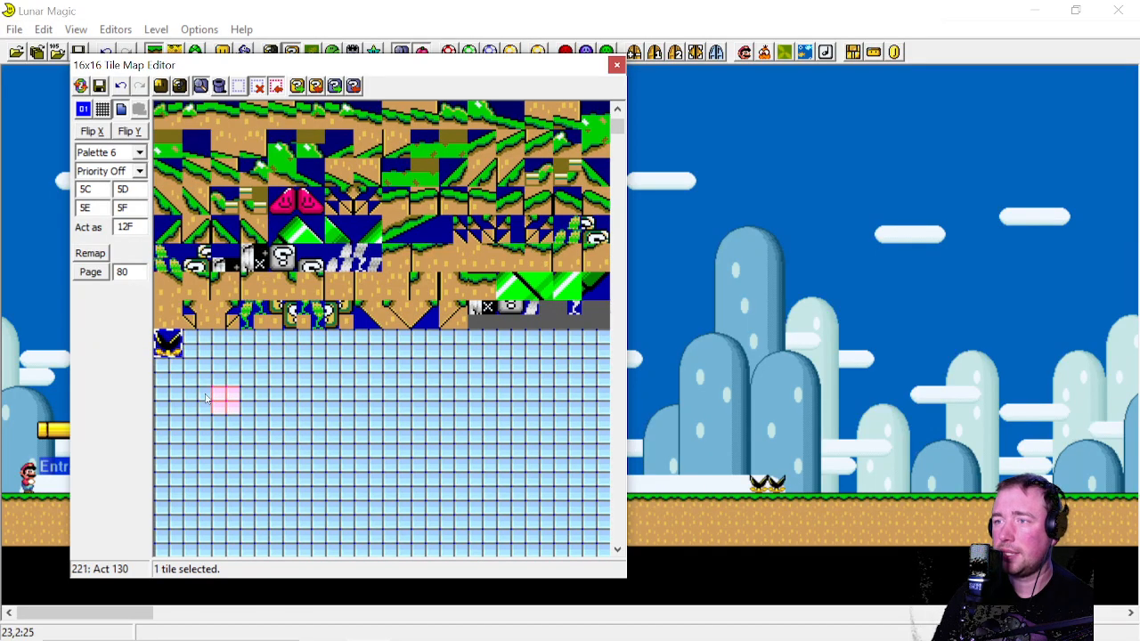
Flip the copied Muncher tile 200 vertically, compare it with the original tile 12F, and save the Map16 data to the ROM
{"action": "mouse_move", "coordinate": [173, 352]}
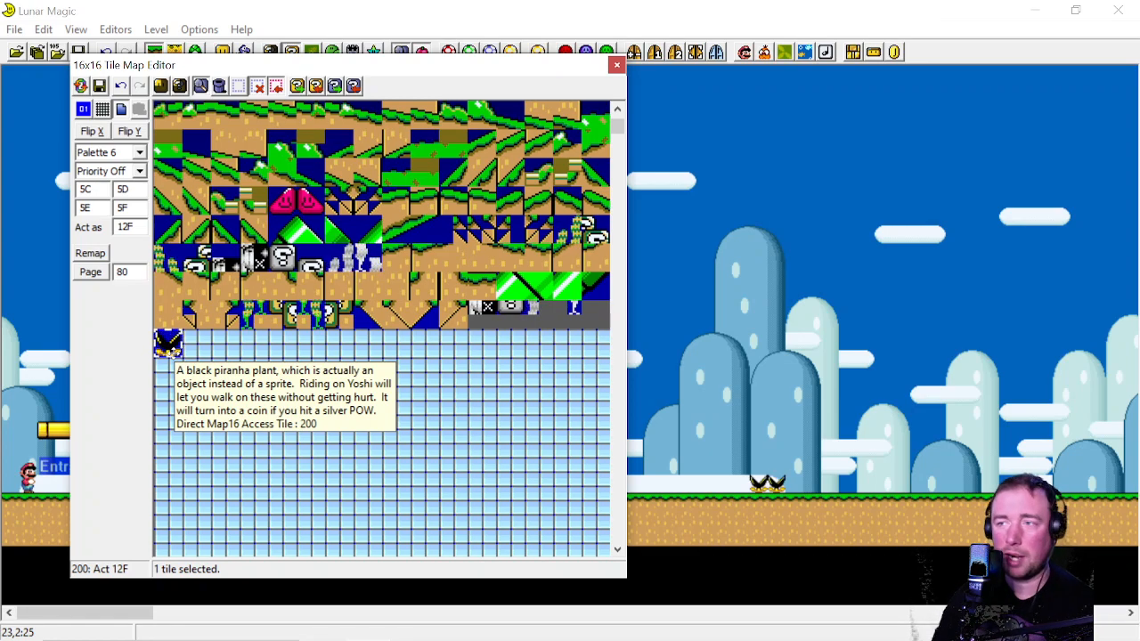
{"action": "left_click", "coordinate": [138, 132]}
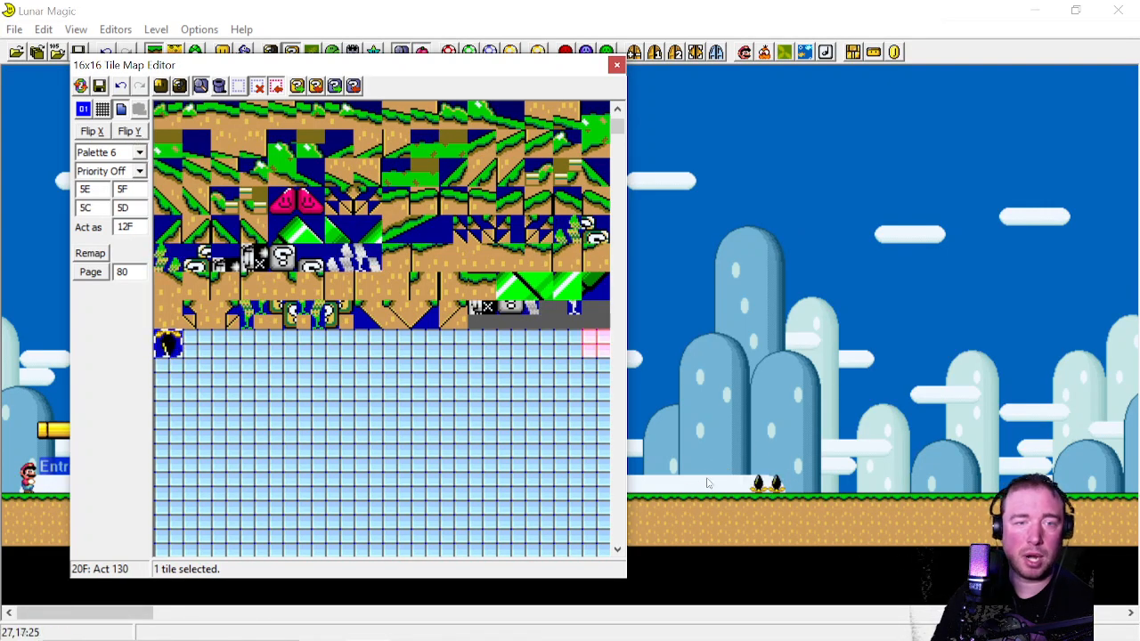
{"action": "scroll", "coordinate": [567, 344], "scroll_direction": "up", "scroll_amount": 4}
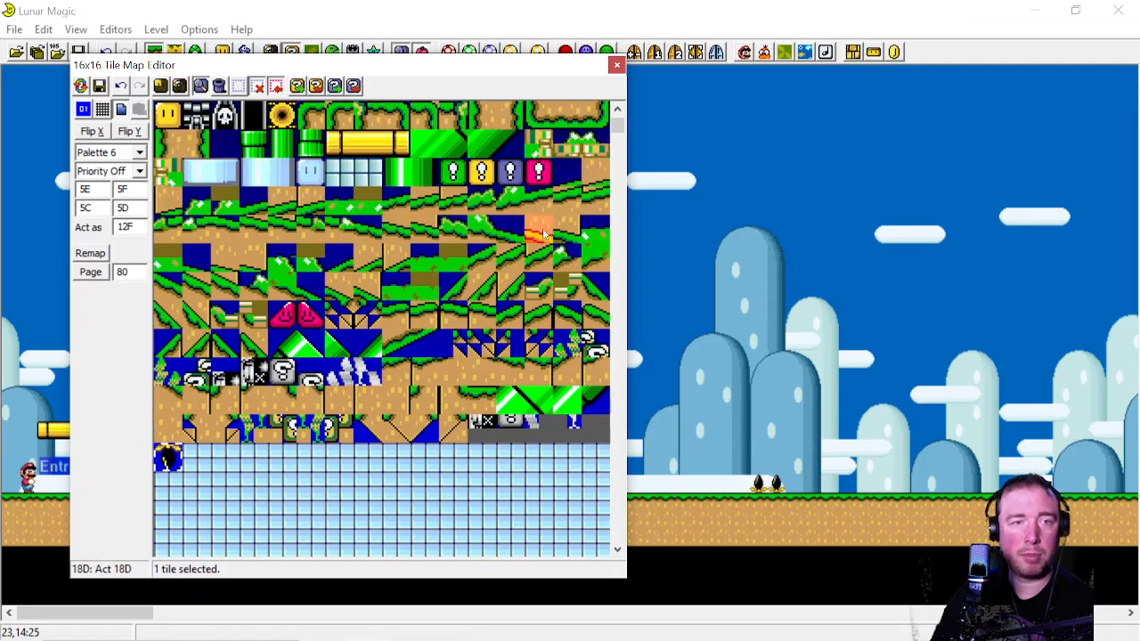
{"action": "mouse_move", "coordinate": [592, 287]}
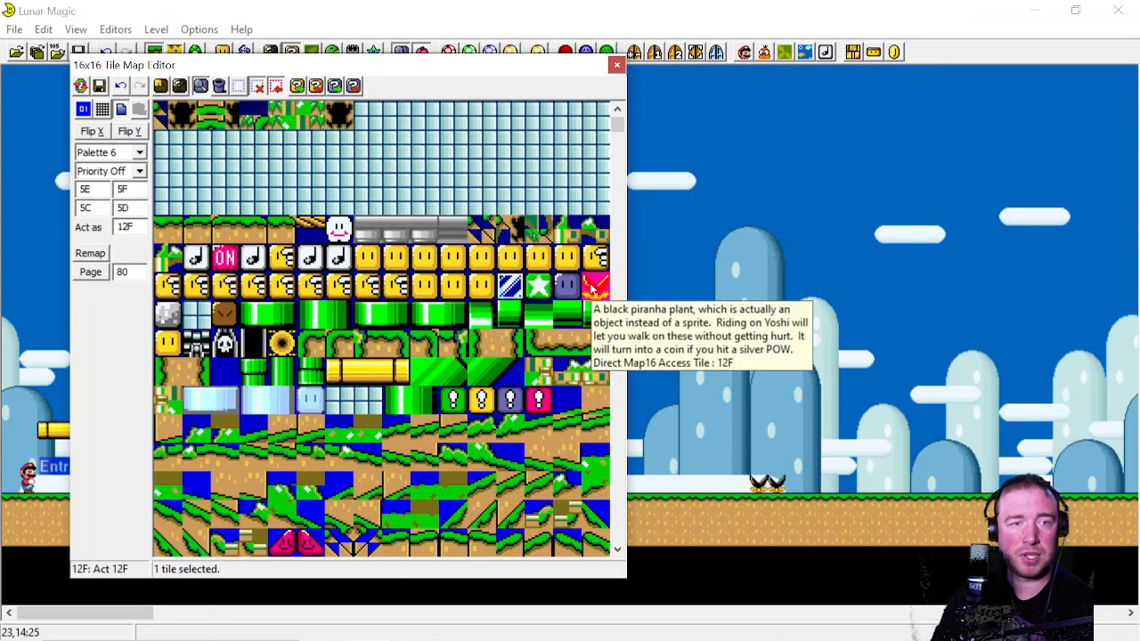
{"action": "scroll", "coordinate": [306, 338], "scroll_direction": "down", "scroll_amount": 5}
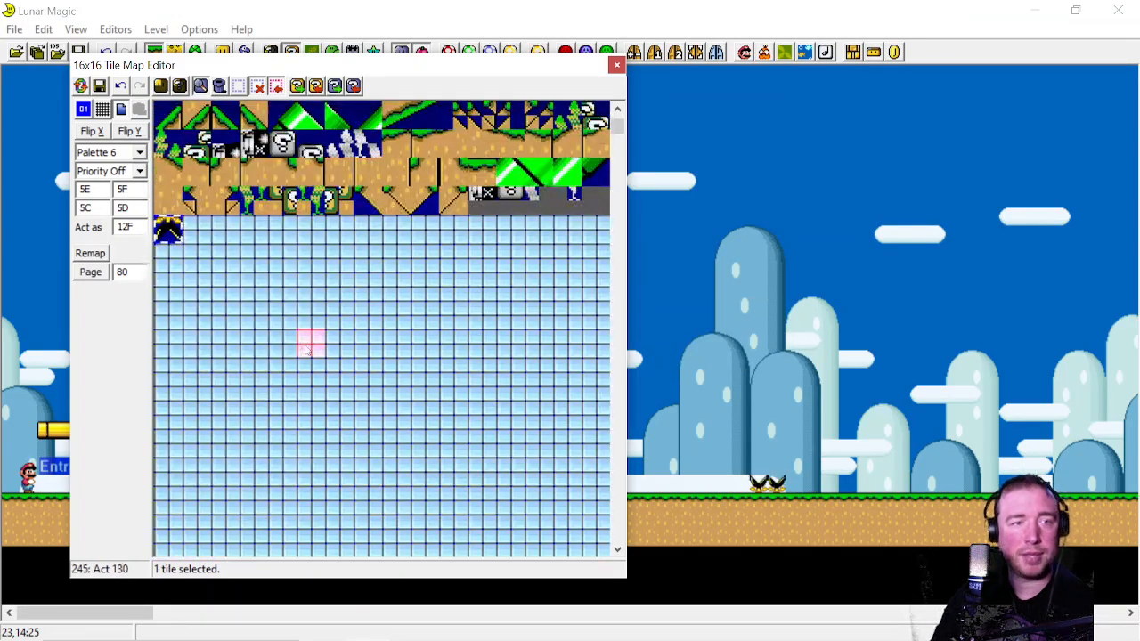
{"action": "left_click", "coordinate": [99, 86]}
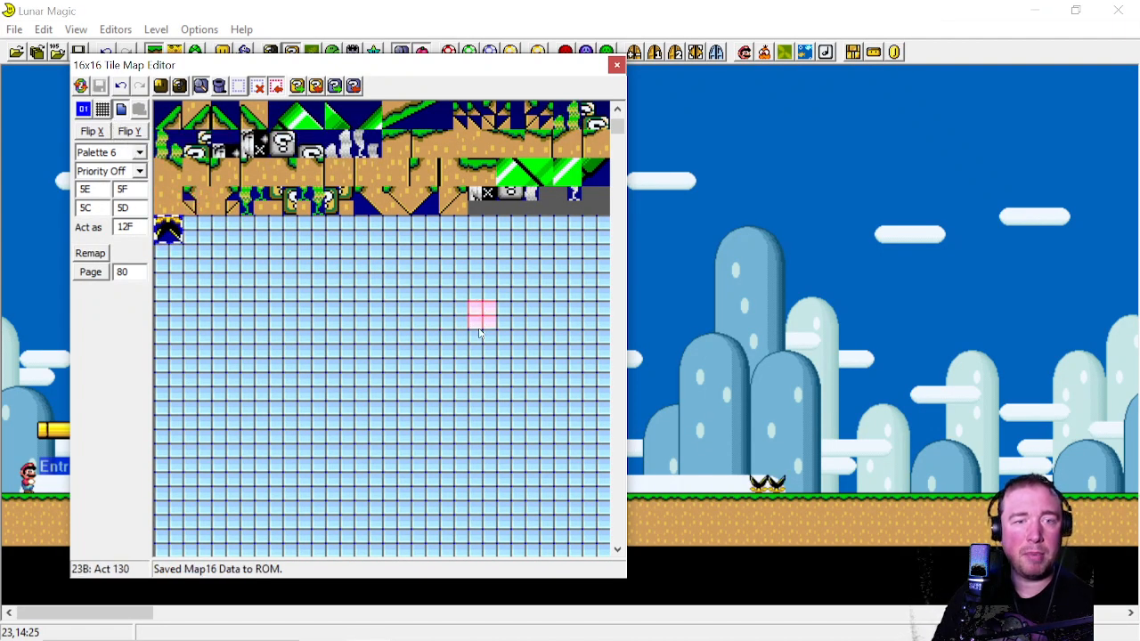
Place flipped Muncher tile 200 several times in the air above the two upright Munchers and arrange the copies in a row
{"action": "right_click", "coordinate": [741, 433]}
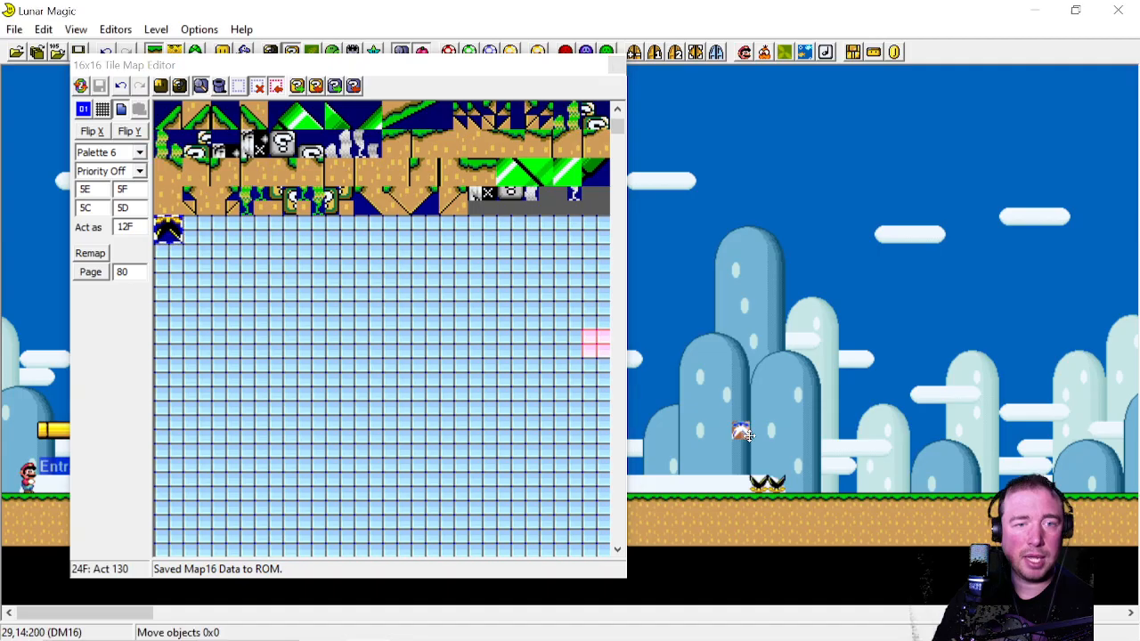
{"action": "right_click", "coordinate": [773, 435]}
{"action": "right_click", "coordinate": [811, 433]}
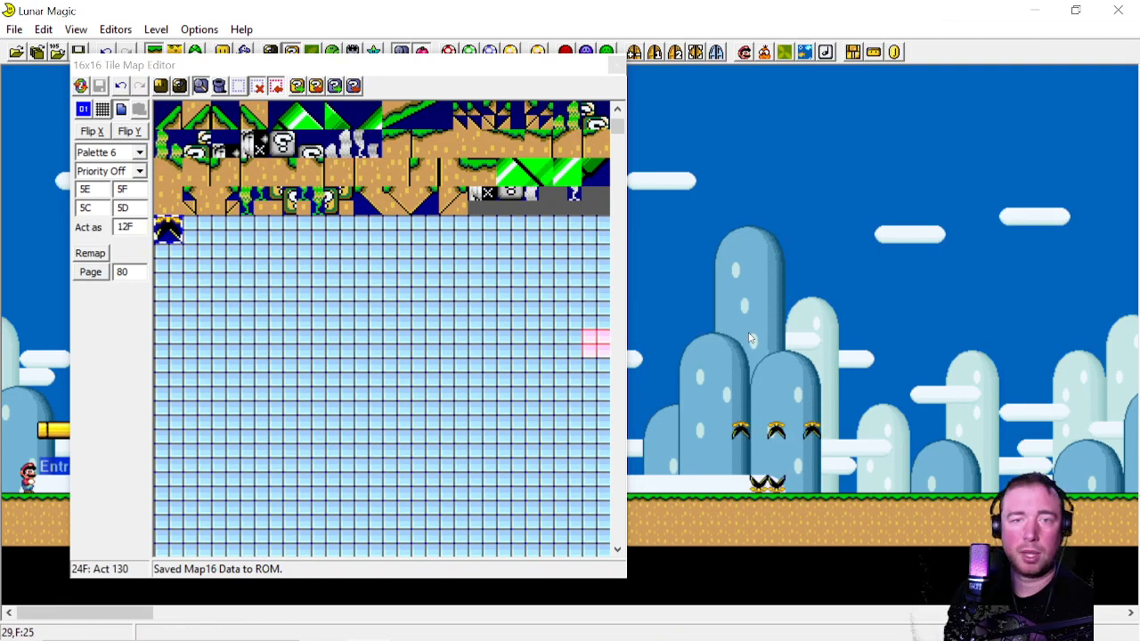
{"action": "left_click_drag", "start_coordinate": [724, 408], "coordinate": [756, 443]}
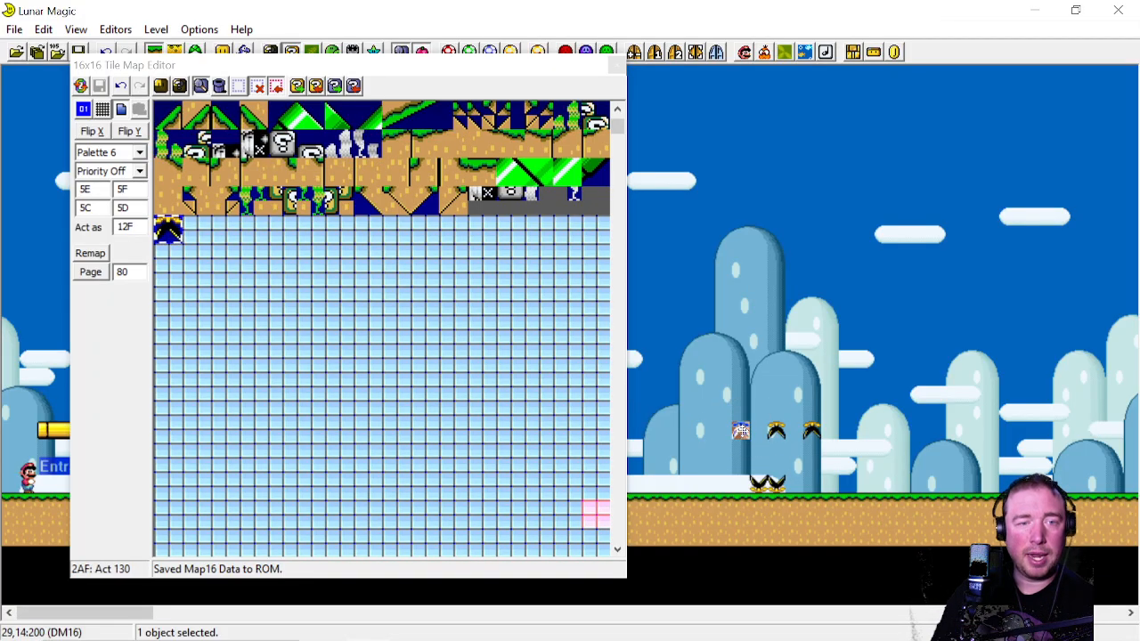
{"action": "left_click", "coordinate": [775, 430]}
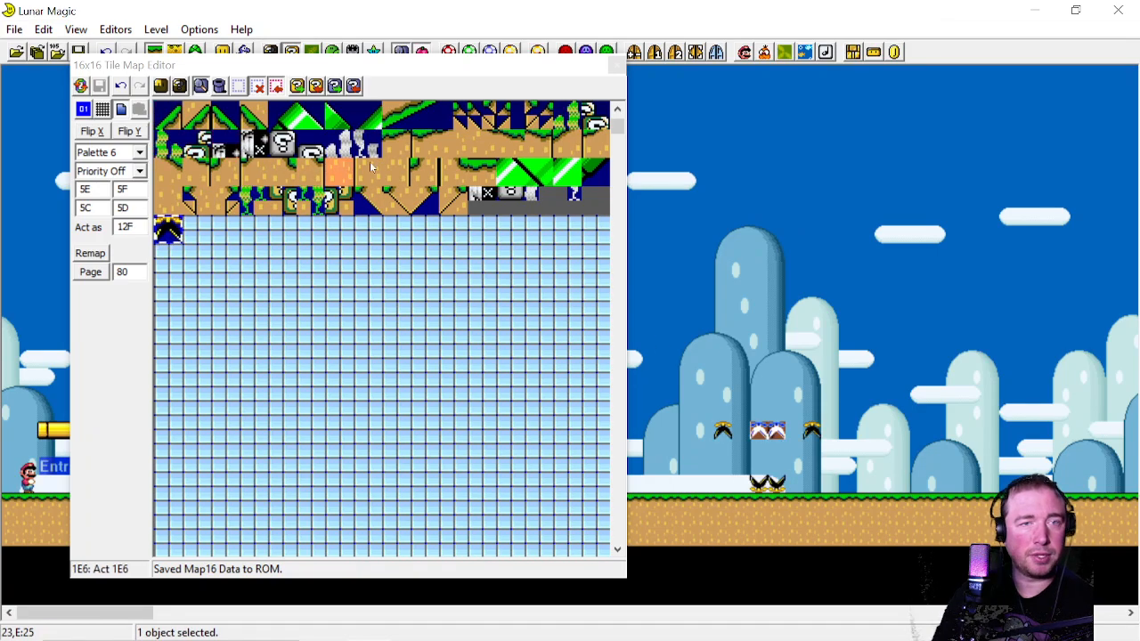
Review the custom Muncher tile 200 and the purple triangle tile 1B5 in the tile map, ending with tile 200 selected
{"action": "scroll", "coordinate": [310, 341], "scroll_direction": "down", "scroll_amount": 1}
{"action": "scroll", "coordinate": [320, 356], "scroll_direction": "up", "scroll_amount": 3}
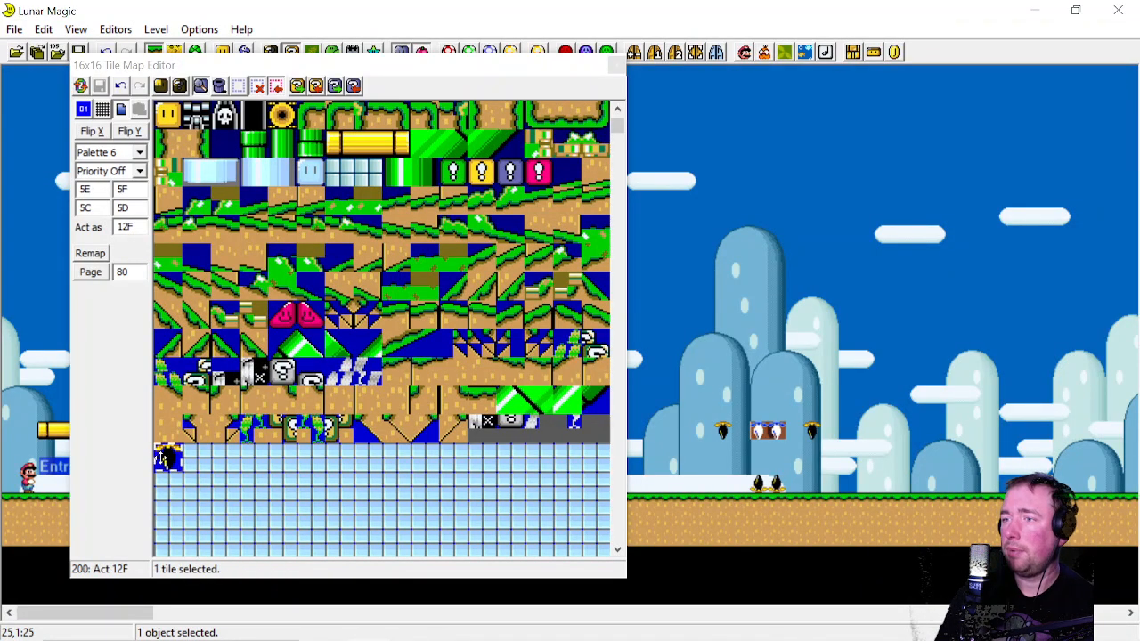
{"action": "mouse_move", "coordinate": [162, 458]}
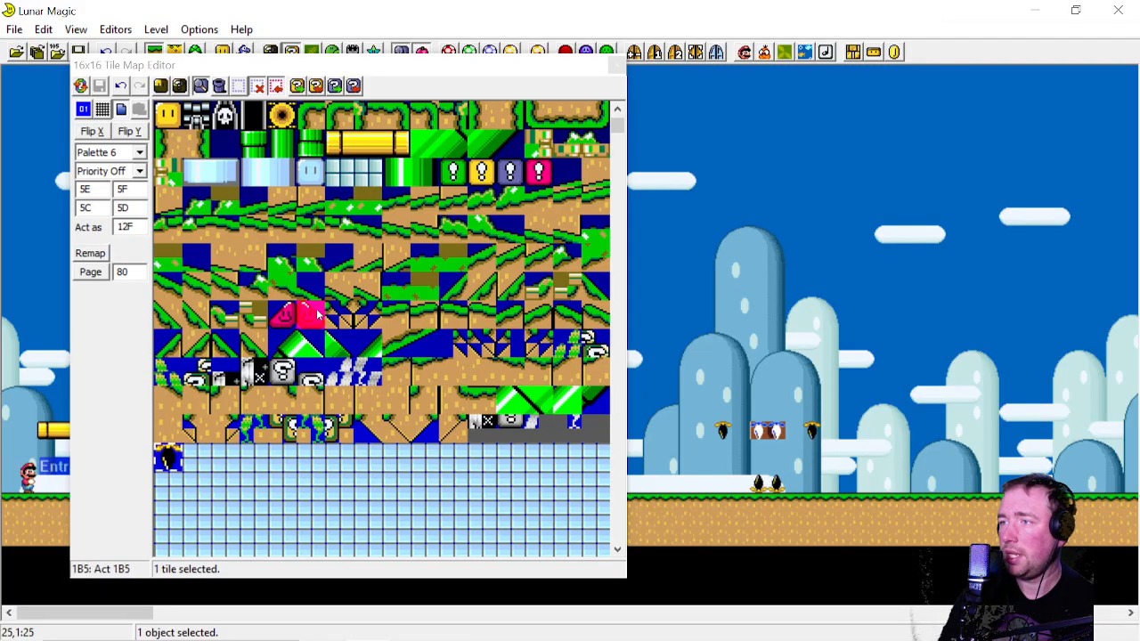
{"action": "mouse_move", "coordinate": [316, 316]}
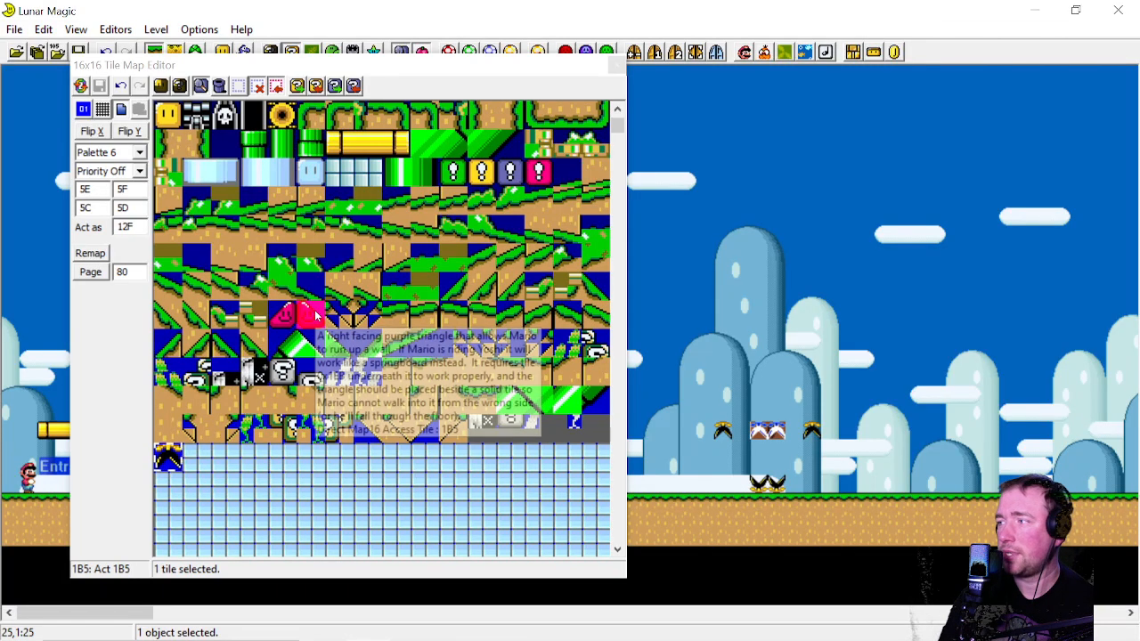
{"action": "left_click", "coordinate": [190, 461]}
{"action": "left_click", "coordinate": [174, 460]}
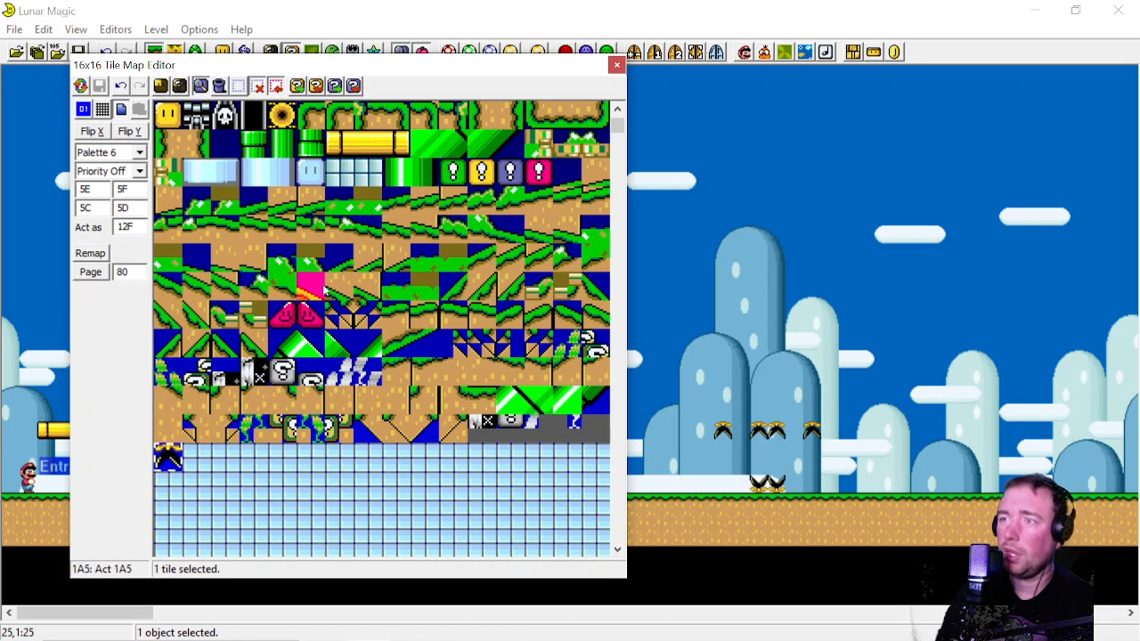
Examine the Act as settings of water tiles 0, 2 and 3 at the start of the tile map
{"action": "scroll", "coordinate": [271, 285], "scroll_direction": "up", "scroll_amount": 5}
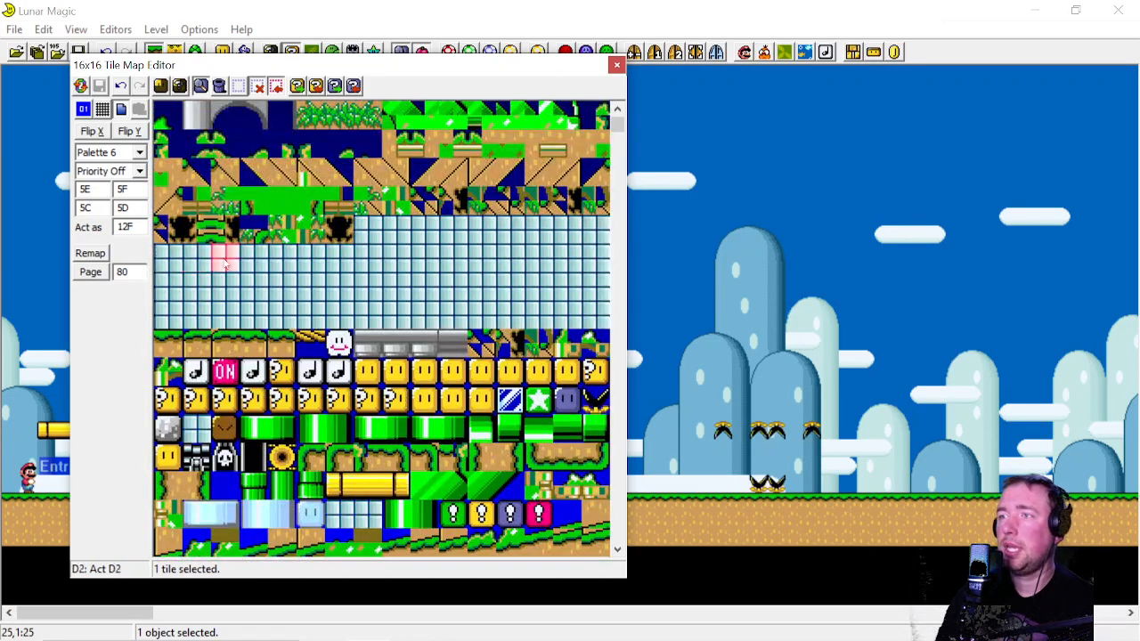
{"action": "scroll", "coordinate": [250, 302], "scroll_direction": "down", "scroll_amount": 5}
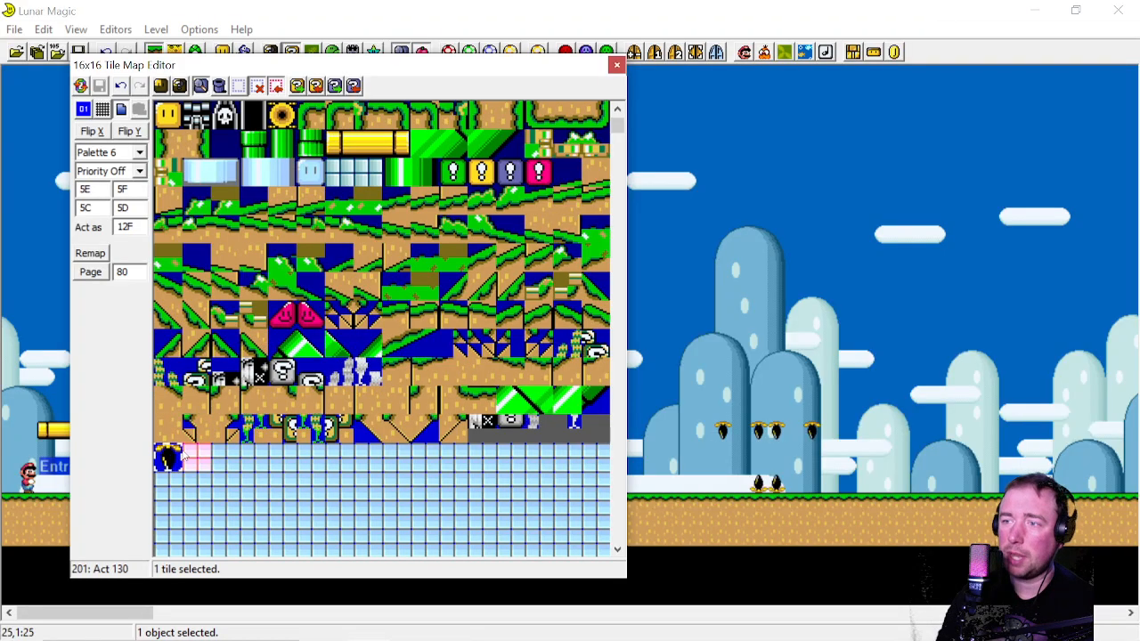
{"action": "scroll", "coordinate": [285, 320], "scroll_direction": "up", "scroll_amount": 4}
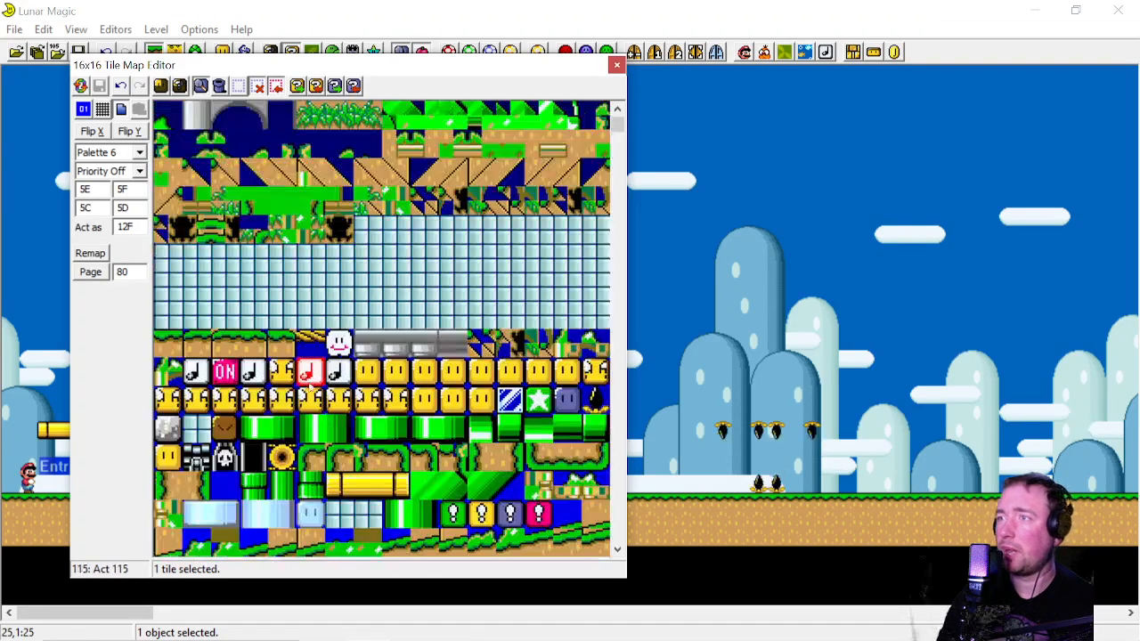
{"action": "scroll", "coordinate": [292, 336], "scroll_direction": "up", "scroll_amount": 3}
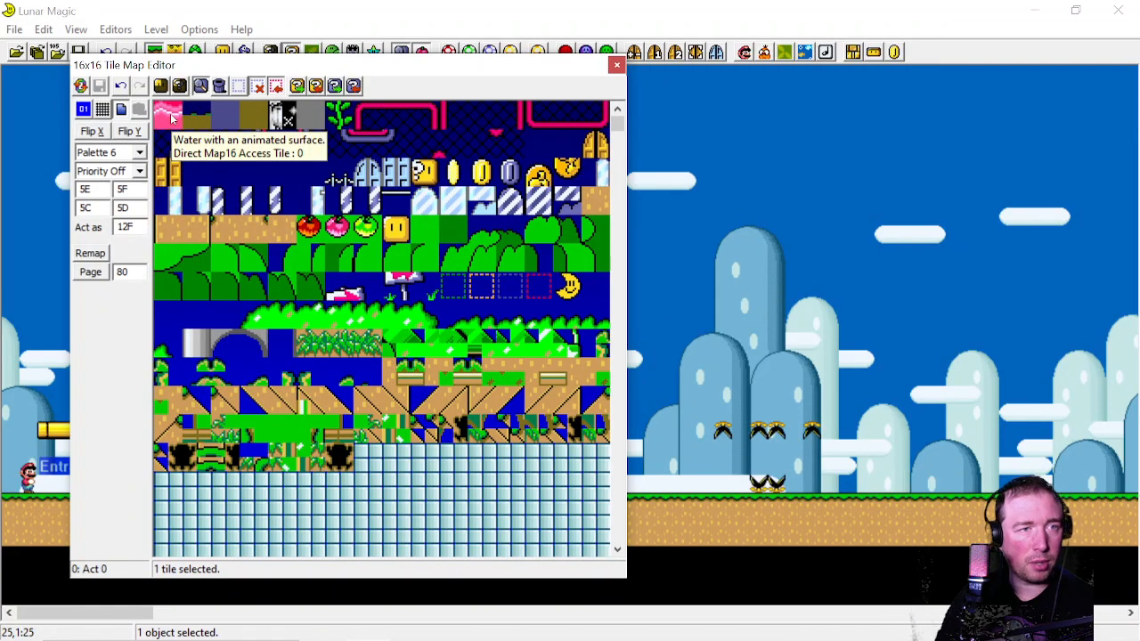
{"action": "left_click", "coordinate": [235, 118]}
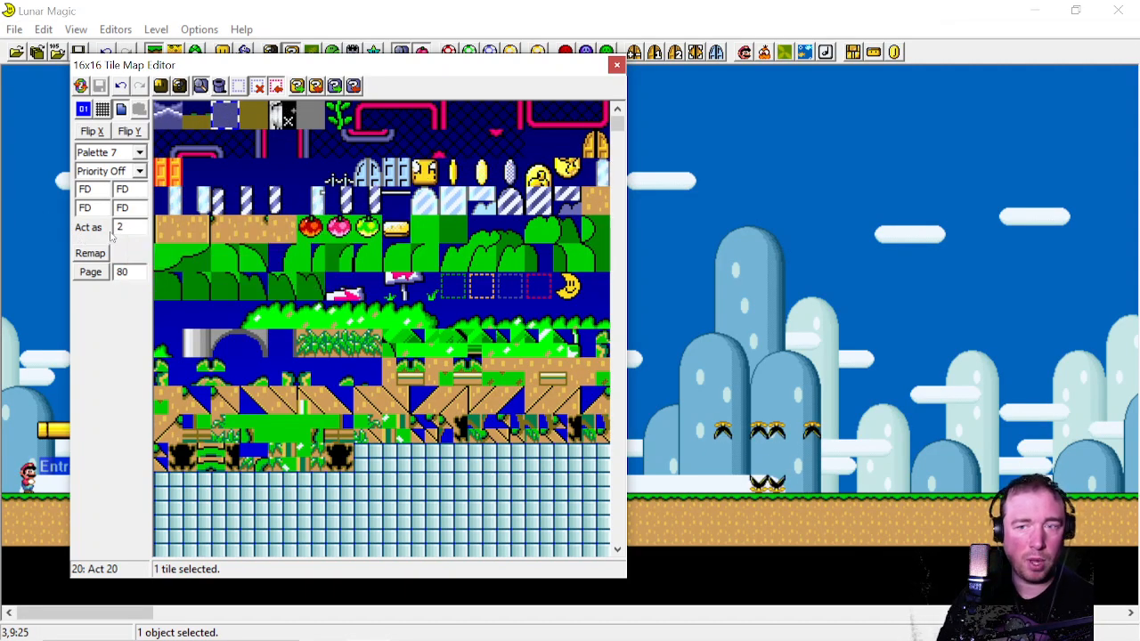
{"action": "left_click", "coordinate": [199, 118]}
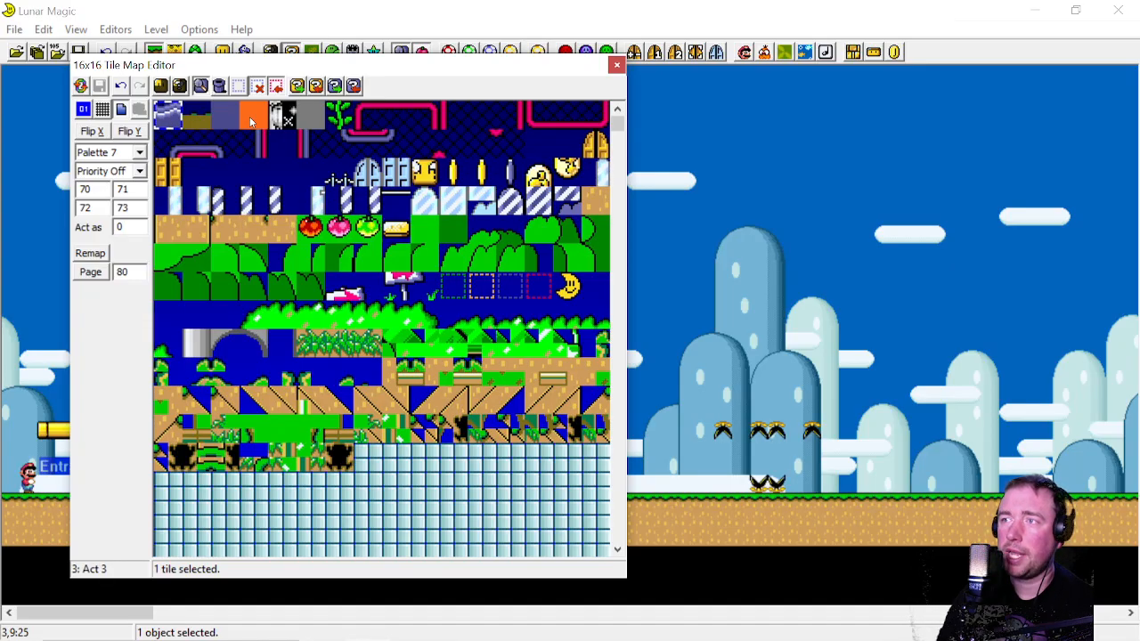
{"action": "left_click", "coordinate": [251, 122]}
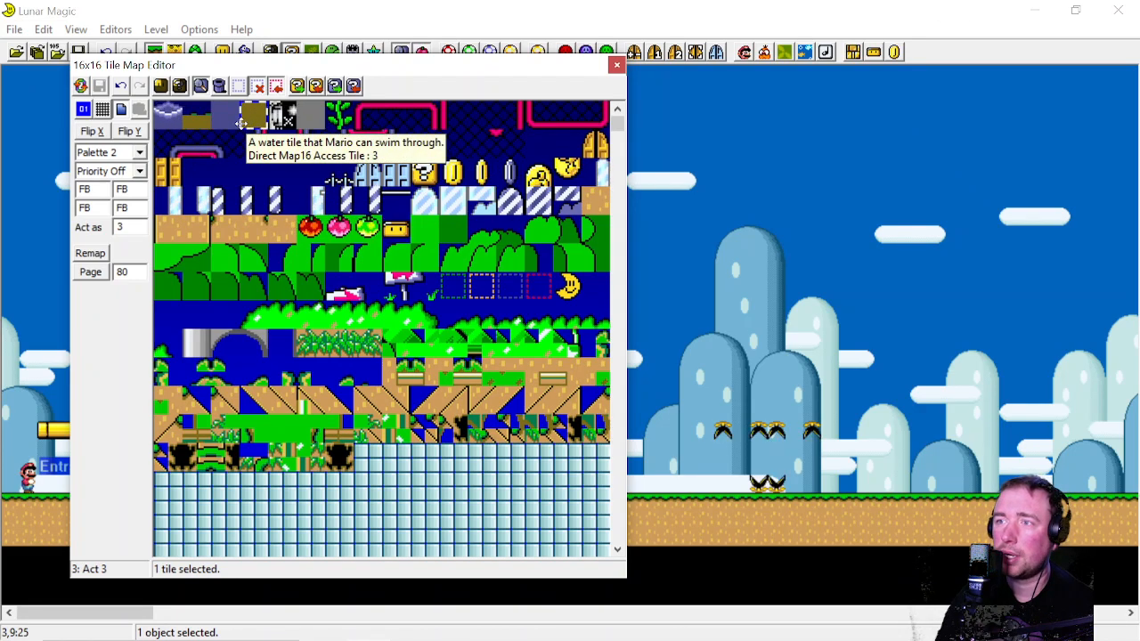
{"action": "left_click", "coordinate": [253, 149]}
{"action": "left_click_drag", "start_coordinate": [254, 149], "coordinate": [168, 200]}
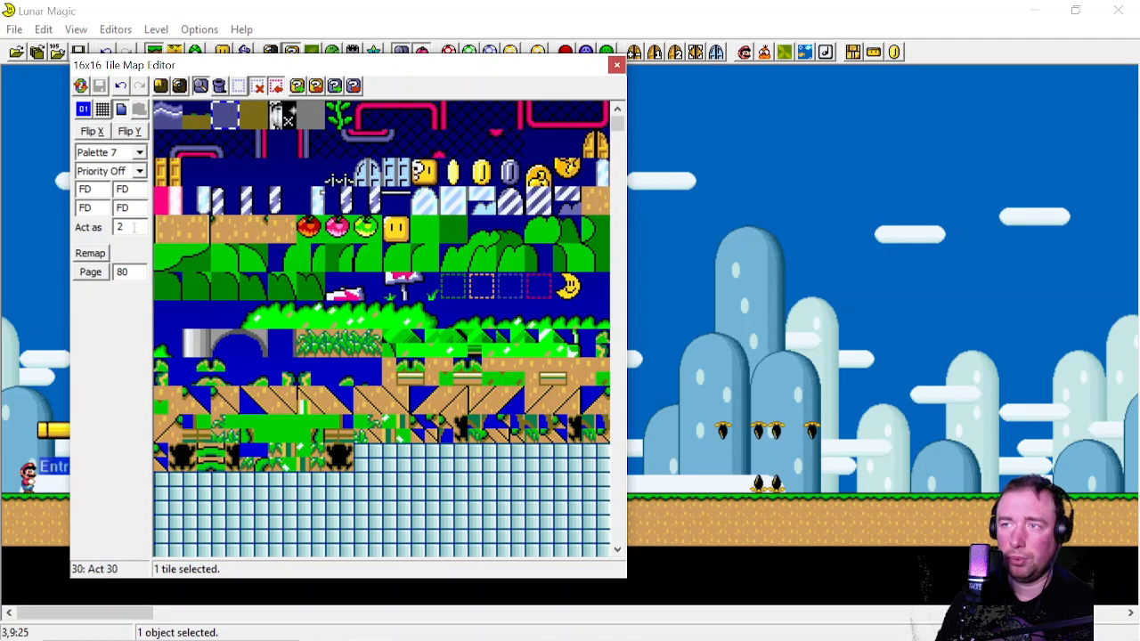
Set the copied black piranha plant, tile 200, to act as 2 and save the Map16 data
{"action": "scroll", "coordinate": [274, 178], "scroll_direction": "down", "scroll_amount": 4}
{"action": "scroll", "coordinate": [273, 177], "scroll_direction": "down", "scroll_amount": 6}
{"action": "left_click", "coordinate": [164, 119]}
{"action": "left_click_drag", "start_coordinate": [165, 119], "coordinate": [139, 240]}
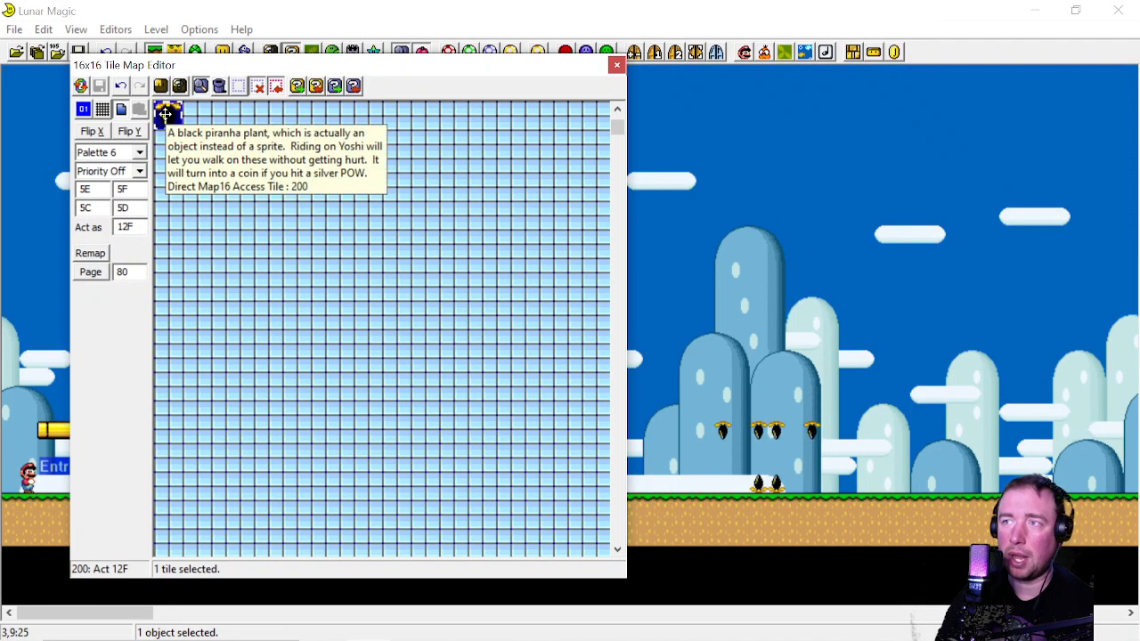
{"action": "left_click_drag", "start_coordinate": [165, 116], "coordinate": [144, 246]}
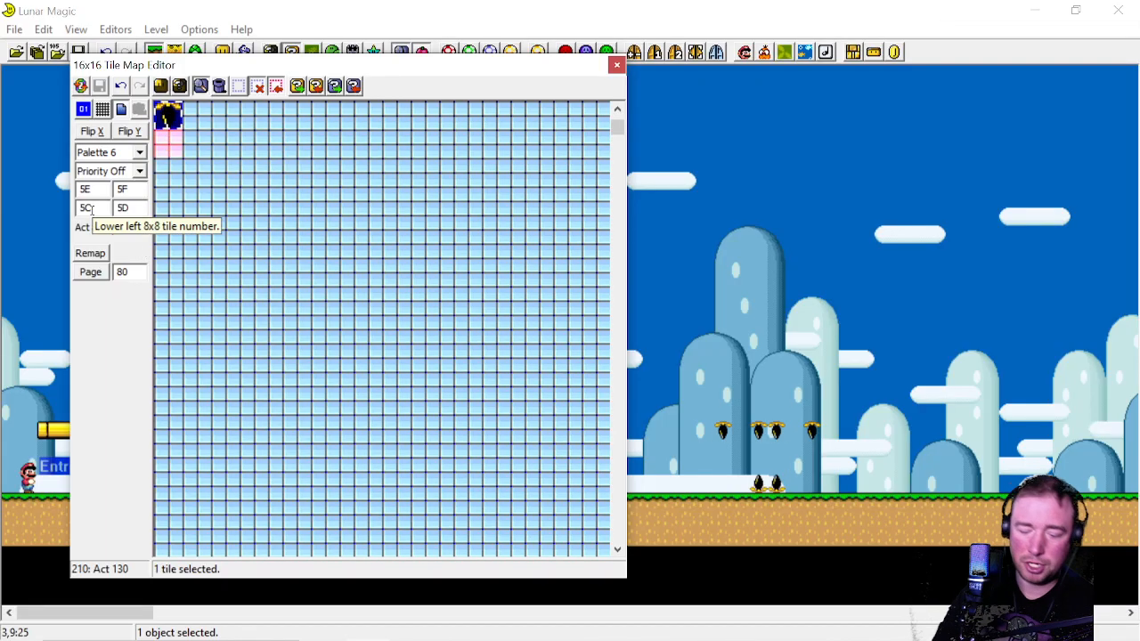
{"action": "left_click", "coordinate": [99, 85]}
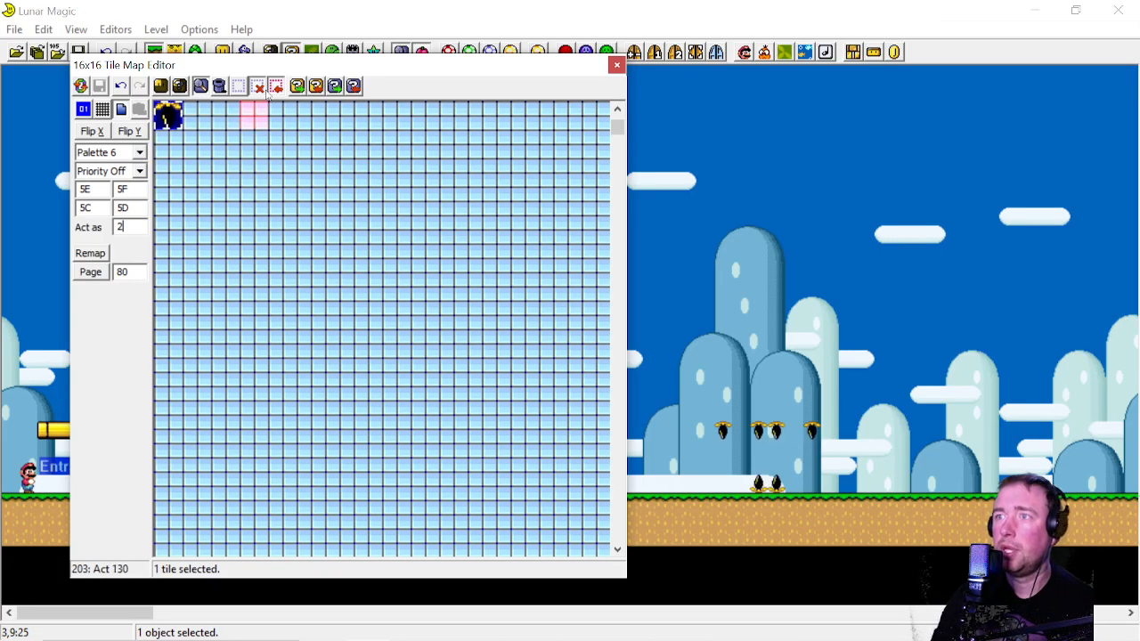
Move the tile map editor off the level's start, save level 105, and start the Mario A game in the emulator
{"action": "left_click_drag", "start_coordinate": [238, 69], "coordinate": [582, 74]}
{"action": "left_click", "coordinate": [79, 51]}
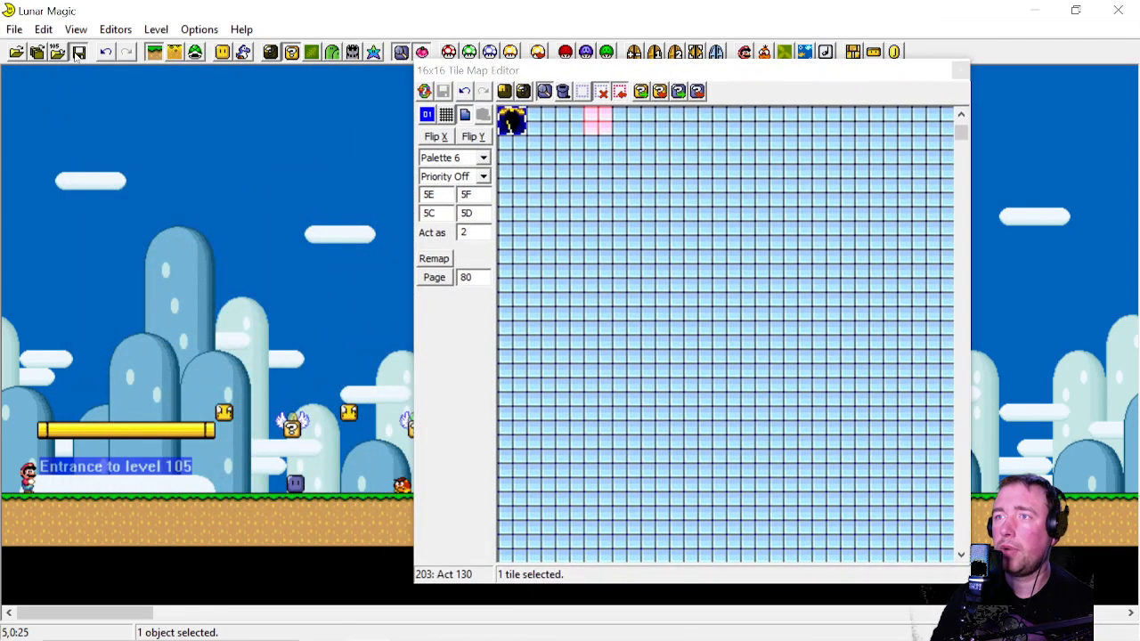
{"action": "key", "text": "F4"}
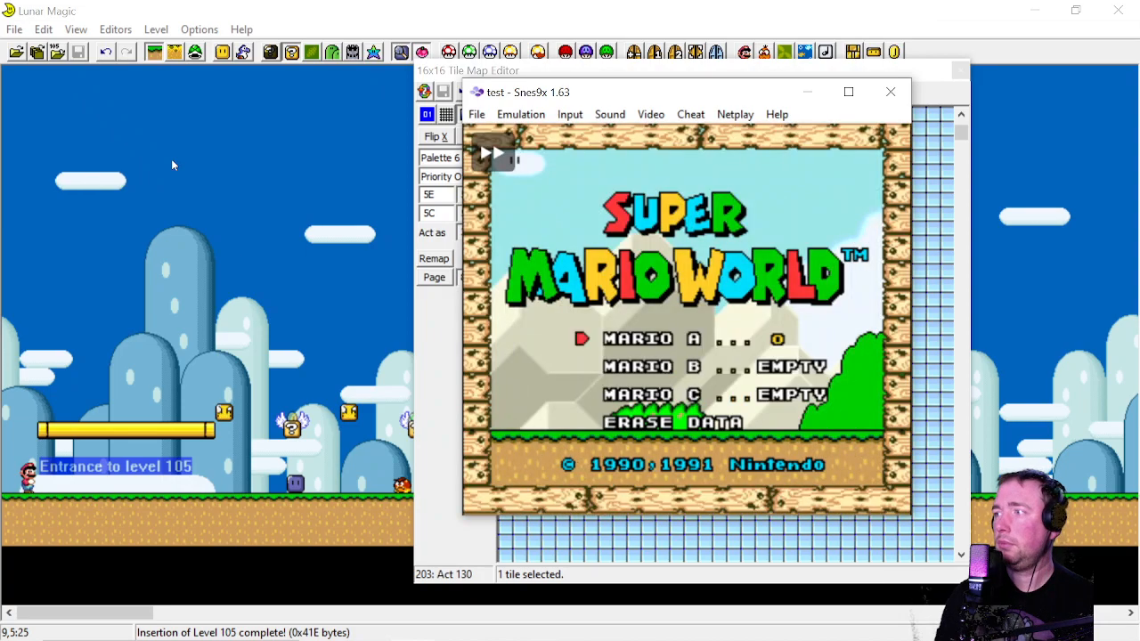
{"action": "key", "text": "c"}
{"action": "key", "text": "c"}
{"action": "key", "text": "c"}
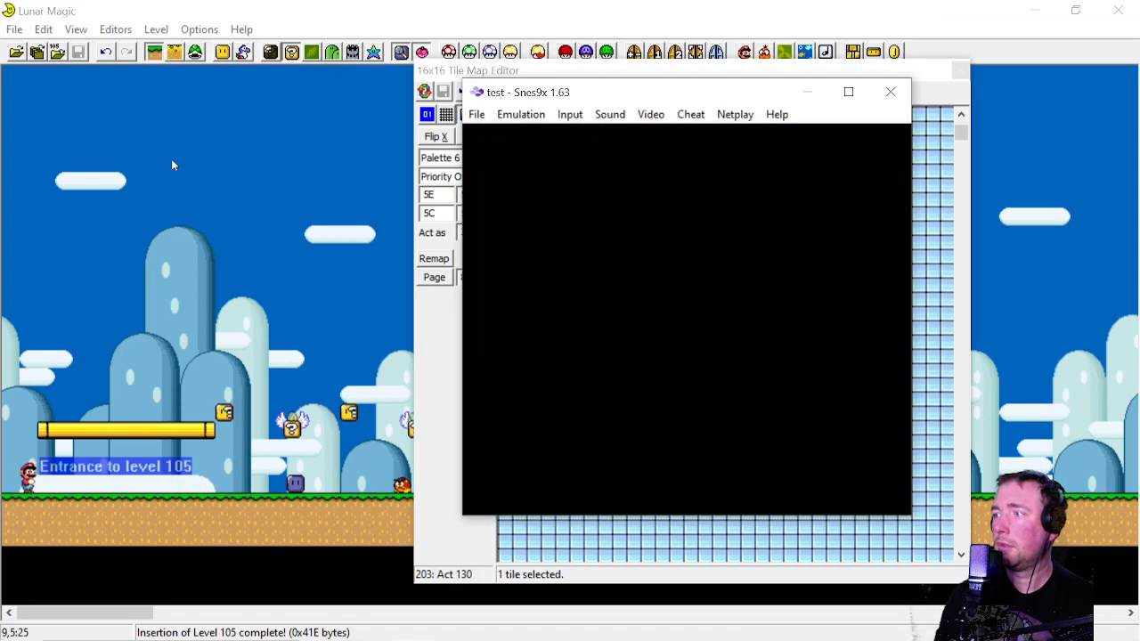
Playtest level 105 up to the black piranha plants to check how the modified tile behaves, and close the emulator
{"action": "key", "text": "Right"}
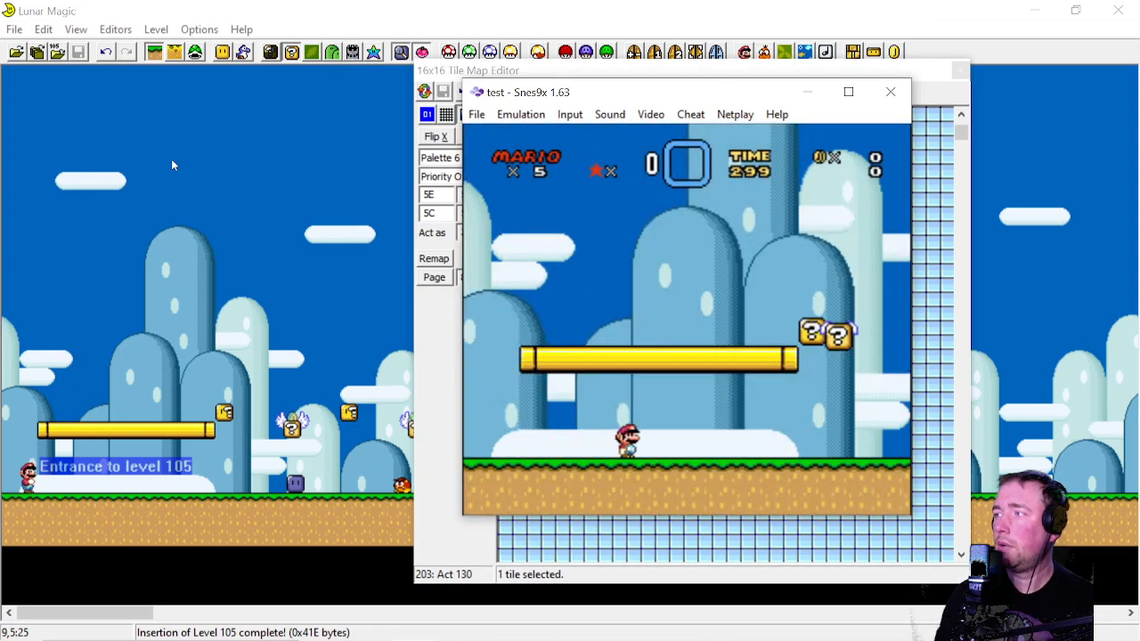
{"action": "key", "text": "Tab"}
{"action": "key", "text": "Right"}
{"action": "key", "text": "c"}
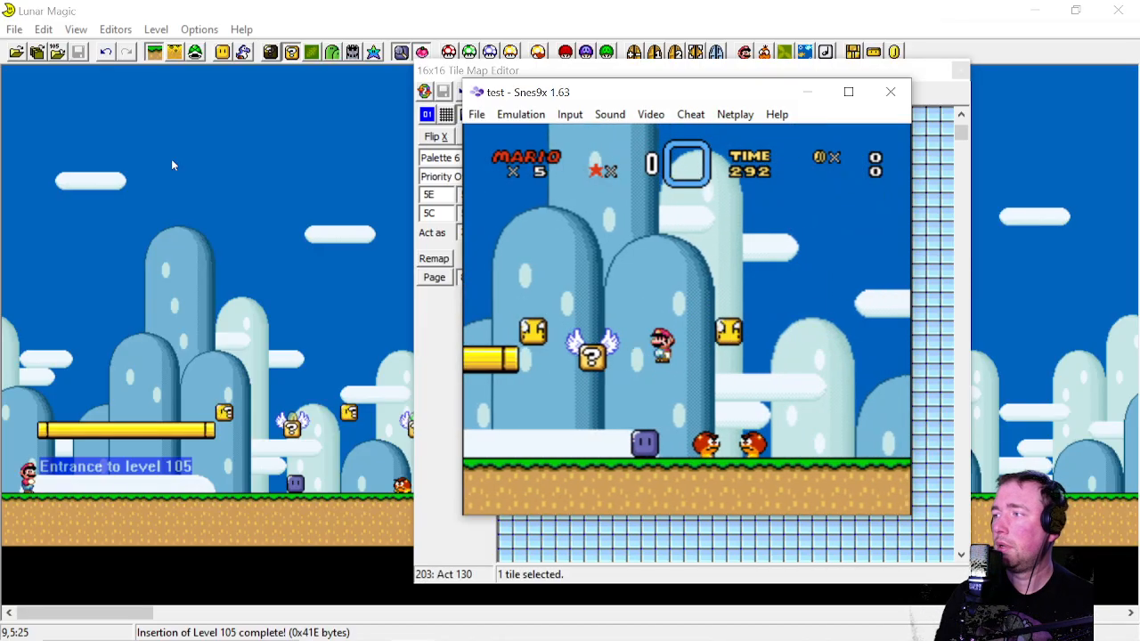
{"action": "key", "text": "Left"}
{"action": "key", "text": "c"}
{"action": "key", "text": "Right"}
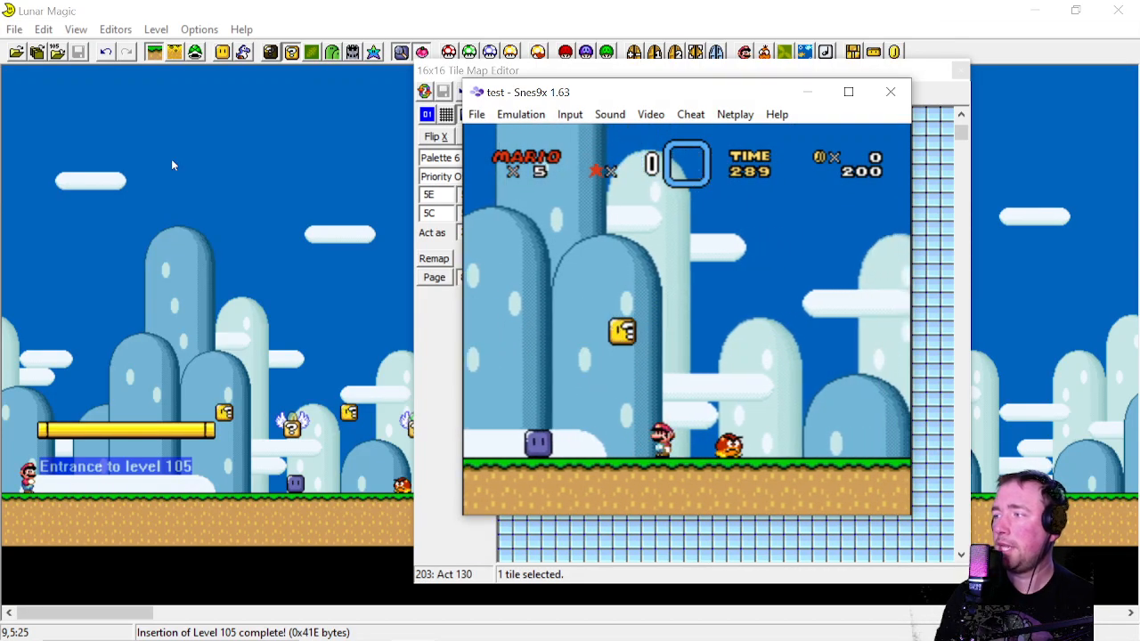
{"action": "key", "text": "c"}
{"action": "key", "text": "Right"}
{"action": "key", "text": "c"}
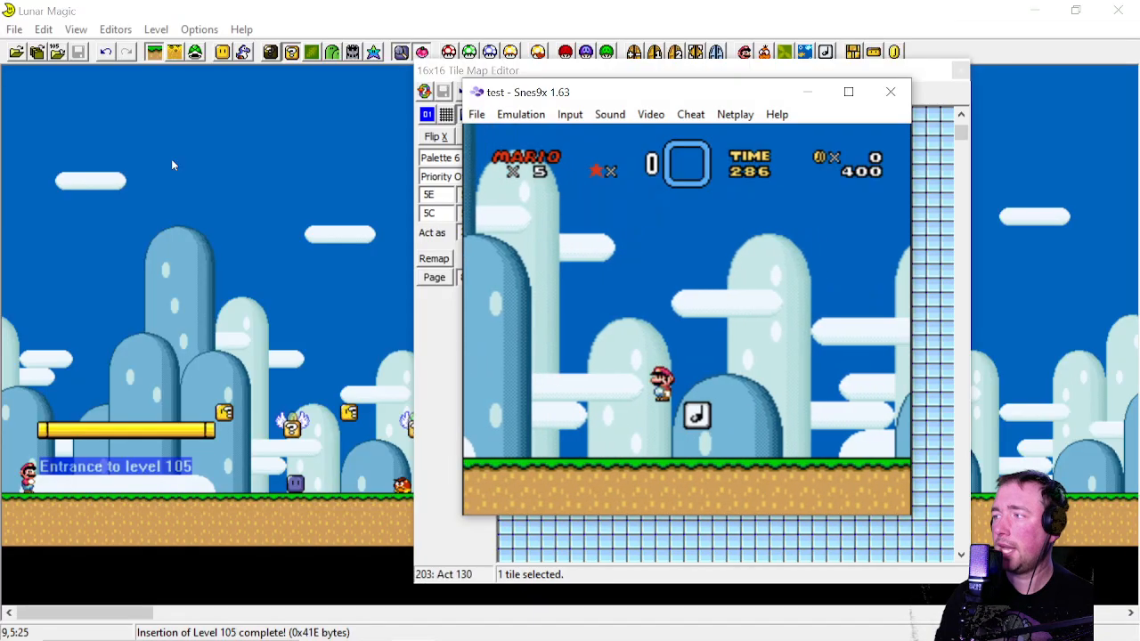
{"action": "key", "text": "Right"}
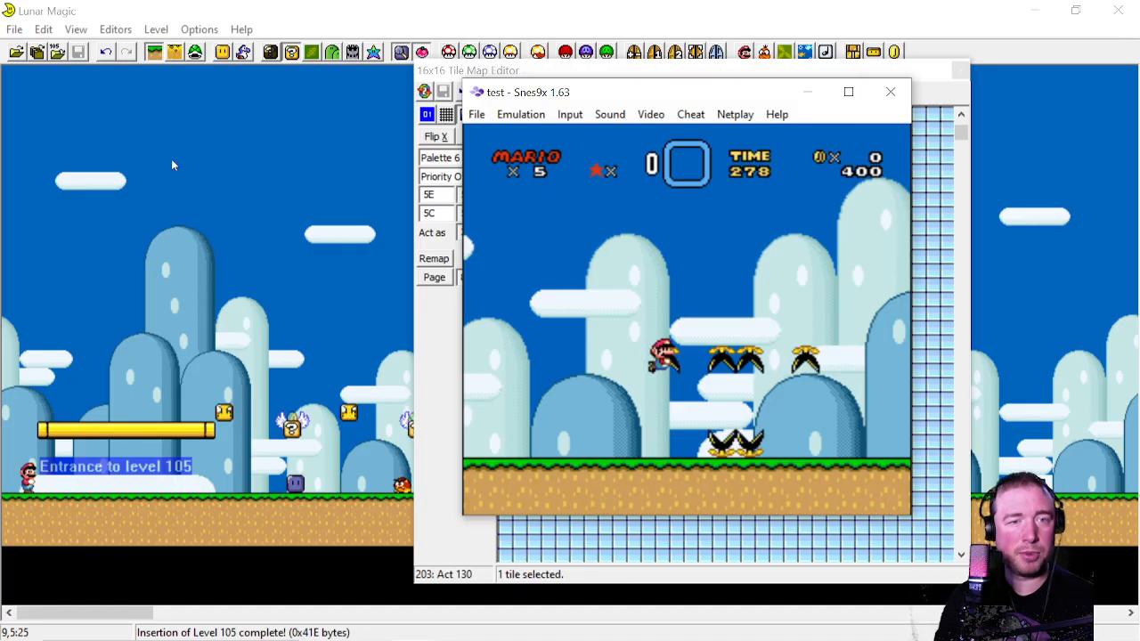
{"action": "key", "text": "Right"}
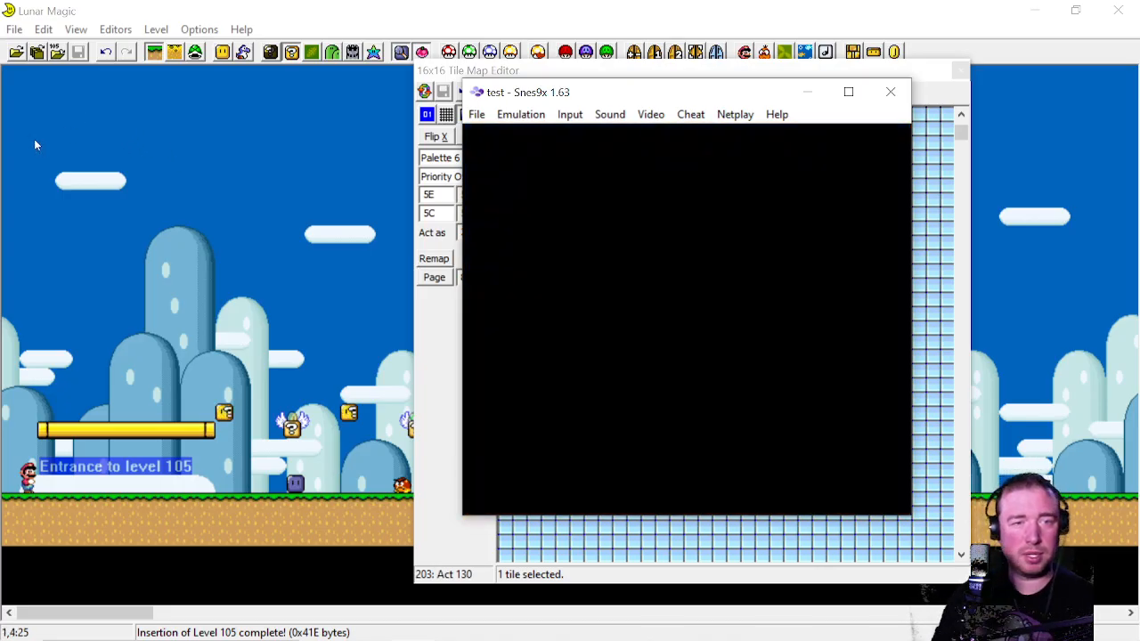
{"action": "left_click", "coordinate": [890, 92]}
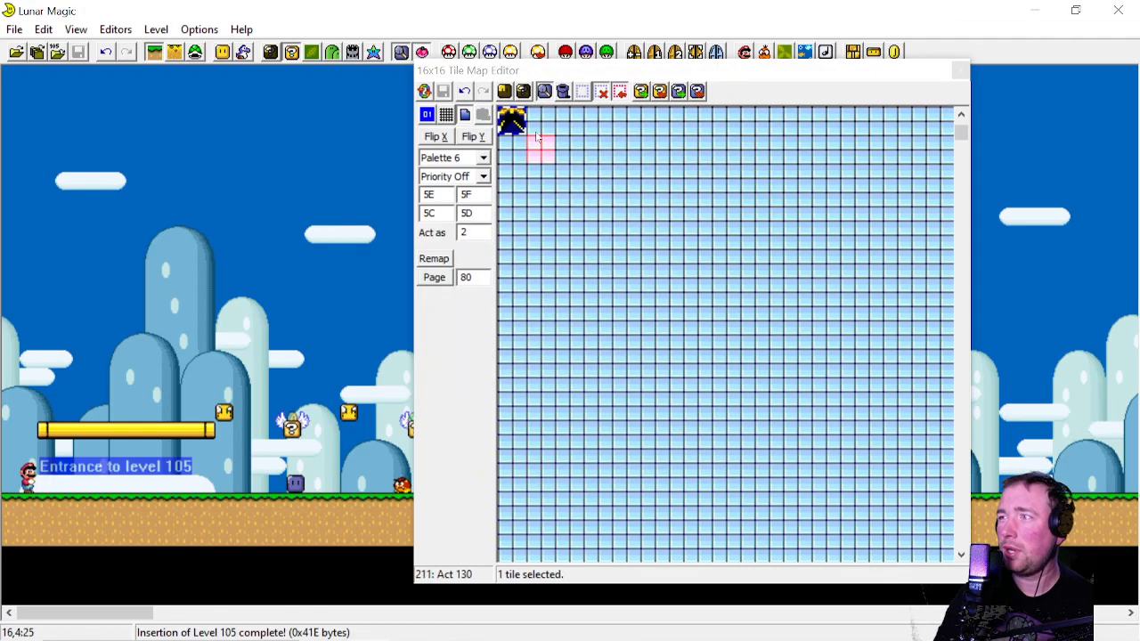
Set piranha plant tile 200 to act as 12F and save the Map16 data
{"action": "left_click", "coordinate": [466, 233]}
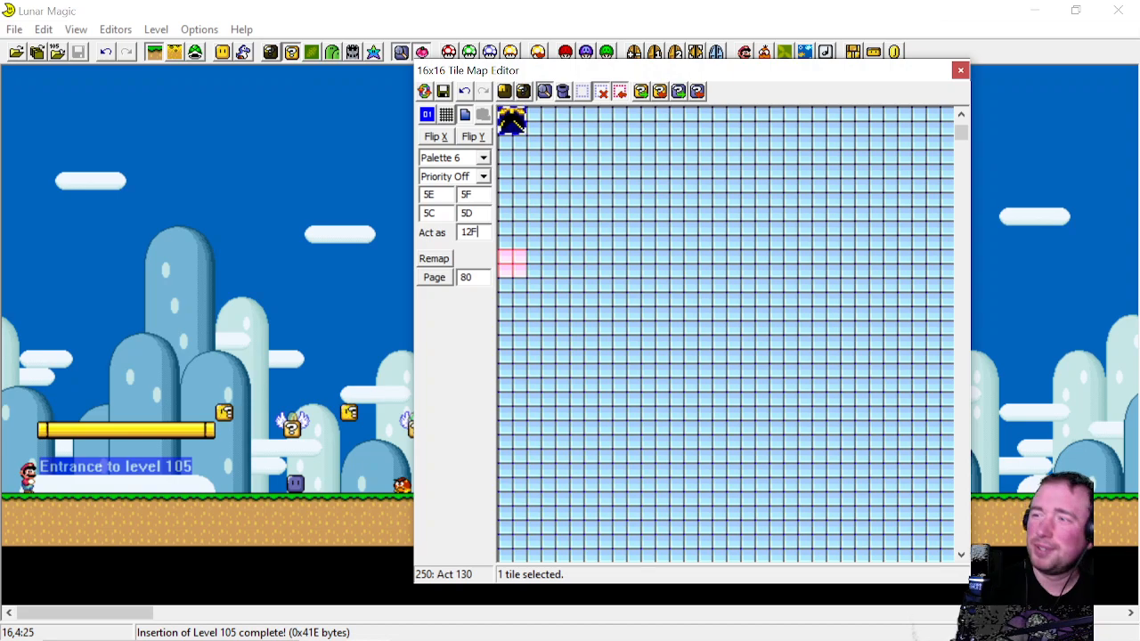
{"action": "type", "text": "12F"}
{"action": "left_click", "coordinate": [442, 91]}
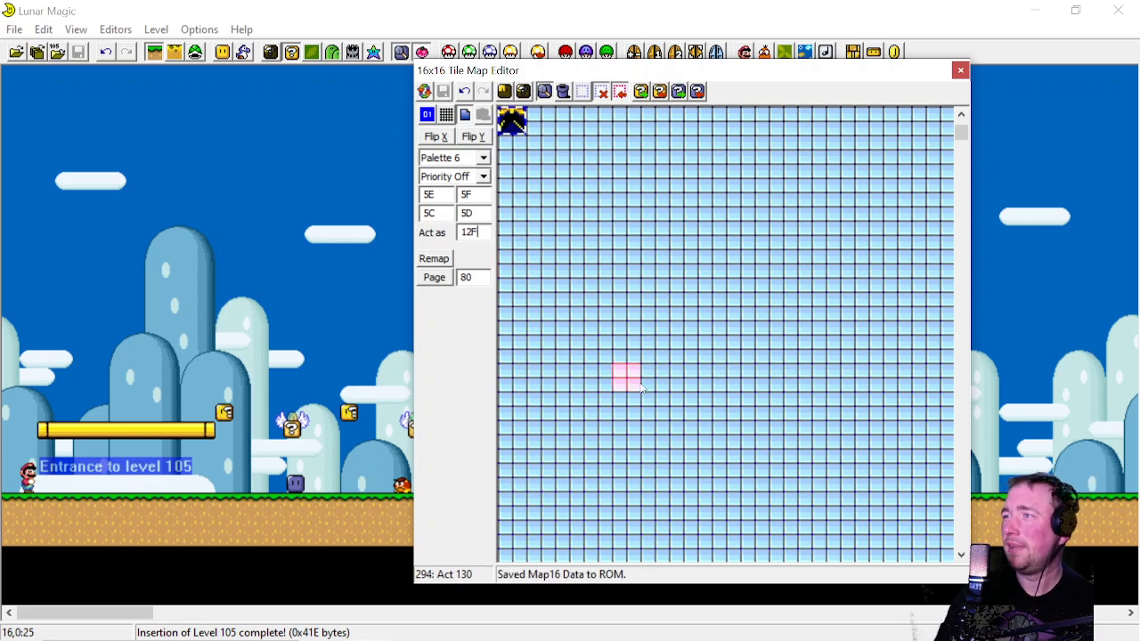
Examine the original block and terrain tiles above the custom tile page, including the cement block, tile 130
{"action": "scroll", "coordinate": [626, 374], "scroll_direction": "up", "scroll_amount": 4}
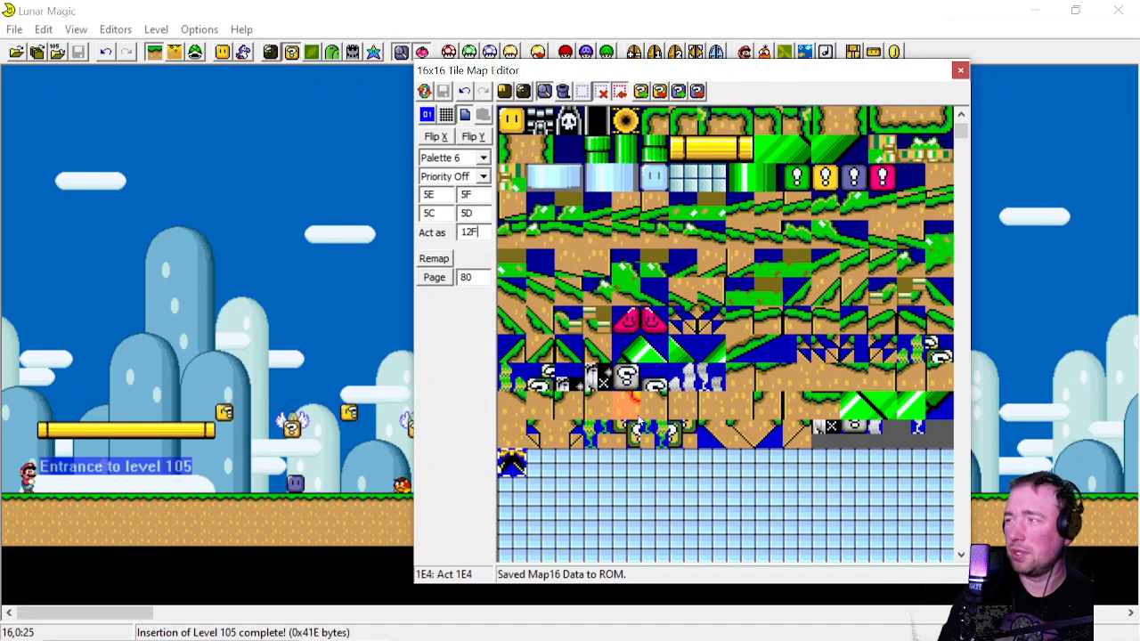
{"action": "scroll", "coordinate": [677, 383], "scroll_direction": "up", "scroll_amount": 5}
{"action": "scroll", "coordinate": [699, 400], "scroll_direction": "down", "scroll_amount": 4}
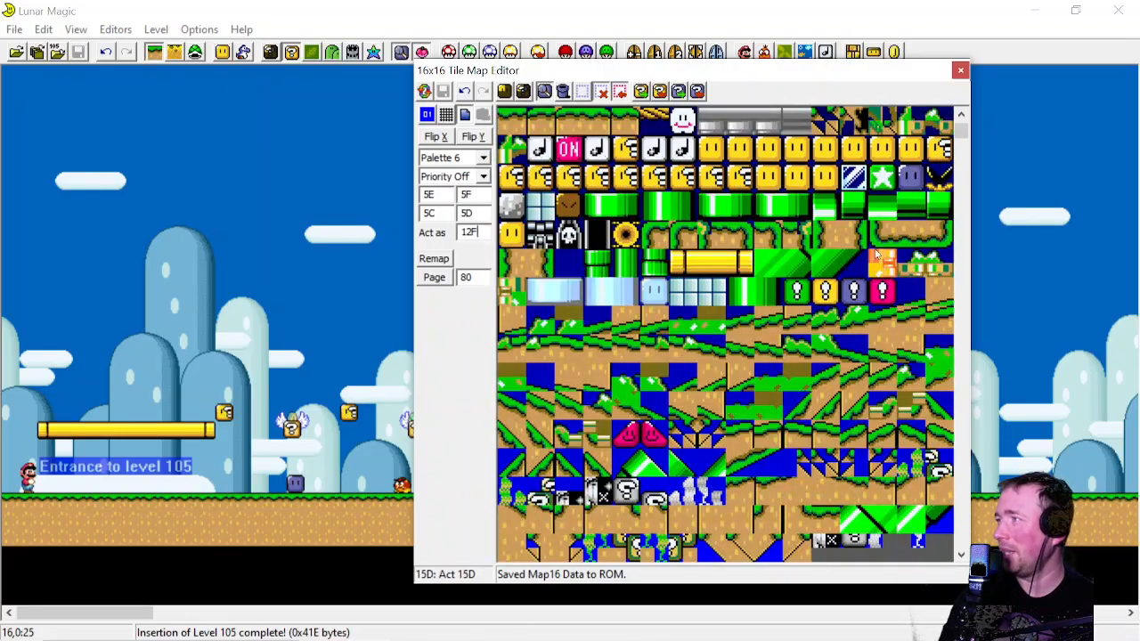
{"action": "scroll", "coordinate": [801, 267], "scroll_direction": "up", "scroll_amount": 4}
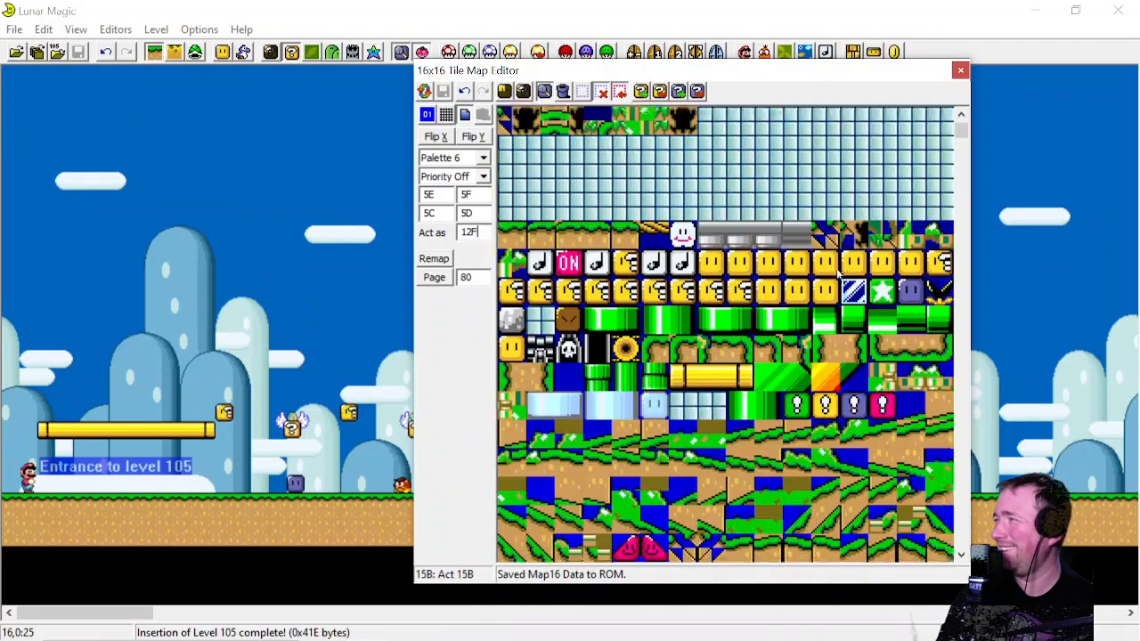
{"action": "scroll", "coordinate": [819, 294], "scroll_direction": "down", "scroll_amount": 3}
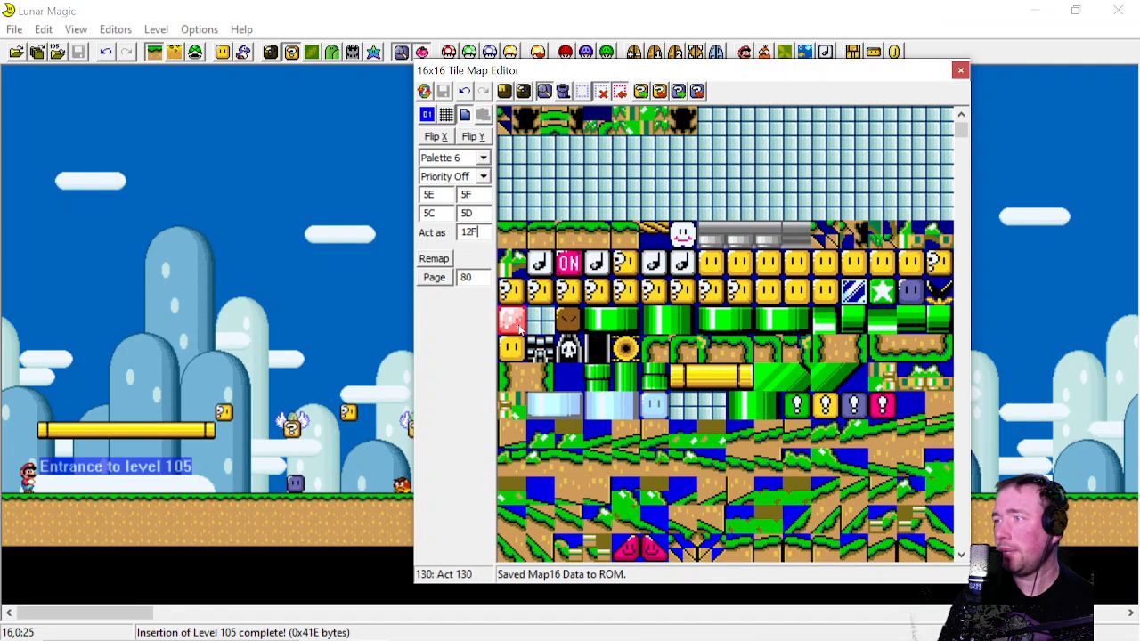
{"action": "mouse_move", "coordinate": [520, 328]}
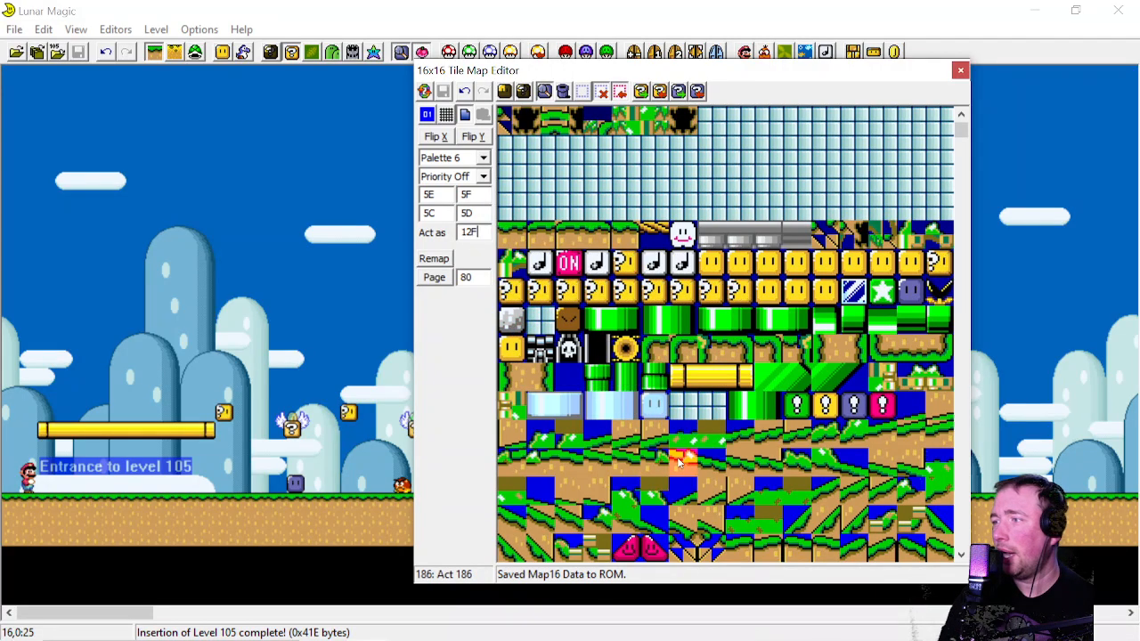
{"action": "scroll", "coordinate": [682, 461], "scroll_direction": "down", "scroll_amount": 1}
{"action": "scroll", "coordinate": [683, 460], "scroll_direction": "up", "scroll_amount": 1}
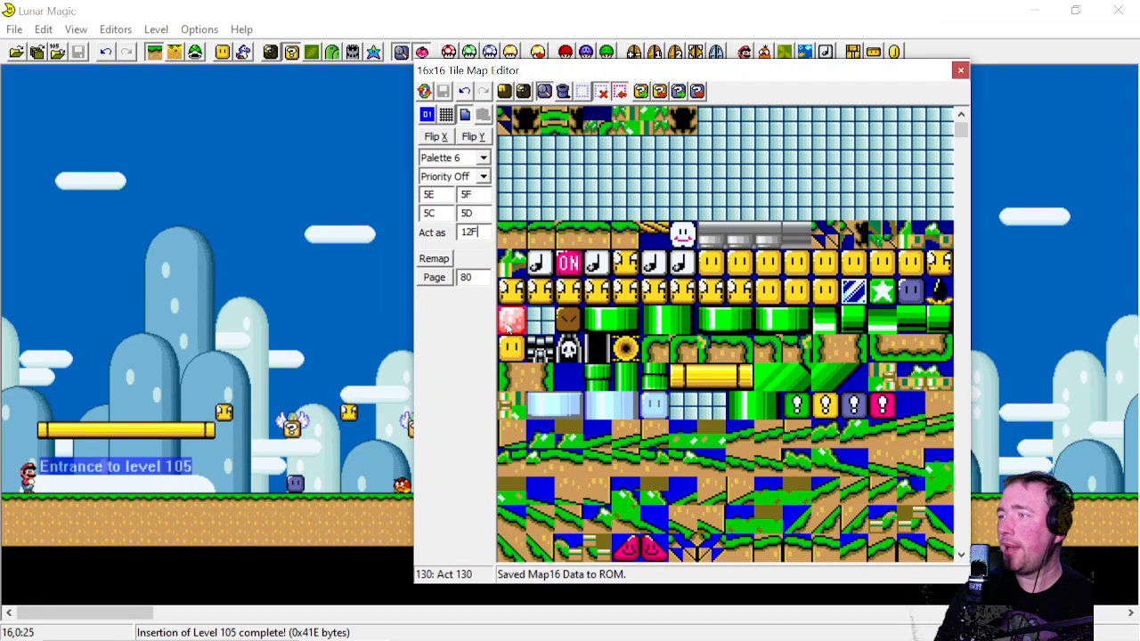
Copy the cement block, tile 130, into the empty slot 201 beside the piranha plant tile
{"action": "left_click", "coordinate": [509, 326]}
{"action": "scroll", "coordinate": [561, 470], "scroll_direction": "down", "scroll_amount": 4}
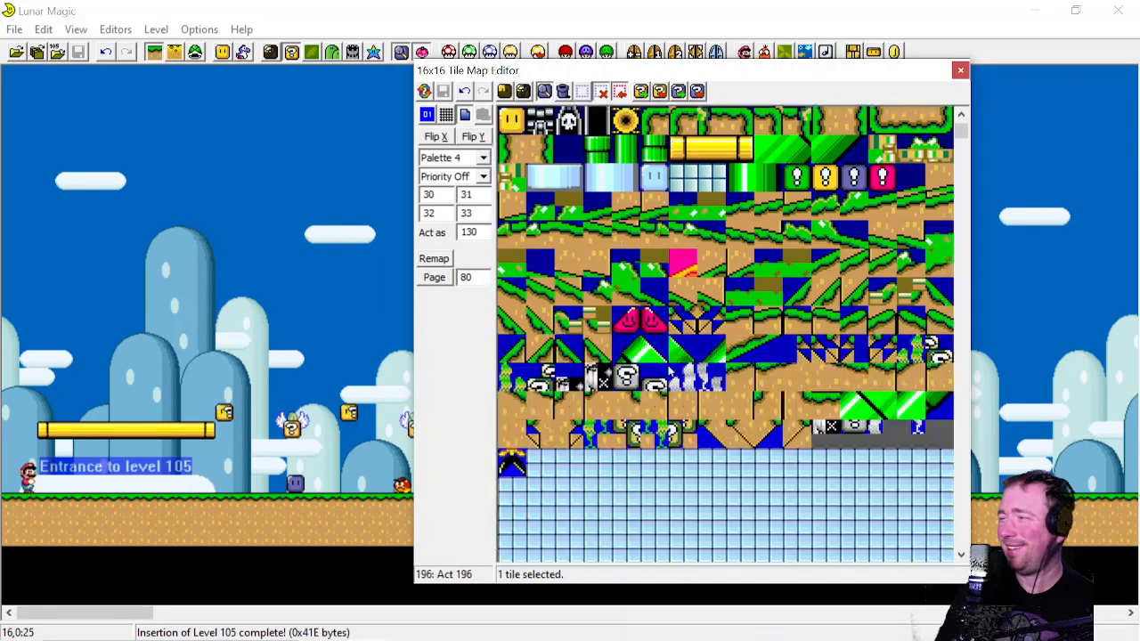
{"action": "right_click", "coordinate": [539, 467]}
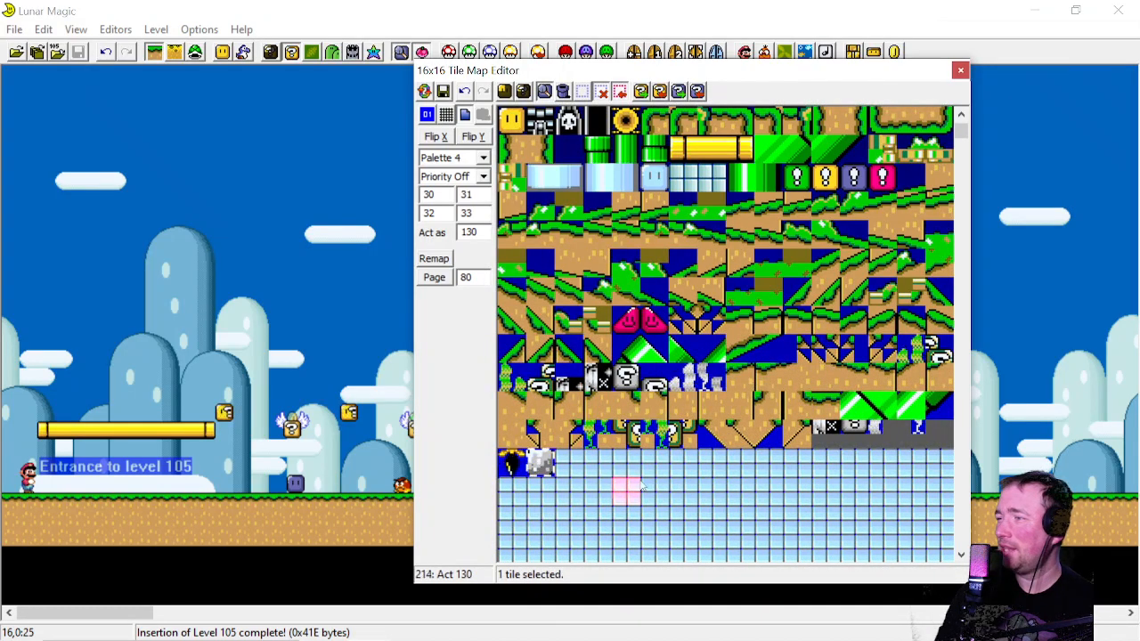
Copy the grassy ground tile 100 into slot 202 beside the cement block copy and save the Map16 data
{"action": "scroll", "coordinate": [678, 477], "scroll_direction": "up", "scroll_amount": 2}
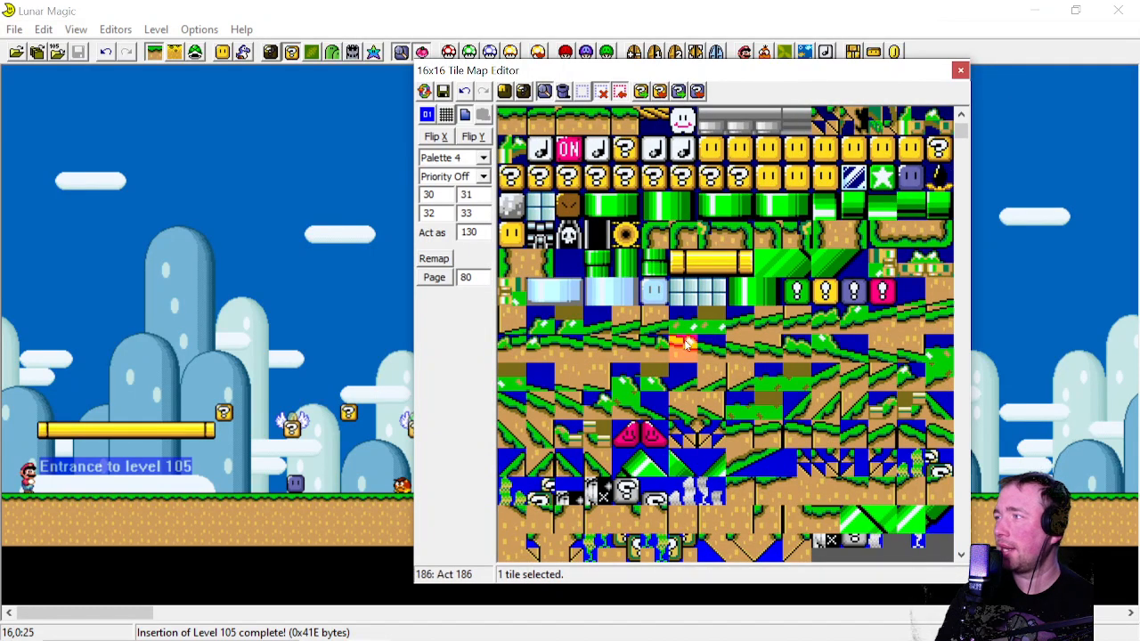
{"action": "scroll", "coordinate": [625, 291], "scroll_direction": "up", "scroll_amount": 2}
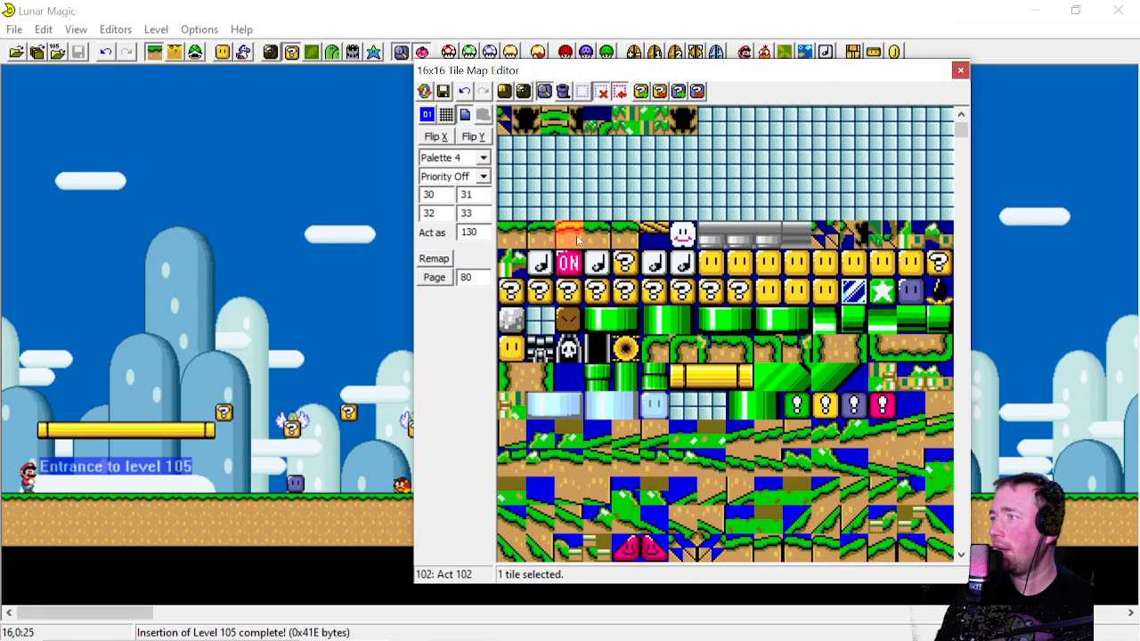
{"action": "left_click", "coordinate": [510, 239]}
{"action": "scroll", "coordinate": [655, 356], "scroll_direction": "down", "scroll_amount": 5}
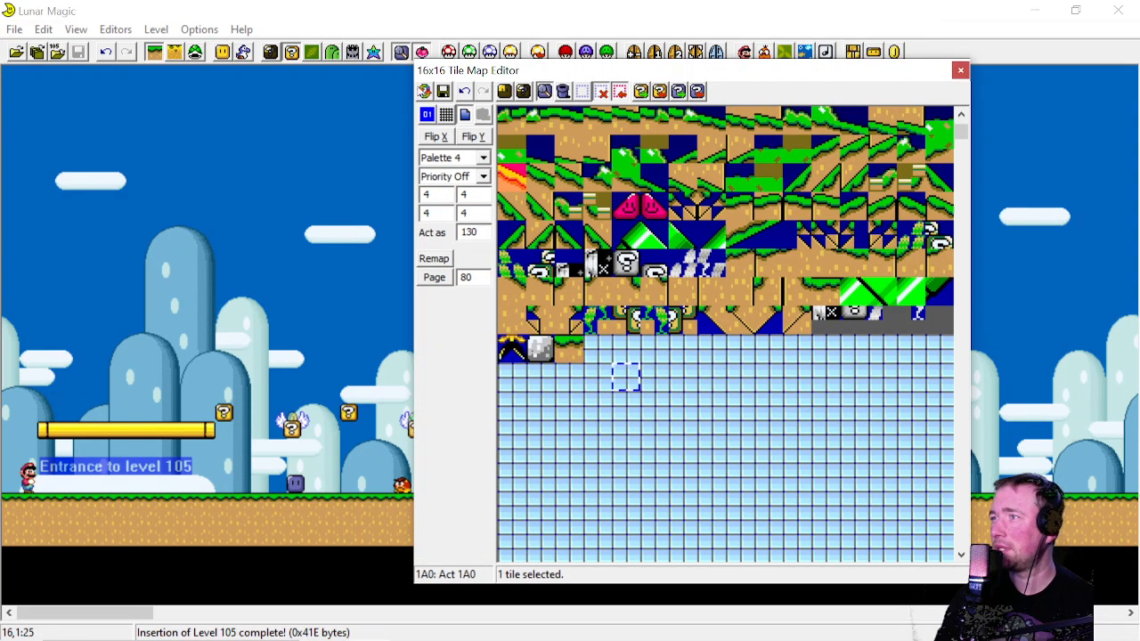
{"action": "left_click", "coordinate": [443, 92]}
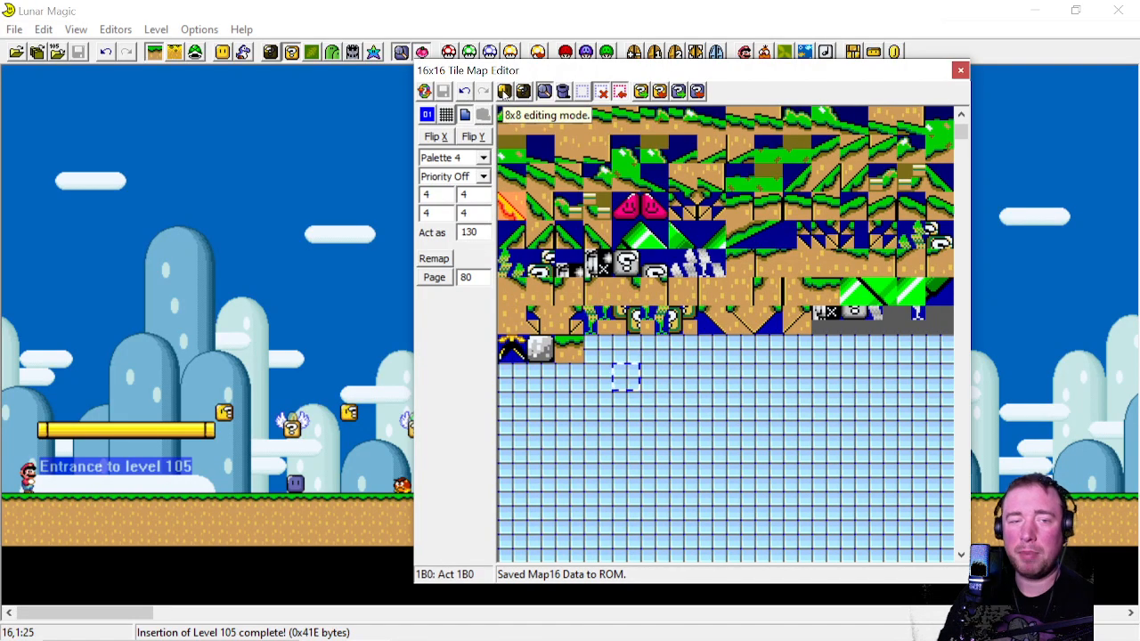
In 8x8 editing mode, build tile 203 from the cement block's upper half over the ground tile's grass edge, and save the Map16 data
{"action": "left_click", "coordinate": [504, 93]}
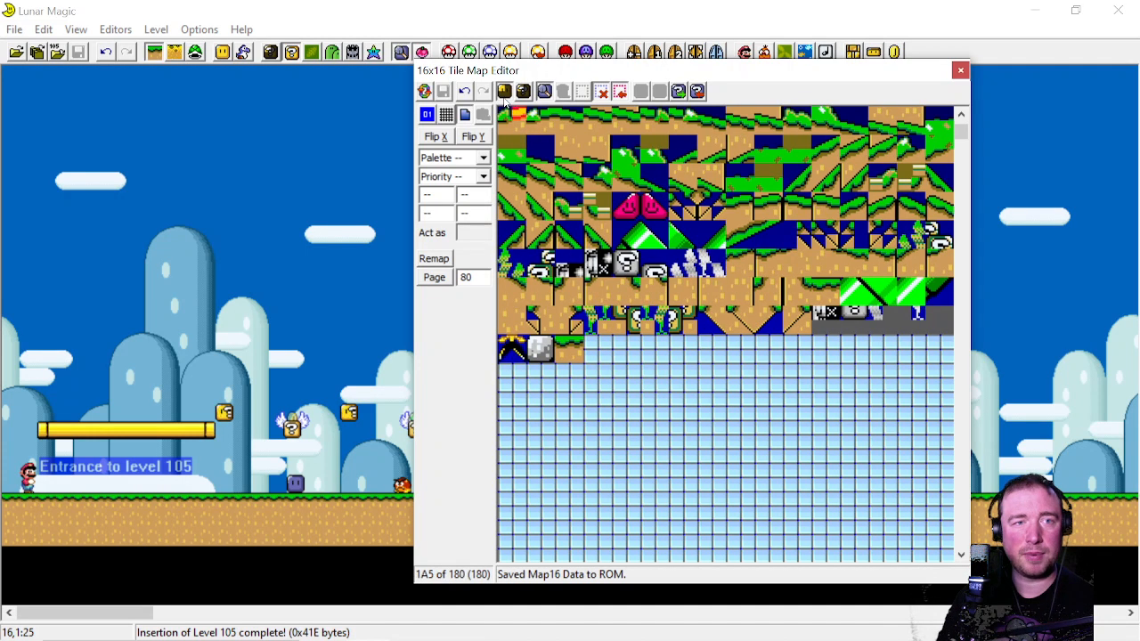
{"action": "left_click", "coordinate": [537, 350]}
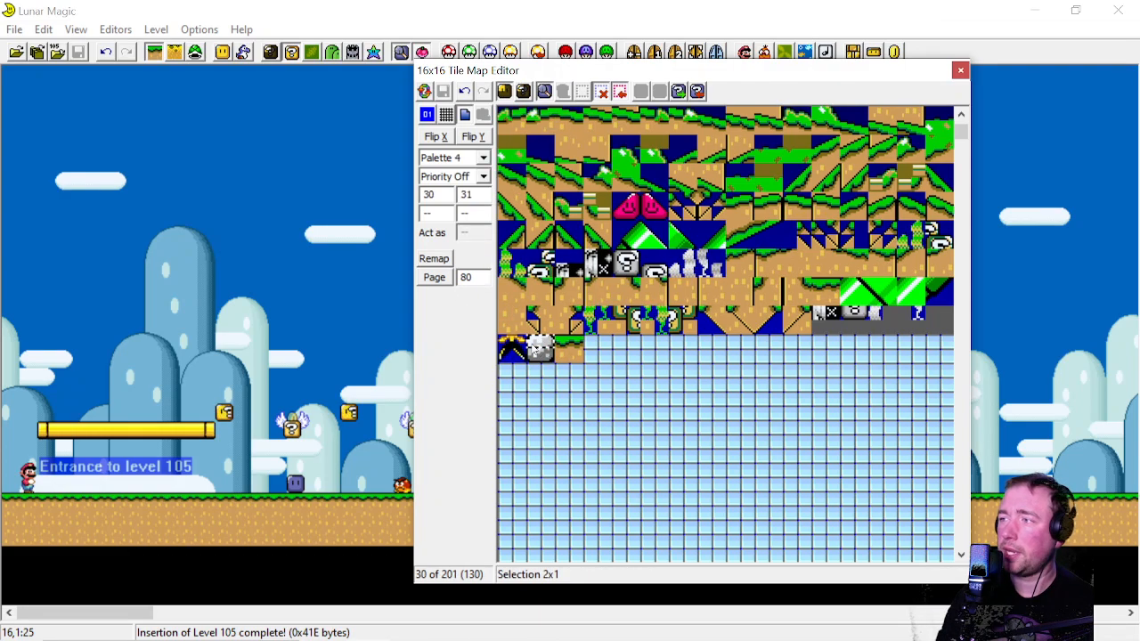
{"action": "left_click", "coordinate": [577, 353]}
{"action": "right_click", "coordinate": [594, 348]}
{"action": "left_click", "coordinate": [563, 348]}
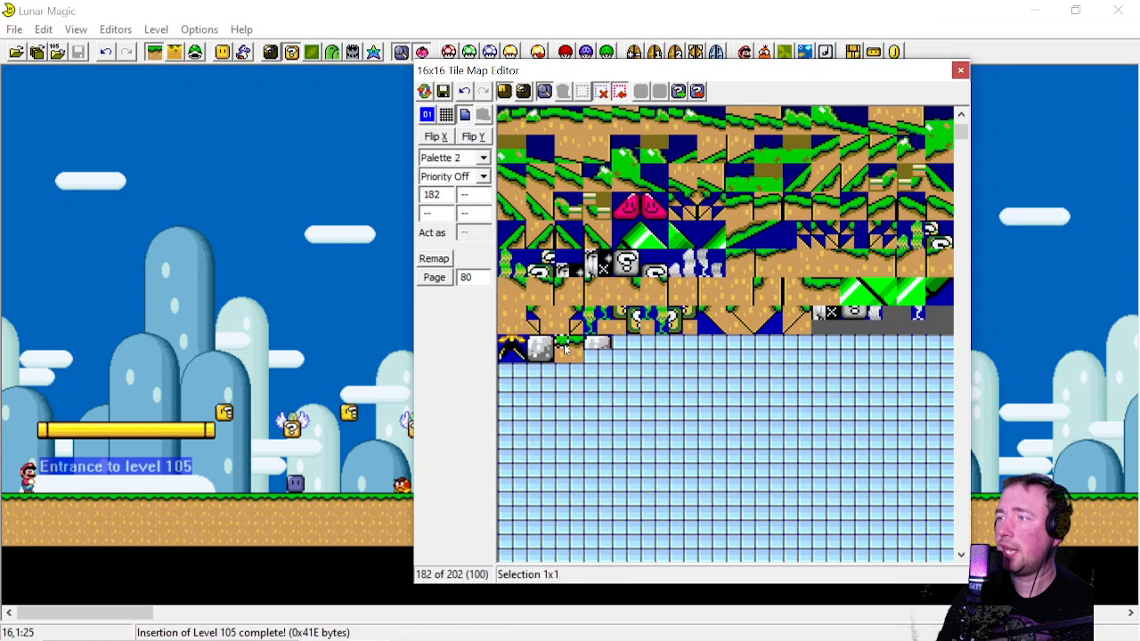
{"action": "left_click_drag", "start_coordinate": [571, 350], "coordinate": [594, 350]}
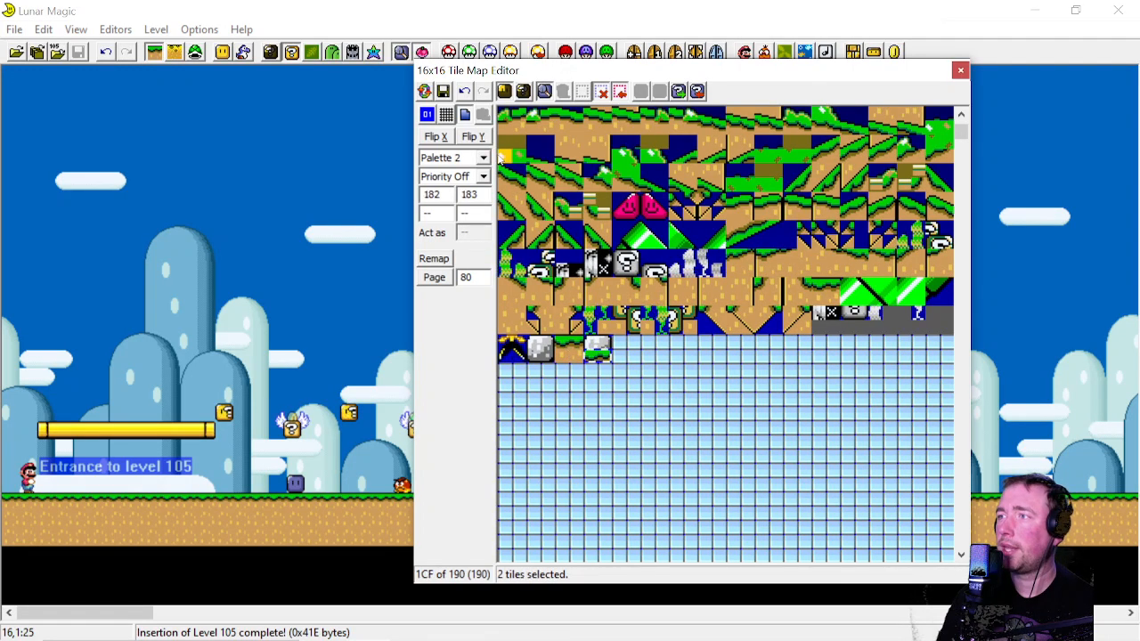
{"action": "left_click", "coordinate": [444, 91]}
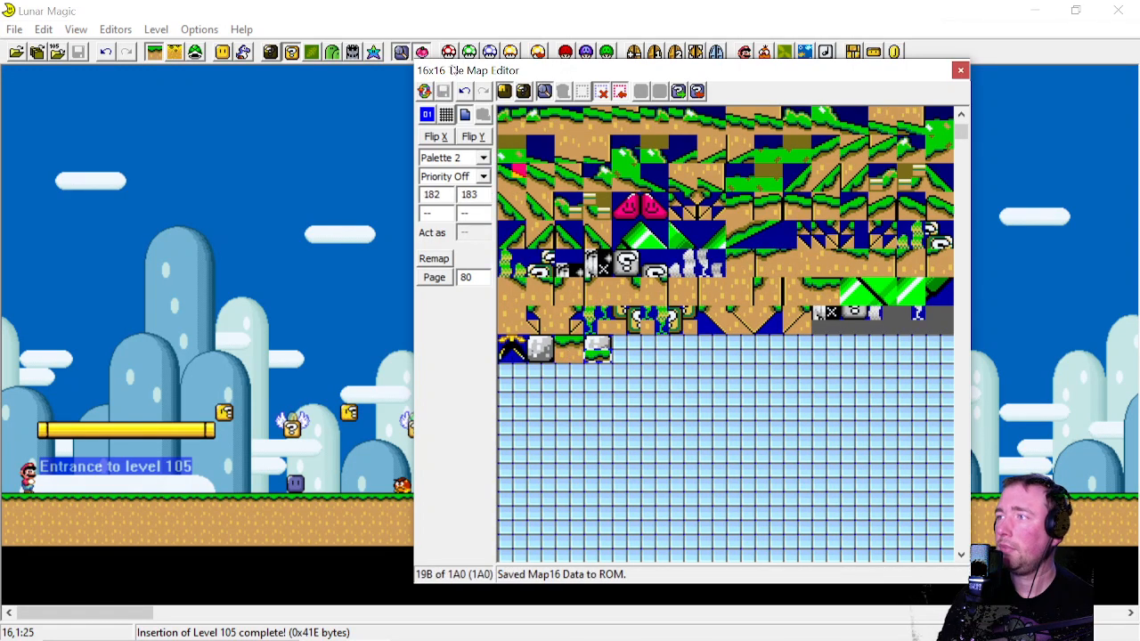
Return to 16x16 editing and place combined tile 203 in the level's ground surface just past the purple block
{"action": "left_click", "coordinate": [572, 389]}
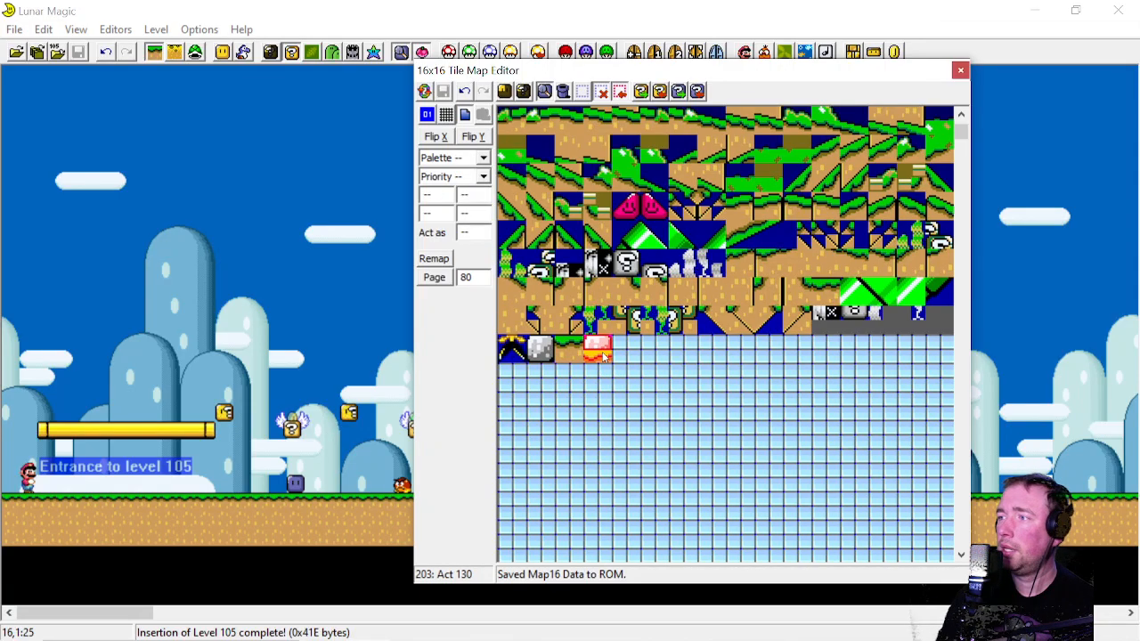
{"action": "left_click", "coordinate": [512, 350]}
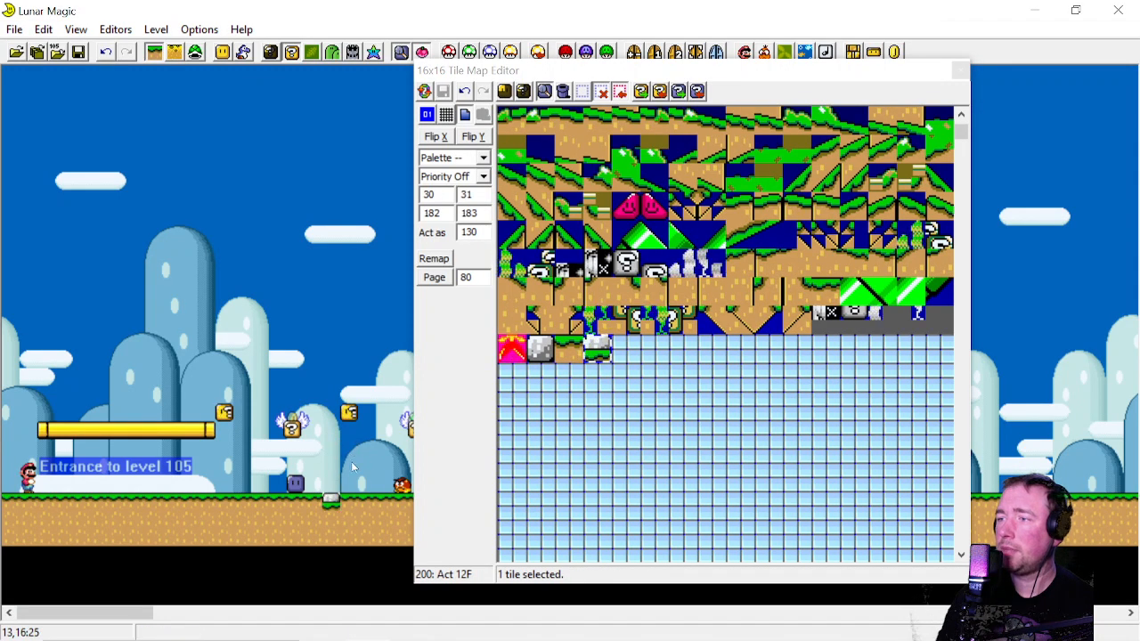
{"action": "scroll", "coordinate": [732, 266], "scroll_direction": "up", "scroll_amount": 3}
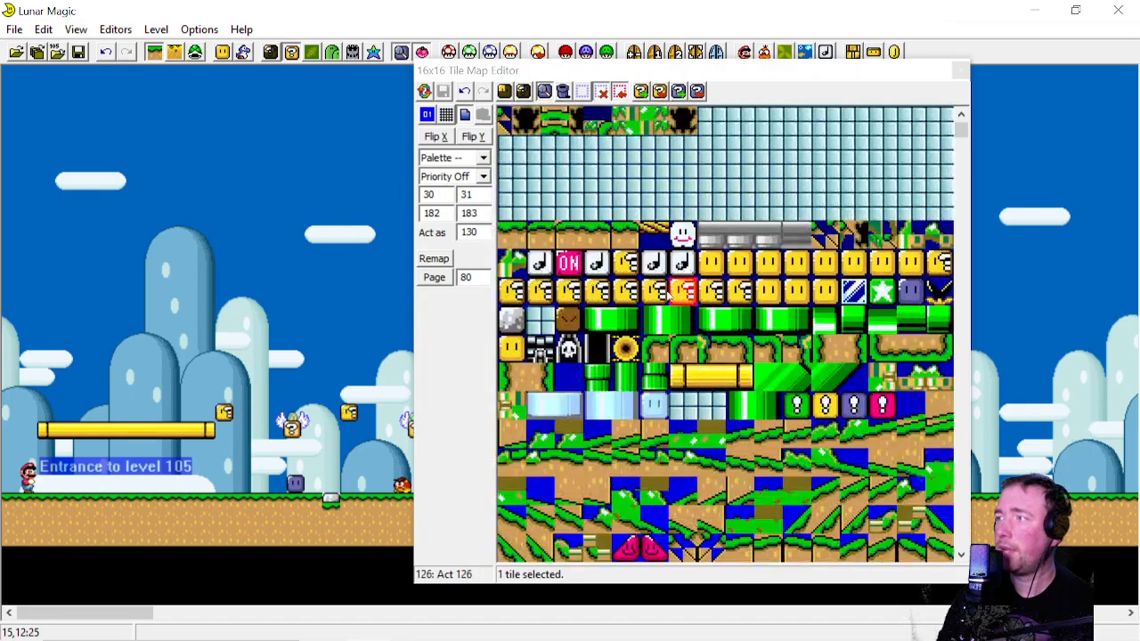
Place ledge corner tiles 148 and 145 in the level's ground on either side of the combined cement-and-grass tile
{"action": "left_click", "coordinate": [739, 349]}
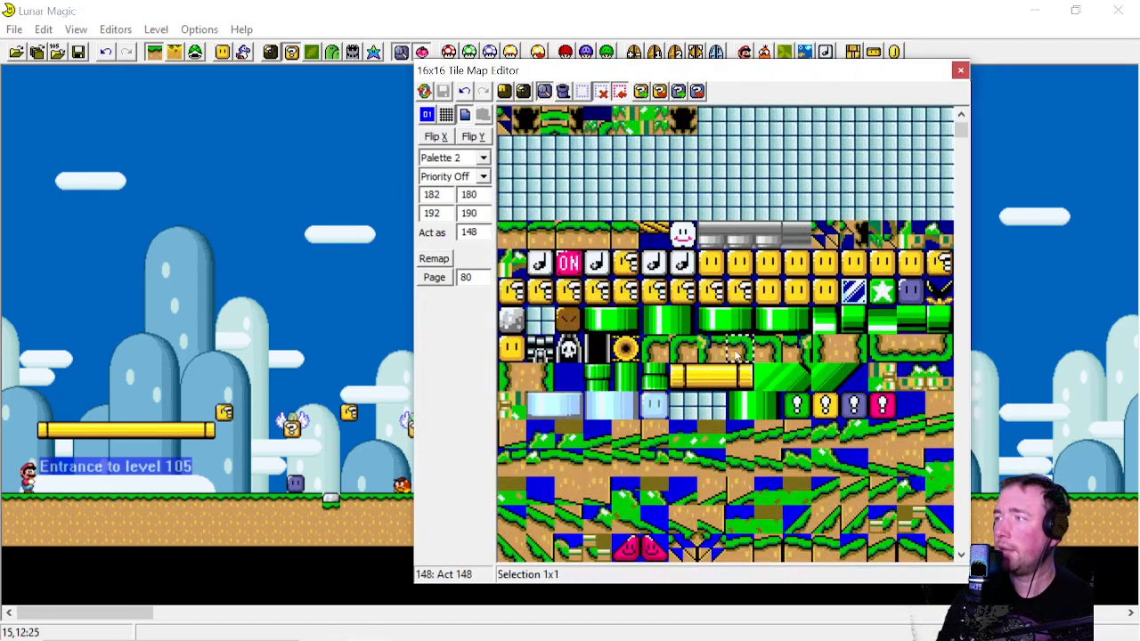
{"action": "left_click", "coordinate": [320, 503]}
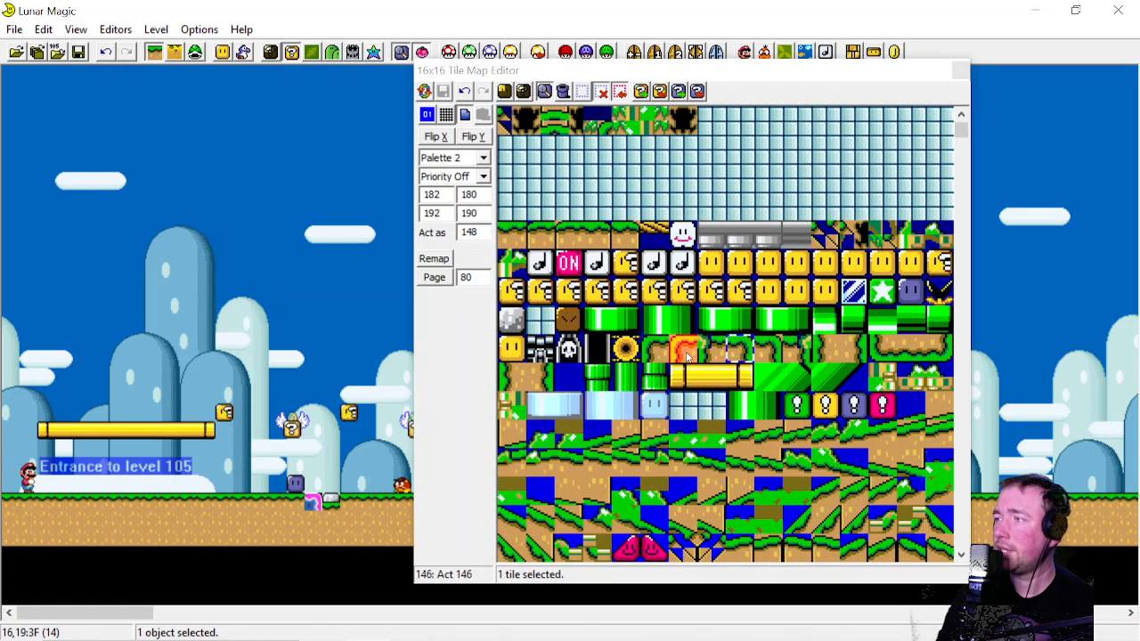
{"action": "left_click", "coordinate": [657, 356]}
{"action": "right_click", "coordinate": [347, 501]}
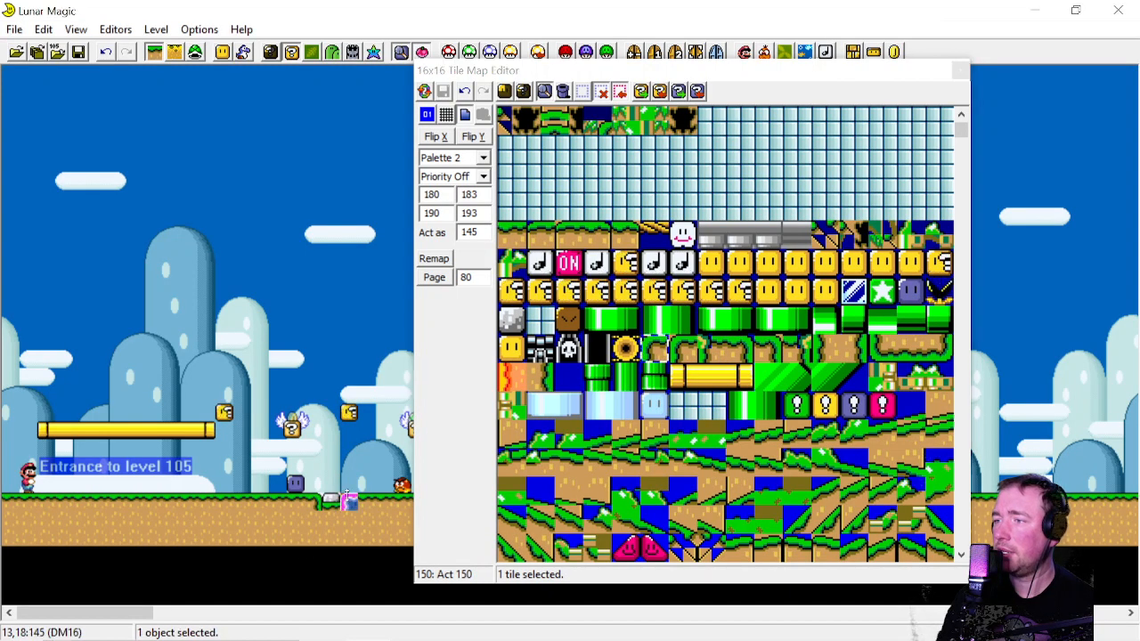
{"action": "key", "text": "Delete"}
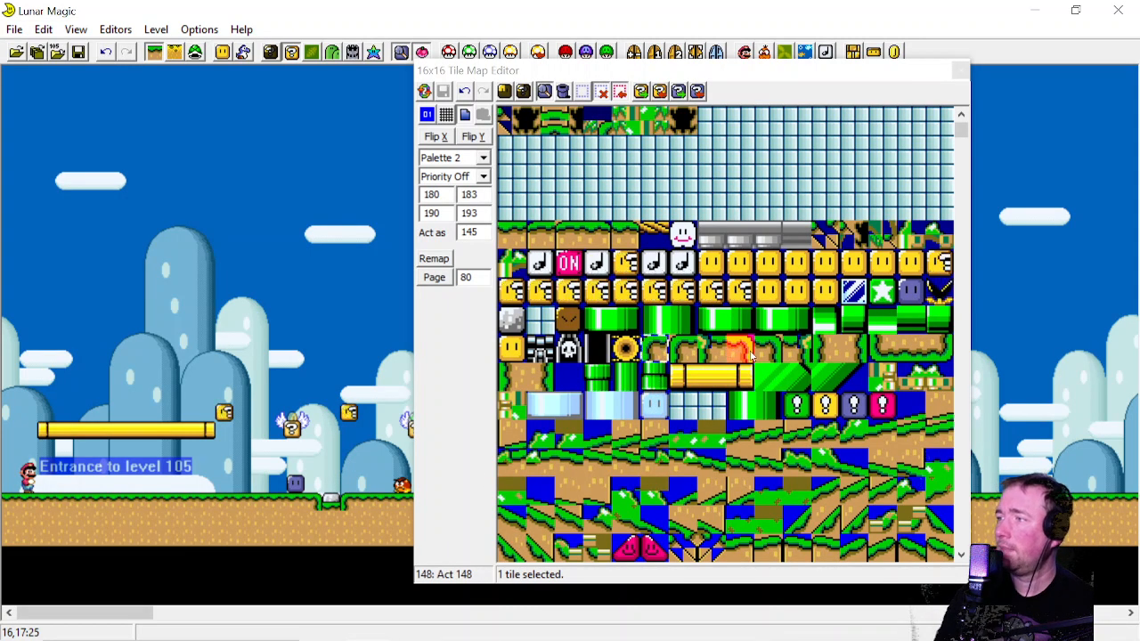
Copy ledge corner tile 145 into empty slots 204 and 205, and mirror the copy in 204 horizontally
{"action": "scroll", "coordinate": [750, 356], "scroll_direction": "down", "scroll_amount": 3}
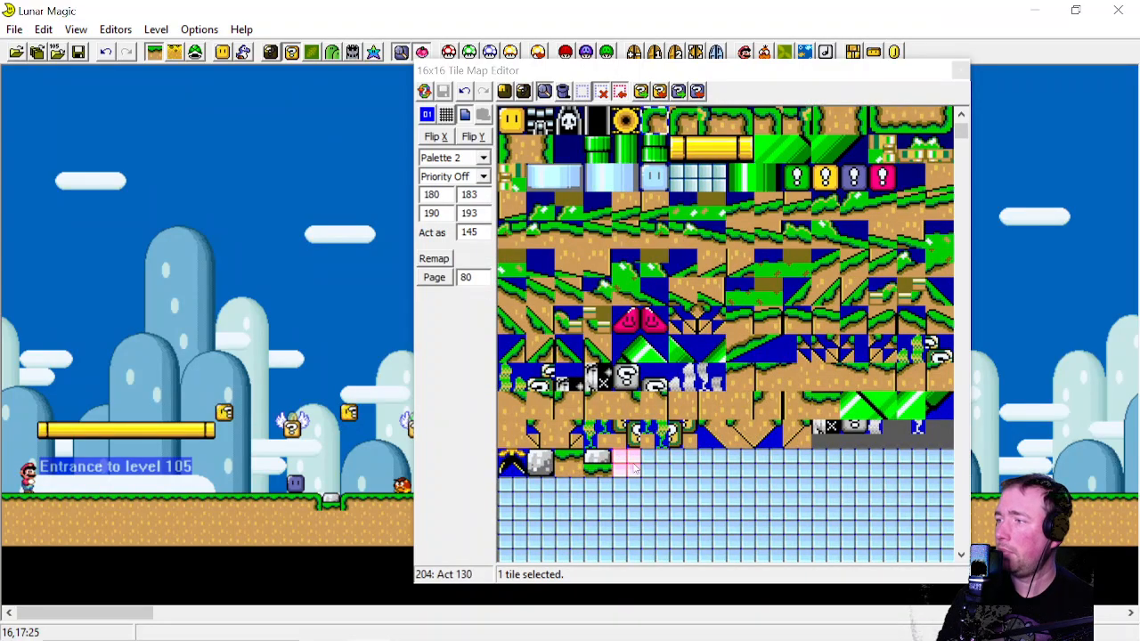
{"action": "right_click", "coordinate": [661, 467]}
{"action": "right_click", "coordinate": [626, 464]}
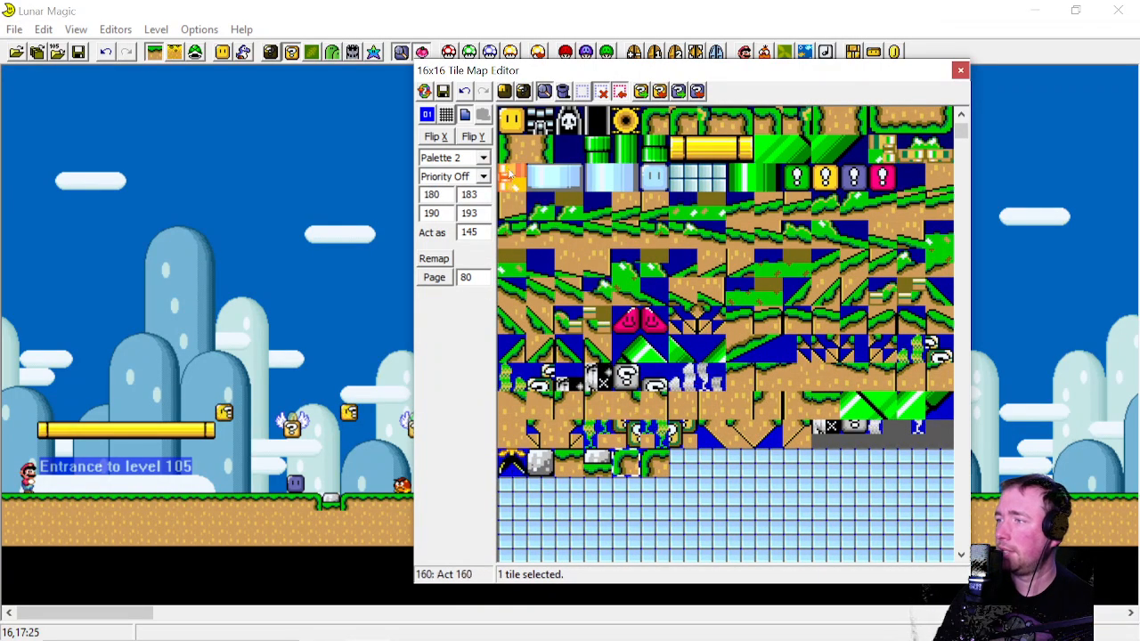
{"action": "left_click", "coordinate": [446, 136]}
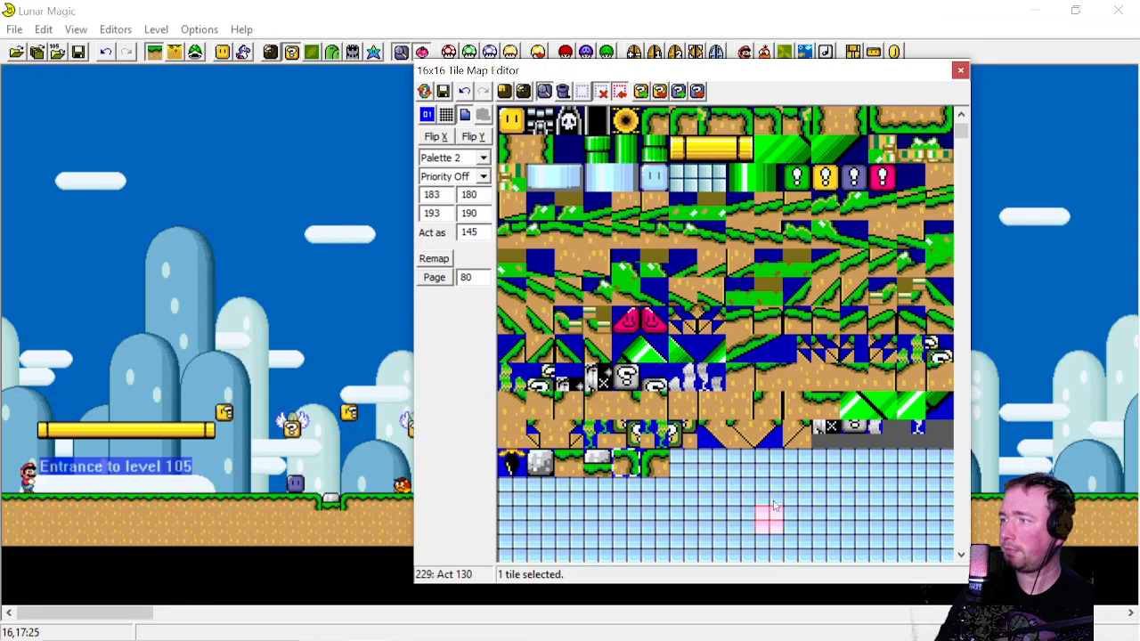
Try the horizontal and vertical flips on tile 204, ending with it mirrored horizontally
{"action": "left_click", "coordinate": [654, 519]}
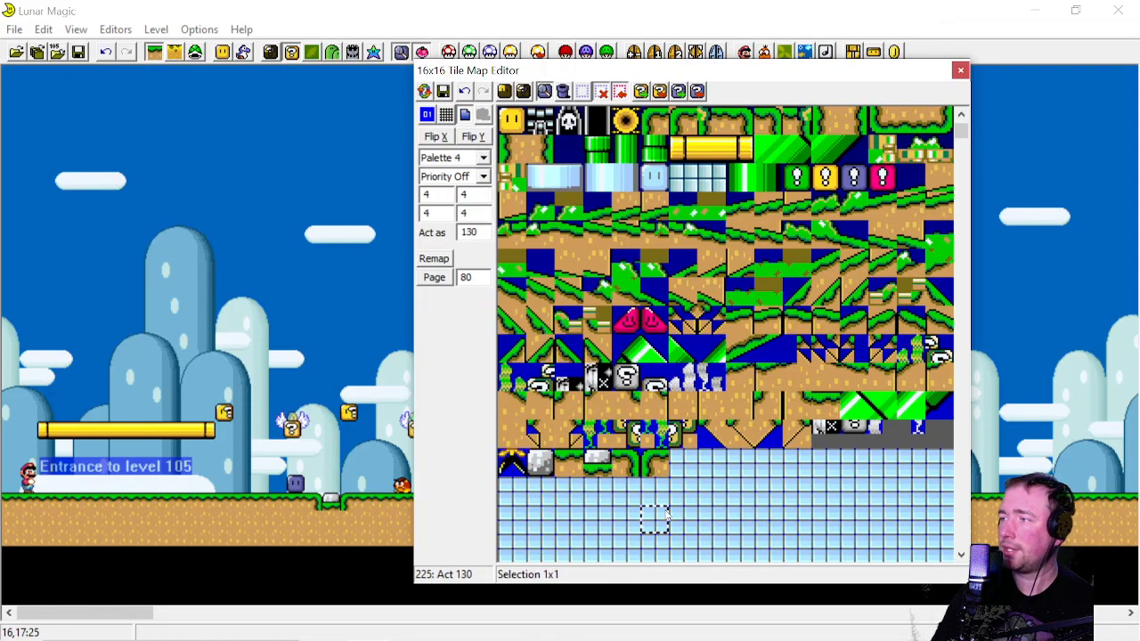
{"action": "left_click", "coordinate": [627, 464]}
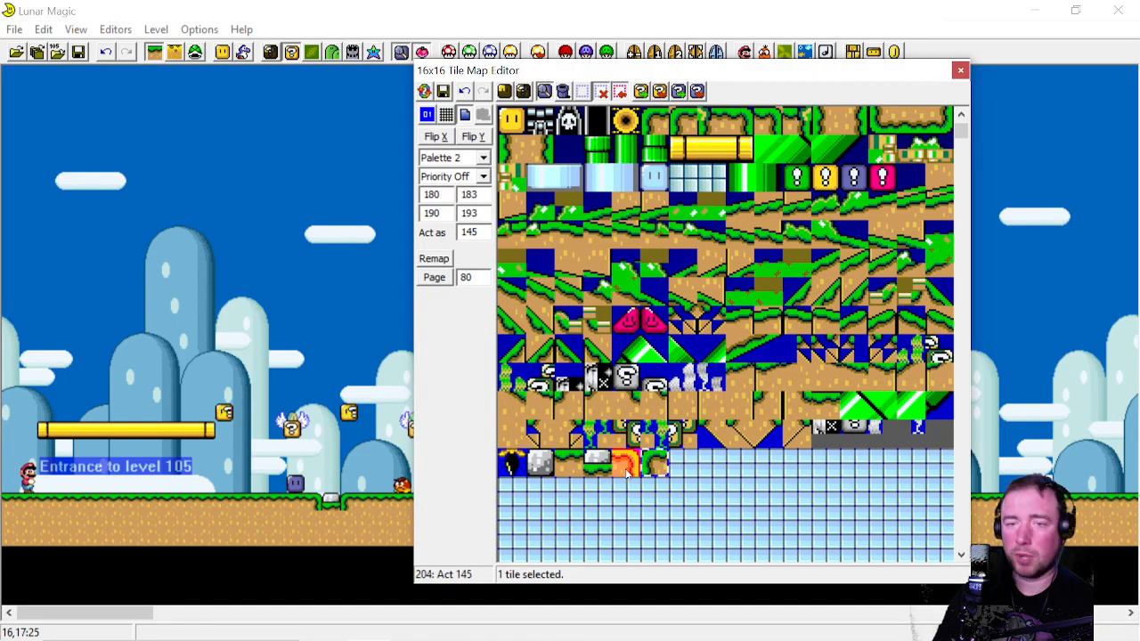
{"action": "key", "text": "x"}
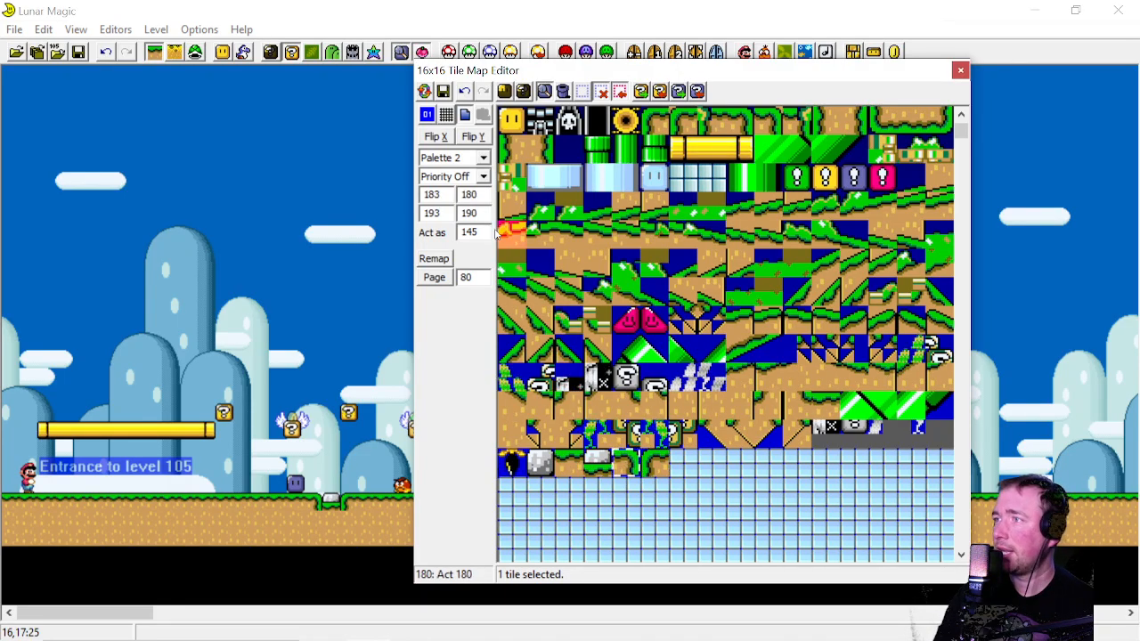
{"action": "left_click", "coordinate": [435, 141]}
{"action": "left_click", "coordinate": [472, 139]}
{"action": "left_click", "coordinate": [459, 136]}
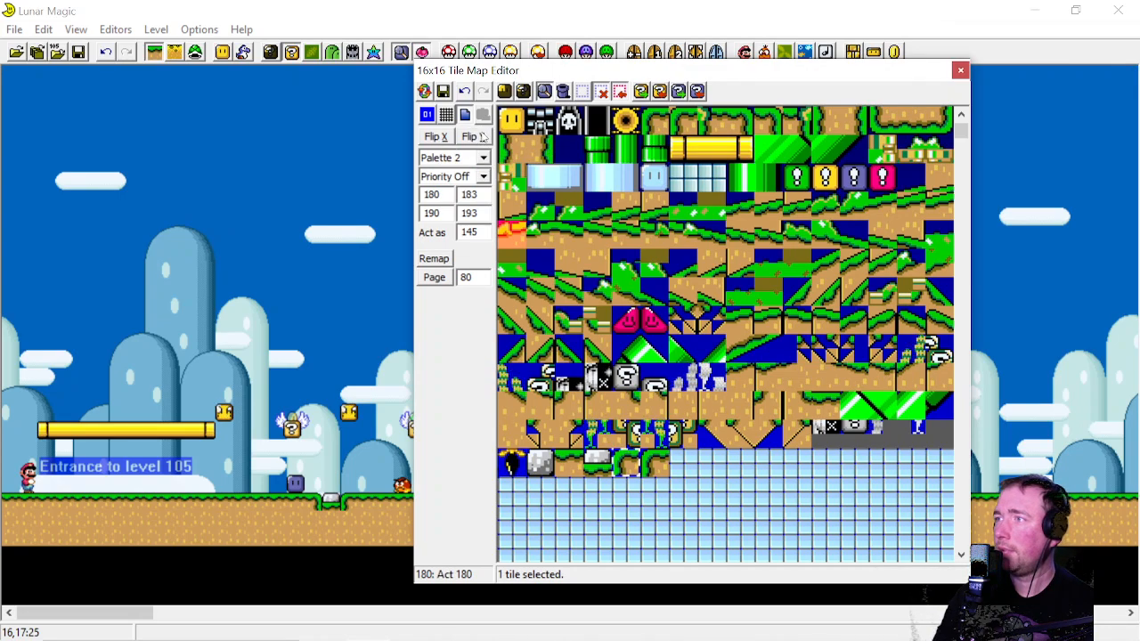
{"action": "left_click", "coordinate": [431, 141]}
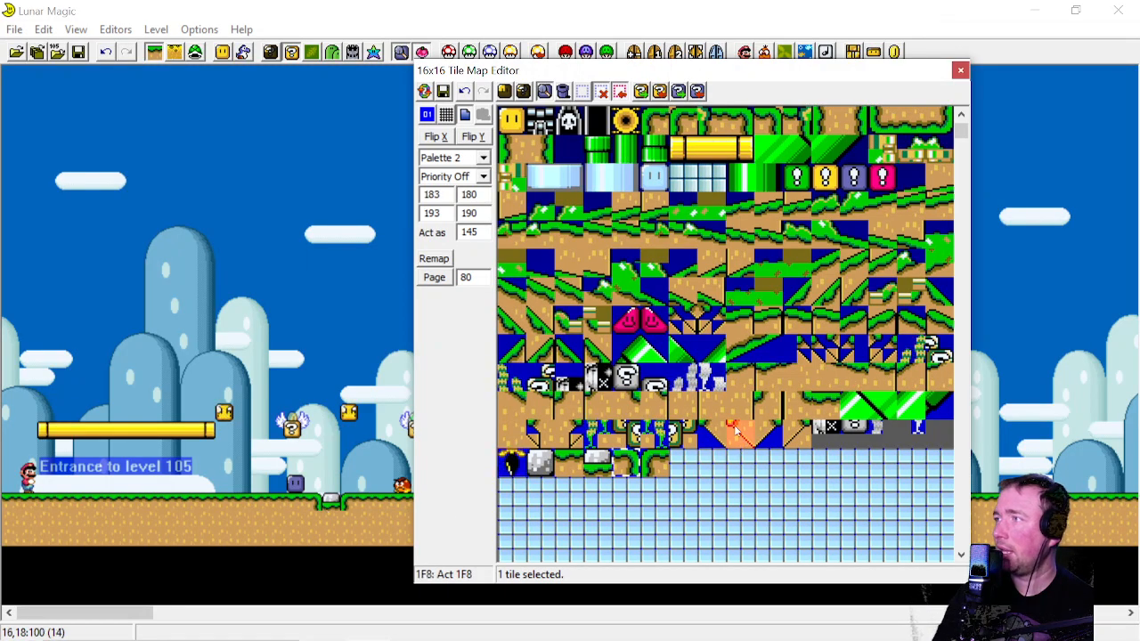
In 8x8 editing mode, copy plain dirt piece 192 from ground tile 202 into the lower-left quarter of tile 205
{"action": "scroll", "coordinate": [788, 381], "scroll_direction": "up", "scroll_amount": 2}
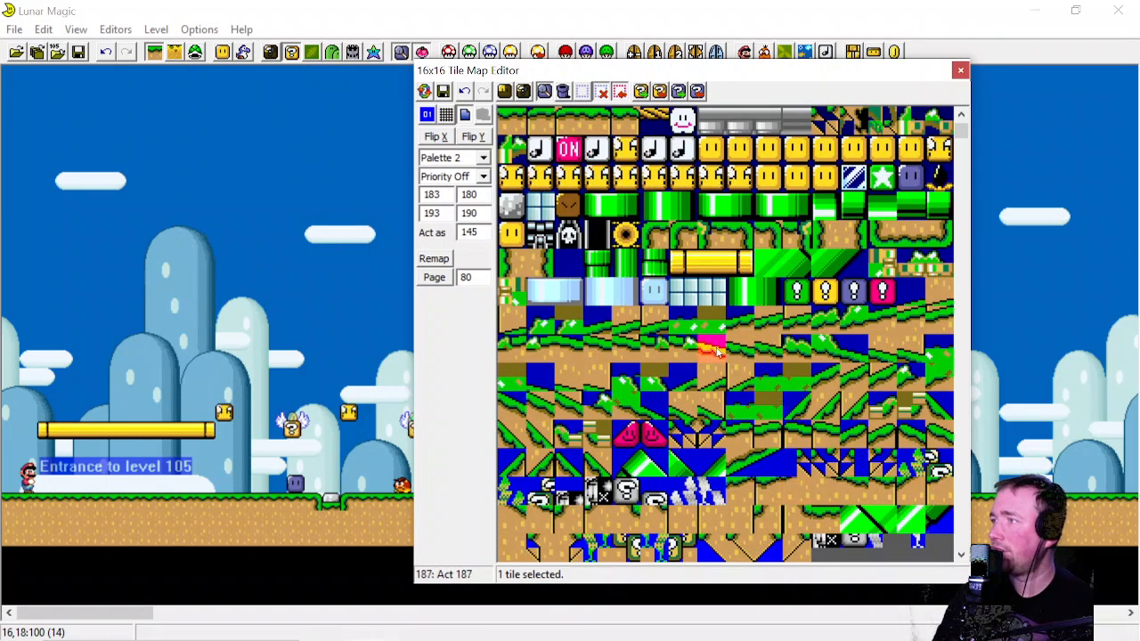
{"action": "scroll", "coordinate": [746, 394], "scroll_direction": "up", "scroll_amount": 2}
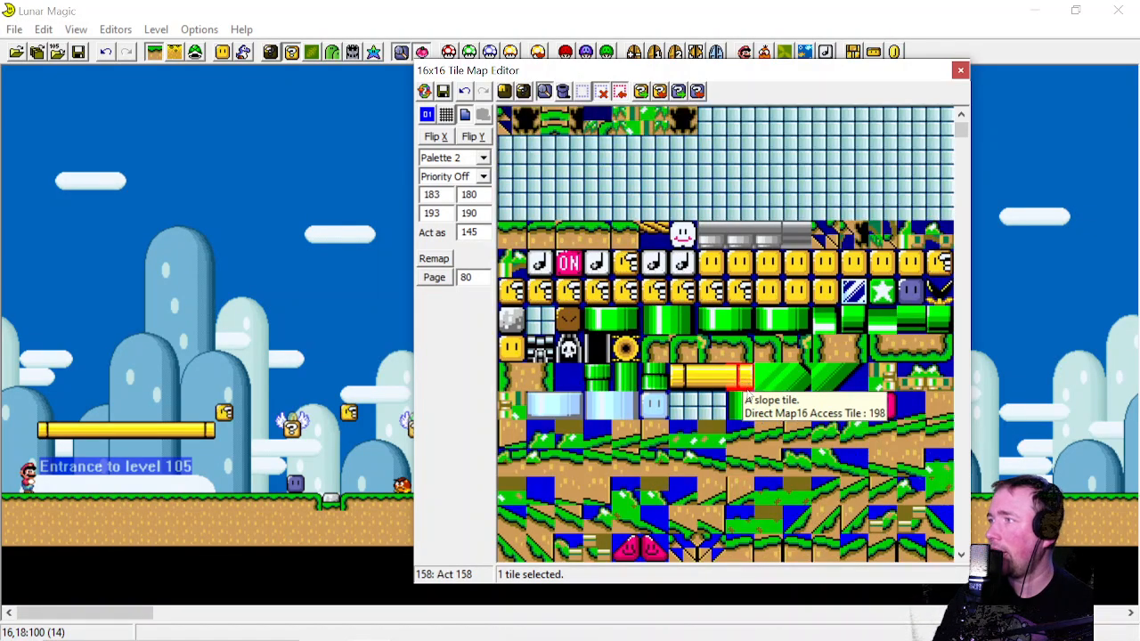
{"action": "scroll", "coordinate": [746, 405], "scroll_direction": "down", "scroll_amount": 4}
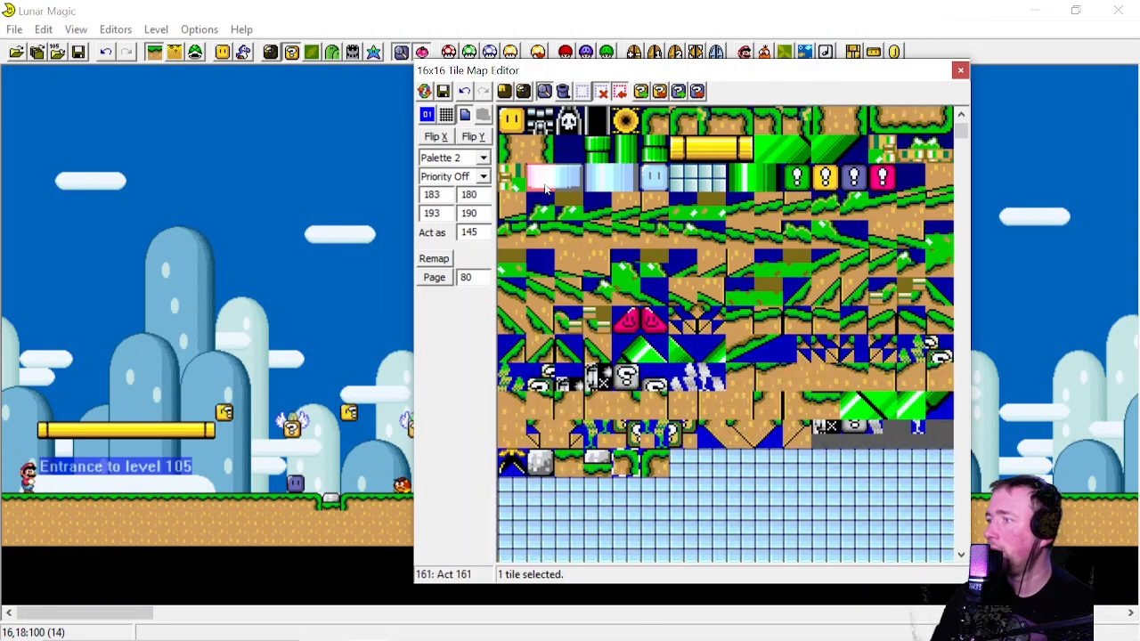
{"action": "left_click", "coordinate": [508, 94]}
{"action": "left_click", "coordinate": [562, 472]}
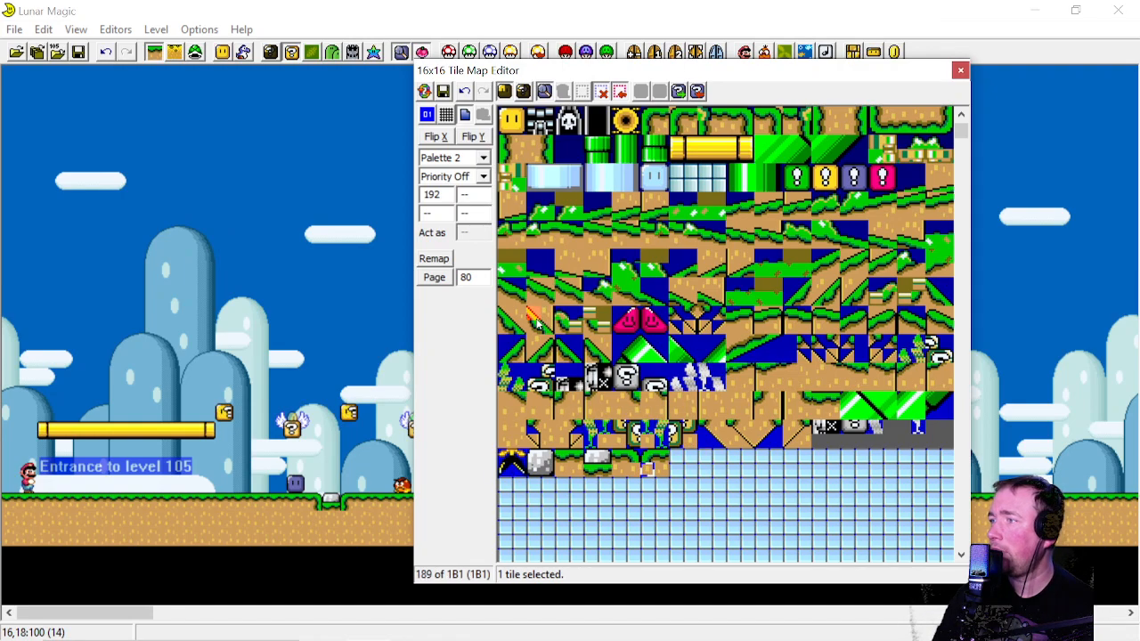
Look through the Map16 tiles for a grass-edged corner and put 8x8 piece 186 in tile 205's lower-left quarter
{"action": "scroll", "coordinate": [695, 316], "scroll_direction": "up", "scroll_amount": 2}
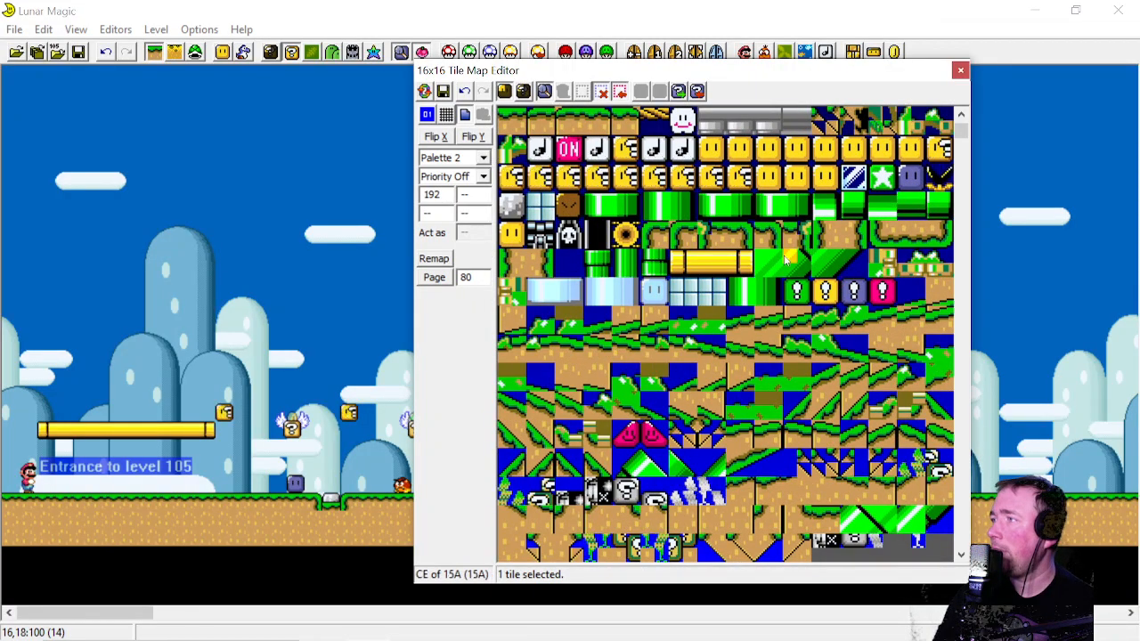
{"action": "scroll", "coordinate": [741, 296], "scroll_direction": "up", "scroll_amount": 2}
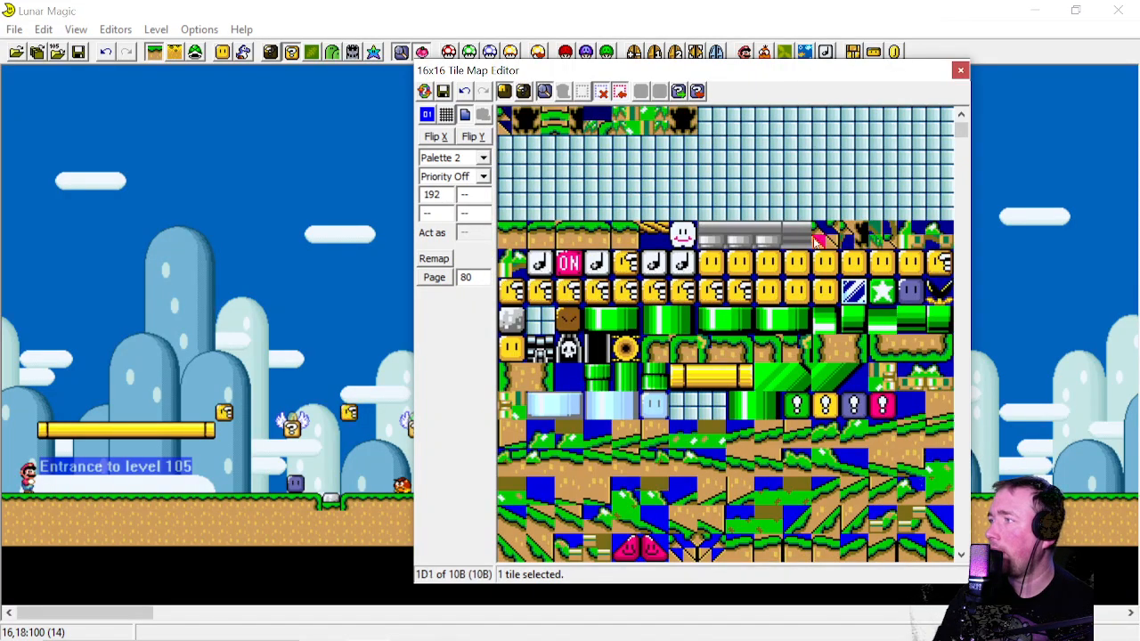
{"action": "scroll", "coordinate": [757, 289], "scroll_direction": "up", "scroll_amount": 2}
{"action": "scroll", "coordinate": [759, 289], "scroll_direction": "up", "scroll_amount": 4}
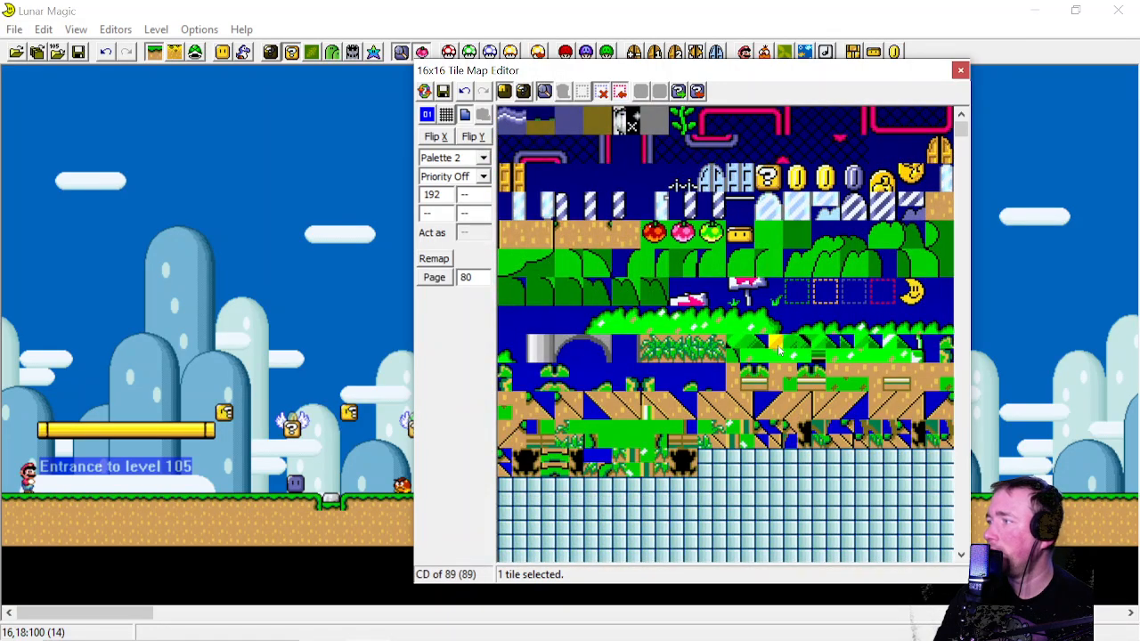
{"action": "scroll", "coordinate": [779, 350], "scroll_direction": "down", "scroll_amount": 6}
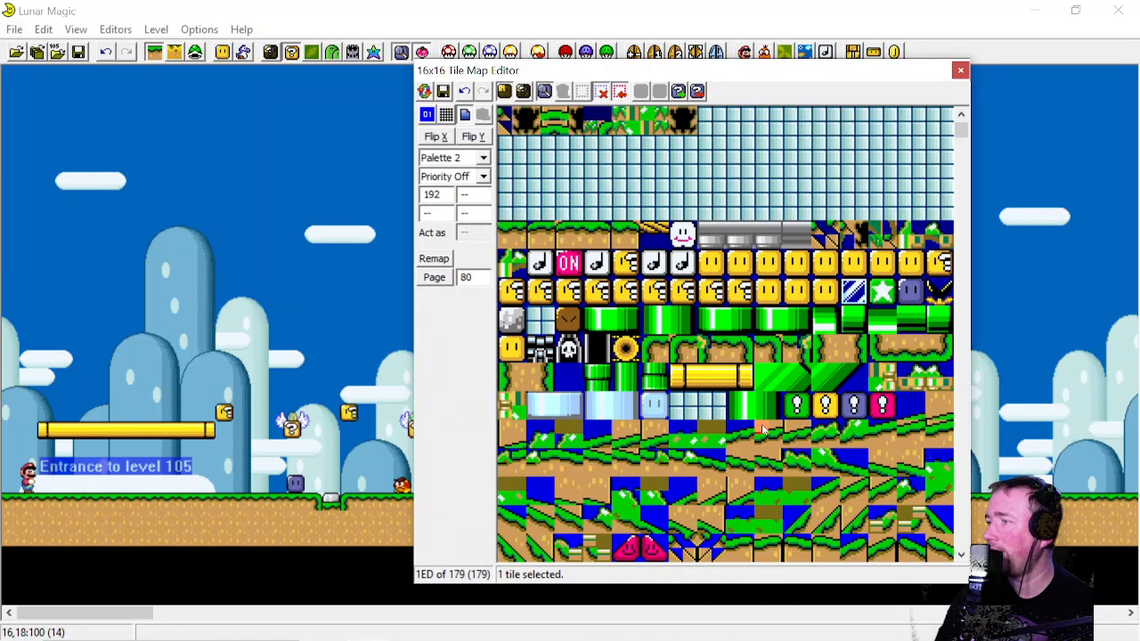
{"action": "scroll", "coordinate": [694, 445], "scroll_direction": "down", "scroll_amount": 2}
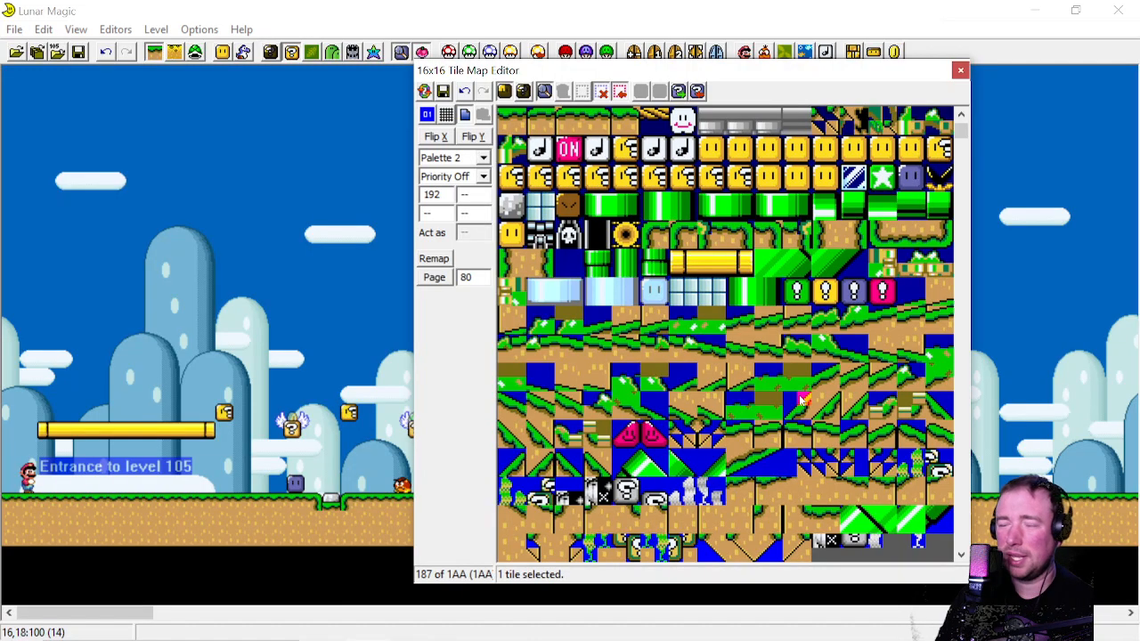
{"action": "scroll", "coordinate": [799, 401], "scroll_direction": "down", "scroll_amount": 2}
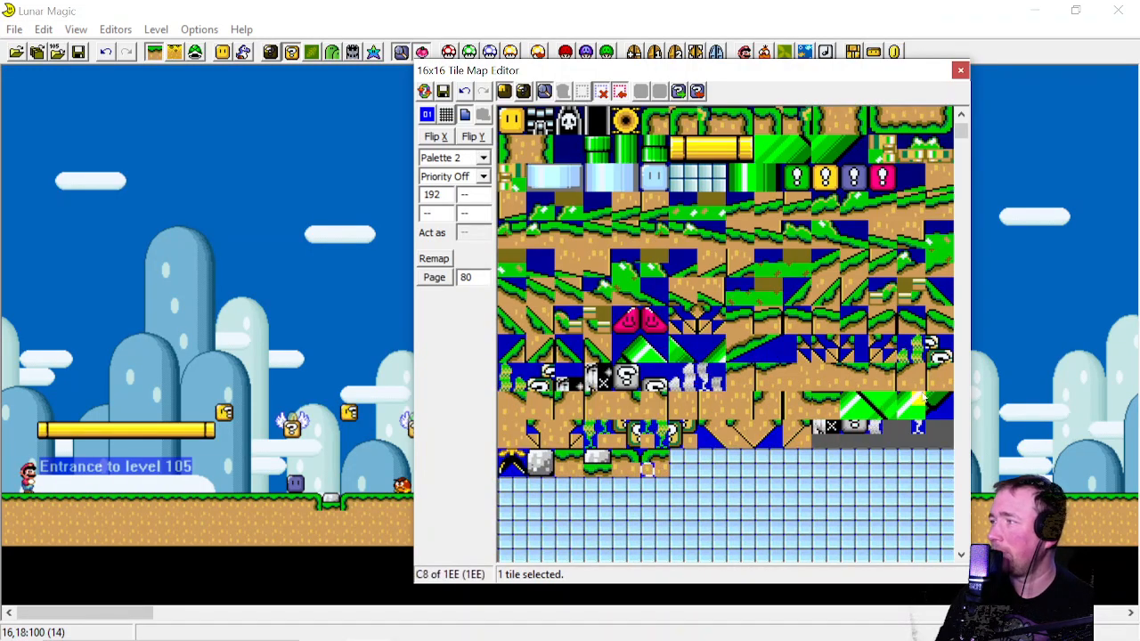
{"action": "scroll", "coordinate": [837, 358], "scroll_direction": "up", "scroll_amount": 4}
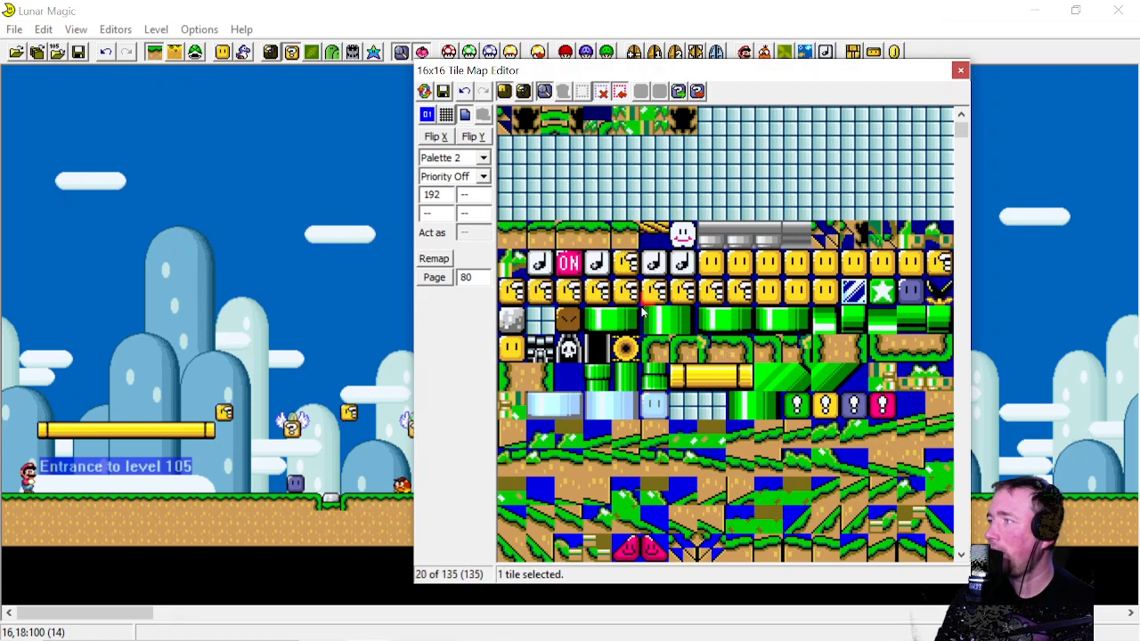
{"action": "scroll", "coordinate": [643, 334], "scroll_direction": "down", "scroll_amount": 8}
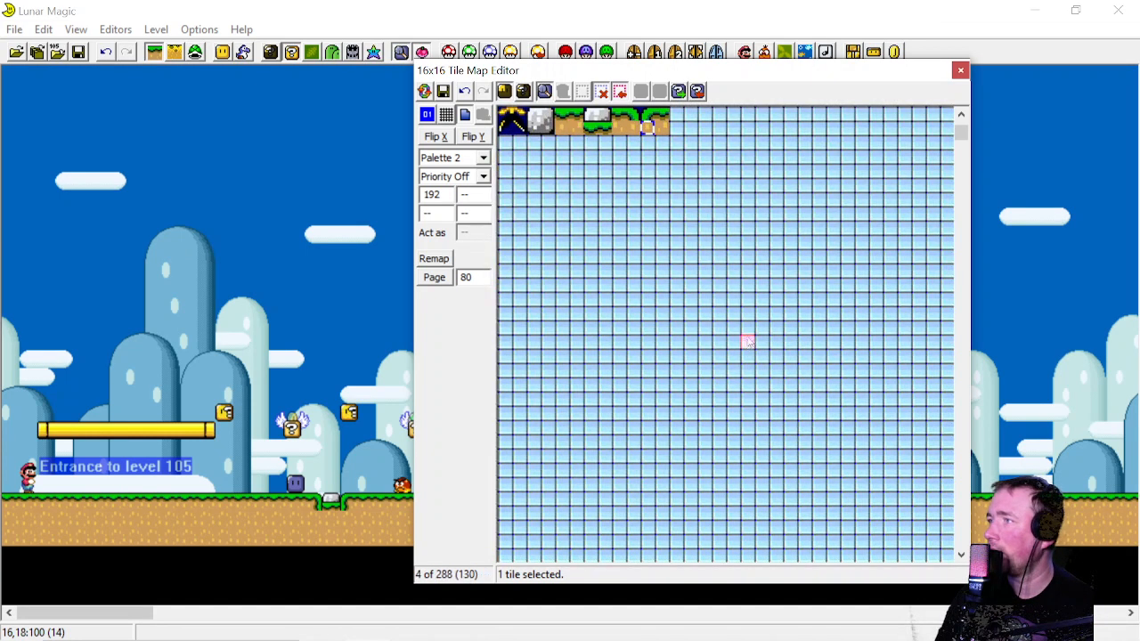
{"action": "scroll", "coordinate": [748, 343], "scroll_direction": "up", "scroll_amount": 4}
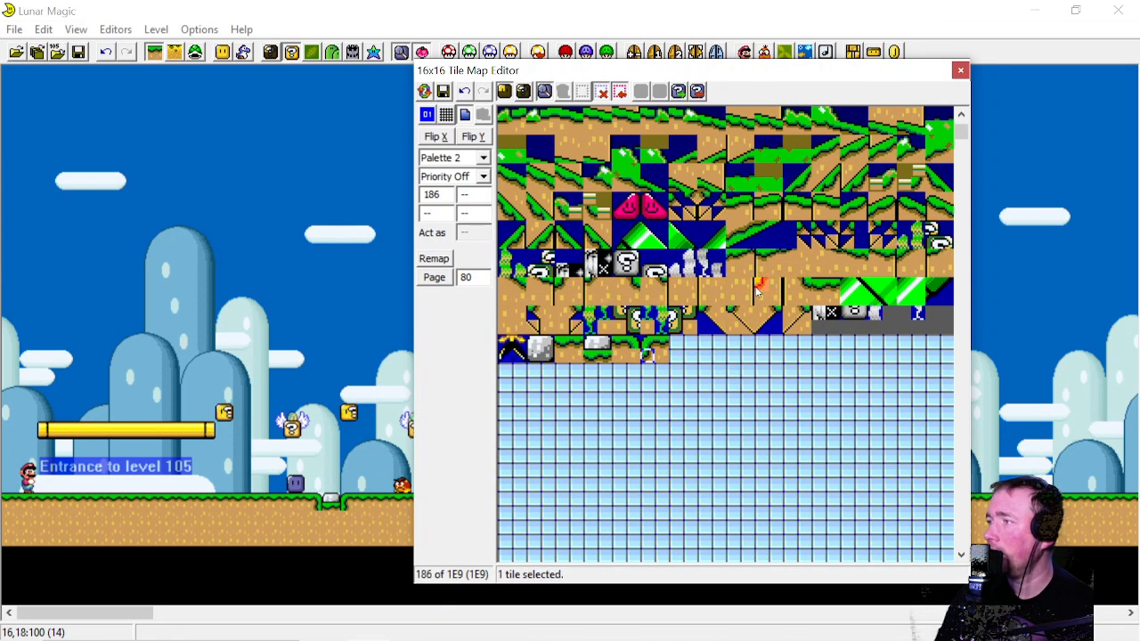
Put 8x8 piece 186 in the lower-right quarter of tile 204 and save the Map16 data
{"action": "left_click", "coordinate": [634, 353]}
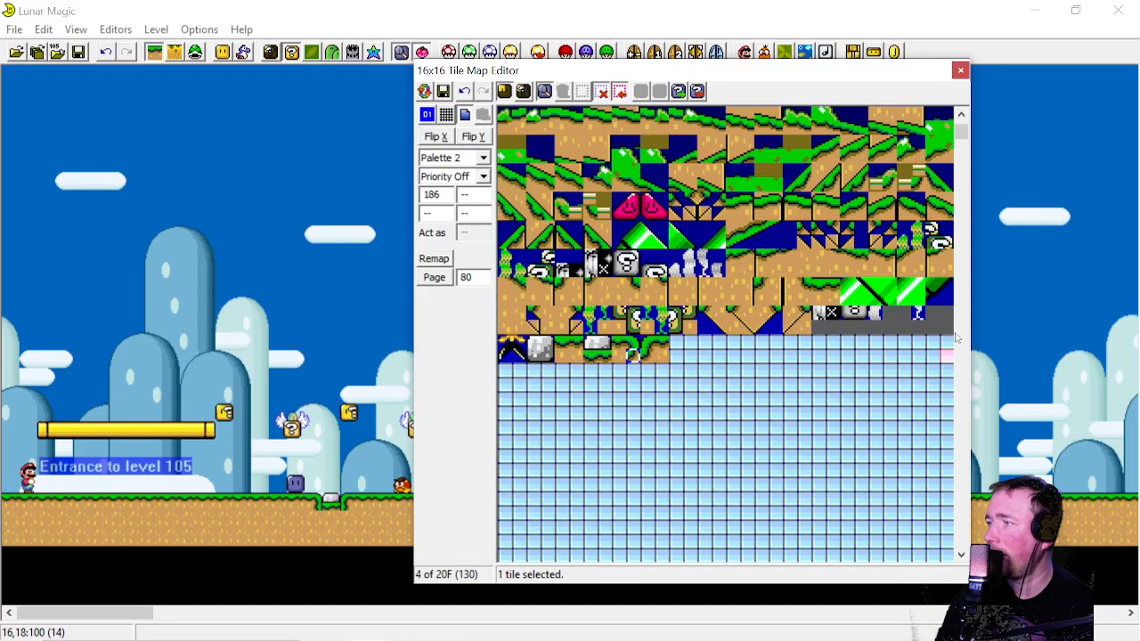
{"action": "left_click", "coordinate": [690, 384]}
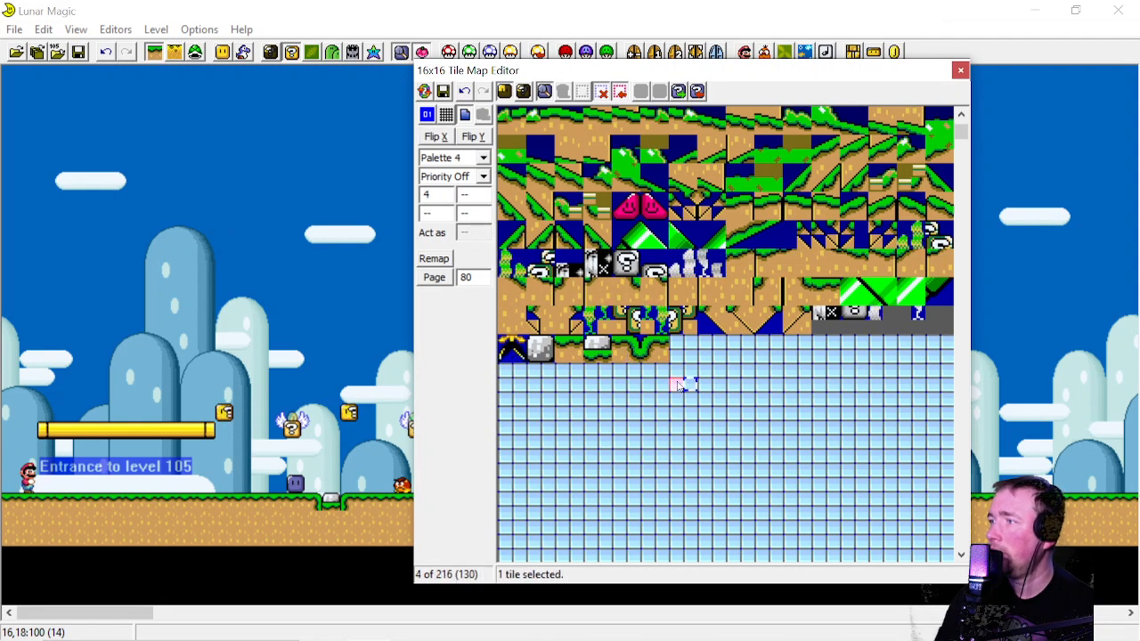
{"action": "left_click", "coordinate": [444, 91]}
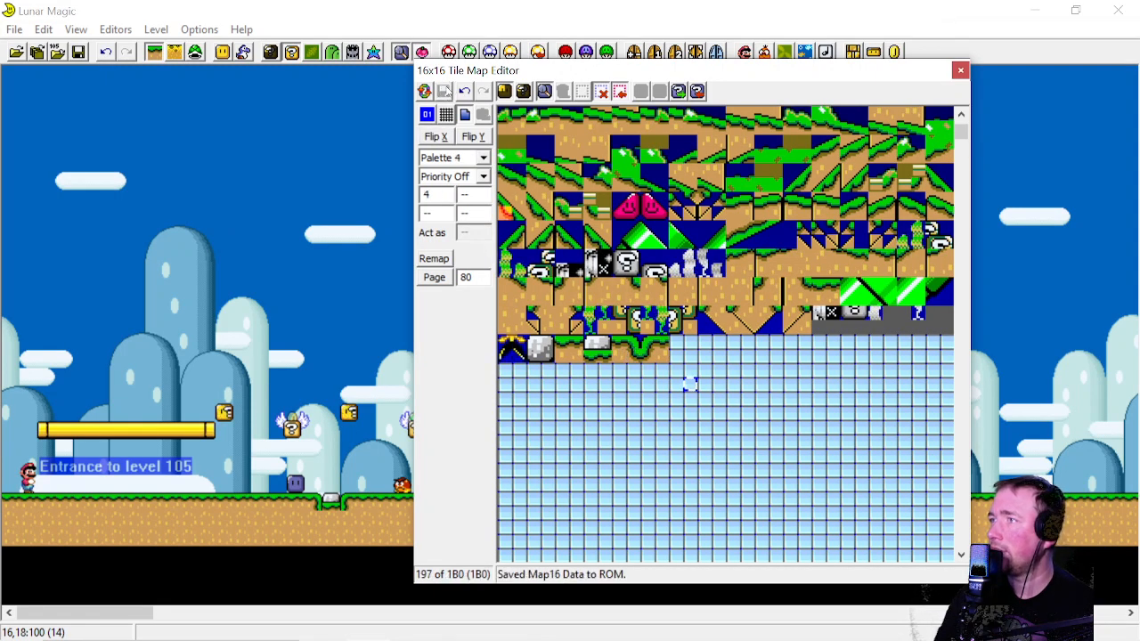
Return to 16x16 editing and place tiles 204 and 205 in the level's ground on either side of combined tile 203
{"action": "left_click", "coordinate": [503, 91]}
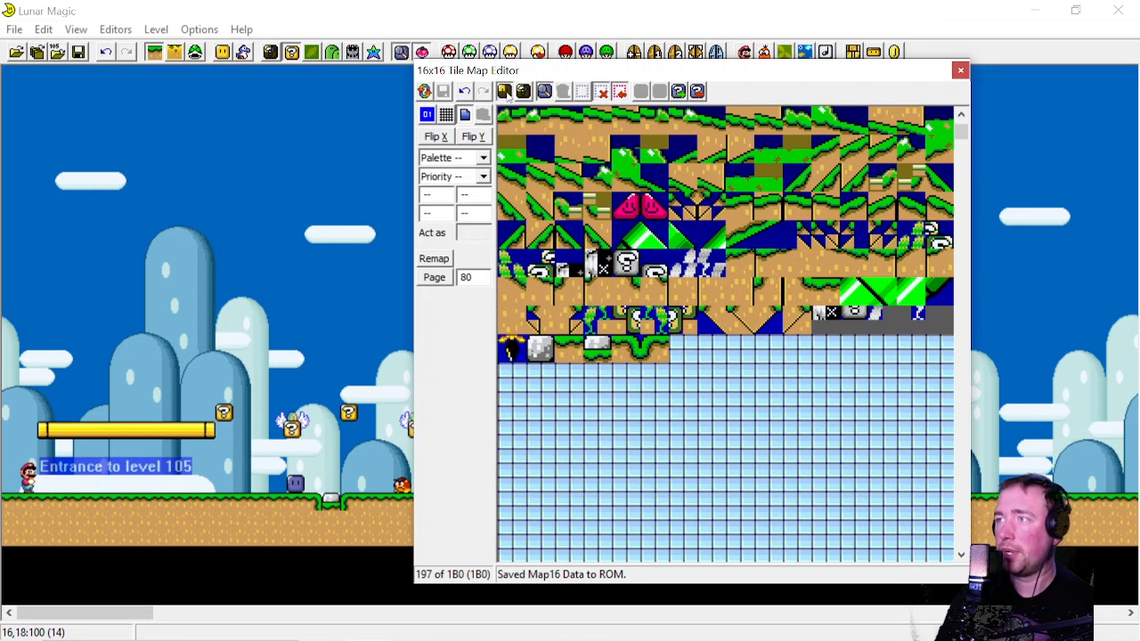
{"action": "left_click", "coordinate": [635, 357]}
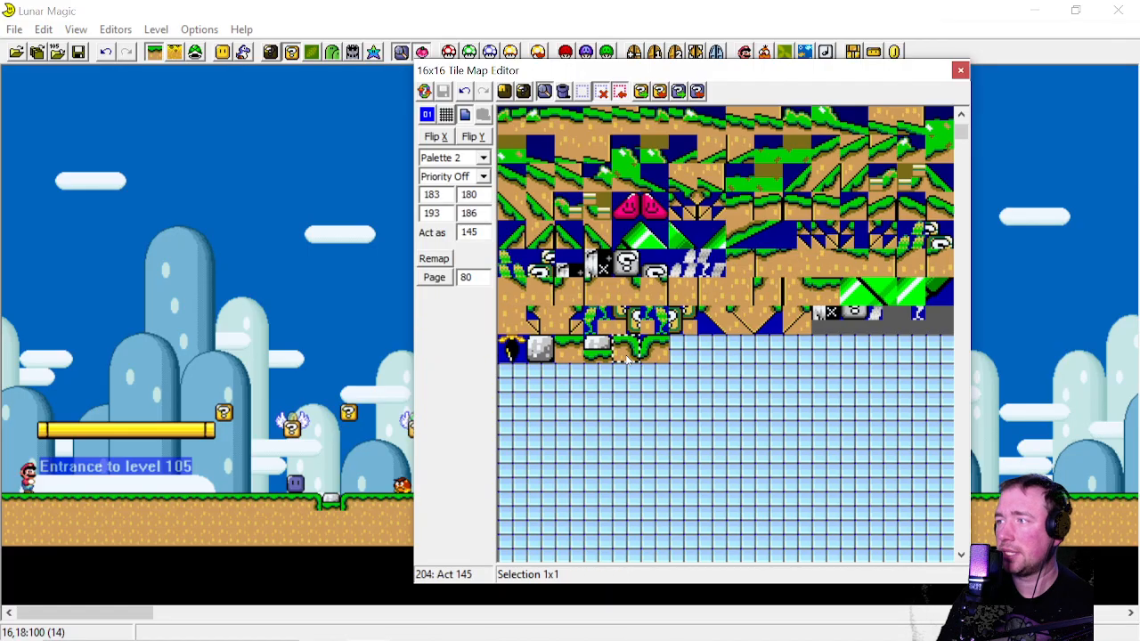
{"action": "right_click", "coordinate": [311, 502]}
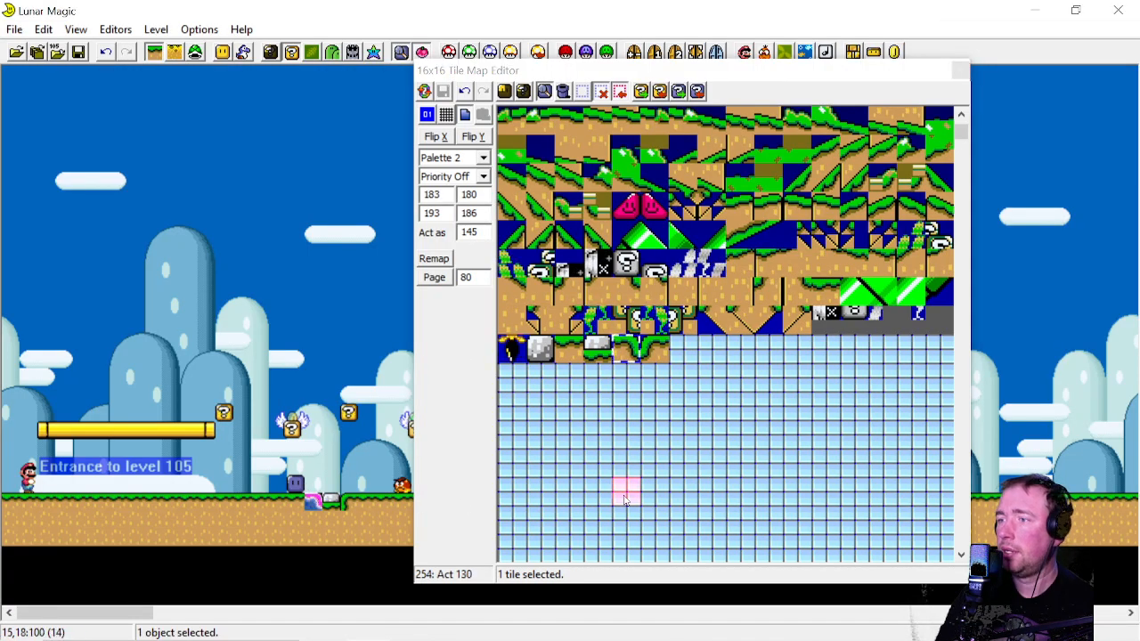
{"action": "left_click", "coordinate": [660, 351]}
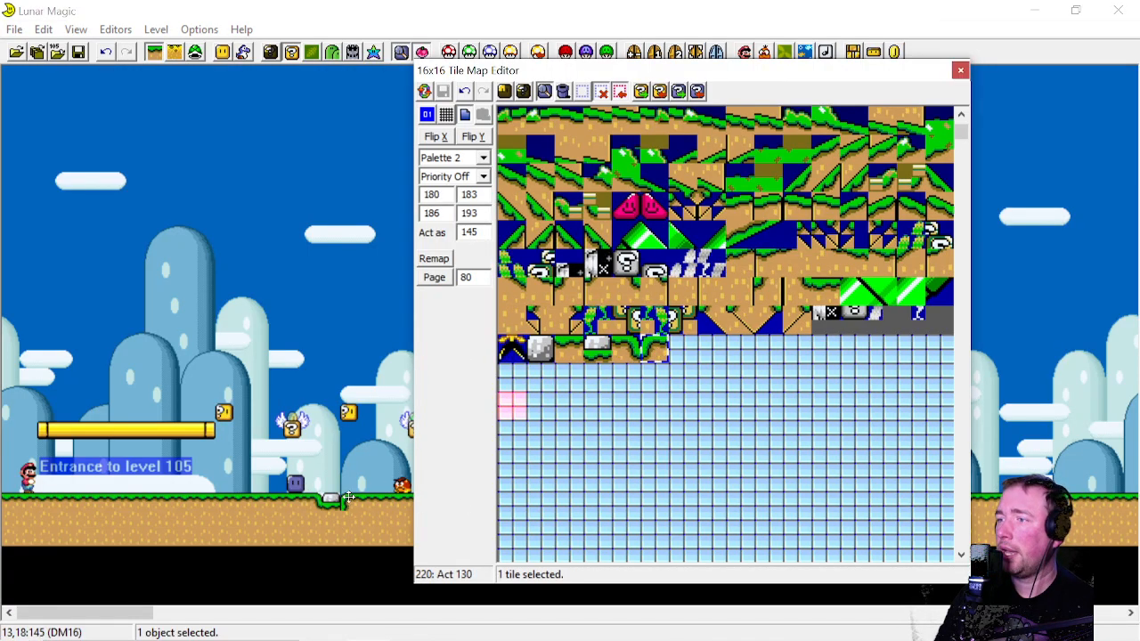
{"action": "left_click", "coordinate": [357, 469]}
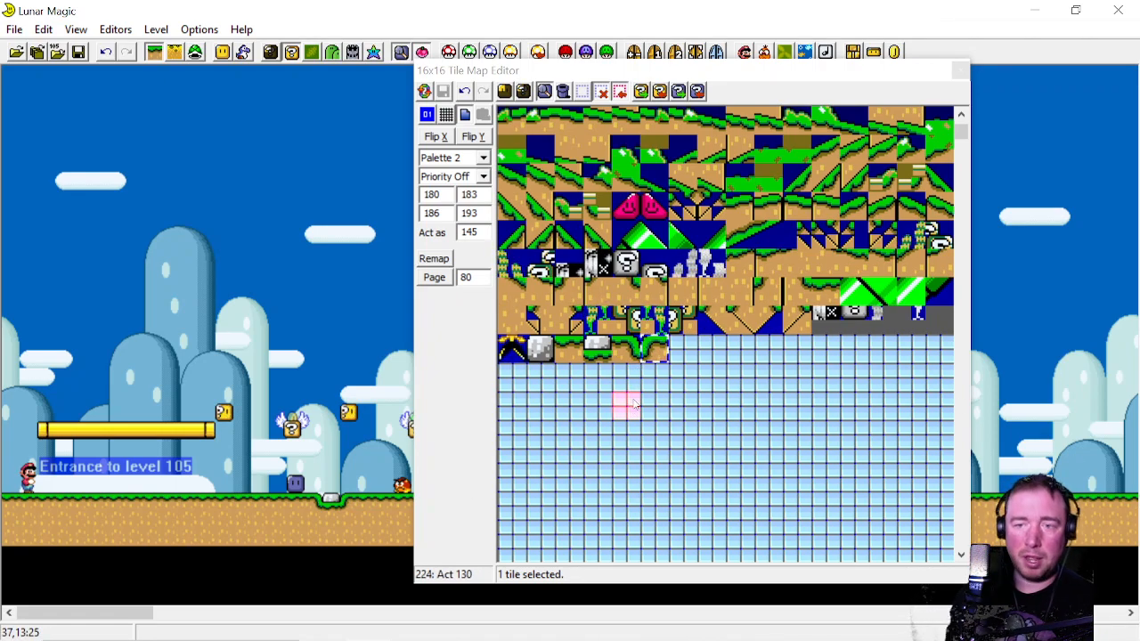
Move combined tile 203 one row down in the tile map, into slot 213
{"action": "left_click", "coordinate": [597, 349]}
{"action": "left_click_drag", "start_coordinate": [596, 349], "coordinate": [593, 369]}
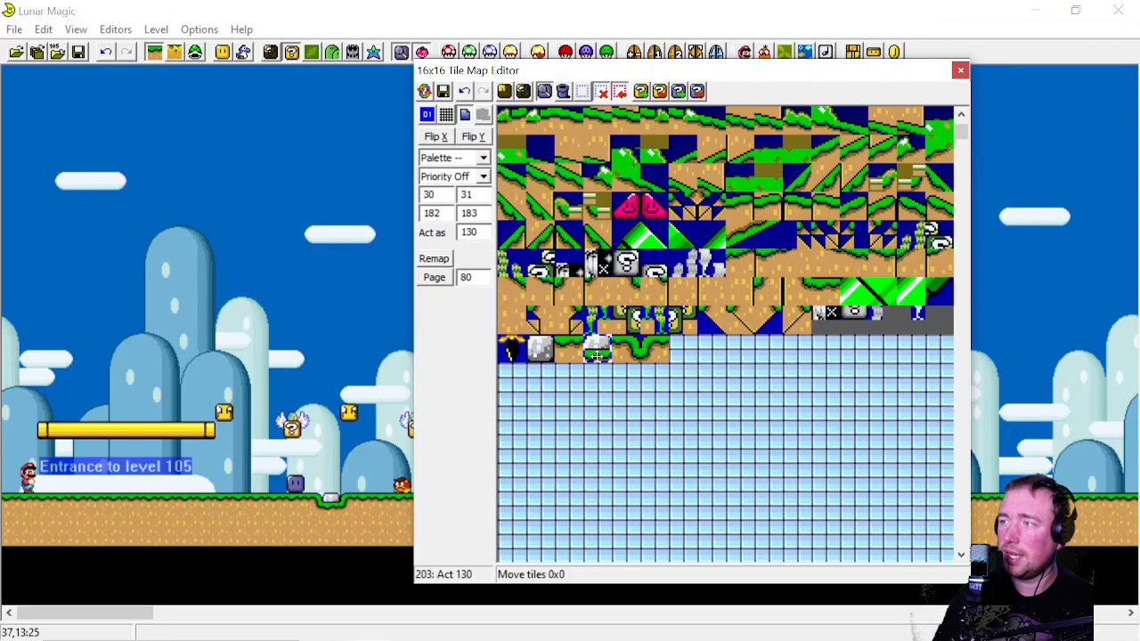
{"action": "left_click_drag", "start_coordinate": [594, 369], "coordinate": [595, 358]}
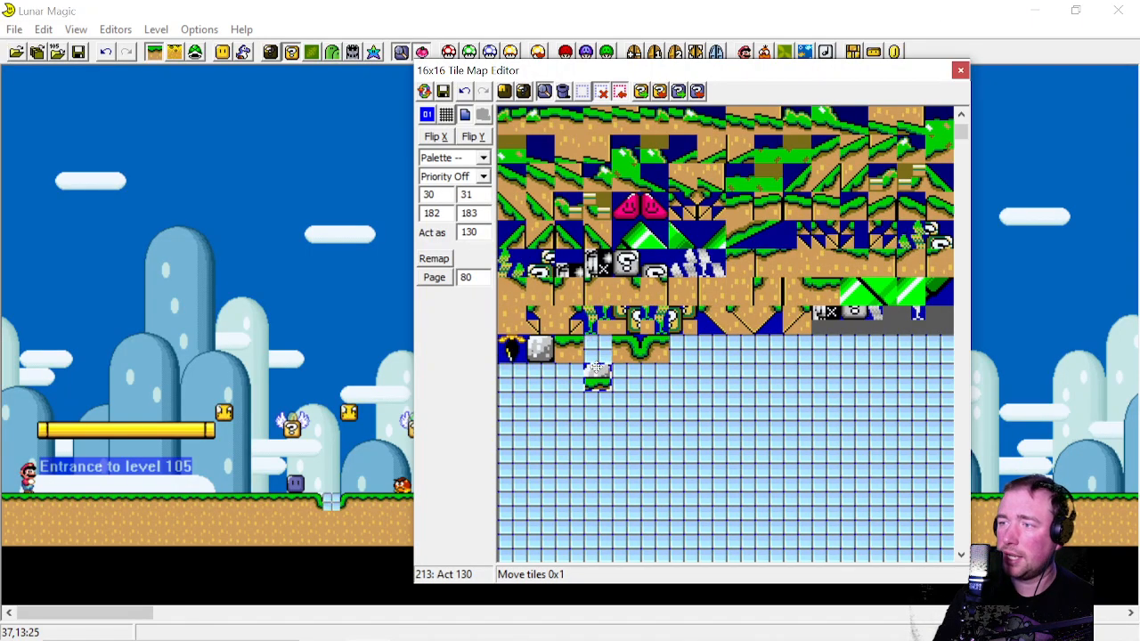
Rearrange the custom tiles so the left grass corner sits in slot 203 and combined tile 213 moves into slot 204
{"action": "left_click", "coordinate": [654, 350]}
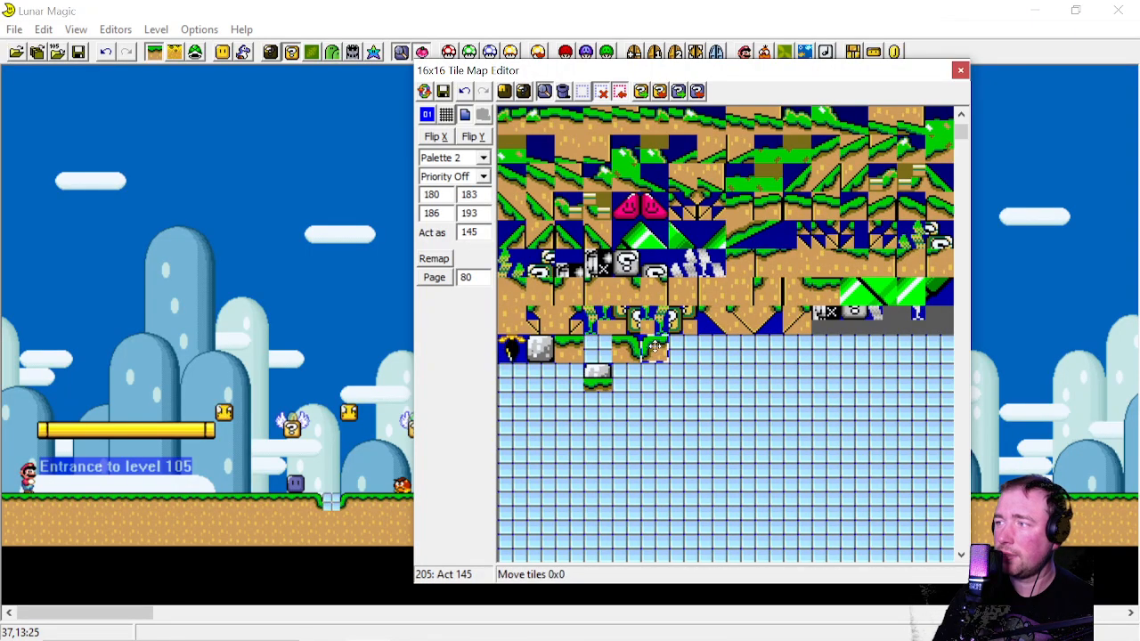
{"action": "left_click_drag", "start_coordinate": [613, 350], "coordinate": [637, 338]}
{"action": "left_click", "coordinate": [595, 376]}
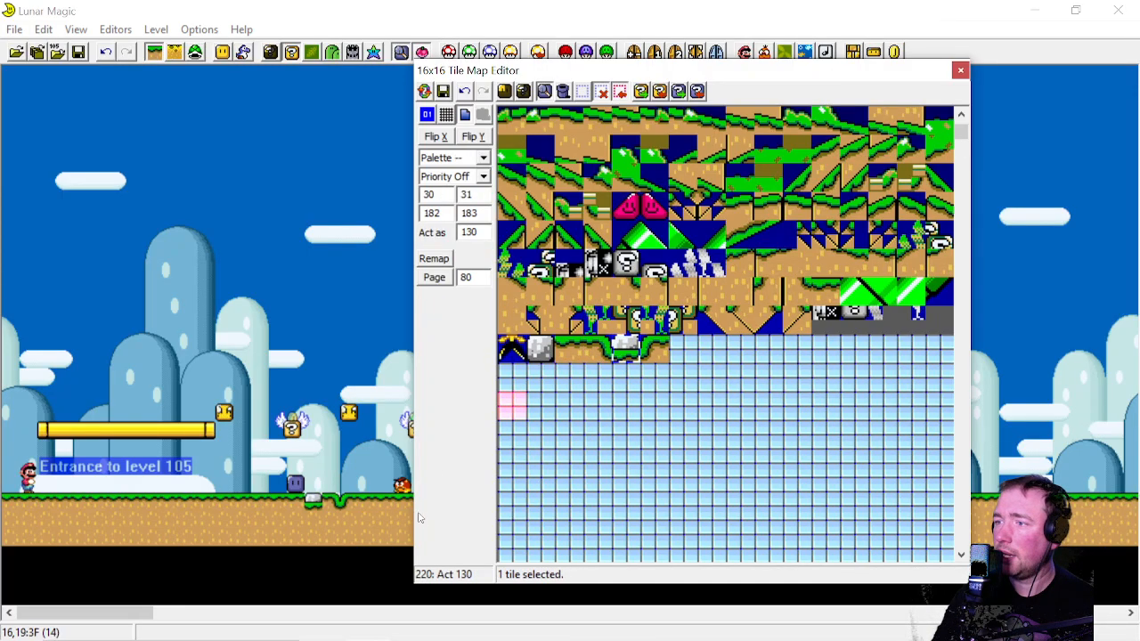
Delete the surplus grass corner tile next to the block from the level's ground
{"action": "mouse_move", "coordinate": [329, 499]}
{"action": "left_mouse_down"}
{"action": "mouse_move", "coordinate": [296, 498]}
{"action": "mouse_move", "coordinate": [340, 498]}
{"action": "left_mouse_up"}
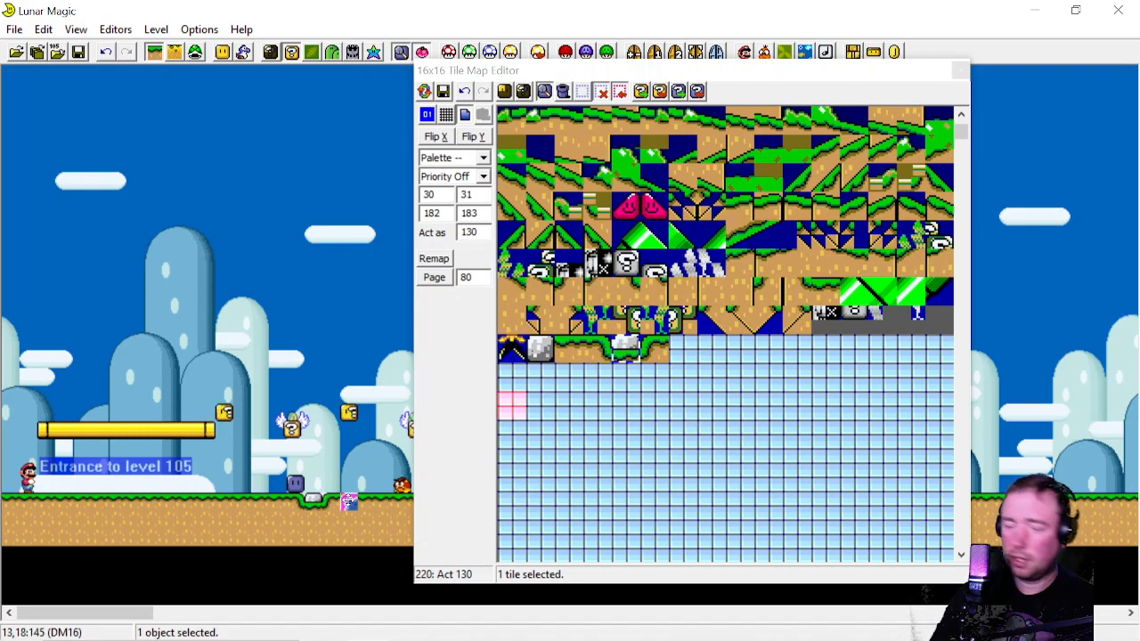
{"action": "left_click", "coordinate": [350, 505]}
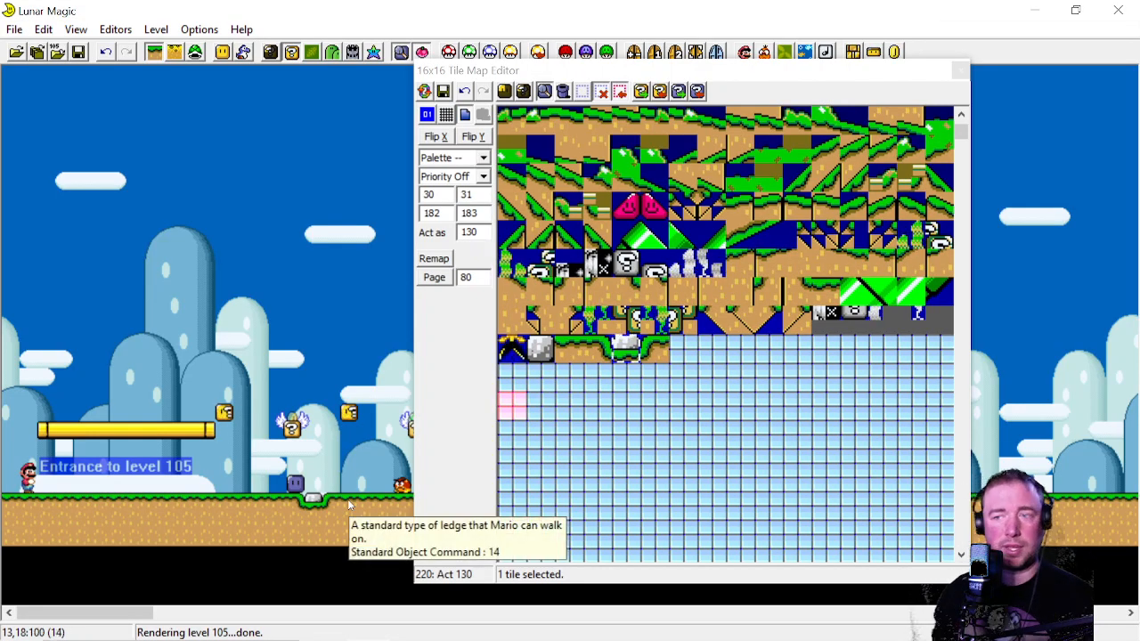
{"action": "left_click", "coordinate": [768, 405]}
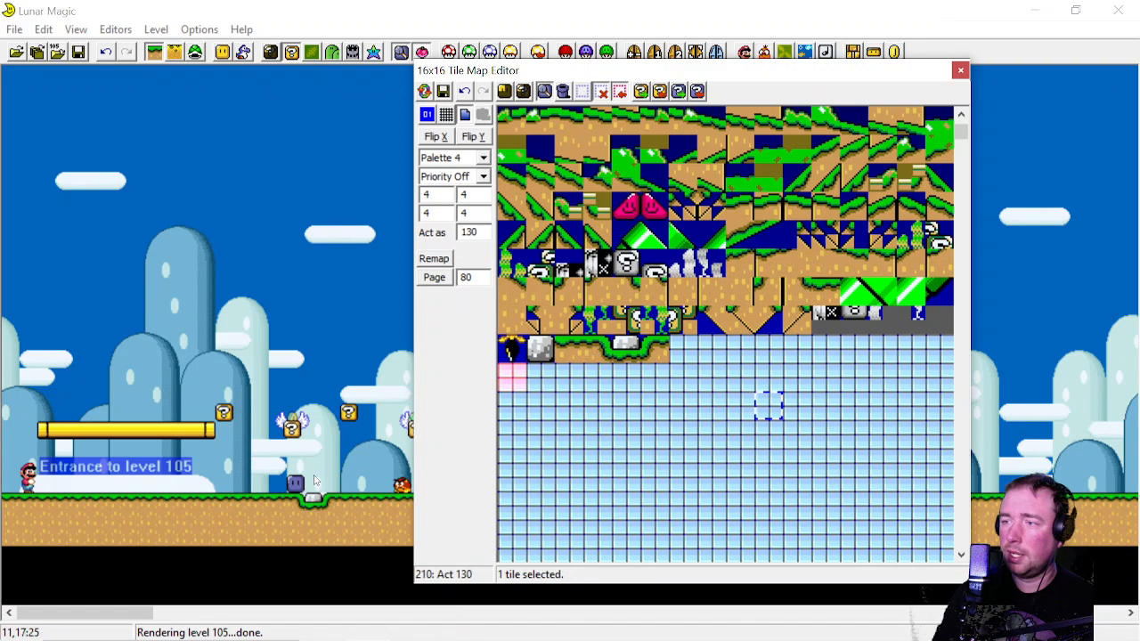
Insert tiles 203 to 205 together as one object and set it into the level's ground below the yellow platform
{"action": "left_click_drag", "start_coordinate": [658, 351], "coordinate": [595, 354]}
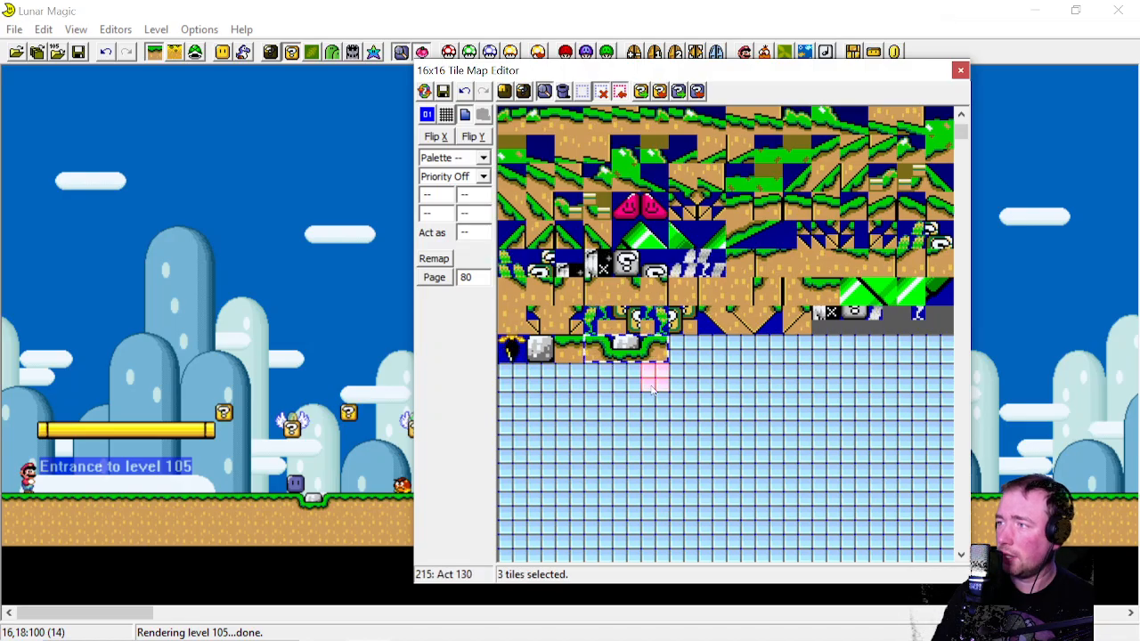
{"action": "left_click", "coordinate": [263, 250]}
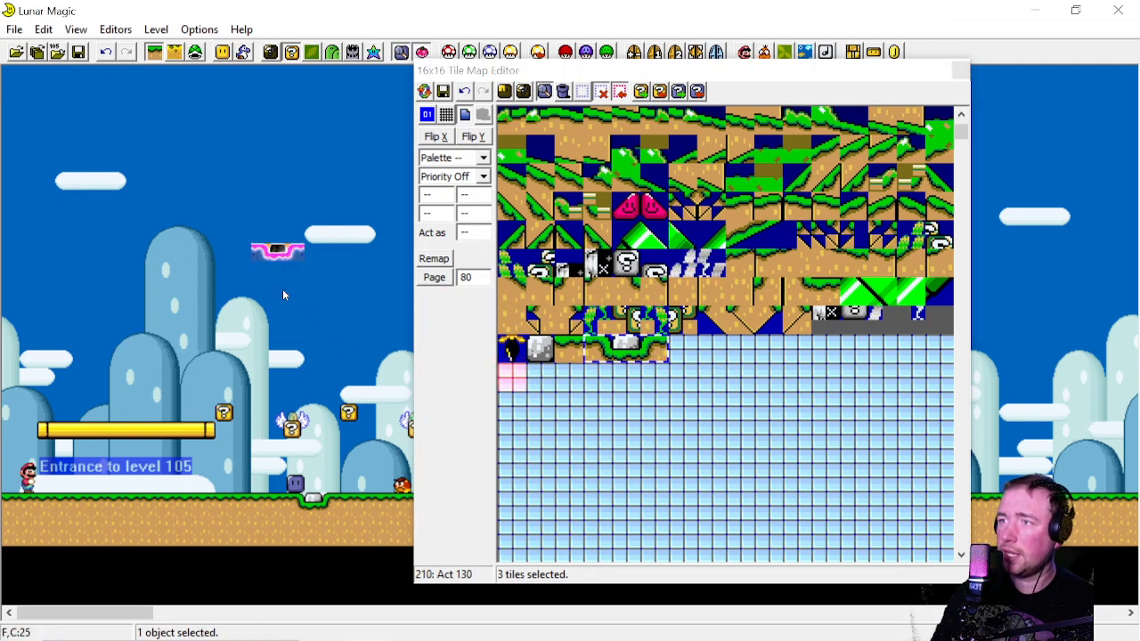
{"action": "left_click_drag", "start_coordinate": [270, 252], "coordinate": [183, 498]}
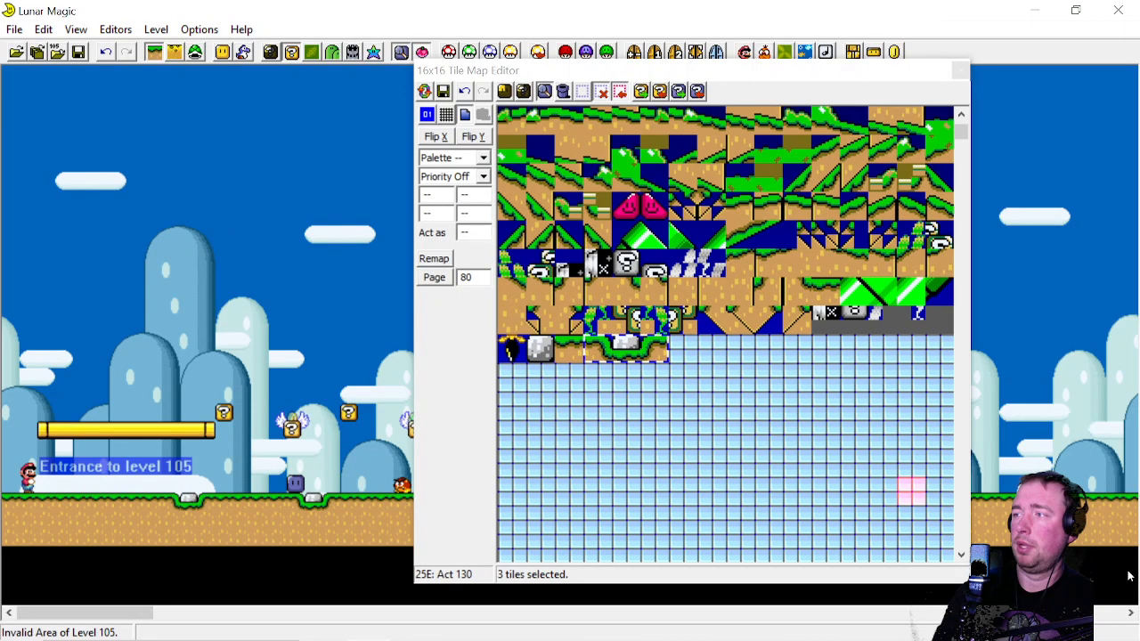
{"action": "left_click", "coordinate": [853, 490]}
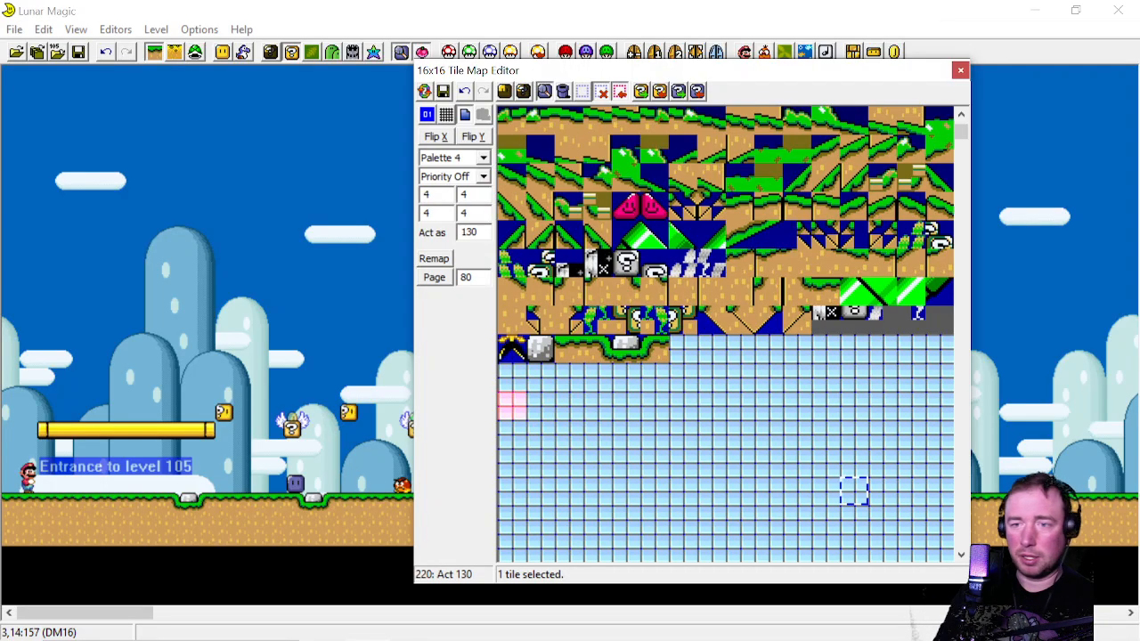
Place muncher tile 12F in the level, stretch it into a row along the yellow platform's top, and save the level
{"action": "scroll", "coordinate": [598, 465], "scroll_direction": "up", "scroll_amount": 4}
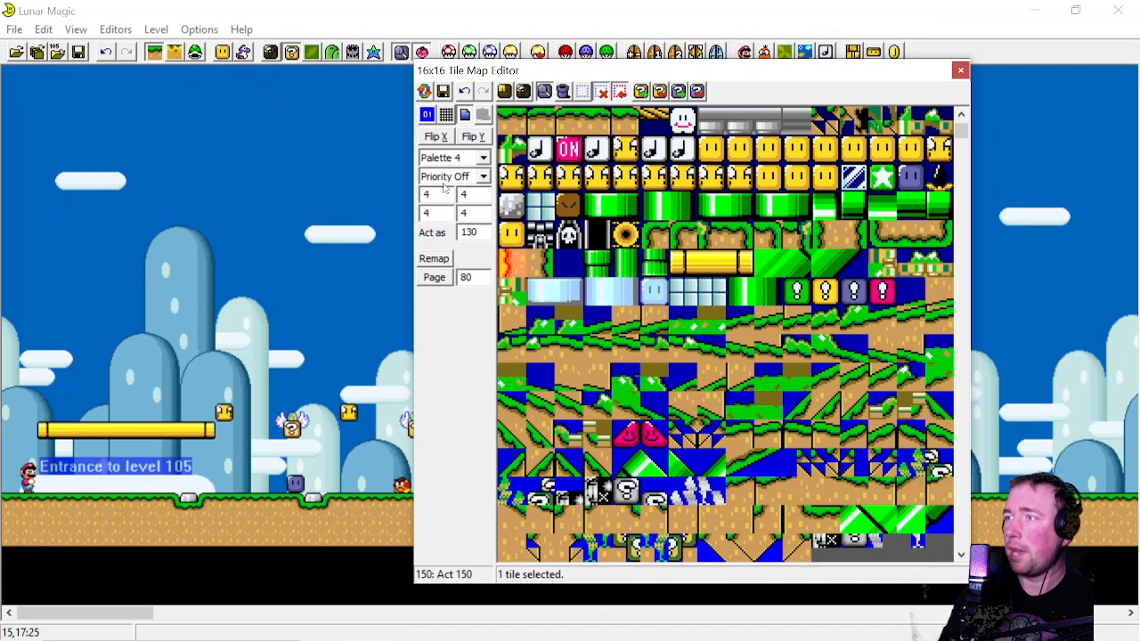
{"action": "left_click", "coordinate": [825, 462]}
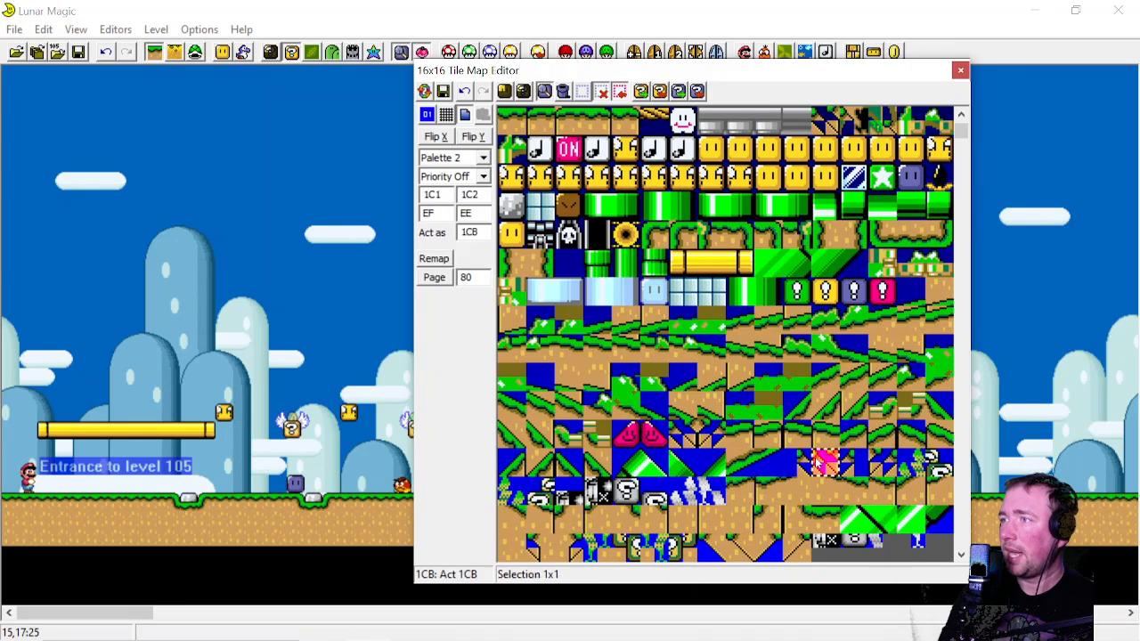
{"action": "left_click", "coordinate": [854, 433]}
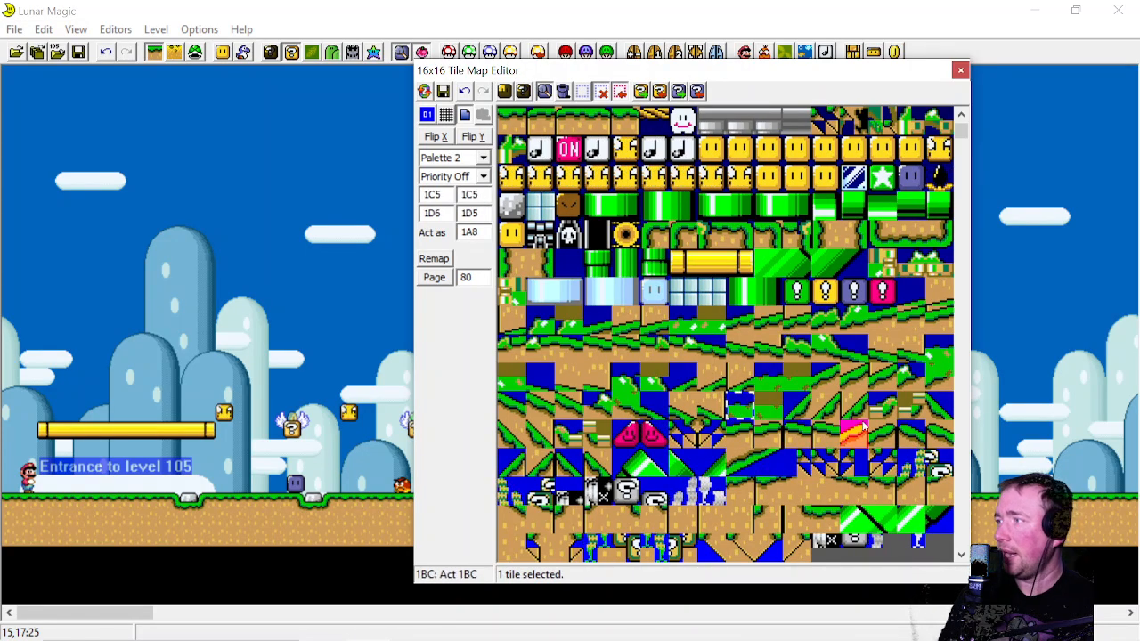
{"action": "left_click", "coordinate": [824, 461]}
{"action": "scroll", "coordinate": [769, 329], "scroll_direction": "up", "scroll_amount": 2}
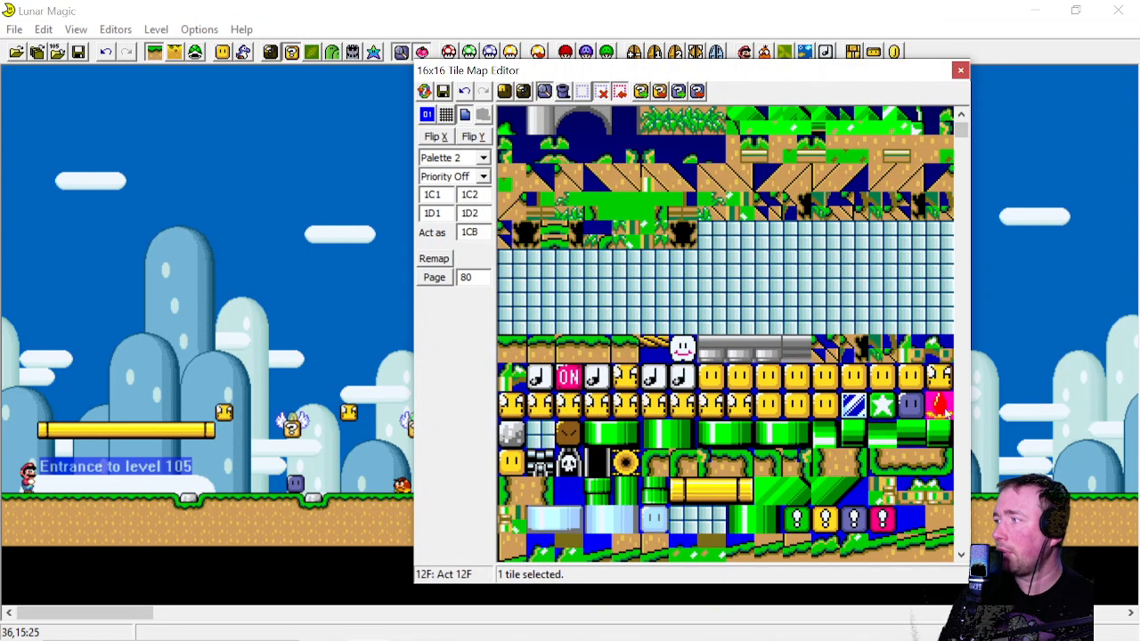
{"action": "left_click", "coordinate": [511, 405]}
{"action": "right_click", "coordinate": [53, 399], "text": "shift"}
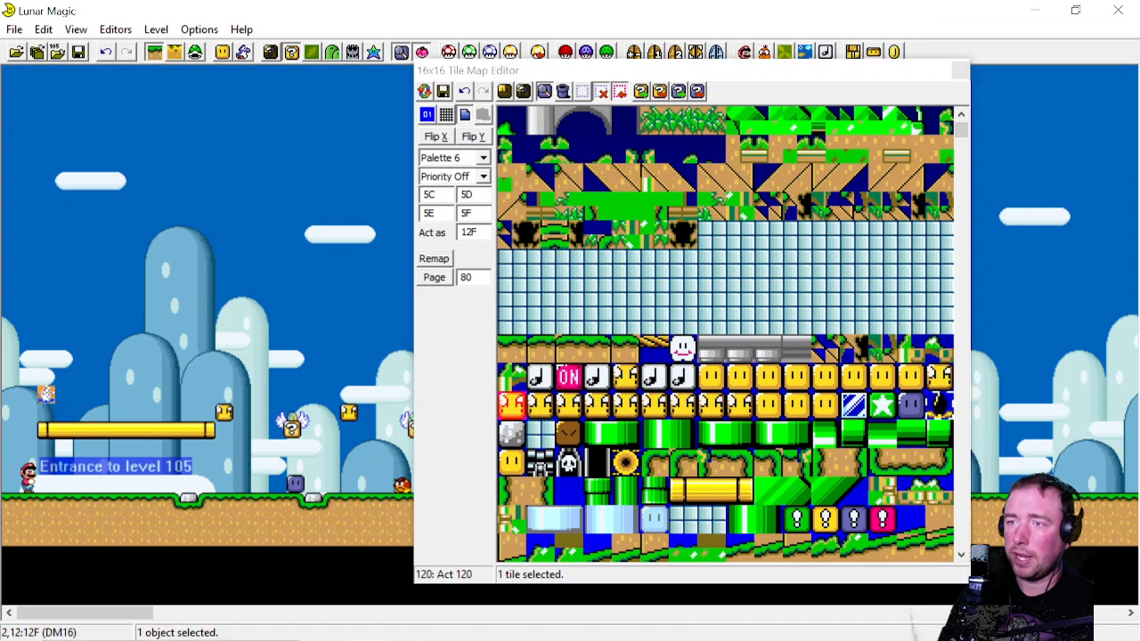
{"action": "left_click_drag", "start_coordinate": [53, 399], "coordinate": [183, 411]}
{"action": "left_click", "coordinate": [73, 52]}
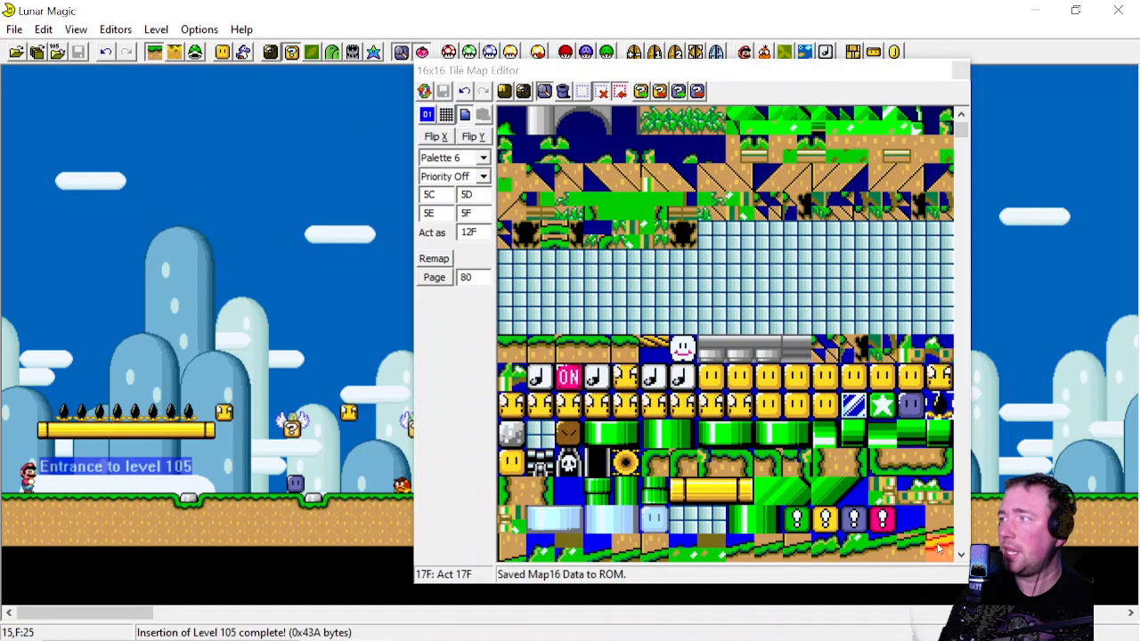
Delete muncher tile 12F from the tile map and save the Map16 data
{"action": "left_click", "coordinate": [937, 401]}
{"action": "key", "text": "Delete"}
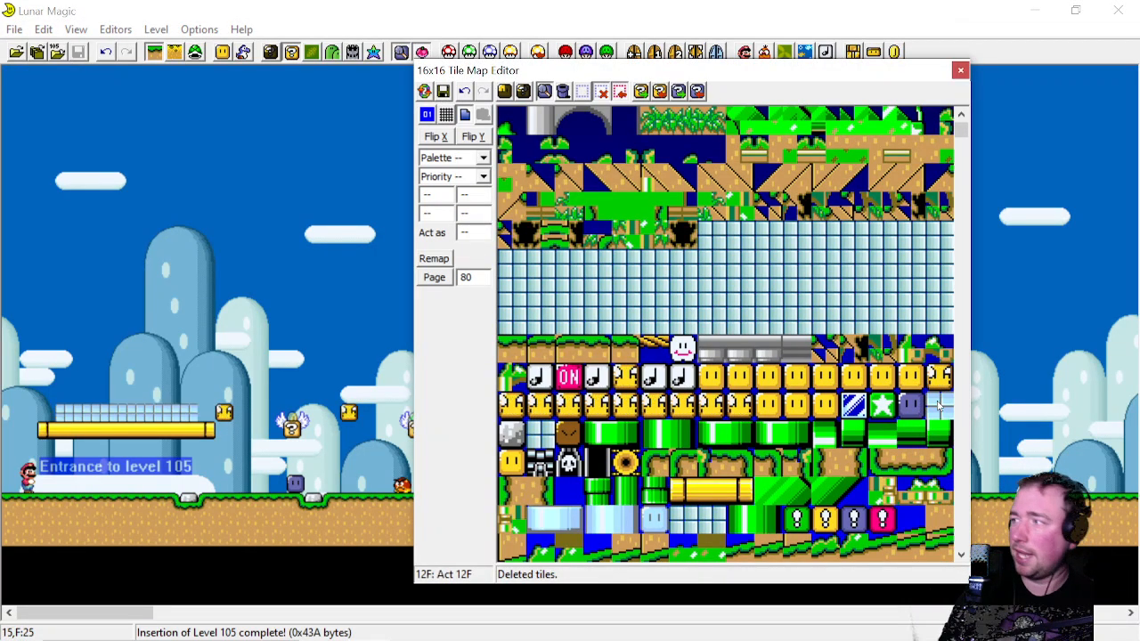
{"action": "left_click", "coordinate": [442, 90]}
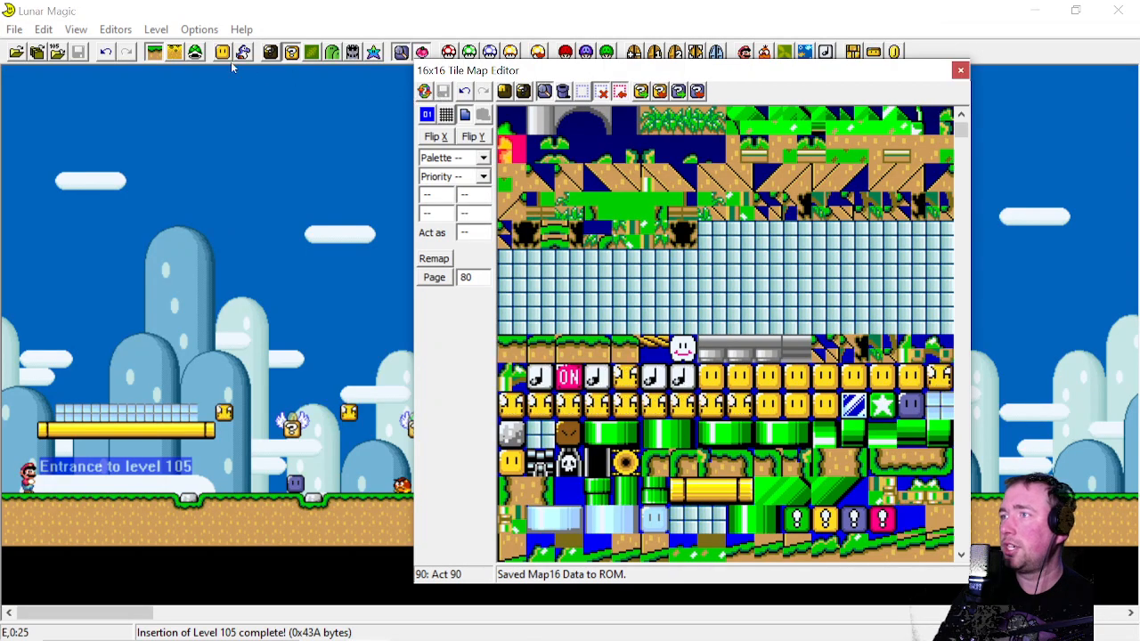
Close the 16x16 Tile Map Editor and exit Lunar Magic
{"action": "left_click", "coordinate": [116, 223]}
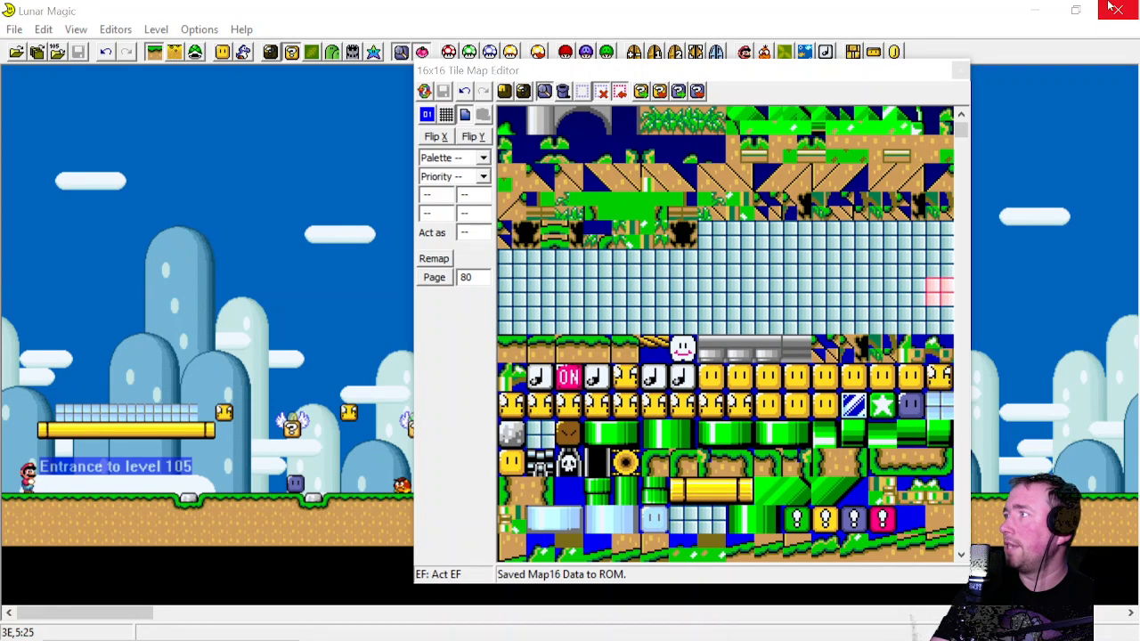
{"action": "left_click", "coordinate": [960, 70]}
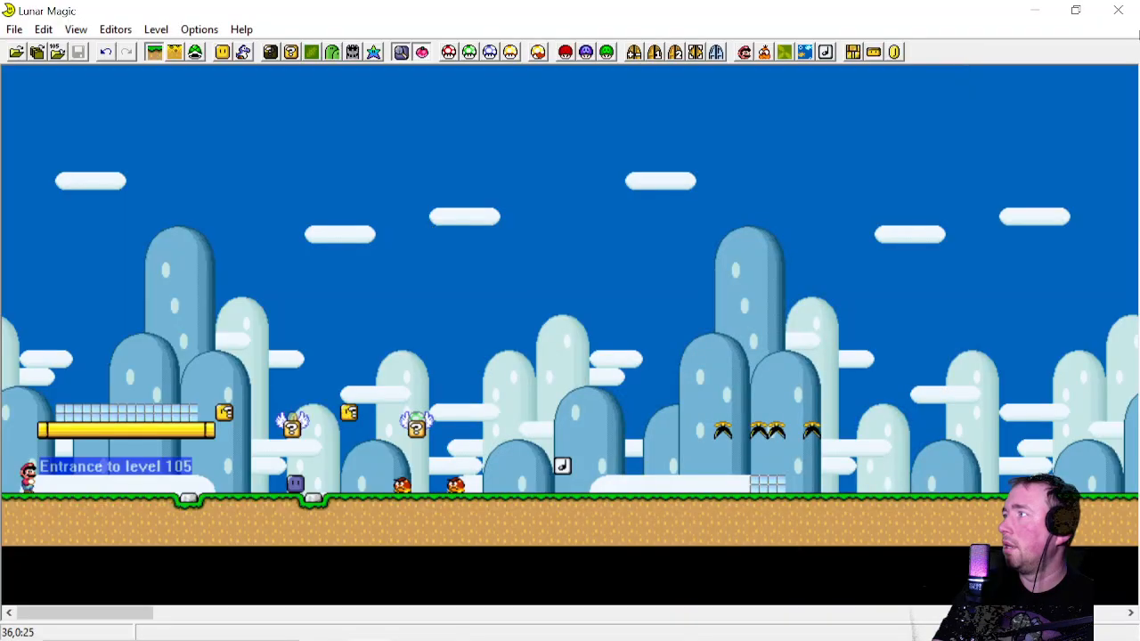
{"action": "left_click", "coordinate": [1118, 11]}
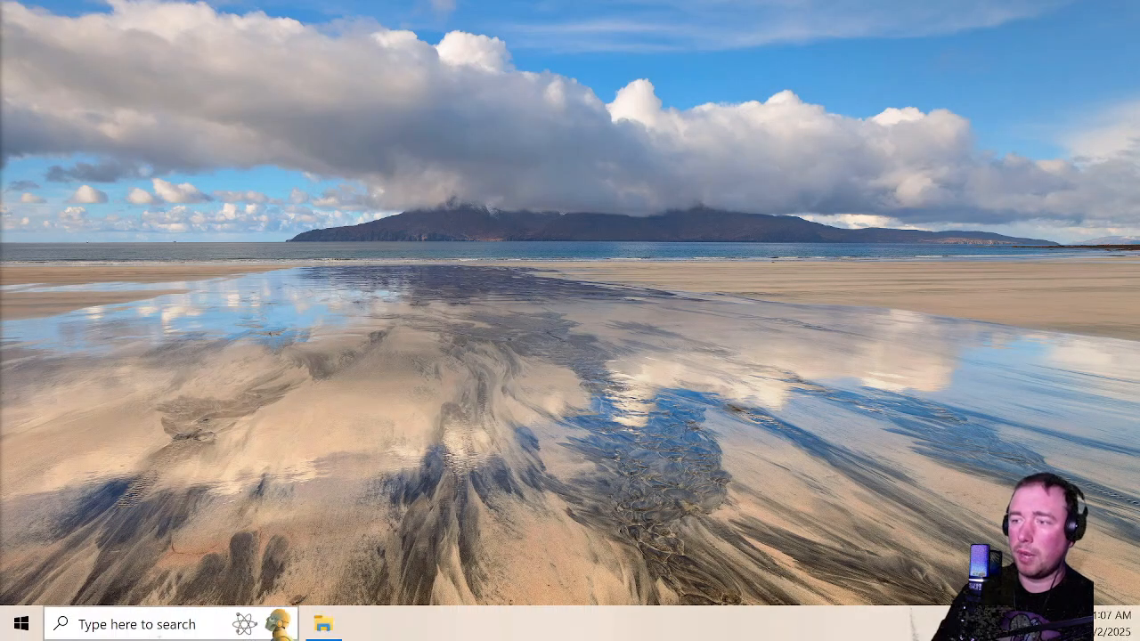
Relaunch Lunar Magic from the lm350 folder in Resources for Learn2Lunar, allowing it to run past the SmartScreen block
{"action": "left_click", "coordinate": [322, 631]}
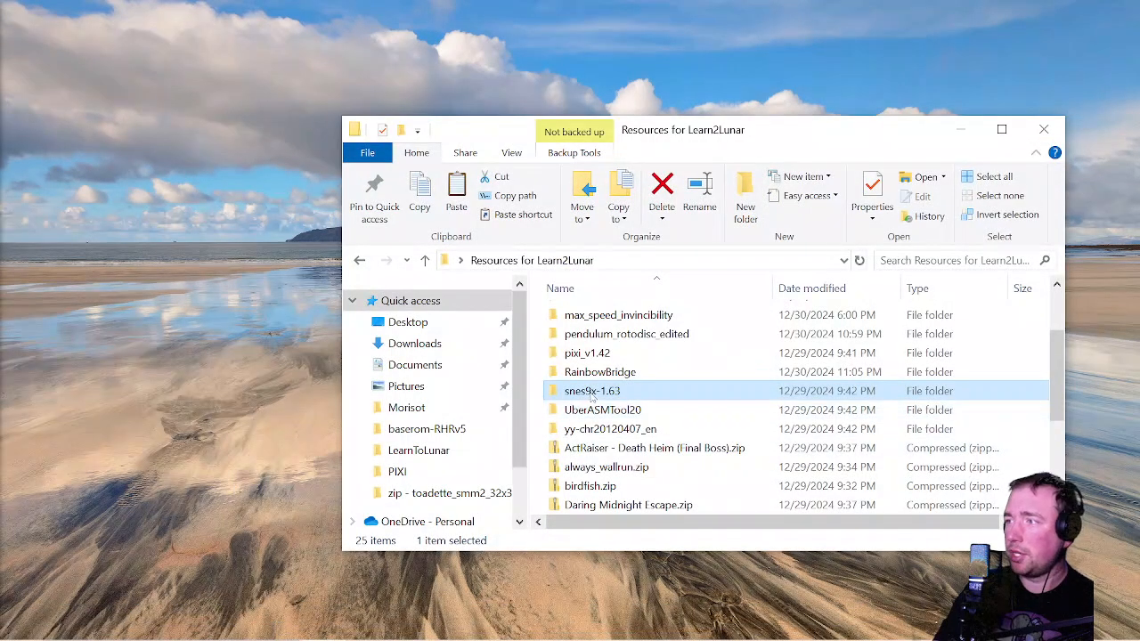
{"action": "scroll", "coordinate": [614, 399], "scroll_direction": "up", "scroll_amount": 2}
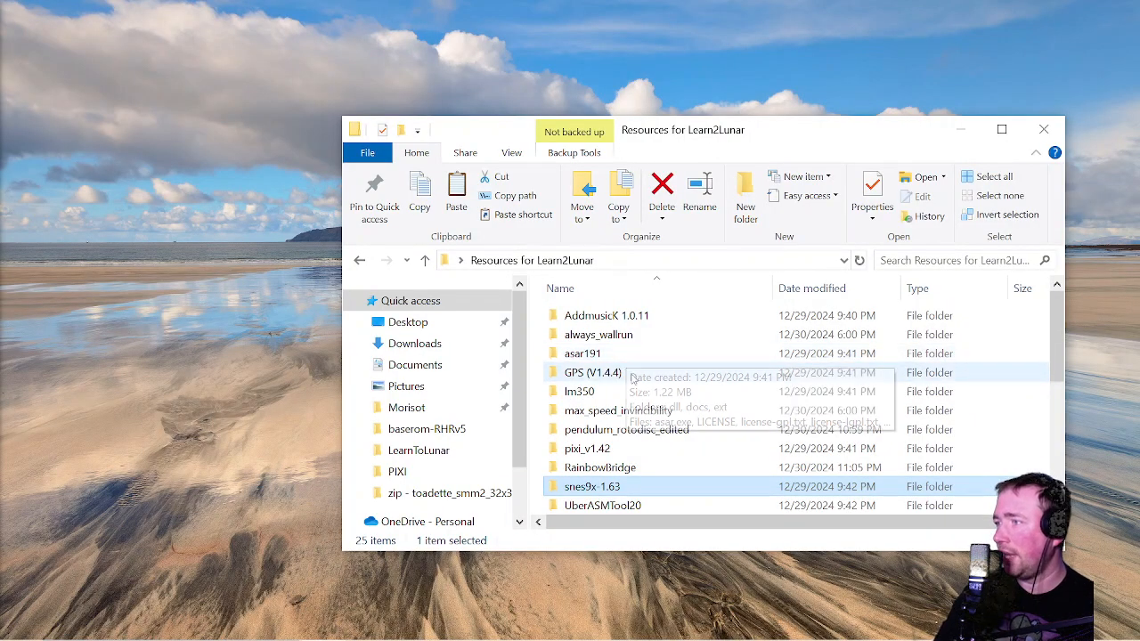
{"action": "double_click", "coordinate": [588, 392]}
{"action": "double_click", "coordinate": [605, 334]}
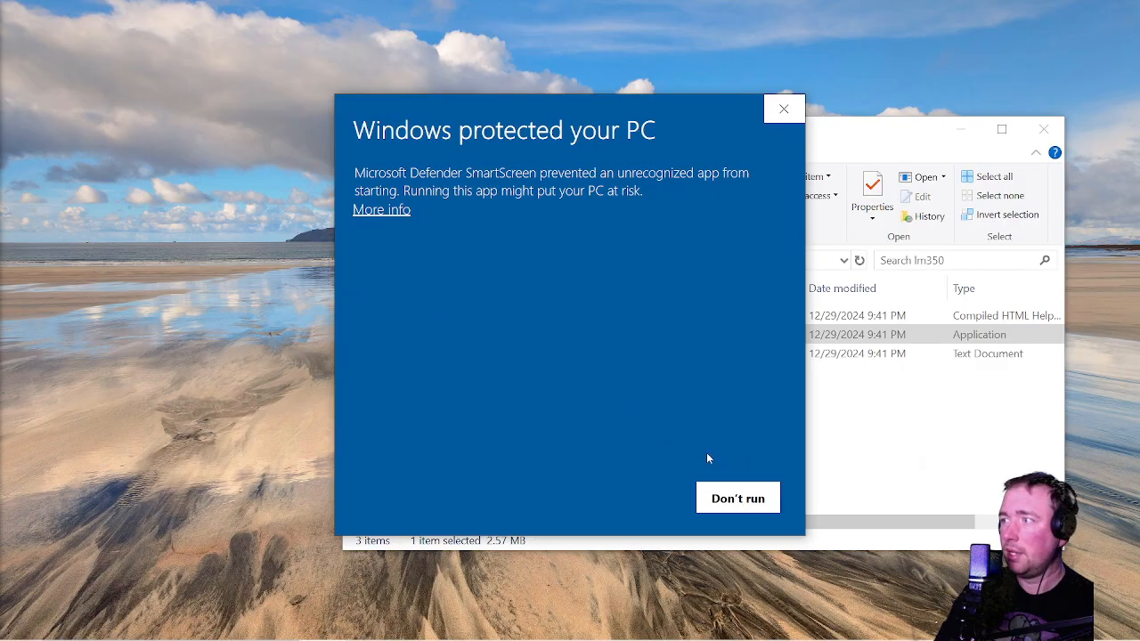
{"action": "left_click", "coordinate": [381, 210]}
{"action": "left_click", "coordinate": [629, 486]}
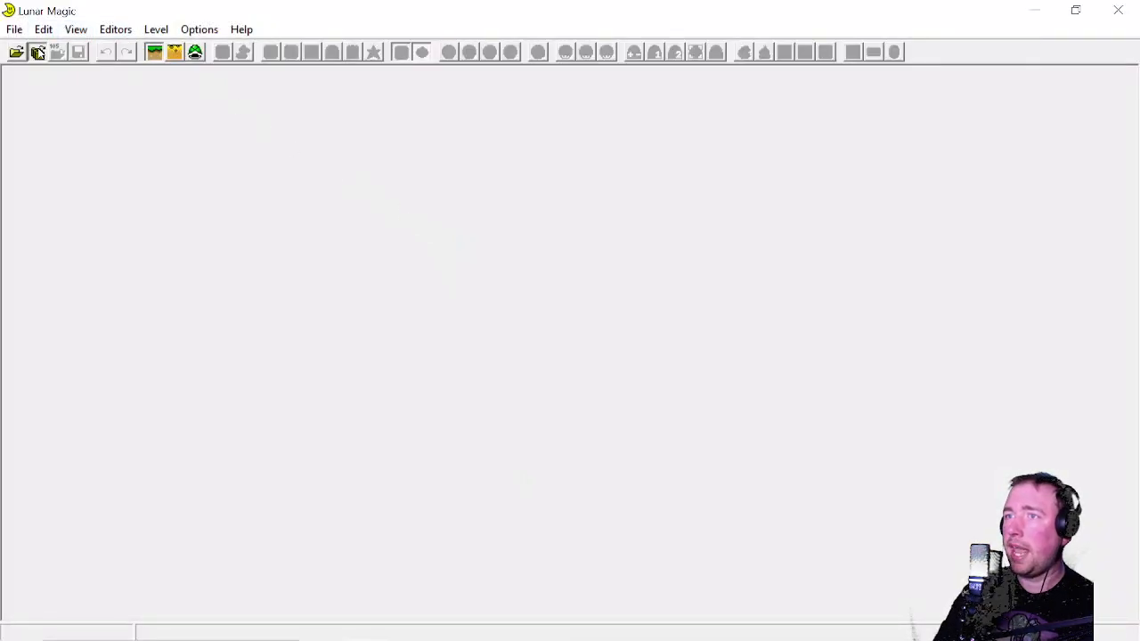
Reopen the ROM at level 105 and bring up the 16x16 Tile Map Editor with the 8x8 Tile Selector
{"action": "left_click", "coordinate": [36, 52]}
{"action": "left_click", "coordinate": [40, 51]}
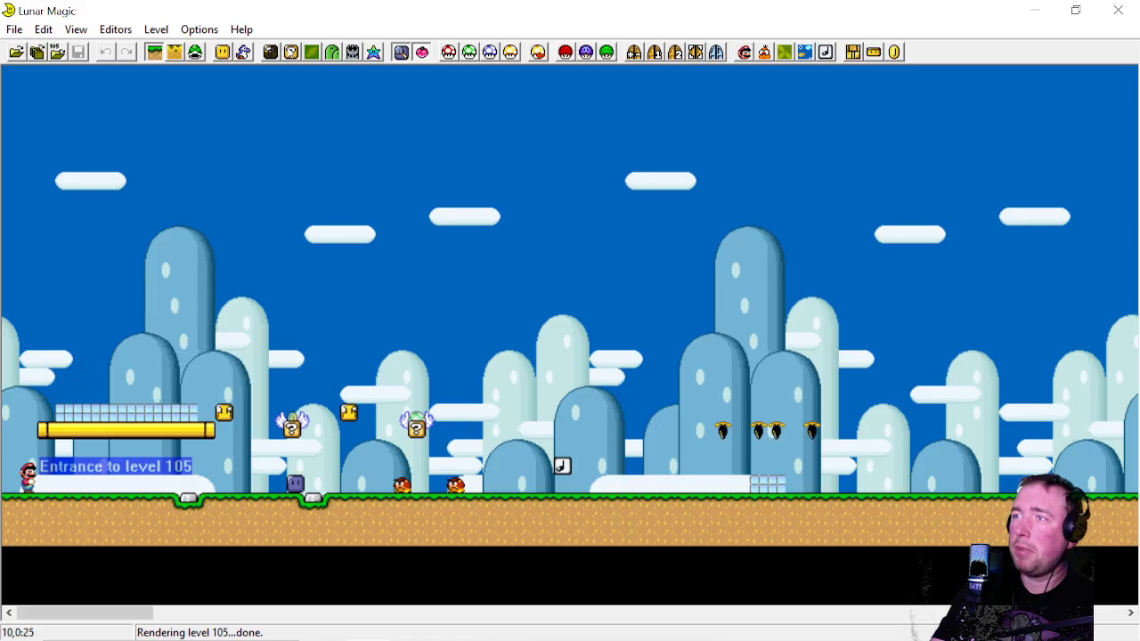
{"action": "left_click", "coordinate": [271, 52]}
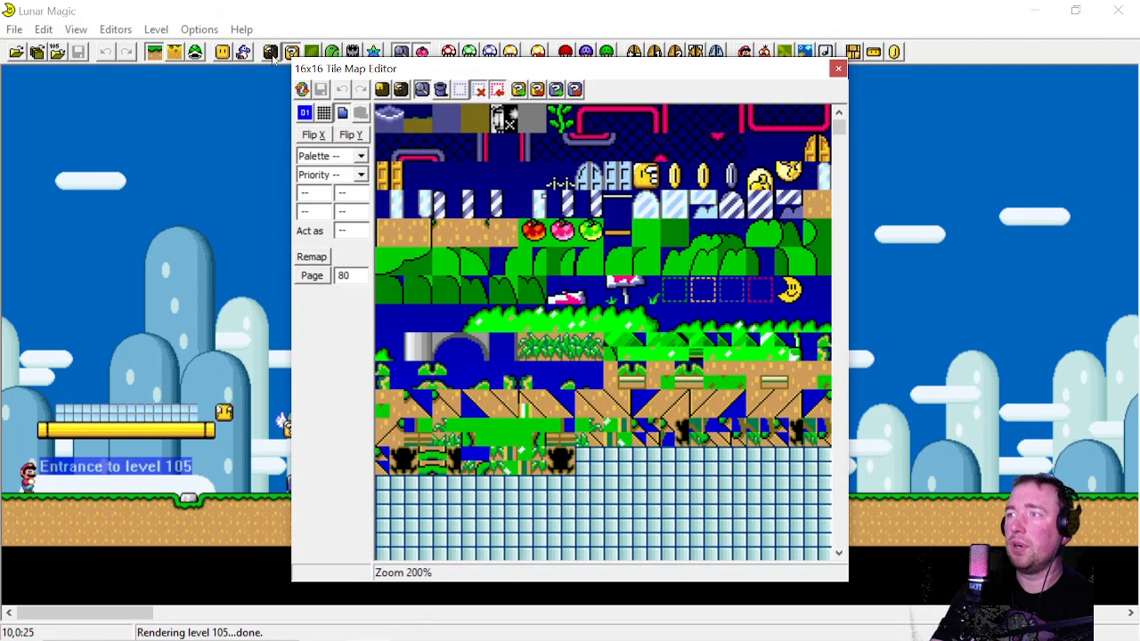
{"action": "left_click", "coordinate": [400, 90]}
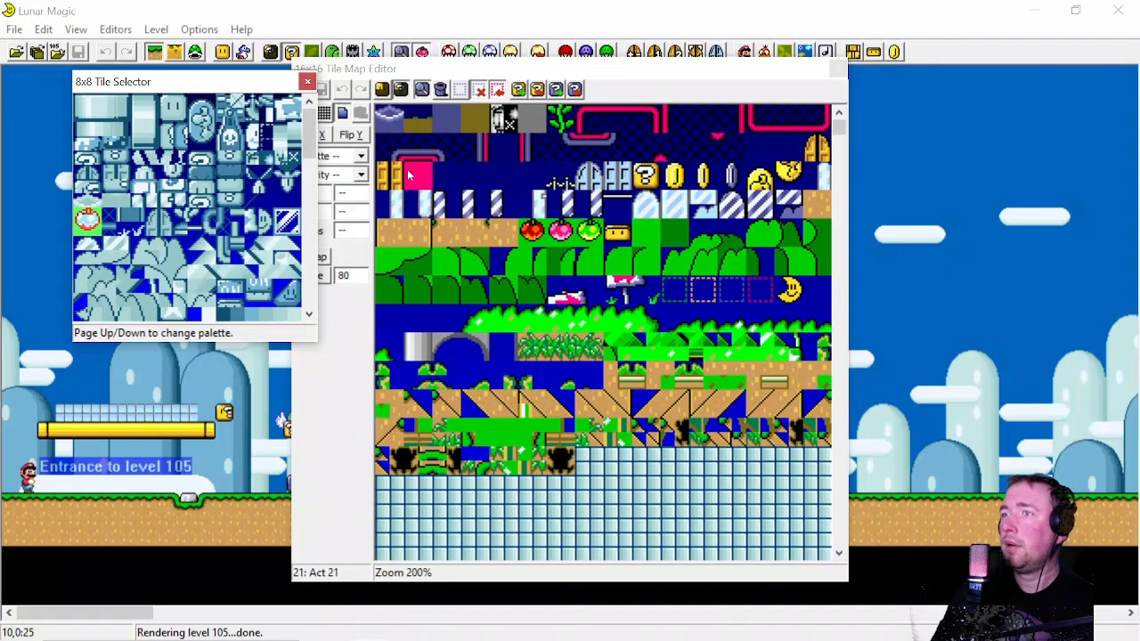
Examine the graphics slot and page labels of the tile windows, and look over the custom tiles on page 02
{"action": "mouse_move", "coordinate": [406, 174]}
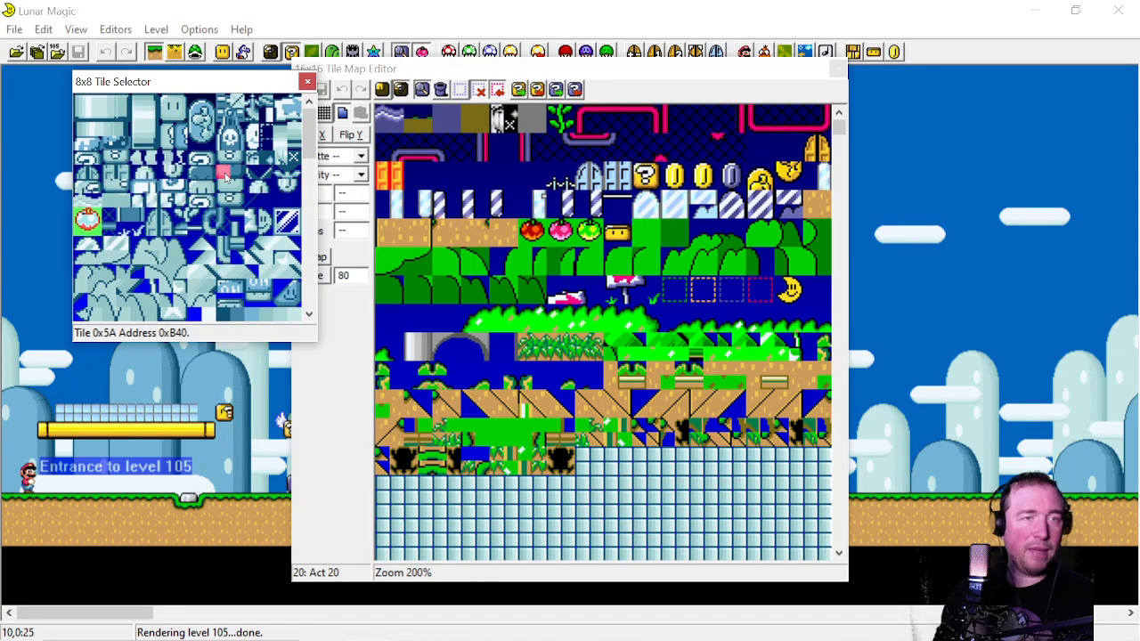
{"action": "key", "text": "F2"}
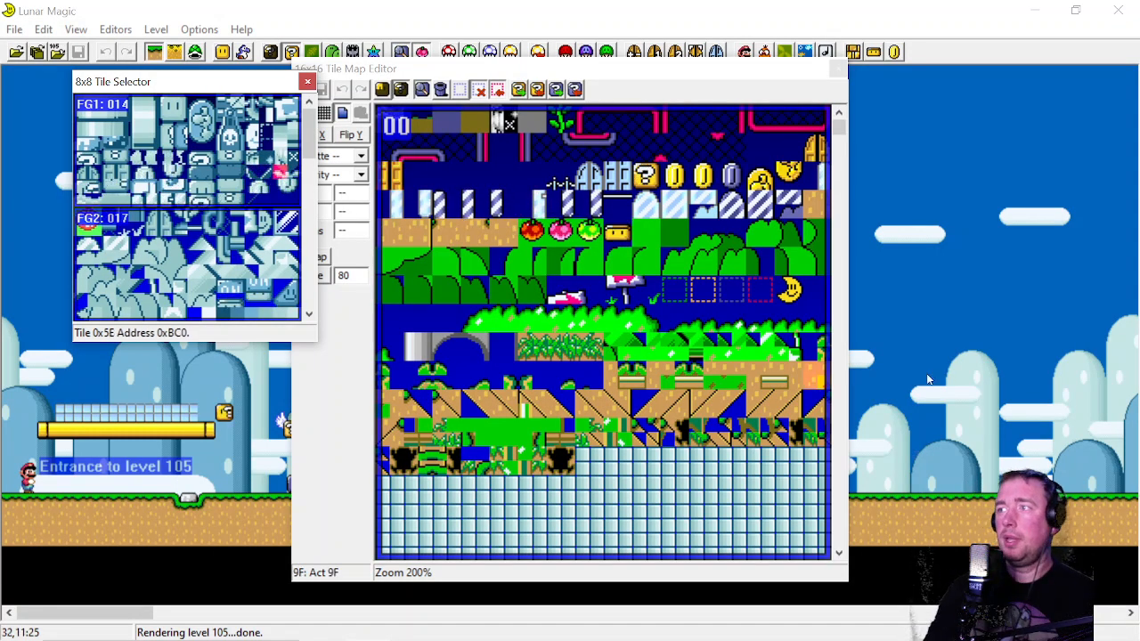
{"action": "scroll", "coordinate": [443, 482], "scroll_direction": "down", "scroll_amount": 5}
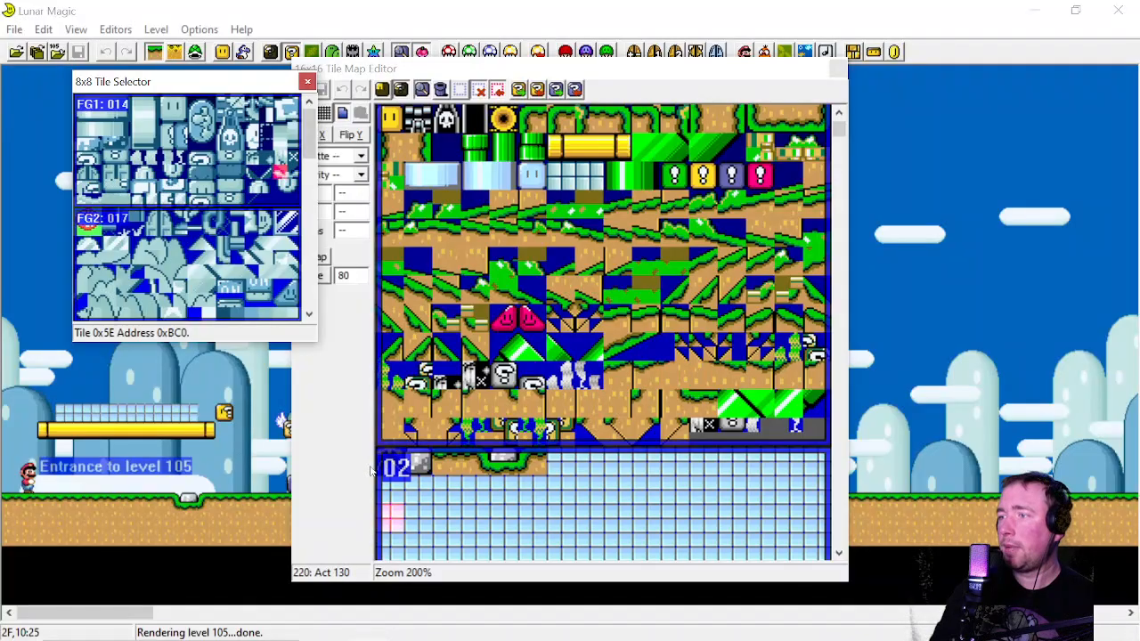
{"action": "left_click", "coordinate": [491, 524]}
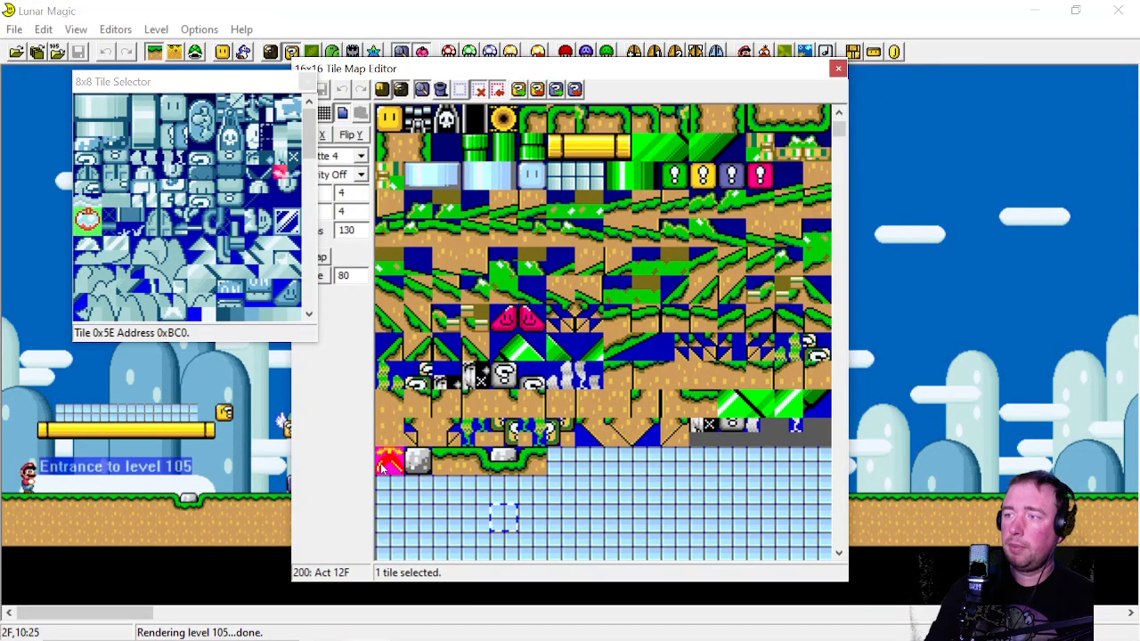
{"action": "left_click", "coordinate": [684, 457]}
{"action": "scroll", "coordinate": [684, 457], "scroll_direction": "up", "scroll_amount": 3}
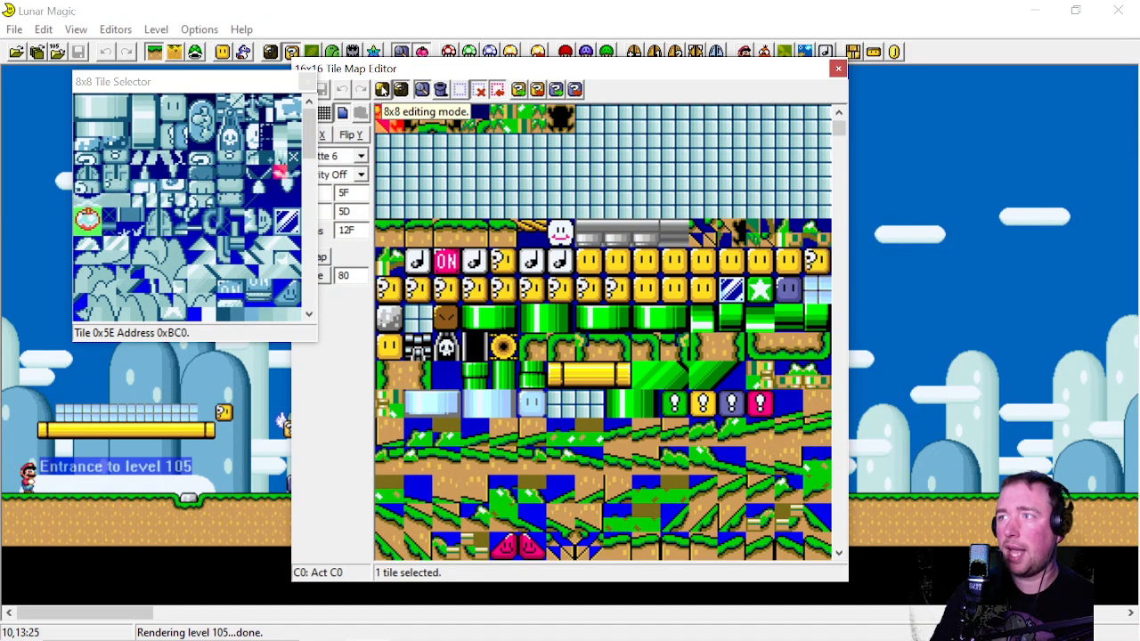
Switch to 8x8 editing and put pieces 5C and 5D in the upper half of tile 12F
{"action": "left_click", "coordinate": [382, 90]}
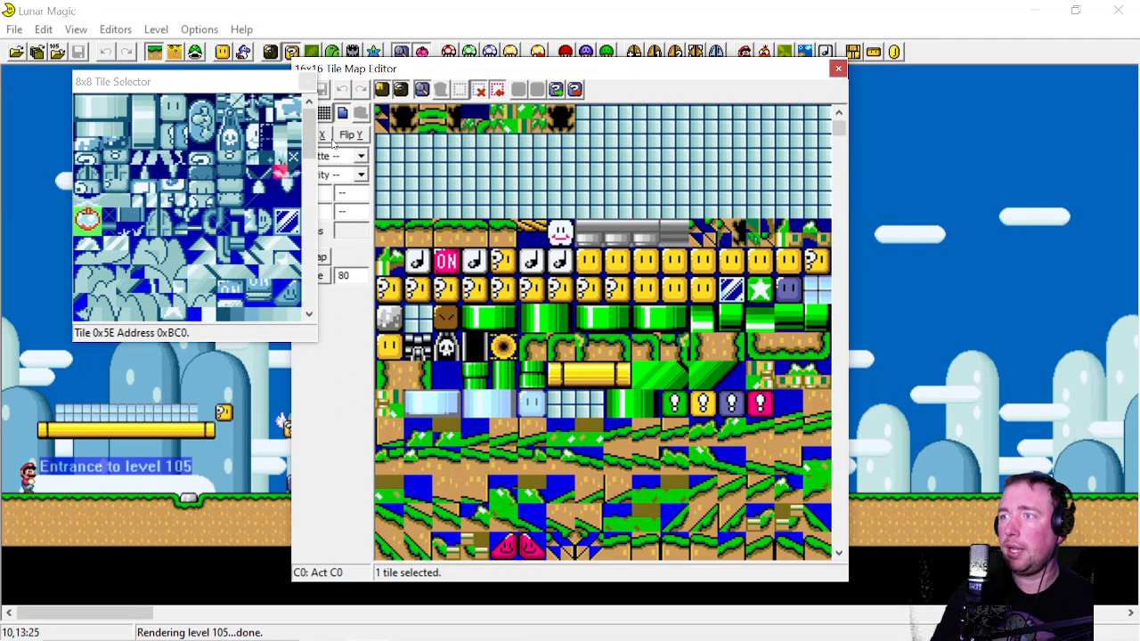
{"action": "left_click", "coordinate": [252, 179]}
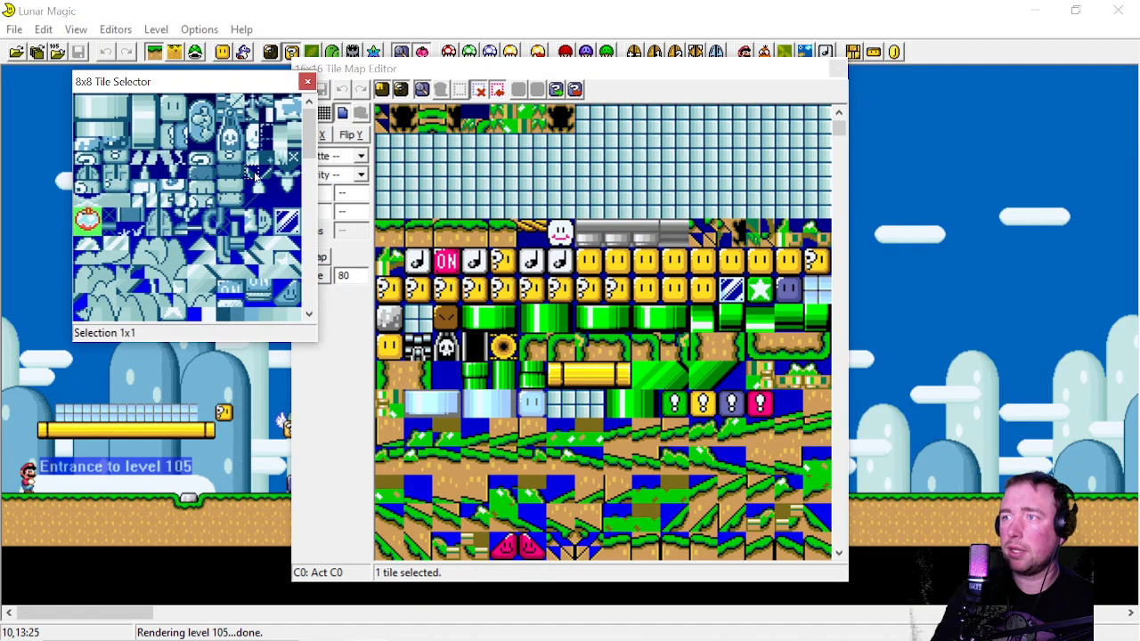
{"action": "right_click", "coordinate": [809, 282]}
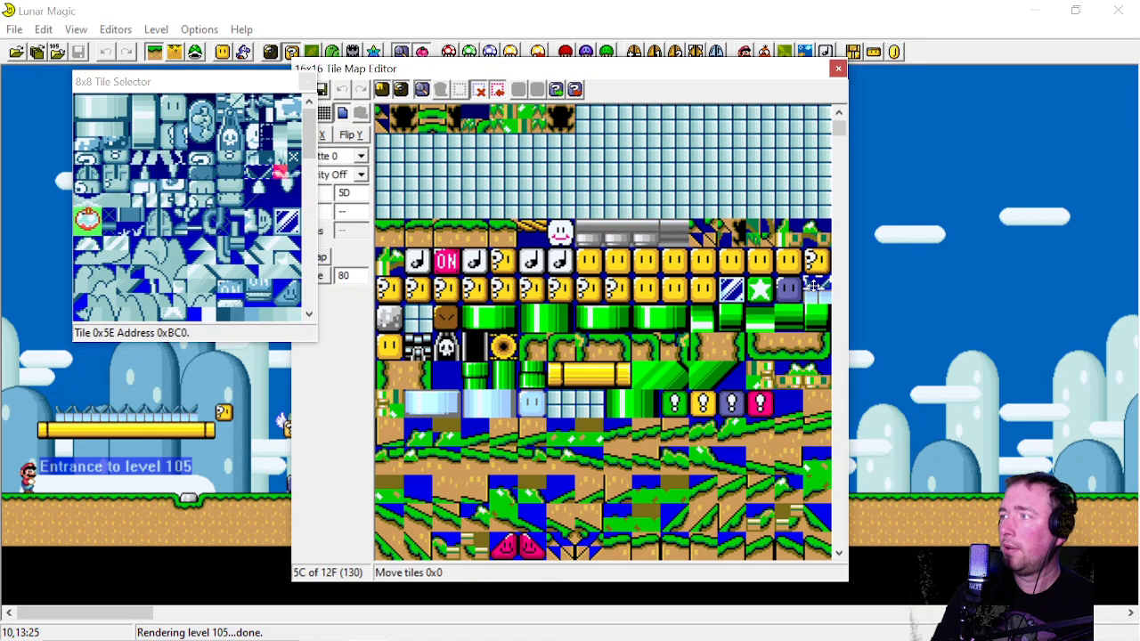
Put pieces 5E and 5F in the lower half of tile 12F, save the Map16 data, and return to 16x16 editing
{"action": "left_click", "coordinate": [283, 175]}
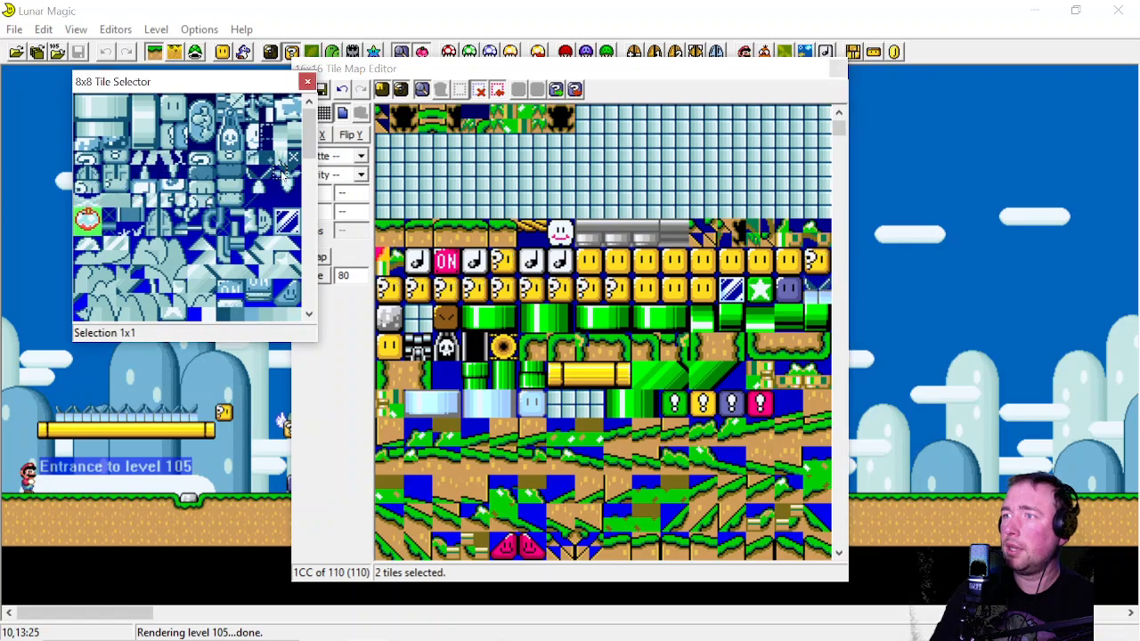
{"action": "right_click", "coordinate": [811, 287]}
{"action": "right_click", "coordinate": [812, 298]}
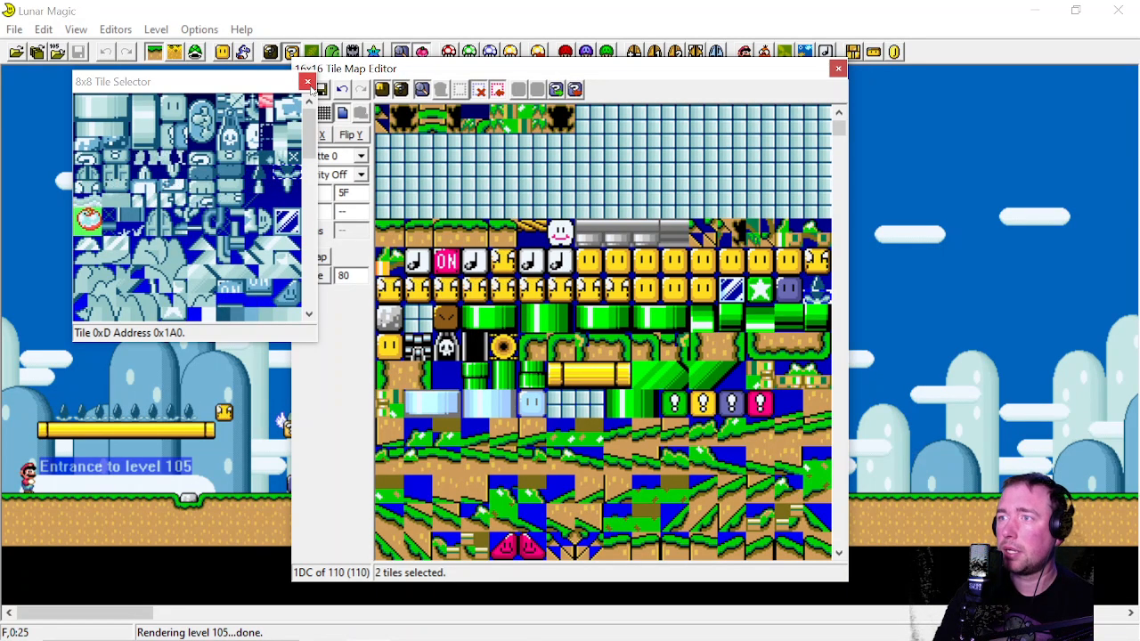
{"action": "scroll", "coordinate": [177, 214], "scroll_direction": "down", "scroll_amount": 4}
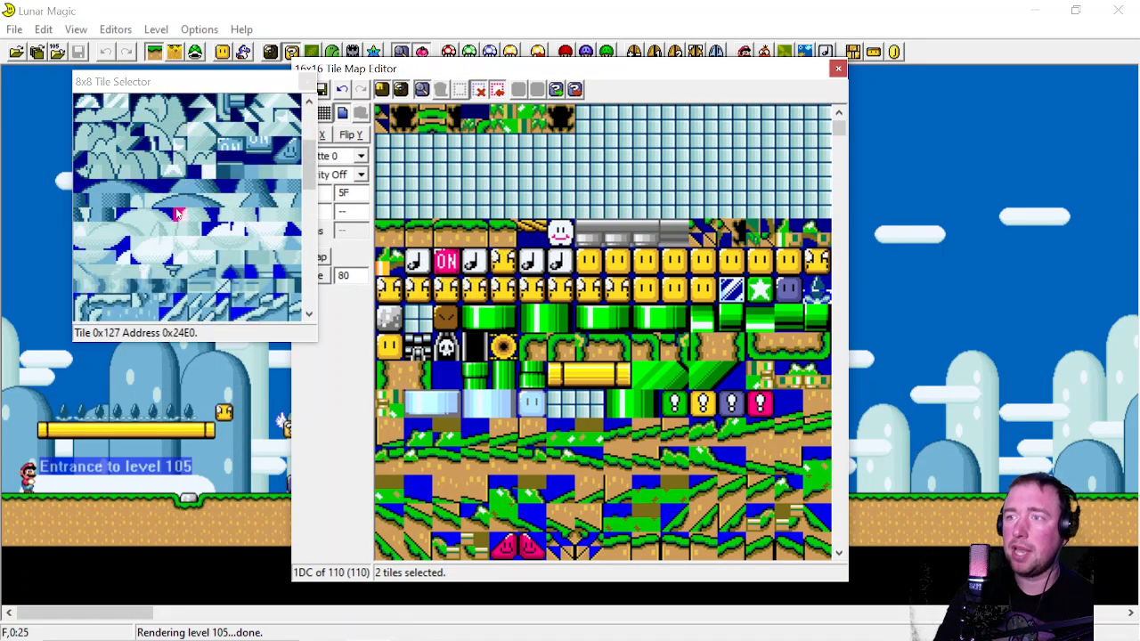
{"action": "scroll", "coordinate": [176, 213], "scroll_direction": "up", "scroll_amount": 4}
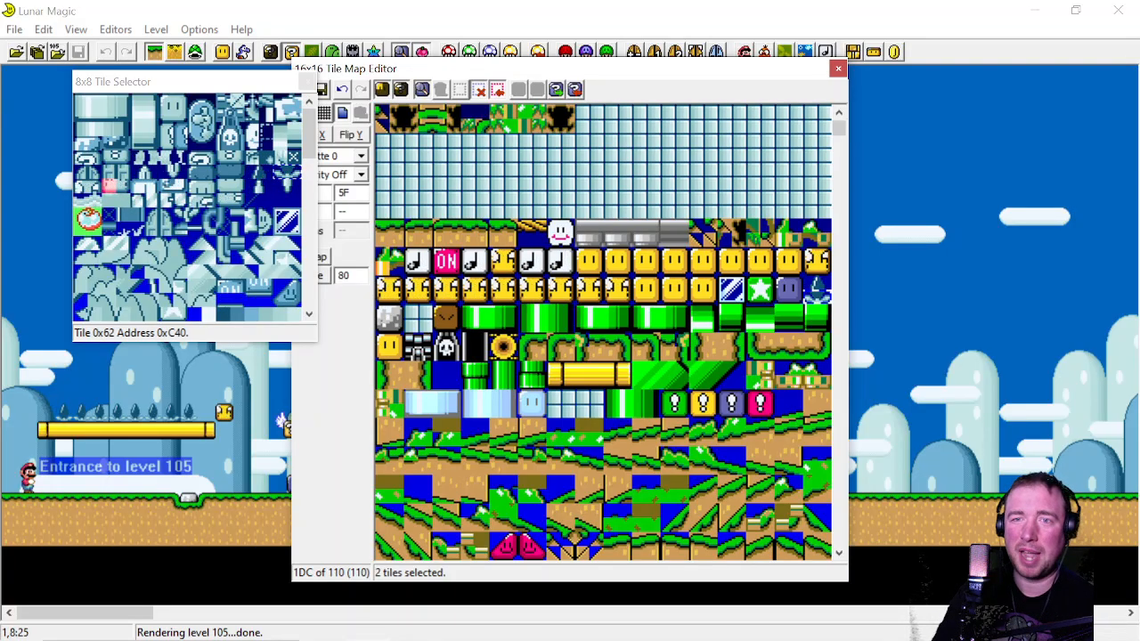
{"action": "left_click", "coordinate": [308, 81]}
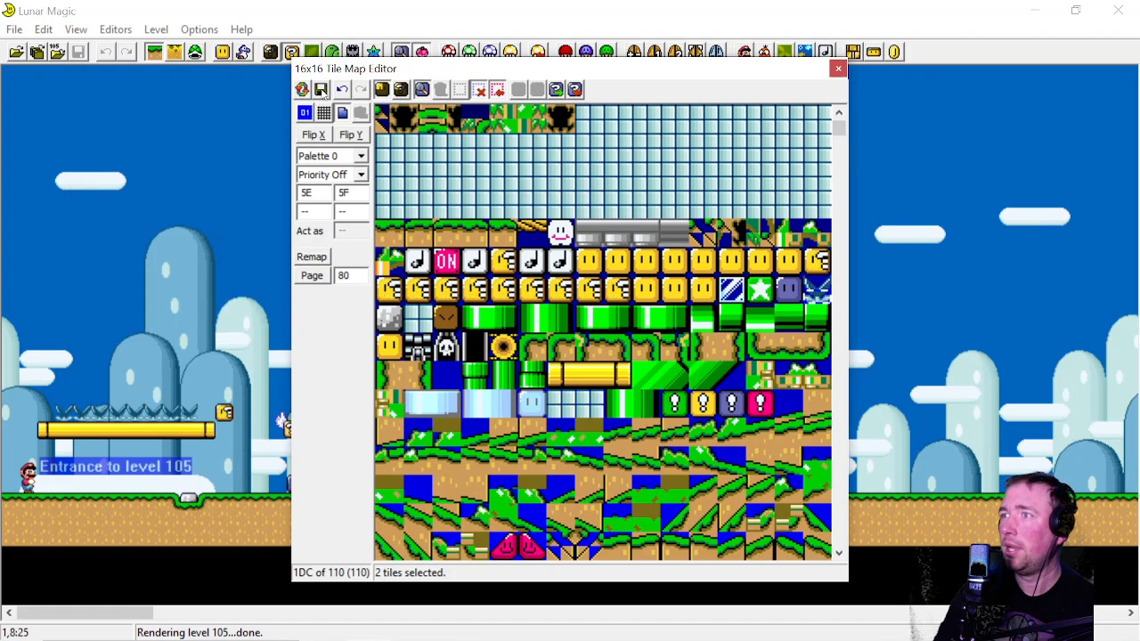
{"action": "left_click", "coordinate": [322, 90]}
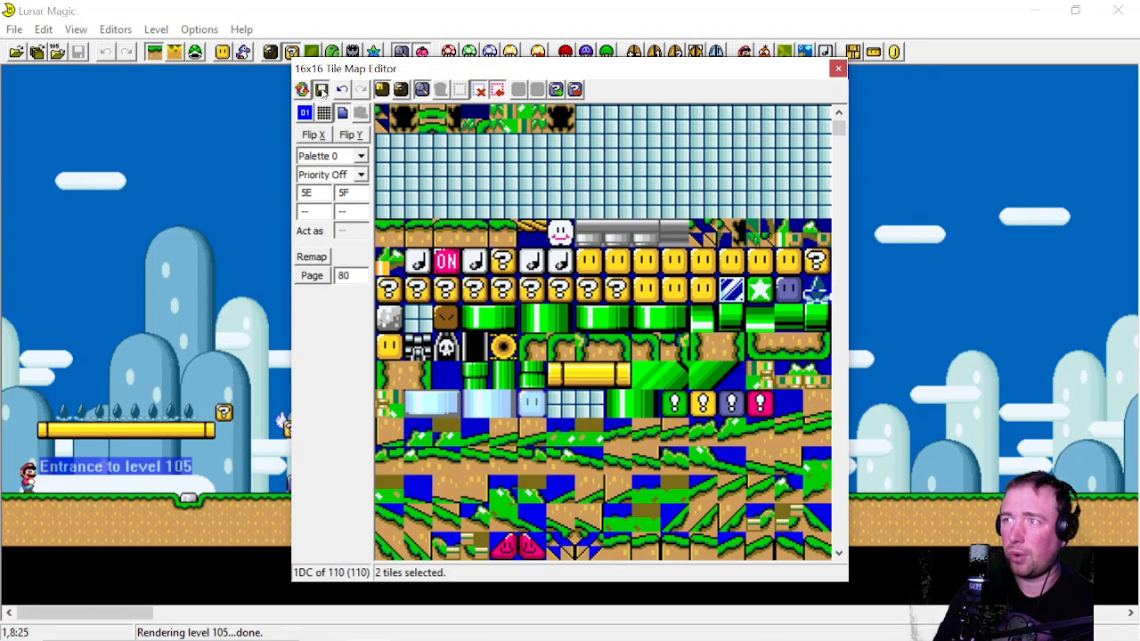
{"action": "left_click", "coordinate": [381, 90]}
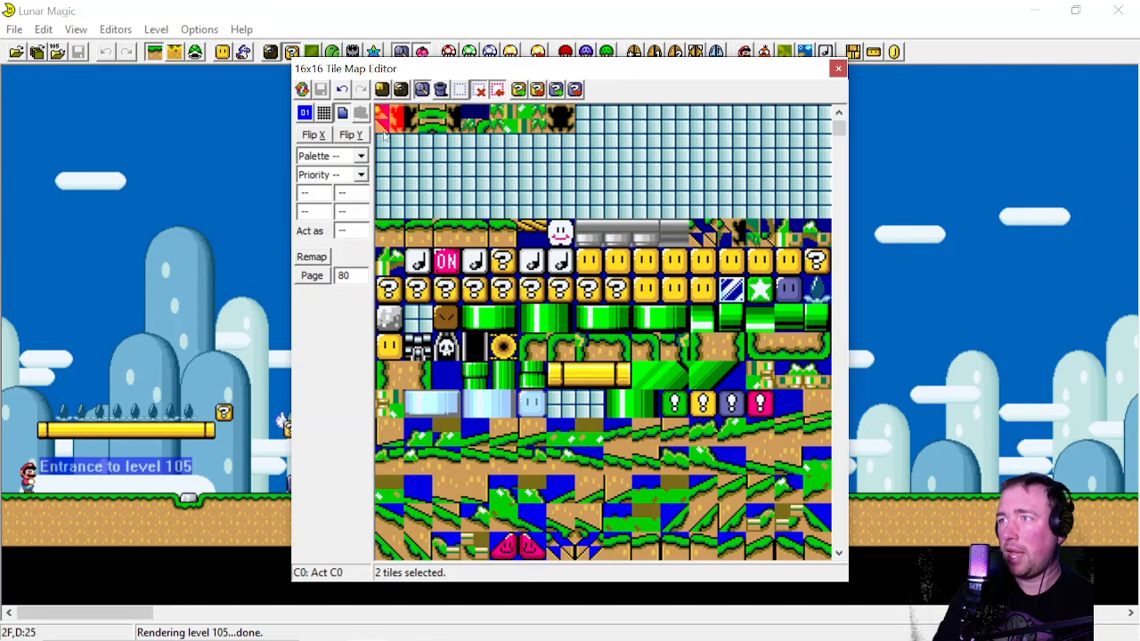
Select the rebuilt muncher tile 12F and open the Palette Editor beside the 16x16 Tile Map Editor
{"action": "left_click", "coordinate": [480, 302]}
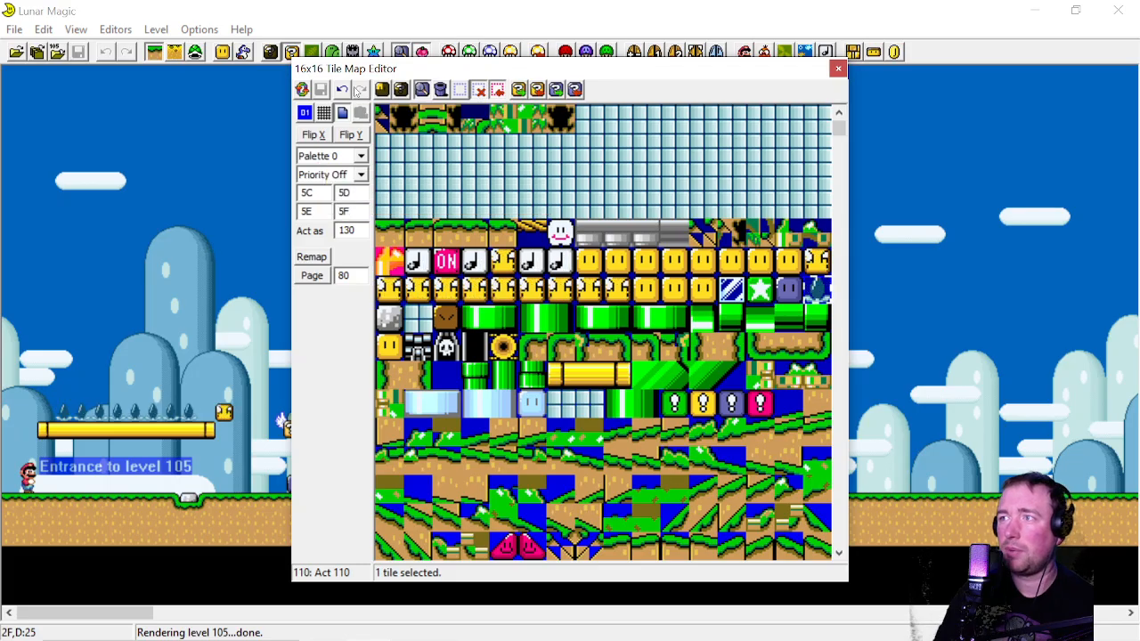
{"action": "left_click_drag", "start_coordinate": [401, 69], "coordinate": [553, 83]}
{"action": "left_click", "coordinate": [373, 51]}
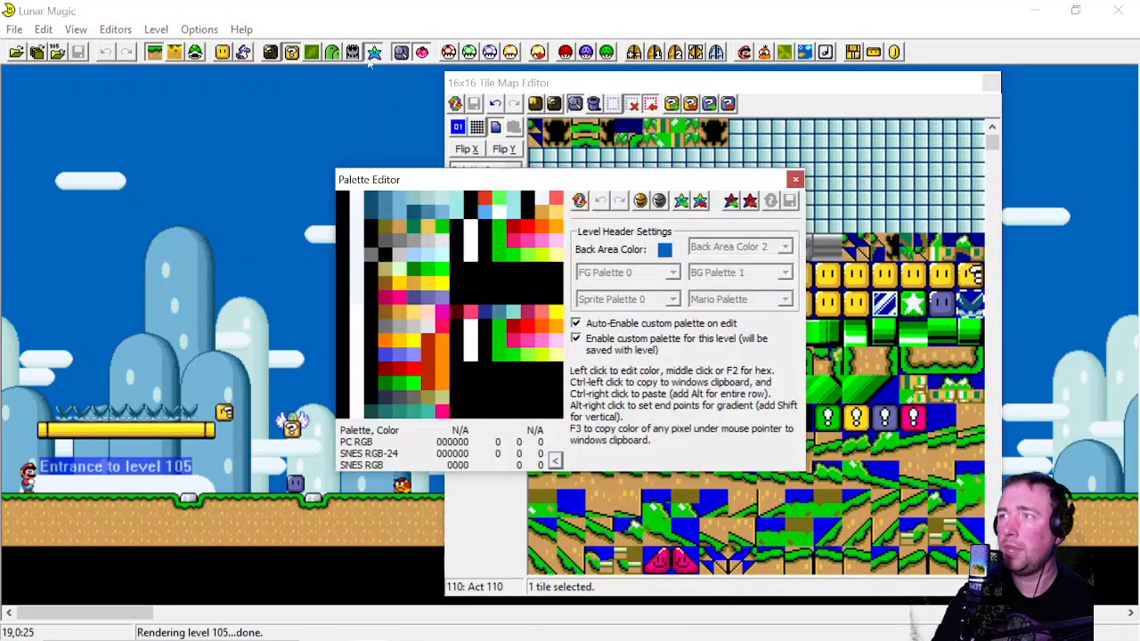
{"action": "left_click_drag", "start_coordinate": [381, 186], "coordinate": [56, 147]}
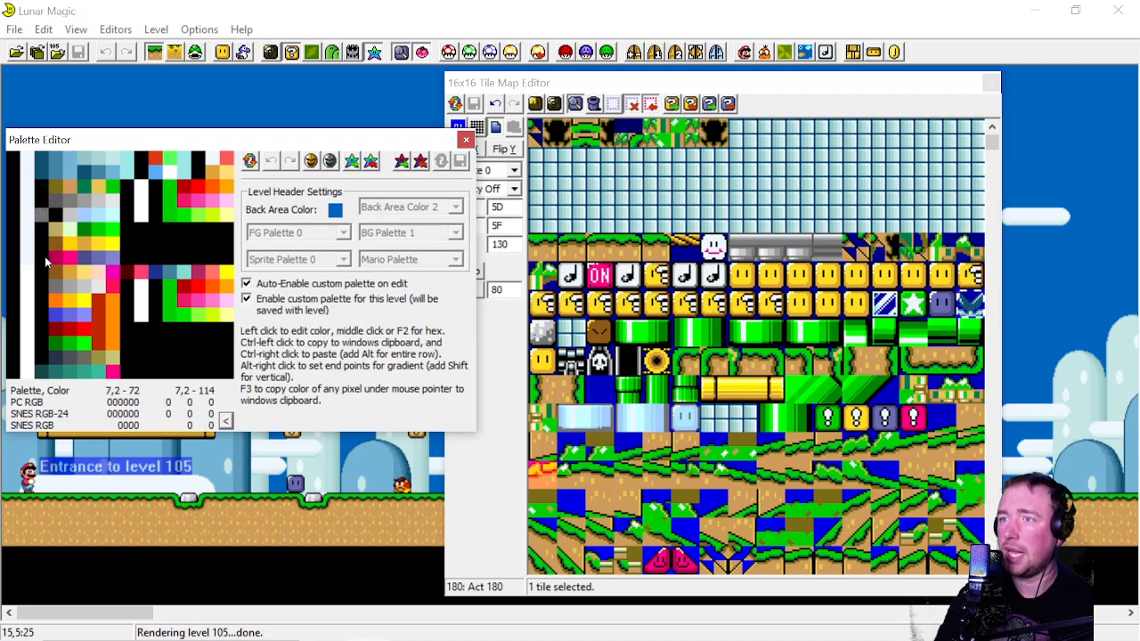
{"action": "left_click_drag", "start_coordinate": [614, 82], "coordinate": [699, 77]}
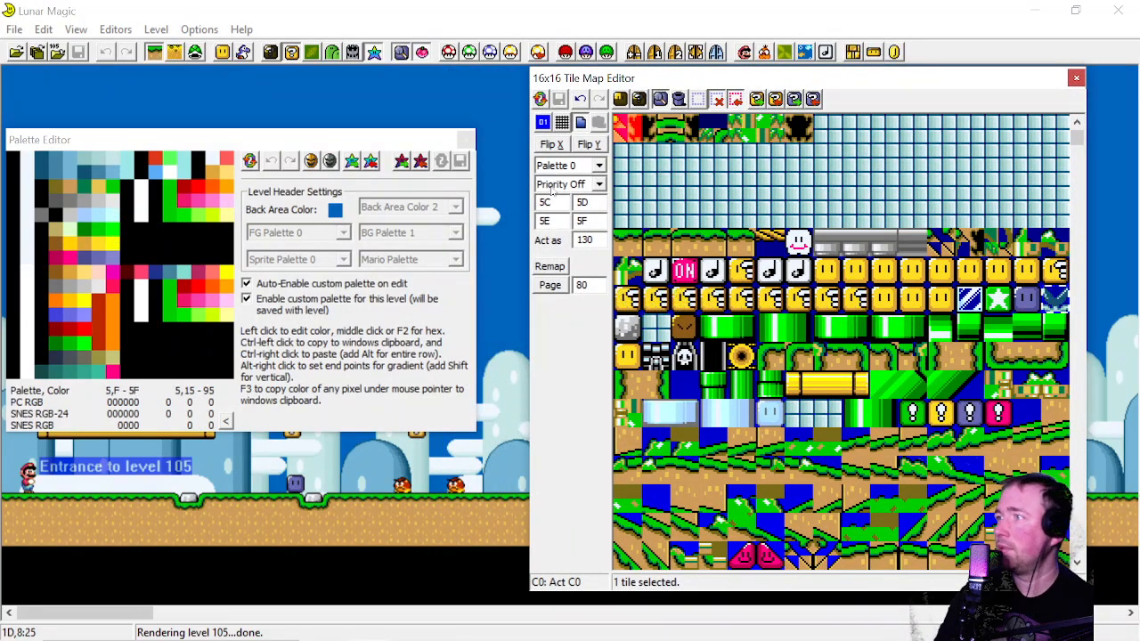
Assign Palette 6 to muncher tile 12F, close the Palette Editor, and save the Map16 data
{"action": "left_click", "coordinate": [573, 169]}
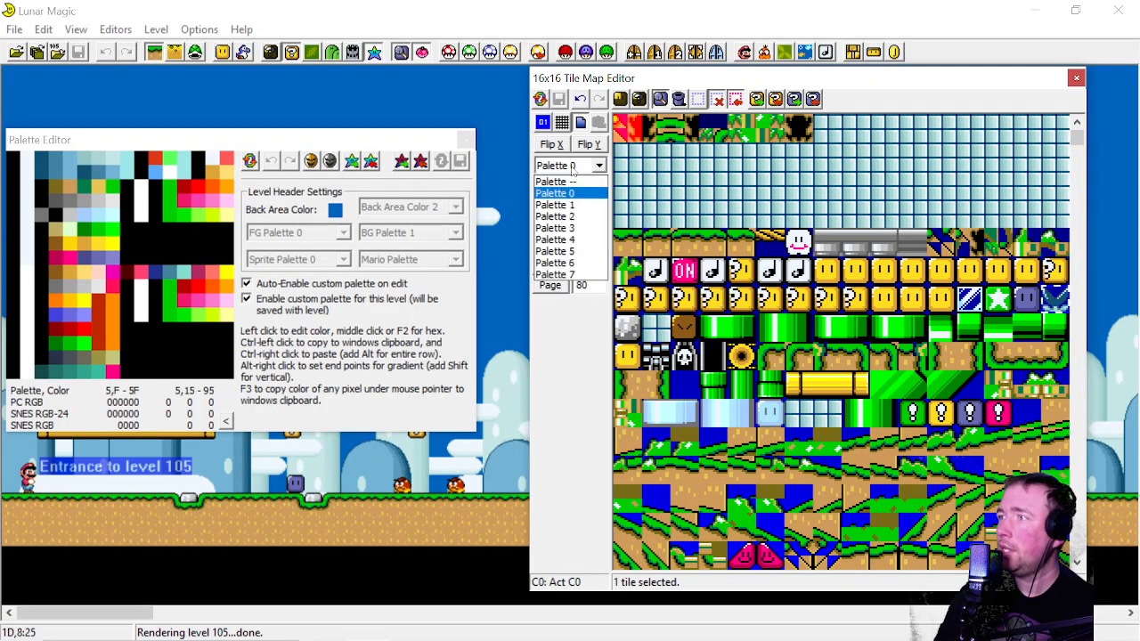
{"action": "left_click", "coordinate": [568, 205]}
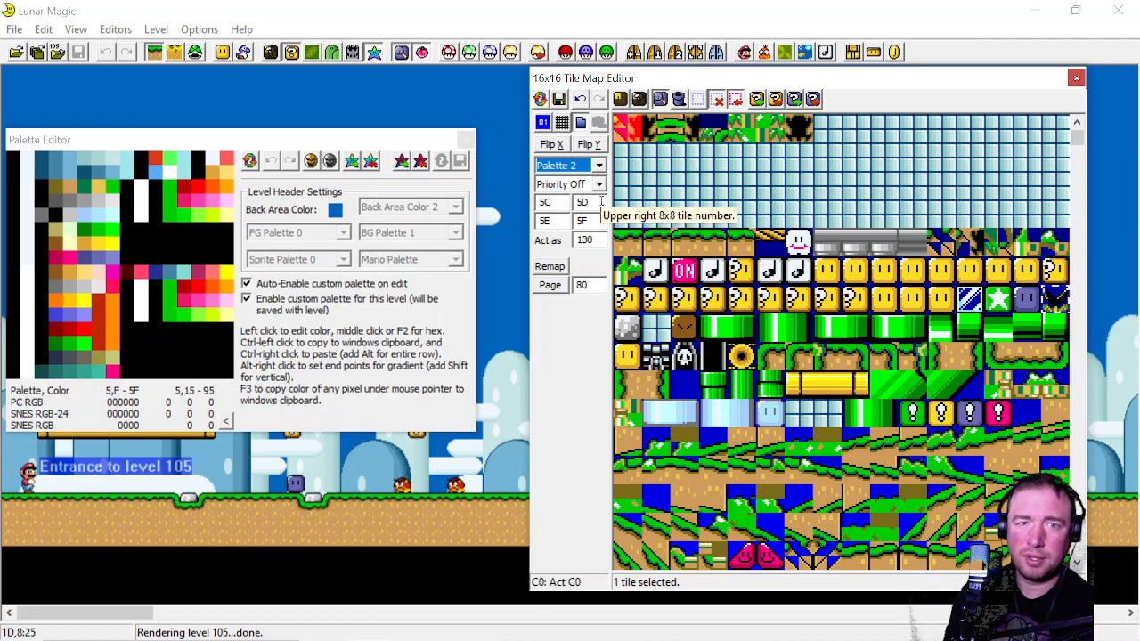
{"action": "key", "text": "Down"}
{"action": "key", "text": "Down"}
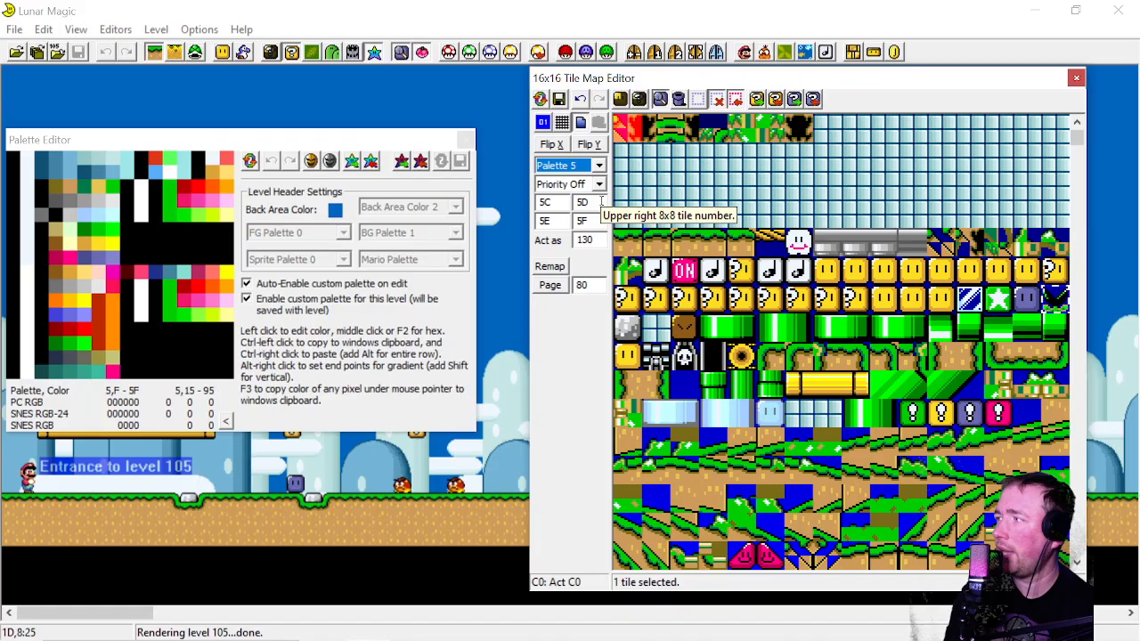
{"action": "key", "text": "Down"}
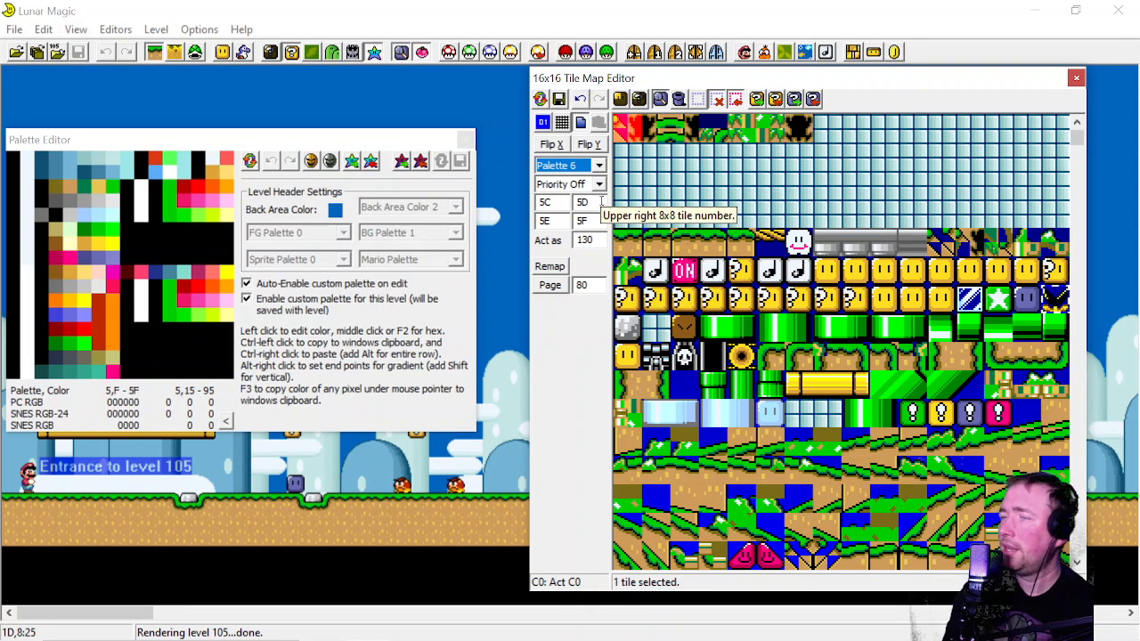
{"action": "left_click", "coordinate": [465, 140]}
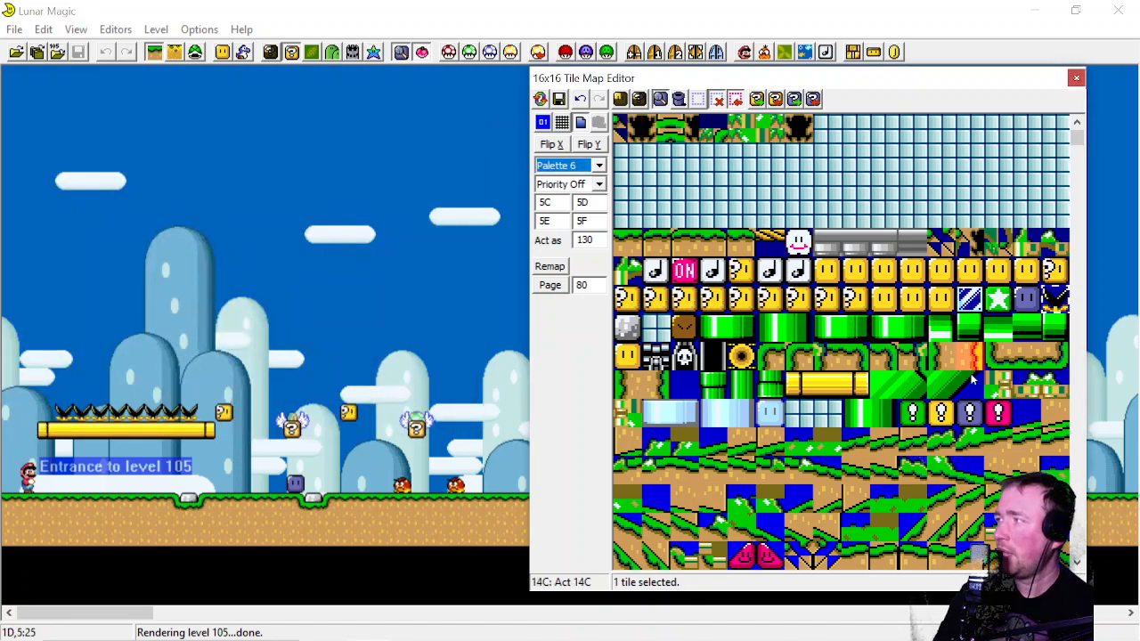
{"action": "left_click", "coordinate": [558, 99]}
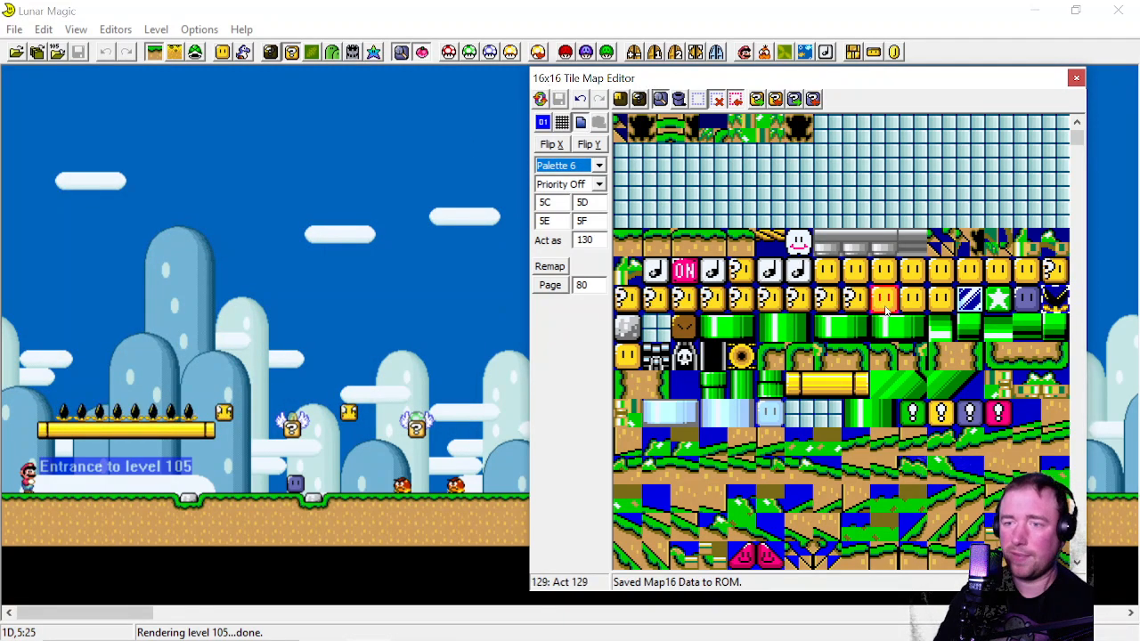
Set the rebuilt muncher tile to act as 12F, using the custom muncher on page 02 as reference, and save the Map16 data
{"action": "scroll", "coordinate": [882, 325], "scroll_direction": "down", "scroll_amount": 4}
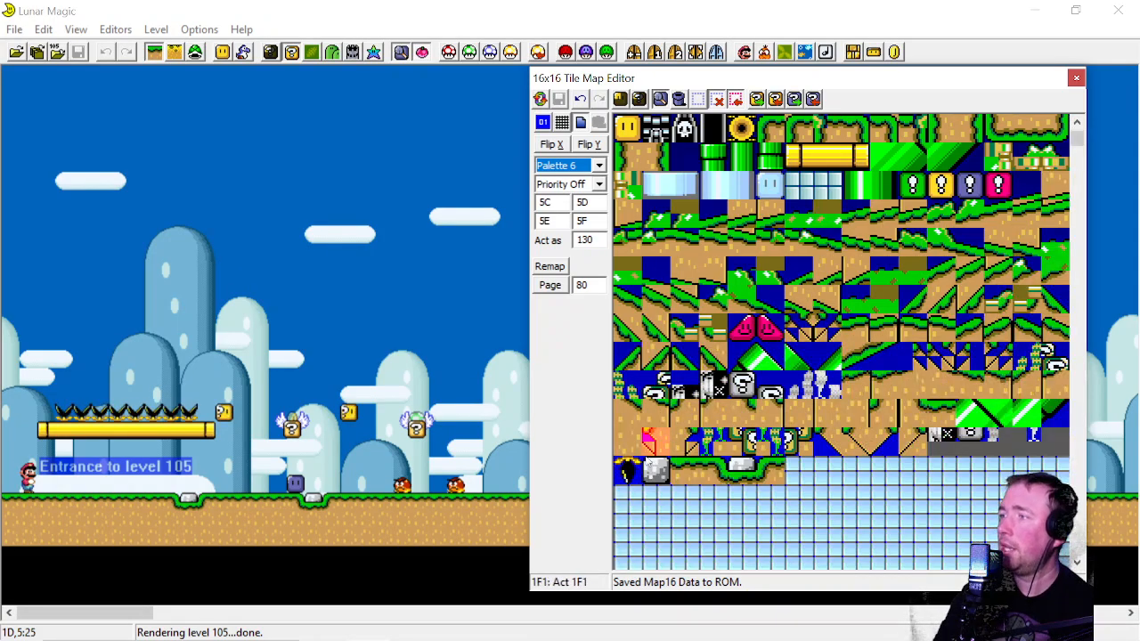
{"action": "left_click", "coordinate": [626, 475]}
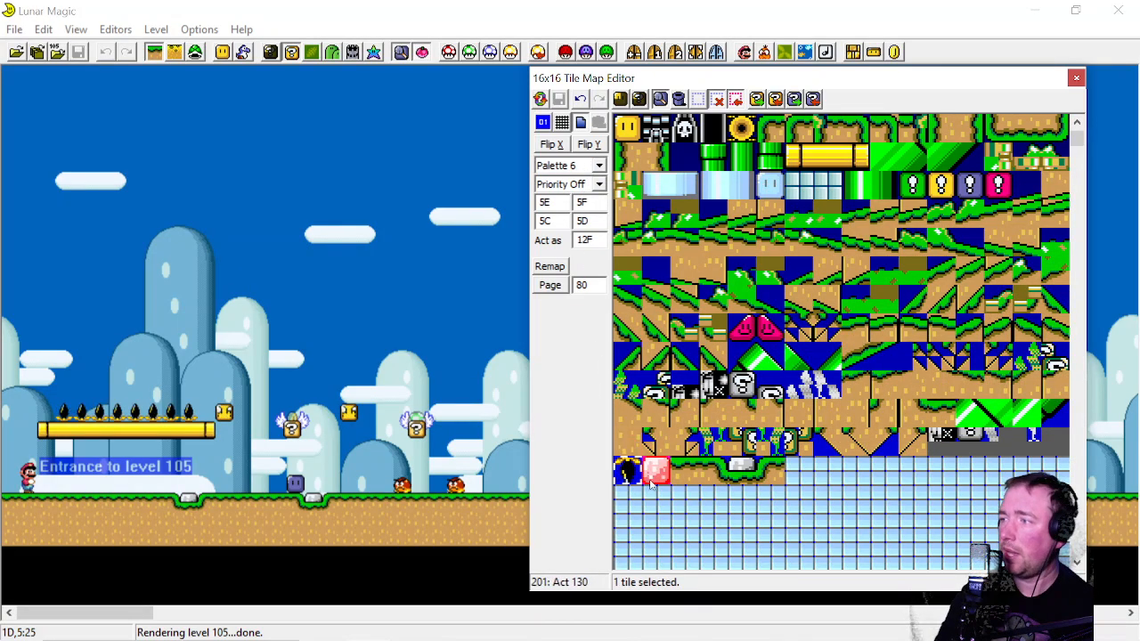
{"action": "scroll", "coordinate": [1060, 414], "scroll_direction": "up", "scroll_amount": 6}
{"action": "left_click", "coordinate": [1059, 414]}
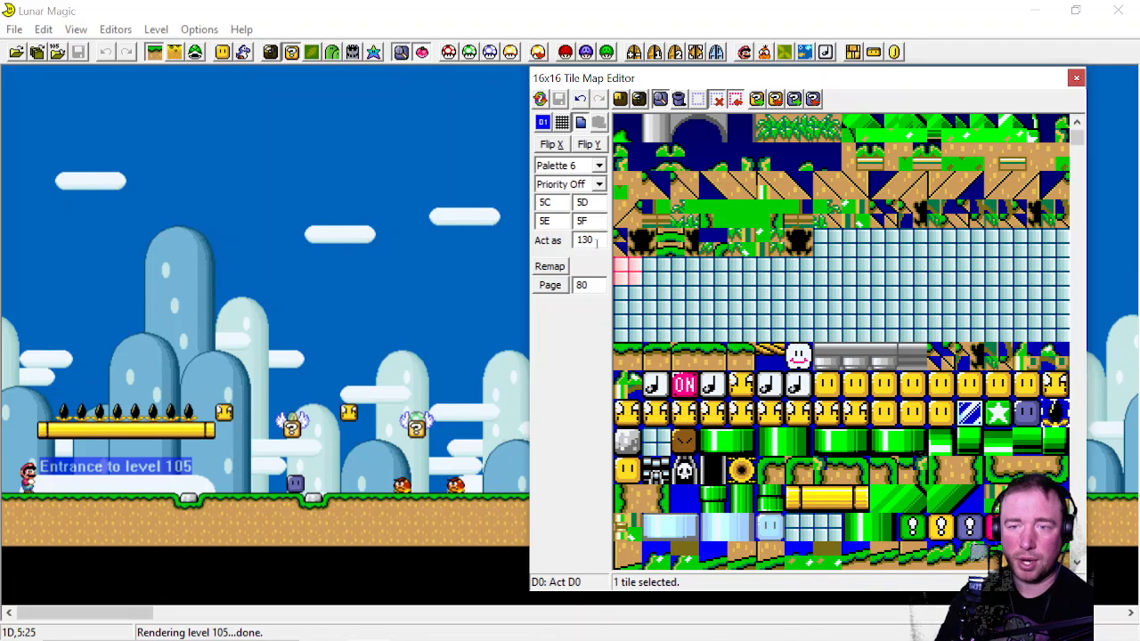
{"action": "mouse_move", "coordinate": [596, 242]}
{"action": "left_click_drag", "start_coordinate": [594, 241], "coordinate": [517, 238]}
{"action": "type", "text": "12F"}
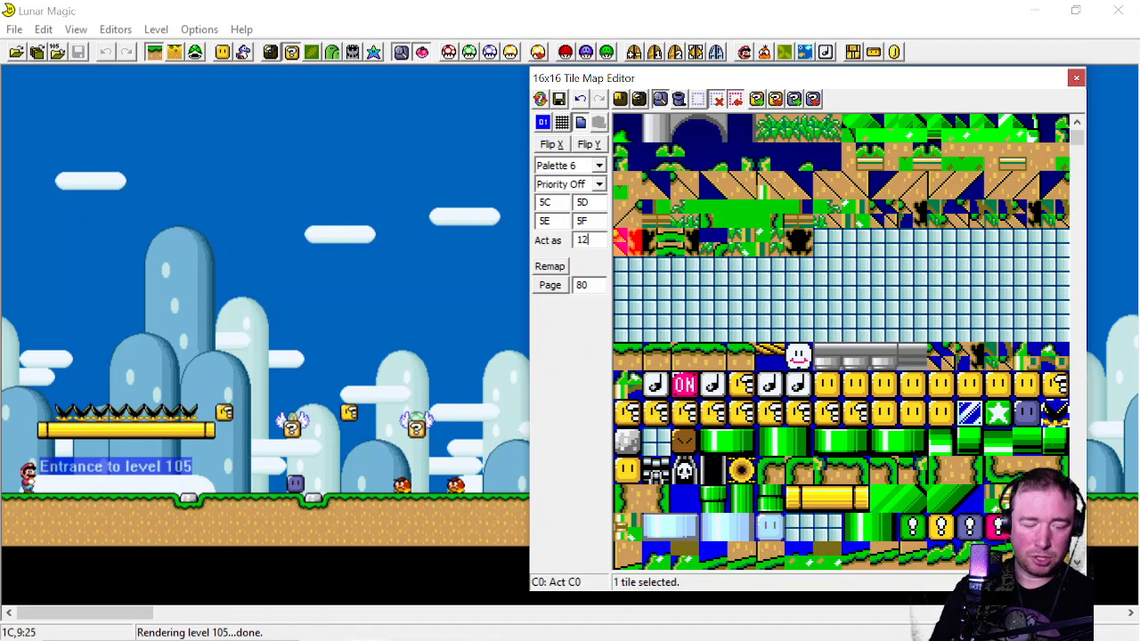
{"action": "left_click", "coordinate": [558, 99]}
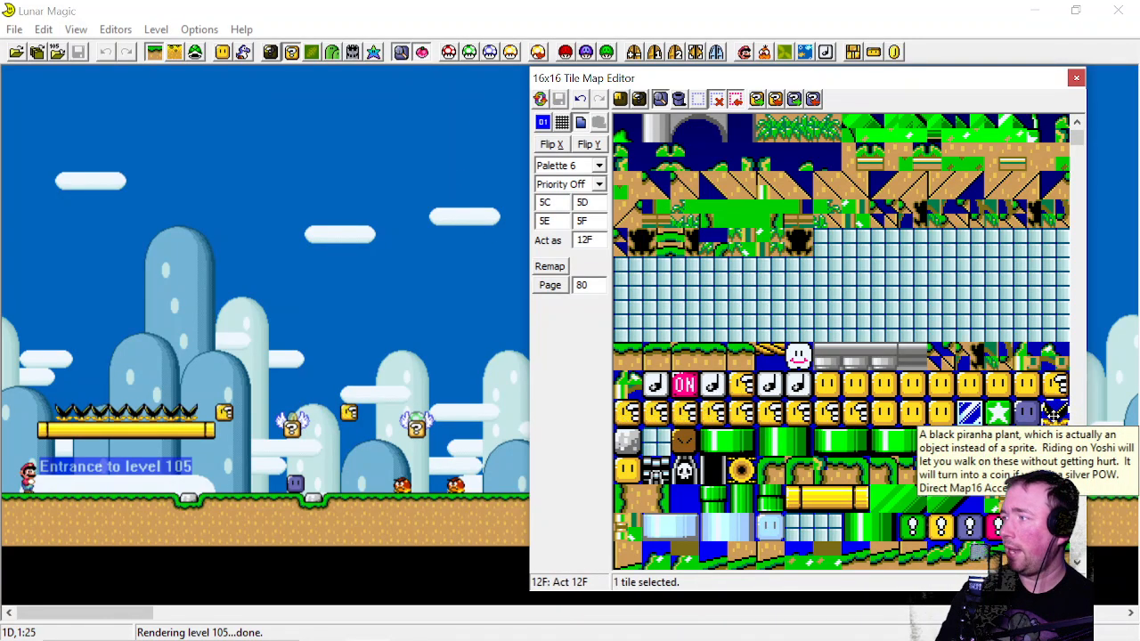
Compare the custom muncher on page 02 with rebuilt tile 12F, and close the 16x16 Tile Map Editor
{"action": "scroll", "coordinate": [1053, 413], "scroll_direction": "down", "scroll_amount": 4}
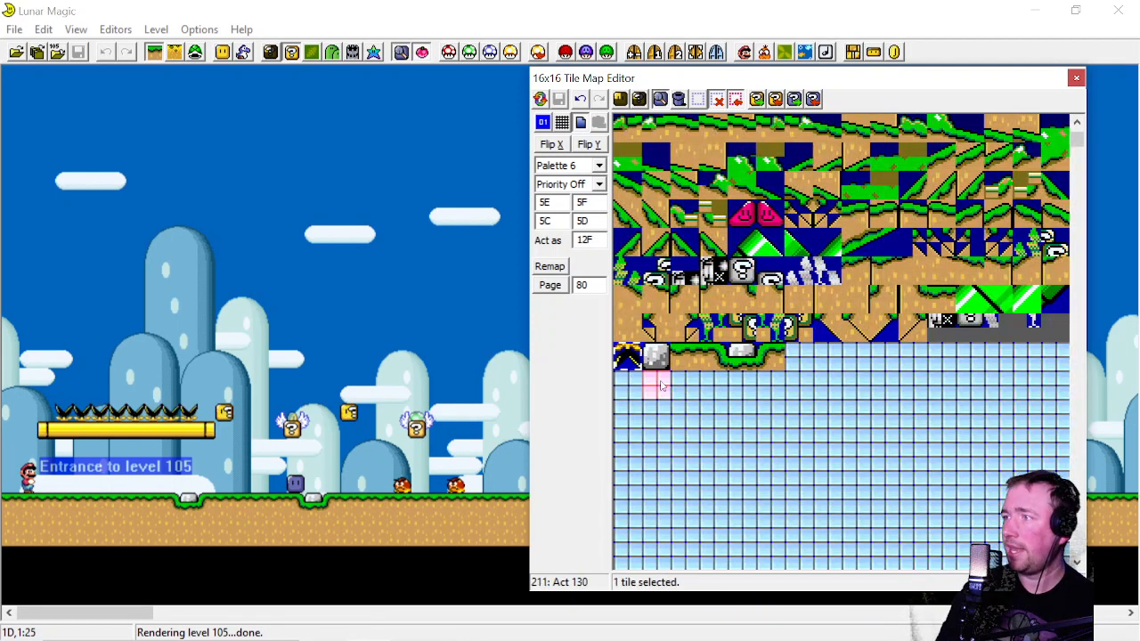
{"action": "scroll", "coordinate": [970, 383], "scroll_direction": "up", "scroll_amount": 4}
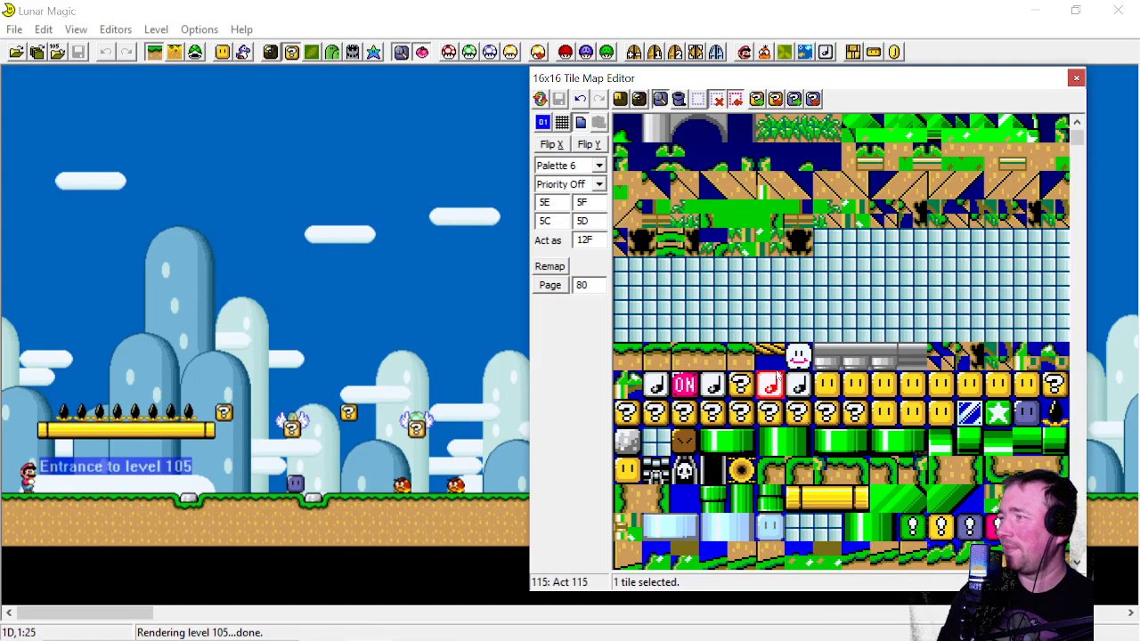
{"action": "left_click", "coordinate": [1051, 412]}
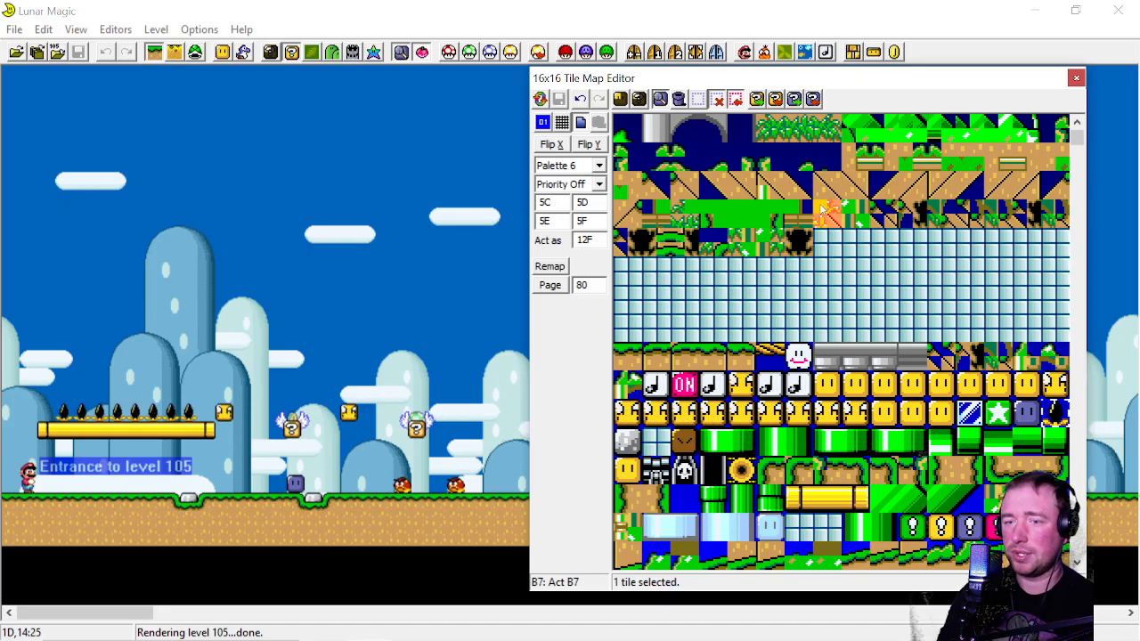
{"action": "left_click", "coordinate": [1075, 77]}
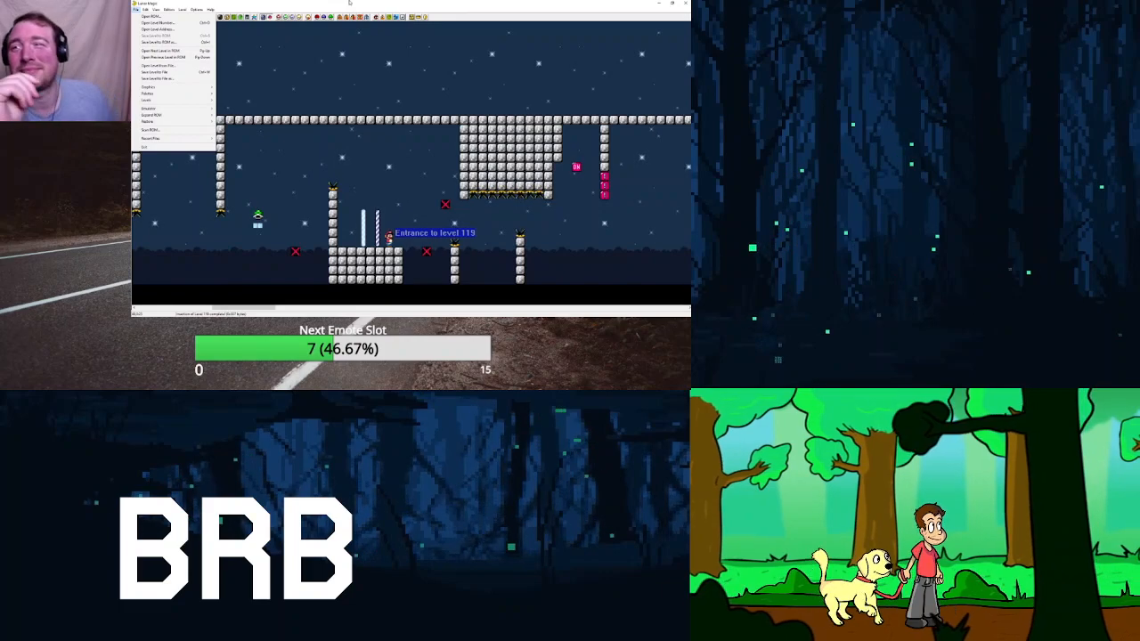
{"action": "left_click", "coordinate": [501, 3]}
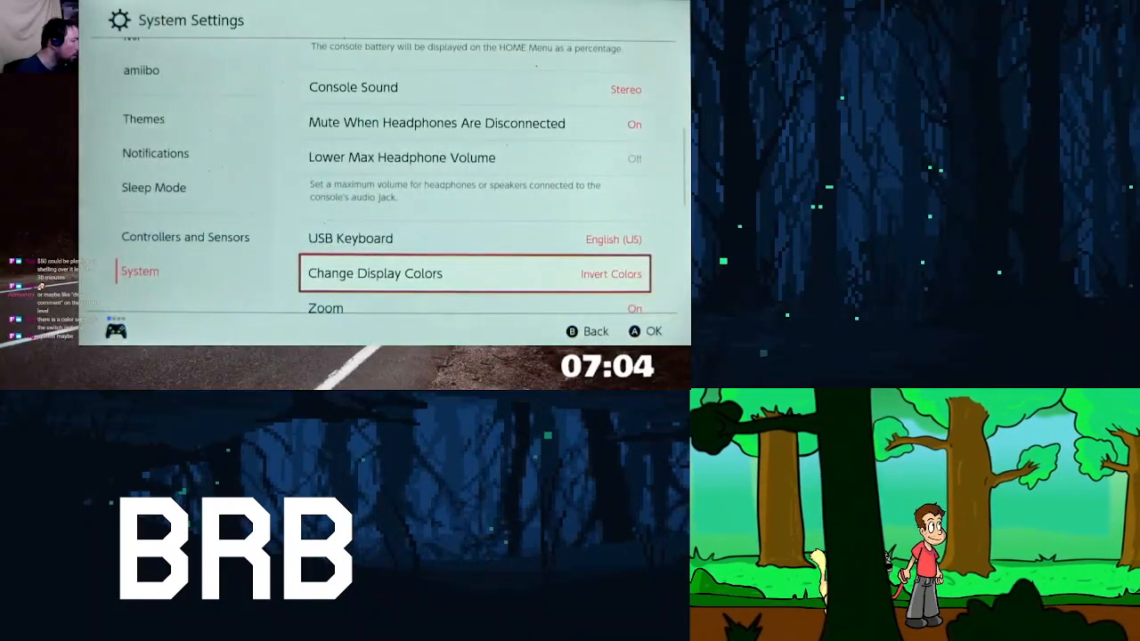
{"action": "key", "text": "Left"}
{"action": "key", "text": "Escape"}
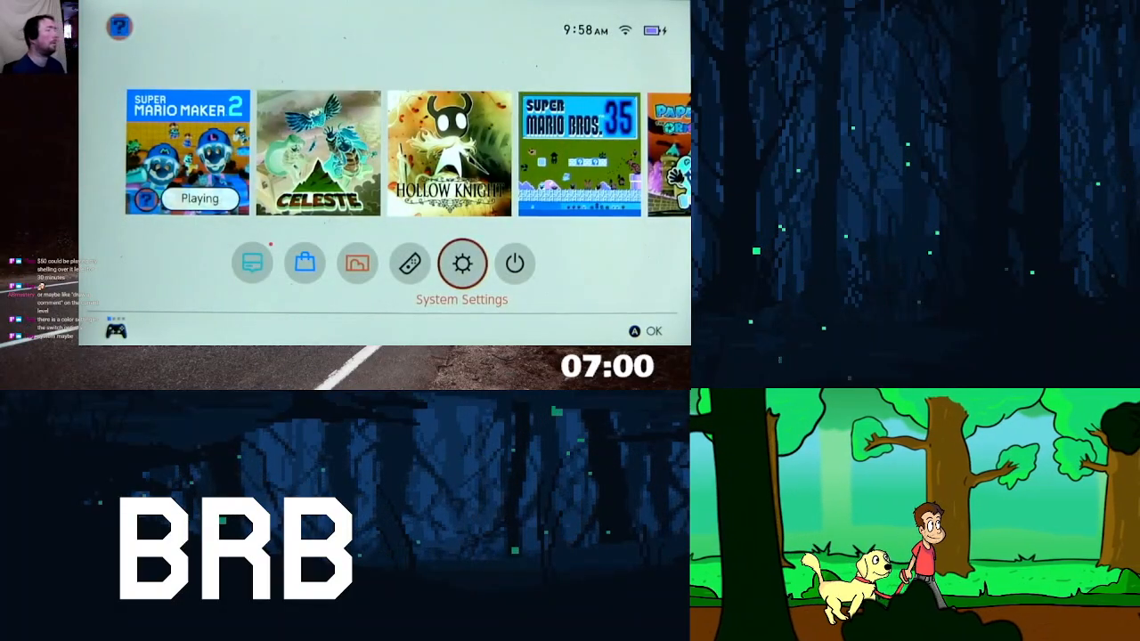
{"action": "key", "text": "Return"}
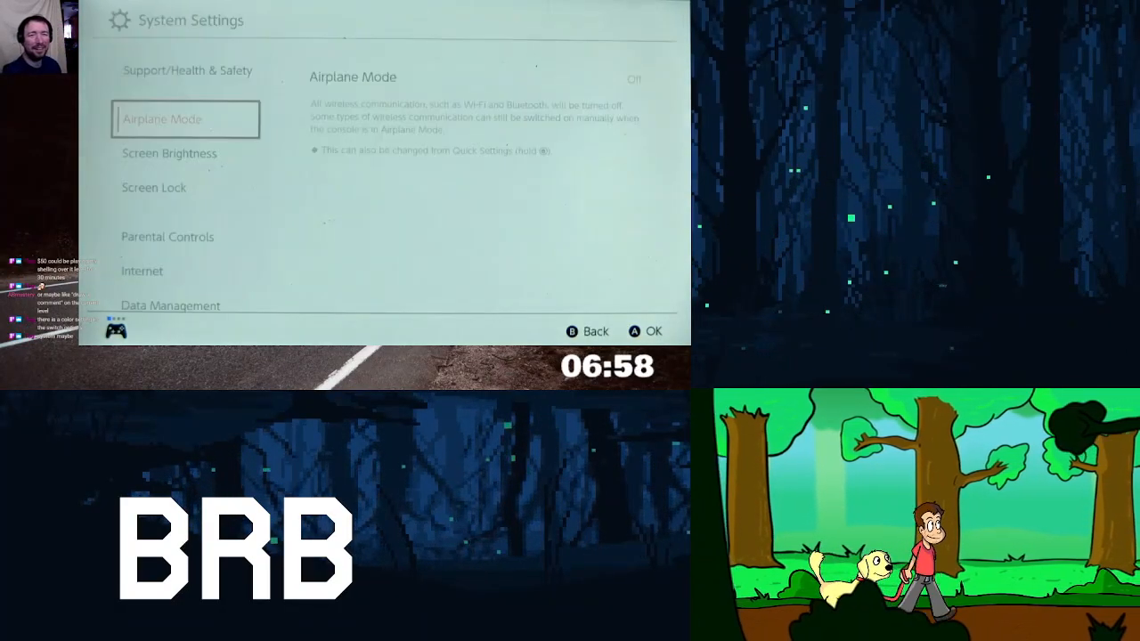
{"action": "key", "text": "Escape"}
{"action": "key", "text": "Up"}
{"action": "key", "text": "Left"}
{"action": "key", "text": "Left"}
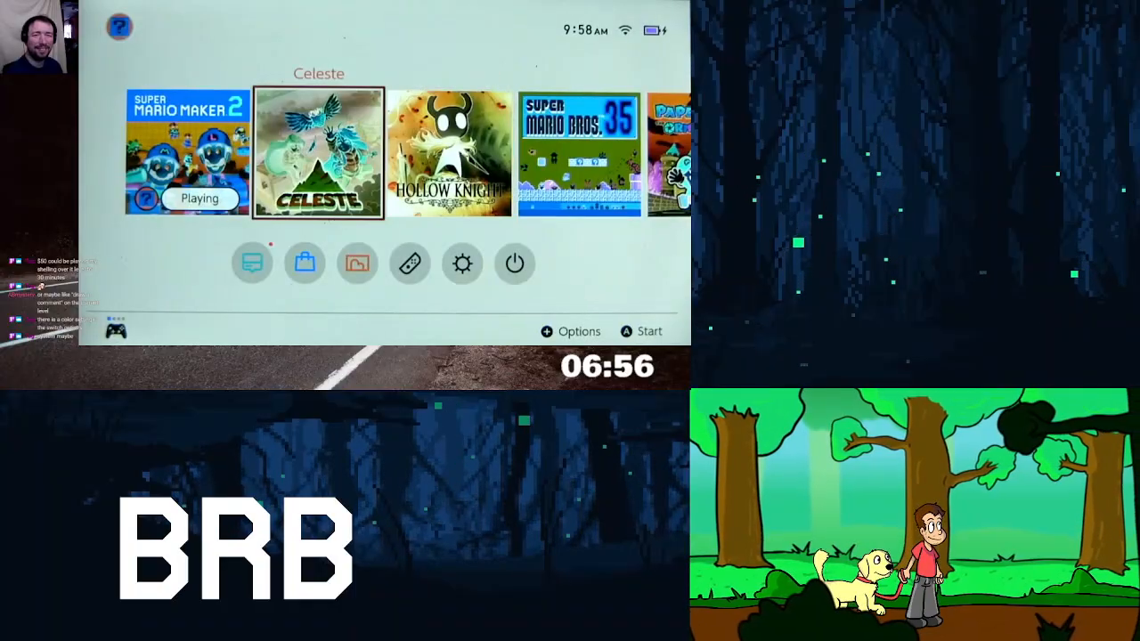
{"action": "key", "text": "Return"}
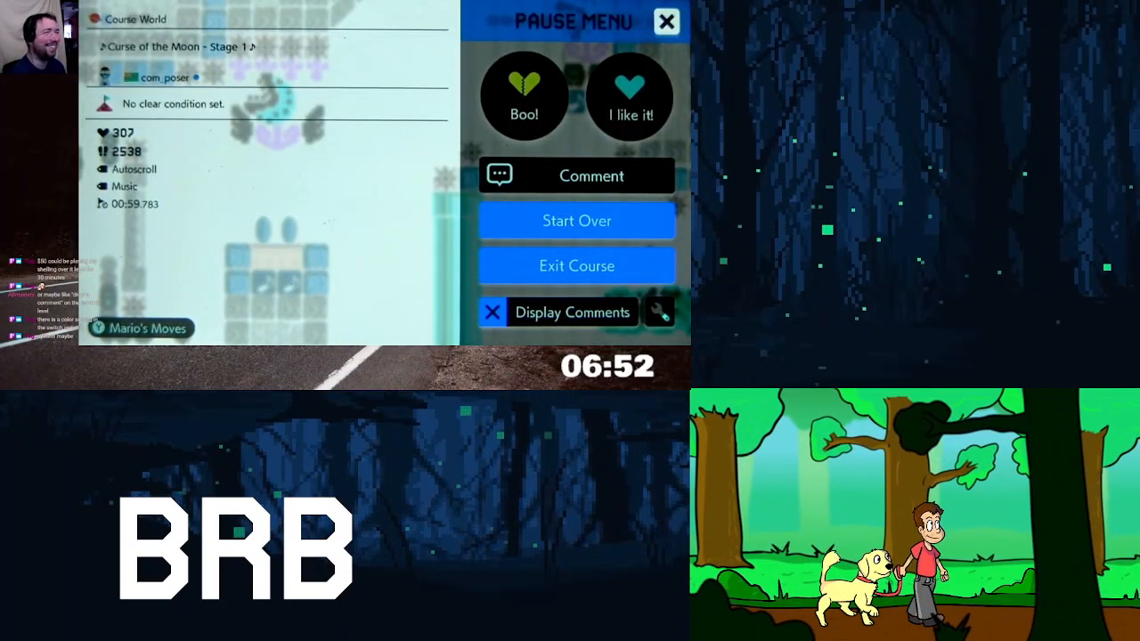
{"action": "key", "text": "Escape"}
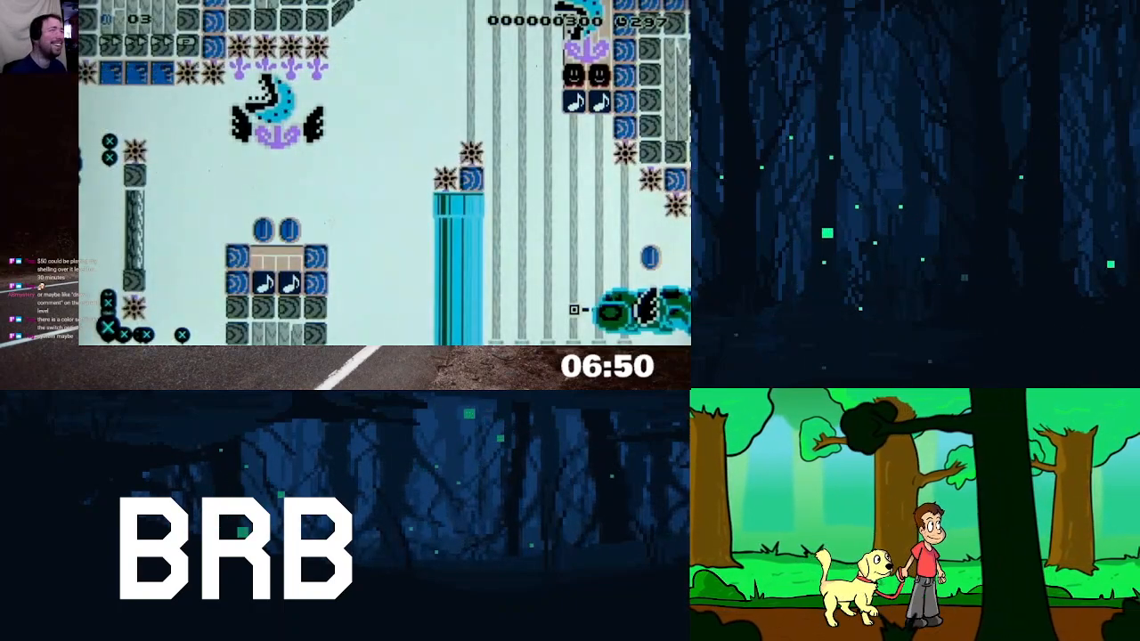
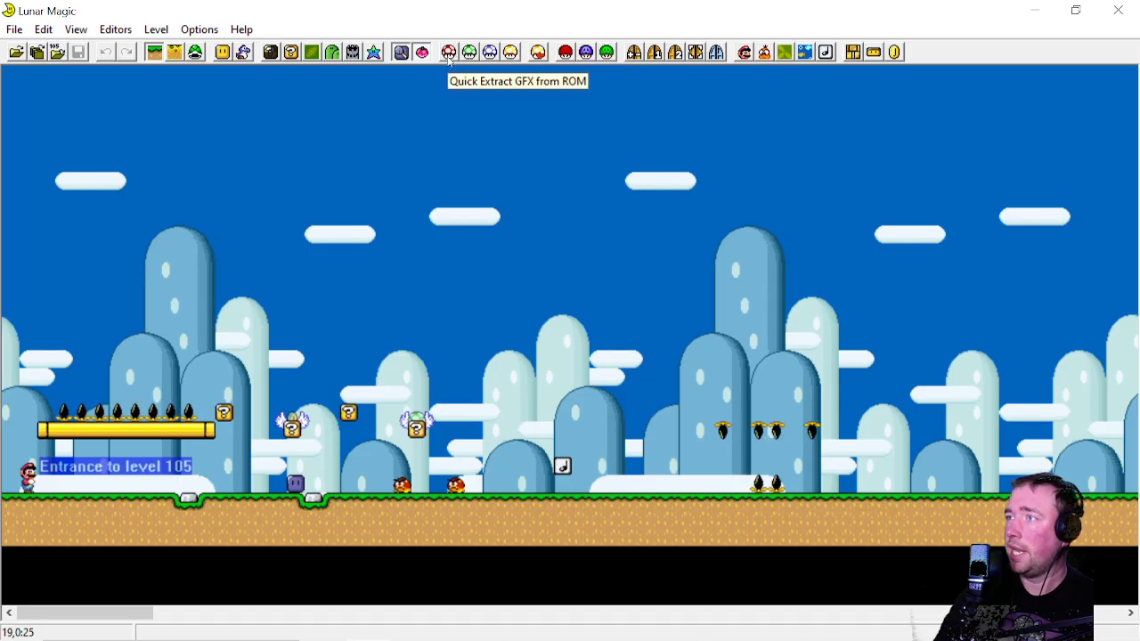
Extract the GFX and ExGFX files from the ROM
{"action": "left_click", "coordinate": [449, 55]}
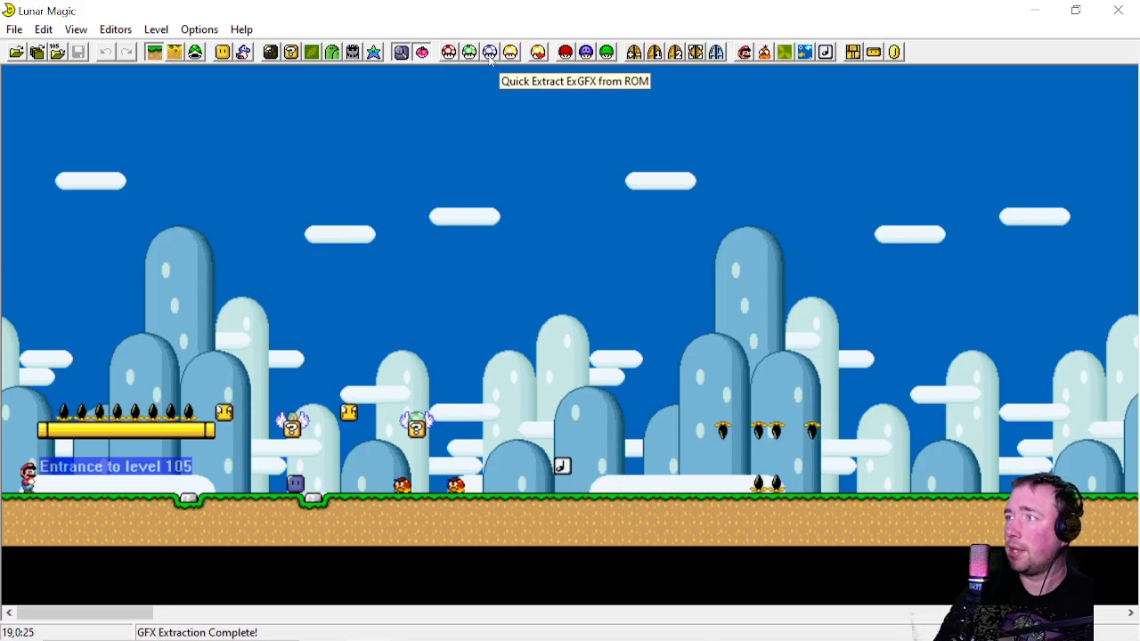
{"action": "left_click", "coordinate": [489, 55]}
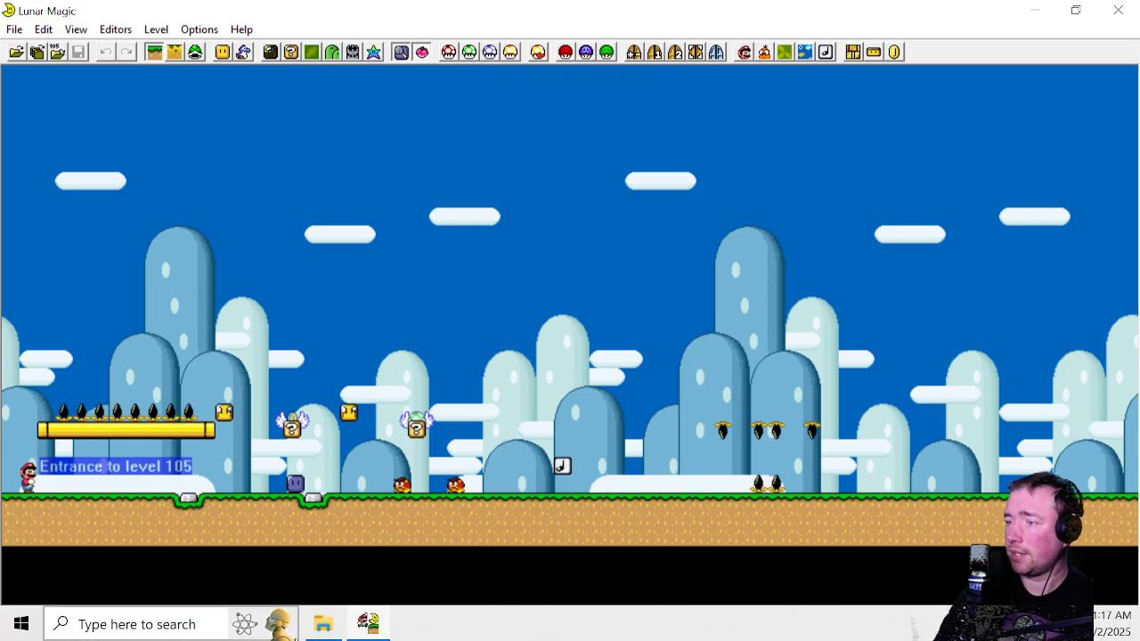
Switch to File Explorer, inspect the ExGraphics and Graphics folders in LearnToLunar for the extracted files, and return to Lunar Magic
{"action": "left_click", "coordinate": [322, 628]}
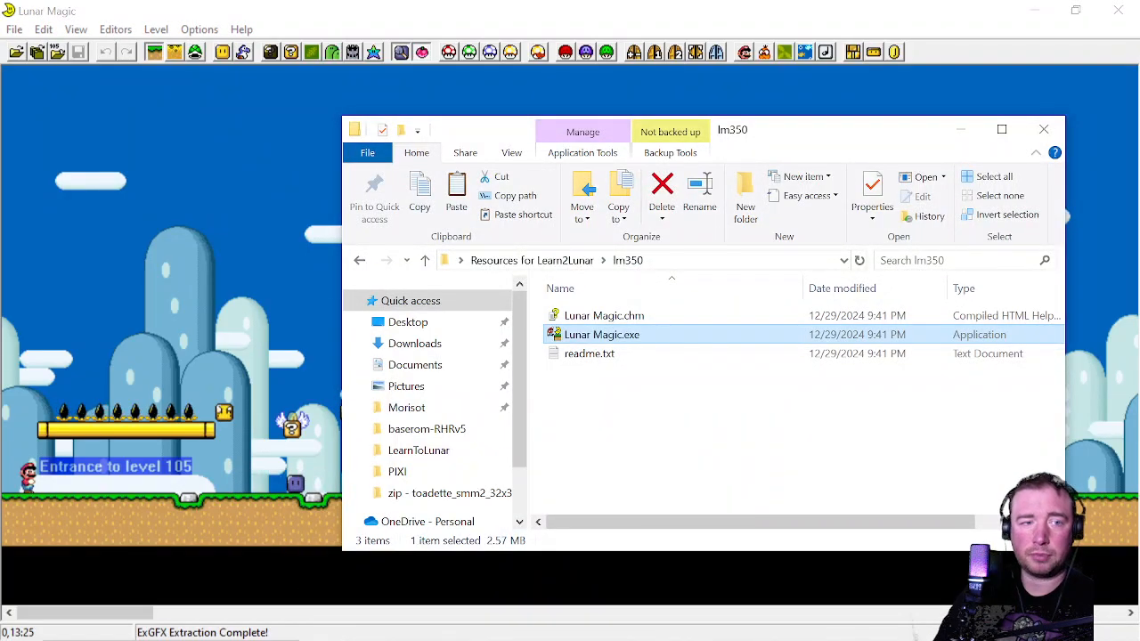
{"action": "left_click", "coordinate": [460, 455]}
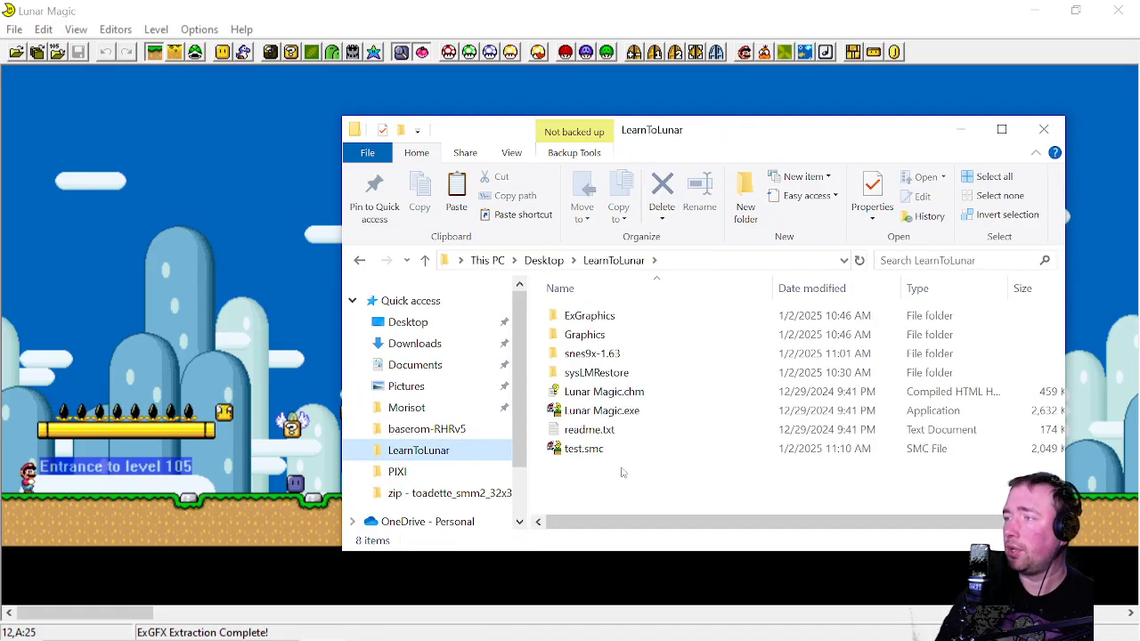
{"action": "double_click", "coordinate": [595, 317]}
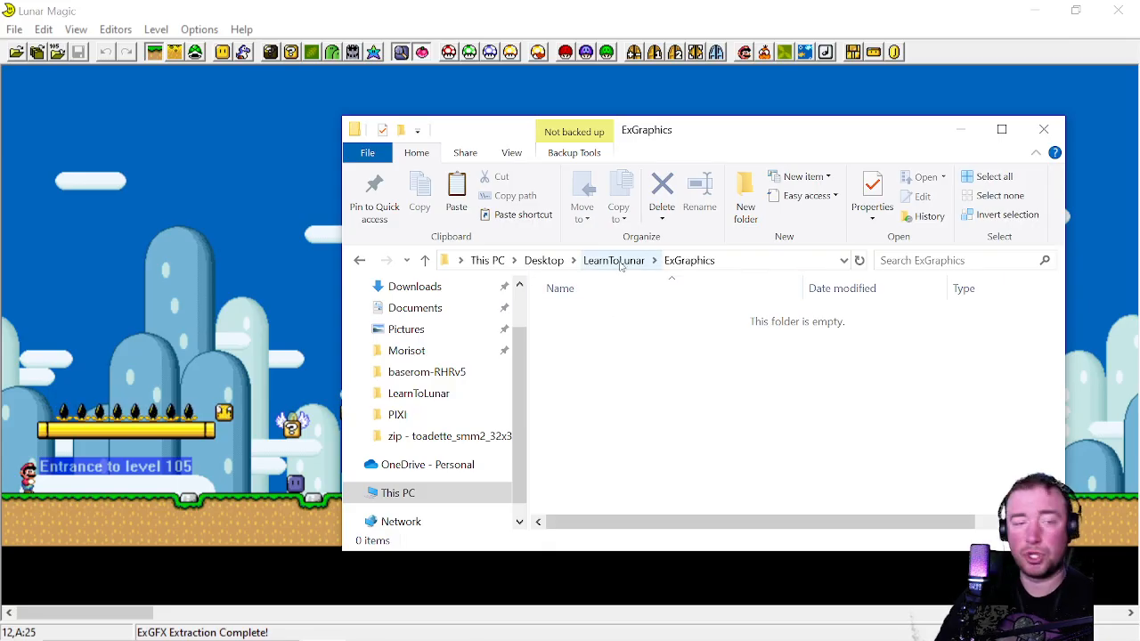
{"action": "left_click", "coordinate": [620, 267]}
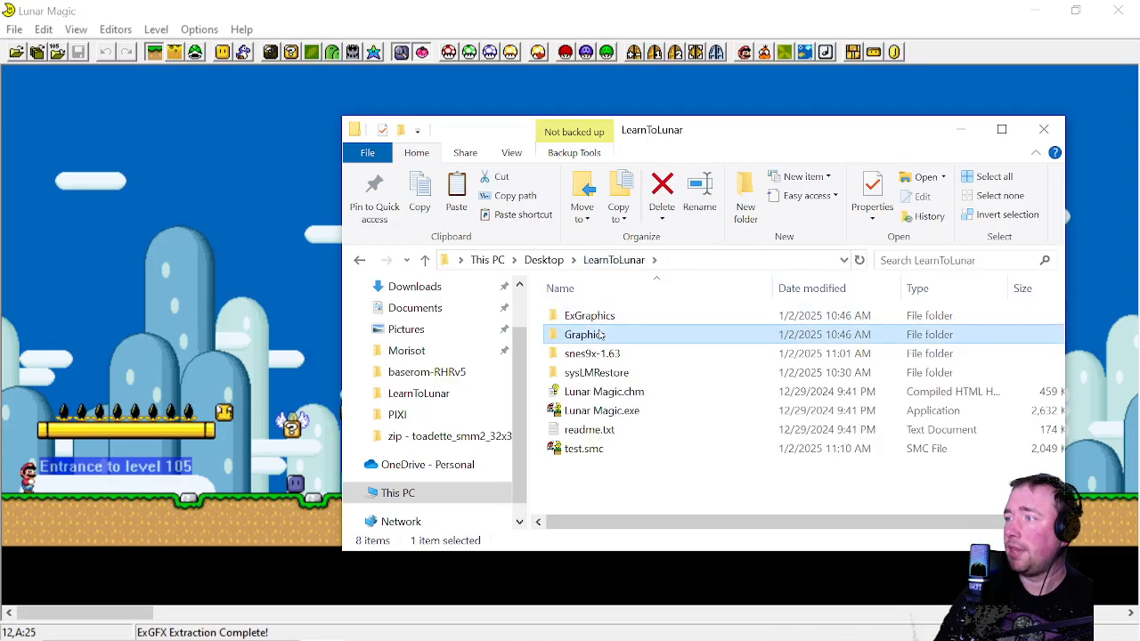
{"action": "double_click", "coordinate": [600, 333]}
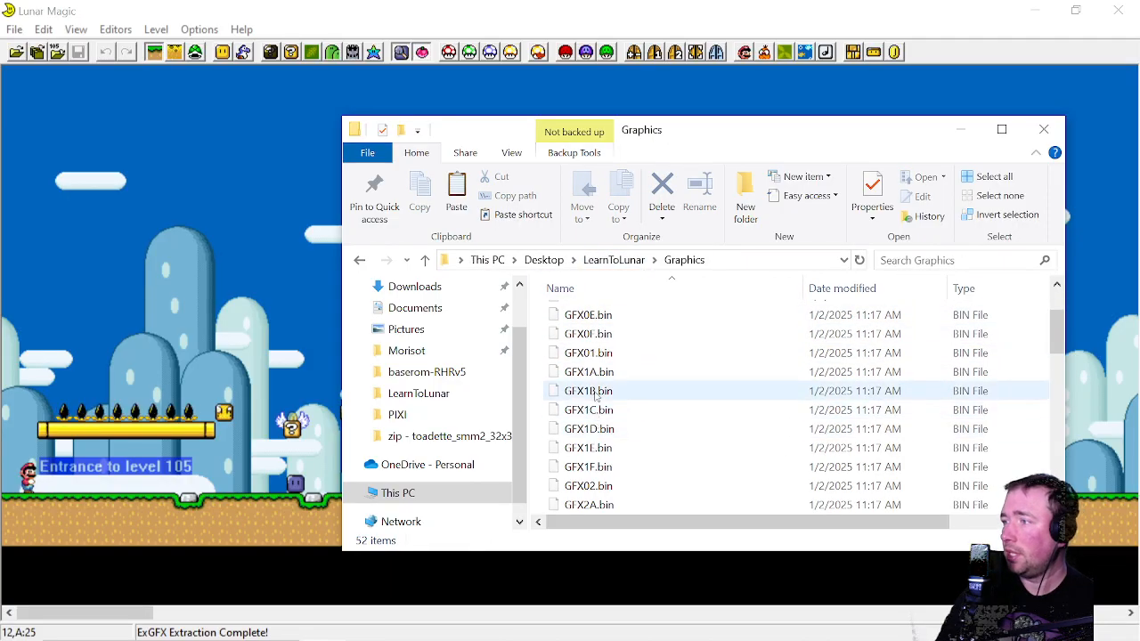
{"action": "scroll", "coordinate": [605, 419], "scroll_direction": "down", "scroll_amount": 6}
{"action": "scroll", "coordinate": [605, 425], "scroll_direction": "down", "scroll_amount": 3}
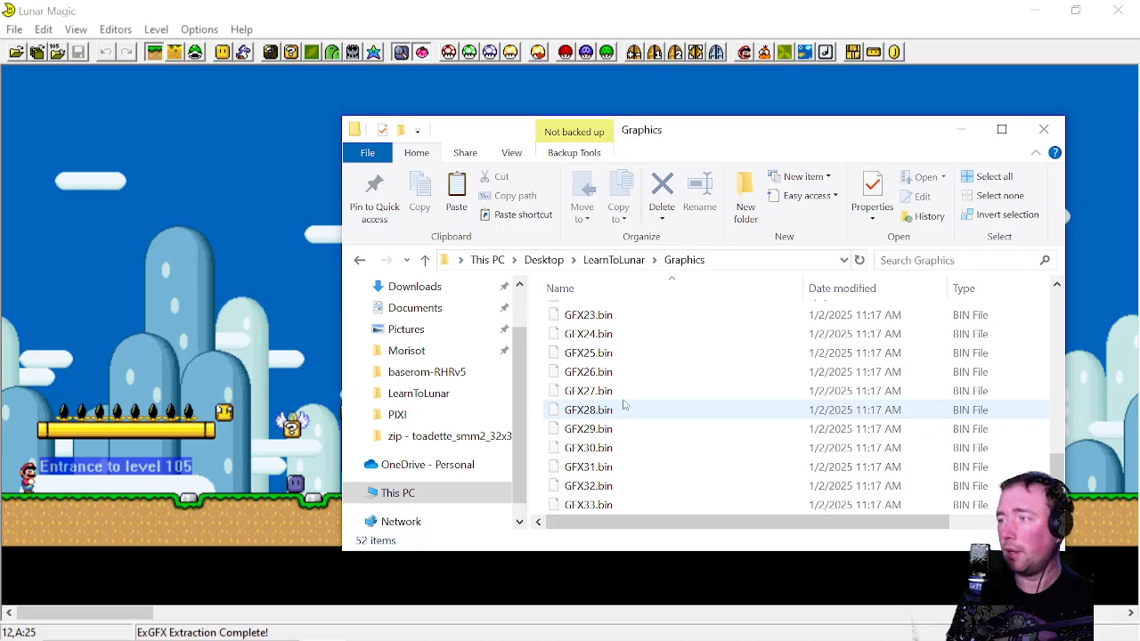
{"action": "left_click", "coordinate": [613, 259]}
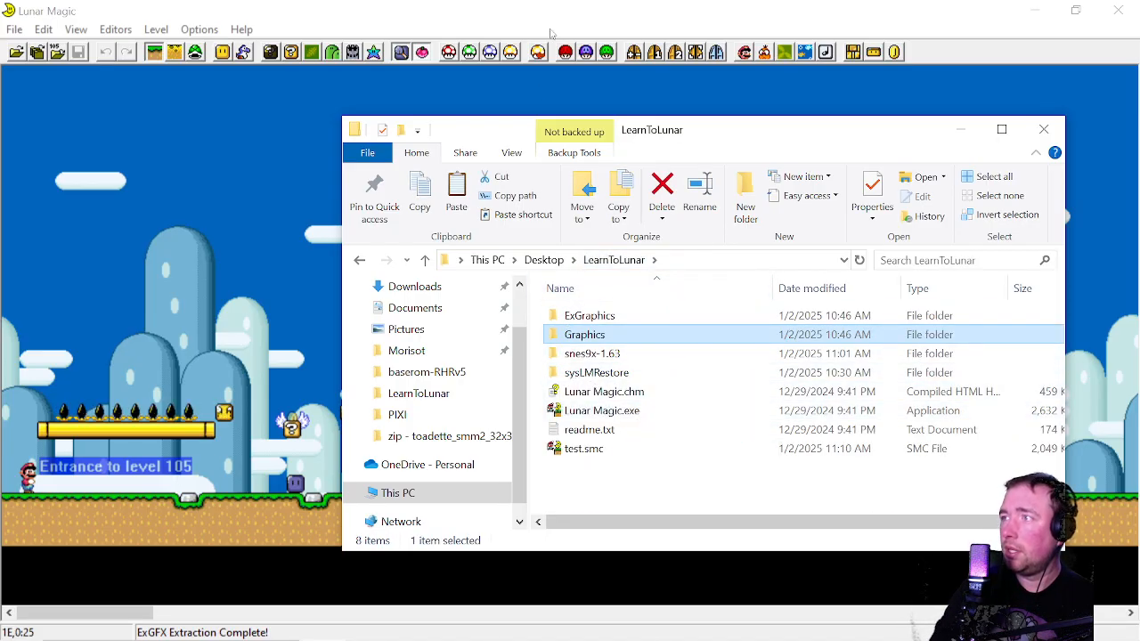
{"action": "left_click", "coordinate": [462, 92]}
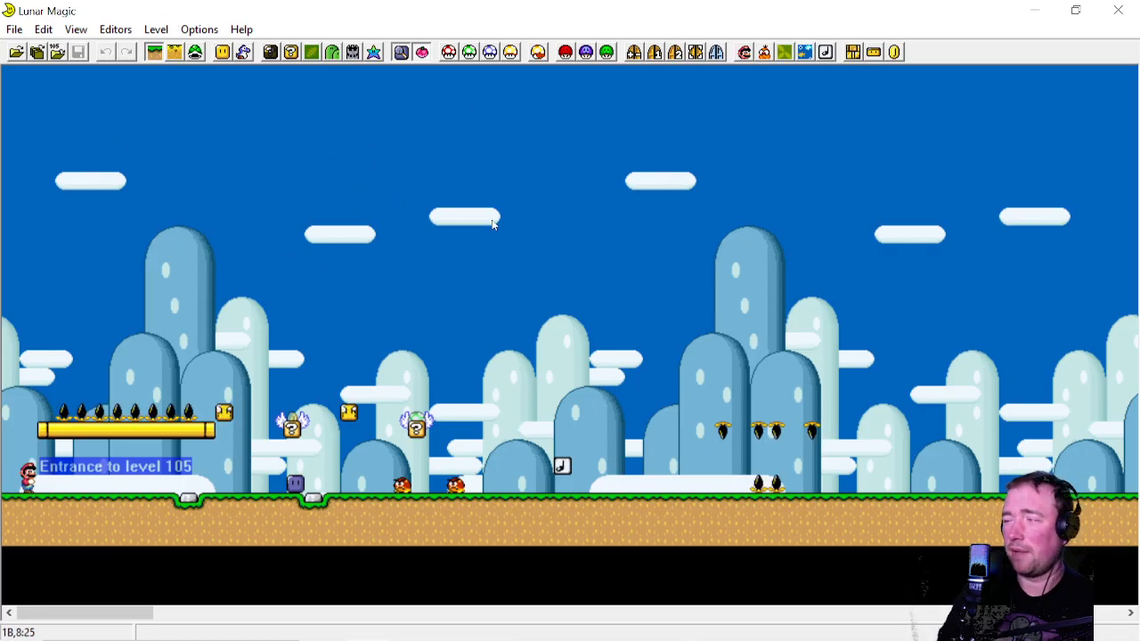
Enable bypass of the standard FG/BG/SP GFX in Super GFX Bypass and place the dialog beside the opened Graphics folder
{"action": "left_click", "coordinate": [565, 52]}
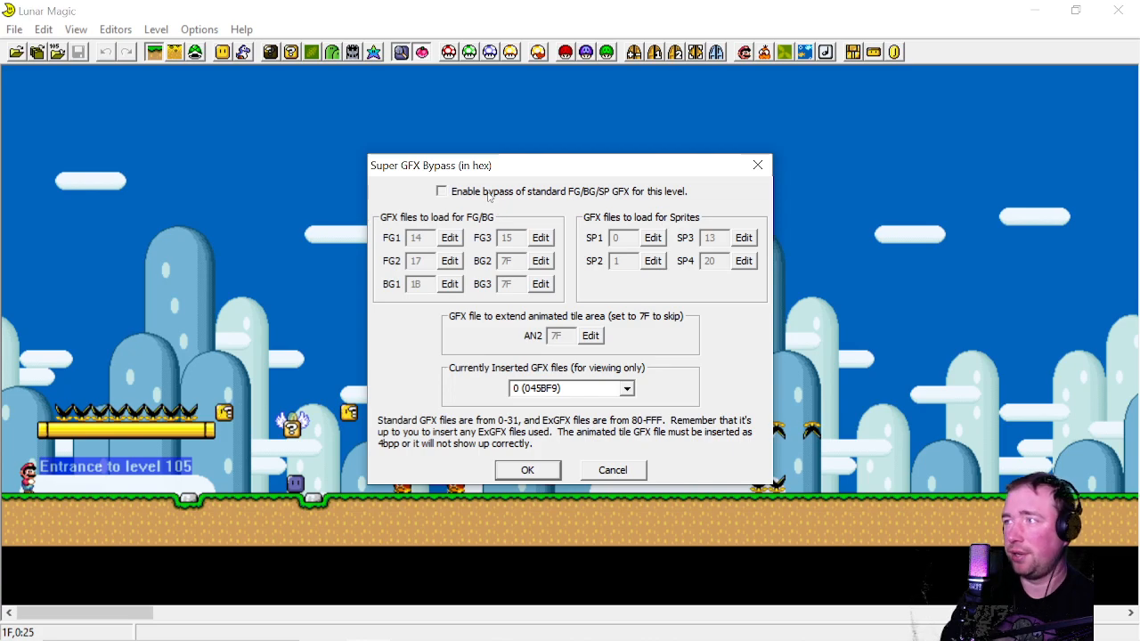
{"action": "left_click", "coordinate": [488, 195]}
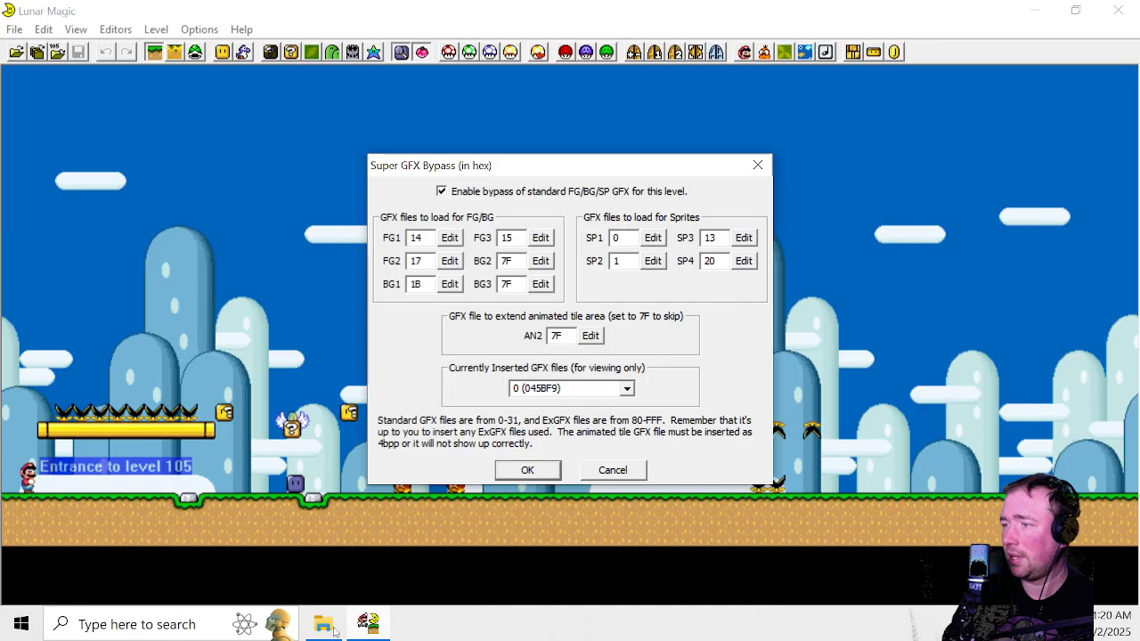
{"action": "left_click", "coordinate": [323, 625]}
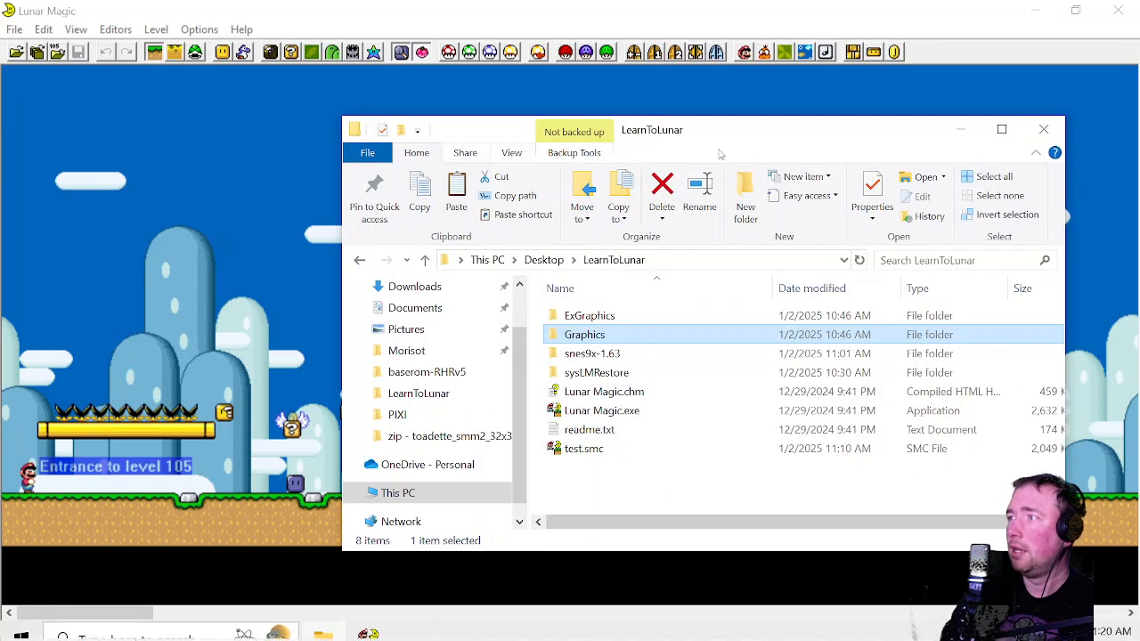
{"action": "left_click_drag", "start_coordinate": [680, 146], "coordinate": [231, 152]}
{"action": "left_click_drag", "start_coordinate": [646, 169], "coordinate": [896, 169]}
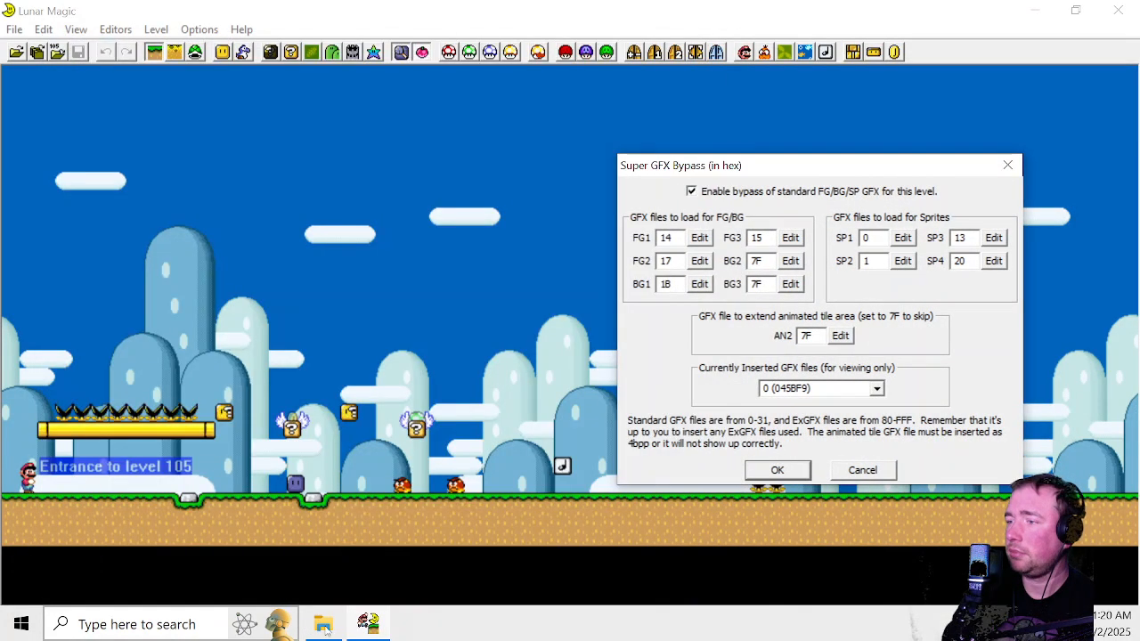
{"action": "left_click", "coordinate": [323, 628]}
{"action": "double_click", "coordinate": [174, 341]}
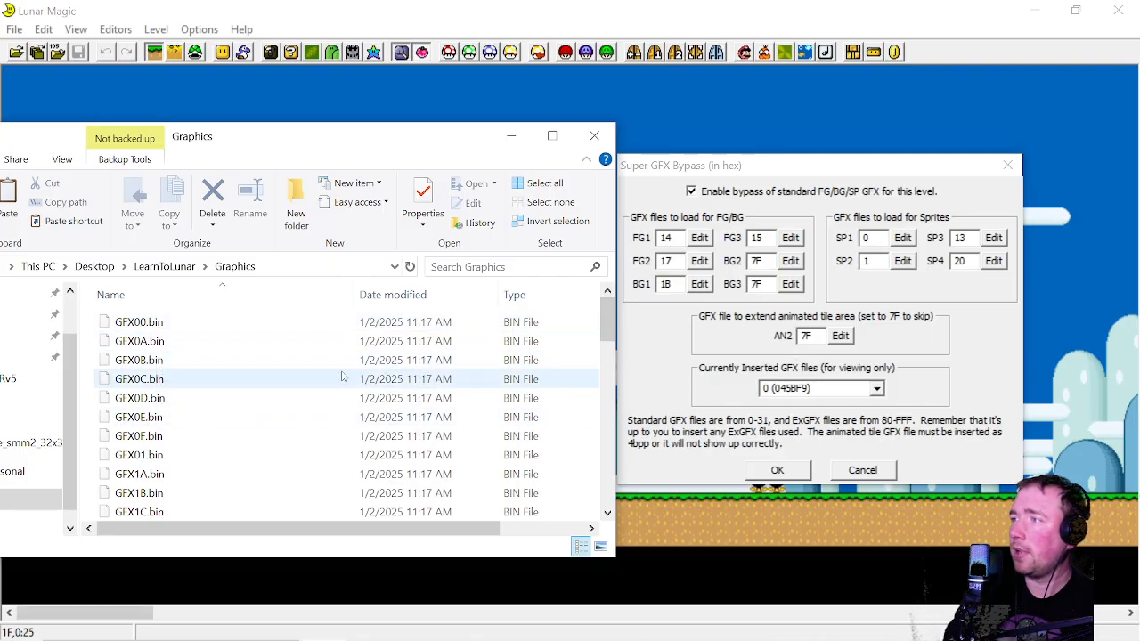
Compare the extracted GFX bin files, such as GFX17, GFX00 and GFX01, with the FG/BG and sprite slots in Super GFX Bypass
{"action": "scroll", "coordinate": [192, 443], "scroll_direction": "down", "scroll_amount": 6}
{"action": "scroll", "coordinate": [156, 440], "scroll_direction": "down", "scroll_amount": 3}
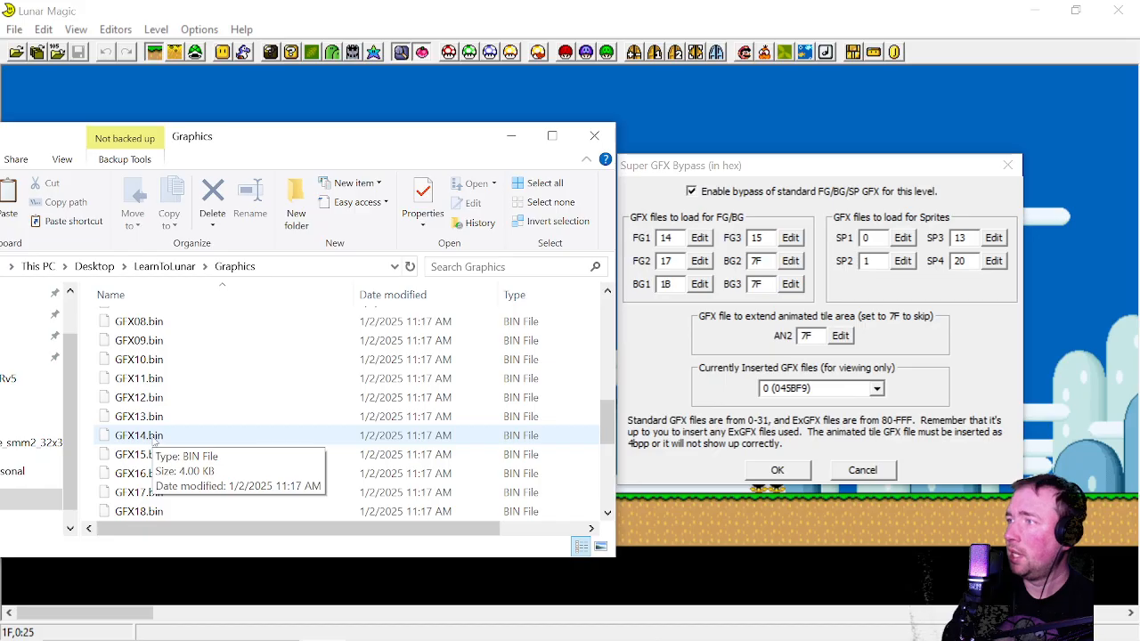
{"action": "left_click", "coordinate": [165, 495]}
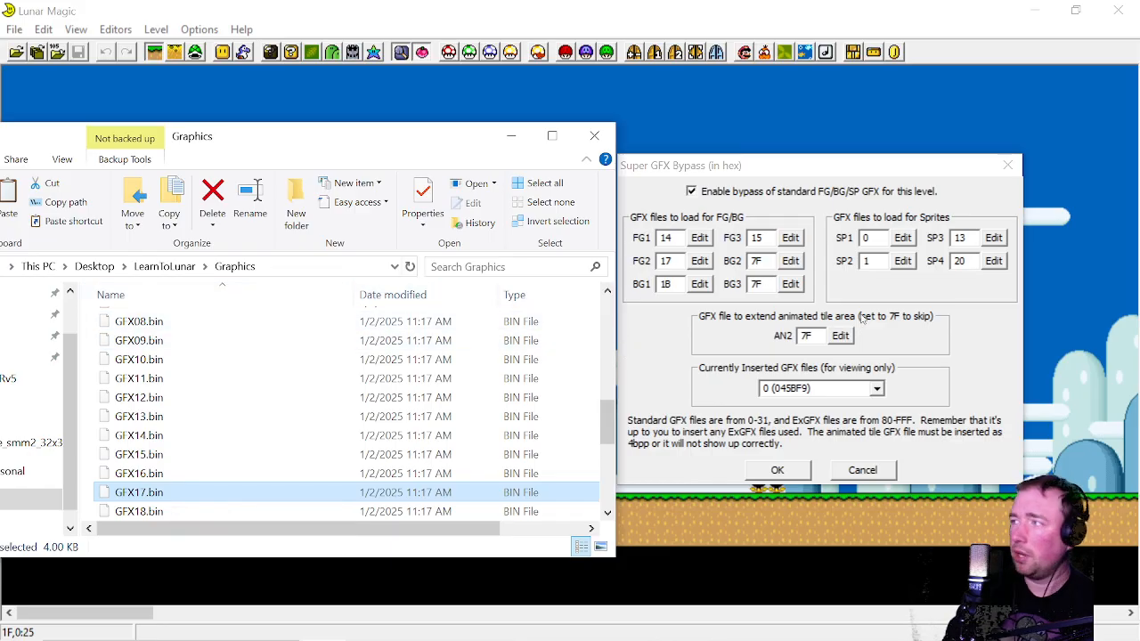
{"action": "scroll", "coordinate": [138, 387], "scroll_direction": "up", "scroll_amount": 5}
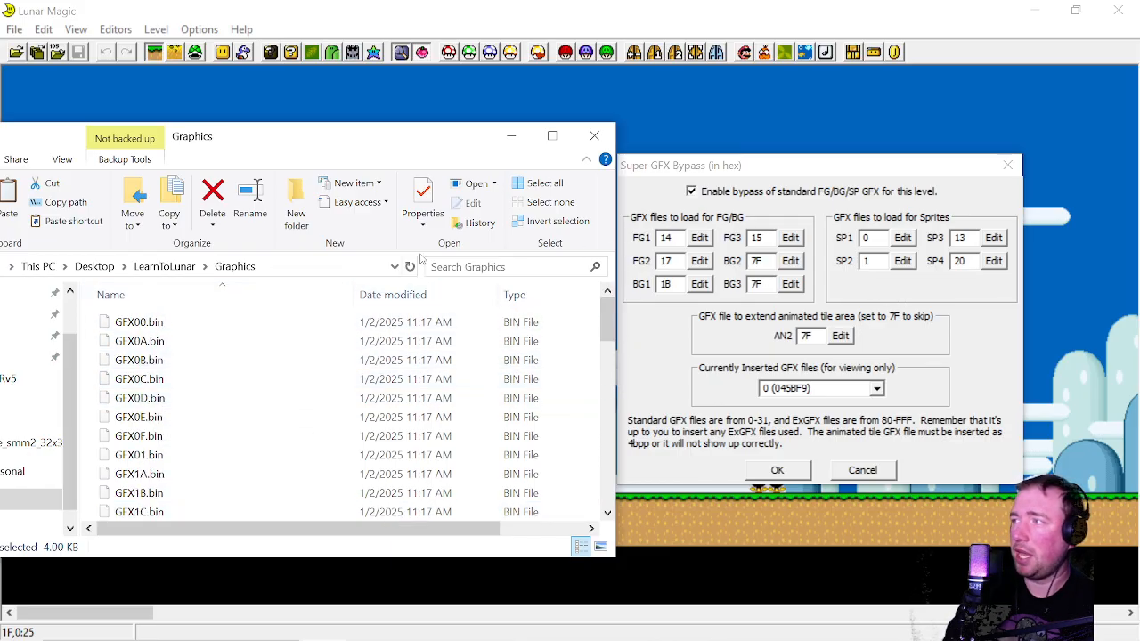
{"action": "left_click", "coordinate": [138, 324]}
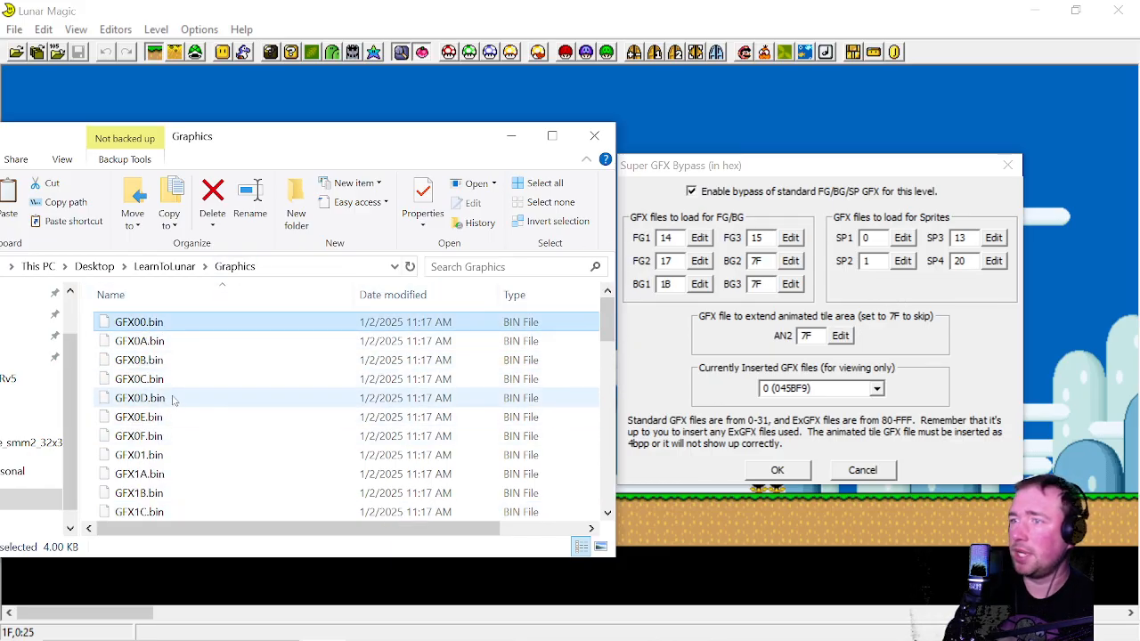
{"action": "left_click", "coordinate": [168, 455]}
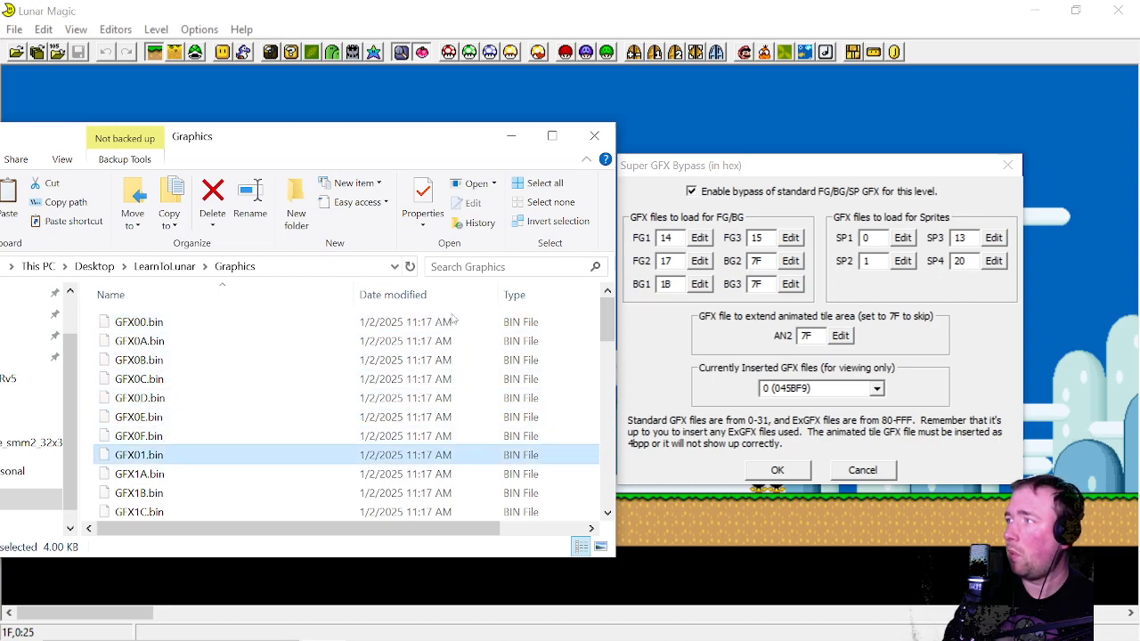
{"action": "scroll", "coordinate": [454, 339], "scroll_direction": "down", "scroll_amount": 4}
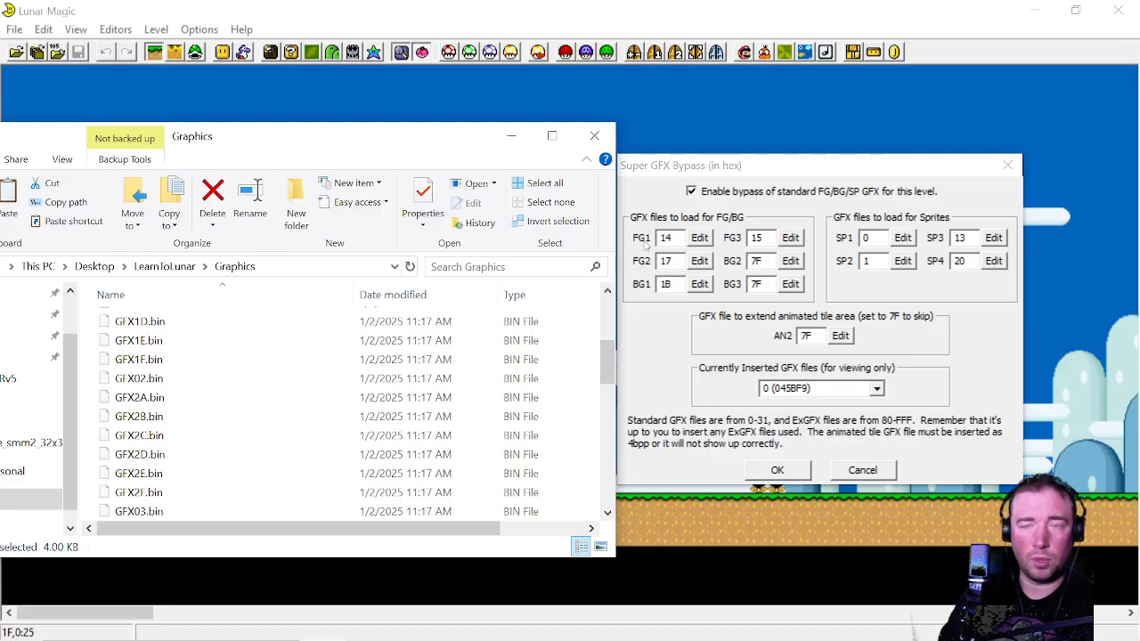
{"action": "left_click", "coordinate": [769, 261]}
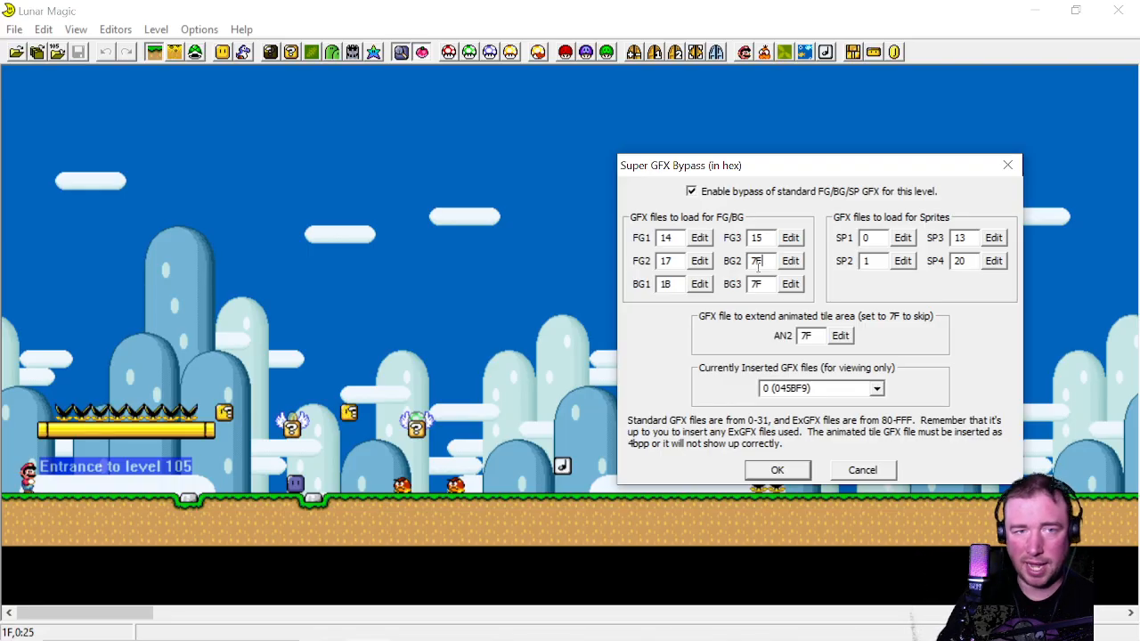
{"action": "double_click", "coordinate": [878, 234]}
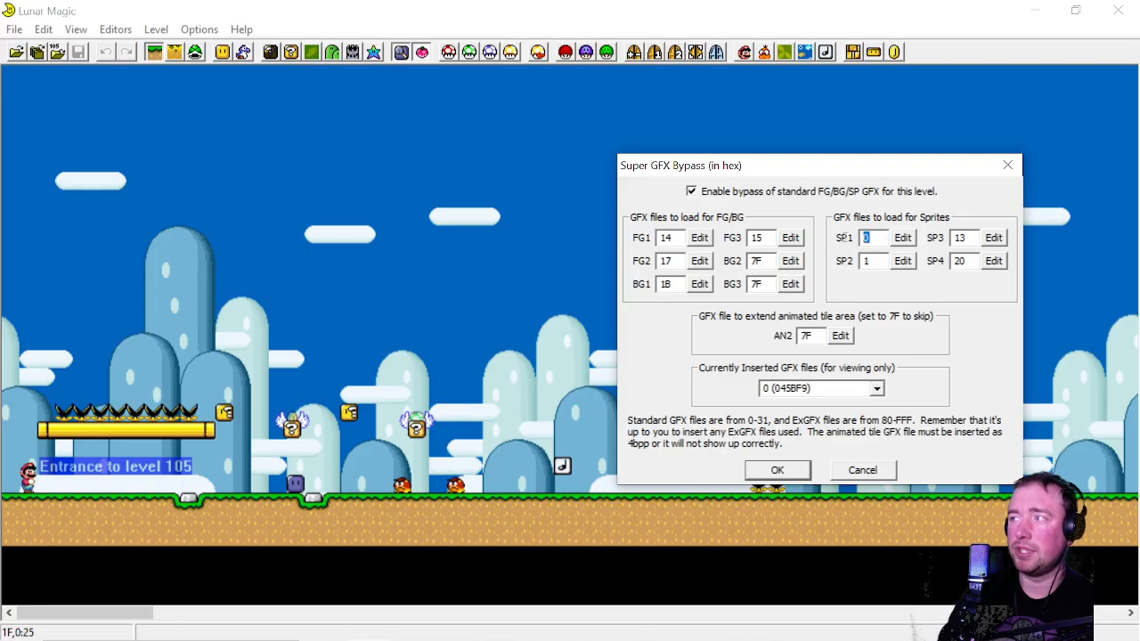
{"action": "double_click", "coordinate": [769, 260]}
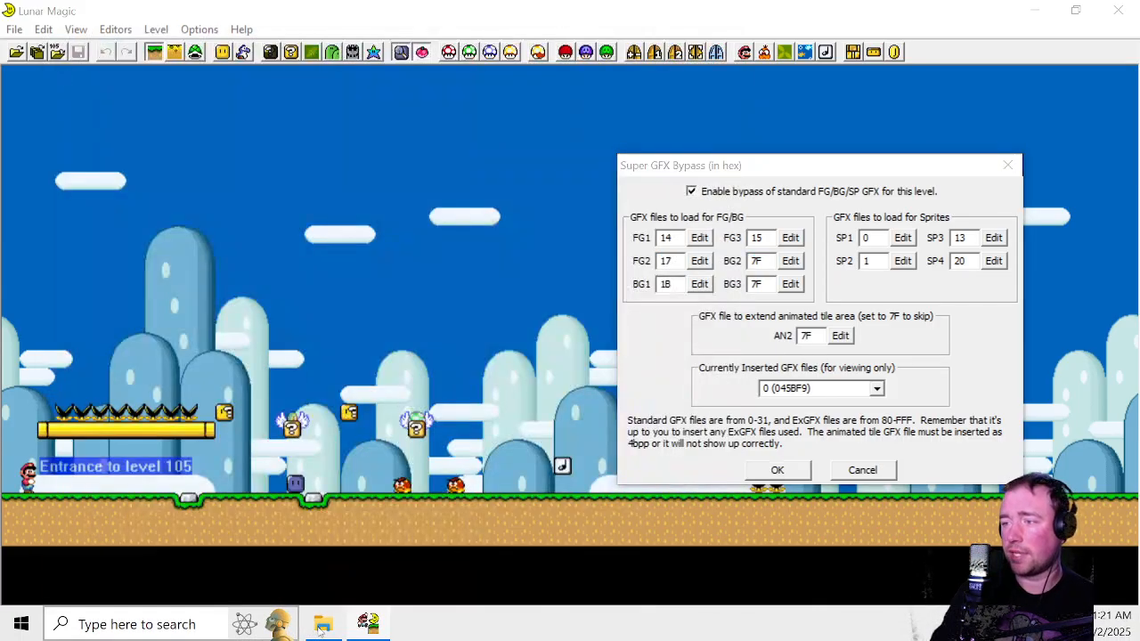
In File Explorer, extract ActRaiser - Death Heim (Final Boss).zip from the Resources for Learn2Lunar folder on the Desktop into its own folder
{"action": "left_click", "coordinate": [322, 624]}
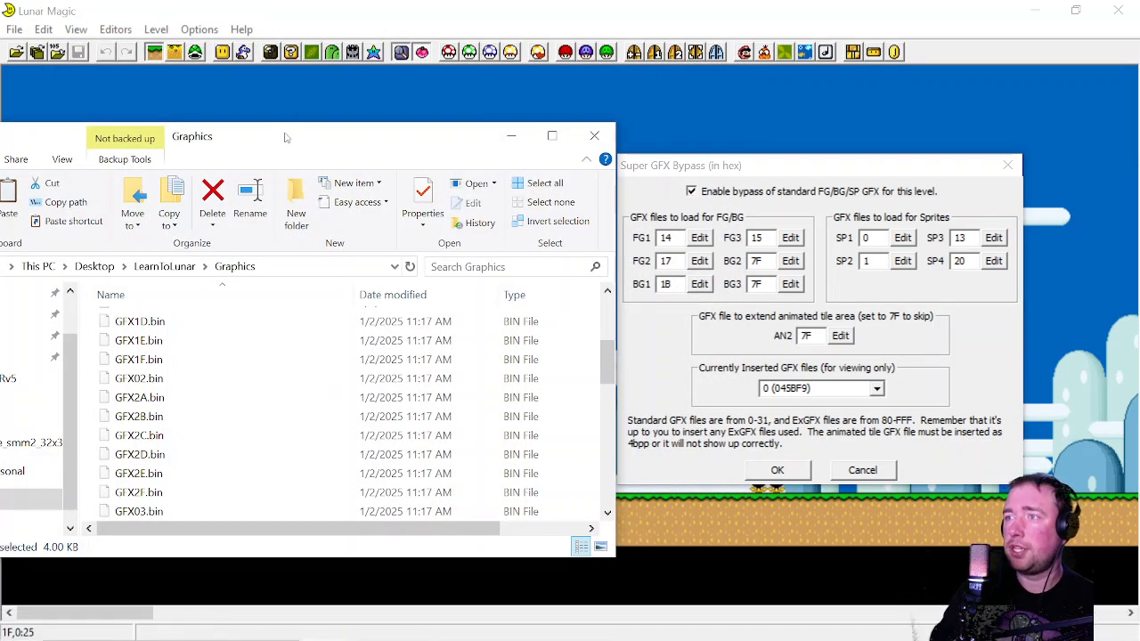
{"action": "left_click_drag", "start_coordinate": [290, 134], "coordinate": [621, 136]}
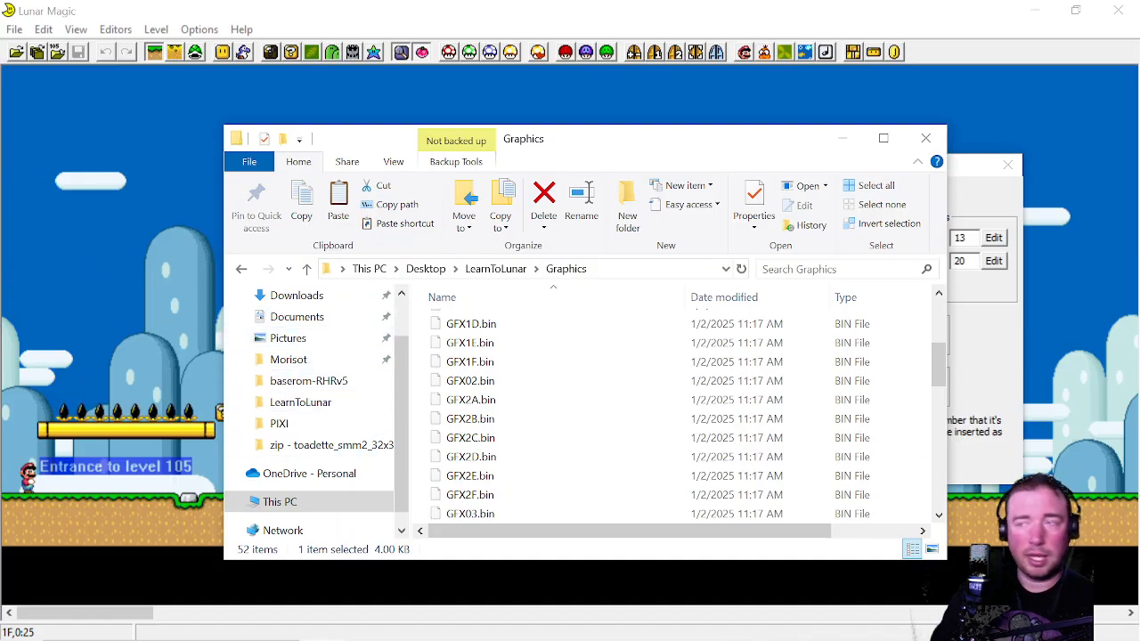
{"action": "left_click", "coordinate": [419, 269]}
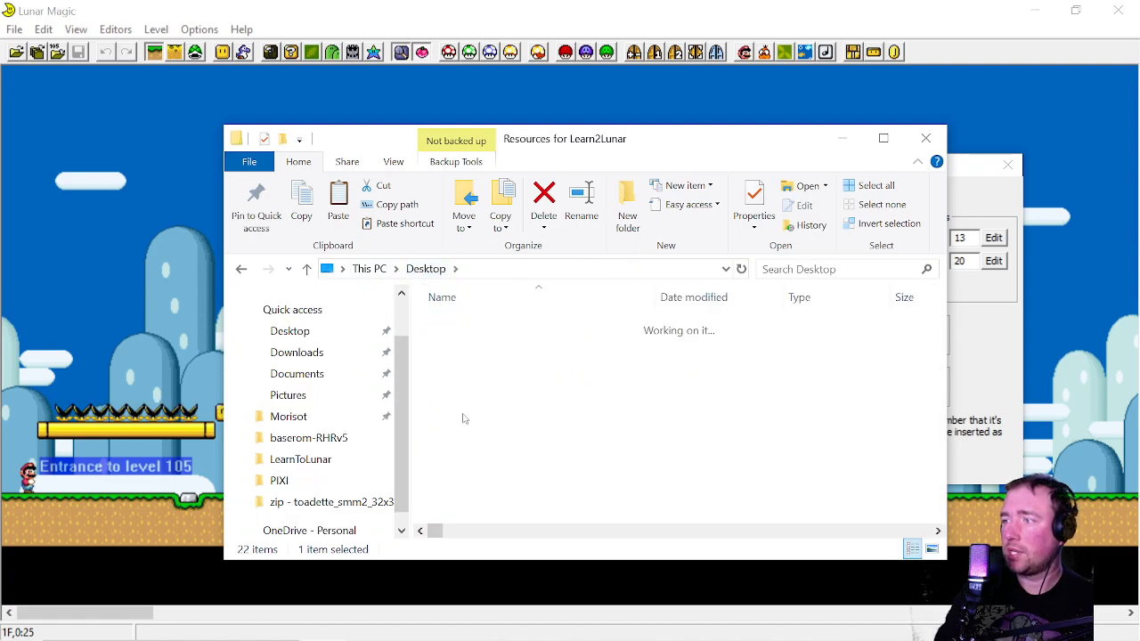
{"action": "double_click", "coordinate": [467, 396]}
{"action": "scroll", "coordinate": [485, 384], "scroll_direction": "down", "scroll_amount": 1}
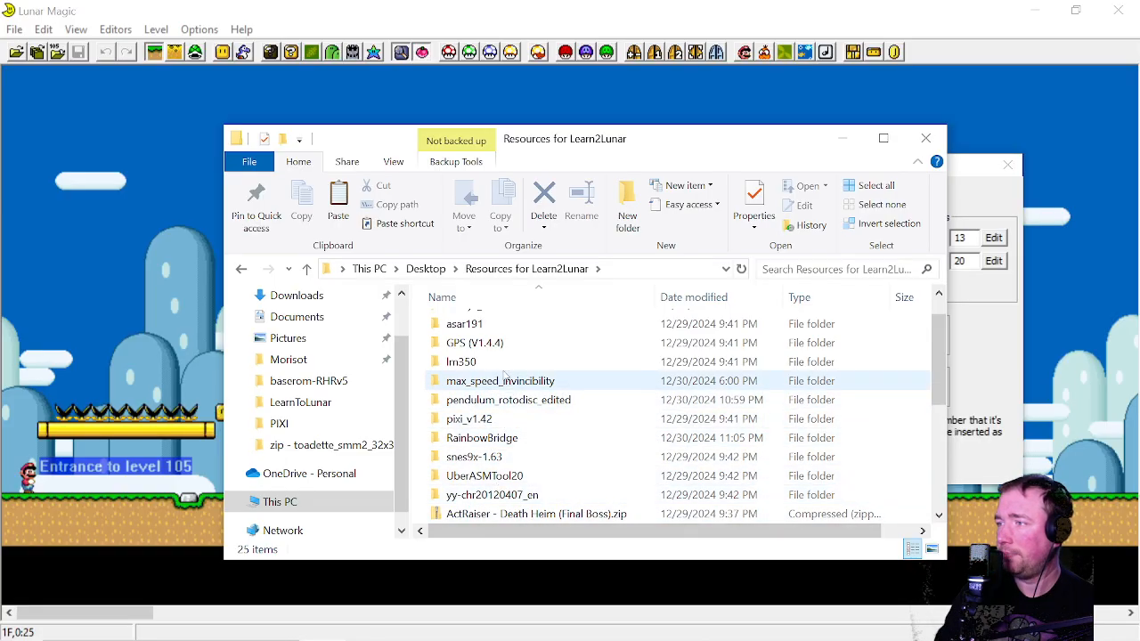
{"action": "scroll", "coordinate": [503, 376], "scroll_direction": "down", "scroll_amount": 2}
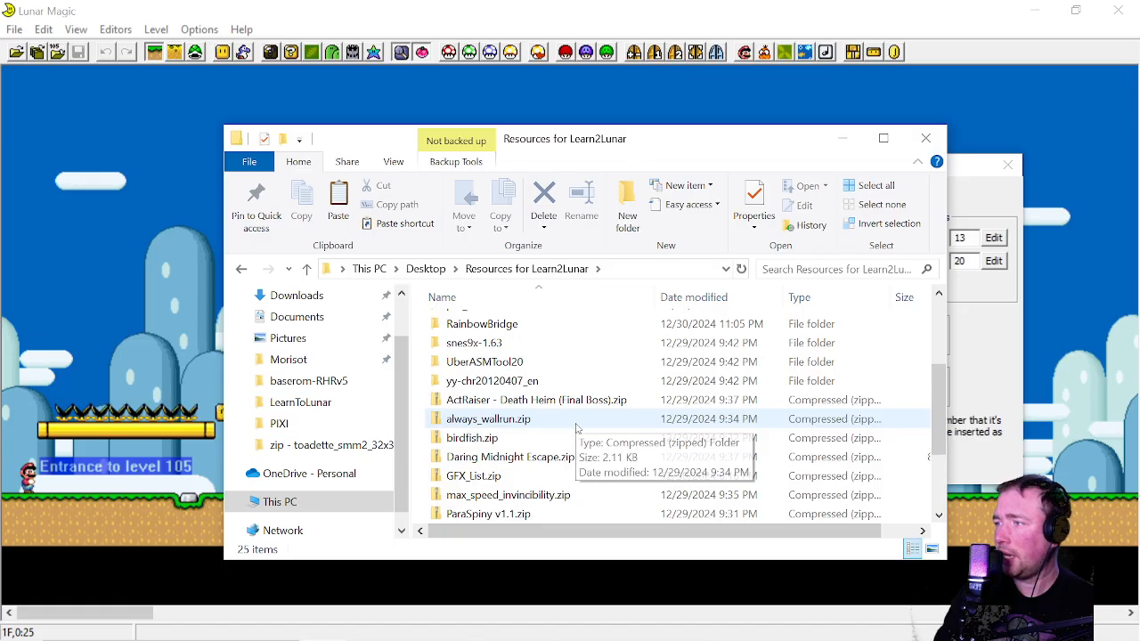
{"action": "scroll", "coordinate": [571, 426], "scroll_direction": "down", "scroll_amount": 2}
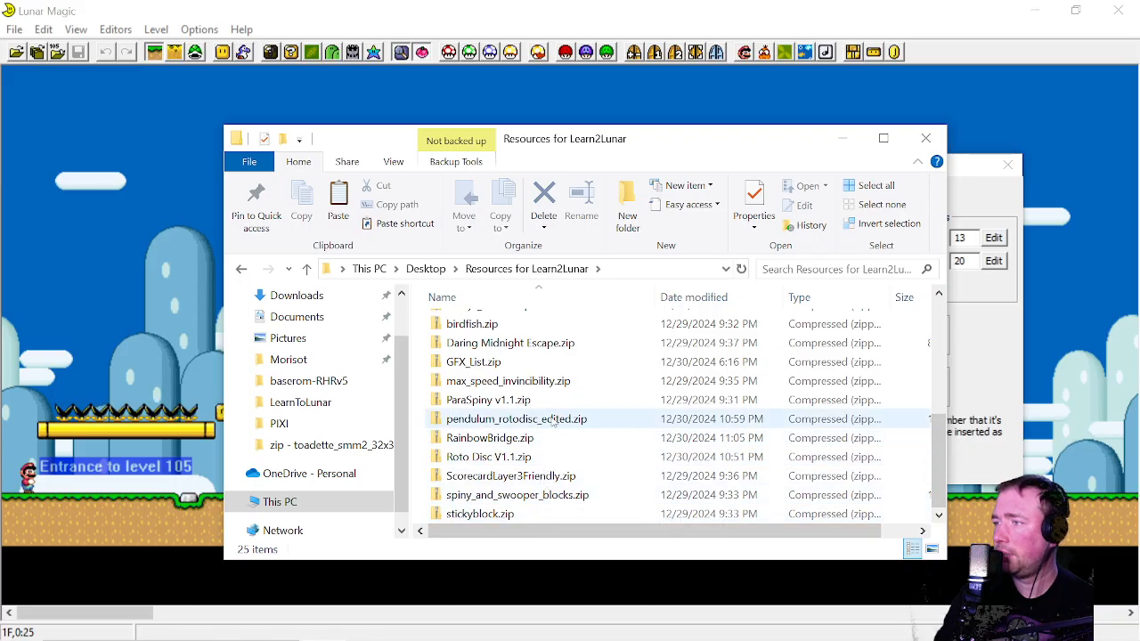
{"action": "scroll", "coordinate": [559, 514], "scroll_direction": "up", "scroll_amount": 1}
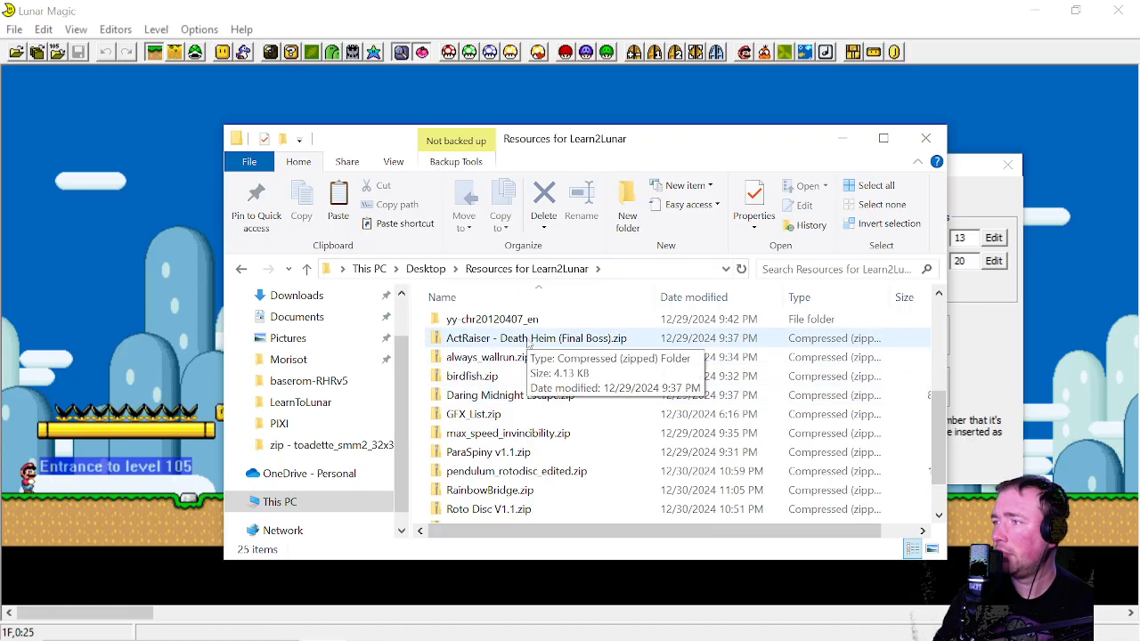
{"action": "left_click", "coordinate": [528, 344]}
{"action": "right_click", "coordinate": [528, 343]}
{"action": "left_click", "coordinate": [538, 359]}
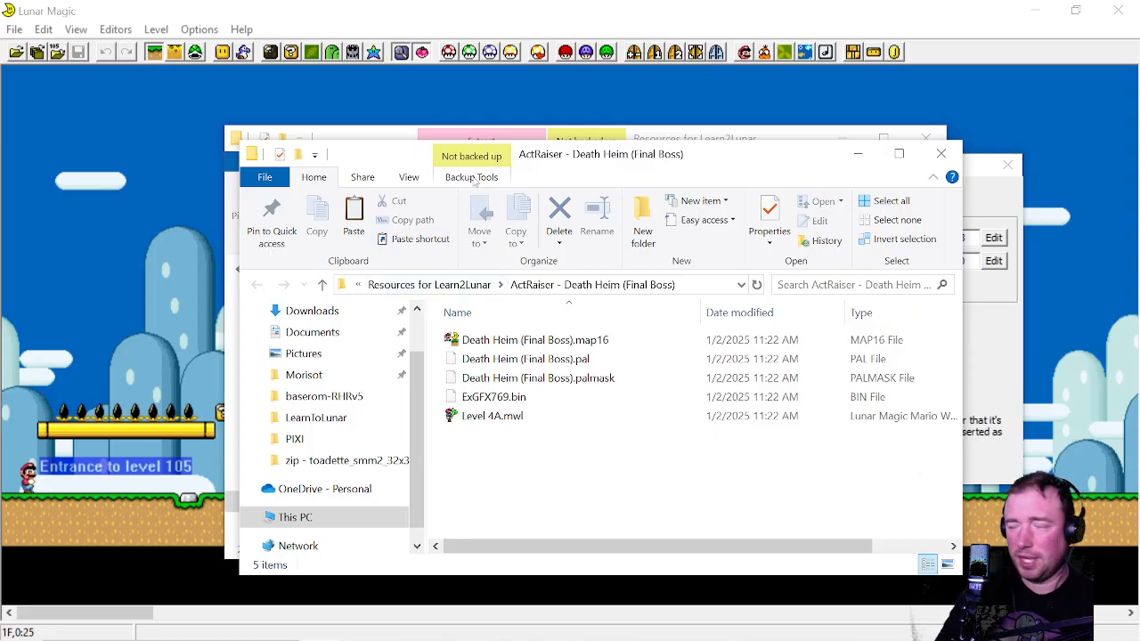
Dismiss the Super GFX Bypass dialog without applying it, and close Lunar Magic
{"action": "left_click", "coordinate": [864, 7]}
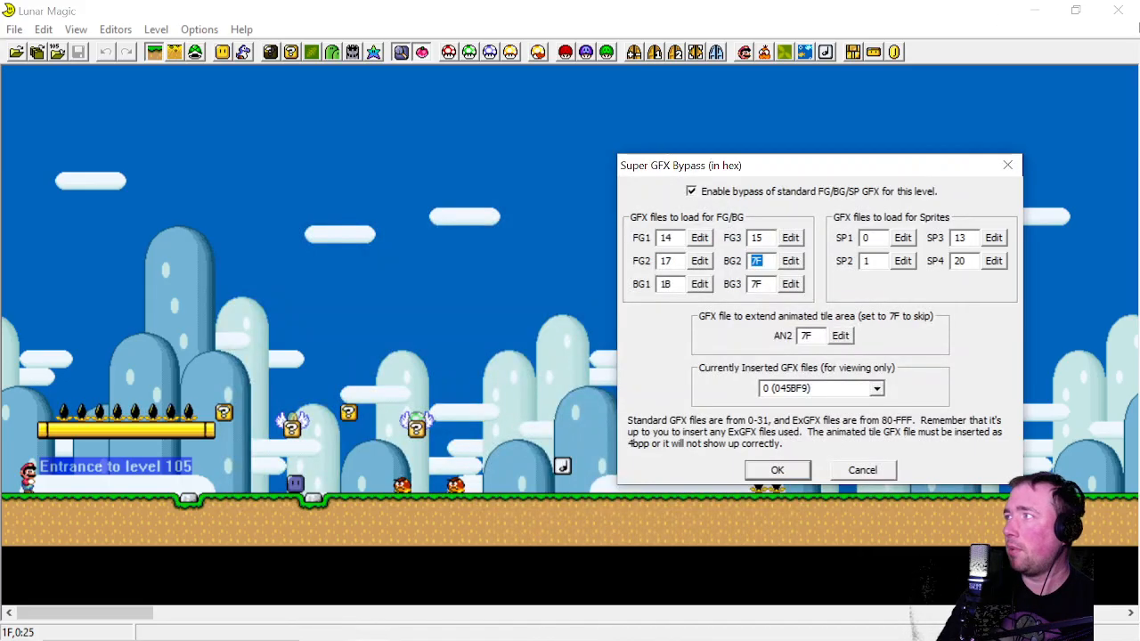
{"action": "left_click", "coordinate": [1003, 169]}
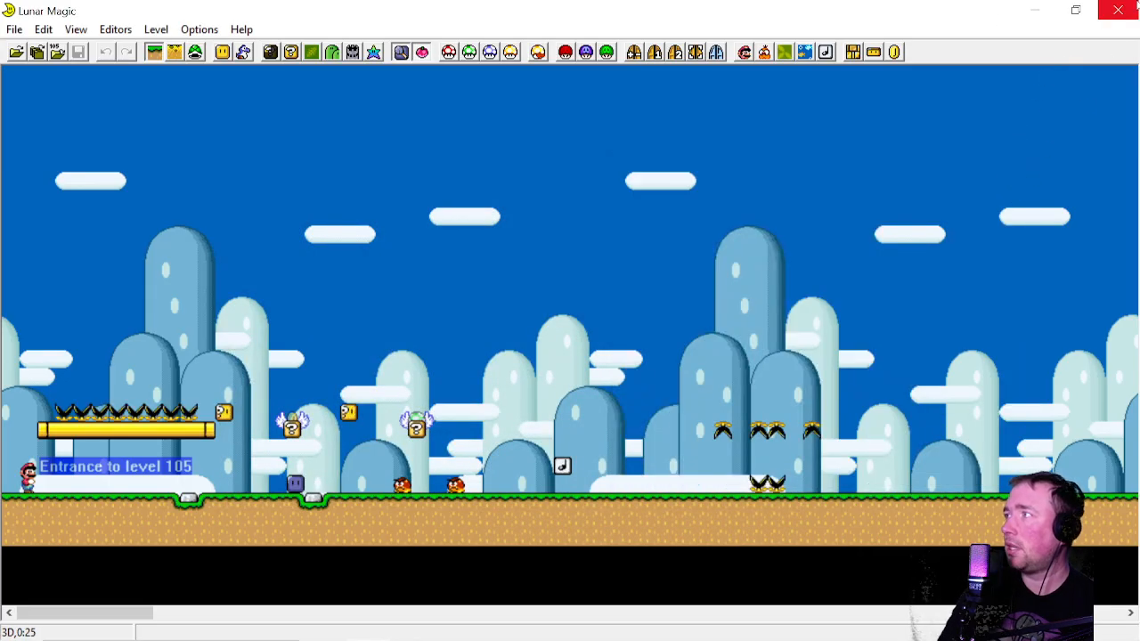
{"action": "left_click", "coordinate": [1131, 7]}
Open Level 4A.mwl from the extracted ActRaiser - Death Heim (Final Boss) folder in Lunar Magic
{"action": "left_click_drag", "start_coordinate": [704, 165], "coordinate": [699, 142]}
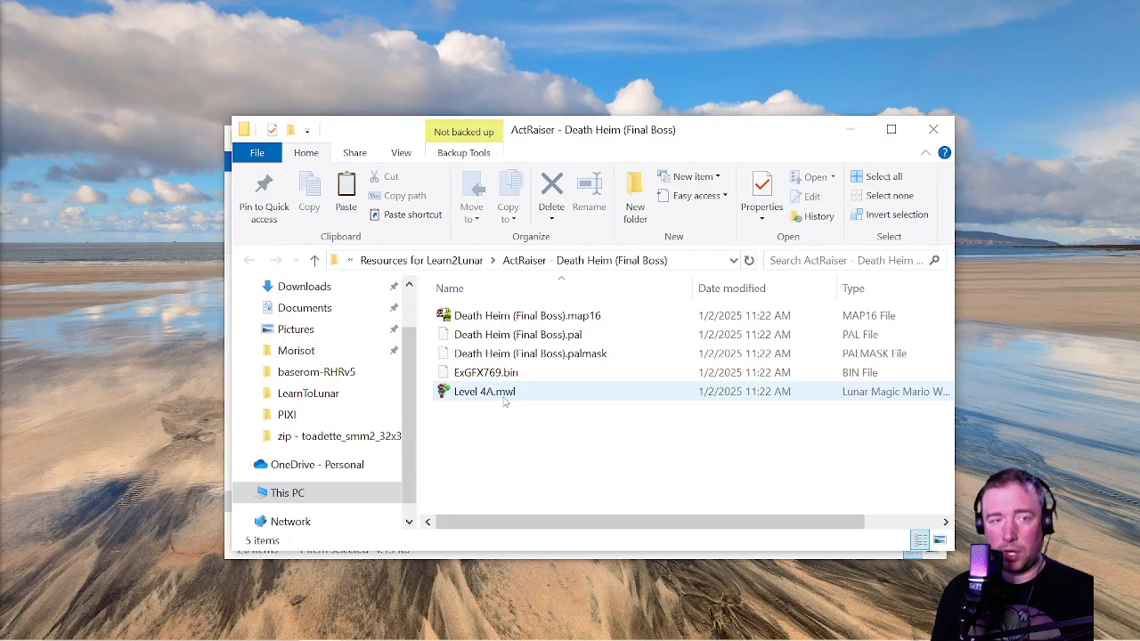
{"action": "double_click", "coordinate": [503, 396]}
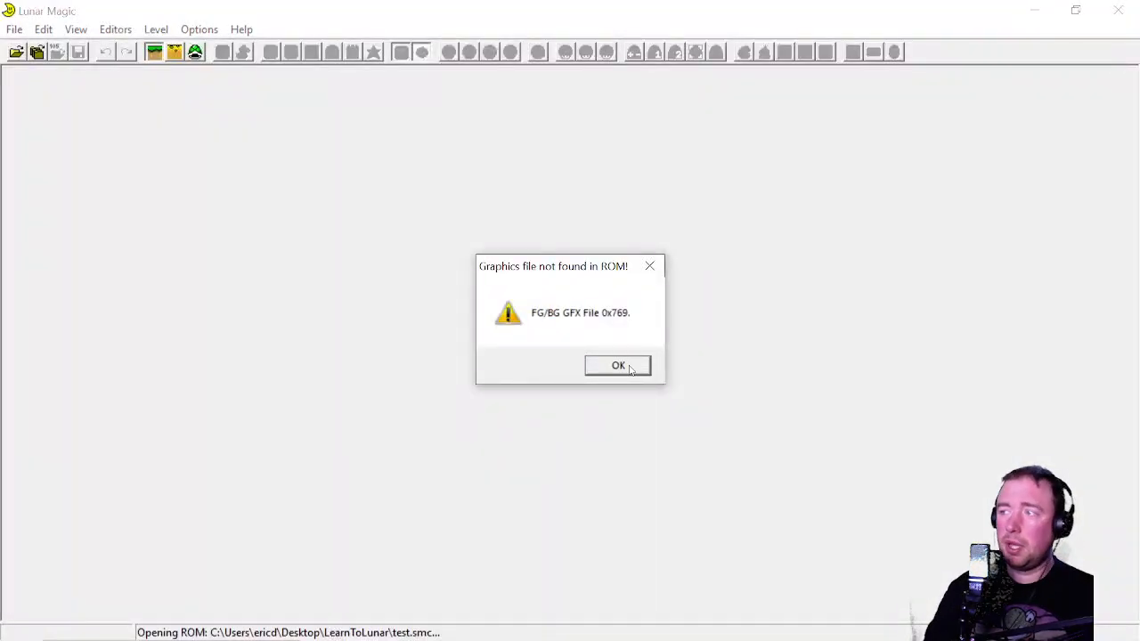
{"action": "left_click", "coordinate": [627, 368]}
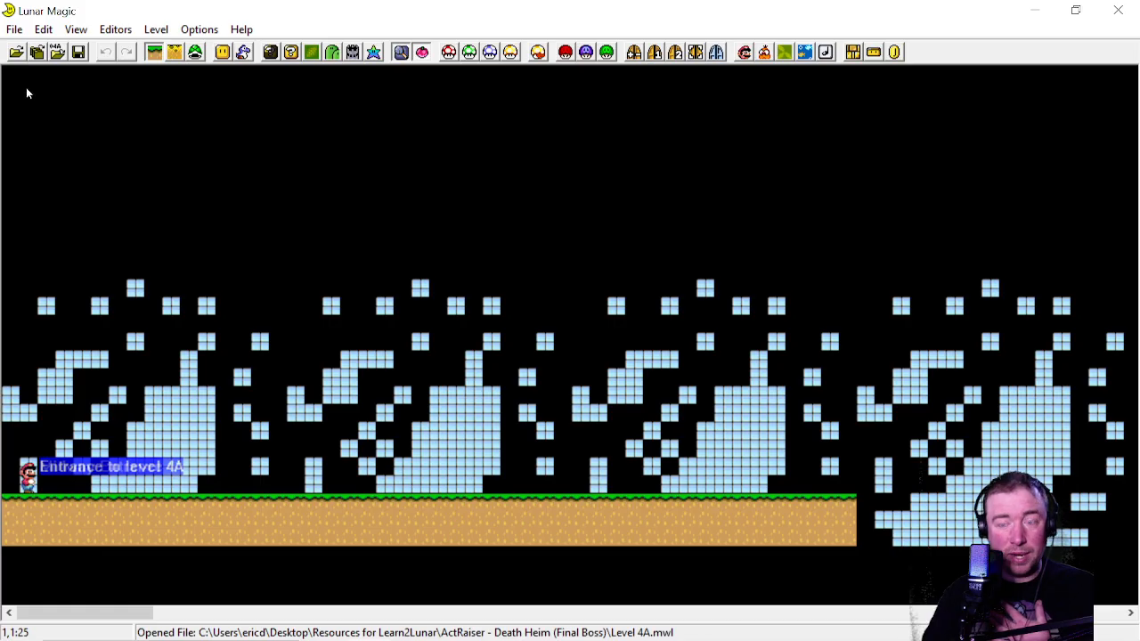
Close Lunar Magic and start it again from the lm350 folder inside Resources for Learn2Lunar
{"action": "left_click", "coordinate": [1118, 10]}
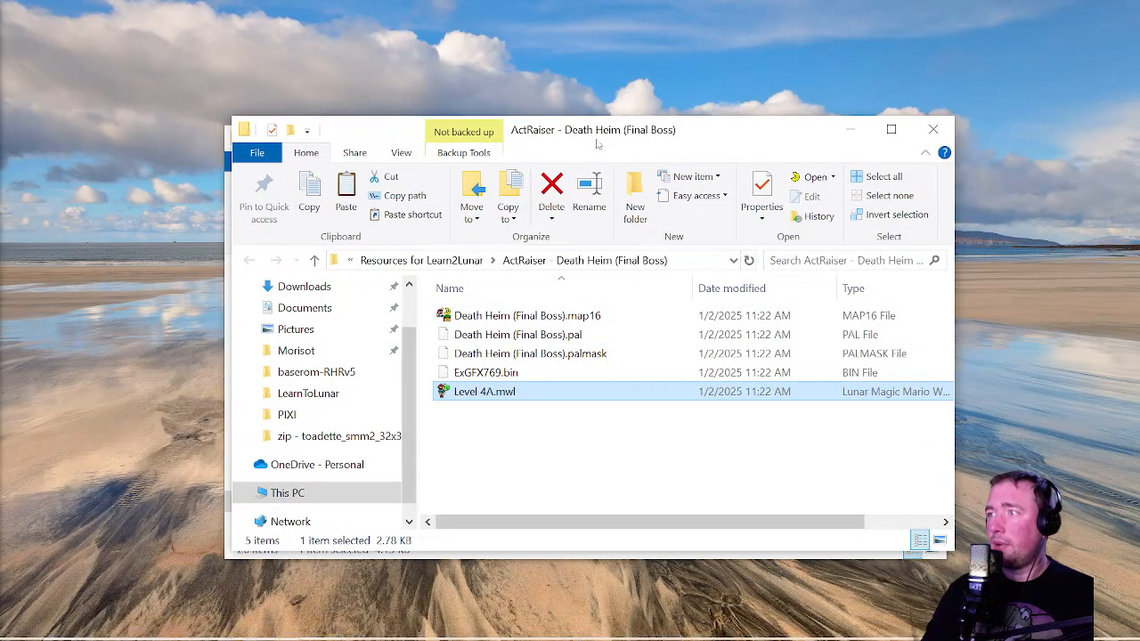
{"action": "left_click_drag", "start_coordinate": [597, 147], "coordinate": [786, 140]}
{"action": "left_click", "coordinate": [340, 145]}
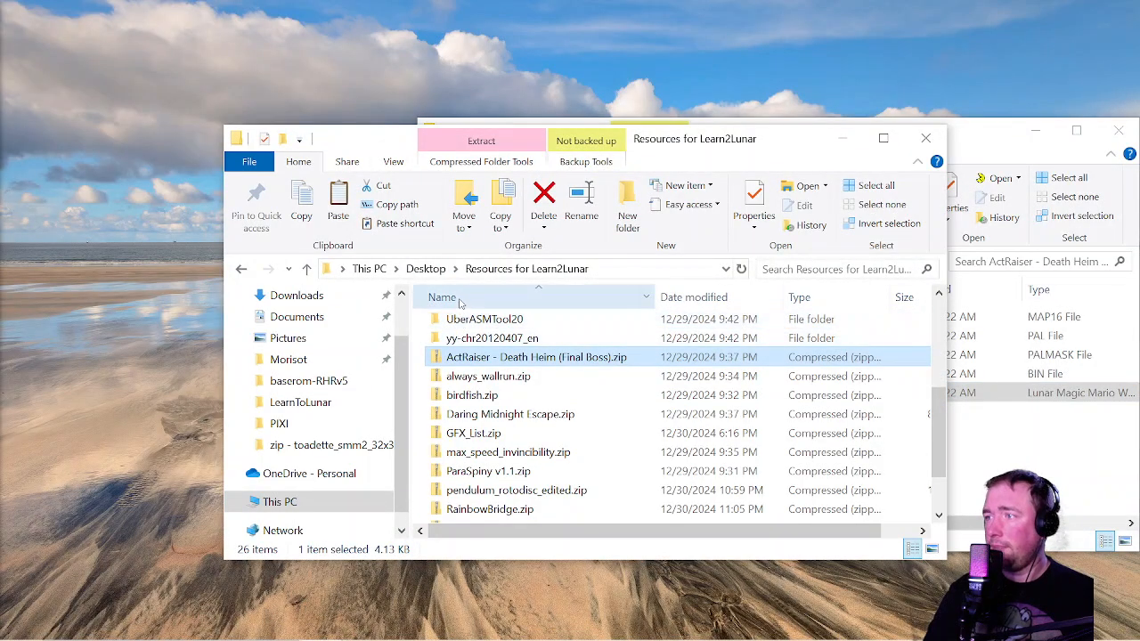
{"action": "scroll", "coordinate": [499, 385], "scroll_direction": "up", "scroll_amount": 4}
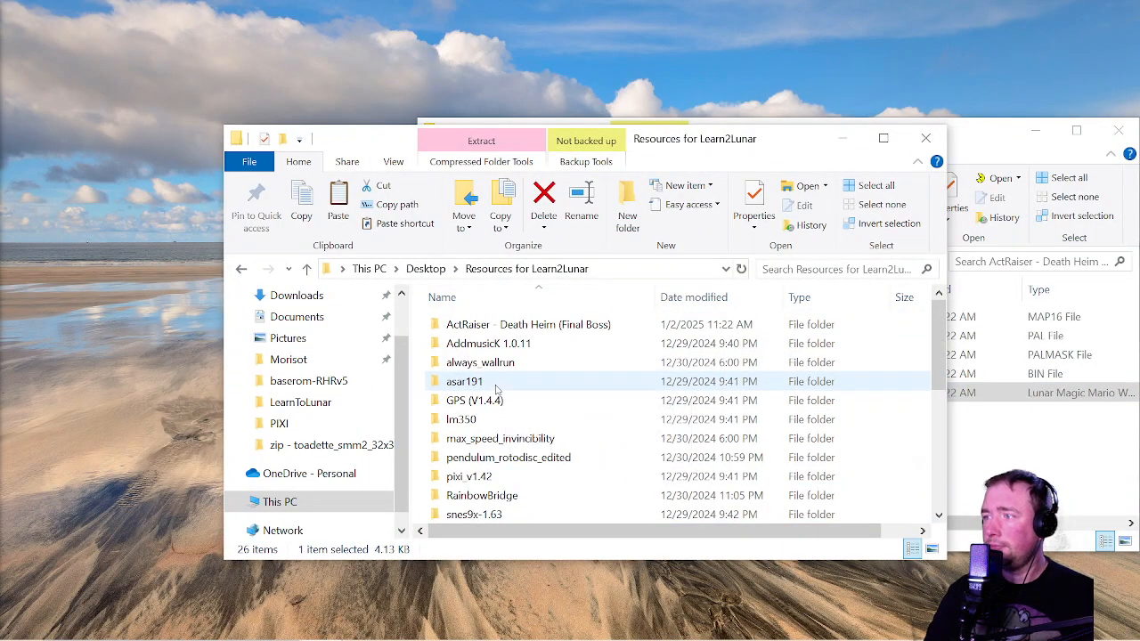
{"action": "double_click", "coordinate": [467, 419]}
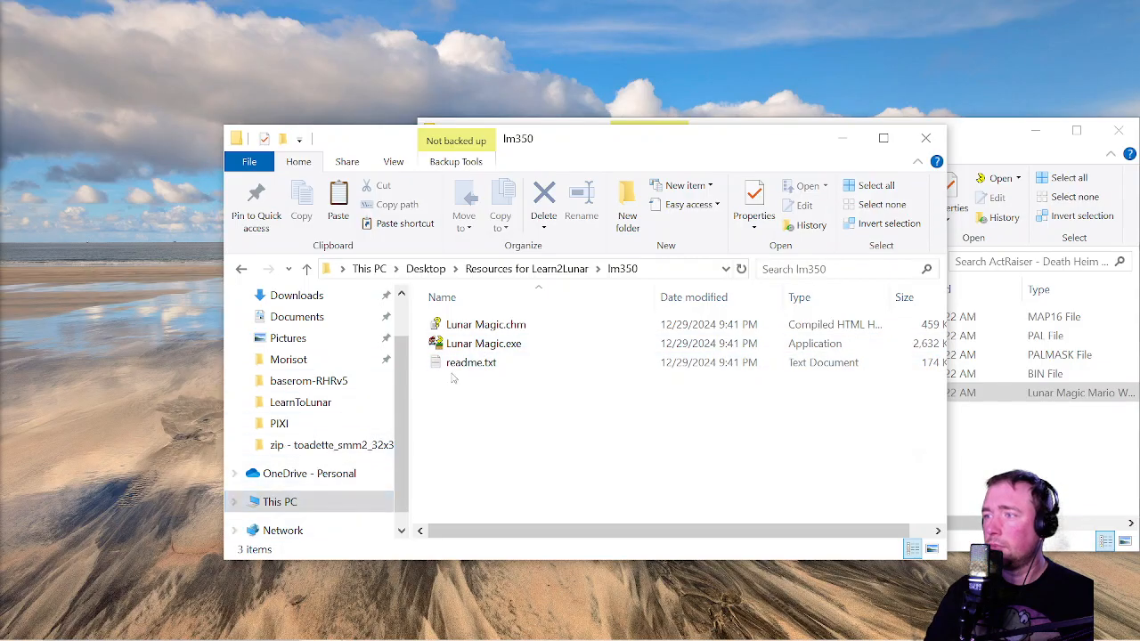
{"action": "left_click", "coordinate": [471, 346]}
{"action": "double_click", "coordinate": [473, 349]}
Open the test.smc ROM from the LearnToLunar folder on the Desktop
{"action": "left_click", "coordinate": [15, 30]}
{"action": "left_click", "coordinate": [55, 46]}
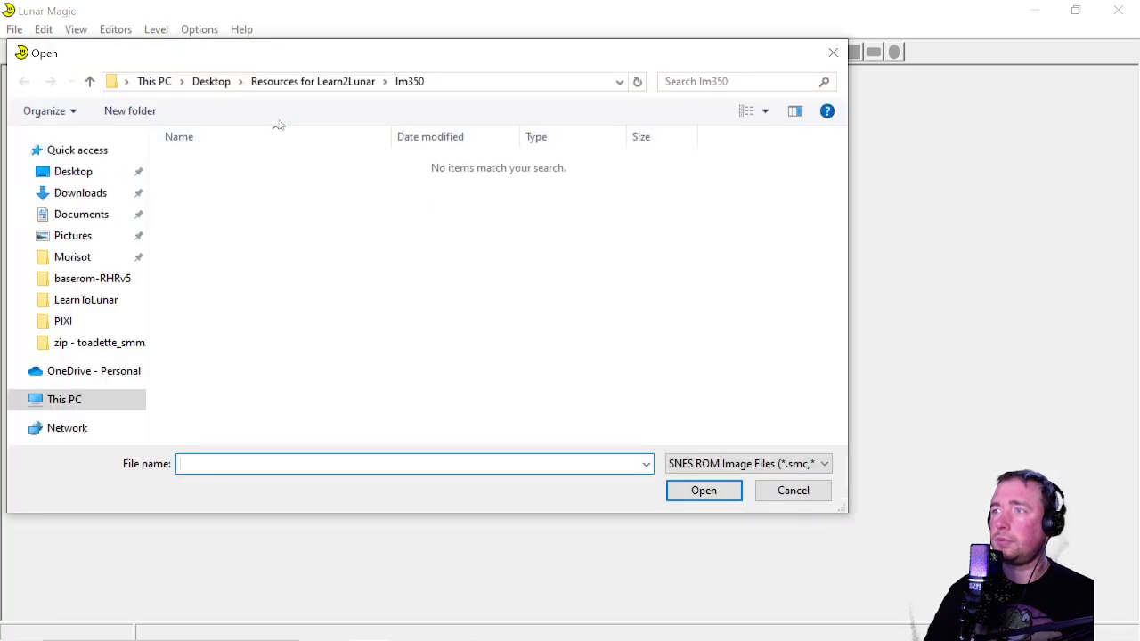
{"action": "left_click", "coordinate": [212, 81]}
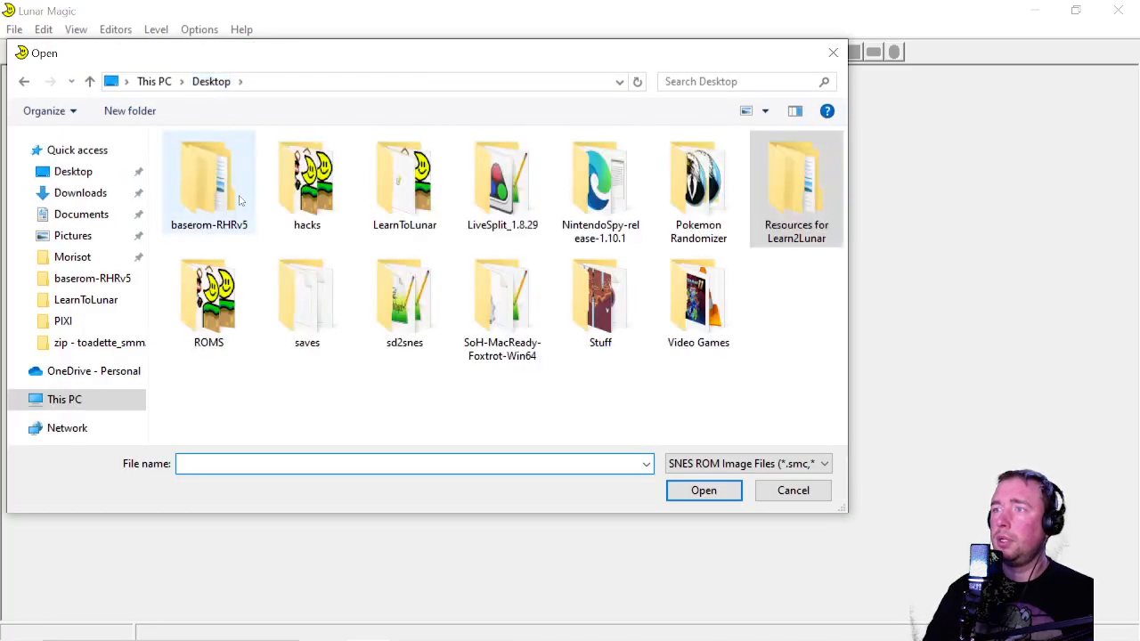
{"action": "left_click", "coordinate": [426, 205]}
{"action": "double_click", "coordinate": [426, 204]}
{"action": "double_click", "coordinate": [285, 233]}
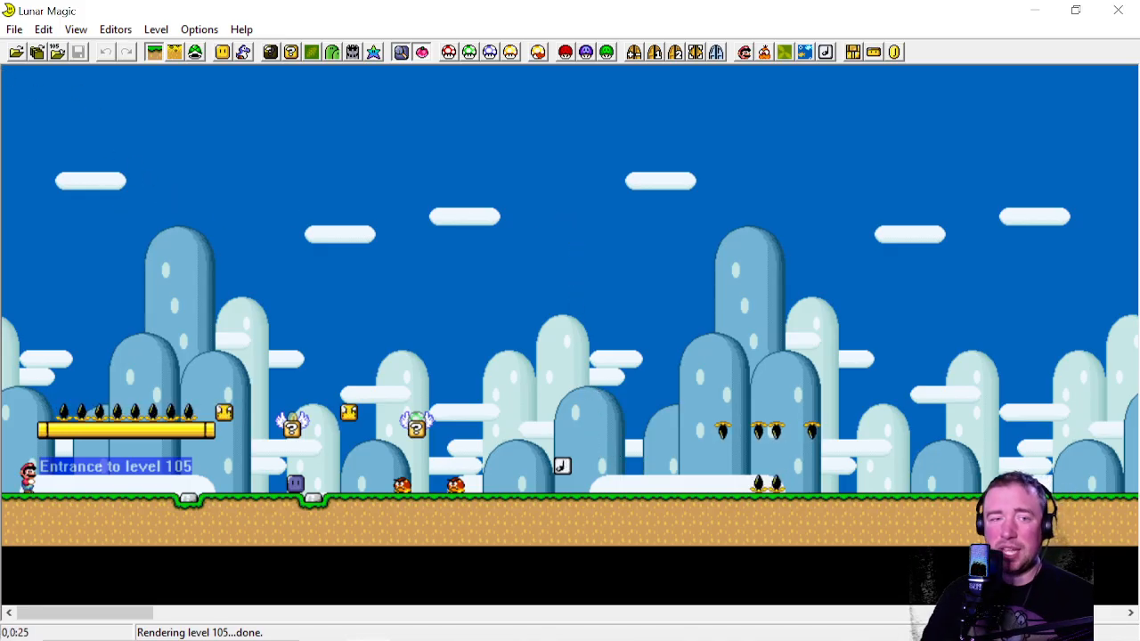
Save a copy of level 105 to the ROM as level number 106
{"action": "left_click", "coordinate": [15, 30]}
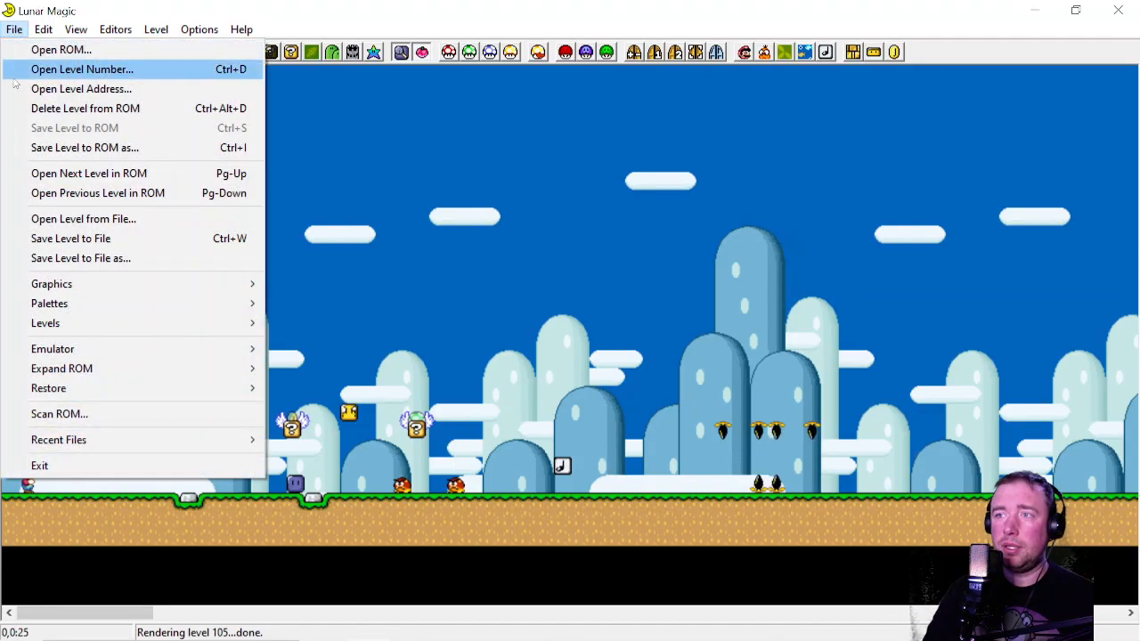
{"action": "left_click", "coordinate": [29, 151]}
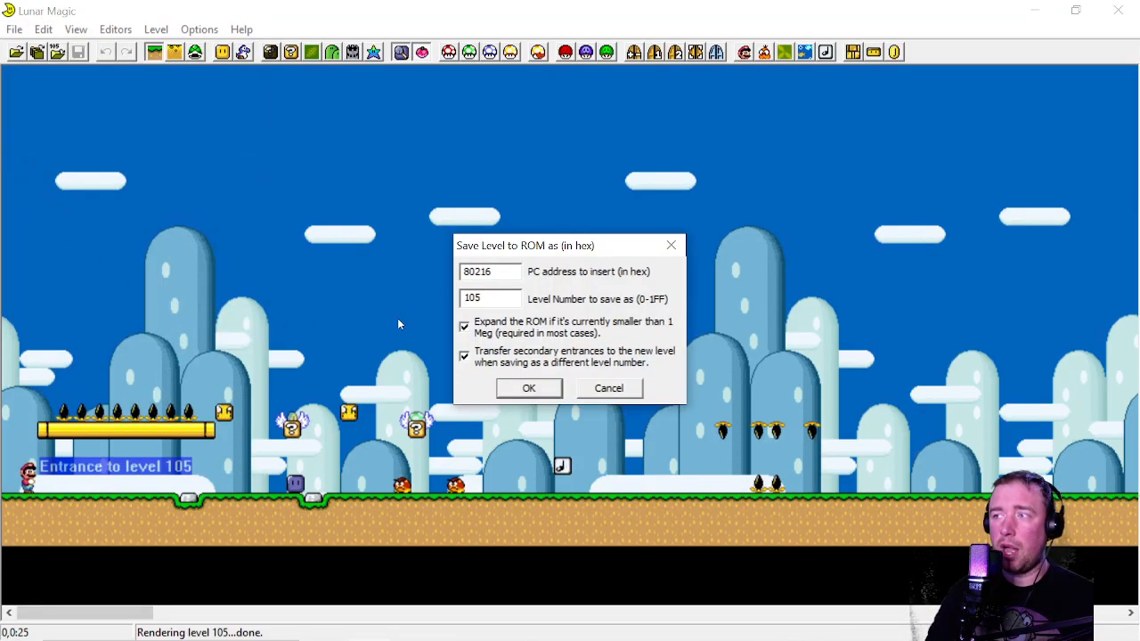
{"action": "left_click", "coordinate": [500, 300]}
{"action": "key", "text": "BackSpace"}
{"action": "type", "text": "6"}
{"action": "key", "text": "Return"}
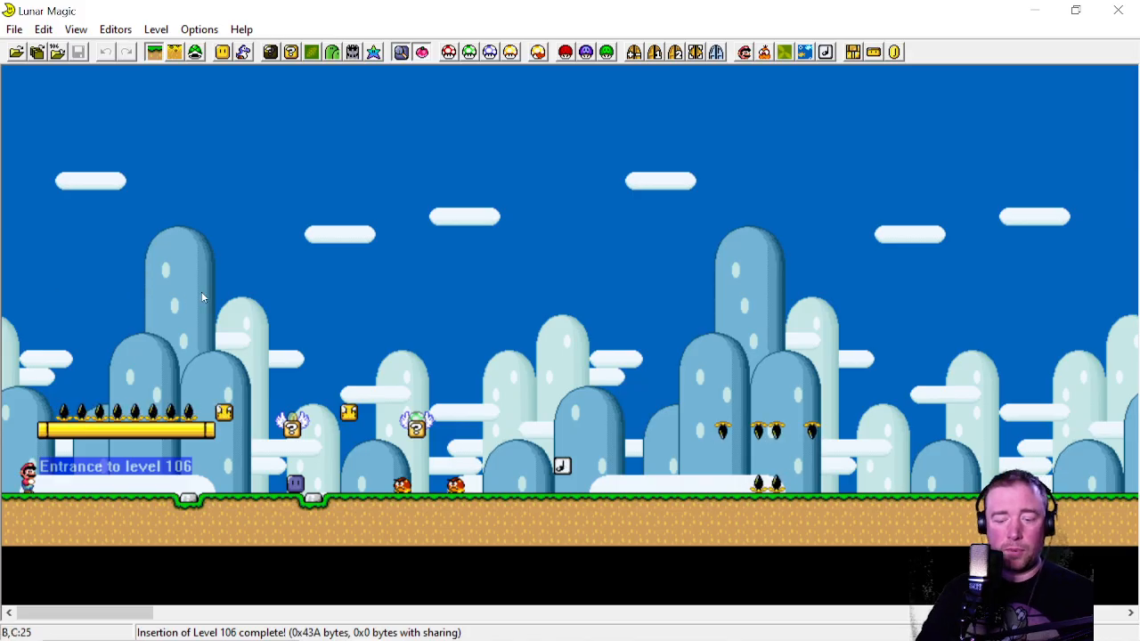
Page between levels 105 and 106 in the ROM to compare the copy with the original
{"action": "key", "text": "Page_Down"}
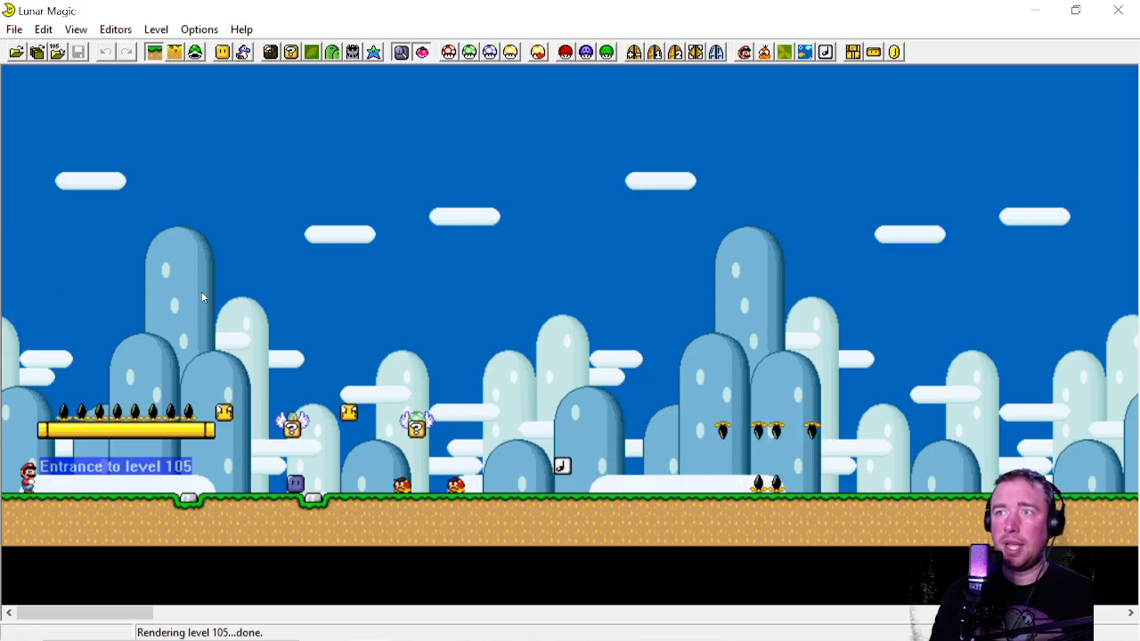
{"action": "key", "text": "Page_Down"}
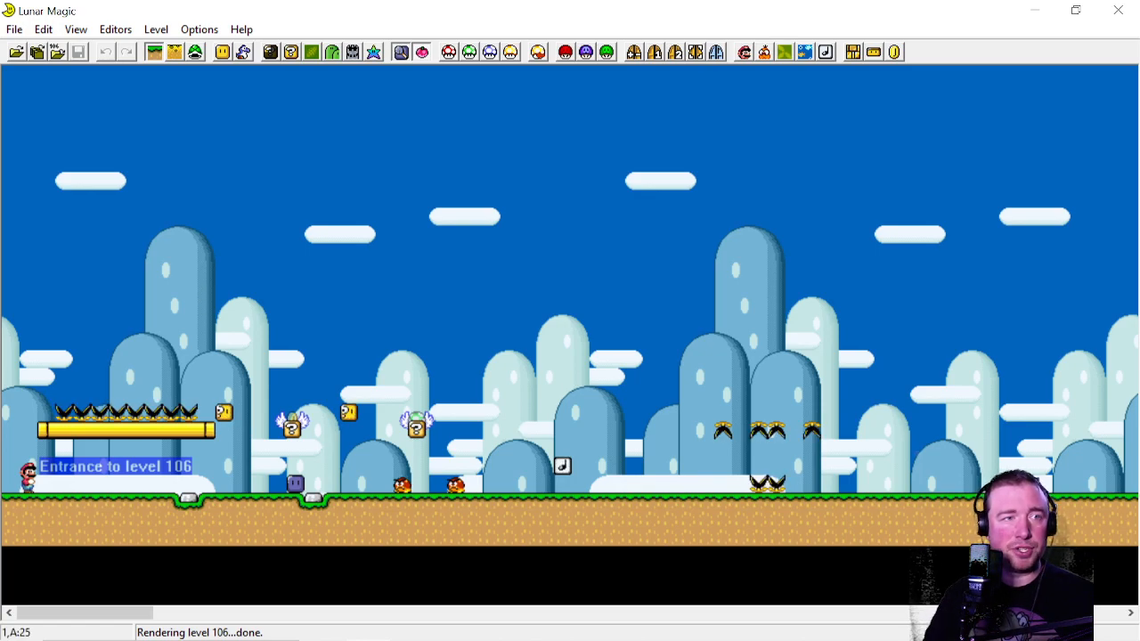
{"action": "key", "text": "Page_Up"}
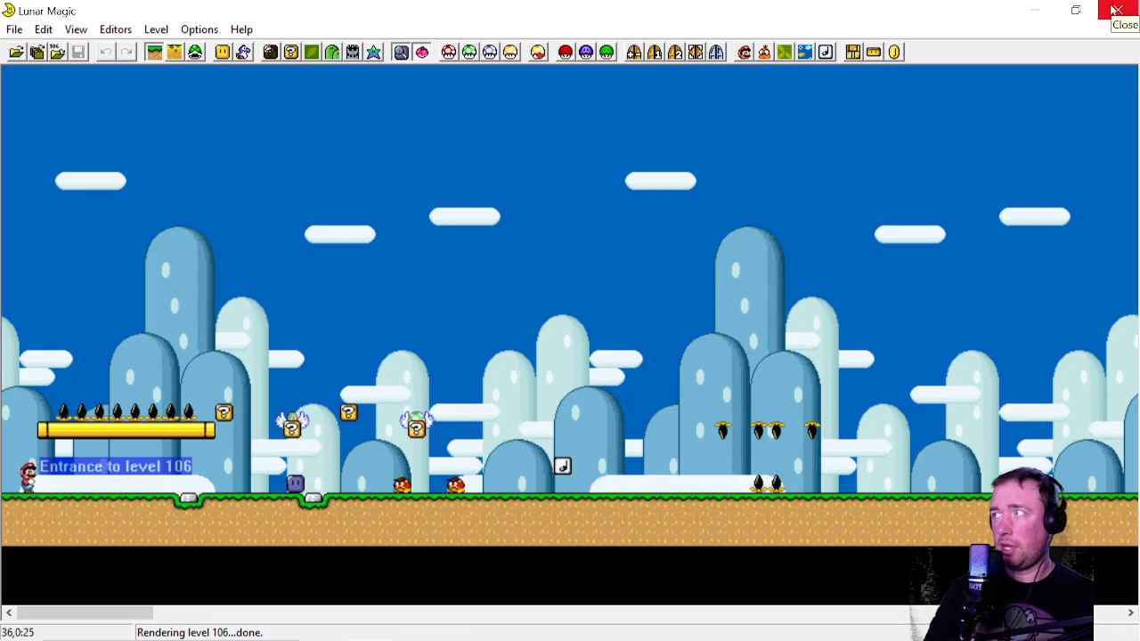
Close Lunar Magic and bring the extracted ActRaiser - Death Heim (Final Boss) folder to the front in File Explorer
{"action": "left_click", "coordinate": [1115, 10]}
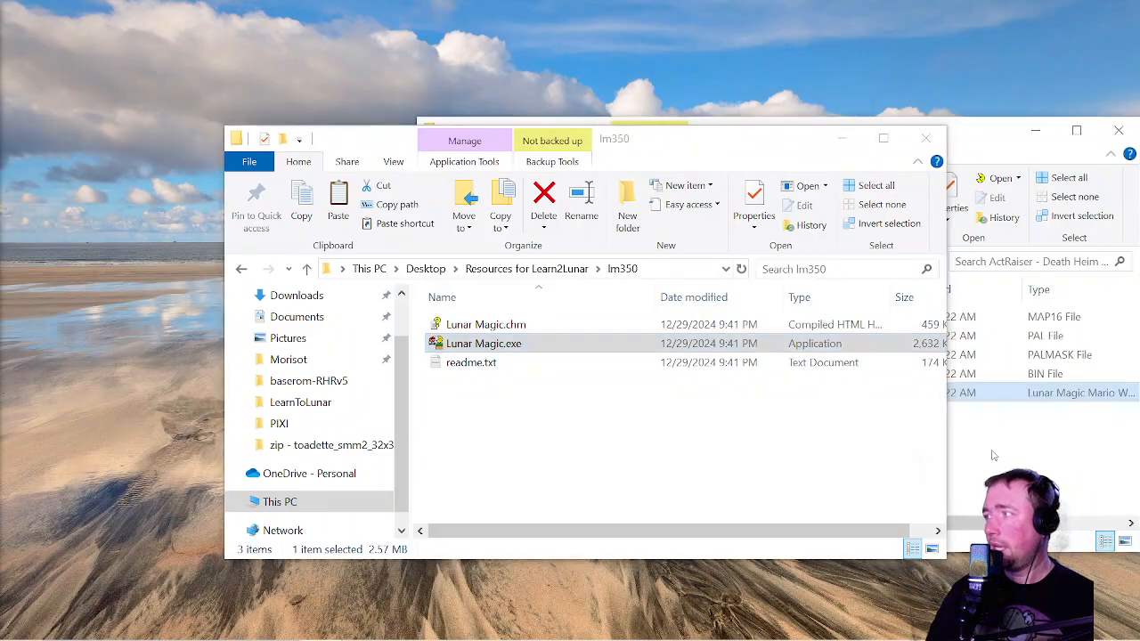
{"action": "left_click_drag", "start_coordinate": [984, 123], "coordinate": [920, 120]}
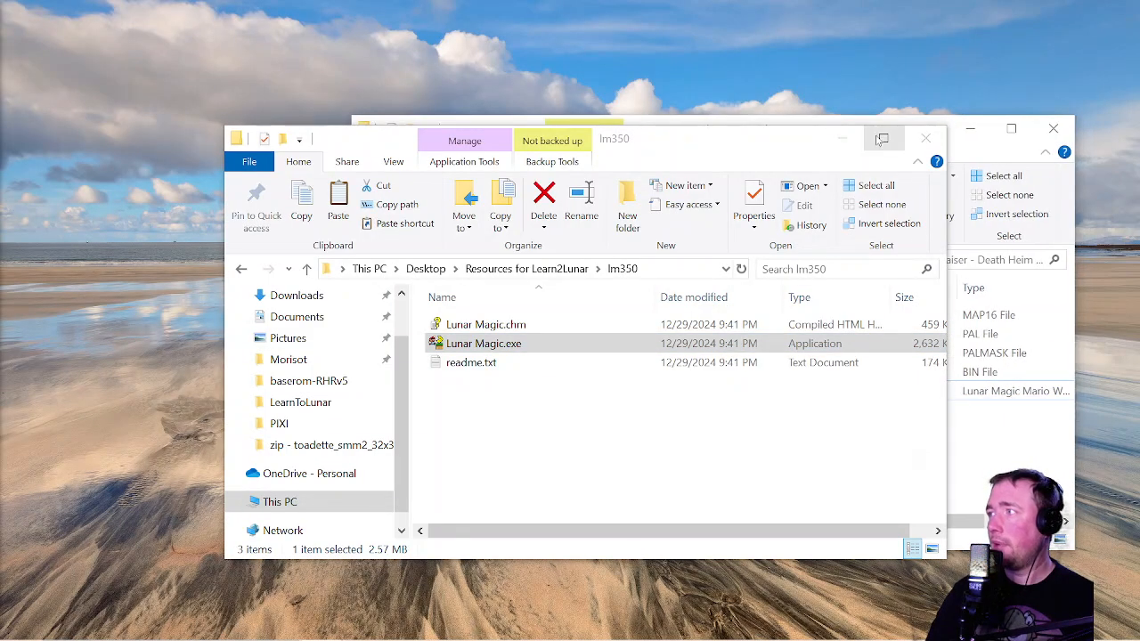
{"action": "left_click_drag", "start_coordinate": [795, 143], "coordinate": [683, 143]}
{"action": "left_click", "coordinate": [808, 141]}
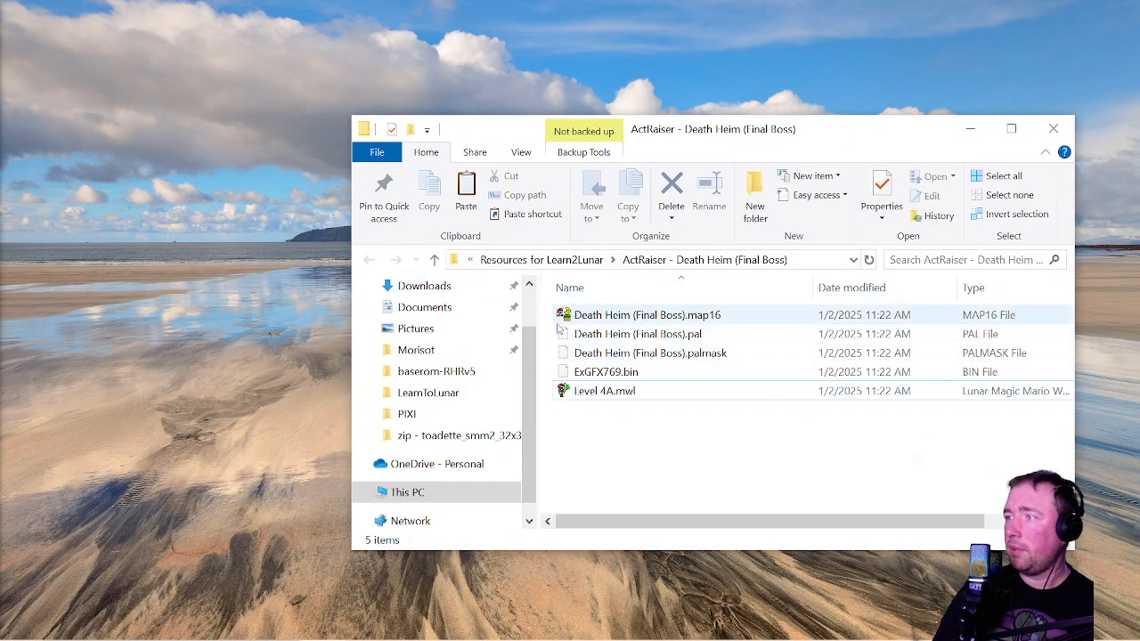
{"action": "left_click", "coordinate": [640, 390]}
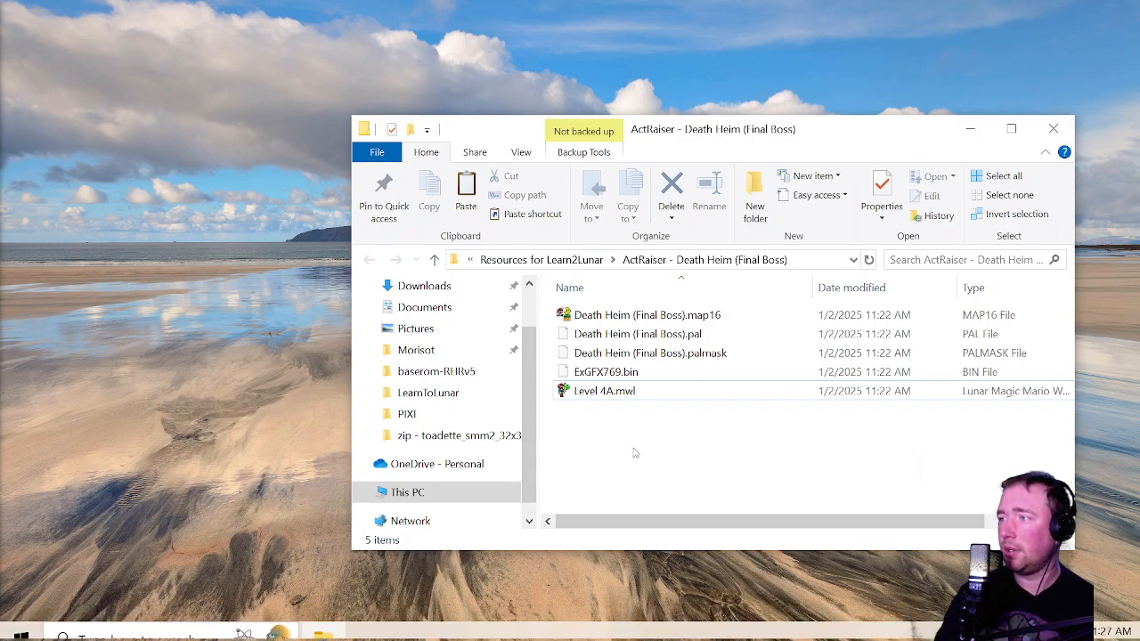
Copy ExGFX769.bin from the ActRaiser - Death Heim (Final Boss) folder into the ExGraphics folder of LearnToLunar
{"action": "left_click", "coordinate": [624, 373]}
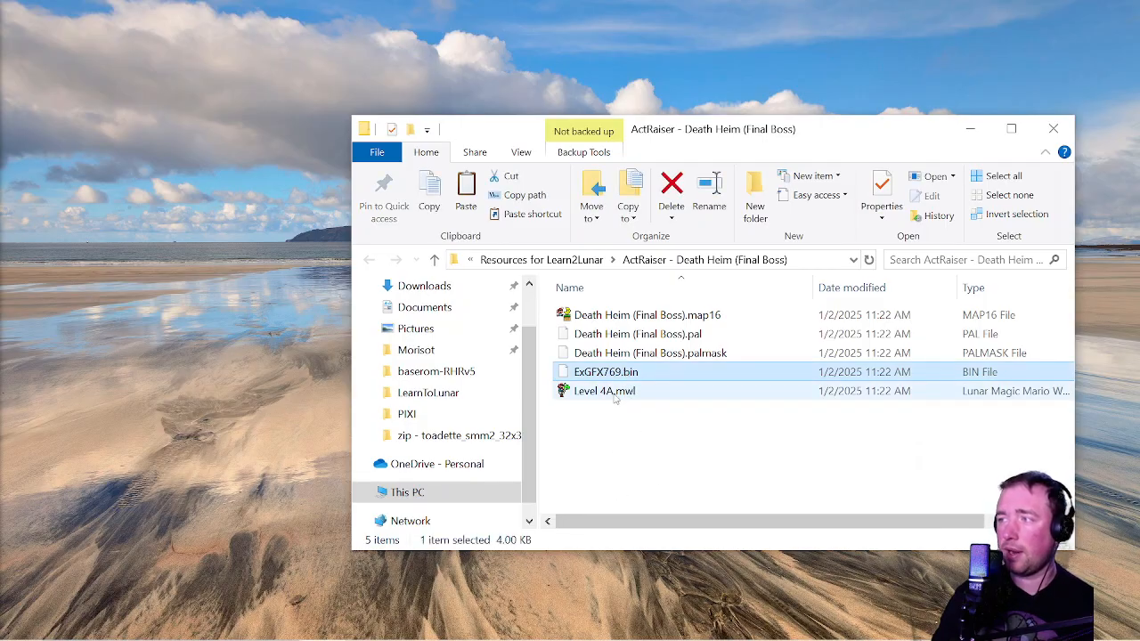
{"action": "right_click", "coordinate": [615, 376]}
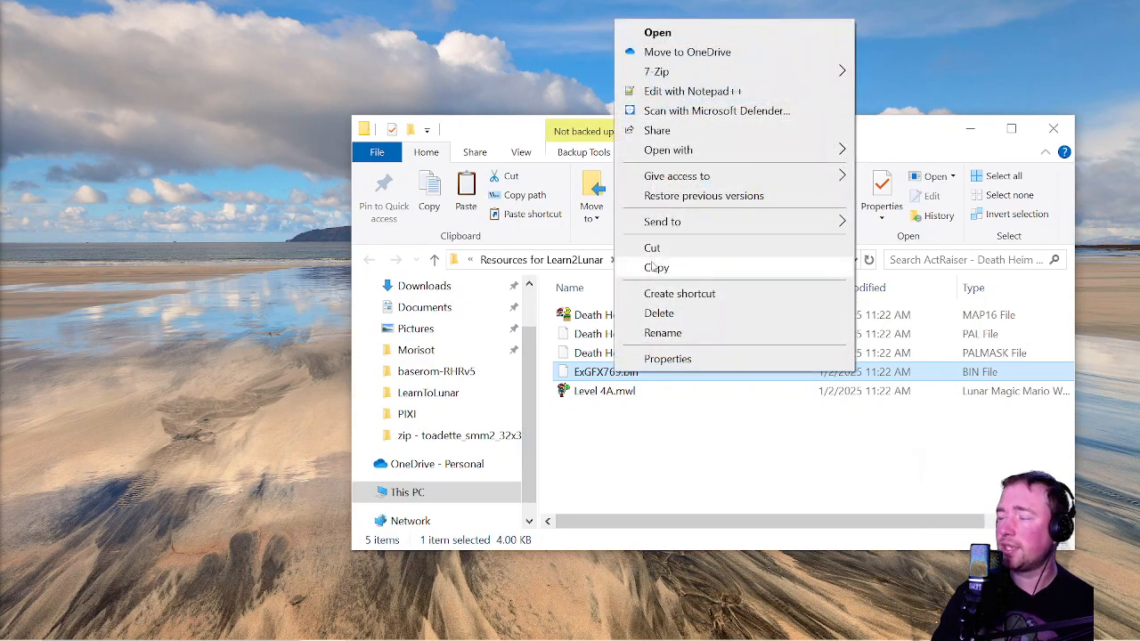
{"action": "left_click", "coordinate": [654, 266]}
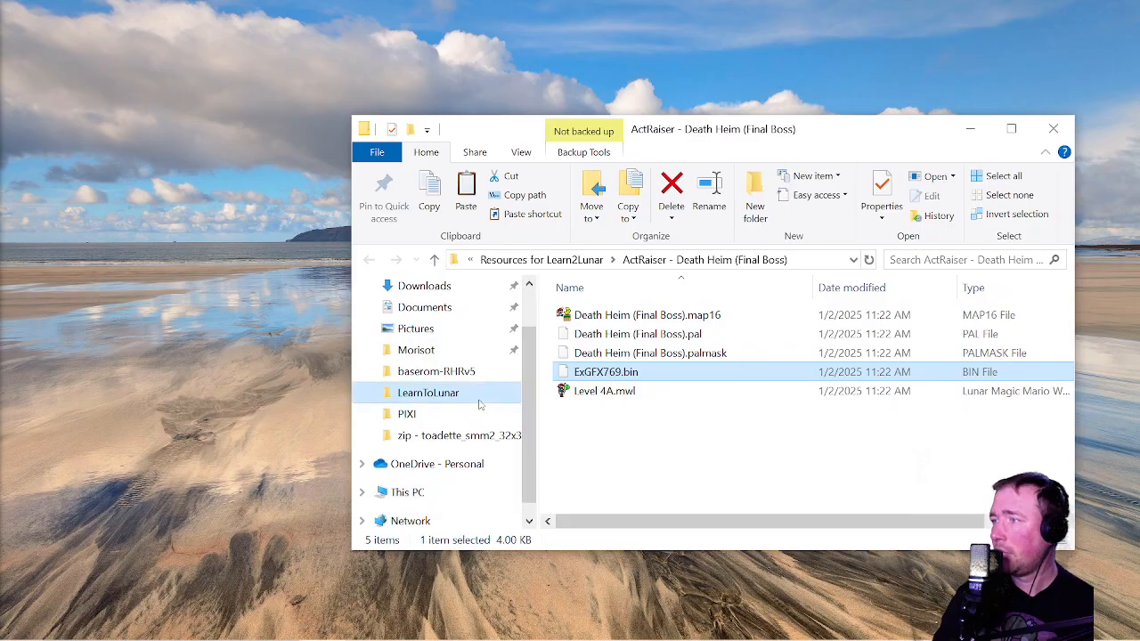
{"action": "left_click", "coordinate": [436, 392]}
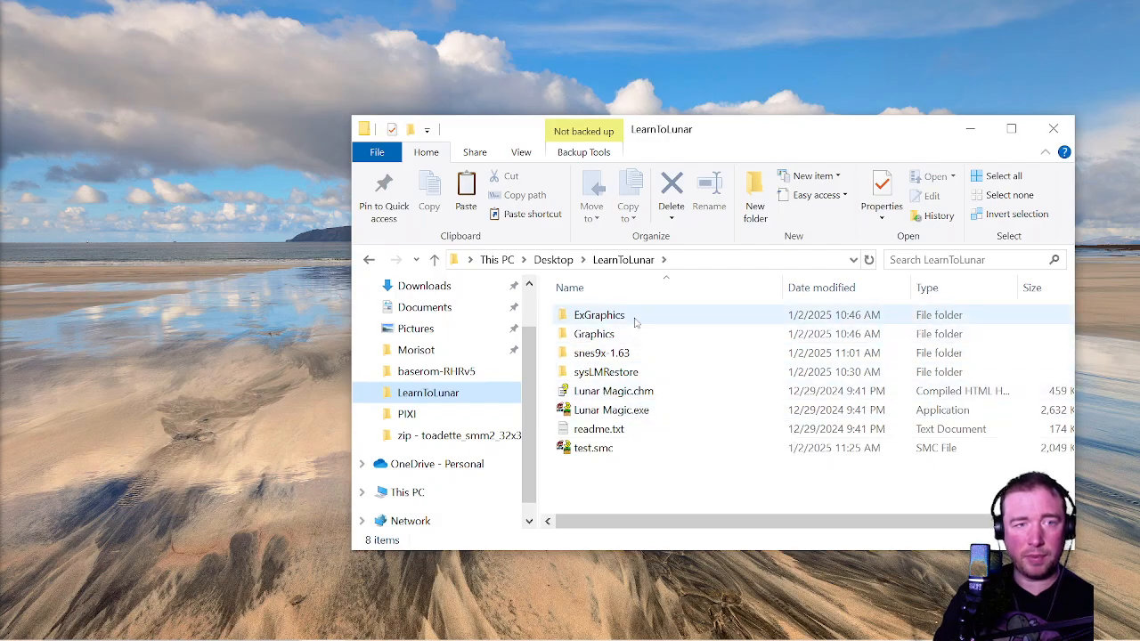
{"action": "double_click", "coordinate": [636, 315]}
{"action": "right_click", "coordinate": [743, 369]}
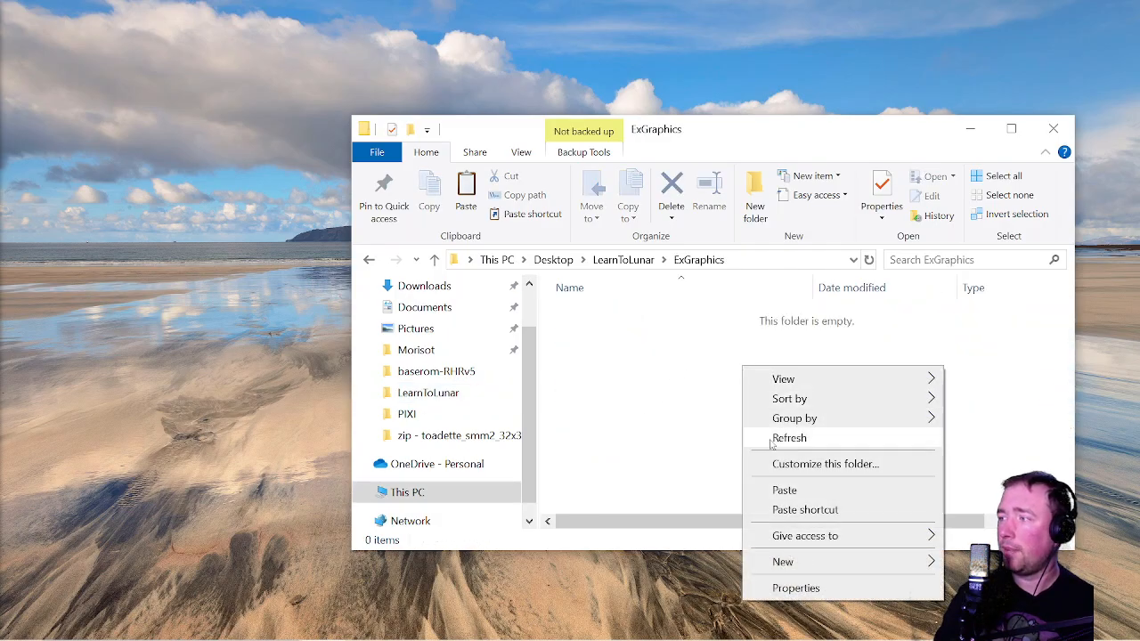
{"action": "left_click", "coordinate": [787, 489]}
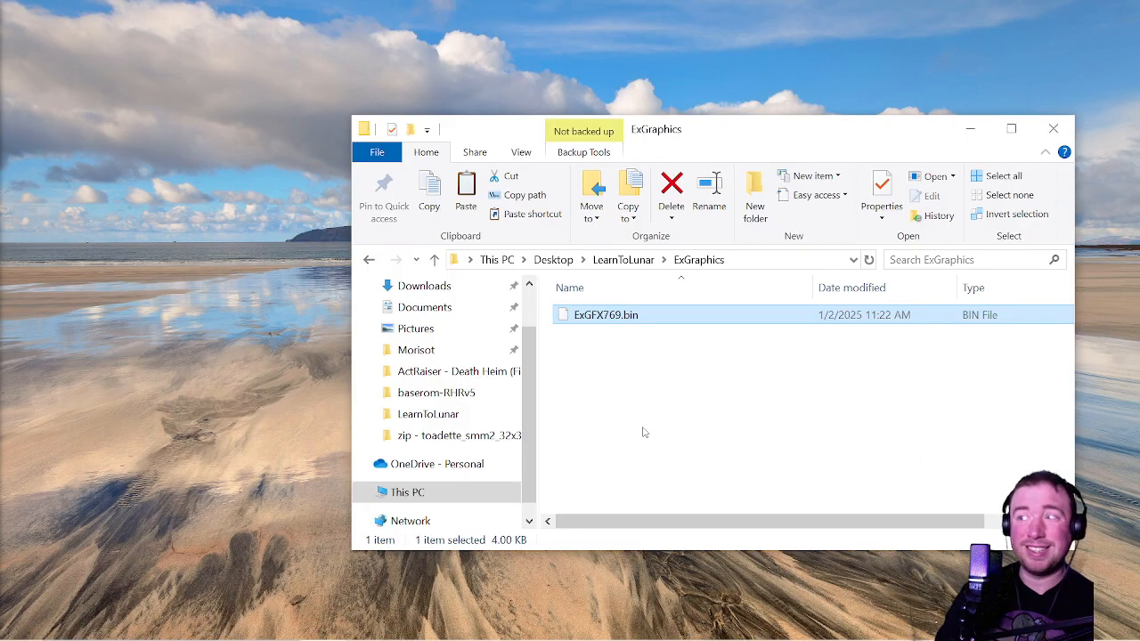
Open the ROM in Lunar Magic from the LearnToLunar folder and insert the GFX and ExGFX files into it
{"action": "left_click", "coordinate": [624, 260]}
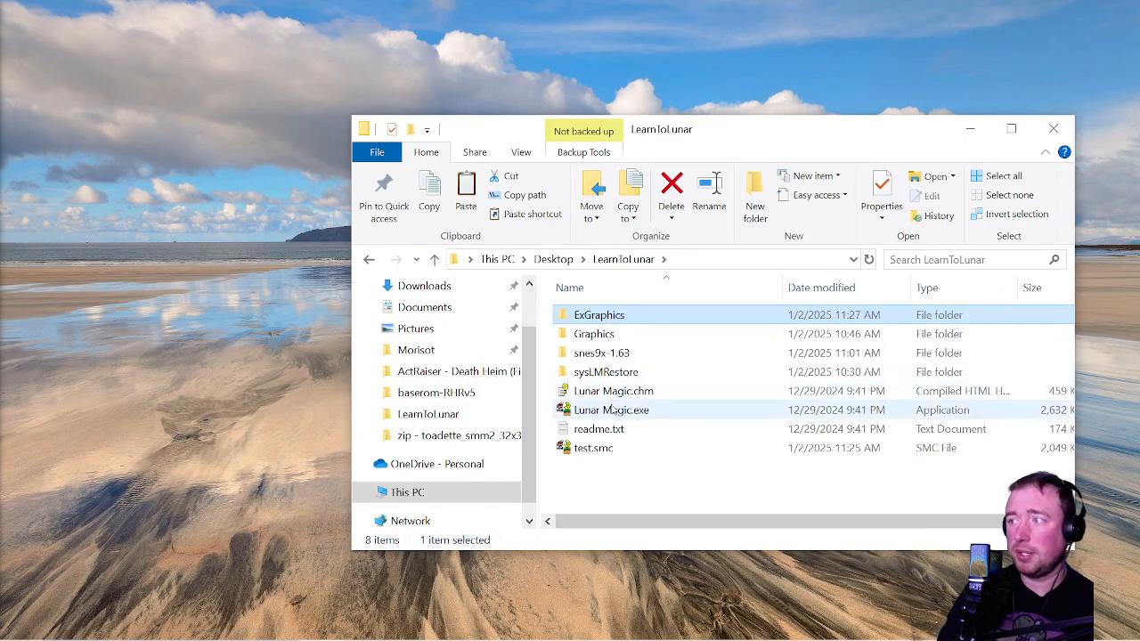
{"action": "double_click", "coordinate": [611, 411]}
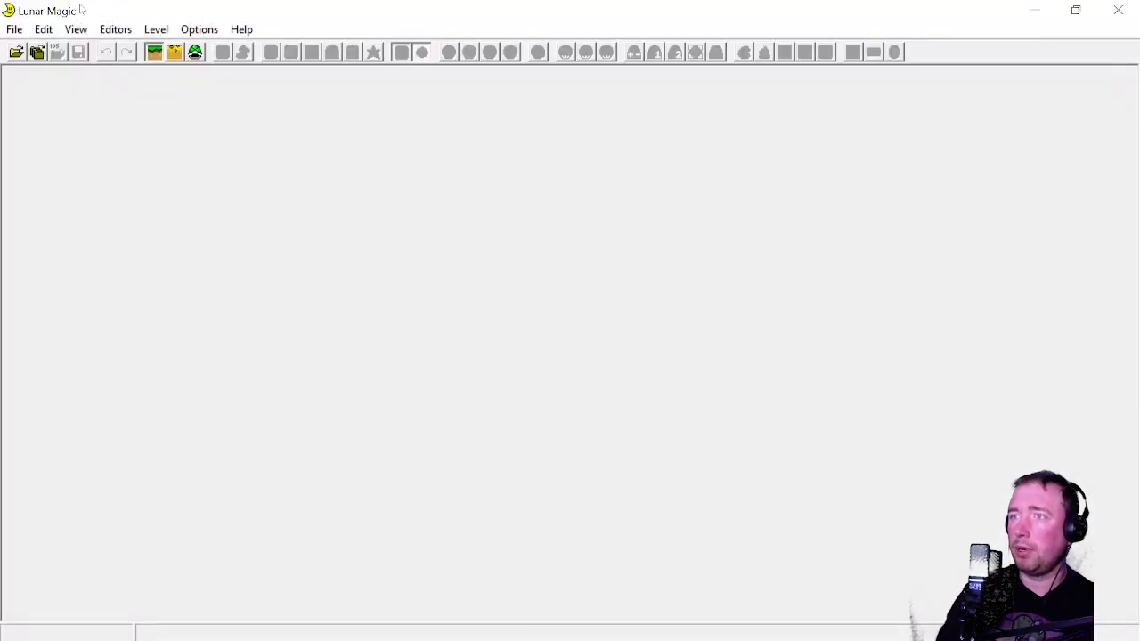
{"action": "left_click", "coordinate": [36, 52]}
{"action": "left_click", "coordinate": [89, 52]}
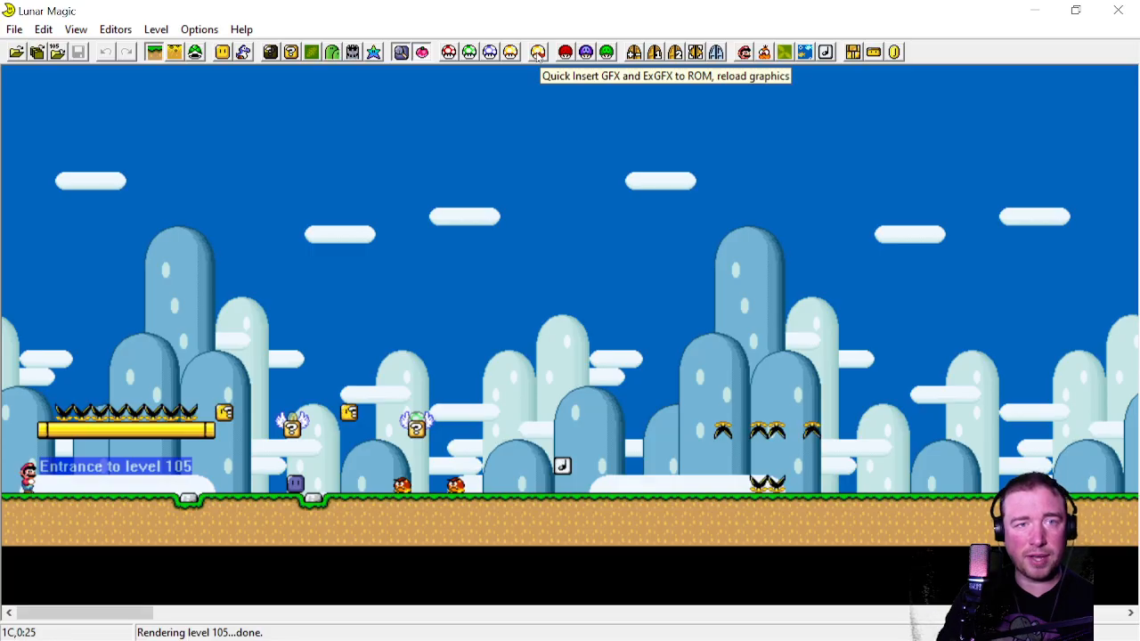
{"action": "left_click", "coordinate": [538, 53]}
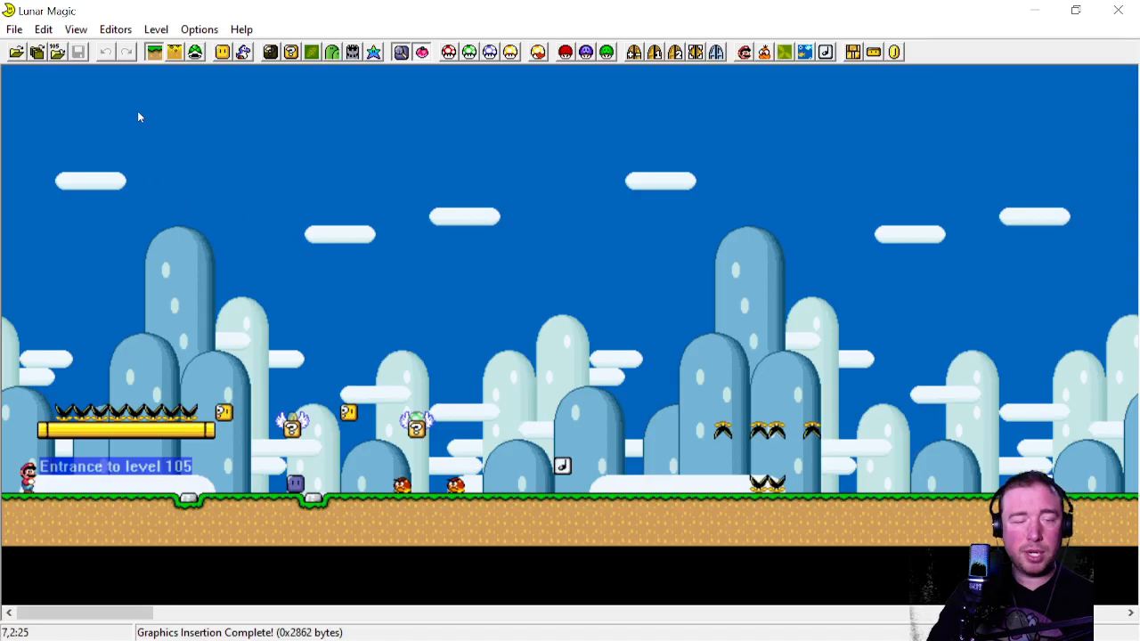
Open the level file Level 4A.mwl from the ActRaiser - Death Heim (Final Boss) folder
{"action": "left_click", "coordinate": [15, 29]}
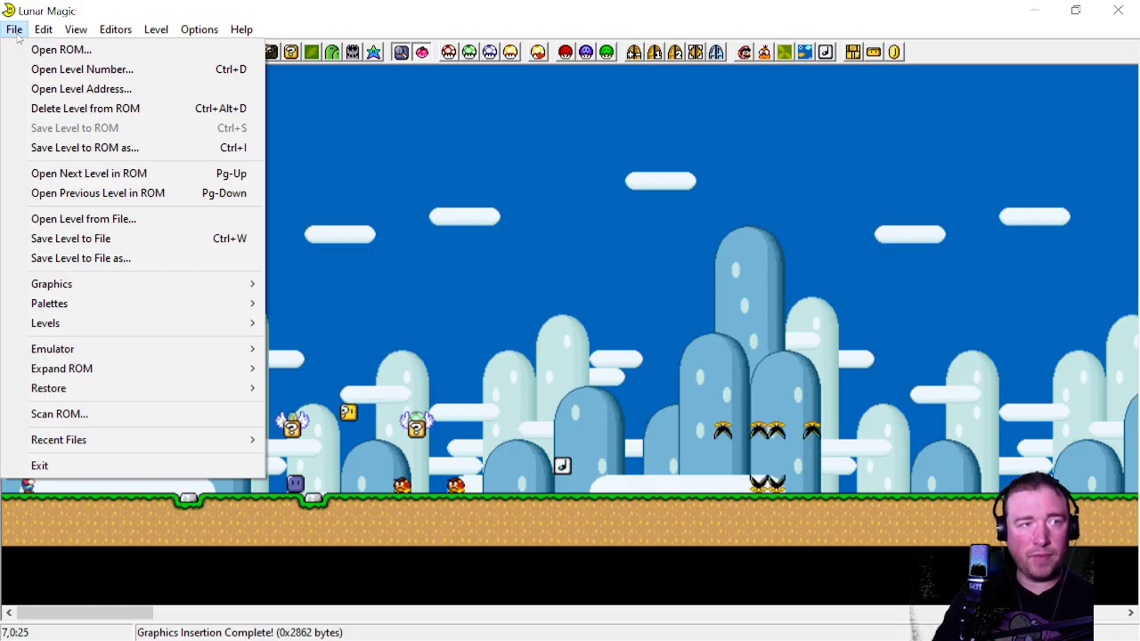
{"action": "left_click", "coordinate": [56, 223]}
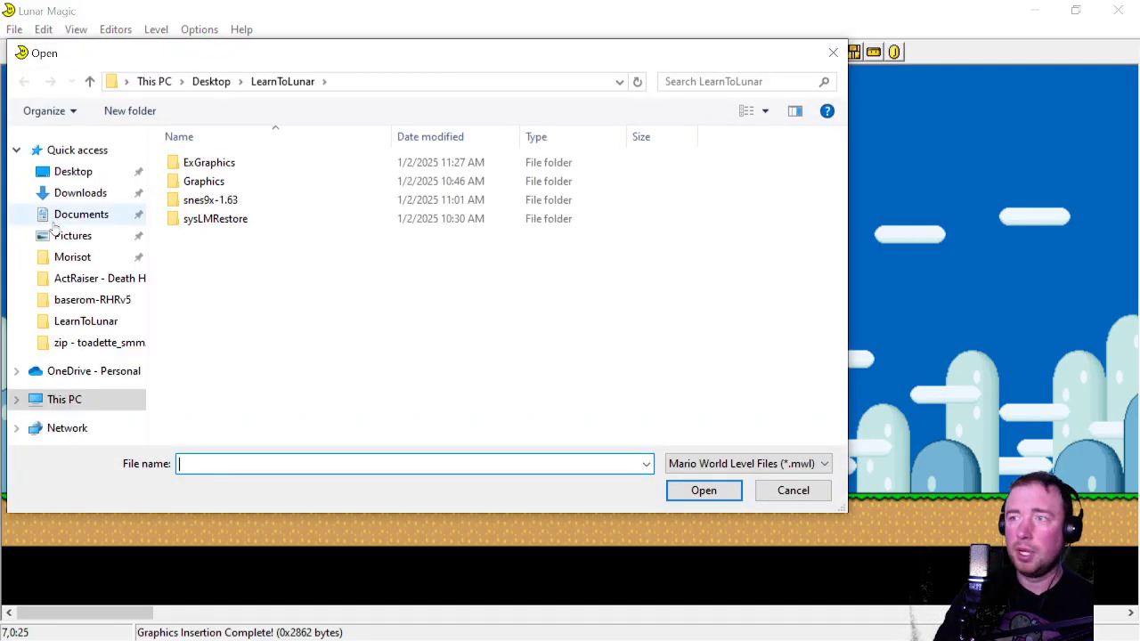
{"action": "left_click", "coordinate": [96, 285]}
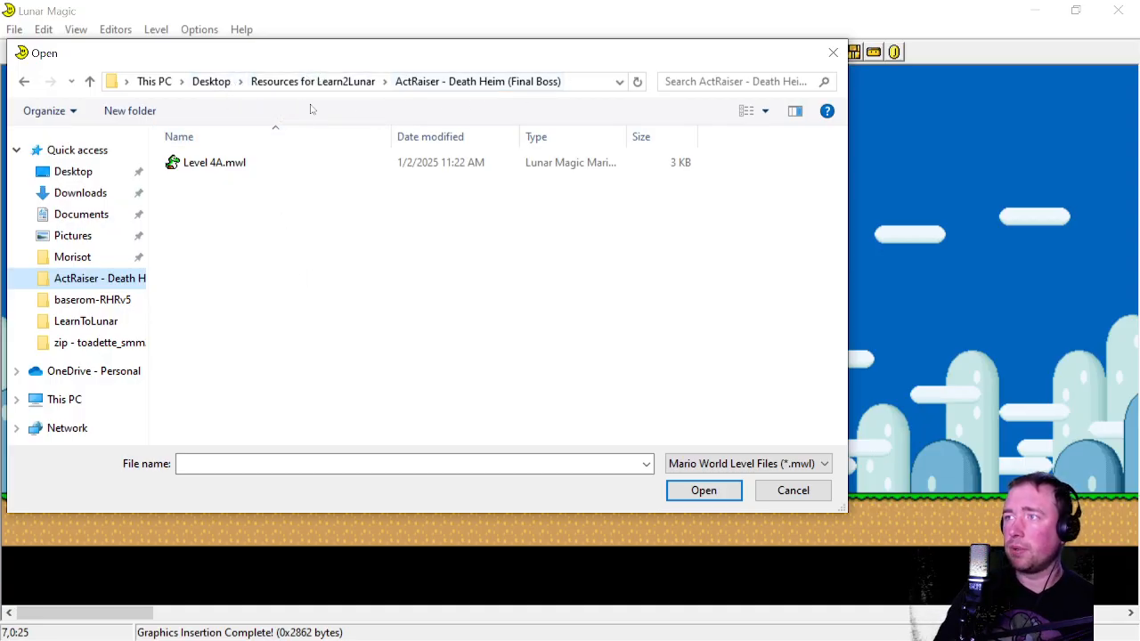
{"action": "left_click", "coordinate": [241, 170]}
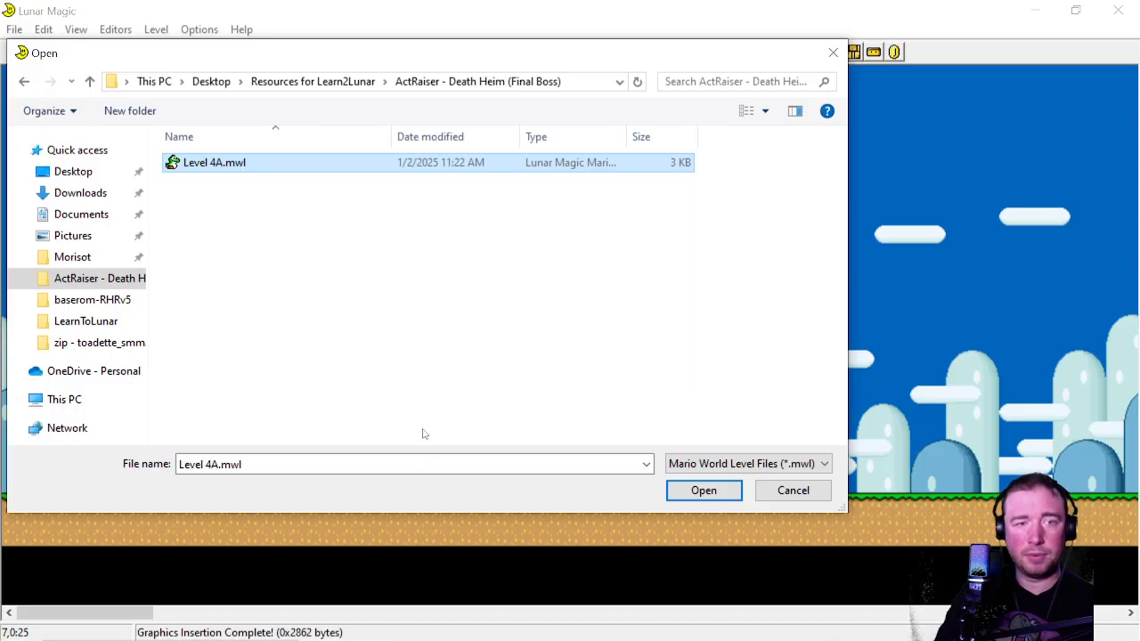
{"action": "left_click", "coordinate": [703, 490]}
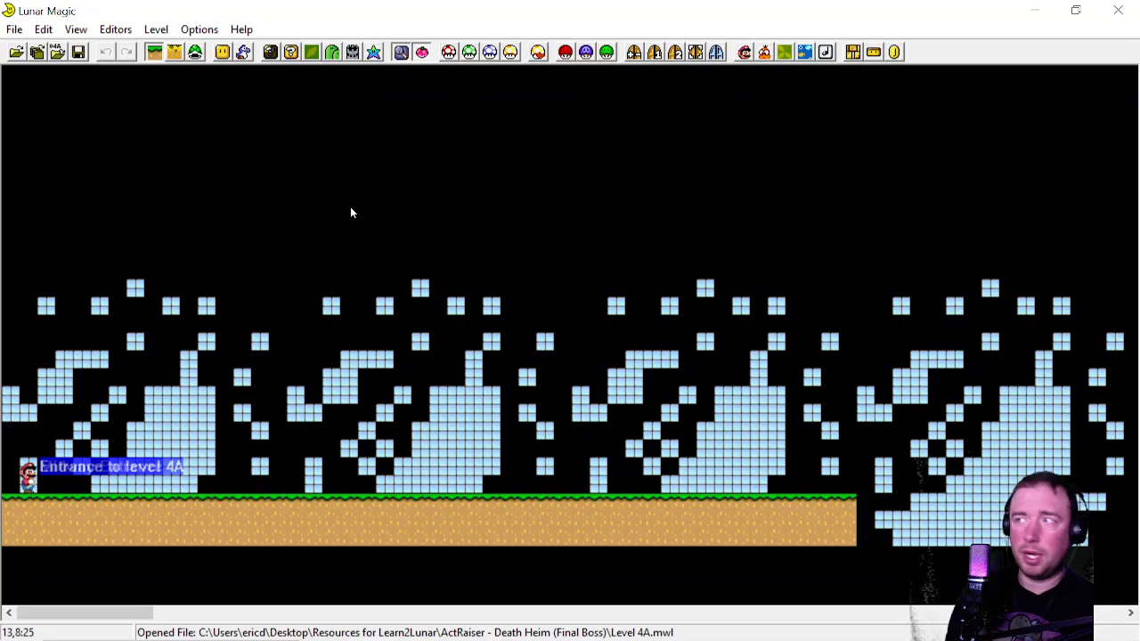
Open Super GFX Bypass for the Death Heim level and examine the ExGFX number assigned to BG1
{"action": "left_click", "coordinate": [566, 51]}
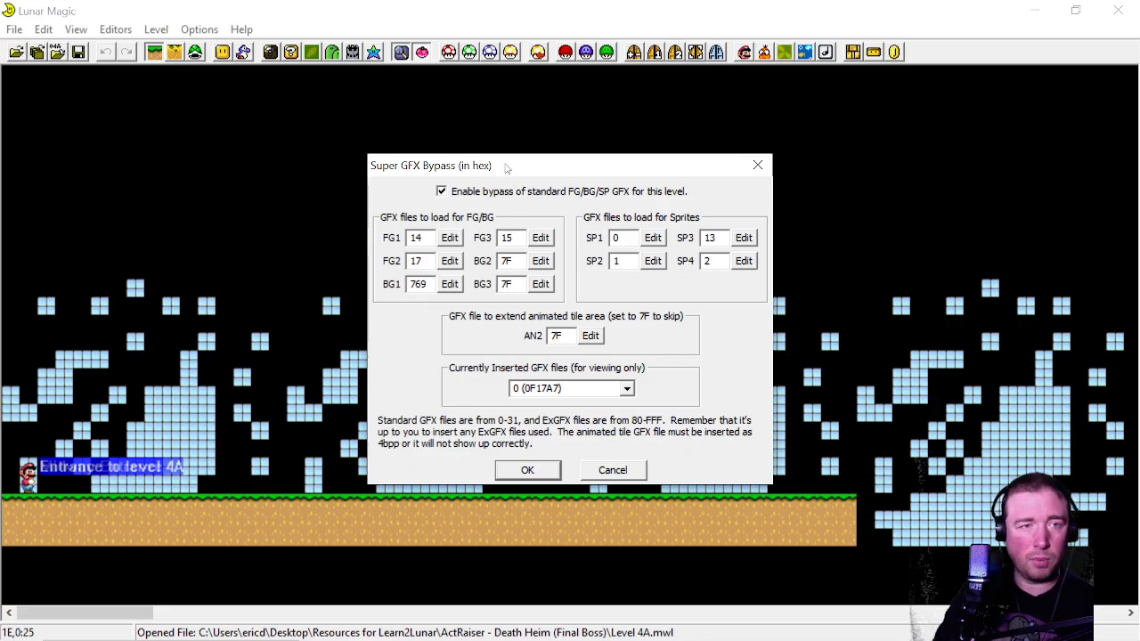
{"action": "left_click_drag", "start_coordinate": [505, 167], "coordinate": [773, 152]}
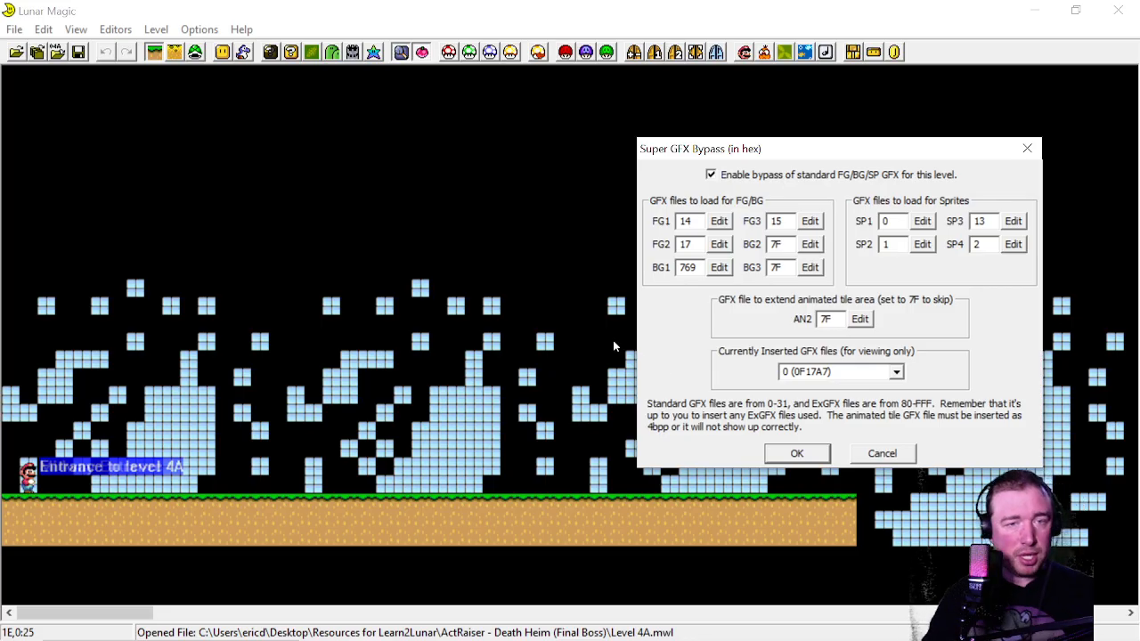
{"action": "left_click_drag", "start_coordinate": [699, 267], "coordinate": [660, 263]}
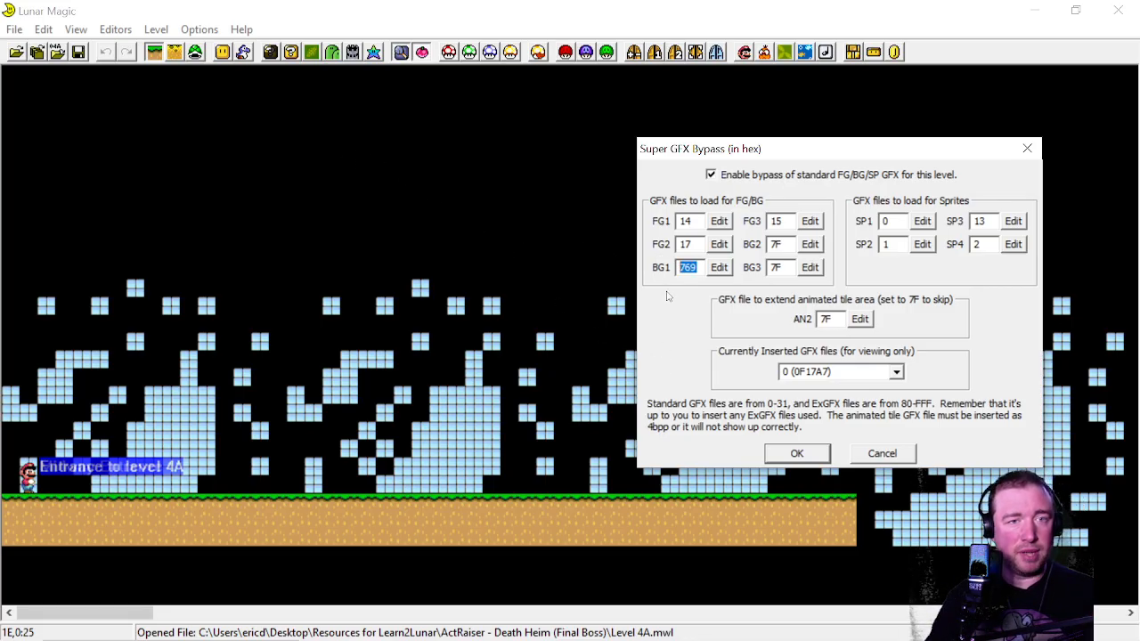
Close Super GFX Bypass and import the Death Heim (Final Boss).map16 file into the 16x16 Tile Map Editor
{"action": "left_click", "coordinate": [688, 267]}
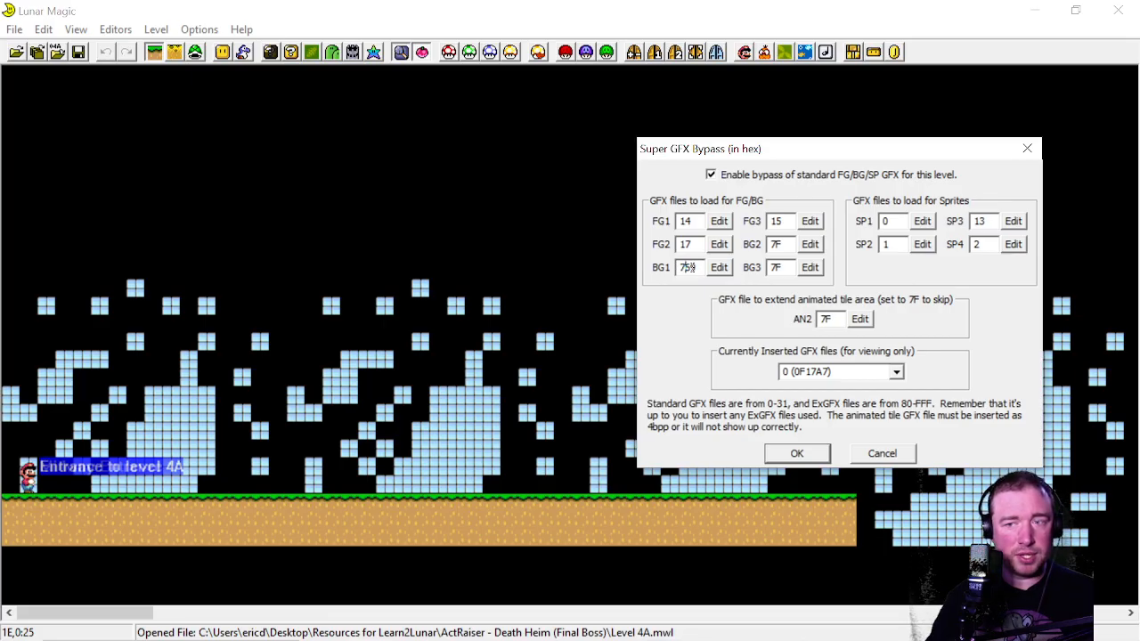
{"action": "left_click", "coordinate": [1027, 149]}
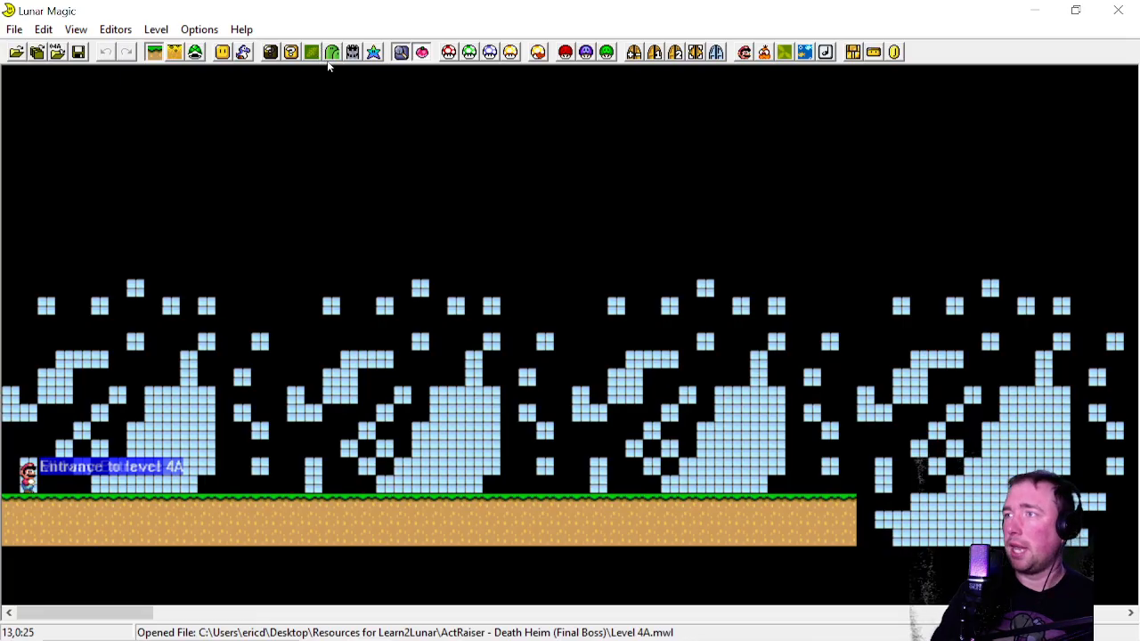
{"action": "left_click", "coordinate": [291, 52]}
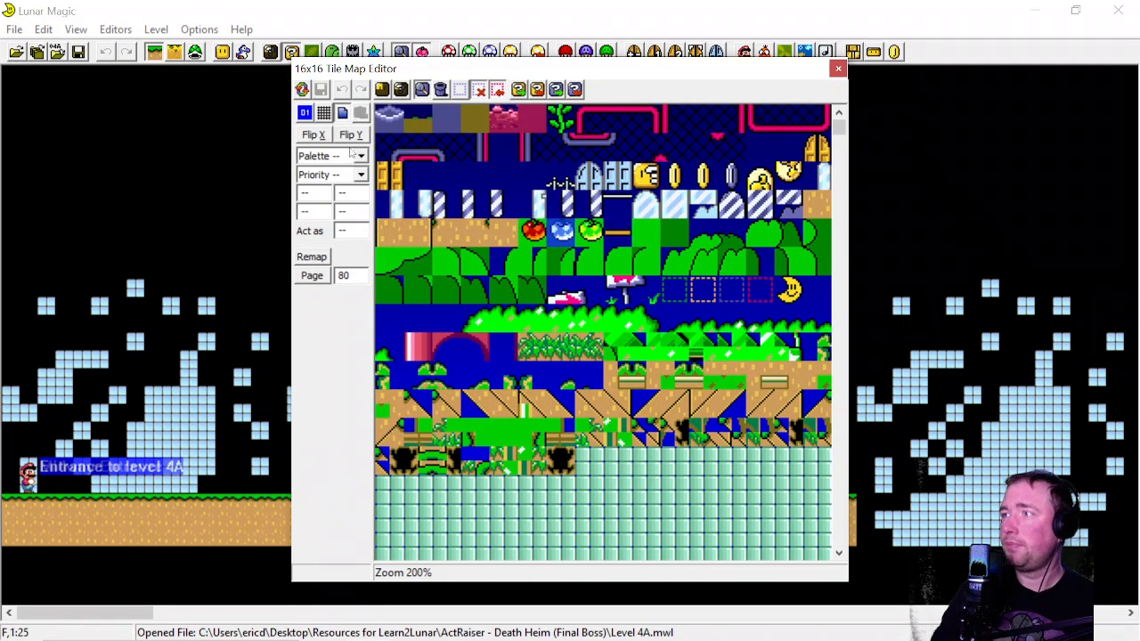
{"action": "left_click", "coordinate": [538, 90]}
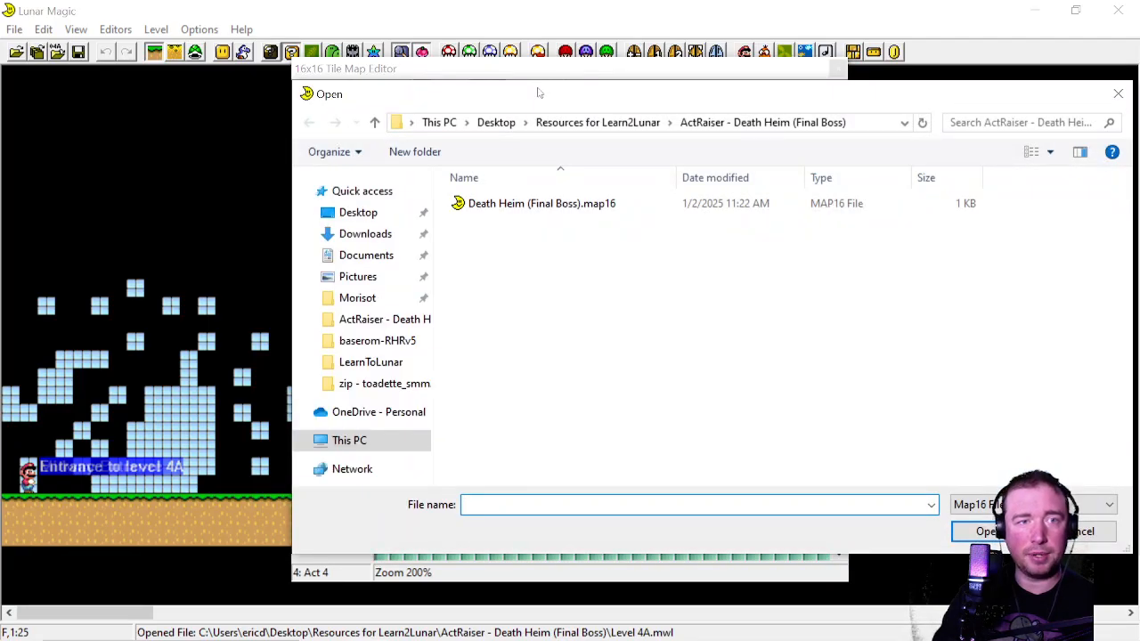
{"action": "double_click", "coordinate": [520, 209]}
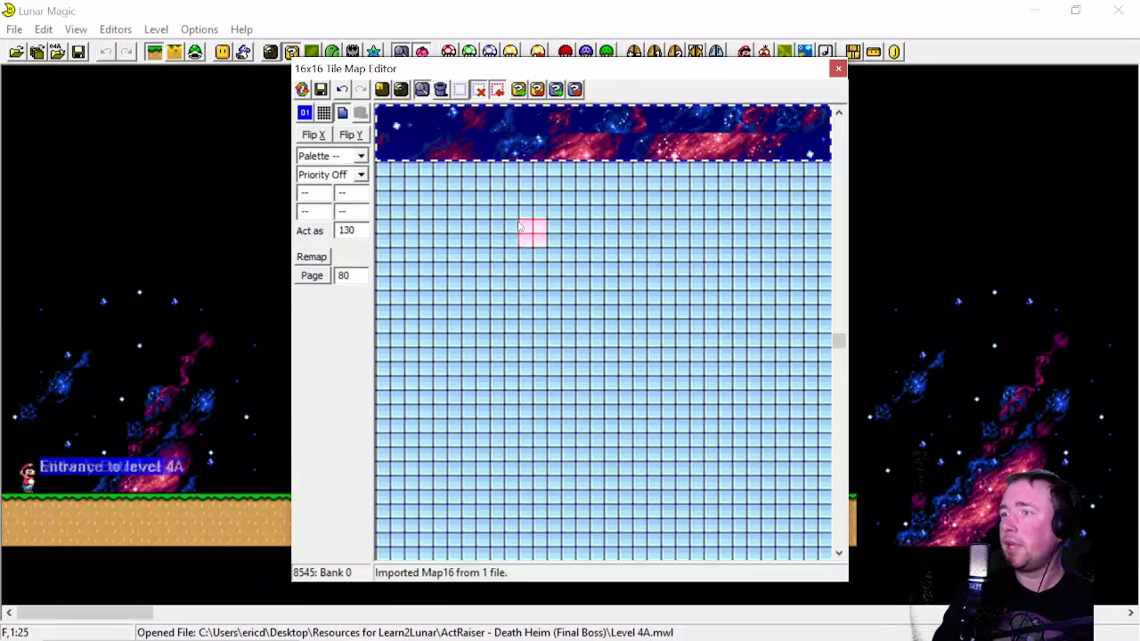
Save the imported Map16 data to the ROM, close the tile map editor and save level 4A
{"action": "left_click_drag", "start_coordinate": [508, 115], "coordinate": [699, 355]}
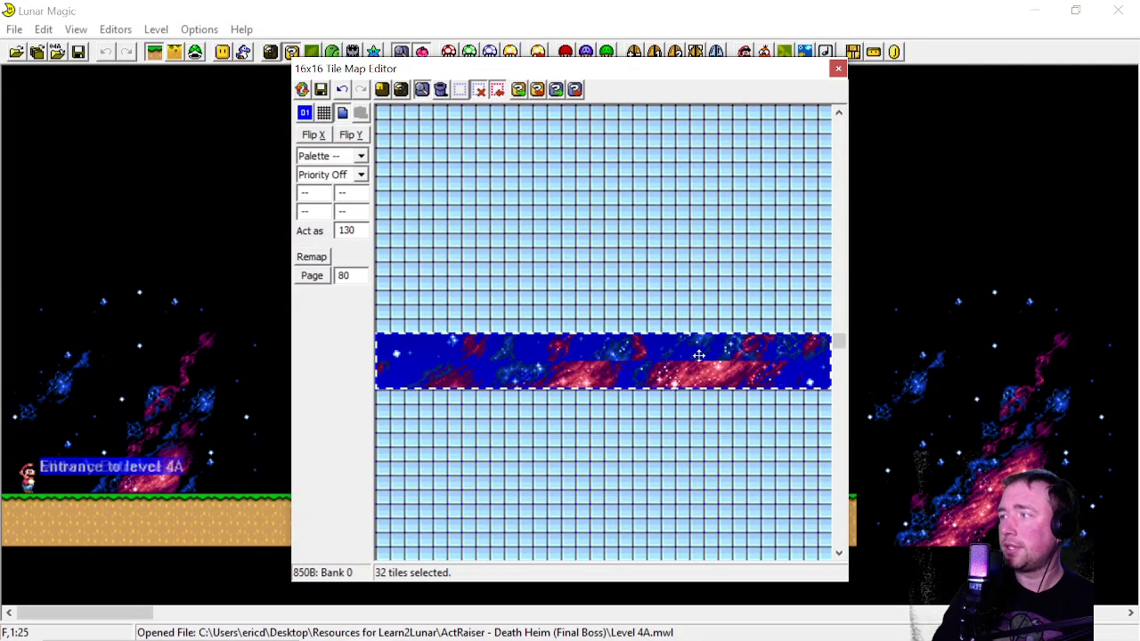
{"action": "left_click", "coordinate": [321, 90]}
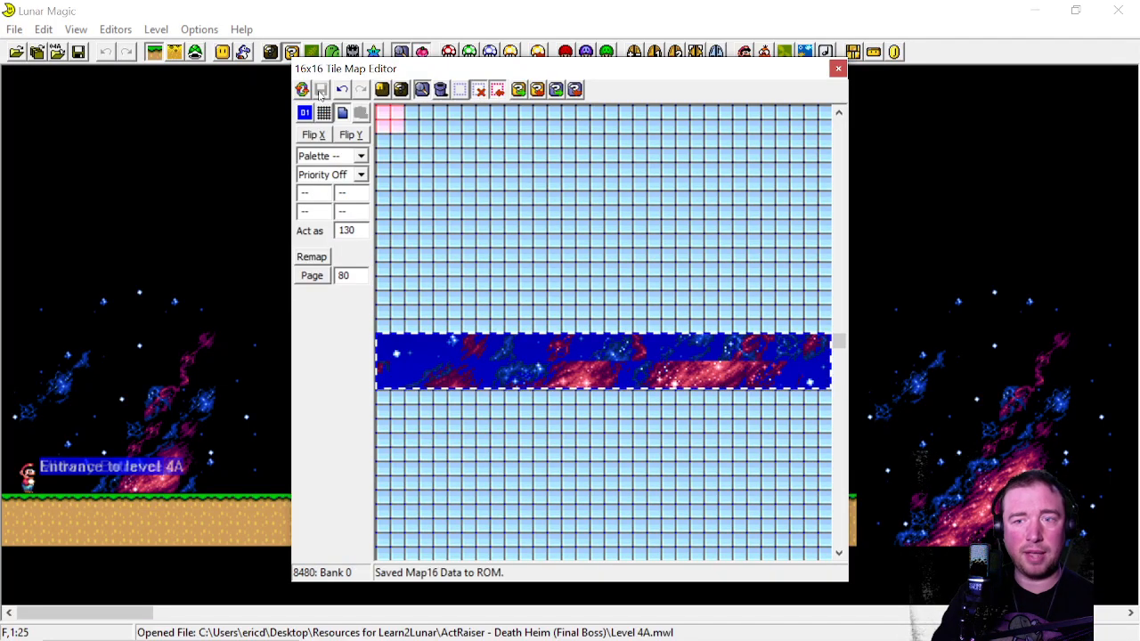
{"action": "left_click", "coordinate": [838, 70]}
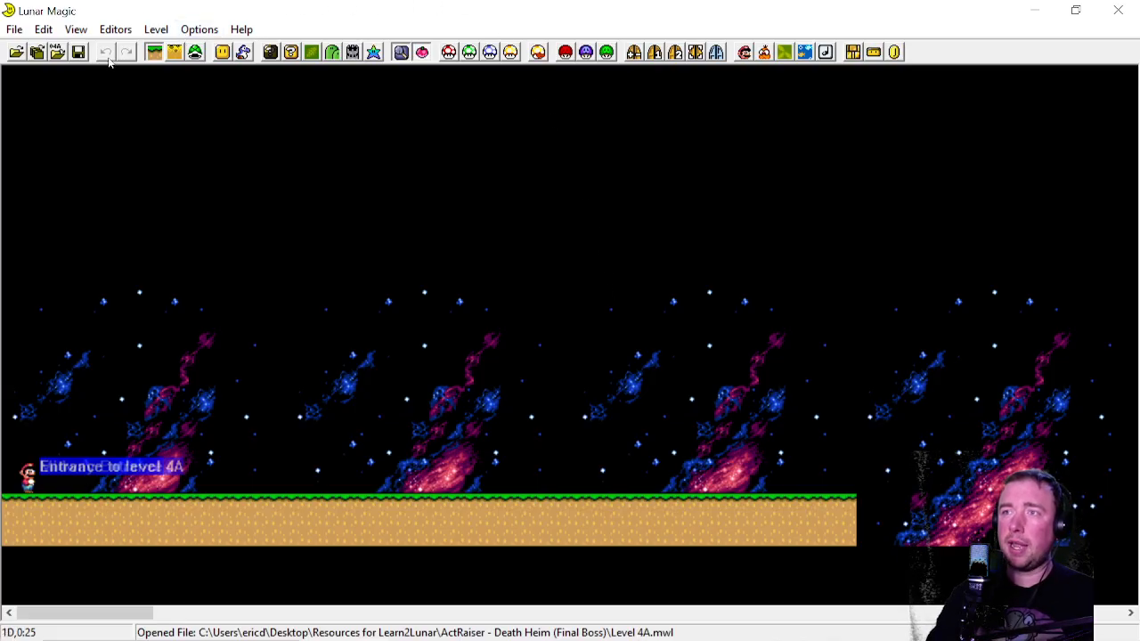
{"action": "left_click", "coordinate": [79, 52]}
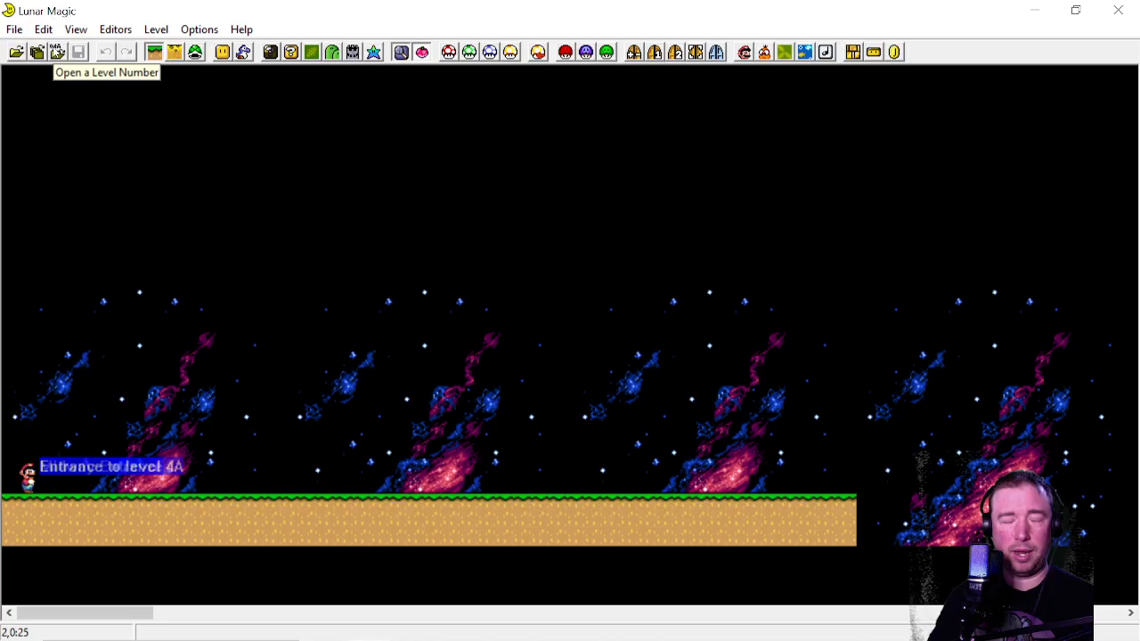
Open level 105 from the ROM
{"action": "left_click", "coordinate": [55, 48]}
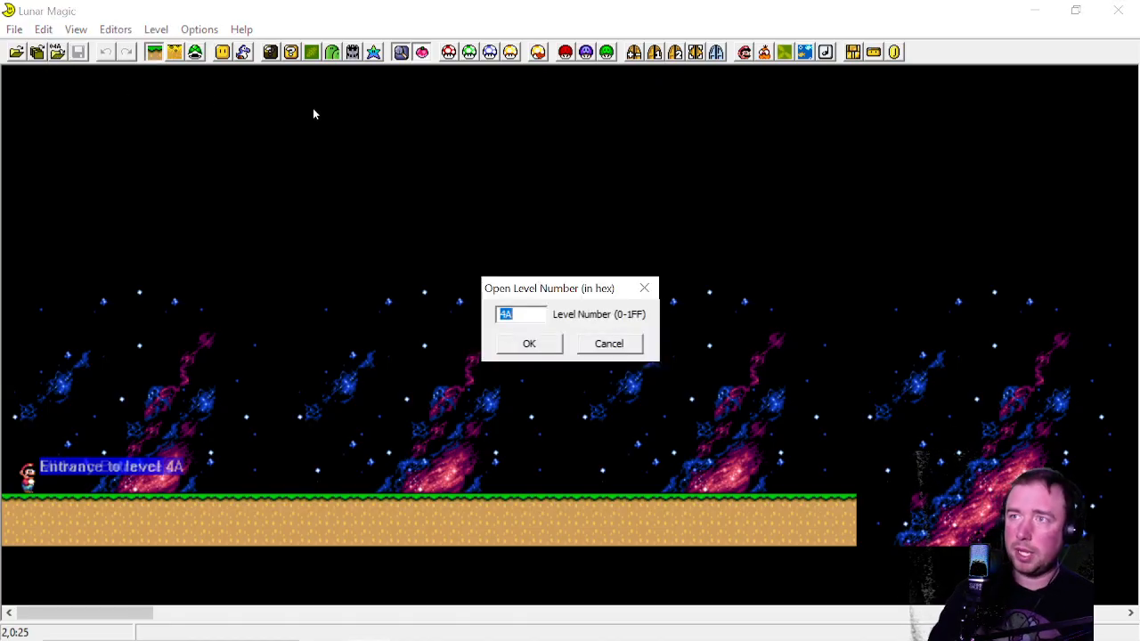
{"action": "type", "text": "105"}
{"action": "key", "text": "Return"}
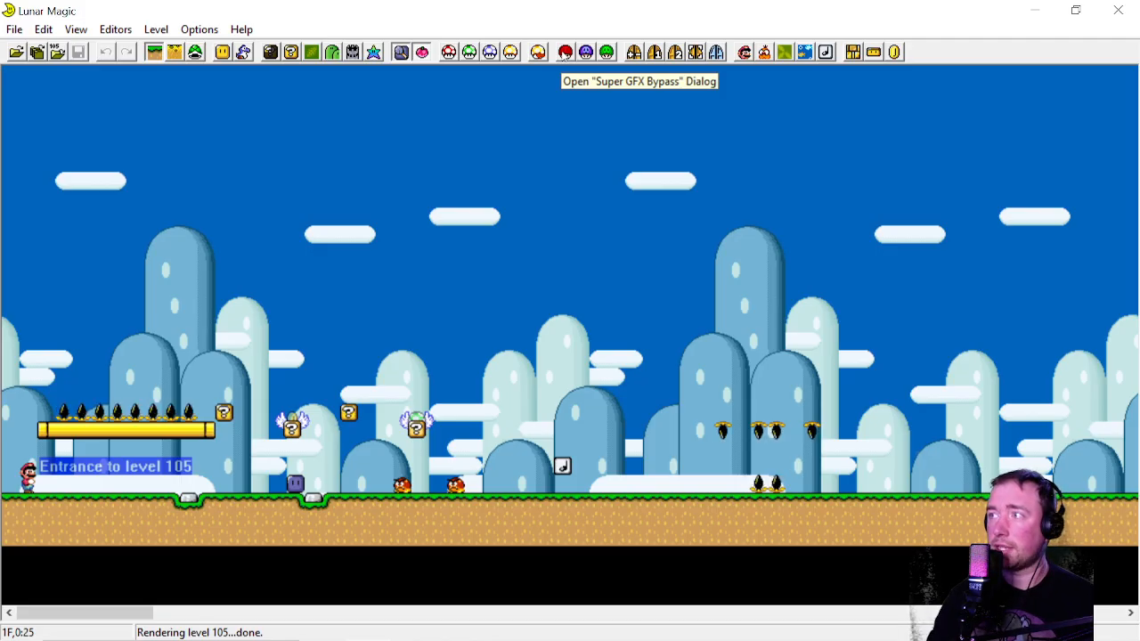
Enable Super GFX Bypass for level 105, set BG1 to 769 and save the level
{"action": "left_click", "coordinate": [566, 54]}
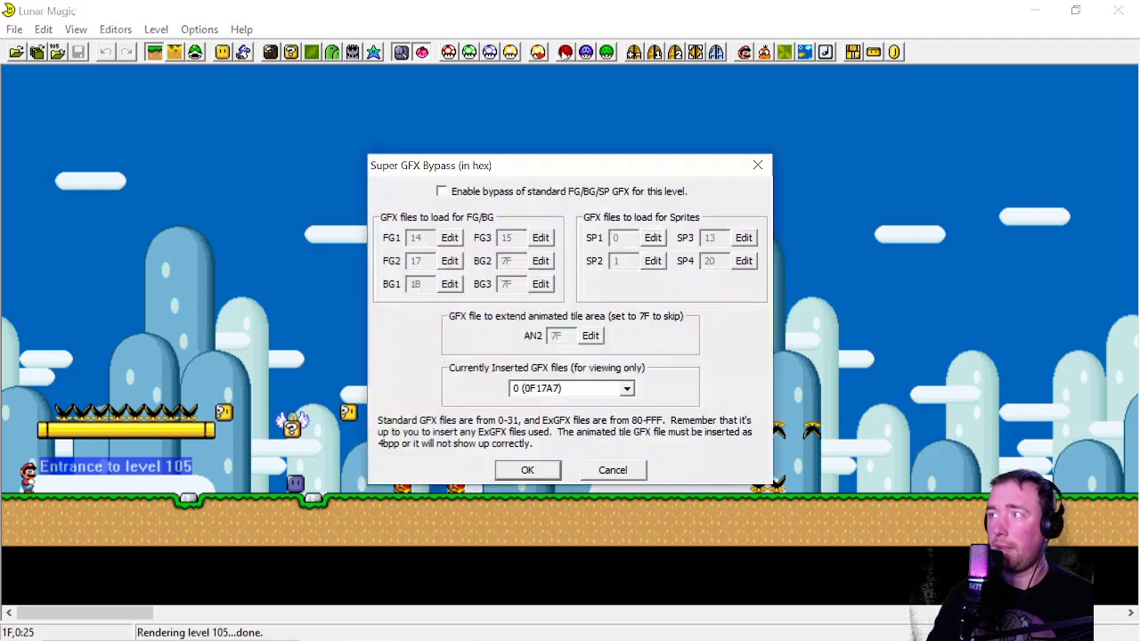
{"action": "left_click", "coordinate": [460, 196]}
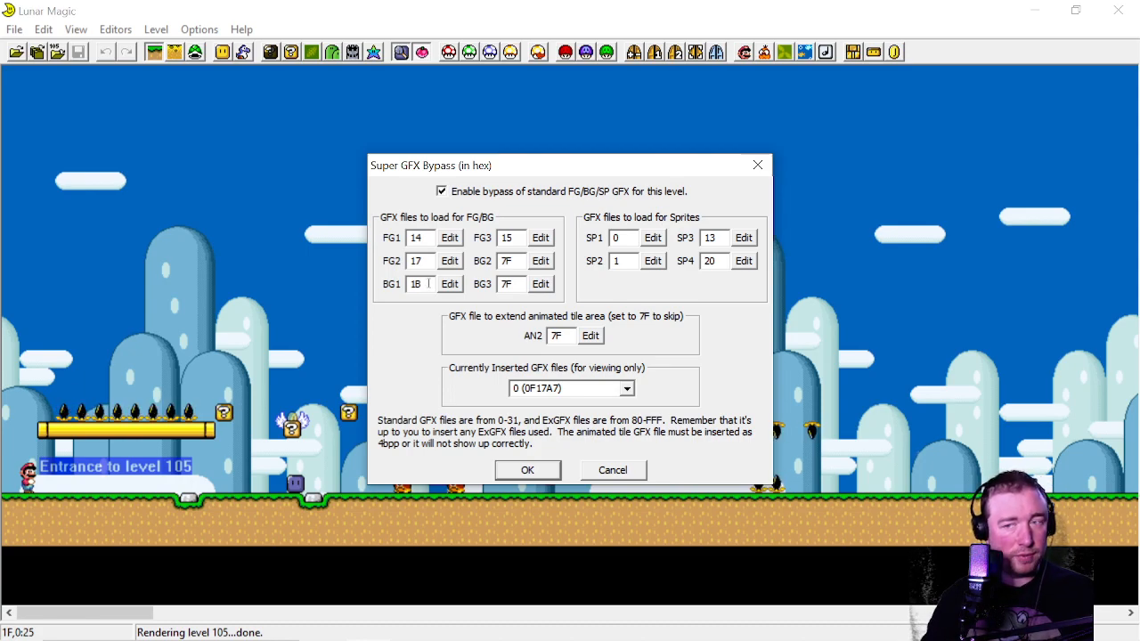
{"action": "double_click", "coordinate": [427, 283]}
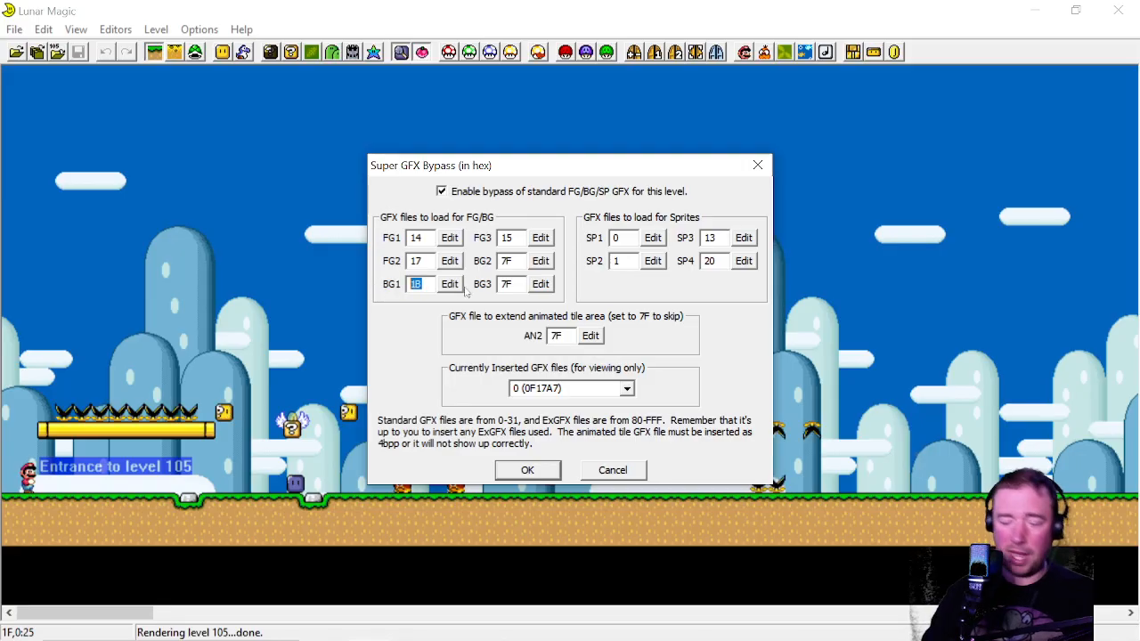
{"action": "type", "text": "769"}
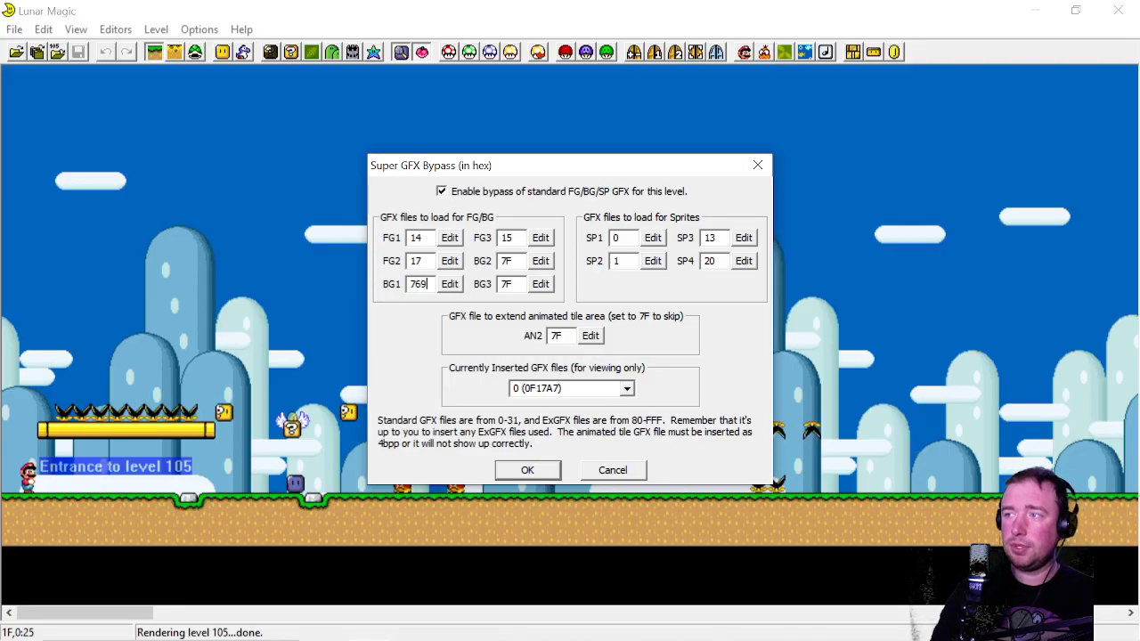
{"action": "left_click", "coordinate": [525, 472]}
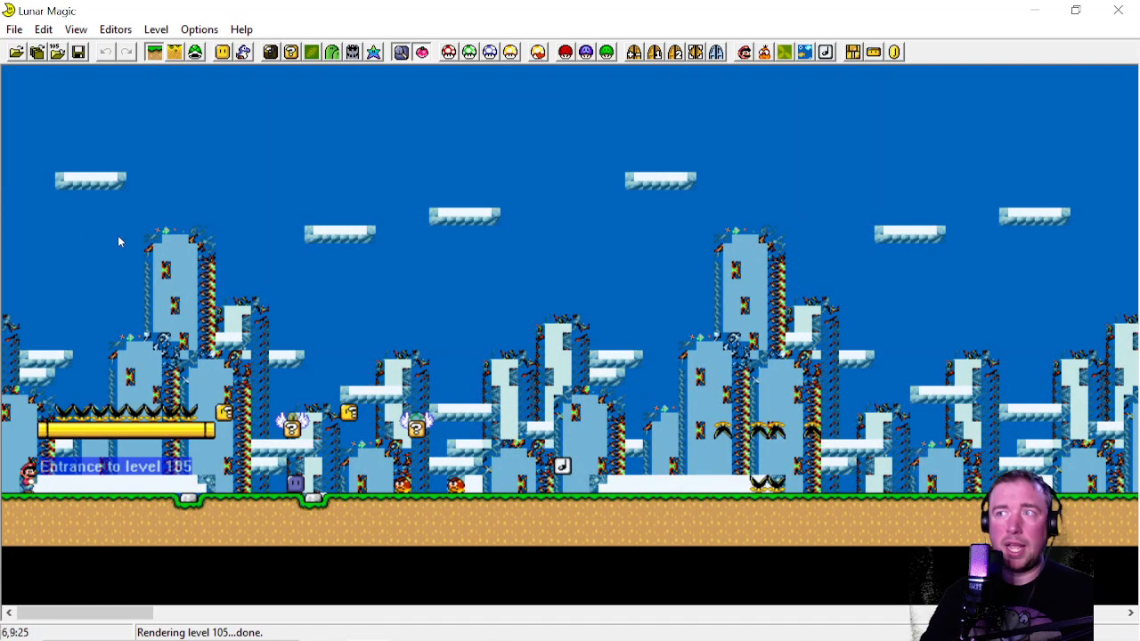
{"action": "left_click", "coordinate": [79, 53]}
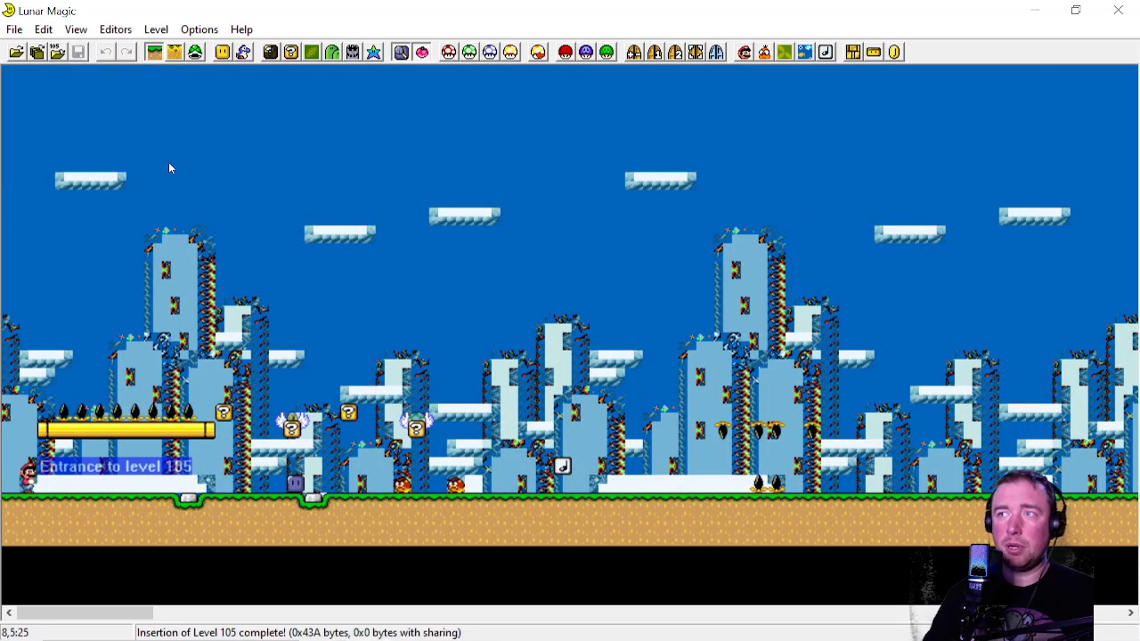
Copy the background image from level 4A into level 105 with the Background Layer 2 Editor and save the level
{"action": "left_click", "coordinate": [310, 53]}
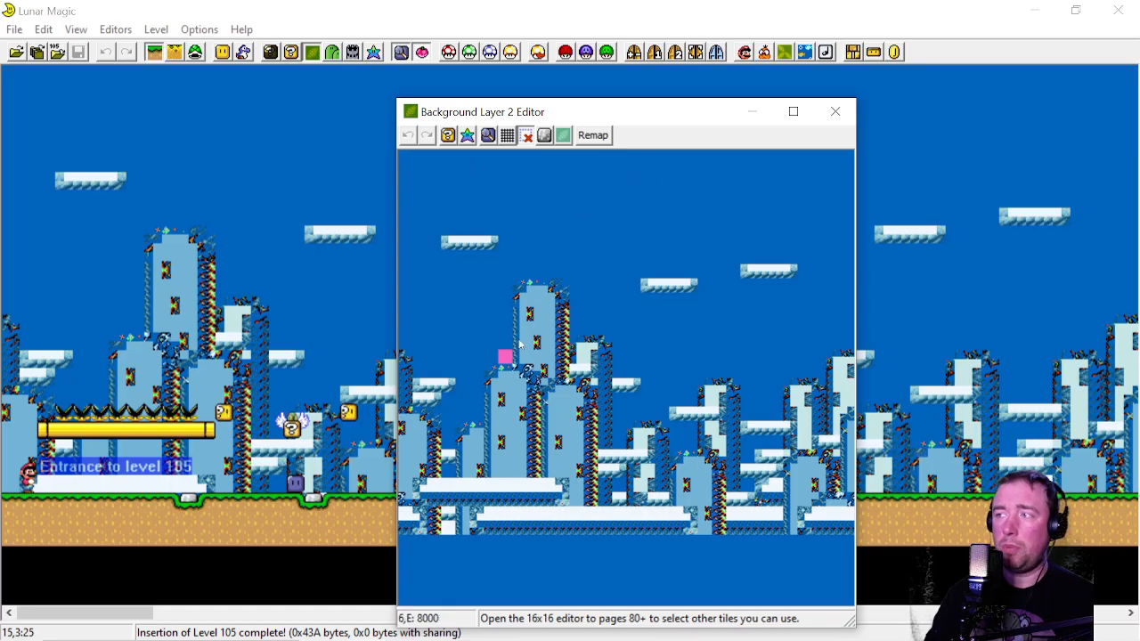
{"action": "left_click_drag", "start_coordinate": [658, 119], "coordinate": [622, 56]}
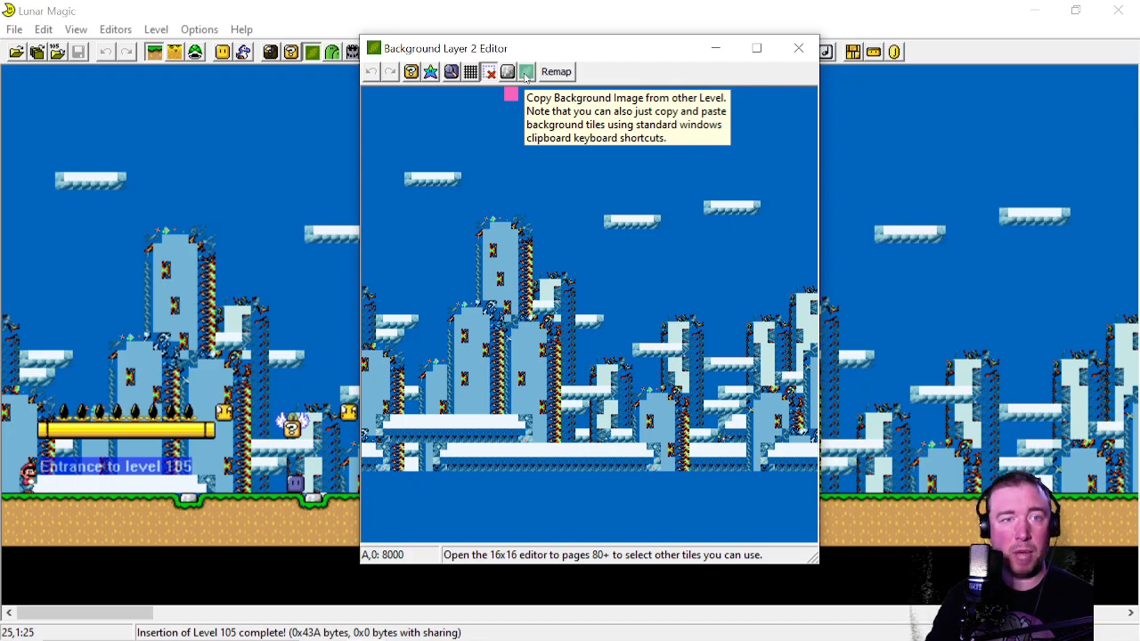
{"action": "left_click", "coordinate": [526, 72]}
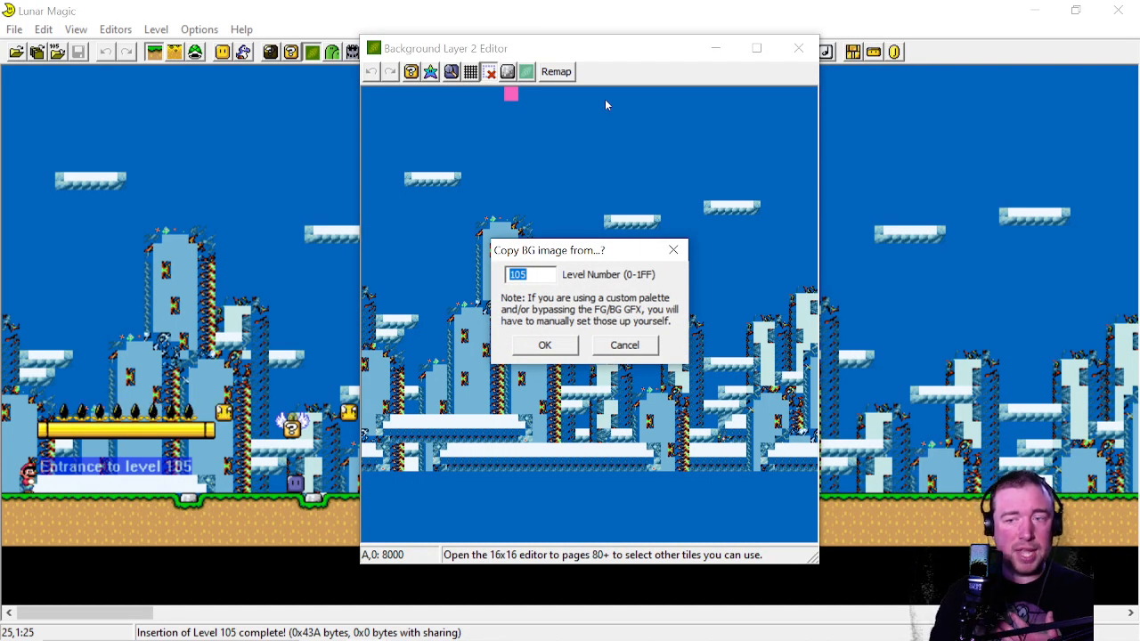
{"action": "type", "text": "4A"}
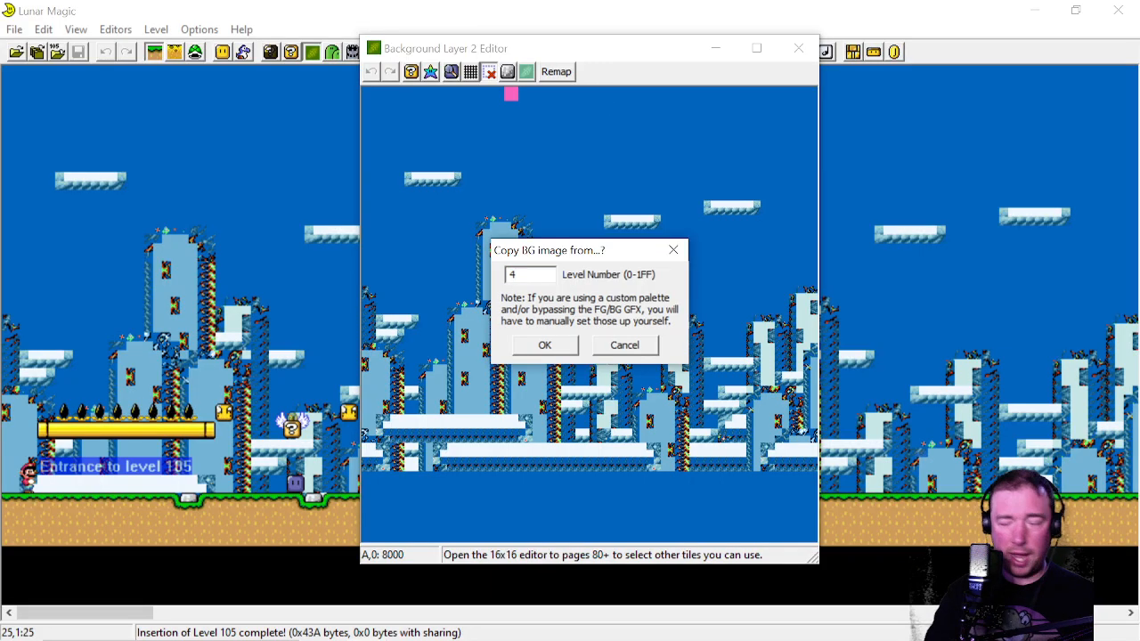
{"action": "left_click", "coordinate": [561, 352]}
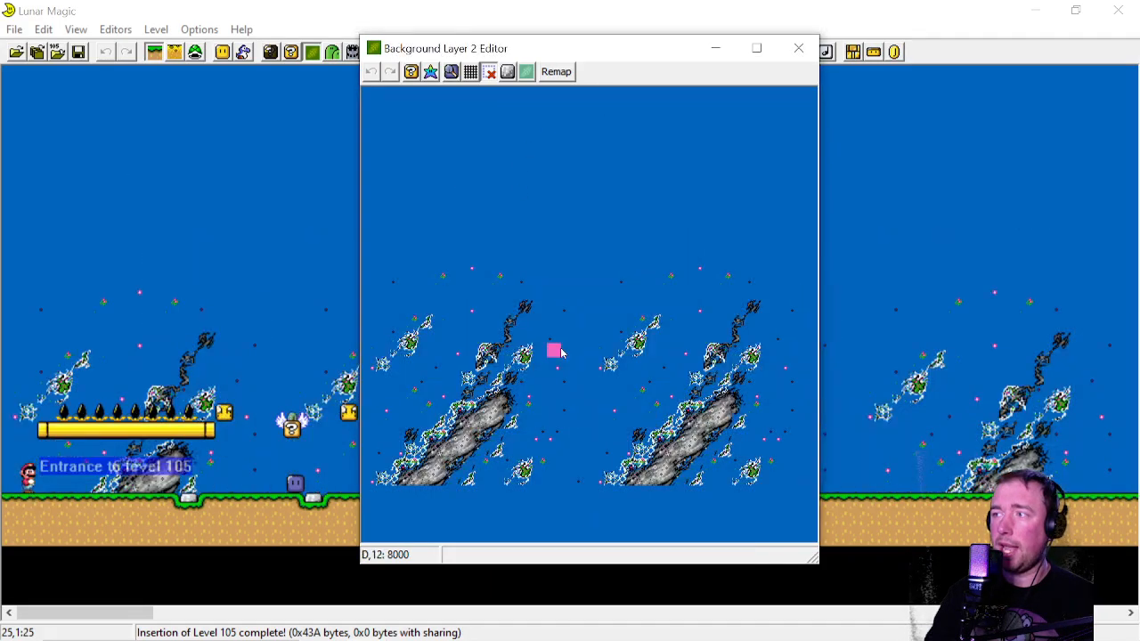
{"action": "left_click", "coordinate": [799, 48]}
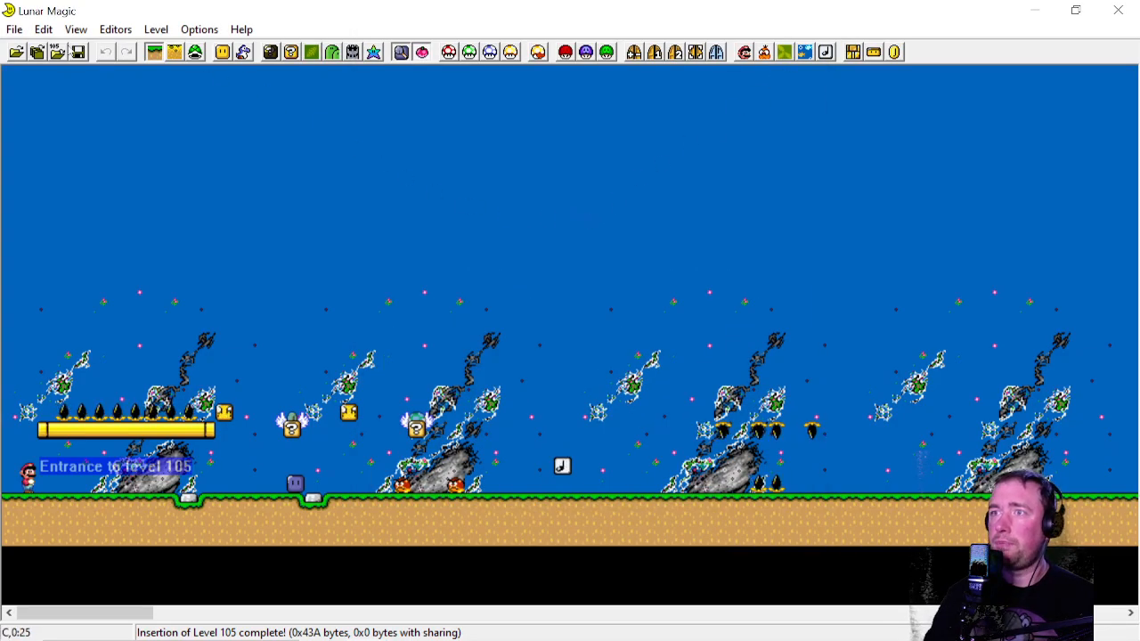
{"action": "left_click", "coordinate": [78, 52]}
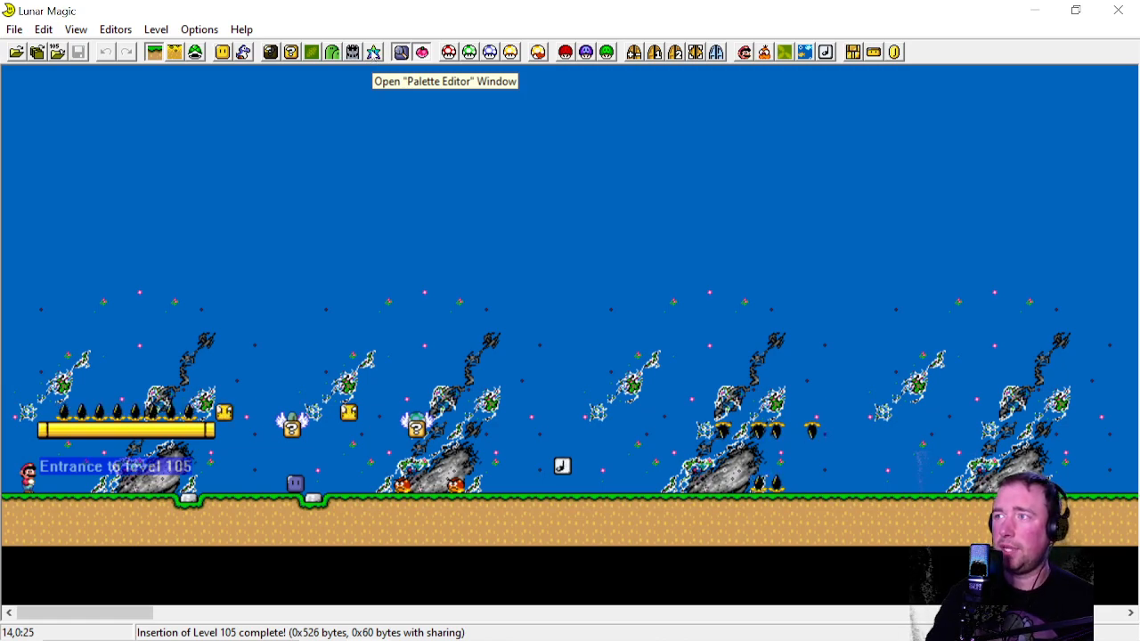
Import the level palette file Death Heim (Final Boss).pal into level 105 and save the level
{"action": "left_click", "coordinate": [374, 51]}
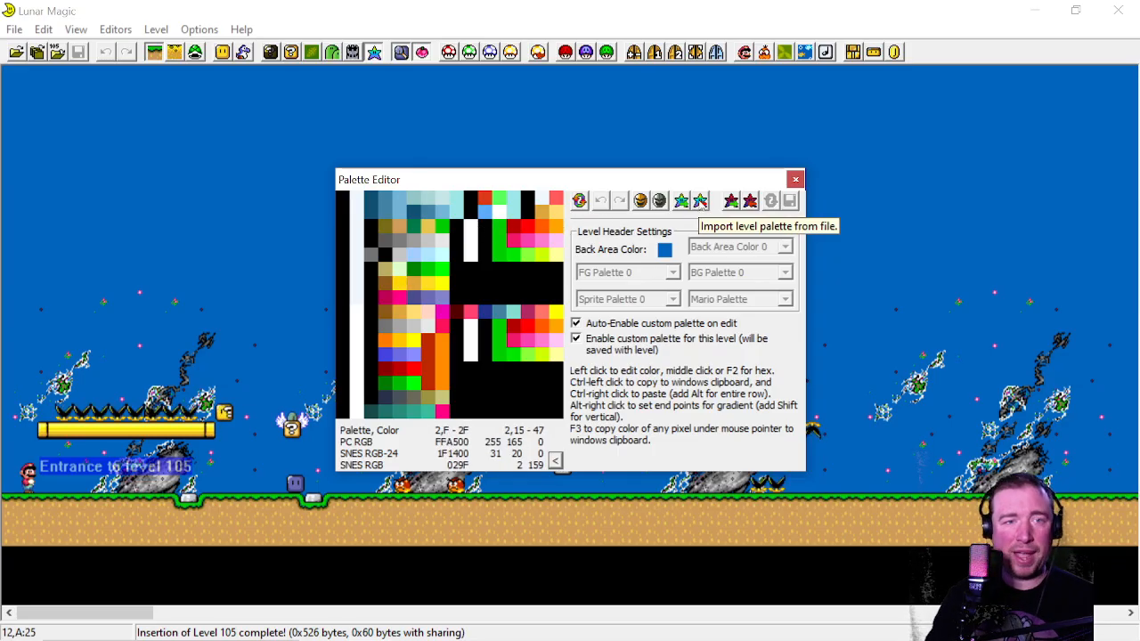
{"action": "left_click", "coordinate": [697, 203]}
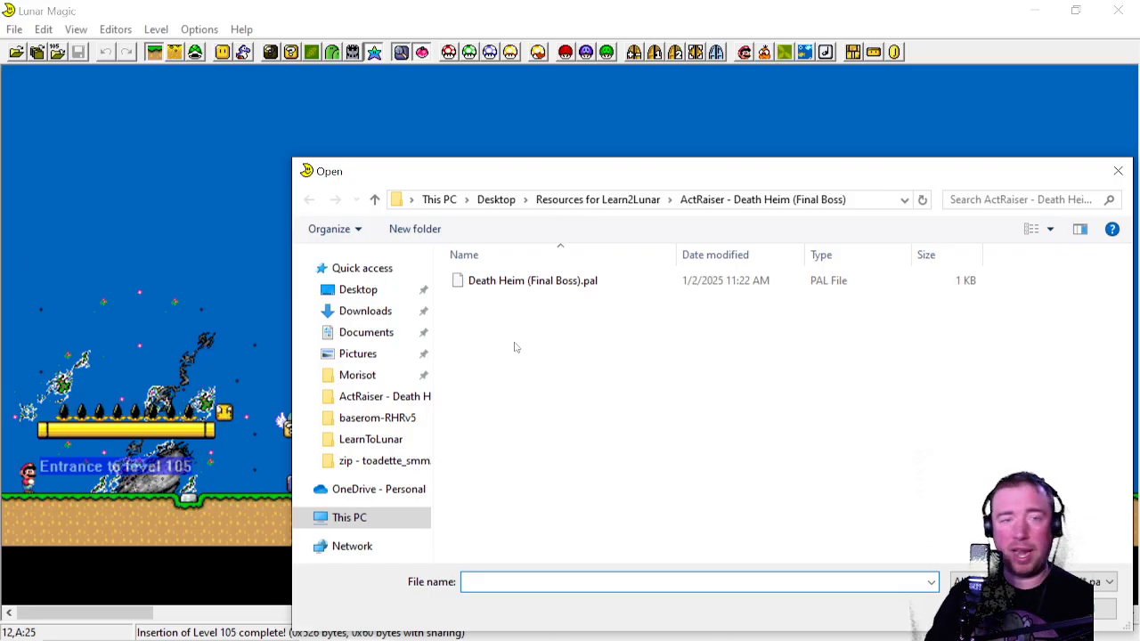
{"action": "left_click", "coordinate": [493, 283]}
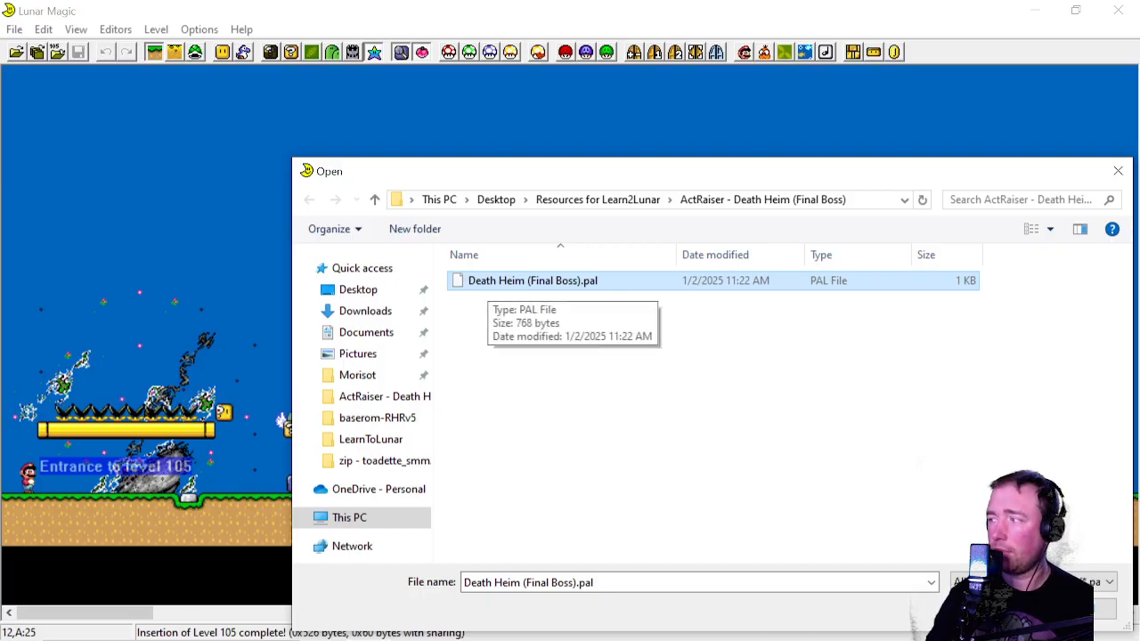
{"action": "left_click", "coordinate": [1032, 610]}
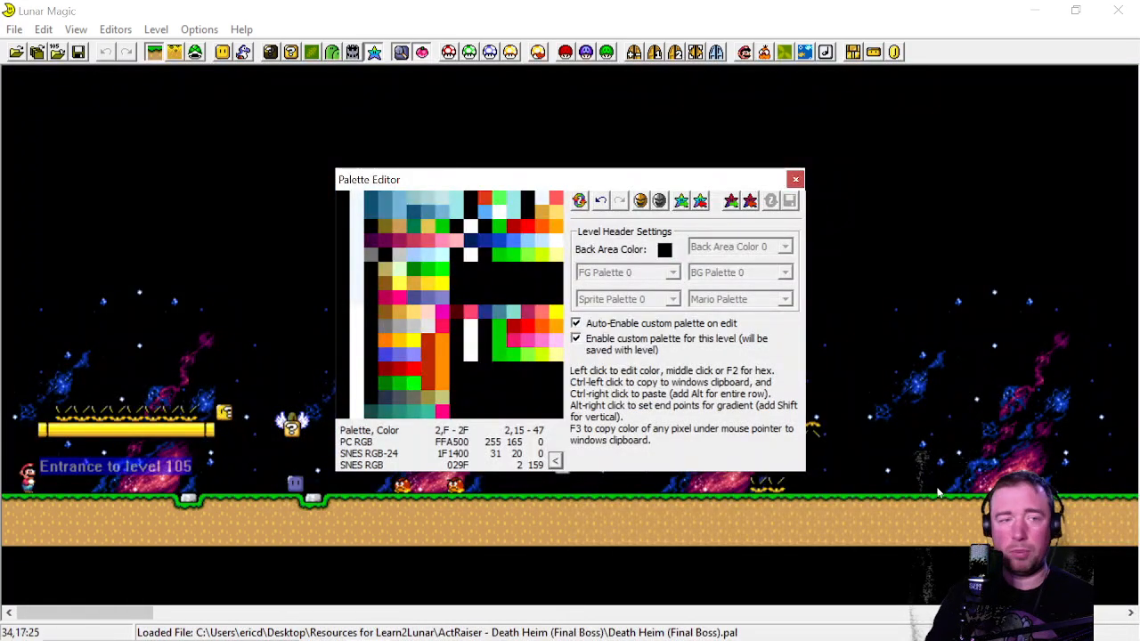
{"action": "left_click", "coordinate": [795, 179]}
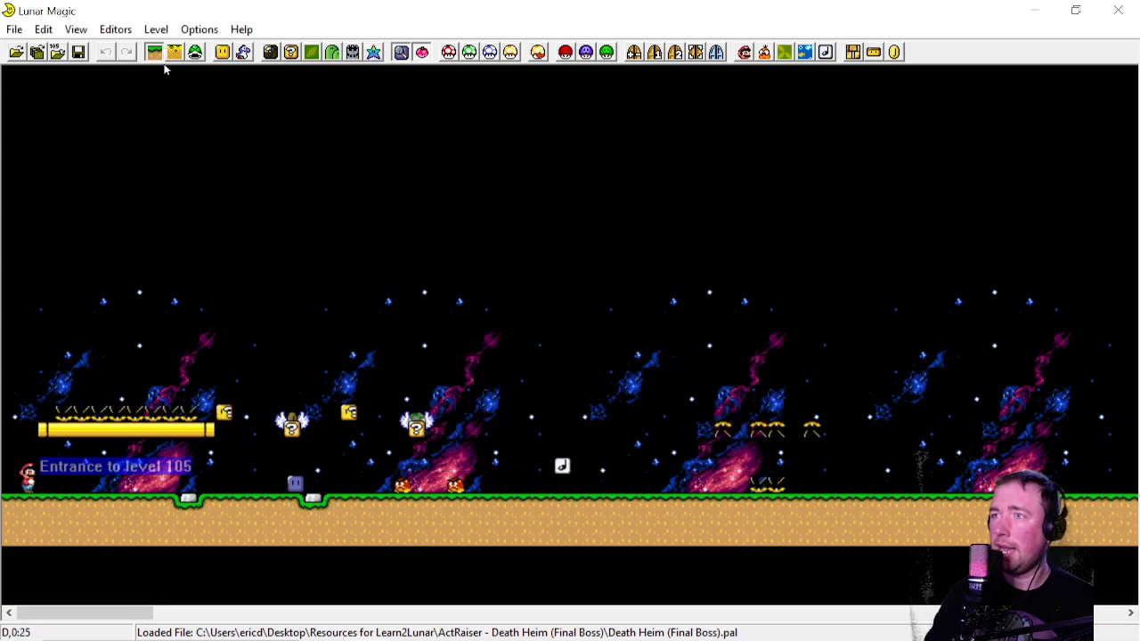
{"action": "left_click", "coordinate": [79, 52]}
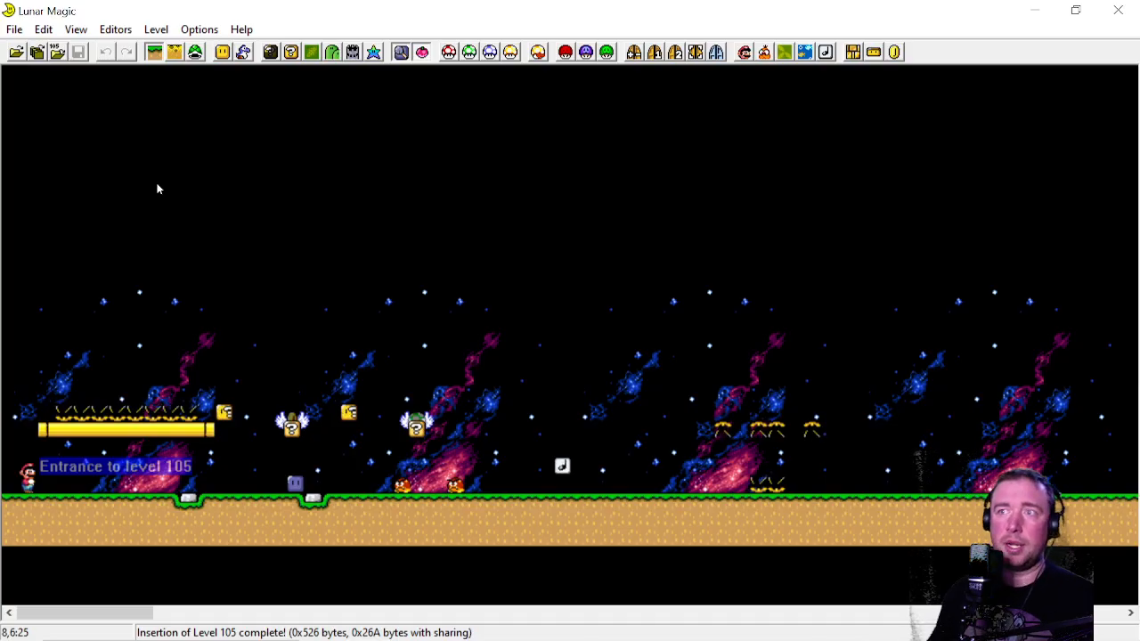
Open level 4A from the ROM
{"action": "left_click", "coordinate": [153, 52]}
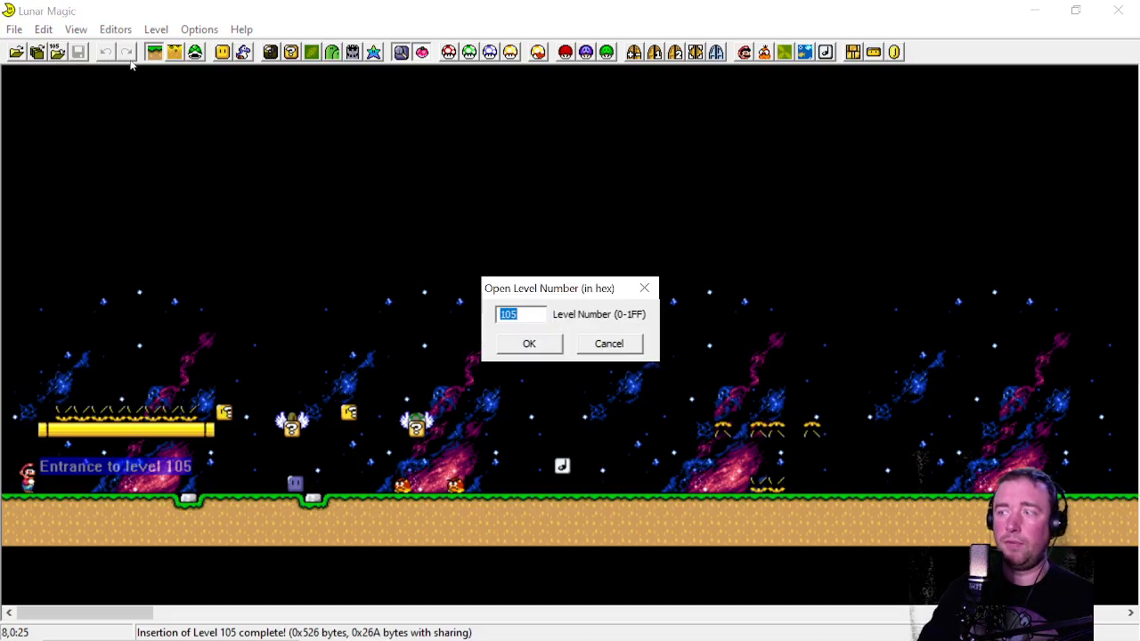
{"action": "type", "text": "4A"}
{"action": "key", "text": "Return"}
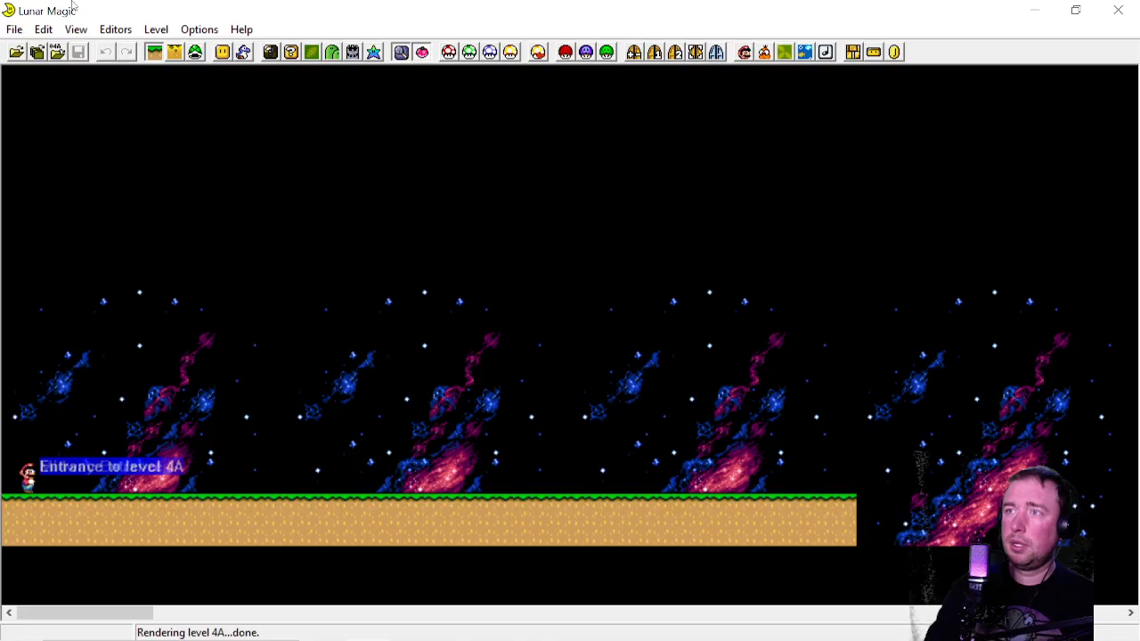
{"action": "left_click", "coordinate": [15, 29]}
{"action": "left_click", "coordinate": [67, 147]}
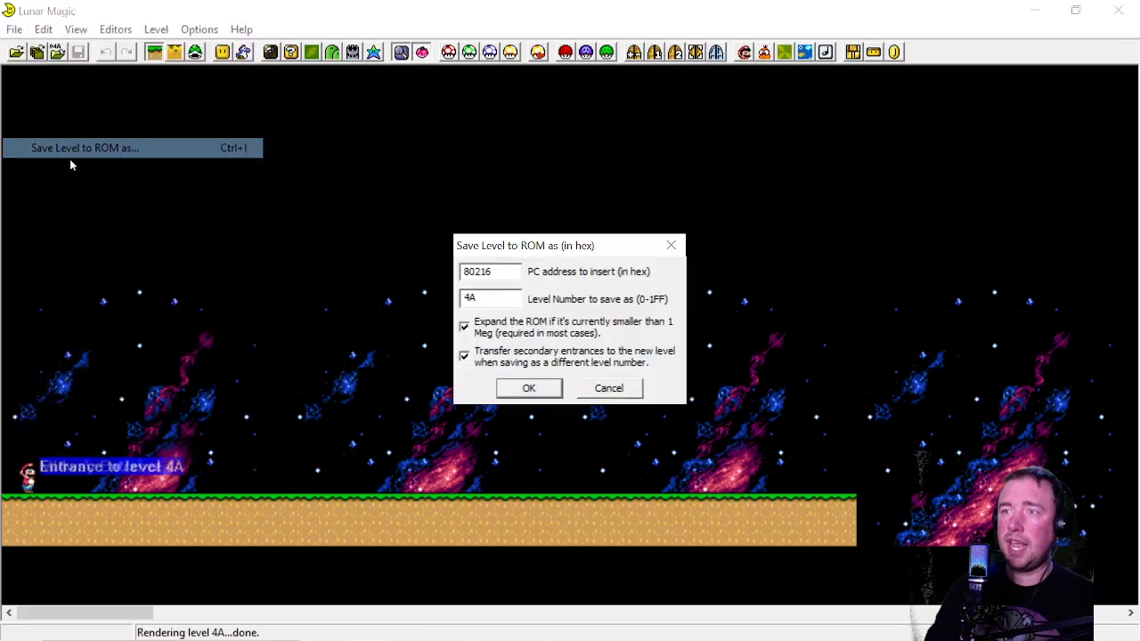
{"action": "left_click", "coordinate": [614, 392]}
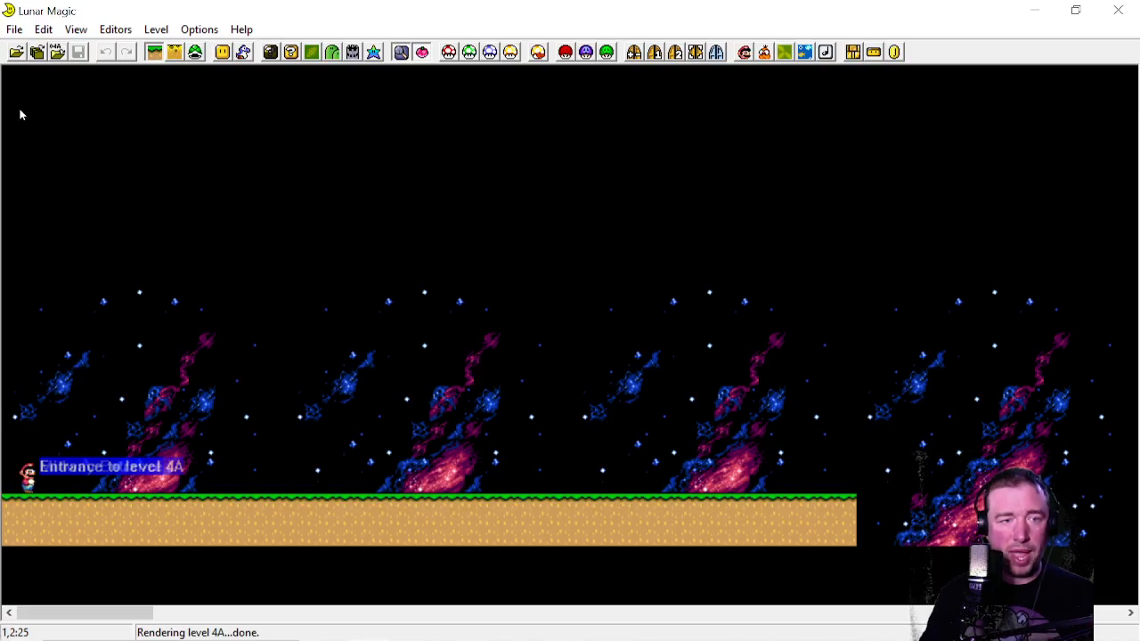
Open level 105 from the ROM
{"action": "left_click", "coordinate": [53, 51]}
{"action": "type", "text": "1"}
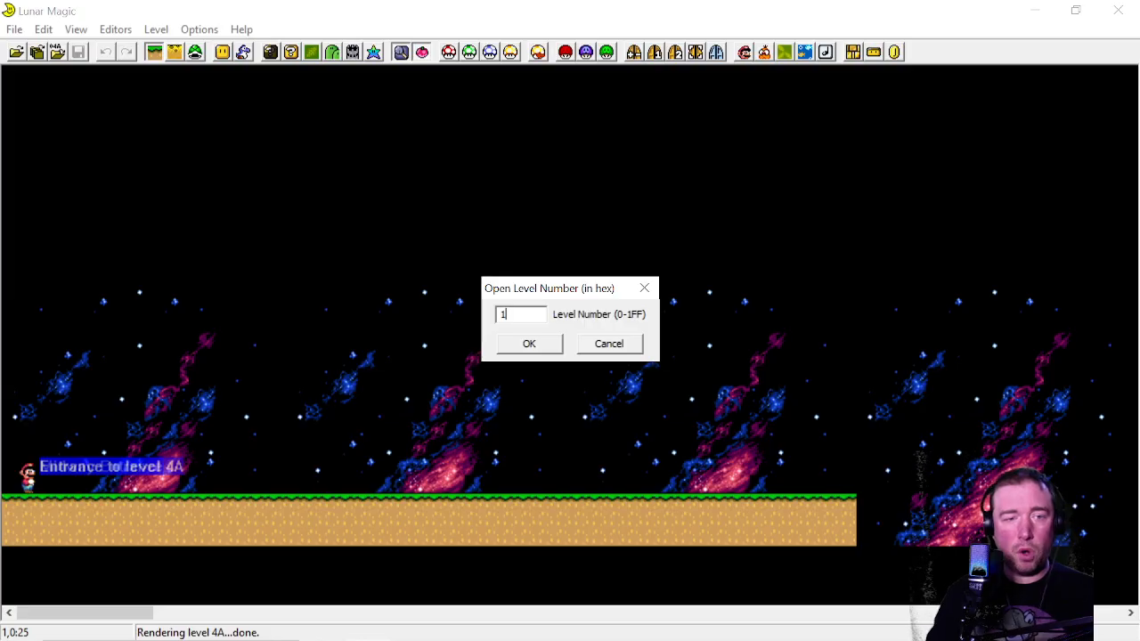
{"action": "type", "text": "05"}
{"action": "key", "text": "Return"}
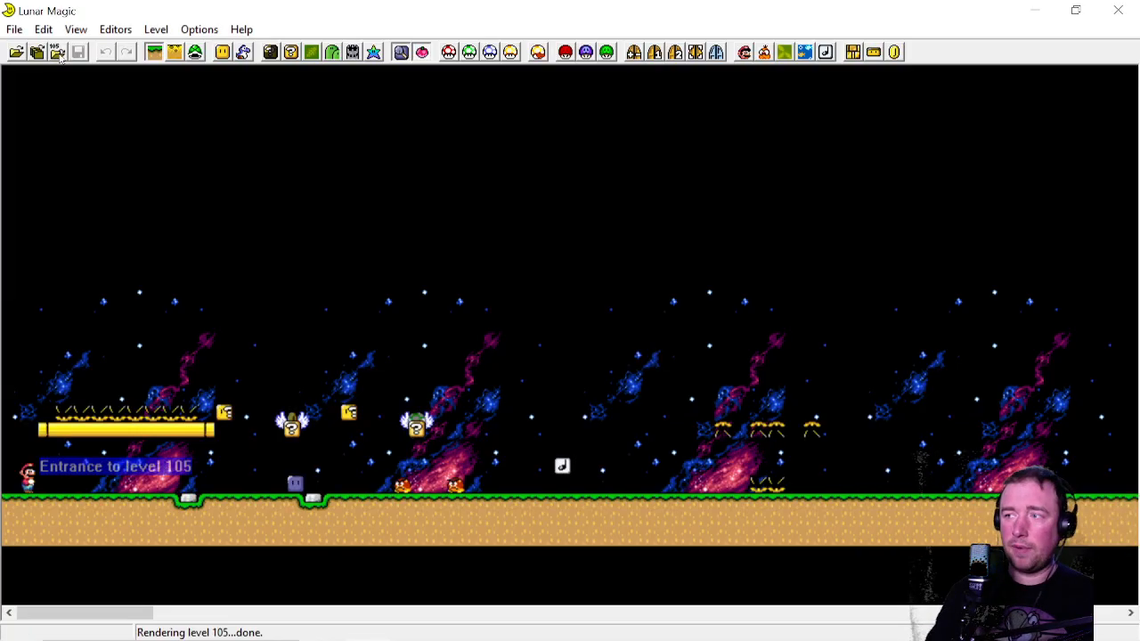
Examine level 105's custom palette in the Palette Editor and close the editor
{"action": "mouse_move", "coordinate": [435, 424]}
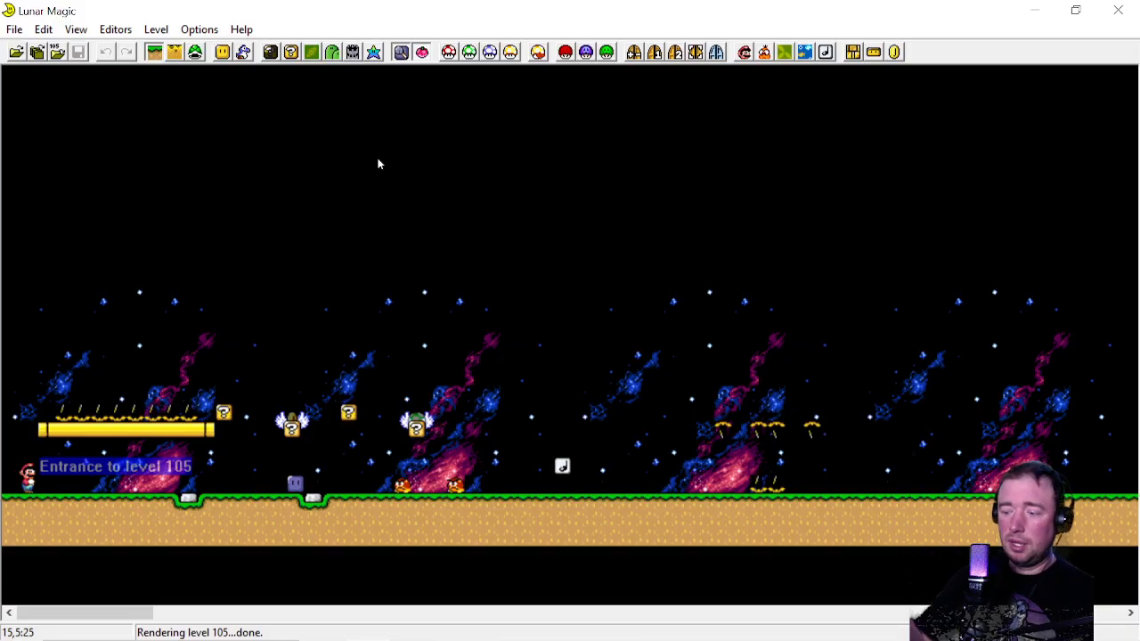
{"action": "left_click", "coordinate": [373, 55]}
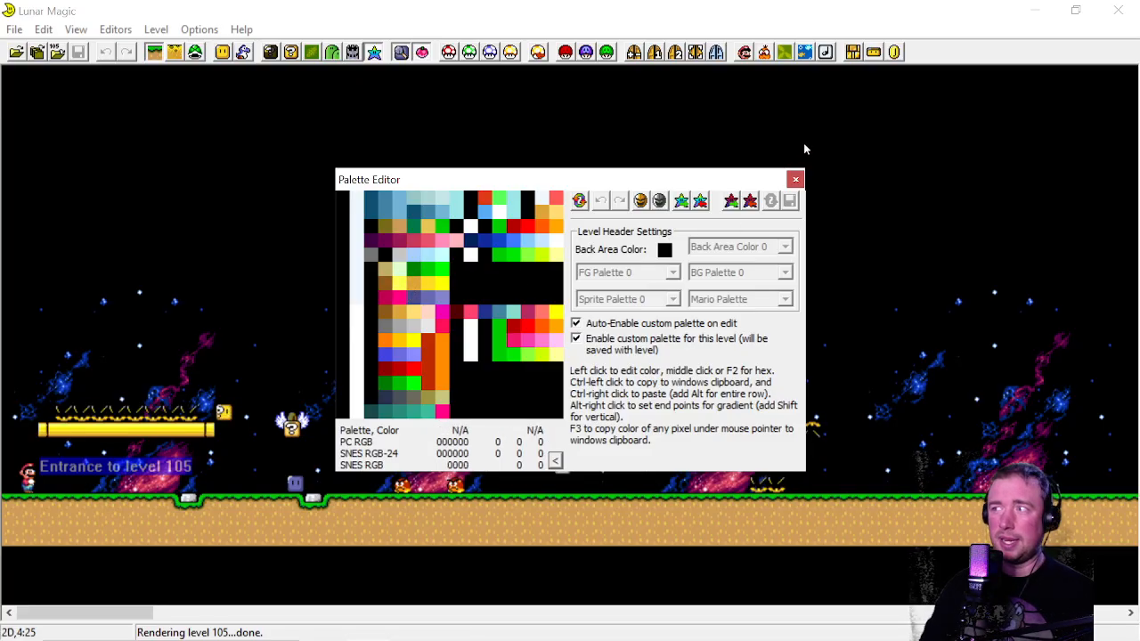
{"action": "left_click", "coordinate": [795, 181]}
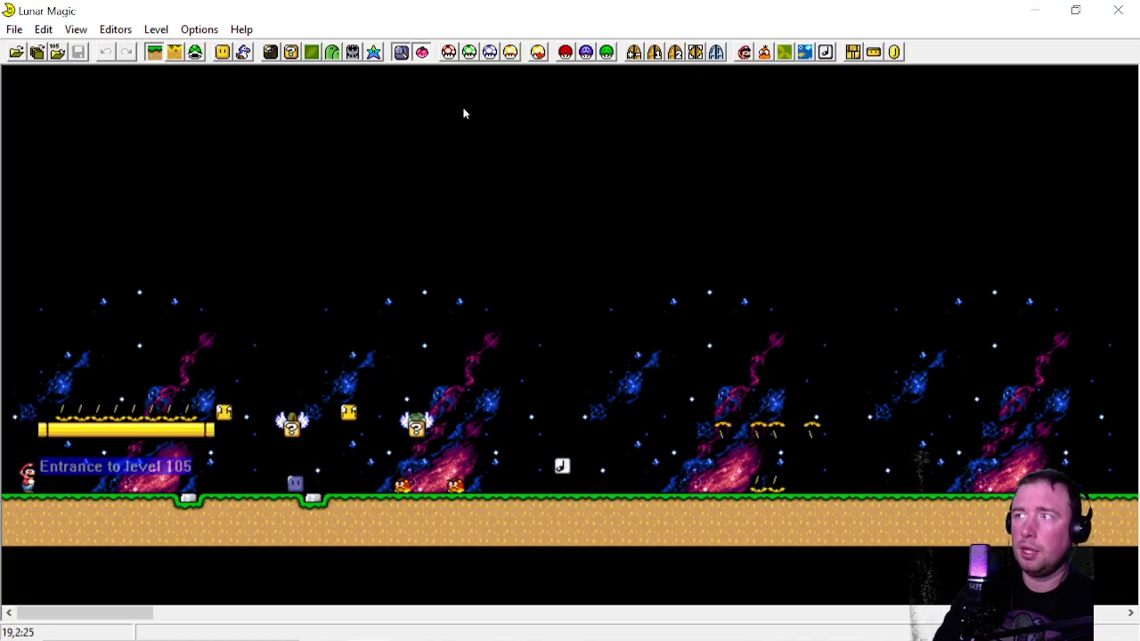
Inspect the level's Super GFX Bypass slots and the ExGraphics folder in File Explorer, arranging both windows side by side
{"action": "left_click", "coordinate": [564, 52]}
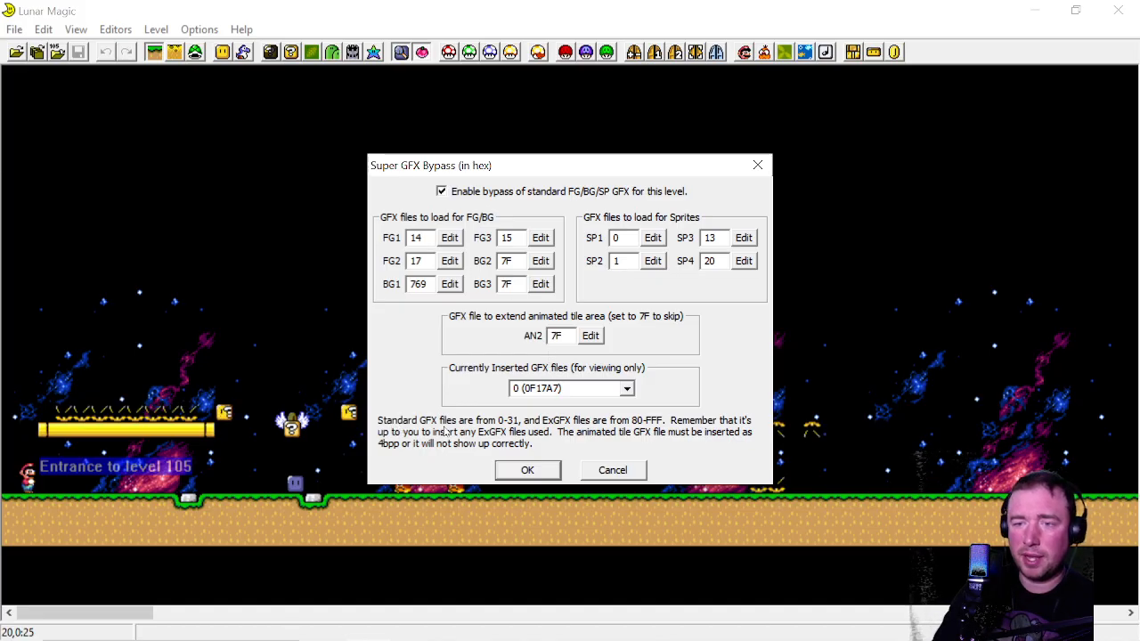
{"action": "double_click", "coordinate": [426, 238]}
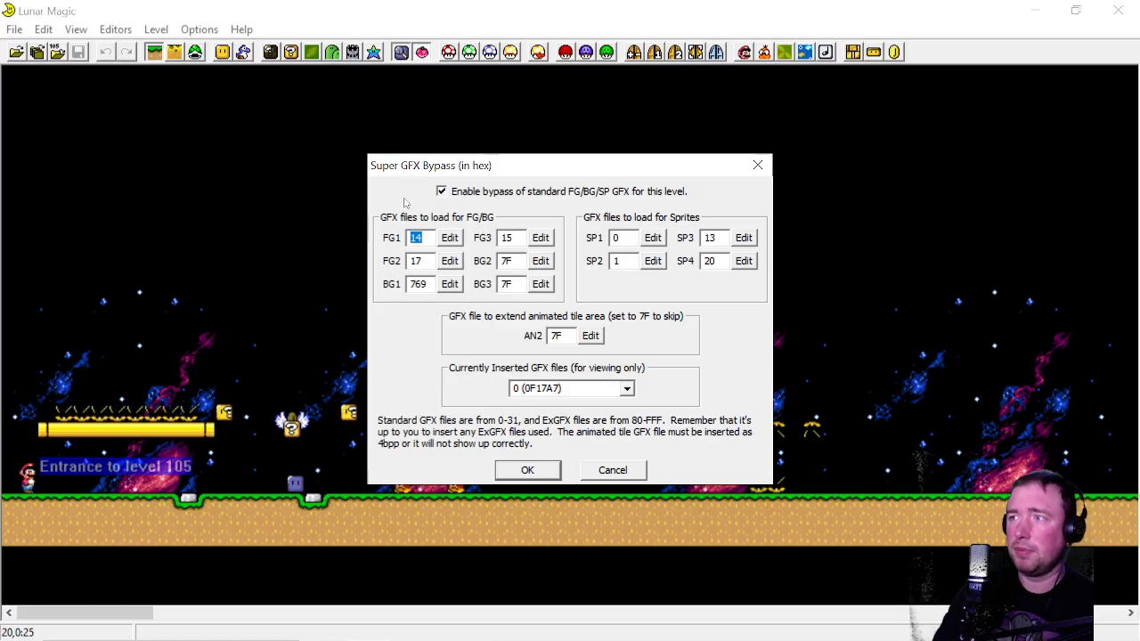
{"action": "left_click", "coordinate": [415, 238]}
{"action": "double_click", "coordinate": [425, 238]}
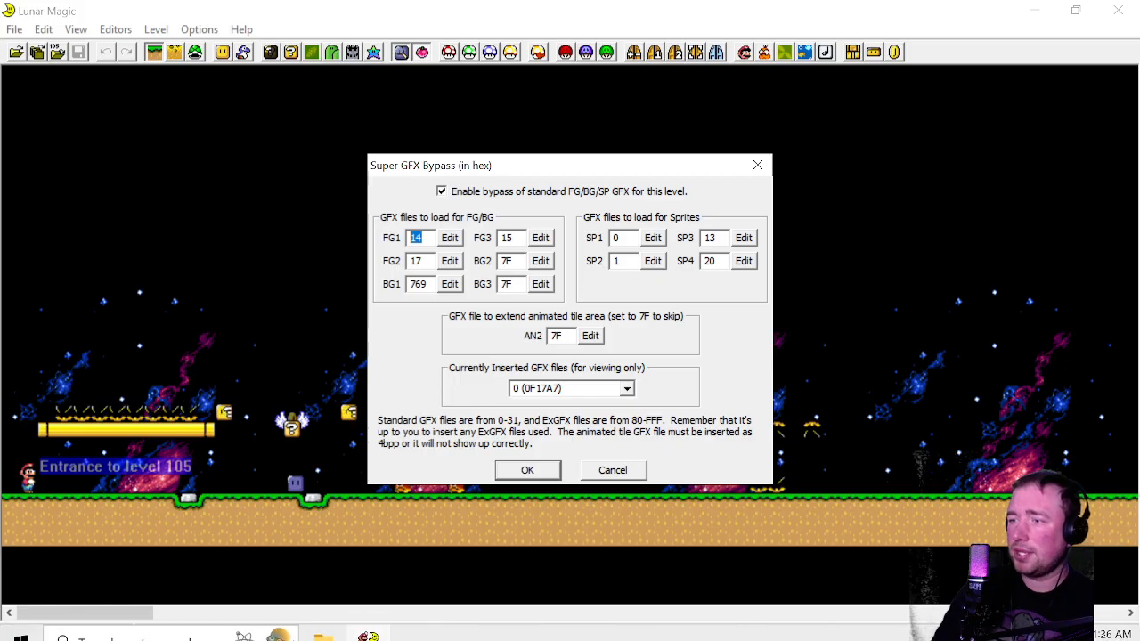
{"action": "left_click", "coordinate": [296, 632]}
{"action": "left_click", "coordinate": [323, 624]}
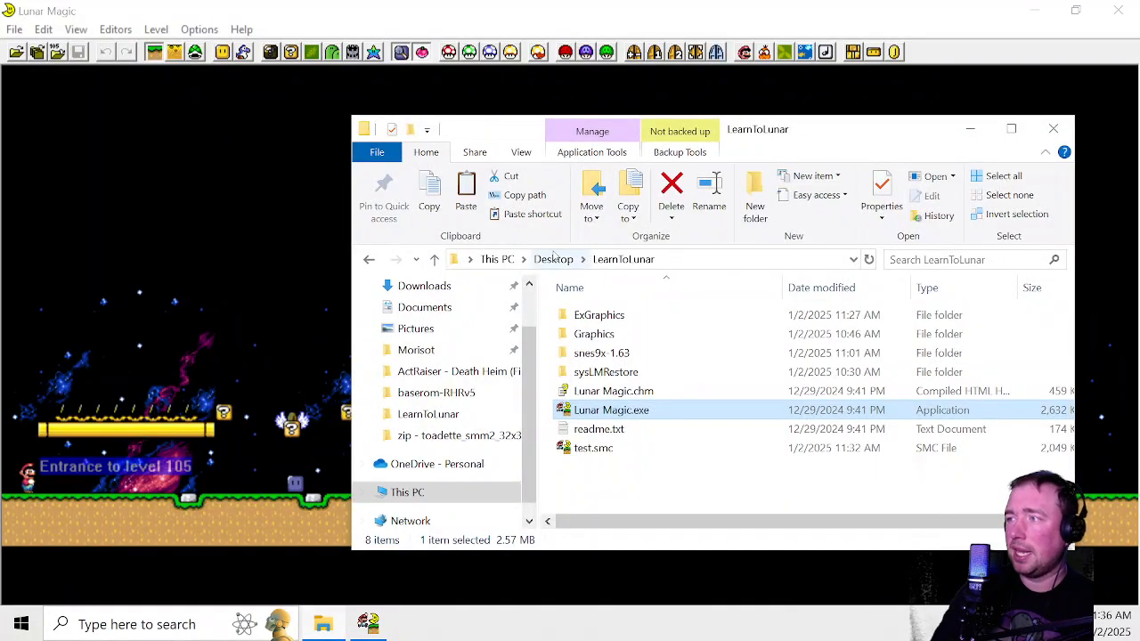
{"action": "double_click", "coordinate": [588, 315]}
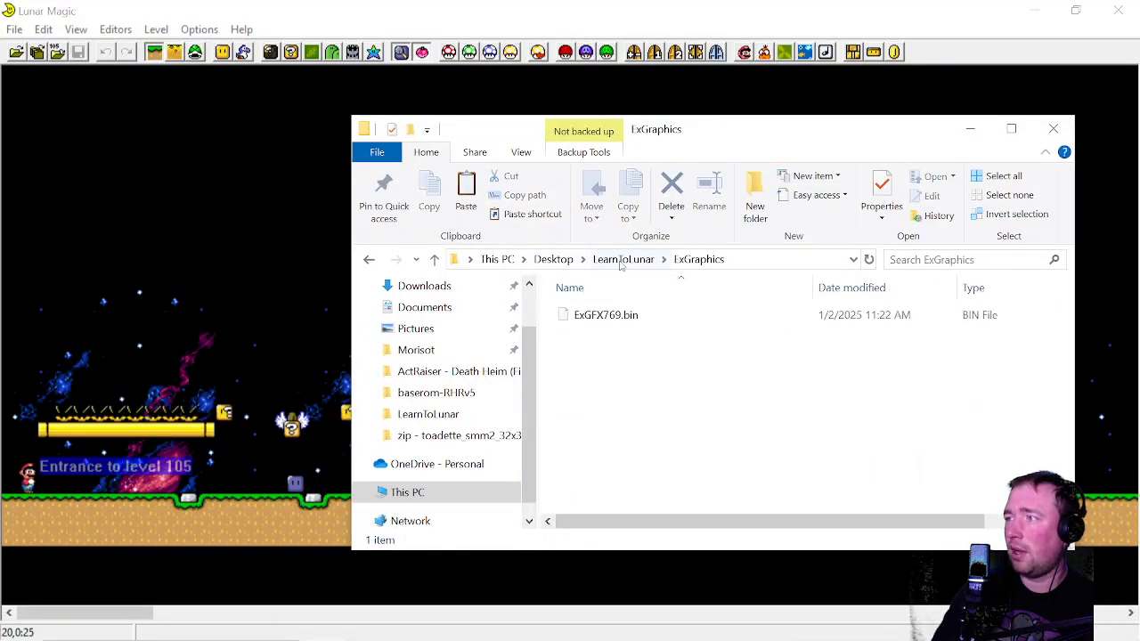
{"action": "left_click_drag", "start_coordinate": [650, 137], "coordinate": [820, 136]}
{"action": "left_click_drag", "start_coordinate": [434, 165], "coordinate": [212, 168]}
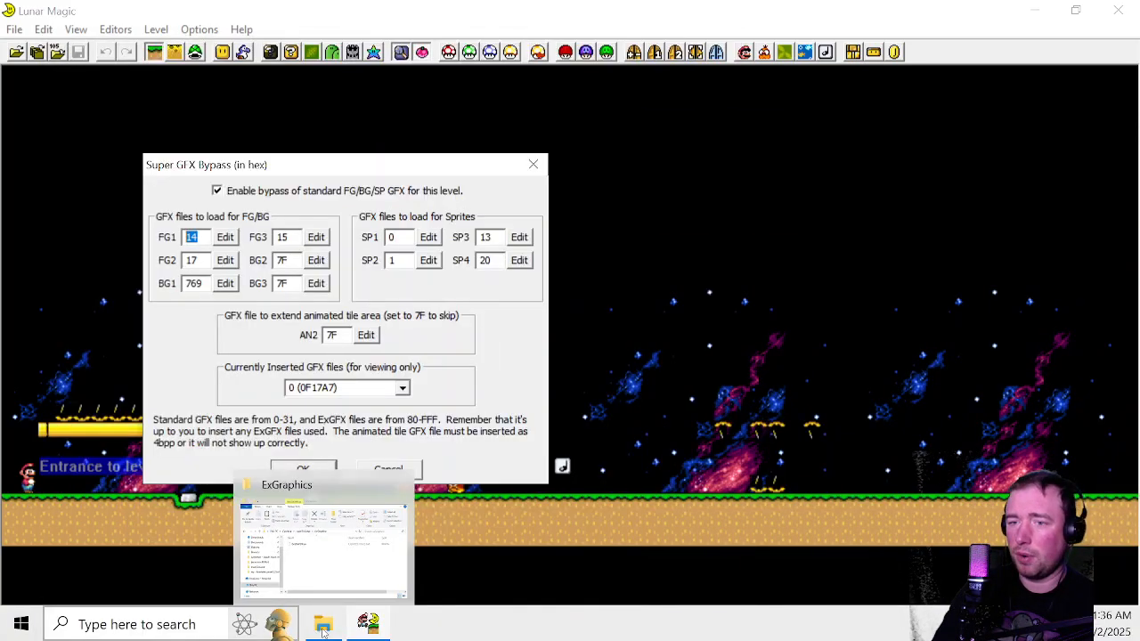
Look through the standard GFX files in the LearnToLunar Graphics folder and compare them with the FG1 slot
{"action": "left_click", "coordinate": [323, 624]}
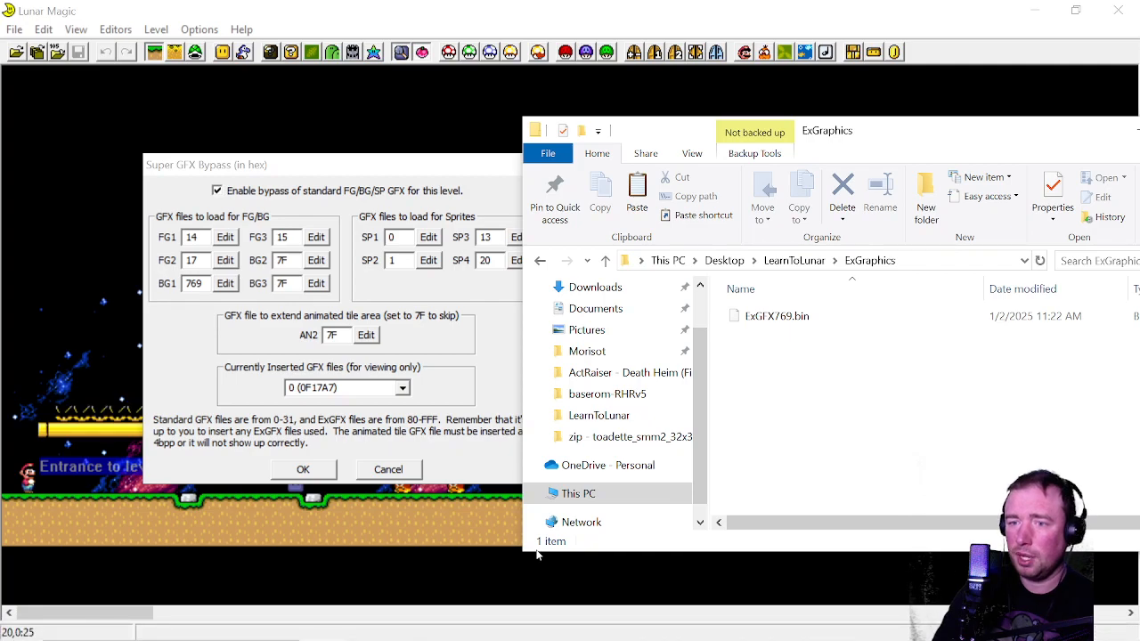
{"action": "left_click", "coordinate": [776, 259]}
{"action": "double_click", "coordinate": [754, 334]}
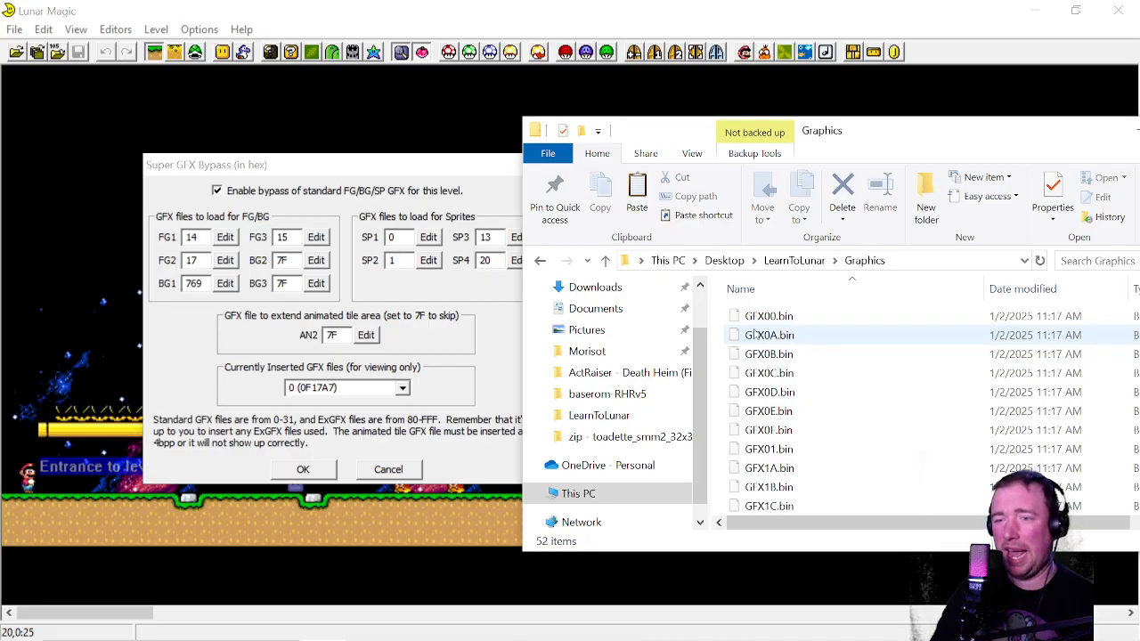
{"action": "scroll", "coordinate": [788, 343], "scroll_direction": "down", "scroll_amount": 2}
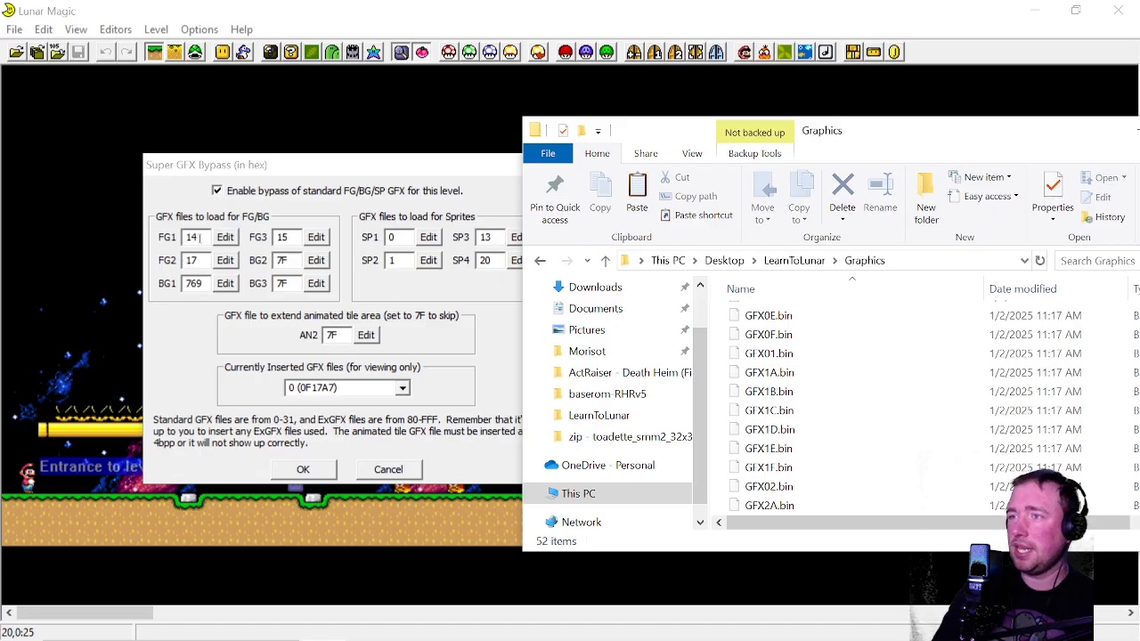
{"action": "left_click", "coordinate": [200, 237]}
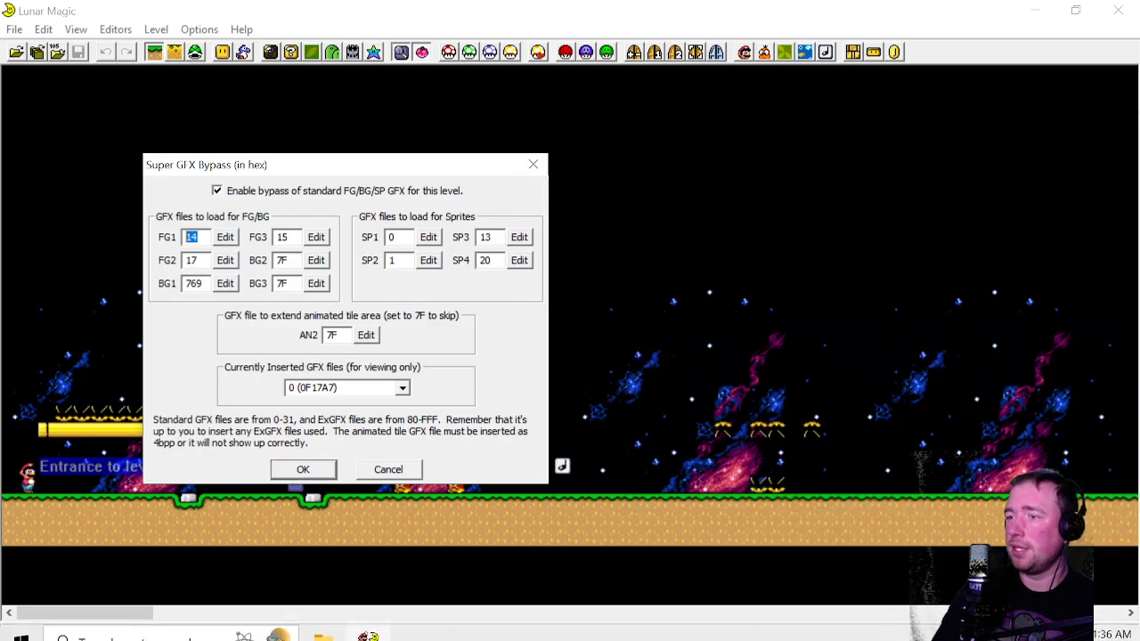
{"action": "left_click", "coordinate": [323, 627]}
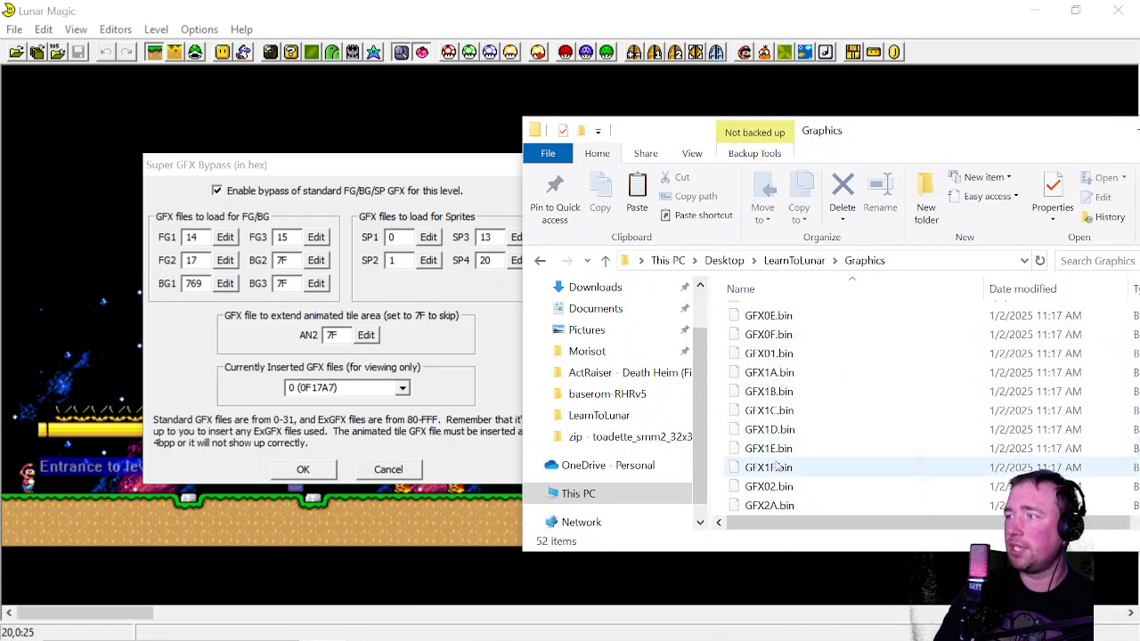
{"action": "scroll", "coordinate": [775, 445], "scroll_direction": "up", "scroll_amount": 2}
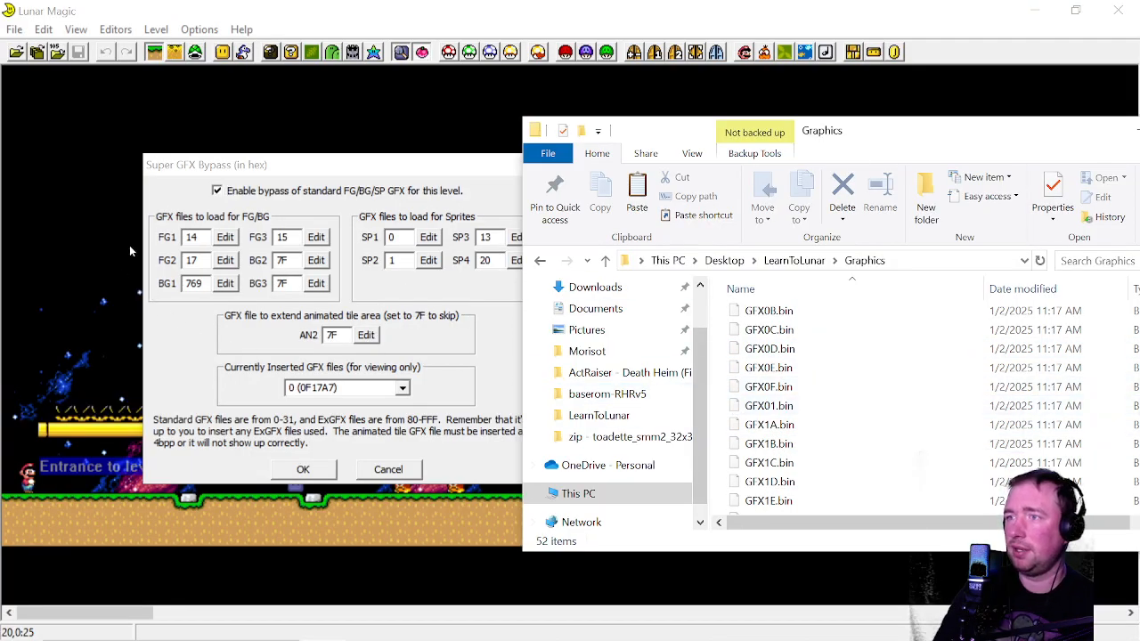
Check the ExGraphics folder for the custom graphics file, and close File Explorer and the Super GFX Bypass dialog without changes
{"action": "left_click", "coordinate": [791, 260]}
{"action": "double_click", "coordinate": [750, 316]}
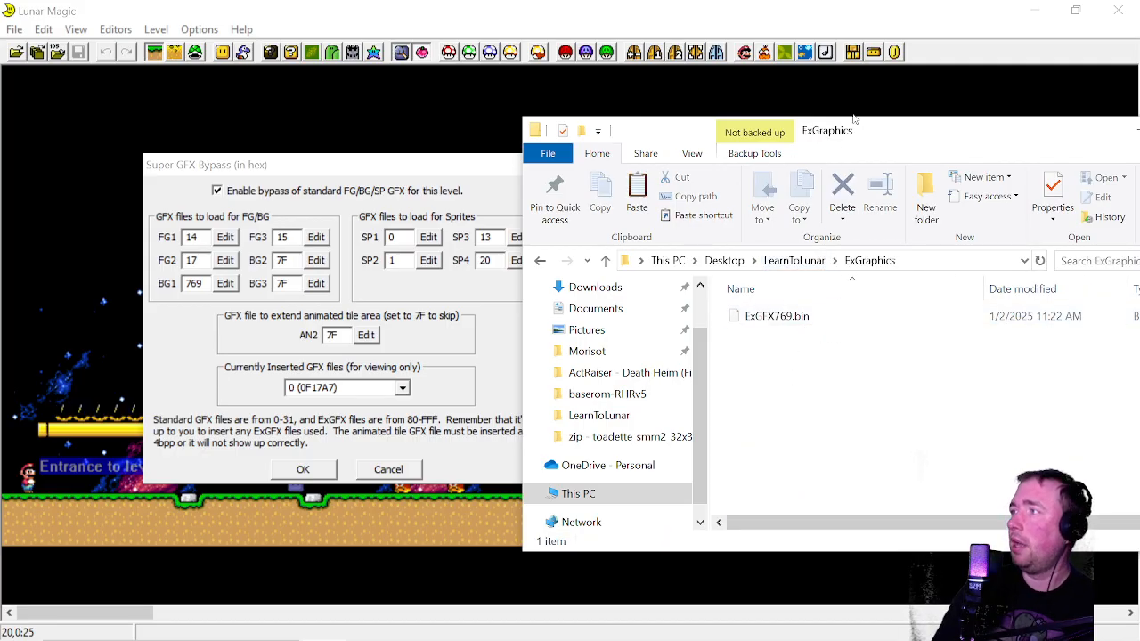
{"action": "left_click_drag", "start_coordinate": [853, 130], "coordinate": [637, 130]}
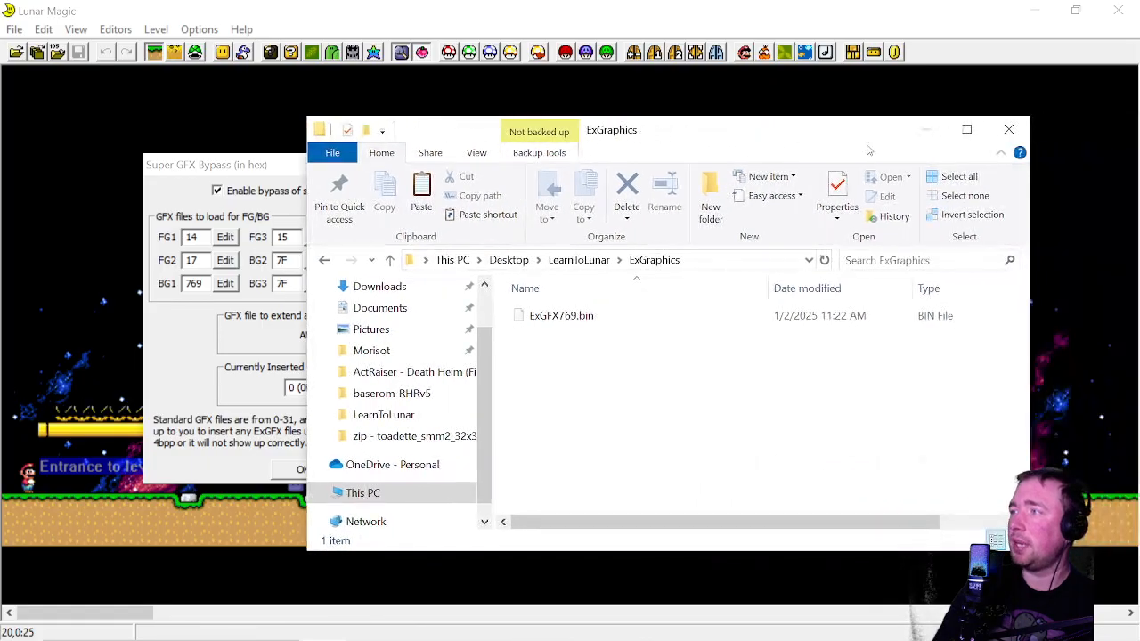
{"action": "left_click", "coordinate": [1004, 132]}
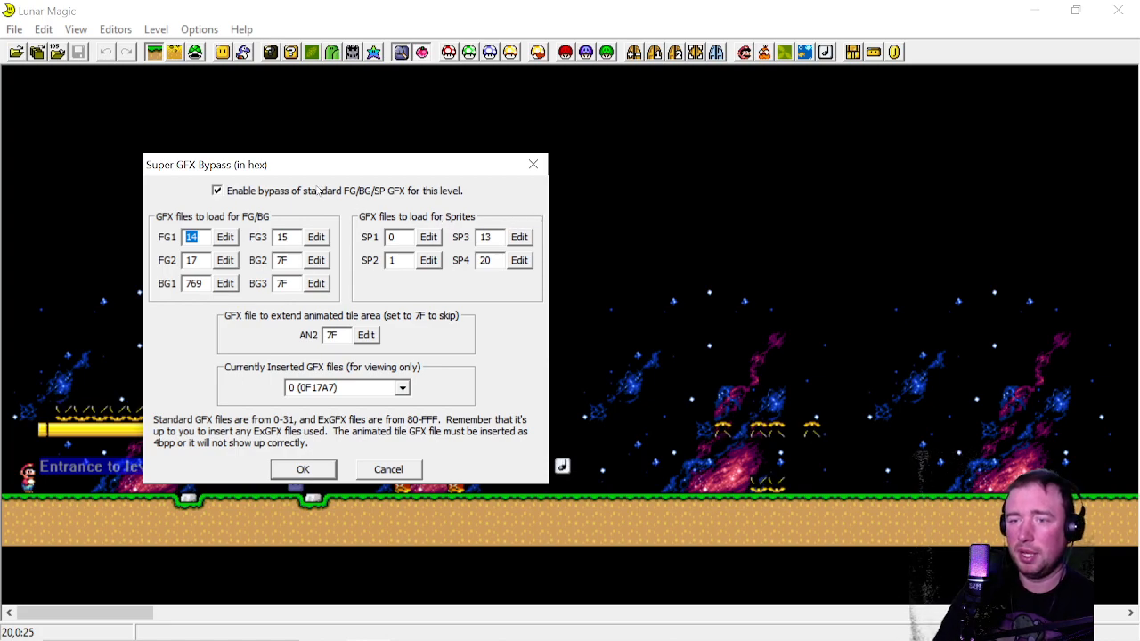
{"action": "left_click_drag", "start_coordinate": [383, 165], "coordinate": [842, 167]}
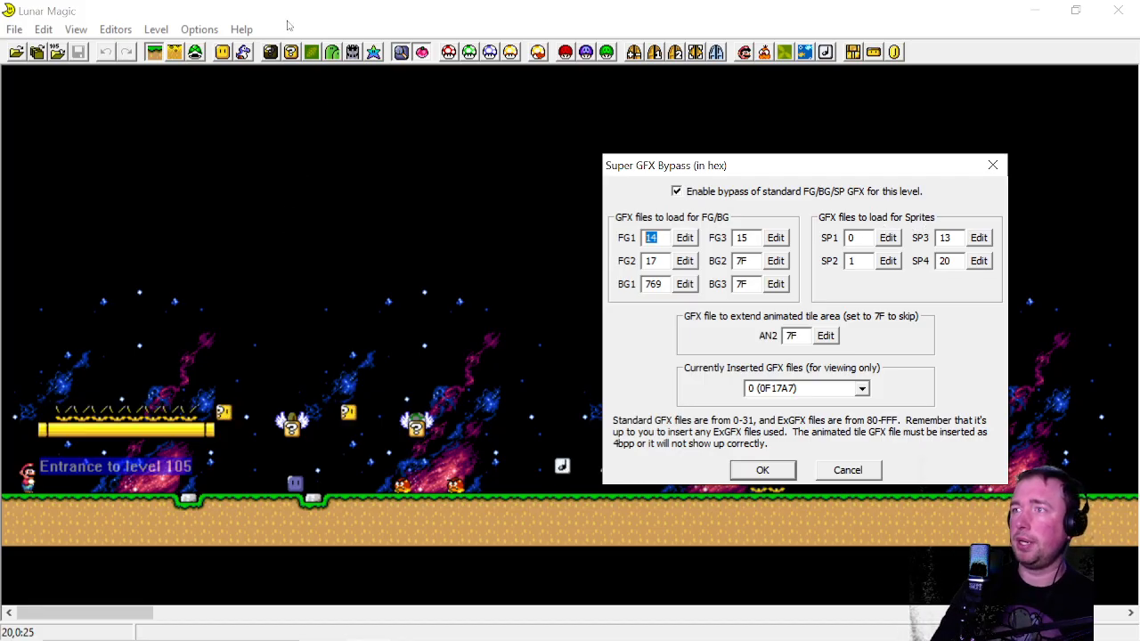
{"action": "left_click", "coordinate": [195, 55]}
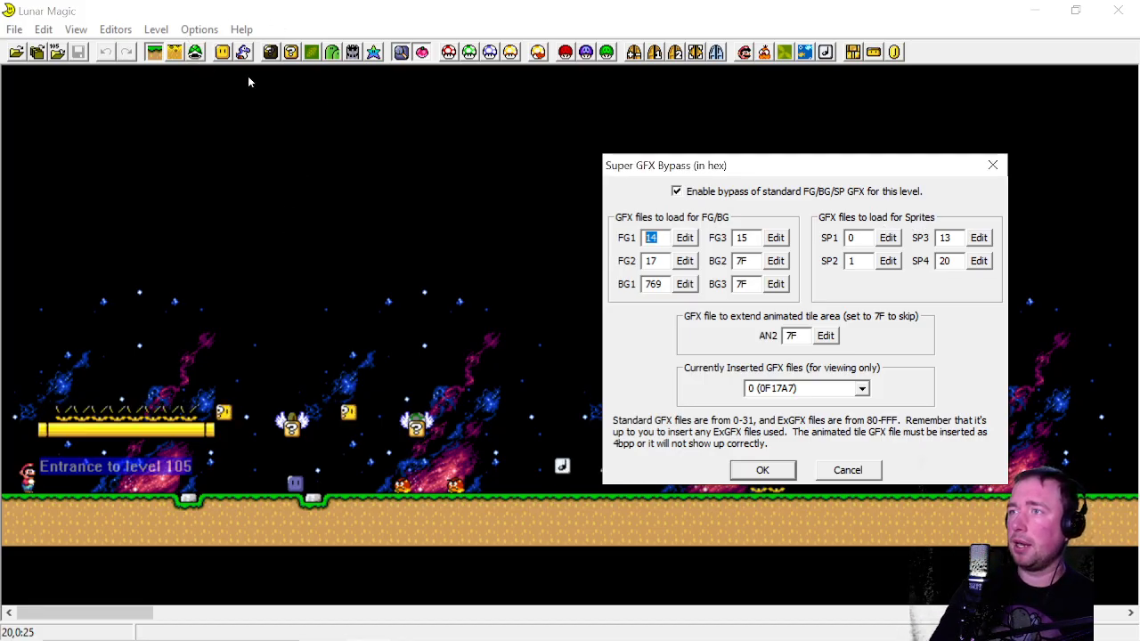
{"action": "left_click", "coordinate": [993, 166]}
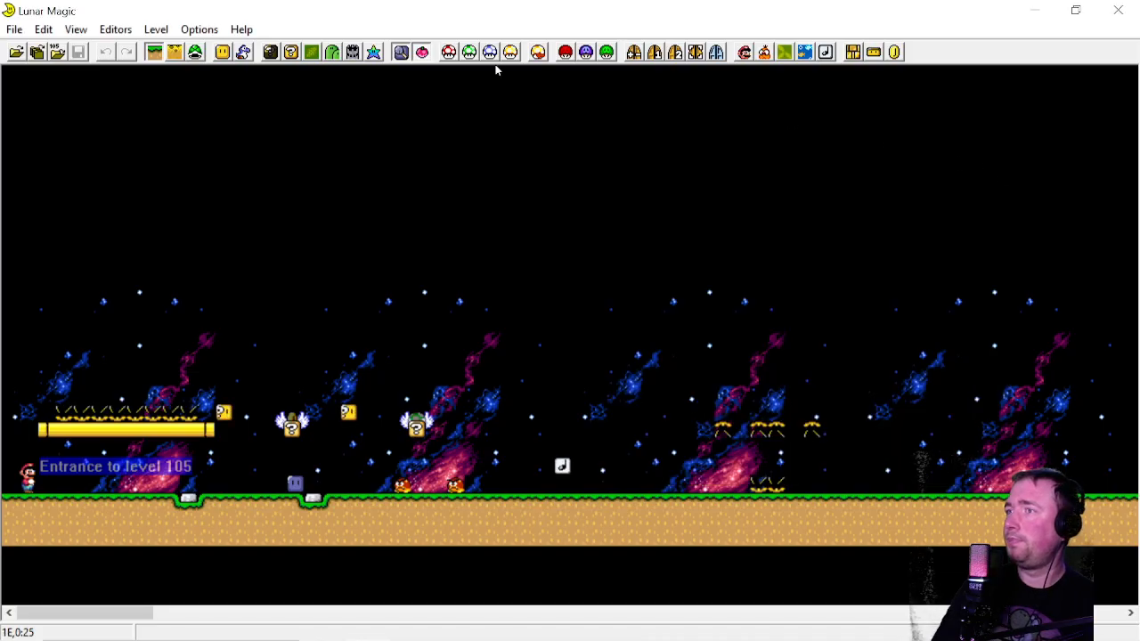
Search the sprite list for "chuck" and add a Chargin' Chuck sprite to the level above the yellow platform
{"action": "left_click", "coordinate": [196, 52]}
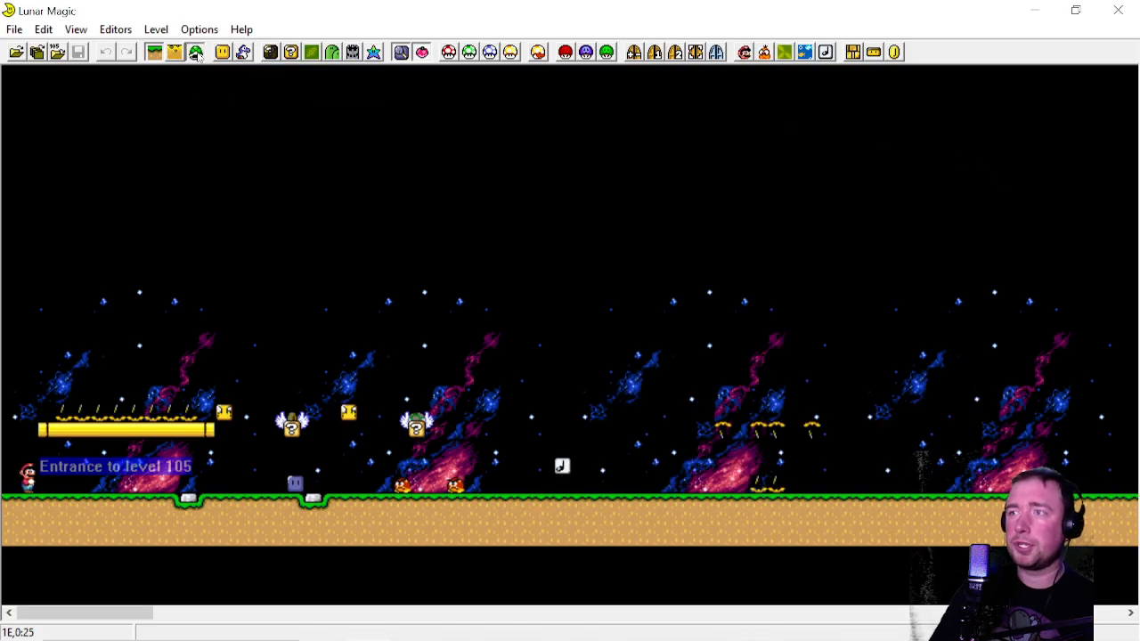
{"action": "left_click", "coordinate": [243, 54]}
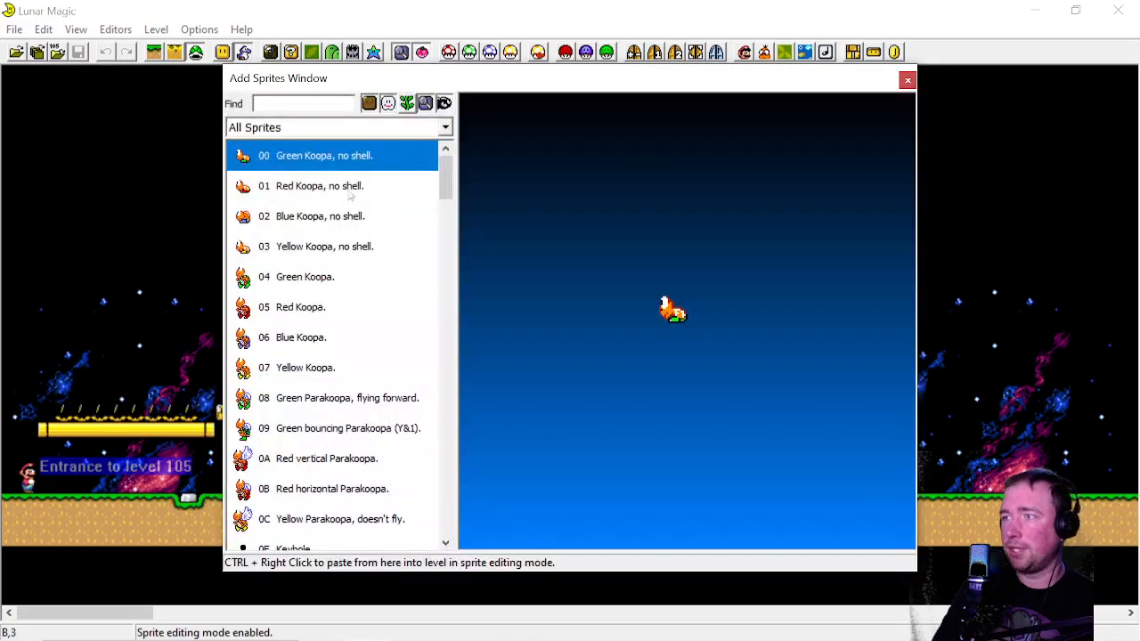
{"action": "type", "text": "chuck"}
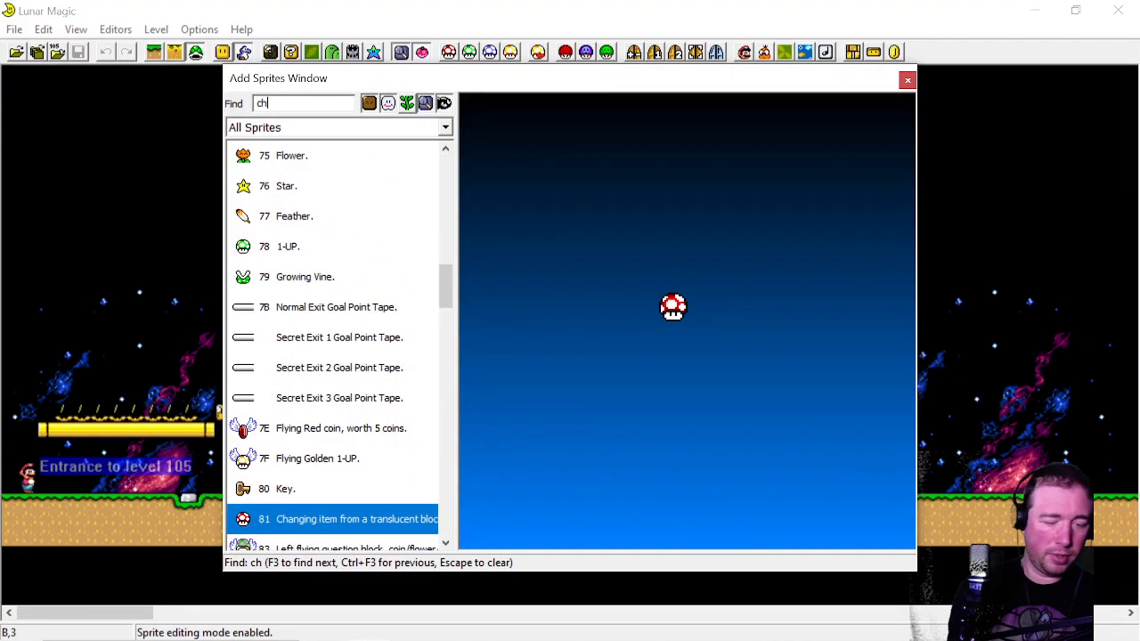
{"action": "left_click", "coordinate": [152, 247]}
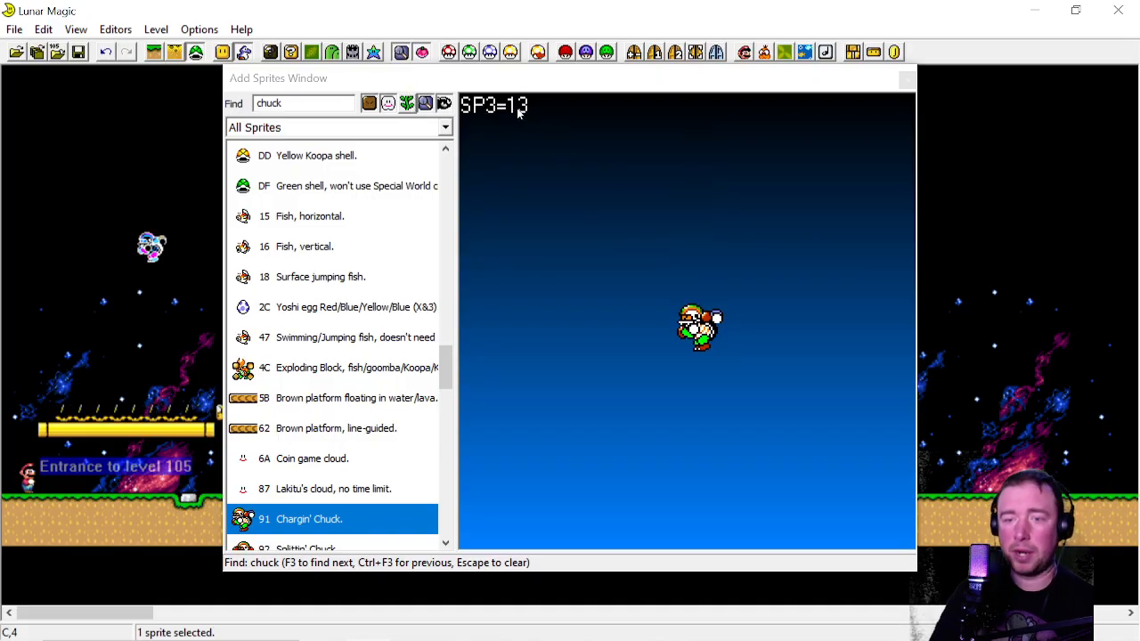
{"action": "left_click", "coordinate": [905, 80]}
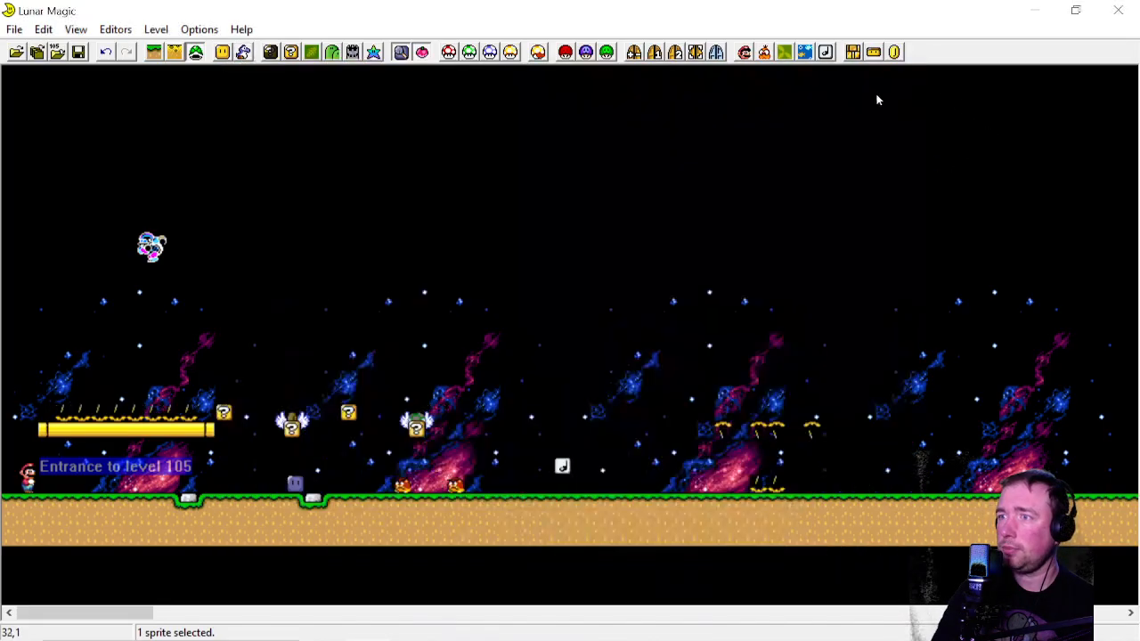
Move the Chargin' Chuck down onto the yellow platform and save level 105
{"action": "left_click_drag", "start_coordinate": [151, 248], "coordinate": [169, 390]}
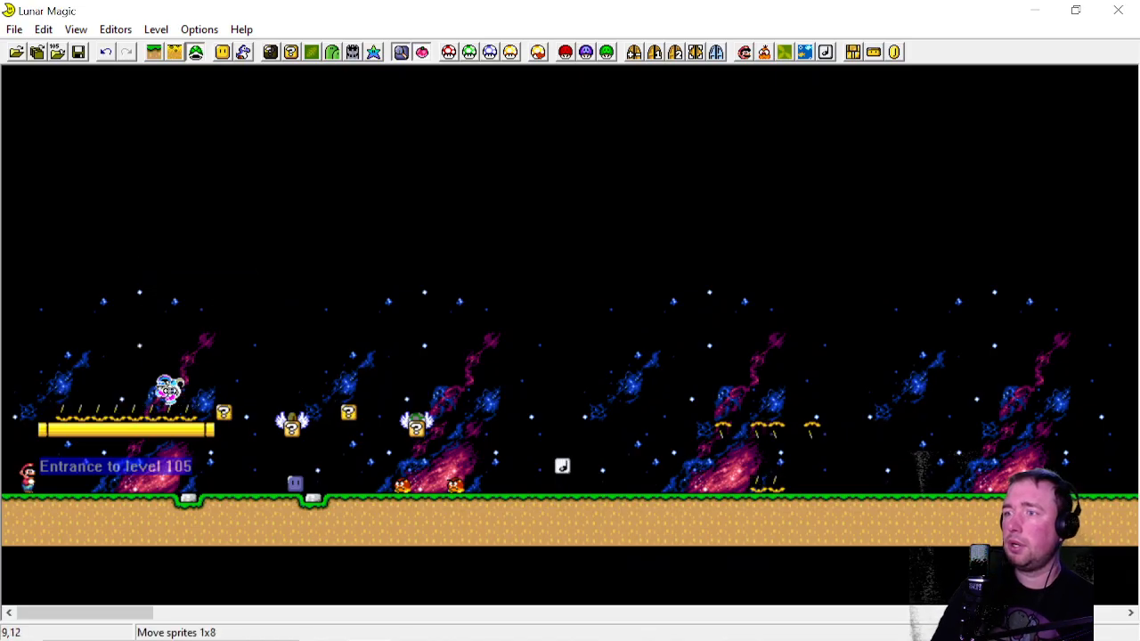
{"action": "left_click", "coordinate": [225, 278]}
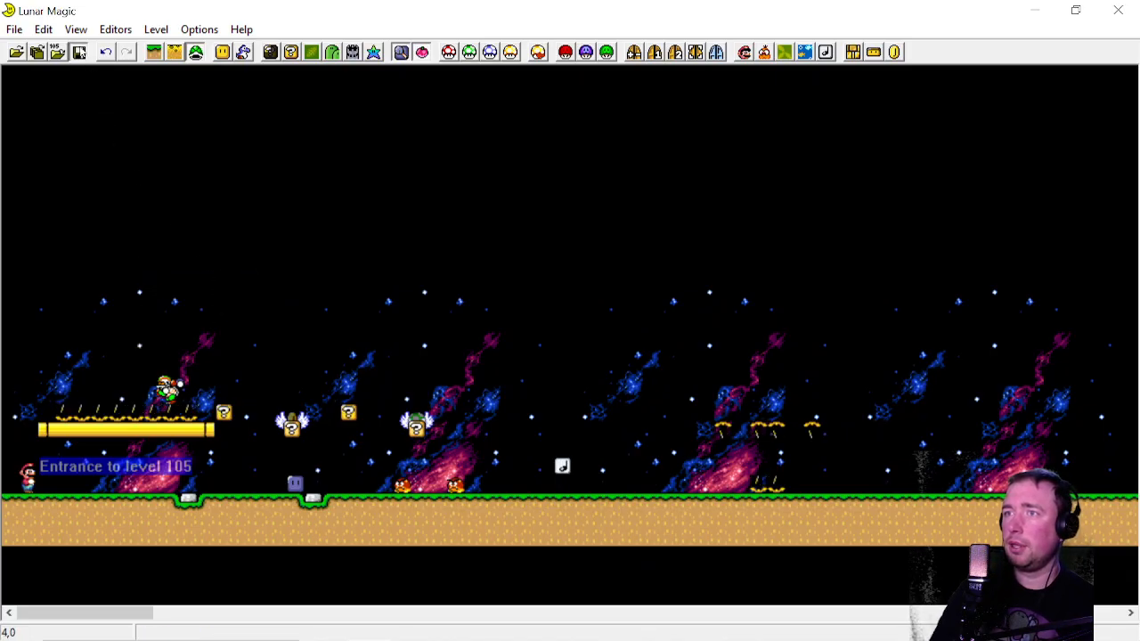
{"action": "left_click", "coordinate": [78, 52]}
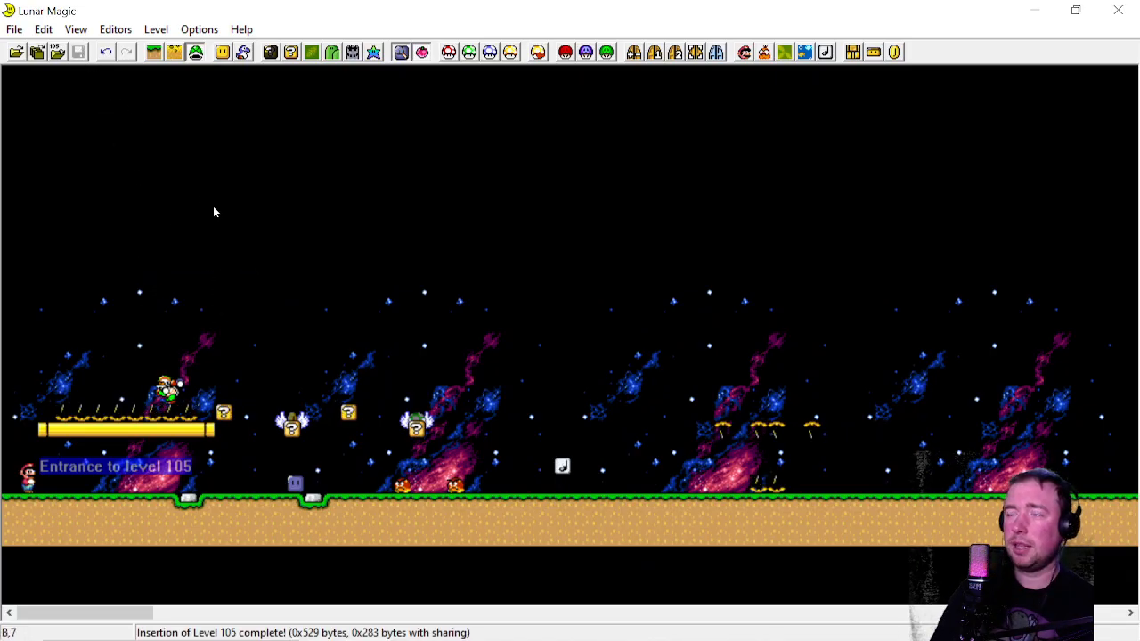
Compare the level's SP3 slot in Super GFX Bypass with the graphics file the Chargin' Chuck sprite requires
{"action": "left_click", "coordinate": [566, 54]}
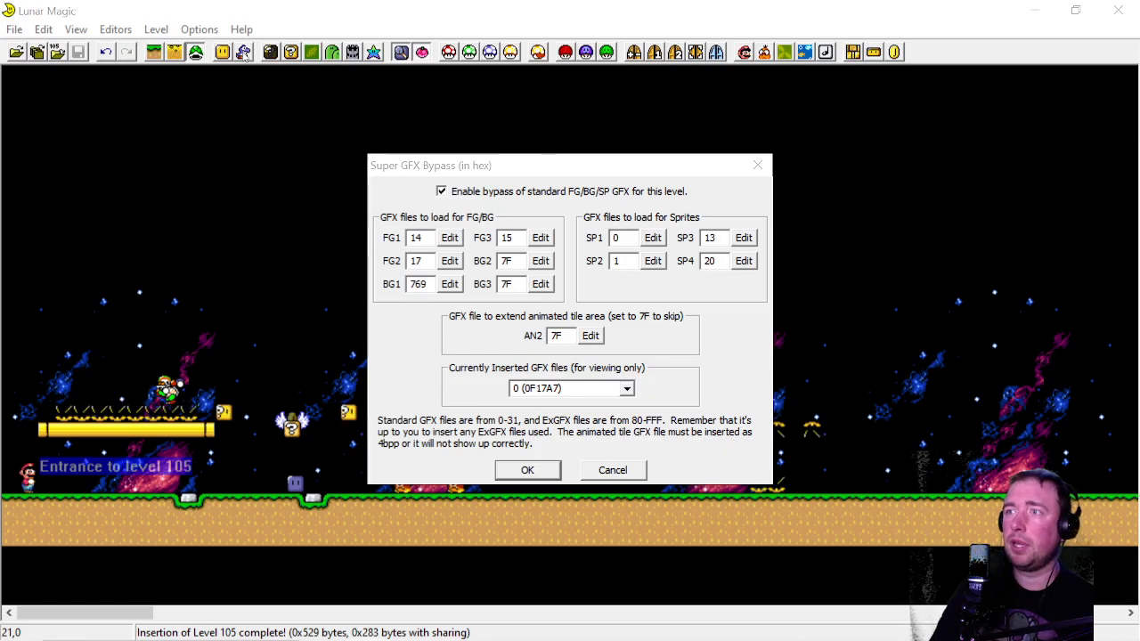
{"action": "left_click", "coordinate": [758, 165]}
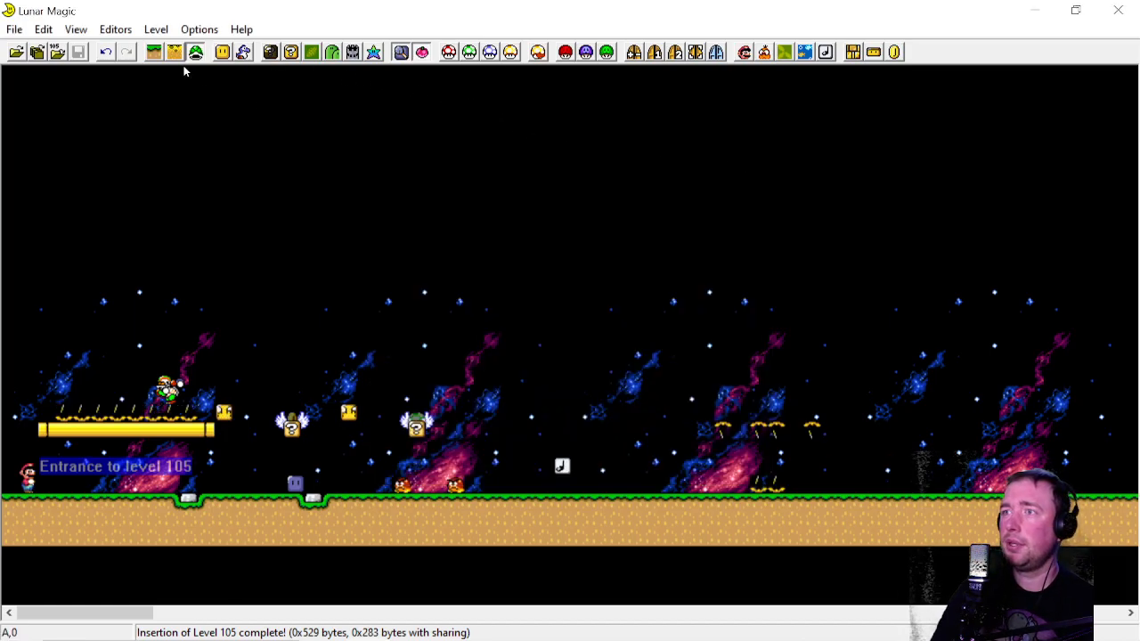
{"action": "left_click", "coordinate": [243, 51]}
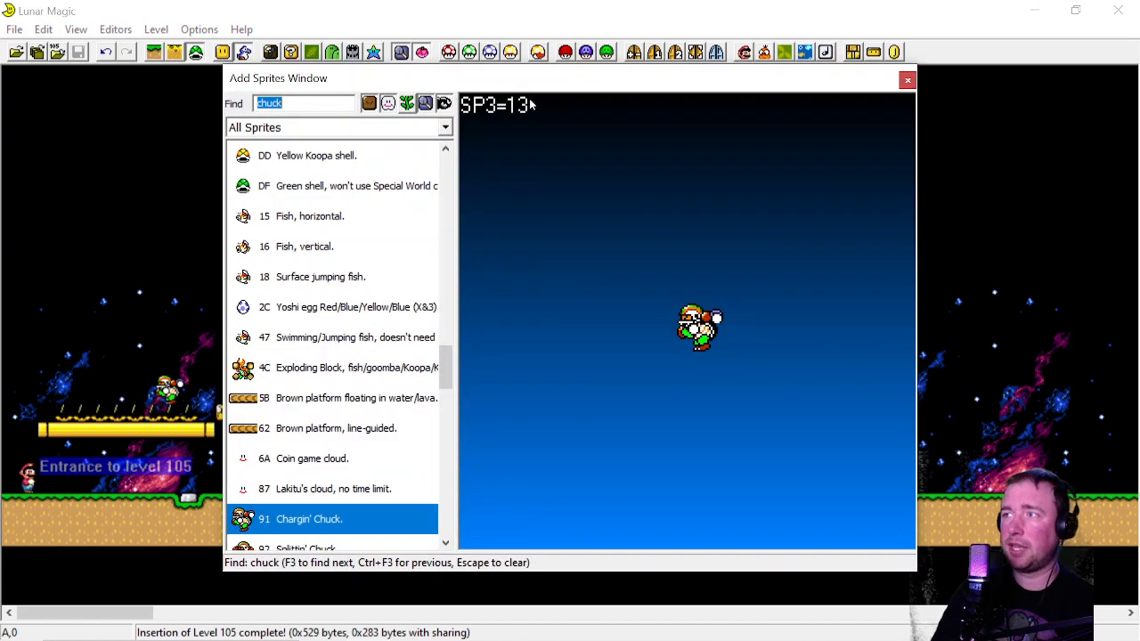
{"action": "mouse_move", "coordinate": [504, 116]}
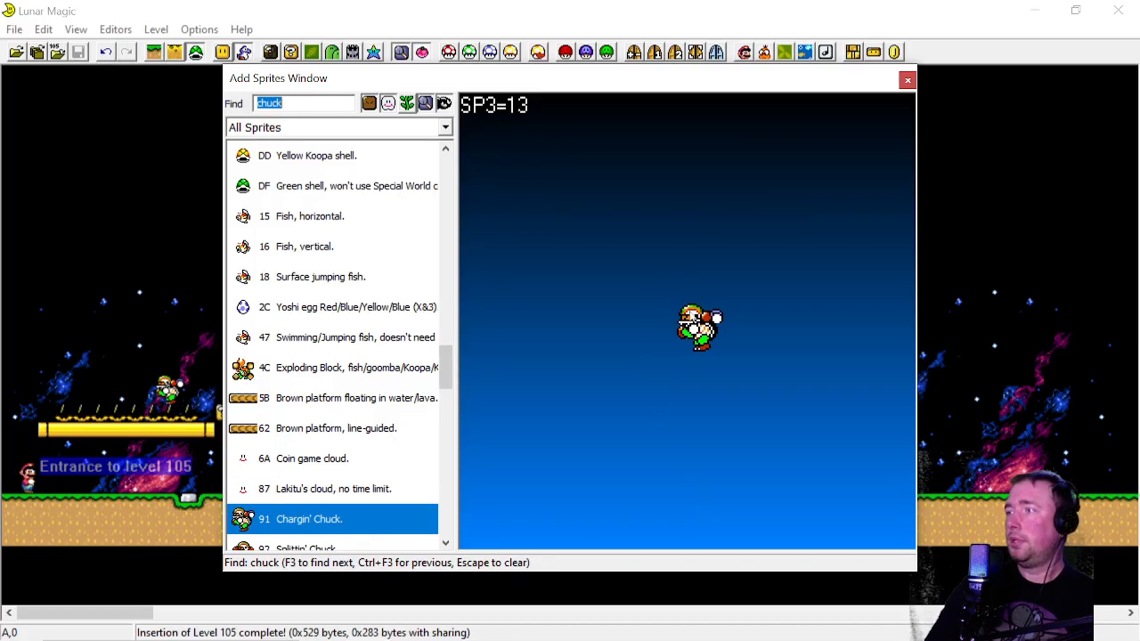
Close the sprite list, set SP3 to 12 in Super GFX Bypass, and examine the Chargin' Chuck on the yellow platform
{"action": "left_click_drag", "start_coordinate": [522, 87], "coordinate": [538, 90]}
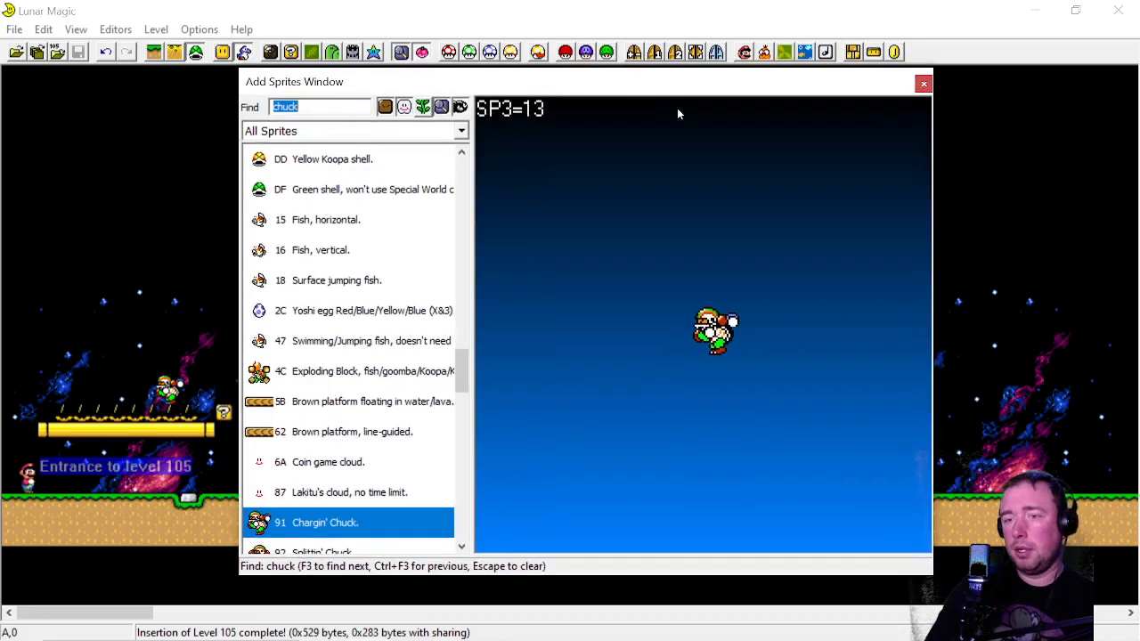
{"action": "left_click", "coordinate": [922, 83]}
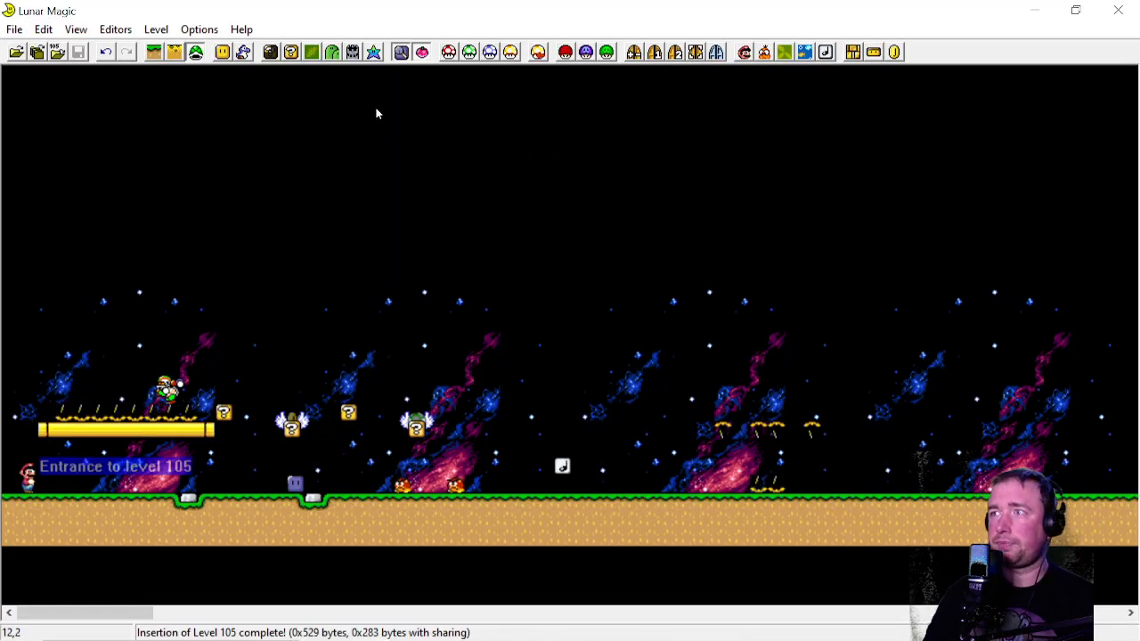
{"action": "left_click", "coordinate": [564, 51]}
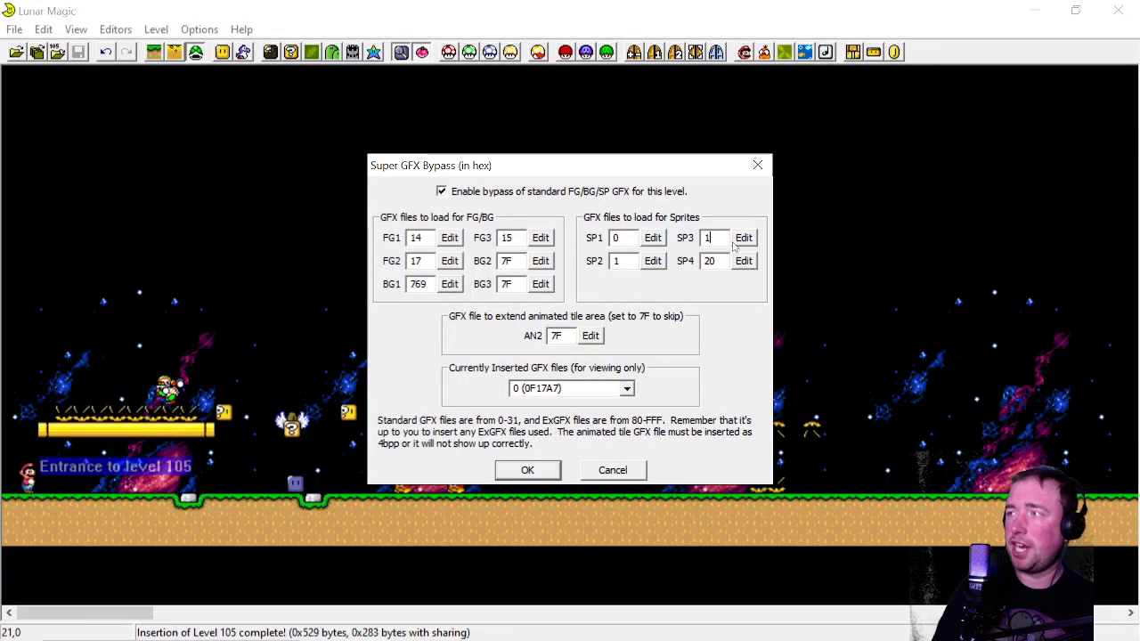
{"action": "key", "text": "Return"}
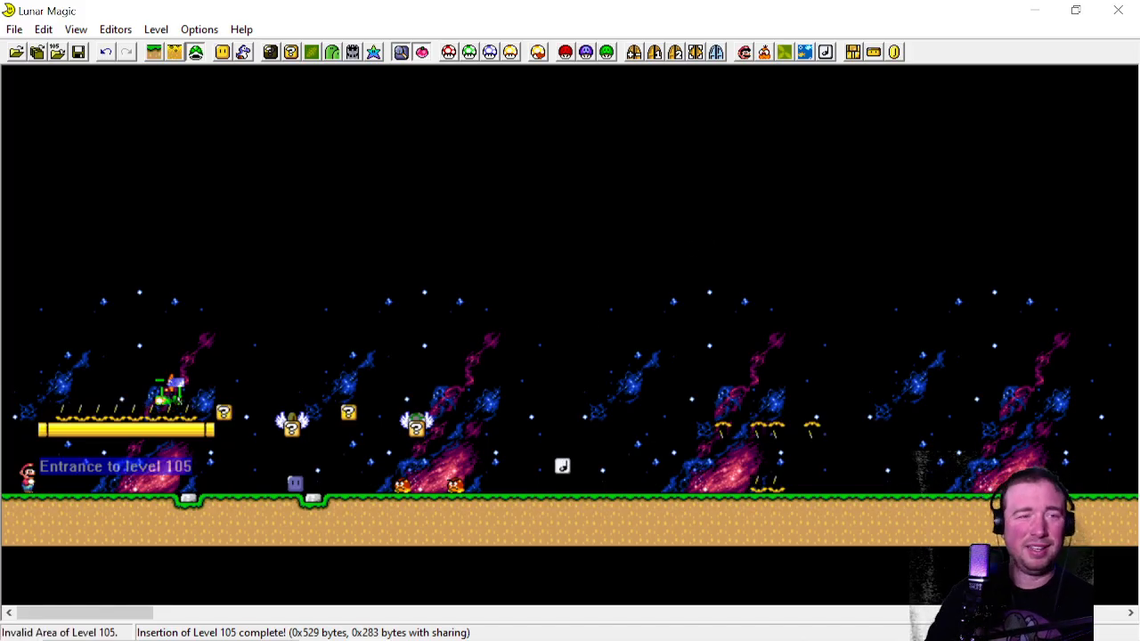
{"action": "scroll", "coordinate": [49, 481], "scroll_direction": "up", "scroll_amount": 2, "text": "ctrl"}
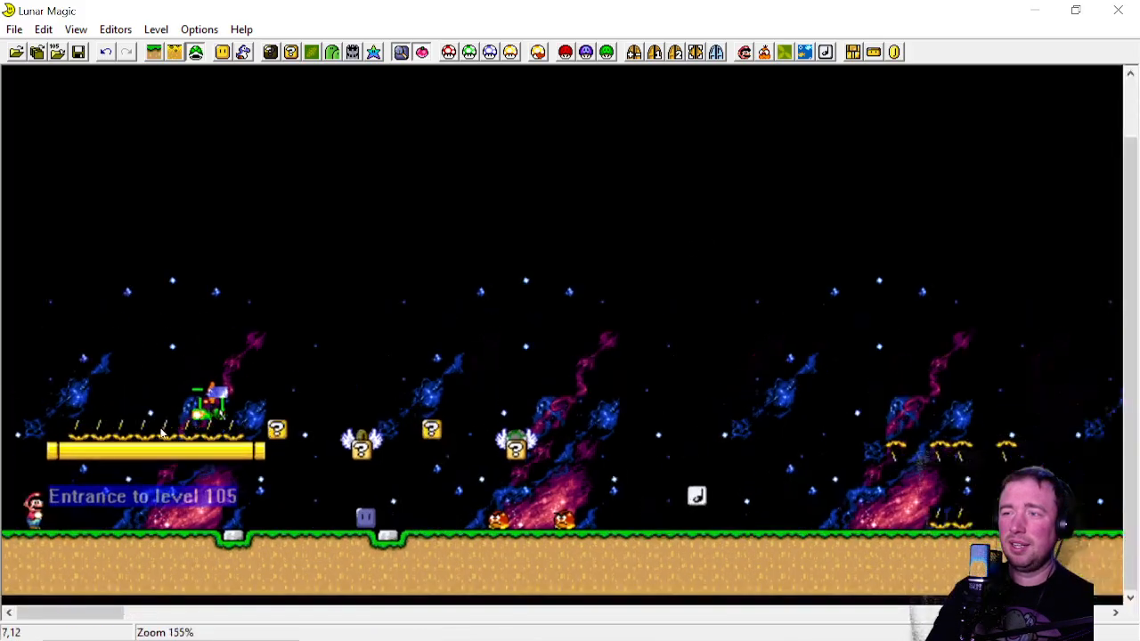
{"action": "scroll", "coordinate": [236, 432], "scroll_direction": "up", "scroll_amount": 1, "text": "ctrl"}
{"action": "scroll", "coordinate": [258, 410], "scroll_direction": "up", "scroll_amount": 1, "text": "ctrl"}
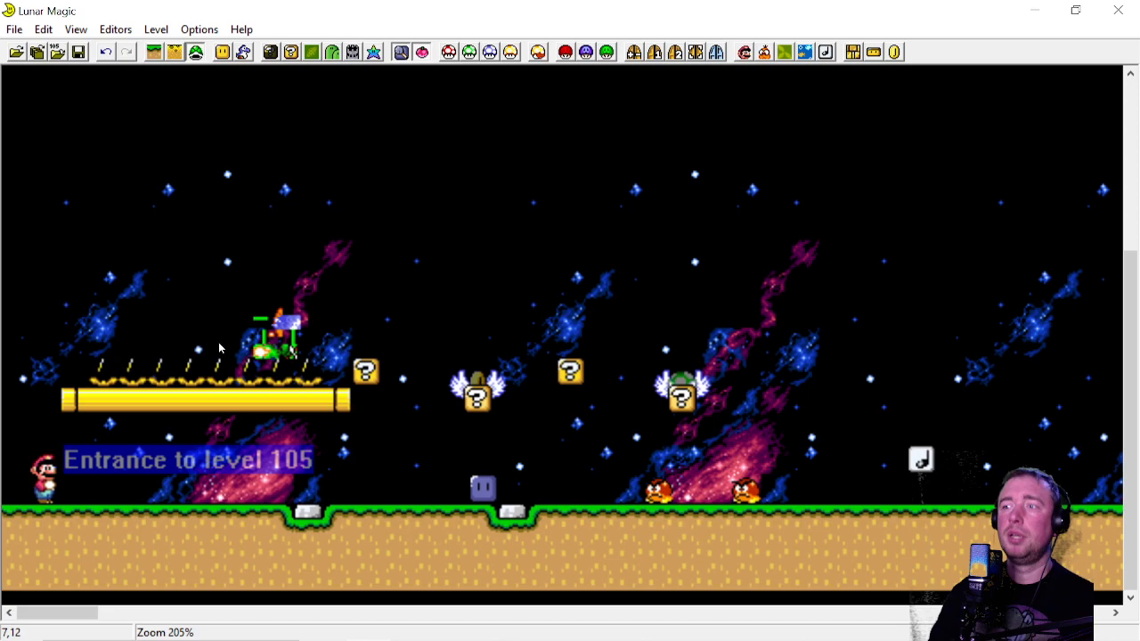
{"action": "scroll", "coordinate": [281, 329], "scroll_direction": "down", "scroll_amount": 3, "text": "ctrl"}
{"action": "scroll", "coordinate": [285, 333], "scroll_direction": "down", "scroll_amount": 1, "text": "ctrl"}
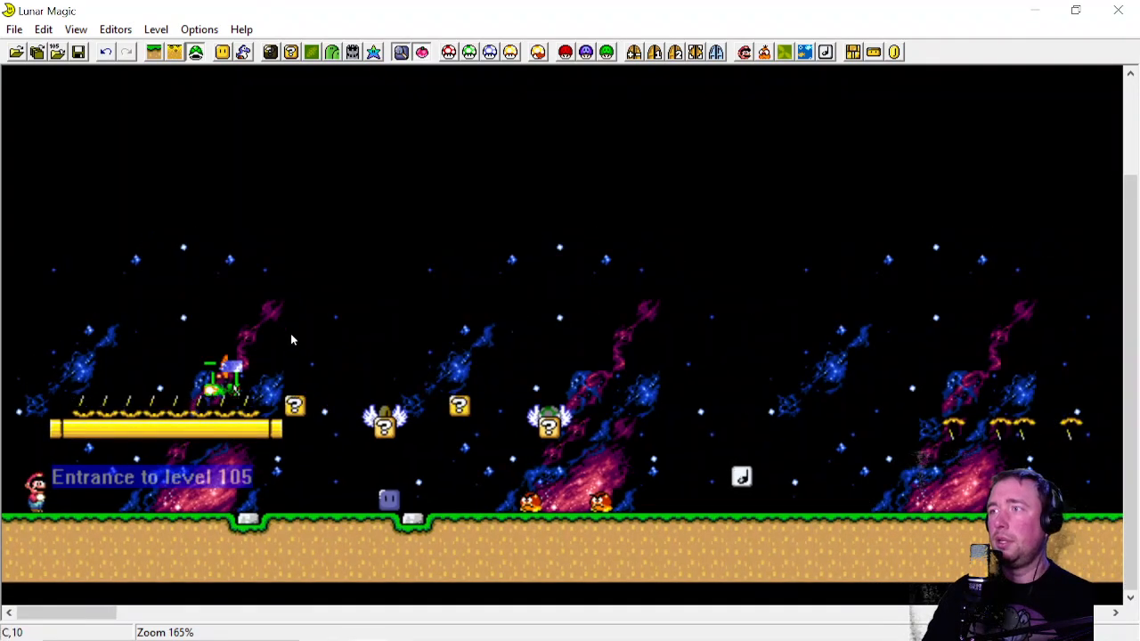
Set the SP3 sprite graphics slot to 13 in Super GFX Bypass and save level 105
{"action": "left_click", "coordinate": [565, 53]}
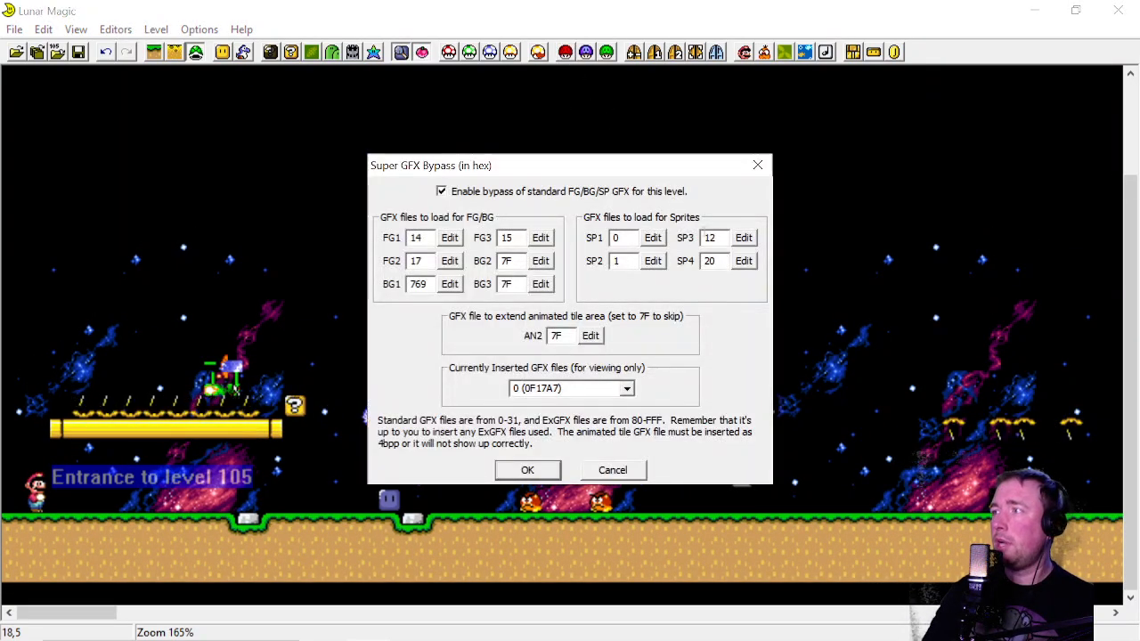
{"action": "double_click", "coordinate": [709, 238]}
{"action": "type", "text": "1"}
{"action": "key", "text": "Return"}
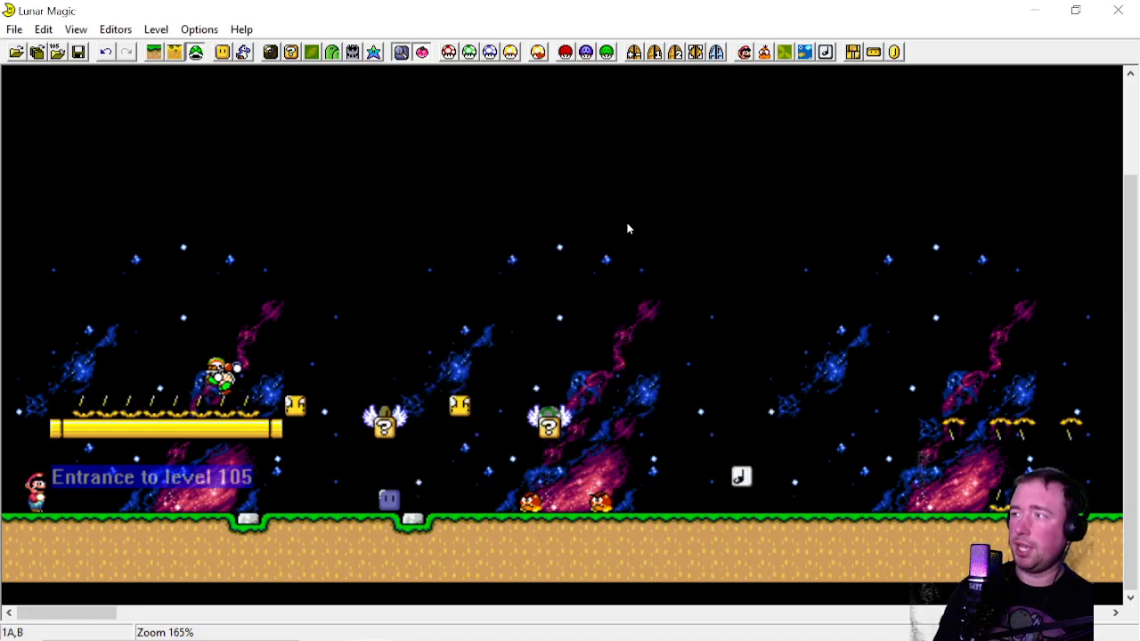
{"action": "left_click", "coordinate": [80, 53]}
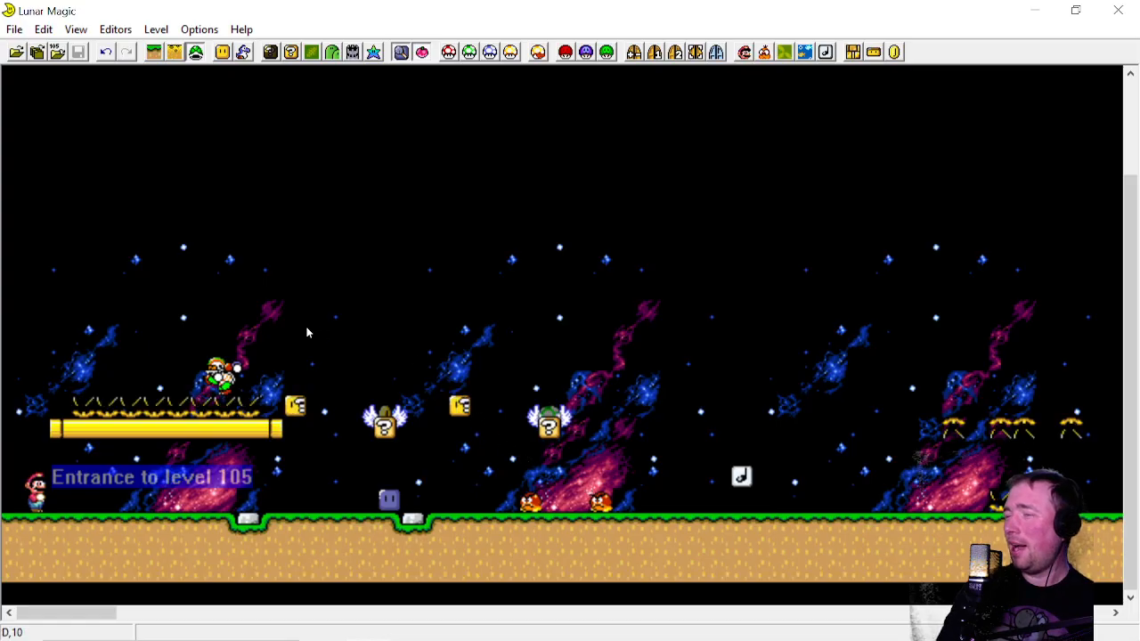
{"action": "left_click", "coordinate": [221, 377]}
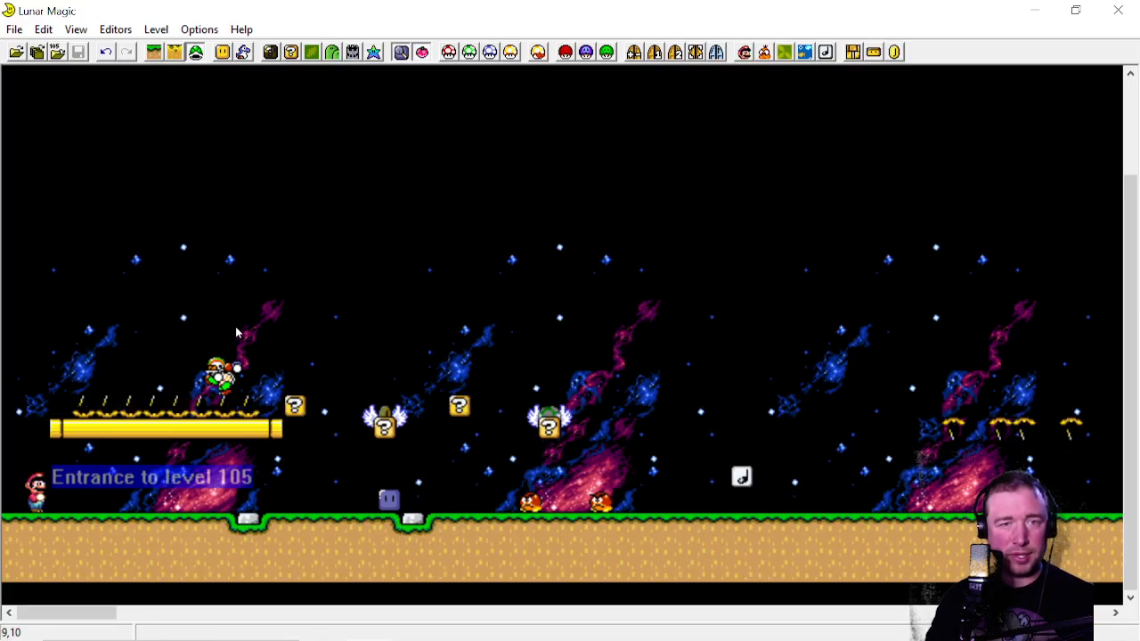
{"action": "left_click_drag", "start_coordinate": [169, 303], "coordinate": [259, 401]}
{"action": "left_click", "coordinate": [274, 312]}
{"action": "left_click_drag", "start_coordinate": [230, 331], "coordinate": [210, 389]}
{"action": "left_click", "coordinate": [219, 333]}
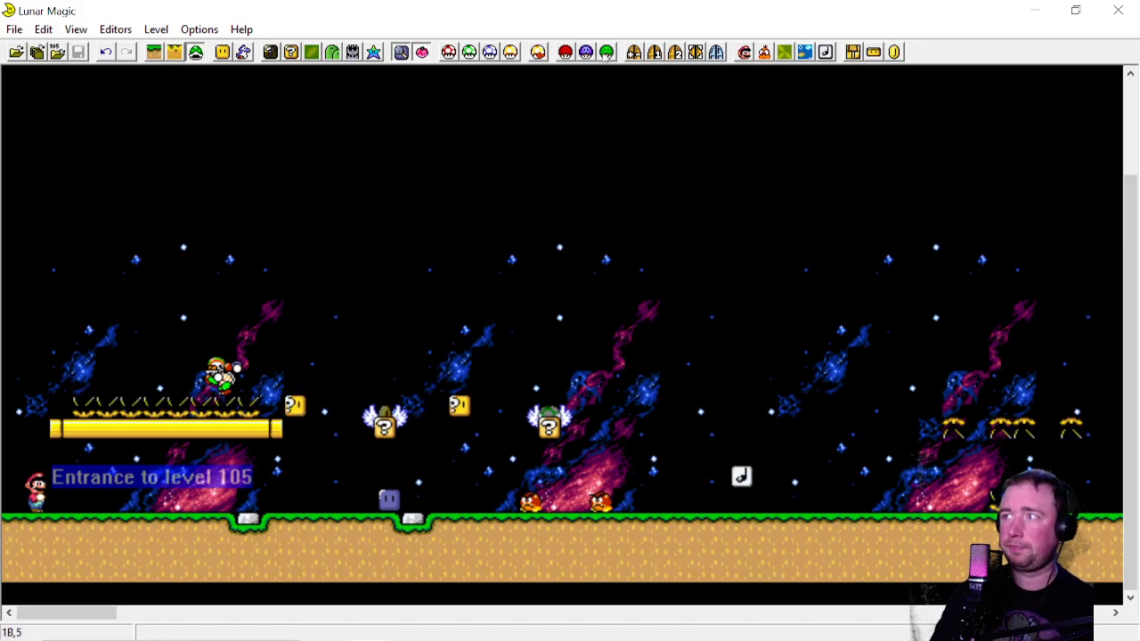
Change the SP3 slot in Super GFX Bypass to graphics file 12
{"action": "left_click", "coordinate": [565, 51]}
{"action": "double_click", "coordinate": [709, 236]}
{"action": "type", "text": "12"}
{"action": "key", "text": "Return"}
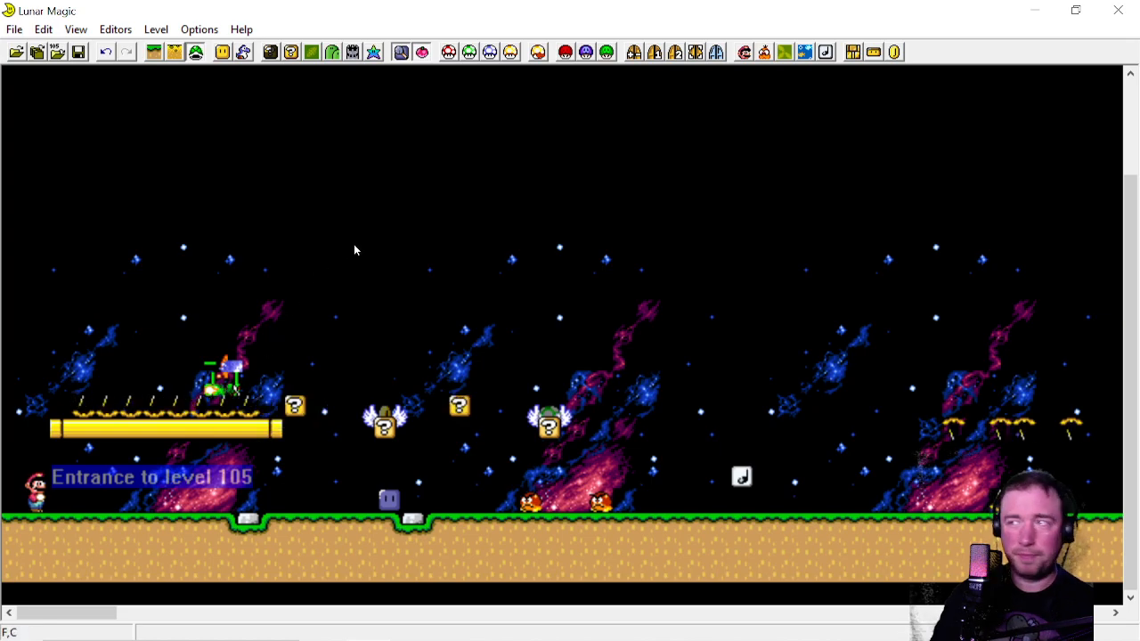
Restore graphics file 13 in the SP3 slot of Super GFX Bypass and save the level
{"action": "left_click", "coordinate": [565, 52]}
{"action": "left_click_drag", "start_coordinate": [717, 238], "coordinate": [613, 238]}
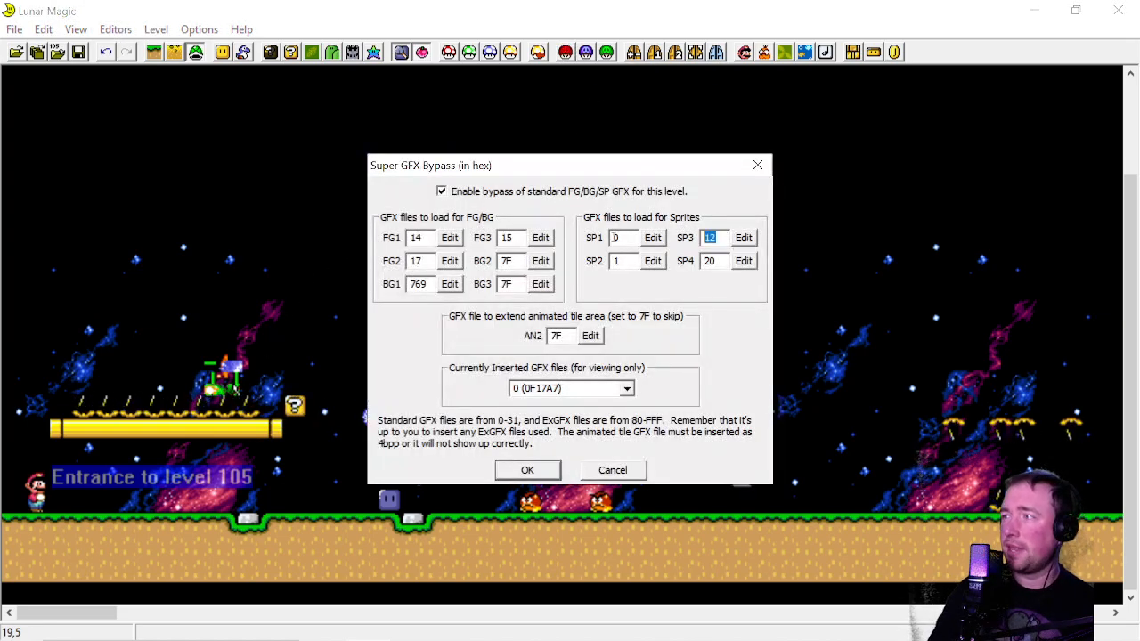
{"action": "type", "text": "13"}
{"action": "key", "text": "Return"}
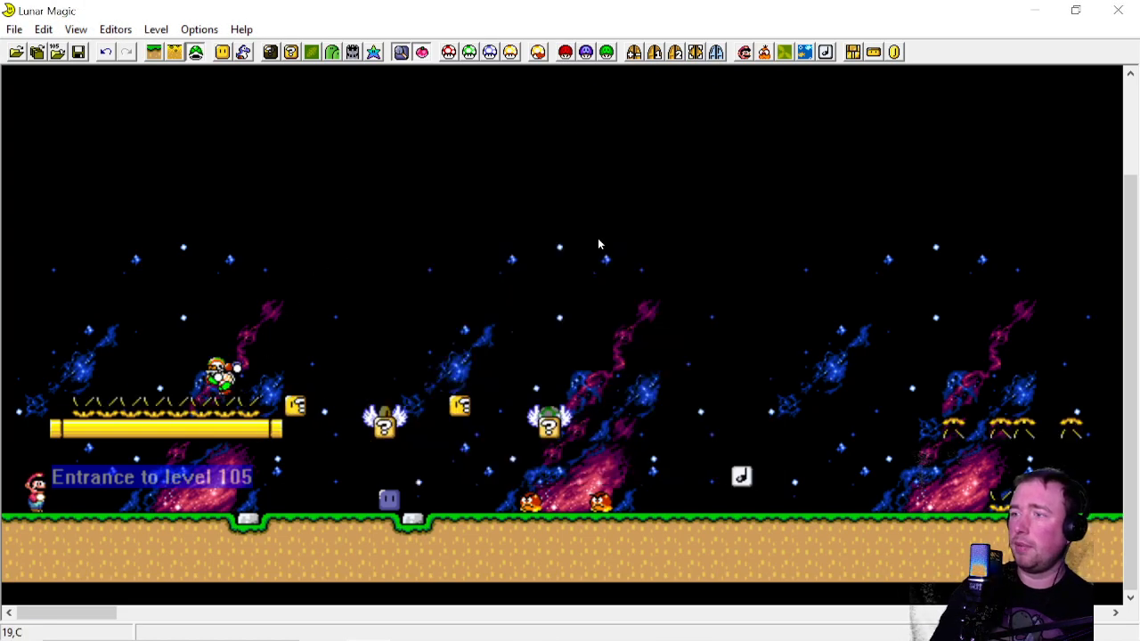
{"action": "left_click", "coordinate": [80, 52]}
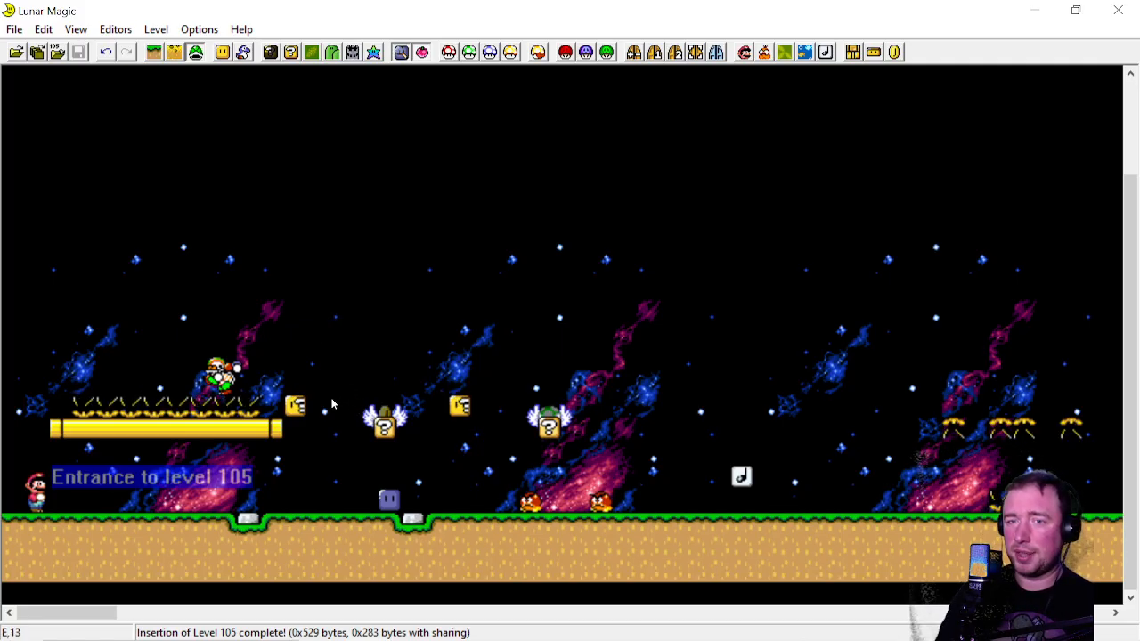
{"action": "left_click_drag", "start_coordinate": [357, 375], "coordinate": [402, 440]}
{"action": "left_click", "coordinate": [390, 377]}
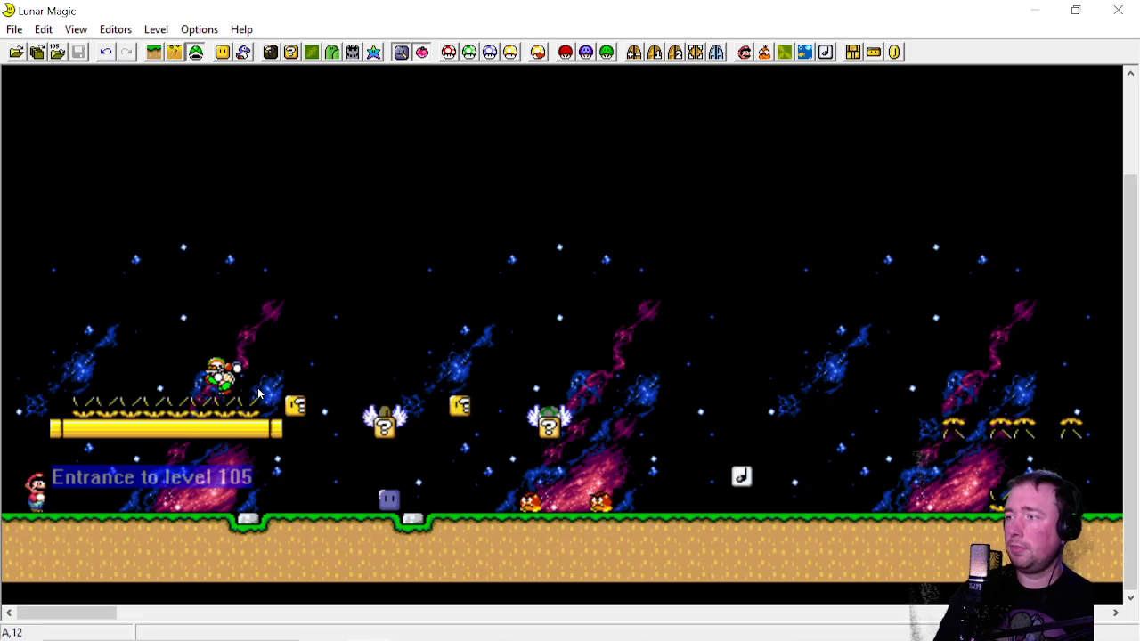
{"action": "left_click", "coordinate": [224, 379]}
{"action": "left_click", "coordinate": [341, 293]}
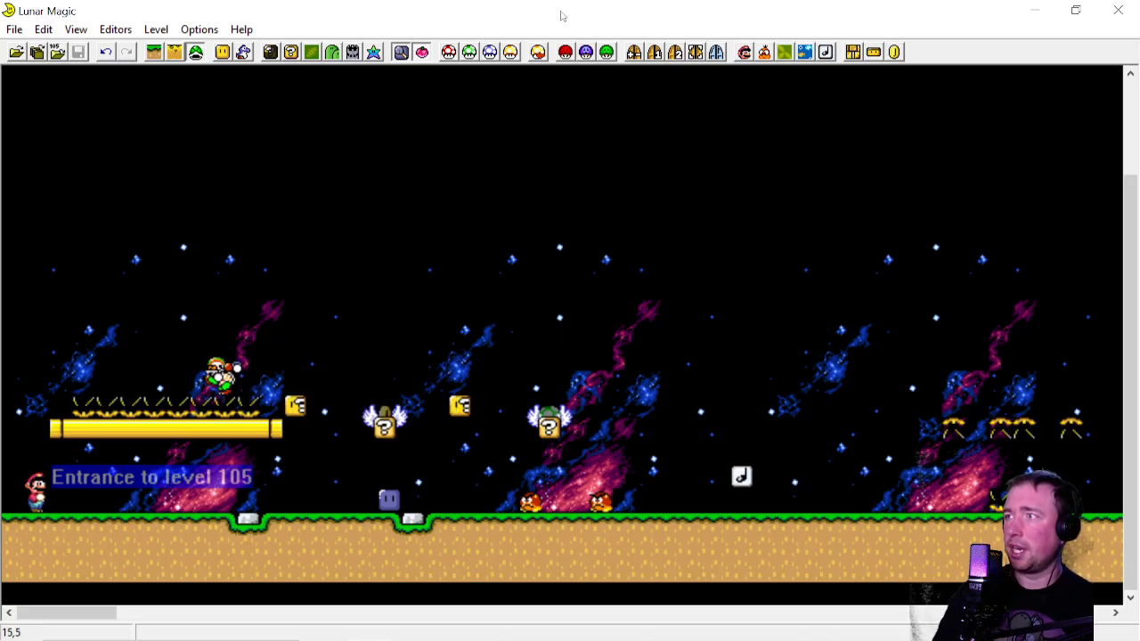
Check the SP4 slot in Super GFX Bypass without changing it, and filter the sprite list to Tileset Specific Sprites
{"action": "left_click", "coordinate": [575, 54]}
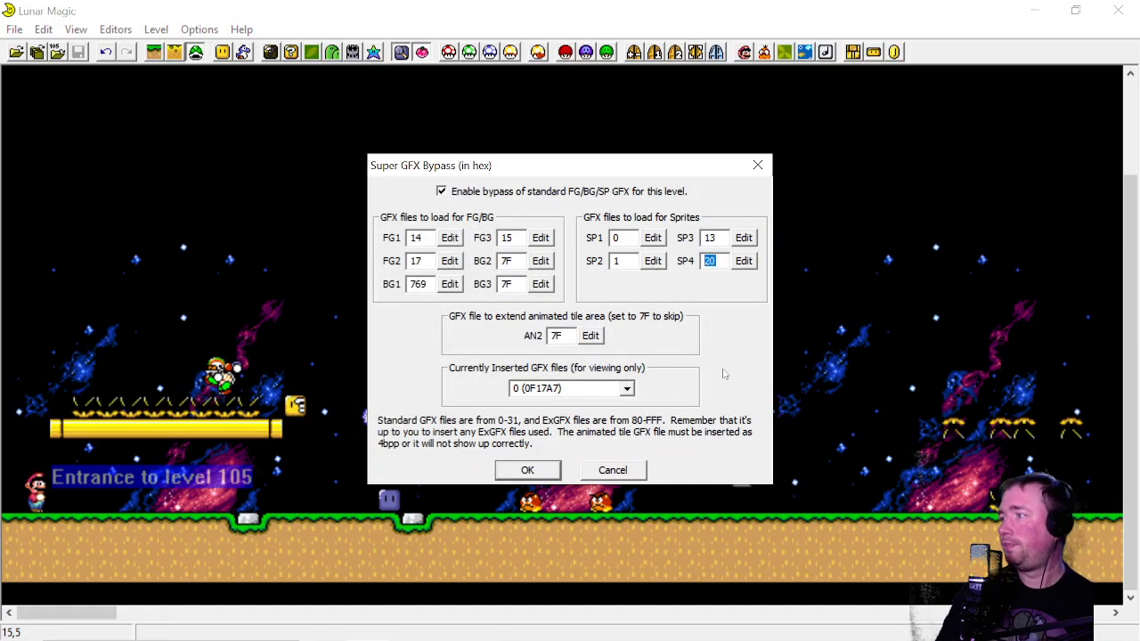
{"action": "left_click", "coordinate": [758, 165]}
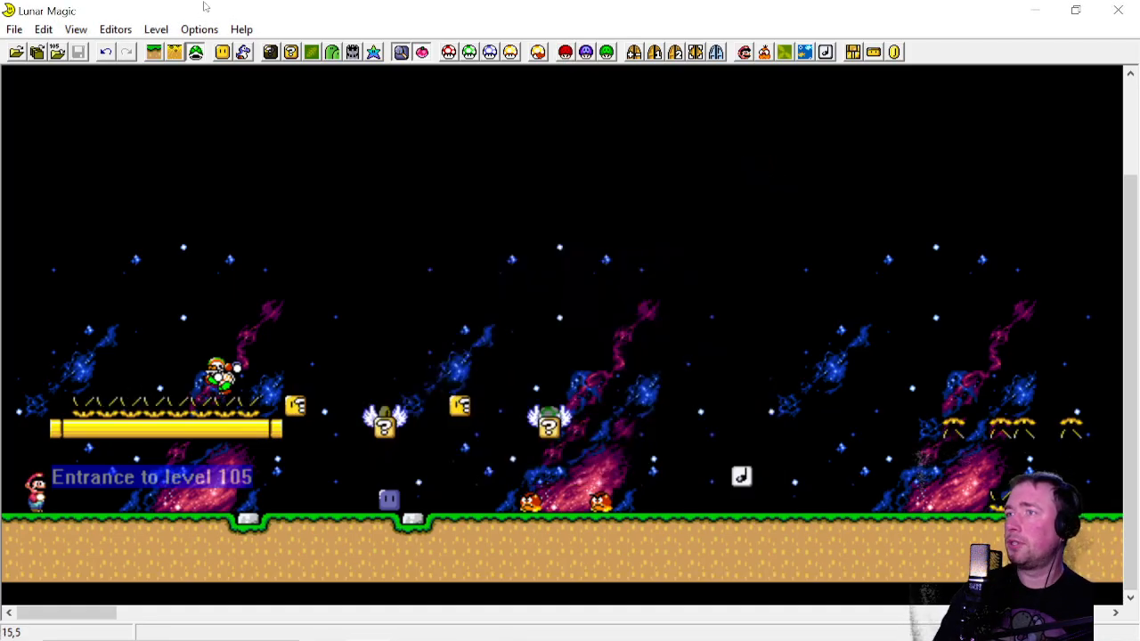
{"action": "left_click", "coordinate": [243, 52]}
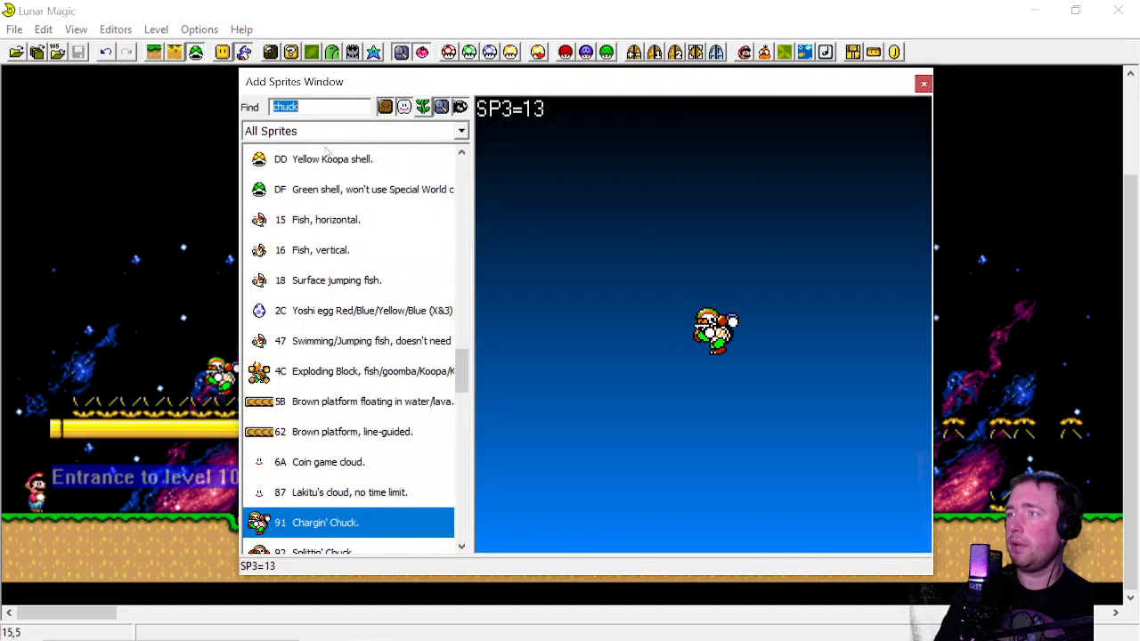
{"action": "left_click", "coordinate": [327, 131]}
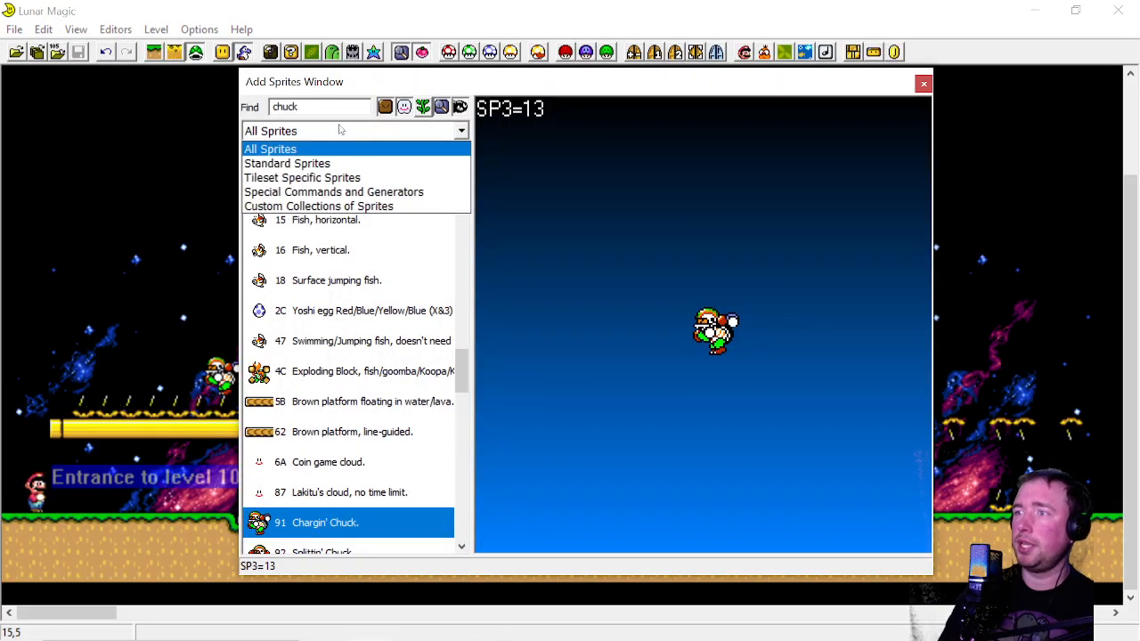
{"action": "left_click", "coordinate": [343, 178]}
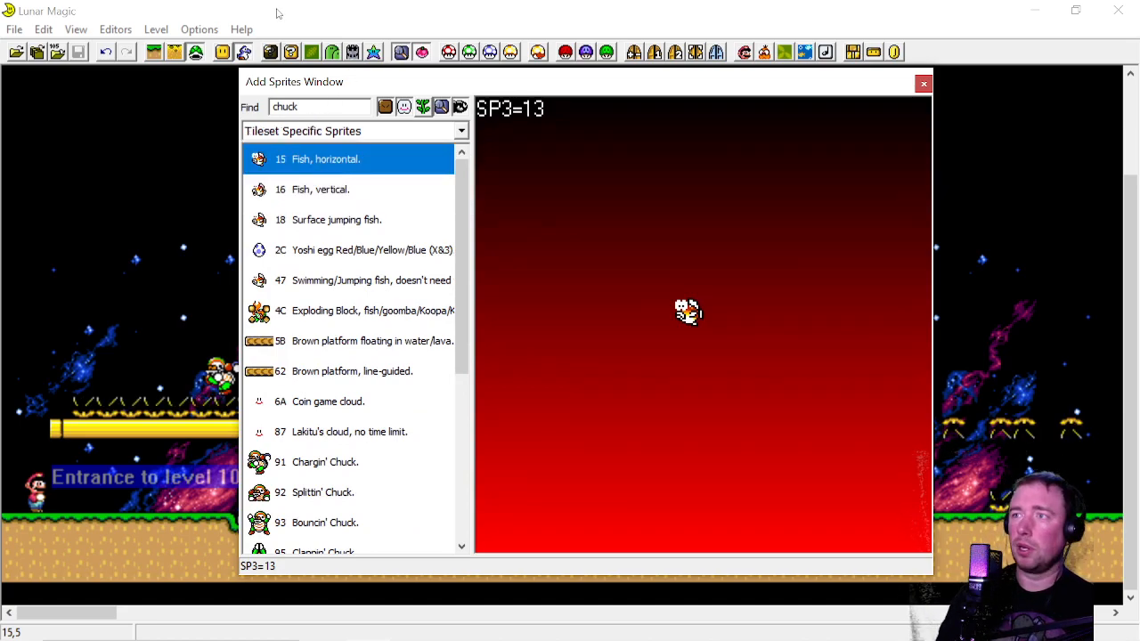
Compare the horizontal fish's required graphics file with the sprite slots in Super GFX Bypass
{"action": "left_click", "coordinate": [564, 52]}
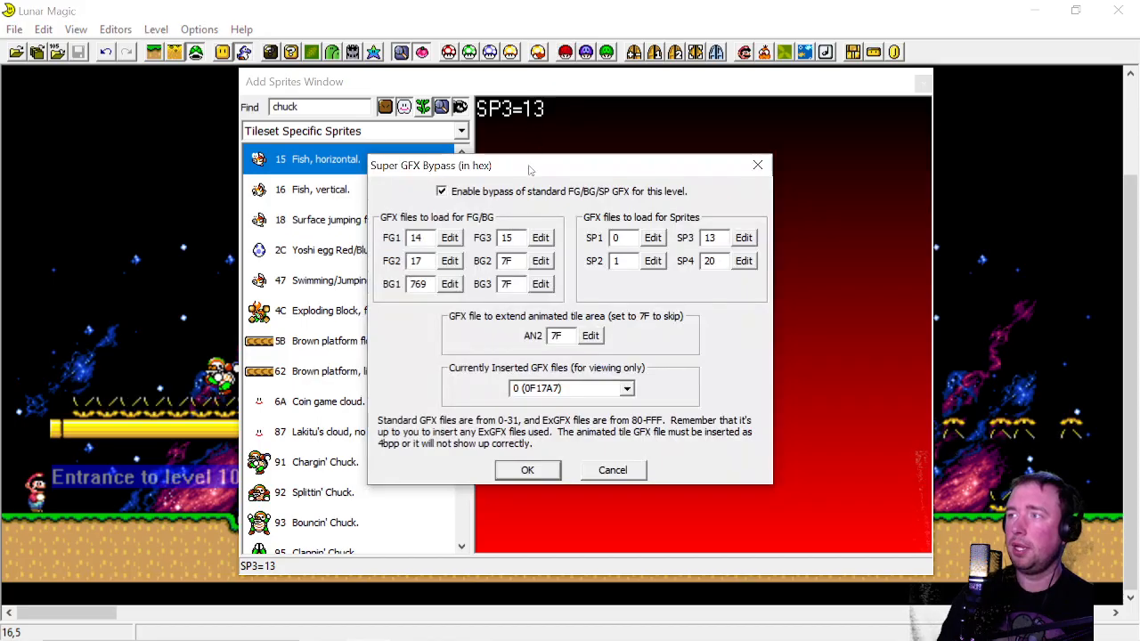
{"action": "left_click_drag", "start_coordinate": [529, 169], "coordinate": [730, 135]}
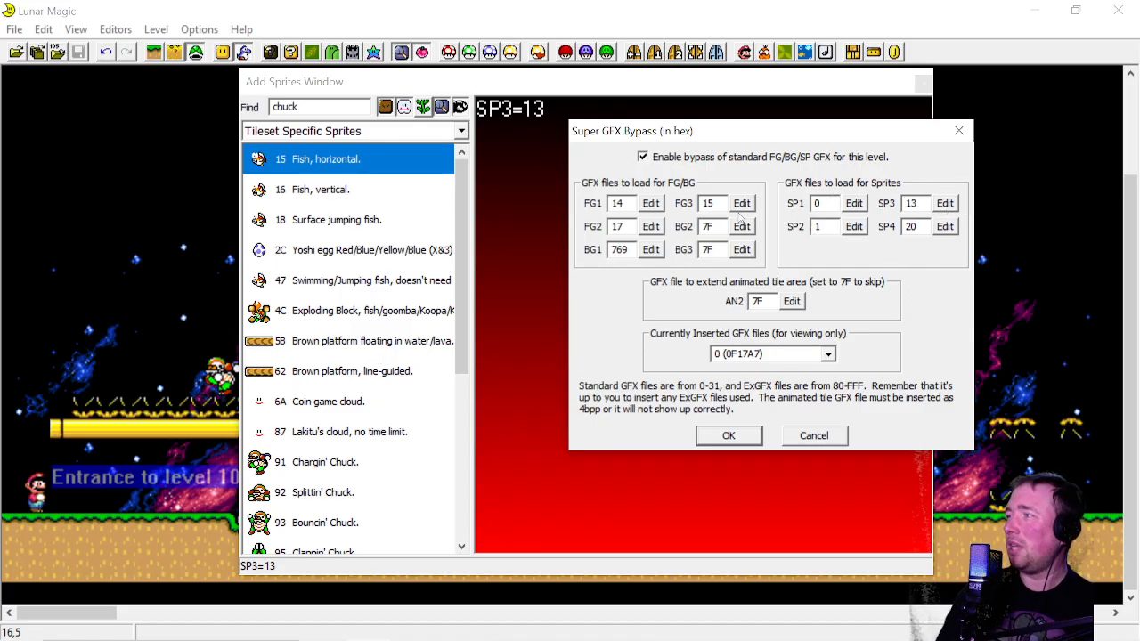
{"action": "left_click", "coordinate": [958, 130]}
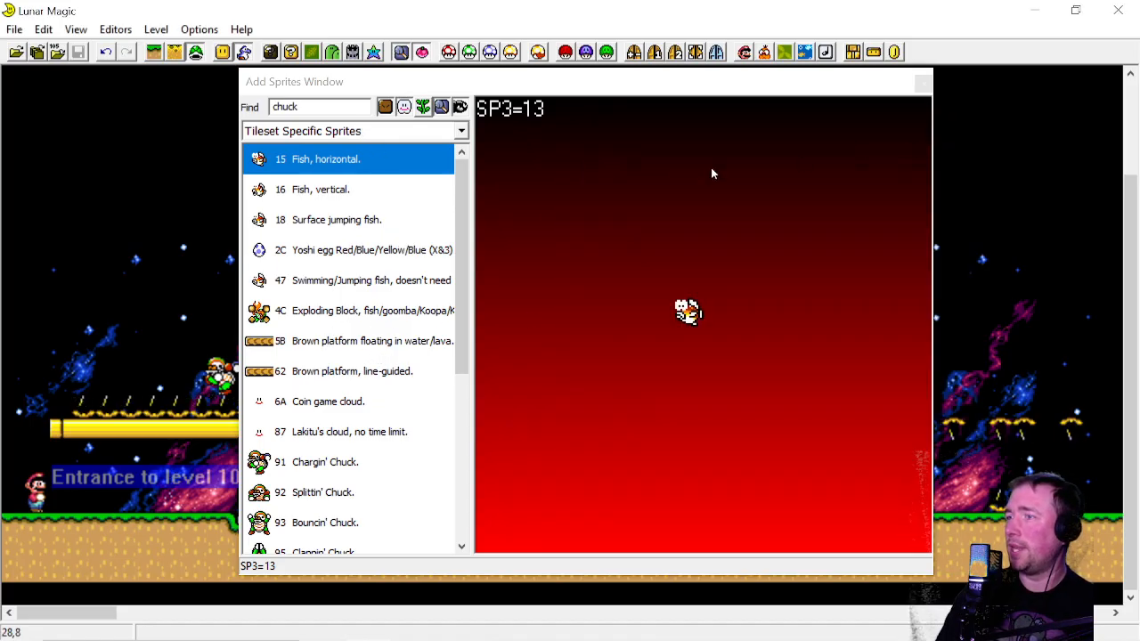
Add a Rex sprite to the level just past the end of the yellow platform
{"action": "scroll", "coordinate": [285, 304], "scroll_direction": "down", "scroll_amount": 4}
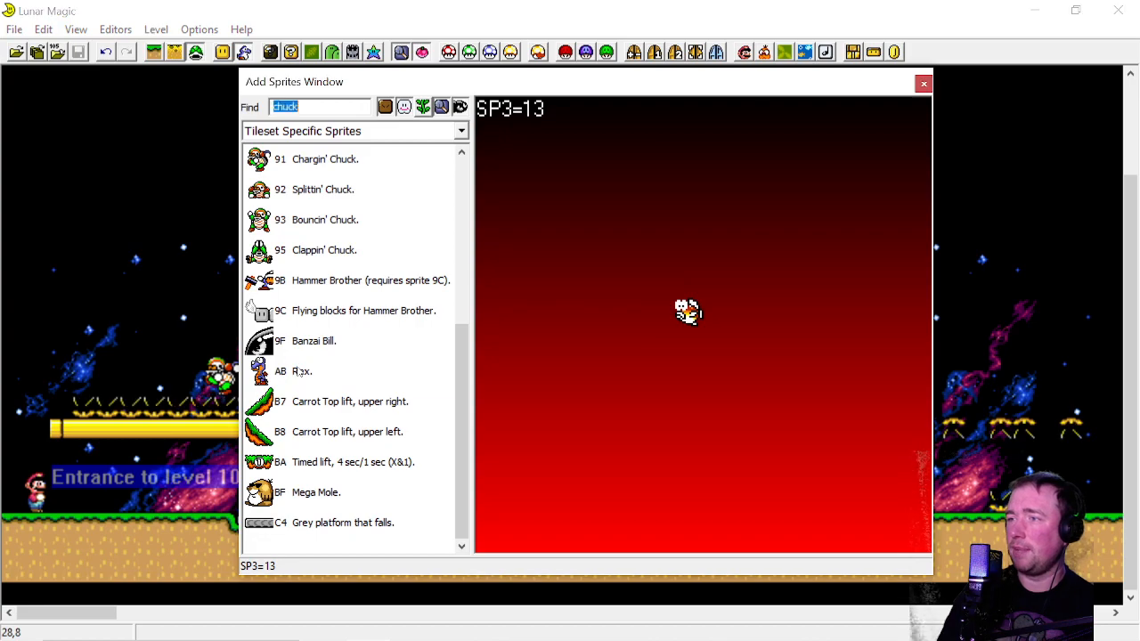
{"action": "left_click", "coordinate": [299, 373]}
{"action": "left_click_drag", "start_coordinate": [712, 83], "coordinate": [968, 84]}
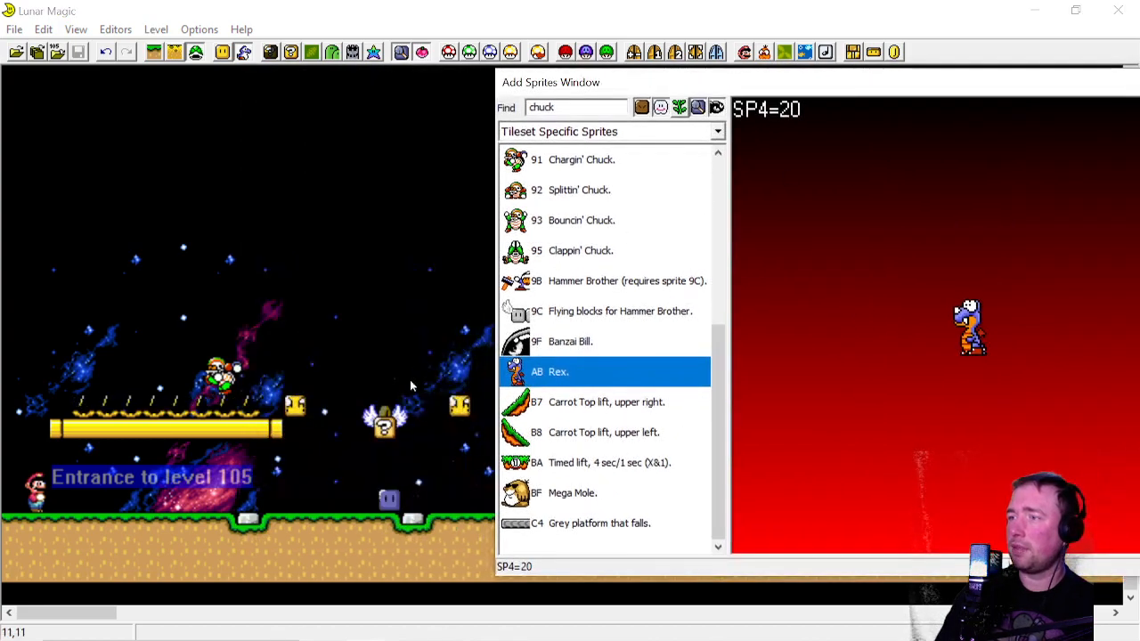
{"action": "right_click", "coordinate": [319, 468]}
Delete the two winged question blocks and the two Goombas from the level, closing the sprite list
{"action": "left_click_drag", "start_coordinate": [364, 404], "coordinate": [395, 439]}
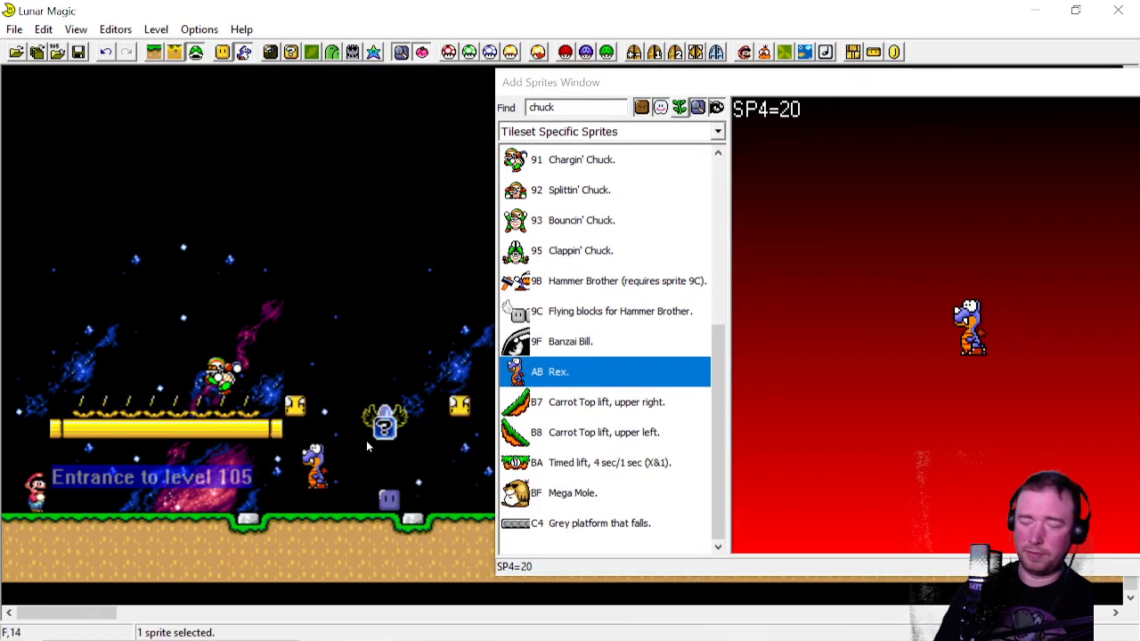
{"action": "key", "text": "Delete"}
{"action": "left_click_drag", "start_coordinate": [836, 83], "coordinate": [626, 74]}
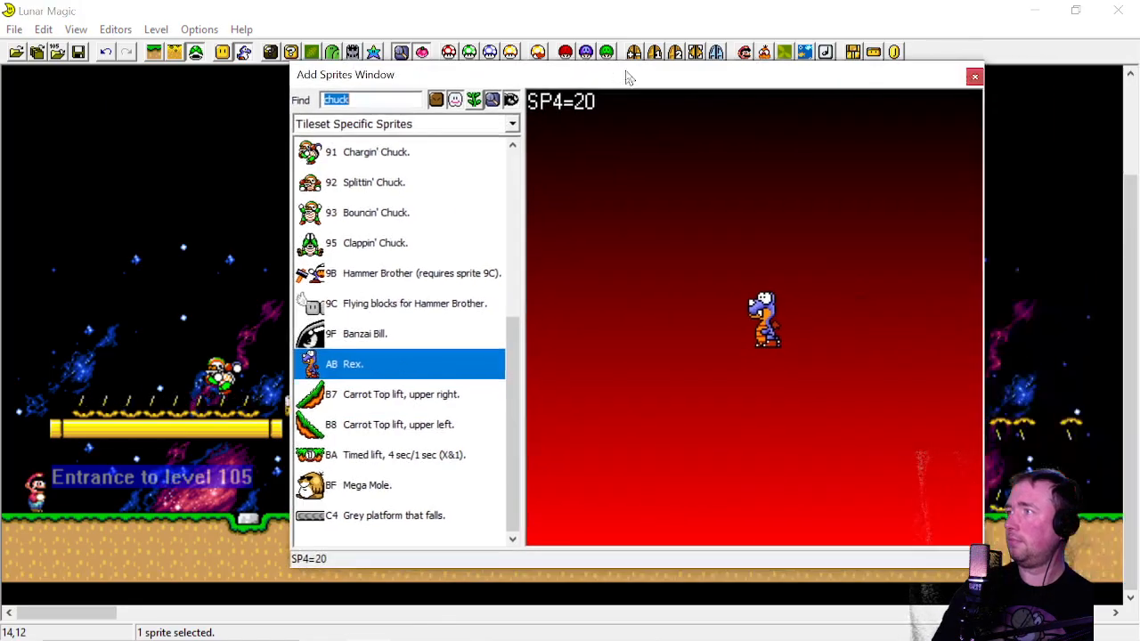
{"action": "left_click", "coordinate": [978, 79]}
{"action": "key", "text": "Delete"}
{"action": "left_click_drag", "start_coordinate": [496, 466], "coordinate": [656, 572]}
{"action": "key", "text": "Delete"}
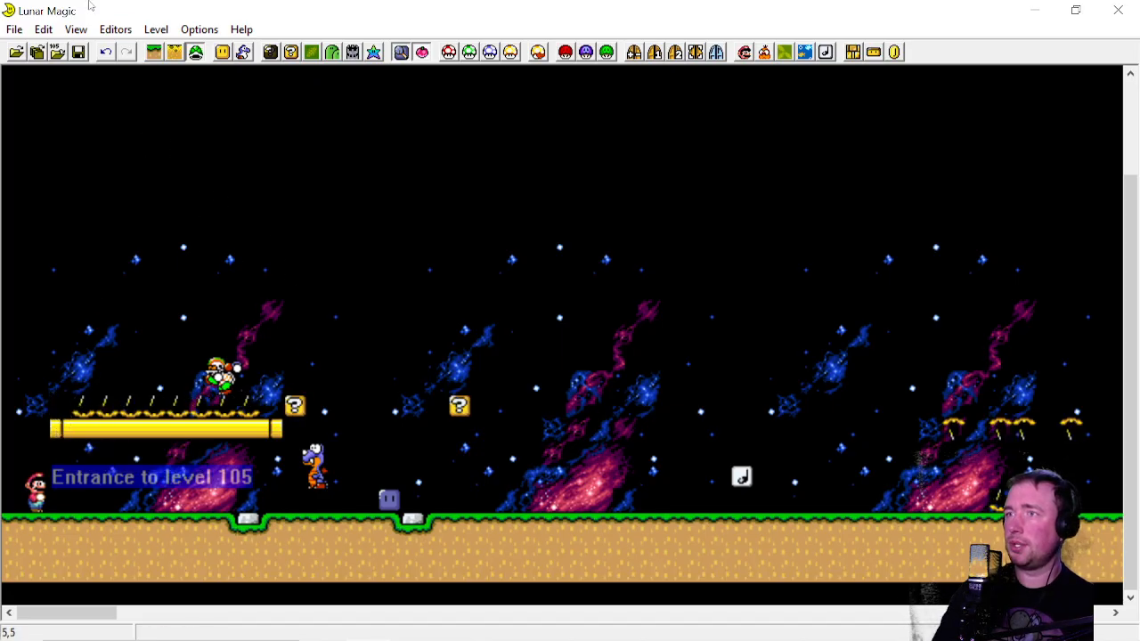
Stretch the question block beside the yellow platform upward into a column nine blocks tall
{"action": "left_click", "coordinate": [153, 52]}
{"action": "left_click", "coordinate": [294, 405]}
{"action": "left_click_drag", "start_coordinate": [297, 401], "coordinate": [292, 213]}
{"action": "left_click", "coordinate": [172, 244]}
Extend the yellow platform to the level's left edge, widen its row of munchers to cover it, and save level 105
{"action": "left_click_drag", "start_coordinate": [41, 427], "coordinate": [54, 431]}
{"action": "left_click_drag", "start_coordinate": [55, 430], "coordinate": [7, 405]}
{"action": "left_click", "coordinate": [75, 429]}
{"action": "left_click", "coordinate": [76, 429]}
{"action": "left_click", "coordinate": [94, 406]}
{"action": "left_click", "coordinate": [78, 355]}
{"action": "left_click", "coordinate": [245, 406]}
{"action": "left_click_drag", "start_coordinate": [258, 406], "coordinate": [274, 406]}
{"action": "left_click", "coordinate": [148, 222]}
{"action": "left_click", "coordinate": [78, 51]}
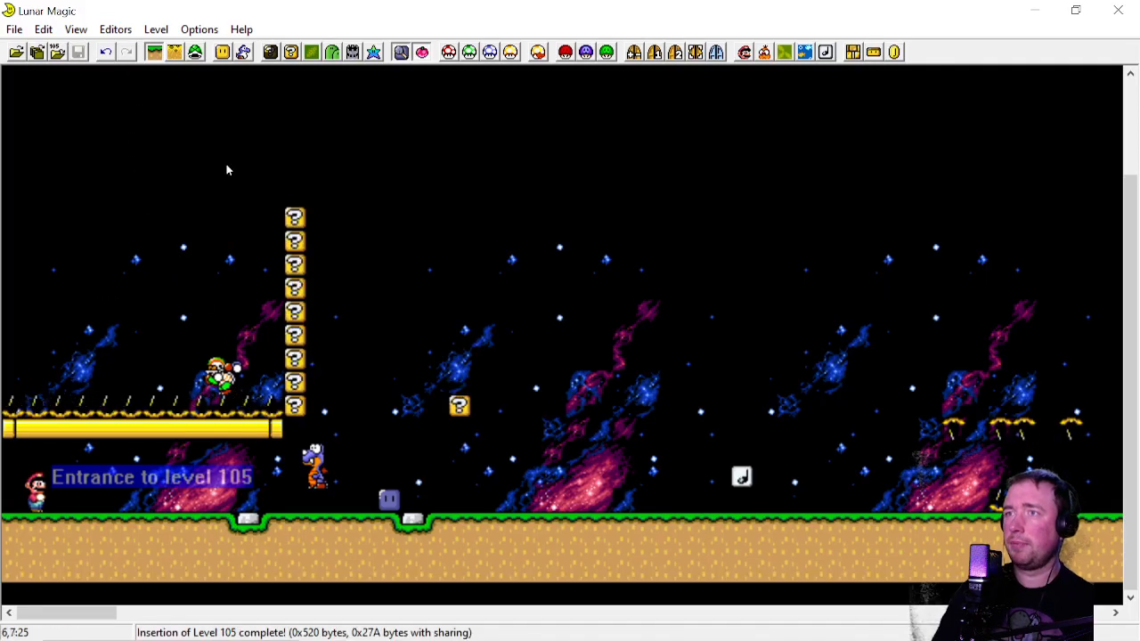
Move the Rex sprite onto the ground beyond the purple block, beneath the single question block
{"action": "left_click", "coordinate": [318, 468]}
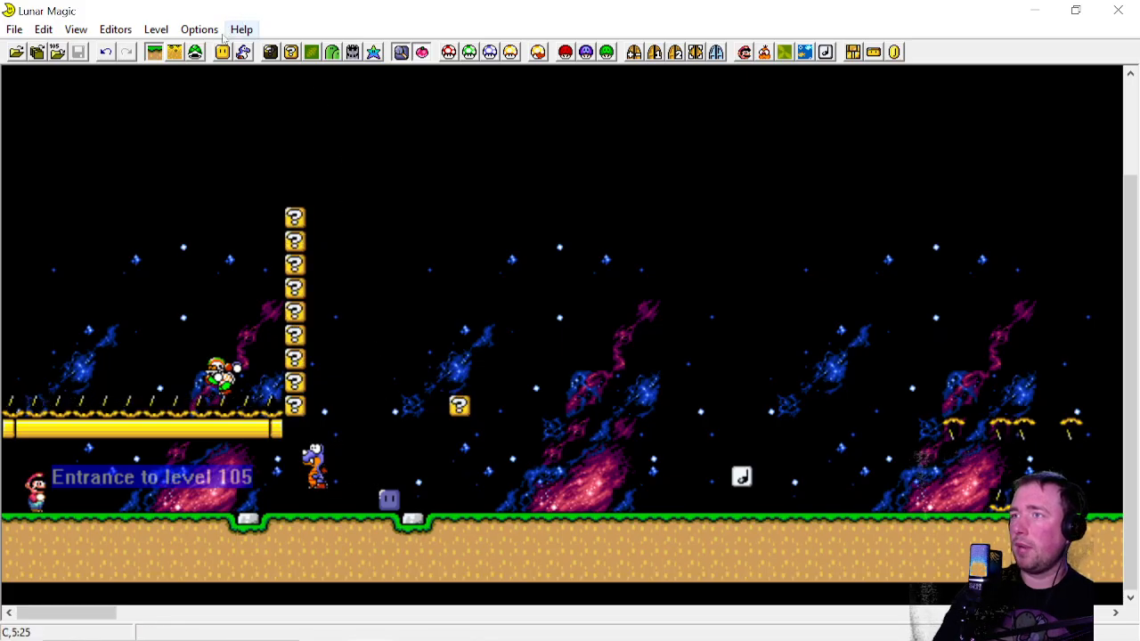
{"action": "left_click", "coordinate": [195, 51]}
{"action": "left_click_drag", "start_coordinate": [317, 470], "coordinate": [503, 491]}
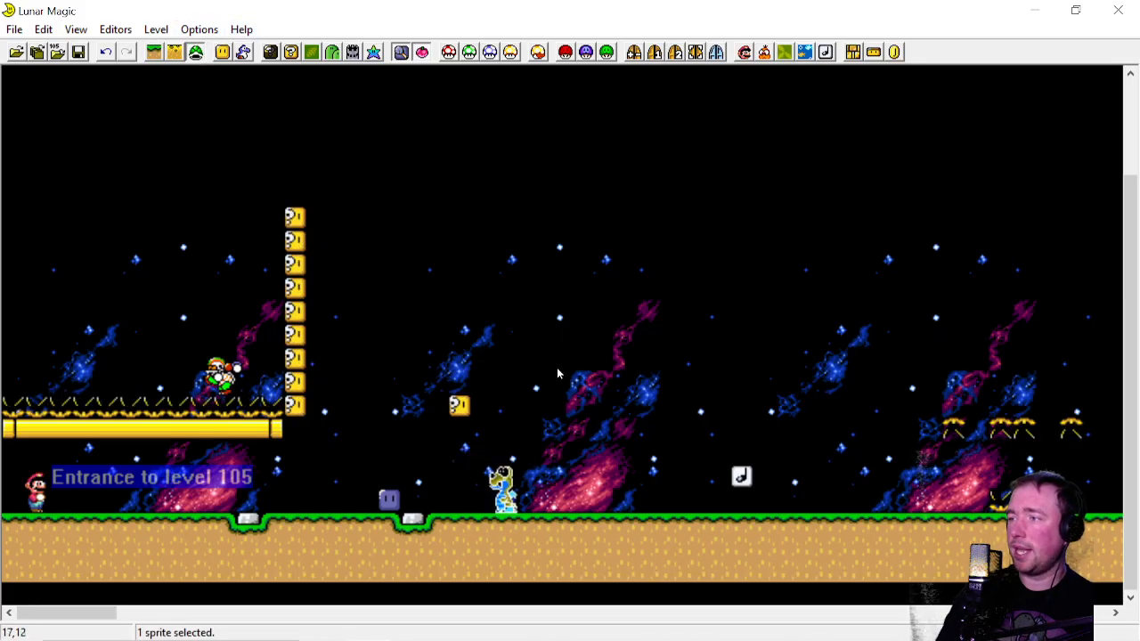
Place a copy of the purple block on the ground on the far side of the Rex
{"action": "left_click", "coordinate": [154, 51]}
{"action": "left_click", "coordinate": [389, 499]}
{"action": "right_click", "coordinate": [557, 501]}
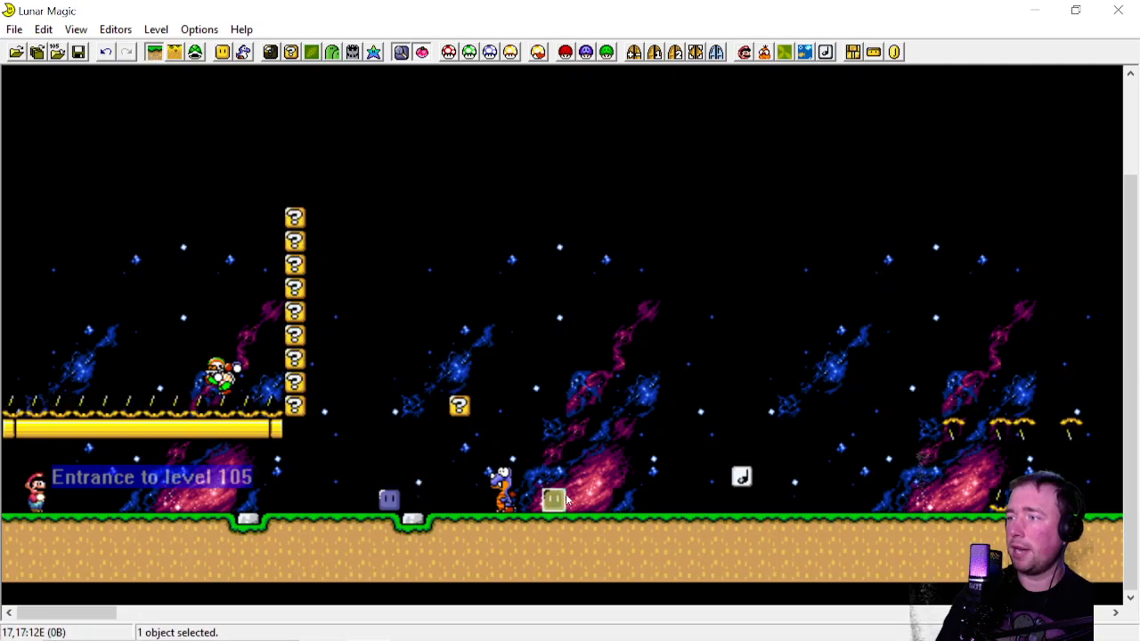
Move the first purple block about two tiles closer to the Rex along the ground and save level 105
{"action": "left_click", "coordinate": [78, 51]}
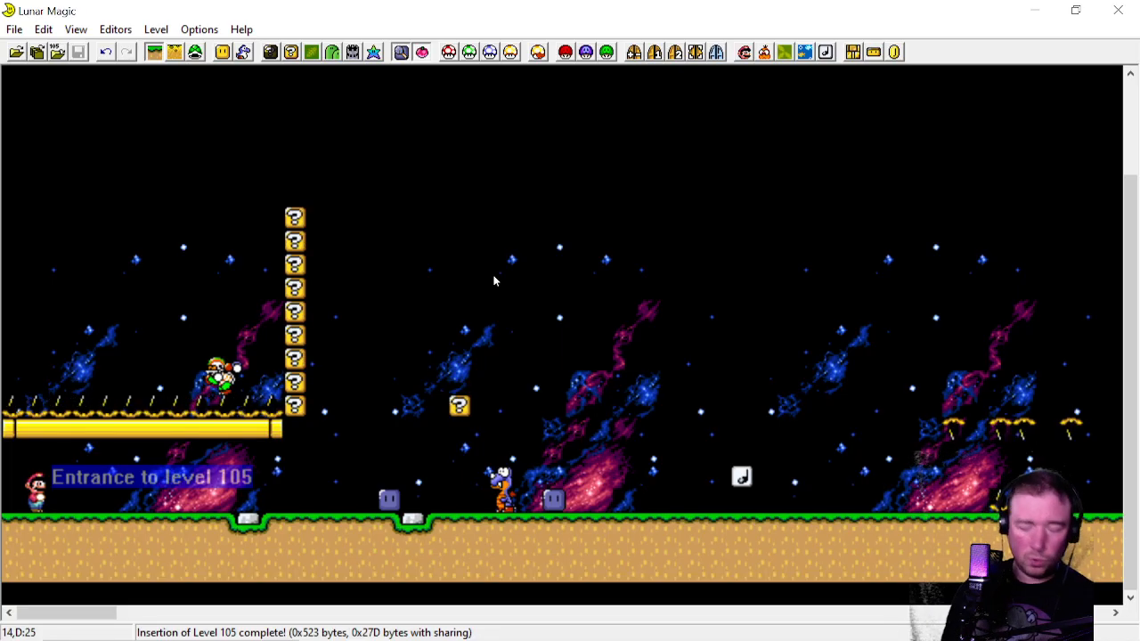
{"action": "left_click_drag", "start_coordinate": [381, 458], "coordinate": [435, 499]}
{"action": "key", "text": "ctrl+s"}
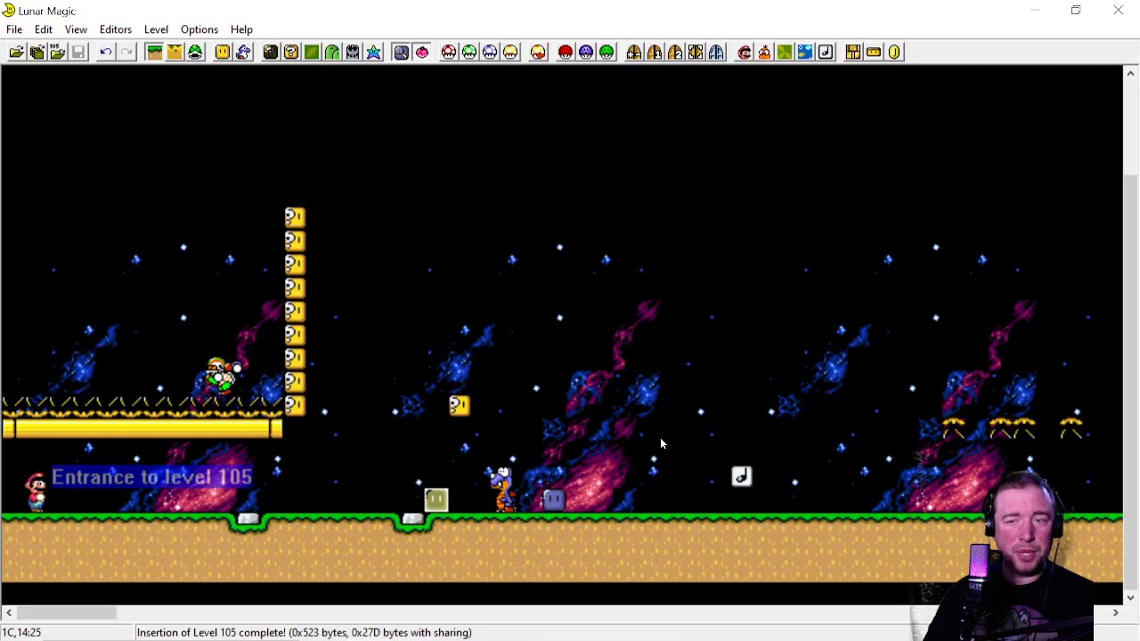
{"action": "left_click", "coordinate": [646, 332]}
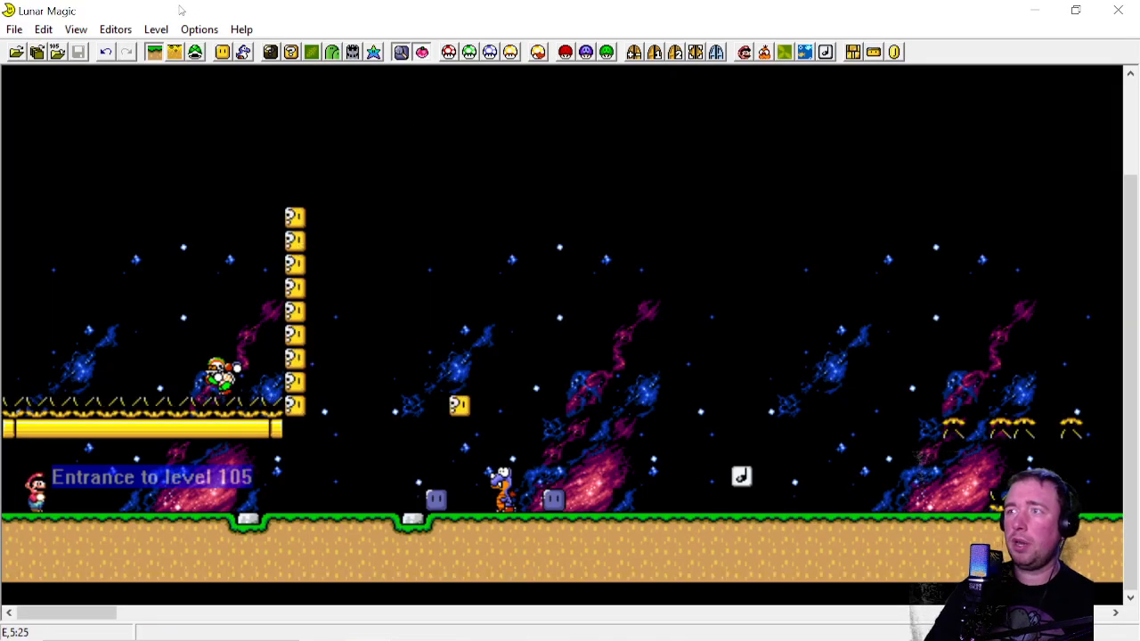
In sprite editing mode, find the Spiny (sprite 13) among All Sprites in the sprite list
{"action": "left_click", "coordinate": [195, 51]}
{"action": "left_click", "coordinate": [243, 51]}
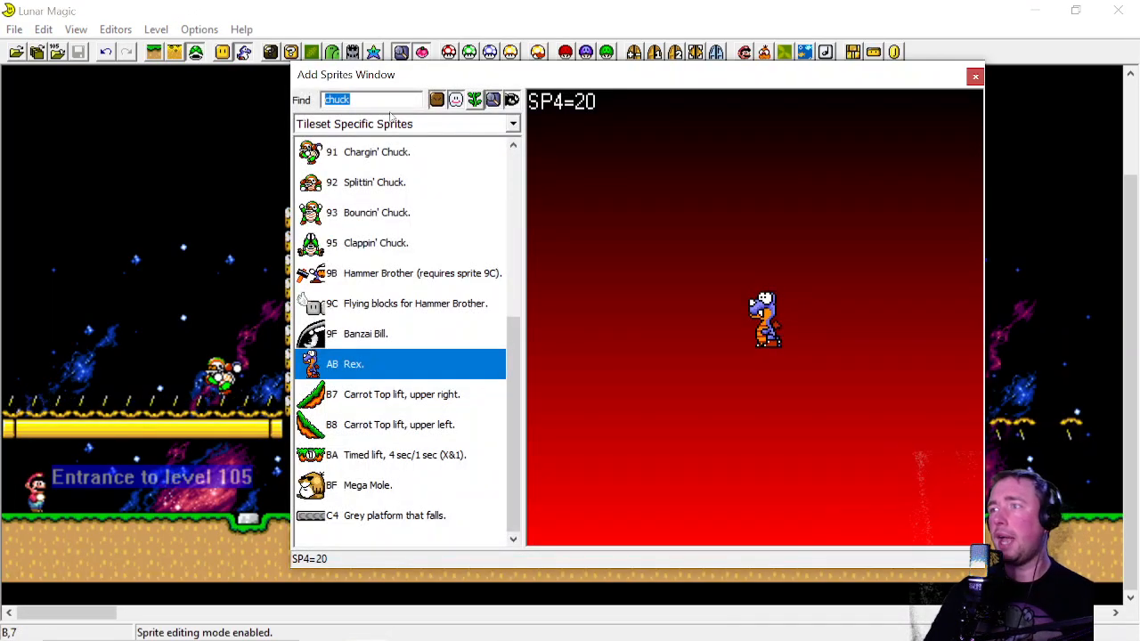
{"action": "left_click", "coordinate": [427, 125]}
{"action": "left_click", "coordinate": [419, 141]}
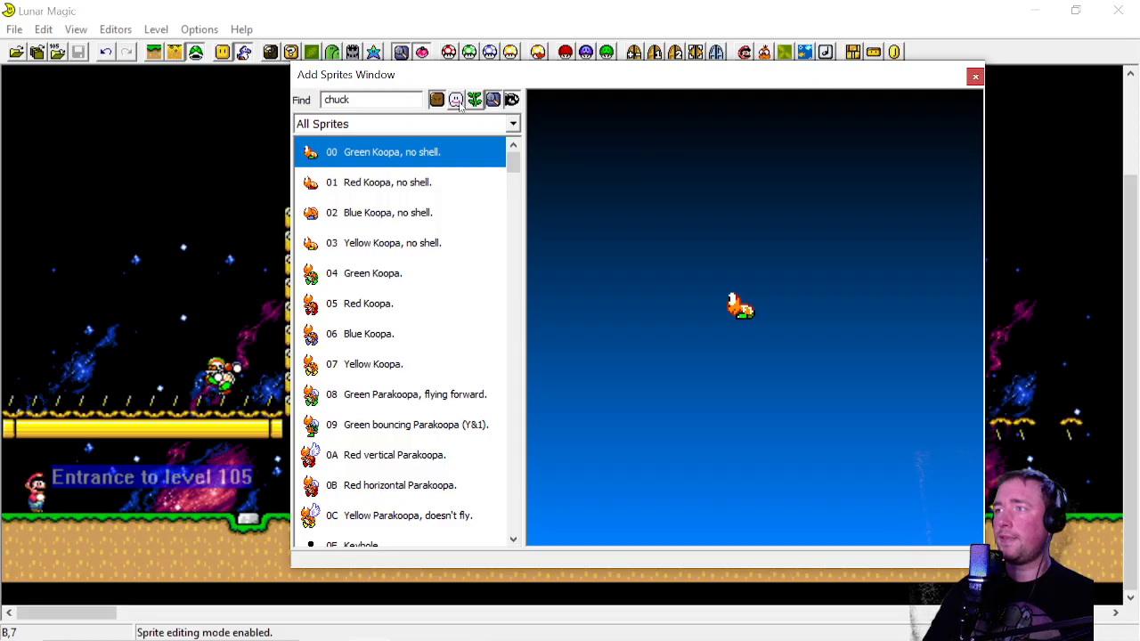
{"action": "double_click", "coordinate": [372, 99]}
{"action": "type", "text": "s"}
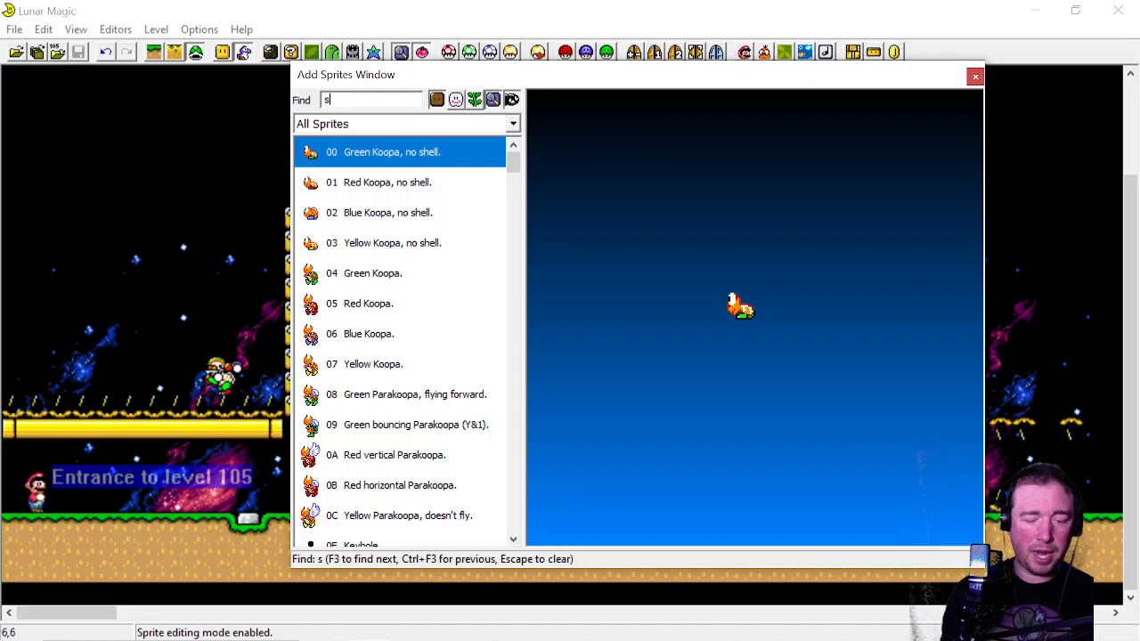
{"action": "type", "text": "piny"}
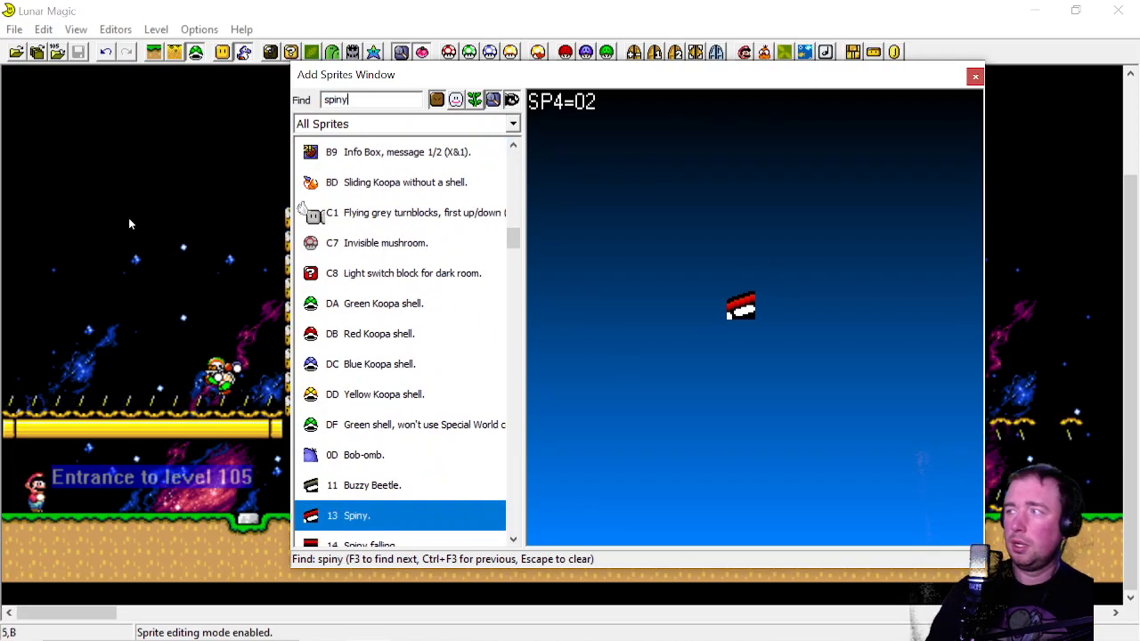
Add the Spiny to the level, place it on the ground between the first purple block and the Rex, and save level 105
{"action": "left_click", "coordinate": [172, 234]}
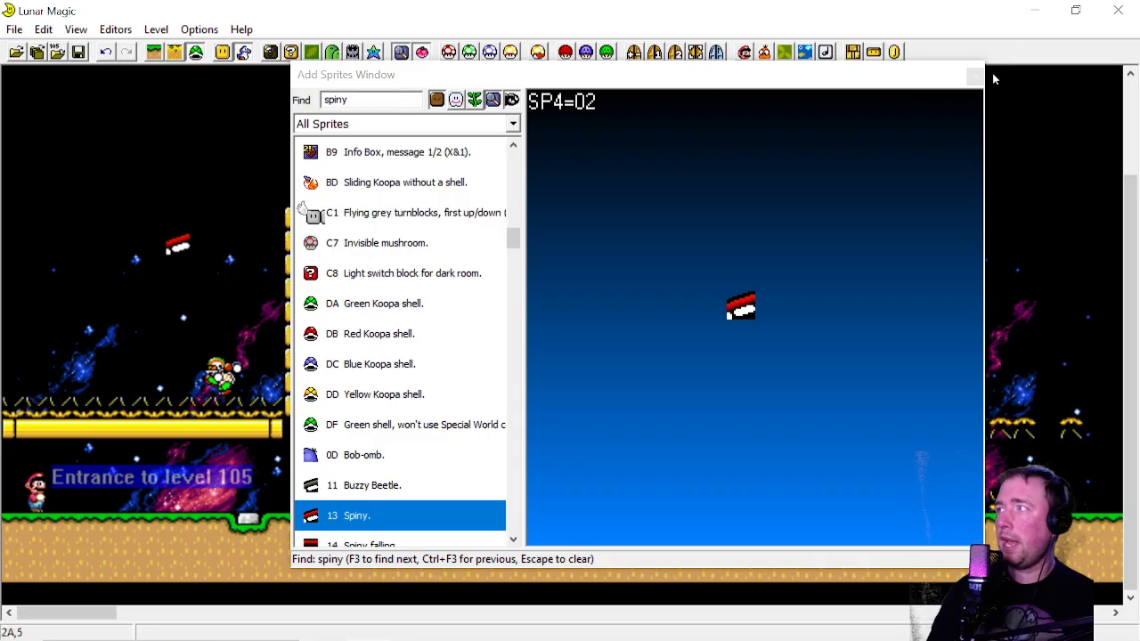
{"action": "left_click", "coordinate": [975, 75]}
{"action": "left_click_drag", "start_coordinate": [178, 243], "coordinate": [461, 504]}
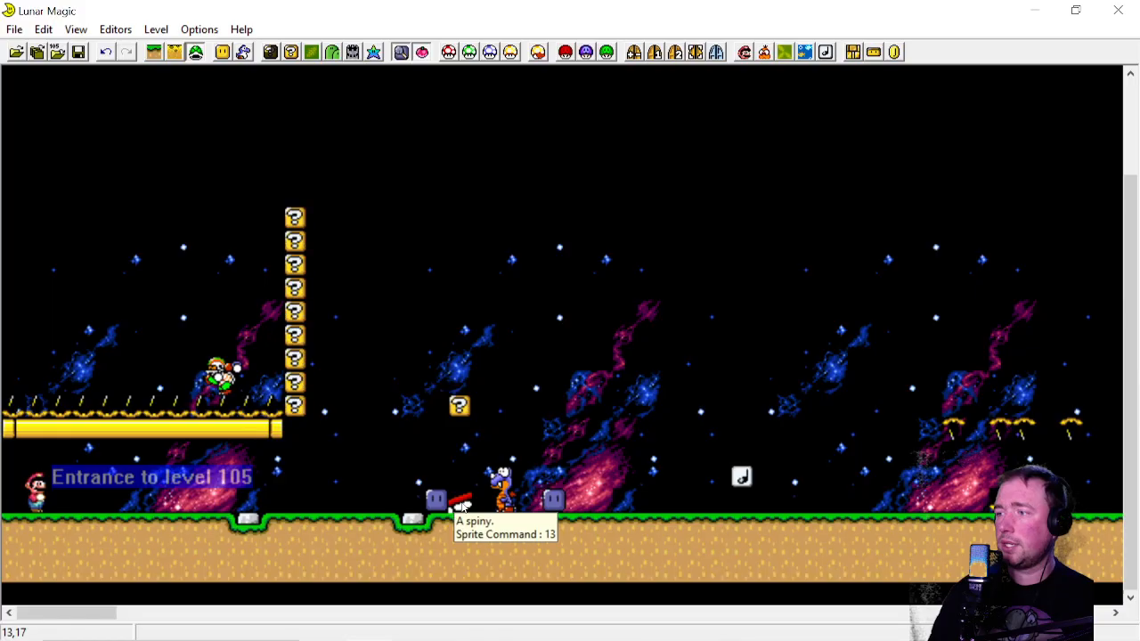
{"action": "key", "text": "ctrl+s"}
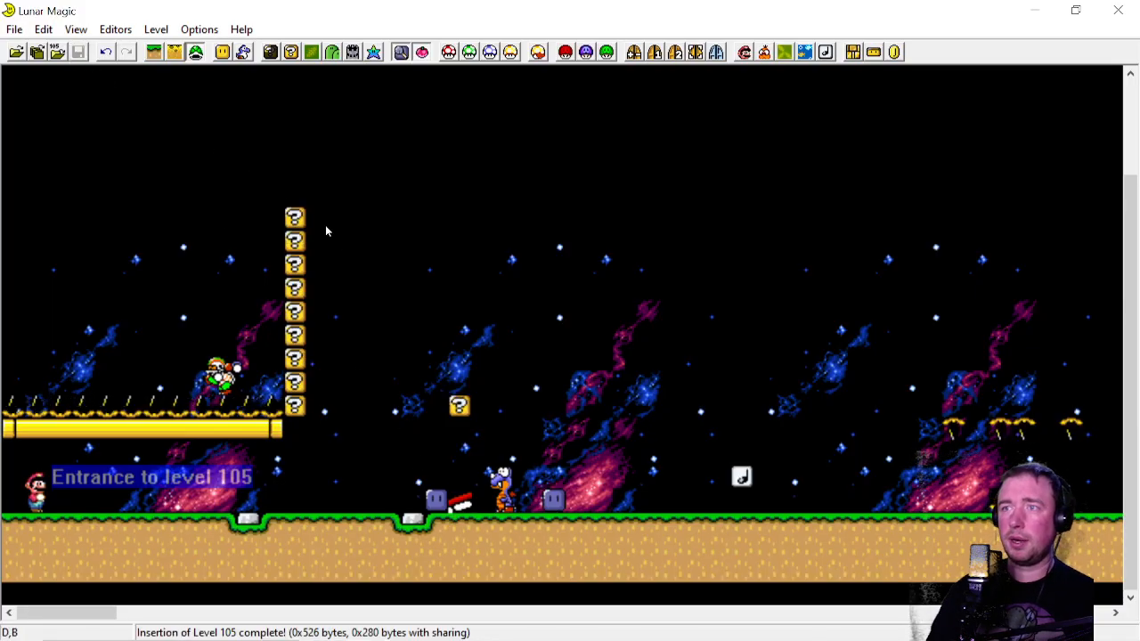
Run the test ROM in the emulator and start the Mario A file to enter level 105
{"action": "key", "text": "F4"}
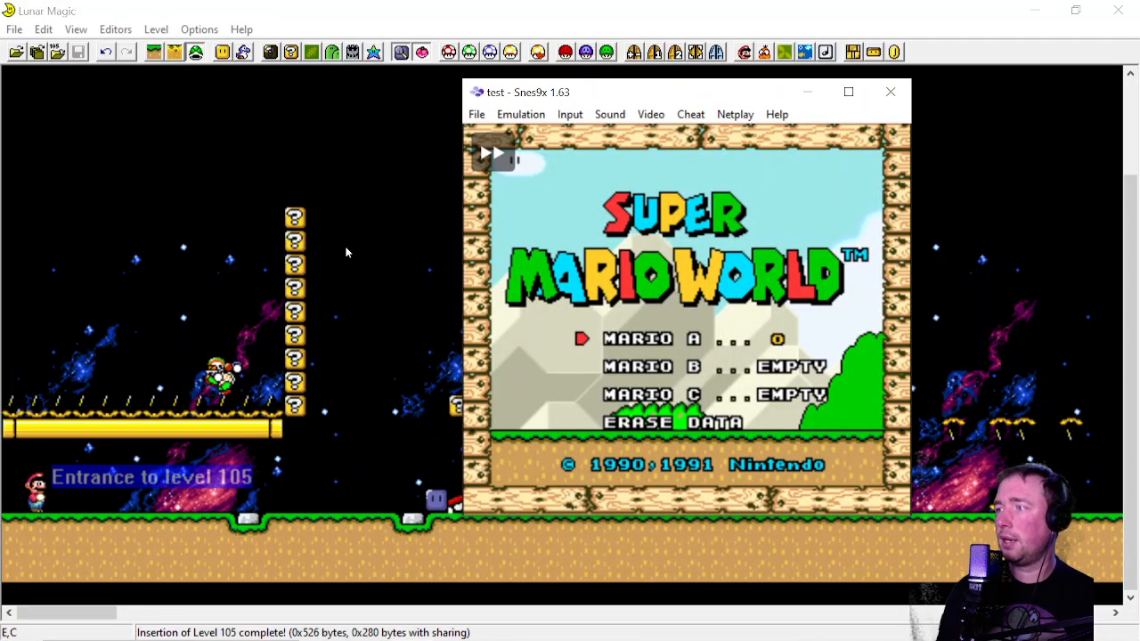
{"action": "key", "text": "c"}
{"action": "key", "text": "c"}
{"action": "key", "text": "c"}
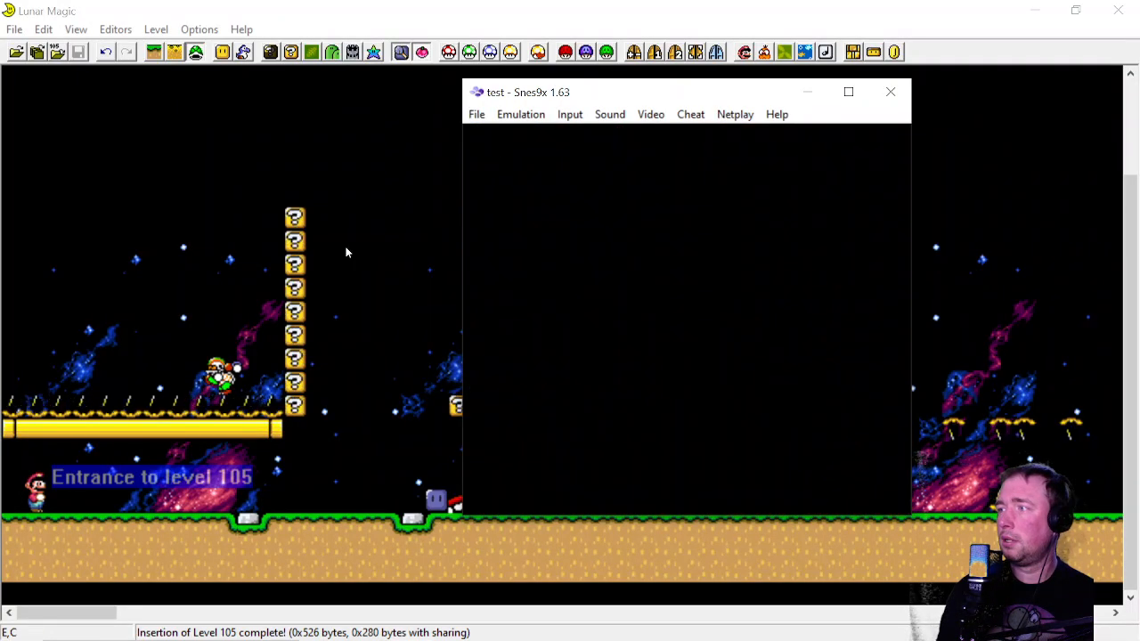
Move Mario toward the purple blocks to examine the Spiny and Rex graphics in-game, and close the emulator
{"action": "key", "text": "Right"}
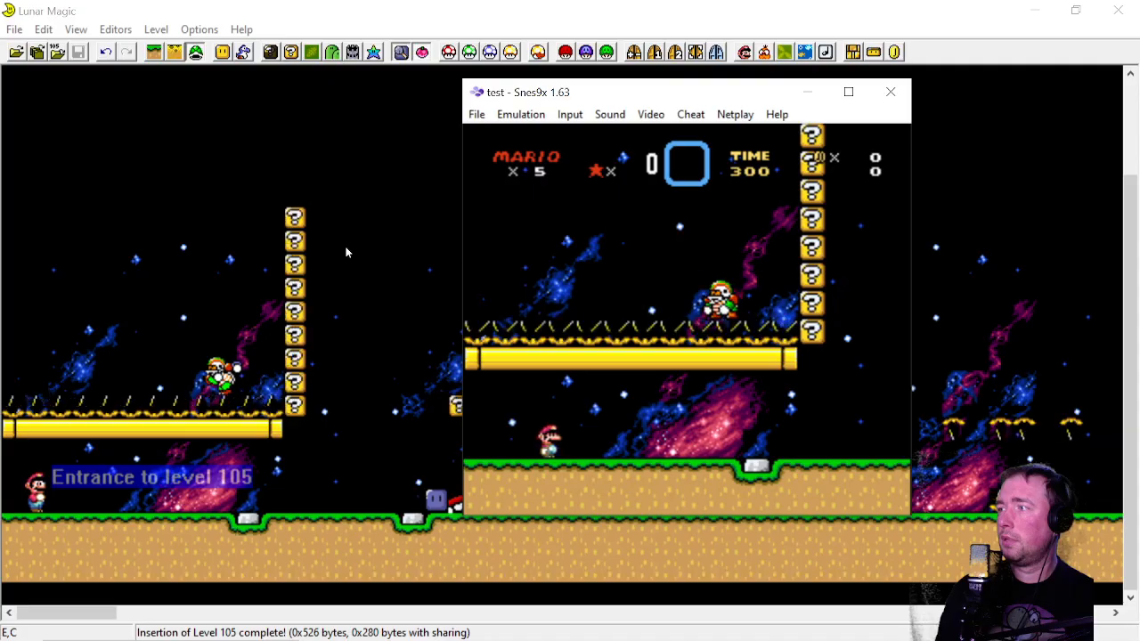
{"action": "key", "text": "Right"}
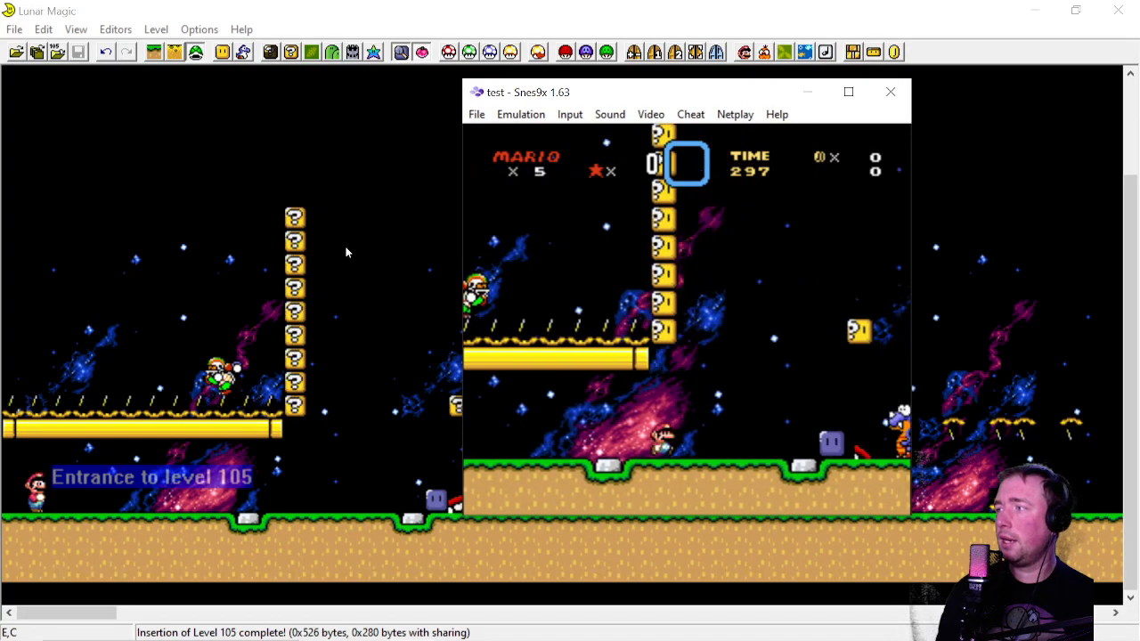
{"action": "key", "text": "Right"}
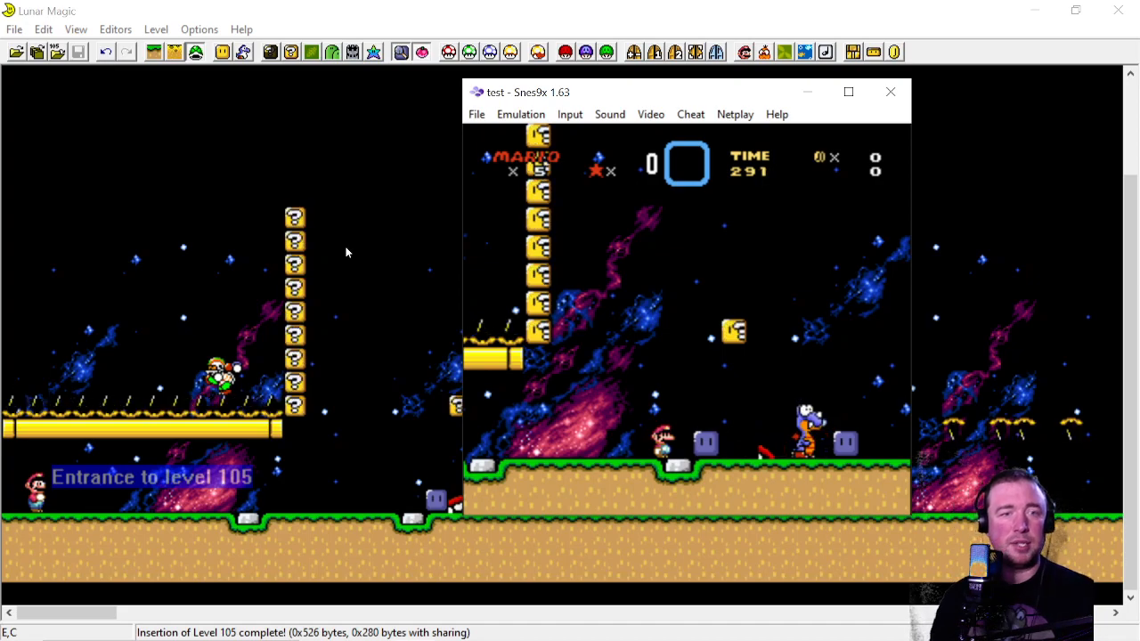
{"action": "key", "text": "c"}
{"action": "key", "text": "Right"}
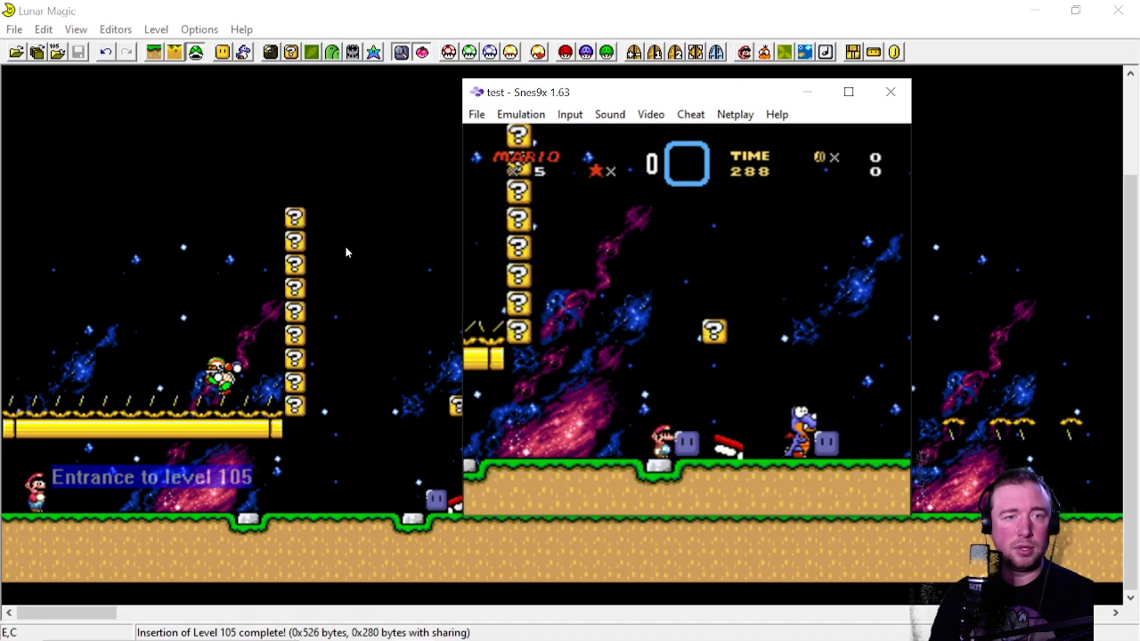
{"action": "key", "text": "c"}
{"action": "key", "text": "Right"}
{"action": "key", "text": "c"}
{"action": "key", "text": "Right"}
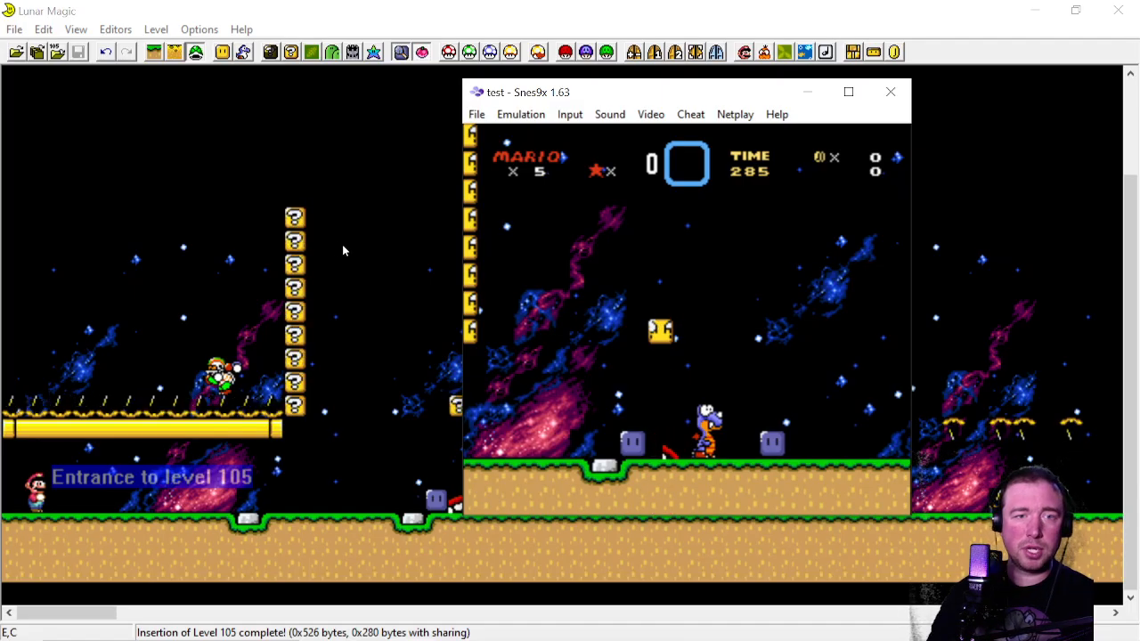
{"action": "left_click", "coordinate": [889, 92]}
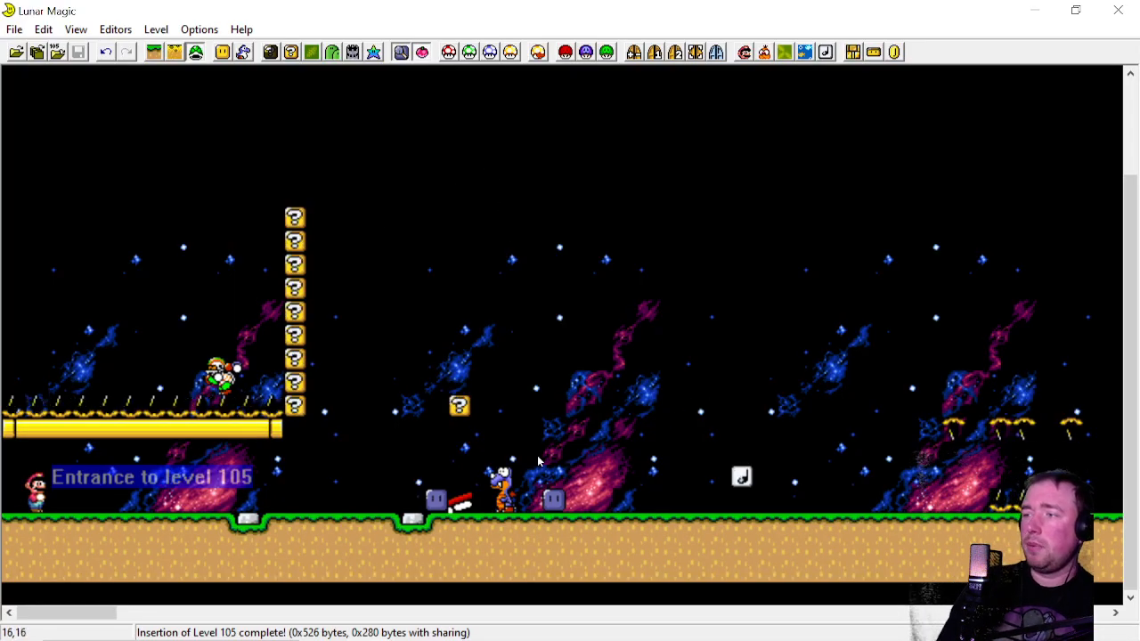
Compare the level's SP4 slot in Super GFX Bypass with the SP4 file the Spiny requires in the sprite list
{"action": "left_click_drag", "start_coordinate": [563, 444], "coordinate": [449, 521]}
{"action": "left_click", "coordinate": [500, 274]}
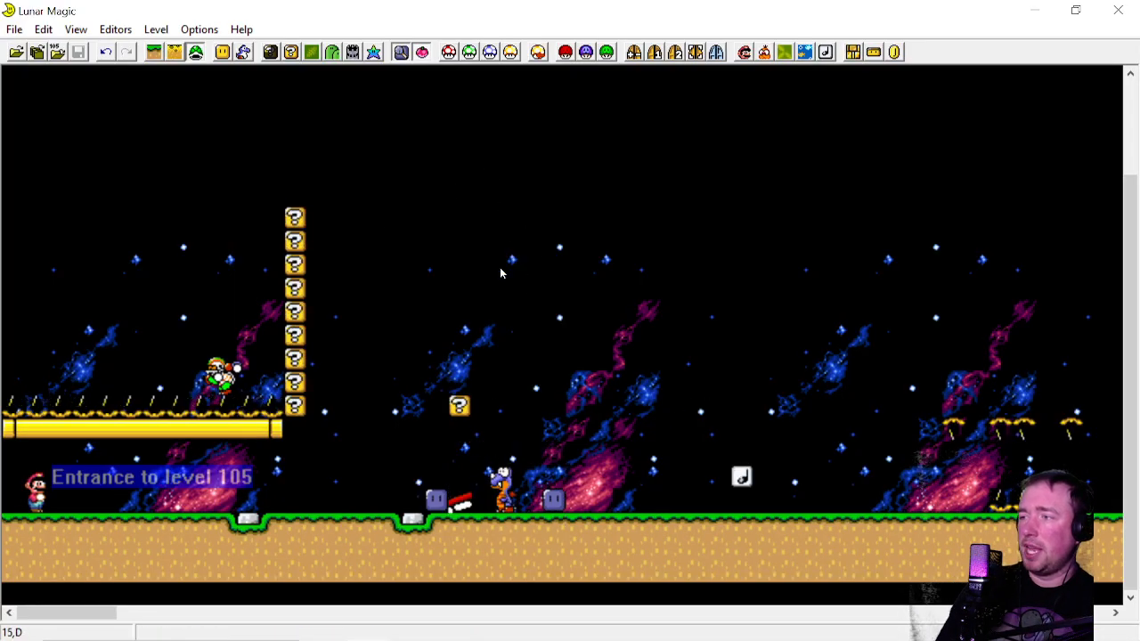
{"action": "left_click", "coordinate": [564, 52]}
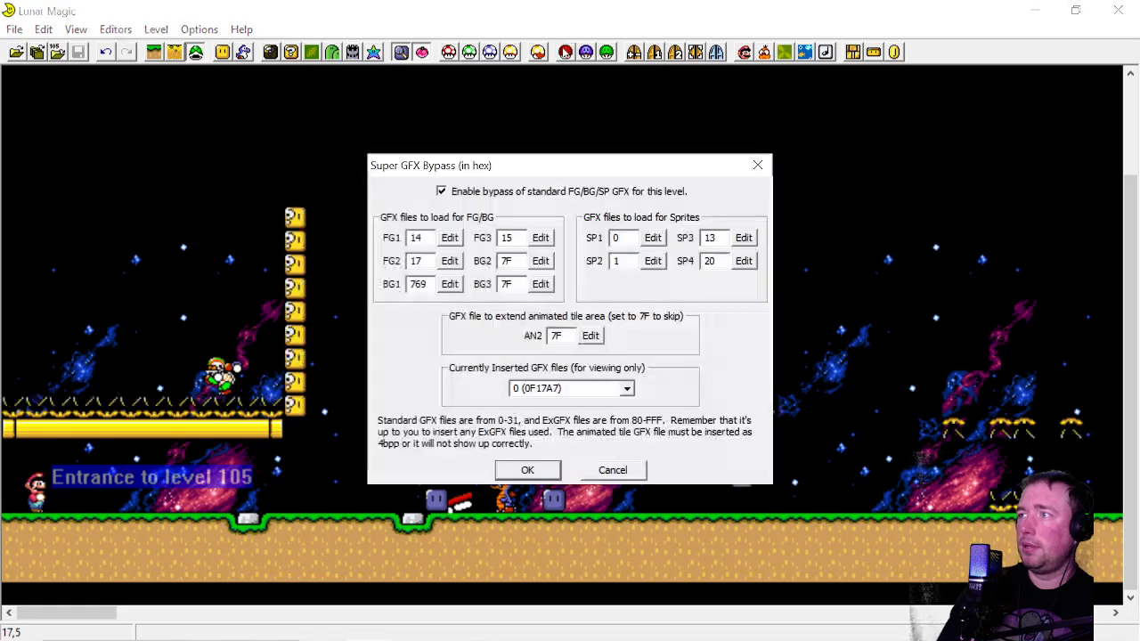
{"action": "left_click", "coordinate": [762, 166]}
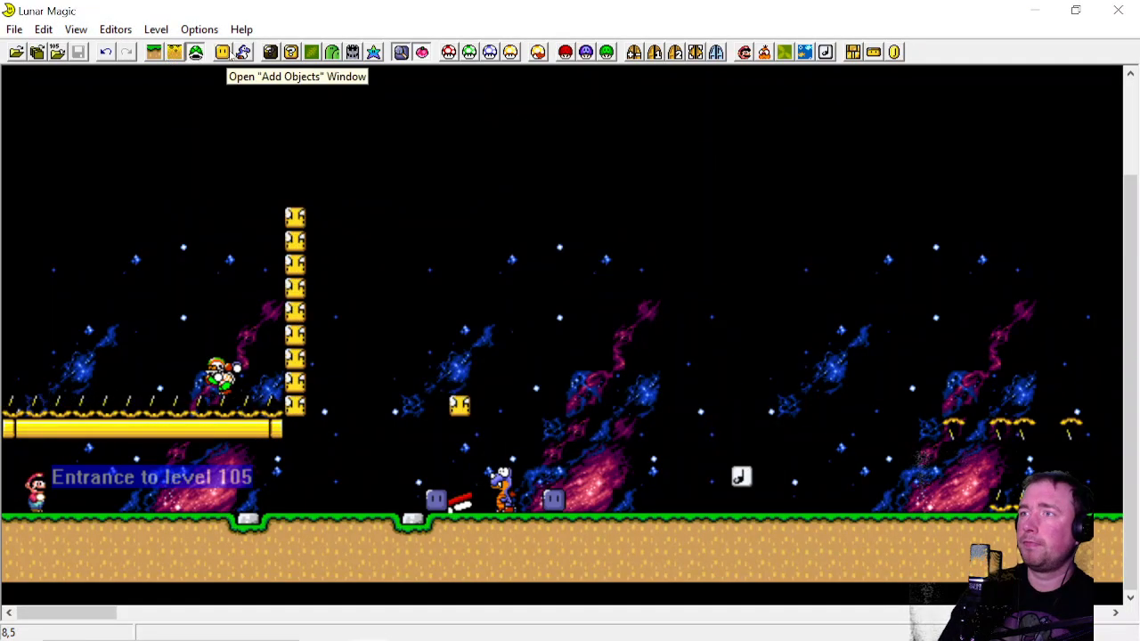
{"action": "left_click", "coordinate": [242, 52]}
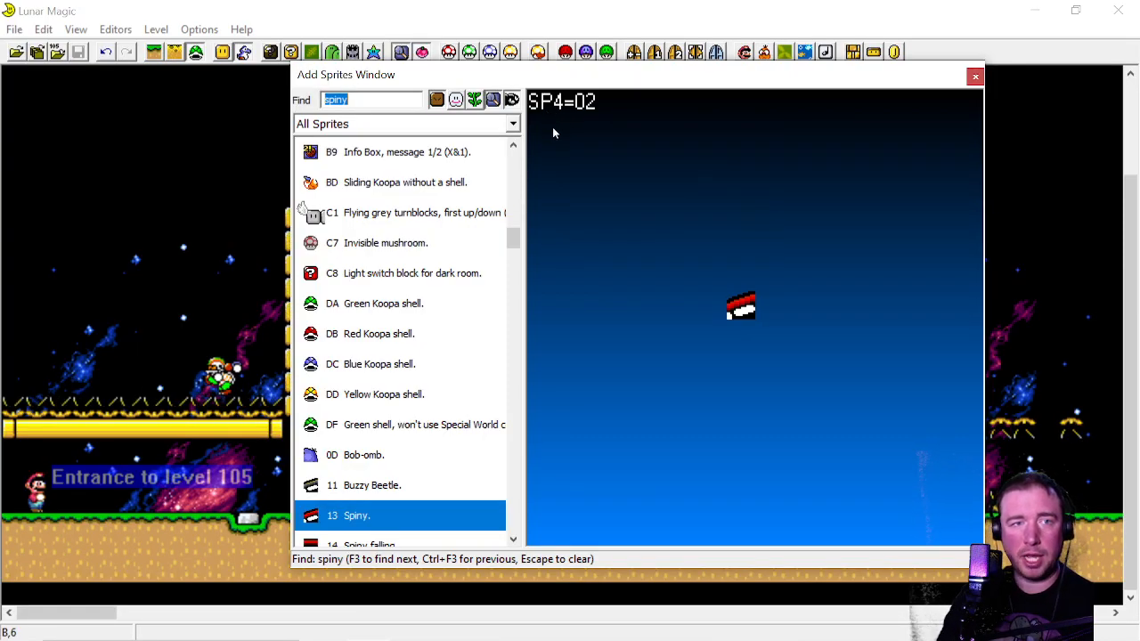
{"action": "left_click", "coordinate": [975, 76]}
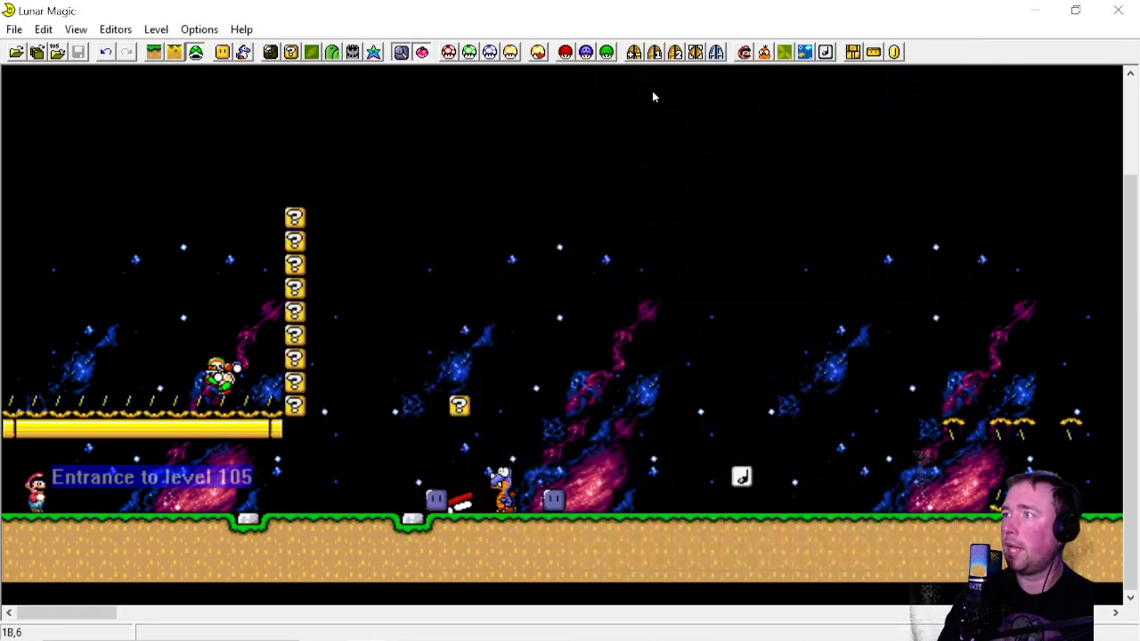
Try GFX file 2 in the SP4 slot of Super GFX Bypass, and set SP4 back to 20
{"action": "left_click", "coordinate": [565, 51]}
{"action": "double_click", "coordinate": [709, 260]}
{"action": "type", "text": "2"}
{"action": "key", "text": "Return"}
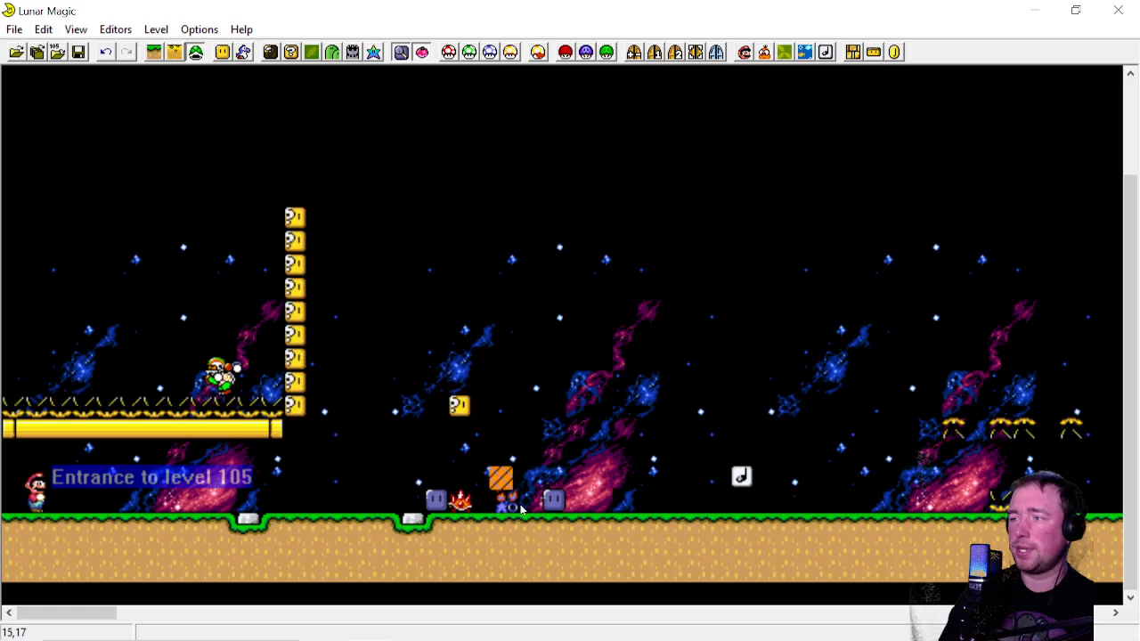
{"action": "left_click", "coordinate": [565, 52]}
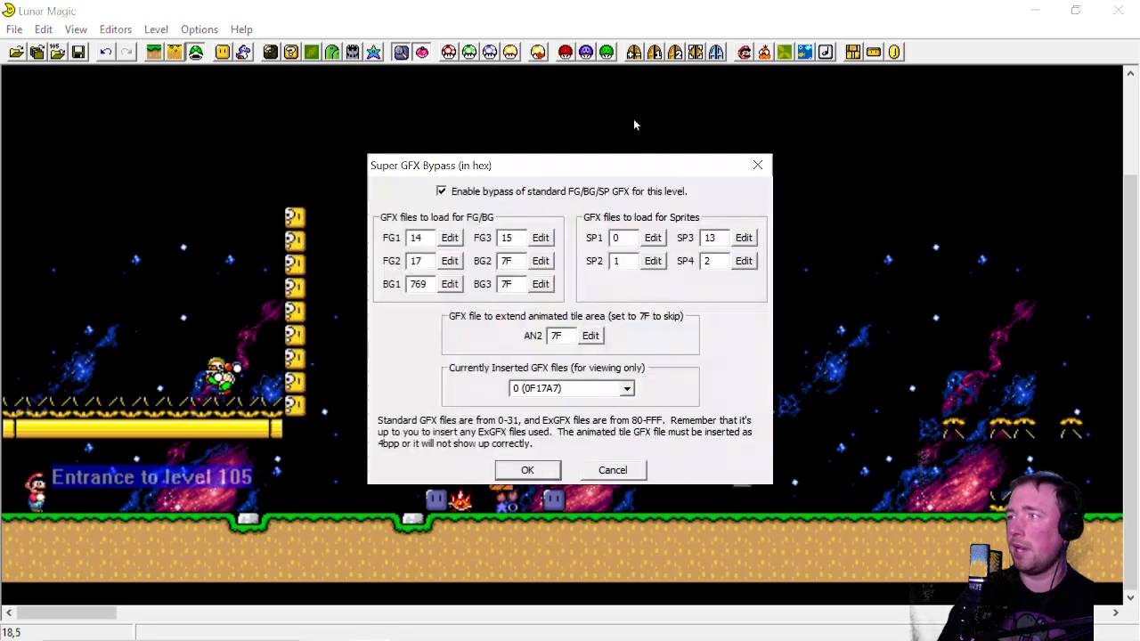
{"action": "key", "text": "Return"}
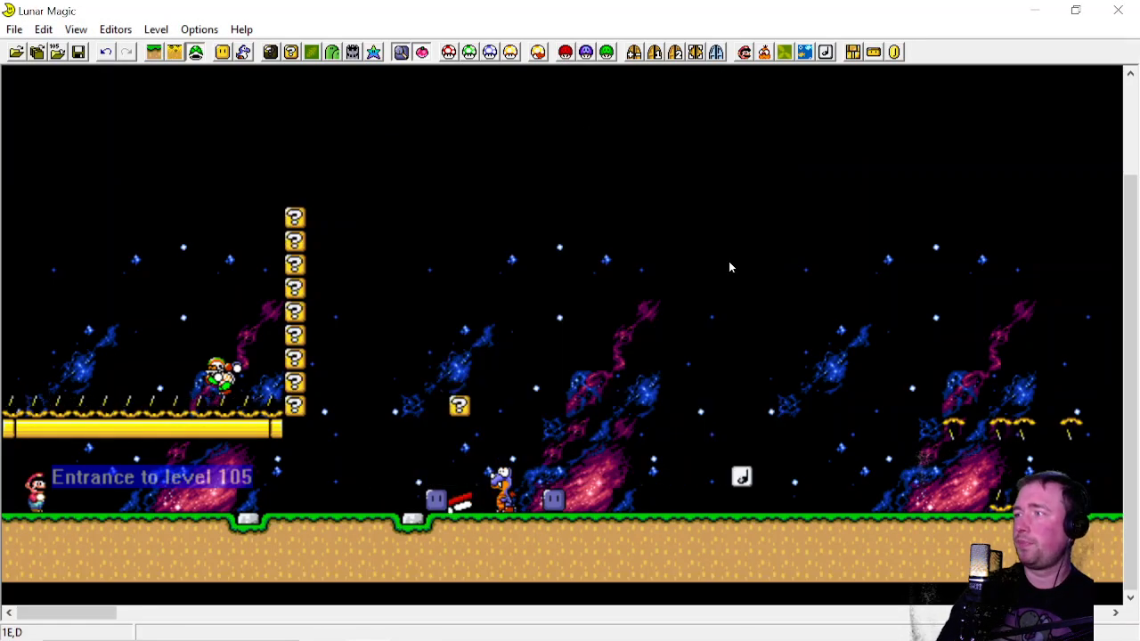
Switch to File Explorer and copy the yy-chr20120407_en folder from Resources for Learn2Lunar on the Desktop
{"action": "mouse_move", "coordinate": [327, 634]}
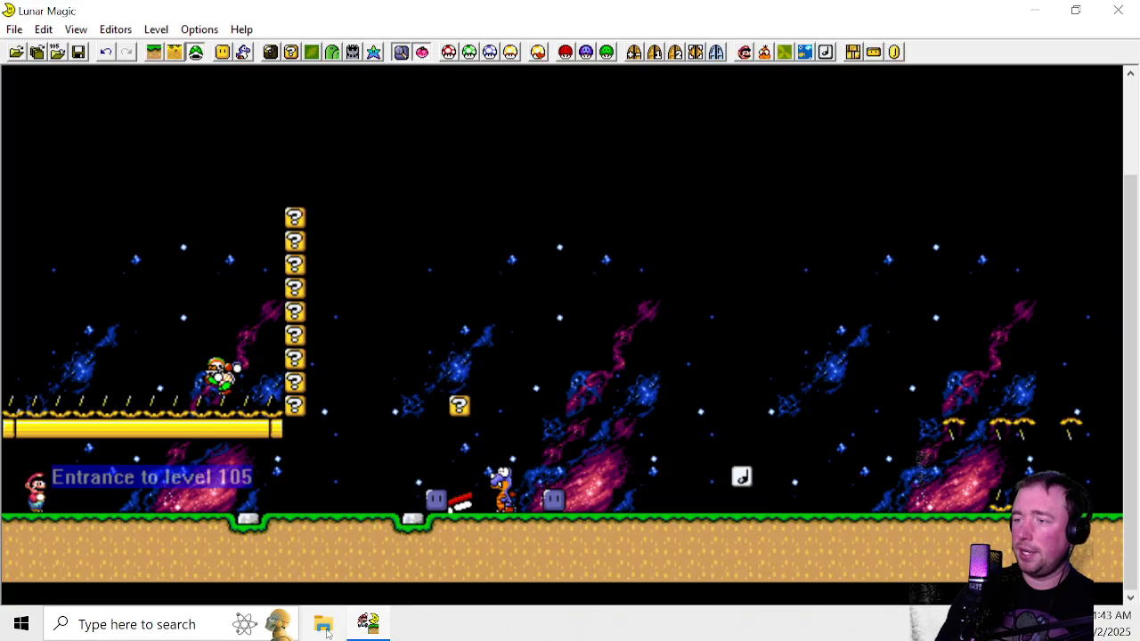
{"action": "left_click", "coordinate": [324, 625]}
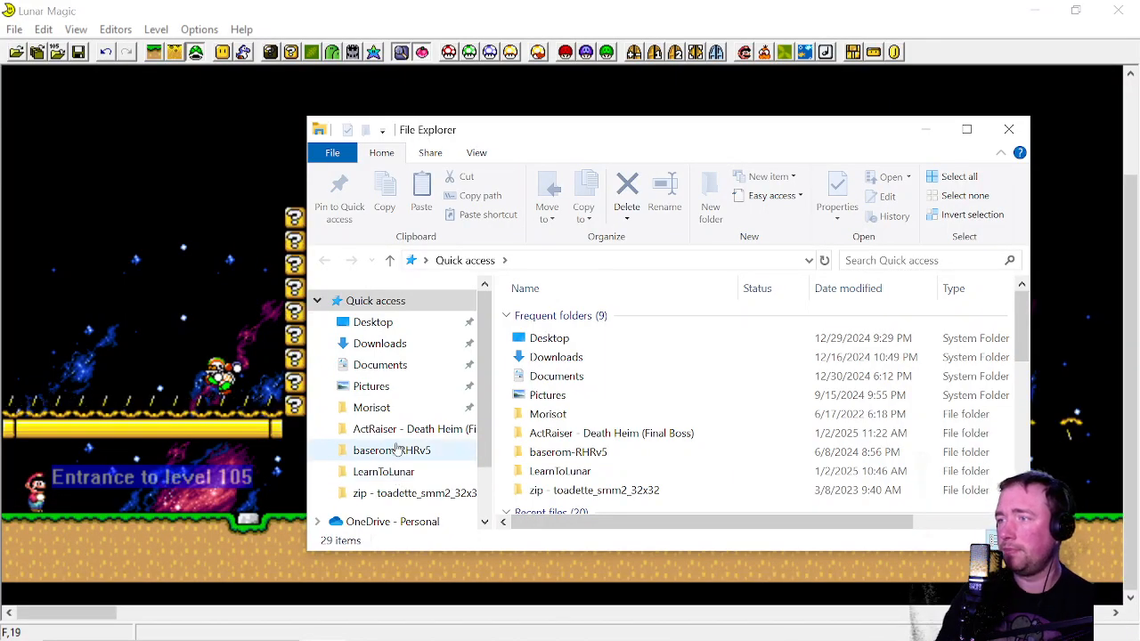
{"action": "scroll", "coordinate": [387, 449], "scroll_direction": "down", "scroll_amount": 2}
{"action": "scroll", "coordinate": [382, 448], "scroll_direction": "up", "scroll_amount": 2}
{"action": "left_click", "coordinate": [372, 322]}
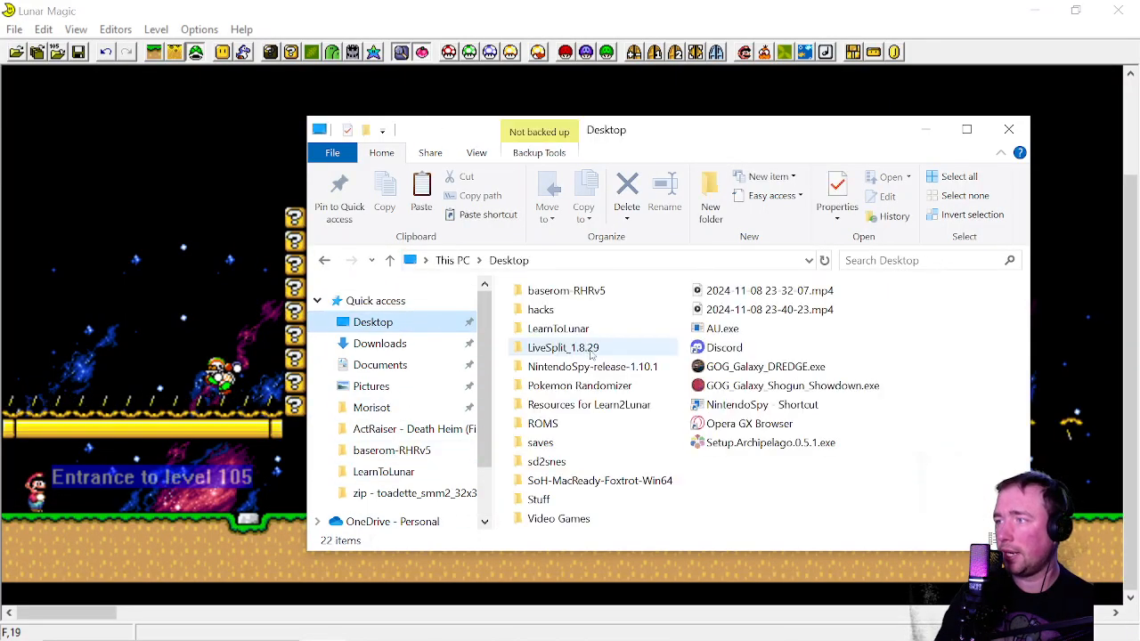
{"action": "double_click", "coordinate": [580, 404]}
{"action": "scroll", "coordinate": [572, 398], "scroll_direction": "down", "scroll_amount": 2}
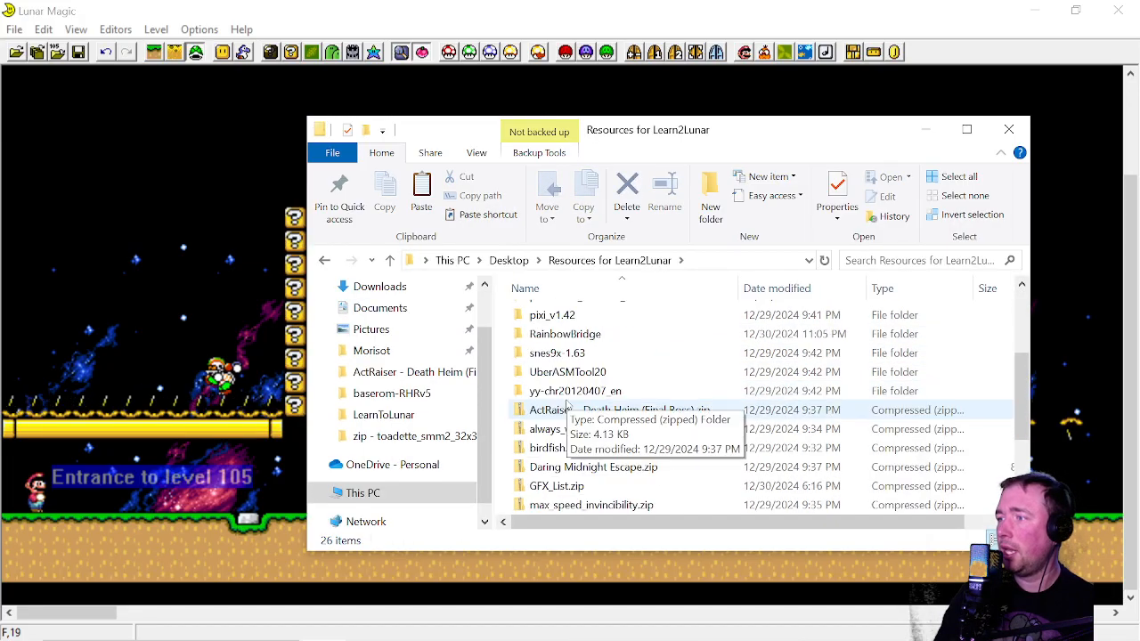
{"action": "left_click", "coordinate": [574, 392]}
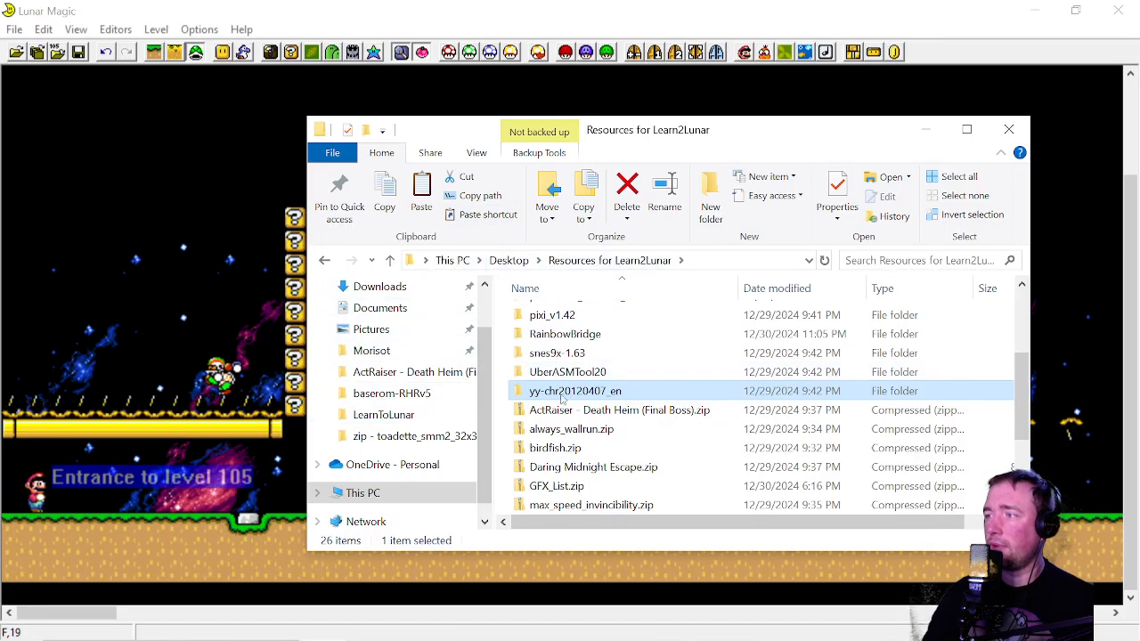
Paste the yy-chr20120407_en folder into the LearnToLunar folder on the Desktop
{"action": "left_click", "coordinate": [508, 260]}
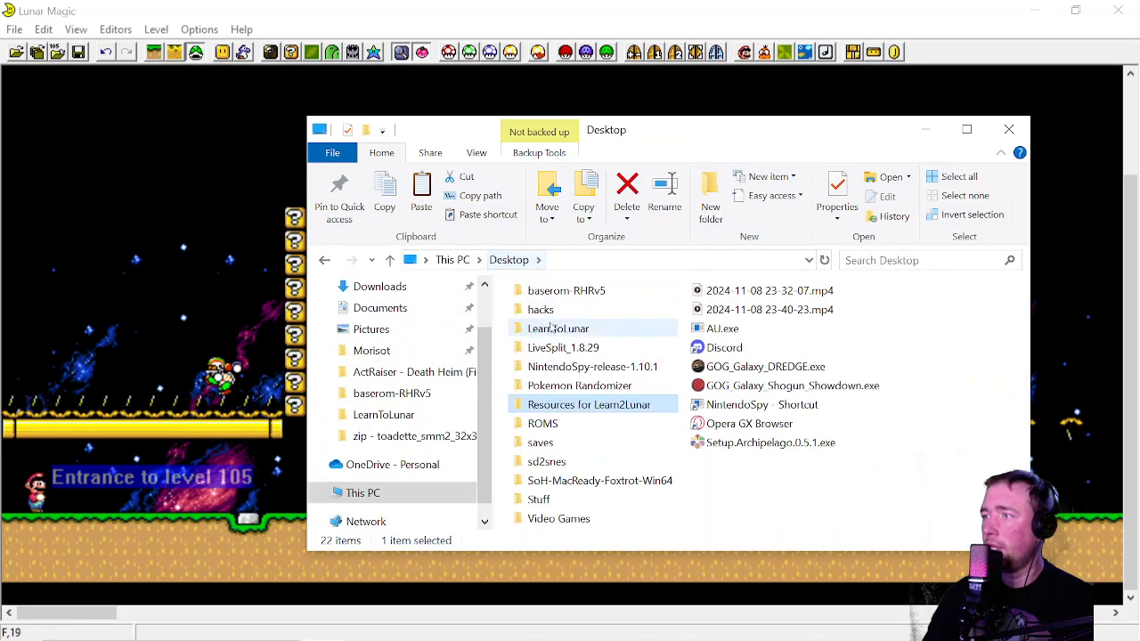
{"action": "double_click", "coordinate": [555, 329]}
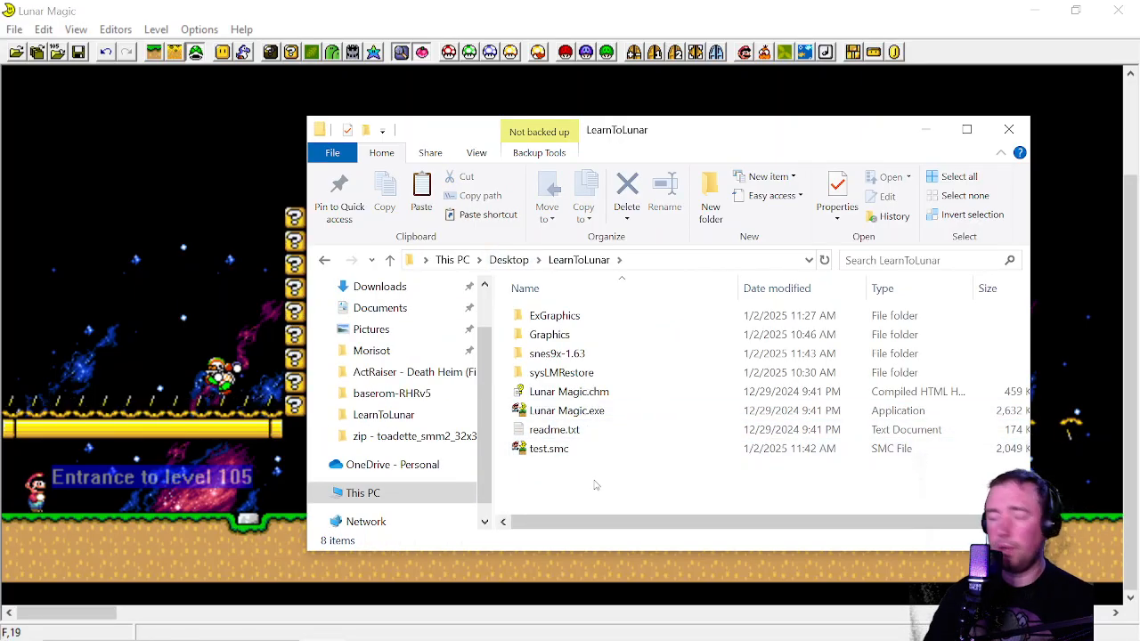
{"action": "key", "text": "ctrl+v"}
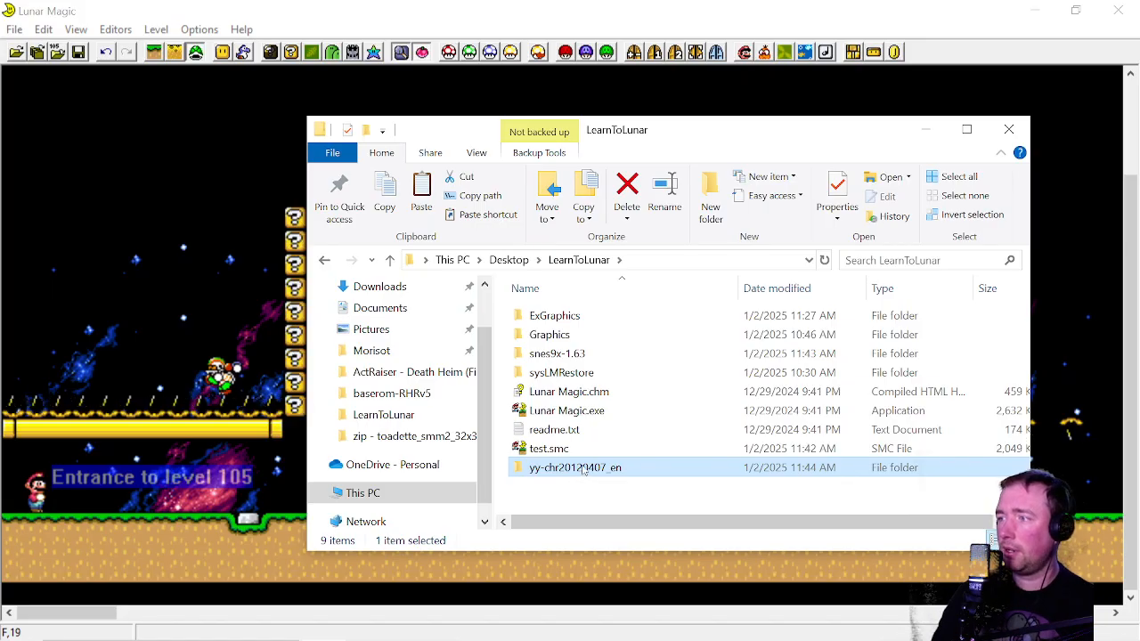
{"action": "left_click", "coordinate": [583, 488]}
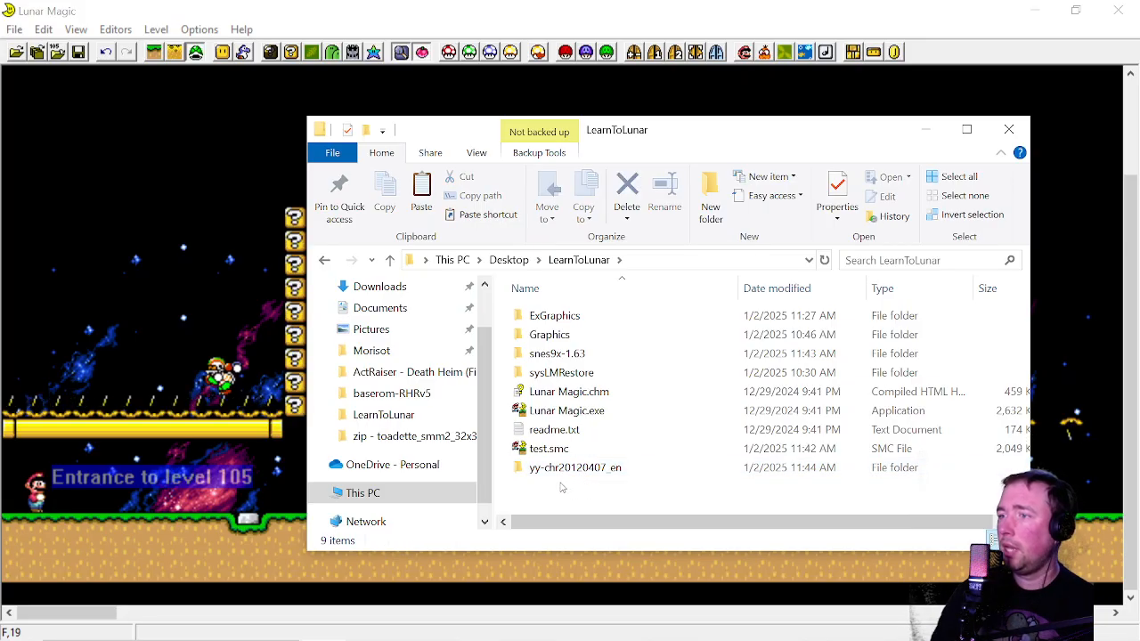
Switch to Lunar Magic, save level 105 to the ROM, and close Lunar Magic
{"action": "left_click", "coordinate": [75, 59]}
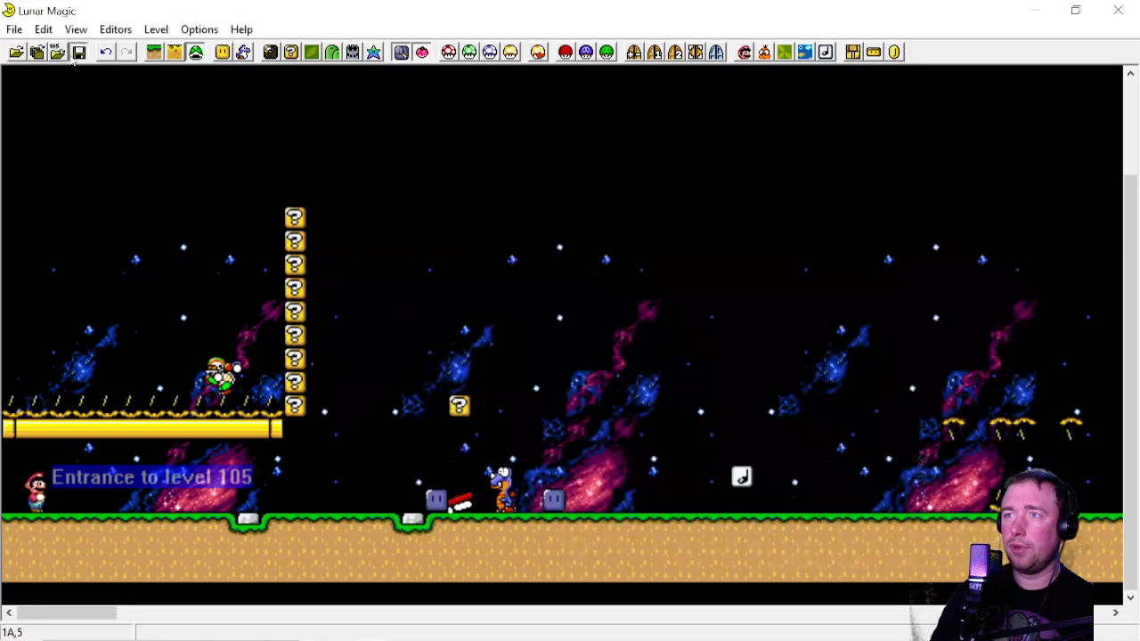
{"action": "left_click", "coordinate": [79, 52]}
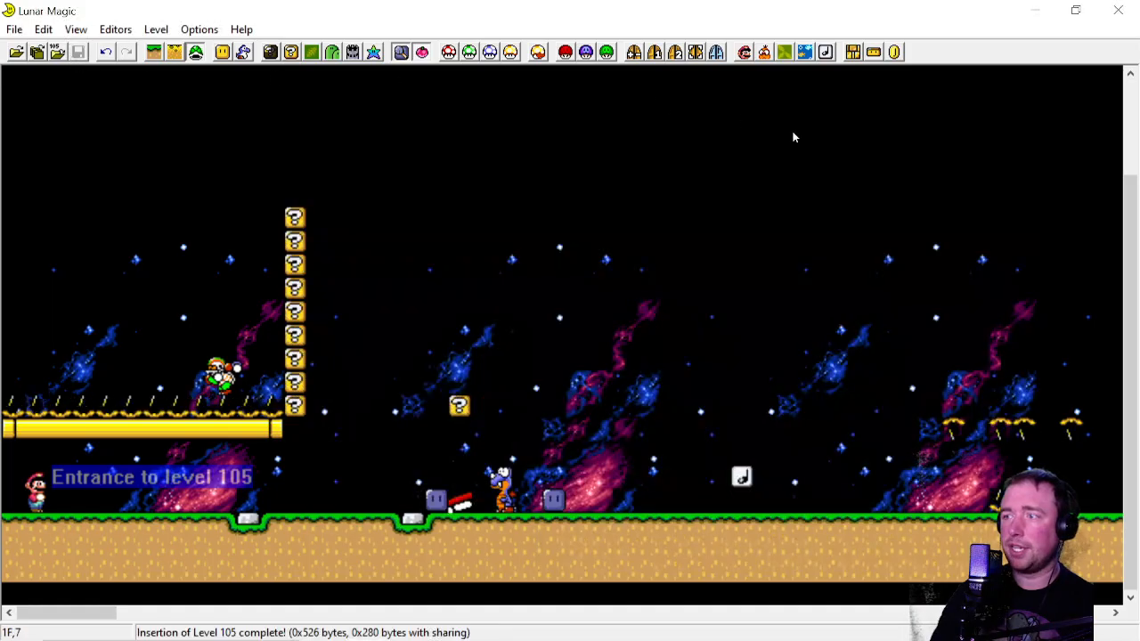
{"action": "left_click", "coordinate": [1120, 10]}
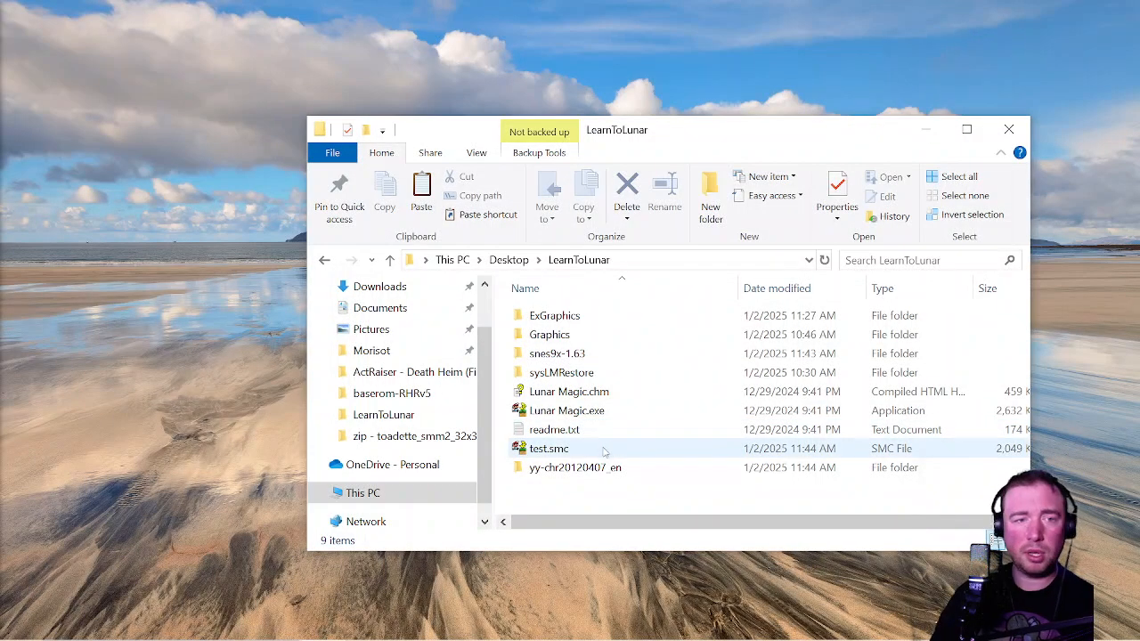
Launch yychr.exe from the yy-chr20120407_en folder in File Explorer and reposition its window on the desktop
{"action": "double_click", "coordinate": [574, 467]}
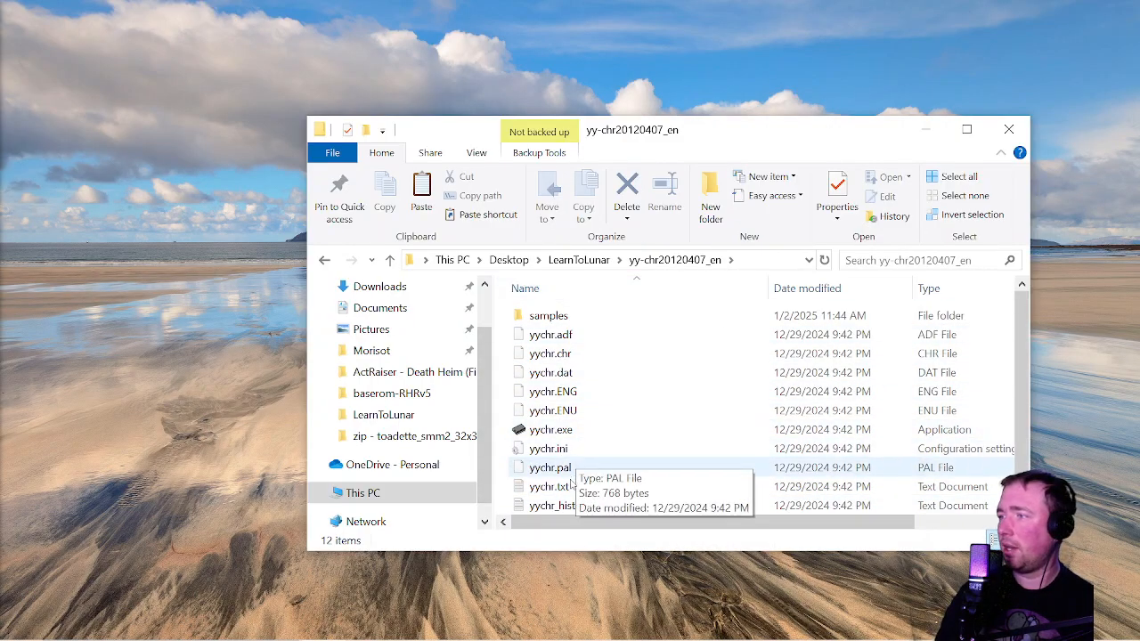
{"action": "double_click", "coordinate": [570, 431]}
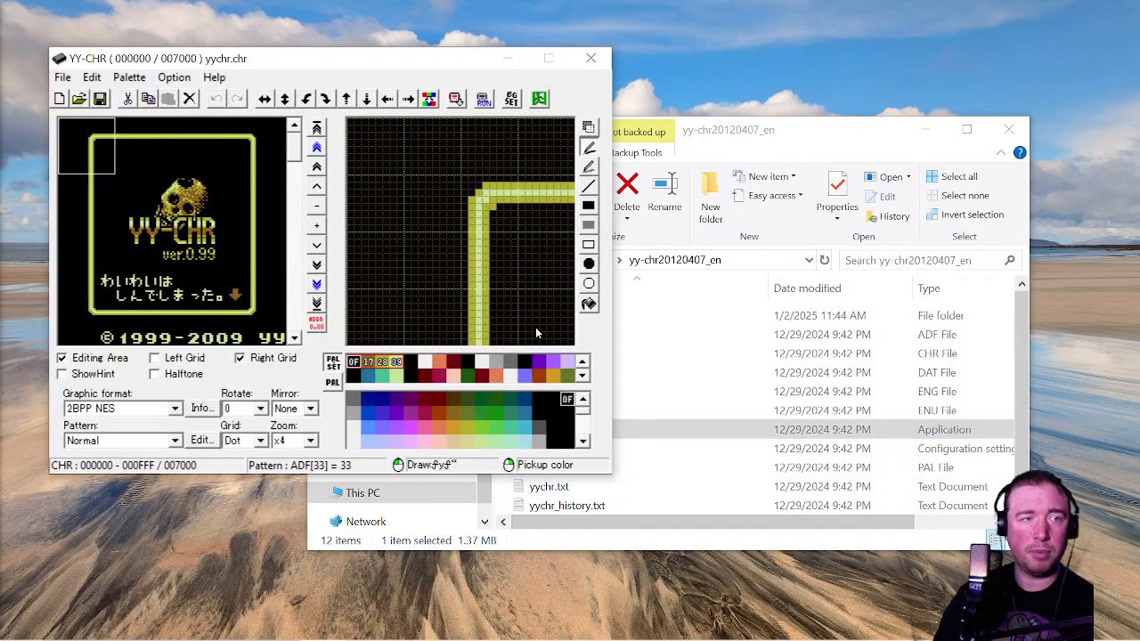
{"action": "left_click_drag", "start_coordinate": [450, 62], "coordinate": [574, 64]}
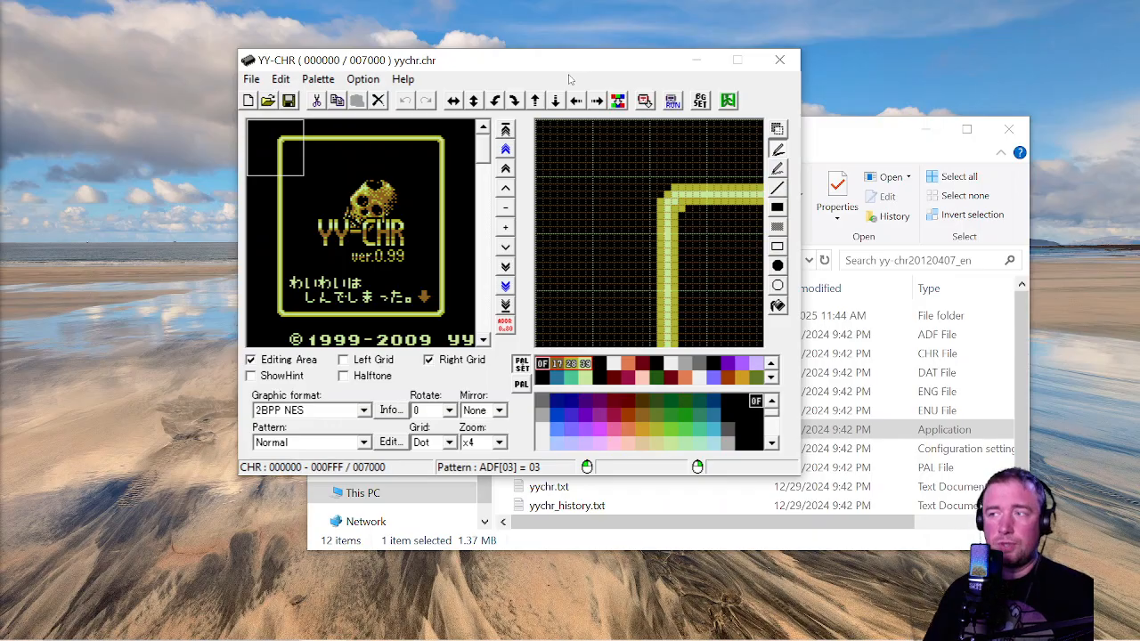
Open GFX02.bin from LearnToLunar's Graphics folder and set the graphic format to 4BPP SNES/PCE CG
{"action": "left_click", "coordinate": [268, 102]}
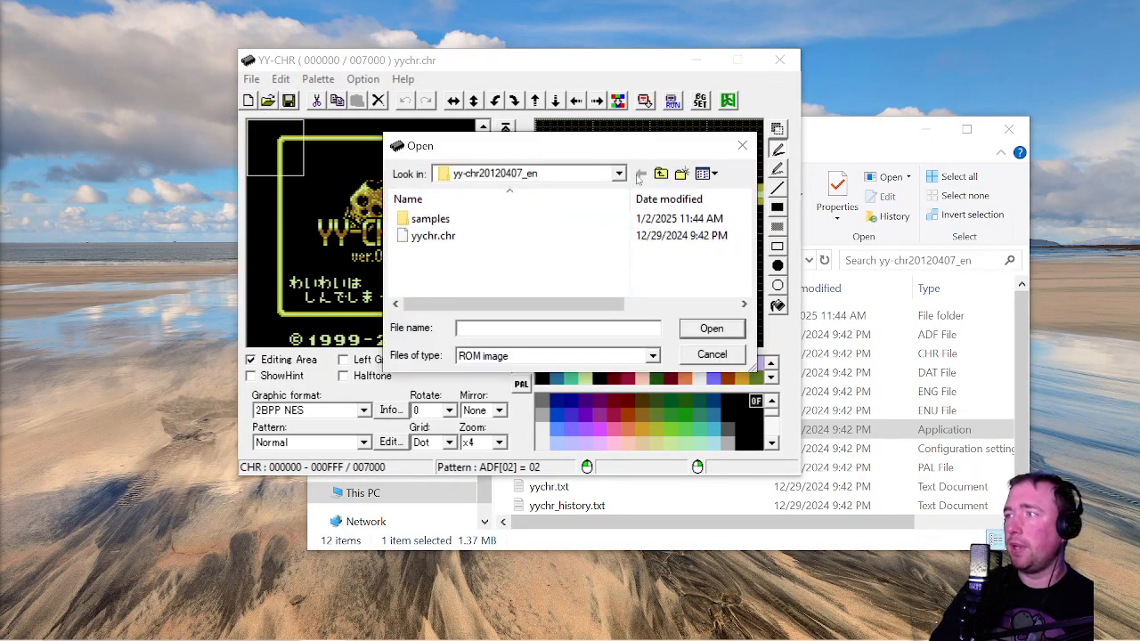
{"action": "left_click", "coordinate": [663, 176]}
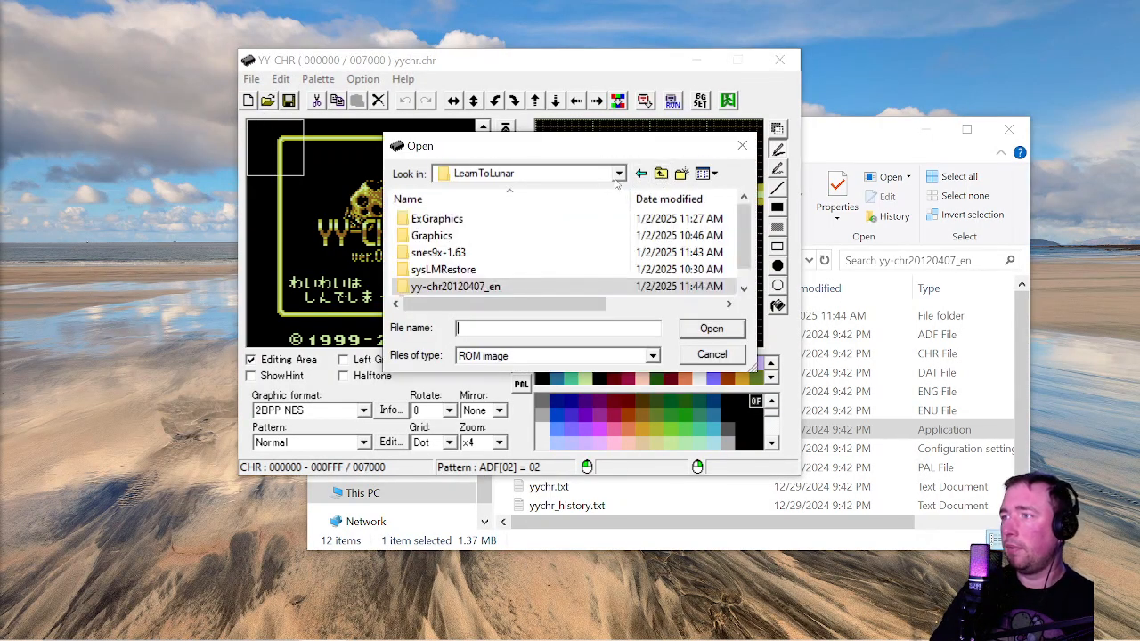
{"action": "double_click", "coordinate": [472, 236]}
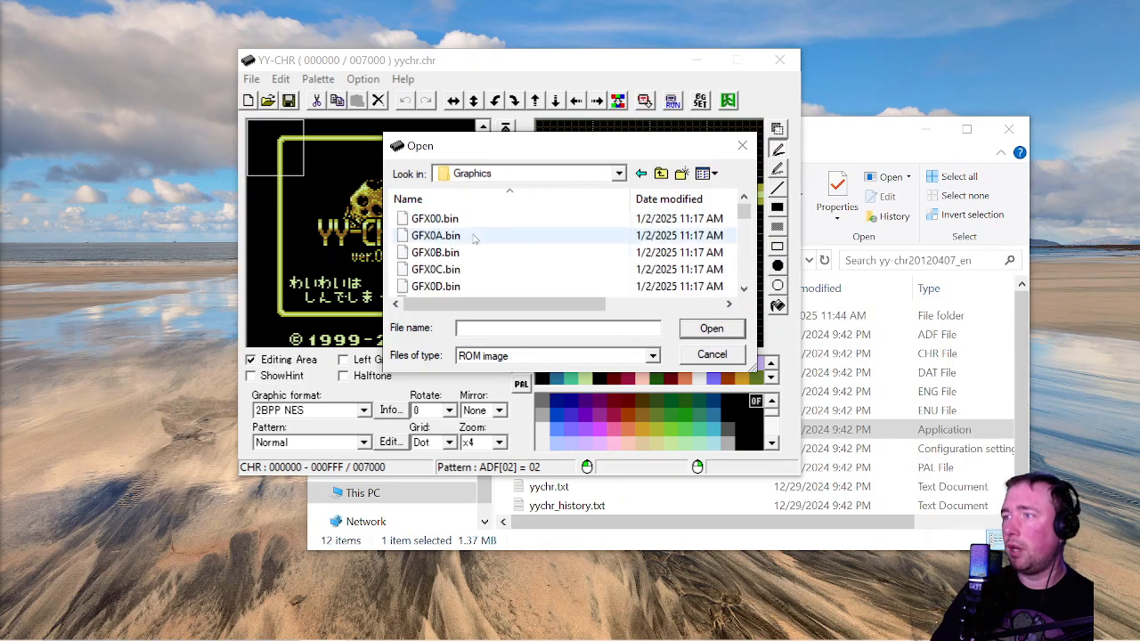
{"action": "scroll", "coordinate": [472, 254], "scroll_direction": "down", "scroll_amount": 2}
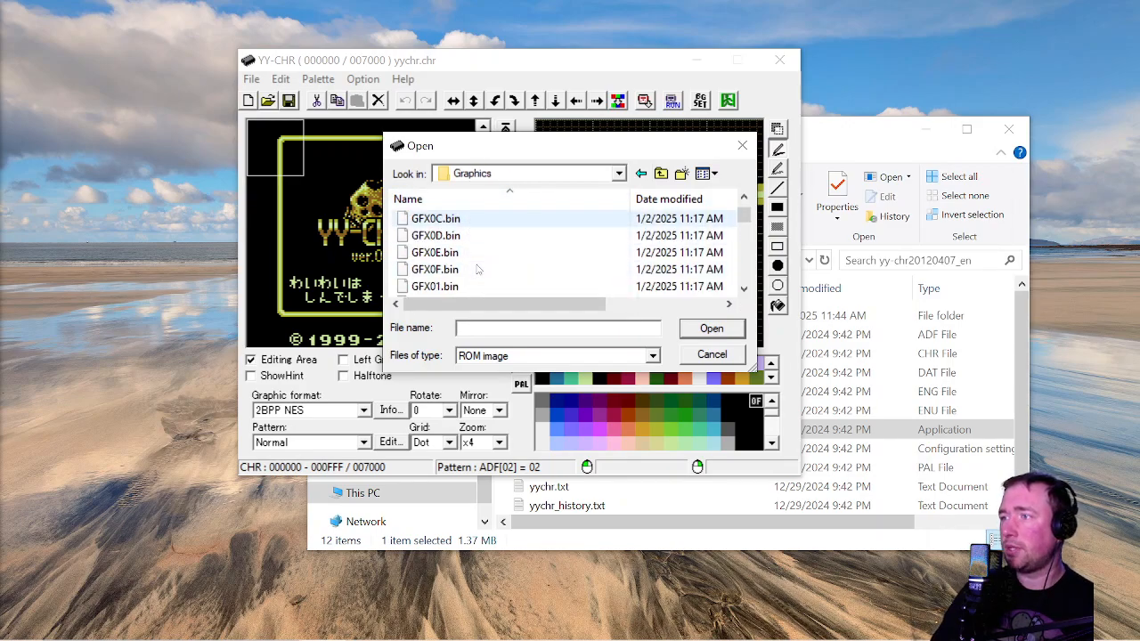
{"action": "scroll", "coordinate": [474, 267], "scroll_direction": "up", "scroll_amount": 1}
{"action": "double_click", "coordinate": [445, 252]}
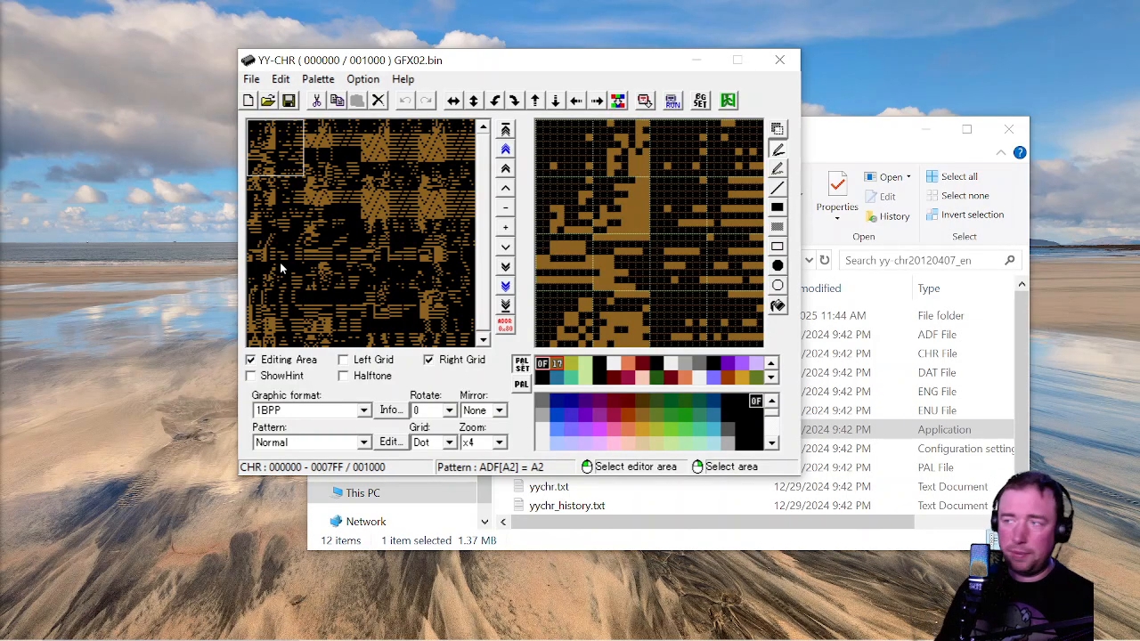
{"action": "left_click", "coordinate": [311, 409]}
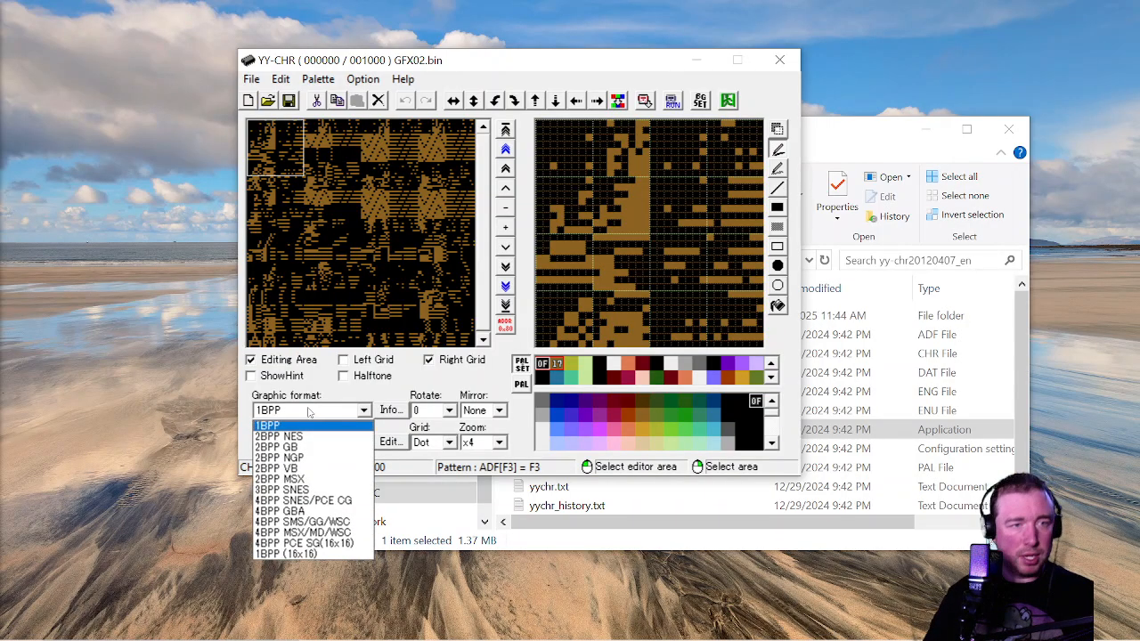
{"action": "left_click", "coordinate": [307, 501]}
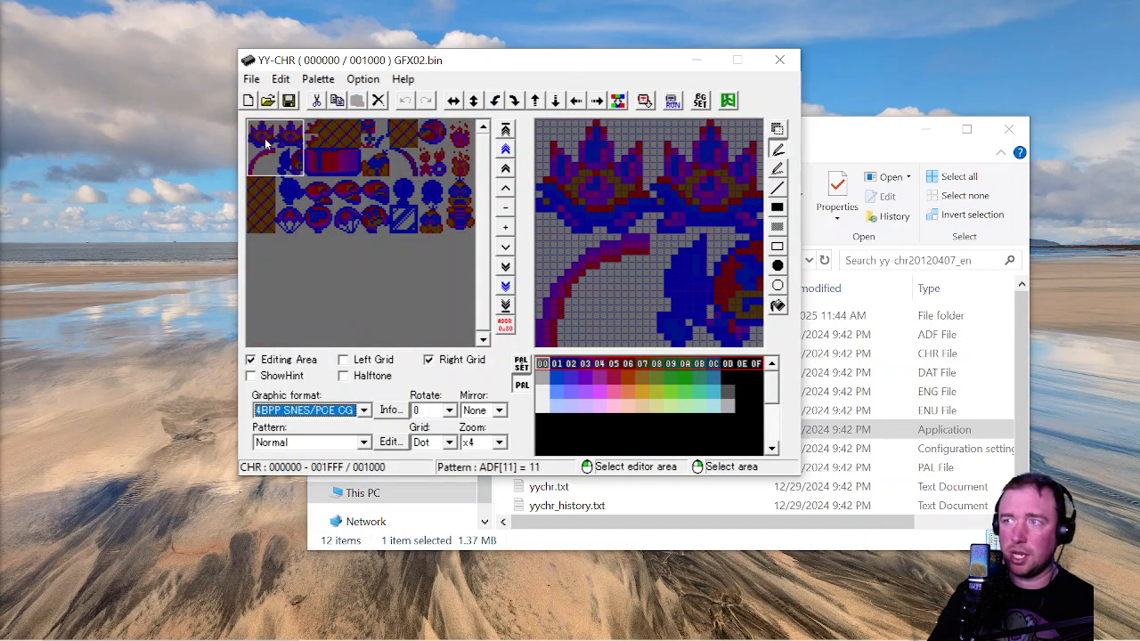
Examine the different sprite tiles of GFX02.bin enlarged in the editing area
{"action": "left_click", "coordinate": [311, 190]}
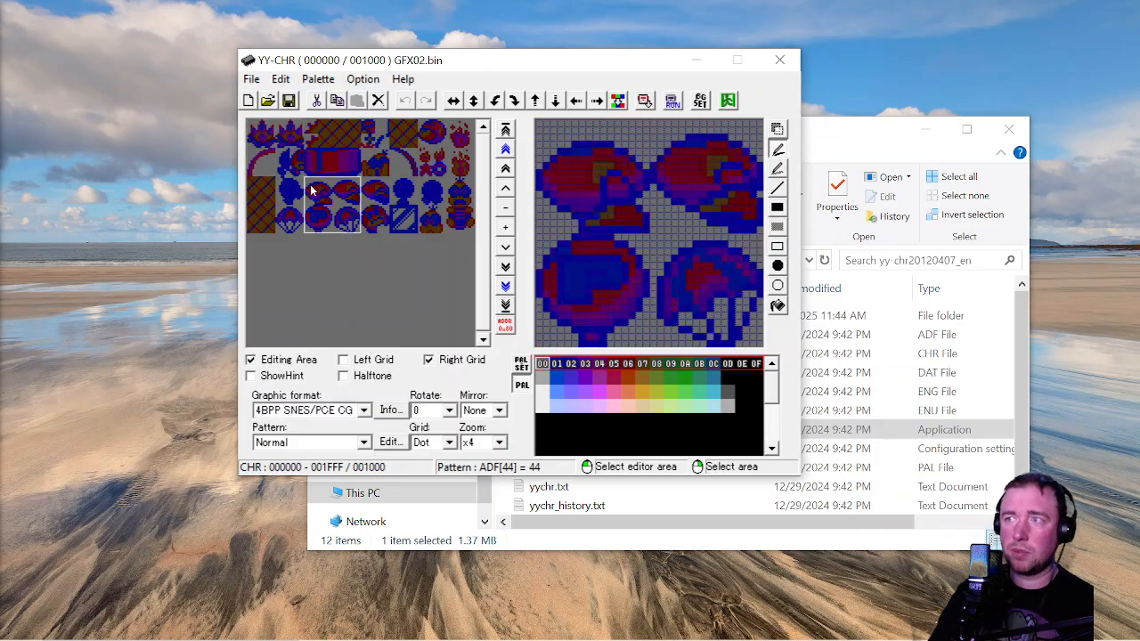
{"action": "left_click", "coordinate": [264, 136]}
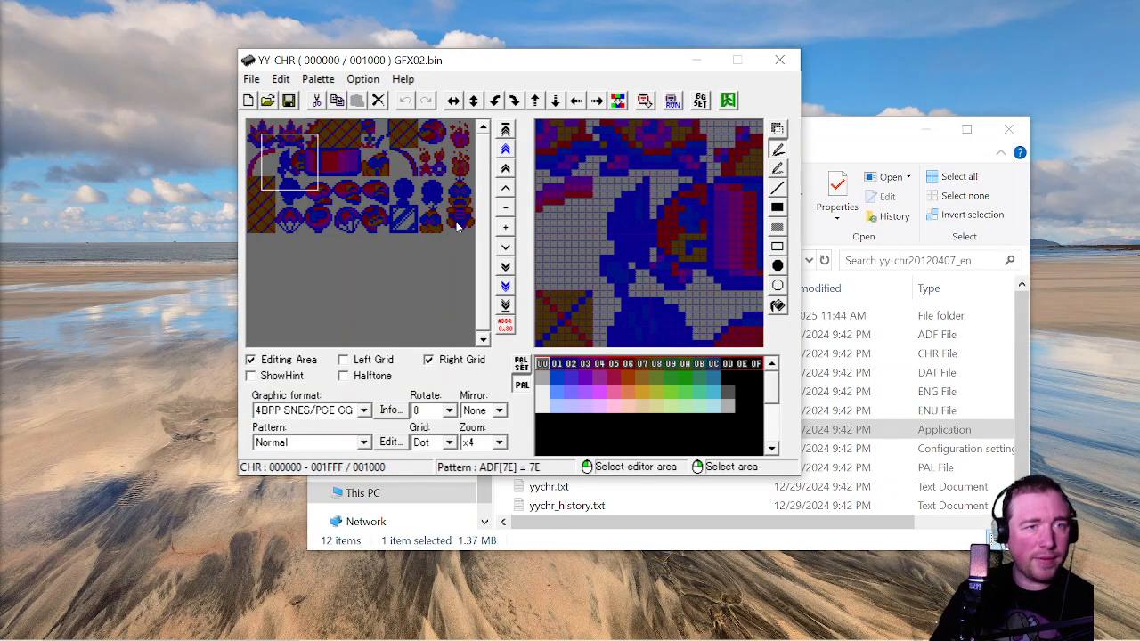
{"action": "left_click", "coordinate": [439, 193]}
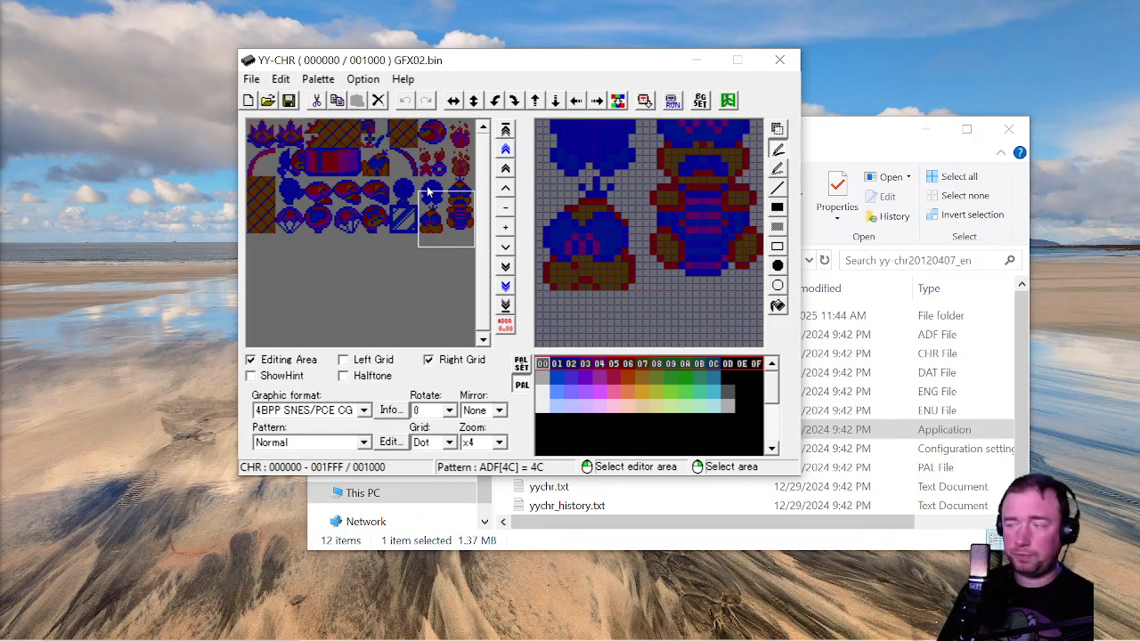
{"action": "left_click", "coordinate": [283, 142]}
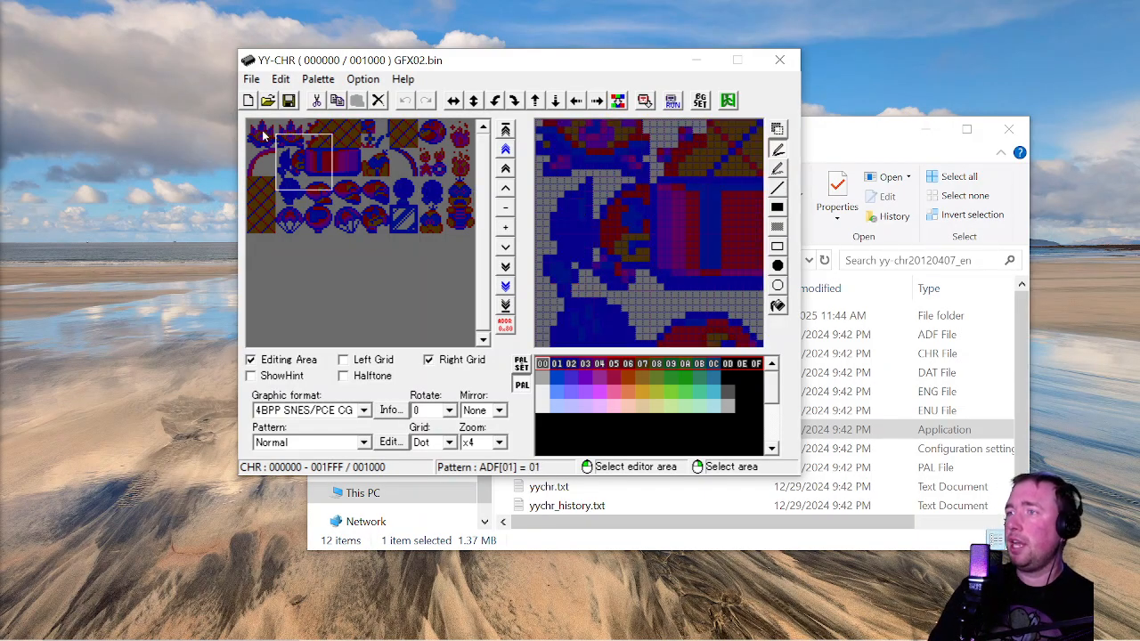
{"action": "left_click", "coordinate": [257, 131]}
{"action": "left_click", "coordinate": [373, 136]}
{"action": "left_click", "coordinate": [455, 138]}
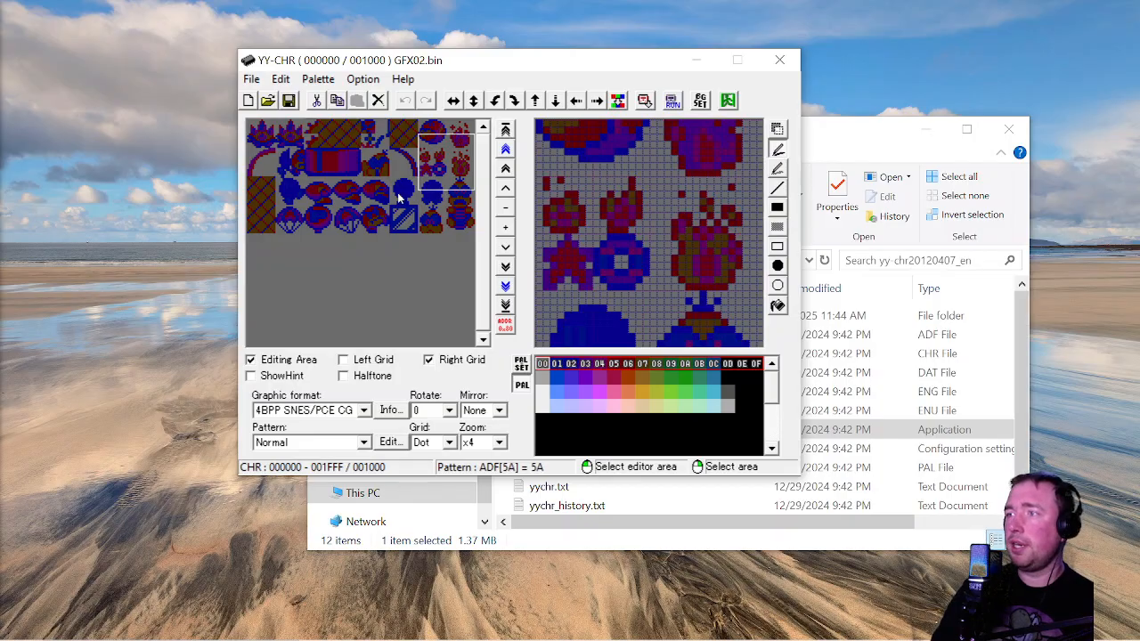
{"action": "left_click", "coordinate": [369, 196]}
{"action": "left_click", "coordinate": [302, 188]}
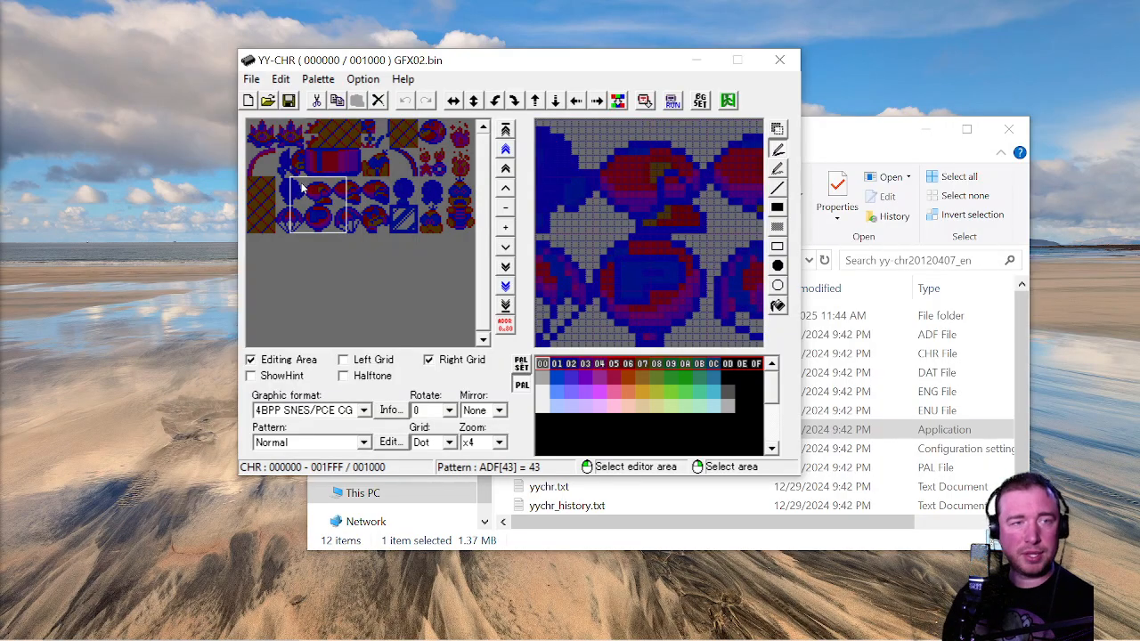
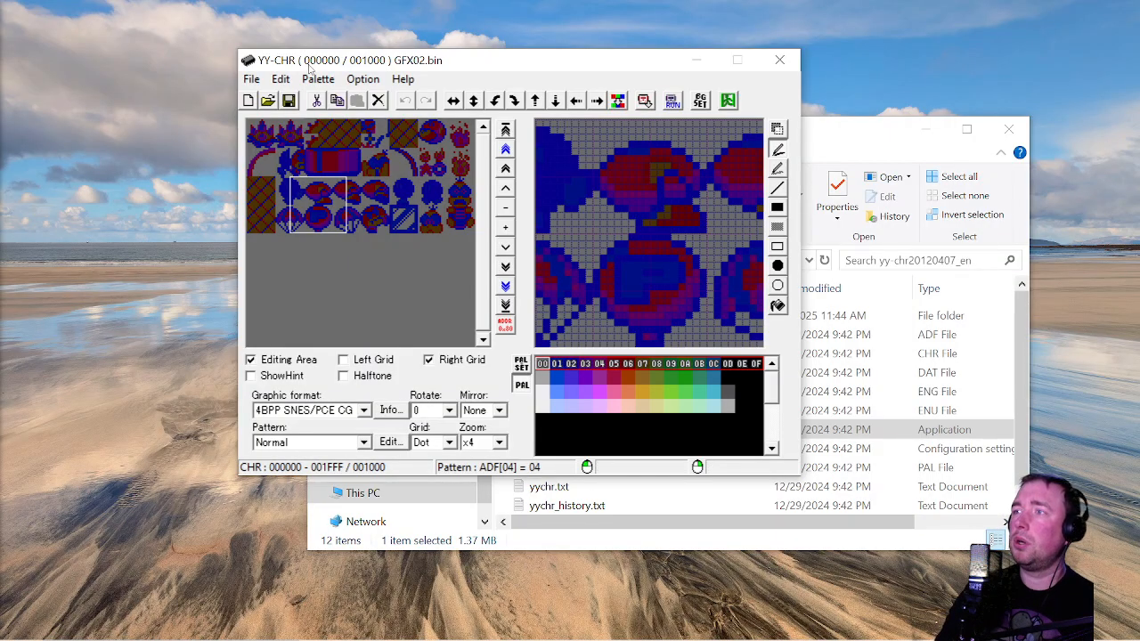
Move the YY-CHR window aside to uncover more of the File Explorer window
{"action": "left_click_drag", "start_coordinate": [309, 68], "coordinate": [117, 68]}
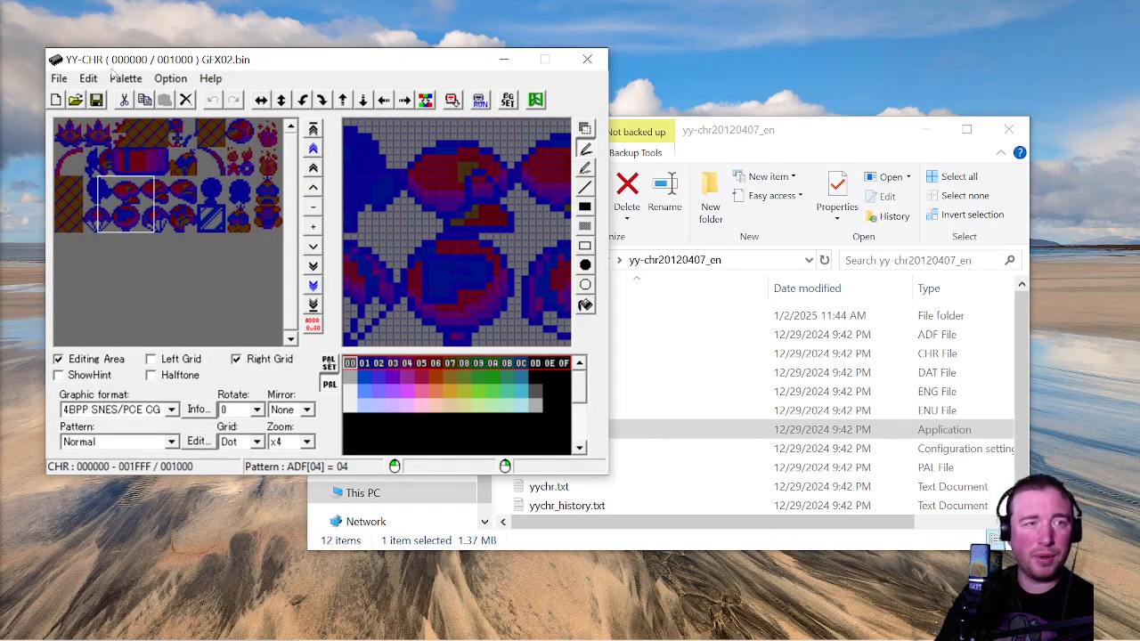
{"action": "left_click_drag", "start_coordinate": [107, 56], "coordinate": [69, 24]}
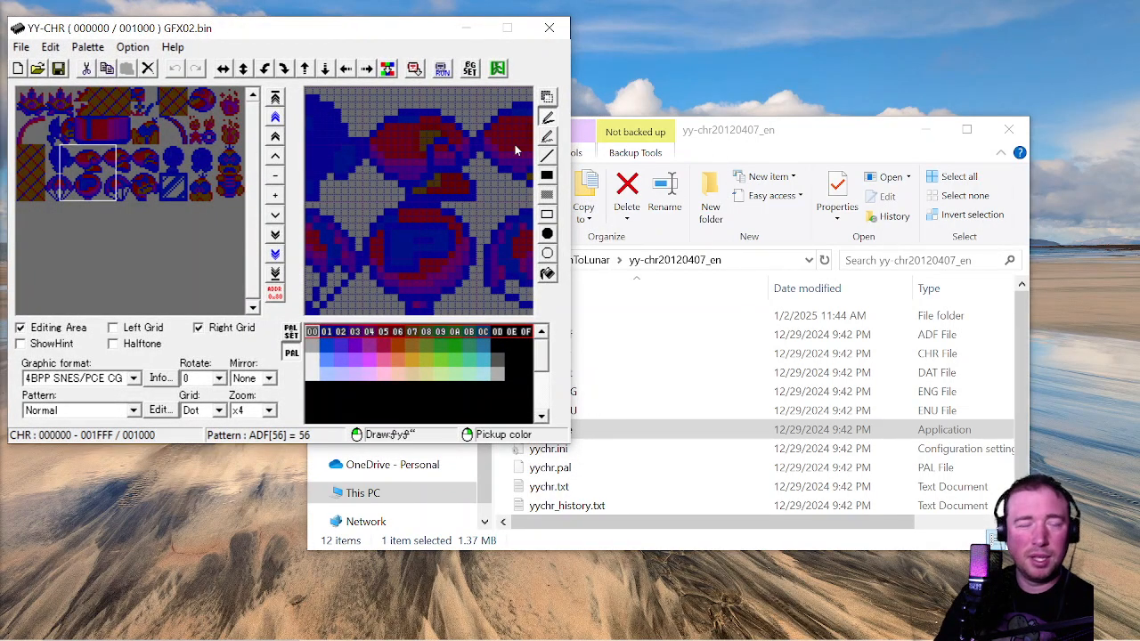
{"action": "left_click_drag", "start_coordinate": [330, 35], "coordinate": [382, 28]}
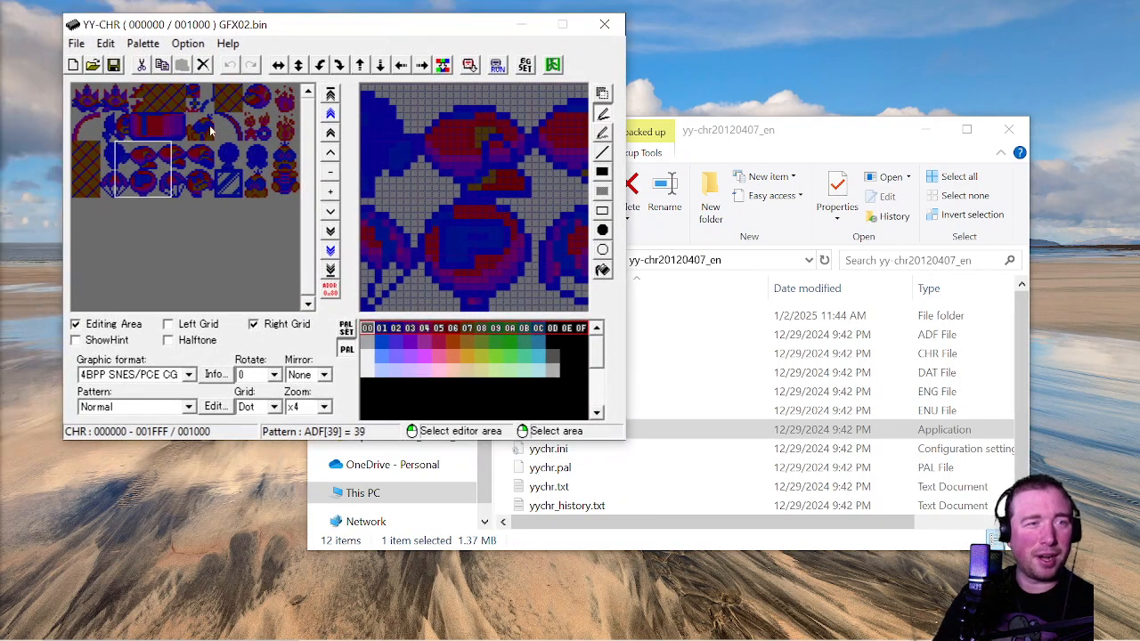
{"action": "left_click", "coordinate": [82, 104]}
{"action": "left_click_drag", "start_coordinate": [121, 104], "coordinate": [79, 80]}
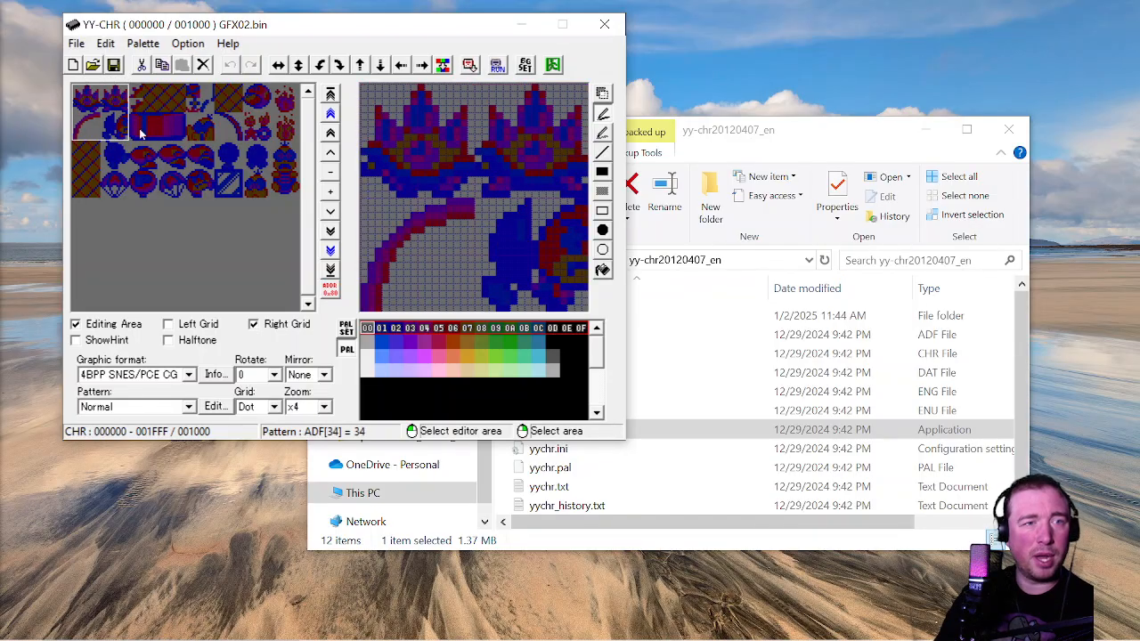
Switch to File Explorer, go to the Graphics folder inside LearnToLunar and locate GFX20.bin
{"action": "left_click", "coordinate": [820, 161]}
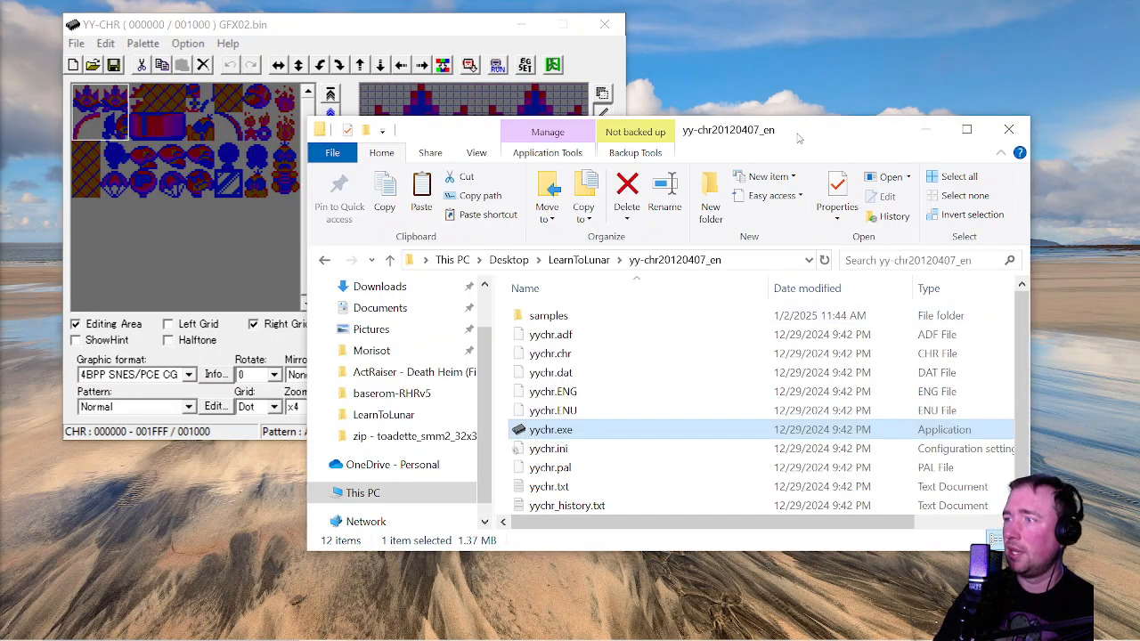
{"action": "left_click", "coordinate": [579, 260]}
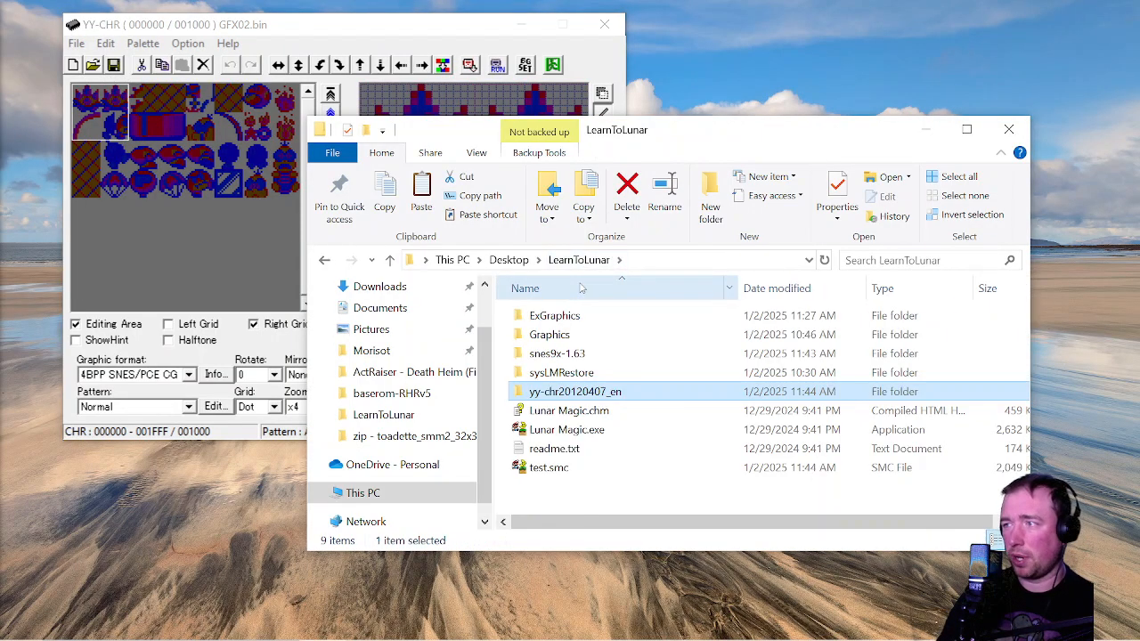
{"action": "left_click", "coordinate": [568, 335]}
{"action": "double_click", "coordinate": [568, 335]}
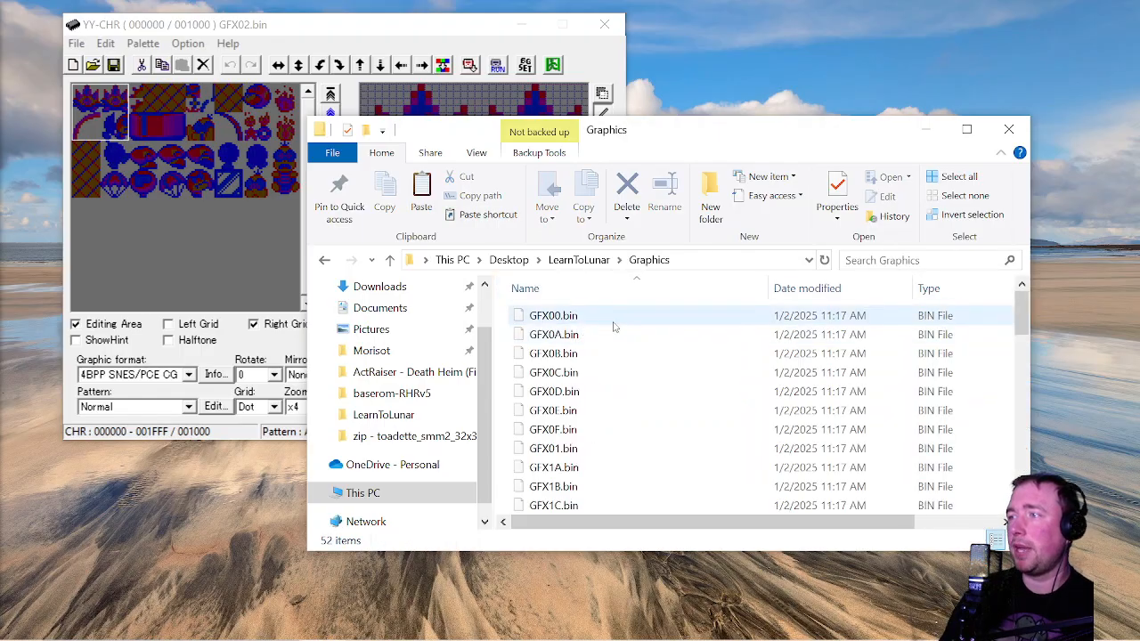
{"action": "scroll", "coordinate": [574, 370], "scroll_direction": "down", "scroll_amount": 2}
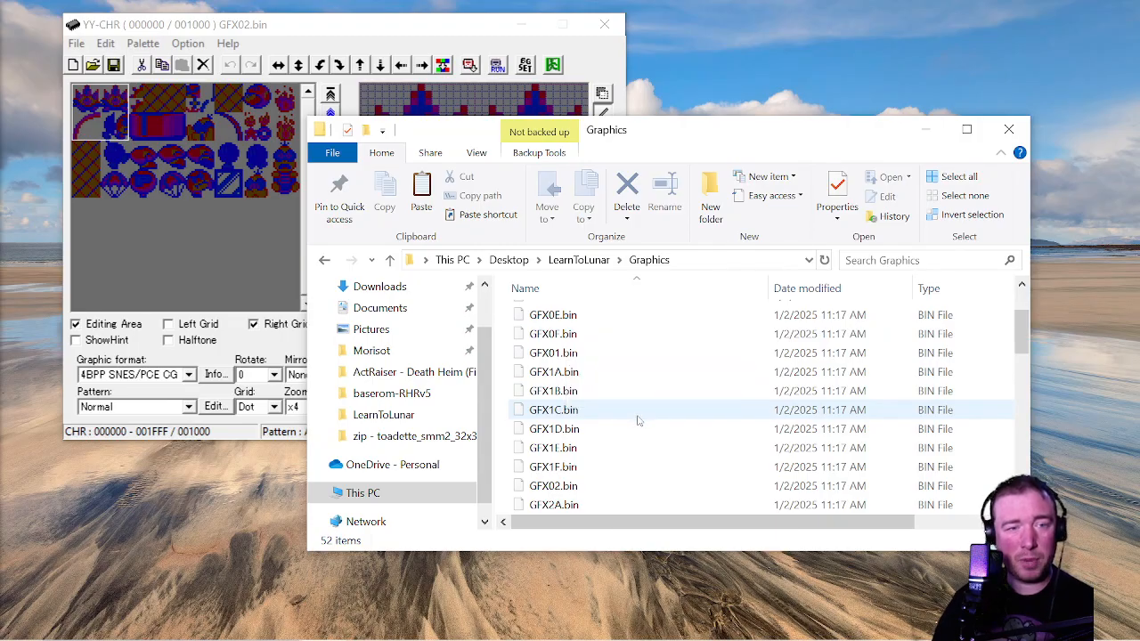
{"action": "scroll", "coordinate": [635, 418], "scroll_direction": "down", "scroll_amount": 3}
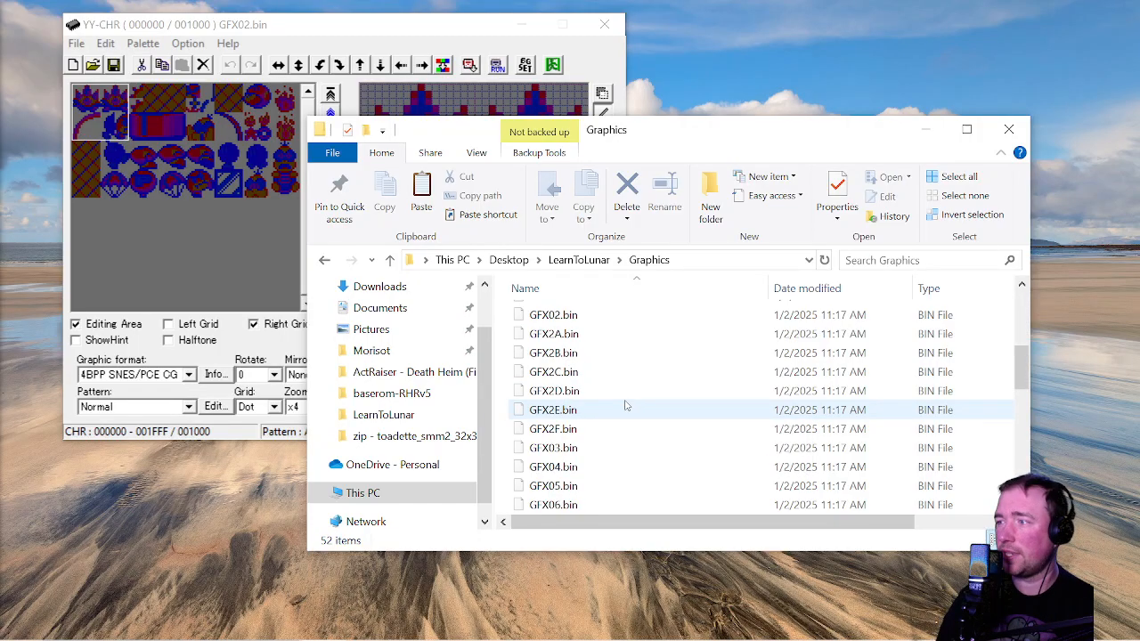
{"action": "scroll", "coordinate": [623, 405], "scroll_direction": "down", "scroll_amount": 5}
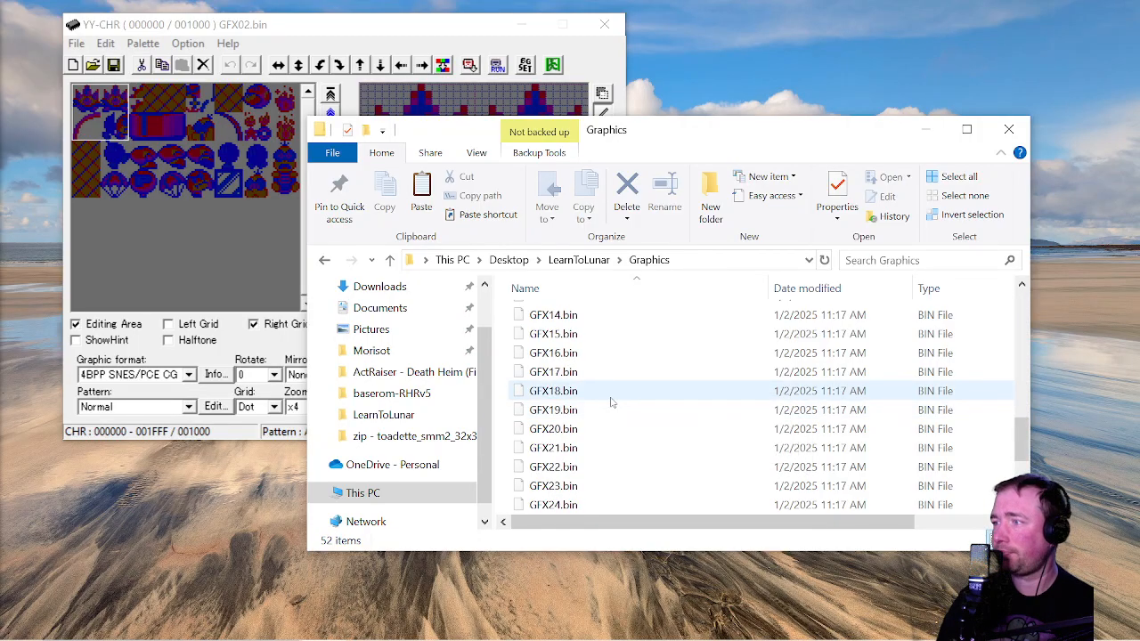
{"action": "scroll", "coordinate": [592, 417], "scroll_direction": "down", "scroll_amount": 1}
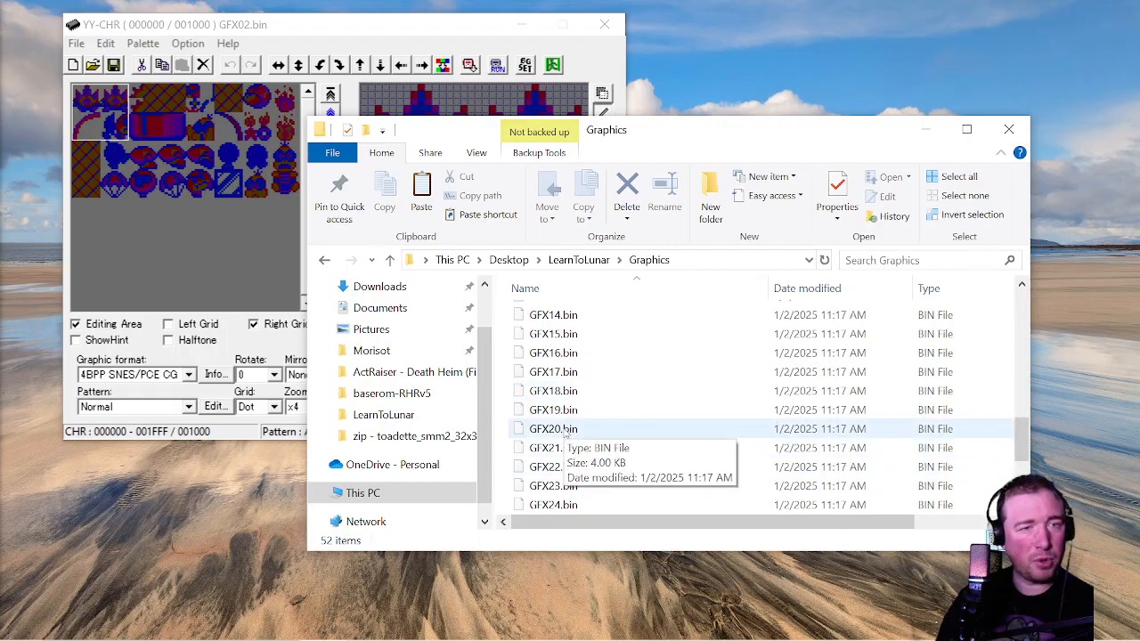
Open GFX20.bin with yychr.exe, picking the program from the LearnToLunar yy-chr20120407_en folder
{"action": "double_click", "coordinate": [564, 431]}
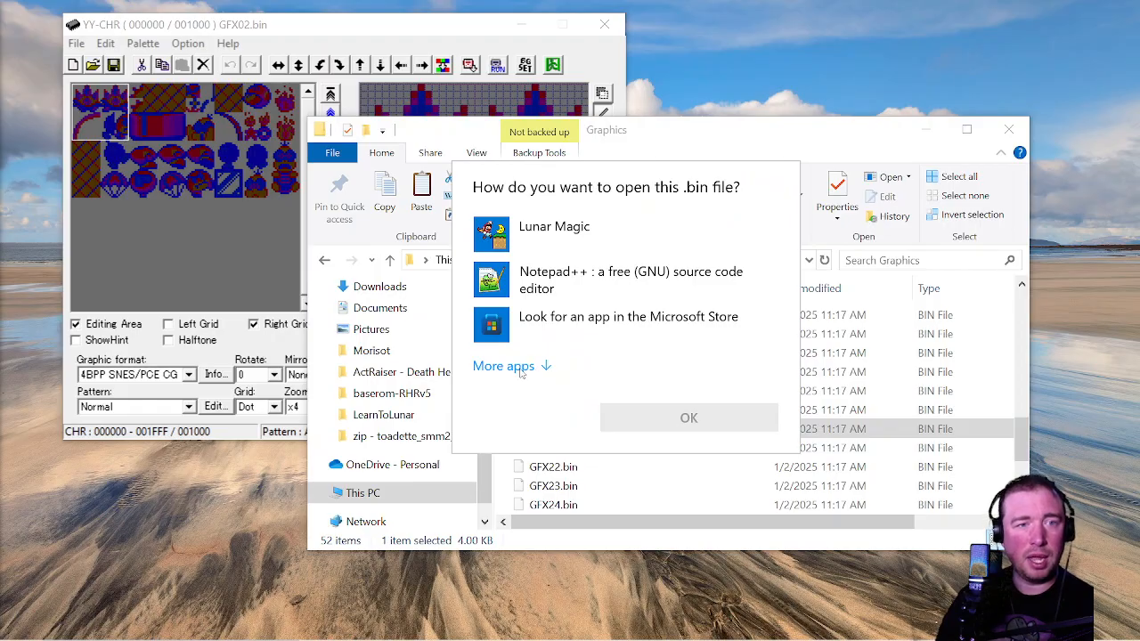
{"action": "left_click", "coordinate": [504, 366]}
{"action": "scroll", "coordinate": [599, 457], "scroll_direction": "down", "scroll_amount": 6}
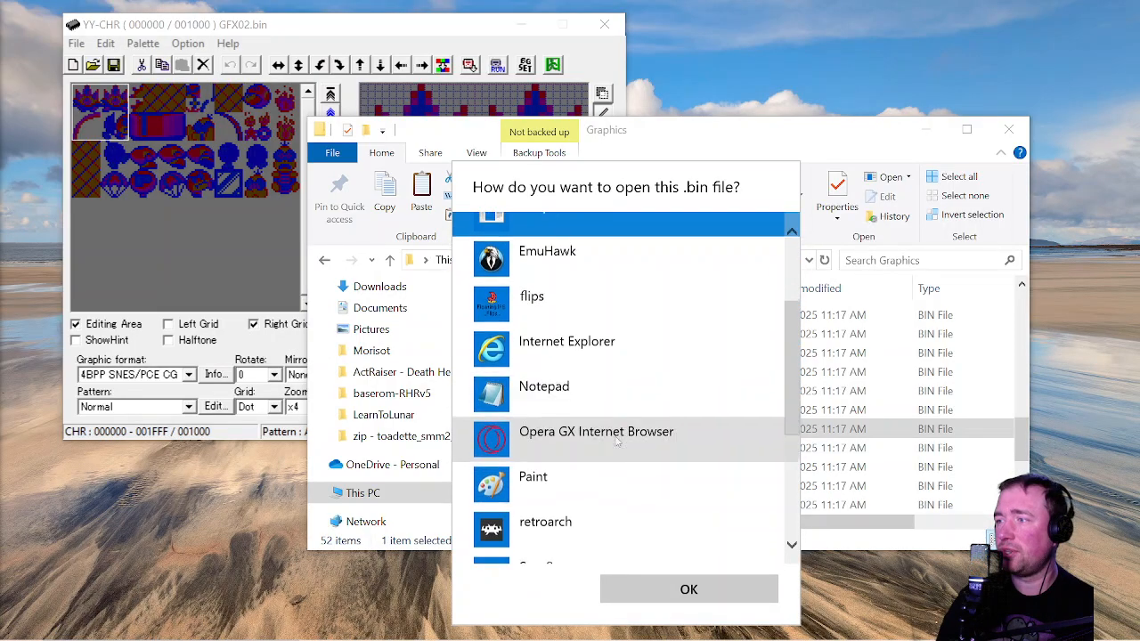
{"action": "scroll", "coordinate": [588, 472], "scroll_direction": "down", "scroll_amount": 2}
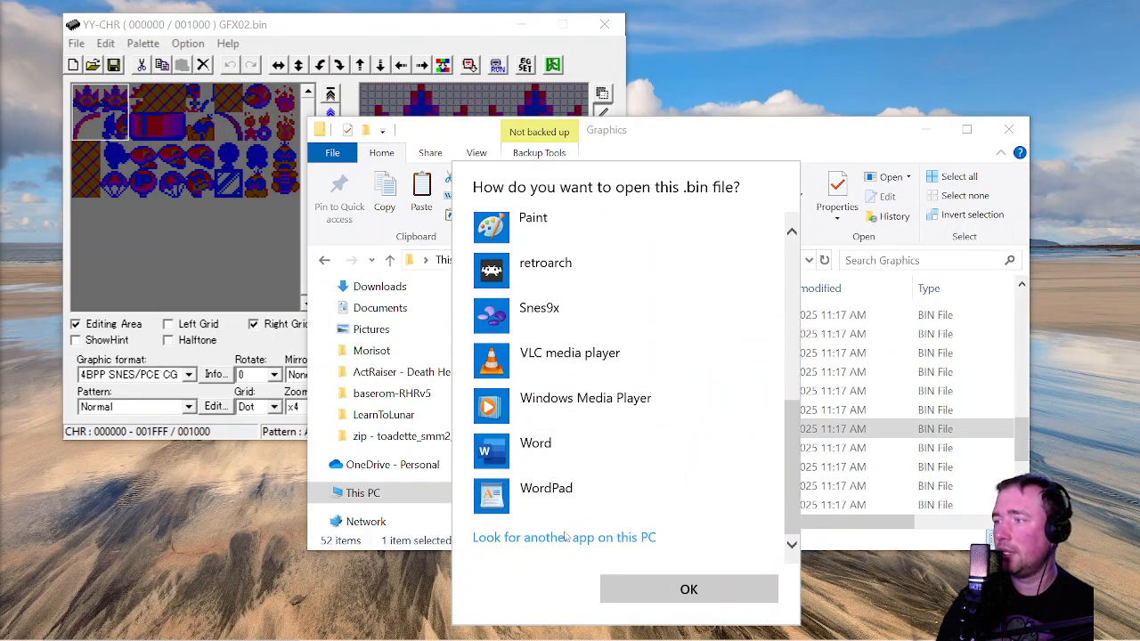
{"action": "left_click", "coordinate": [570, 539]}
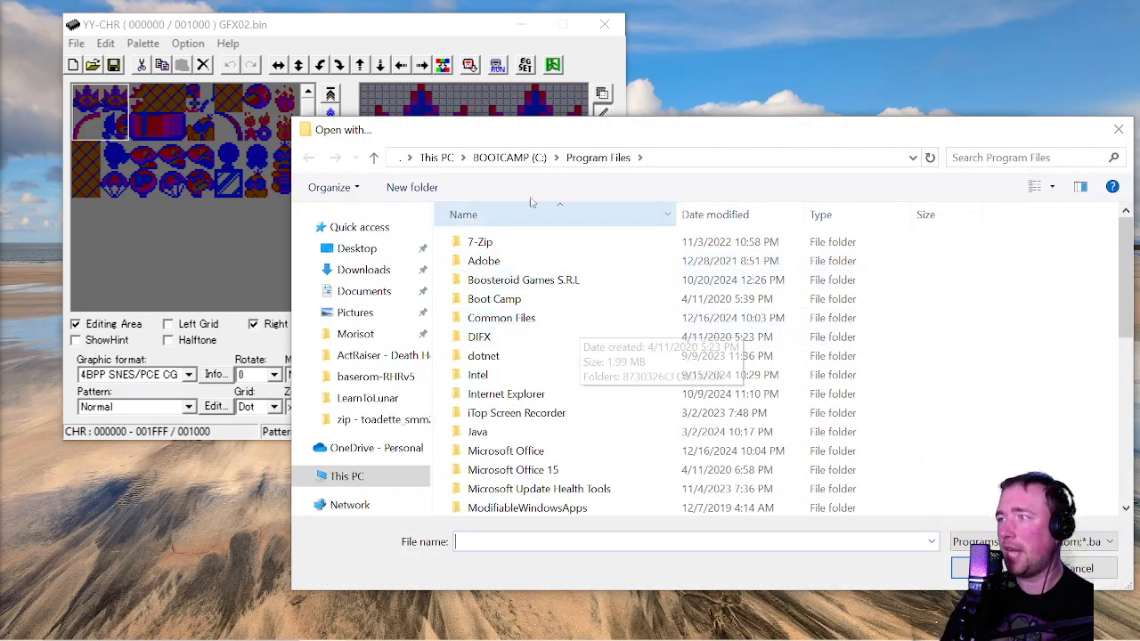
{"action": "left_click", "coordinate": [367, 399]}
{"action": "double_click", "coordinate": [503, 316]}
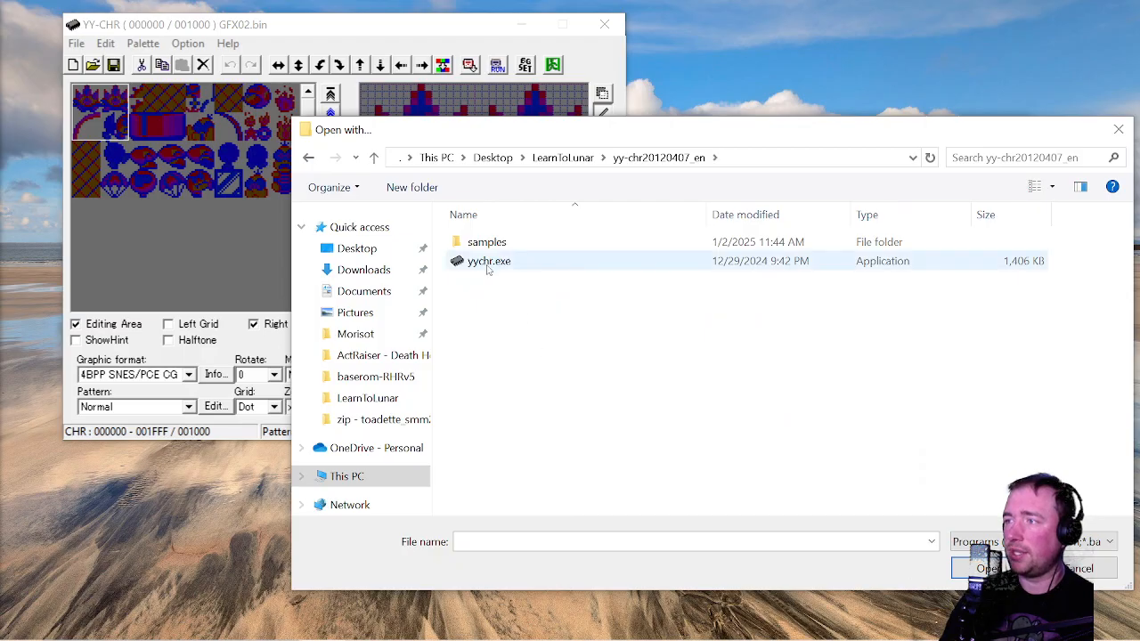
{"action": "double_click", "coordinate": [488, 264]}
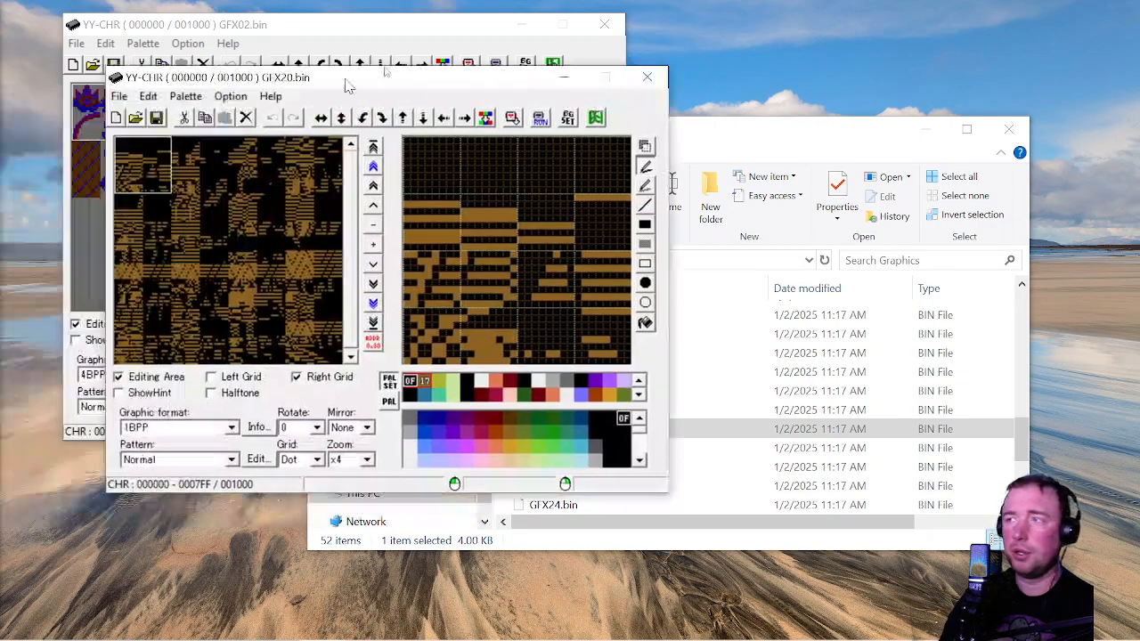
Place the GFX02.bin and GFX20.bin windows side by side and set GFX20.bin's graphic format to 4BPP SNES/PCE CG
{"action": "left_click_drag", "start_coordinate": [348, 84], "coordinate": [827, 101]}
{"action": "left_click_drag", "start_coordinate": [256, 26], "coordinate": [203, 83]}
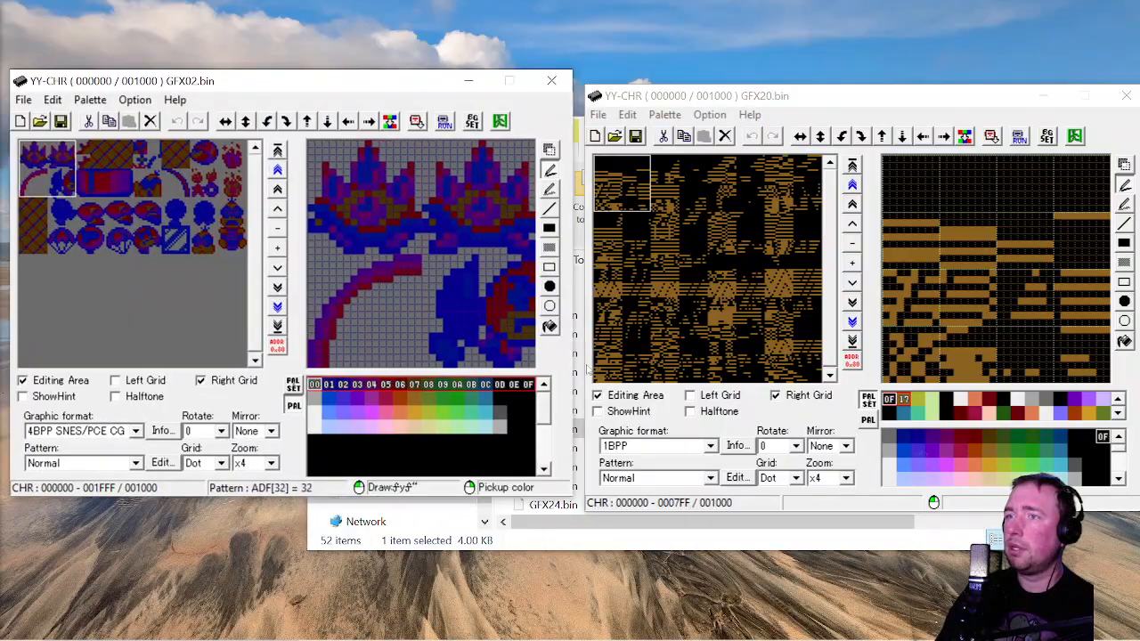
{"action": "left_click", "coordinate": [649, 445]}
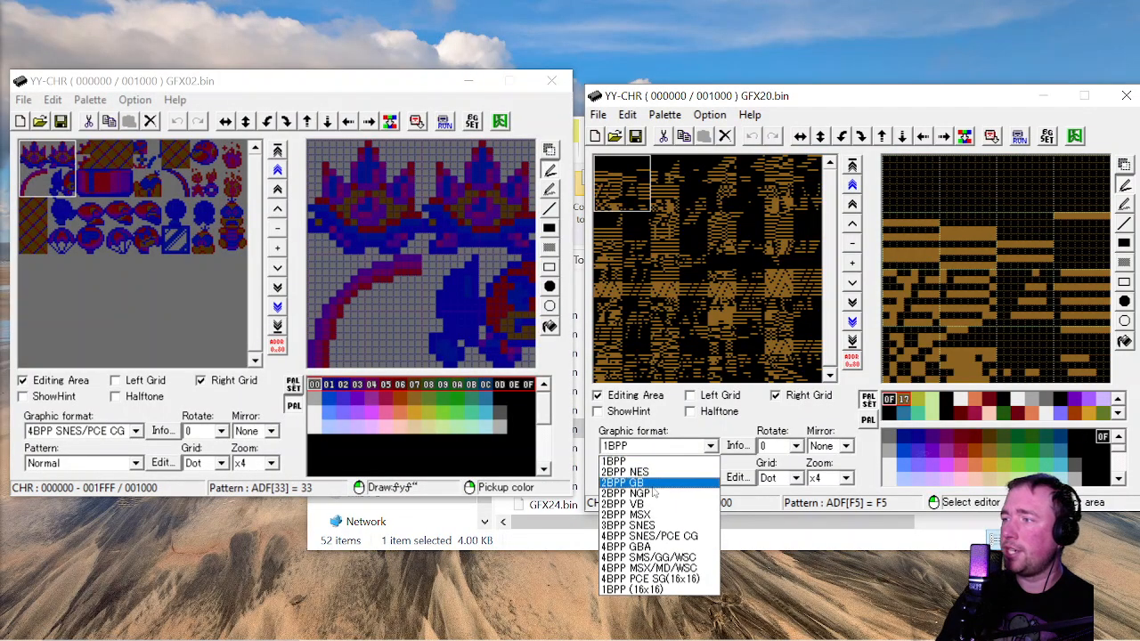
{"action": "left_click", "coordinate": [668, 536]}
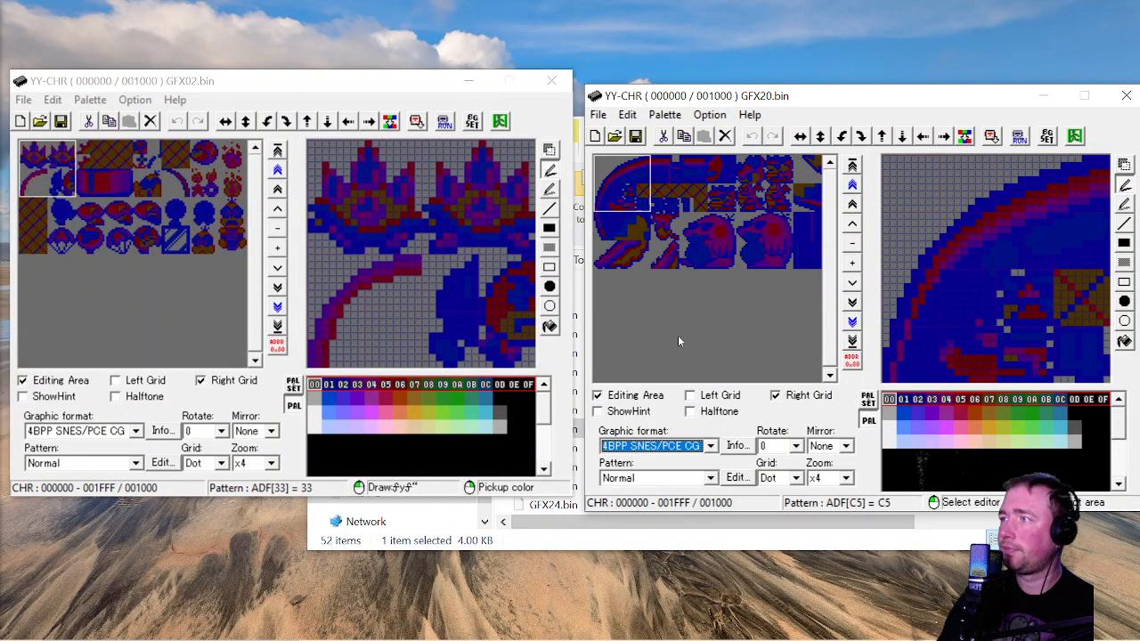
Try custom area selections over the first tiles of GFX20.bin and the two crown-shaped sprites in GFX02.bin
{"action": "left_click", "coordinate": [707, 339]}
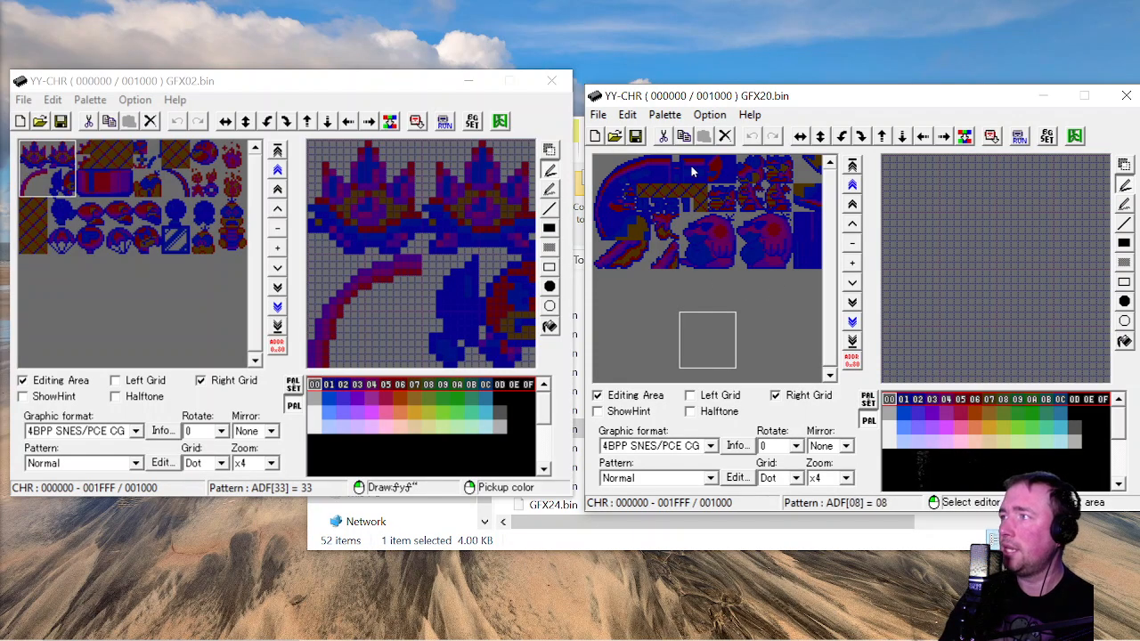
{"action": "left_click", "coordinate": [612, 162]}
{"action": "right_click_drag", "start_coordinate": [601, 161], "coordinate": [657, 176]}
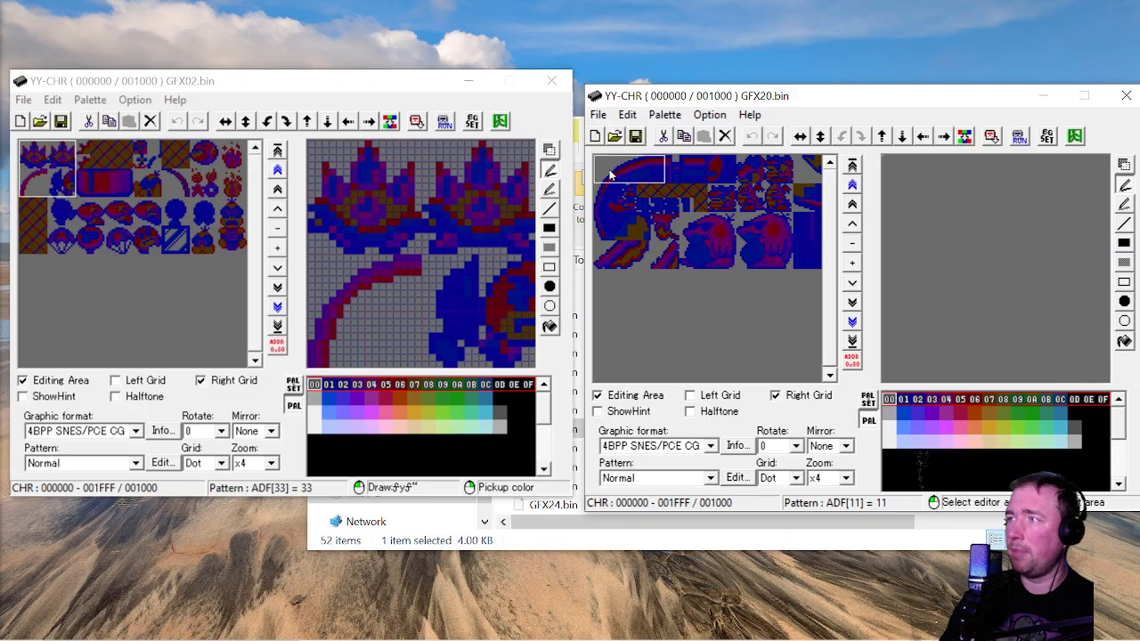
{"action": "left_click", "coordinate": [64, 160]}
{"action": "left_click", "coordinate": [727, 337]}
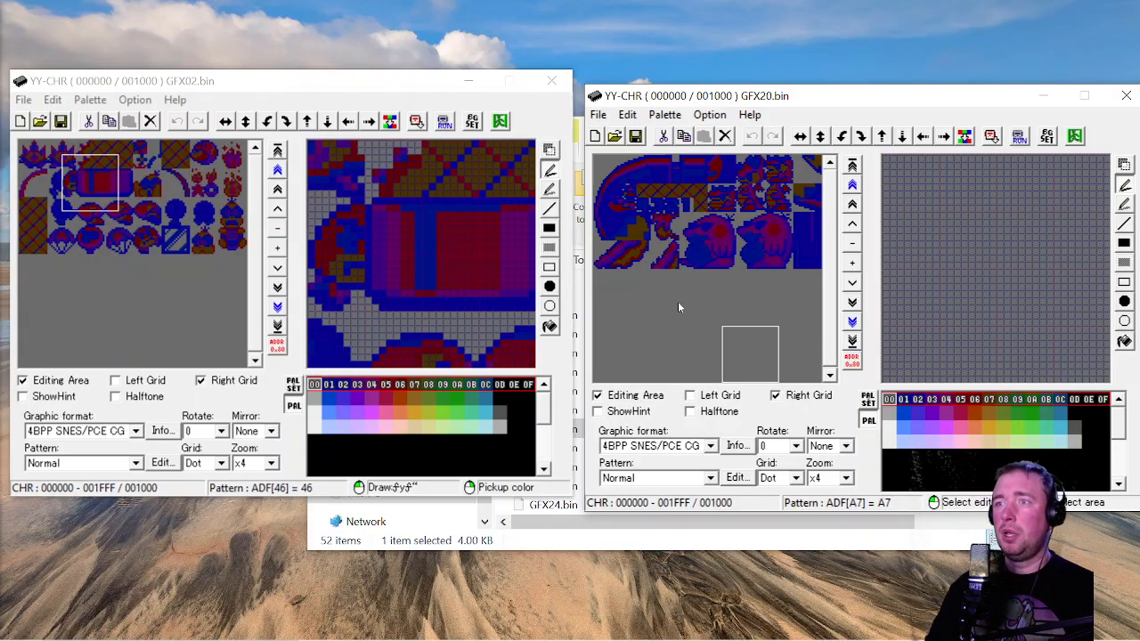
{"action": "left_click", "coordinate": [145, 216]}
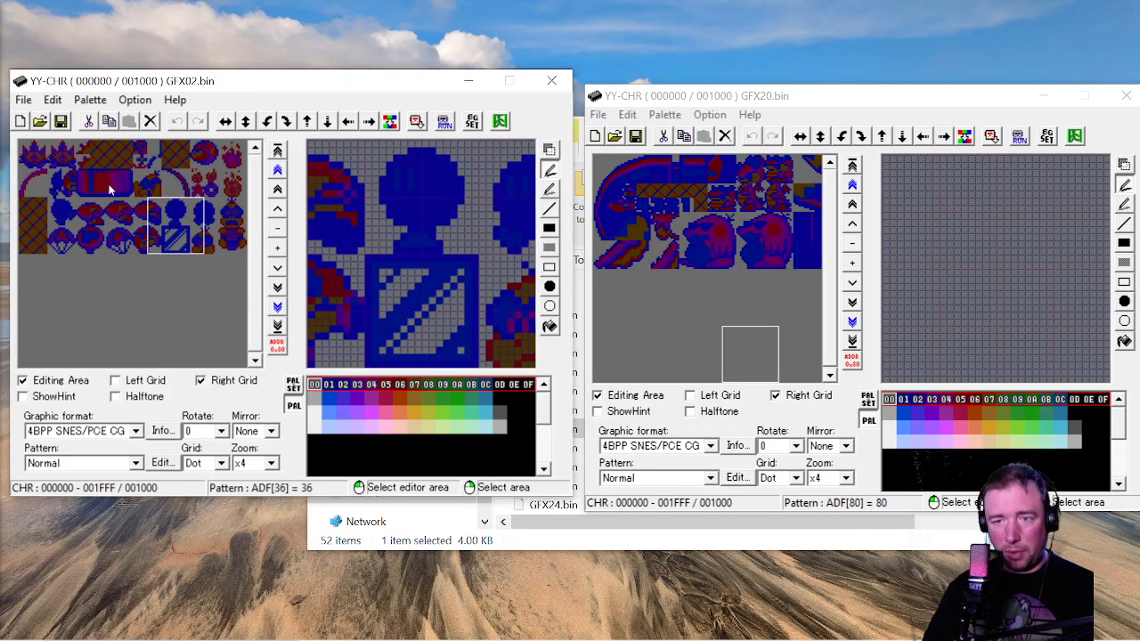
{"action": "right_click_drag", "start_coordinate": [25, 145], "coordinate": [73, 164]}
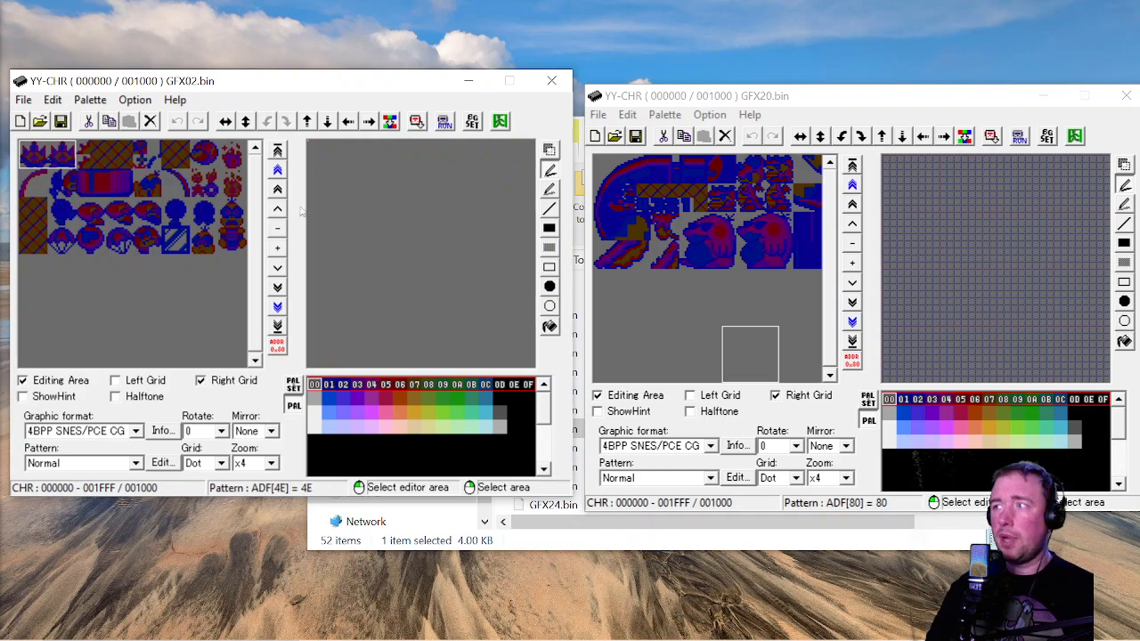
Examine several tile blocks of GFX20.bin and GFX02.bin in the enlarged editing view
{"action": "left_click", "coordinate": [698, 199]}
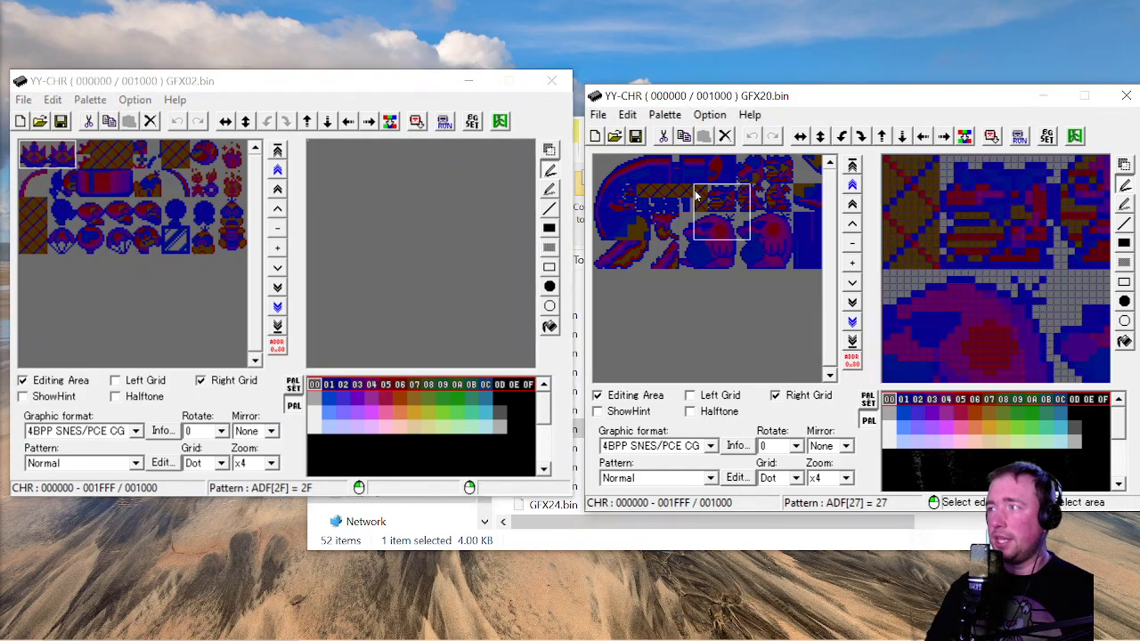
{"action": "left_click", "coordinate": [683, 170]}
{"action": "left_click", "coordinate": [752, 167]}
{"action": "left_click", "coordinate": [745, 167]}
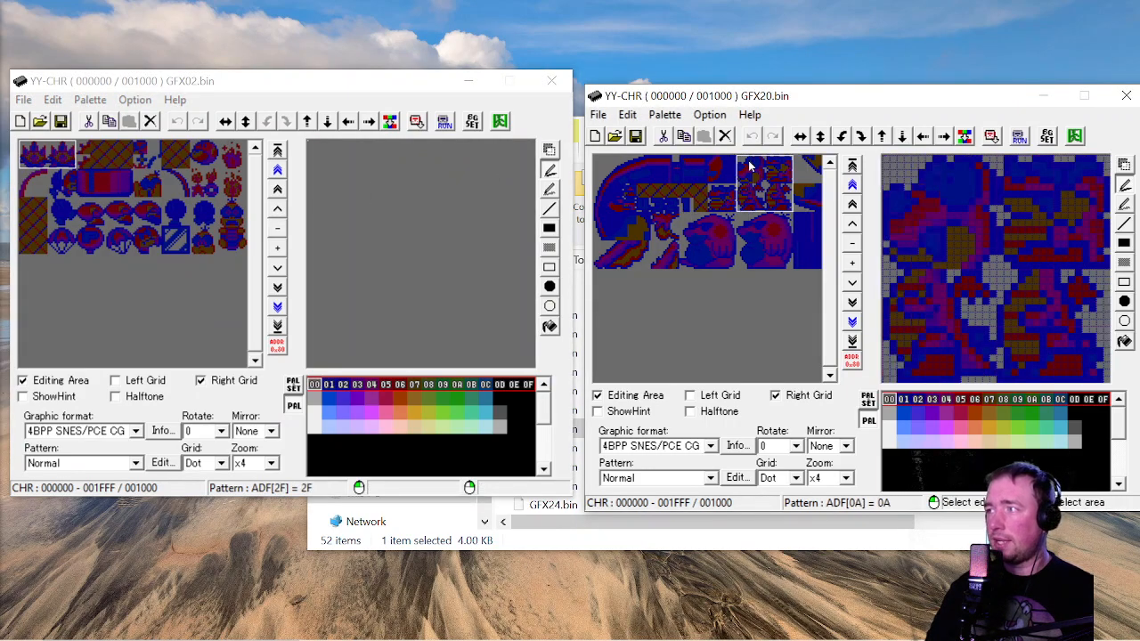
{"action": "left_click", "coordinate": [112, 205]}
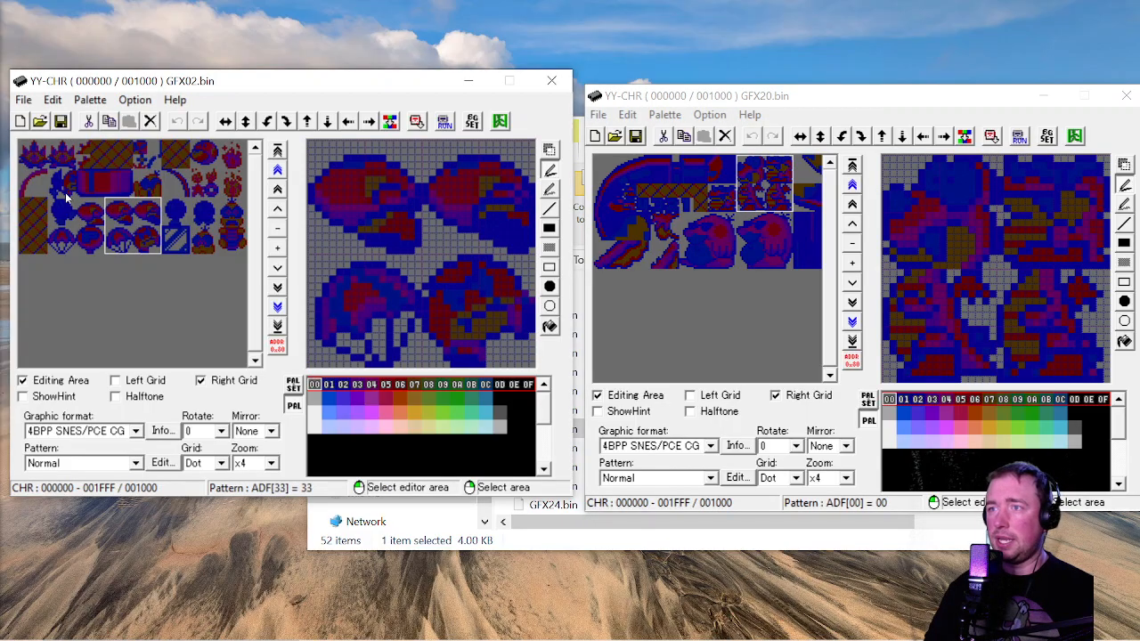
{"action": "left_click", "coordinate": [23, 145]}
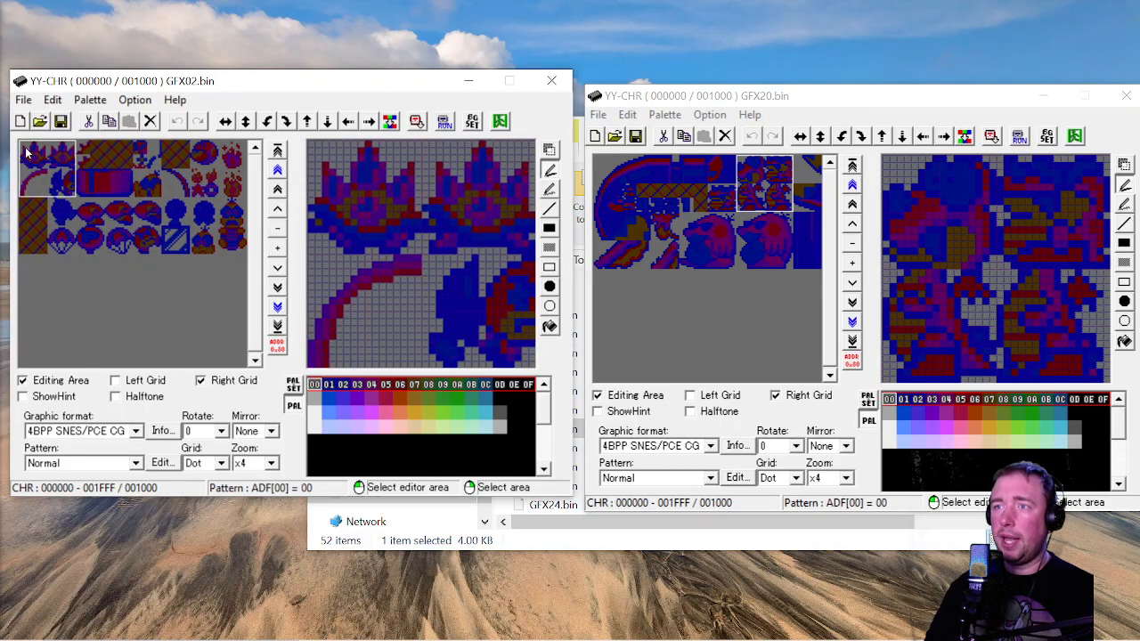
{"action": "left_click", "coordinate": [137, 174]}
Copy the first five tile columns of the top two rows in GFX02.bin, including the two crown-shaped sprites
{"action": "right_click", "coordinate": [21, 142]}
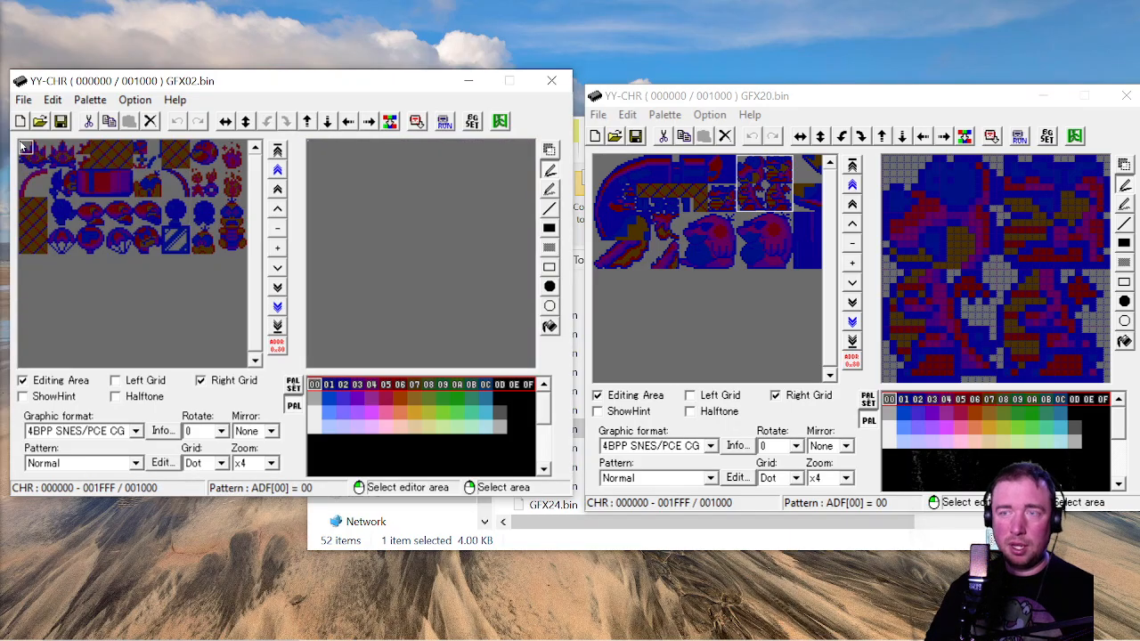
{"action": "right_click_drag", "start_coordinate": [24, 146], "coordinate": [78, 163]}
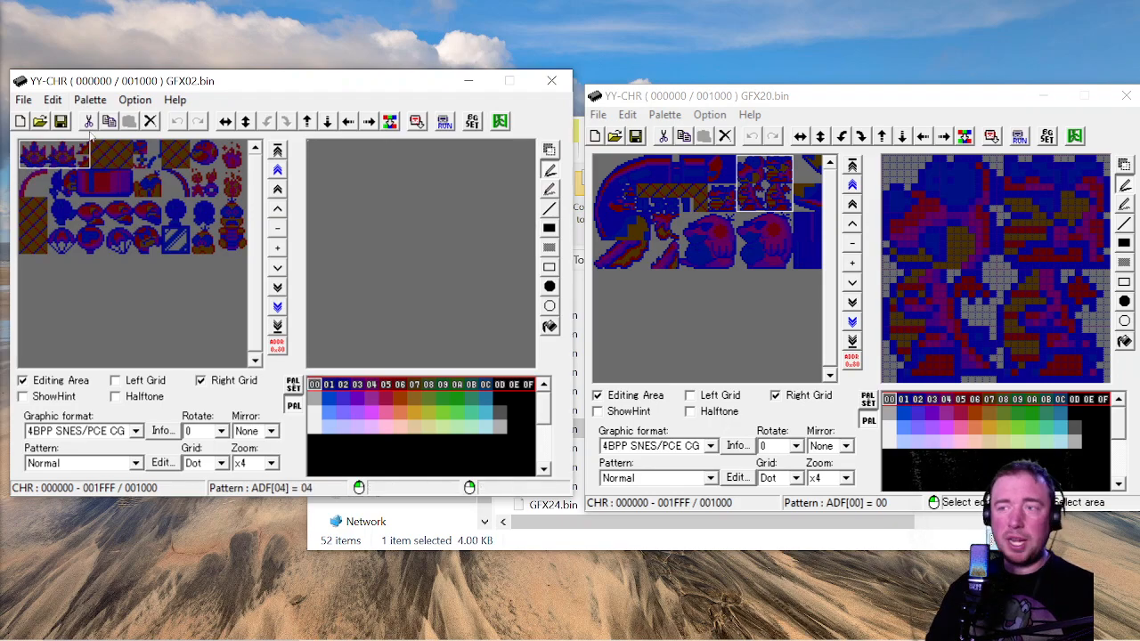
{"action": "key", "text": "ctrl+c"}
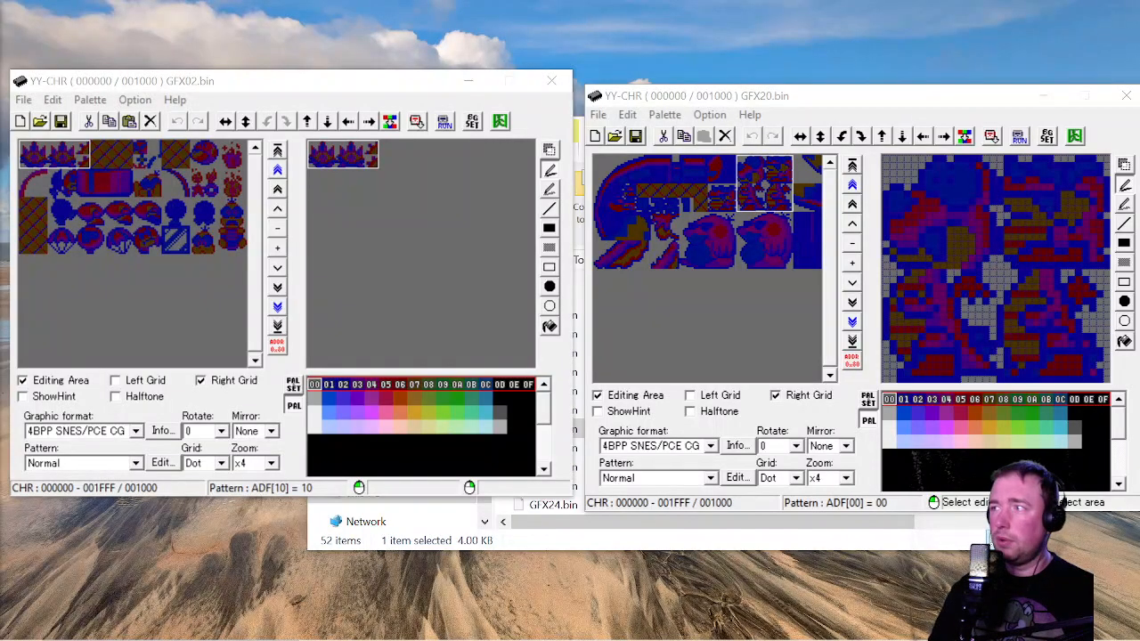
Paste the copied tile block into GFX20.bin starting at its very first tile
{"action": "left_click", "coordinate": [700, 96]}
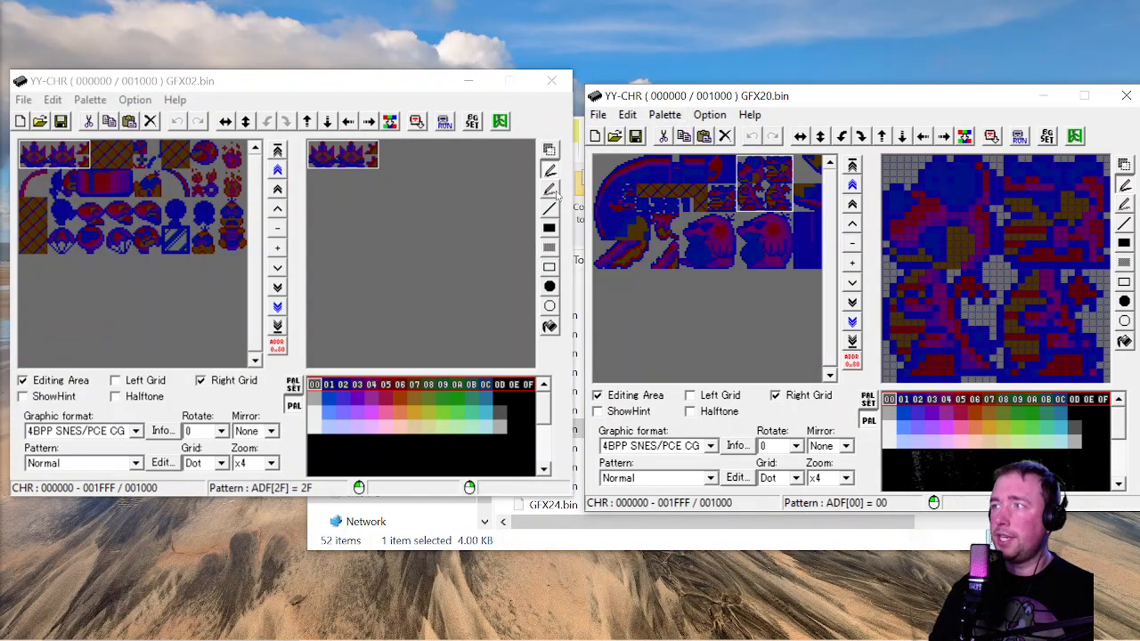
{"action": "left_click", "coordinate": [601, 169]}
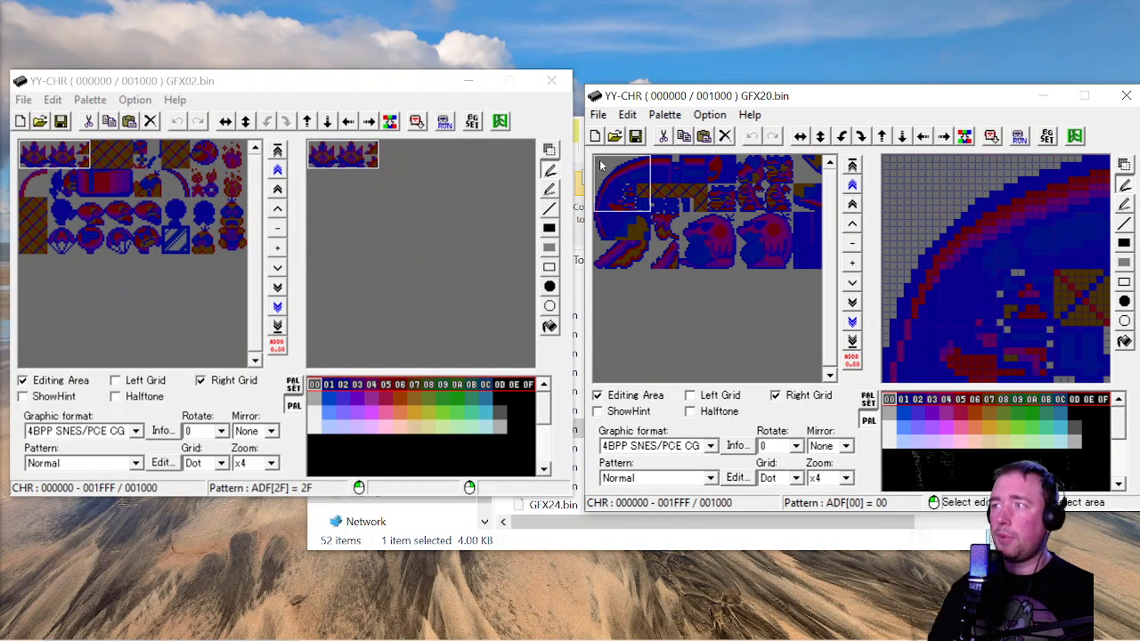
{"action": "key", "text": "ctrl+v"}
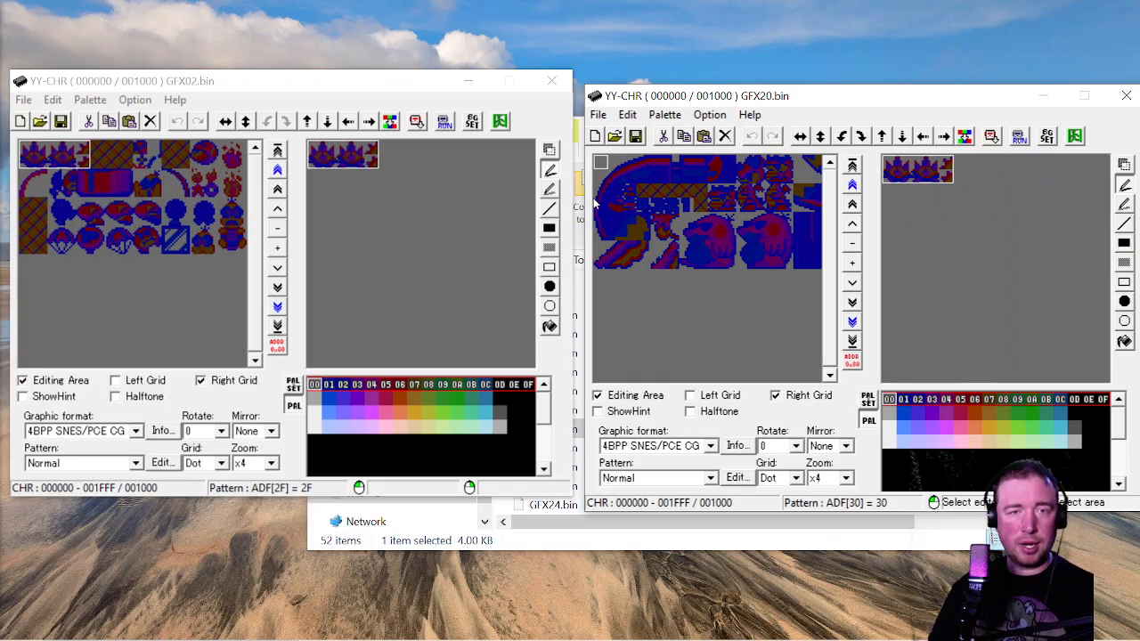
{"action": "key", "text": "ctrl+v"}
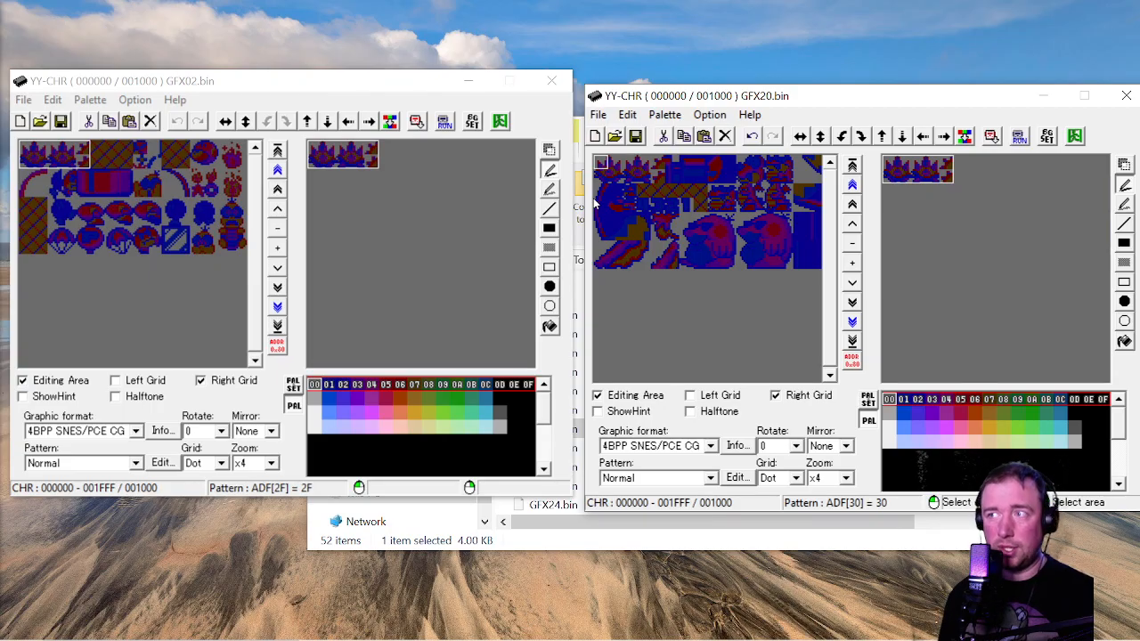
Start saving the edited GFX20.bin as a new file and browse to the ExGraphics folder inside LearnToLunar
{"action": "left_click", "coordinate": [599, 116]}
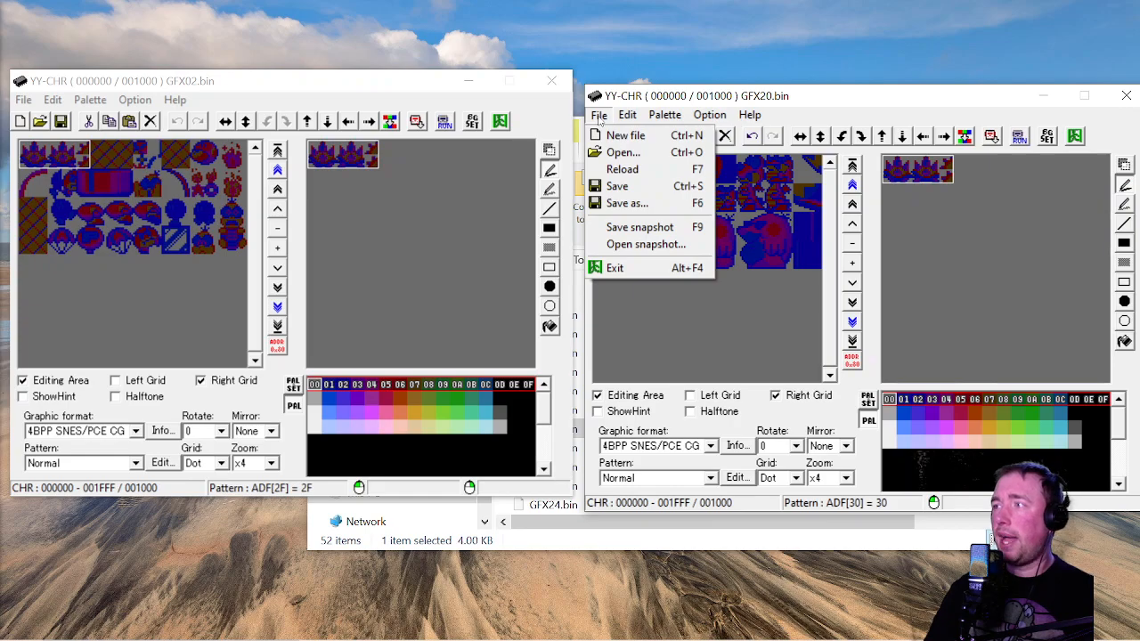
{"action": "left_click", "coordinate": [624, 204]}
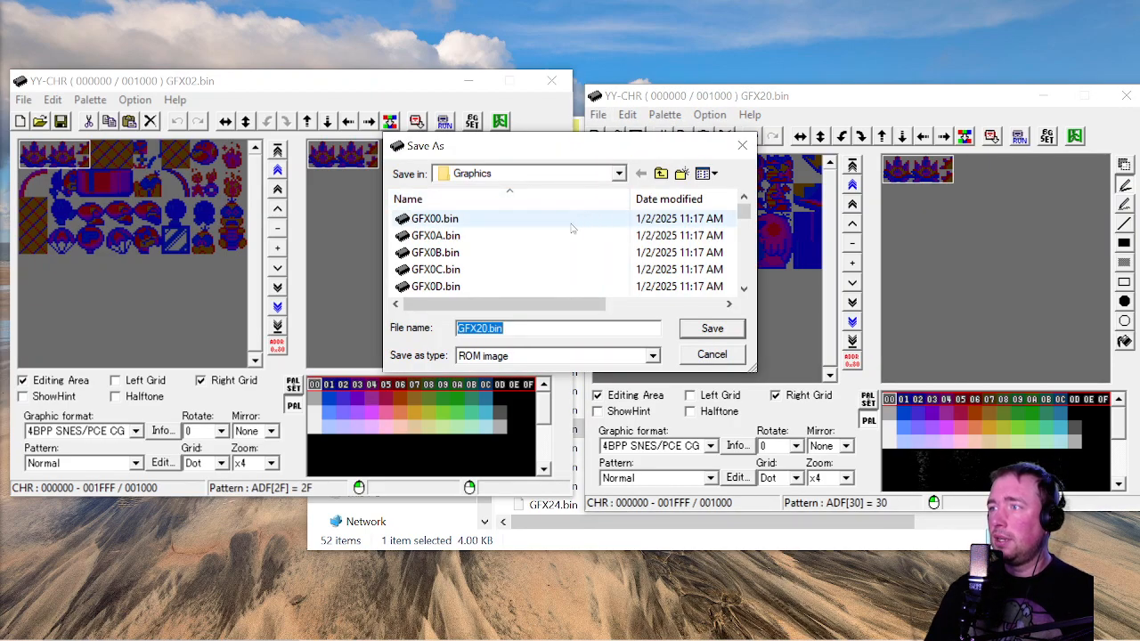
{"action": "left_click", "coordinate": [540, 179]}
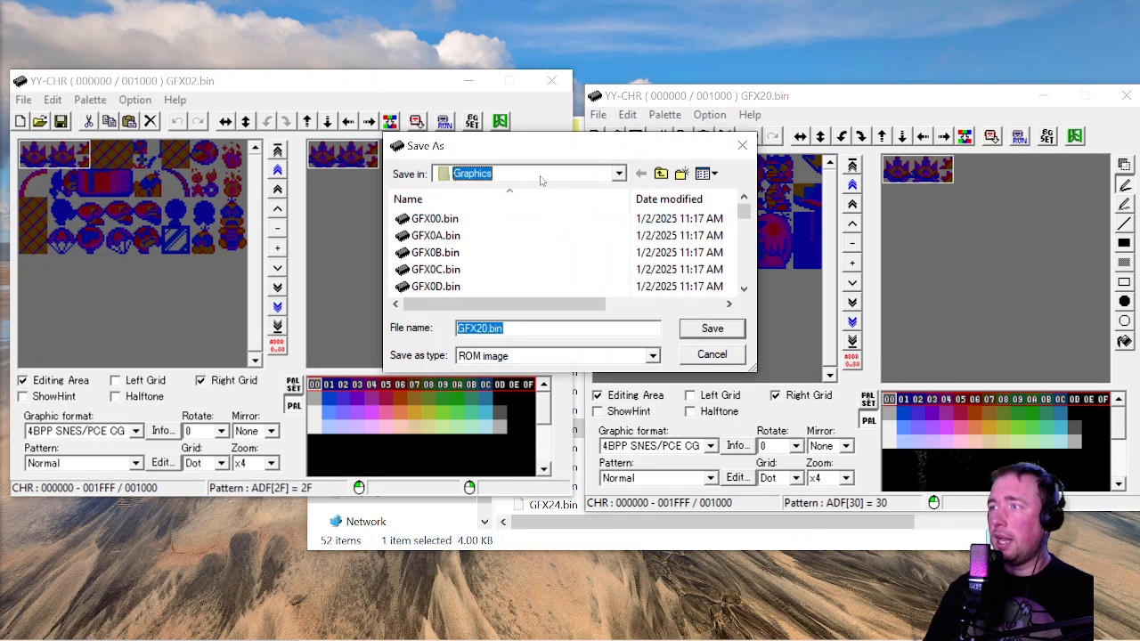
{"action": "left_click", "coordinate": [663, 178]}
{"action": "left_click", "coordinate": [662, 175]}
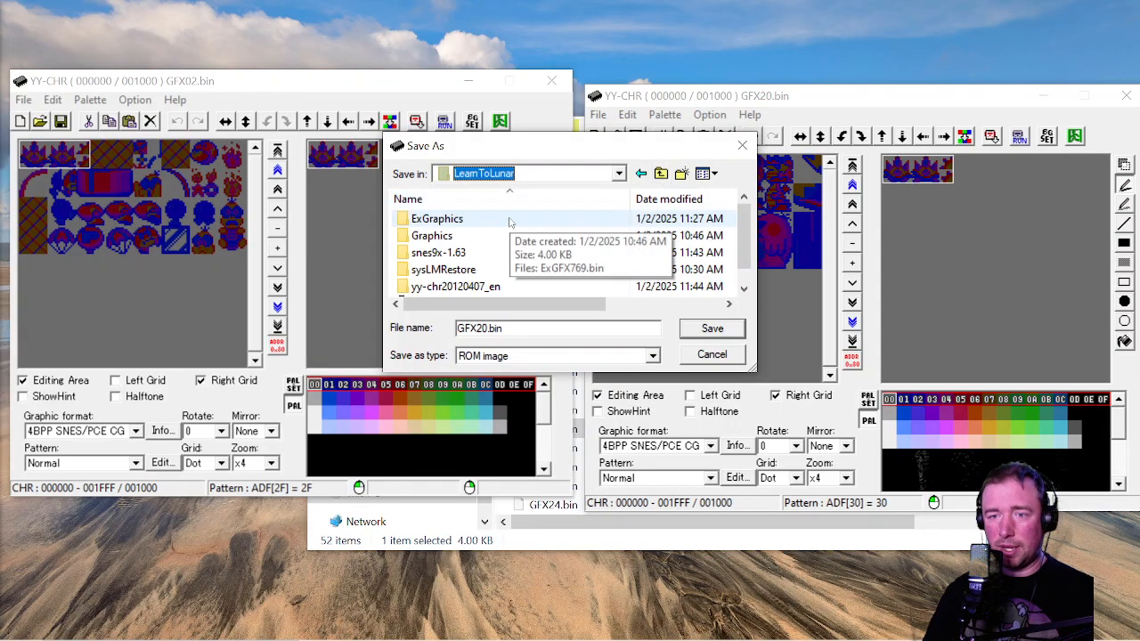
{"action": "double_click", "coordinate": [509, 221]}
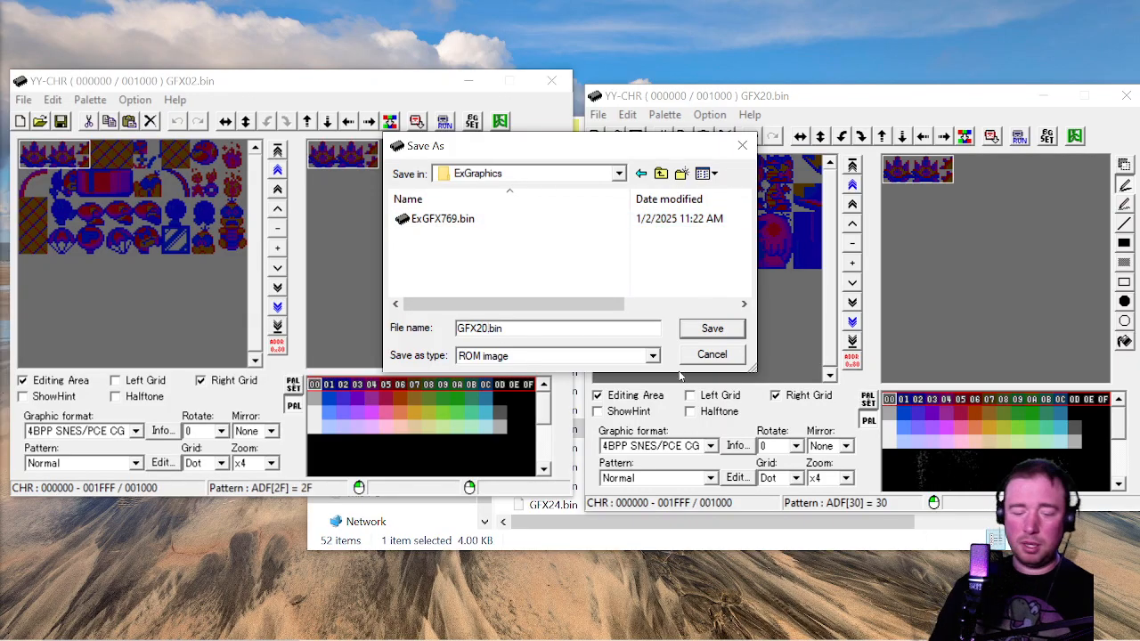
Name the new graphics file ExGFX80.bin and save it in the ExGraphics folder
{"action": "key", "text": "BackSpace"}
{"action": "key", "text": "BackSpace"}
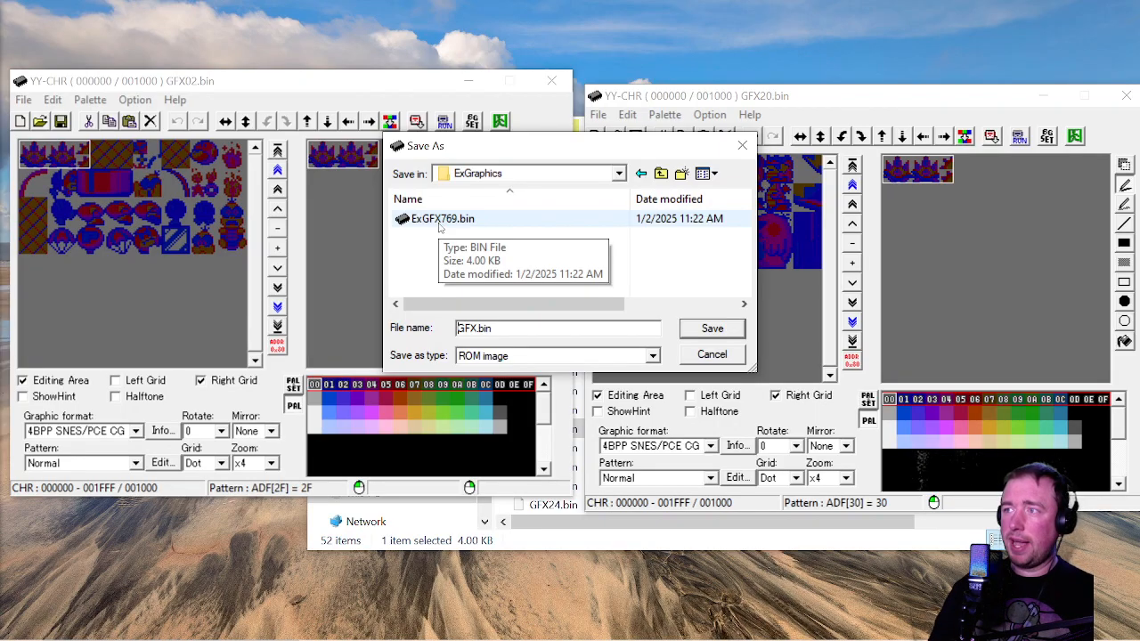
{"action": "left_click", "coordinate": [439, 224]}
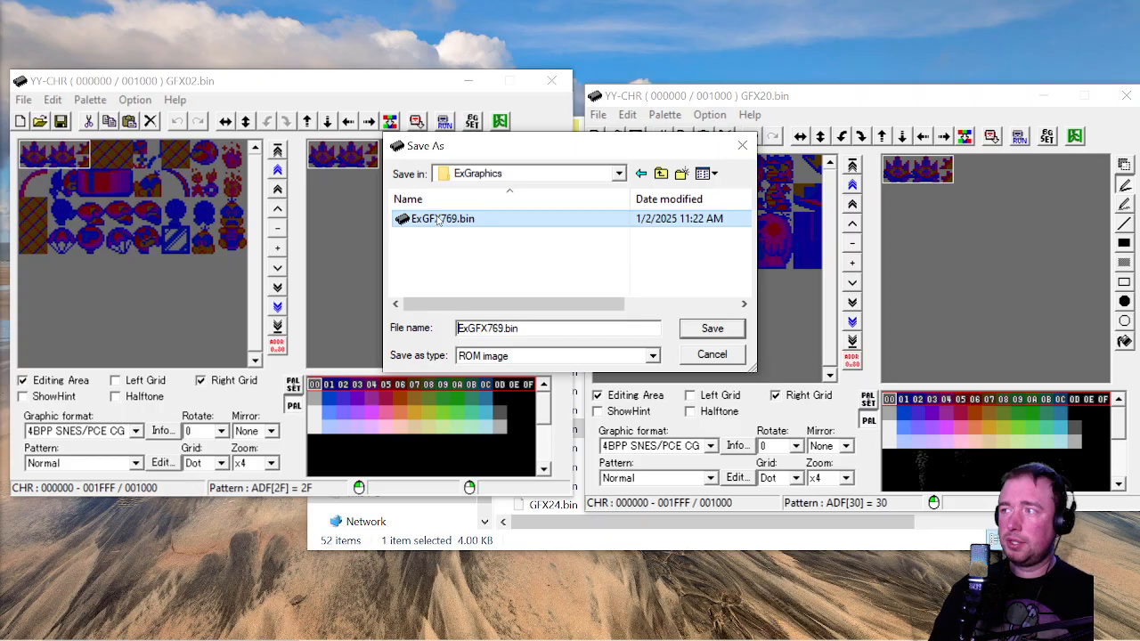
{"action": "left_click", "coordinate": [504, 329]}
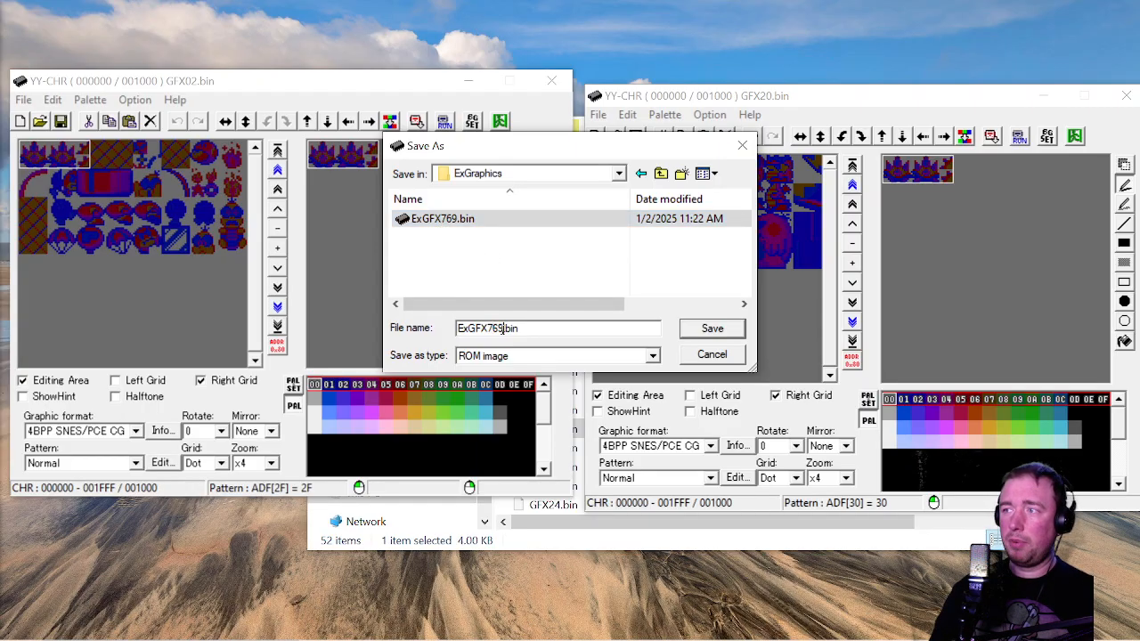
{"action": "key", "text": "BackSpace"}
{"action": "key", "text": "BackSpace"}
{"action": "key", "text": "BackSpace"}
{"action": "key", "text": "BackSpace"}
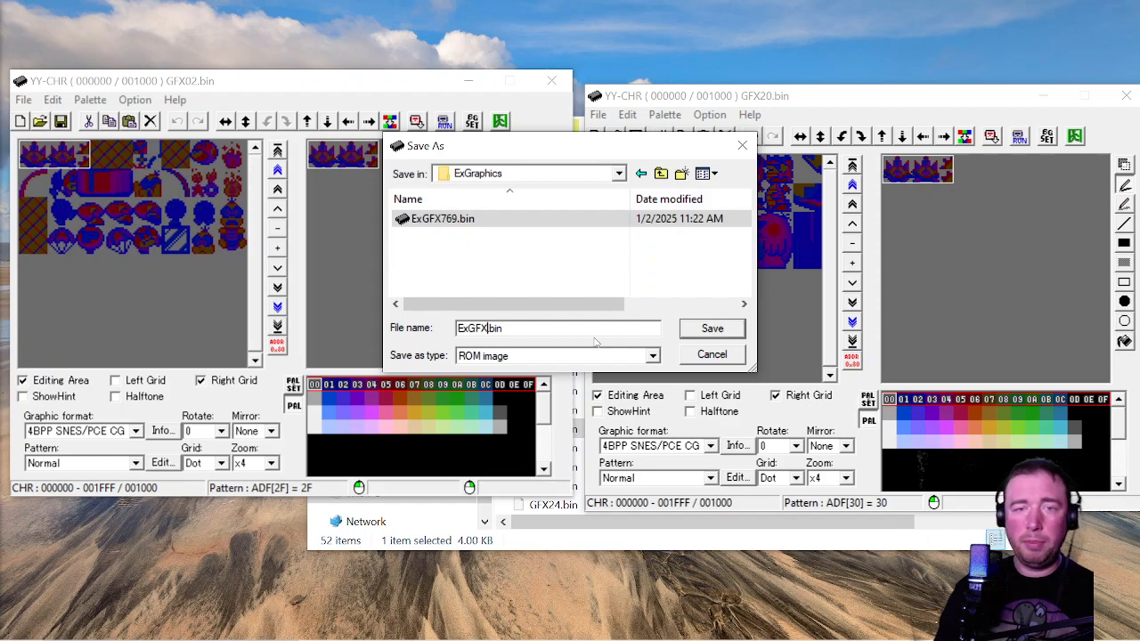
{"action": "type", "text": "80"}
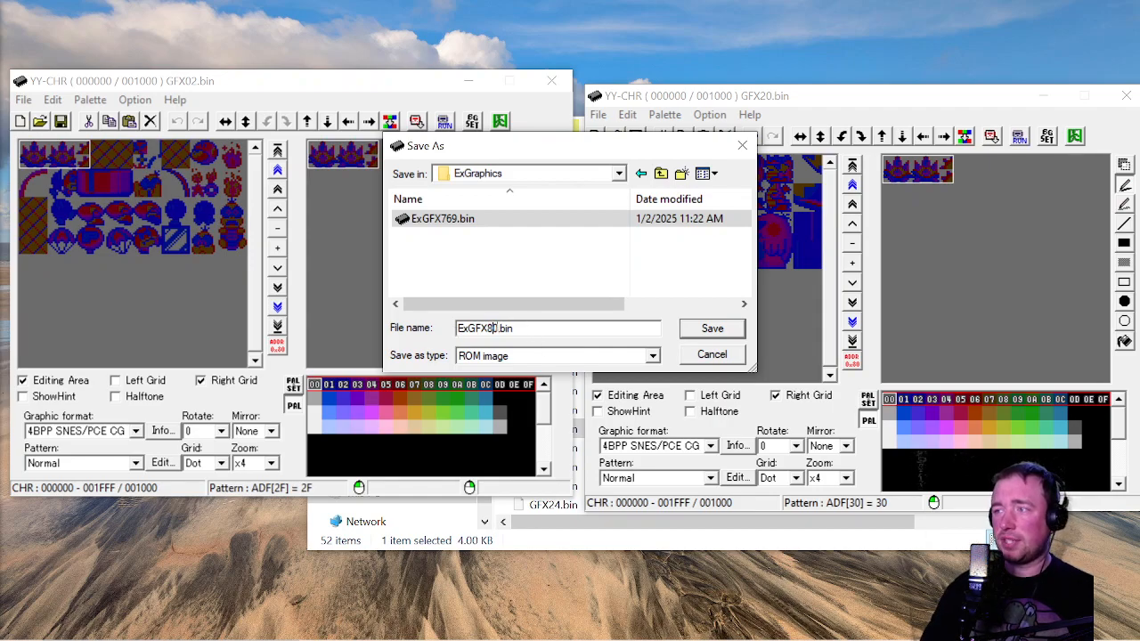
{"action": "left_click", "coordinate": [721, 330]}
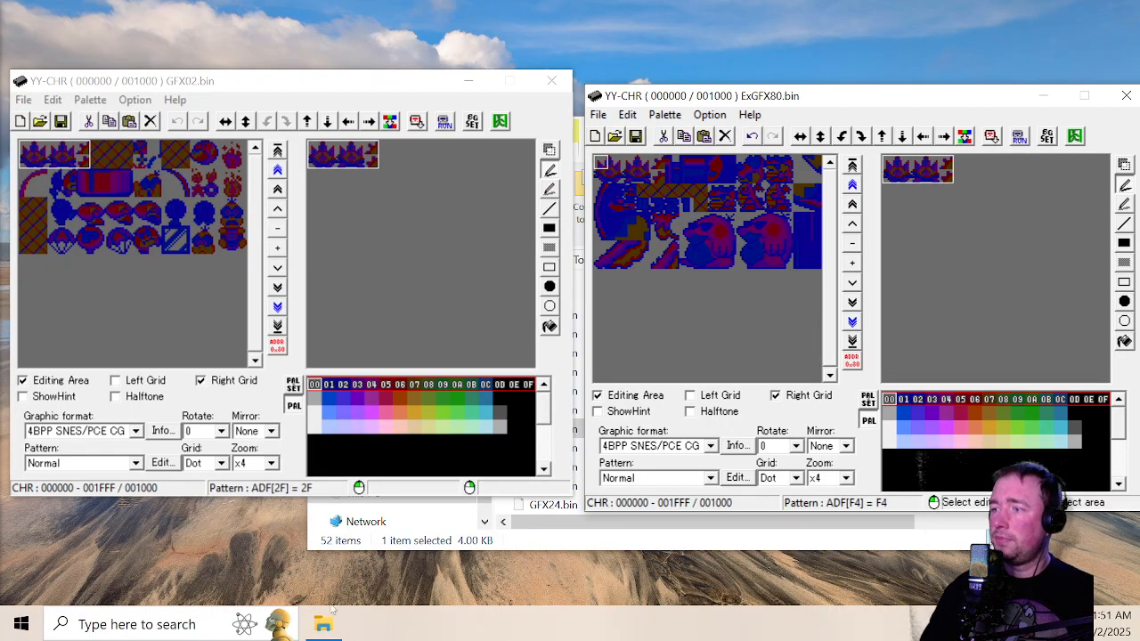
Check the contents of the ExGraphics folder in File Explorer
{"action": "left_click", "coordinate": [321, 625]}
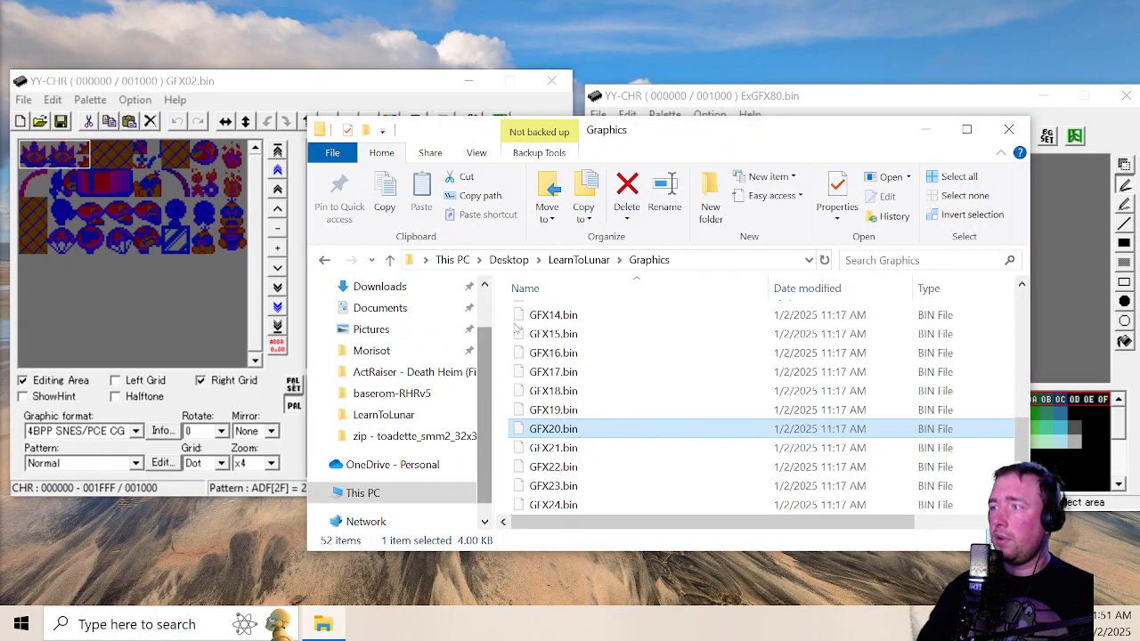
{"action": "left_click", "coordinate": [567, 260]}
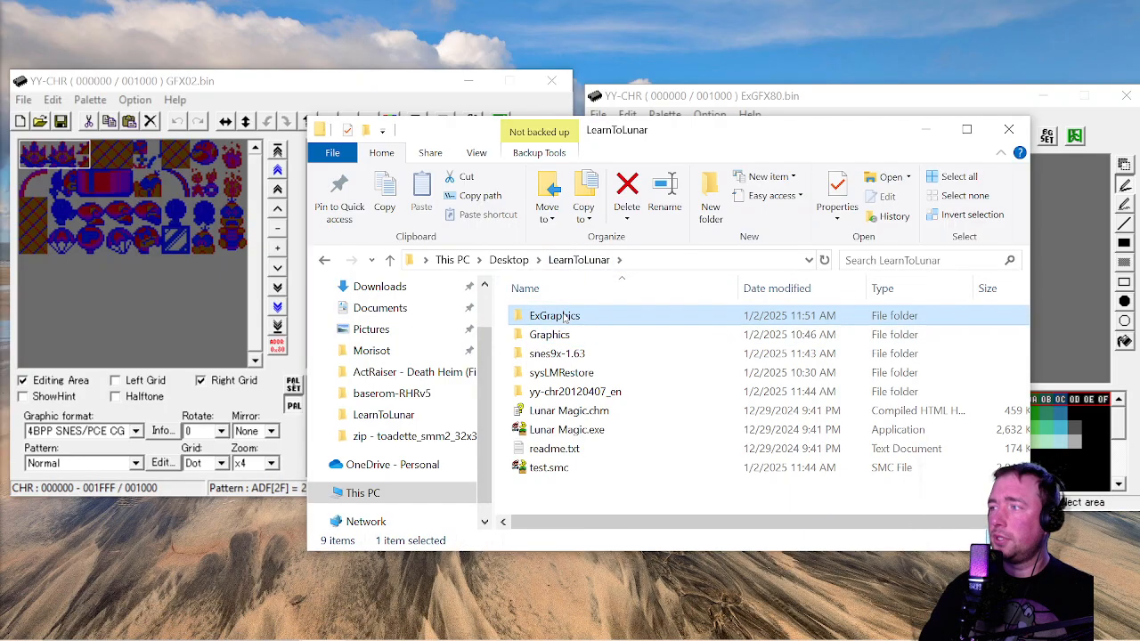
{"action": "double_click", "coordinate": [559, 317]}
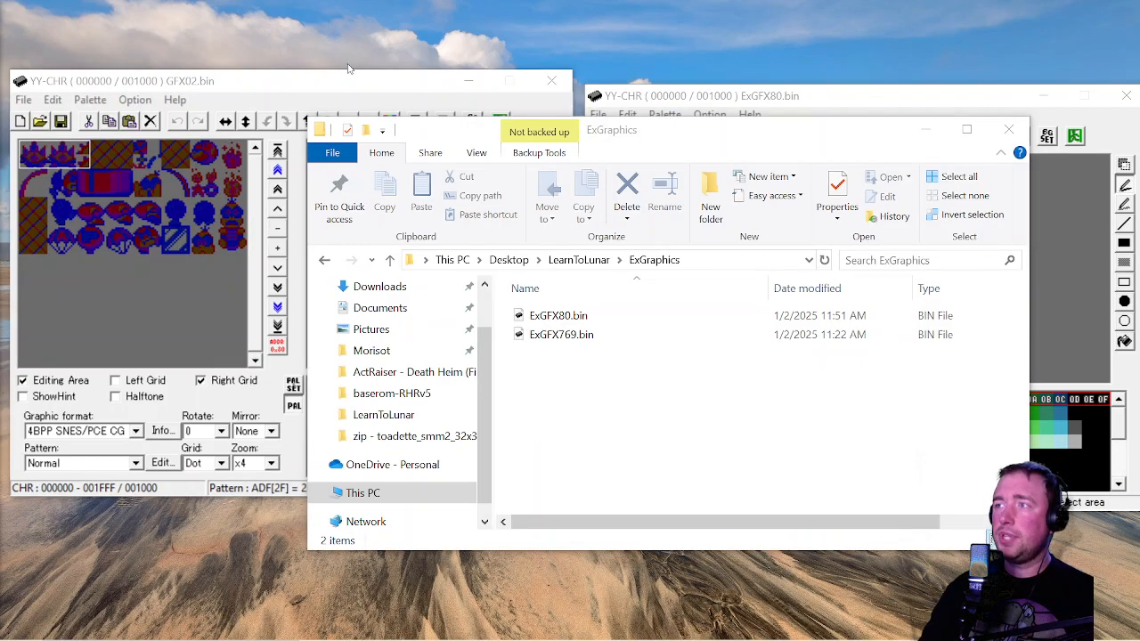
Close the two YY-CHR windows showing GFX02.bin and ExGFX80.bin
{"action": "left_click", "coordinate": [534, 81]}
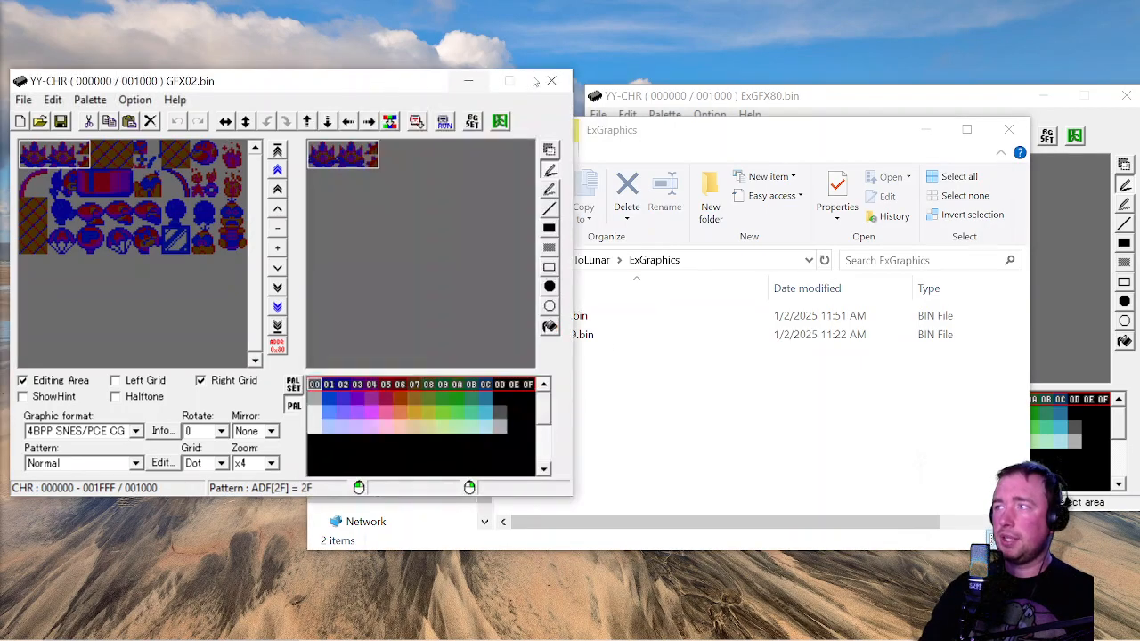
{"action": "left_click", "coordinate": [552, 81]}
{"action": "left_click", "coordinate": [825, 98]}
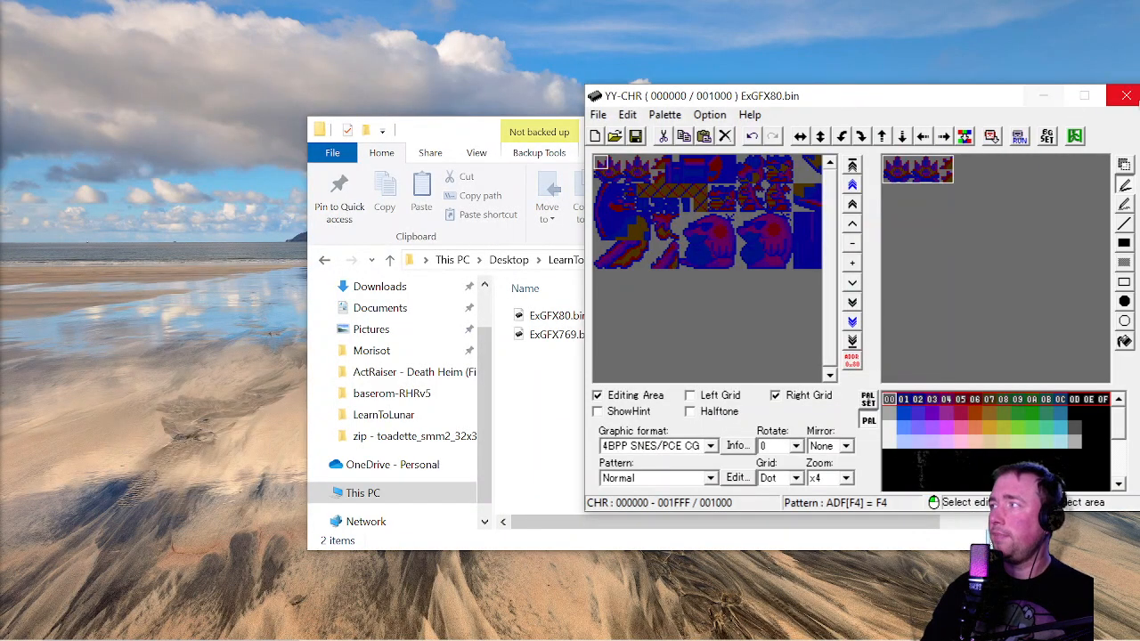
{"action": "left_click", "coordinate": [1127, 95]}
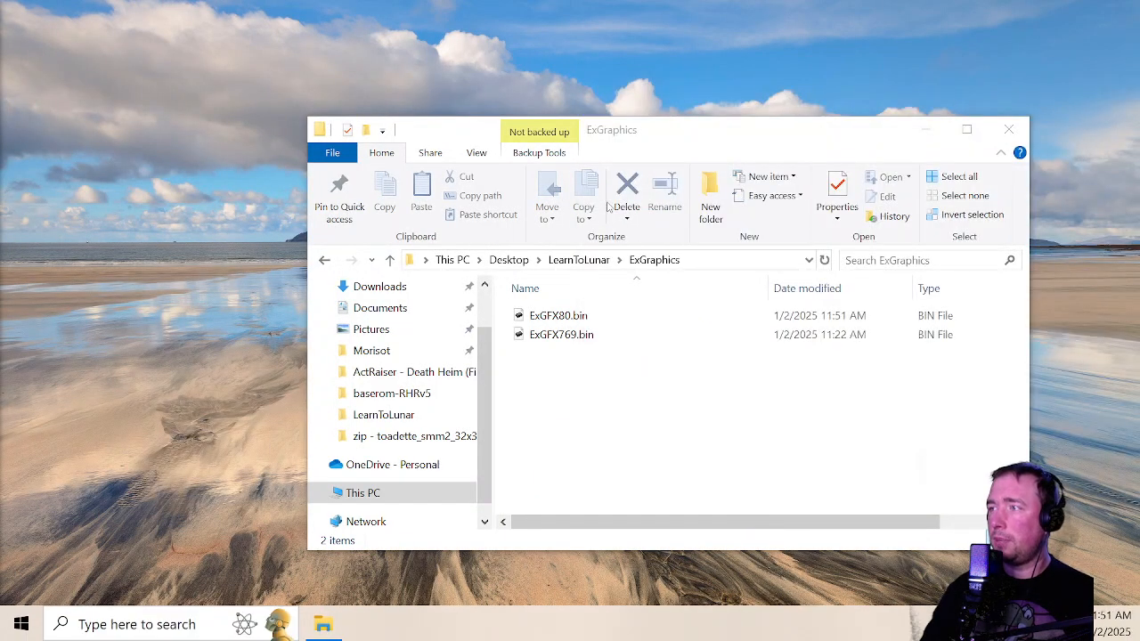
Launch Lunar Magic from the LearnToLunar folder and open the test.smc ROM
{"action": "left_click", "coordinate": [579, 259]}
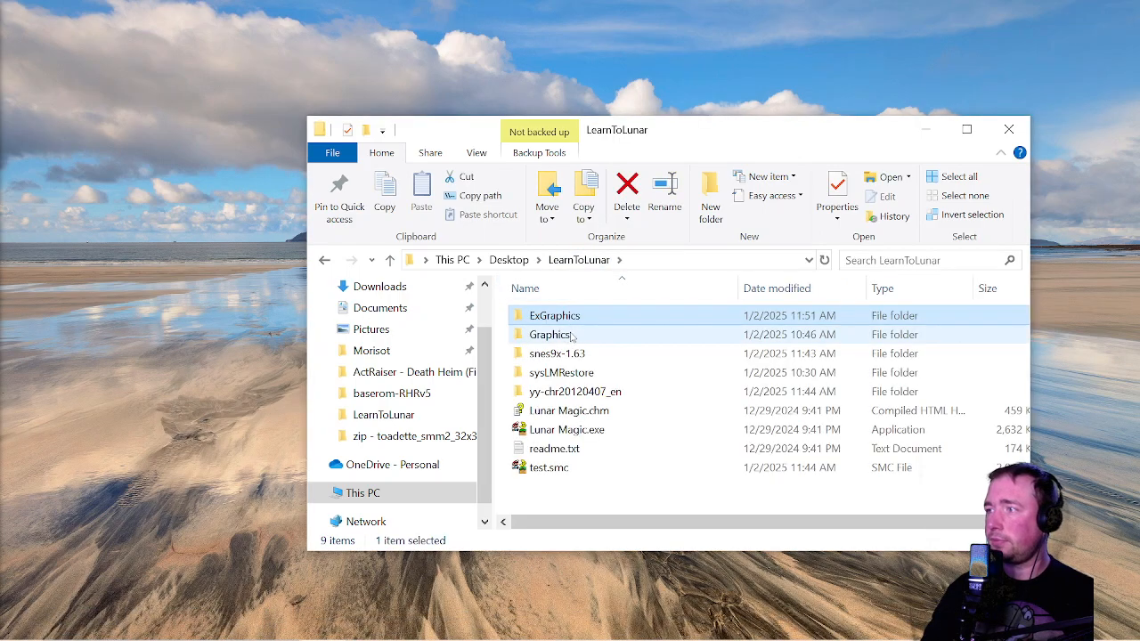
{"action": "double_click", "coordinate": [581, 430]}
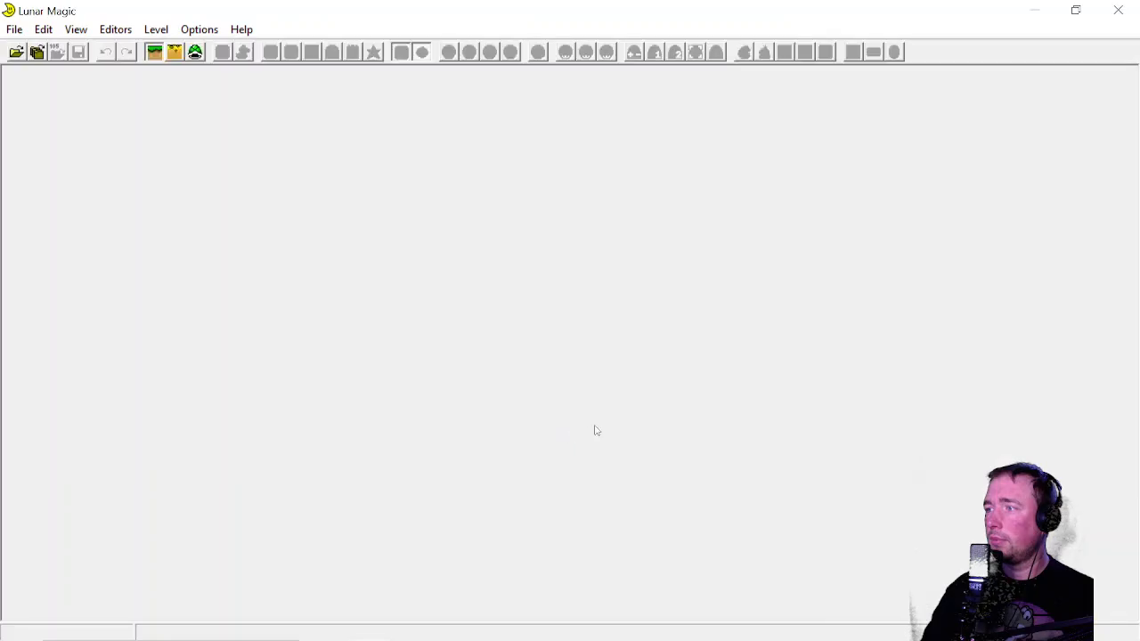
{"action": "left_click", "coordinate": [14, 29]}
{"action": "left_click", "coordinate": [35, 48]}
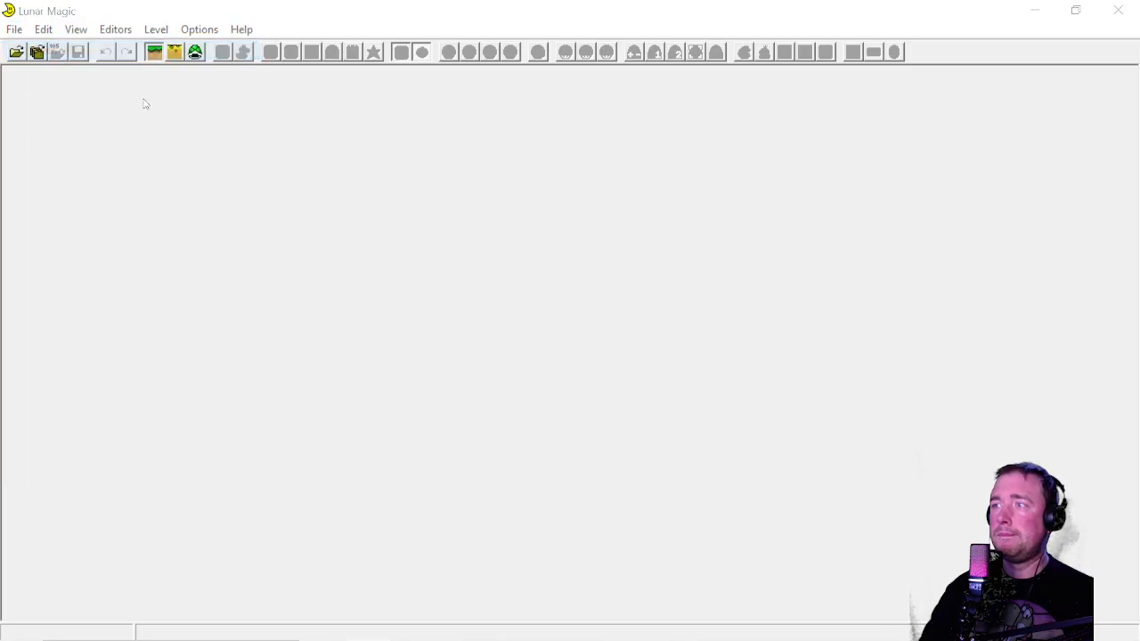
{"action": "double_click", "coordinate": [219, 257]}
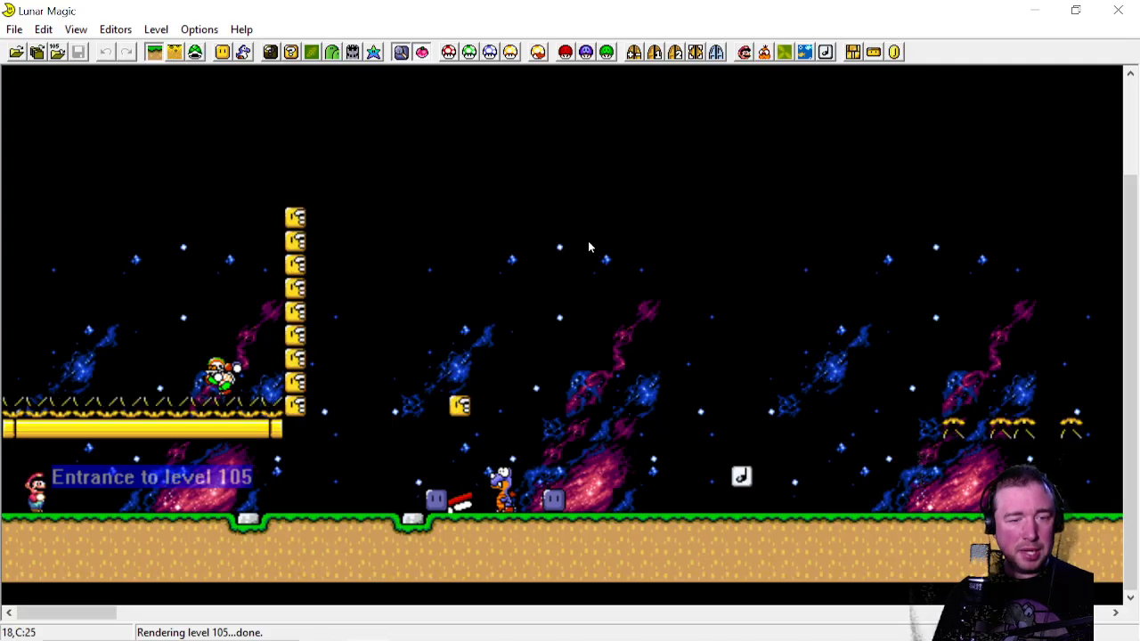
Insert the graphics files into the ROM and set SP4 to 80 in the level's Super GFX Bypass settings
{"action": "left_click", "coordinate": [539, 56]}
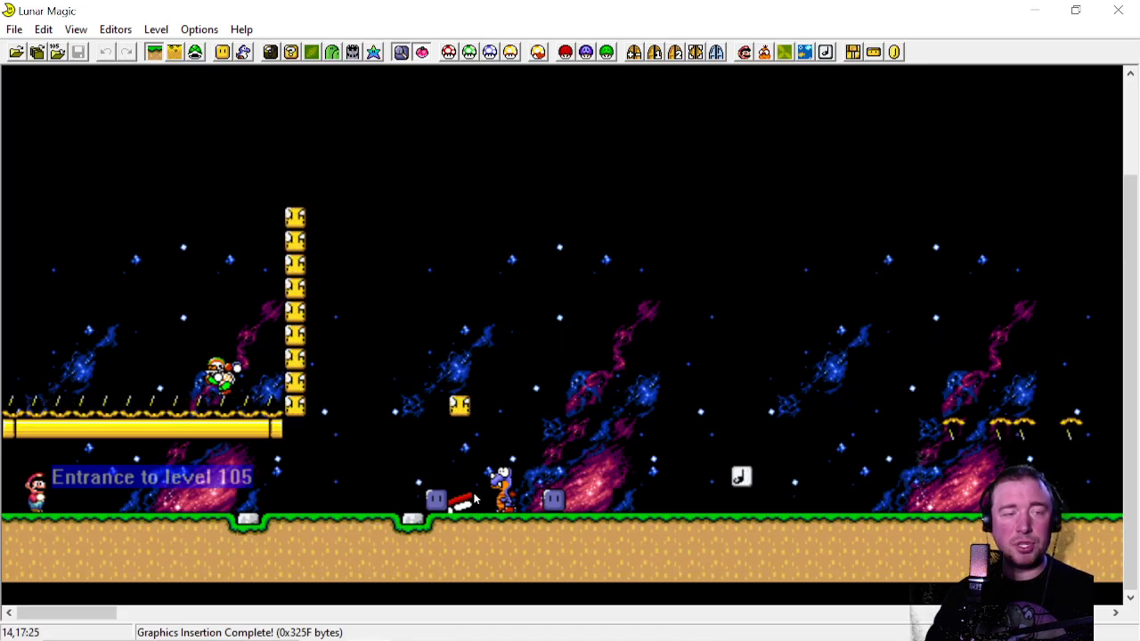
{"action": "left_click", "coordinate": [565, 53]}
{"action": "left_click", "coordinate": [713, 261]}
{"action": "left_click_drag", "start_coordinate": [714, 261], "coordinate": [662, 277]}
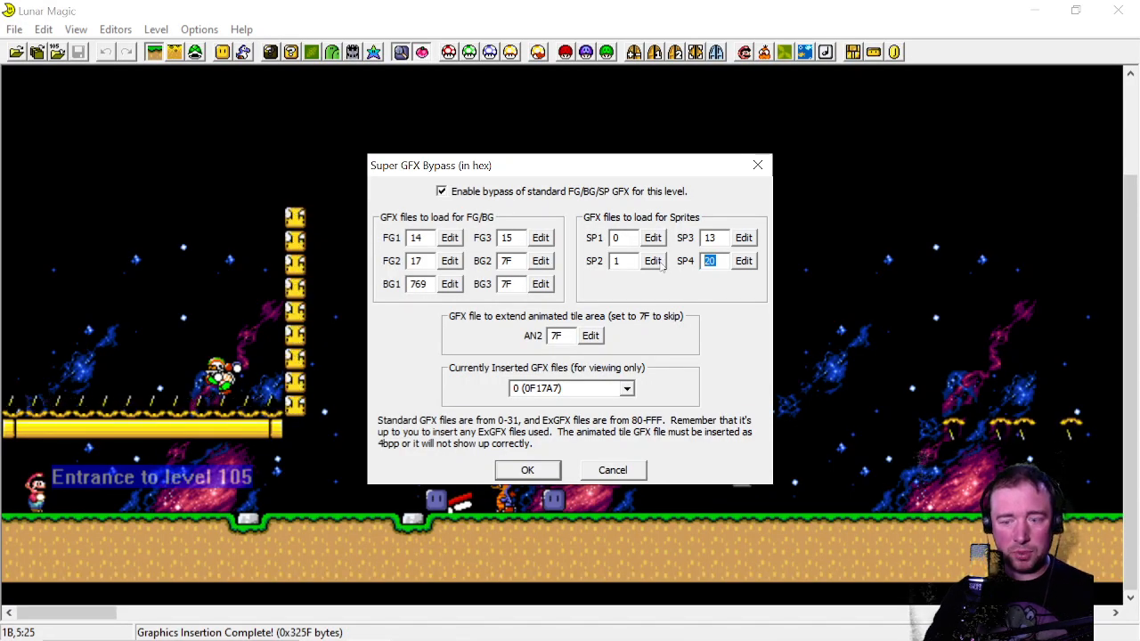
{"action": "type", "text": "80"}
{"action": "key", "text": "Return"}
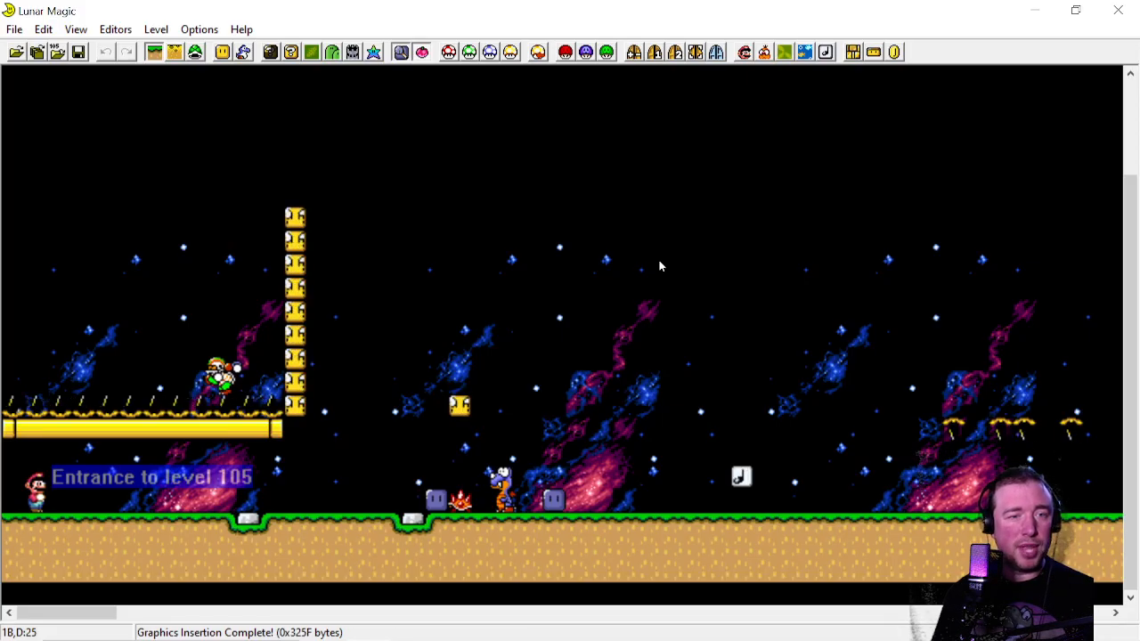
Save level 105 to the ROM and run it in Snes9x, entering the level from the overworld map
{"action": "left_click", "coordinate": [79, 52]}
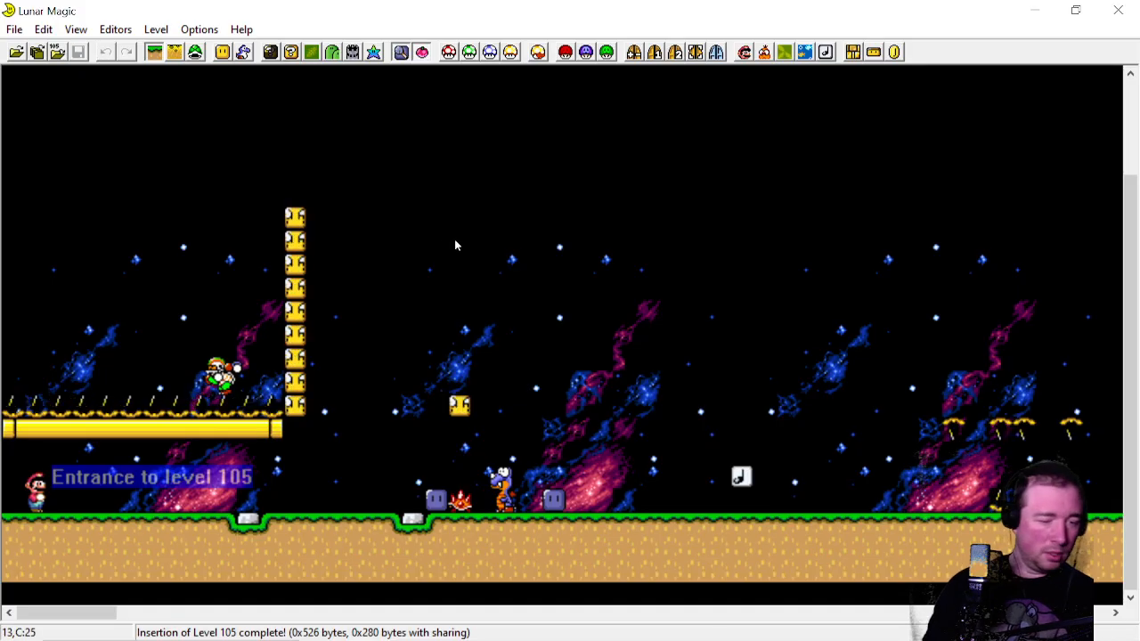
{"action": "key", "text": "F4"}
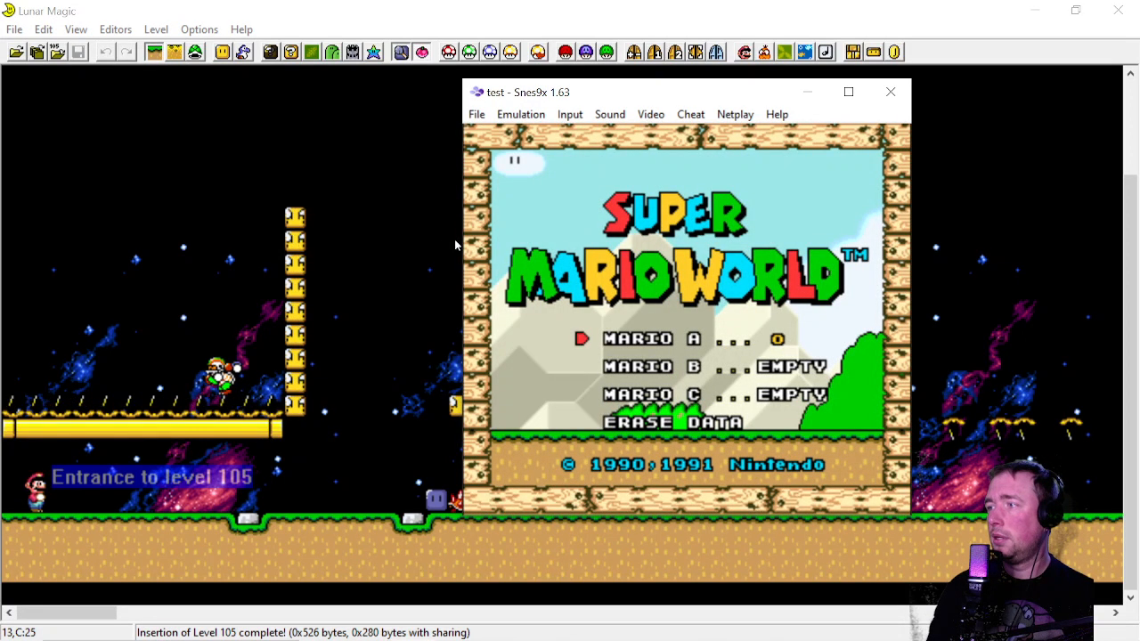
{"action": "key", "text": "Return"}
{"action": "key", "text": "Return"}
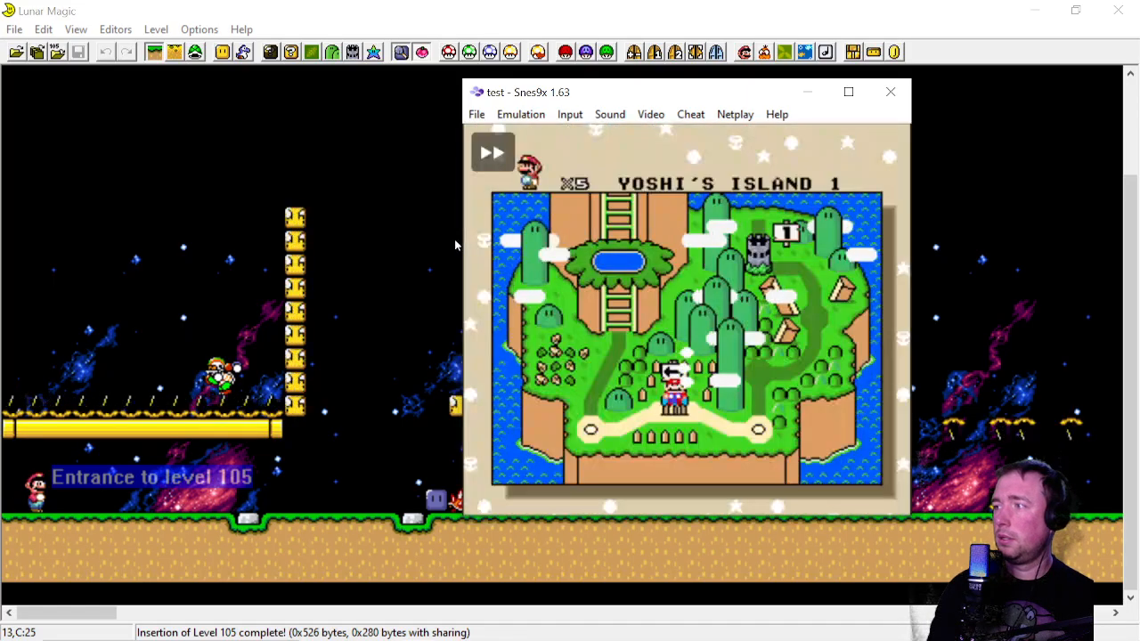
{"action": "key", "text": "Right"}
{"action": "key", "text": "Right"}
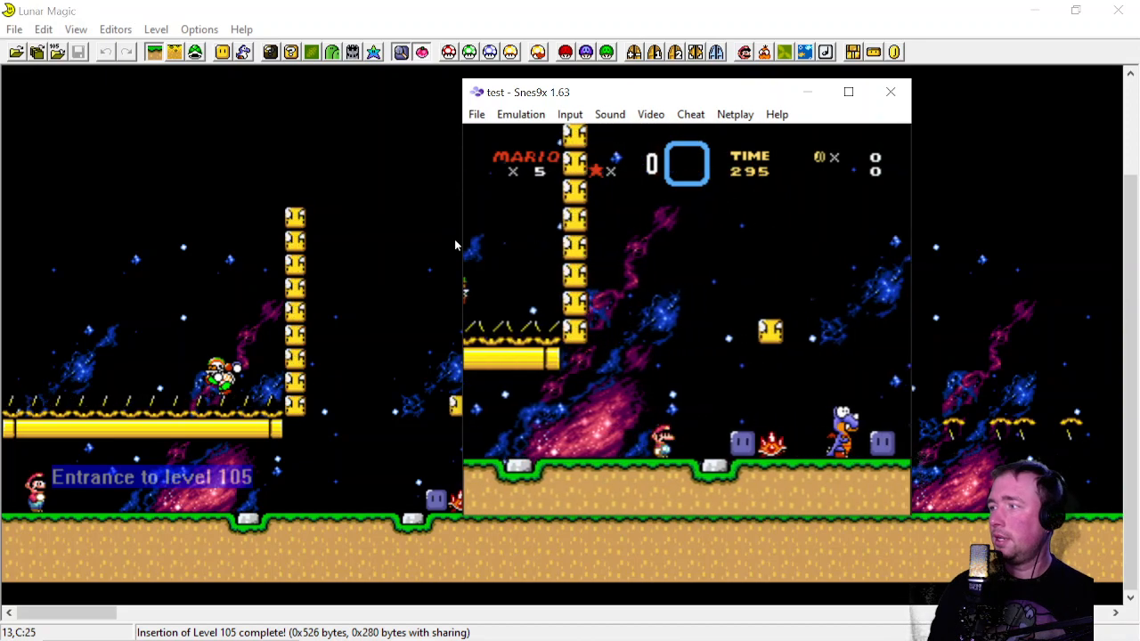
Playtest the area around the red spiked enemy and the dinosaur between the purple blocks, and close the emulator
{"action": "key", "text": "Right"}
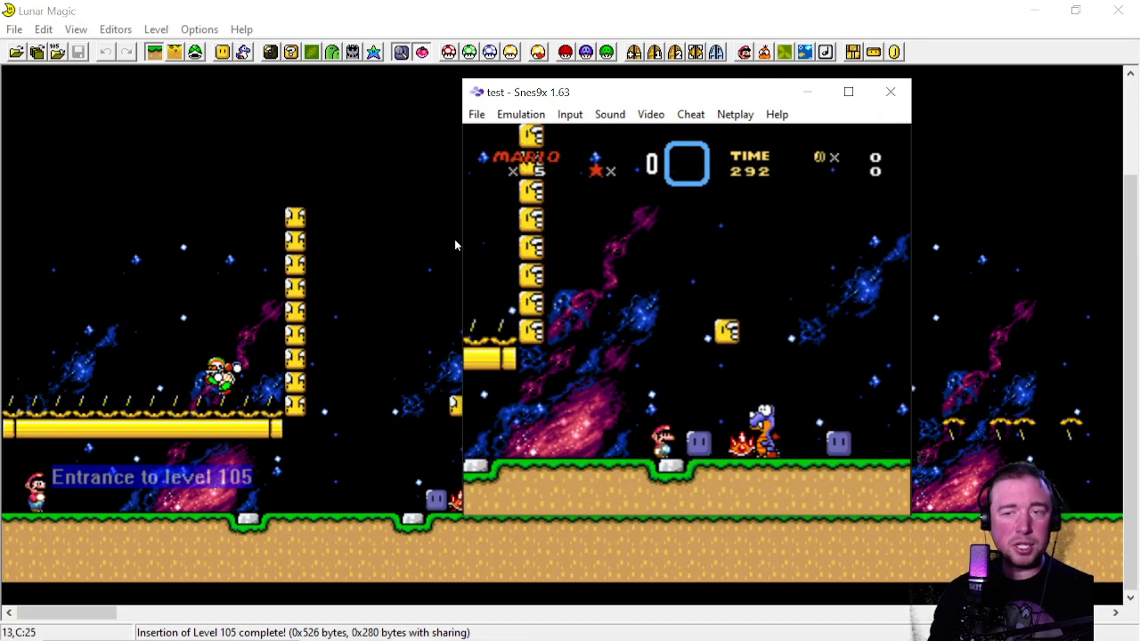
{"action": "key", "text": "Right"}
{"action": "key", "text": "Left"}
{"action": "key", "text": "Right"}
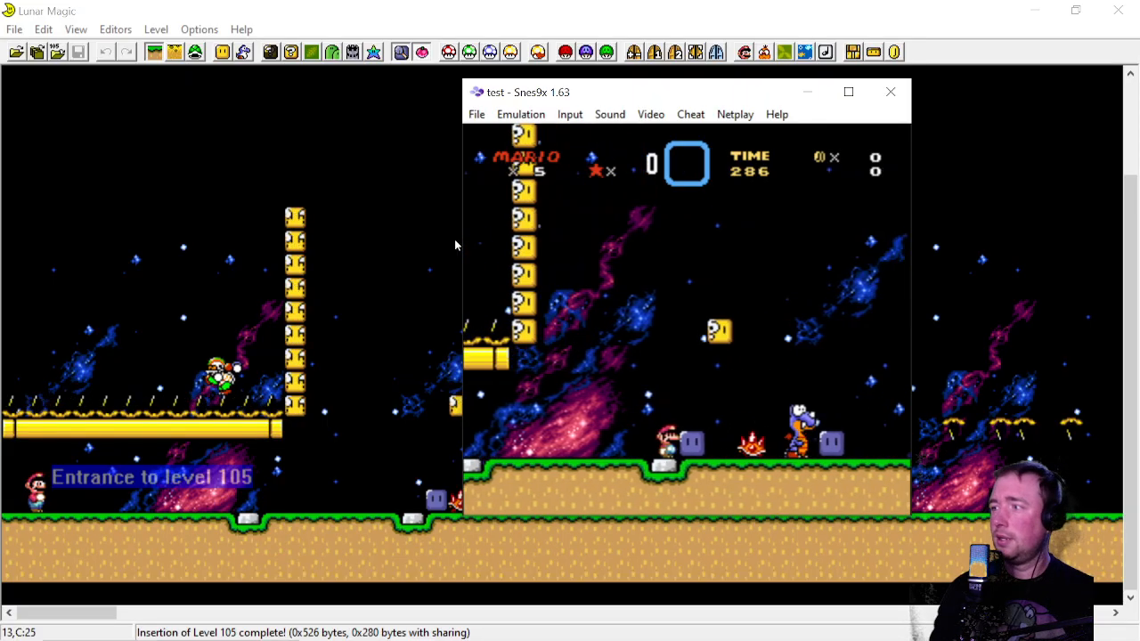
{"action": "key", "text": "Left"}
{"action": "key", "text": "x"}
{"action": "key", "text": "Left"}
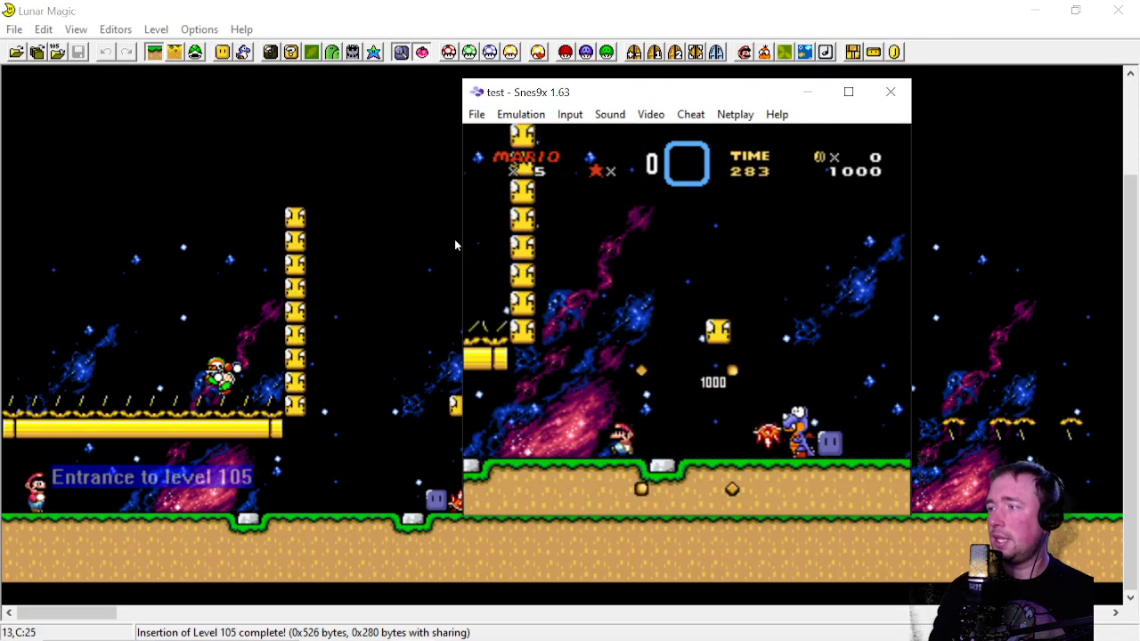
{"action": "key", "text": "Right"}
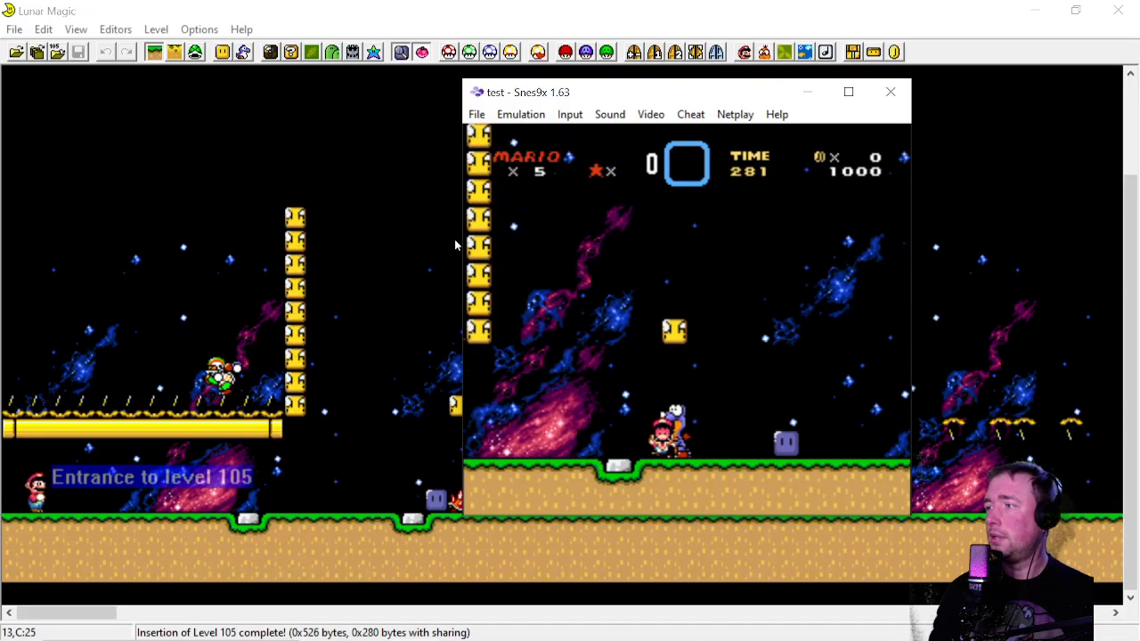
{"action": "left_click", "coordinate": [891, 93]}
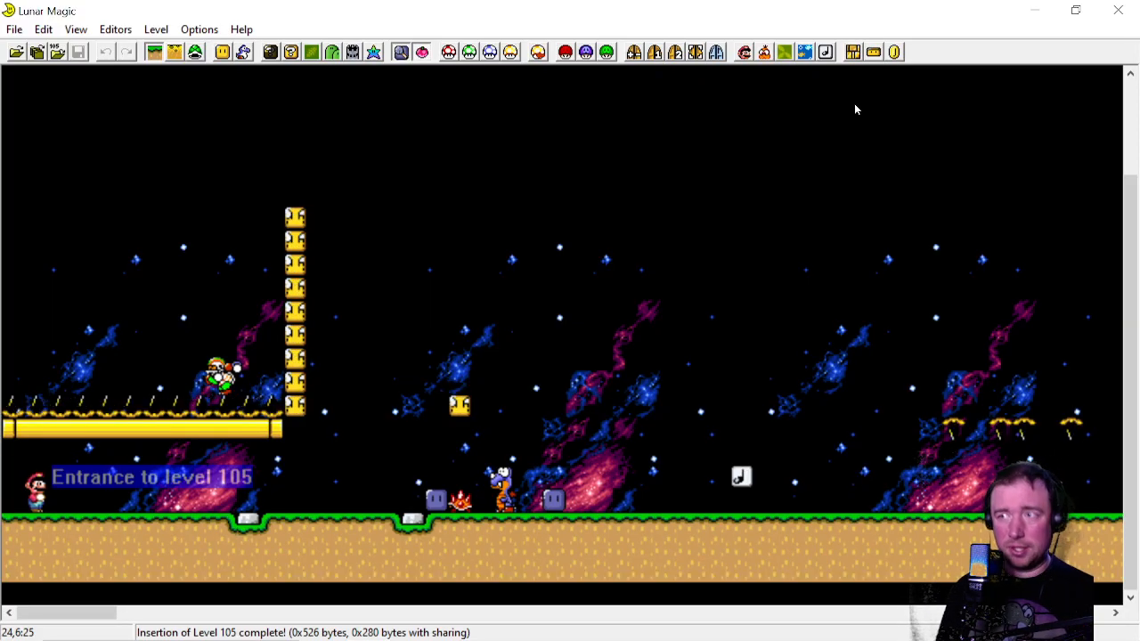
Switch to sprite editing and search the sprite list for "ban" to preview the Banzai Bill
{"action": "left_click", "coordinate": [195, 51]}
{"action": "left_click", "coordinate": [243, 52]}
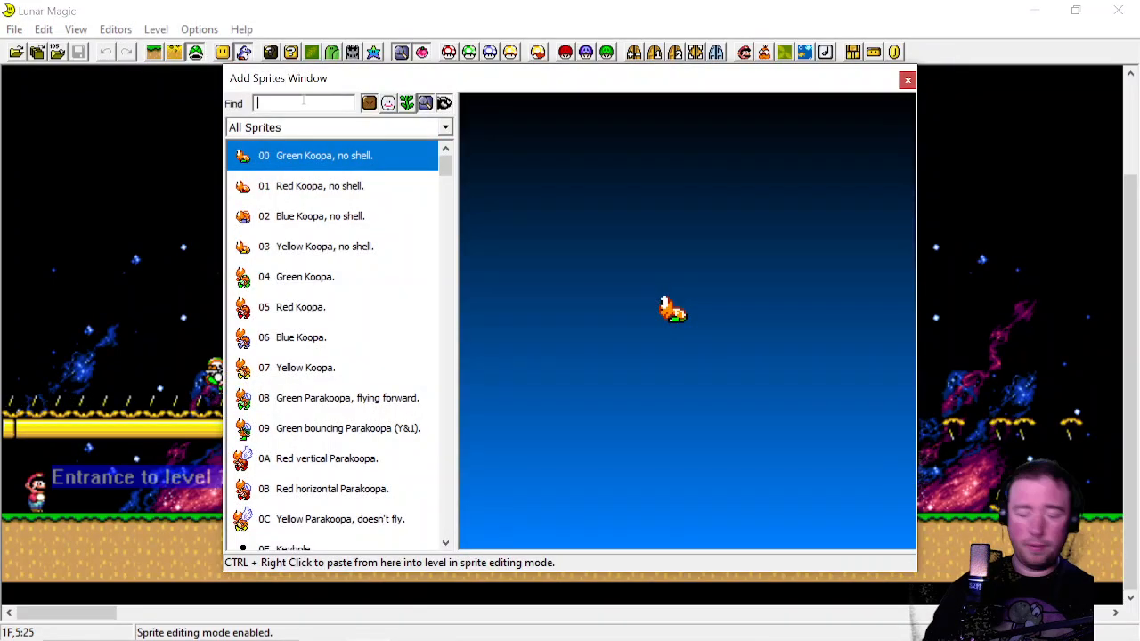
{"action": "type", "text": "ban"}
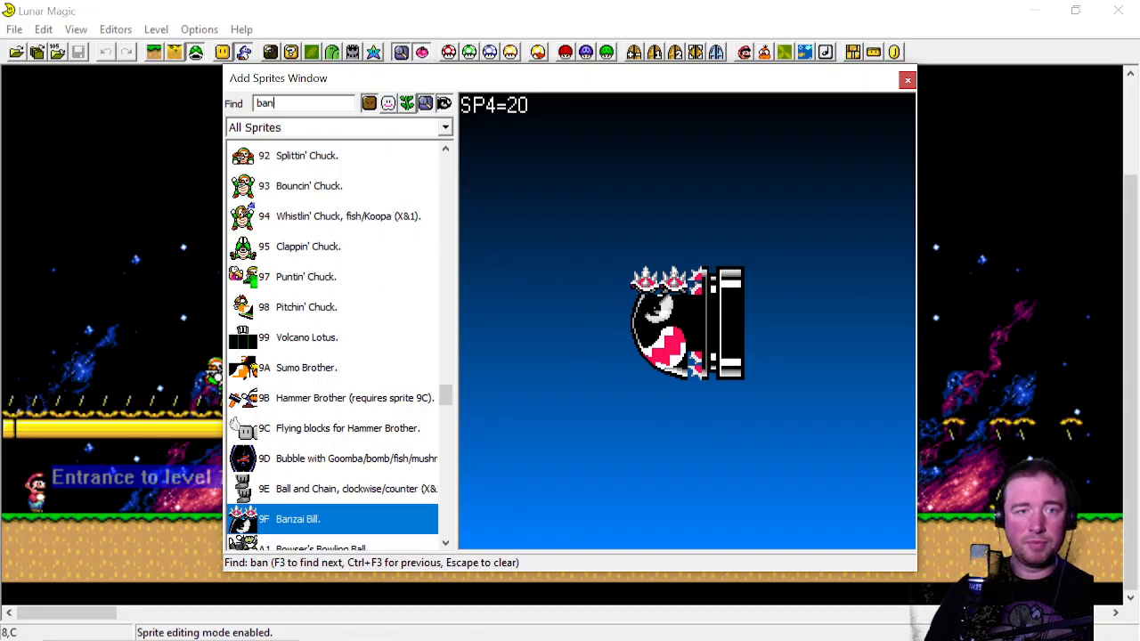
Set SP4 to 20 in the level's Super GFX Bypass settings and check the Banzai Bill preview in the sprite list
{"action": "left_click", "coordinate": [907, 80]}
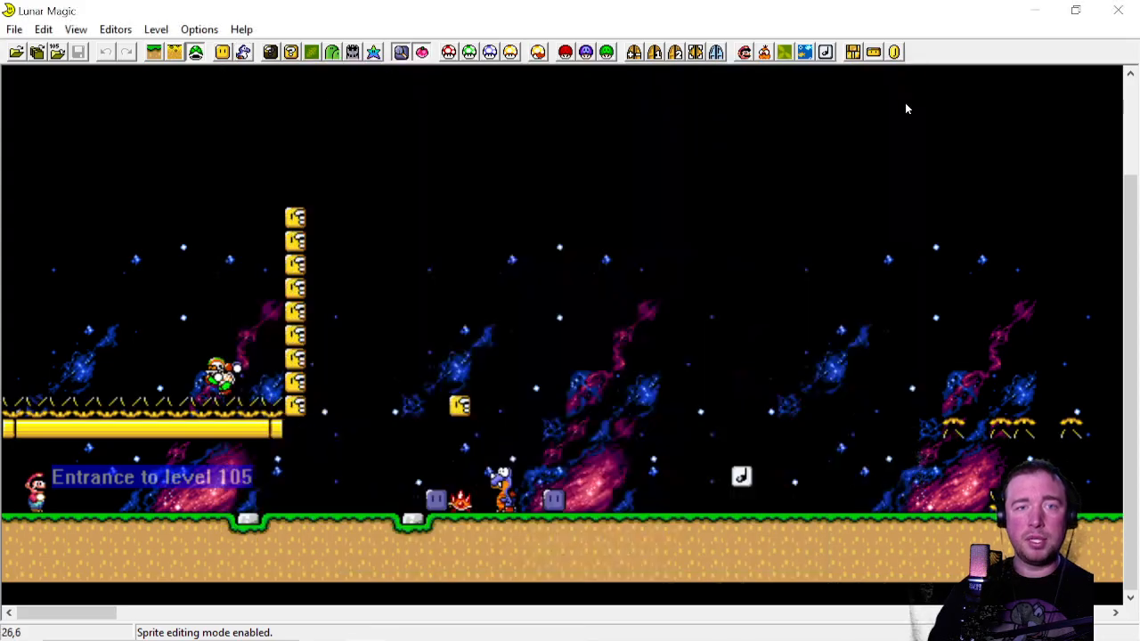
{"action": "left_click", "coordinate": [565, 51]}
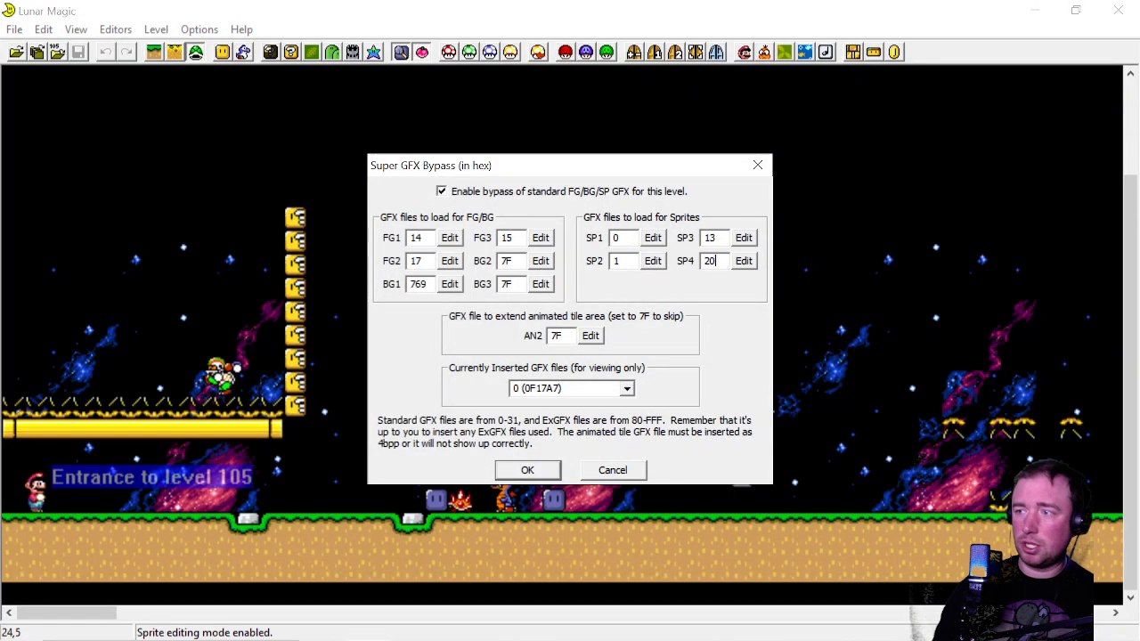
{"action": "type", "text": "20"}
{"action": "key", "text": "Return"}
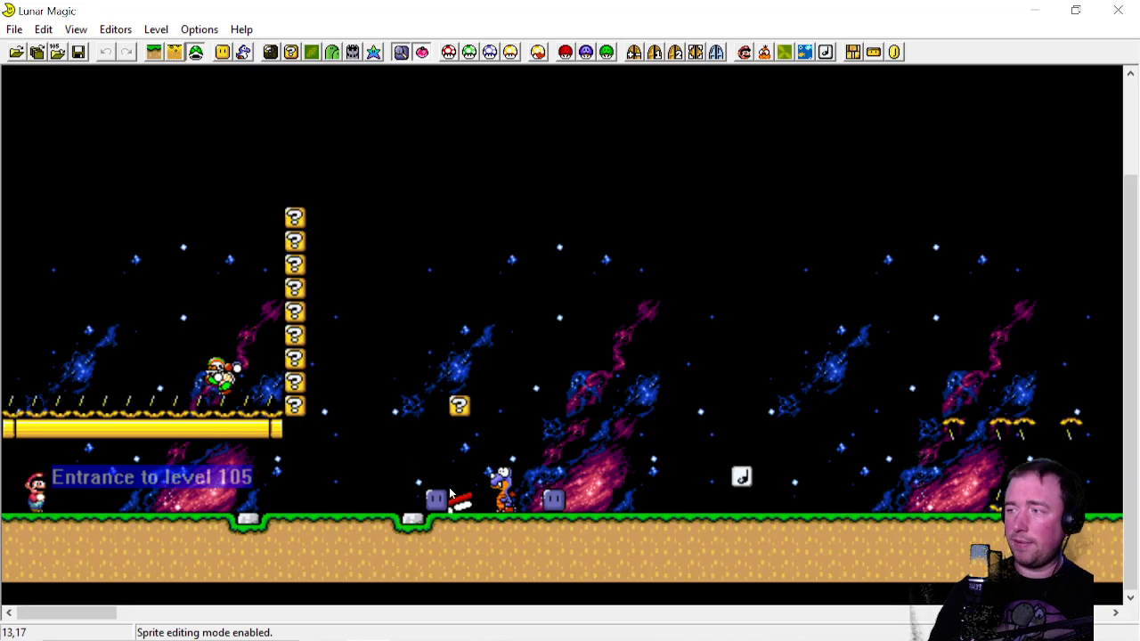
{"action": "left_click", "coordinate": [245, 53]}
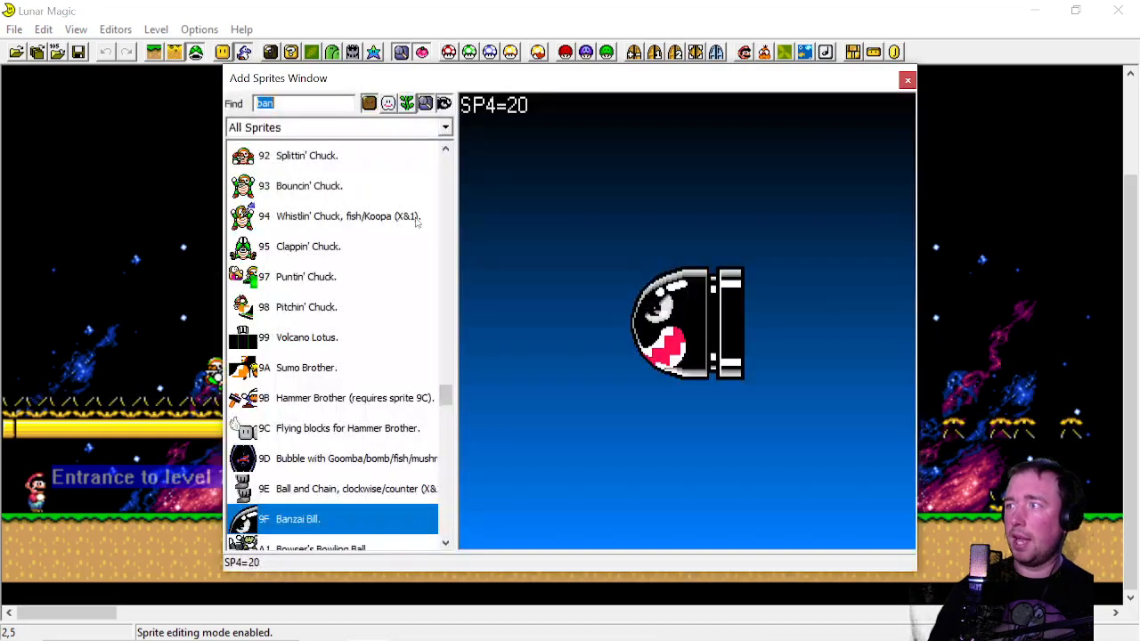
{"action": "left_click", "coordinate": [907, 81]}
Open the Super GFX Bypass settings, and switch to YY-CHR by launching yychr.exe from the yy-chr20120407_en folder
{"action": "left_click", "coordinate": [567, 52]}
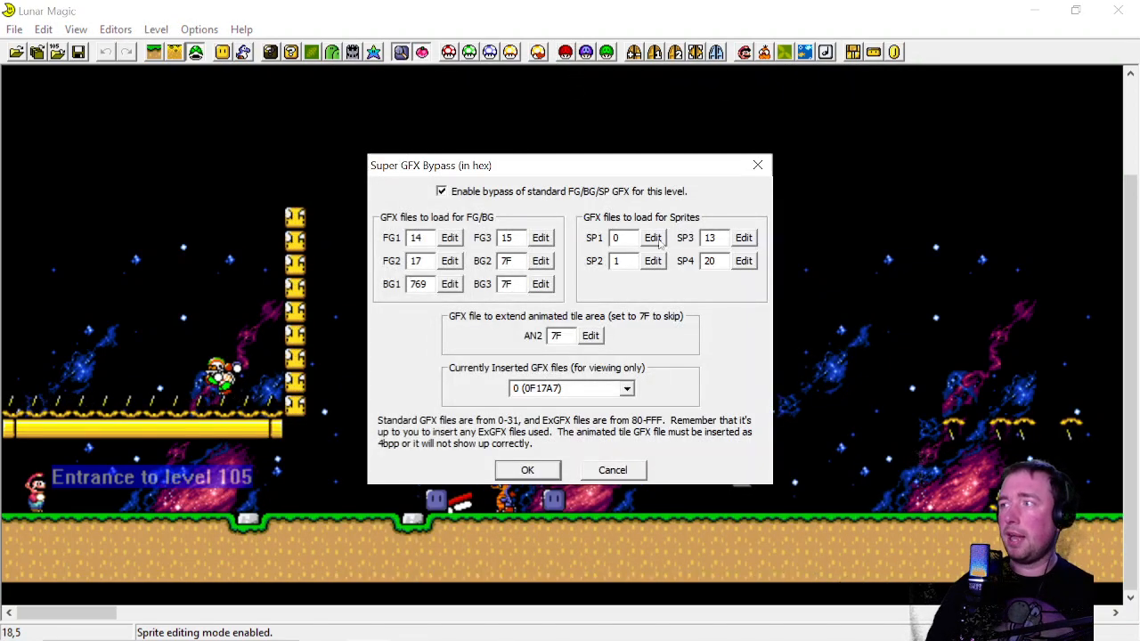
{"action": "double_click", "coordinate": [710, 261]}
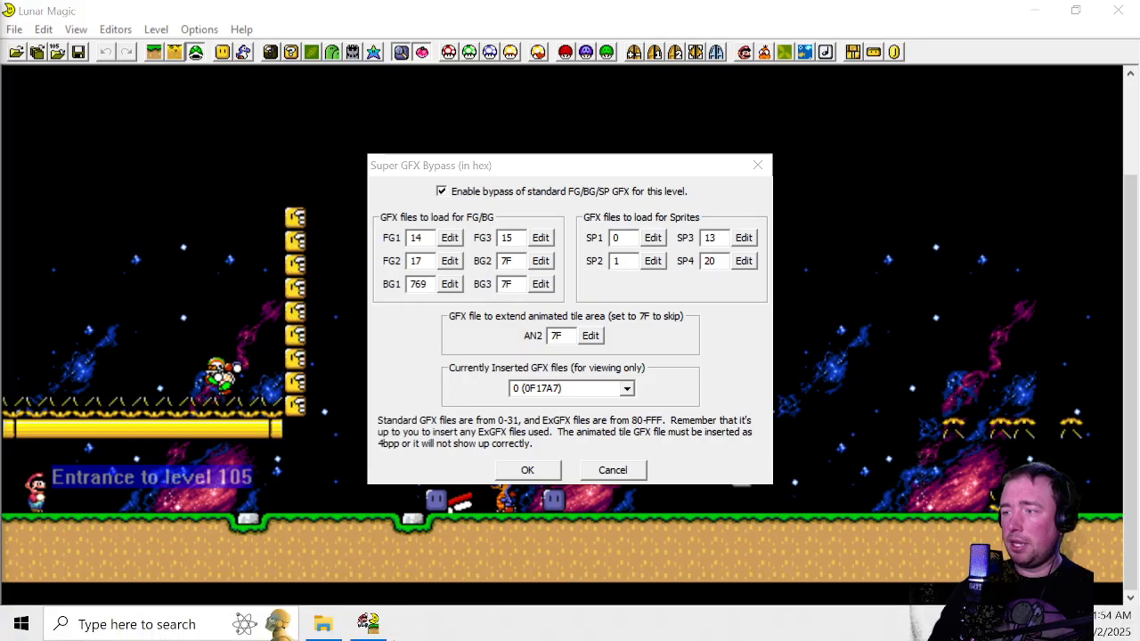
{"action": "left_click", "coordinate": [320, 557]}
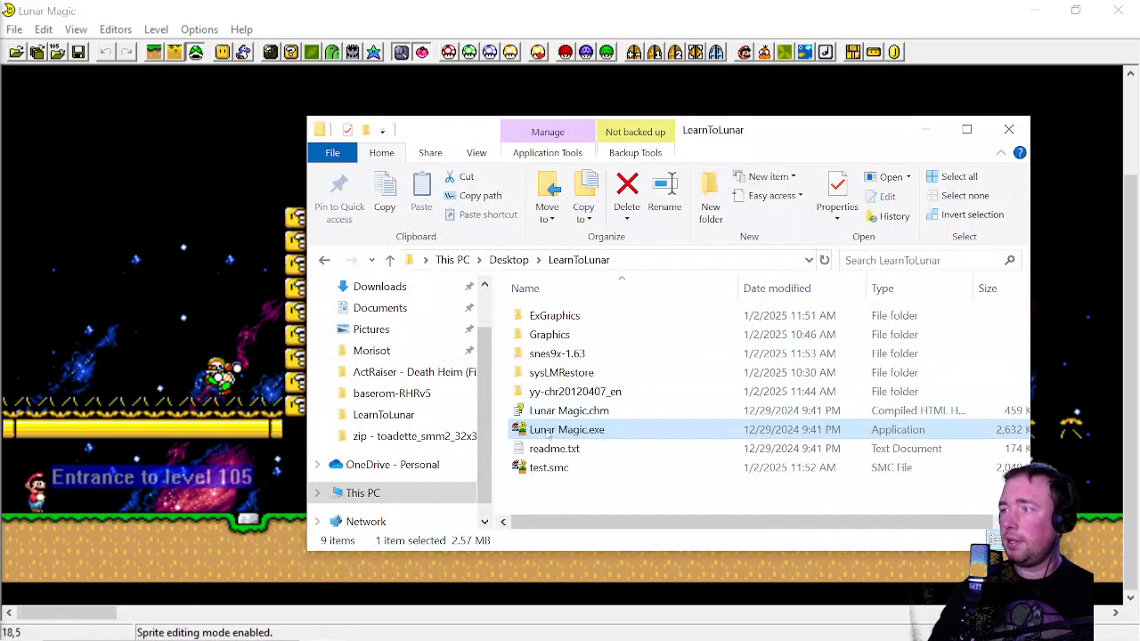
{"action": "double_click", "coordinate": [573, 391]}
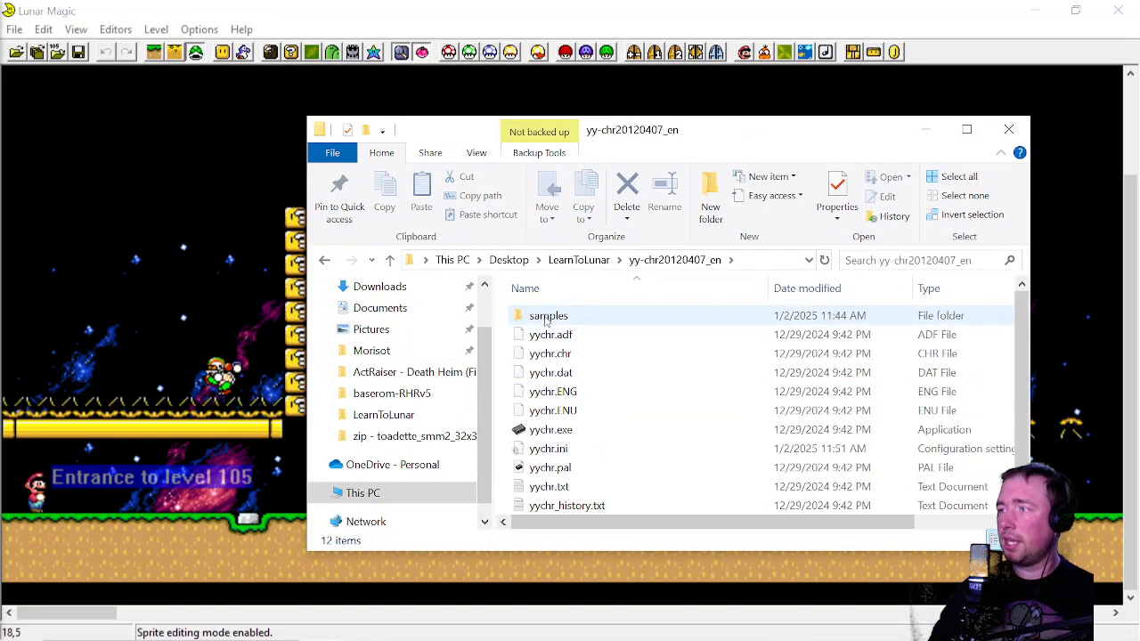
{"action": "double_click", "coordinate": [550, 429]}
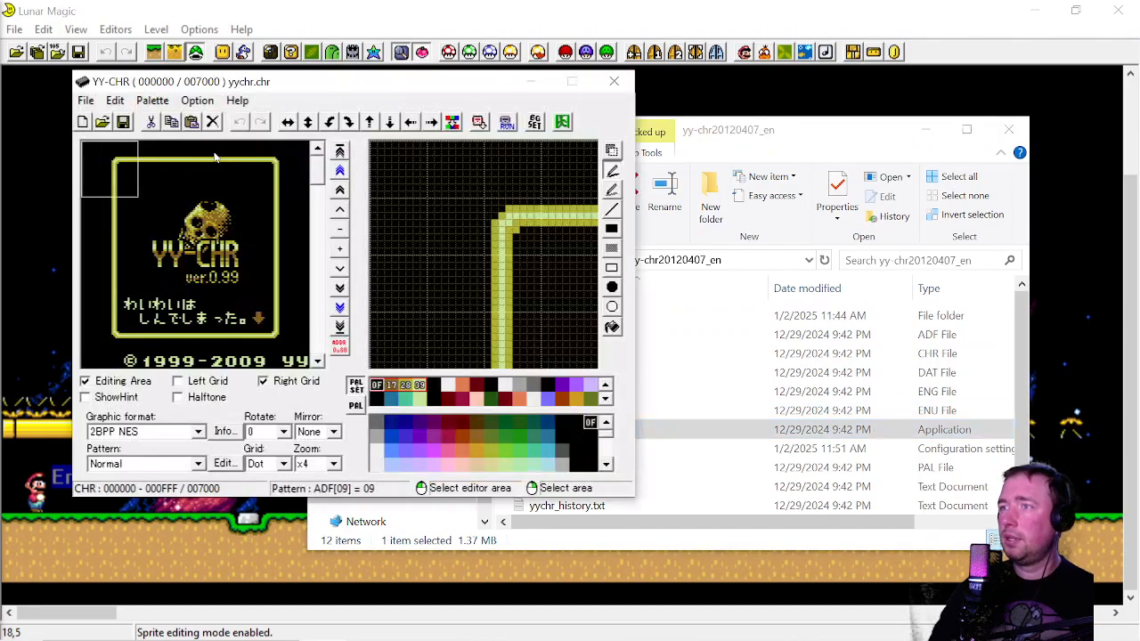
Open ExGFX80.bin from the ExGraphics folder and display it in the 4BPP SNES/PCE CG graphic format
{"action": "left_click", "coordinate": [86, 101]}
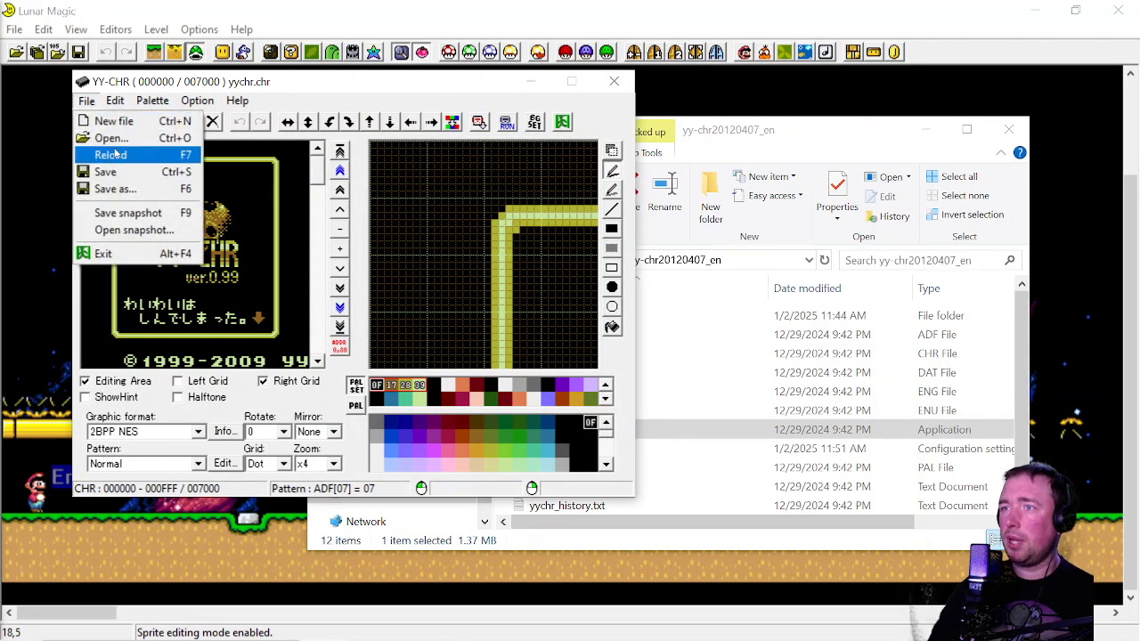
{"action": "left_click", "coordinate": [128, 86]}
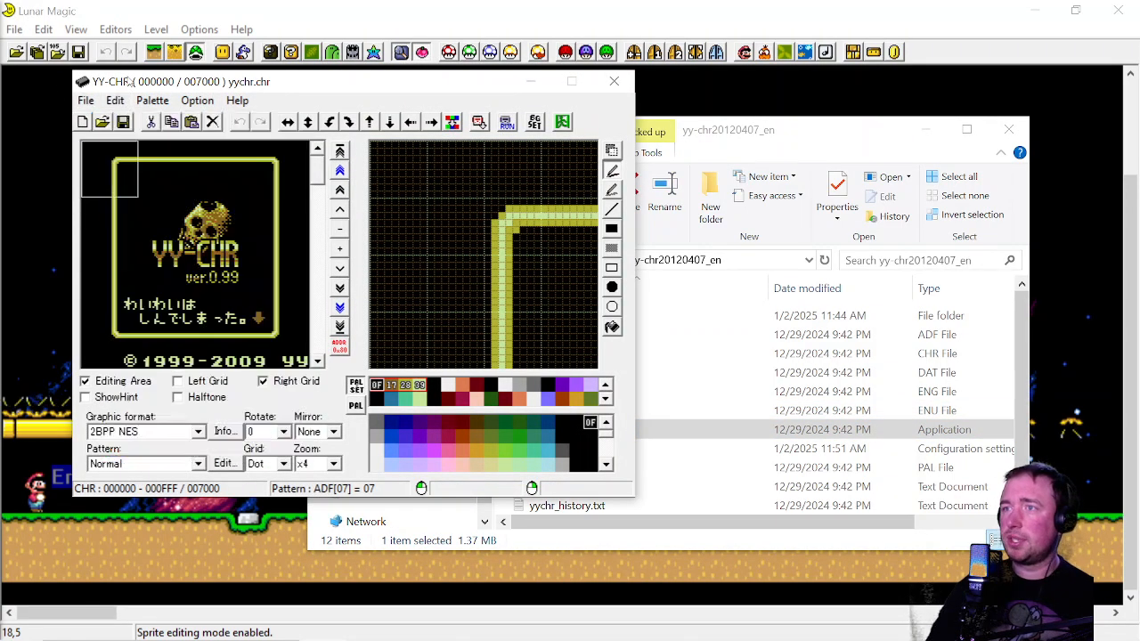
{"action": "left_click", "coordinate": [102, 123]}
{"action": "left_click", "coordinate": [436, 235]}
{"action": "left_click", "coordinate": [428, 219]}
{"action": "double_click", "coordinate": [426, 220]}
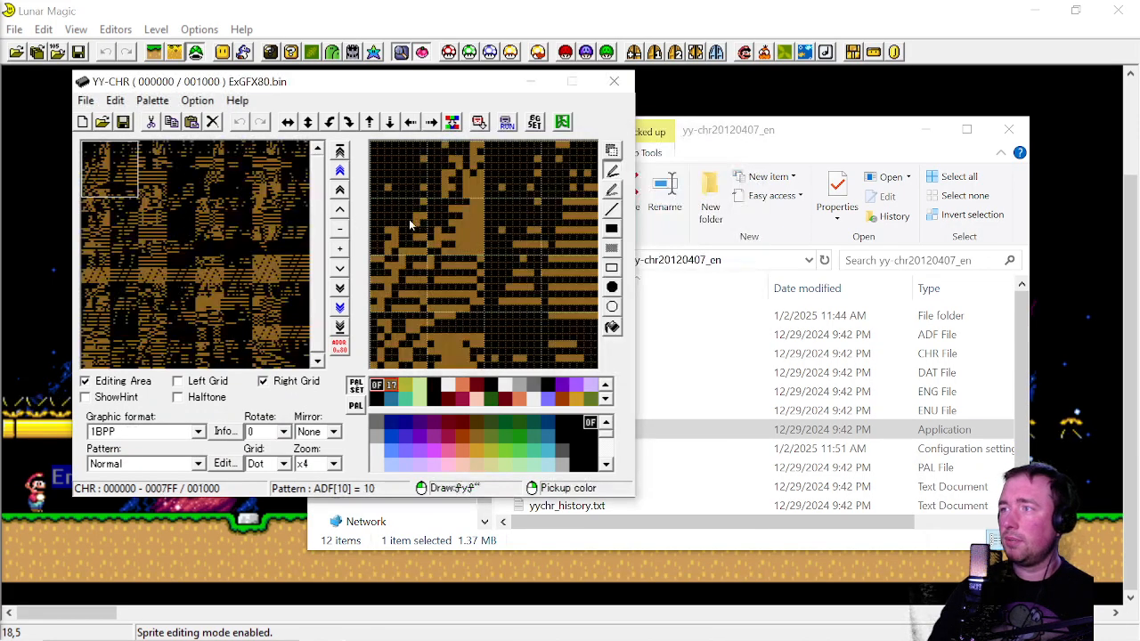
{"action": "left_click", "coordinate": [138, 431]}
{"action": "left_click", "coordinate": [143, 522]}
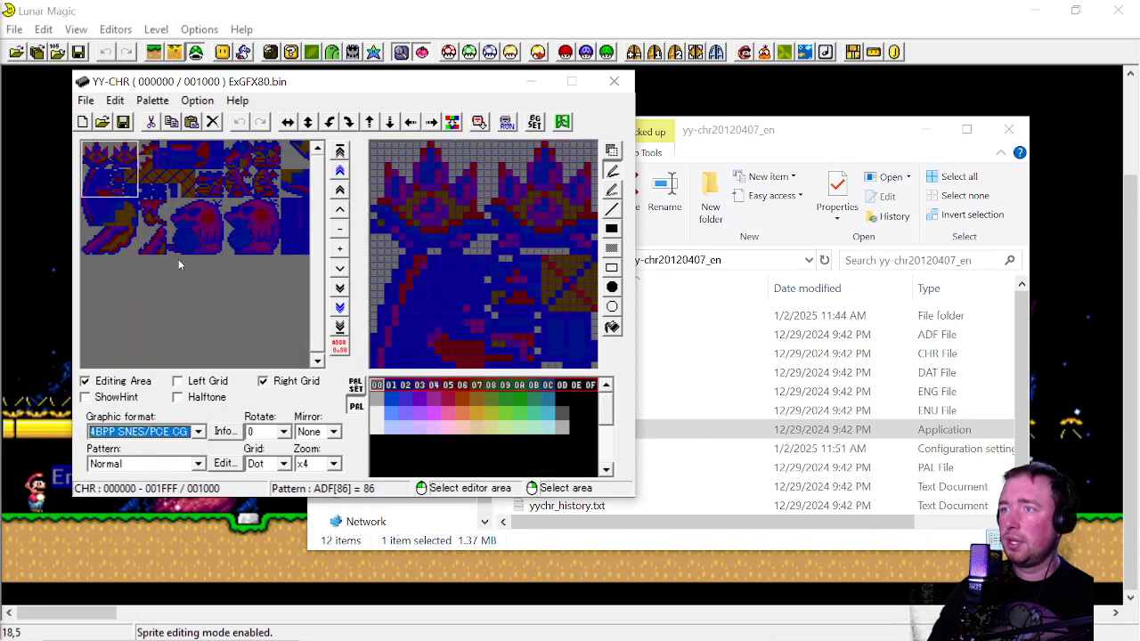
Examine the full tile area of ExGFX80.bin by selecting different tile regions, and close the tile editor
{"action": "right_click_drag", "start_coordinate": [89, 149], "coordinate": [188, 167]}
{"action": "left_click", "coordinate": [114, 180]}
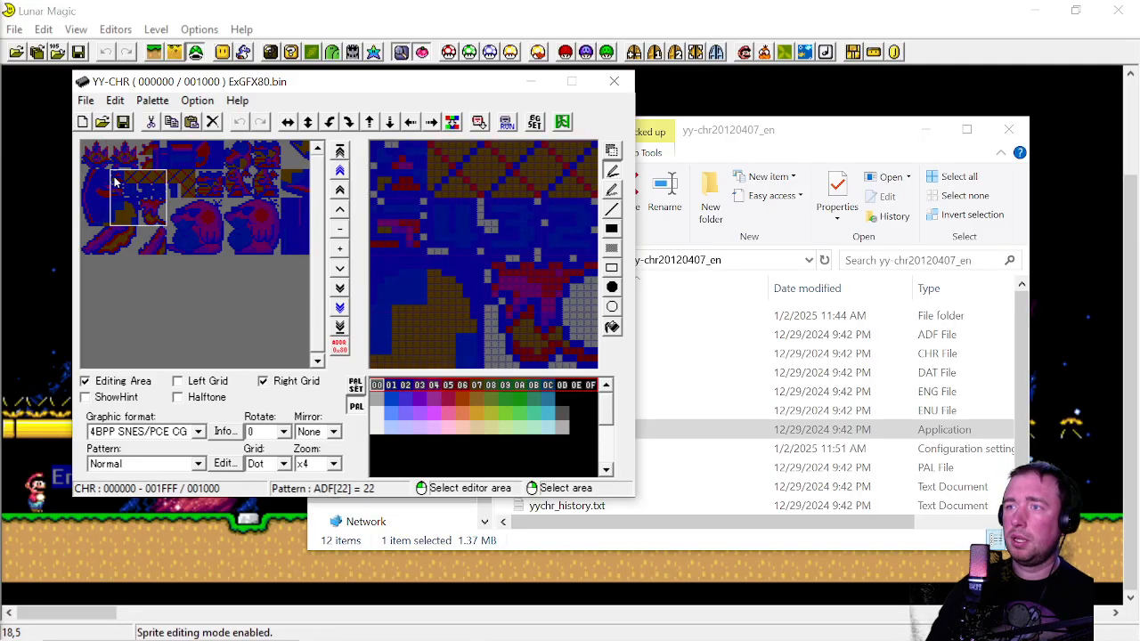
{"action": "right_click", "coordinate": [88, 158]}
{"action": "right_click_drag", "start_coordinate": [88, 146], "coordinate": [283, 243]}
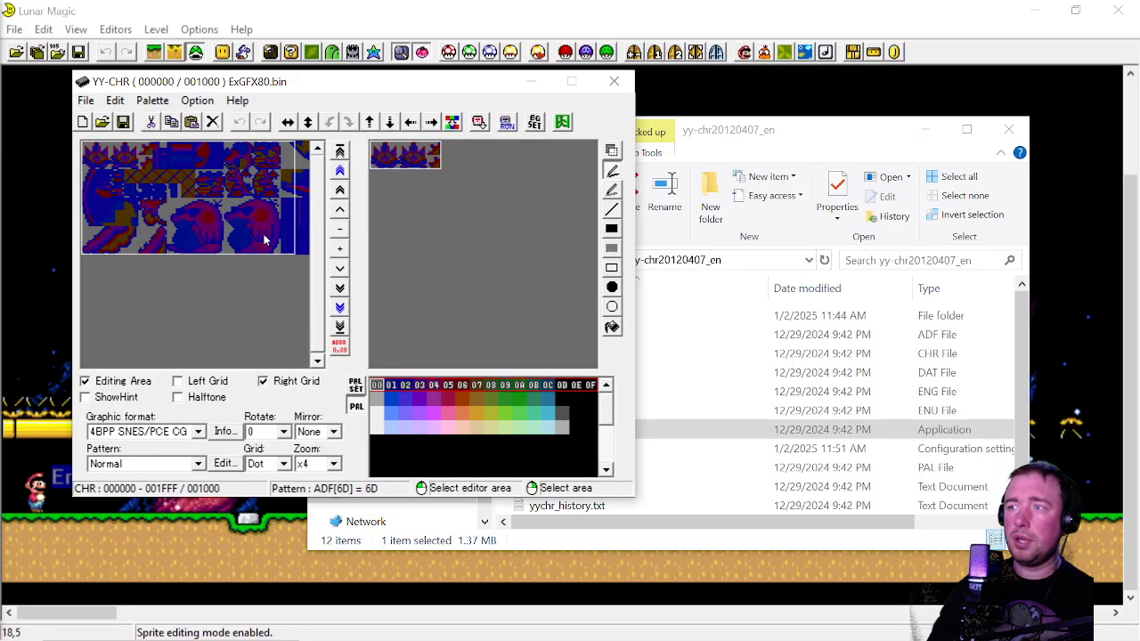
{"action": "left_click", "coordinate": [234, 206]}
{"action": "left_click_drag", "start_coordinate": [88, 149], "coordinate": [222, 167]}
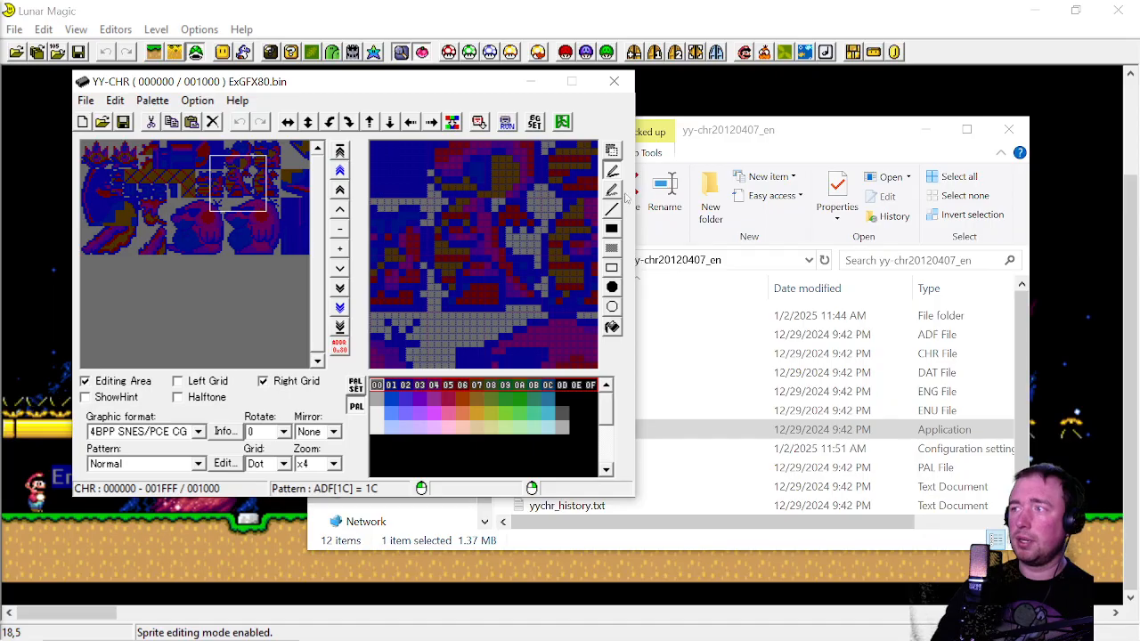
{"action": "left_click", "coordinate": [201, 227]}
{"action": "left_click_drag", "start_coordinate": [201, 227], "coordinate": [82, 146]}
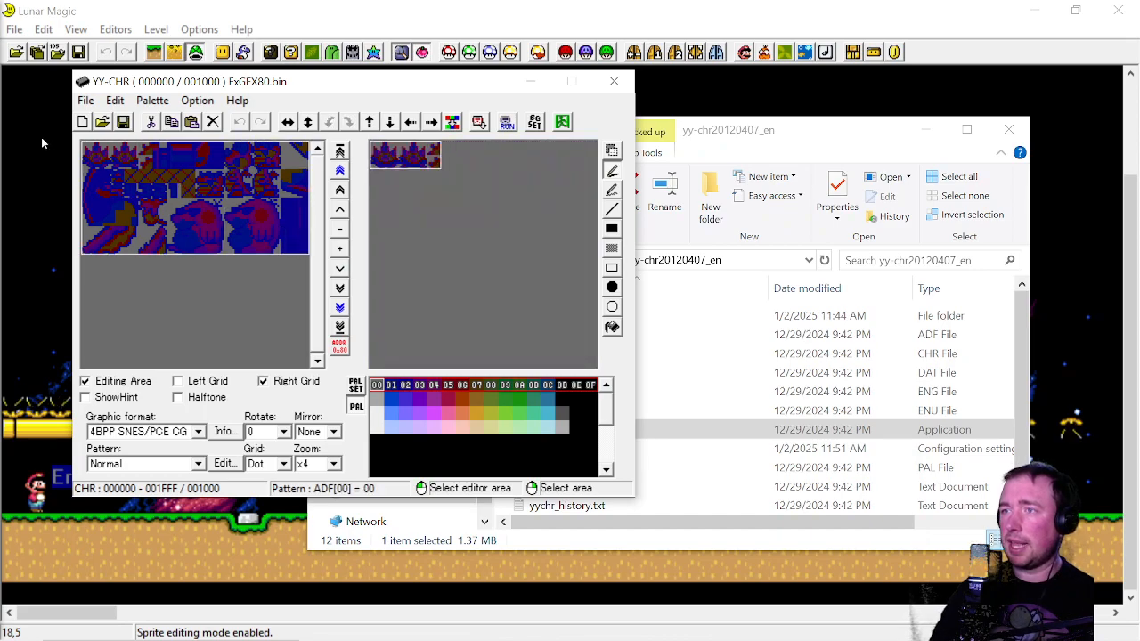
{"action": "left_click", "coordinate": [195, 227]}
{"action": "left_click", "coordinate": [86, 145]}
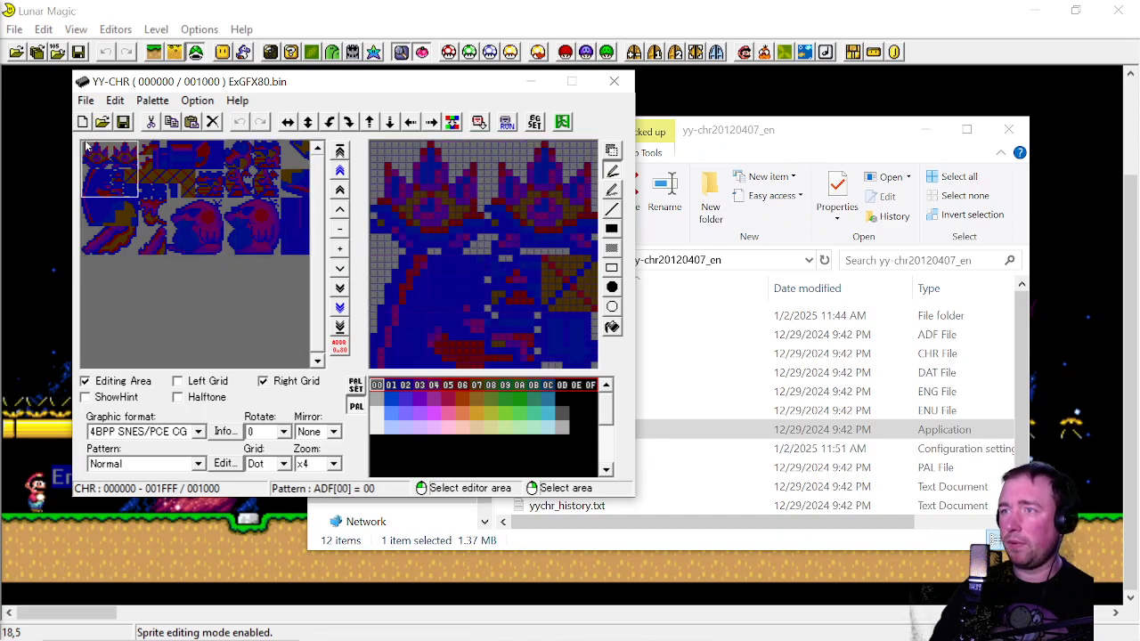
{"action": "left_click_drag", "start_coordinate": [311, 145], "coordinate": [226, 257]}
{"action": "right_click", "coordinate": [131, 162]}
{"action": "right_click_drag", "start_coordinate": [90, 146], "coordinate": [220, 177]}
{"action": "right_click", "coordinate": [159, 220]}
{"action": "right_click_drag", "start_coordinate": [90, 148], "coordinate": [90, 149]}
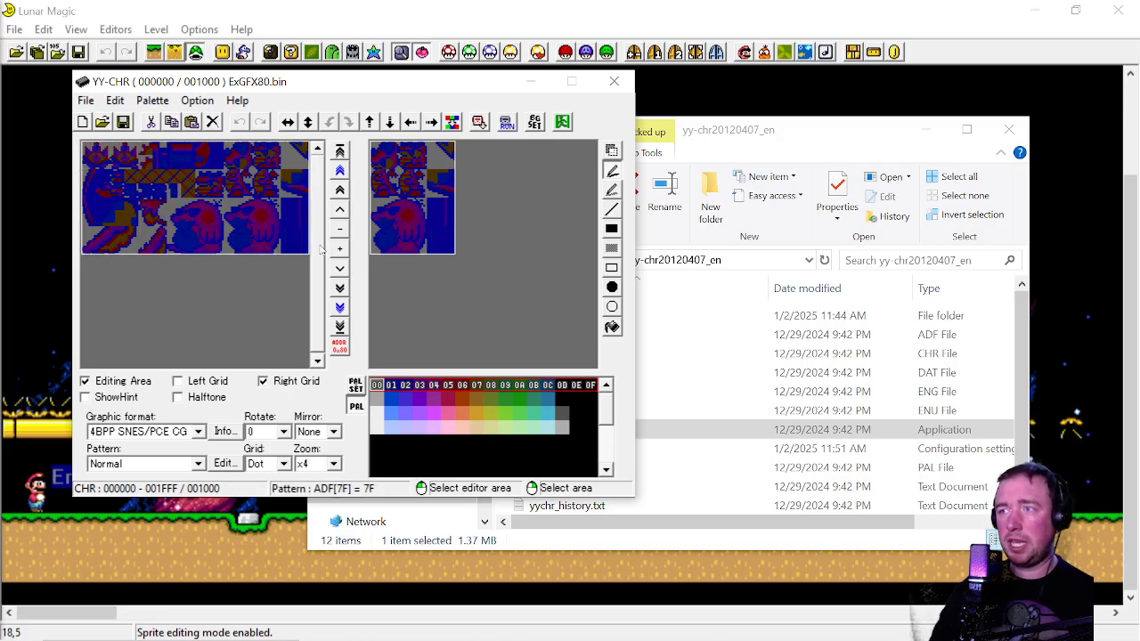
{"action": "left_click", "coordinate": [611, 81]}
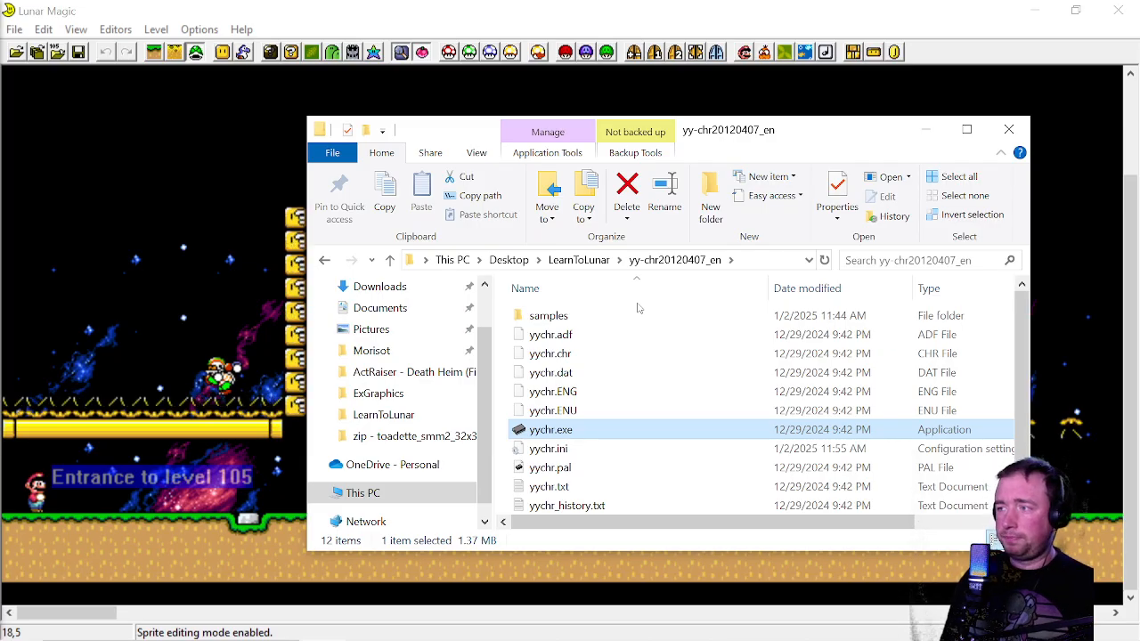
Relaunch YY-CHR and reopen ExGFX80.bin in the 4BPP SNES/PCE CG graphic format
{"action": "double_click", "coordinate": [590, 434]}
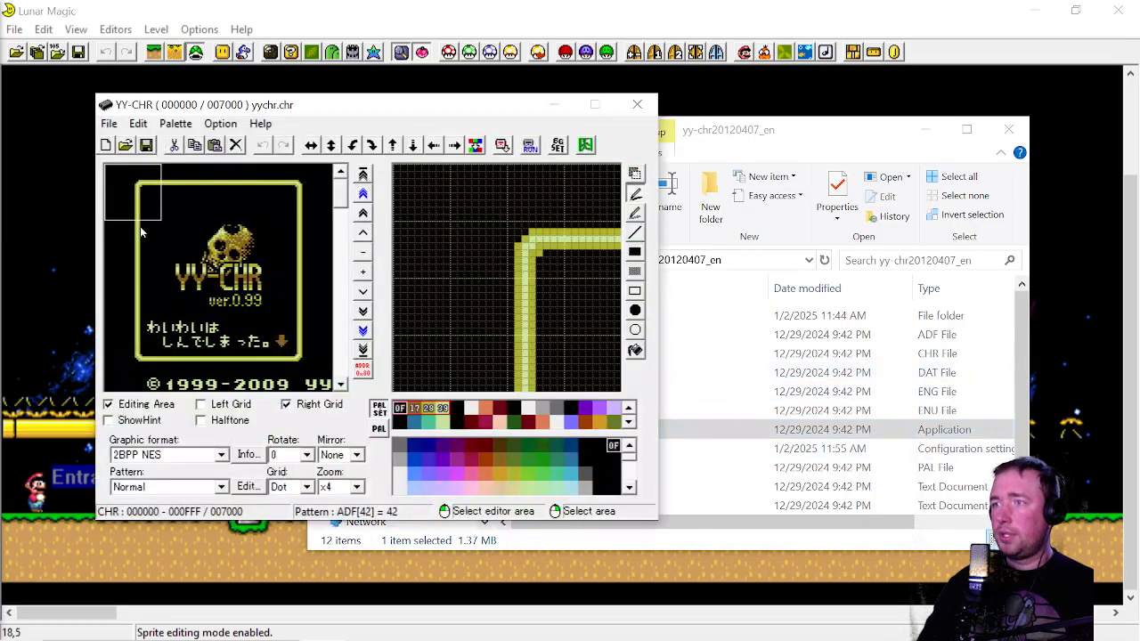
{"action": "left_click", "coordinate": [112, 125]}
{"action": "left_click", "coordinate": [129, 162]}
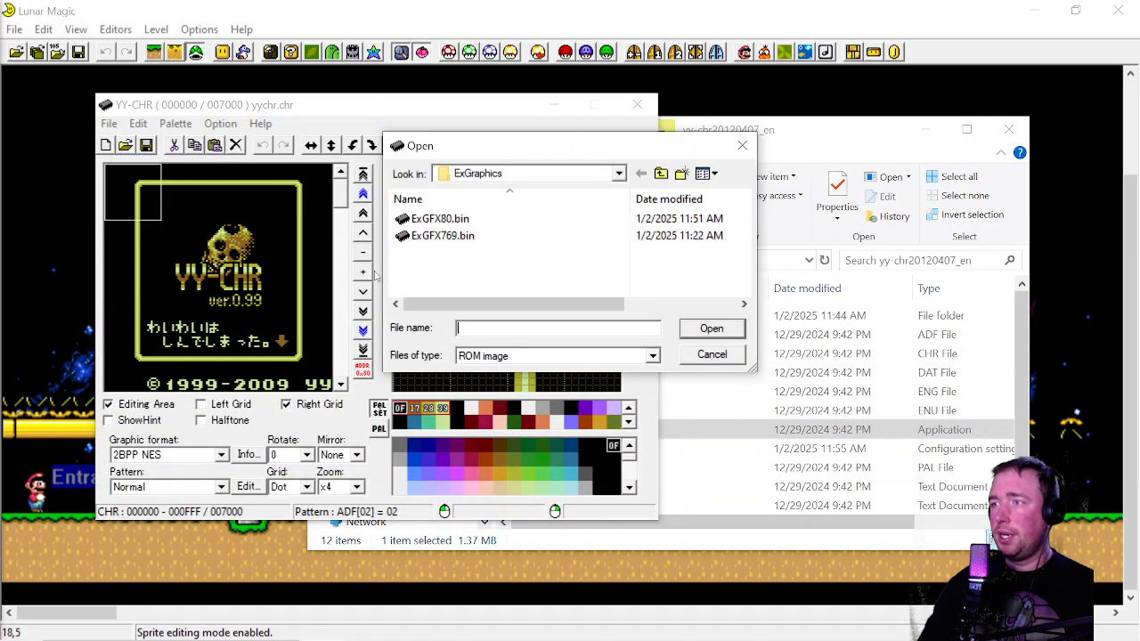
{"action": "double_click", "coordinate": [440, 218]}
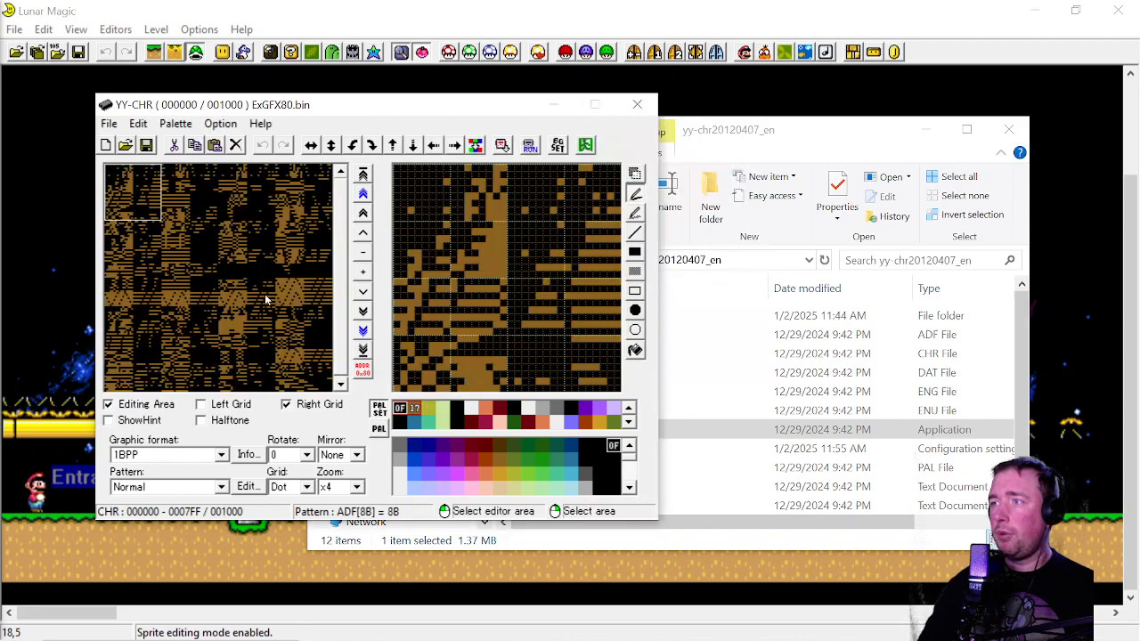
{"action": "left_click", "coordinate": [156, 460]}
{"action": "left_click", "coordinate": [171, 540]}
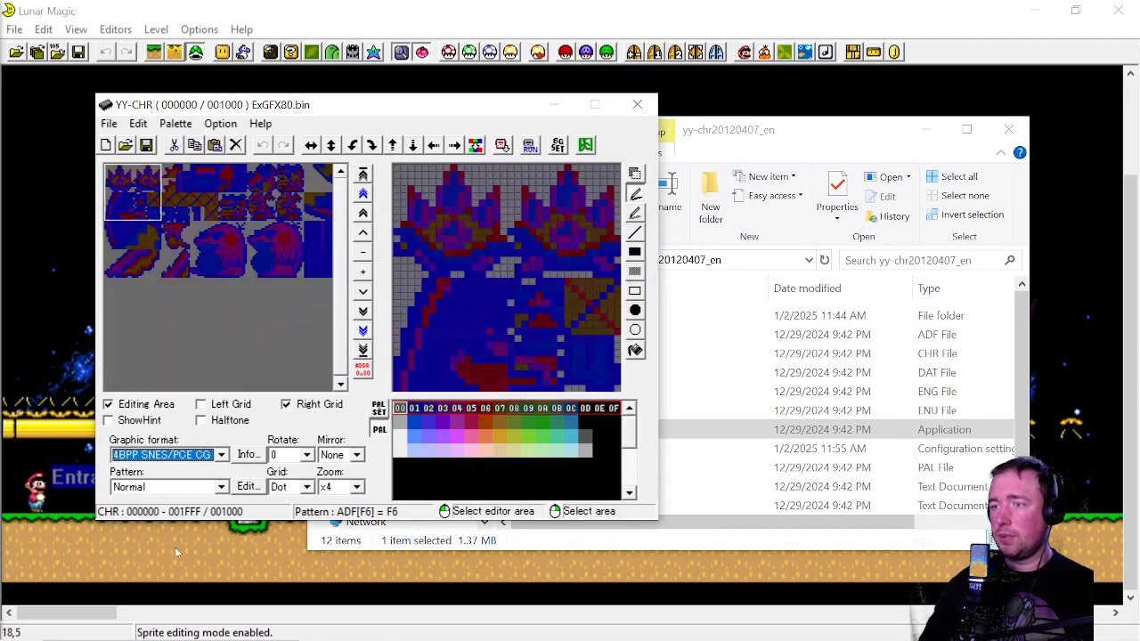
Inspect the individual tile blocks of ExGFX80.bin, including the two large round heads and the empty area beneath the graphics
{"action": "left_click", "coordinate": [214, 260]}
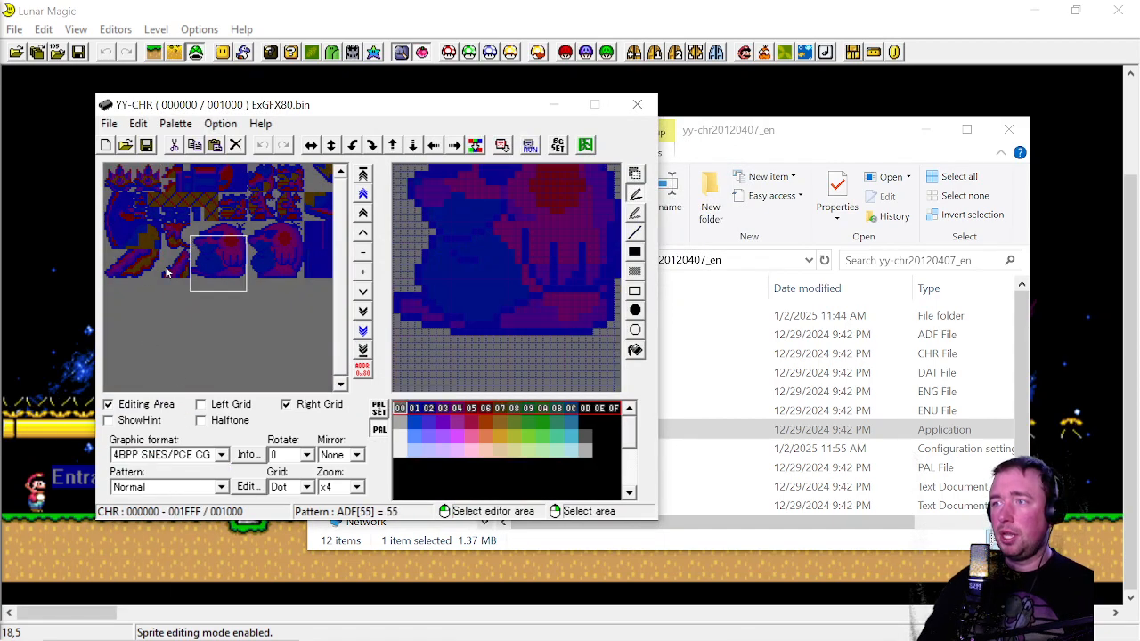
{"action": "left_click_drag", "start_coordinate": [122, 170], "coordinate": [246, 230]}
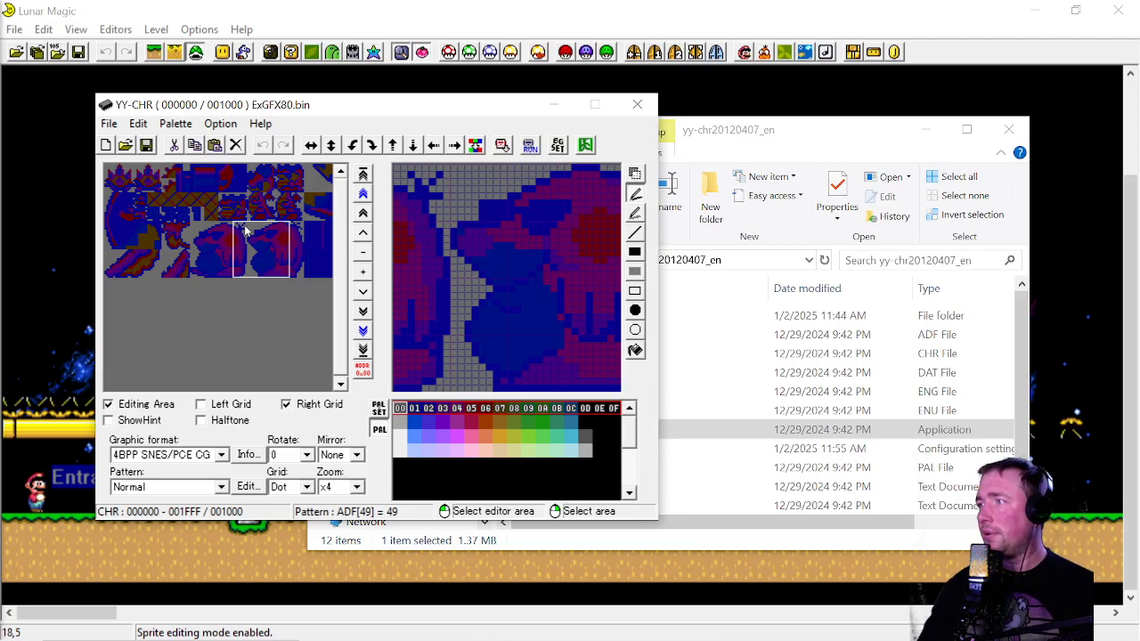
{"action": "left_click", "coordinate": [287, 246]}
{"action": "left_click_drag", "start_coordinate": [276, 251], "coordinate": [285, 174]}
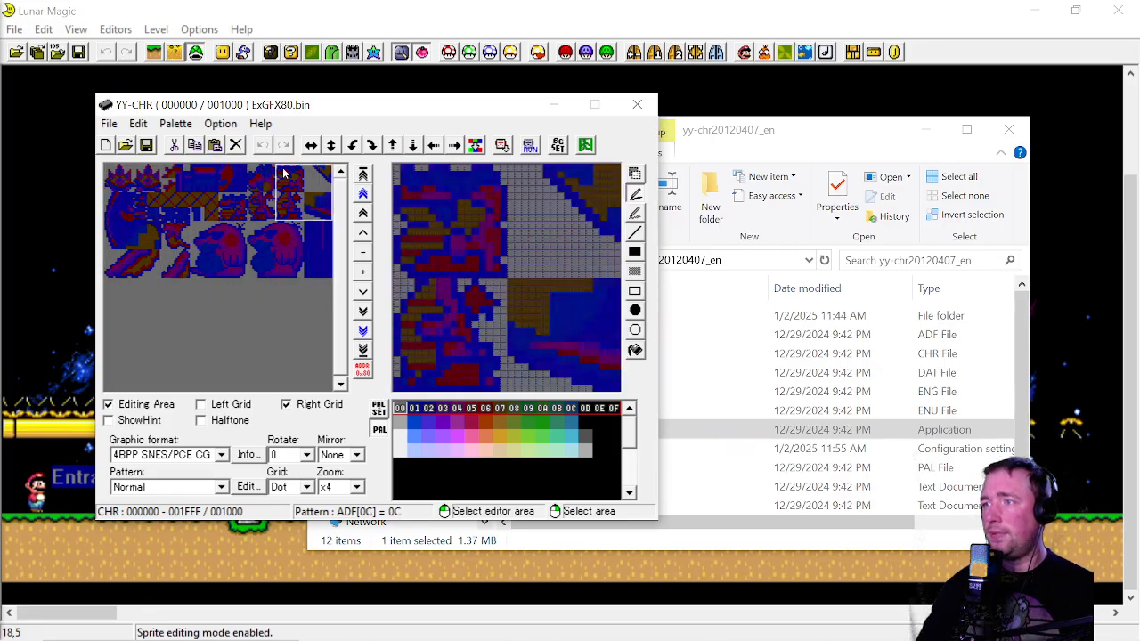
{"action": "left_click", "coordinate": [288, 232]}
{"action": "left_click", "coordinate": [300, 286]}
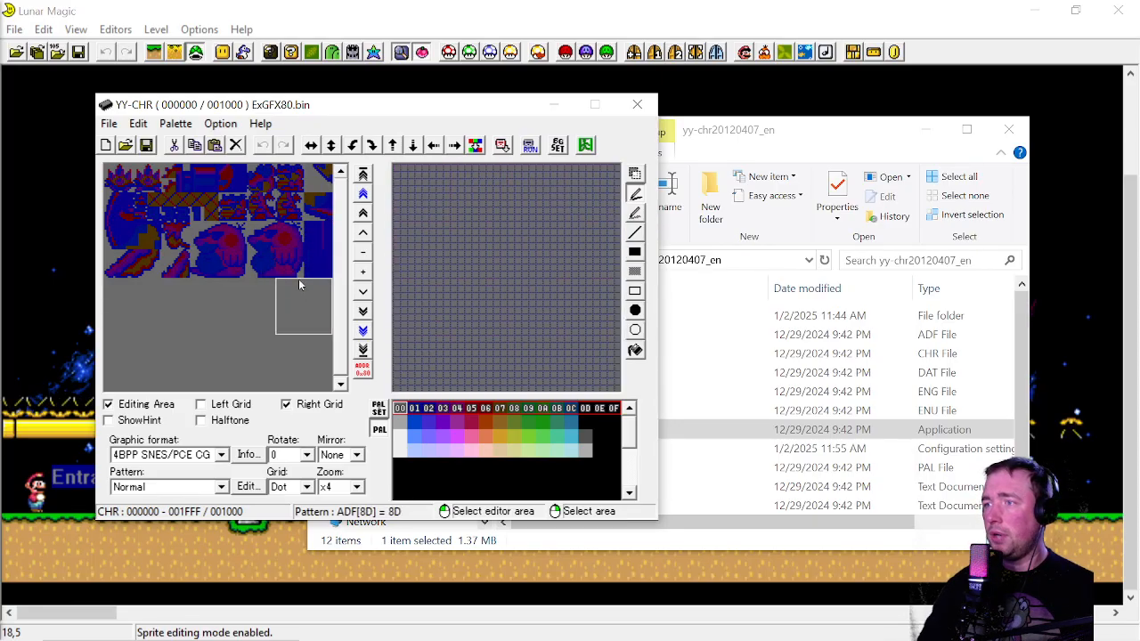
{"action": "left_click_drag", "start_coordinate": [300, 285], "coordinate": [267, 235]}
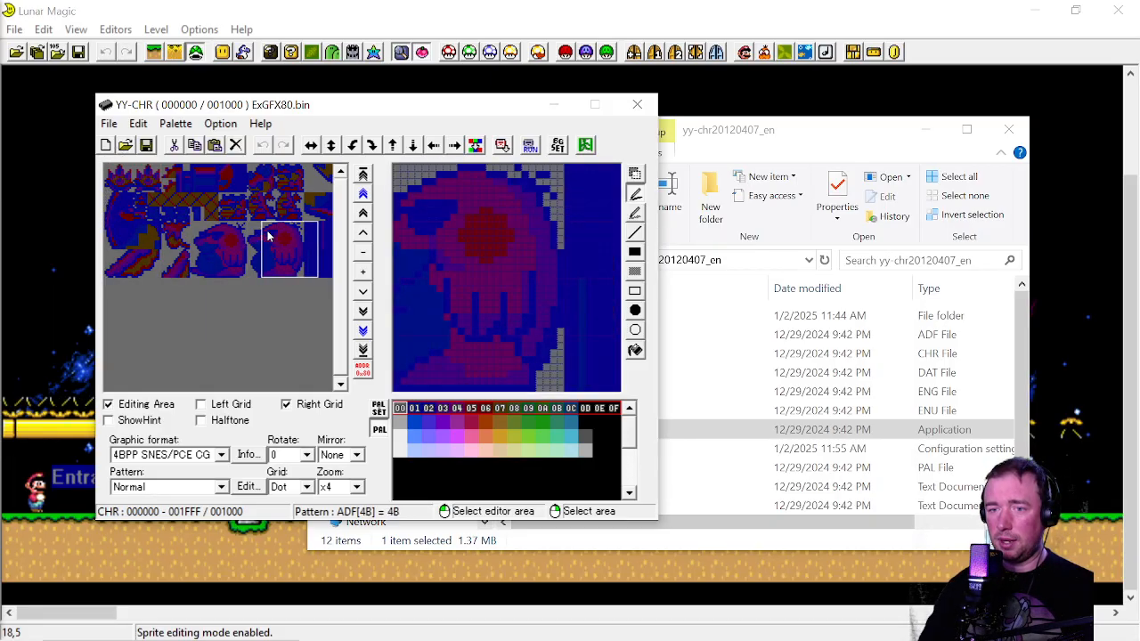
{"action": "left_click_drag", "start_coordinate": [268, 235], "coordinate": [275, 248]}
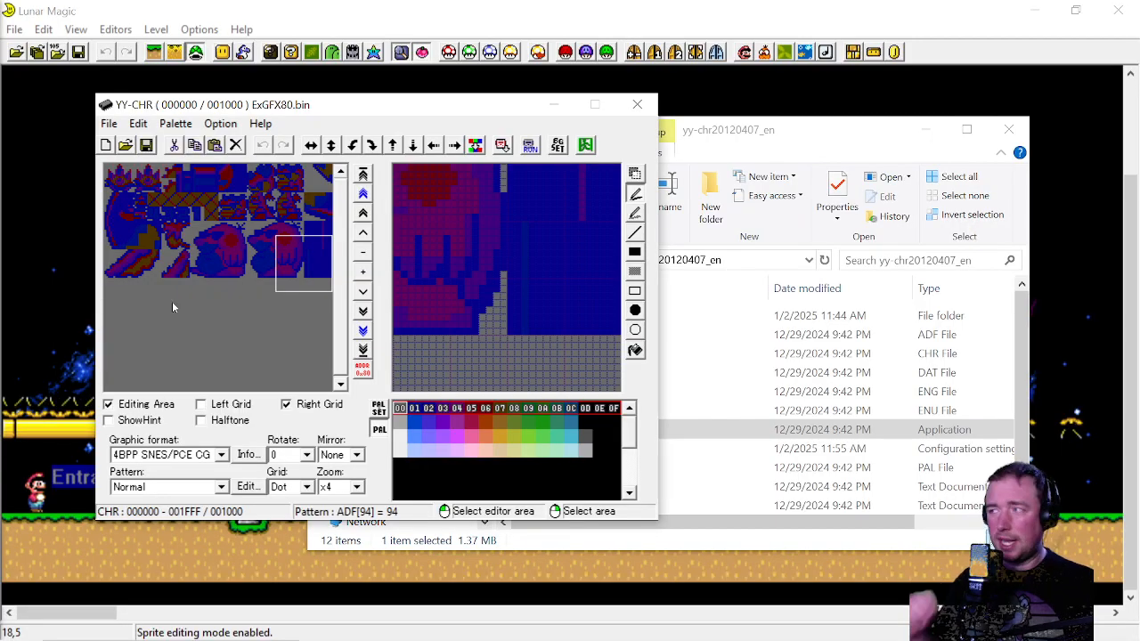
Check the ExGFX80.bin and ExGFX769.bin files in the ExGraphics folder, and close File Explorer and YY-CHR
{"action": "key", "text": "alt+Tab"}
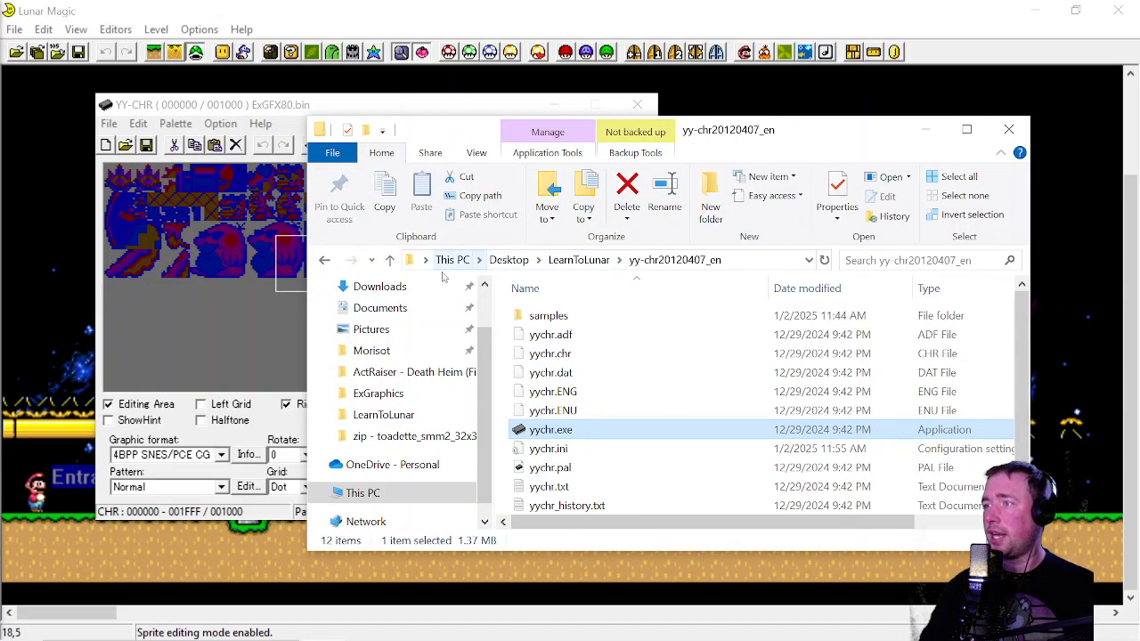
{"action": "left_click", "coordinate": [377, 392]}
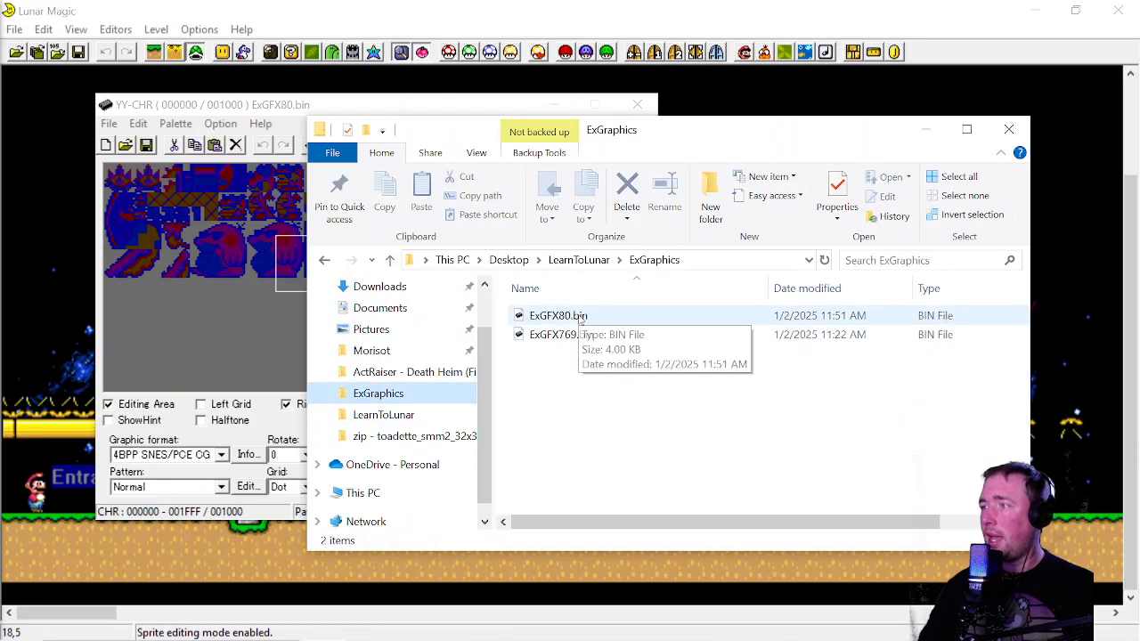
{"action": "mouse_move", "coordinate": [575, 343]}
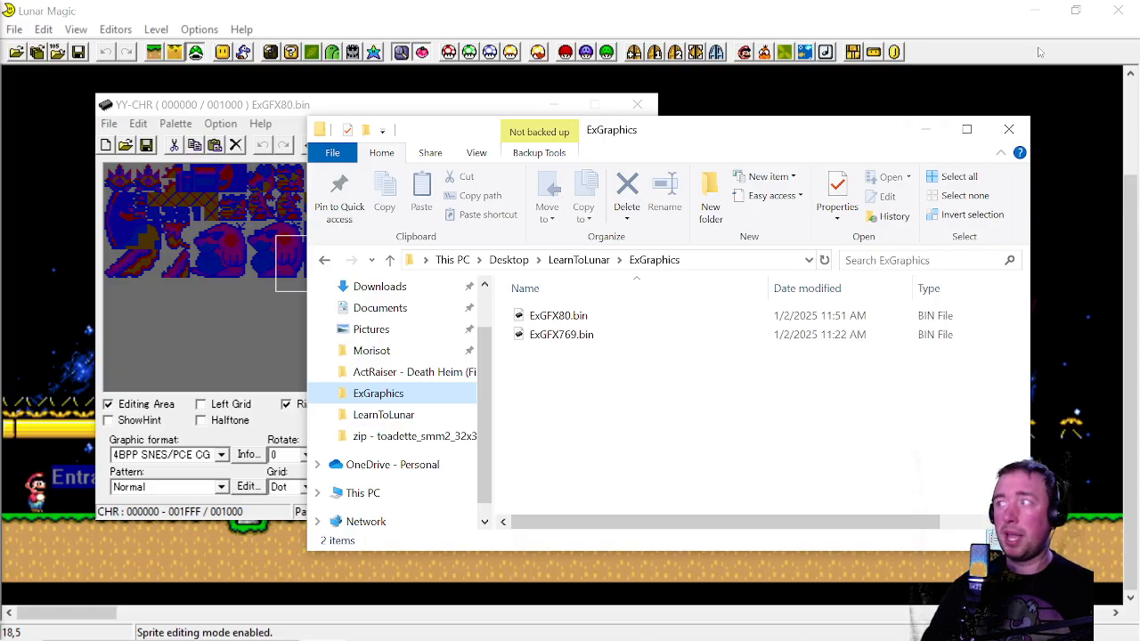
{"action": "left_click", "coordinate": [1005, 132]}
{"action": "left_click", "coordinate": [638, 104]}
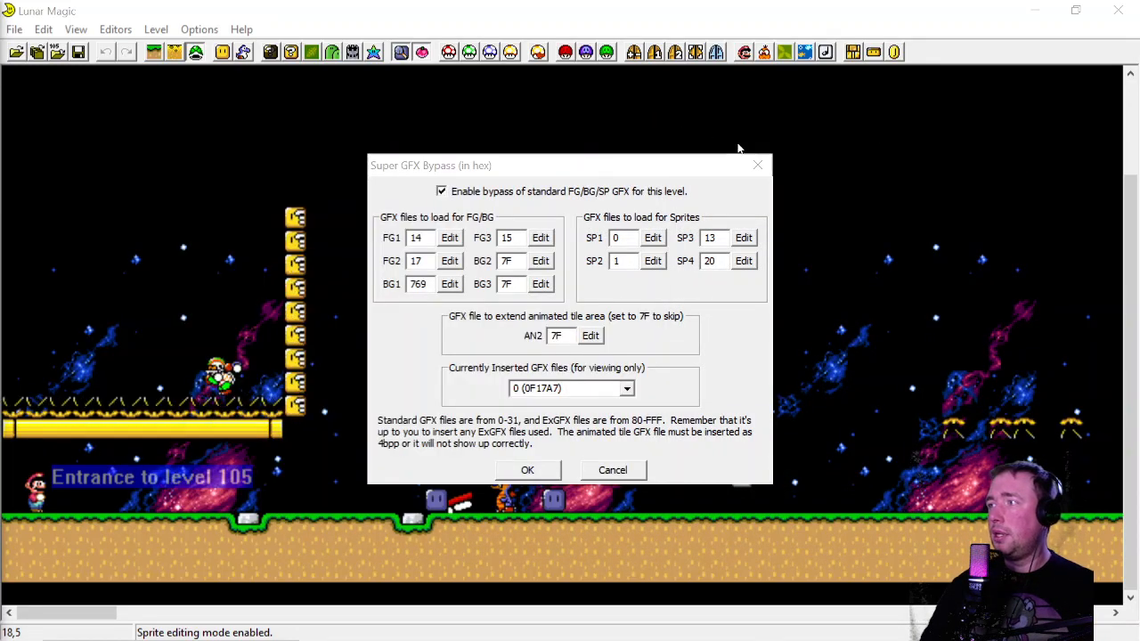
Close the Super GFX Bypass settings and review the ROM's list of restore points back to the original unmodified ROM
{"action": "left_click", "coordinate": [756, 164]}
{"action": "left_click", "coordinate": [14, 30]}
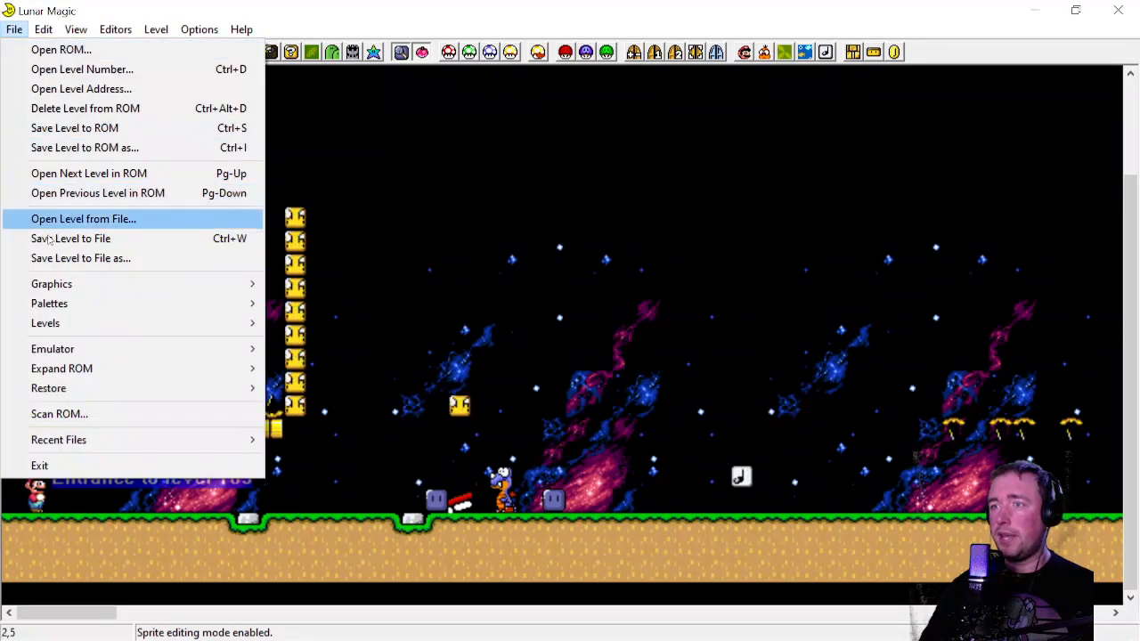
{"action": "mouse_move", "coordinate": [222, 388]}
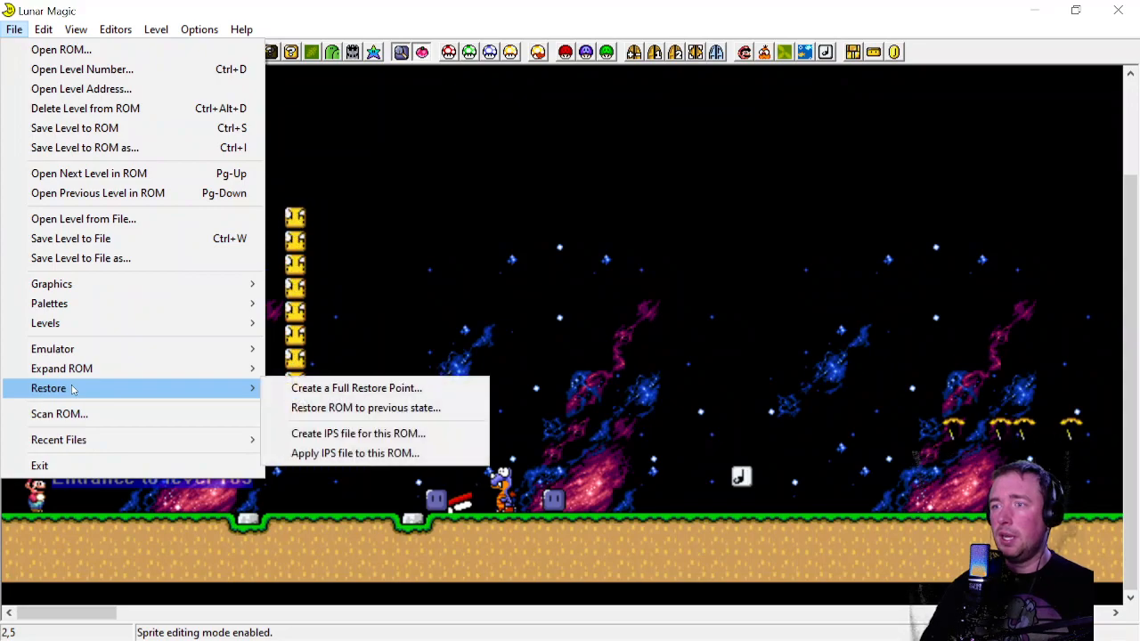
{"action": "left_click", "coordinate": [324, 410]}
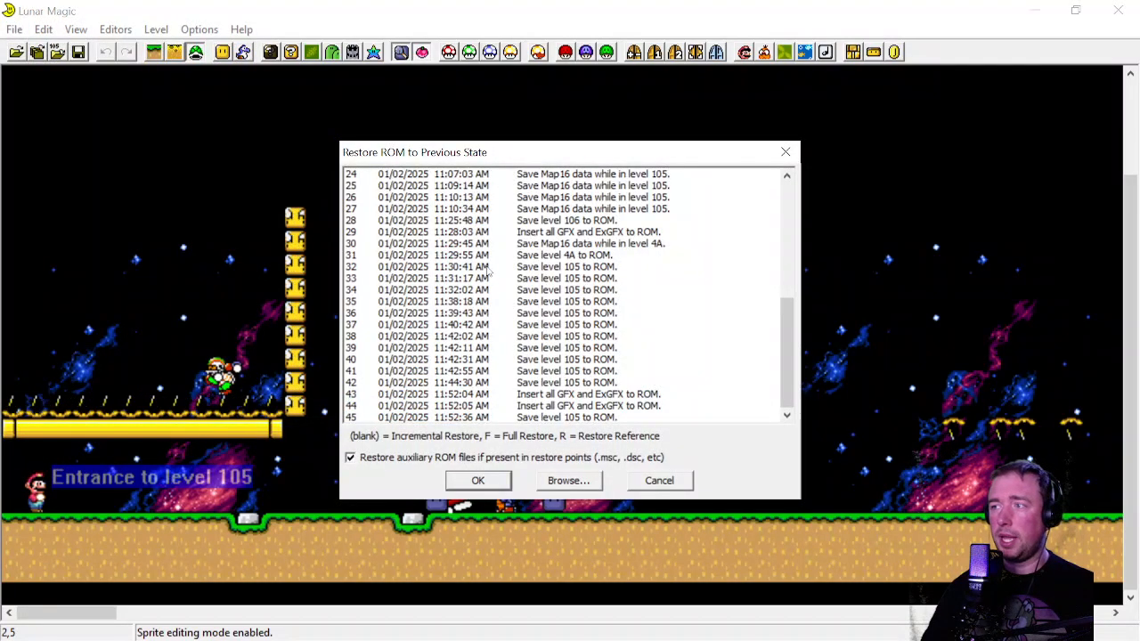
{"action": "scroll", "coordinate": [490, 283], "scroll_direction": "up", "scroll_amount": 8}
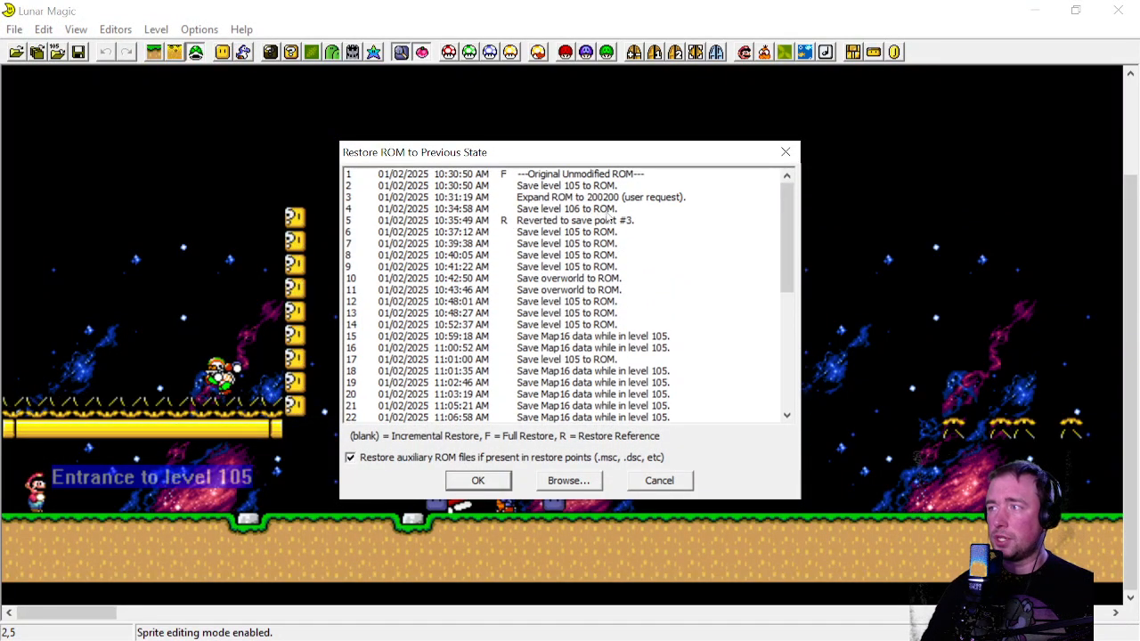
{"action": "left_click", "coordinate": [783, 152]}
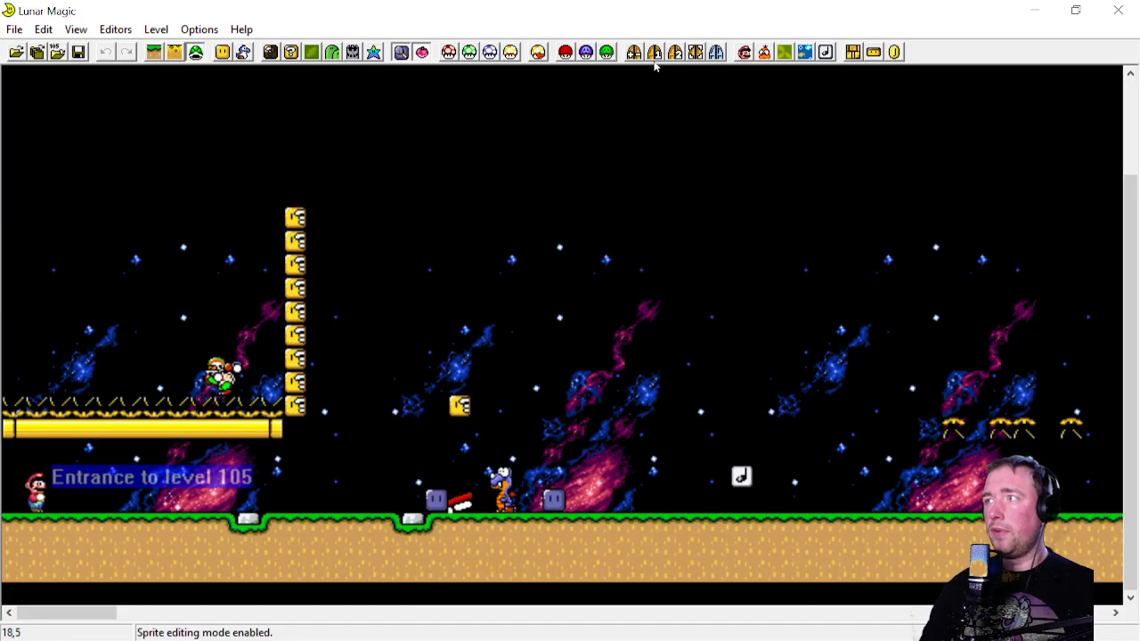
Change the SP4 sprite graphics file for level 105 in Super GFX Bypass and save the level to the ROM
{"action": "left_click", "coordinate": [565, 54]}
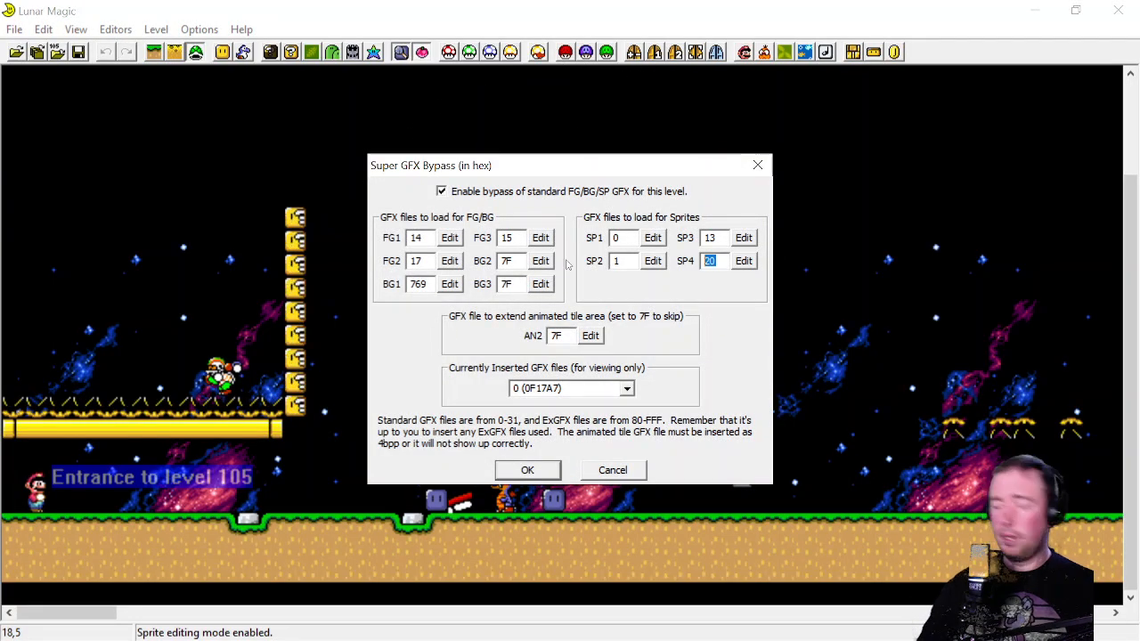
{"action": "key", "text": "Return"}
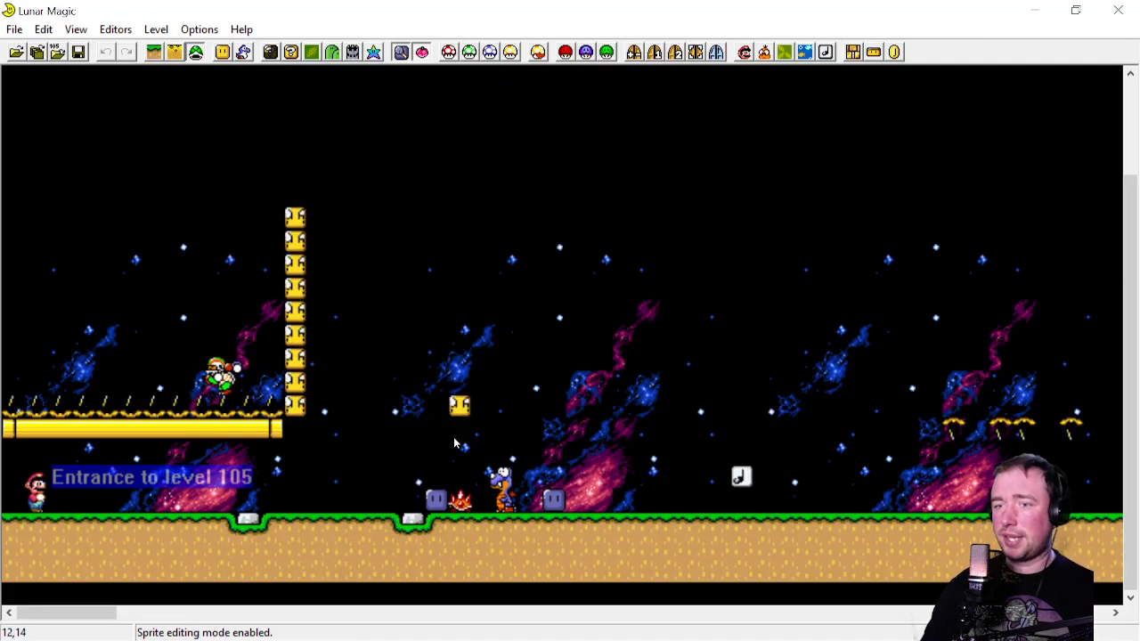
{"action": "left_click", "coordinate": [78, 53]}
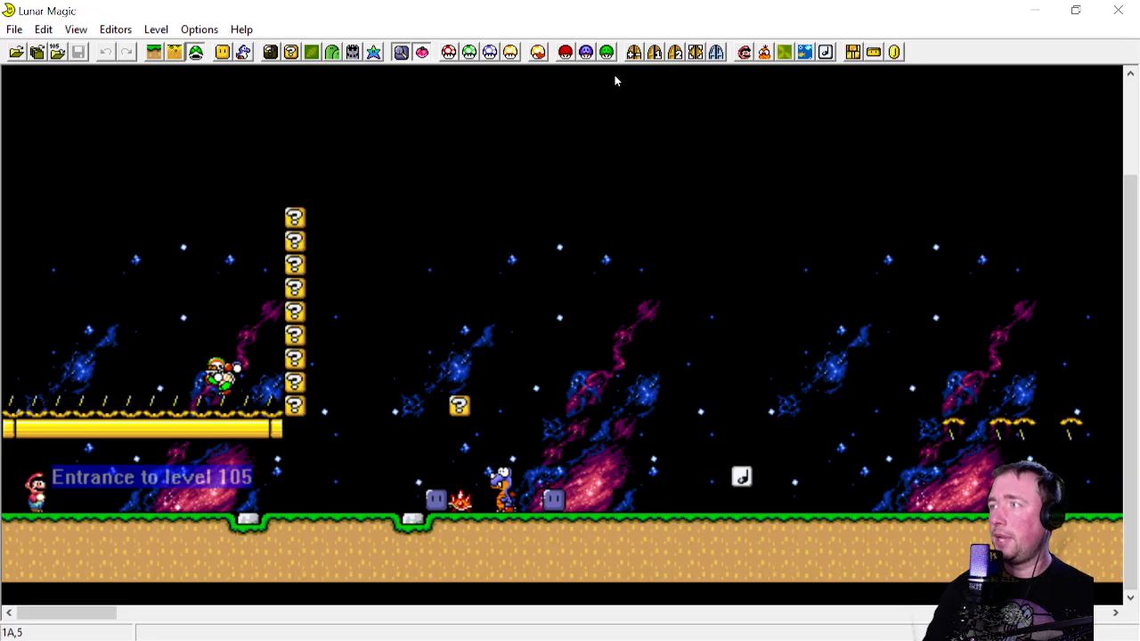
Check the Modify Screen Exits settings for screen 0 of level 105 and close them without changes
{"action": "left_click_drag", "start_coordinate": [456, 356], "coordinate": [526, 356]}
{"action": "left_click", "coordinate": [533, 309]}
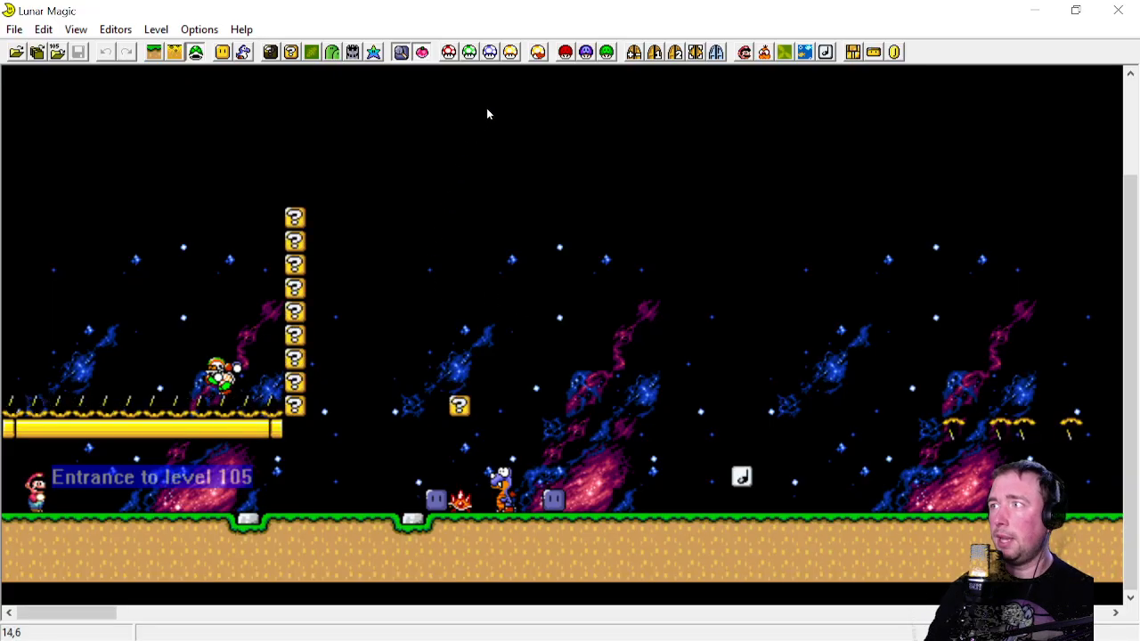
{"action": "left_click", "coordinate": [635, 52]}
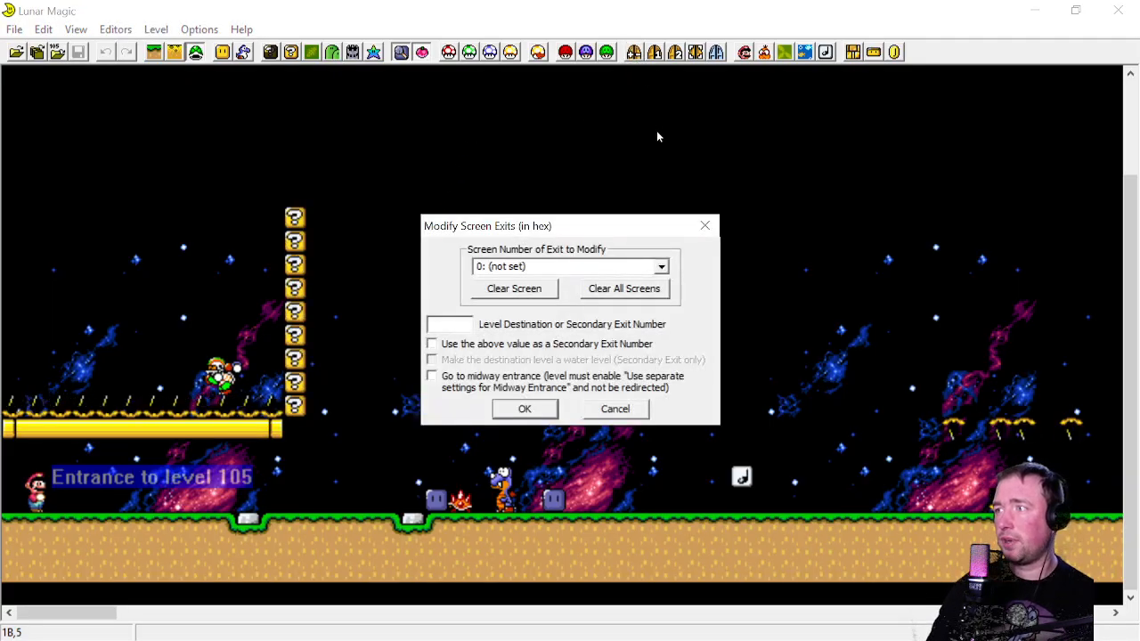
{"action": "left_click", "coordinate": [704, 228]}
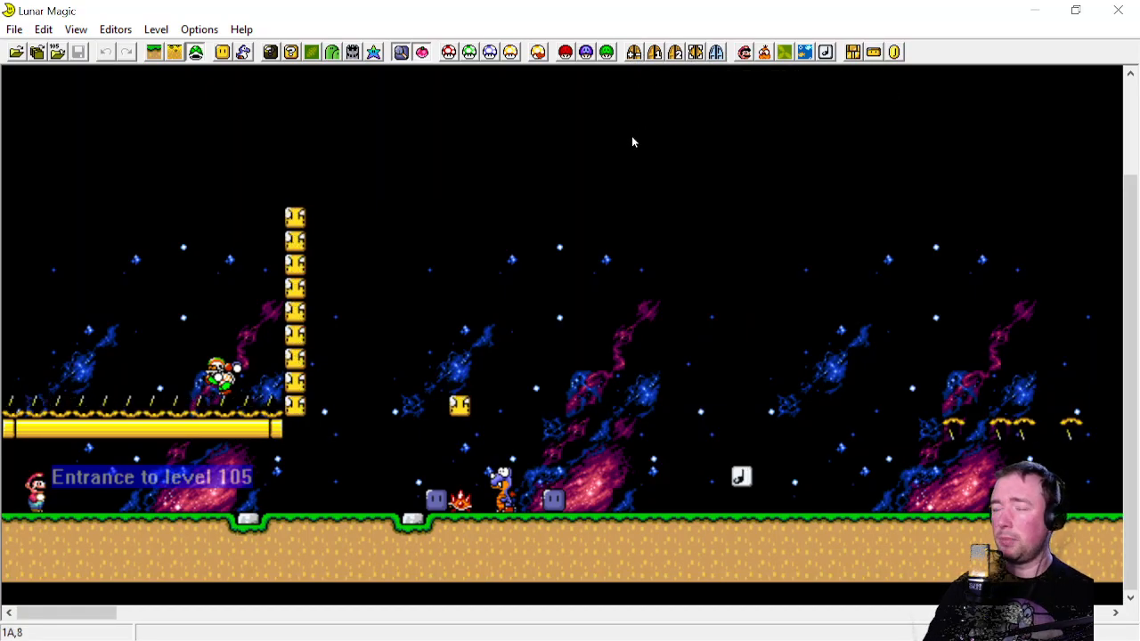
Search the Layer 1 objects for "door" and place a small door on the ground near the end of screen 00
{"action": "left_click", "coordinate": [153, 51]}
{"action": "left_click", "coordinate": [222, 52]}
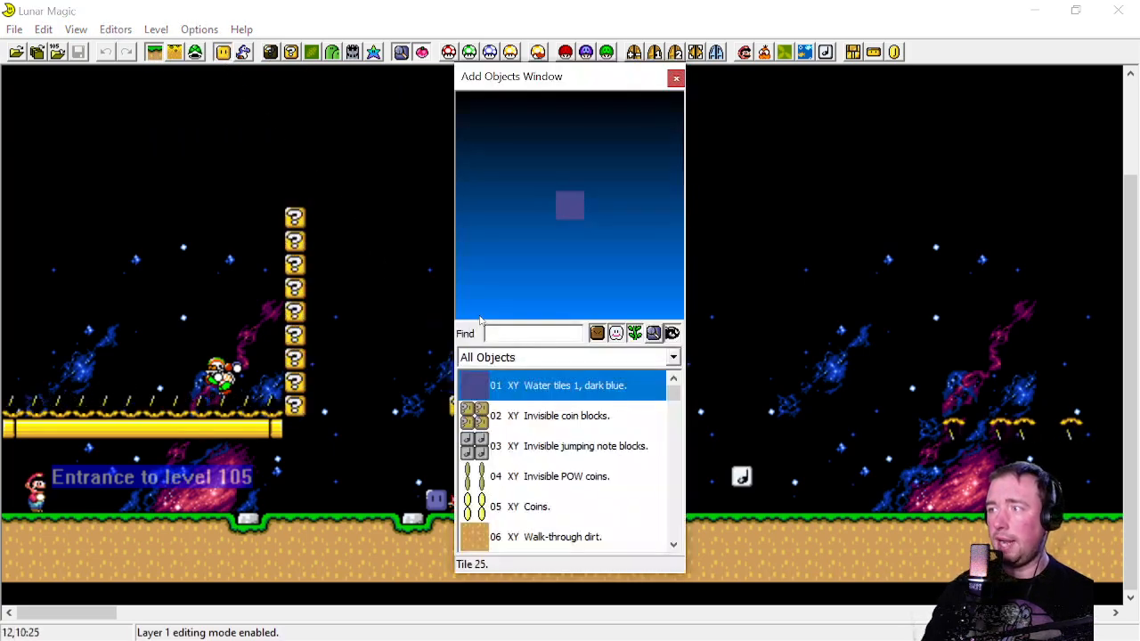
{"action": "left_click", "coordinate": [536, 334]}
{"action": "type", "text": "door"}
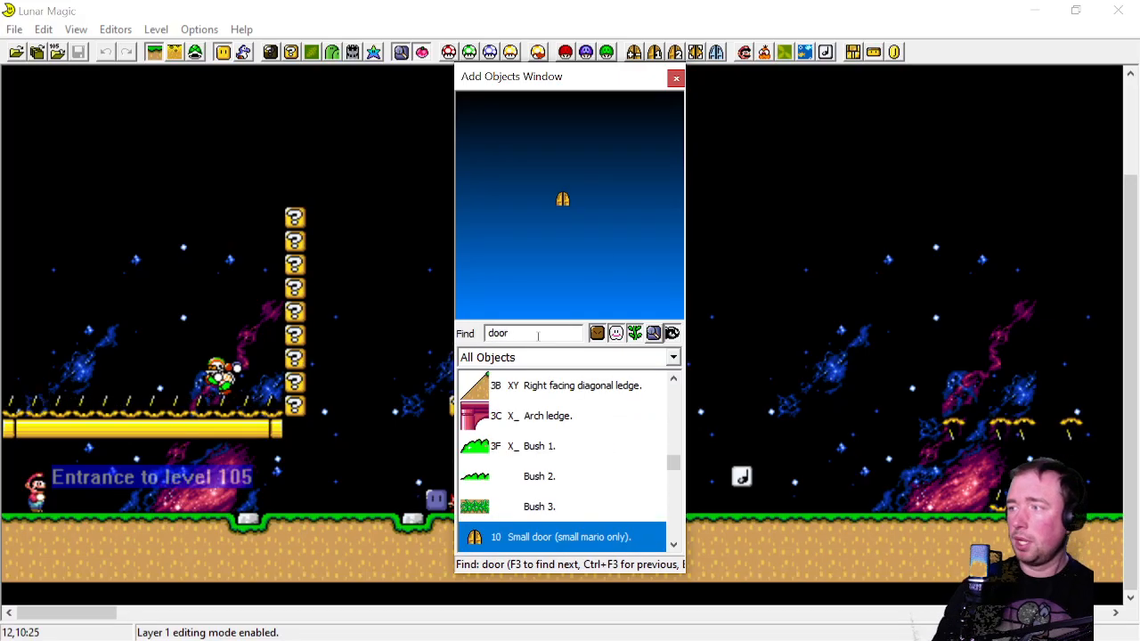
{"action": "left_click", "coordinate": [288, 56]}
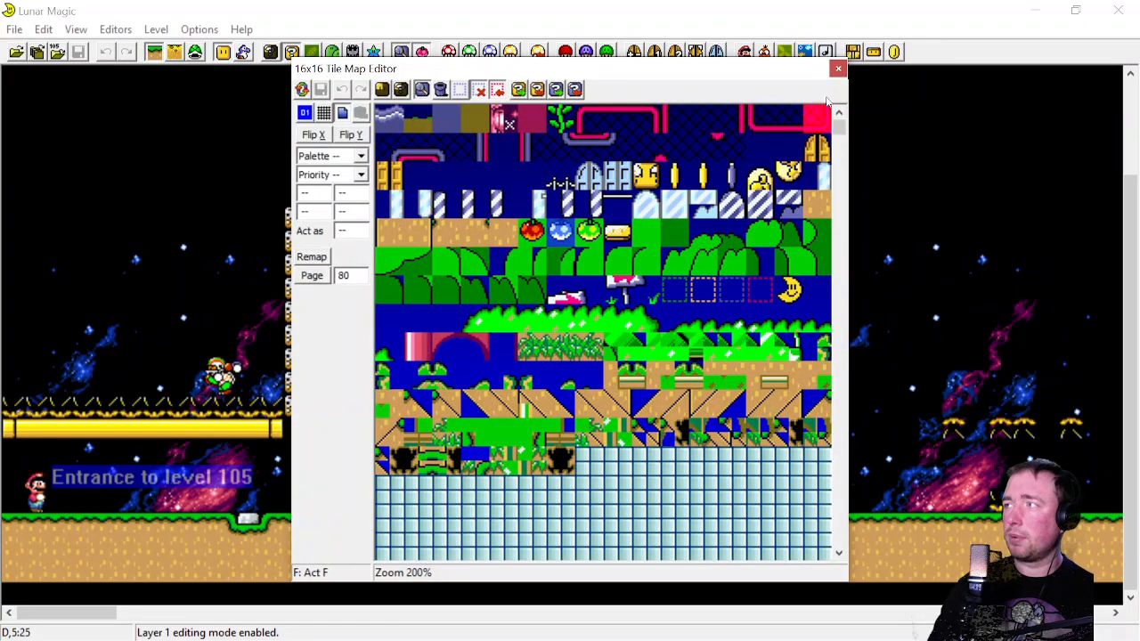
{"action": "left_click", "coordinate": [838, 69]}
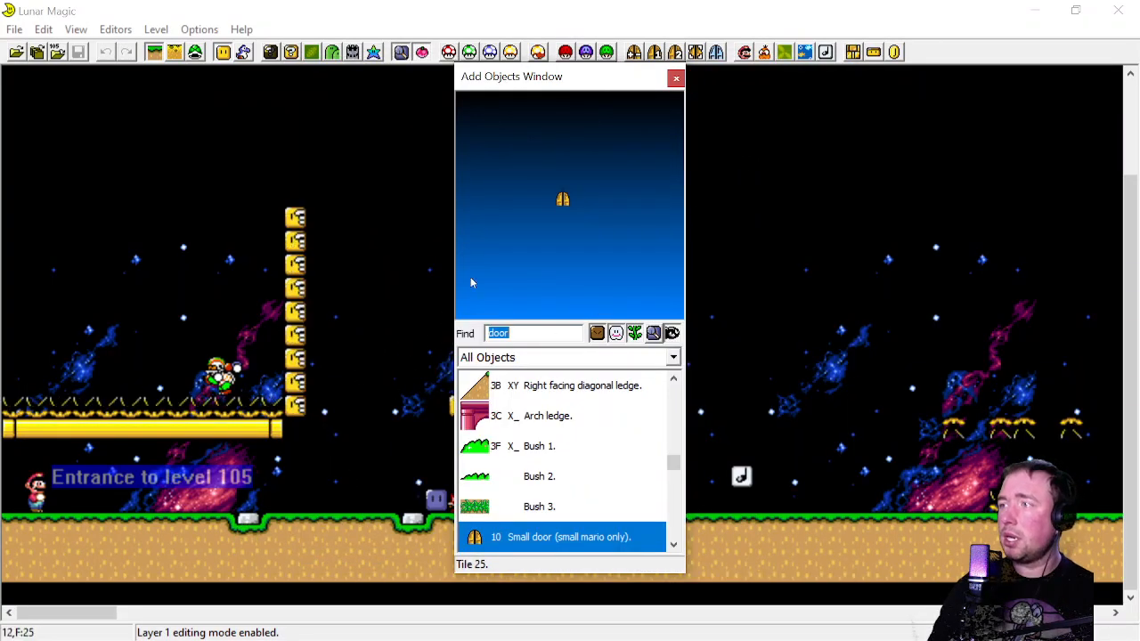
{"action": "right_click", "coordinate": [316, 504]}
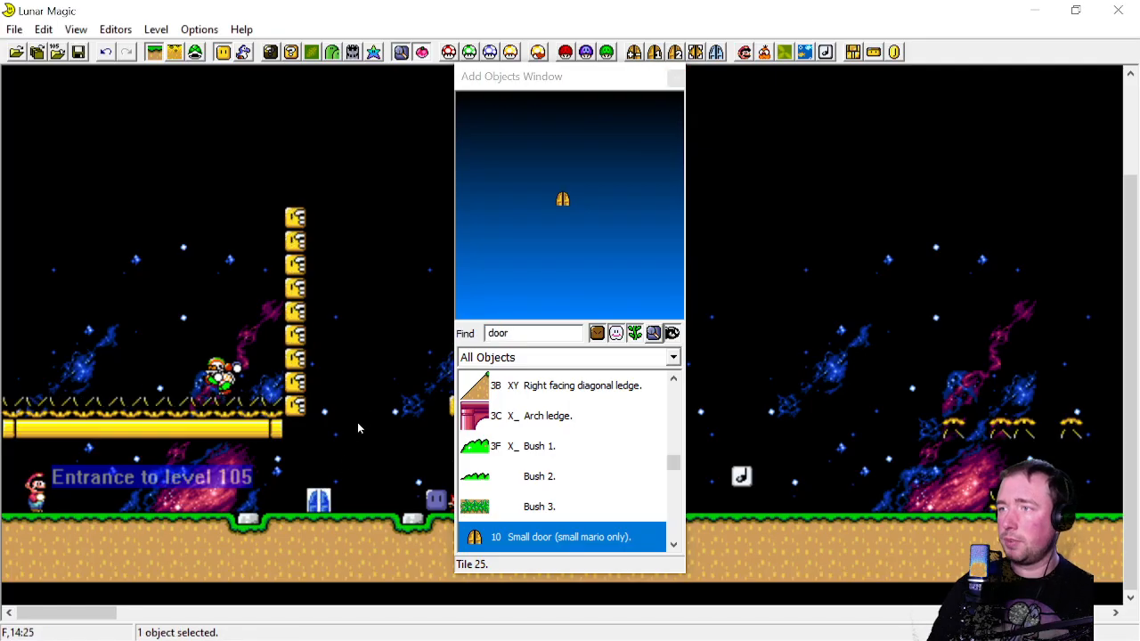
{"action": "left_click", "coordinate": [675, 77]}
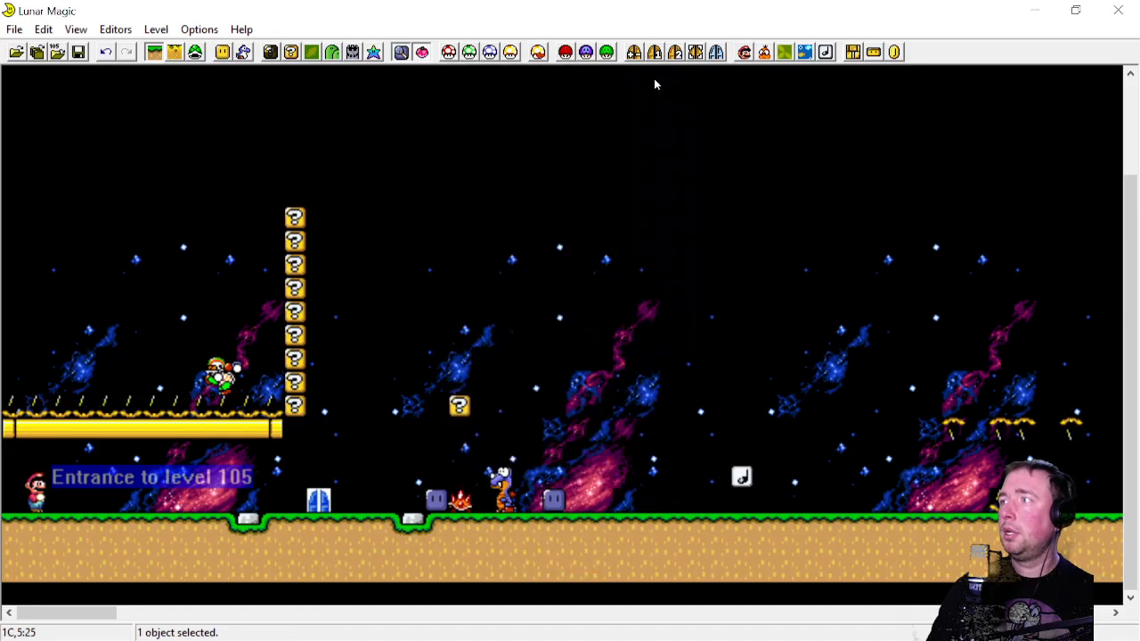
Save level 105 despite its undefined exit, and display the screen boundaries with their exit labels
{"action": "left_click", "coordinate": [78, 52]}
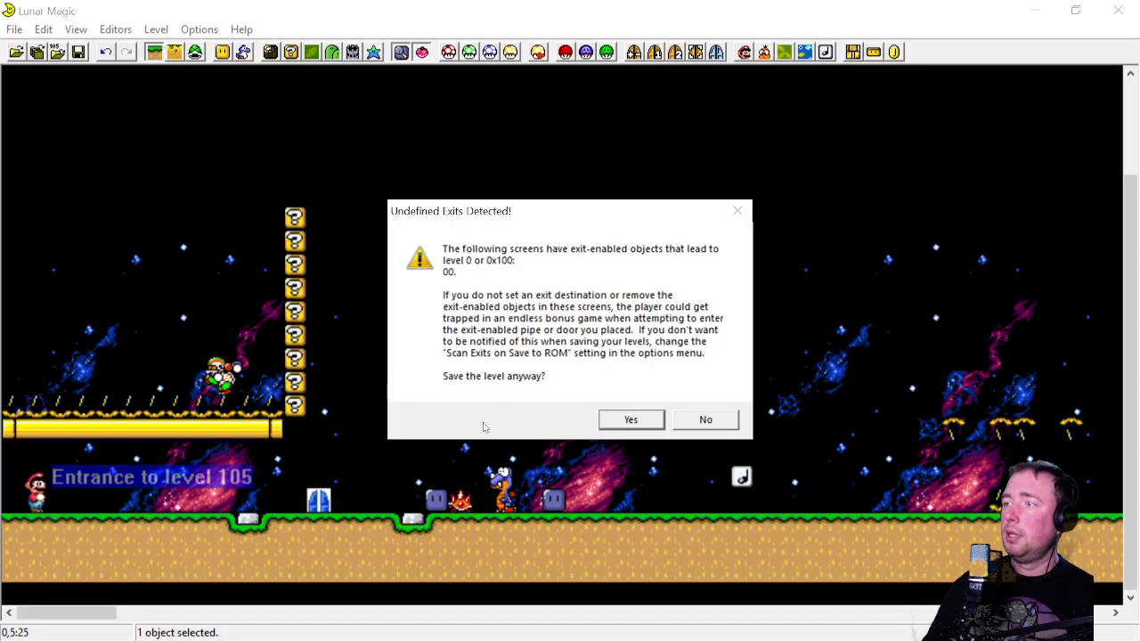
{"action": "left_click", "coordinate": [627, 420]}
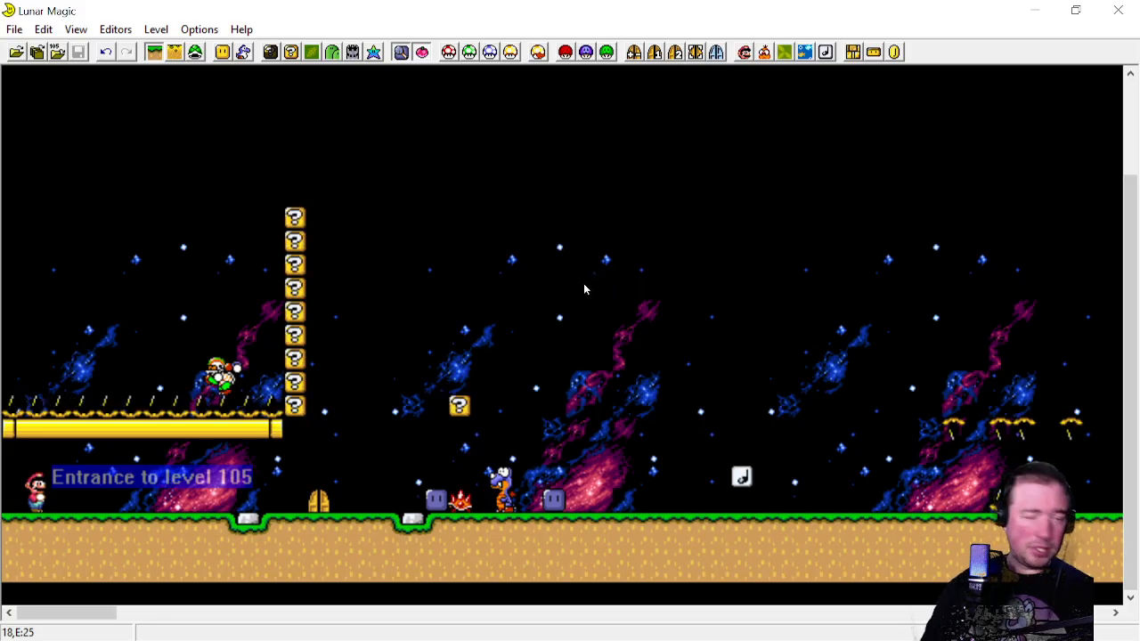
{"action": "key", "text": "F2"}
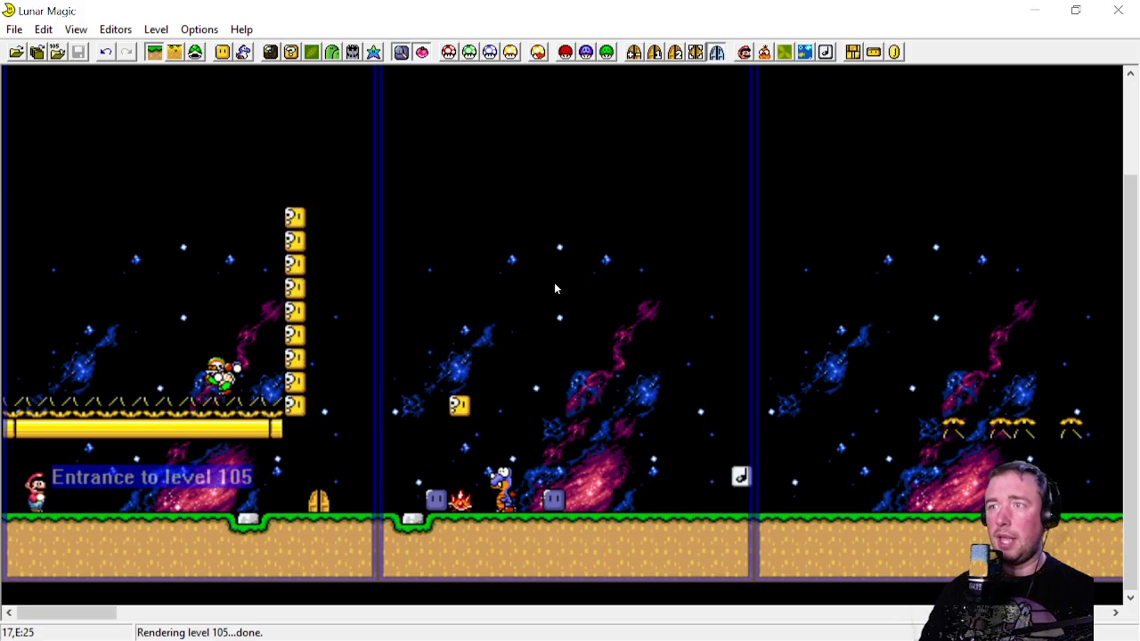
{"action": "scroll", "coordinate": [451, 283], "scroll_direction": "up", "scroll_amount": 3}
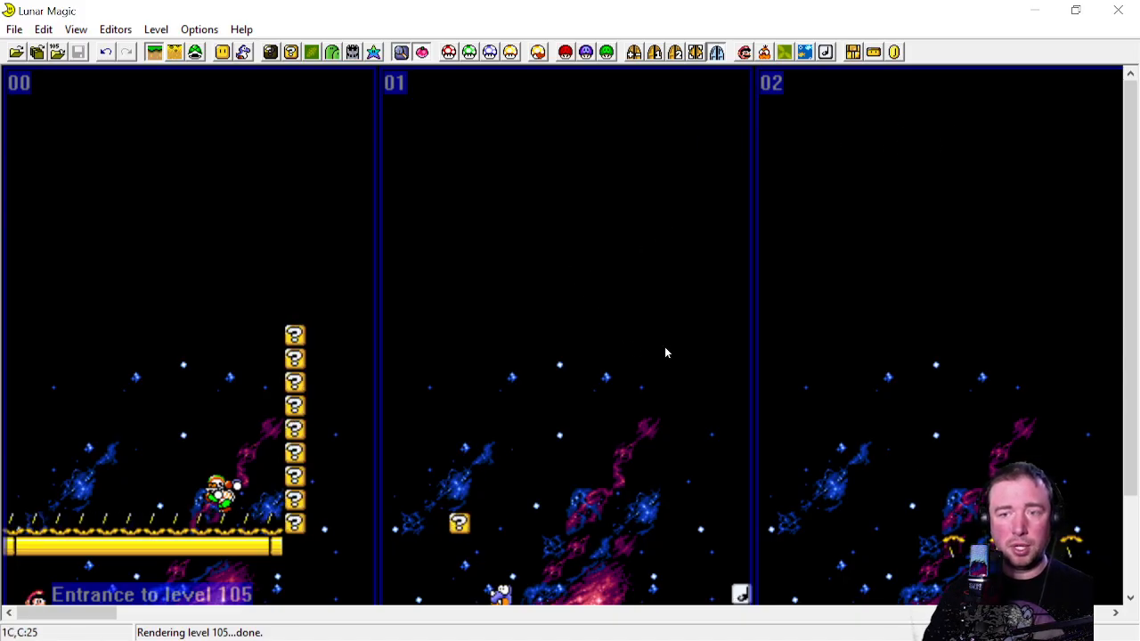
{"action": "scroll", "coordinate": [503, 356], "scroll_direction": "down", "scroll_amount": 3}
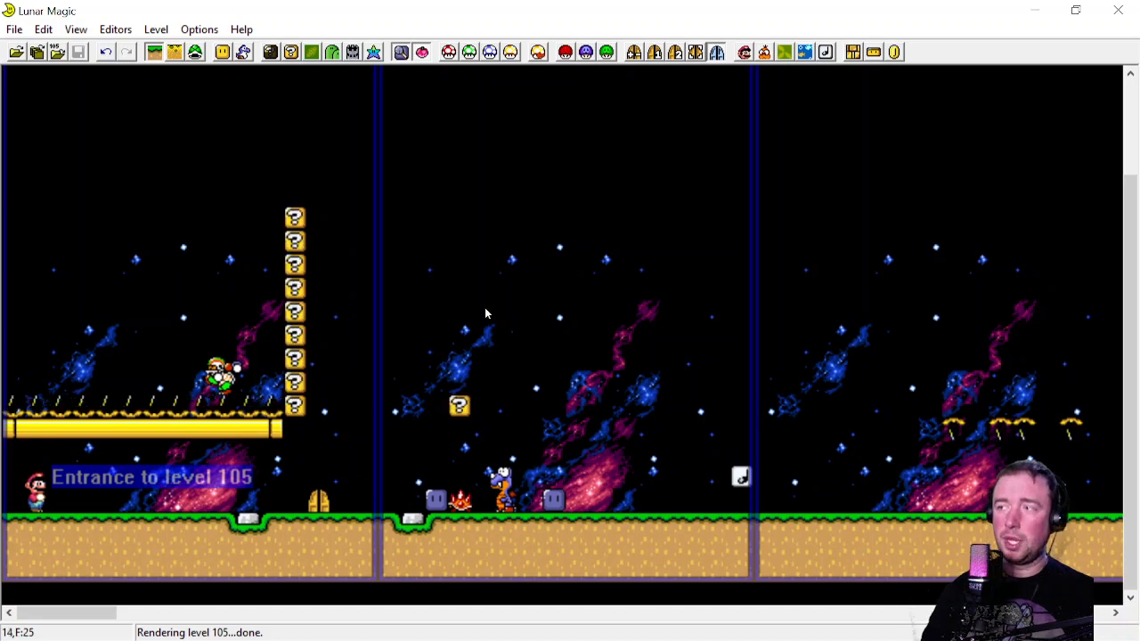
{"action": "mouse_move", "coordinate": [318, 502]}
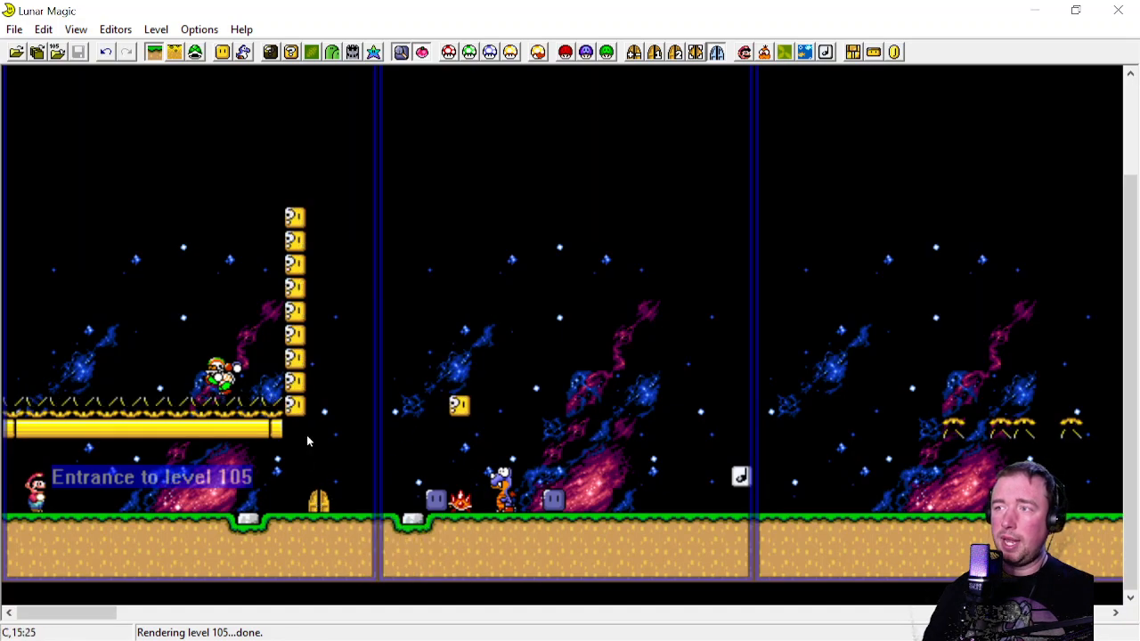
{"action": "scroll", "coordinate": [56, 184], "scroll_direction": "up", "scroll_amount": 3}
{"action": "scroll", "coordinate": [25, 82], "scroll_direction": "down", "scroll_amount": 3}
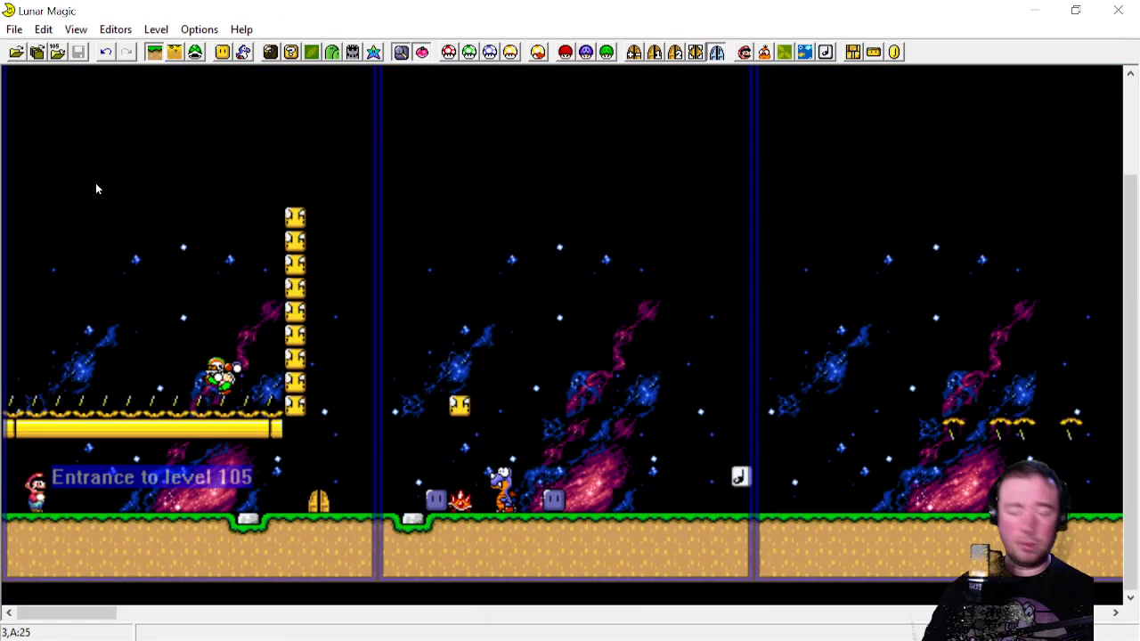
Test the ROM in Snes9x by entering Yoshi's Island 1 and going through the small door, and close the emulator
{"action": "key", "text": "F4"}
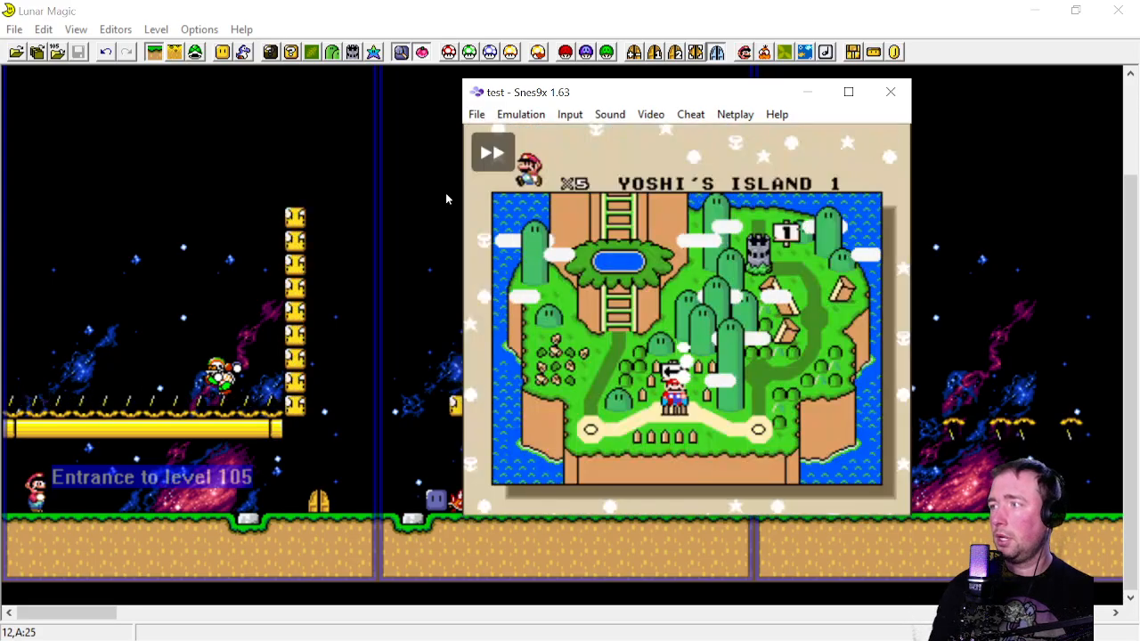
{"action": "key", "text": "Right"}
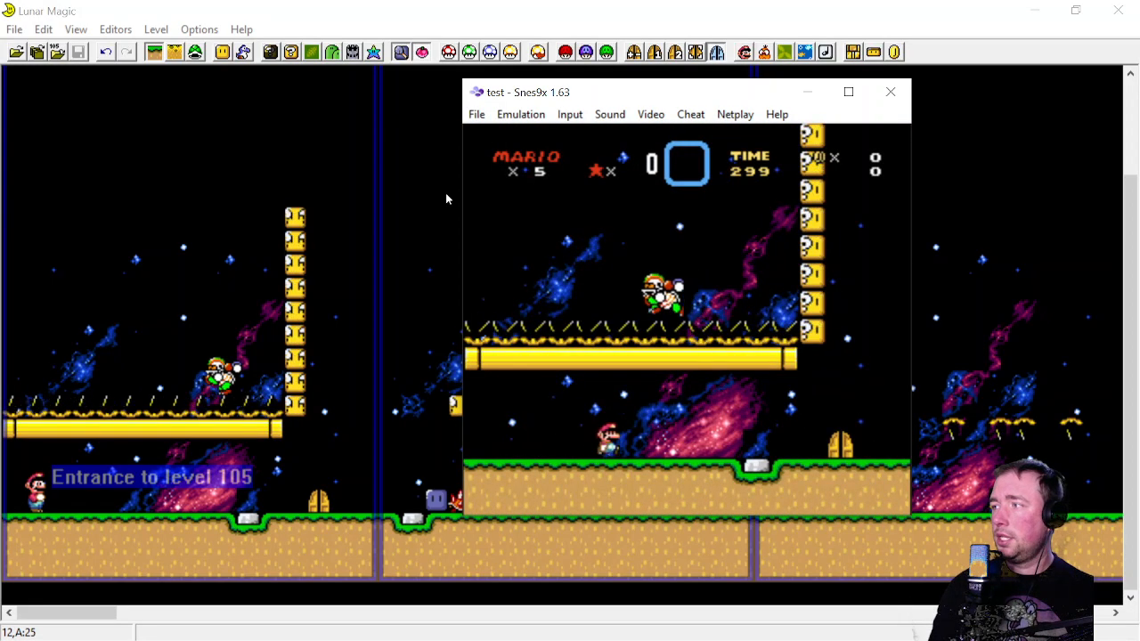
{"action": "key", "text": "Right"}
{"action": "key", "text": "Left"}
{"action": "key", "text": "Up"}
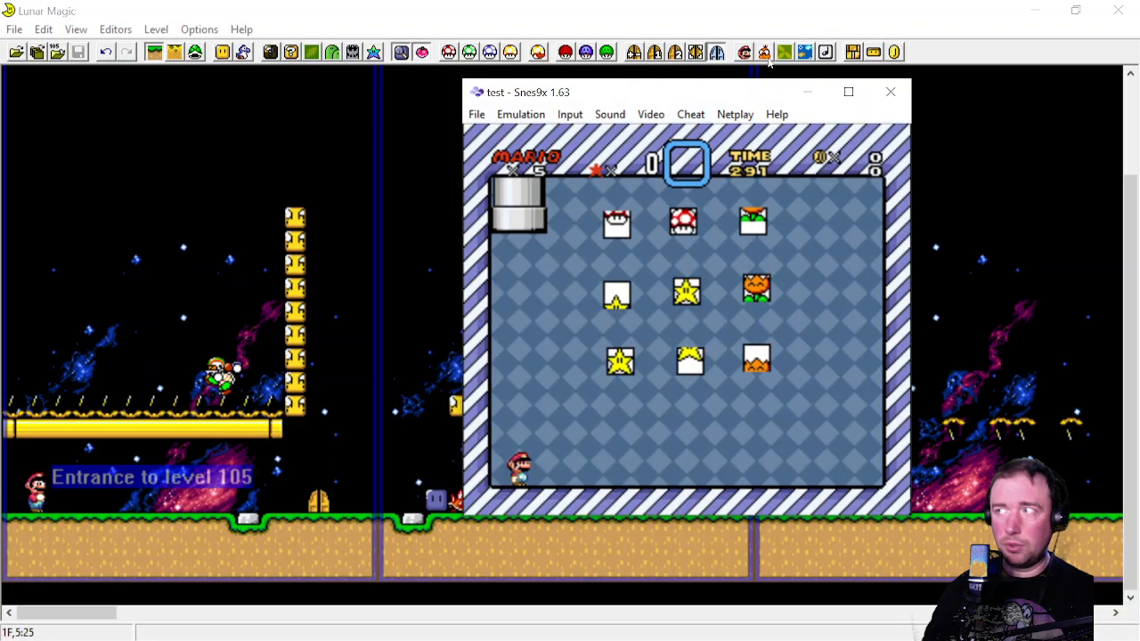
{"action": "left_click", "coordinate": [881, 93]}
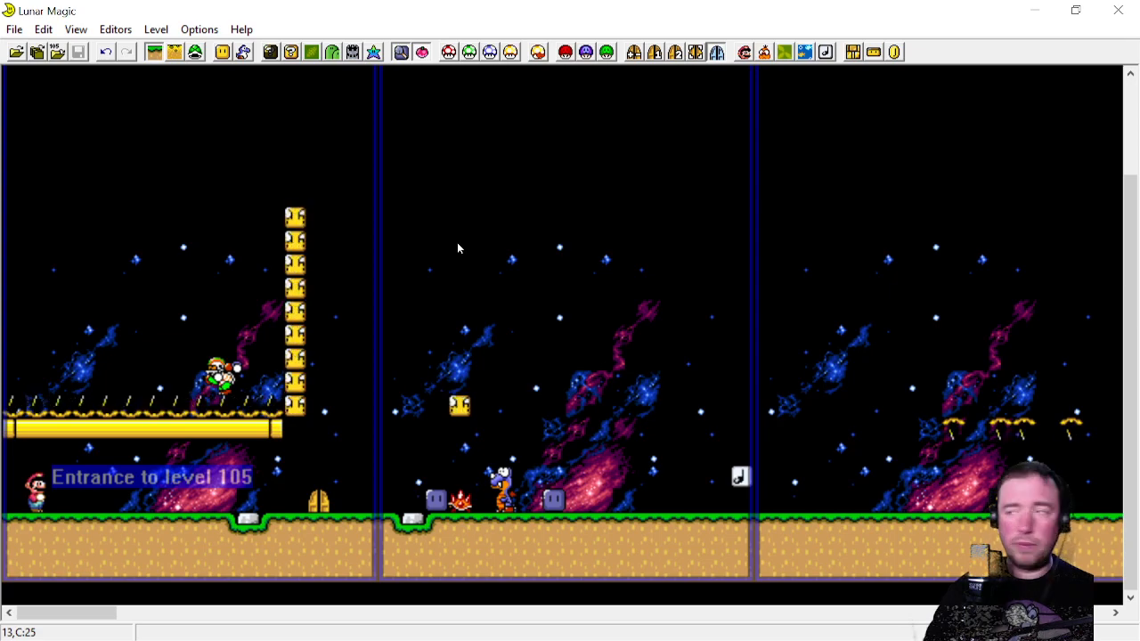
View level 107 as a possible exit destination, and return to level 105
{"action": "key", "text": "Page_Up"}
{"action": "key", "text": "Page_Up"}
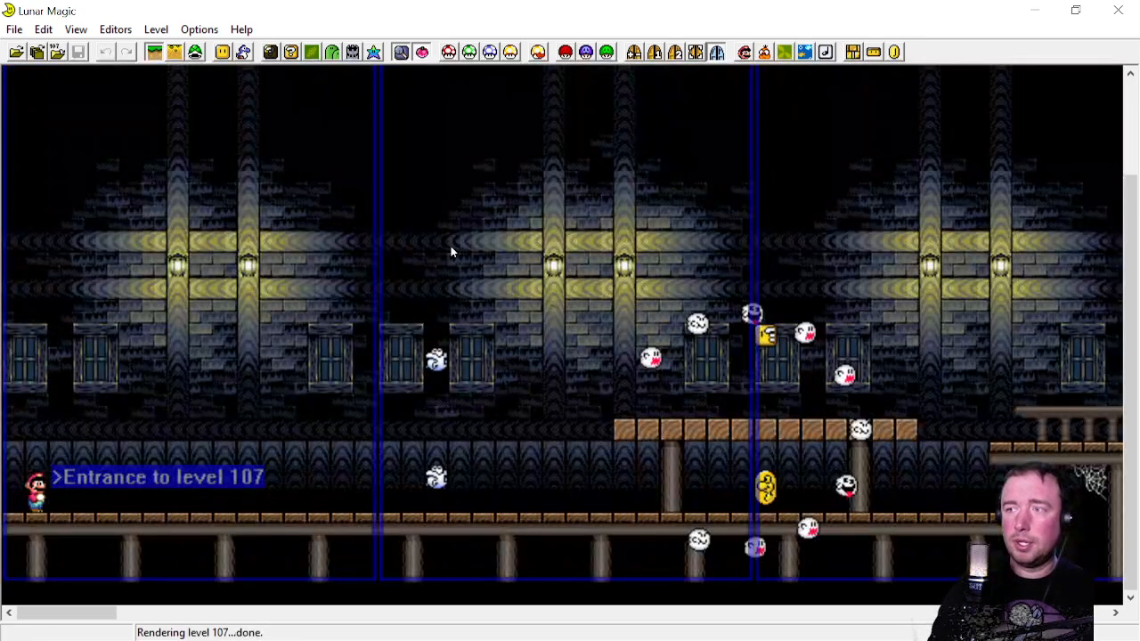
{"action": "key", "text": "Page_Down"}
{"action": "key", "text": "Page_Down"}
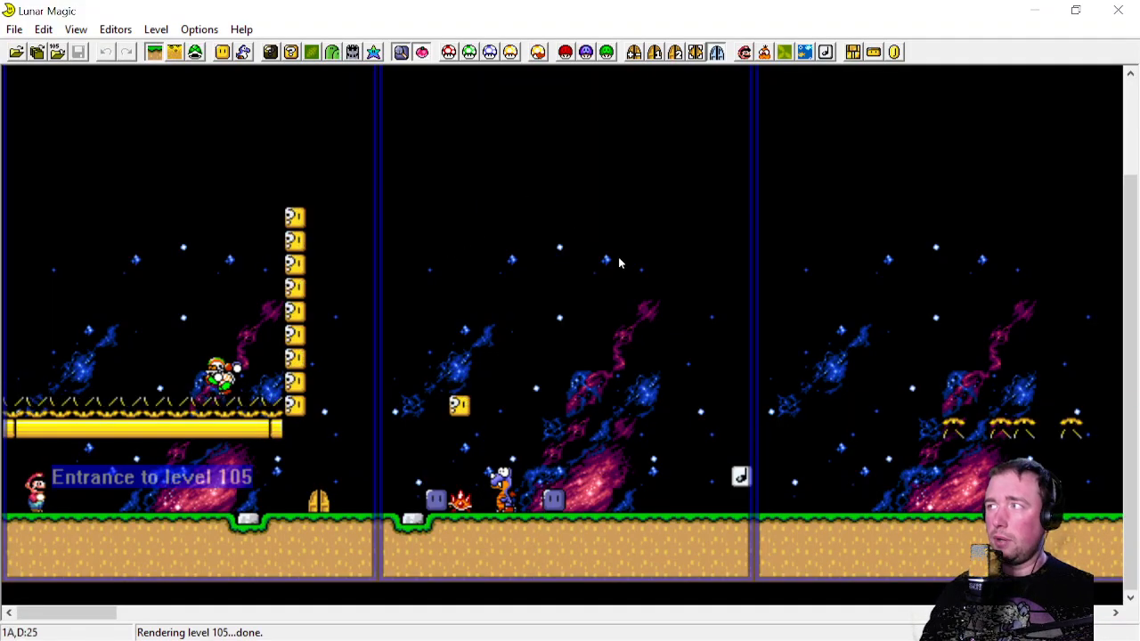
Set the exit of screen 0 in level 105 to destination level 107 and check its screen label
{"action": "left_click", "coordinate": [633, 54]}
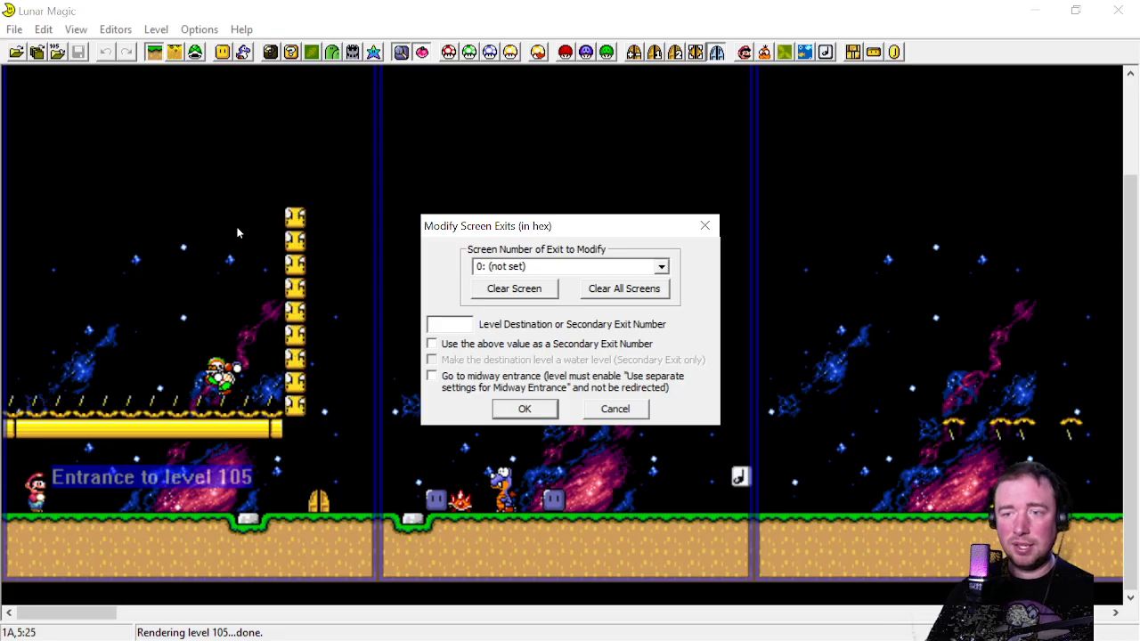
{"action": "left_click", "coordinate": [459, 326]}
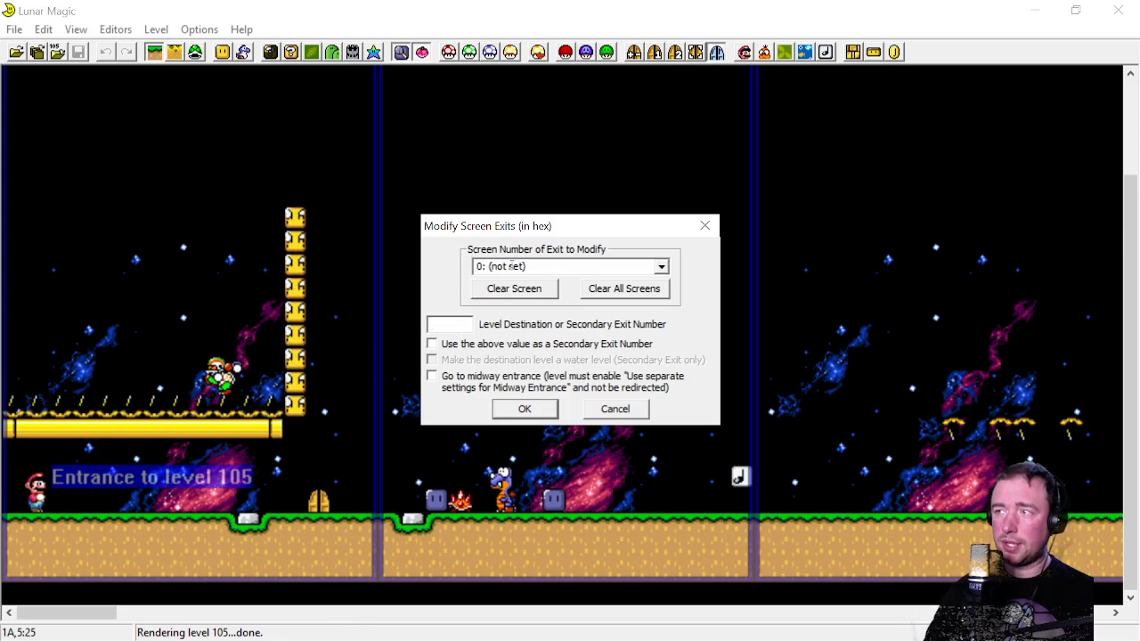
{"action": "type", "text": "107"}
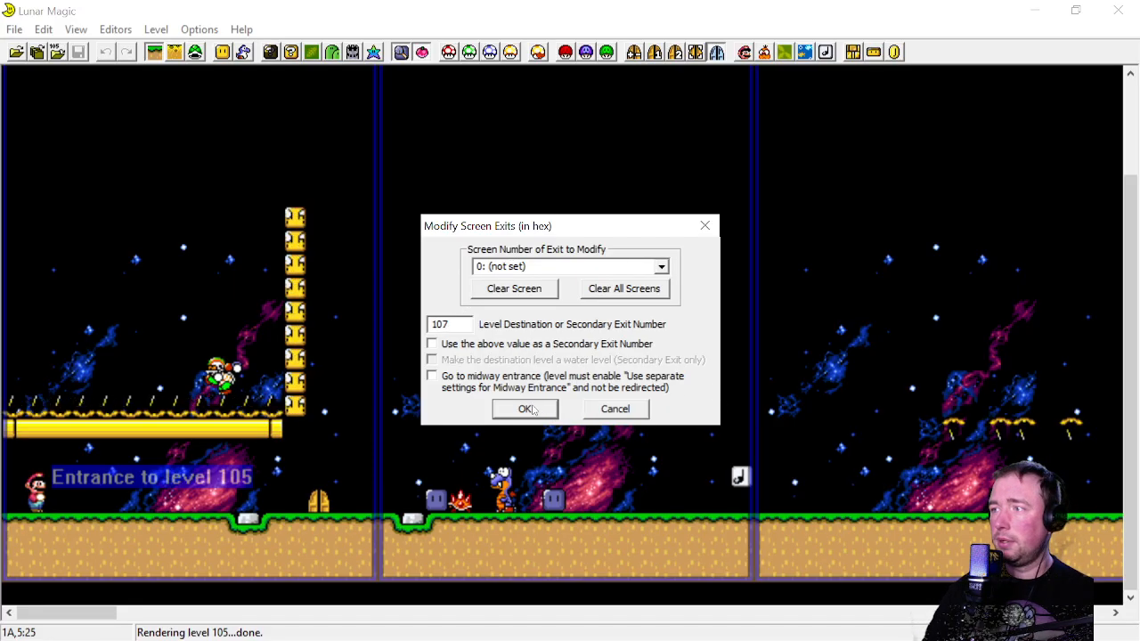
{"action": "key", "text": "Return"}
{"action": "scroll", "coordinate": [189, 228], "scroll_direction": "up", "scroll_amount": 5}
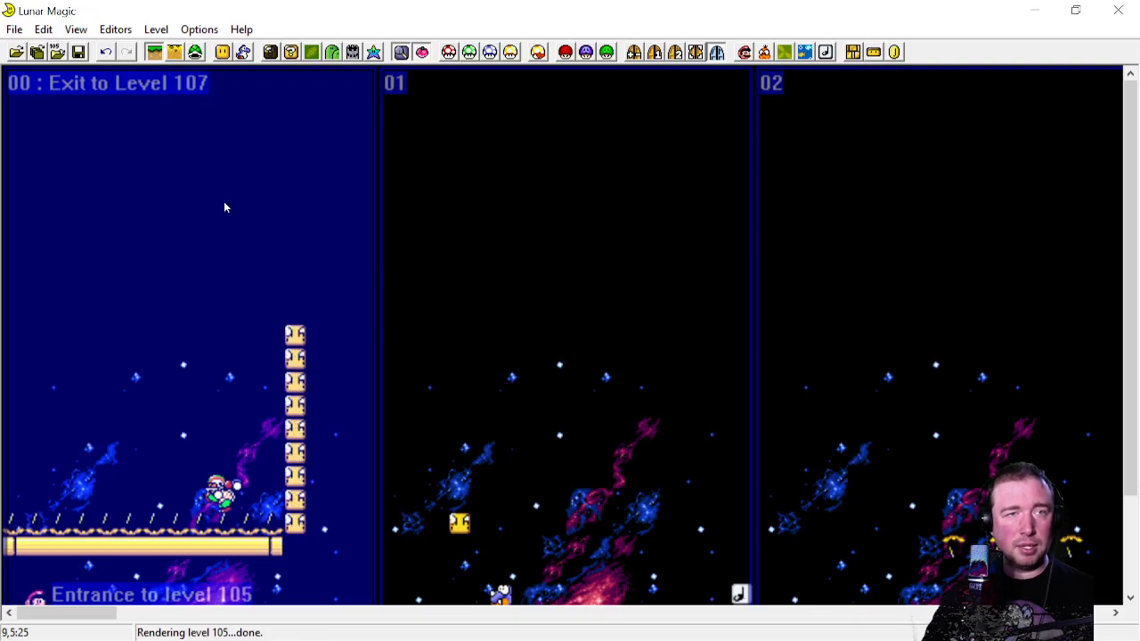
Place four additional small doors along the ground on screen 0 and save level 105
{"action": "scroll", "coordinate": [348, 178], "scroll_direction": "down", "scroll_amount": 2}
{"action": "left_click", "coordinate": [223, 51]}
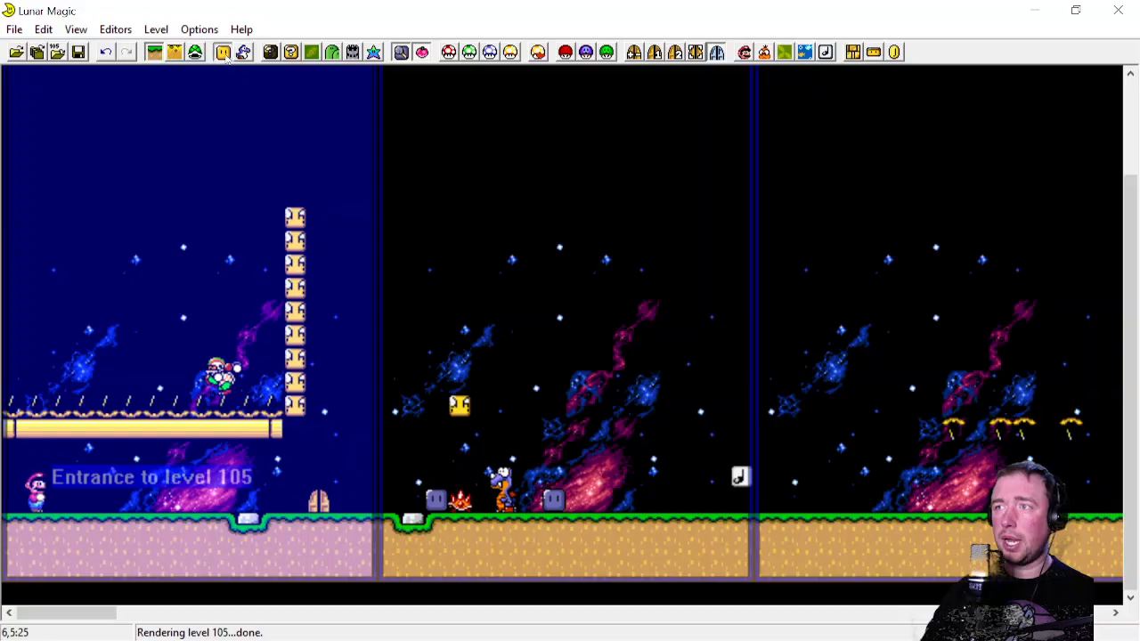
{"action": "right_click", "coordinate": [82, 500]}
{"action": "left_click", "coordinate": [86, 436]}
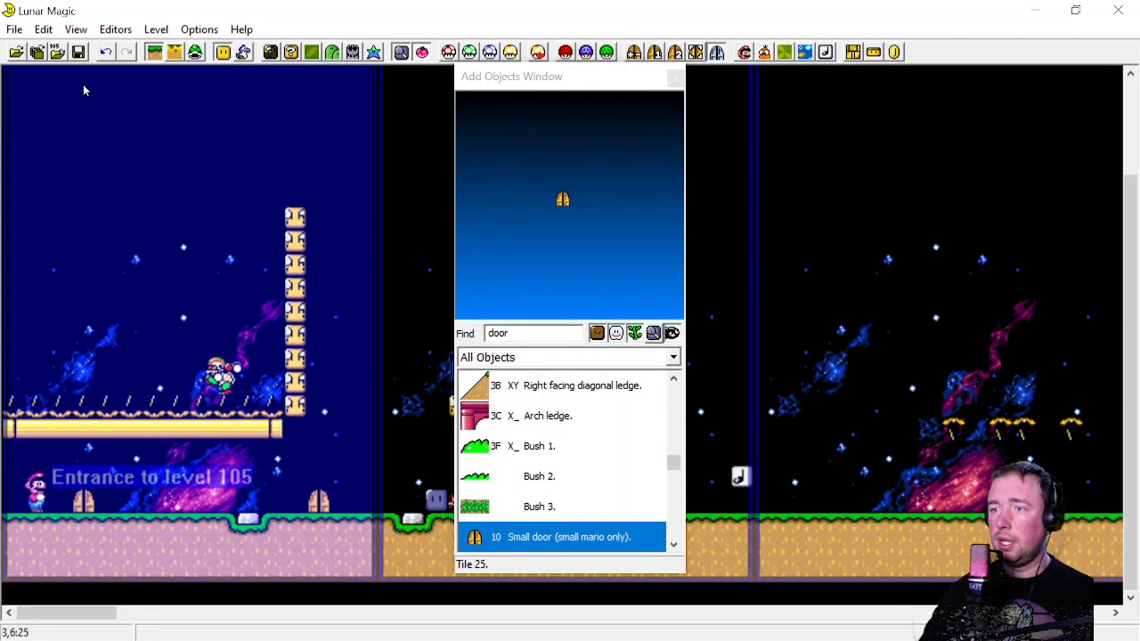
{"action": "left_click", "coordinate": [78, 51]}
{"action": "left_click", "coordinate": [84, 502]}
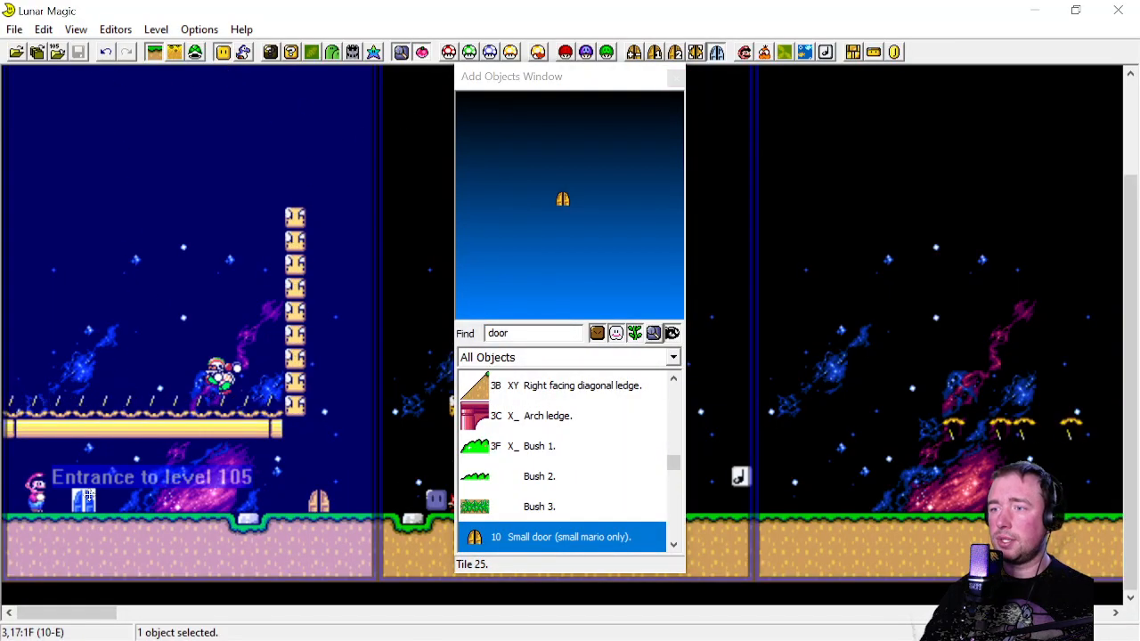
{"action": "right_click", "coordinate": [131, 501]}
{"action": "right_click", "coordinate": [169, 503]}
{"action": "right_click", "coordinate": [249, 502]}
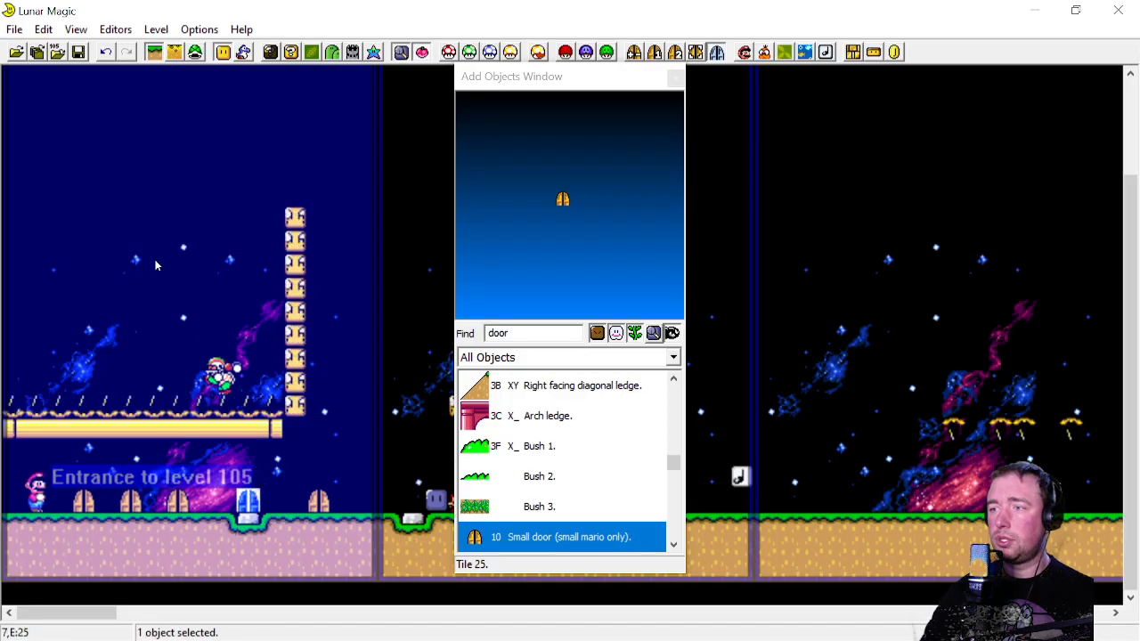
{"action": "key", "text": "ctrl+s"}
{"action": "left_click", "coordinate": [675, 79]}
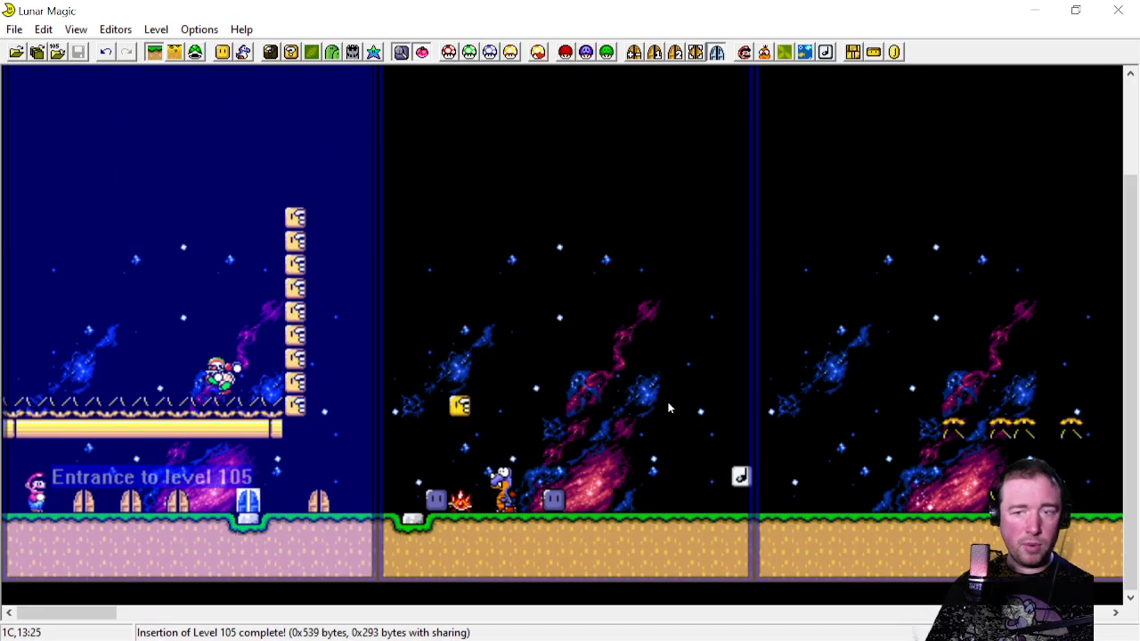
Test the ROM in Snes9x by entering the level and going through one of the added small doors
{"action": "key", "text": "F4"}
{"action": "key", "text": "Tab"}
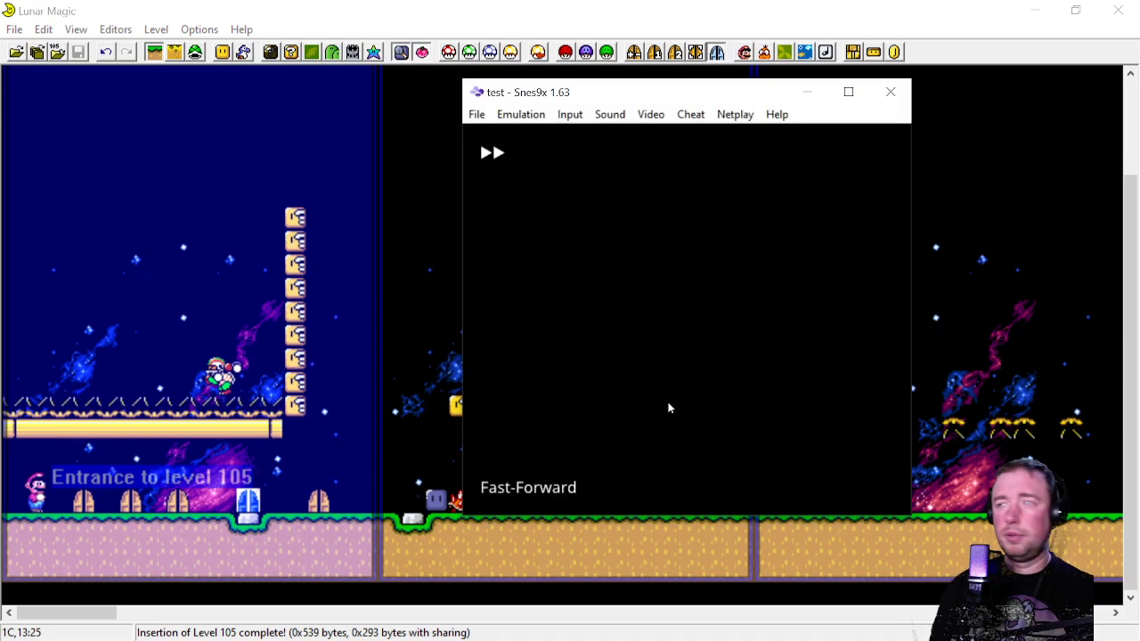
{"action": "key", "text": "c"}
{"action": "key", "text": "c"}
{"action": "key", "text": "c"}
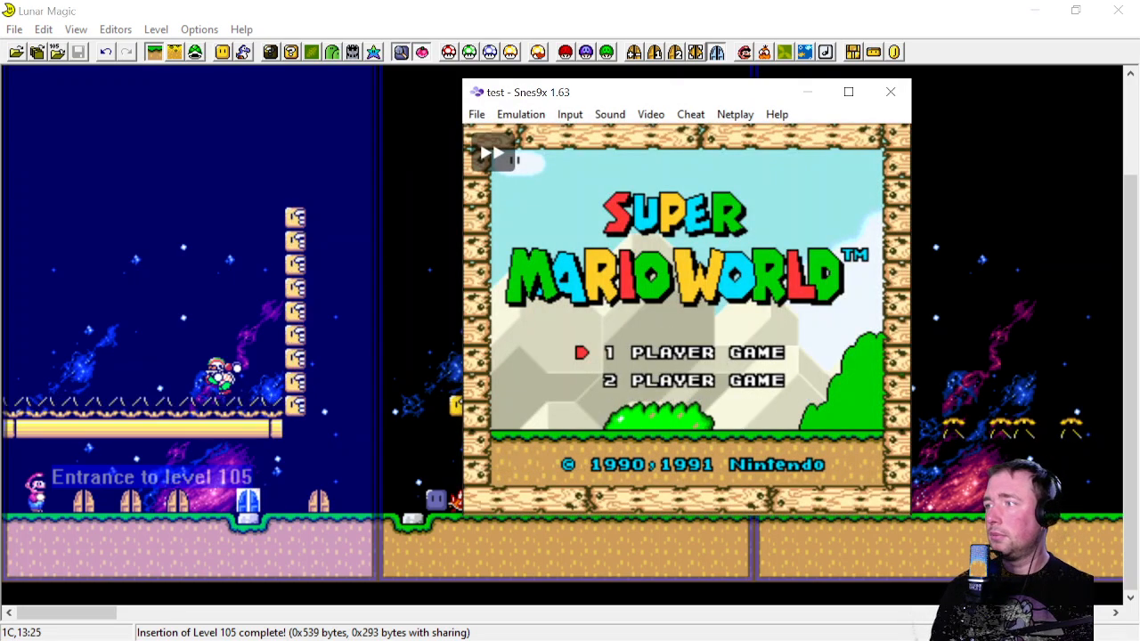
{"action": "key", "text": "Left"}
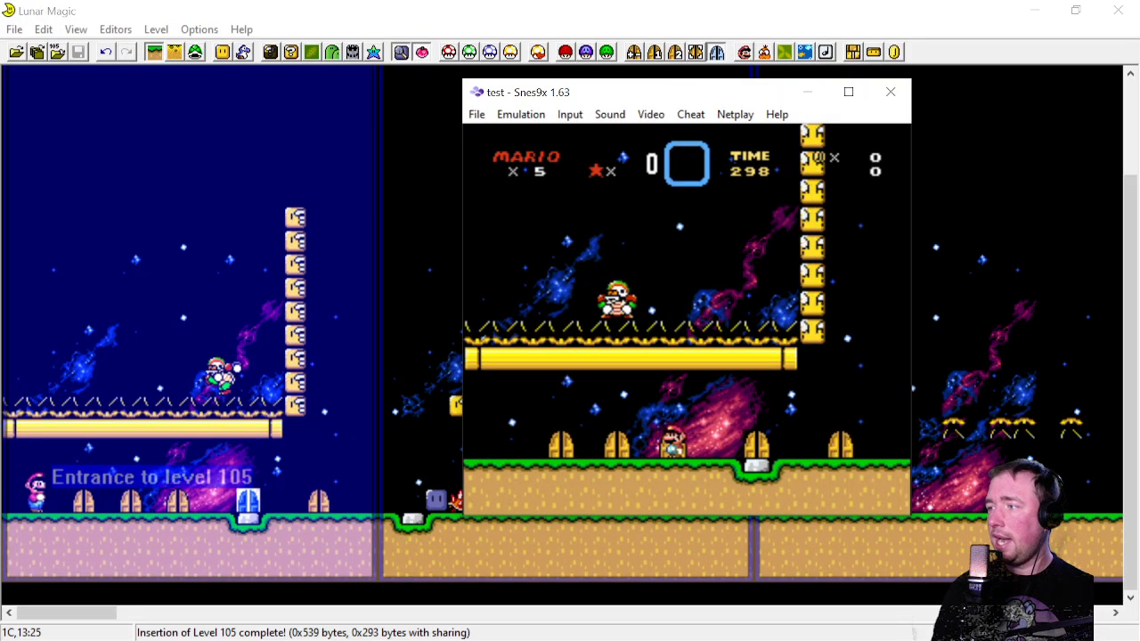
{"action": "key", "text": "Up"}
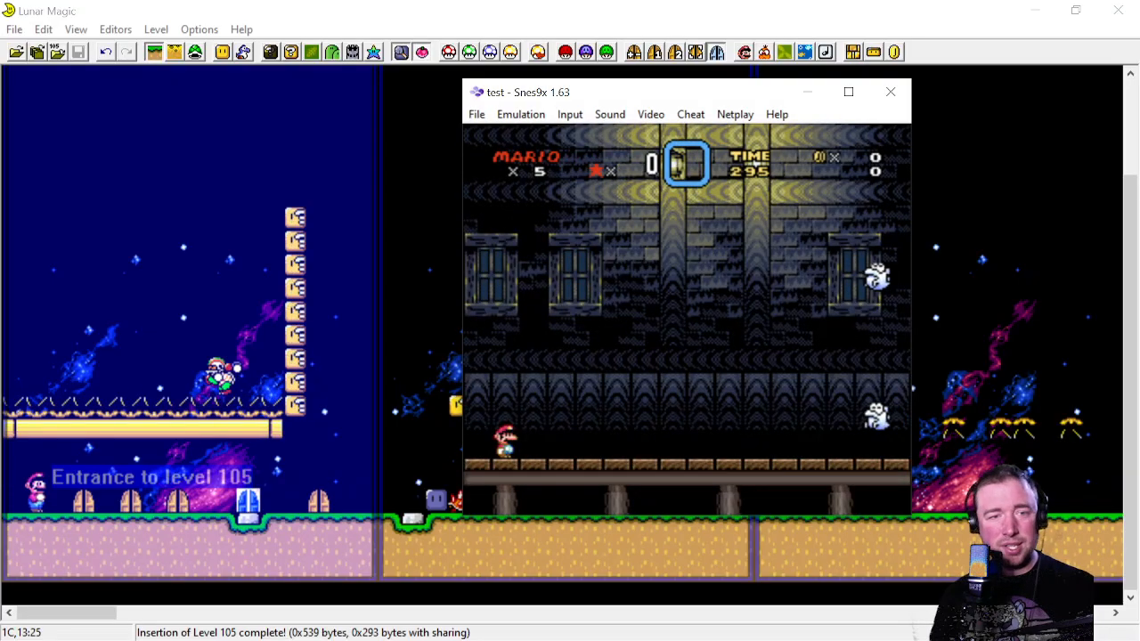
{"action": "key", "text": "Right"}
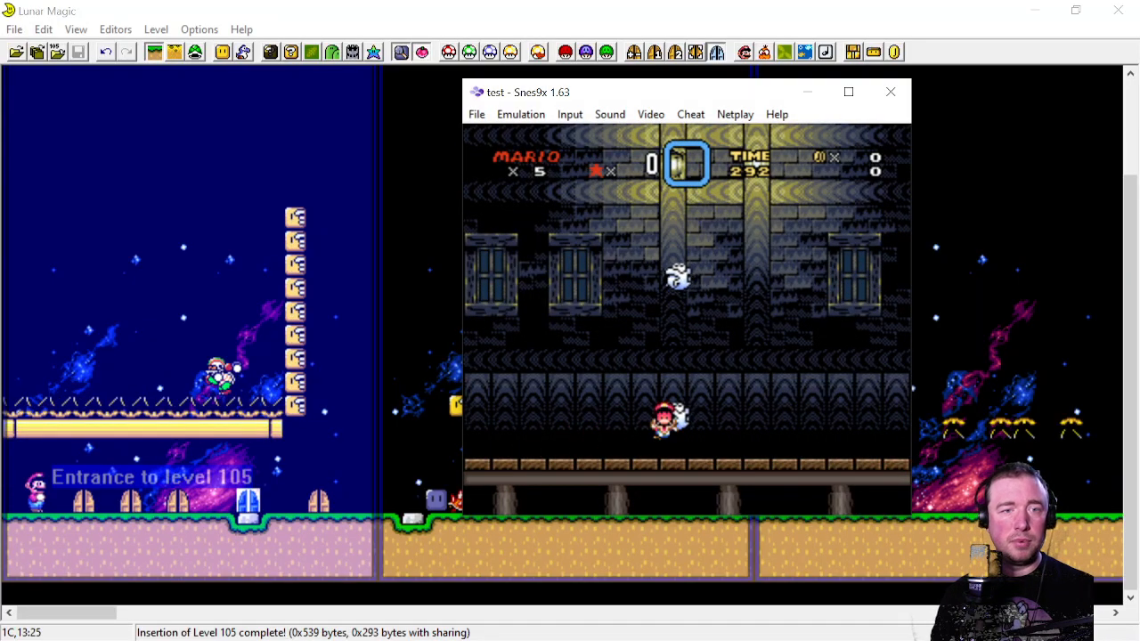
Re-enter the level after losing a life, take a small door again, walk through the ghost house, and close the emulator
{"action": "key", "text": "Tab"}
{"action": "key", "text": "c"}
{"action": "key", "text": "Tab"}
{"action": "key", "text": "Right"}
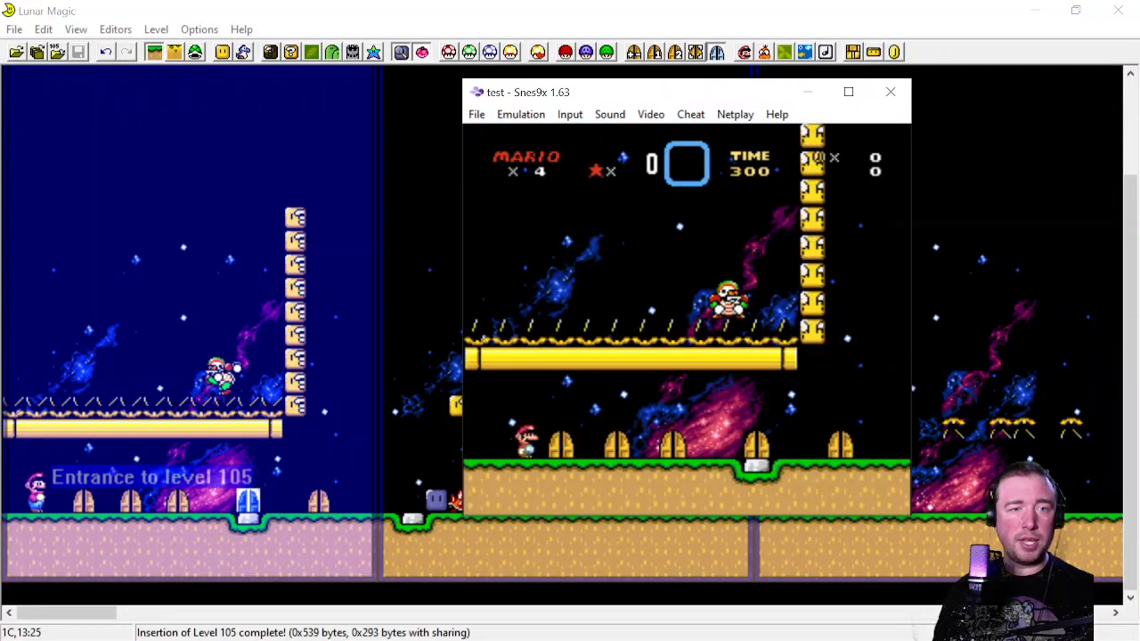
{"action": "key", "text": "Left"}
{"action": "key", "text": "Up"}
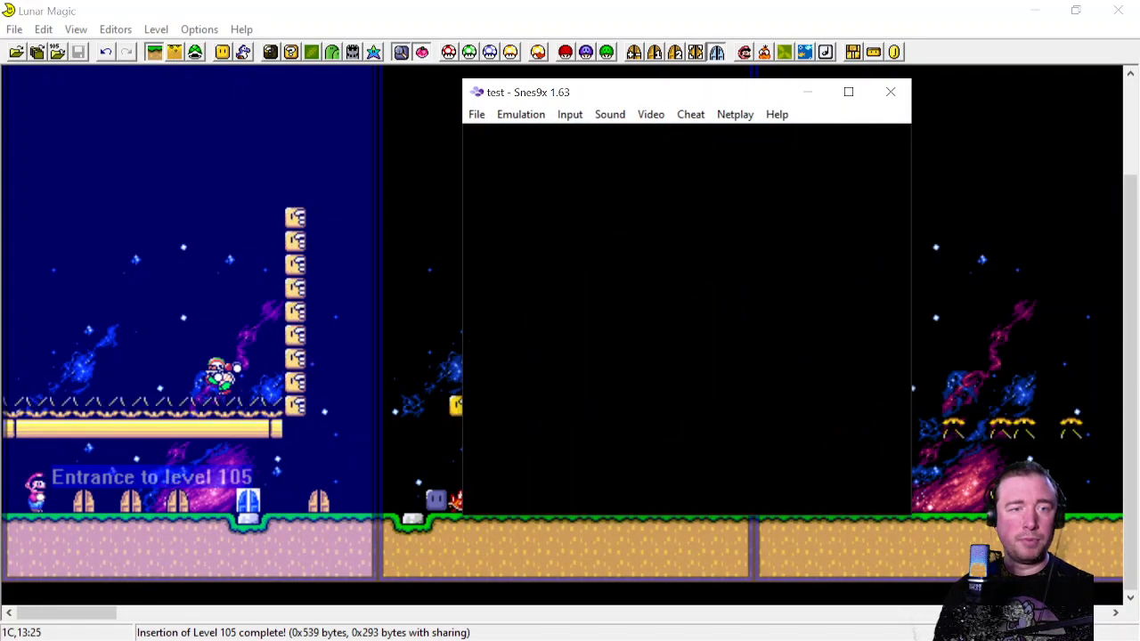
{"action": "key", "text": "Right"}
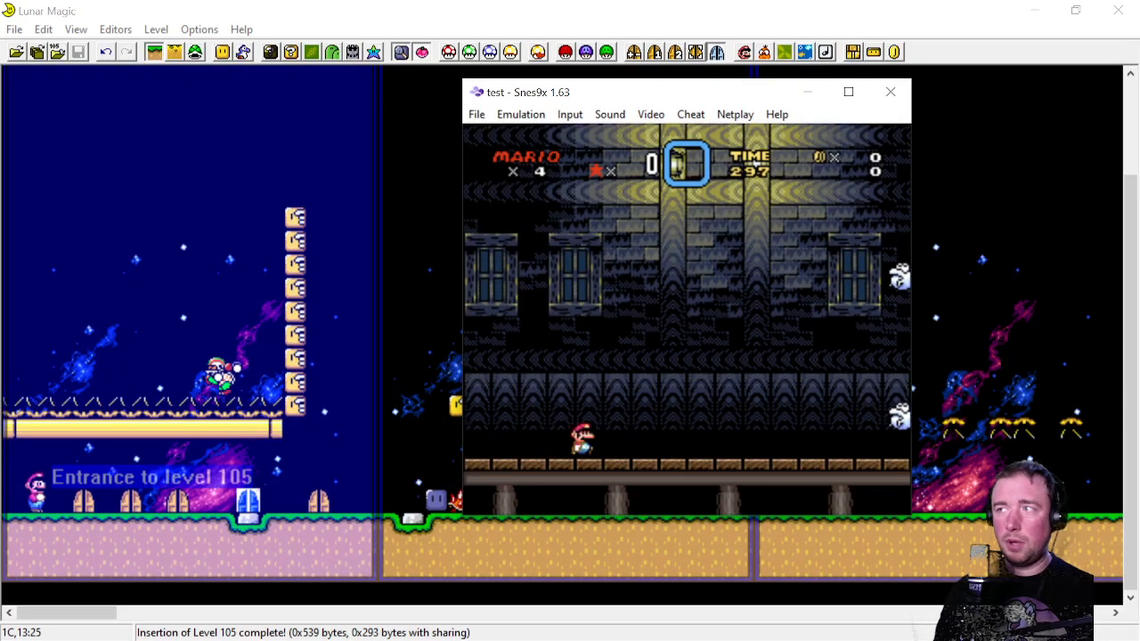
{"action": "key", "text": "Right"}
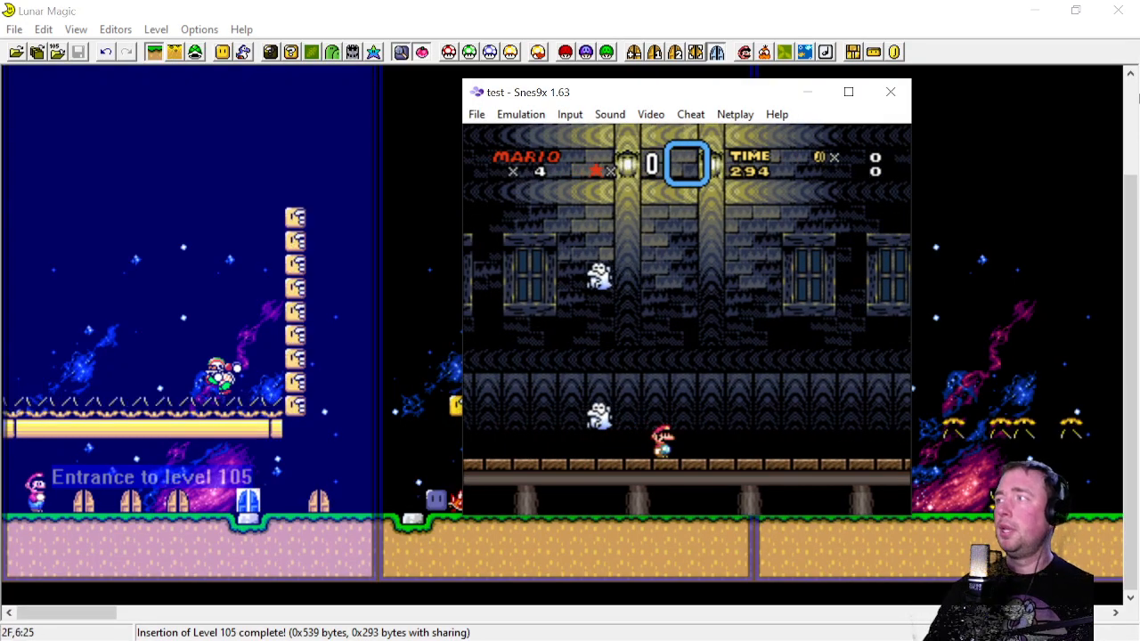
{"action": "left_click", "coordinate": [875, 94]}
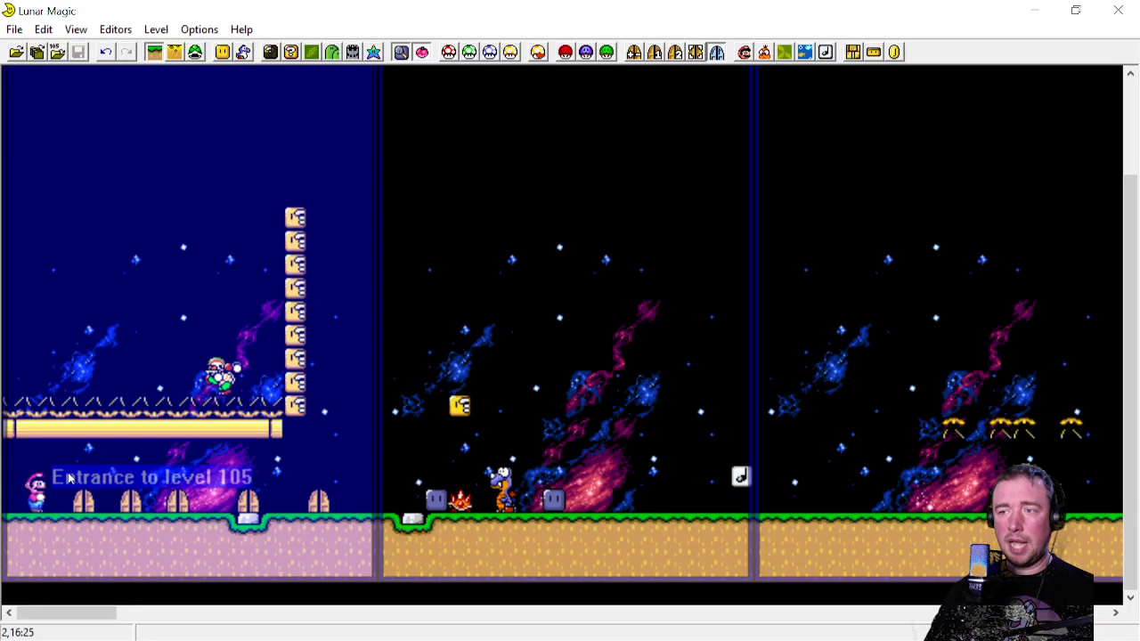
Delete the four added small doors, keeping only the original one, and save level 105
{"action": "left_click_drag", "start_coordinate": [74, 480], "coordinate": [265, 501]}
{"action": "key", "text": "Delete"}
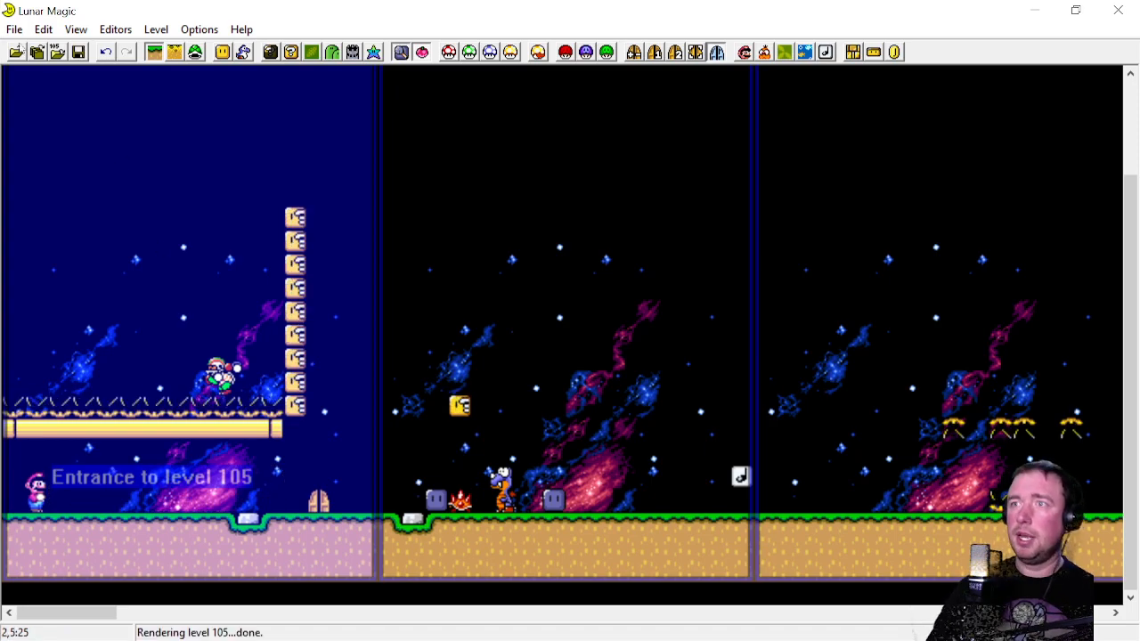
{"action": "key", "text": "ctrl+s"}
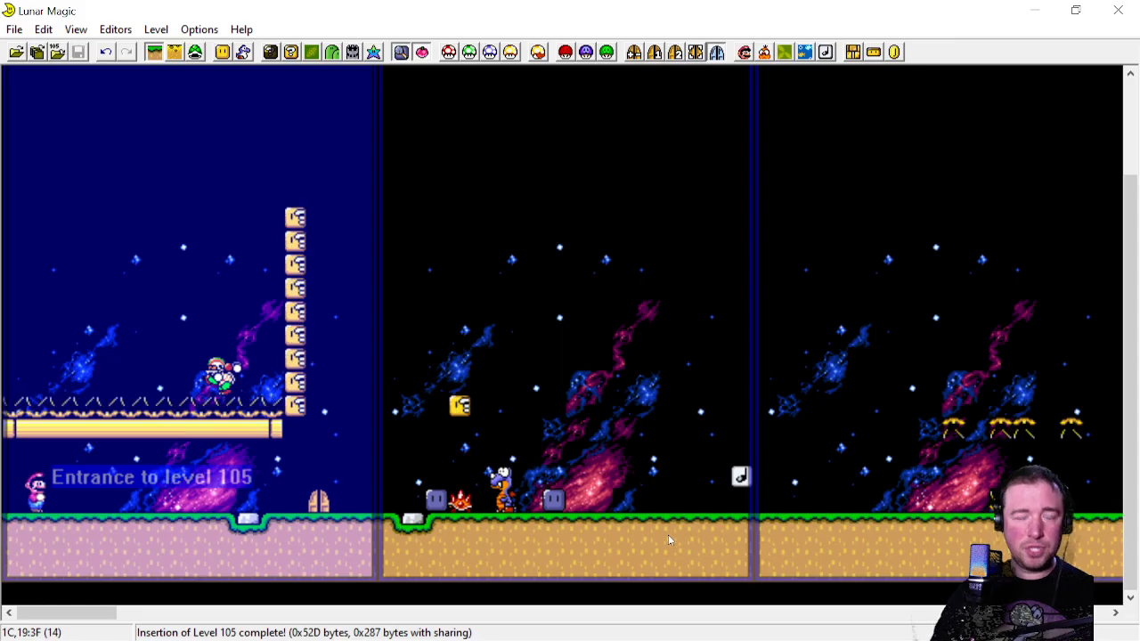
Switch to sprite editing, try moving the level 105 entrance marker, put it back in its place and save
{"action": "left_click", "coordinate": [196, 53]}
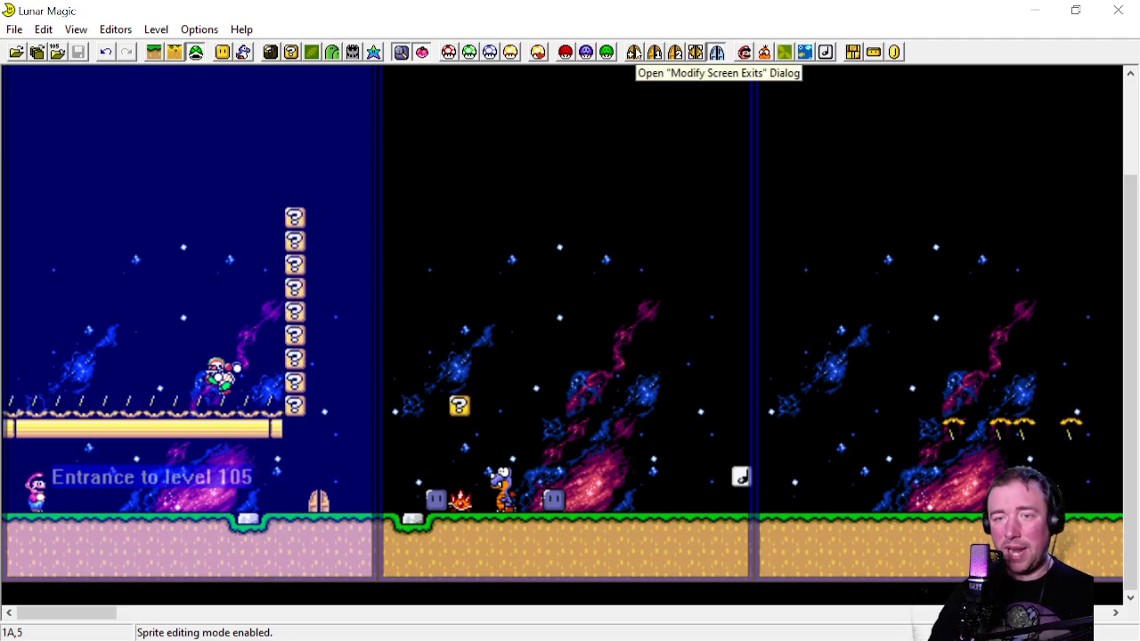
{"action": "left_click_drag", "start_coordinate": [45, 501], "coordinate": [60, 493]}
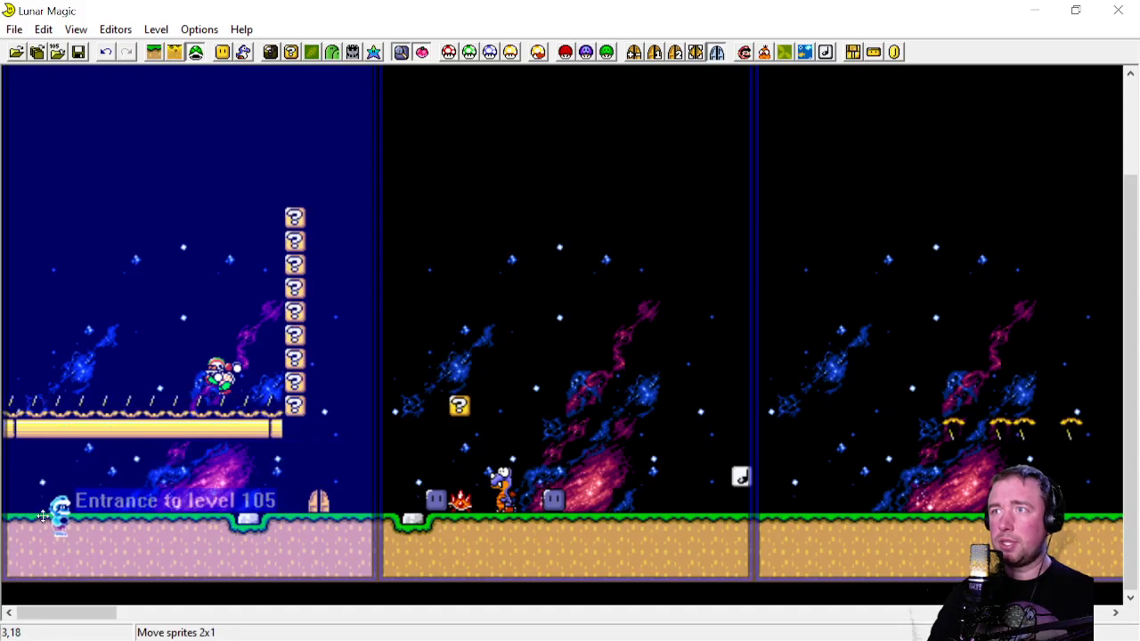
{"action": "left_click_drag", "start_coordinate": [67, 489], "coordinate": [47, 499]}
{"action": "left_click", "coordinate": [78, 52]}
Move the midway entrance marker to screen 01, on top of the block just beyond the dinosaur
{"action": "key", "text": "Page_Up"}
{"action": "left_click_drag", "start_coordinate": [95, 612], "coordinate": [354, 597]}
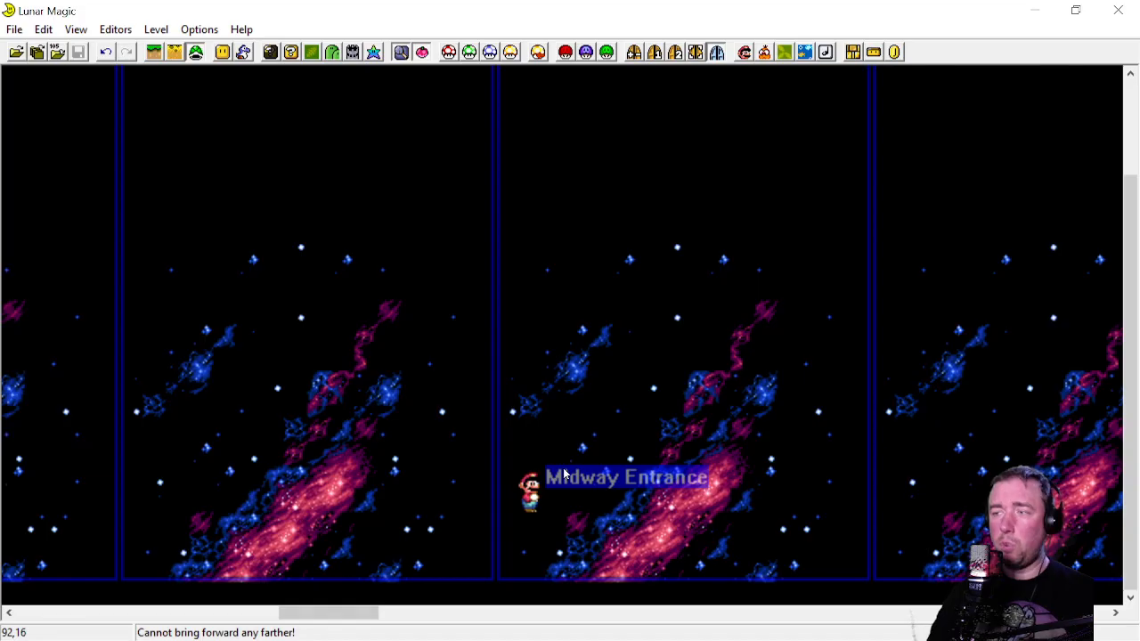
{"action": "left_click_drag", "start_coordinate": [573, 445], "coordinate": [555, 460]}
{"action": "left_click", "coordinate": [633, 382]}
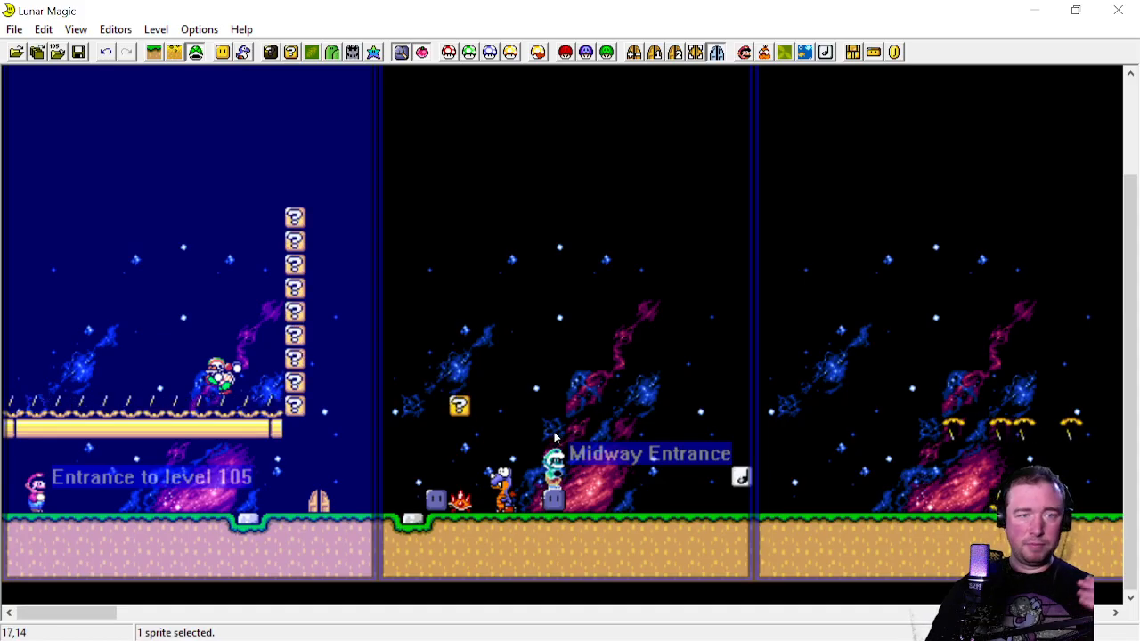
{"action": "left_click", "coordinate": [561, 317]}
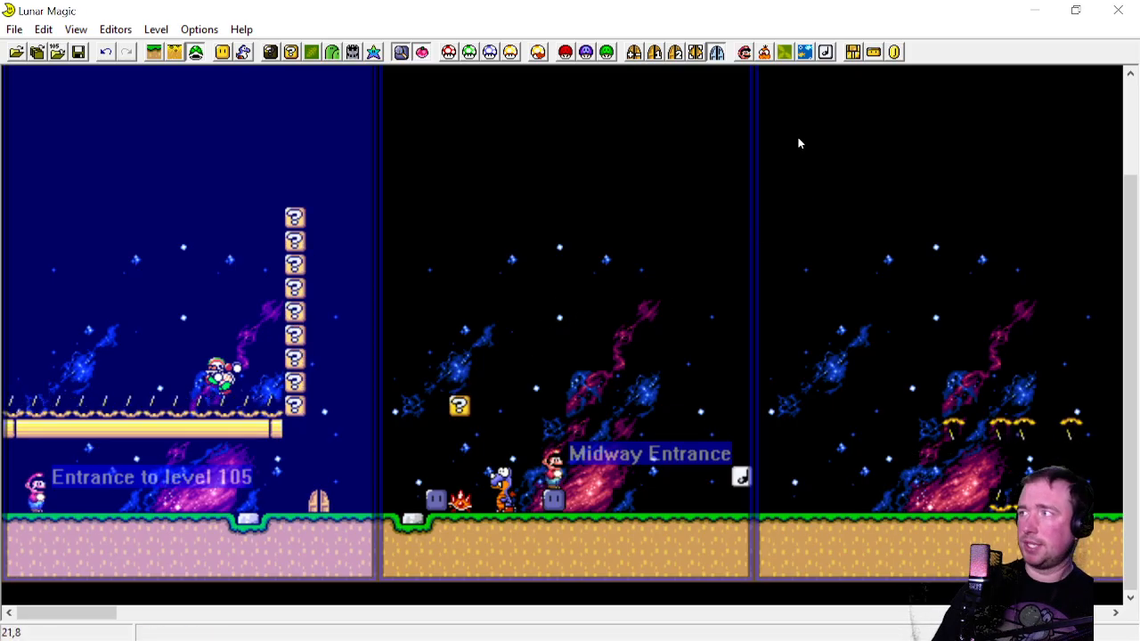
Set the exit of screen 0 to destination level 105 and check its screen label
{"action": "left_click", "coordinate": [634, 52]}
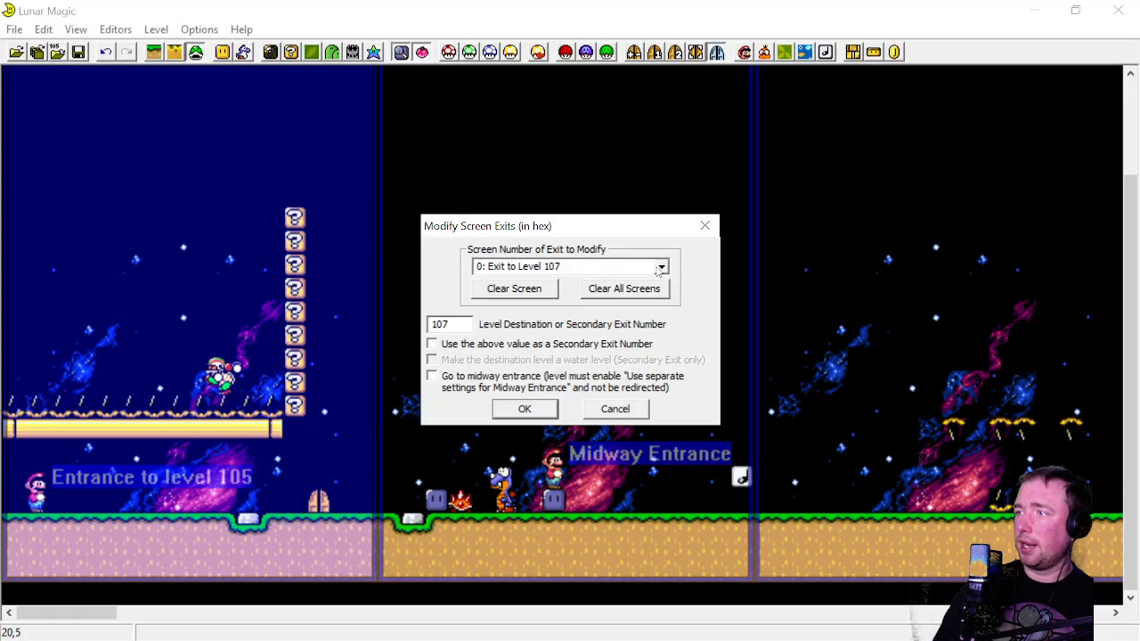
{"action": "left_click", "coordinate": [453, 325]}
{"action": "key", "text": "BackSpace"}
{"action": "type", "text": "5"}
{"action": "key", "text": "Return"}
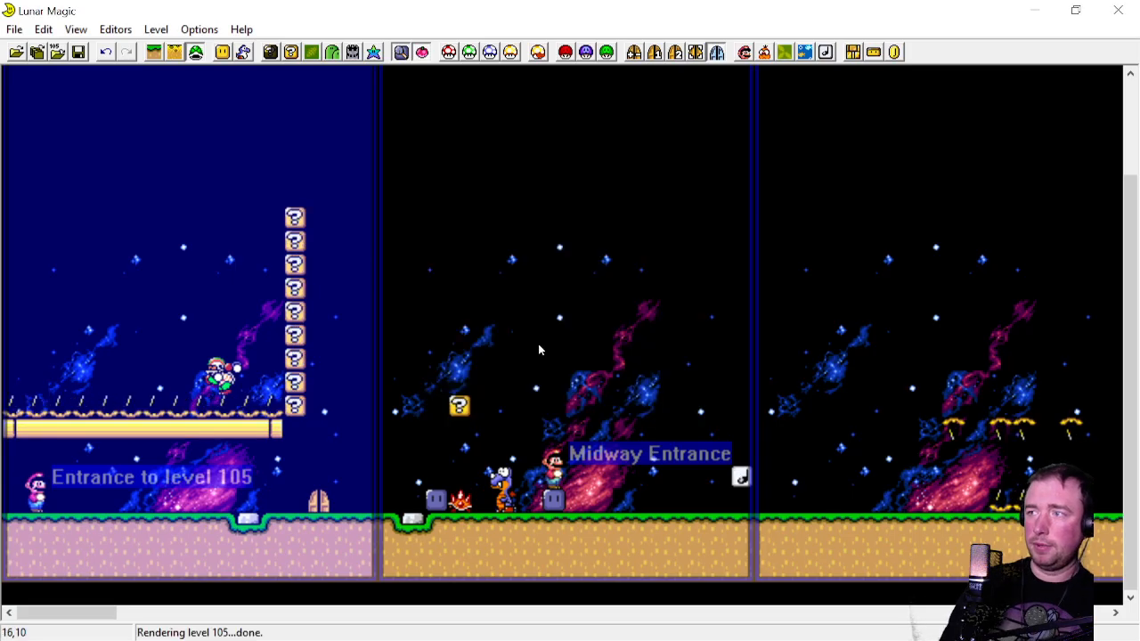
{"action": "scroll", "coordinate": [424, 376], "scroll_direction": "up", "scroll_amount": 3}
{"action": "scroll", "coordinate": [422, 385], "scroll_direction": "down", "scroll_amount": 3}
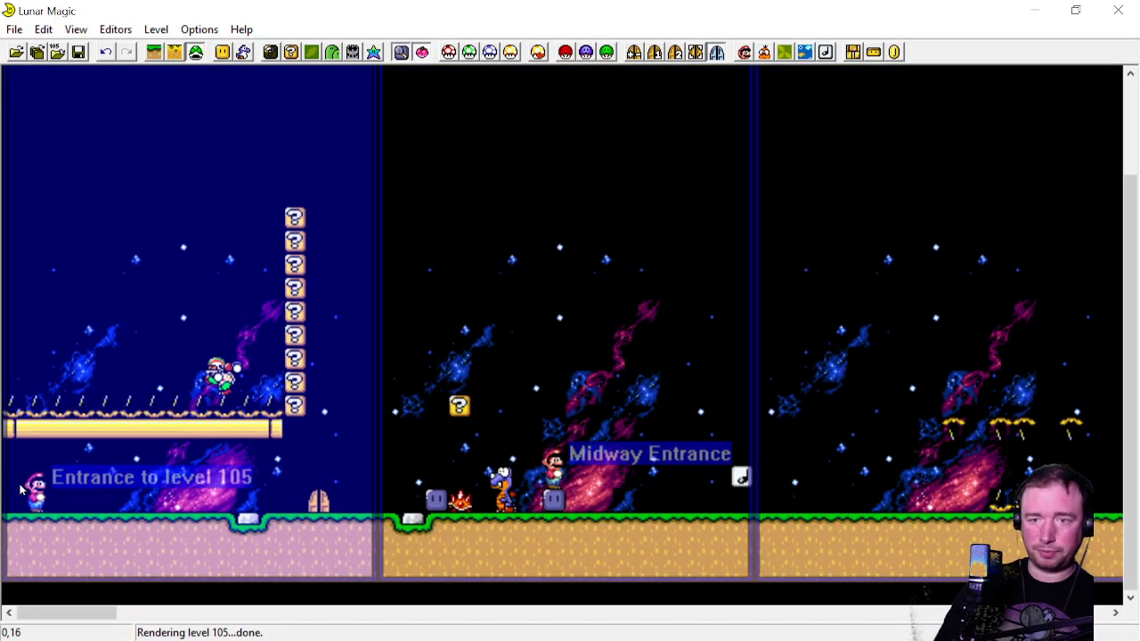
{"action": "scroll", "coordinate": [163, 374], "scroll_direction": "up", "scroll_amount": 3}
Make the screen 0 exit go to the midway entrance and save level 105
{"action": "left_click", "coordinate": [634, 51]}
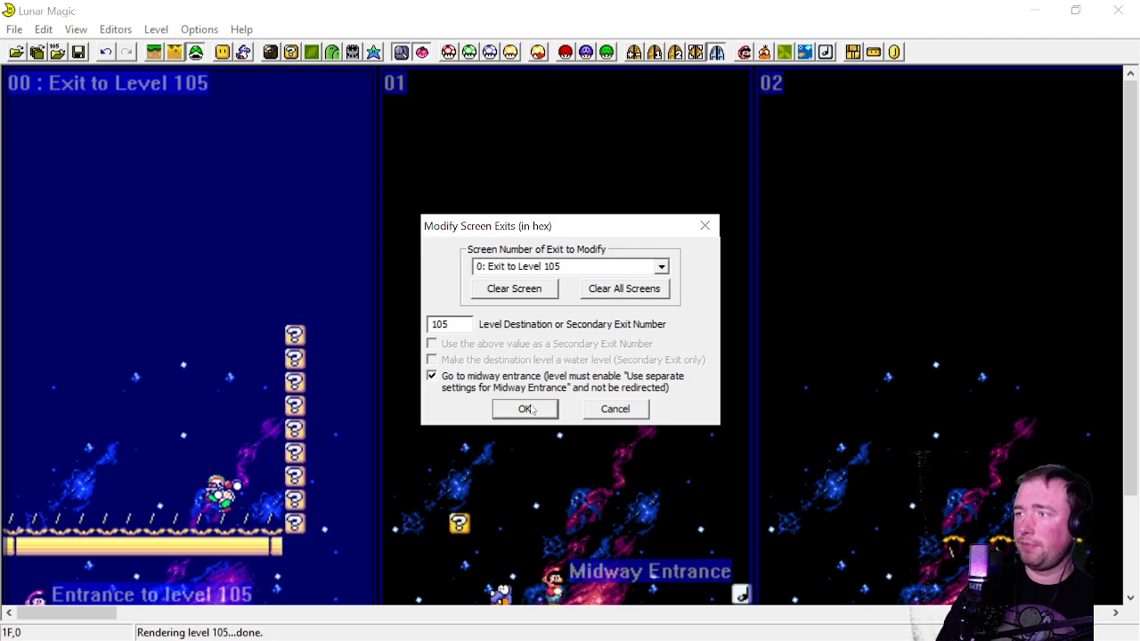
{"action": "left_click", "coordinate": [527, 408]}
{"action": "scroll", "coordinate": [236, 216], "scroll_direction": "down", "scroll_amount": 3}
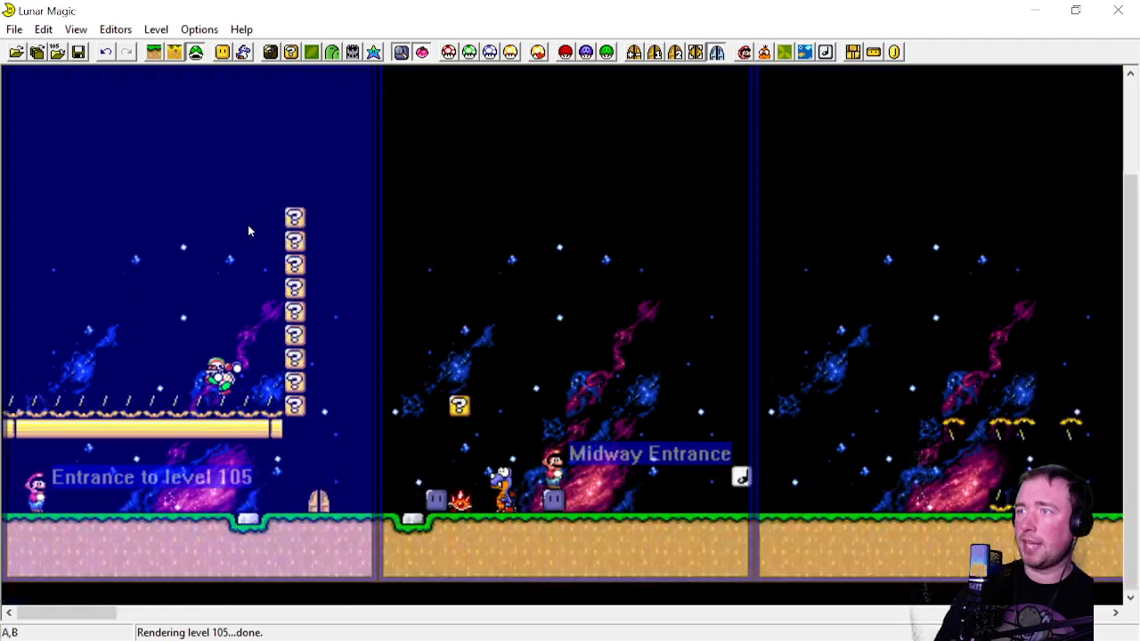
{"action": "left_click", "coordinate": [80, 52]}
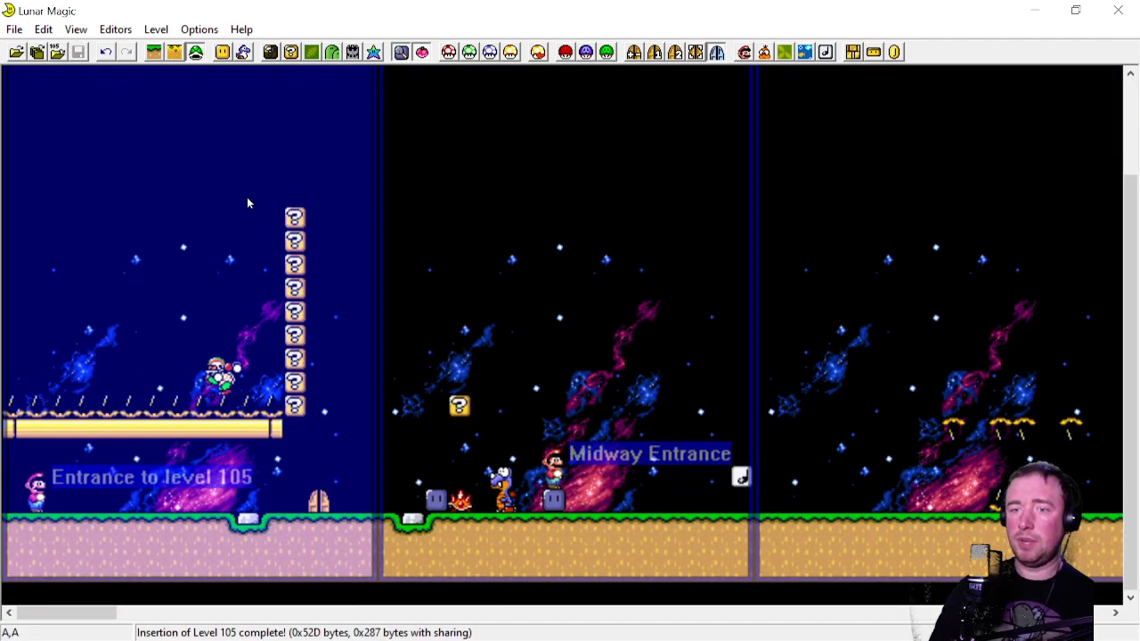
Test the ROM in Snes9x by taking the small door to the midway entrance, and close the emulator
{"action": "key", "text": "F4"}
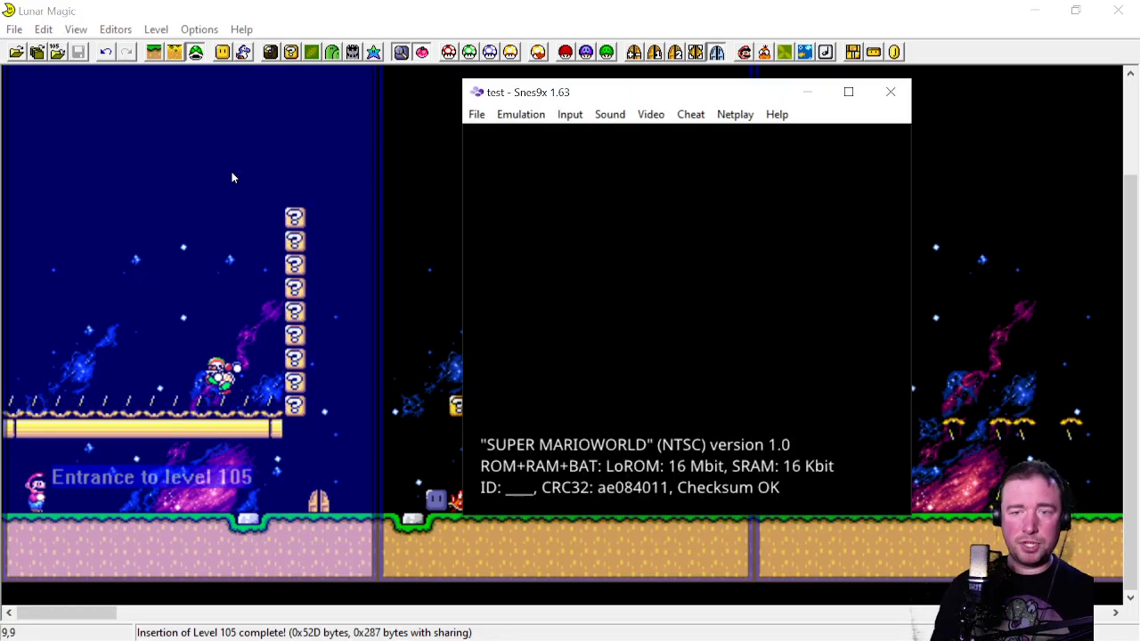
{"action": "key", "text": "Tab"}
{"action": "key", "text": "c"}
{"action": "key", "text": "c"}
{"action": "key", "text": "c"}
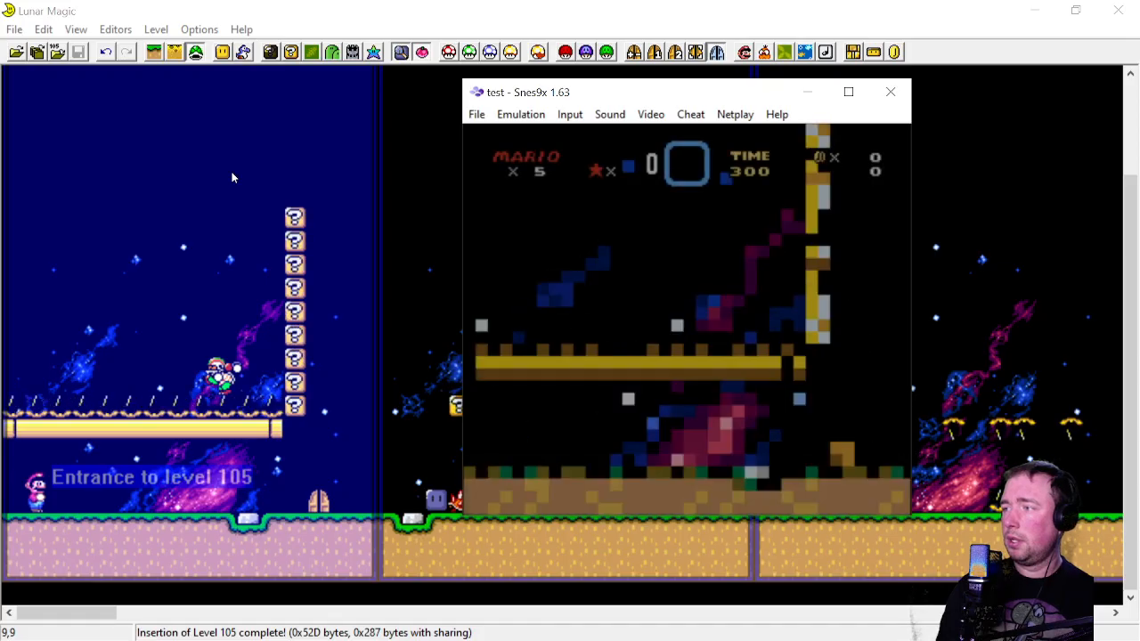
{"action": "key", "text": "Right"}
{"action": "key", "text": "Right"}
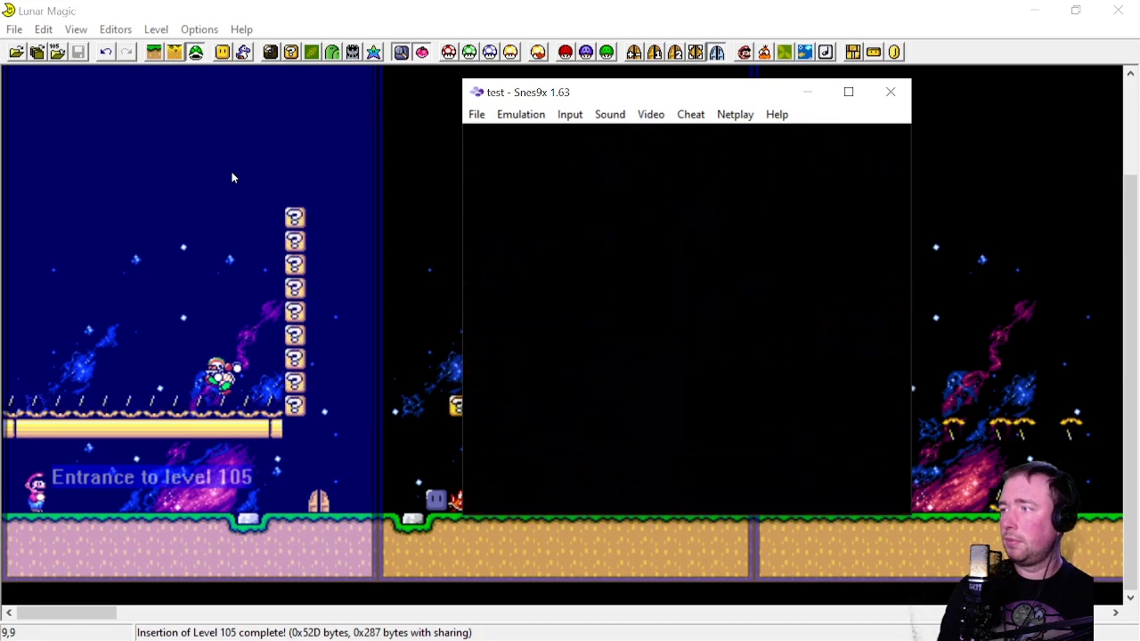
{"action": "key", "text": "Right"}
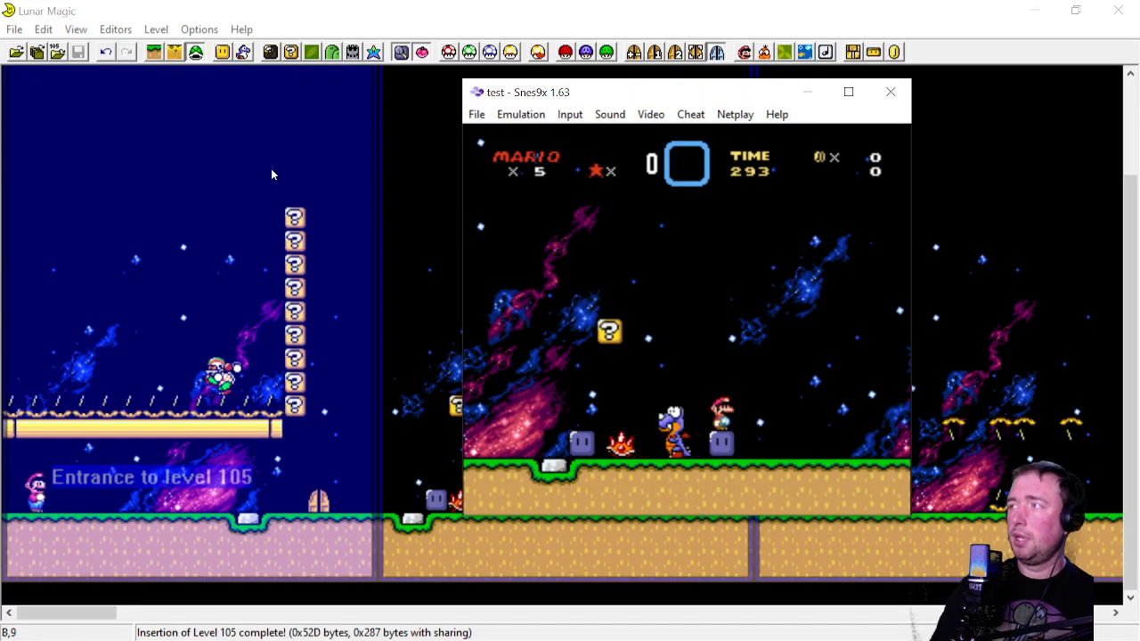
{"action": "left_click", "coordinate": [891, 93]}
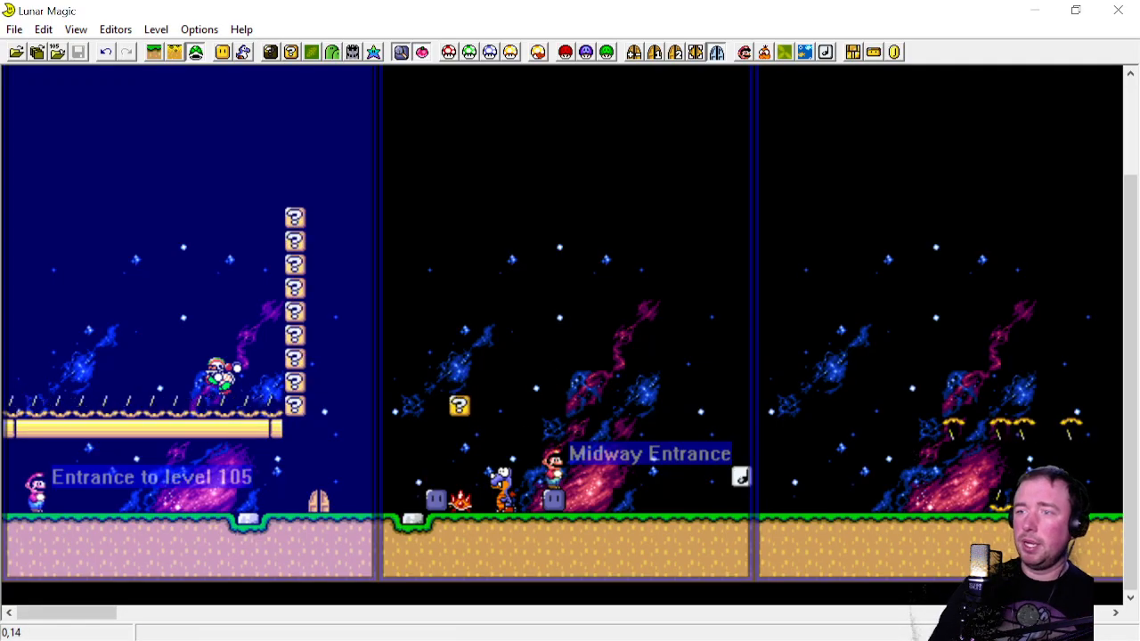
Place a secondary entrance on the ground in screen 02
{"action": "left_click", "coordinate": [34, 491]}
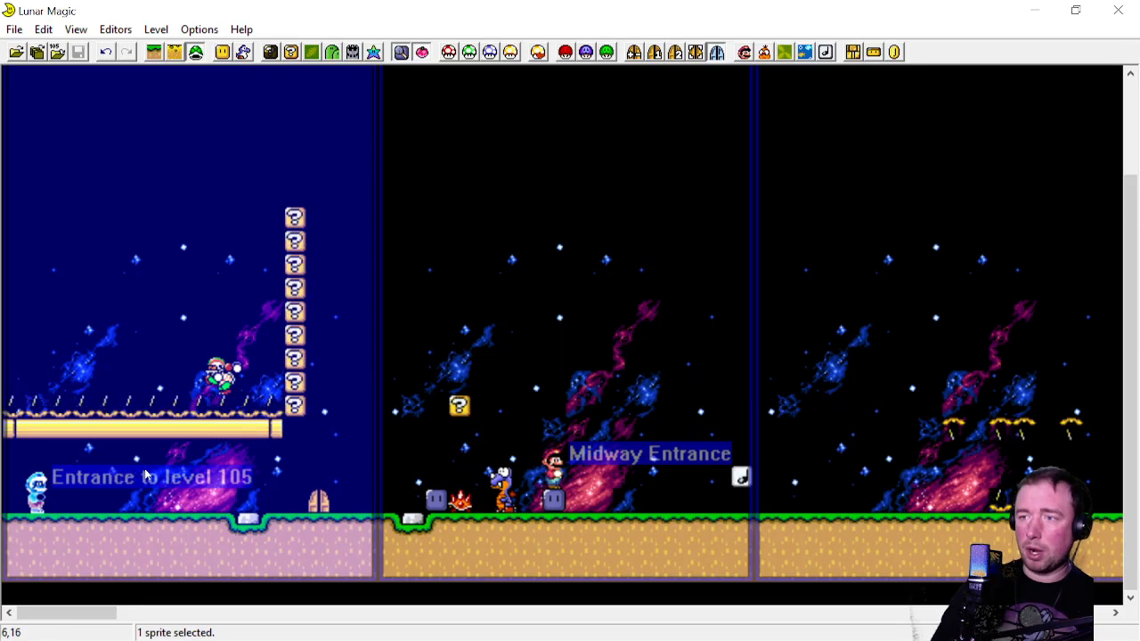
{"action": "left_click_drag", "start_coordinate": [147, 477], "coordinate": [923, 501]}
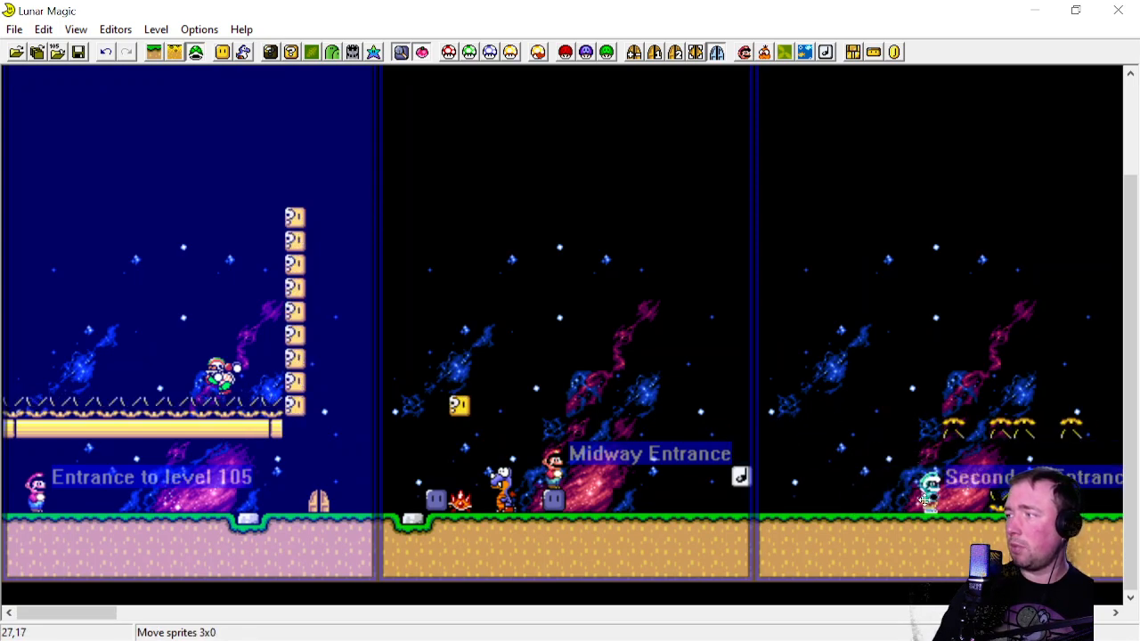
Make the screen 0 exit use 105 as a secondary exit number and save level 105 anyway
{"action": "left_click", "coordinate": [79, 51]}
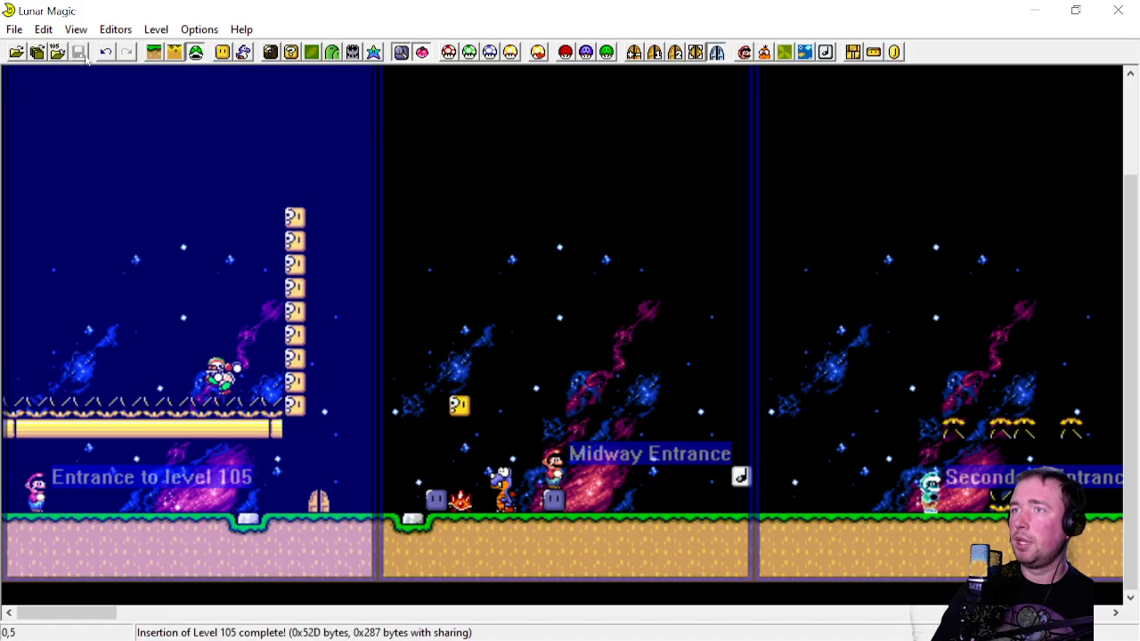
{"action": "left_click", "coordinate": [633, 52]}
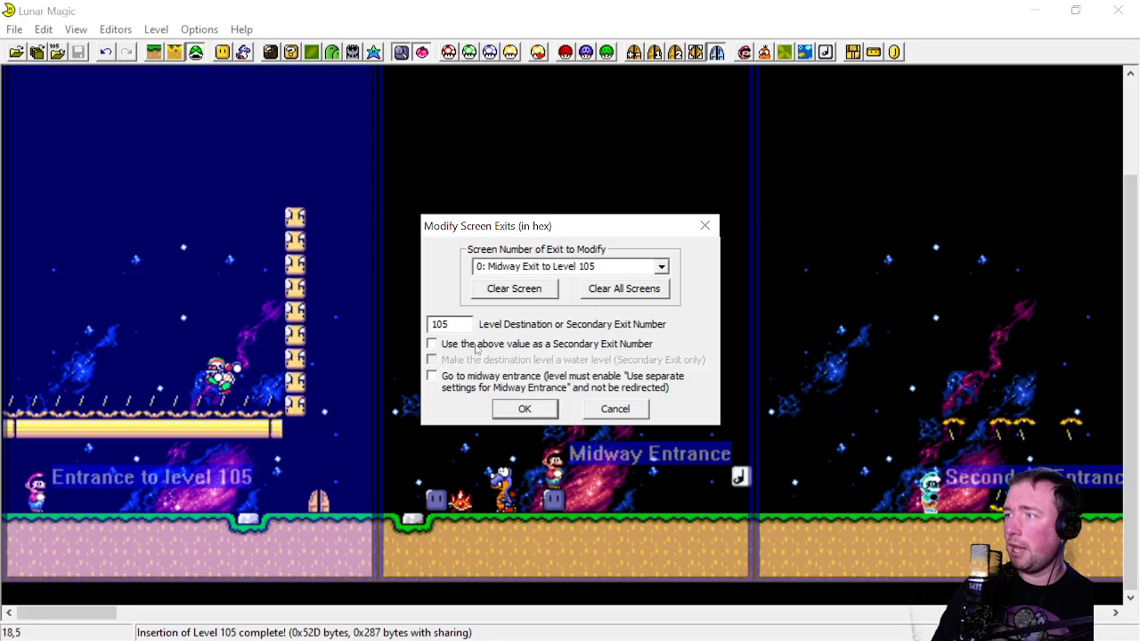
{"action": "left_click", "coordinate": [476, 350]}
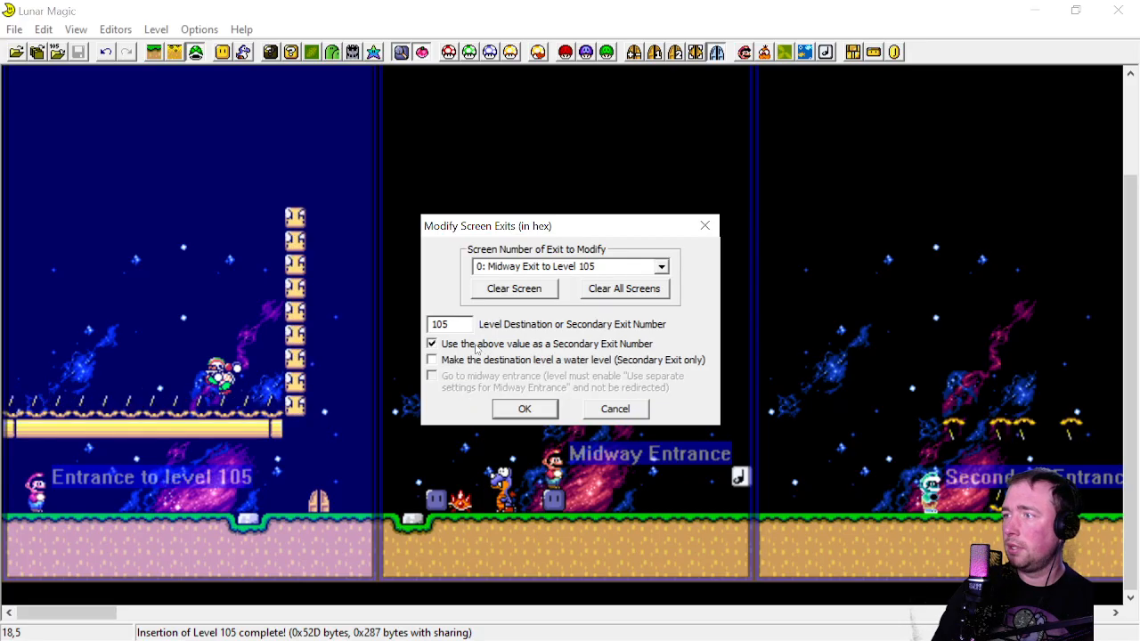
{"action": "left_click", "coordinate": [517, 410]}
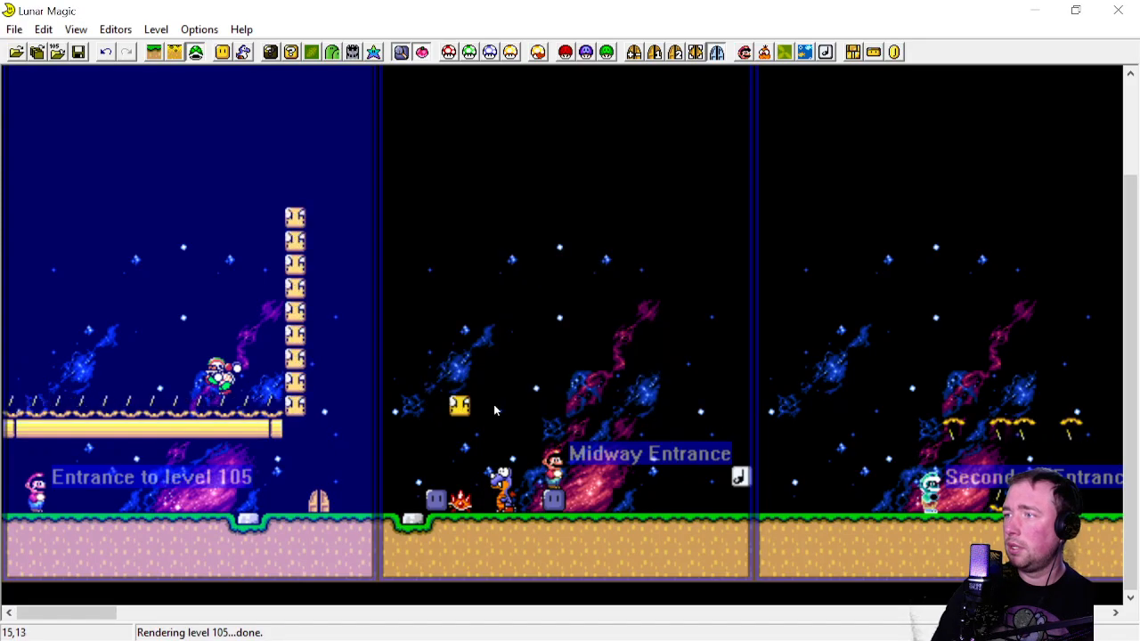
{"action": "left_click", "coordinate": [78, 52]}
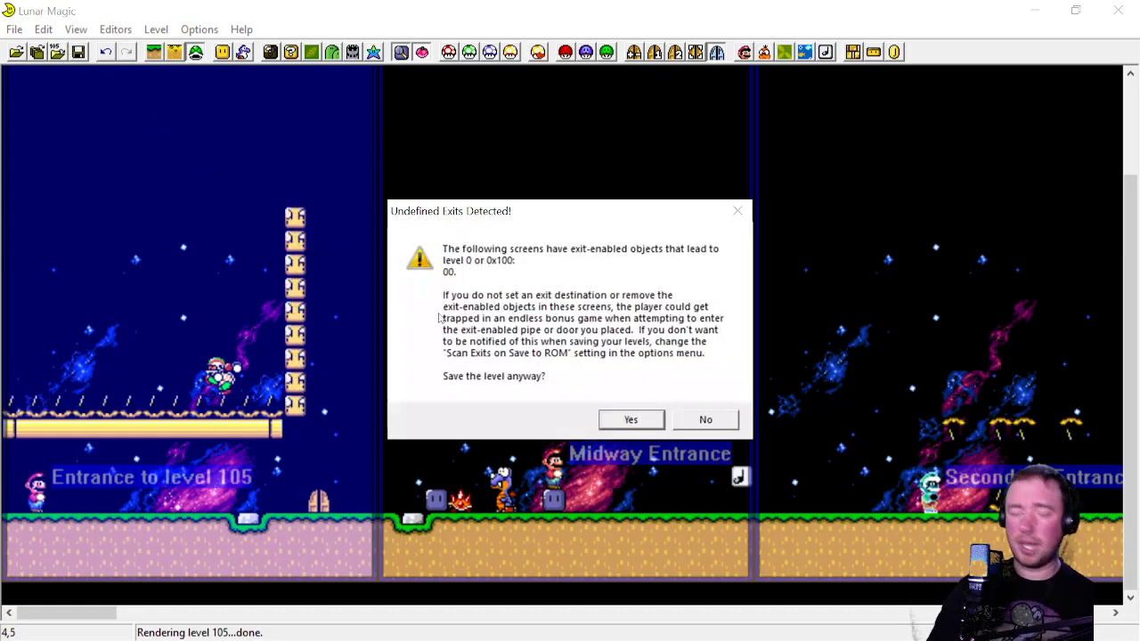
{"action": "left_click", "coordinate": [623, 424]}
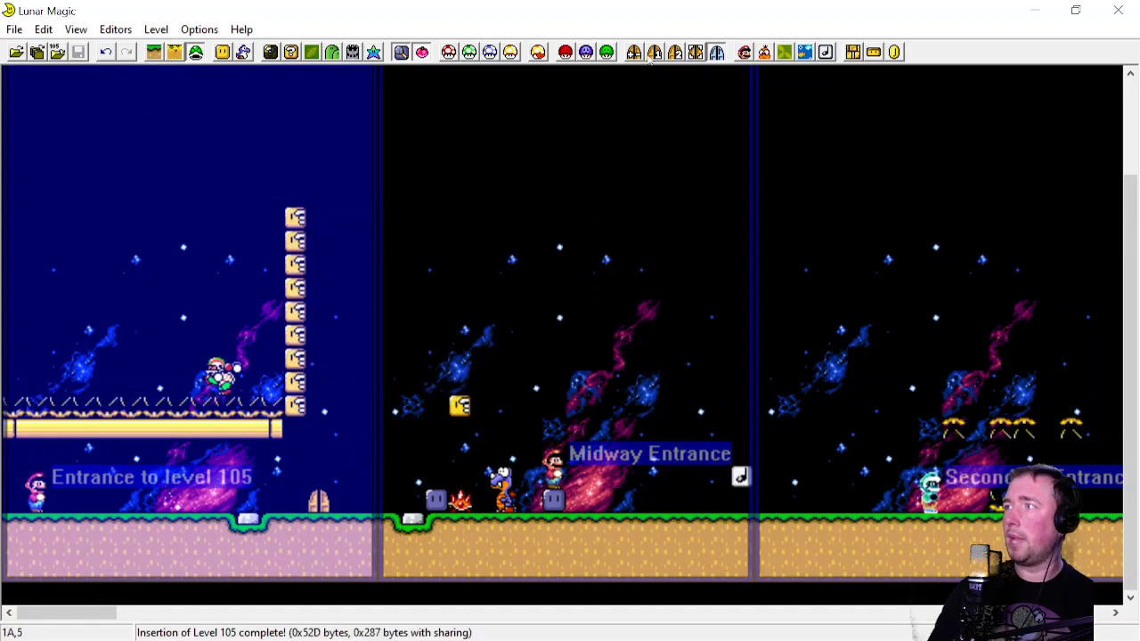
Stop treating the screen 0 exit's value 105 as a secondary exit number and save level 105
{"action": "left_click", "coordinate": [654, 52]}
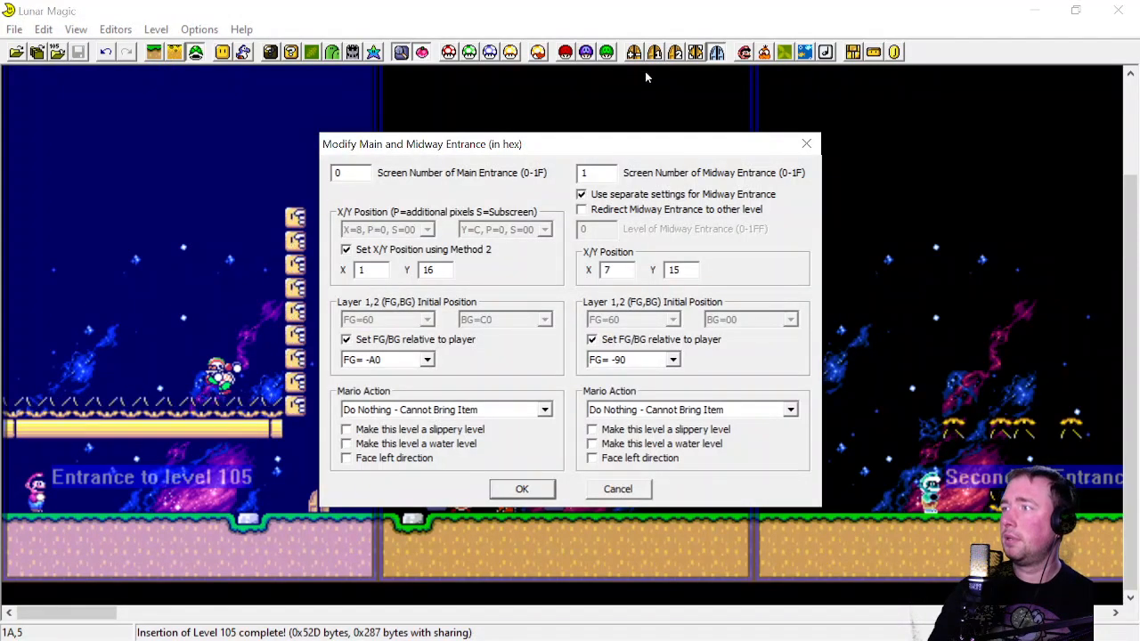
{"action": "left_click", "coordinate": [805, 145]}
{"action": "left_click", "coordinate": [633, 52]}
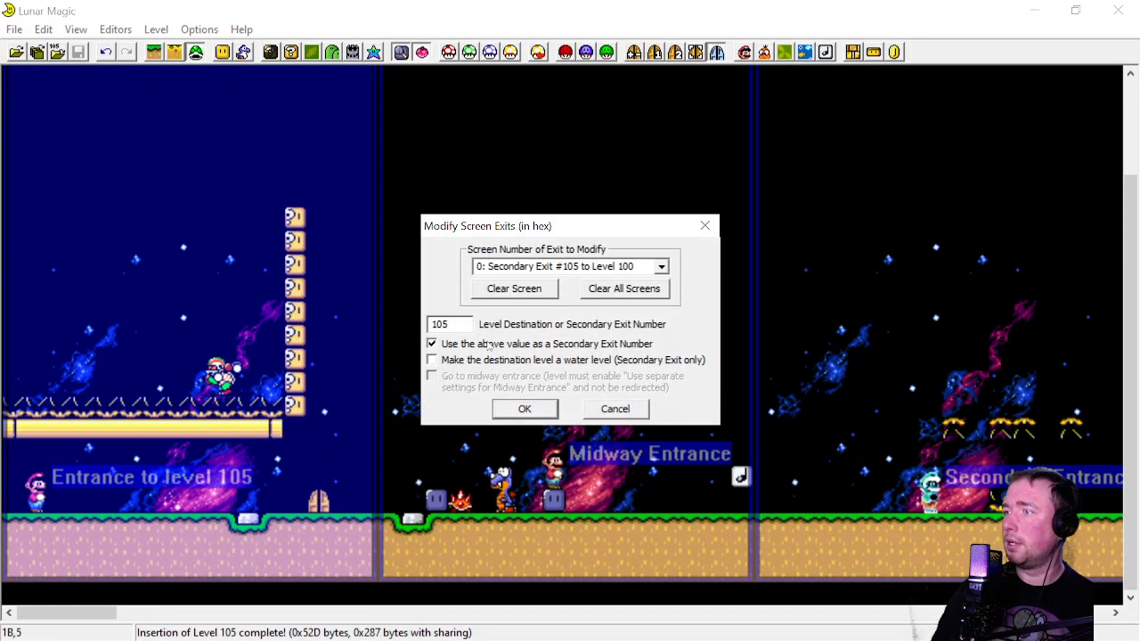
{"action": "key", "text": "space"}
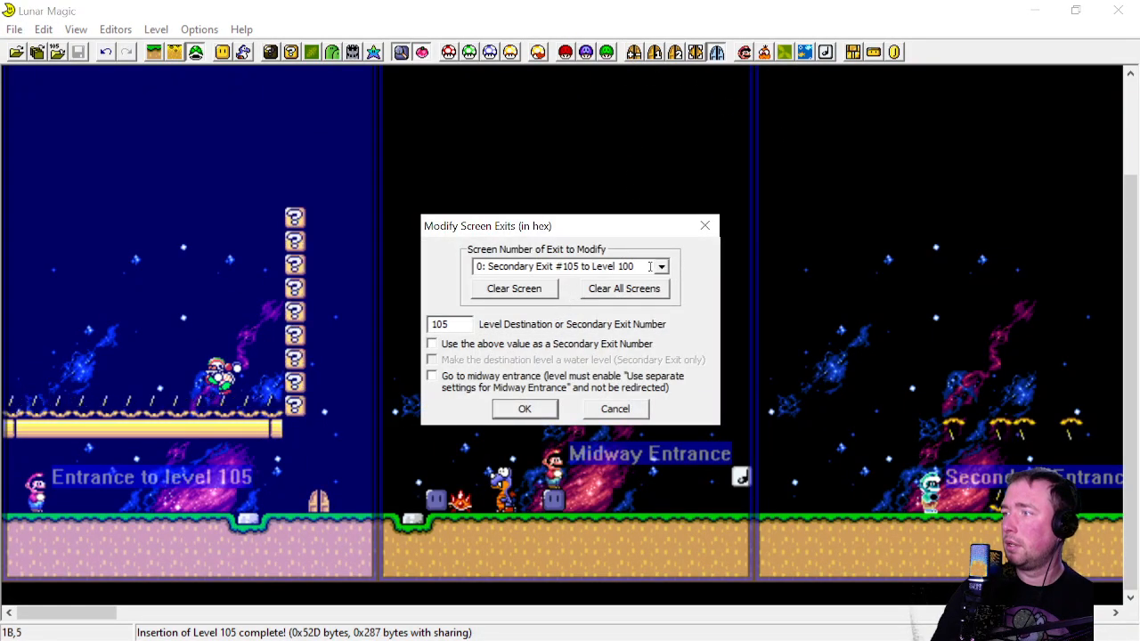
{"action": "left_click", "coordinate": [660, 267]}
{"action": "left_click", "coordinate": [498, 282]}
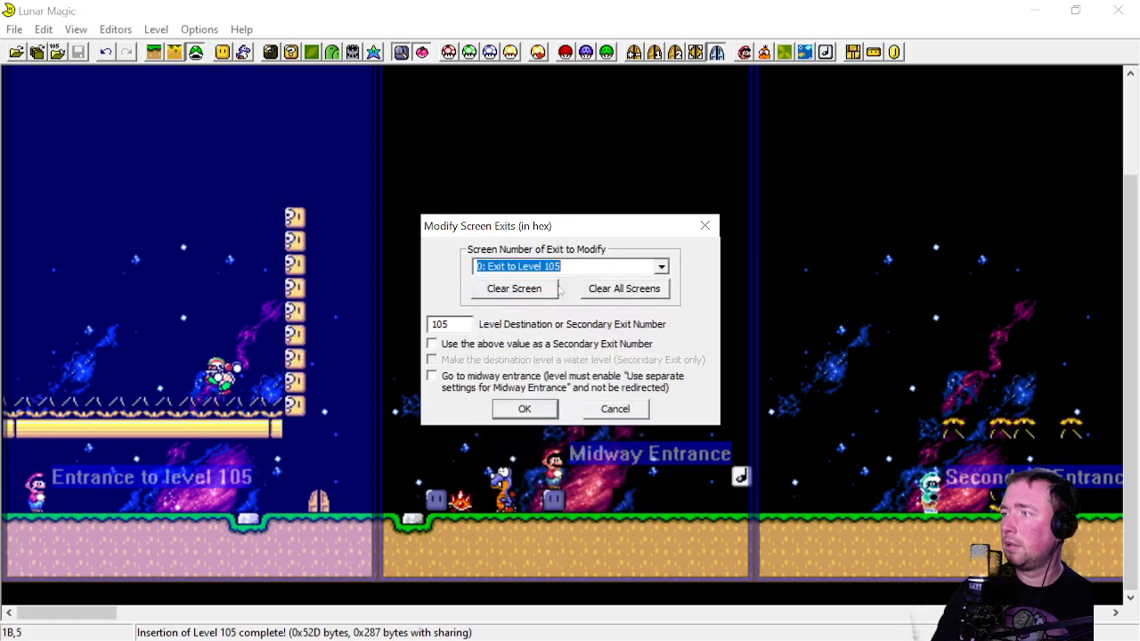
{"action": "left_click", "coordinate": [522, 409]}
{"action": "left_click", "coordinate": [79, 51]}
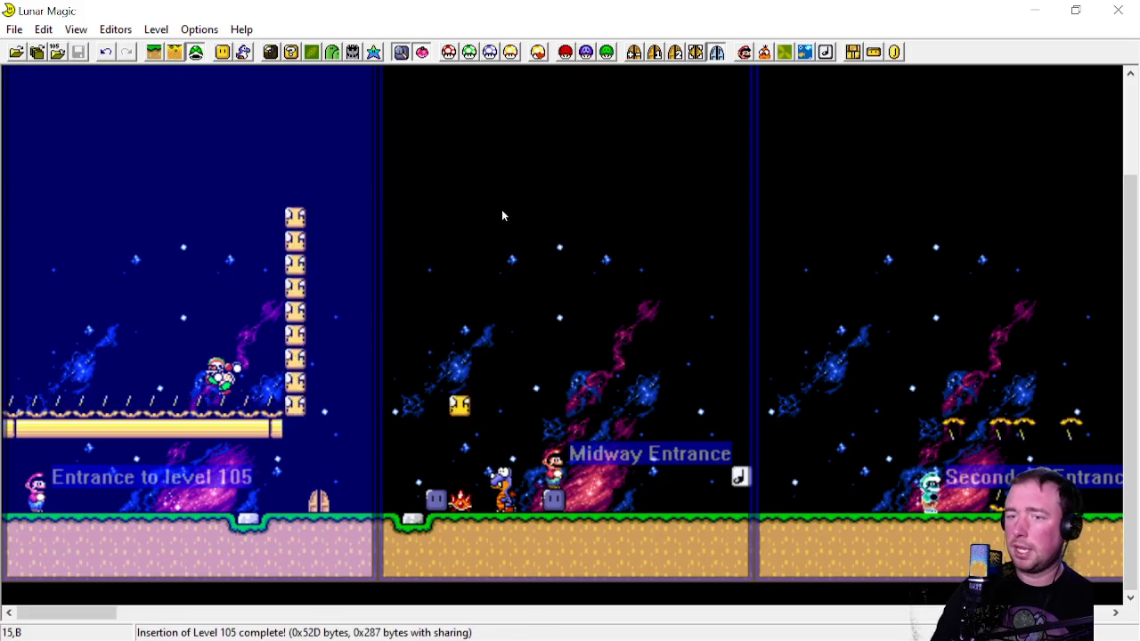
Look up the number of the secondary entrance in screen 02 and set the screen 0 exit's destination to 000
{"action": "left_click", "coordinate": [633, 52]}
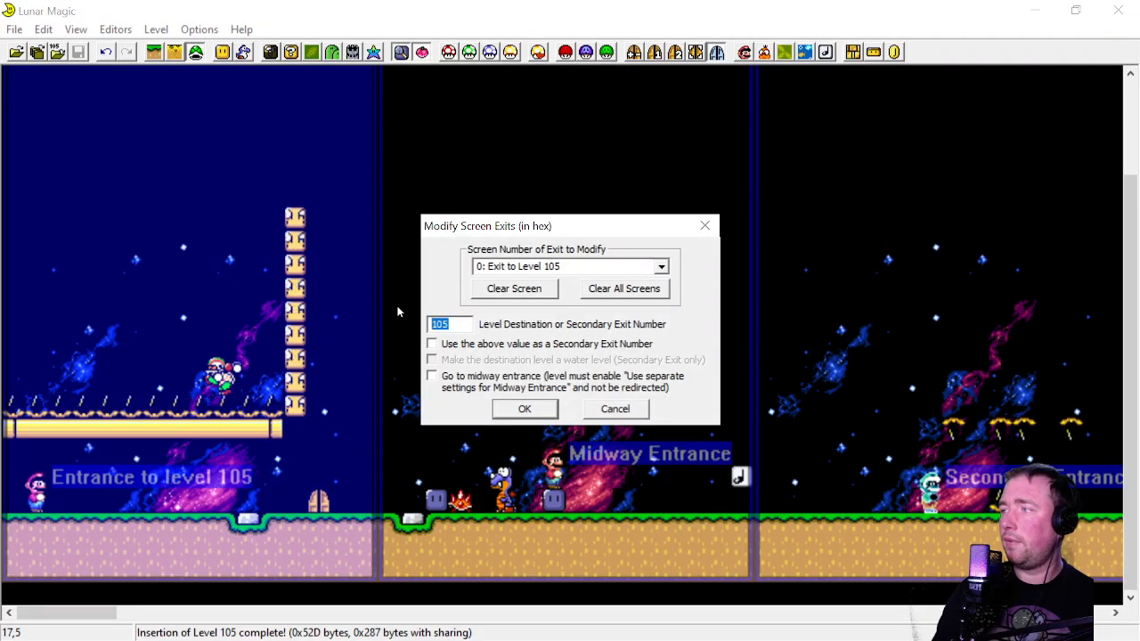
{"action": "left_click", "coordinate": [615, 414]}
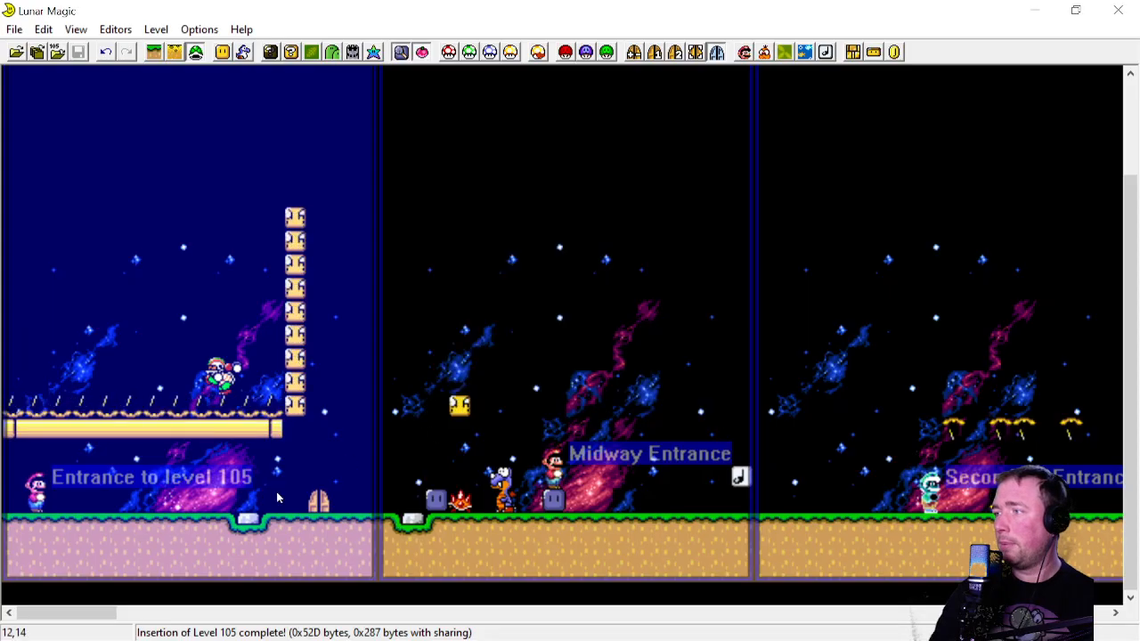
{"action": "scroll", "coordinate": [169, 592], "scroll_direction": "right", "scroll_amount": 2}
{"action": "left_click", "coordinate": [435, 476]}
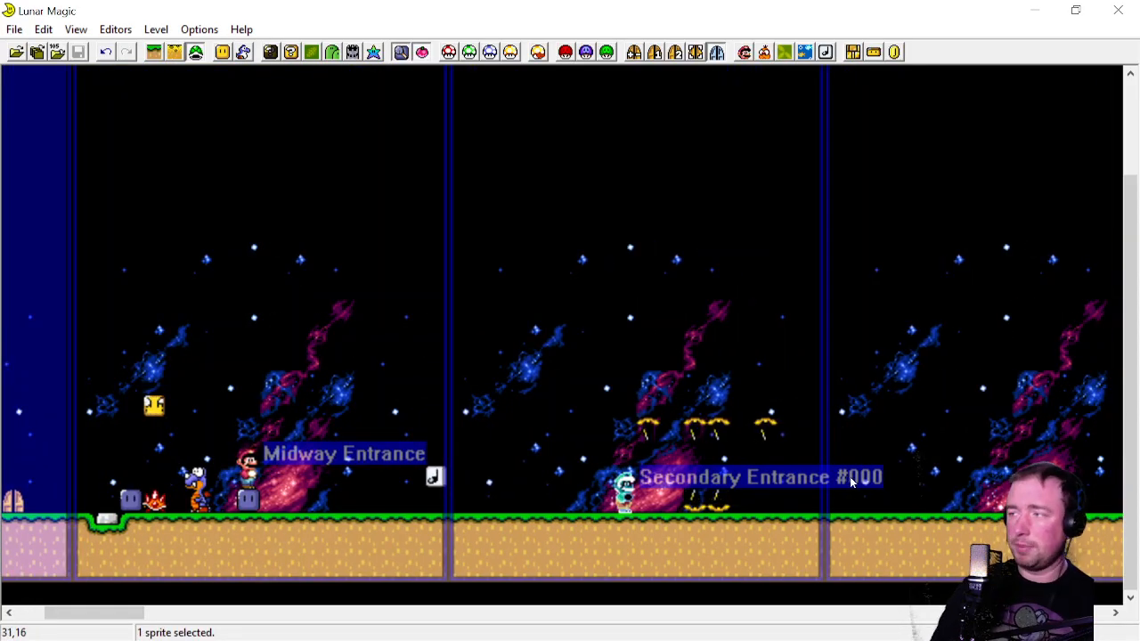
{"action": "left_click", "coordinate": [632, 54]}
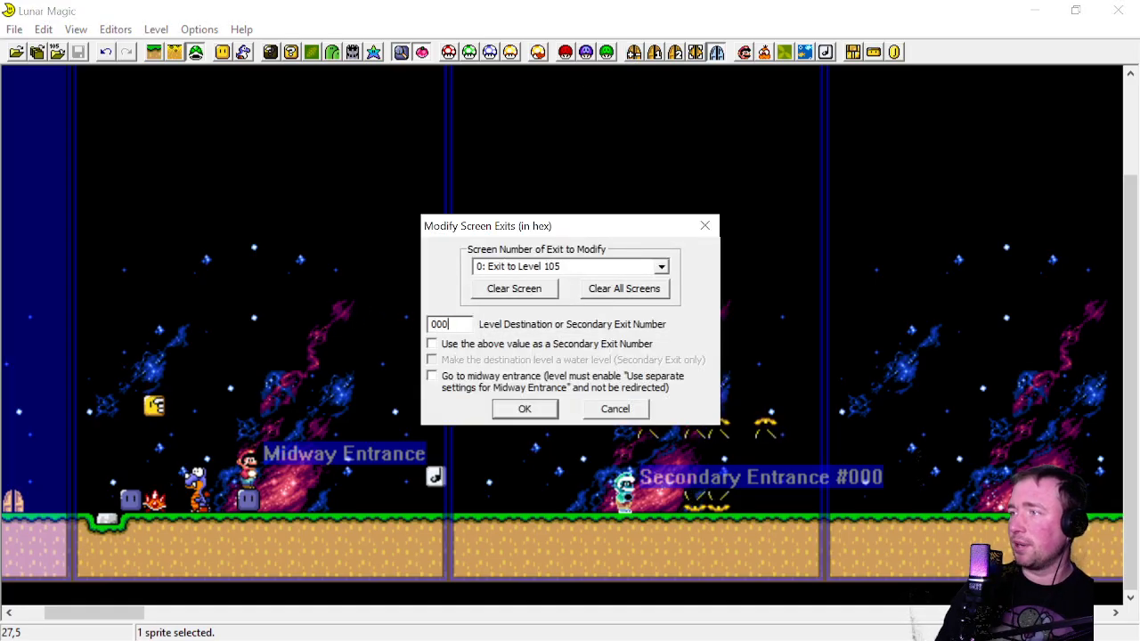
{"action": "left_click", "coordinate": [525, 410]}
{"action": "scroll", "coordinate": [414, 350], "scroll_direction": "down", "scroll_amount": 1}
{"action": "left_click", "coordinate": [274, 342]}
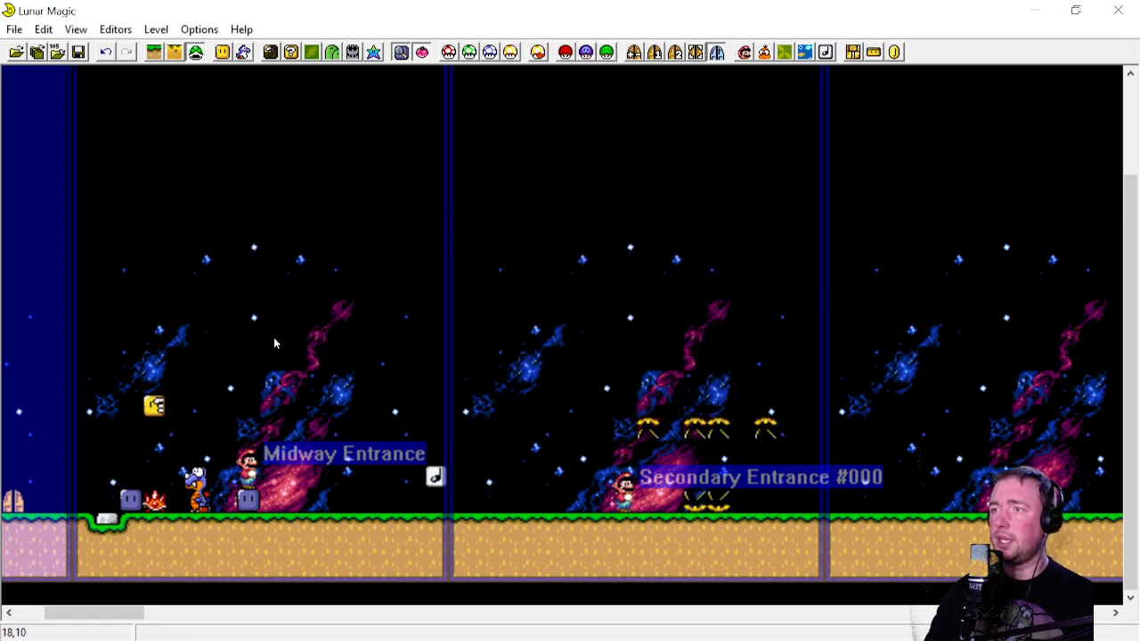
Check the exit label of screen 00 and save level 105 despite the undefined exit
{"action": "scroll", "coordinate": [399, 310], "scroll_direction": "left", "scroll_amount": 3}
{"action": "scroll", "coordinate": [284, 267], "scroll_direction": "up", "scroll_amount": 1}
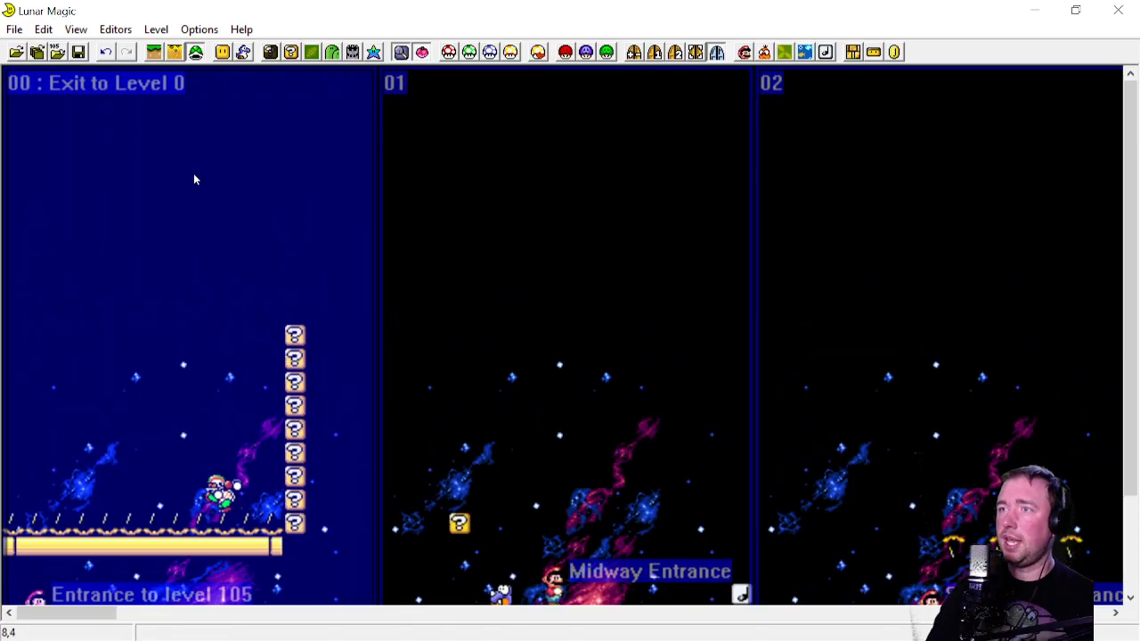
{"action": "scroll", "coordinate": [212, 196], "scroll_direction": "down", "scroll_amount": 1}
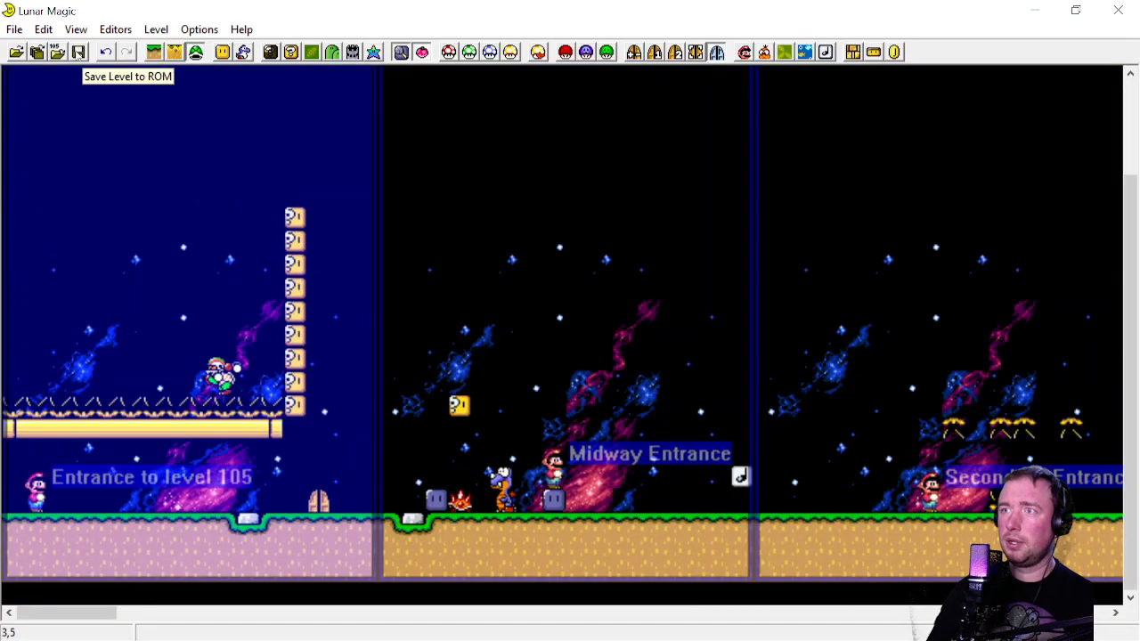
{"action": "left_click", "coordinate": [79, 54]}
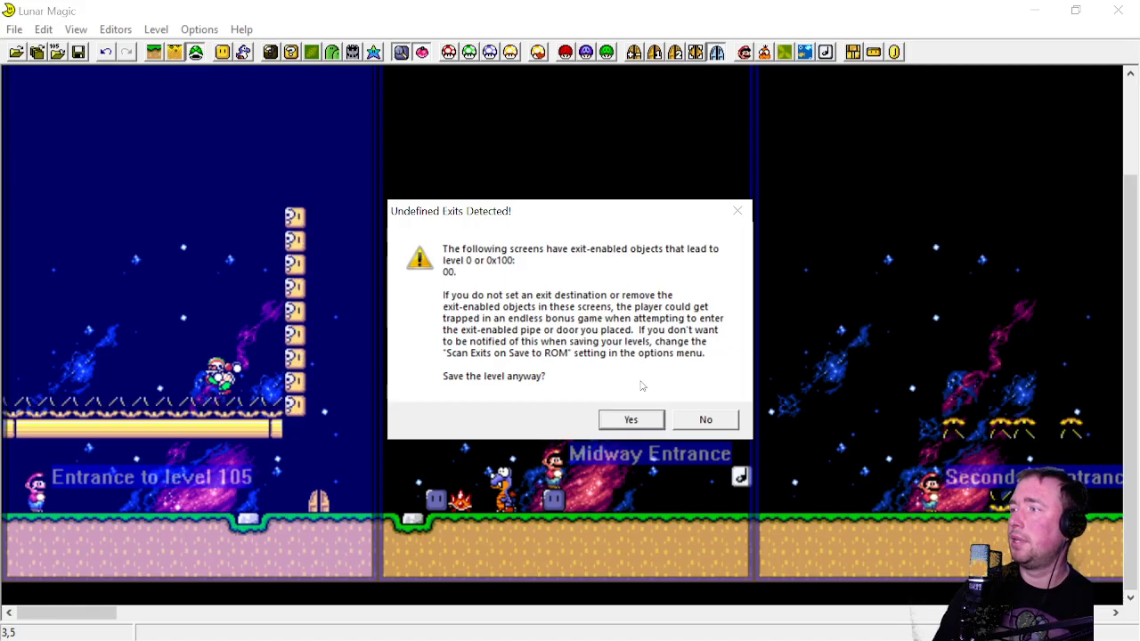
{"action": "left_click", "coordinate": [643, 420]}
Set the destination of the screen 0 exit to level 105
{"action": "left_click", "coordinate": [639, 52]}
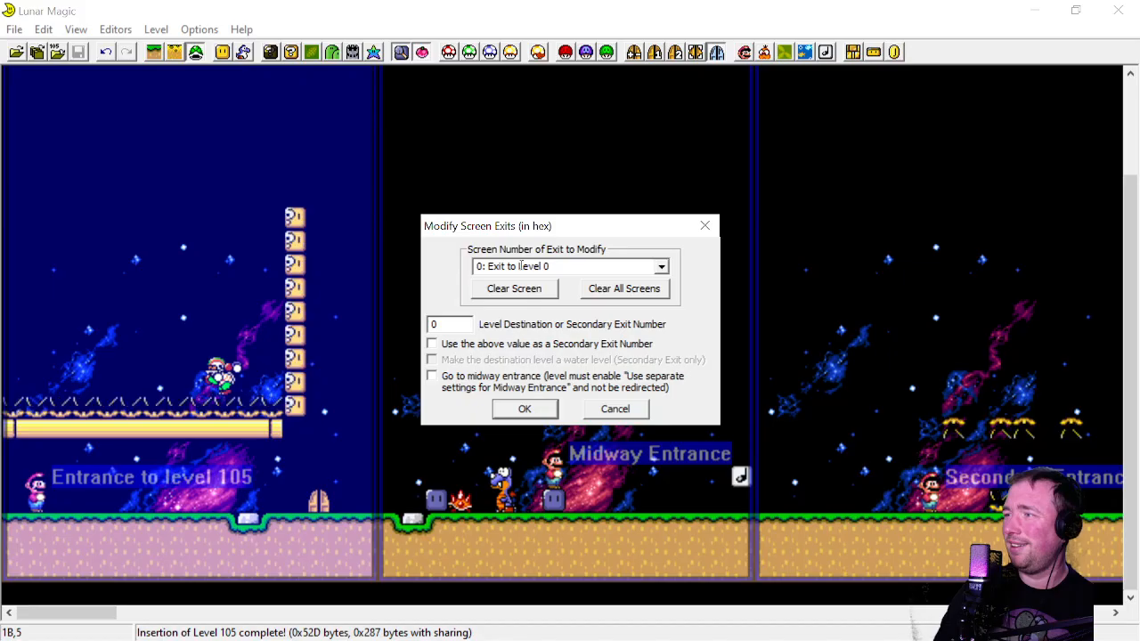
{"action": "left_click_drag", "start_coordinate": [438, 325], "coordinate": [353, 305]}
{"action": "type", "text": "0"}
{"action": "key", "text": "BackSpace"}
{"action": "type", "text": "10"}
{"action": "key", "text": "Return"}
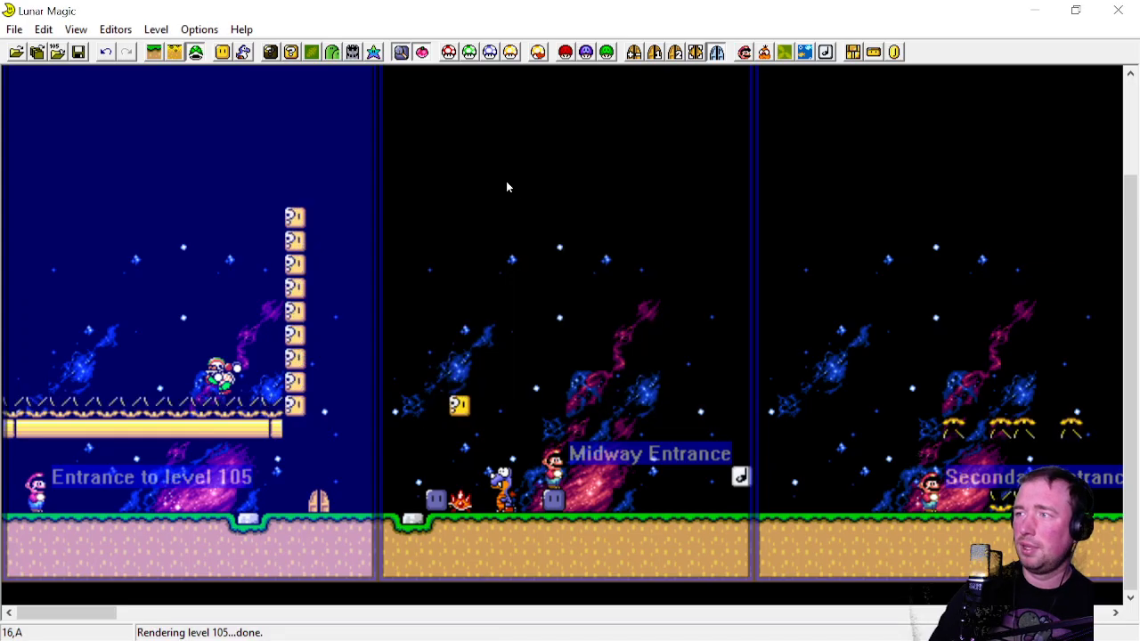
Turn on the secondary exit option for the screen 0 exit's value 105 and check the label of screen 00
{"action": "left_click", "coordinate": [655, 53]}
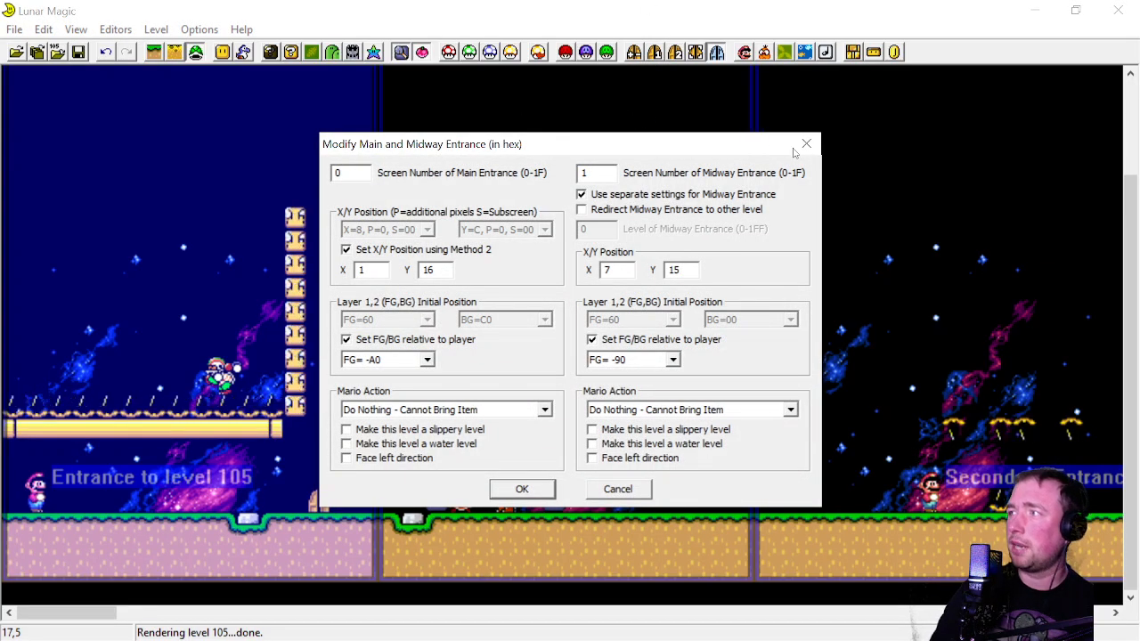
{"action": "left_click", "coordinate": [806, 143]}
{"action": "left_click", "coordinate": [634, 54]}
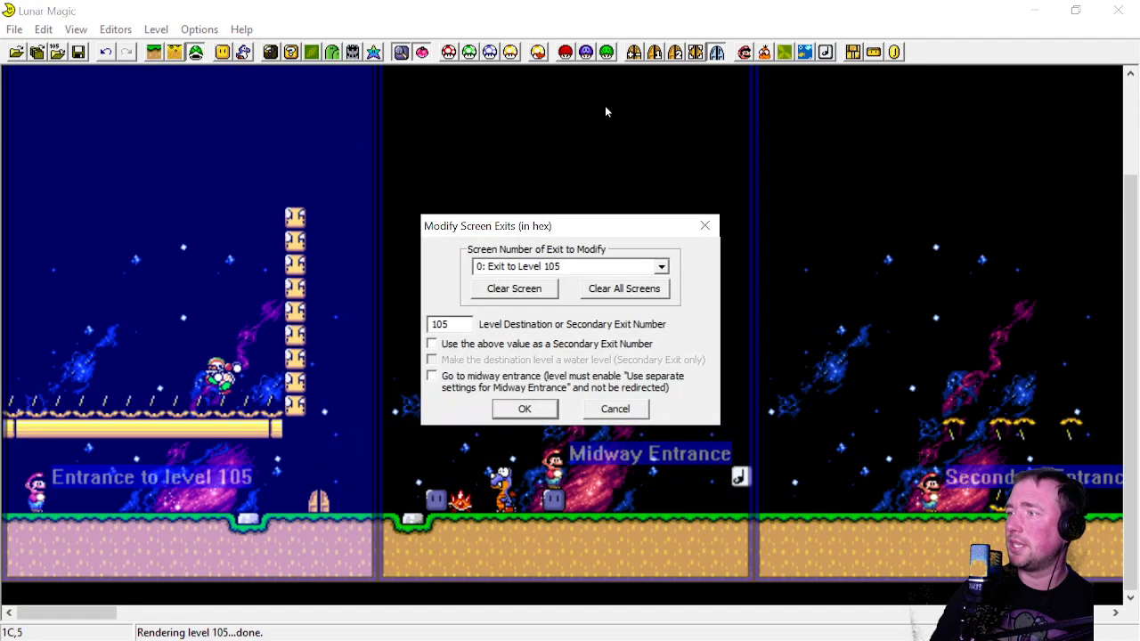
{"action": "left_click", "coordinate": [550, 344]}
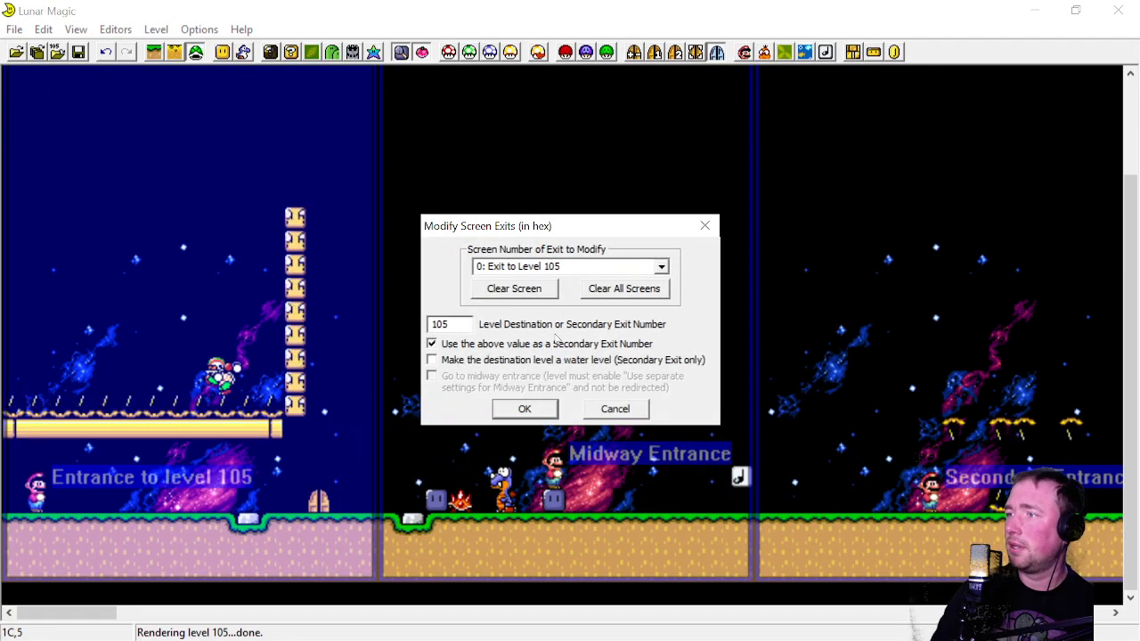
{"action": "left_click", "coordinate": [525, 409]}
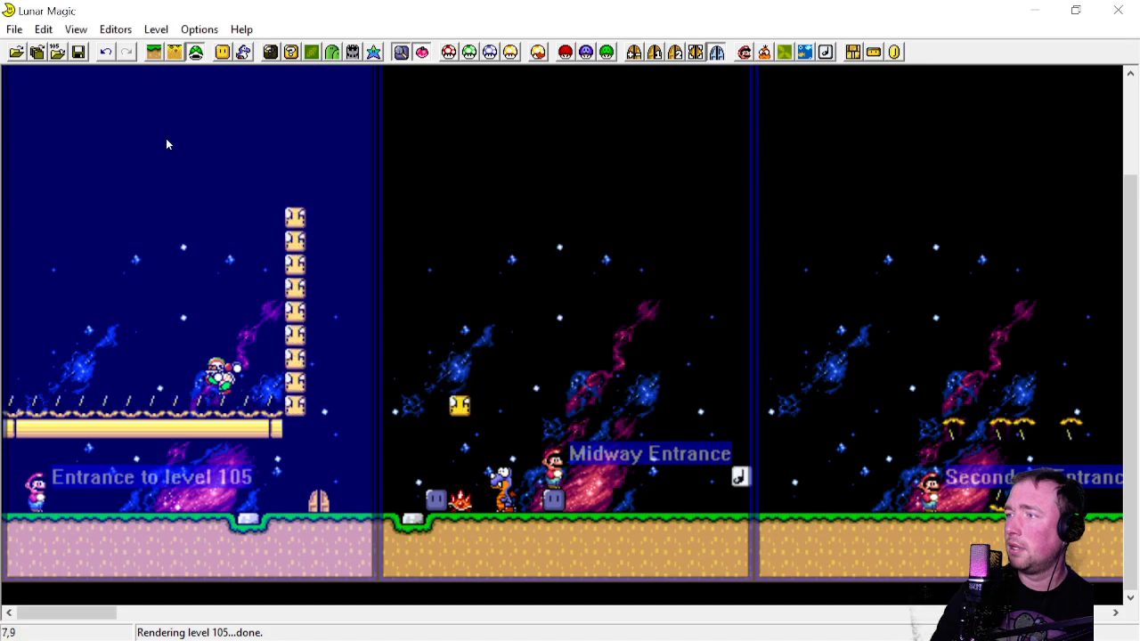
{"action": "scroll", "coordinate": [142, 160], "scroll_direction": "up", "scroll_amount": 2}
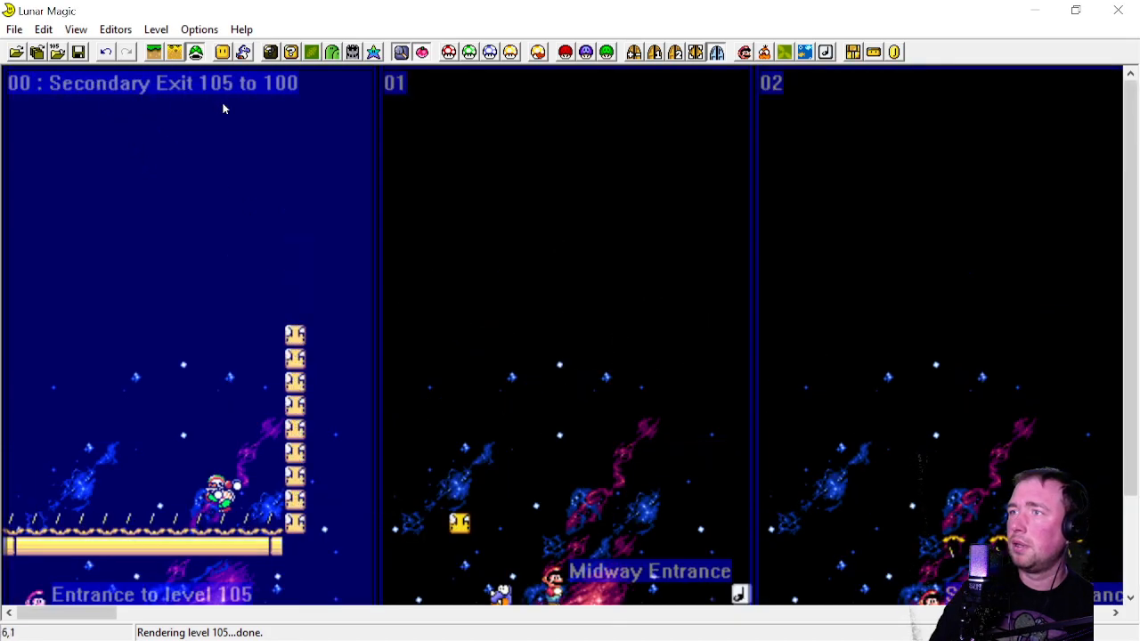
{"action": "scroll", "coordinate": [637, 124], "scroll_direction": "down", "scroll_amount": 2}
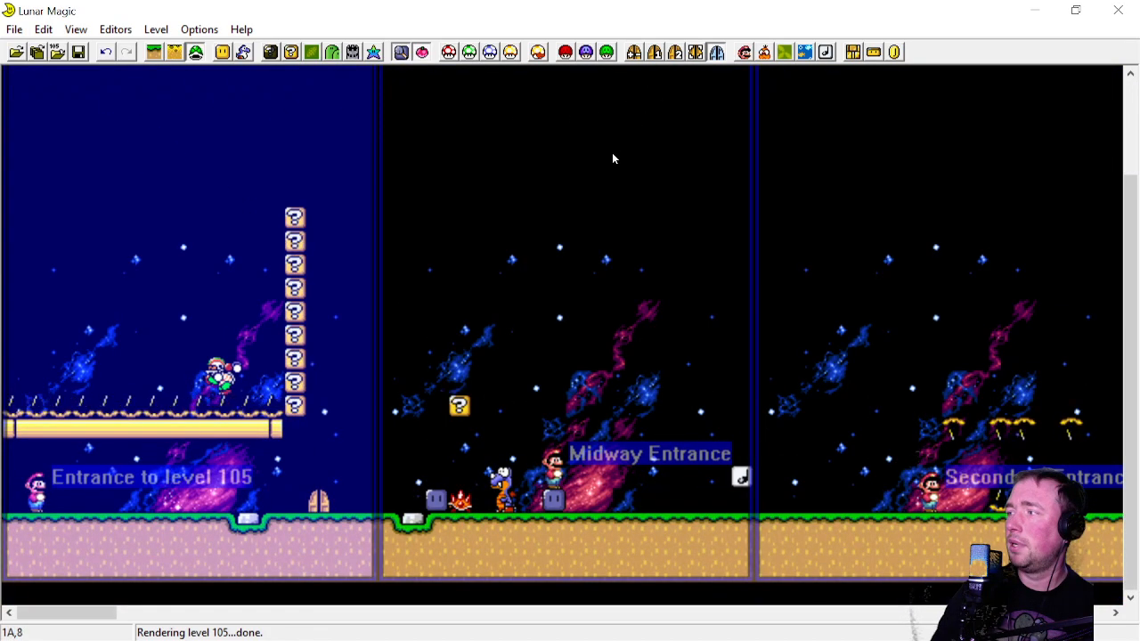
{"action": "scroll", "coordinate": [612, 153], "scroll_direction": "up", "scroll_amount": 2}
Review the main and midway entrance settings of level 105 without changing them
{"action": "left_click", "coordinate": [654, 52]}
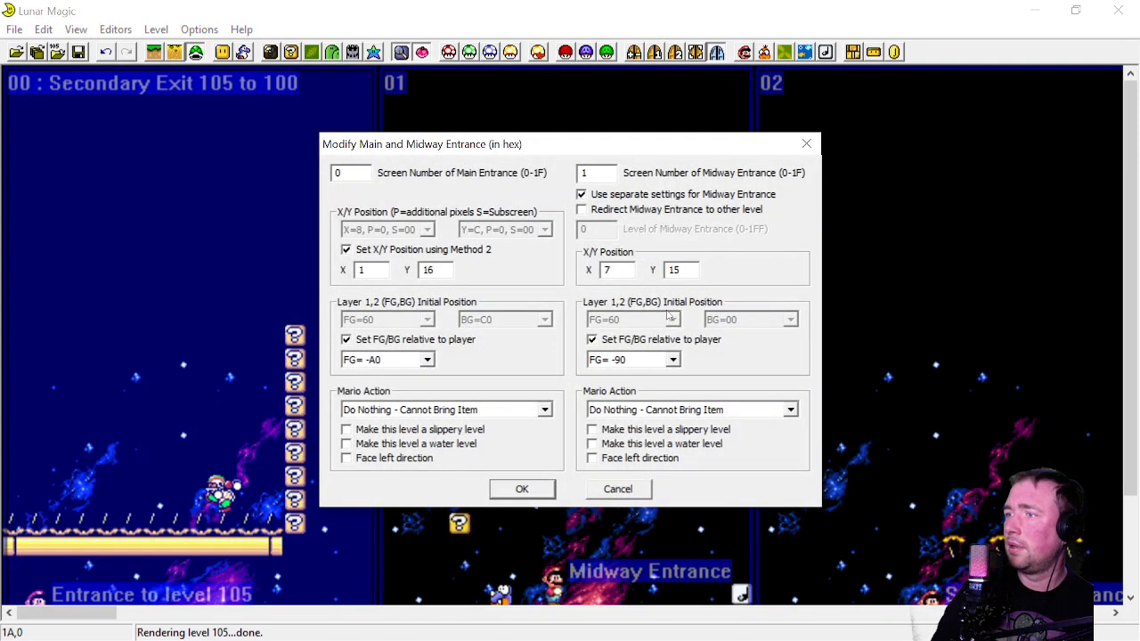
{"action": "left_click", "coordinate": [806, 145]}
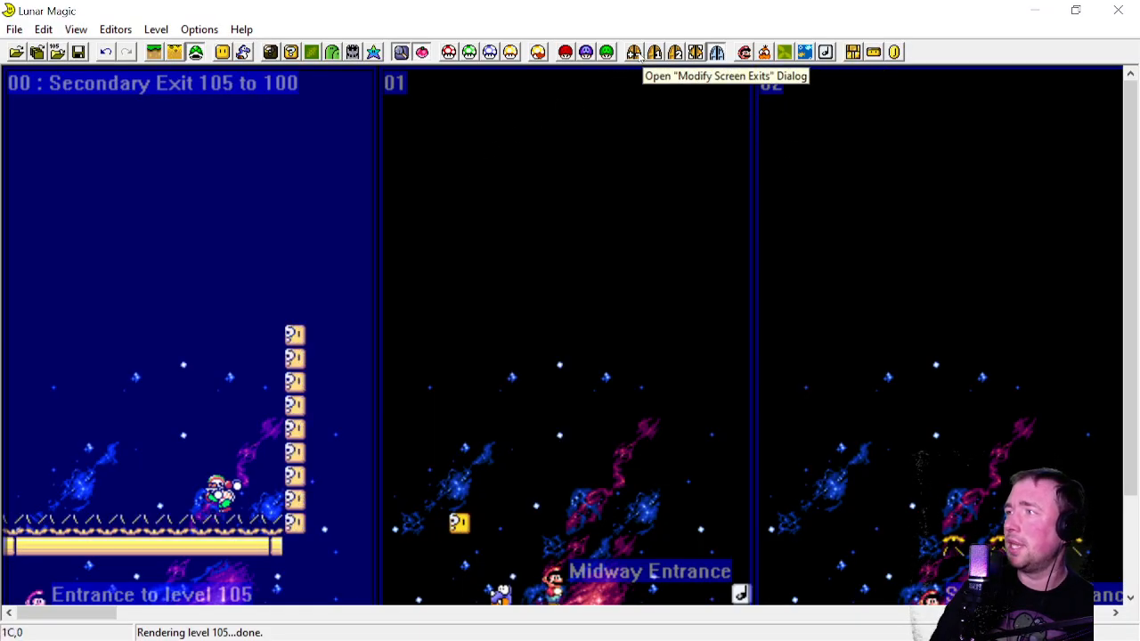
{"action": "left_click", "coordinate": [655, 51]}
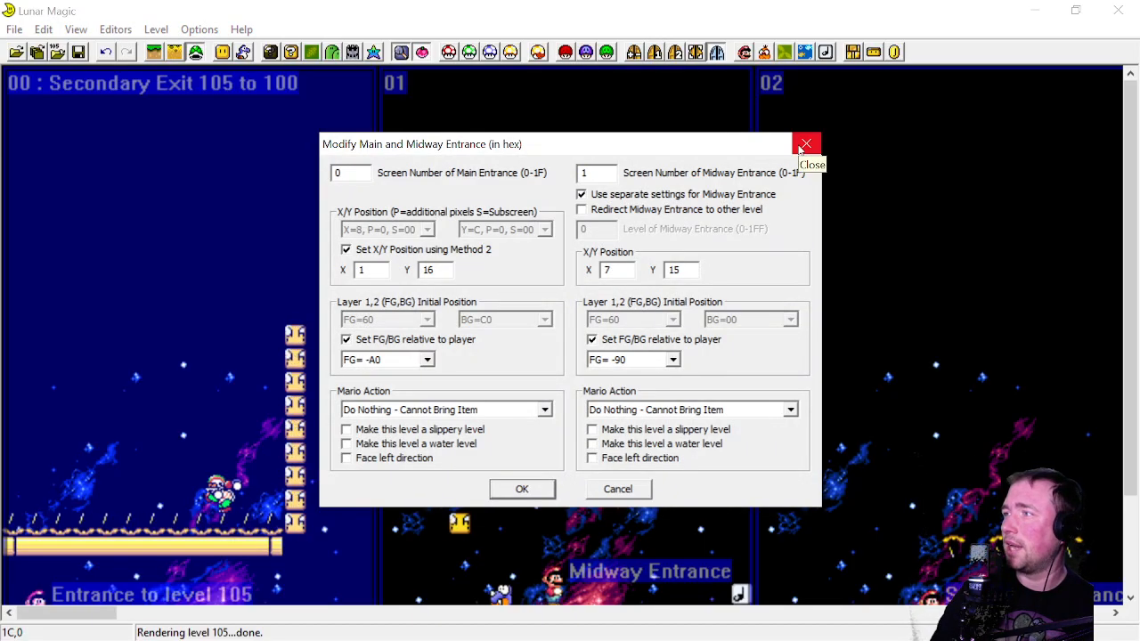
{"action": "left_click", "coordinate": [804, 145]}
Turn off the secondary exit option for screen 0 so it exits to level 105, and save the level
{"action": "left_click", "coordinate": [635, 53]}
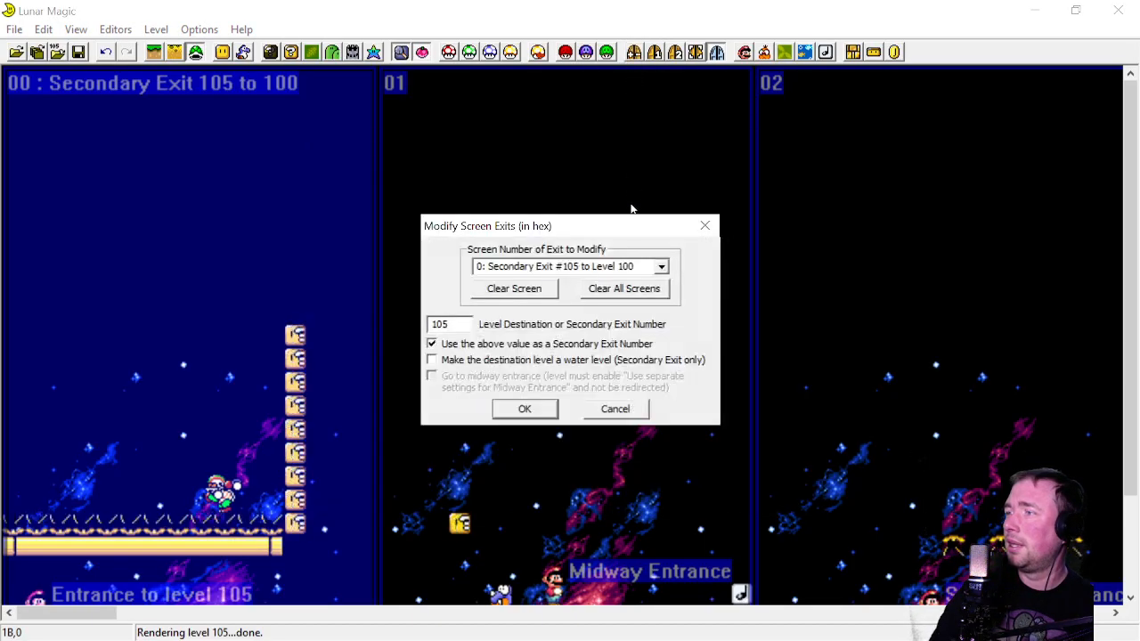
{"action": "left_click", "coordinate": [662, 266]}
{"action": "left_click", "coordinate": [646, 276]}
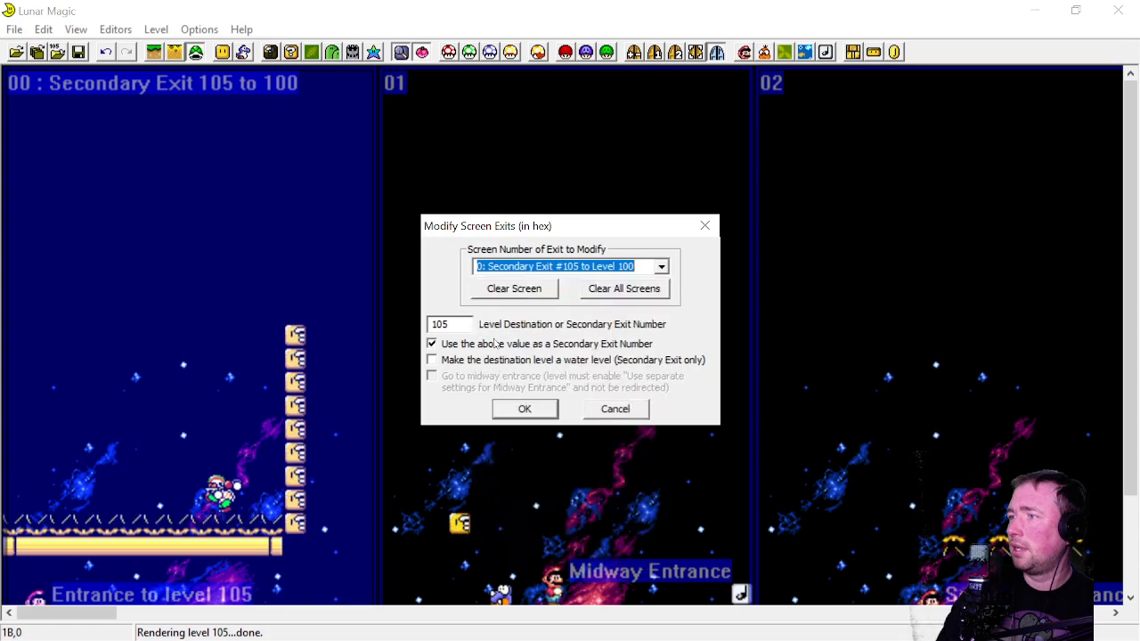
{"action": "left_click", "coordinate": [490, 345]}
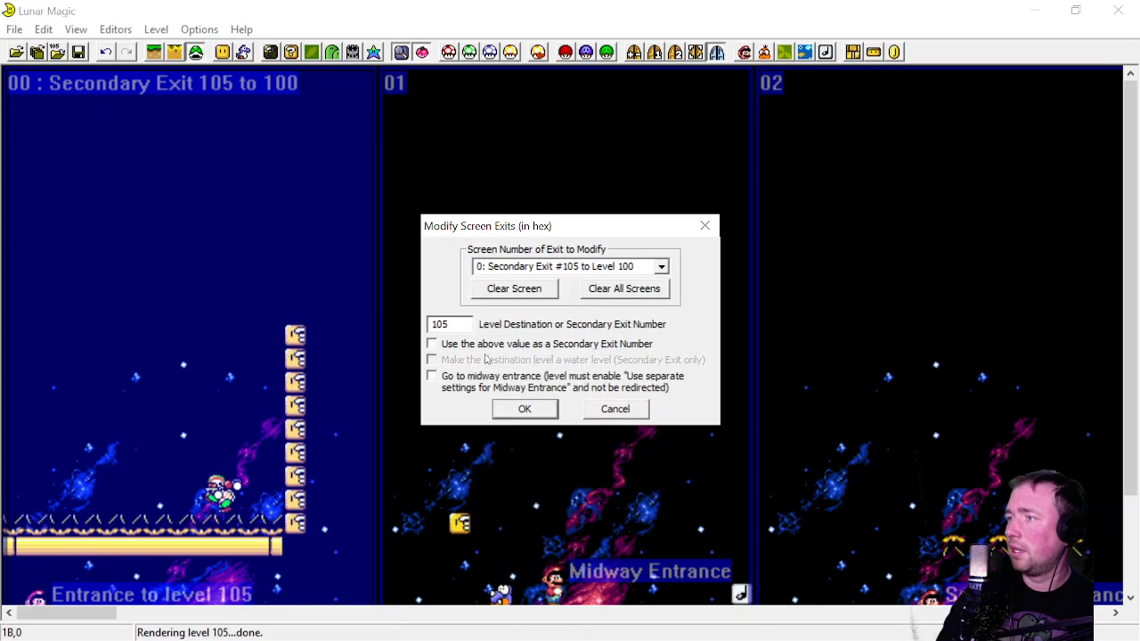
{"action": "left_click", "coordinate": [524, 410]}
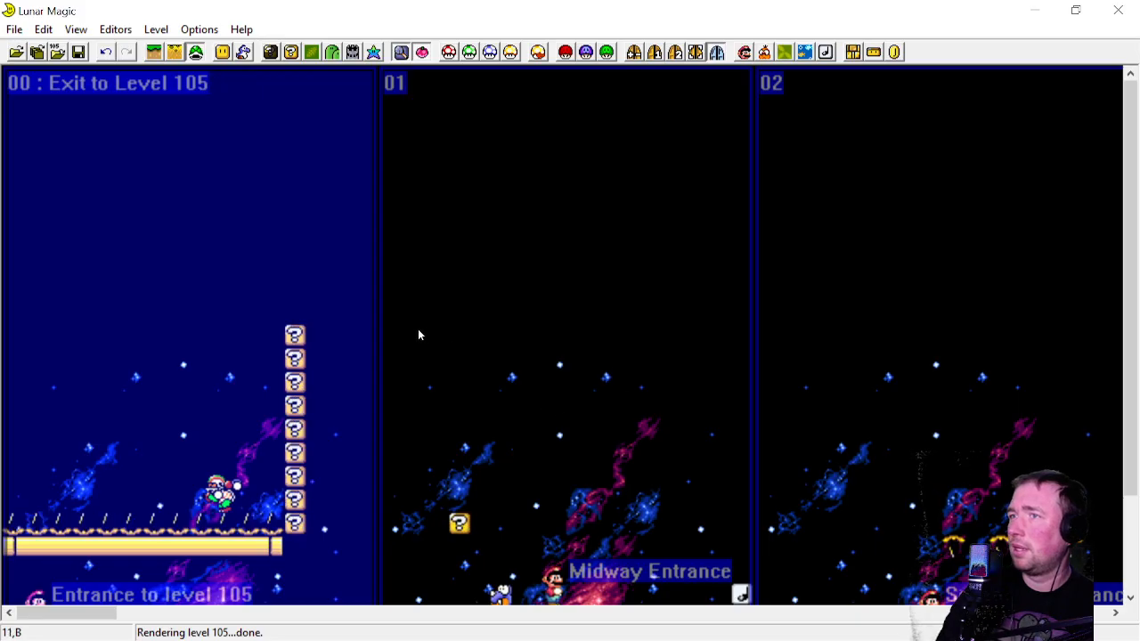
{"action": "scroll", "coordinate": [418, 333], "scroll_direction": "down", "scroll_amount": 3}
{"action": "left_click", "coordinate": [79, 52]}
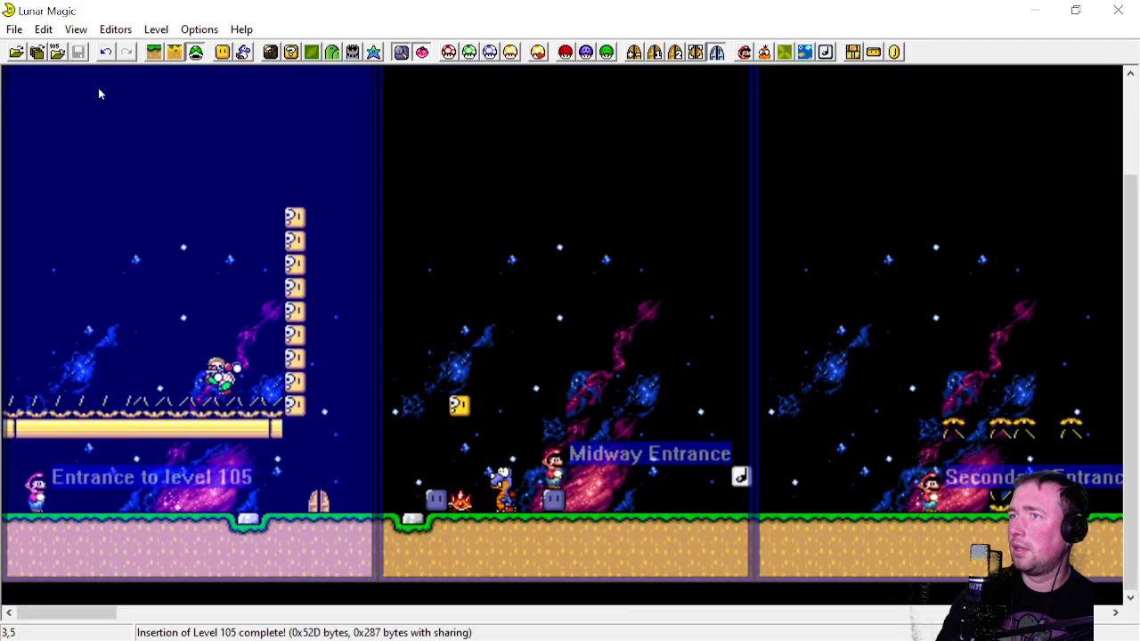
Test level 105 in Snes9x by starting a game and taking Mario through the door on screen 0, and close the emulator
{"action": "key", "text": "F4"}
{"action": "key", "text": "Tab"}
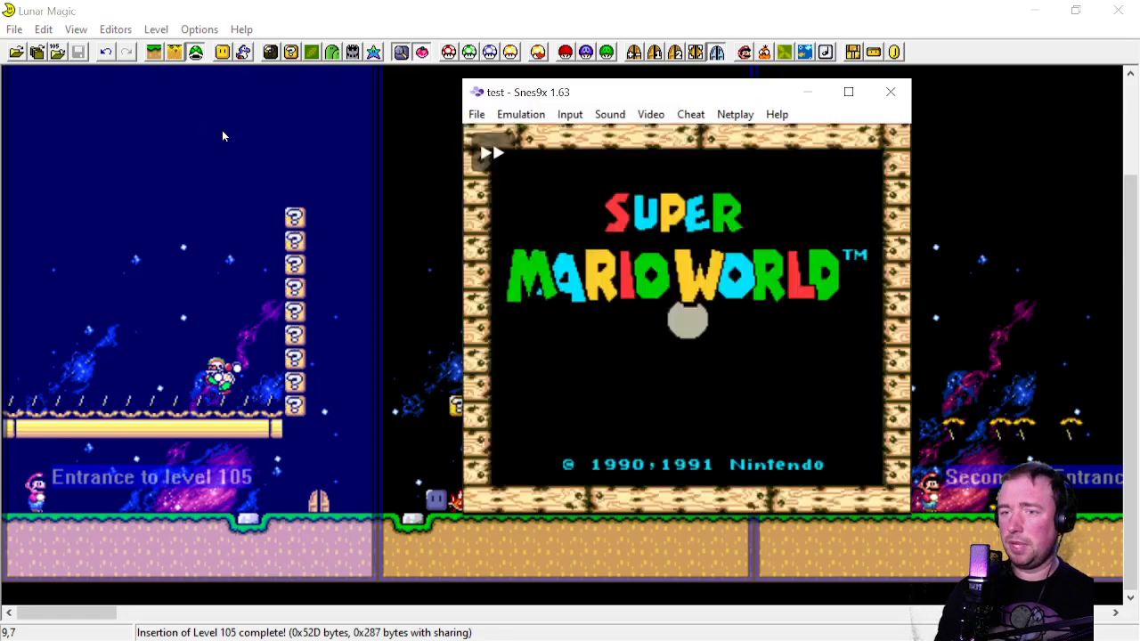
{"action": "key", "text": "Return"}
{"action": "key", "text": "c"}
{"action": "key", "text": "c"}
{"action": "key", "text": "c"}
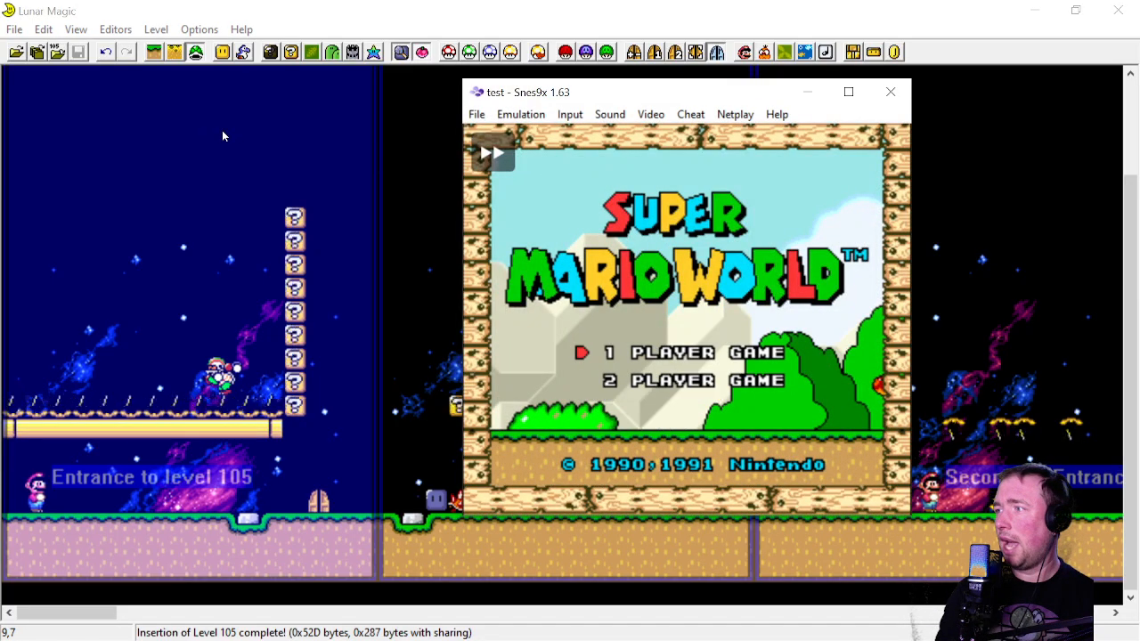
{"action": "key", "text": "Right"}
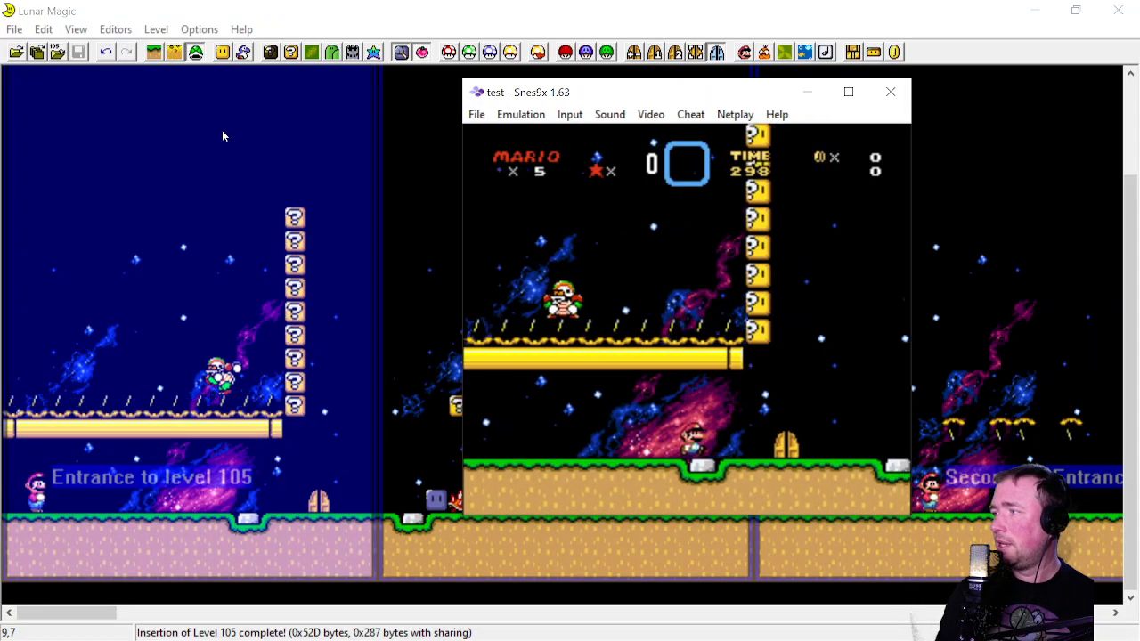
{"action": "key", "text": "Up"}
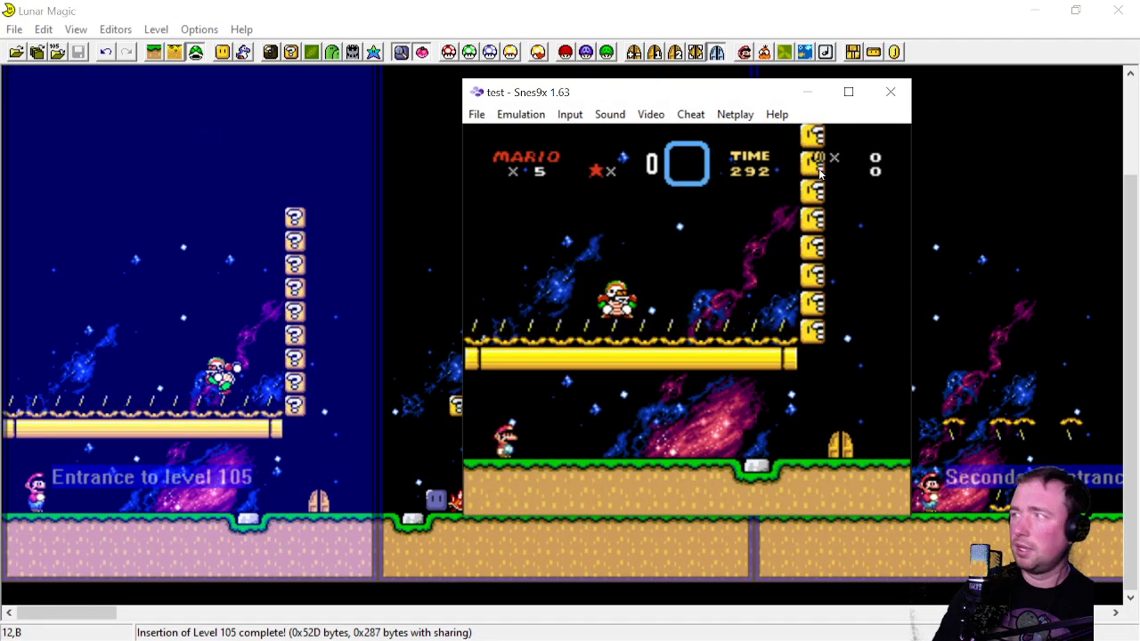
{"action": "left_click", "coordinate": [889, 92]}
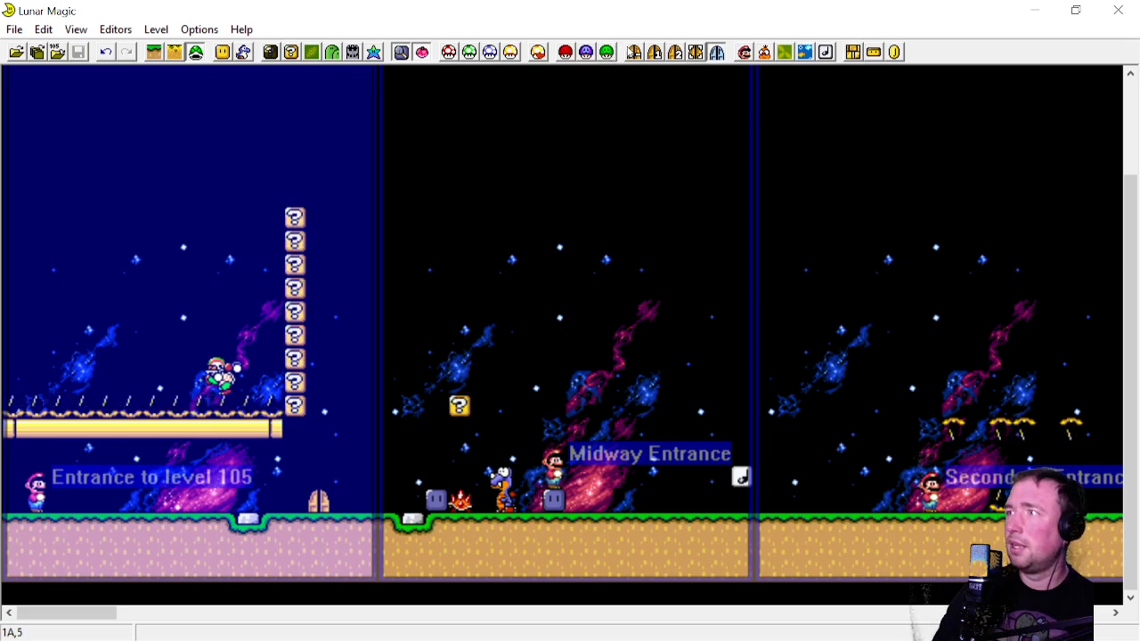
Set the screen 2 exit to 000 and use that value as a secondary exit number
{"action": "left_click", "coordinate": [633, 52]}
{"action": "left_click", "coordinate": [661, 266]}
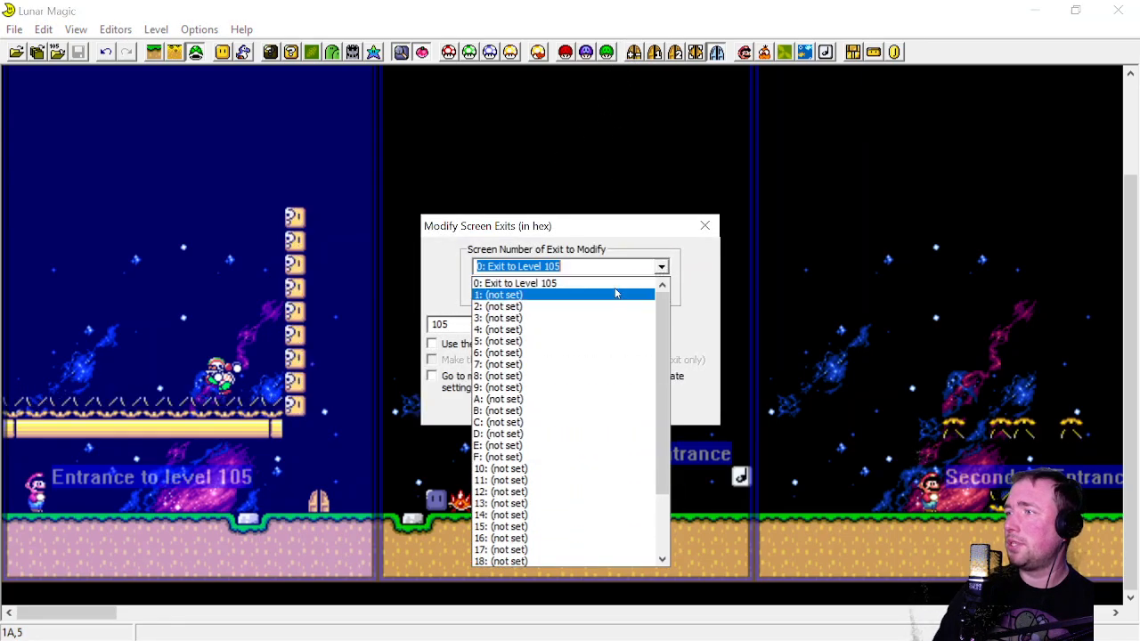
{"action": "left_click", "coordinate": [596, 303]}
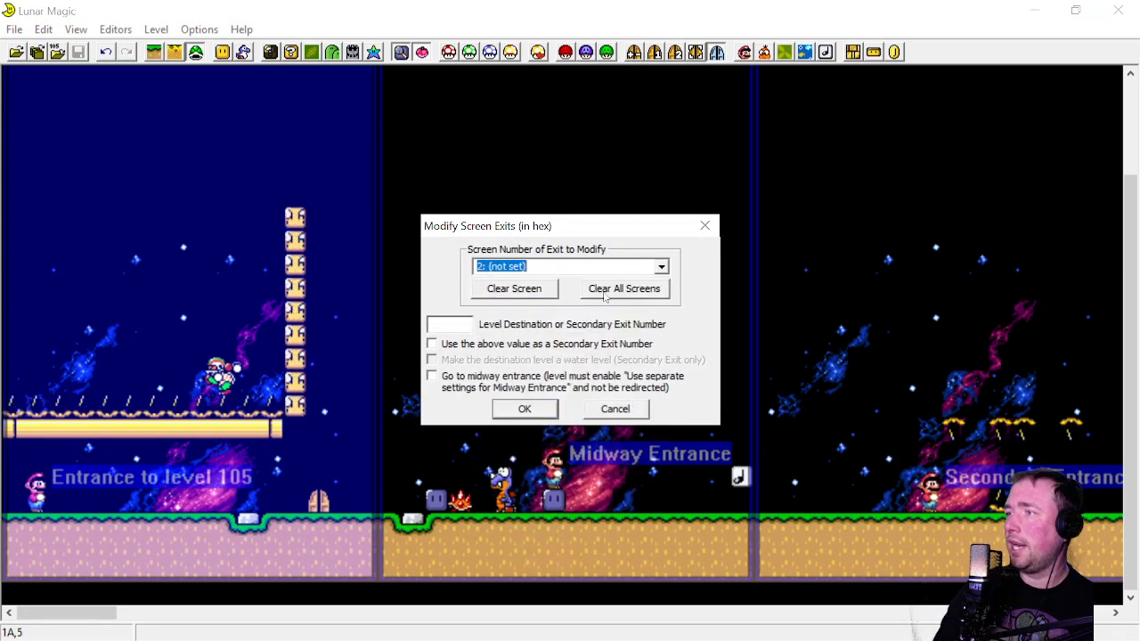
{"action": "left_click", "coordinate": [465, 327]}
{"action": "type", "text": "000"}
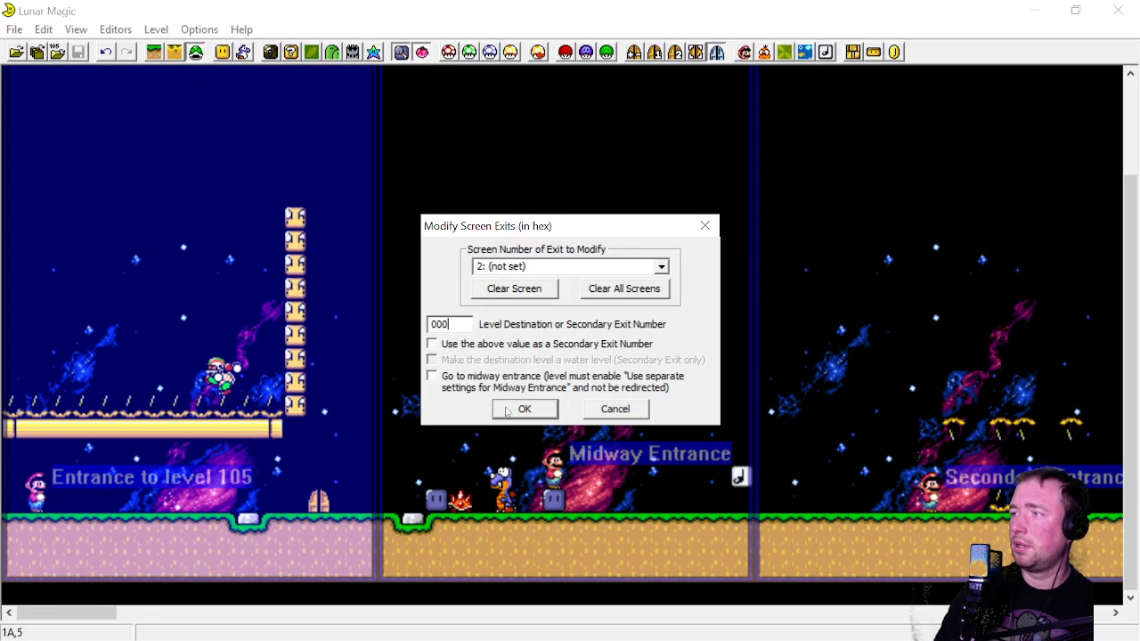
{"action": "left_click", "coordinate": [431, 344]}
{"action": "left_click", "coordinate": [524, 409]}
Check the label and exit settings of screen 02, and save level 105
{"action": "scroll", "coordinate": [636, 418], "scroll_direction": "up", "scroll_amount": 2}
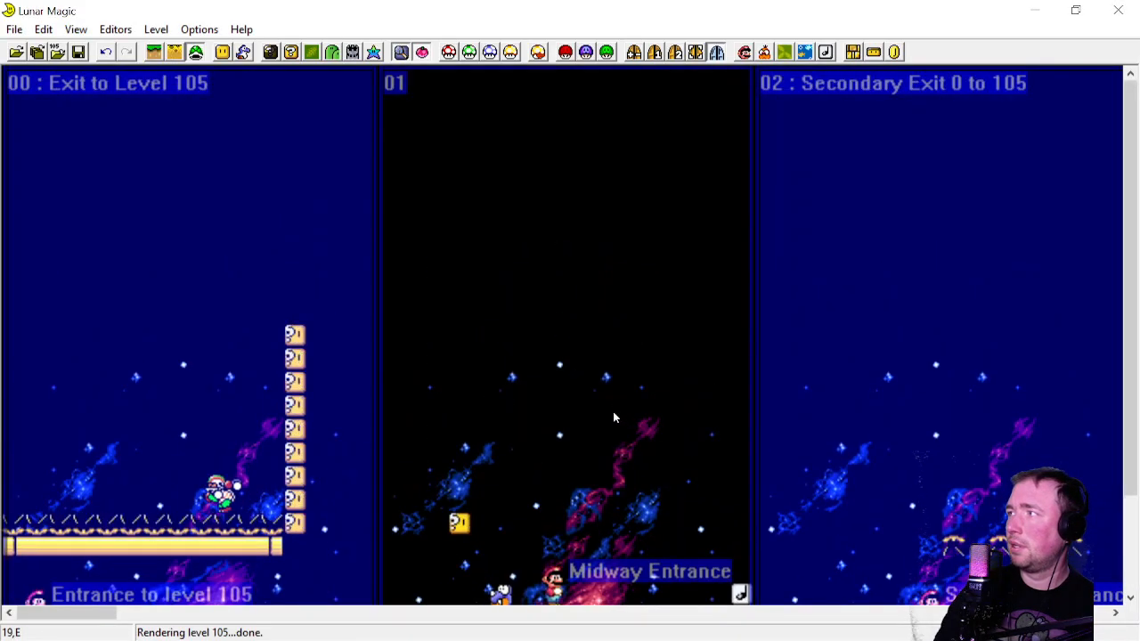
{"action": "scroll", "coordinate": [605, 414], "scroll_direction": "down", "scroll_amount": 2}
{"action": "scroll", "coordinate": [594, 422], "scroll_direction": "up", "scroll_amount": 2}
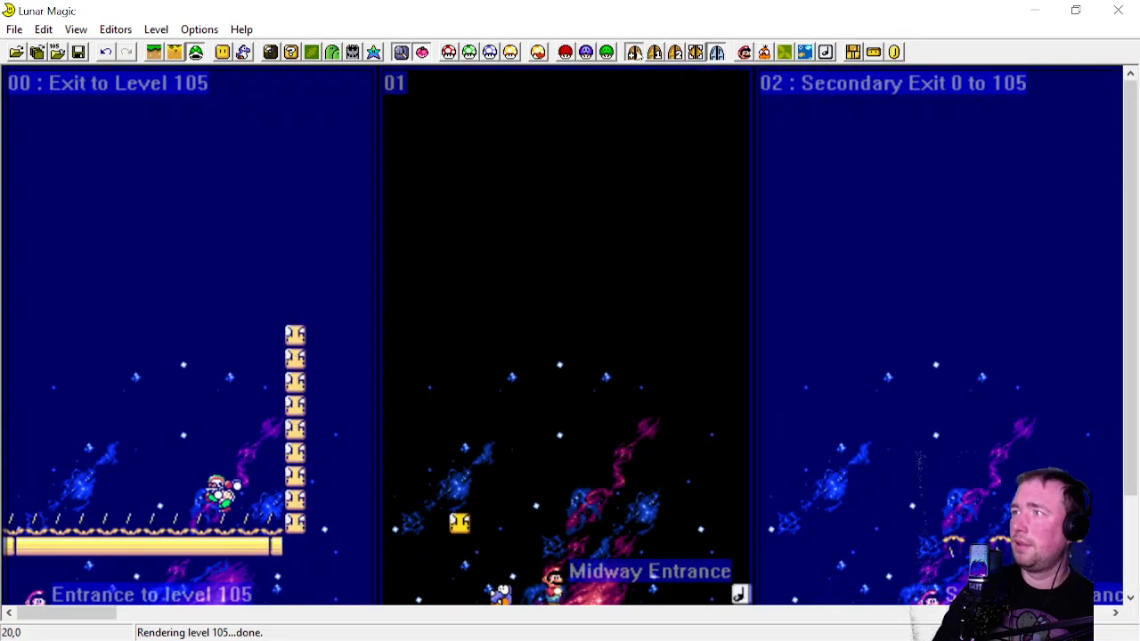
{"action": "left_click", "coordinate": [633, 54]}
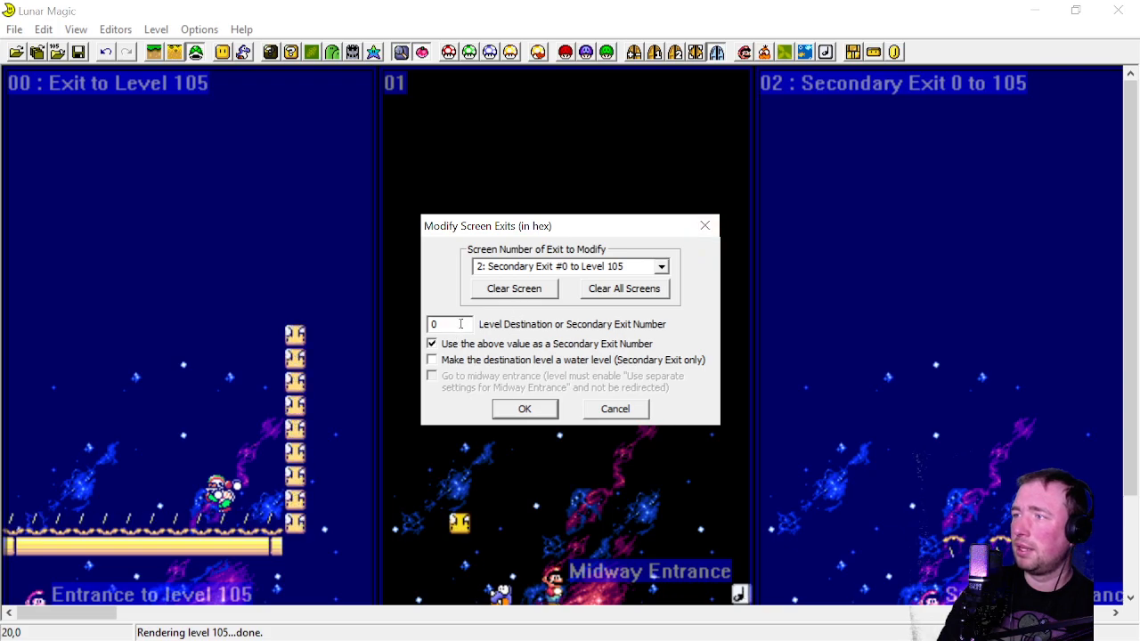
{"action": "left_click", "coordinate": [704, 225]}
{"action": "key", "text": "ctrl+s"}
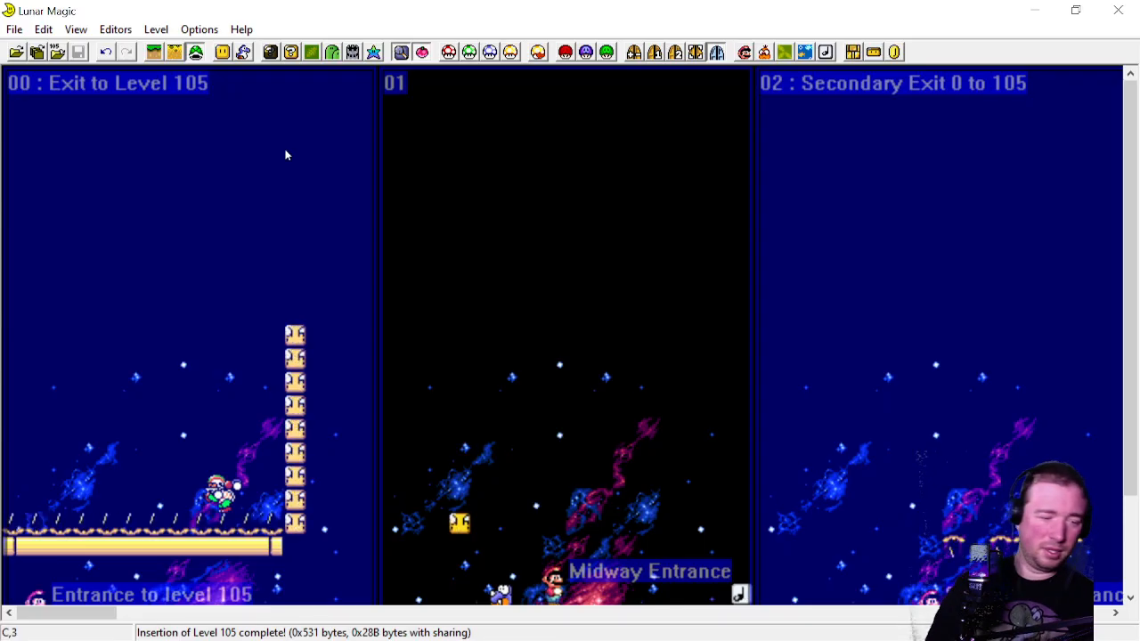
Run the saved level in Snes9x again, move Mario right to retest the door, and close the emulator
{"action": "key", "text": "F3"}
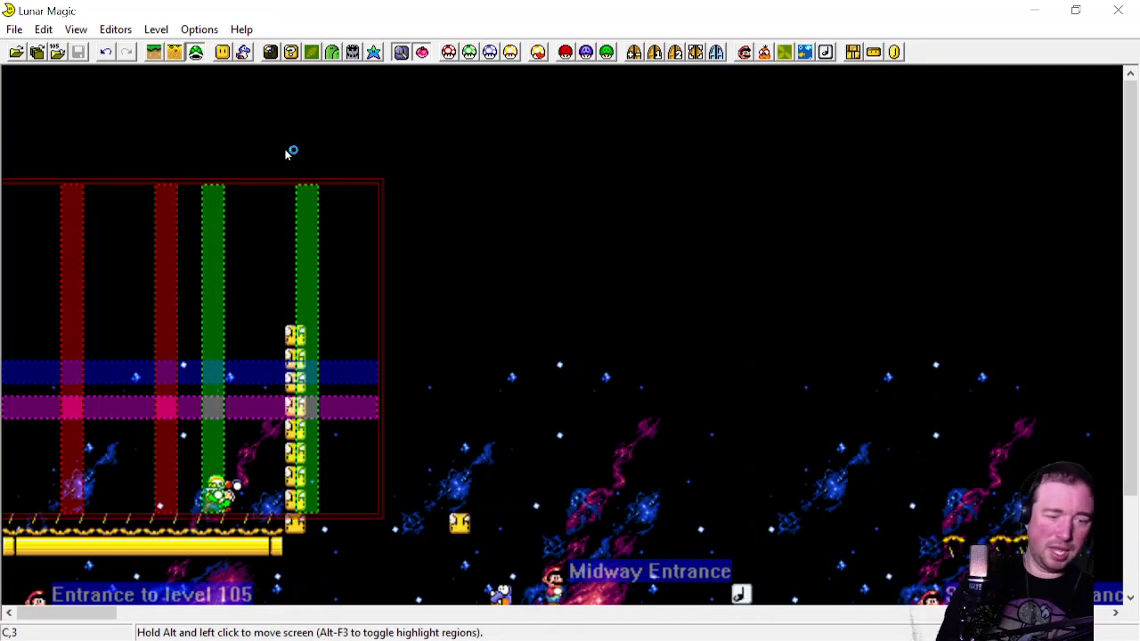
{"action": "key", "text": "Tab"}
{"action": "key", "text": "space"}
{"action": "key", "text": "space"}
{"action": "key", "text": "space"}
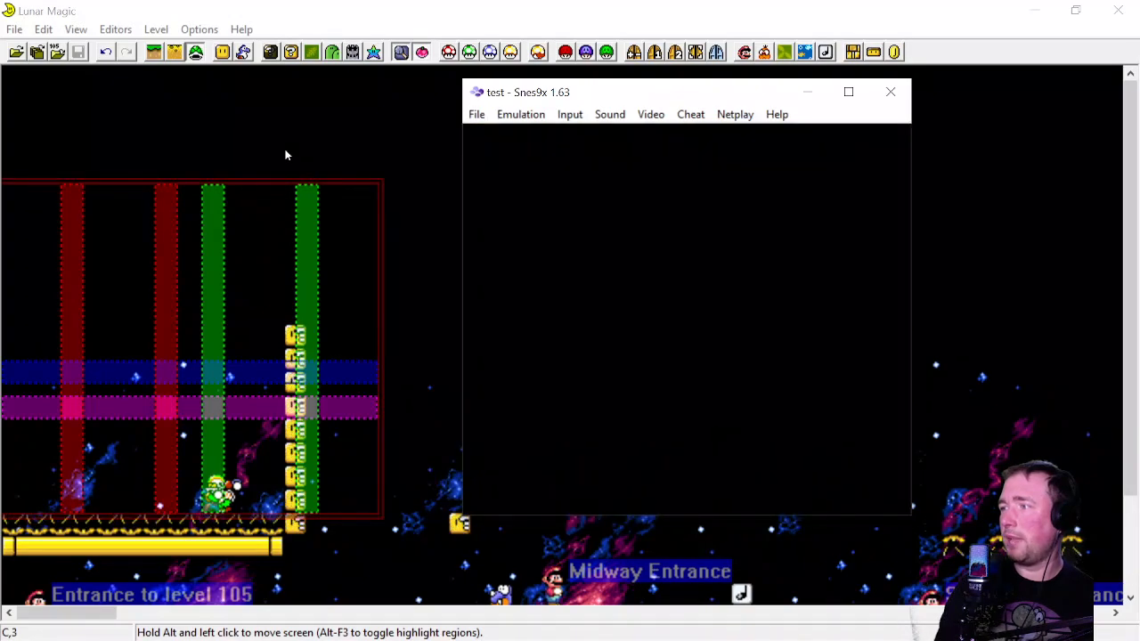
{"action": "key", "text": "Right"}
{"action": "key", "text": "Right"}
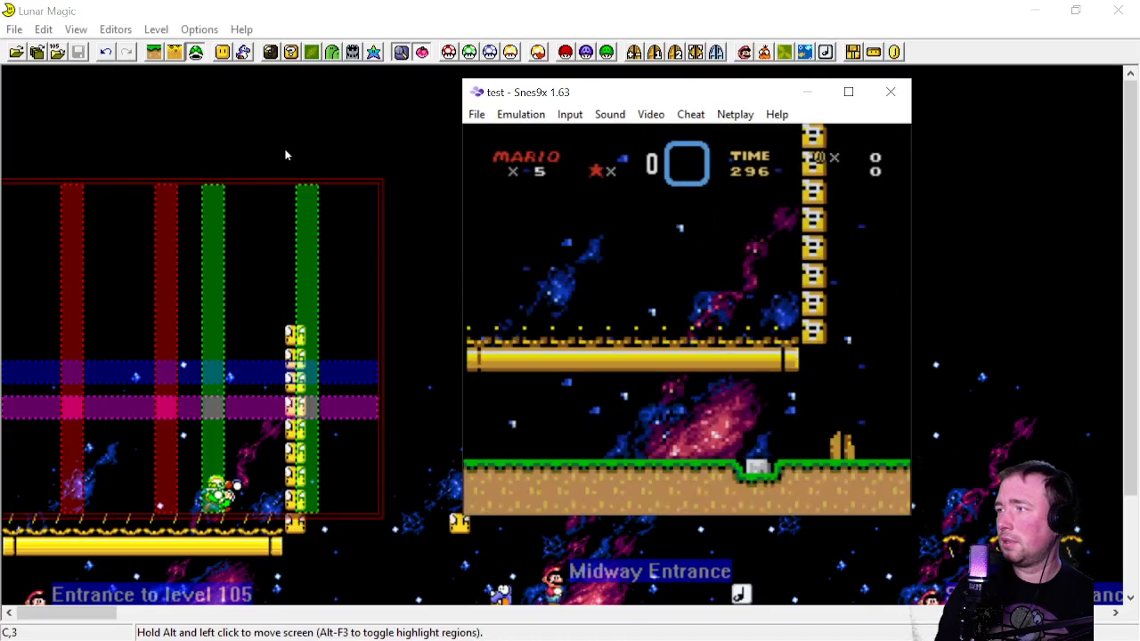
{"action": "left_click", "coordinate": [889, 91]}
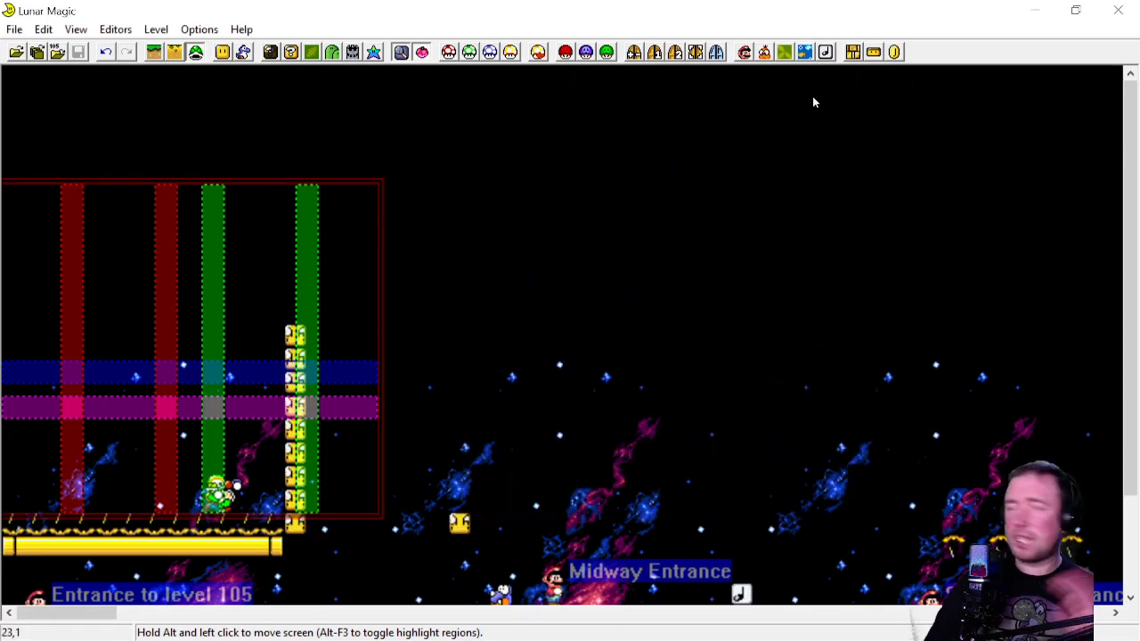
Review the settings of secondary entrance 0, delete that entrance from screen 2, and save level 105
{"action": "scroll", "coordinate": [407, 210], "scroll_direction": "down", "scroll_amount": 3}
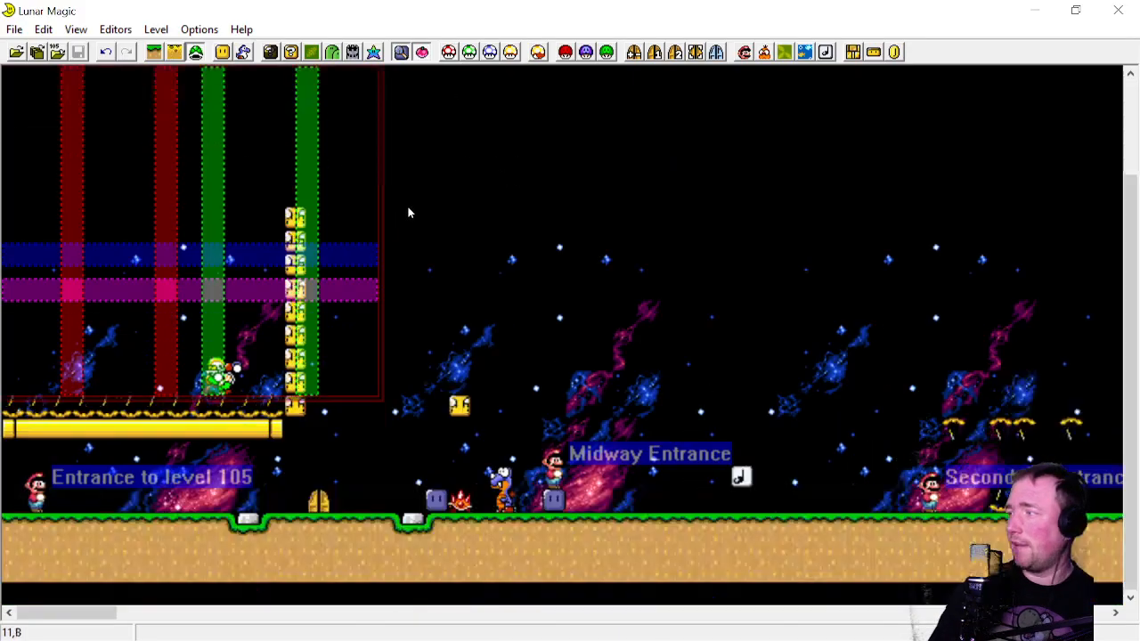
{"action": "left_click_drag", "start_coordinate": [850, 446], "coordinate": [923, 497]}
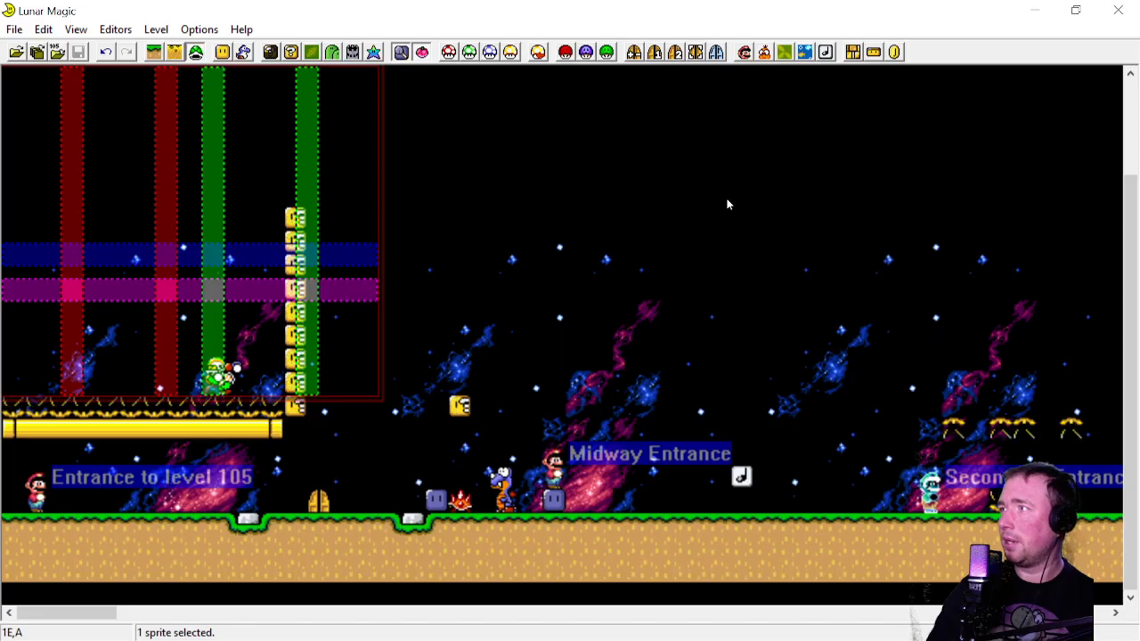
{"action": "left_click", "coordinate": [695, 52]}
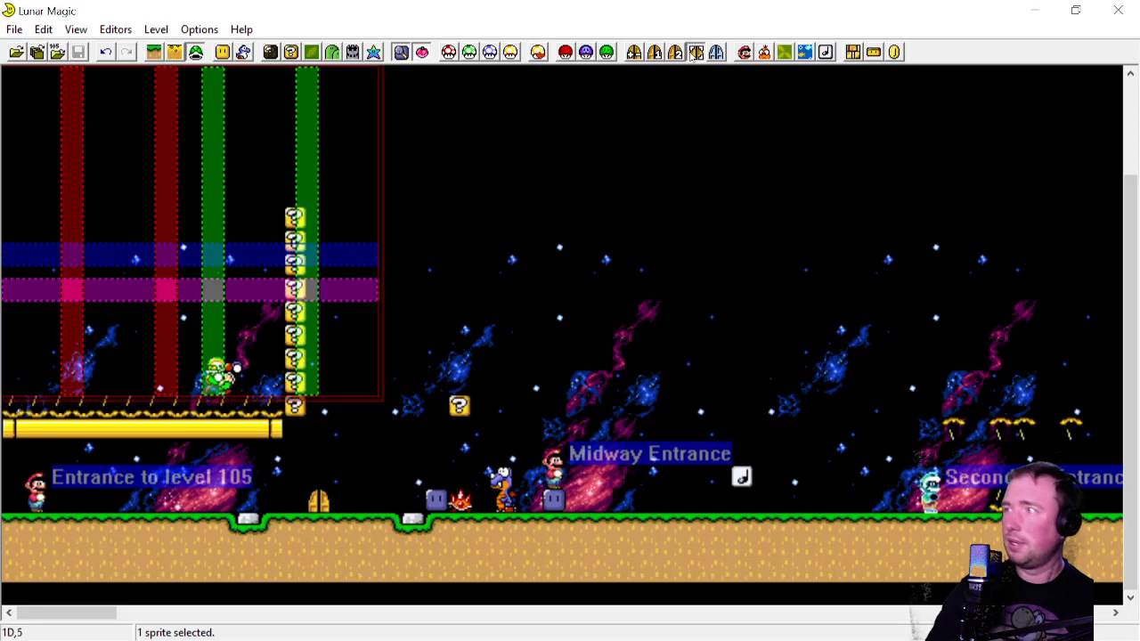
{"action": "left_click", "coordinate": [675, 275]}
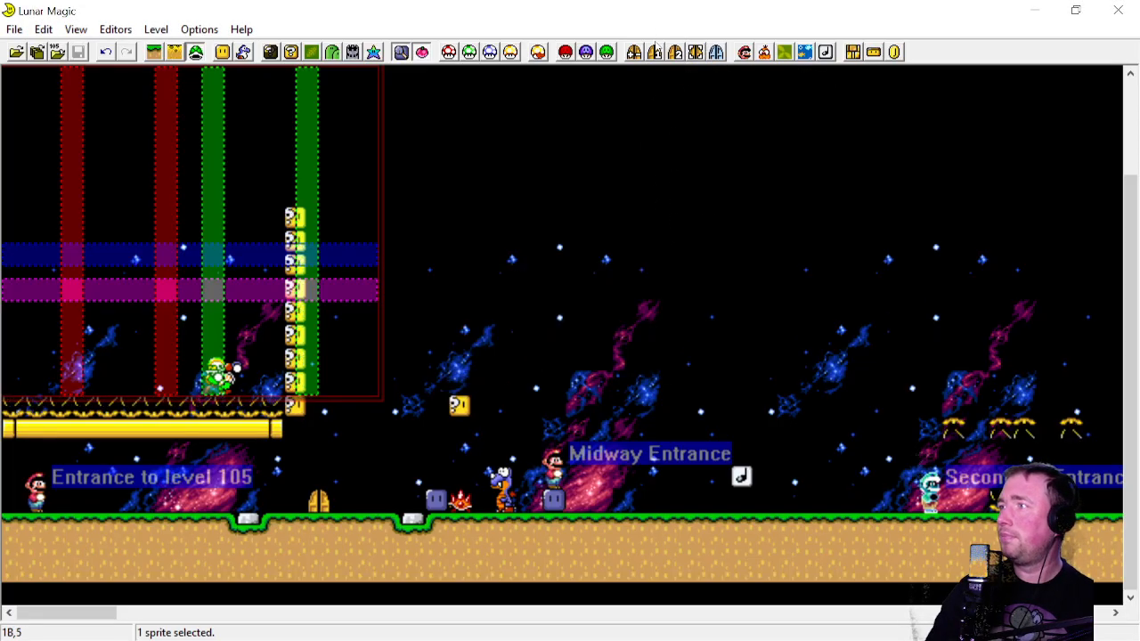
{"action": "left_click", "coordinate": [675, 52]}
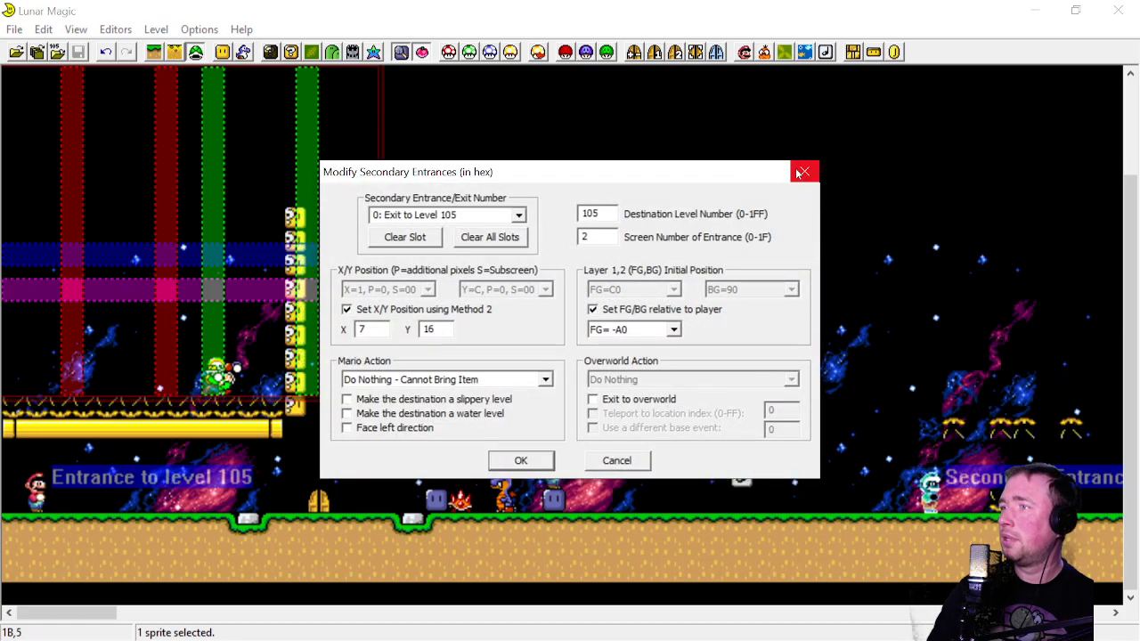
{"action": "left_click", "coordinate": [519, 216]}
{"action": "left_click", "coordinate": [520, 218]}
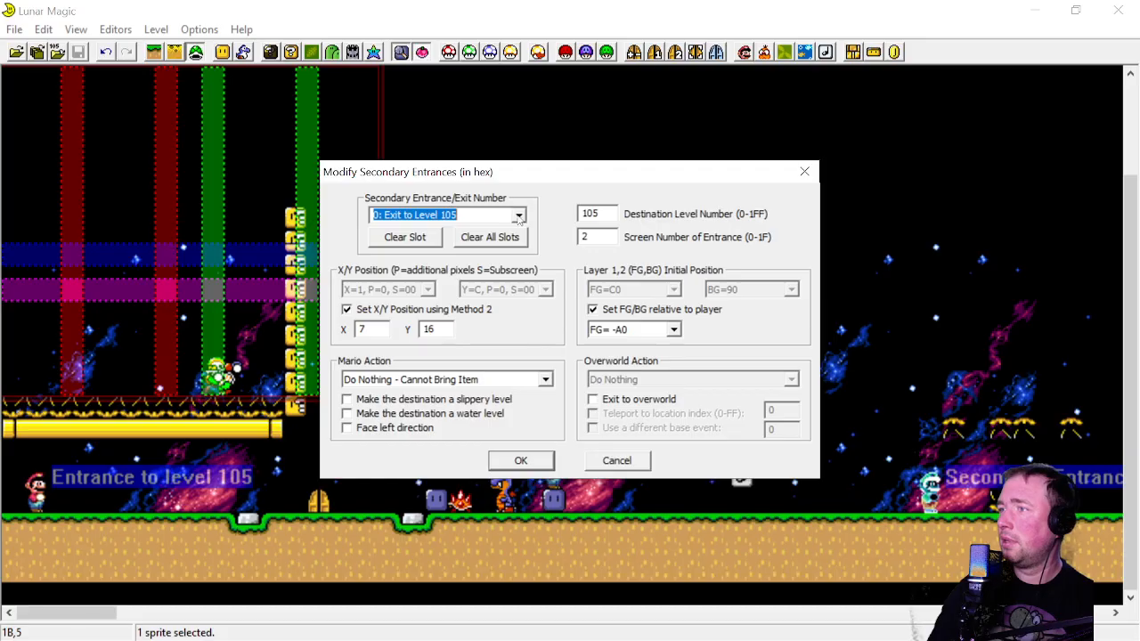
{"action": "left_click", "coordinate": [804, 171]}
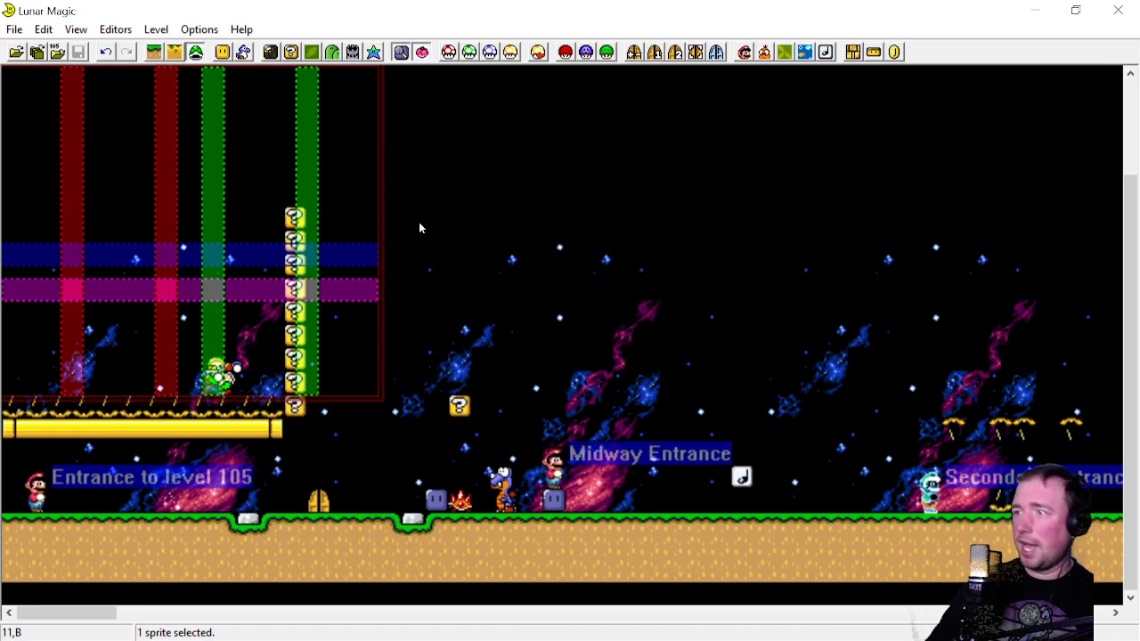
{"action": "key", "text": "Delete"}
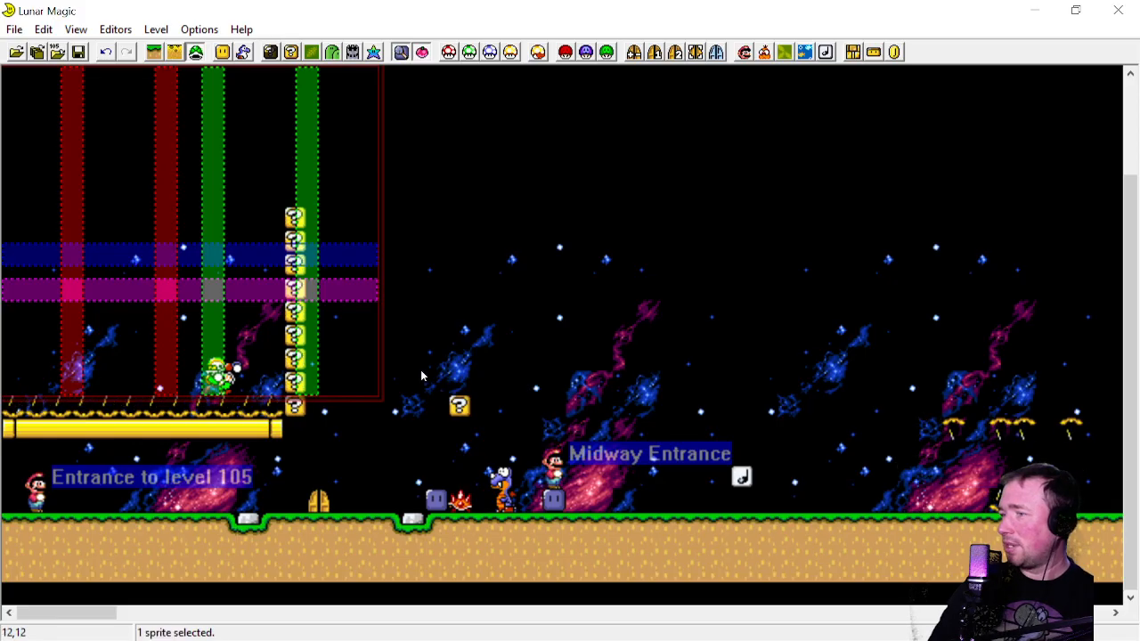
{"action": "left_click", "coordinate": [41, 497]}
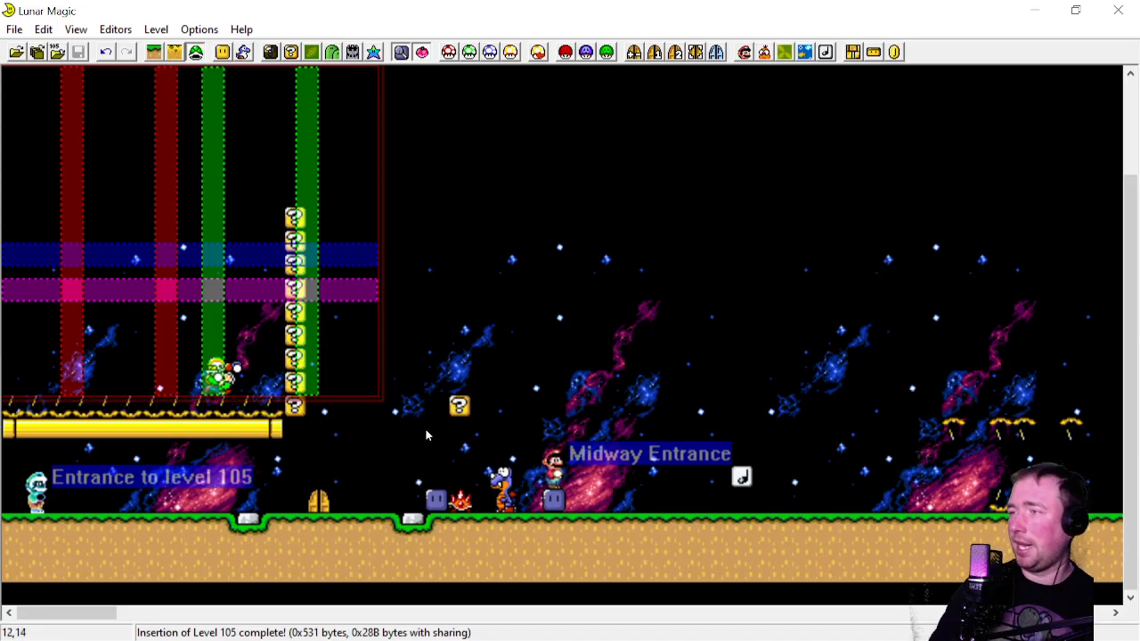
Hide the game view frame and its highlighted regions in the level
{"action": "left_click_drag", "start_coordinate": [519, 326], "coordinate": [474, 393]}
{"action": "left_click_drag", "start_coordinate": [503, 259], "coordinate": [514, 268]}
{"action": "left_click_drag", "start_coordinate": [349, 185], "coordinate": [101, 457]}
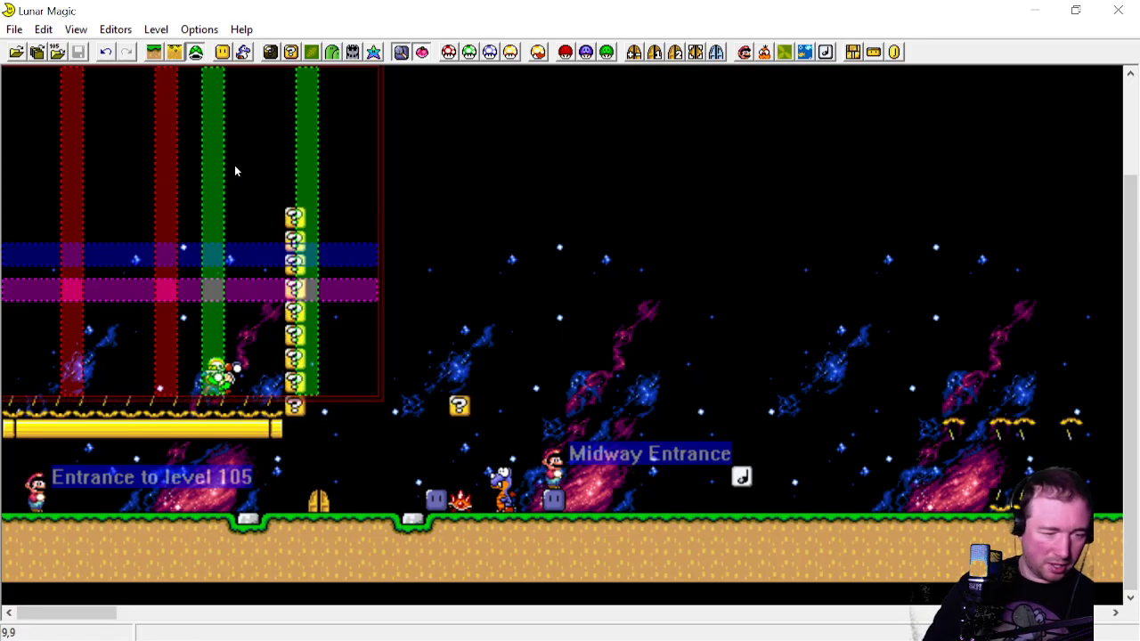
{"action": "key", "text": "F2"}
{"action": "left_click_drag", "start_coordinate": [422, 213], "coordinate": [168, 395]}
{"action": "left_click", "coordinate": [590, 168]}
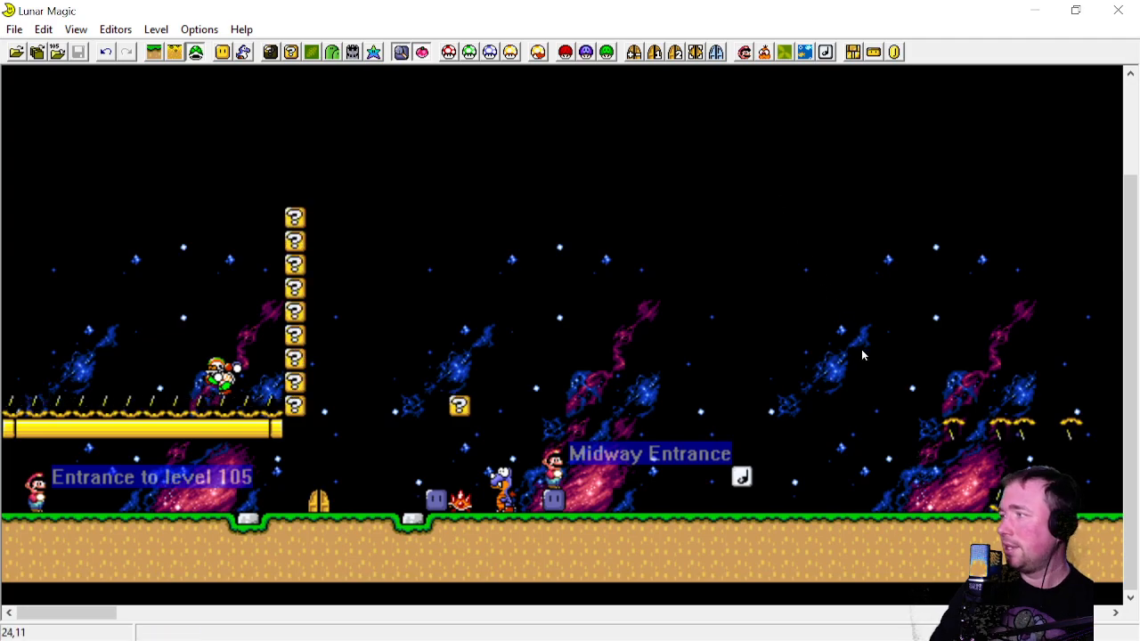
{"action": "left_click_drag", "start_coordinate": [286, 467], "coordinate": [375, 524]}
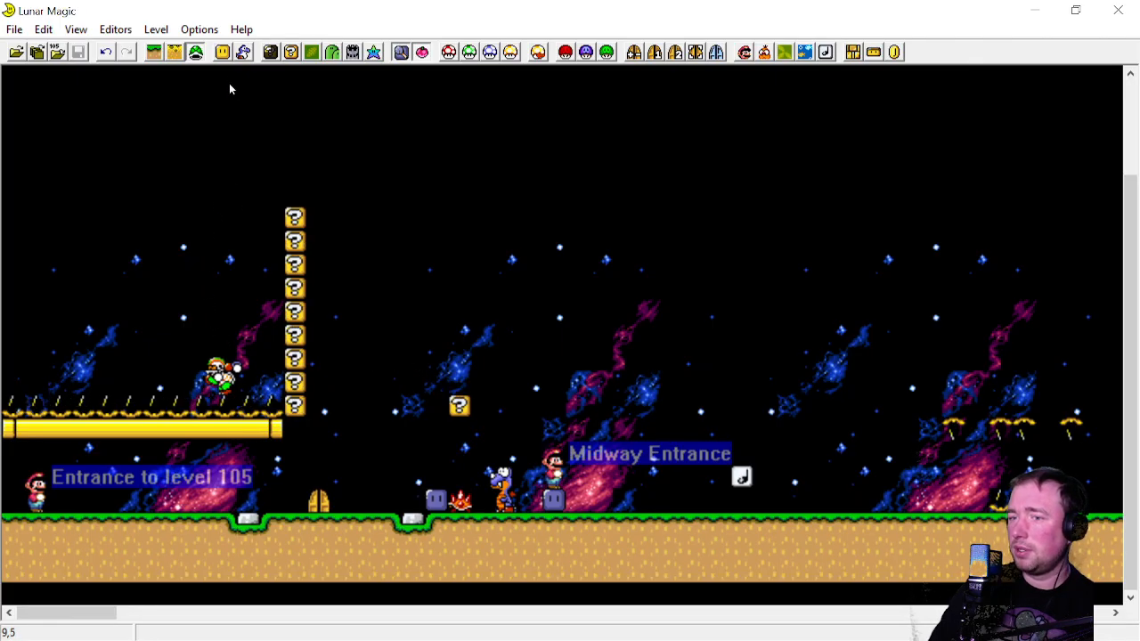
Switch to Layer 1 editing and examine the exit-enabled horizontal and vertical pipes in the object list
{"action": "left_click", "coordinate": [155, 53]}
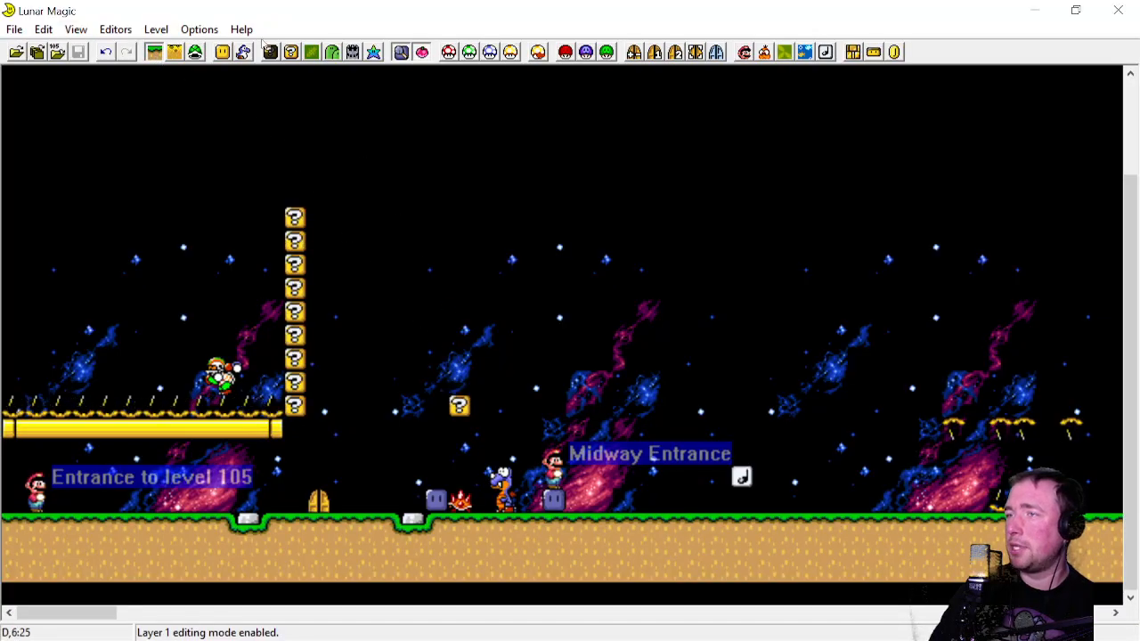
{"action": "left_click", "coordinate": [223, 53]}
{"action": "scroll", "coordinate": [562, 464], "scroll_direction": "up", "scroll_amount": 2}
{"action": "scroll", "coordinate": [557, 462], "scroll_direction": "up", "scroll_amount": 10}
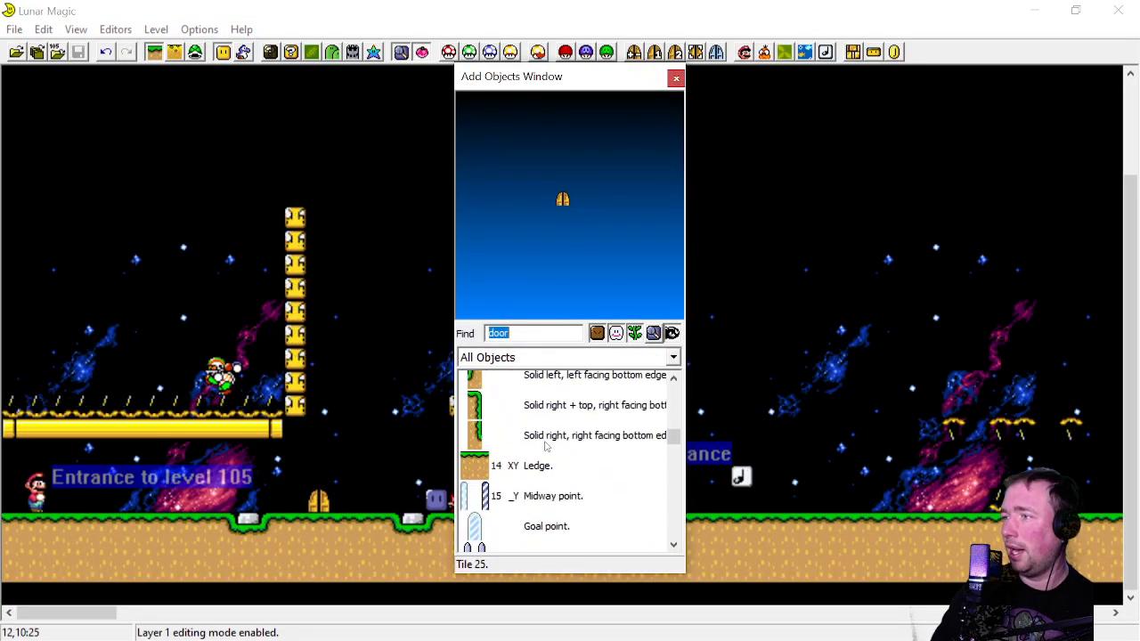
{"action": "scroll", "coordinate": [530, 451], "scroll_direction": "up", "scroll_amount": 4}
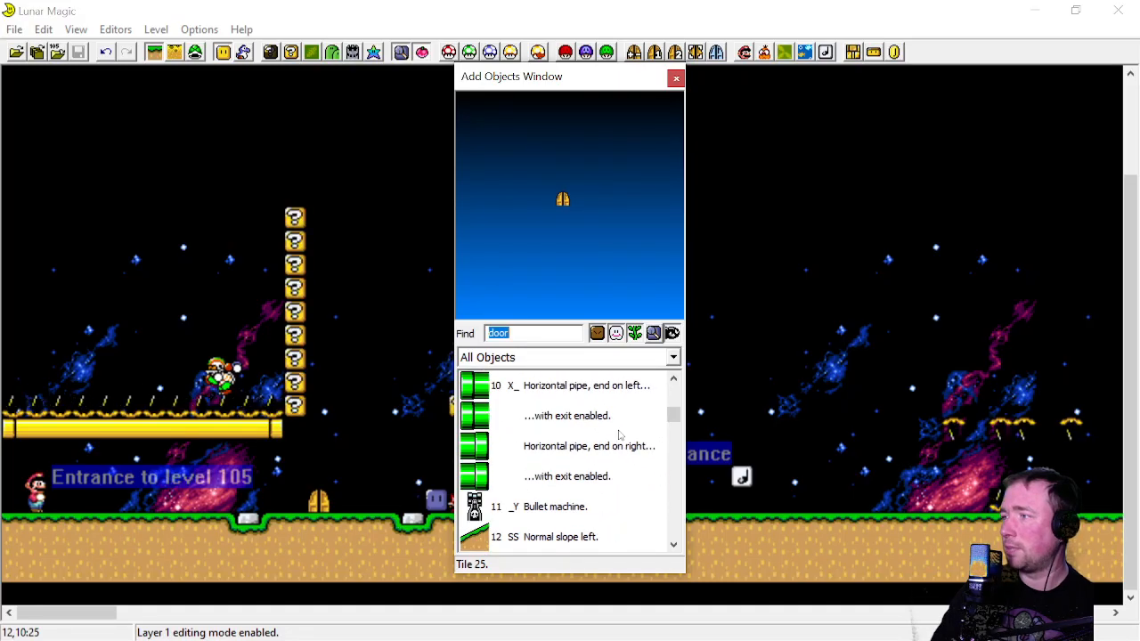
{"action": "left_click", "coordinate": [575, 419]}
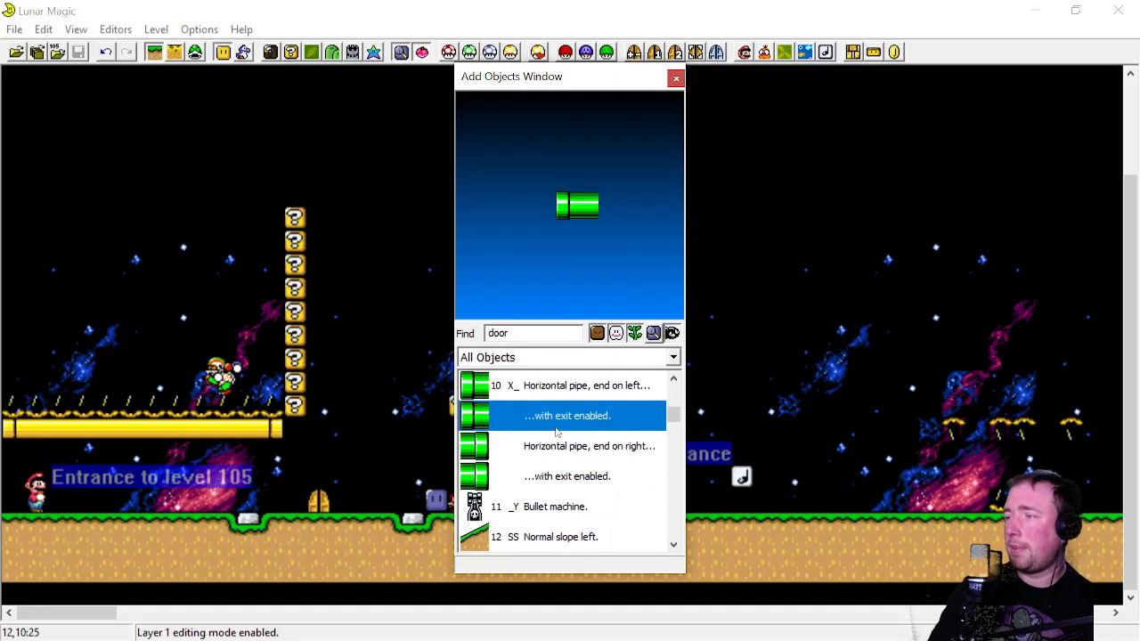
{"action": "left_click", "coordinate": [562, 482]}
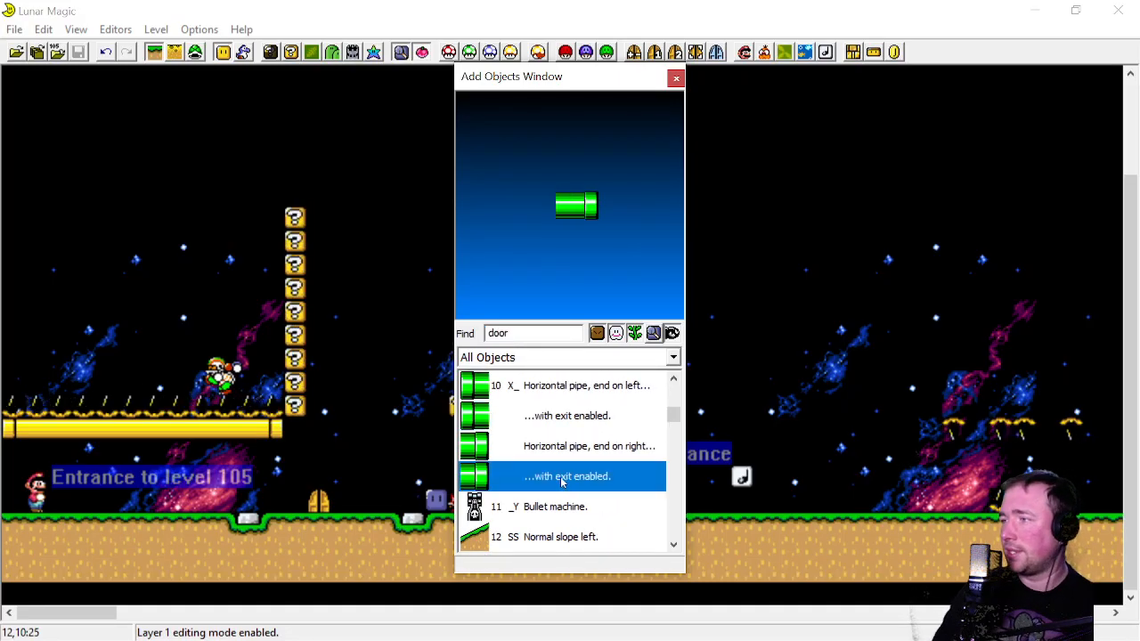
{"action": "scroll", "coordinate": [561, 430], "scroll_direction": "up", "scroll_amount": 1}
{"action": "left_click", "coordinate": [568, 422]}
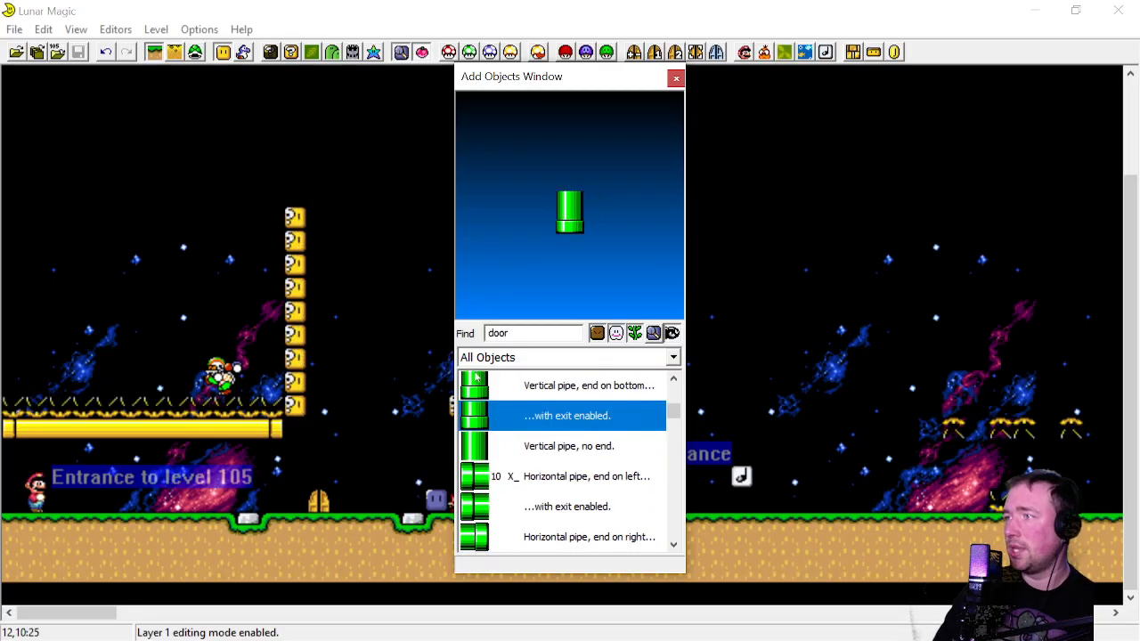
{"action": "left_click", "coordinate": [675, 78]}
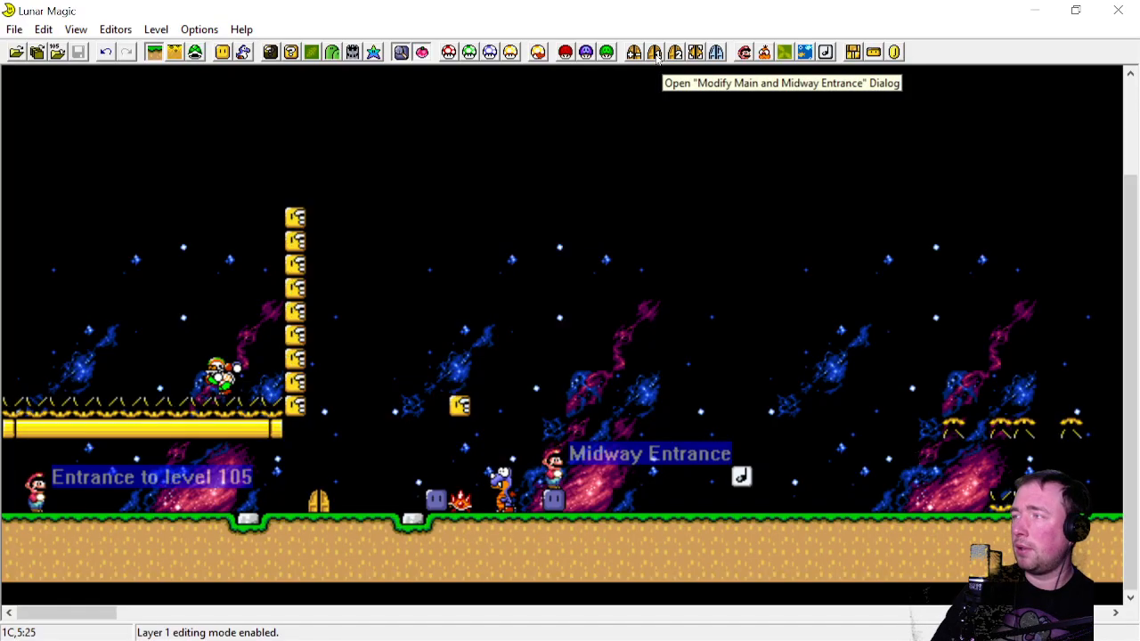
Set the main entrance to make the level slippery and a water level, keeping Mario's action as Do Nothing - Cannot Bring Item
{"action": "left_click", "coordinate": [655, 52]}
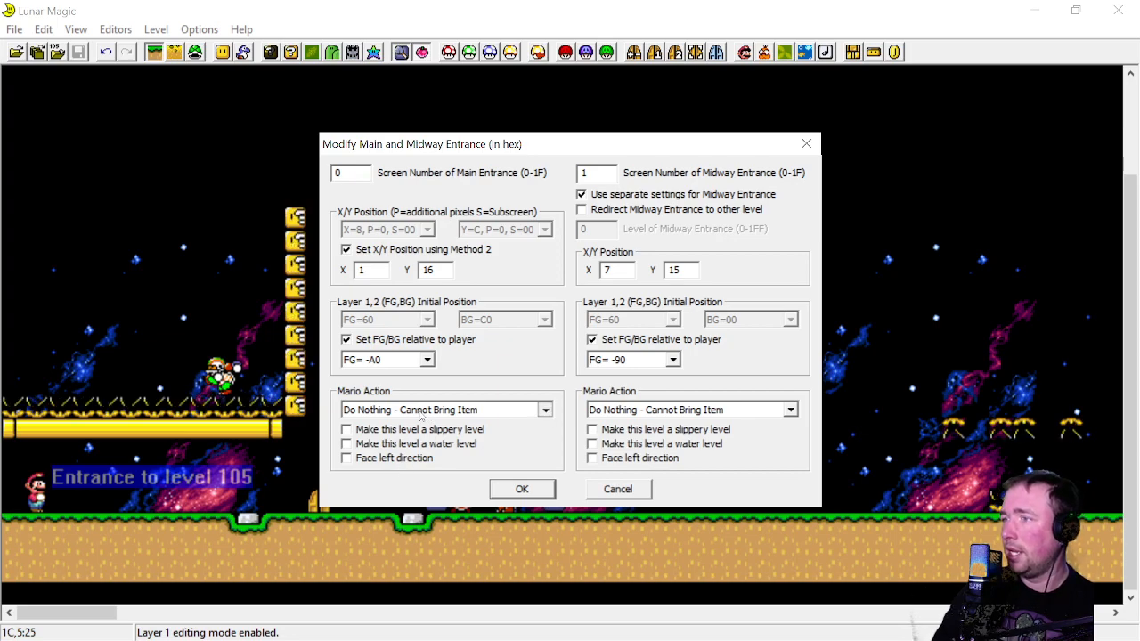
{"action": "left_click", "coordinate": [422, 411]}
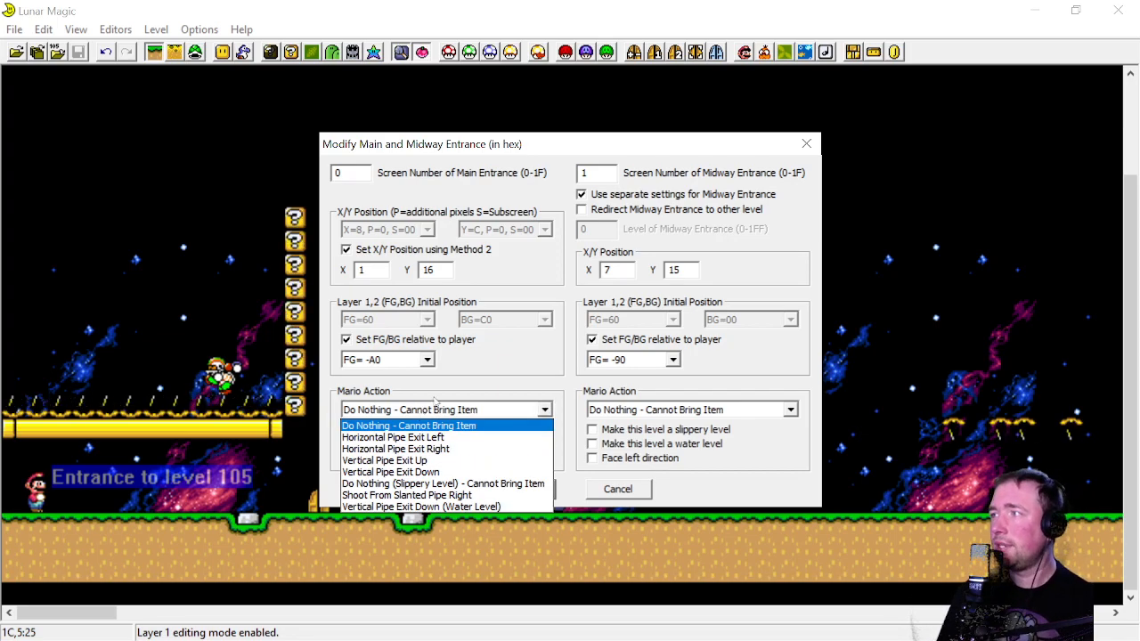
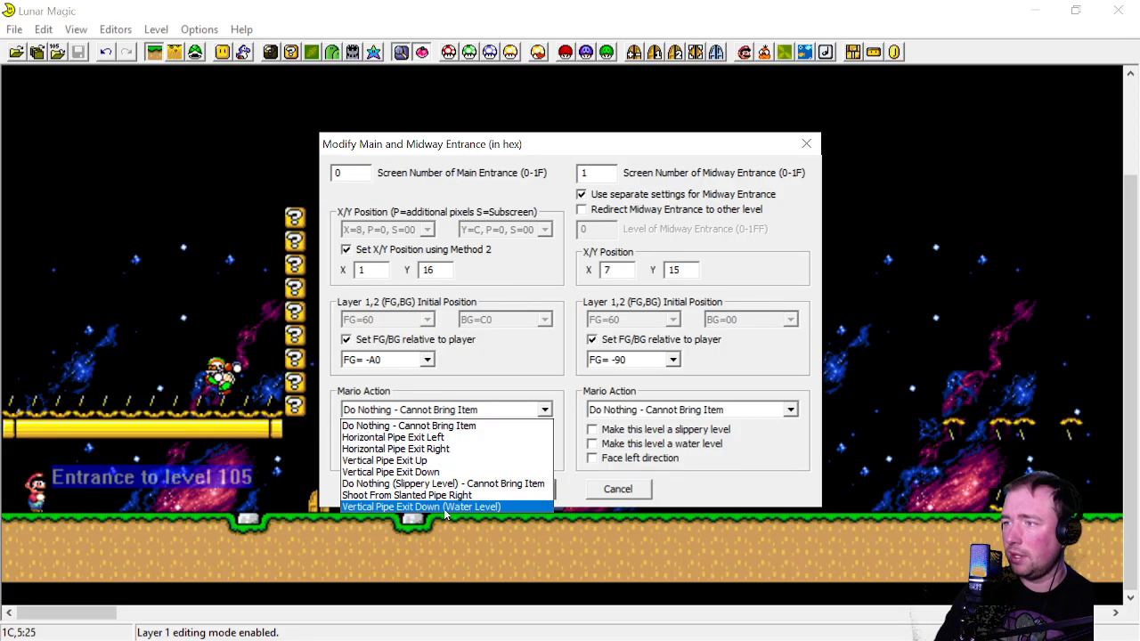
{"action": "left_click", "coordinate": [472, 425]}
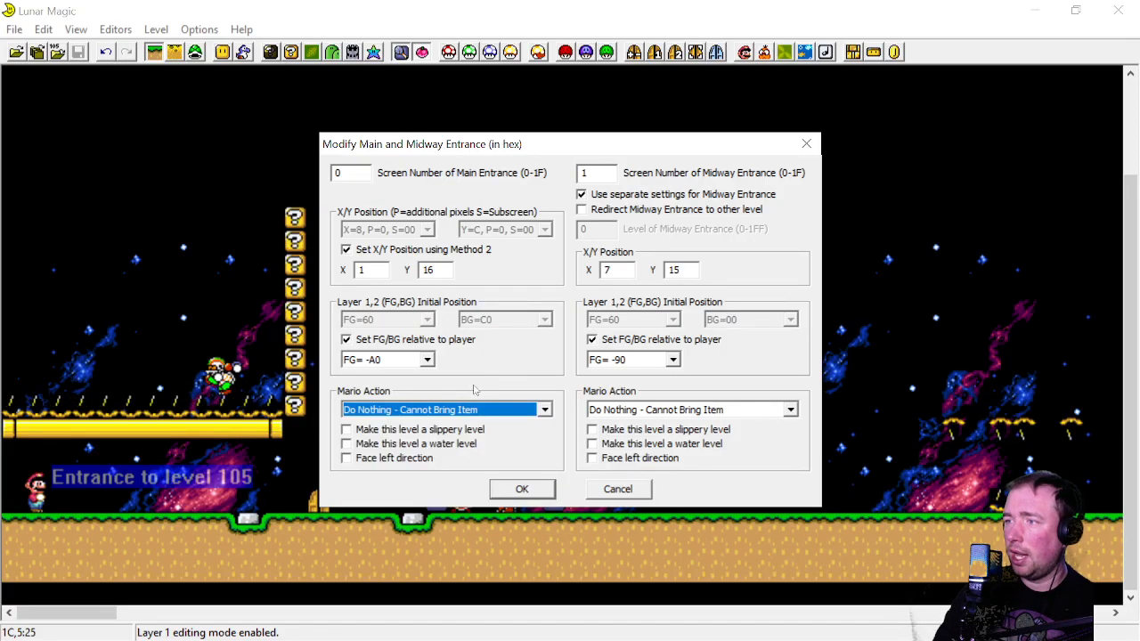
{"action": "left_click", "coordinate": [417, 444]}
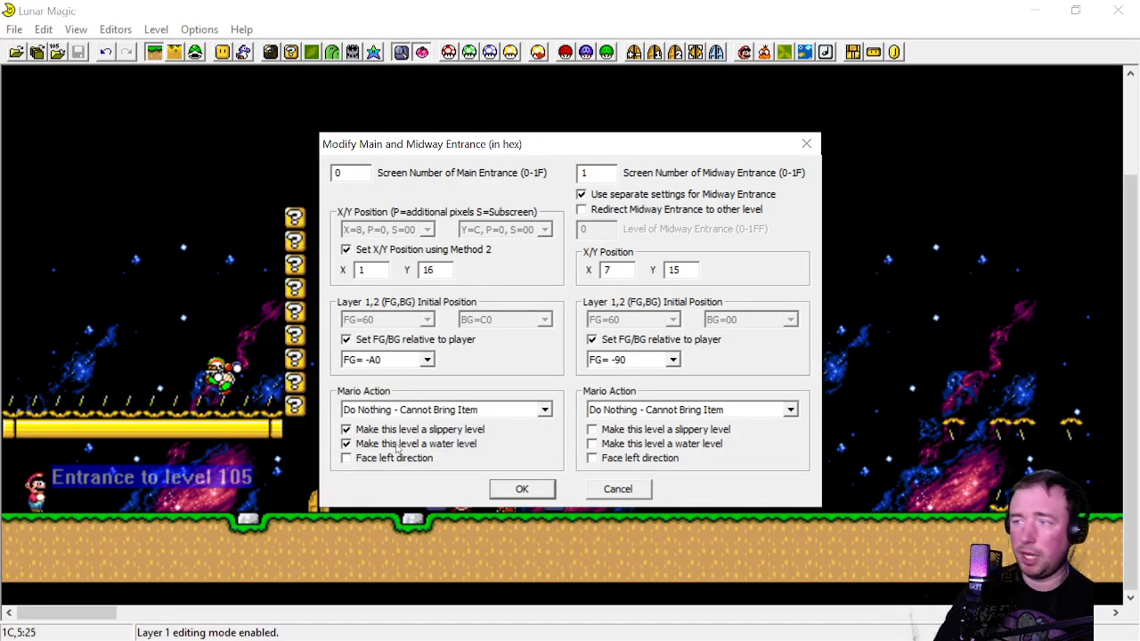
{"action": "left_click", "coordinate": [532, 491]}
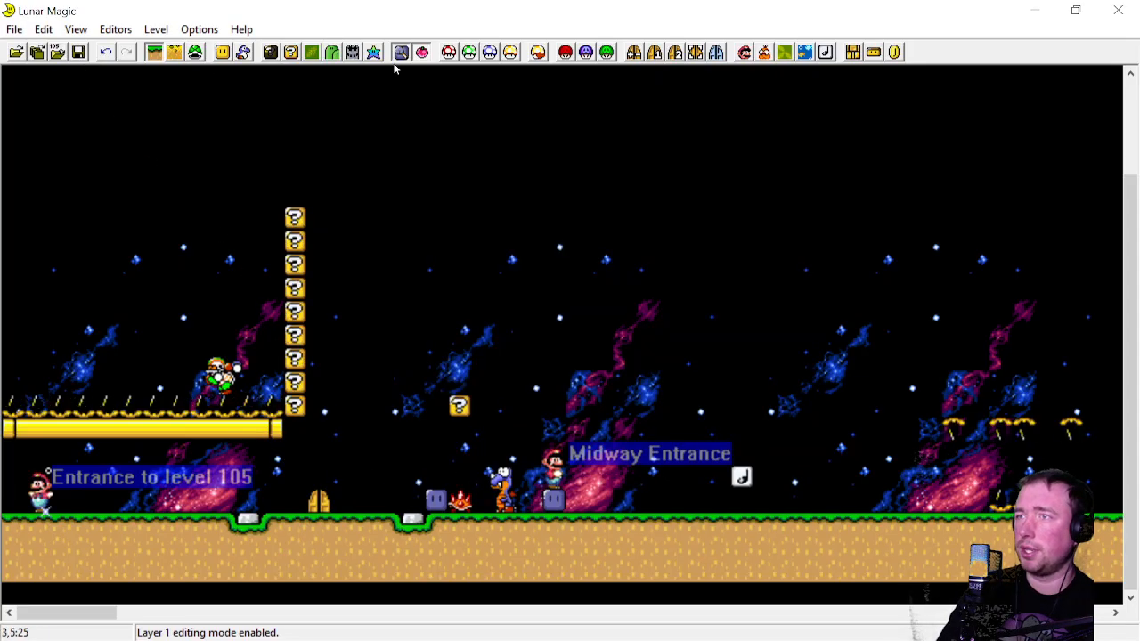
Set the main entrance's Mario action to Horizontal Pipe Exit Right
{"action": "left_click", "coordinate": [655, 52]}
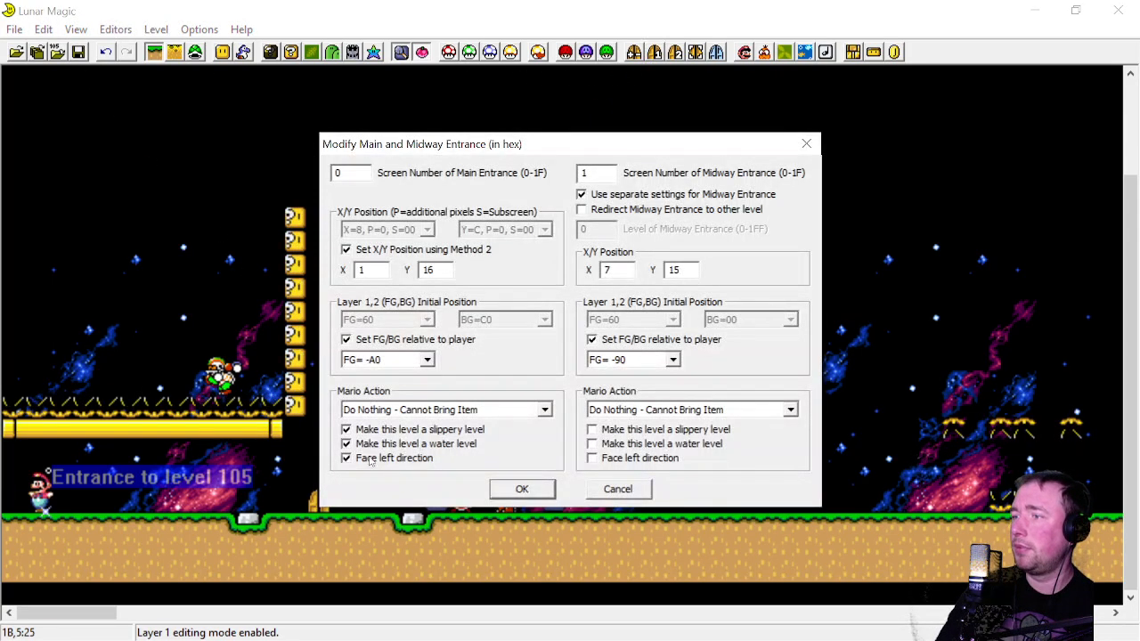
{"action": "left_click", "coordinate": [412, 408]}
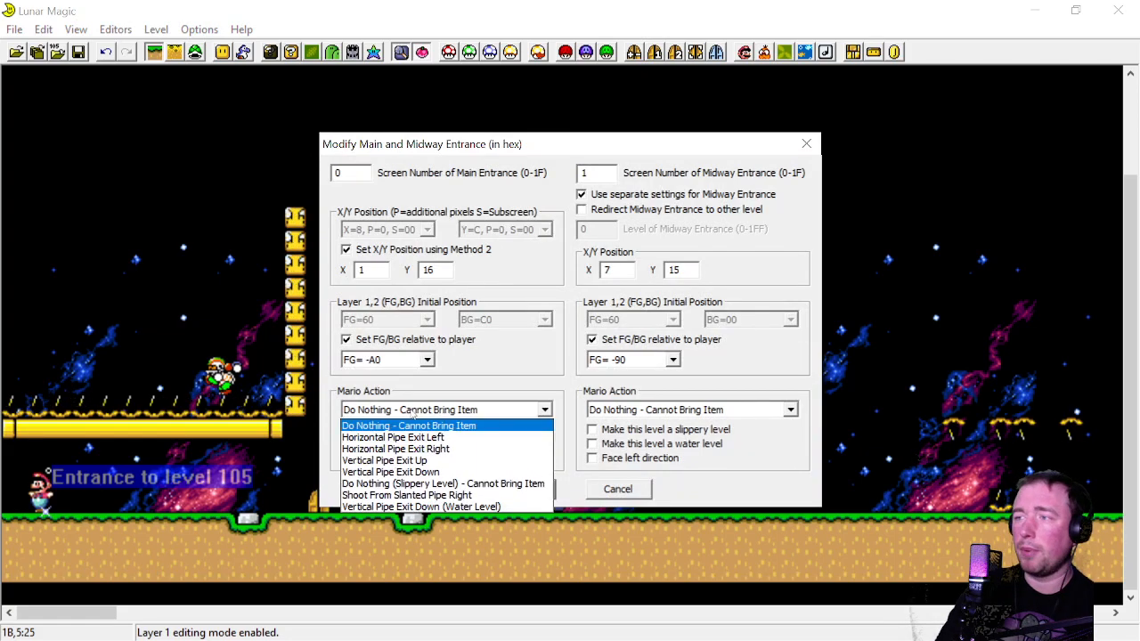
{"action": "left_click", "coordinate": [422, 462]}
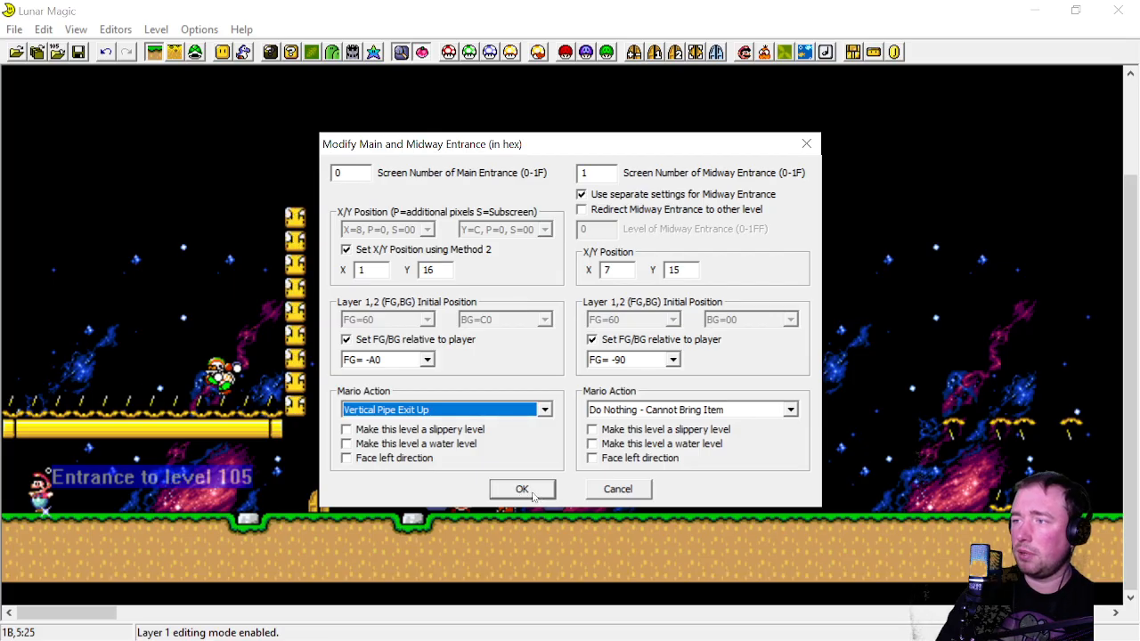
{"action": "left_click", "coordinate": [445, 410]}
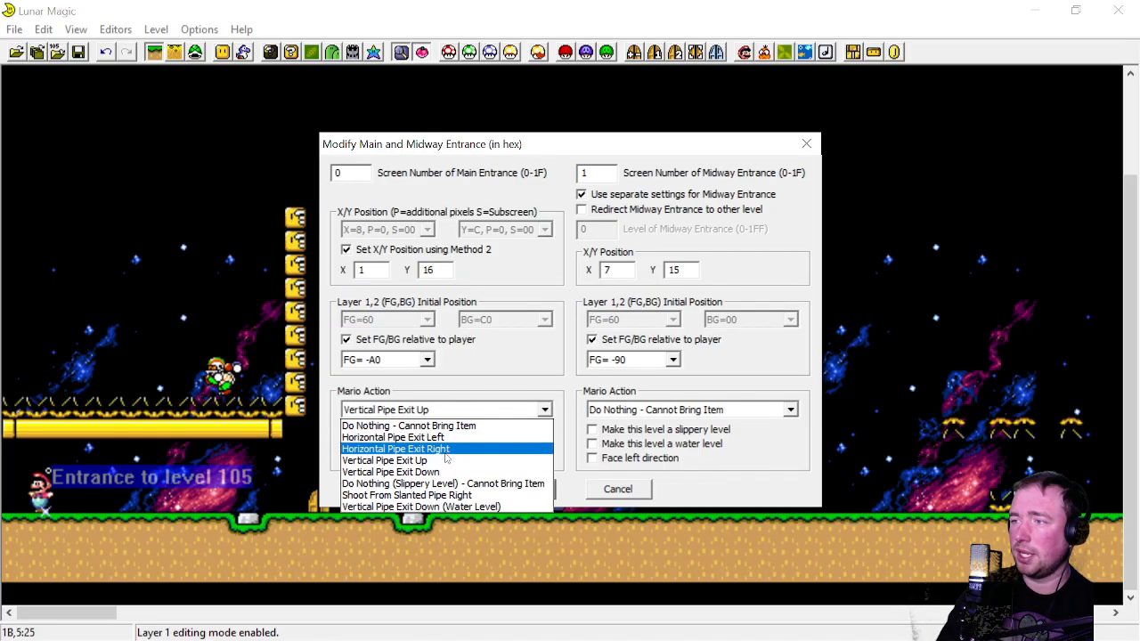
{"action": "left_click", "coordinate": [445, 449]}
{"action": "key", "text": "Return"}
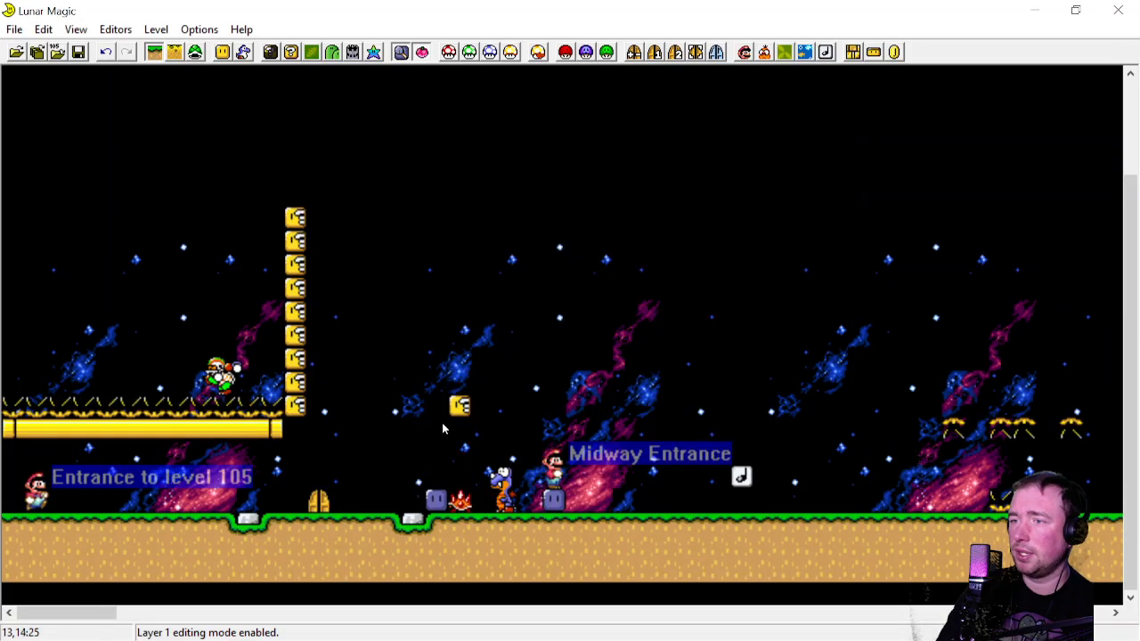
Add a horizontal pipe with its end on the right, without an exit, on the ground at the start of the level
{"action": "left_click", "coordinate": [221, 52]}
{"action": "scroll", "coordinate": [606, 491], "scroll_direction": "up", "scroll_amount": 1}
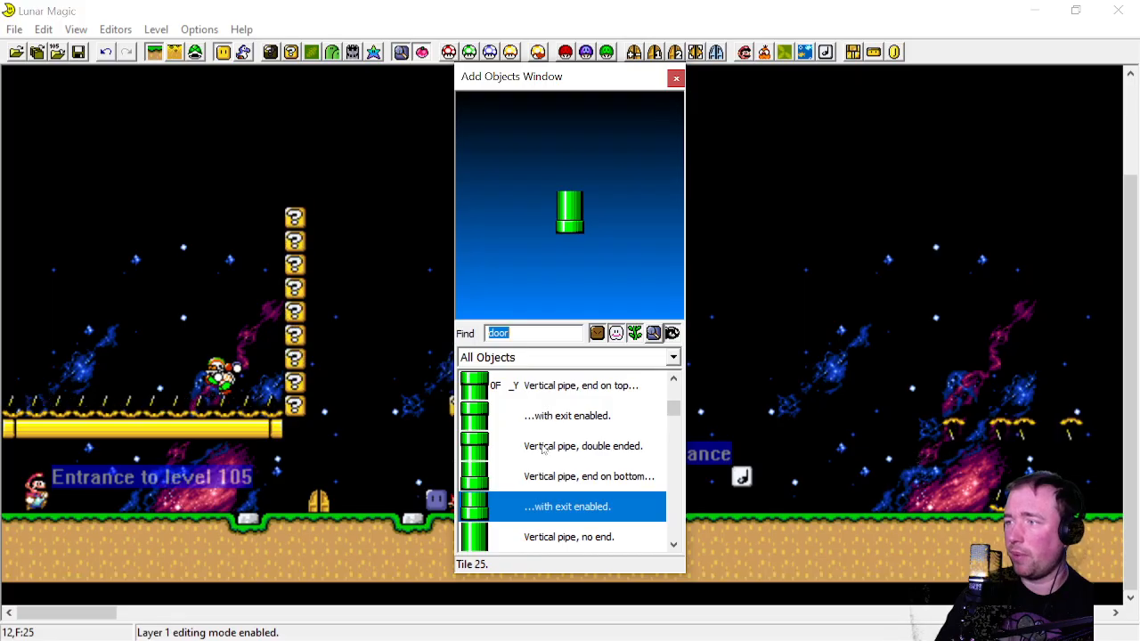
{"action": "scroll", "coordinate": [539, 450], "scroll_direction": "down", "scroll_amount": 2}
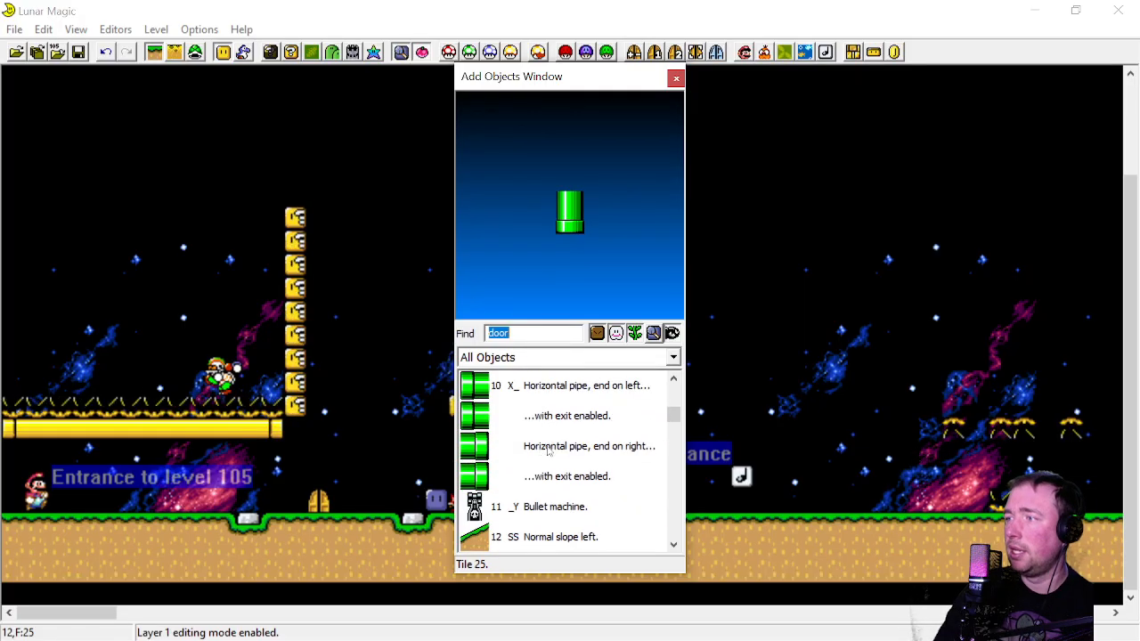
{"action": "left_click", "coordinate": [548, 447]}
{"action": "left_click", "coordinate": [5, 481]}
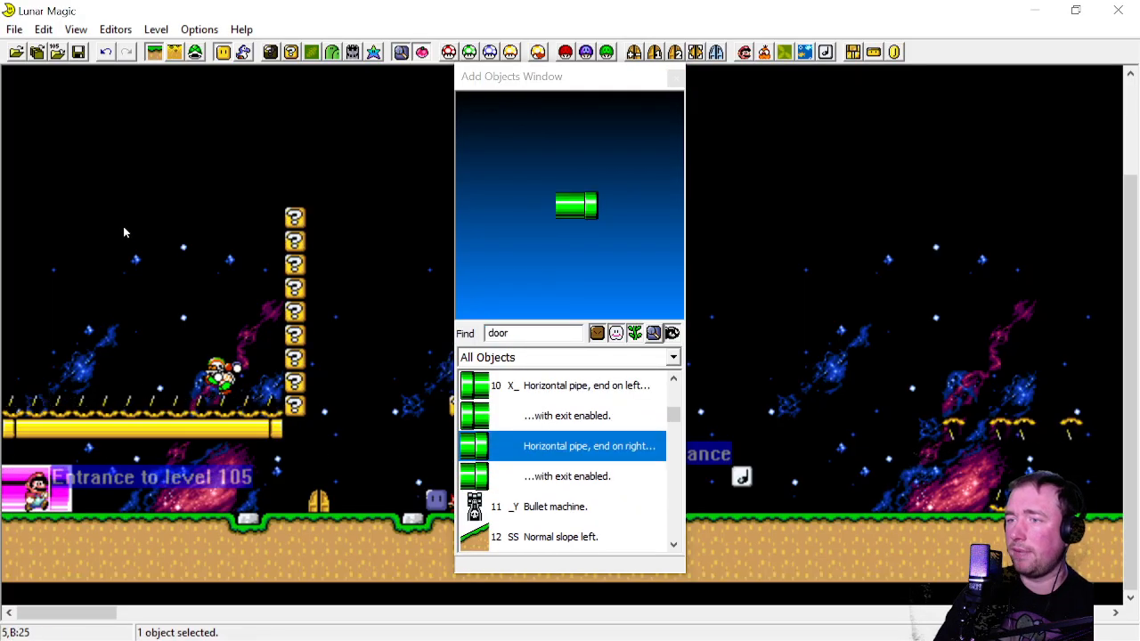
{"action": "left_click", "coordinate": [125, 233]}
Move the main entrance one tile right to the mouth of the horizontal pipe, save level 105, and close the object list
{"action": "left_click", "coordinate": [195, 51]}
{"action": "left_click", "coordinate": [37, 494]}
{"action": "left_click_drag", "start_coordinate": [37, 494], "coordinate": [57, 500]}
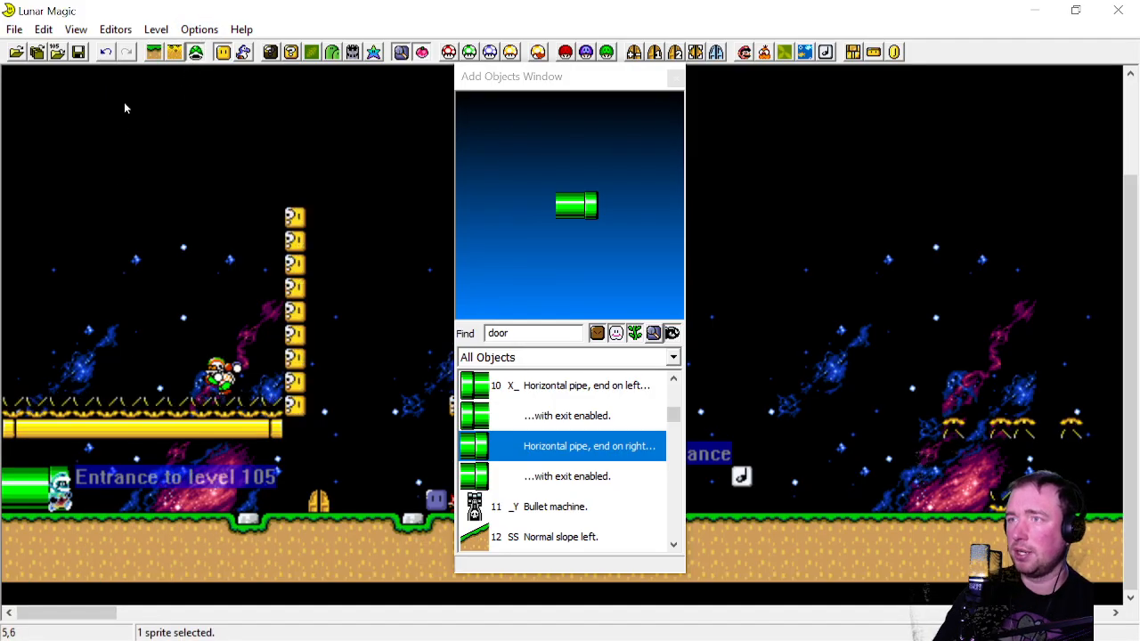
{"action": "left_click", "coordinate": [79, 52]}
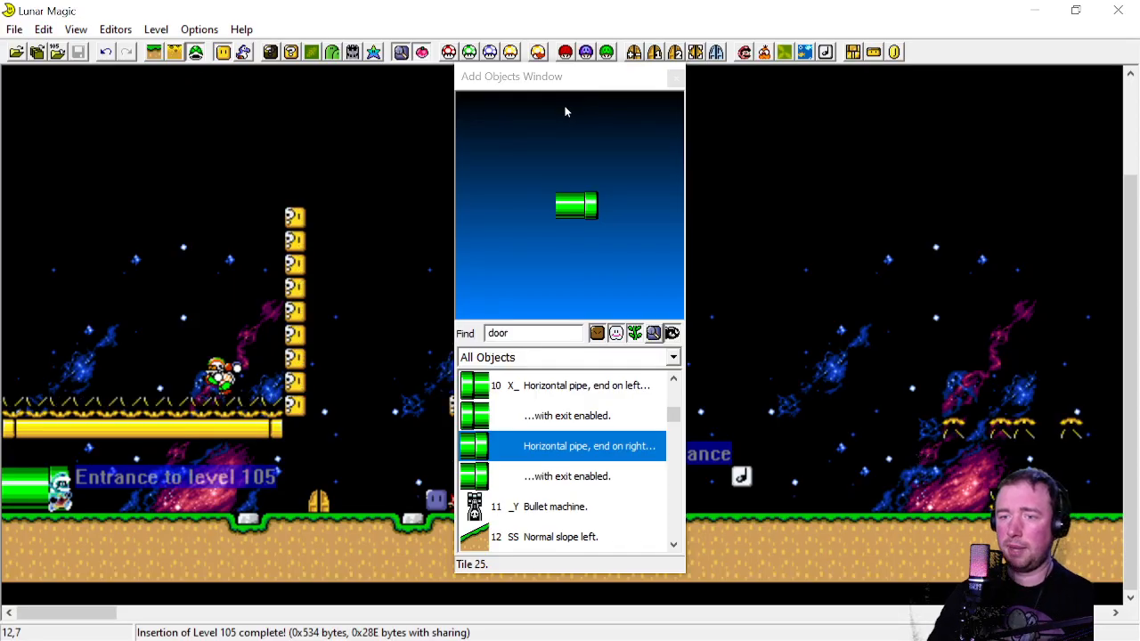
{"action": "left_click", "coordinate": [676, 77]}
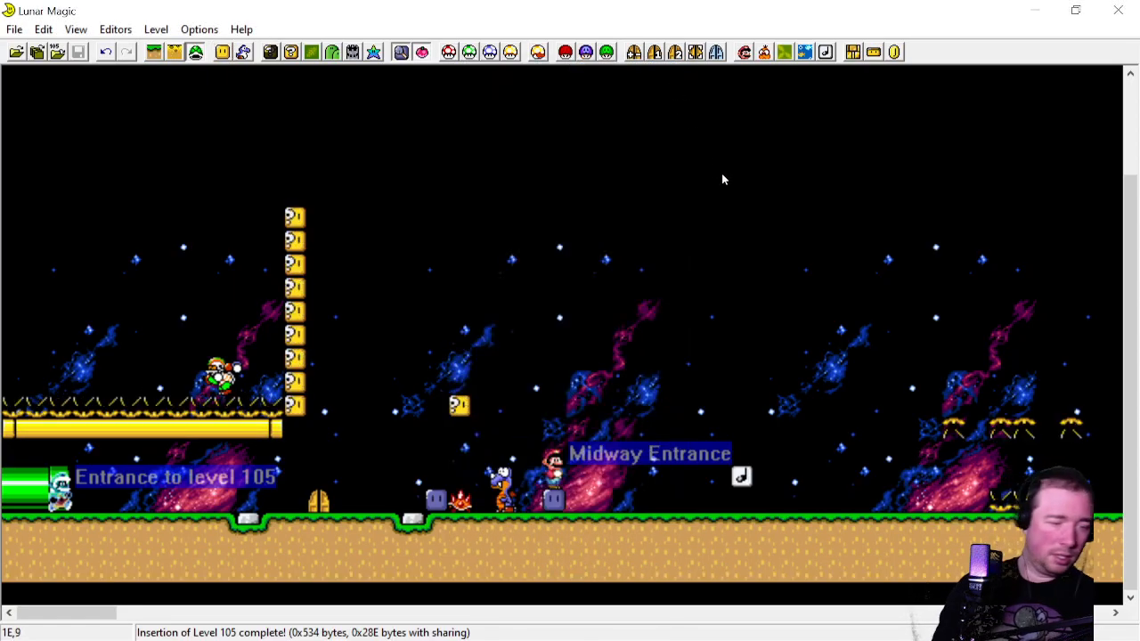
Run the saved level in Snes9x and load the Mario A file to enter the level through the pipe
{"action": "key", "text": "F4"}
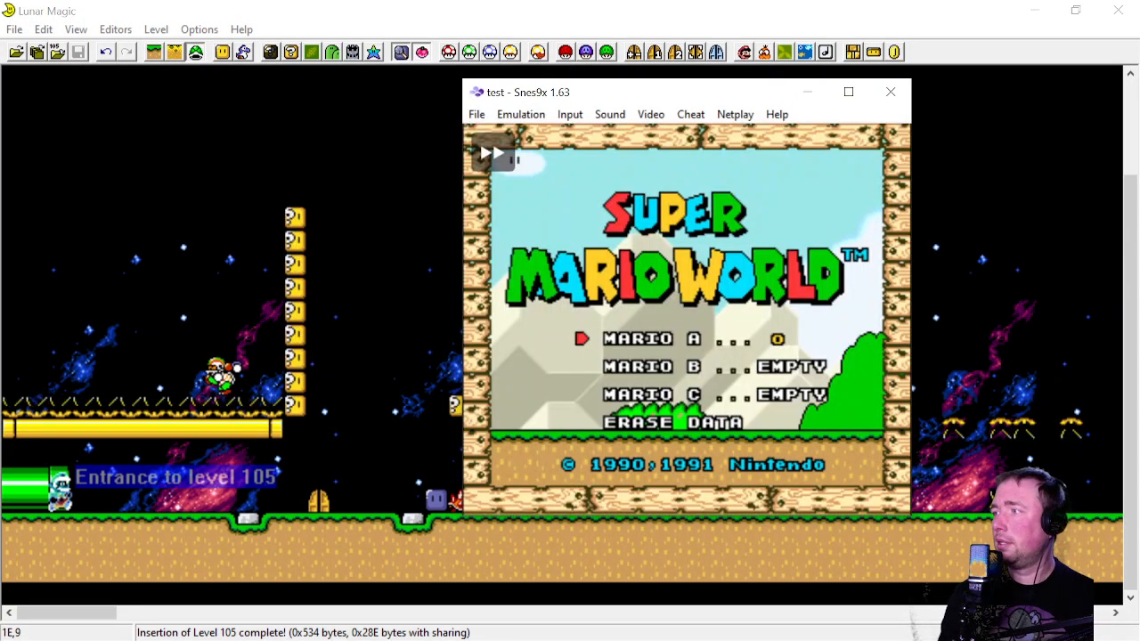
{"action": "key", "text": "c"}
{"action": "key", "text": "c"}
{"action": "key", "text": "c"}
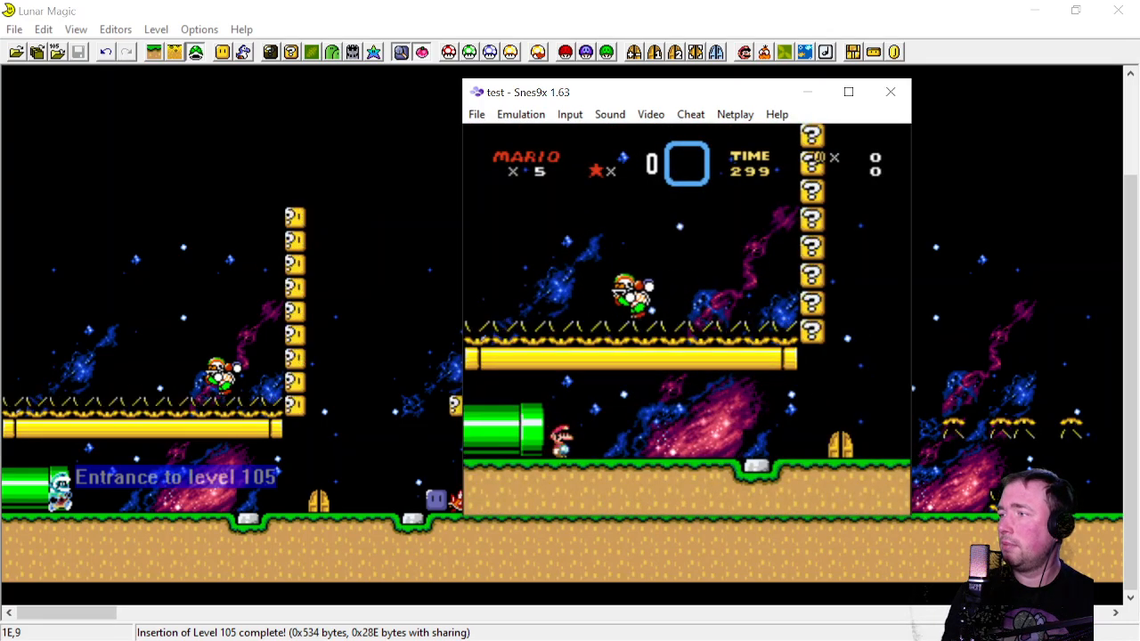
Test the entrance pipe by moving Mario against and onto it, run right toward the door, and close the emulator
{"action": "key", "text": "c"}
{"action": "key", "text": "Left"}
{"action": "key", "text": "Right"}
{"action": "key", "text": "c"}
{"action": "key", "text": "Left"}
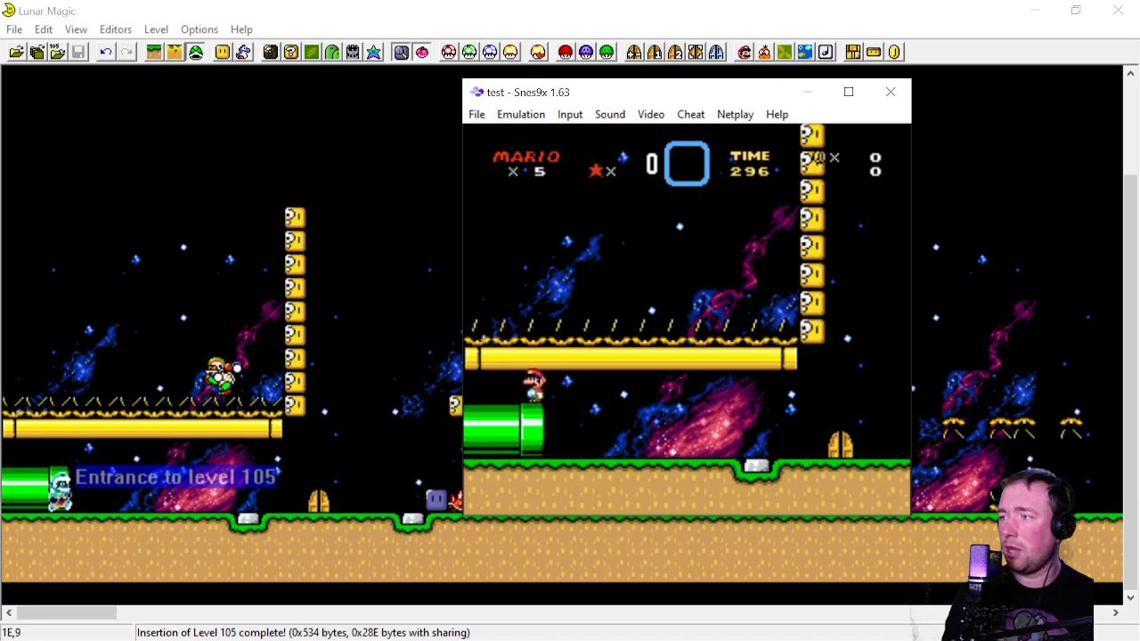
{"action": "key", "text": "Right"}
{"action": "key", "text": "Left"}
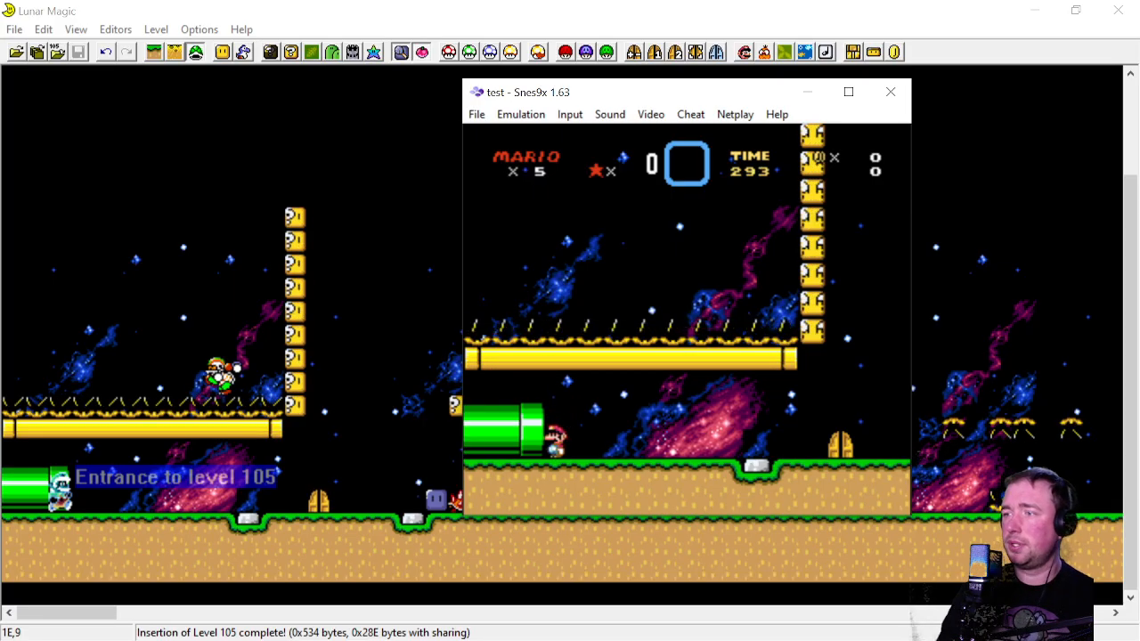
{"action": "key", "text": "Right"}
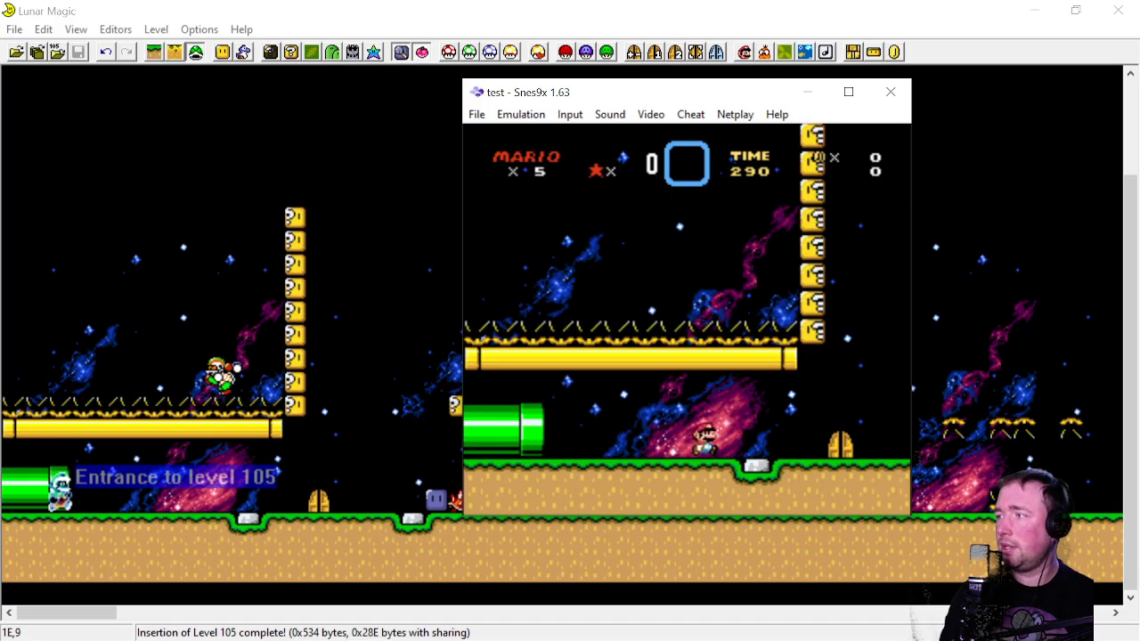
{"action": "key", "text": "Right"}
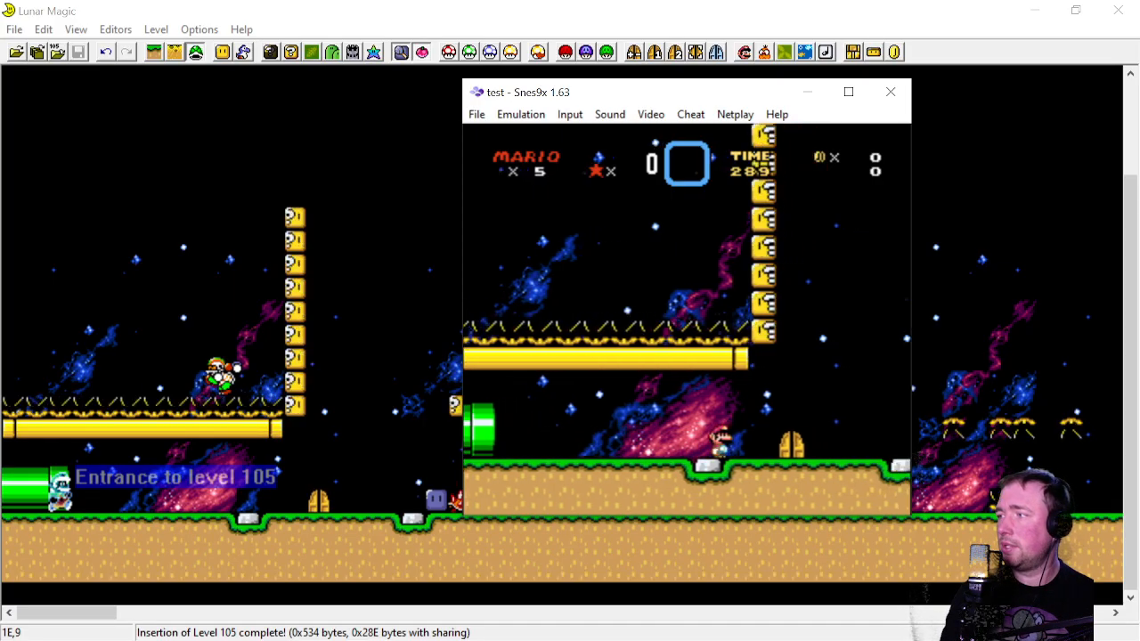
{"action": "left_click", "coordinate": [890, 92]}
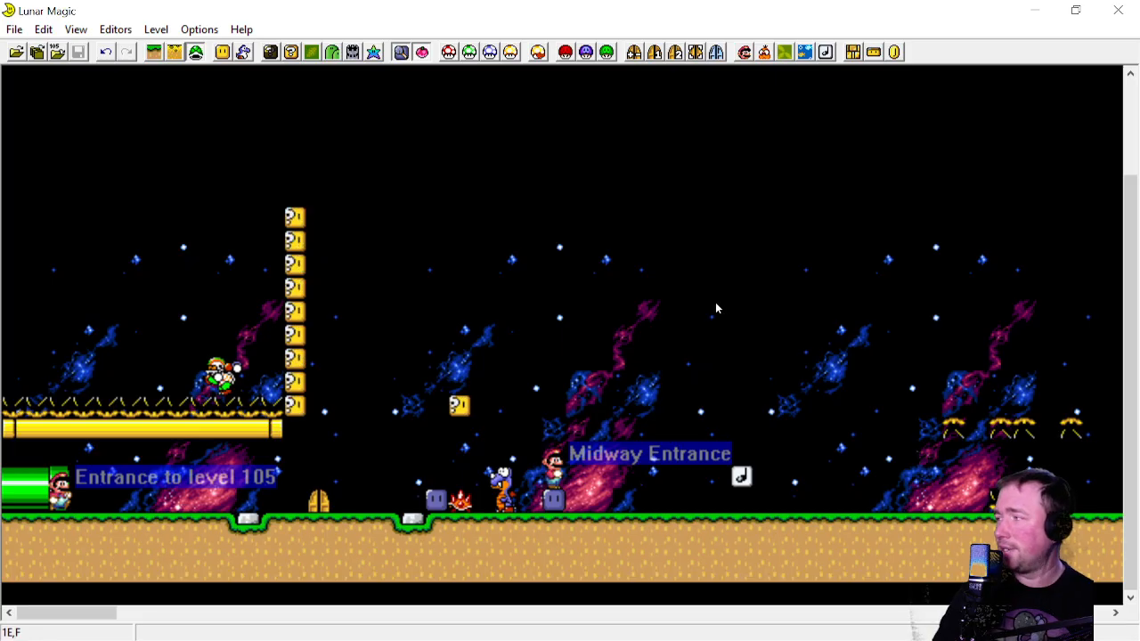
{"action": "mouse_move", "coordinate": [96, 617]}
{"action": "left_mouse_down"}
{"action": "mouse_move", "coordinate": [200, 617]}
{"action": "mouse_move", "coordinate": [94, 617]}
{"action": "left_mouse_up"}
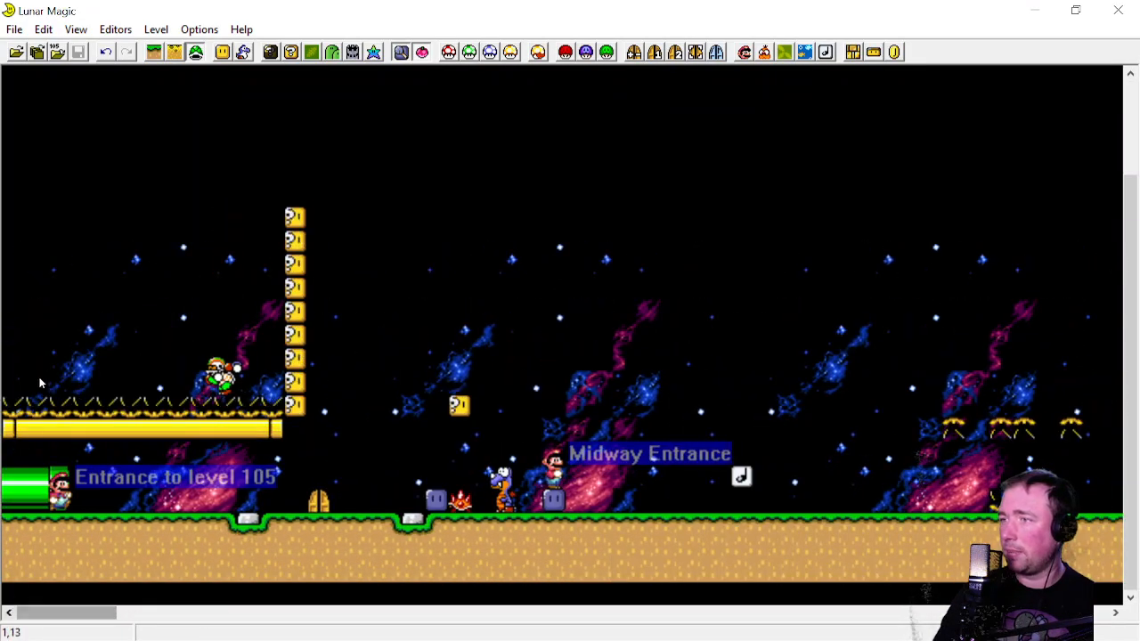
{"action": "mouse_move", "coordinate": [86, 406]}
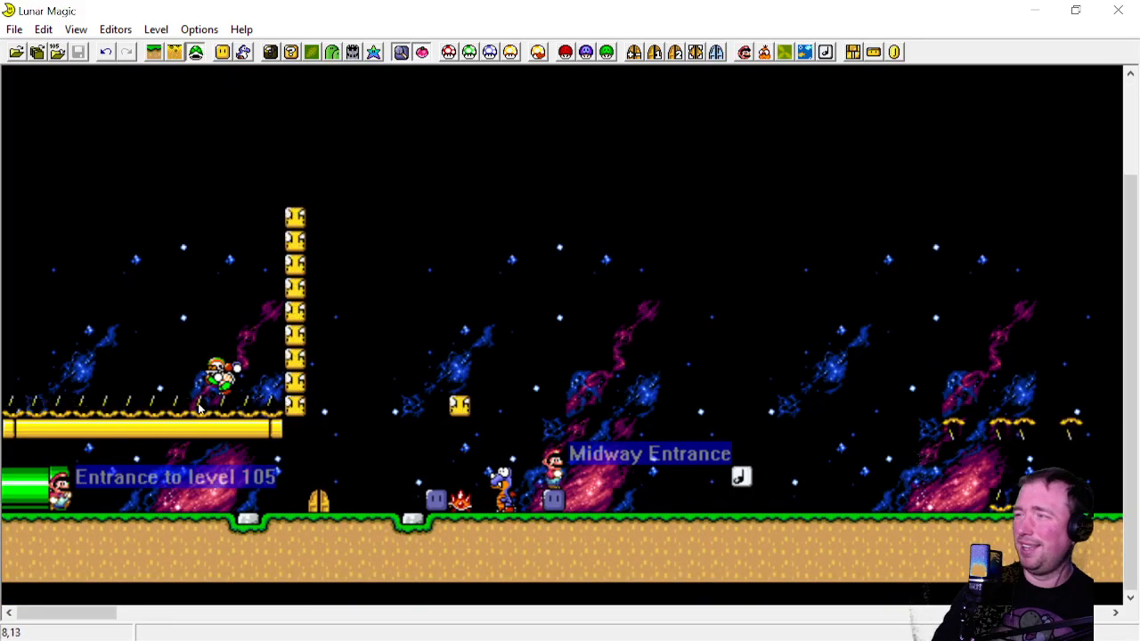
{"action": "scroll", "coordinate": [198, 407], "scroll_direction": "up", "scroll_amount": 3}
{"action": "left_click_drag", "start_coordinate": [188, 232], "coordinate": [308, 348]}
{"action": "scroll", "coordinate": [367, 471], "scroll_direction": "down", "scroll_amount": 3}
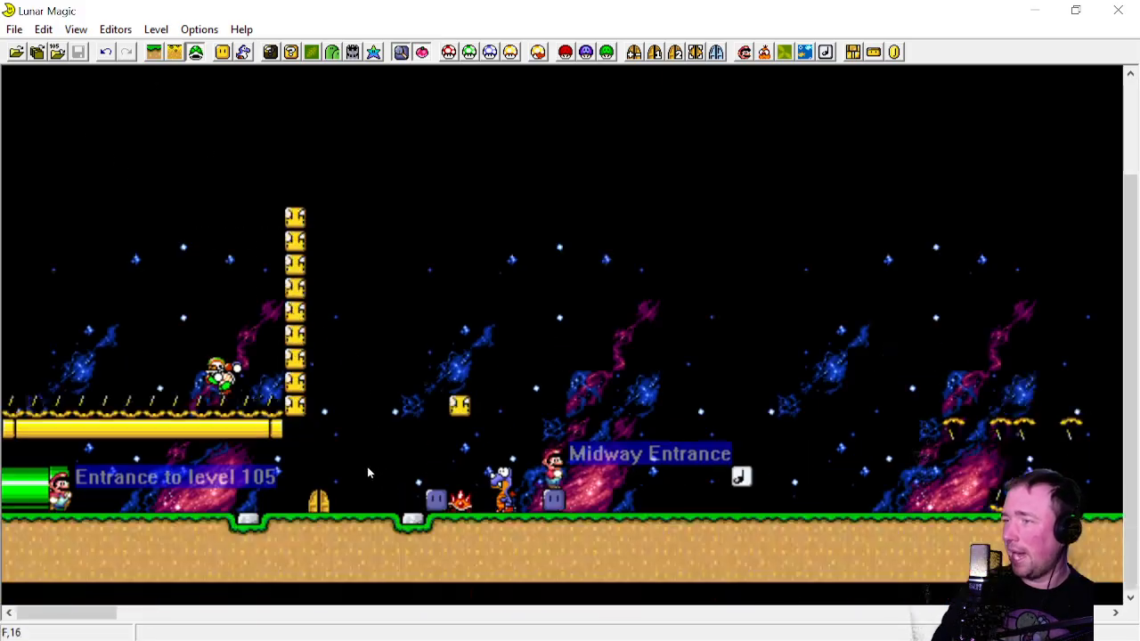
{"action": "left_click_drag", "start_coordinate": [343, 476], "coordinate": [290, 523]}
{"action": "left_click", "coordinate": [436, 283]}
{"action": "left_click_drag", "start_coordinate": [456, 452], "coordinate": [489, 550]}
{"action": "left_click", "coordinate": [484, 242]}
{"action": "left_click_drag", "start_coordinate": [921, 349], "coordinate": [981, 411]}
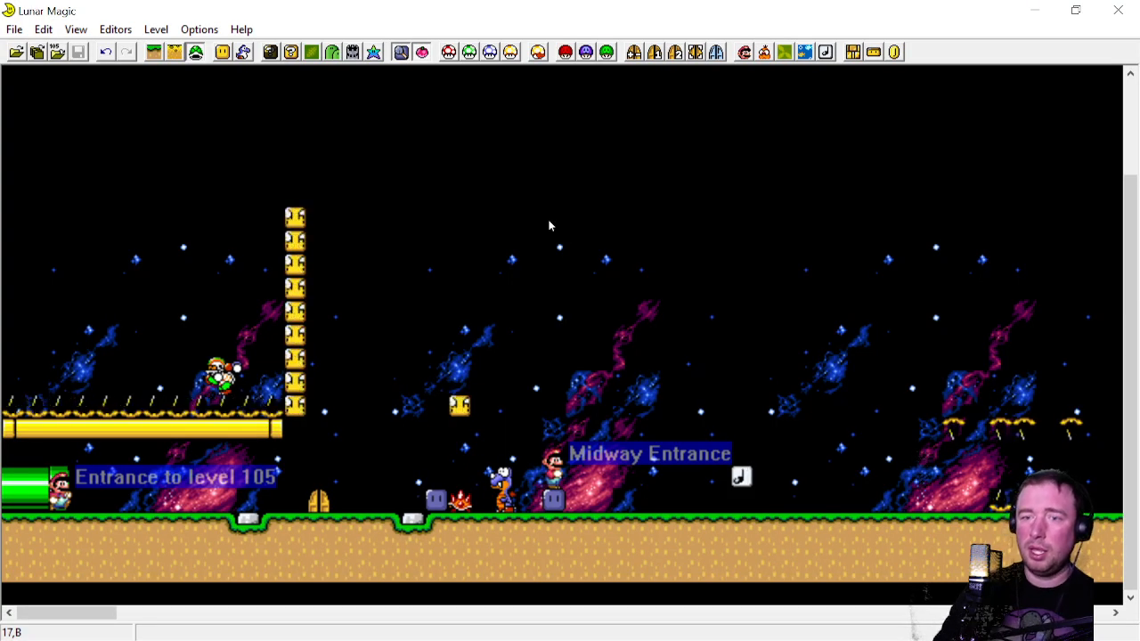
Make the level a water level in the main entrance settings and save level 105
{"action": "left_click", "coordinate": [655, 53]}
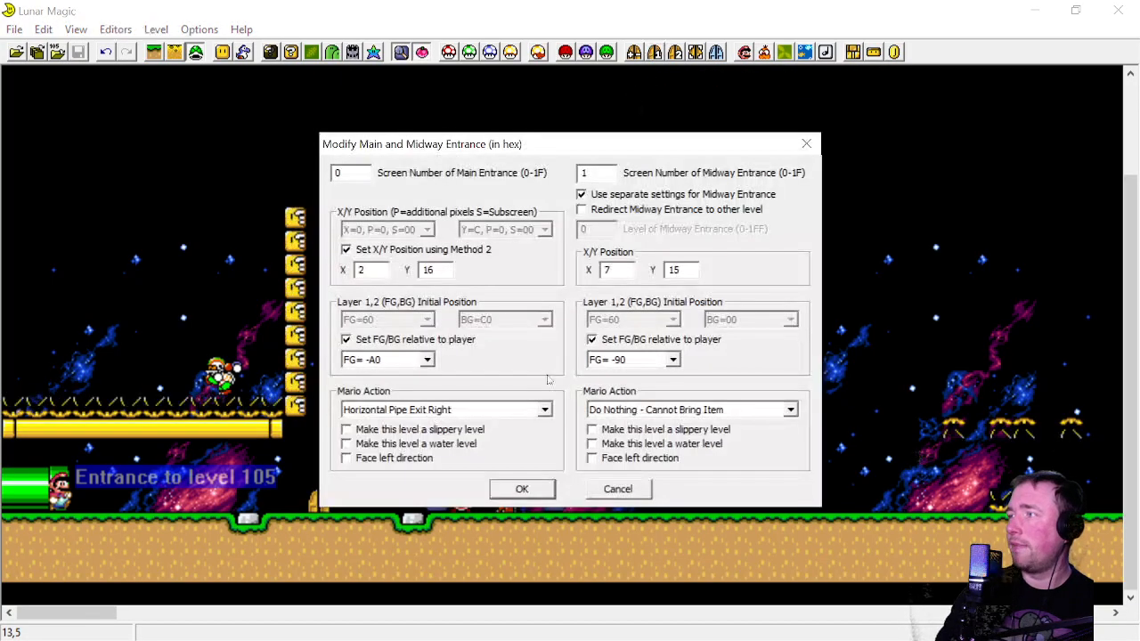
{"action": "left_click", "coordinate": [525, 492]}
{"action": "left_click", "coordinate": [37, 51]}
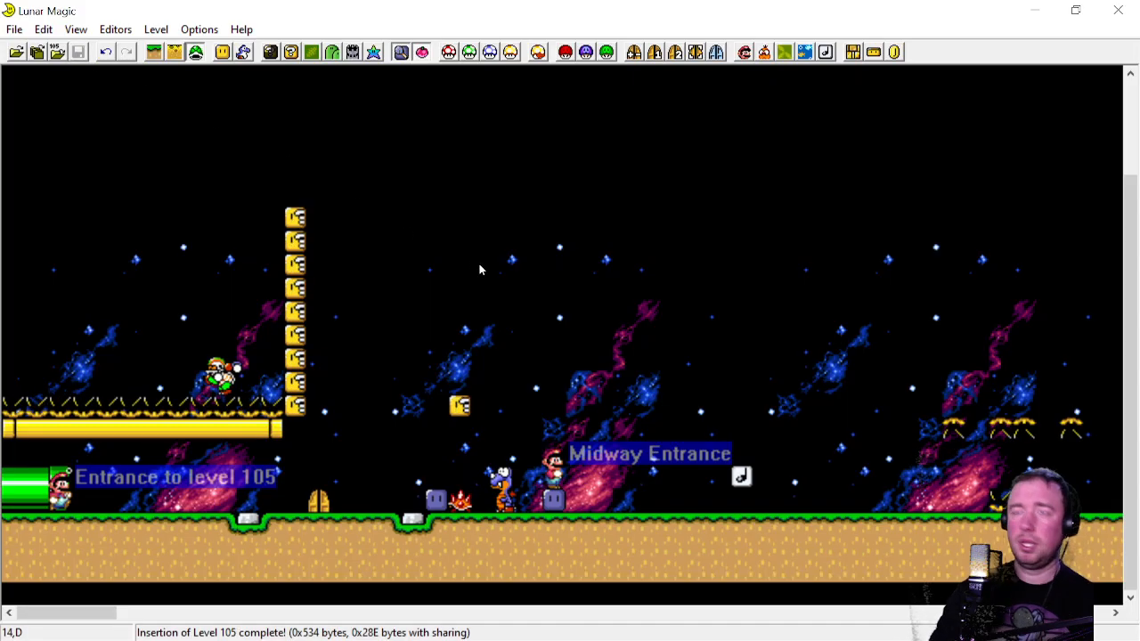
Launch the updated water level in Snes9x and start the Mario A file
{"action": "key", "text": "ctrl+F5"}
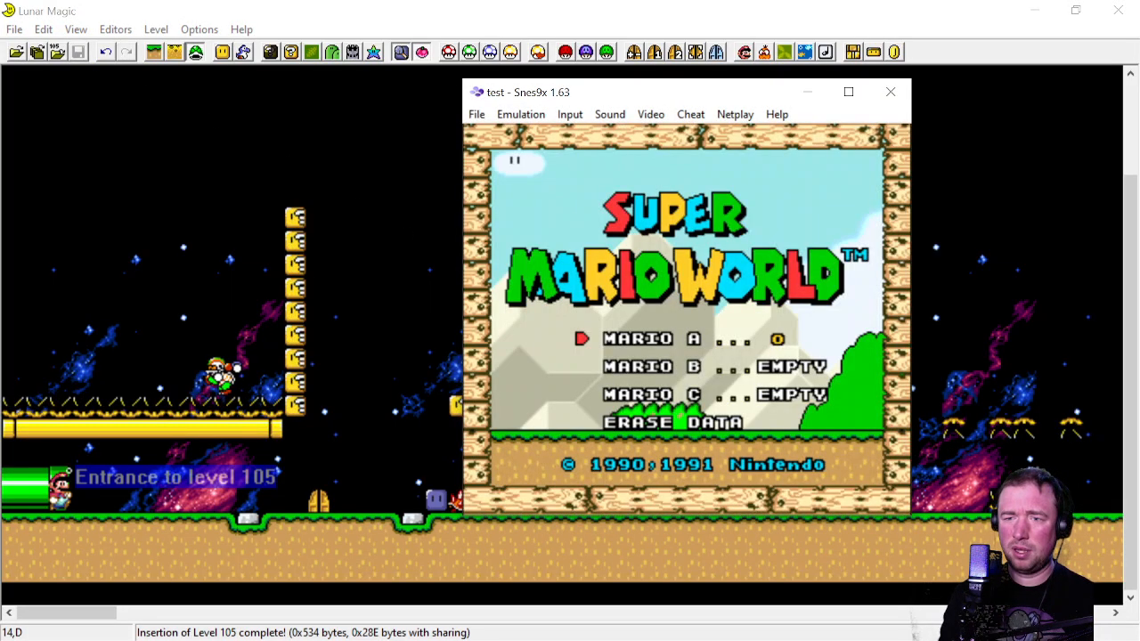
{"action": "key", "text": "Tab"}
{"action": "key", "text": "c"}
{"action": "key", "text": "c"}
{"action": "key", "text": "c"}
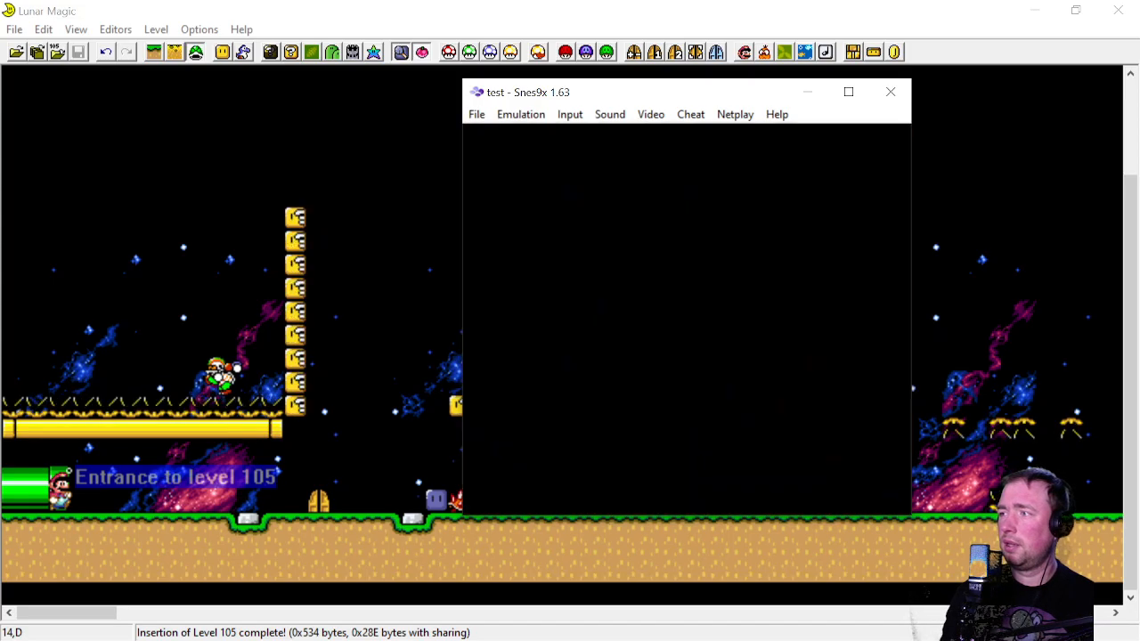
Test the water physics by swimming Mario out of the pipe and right, past the column of question blocks
{"action": "key", "text": "Right"}
{"action": "key", "text": "c"}
{"action": "key", "text": "Right"}
{"action": "key", "text": "c"}
{"action": "key", "text": "c"}
{"action": "key", "text": "c"}
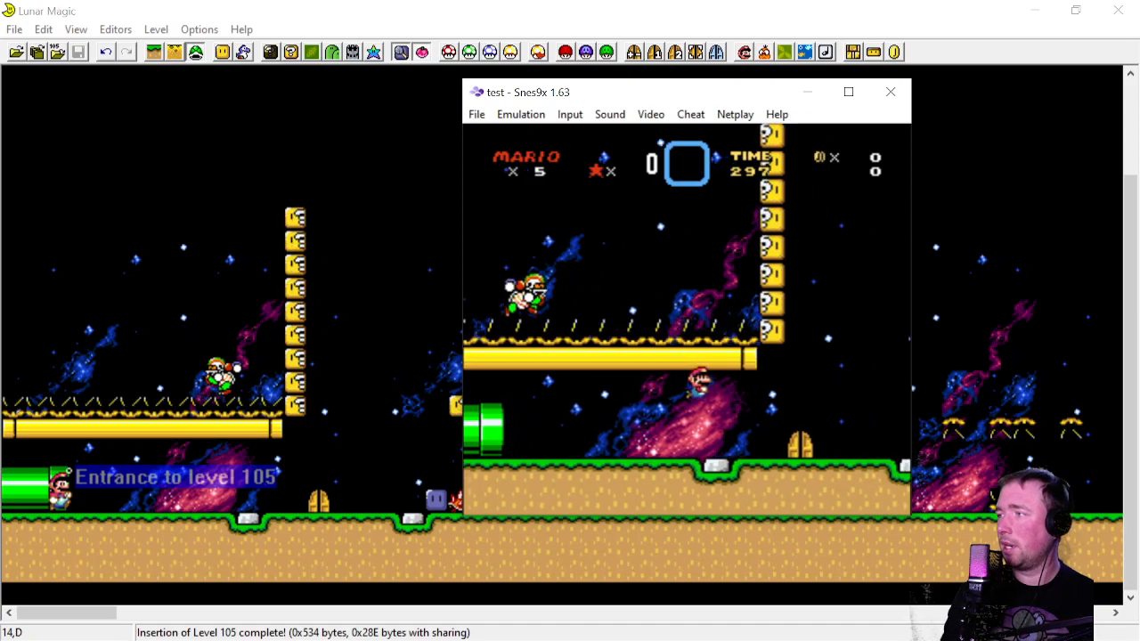
{"action": "key", "text": "Right"}
{"action": "key", "text": "c"}
{"action": "key", "text": "c"}
{"action": "key", "text": "c"}
{"action": "key", "text": "c"}
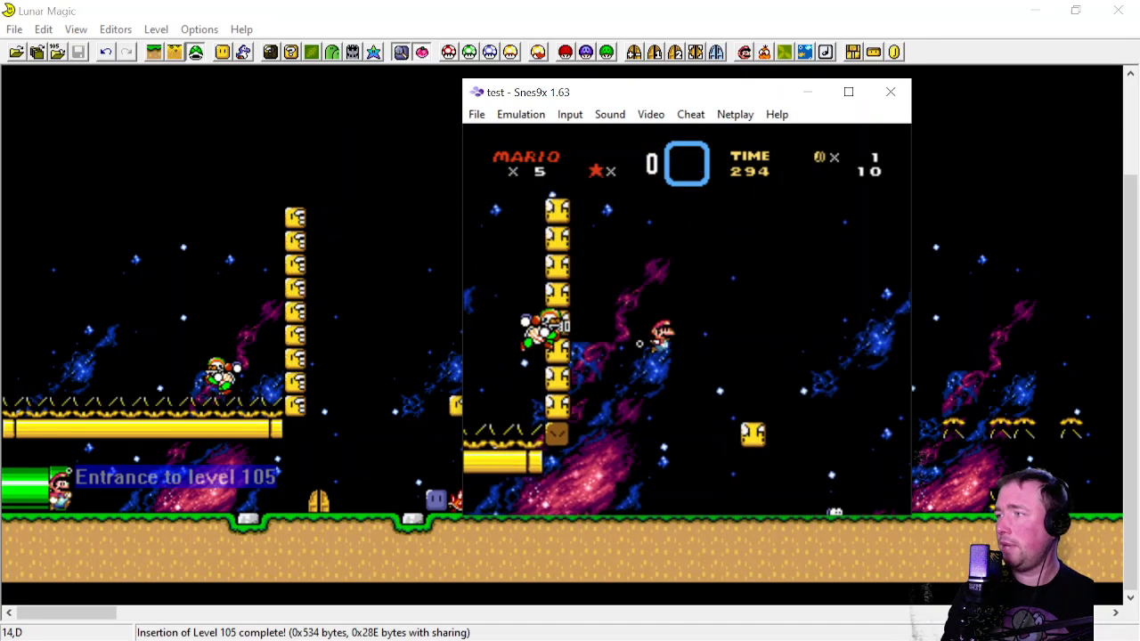
Swim Mario back and forth around the lone question block, hit it from below, and land on the Rex underneath
{"action": "key", "text": "Right"}
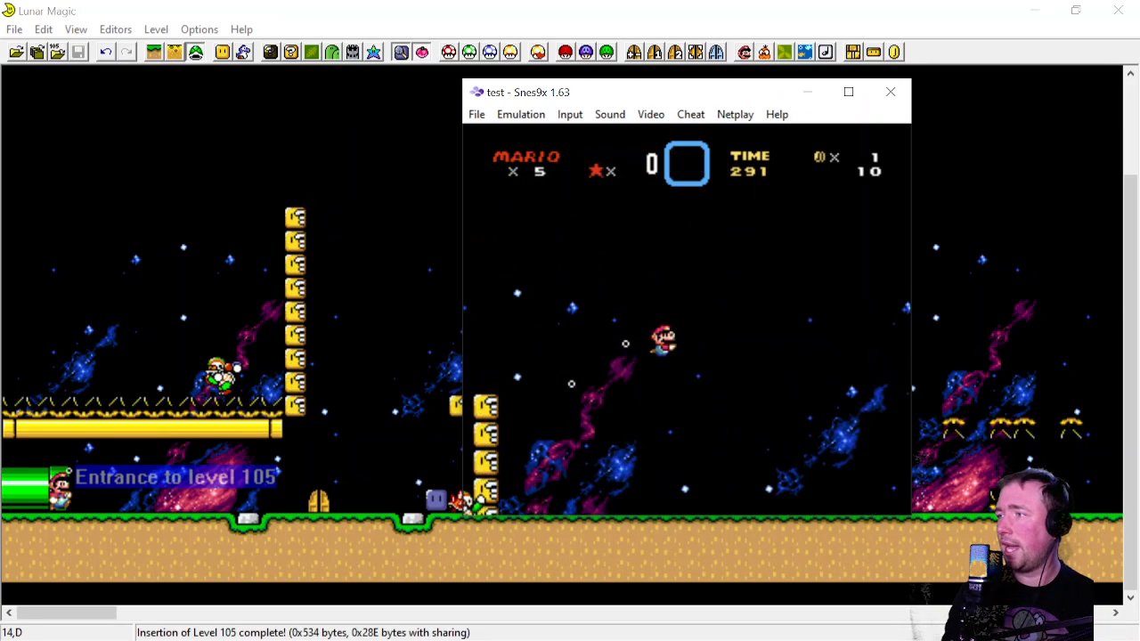
{"action": "key", "text": "Left"}
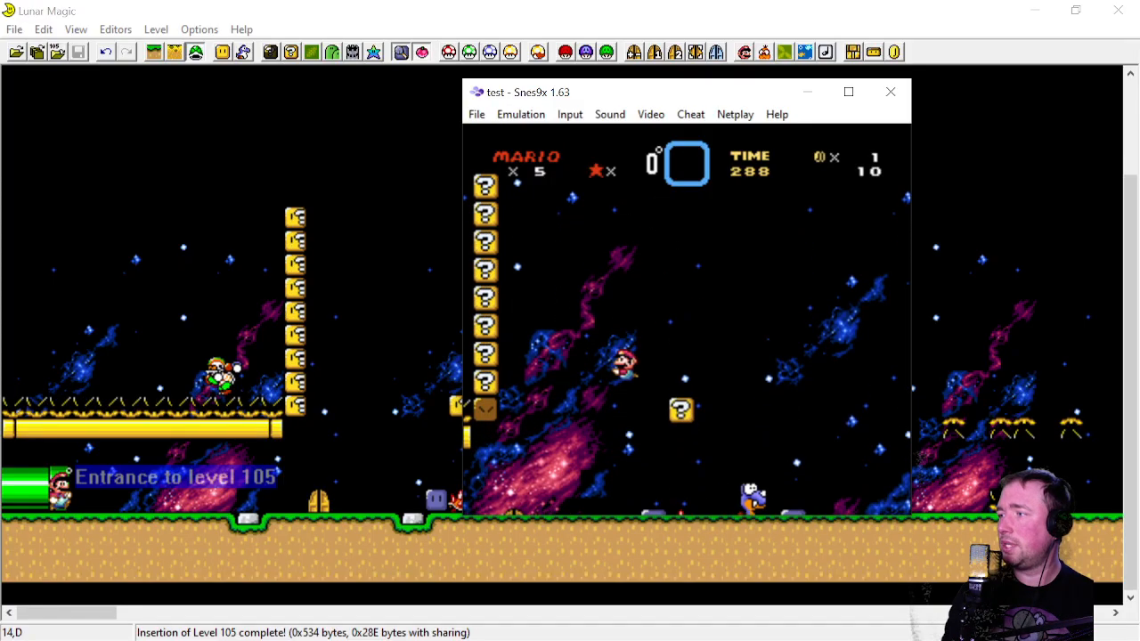
{"action": "key", "text": "Right"}
{"action": "key", "text": "c"}
{"action": "key", "text": "c"}
{"action": "key", "text": "c"}
{"action": "key", "text": "c"}
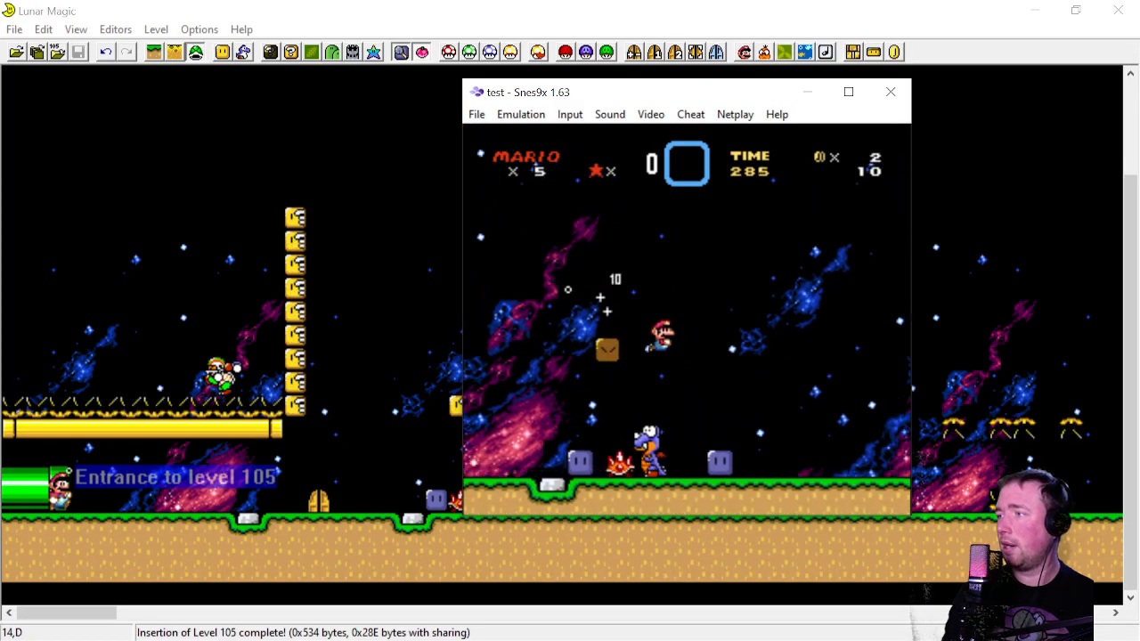
{"action": "key", "text": "Left"}
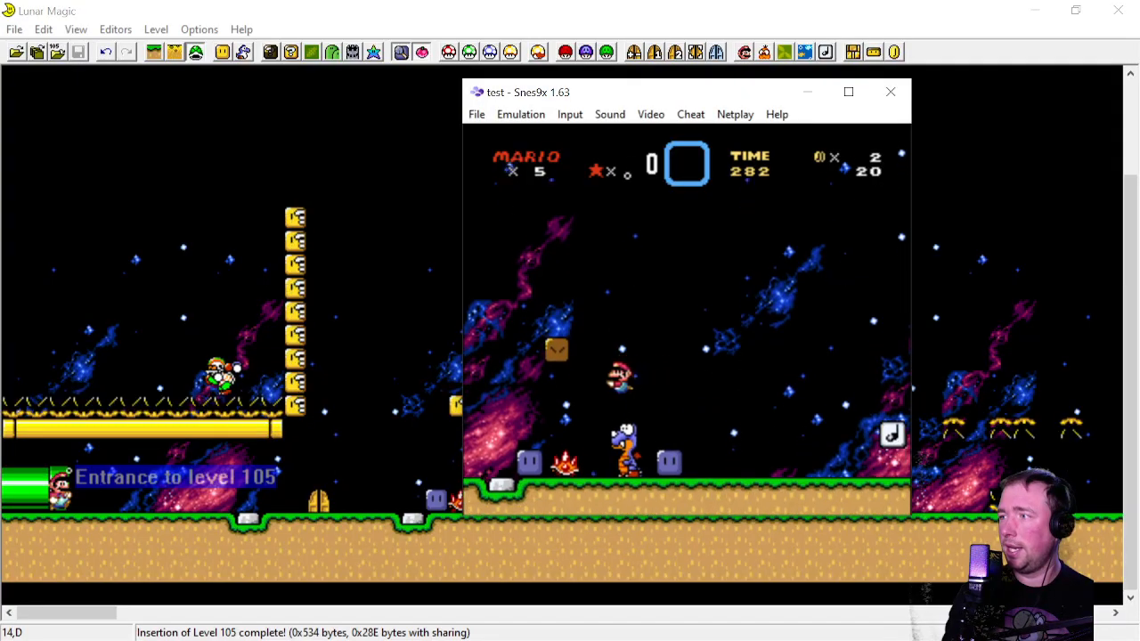
{"action": "key", "text": "Right"}
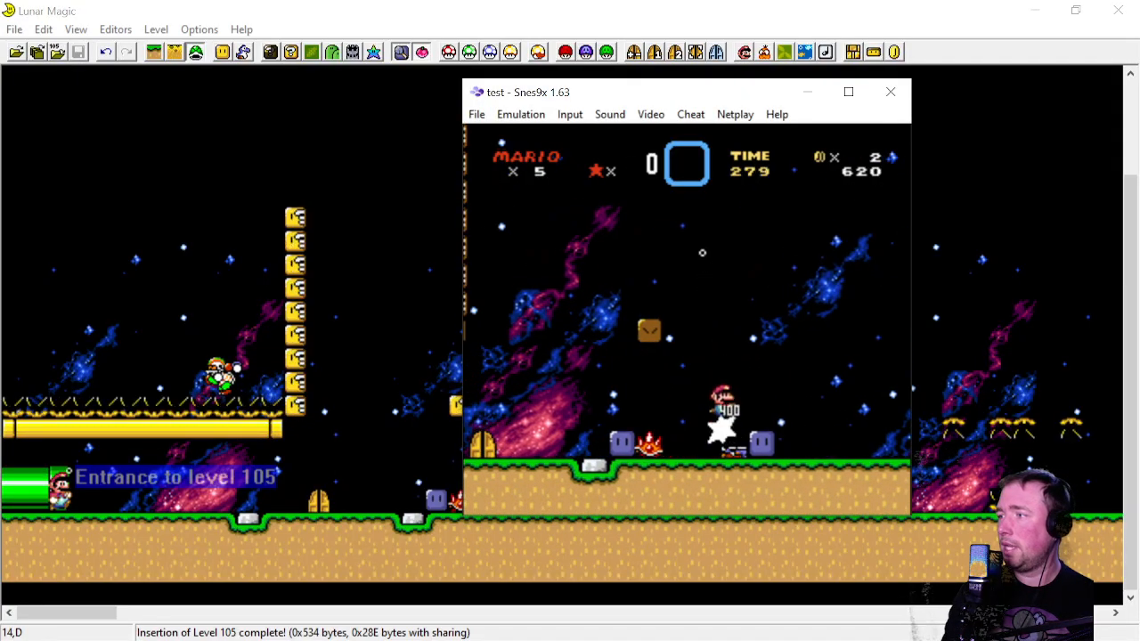
Stand Mario on the blue block, swim up and back left, and close the emulator
{"action": "key", "text": "Right"}
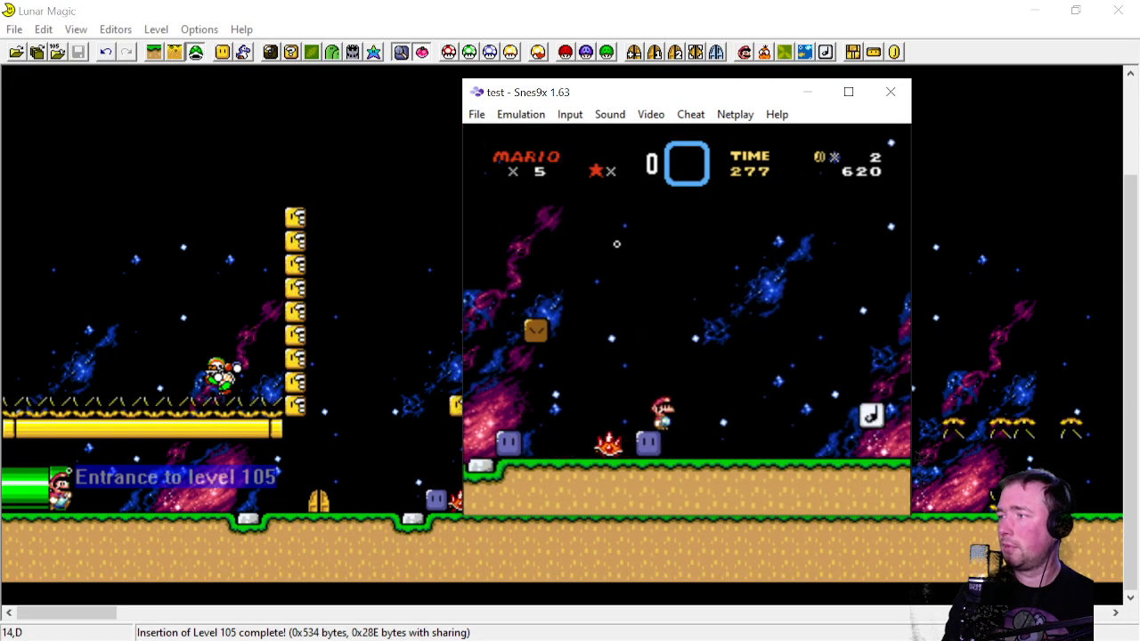
{"action": "key", "text": "c"}
{"action": "key", "text": "c"}
{"action": "key", "text": "c"}
{"action": "key", "text": "c"}
{"action": "key", "text": "Left"}
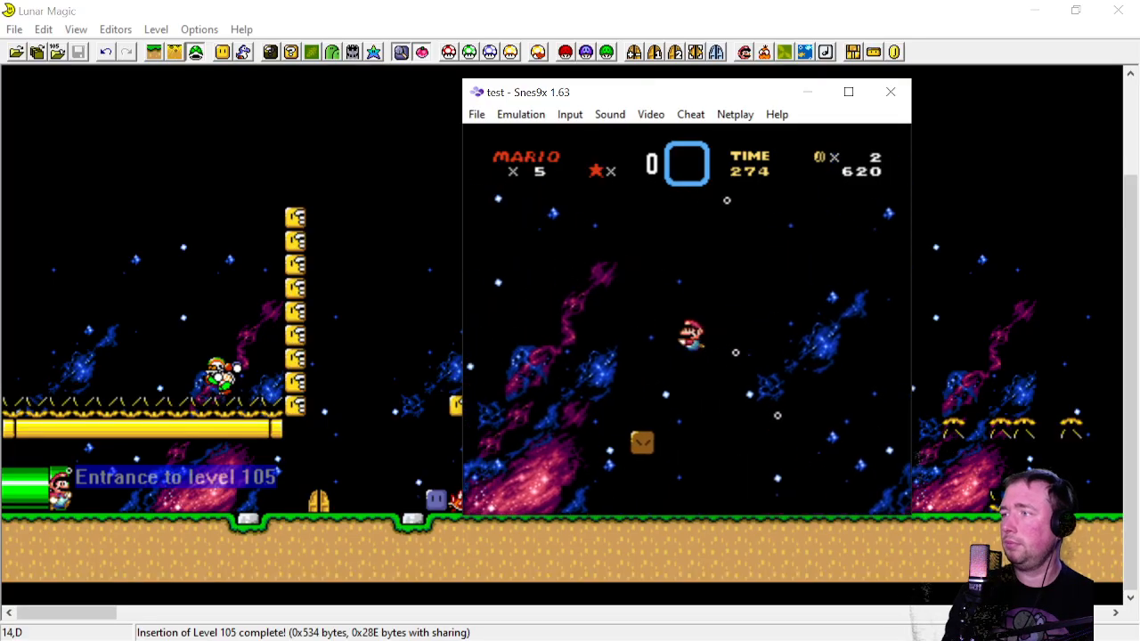
{"action": "left_click", "coordinate": [876, 93]}
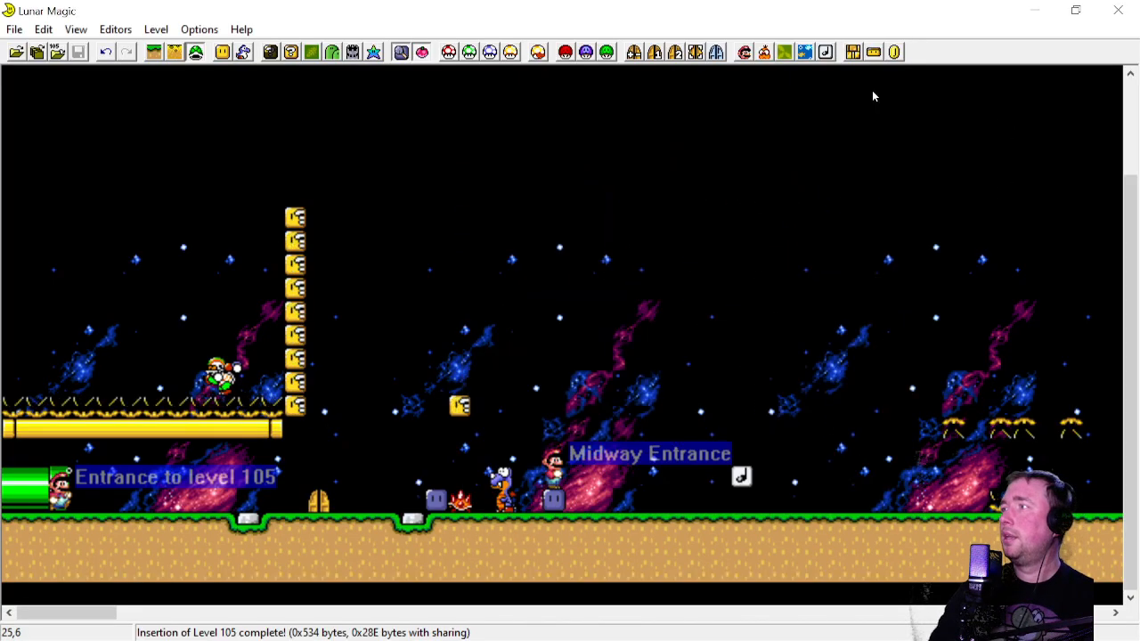
Confirm the sprite header properties with sprite buoyancy 1 enabled and save level 105 to the ROM
{"action": "left_click", "coordinate": [764, 52]}
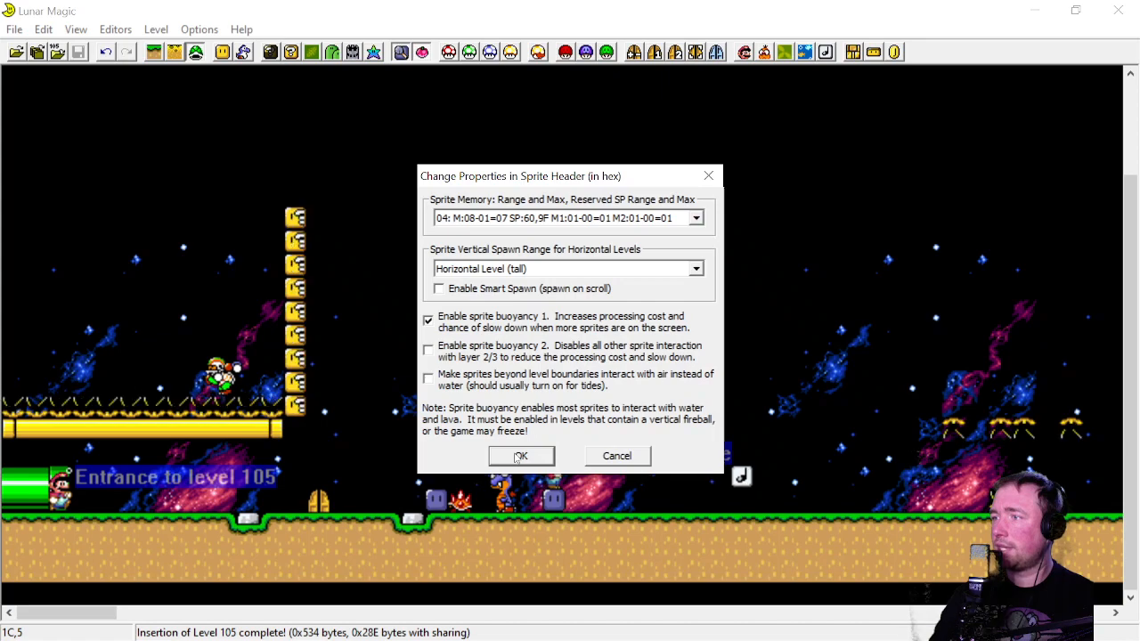
{"action": "left_click", "coordinate": [521, 457]}
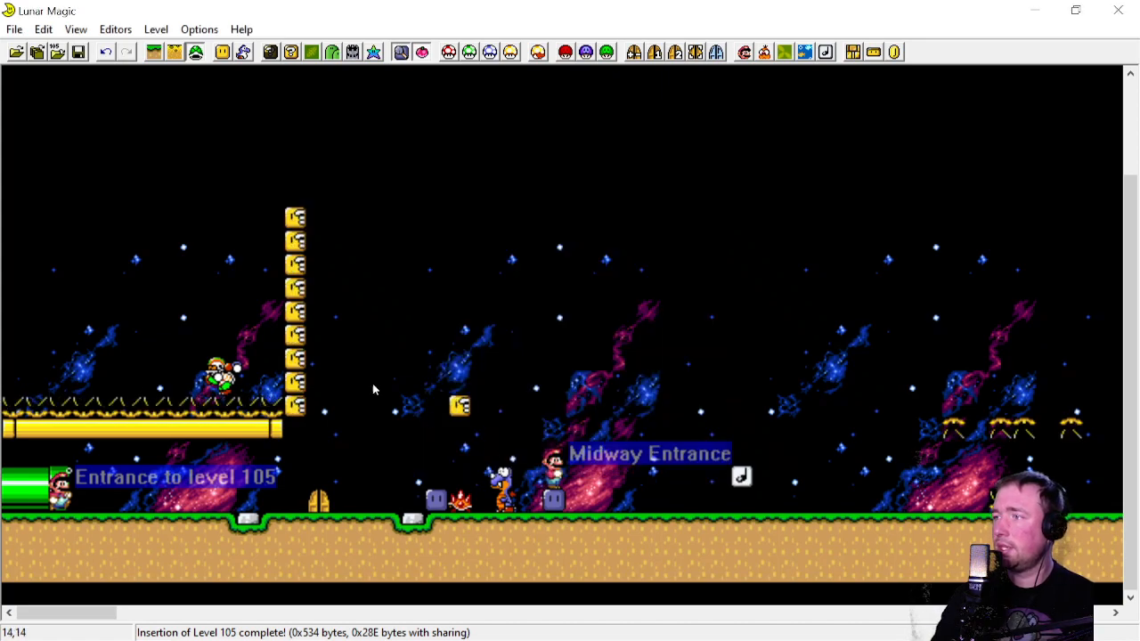
{"action": "left_click", "coordinate": [79, 52]}
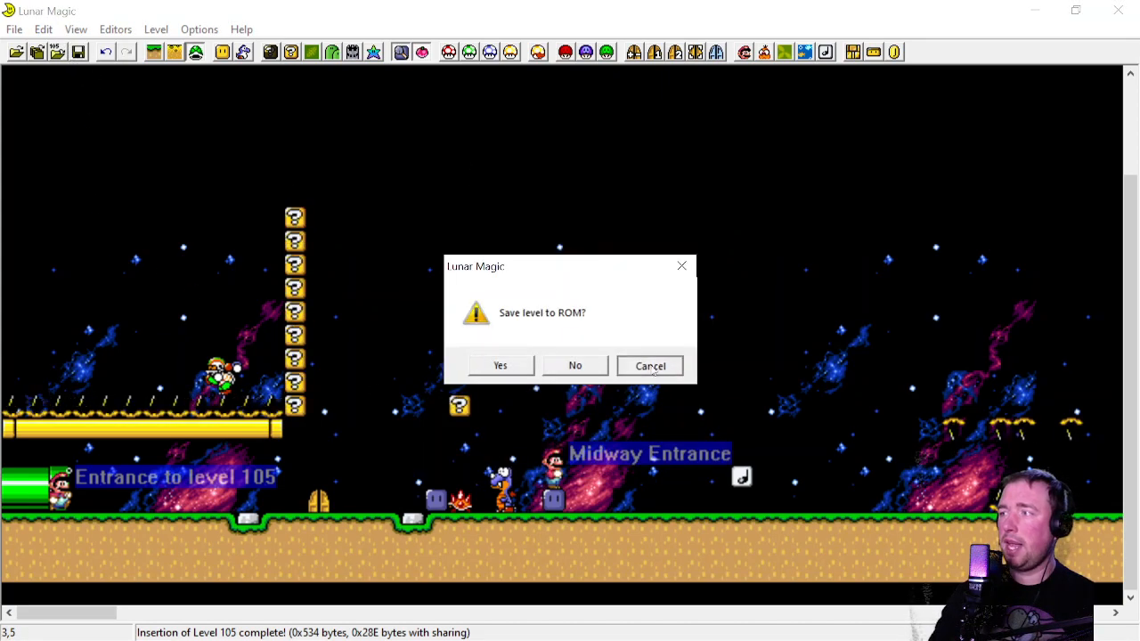
{"action": "left_click", "coordinate": [500, 365]}
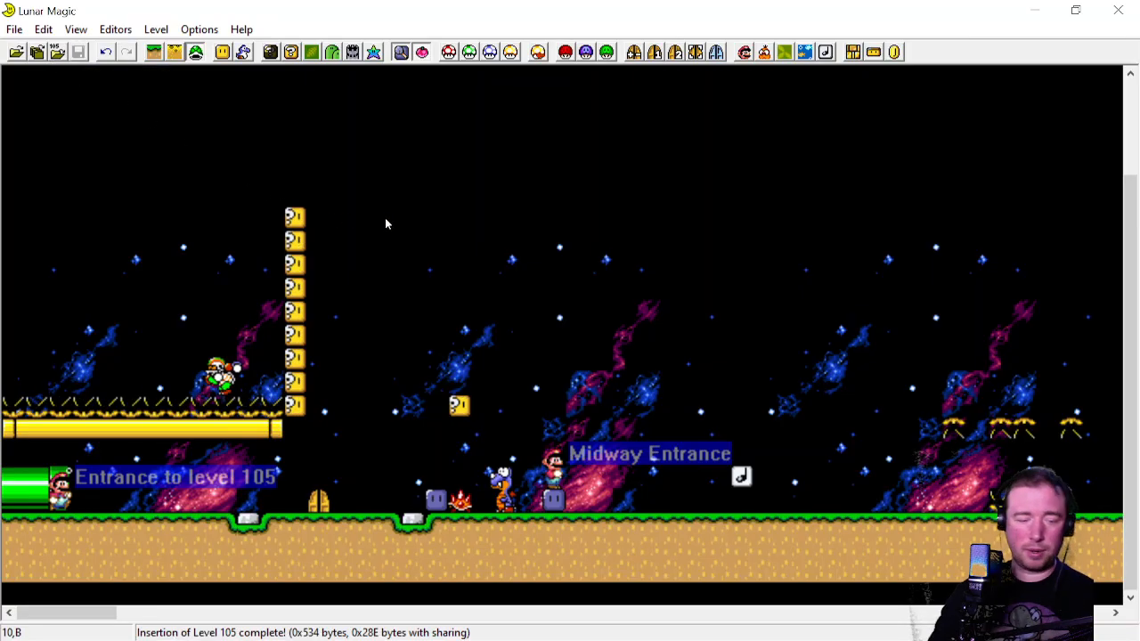
Launch the saved level in Snes9x and start the Mario A file to enter level 105
{"action": "key", "text": "F4"}
{"action": "key", "text": "Tab"}
{"action": "key", "text": "space"}
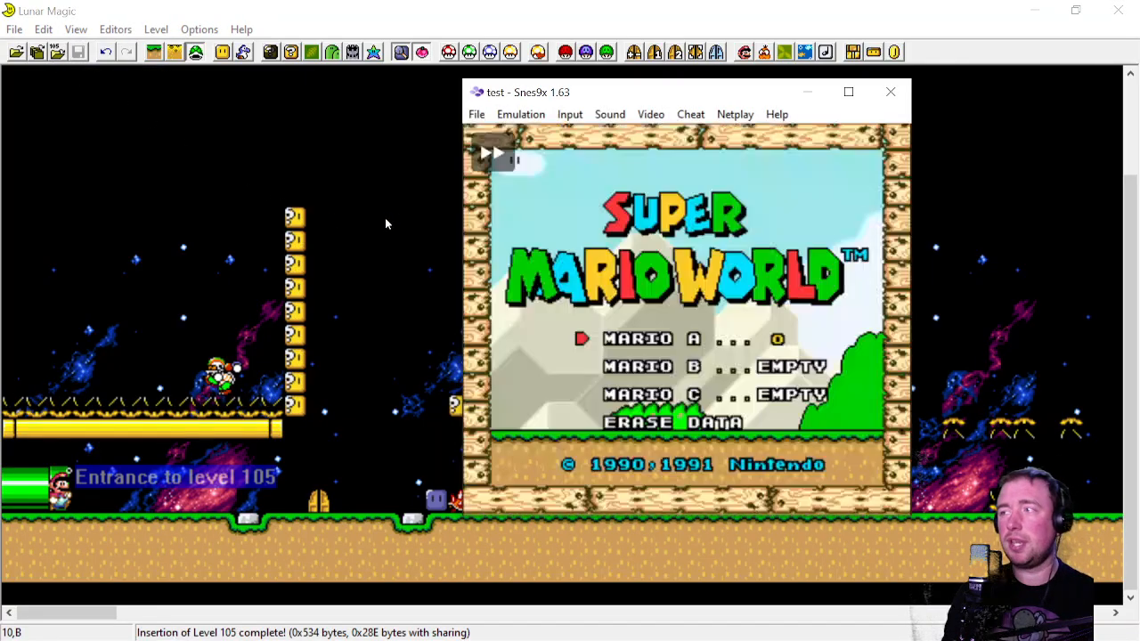
{"action": "key", "text": "space"}
{"action": "key", "text": "space"}
{"action": "key", "text": "c"}
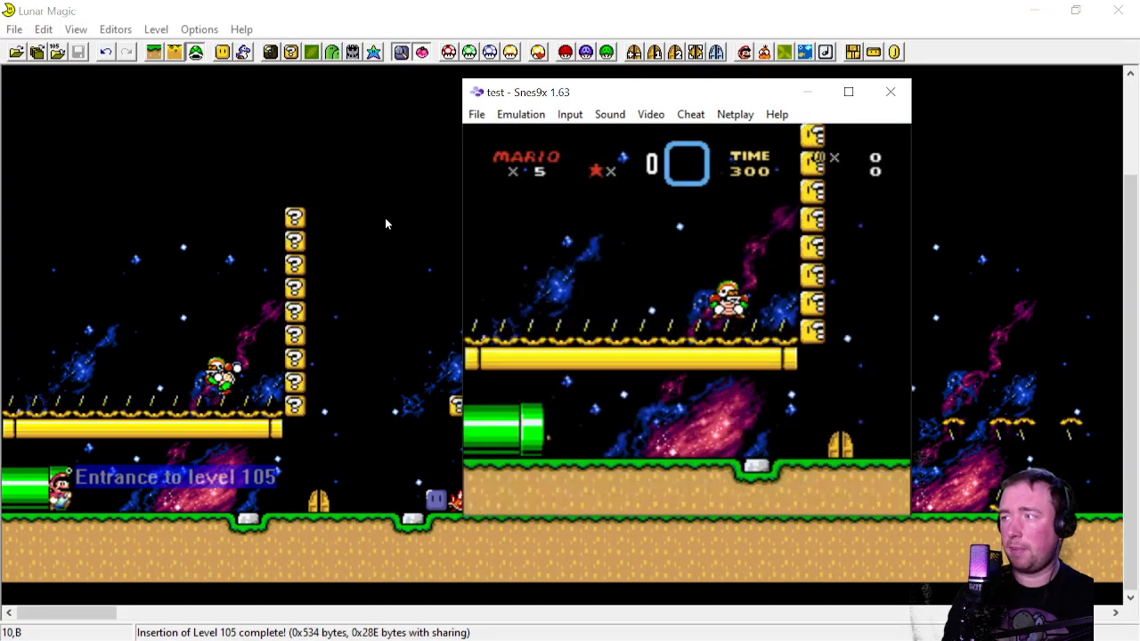
Swim Mario right from the entrance pipe, past the question block column and above the lone question block
{"action": "key", "text": "Right"}
{"action": "key", "text": "c"}
{"action": "key", "text": "Right"}
{"action": "key", "text": "c"}
{"action": "key", "text": "c"}
{"action": "key", "text": "c"}
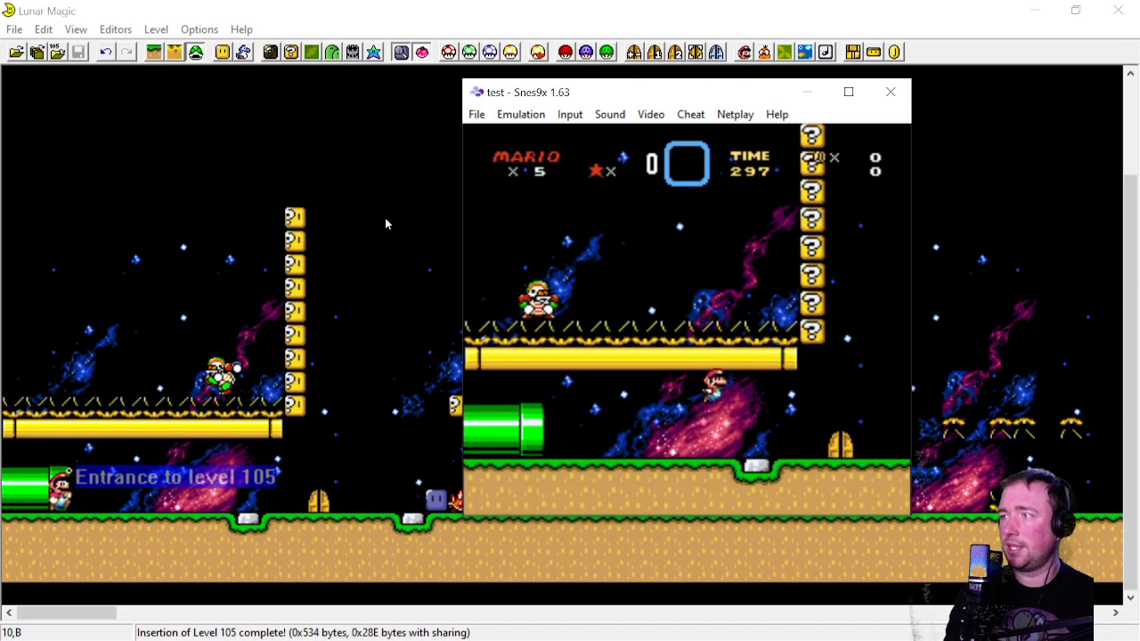
{"action": "key", "text": "Right"}
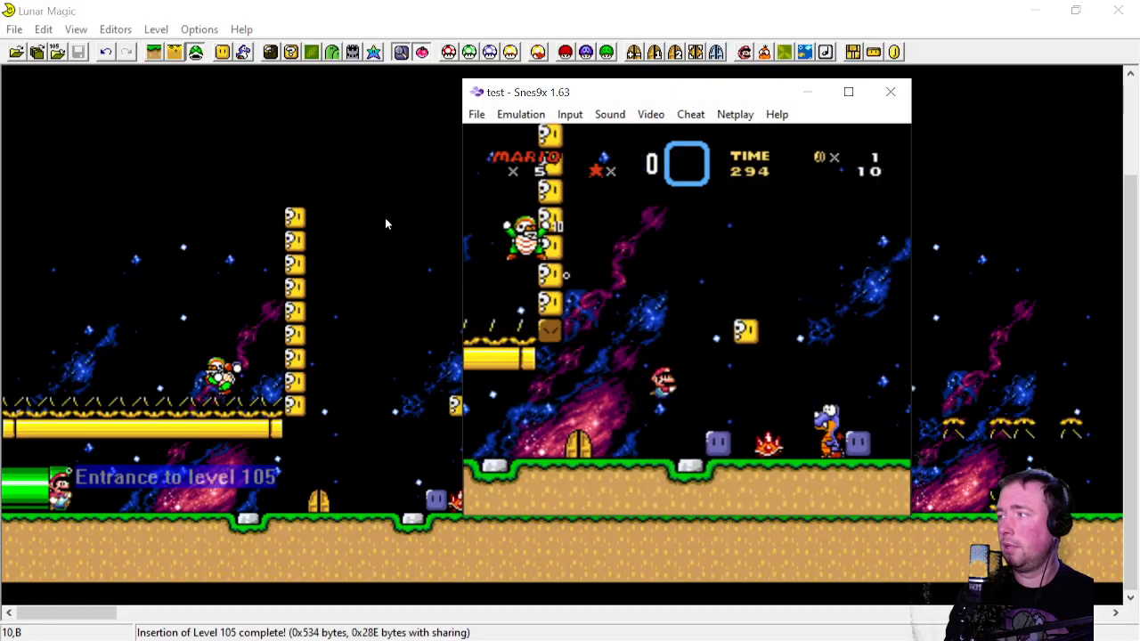
{"action": "key", "text": "c"}
{"action": "key", "text": "c"}
{"action": "key", "text": "c"}
{"action": "key", "text": "Right"}
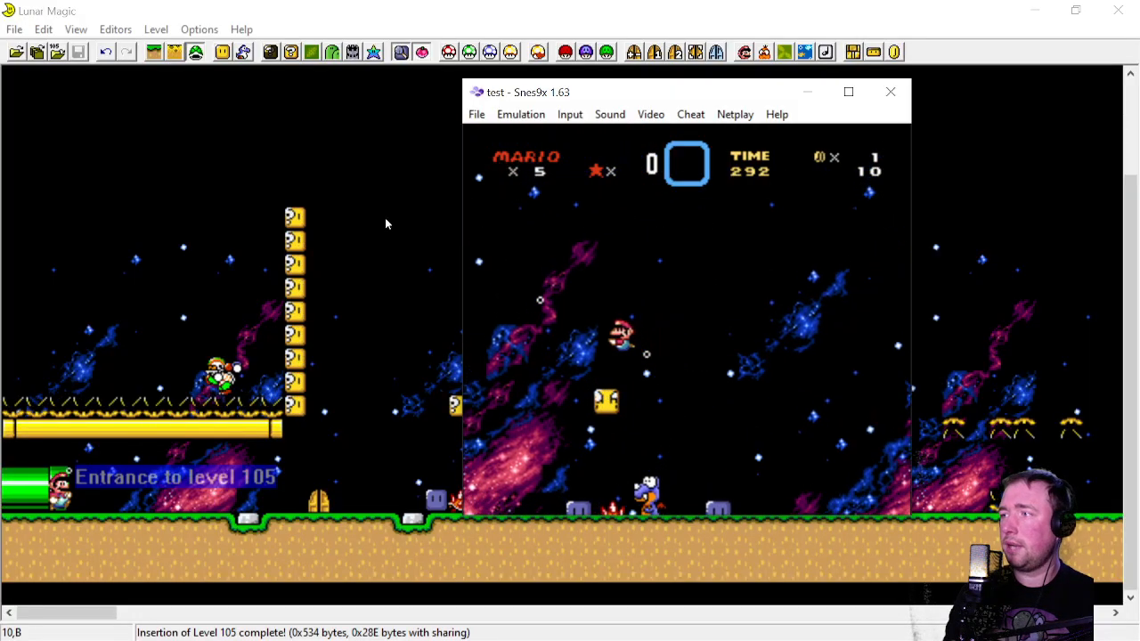
Swim Mario left to the question block column and back right onto the blue block beside the Rex
{"action": "key", "text": "Left"}
{"action": "key", "text": "c"}
{"action": "key", "text": "c"}
{"action": "key", "text": "c"}
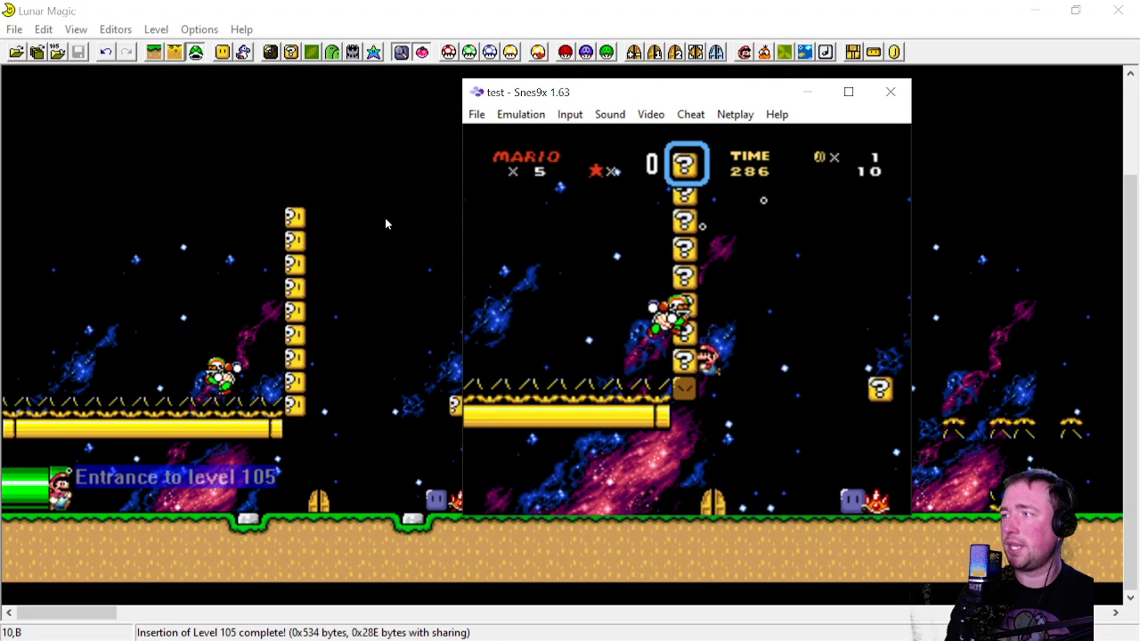
{"action": "key", "text": "c"}
{"action": "key", "text": "c"}
{"action": "key", "text": "Right"}
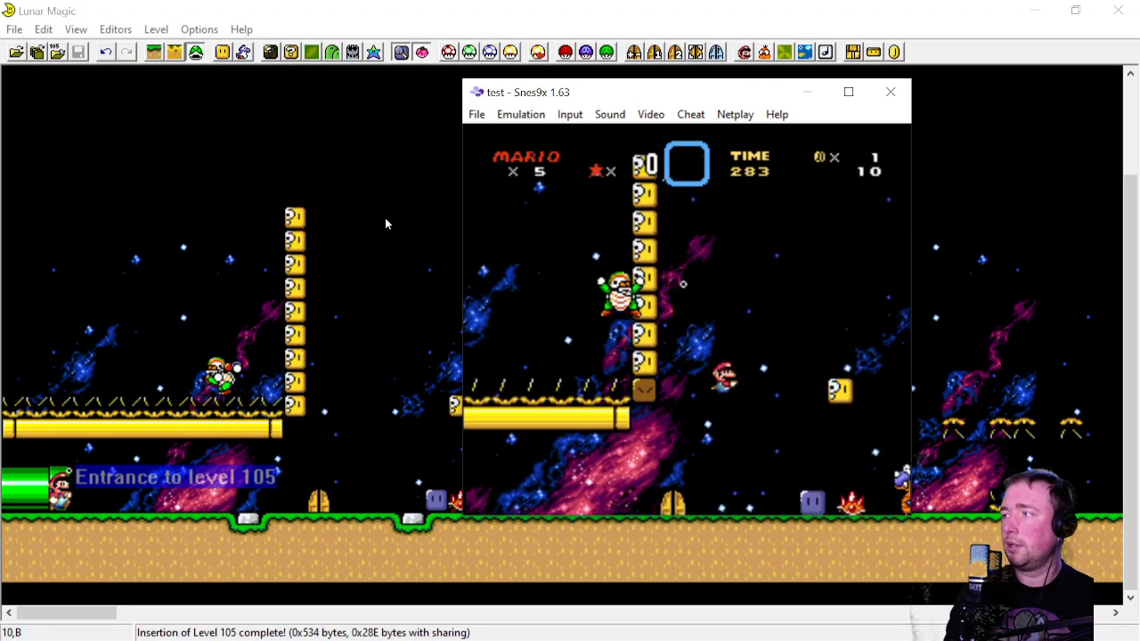
{"action": "key", "text": "c"}
{"action": "key", "text": "Right"}
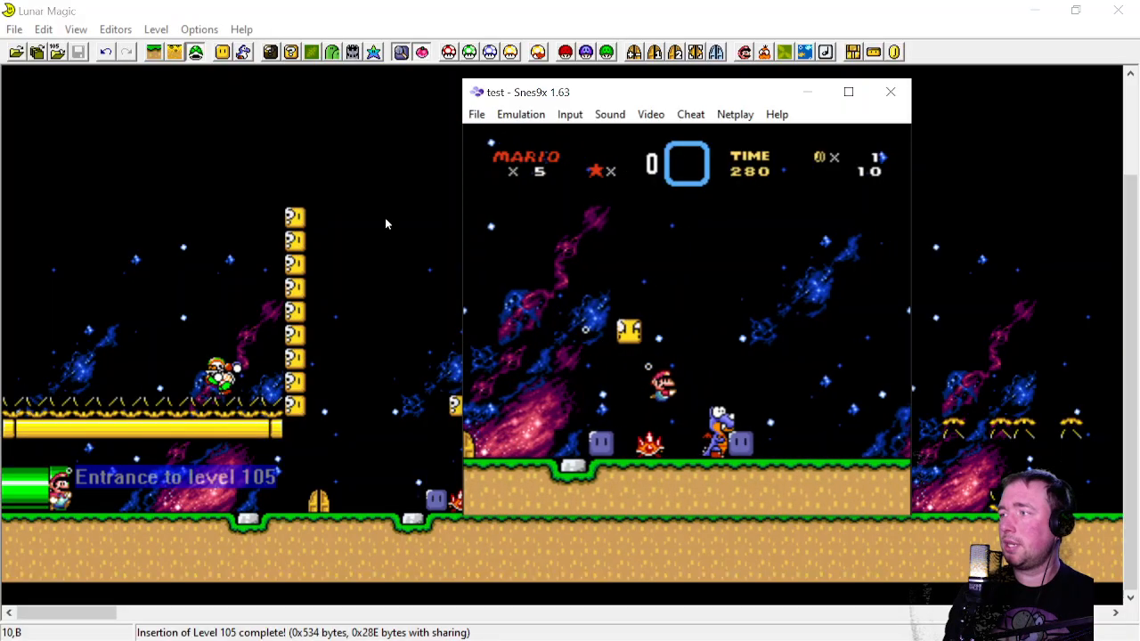
{"action": "key", "text": "Right"}
{"action": "key", "text": "c"}
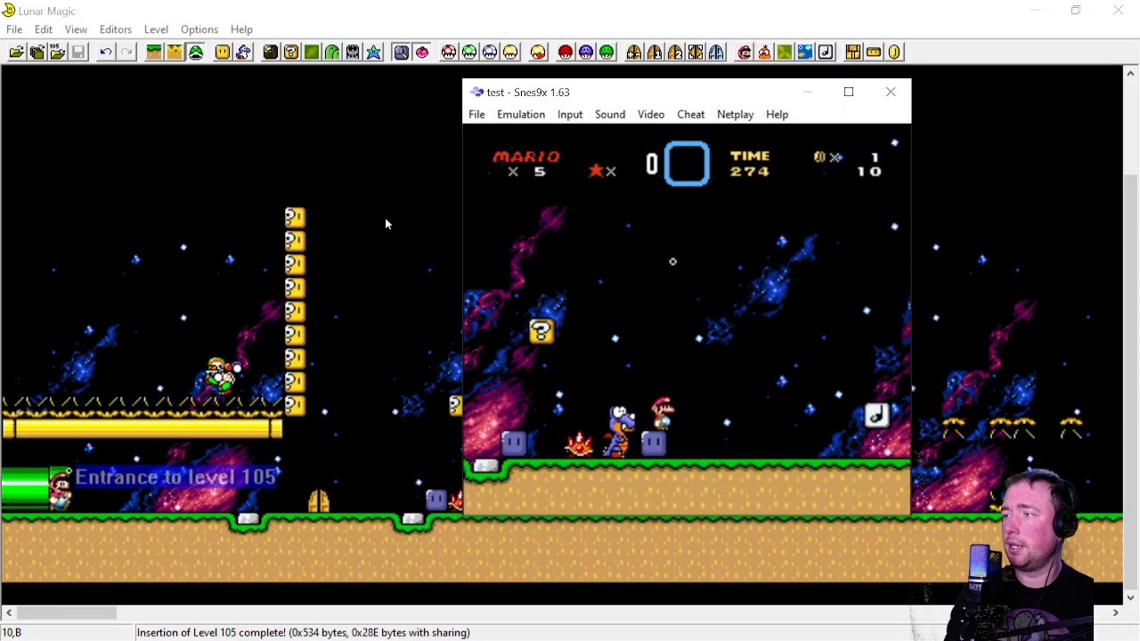
Grab the blue block, swim right with it, throw it toward the Rex, walk and swim around, and close the emulator
{"action": "key", "text": "x"}
{"action": "key", "text": "Right"}
{"action": "key", "text": "Right"}
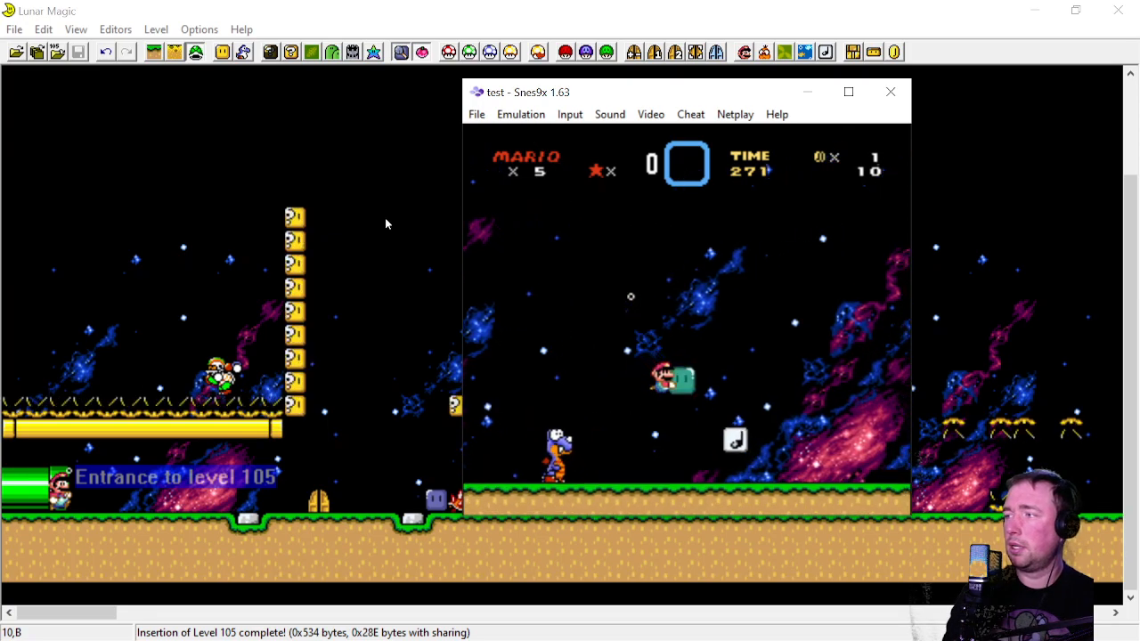
{"action": "key", "text": "Left"}
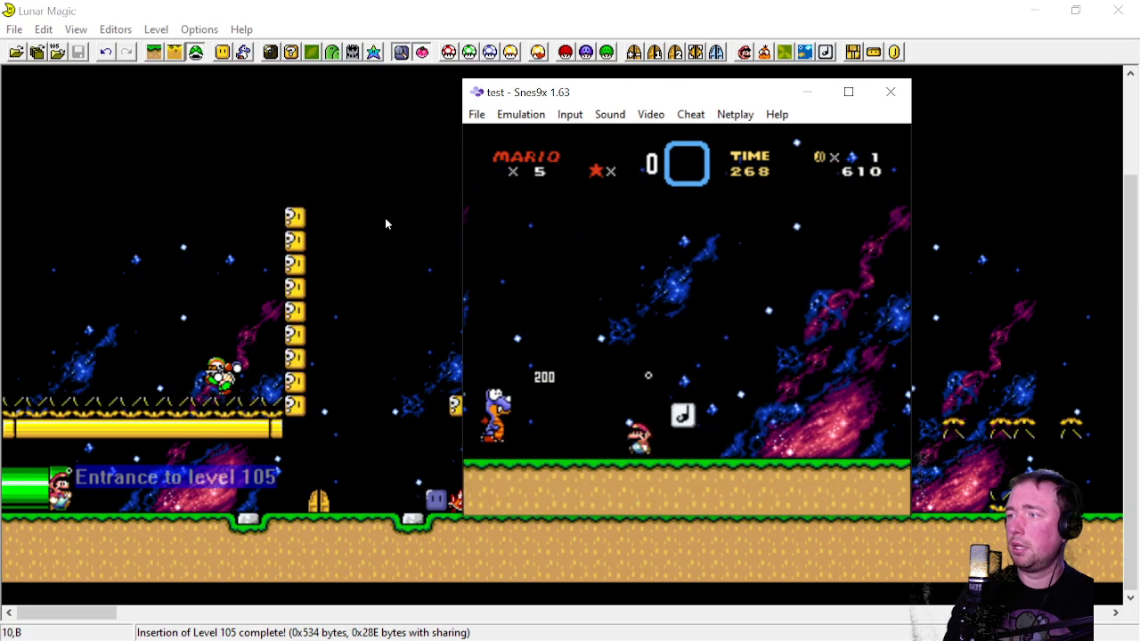
{"action": "key", "text": "Right"}
{"action": "key", "text": "Left"}
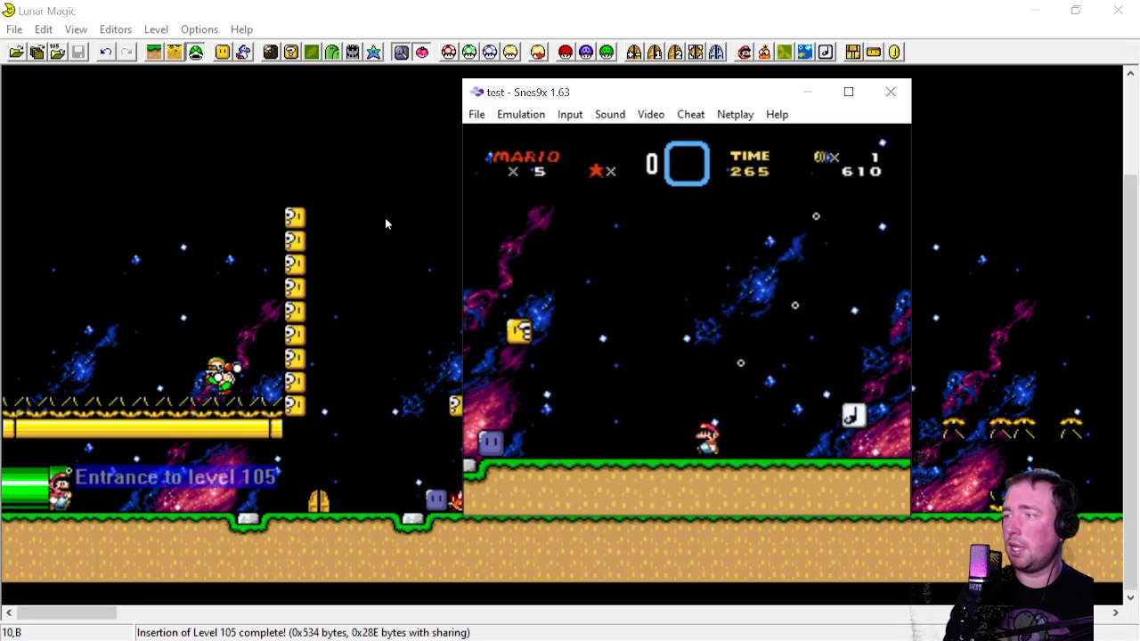
{"action": "key", "text": "c"}
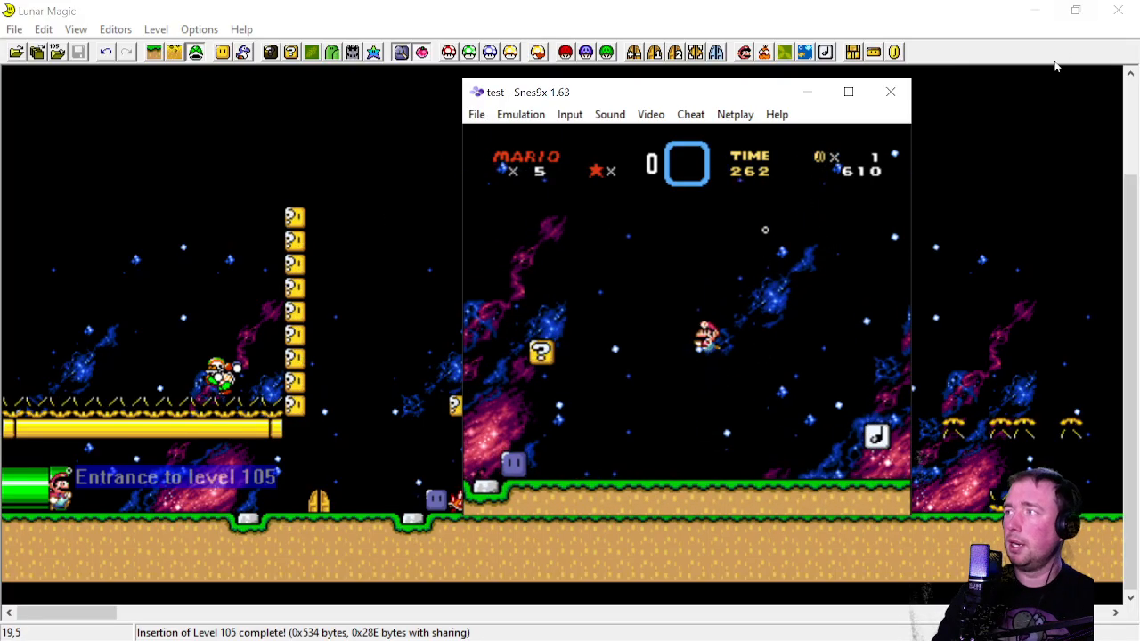
{"action": "left_click", "coordinate": [894, 93]}
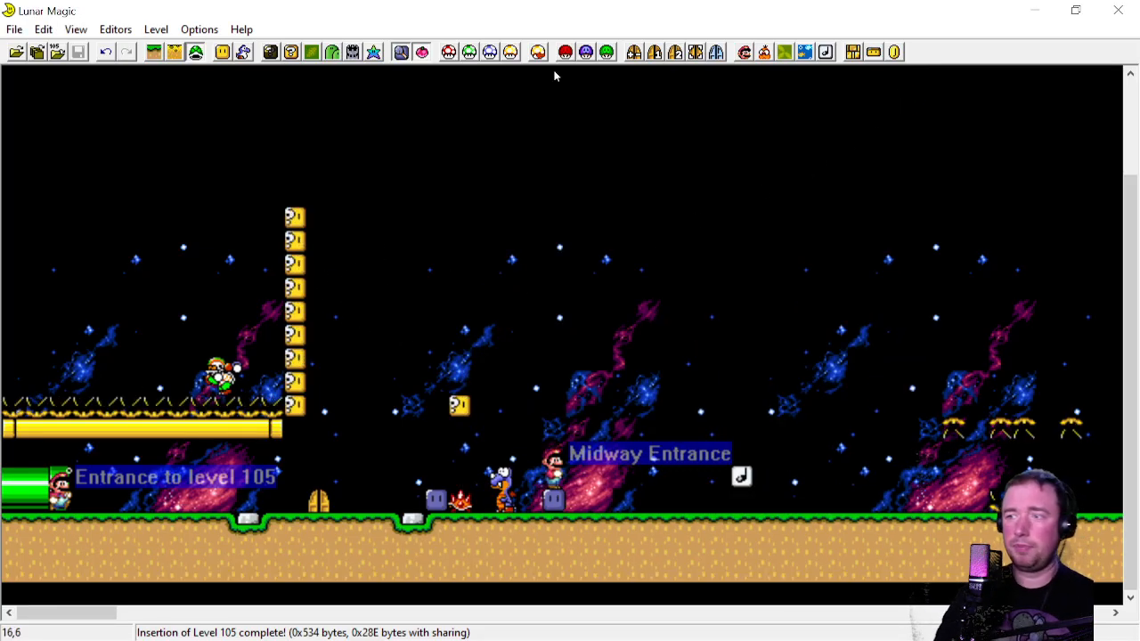
Confirm the sprite header properties with sprite buoyancy 1 enabled, apply the main entrance settings, and save level 105
{"action": "left_click", "coordinate": [764, 52]}
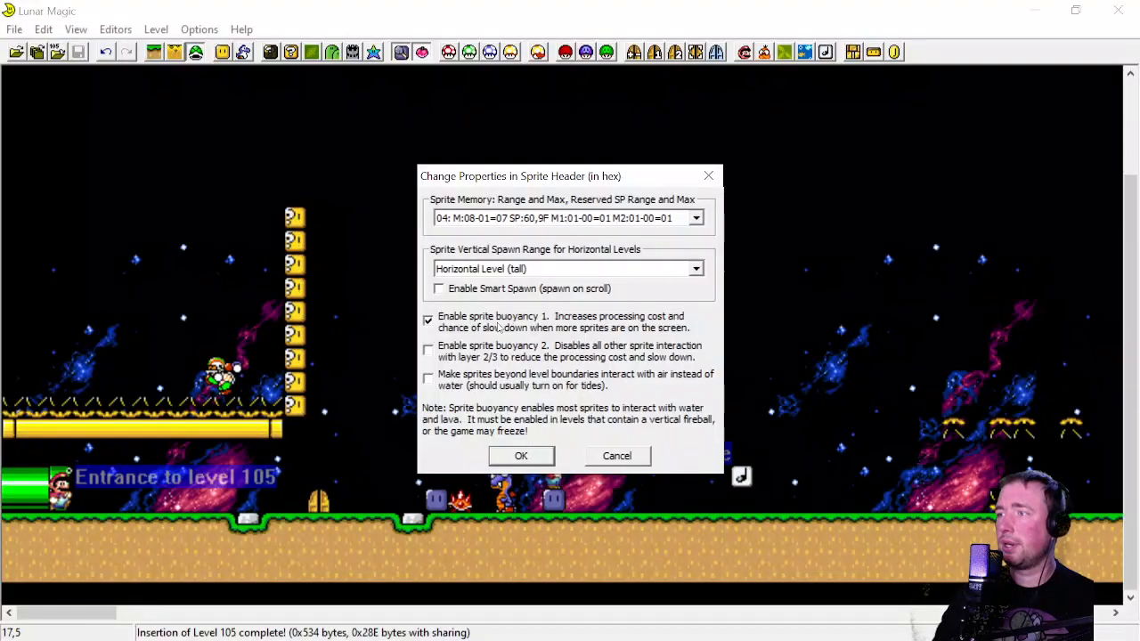
{"action": "left_click", "coordinate": [520, 455]}
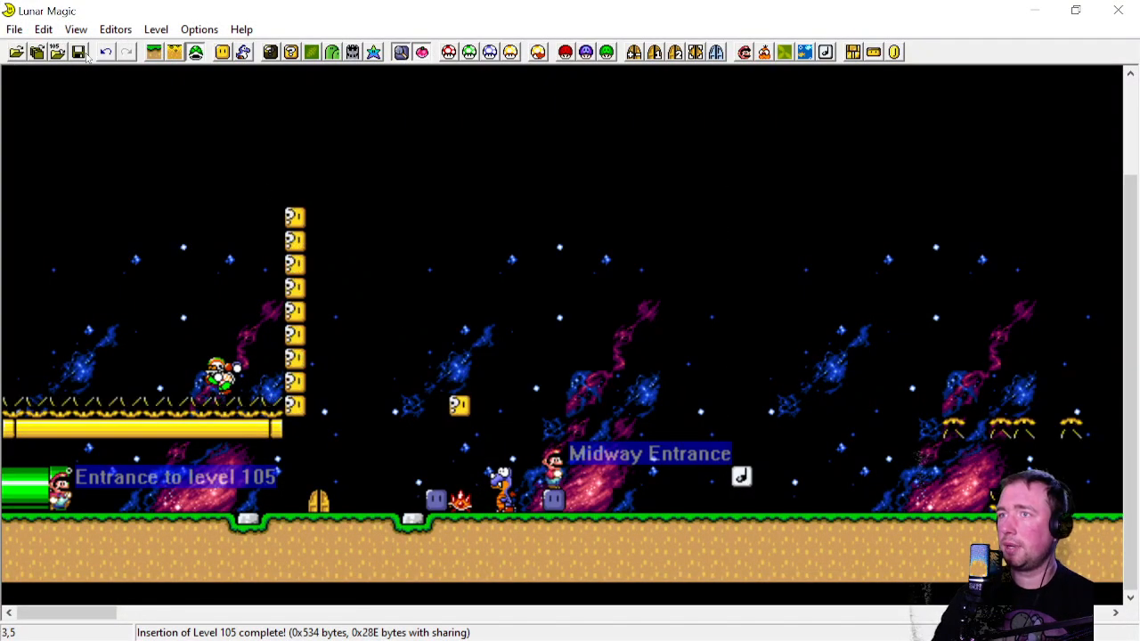
{"action": "left_click", "coordinate": [635, 52]}
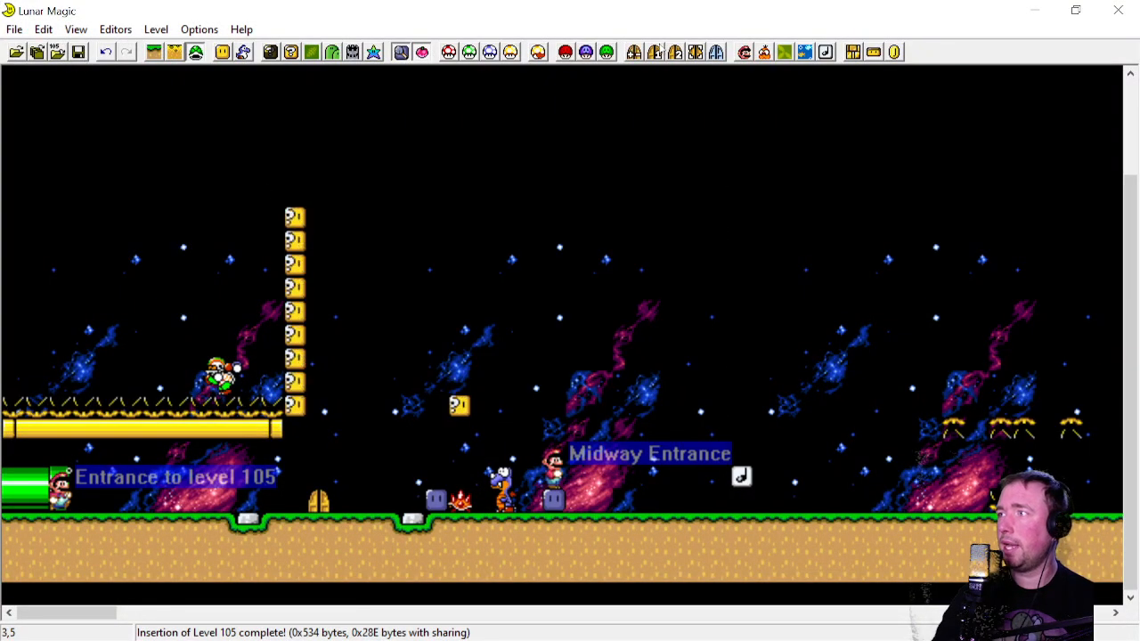
{"action": "left_click", "coordinate": [521, 490]}
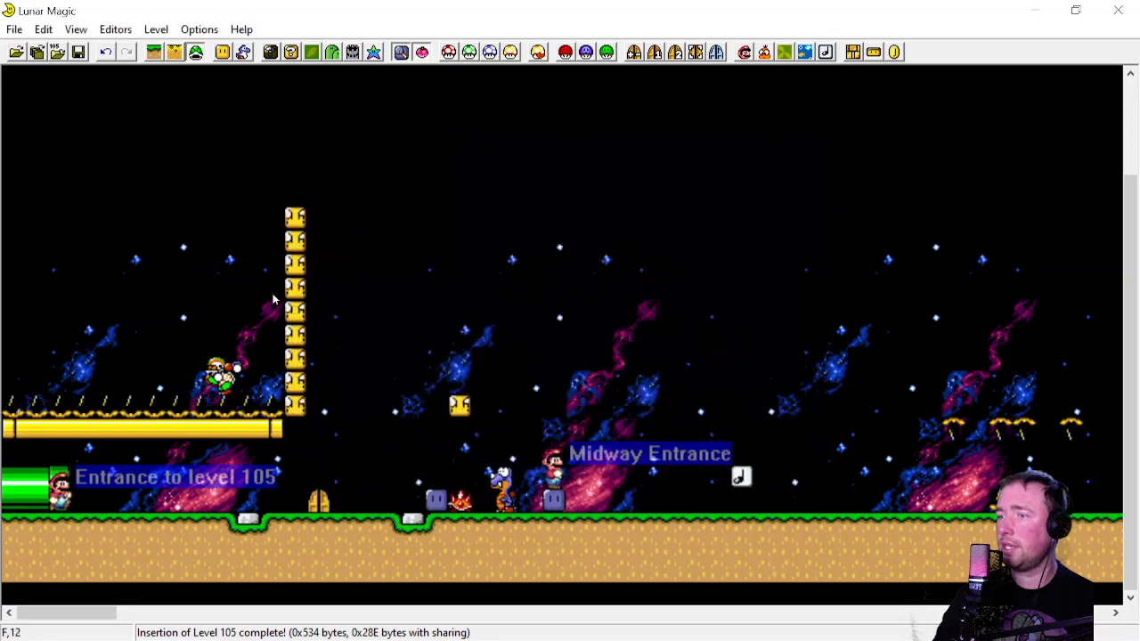
{"action": "left_click", "coordinate": [78, 52]}
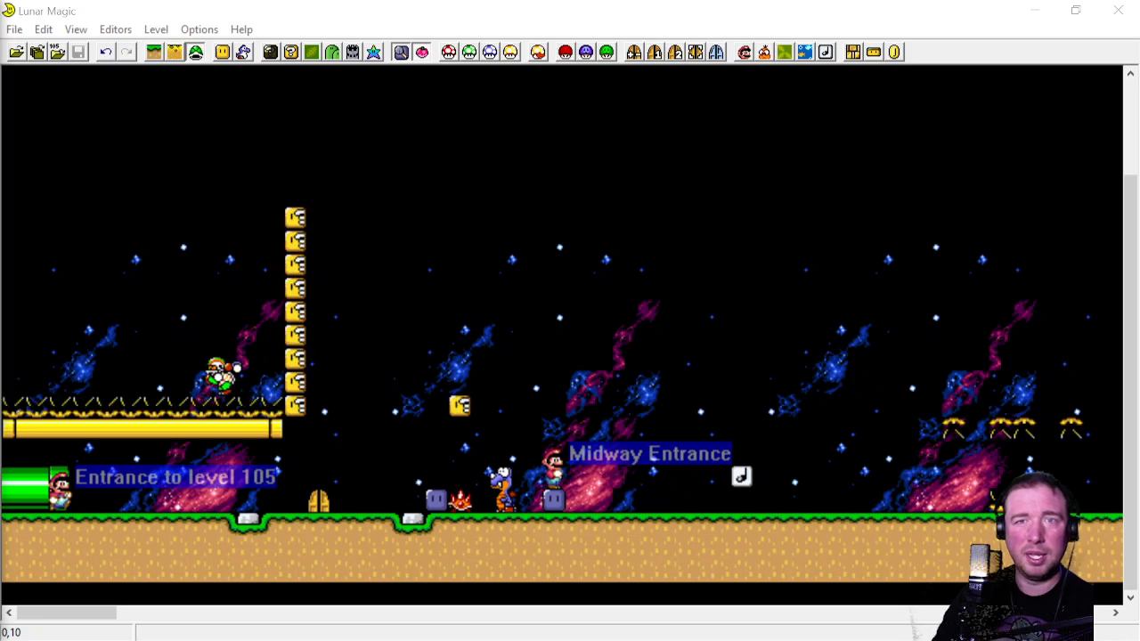
{"action": "left_click_drag", "start_coordinate": [363, 472], "coordinate": [341, 524]}
{"action": "left_click_drag", "start_coordinate": [532, 391], "coordinate": [316, 607]}
{"action": "left_click_drag", "start_coordinate": [361, 234], "coordinate": [2, 583]}
{"action": "left_click", "coordinate": [82, 203]}
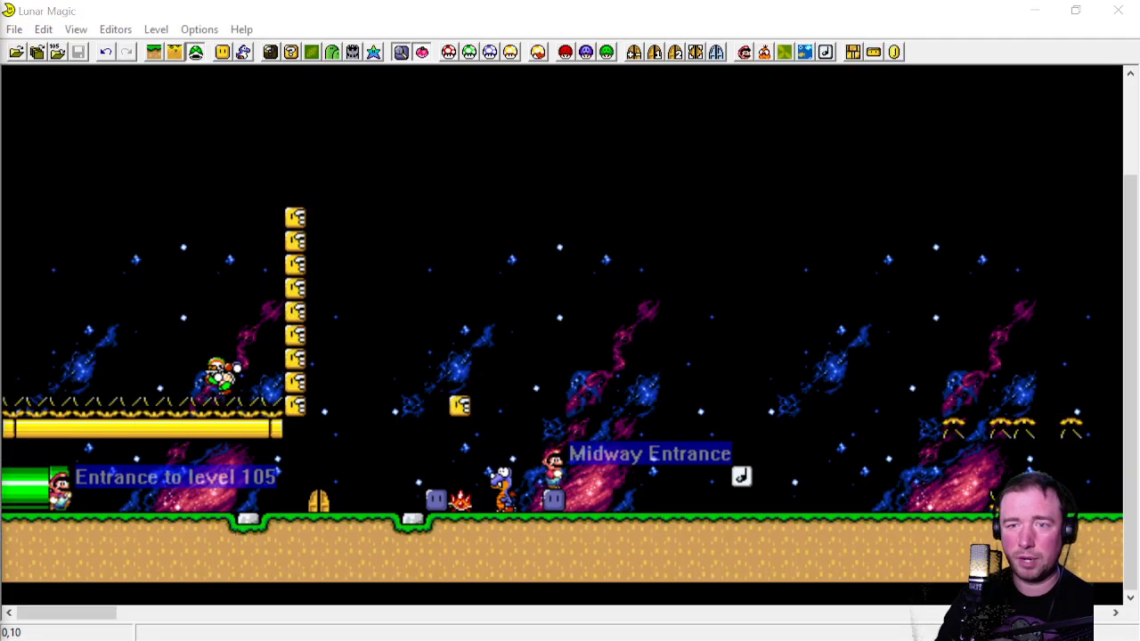
{"action": "left_click_drag", "start_coordinate": [456, 194], "coordinate": [54, 589]}
{"action": "left_click", "coordinate": [219, 221]}
{"action": "left_click_drag", "start_coordinate": [415, 193], "coordinate": [50, 535]}
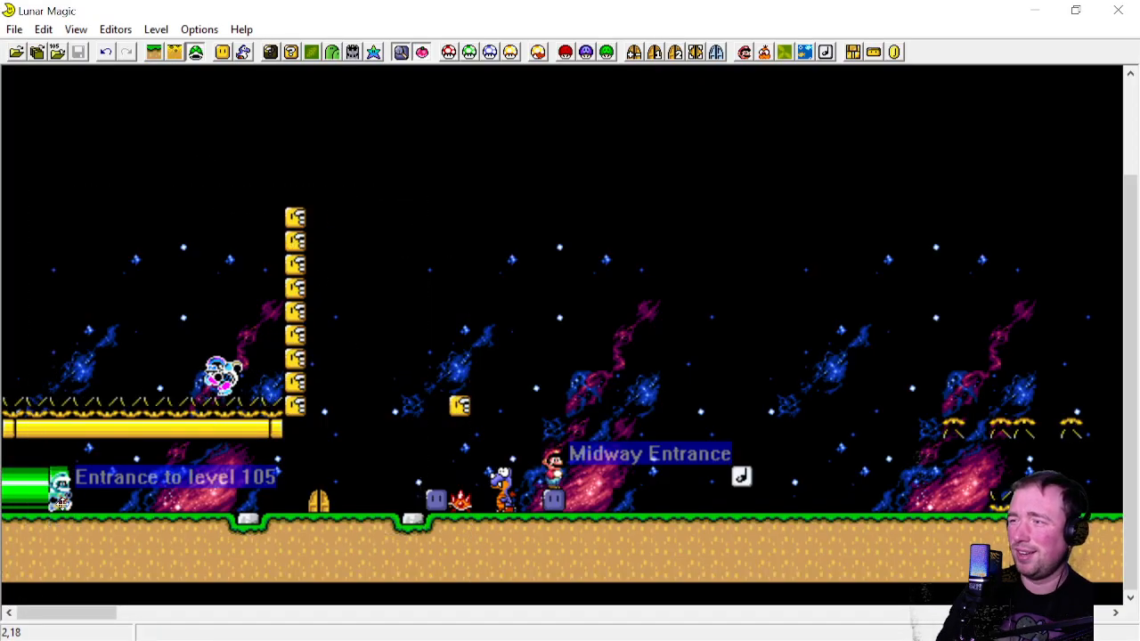
{"action": "left_click_drag", "start_coordinate": [222, 169], "coordinate": [580, 495]}
{"action": "left_click", "coordinate": [559, 349]}
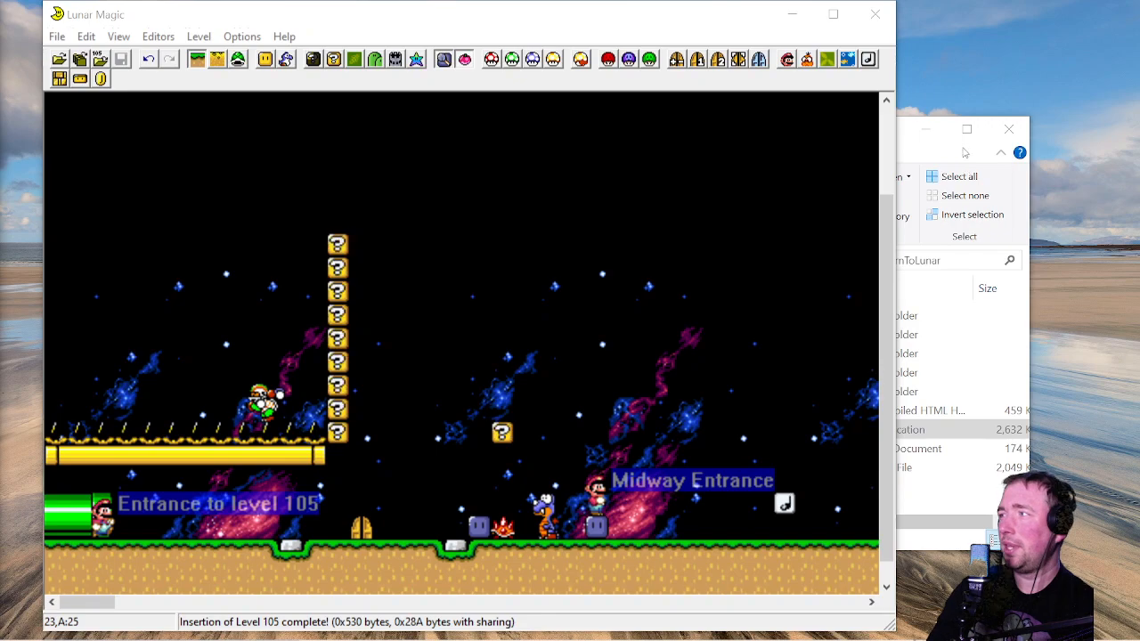
Switch to File Explorer and open the Resources for Learn2Lunar folder on the Desktop
{"action": "left_click", "coordinate": [935, 153]}
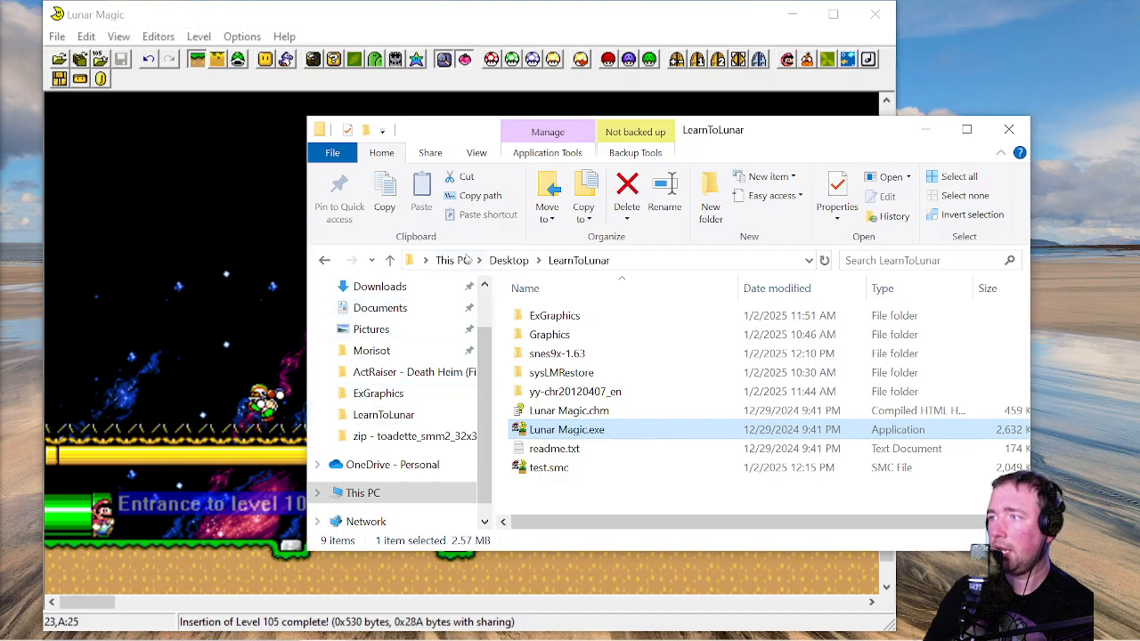
{"action": "left_click", "coordinate": [519, 261]}
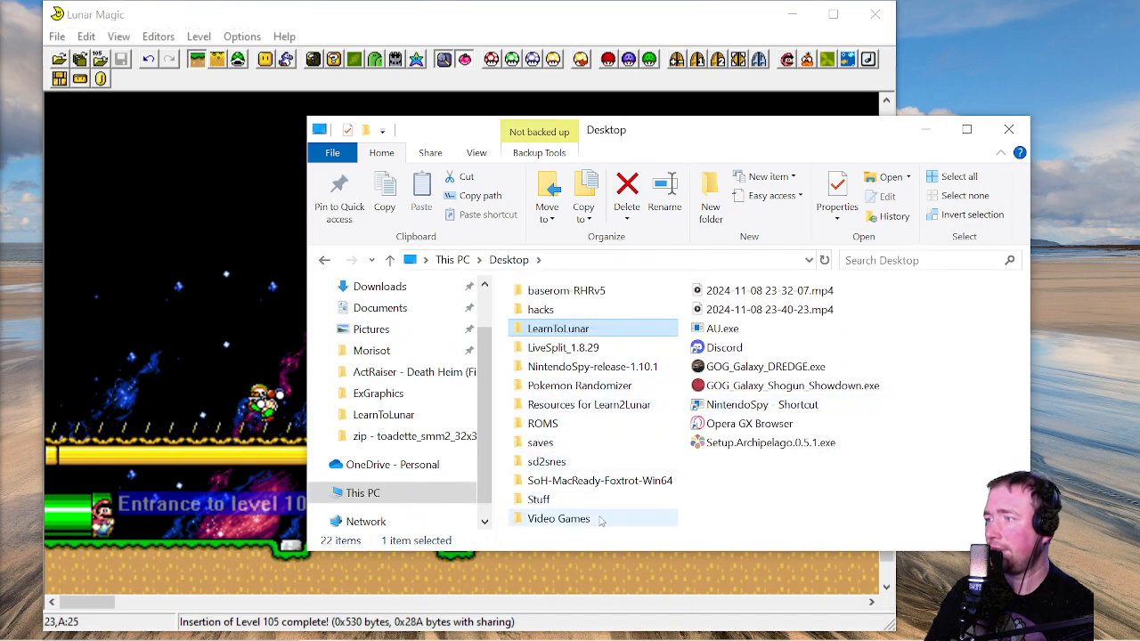
{"action": "double_click", "coordinate": [606, 406]}
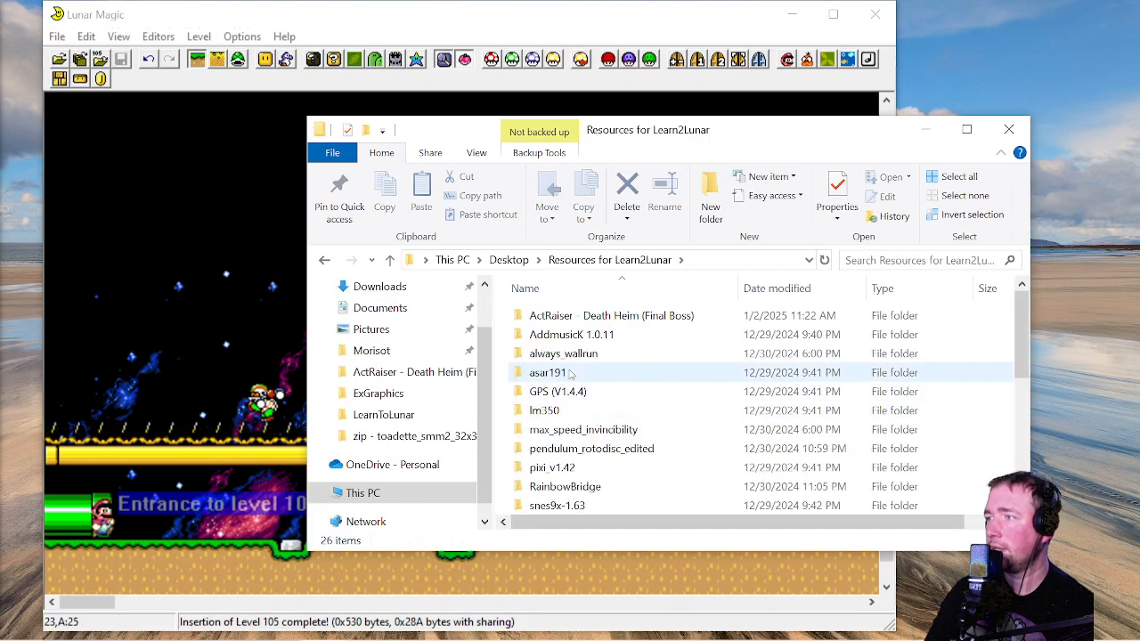
Copy the pixi_v1.42 folder from the resources into the LearnToLunar folder
{"action": "scroll", "coordinate": [570, 374], "scroll_direction": "down", "scroll_amount": 2}
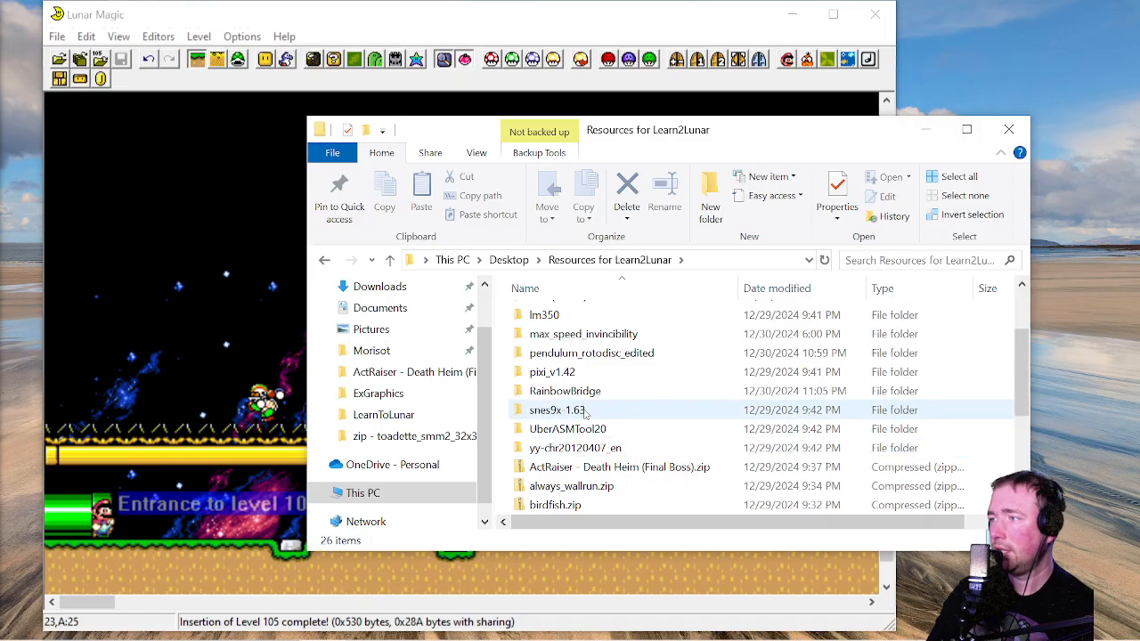
{"action": "scroll", "coordinate": [614, 418], "scroll_direction": "up", "scroll_amount": 1}
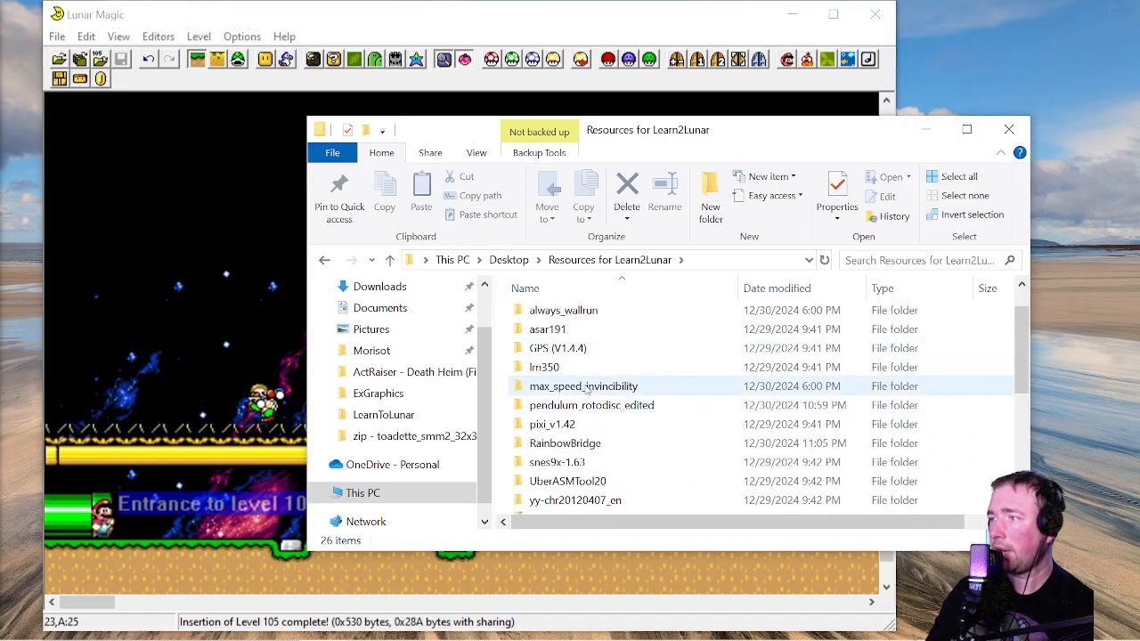
{"action": "scroll", "coordinate": [592, 401], "scroll_direction": "down", "scroll_amount": 4}
{"action": "scroll", "coordinate": [596, 437], "scroll_direction": "down", "scroll_amount": 1}
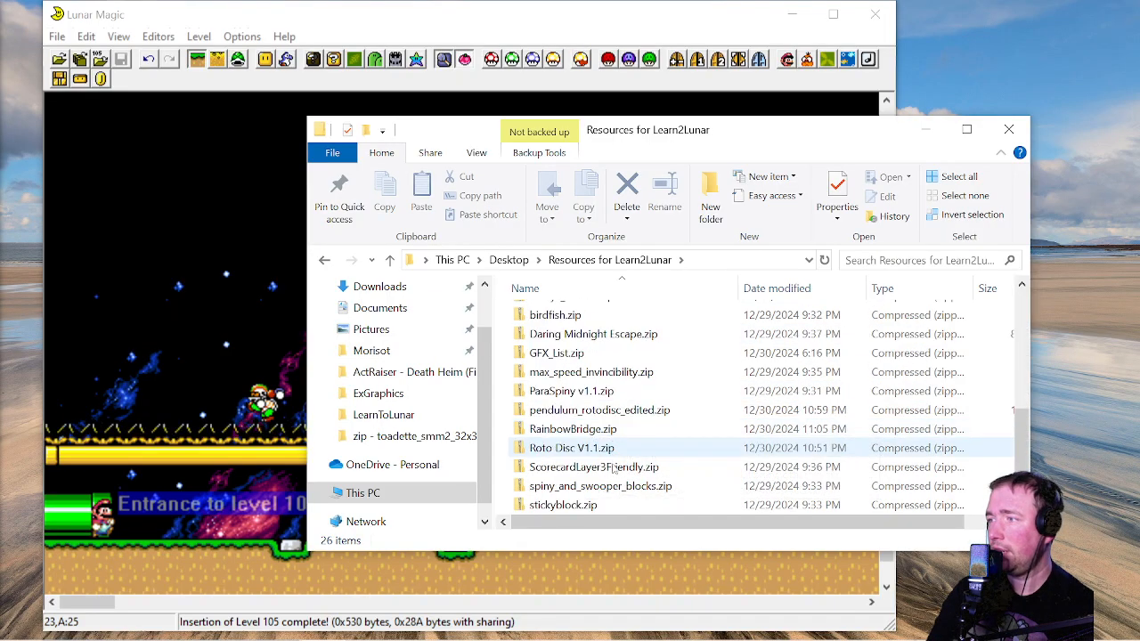
{"action": "scroll", "coordinate": [611, 468], "scroll_direction": "up", "scroll_amount": 1}
{"action": "scroll", "coordinate": [611, 463], "scroll_direction": "up", "scroll_amount": 5}
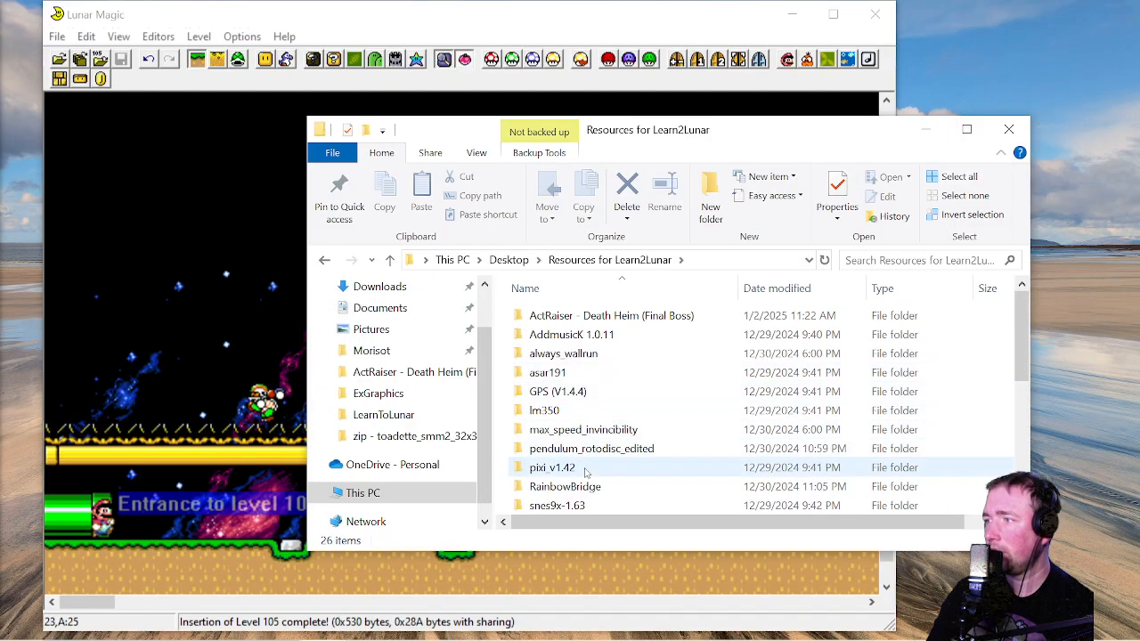
{"action": "left_click", "coordinate": [651, 467]}
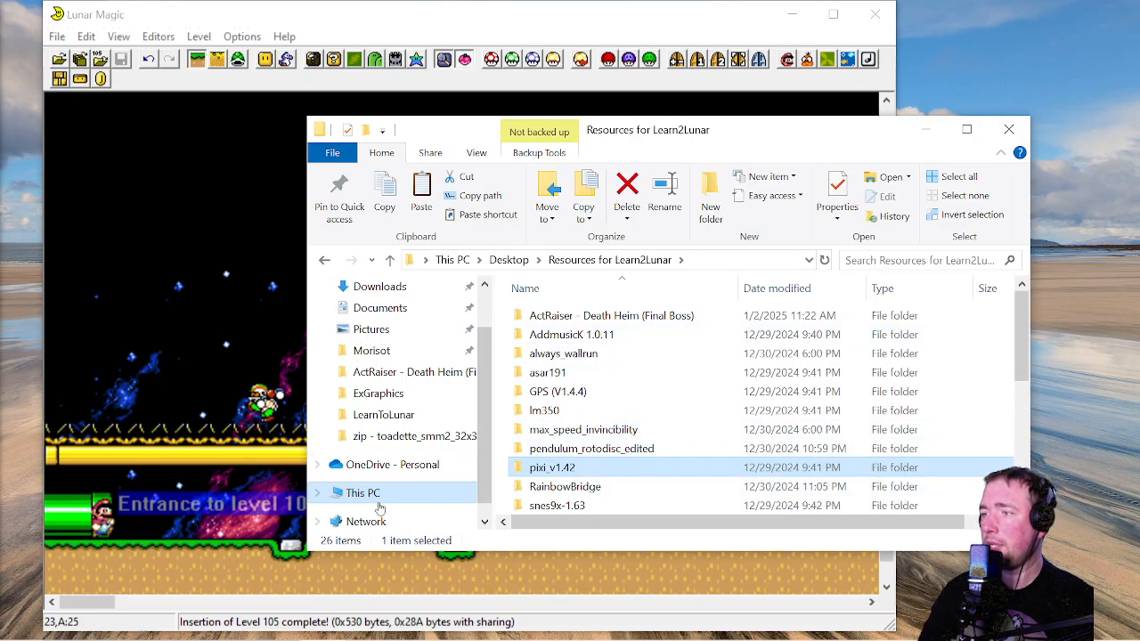
{"action": "left_click", "coordinate": [390, 415]}
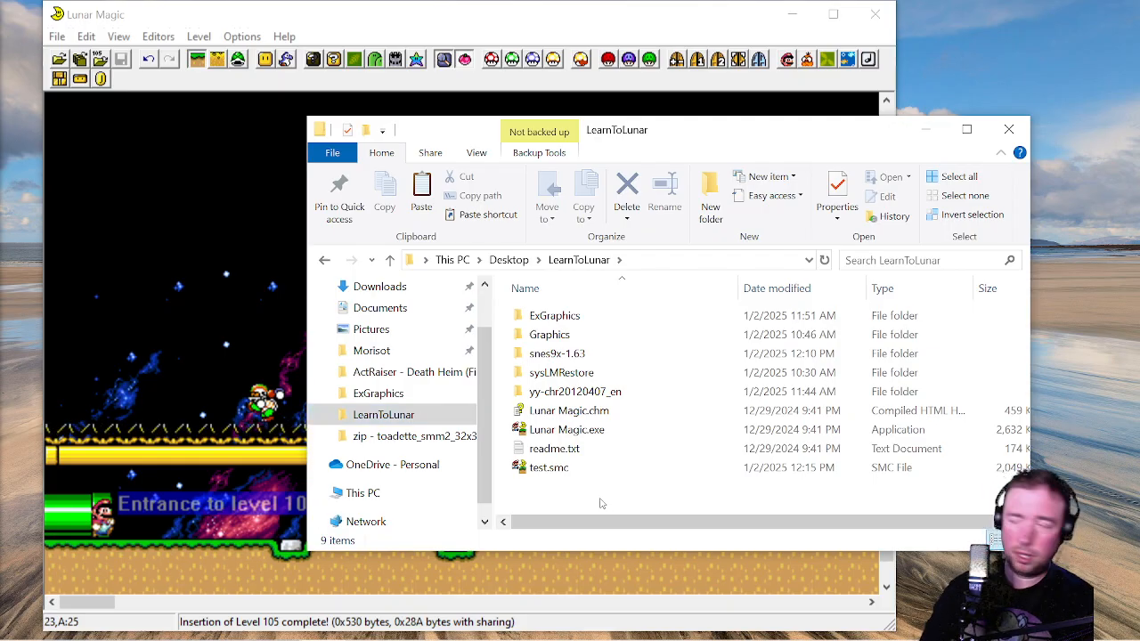
{"action": "key", "text": "ctrl+v"}
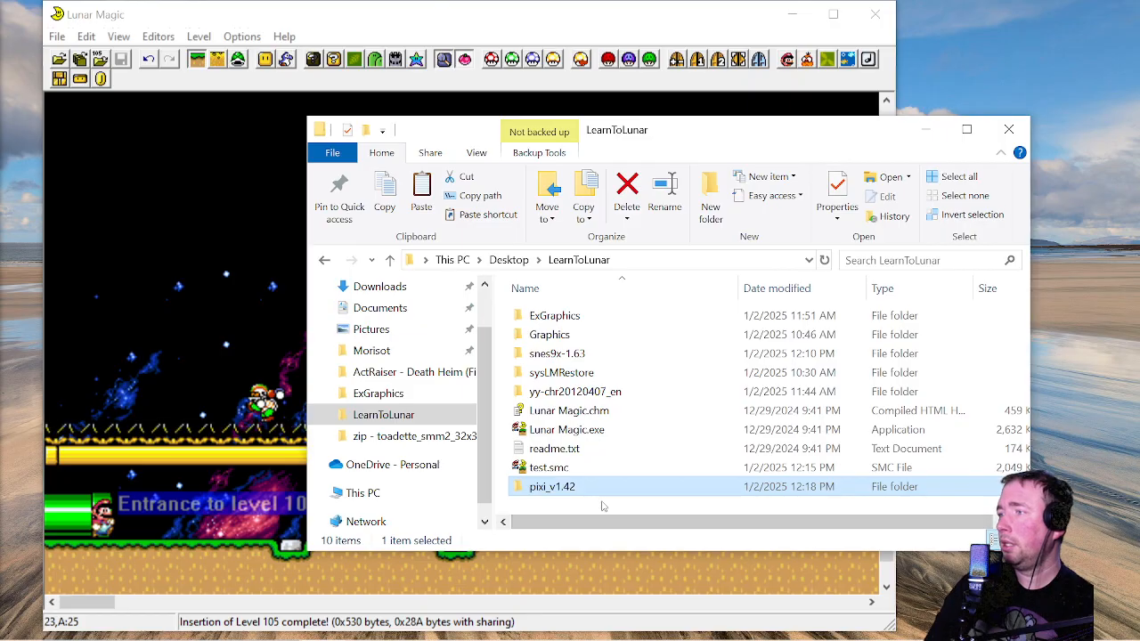
Open the copied pixi_v1.42 folder in a maximized window and look inside its misc_sprites and sprites subfolders
{"action": "double_click", "coordinate": [589, 488]}
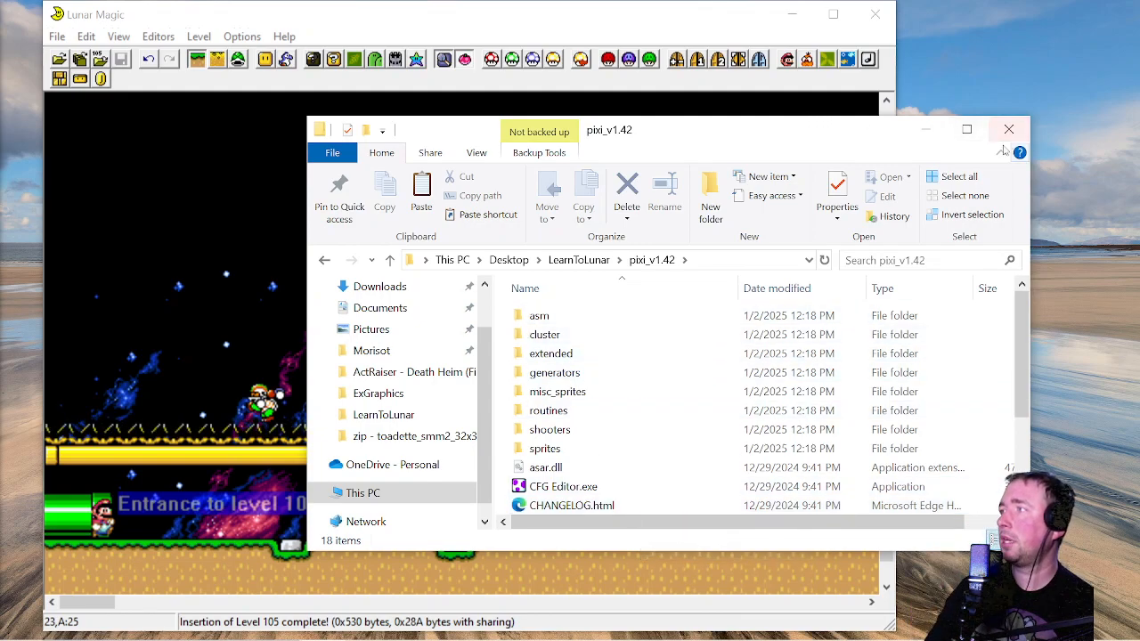
{"action": "left_click", "coordinate": [966, 129]}
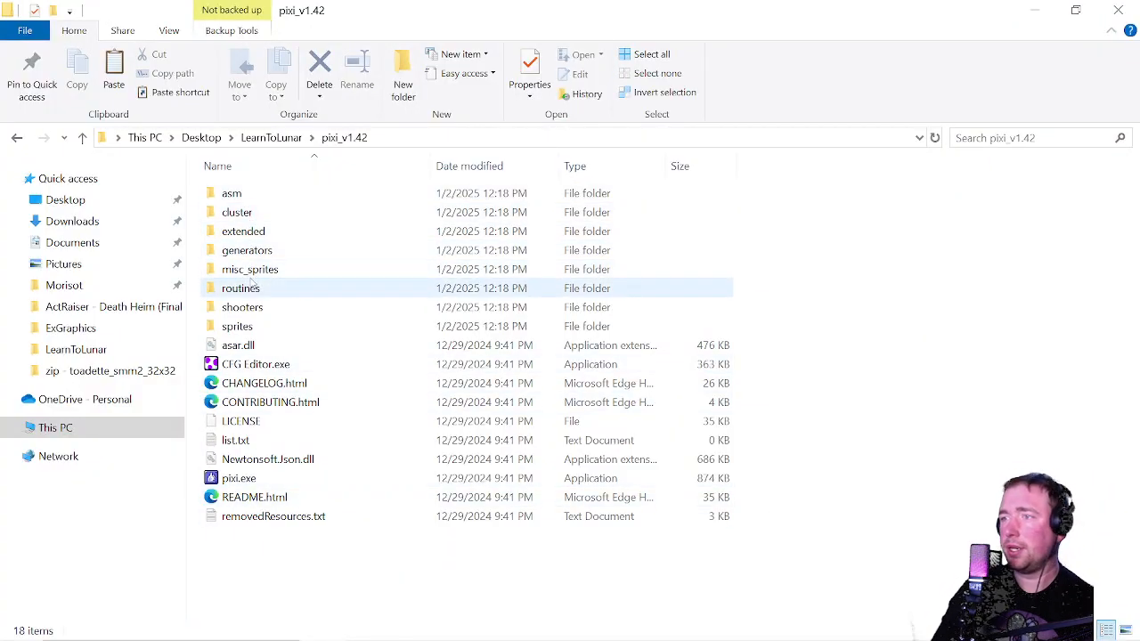
{"action": "double_click", "coordinate": [257, 272]}
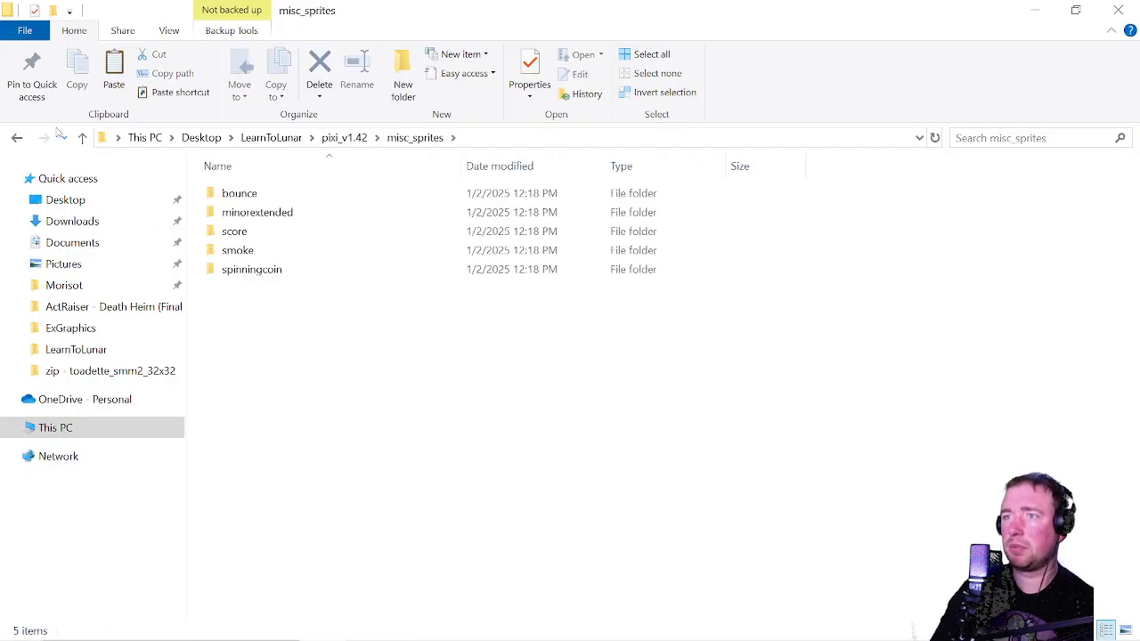
{"action": "left_click", "coordinate": [82, 138]}
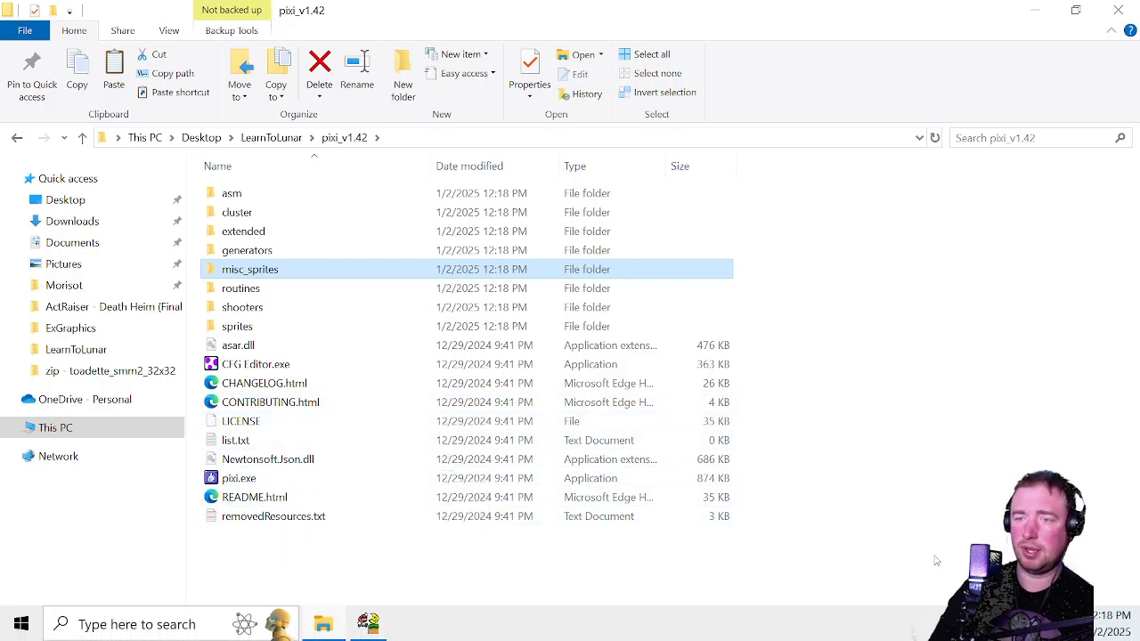
{"action": "left_click", "coordinate": [857, 553]}
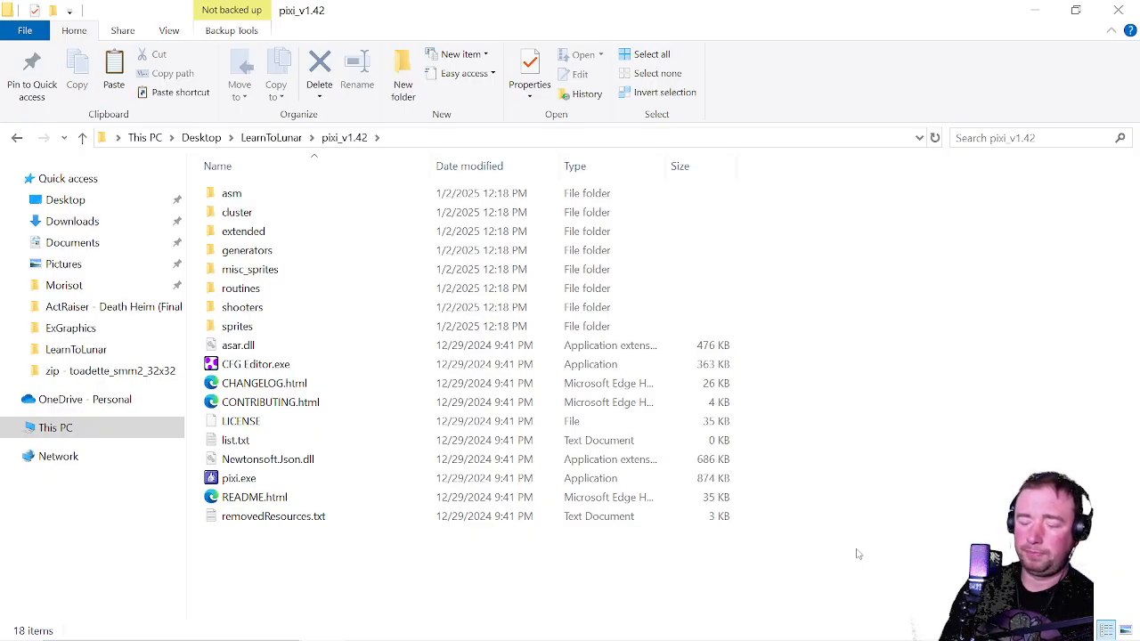
{"action": "double_click", "coordinate": [237, 325]}
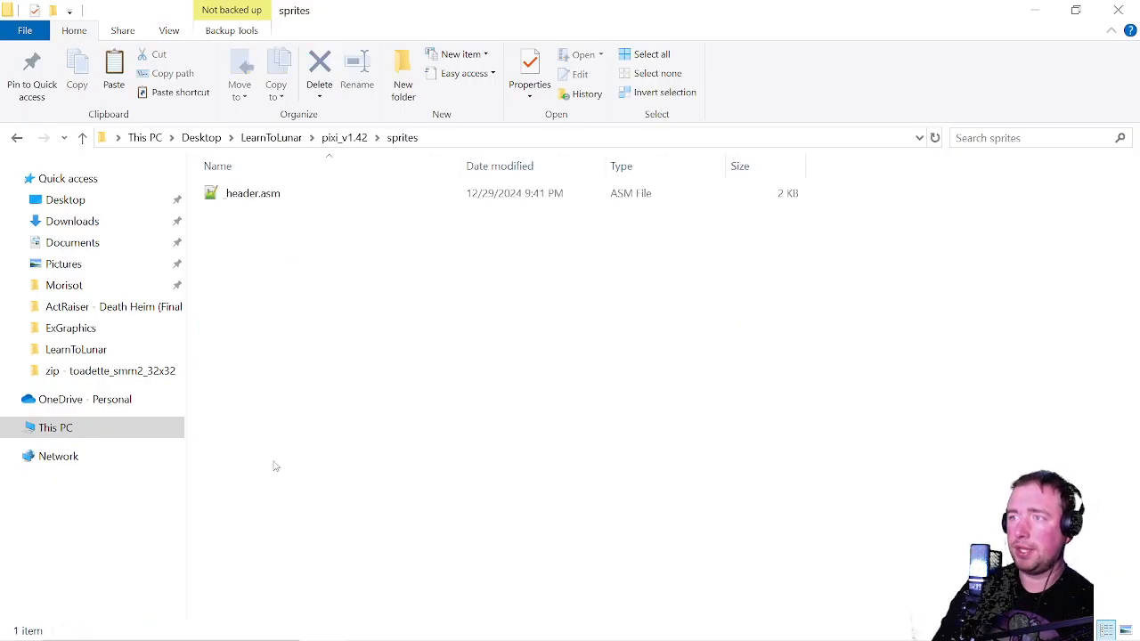
{"action": "left_click", "coordinate": [81, 138]}
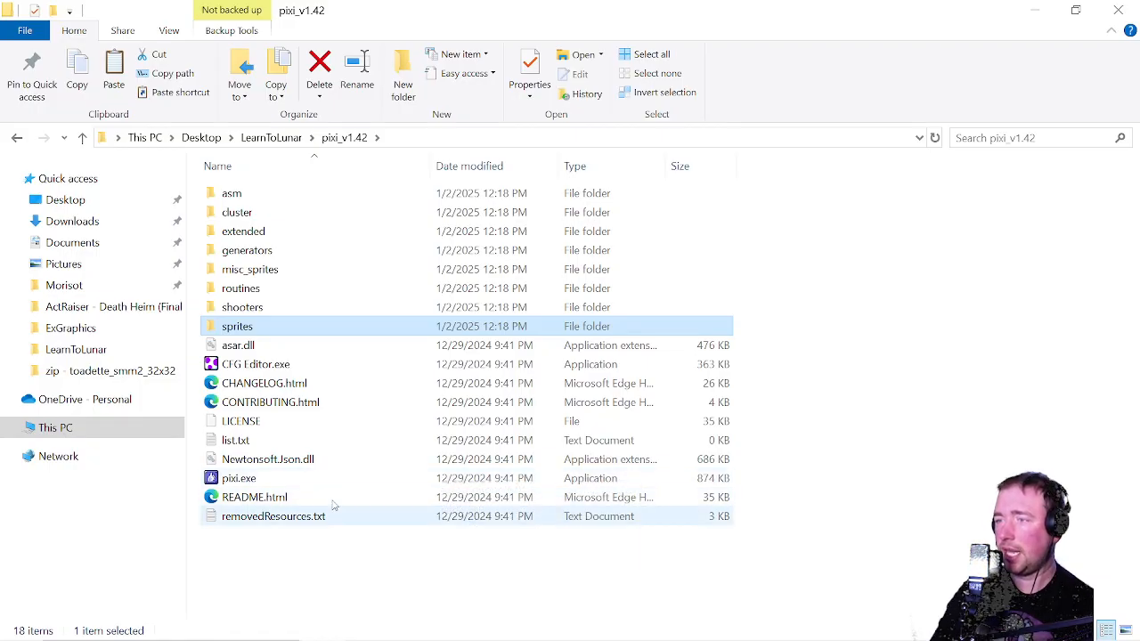
View the contents of list.txt in the pixi_v1.42 folder and close the file
{"action": "left_click", "coordinate": [297, 438]}
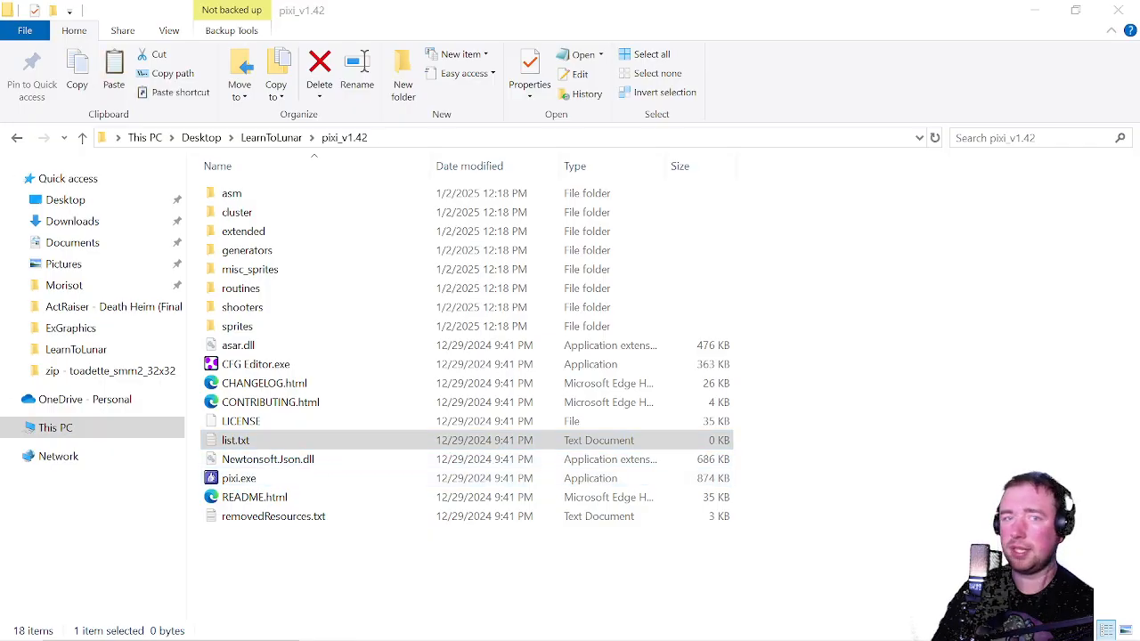
{"action": "left_click_drag", "start_coordinate": [384, 23], "coordinate": [519, 49]}
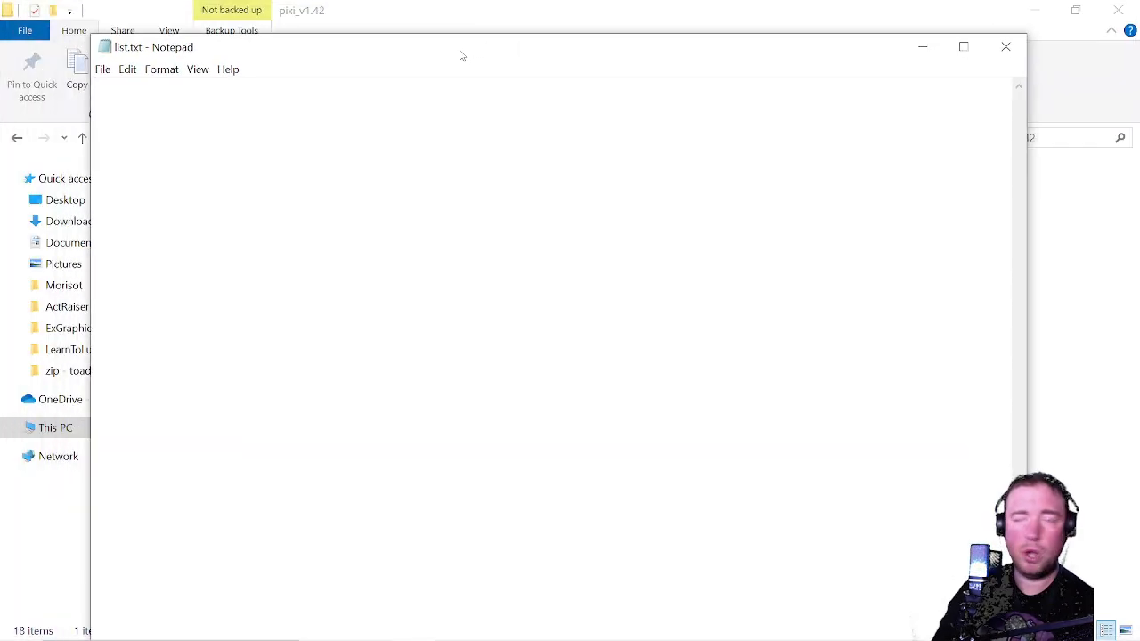
{"action": "left_click", "coordinate": [1006, 46]}
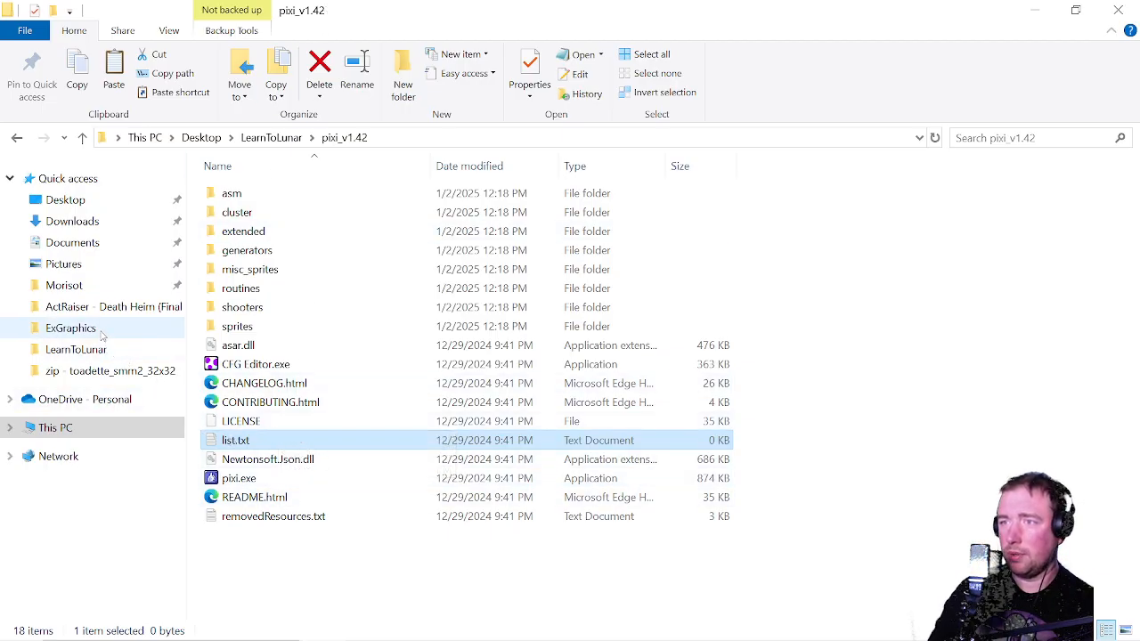
Extract ParaSpiny v1.1.zip in the Desktop's Resources for Learn2Lunar folder
{"action": "left_click", "coordinate": [65, 201]}
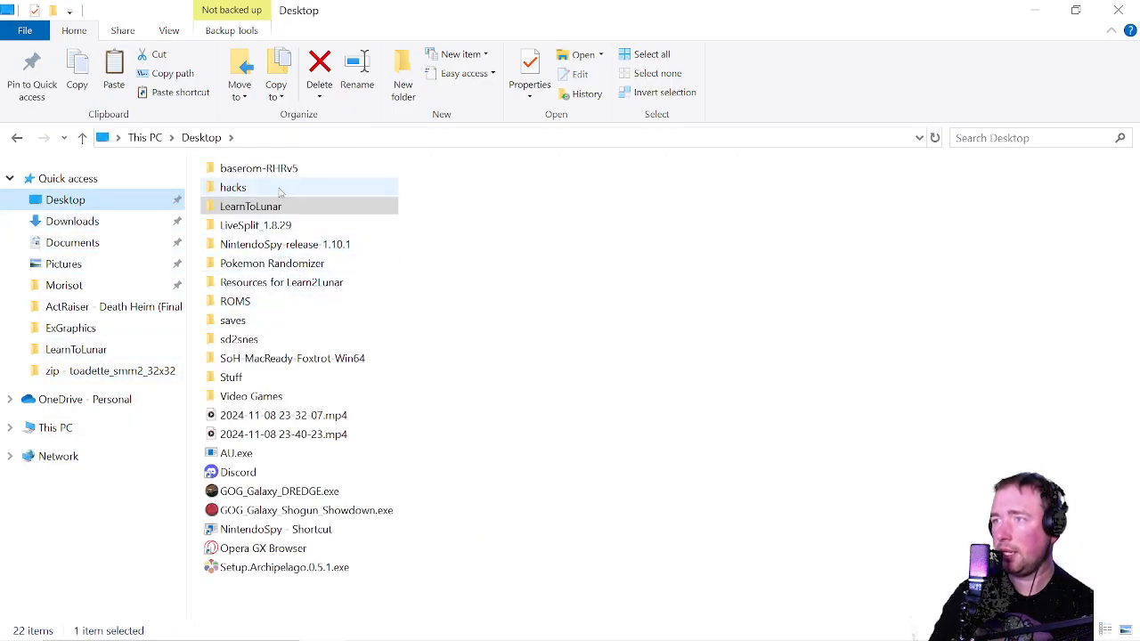
{"action": "left_click", "coordinate": [255, 282]}
{"action": "double_click", "coordinate": [256, 282]}
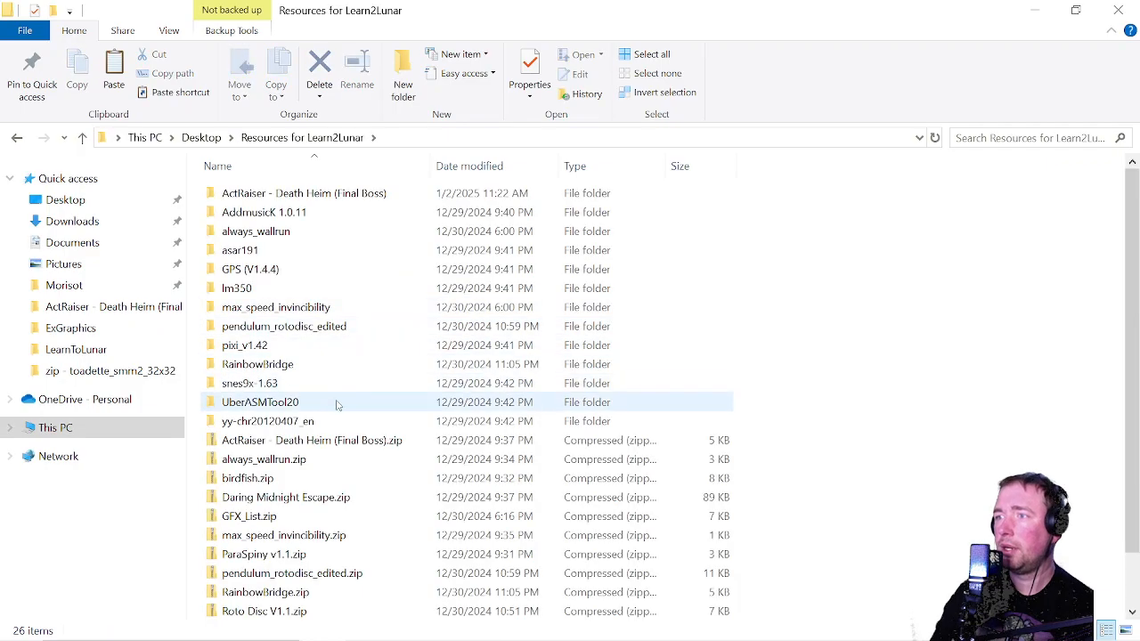
{"action": "scroll", "coordinate": [330, 385], "scroll_direction": "down", "scroll_amount": 1}
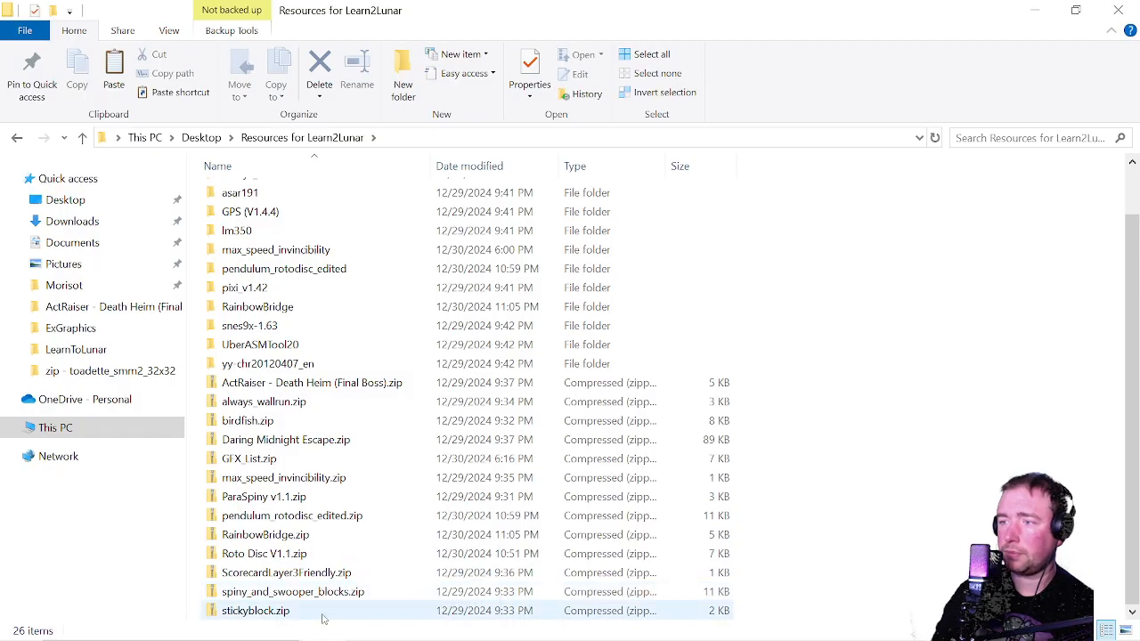
{"action": "right_click", "coordinate": [306, 501]}
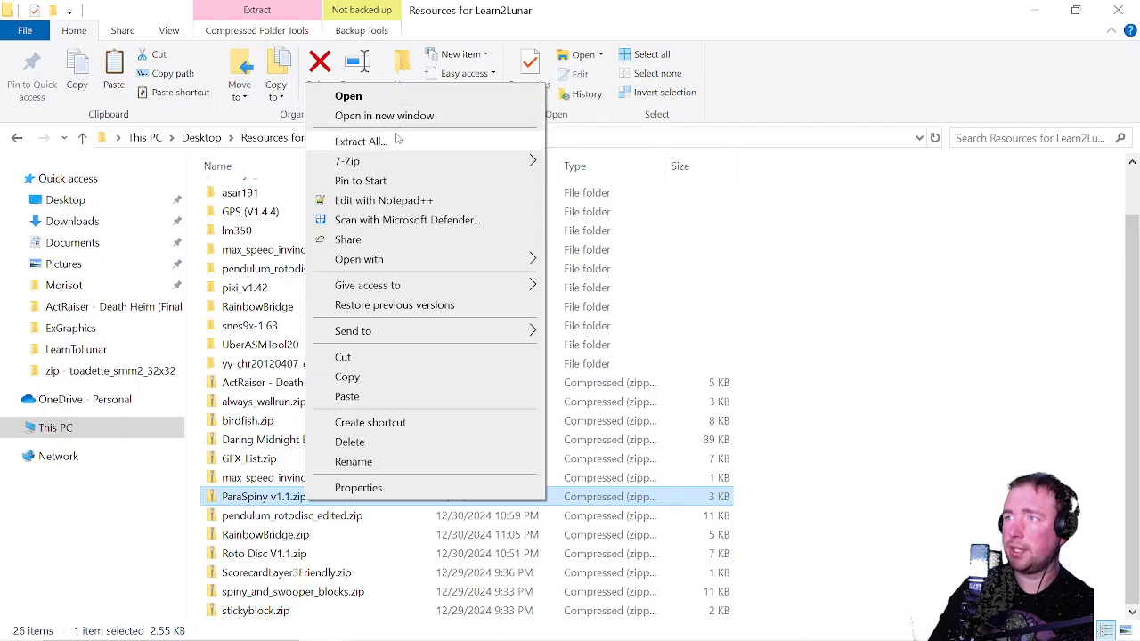
{"action": "left_click", "coordinate": [397, 141]}
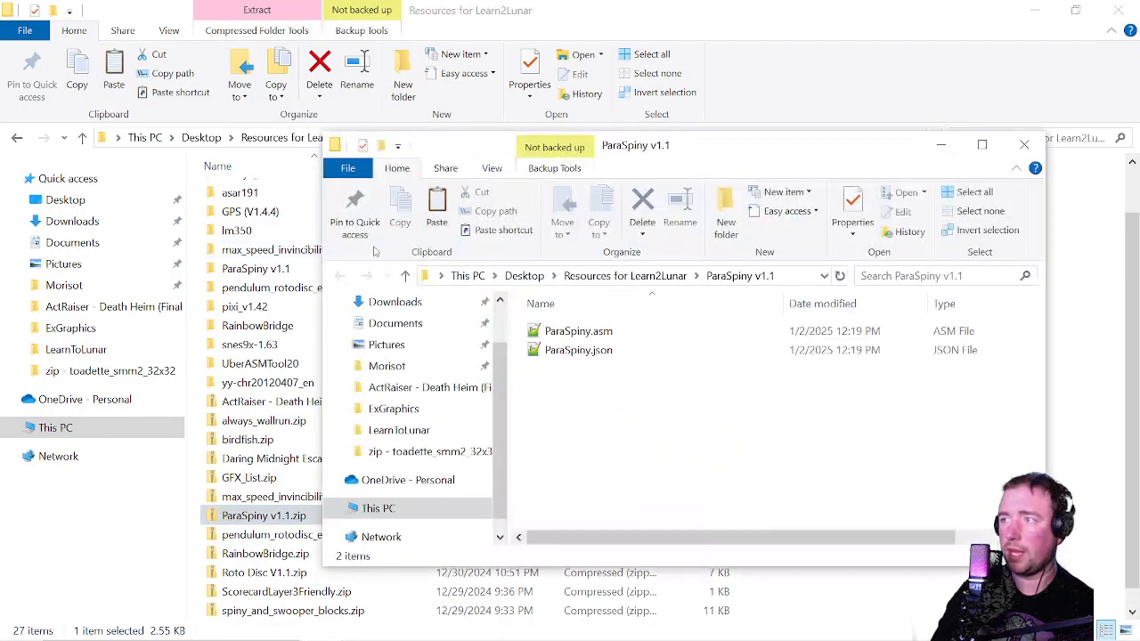
Copy the extracted ParaSpiny.asm and ParaSpiny.json into the sprites folder of pixi_v1.42 in LearnToLunar
{"action": "left_click_drag", "start_coordinate": [655, 156], "coordinate": [574, 102]}
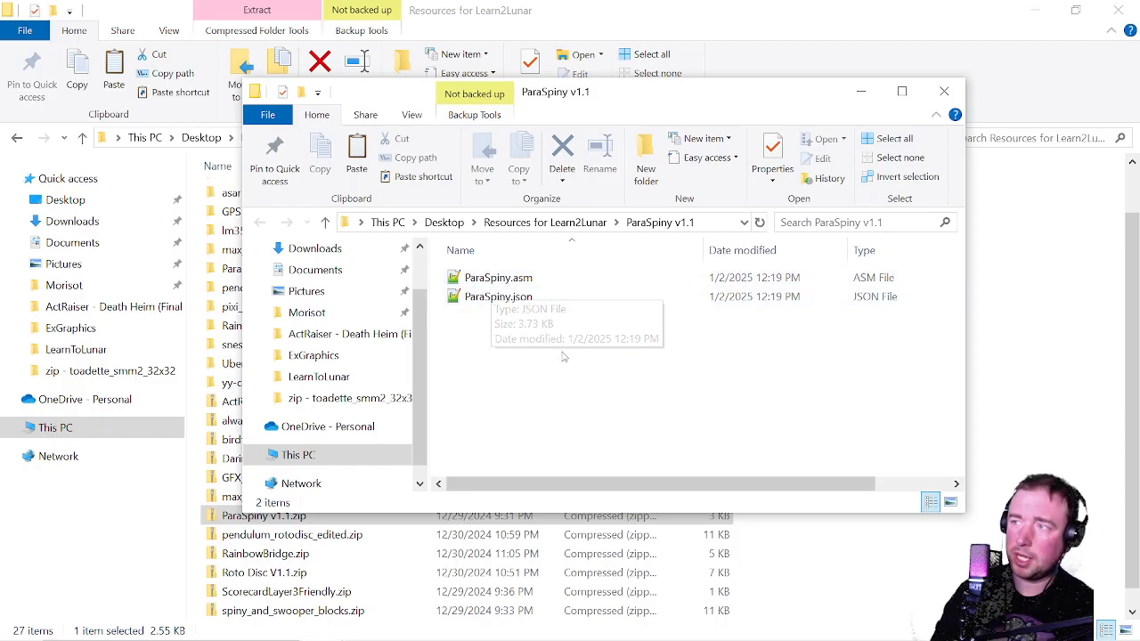
{"action": "left_click_drag", "start_coordinate": [496, 351], "coordinate": [490, 269]}
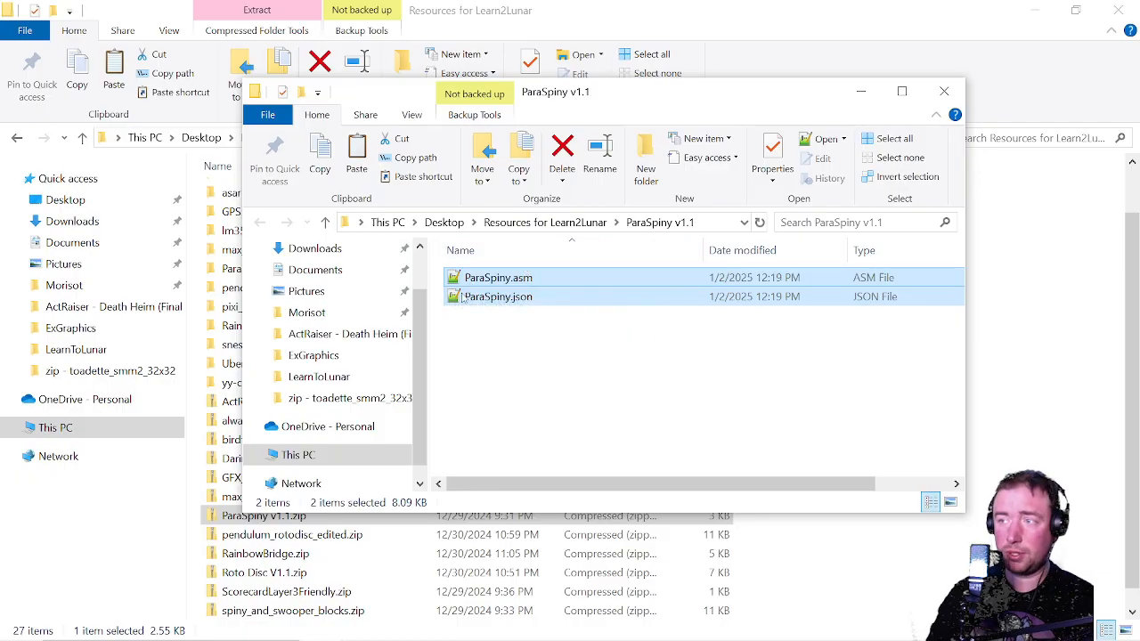
{"action": "left_click", "coordinate": [352, 379]}
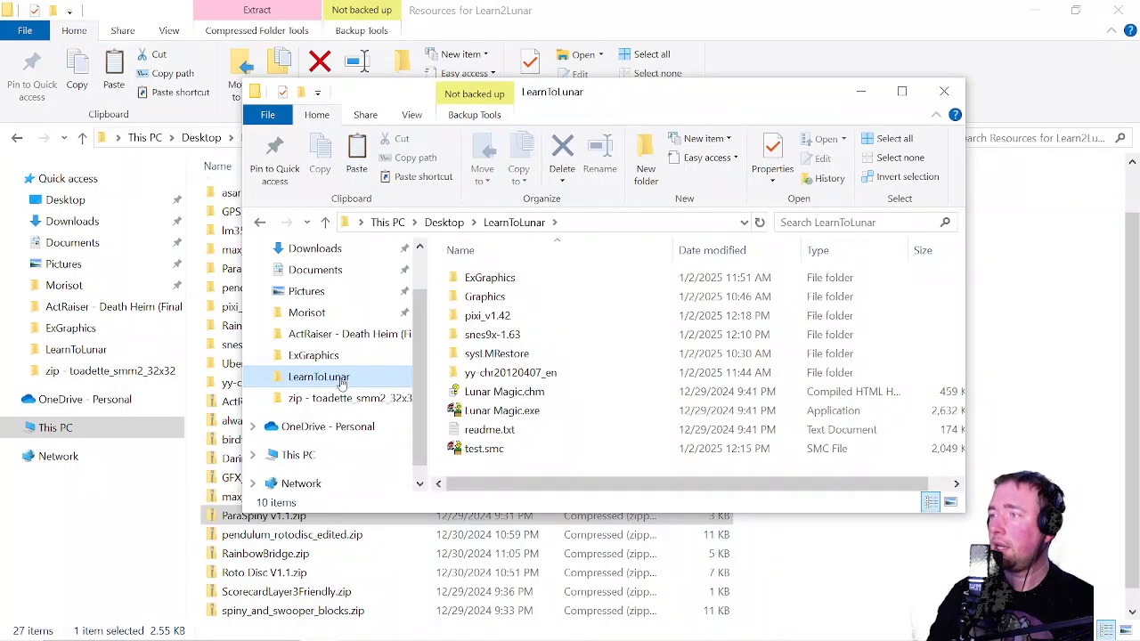
{"action": "double_click", "coordinate": [468, 316]}
{"action": "double_click", "coordinate": [499, 409]}
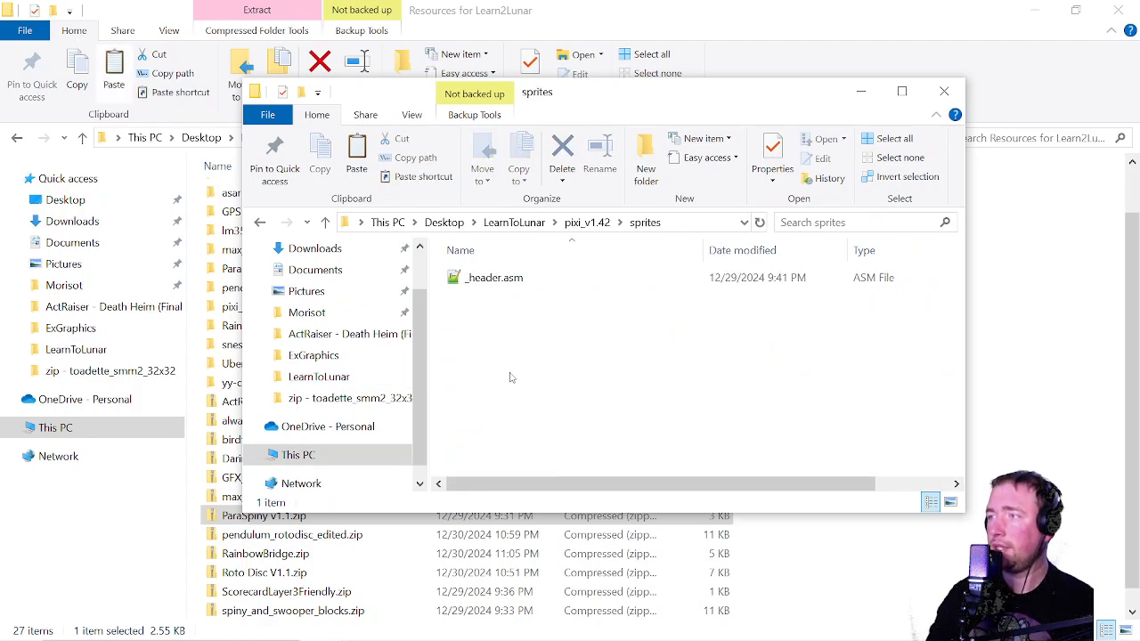
{"action": "key", "text": "ctrl+v"}
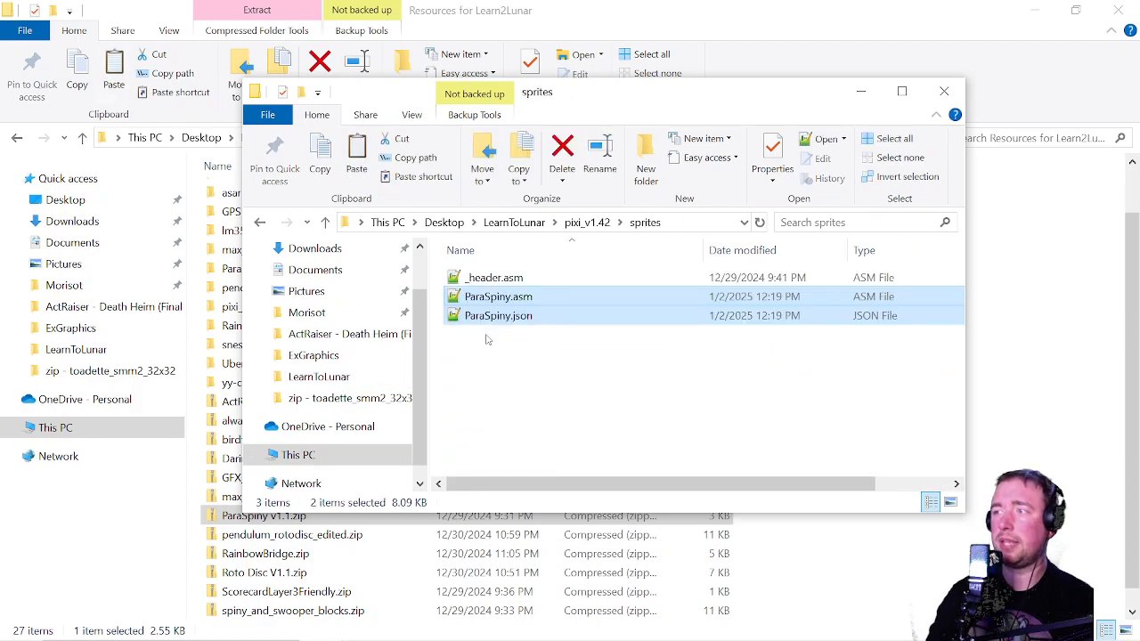
{"action": "left_click", "coordinate": [490, 345]}
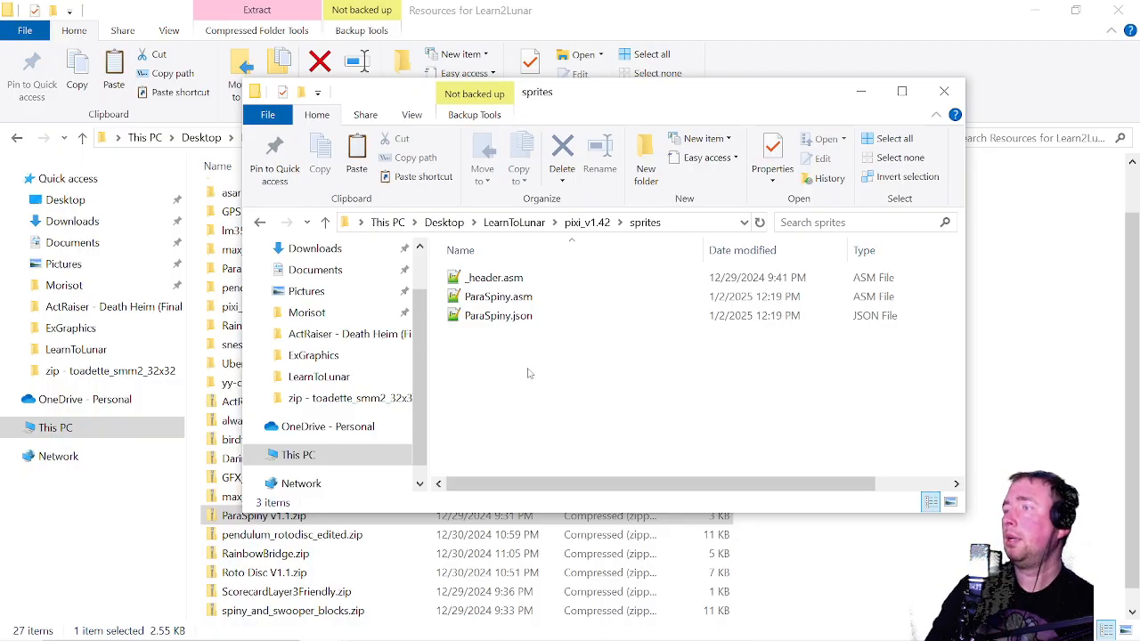
Open ParaSpiny.asm in Notepad++ and examine its description, extra bit usage and code
{"action": "left_click", "coordinate": [507, 305]}
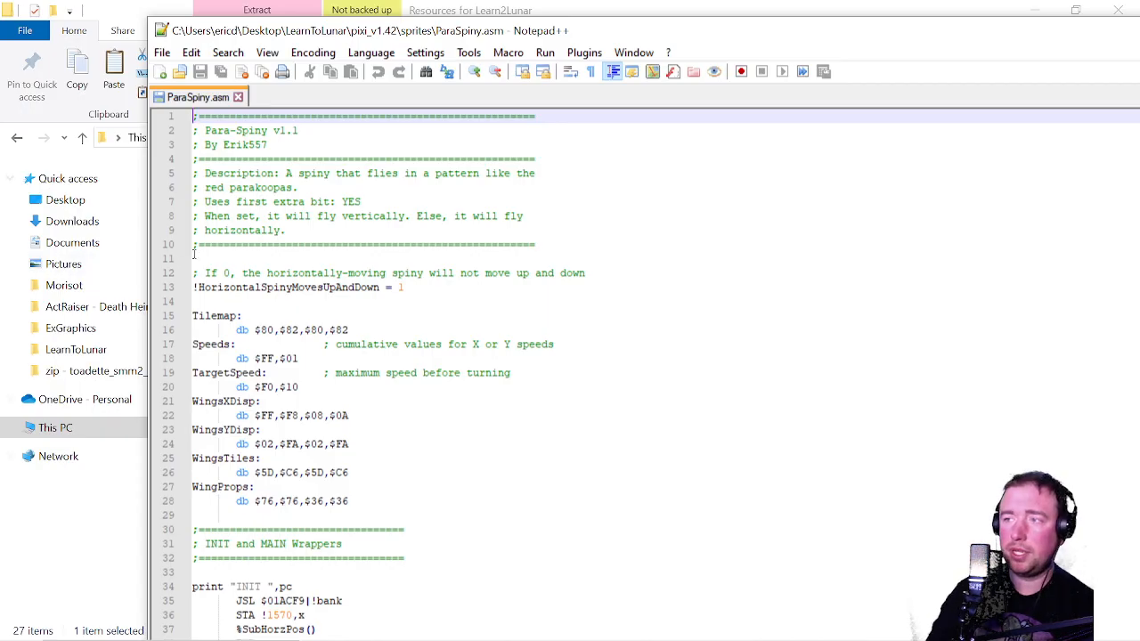
{"action": "scroll", "coordinate": [311, 344], "scroll_direction": "down", "scroll_amount": 13}
{"action": "scroll", "coordinate": [311, 344], "scroll_direction": "down", "scroll_amount": 5}
{"action": "scroll", "coordinate": [311, 343], "scroll_direction": "up", "scroll_amount": 18}
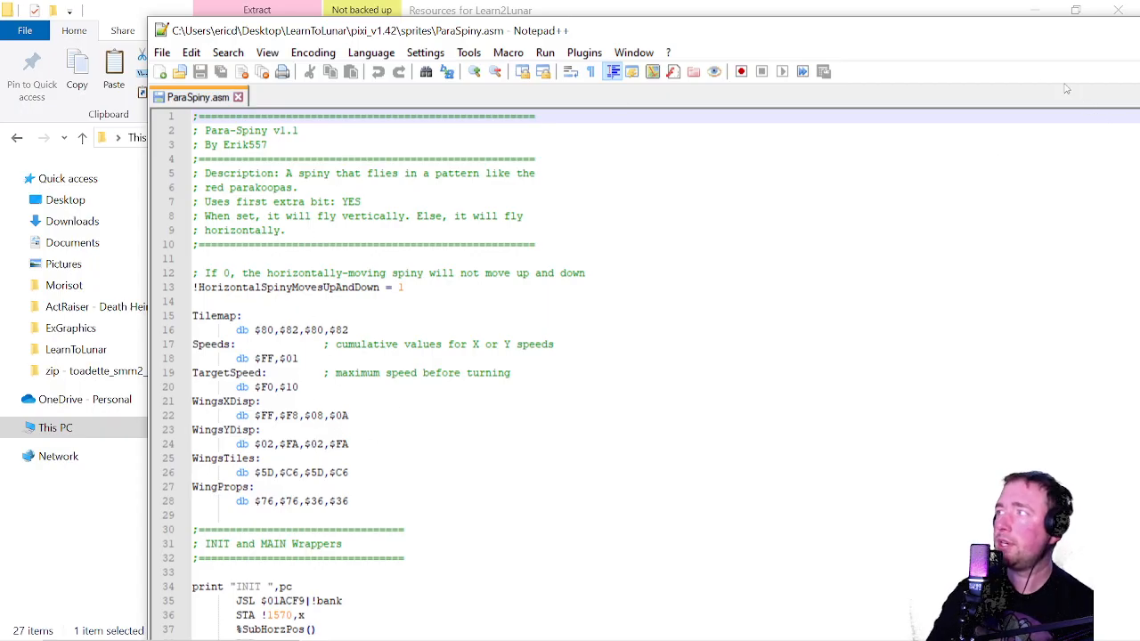
{"action": "left_click_drag", "start_coordinate": [1010, 41], "coordinate": [442, 58]}
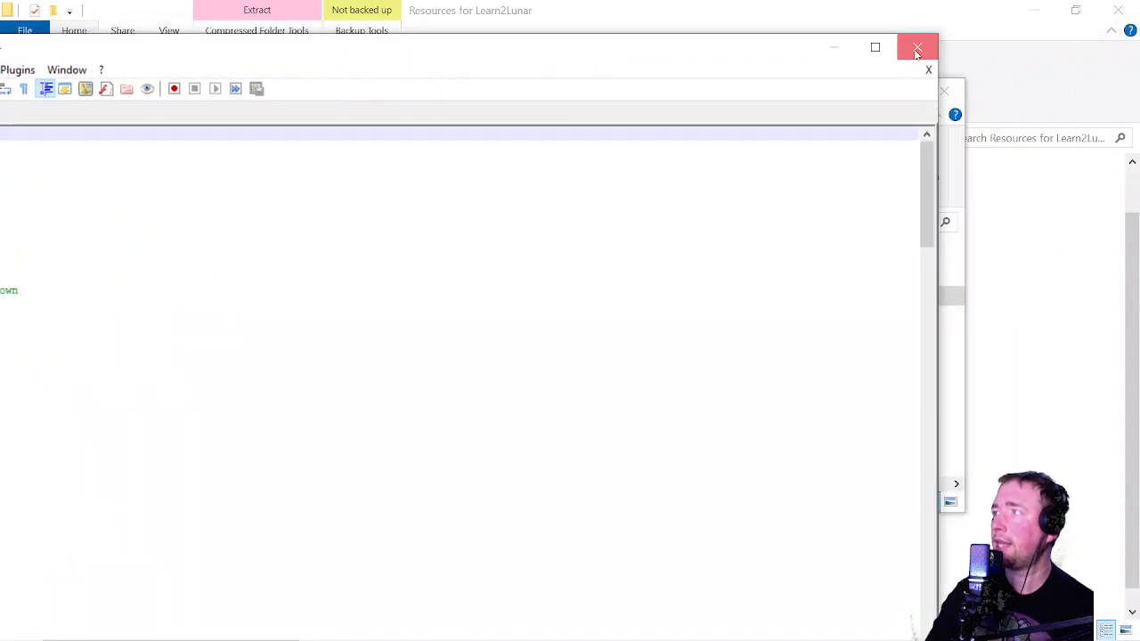
Close ParaSpiny.asm and copy the full file name of ParaSpiny.json in the sprites folder
{"action": "left_click", "coordinate": [917, 46]}
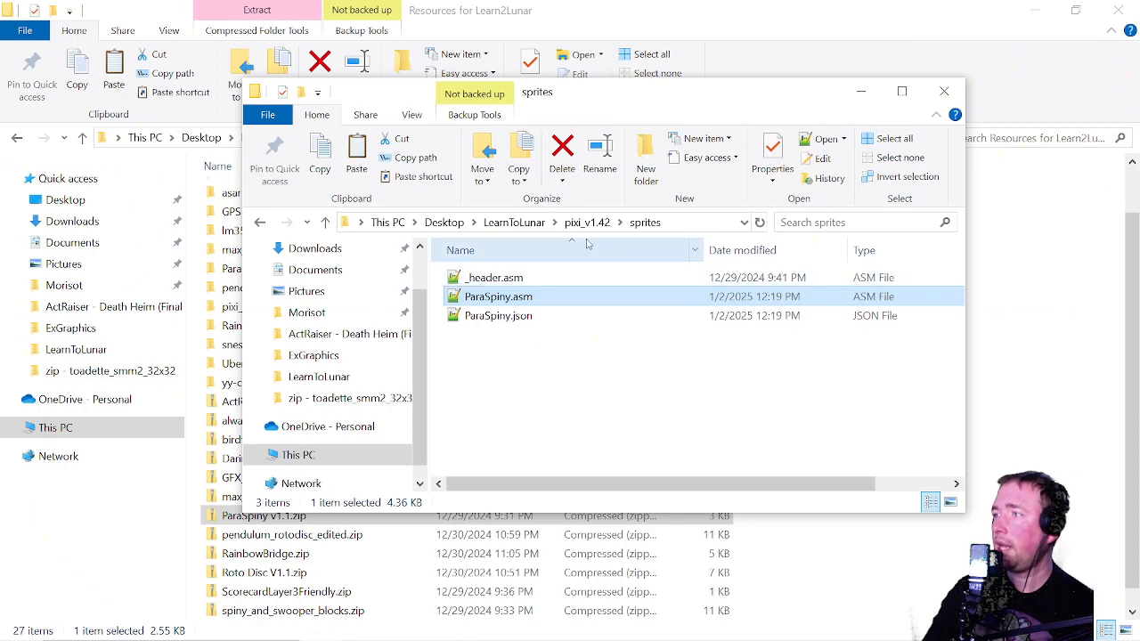
{"action": "left_click", "coordinate": [577, 393]}
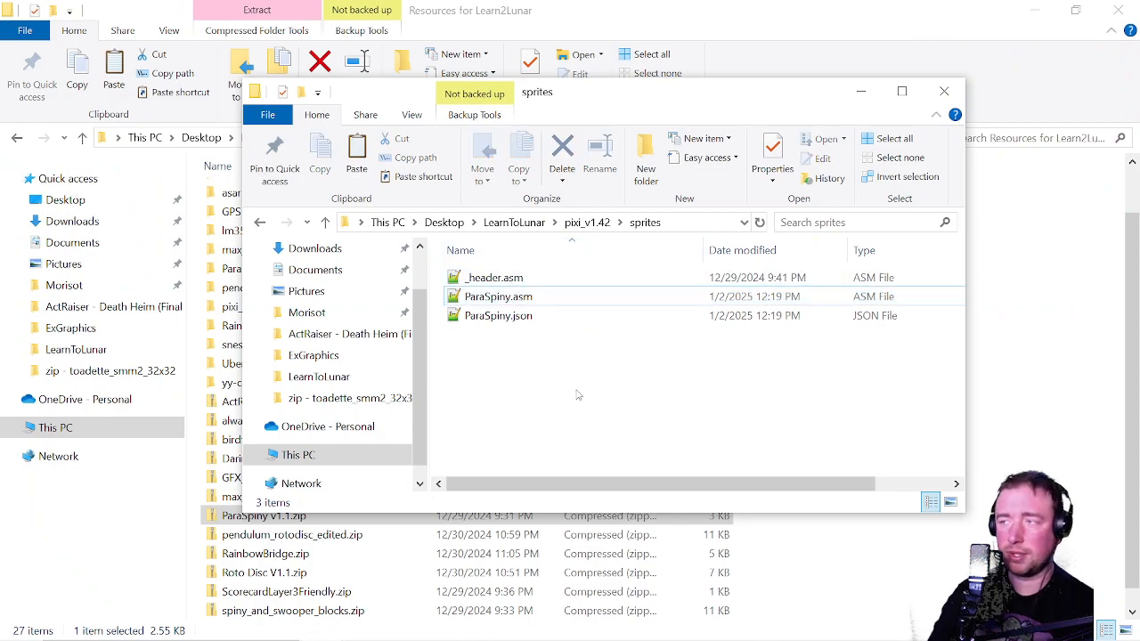
{"action": "left_click", "coordinate": [530, 319]}
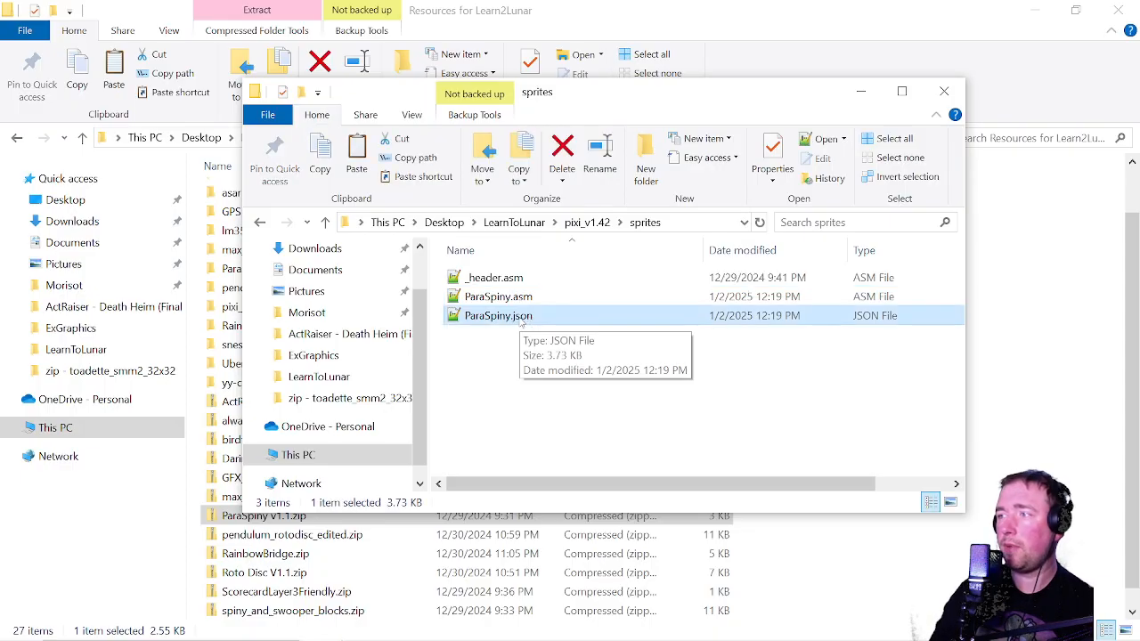
{"action": "left_click", "coordinate": [528, 320]}
{"action": "left_click_drag", "start_coordinate": [545, 316], "coordinate": [441, 319]}
{"action": "key", "text": "ctrl+c"}
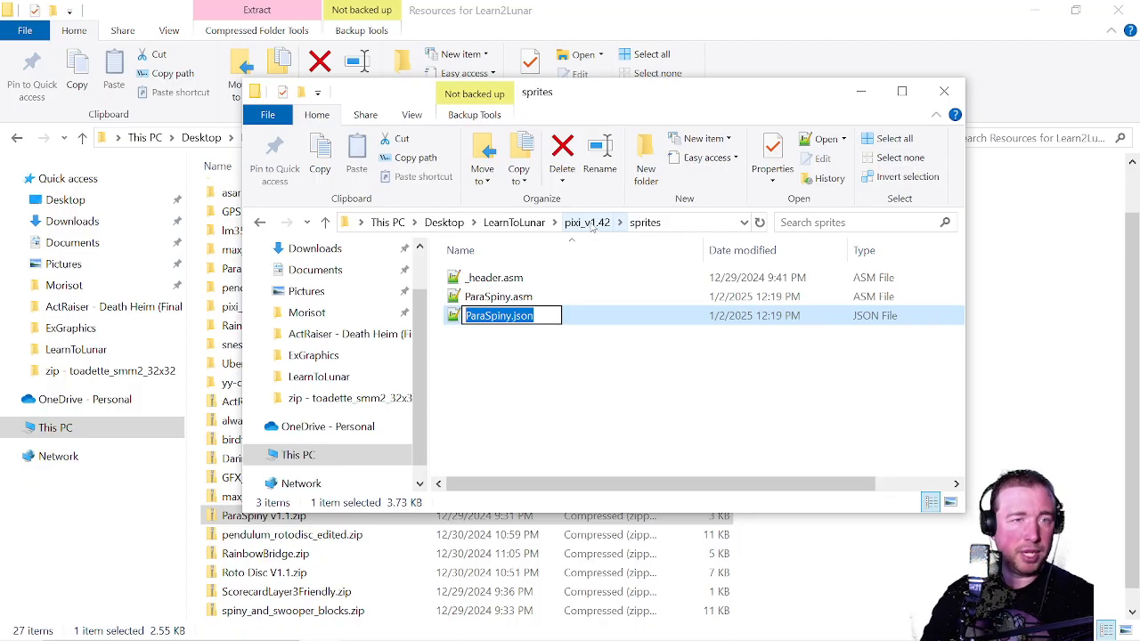
Add the entry "01 ParaSpiny.json" to list.txt in the pixi_v1.42 folder, then save and close the file
{"action": "left_click", "coordinate": [588, 223]}
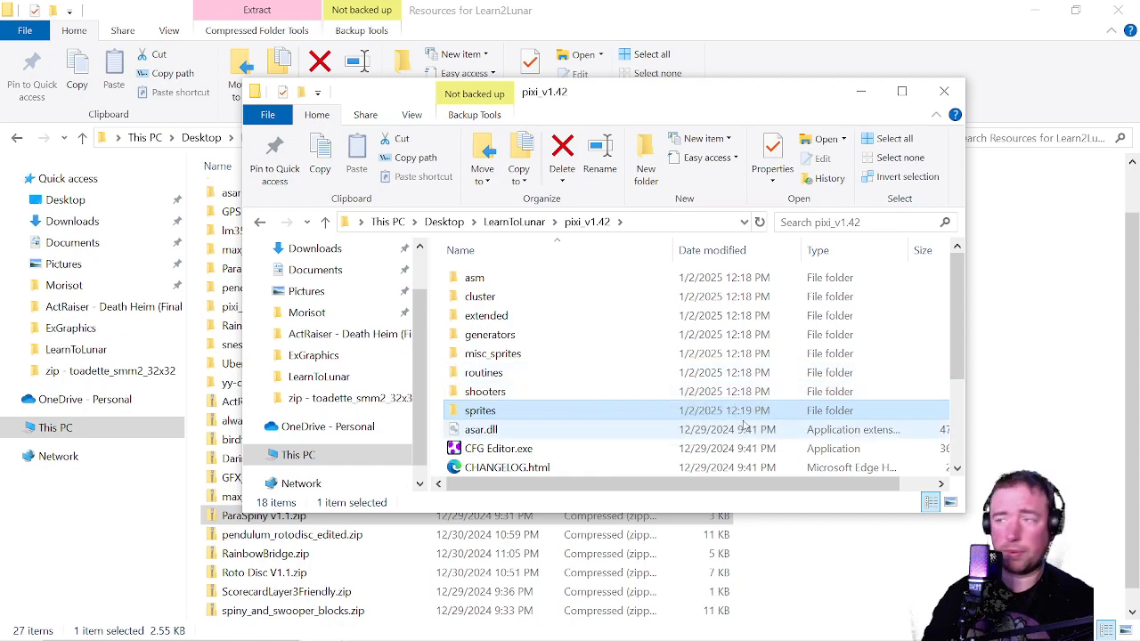
{"action": "scroll", "coordinate": [565, 402], "scroll_direction": "down", "scroll_amount": 2}
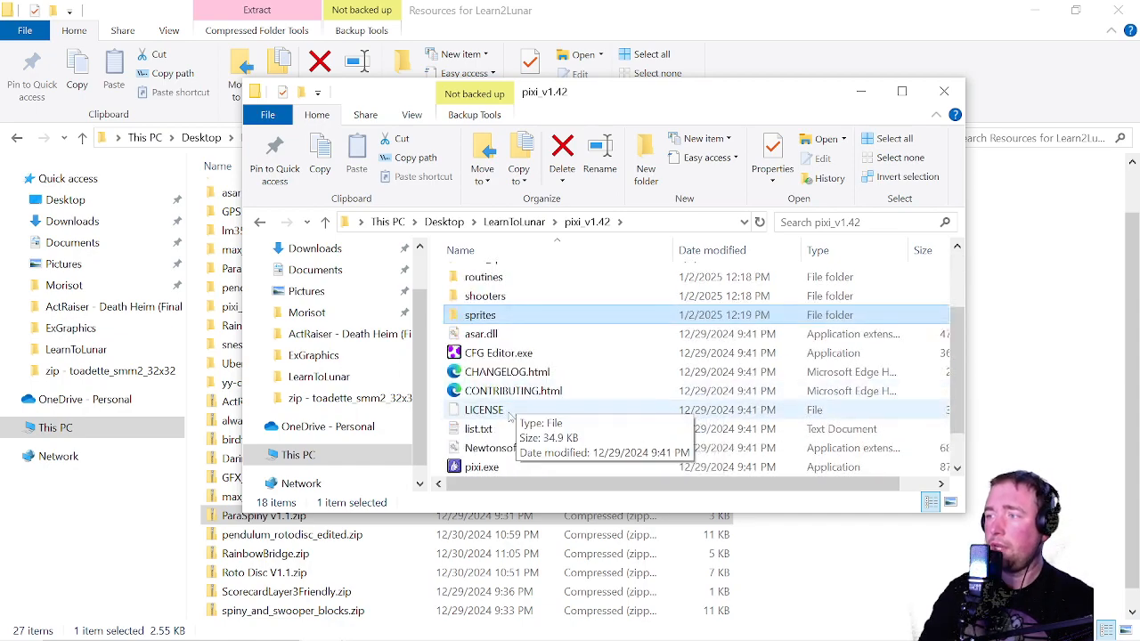
{"action": "double_click", "coordinate": [490, 428]}
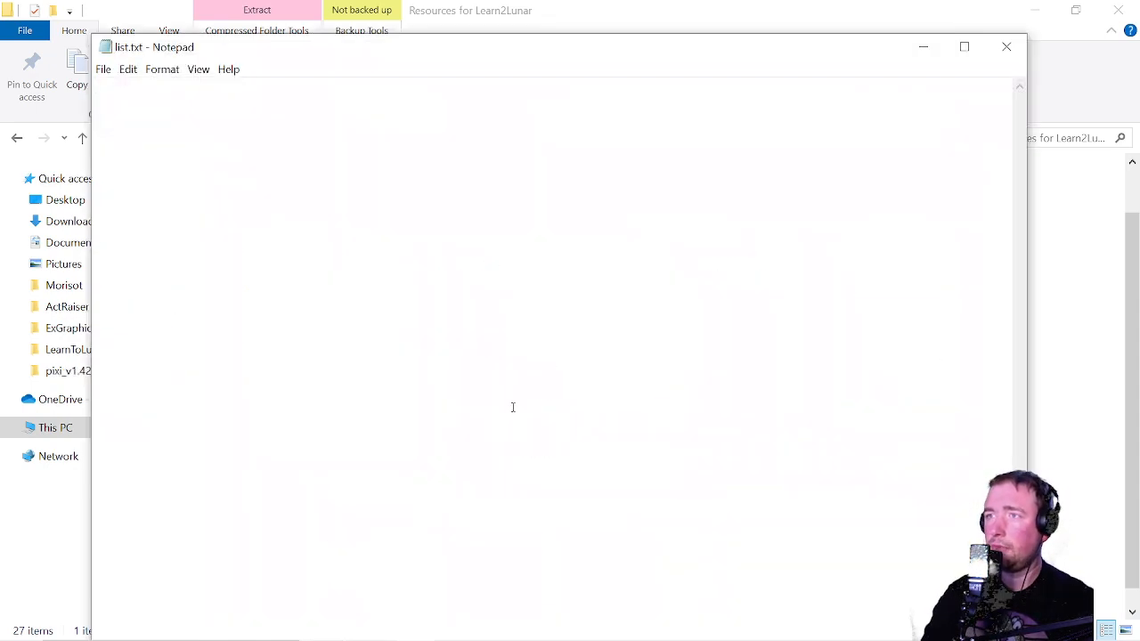
{"action": "left_click_drag", "start_coordinate": [374, 57], "coordinate": [509, 49]}
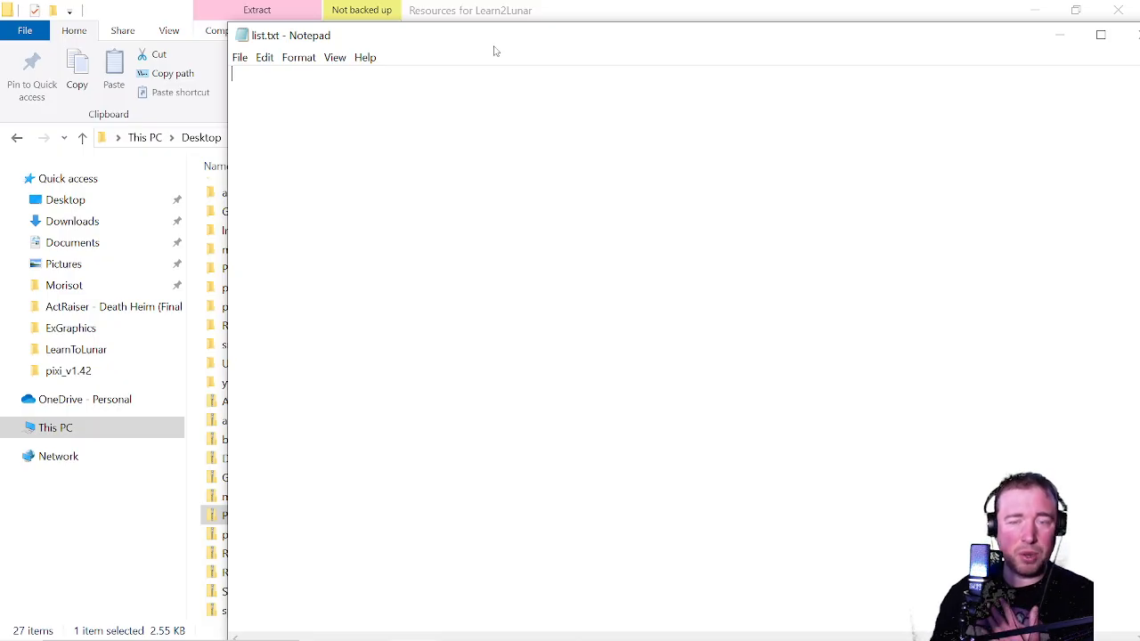
{"action": "type", "text": "01"}
{"action": "key", "text": "ctrl+v"}
{"action": "type", "text": ".A"}
{"action": "key", "text": "BackSpace"}
{"action": "key", "text": "BackSpace"}
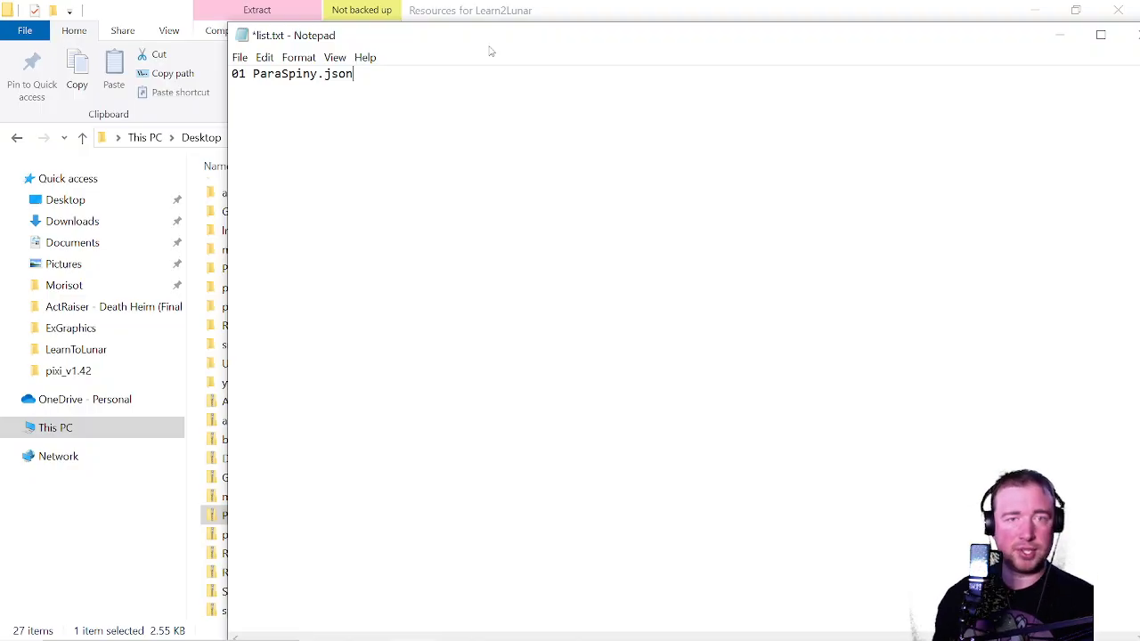
{"action": "key", "text": "ctrl+s"}
{"action": "left_click_drag", "start_coordinate": [460, 50], "coordinate": [315, 44]}
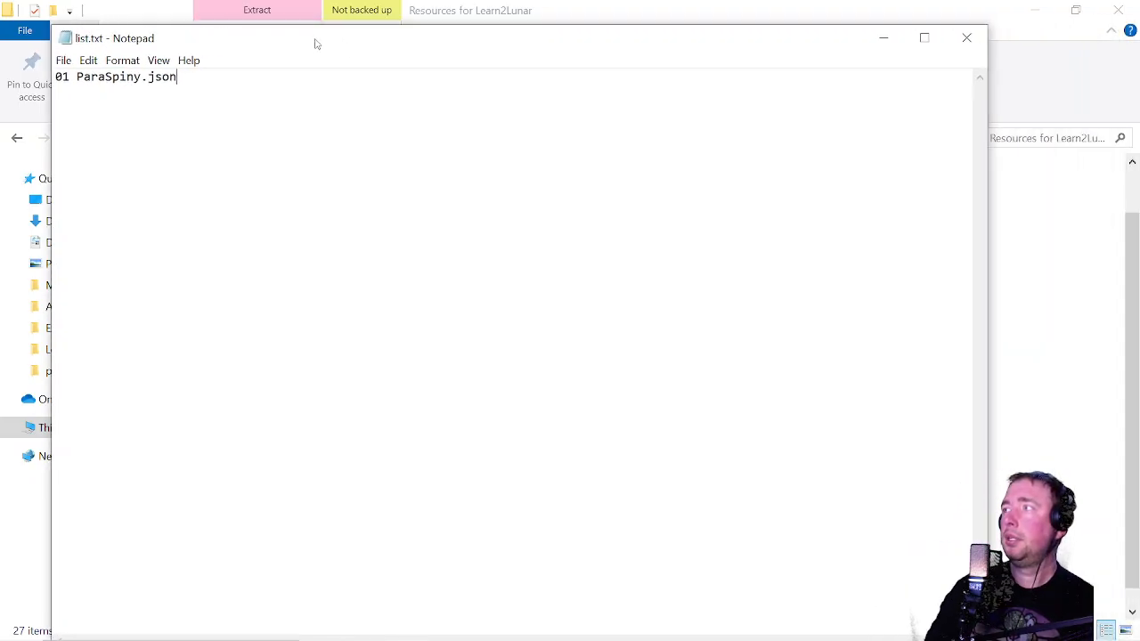
{"action": "left_click", "coordinate": [965, 38]}
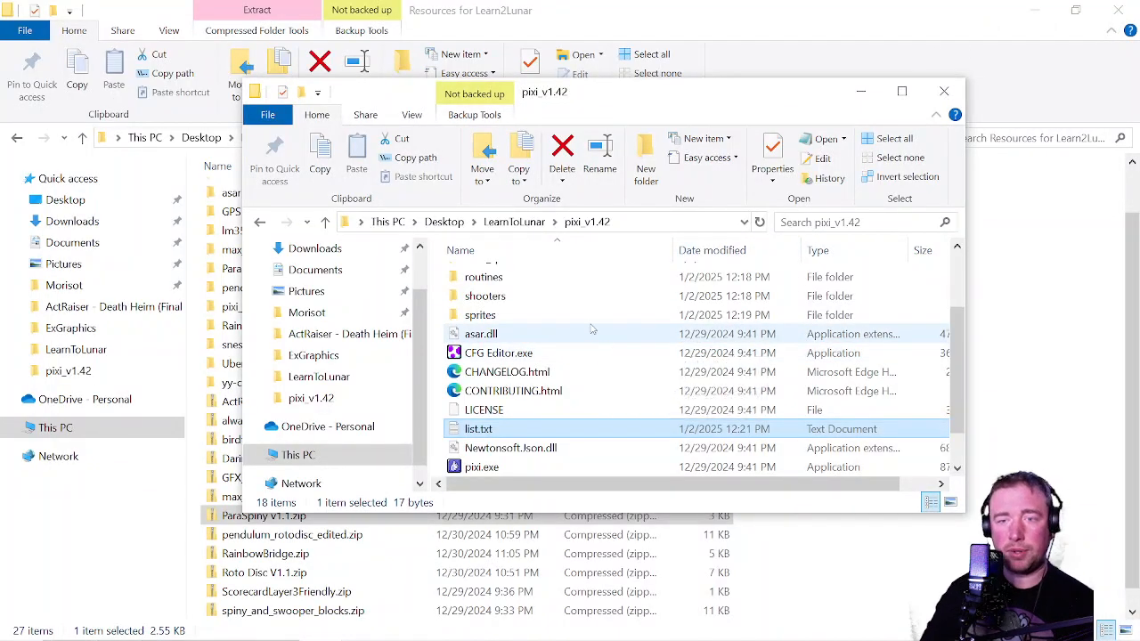
Try to run pixi.exe on the test.smc ROM from the LearnToLunar folder and close the console
{"action": "left_click", "coordinate": [532, 472]}
{"action": "double_click", "coordinate": [531, 474]}
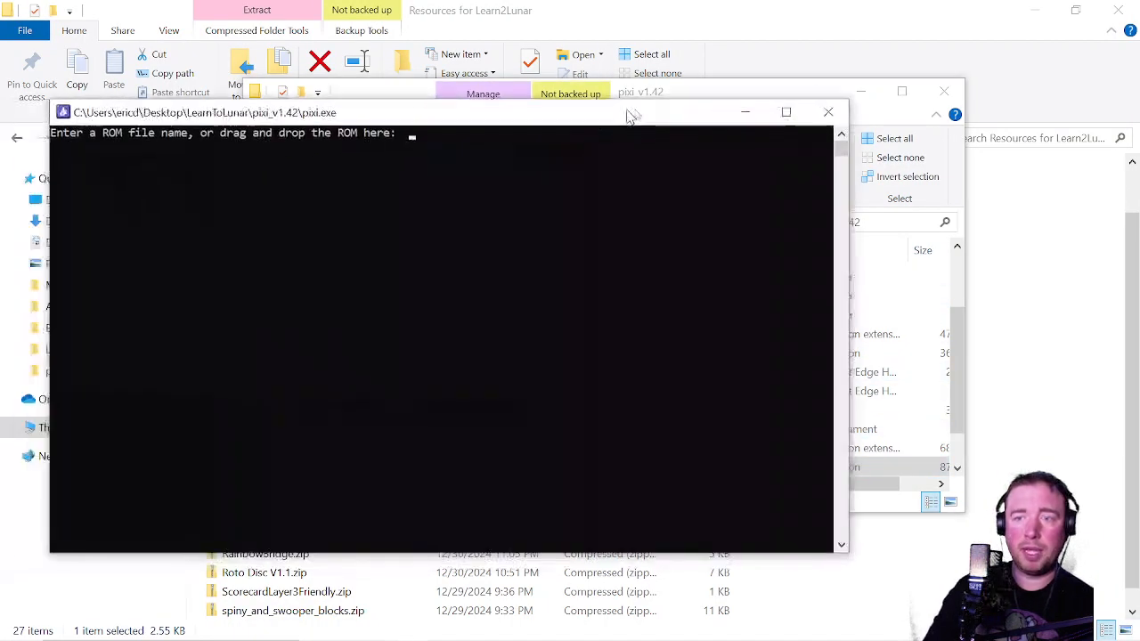
{"action": "left_click_drag", "start_coordinate": [628, 112], "coordinate": [969, 69]}
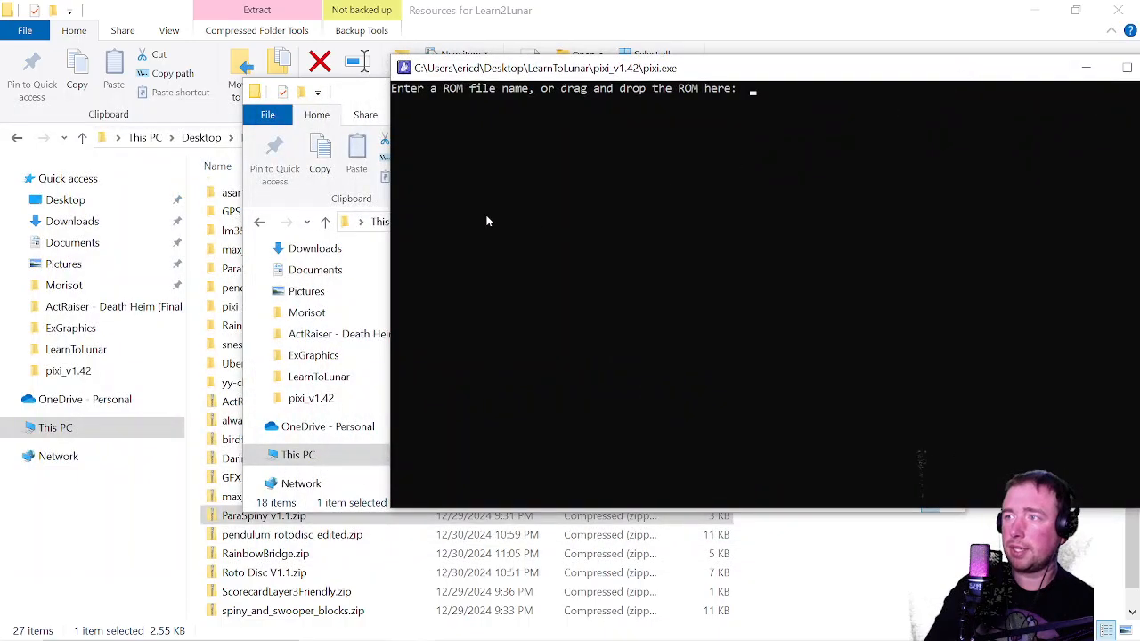
{"action": "left_click_drag", "start_coordinate": [341, 87], "coordinate": [320, 209]}
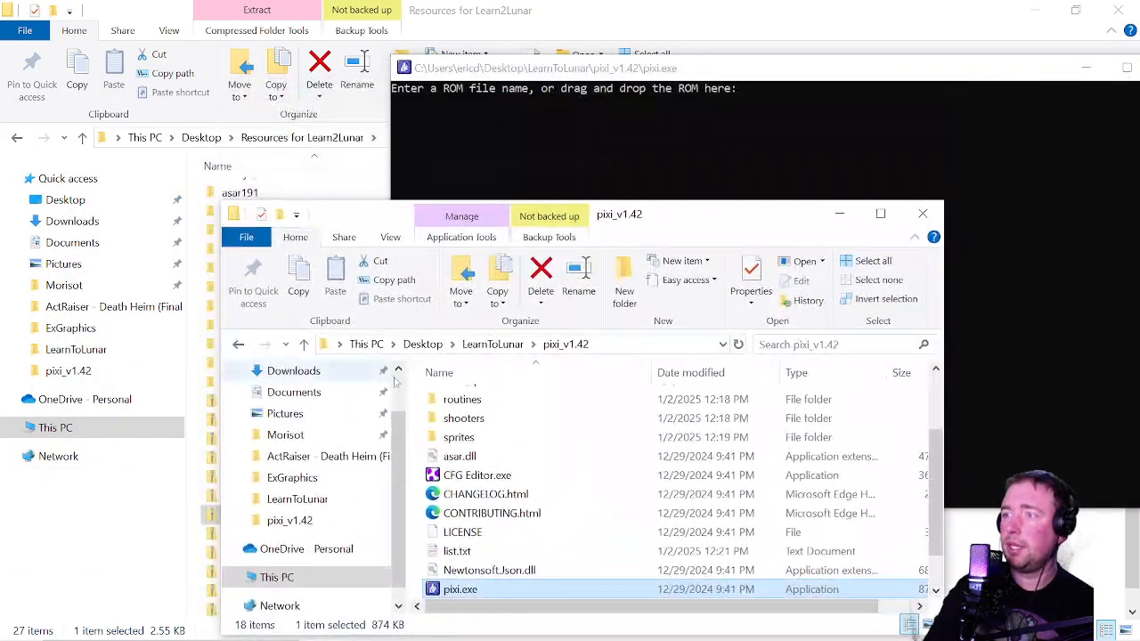
{"action": "left_click", "coordinate": [491, 351]}
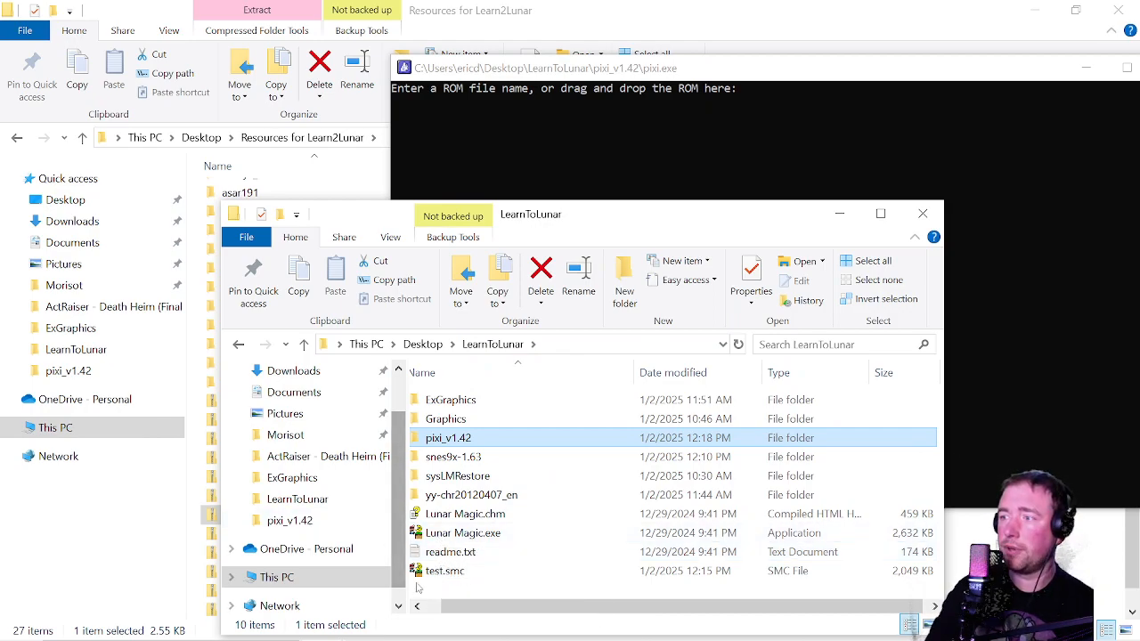
{"action": "left_click", "coordinate": [454, 577]}
{"action": "left_click_drag", "start_coordinate": [447, 577], "coordinate": [576, 178]}
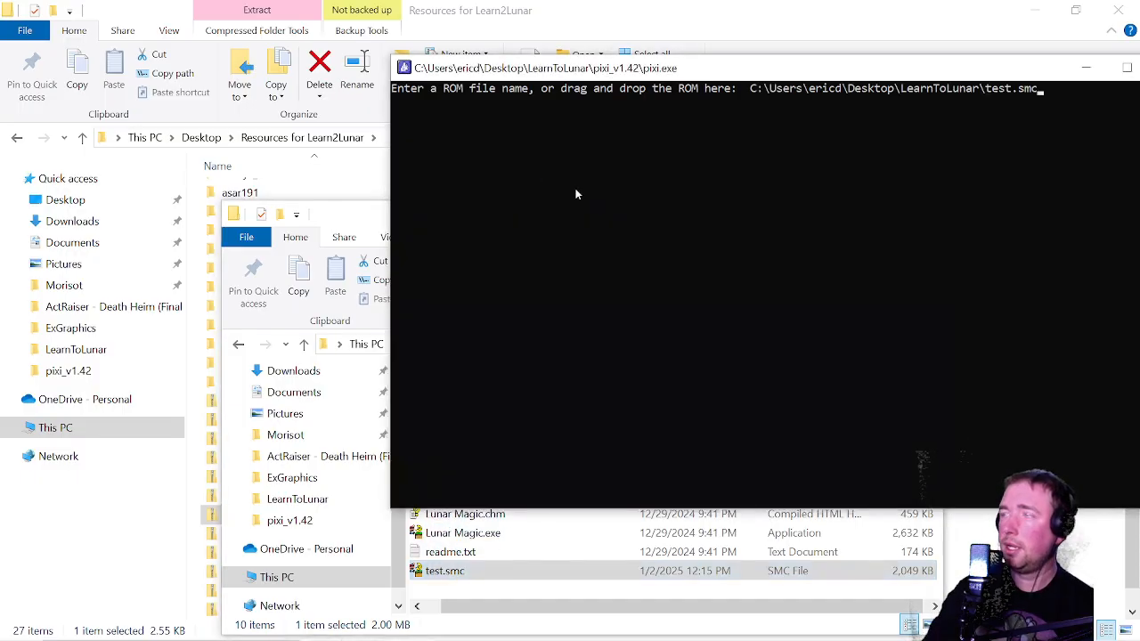
{"action": "key", "text": "Return"}
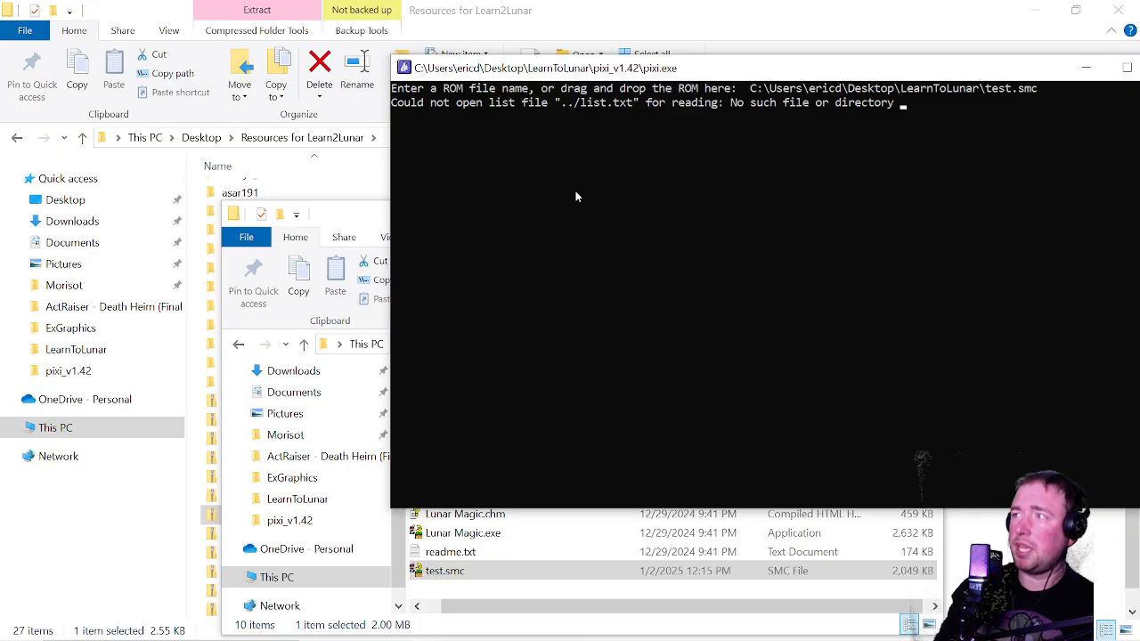
{"action": "left_click_drag", "start_coordinate": [580, 71], "coordinate": [323, 80]}
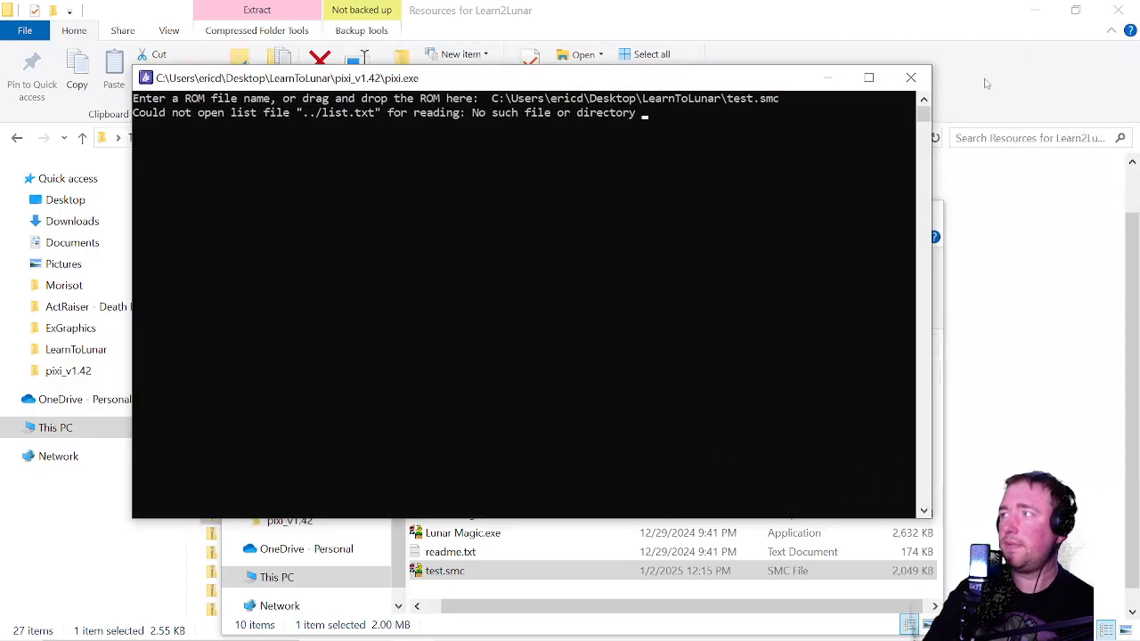
{"action": "left_click", "coordinate": [906, 78]}
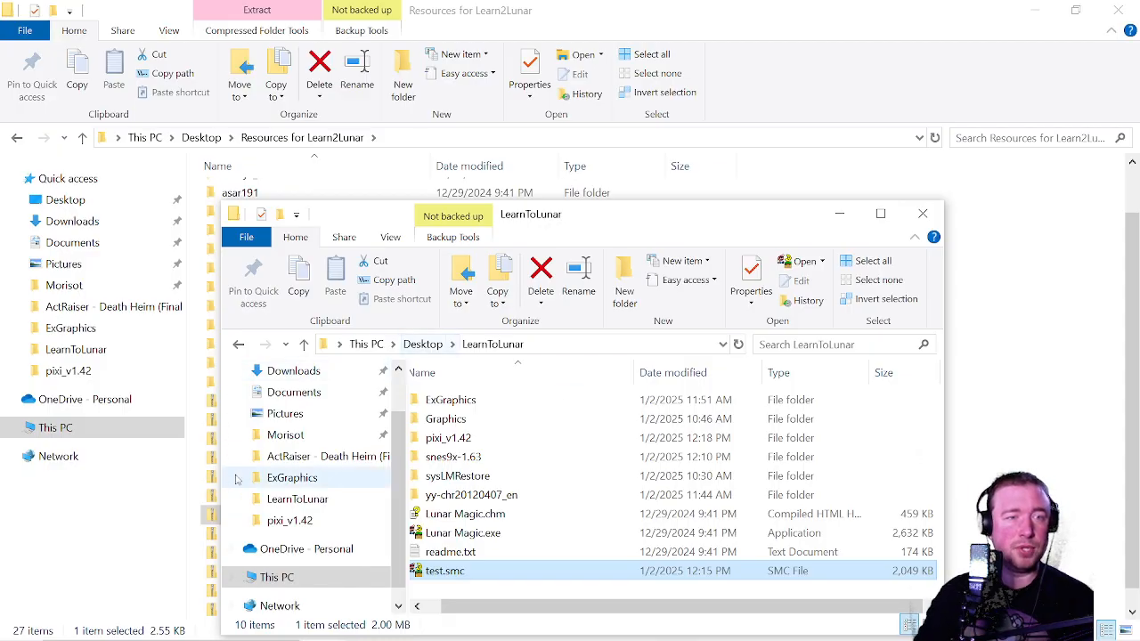
Move list.txt from the pixi_v1.42 folder up into the LearnToLunar folder beside test.smc
{"action": "mouse_move", "coordinate": [454, 578]}
{"action": "left_mouse_down"}
{"action": "mouse_move", "coordinate": [432, 534]}
{"action": "mouse_move", "coordinate": [454, 438]}
{"action": "mouse_move", "coordinate": [451, 574]}
{"action": "left_mouse_up"}
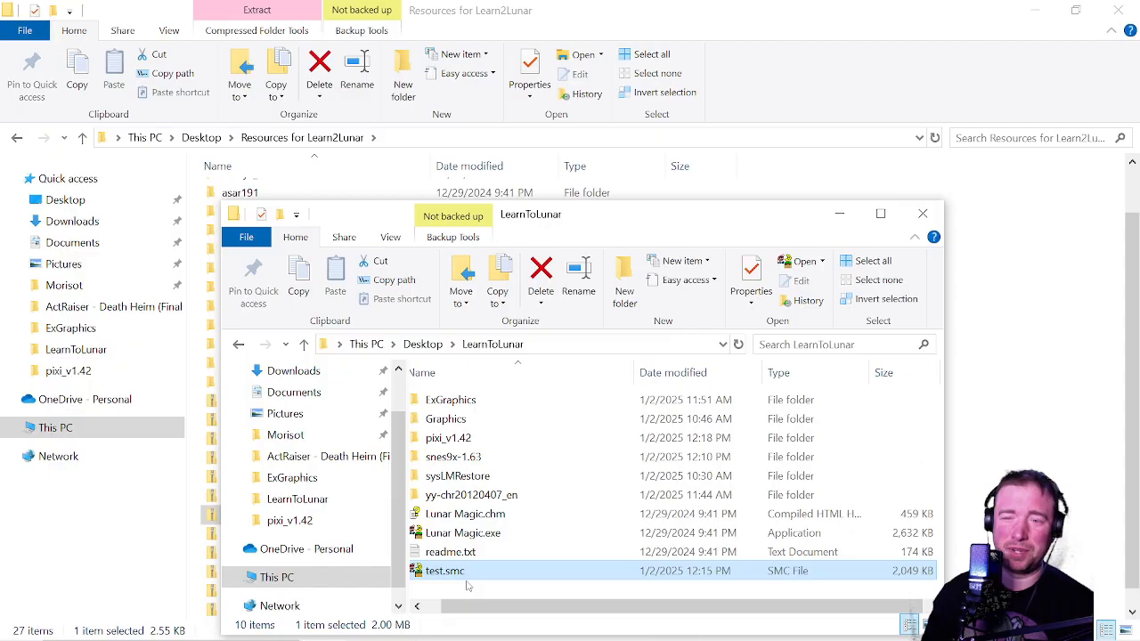
{"action": "left_click_drag", "start_coordinate": [513, 212], "coordinate": [510, 4]}
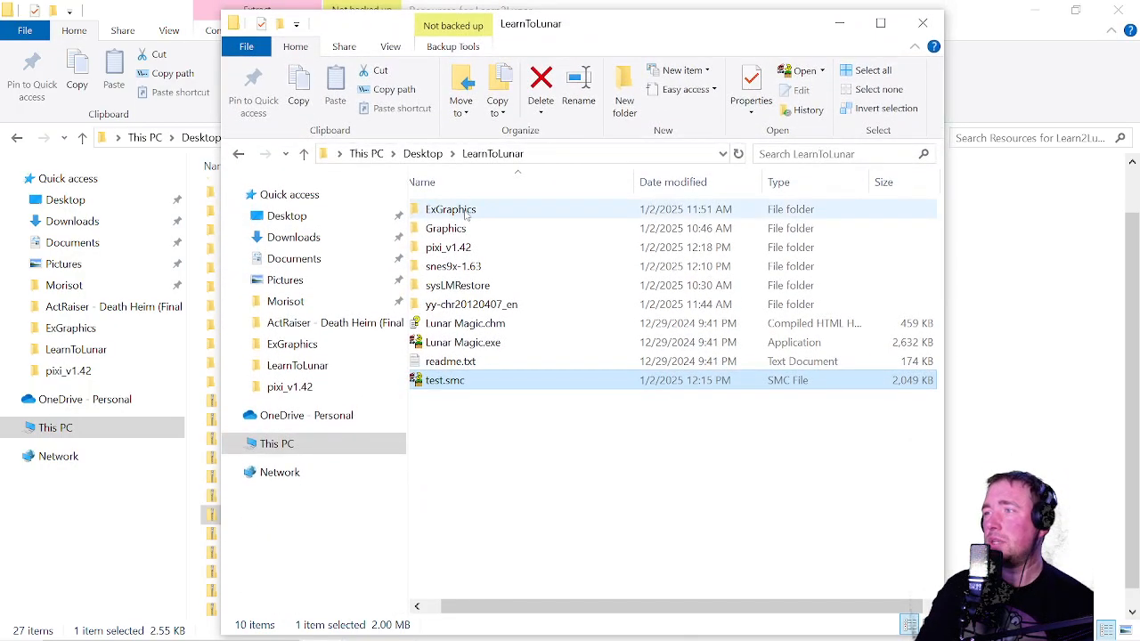
{"action": "double_click", "coordinate": [460, 247]}
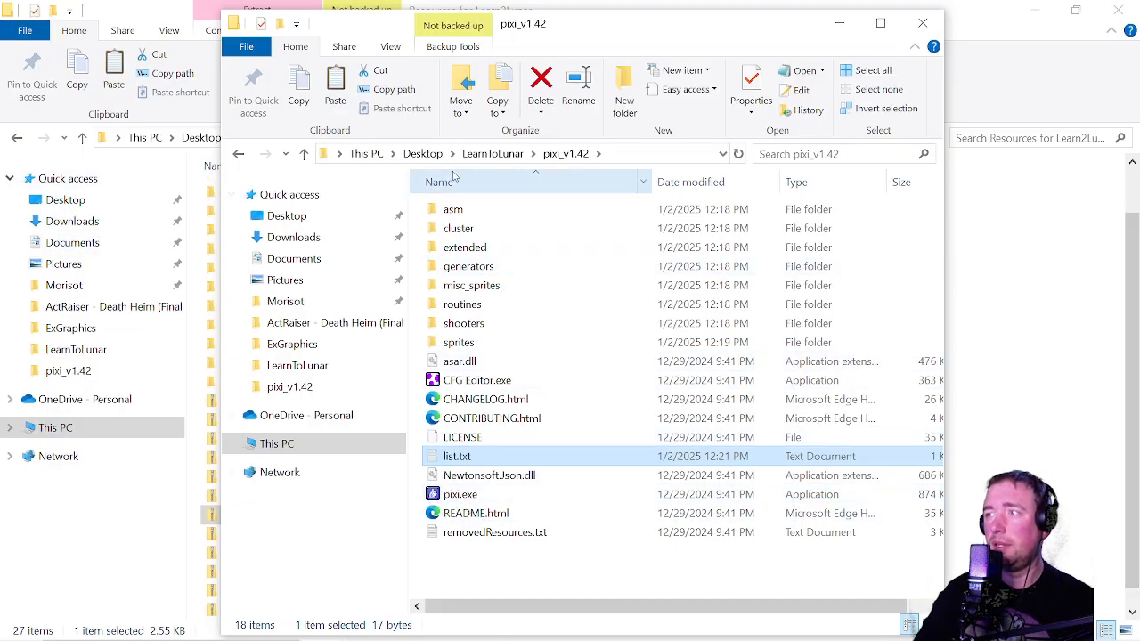
{"action": "left_click", "coordinate": [511, 159]}
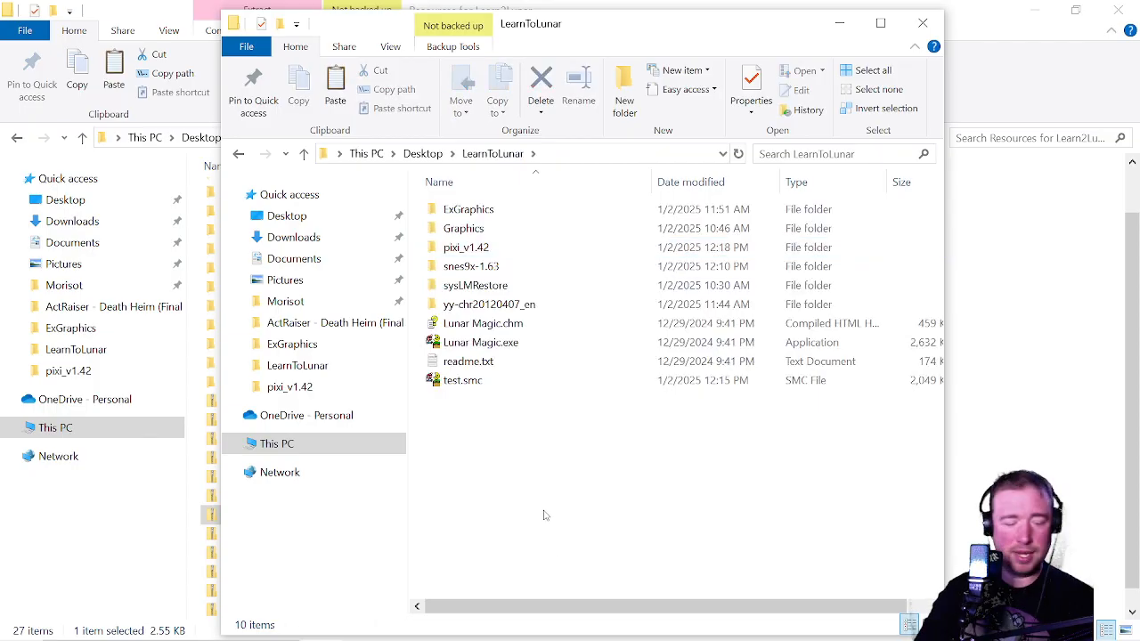
{"action": "key", "text": "ctrl+v"}
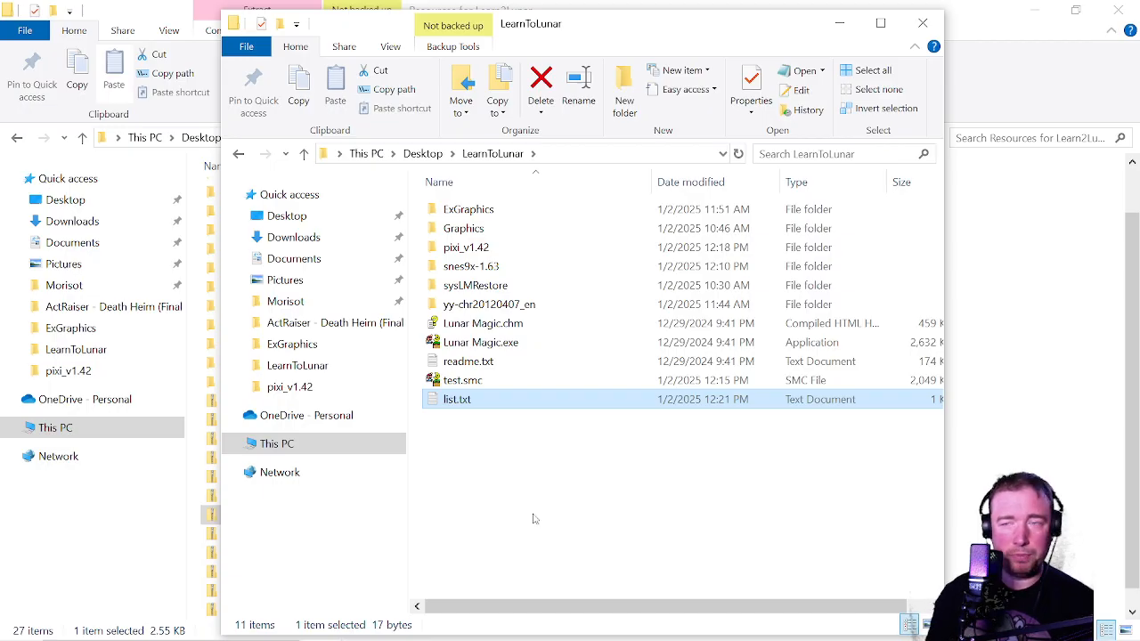
Launch pixi.exe again from the pixi_v1.42 folder and arrange its console beside the folder window
{"action": "double_click", "coordinate": [466, 246]}
{"action": "left_click", "coordinate": [461, 475]}
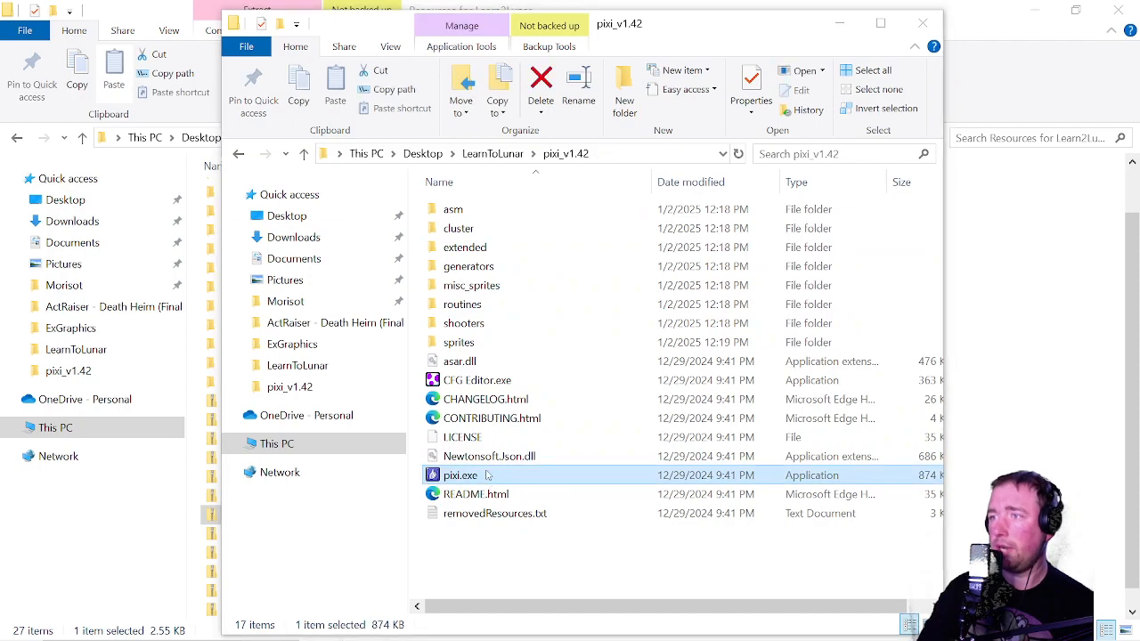
{"action": "left_click_drag", "start_coordinate": [0, 173], "coordinate": [1139, 80]}
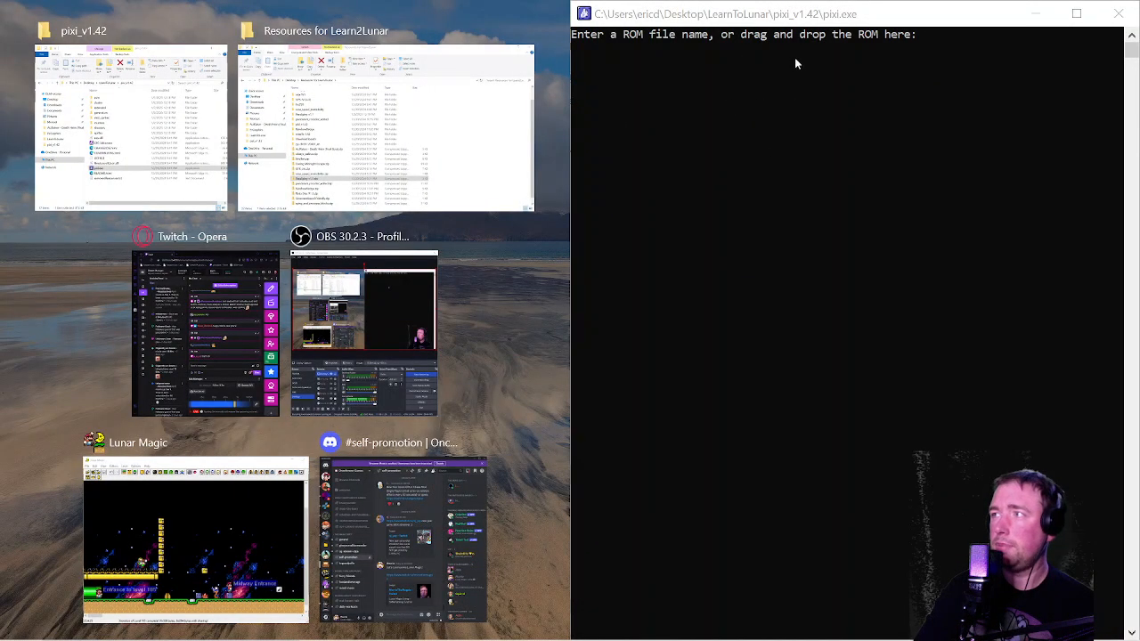
{"action": "left_click_drag", "start_coordinate": [794, 13], "coordinate": [752, 62]}
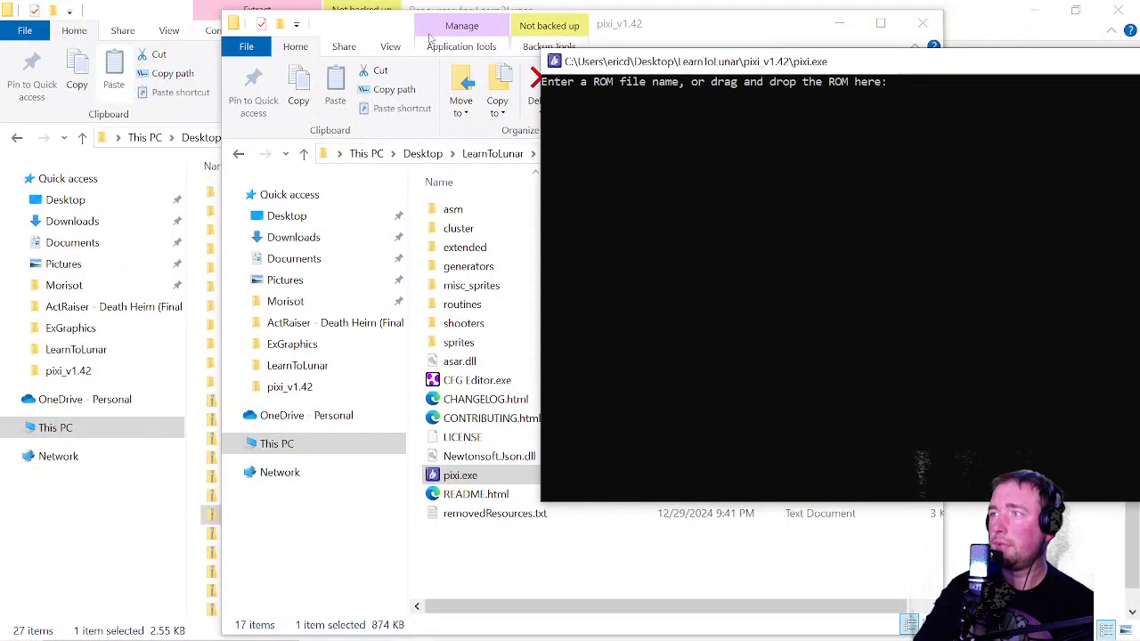
{"action": "left_click", "coordinate": [389, 31]}
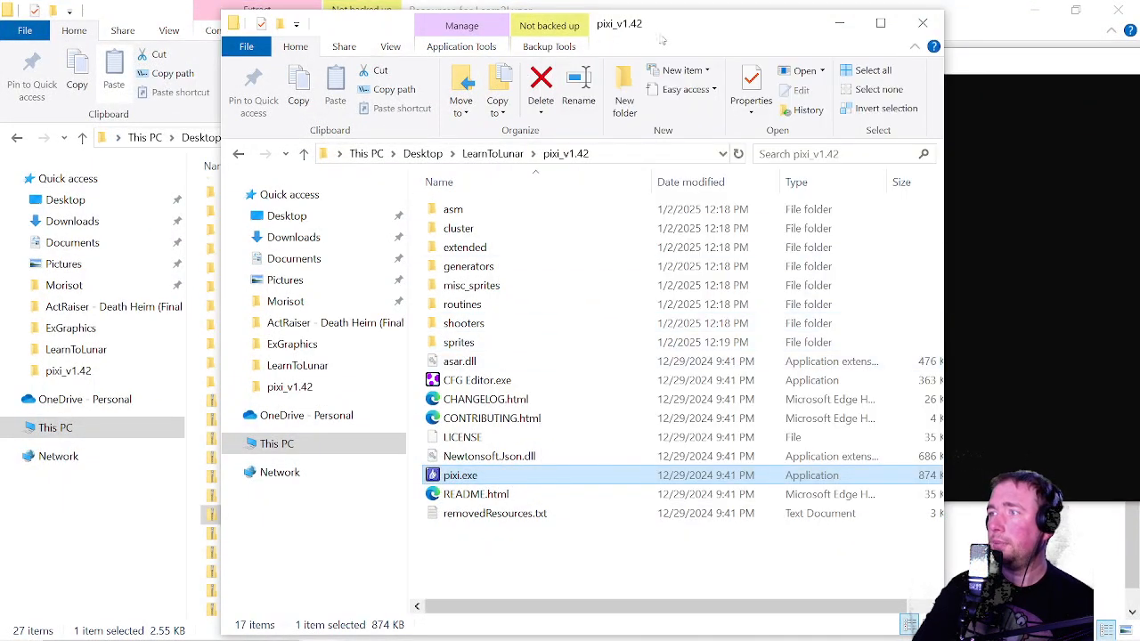
Run pixi.exe on test.smc from the LearnToLunar folder to apply the custom sprites, and close its console
{"action": "left_click_drag", "start_coordinate": [666, 38], "coordinate": [438, 48]}
{"action": "left_click", "coordinate": [260, 166]}
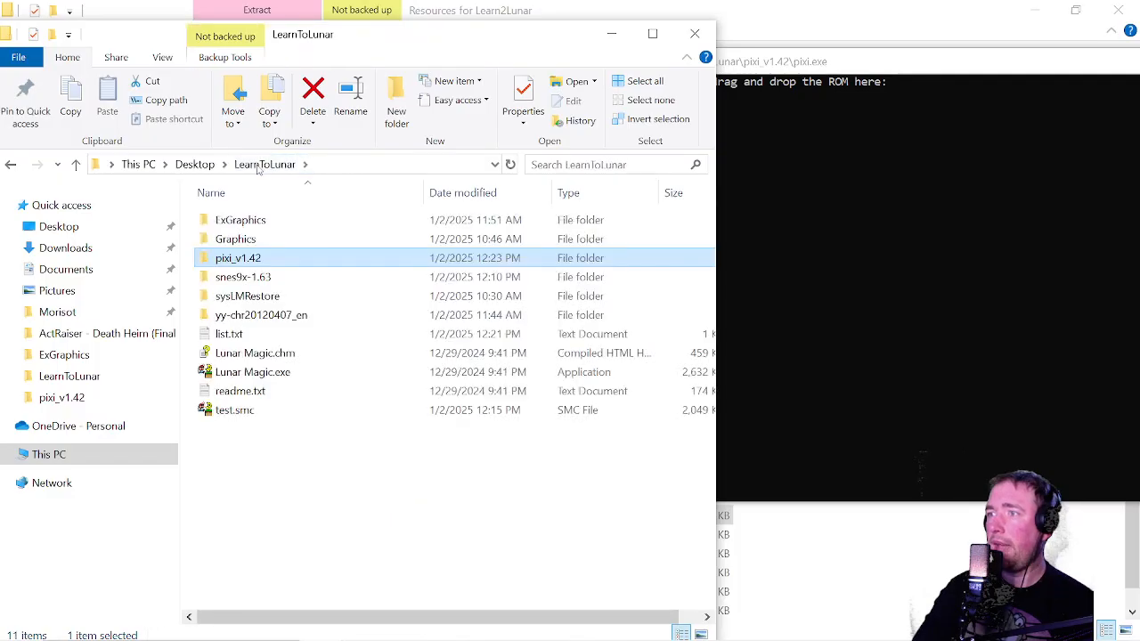
{"action": "left_click", "coordinate": [248, 415]}
{"action": "left_click_drag", "start_coordinate": [248, 418], "coordinate": [1016, 361]}
{"action": "left_click", "coordinate": [987, 254]}
{"action": "left_click_drag", "start_coordinate": [864, 56], "coordinate": [473, 65]}
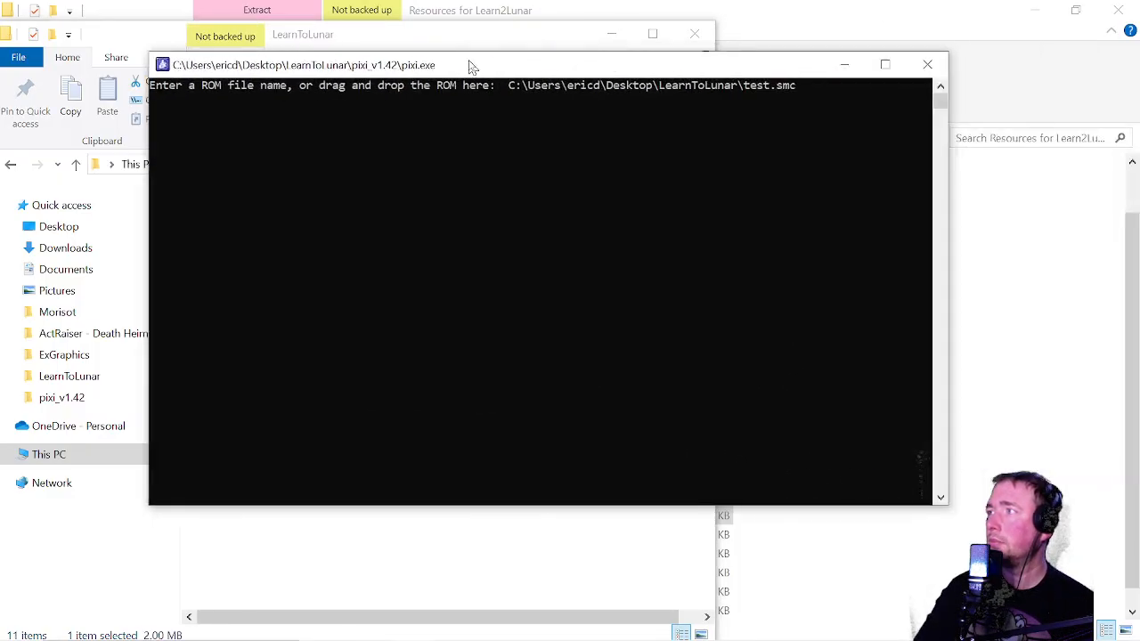
{"action": "key", "text": "Return"}
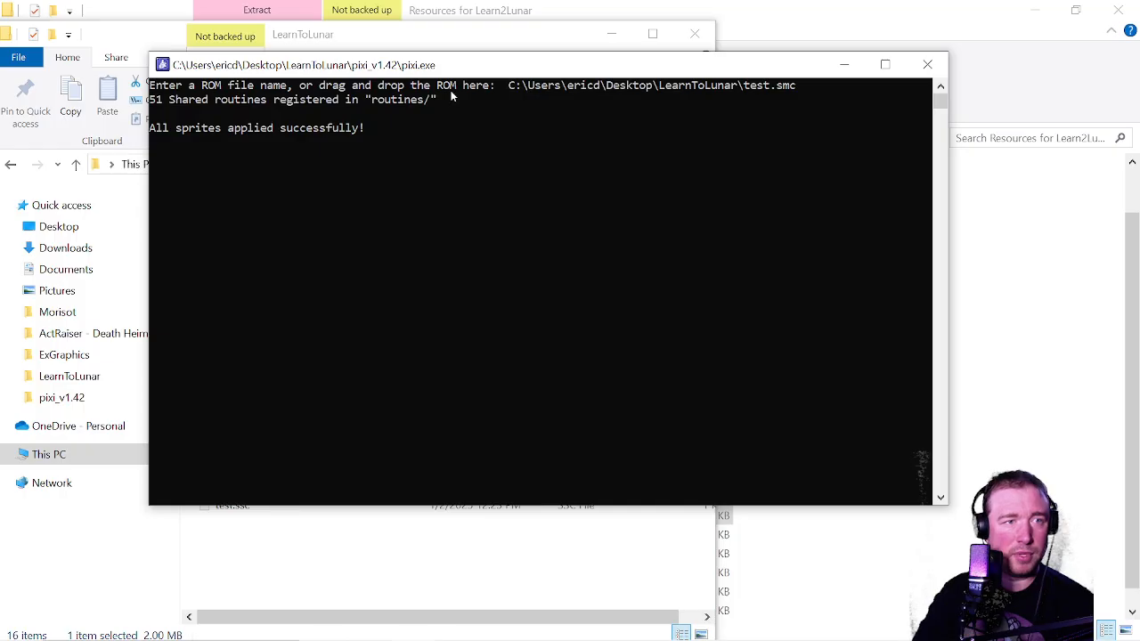
{"action": "left_click", "coordinate": [929, 64]}
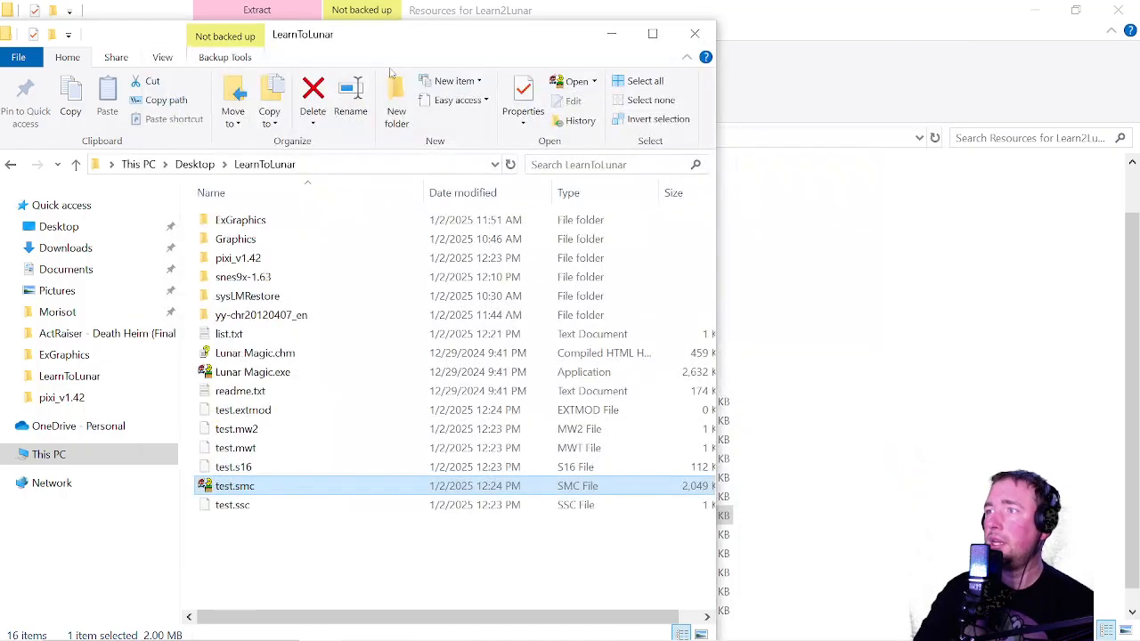
Launch Lunar Magic from the LearnToLunar folder and open the test.smc ROM in it
{"action": "left_click_drag", "start_coordinate": [374, 36], "coordinate": [603, 32]}
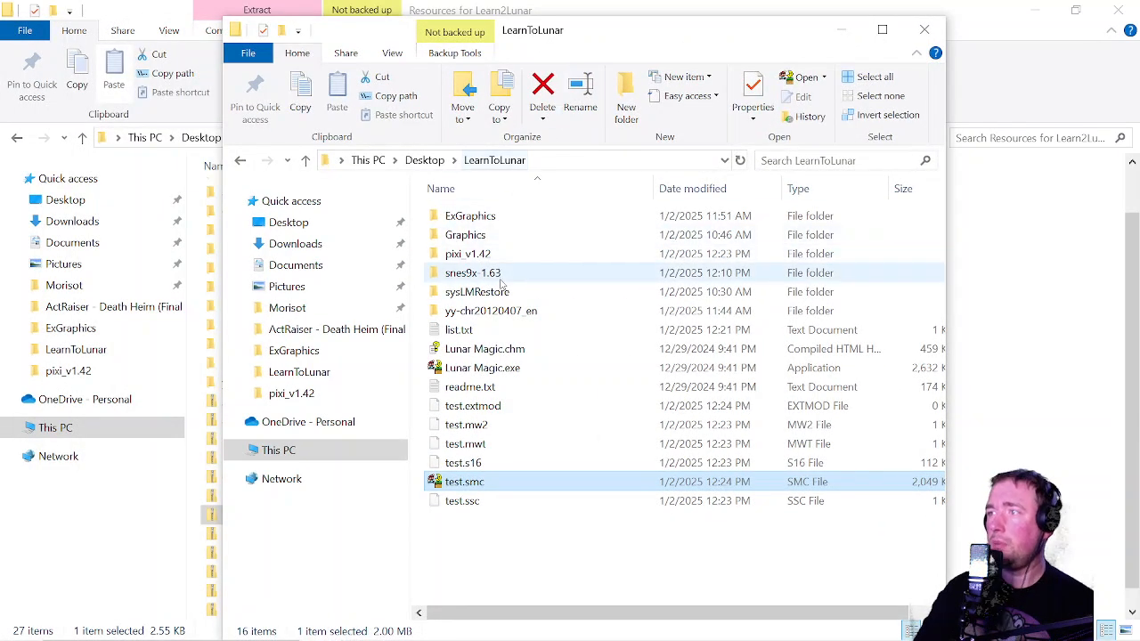
{"action": "left_click", "coordinate": [489, 368]}
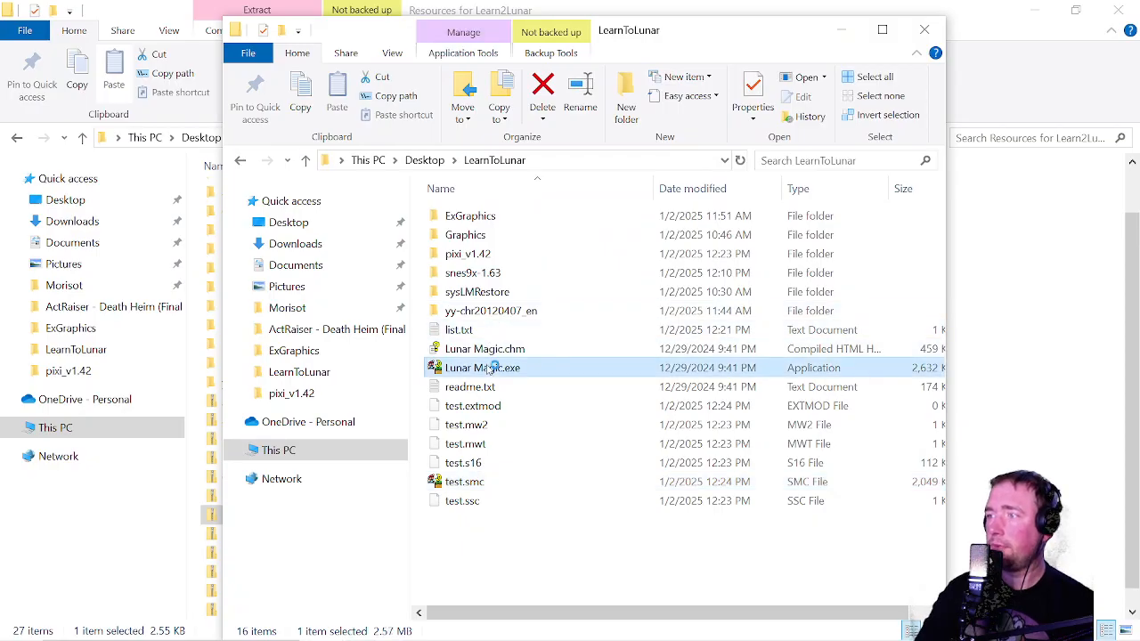
{"action": "left_click_drag", "start_coordinate": [178, 37], "coordinate": [241, 0]}
{"action": "left_click", "coordinate": [21, 46]}
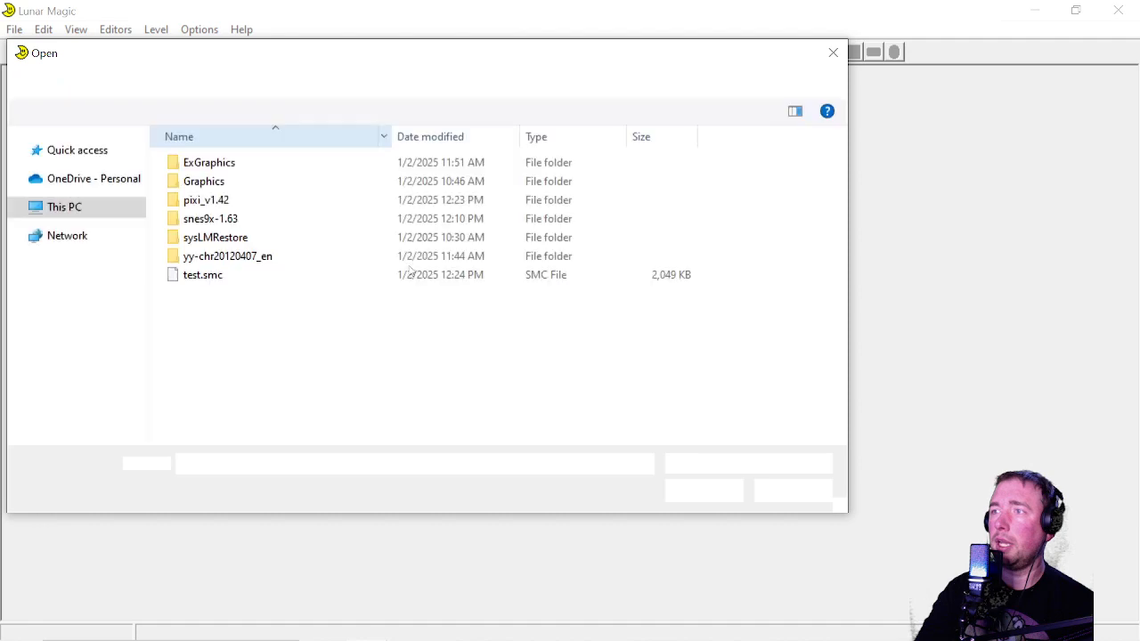
{"action": "double_click", "coordinate": [292, 276]}
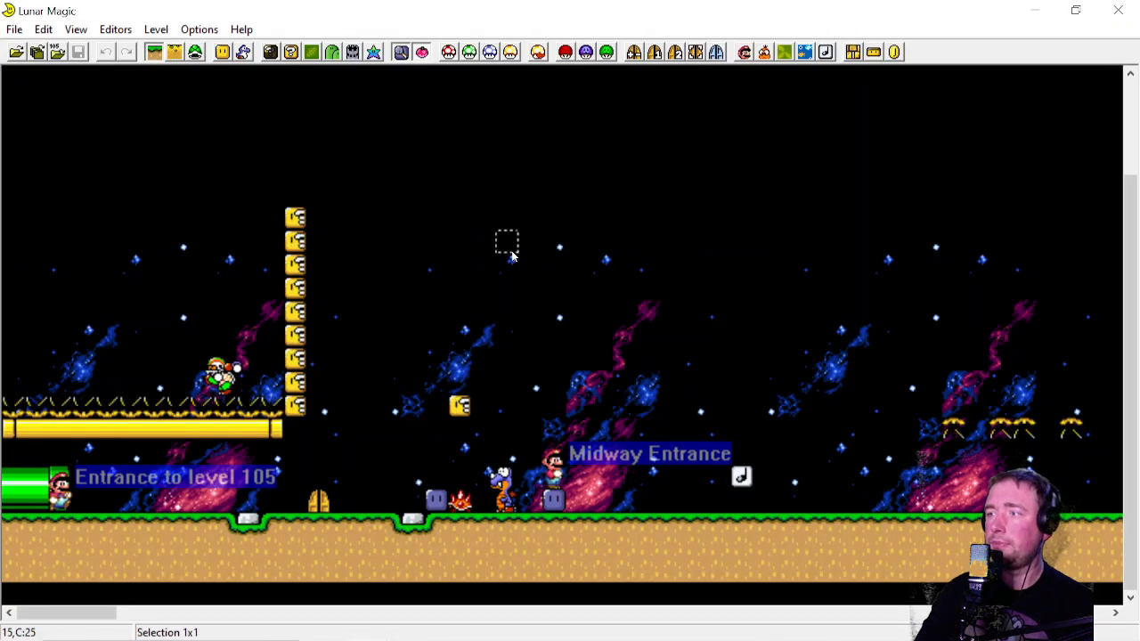
{"action": "left_click", "coordinate": [511, 256]}
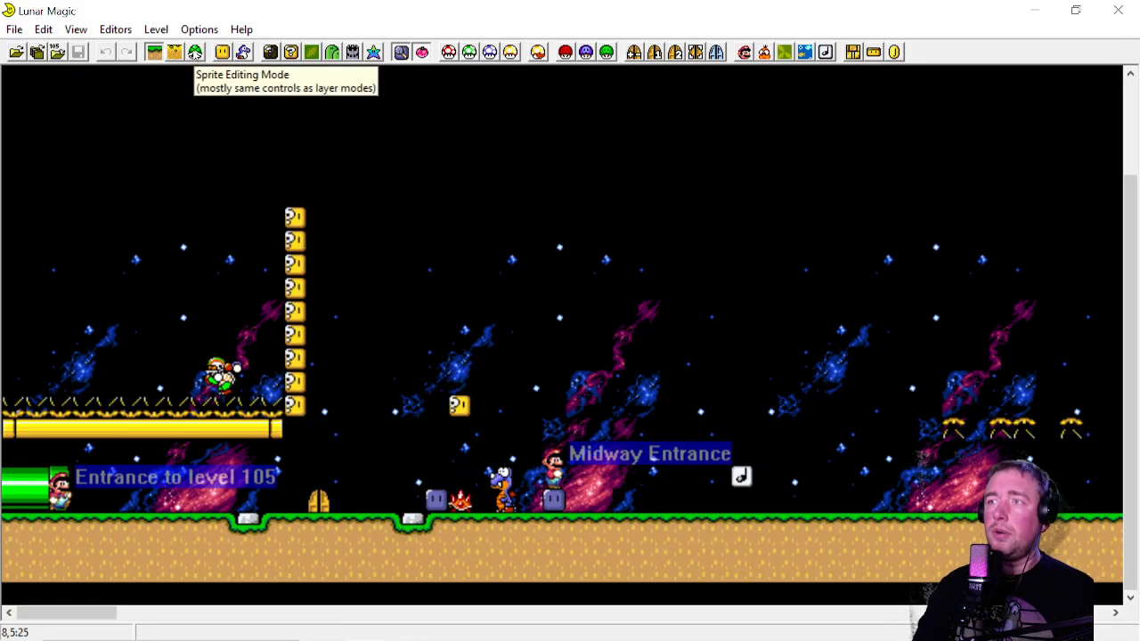
Enable sprite editing mode and search the list of all sprites for "para", stepping through the matches to the Para Spiny entries
{"action": "left_click", "coordinate": [195, 52]}
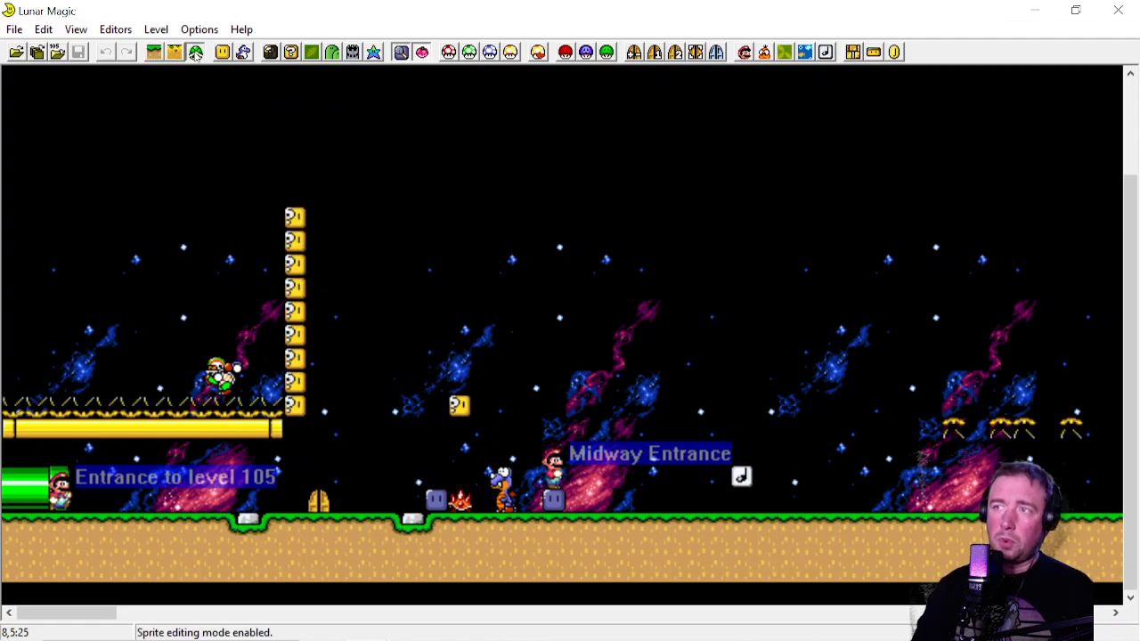
{"action": "left_click", "coordinate": [244, 53]}
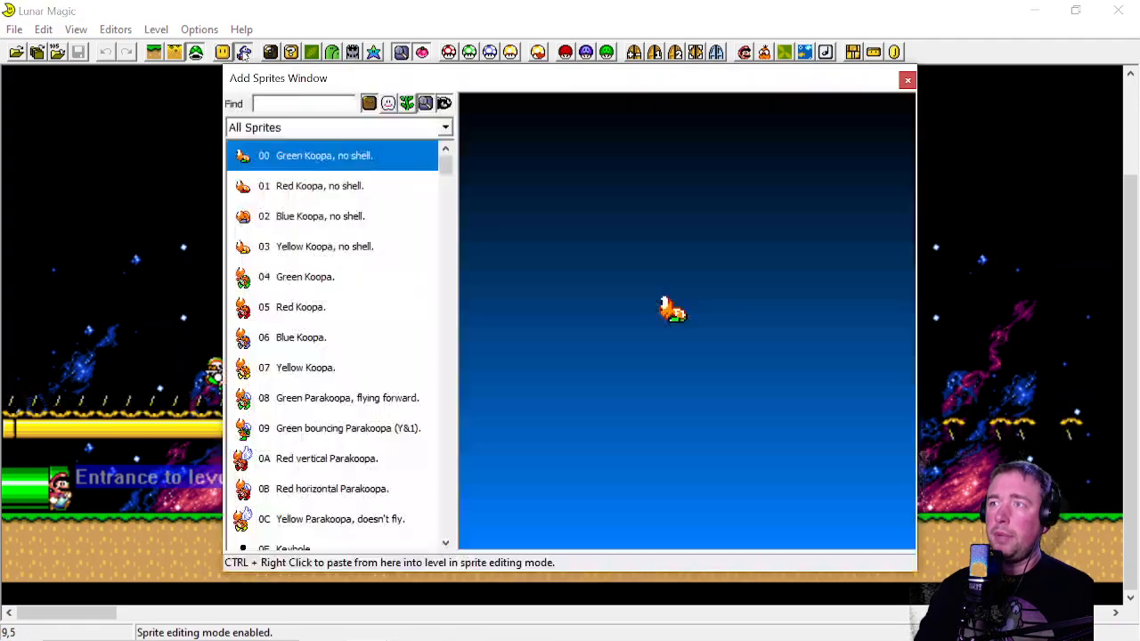
{"action": "left_click", "coordinate": [289, 98]}
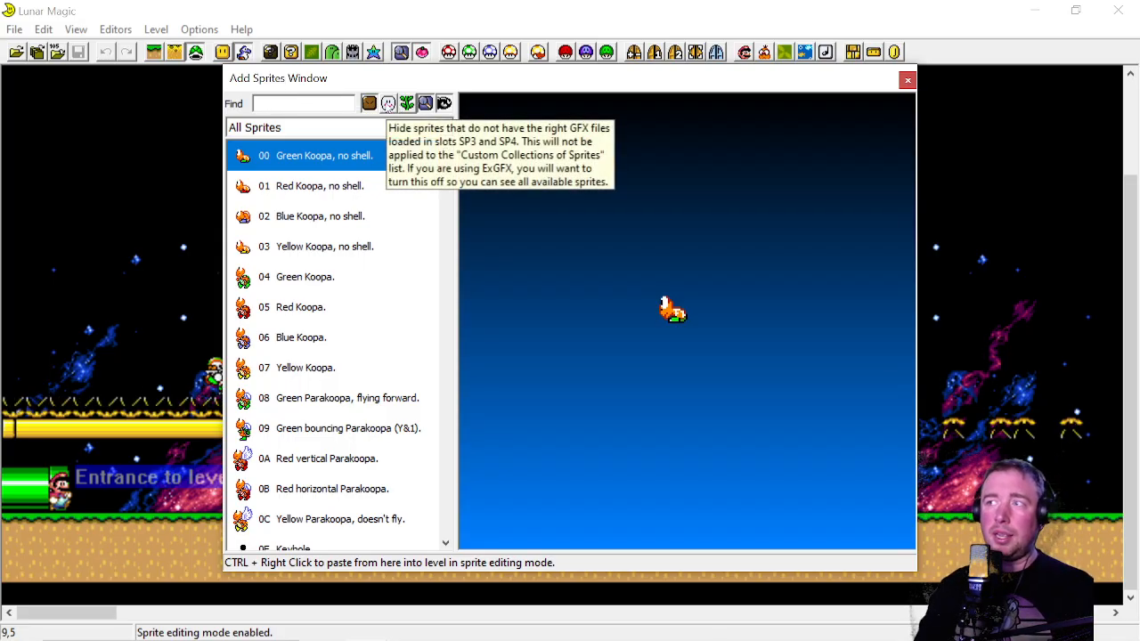
{"action": "type", "text": "para"}
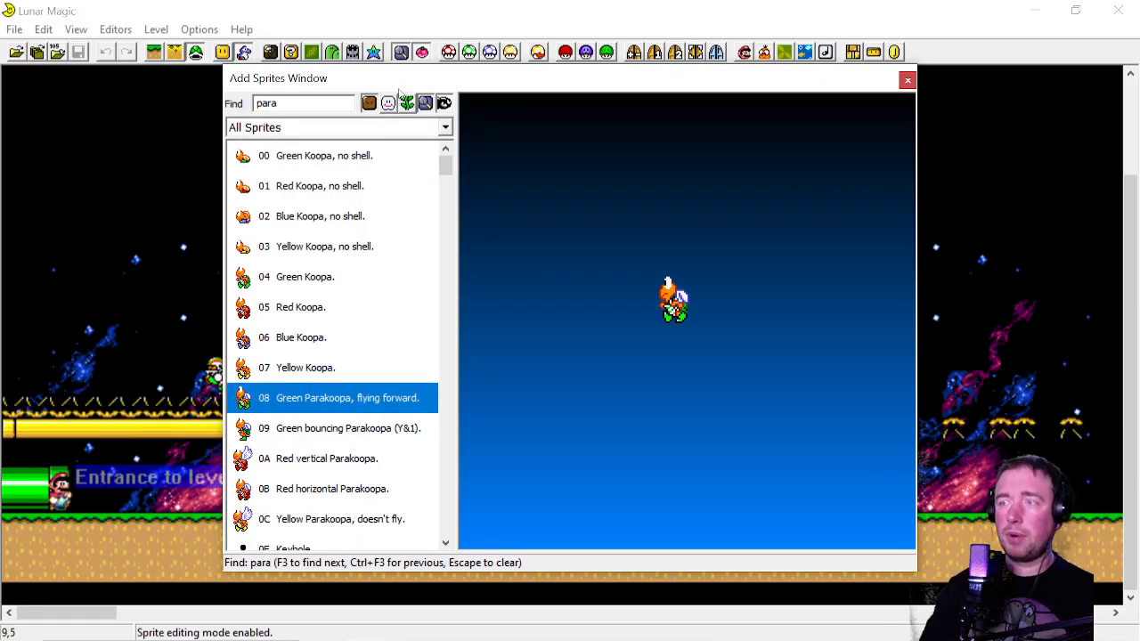
{"action": "key", "text": "F3"}
{"action": "key", "text": "F3"}
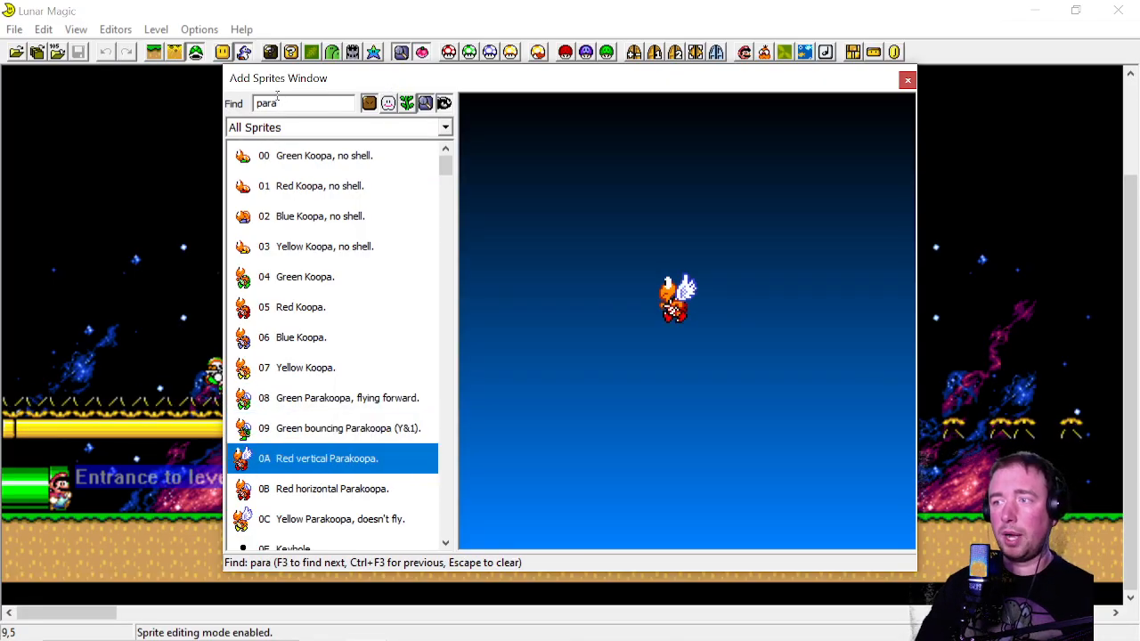
{"action": "key", "text": "F3"}
{"action": "key", "text": "F3"}
{"action": "key", "text": "F3"}
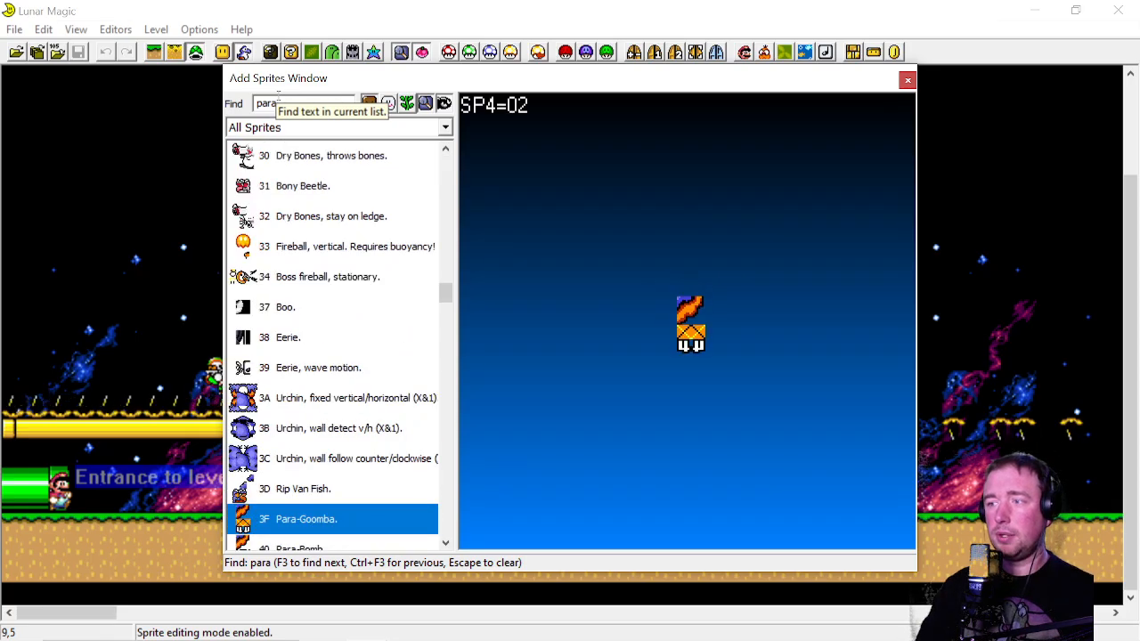
{"action": "key", "text": "F3"}
{"action": "key", "text": "F3"}
{"action": "key", "text": "F3"}
{"action": "key", "text": "F3"}
{"action": "key", "text": "F3"}
{"action": "key", "text": "F3"}
Place a Para Spiny (up/down) and, directly below it, a Para Spiny (left/right) above the spiked yellow platform
{"action": "left_click", "coordinate": [345, 486]}
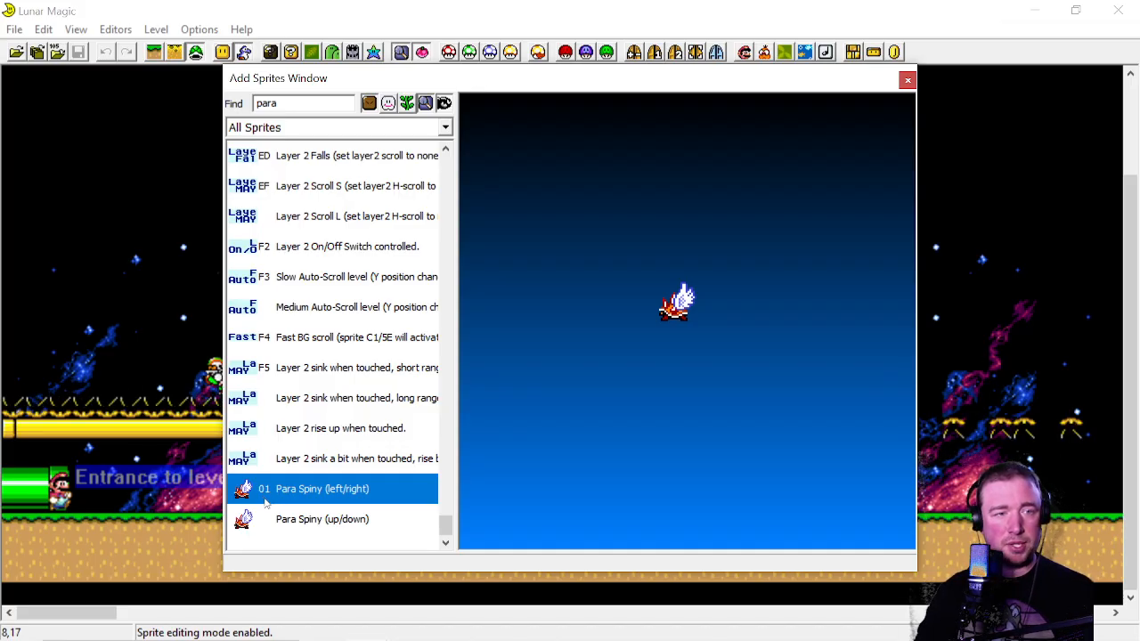
{"action": "left_click", "coordinate": [282, 519]}
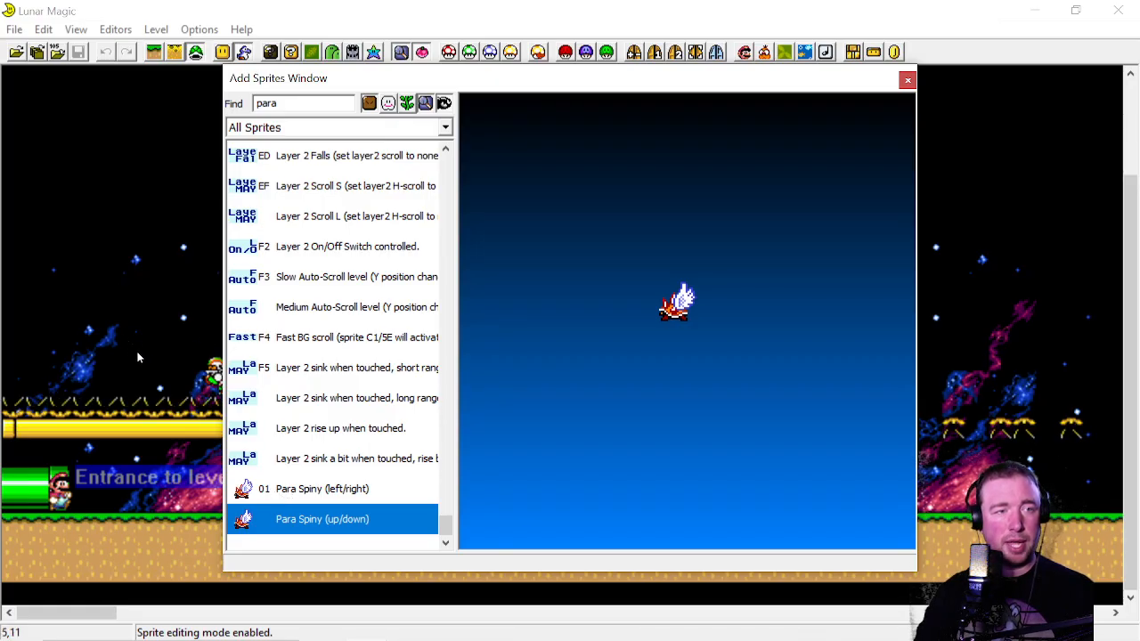
{"action": "left_click", "coordinate": [122, 254]}
{"action": "left_click", "coordinate": [122, 254]}
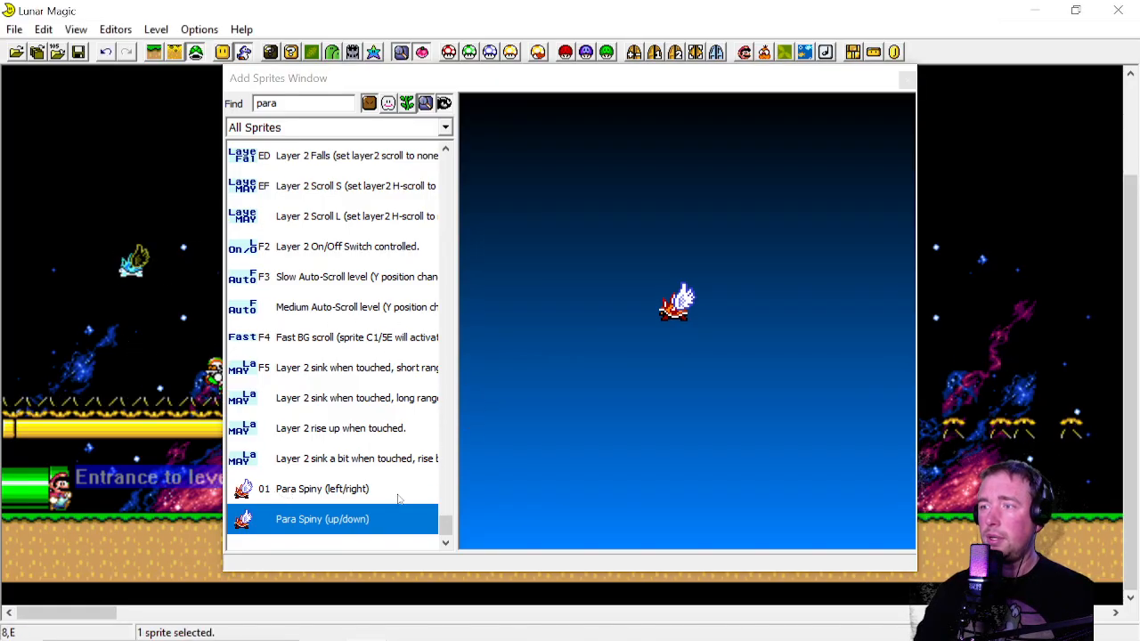
{"action": "left_click", "coordinate": [106, 261]}
{"action": "left_click_drag", "start_coordinate": [96, 208], "coordinate": [140, 309]}
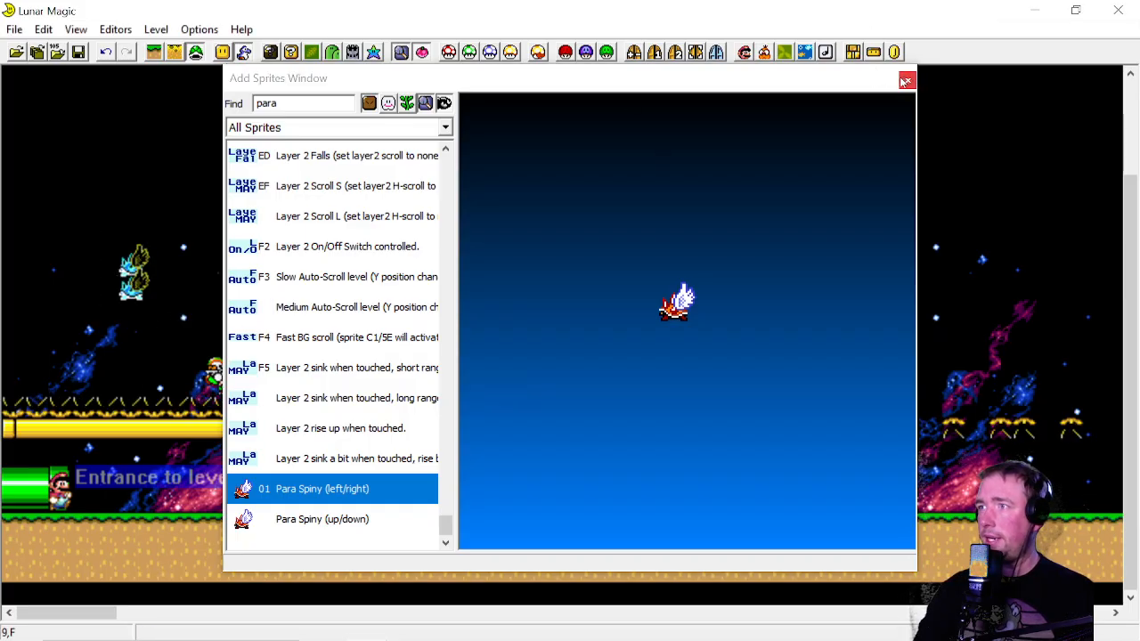
View the Custom Collections of Sprites list and close the sprite window
{"action": "left_click", "coordinate": [355, 130]}
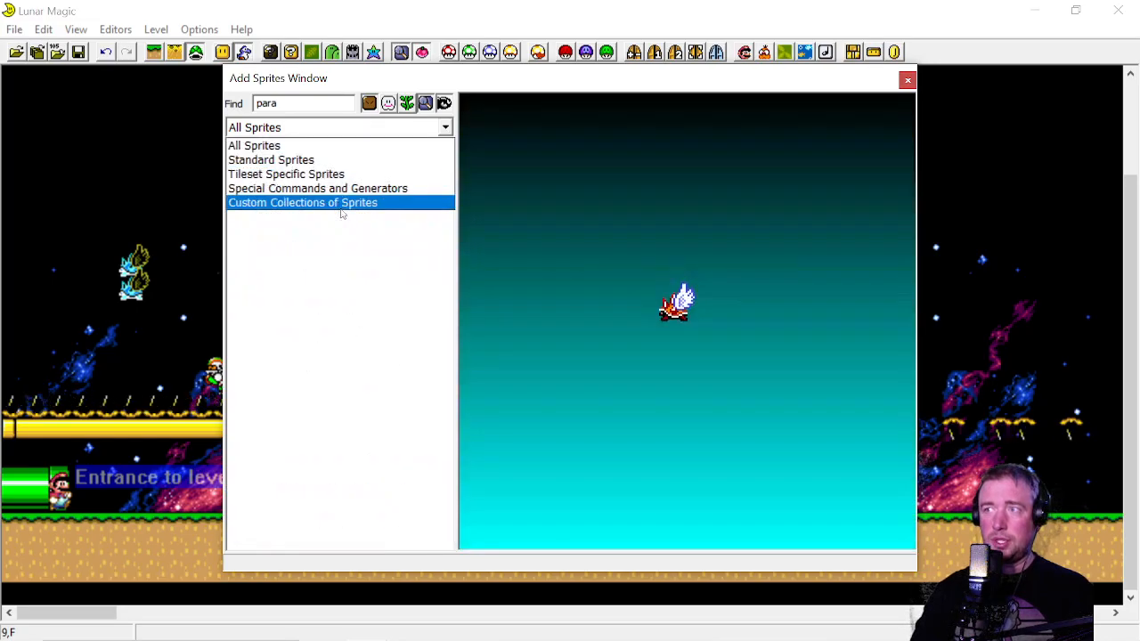
{"action": "left_click", "coordinate": [341, 203]}
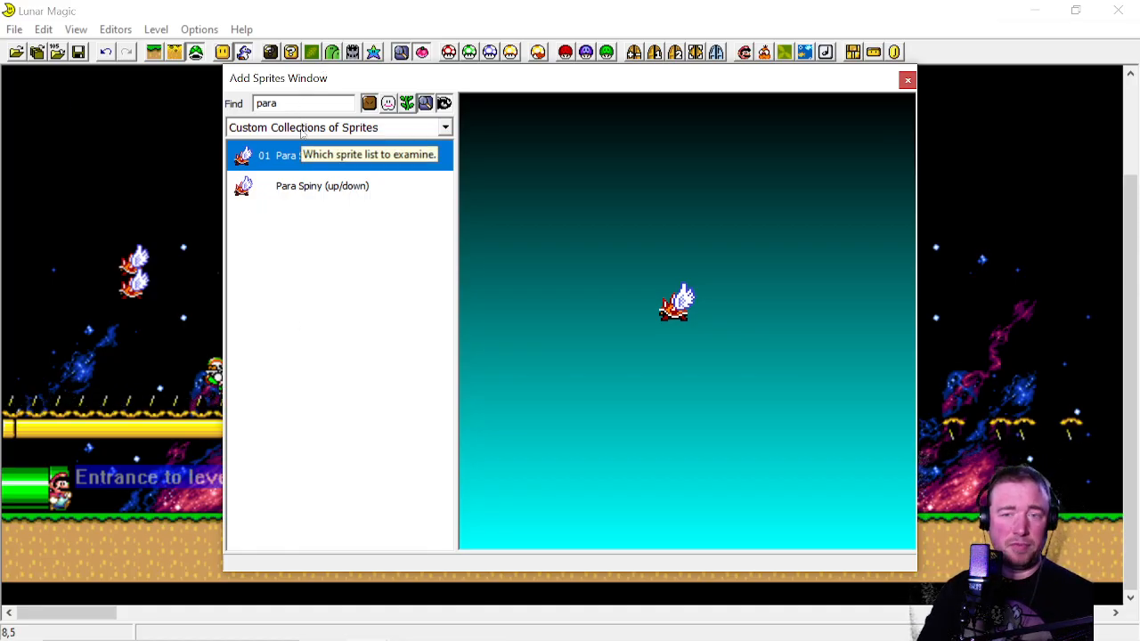
{"action": "left_click", "coordinate": [907, 80]}
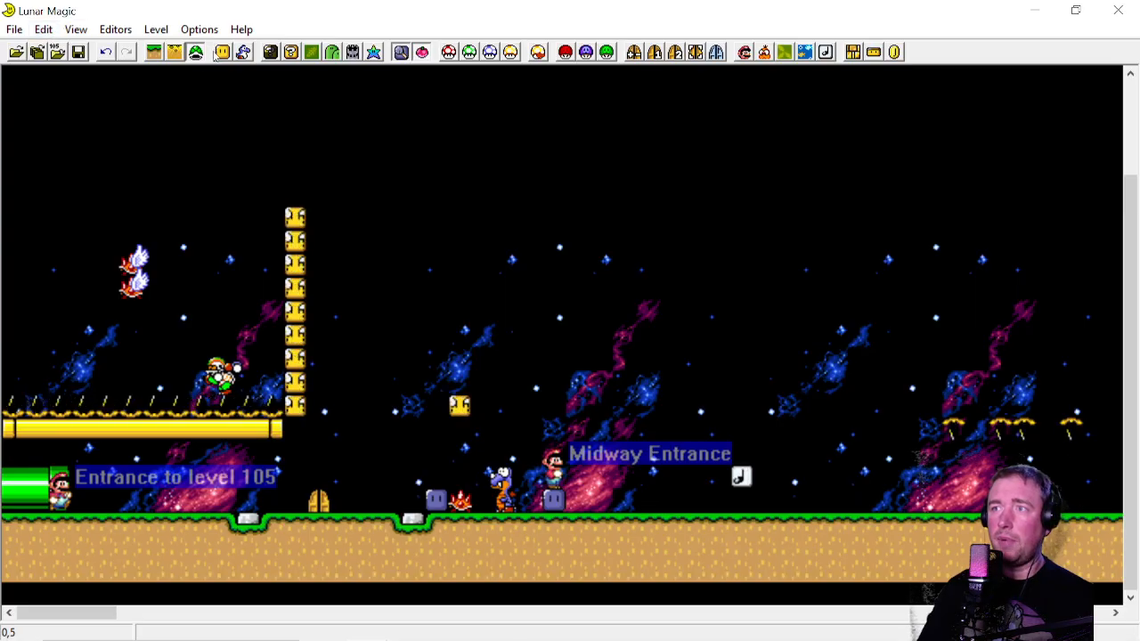
Insert a sprite manually with command 01 and extra bits 3, and move it above the lone question block
{"action": "left_click", "coordinate": [42, 30]}
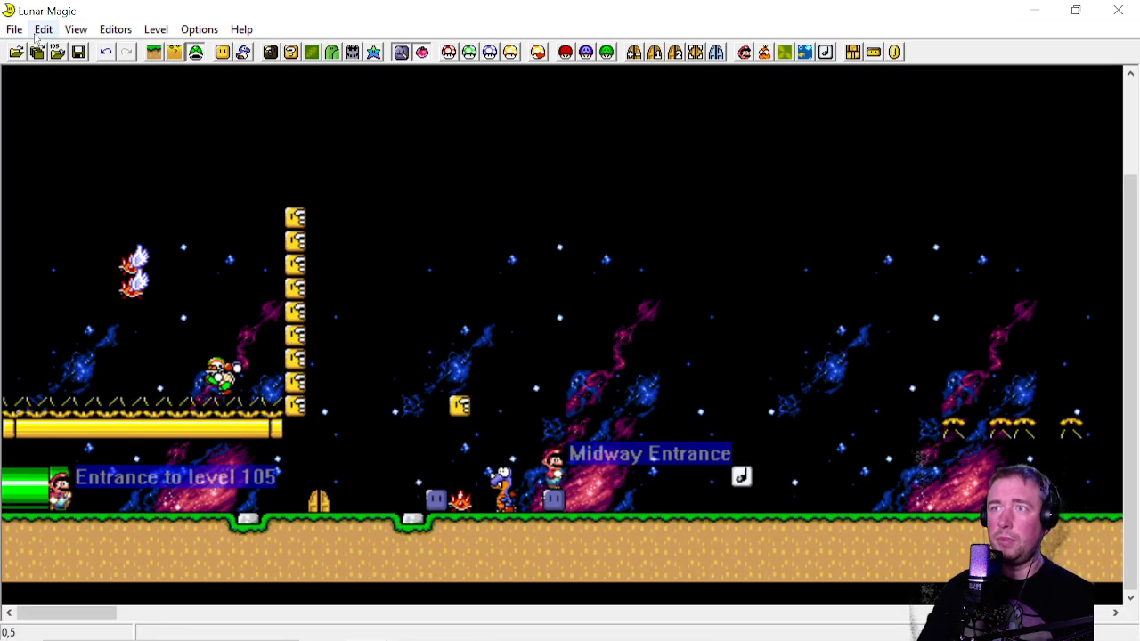
{"action": "left_click", "coordinate": [105, 280]}
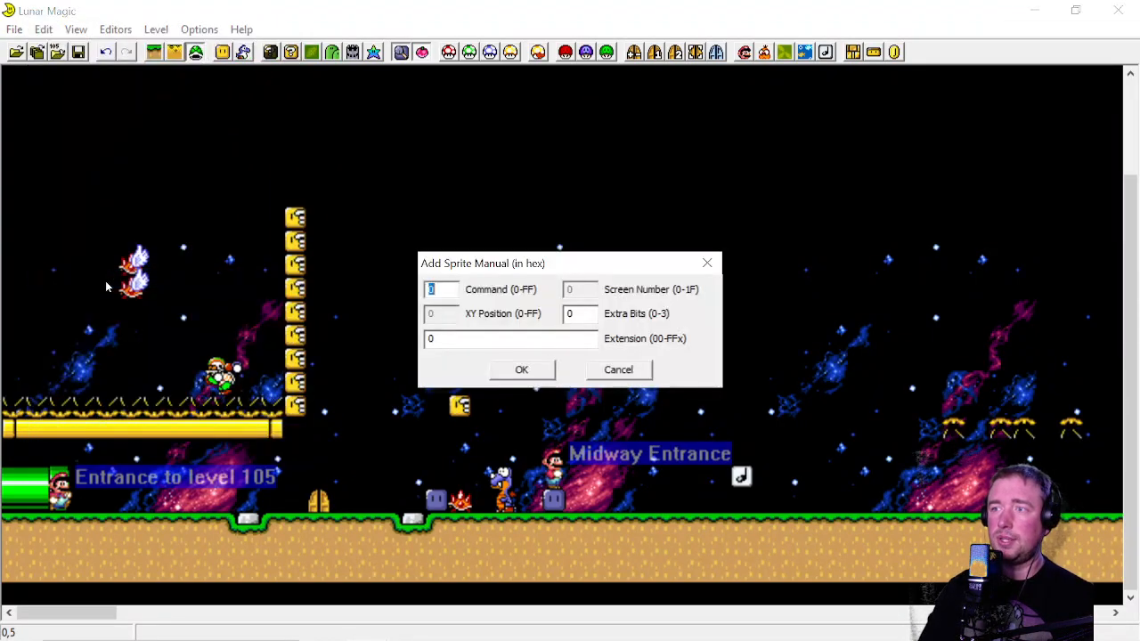
{"action": "type", "text": "01"}
{"action": "key", "text": "Tab"}
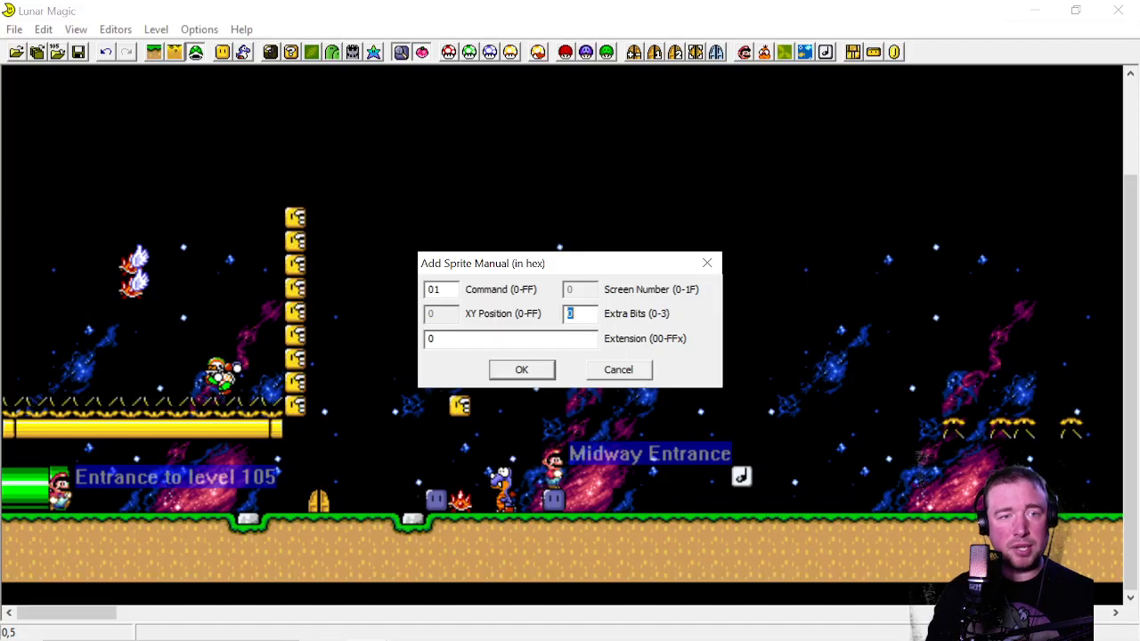
{"action": "type", "text": "2"}
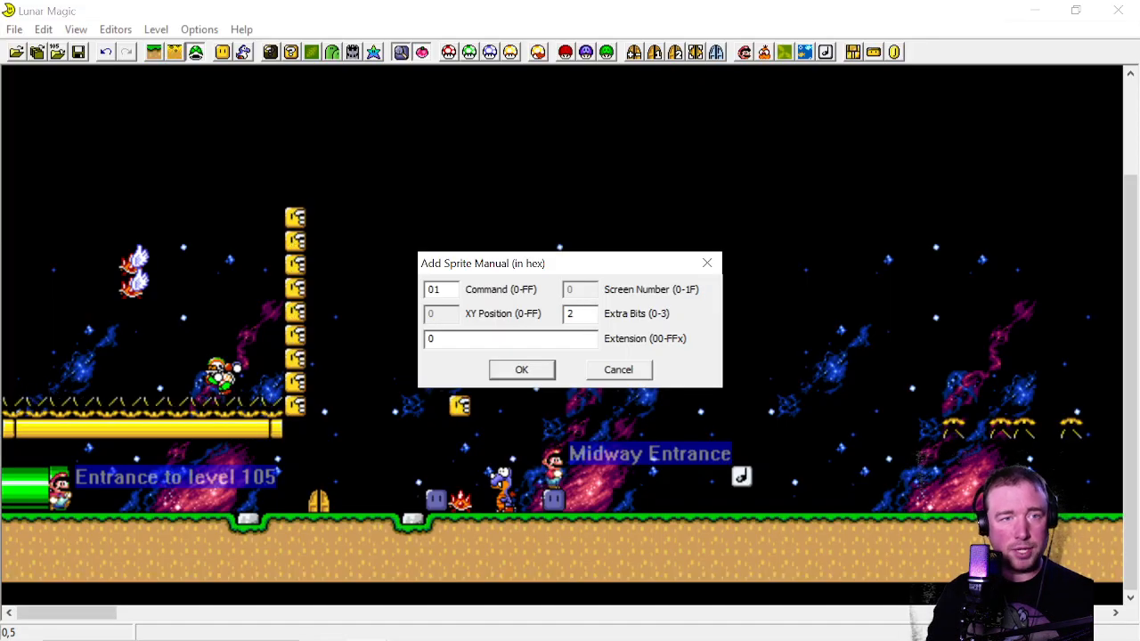
{"action": "key", "text": "BackSpace"}
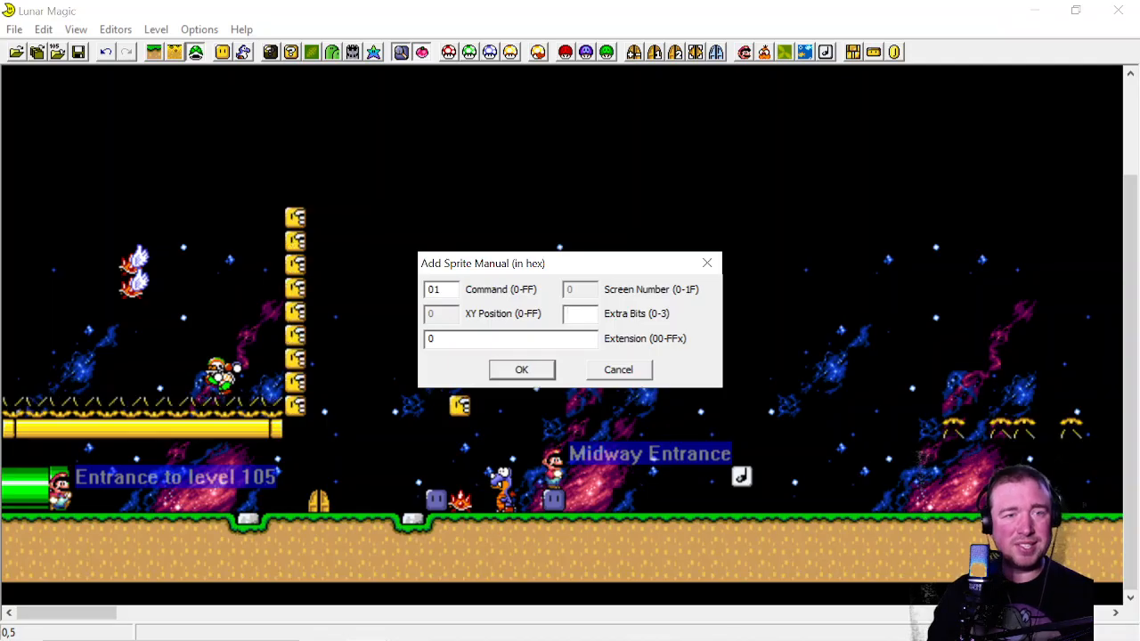
{"action": "type", "text": "36"}
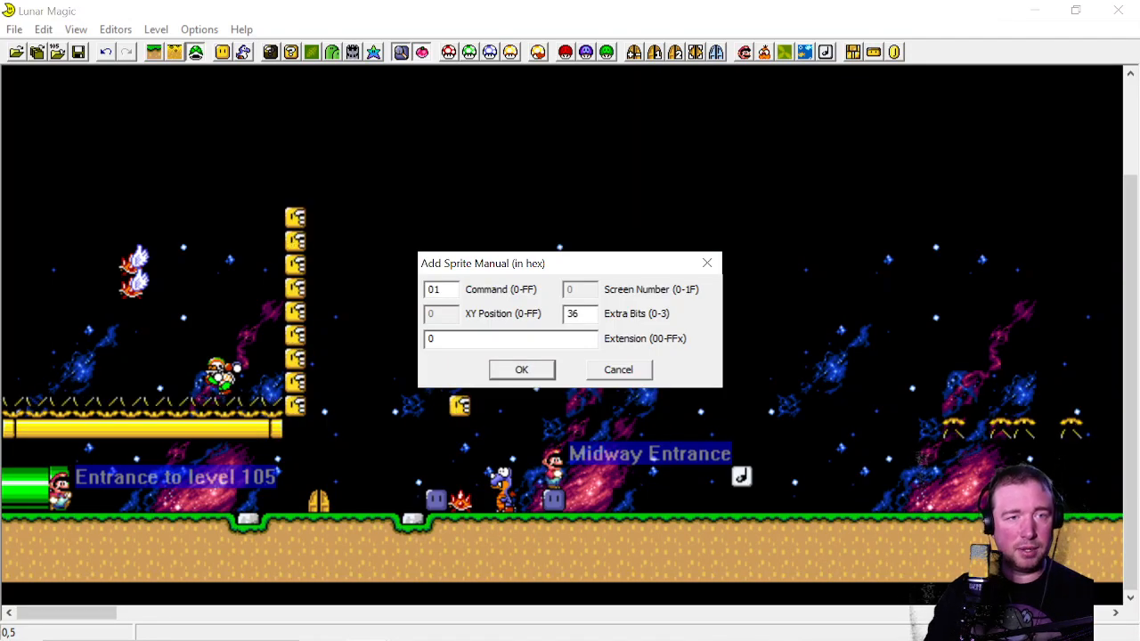
{"action": "key", "text": "BackSpace"}
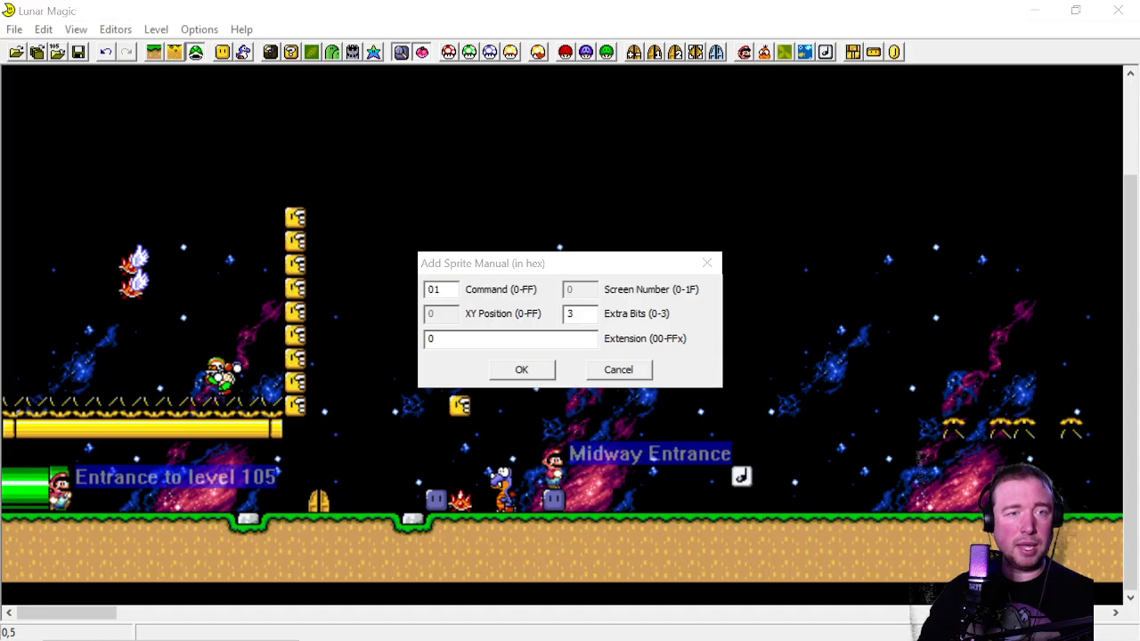
{"action": "left_click", "coordinate": [536, 366]}
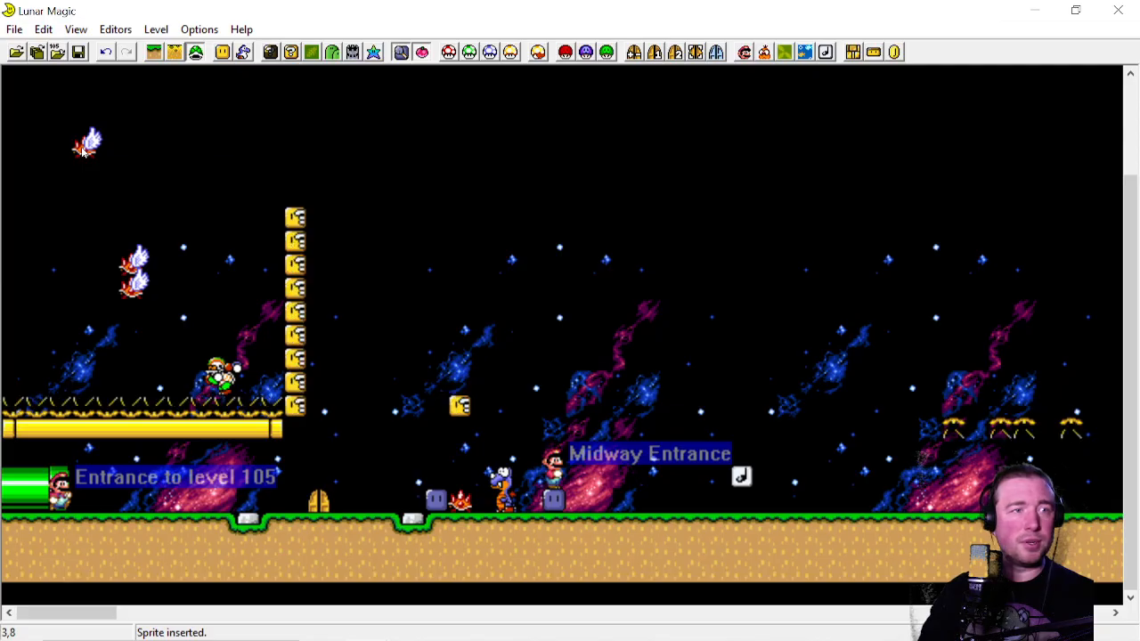
{"action": "left_click_drag", "start_coordinate": [82, 149], "coordinate": [485, 351]}
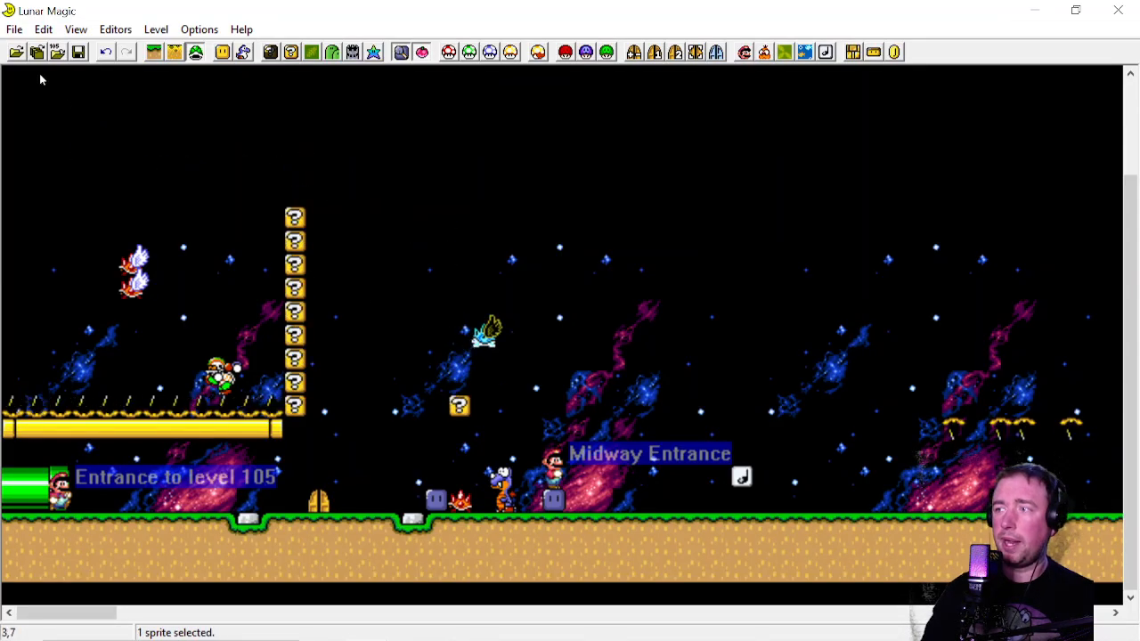
Set the extra bits of the manually inserted Para Spiny to 2, and delete that sprite
{"action": "left_click", "coordinate": [44, 31]}
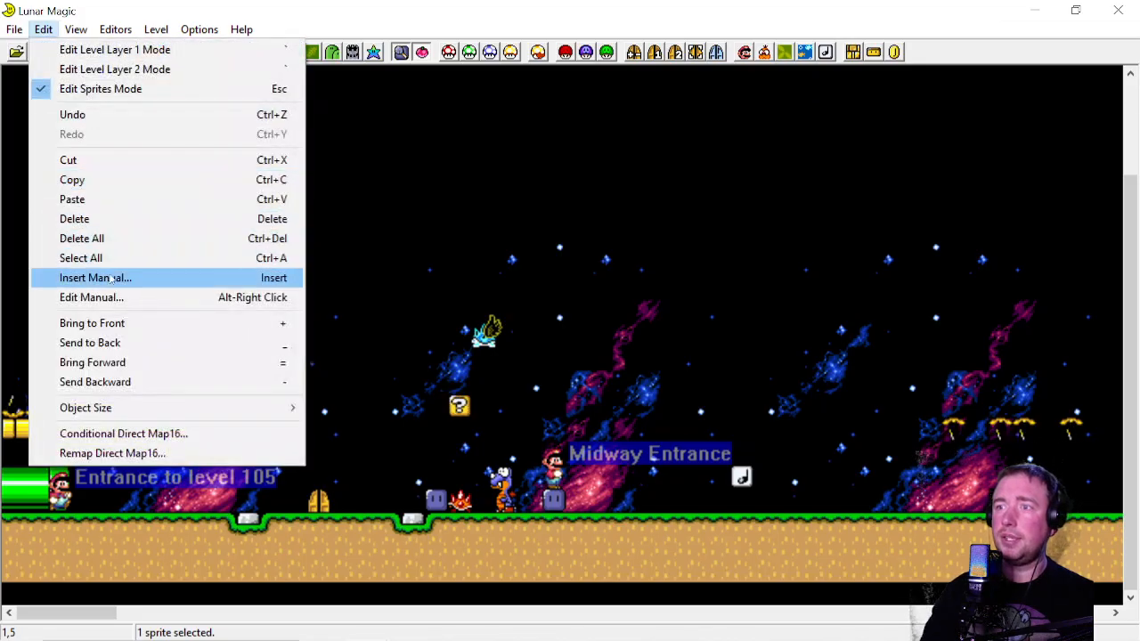
{"action": "left_click", "coordinate": [126, 299]}
{"action": "left_click_drag", "start_coordinate": [465, 263], "coordinate": [719, 264]}
{"action": "key", "text": "Tab"}
{"action": "key", "text": "Tab"}
{"action": "type", "text": "2"}
{"action": "key", "text": "Return"}
{"action": "left_click", "coordinate": [482, 333]}
{"action": "left_click", "coordinate": [478, 229]}
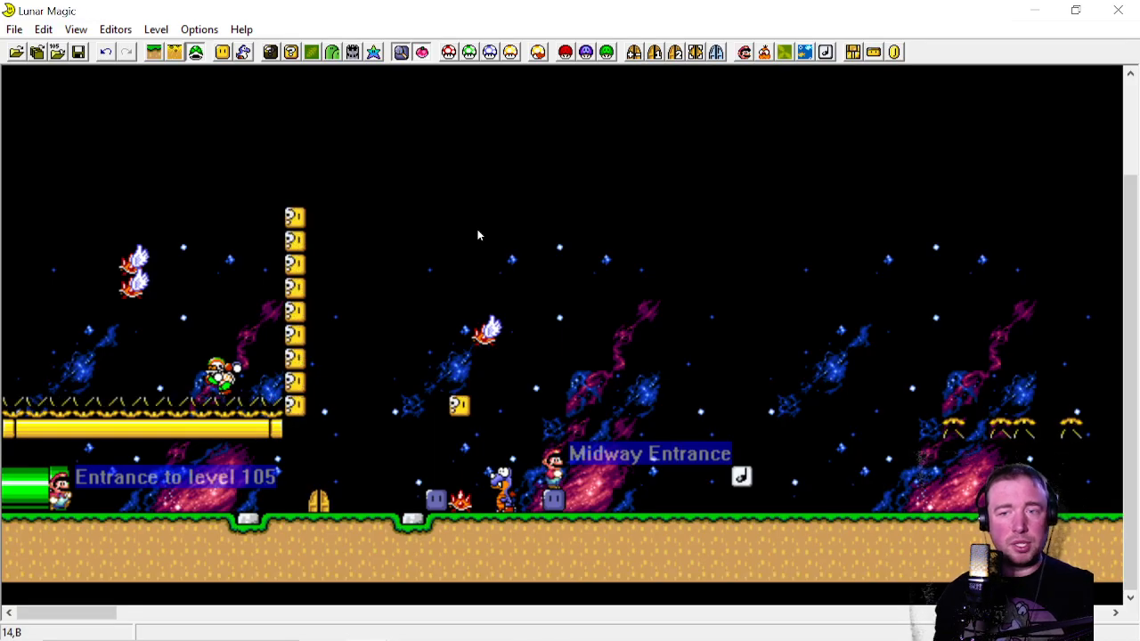
{"action": "left_click_drag", "start_coordinate": [474, 255], "coordinate": [495, 340]}
Move the two Para Spinies between the question-block column and the lone question block, and delete the ground-level Spiny and Rex
{"action": "left_click_drag", "start_coordinate": [164, 210], "coordinate": [505, 512]}
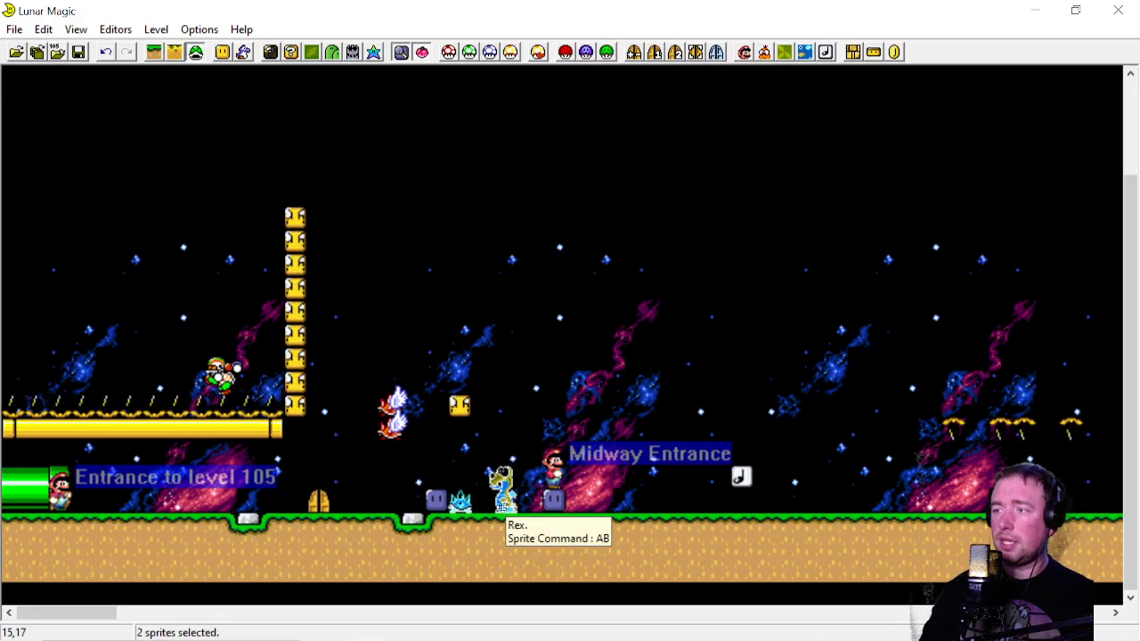
{"action": "key", "text": "Delete"}
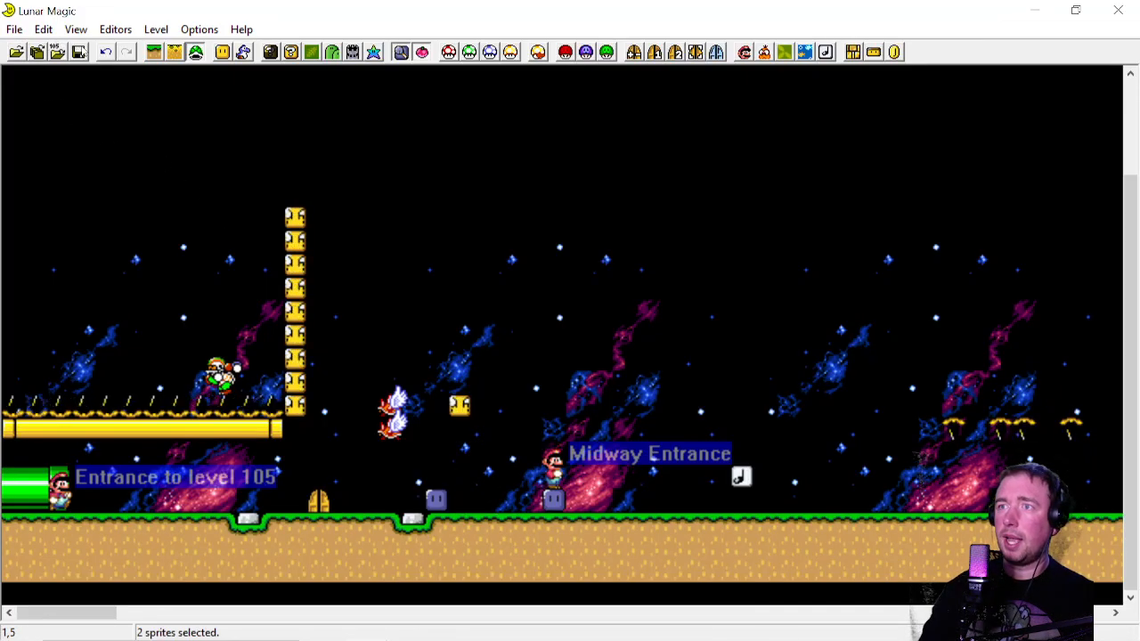
Save level 105 and launch test.smc in Snes9x with fast-forward, starting a game through to the level
{"action": "left_click", "coordinate": [79, 51]}
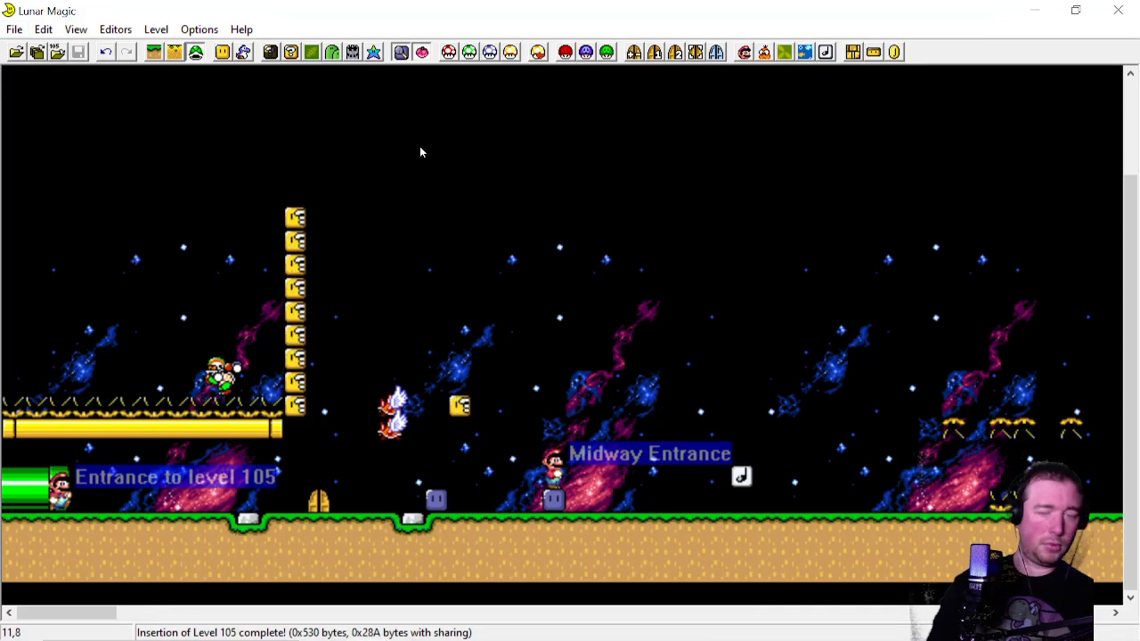
{"action": "key", "text": "F4"}
{"action": "key", "text": "Tab"}
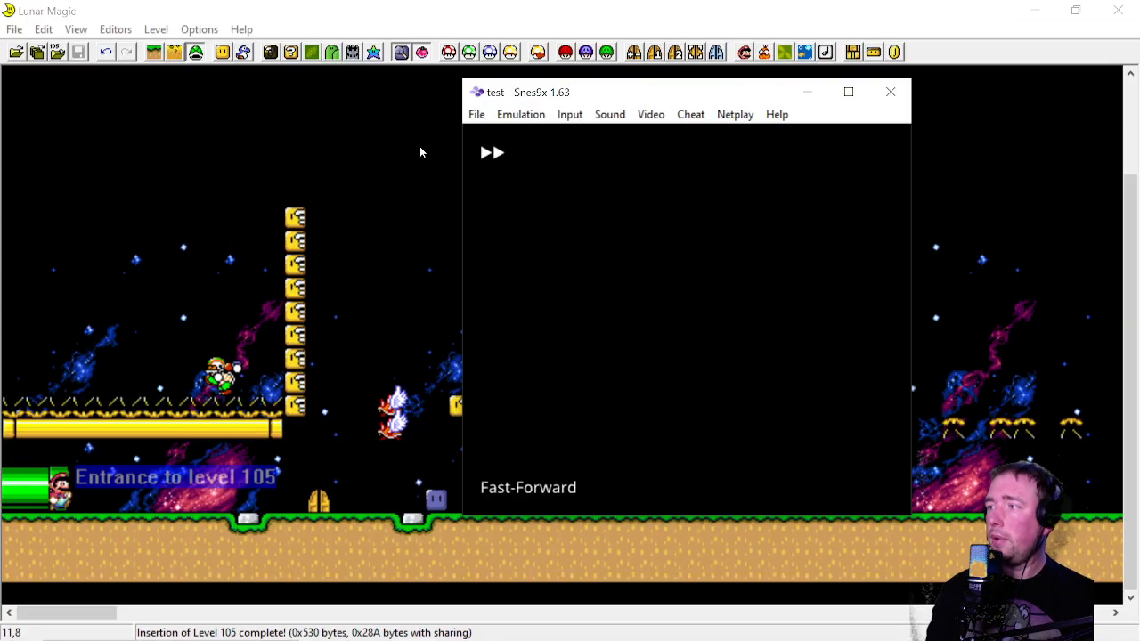
{"action": "key", "text": "Return"}
{"action": "key", "text": "Return"}
{"action": "key", "text": "Return"}
{"action": "key", "text": "Return"}
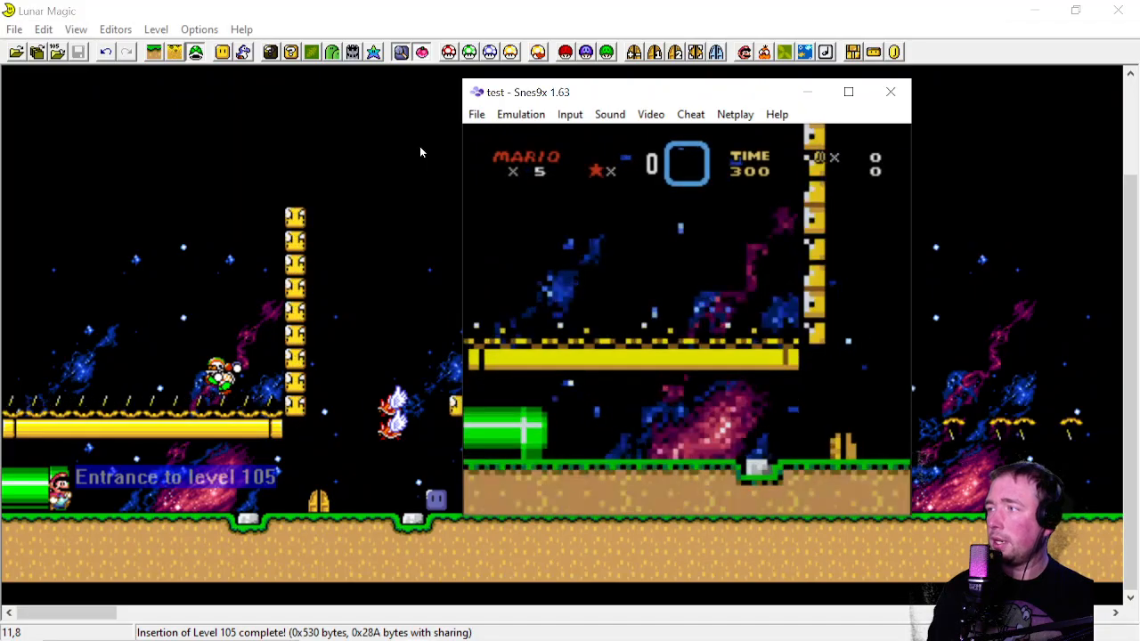
Playtest the Para Spinies by moving Mario past the question-block column, and close the emulator
{"action": "key", "text": "Right"}
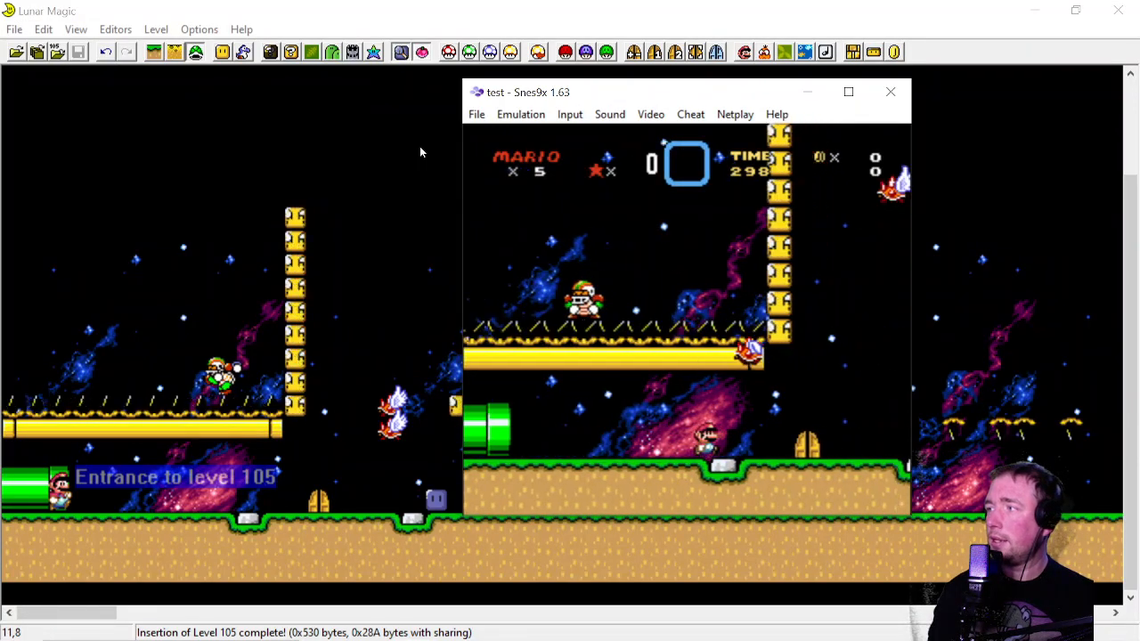
{"action": "key", "text": "Left"}
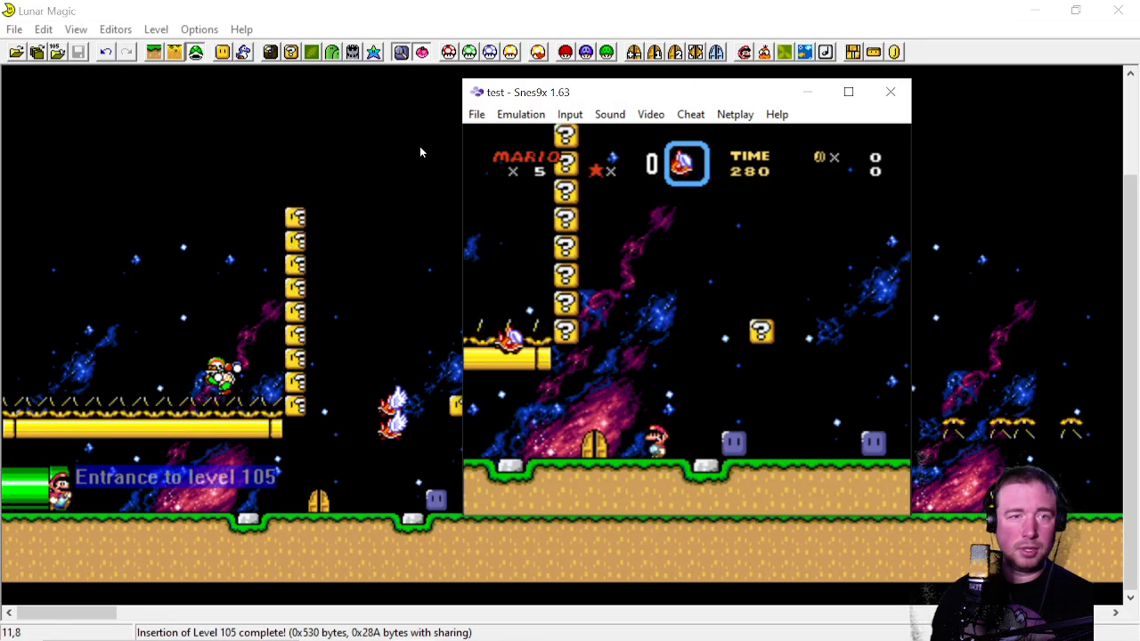
{"action": "key", "text": "c"}
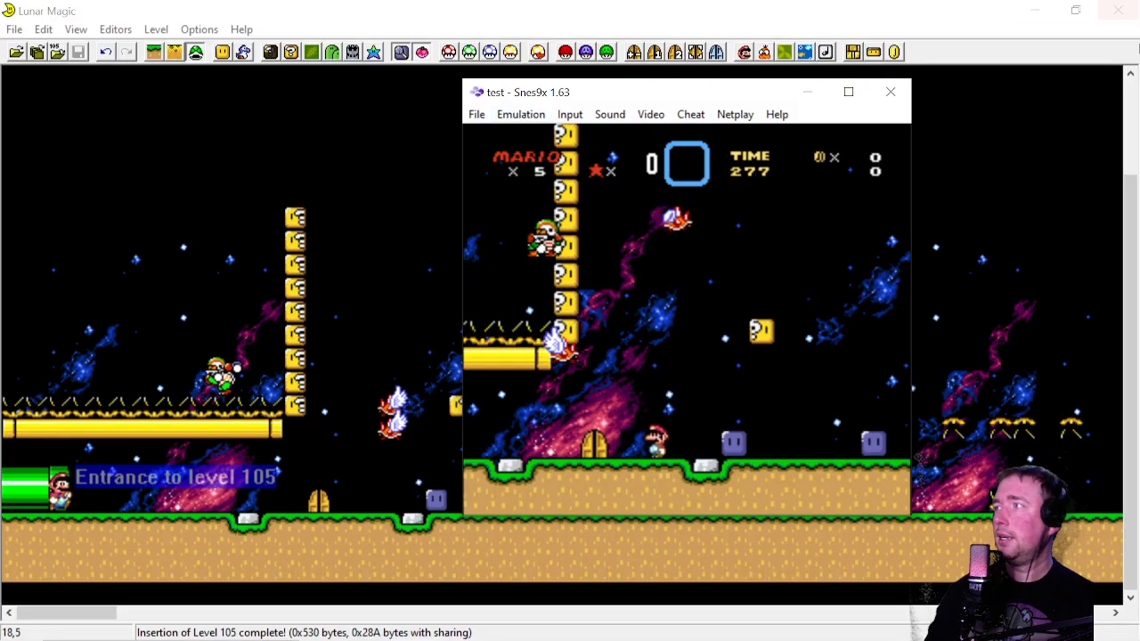
{"action": "left_click", "coordinate": [889, 92]}
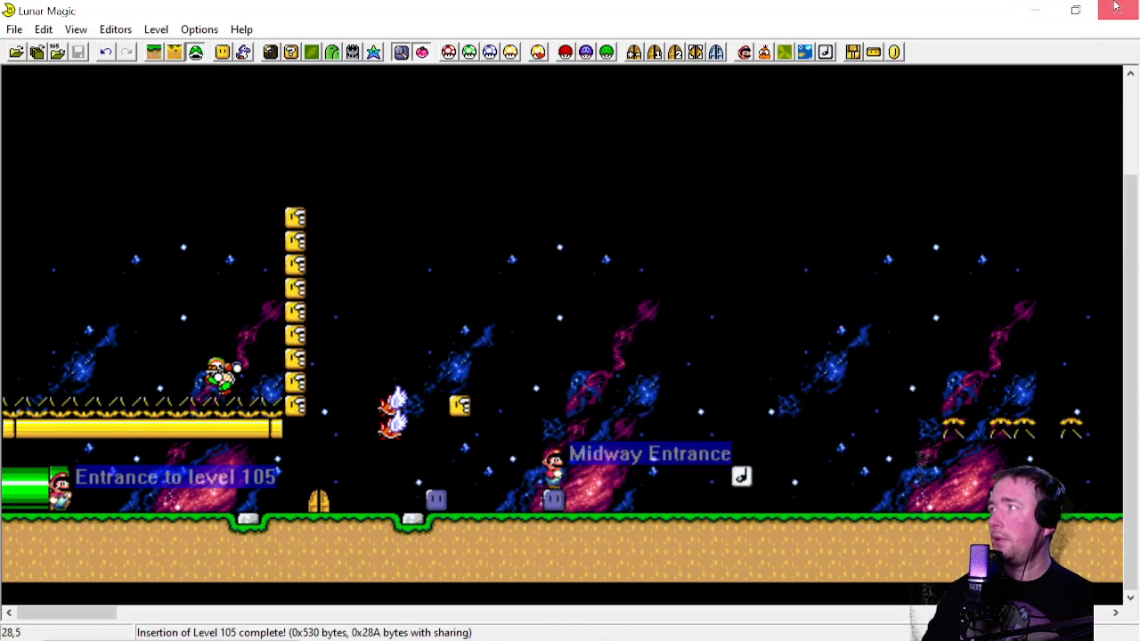
Close Lunar Magic and extract birdfish.zip in the Desktop's Resources for Learn2Lunar folder
{"action": "left_click", "coordinate": [1075, 10]}
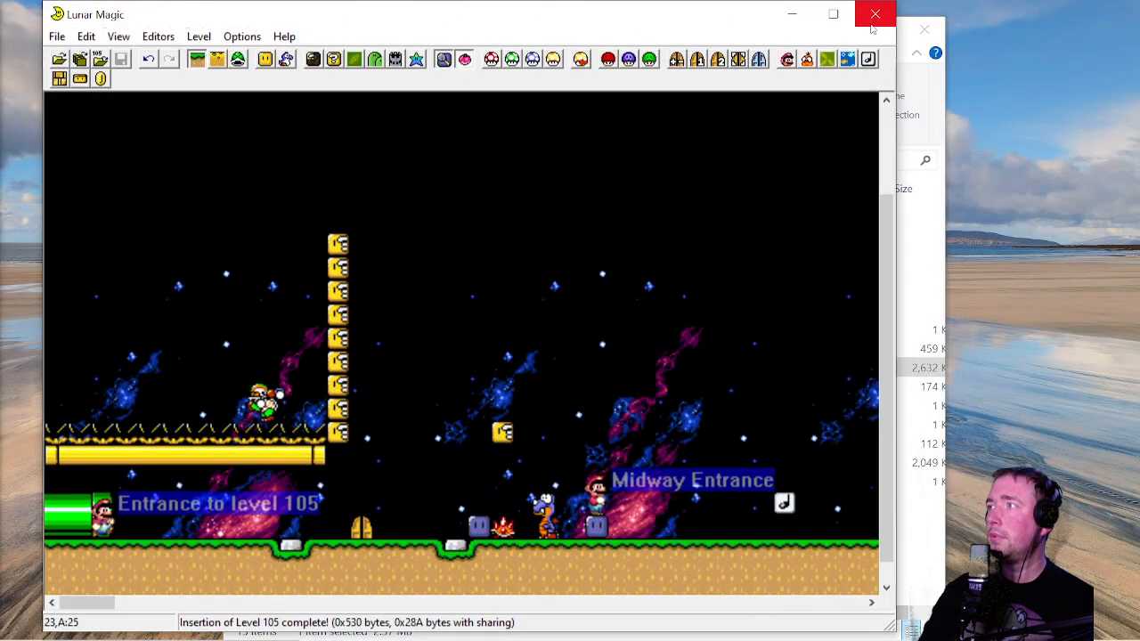
{"action": "left_click", "coordinate": [859, 18]}
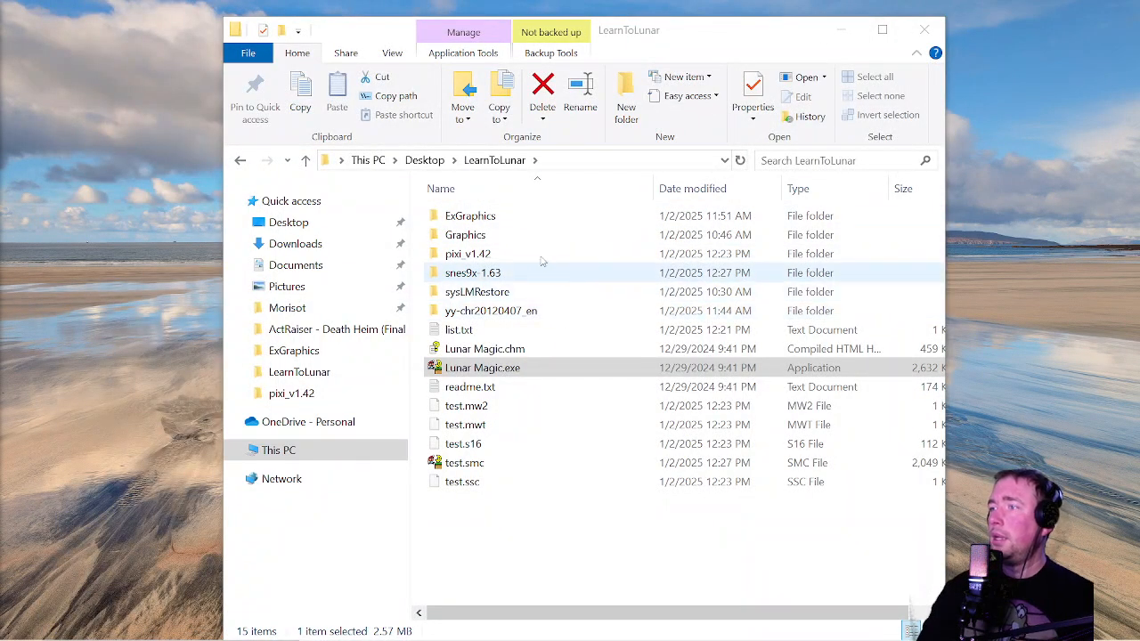
{"action": "left_click", "coordinate": [424, 160]}
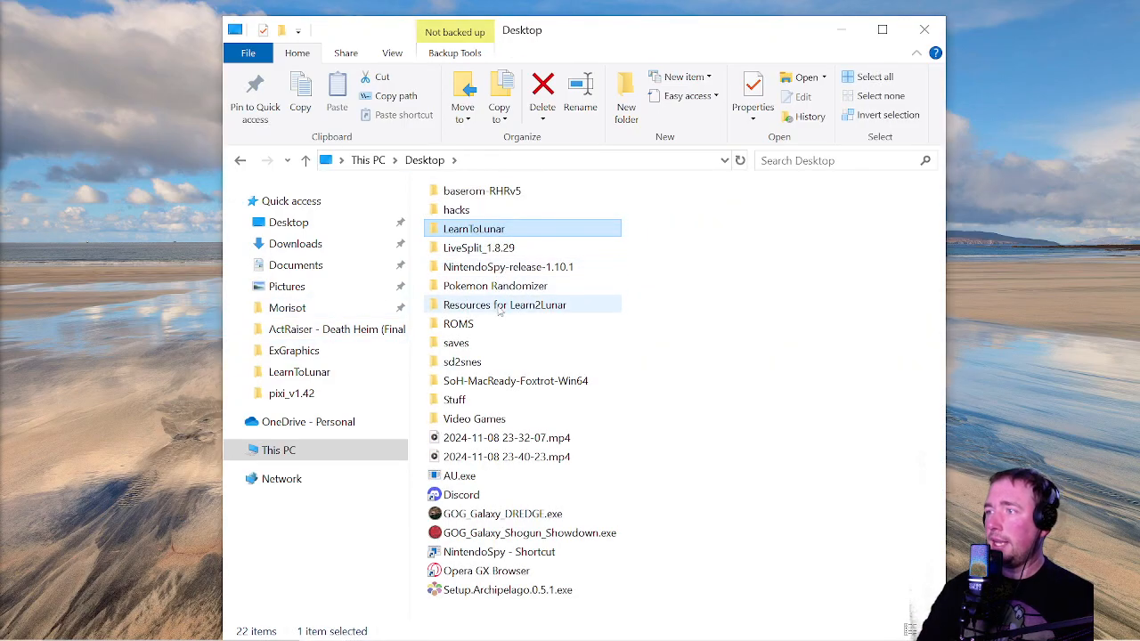
{"action": "double_click", "coordinate": [500, 306]}
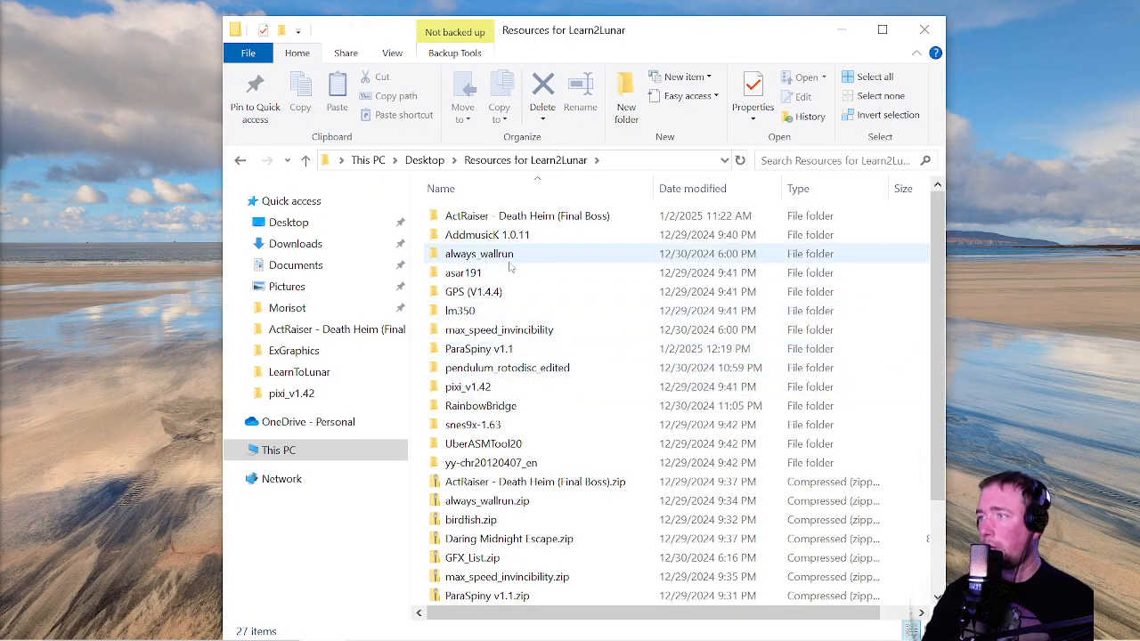
{"action": "scroll", "coordinate": [509, 303], "scroll_direction": "down", "scroll_amount": 2}
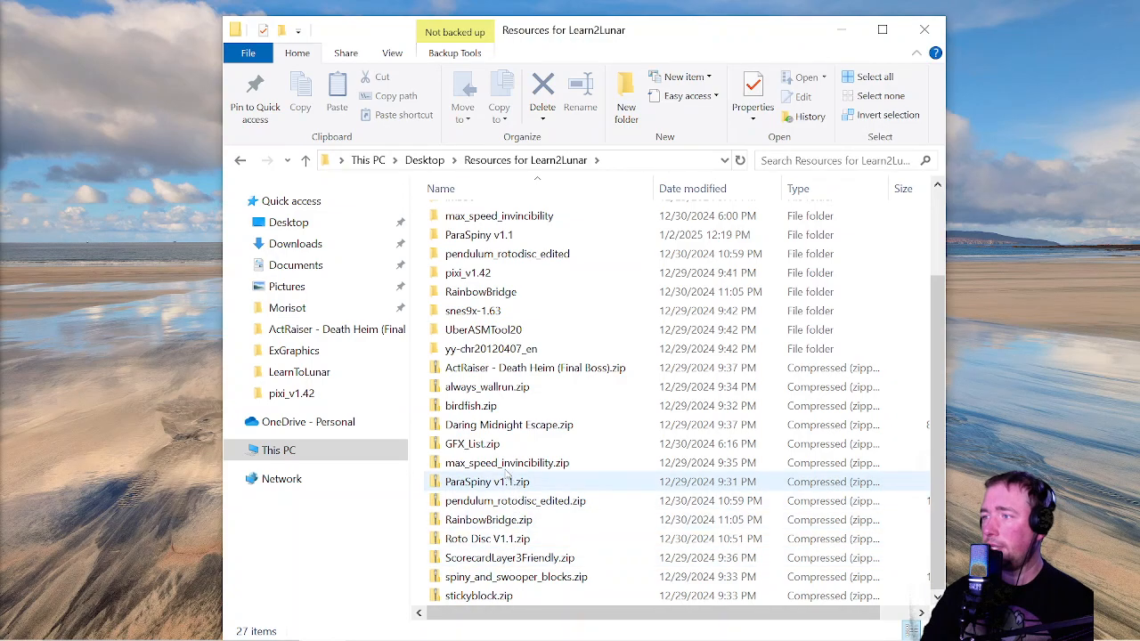
{"action": "left_click", "coordinate": [489, 408]}
{"action": "right_click", "coordinate": [488, 410]}
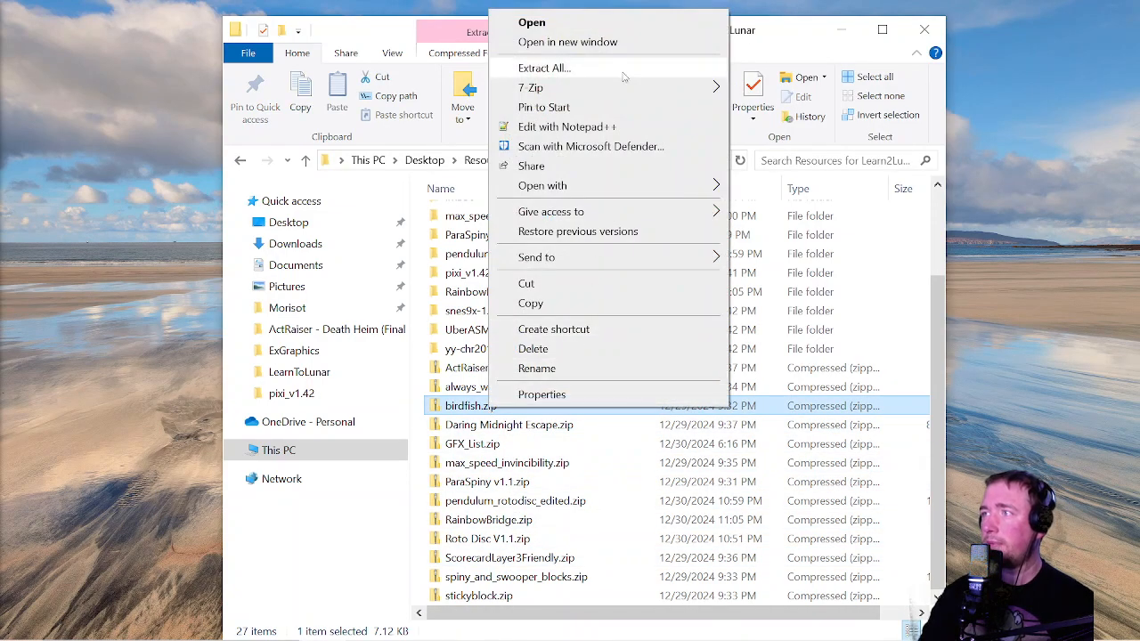
{"action": "left_click", "coordinate": [623, 71]}
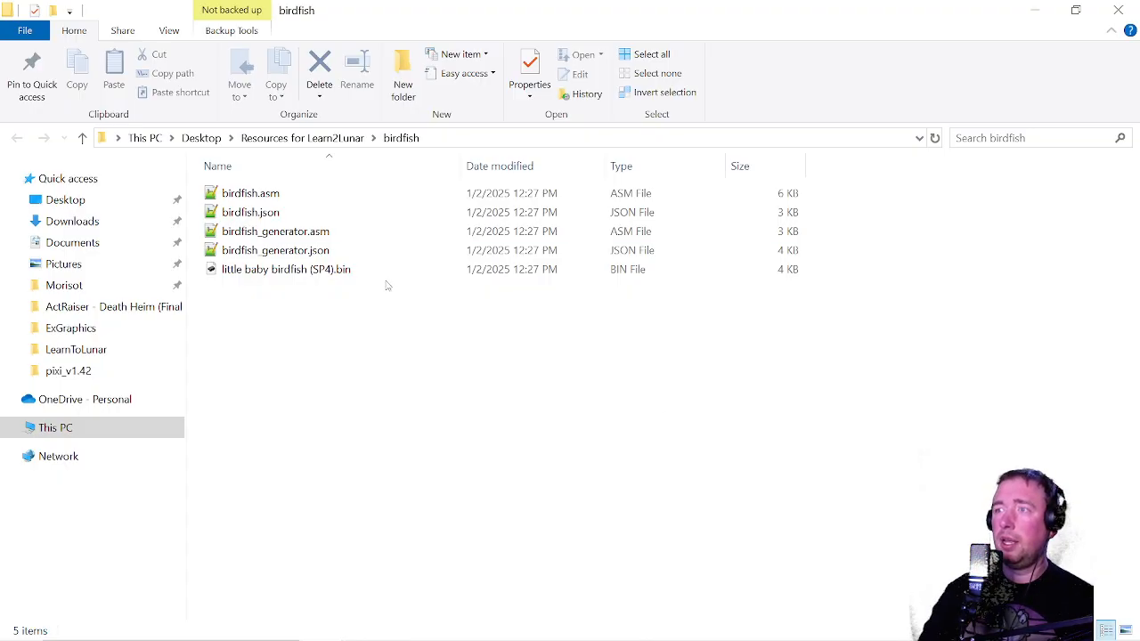
Open little baby birdfish (SP4).bin in YY-CHR and view it in the 4BPP SNES/PCE CG format
{"action": "left_click", "coordinate": [295, 215]}
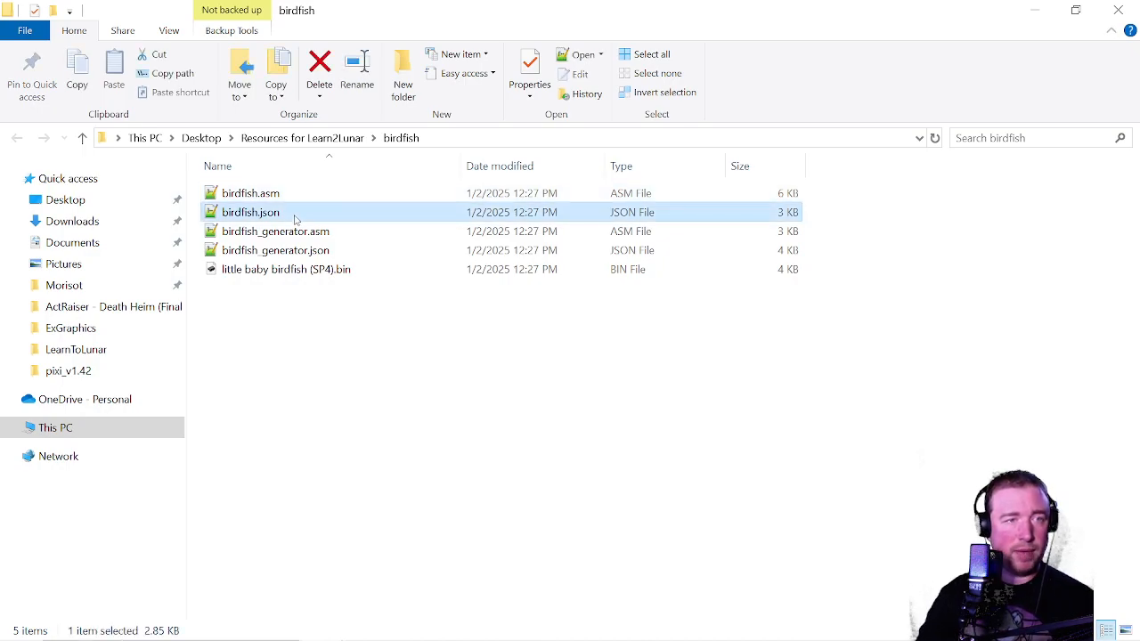
{"action": "left_click", "coordinate": [293, 273]}
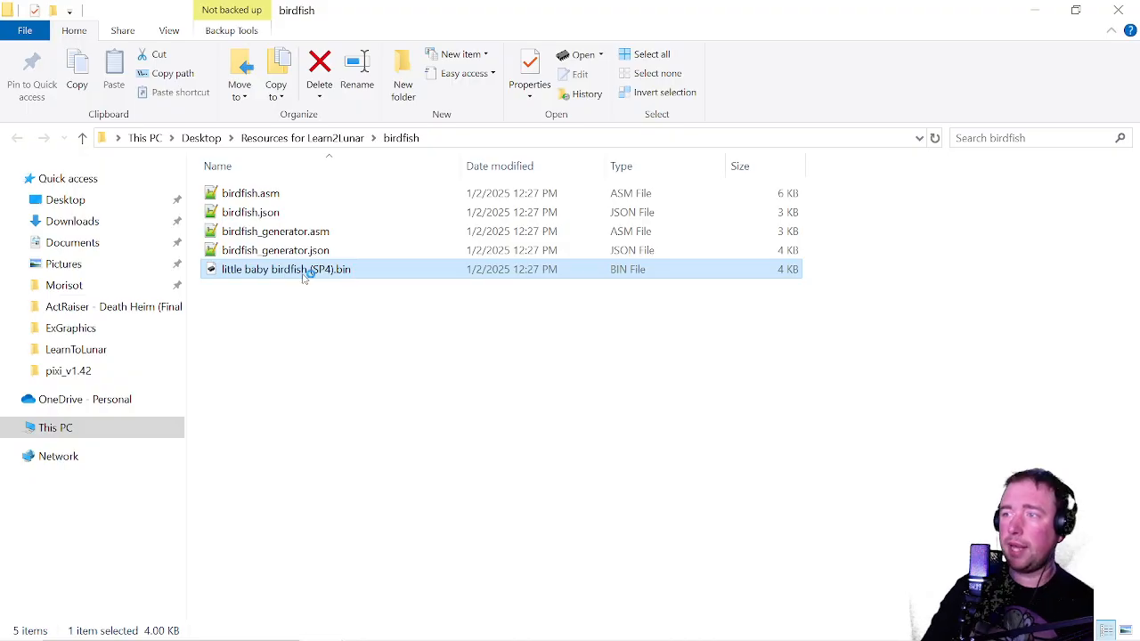
{"action": "double_click", "coordinate": [306, 270]}
{"action": "left_click", "coordinate": [116, 431]}
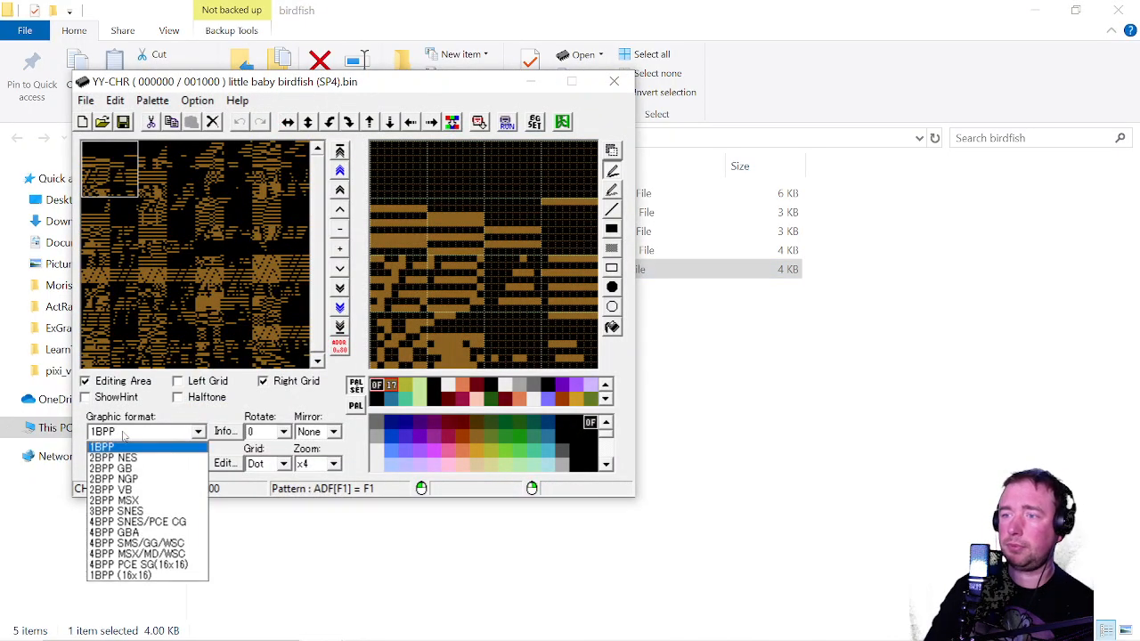
{"action": "left_click", "coordinate": [138, 522]}
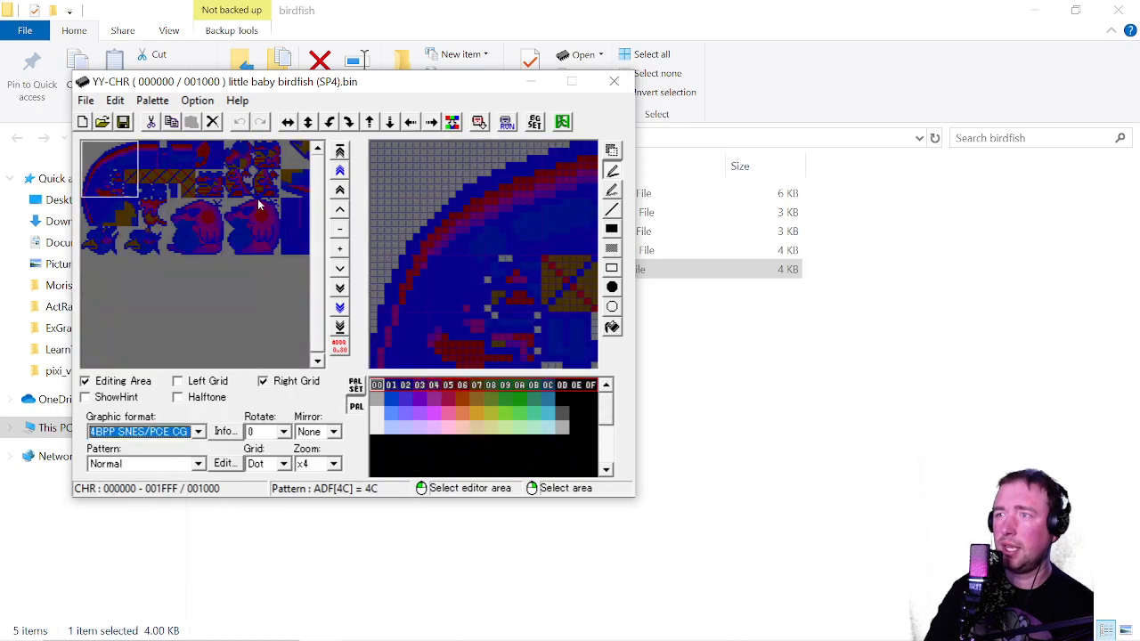
Examine the baby birdfish tiles and the upper rows of the graphics file, and close YY-CHR
{"action": "left_click_drag", "start_coordinate": [313, 89], "coordinate": [554, 86]}
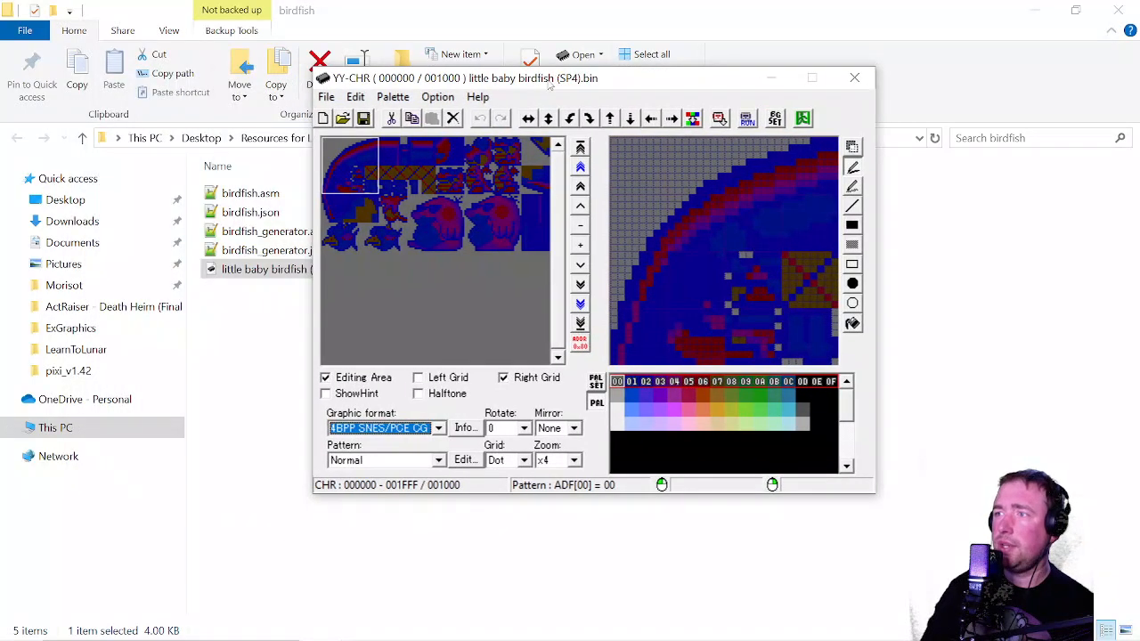
{"action": "mouse_move", "coordinate": [339, 220]}
{"action": "left_mouse_down"}
{"action": "mouse_move", "coordinate": [359, 217]}
{"action": "mouse_move", "coordinate": [331, 217]}
{"action": "left_mouse_up"}
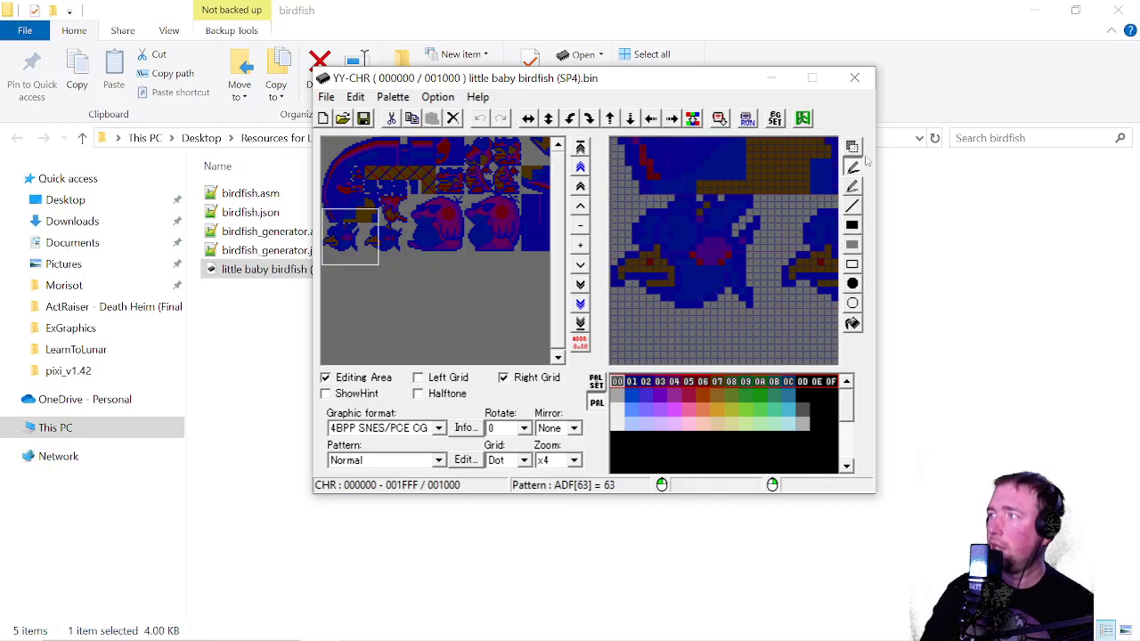
{"action": "left_click", "coordinate": [403, 151]}
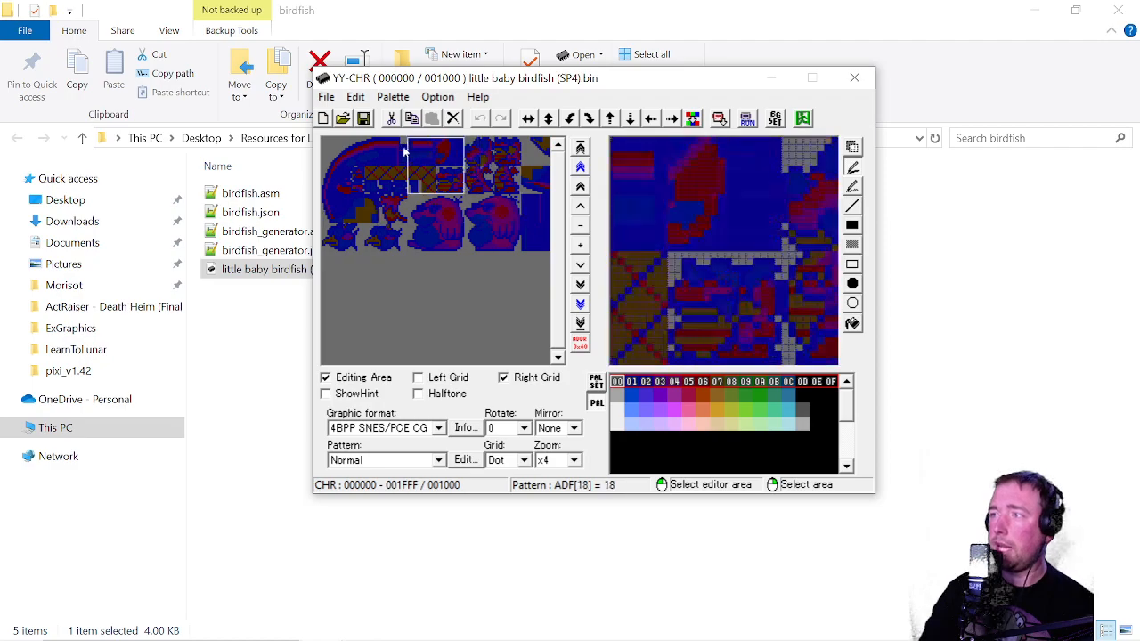
{"action": "left_click_drag", "start_coordinate": [403, 152], "coordinate": [329, 151]}
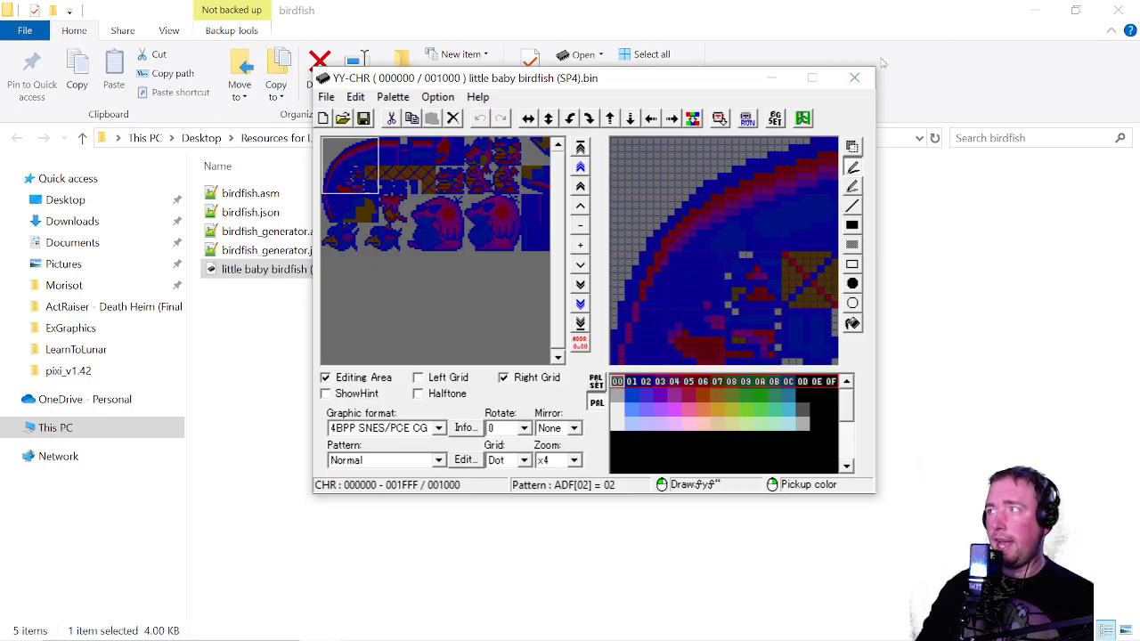
{"action": "left_click", "coordinate": [854, 84]}
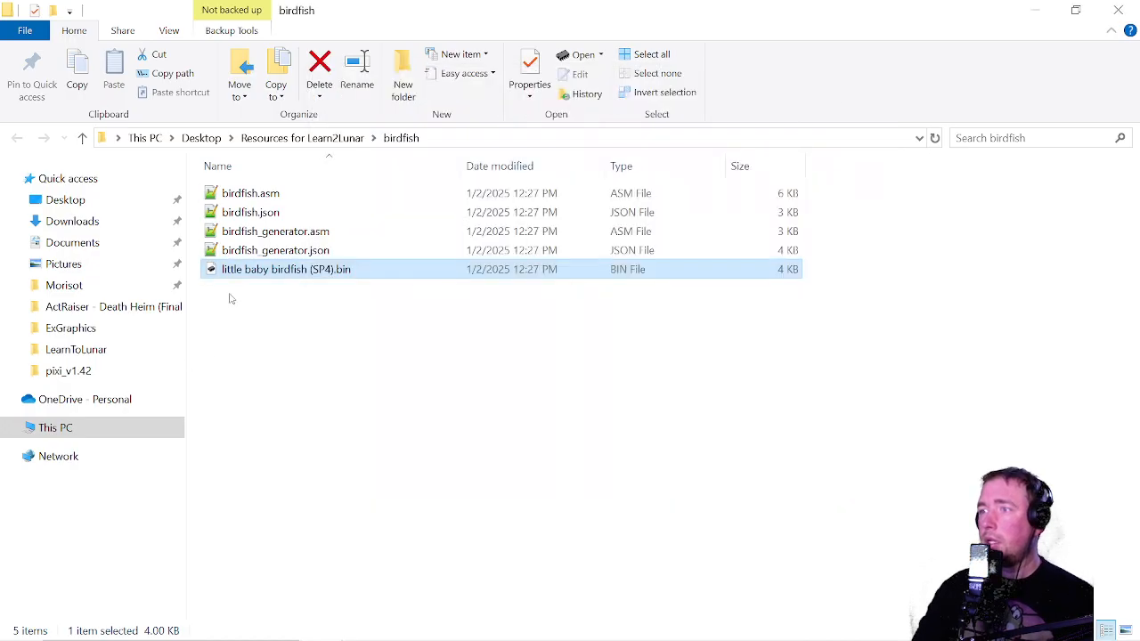
Reopen little baby birdfish (SP4).bin in YY-CHR with the 4BPP SNES/PCE CG format and move its window aside
{"action": "double_click", "coordinate": [274, 270]}
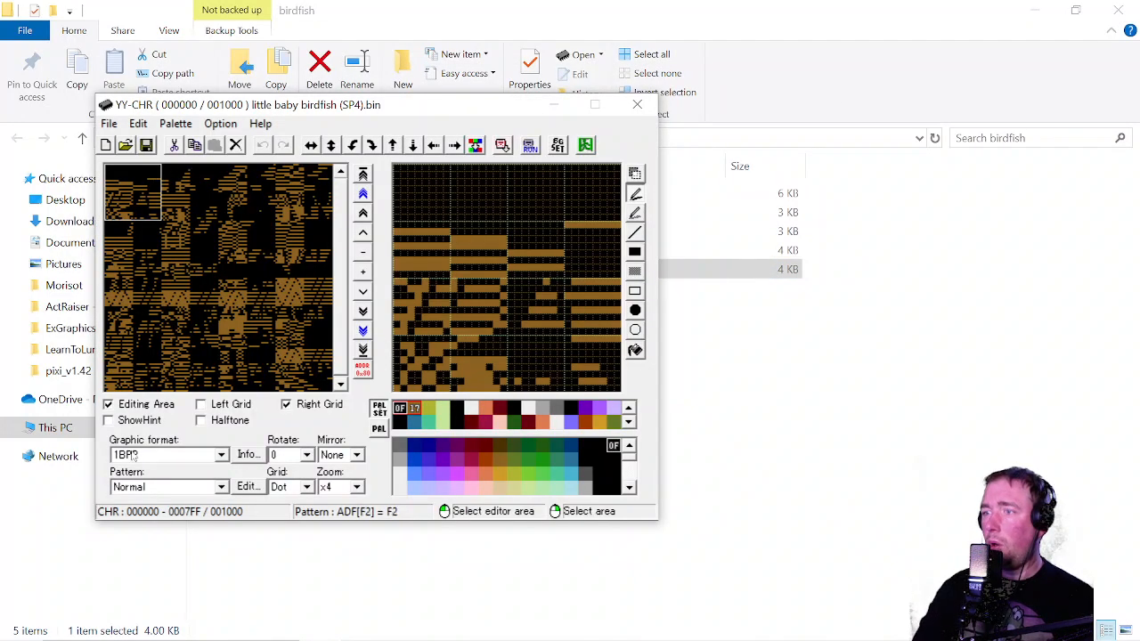
{"action": "left_click", "coordinate": [134, 455]}
{"action": "left_click", "coordinate": [178, 544]}
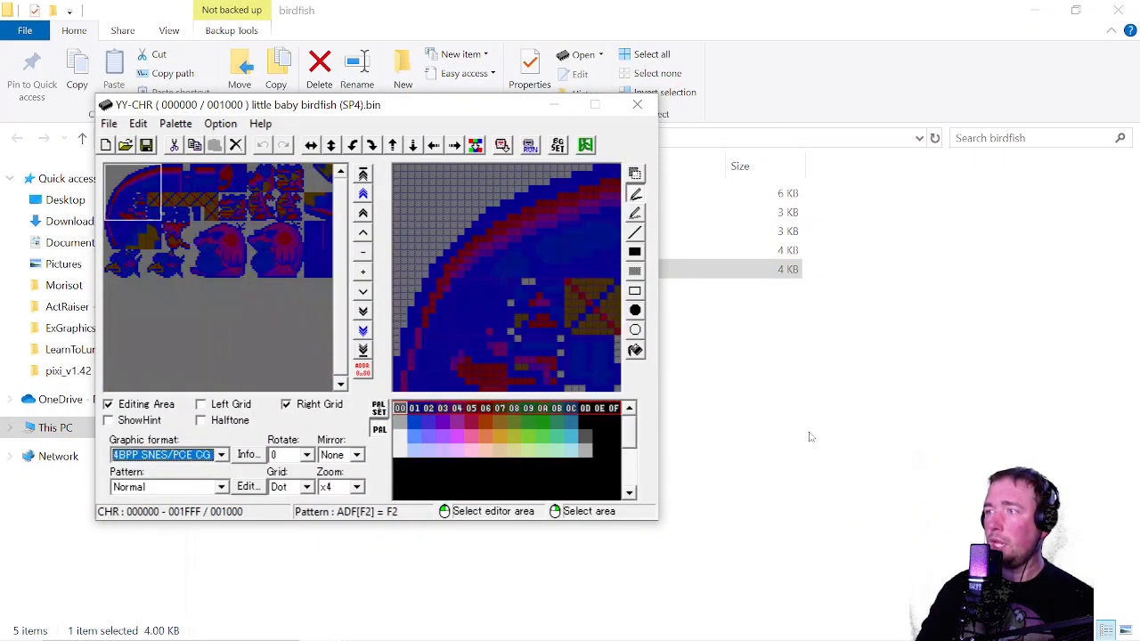
{"action": "left_click", "coordinate": [133, 251]}
{"action": "left_click_drag", "start_coordinate": [328, 111], "coordinate": [729, 122]}
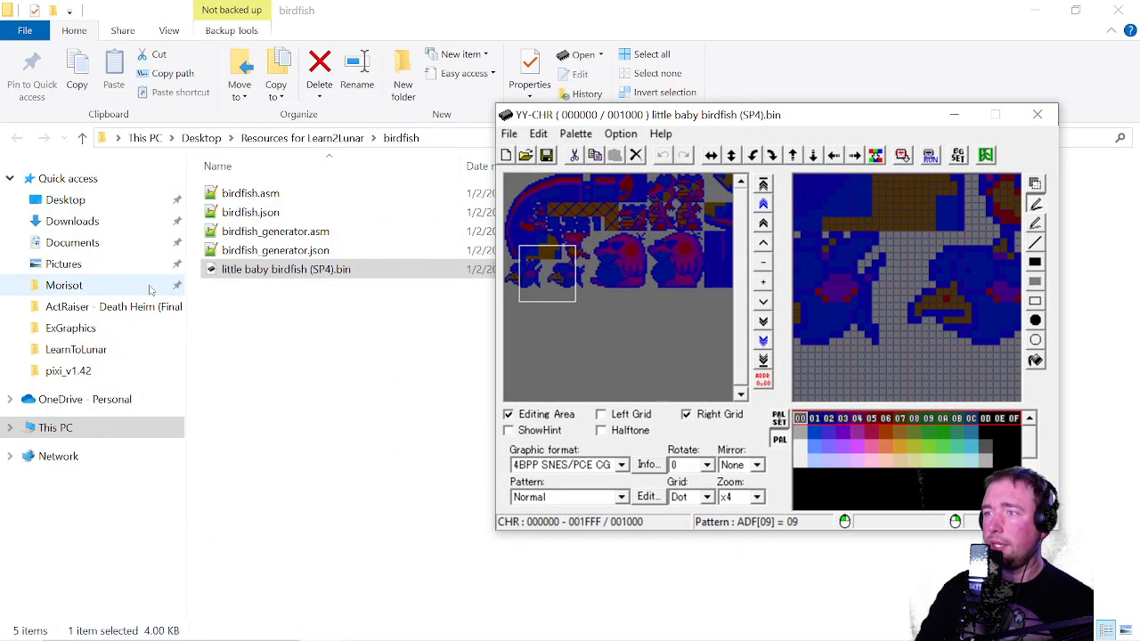
Open ExGFX80.bin from the ExGraphics folder in YY-CHR and set its graphic format to 4BPP SNES/PCE CG
{"action": "left_click", "coordinate": [89, 336]}
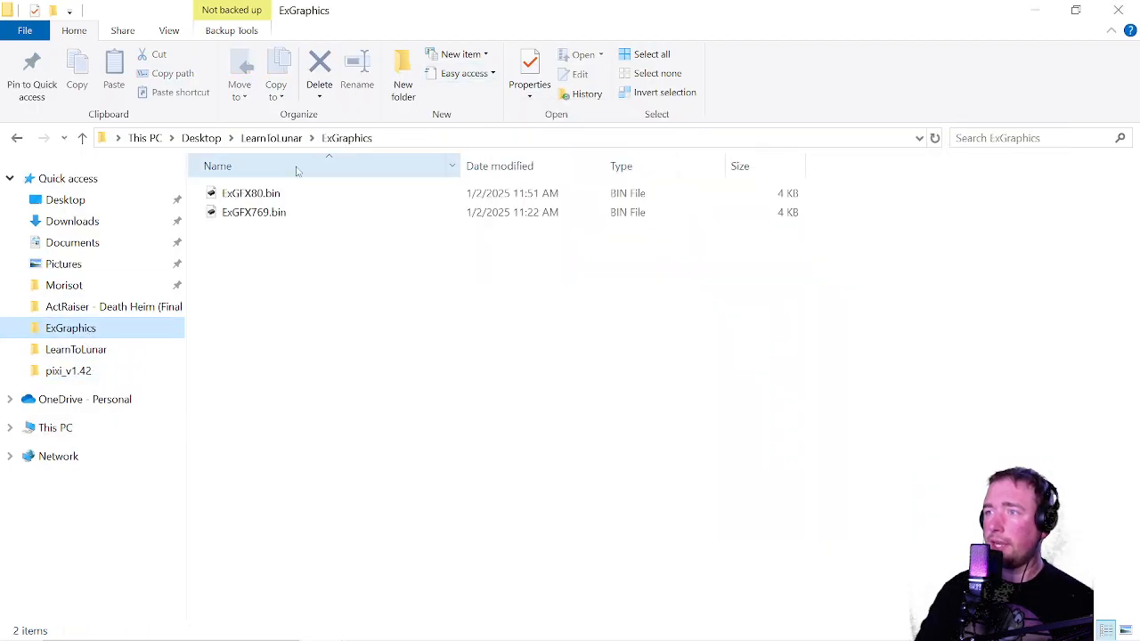
{"action": "left_click", "coordinate": [281, 198]}
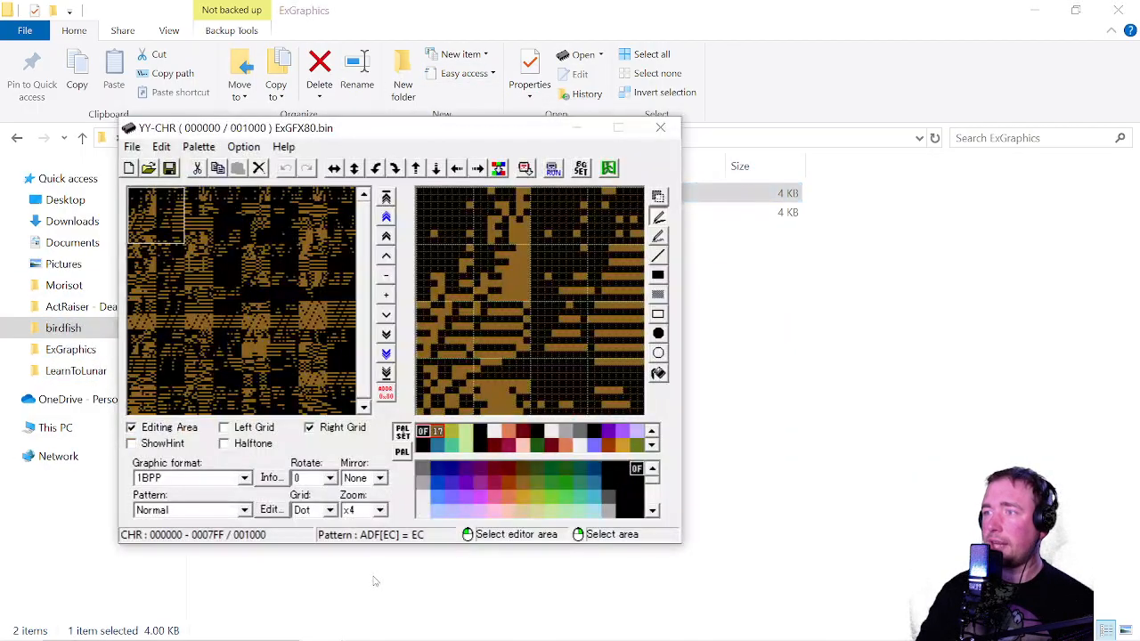
{"action": "left_click", "coordinate": [244, 478]}
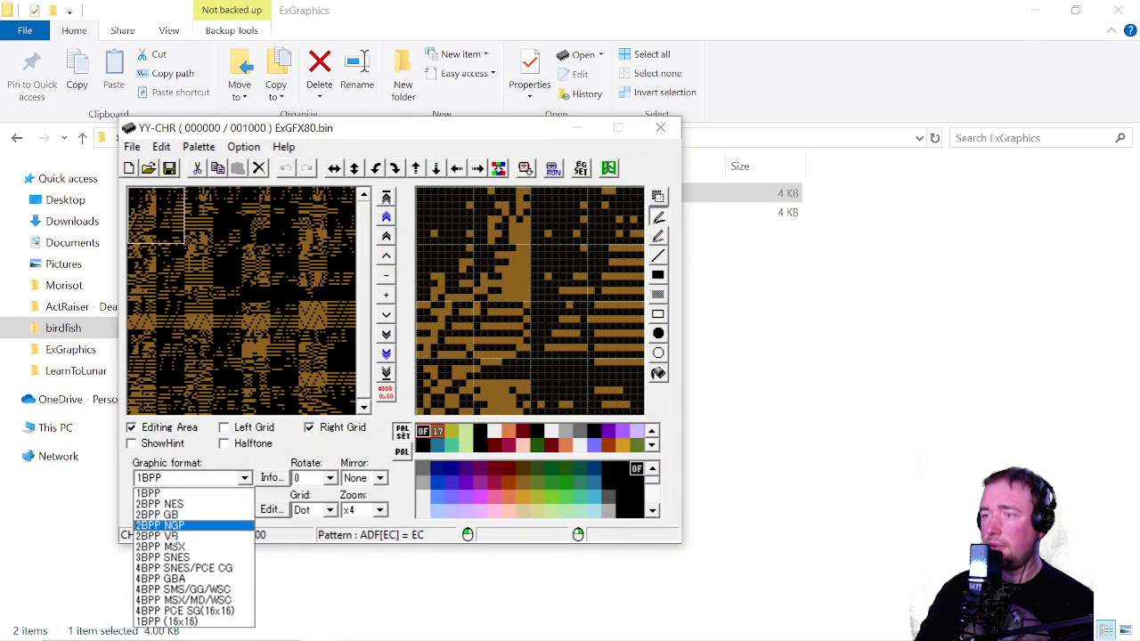
{"action": "left_click", "coordinate": [182, 569]}
{"action": "left_click", "coordinate": [325, 627]}
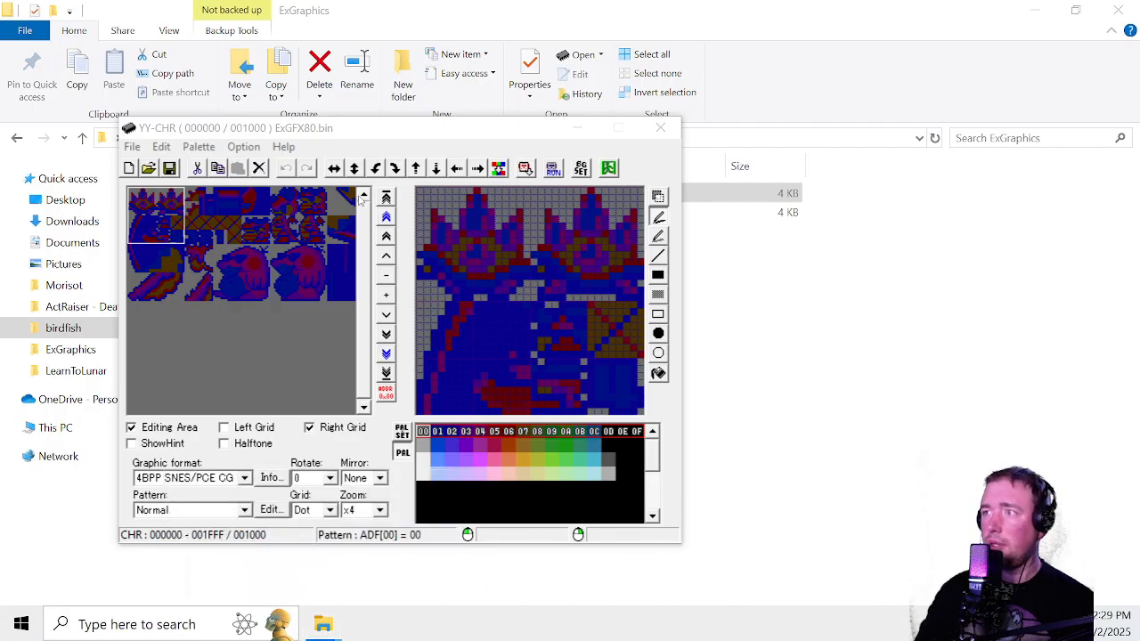
Arrange the ExGFX80.bin and little baby birdfish (SP4).bin windows side by side, clearing the ExGraphics folder window out of the way
{"action": "left_click_drag", "start_coordinate": [349, 132], "coordinate": [721, 127]}
{"action": "left_click_drag", "start_coordinate": [580, 20], "coordinate": [376, 102]}
{"action": "left_click", "coordinate": [717, 101]}
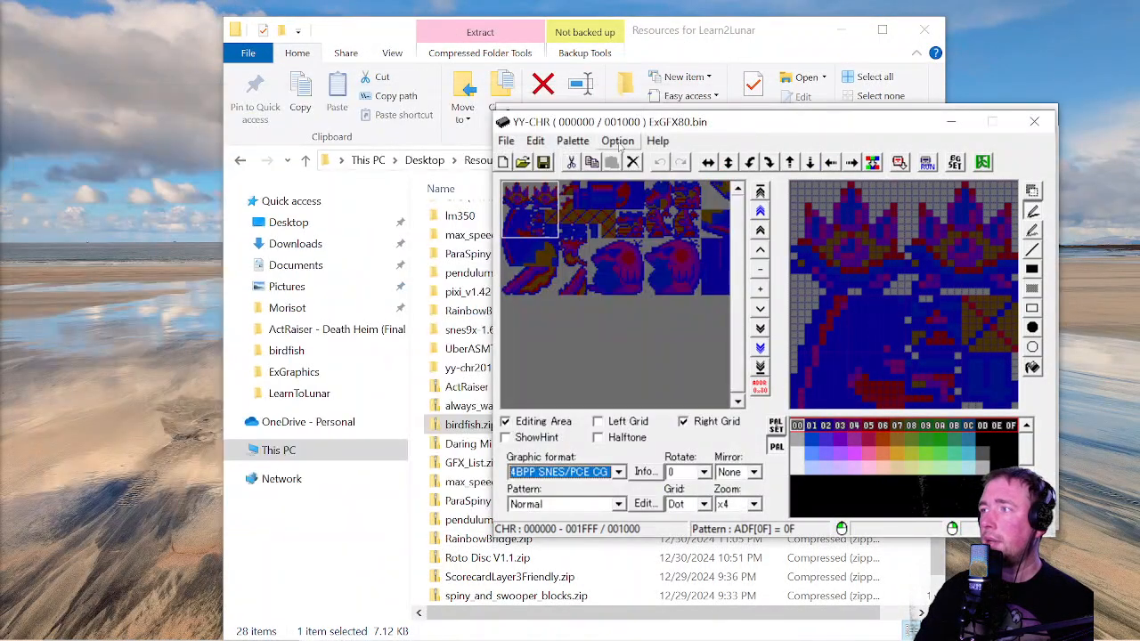
{"action": "left_click_drag", "start_coordinate": [632, 126], "coordinate": [151, 128]}
{"action": "left_click_drag", "start_coordinate": [763, 115], "coordinate": [850, 118]}
{"action": "left_click_drag", "start_coordinate": [384, 122], "coordinate": [402, 105]}
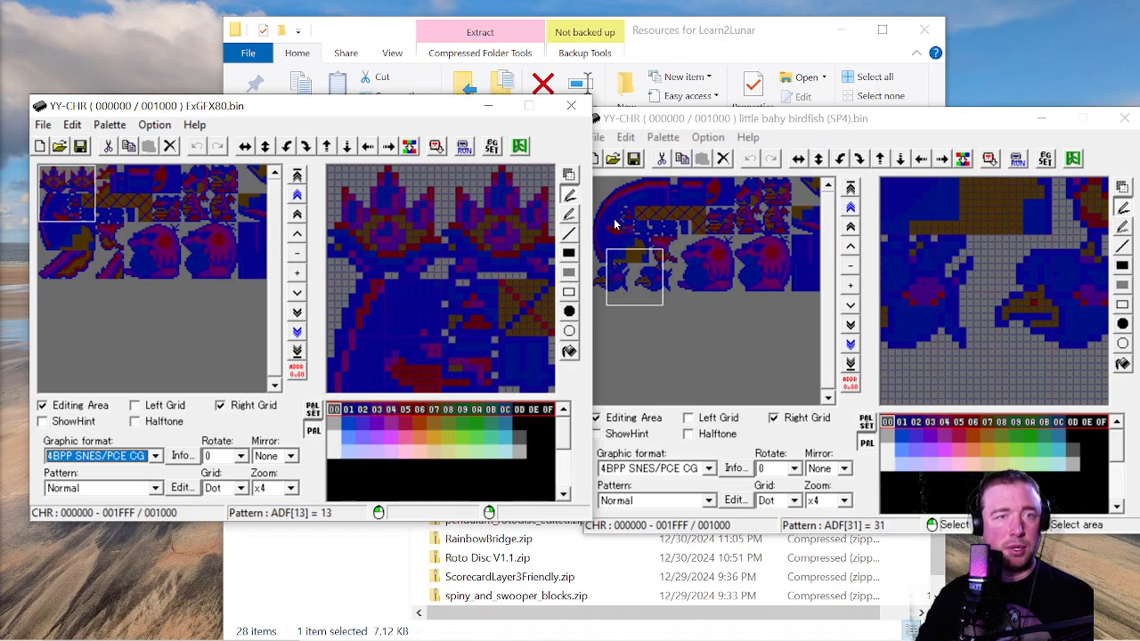
Compare the last tile rows of both graphics files, and copy the two baby birdfish frames from little baby birdfish (SP4).bin
{"action": "left_click", "coordinate": [606, 279]}
{"action": "left_click_drag", "start_coordinate": [601, 281], "coordinate": [630, 281]}
{"action": "mouse_move", "coordinate": [40, 265]}
{"action": "left_mouse_down"}
{"action": "mouse_move", "coordinate": [77, 259]}
{"action": "mouse_move", "coordinate": [53, 259]}
{"action": "left_mouse_up"}
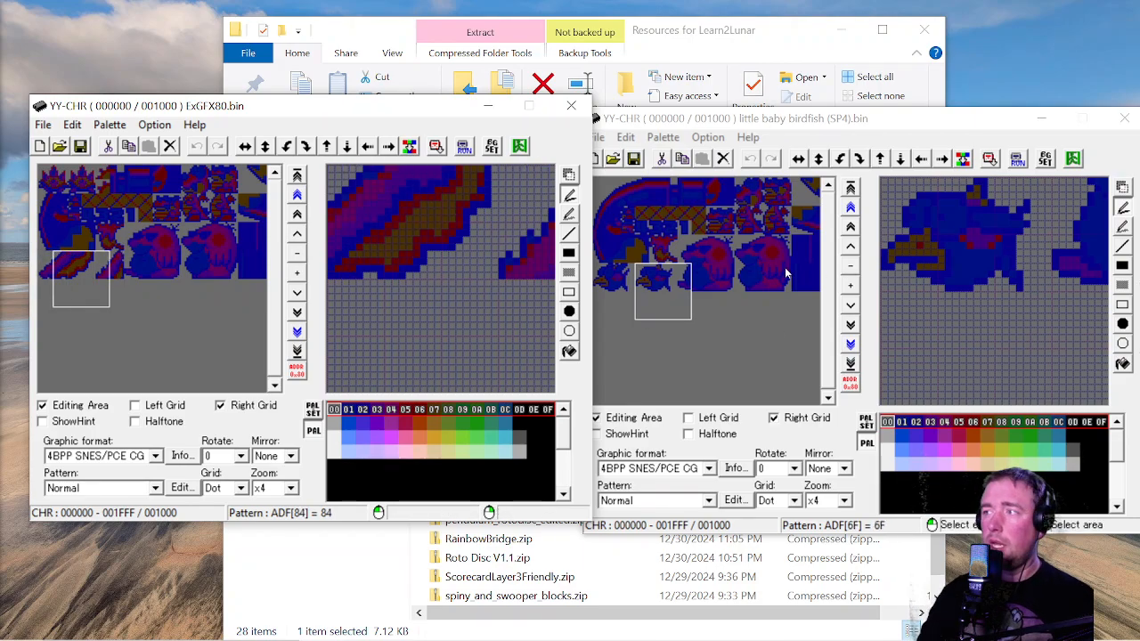
{"action": "left_click", "coordinate": [728, 269]}
{"action": "left_click_drag", "start_coordinate": [596, 272], "coordinate": [664, 285]}
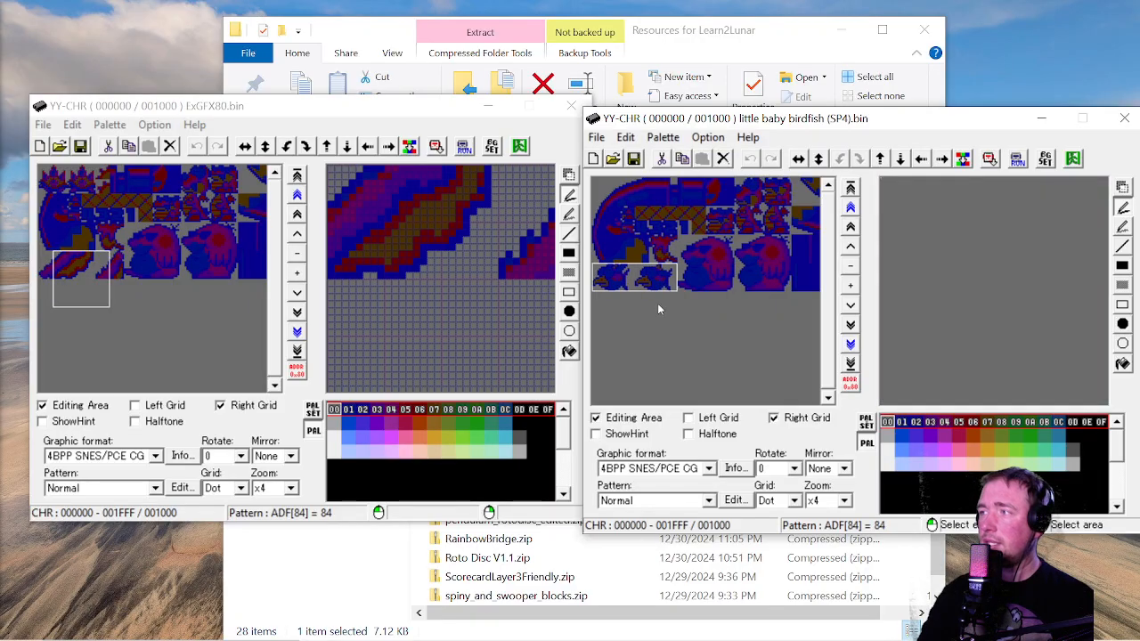
{"action": "key", "text": "ctrl+c"}
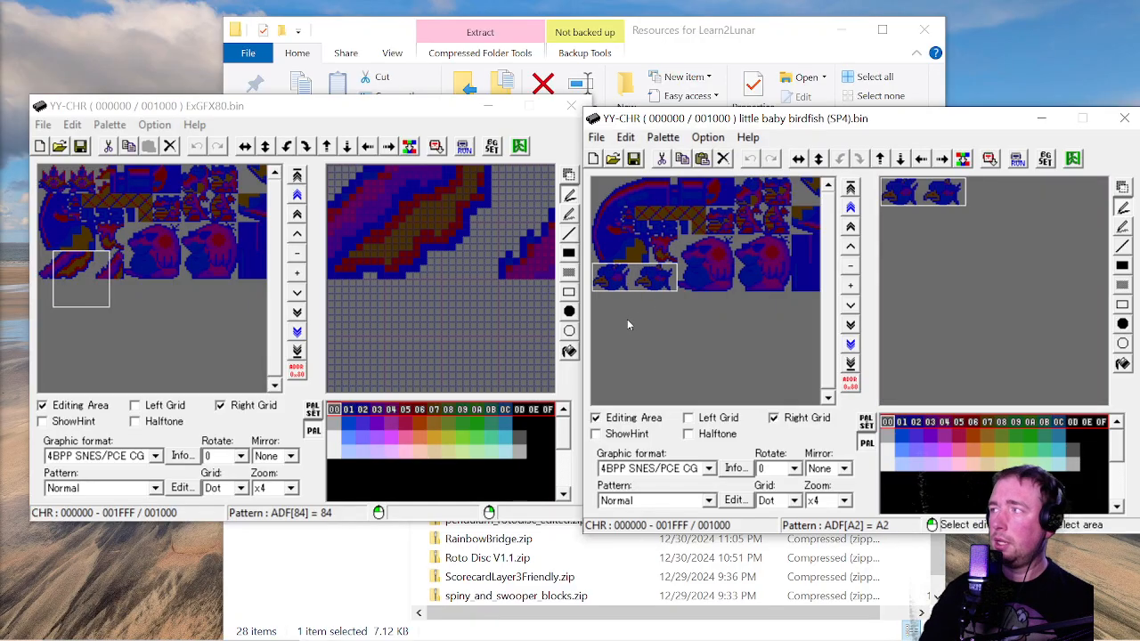
Paste the two baby birdfish frames over the start of the last two tile rows in ExGFX80.bin, and close both graphics files
{"action": "right_click", "coordinate": [42, 258]}
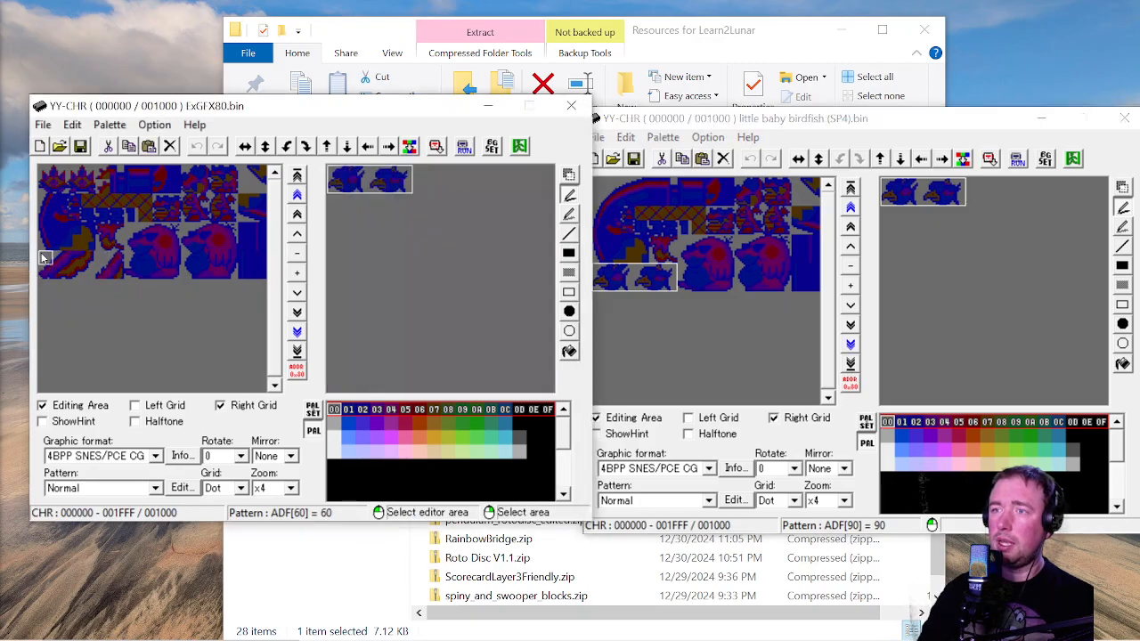
{"action": "key", "text": "ctrl+v"}
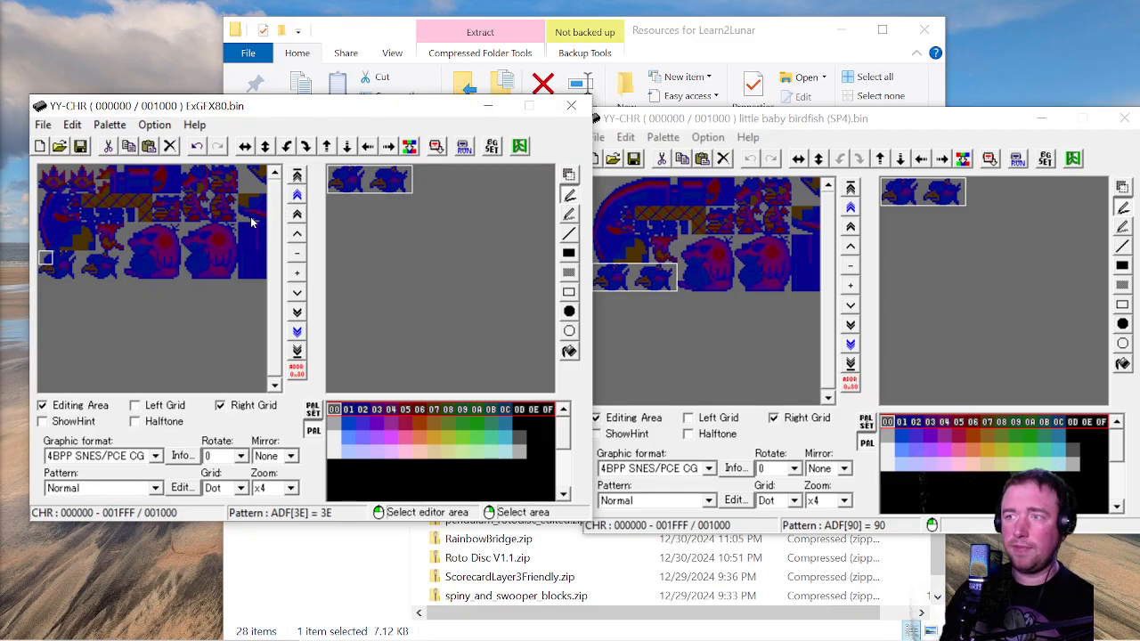
{"action": "left_click_drag", "start_coordinate": [89, 265], "coordinate": [57, 264]}
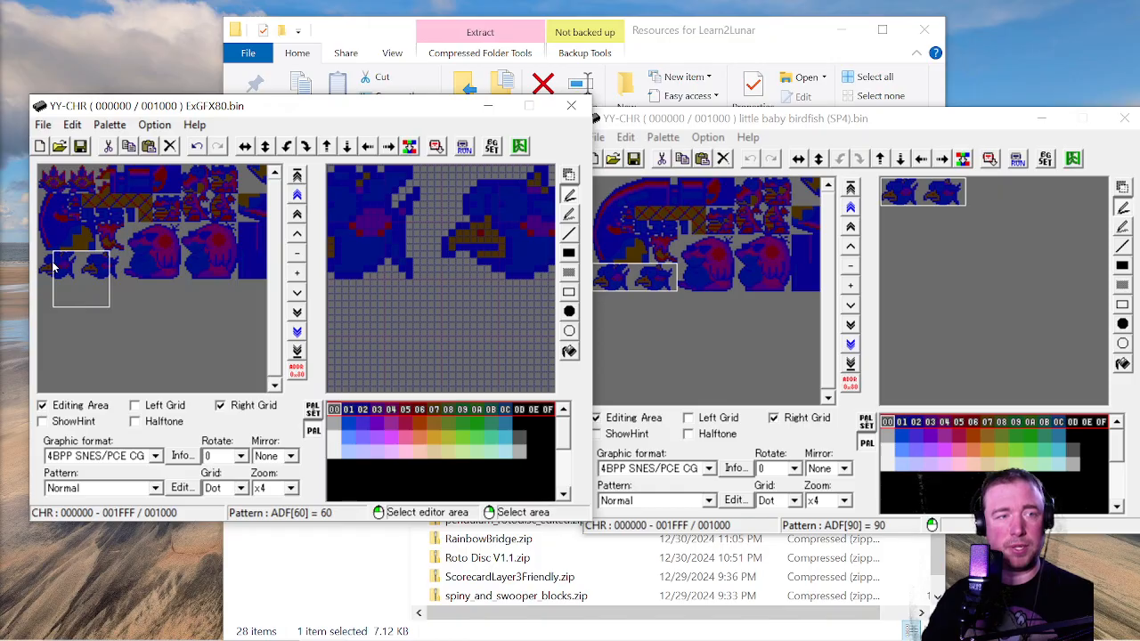
{"action": "left_click_drag", "start_coordinate": [52, 266], "coordinate": [49, 260]}
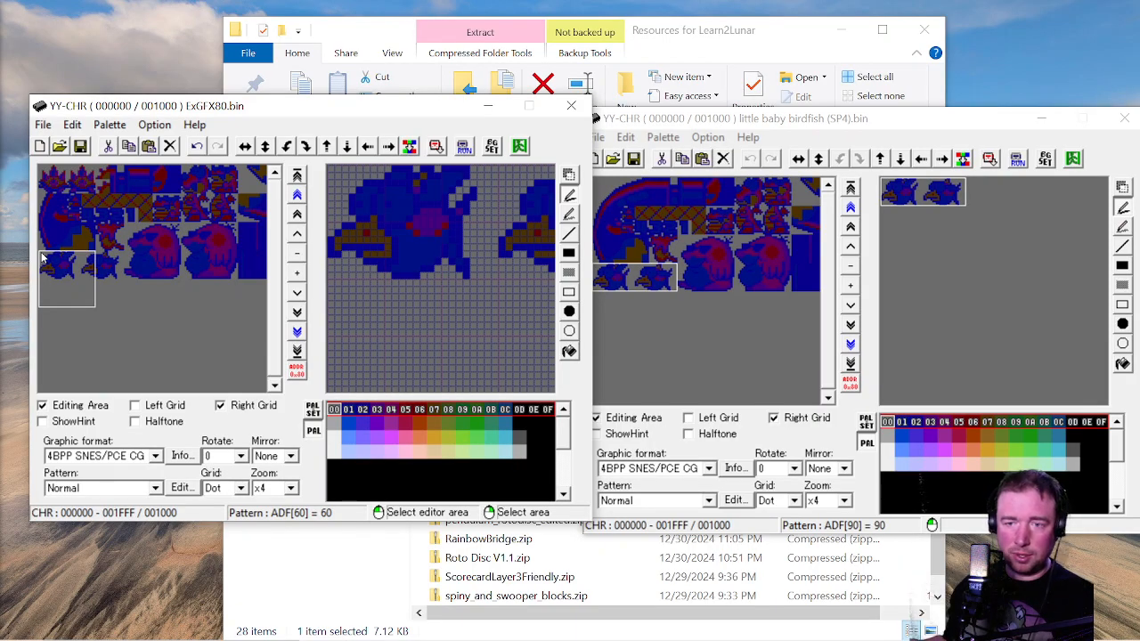
{"action": "left_click", "coordinate": [1124, 118]}
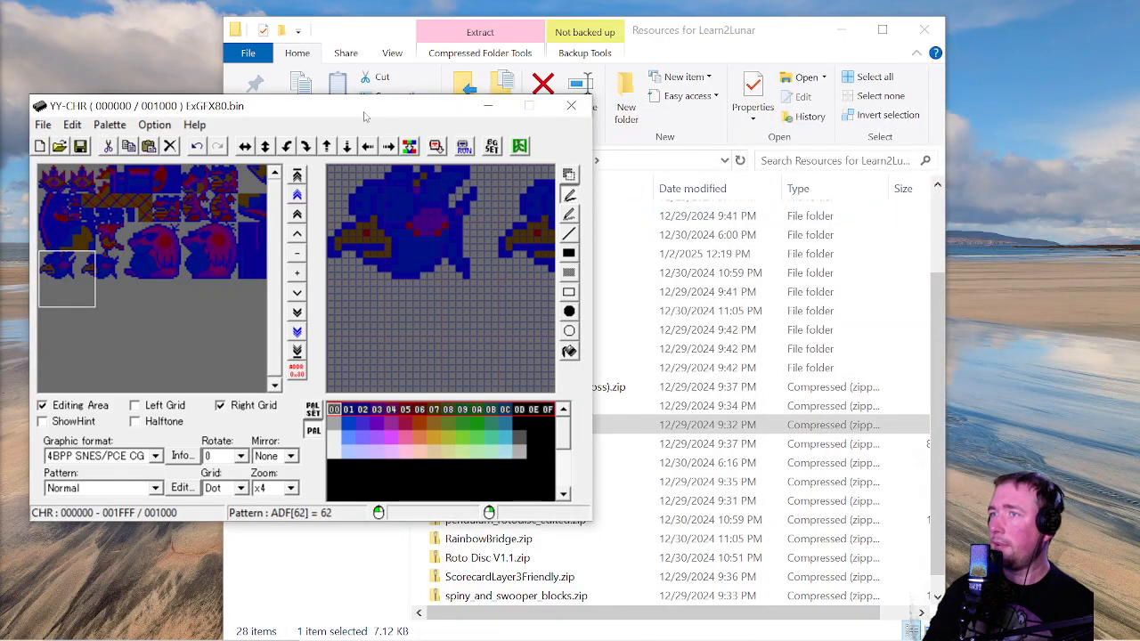
{"action": "left_click", "coordinate": [571, 105]}
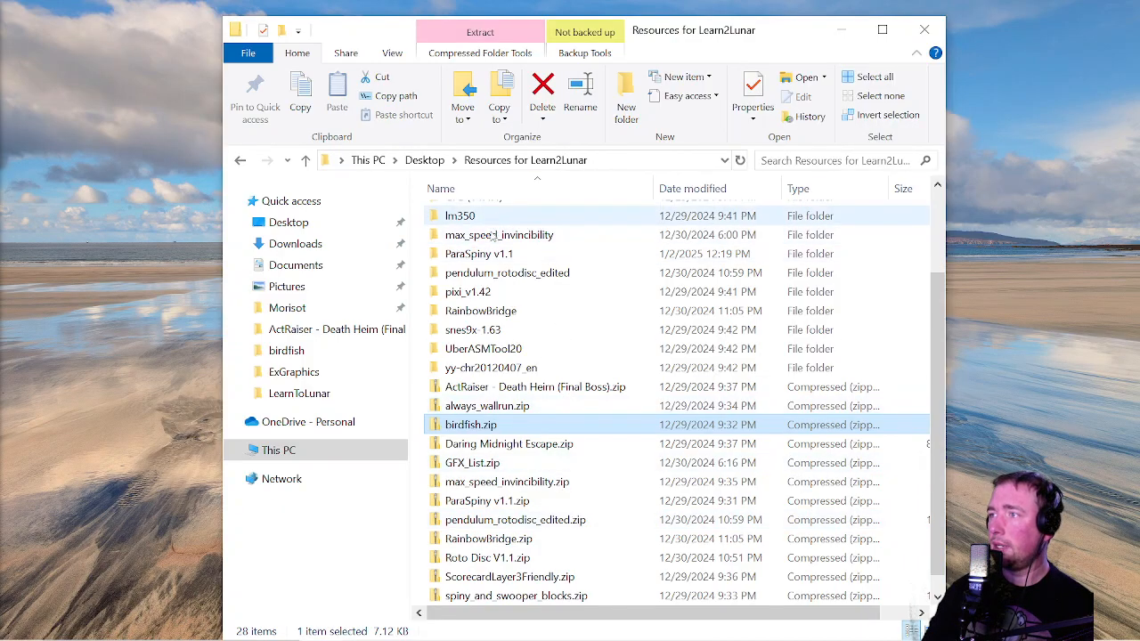
Copy birdfish.asm and birdfish.json from the birdfish folder in Resources for Learn2Lunar
{"action": "scroll", "coordinate": [497, 343], "scroll_direction": "up", "scroll_amount": 2}
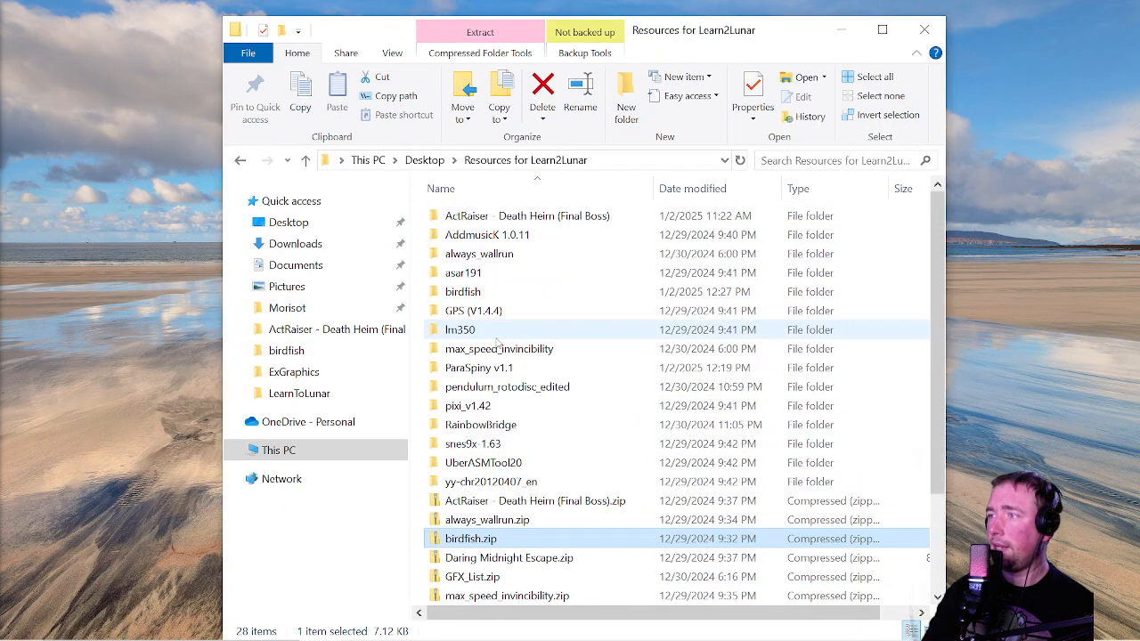
{"action": "double_click", "coordinate": [486, 291]}
{"action": "left_click", "coordinate": [467, 217]}
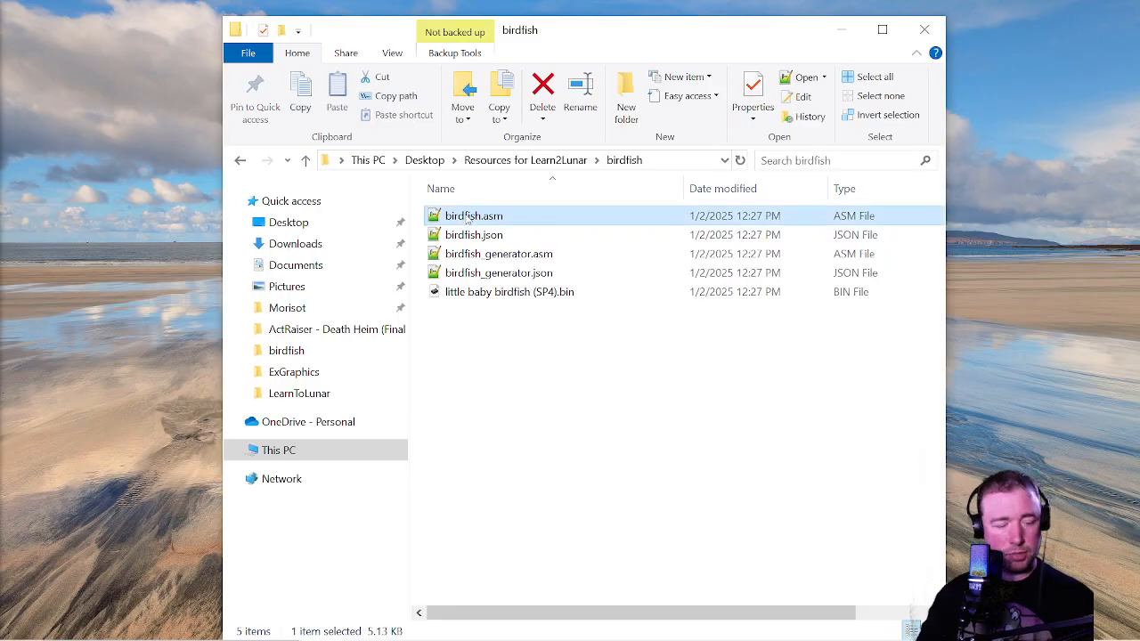
{"action": "left_click", "coordinate": [474, 234], "text": "shift"}
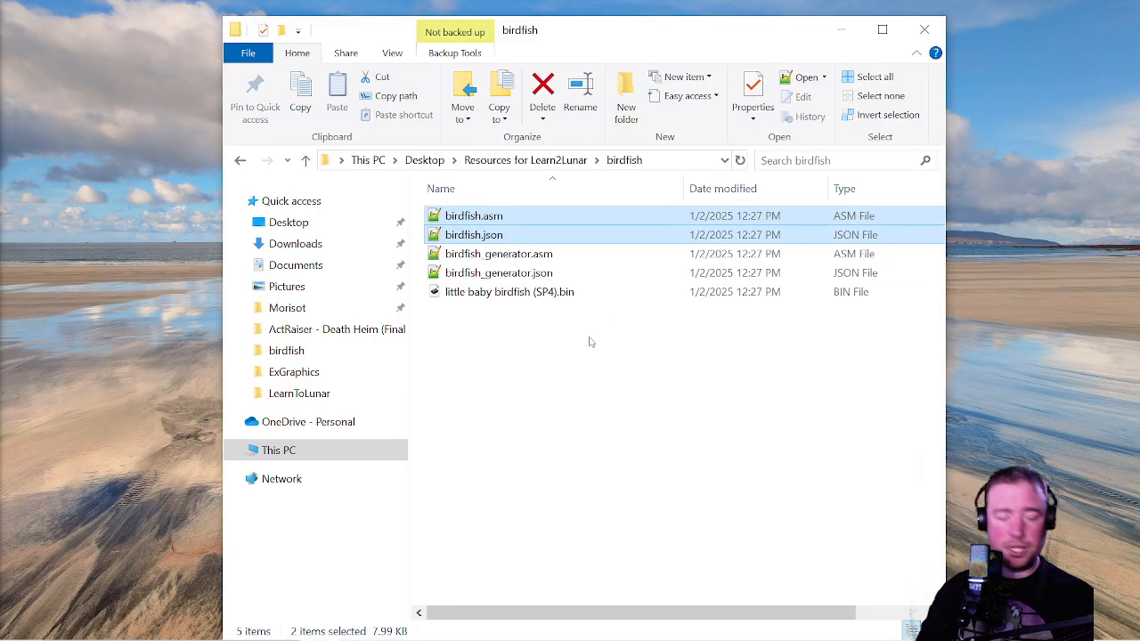
{"action": "key", "text": "ctrl+c"}
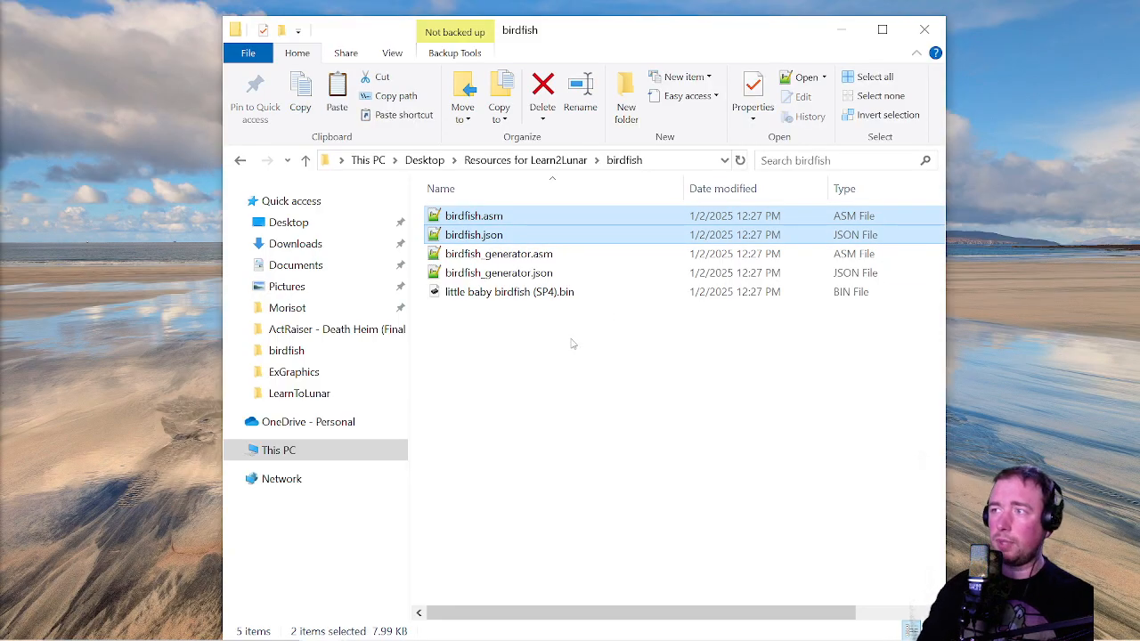
Paste the birdfish files into the sprites folder of pixi_v1.42 inside LearnToLunar
{"action": "left_click", "coordinate": [305, 393]}
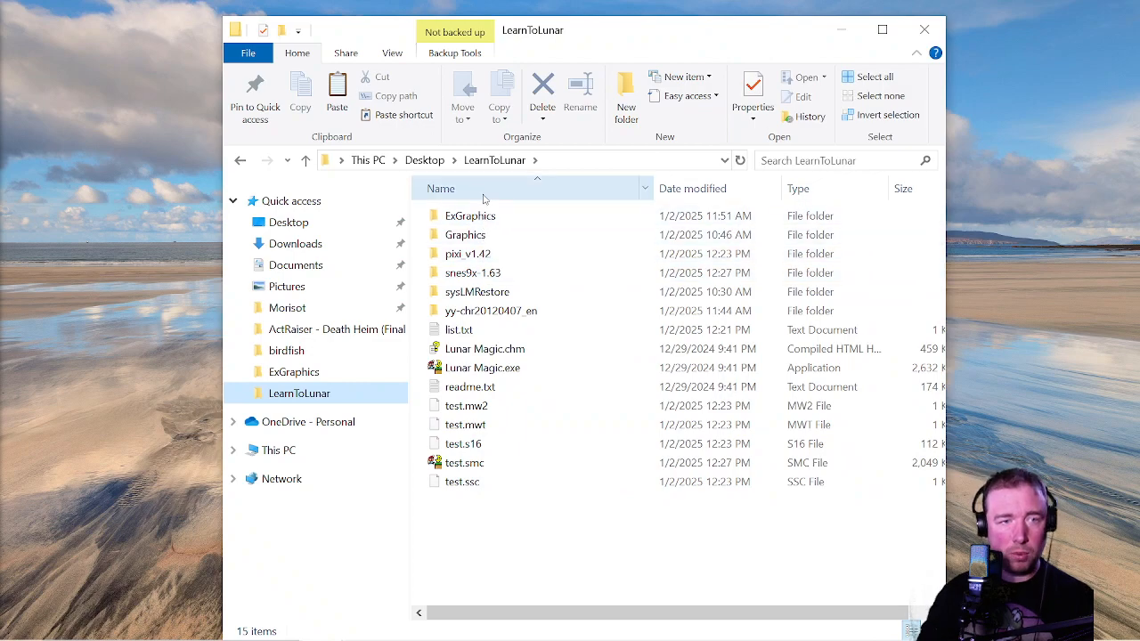
{"action": "double_click", "coordinate": [470, 254]}
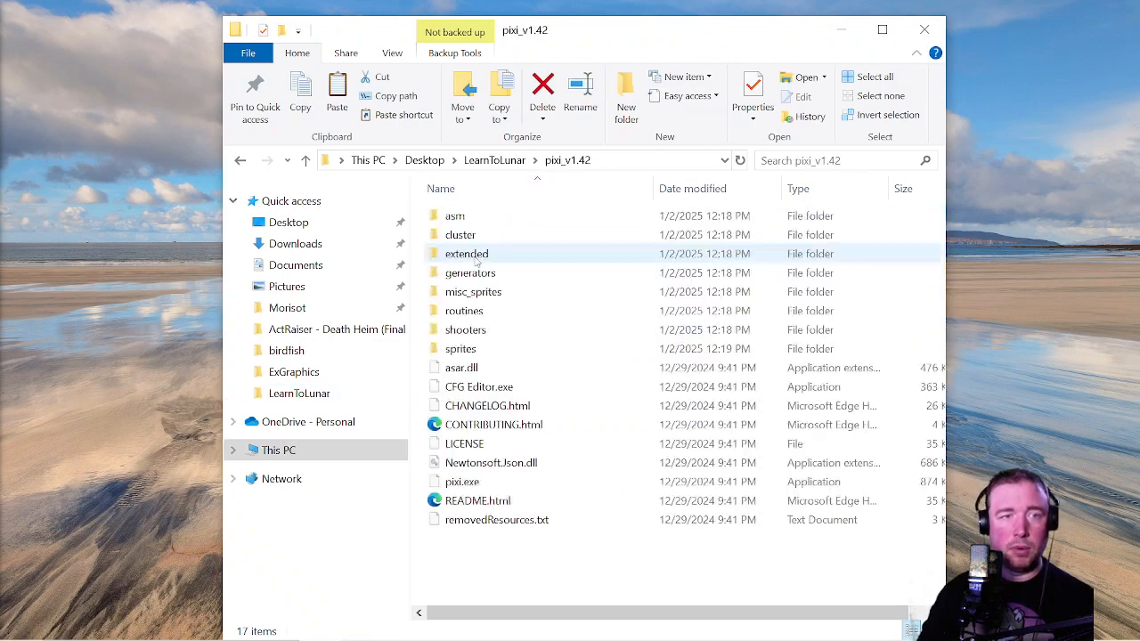
{"action": "double_click", "coordinate": [477, 349]}
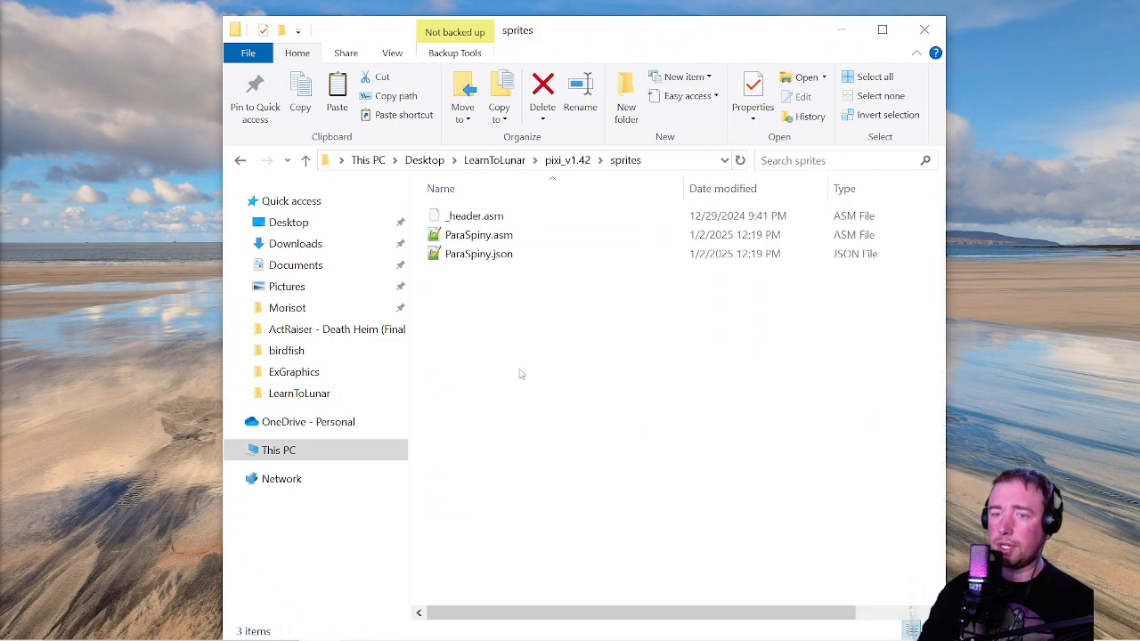
{"action": "key", "text": "ctrl+v"}
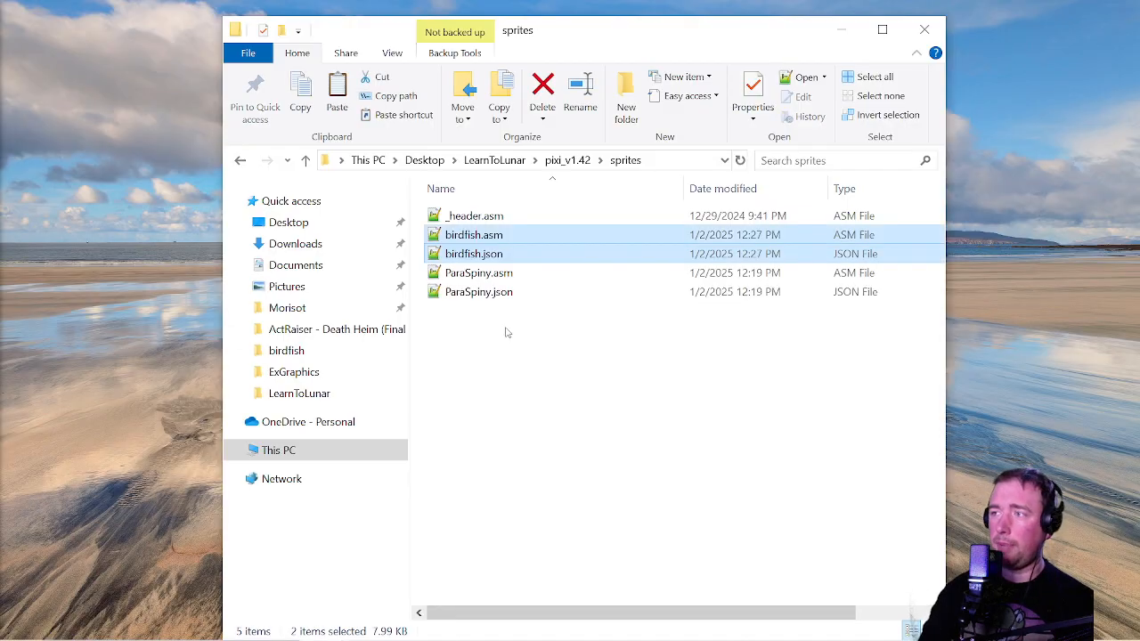
{"action": "left_click", "coordinate": [498, 341]}
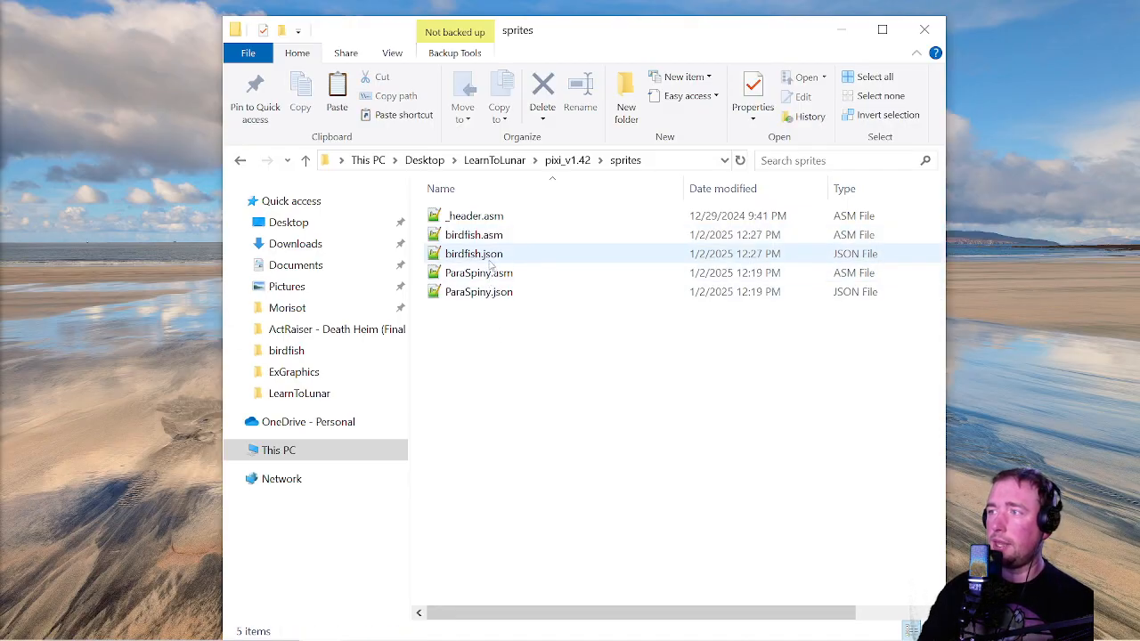
Add the line "02 birdfish.json" to list.txt in the LearnToLunar folder, reusing the sprite's file name, and close the saved list
{"action": "left_click", "coordinate": [485, 257]}
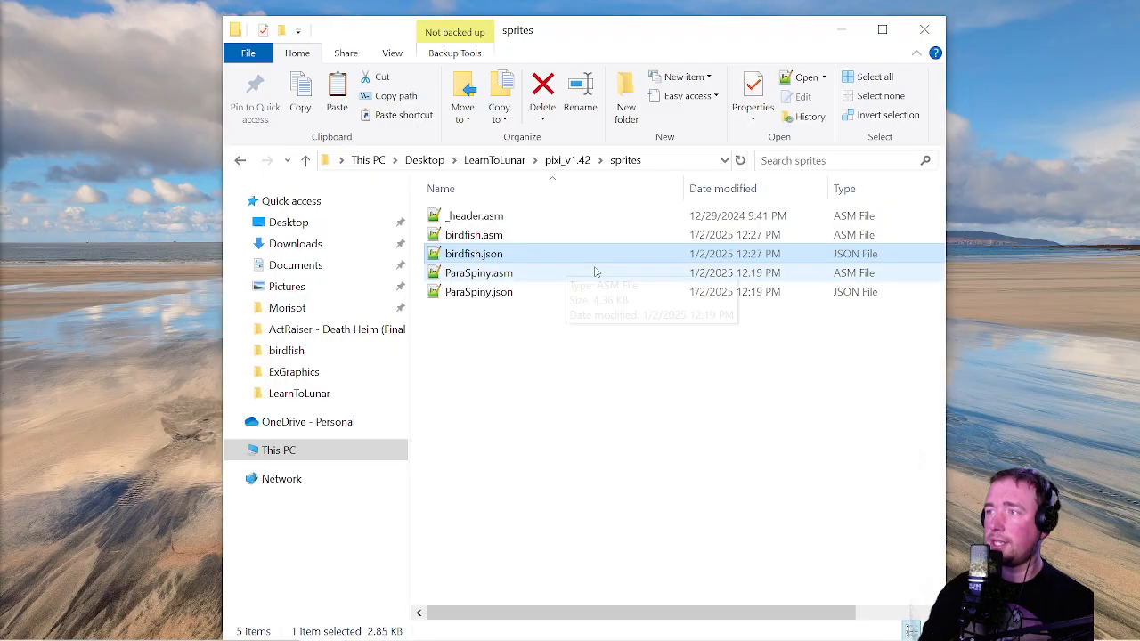
{"action": "left_click", "coordinate": [498, 254]}
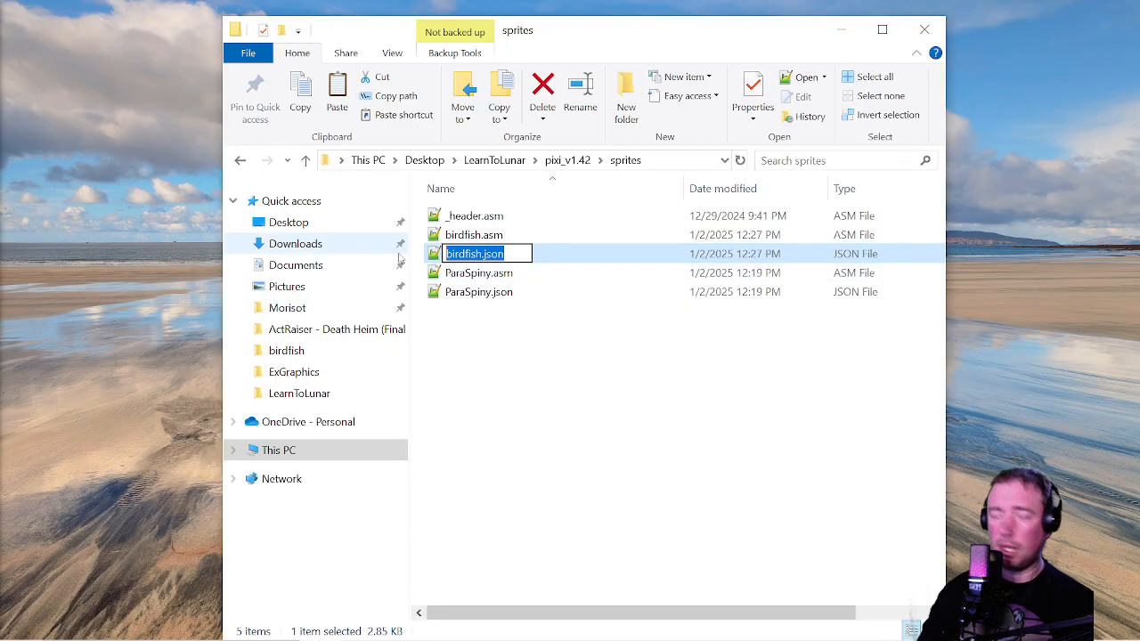
{"action": "left_click", "coordinate": [570, 160]}
{"action": "left_click", "coordinate": [495, 160]}
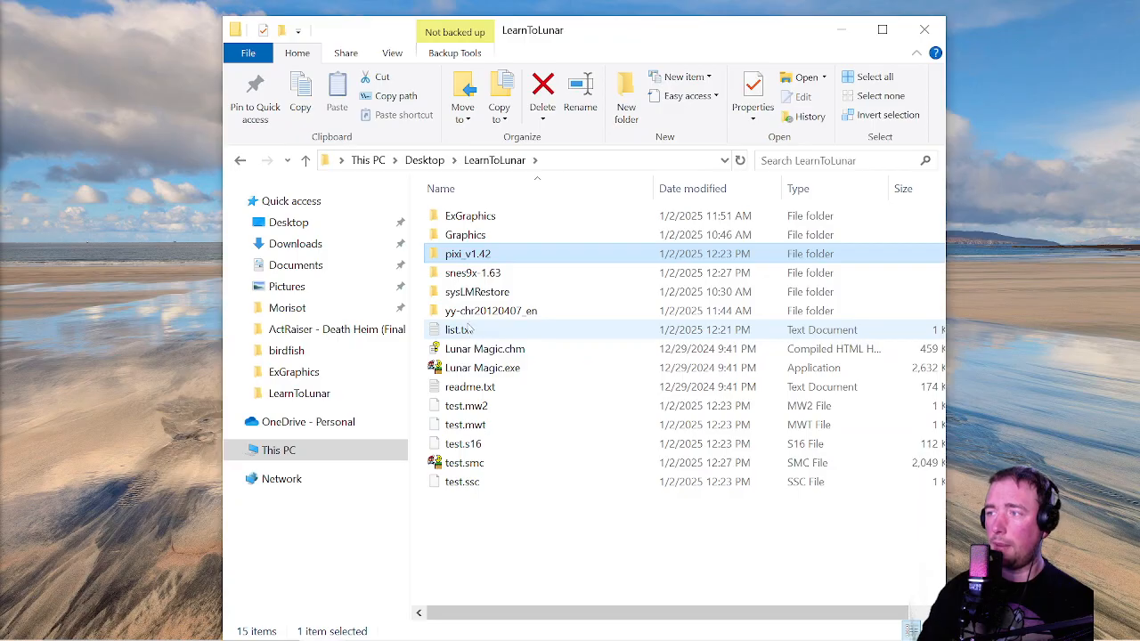
{"action": "double_click", "coordinate": [462, 327]}
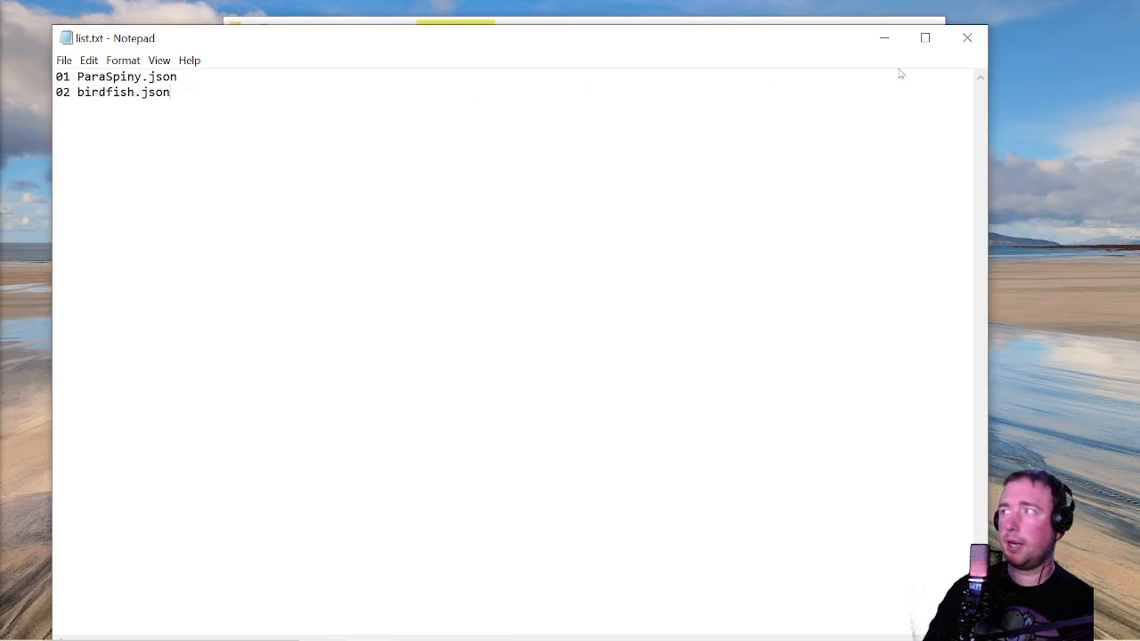
{"action": "left_click", "coordinate": [967, 37]}
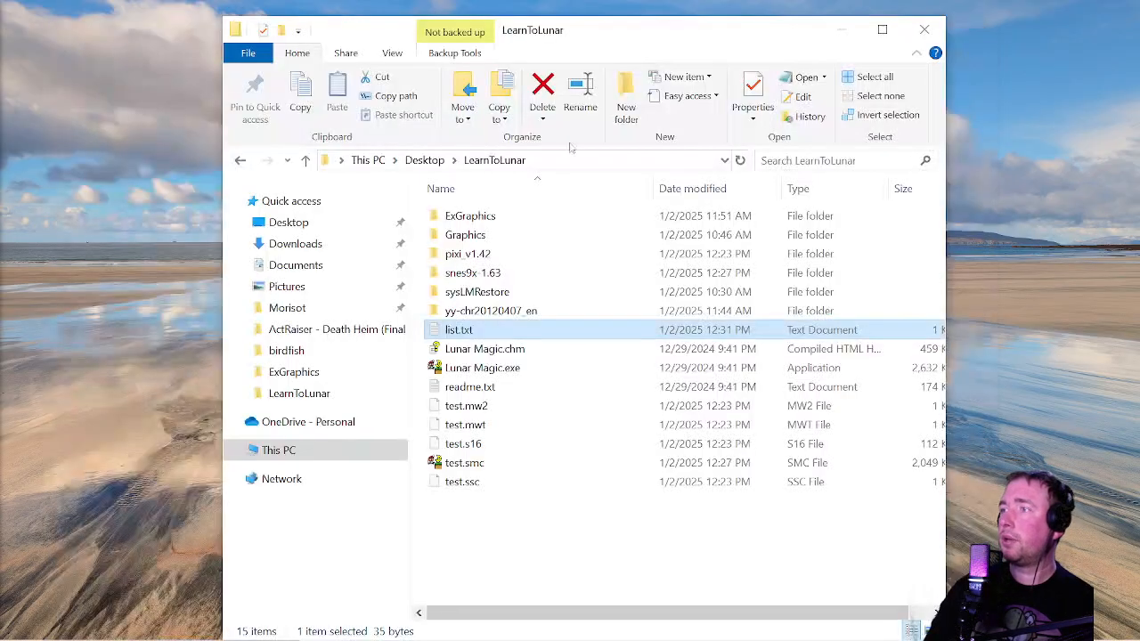
Launch pixi.exe from the pixi_v1.42 folder and place its console beside the folder window
{"action": "double_click", "coordinate": [466, 256]}
{"action": "left_click", "coordinate": [461, 481]}
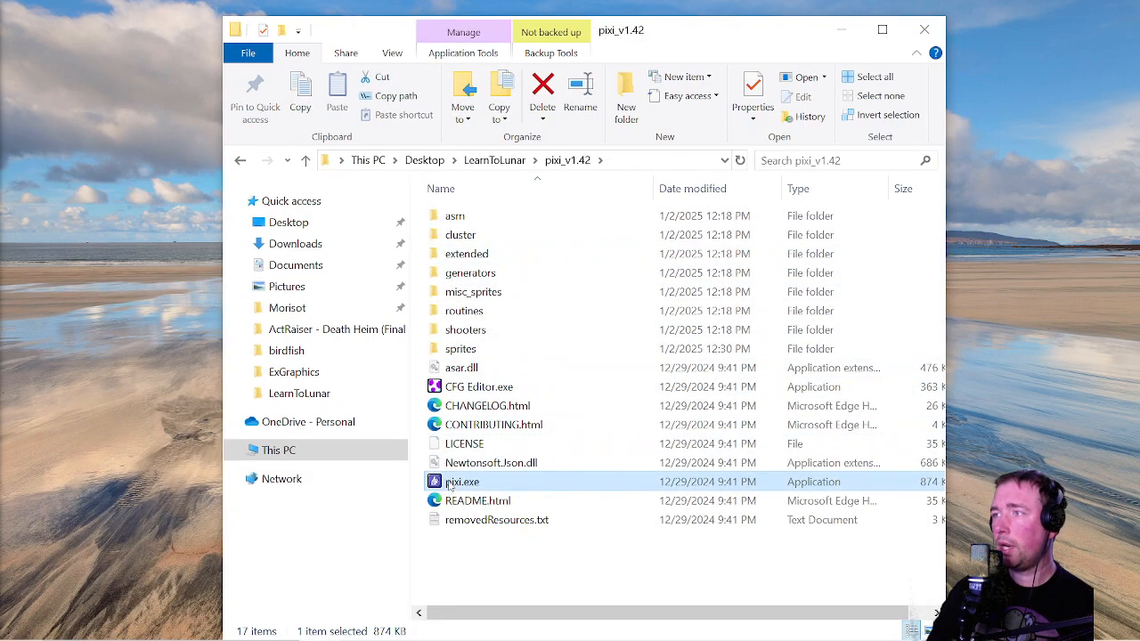
{"action": "key", "text": "Return"}
{"action": "left_click_drag", "start_coordinate": [796, 129], "coordinate": [1114, 100]}
{"action": "left_click_drag", "start_coordinate": [724, 30], "coordinate": [478, 28]}
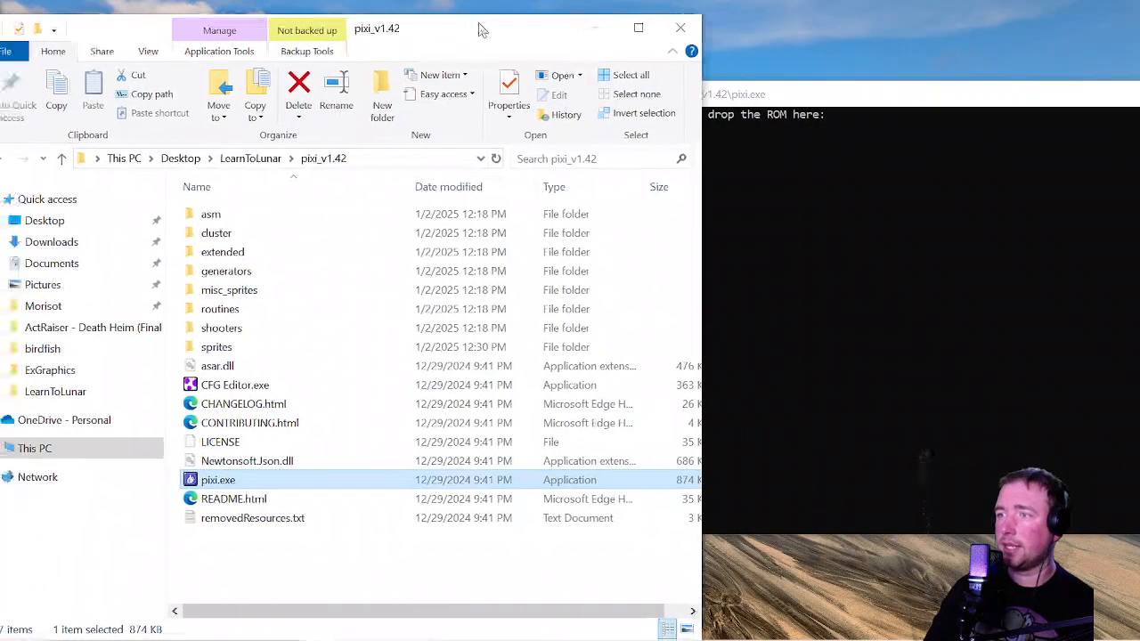
Supply test.smc from the LearnToLunar folder as the ROM for PIXI, run the sprite insertion, and close the console
{"action": "left_click", "coordinate": [233, 349]}
{"action": "left_click", "coordinate": [239, 158]}
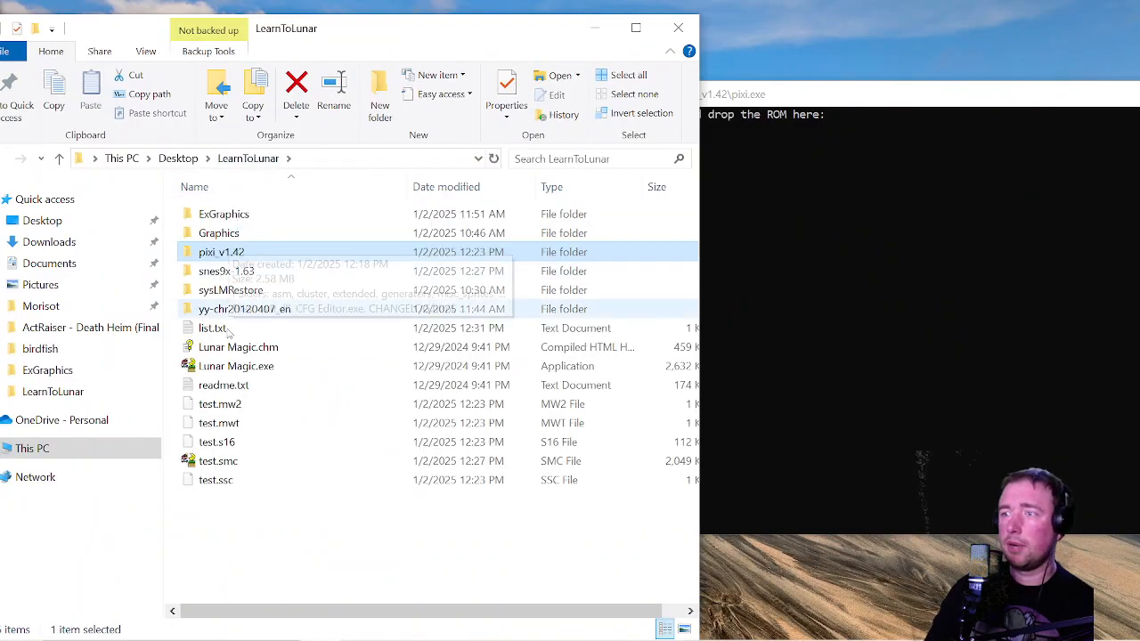
{"action": "left_click", "coordinate": [236, 463]}
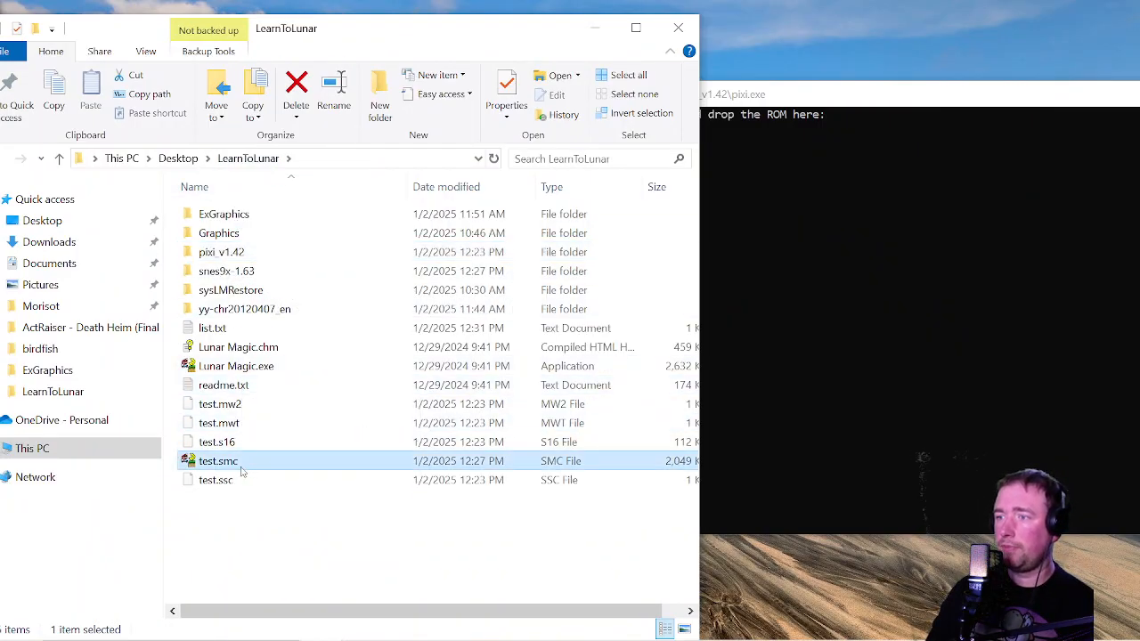
{"action": "left_click_drag", "start_coordinate": [243, 468], "coordinate": [832, 384]}
{"action": "left_click_drag", "start_coordinate": [816, 107], "coordinate": [481, 49]}
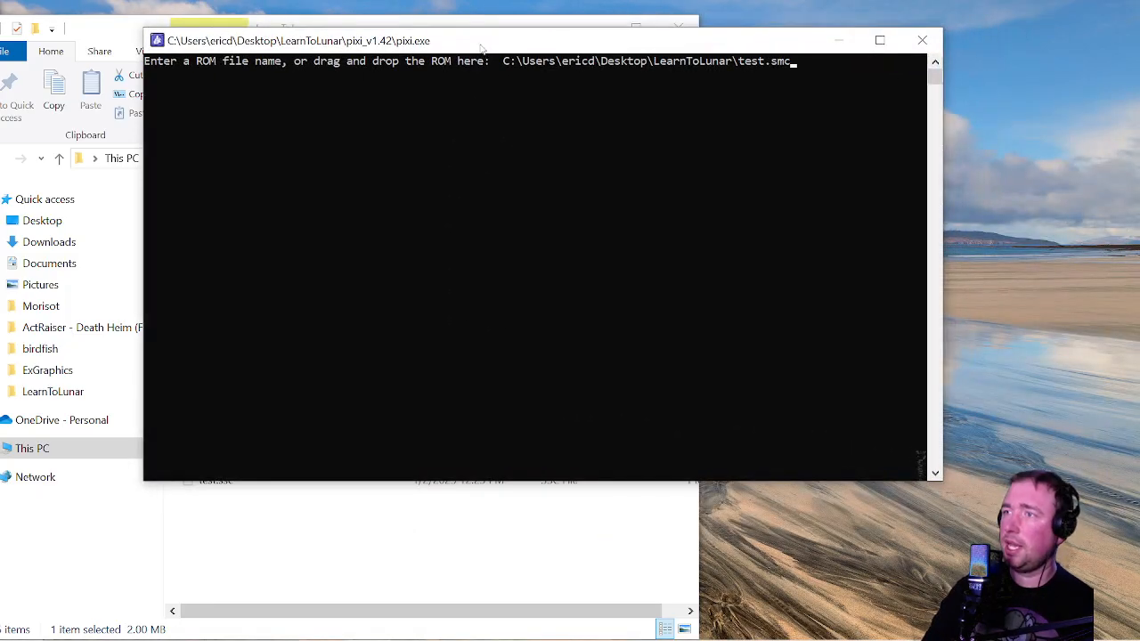
{"action": "key", "text": "Return"}
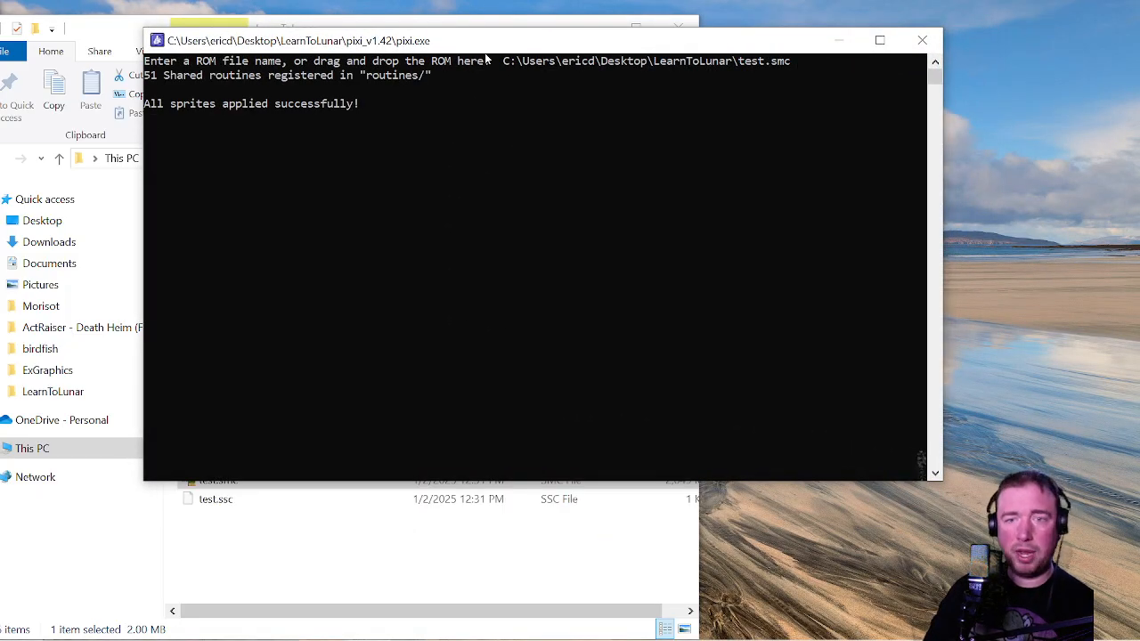
{"action": "left_click", "coordinate": [921, 40]}
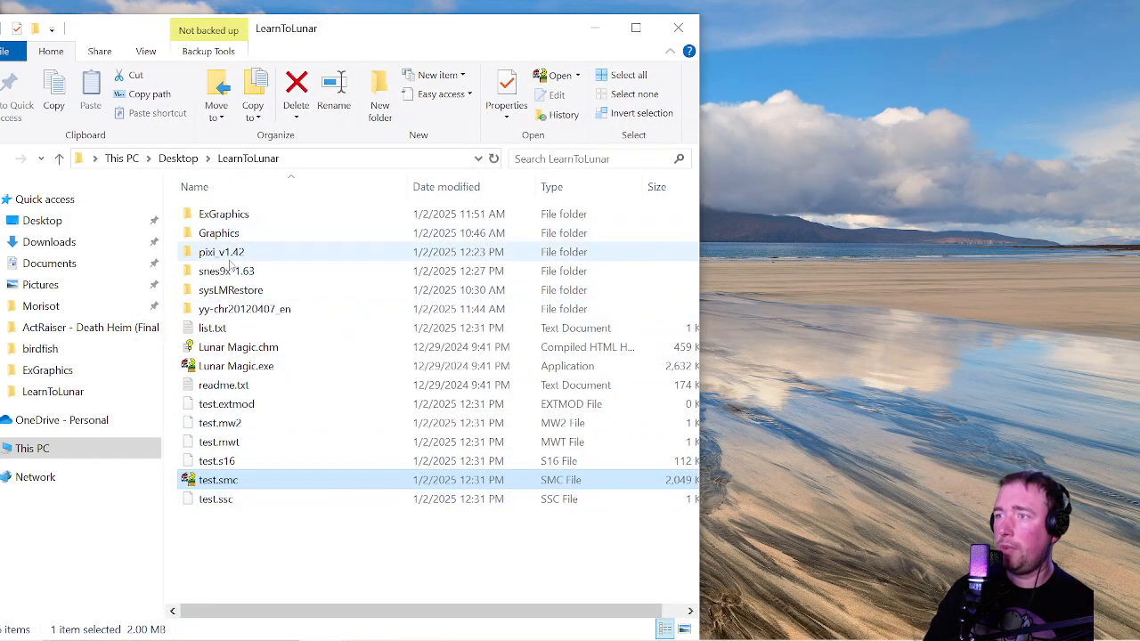
Launch Lunar Magic, open the recent ROM test.smc, and maximize the editor window
{"action": "double_click", "coordinate": [235, 366]}
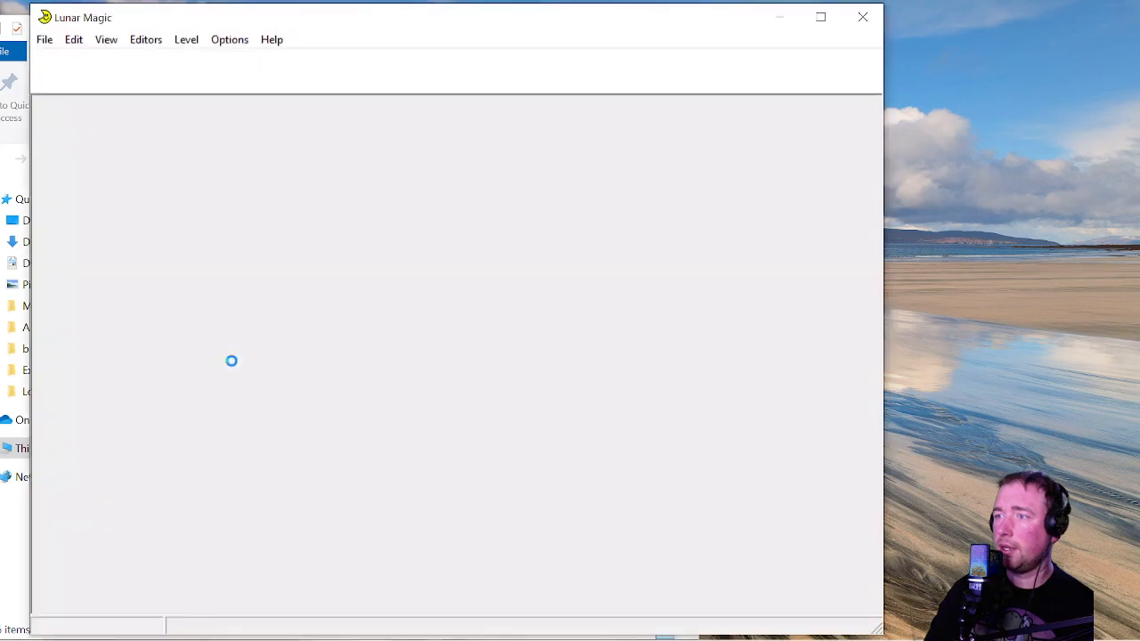
{"action": "left_click", "coordinate": [68, 61]}
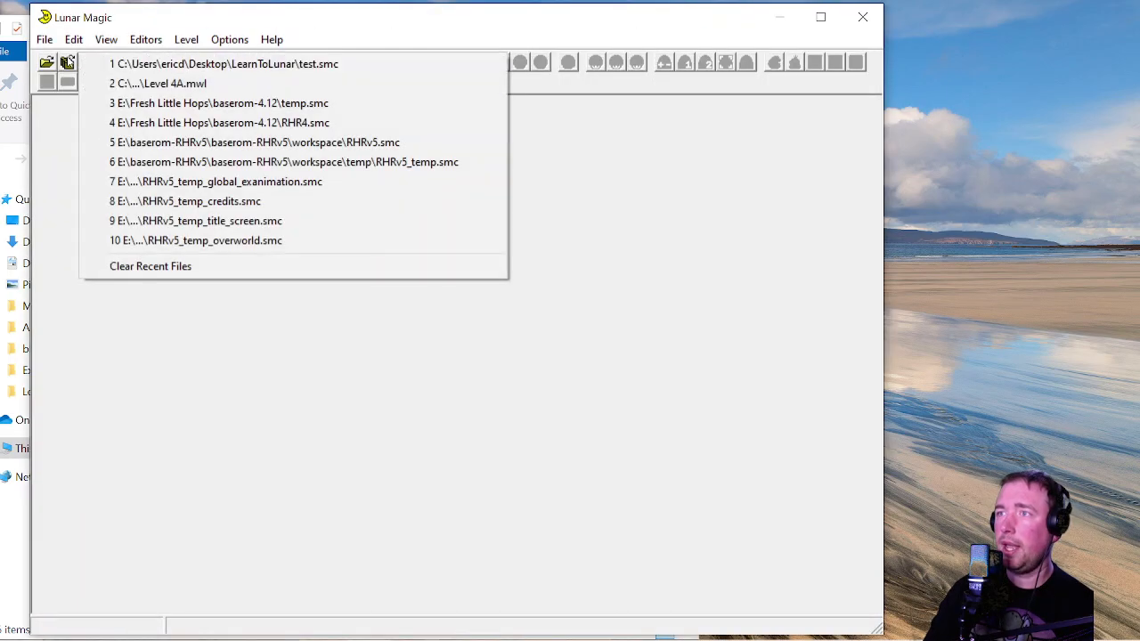
{"action": "left_click", "coordinate": [124, 59]}
{"action": "left_click", "coordinate": [820, 17]}
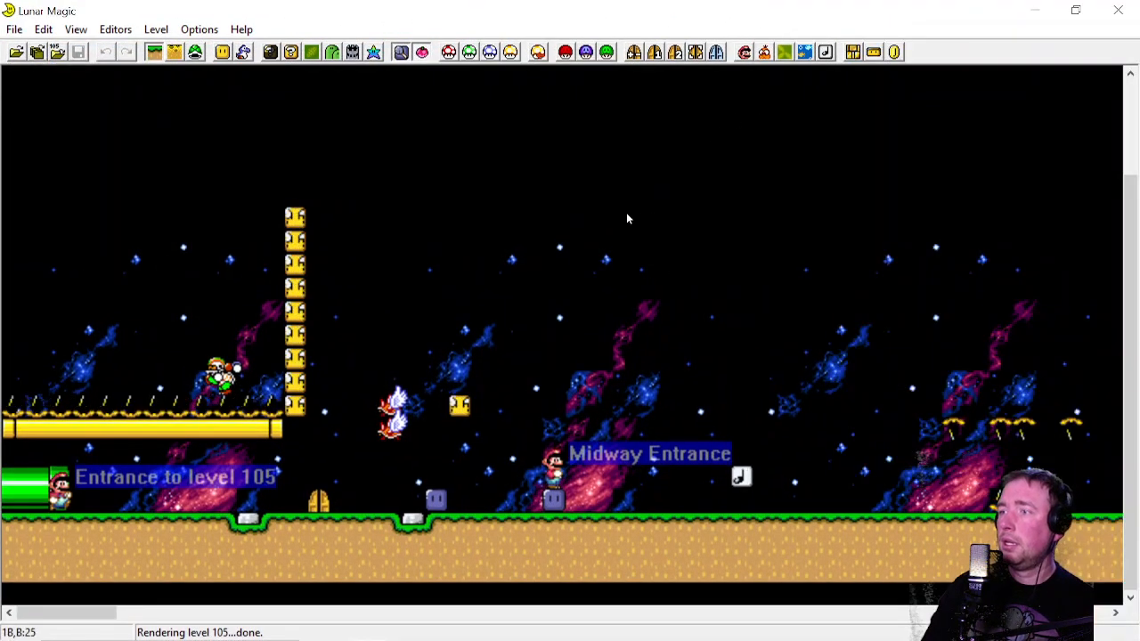
Enable sprite editing, preview Birdfish in Custom Collections of Sprites, and insert the updated graphics into the ROM
{"action": "left_click", "coordinate": [195, 53]}
{"action": "left_click", "coordinate": [244, 53]}
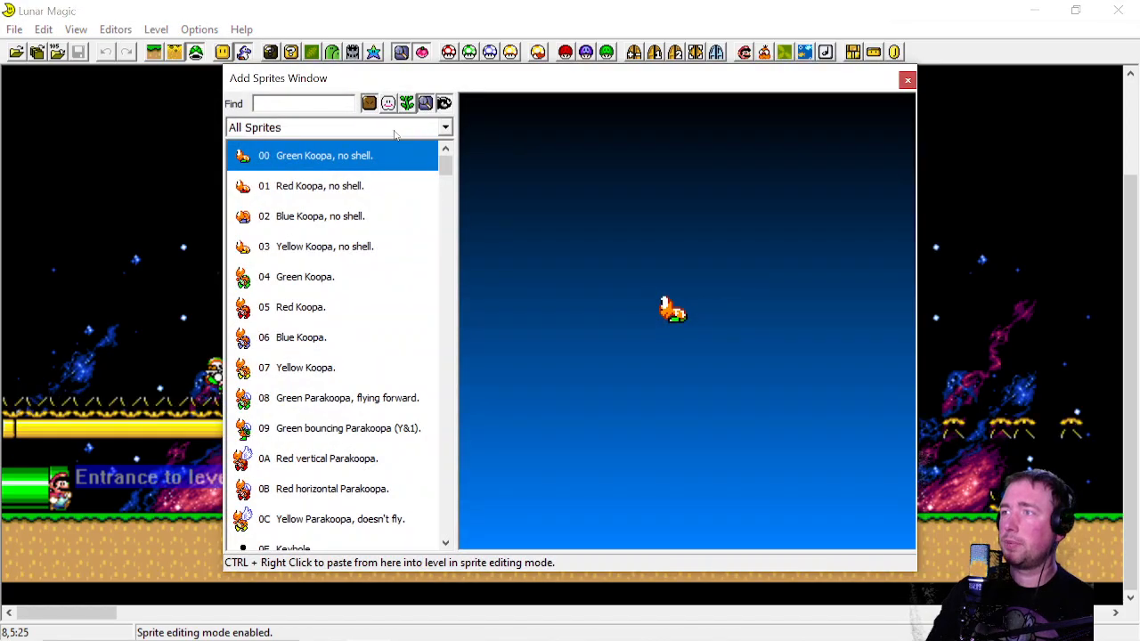
{"action": "left_click", "coordinate": [396, 129]}
{"action": "left_click", "coordinate": [375, 206]}
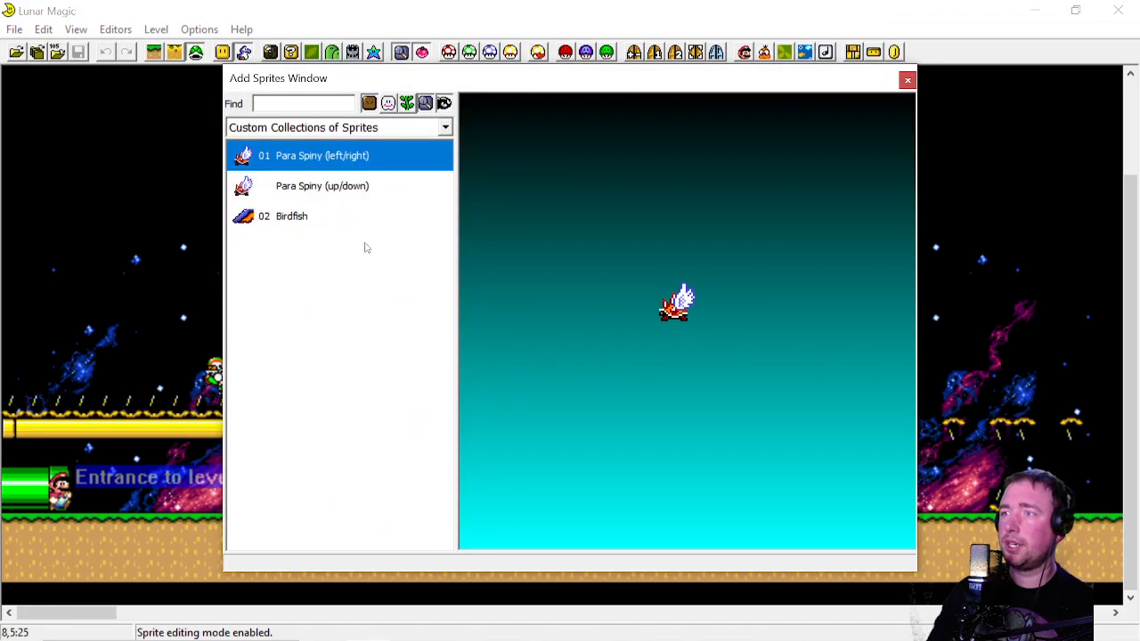
{"action": "left_click", "coordinate": [301, 223]}
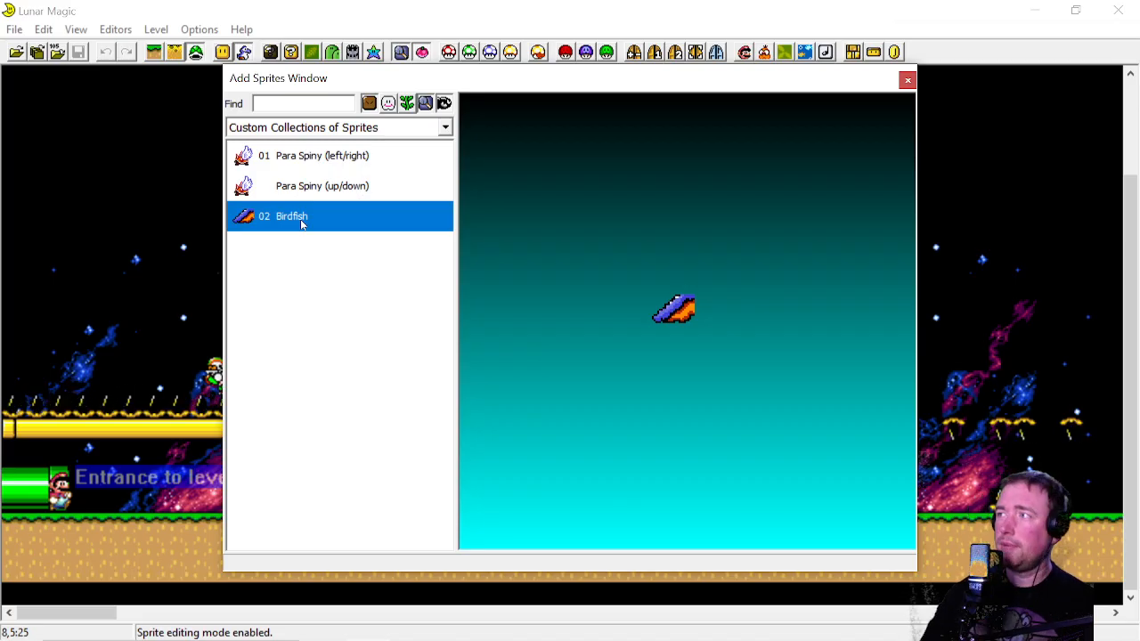
{"action": "left_click", "coordinate": [908, 81]}
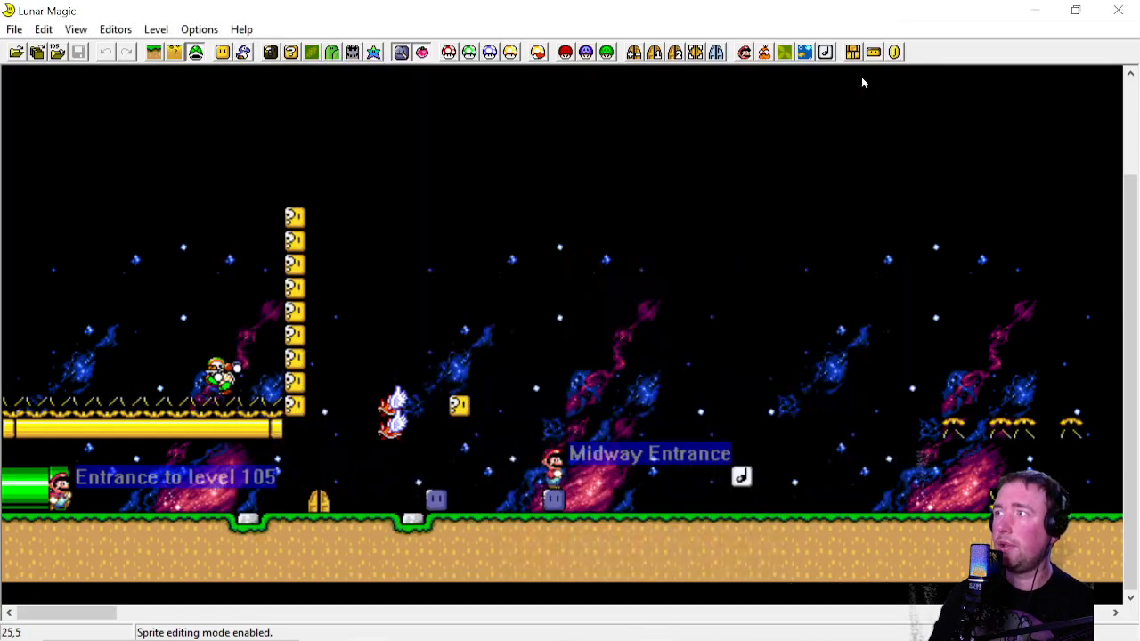
{"action": "left_click", "coordinate": [538, 53]}
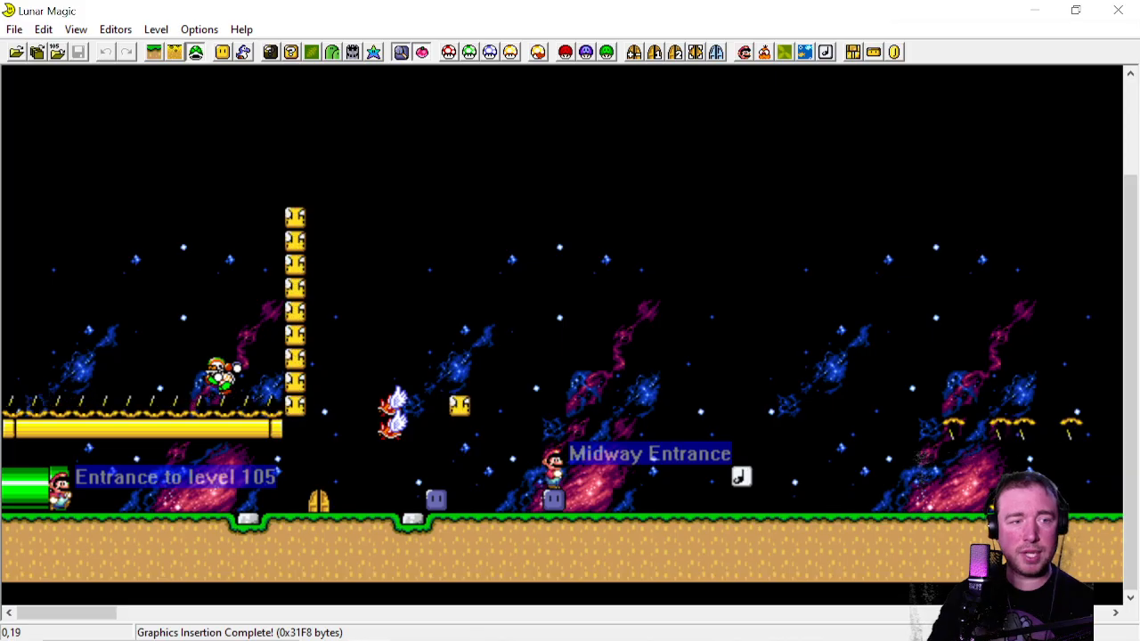
Add a Birdfish sprite to level 105, move it just past the level entrance below the yellow platform, and save the level
{"action": "left_click", "coordinate": [243, 51]}
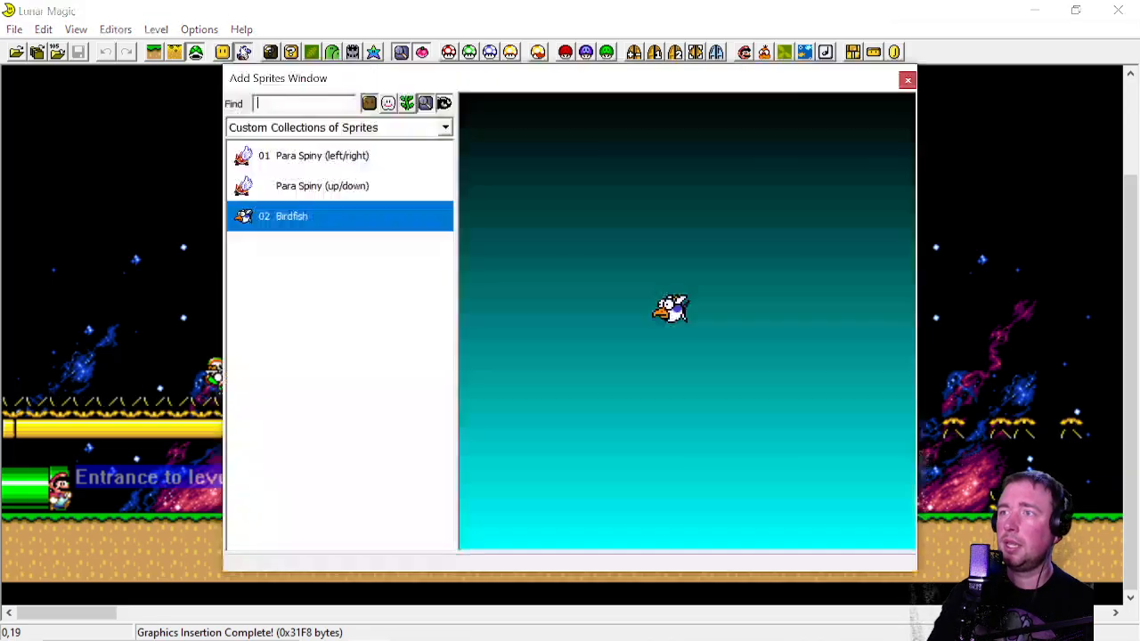
{"action": "mouse_move", "coordinate": [611, 388]}
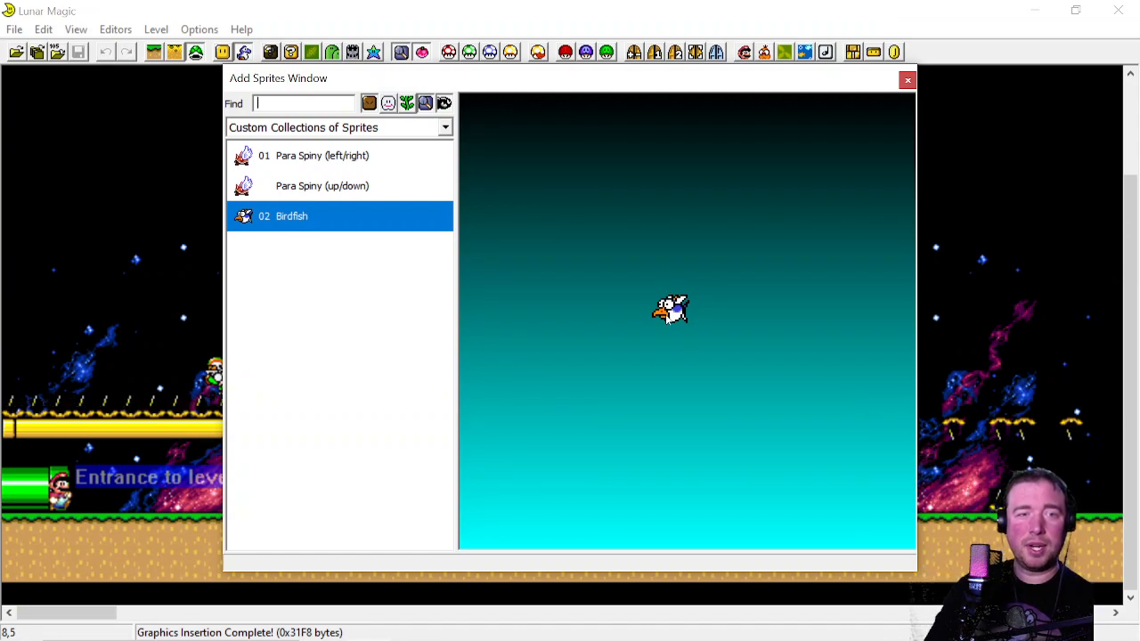
{"action": "left_click", "coordinate": [983, 289]}
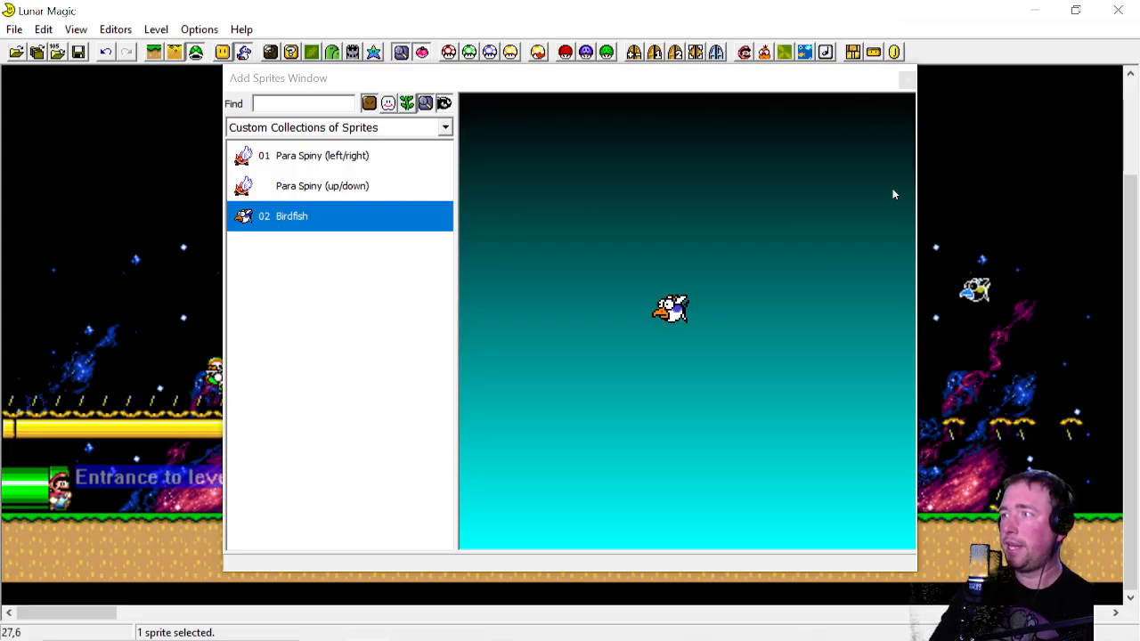
{"action": "left_click", "coordinate": [902, 77]}
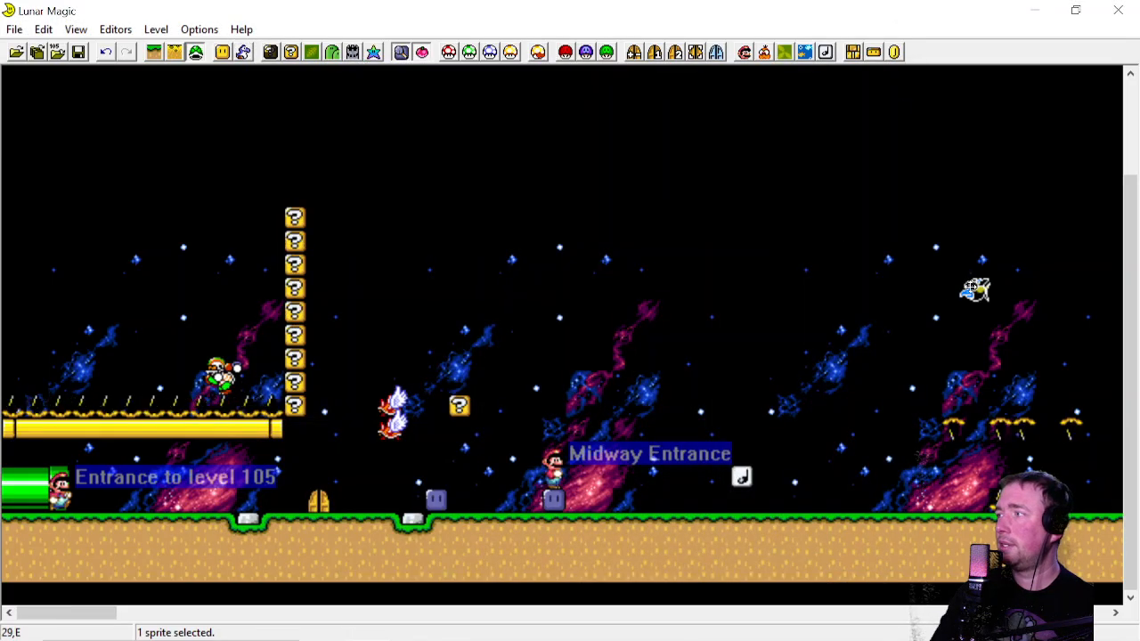
{"action": "left_click_drag", "start_coordinate": [972, 287], "coordinate": [175, 454]}
{"action": "left_click", "coordinate": [80, 51]}
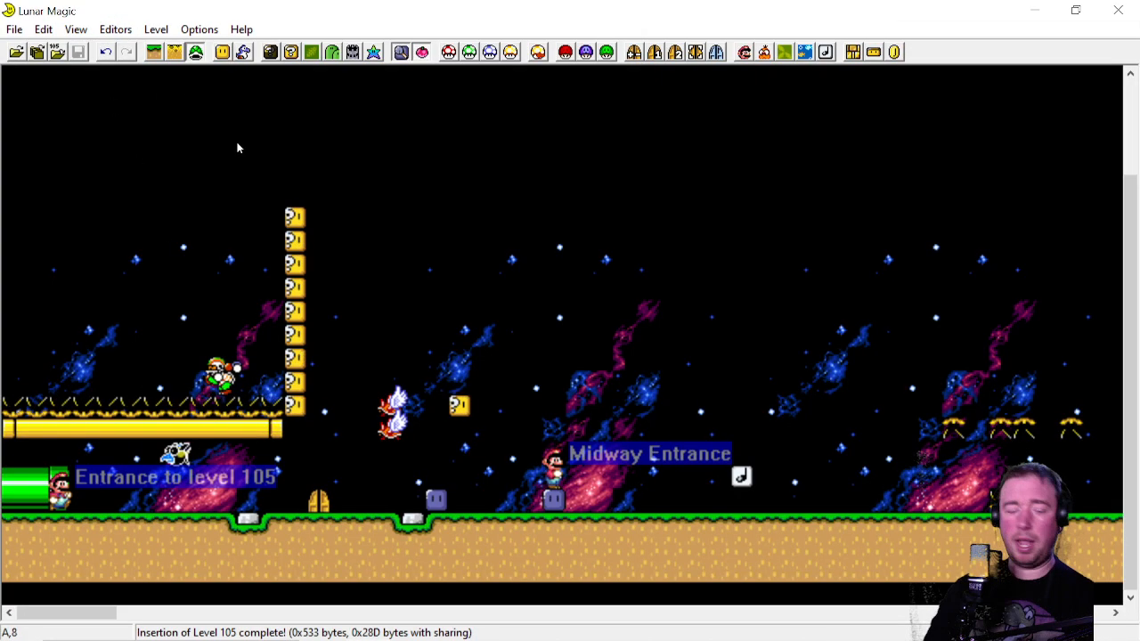
Run the saved ROM in the Snes9x emulator and advance through the intro into the level
{"action": "key", "text": "F4"}
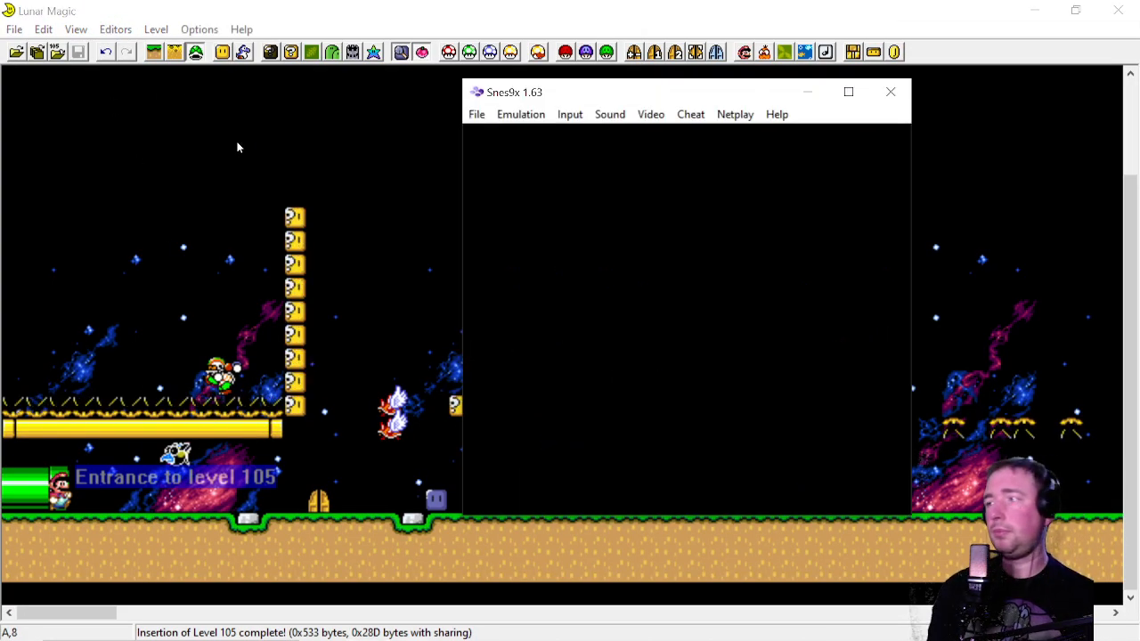
{"action": "key", "text": "Tab"}
{"action": "key", "text": "c"}
{"action": "key", "text": "c"}
{"action": "key", "text": "c"}
{"action": "key", "text": "c"}
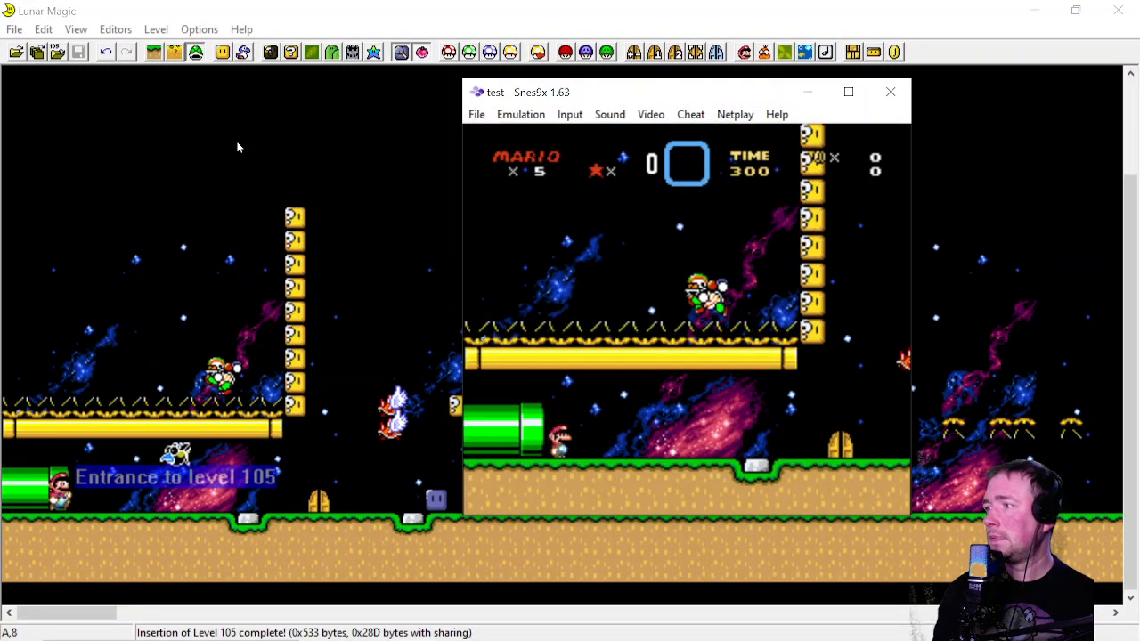
Playtest the start of the level with Mario, checking how the Birdfish and Para Spiny sprites behave, and close the emulator
{"action": "key", "text": "Right"}
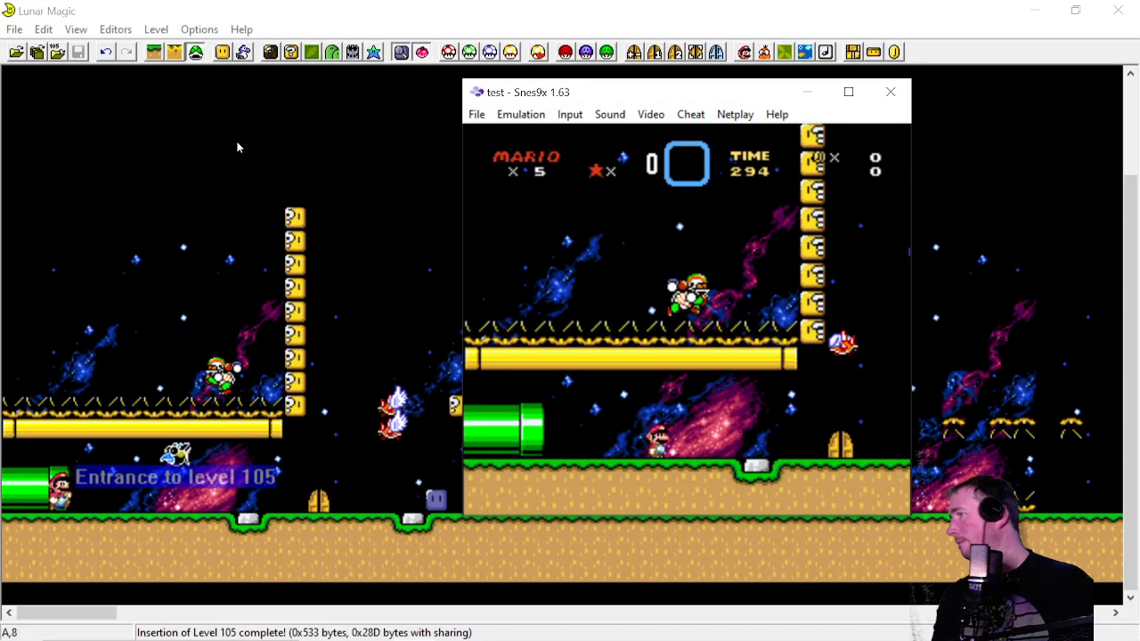
{"action": "key", "text": "c"}
{"action": "key", "text": "Left"}
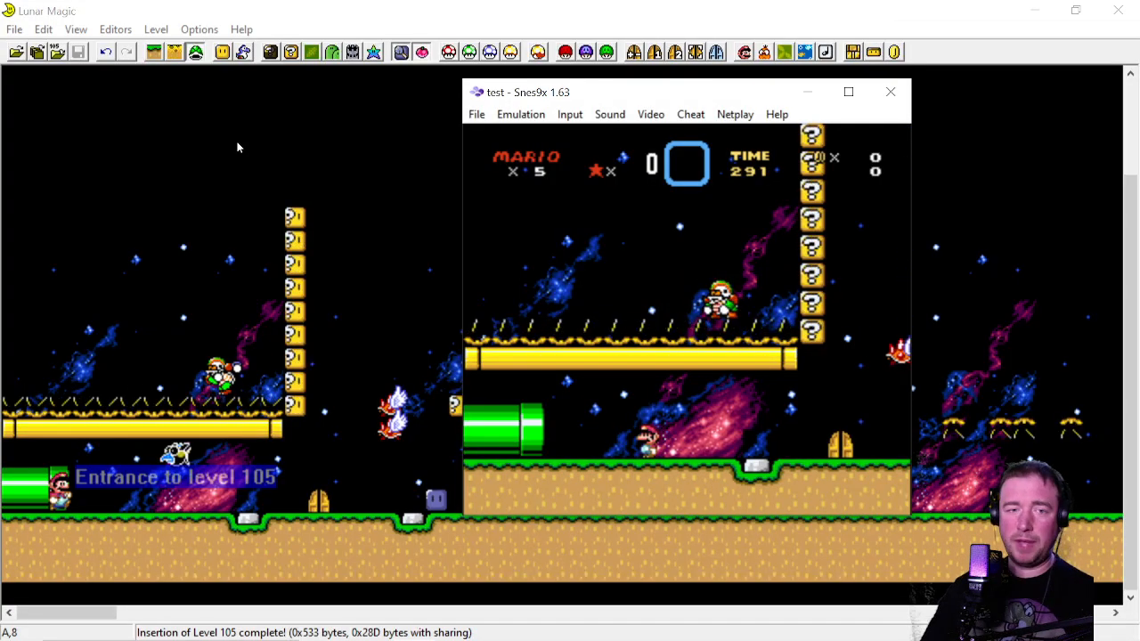
{"action": "key", "text": "Left"}
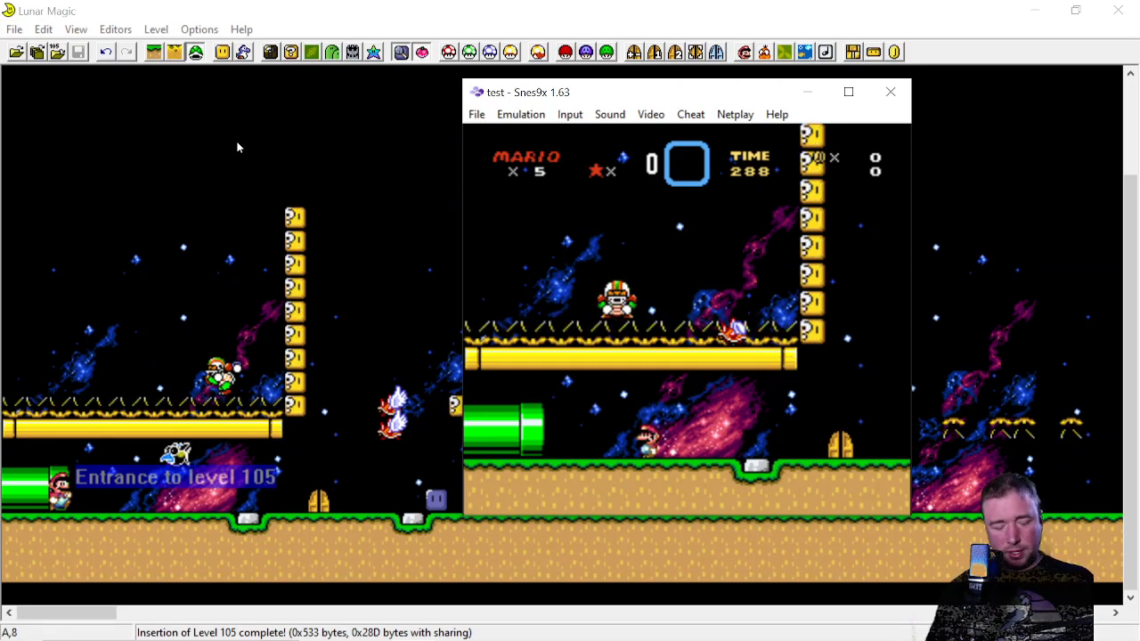
{"action": "key", "text": "Right"}
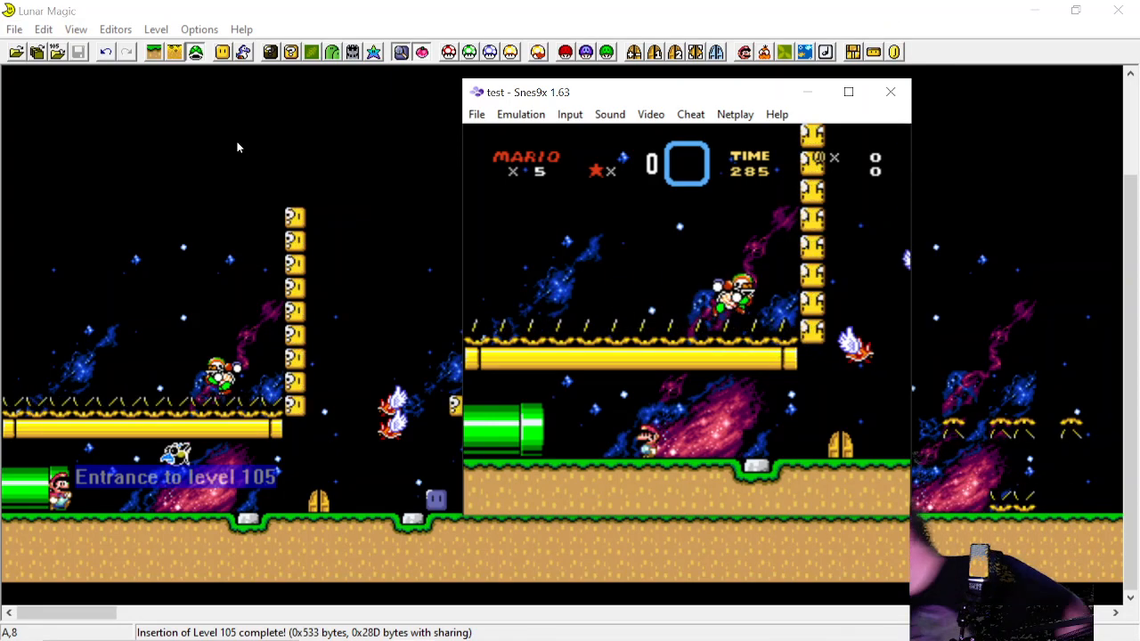
{"action": "key", "text": "Left"}
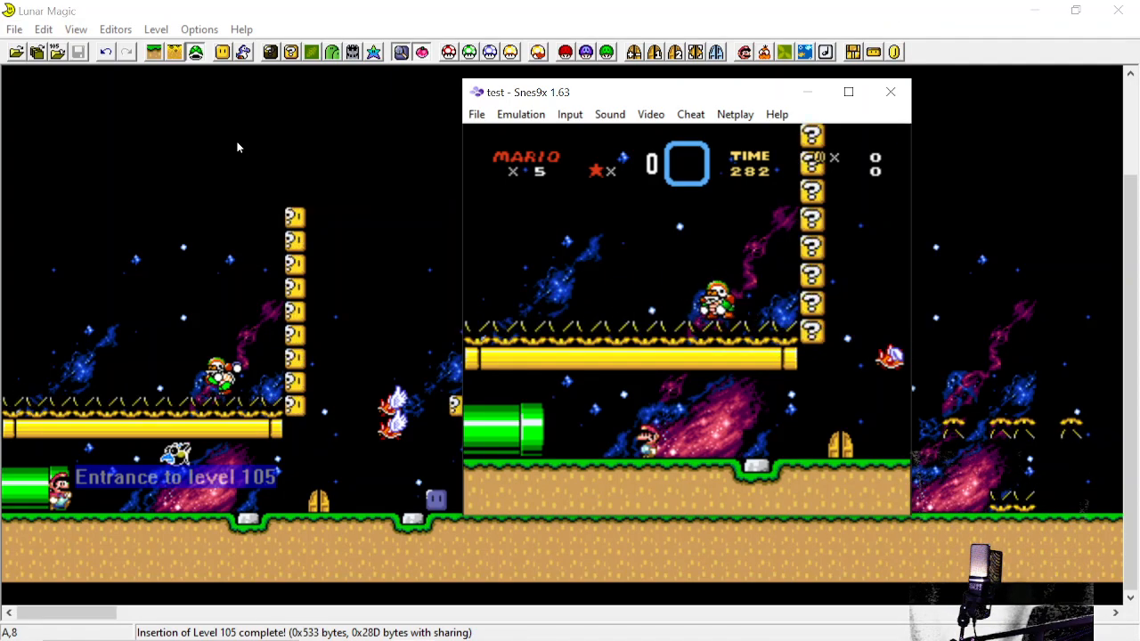
{"action": "key", "text": "Left"}
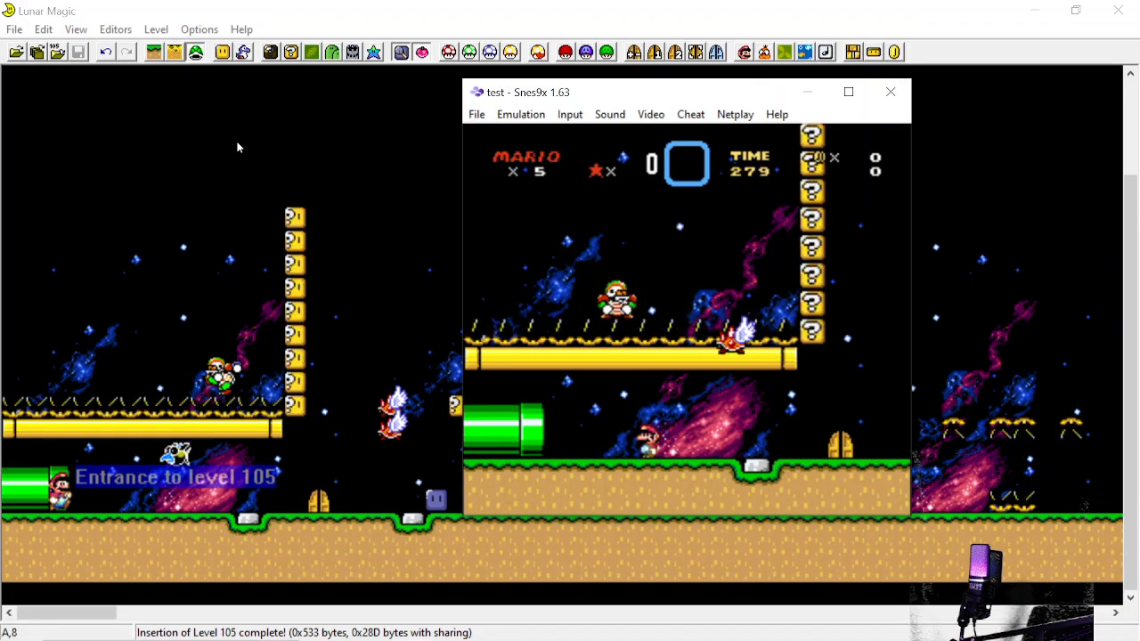
{"action": "key", "text": "Right"}
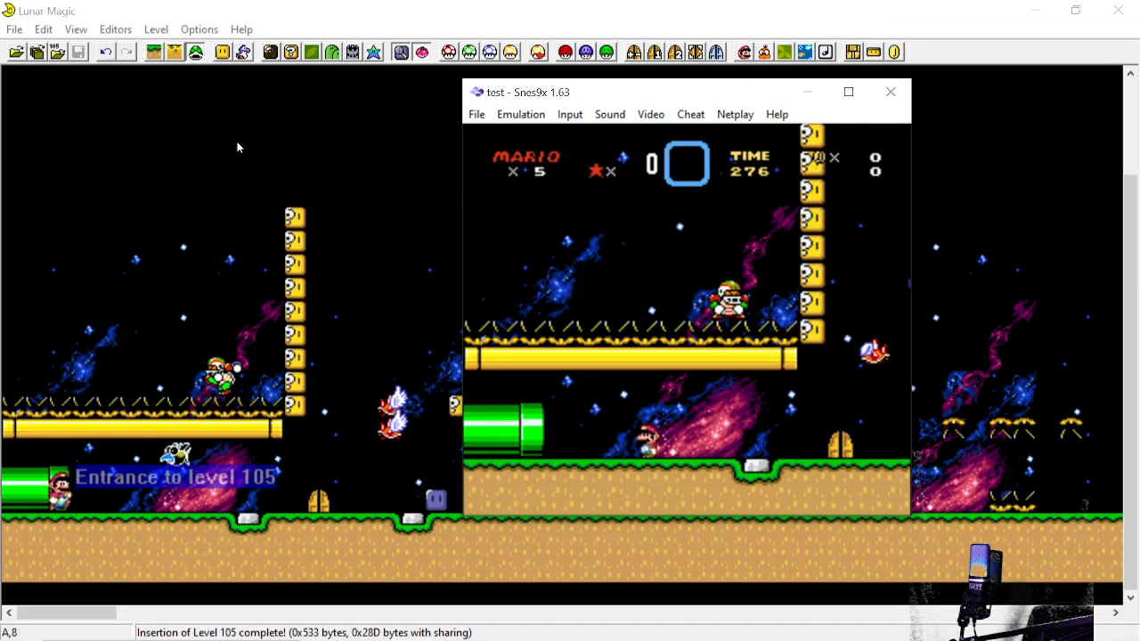
{"action": "key", "text": "Left"}
{"action": "key", "text": "Left"}
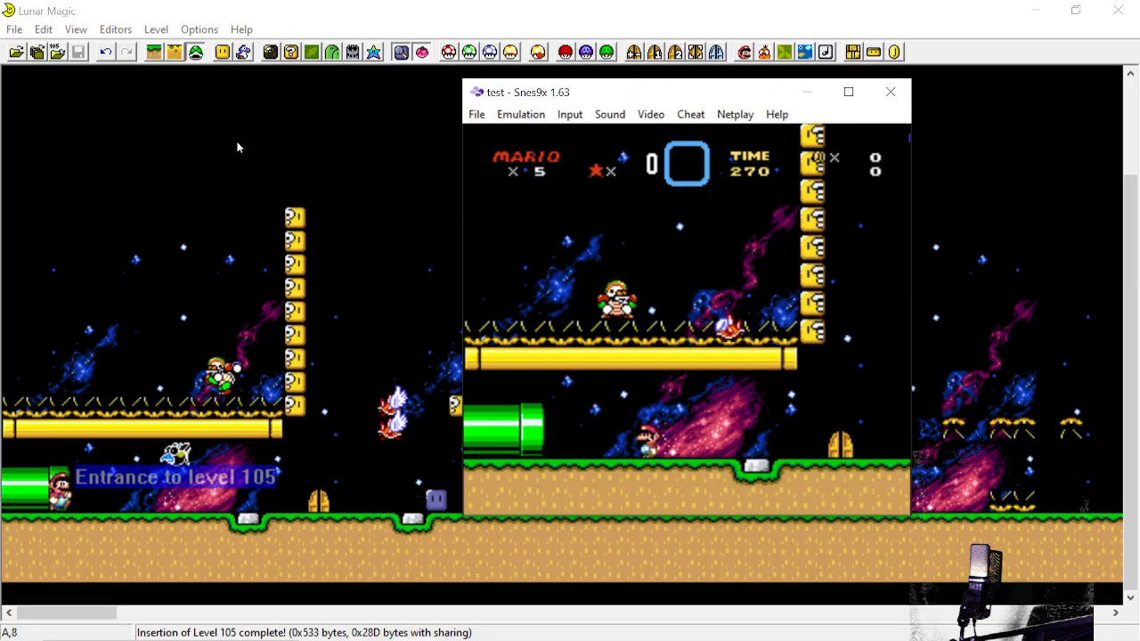
{"action": "key", "text": "Right"}
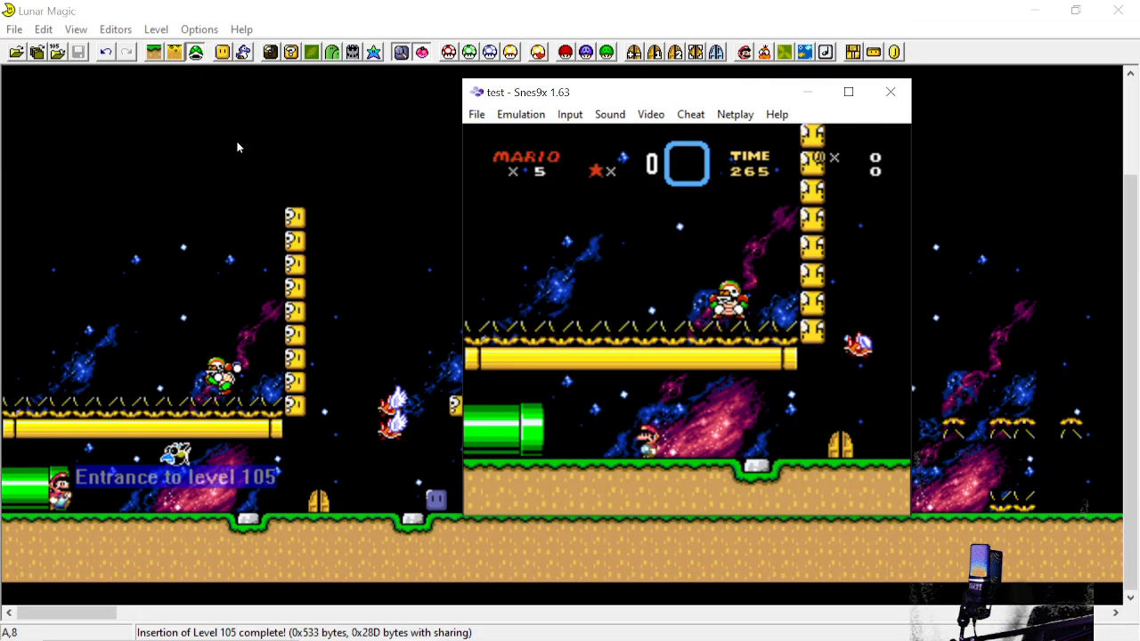
{"action": "key", "text": "Left"}
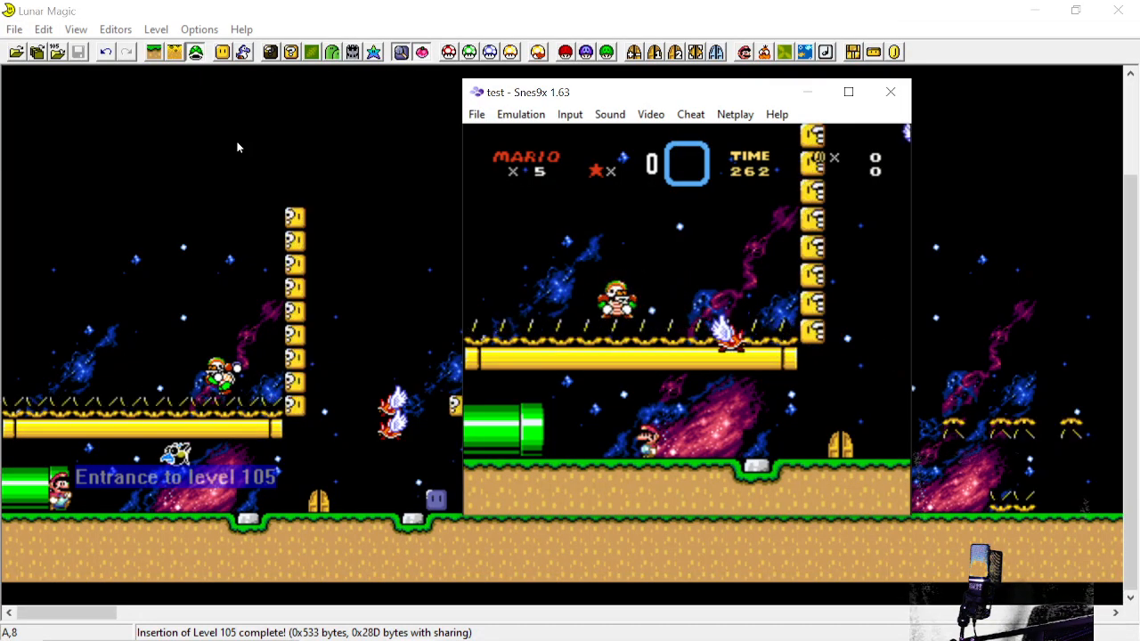
{"action": "key", "text": "Right"}
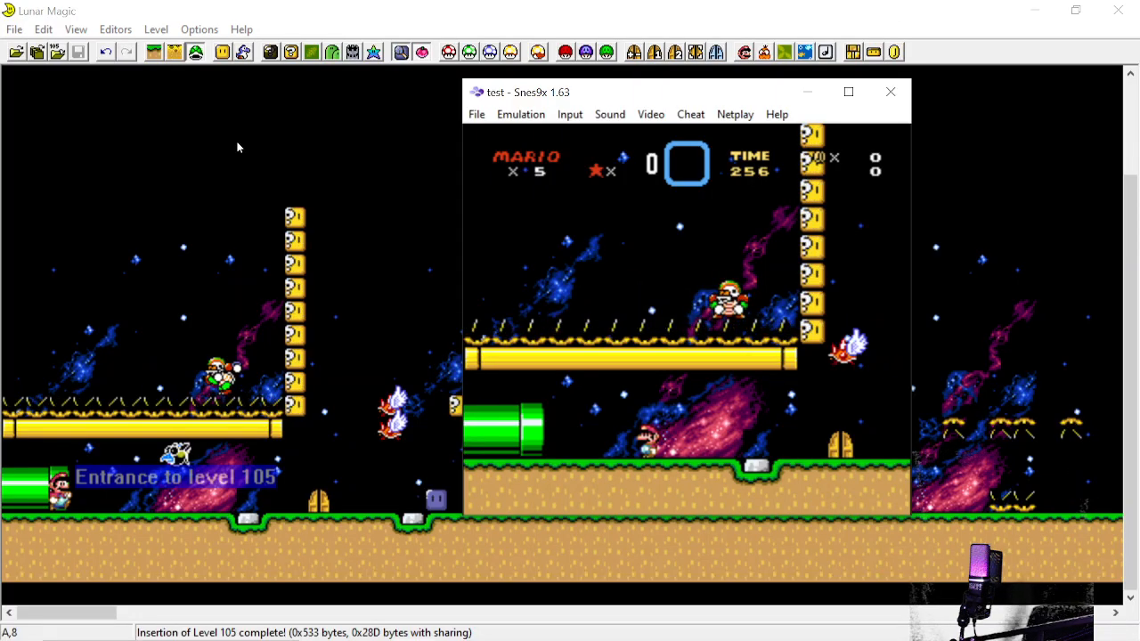
{"action": "key", "text": "Left"}
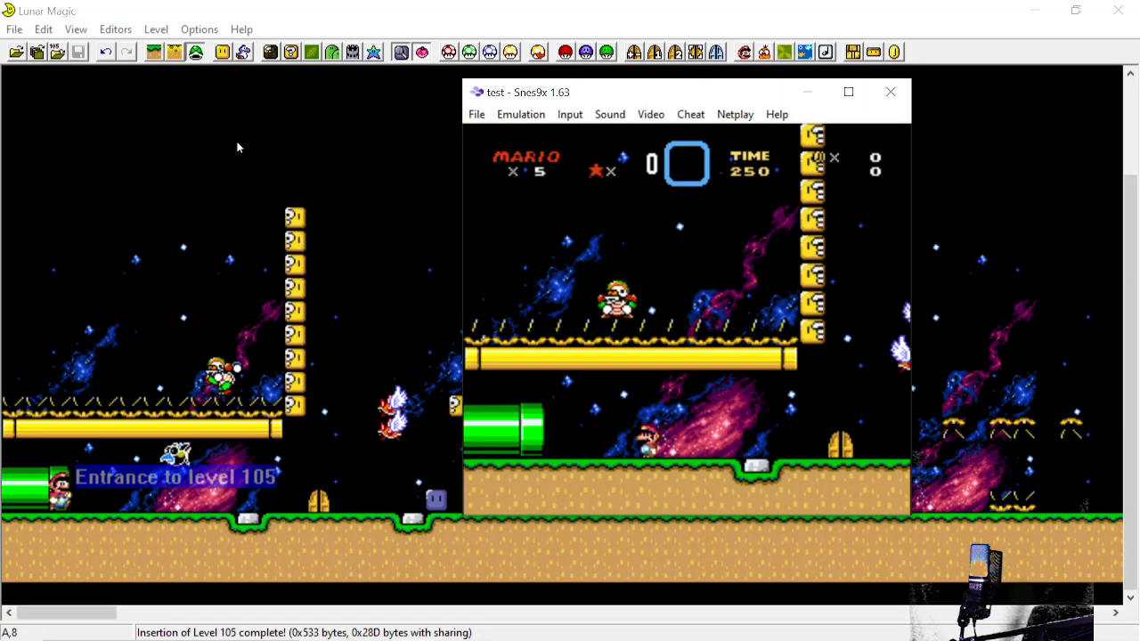
{"action": "key", "text": "Right"}
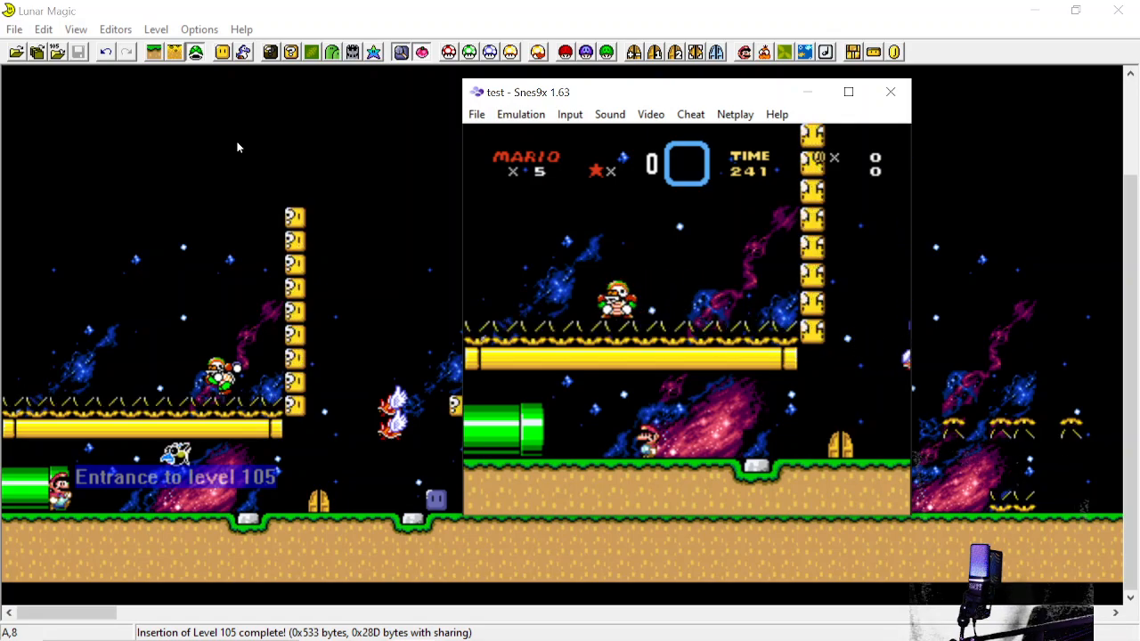
{"action": "key", "text": "Right"}
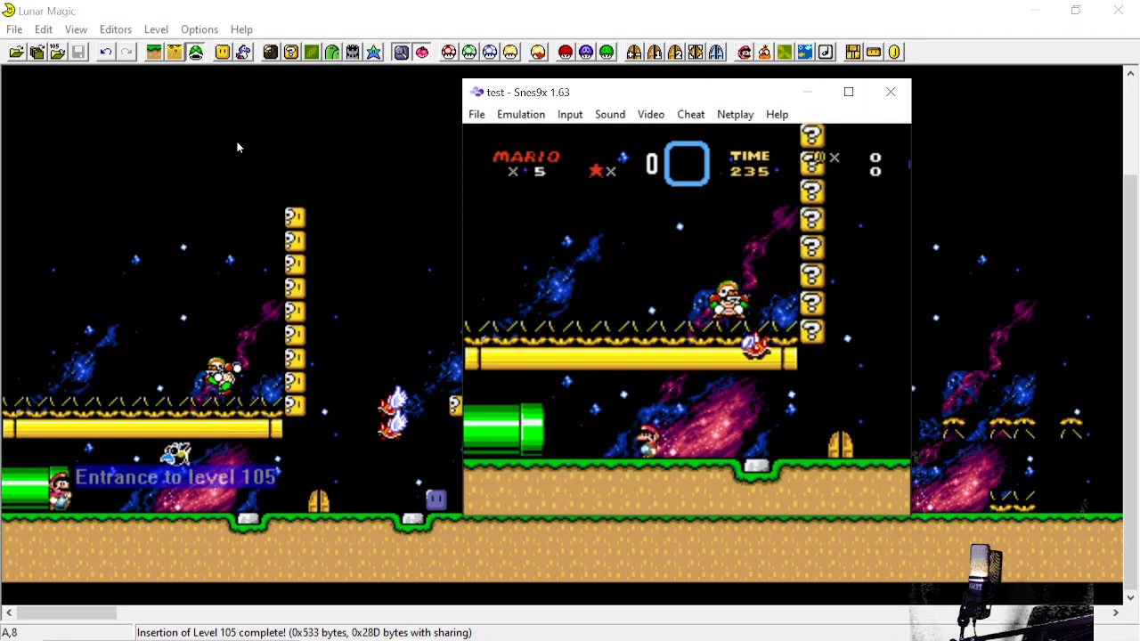
{"action": "key", "text": "Left"}
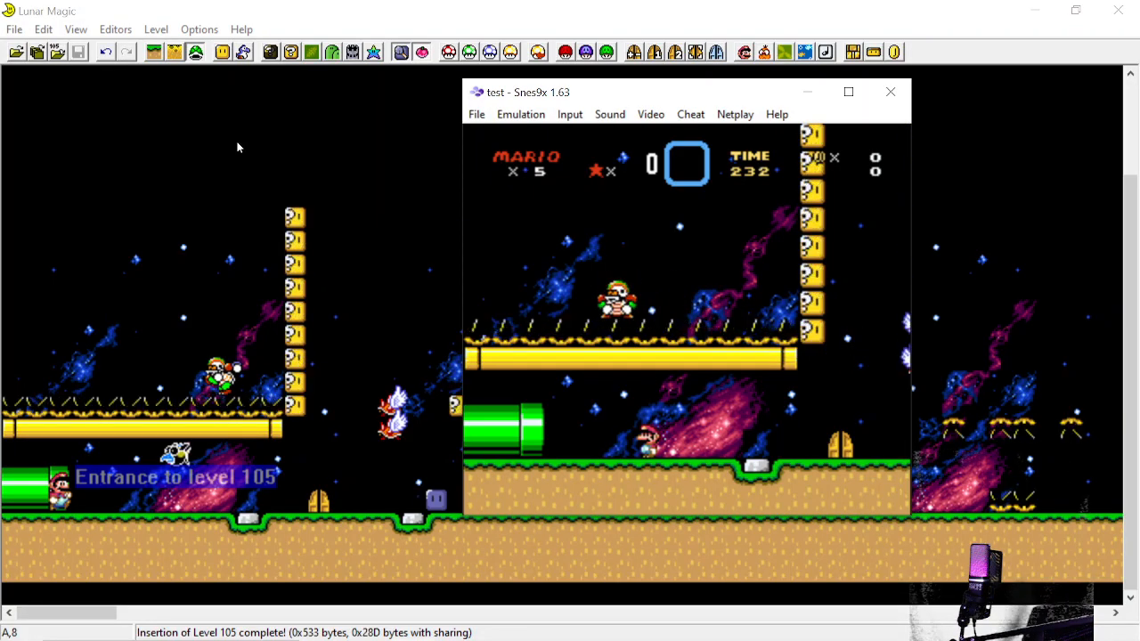
{"action": "key", "text": "Right"}
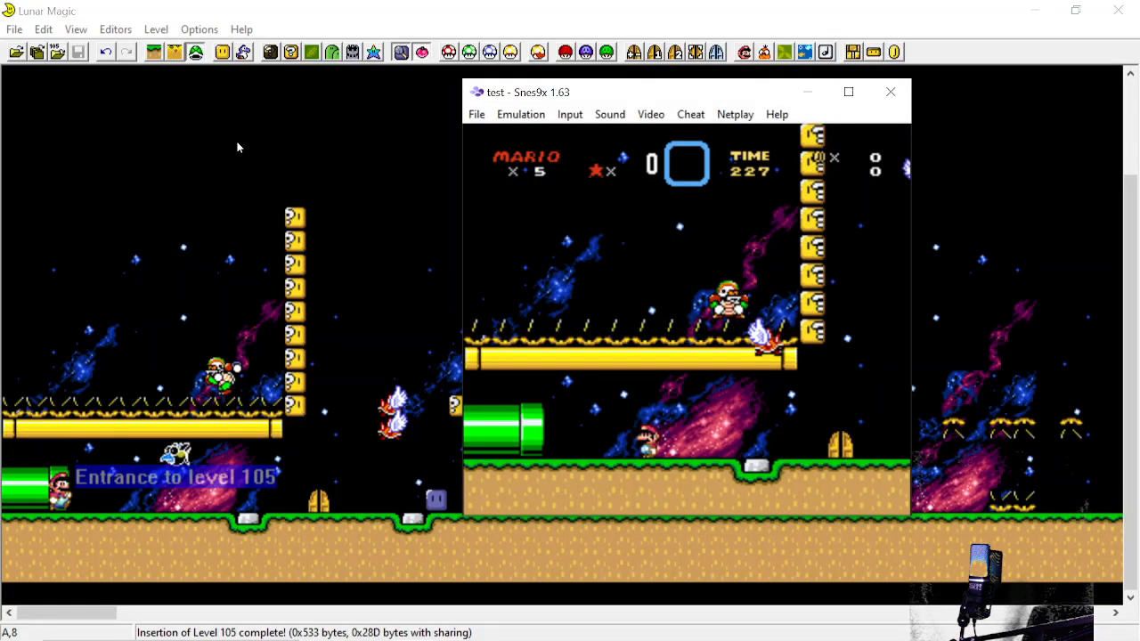
{"action": "key", "text": "Left"}
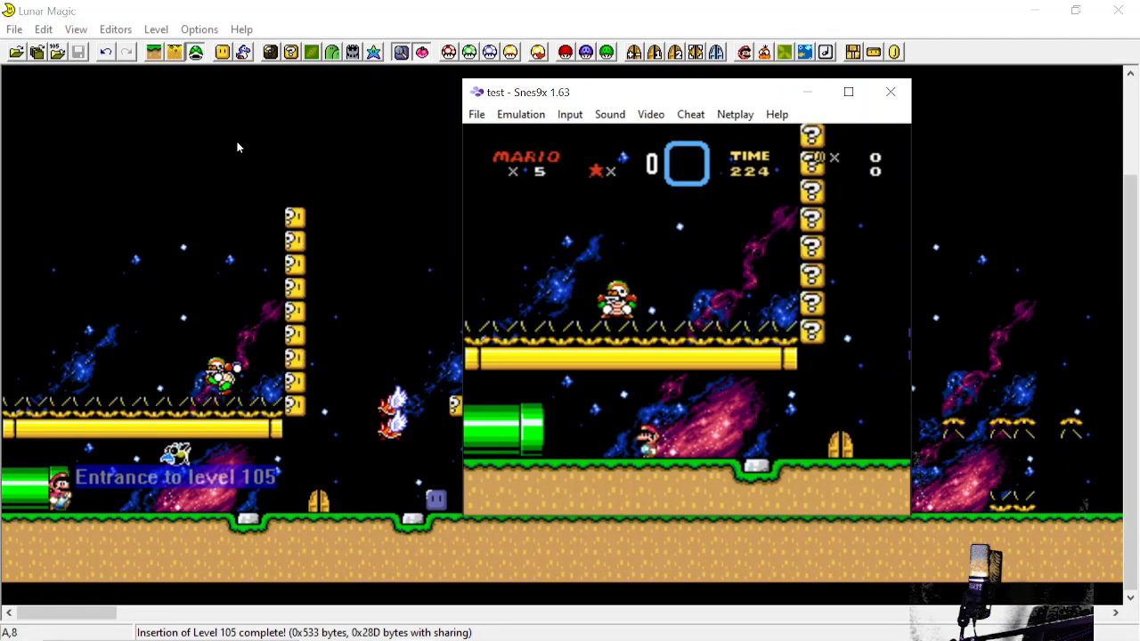
{"action": "key", "text": "Right"}
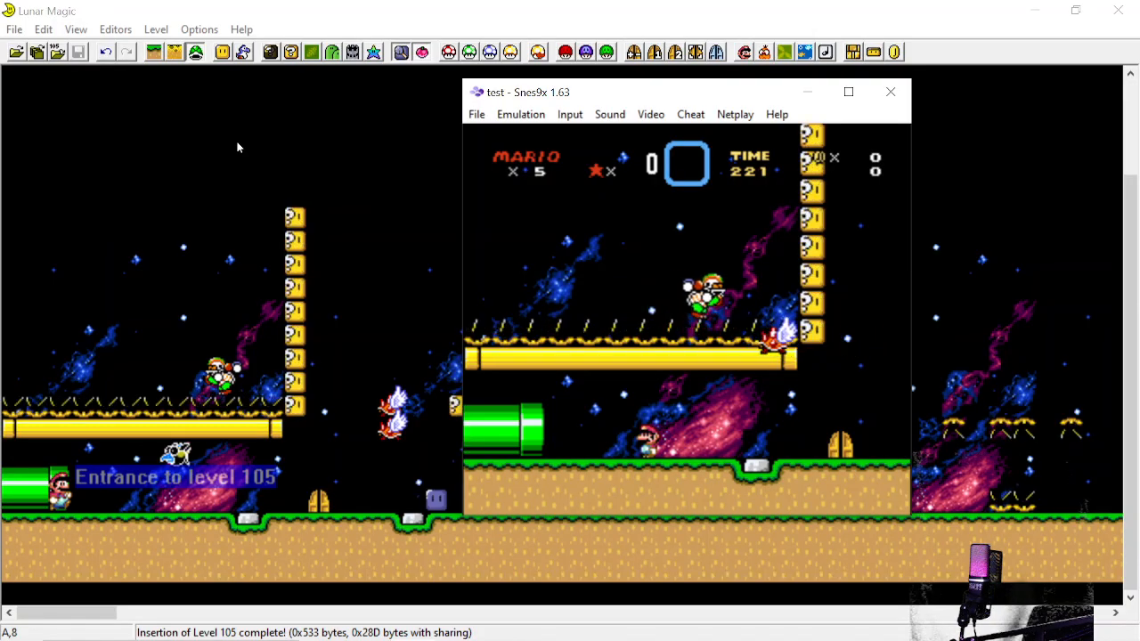
{"action": "key", "text": "Left"}
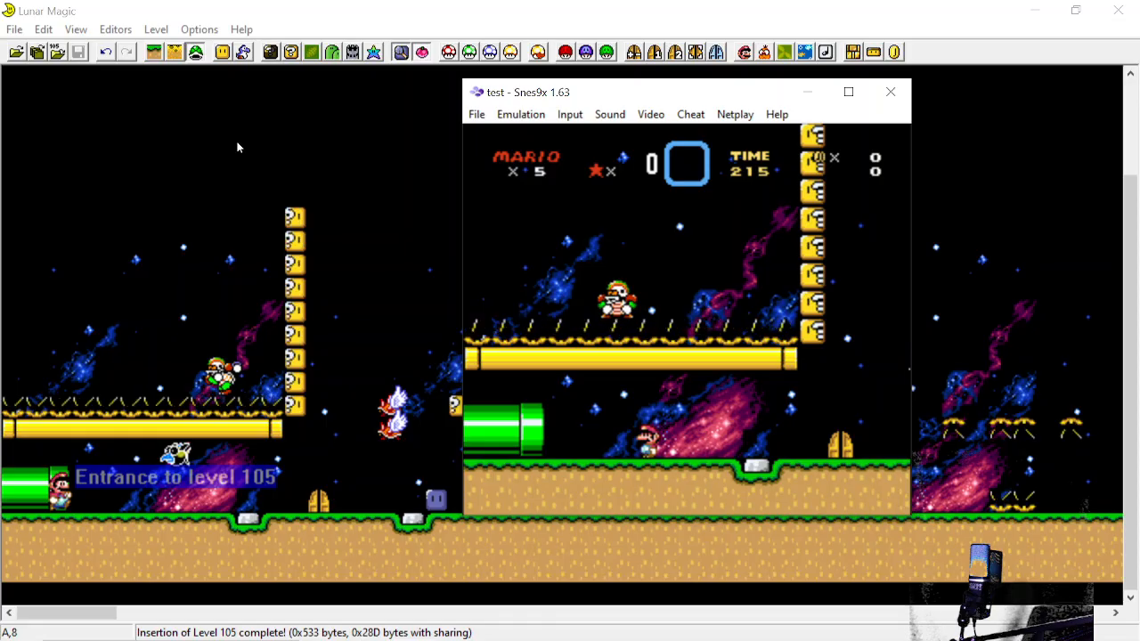
{"action": "key", "text": "Right"}
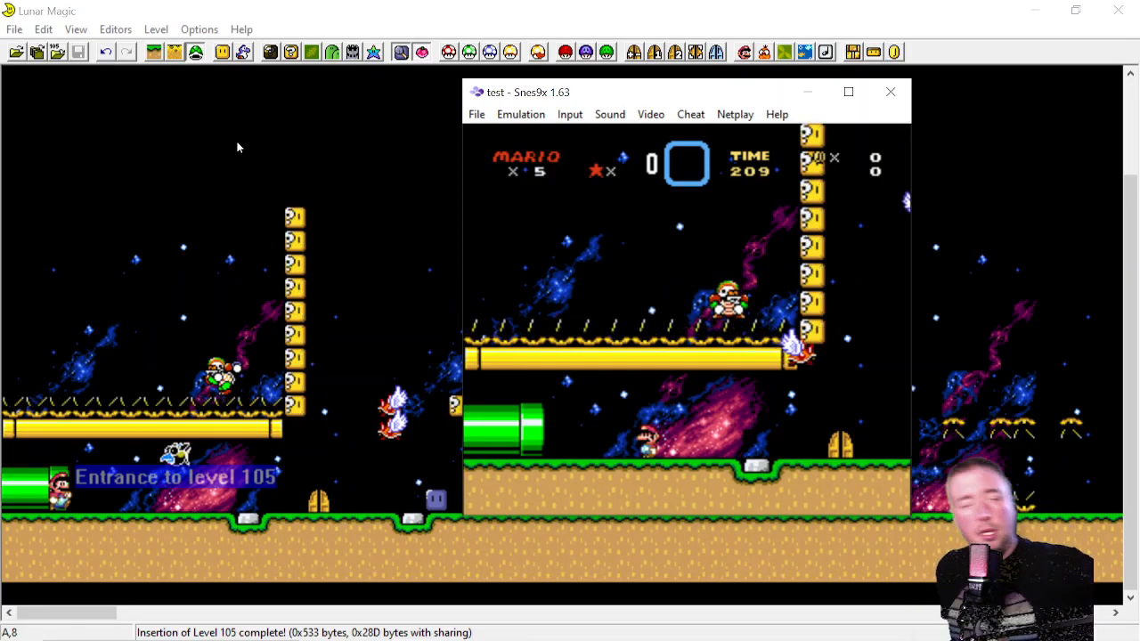
{"action": "key", "text": "Left"}
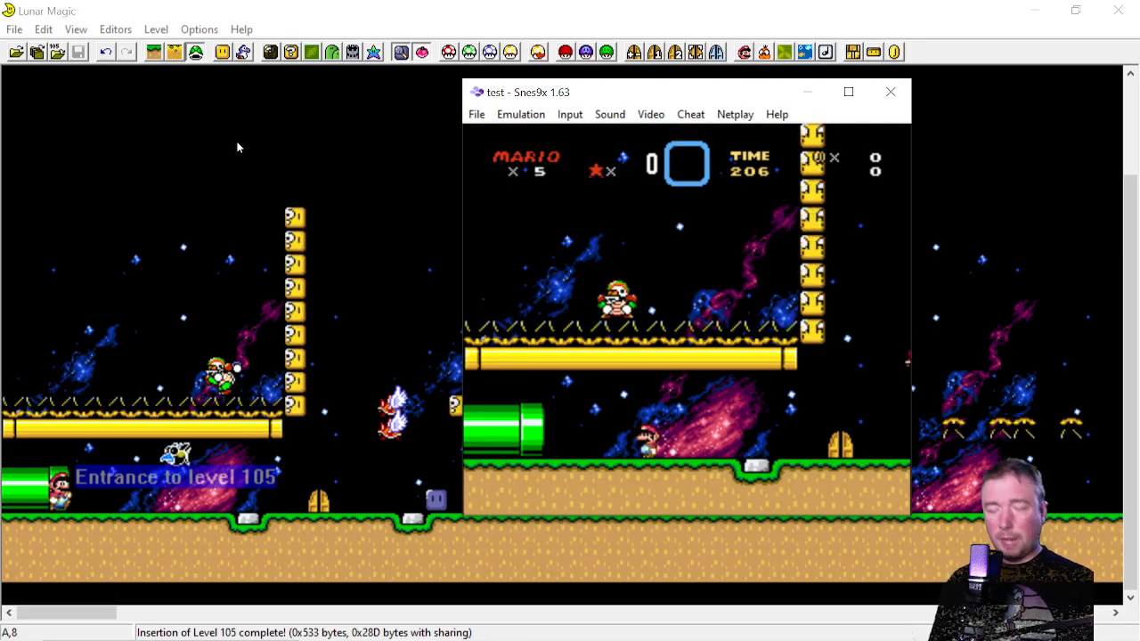
{"action": "key", "text": "Right"}
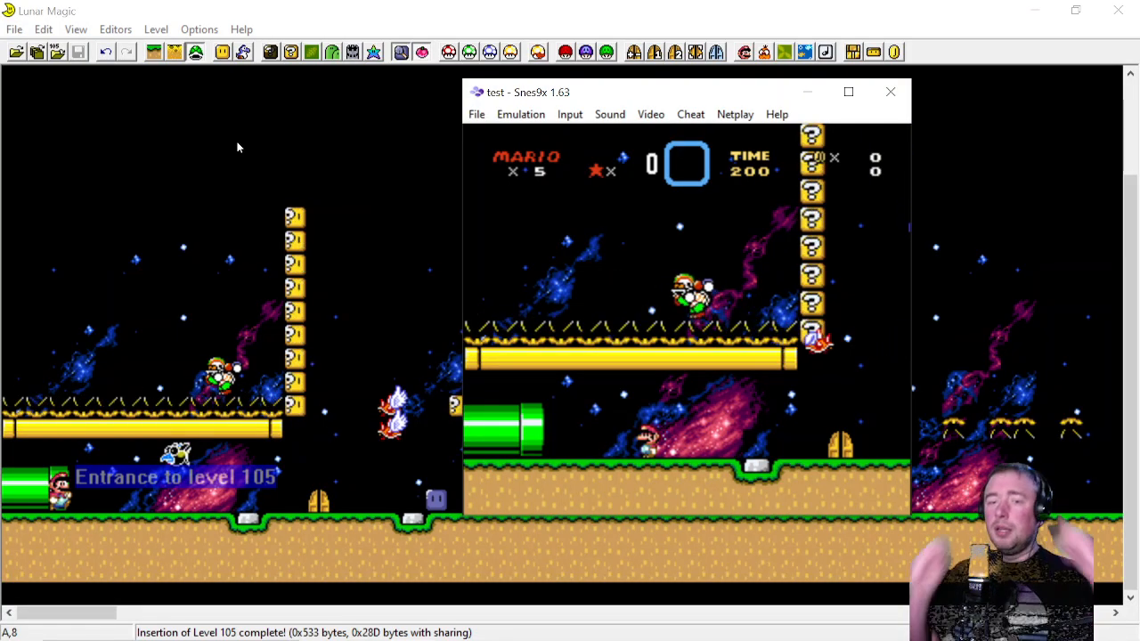
{"action": "key", "text": "Left"}
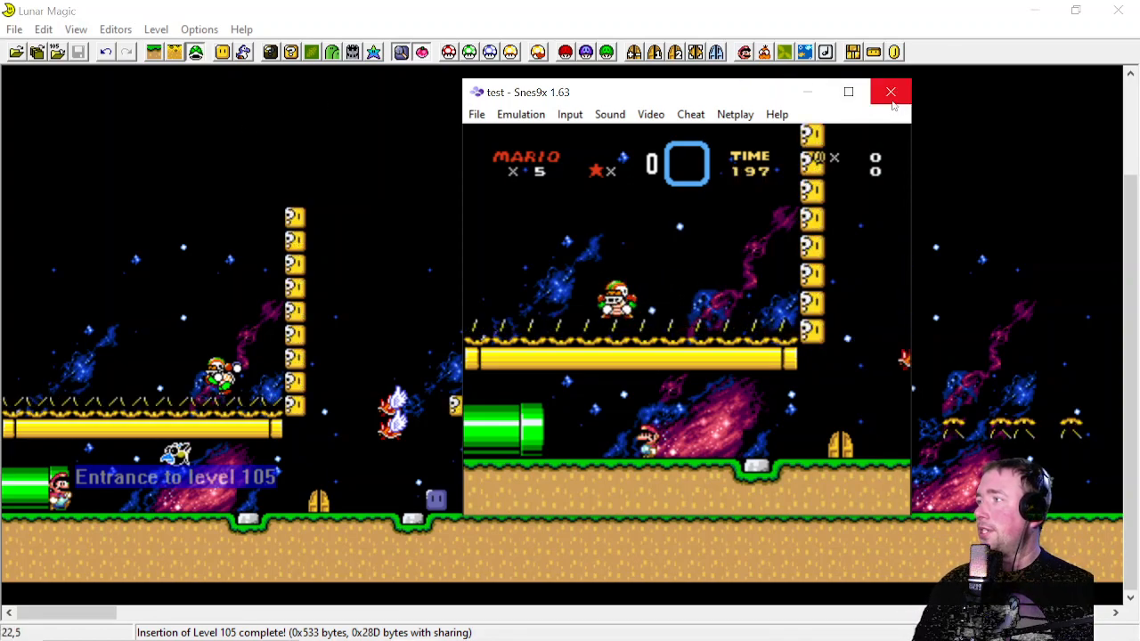
{"action": "key", "text": "Right"}
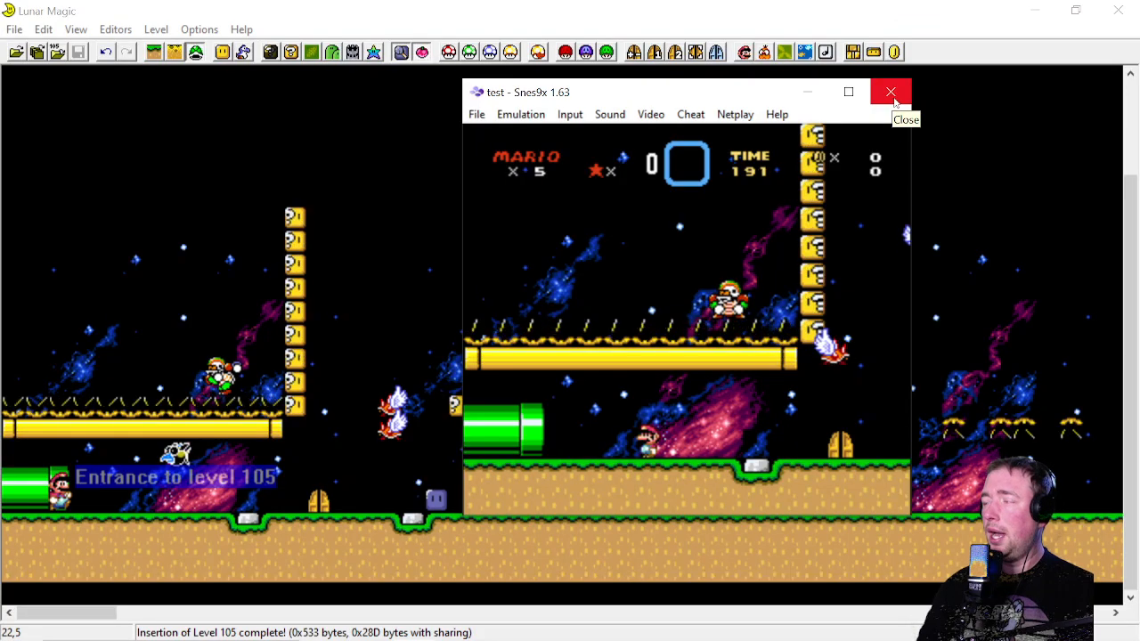
{"action": "left_click", "coordinate": [891, 92]}
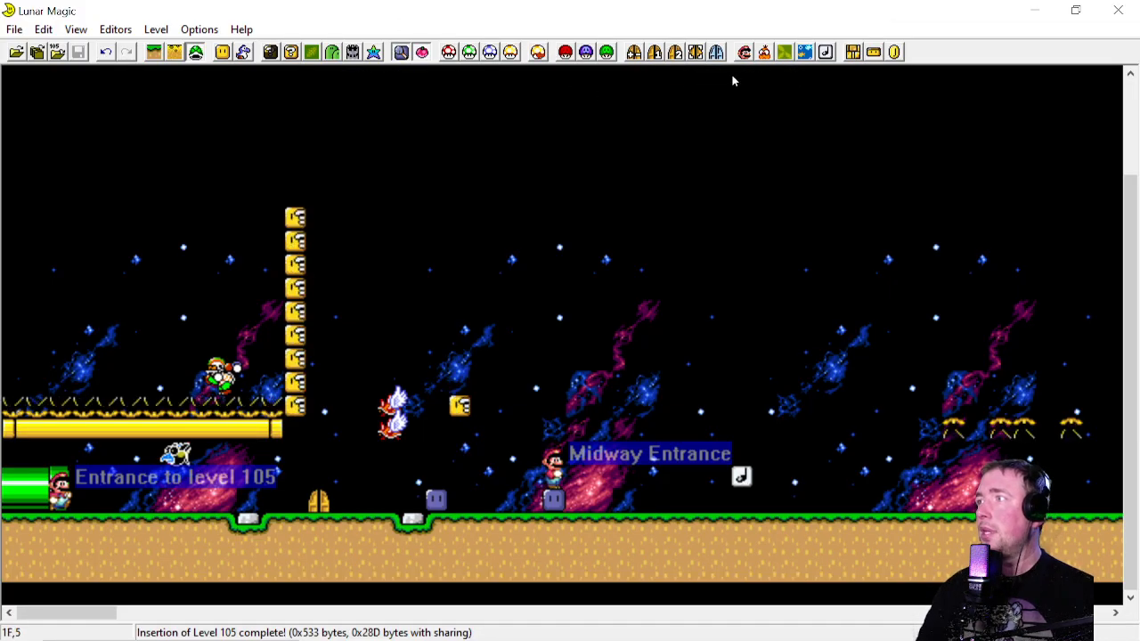
Set level 105's Layer 3 to "Water, low tide only" and force its tiles to have priority above other layers and sprites
{"action": "left_click", "coordinate": [804, 52]}
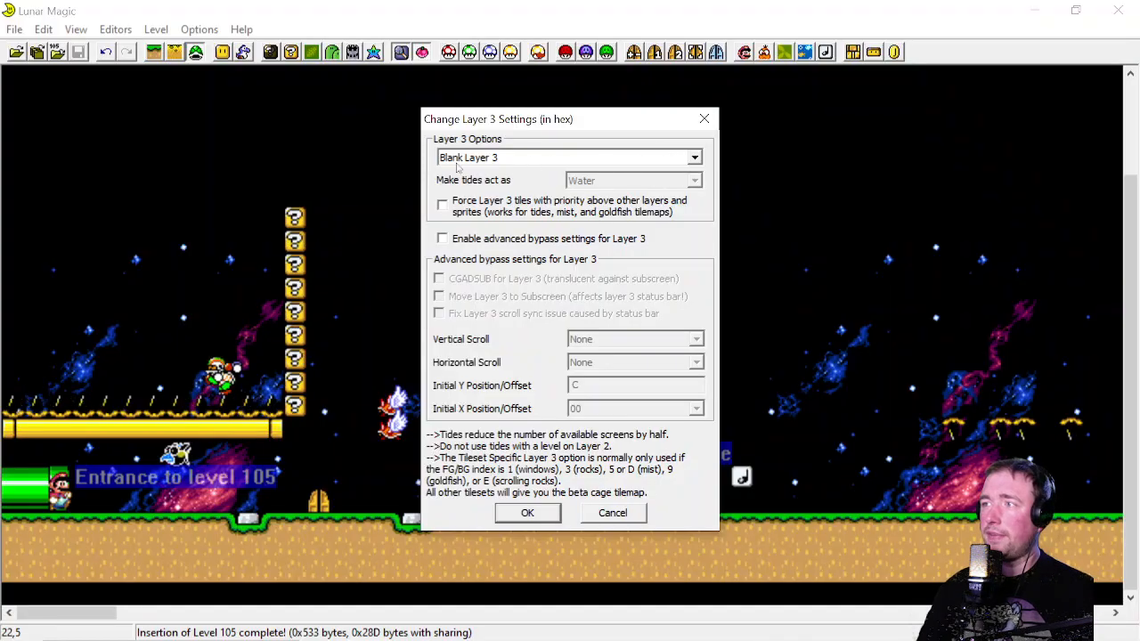
{"action": "left_click", "coordinate": [517, 161]}
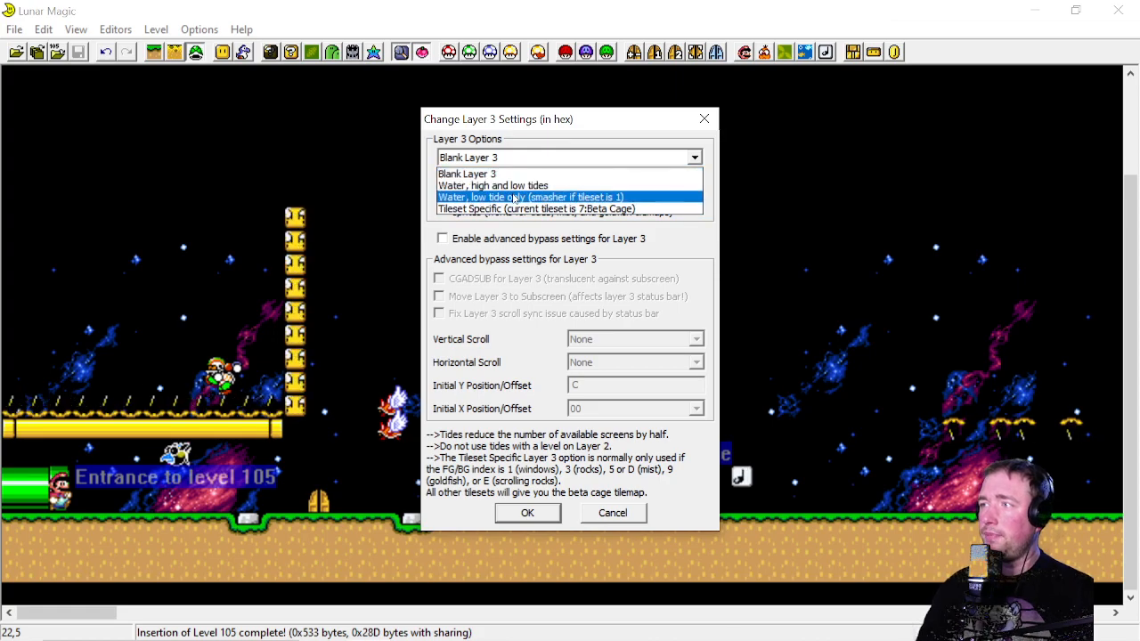
{"action": "left_click", "coordinate": [514, 197]}
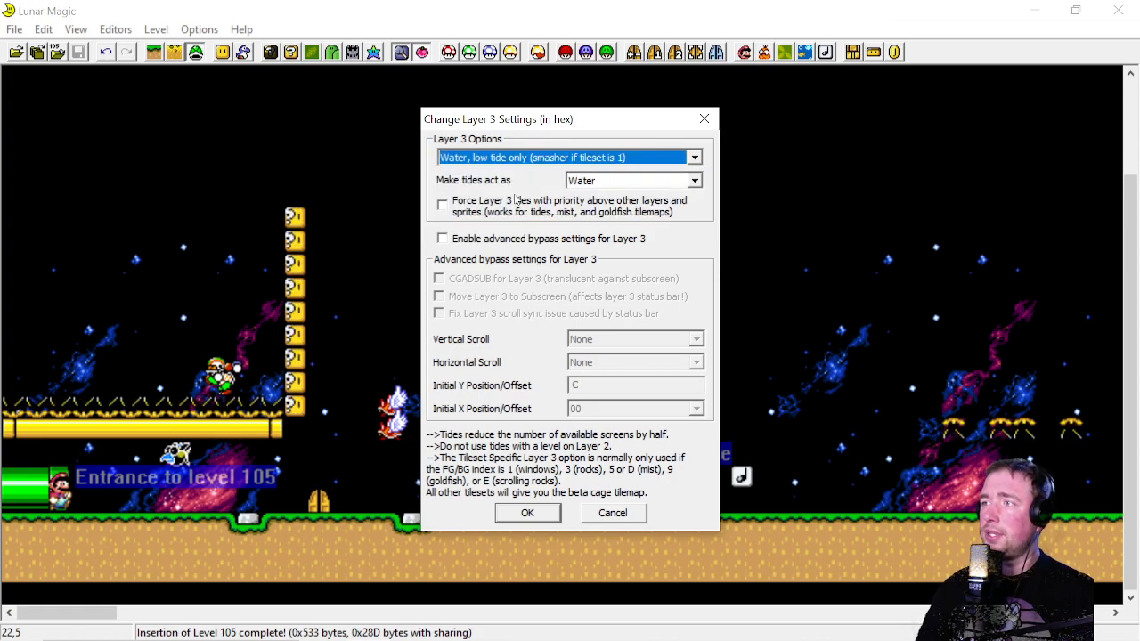
{"action": "left_click", "coordinate": [538, 509]}
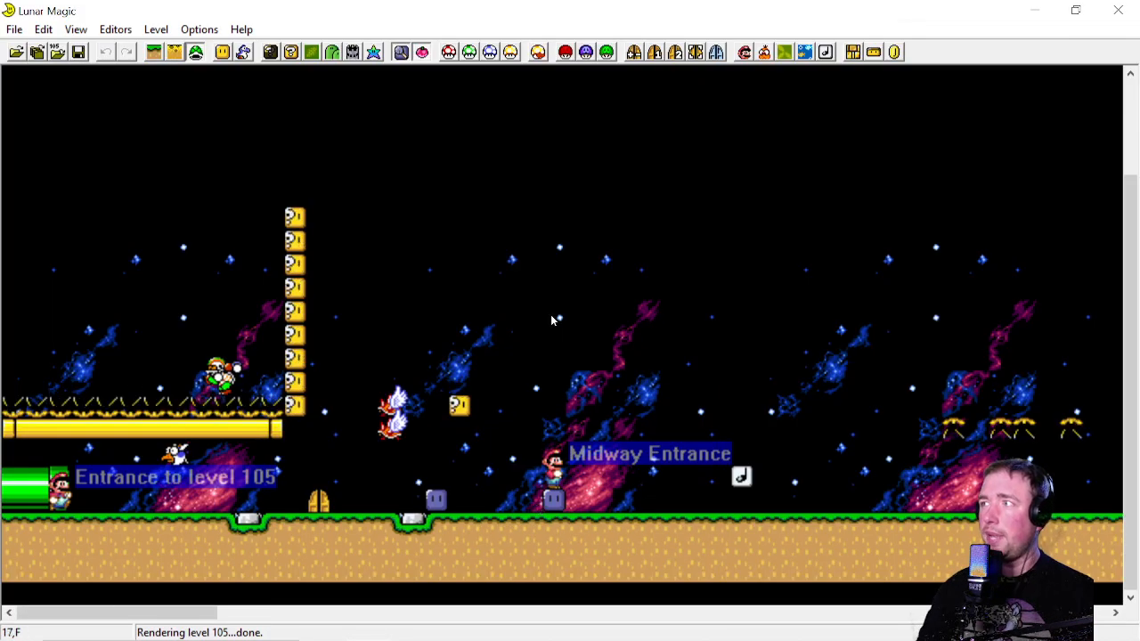
{"action": "left_click", "coordinate": [804, 53]}
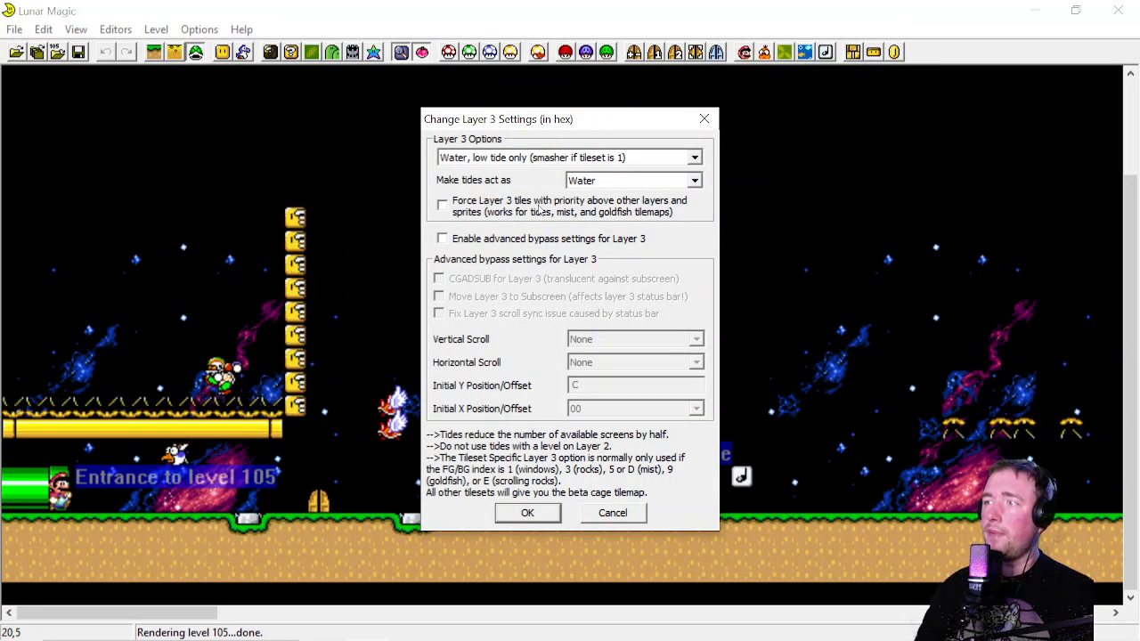
{"action": "left_click", "coordinate": [534, 203]}
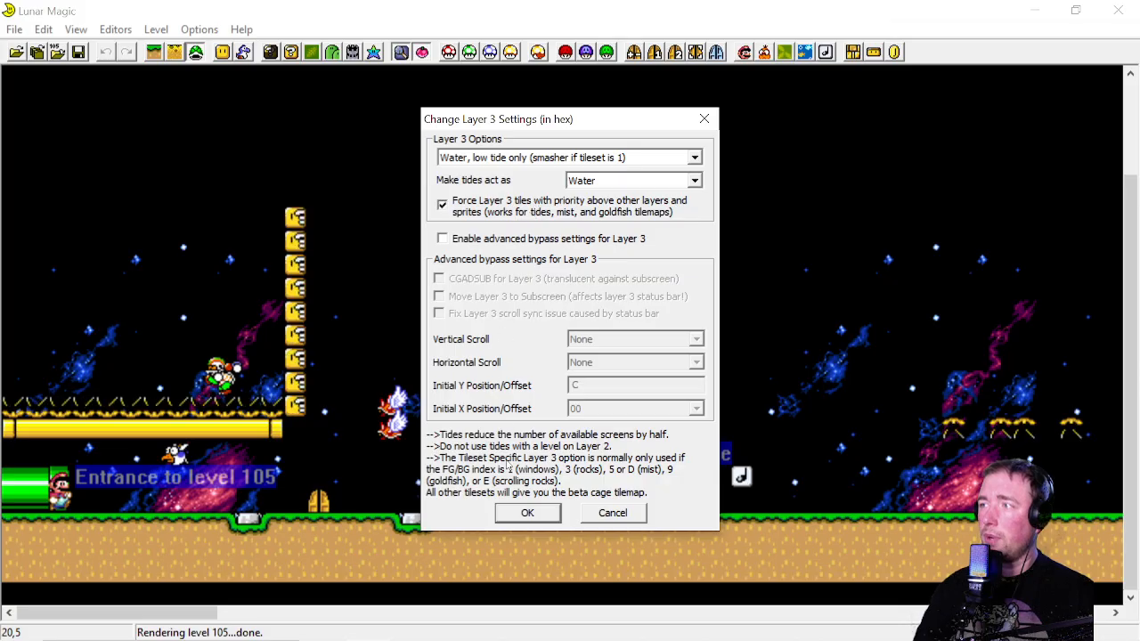
{"action": "left_click", "coordinate": [527, 513]}
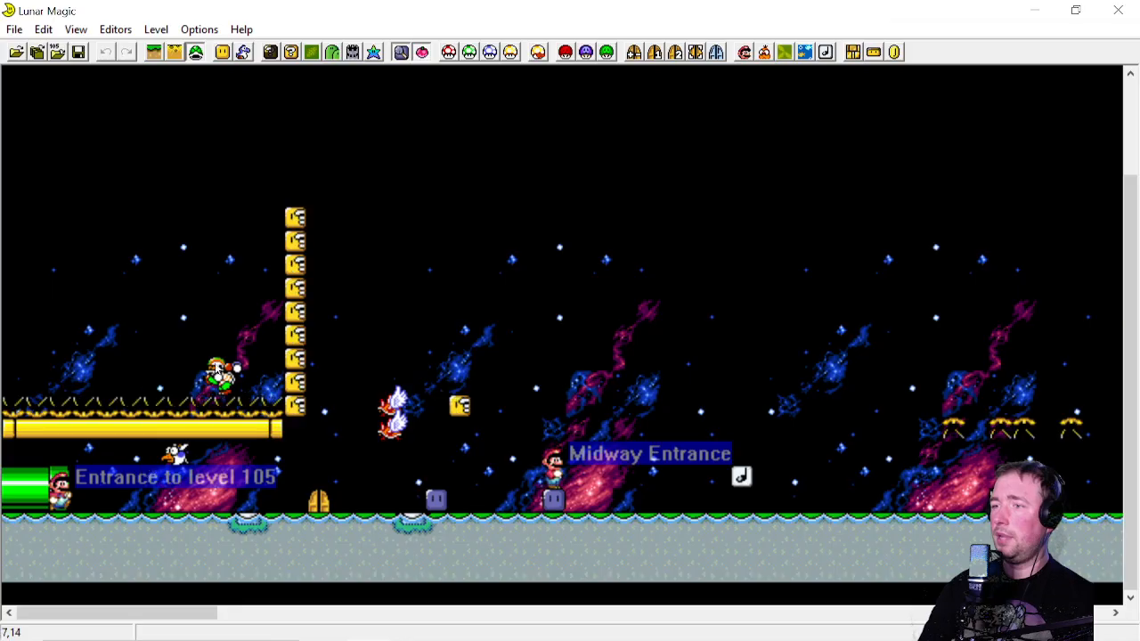
Enable sprite buoyancy 1 in level 105's sprite header and save the level
{"action": "left_click", "coordinate": [764, 53]}
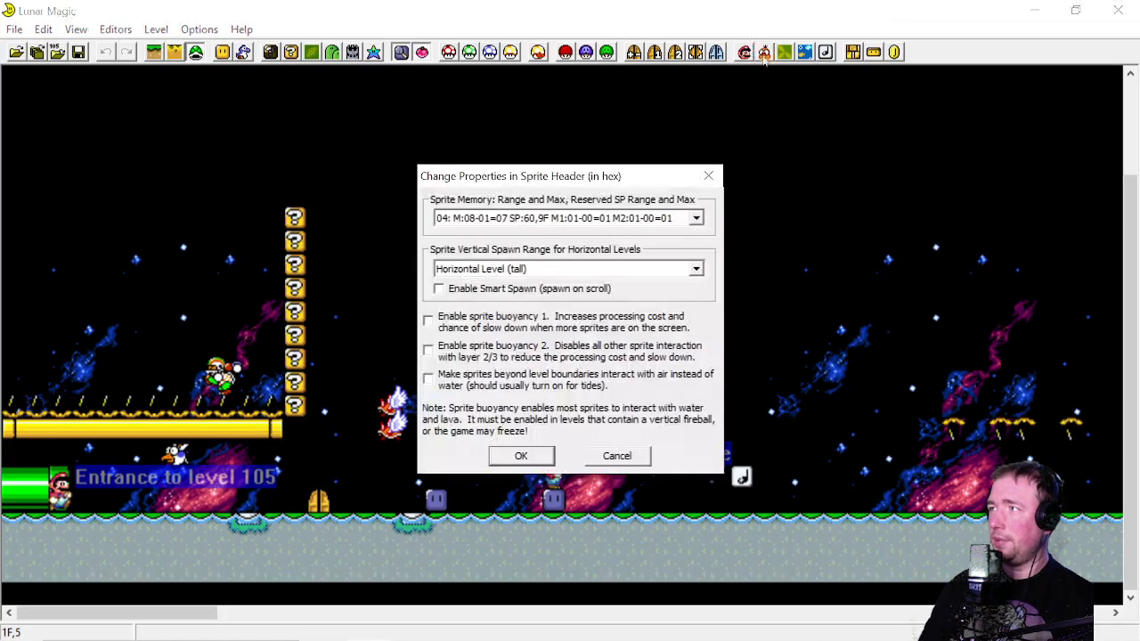
{"action": "left_click", "coordinate": [485, 324]}
{"action": "left_click", "coordinate": [521, 455]}
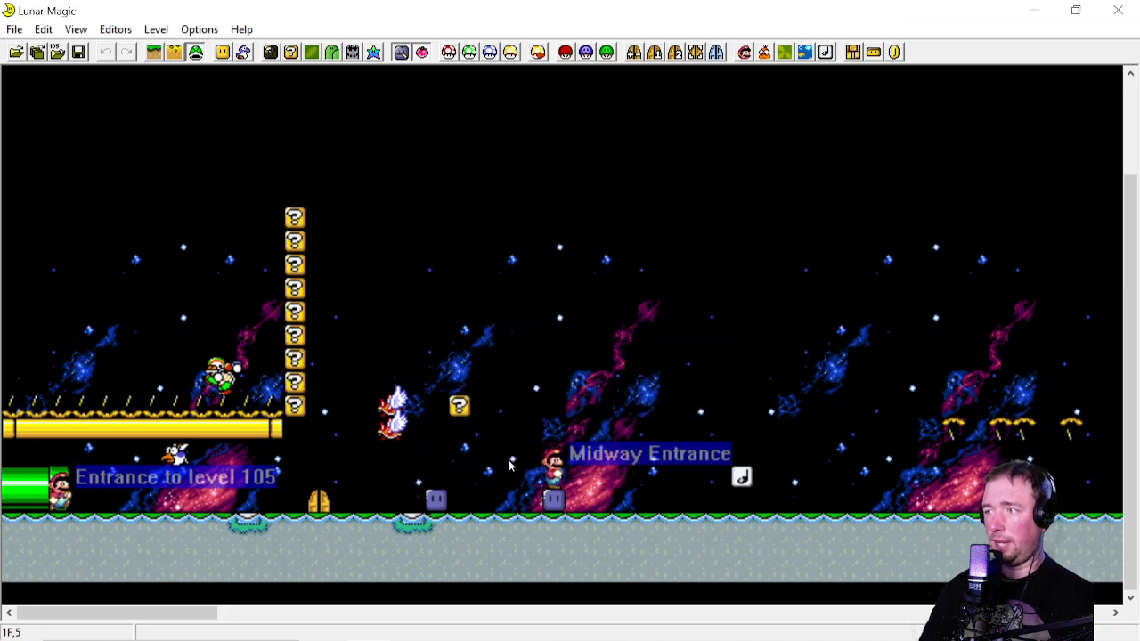
{"action": "left_click", "coordinate": [79, 52]}
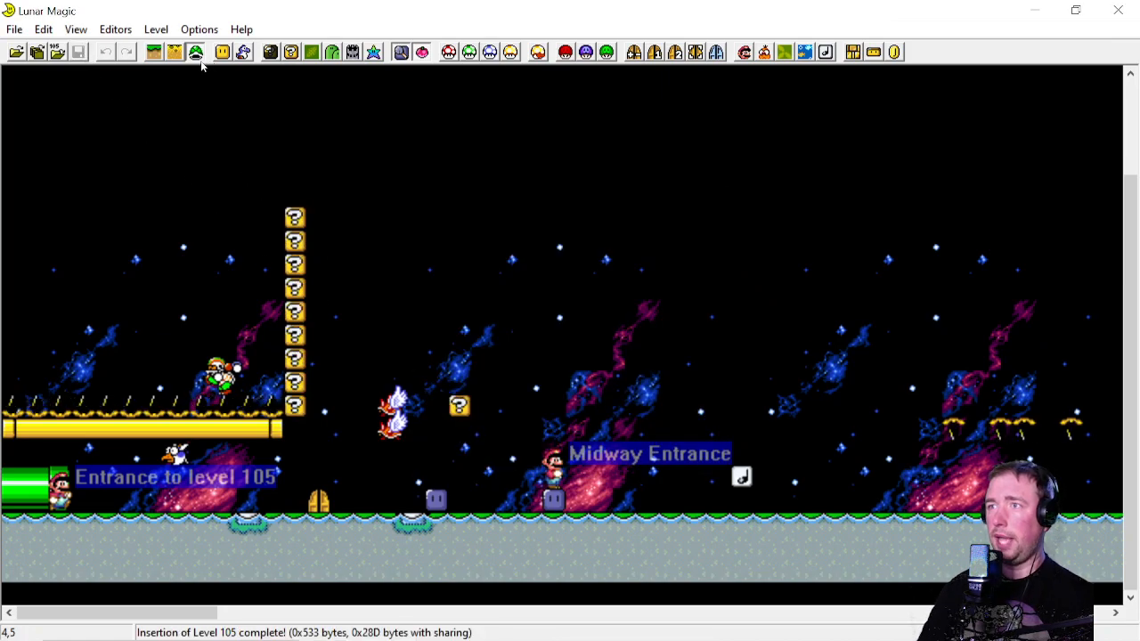
Move the Birdfish to ground level between the yellow door and the first purple block, and save the level
{"action": "left_click_drag", "start_coordinate": [183, 457], "coordinate": [368, 500]}
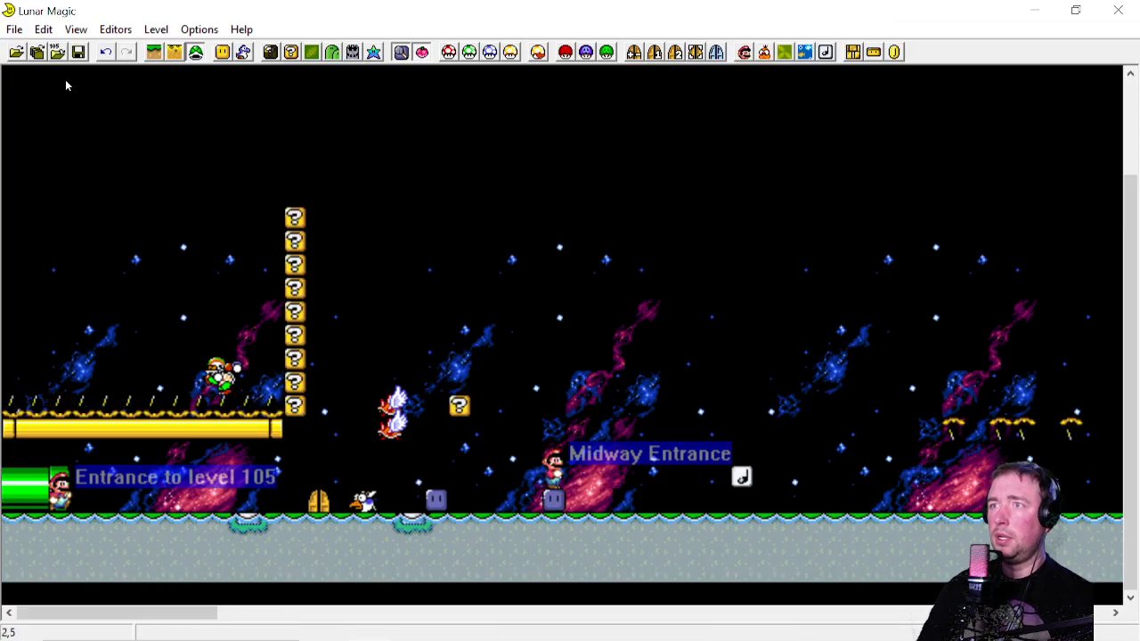
{"action": "left_click", "coordinate": [78, 51]}
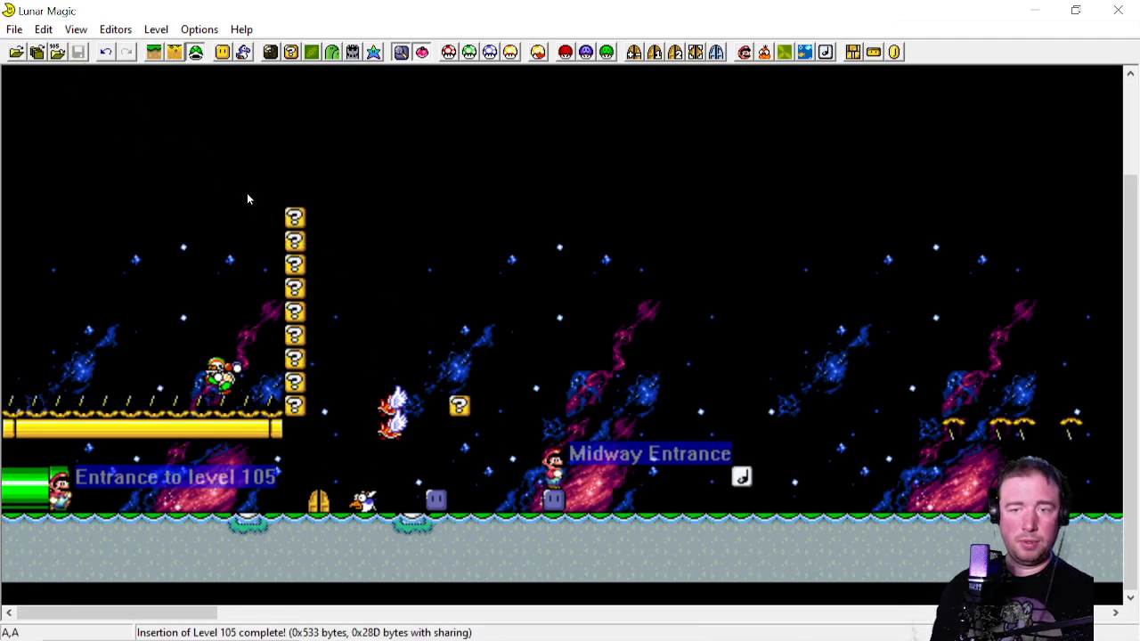
Run the saved ROM in Snes9x and playtest Mario around the door, checking how the Birdfish and Para Spiny sprites behave with the tide
{"action": "key", "text": "F4"}
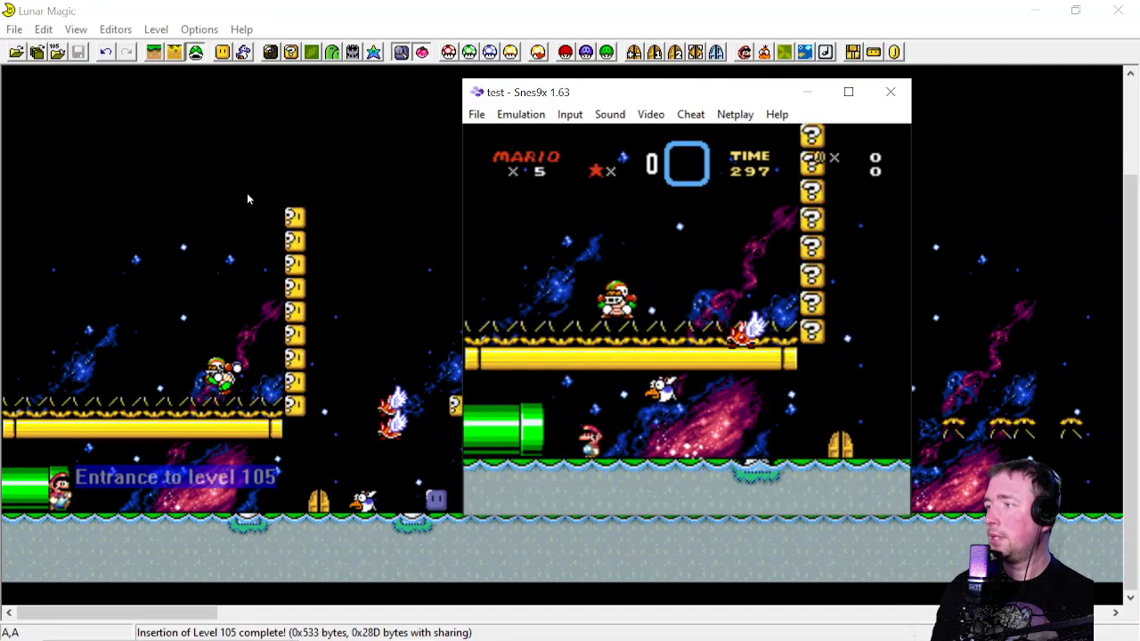
{"action": "key", "text": "Right"}
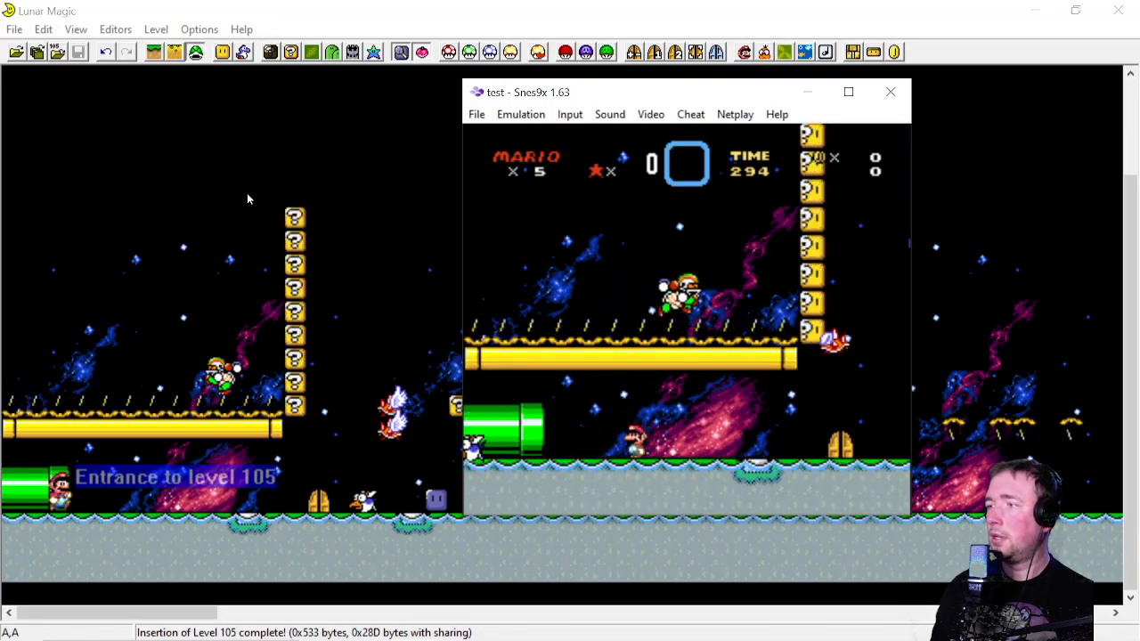
{"action": "key", "text": "Right"}
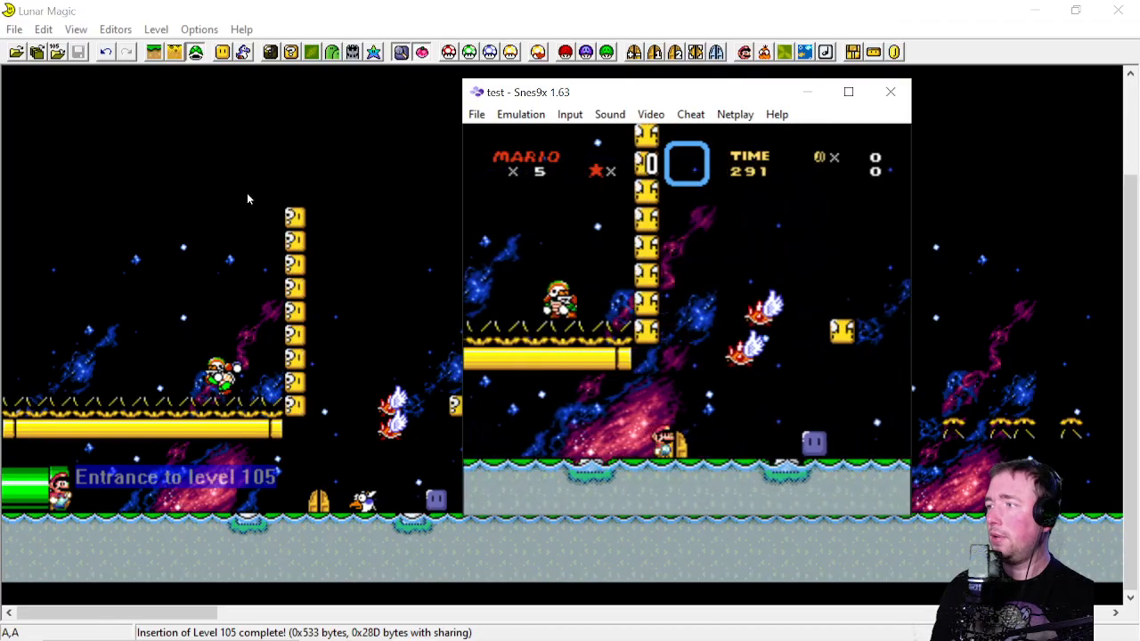
{"action": "key", "text": "Right"}
{"action": "key", "text": "c"}
{"action": "key", "text": "Left"}
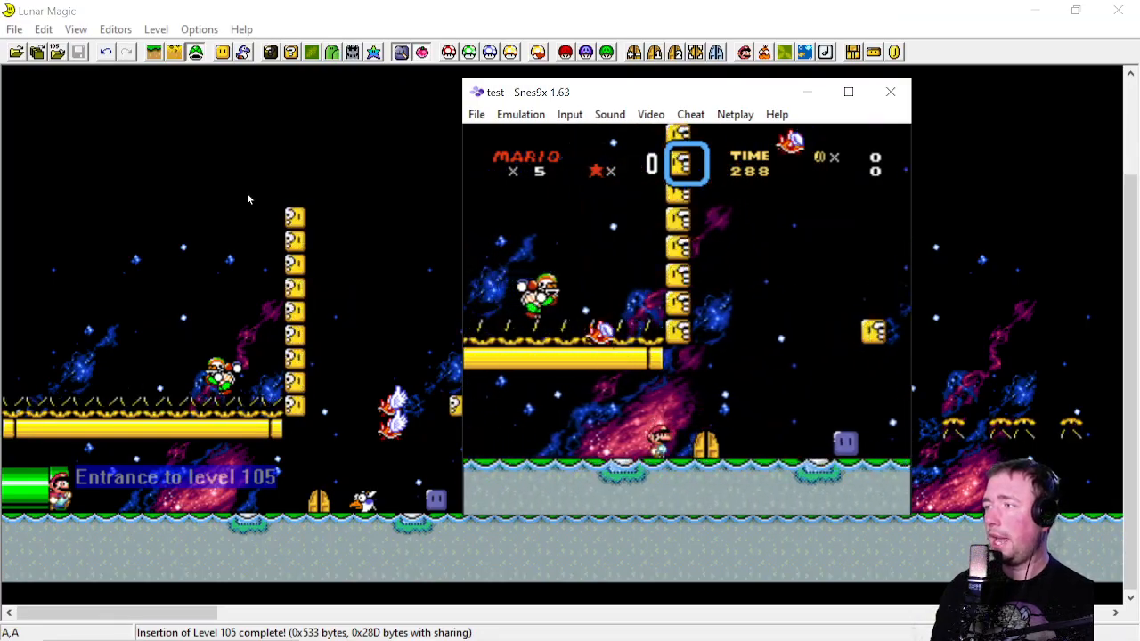
{"action": "key", "text": "Right"}
{"action": "key", "text": "c"}
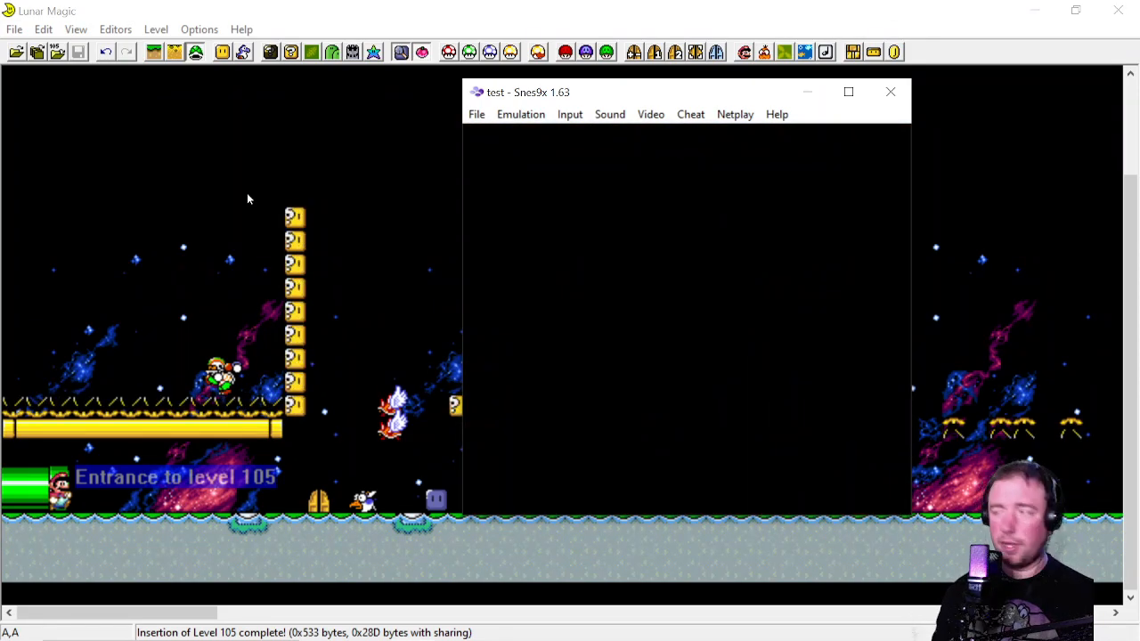
Replay the level, jumping Mario off the Para Spiny sprites and past the purple blocks, and close the emulator
{"action": "key", "text": "Right"}
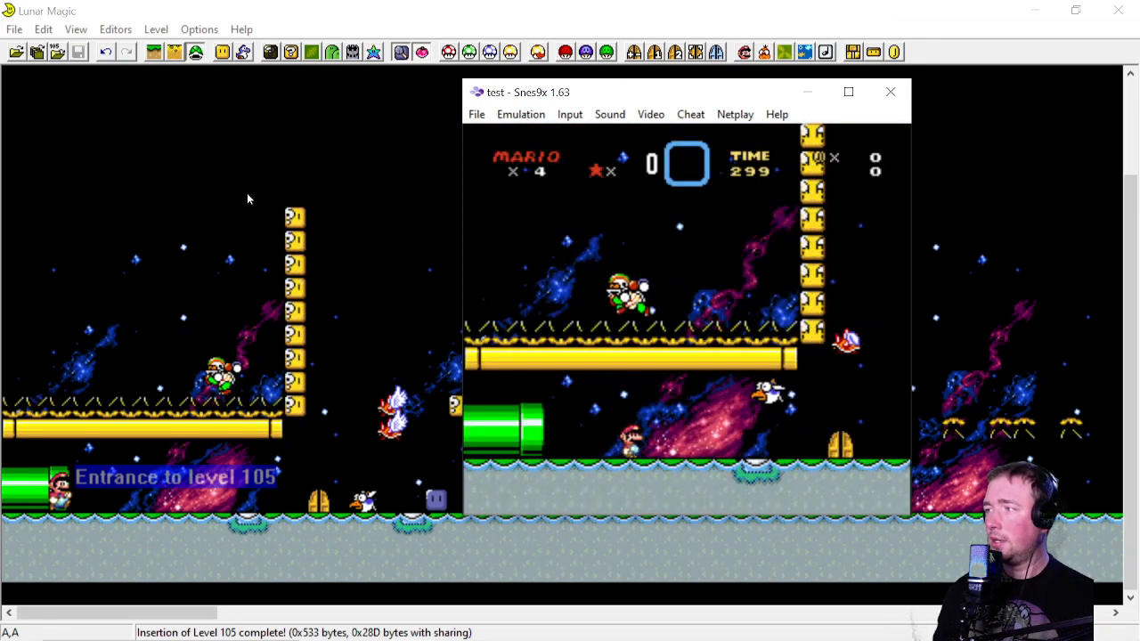
{"action": "key", "text": "c"}
{"action": "key", "text": "Left"}
{"action": "key", "text": "Right"}
{"action": "key", "text": "v"}
{"action": "key", "text": "Right"}
{"action": "key", "text": "v"}
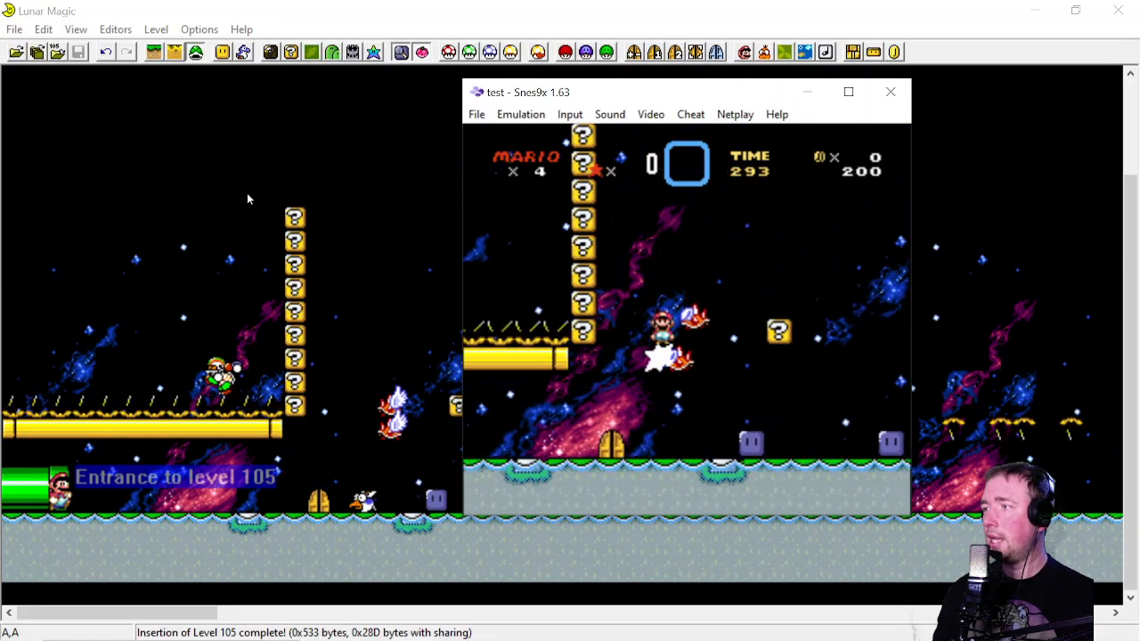
{"action": "key", "text": "Right"}
{"action": "key", "text": "v"}
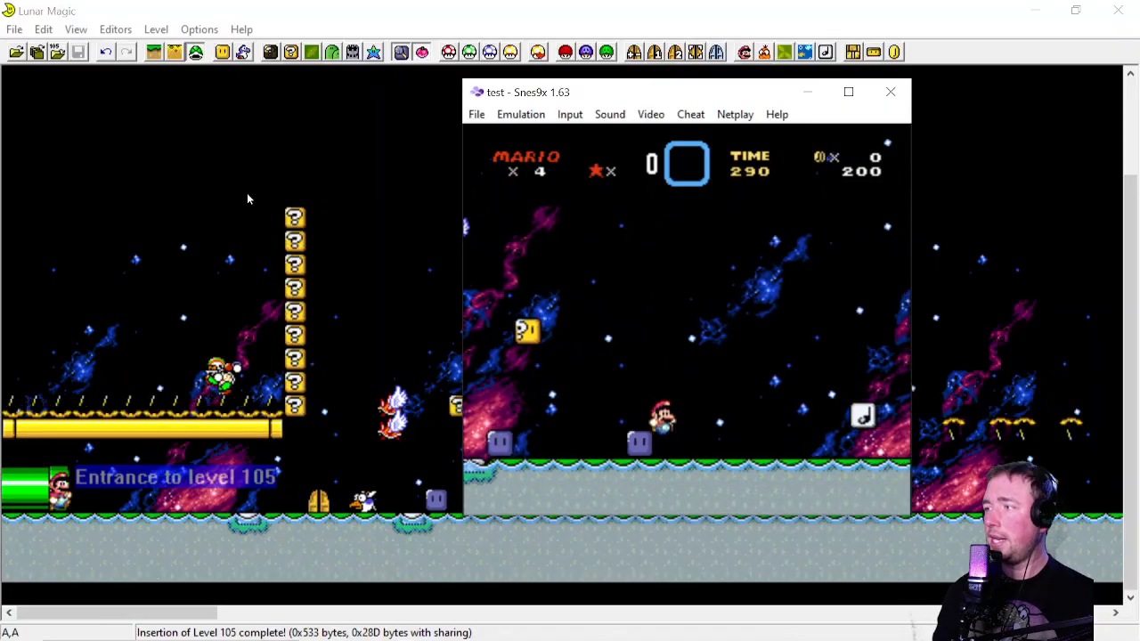
{"action": "key", "text": "Right"}
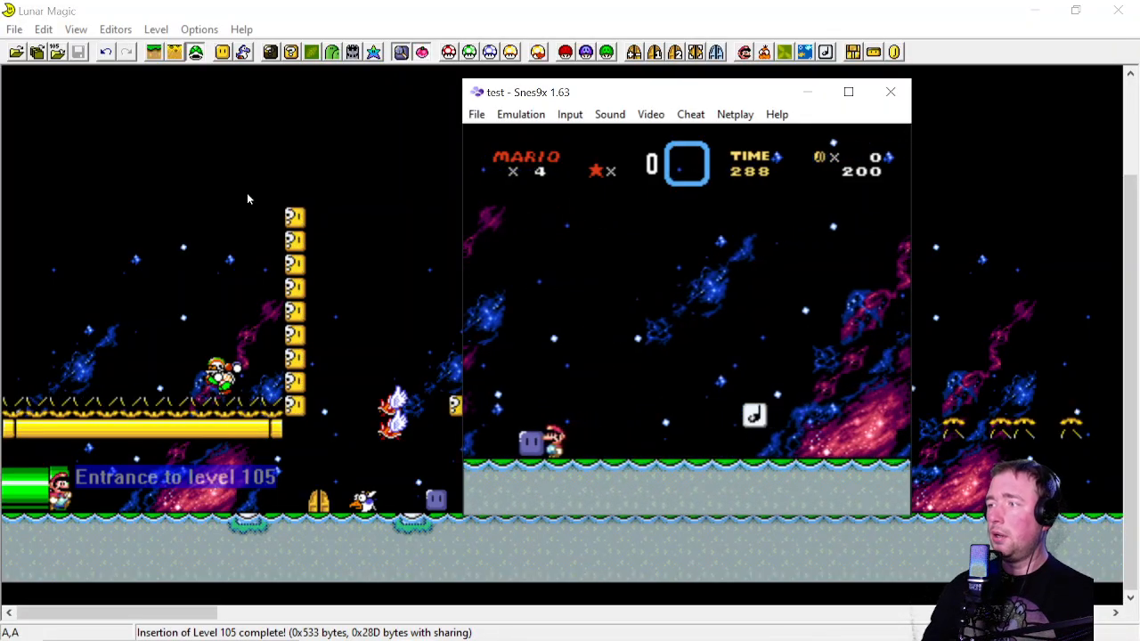
{"action": "key", "text": "Right"}
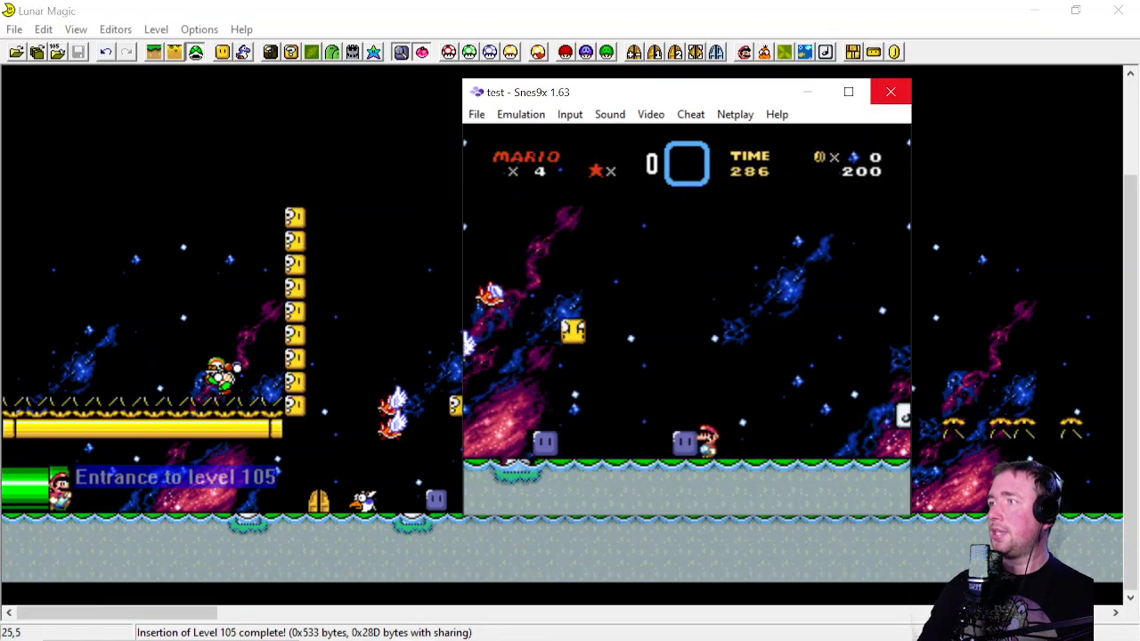
{"action": "left_click", "coordinate": [889, 92]}
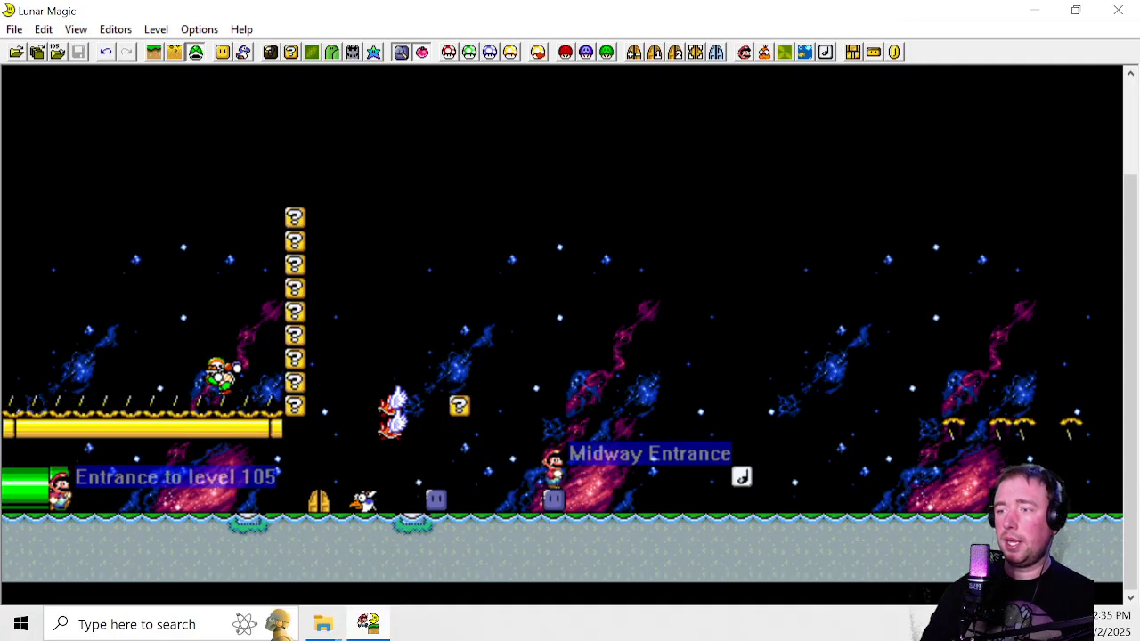
Switch to File Explorer, examine the routines folder inside LearnToLunar's pixi_v1.42 folder, and return to level 105 in Lunar Magic
{"action": "mouse_move", "coordinate": [322, 624]}
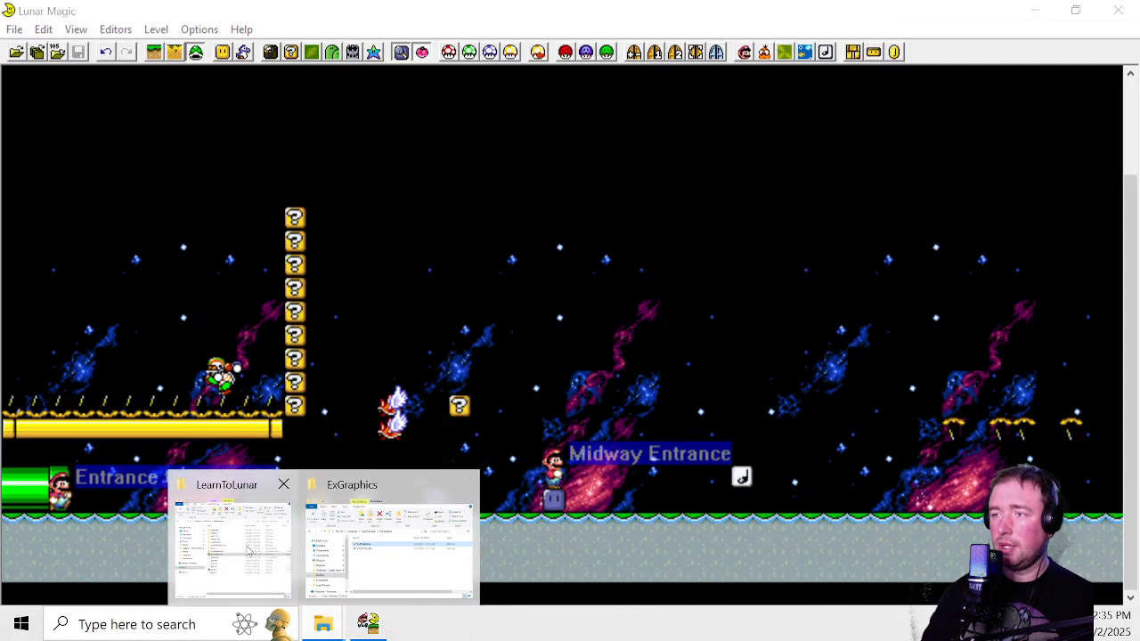
{"action": "left_click", "coordinate": [236, 543]}
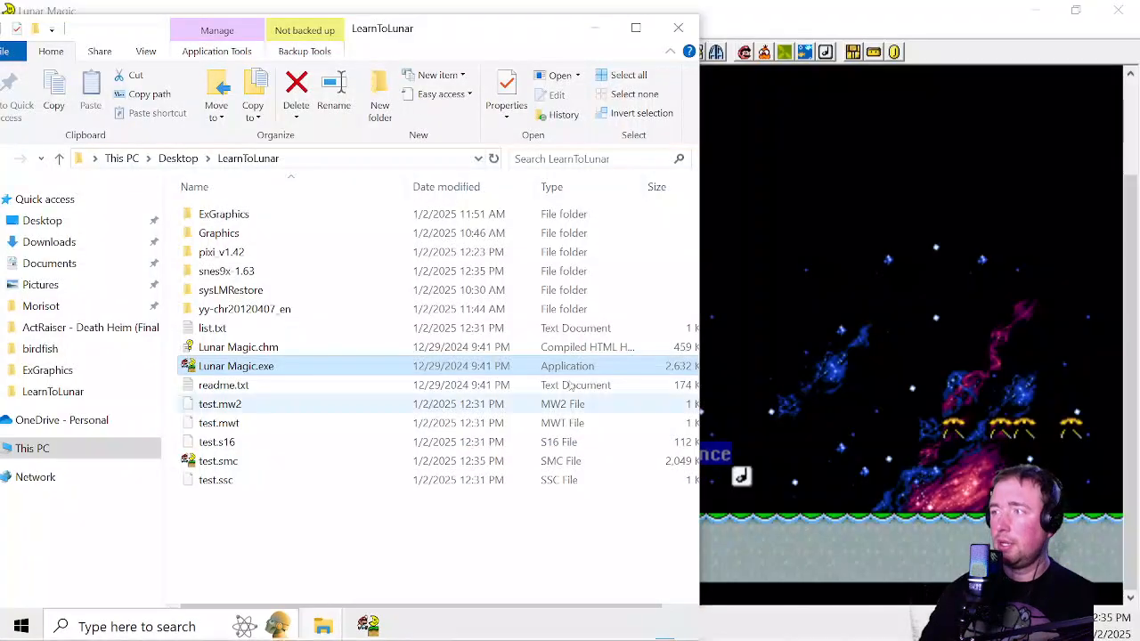
{"action": "double_click", "coordinate": [295, 253]}
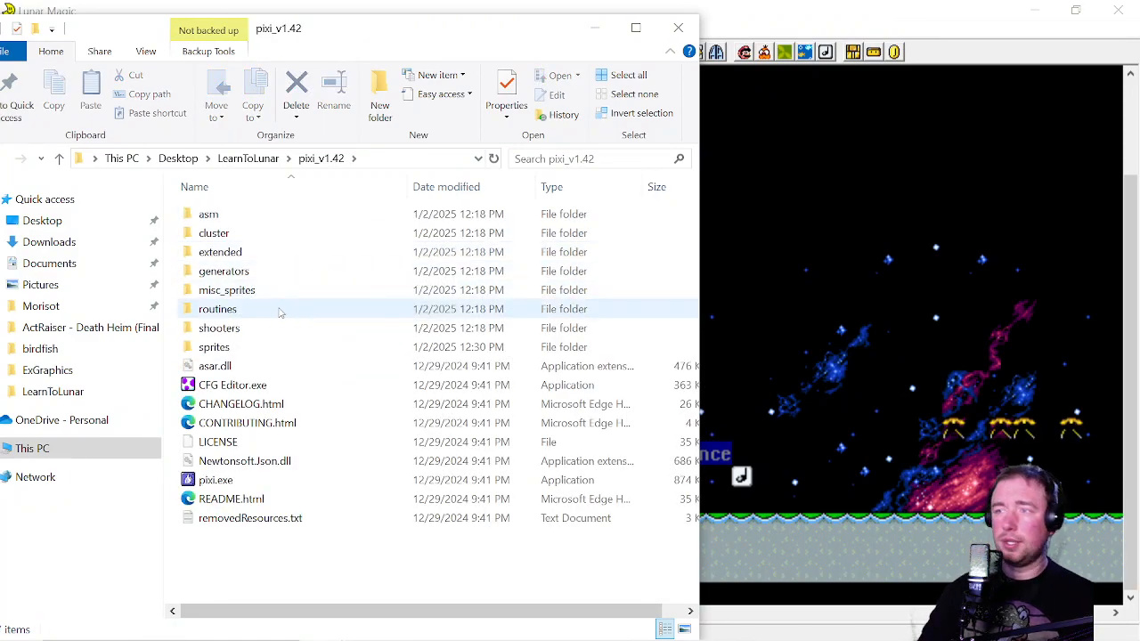
{"action": "double_click", "coordinate": [281, 310]}
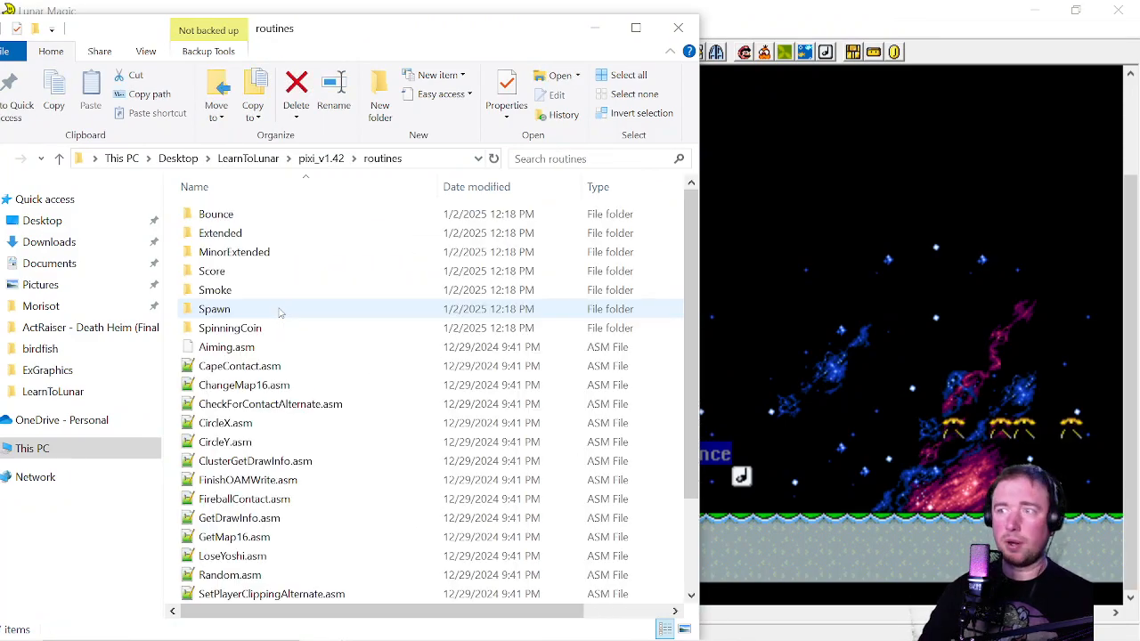
{"action": "scroll", "coordinate": [306, 324], "scroll_direction": "down", "scroll_amount": 2}
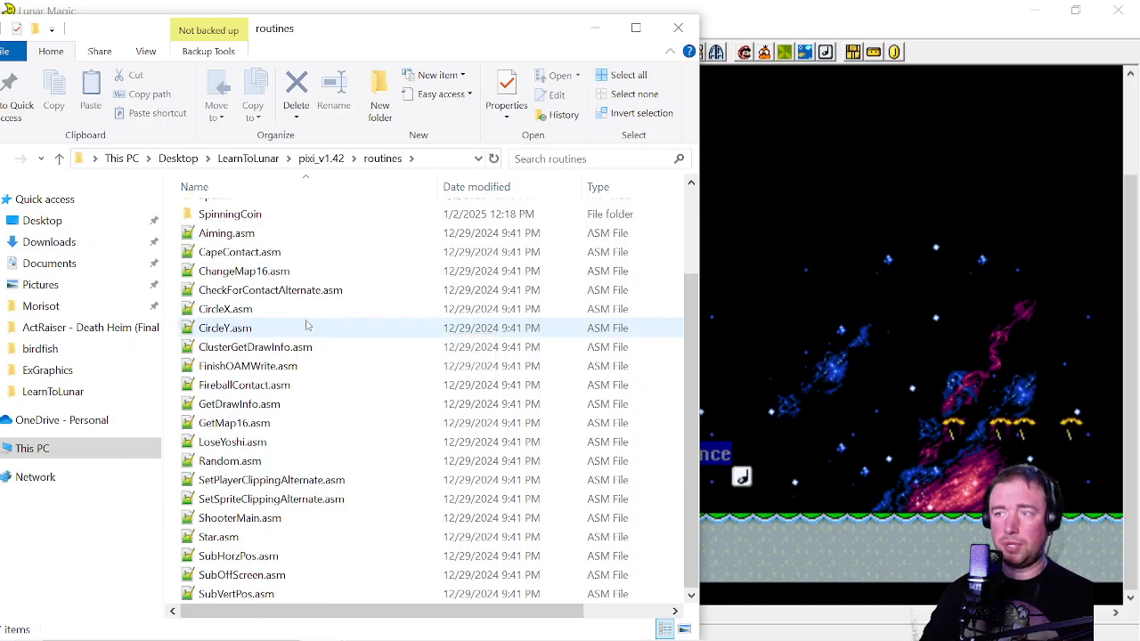
{"action": "scroll", "coordinate": [307, 324], "scroll_direction": "up", "scroll_amount": 2}
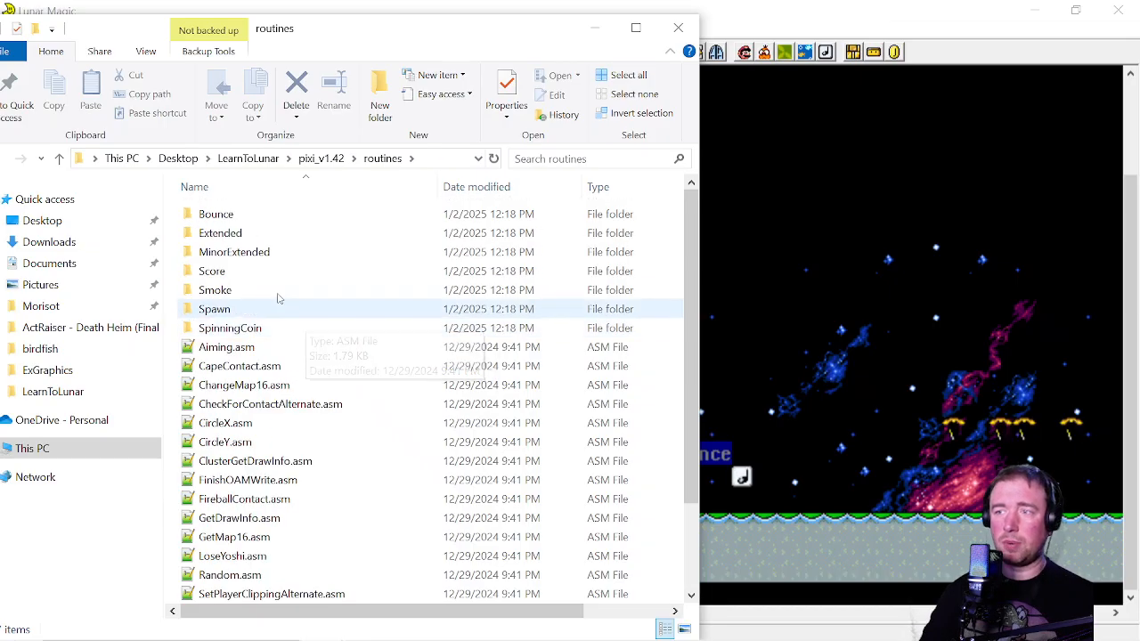
{"action": "left_click", "coordinate": [60, 159]}
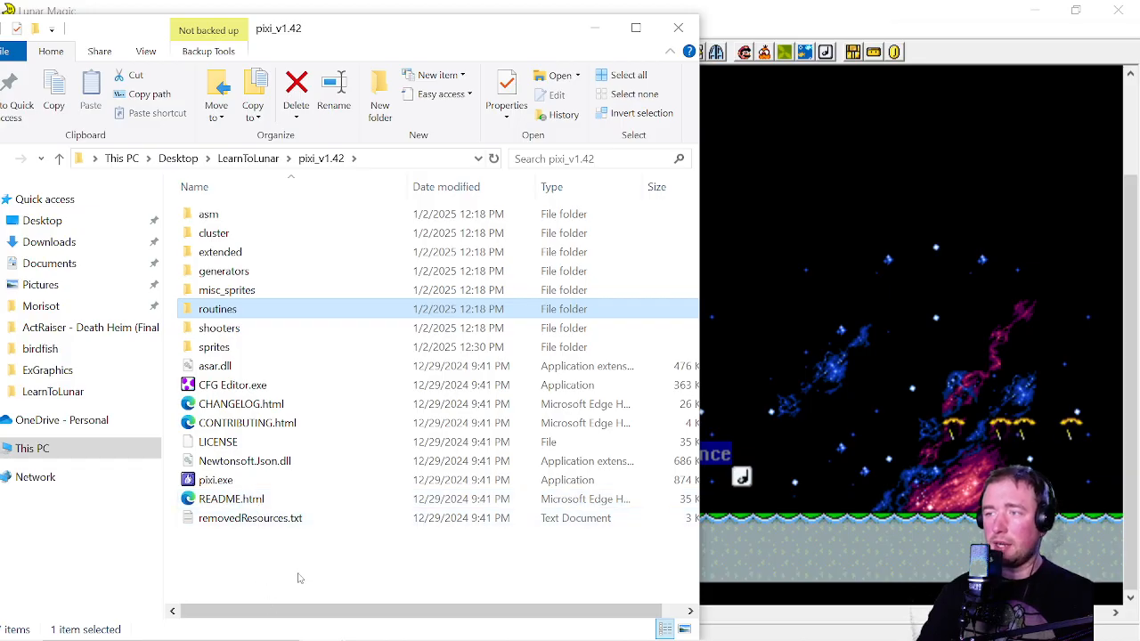
{"action": "left_click", "coordinate": [330, 594]}
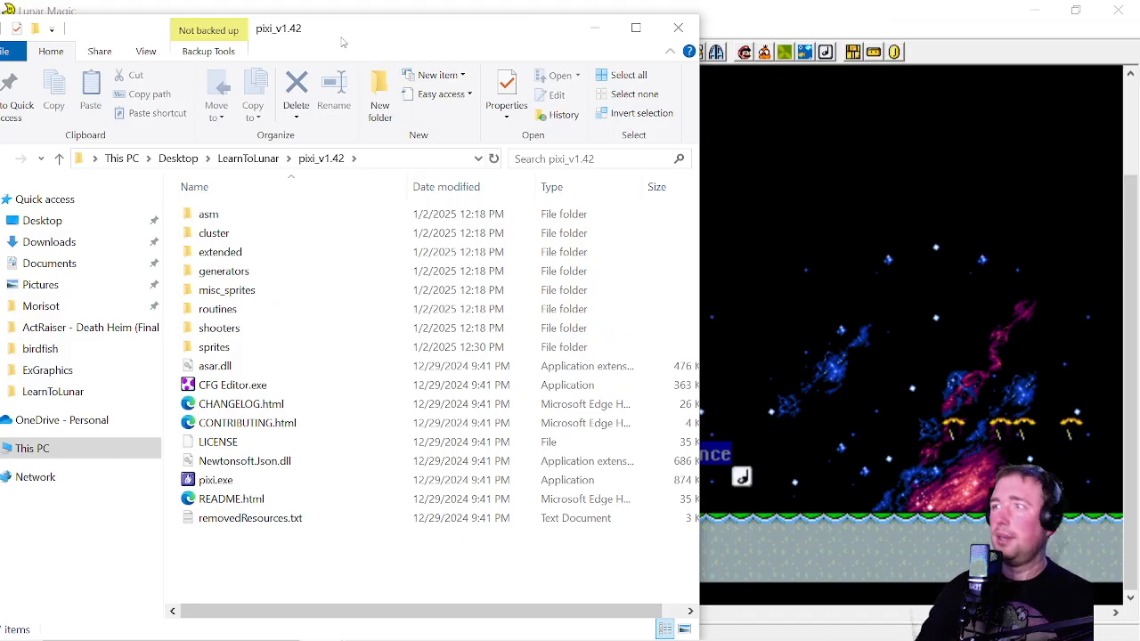
{"action": "left_click_drag", "start_coordinate": [341, 40], "coordinate": [614, 44]}
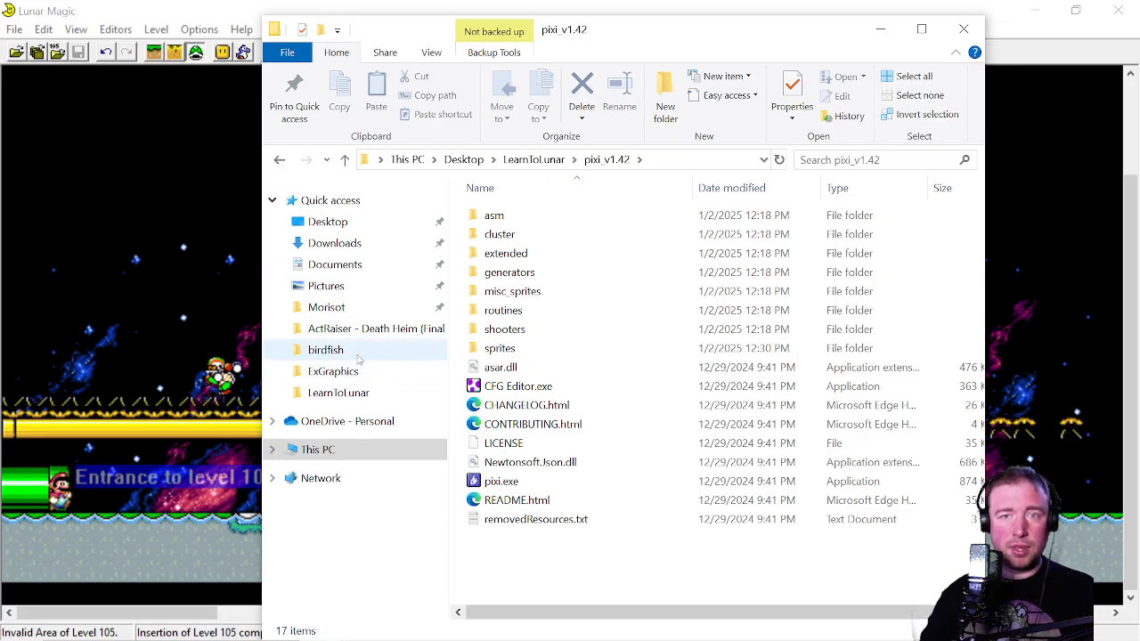
{"action": "mouse_move", "coordinate": [453, 636]}
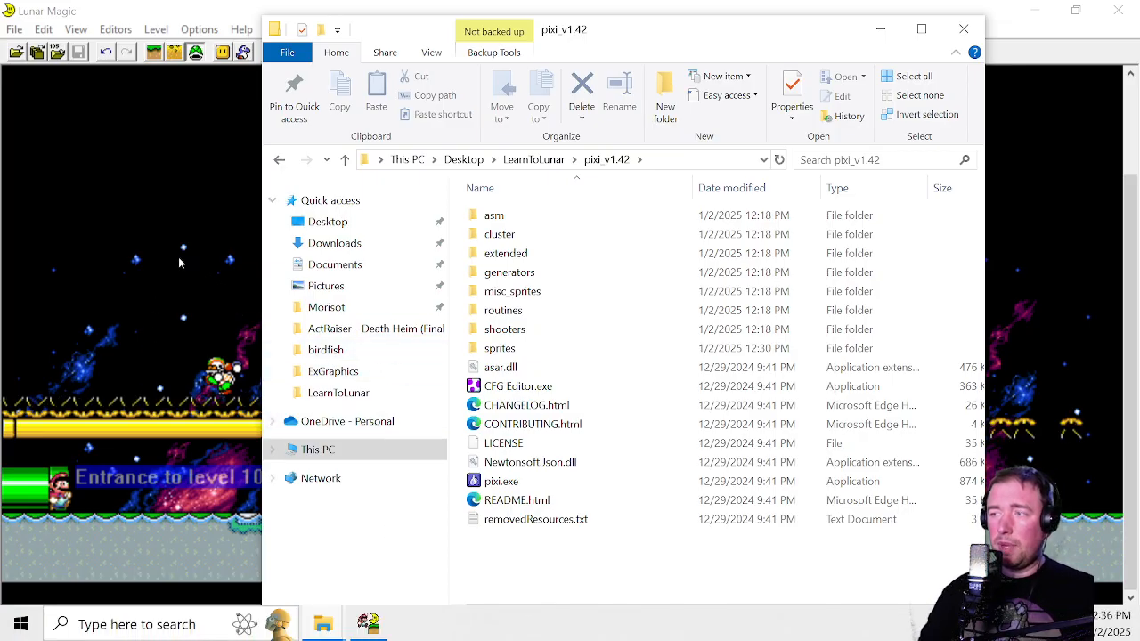
{"action": "left_click", "coordinate": [181, 258]}
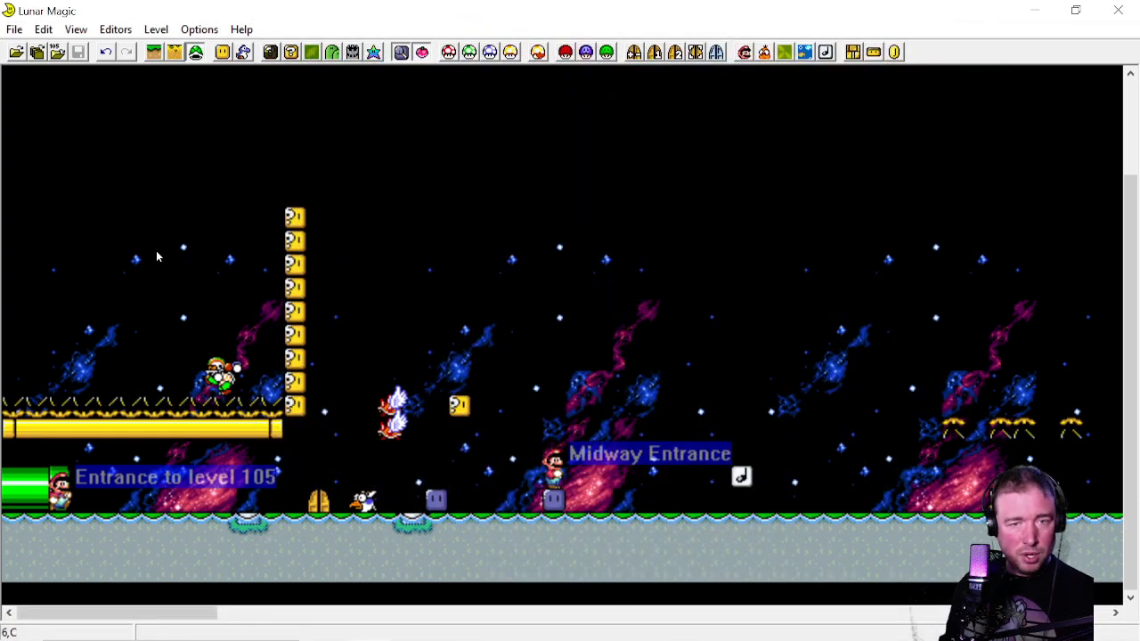
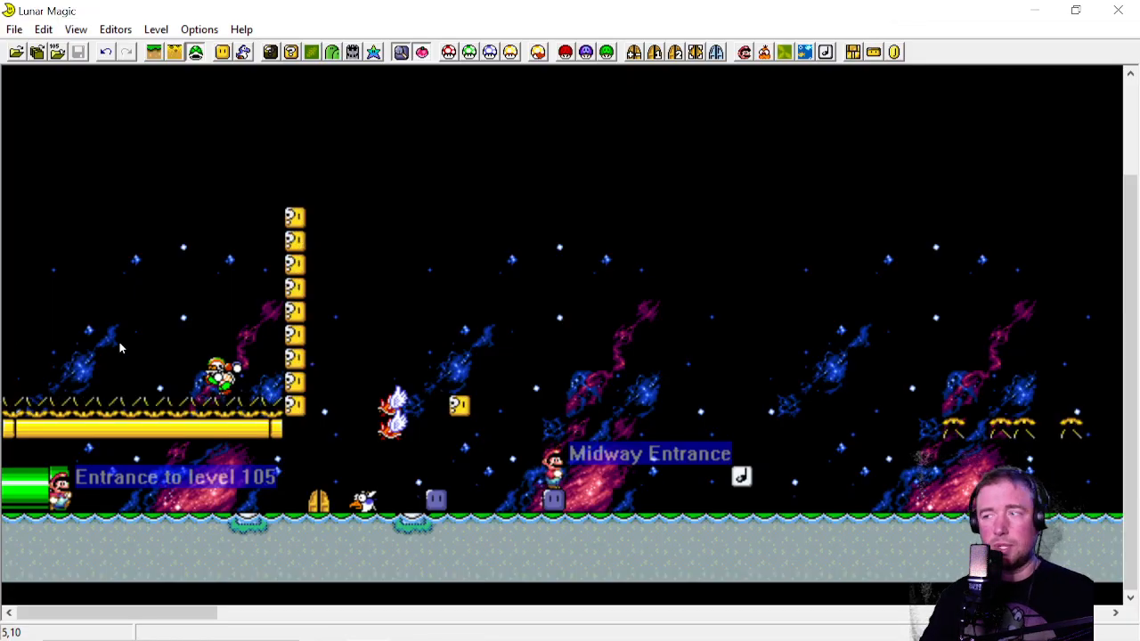
In File Explorer, copy the GPS (V1.4.4) folder from Resources for Learn2Lunar into the LearnToLunar folder
{"action": "left_click_drag", "start_coordinate": [268, 147], "coordinate": [293, 243]}
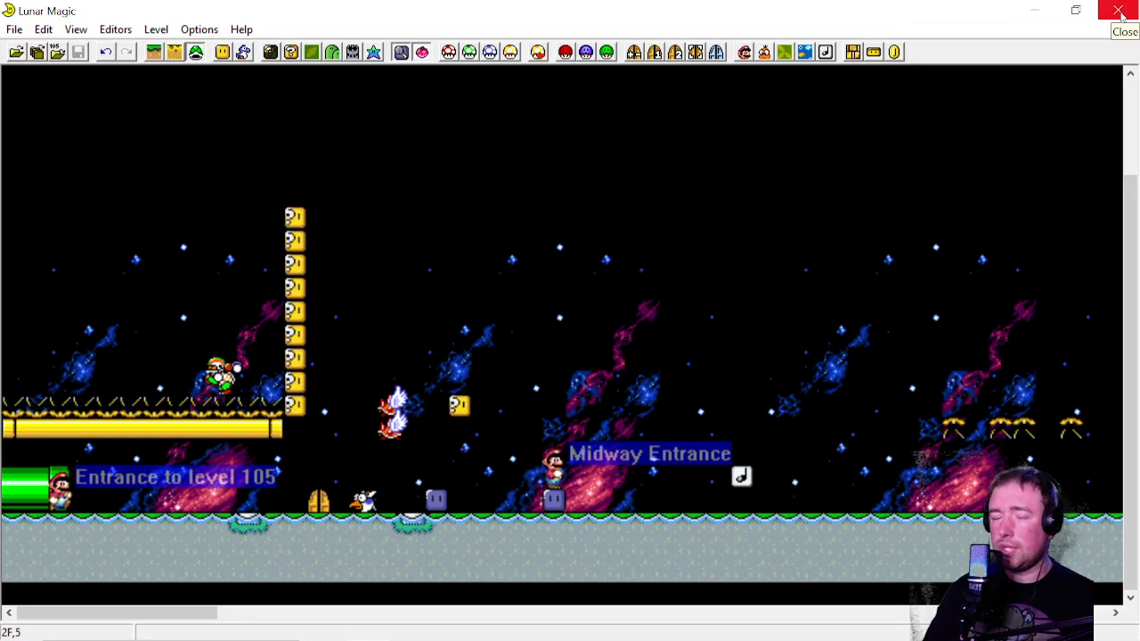
{"action": "mouse_move", "coordinate": [302, 634]}
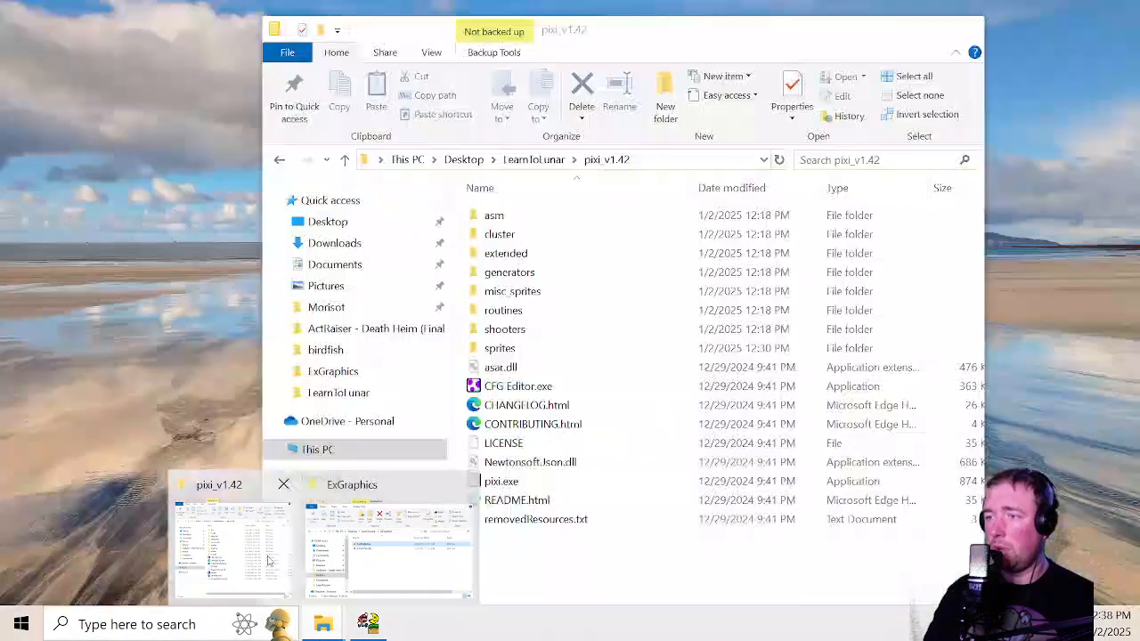
{"action": "left_click", "coordinate": [263, 551]}
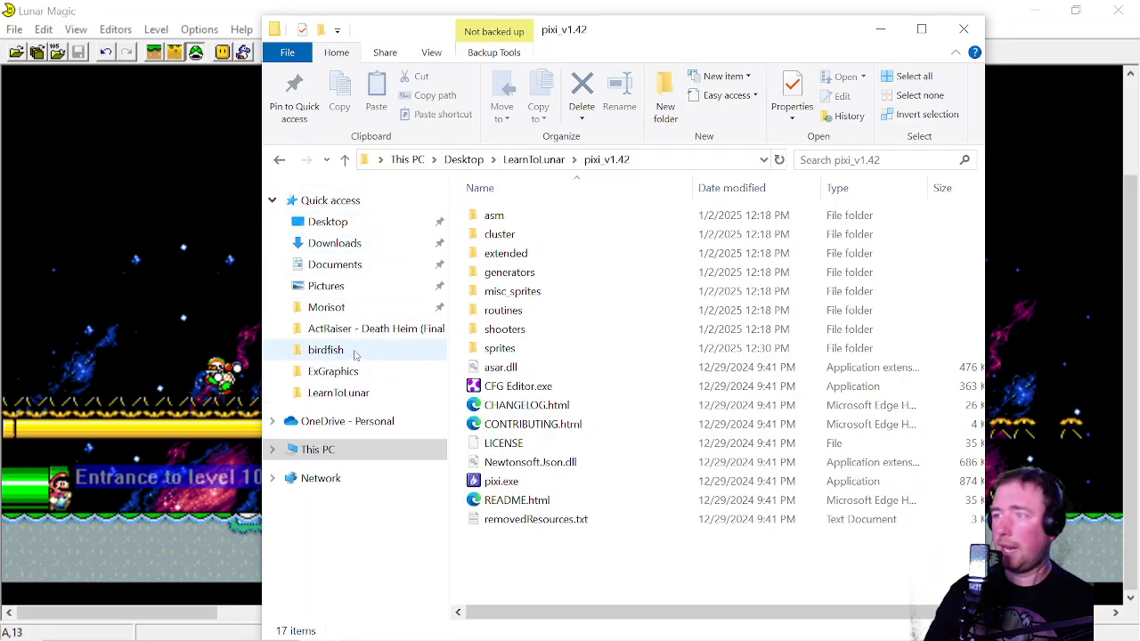
{"action": "left_click", "coordinate": [462, 160]}
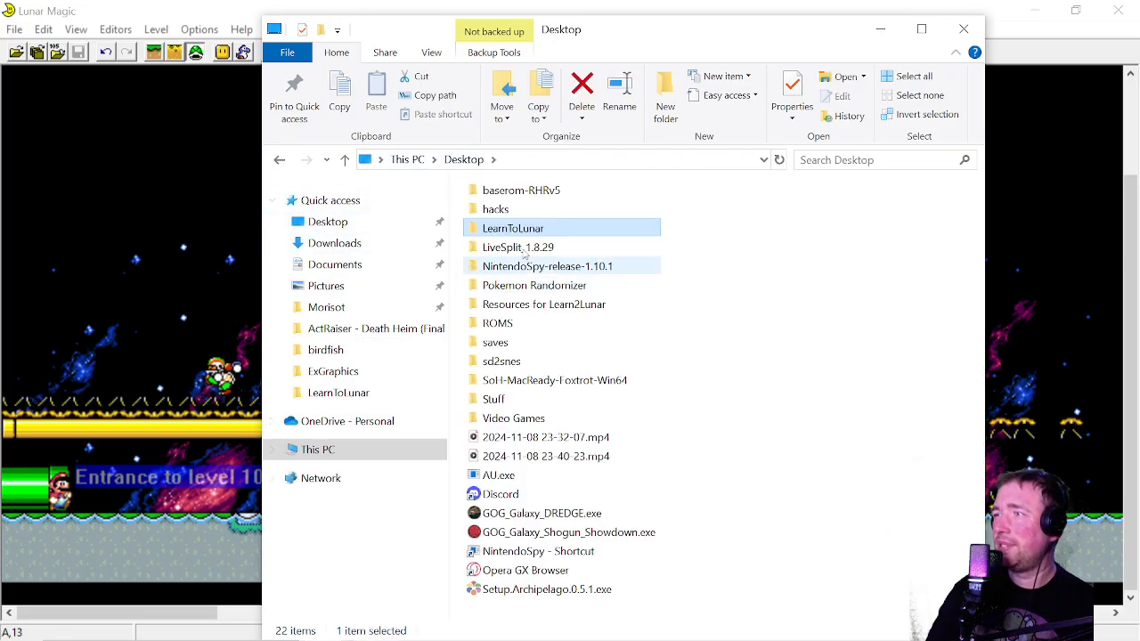
{"action": "double_click", "coordinate": [534, 304]}
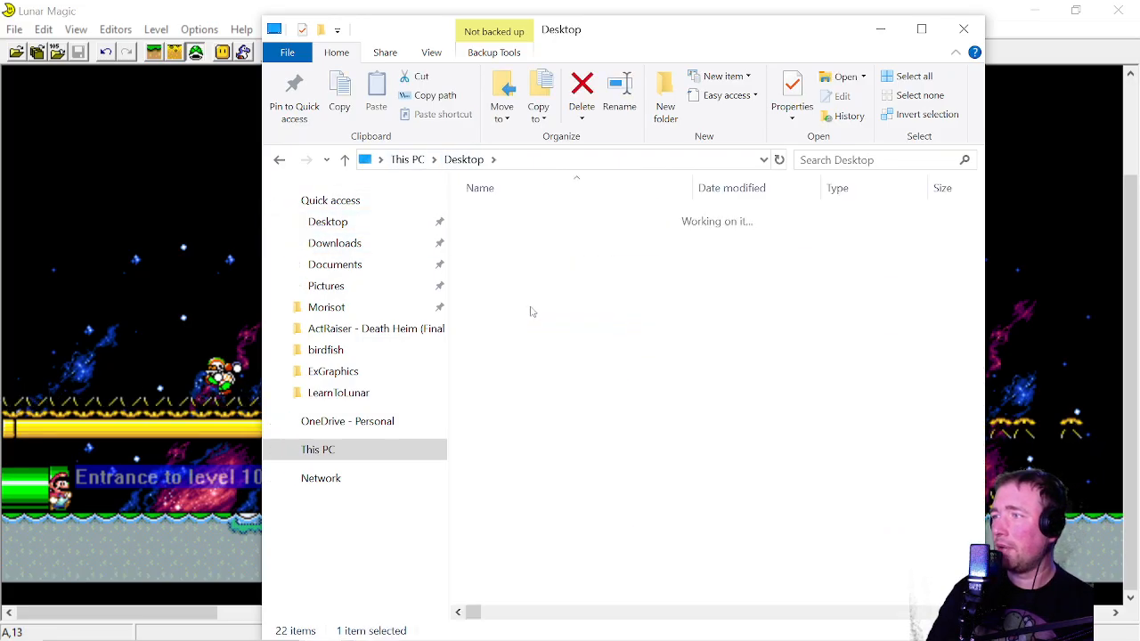
{"action": "left_click", "coordinate": [528, 313]}
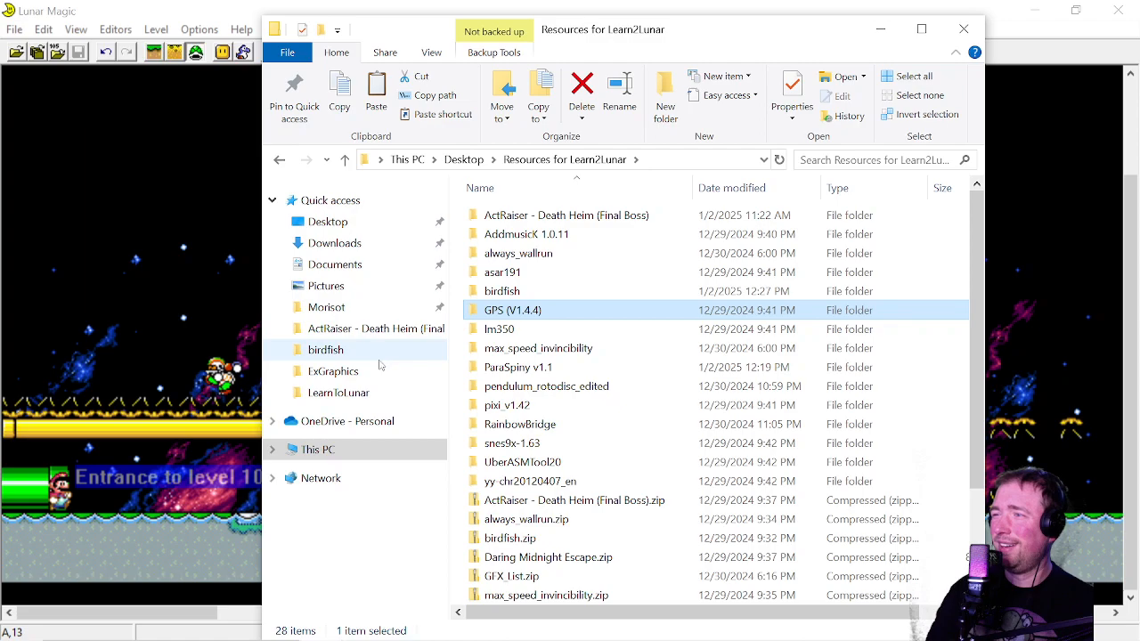
{"action": "left_click", "coordinate": [339, 392]}
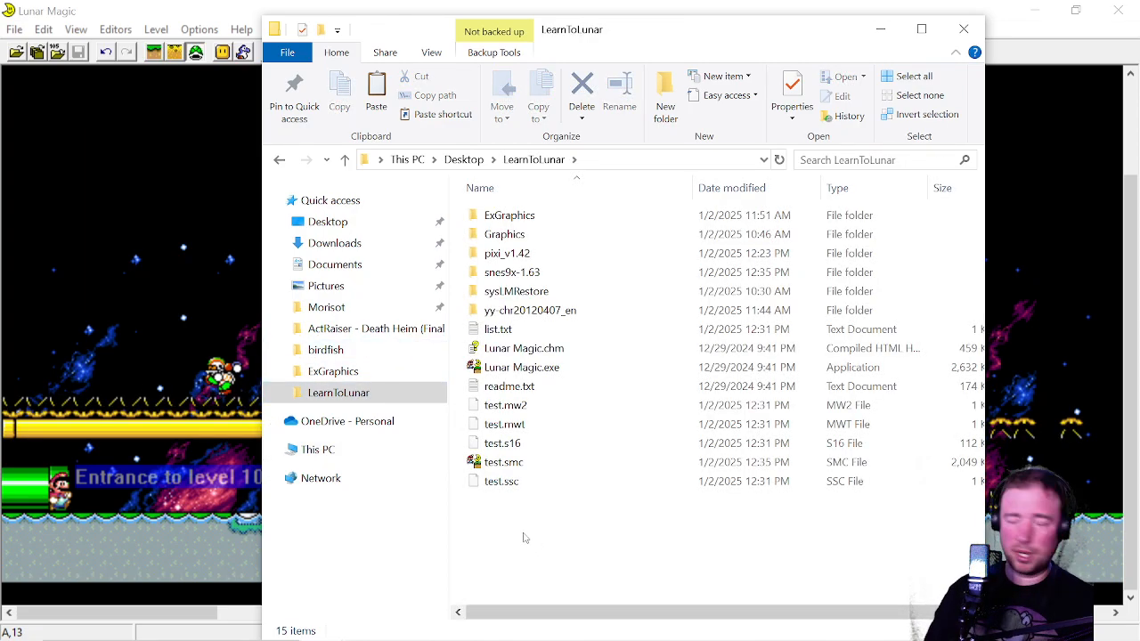
{"action": "key", "text": "ctrl+v"}
{"action": "left_click", "coordinate": [554, 540]}
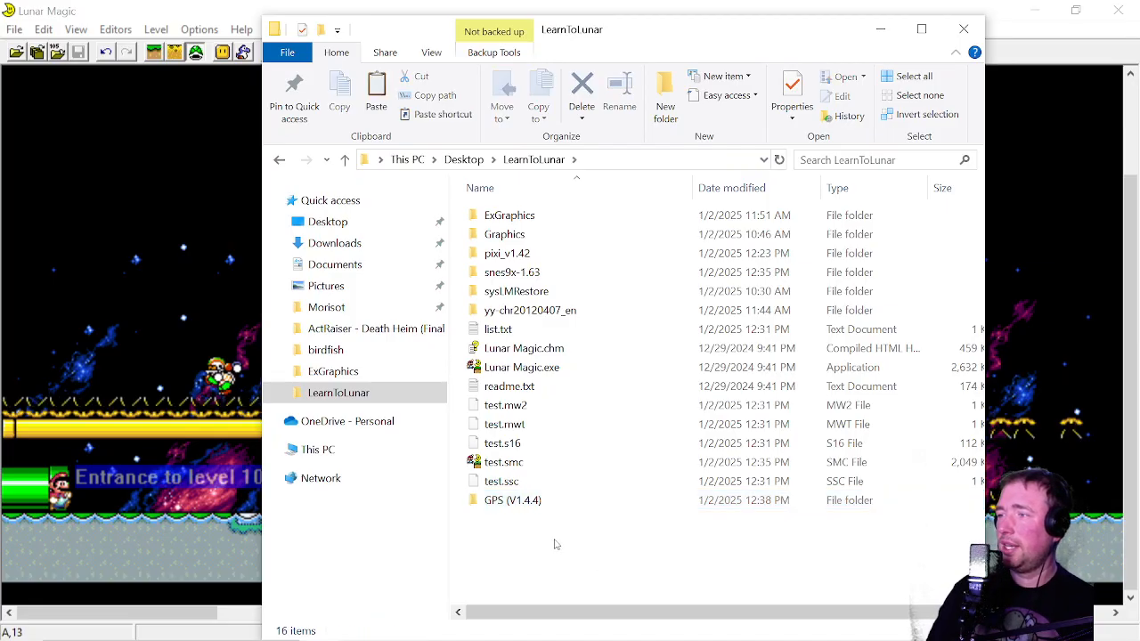
Open the copied GPS (V1.4.4) folder and inspect template.asm inside its blocks folder, then close the file
{"action": "double_click", "coordinate": [521, 501]}
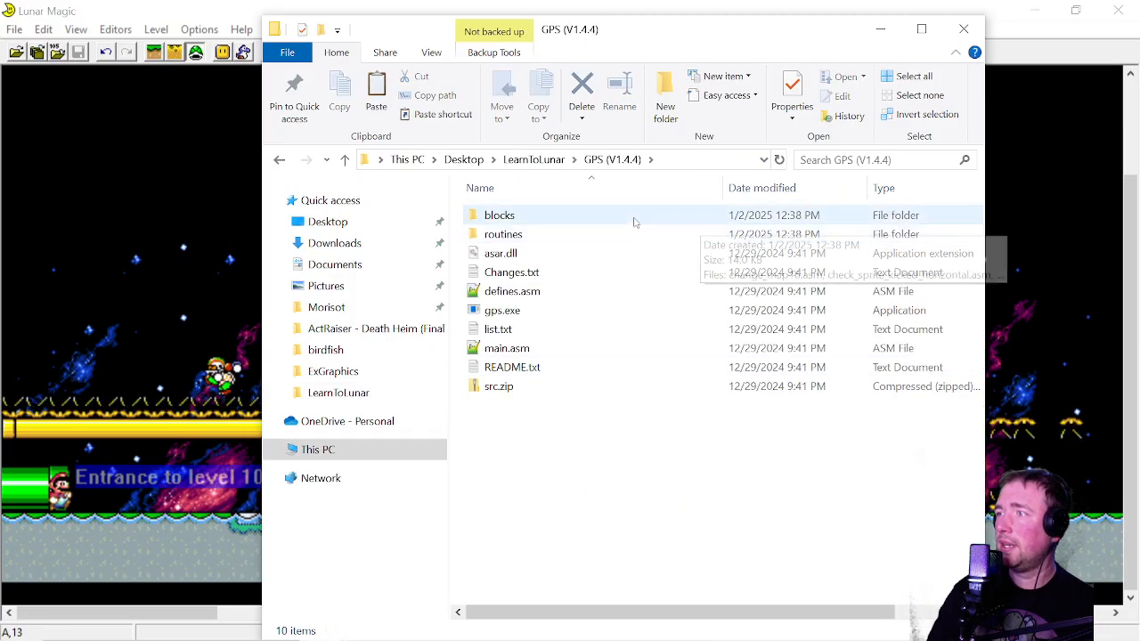
{"action": "left_click", "coordinate": [922, 30]}
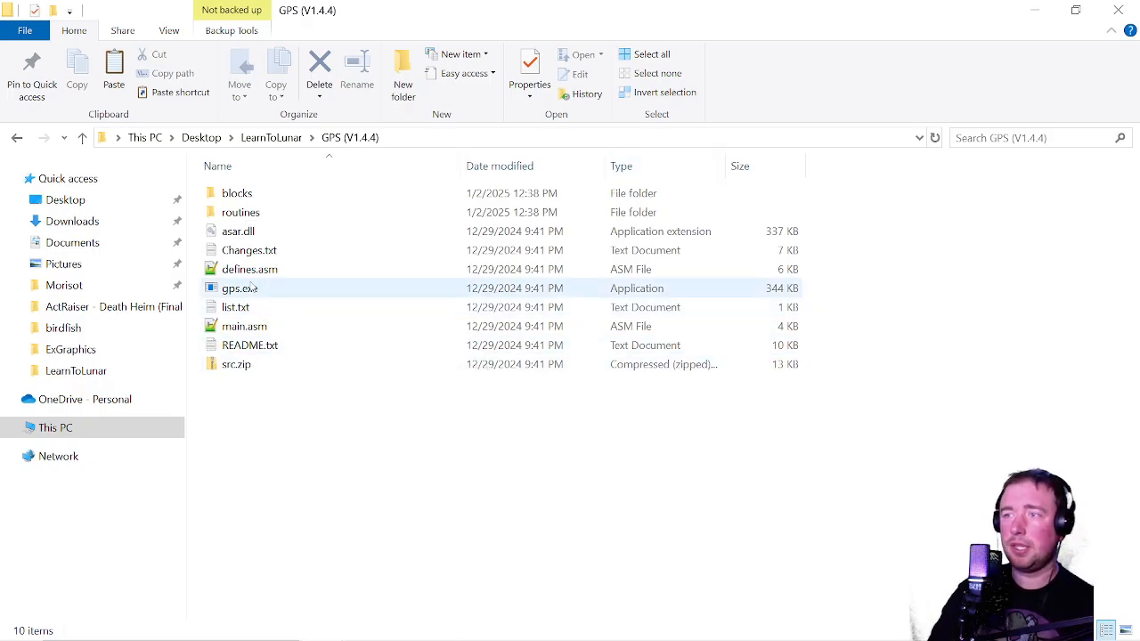
{"action": "double_click", "coordinate": [262, 194]}
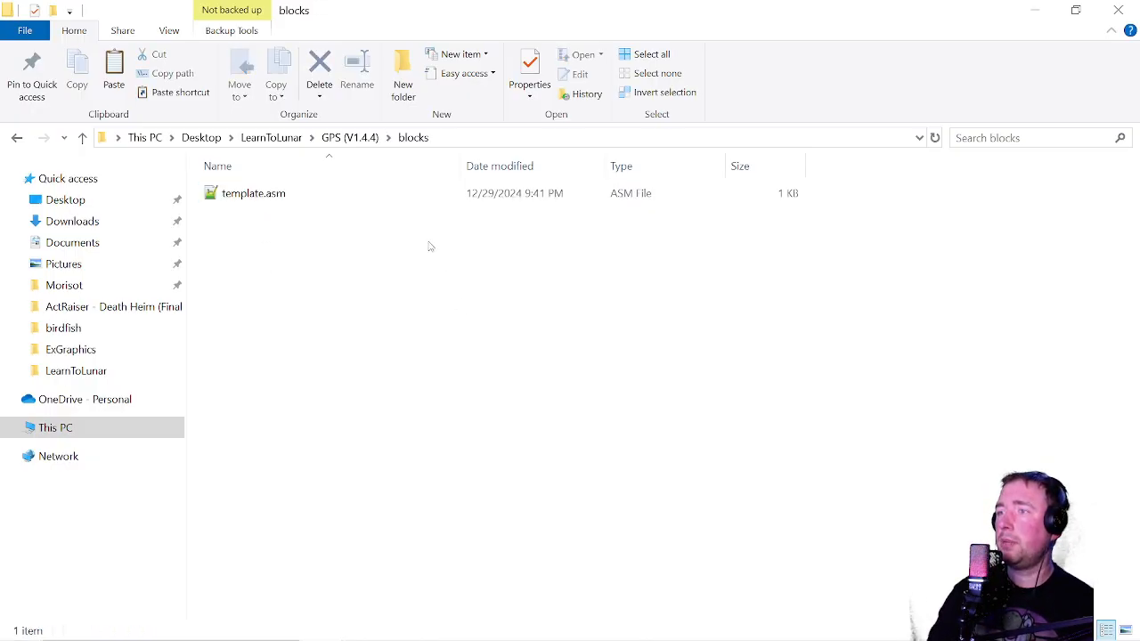
{"action": "double_click", "coordinate": [295, 196]}
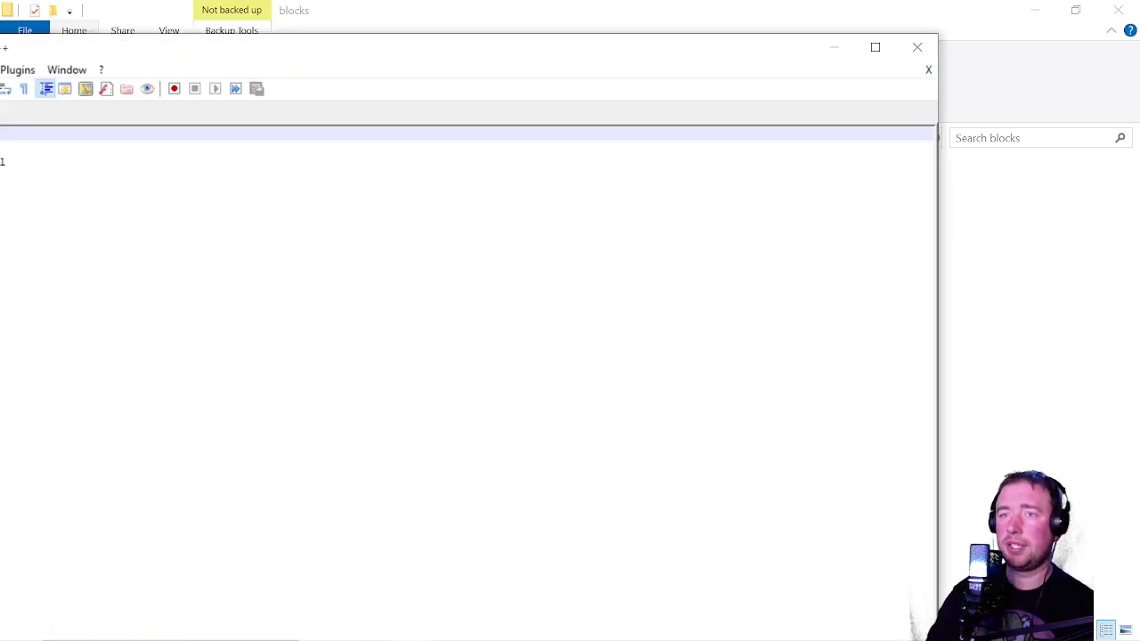
{"action": "left_click", "coordinate": [102, 70]}
{"action": "left_click", "coordinate": [264, 69]}
{"action": "left_click_drag", "start_coordinate": [220, 49], "coordinate": [186, 70]}
{"action": "left_click", "coordinate": [885, 71]}
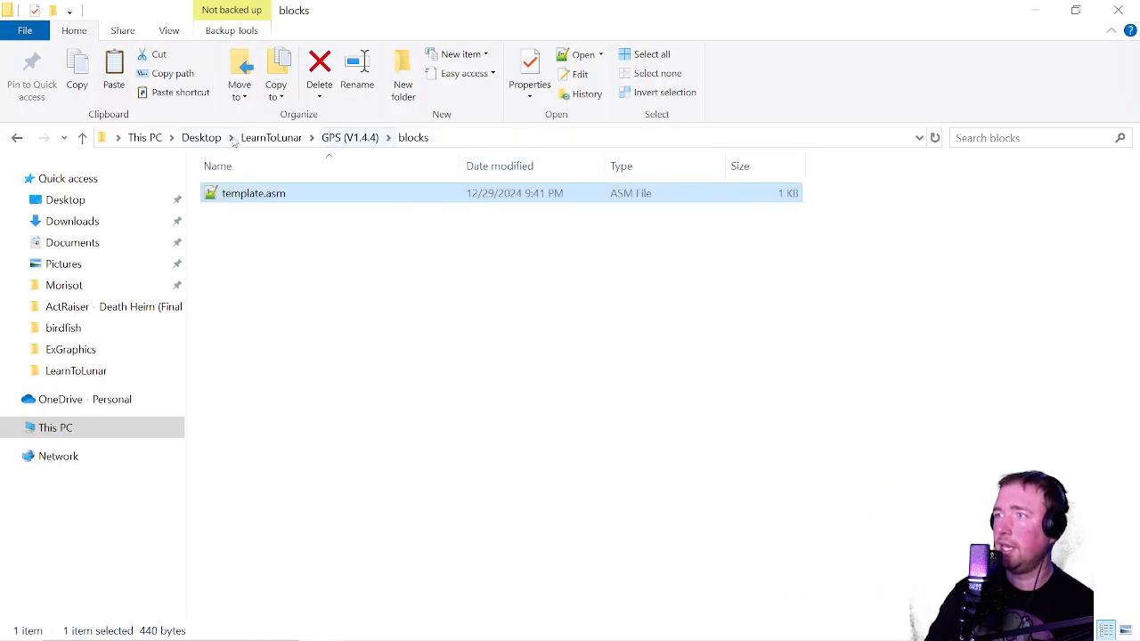
Go back to the GPS (V1.4.4) folder and look over its list.txt block list
{"action": "left_click", "coordinate": [337, 140]}
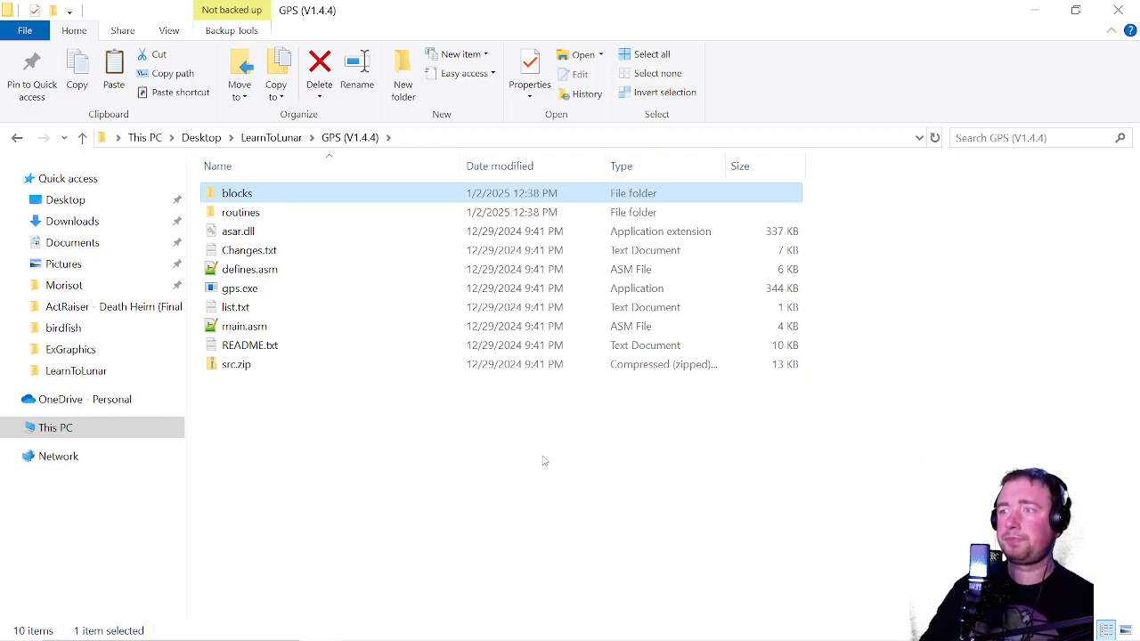
{"action": "double_click", "coordinate": [321, 310]}
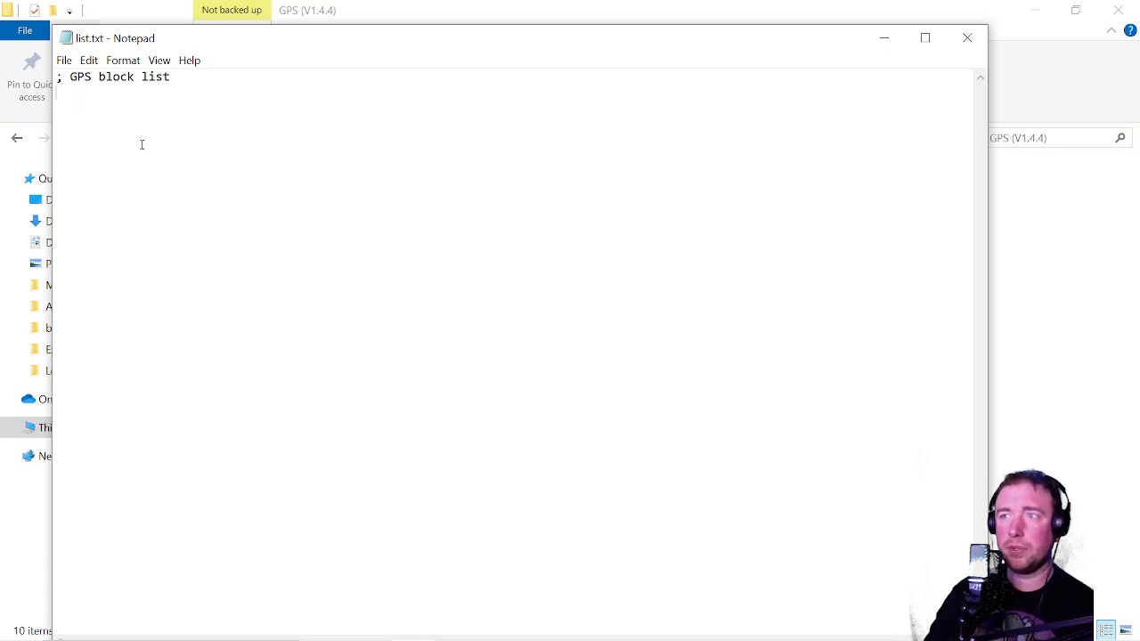
{"action": "left_click", "coordinate": [883, 39]}
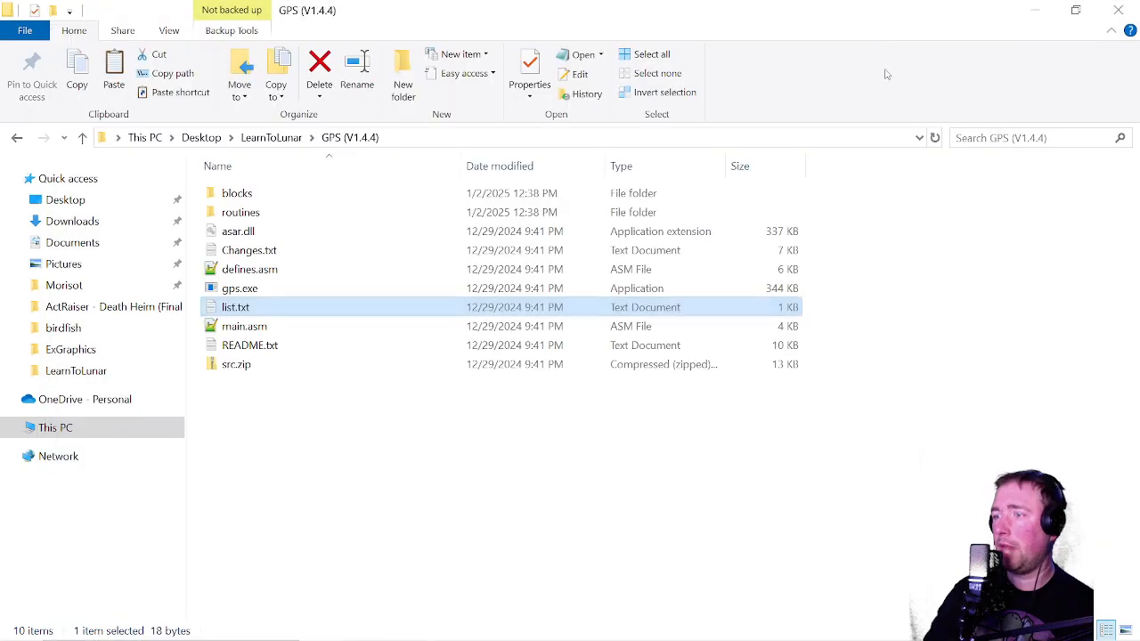
In Lunar Magic's 16x16 Tile Map Editor, look up the number of the empty tile below the spike tile, and close Lunar Magic
{"action": "left_click", "coordinate": [367, 623]}
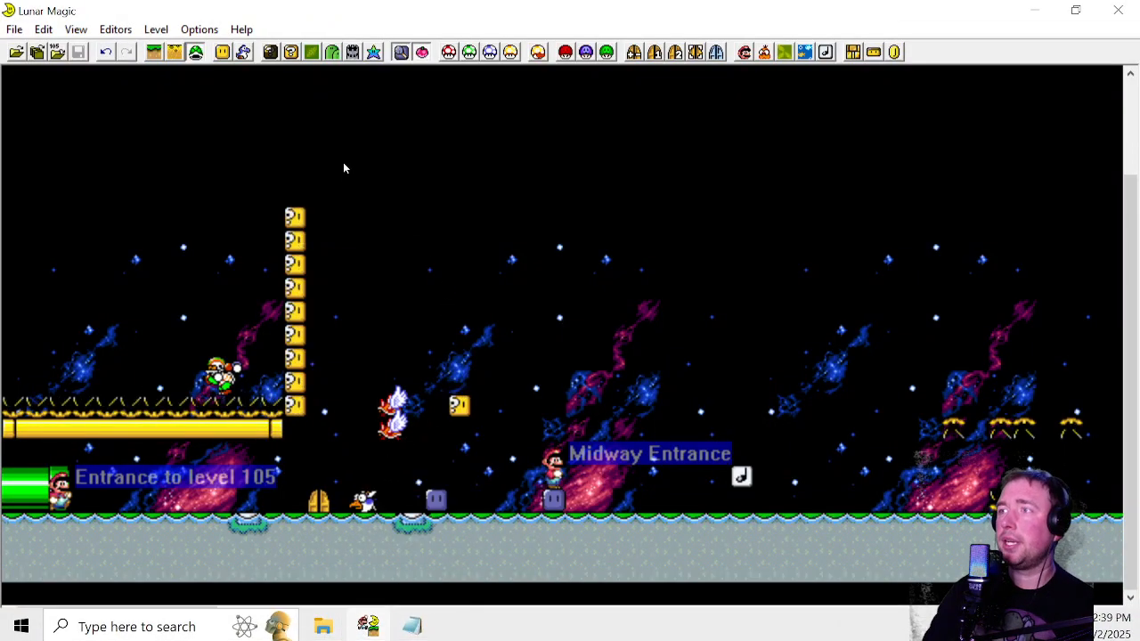
{"action": "left_click", "coordinate": [292, 52]}
{"action": "scroll", "coordinate": [519, 297], "scroll_direction": "down", "scroll_amount": 8}
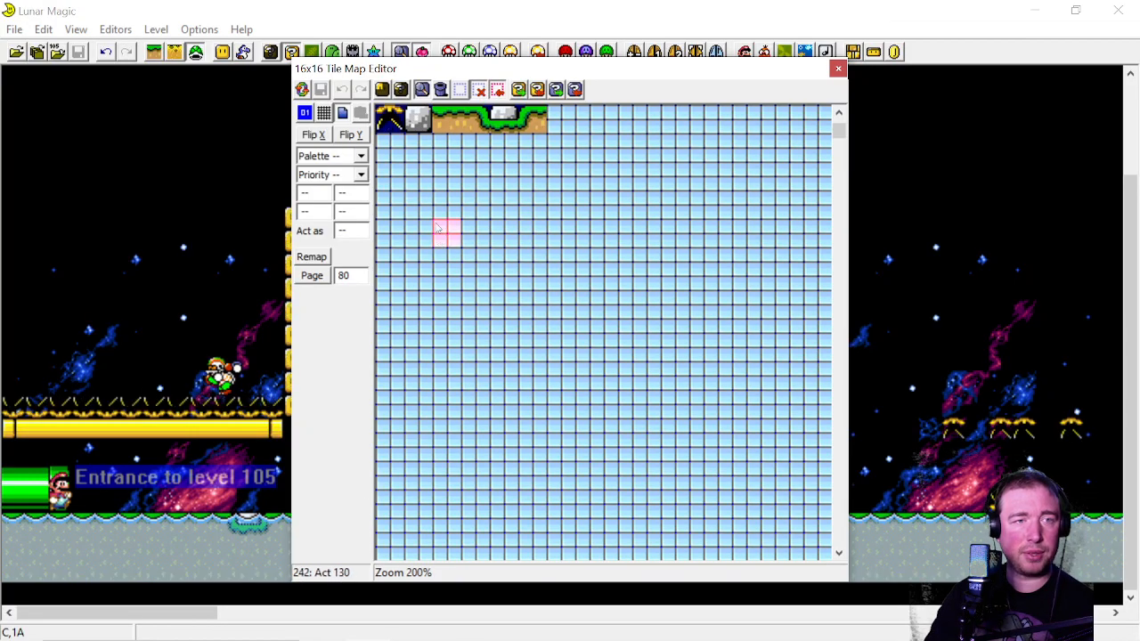
{"action": "mouse_move", "coordinate": [388, 155]}
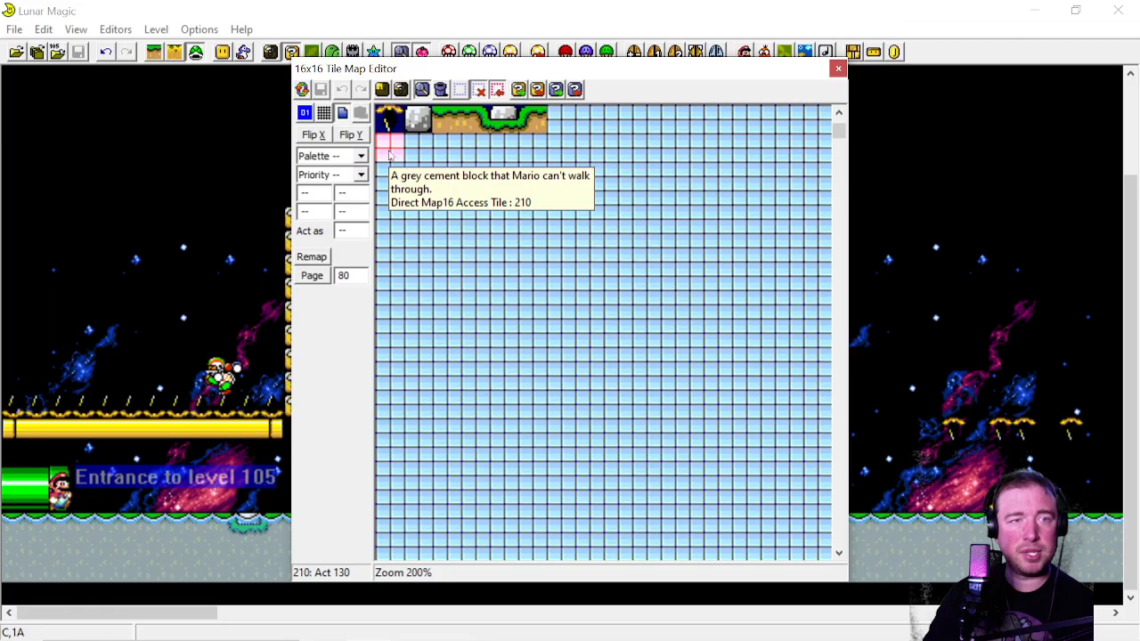
{"action": "left_click", "coordinate": [388, 155]}
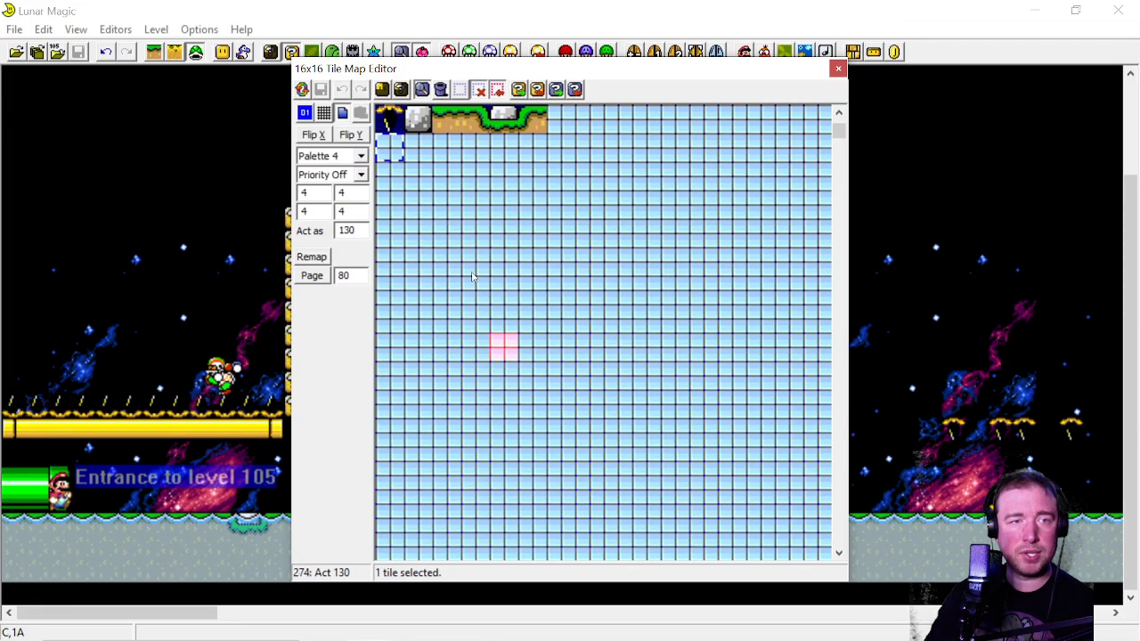
{"action": "mouse_move", "coordinate": [388, 158]}
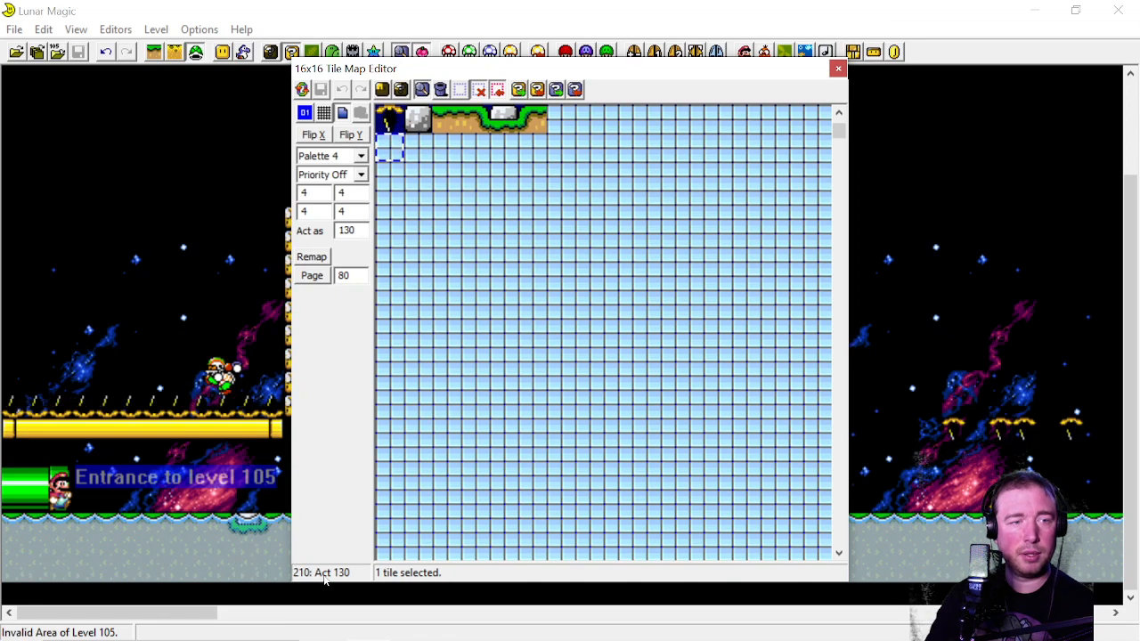
{"action": "left_click", "coordinate": [838, 68]}
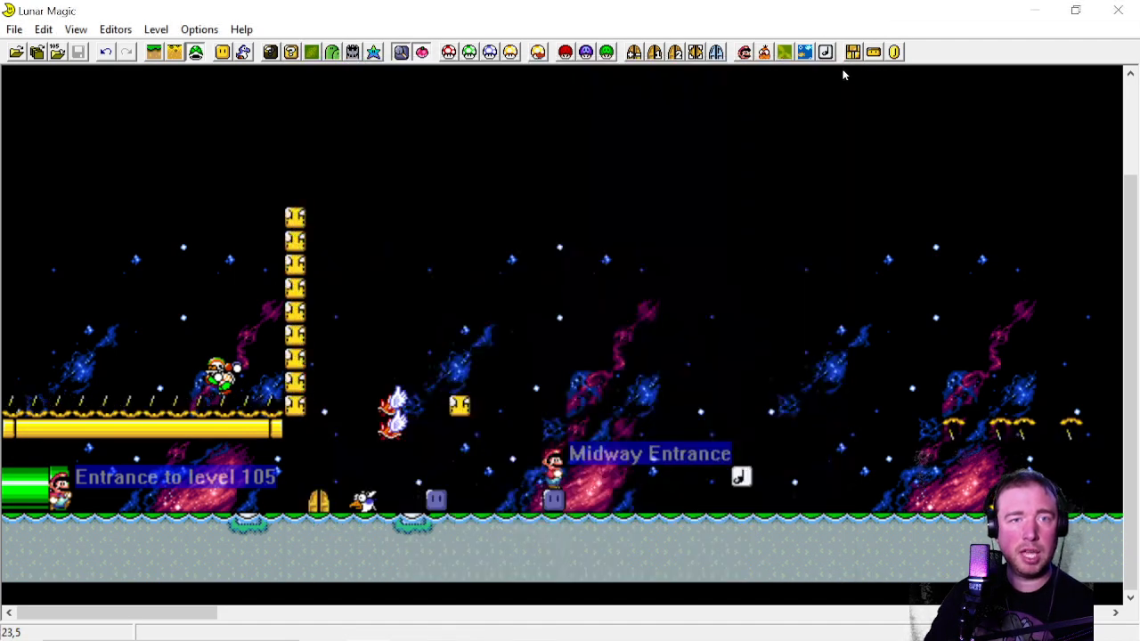
{"action": "left_click", "coordinate": [1117, 10]}
Add the tile number 210 on the line below the heading in GPS's list.txt and save the file
{"action": "double_click", "coordinate": [235, 306]}
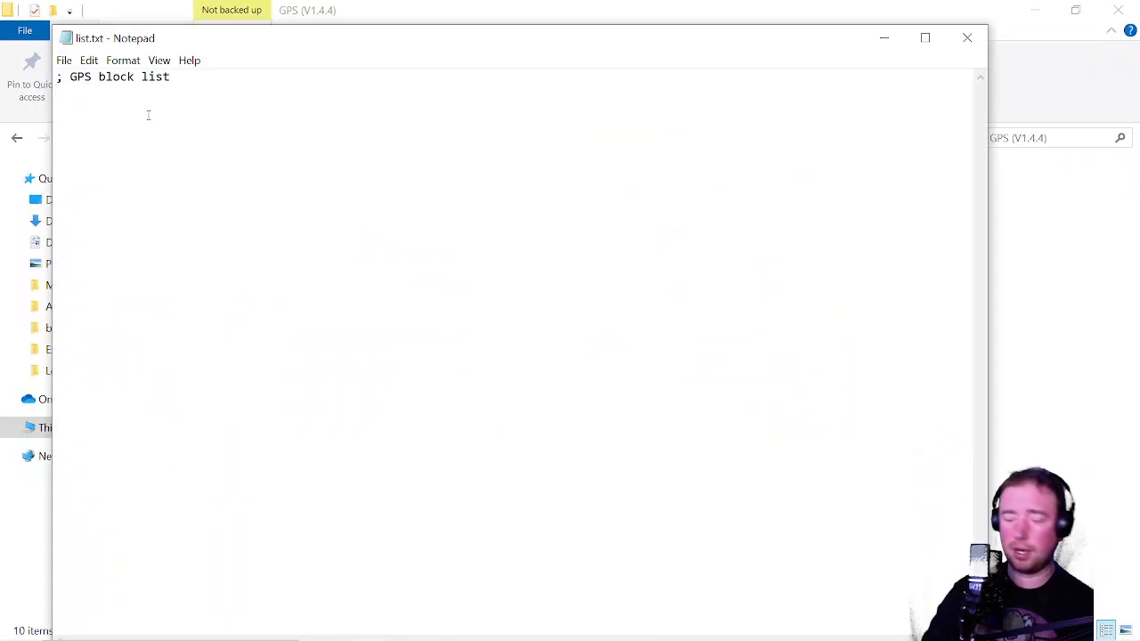
{"action": "type", "text": "210"}
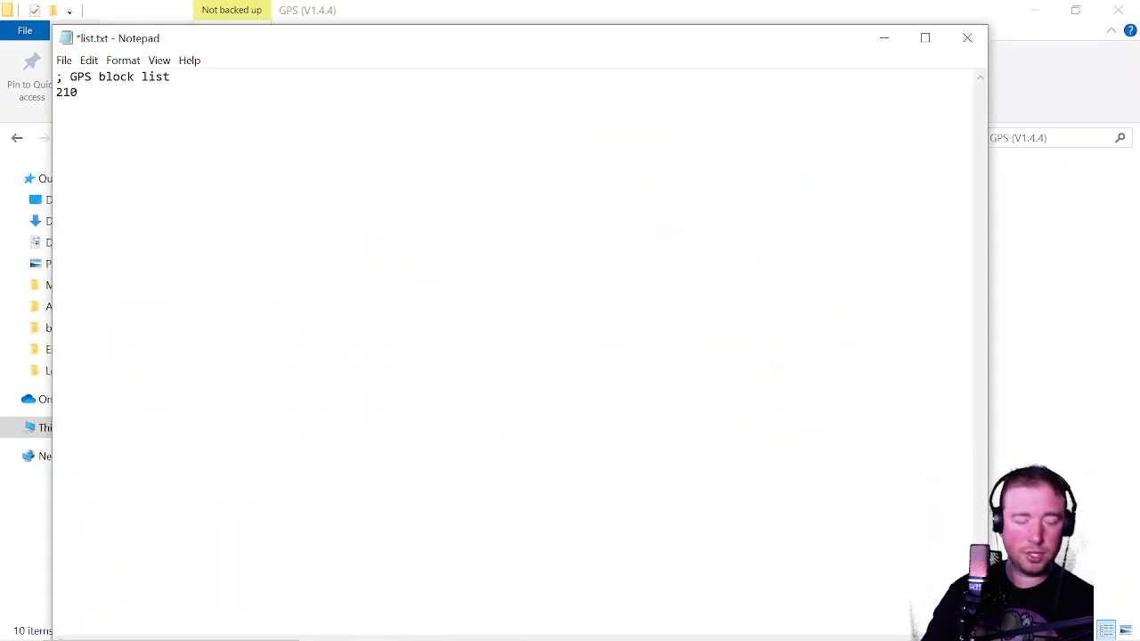
{"action": "key", "text": "ctrl+s"}
{"action": "left_click_drag", "start_coordinate": [186, 42], "coordinate": [412, 52]}
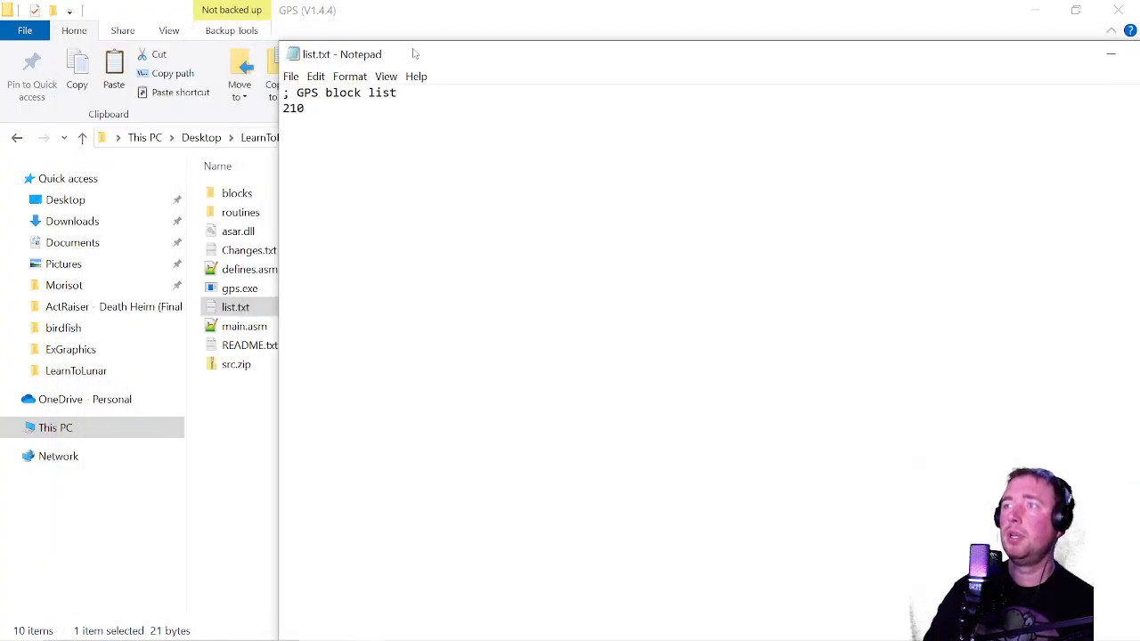
{"action": "left_click", "coordinate": [412, 14]}
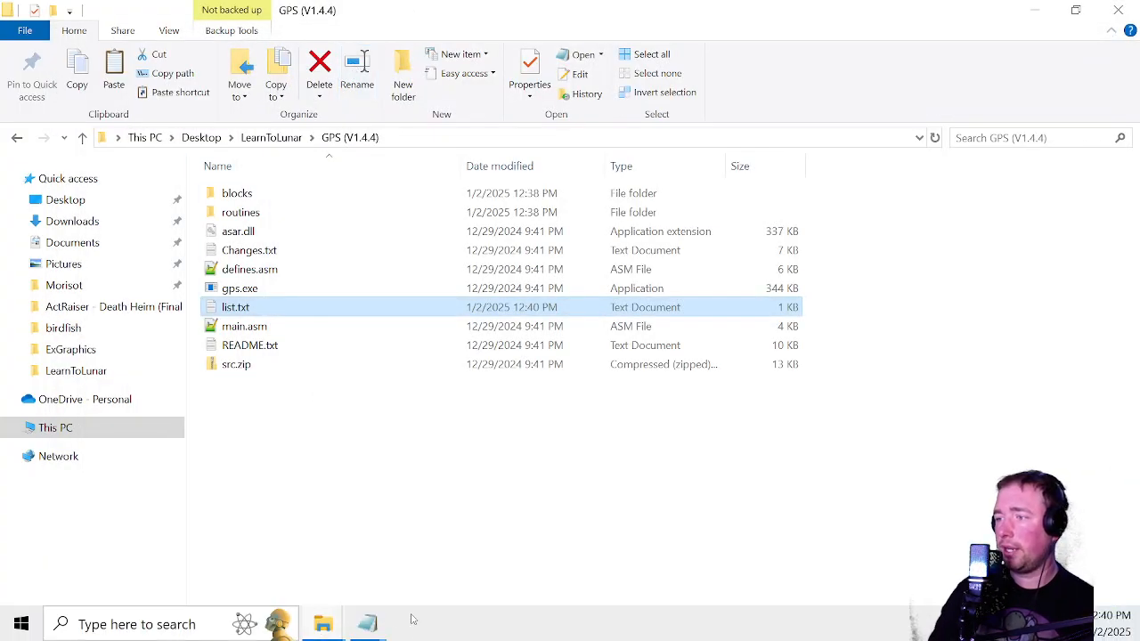
Close the outdated duplicate list.txt window, keep the one containing 210 open, and return to the GPS (V1.4.4) folder
{"action": "mouse_move", "coordinate": [367, 623]}
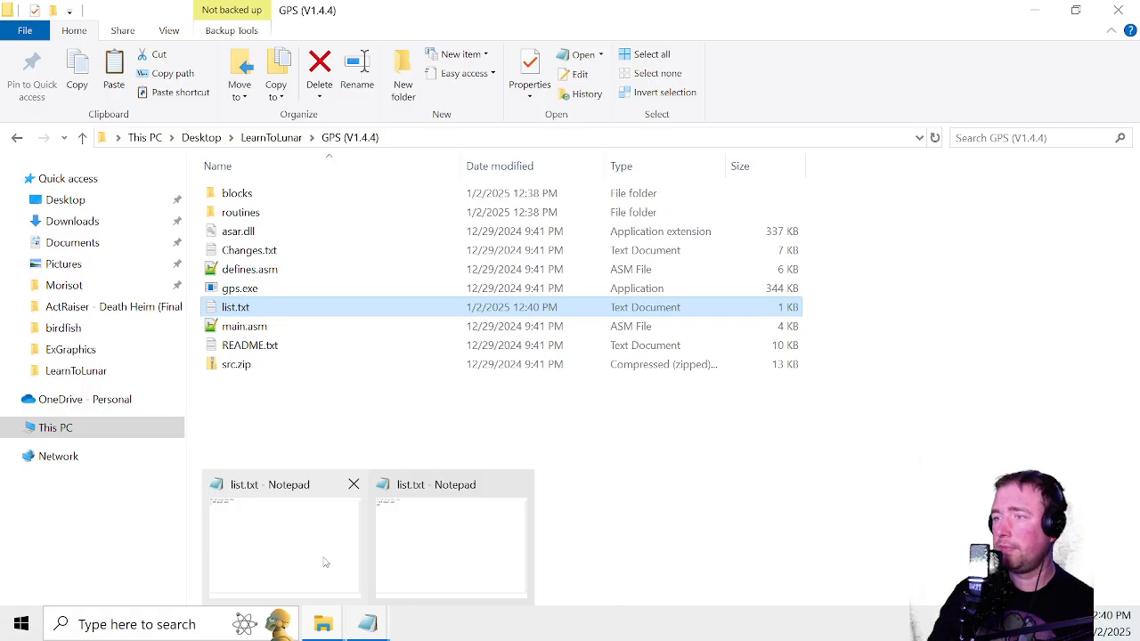
{"action": "left_click", "coordinate": [324, 559]}
{"action": "left_click", "coordinate": [967, 38]}
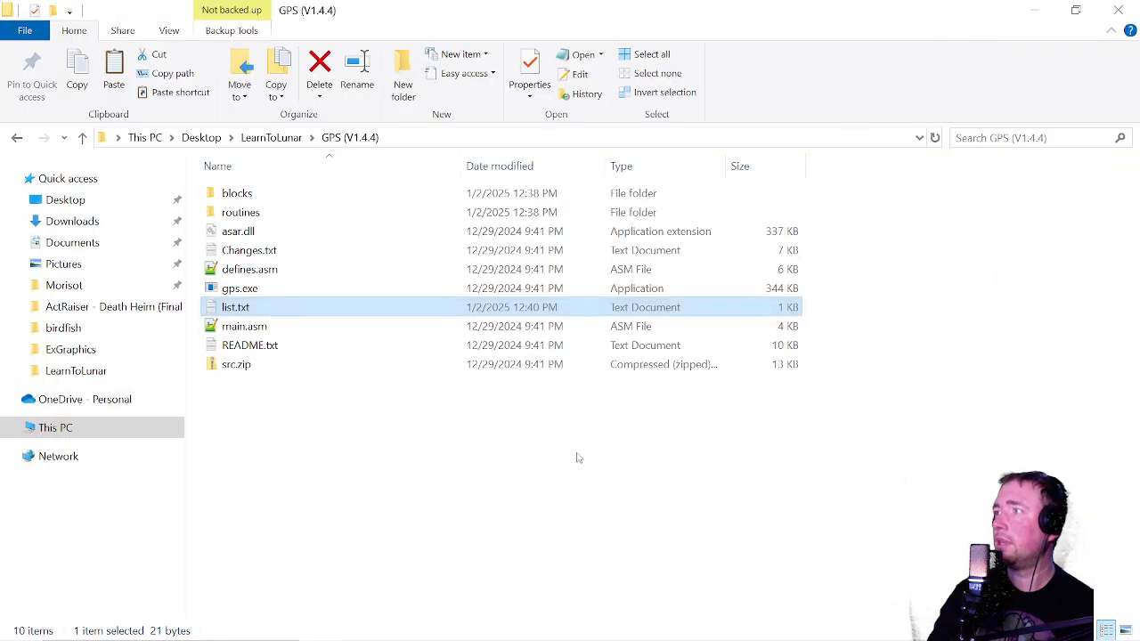
{"action": "mouse_move", "coordinate": [367, 623]}
{"action": "left_click", "coordinate": [367, 534]}
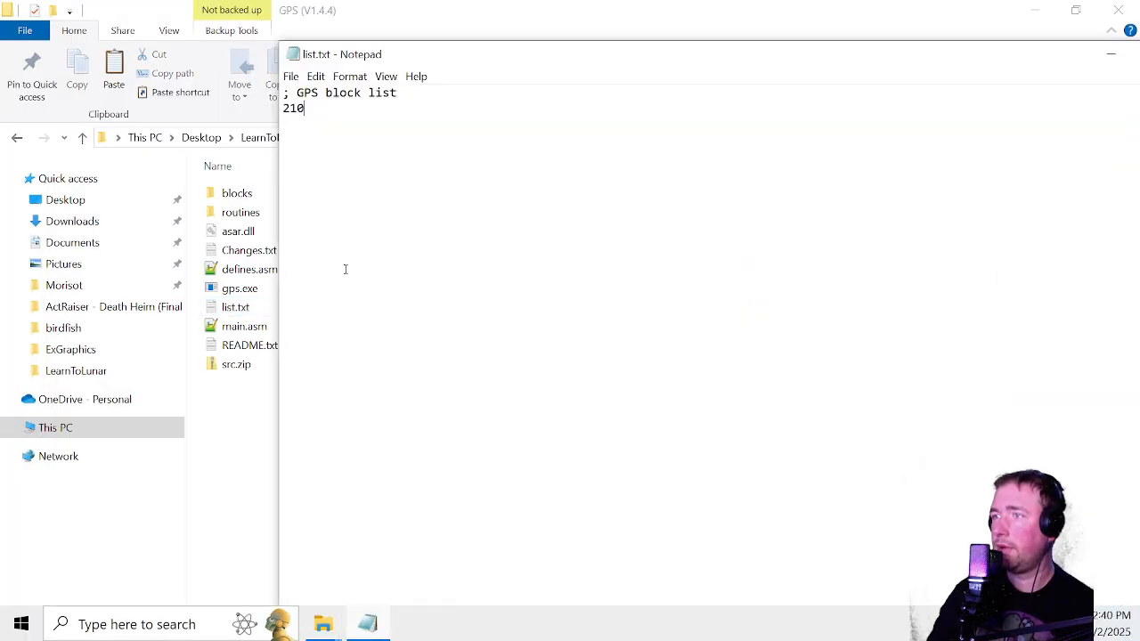
{"action": "left_click", "coordinate": [225, 534]}
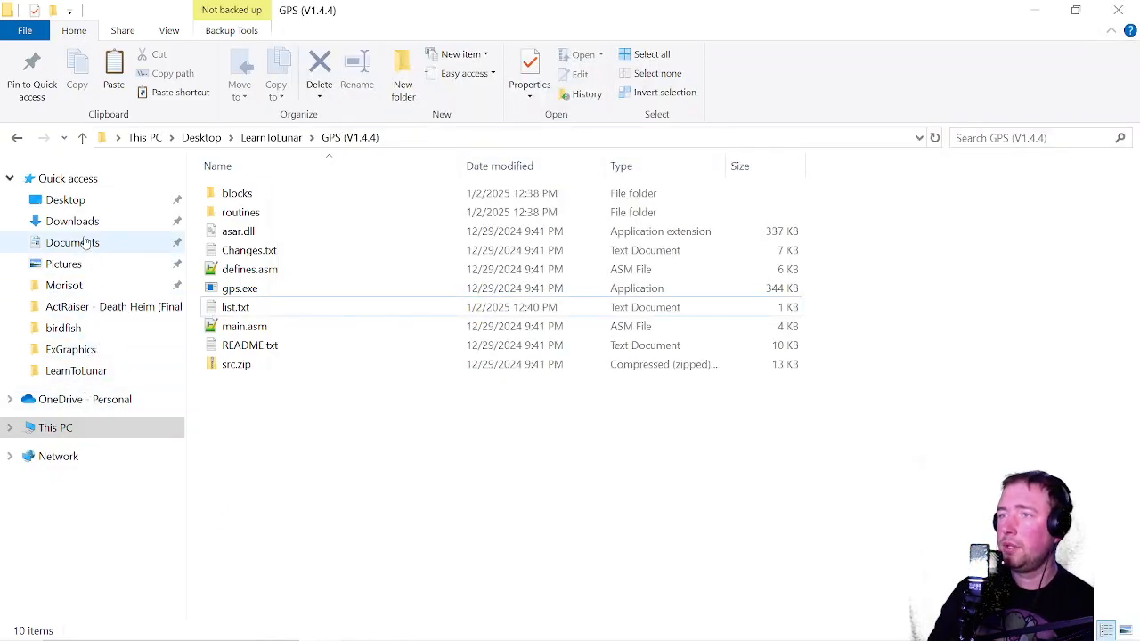
Extract stickyblock.zip in the Resources for Learn2Lunar folder on the desktop and open the extracted readme.txt
{"action": "left_click", "coordinate": [85, 204]}
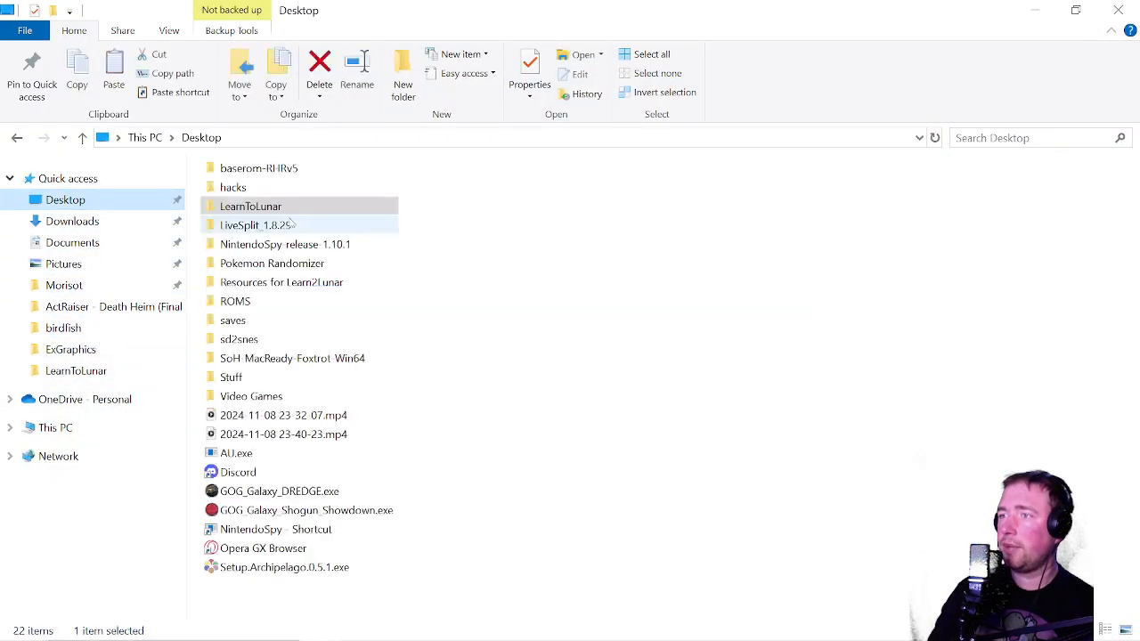
{"action": "double_click", "coordinate": [267, 283]}
{"action": "scroll", "coordinate": [280, 267], "scroll_direction": "down", "scroll_amount": 2}
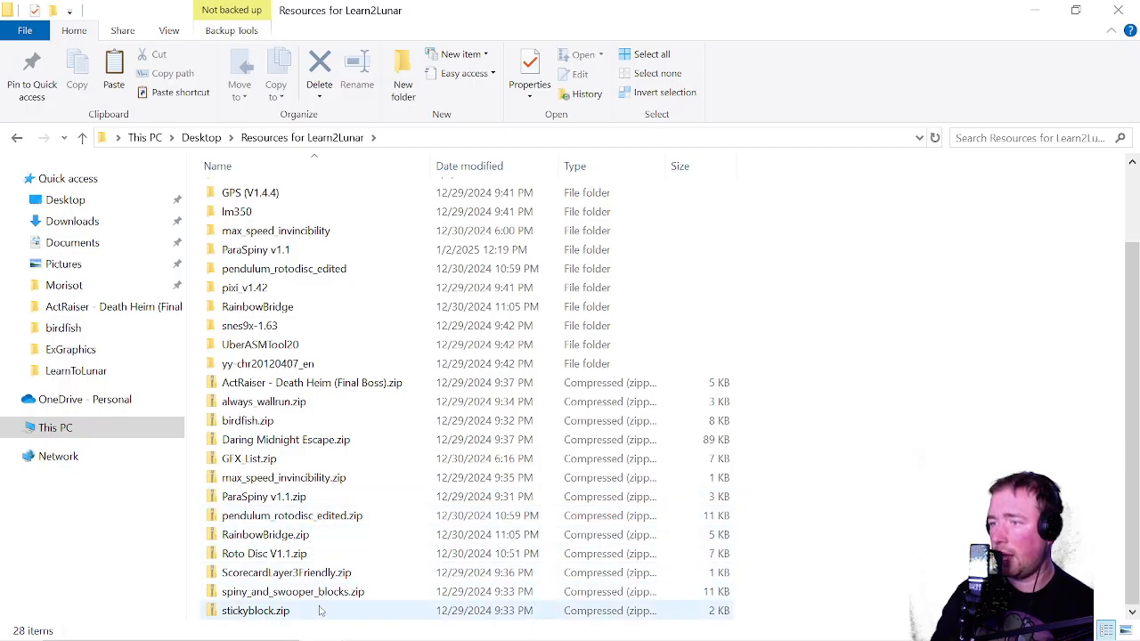
{"action": "right_click", "coordinate": [286, 612]}
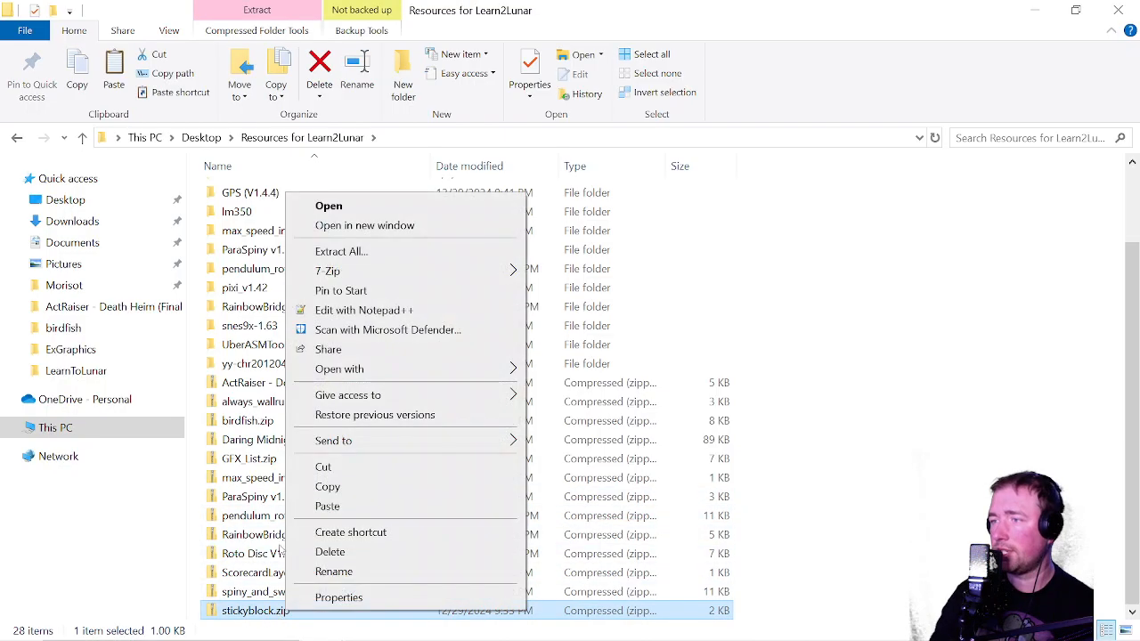
{"action": "left_click", "coordinate": [322, 250]}
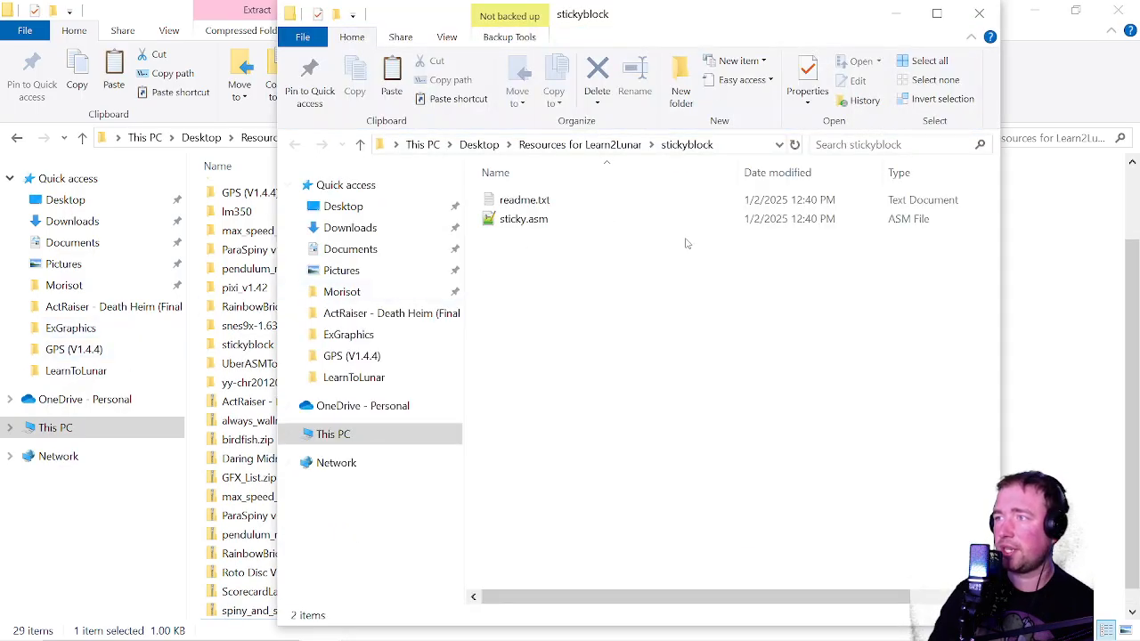
{"action": "double_click", "coordinate": [523, 200]}
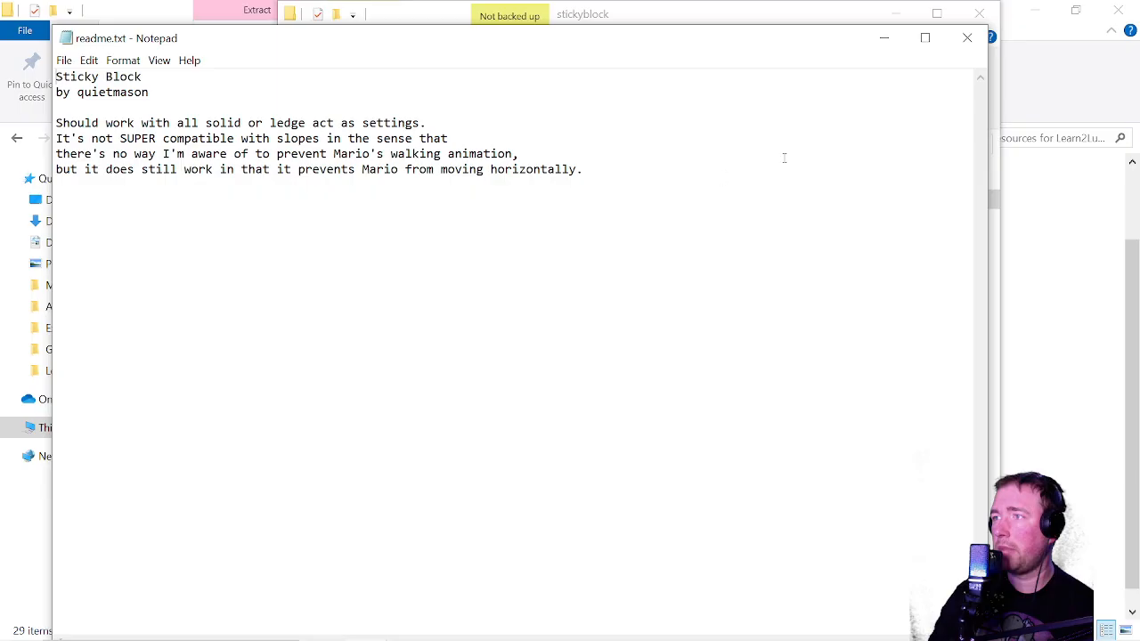
Close the readme, open sticky.asm from the stickyblock folder to examine its disableTurnaround setting, and close it without changes
{"action": "left_click", "coordinate": [967, 38]}
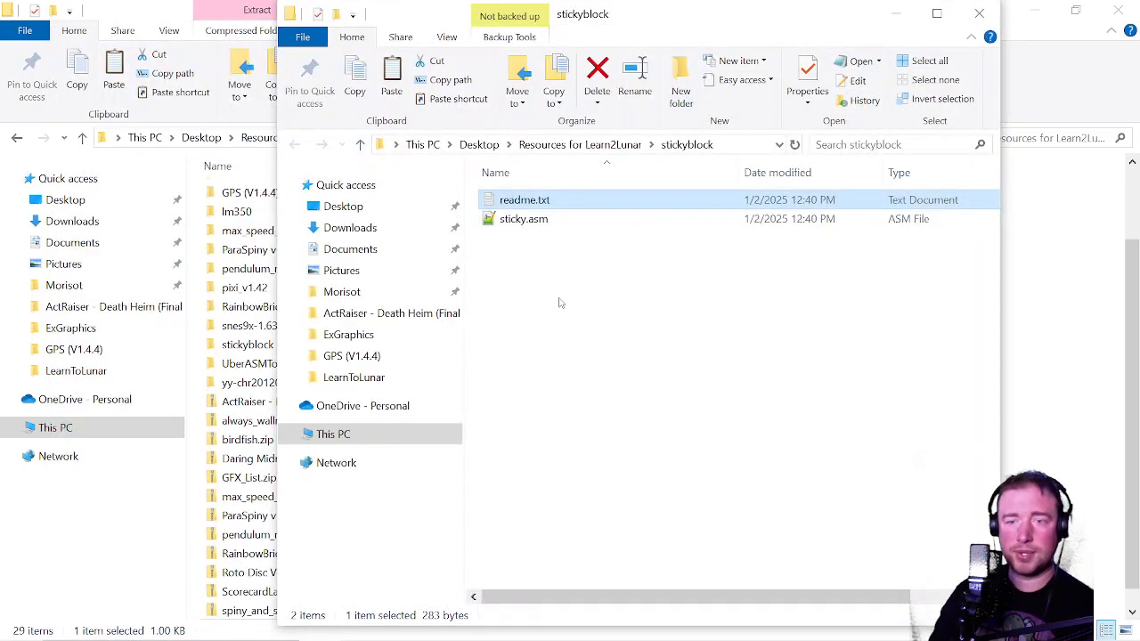
{"action": "double_click", "coordinate": [542, 225]}
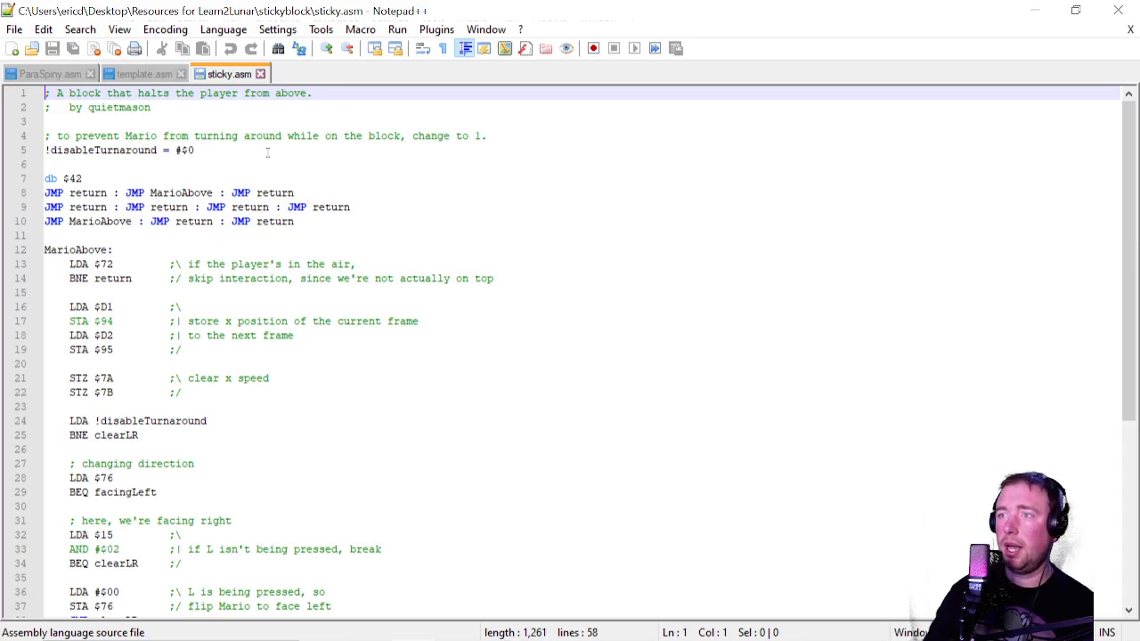
{"action": "left_click_drag", "start_coordinate": [63, 150], "coordinate": [188, 150]}
{"action": "left_click", "coordinate": [340, 162]}
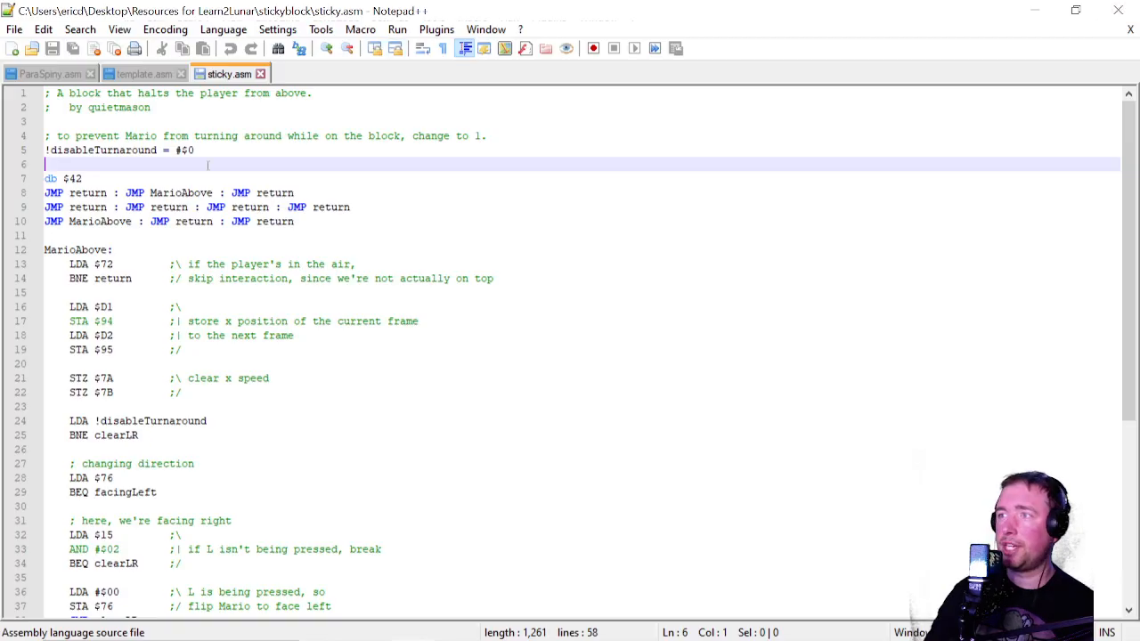
{"action": "left_click", "coordinate": [479, 151]}
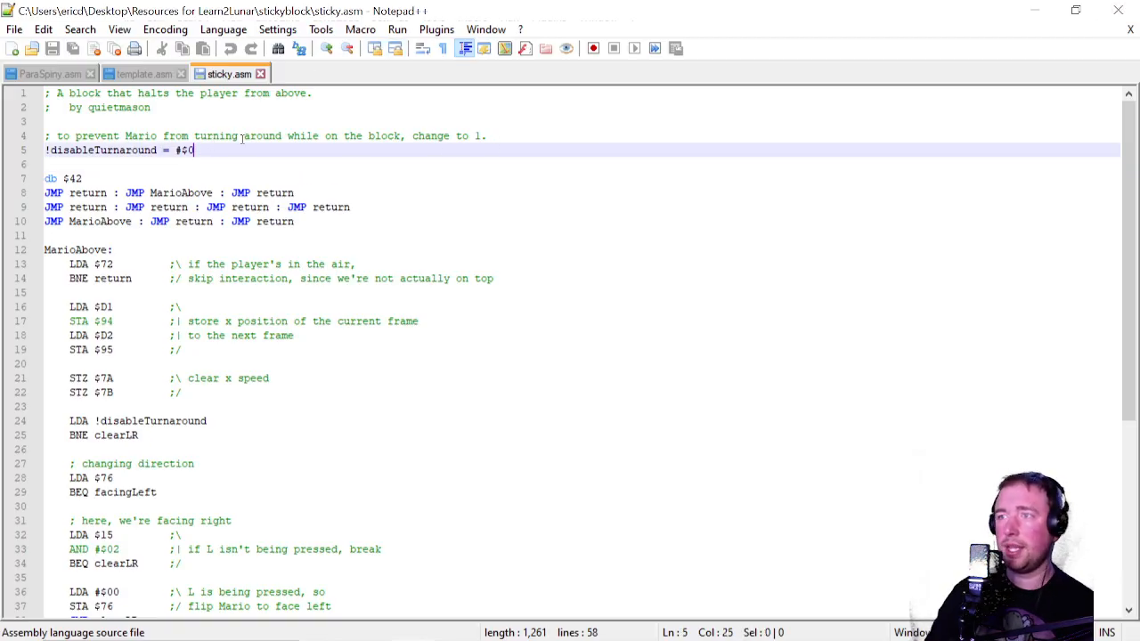
{"action": "left_click", "coordinate": [1118, 9]}
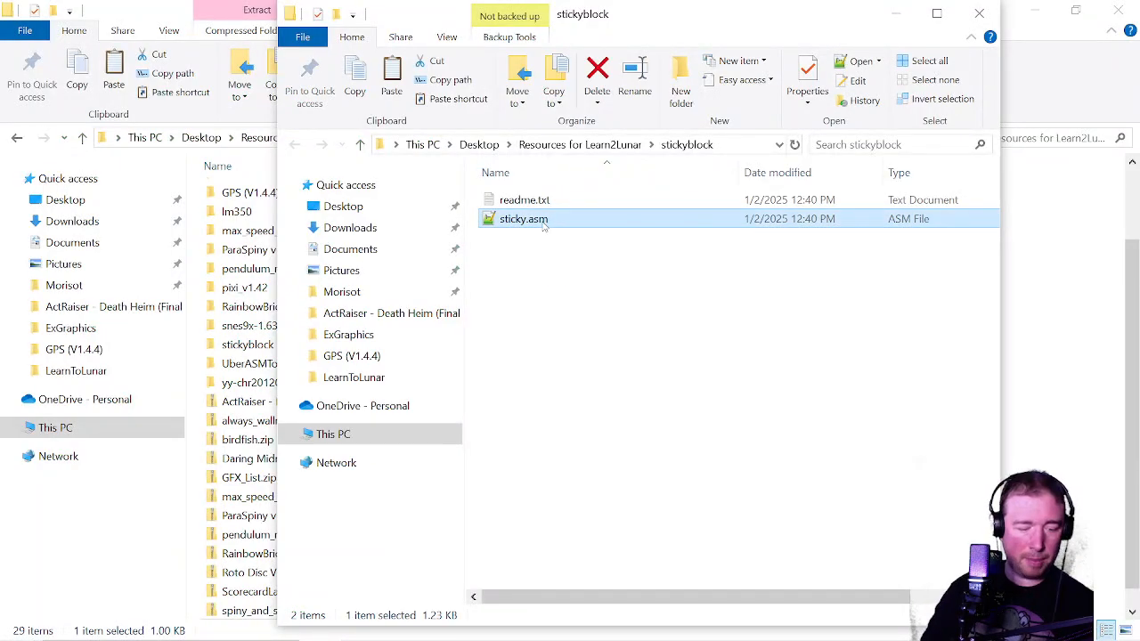
Copy sticky.asm from the extracted stickyblock folder into the blocks folder of GPS (V1.4.4) in LearnToLunar
{"action": "left_click", "coordinate": [977, 22]}
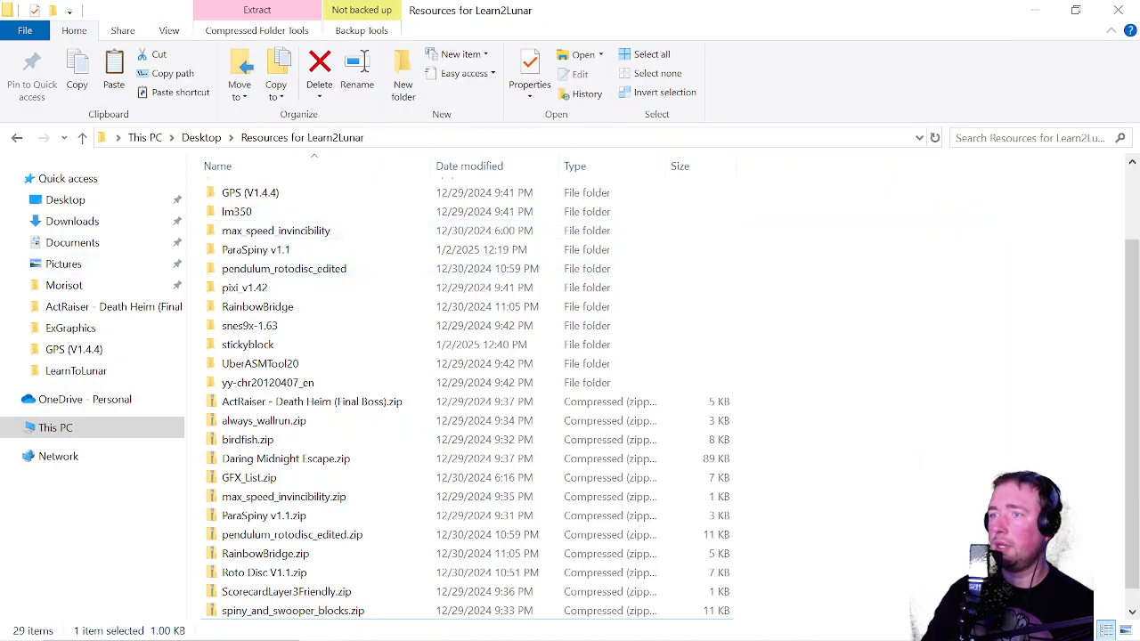
{"action": "left_click", "coordinate": [66, 370]}
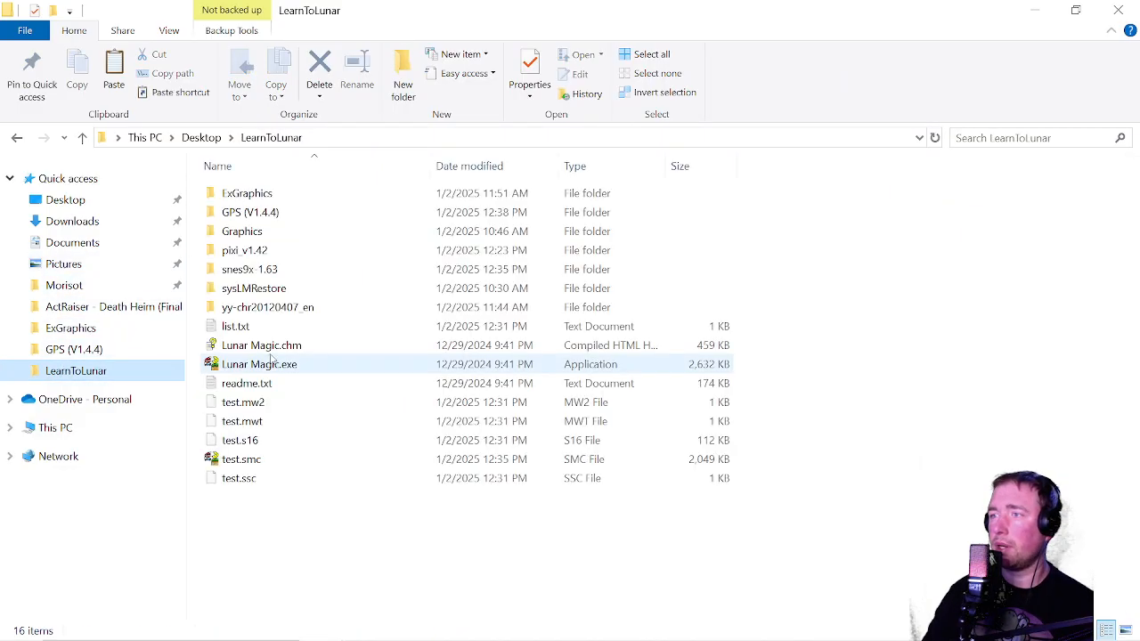
{"action": "double_click", "coordinate": [257, 211]}
{"action": "double_click", "coordinate": [254, 195]}
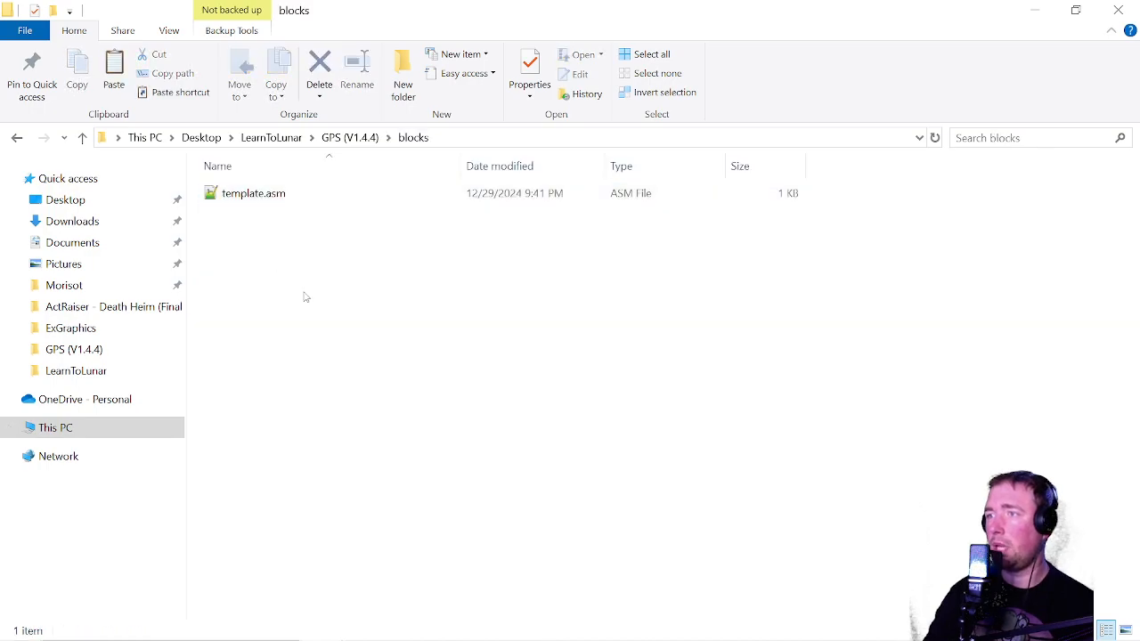
{"action": "key", "text": "ctrl+v"}
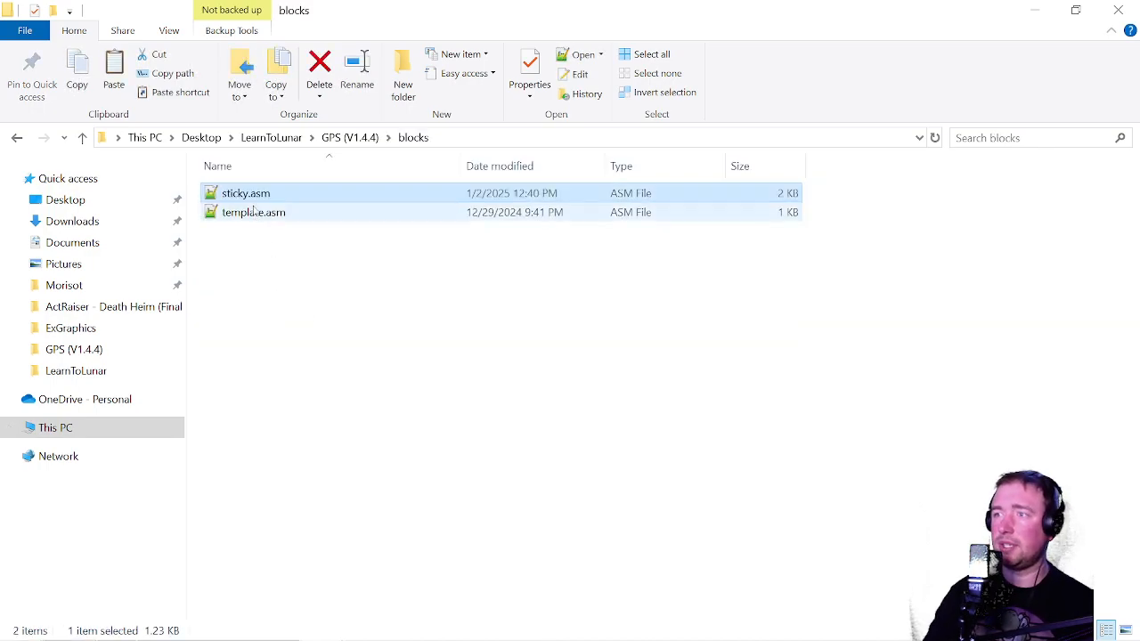
Add the copied file name sticky.asm after 210 in GPS's list.txt, save the list and close it
{"action": "key", "text": "F2"}
{"action": "key", "text": "ctrl+c"}
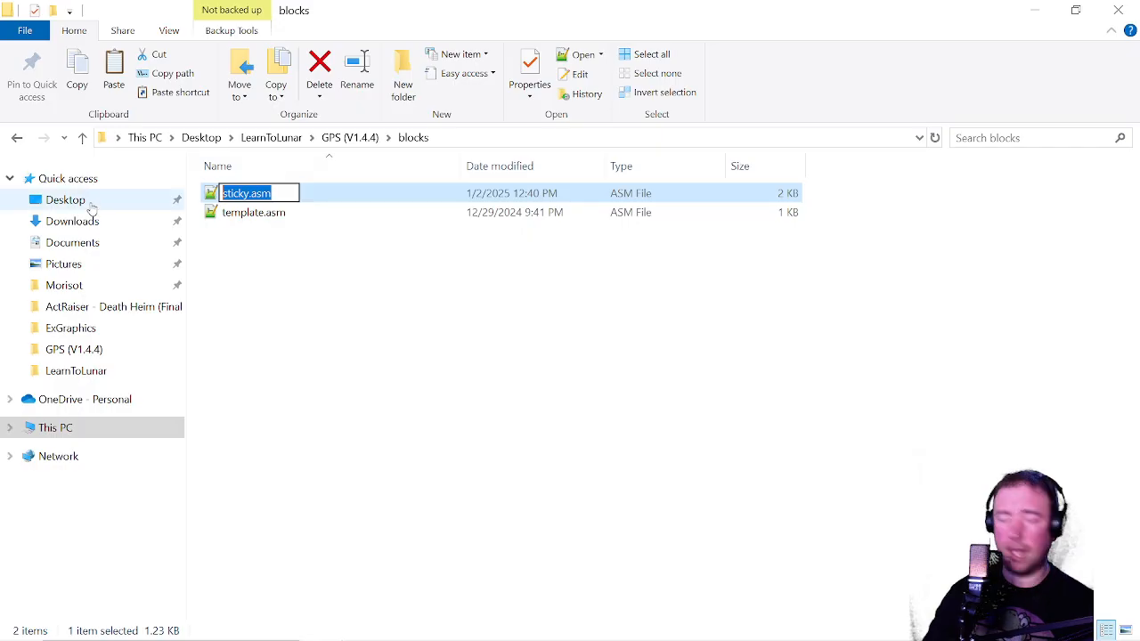
{"action": "left_click", "coordinate": [350, 137]}
{"action": "double_click", "coordinate": [256, 308]}
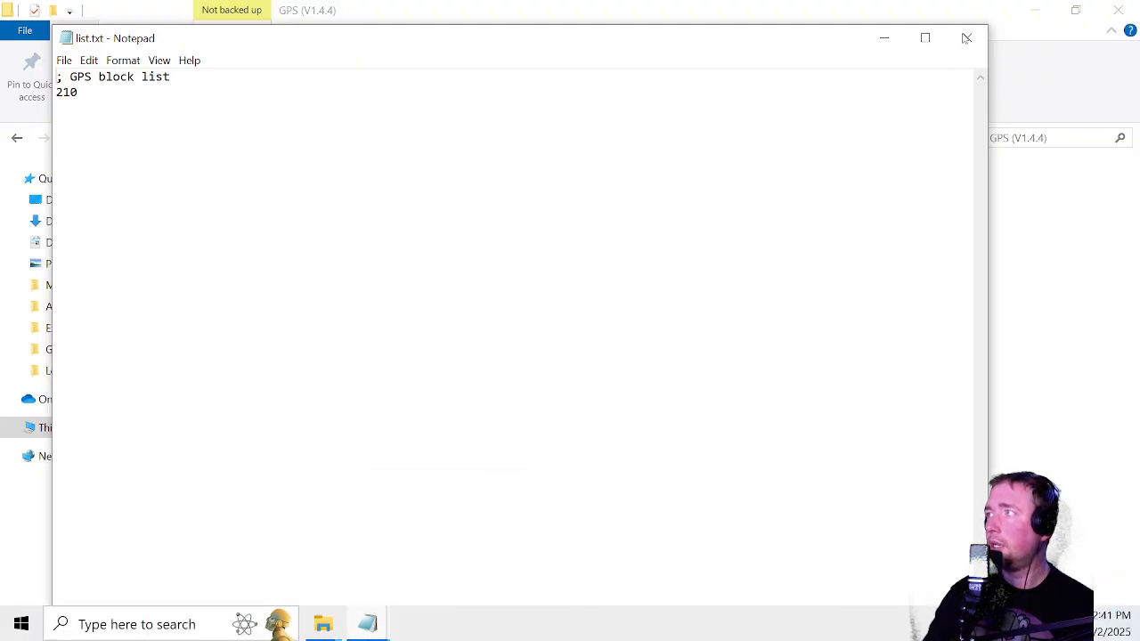
{"action": "left_click", "coordinate": [967, 37]}
{"action": "left_click", "coordinate": [369, 623]}
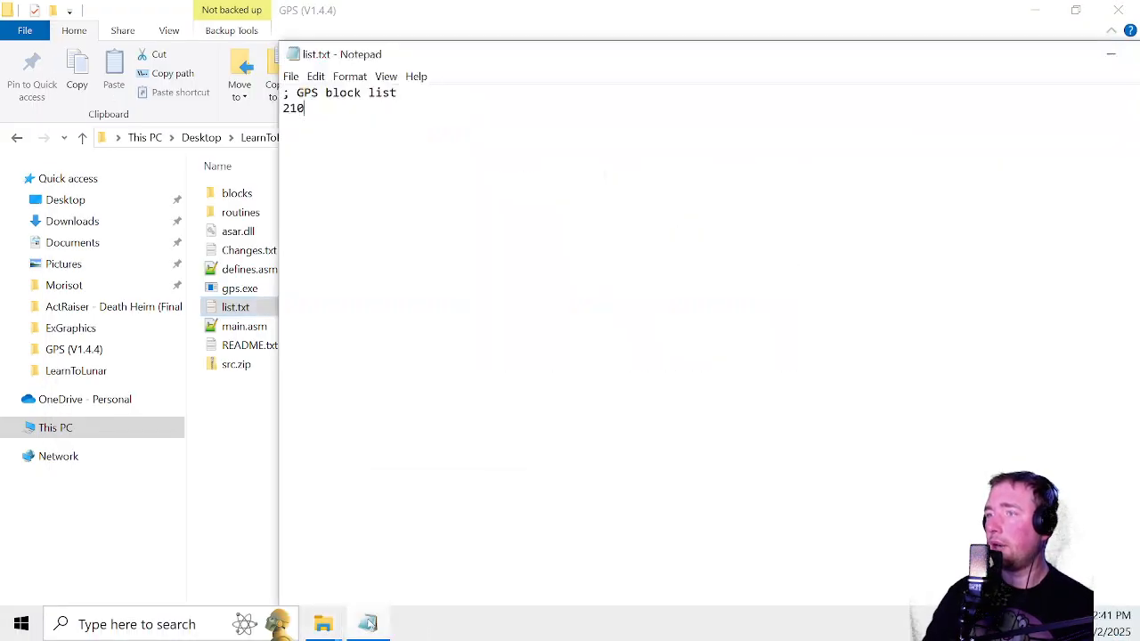
{"action": "left_click", "coordinate": [358, 125]}
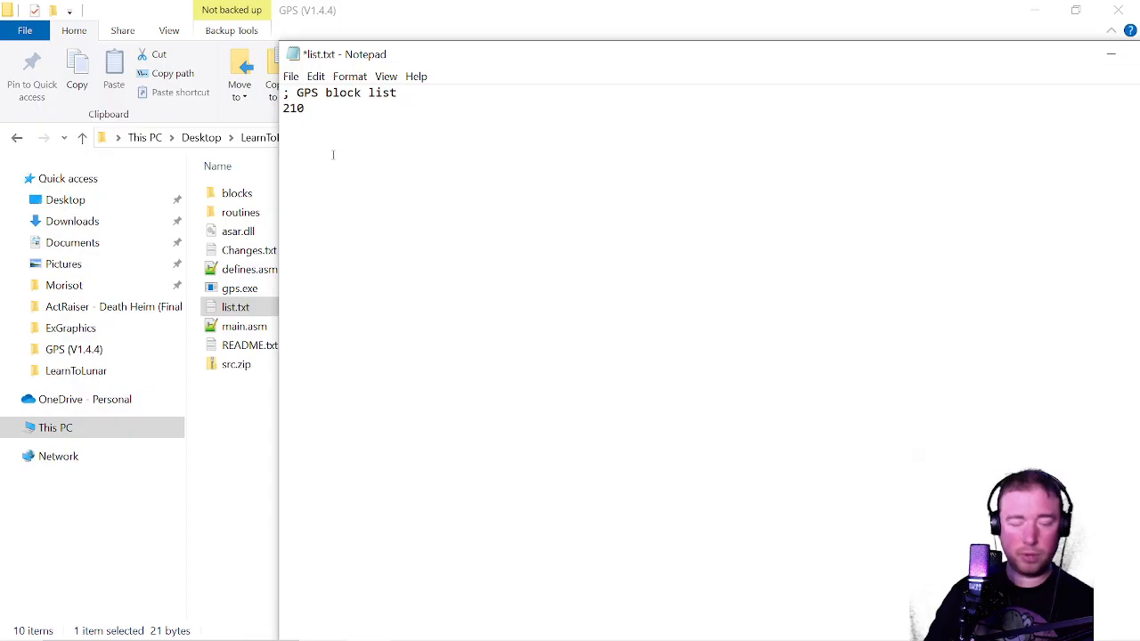
{"action": "key", "text": "ctrl+v"}
{"action": "key", "text": "ctrl+s"}
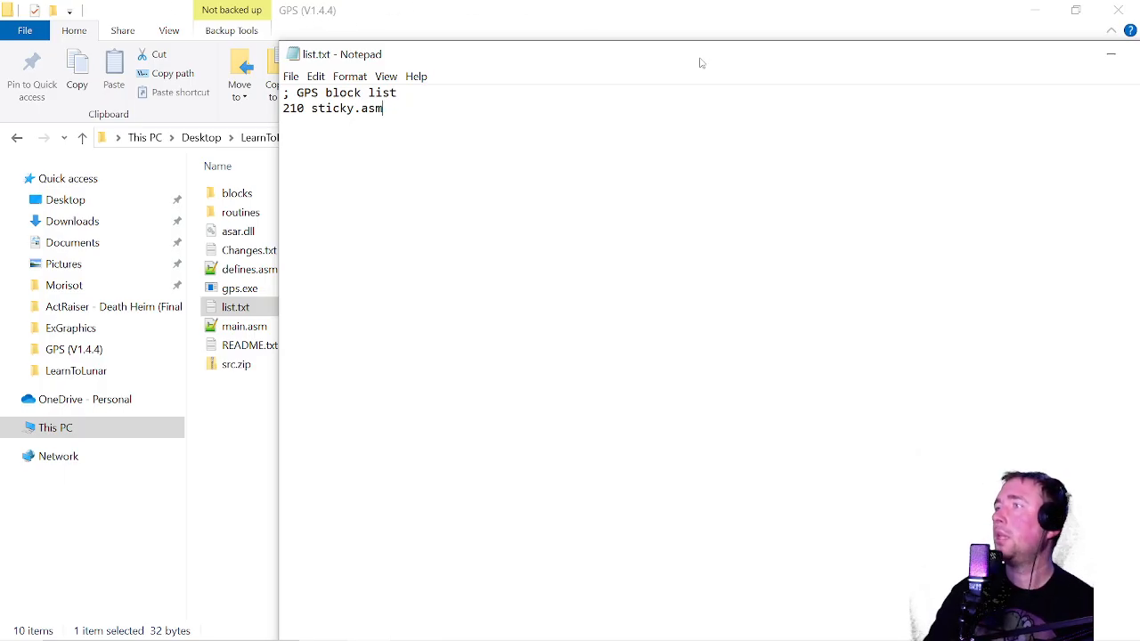
{"action": "left_click_drag", "start_coordinate": [700, 62], "coordinate": [499, 66]}
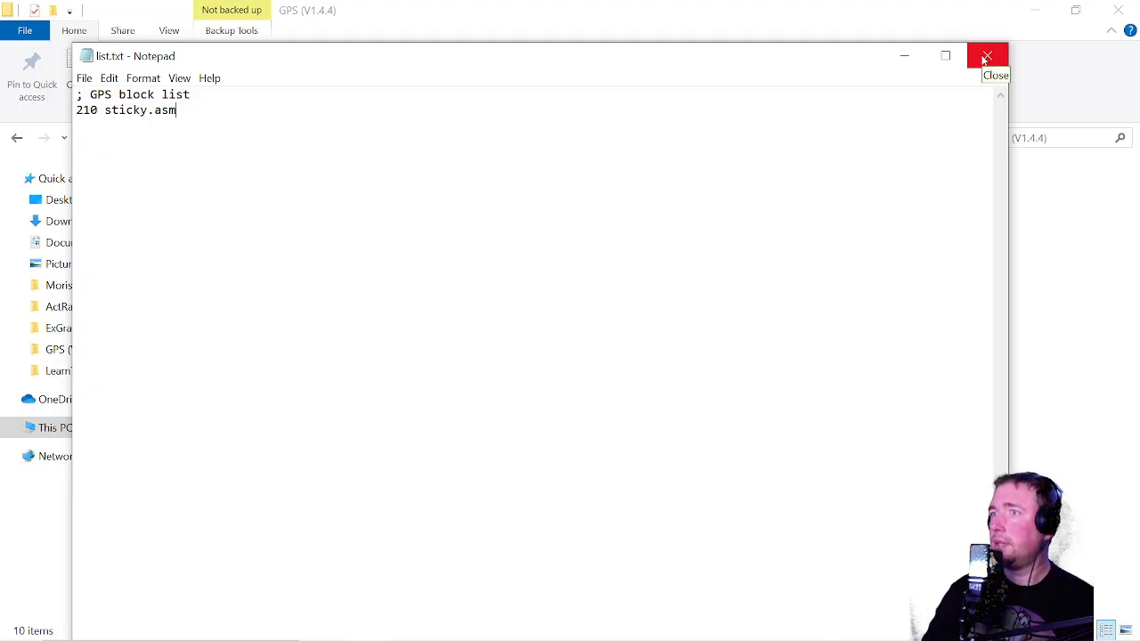
{"action": "left_click", "coordinate": [985, 58]}
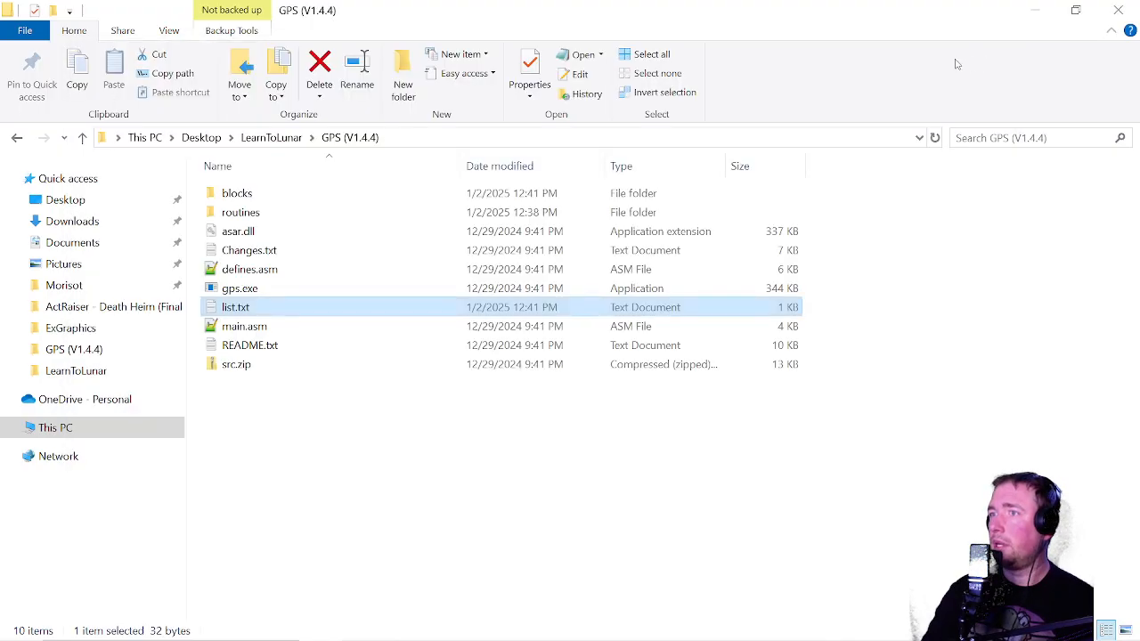
Run gps.exe on test.smc from the LearnToLunar folder to insert the block, and close the console window
{"action": "double_click", "coordinate": [299, 289]}
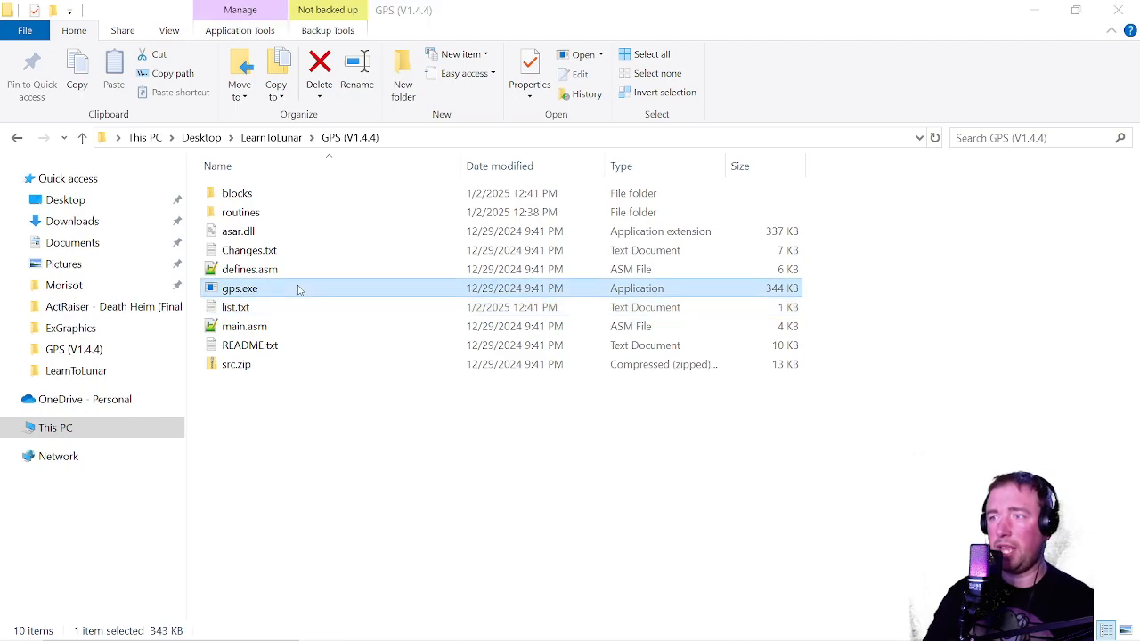
{"action": "left_click_drag", "start_coordinate": [427, 117], "coordinate": [869, 103]}
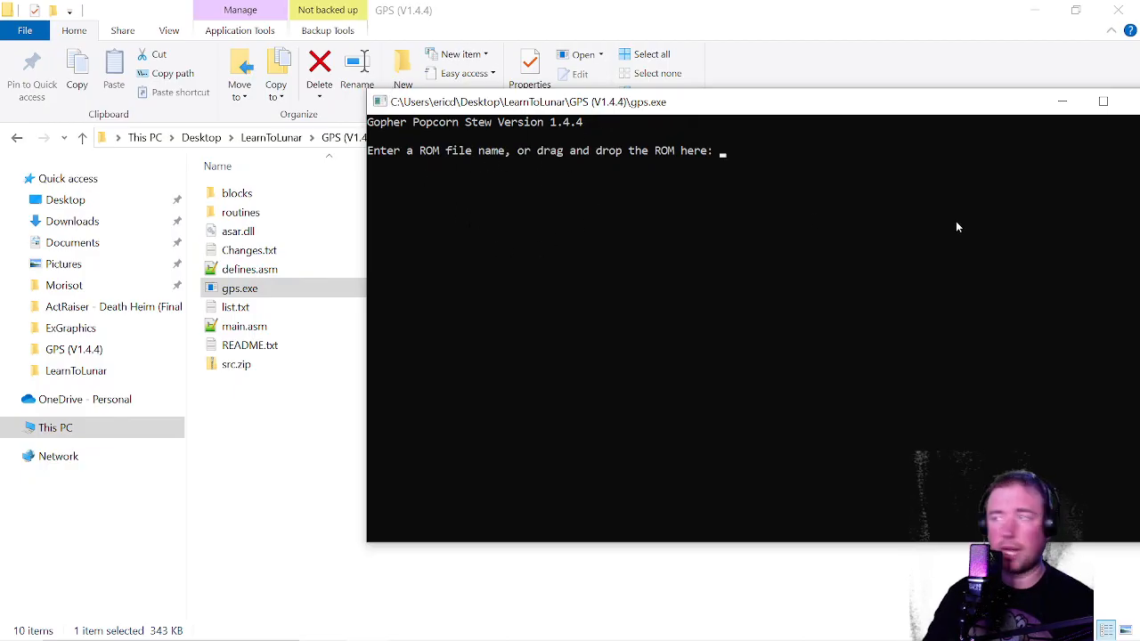
{"action": "left_click", "coordinate": [266, 137]}
{"action": "left_click_drag", "start_coordinate": [472, 9], "coordinate": [345, 19]}
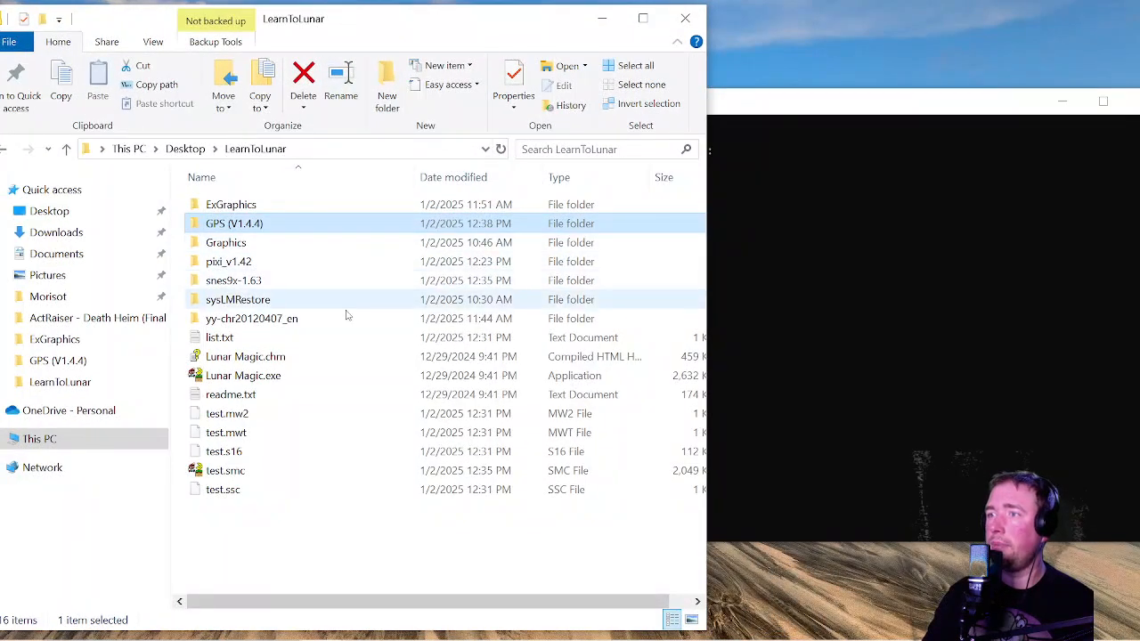
{"action": "left_click", "coordinate": [252, 474]}
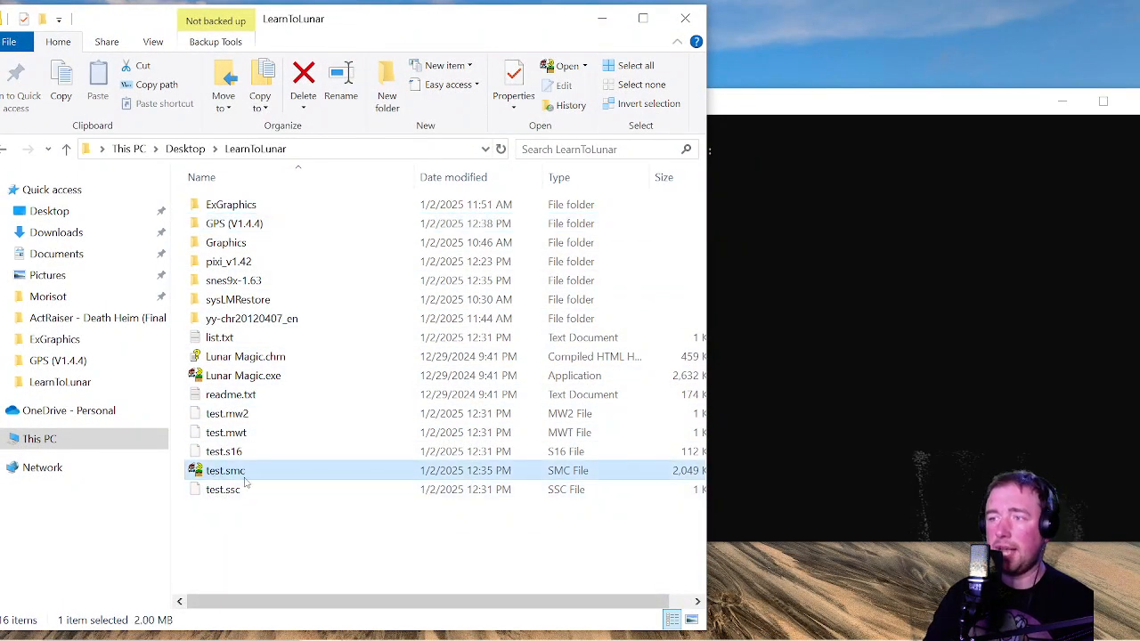
{"action": "left_click_drag", "start_coordinate": [236, 473], "coordinate": [910, 269]}
{"action": "left_click_drag", "start_coordinate": [850, 105], "coordinate": [651, 83]}
{"action": "key", "text": "Return"}
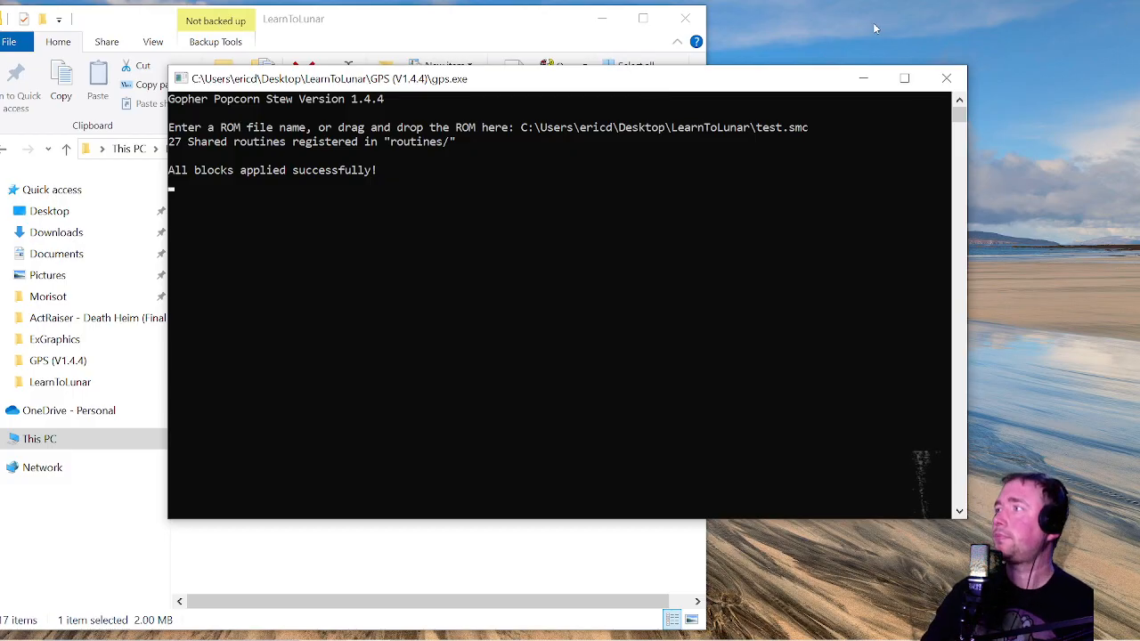
{"action": "left_click", "coordinate": [946, 78]}
Launch Lunar Magic from the LearnToLunar folder and open test.smc
{"action": "left_click_drag", "start_coordinate": [436, 18], "coordinate": [569, 0]}
{"action": "double_click", "coordinate": [273, 363]}
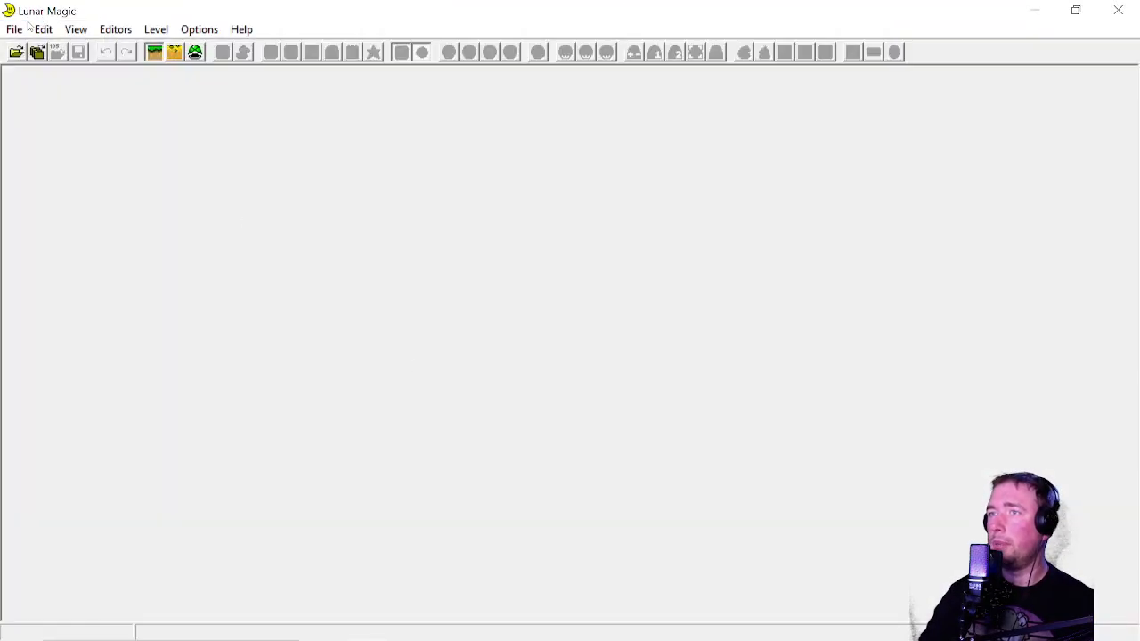
{"action": "left_click", "coordinate": [14, 30]}
{"action": "left_click", "coordinate": [45, 45]}
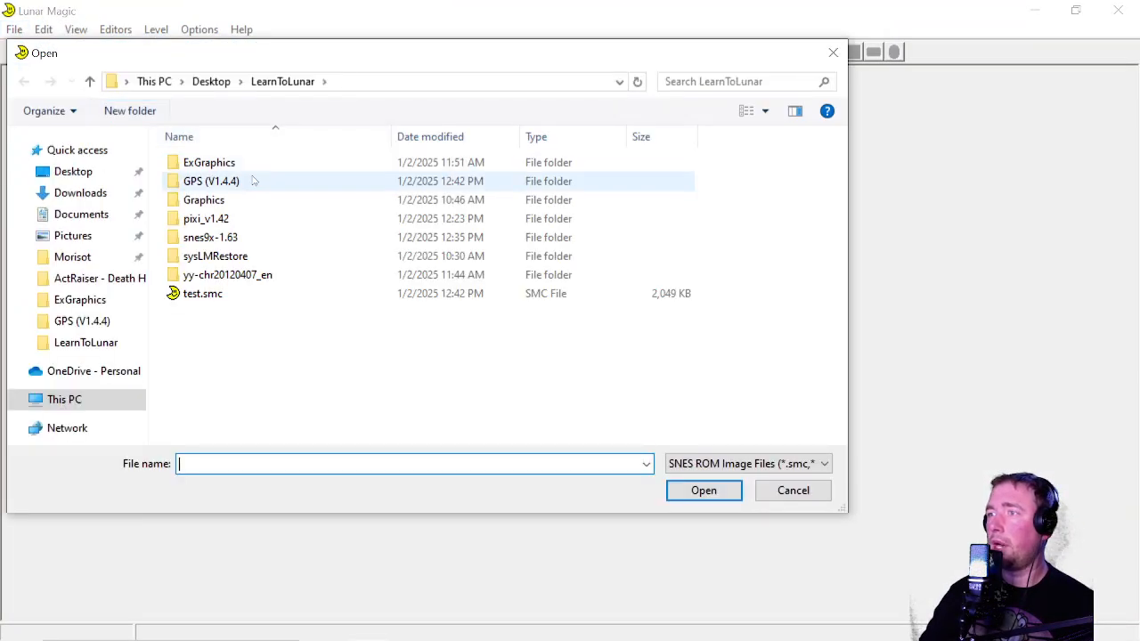
{"action": "double_click", "coordinate": [212, 294]}
Place Map16 tile 210 in a row about six tiles wide in the floor beside the entrance to level 105, and save the level
{"action": "left_click", "coordinate": [293, 53]}
{"action": "scroll", "coordinate": [514, 331], "scroll_direction": "down", "scroll_amount": 5}
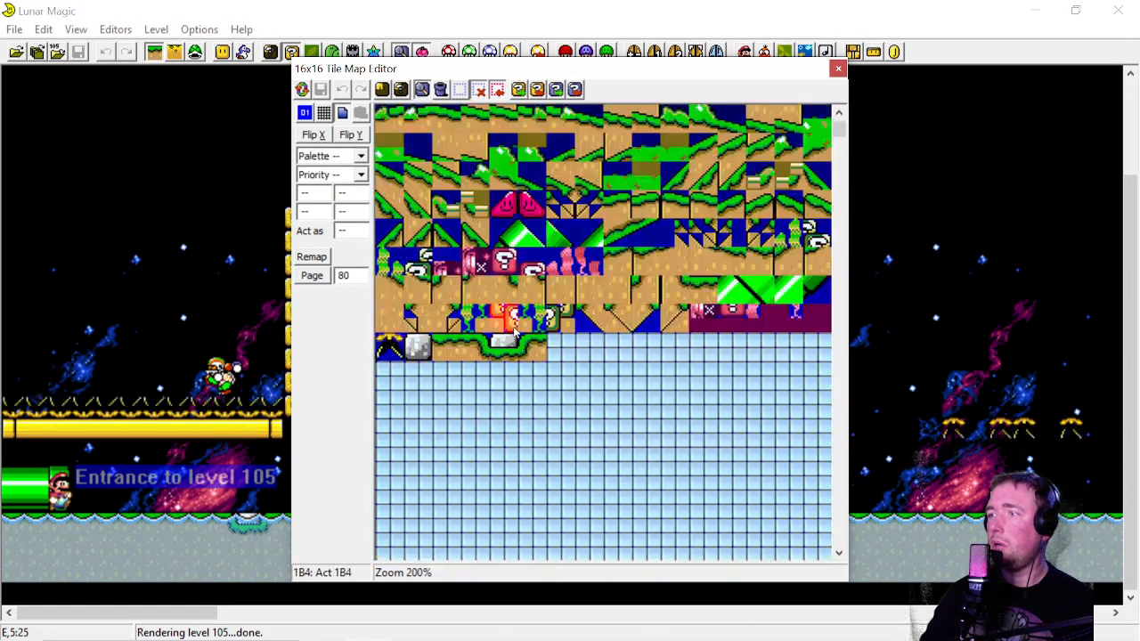
{"action": "left_click", "coordinate": [383, 372]}
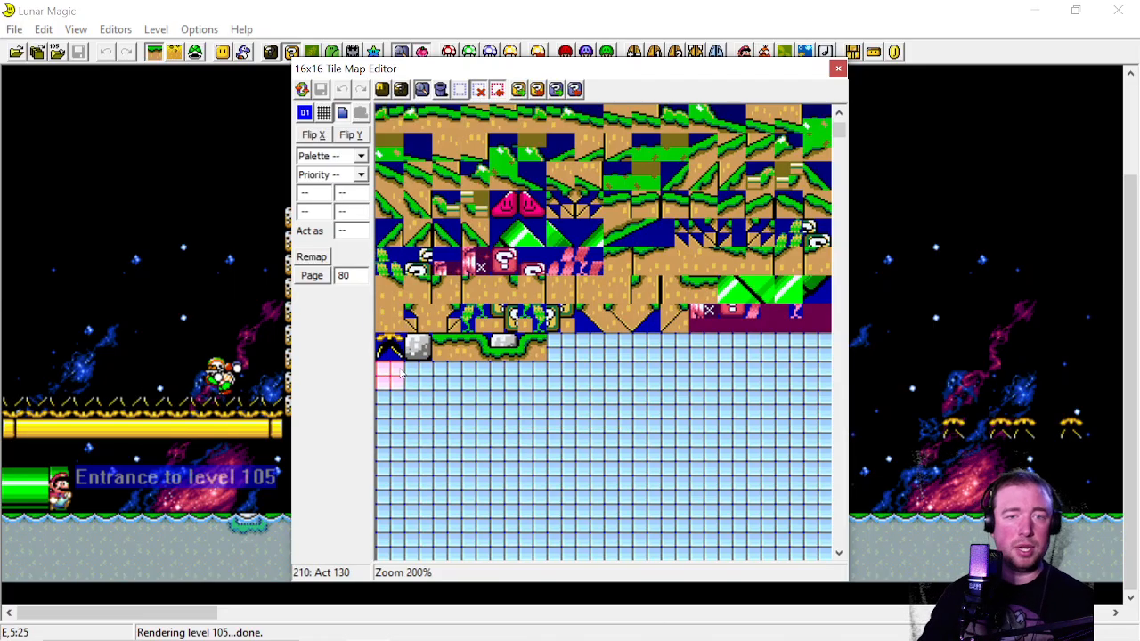
{"action": "left_click", "coordinate": [397, 375]}
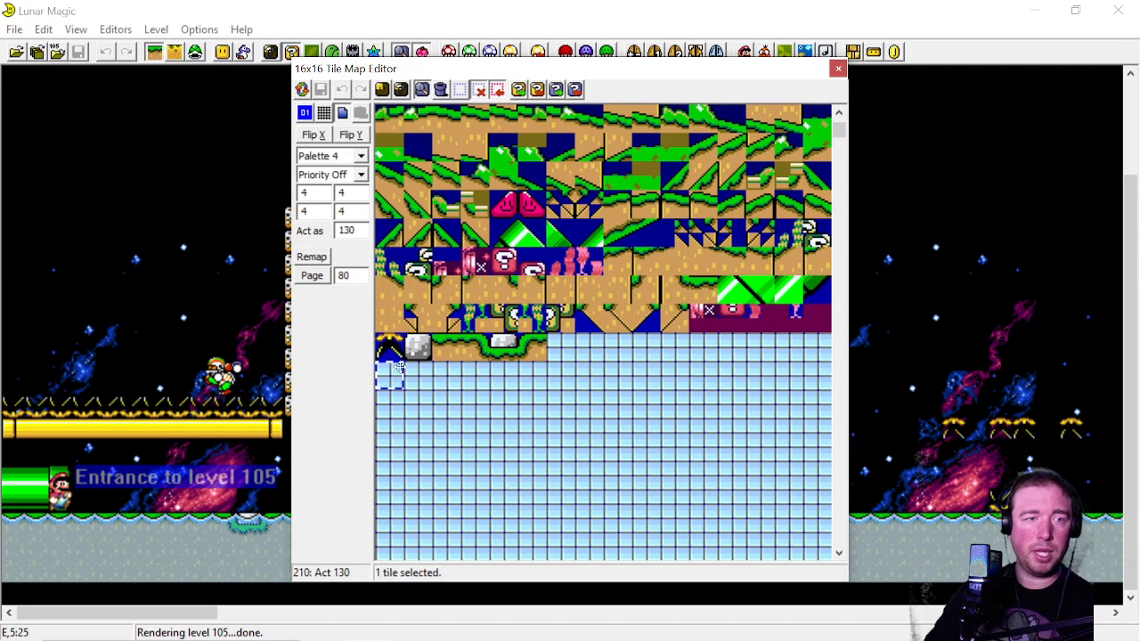
{"action": "right_click", "coordinate": [85, 523]}
{"action": "left_click_drag", "start_coordinate": [96, 520], "coordinate": [214, 522]}
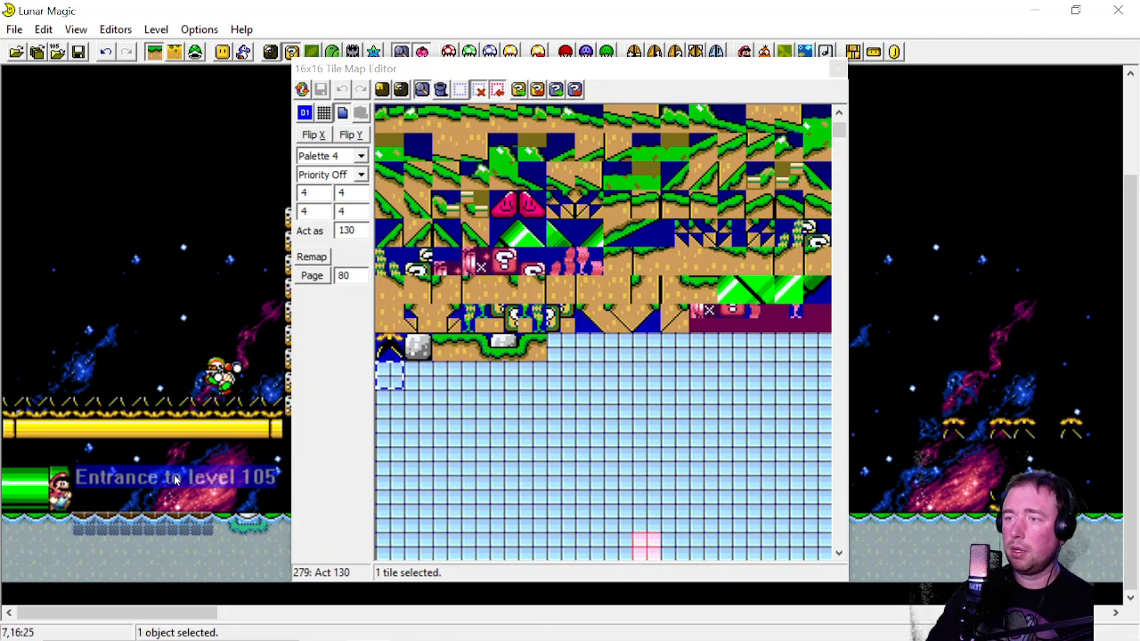
{"action": "left_click", "coordinate": [78, 52]}
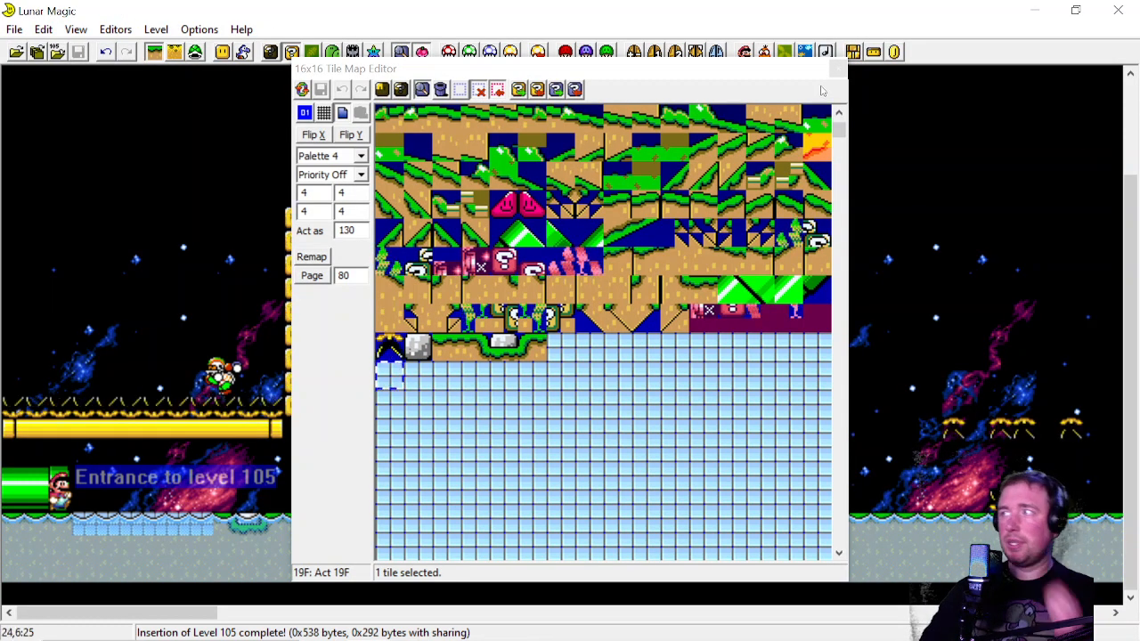
Playtest level 105 in Snes9x to check how Mario behaves on the sticky blocks, and close the emulator
{"action": "key", "text": "F4"}
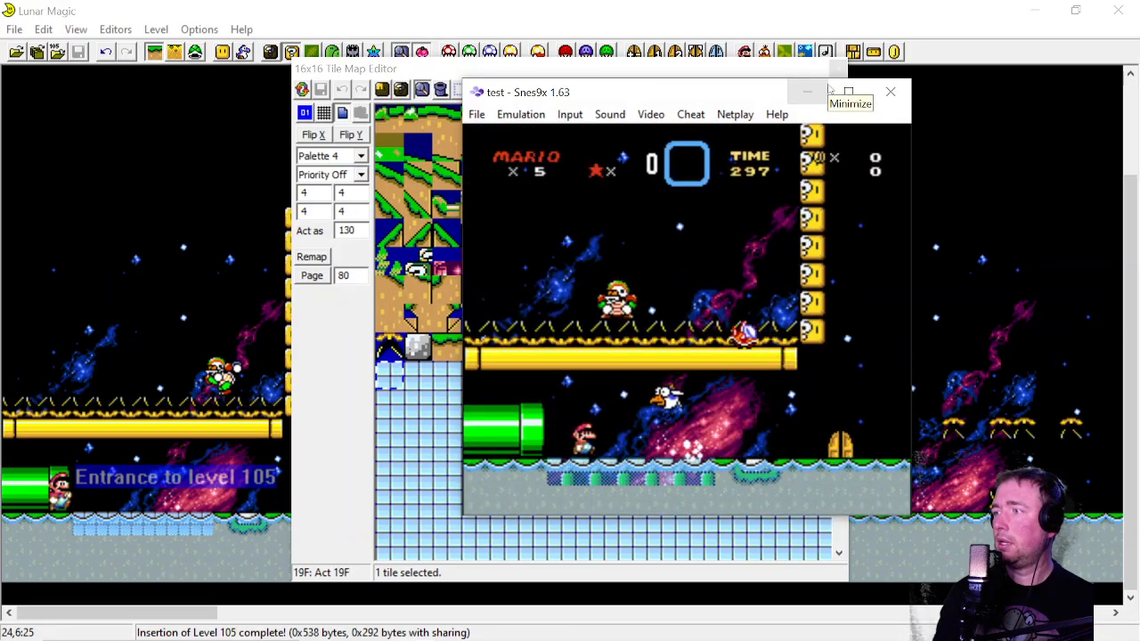
{"action": "key", "text": "Tab"}
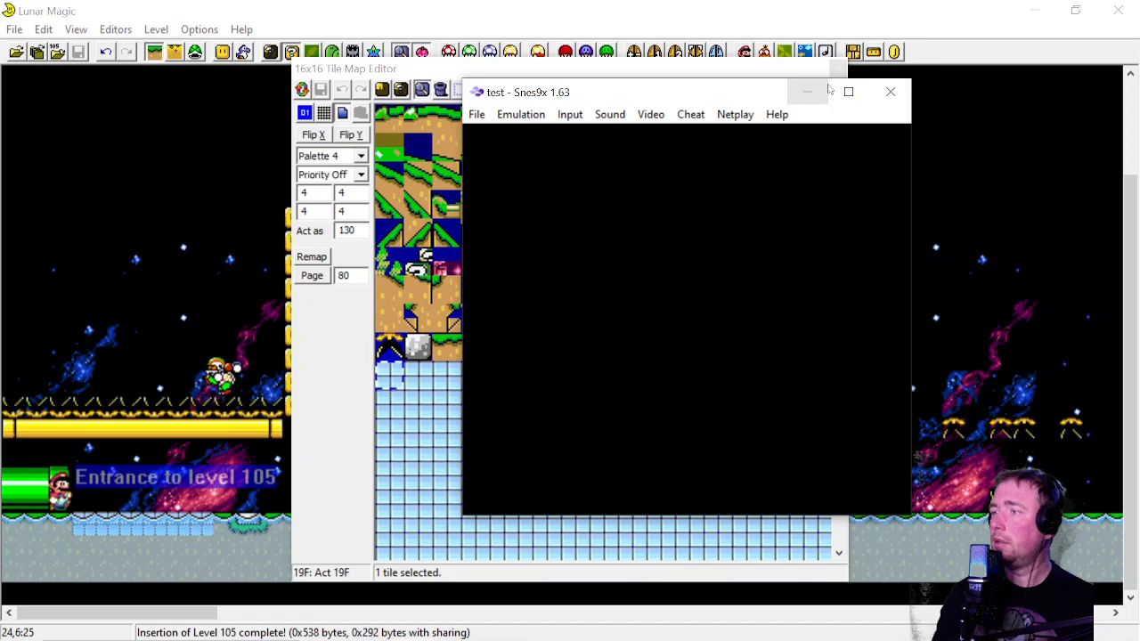
{"action": "key", "text": "c"}
{"action": "key", "text": "Tab"}
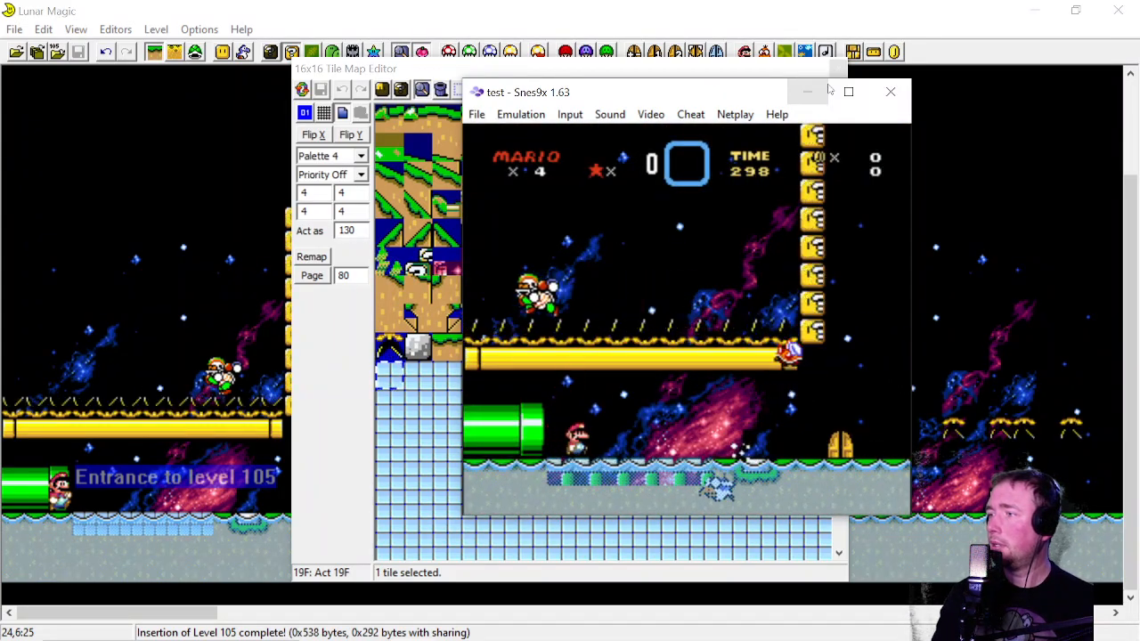
{"action": "left_click", "coordinate": [889, 92]}
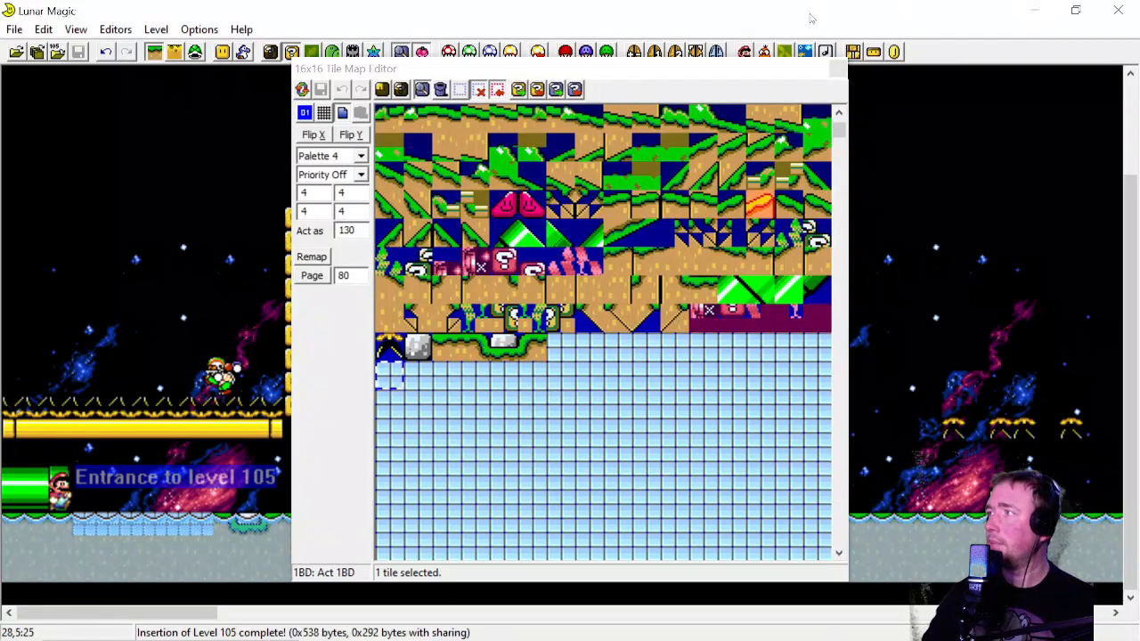
{"action": "left_click", "coordinate": [838, 68]}
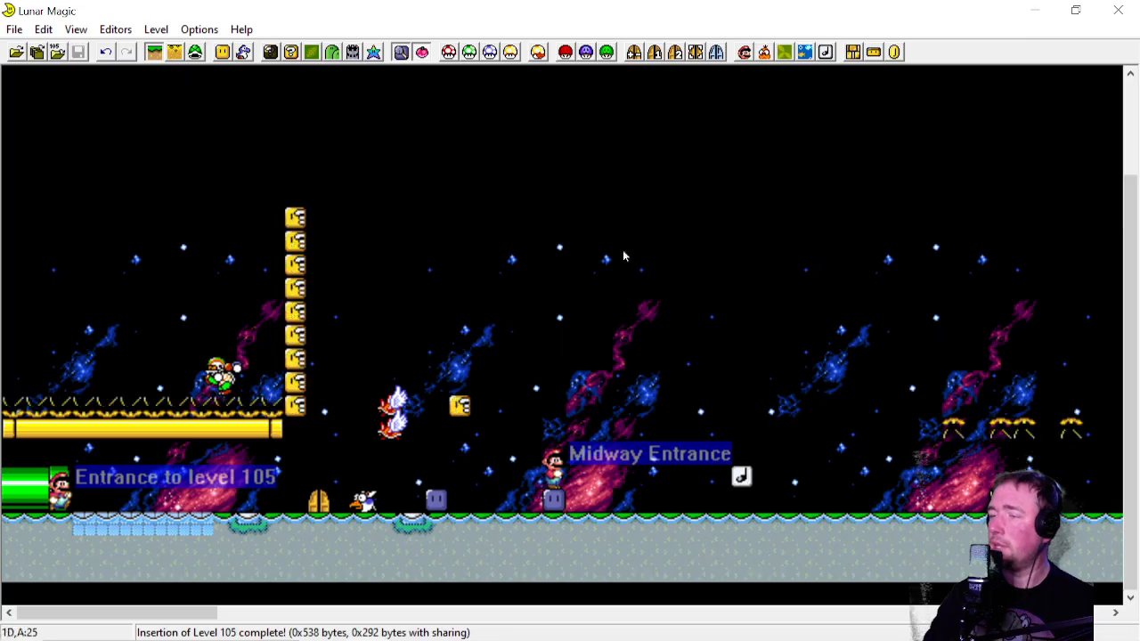
{"action": "left_click", "coordinate": [805, 52]}
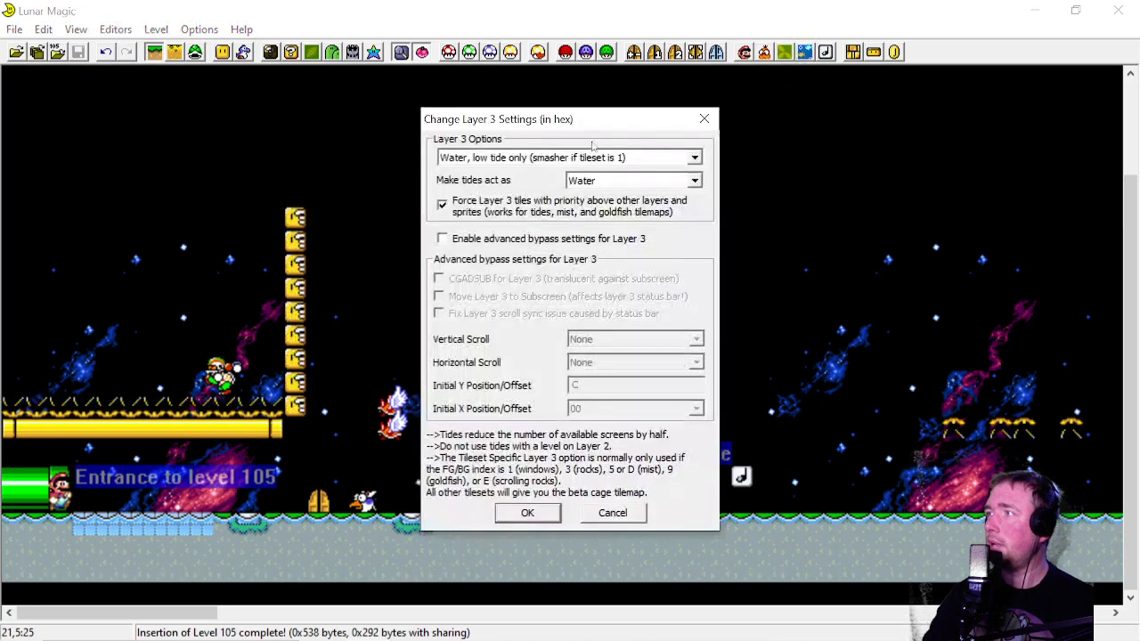
{"action": "left_click", "coordinate": [531, 158]}
{"action": "left_click", "coordinate": [525, 170]}
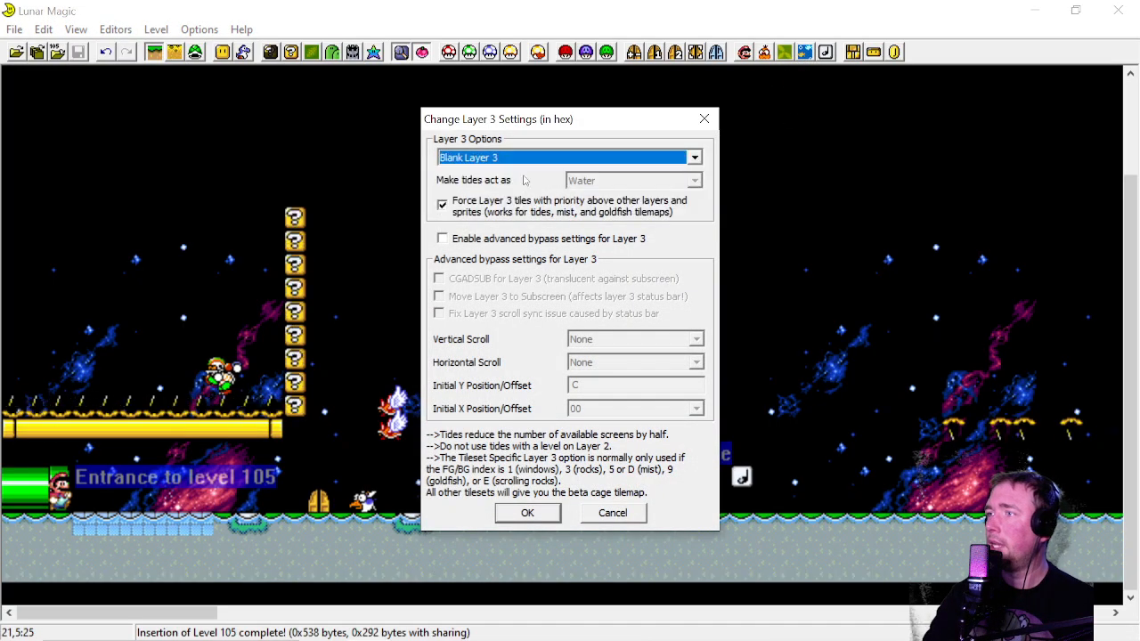
{"action": "left_click", "coordinate": [703, 119]}
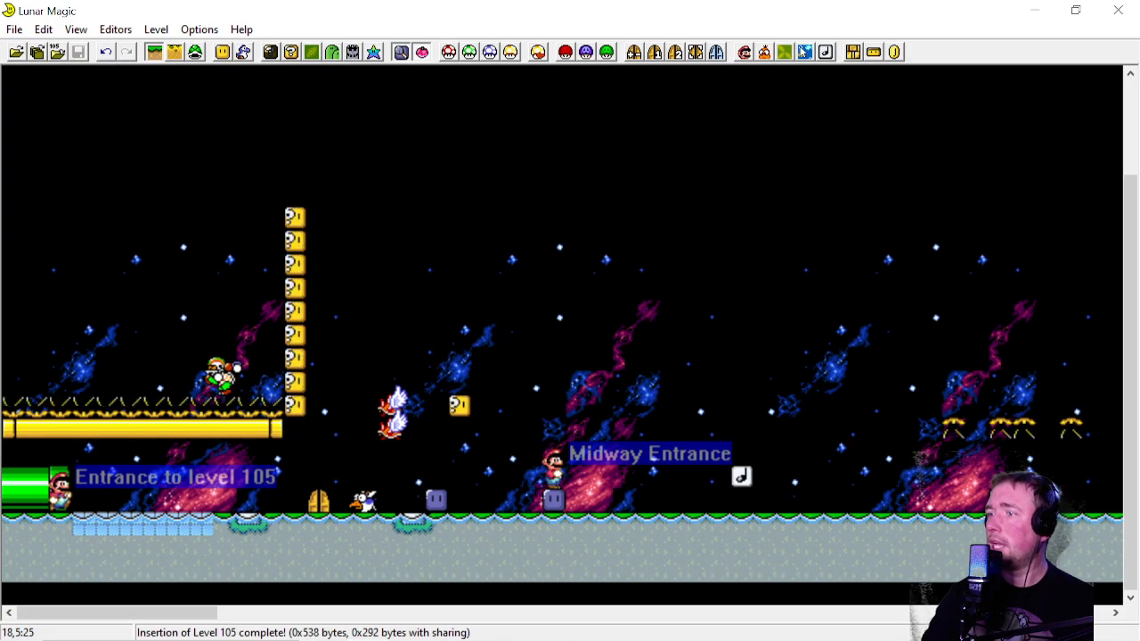
Set the Layer 3 option of level 105 to Blank Layer 3
{"action": "left_click", "coordinate": [805, 52]}
{"action": "left_click", "coordinate": [583, 158]}
{"action": "left_click", "coordinate": [565, 170]}
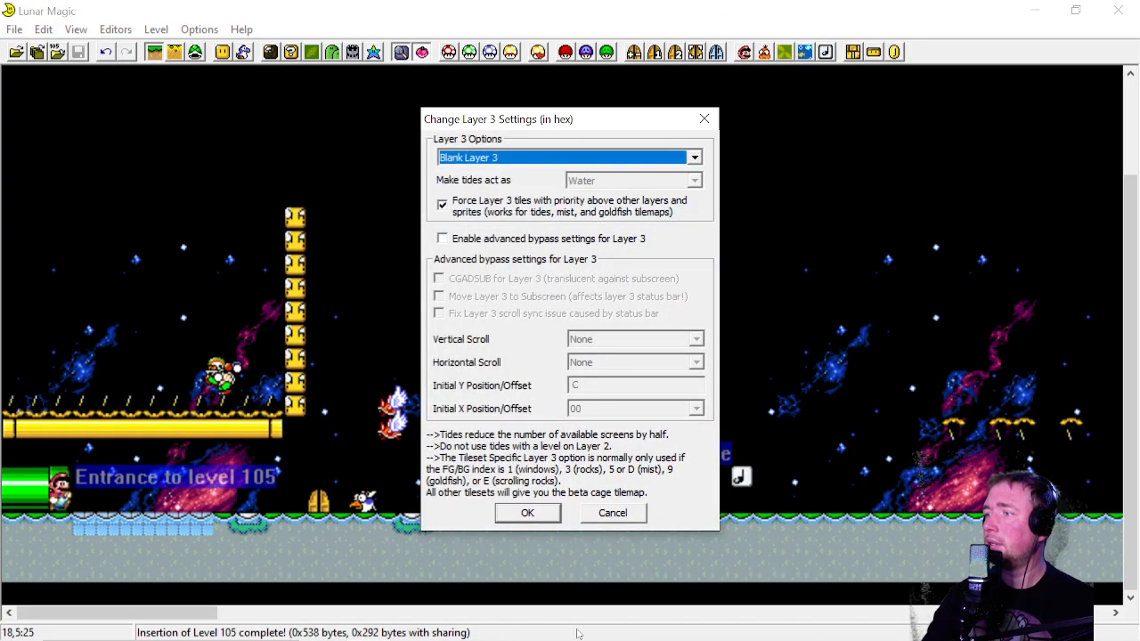
{"action": "left_click", "coordinate": [539, 520]}
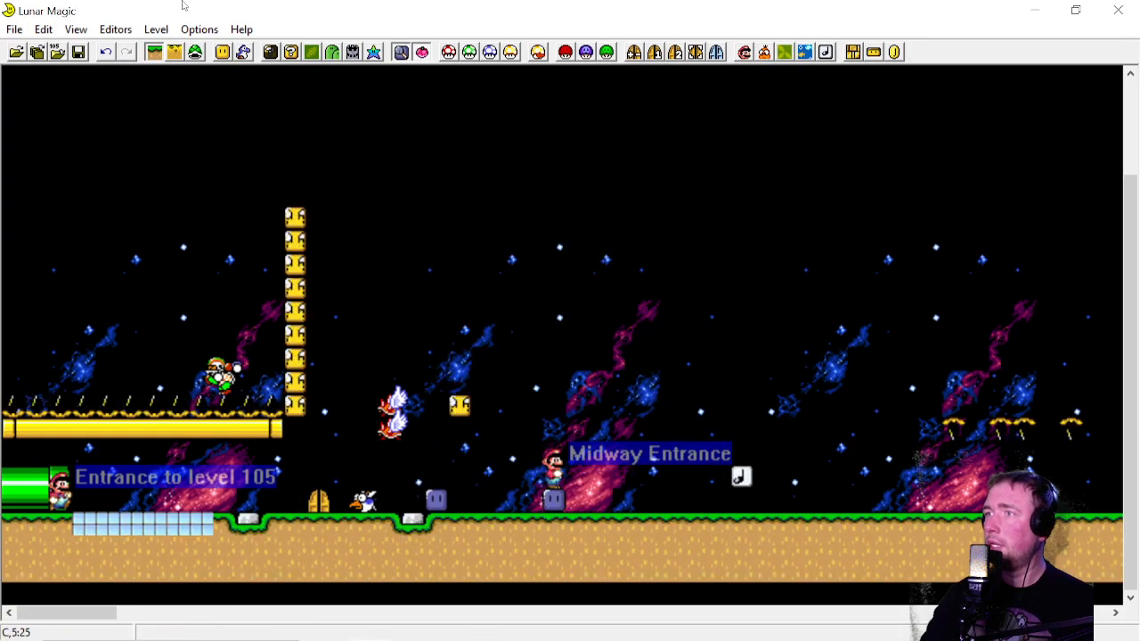
Delete the two winged Koopas and the ground enemy below them from level 105
{"action": "left_click", "coordinate": [196, 52]}
{"action": "left_click_drag", "start_coordinate": [425, 349], "coordinate": [360, 494]}
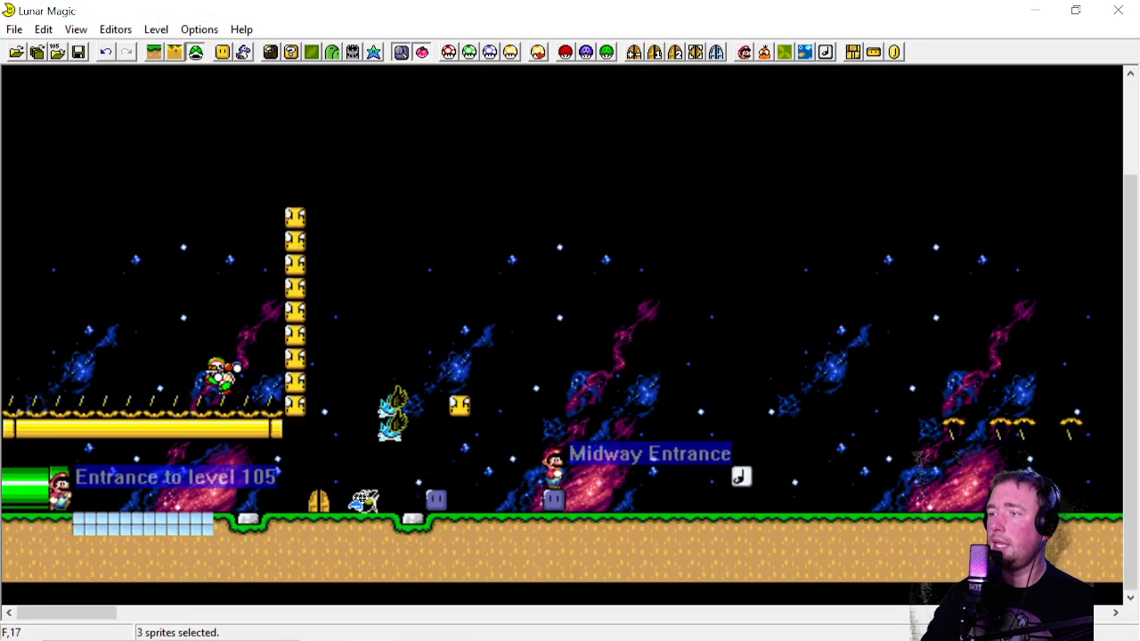
{"action": "key", "text": "Delete"}
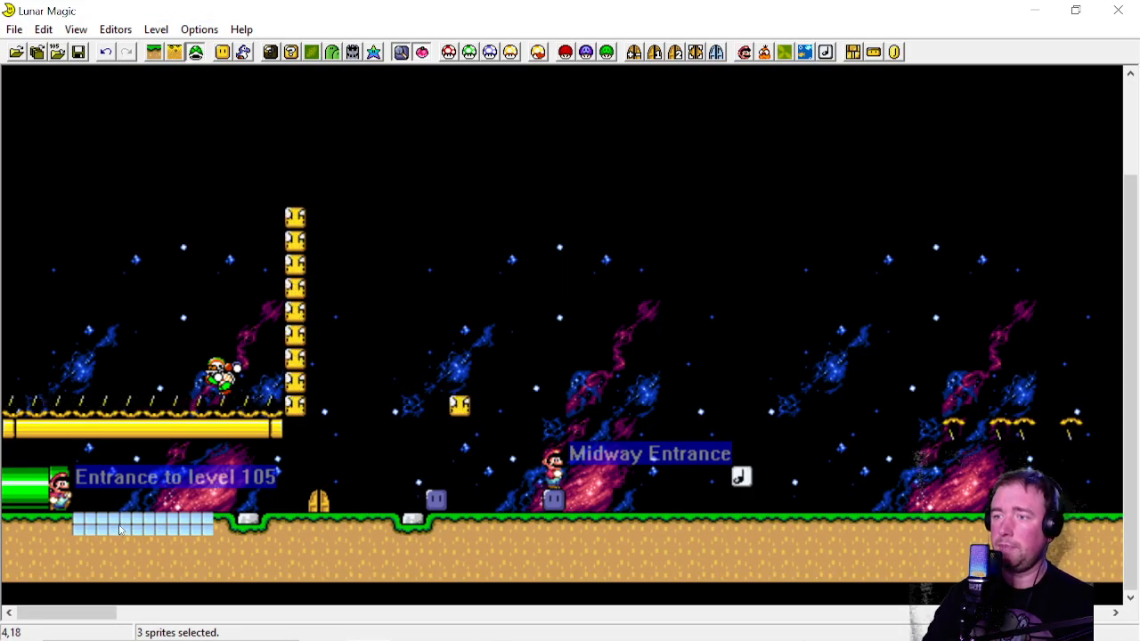
Move the row of 210 tiles in the floor one tile further away from the entrance pipe, and save the level
{"action": "left_click", "coordinate": [159, 50]}
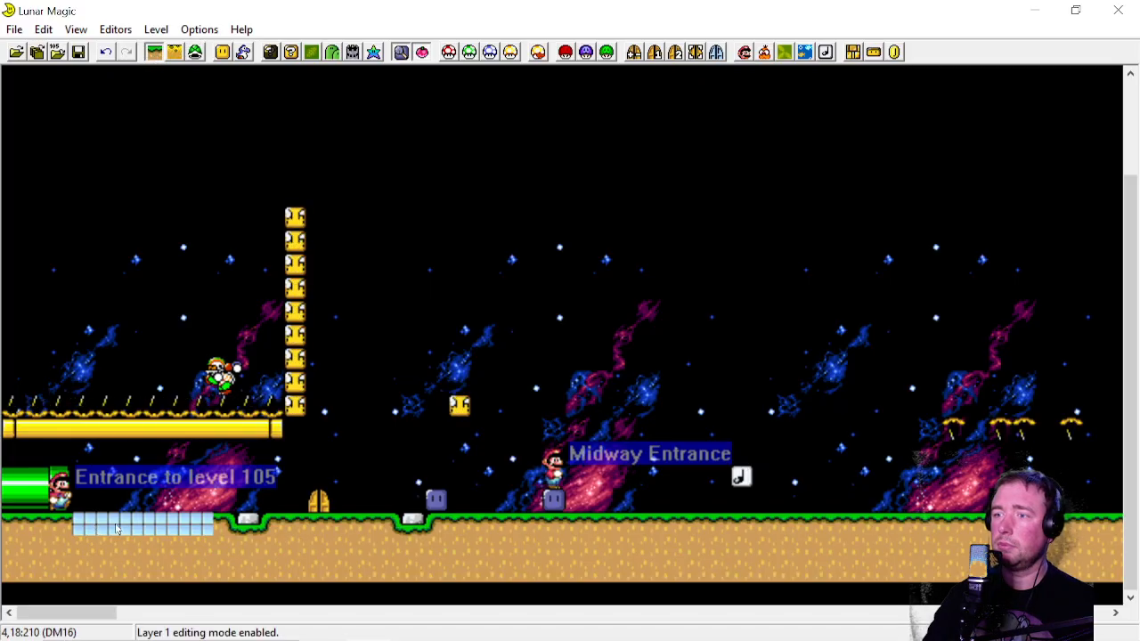
{"action": "left_click_drag", "start_coordinate": [116, 528], "coordinate": [131, 523]}
{"action": "left_click", "coordinate": [80, 52]}
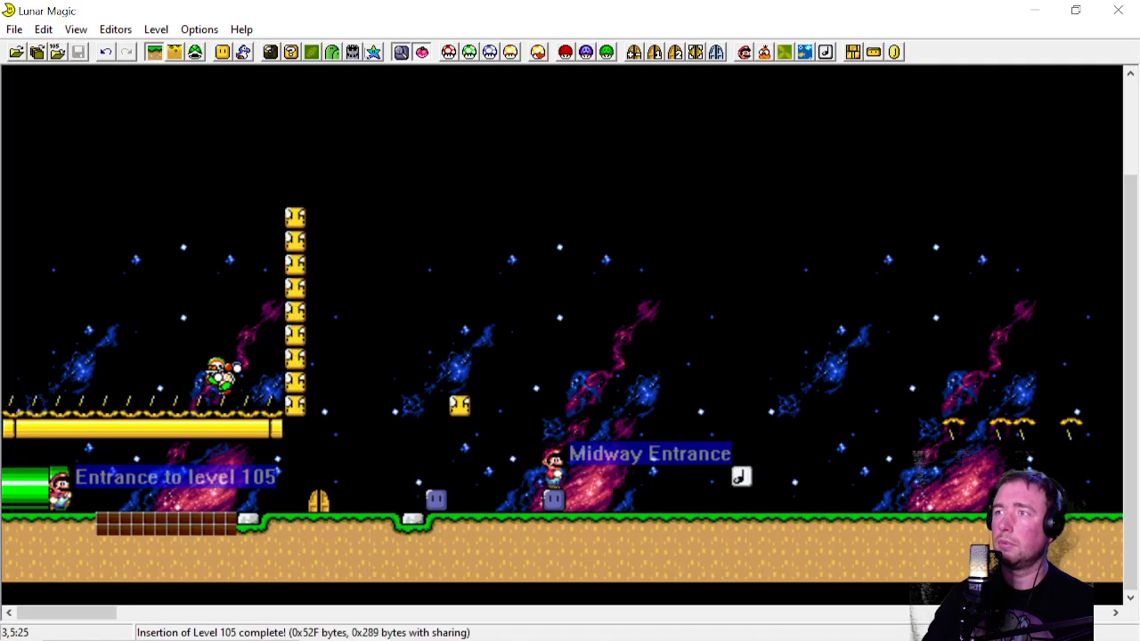
Playtest level 105 in Snes9x to check the moved sticky blocks, and close the emulator
{"action": "left_click", "coordinate": [291, 51]}
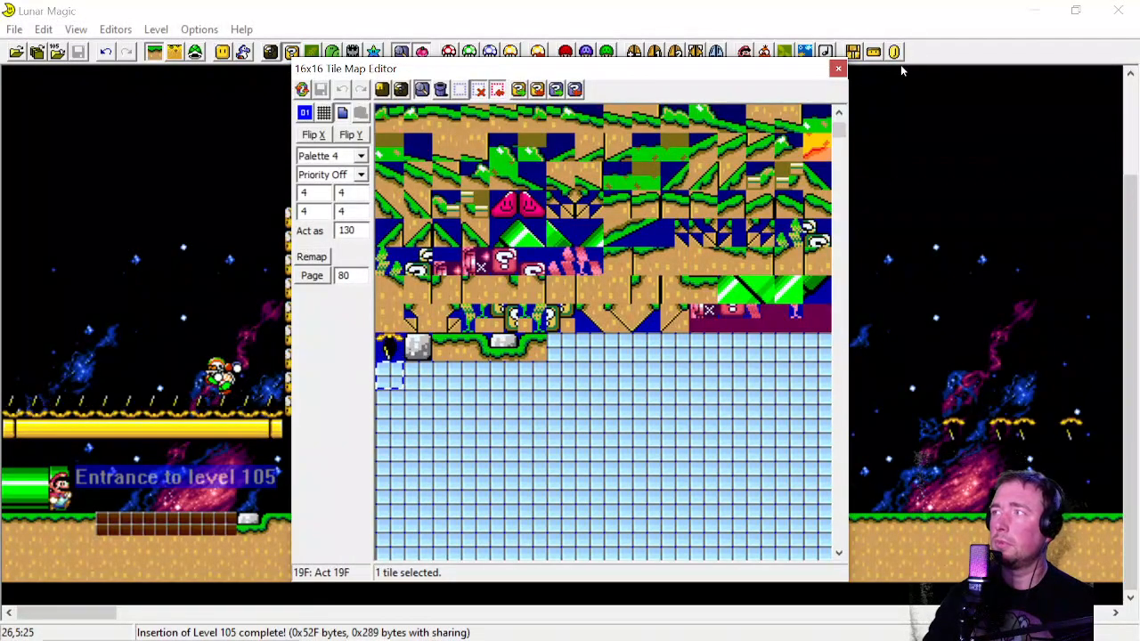
{"action": "left_click", "coordinate": [837, 68]}
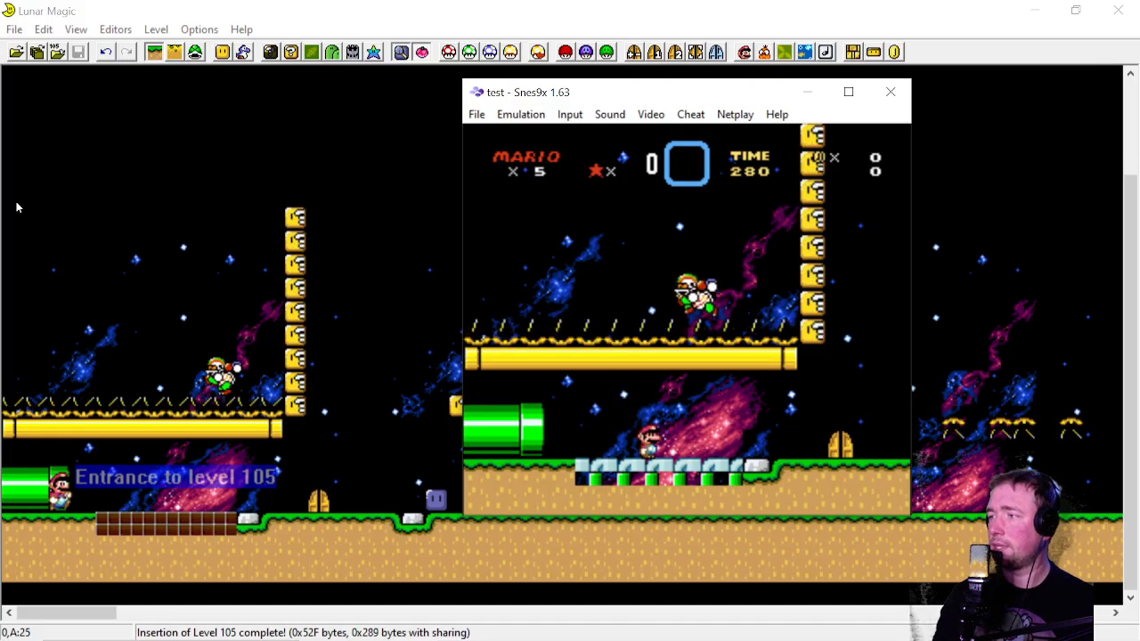
{"action": "left_click", "coordinate": [891, 93]}
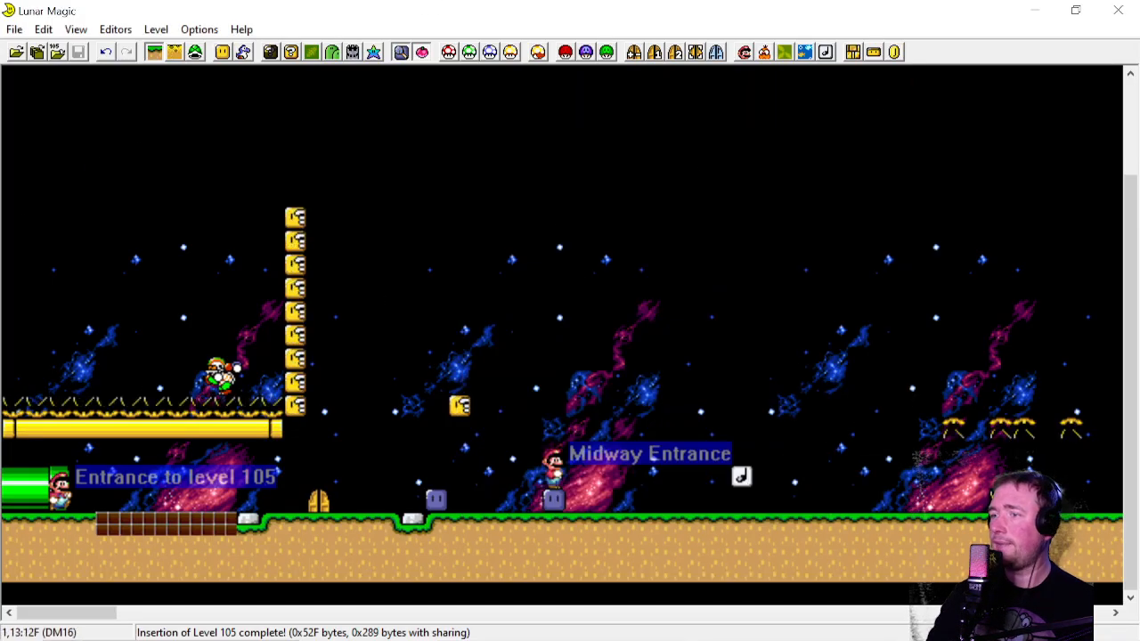
Copy the graphics of the brown used block (tile 132) onto Map16 tile 210 and save the Map16 data
{"action": "left_click", "coordinate": [291, 51]}
{"action": "left_click", "coordinate": [474, 431]}
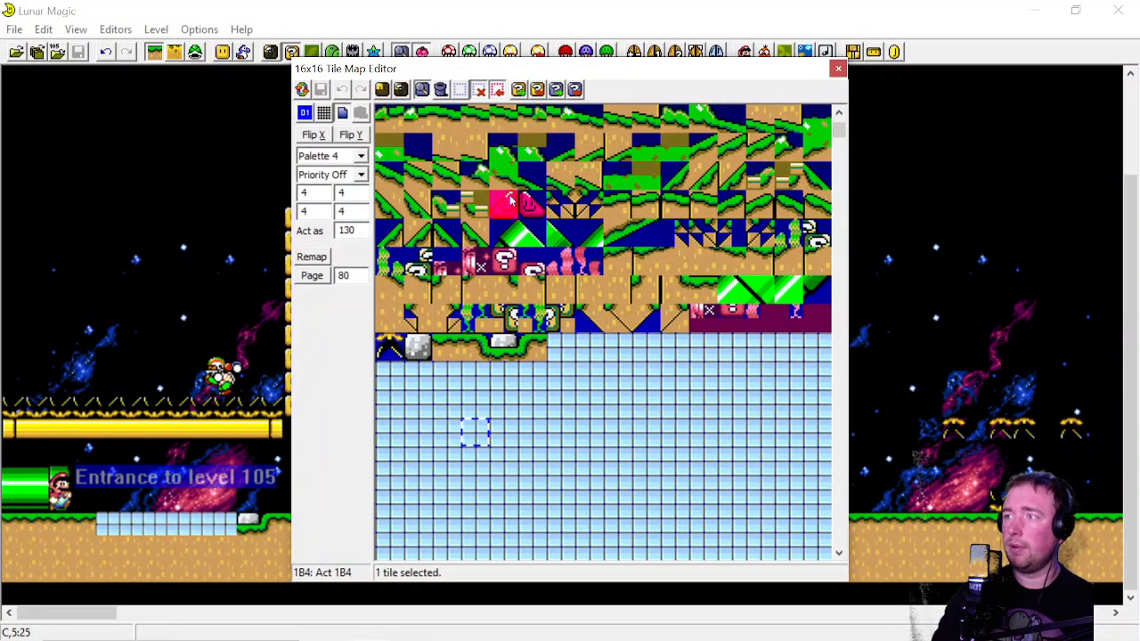
{"action": "left_click", "coordinate": [401, 89]}
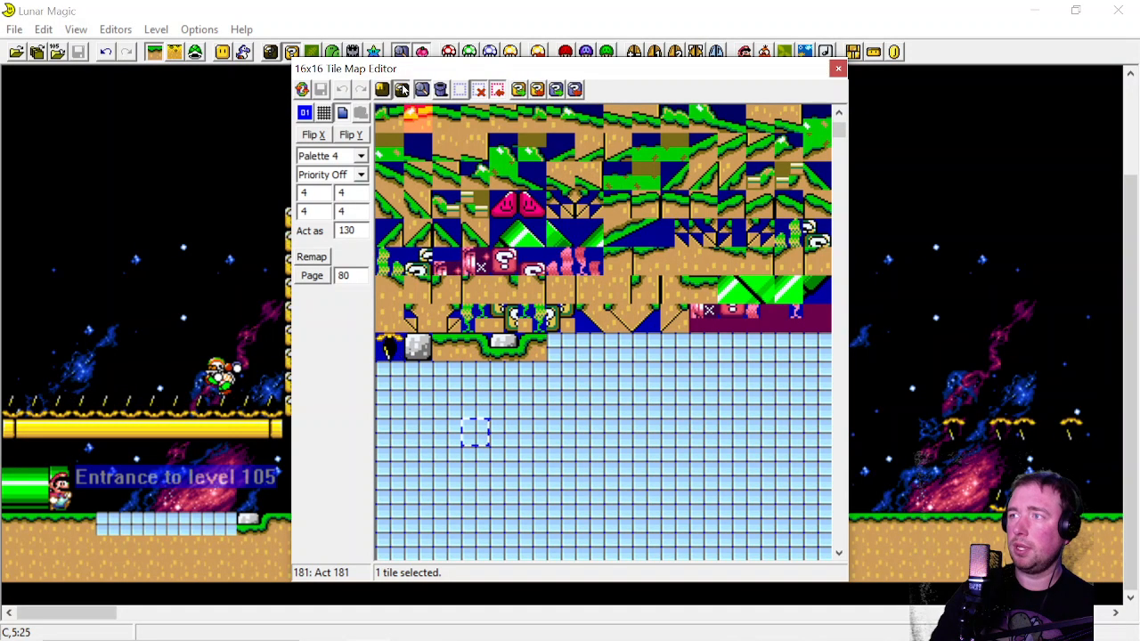
{"action": "left_click", "coordinate": [383, 94]}
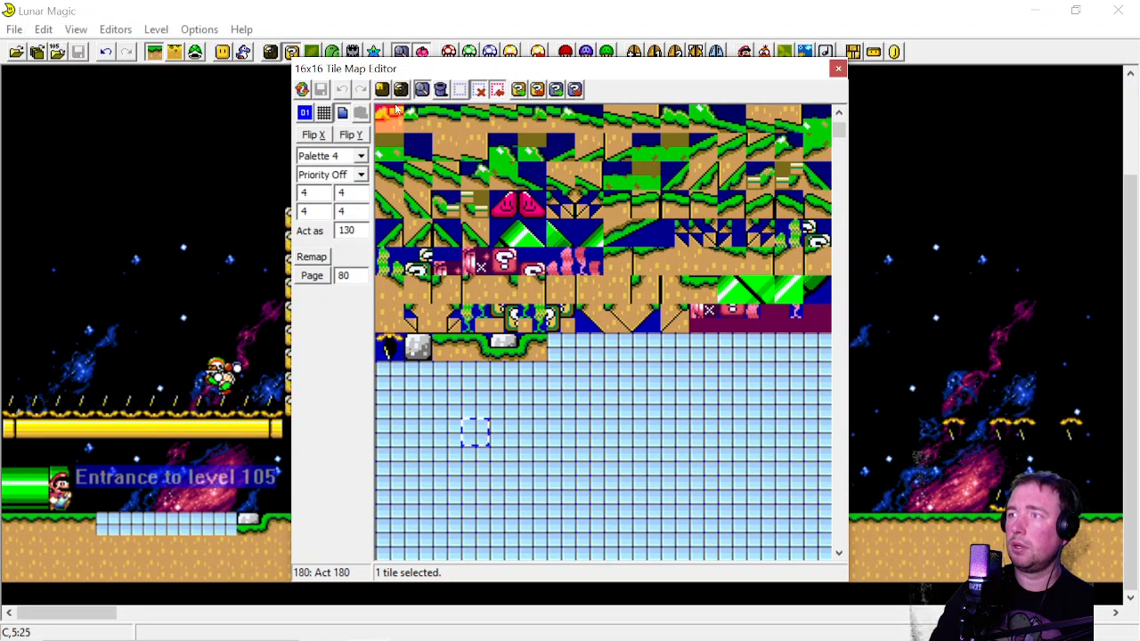
{"action": "left_click", "coordinate": [383, 92]}
{"action": "left_click", "coordinate": [450, 322]}
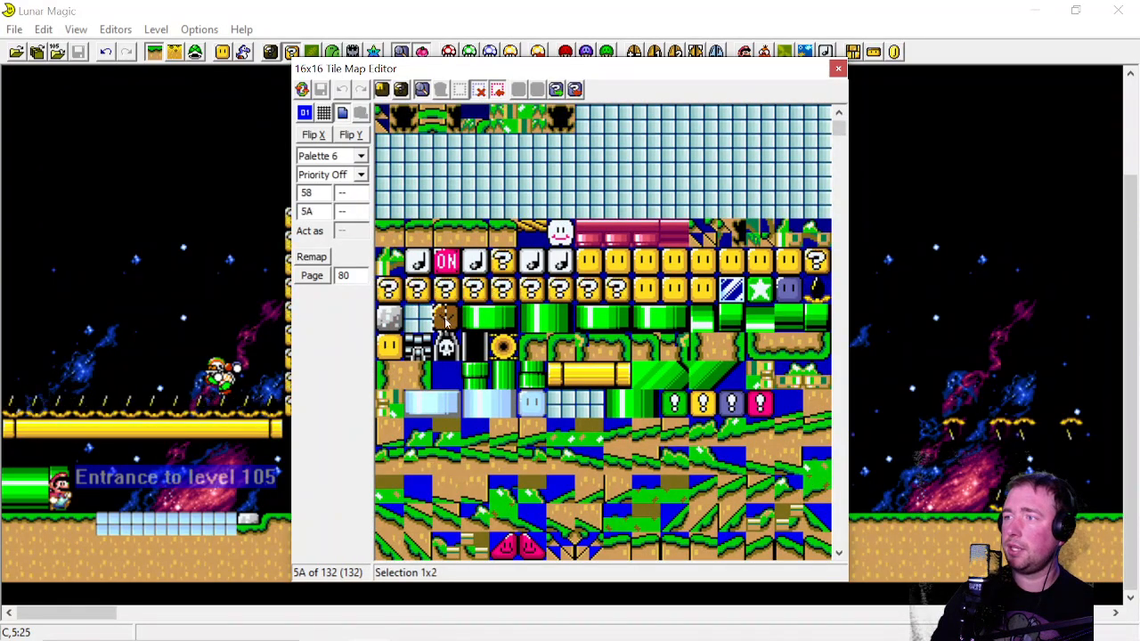
{"action": "key", "text": "Page_Down"}
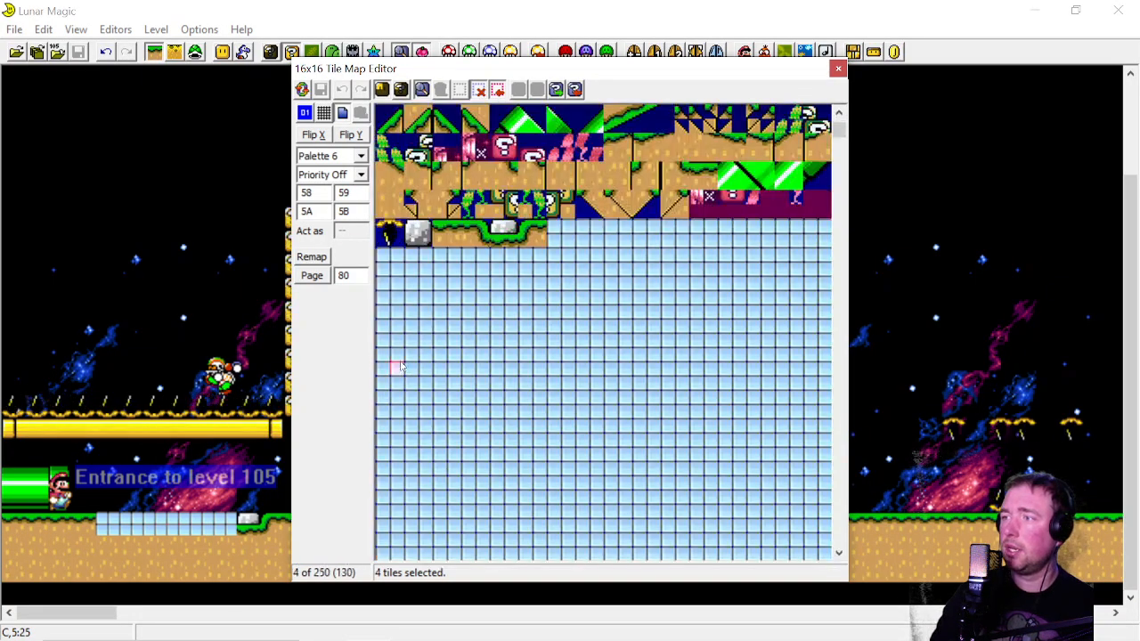
{"action": "left_click", "coordinate": [384, 257]}
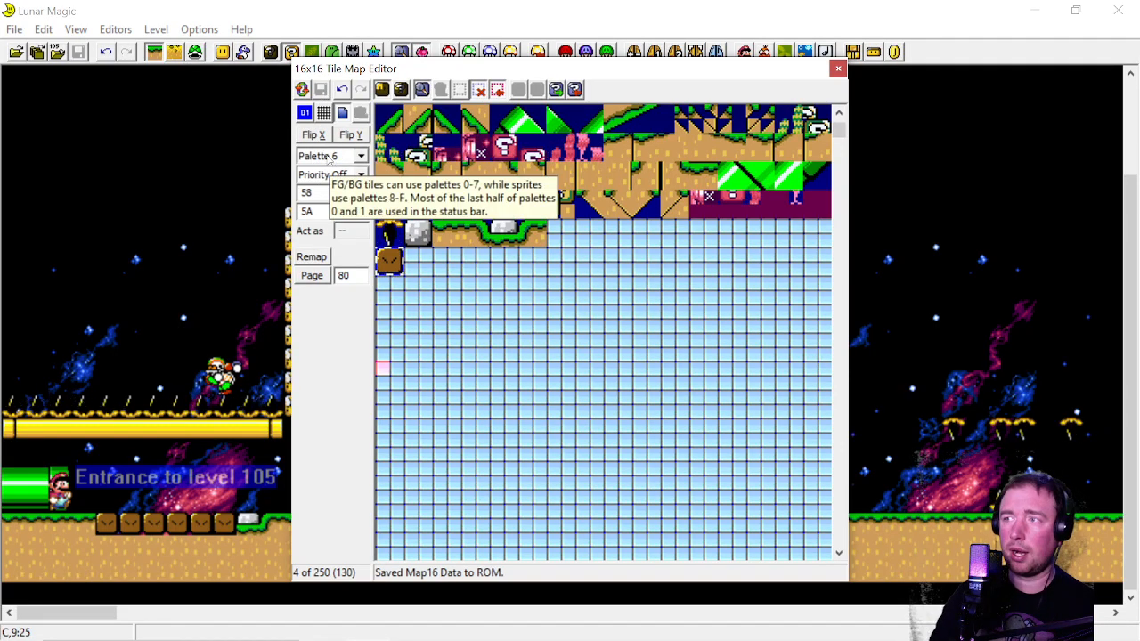
Change the sticky block tile to Palette 7, save the Map16 data to the ROM and close the 16x16 Tile Map Editor
{"action": "left_click", "coordinate": [329, 158]}
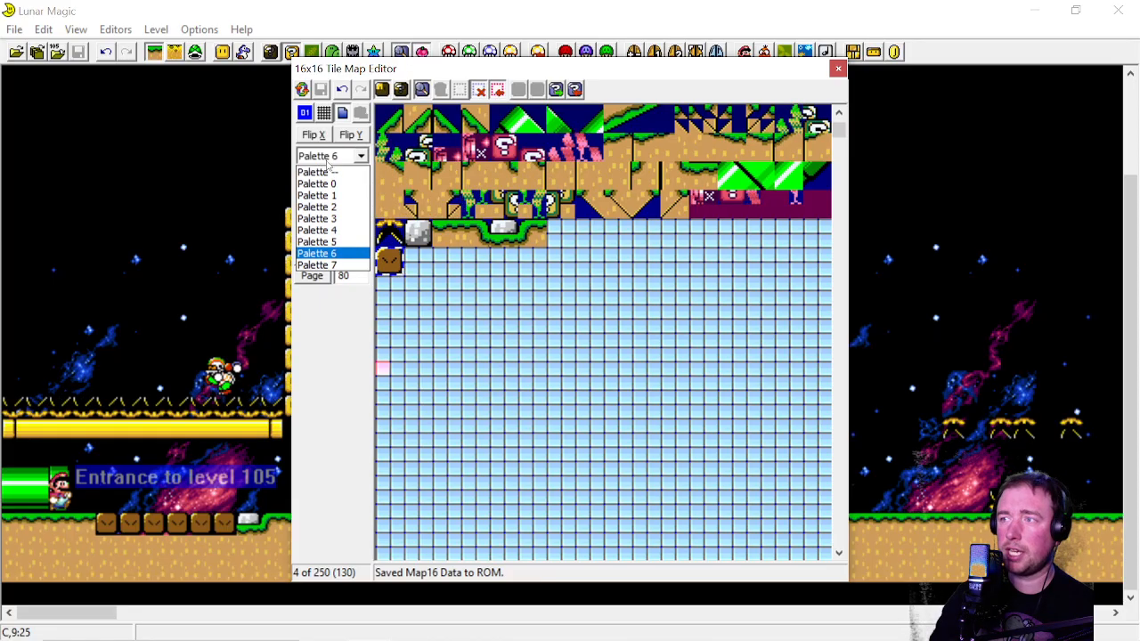
{"action": "left_click", "coordinate": [331, 230]}
{"action": "key", "text": "Up"}
{"action": "key", "text": "Up"}
{"action": "key", "text": "Down"}
{"action": "key", "text": "Down"}
{"action": "key", "text": "Down"}
{"action": "key", "text": "Down"}
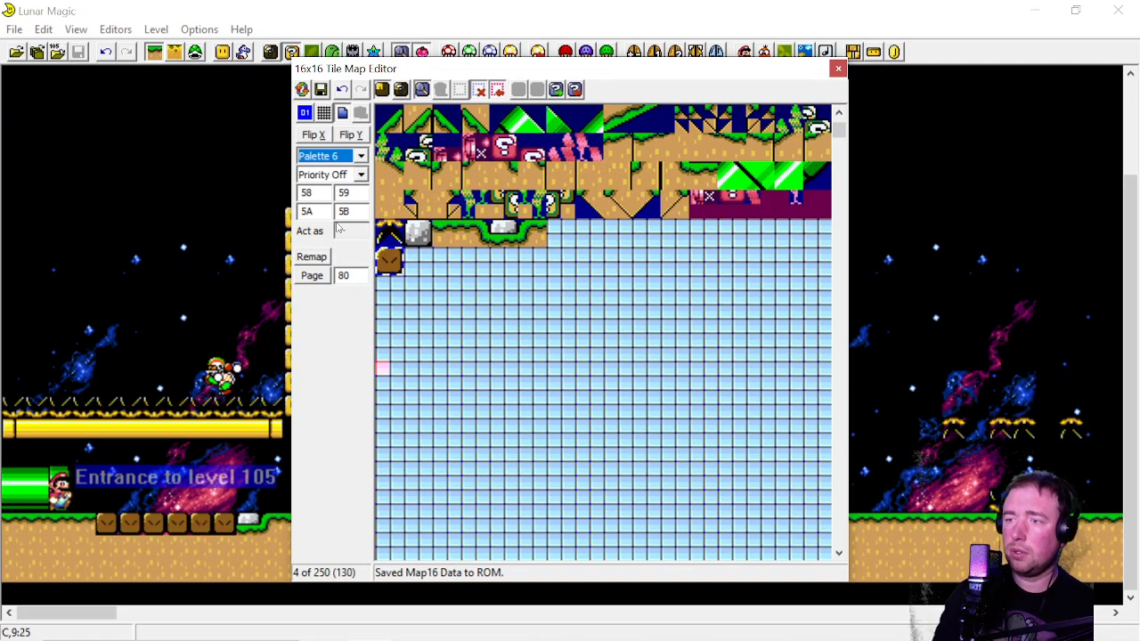
{"action": "key", "text": "Down"}
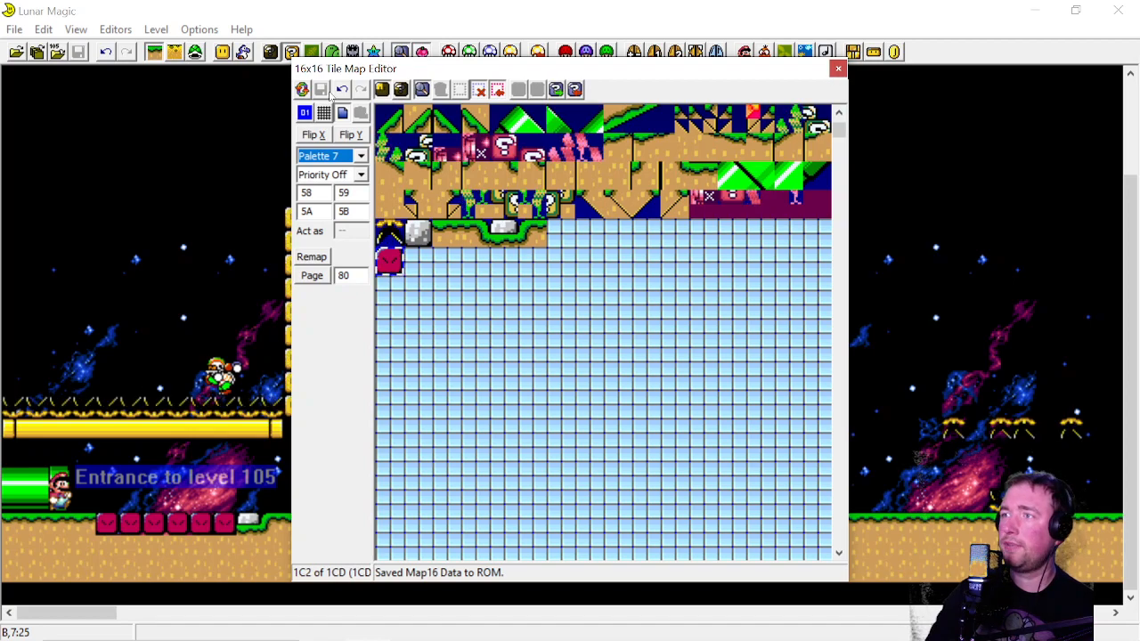
{"action": "left_click", "coordinate": [837, 69]}
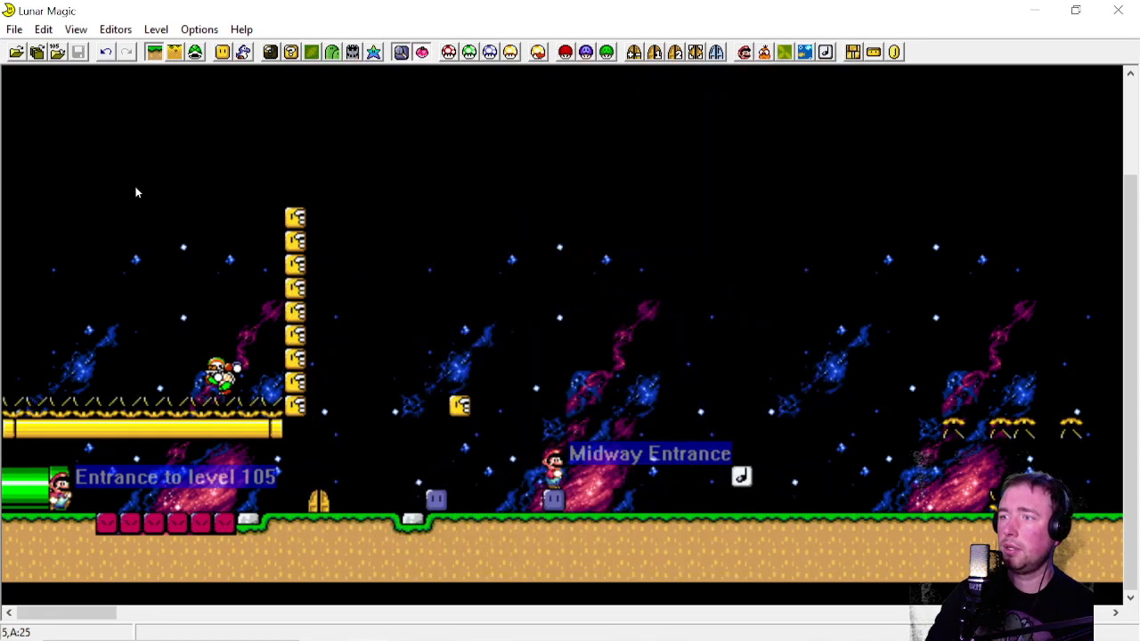
Launch test.smc in Snes9x and enter Yoshi's Island 1 from the overworld map
{"action": "key", "text": "F4"}
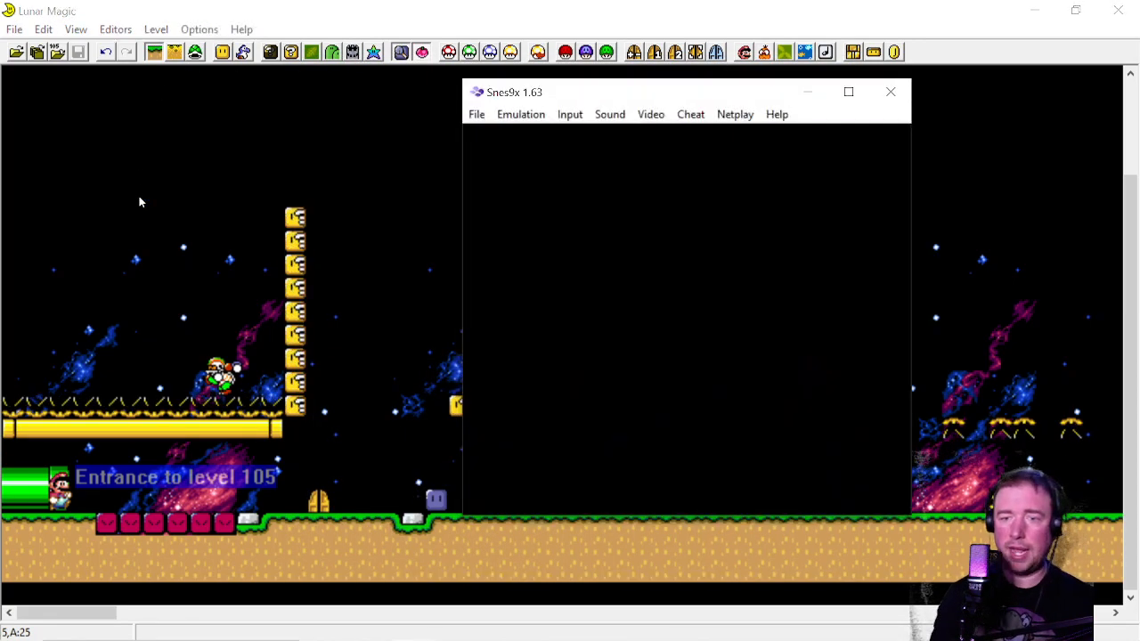
{"action": "key", "text": "c"}
{"action": "key", "text": "c"}
{"action": "key", "text": "c"}
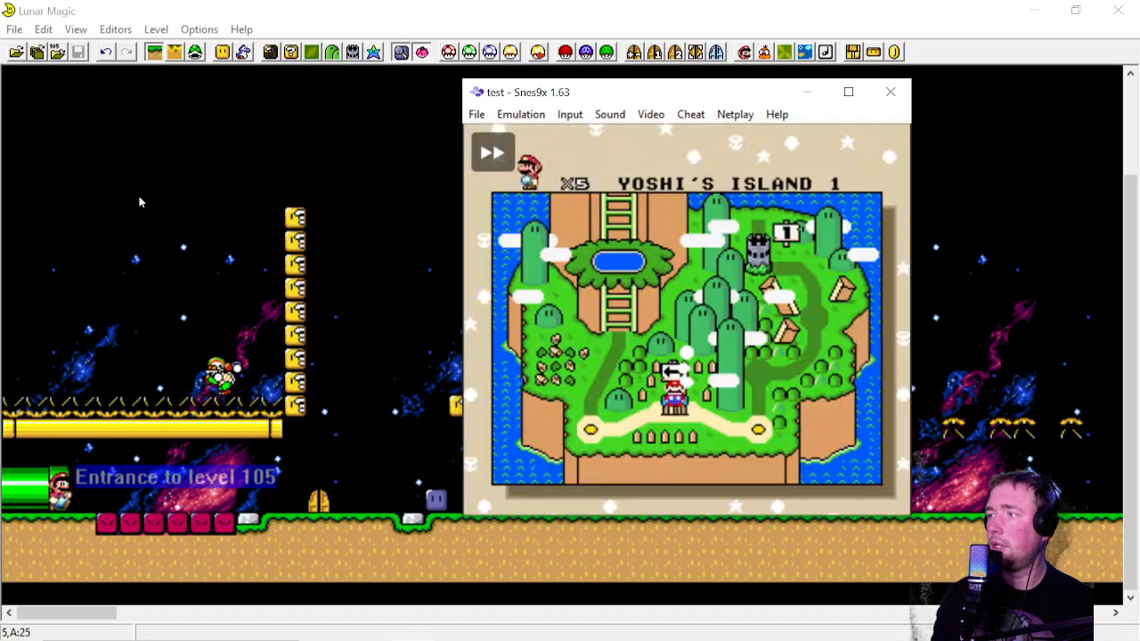
{"action": "key", "text": "c"}
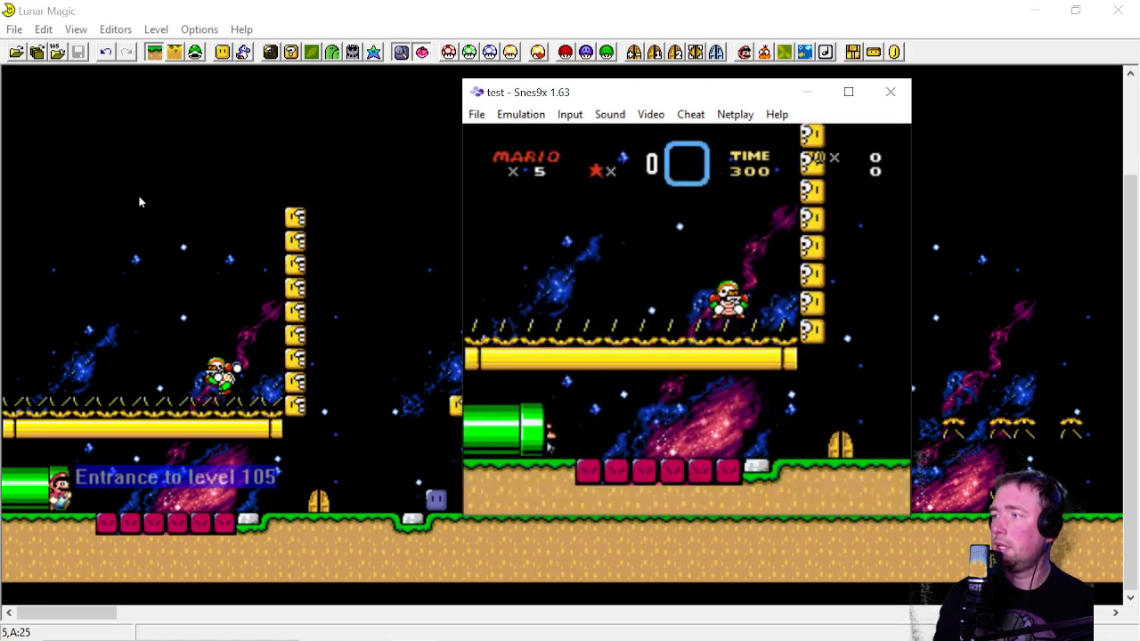
Walk and jump Mario back and forth on the red sticky blocks to test how they affect his movement
{"action": "key", "text": "Right"}
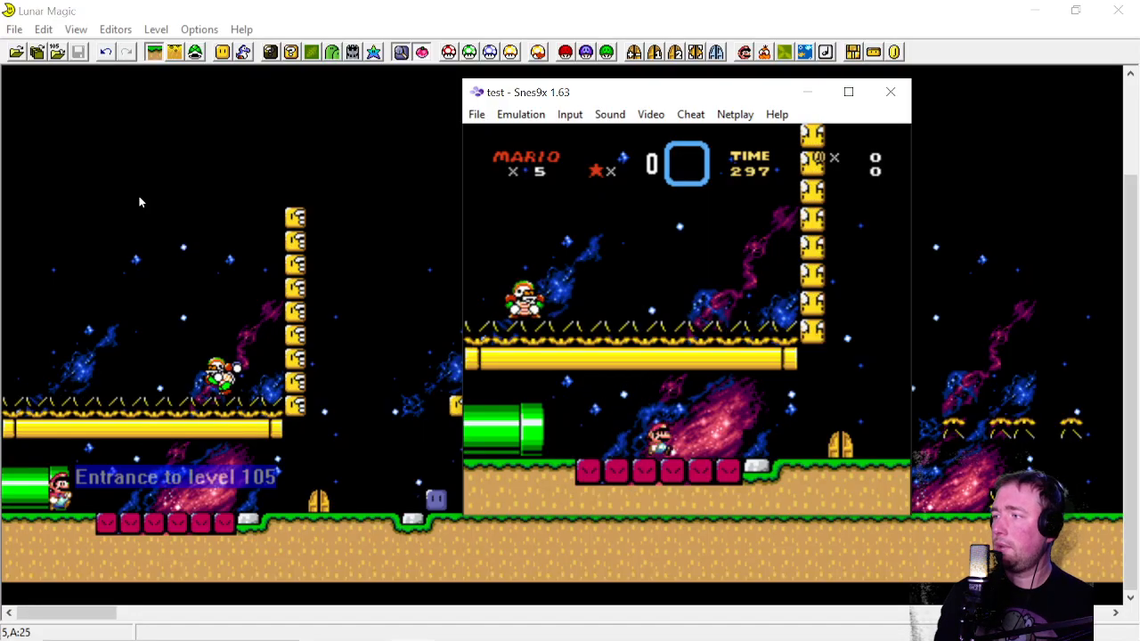
{"action": "key", "text": "c"}
{"action": "key", "text": "Left"}
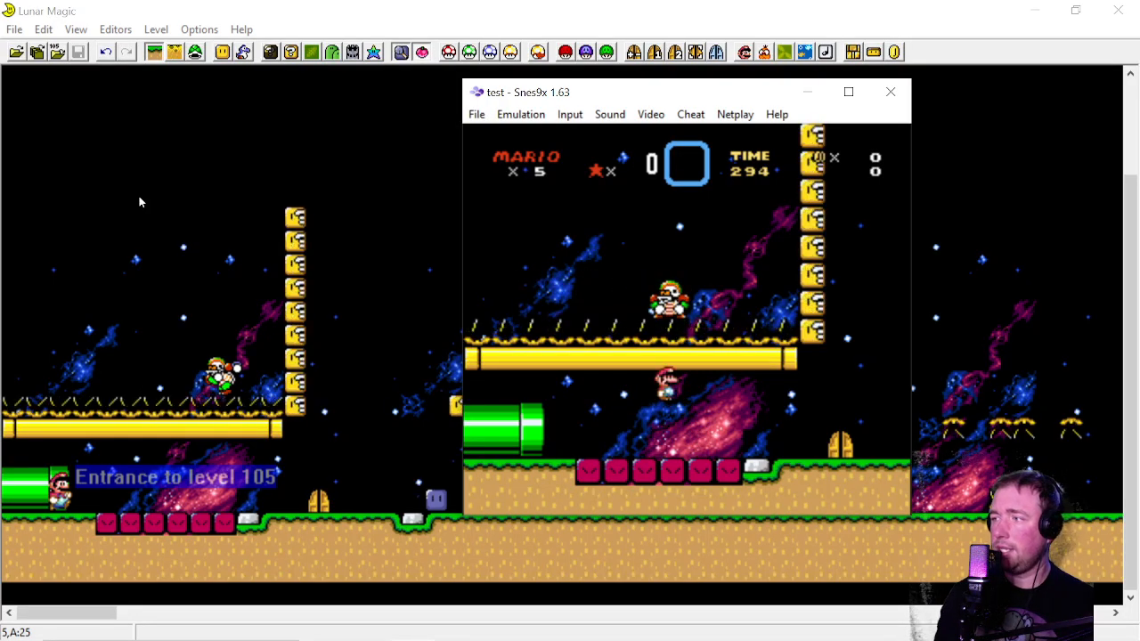
{"action": "key", "text": "Right"}
{"action": "key", "text": "c"}
{"action": "key", "text": "Left"}
{"action": "key", "text": "c"}
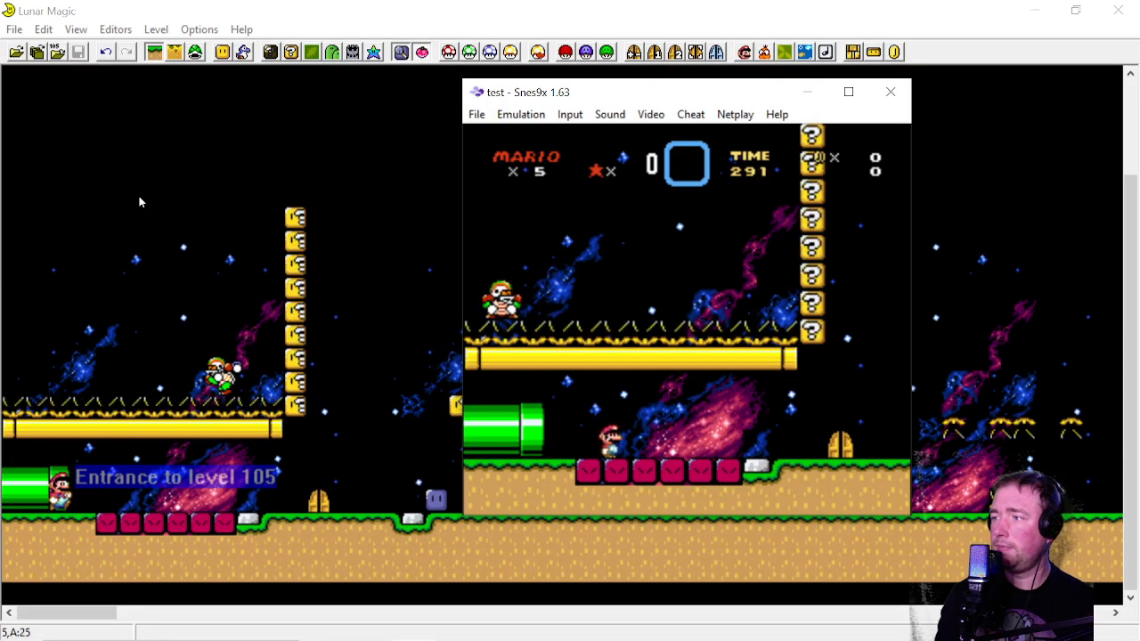
{"action": "key", "text": "Right"}
{"action": "key", "text": "c"}
{"action": "key", "text": "c"}
{"action": "key", "text": "Left"}
{"action": "key", "text": "c"}
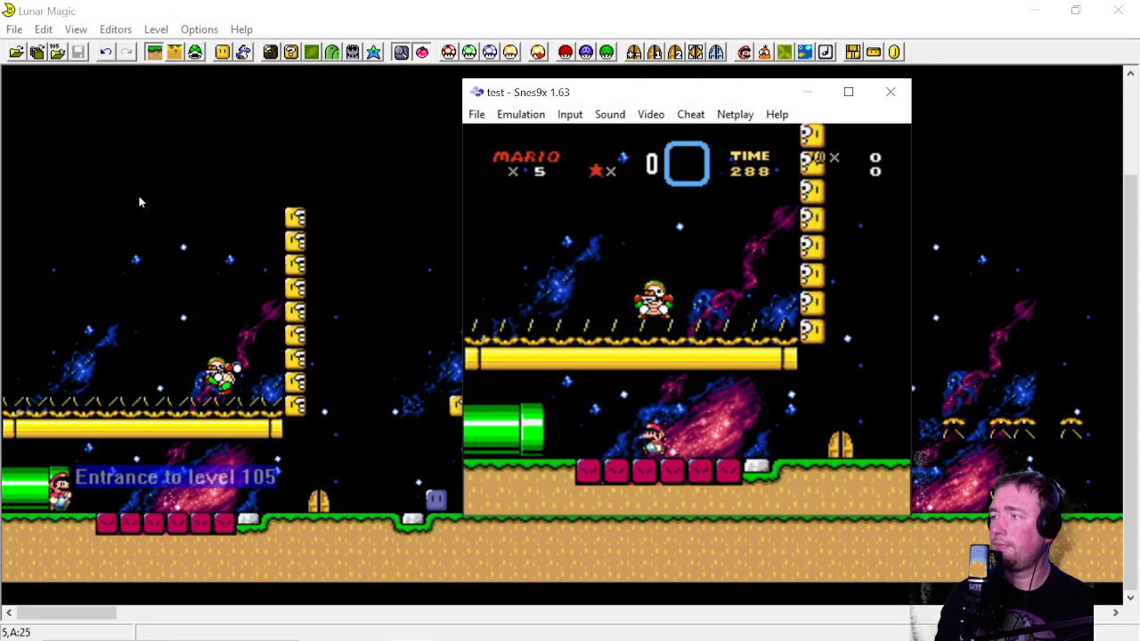
{"action": "key", "text": "Left"}
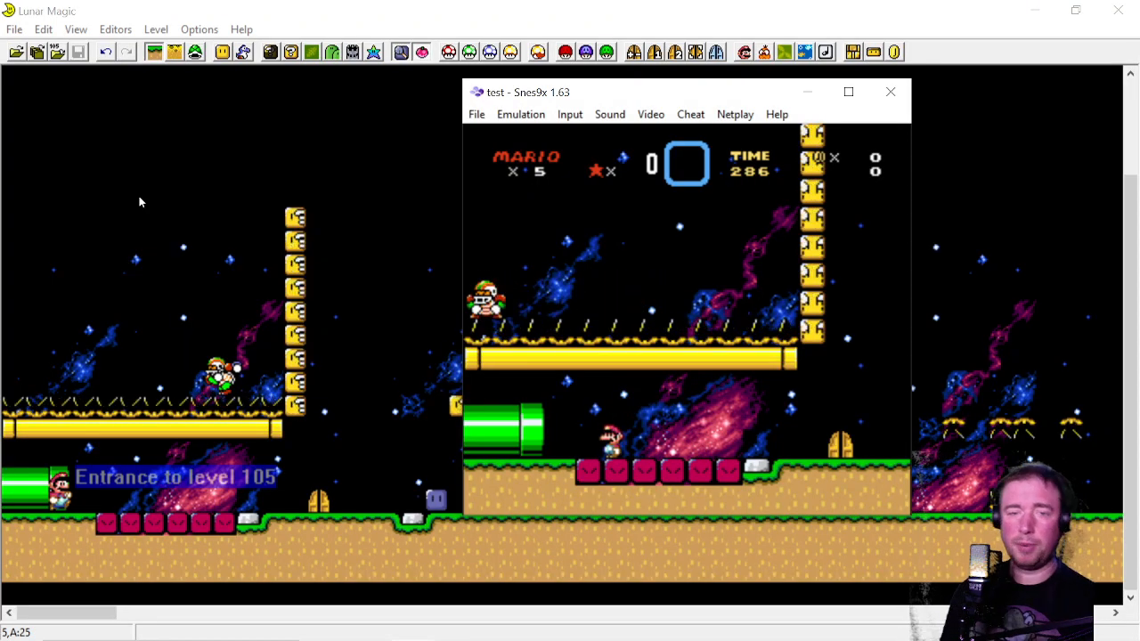
{"action": "key", "text": "Right"}
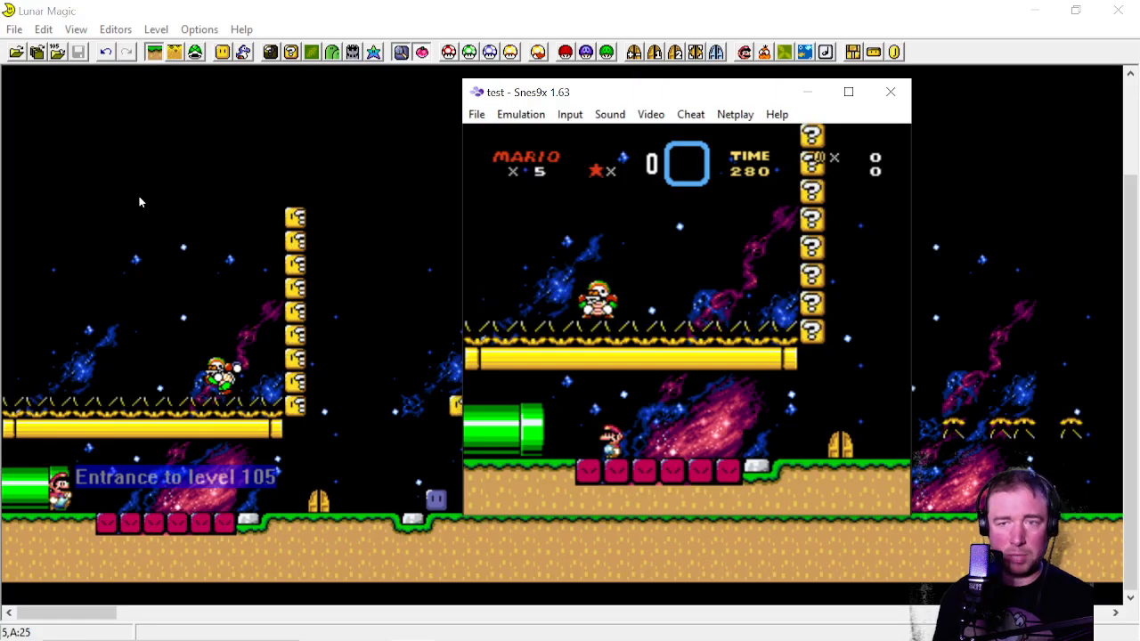
{"action": "key", "text": "Left"}
{"action": "key", "text": "c"}
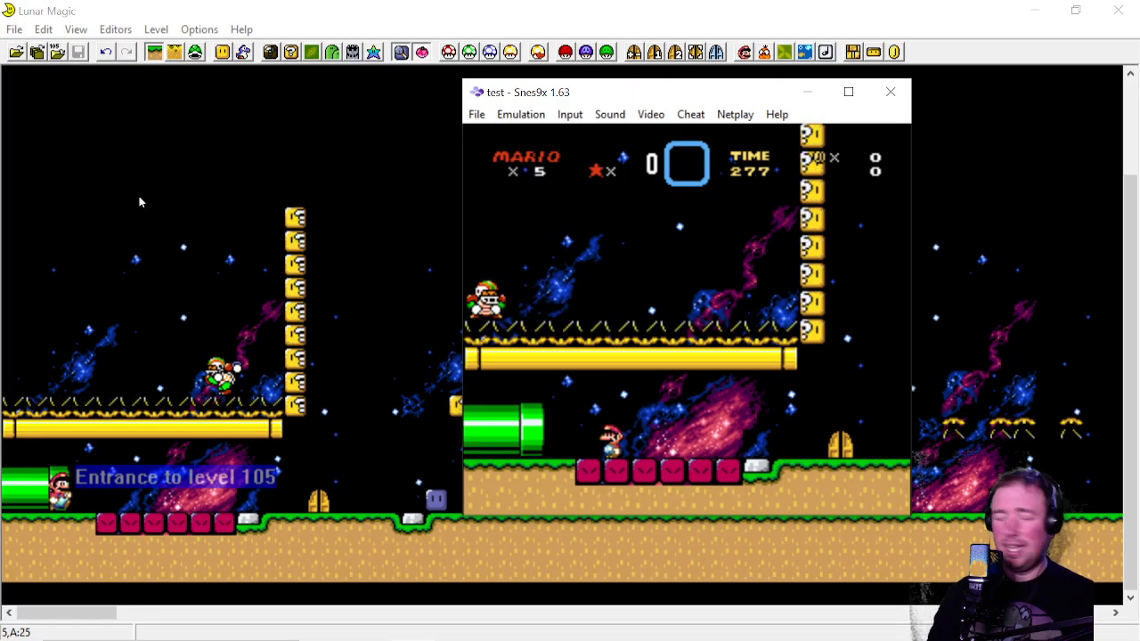
{"action": "key", "text": "Right"}
{"action": "key", "text": "c"}
{"action": "key", "text": "Right"}
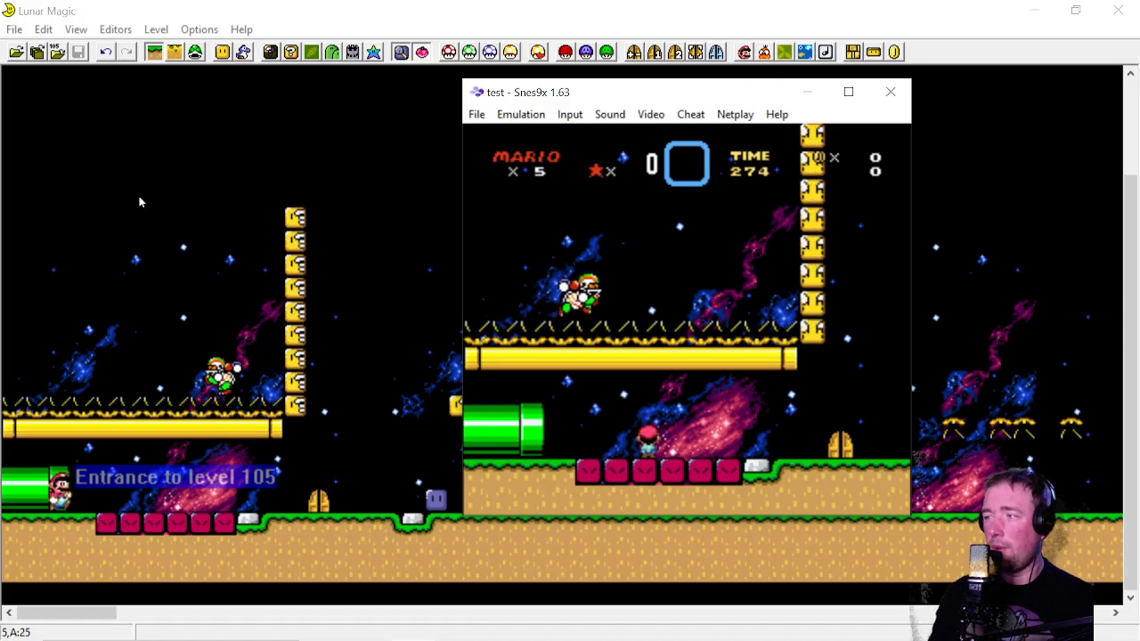
{"action": "key", "text": "c"}
{"action": "key", "text": "Left"}
{"action": "key", "text": "c"}
{"action": "key", "text": "c"}
{"action": "key", "text": "Right"}
{"action": "key", "text": "c"}
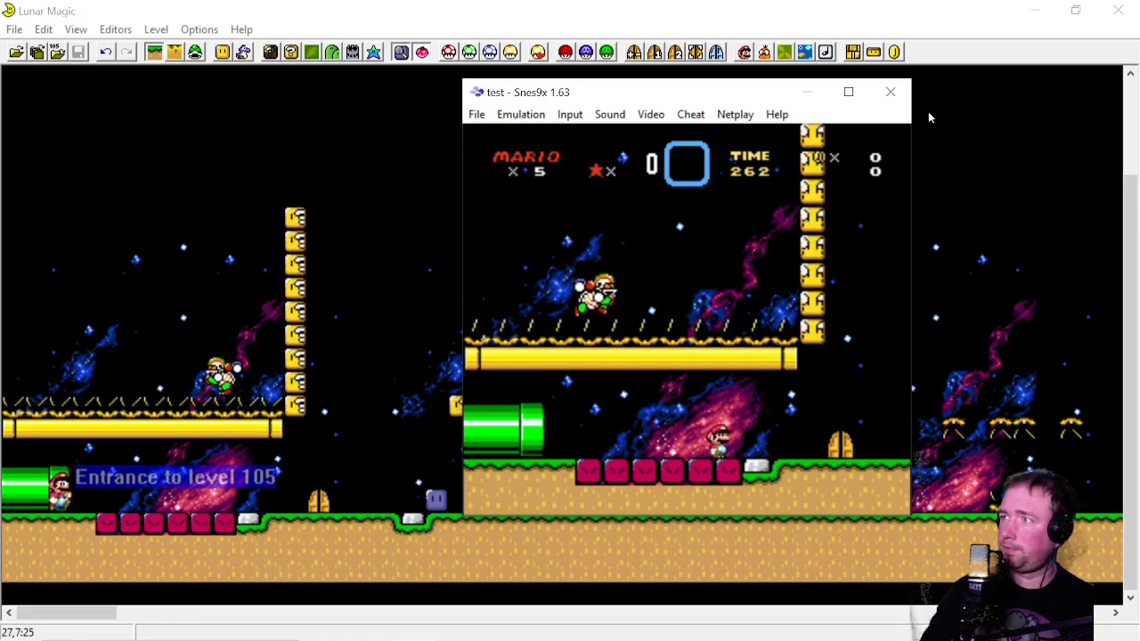
Close the emulator, reduce the sticky block row to one block in the ground past the Midway Entrance, and save level 105
{"action": "left_click", "coordinate": [889, 91]}
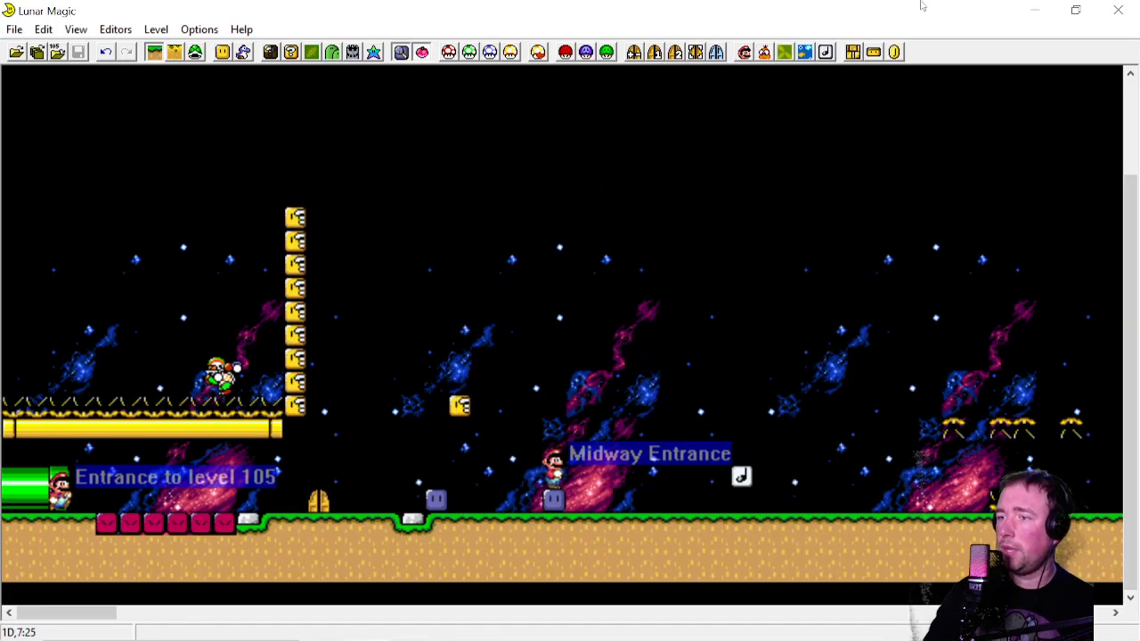
{"action": "left_click", "coordinate": [165, 522]}
{"action": "left_click_drag", "start_coordinate": [164, 522], "coordinate": [635, 506]}
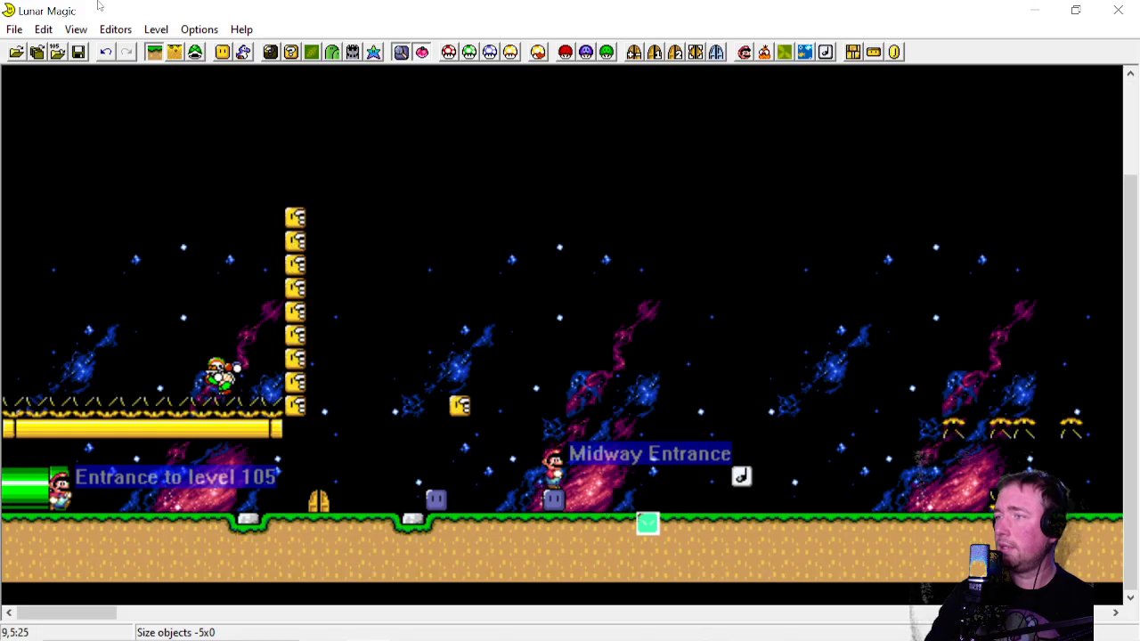
{"action": "left_click", "coordinate": [78, 52]}
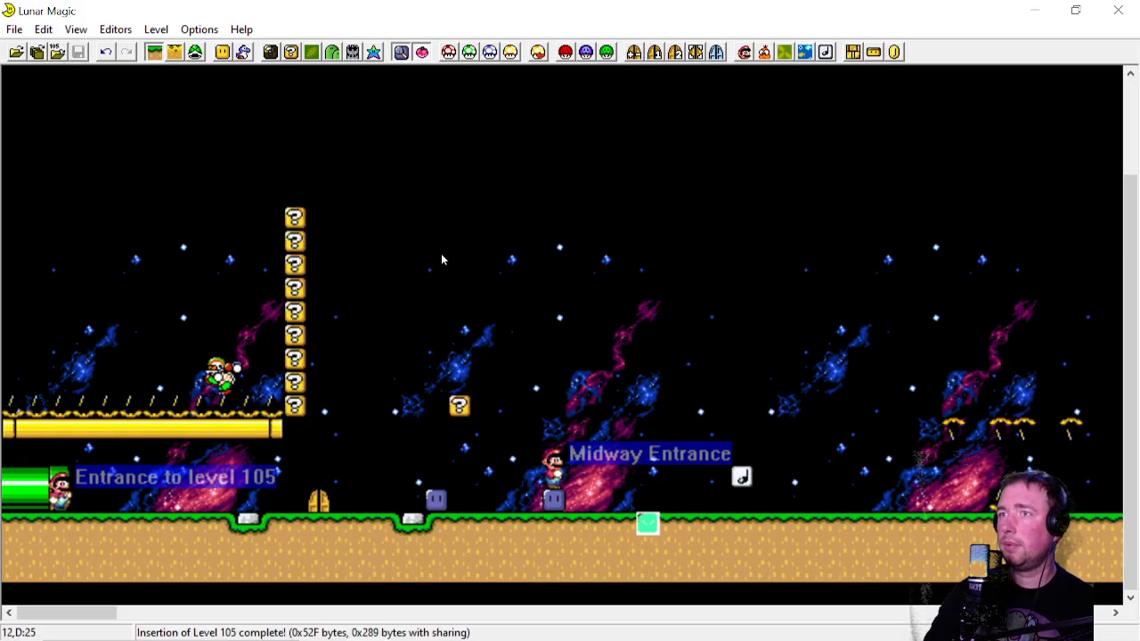
{"action": "left_click", "coordinate": [1116, 8]}
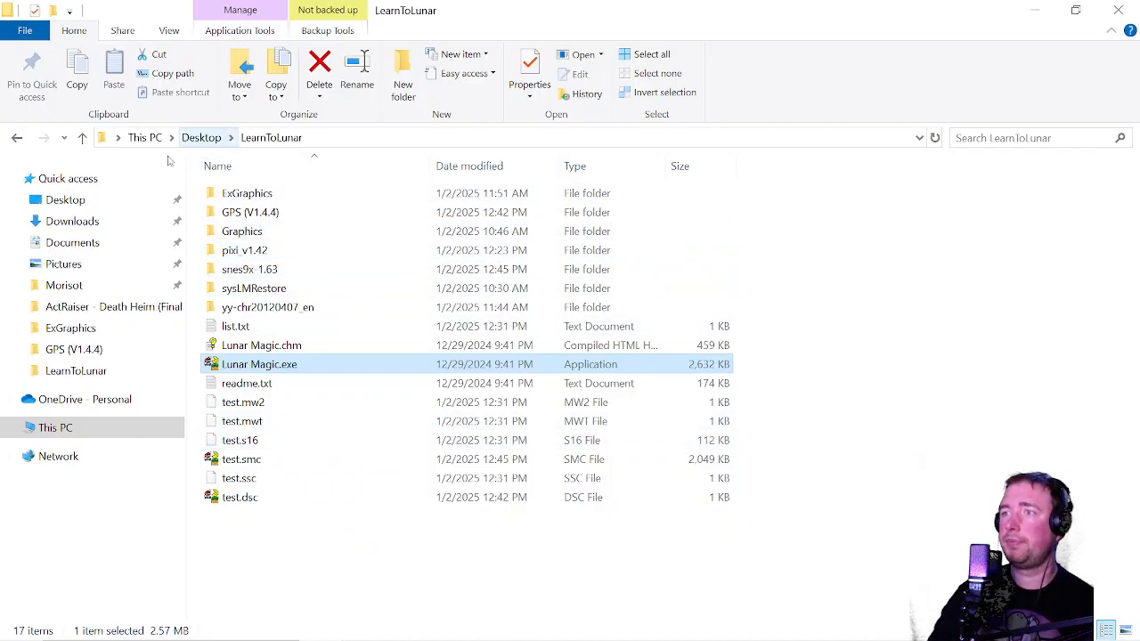
Extract spiny_and_swooper_blocks.zip in the Resources for Learn2Lunar folder on the Desktop
{"action": "left_click", "coordinate": [65, 350]}
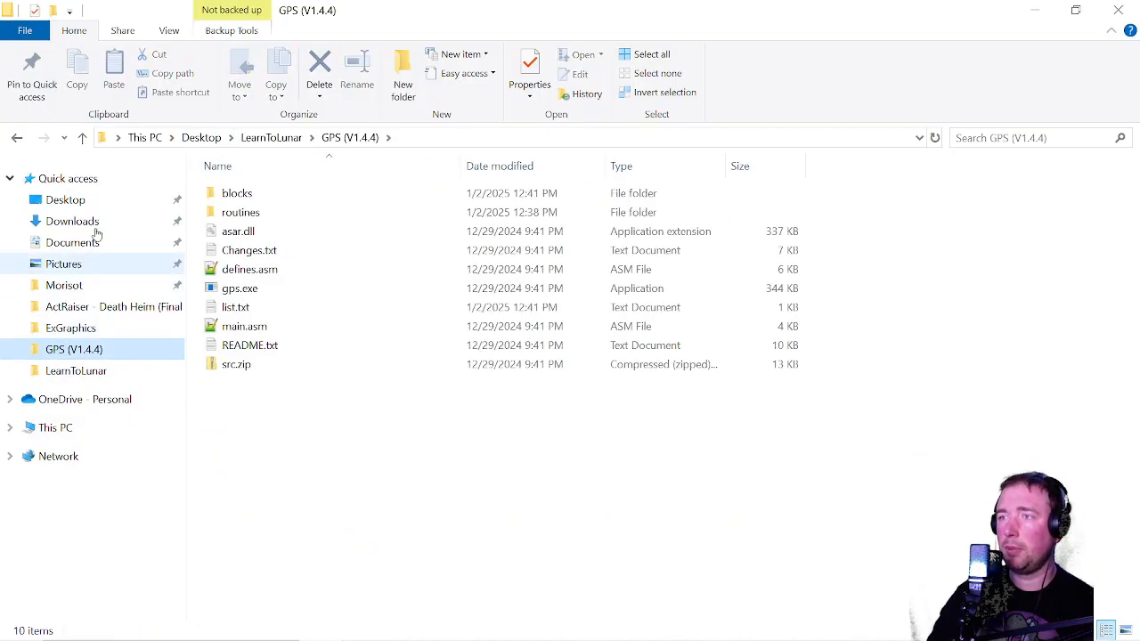
{"action": "left_click", "coordinate": [201, 137]}
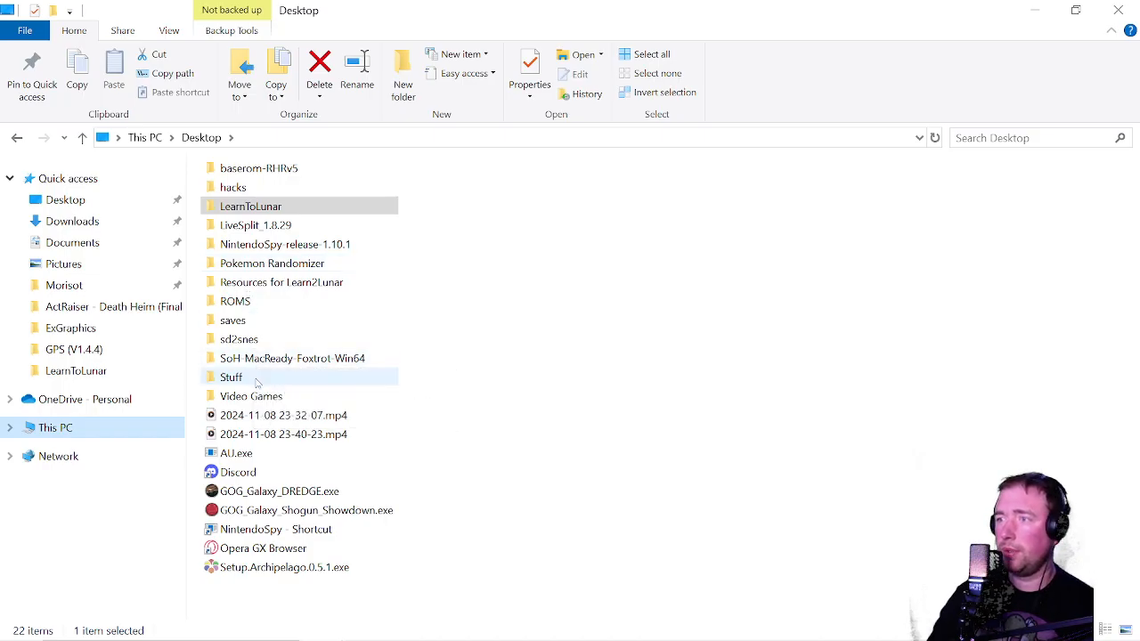
{"action": "double_click", "coordinate": [267, 282]}
{"action": "scroll", "coordinate": [244, 354], "scroll_direction": "down", "scroll_amount": 2}
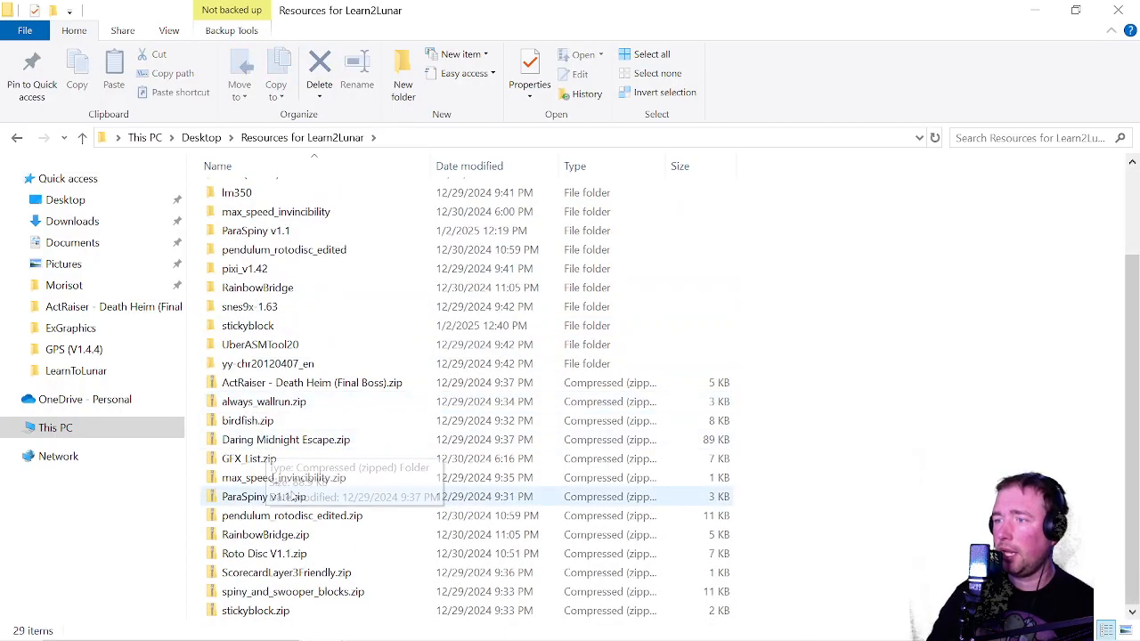
{"action": "left_click", "coordinate": [299, 592]}
{"action": "right_click", "coordinate": [299, 592]}
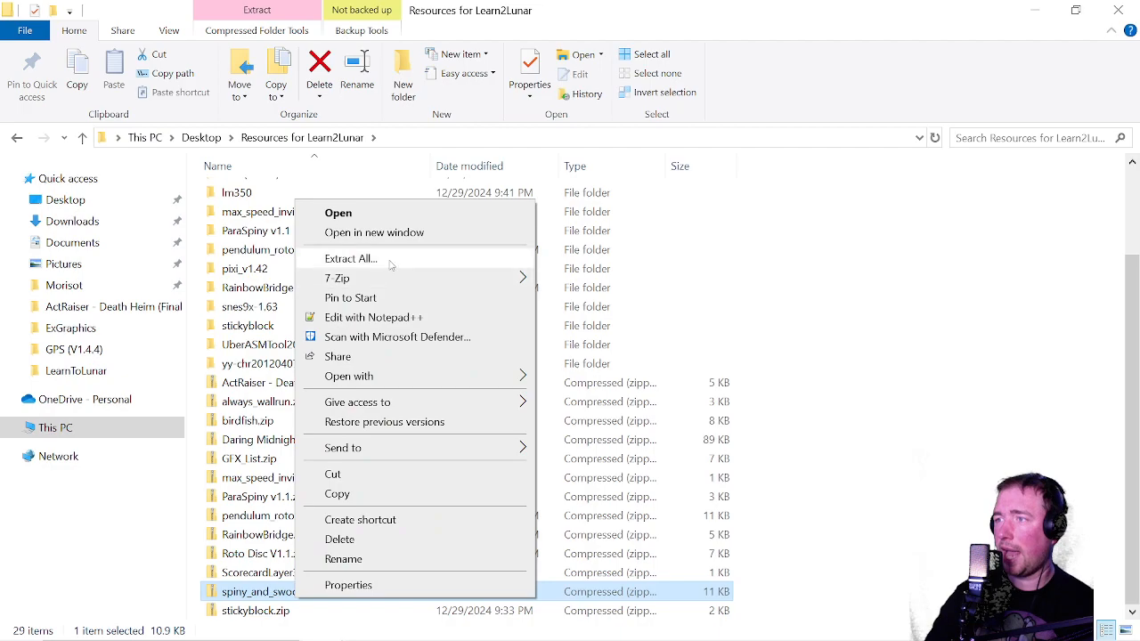
{"action": "left_click", "coordinate": [392, 260]}
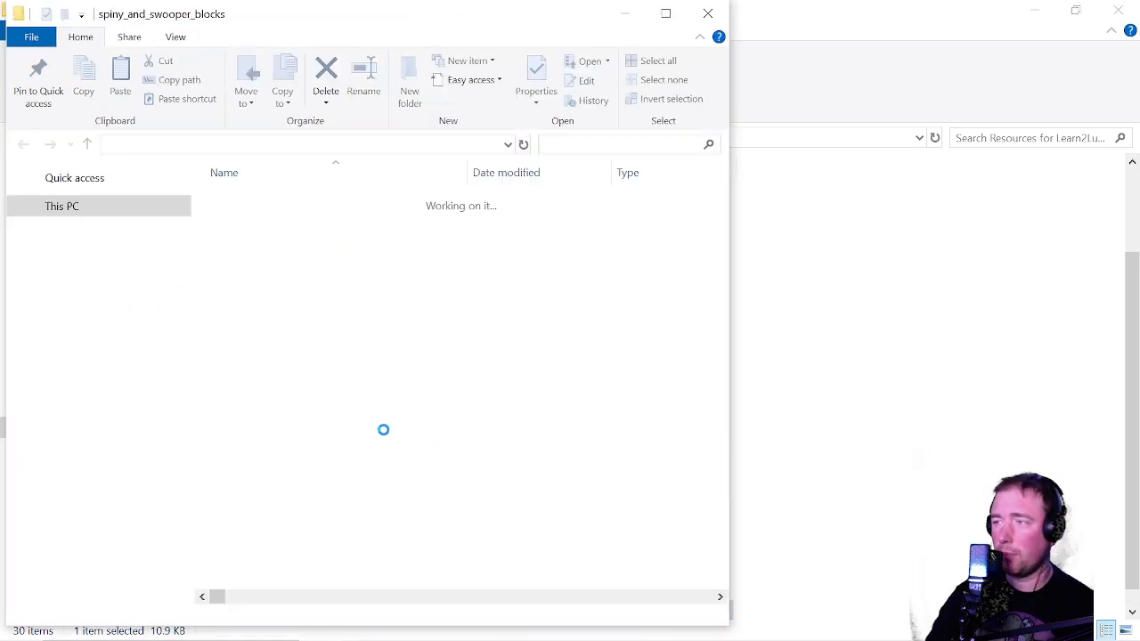
Arrange the LearnToLunar folder window alongside the extracted spiny_and_swooper_blocks folder window
{"action": "left_click_drag", "start_coordinate": [361, 19], "coordinate": [628, 30]}
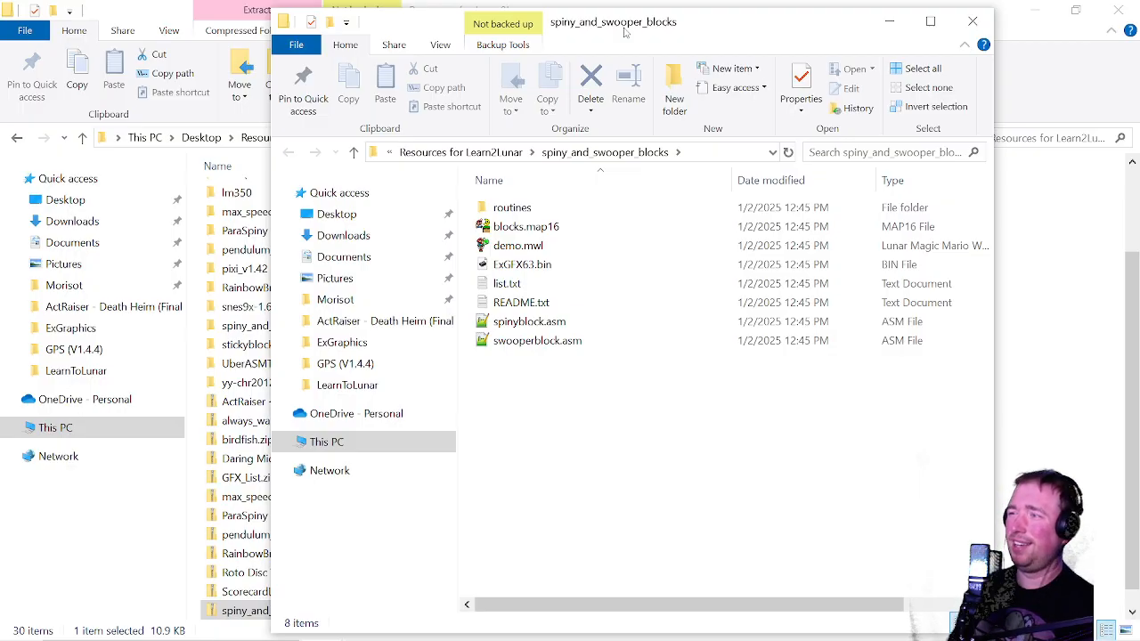
{"action": "left_click_drag", "start_coordinate": [623, 27], "coordinate": [677, 51]}
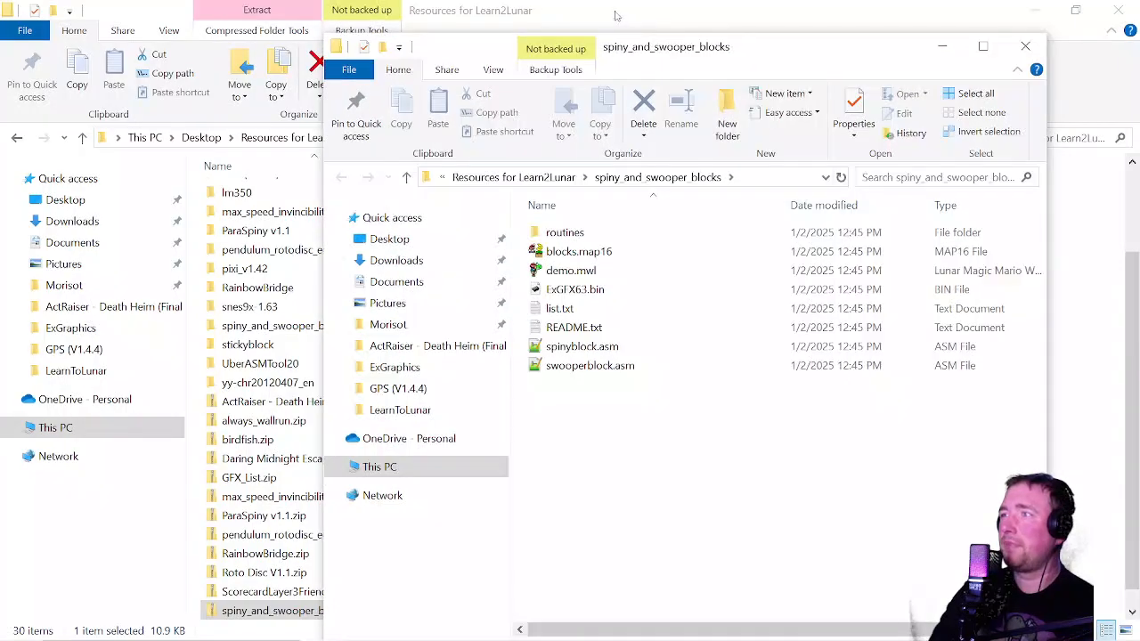
{"action": "left_click", "coordinate": [614, 15]}
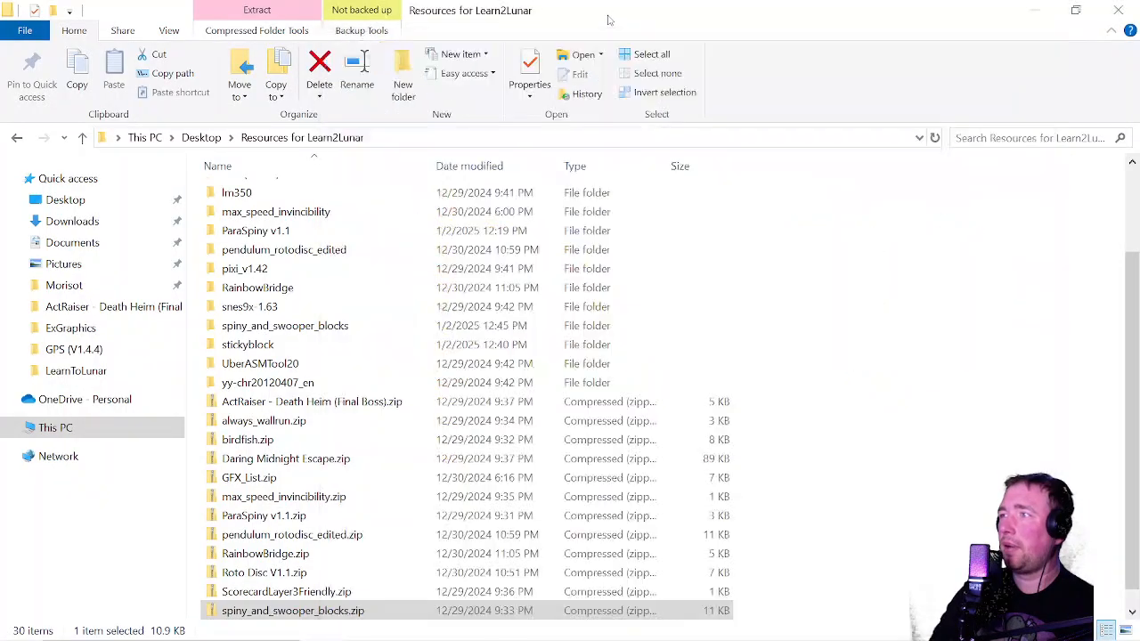
{"action": "left_click", "coordinate": [74, 349]}
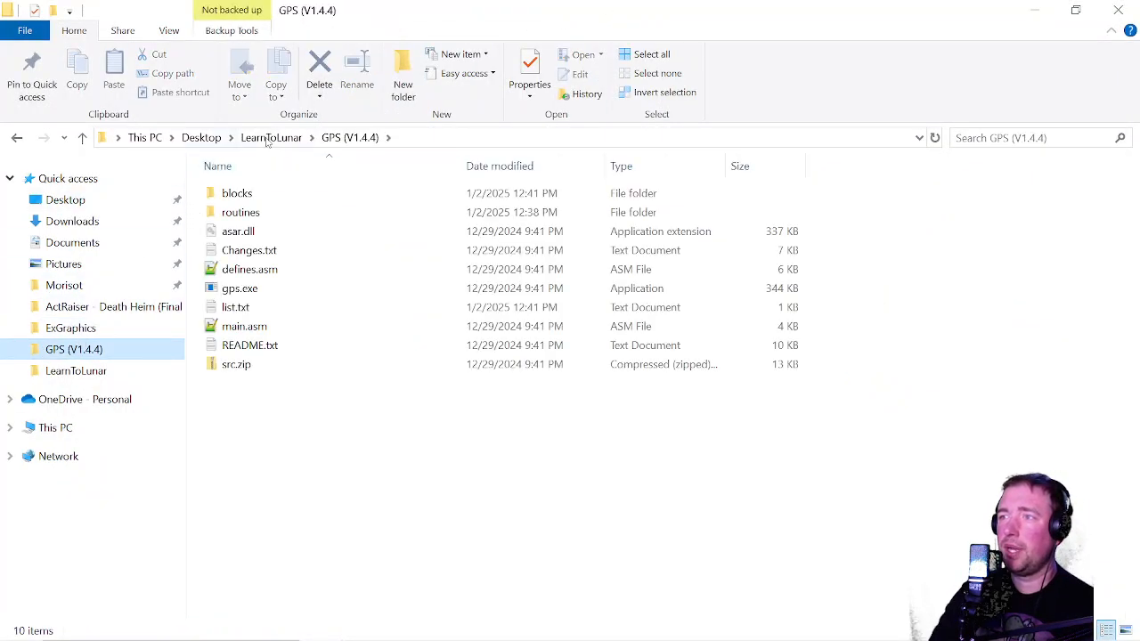
{"action": "left_click", "coordinate": [272, 137]}
{"action": "left_click_drag", "start_coordinate": [427, 7], "coordinate": [150, 77]}
{"action": "left_click_drag", "start_coordinate": [331, 91], "coordinate": [634, 70]}
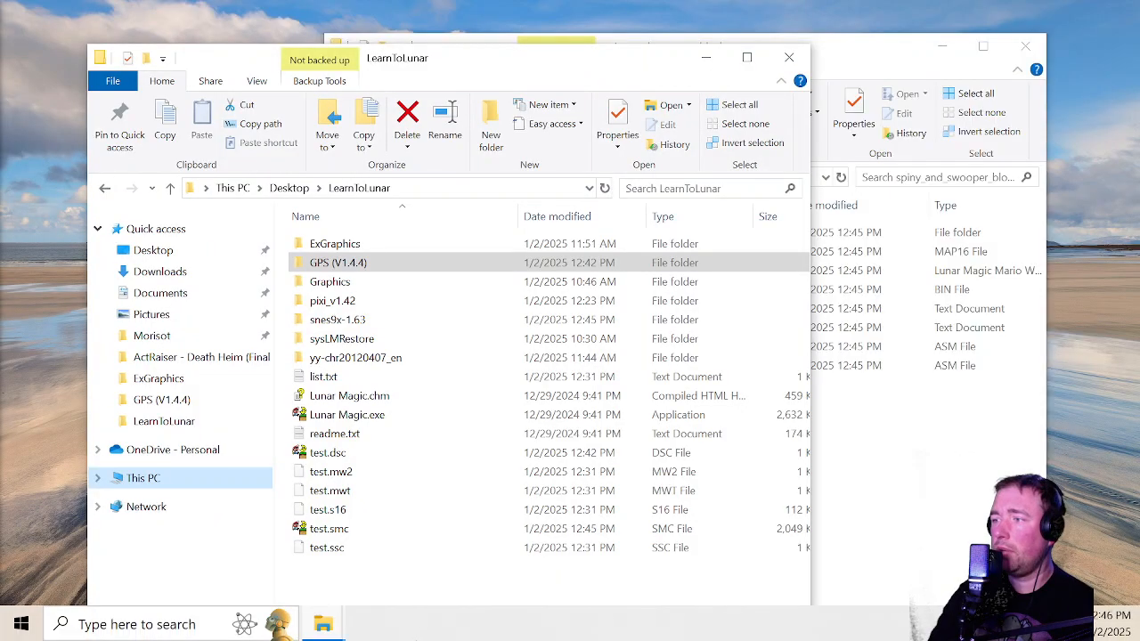
Open test.smc in Lunar Magic and check the 16x16 Tile Map Editor for free tiles next to the sticky block
{"action": "double_click", "coordinate": [334, 415]}
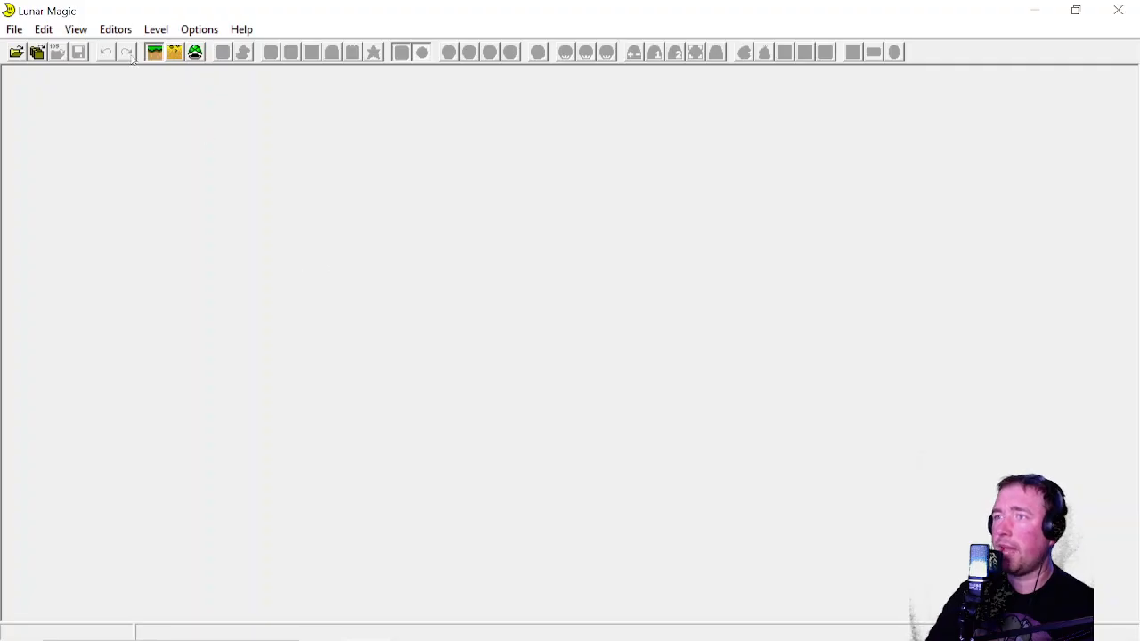
{"action": "left_click", "coordinate": [38, 53]}
{"action": "left_click", "coordinate": [44, 51]}
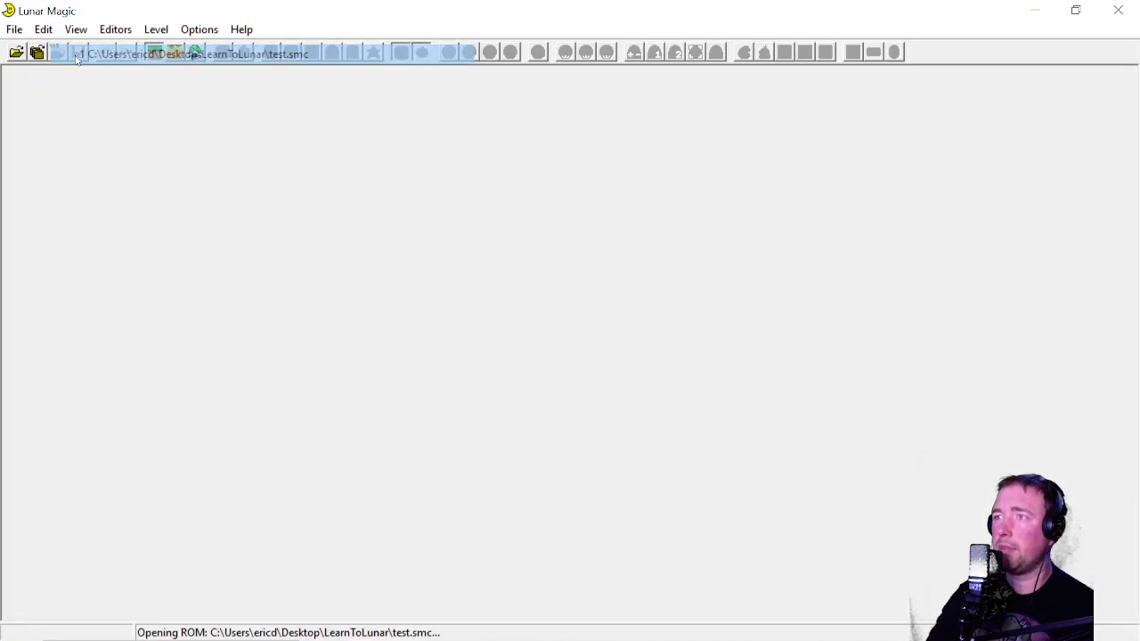
{"action": "left_click", "coordinate": [291, 52]}
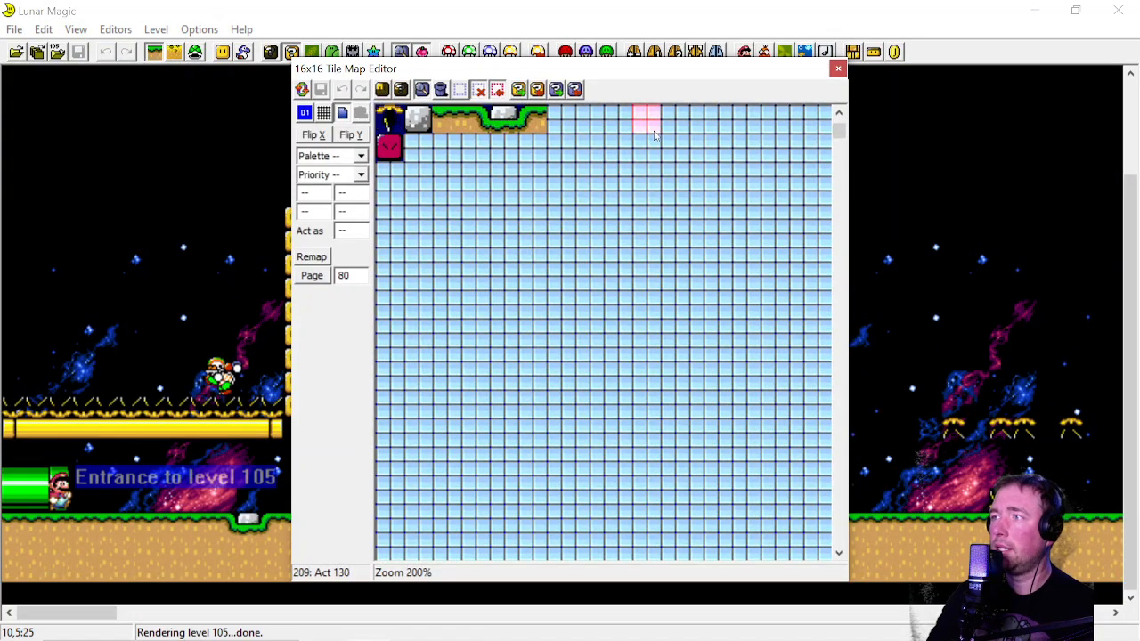
{"action": "mouse_move", "coordinate": [563, 132]}
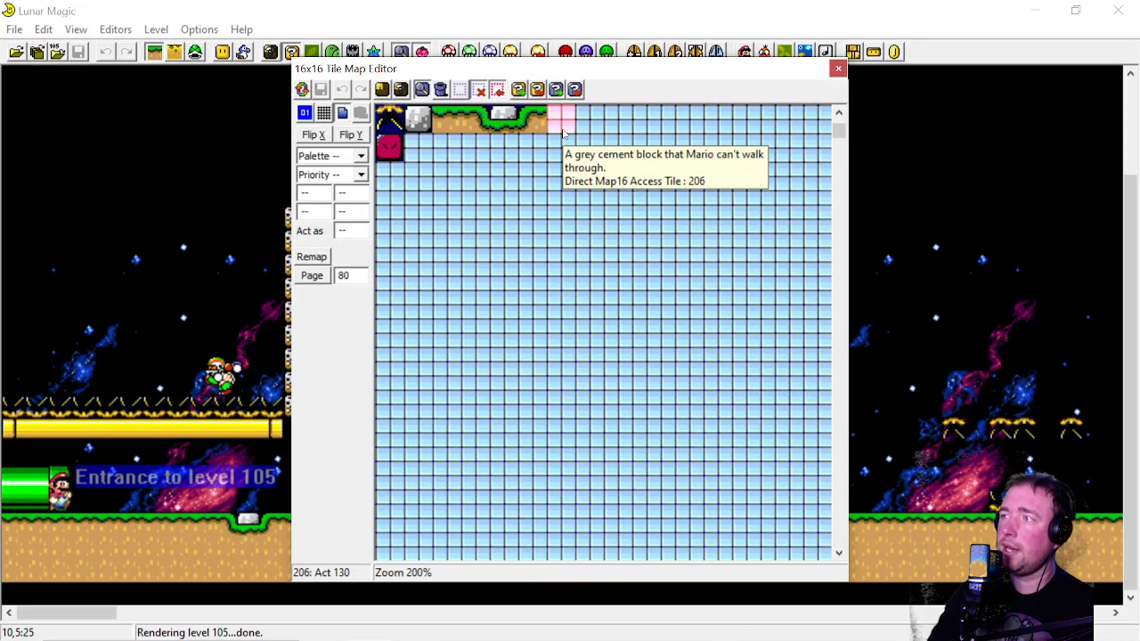
{"action": "mouse_move", "coordinate": [422, 150]}
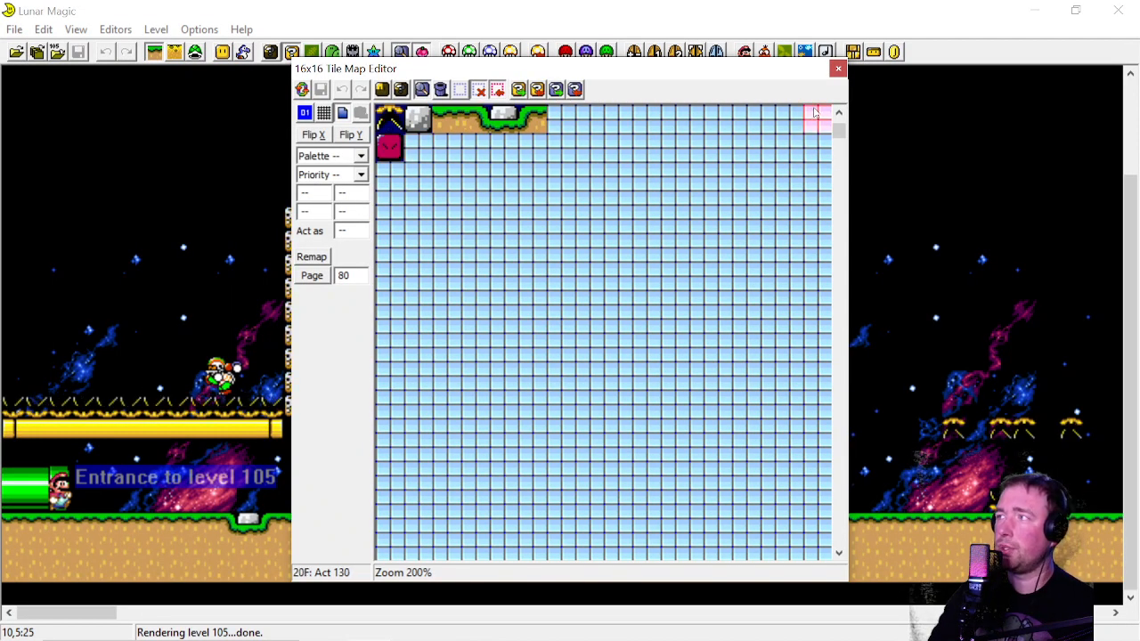
{"action": "left_click", "coordinate": [837, 70]}
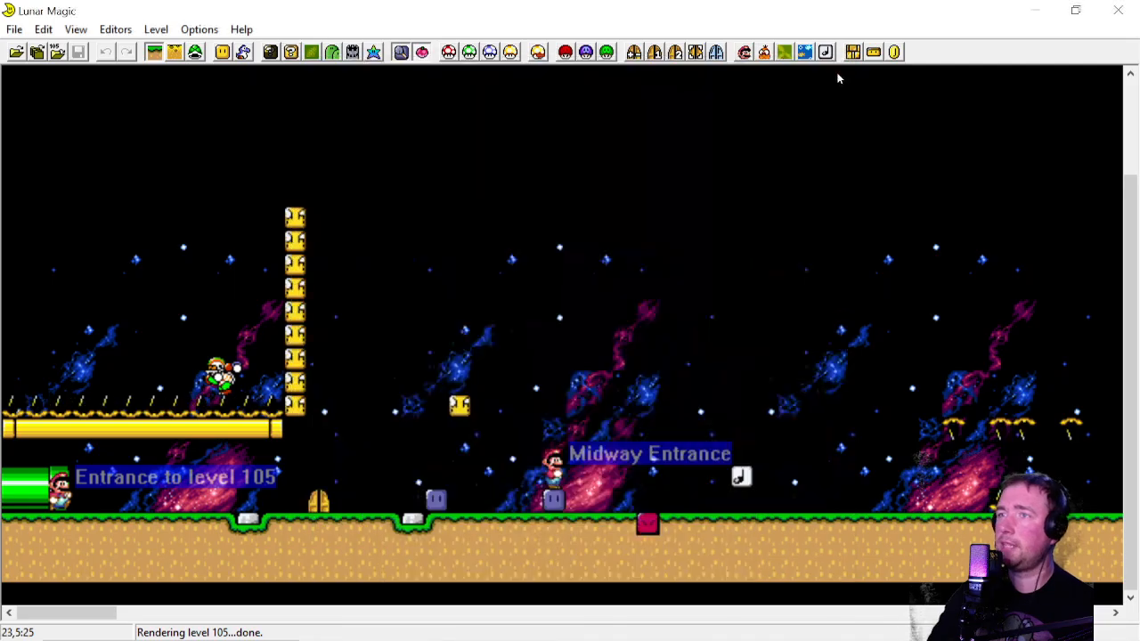
{"action": "left_click", "coordinate": [1117, 11]}
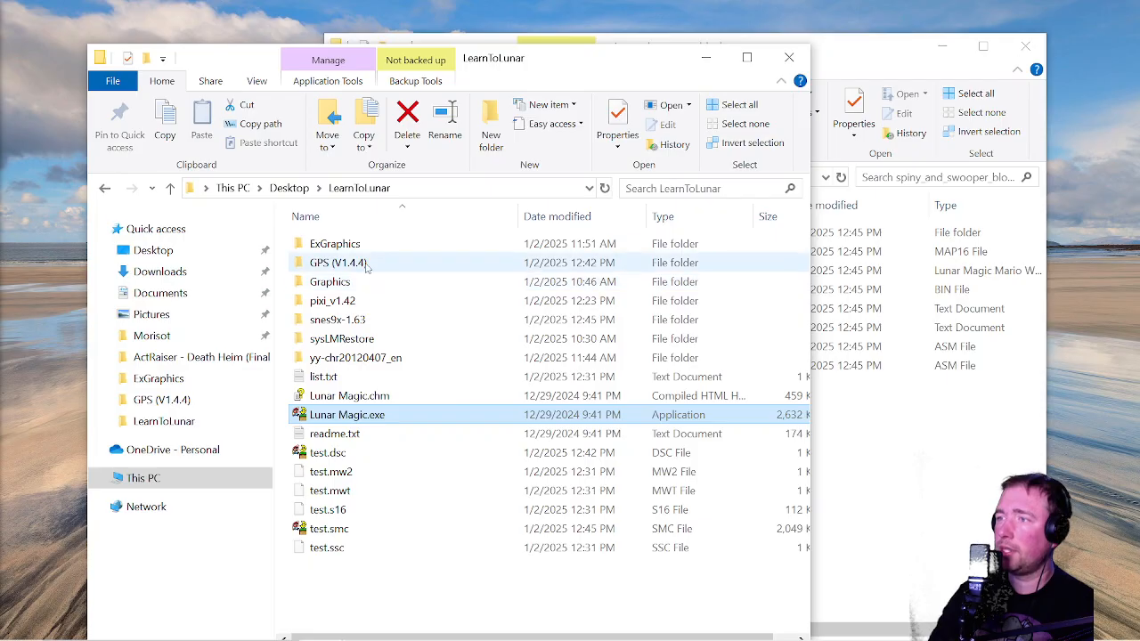
Add entries 211 and 212 below the sticky.asm line in the GPS list.txt and save the file
{"action": "double_click", "coordinate": [334, 262]}
{"action": "double_click", "coordinate": [325, 358]}
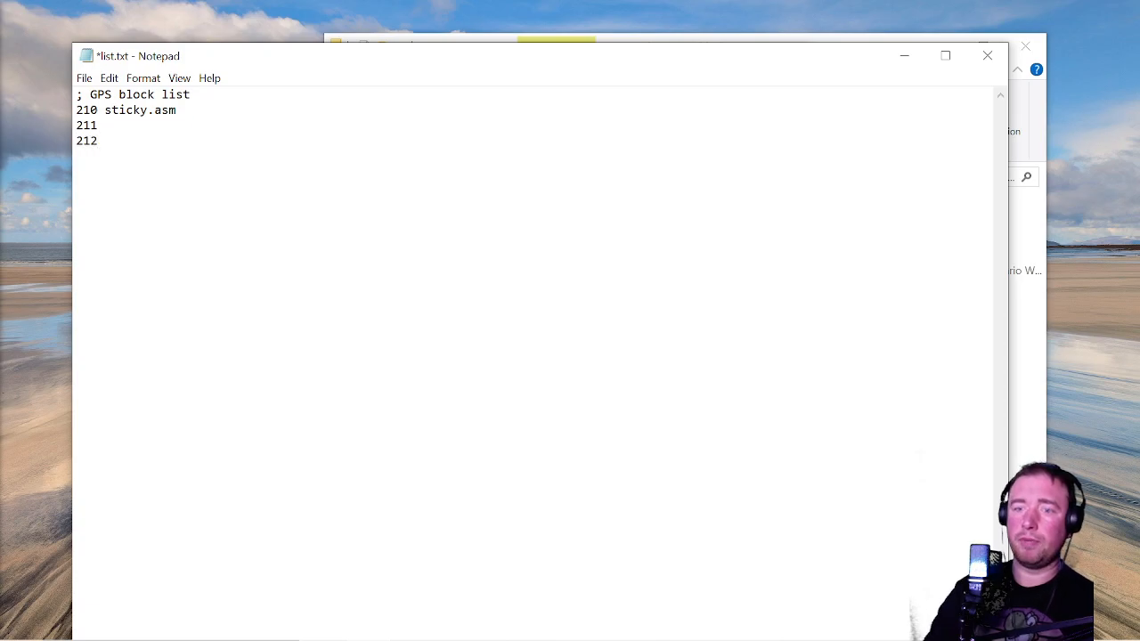
{"action": "left_click_drag", "start_coordinate": [785, 56], "coordinate": [799, 277]}
{"action": "left_click", "coordinate": [491, 64]}
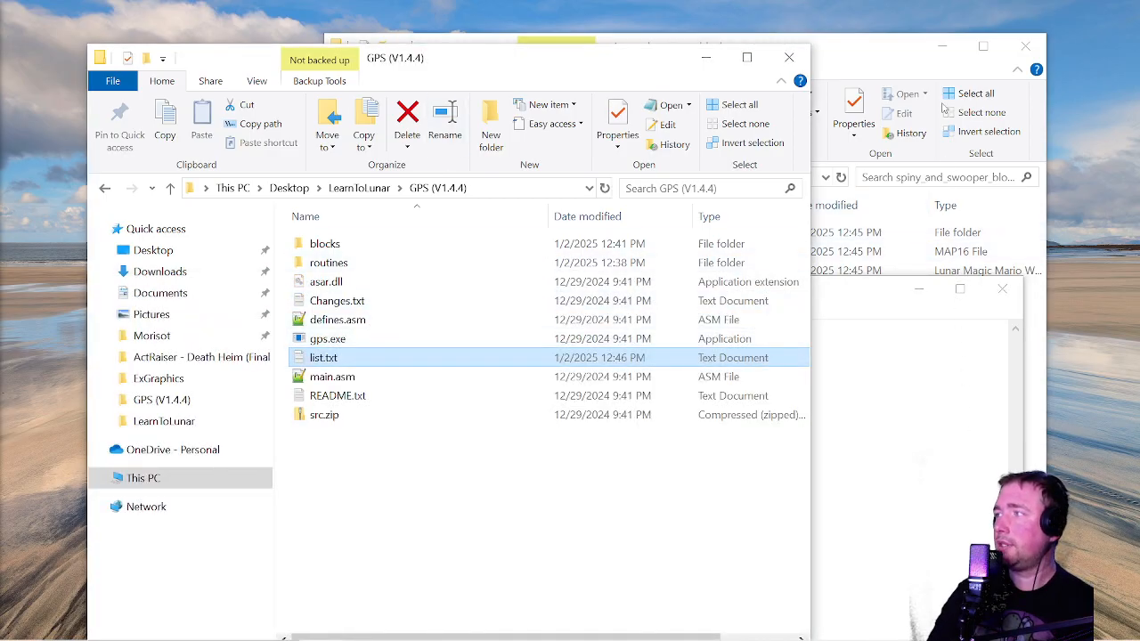
Review the spiny_and_swooper_blocks package's routines folder, list.txt and the install instructions in README.txt
{"action": "left_click", "coordinate": [880, 56]}
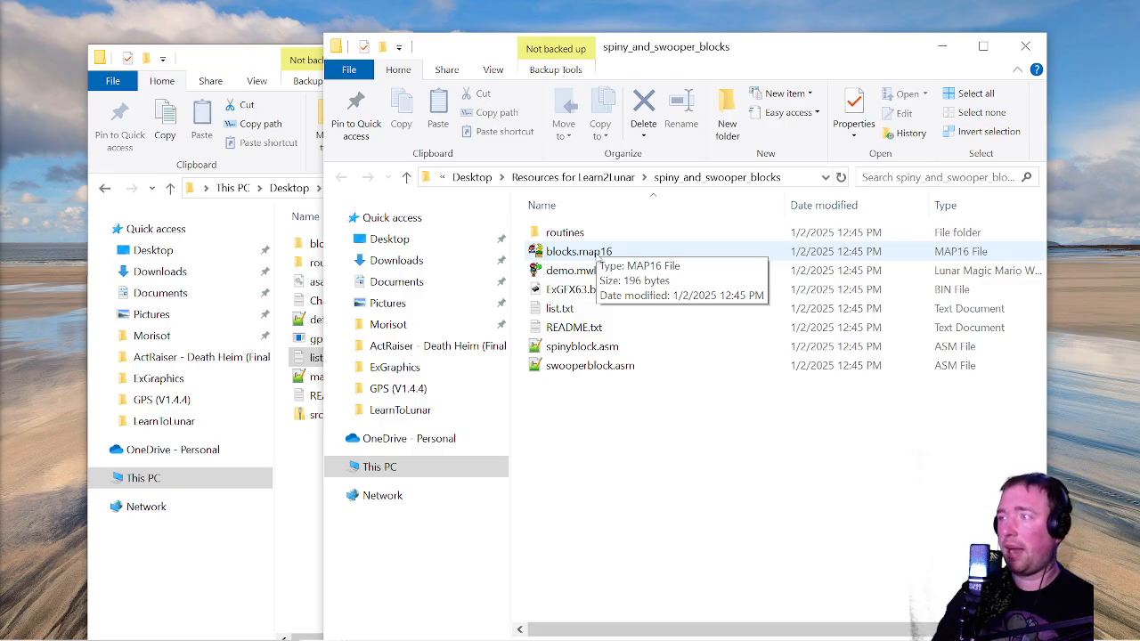
{"action": "double_click", "coordinate": [574, 233]}
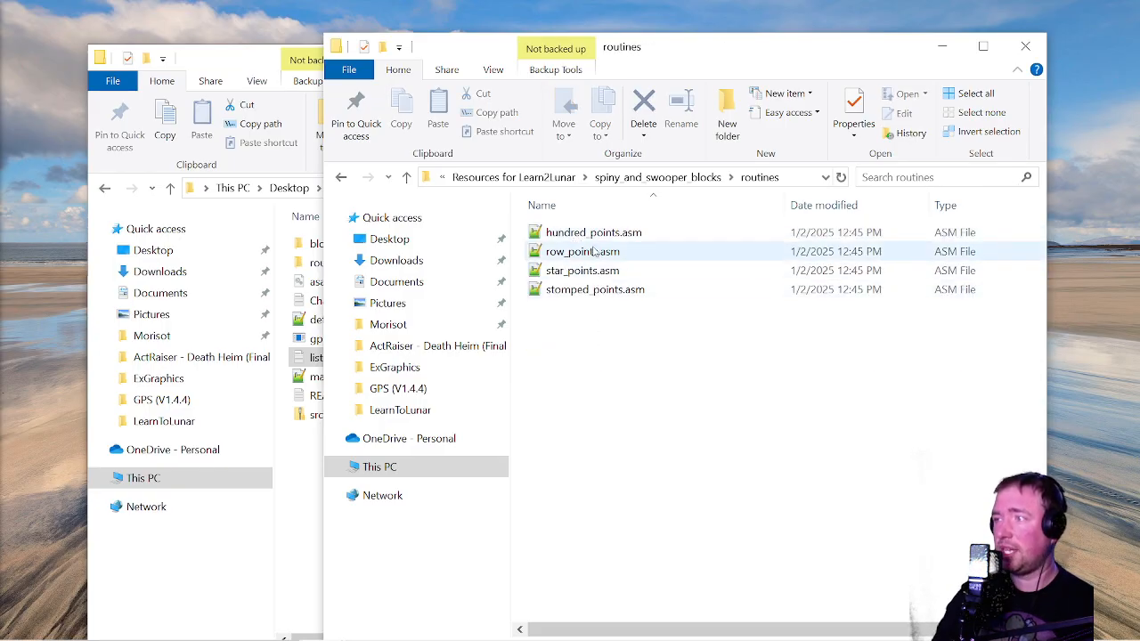
{"action": "left_click", "coordinate": [406, 177]}
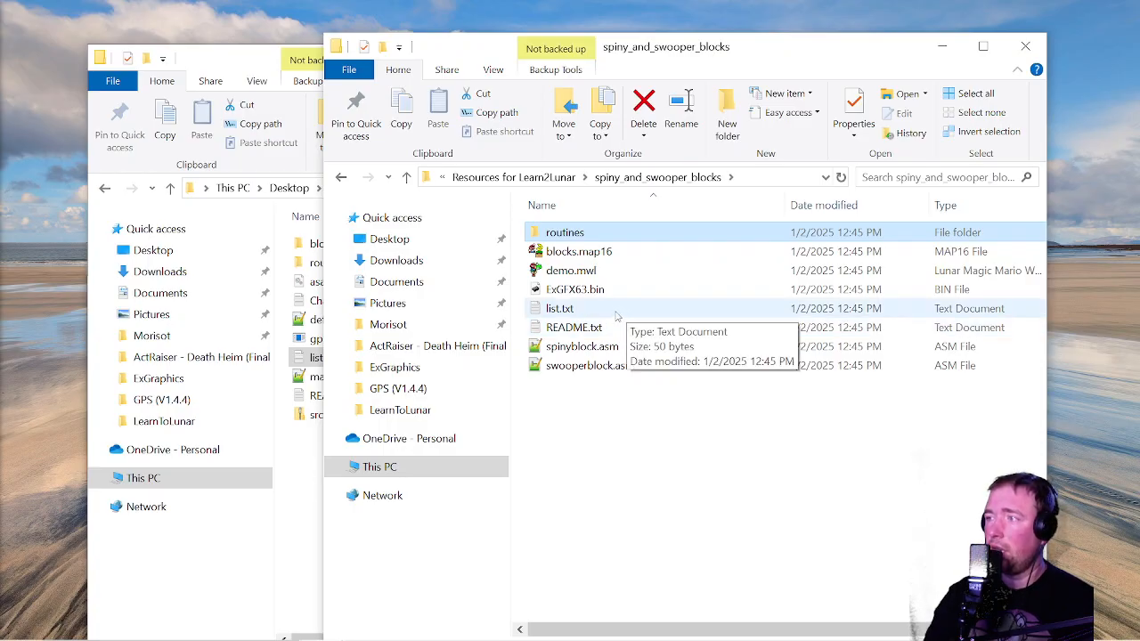
{"action": "double_click", "coordinate": [603, 310]}
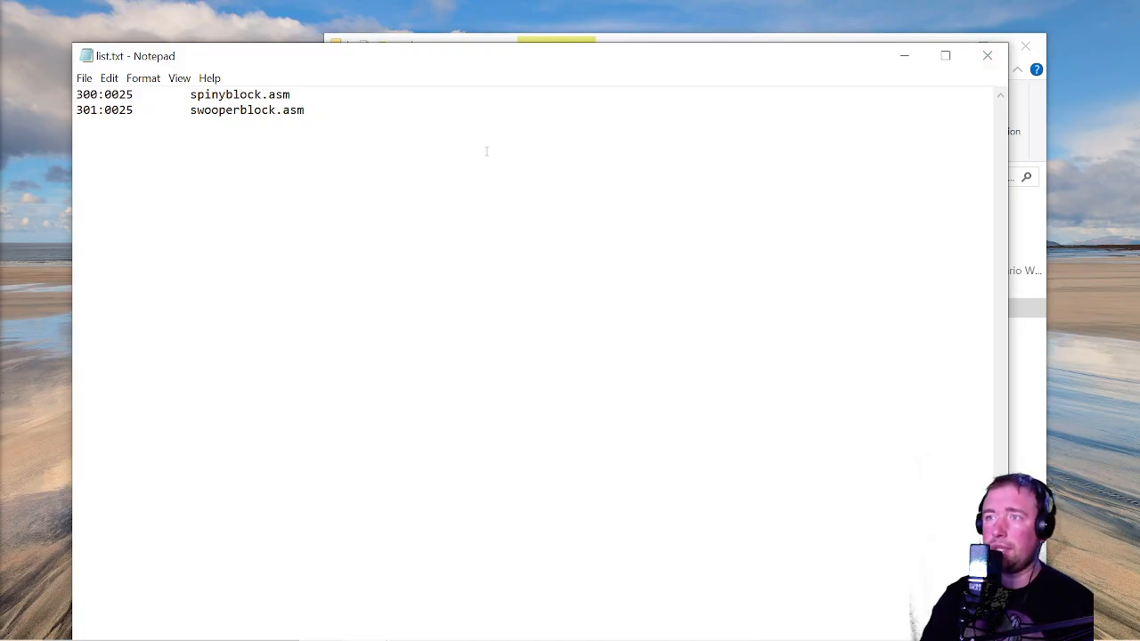
{"action": "left_click", "coordinate": [987, 55]}
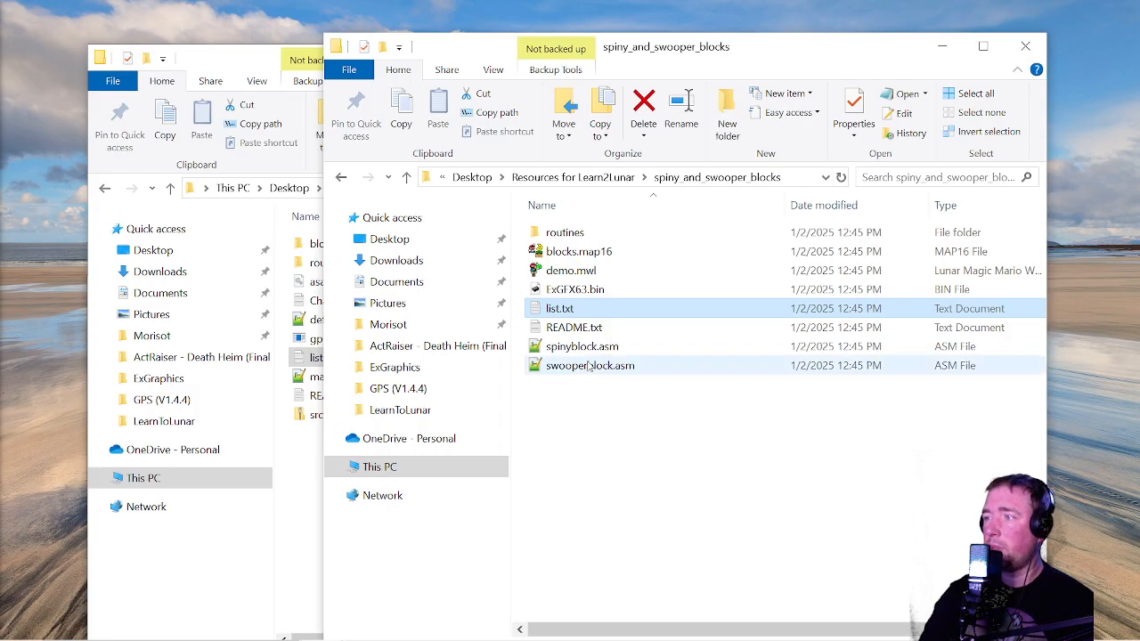
{"action": "double_click", "coordinate": [574, 328]}
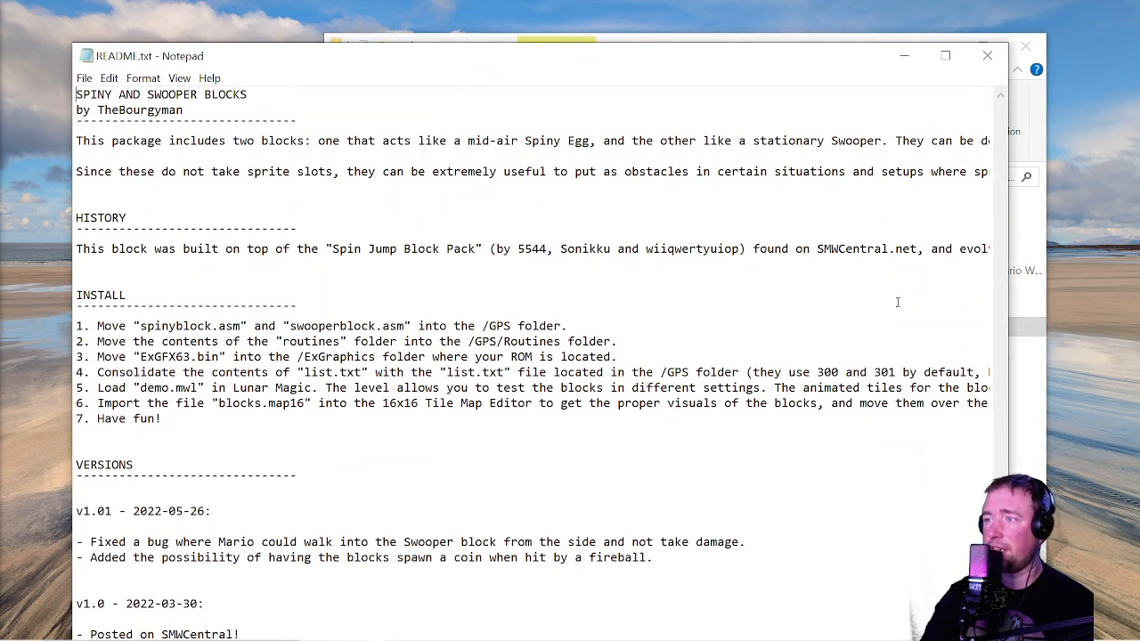
{"action": "left_click", "coordinate": [985, 56]}
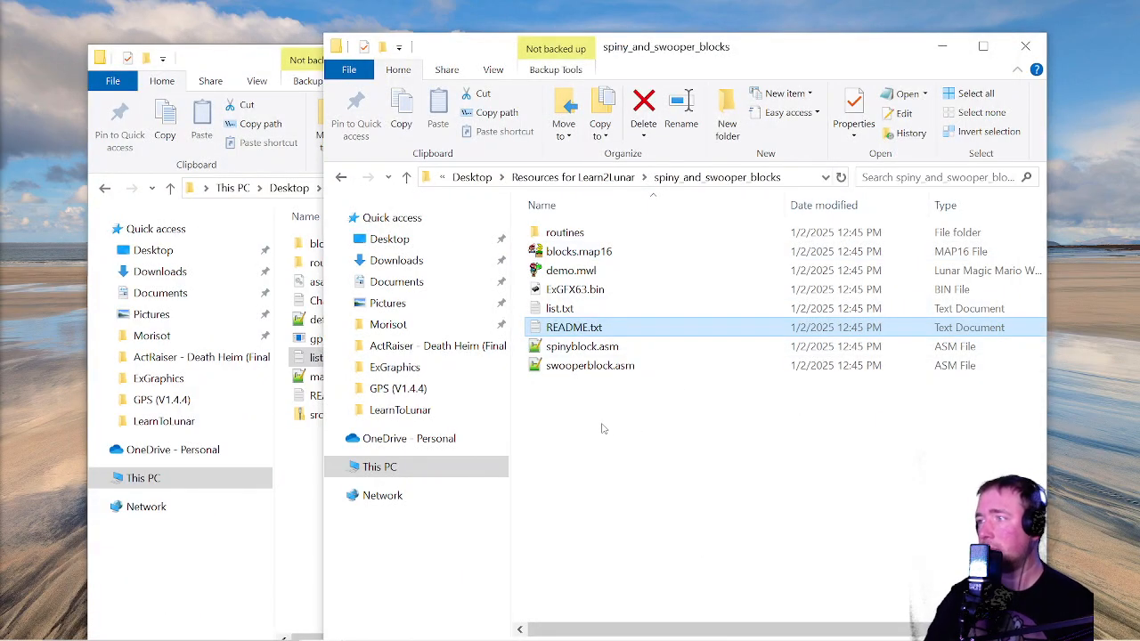
Copy all four .asm files from the spiny_and_swooper_blocks routines folder into the GPS (V1.4.4) routines folder
{"action": "double_click", "coordinate": [564, 232]}
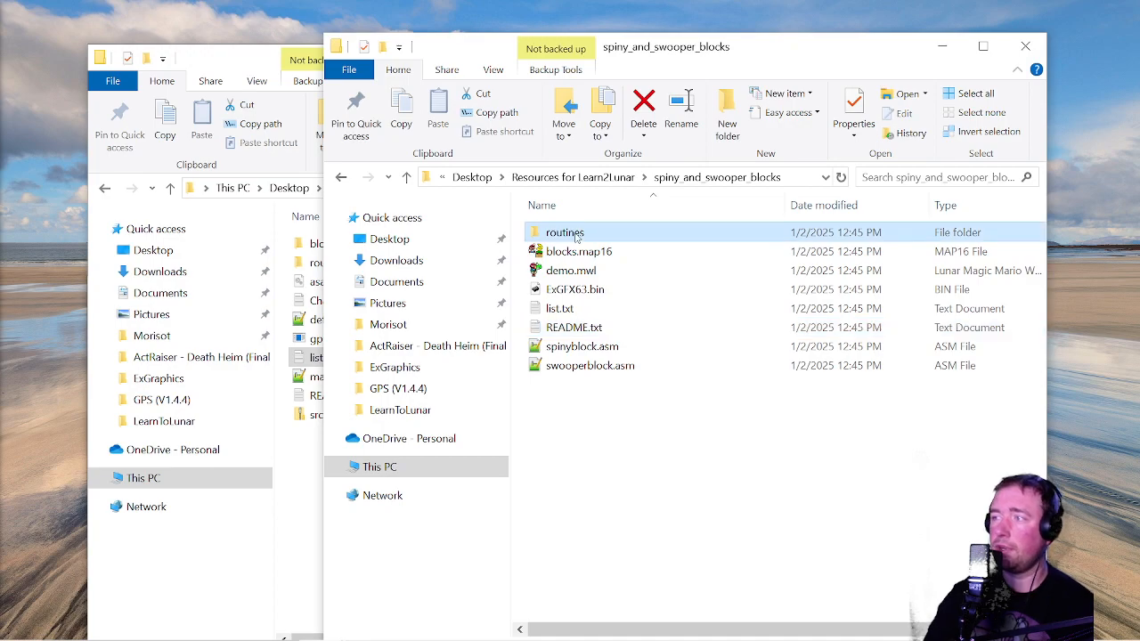
{"action": "left_click_drag", "start_coordinate": [587, 355], "coordinate": [579, 223]}
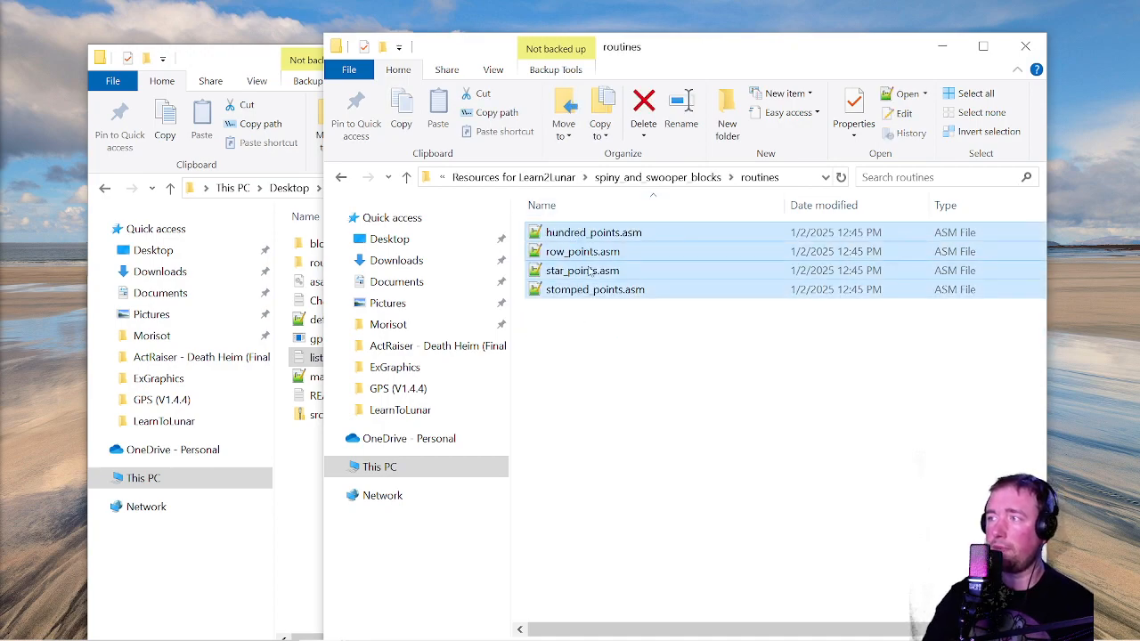
{"action": "key", "text": "ctrl+c"}
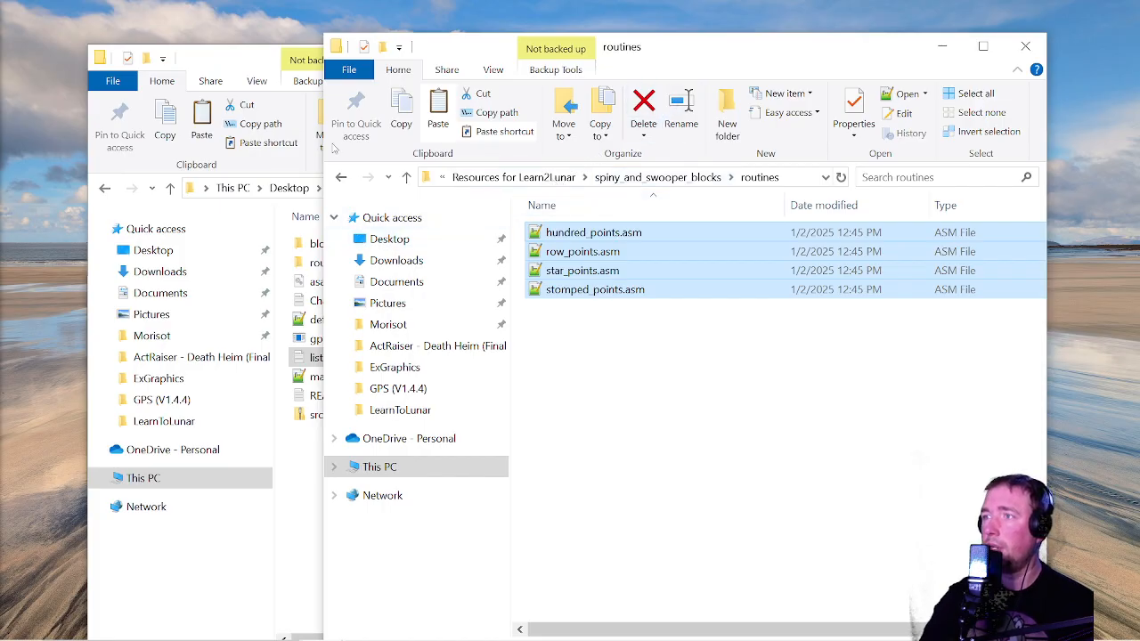
{"action": "left_click", "coordinate": [249, 64]}
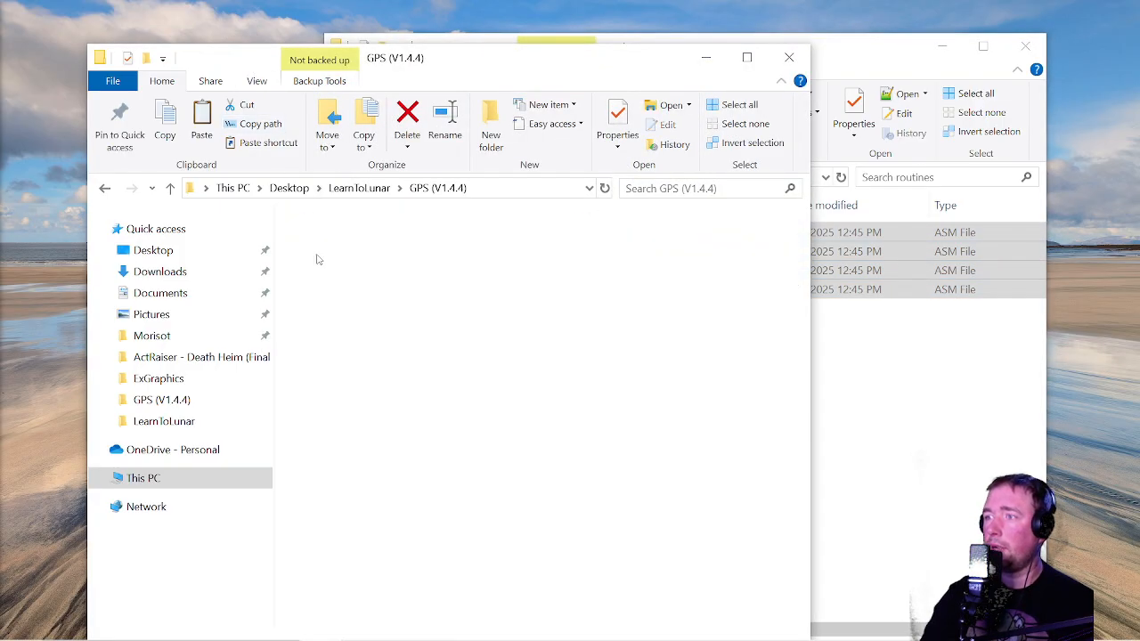
{"action": "double_click", "coordinate": [318, 260]}
{"action": "left_click", "coordinate": [762, 357]}
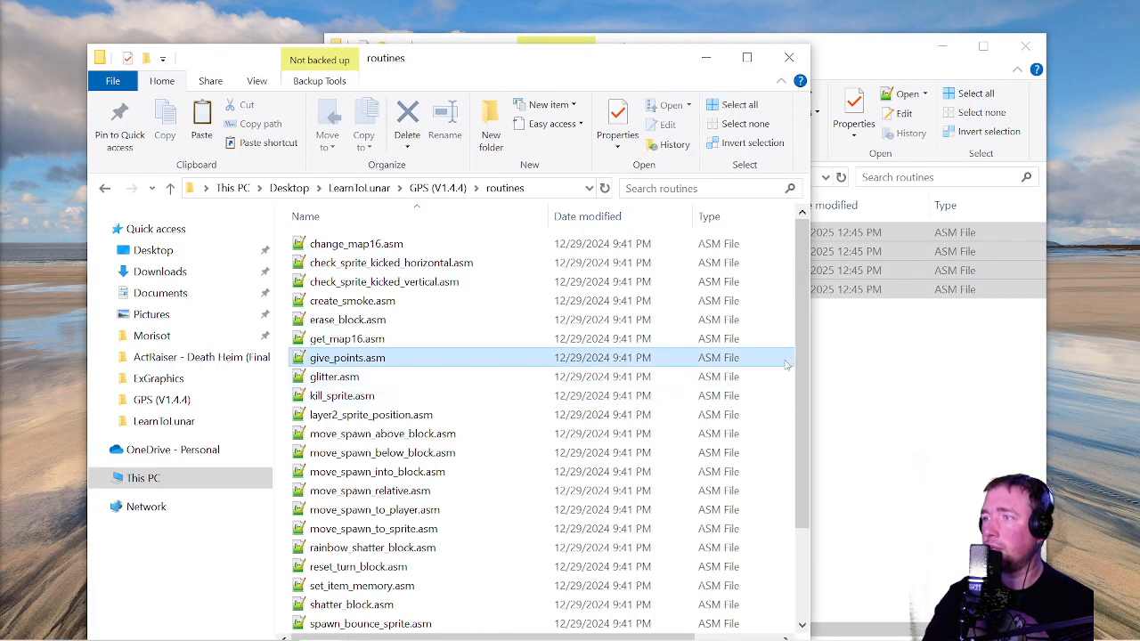
{"action": "left_click", "coordinate": [763, 237]}
{"action": "scroll", "coordinate": [689, 494], "scroll_direction": "down", "scroll_amount": 2}
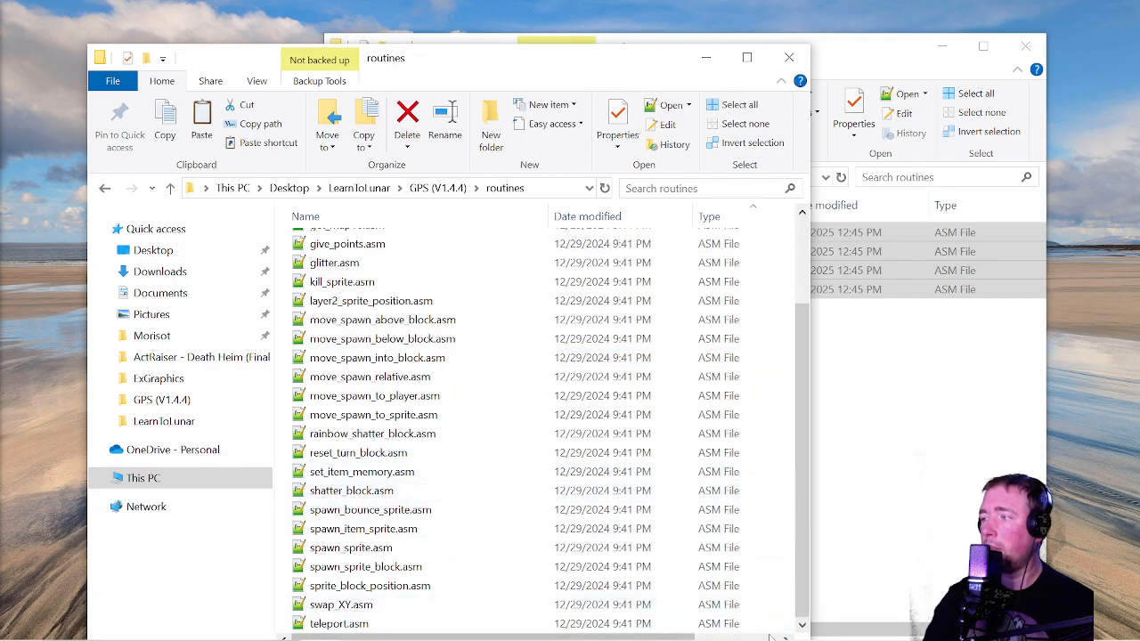
{"action": "left_click", "coordinate": [437, 188]}
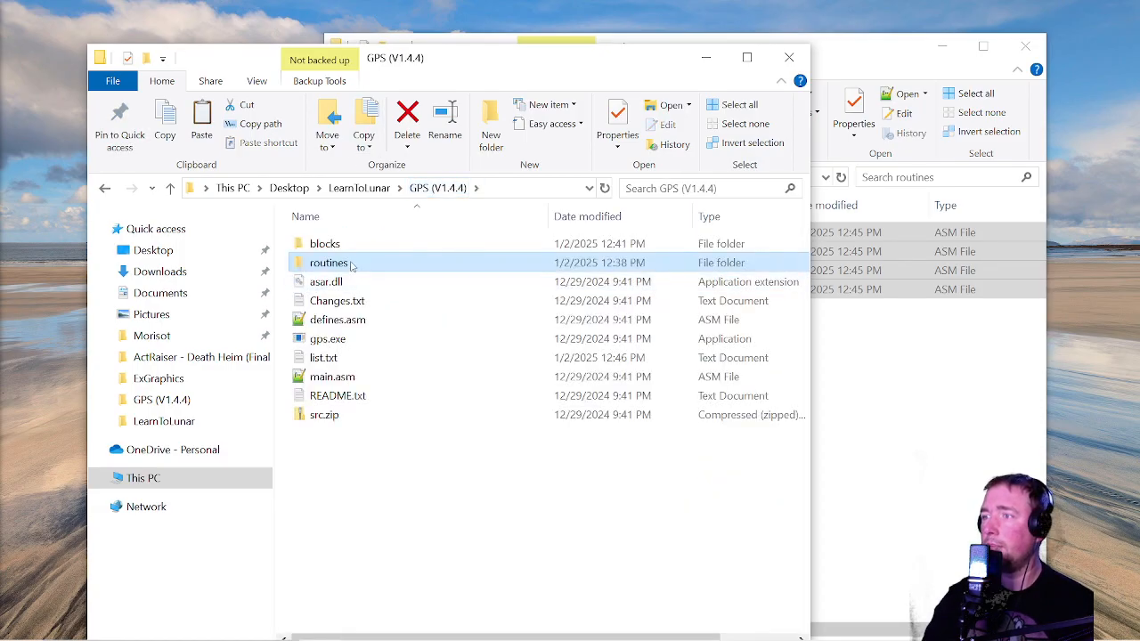
{"action": "double_click", "coordinate": [327, 263]}
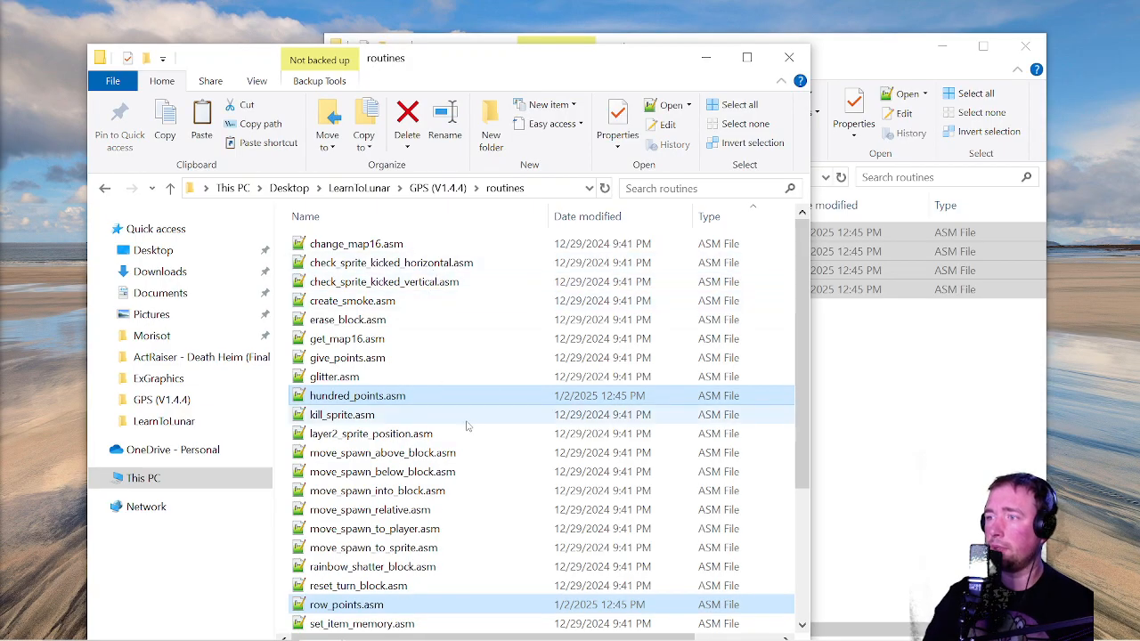
{"action": "scroll", "coordinate": [467, 426], "scroll_direction": "down", "scroll_amount": 3}
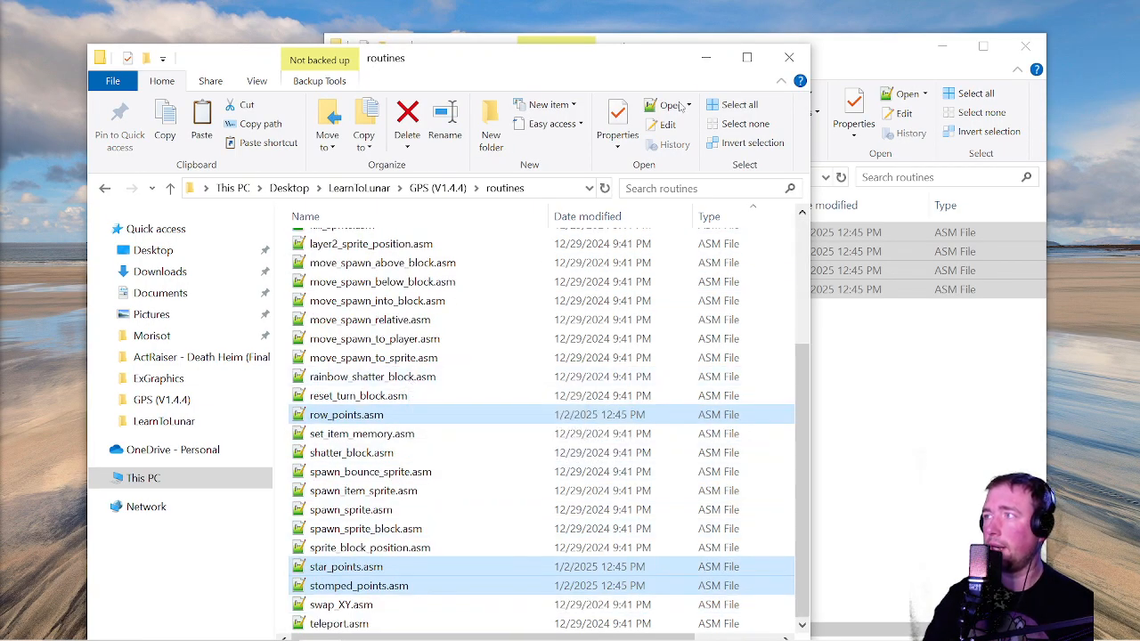
{"action": "left_click", "coordinate": [450, 185]}
Examine the spiny_and_swooper_blocks package's demo.mwl level in Lunar Magic and close it
{"action": "left_click", "coordinate": [954, 400]}
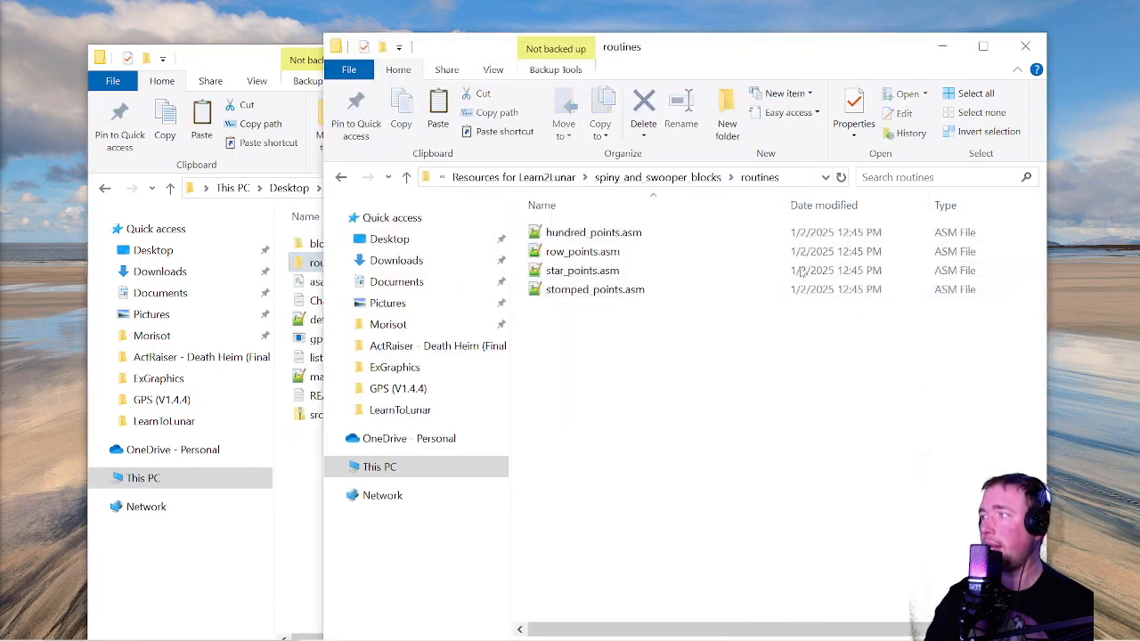
{"action": "left_click", "coordinate": [677, 178]}
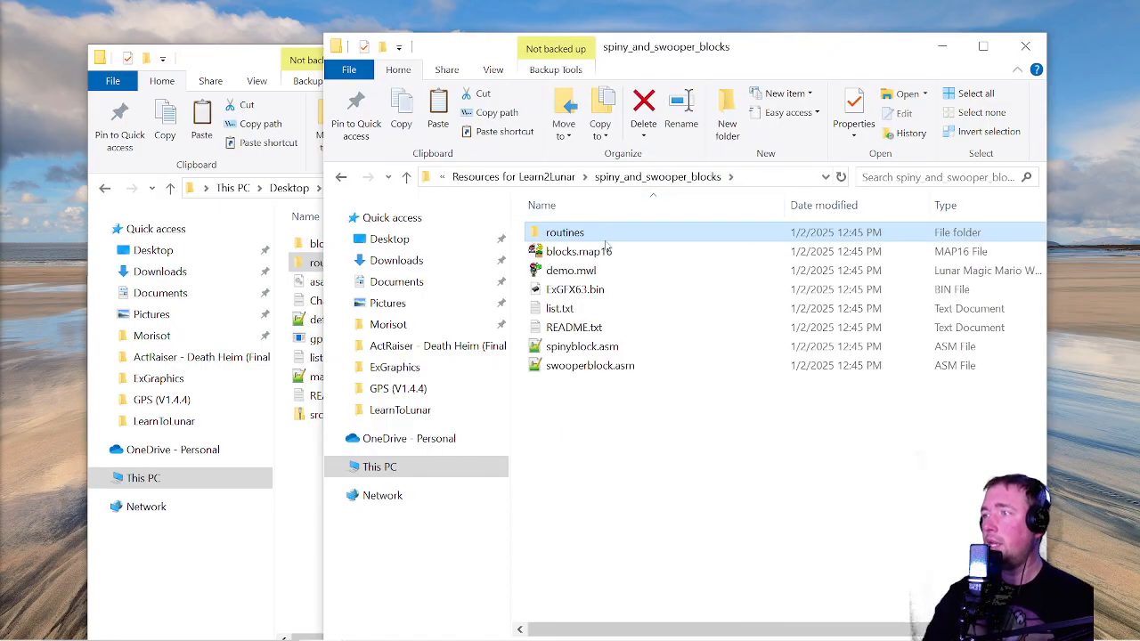
{"action": "double_click", "coordinate": [601, 271]}
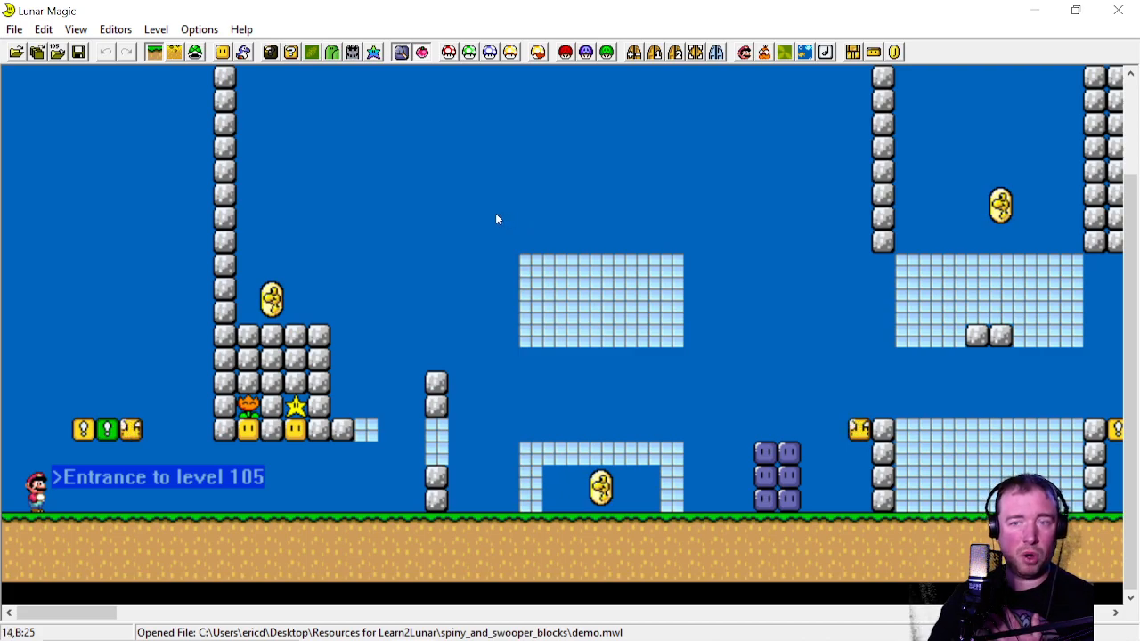
{"action": "left_click", "coordinate": [1131, 11]}
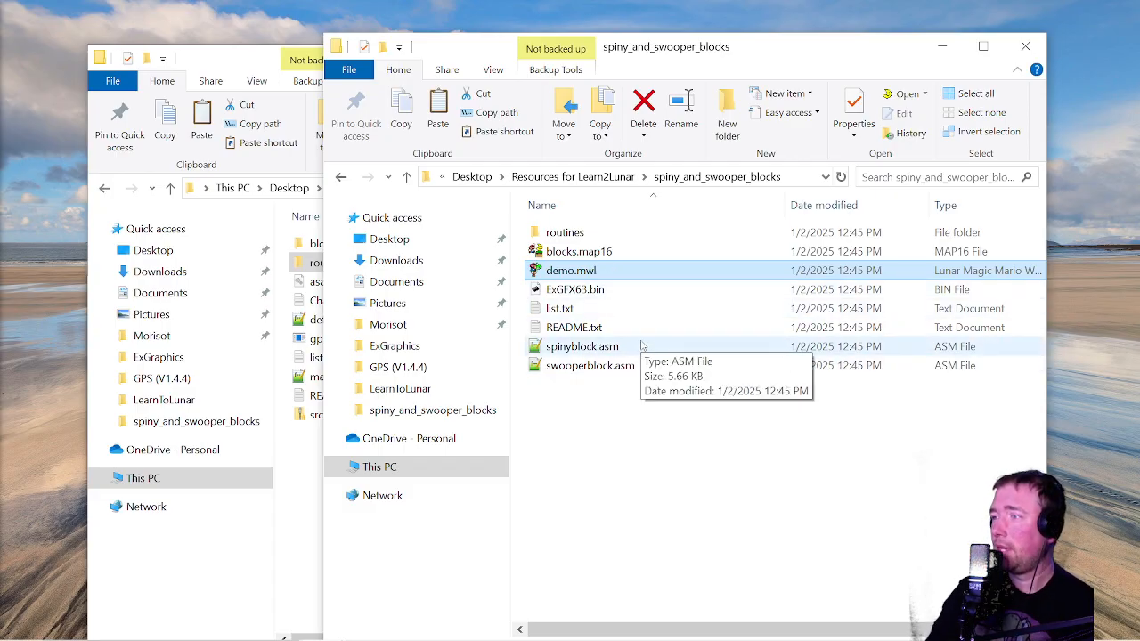
Copy spinyblock.asm and swooperblock.asm from the spiny_and_swooper_blocks folder into the GPS blocks folder
{"action": "left_click_drag", "start_coordinate": [626, 398], "coordinate": [618, 338]}
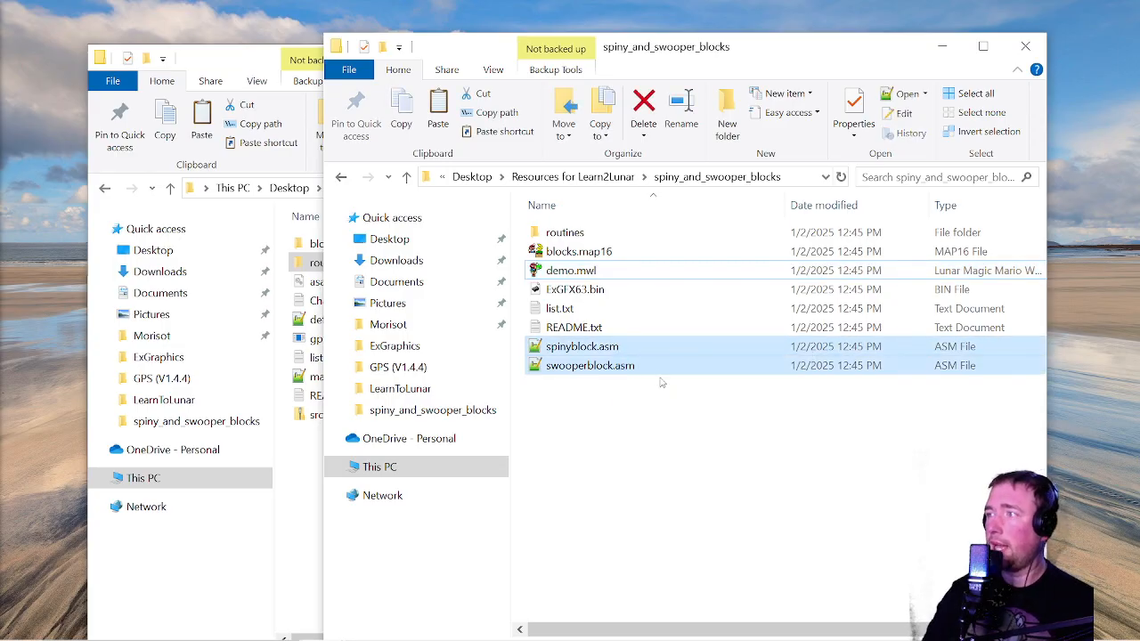
{"action": "left_click", "coordinate": [218, 56]}
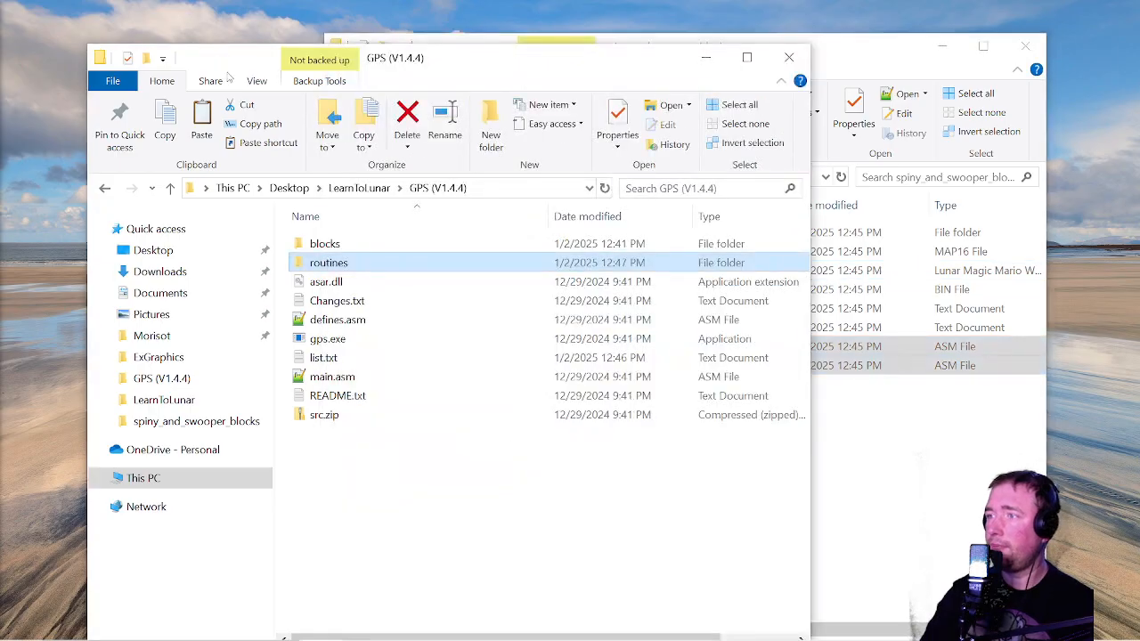
{"action": "double_click", "coordinate": [355, 243]}
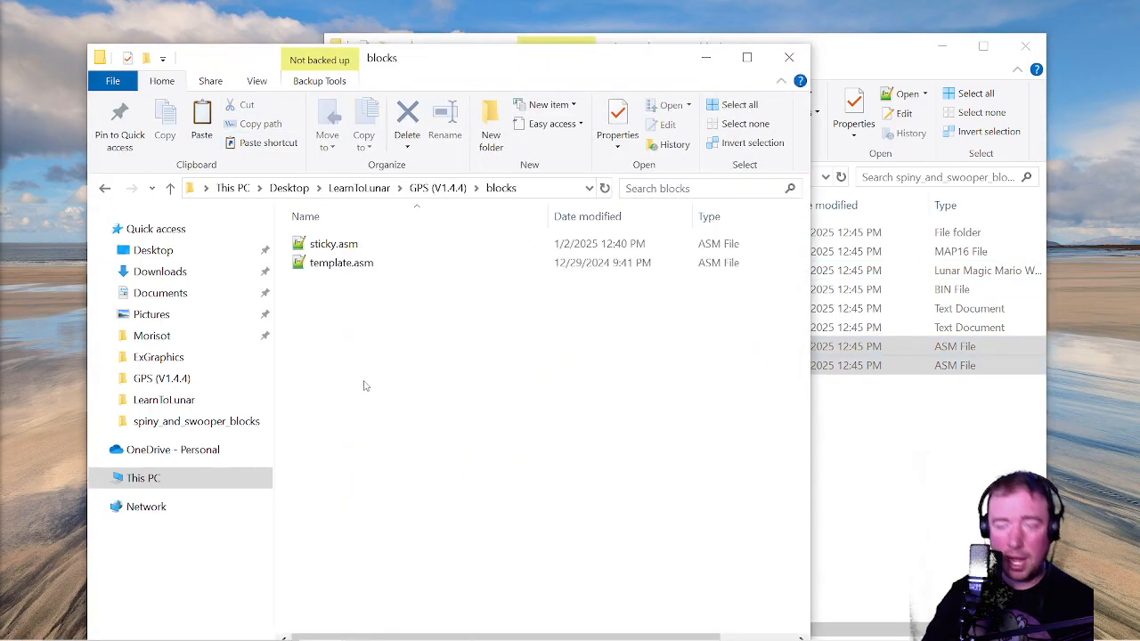
{"action": "key", "text": "ctrl+v"}
{"action": "left_click", "coordinate": [369, 331]}
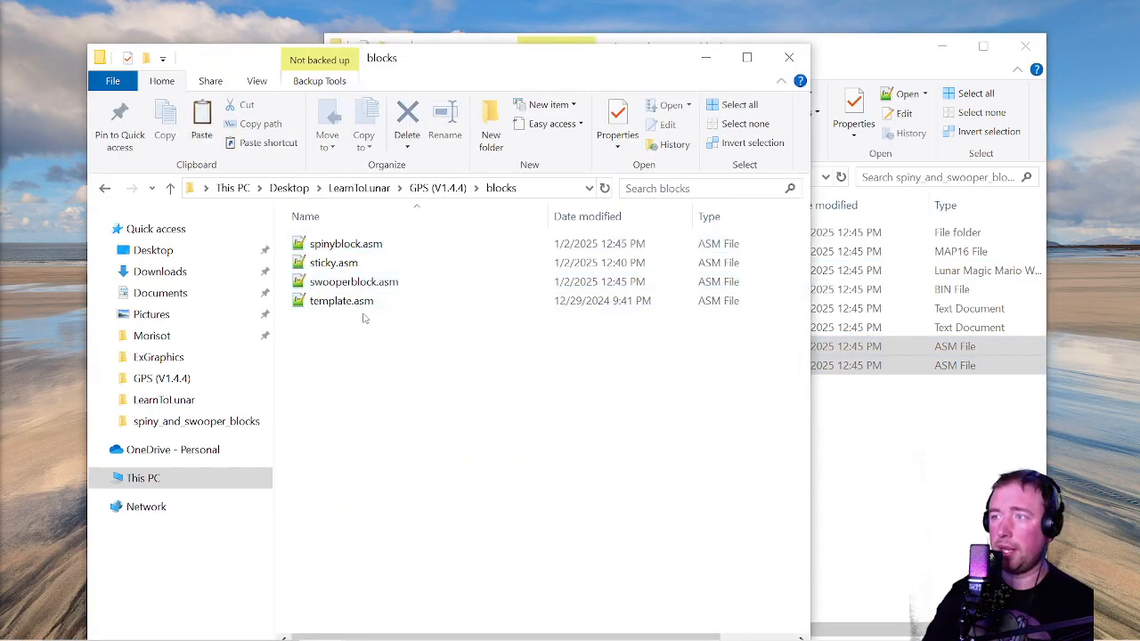
Assign spinyblock.asm to entry 211 in the GPS list.txt, copying the file name from the blocks folder
{"action": "mouse_move", "coordinate": [422, 639]}
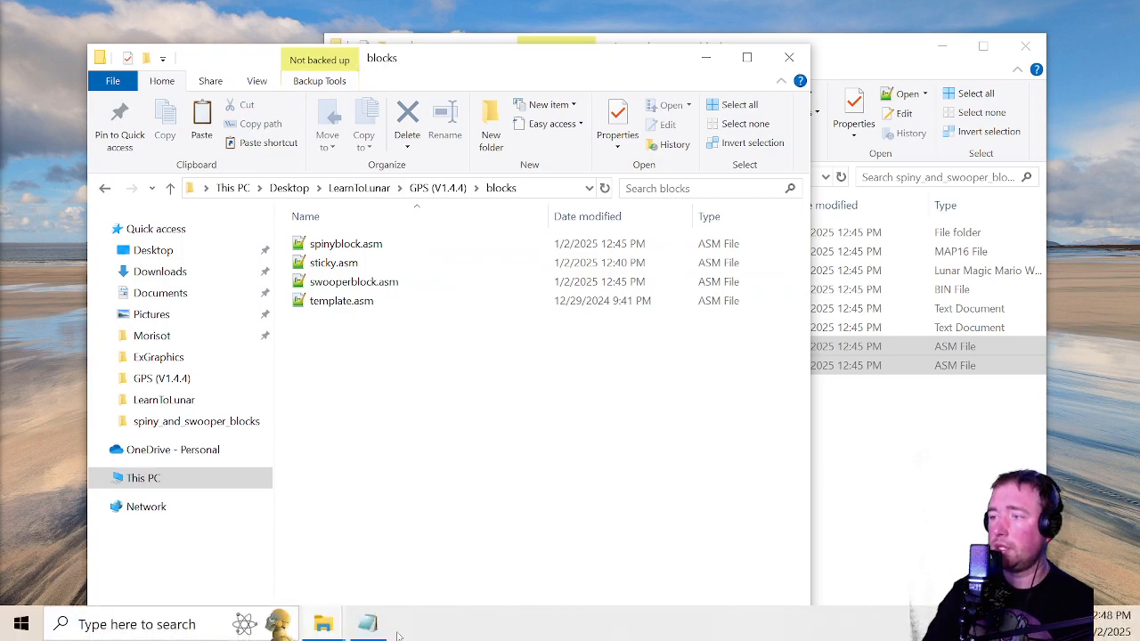
{"action": "left_click", "coordinate": [368, 623]}
{"action": "left_click_drag", "start_coordinate": [672, 276], "coordinate": [672, 221]}
{"action": "left_click_drag", "start_coordinate": [586, 234], "coordinate": [968, 144]}
{"action": "left_click", "coordinate": [329, 244]}
{"action": "key", "text": "F2"}
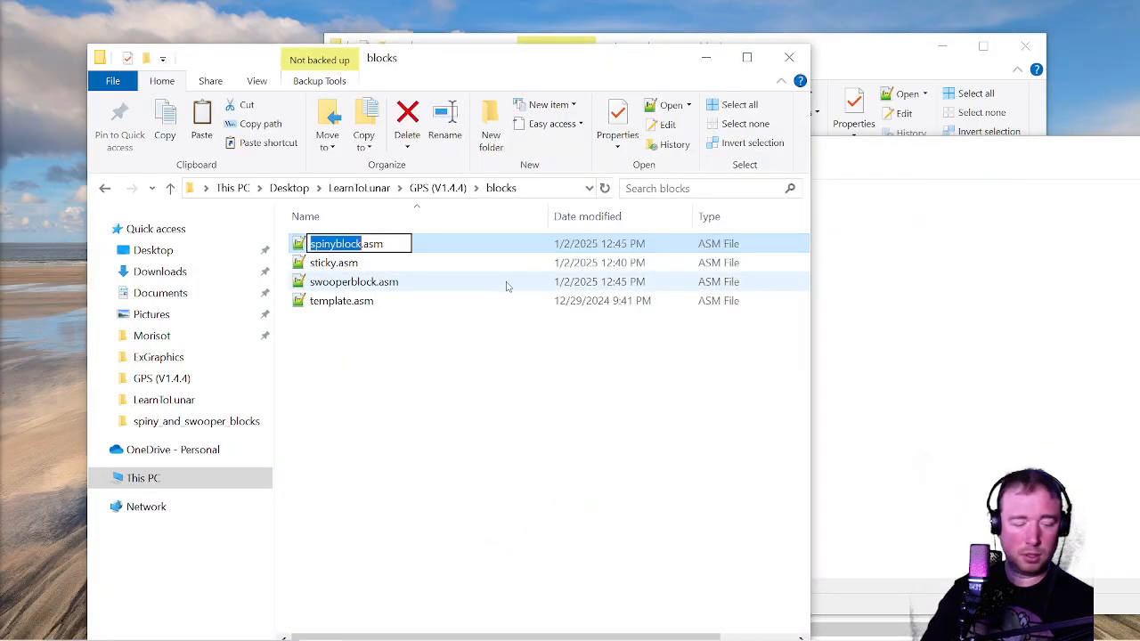
{"action": "left_click_drag", "start_coordinate": [392, 245], "coordinate": [198, 238]}
{"action": "key", "text": "ctrl+c"}
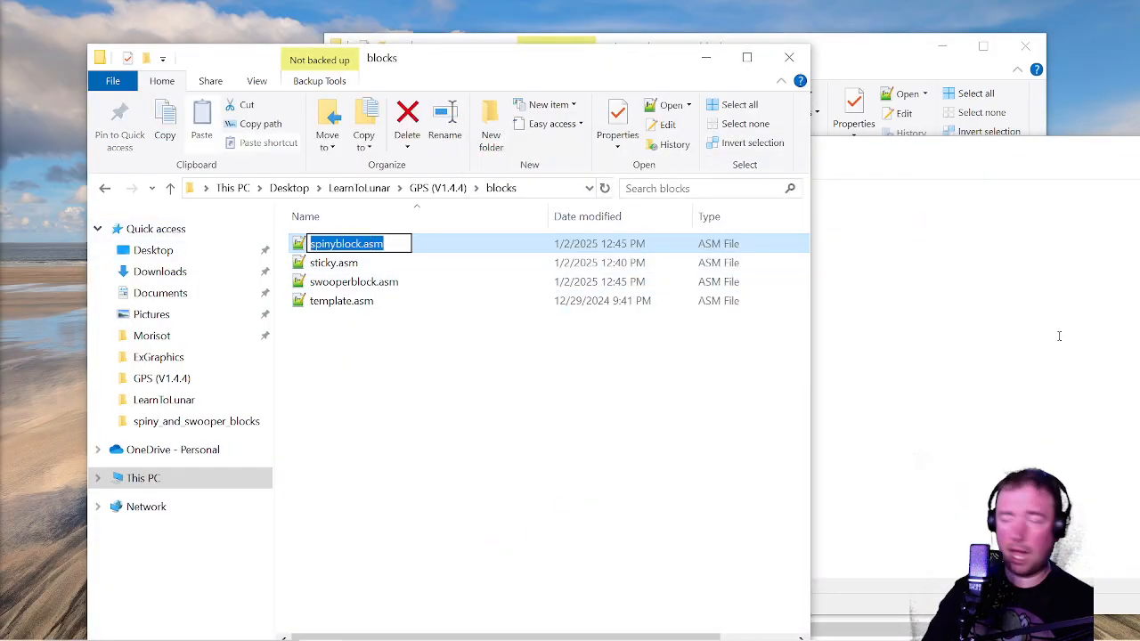
{"action": "left_click", "coordinate": [1059, 336]}
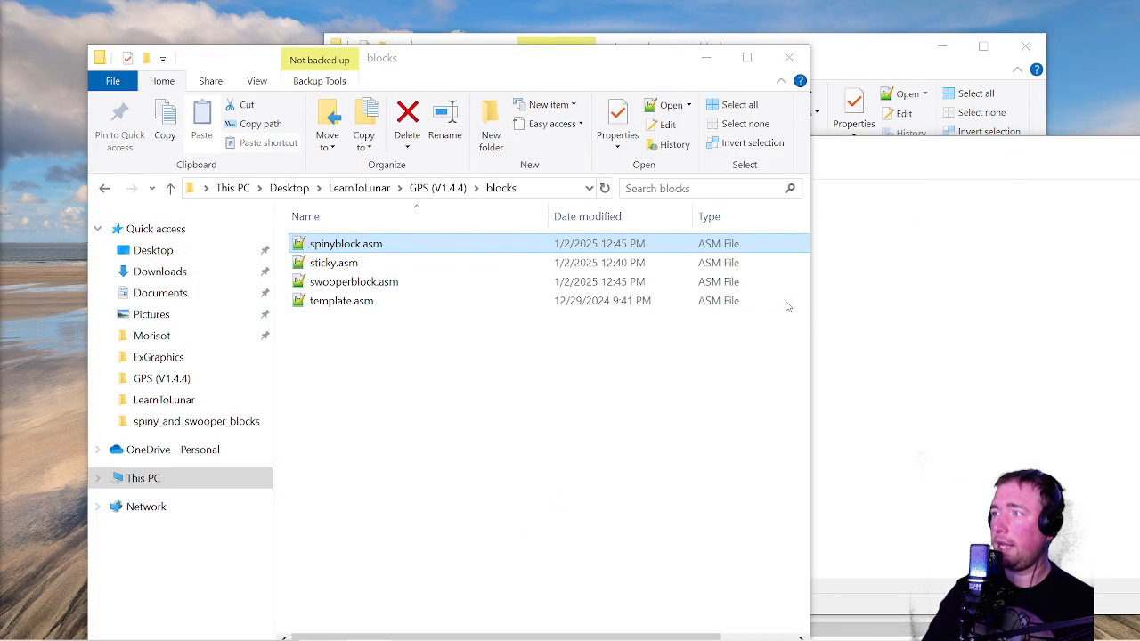
{"action": "left_click", "coordinate": [906, 157]}
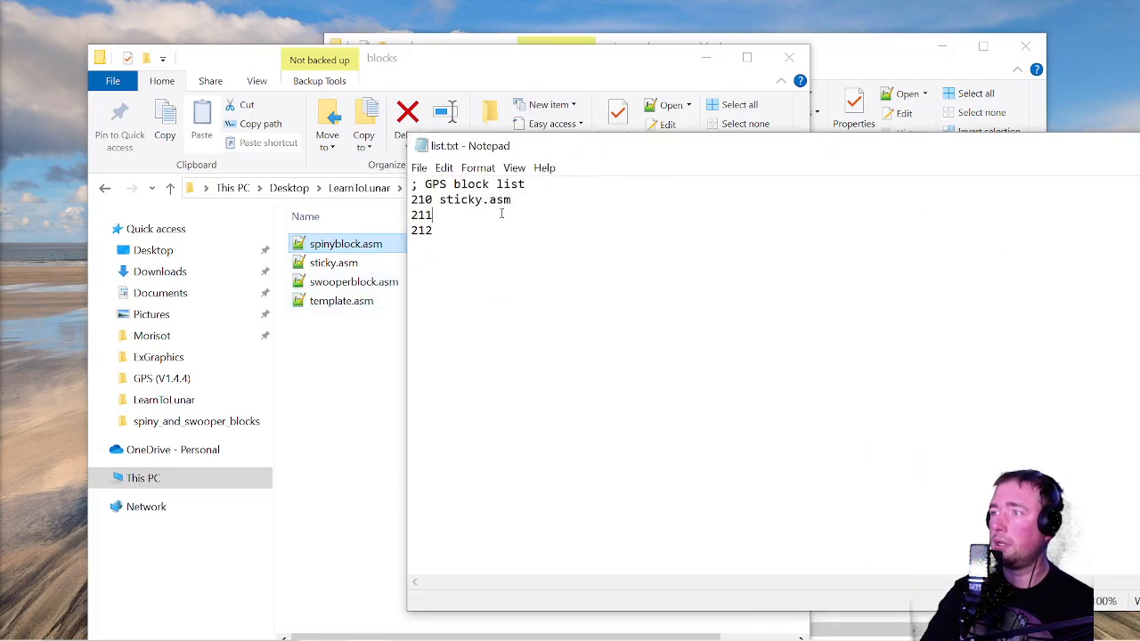
{"action": "key", "text": "ctrl+v"}
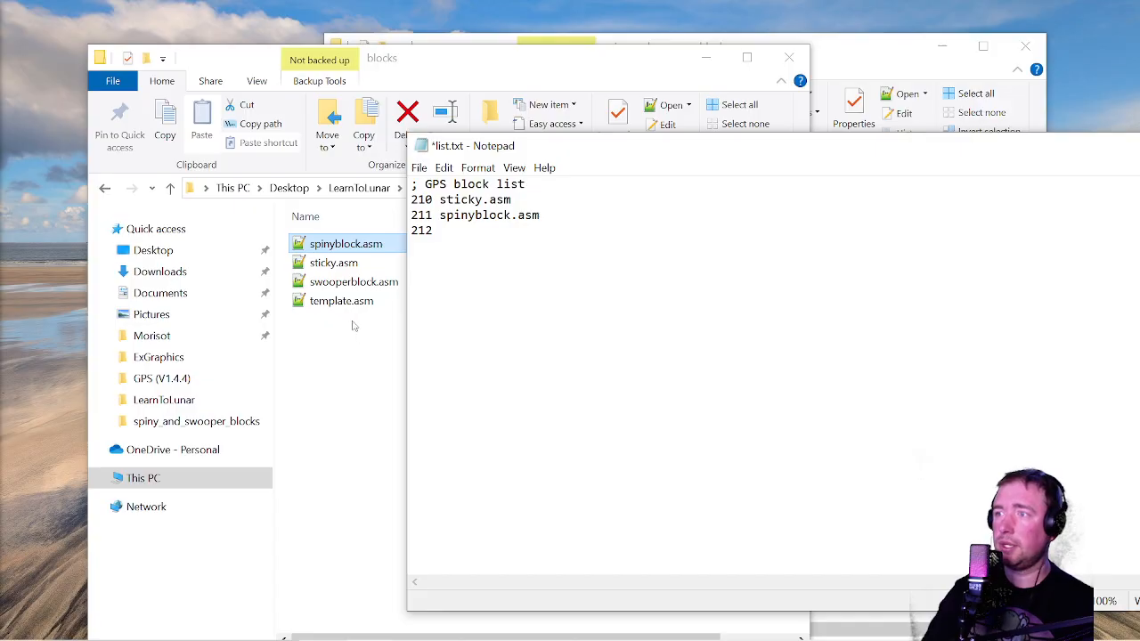
Assign swooperblock.asm to entry 212 in the GPS list.txt, then save and close the file
{"action": "left_click", "coordinate": [369, 283]}
{"action": "key", "text": "F2"}
{"action": "key", "text": "ctrl+a"}
{"action": "left_click", "coordinate": [849, 300]}
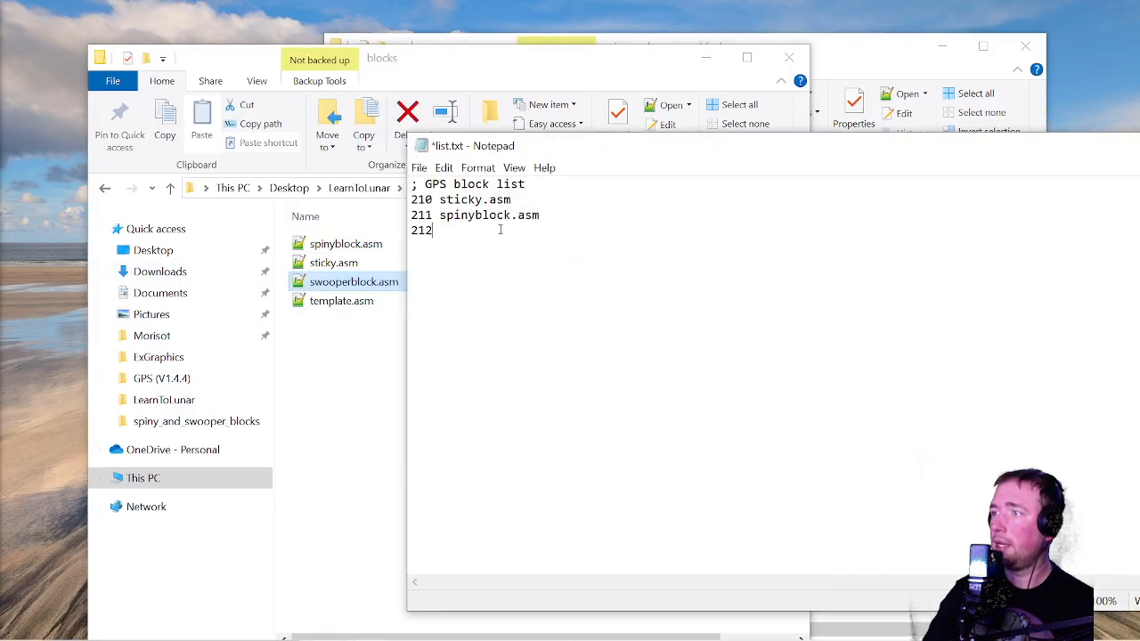
{"action": "key", "text": "ctrl+v"}
{"action": "key", "text": "ctrl+s"}
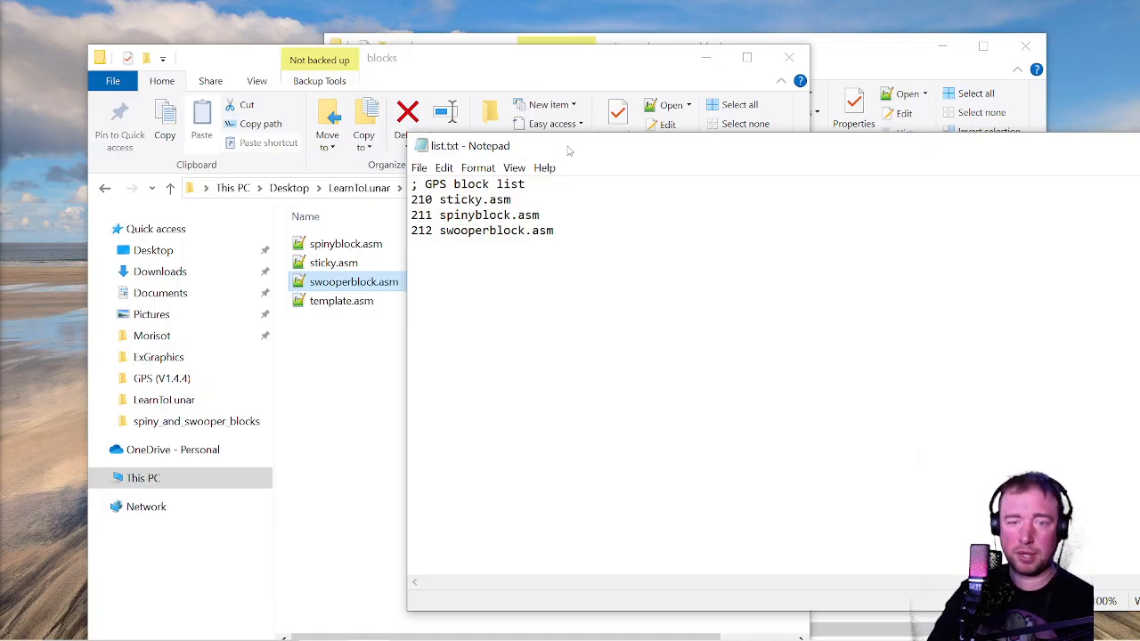
{"action": "left_click_drag", "start_coordinate": [568, 152], "coordinate": [272, 133]}
{"action": "left_click", "coordinate": [1023, 131]}
Examine the tile numbers and acts-like values in the spiny_and_swooper_blocks package's own list.txt
{"action": "left_click", "coordinate": [890, 64]}
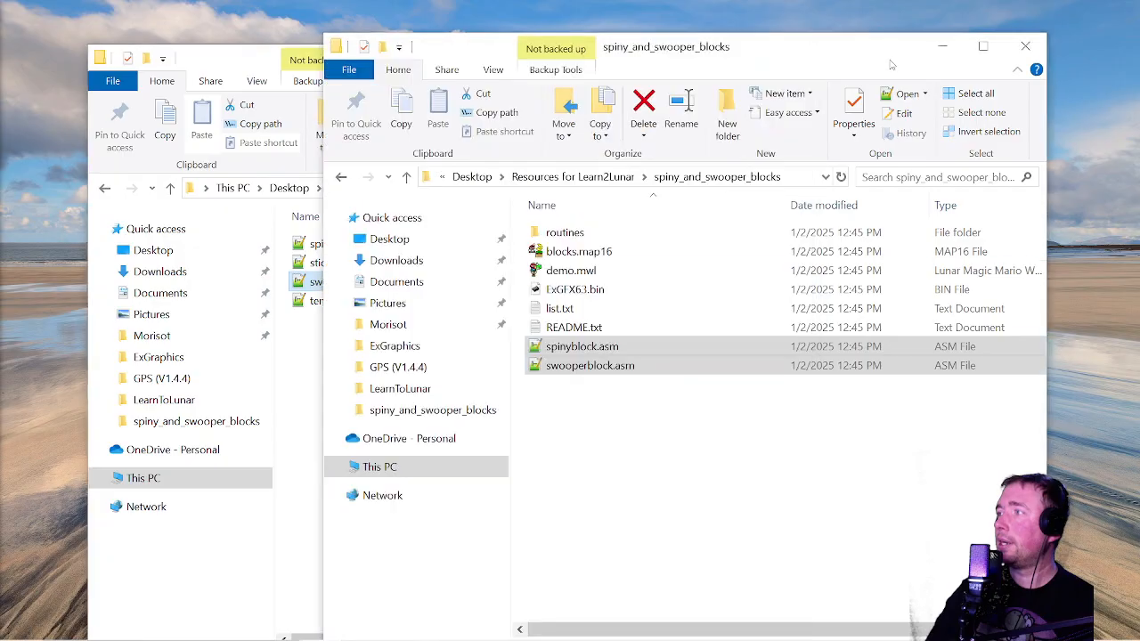
{"action": "double_click", "coordinate": [561, 308]}
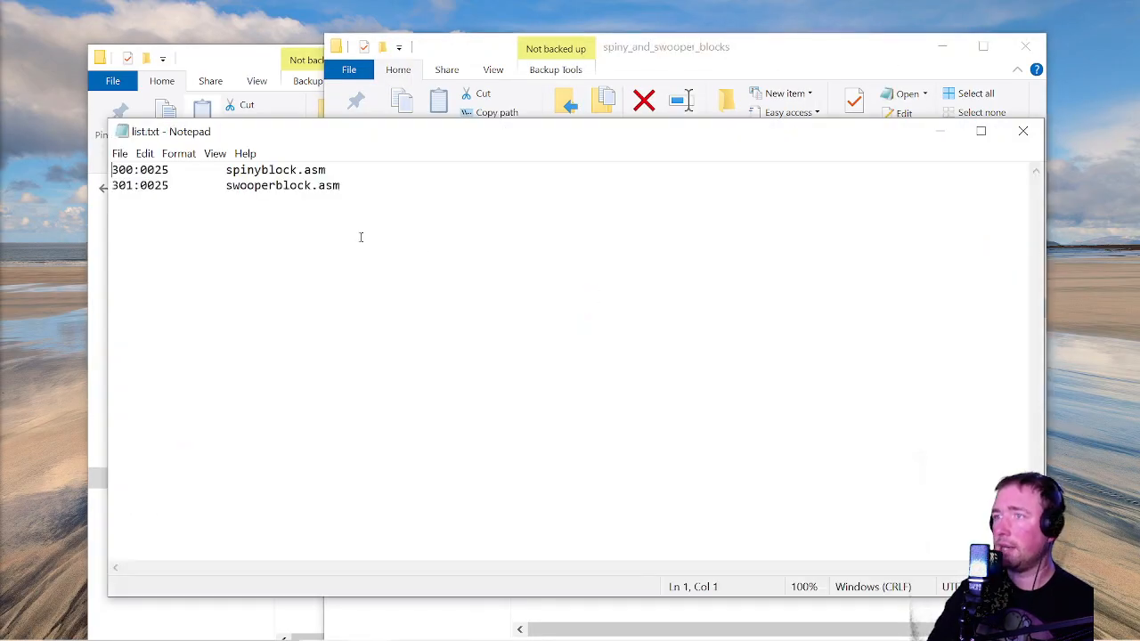
{"action": "mouse_move", "coordinate": [147, 169]}
{"action": "left_mouse_down"}
{"action": "mouse_move", "coordinate": [169, 169]}
{"action": "mouse_move", "coordinate": [164, 186]}
{"action": "left_mouse_up"}
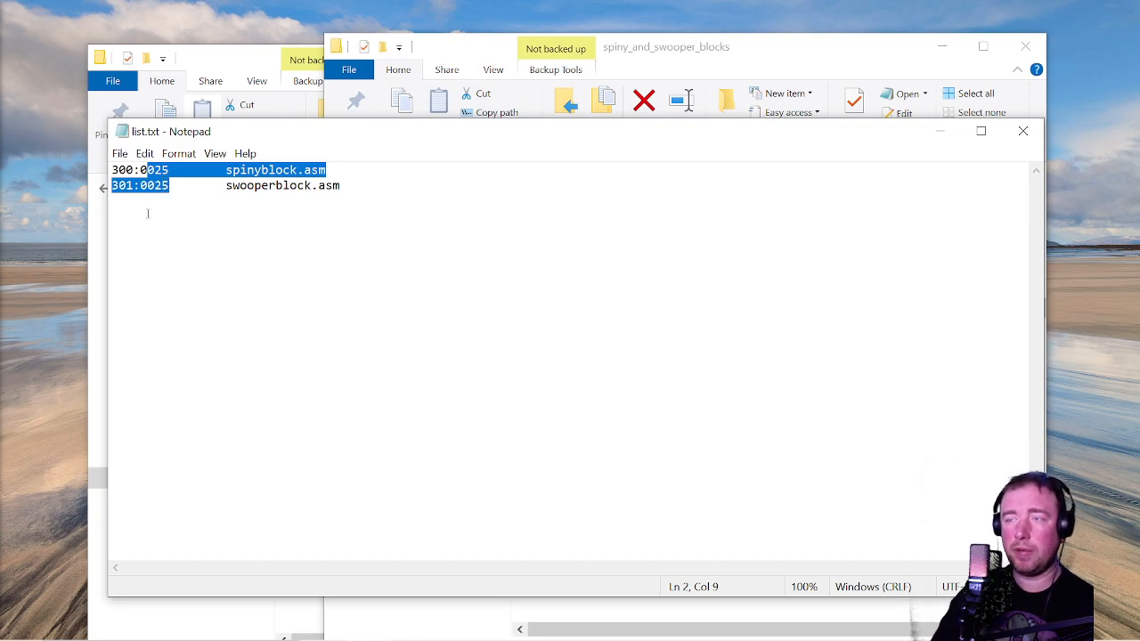
{"action": "left_click", "coordinate": [163, 185]}
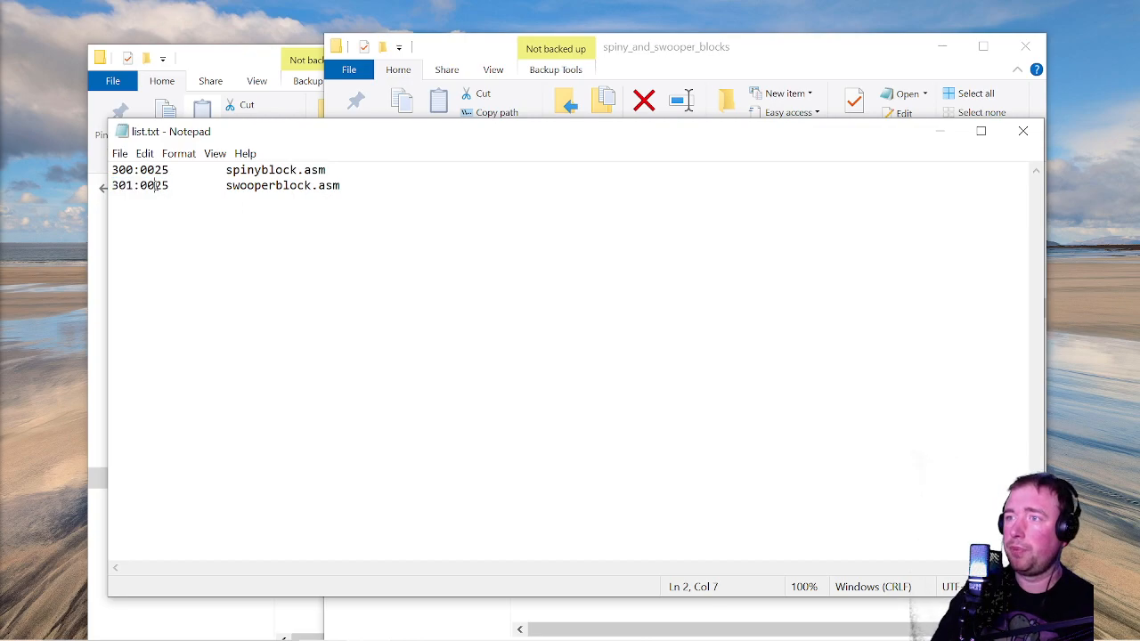
{"action": "left_click_drag", "start_coordinate": [174, 185], "coordinate": [103, 185]}
{"action": "left_click", "coordinate": [154, 169]}
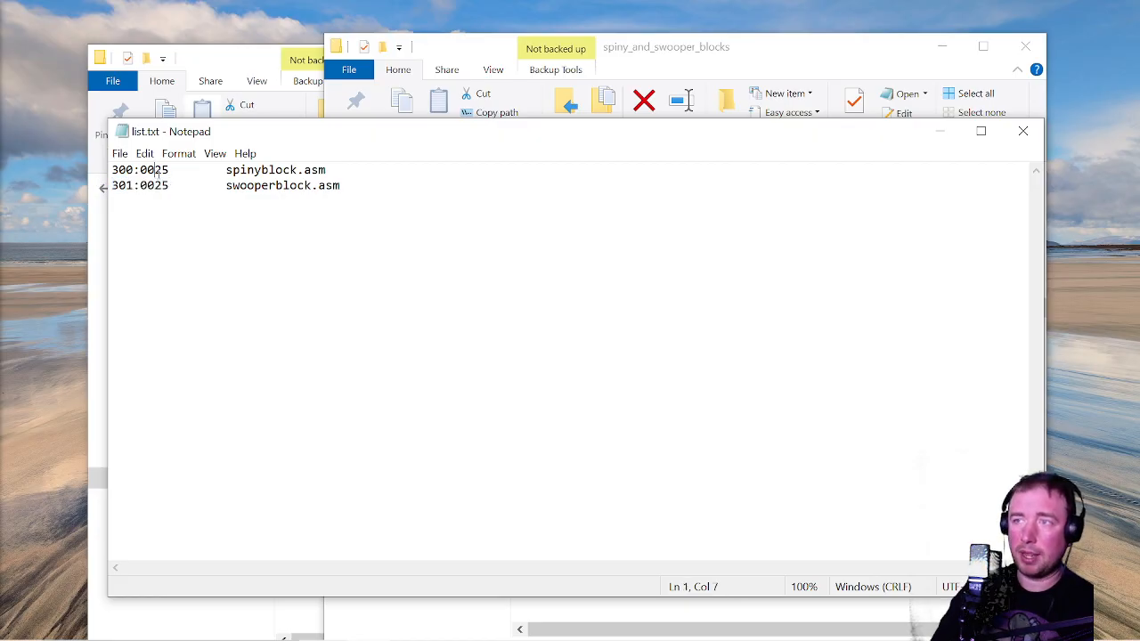
{"action": "left_click_drag", "start_coordinate": [182, 169], "coordinate": [111, 169]}
{"action": "left_click", "coordinate": [153, 185]}
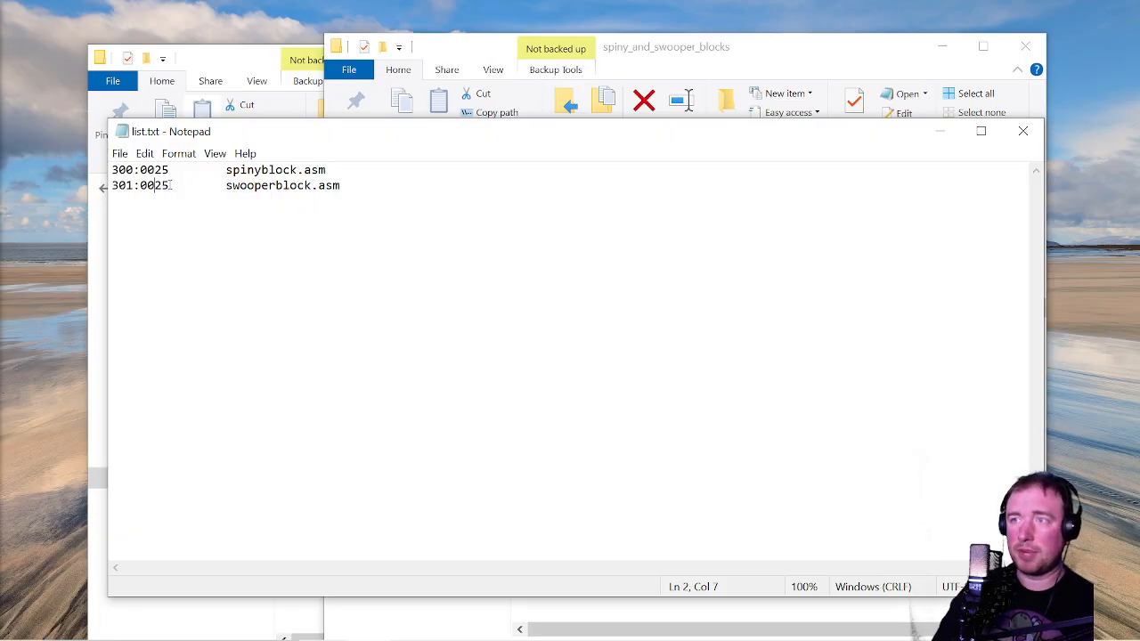
{"action": "left_click_drag", "start_coordinate": [169, 185], "coordinate": [144, 169]}
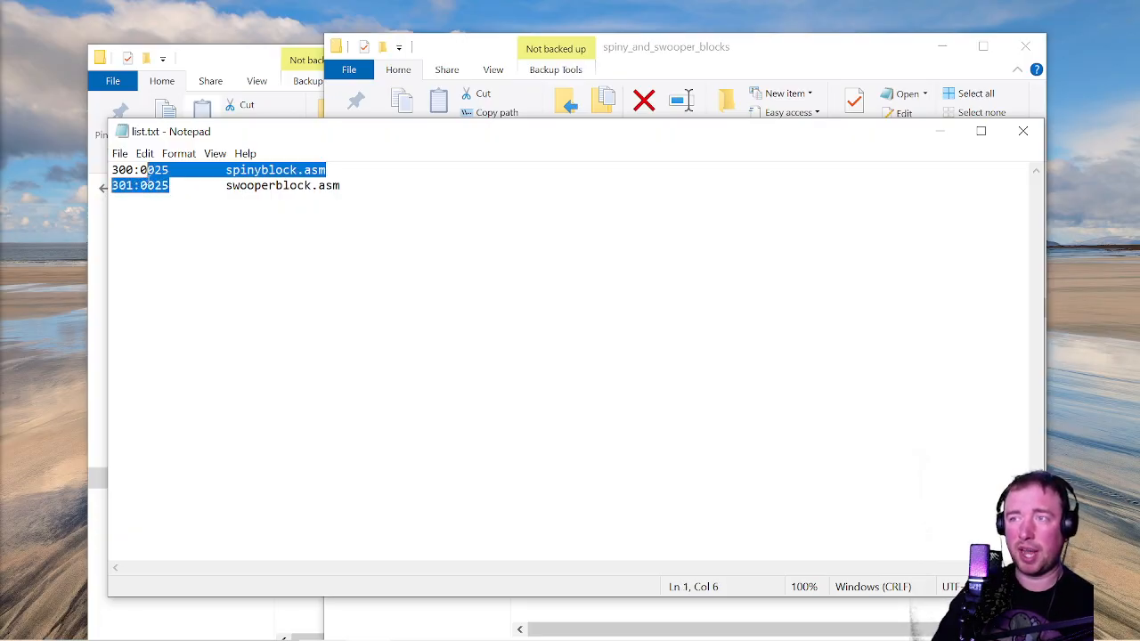
{"action": "left_click", "coordinate": [147, 184]}
{"action": "left_click", "coordinate": [1022, 131]}
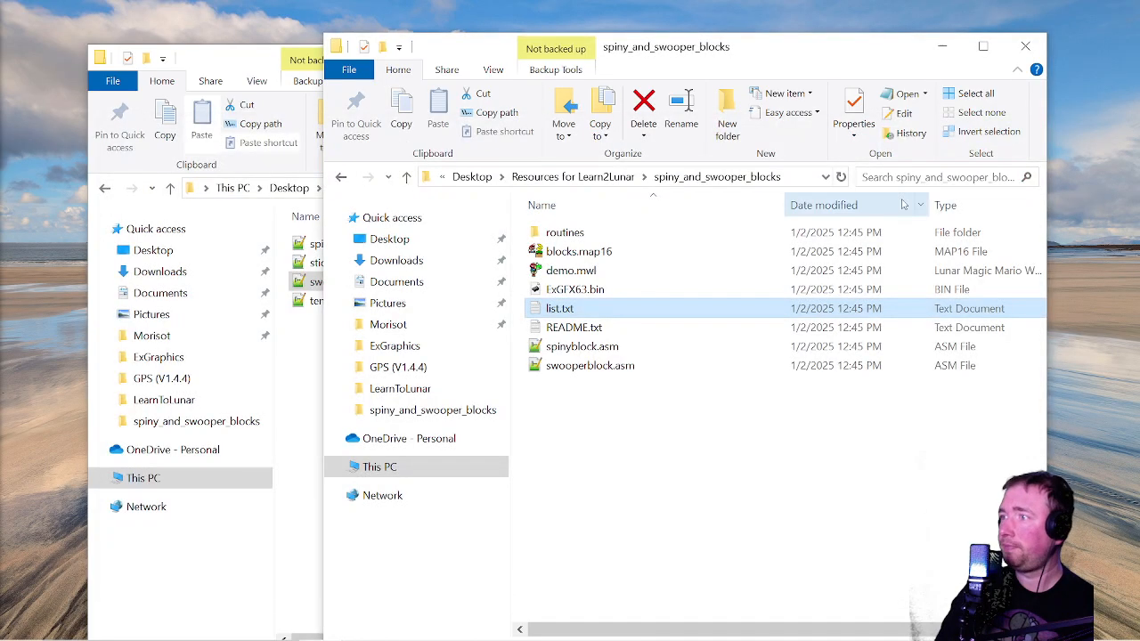
Run gps.exe from the GPS (V1.4.4) folder, arranging its console window so the folder contents stay accessible
{"action": "left_click", "coordinate": [289, 144]}
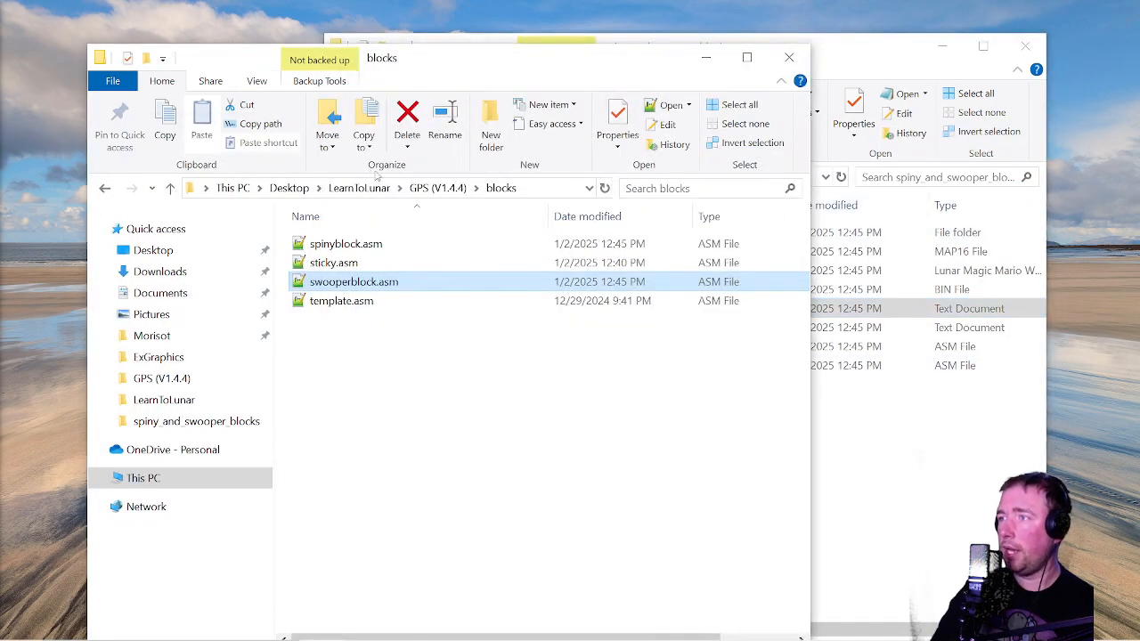
{"action": "left_click", "coordinate": [437, 188]}
{"action": "left_click", "coordinate": [346, 340]}
{"action": "double_click", "coordinate": [345, 340]}
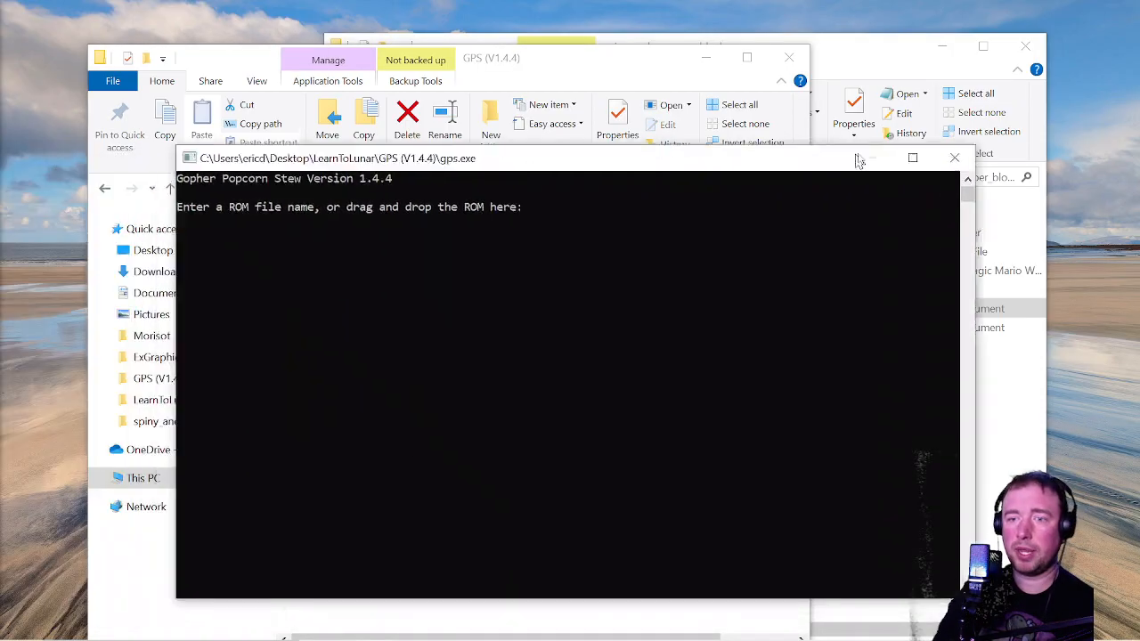
{"action": "left_click_drag", "start_coordinate": [860, 157], "coordinate": [1139, 98]}
{"action": "left_click", "coordinate": [208, 34]}
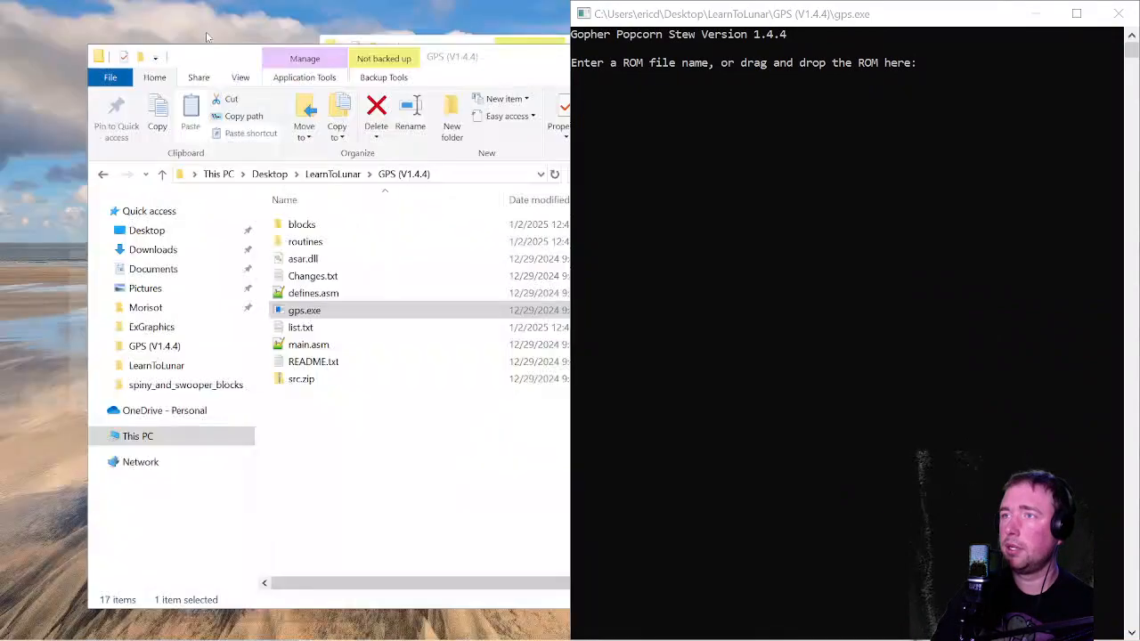
Supply test.smc from the LearnToLunar folder to GPS, insert the blocks into the ROM, and close the console
{"action": "left_click", "coordinate": [374, 192]}
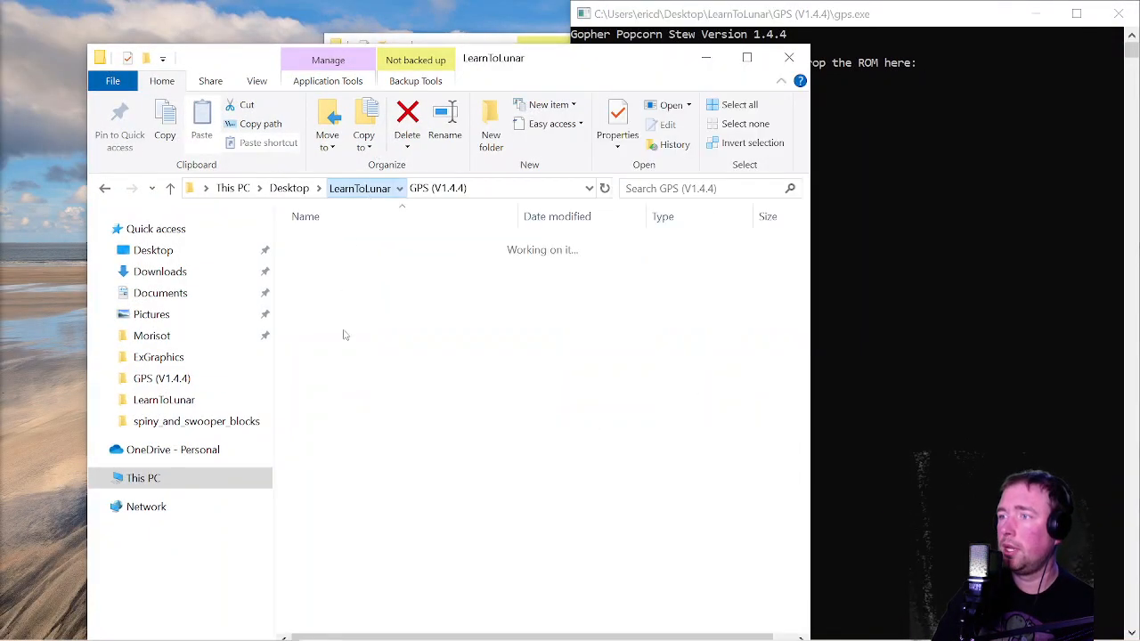
{"action": "left_click_drag", "start_coordinate": [329, 529], "coordinate": [903, 415]}
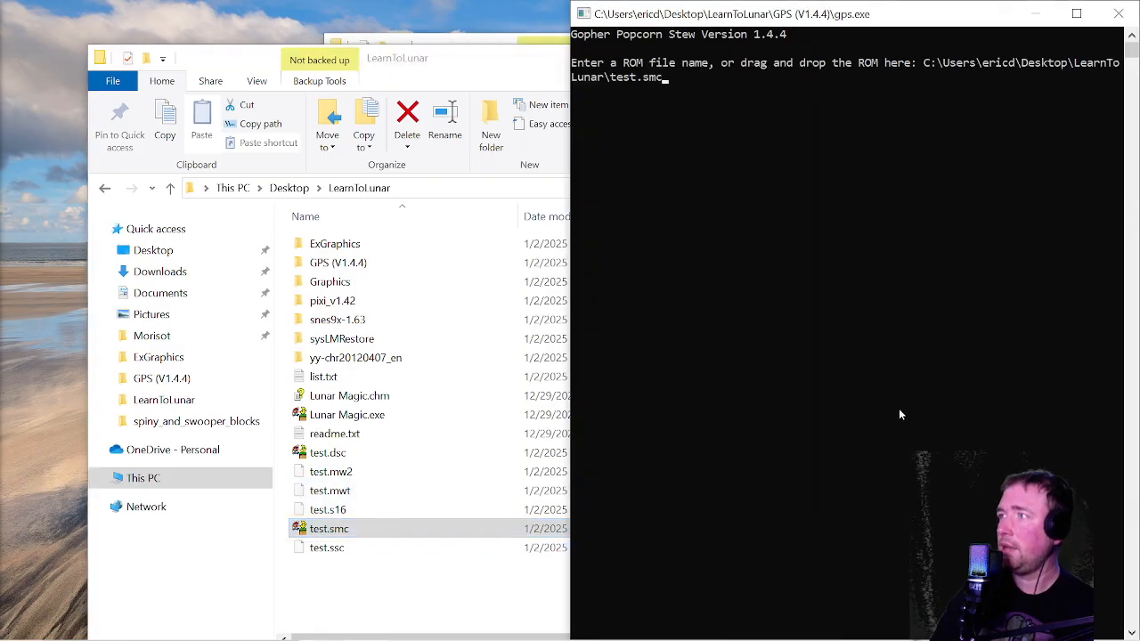
{"action": "key", "text": "Return"}
{"action": "left_click_drag", "start_coordinate": [734, 16], "coordinate": [467, 16]}
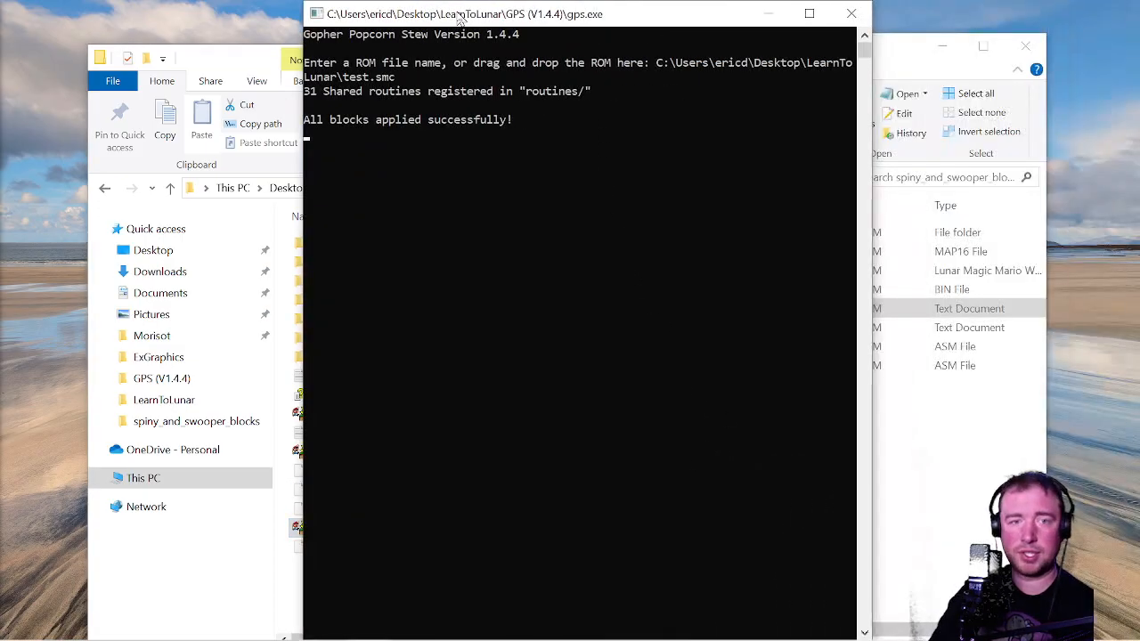
{"action": "left_click", "coordinate": [851, 14]}
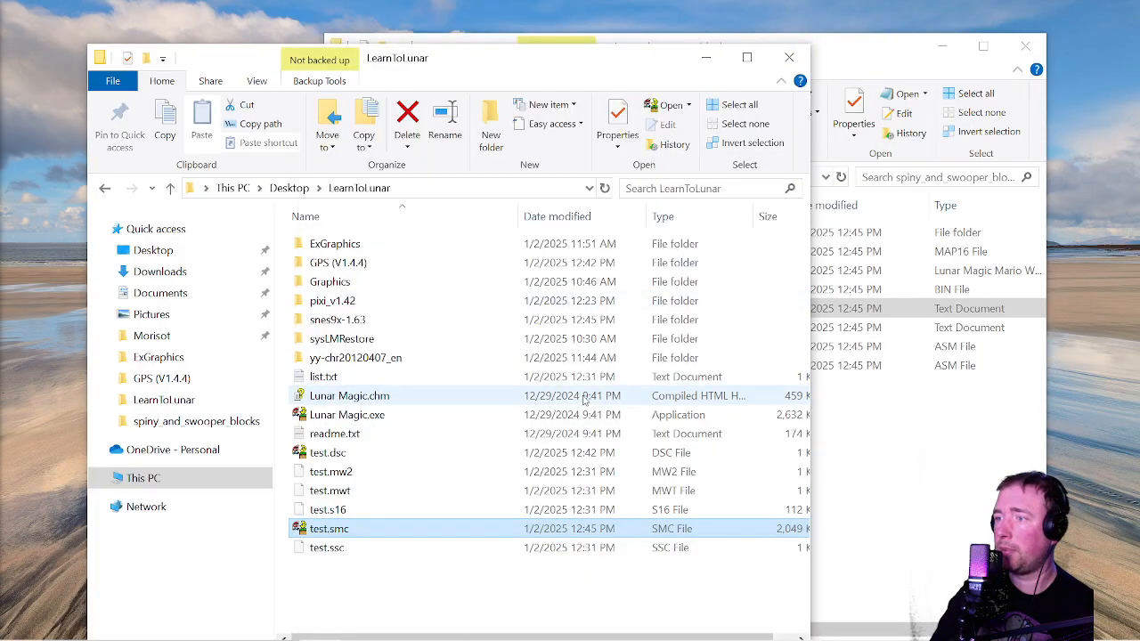
Close the separate spiny_and_swooper_blocks folder window and return to the LearnToLunar folder
{"action": "mouse_move", "coordinate": [337, 631]}
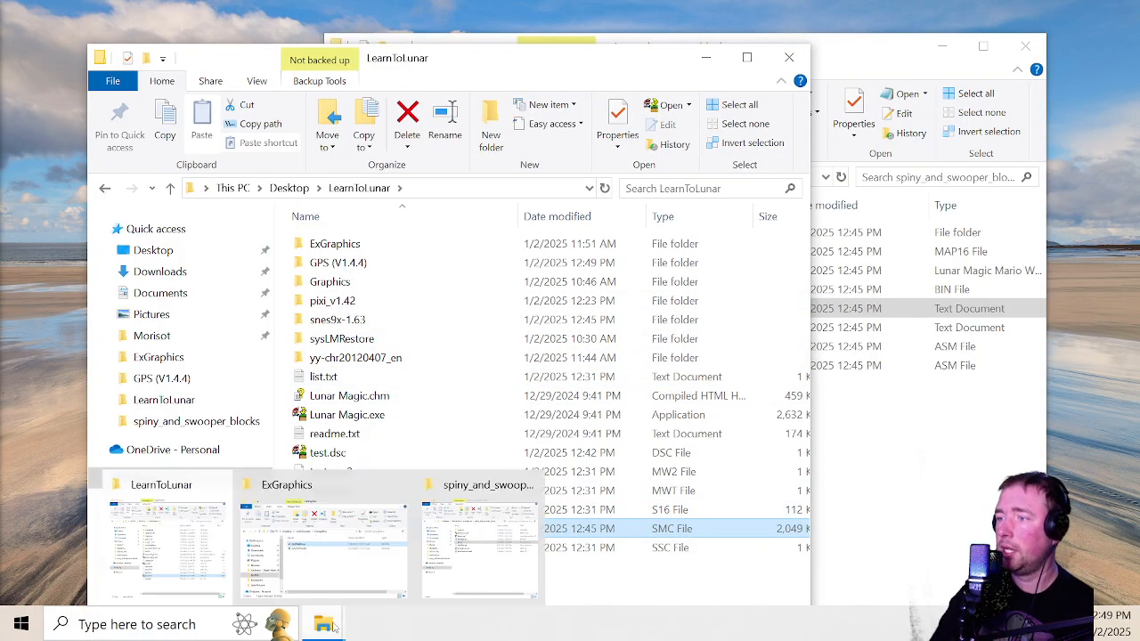
{"action": "left_click", "coordinate": [522, 478]}
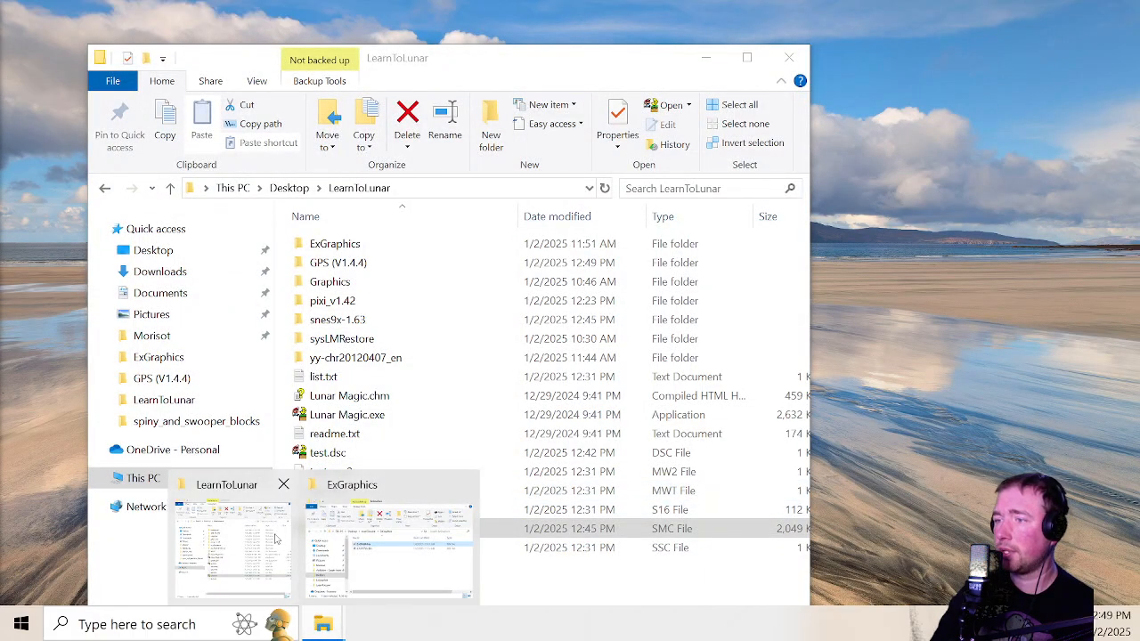
{"action": "left_click", "coordinate": [410, 536]}
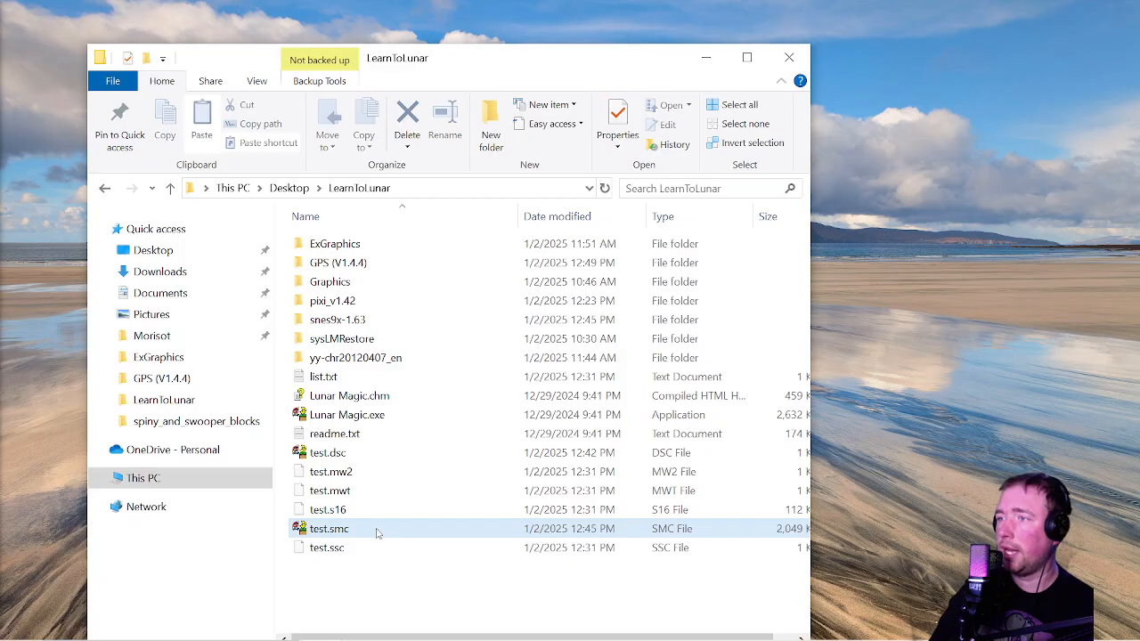
Start Lunar Magic from the LearnToLunar folder and open the recent ROM test.smc
{"action": "left_click", "coordinate": [327, 418]}
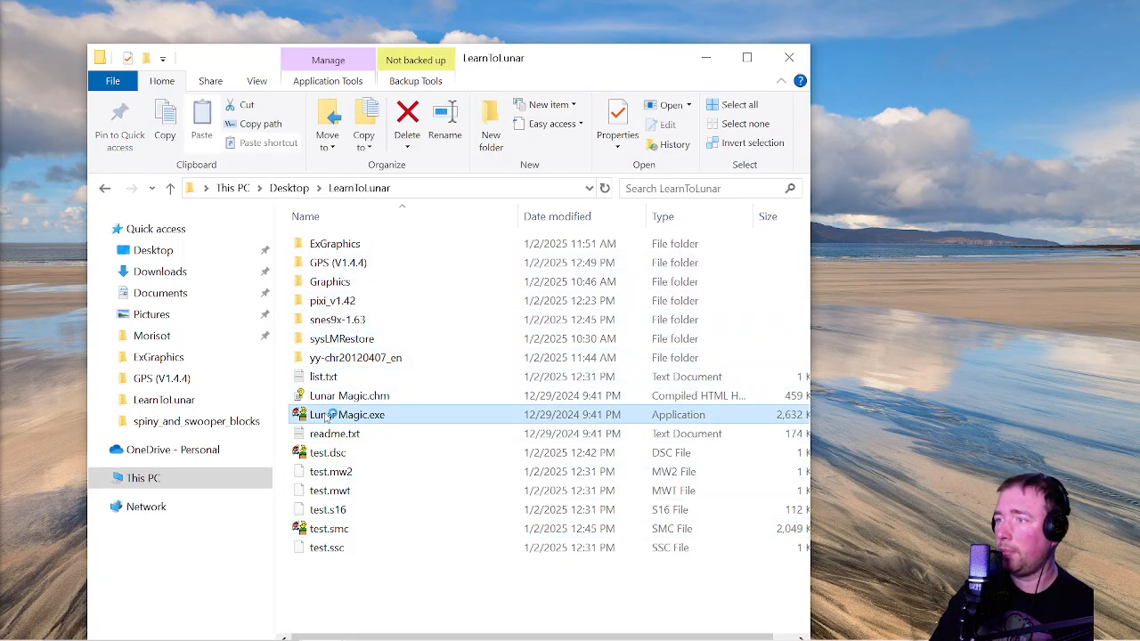
{"action": "double_click", "coordinate": [326, 417]}
{"action": "left_click", "coordinate": [40, 53]}
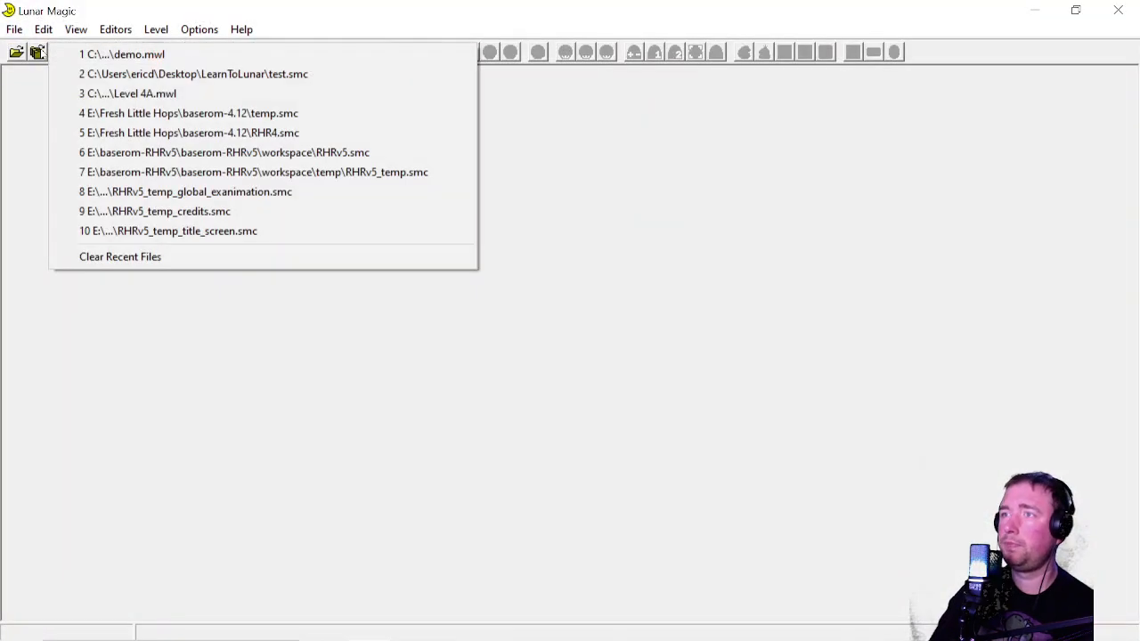
{"action": "left_click", "coordinate": [93, 79]}
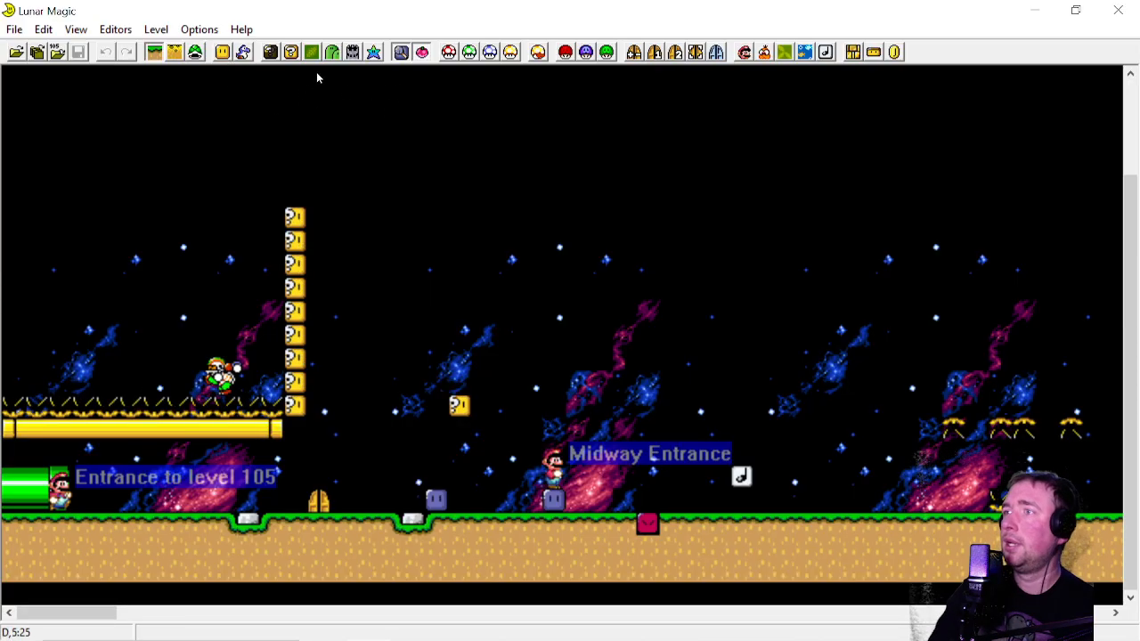
Set the Act as value of Map16 tile 211 to 25 and save the Map16 data
{"action": "left_click", "coordinate": [291, 52]}
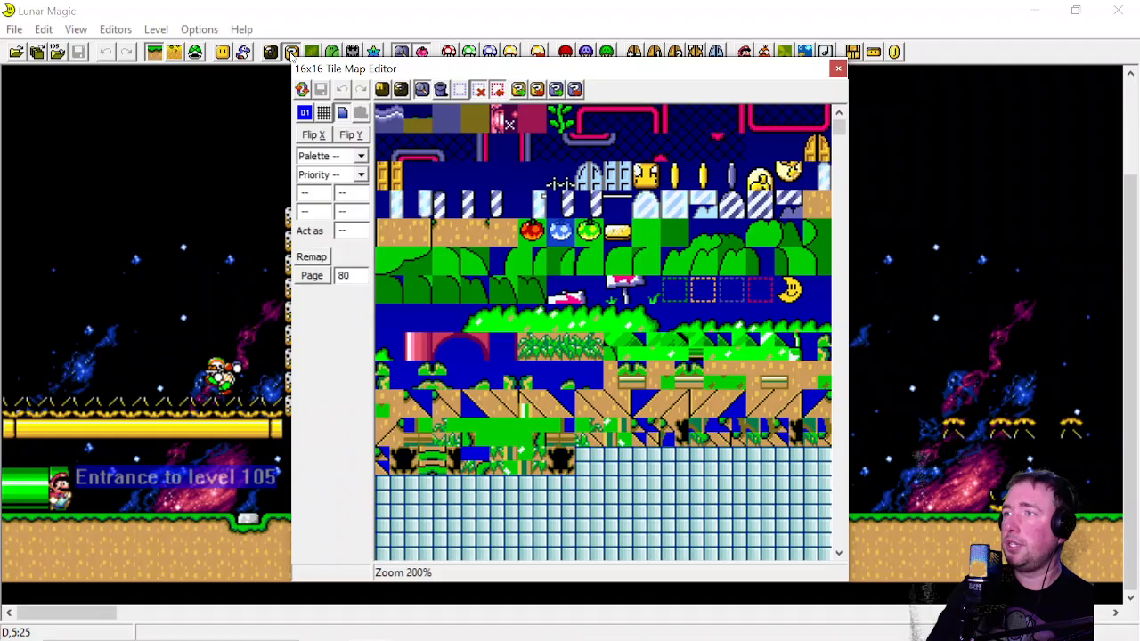
{"action": "scroll", "coordinate": [579, 443], "scroll_direction": "down", "scroll_amount": 5}
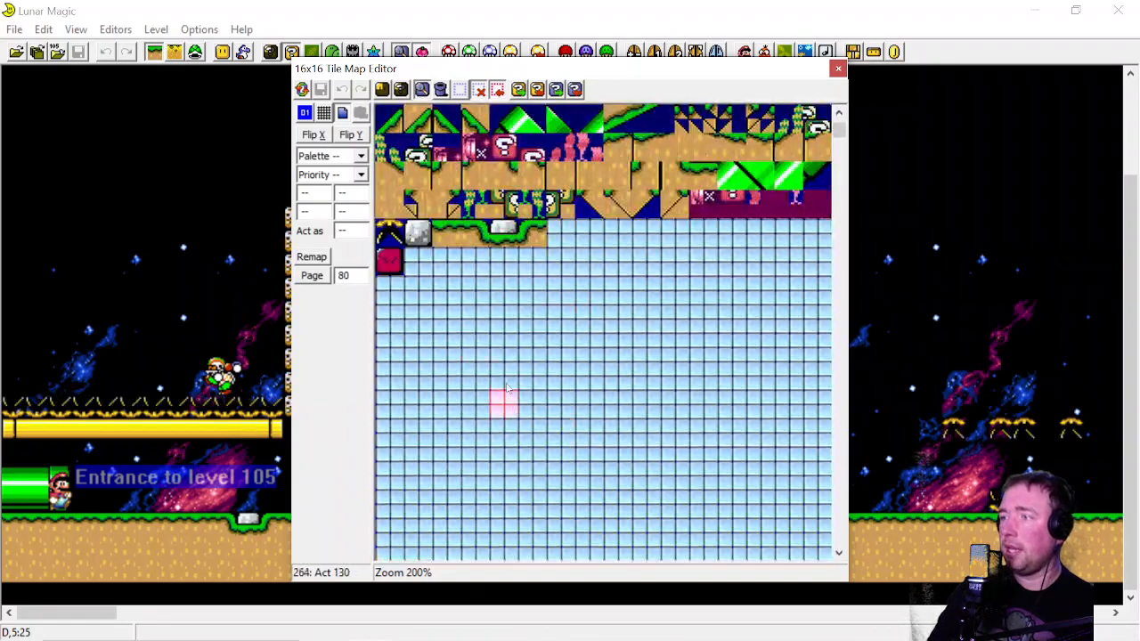
{"action": "mouse_move", "coordinate": [444, 270]}
{"action": "left_click", "coordinate": [419, 262]}
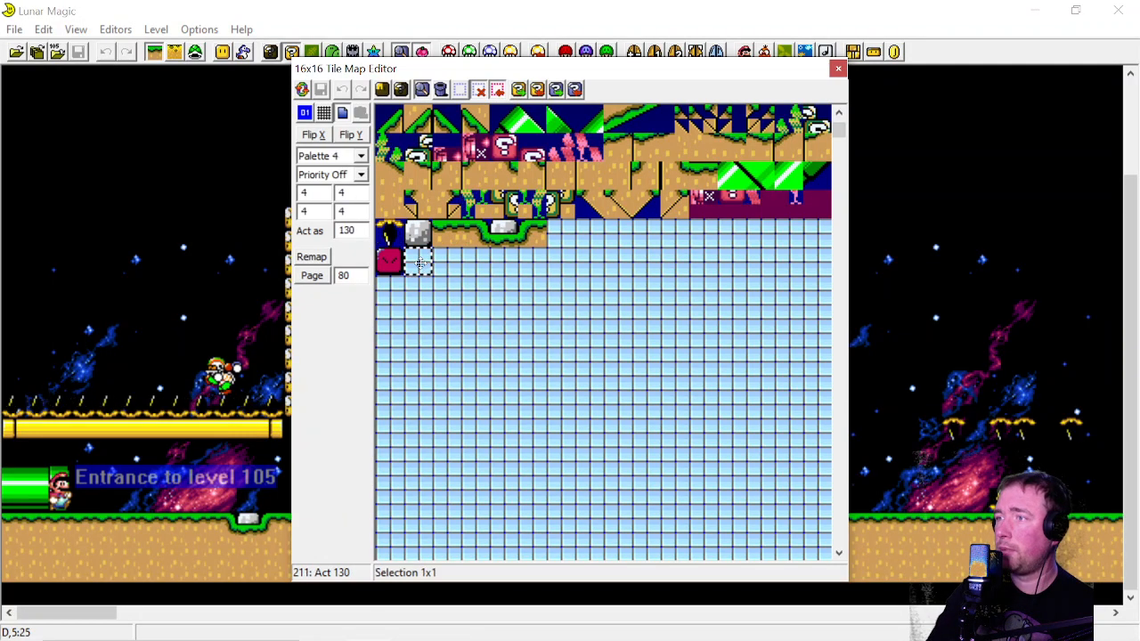
{"action": "double_click", "coordinate": [348, 231]}
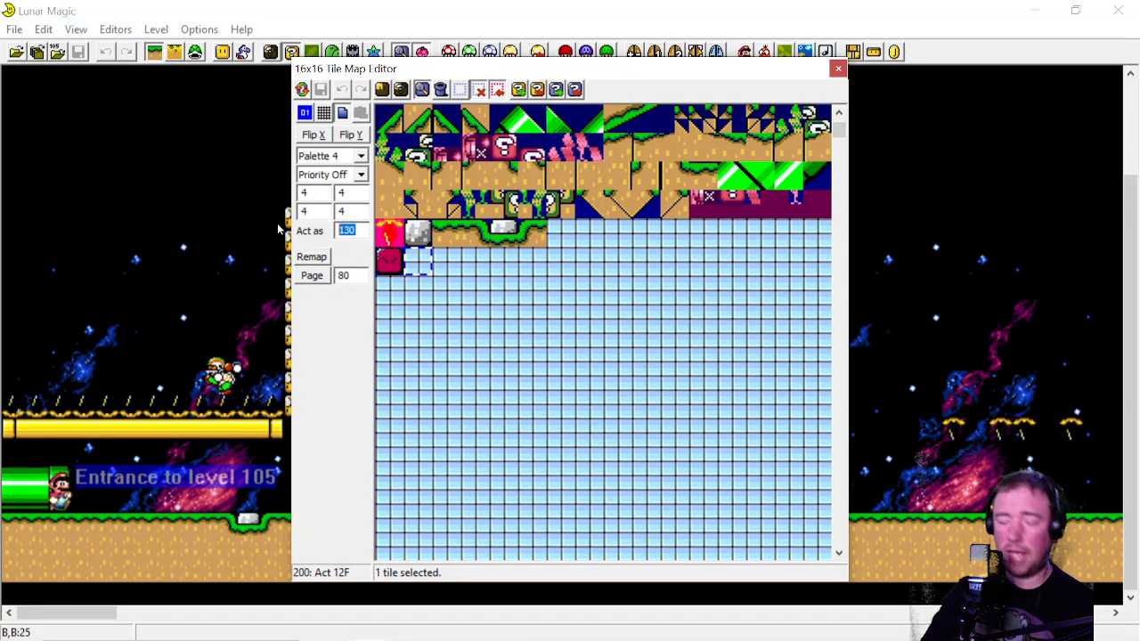
{"action": "type", "text": "25"}
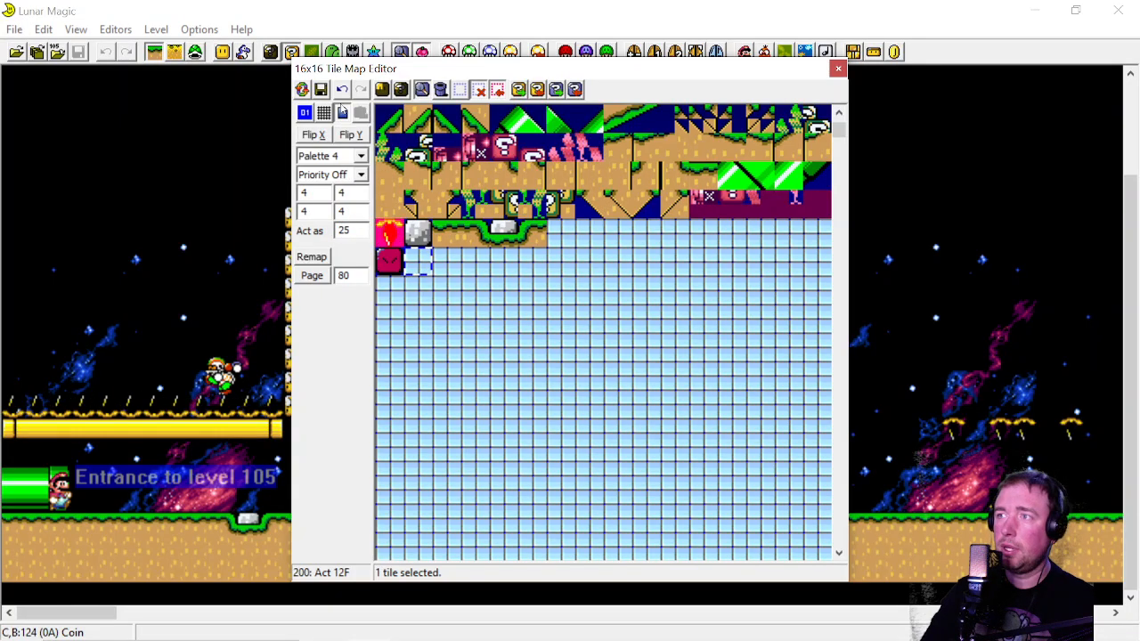
{"action": "left_click", "coordinate": [321, 89]}
Set the Act as value of Map16 tile 212 to 25 and save the Map16 data
{"action": "left_click", "coordinate": [447, 261]}
{"action": "double_click", "coordinate": [348, 231]}
{"action": "type", "text": "25"}
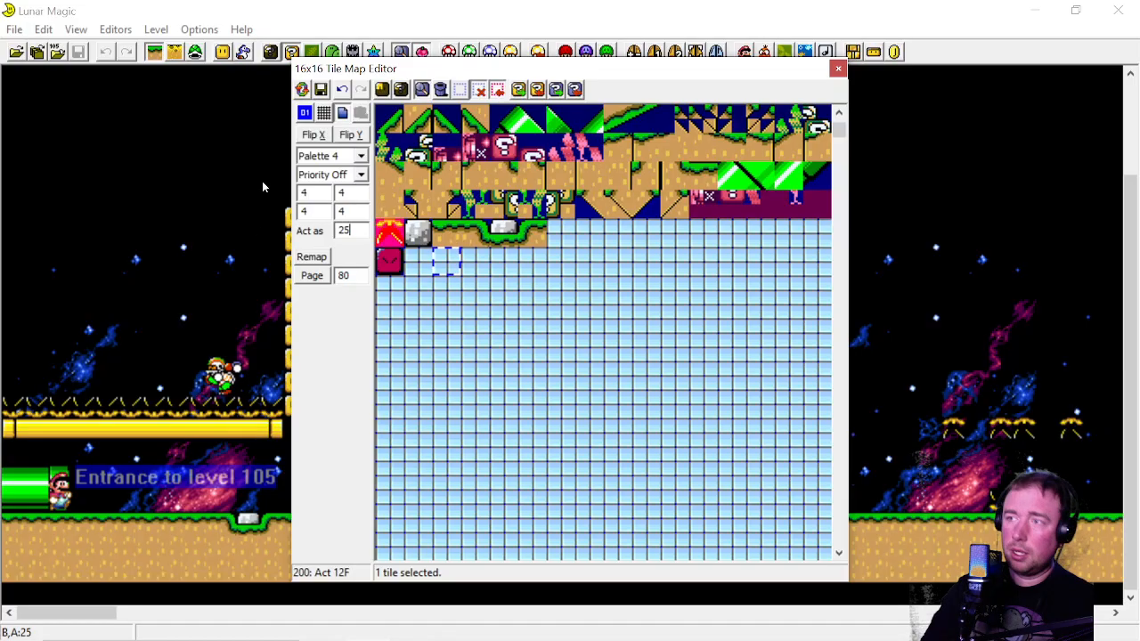
{"action": "left_click", "coordinate": [320, 89]}
Check the block descriptions and Act as values of tiles 212 and 211, then close the 16x16 Tile Map Editor
{"action": "left_click", "coordinate": [436, 260]}
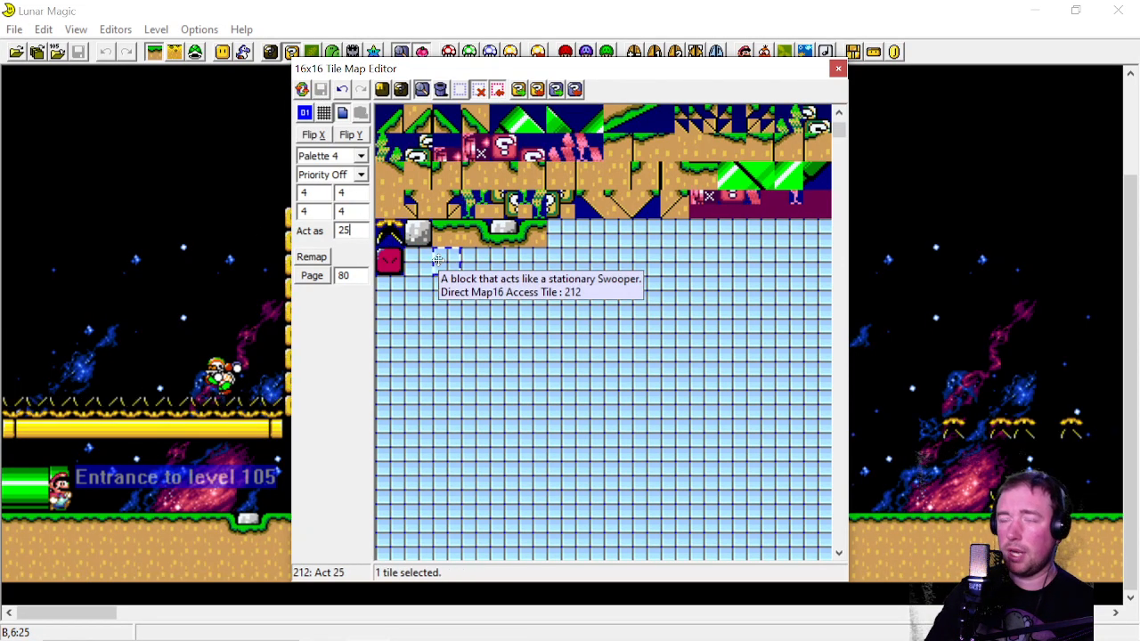
{"action": "left_click", "coordinate": [503, 347]}
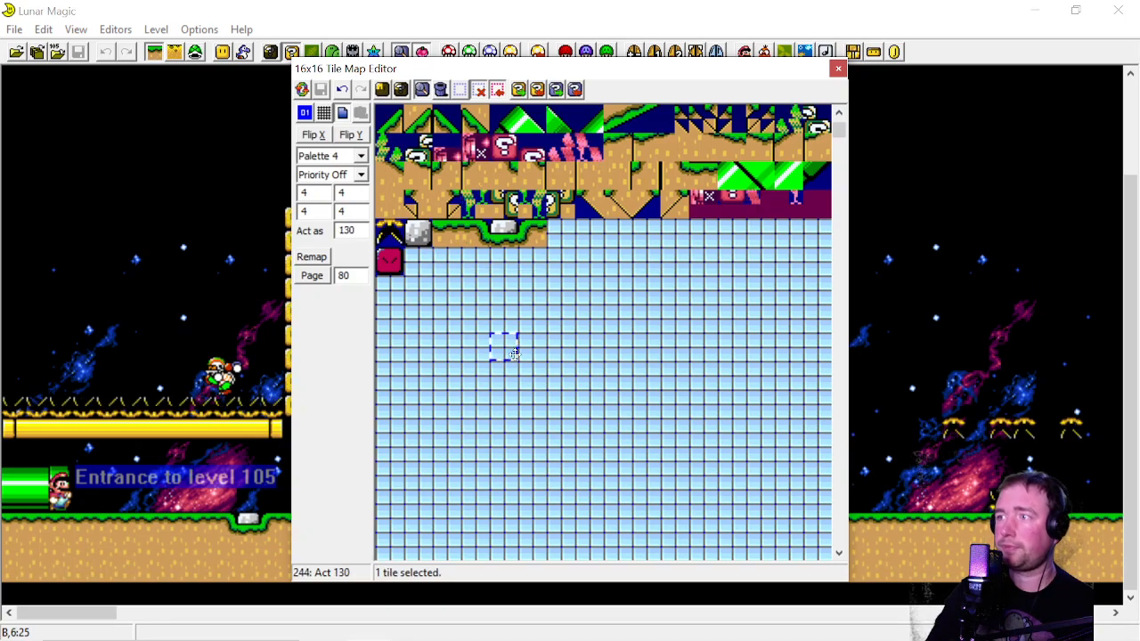
{"action": "left_click", "coordinate": [422, 264]}
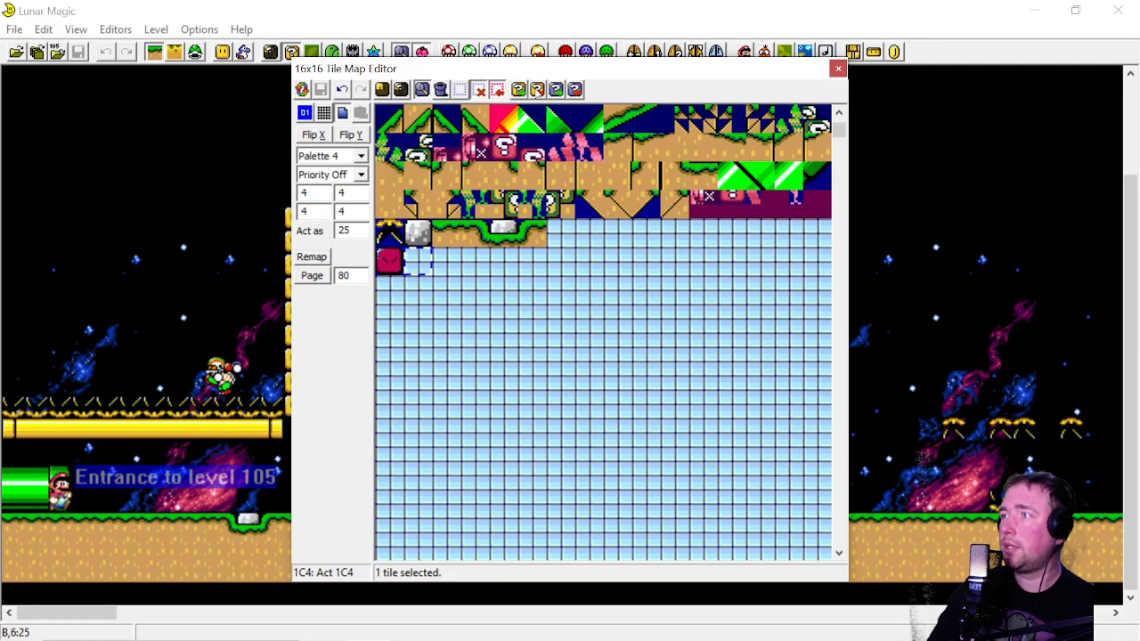
{"action": "left_click", "coordinate": [837, 69]}
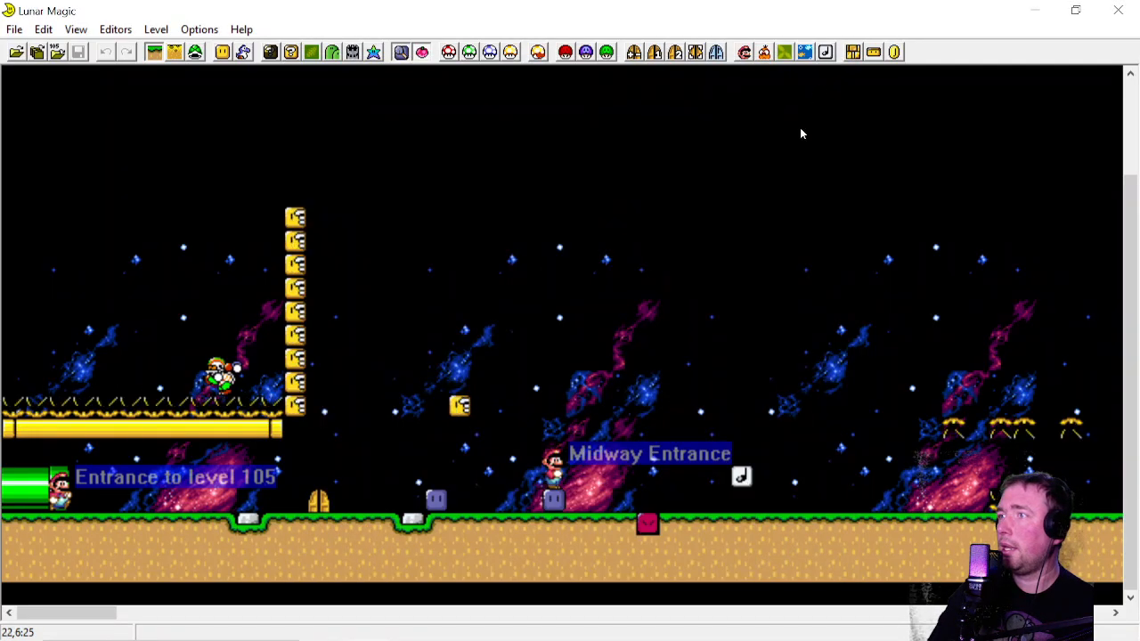
Open ExGFX63.bin from the spiny_and_swooper_blocks folder in YY-CHR and view it in the 4BPP SNES/PCE CG format
{"action": "left_click", "coordinate": [1041, 11]}
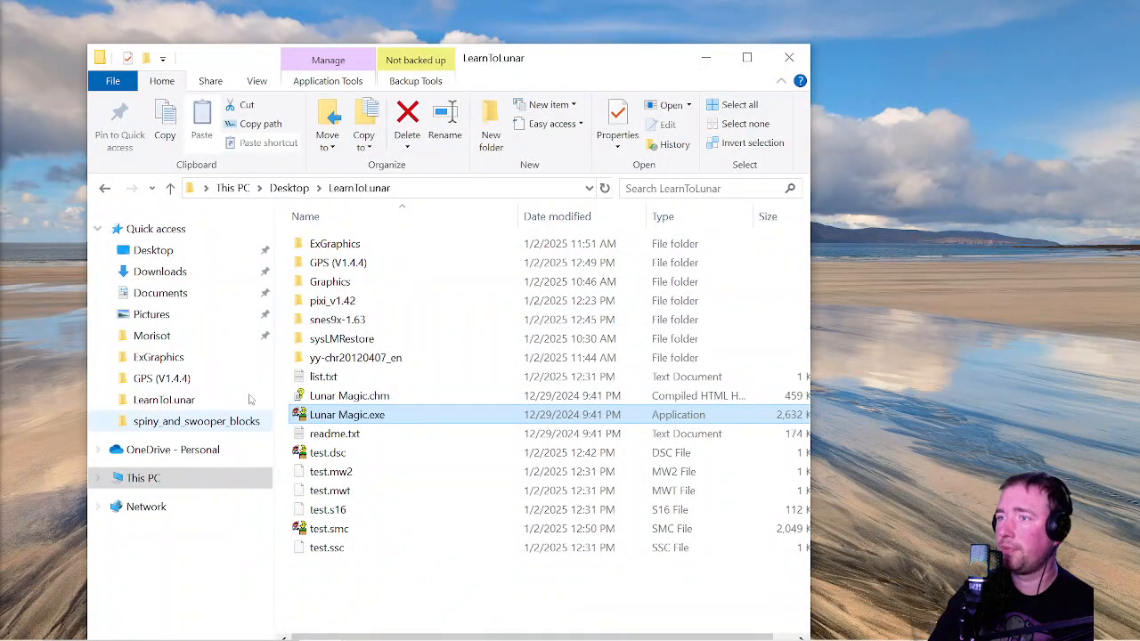
{"action": "left_click", "coordinate": [197, 424]}
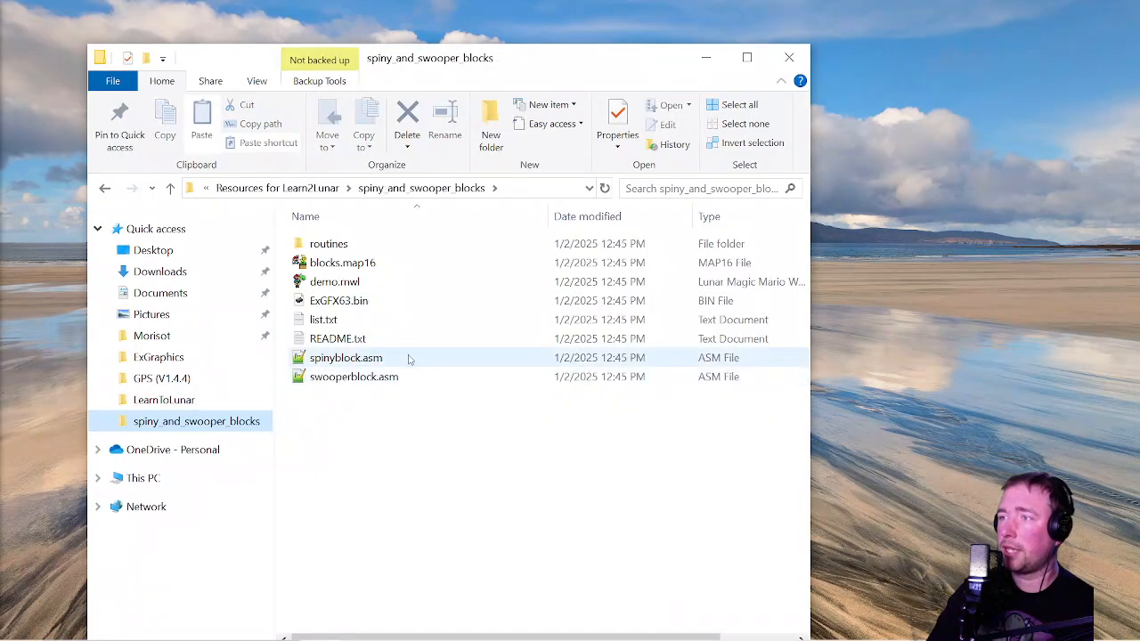
{"action": "double_click", "coordinate": [363, 303]}
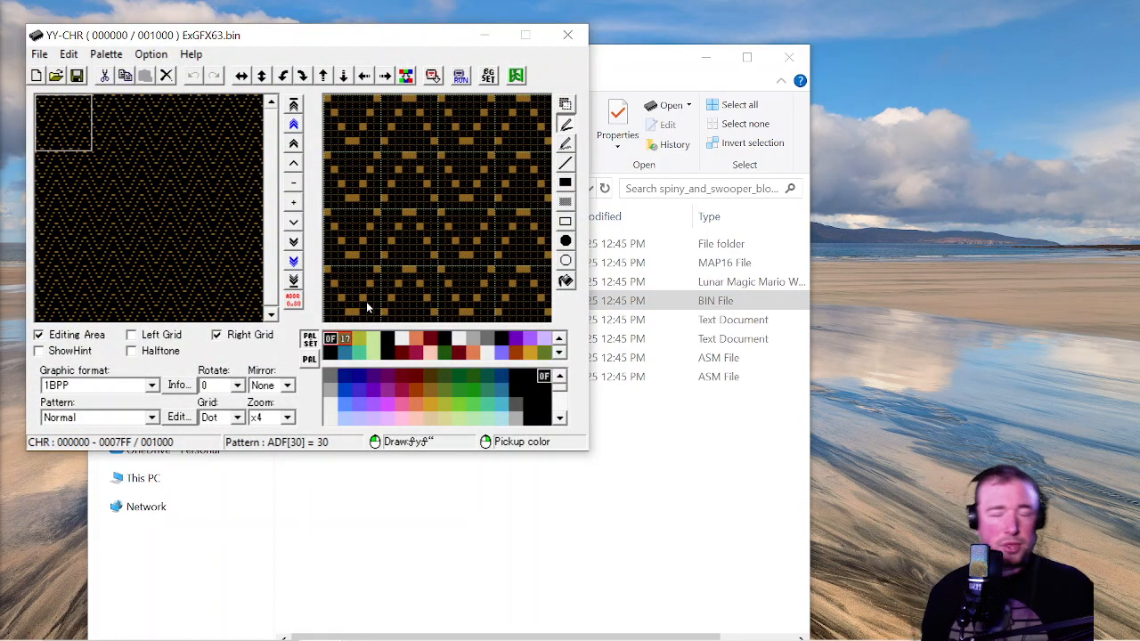
{"action": "left_click_drag", "start_coordinate": [155, 31], "coordinate": [498, 70]}
{"action": "left_click", "coordinate": [428, 427]}
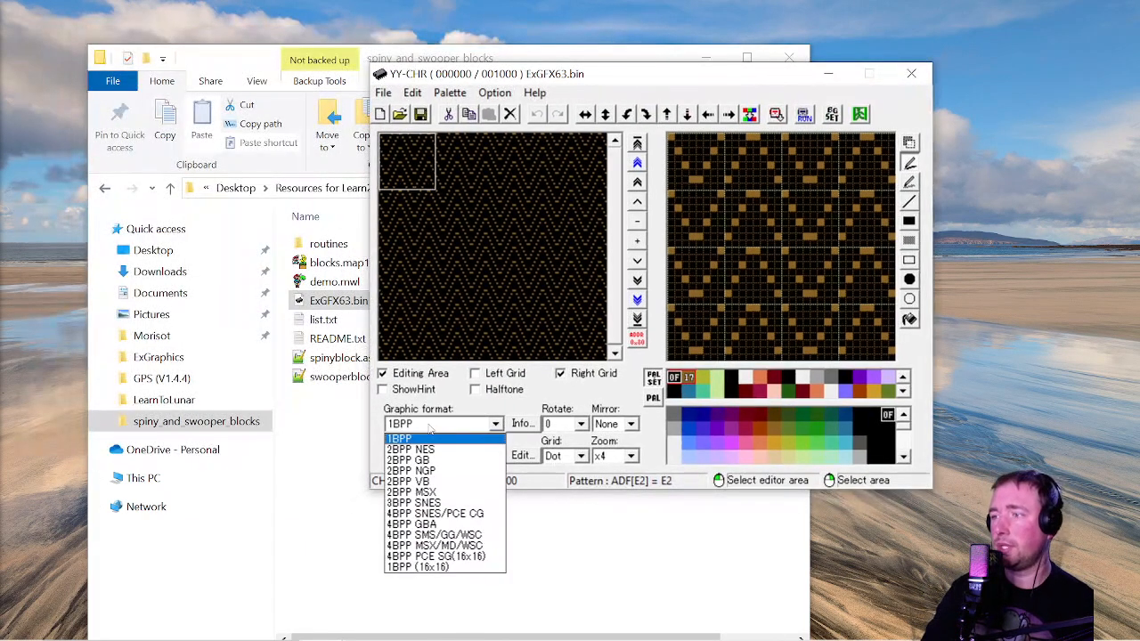
{"action": "left_click", "coordinate": [436, 512]}
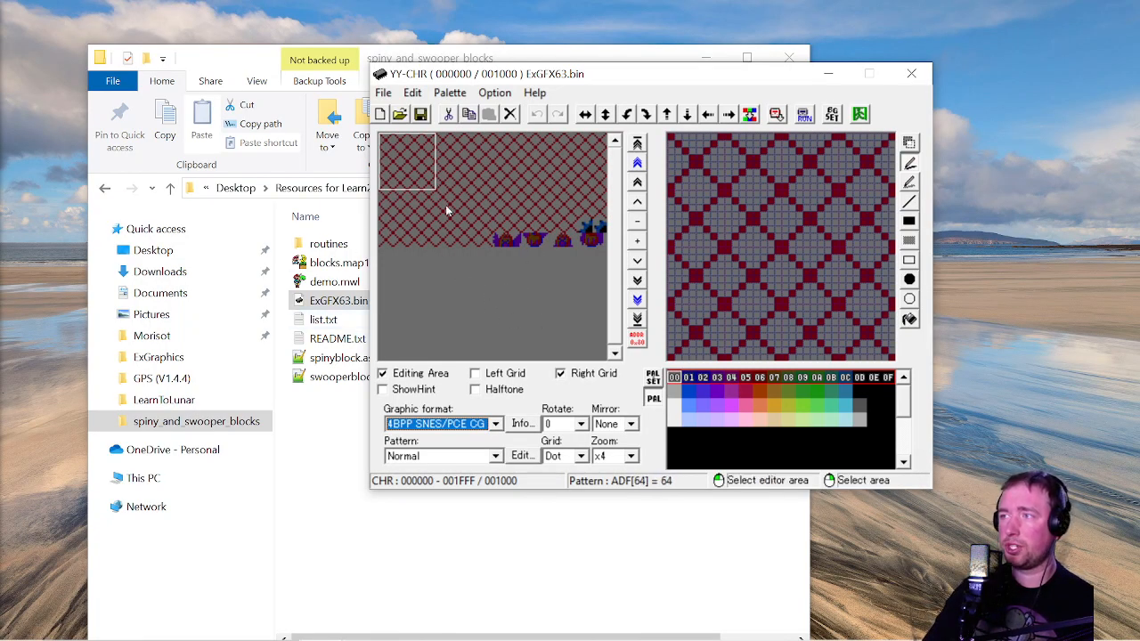
Inspect the blank and filled tile areas of ExGFX63.bin, then close YY-CHR
{"action": "left_click", "coordinate": [436, 162]}
{"action": "left_click", "coordinate": [390, 145]}
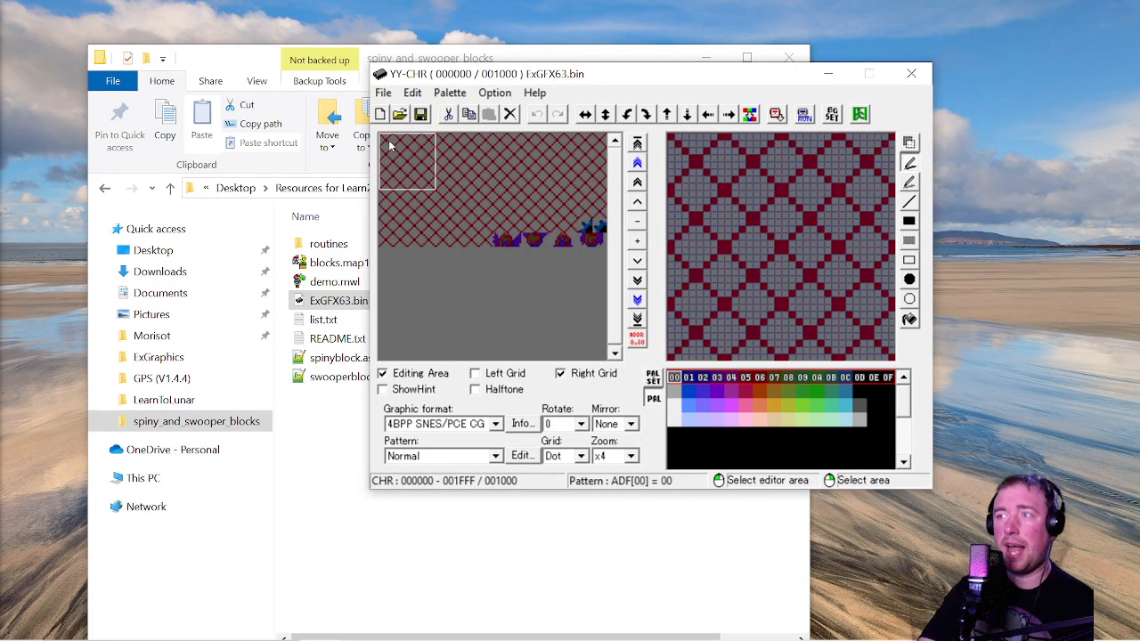
{"action": "left_click", "coordinate": [487, 162]}
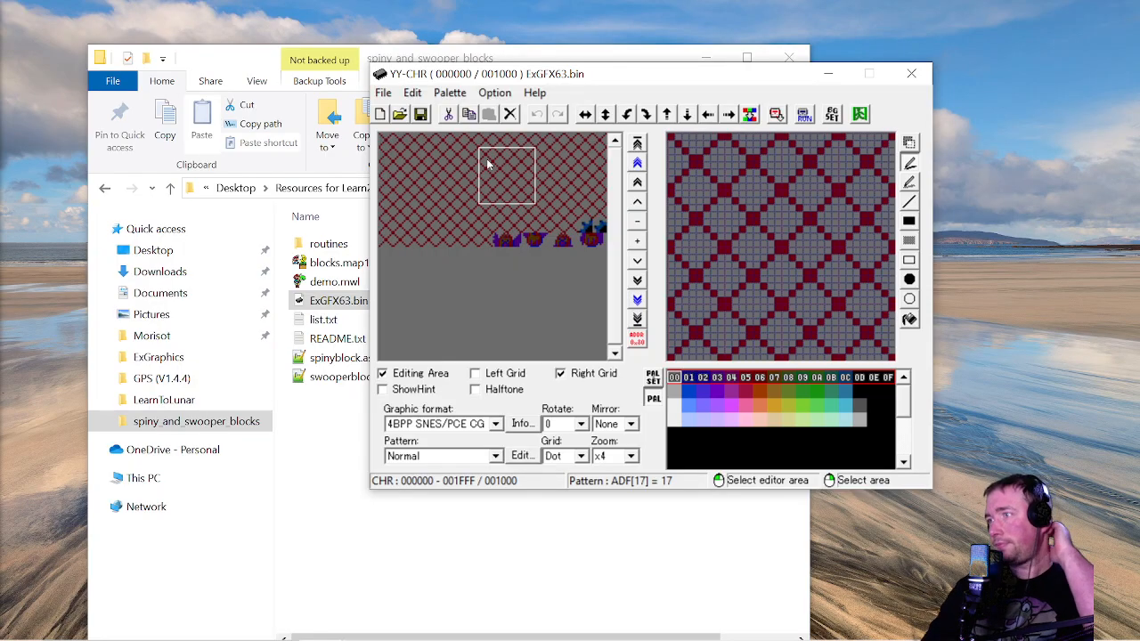
{"action": "left_click", "coordinate": [426, 159]}
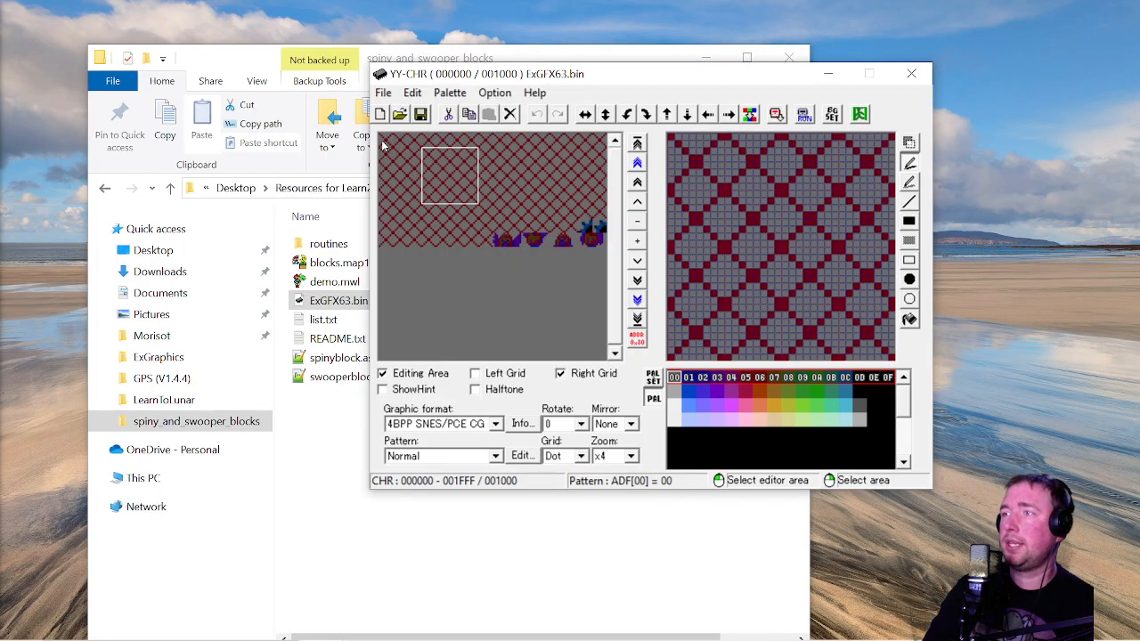
{"action": "left_click", "coordinate": [567, 210]}
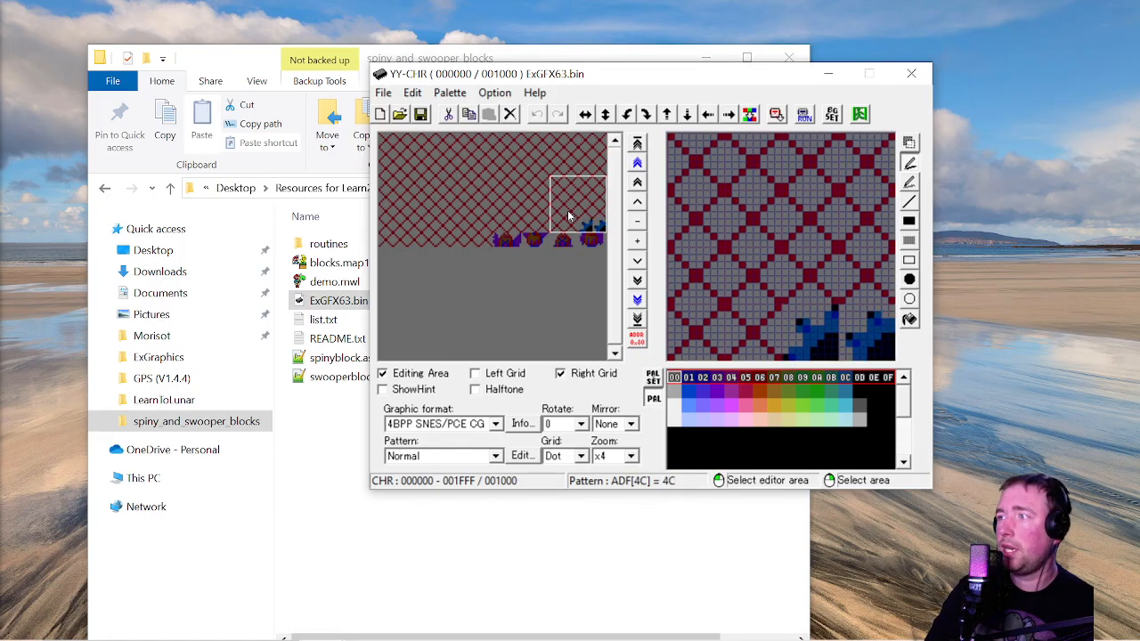
{"action": "left_click", "coordinate": [923, 73]}
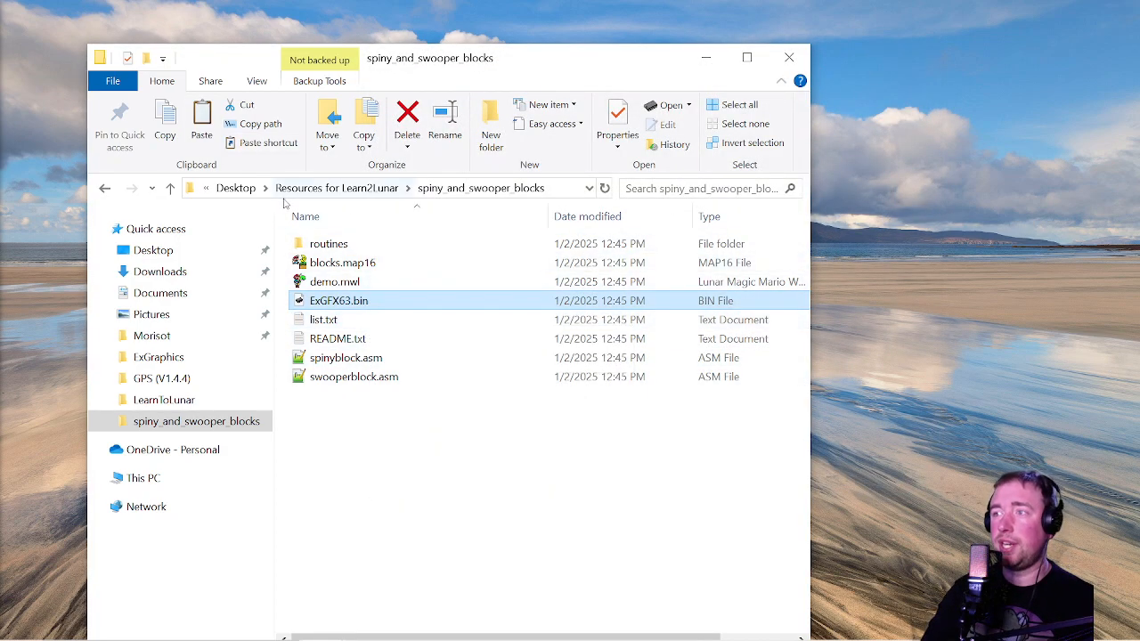
Copy ExGFX63.bin into the ExGraphics folder inside LearnToLunar
{"action": "left_click", "coordinate": [189, 400]}
{"action": "double_click", "coordinate": [334, 244]}
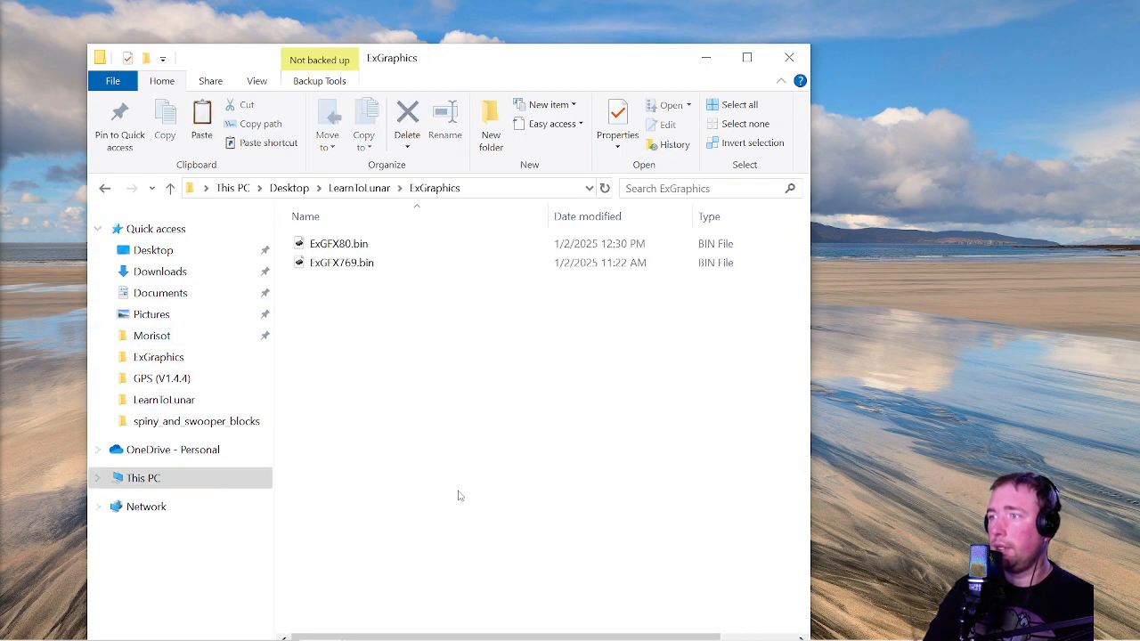
{"action": "key", "text": "ctrl+v"}
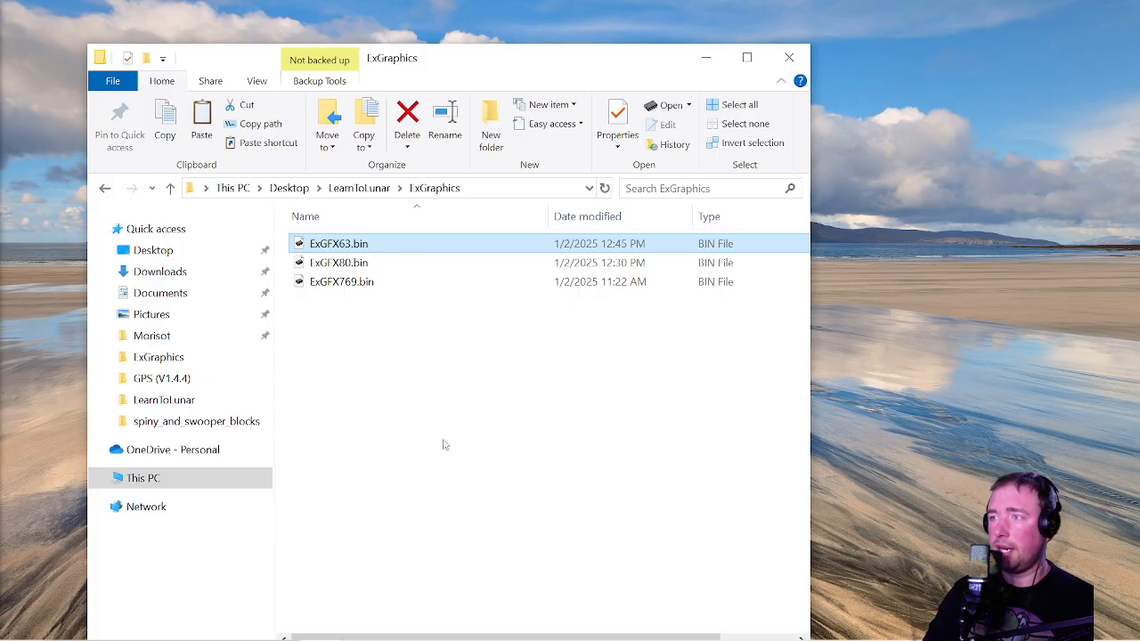
Switch to Lunar Magic and insert the ExGraphics files, including ExGFX63.bin, into the ROM
{"action": "left_click", "coordinate": [435, 499]}
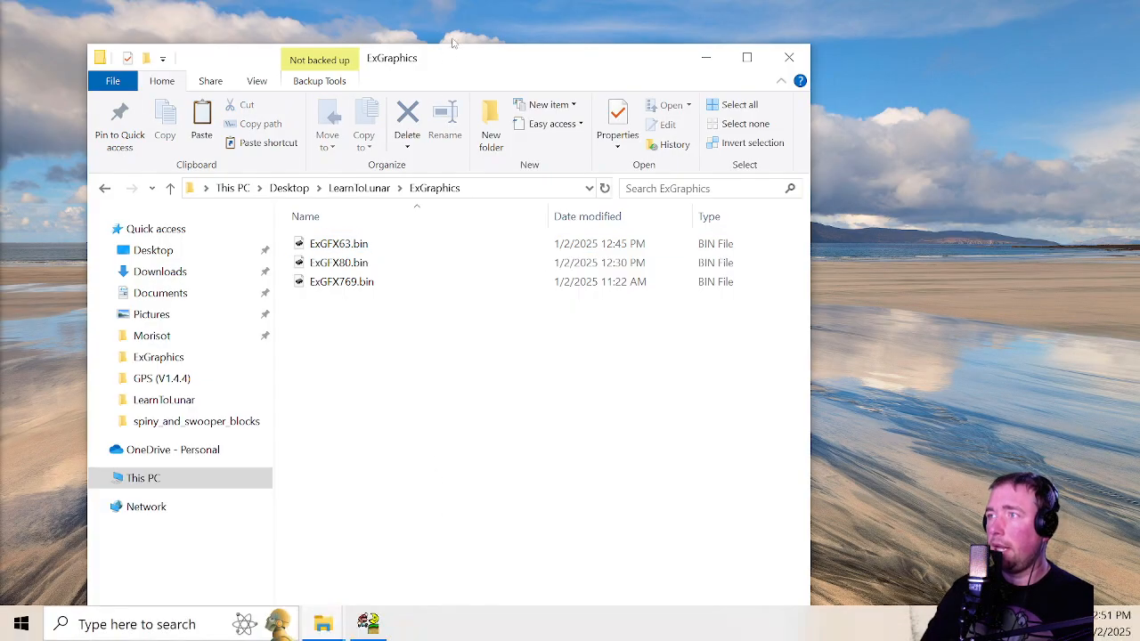
{"action": "left_click", "coordinate": [370, 628]}
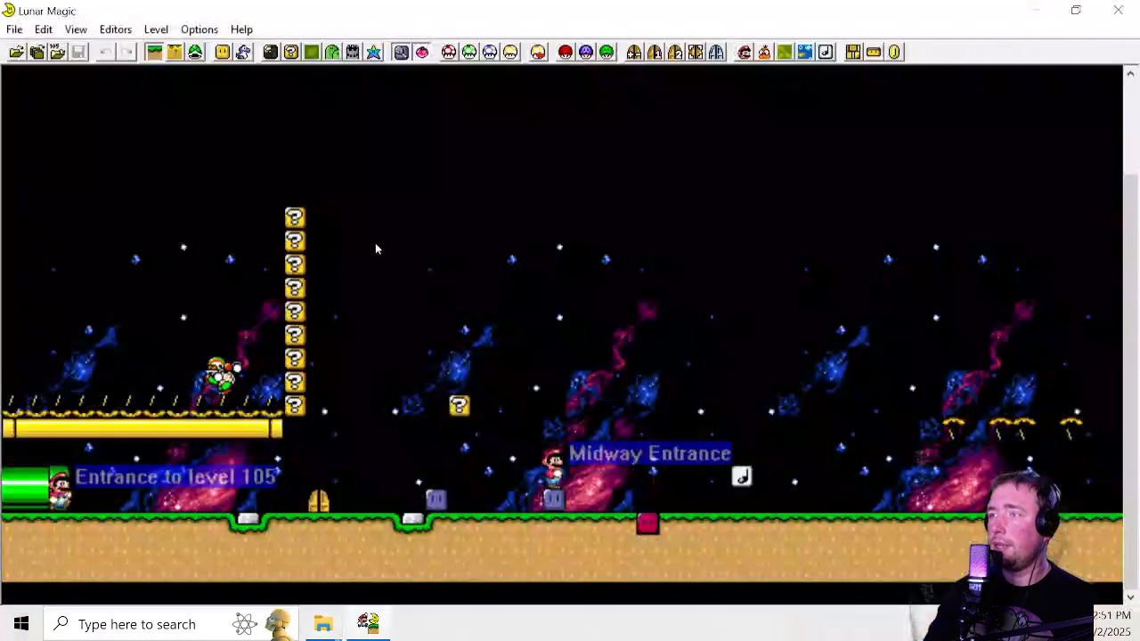
{"action": "left_click", "coordinate": [538, 52]}
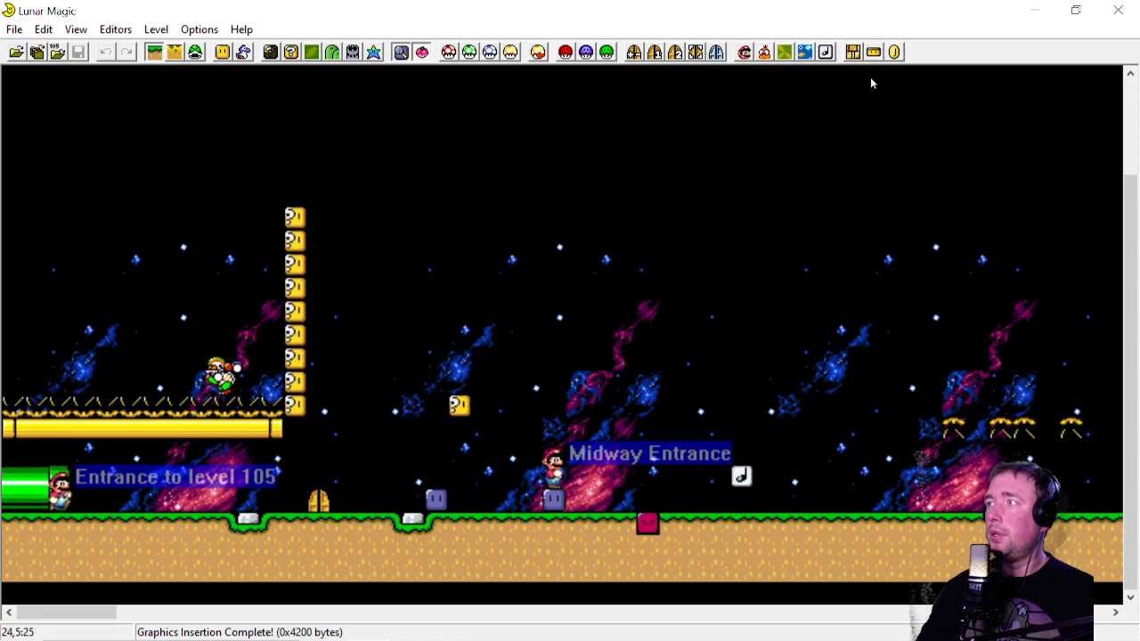
In the global extended animation settings, enable the alternate ExGFX file as source for slot 00 and set Alt ExGFX to 63
{"action": "left_click", "coordinate": [873, 53]}
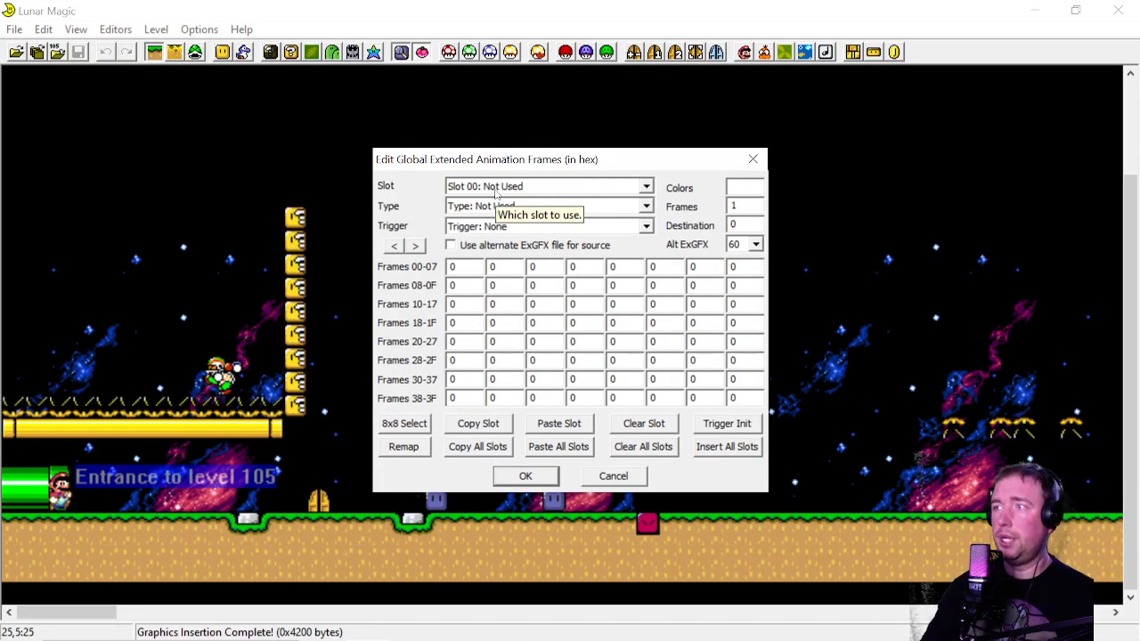
{"action": "left_click_drag", "start_coordinate": [543, 169], "coordinate": [500, 167]}
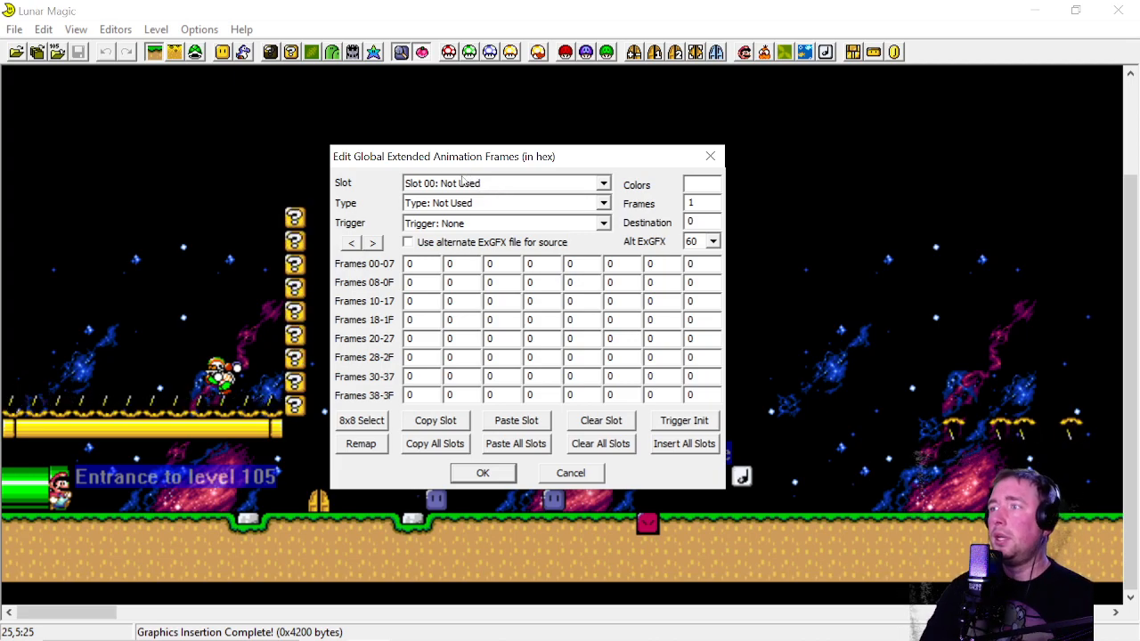
{"action": "left_click", "coordinate": [482, 184]}
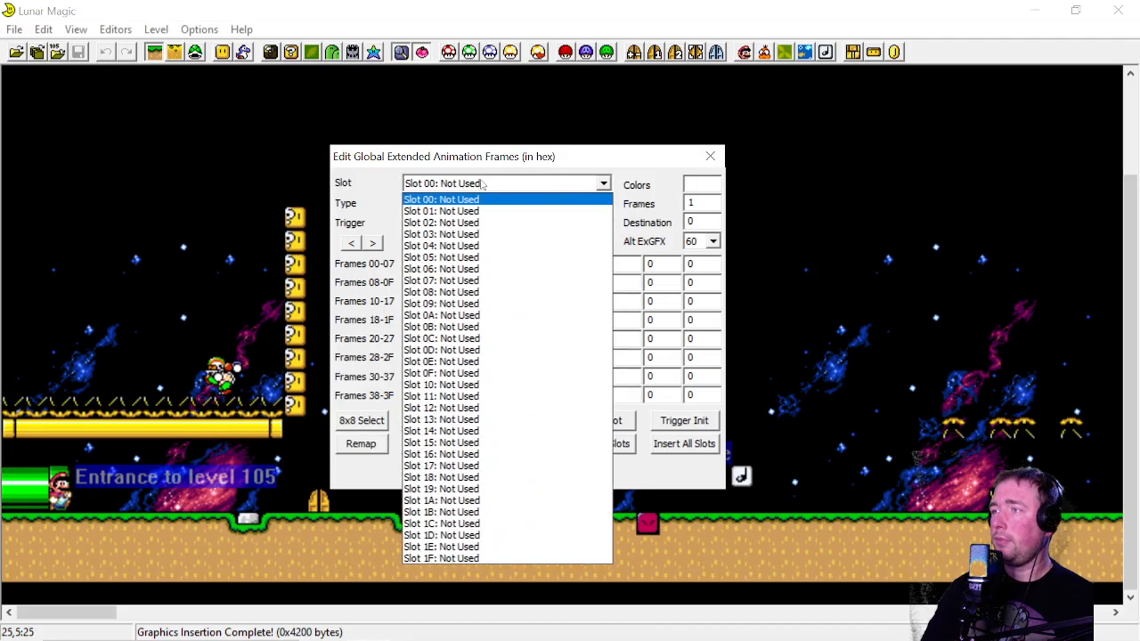
{"action": "left_click", "coordinate": [486, 167]}
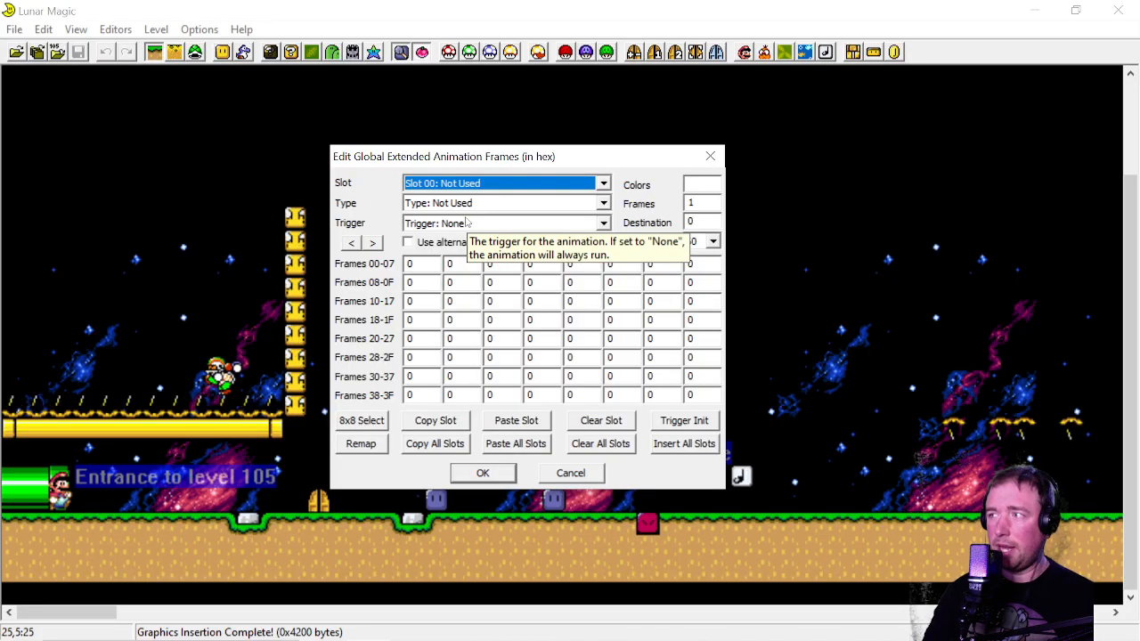
{"action": "left_click", "coordinate": [407, 242]}
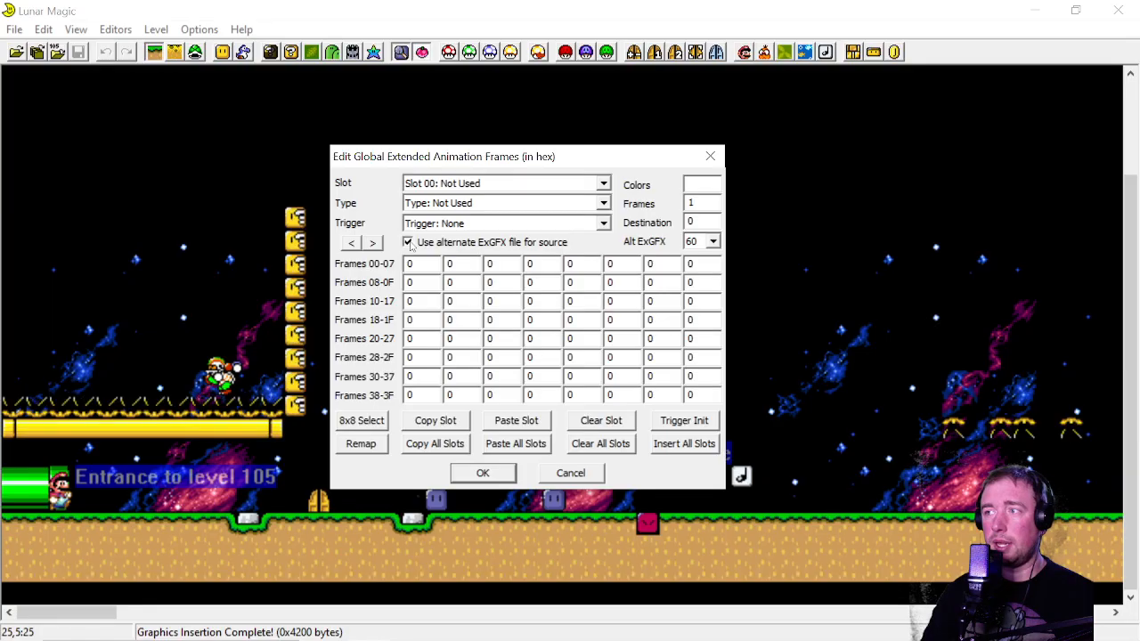
{"action": "left_click", "coordinate": [712, 242]}
{"action": "left_click", "coordinate": [694, 295]}
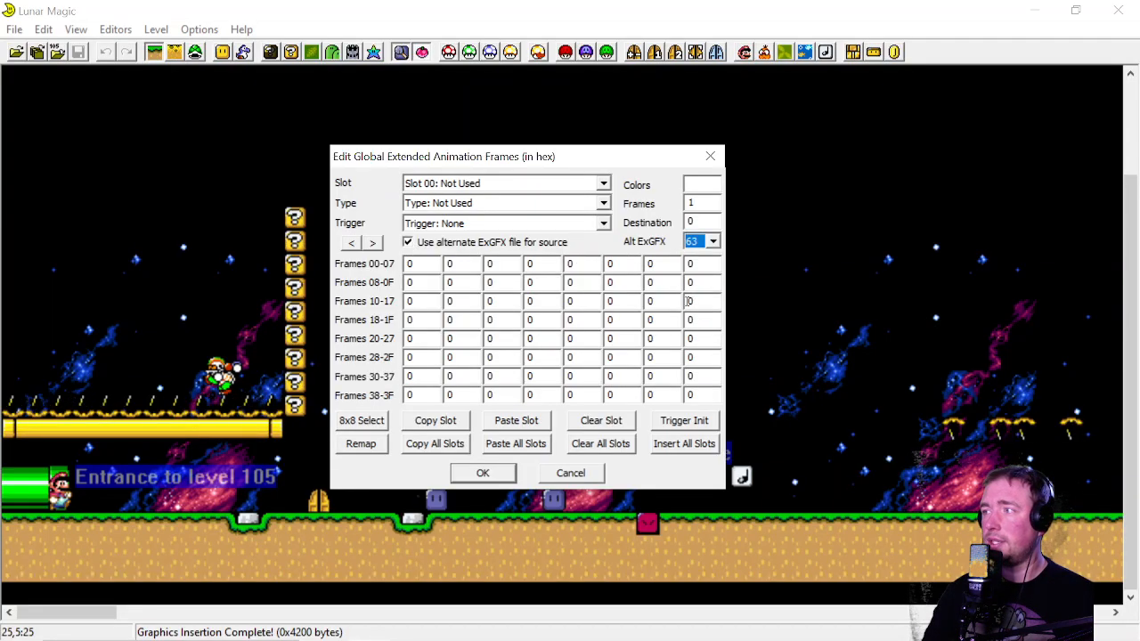
{"action": "left_click", "coordinate": [481, 475]}
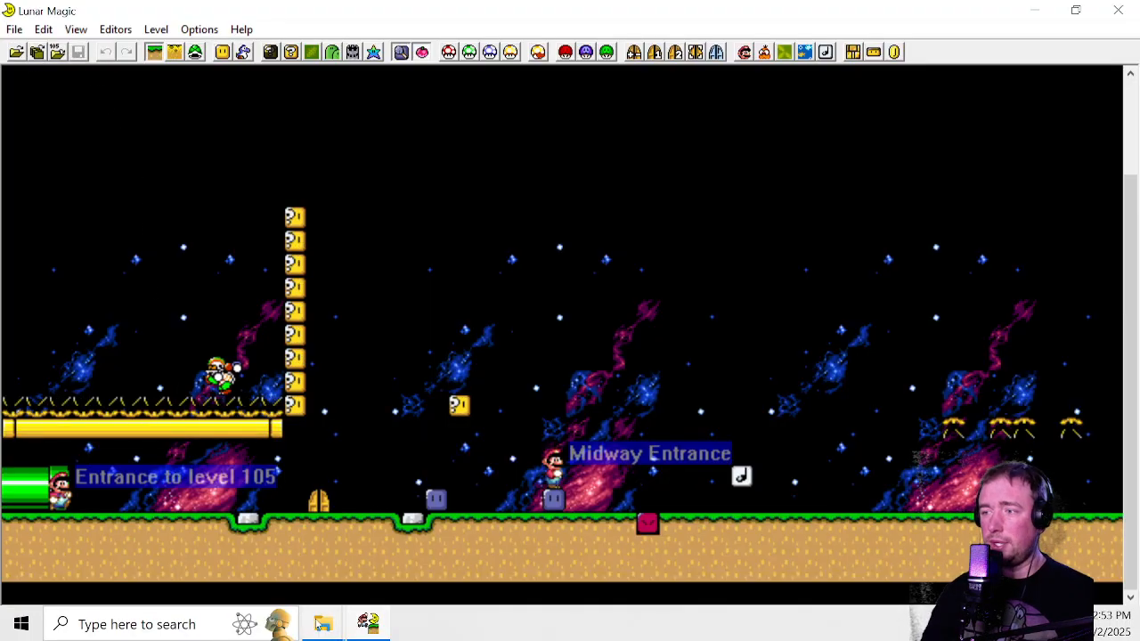
Open demo.mwl from the spiny_and_swooper_blocks folder and place its window beside the space-themed level
{"action": "mouse_move", "coordinate": [323, 629]}
{"action": "mouse_move", "coordinate": [250, 558]}
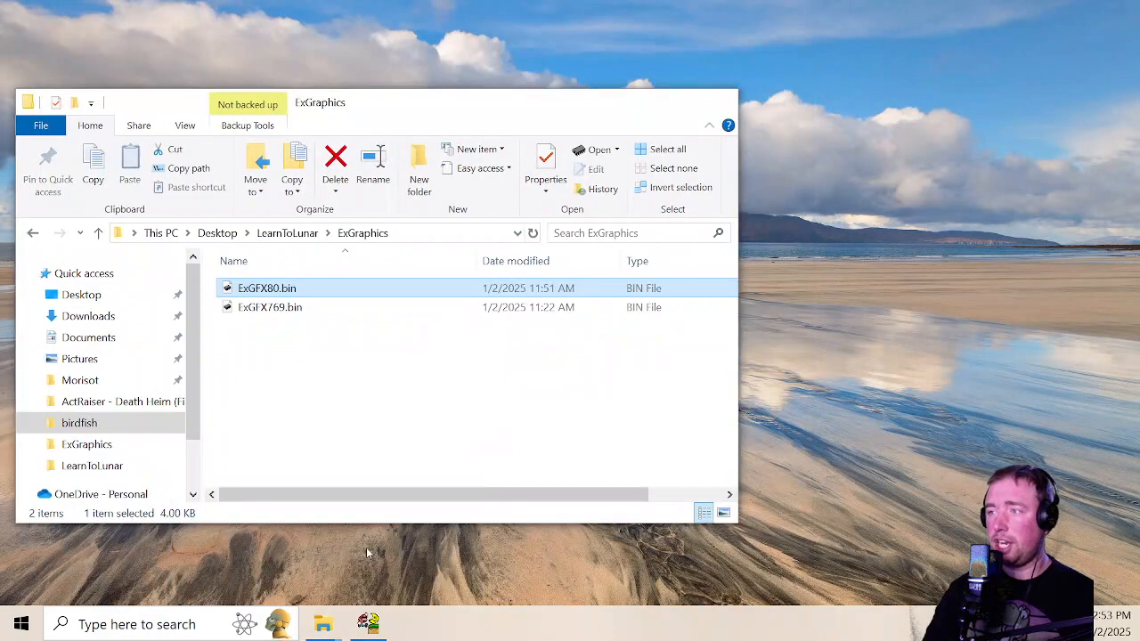
{"action": "left_click", "coordinate": [388, 547]}
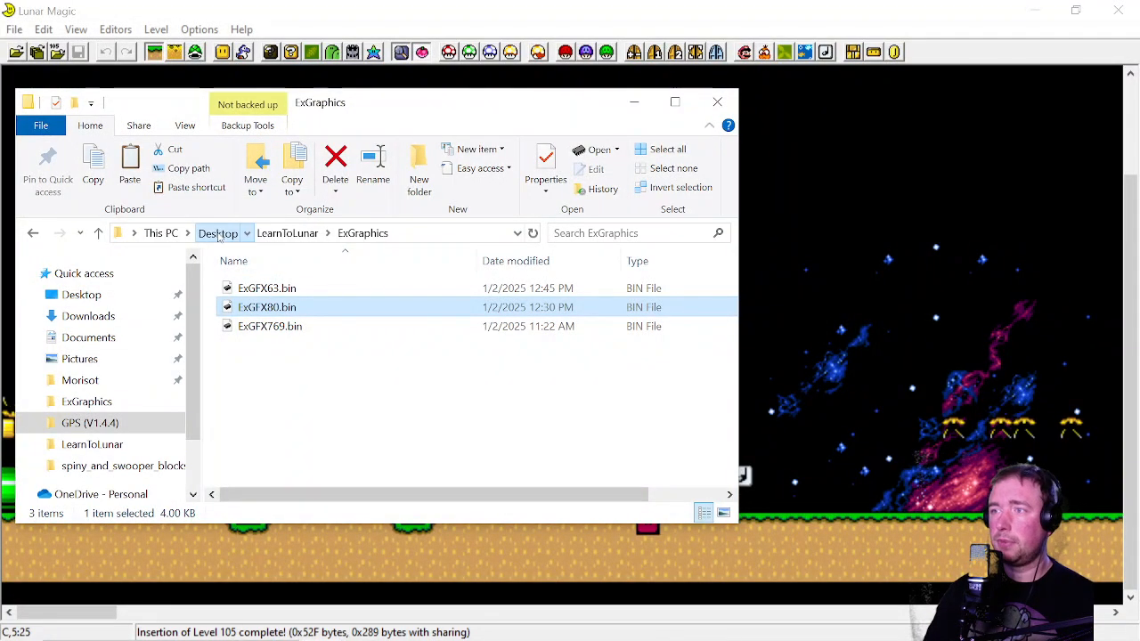
{"action": "left_click", "coordinate": [218, 234]}
{"action": "left_click", "coordinate": [118, 466]}
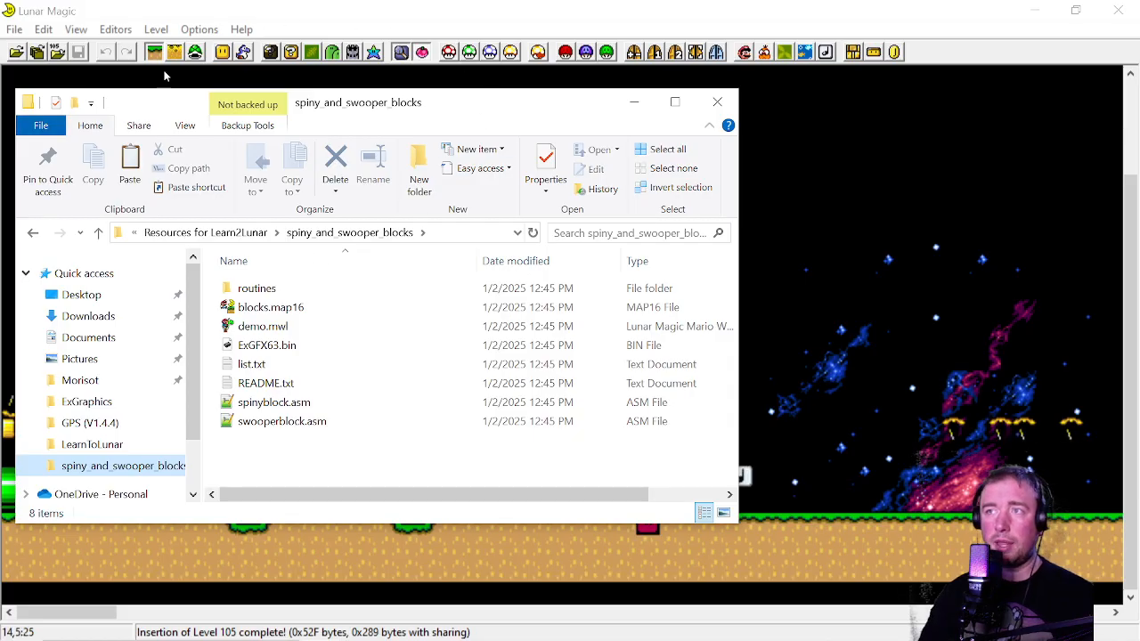
{"action": "double_click", "coordinate": [285, 328]}
{"action": "left_click_drag", "start_coordinate": [288, 3], "coordinate": [694, 28]}
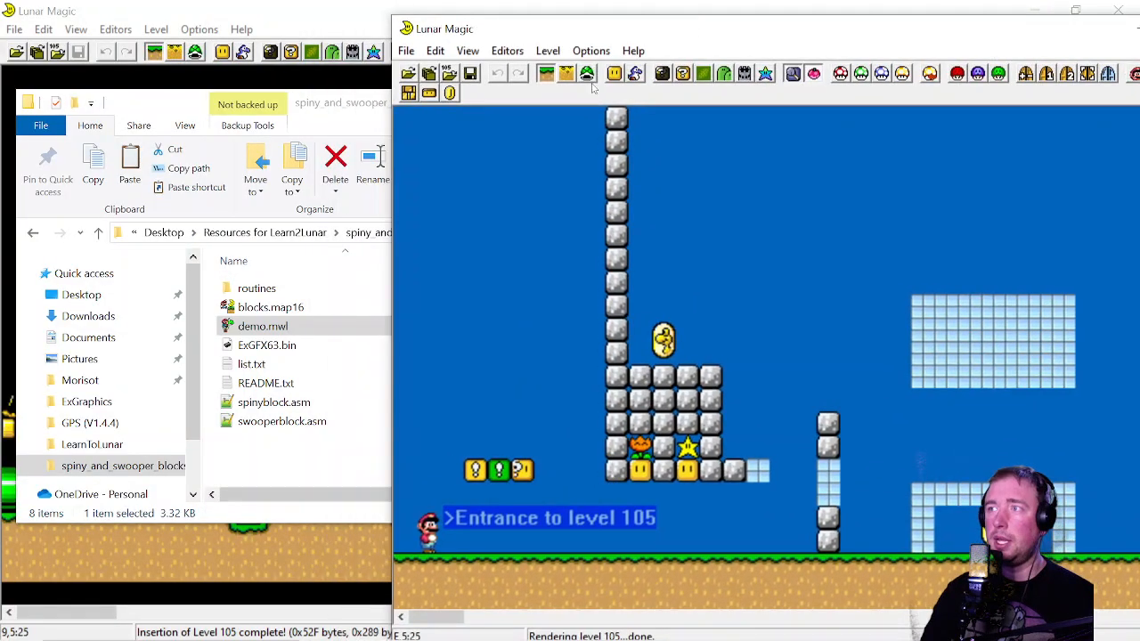
Check the global extended animation slots of the demo level and close the dialog without changes
{"action": "left_click", "coordinate": [429, 93]}
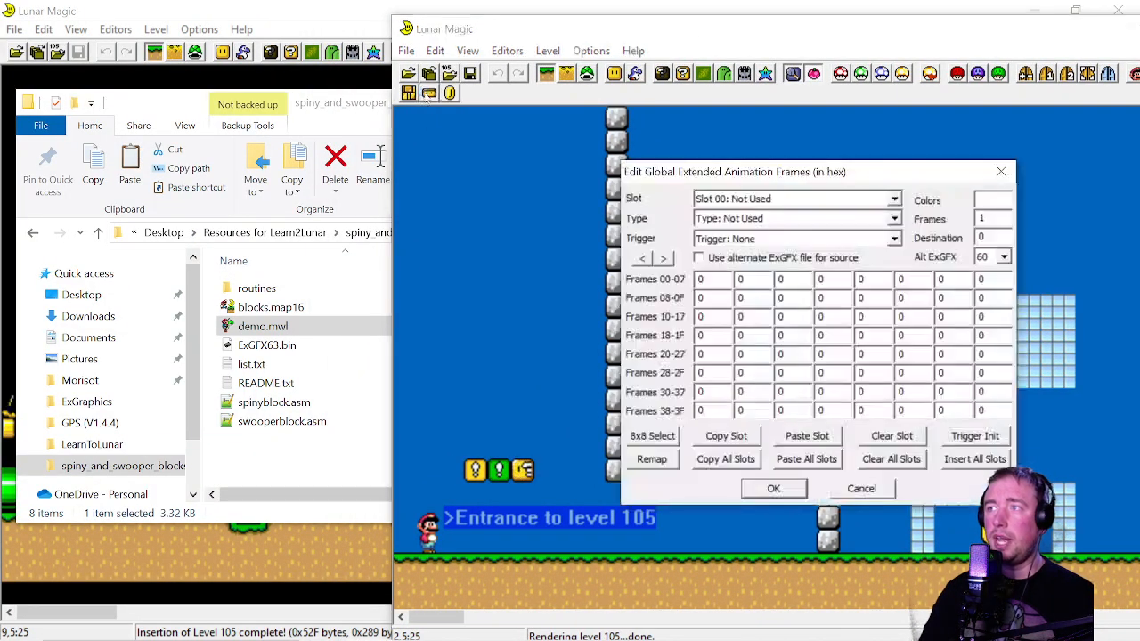
{"action": "left_click", "coordinate": [800, 199]}
{"action": "left_click", "coordinate": [1002, 181]}
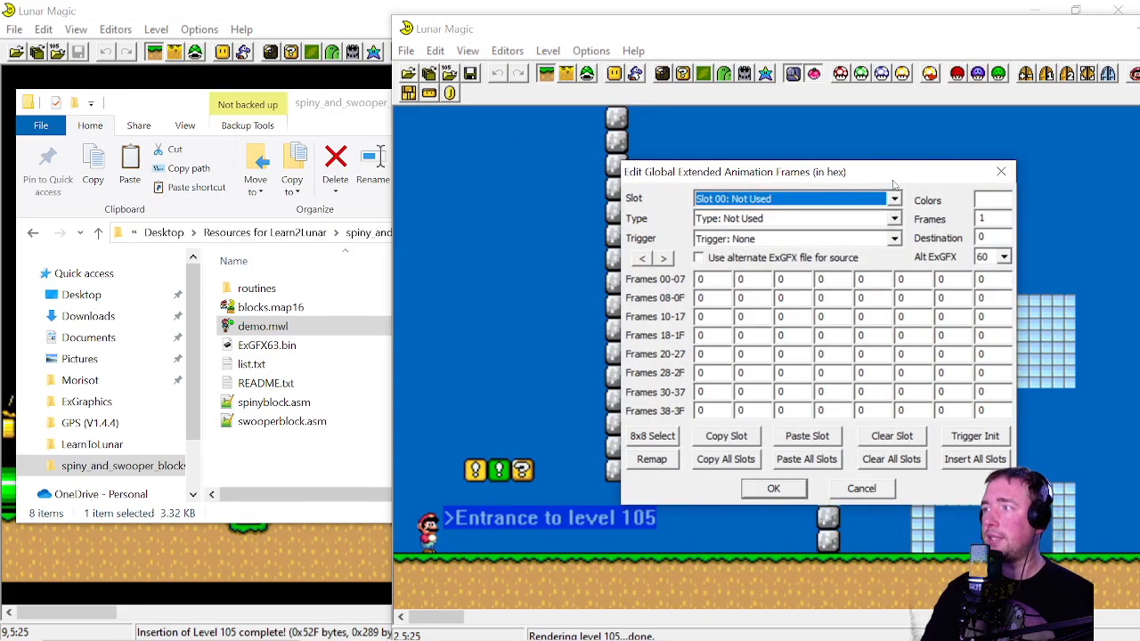
{"action": "left_click", "coordinate": [861, 488]}
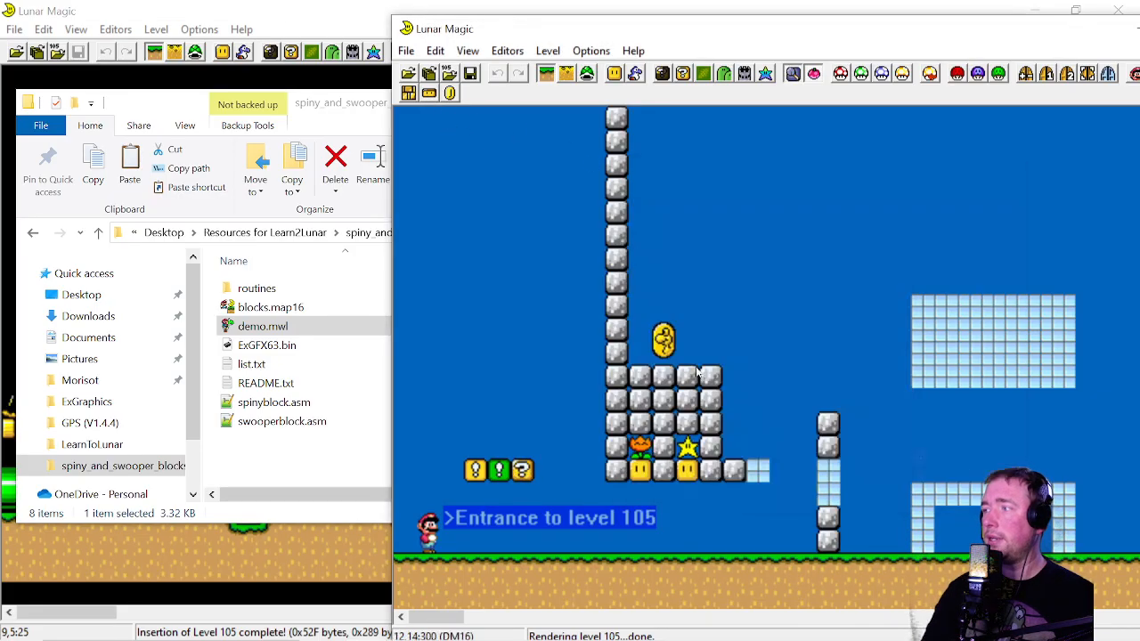
Examine the demo level's extended animation settings, comparing slots 00 and 01
{"action": "left_click", "coordinate": [408, 93]}
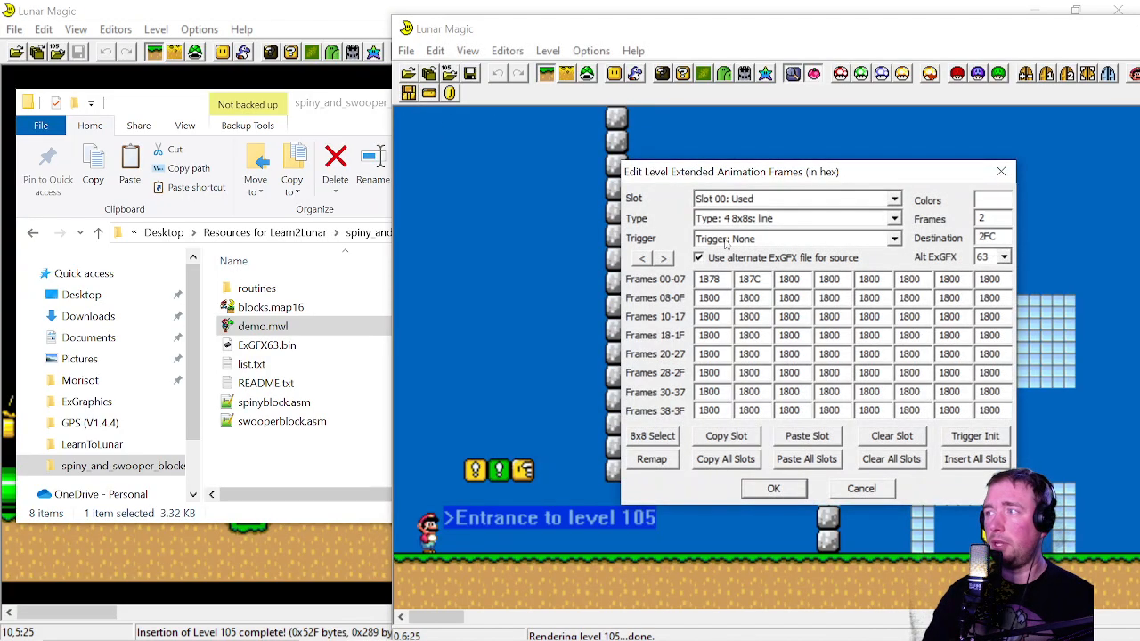
{"action": "left_click", "coordinate": [765, 200]}
{"action": "left_click", "coordinate": [752, 236]}
{"action": "left_click", "coordinate": [750, 237]}
{"action": "left_click", "coordinate": [749, 197]}
{"action": "left_click", "coordinate": [750, 198]}
{"action": "left_click", "coordinate": [748, 216]}
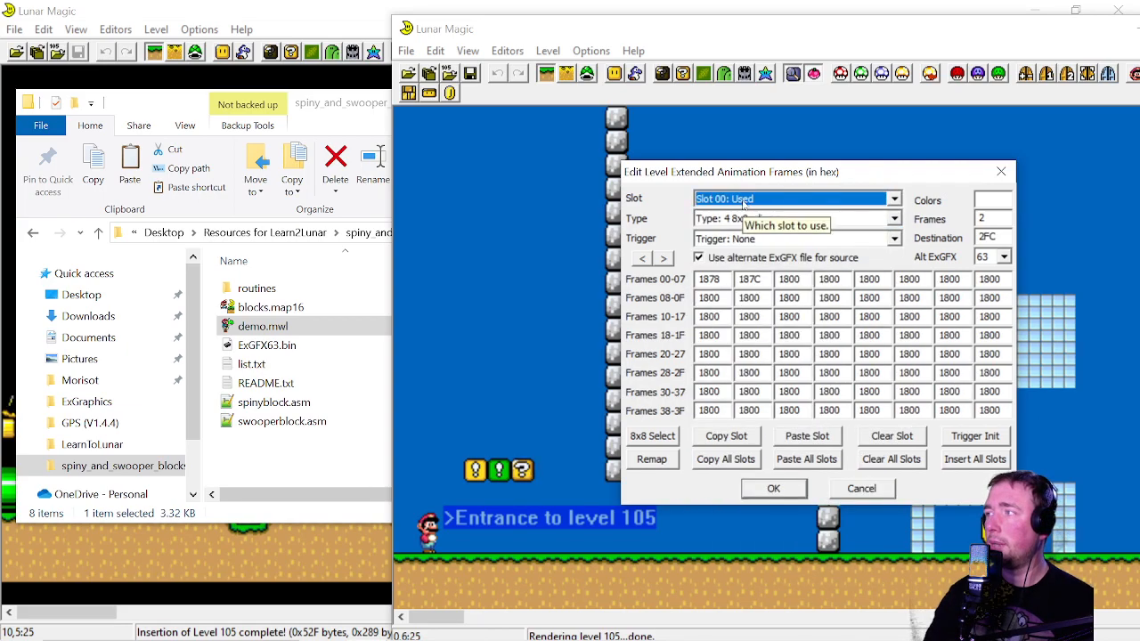
{"action": "left_click", "coordinate": [745, 201]}
{"action": "left_click", "coordinate": [737, 227]}
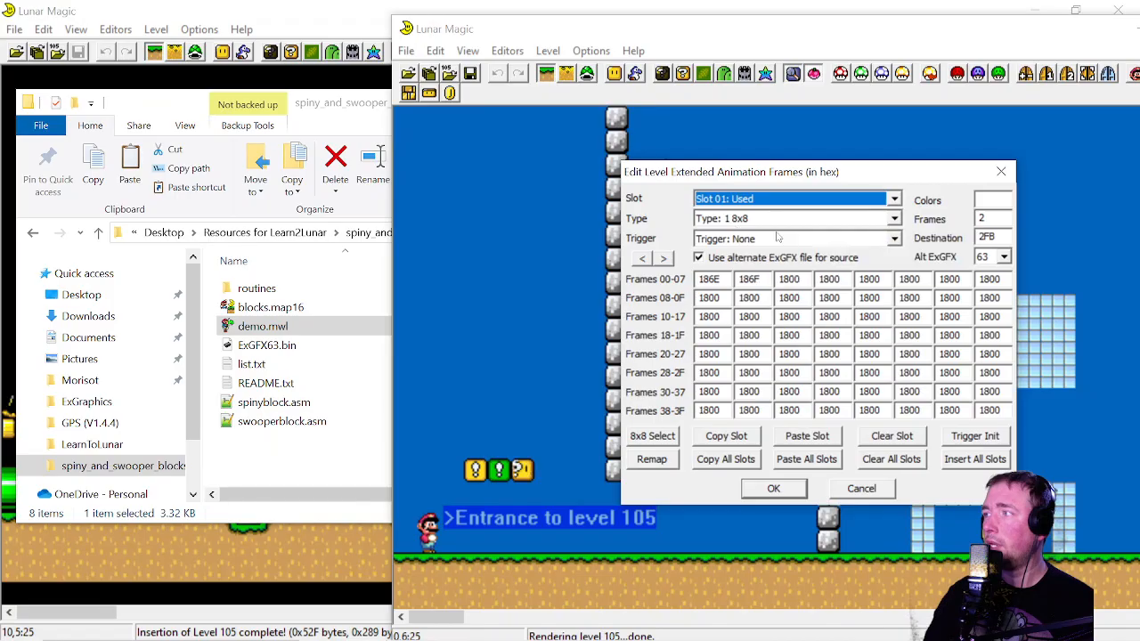
{"action": "left_click", "coordinate": [767, 204]}
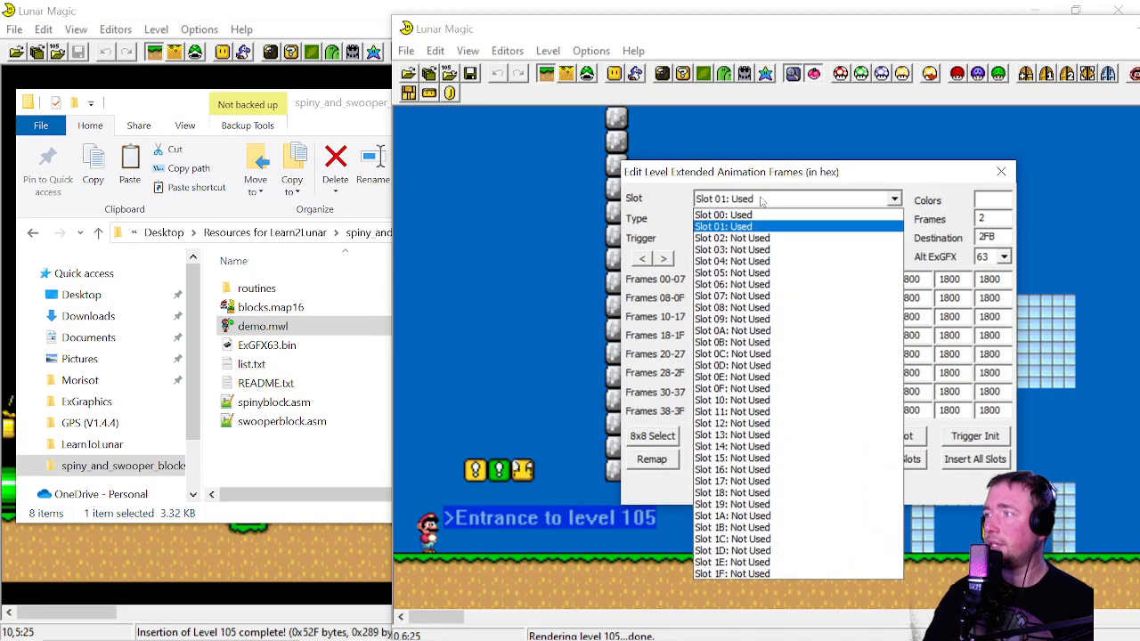
{"action": "left_click", "coordinate": [693, 182]}
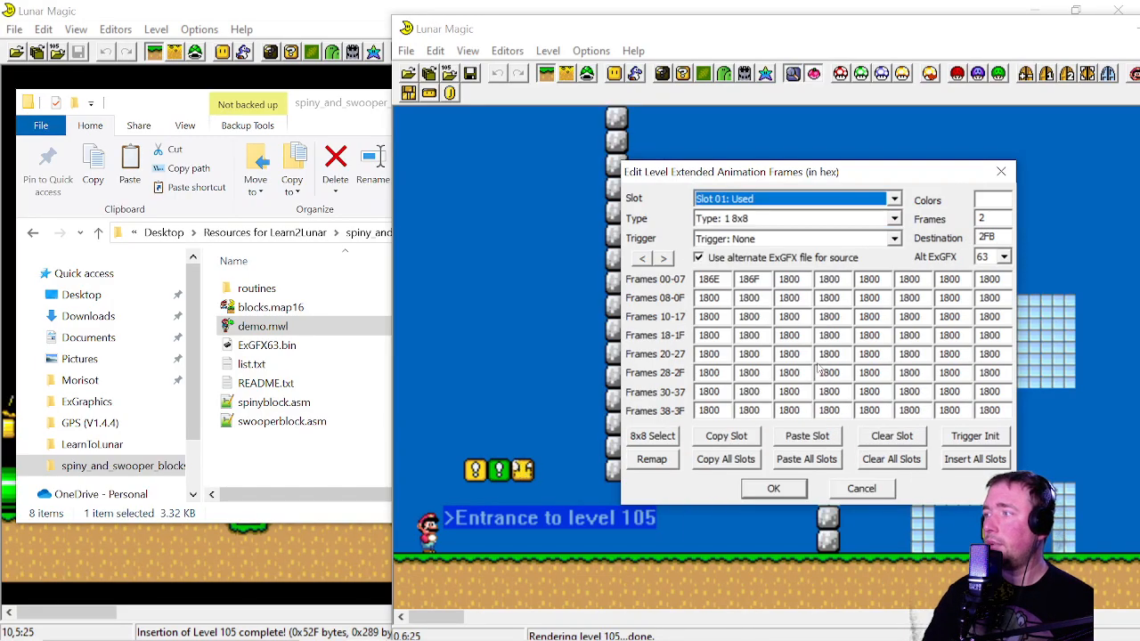
Copy all level animation slots from the demo level and paste them into the space-themed level 105's extended animation settings
{"action": "left_click", "coordinate": [736, 471]}
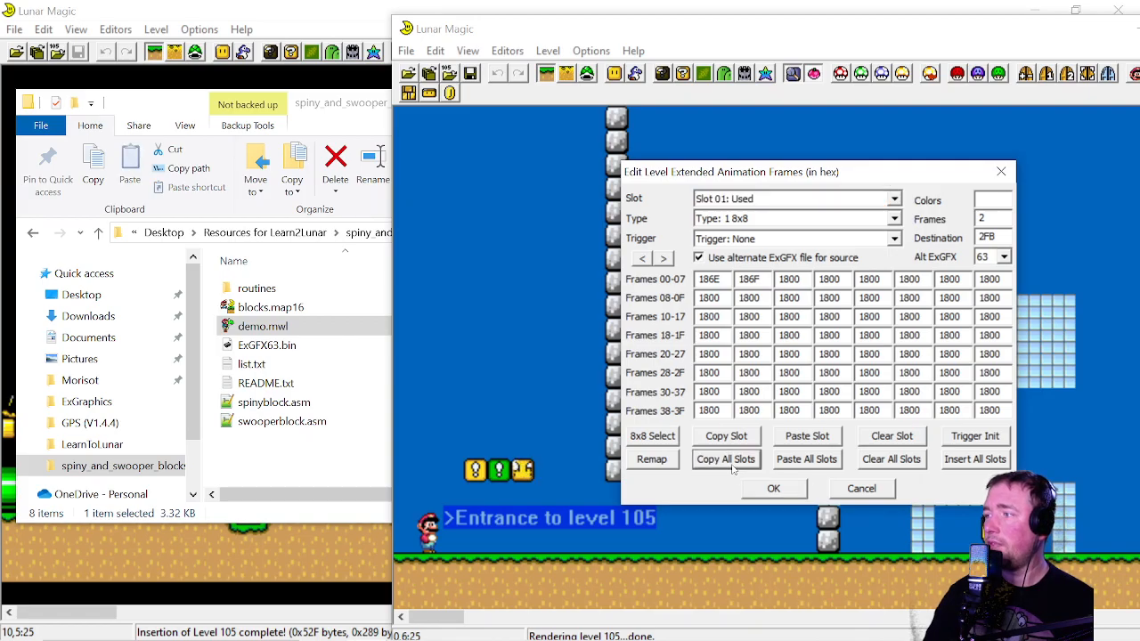
{"action": "left_click", "coordinate": [272, 17]}
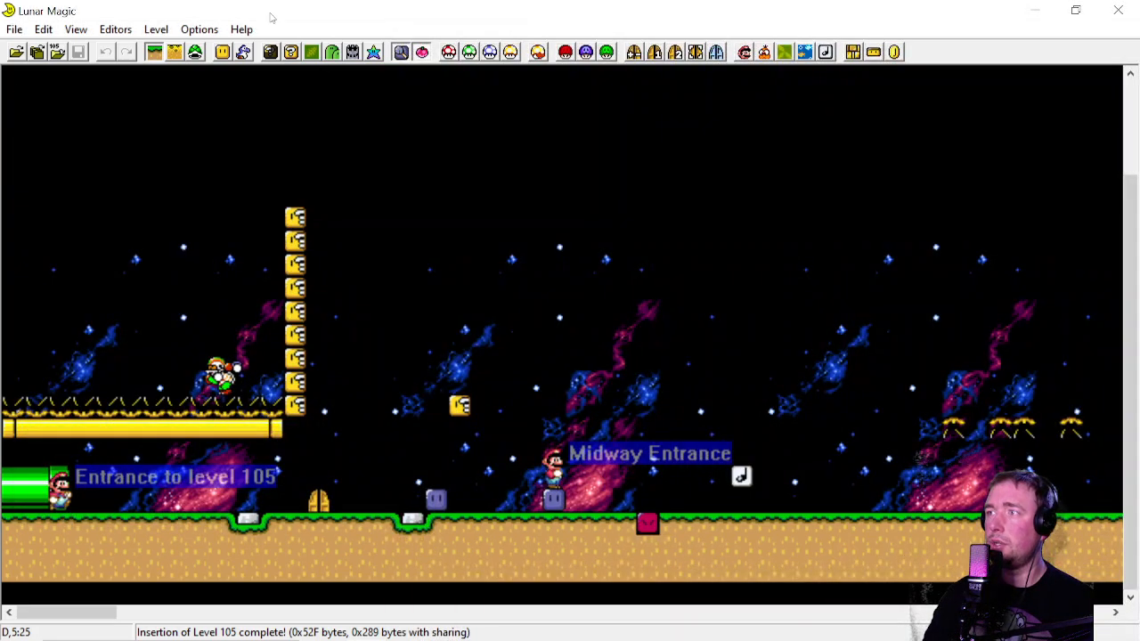
{"action": "left_click", "coordinate": [853, 51]}
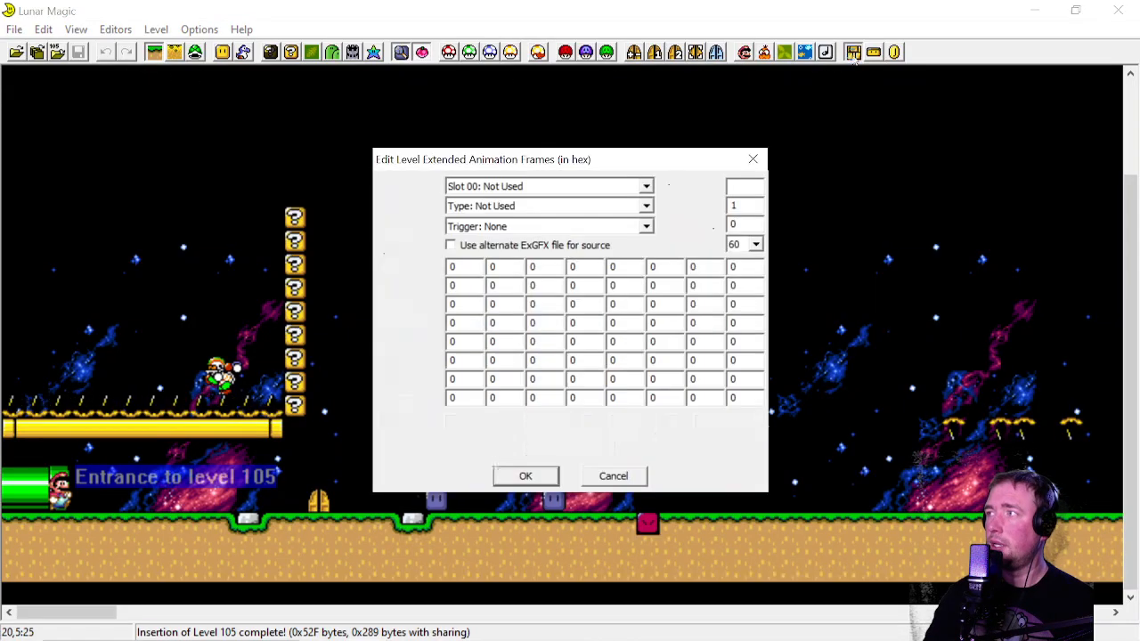
{"action": "left_click", "coordinate": [552, 450]}
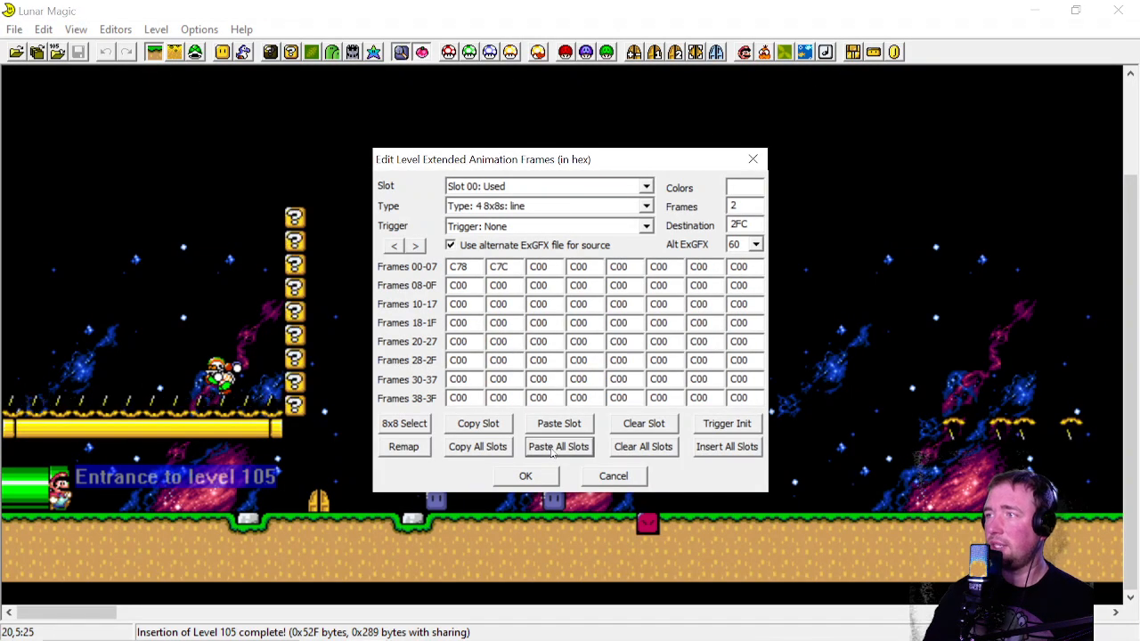
Set Alt ExGFX to 63 for the pasted level animation, apply the settings and save level 105
{"action": "left_click", "coordinate": [756, 244]}
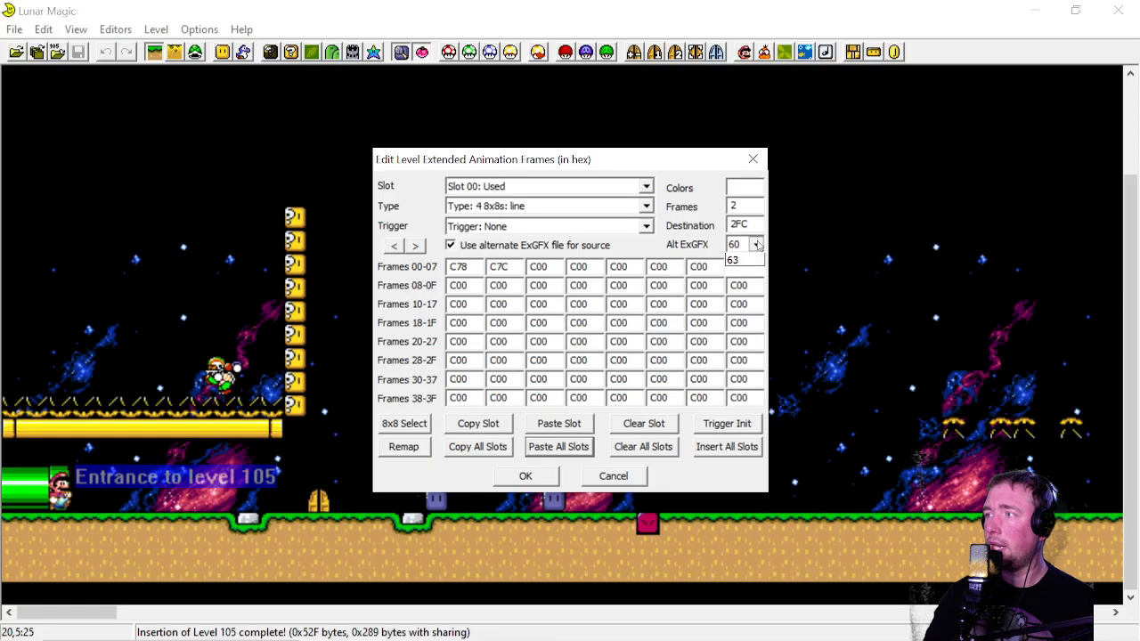
{"action": "left_click", "coordinate": [738, 290]}
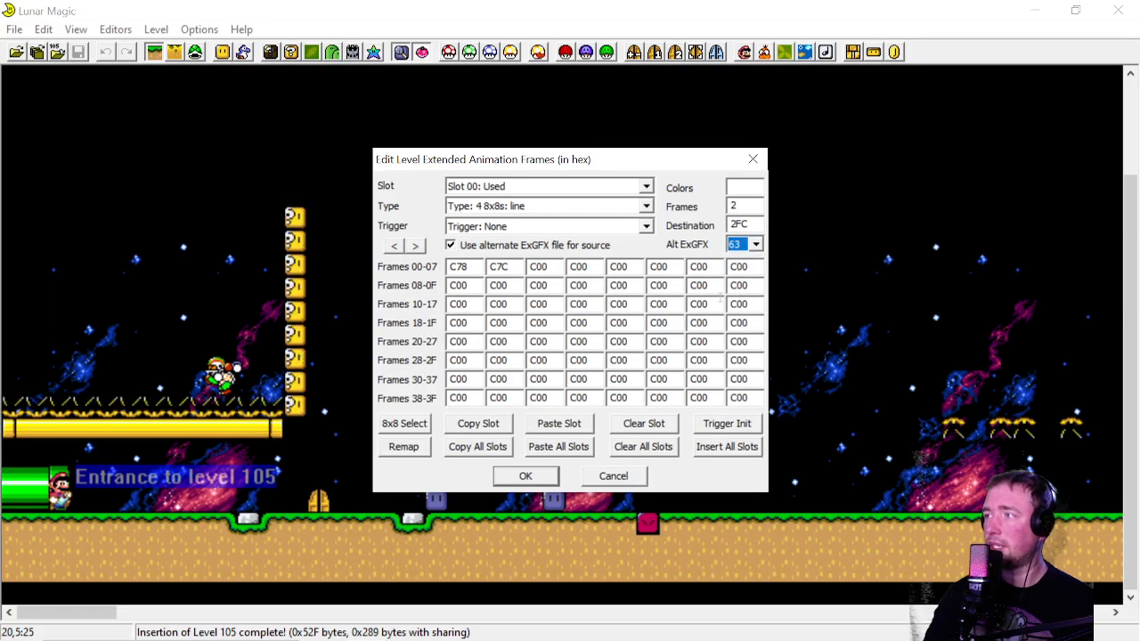
{"action": "left_click", "coordinate": [524, 477]}
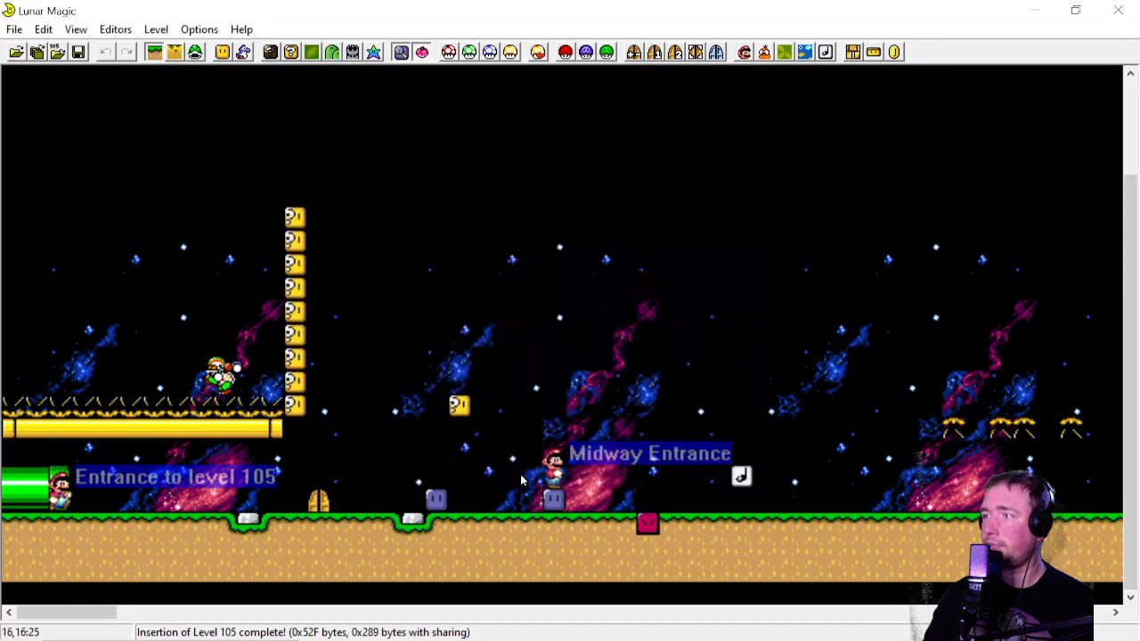
{"action": "left_click", "coordinate": [78, 52]}
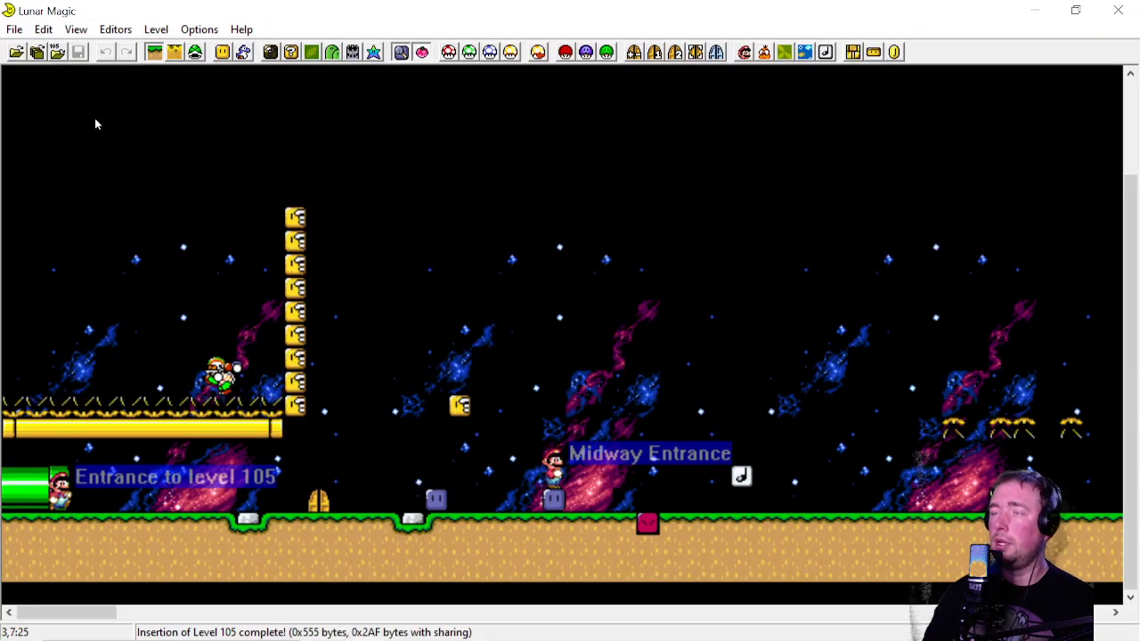
Close the demo level's animation dialog and window, and maximize the window with the space-themed level
{"action": "left_click", "coordinate": [291, 52]}
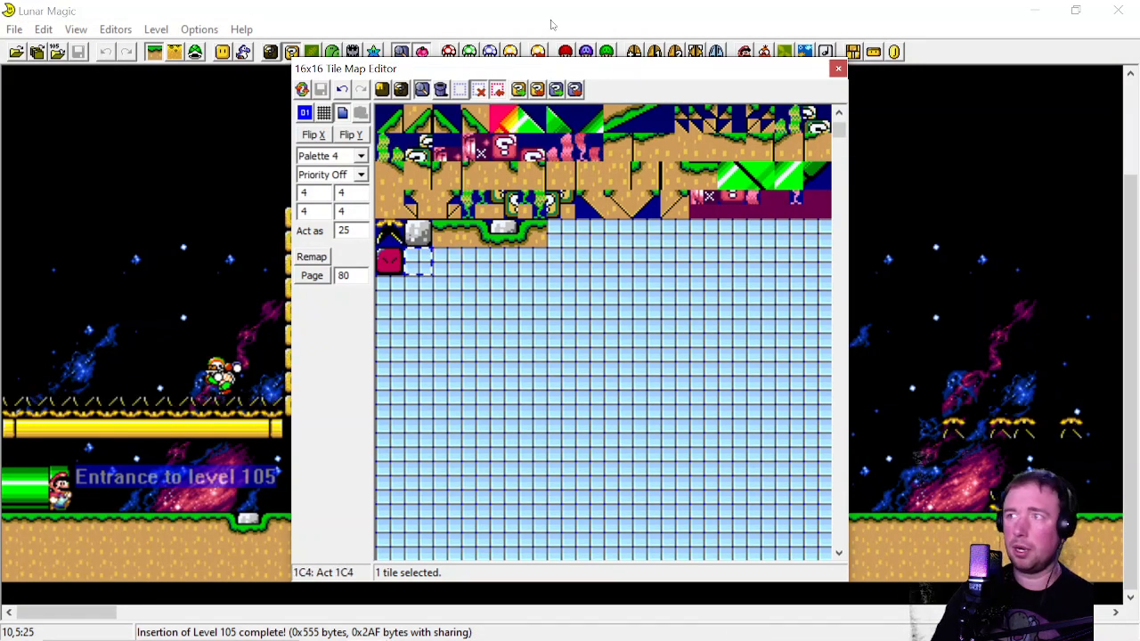
{"action": "left_click", "coordinate": [836, 69]}
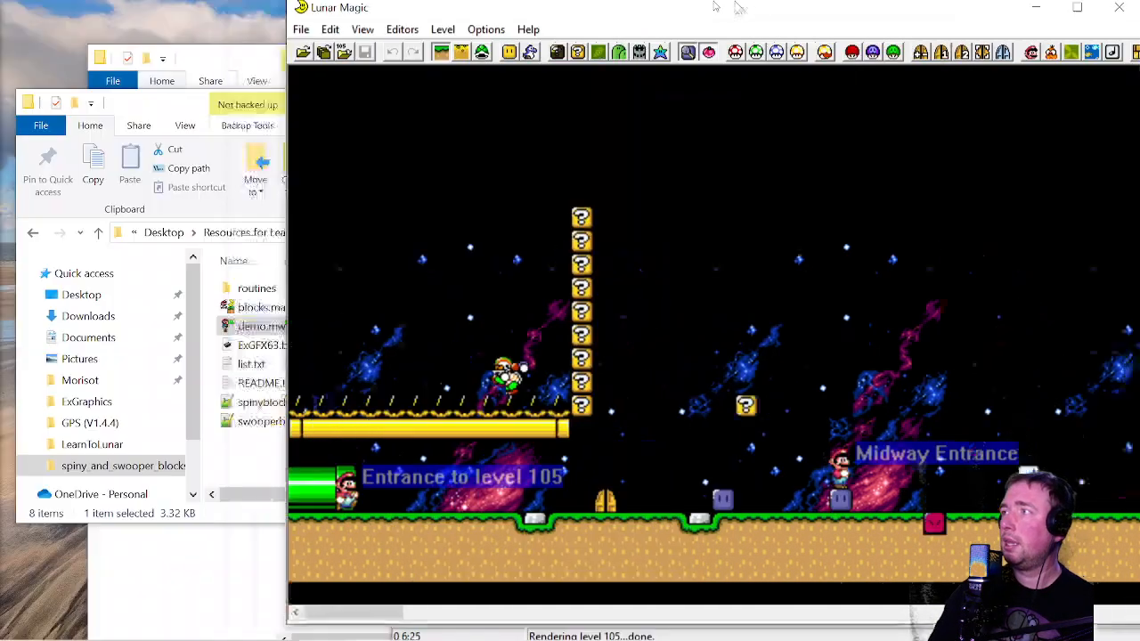
{"action": "double_click", "coordinate": [738, 8]}
{"action": "double_click", "coordinate": [964, 18]}
{"action": "left_click", "coordinate": [1023, 33]}
{"action": "left_click", "coordinate": [878, 33]}
{"action": "left_click", "coordinate": [1000, 171]}
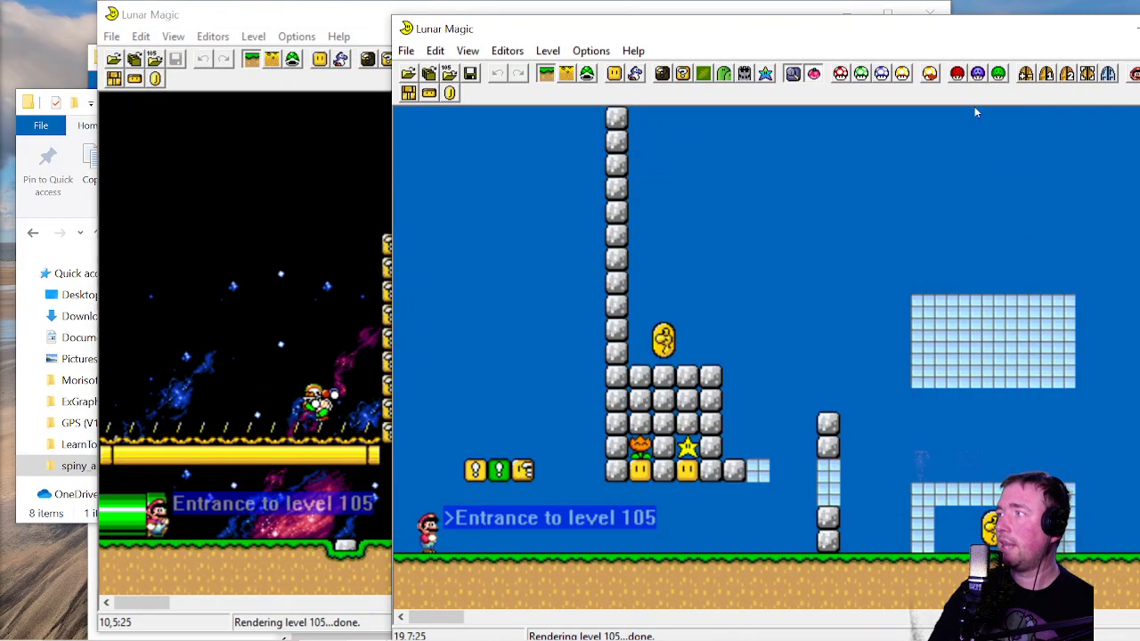
{"action": "left_click_drag", "start_coordinate": [964, 33], "coordinate": [720, 24]}
{"action": "left_click", "coordinate": [978, 21]}
{"action": "left_click_drag", "start_coordinate": [591, 27], "coordinate": [605, 1]}
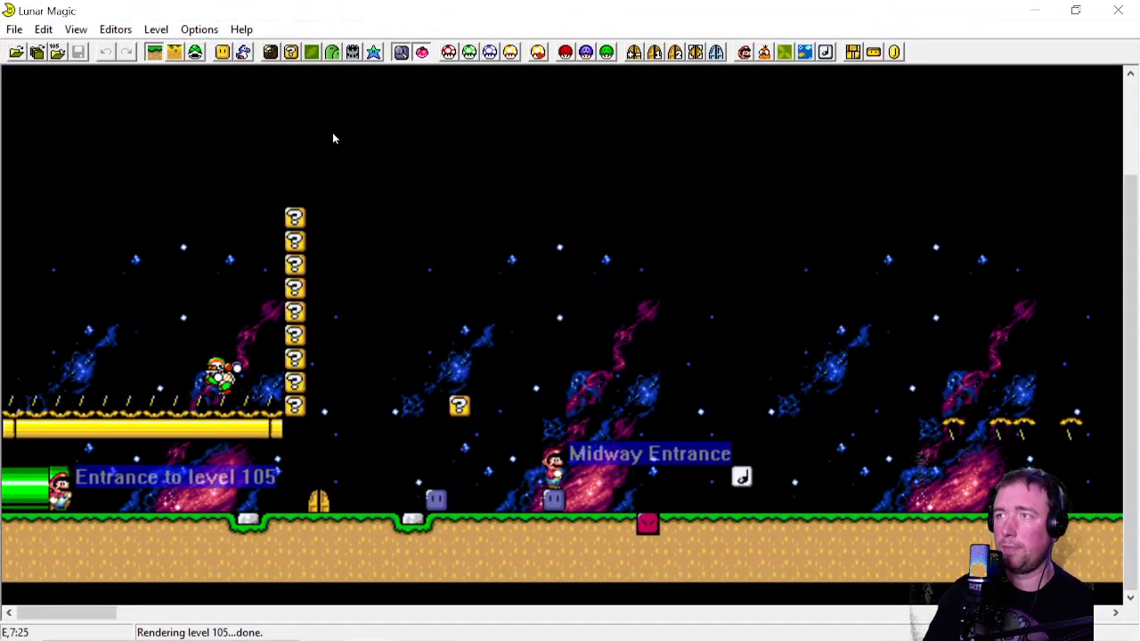
Import blocks.map16 from the spiny_and_swooper_blocks folder into the 16x16 tile map
{"action": "left_click", "coordinate": [291, 53]}
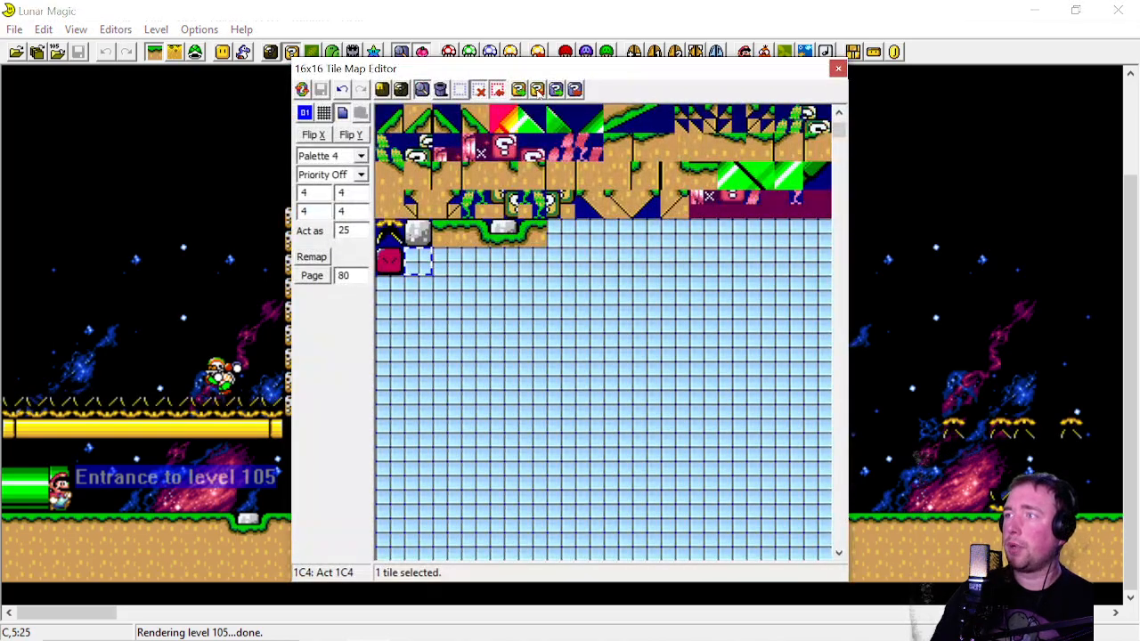
{"action": "left_click", "coordinate": [537, 89]}
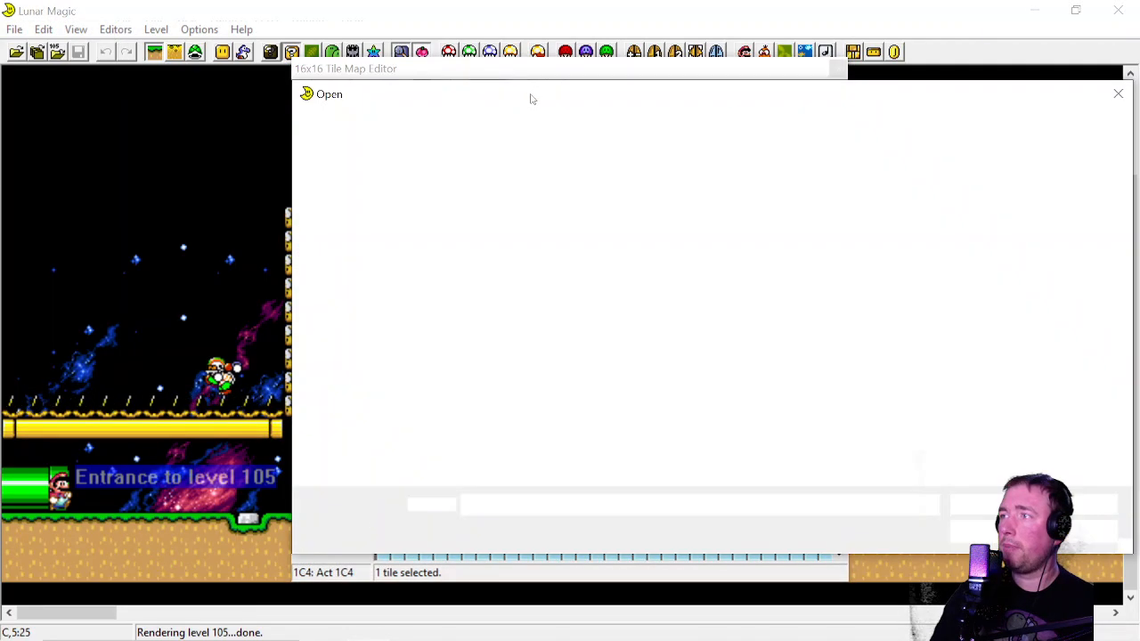
{"action": "left_click", "coordinate": [378, 383]}
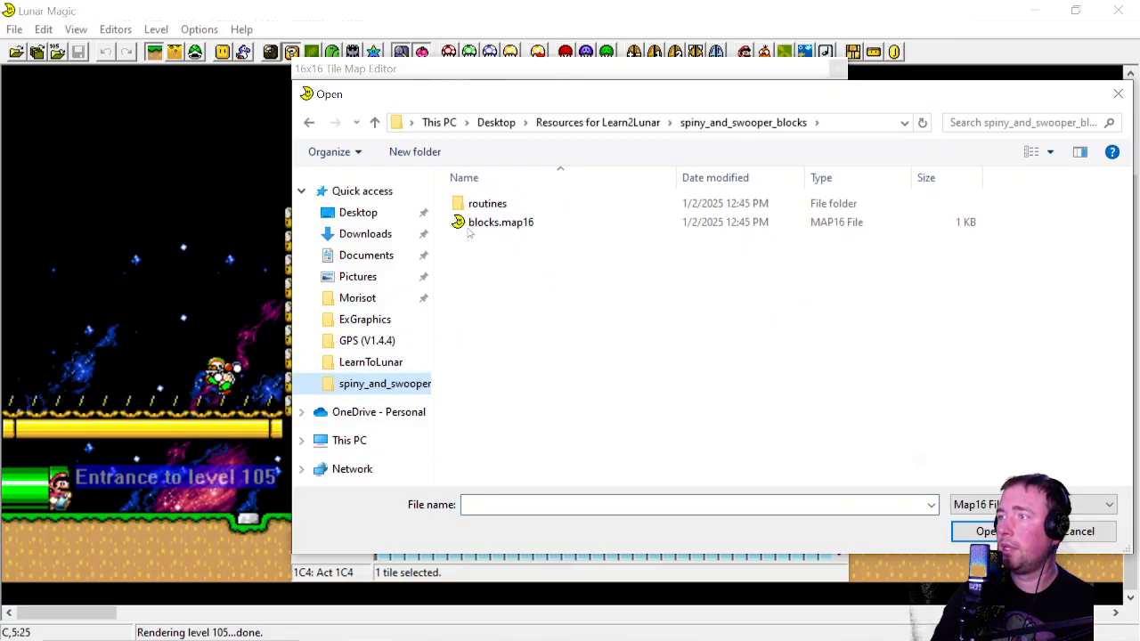
{"action": "left_click", "coordinate": [477, 225]}
{"action": "double_click", "coordinate": [476, 229]}
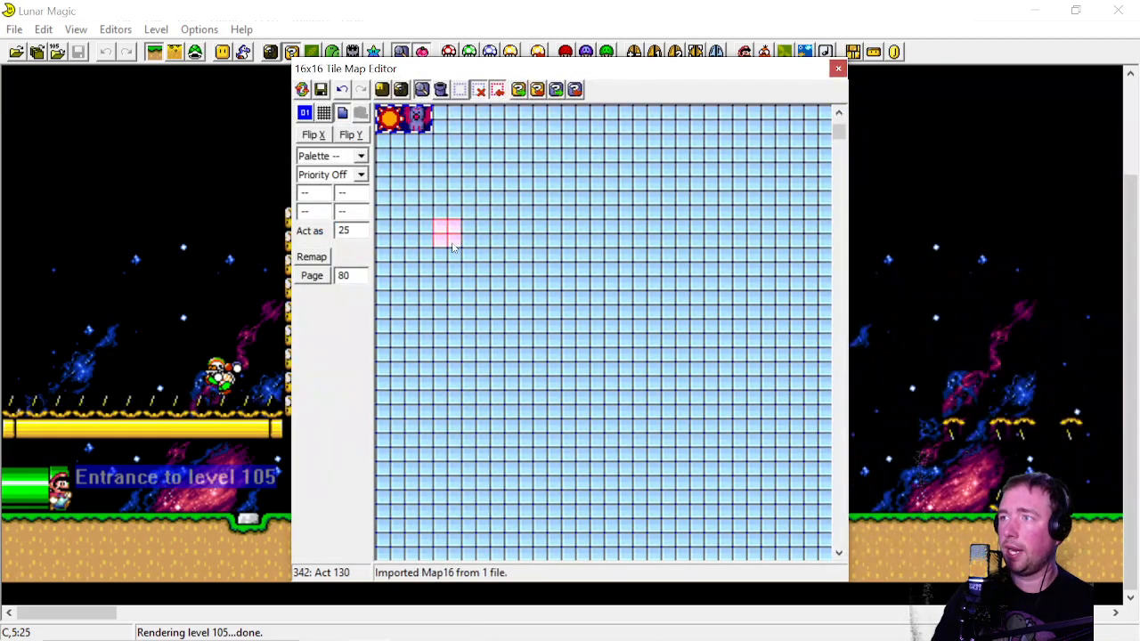
Move the two imported spiny and swooper tiles beside the red block on Map16 page 2 and save the Map16 data to the ROM
{"action": "scroll", "coordinate": [445, 236], "scroll_direction": "up", "scroll_amount": 3}
{"action": "left_click_drag", "start_coordinate": [389, 460], "coordinate": [419, 307]}
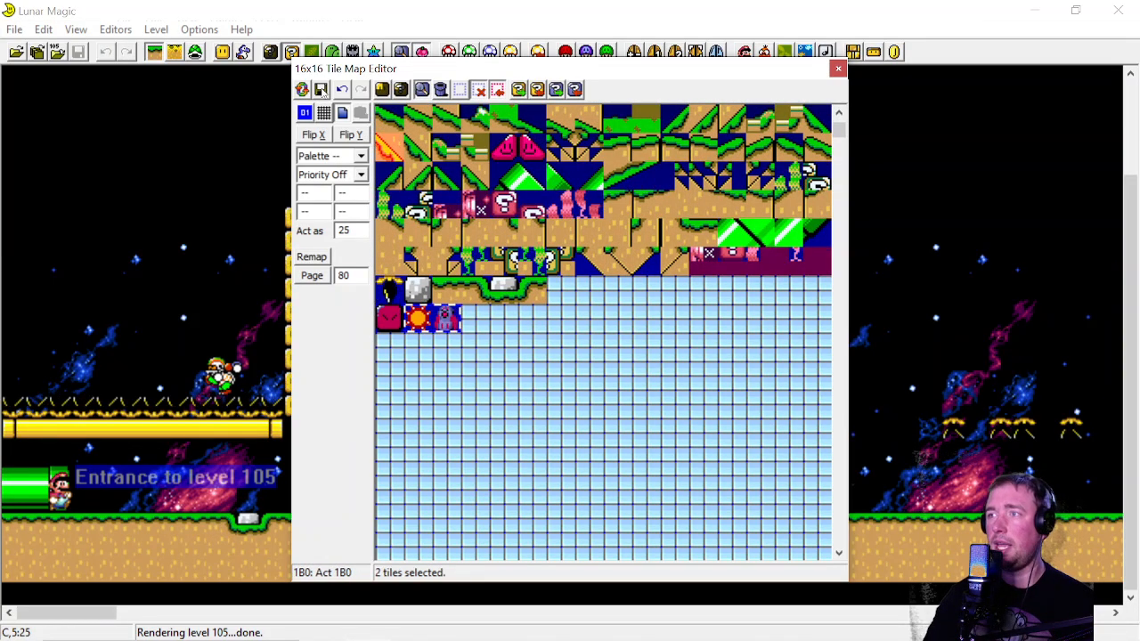
{"action": "left_click", "coordinate": [320, 90]}
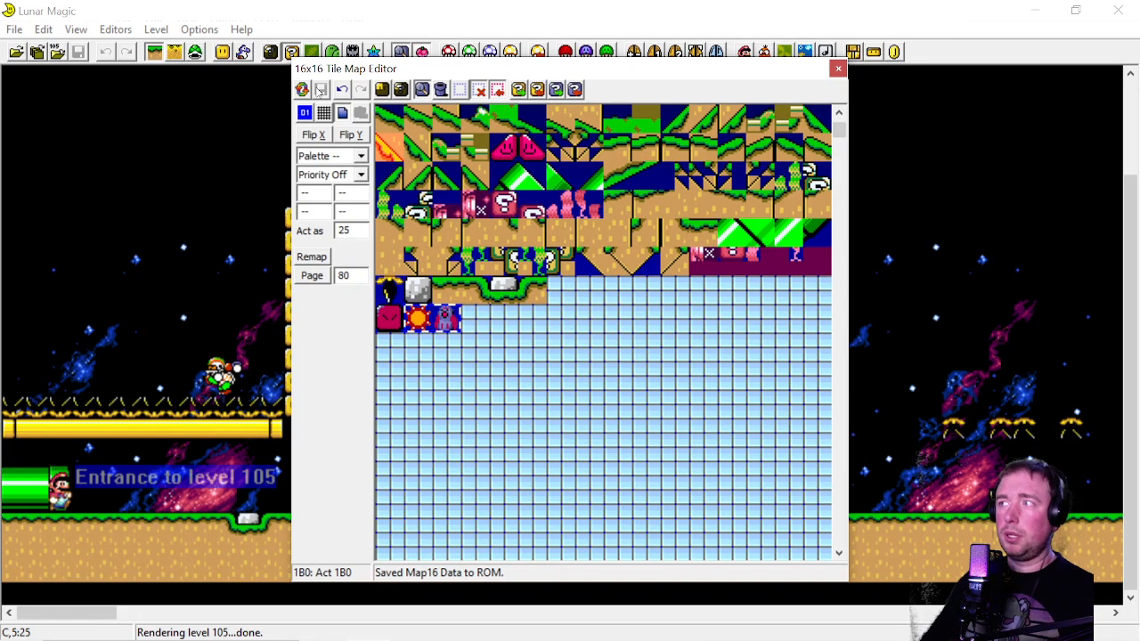
Check level 105's extended animation settings for slot 00, close them and deselect the imported tiles in the tile map
{"action": "left_click", "coordinate": [853, 51]}
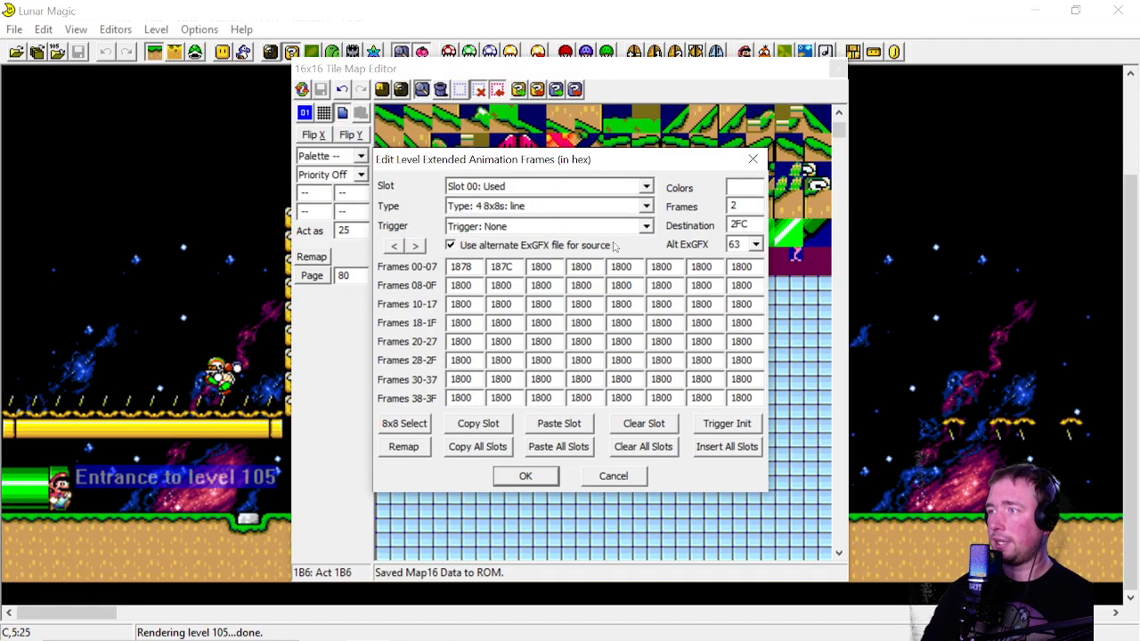
{"action": "left_click", "coordinate": [753, 158]}
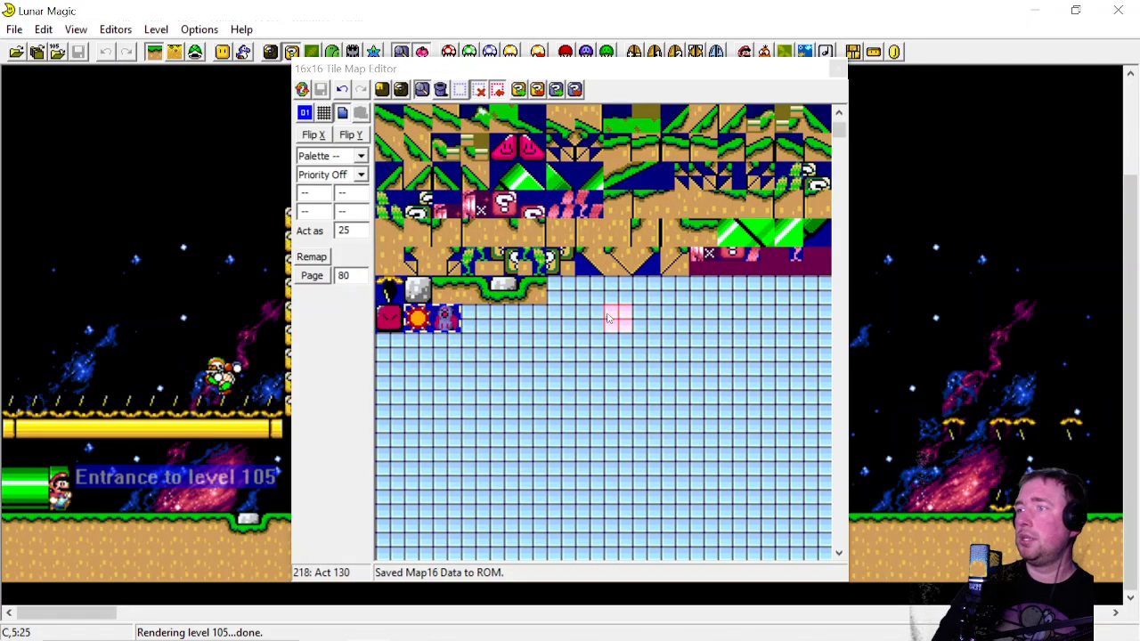
{"action": "left_click", "coordinate": [503, 328]}
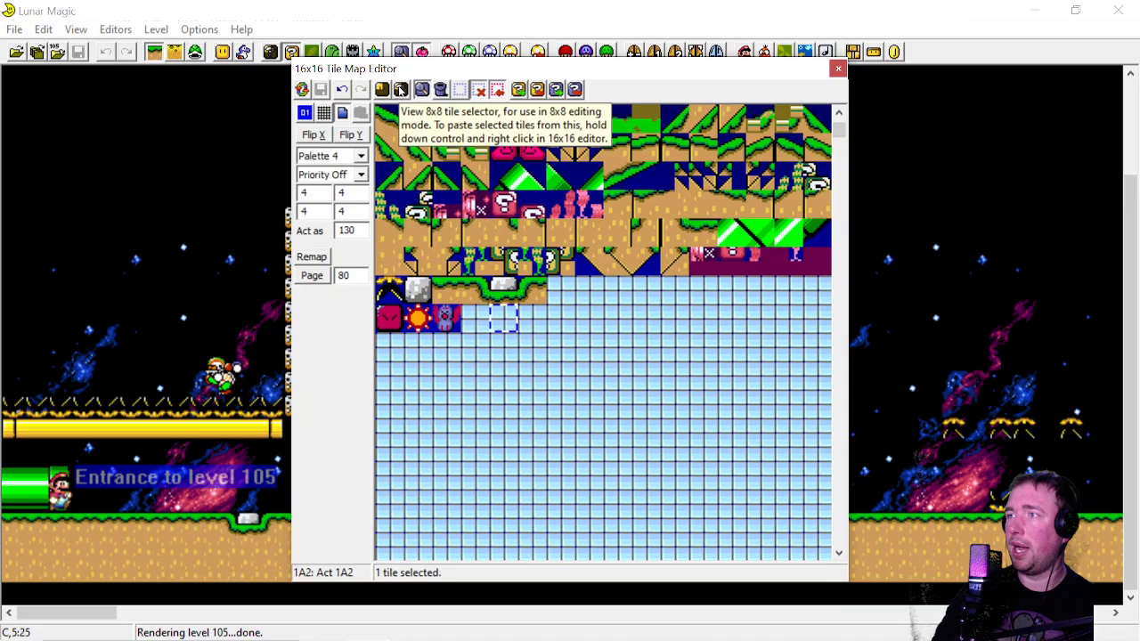
Open the 8x8 tile selector beside the tile map and look through it for the animated spiny and swooper tiles
{"action": "left_click", "coordinate": [401, 91]}
{"action": "left_click_drag", "start_coordinate": [280, 133], "coordinate": [232, 105]}
{"action": "scroll", "coordinate": [192, 203], "scroll_direction": "down", "scroll_amount": 4}
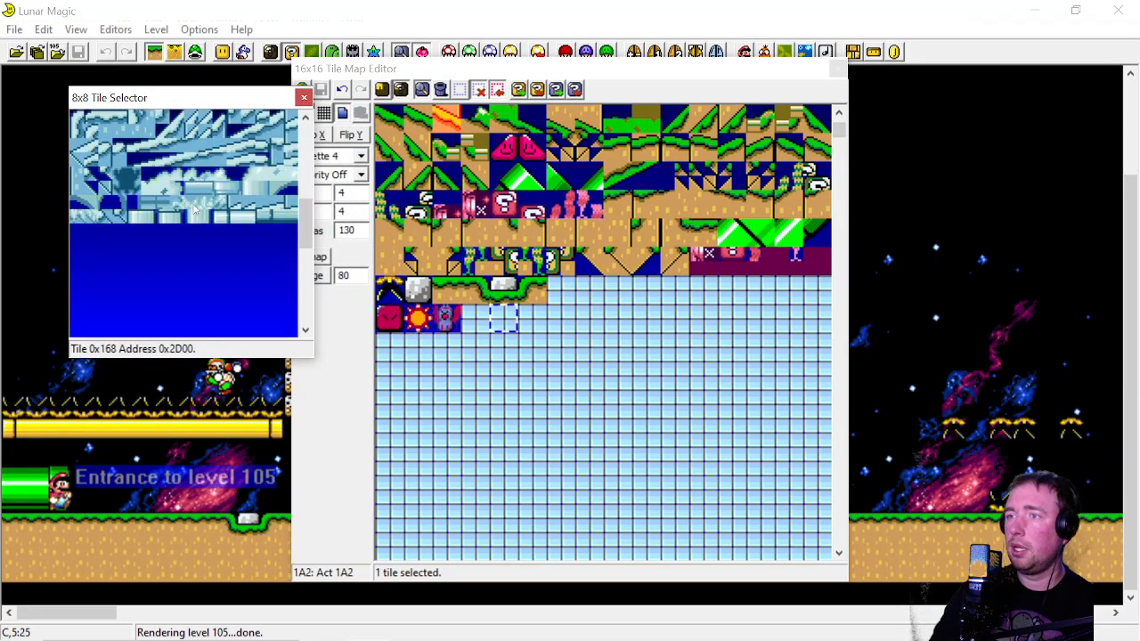
{"action": "scroll", "coordinate": [193, 210], "scroll_direction": "down", "scroll_amount": 2}
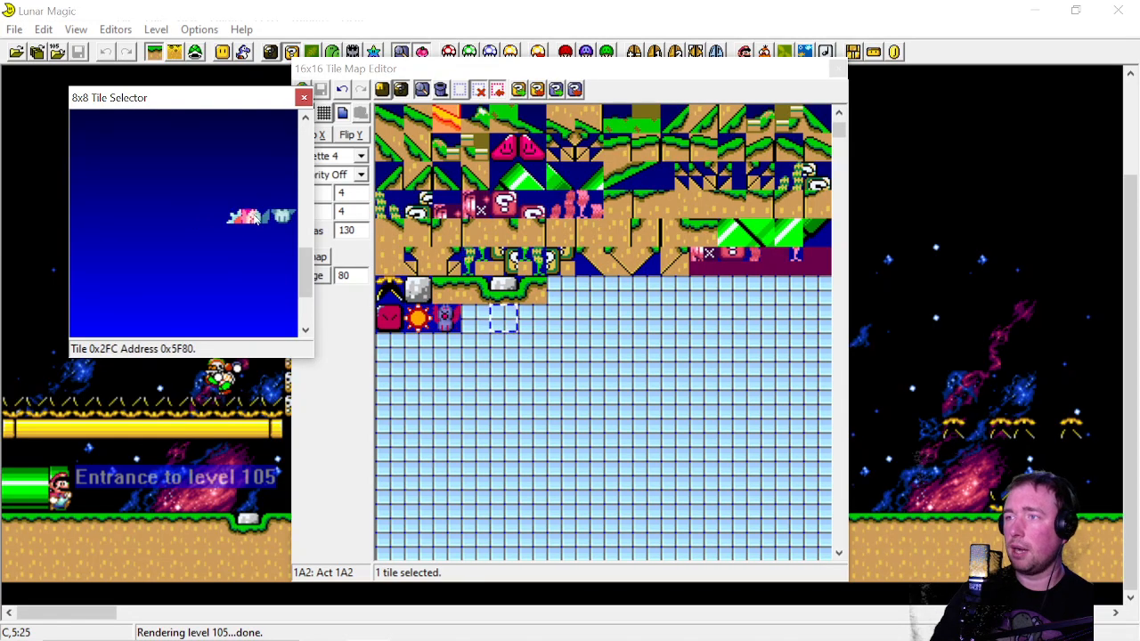
{"action": "scroll", "coordinate": [205, 175], "scroll_direction": "up", "scroll_amount": 3}
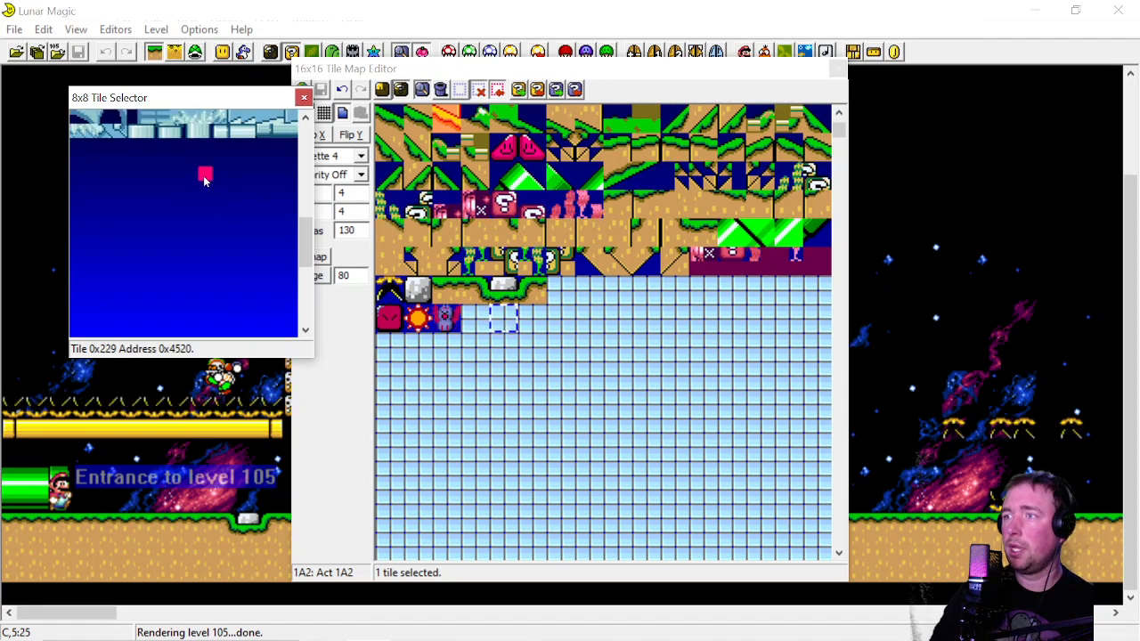
{"action": "scroll", "coordinate": [207, 178], "scroll_direction": "up", "scroll_amount": 3}
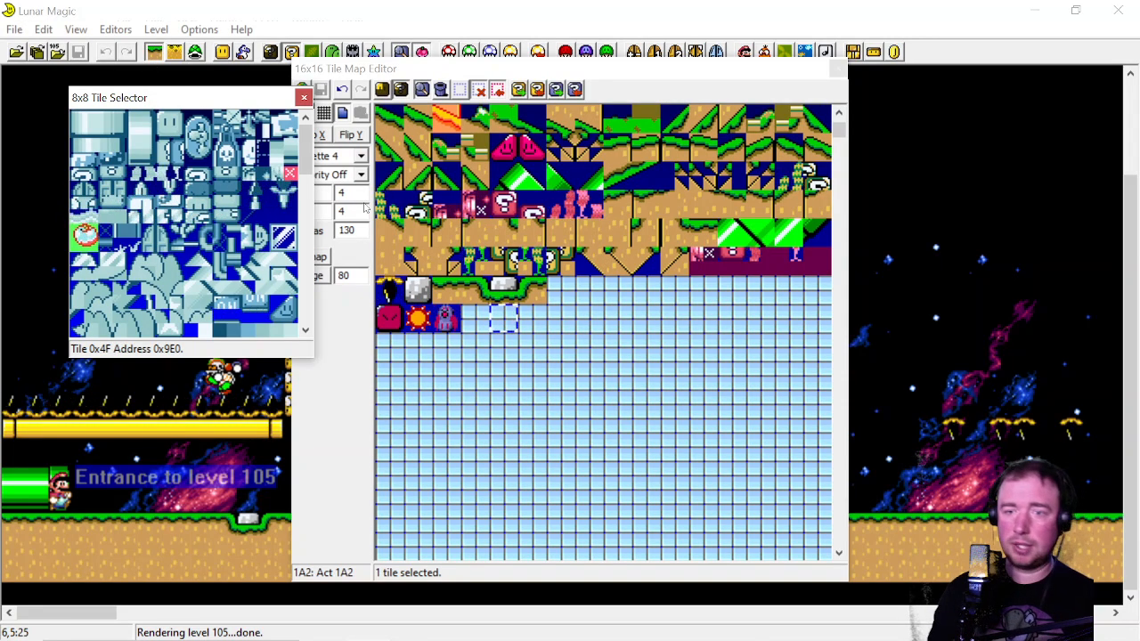
Unlock sprite Map16 data viewing and display the page and GFX slot labels over the tiles
{"action": "key", "text": "ctrl+alt+Page_Down"}
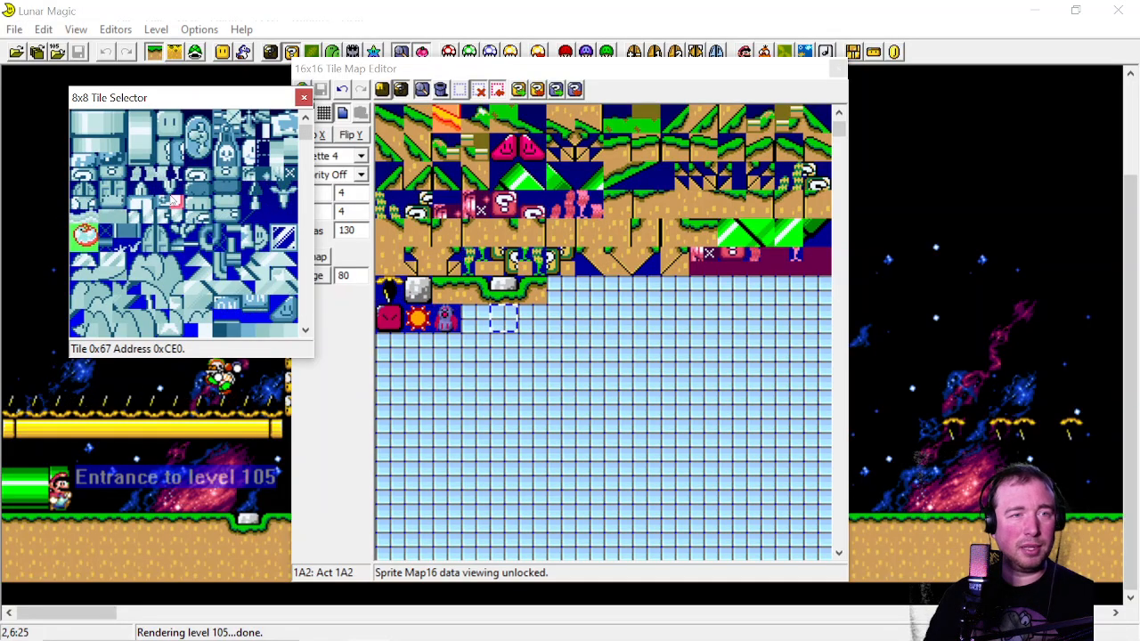
{"action": "scroll", "coordinate": [172, 200], "scroll_direction": "down", "scroll_amount": 3}
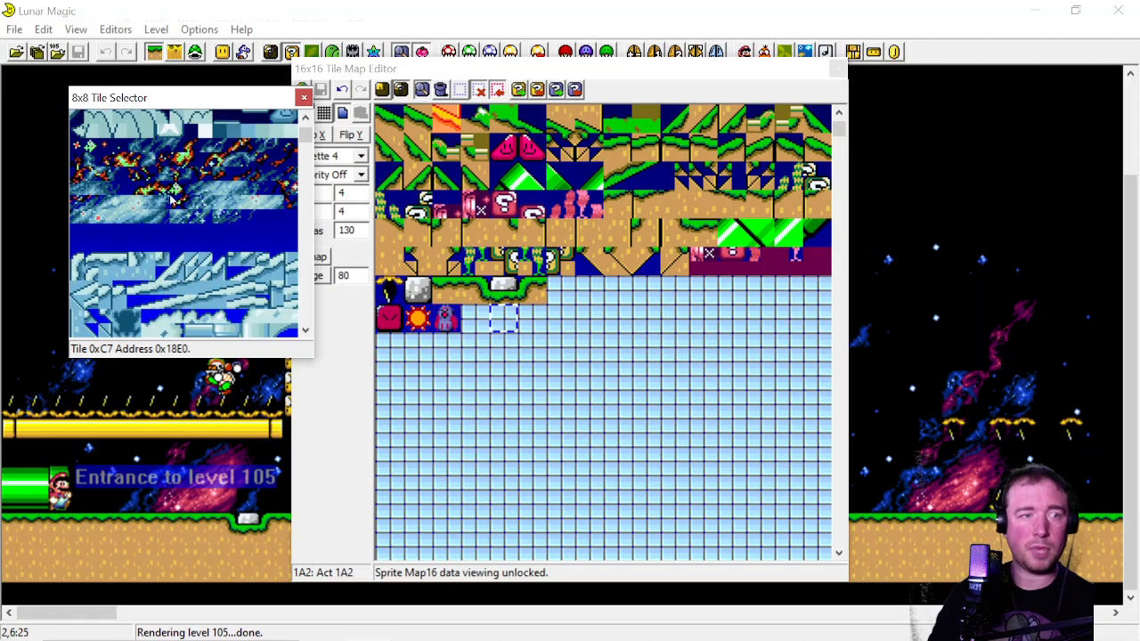
{"action": "scroll", "coordinate": [172, 200], "scroll_direction": "up", "scroll_amount": 3}
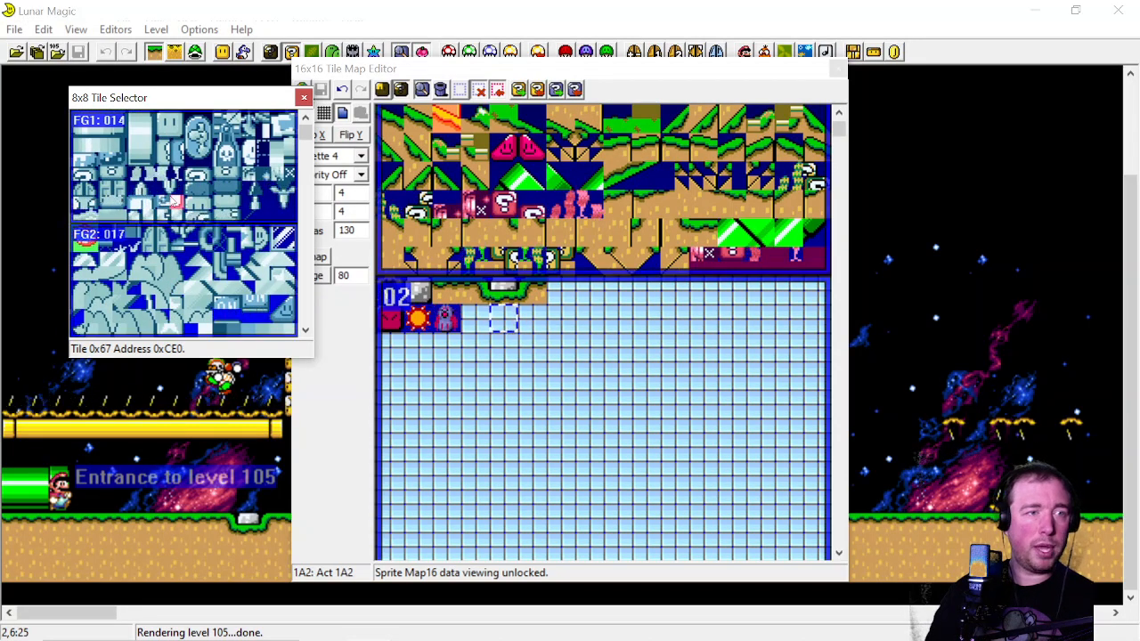
Look through the labelled 8x8 tile pages to find the AX3 slot with ExGFX 063 and its animation frames
{"action": "scroll", "coordinate": [208, 186], "scroll_direction": "down", "scroll_amount": 8}
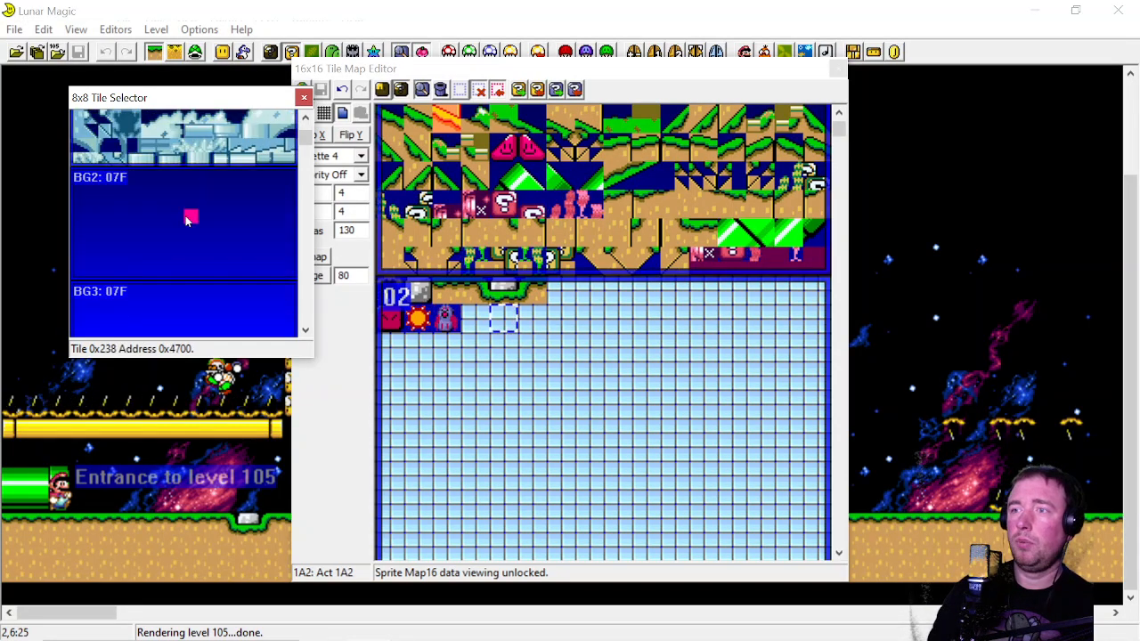
{"action": "scroll", "coordinate": [92, 220], "scroll_direction": "down", "scroll_amount": 8}
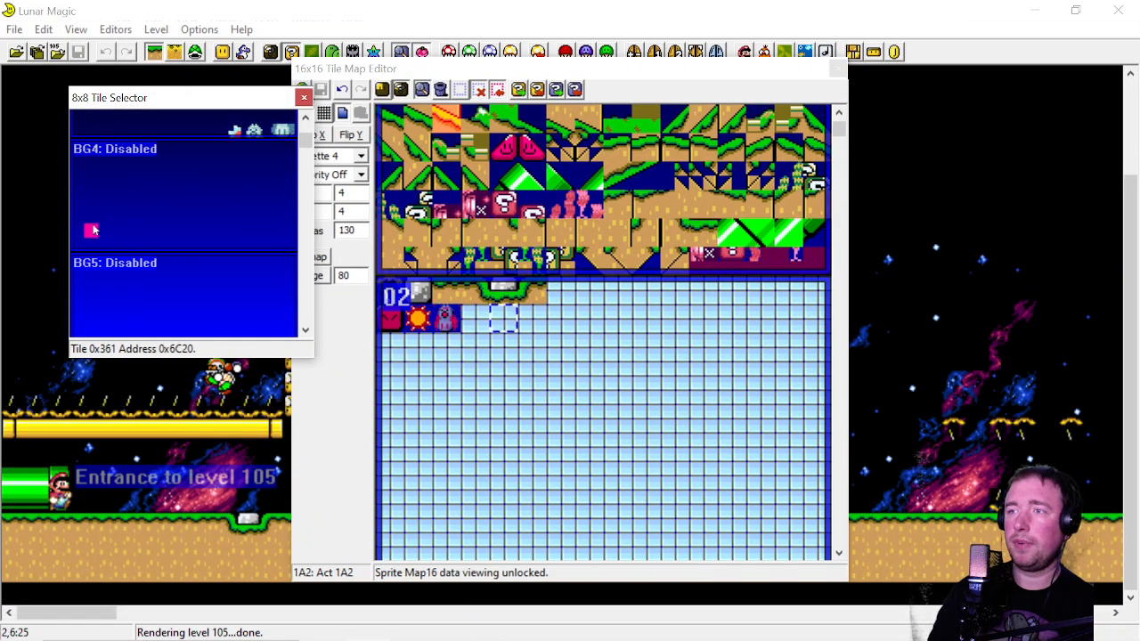
{"action": "scroll", "coordinate": [98, 230], "scroll_direction": "down", "scroll_amount": 7}
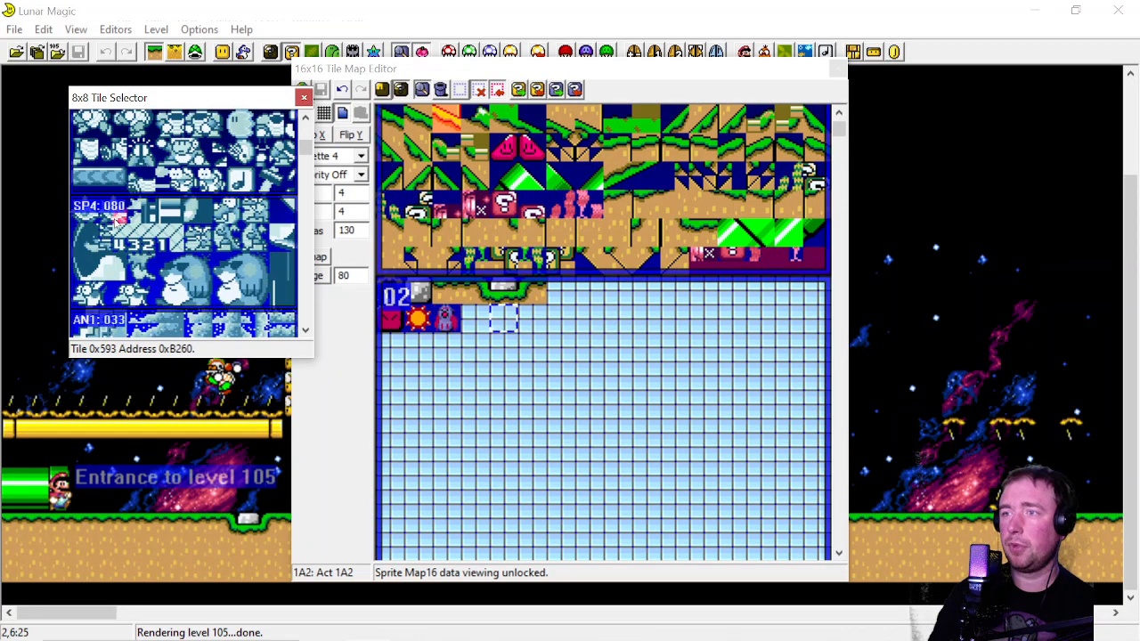
{"action": "scroll", "coordinate": [100, 218], "scroll_direction": "down", "scroll_amount": 8}
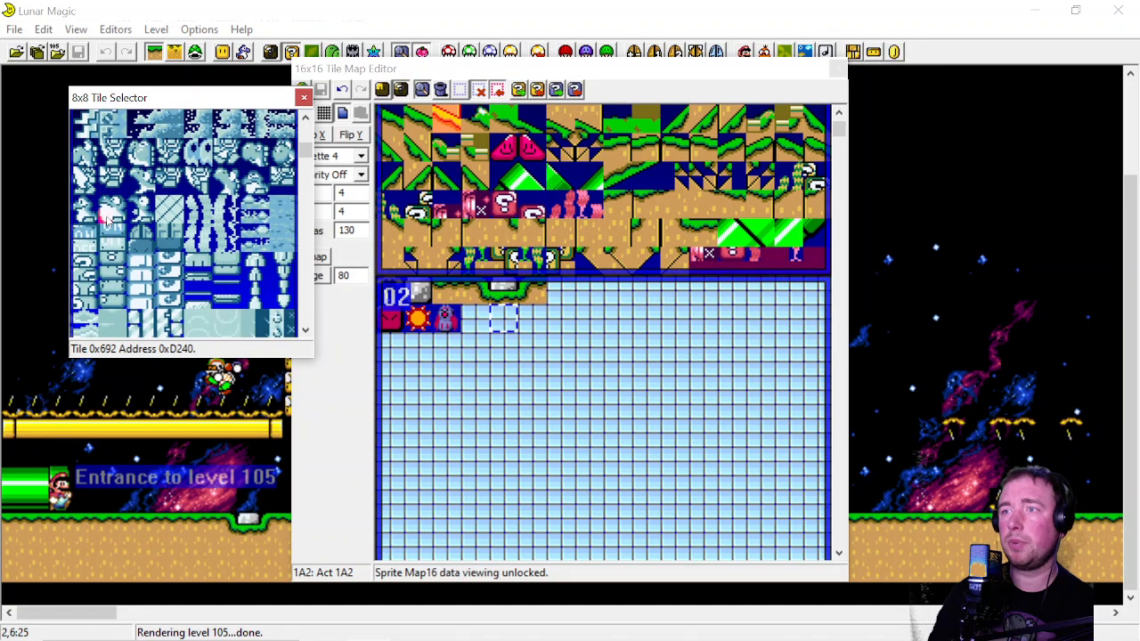
{"action": "scroll", "coordinate": [93, 220], "scroll_direction": "down", "scroll_amount": 10}
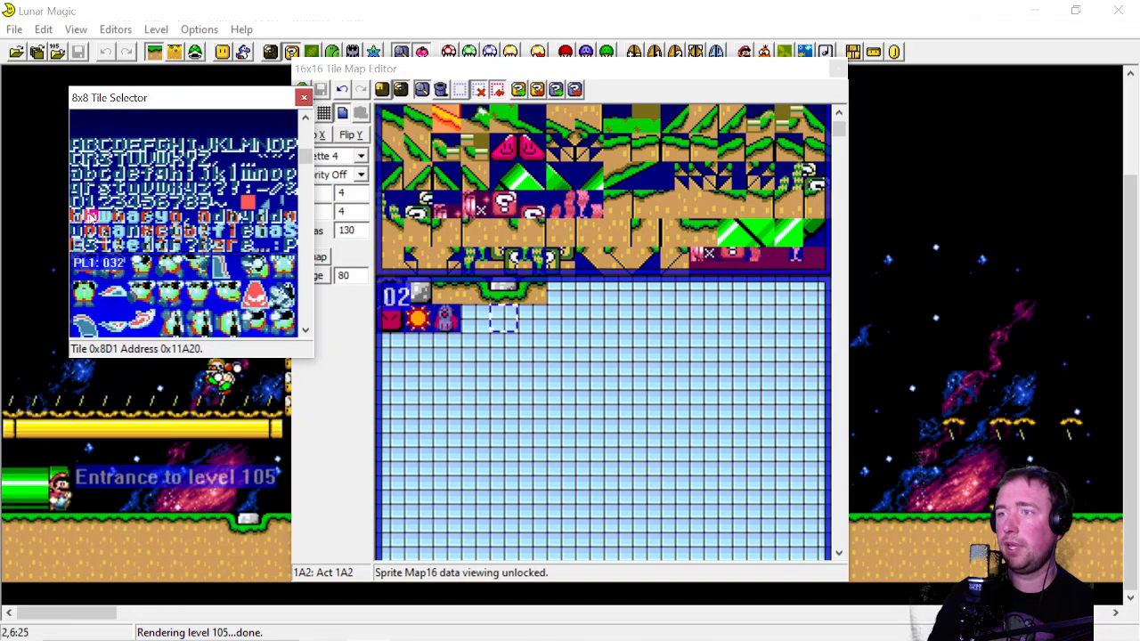
{"action": "scroll", "coordinate": [93, 220], "scroll_direction": "down", "scroll_amount": 7}
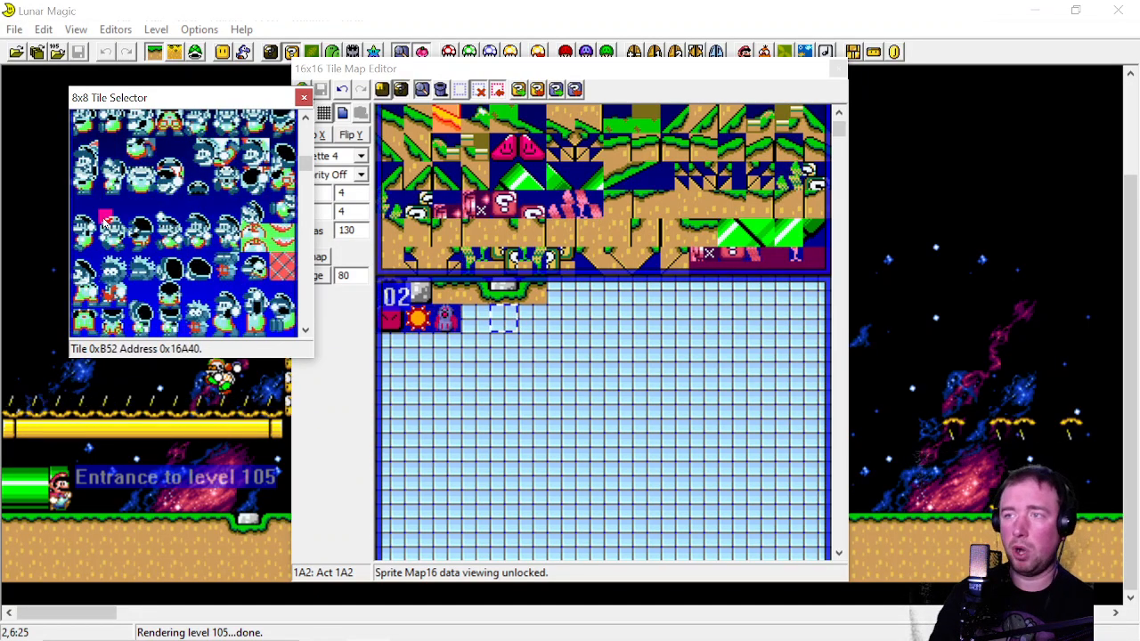
{"action": "scroll", "coordinate": [99, 223], "scroll_direction": "down", "scroll_amount": 3}
{"action": "scroll", "coordinate": [85, 237], "scroll_direction": "down", "scroll_amount": 3}
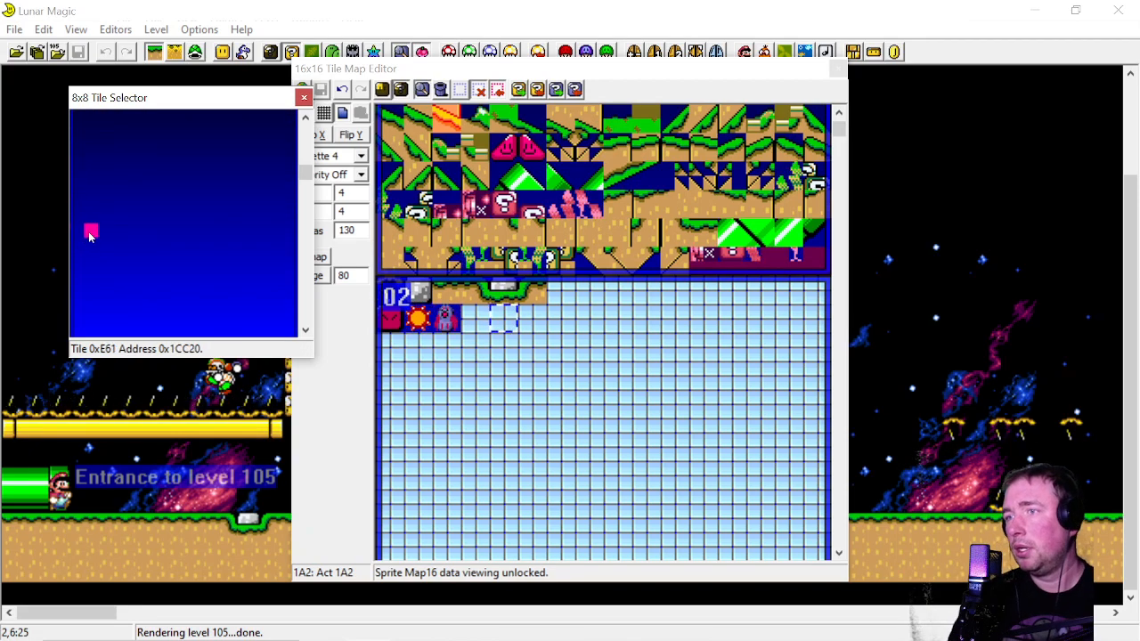
{"action": "scroll", "coordinate": [156, 236], "scroll_direction": "down", "scroll_amount": 4}
{"action": "scroll", "coordinate": [124, 229], "scroll_direction": "down", "scroll_amount": 6}
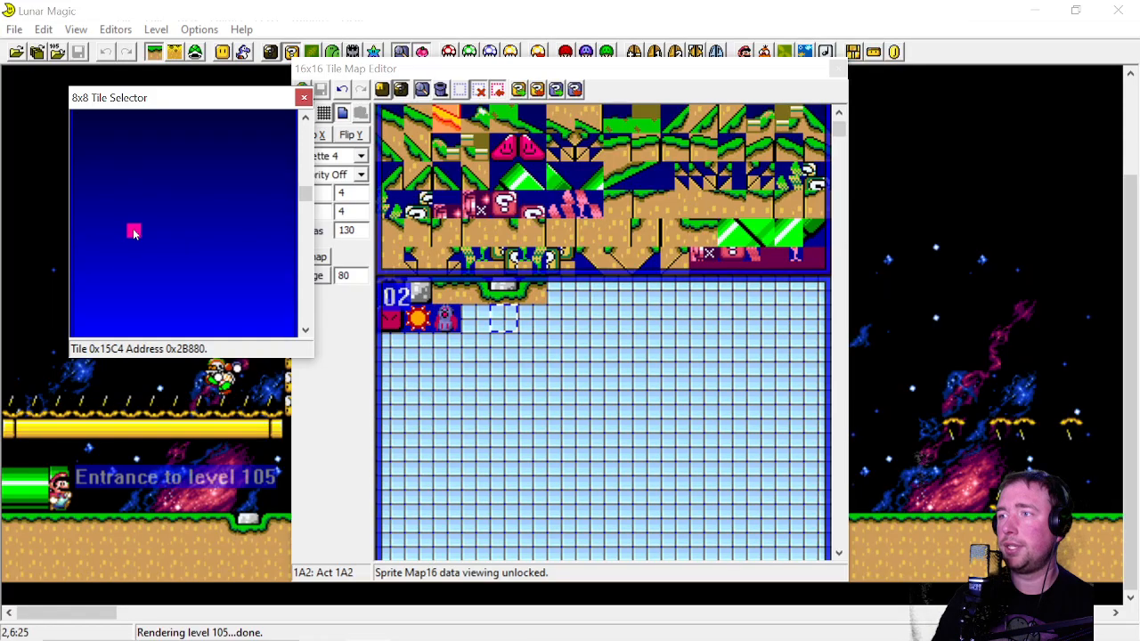
{"action": "scroll", "coordinate": [133, 231], "scroll_direction": "down", "scroll_amount": 5}
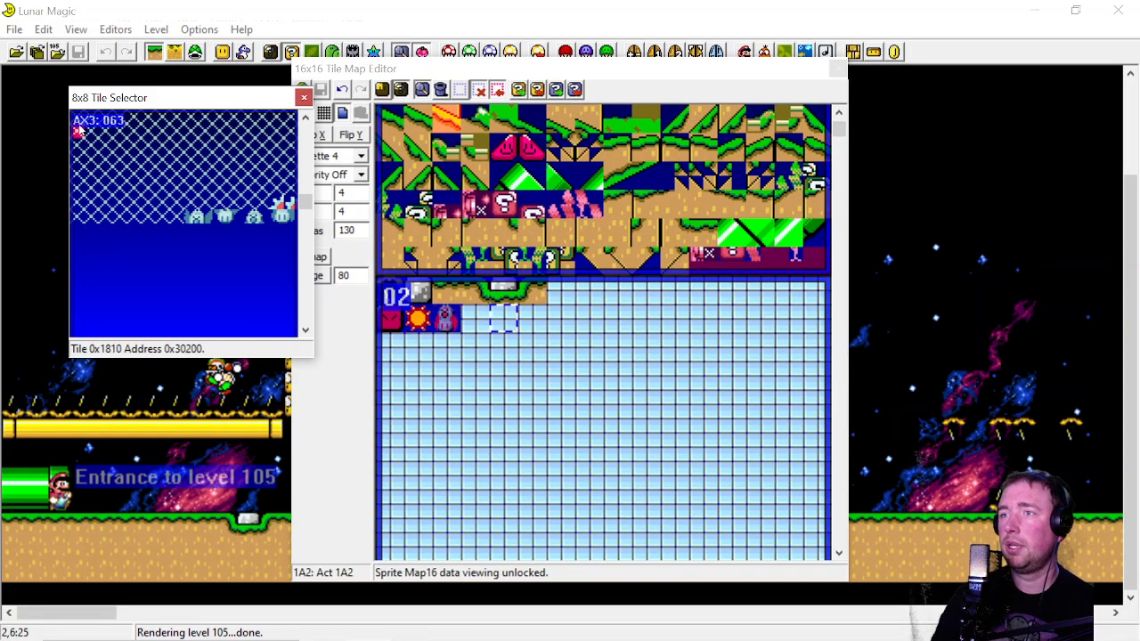
{"action": "scroll", "coordinate": [244, 267], "scroll_direction": "up", "scroll_amount": 2}
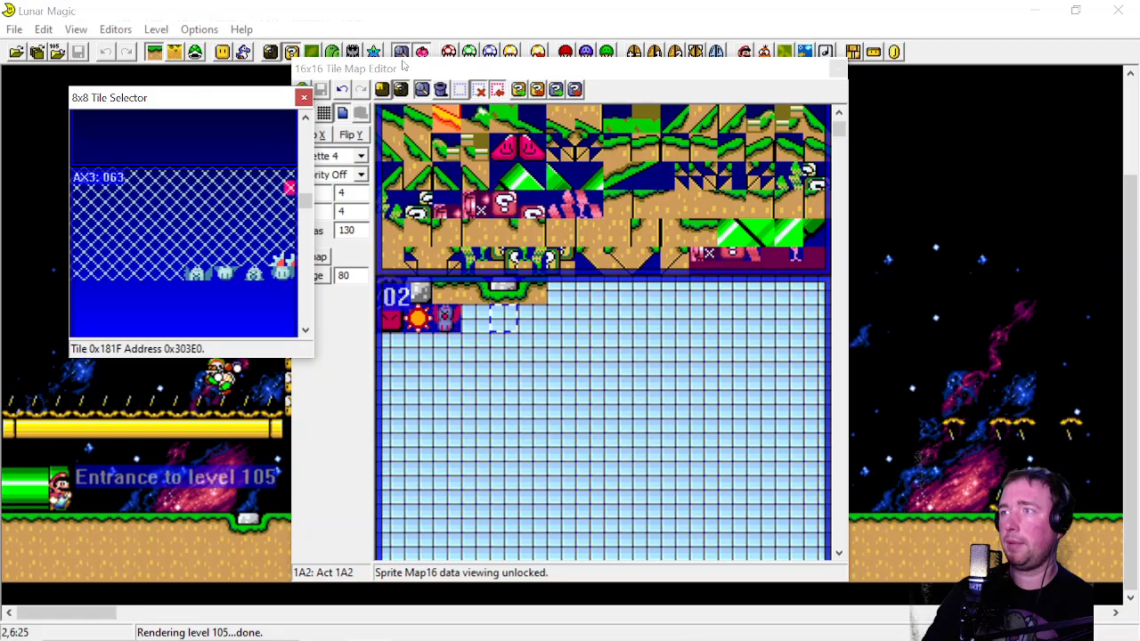
Move the 16x16 tile map editor aside and open the level's extended animation settings next to the 8x8 tiles
{"action": "left_click_drag", "start_coordinate": [777, 68], "coordinate": [840, 78]}
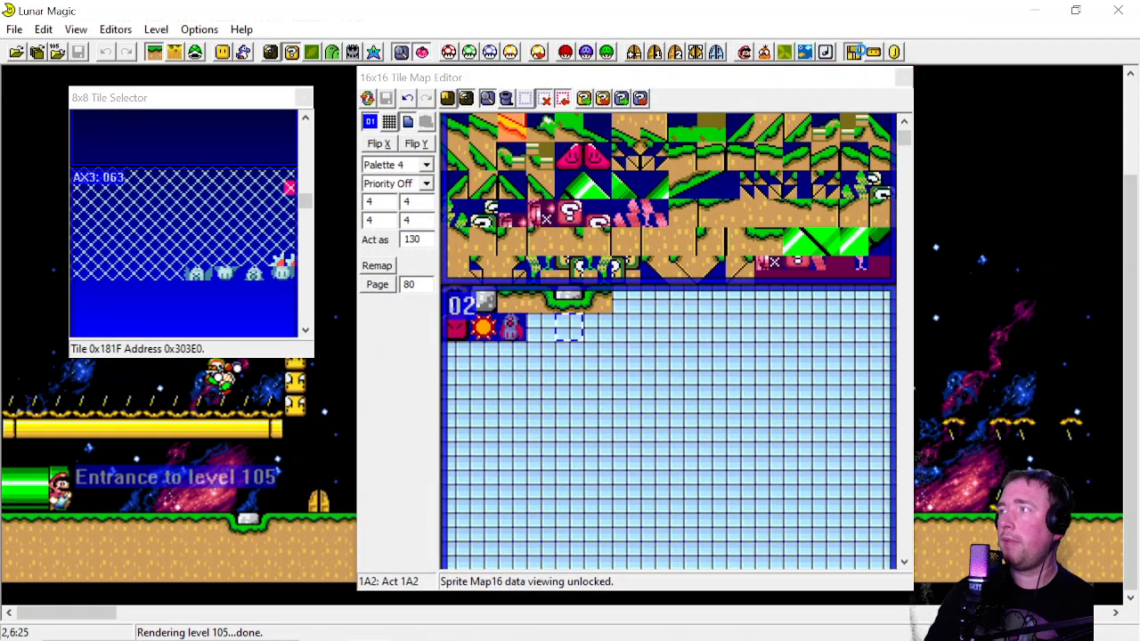
{"action": "left_click", "coordinate": [851, 51]}
{"action": "left_click_drag", "start_coordinate": [508, 159], "coordinate": [495, 105]}
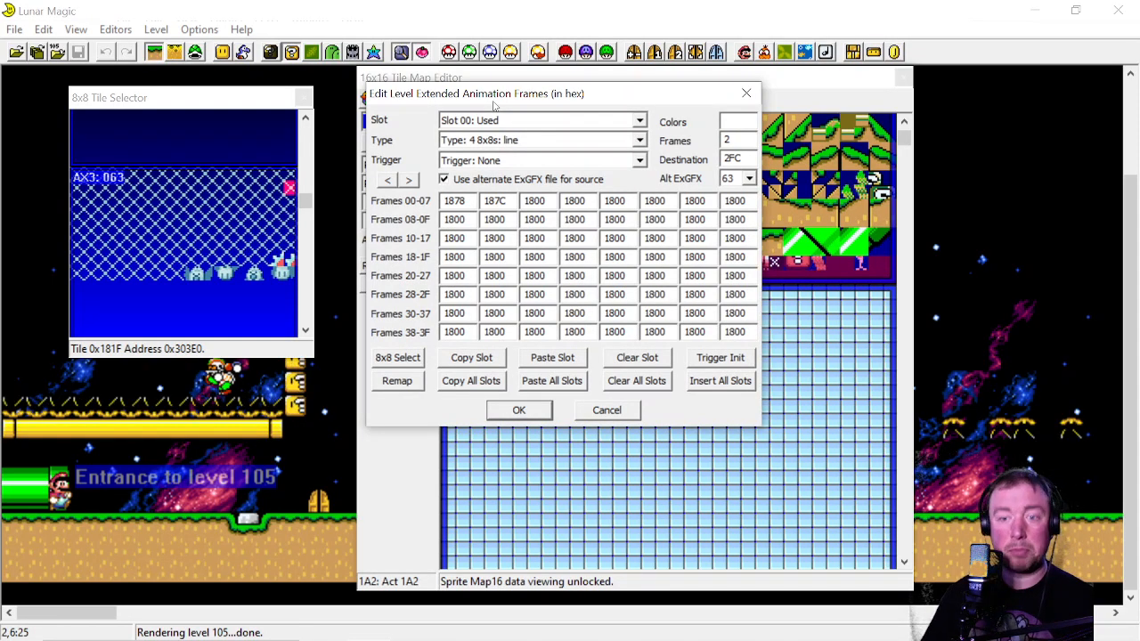
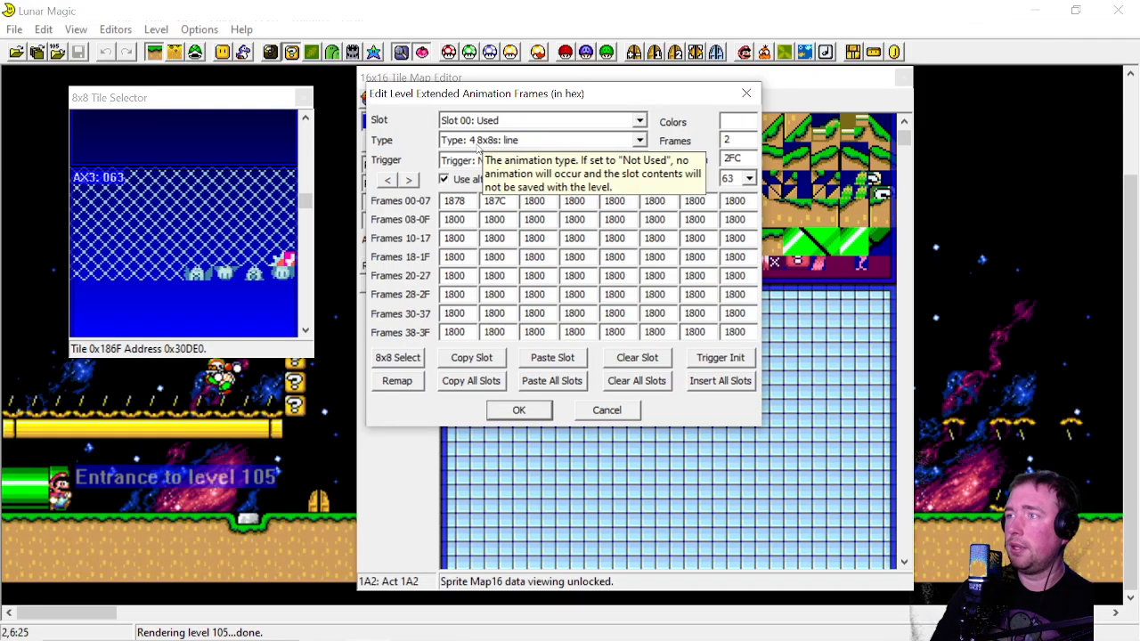
Examine slot 00's animation type options, frame count and destination, and find the destination tiles in the BG3 area of the 8x8 tiles
{"action": "left_click", "coordinate": [478, 144]}
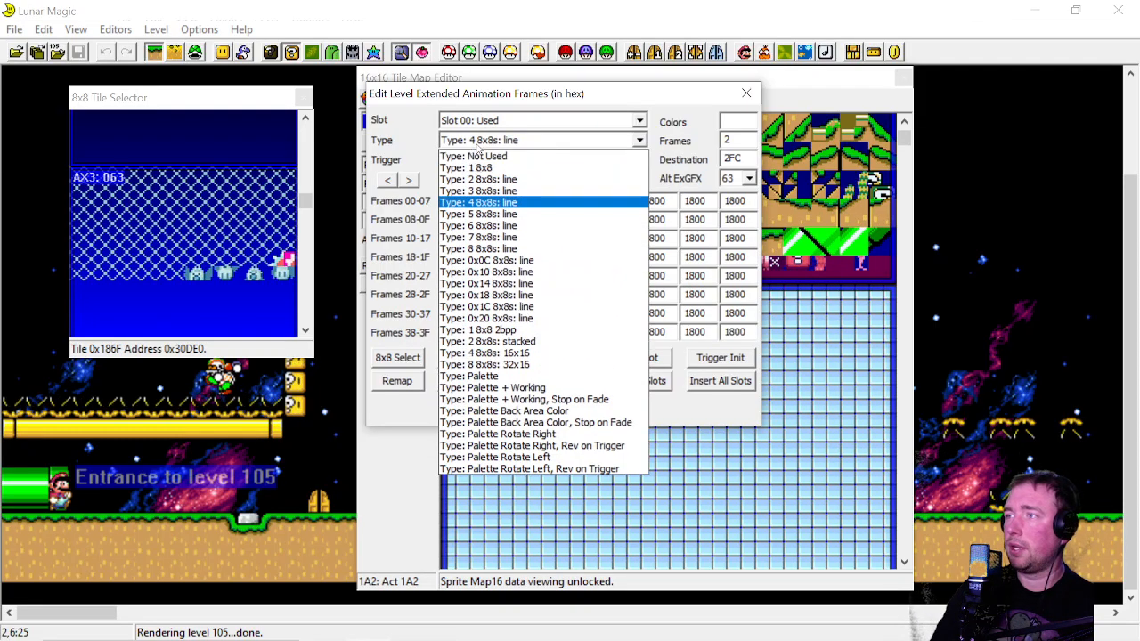
{"action": "left_click", "coordinate": [476, 92]}
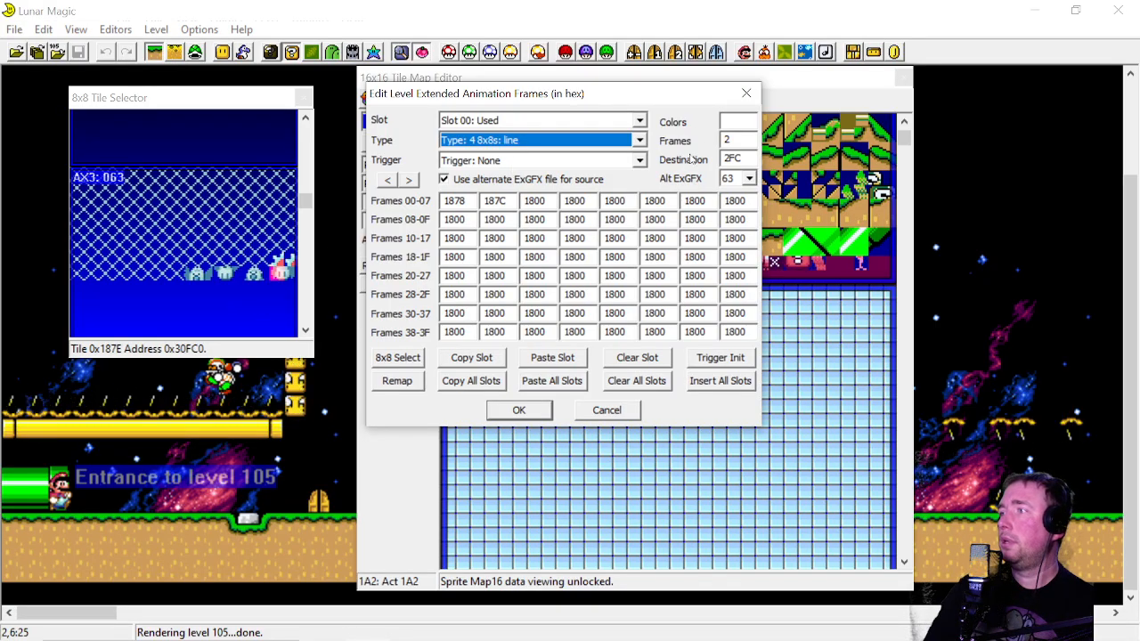
{"action": "mouse_move", "coordinate": [734, 138]}
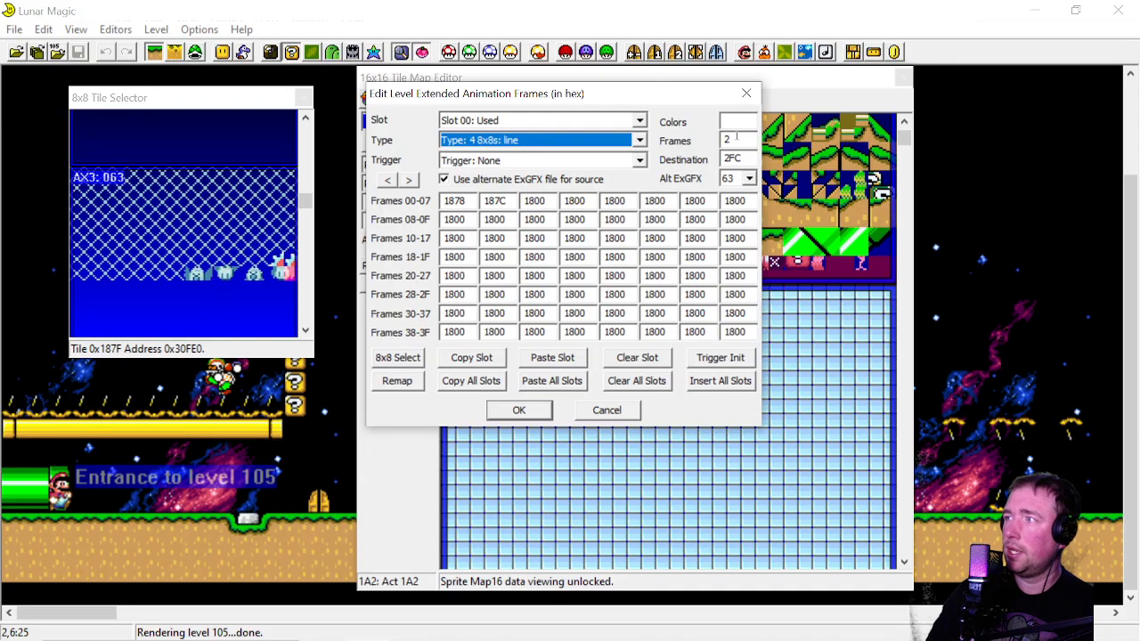
{"action": "left_click_drag", "start_coordinate": [737, 139], "coordinate": [659, 140]}
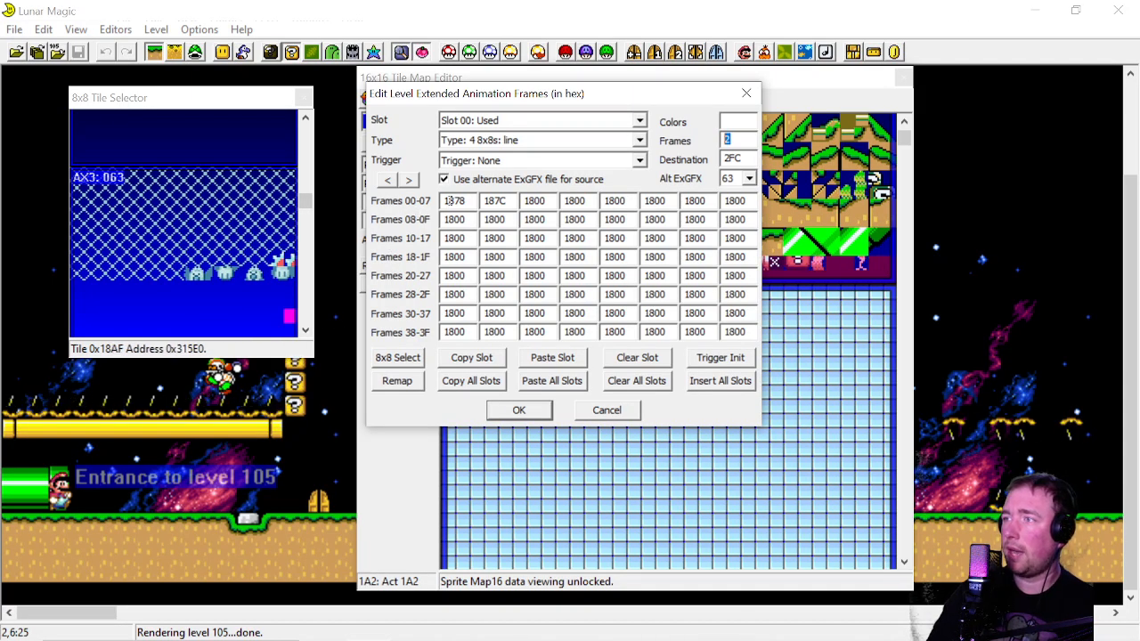
{"action": "key", "text": "Tab"}
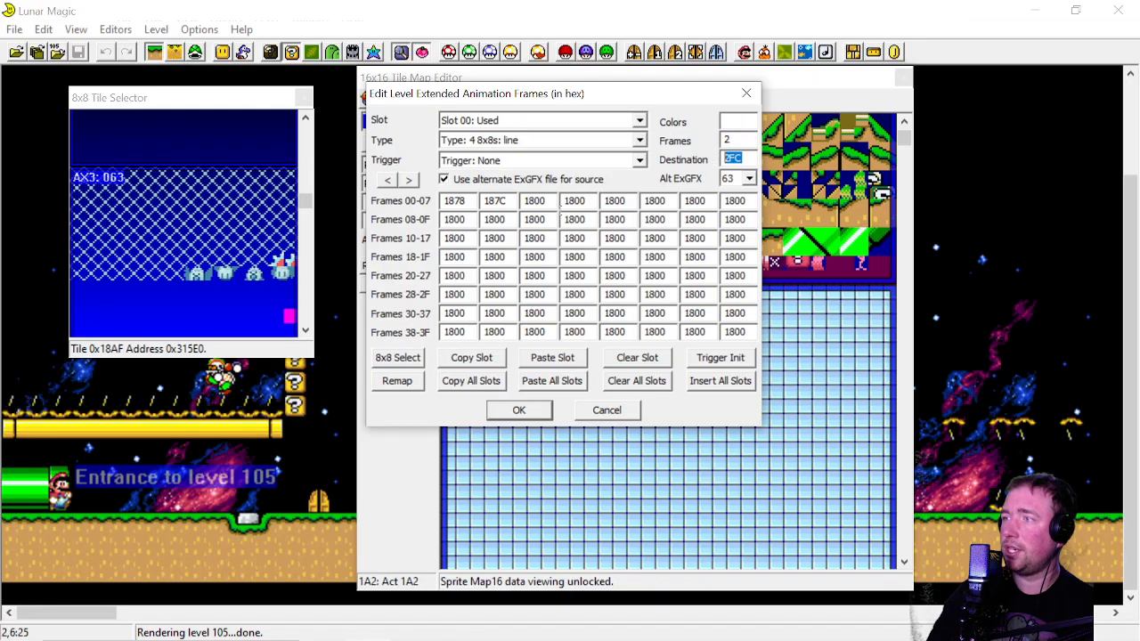
{"action": "left_click_drag", "start_coordinate": [304, 199], "coordinate": [306, 140]}
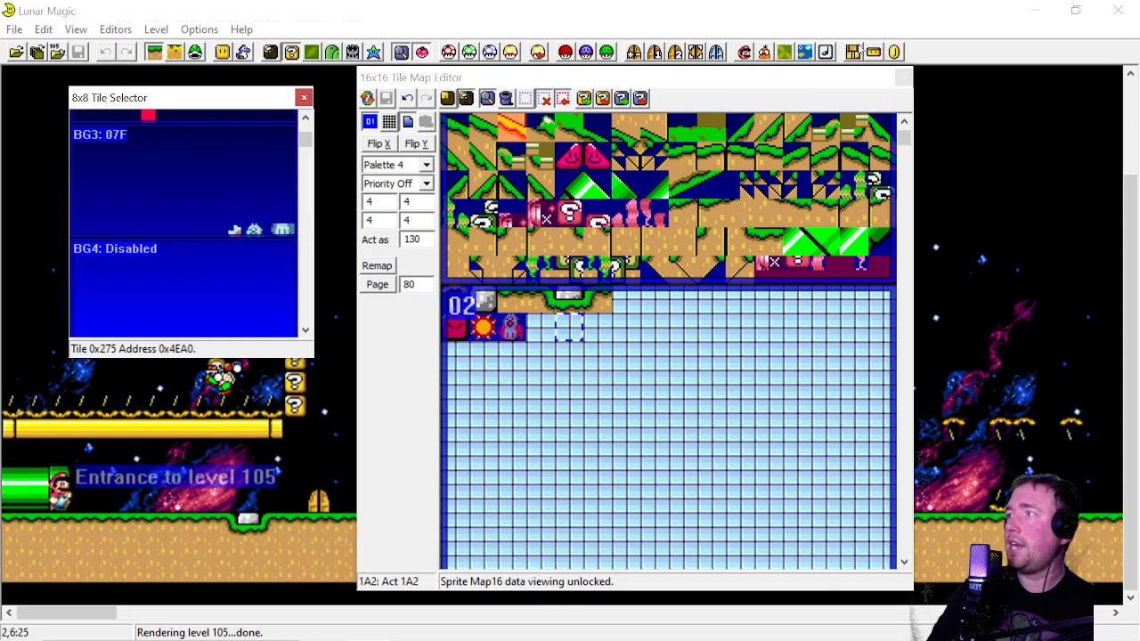
Set slot 00's animation to 4 frames, enter 187C for its third and fourth frames, and apply the settings
{"action": "left_click", "coordinate": [302, 98]}
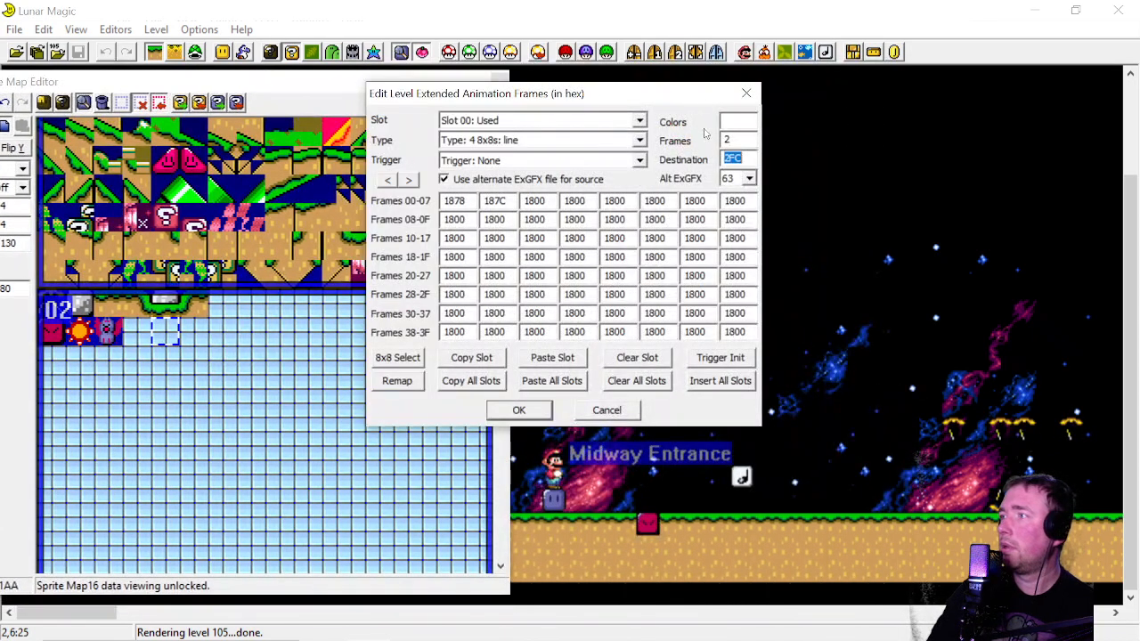
{"action": "key", "text": "shift+Tab"}
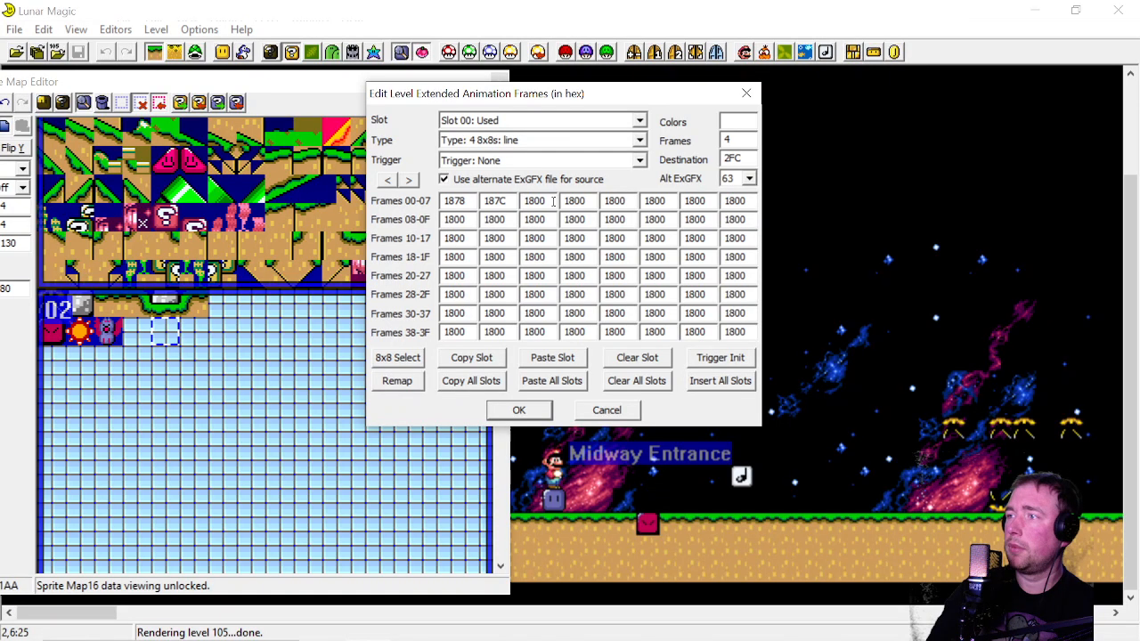
{"action": "double_click", "coordinate": [552, 201]}
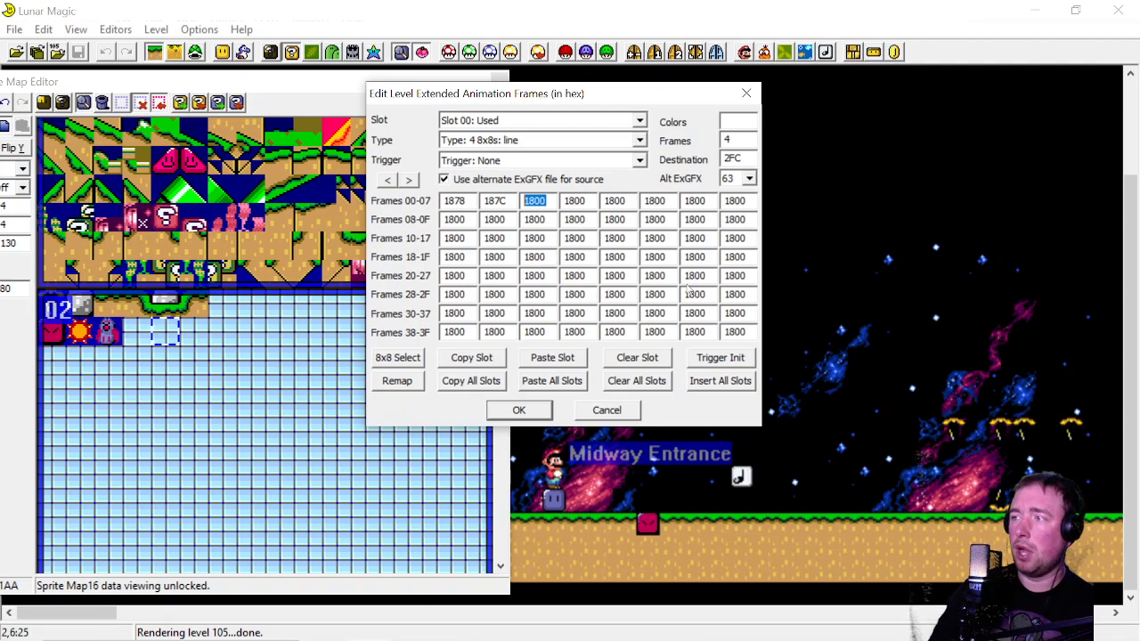
{"action": "double_click", "coordinate": [735, 140]}
{"action": "type", "text": "2"}
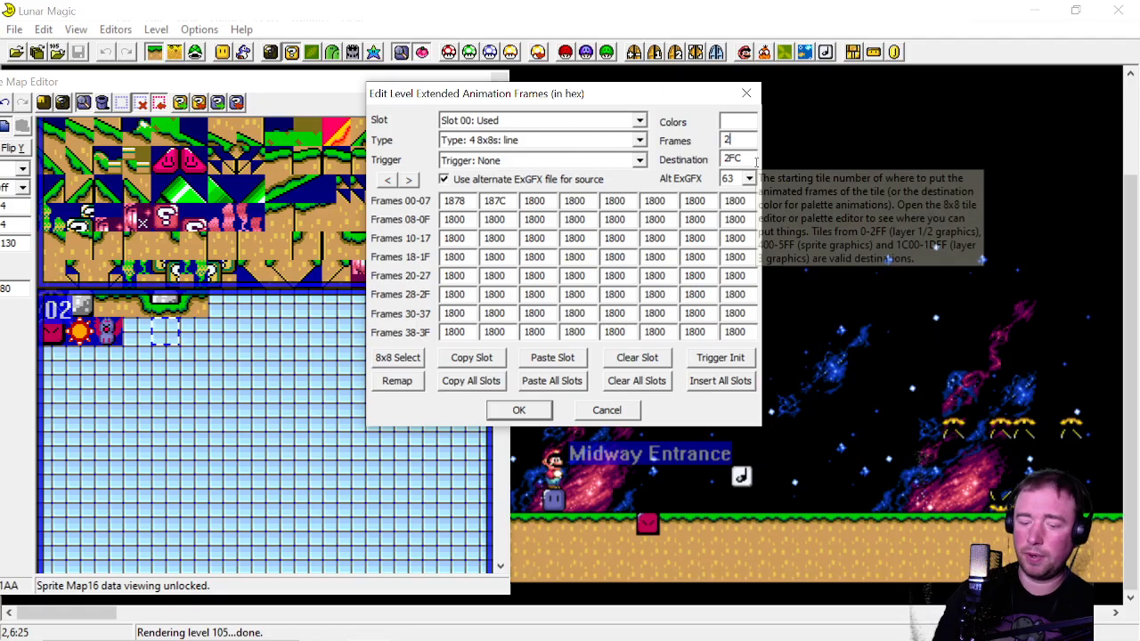
{"action": "key", "text": "BackSpace"}
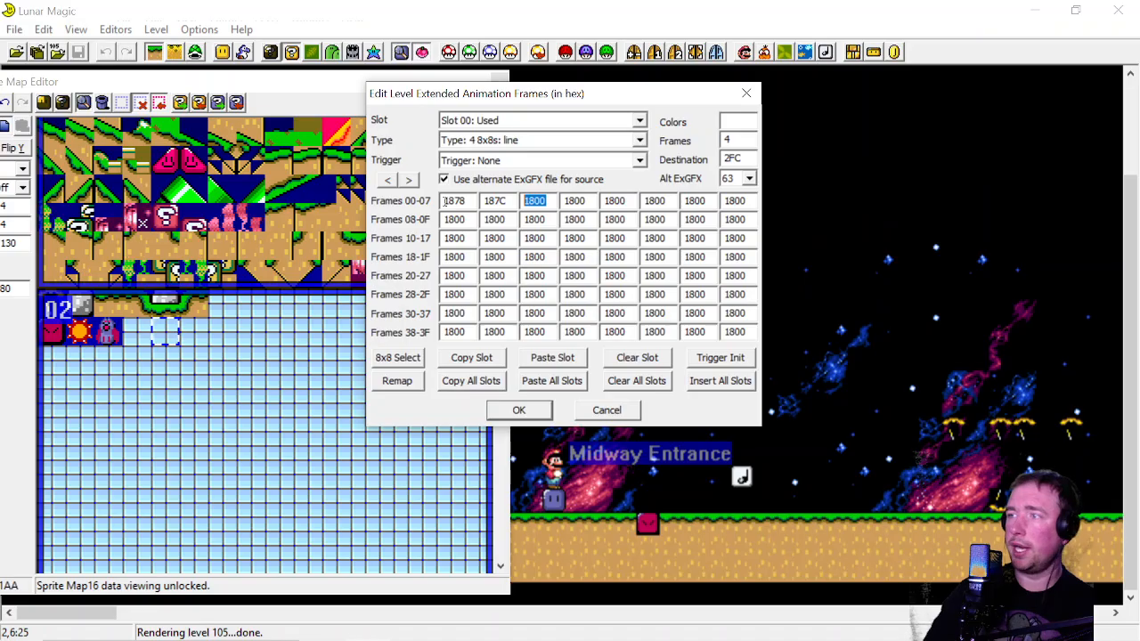
{"action": "type", "text": "187C"}
{"action": "key", "text": "Tab"}
{"action": "type", "text": "7"}
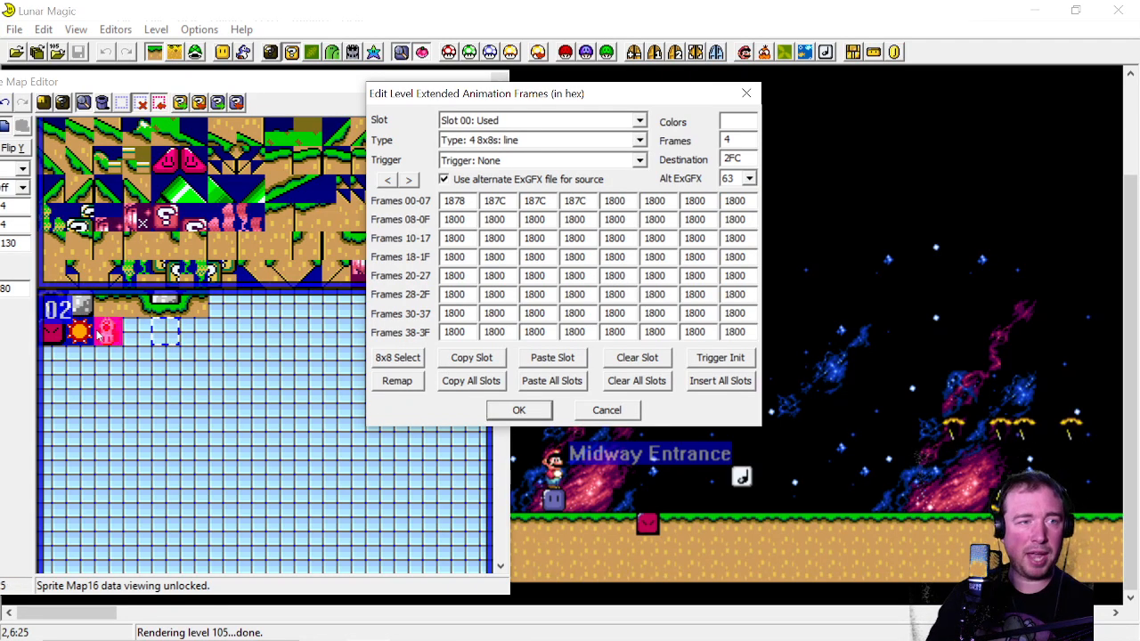
{"action": "left_click", "coordinate": [519, 410]}
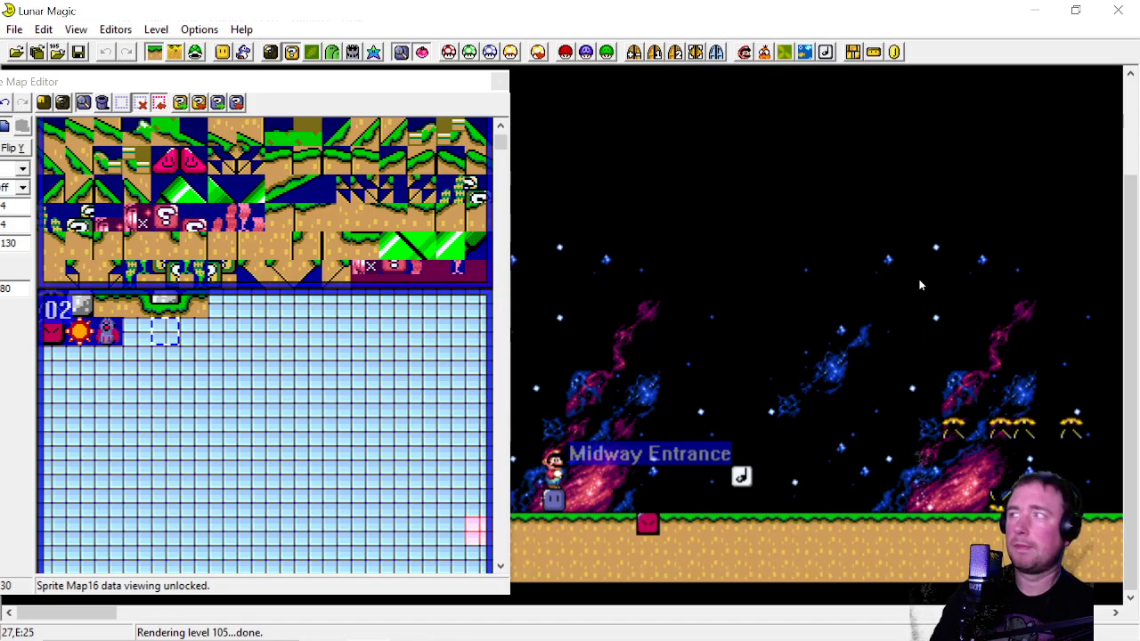
Set slot 00's frame count to 2 in the level's extended animation settings and apply it
{"action": "left_click", "coordinate": [853, 52]}
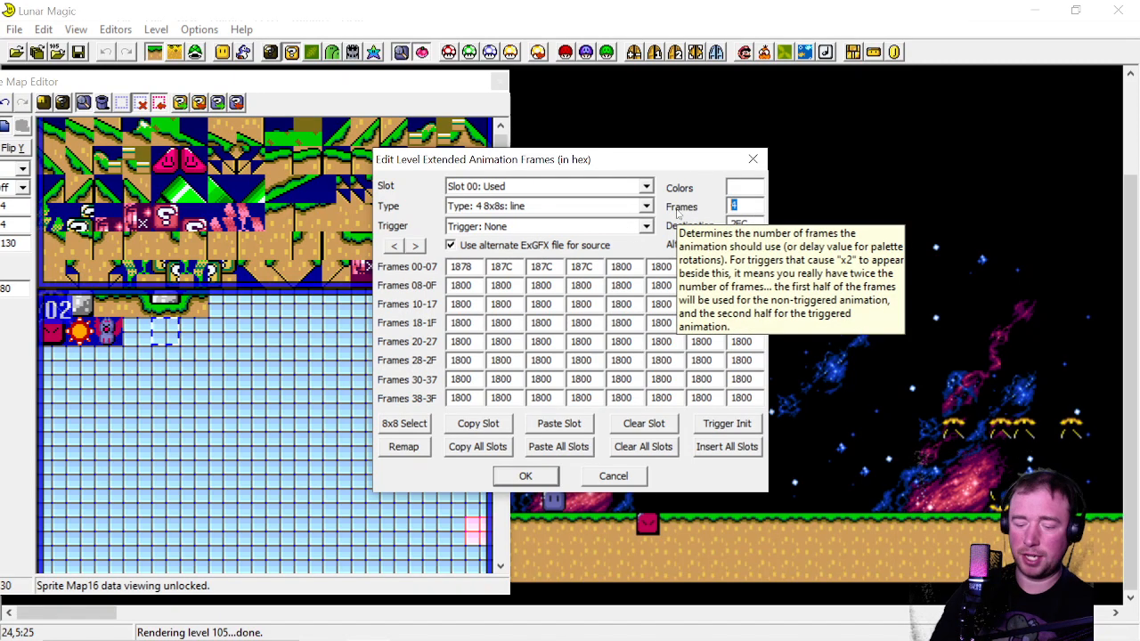
{"action": "left_click", "coordinate": [525, 476]}
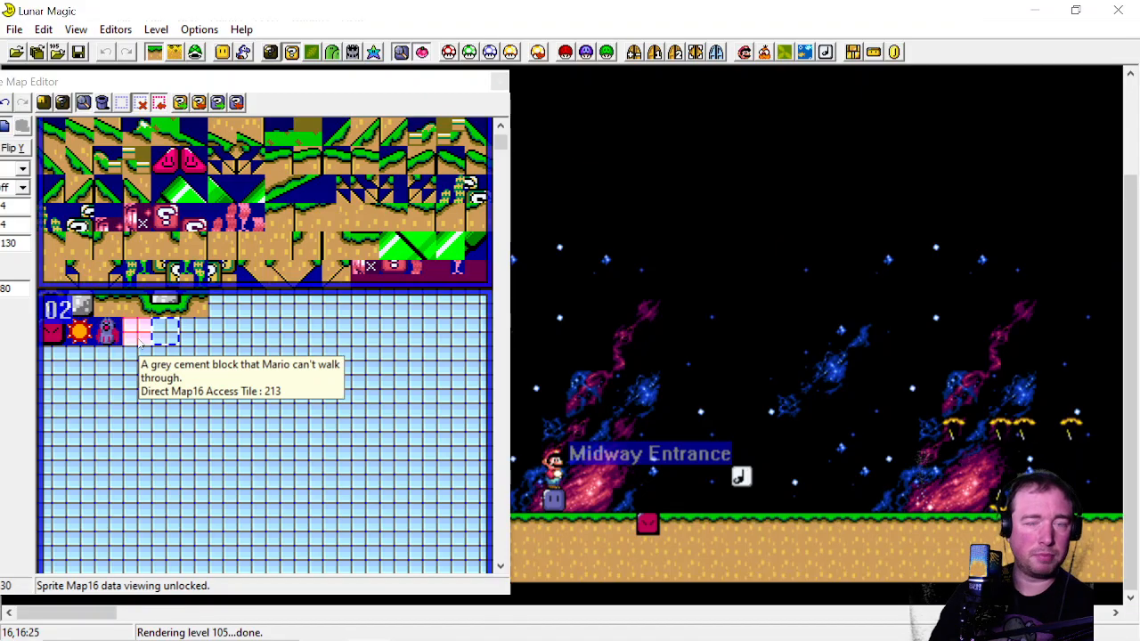
{"action": "left_click", "coordinate": [852, 54]}
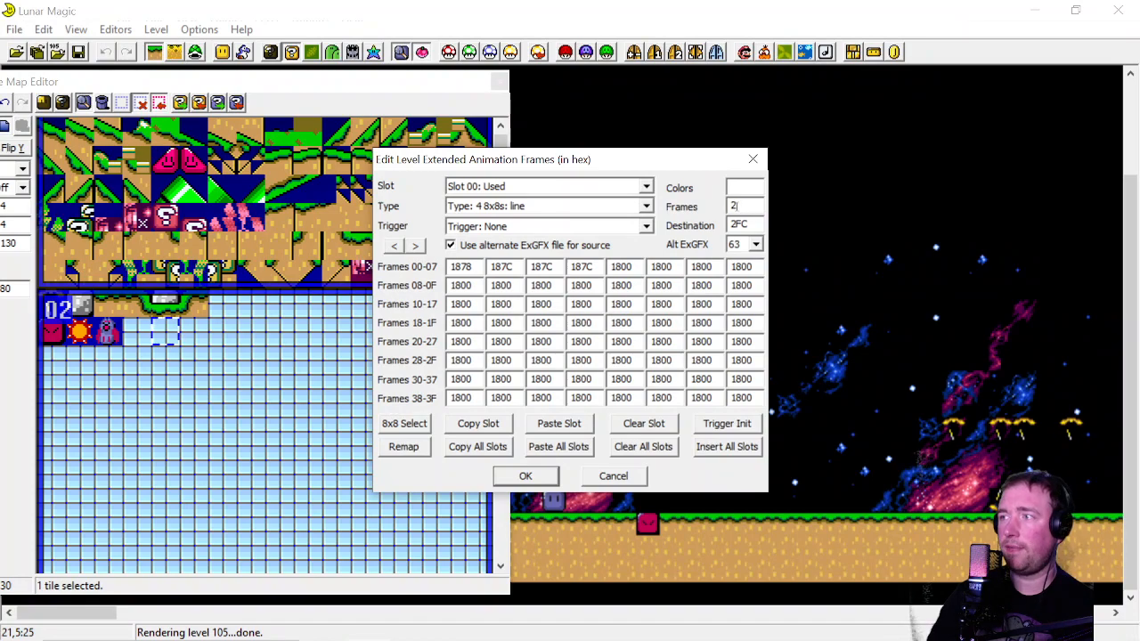
{"action": "mouse_move", "coordinate": [734, 206]}
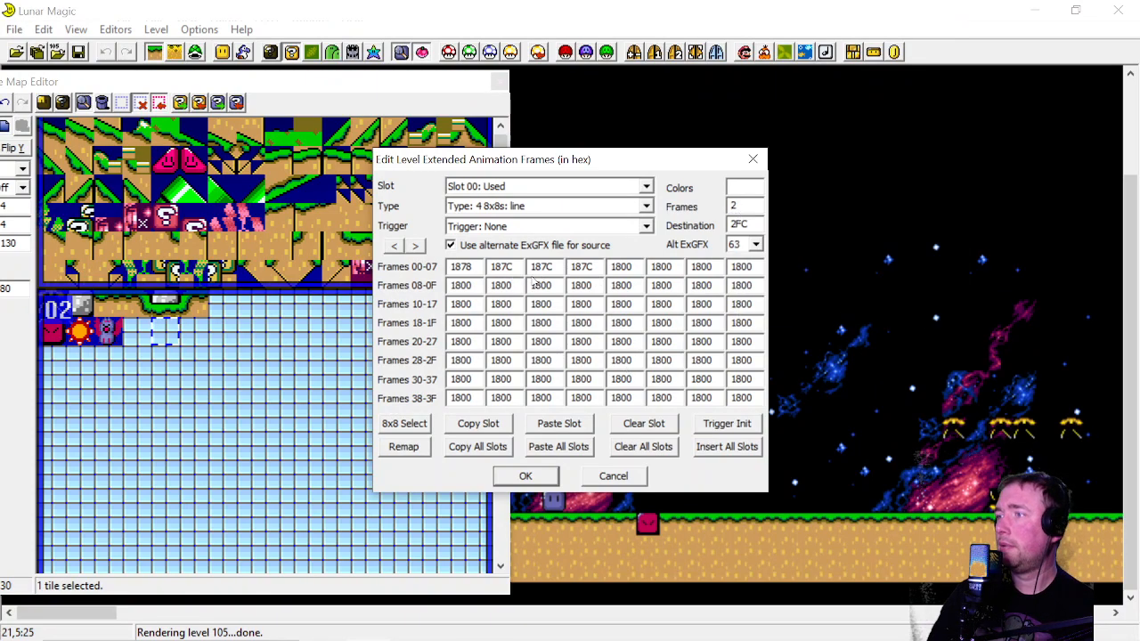
{"action": "left_click", "coordinate": [526, 476]}
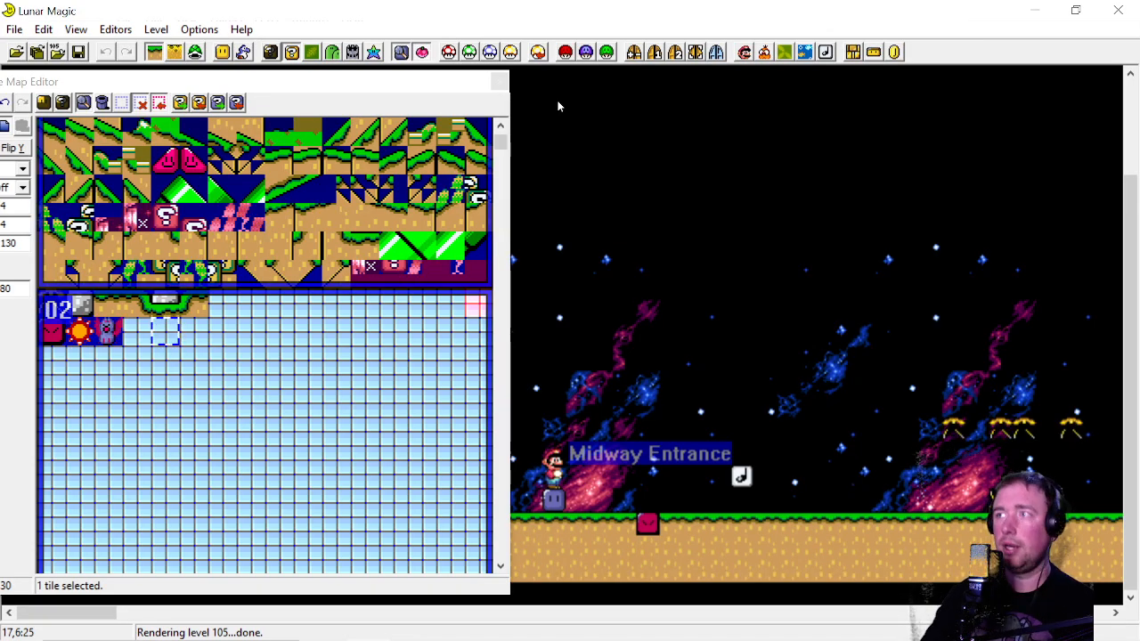
Check the AN2 file setting for the extended animated tile area in the level's Super GFX Bypass
{"action": "left_click", "coordinate": [566, 51]}
{"action": "left_click_drag", "start_coordinate": [567, 337], "coordinate": [540, 337]}
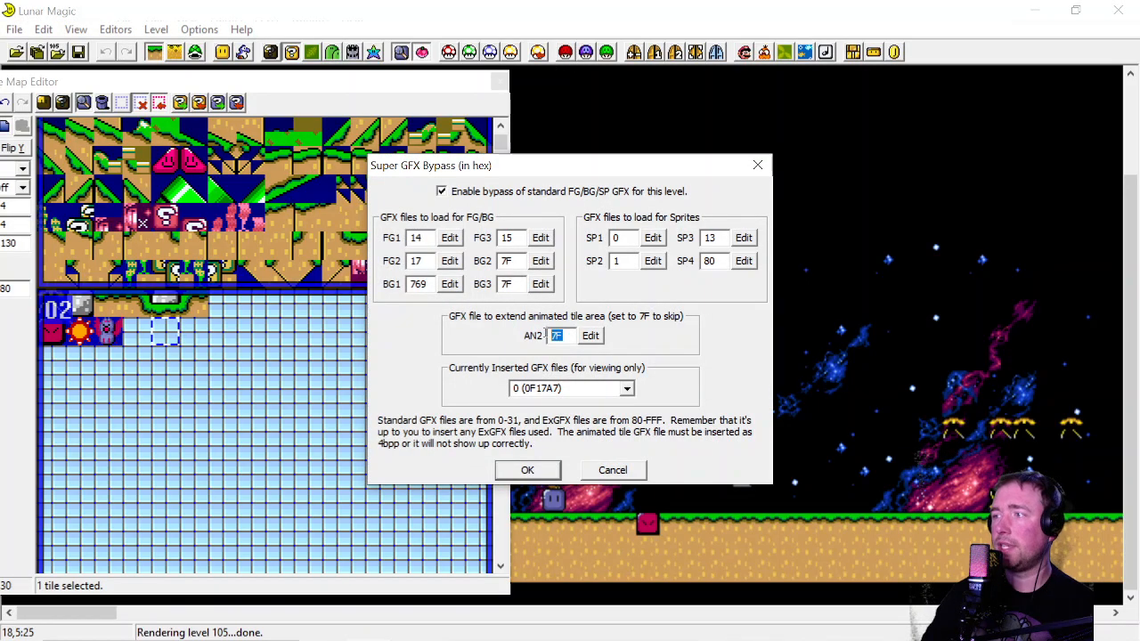
{"action": "left_click", "coordinate": [568, 335]}
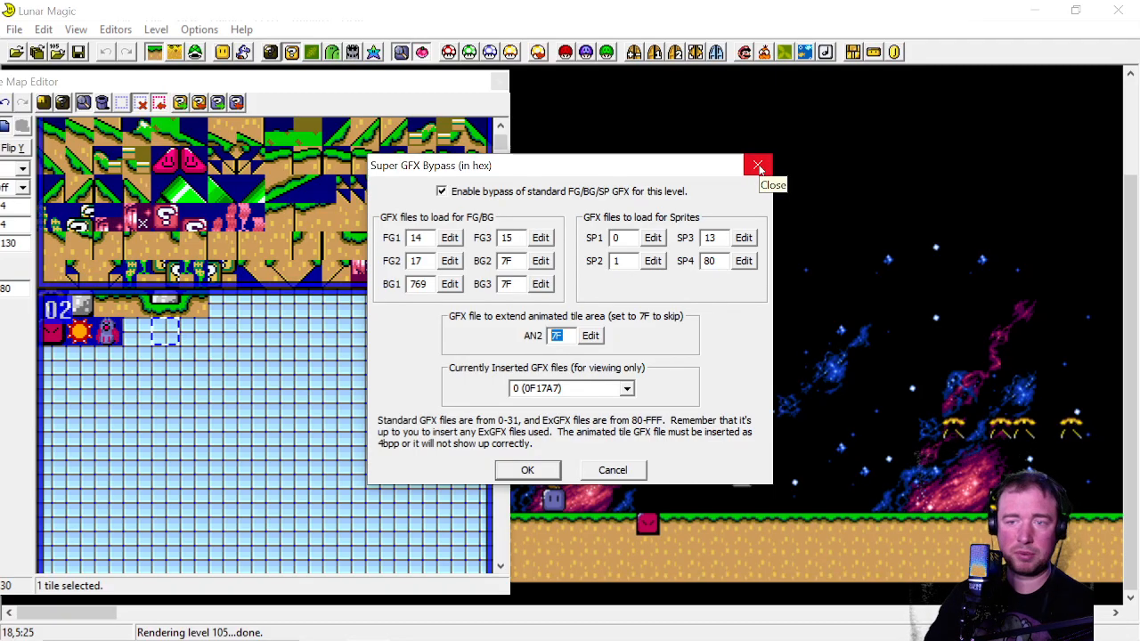
{"action": "left_click", "coordinate": [758, 167]}
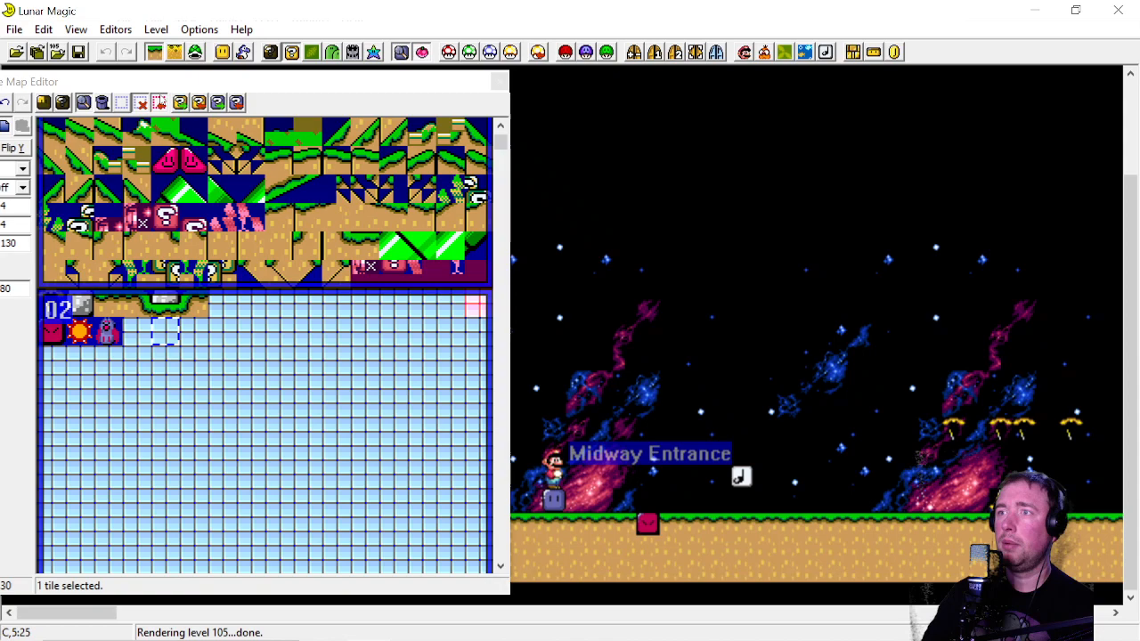
Bring the 16x16 tile map editor back into view and look through the labelled 8x8 tiles for the animation and sprite GFX slots
{"action": "left_click_drag", "start_coordinate": [64, 81], "coordinate": [473, 85]}
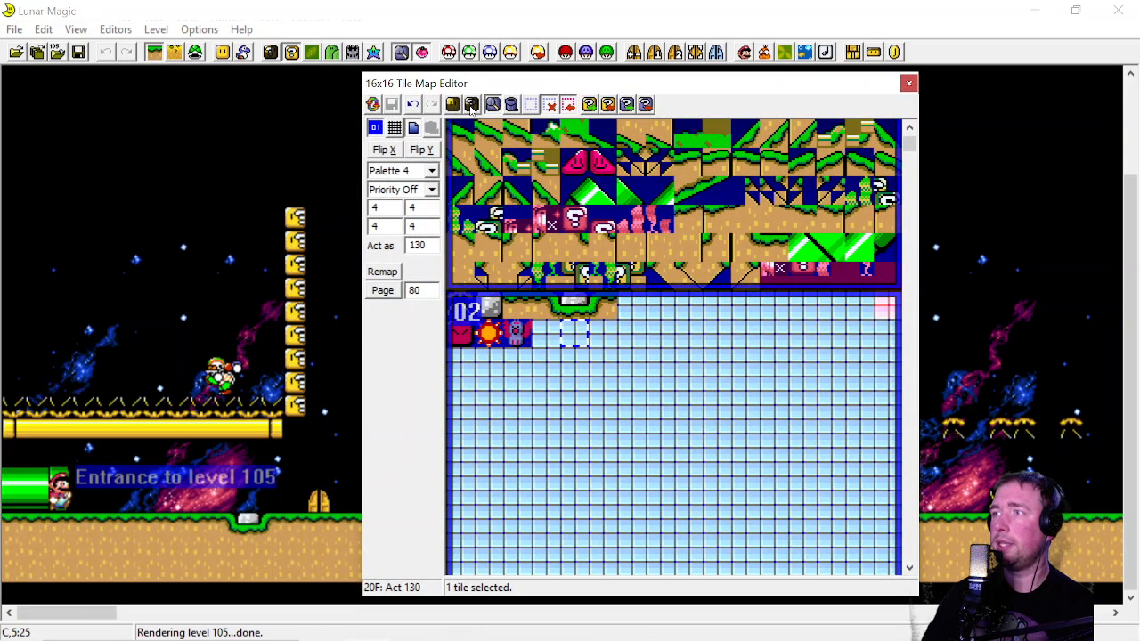
{"action": "left_click", "coordinate": [473, 104]}
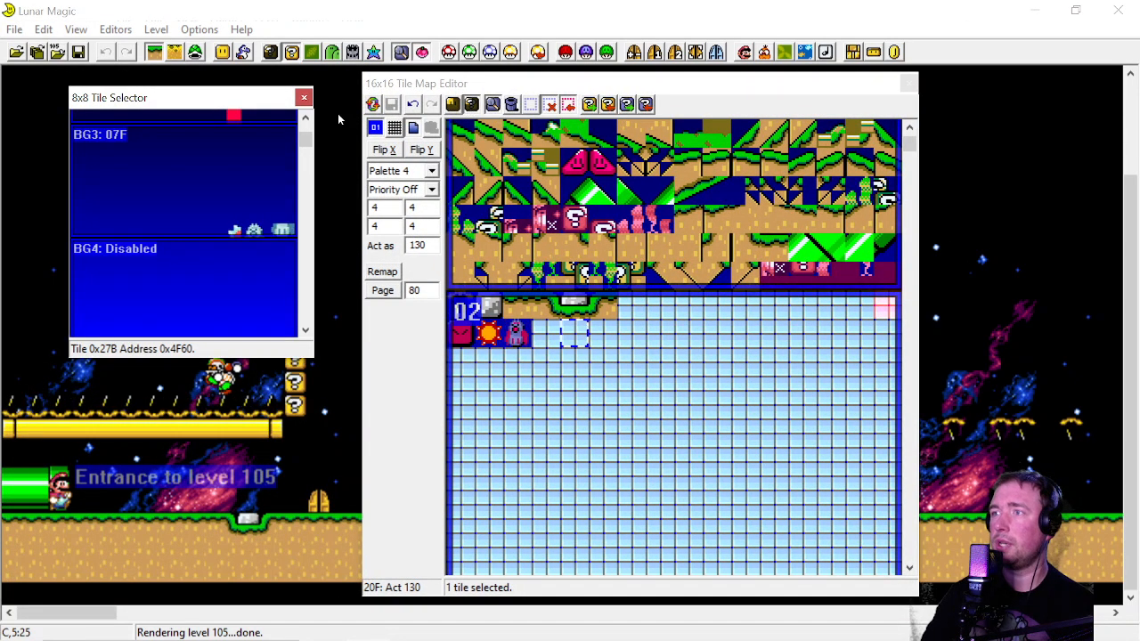
{"action": "scroll", "coordinate": [214, 211], "scroll_direction": "down", "scroll_amount": 6}
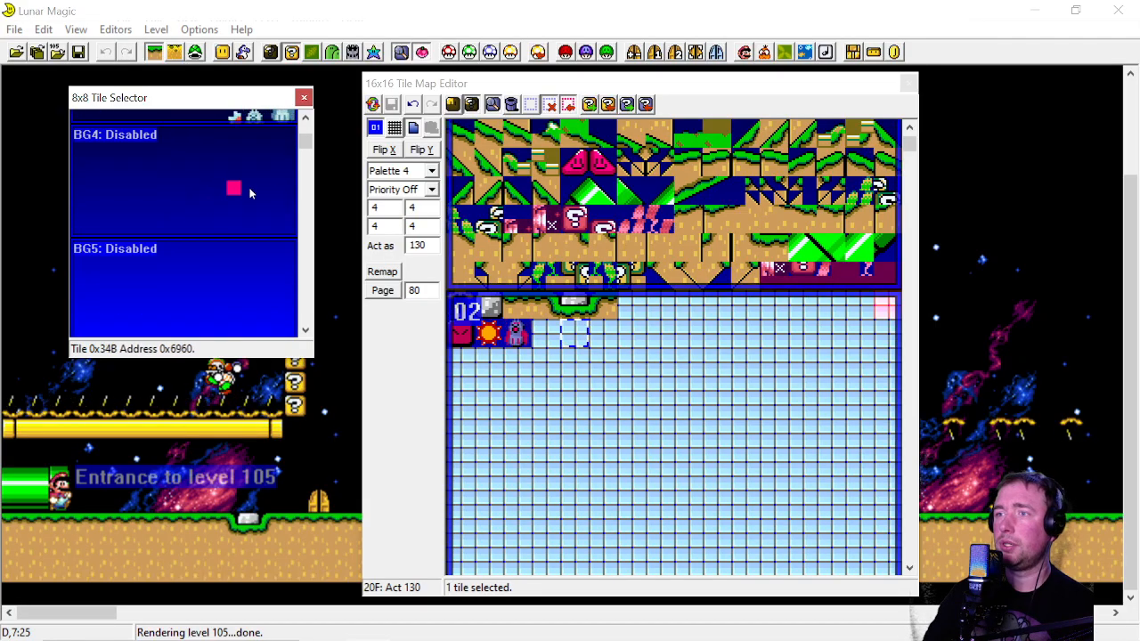
{"action": "scroll", "coordinate": [224, 209], "scroll_direction": "down", "scroll_amount": 4}
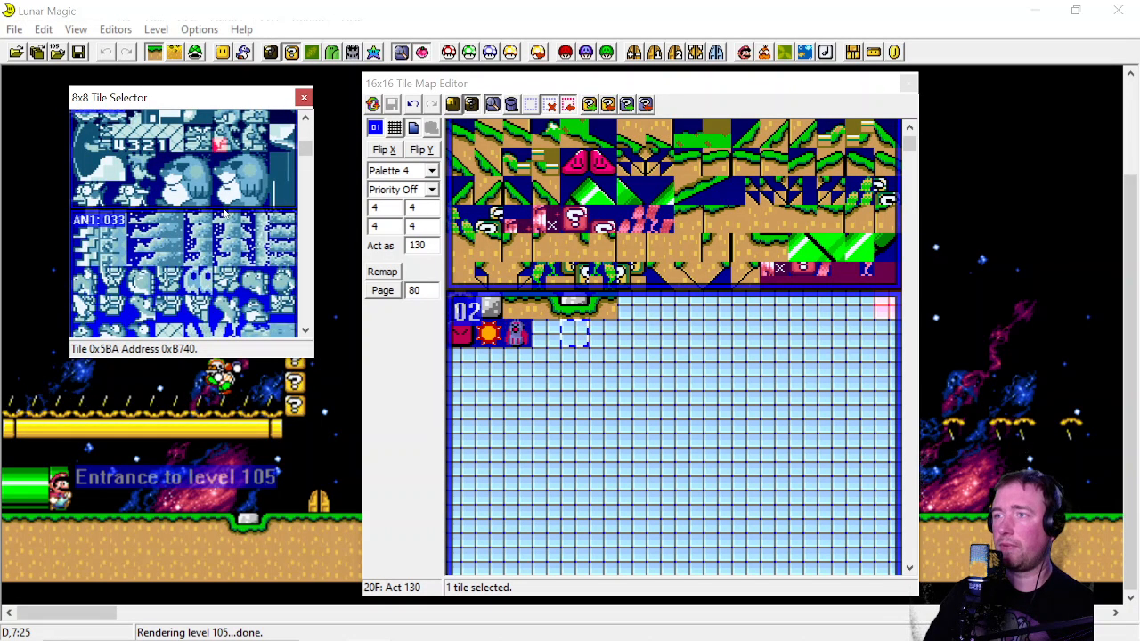
{"action": "scroll", "coordinate": [304, 143], "scroll_direction": "down", "scroll_amount": 5}
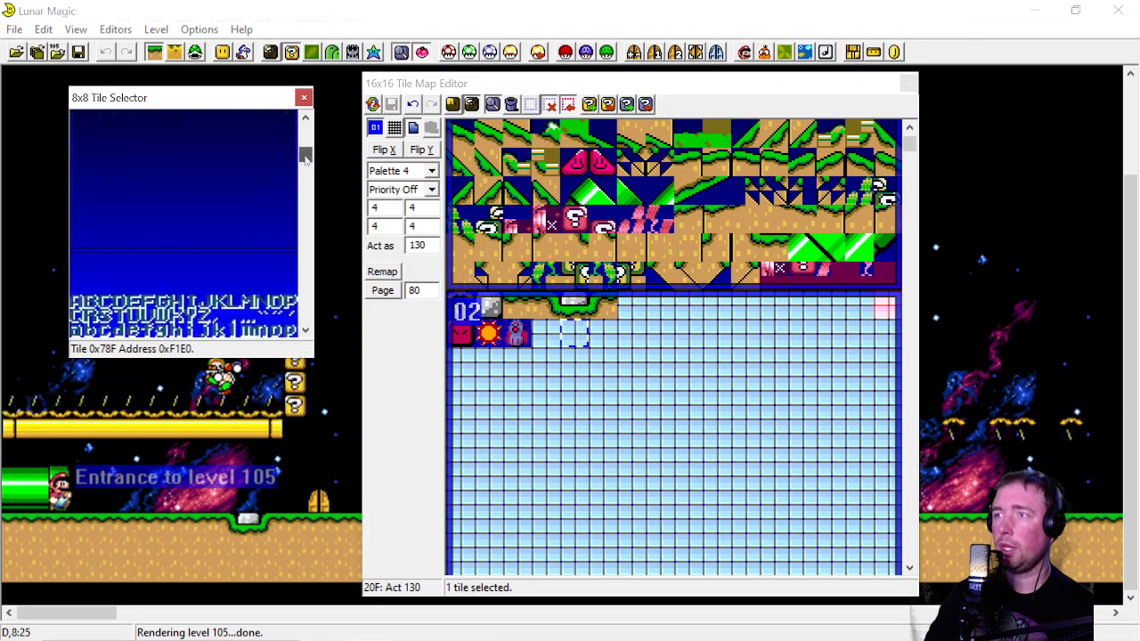
{"action": "scroll", "coordinate": [93, 232], "scroll_direction": "down", "scroll_amount": 3}
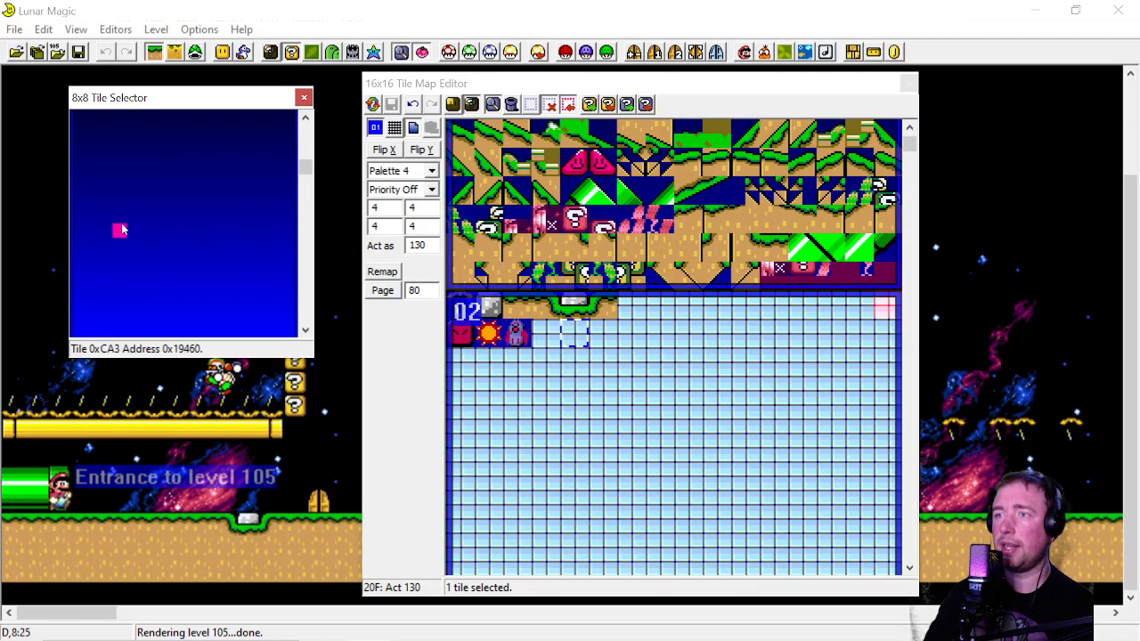
{"action": "scroll", "coordinate": [167, 214], "scroll_direction": "down", "scroll_amount": 4}
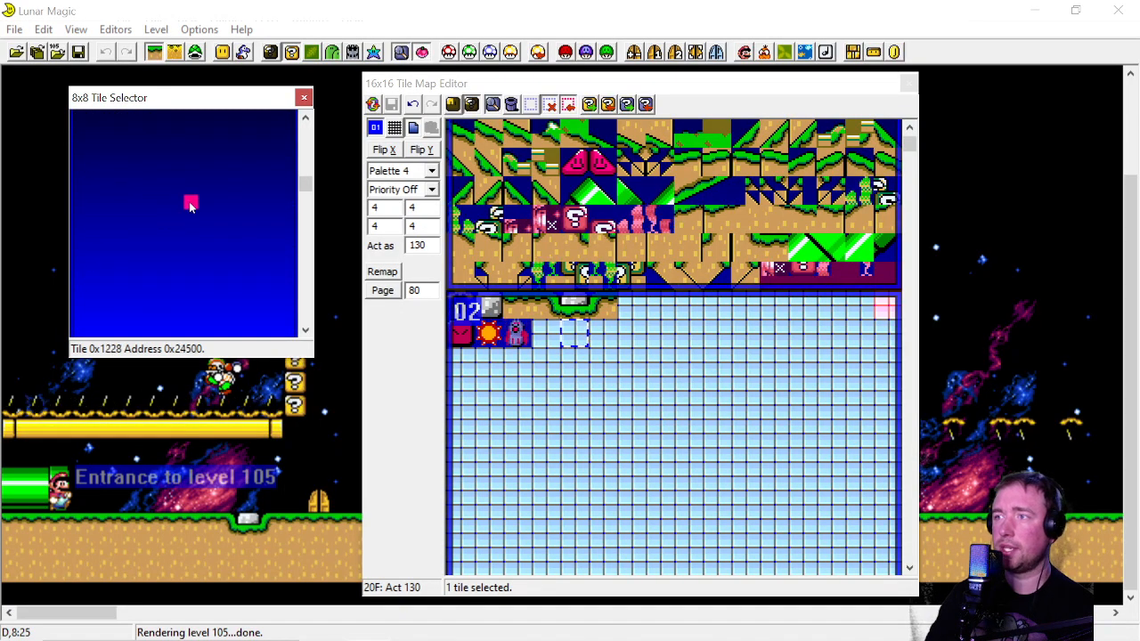
{"action": "scroll", "coordinate": [194, 234], "scroll_direction": "down", "scroll_amount": 3}
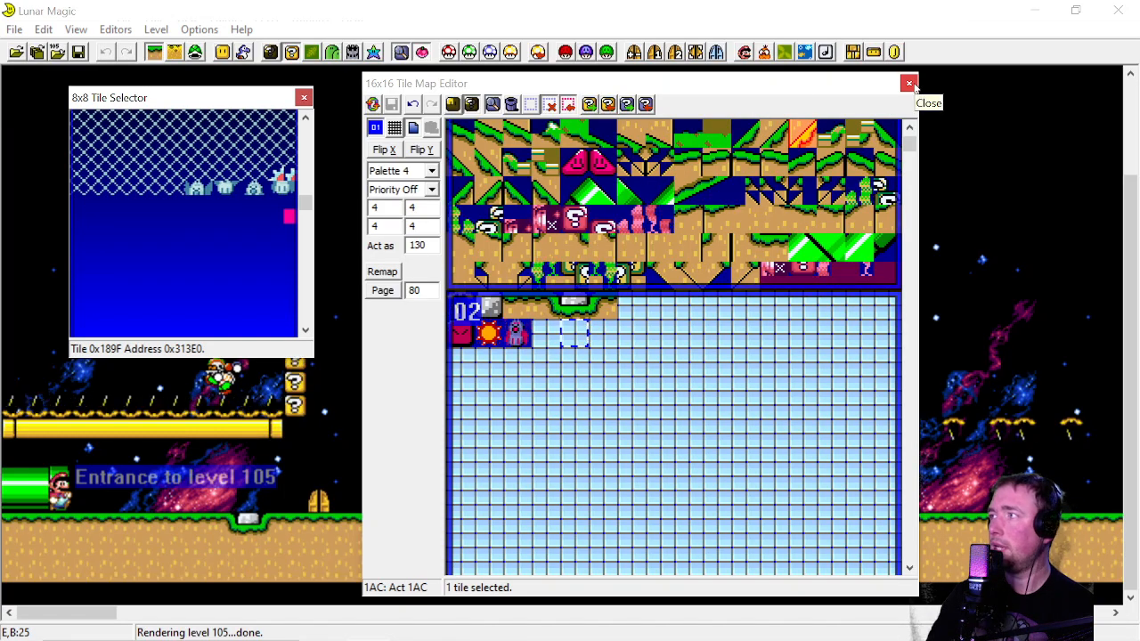
{"action": "scroll", "coordinate": [204, 206], "scroll_direction": "up", "scroll_amount": 5}
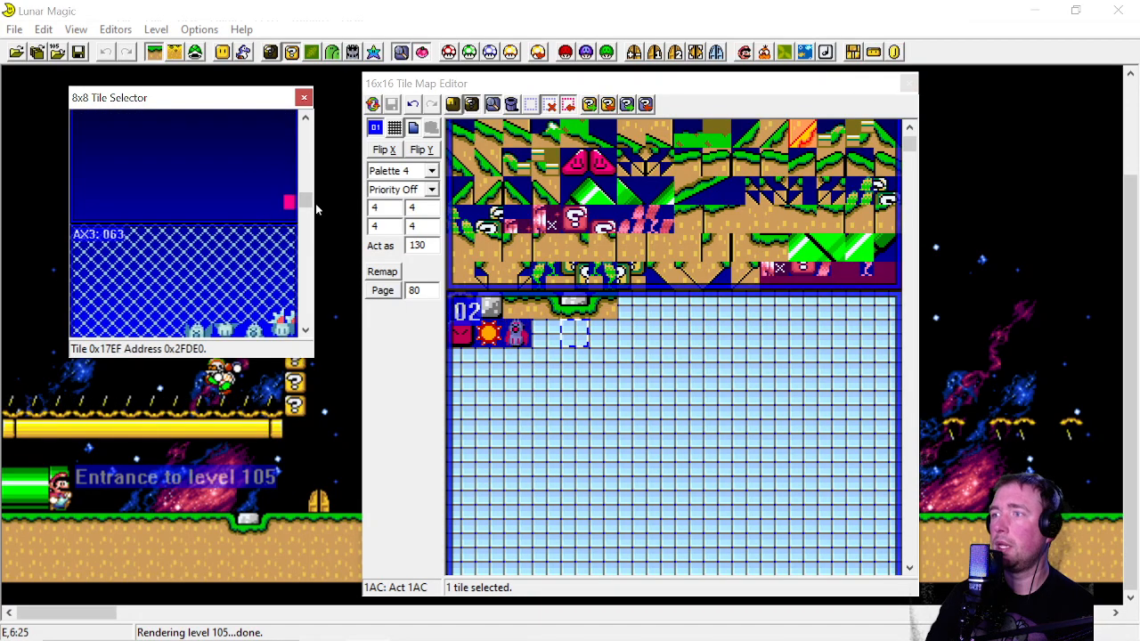
{"action": "scroll", "coordinate": [205, 207], "scroll_direction": "up", "scroll_amount": 2}
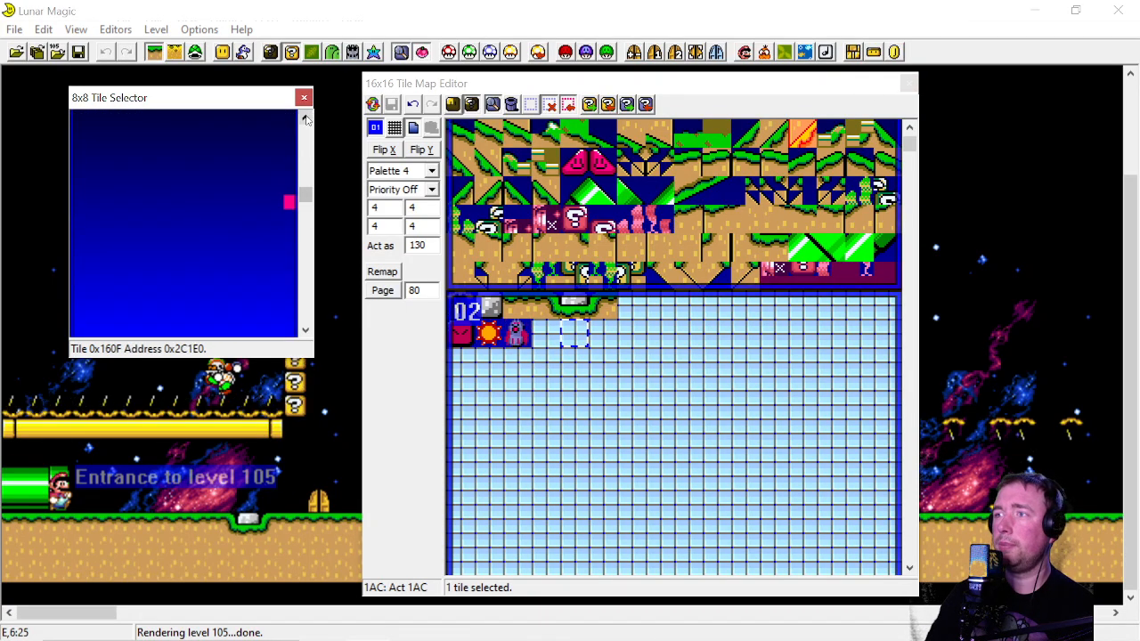
{"action": "left_click_drag", "start_coordinate": [303, 197], "coordinate": [305, 162]}
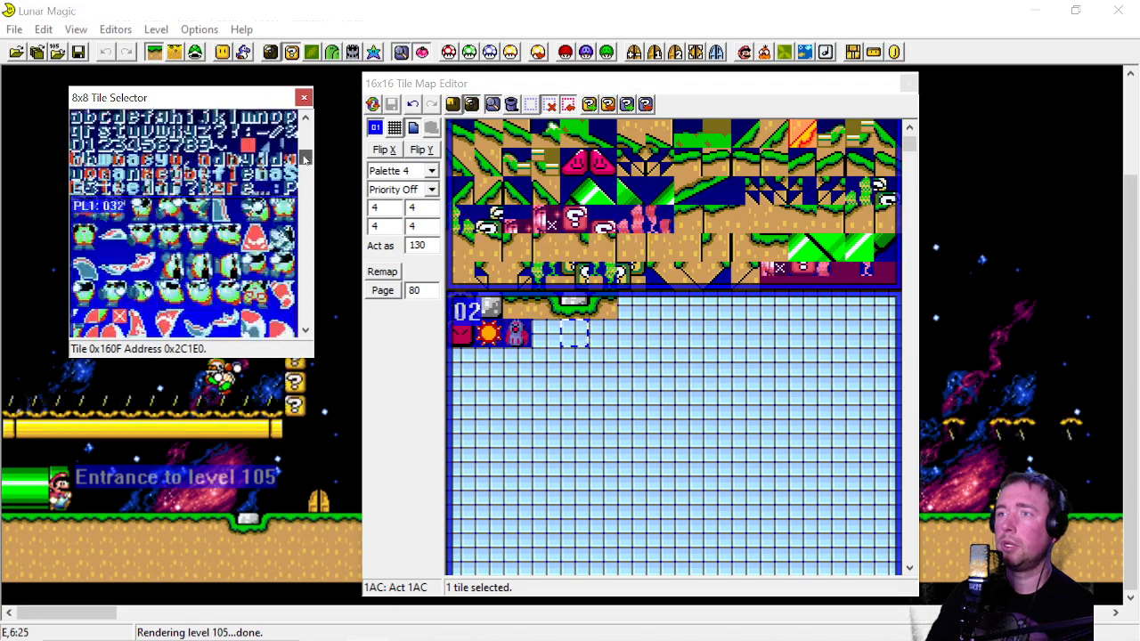
{"action": "scroll", "coordinate": [192, 236], "scroll_direction": "up", "scroll_amount": 3}
{"action": "scroll", "coordinate": [194, 240], "scroll_direction": "up", "scroll_amount": 4}
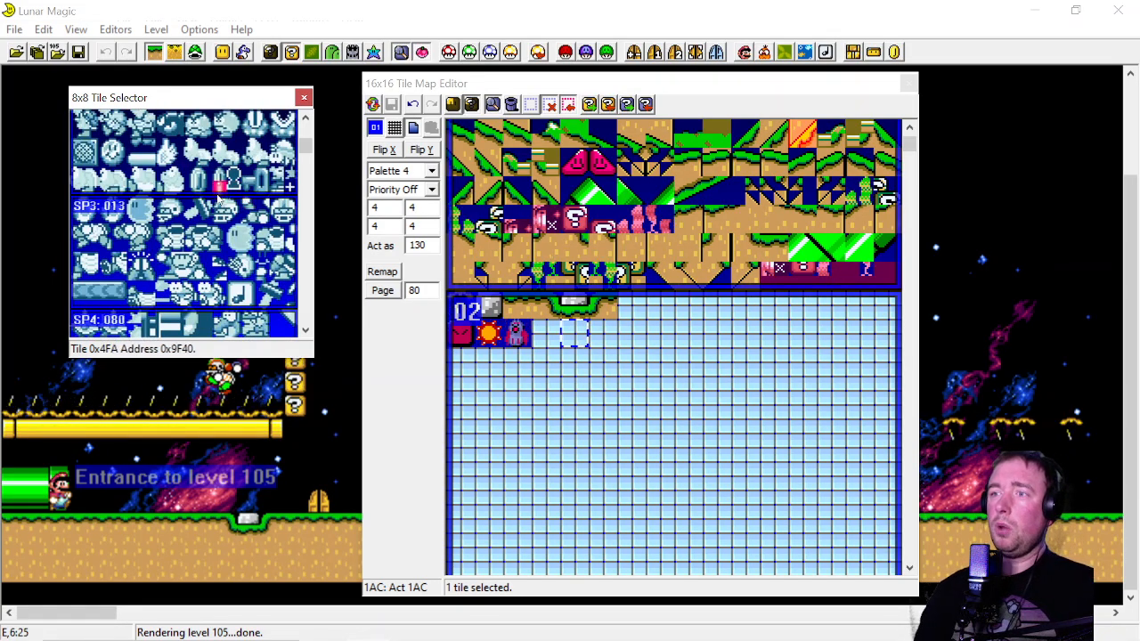
{"action": "scroll", "coordinate": [218, 183], "scroll_direction": "down", "scroll_amount": 2}
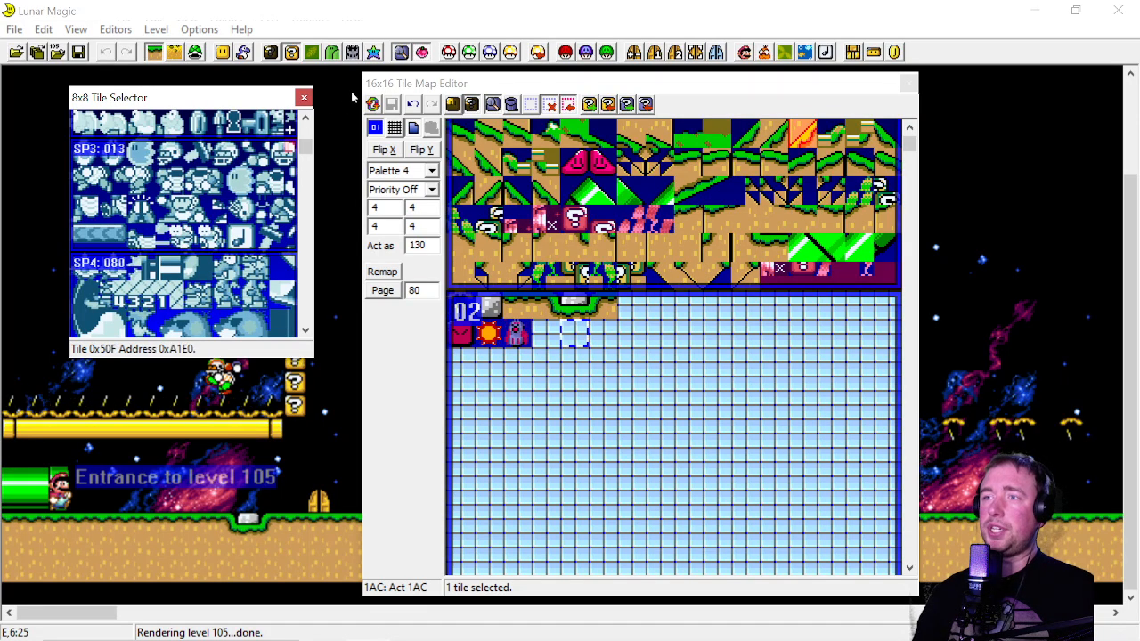
{"action": "left_click", "coordinate": [302, 98]}
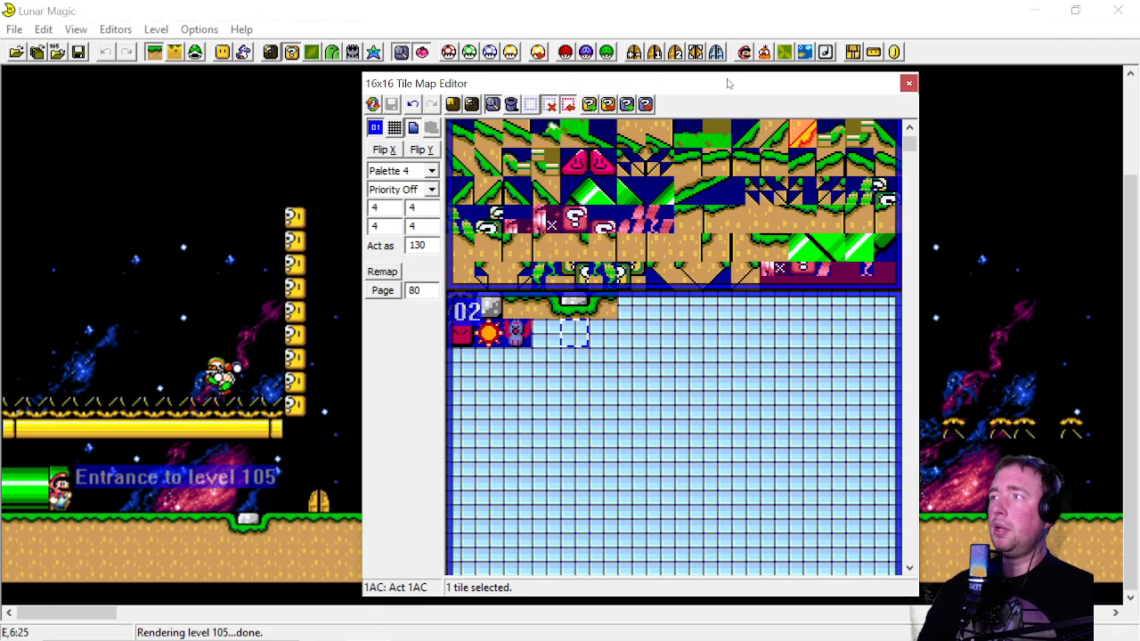
Set the level's AN2 animated tile GFX file to 13 in Super GFX Bypass and save the level
{"action": "left_click", "coordinate": [567, 54]}
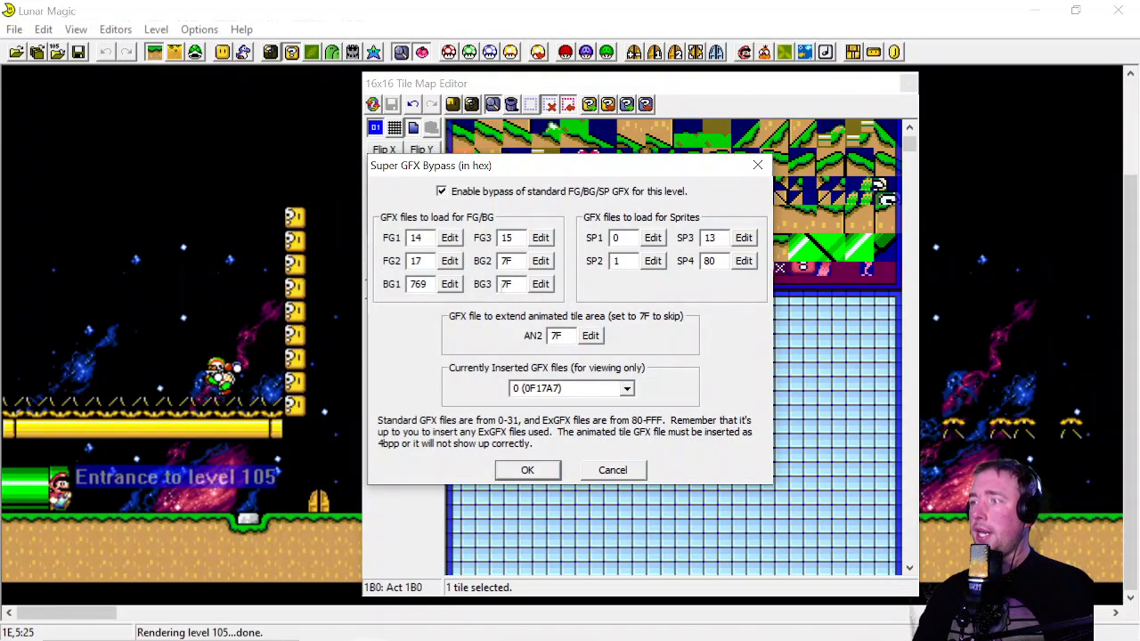
{"action": "double_click", "coordinate": [552, 336]}
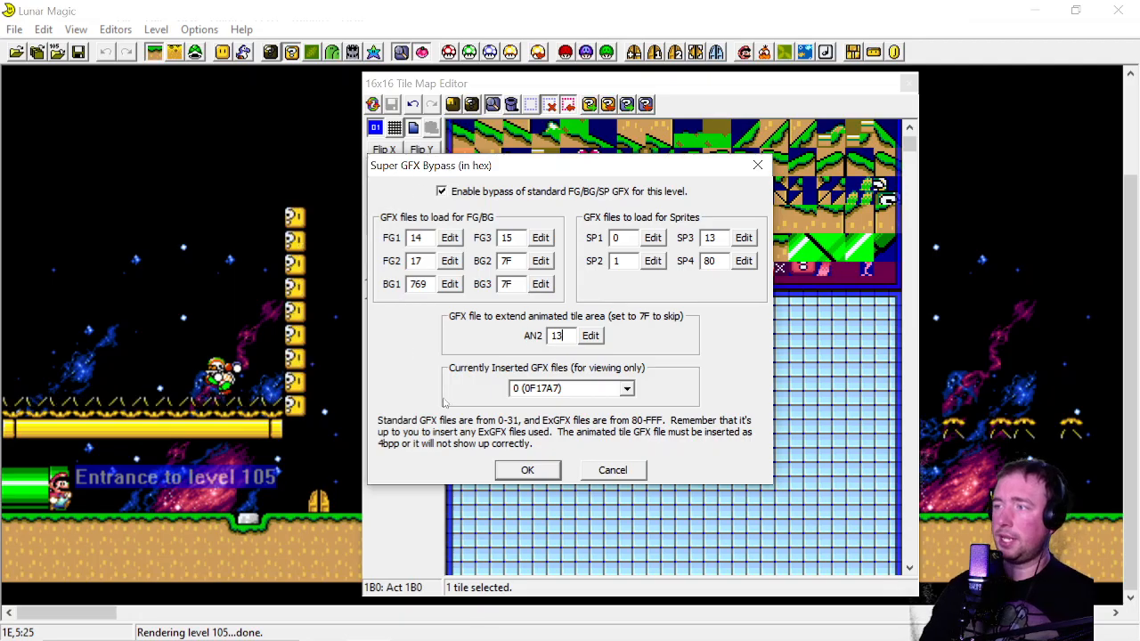
{"action": "left_click", "coordinate": [528, 470]}
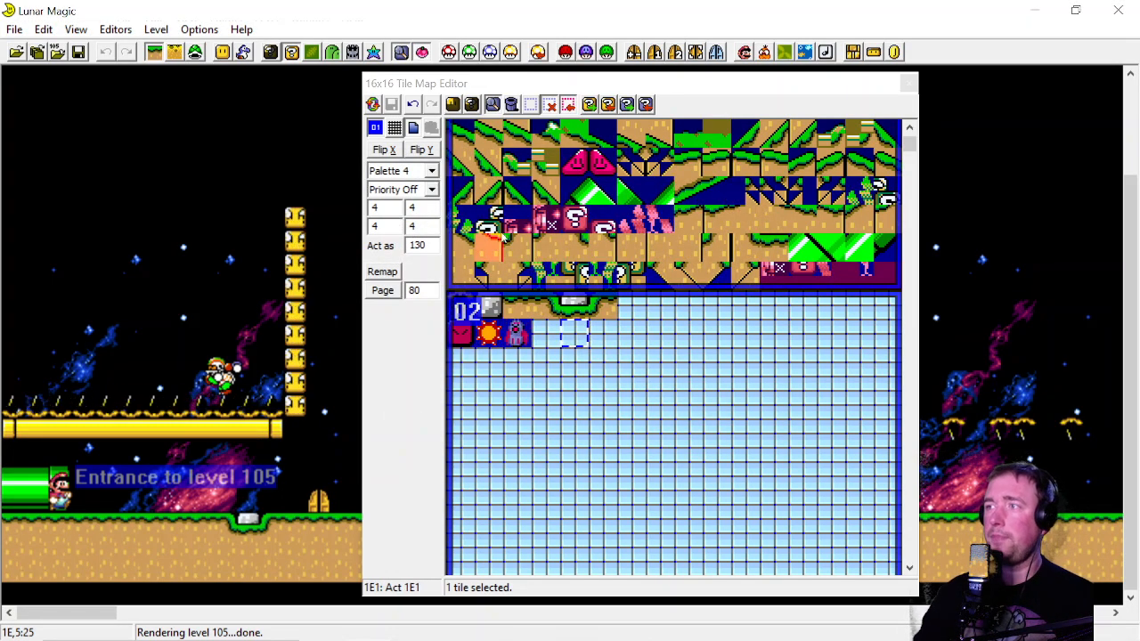
{"action": "left_click", "coordinate": [78, 52]}
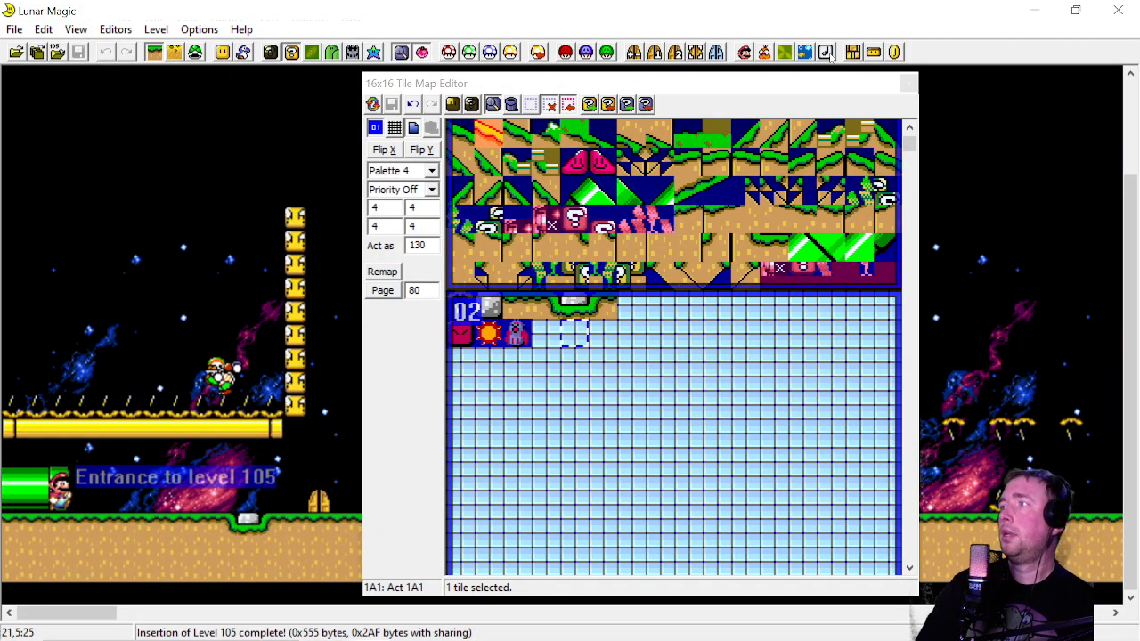
Reopen the 8x8 tiles and find the AN2 slot to examine the graphics loaded there
{"action": "left_click", "coordinate": [471, 105]}
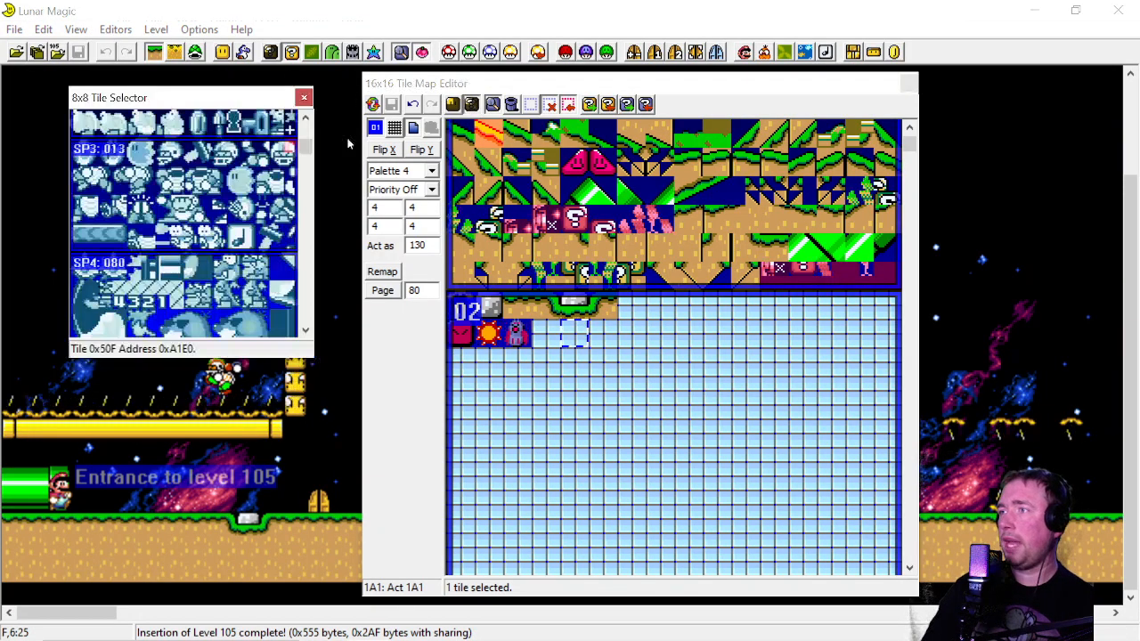
{"action": "scroll", "coordinate": [195, 246], "scroll_direction": "down", "scroll_amount": 3}
{"action": "scroll", "coordinate": [196, 247], "scroll_direction": "down", "scroll_amount": 6}
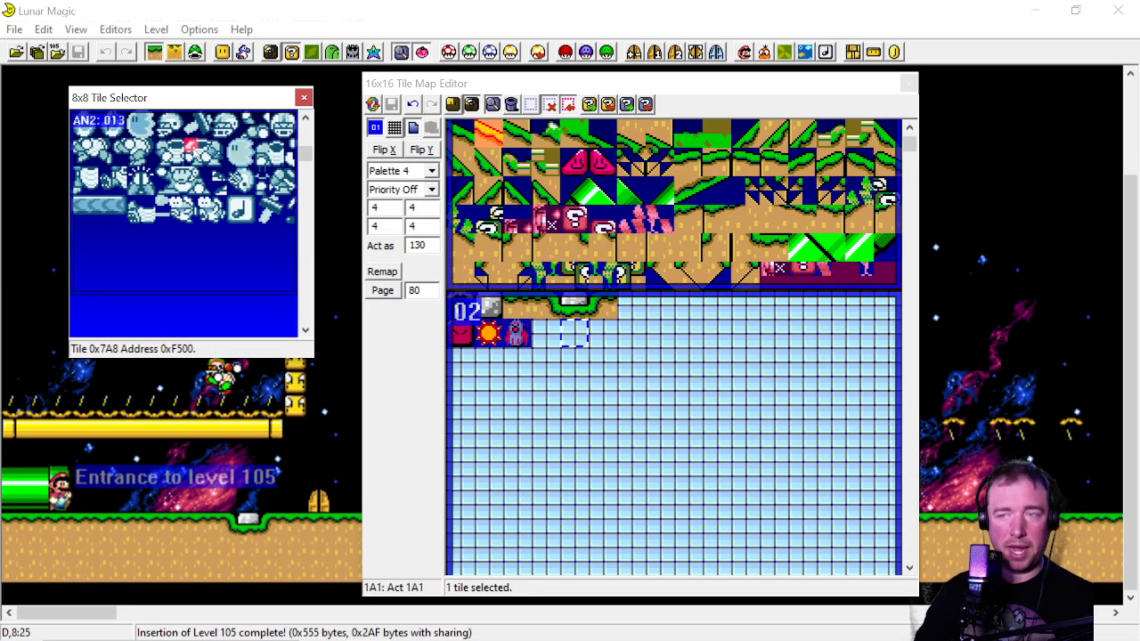
In the level's extended animation slot 02, set the destination to 280, the first tile of the BG3 area, and apply it
{"action": "left_click", "coordinate": [851, 52]}
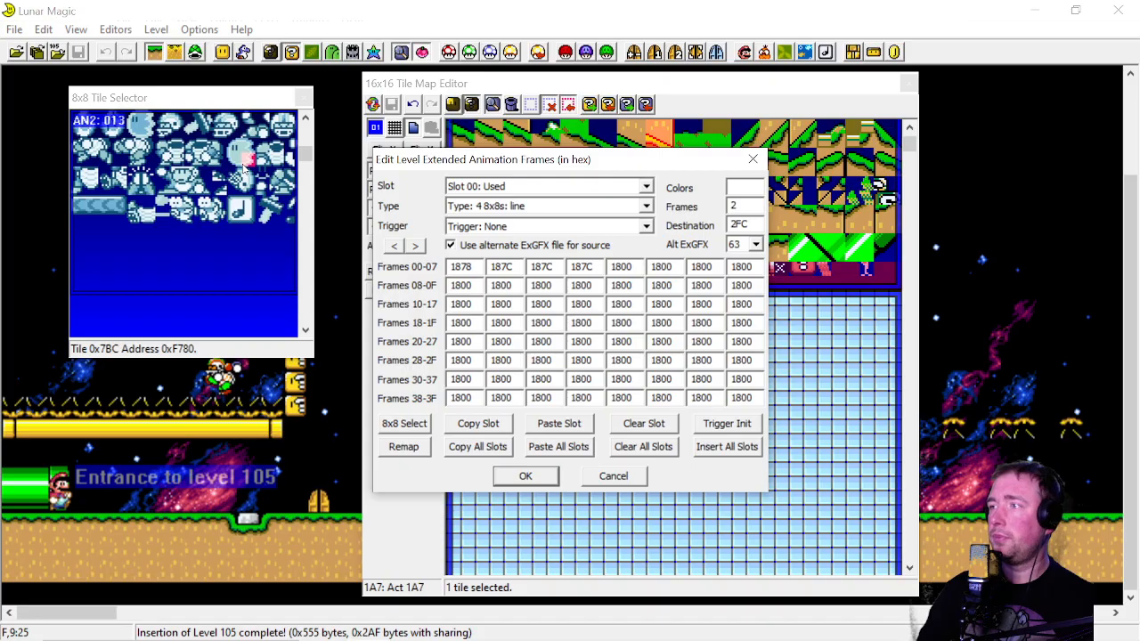
{"action": "left_click", "coordinate": [469, 185]}
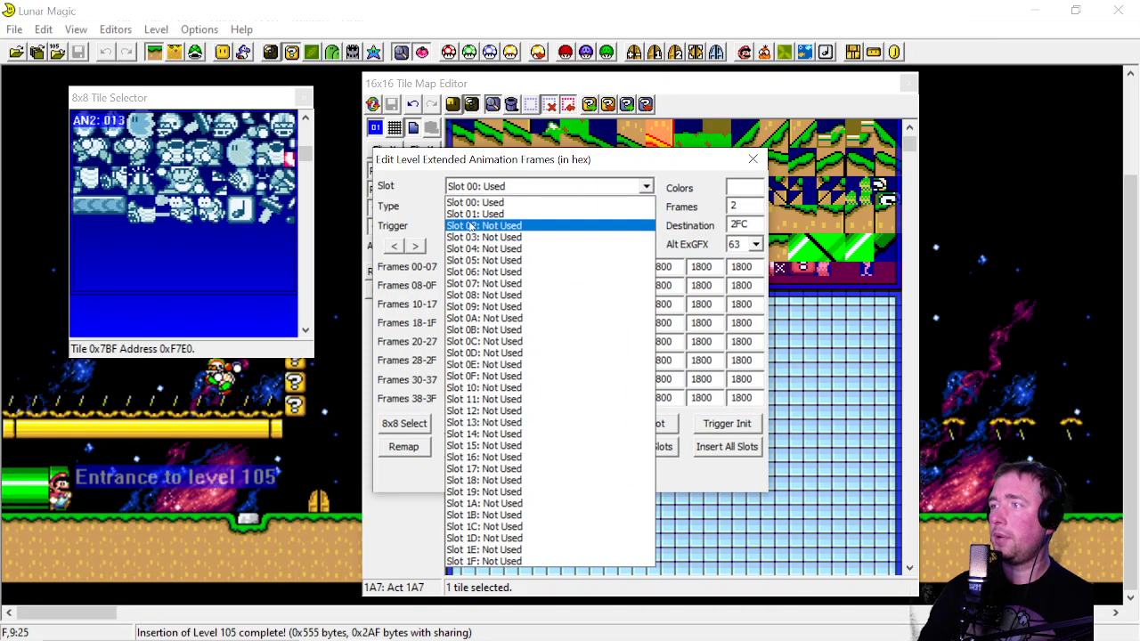
{"action": "left_click", "coordinate": [472, 226]}
{"action": "scroll", "coordinate": [267, 205], "scroll_direction": "up", "scroll_amount": 5}
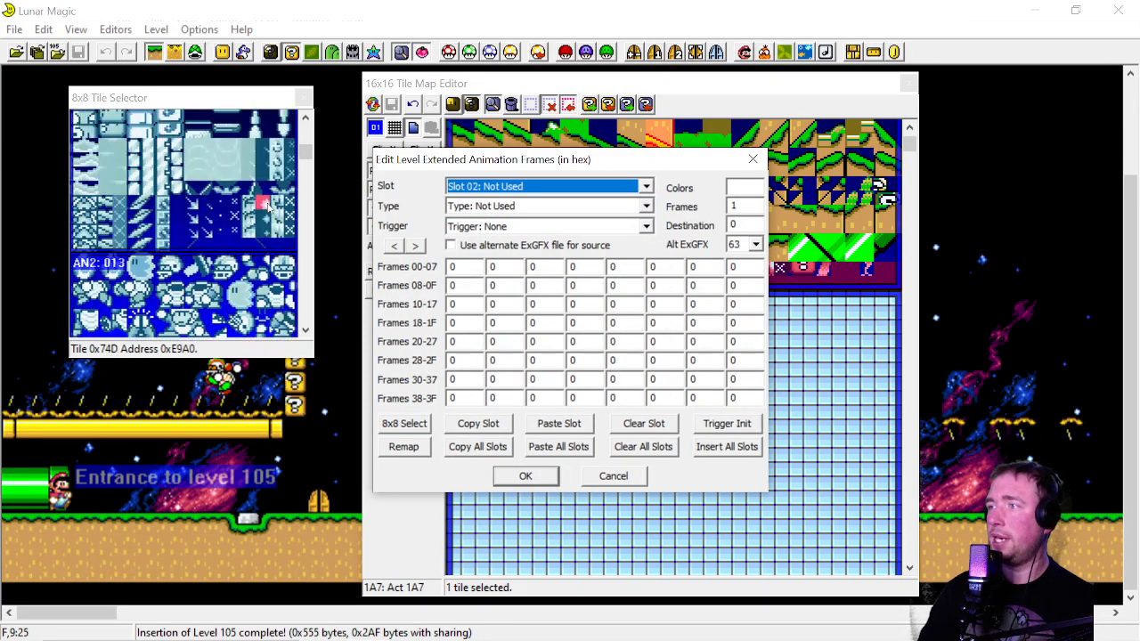
{"action": "scroll", "coordinate": [263, 205], "scroll_direction": "up", "scroll_amount": 6}
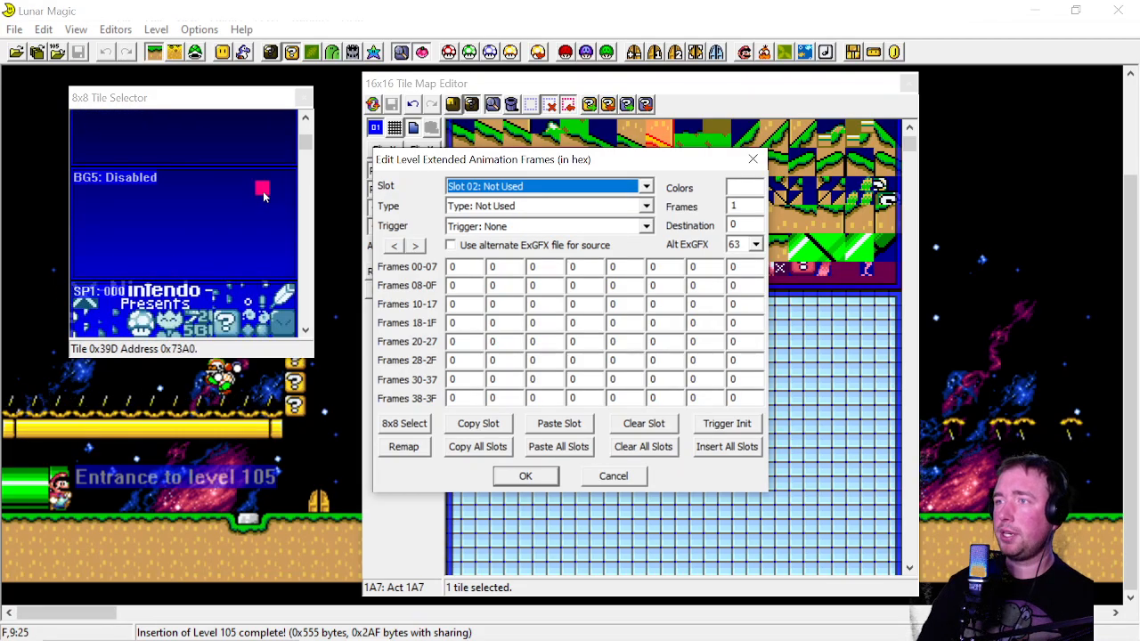
{"action": "scroll", "coordinate": [246, 193], "scroll_direction": "up", "scroll_amount": 3}
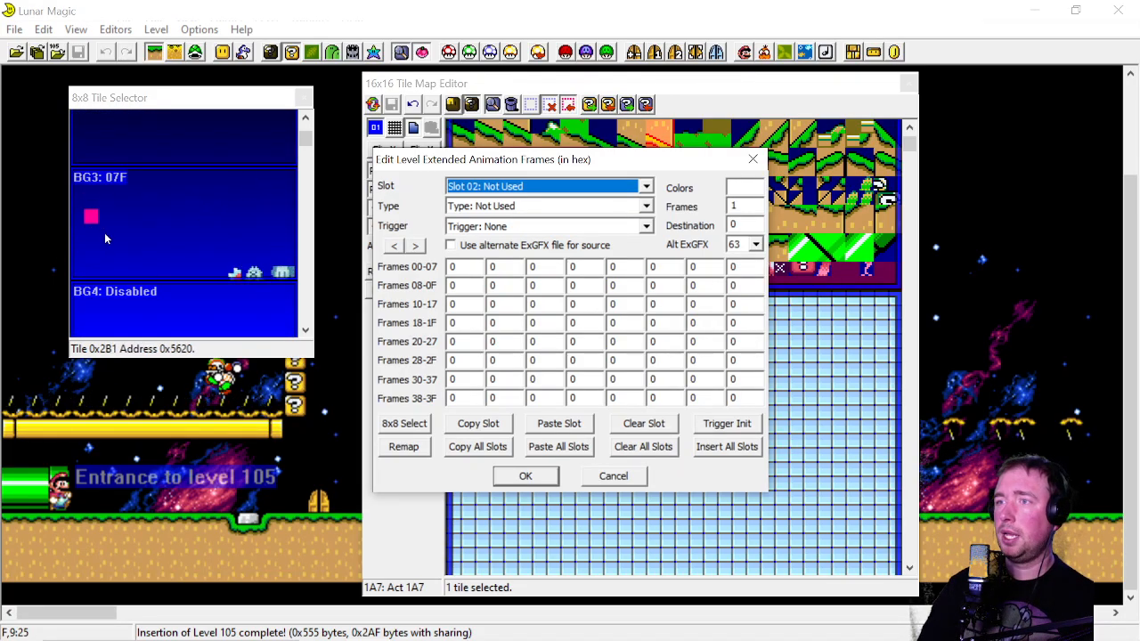
{"action": "scroll", "coordinate": [190, 189], "scroll_direction": "up", "scroll_amount": 1}
{"action": "scroll", "coordinate": [192, 199], "scroll_direction": "down", "scroll_amount": 1}
{"action": "scroll", "coordinate": [191, 197], "scroll_direction": "up", "scroll_amount": 3}
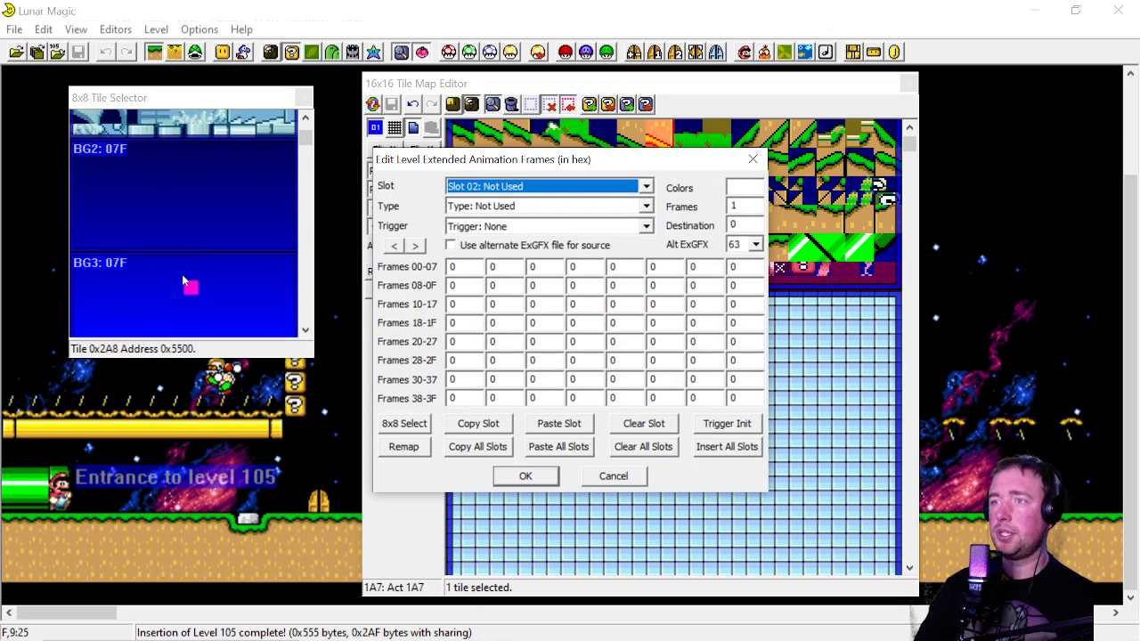
{"action": "scroll", "coordinate": [181, 275], "scroll_direction": "down", "scroll_amount": 3}
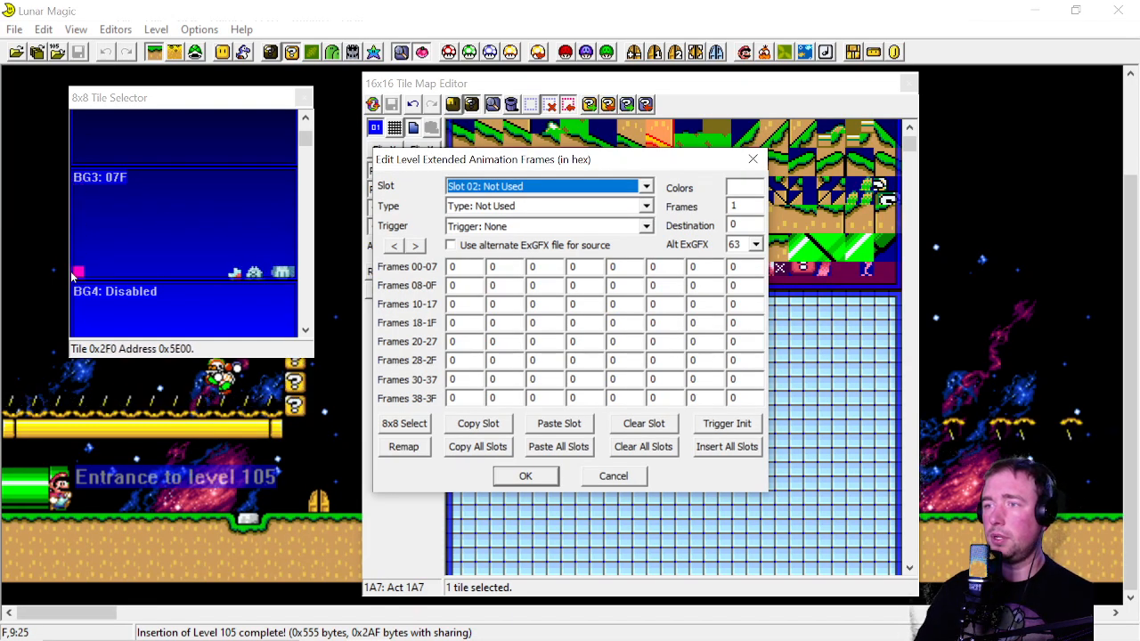
{"action": "double_click", "coordinate": [744, 223]}
{"action": "type", "text": "280"}
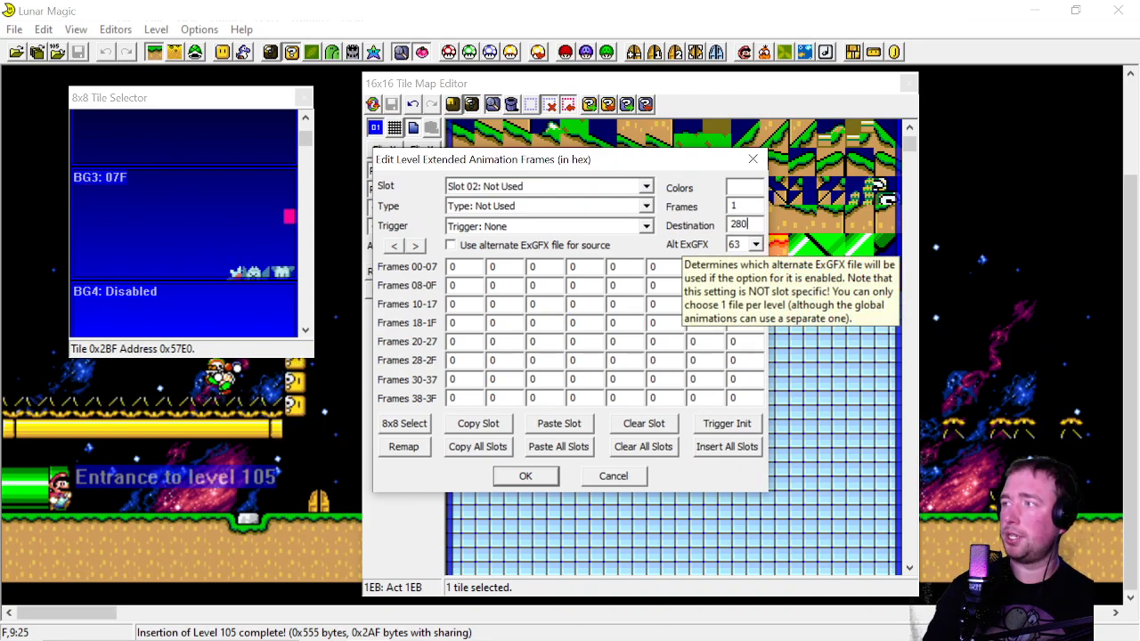
{"action": "key", "text": "Return"}
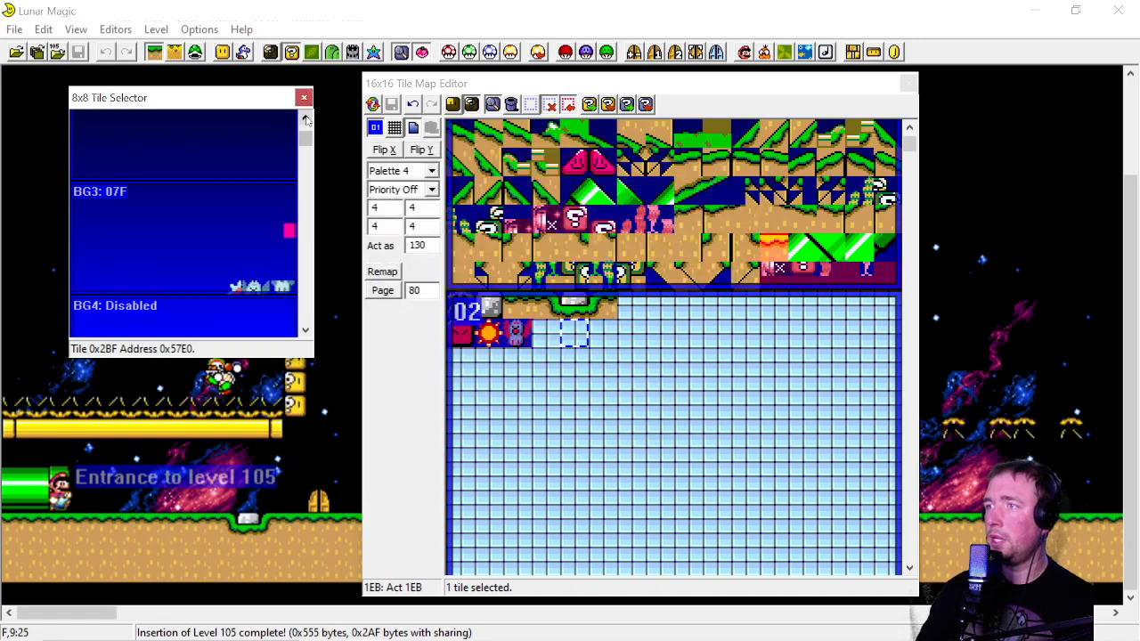
Locate the source tiles in the AN2 graphics, move the 16x16 tile map editor aside and reopen the level's extended animation frames
{"action": "left_click", "coordinate": [306, 117]}
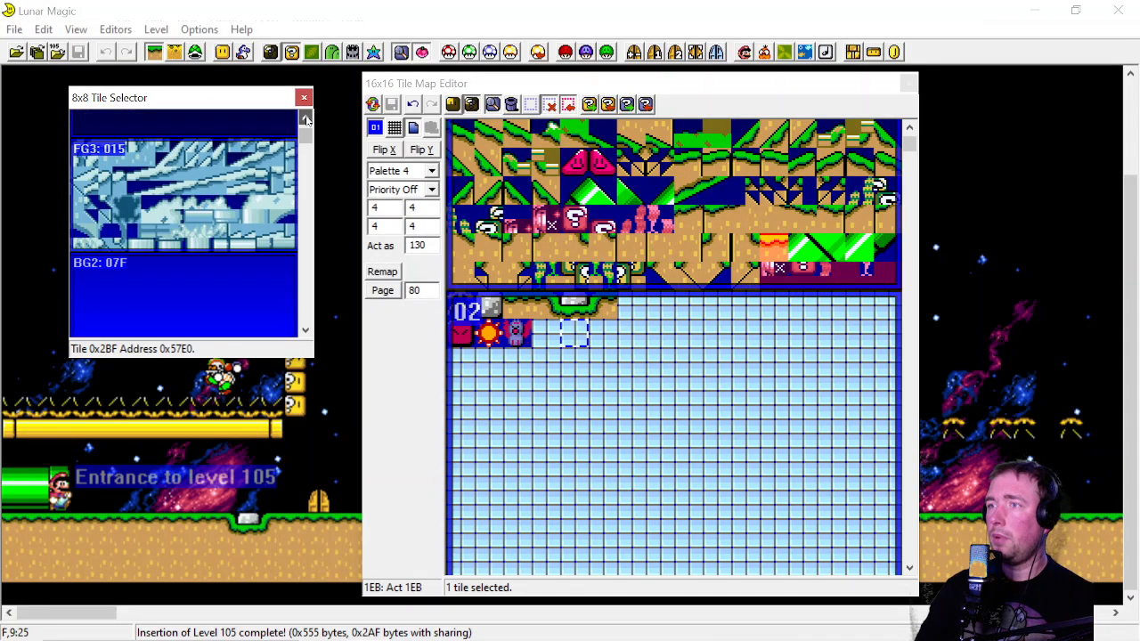
{"action": "scroll", "coordinate": [222, 235], "scroll_direction": "up", "scroll_amount": 1}
{"action": "scroll", "coordinate": [222, 242], "scroll_direction": "down", "scroll_amount": 7}
{"action": "scroll", "coordinate": [223, 245], "scroll_direction": "down", "scroll_amount": 10}
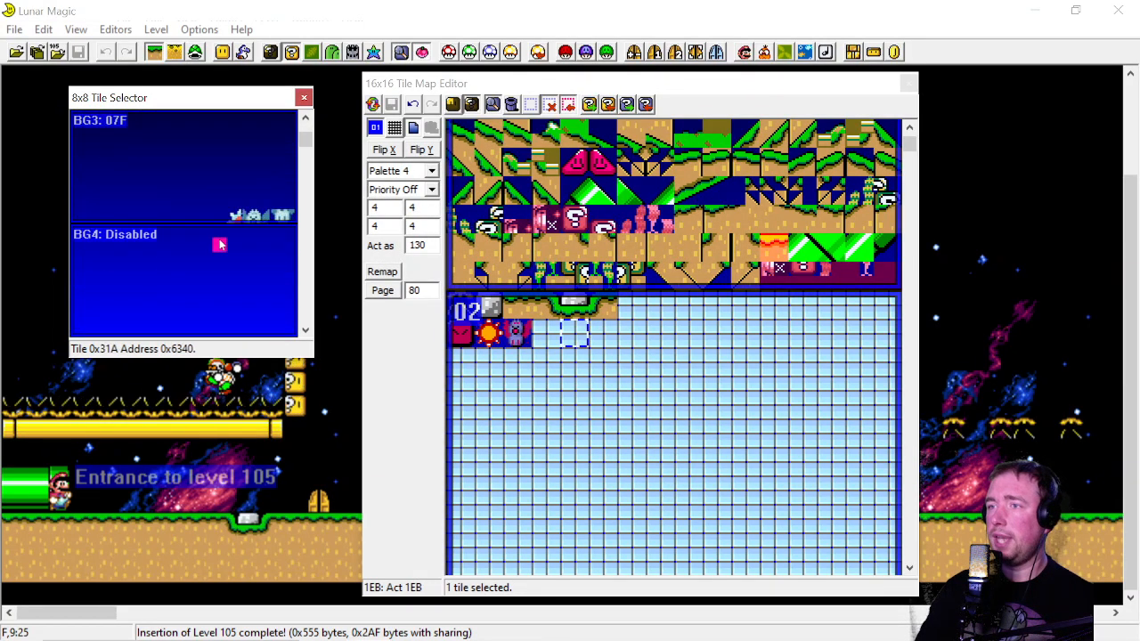
{"action": "scroll", "coordinate": [220, 247], "scroll_direction": "down", "scroll_amount": 10}
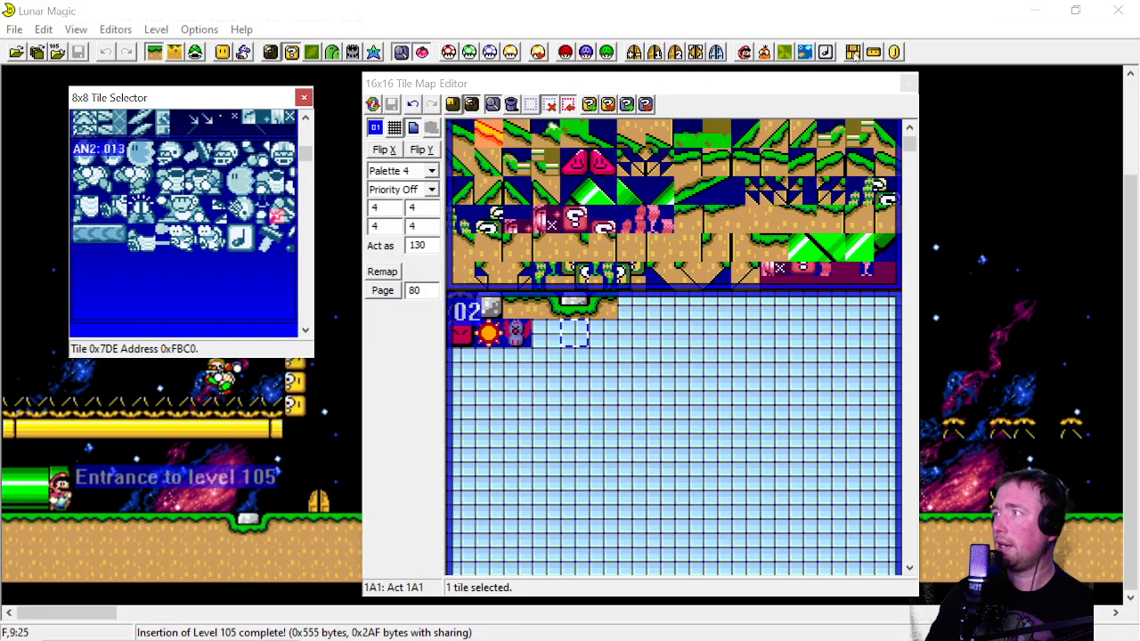
{"action": "left_click_drag", "start_coordinate": [680, 88], "coordinate": [875, 92]}
{"action": "left_click", "coordinate": [479, 160]}
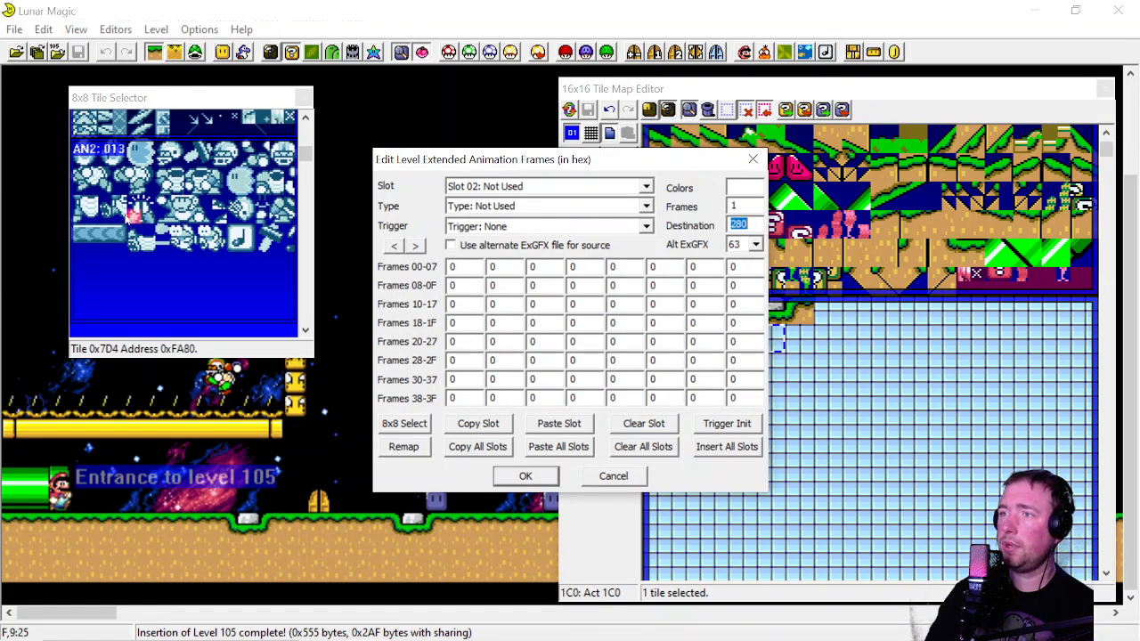
Give animation slot 02 a frame count of 2 and the type 2 8x8s: stacked
{"action": "double_click", "coordinate": [738, 206]}
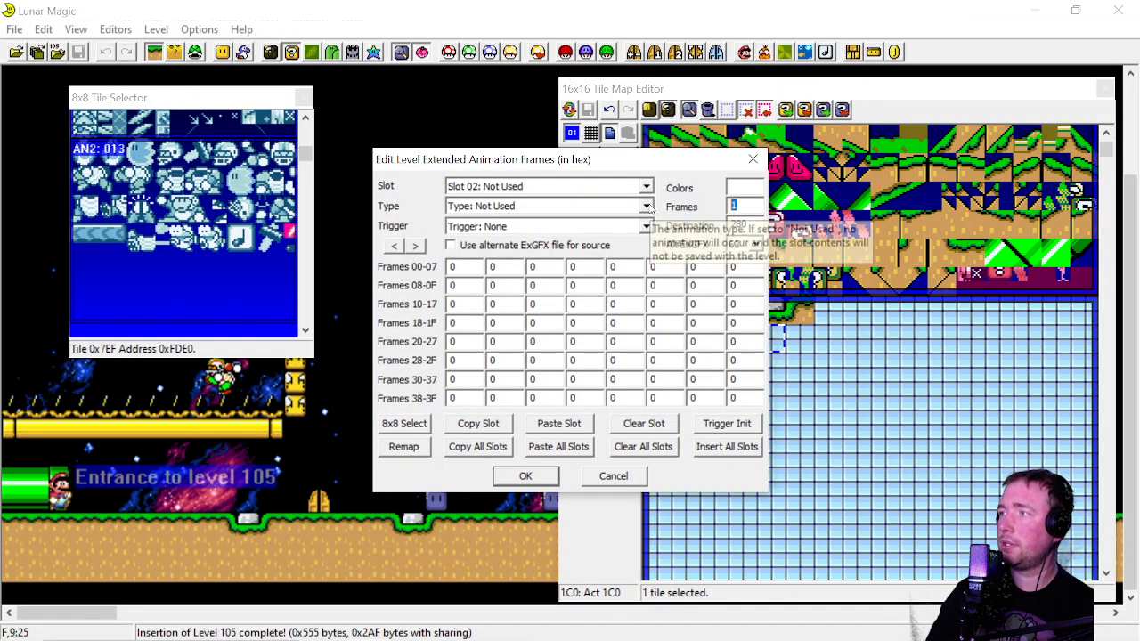
{"action": "left_click", "coordinate": [482, 187]}
{"action": "left_click", "coordinate": [481, 189]}
{"action": "left_click", "coordinate": [482, 206]}
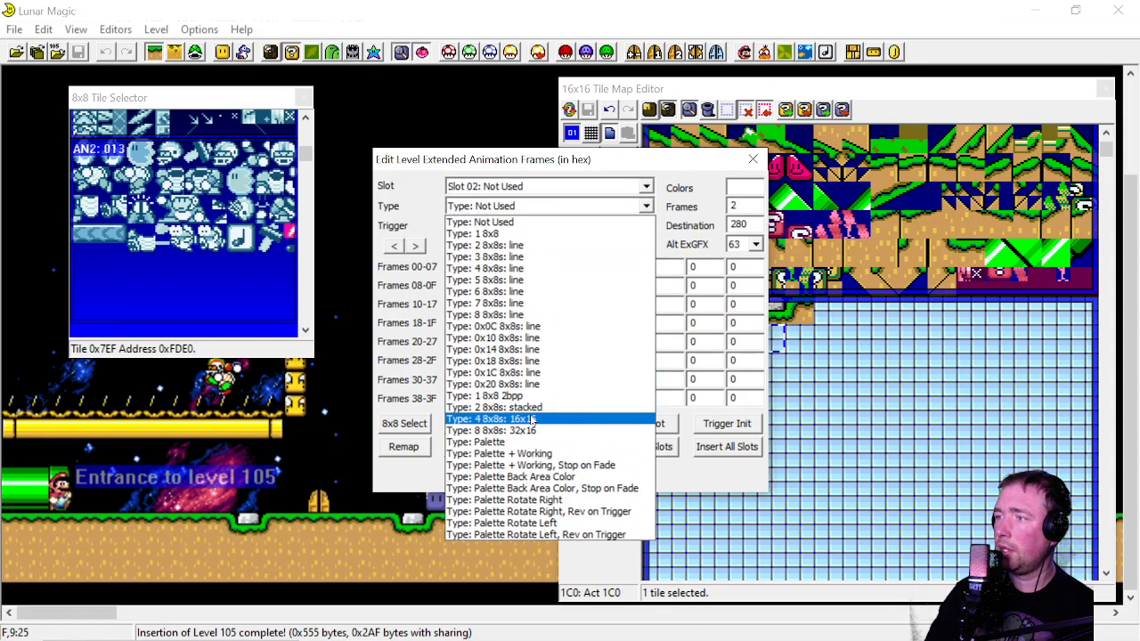
{"action": "left_click", "coordinate": [532, 409]}
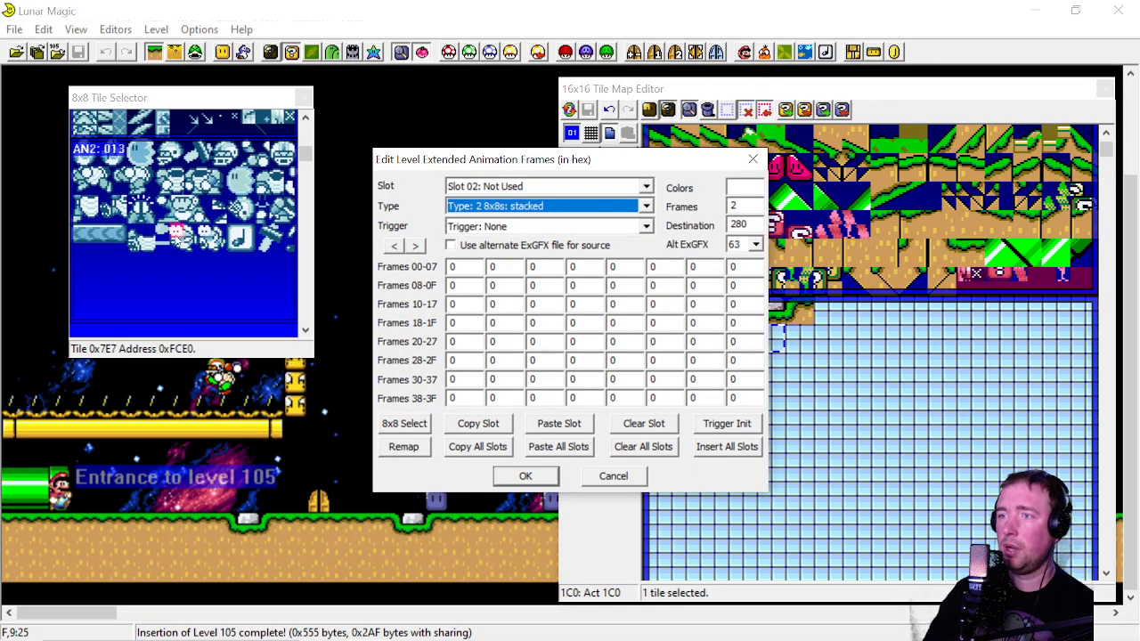
Enter 7E7 and 7E9 as slot 02's source frames, apply them and check the animated tiles in the BG3 area
{"action": "left_click", "coordinate": [466, 272]}
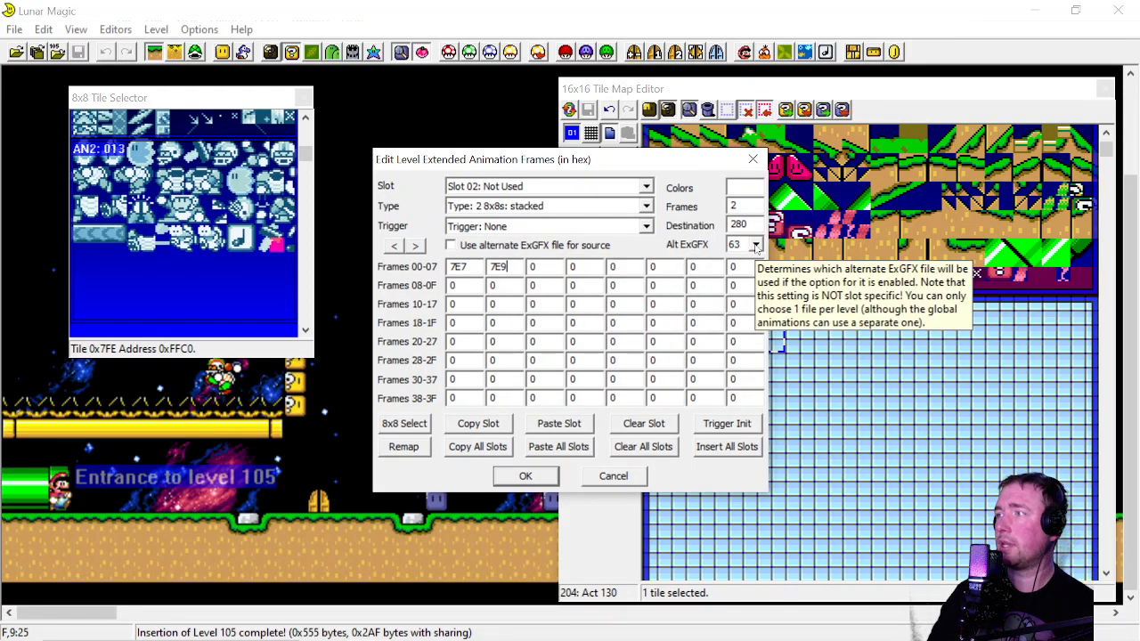
{"action": "left_click", "coordinate": [521, 477]}
{"action": "scroll", "coordinate": [173, 228], "scroll_direction": "up", "scroll_amount": 5}
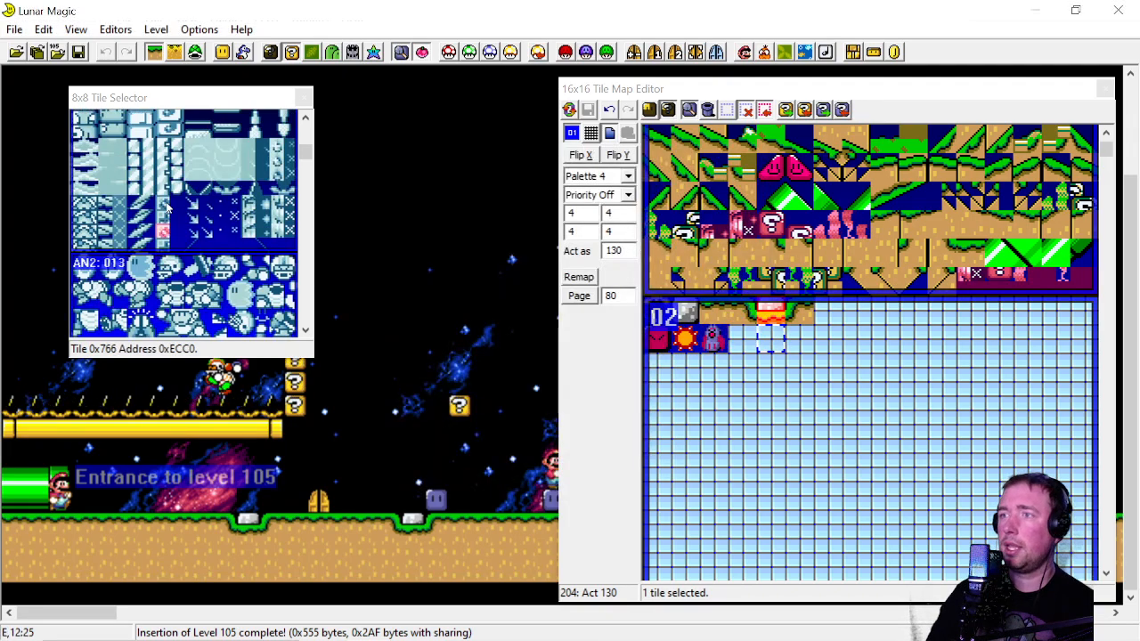
{"action": "scroll", "coordinate": [169, 236], "scroll_direction": "up", "scroll_amount": 10}
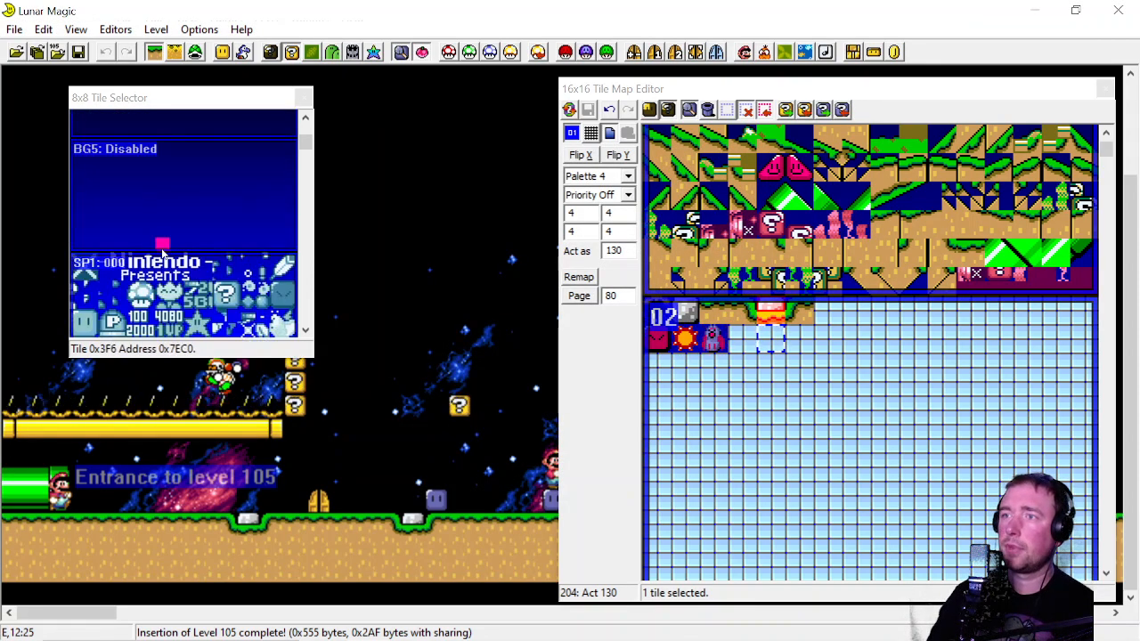
{"action": "scroll", "coordinate": [151, 253], "scroll_direction": "down", "scroll_amount": 3}
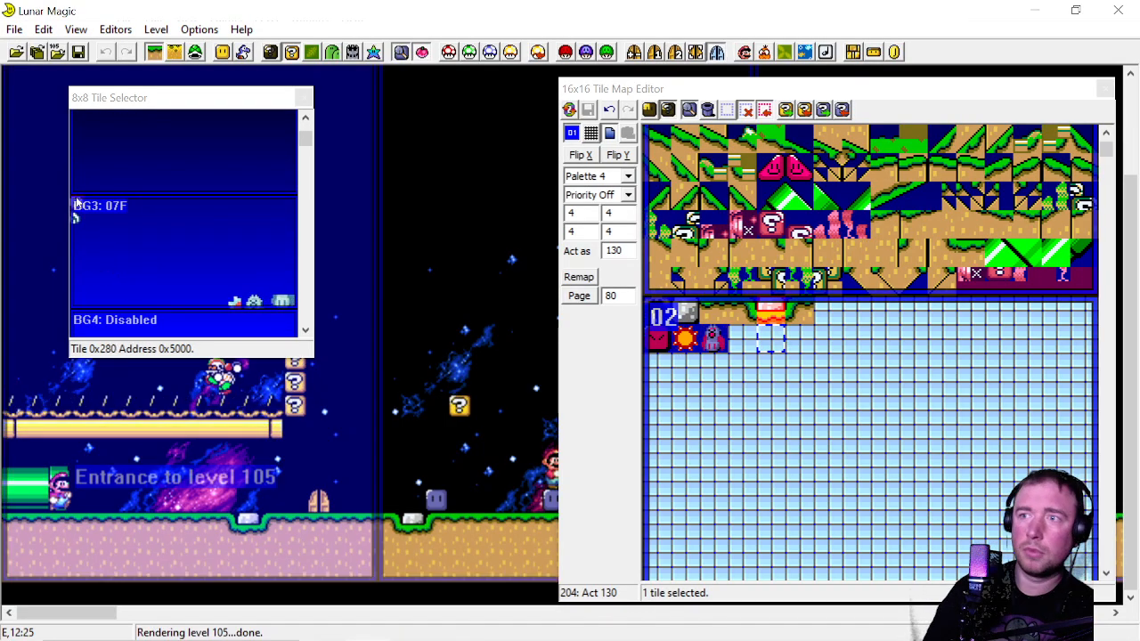
{"action": "left_click", "coordinate": [105, 210]}
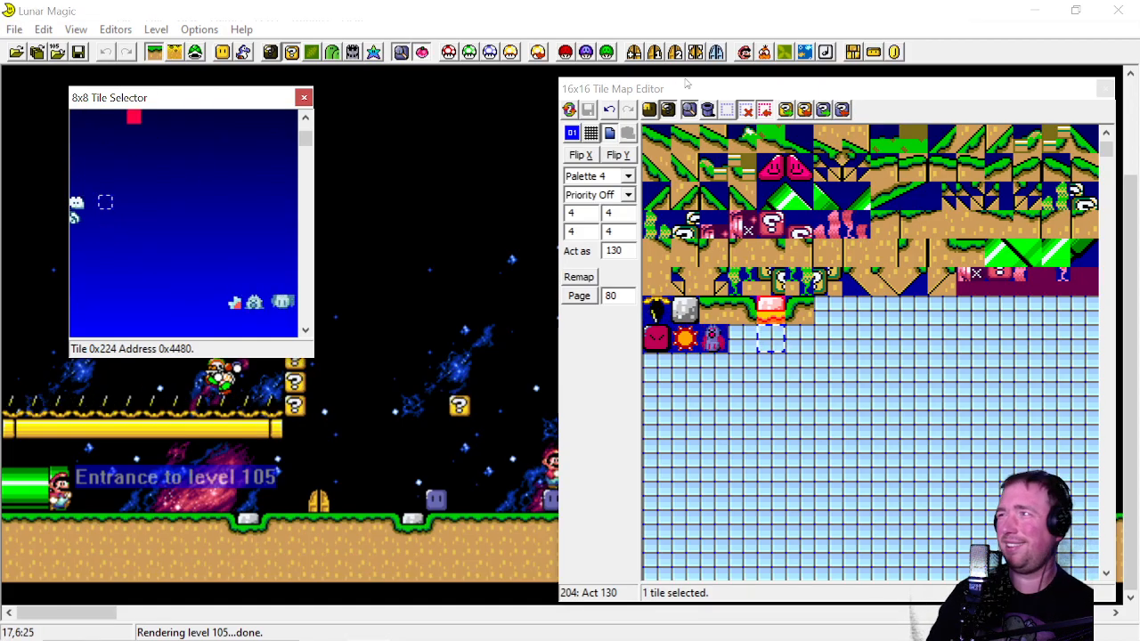
Change animation slot 02's type to 2 8x8s: line and check the animated tiles at the start of BG3
{"action": "left_click", "coordinate": [847, 55]}
{"action": "left_click", "coordinate": [527, 205]}
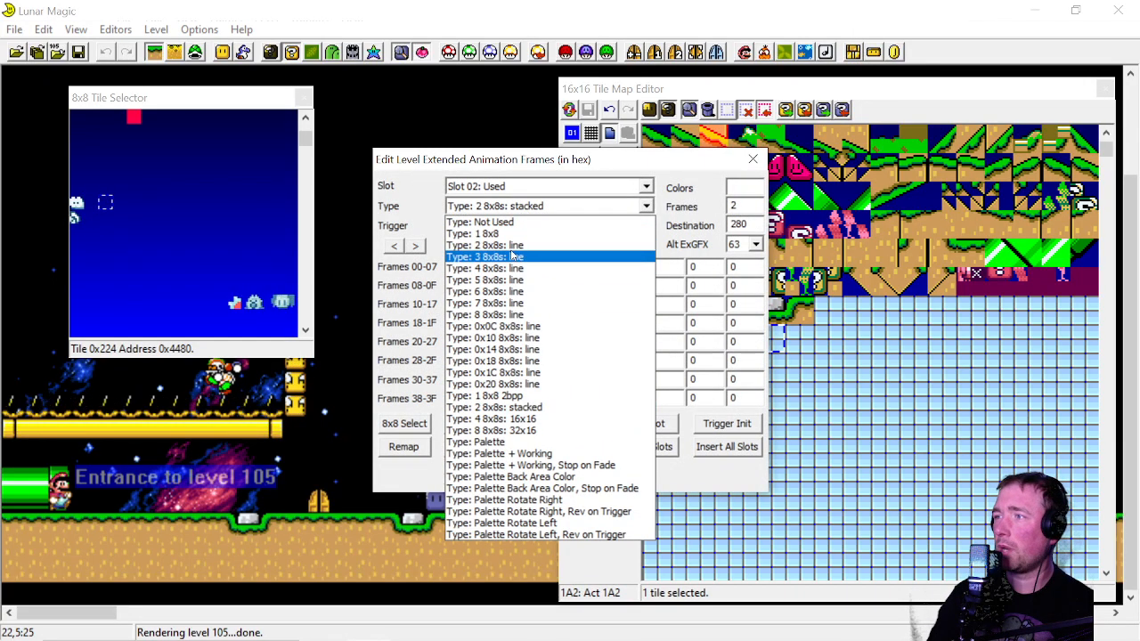
{"action": "left_click", "coordinate": [512, 256]}
{"action": "left_click", "coordinate": [522, 477]}
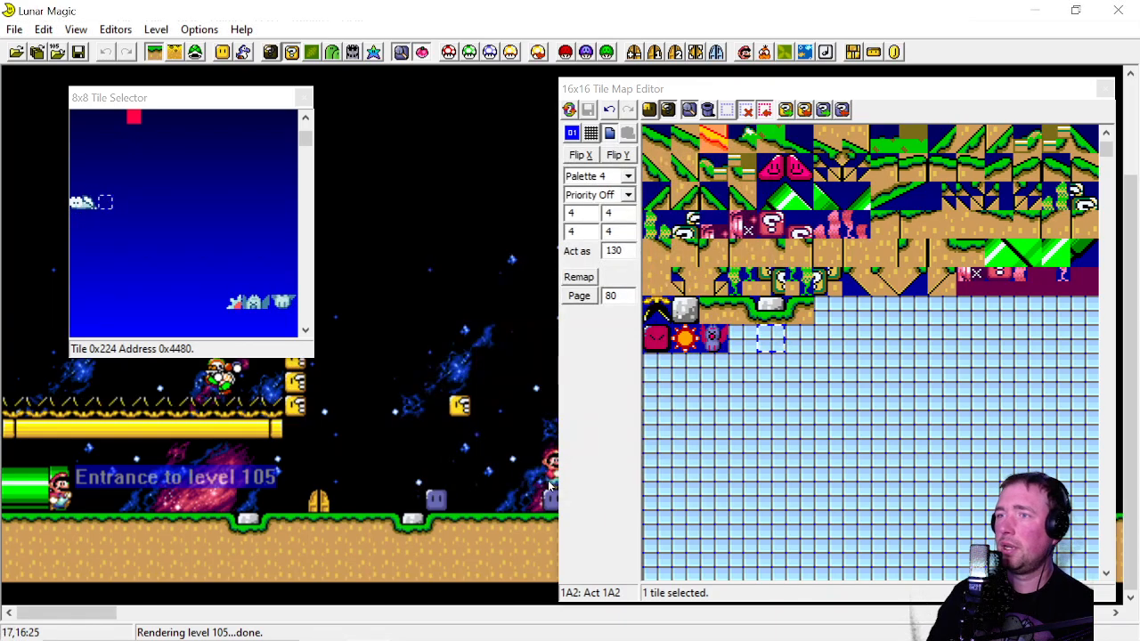
{"action": "left_click", "coordinate": [81, 202]}
{"action": "left_click", "coordinate": [120, 245]}
Copy animation slot 02 into slot 03 and set the copy's destination to 290
{"action": "left_click", "coordinate": [853, 53]}
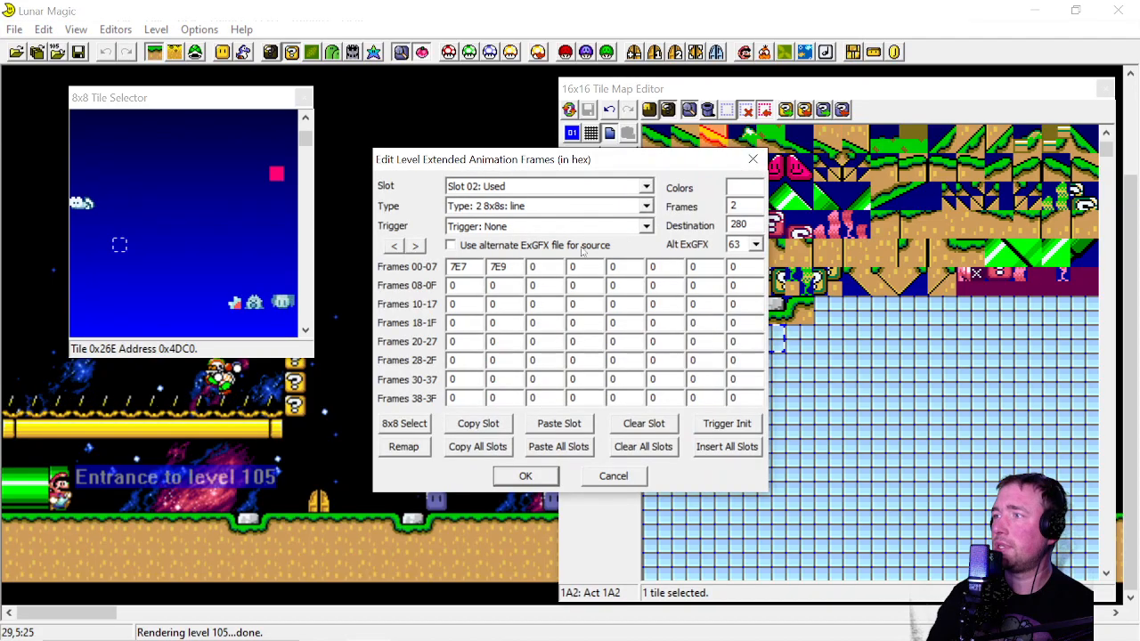
{"action": "left_click", "coordinate": [481, 424]}
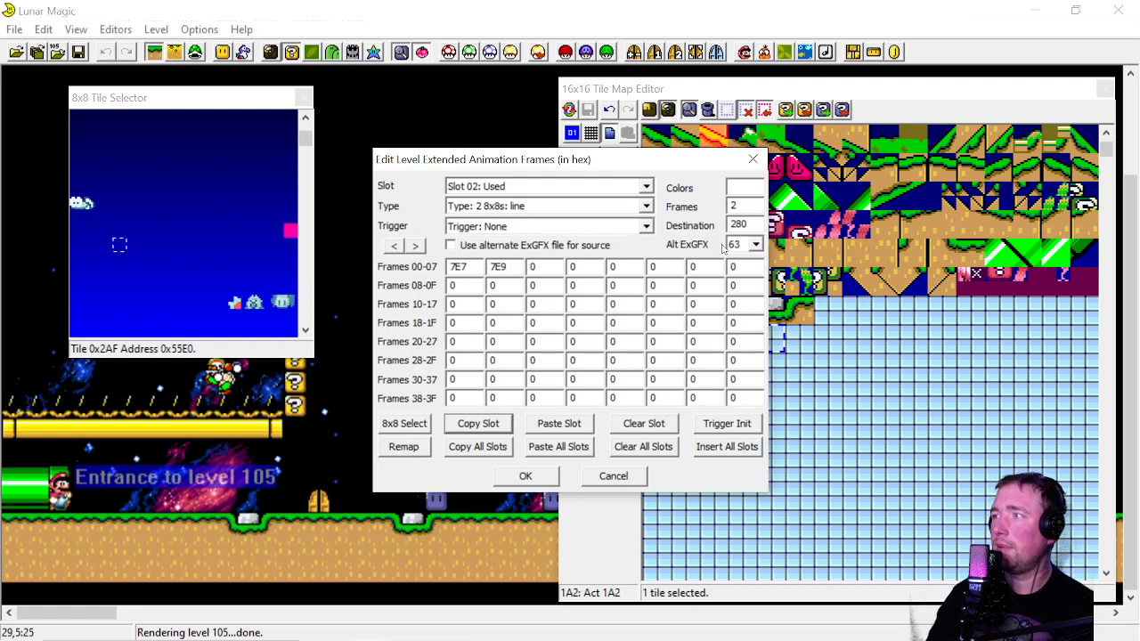
{"action": "left_click", "coordinate": [514, 187]}
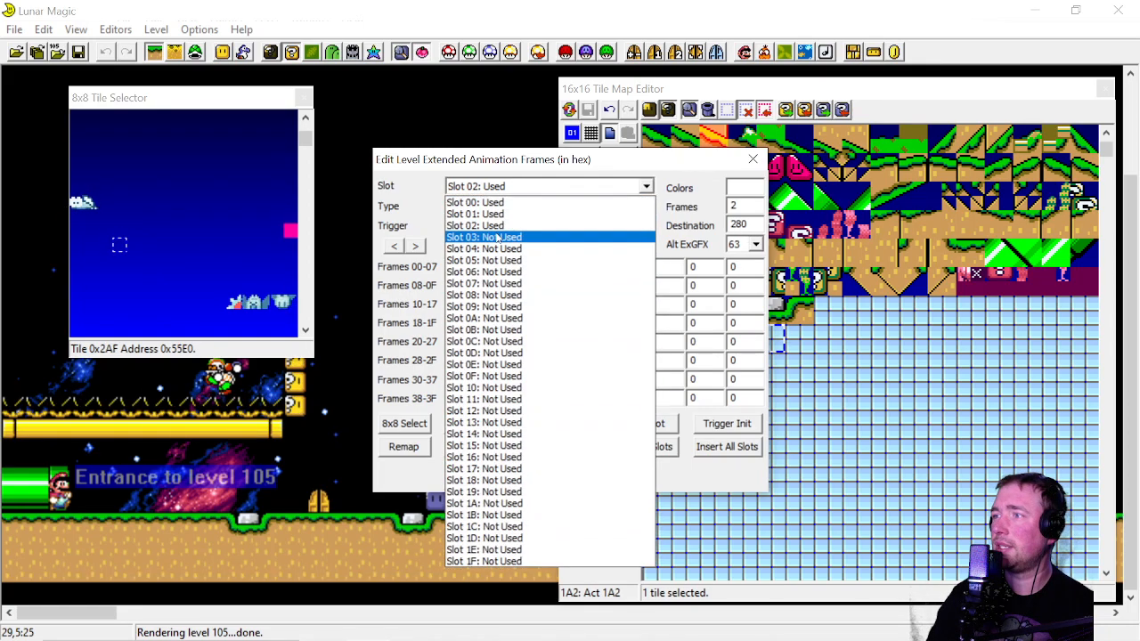
{"action": "left_click", "coordinate": [498, 236]}
{"action": "left_click", "coordinate": [572, 423]}
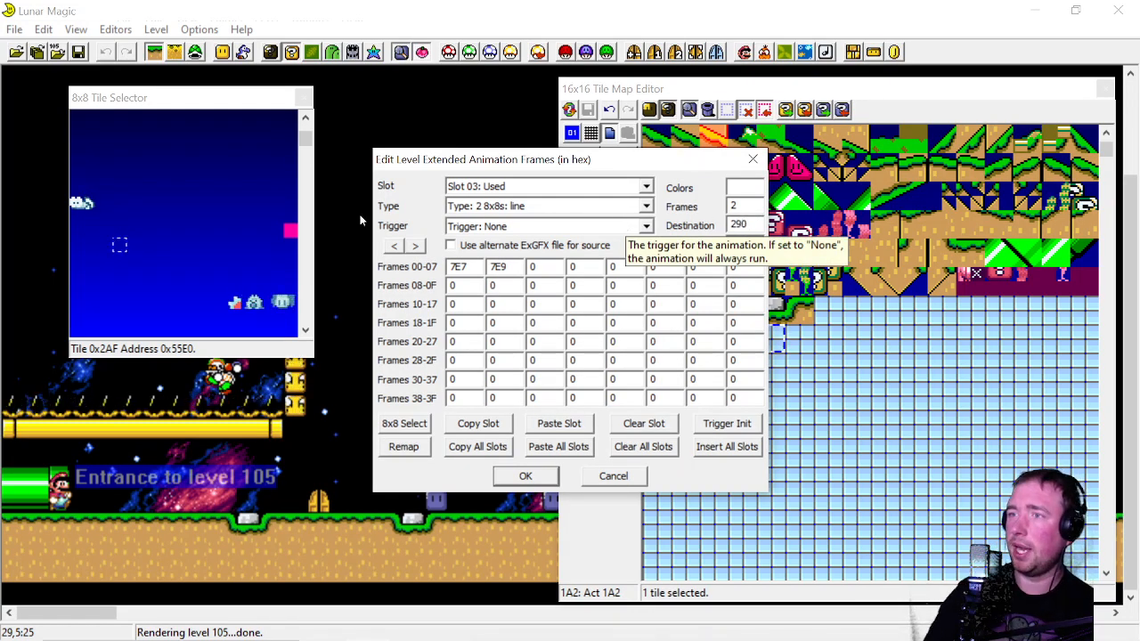
Check the AN2 tile numbers, set slot 03's first source frame to 7F7 and apply the animation settings
{"action": "scroll", "coordinate": [107, 258], "scroll_direction": "up", "scroll_amount": 9}
{"action": "scroll", "coordinate": [134, 233], "scroll_direction": "down", "scroll_amount": 10}
{"action": "scroll", "coordinate": [133, 259], "scroll_direction": "down", "scroll_amount": 15}
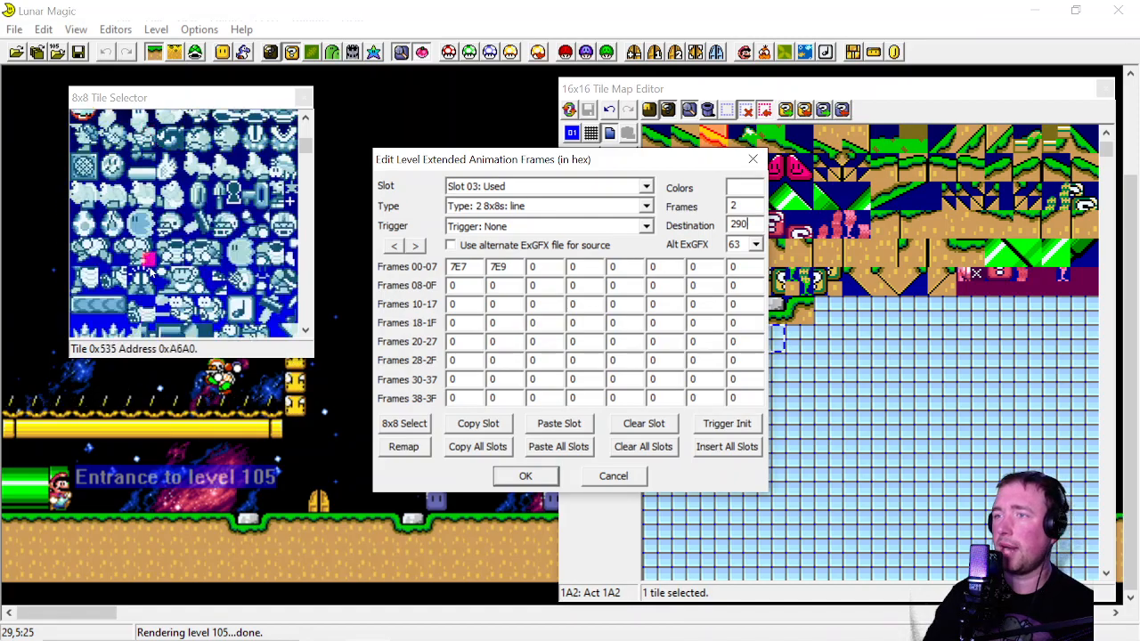
{"action": "scroll", "coordinate": [136, 254], "scroll_direction": "down", "scroll_amount": 10}
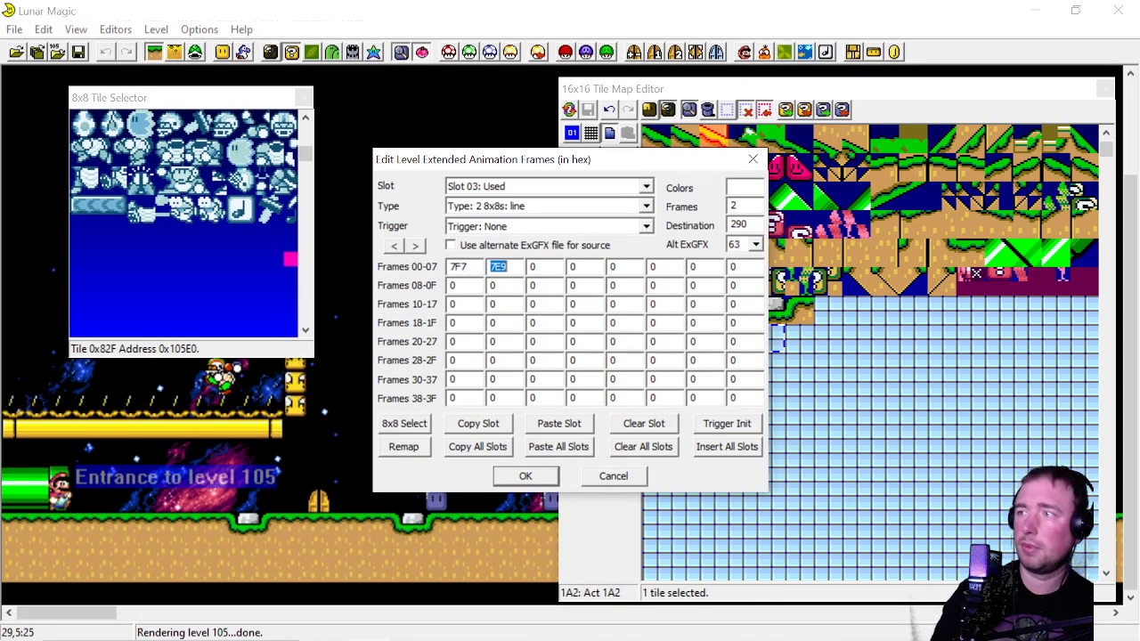
{"action": "key", "text": "Return"}
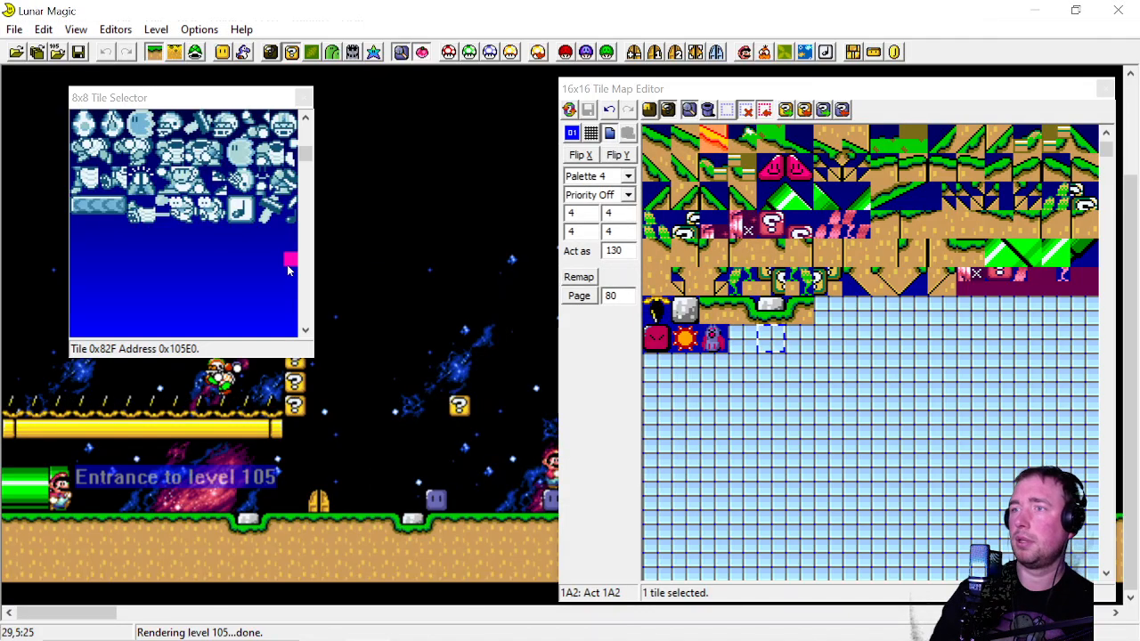
Place animated 8x8 tiles 280, 281, 290 and 291 as a new block beside the swooper block in the 16x16 tile map
{"action": "scroll", "coordinate": [178, 219], "scroll_direction": "up", "scroll_amount": 12}
{"action": "scroll", "coordinate": [119, 218], "scroll_direction": "up", "scroll_amount": 15}
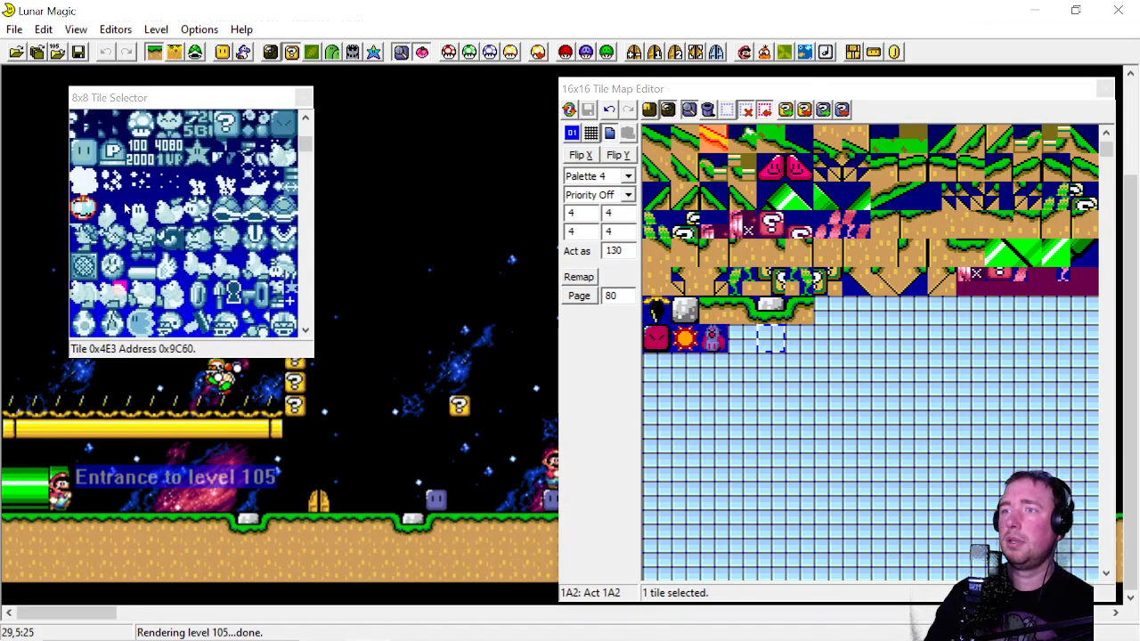
{"action": "left_click_drag", "start_coordinate": [77, 146], "coordinate": [91, 160]}
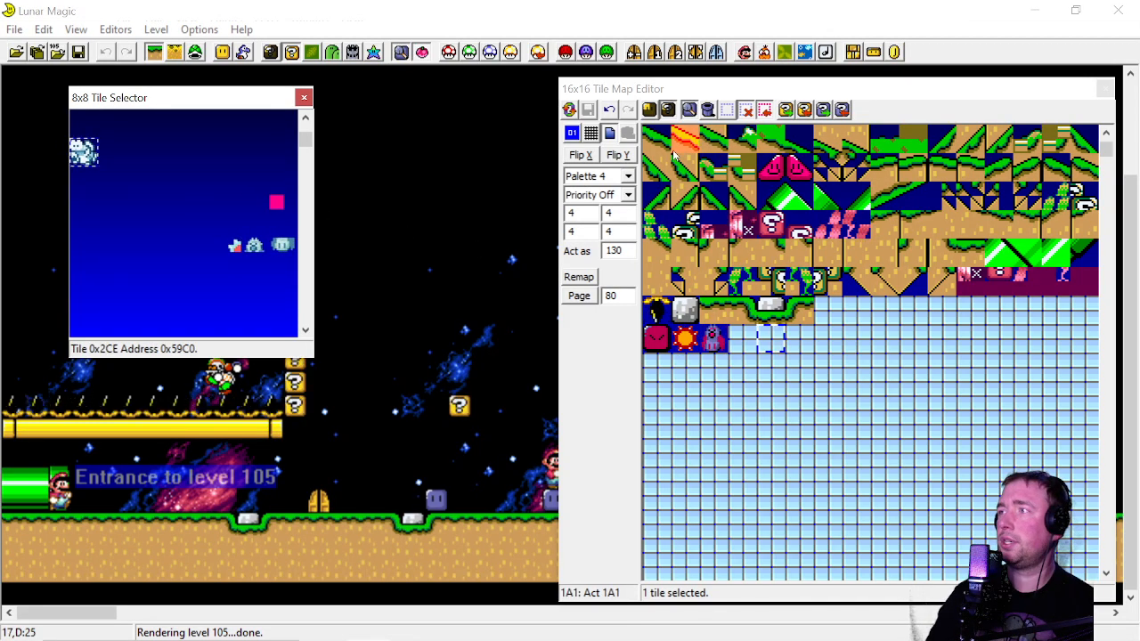
{"action": "left_click", "coordinate": [653, 112]}
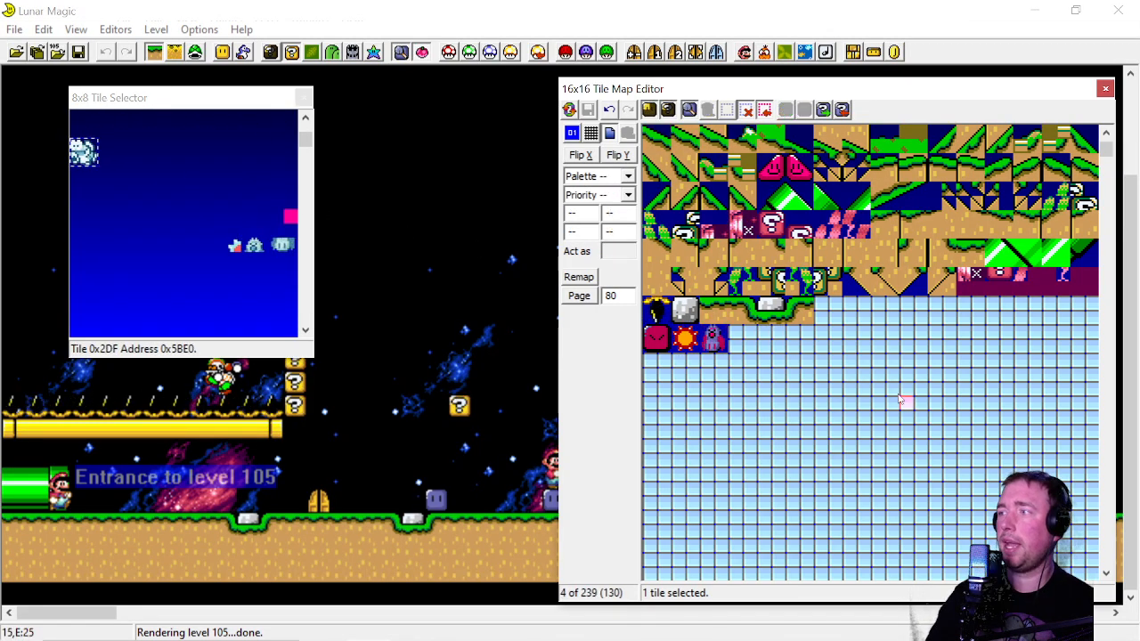
{"action": "right_click", "coordinate": [737, 333]}
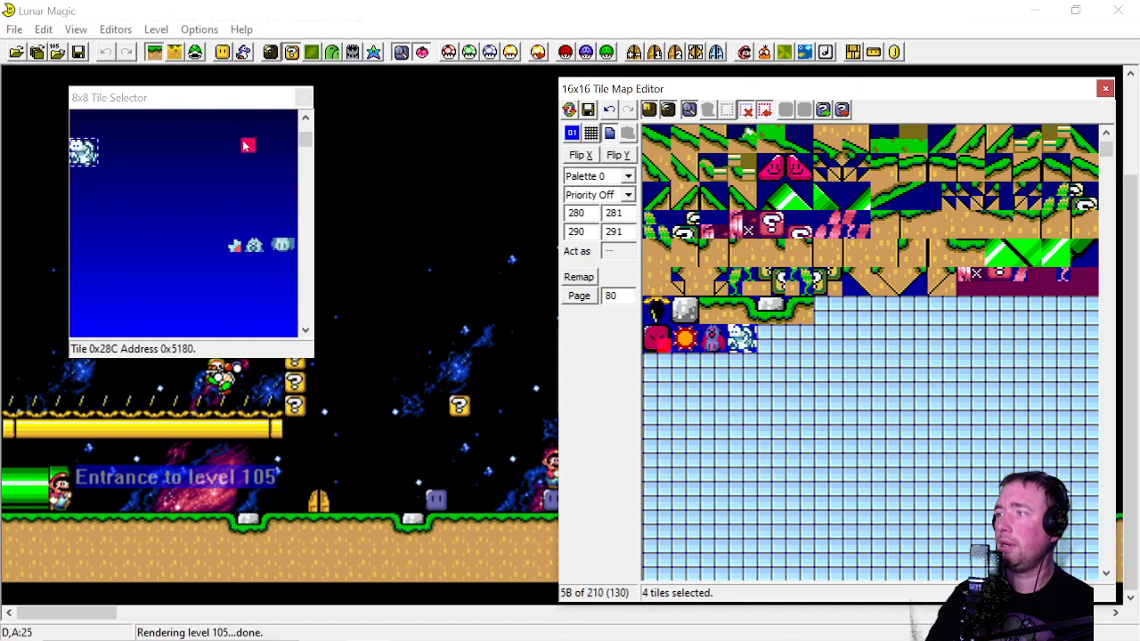
{"action": "left_click", "coordinate": [812, 433]}
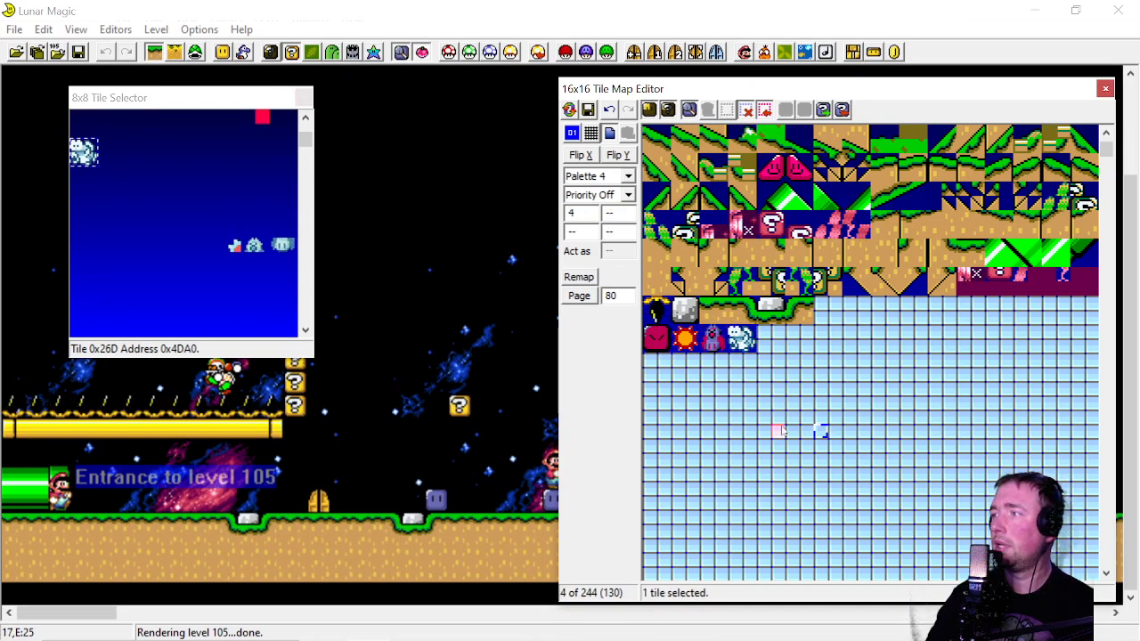
Set the new animated block beside the swooper block to Palette 5 and save the Map16 data to the ROM
{"action": "left_click", "coordinate": [735, 332]}
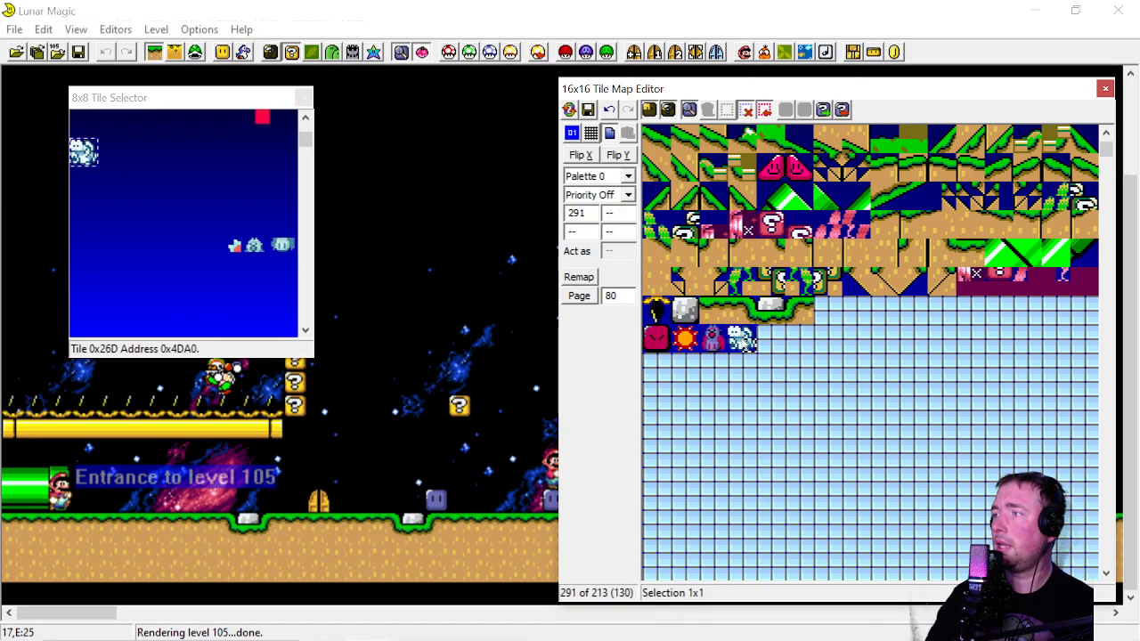
{"action": "left_click", "coordinate": [600, 177]}
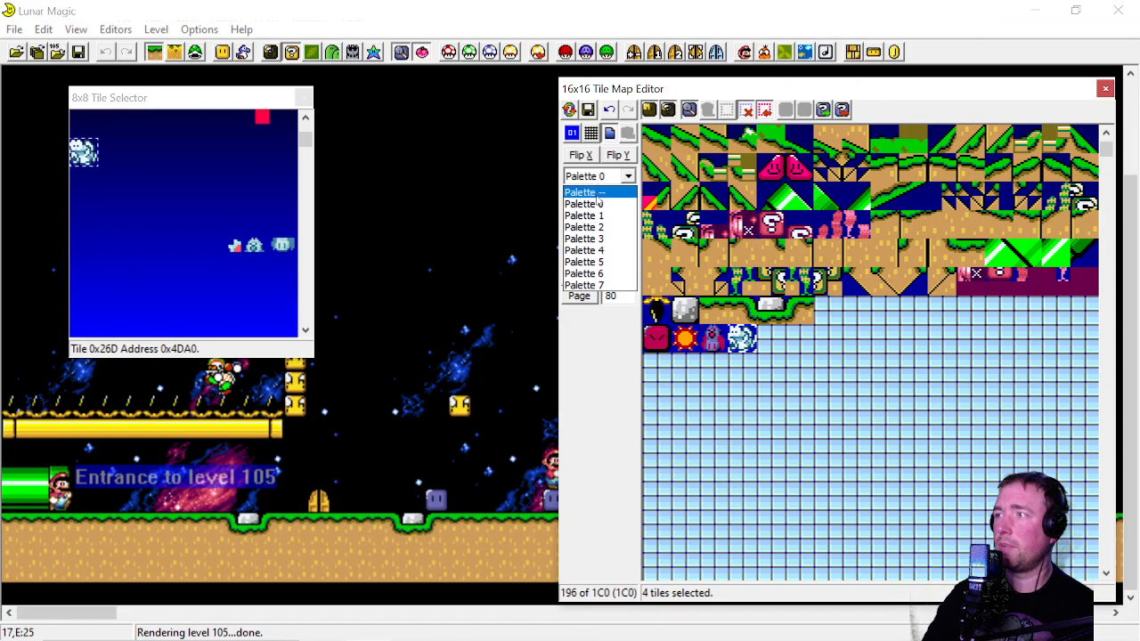
{"action": "left_click", "coordinate": [606, 214]}
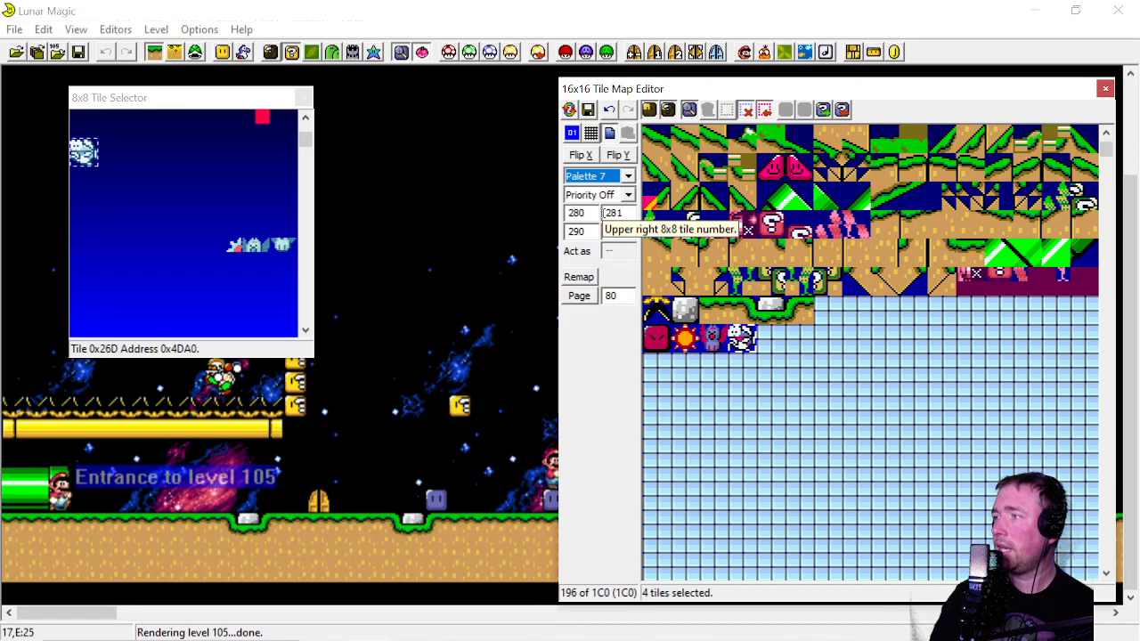
{"action": "key", "text": "Up"}
{"action": "key", "text": "Up"}
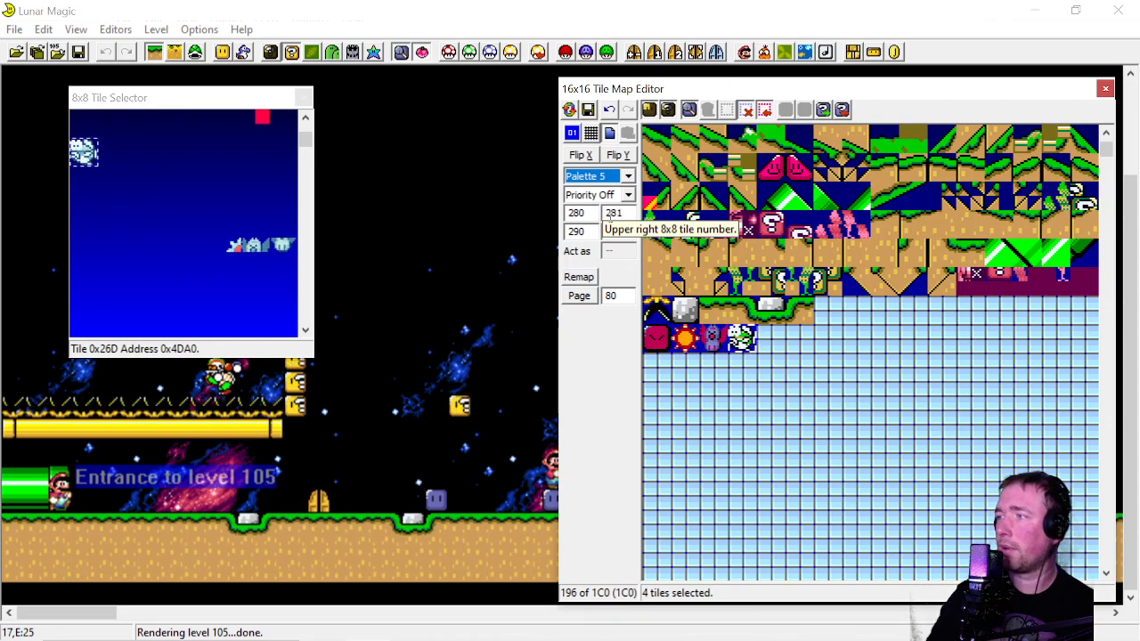
{"action": "left_click", "coordinate": [587, 109]}
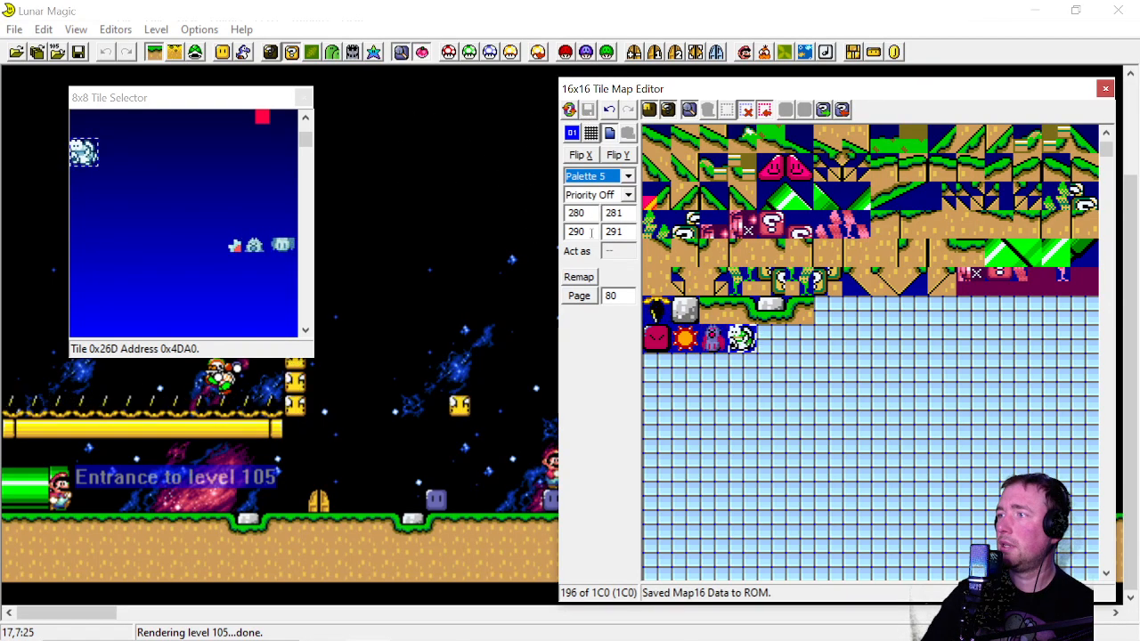
Set the Act as value of the new animated block to 12F
{"action": "left_click", "coordinate": [758, 387]}
{"action": "left_click", "coordinate": [656, 283]}
{"action": "double_click", "coordinate": [615, 250]}
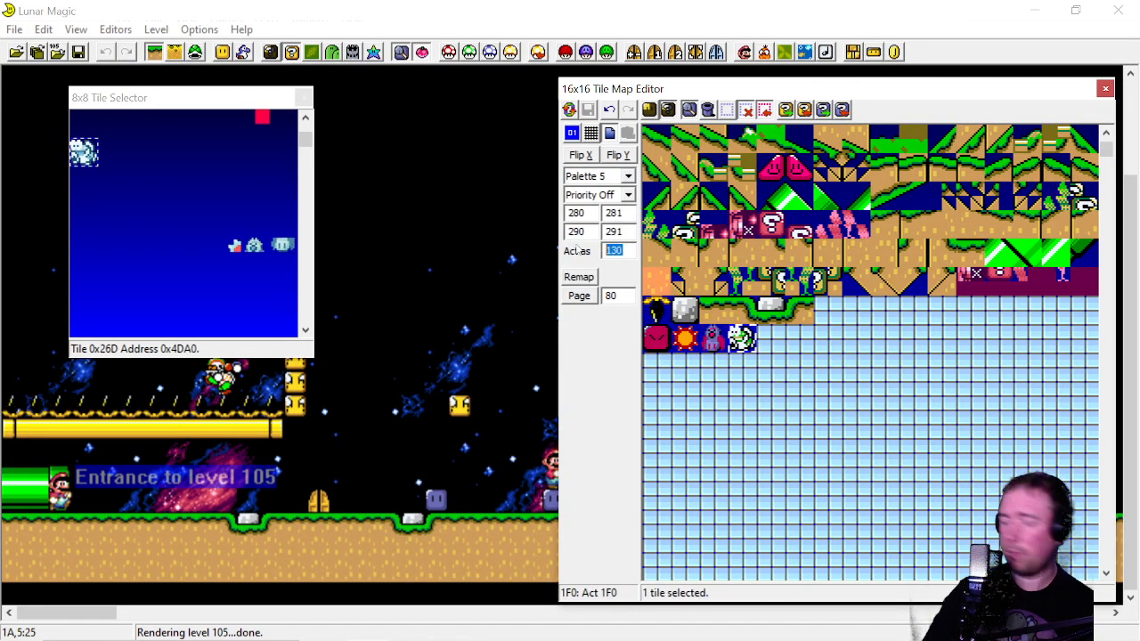
{"action": "type", "text": "12F"}
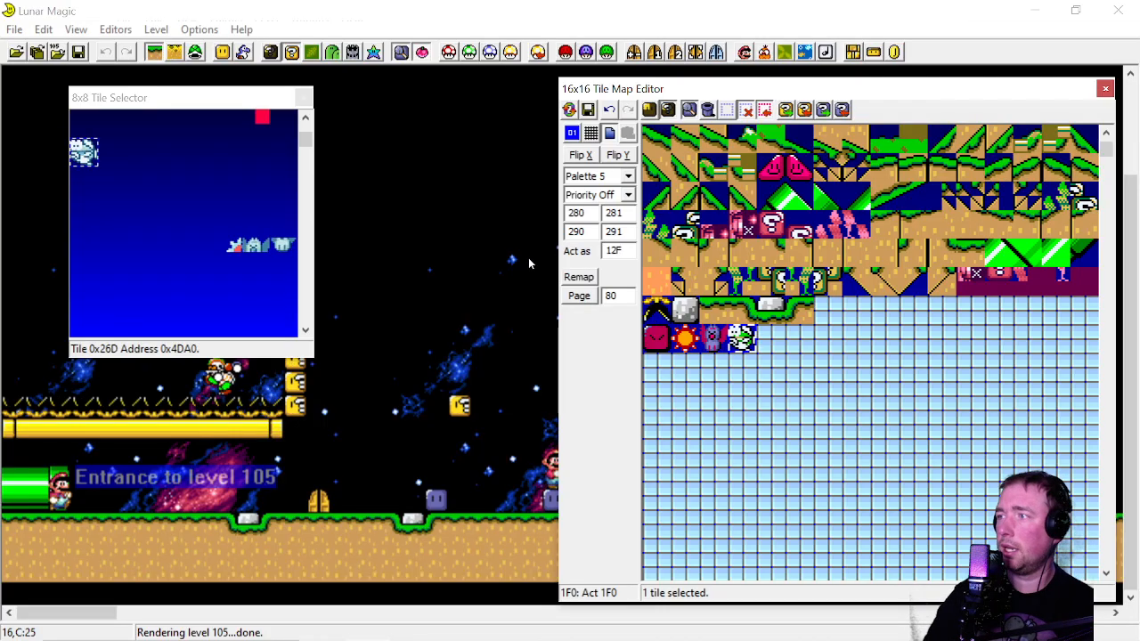
Insert the new animated block into the level and put it on the ground near the level entrance, out of the 8x8 tile view
{"action": "right_click", "coordinate": [458, 261]}
{"action": "left_click", "coordinate": [304, 94]}
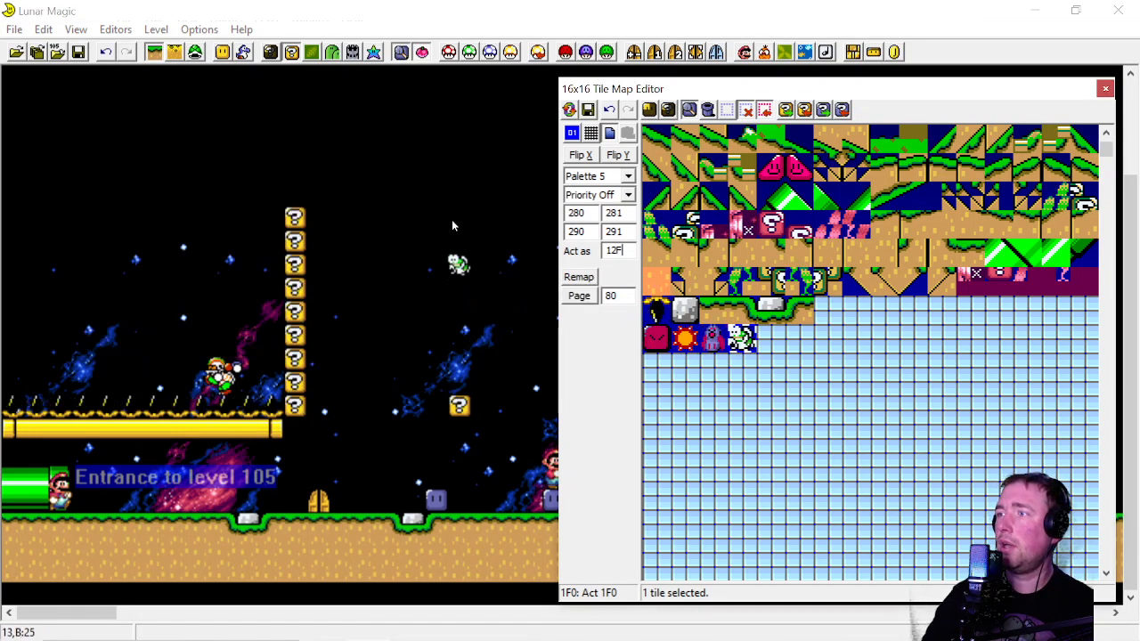
{"action": "left_click_drag", "start_coordinate": [458, 263], "coordinate": [235, 511]}
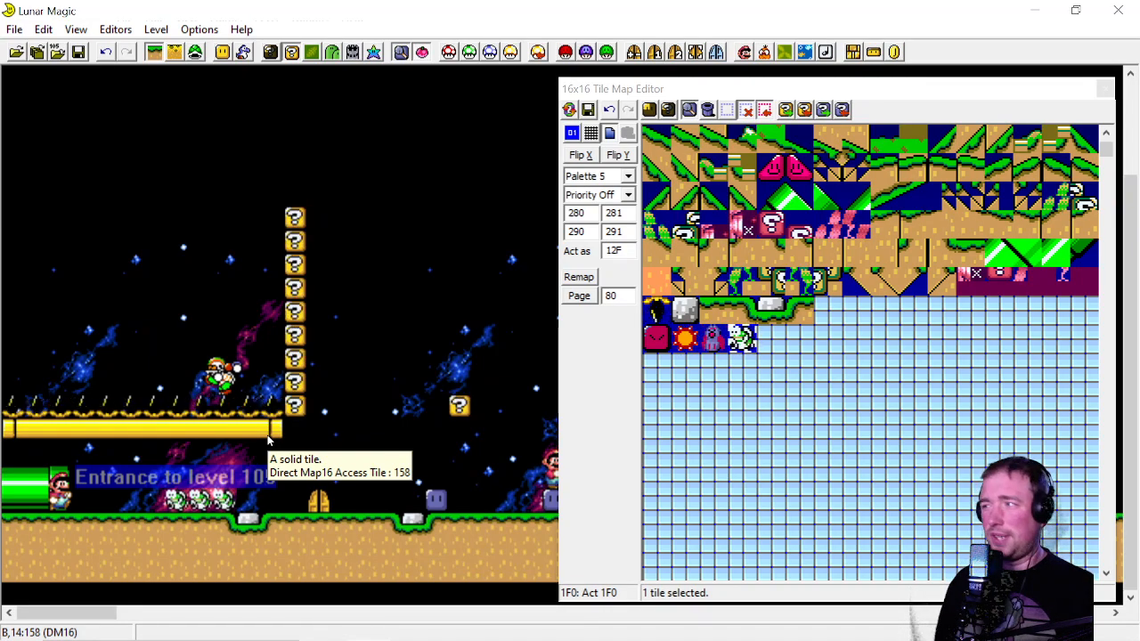
Add the sun and swooper blocks above the ground right of the door, move the new block between the purple blocks and save the level
{"action": "left_click", "coordinate": [656, 367]}
{"action": "right_click", "coordinate": [365, 453]}
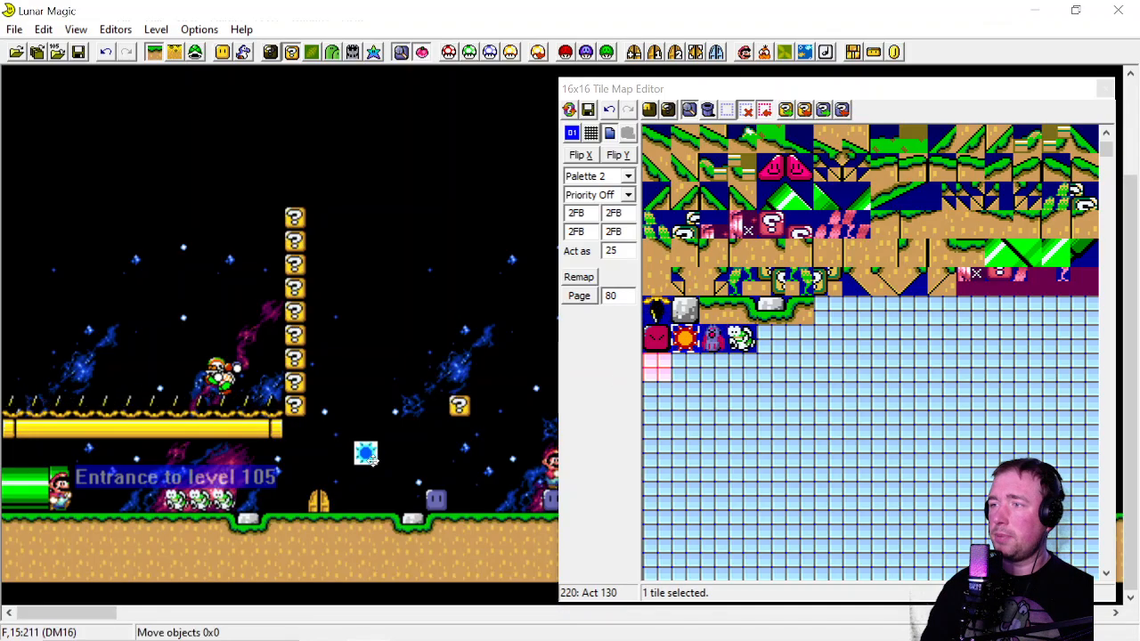
{"action": "right_click", "coordinate": [414, 455]}
{"action": "left_click_drag", "start_coordinate": [203, 500], "coordinate": [504, 521]}
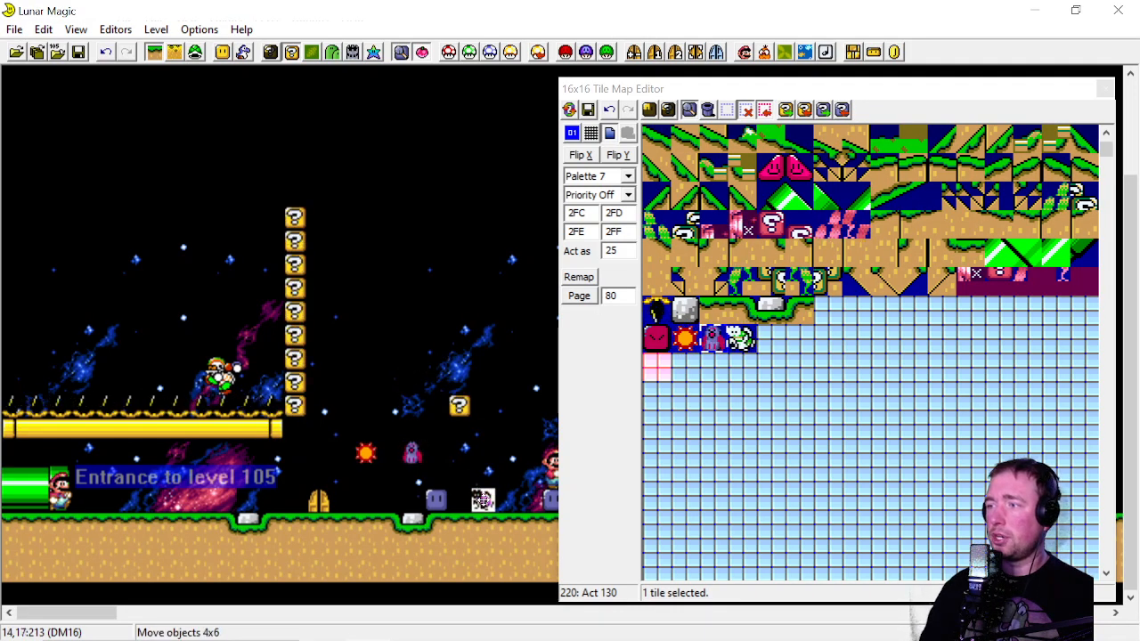
{"action": "key", "text": "ctrl+s"}
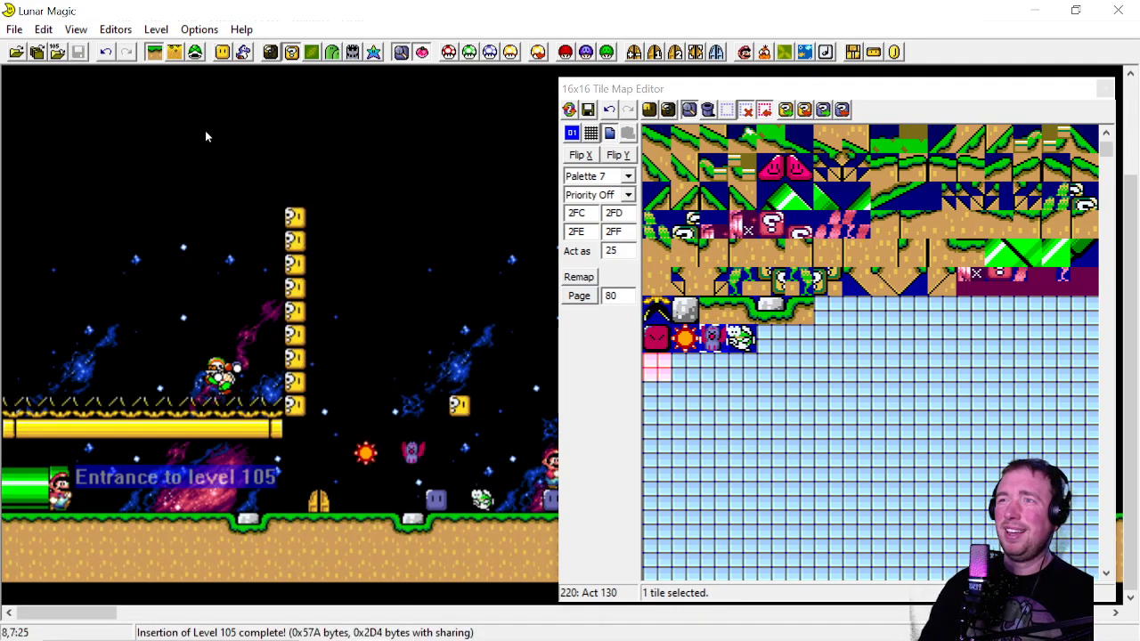
Close the 16x16 tile map, run the ROM in Snes9x and walk Mario past the door to check the animated blocks
{"action": "left_click_drag", "start_coordinate": [781, 322], "coordinate": [780, 383]}
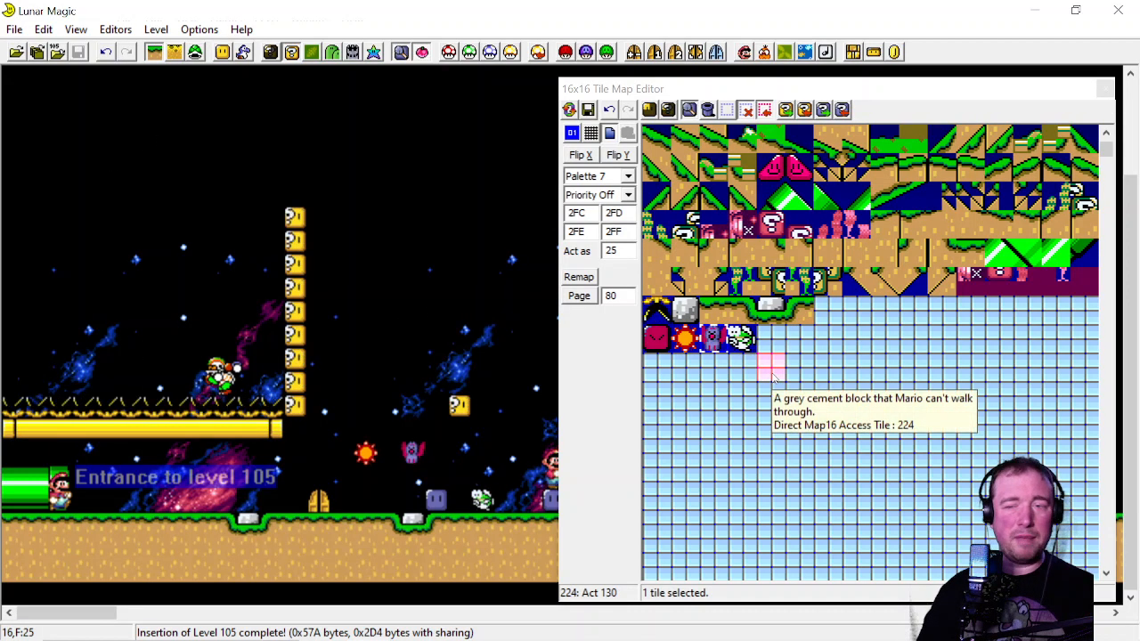
{"action": "left_click", "coordinate": [1104, 88]}
{"action": "key", "text": "F4"}
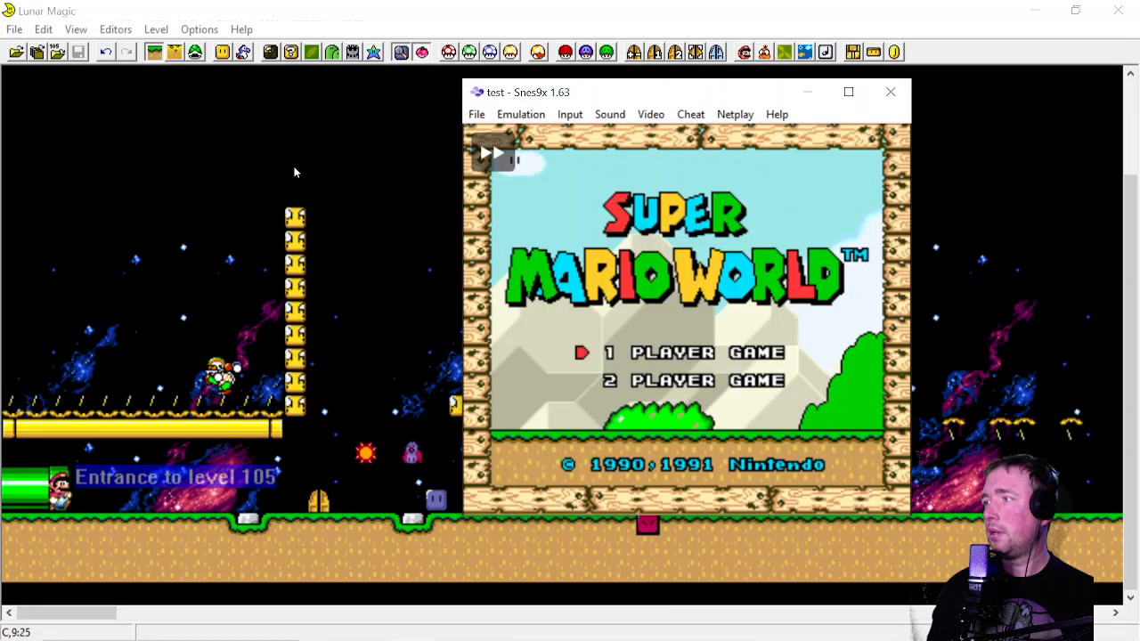
{"action": "key", "text": "Right"}
{"action": "key", "text": "Right"}
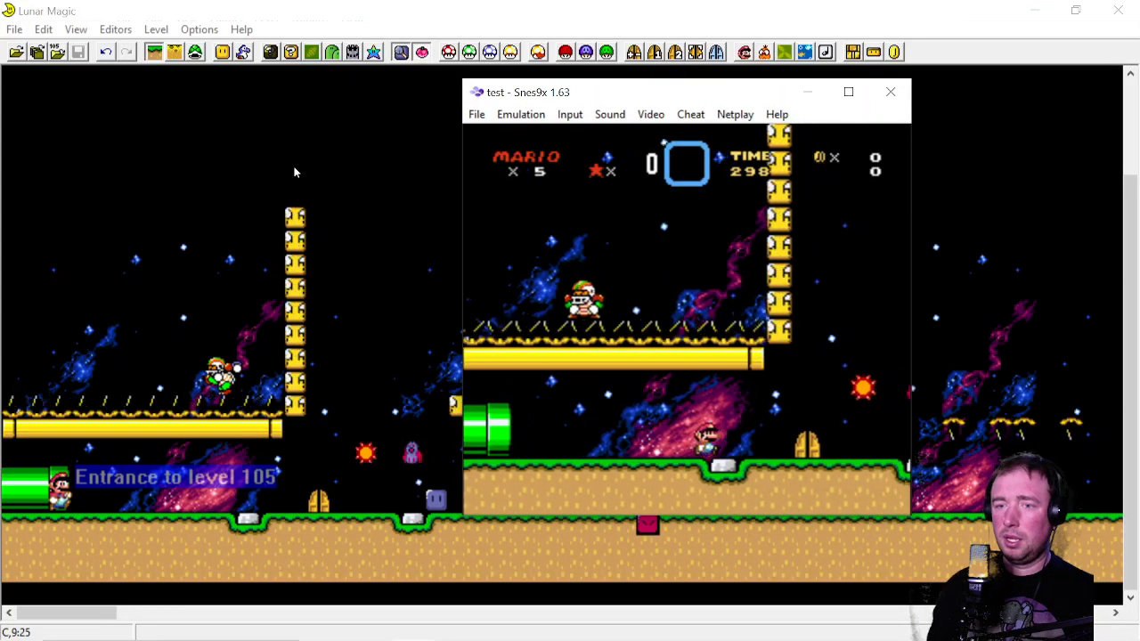
{"action": "key", "text": "Right"}
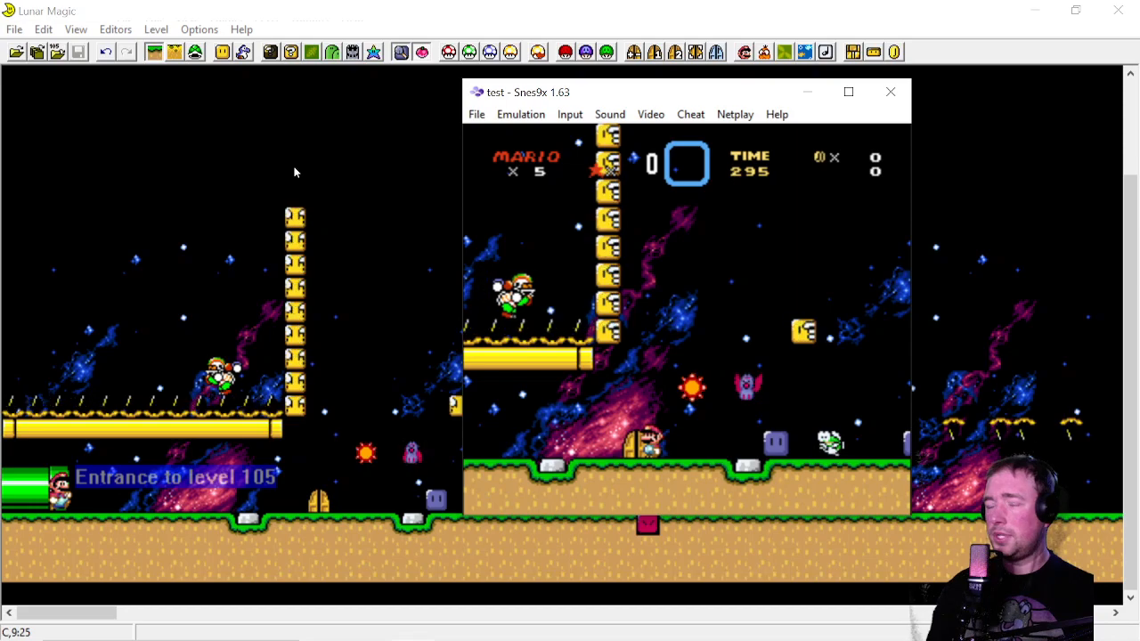
{"action": "key", "text": "Left"}
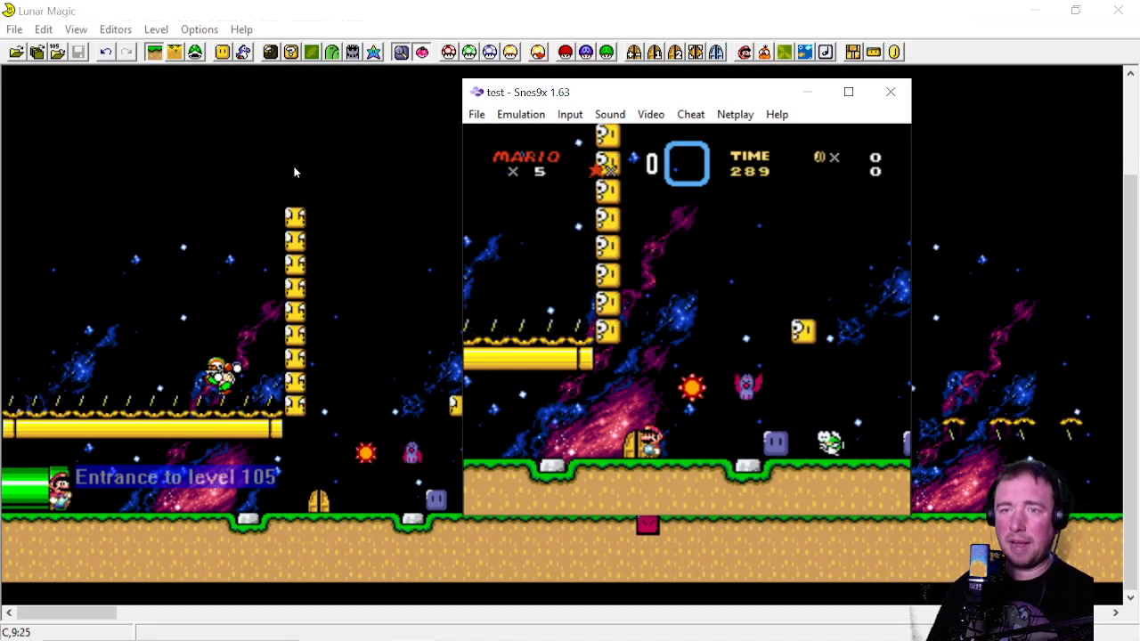
{"action": "key", "text": "Right"}
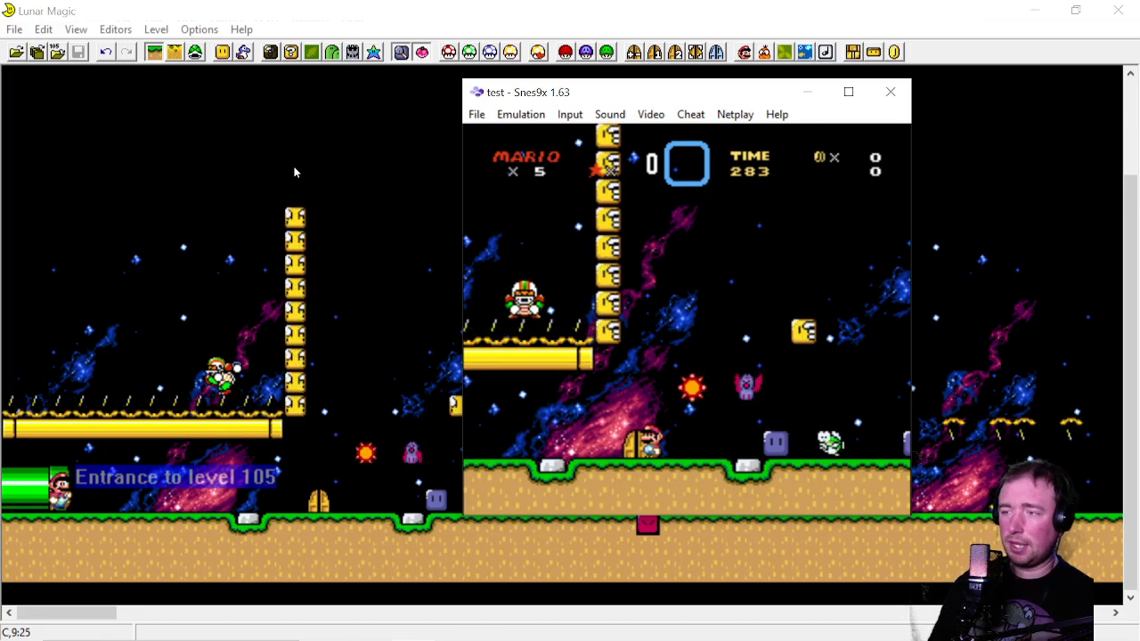
{"action": "key", "text": "Right"}
{"action": "key", "text": "Right"}
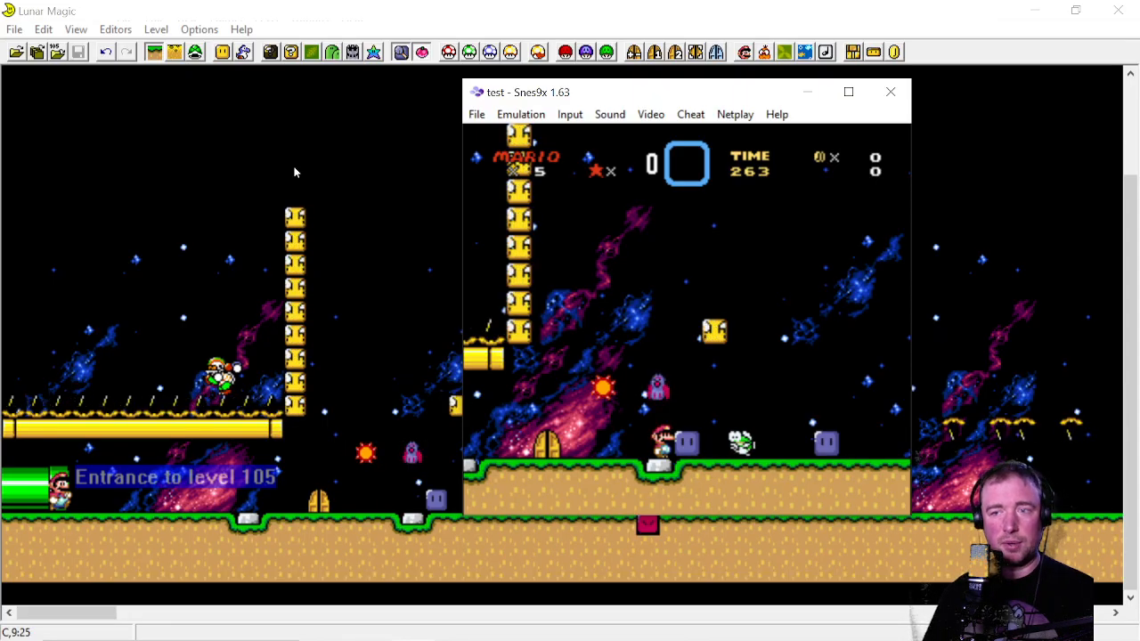
Review the level's extended animation slots 00 and 08, leaving the animation settings as they are
{"action": "left_click", "coordinate": [852, 52]}
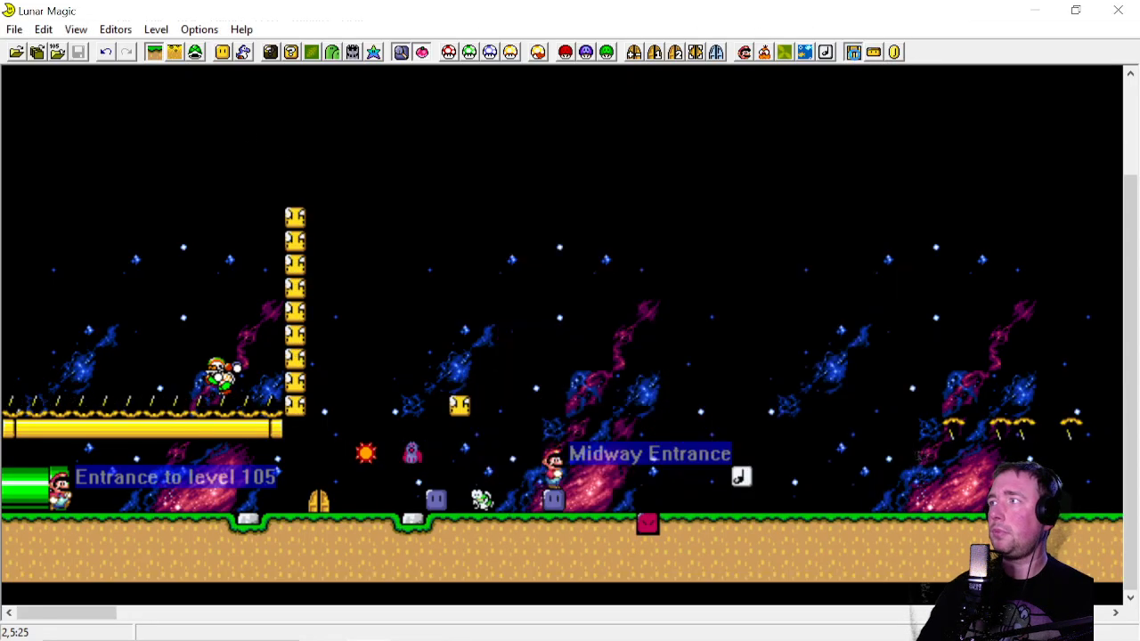
{"action": "left_click", "coordinate": [496, 186]}
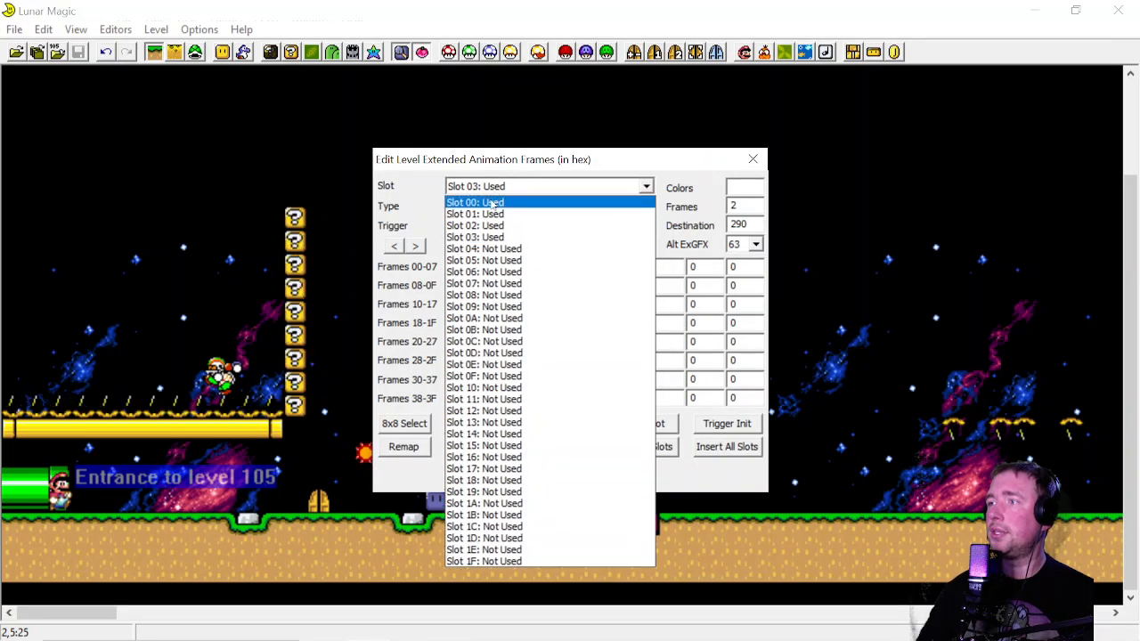
{"action": "left_click", "coordinate": [493, 202]}
{"action": "left_click", "coordinate": [493, 186]}
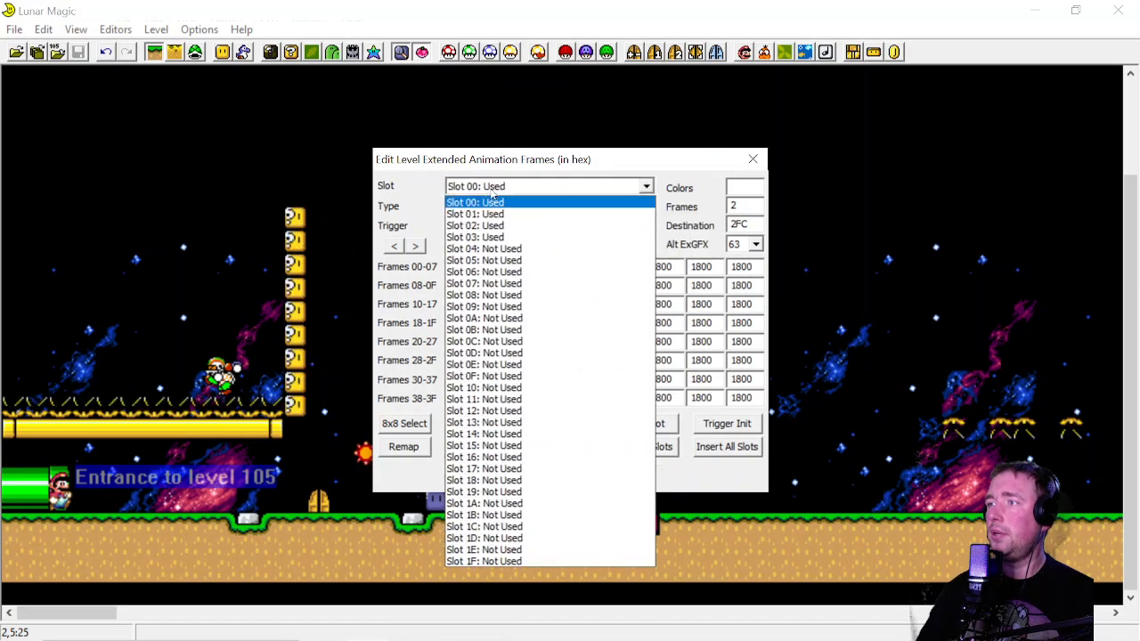
{"action": "left_click", "coordinate": [492, 294]}
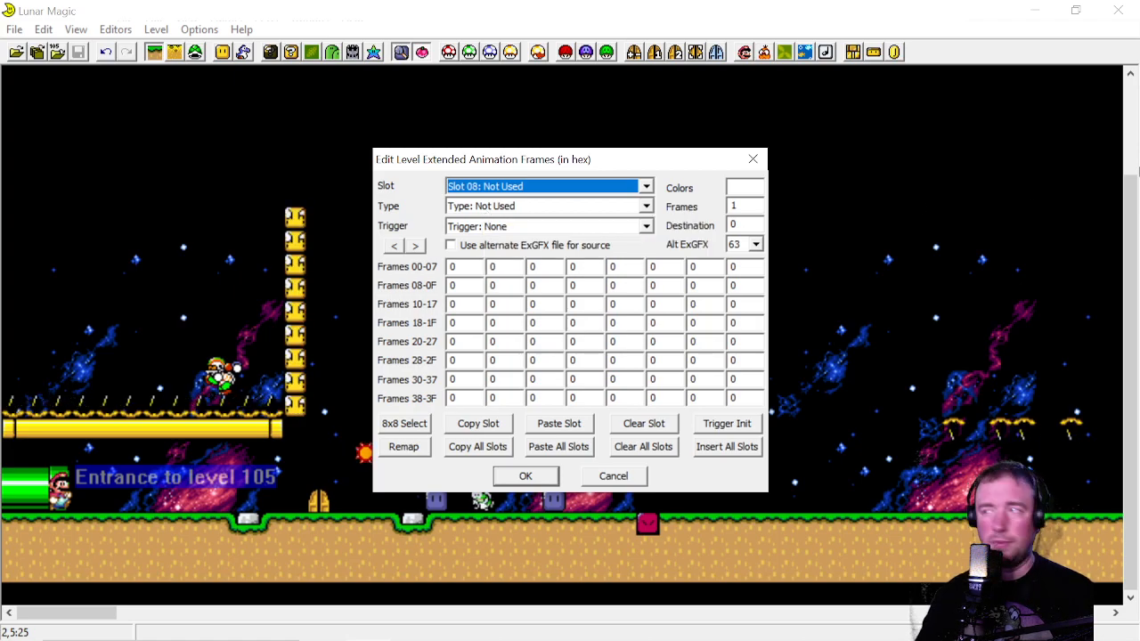
{"action": "left_click", "coordinate": [752, 158]}
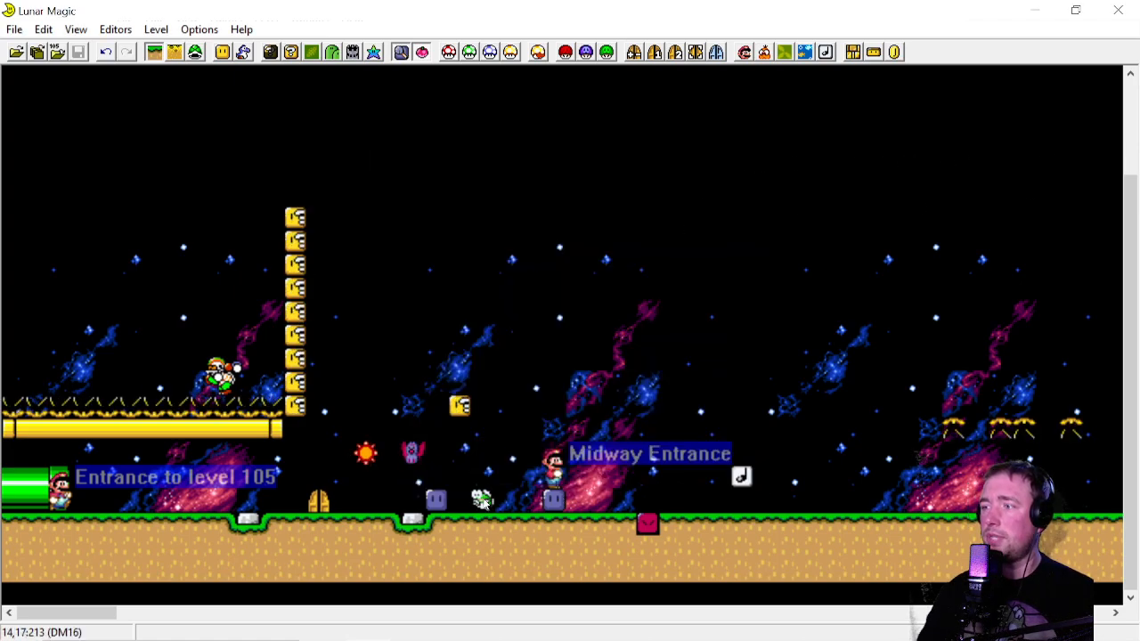
{"action": "mouse_move", "coordinate": [484, 506]}
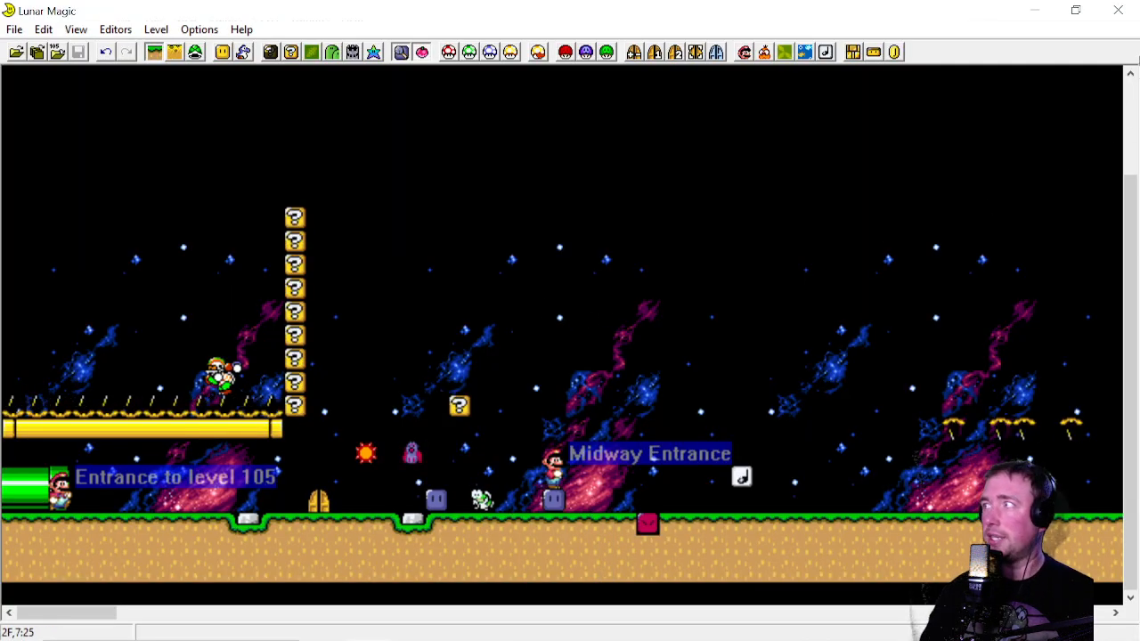
{"action": "left_click_drag", "start_coordinate": [865, 11], "coordinate": [766, 2]}
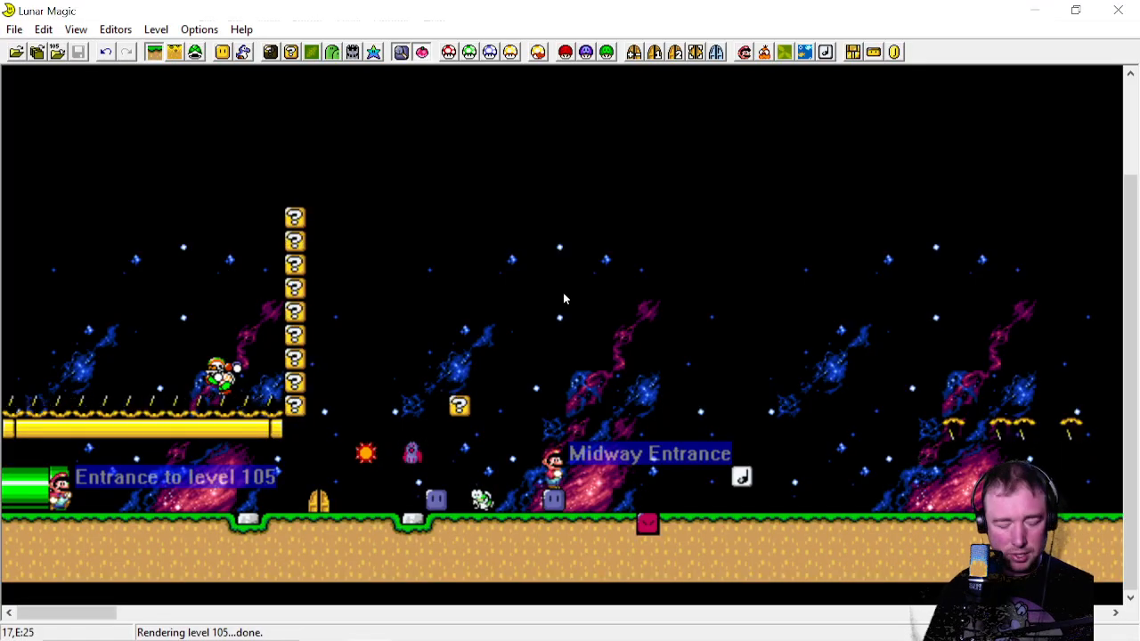
{"action": "left_click", "coordinate": [595, 266]}
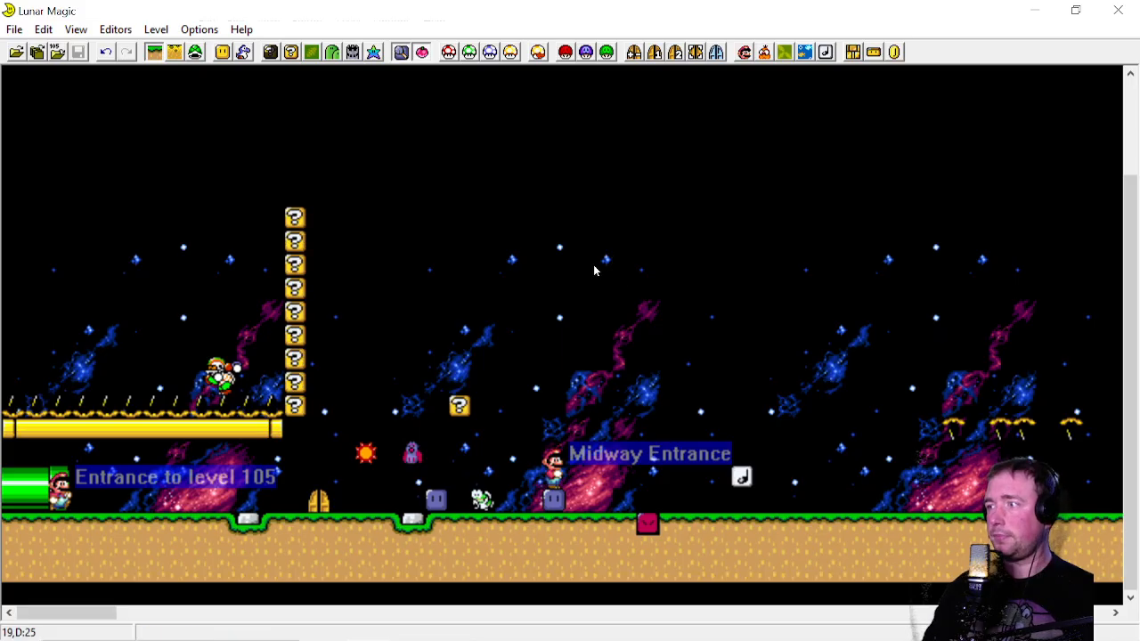
{"action": "left_click_drag", "start_coordinate": [418, 433], "coordinate": [368, 450]}
{"action": "left_click", "coordinate": [381, 383]}
{"action": "left_click", "coordinate": [438, 385]}
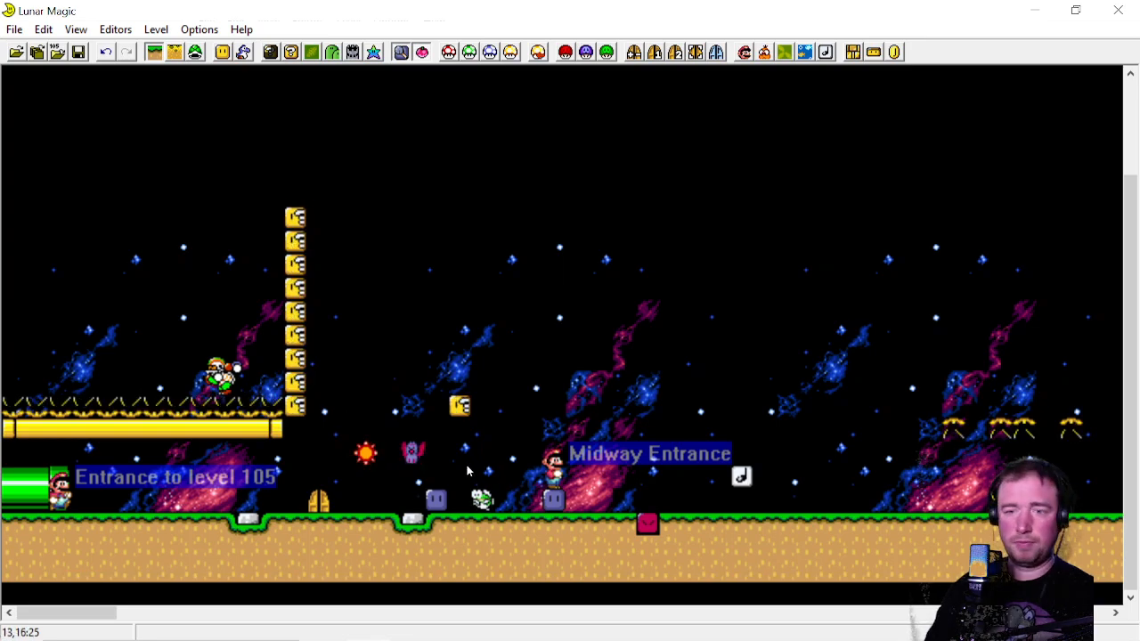
{"action": "left_click", "coordinate": [650, 191]}
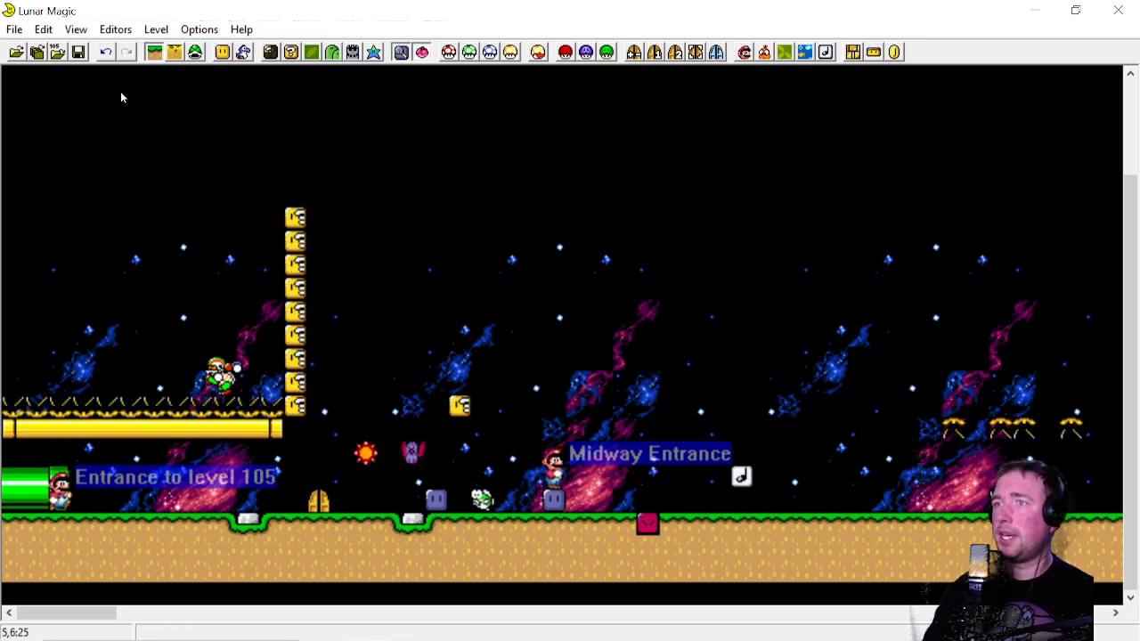
Save level 105, then close the Snes9x emulator and the spiny_and_swooper_blocks folder window
{"action": "left_click", "coordinate": [79, 52]}
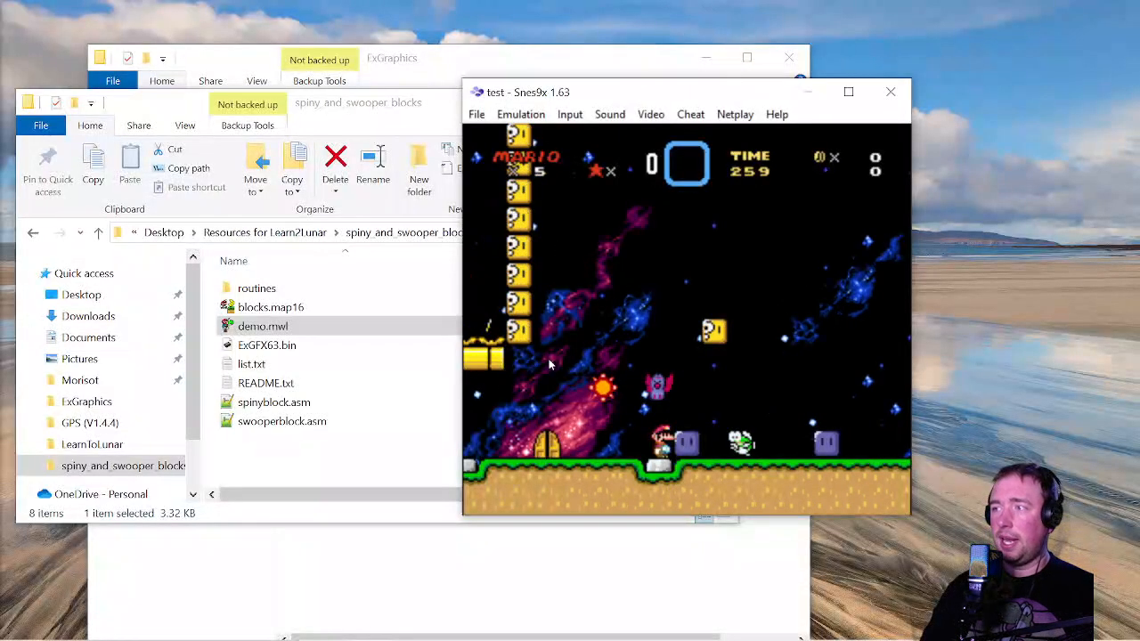
{"action": "left_click", "coordinate": [888, 89]}
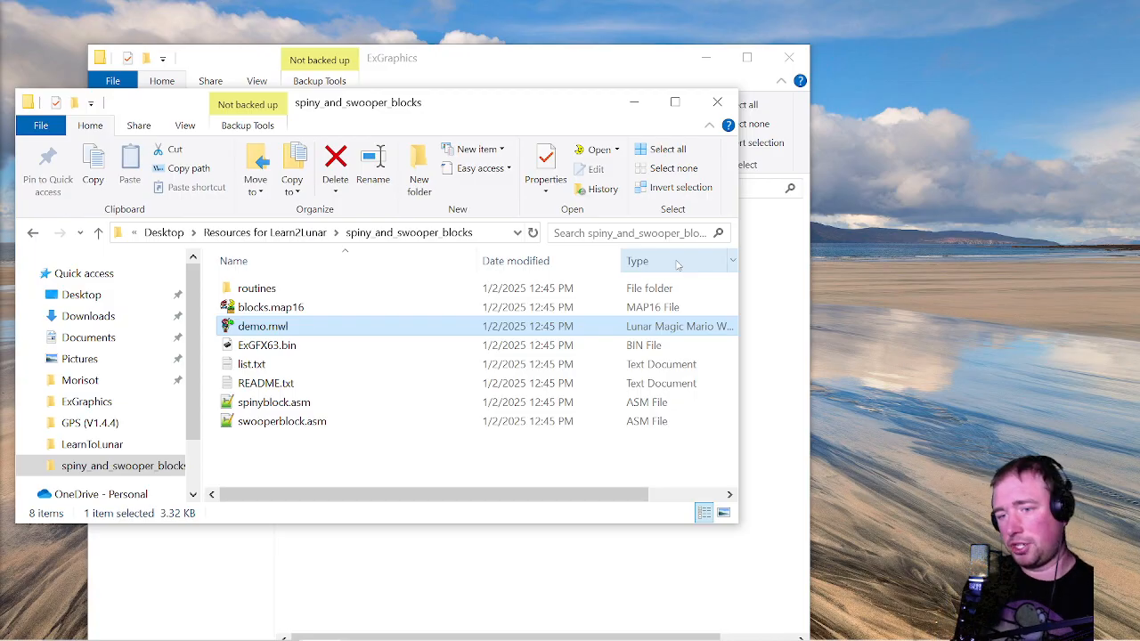
{"action": "left_click", "coordinate": [716, 101]}
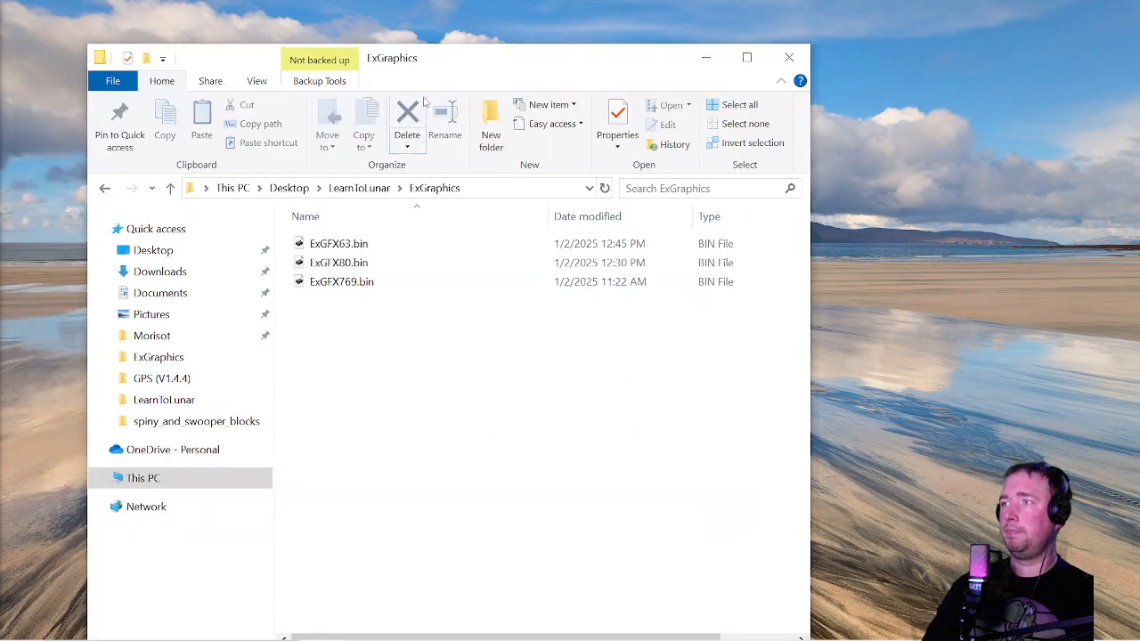
Open the LearnToLunar folder on the Desktop and reposition its window
{"action": "left_click", "coordinate": [287, 191]}
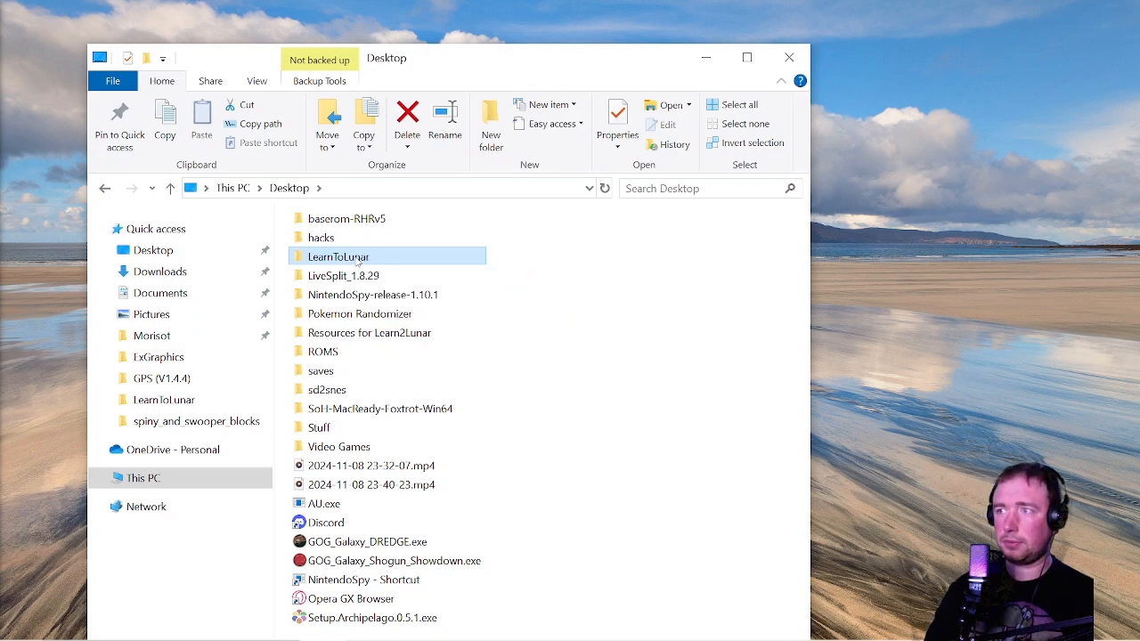
{"action": "double_click", "coordinate": [356, 258]}
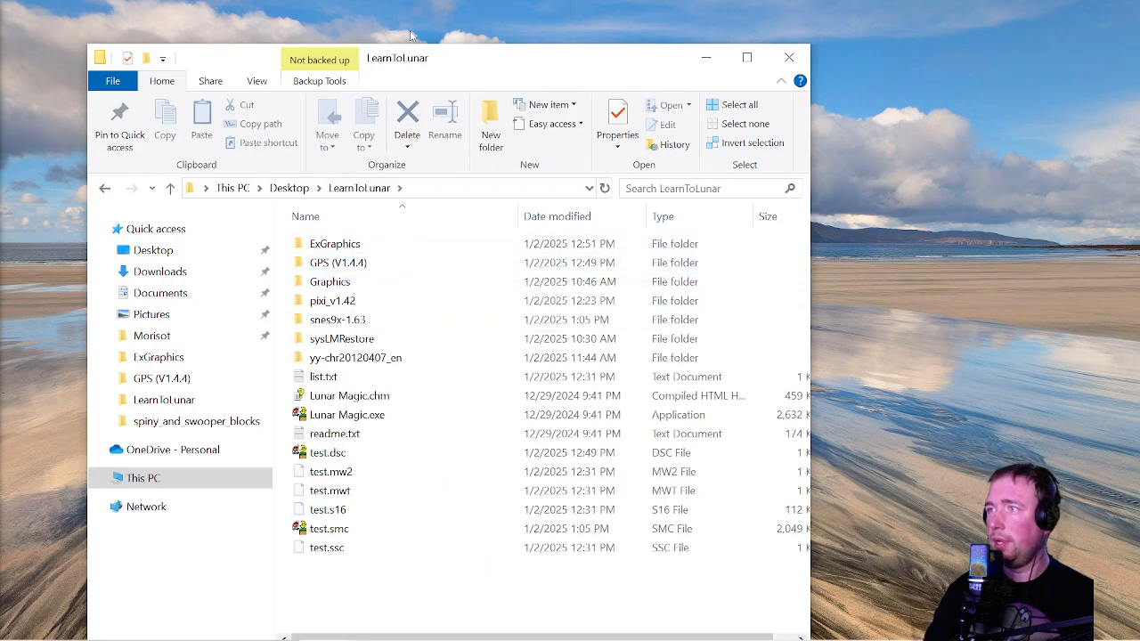
{"action": "left_click_drag", "start_coordinate": [421, 64], "coordinate": [544, 37]}
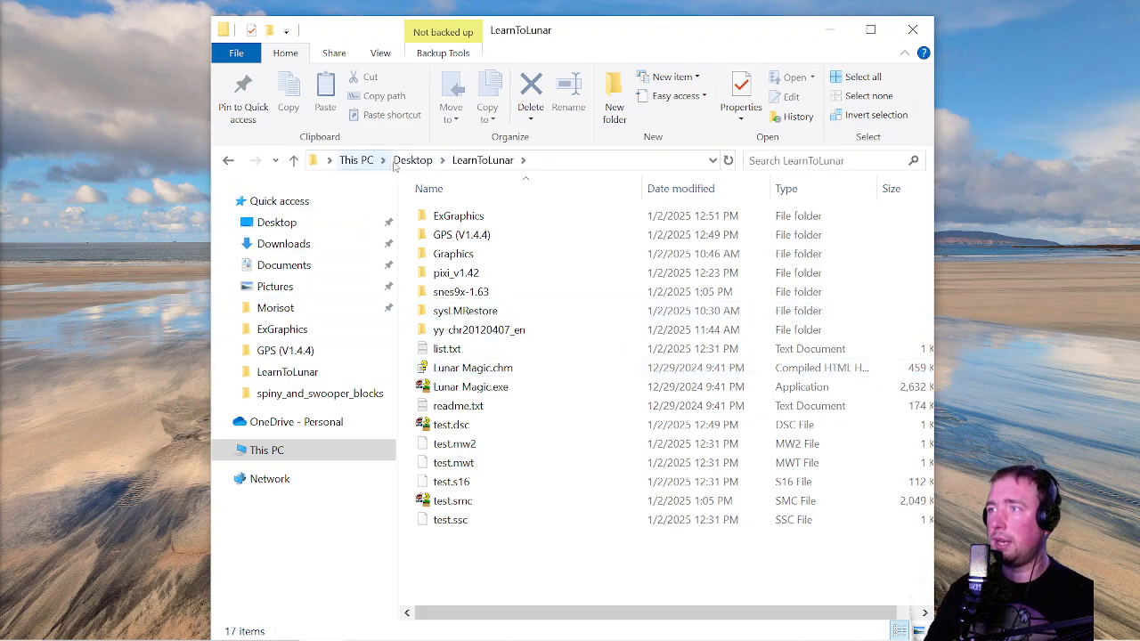
Copy the AddmusicK 1.0.11 folder from Resources for Learn2Lunar on the Desktop into the LearnToLunar folder
{"action": "left_click", "coordinate": [356, 161]}
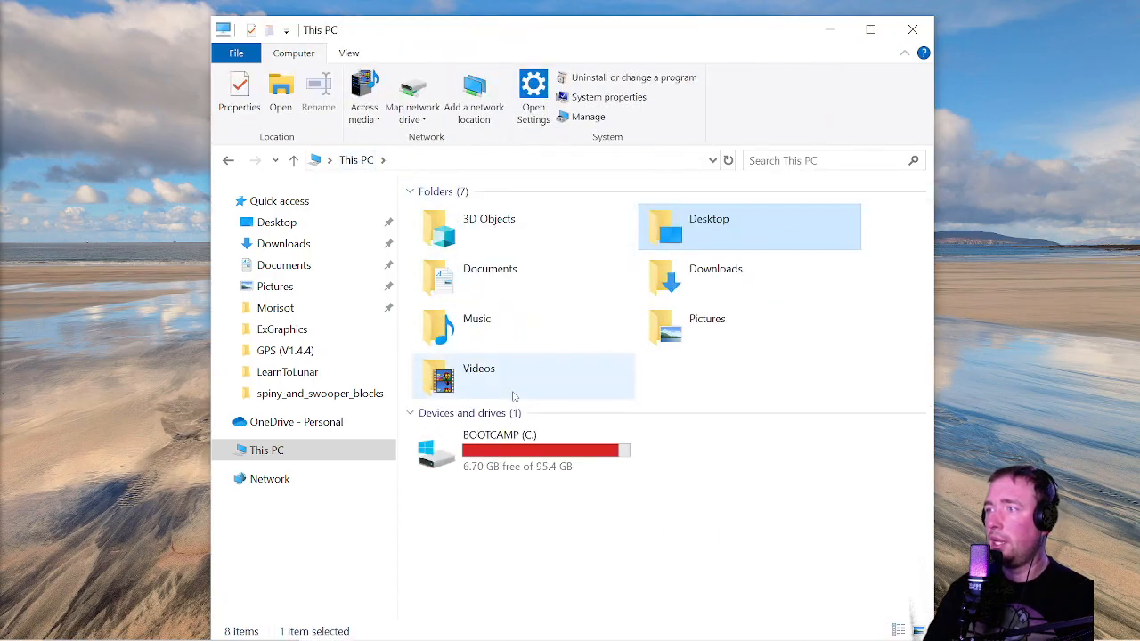
{"action": "left_click", "coordinate": [303, 371]}
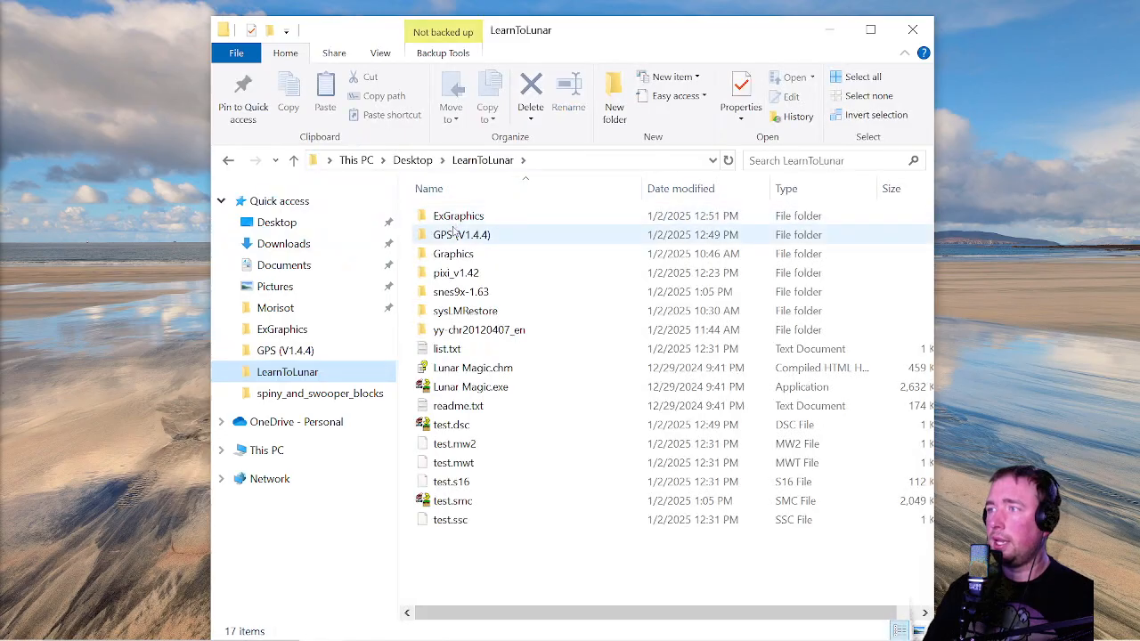
{"action": "left_click", "coordinate": [412, 160]}
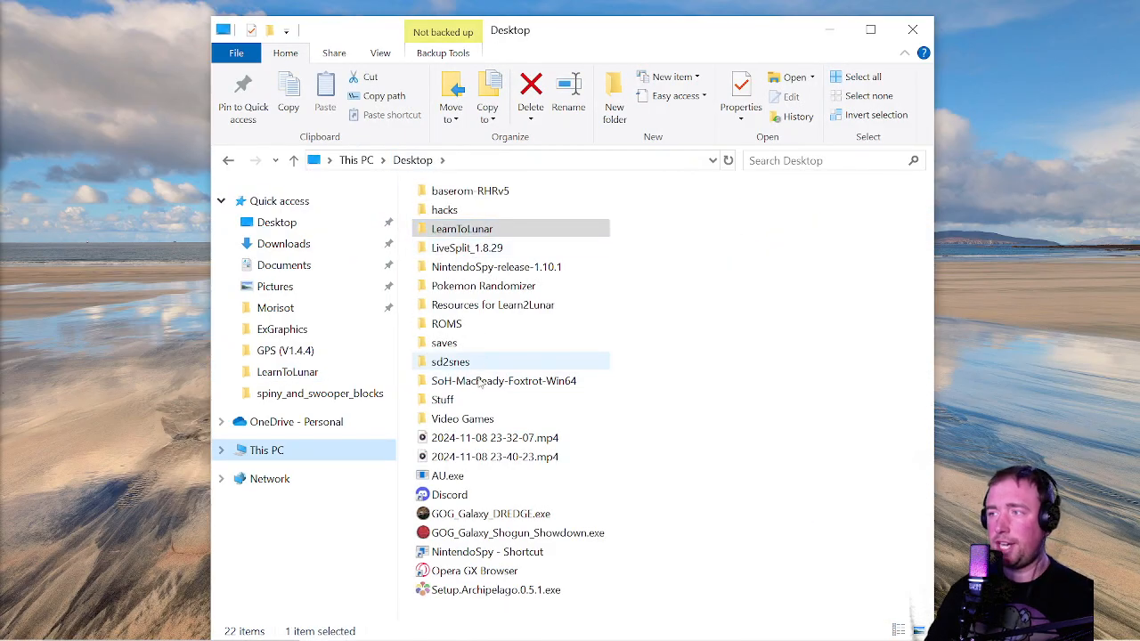
{"action": "double_click", "coordinate": [485, 305]}
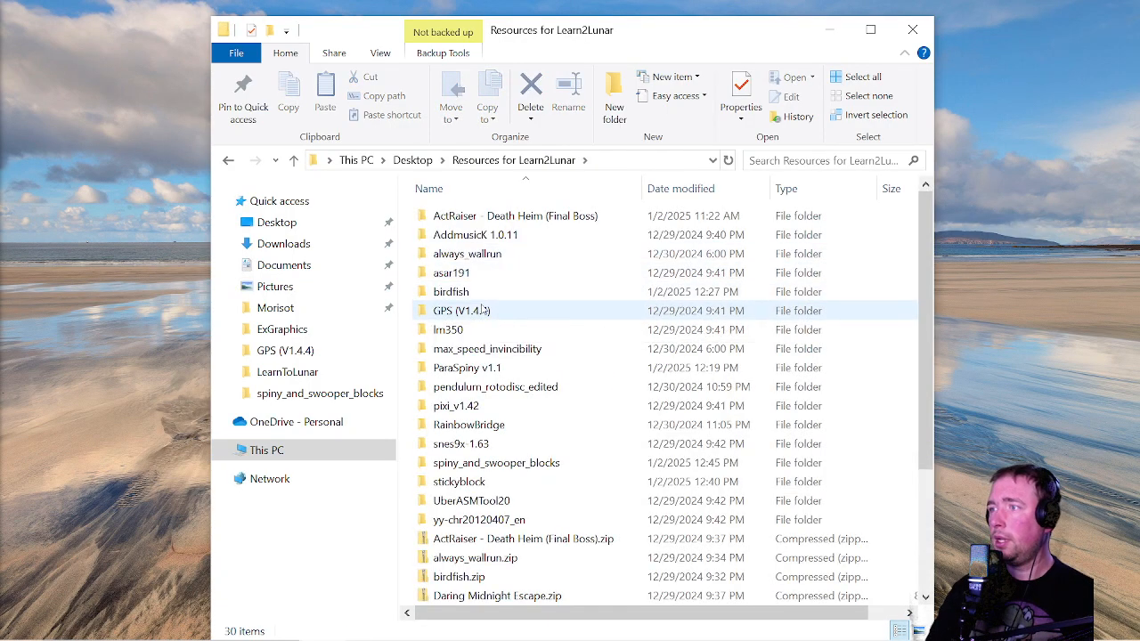
{"action": "left_click", "coordinate": [488, 236]}
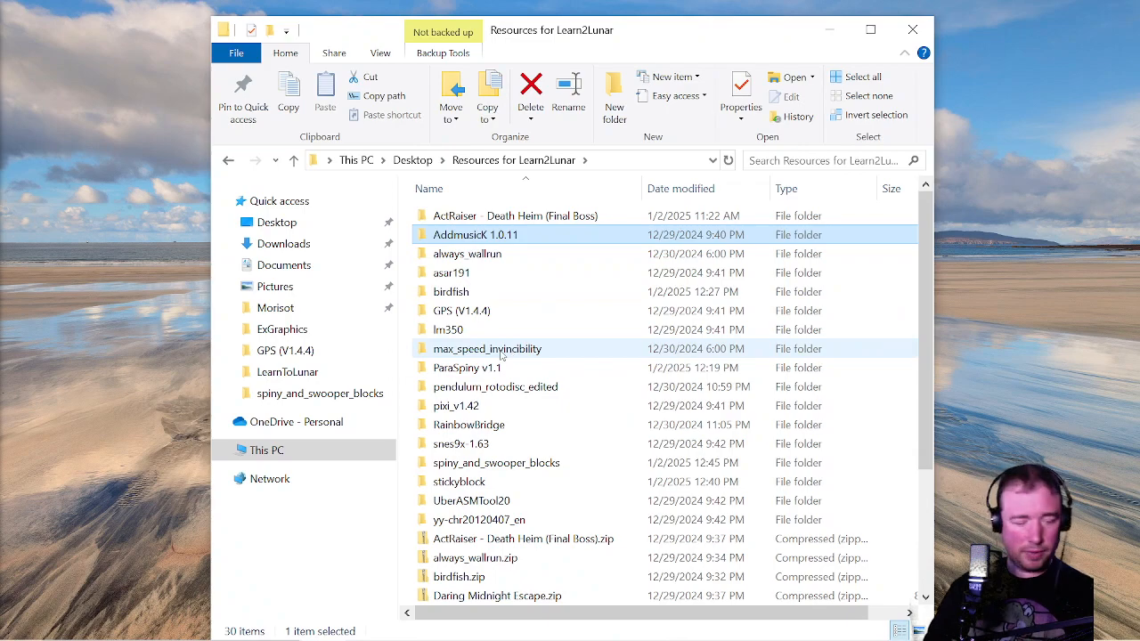
{"action": "left_click", "coordinate": [267, 372]}
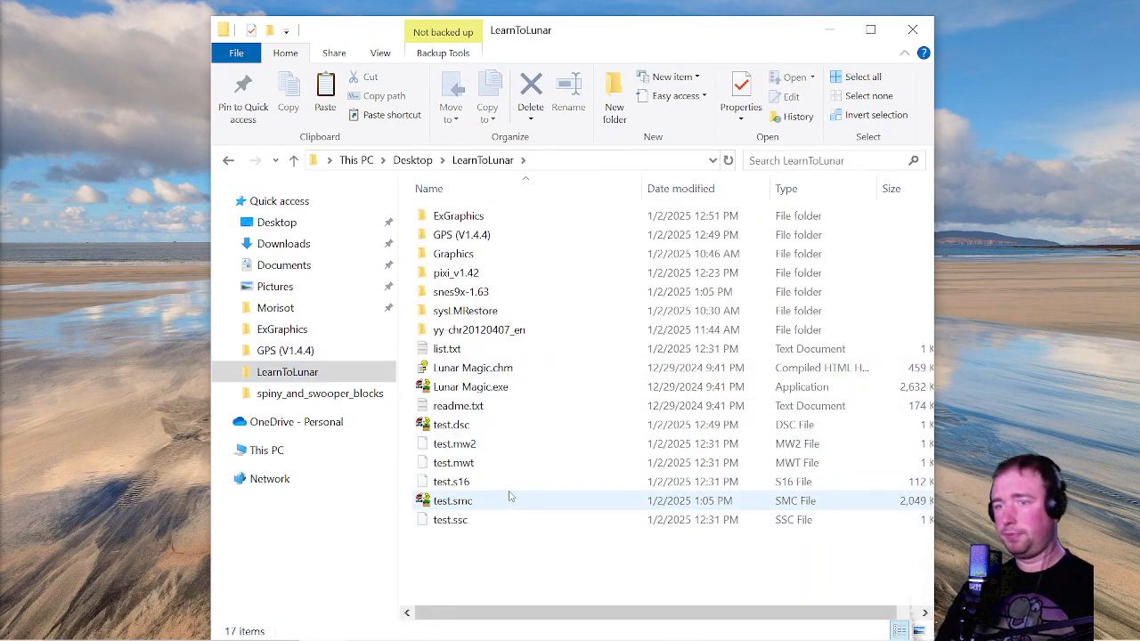
{"action": "key", "text": "ctrl+v"}
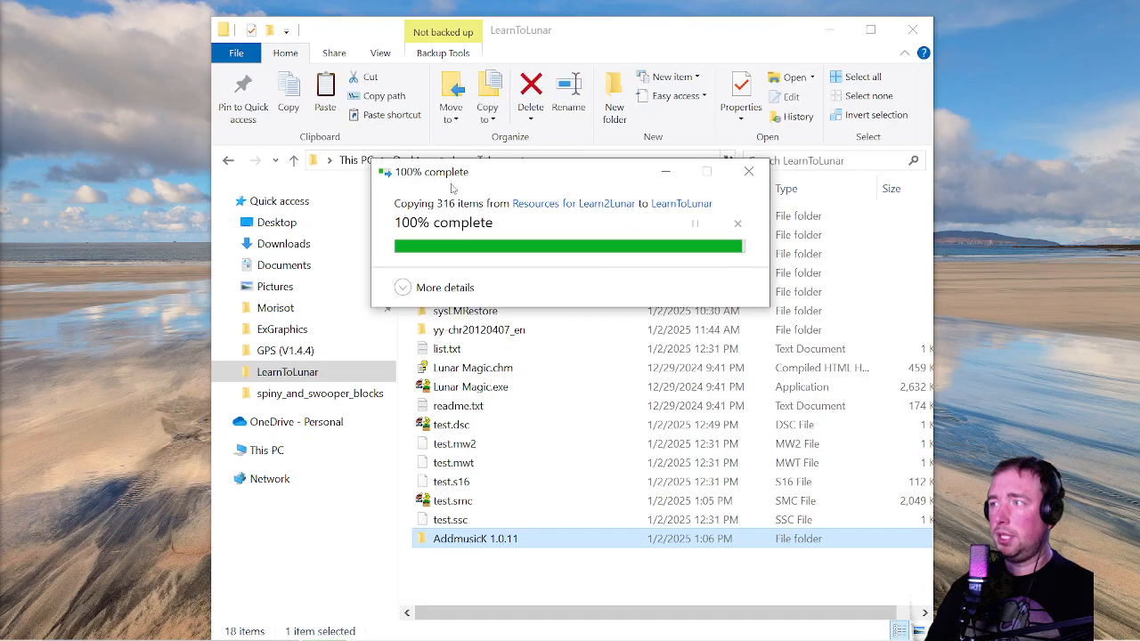
{"action": "left_click", "coordinate": [524, 571]}
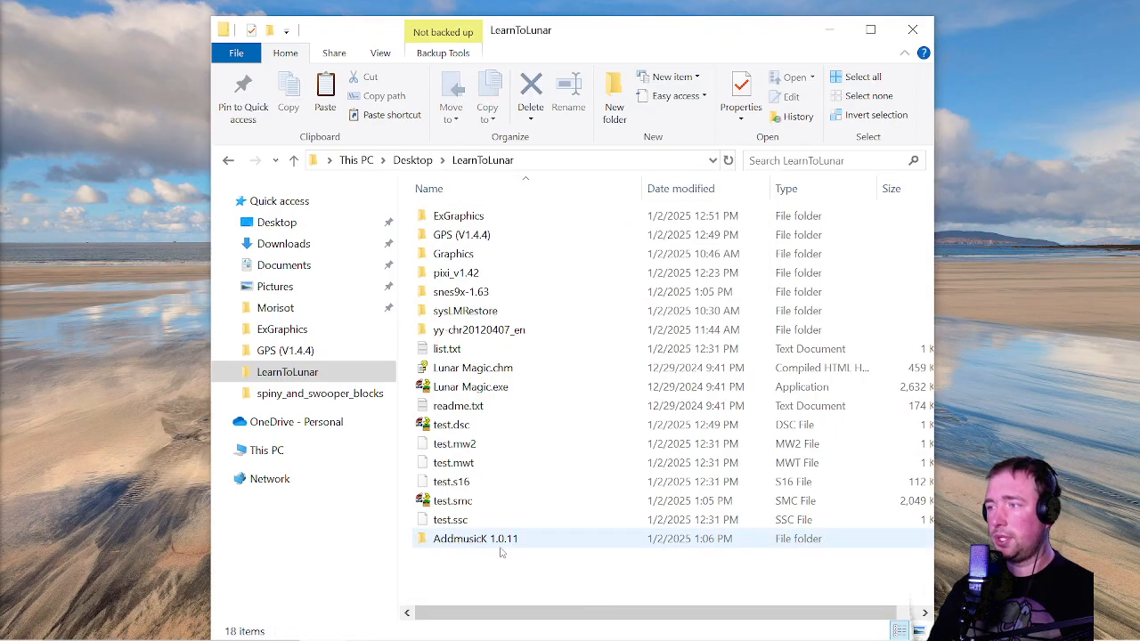
Open the copied AddmusicK_1.0.11 subfolder and review Addmusic_sound effects.txt and Addmusic_sample groups.txt, closing each file without changes
{"action": "double_click", "coordinate": [497, 539]}
{"action": "double_click", "coordinate": [508, 223]}
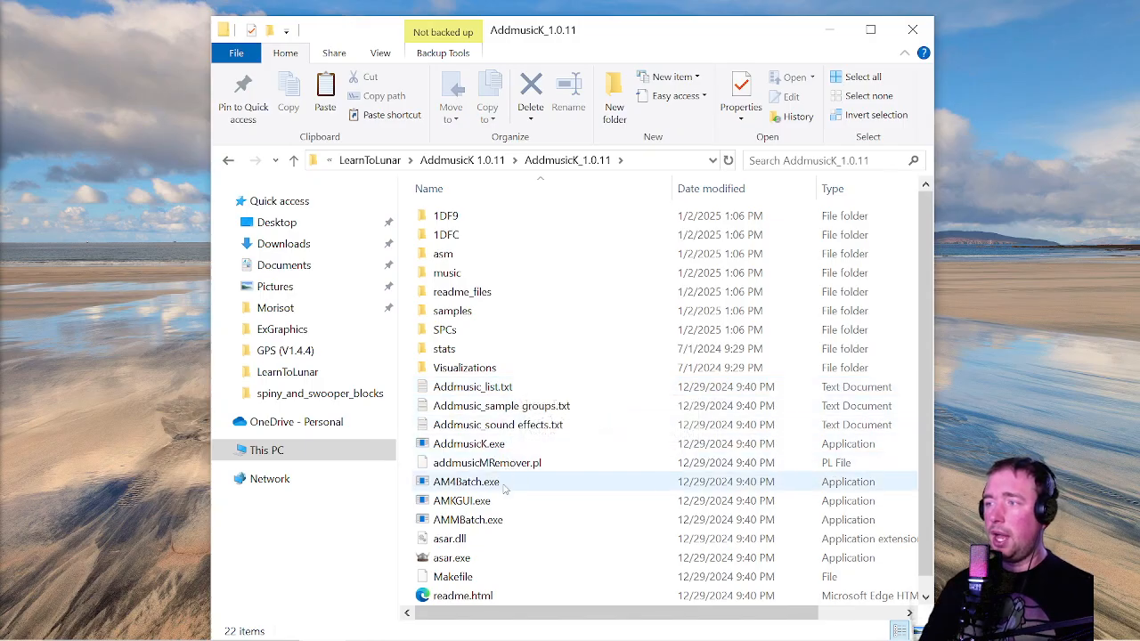
{"action": "left_click", "coordinate": [494, 443]}
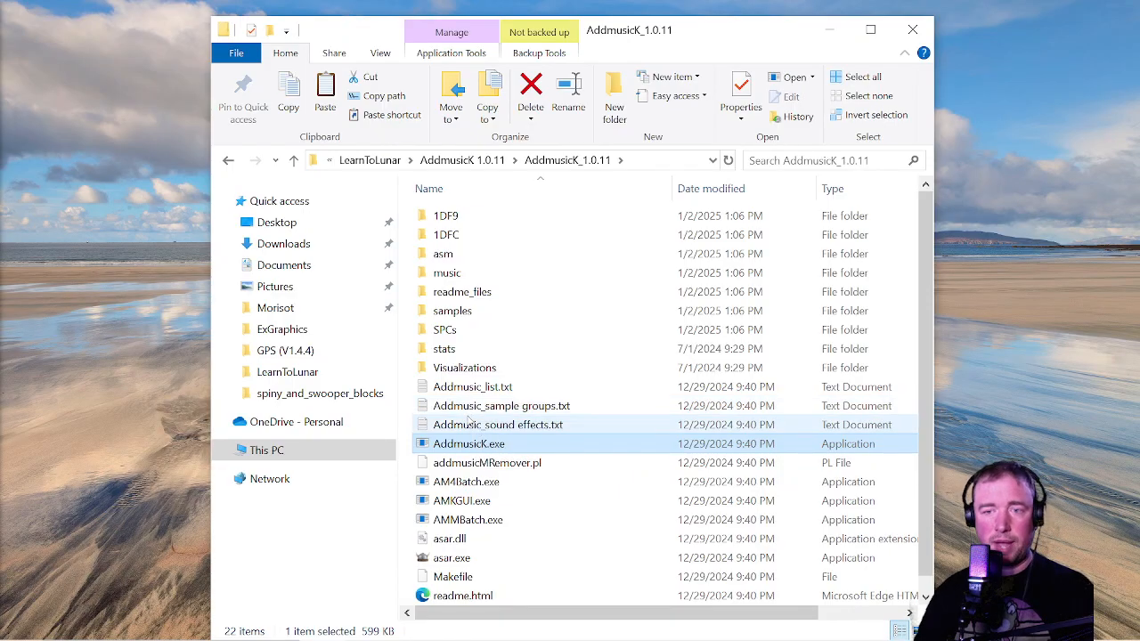
{"action": "double_click", "coordinate": [469, 425]}
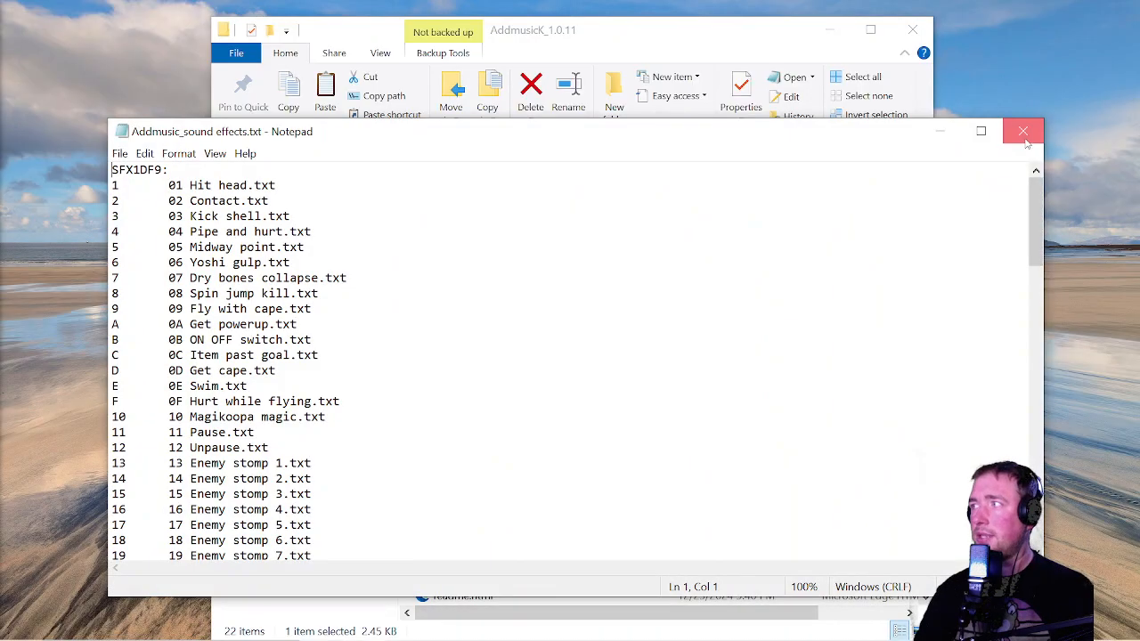
{"action": "left_click", "coordinate": [1023, 134]}
{"action": "double_click", "coordinate": [463, 407]}
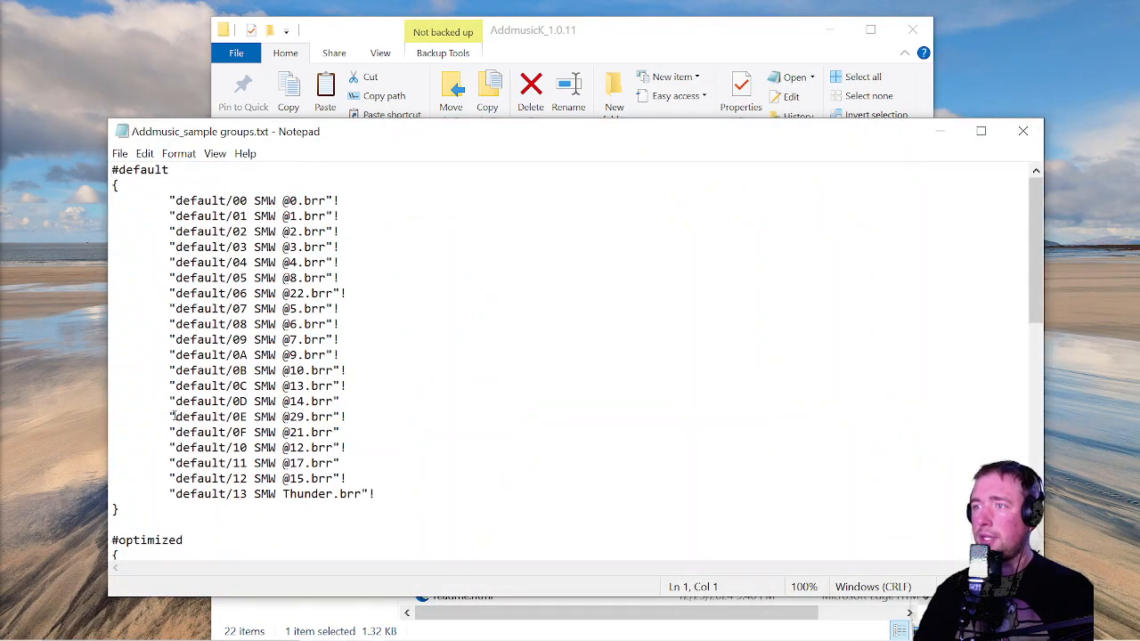
{"action": "scroll", "coordinate": [173, 416], "scroll_direction": "down", "scroll_amount": 13}
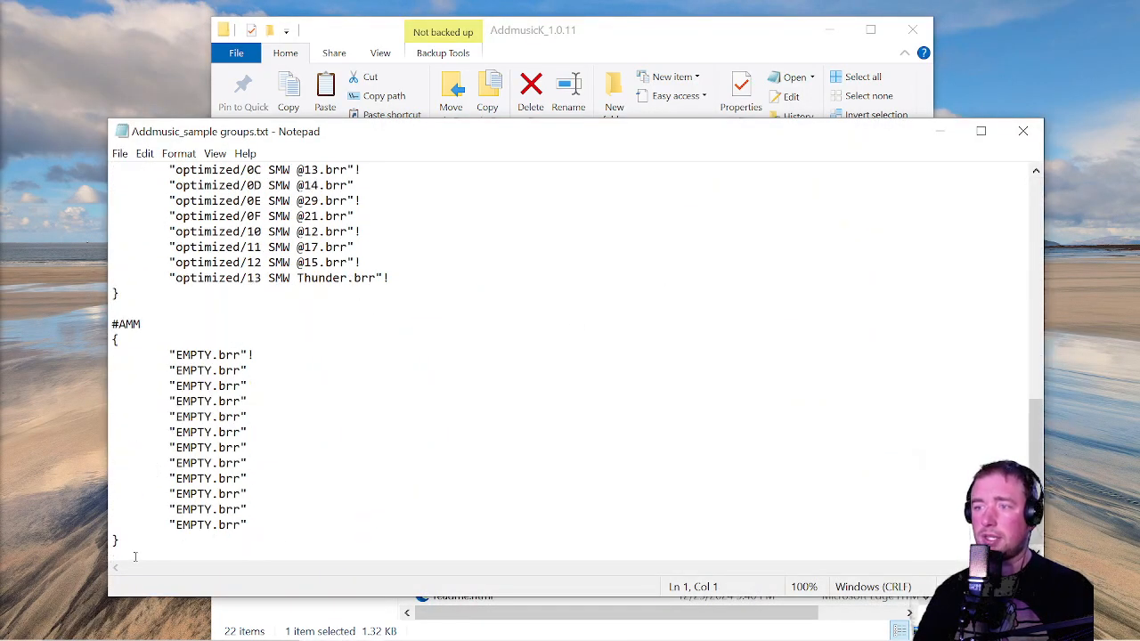
{"action": "left_click", "coordinate": [1023, 131]}
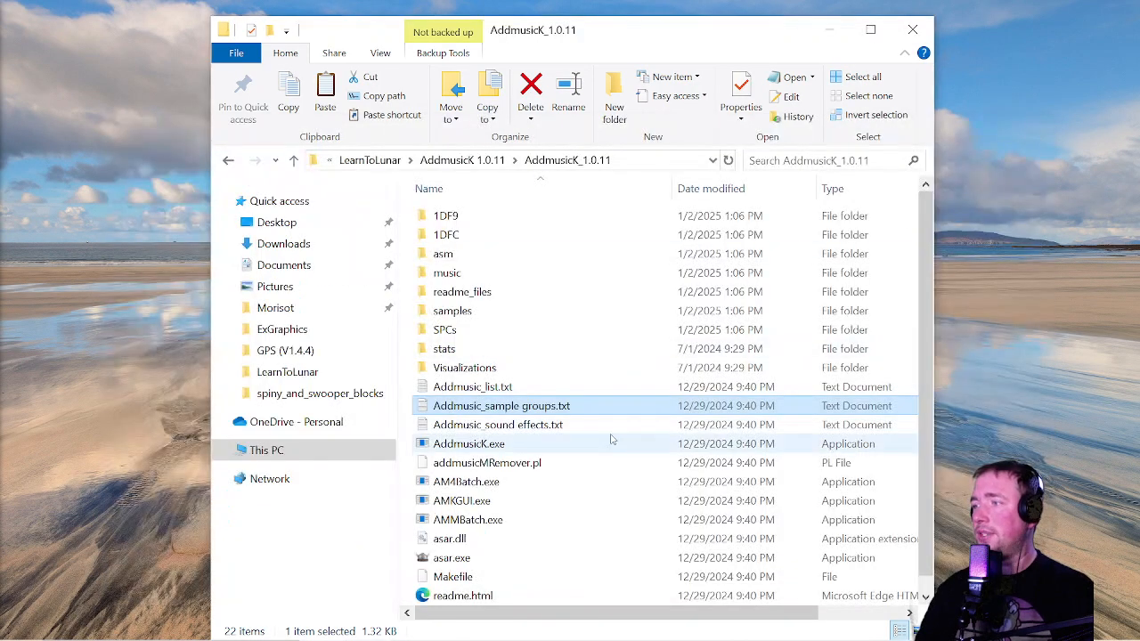
Extract Daring Midnight Escape.zip in the Resources for Learn2Lunar folder into its own folder
{"action": "left_click", "coordinate": [286, 372]}
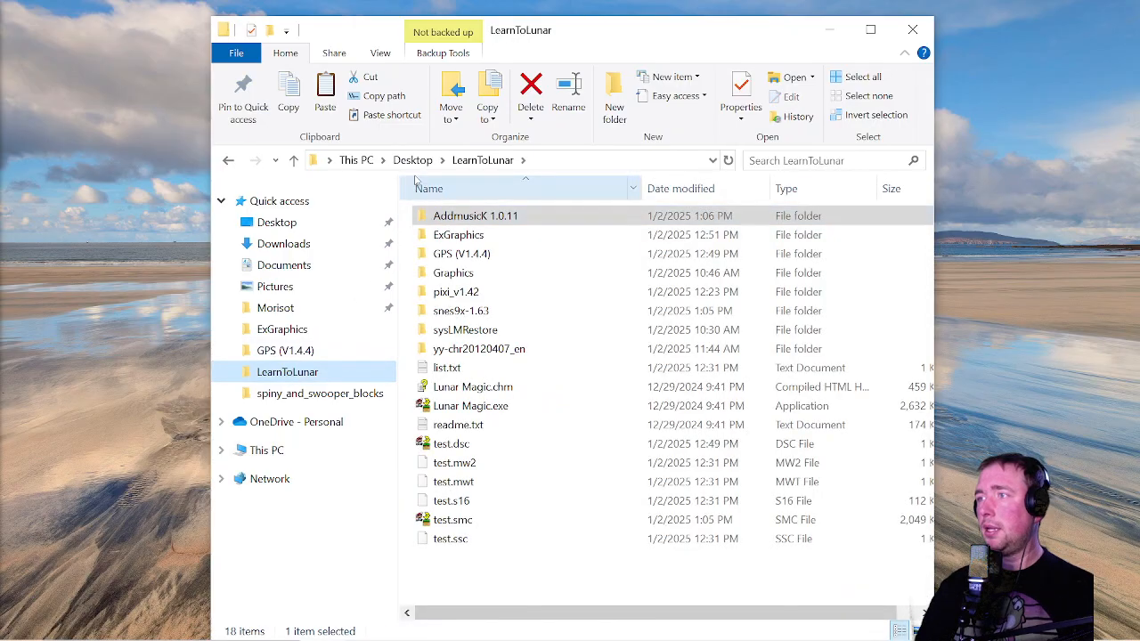
{"action": "left_click", "coordinate": [417, 160]}
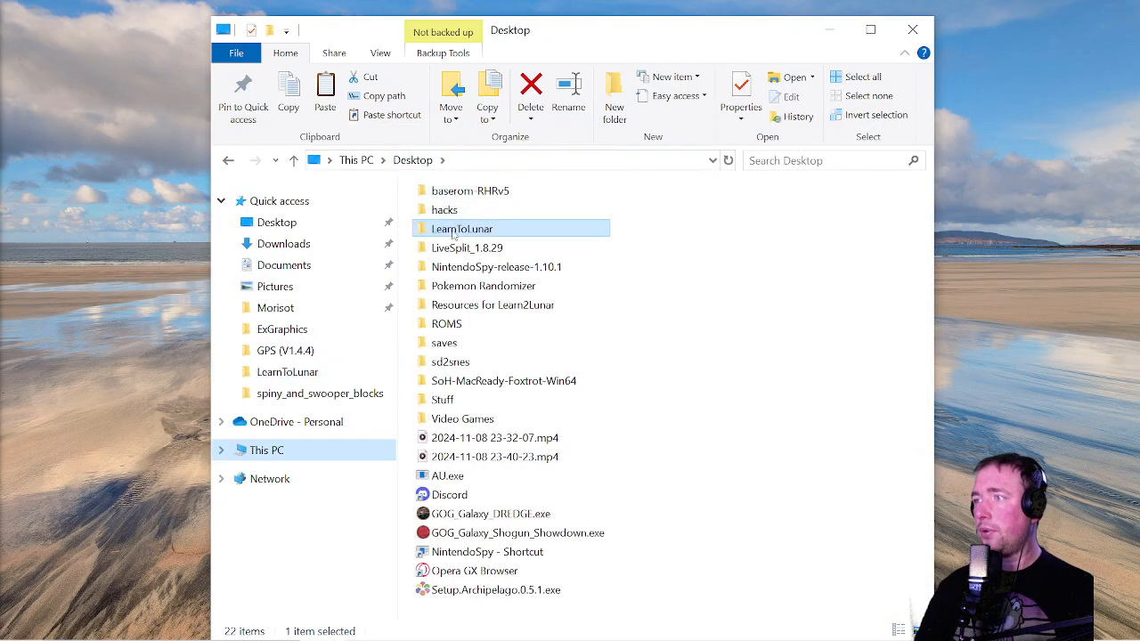
{"action": "double_click", "coordinate": [472, 305]}
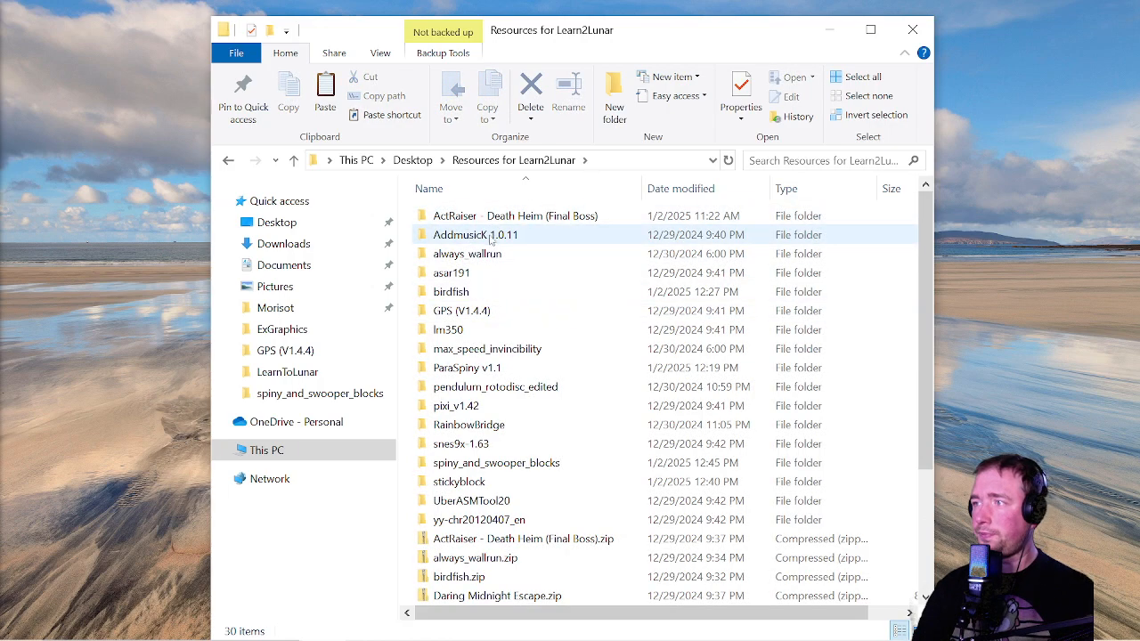
{"action": "scroll", "coordinate": [542, 469], "scroll_direction": "down", "scroll_amount": 3}
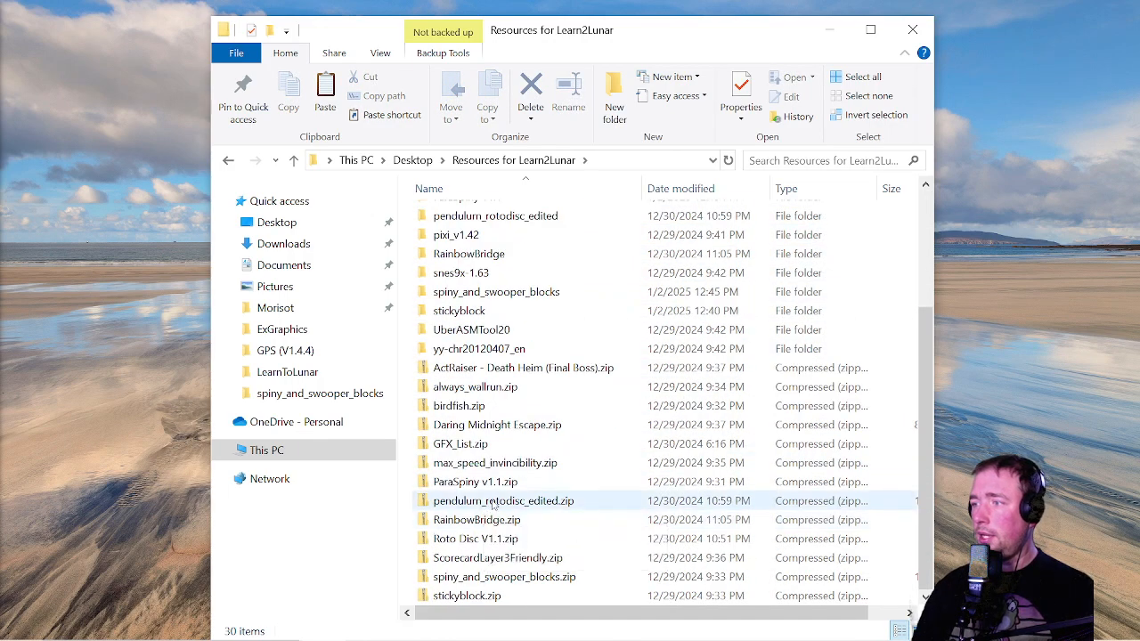
{"action": "right_click", "coordinate": [522, 426]}
{"action": "left_click", "coordinate": [574, 409]}
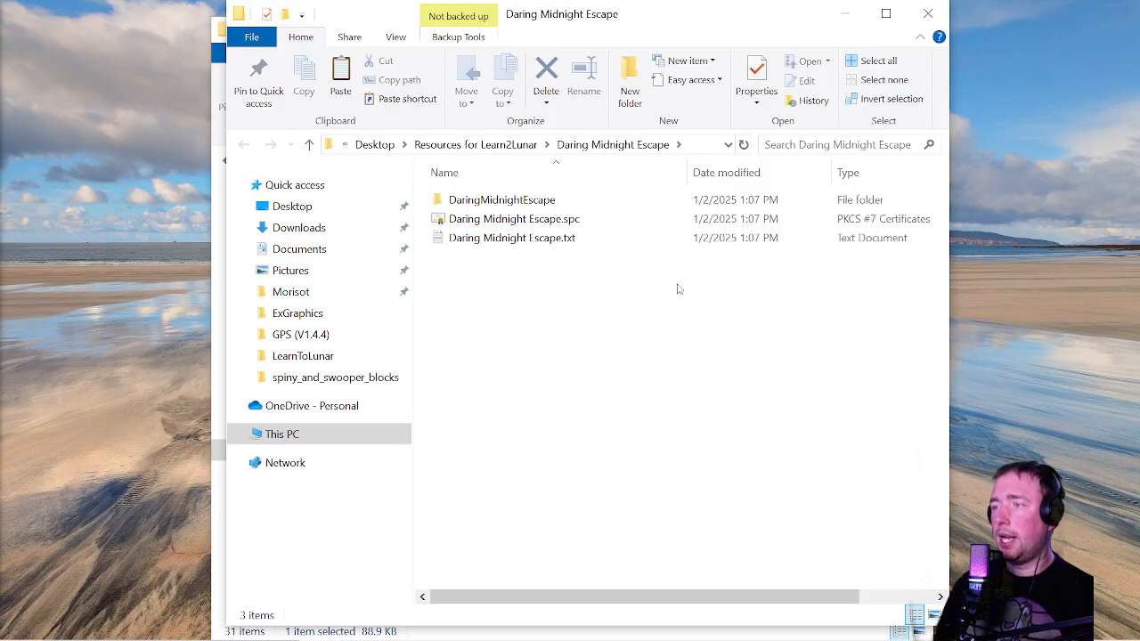
Arrange the two folder windows side by side, with LearnToLunar open in one and Daring Midnight Escape in the other
{"action": "left_click_drag", "start_coordinate": [547, 24], "coordinate": [761, 27]}
{"action": "left_click_drag", "start_coordinate": [324, 26], "coordinate": [233, 32]}
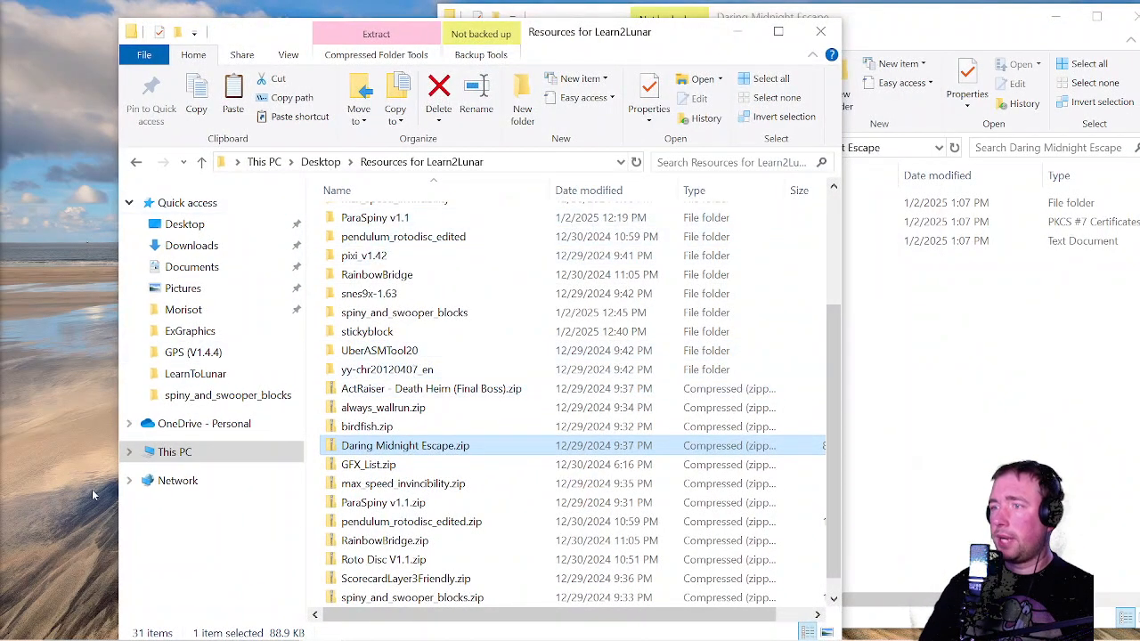
{"action": "left_click", "coordinate": [195, 374]}
{"action": "left_click", "coordinate": [1045, 385]}
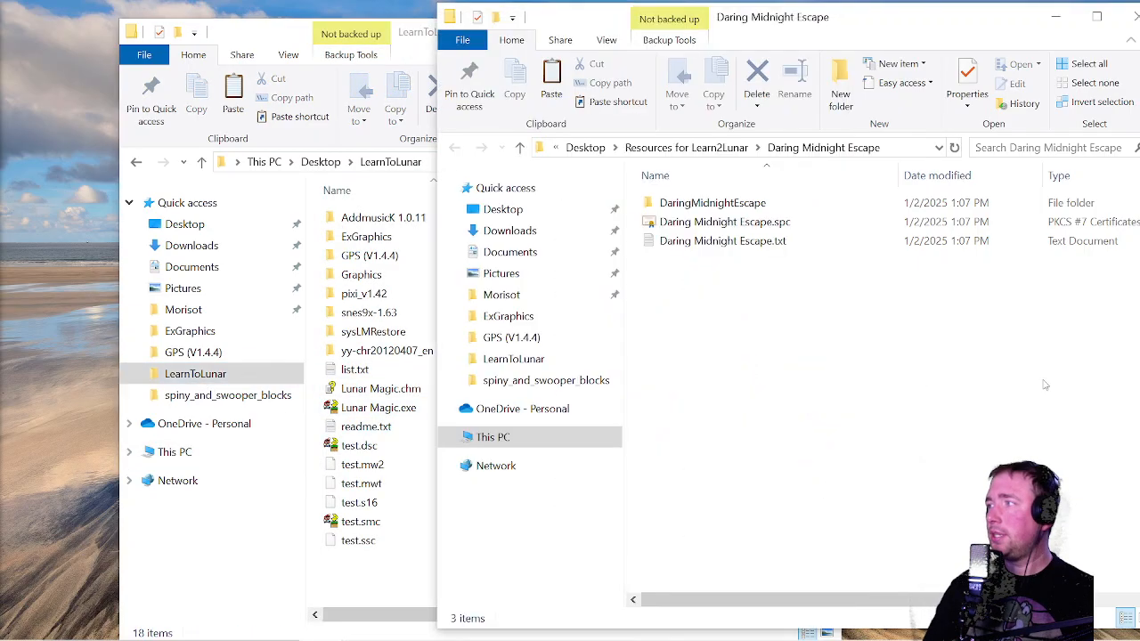
Check the DaringMidnightEscape sample folder's contents, and copy the folder into AddmusicK's samples folder
{"action": "left_click", "coordinate": [744, 223]}
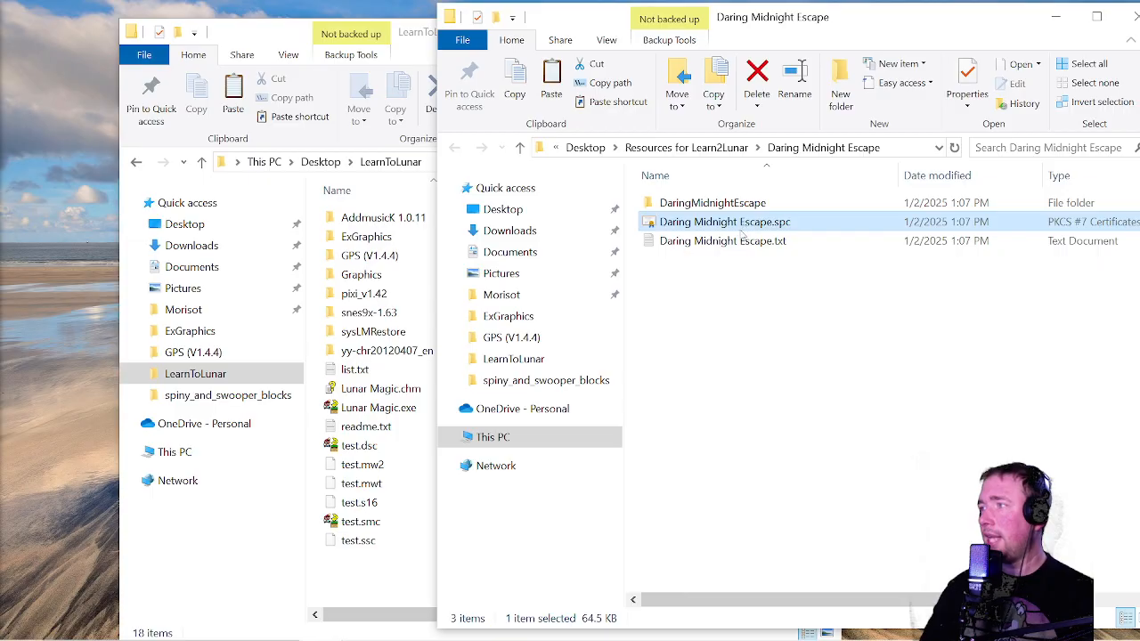
{"action": "double_click", "coordinate": [738, 204]}
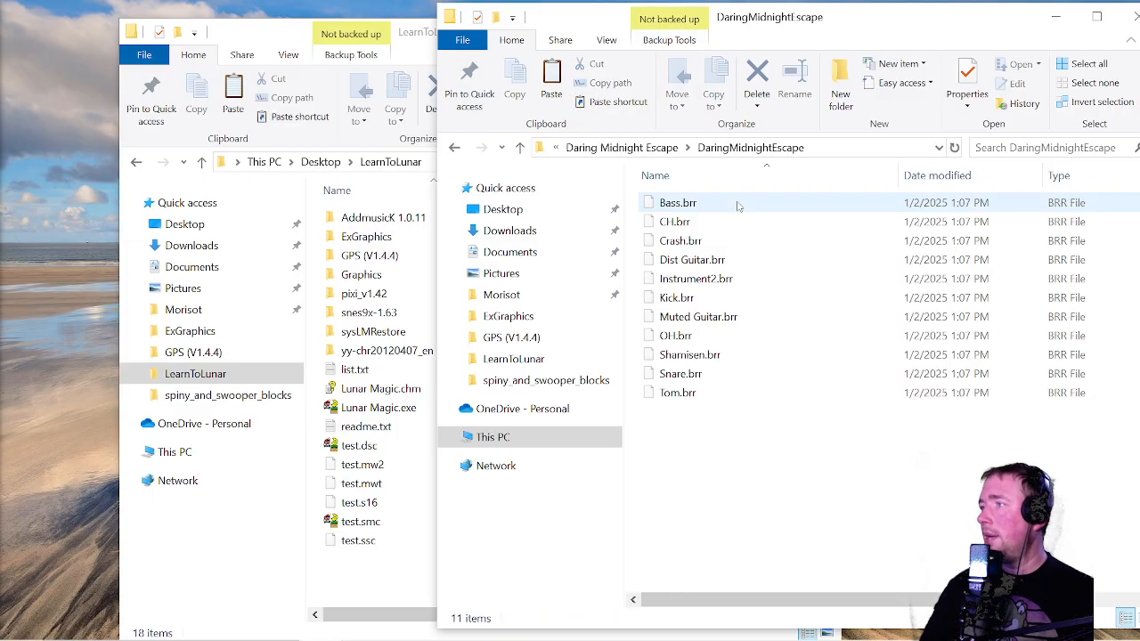
{"action": "left_click", "coordinate": [669, 147]}
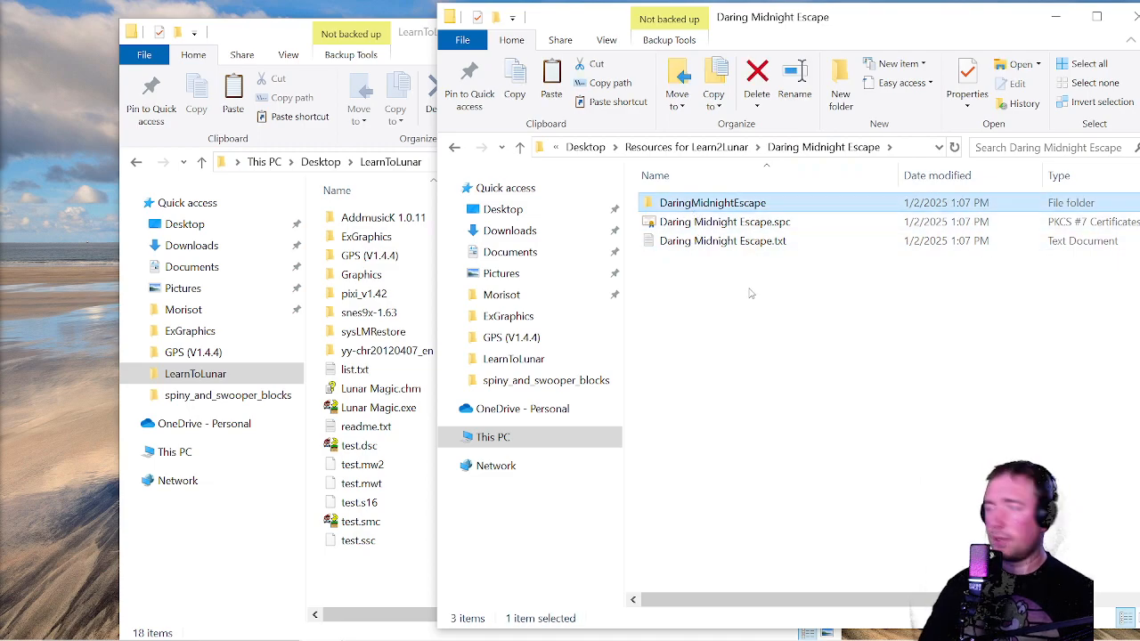
{"action": "double_click", "coordinate": [382, 217]}
{"action": "double_click", "coordinate": [383, 219]}
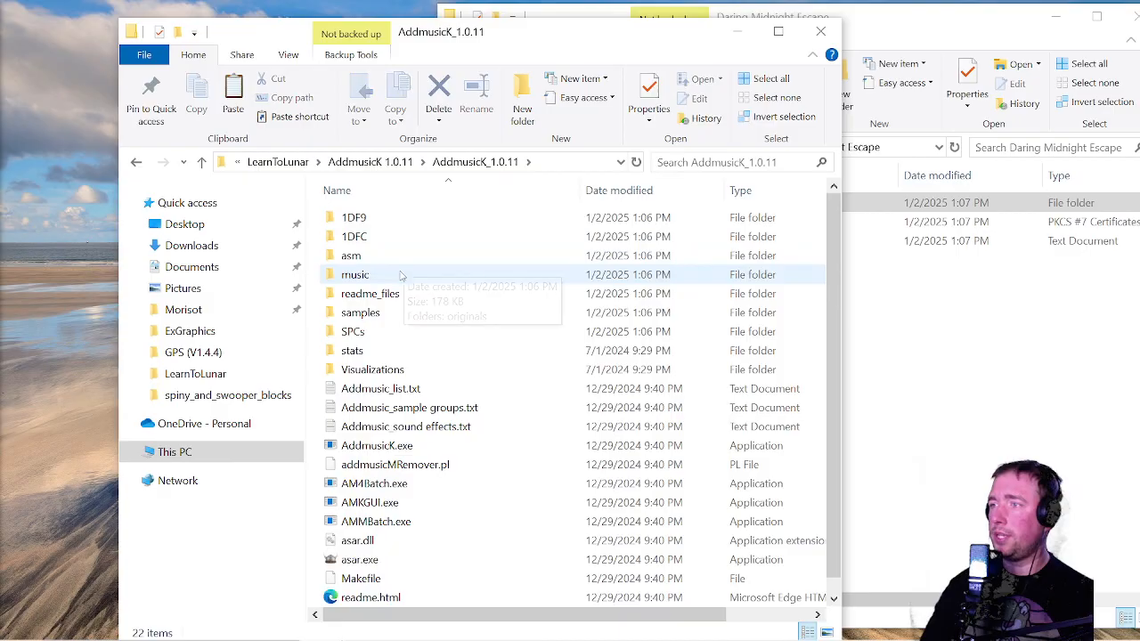
{"action": "left_click", "coordinate": [383, 311]}
{"action": "double_click", "coordinate": [383, 312]}
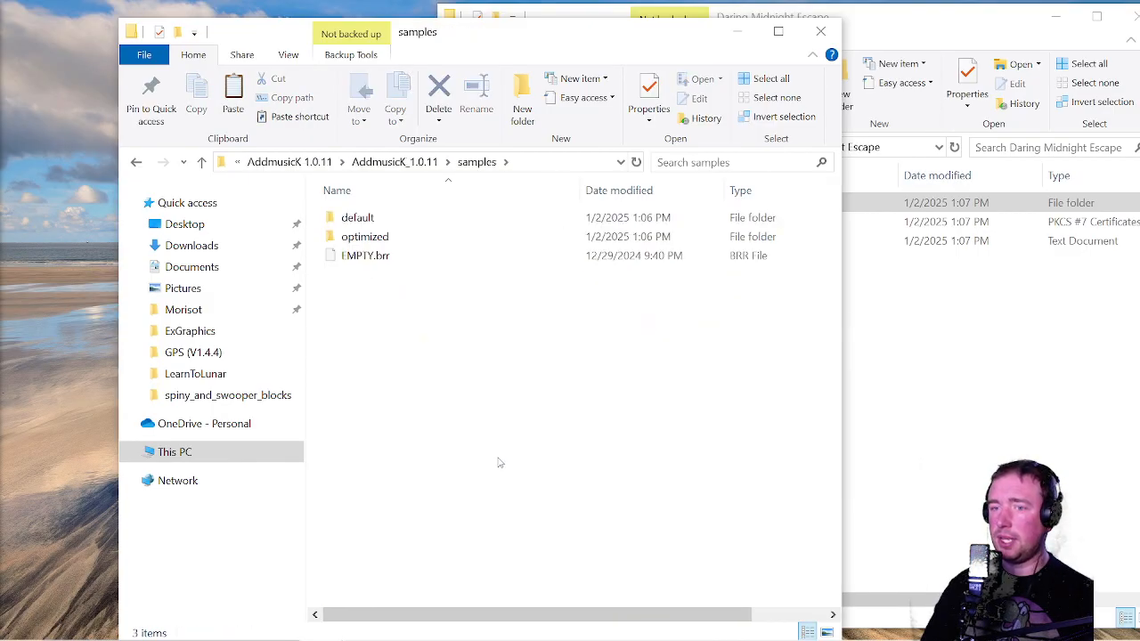
{"action": "key", "text": "ctrl+v"}
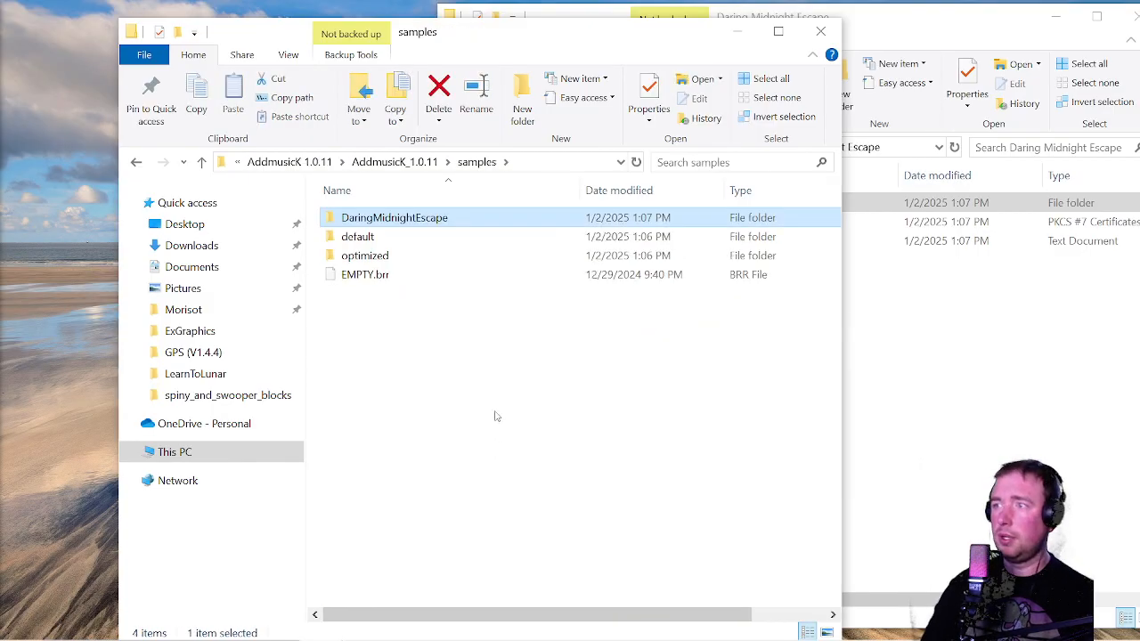
Copy Daring Midnight Escape.spc and Daring Midnight Escape.txt into AddmusicK's music folder
{"action": "left_click", "coordinate": [395, 162]}
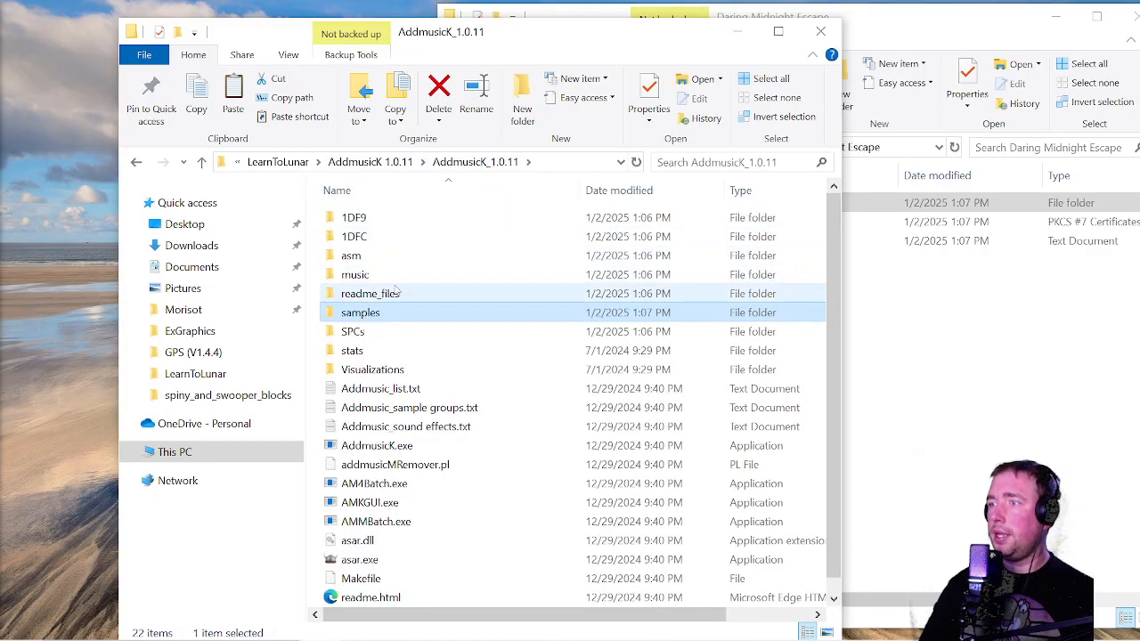
{"action": "left_click", "coordinate": [1004, 367]}
{"action": "left_click_drag", "start_coordinate": [743, 242], "coordinate": [742, 224]}
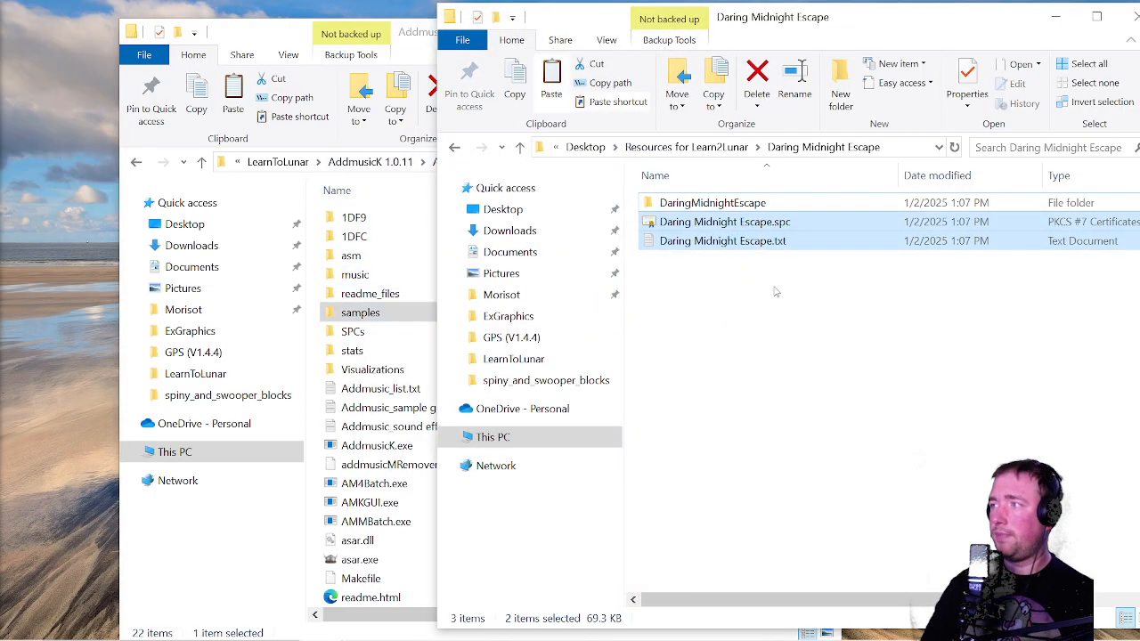
{"action": "left_click", "coordinate": [409, 274]}
{"action": "key", "text": "Return"}
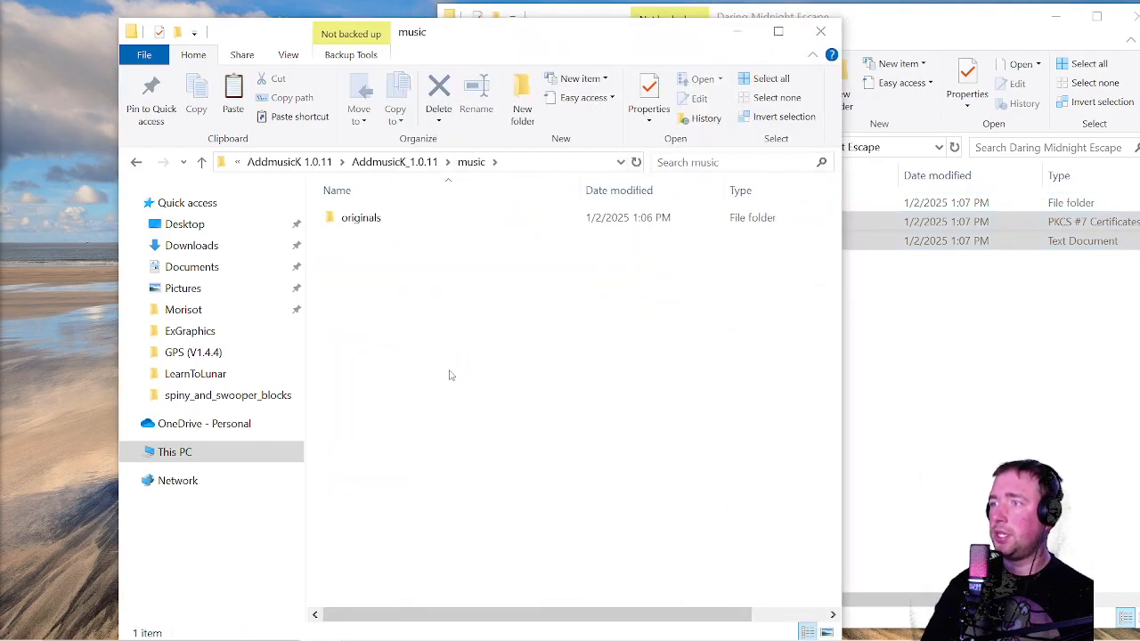
{"action": "key", "text": "ctrl+v"}
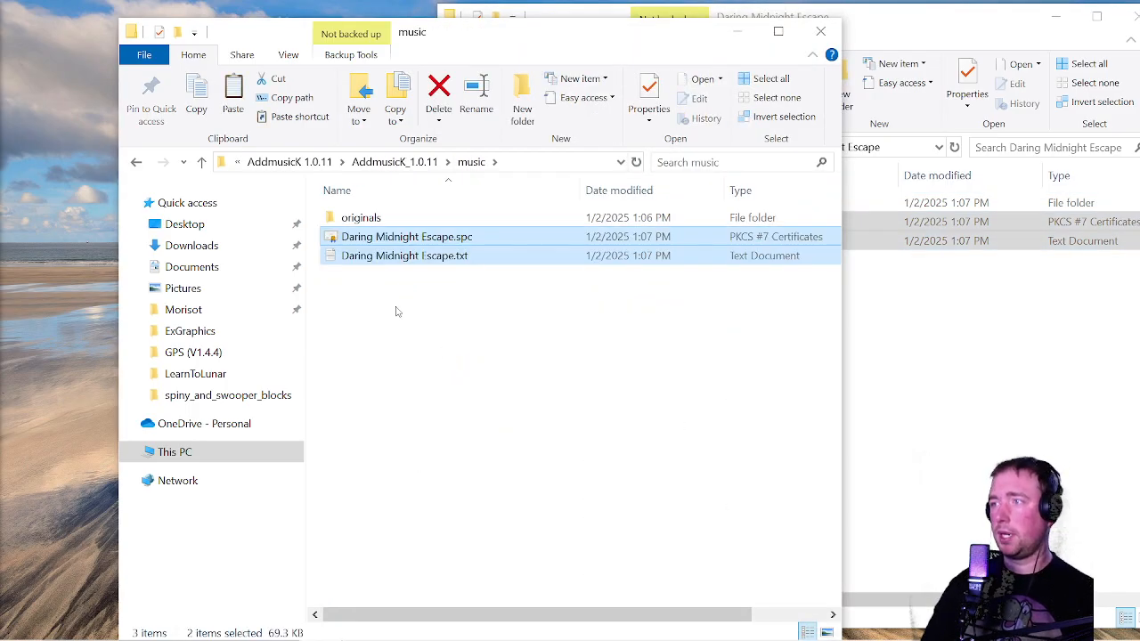
{"action": "left_click", "coordinate": [397, 311]}
Copy the full file name of Daring Midnight Escape.txt and open Addmusic_list.txt from the AddmusicK_1.0.11 folder
{"action": "left_click", "coordinate": [400, 256]}
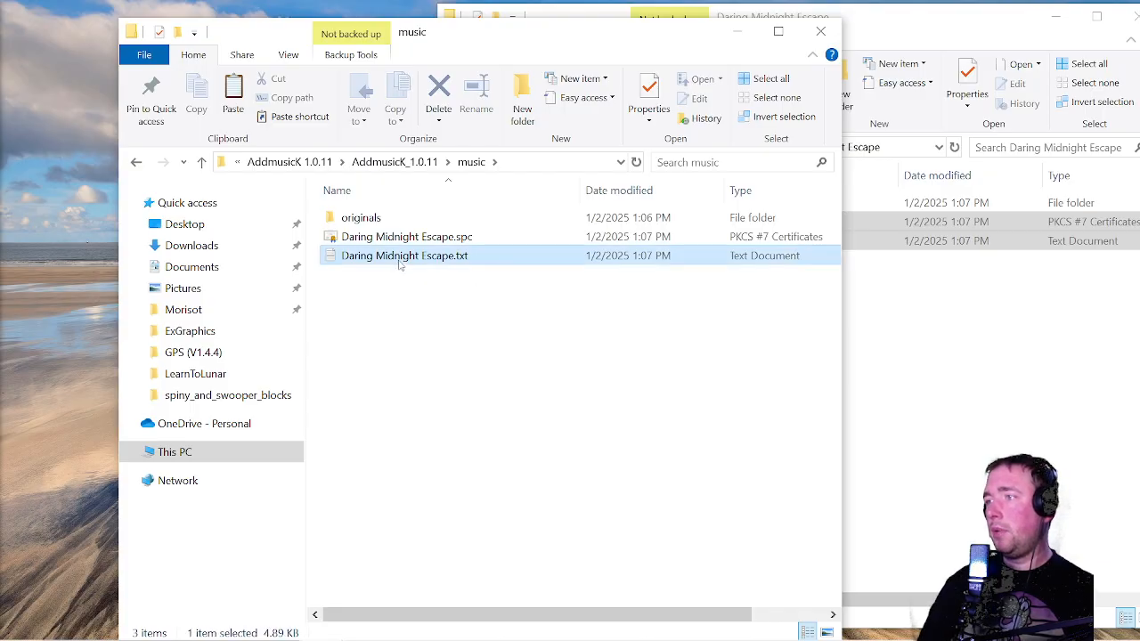
{"action": "left_click", "coordinate": [474, 255]}
{"action": "left_click_drag", "start_coordinate": [479, 256], "coordinate": [314, 256]}
{"action": "key", "text": "ctrl+c"}
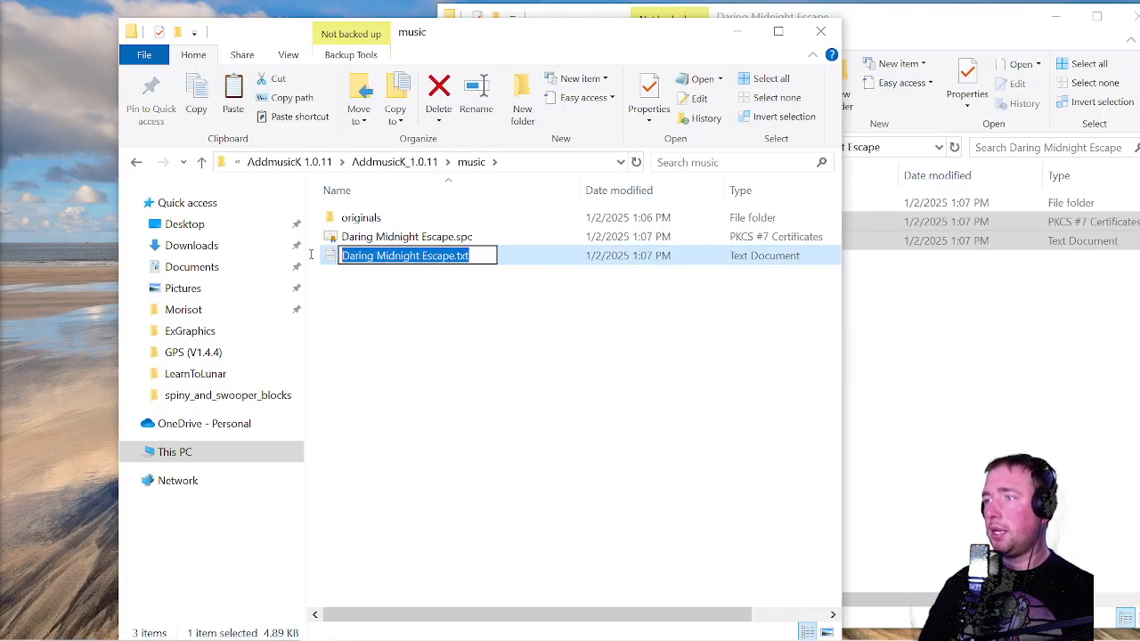
{"action": "left_click", "coordinate": [421, 166]}
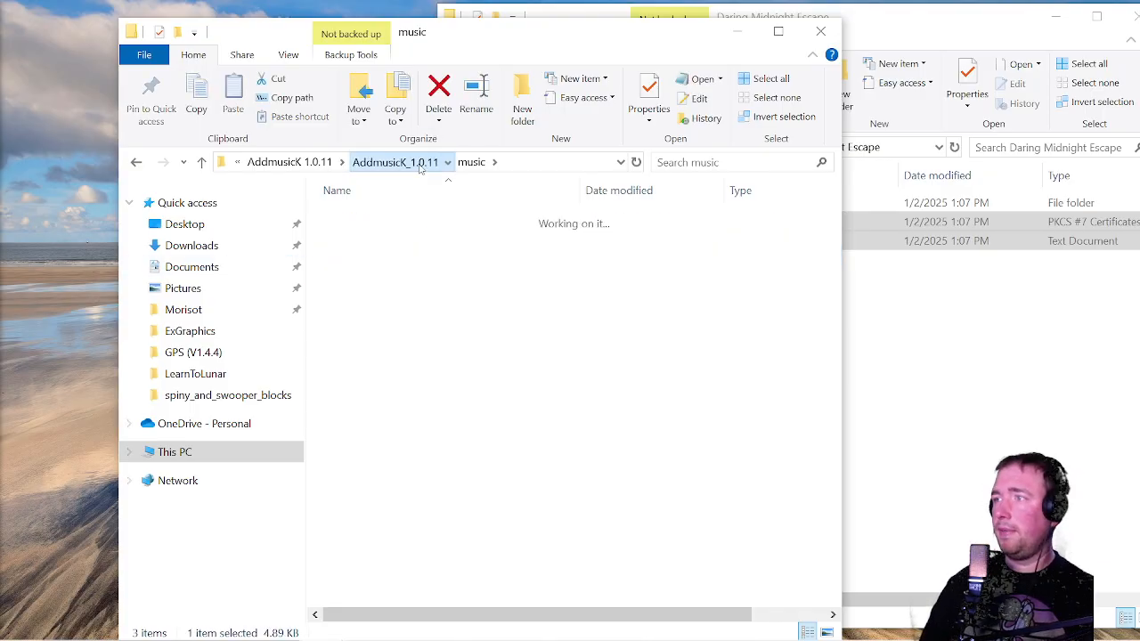
{"action": "double_click", "coordinate": [398, 392]}
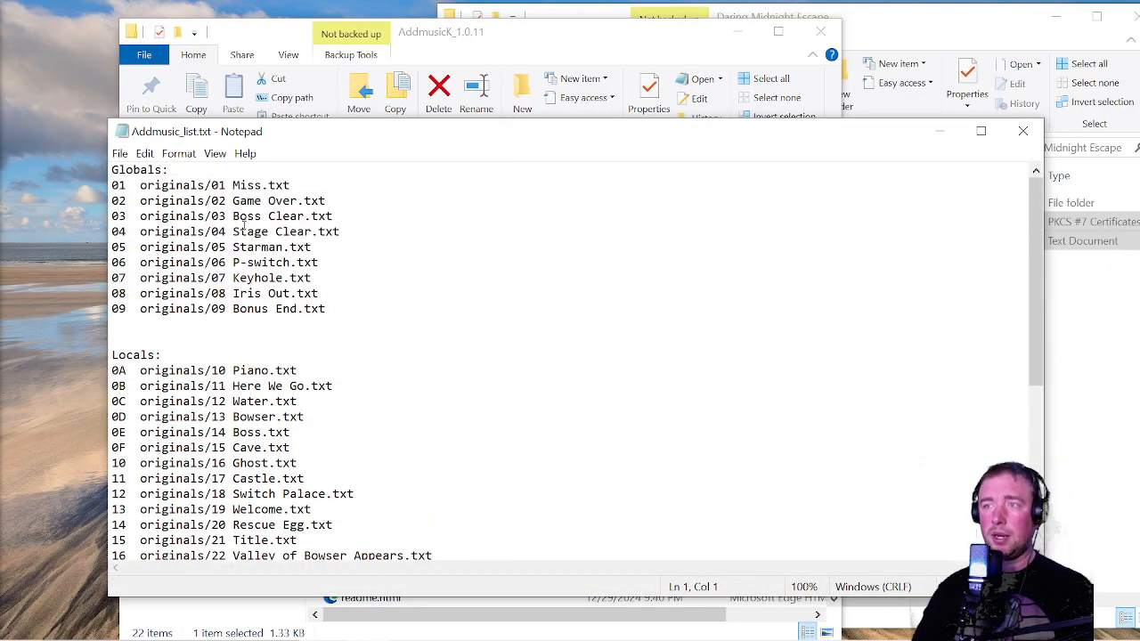
Add entry 29 with Daring Midnight Escape.txt below 28 at the end of the Locals list, and save Addmusic_list.txt
{"action": "scroll", "coordinate": [246, 267], "scroll_direction": "down", "scroll_amount": 2}
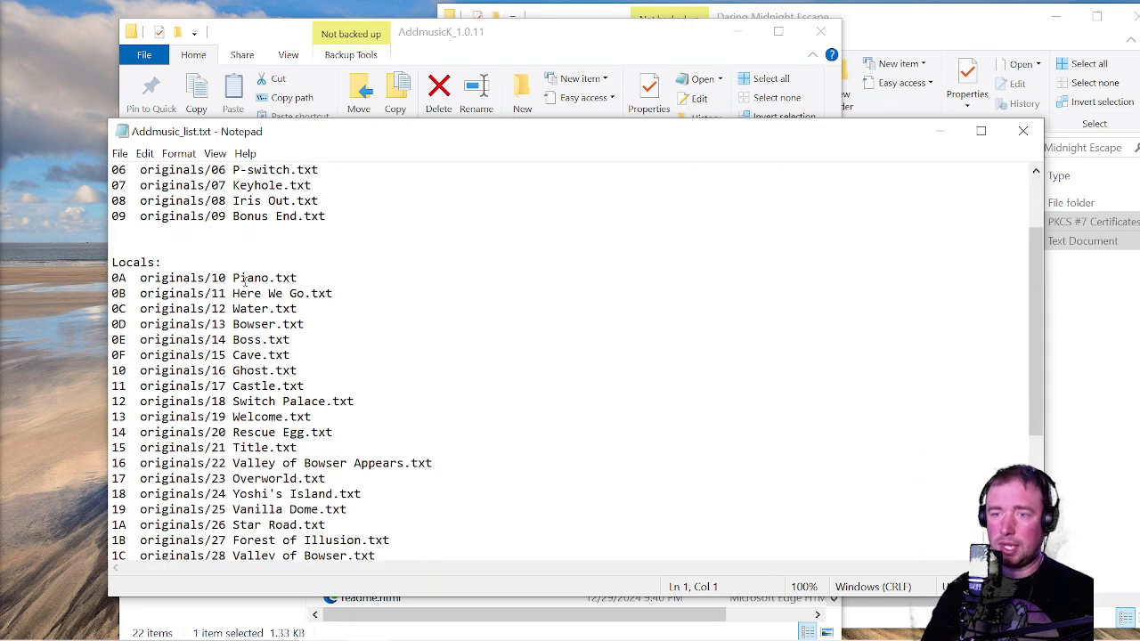
{"action": "scroll", "coordinate": [240, 282], "scroll_direction": "down", "scroll_amount": 4}
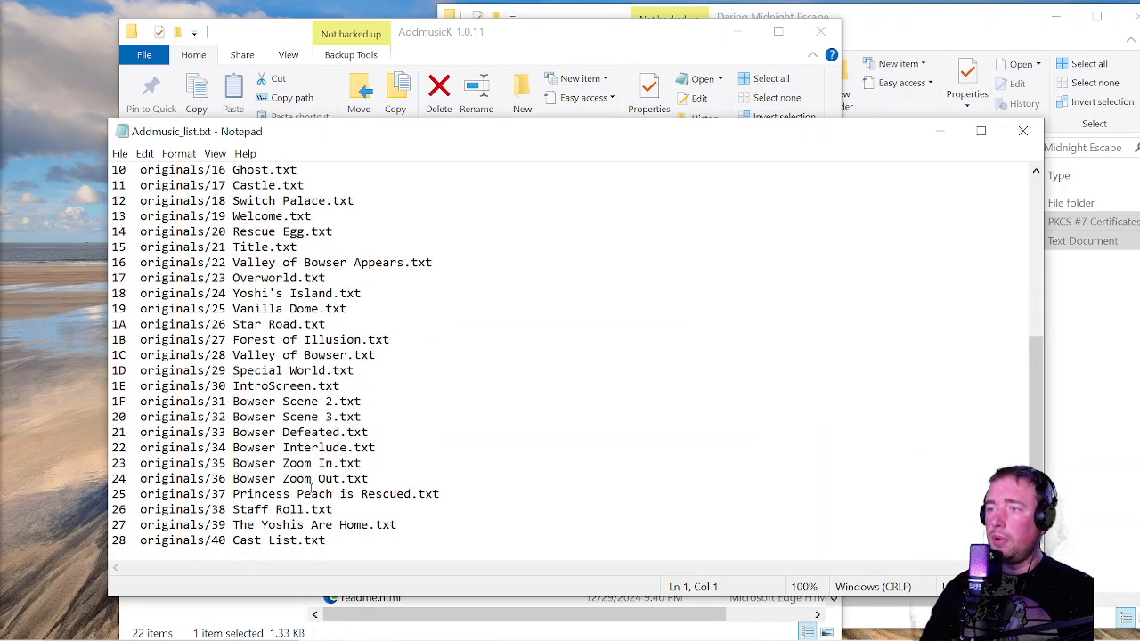
{"action": "scroll", "coordinate": [311, 486], "scroll_direction": "up", "scroll_amount": 8}
{"action": "scroll", "coordinate": [345, 498], "scroll_direction": "down", "scroll_amount": 8}
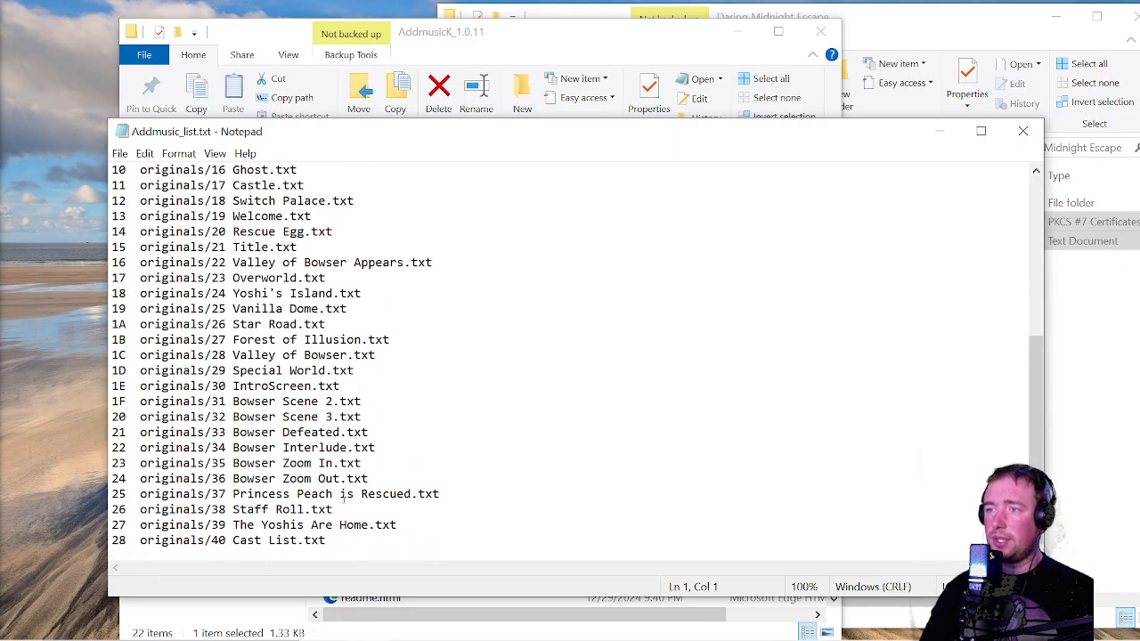
{"action": "key", "text": "Return"}
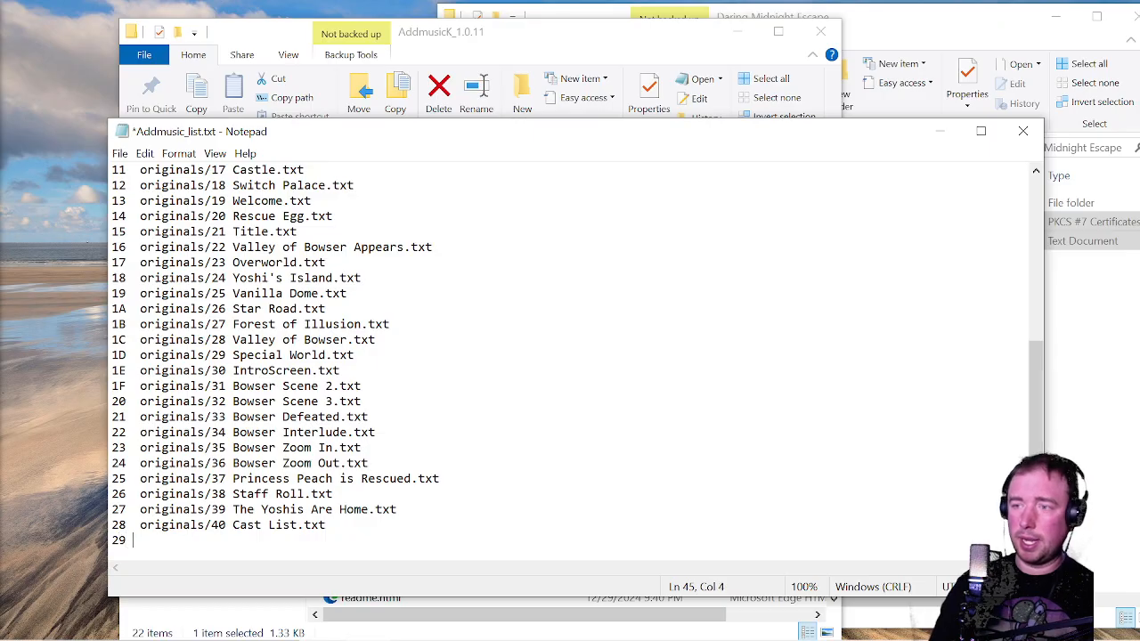
{"action": "type", "text": "29"}
{"action": "key", "text": "ctrl+v"}
{"action": "key", "text": "ctrl+s"}
{"action": "left_click_drag", "start_coordinate": [142, 545], "coordinate": [326, 544]}
{"action": "left_click", "coordinate": [572, 478]}
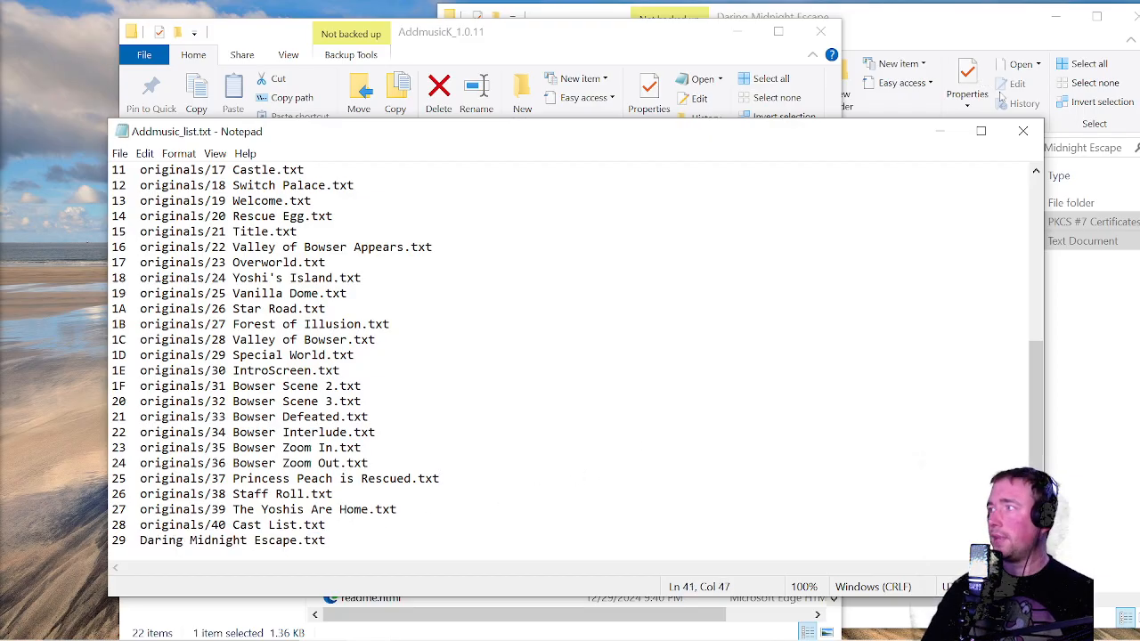
Close Addmusic_list.txt and the Daring Midnight Escape folder window
{"action": "left_click", "coordinate": [1023, 131]}
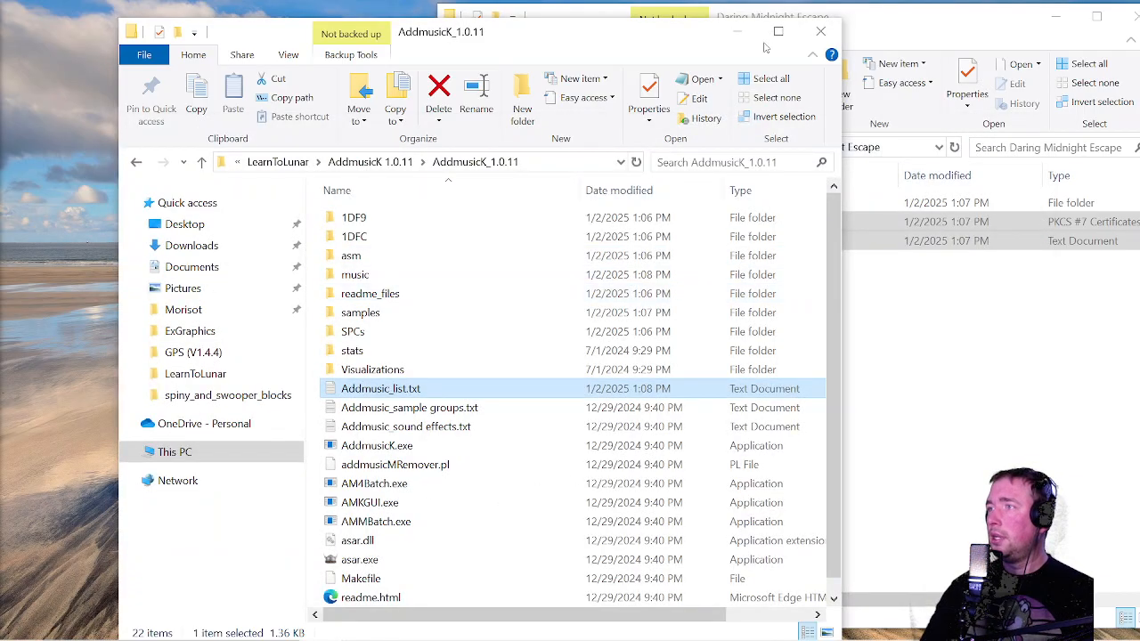
{"action": "left_click", "coordinate": [941, 21]}
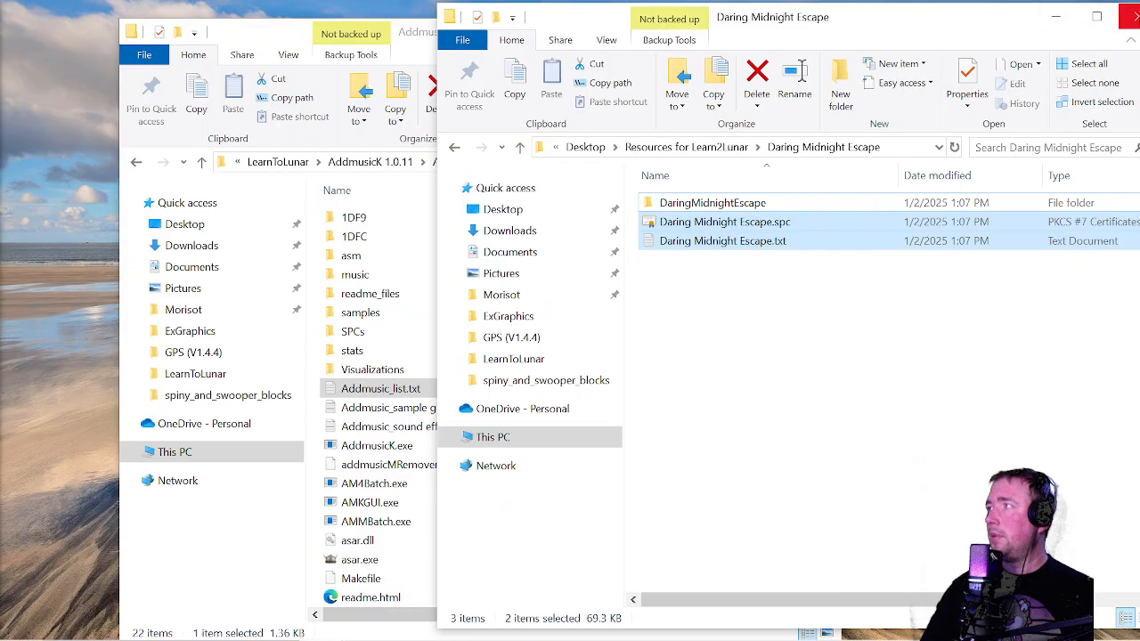
{"action": "left_click", "coordinate": [1136, 22]}
Run AddmusicK.exe and try to supply Lunar Magic.exe from the LearnToLunar folder as the ROM
{"action": "left_click", "coordinate": [392, 445]}
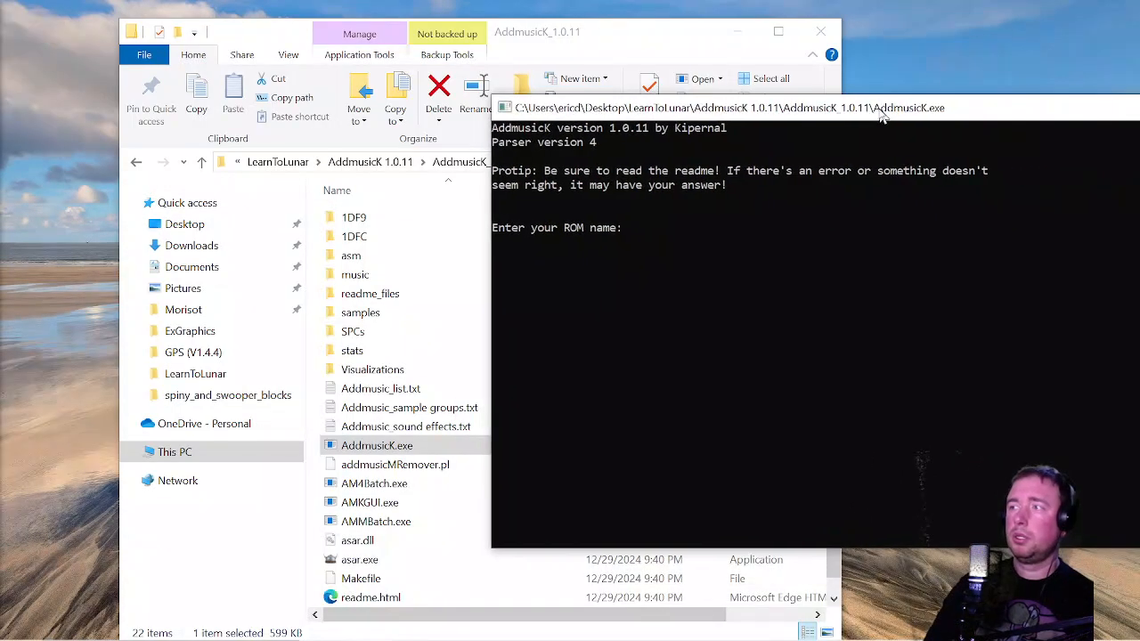
{"action": "left_click_drag", "start_coordinate": [587, 36], "coordinate": [406, 40]}
{"action": "left_click", "coordinate": [98, 165]}
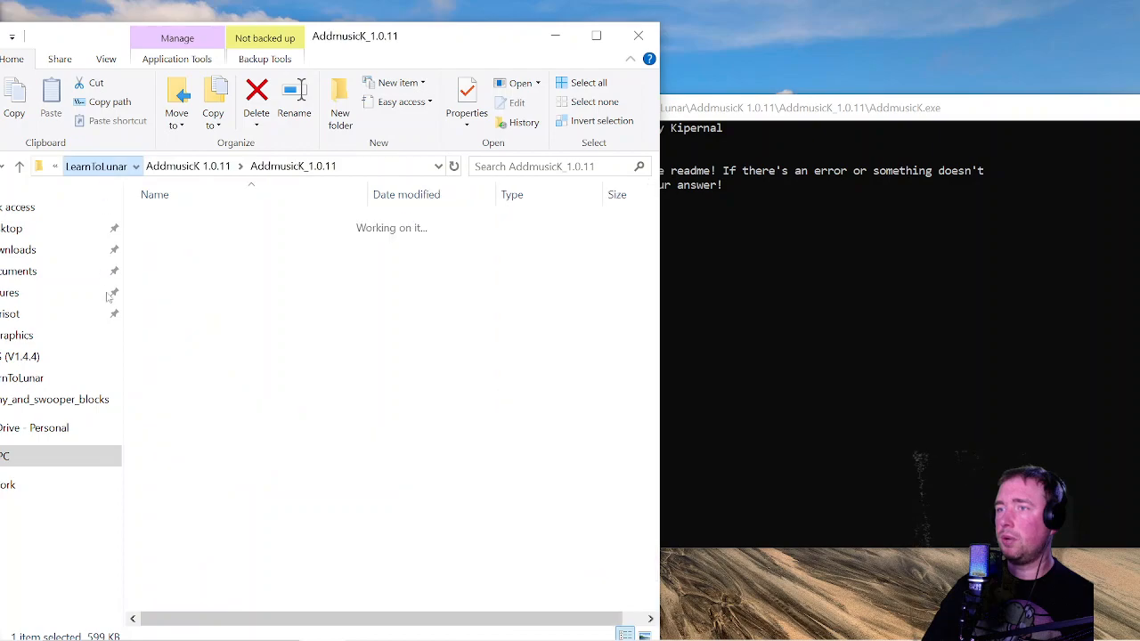
{"action": "left_click_drag", "start_coordinate": [205, 419], "coordinate": [891, 354]}
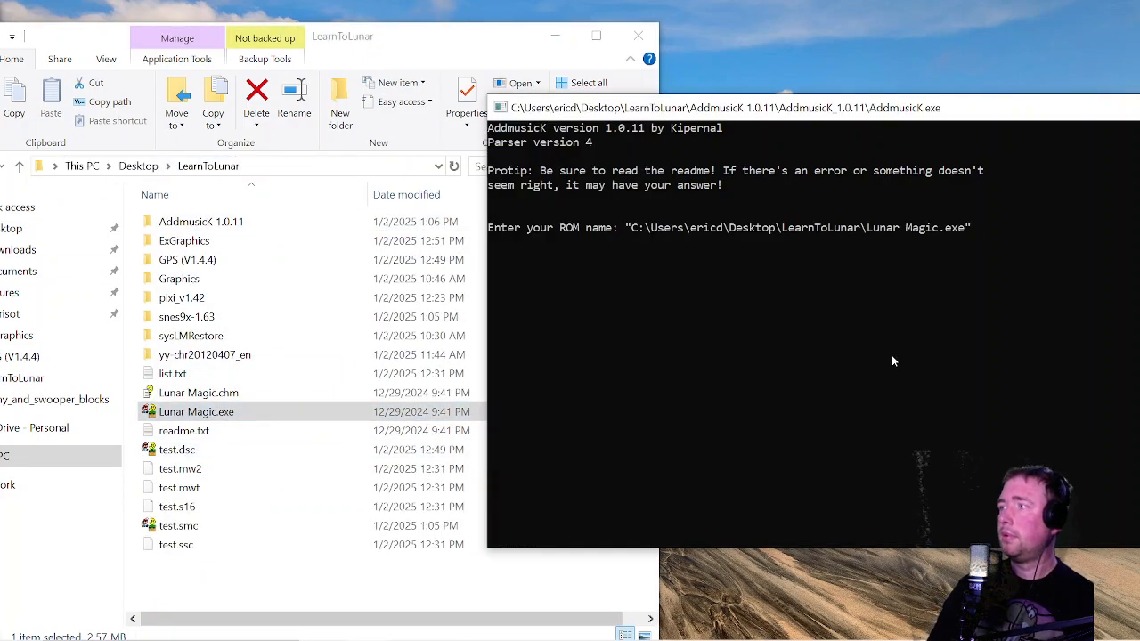
{"action": "key", "text": "Return"}
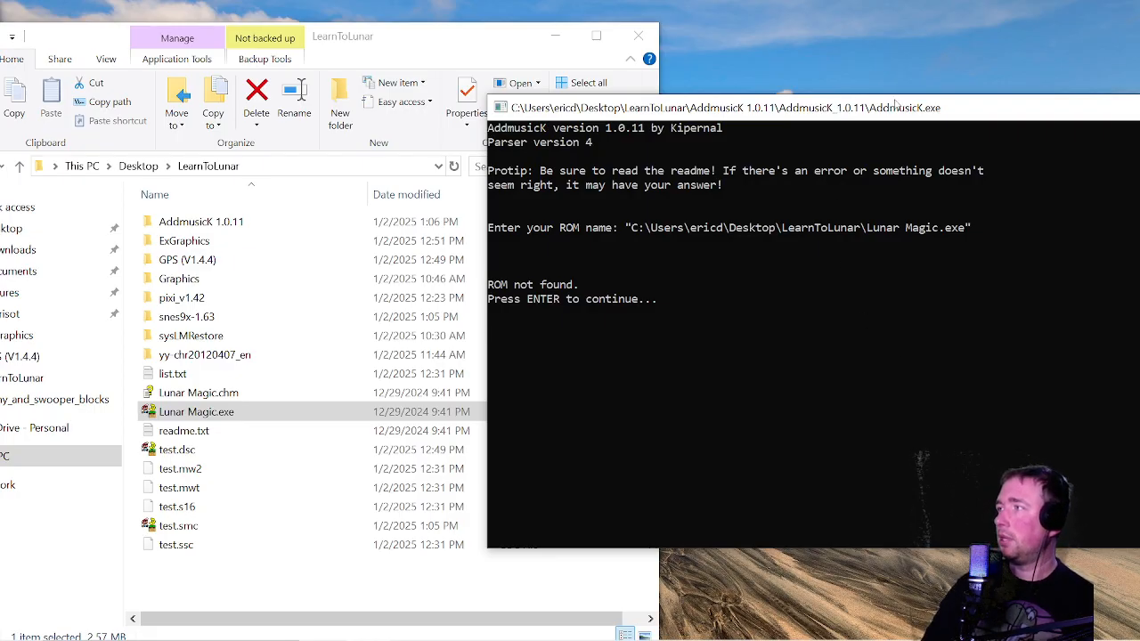
{"action": "left_click_drag", "start_coordinate": [837, 109], "coordinate": [594, 108]}
{"action": "left_click", "coordinate": [1015, 108]}
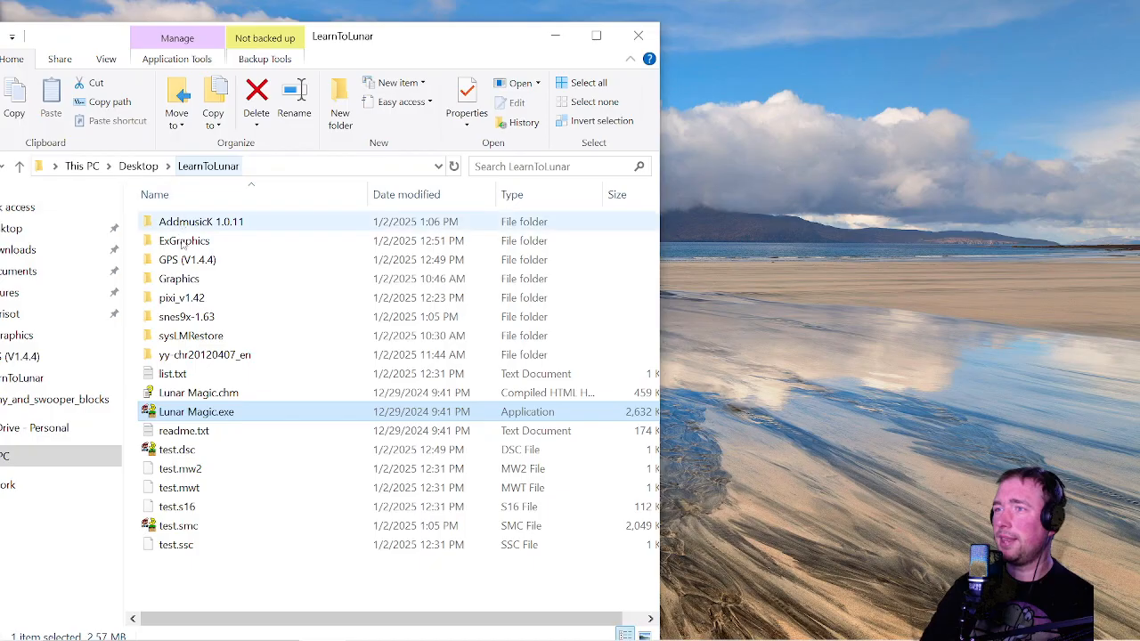
Run AddmusicK.exe from the AddmusicK_1.0.11 folder on test.smc from LearnToLunar, and close its console once the music is inserted
{"action": "double_click", "coordinate": [214, 222]}
{"action": "double_click", "coordinate": [224, 222]}
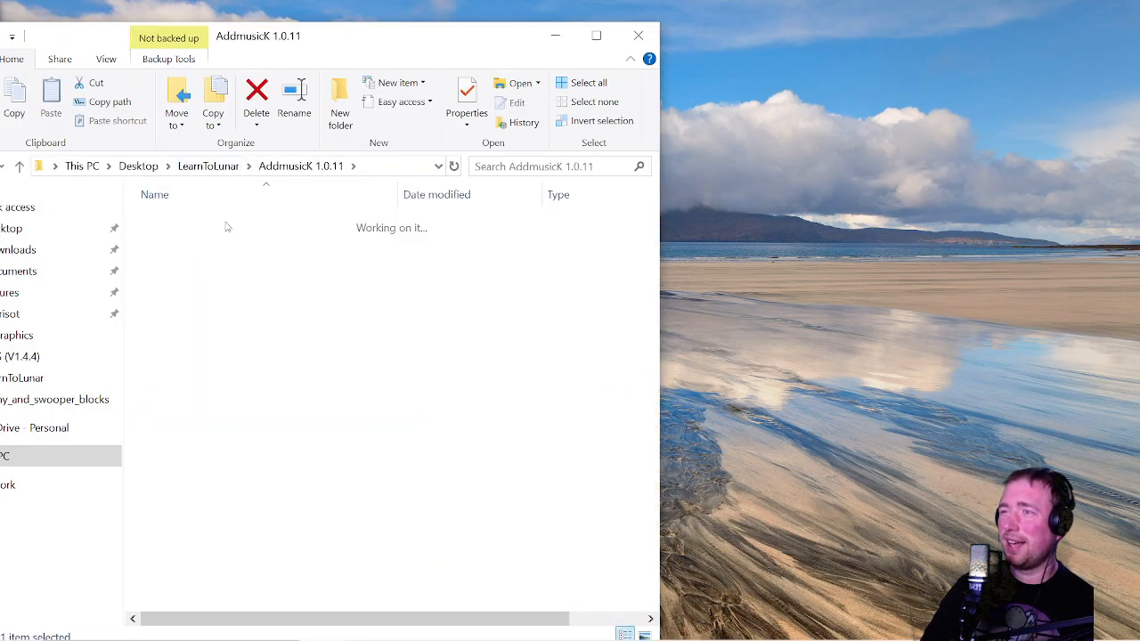
{"action": "double_click", "coordinate": [220, 451]}
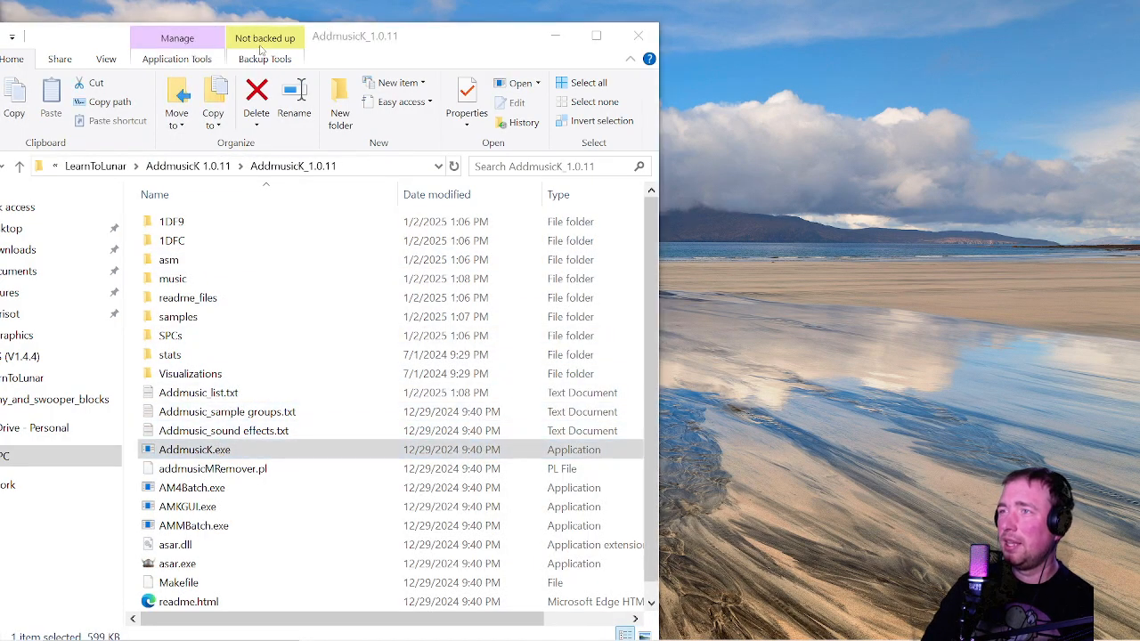
{"action": "left_click_drag", "start_coordinate": [0, 55], "coordinate": [1082, 79]}
{"action": "left_click", "coordinate": [336, 65]}
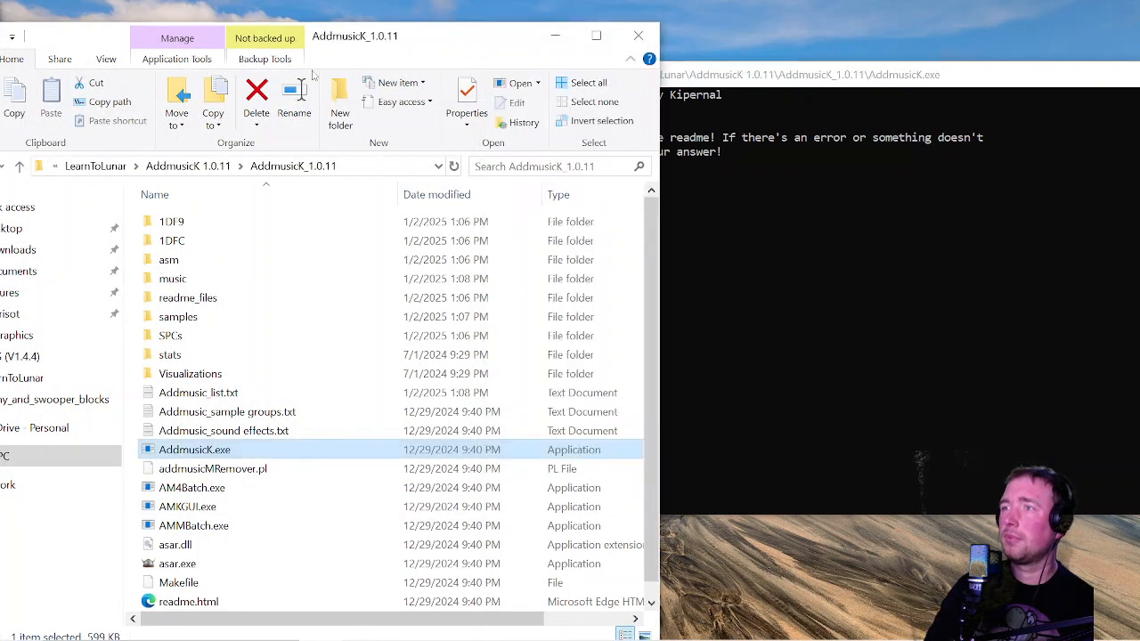
{"action": "left_click", "coordinate": [95, 166]}
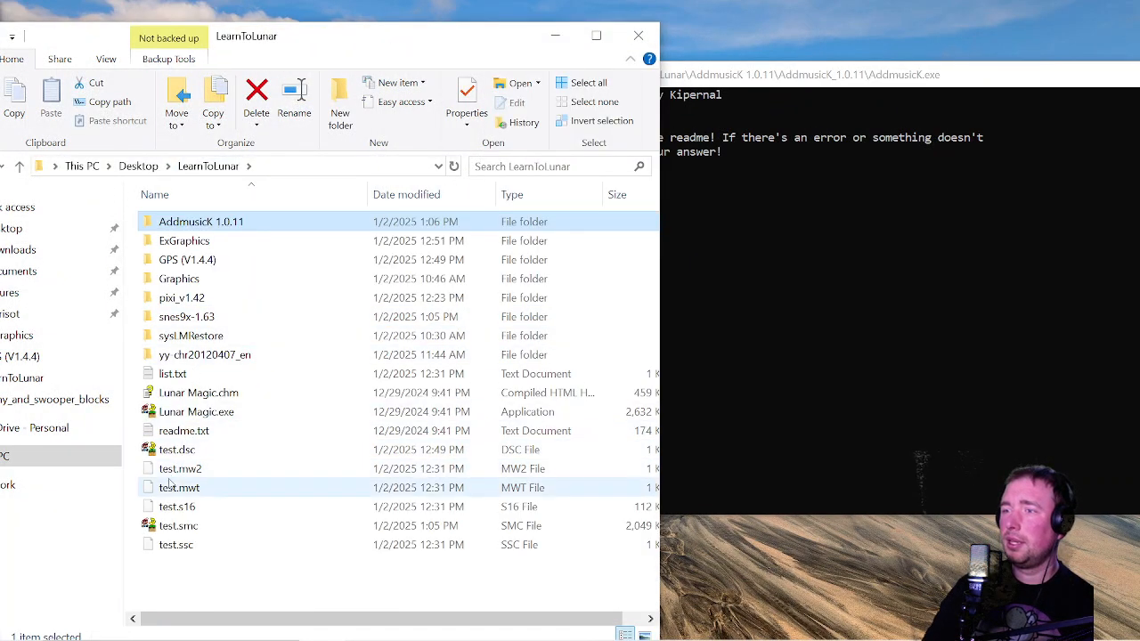
{"action": "left_click_drag", "start_coordinate": [175, 525], "coordinate": [926, 336]}
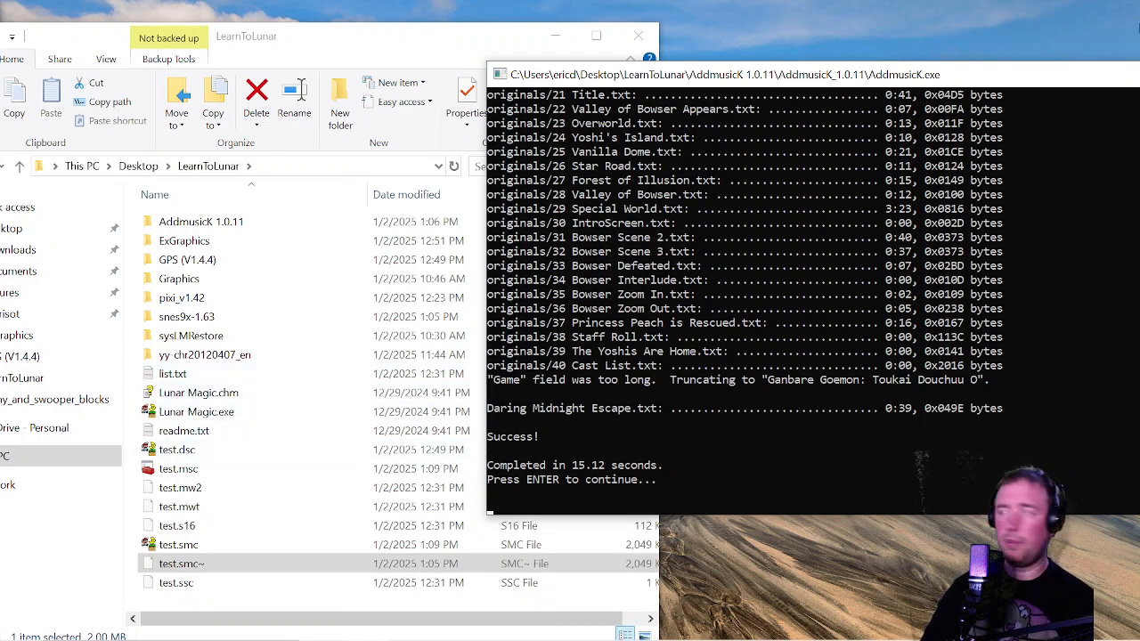
{"action": "left_click_drag", "start_coordinate": [919, 63], "coordinate": [477, 50]}
{"action": "left_click", "coordinate": [821, 61]}
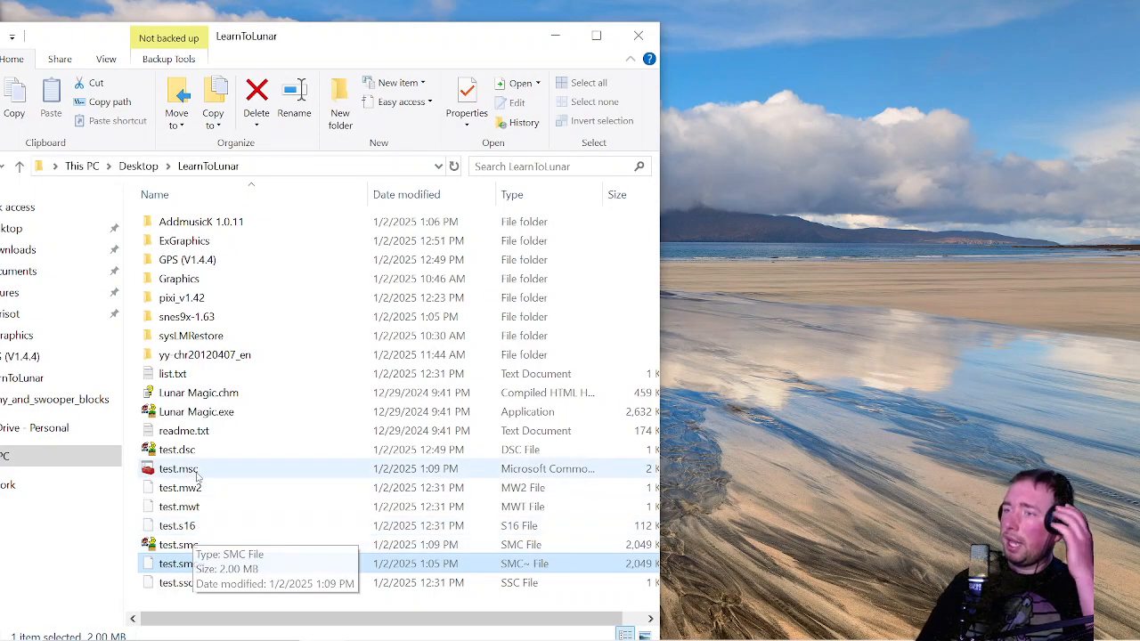
Launch Lunar Magic from the LearnToLunar folder and open the recent ROM test.smc
{"action": "double_click", "coordinate": [196, 413]}
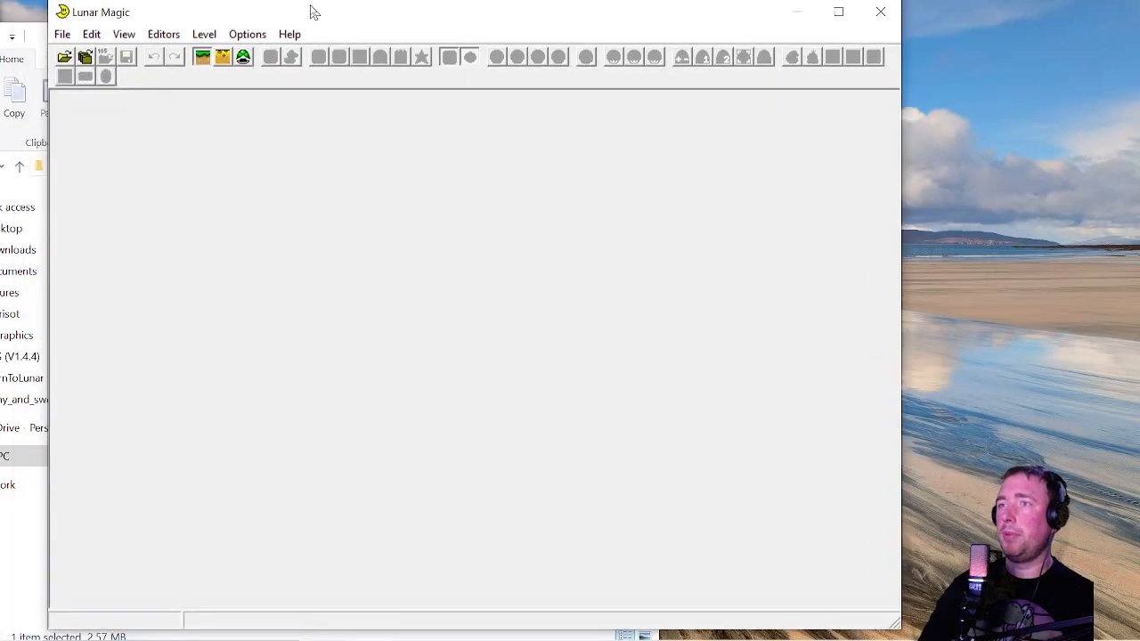
{"action": "left_click", "coordinate": [86, 59]}
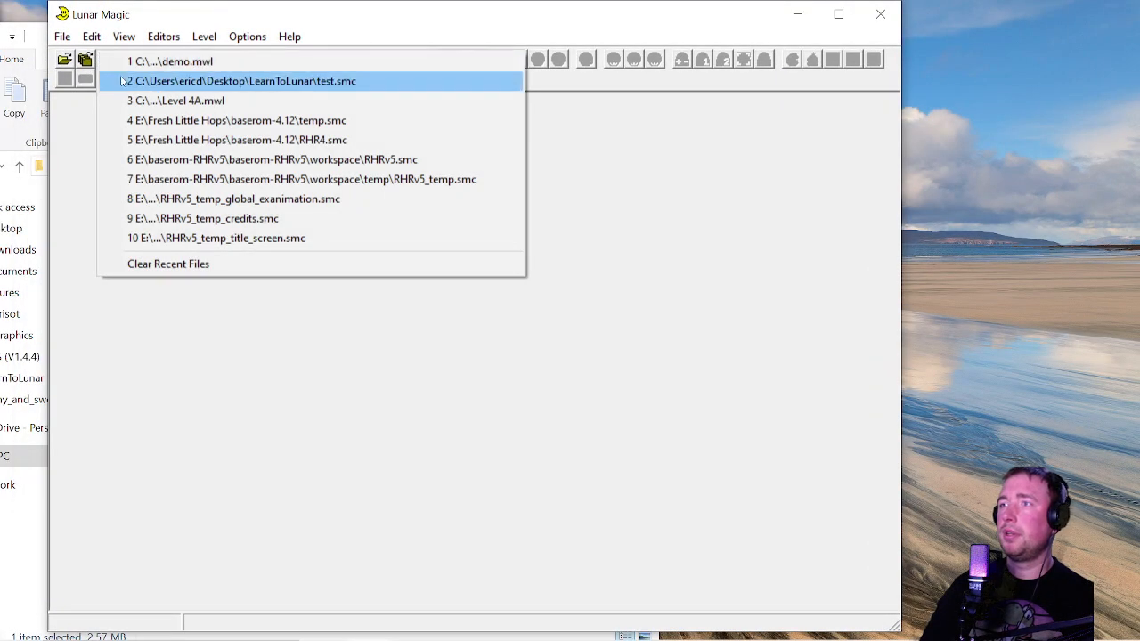
{"action": "left_click", "coordinate": [354, 80]}
Bypass level 105's music header setting with 29 Daring Midnight Escape, and save the level to the ROM
{"action": "left_click", "coordinate": [812, 59]}
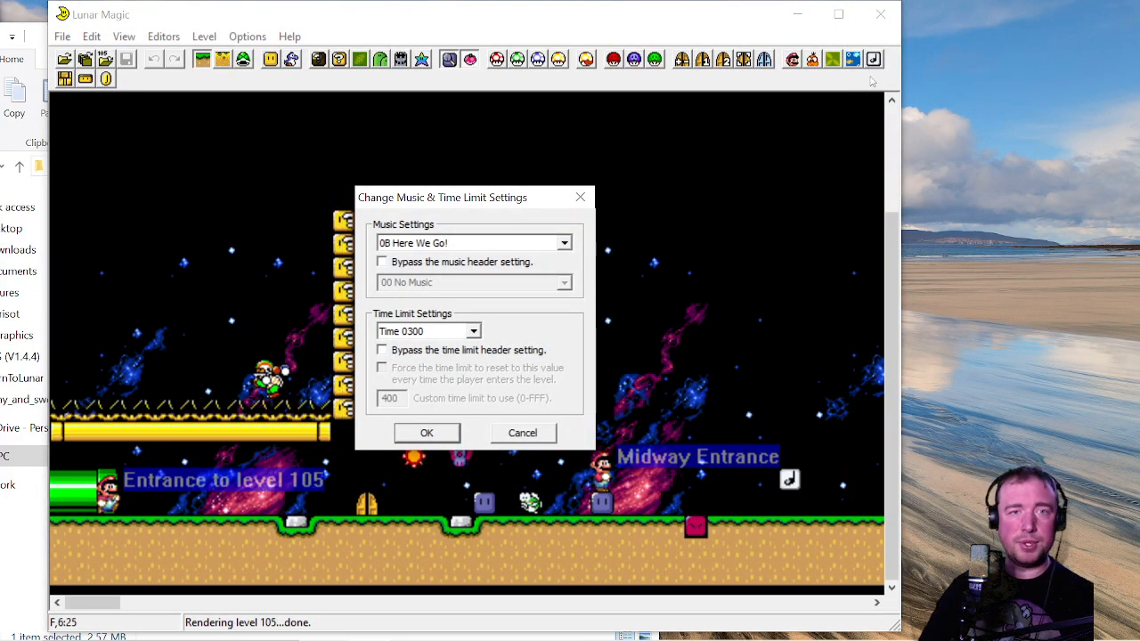
{"action": "left_click", "coordinate": [401, 266]}
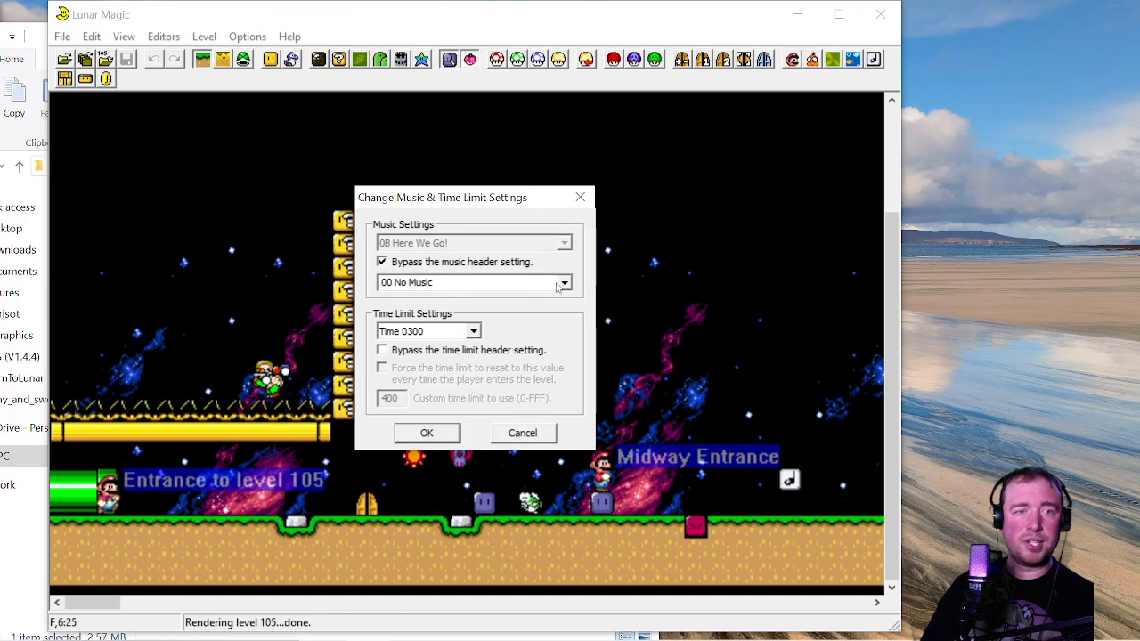
{"action": "left_click", "coordinate": [528, 281]}
{"action": "type", "text": "29 Daring Midnight Escape"}
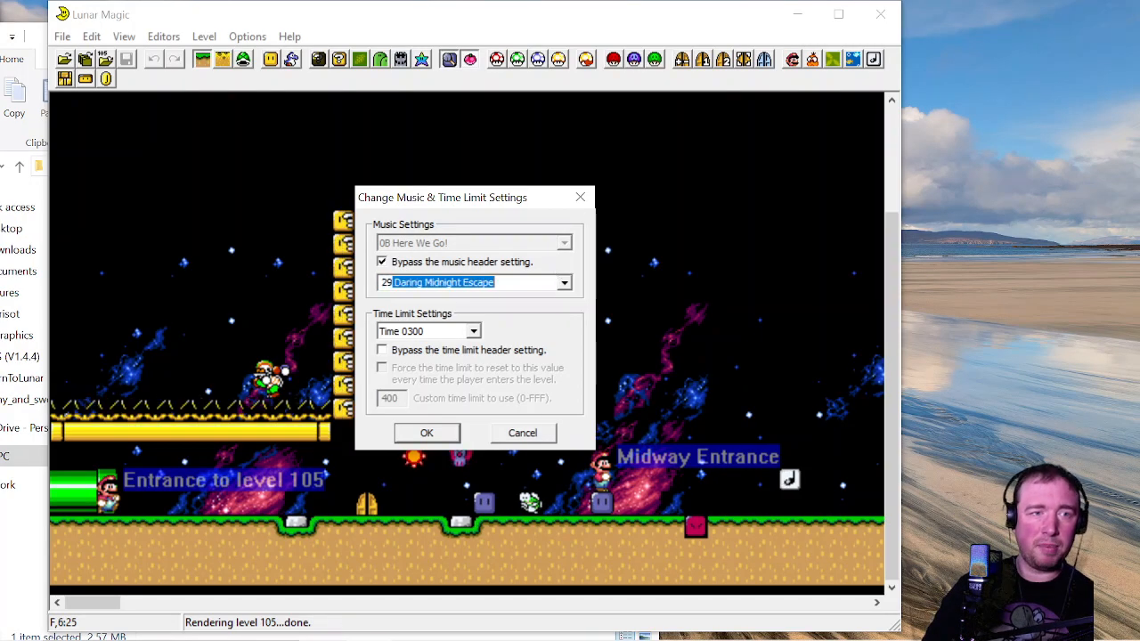
{"action": "left_click", "coordinate": [566, 282]}
{"action": "left_click", "coordinate": [566, 282]}
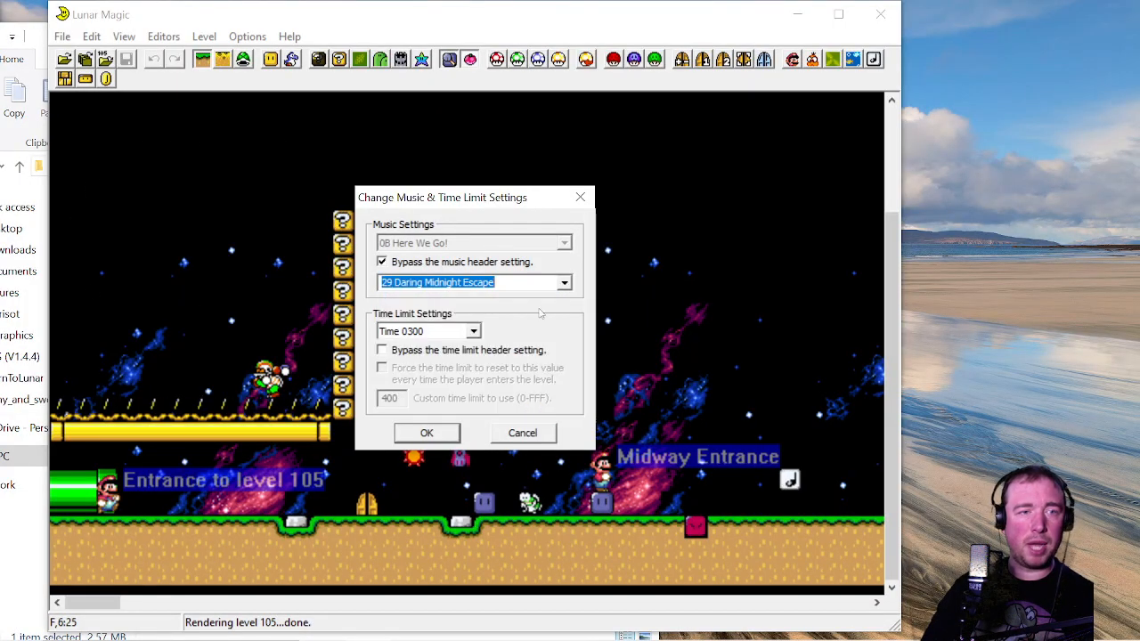
{"action": "left_click", "coordinate": [427, 434]}
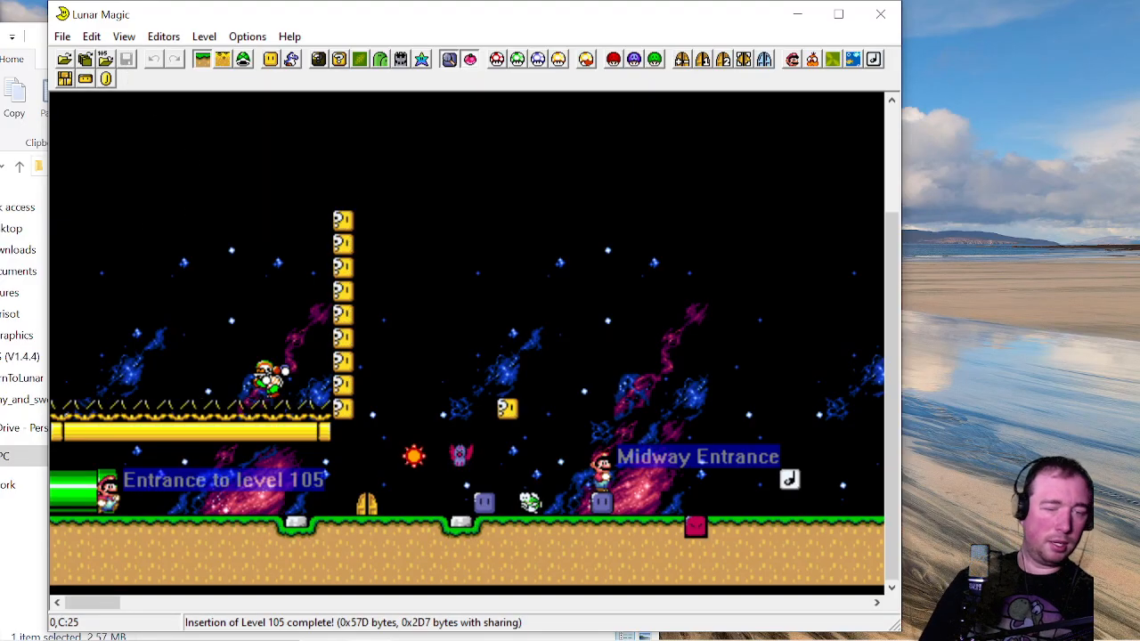
Run the ROM in the Snes9x emulator, load the Mario A file and enter level 105 from the overworld
{"action": "key", "text": "F4"}
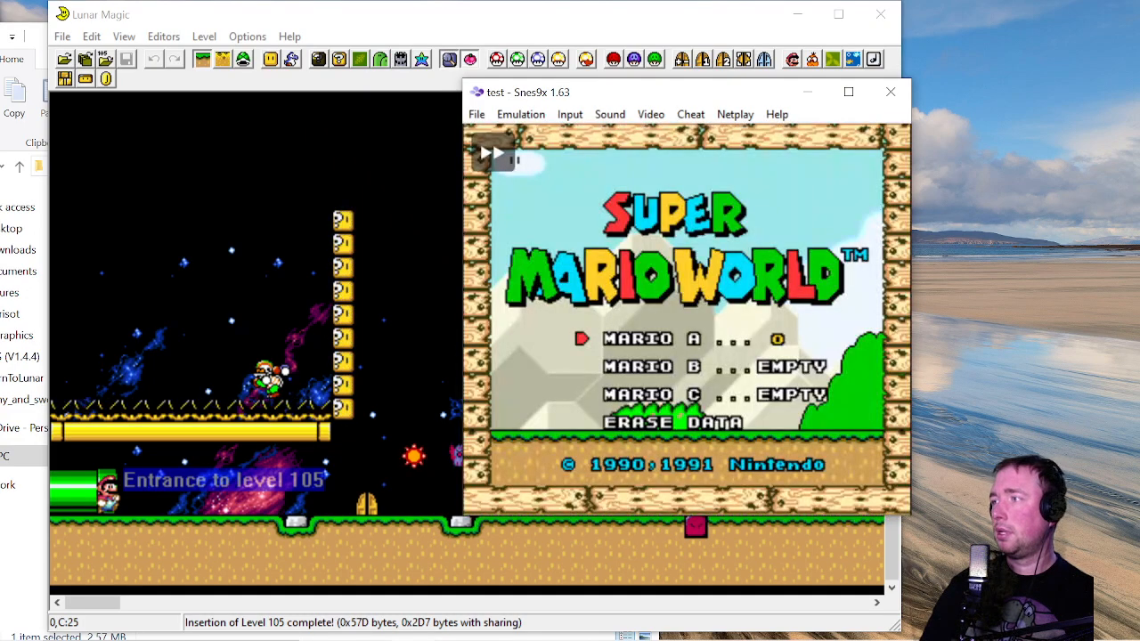
{"action": "key", "text": "space"}
{"action": "key", "text": "space"}
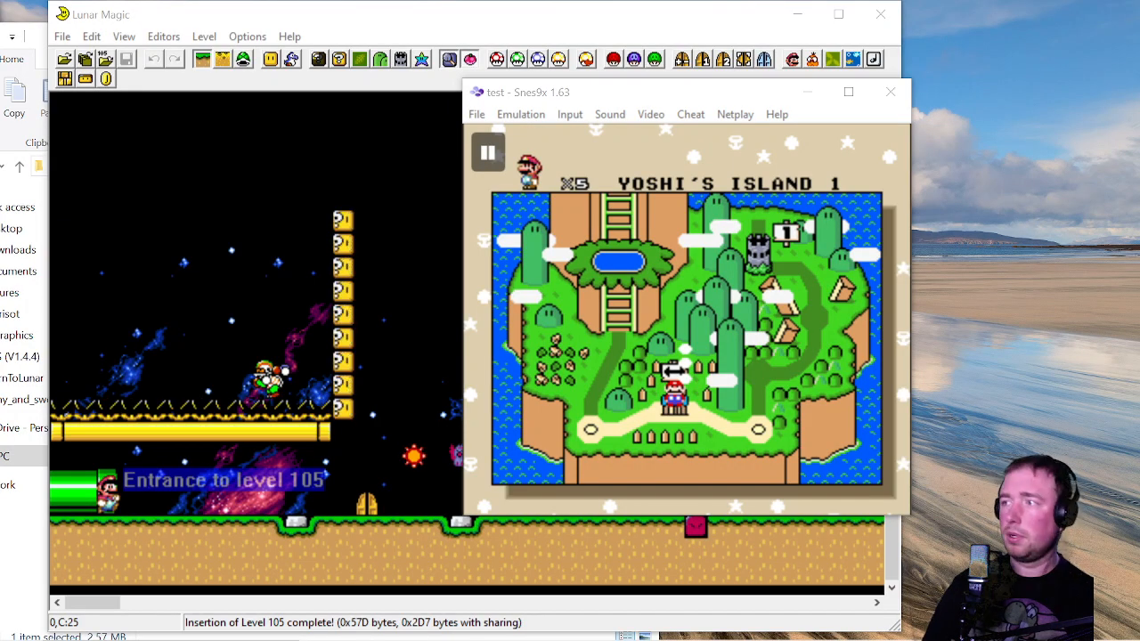
{"action": "left_click", "coordinate": [795, 285]}
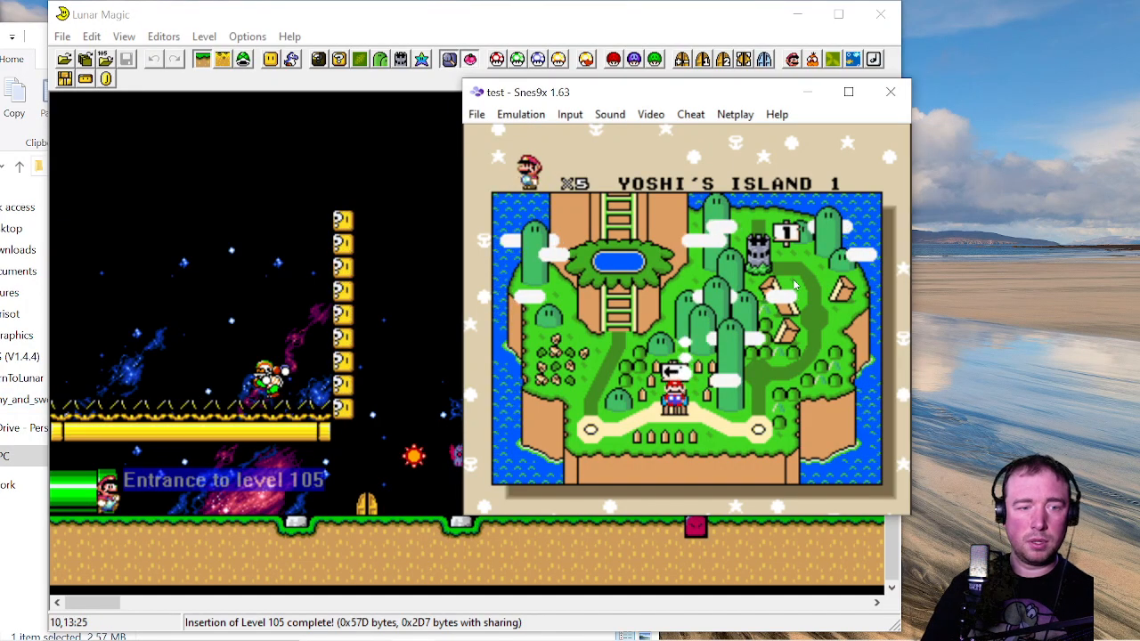
{"action": "key", "text": "space"}
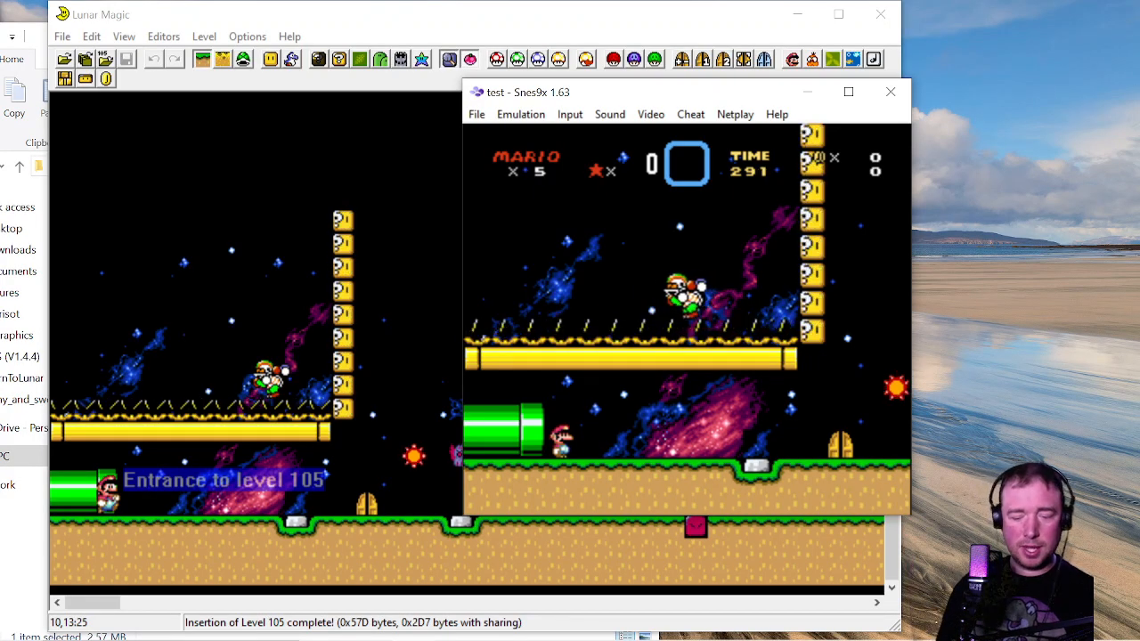
Play around the start of level 105 to check its custom music, and close the emulator
{"action": "key", "text": "Right"}
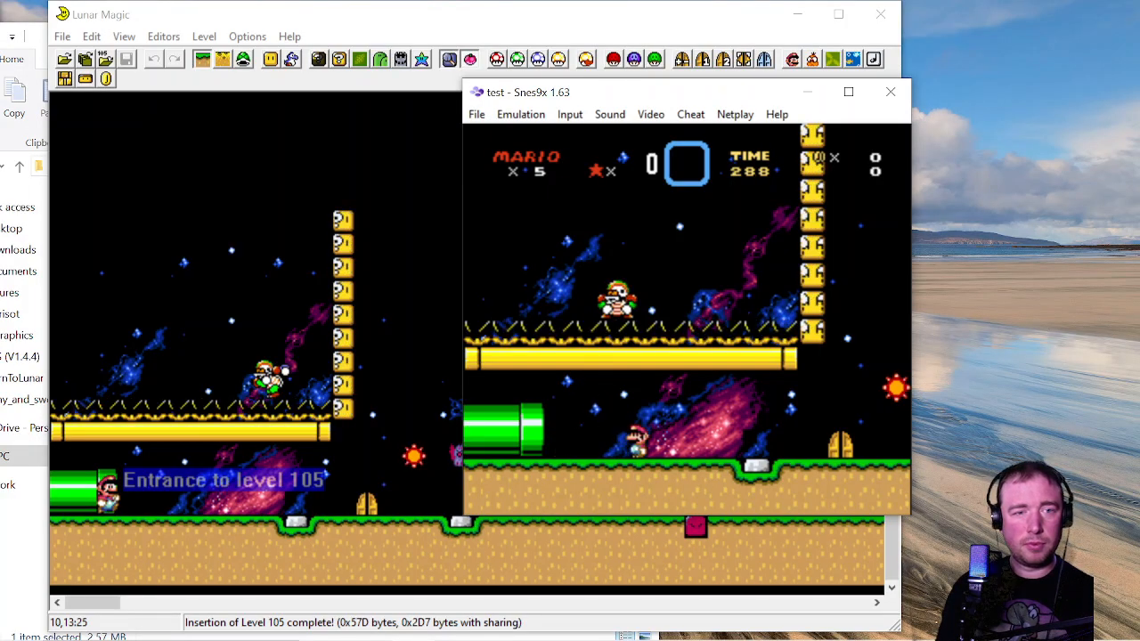
{"action": "key", "text": "v"}
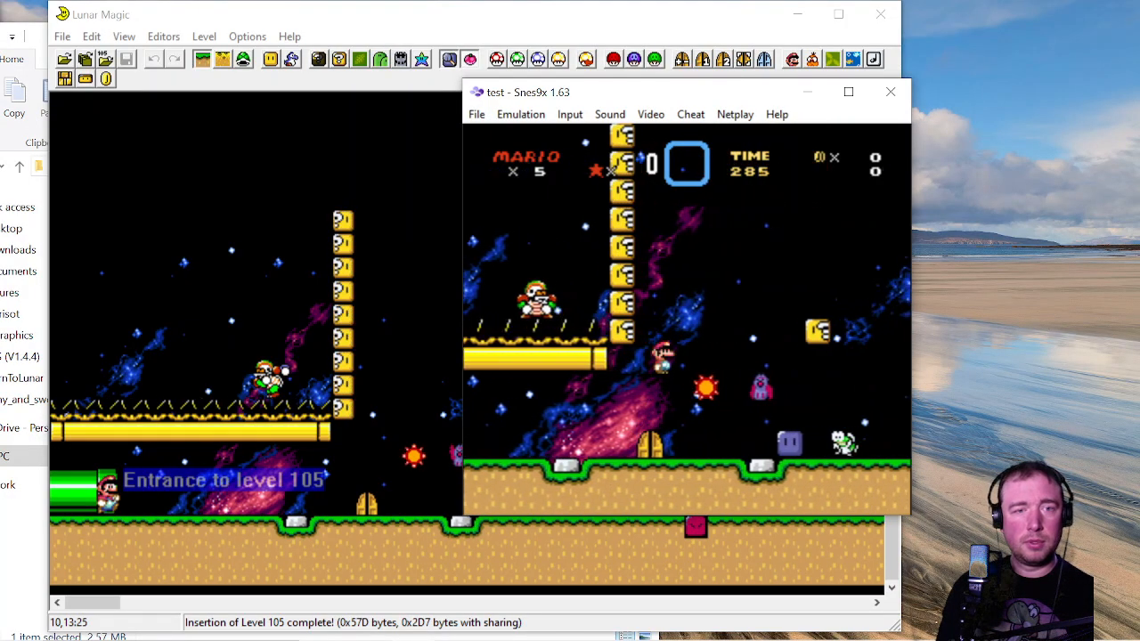
{"action": "key", "text": "Left"}
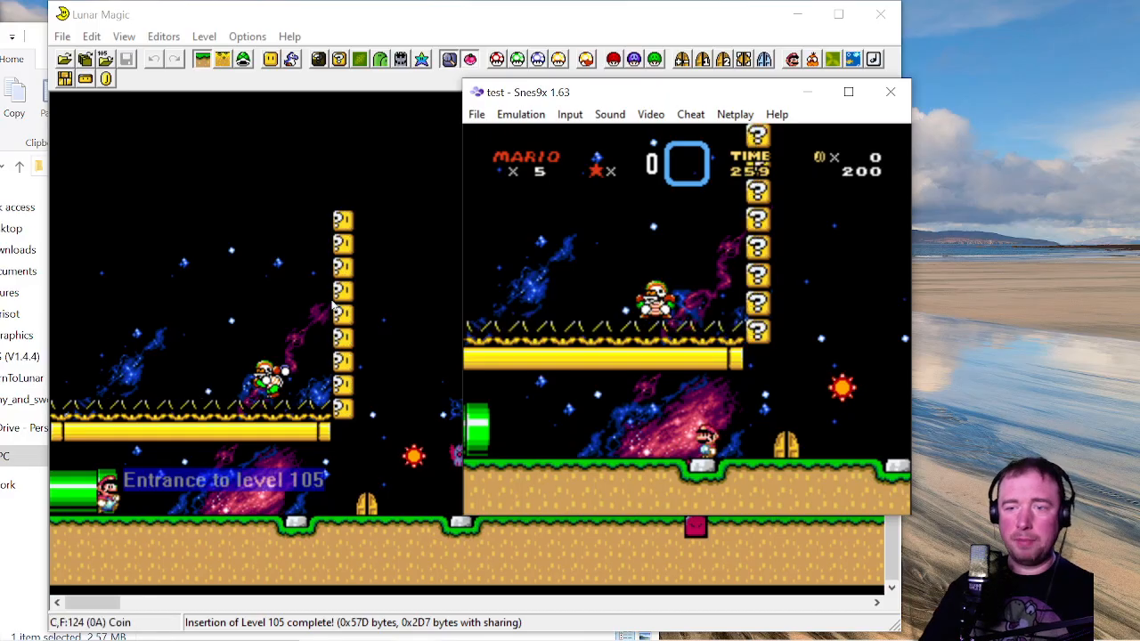
{"action": "left_click", "coordinate": [891, 92]}
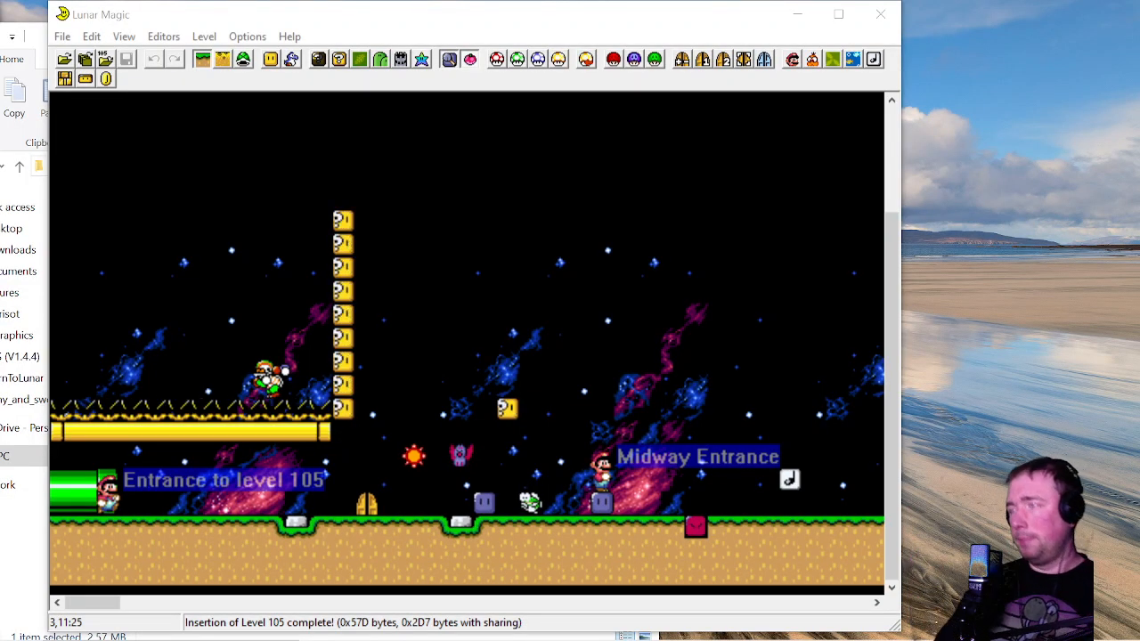
Close Lunar Magic and maximize the LearnToLunar folder window
{"action": "left_click", "coordinate": [880, 15]}
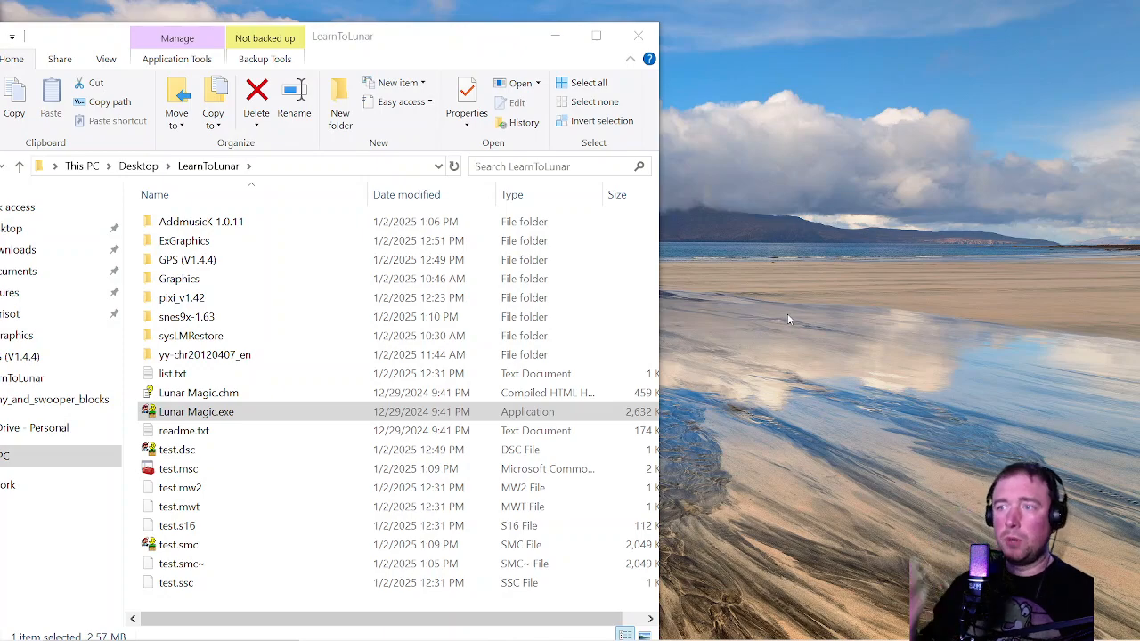
{"action": "left_click_drag", "start_coordinate": [354, 41], "coordinate": [786, 2]}
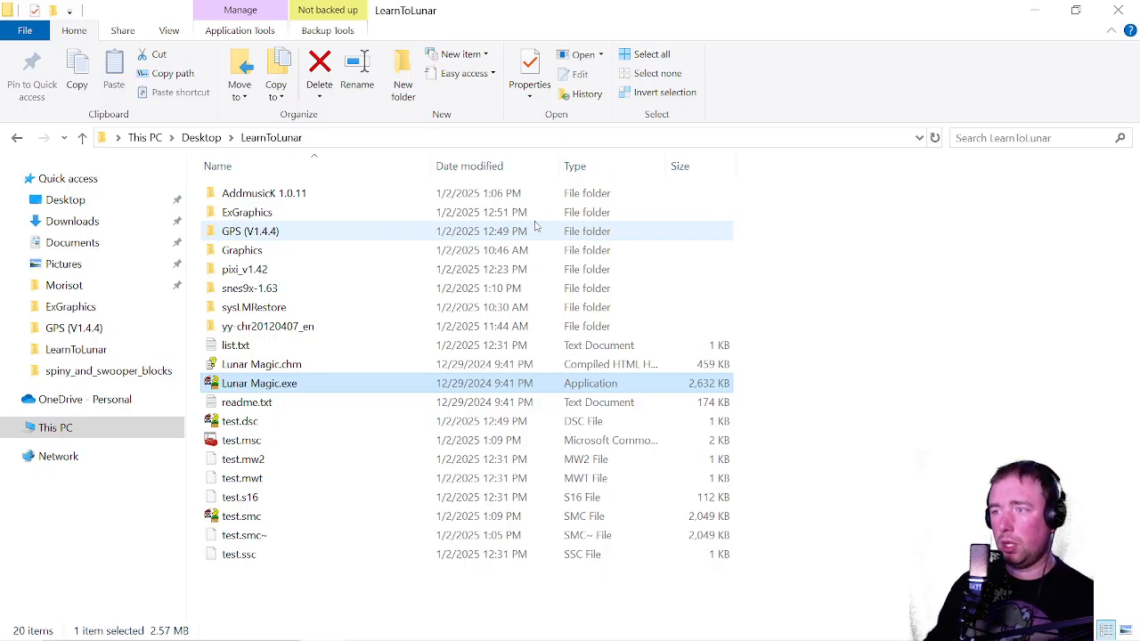
Copy the UberASMTool20 folder from Resources for Learn2Lunar on the Desktop into the LearnToLunar folder
{"action": "left_click", "coordinate": [98, 199]}
{"action": "left_click", "coordinate": [224, 207]}
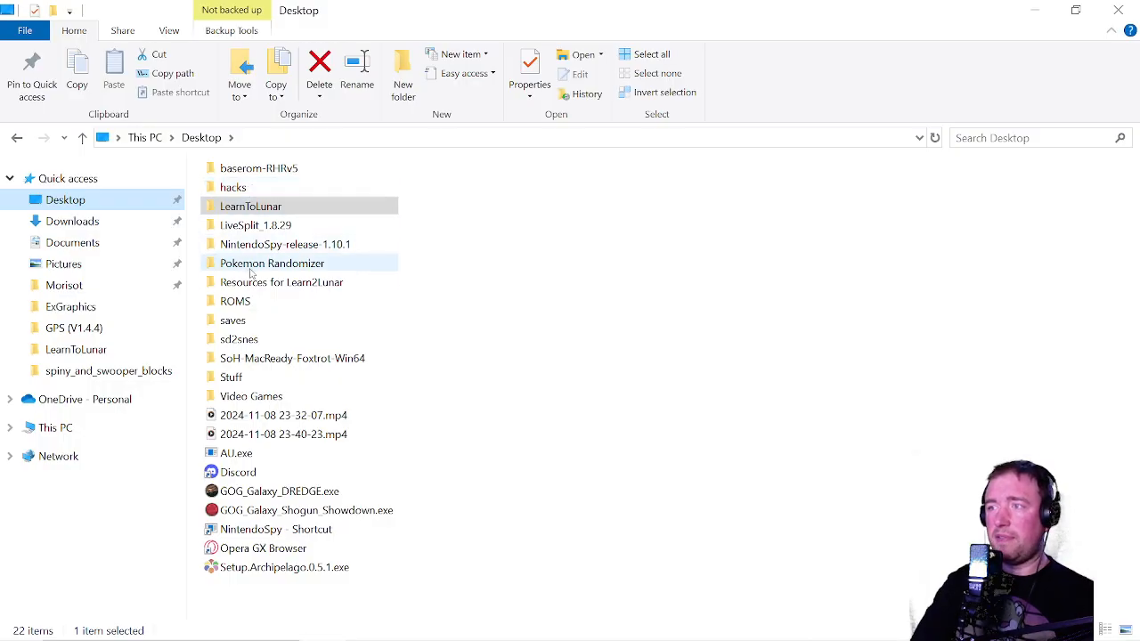
{"action": "left_click", "coordinate": [84, 222]}
{"action": "left_click", "coordinate": [87, 242]}
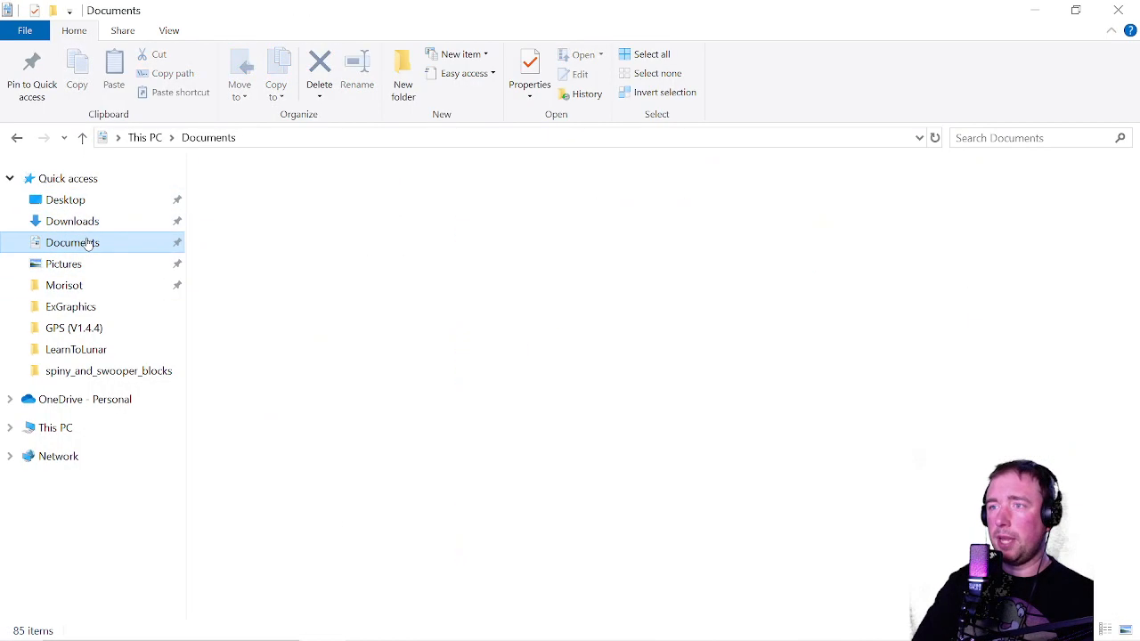
{"action": "left_click", "coordinate": [62, 199]}
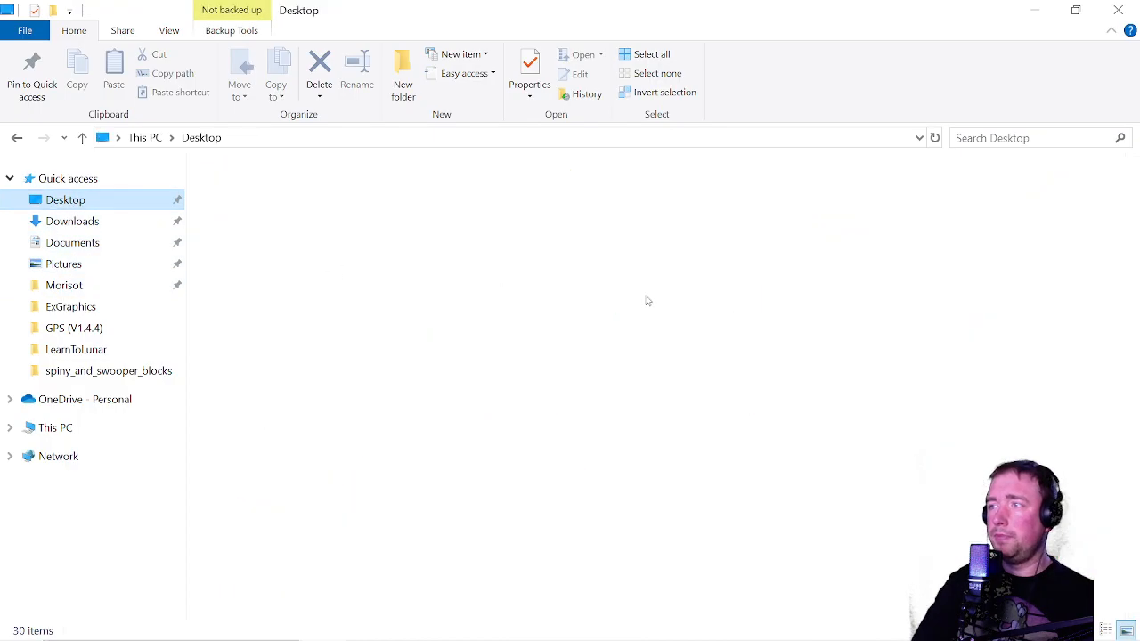
{"action": "double_click", "coordinate": [276, 283]}
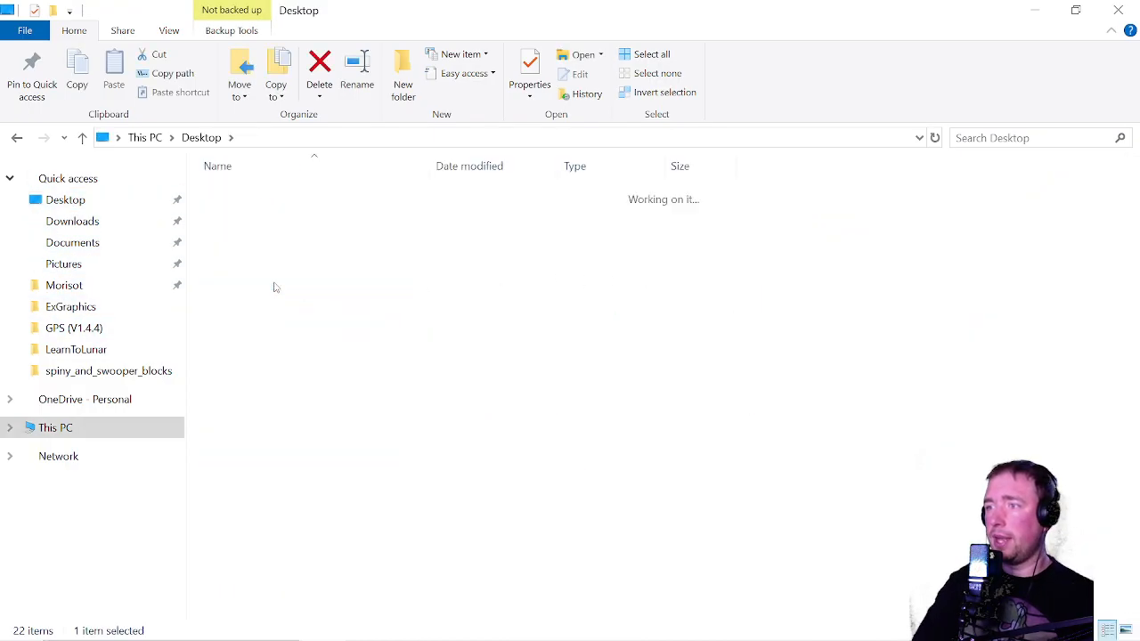
{"action": "scroll", "coordinate": [279, 289], "scroll_direction": "down", "scroll_amount": 3}
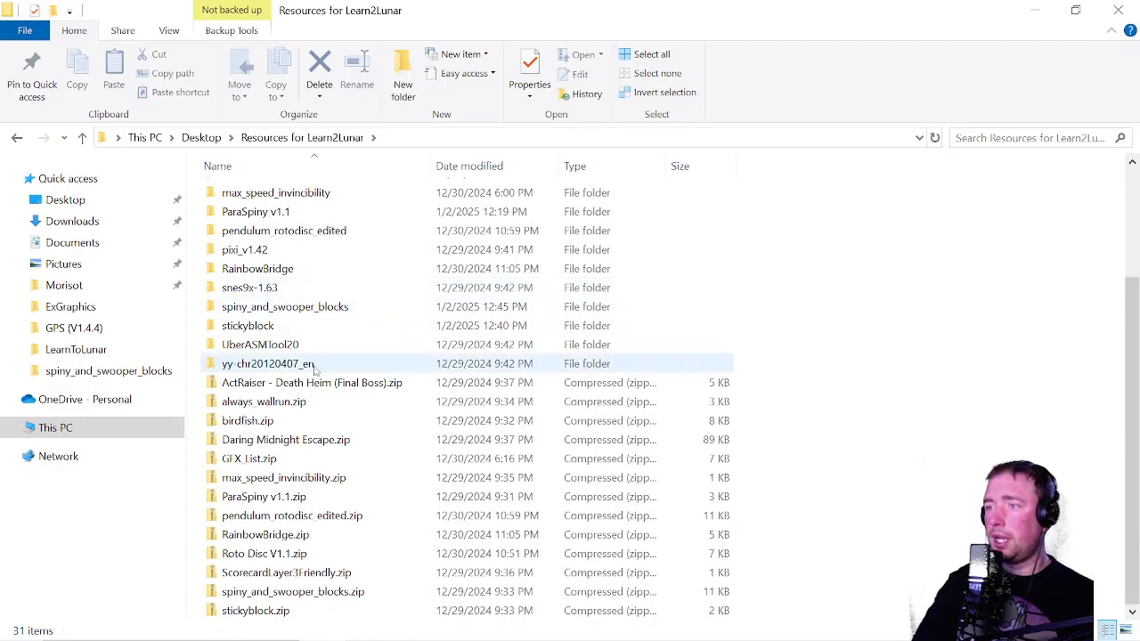
{"action": "left_click", "coordinate": [311, 352]}
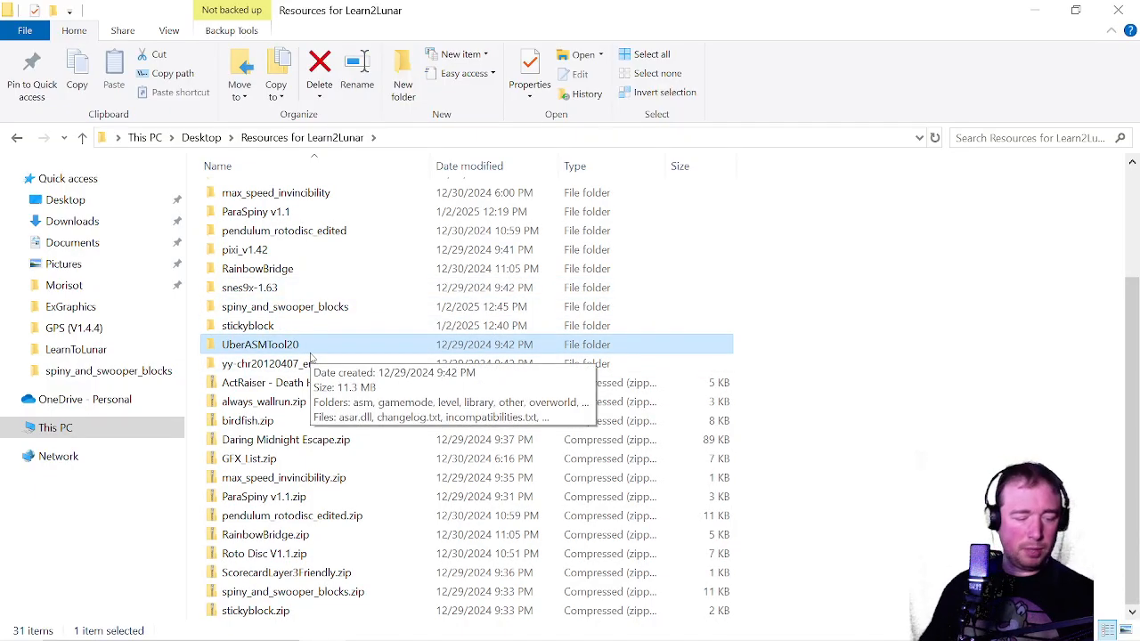
{"action": "left_click", "coordinate": [148, 352]}
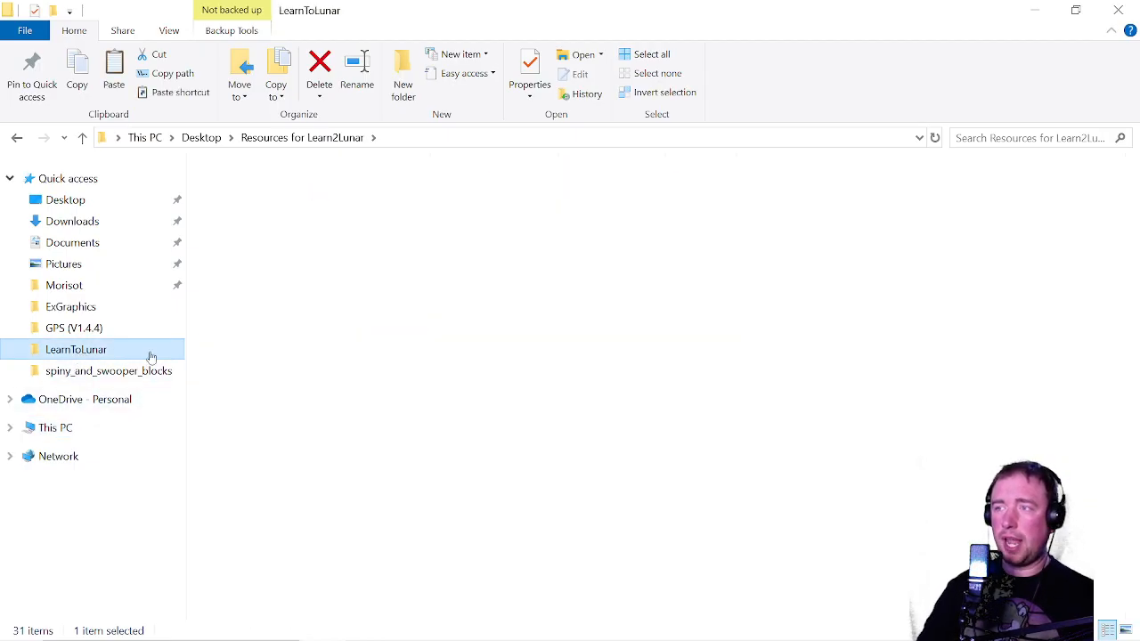
{"action": "left_click", "coordinate": [380, 584]}
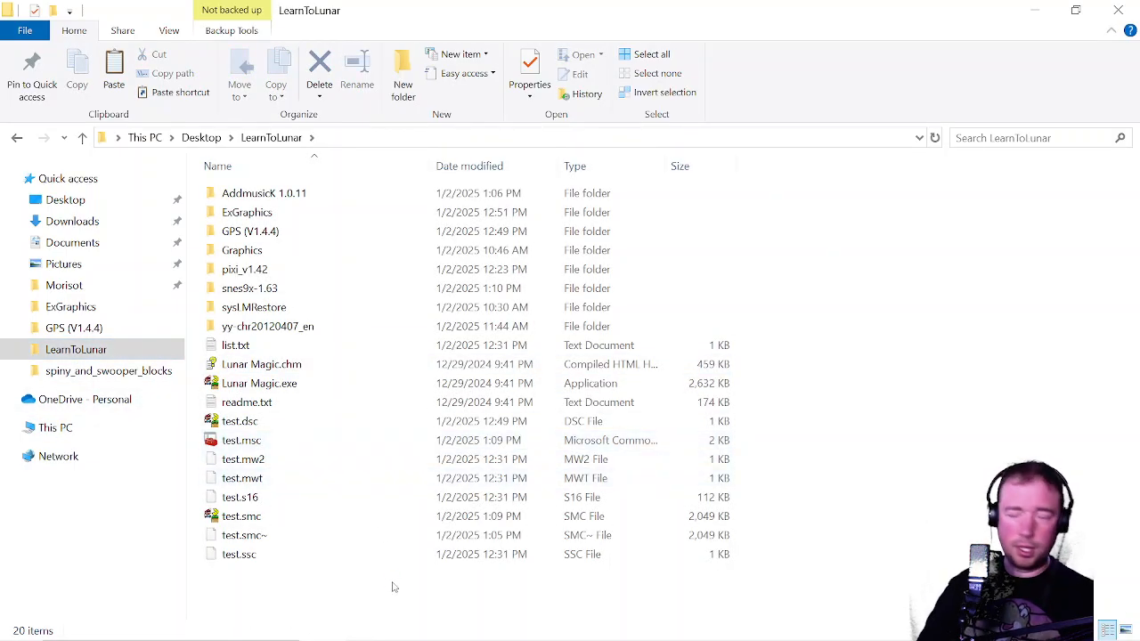
{"action": "key", "text": "ctrl+v"}
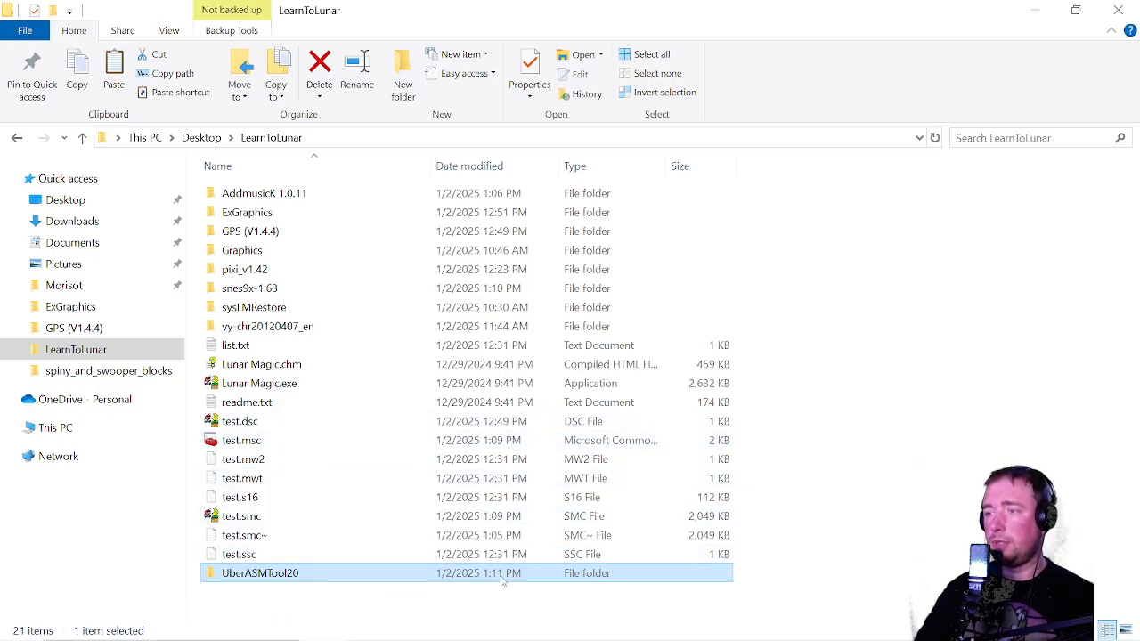
Open list.txt from the UberASMTool20 folder in LearnToLunar and maximize its window
{"action": "double_click", "coordinate": [569, 573]}
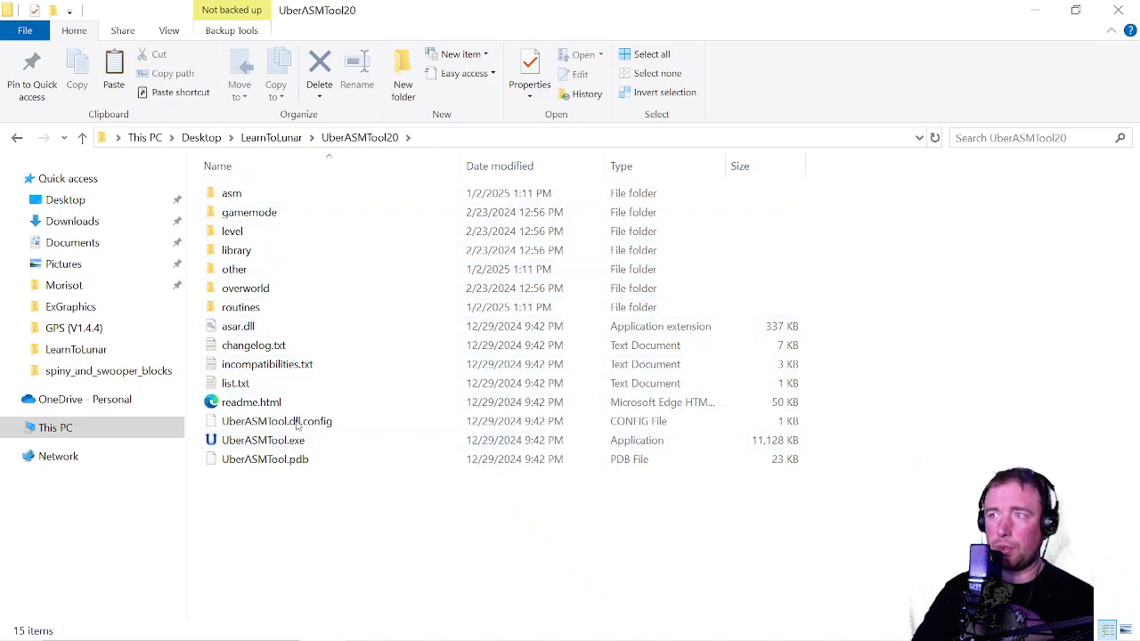
{"action": "left_click", "coordinate": [269, 233]}
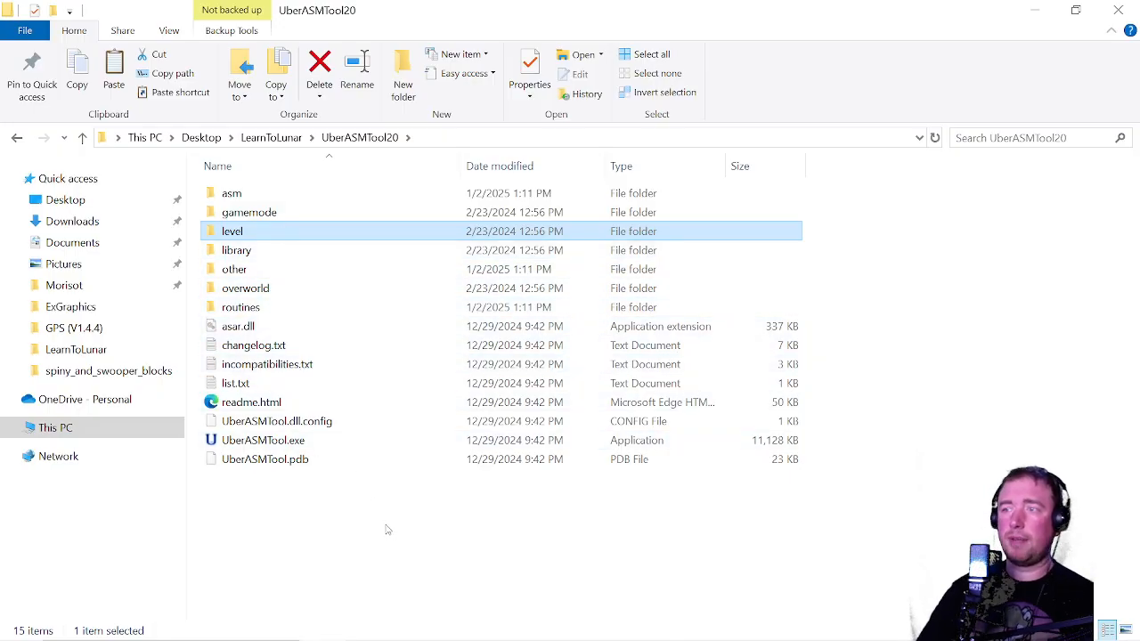
{"action": "double_click", "coordinate": [329, 383]}
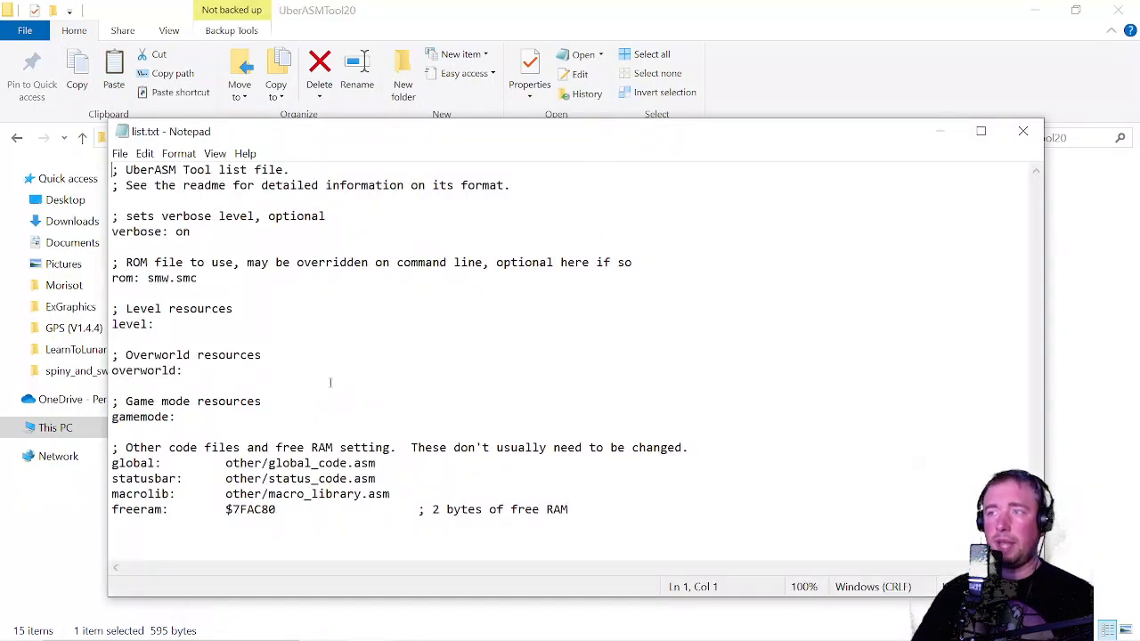
{"action": "left_click", "coordinate": [980, 131]}
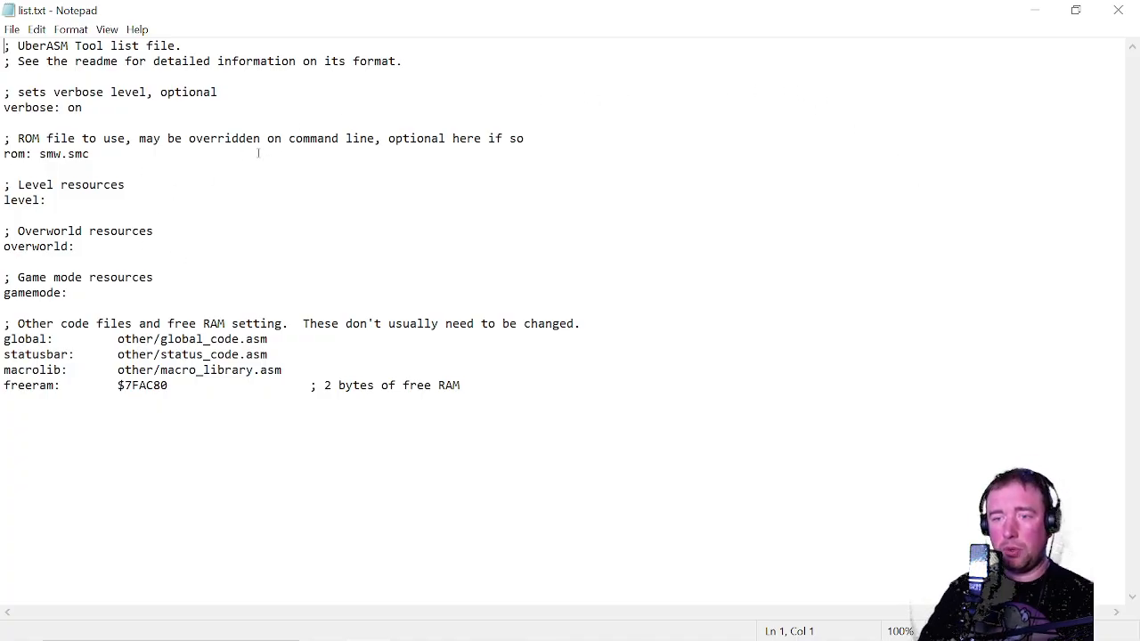
Set the rom entry in list.txt to ../test.smc, then save and close the file
{"action": "left_click_drag", "start_coordinate": [18, 138], "coordinate": [89, 156]}
{"action": "left_click", "coordinate": [143, 188]}
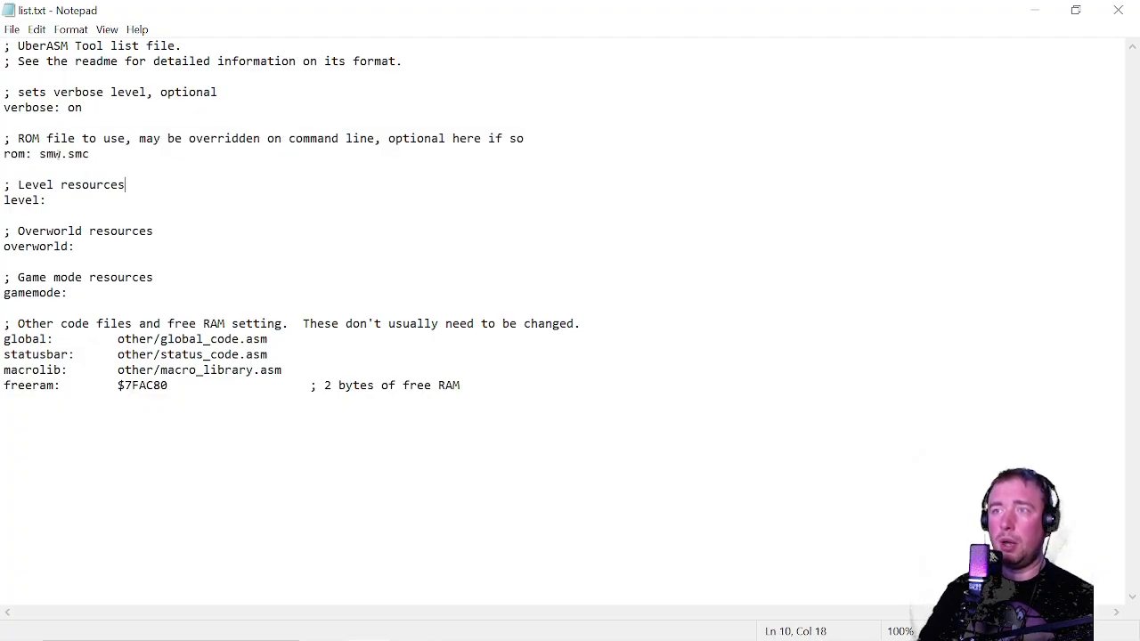
{"action": "left_click", "coordinate": [61, 154]}
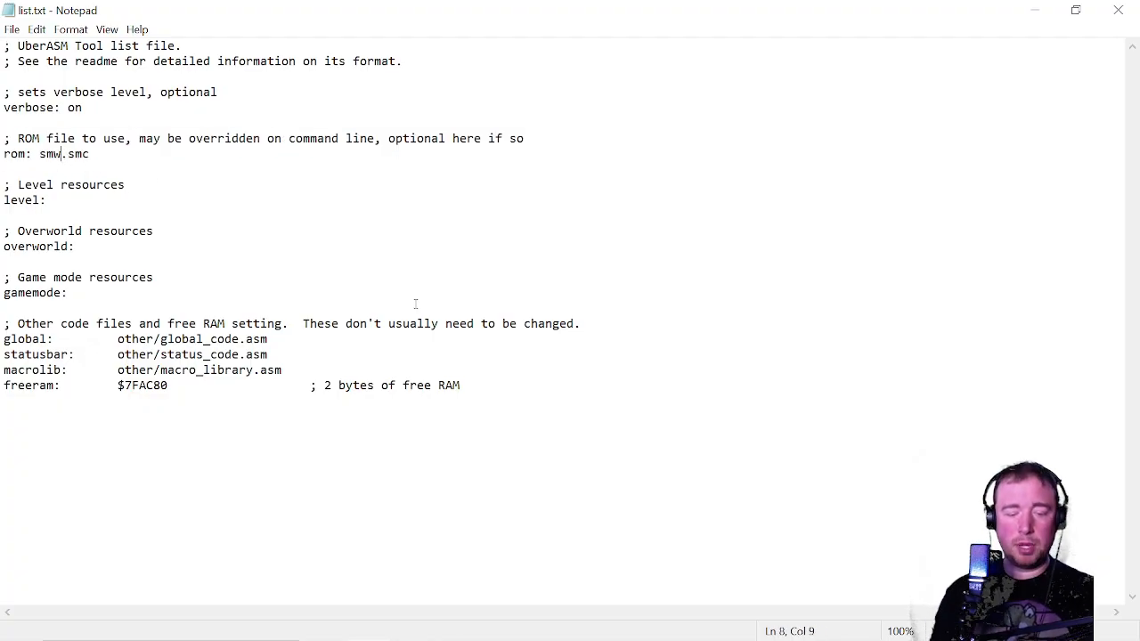
{"action": "key", "text": "BackSpace"}
{"action": "key", "text": "BackSpace"}
{"action": "key", "text": "BackSpace"}
{"action": "type", "text": "test"}
{"action": "left_click", "coordinate": [53, 154]}
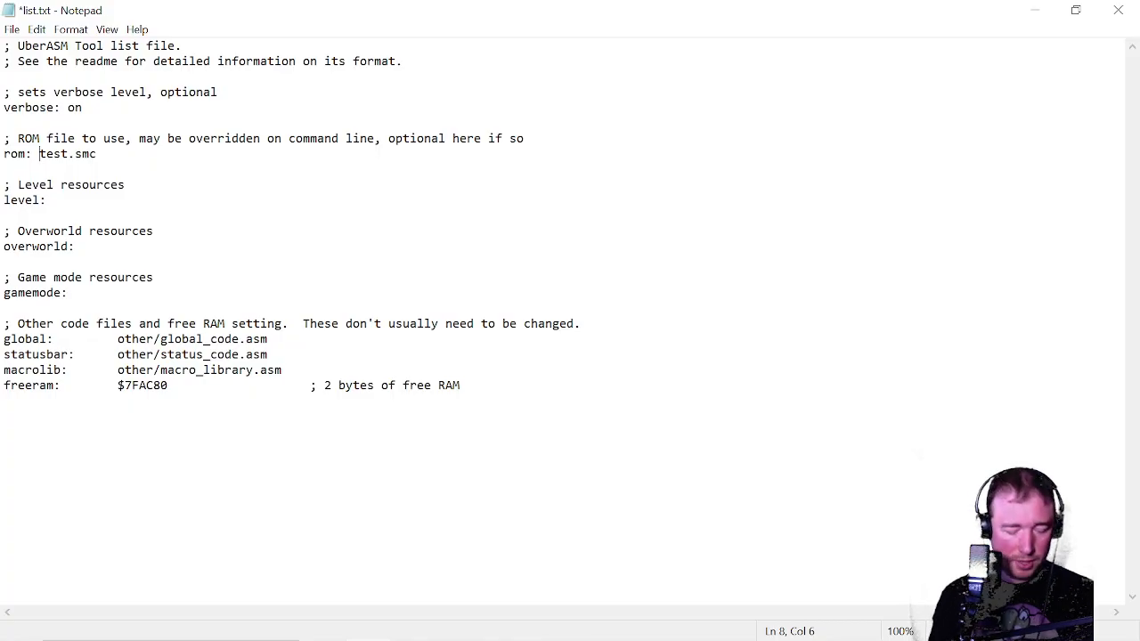
{"action": "type", "text": ".."}
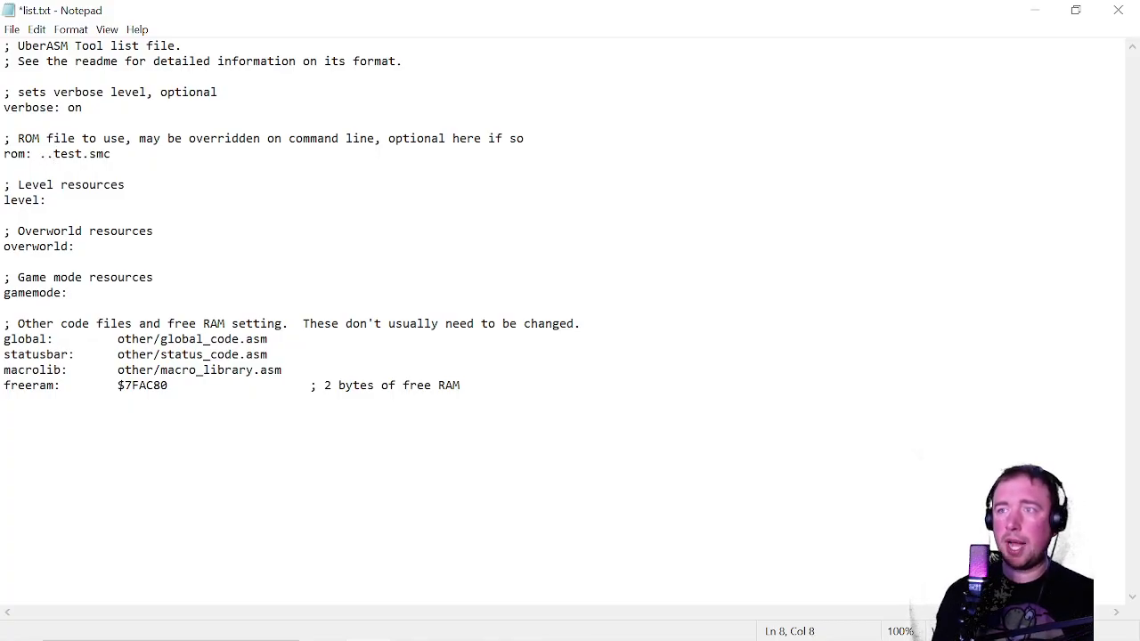
{"action": "type", "text": "/"}
{"action": "key", "text": "ctrl+s"}
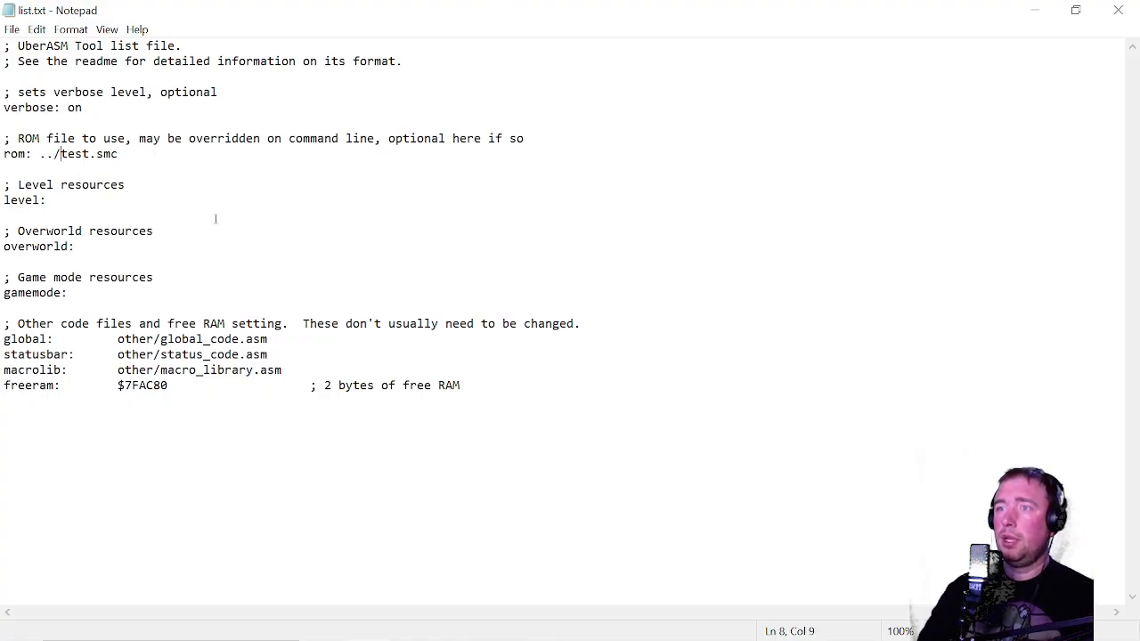
{"action": "left_click", "coordinate": [307, 187]}
{"action": "left_click_drag", "start_coordinate": [44, 154], "coordinate": [136, 159]}
{"action": "left_click", "coordinate": [149, 184]}
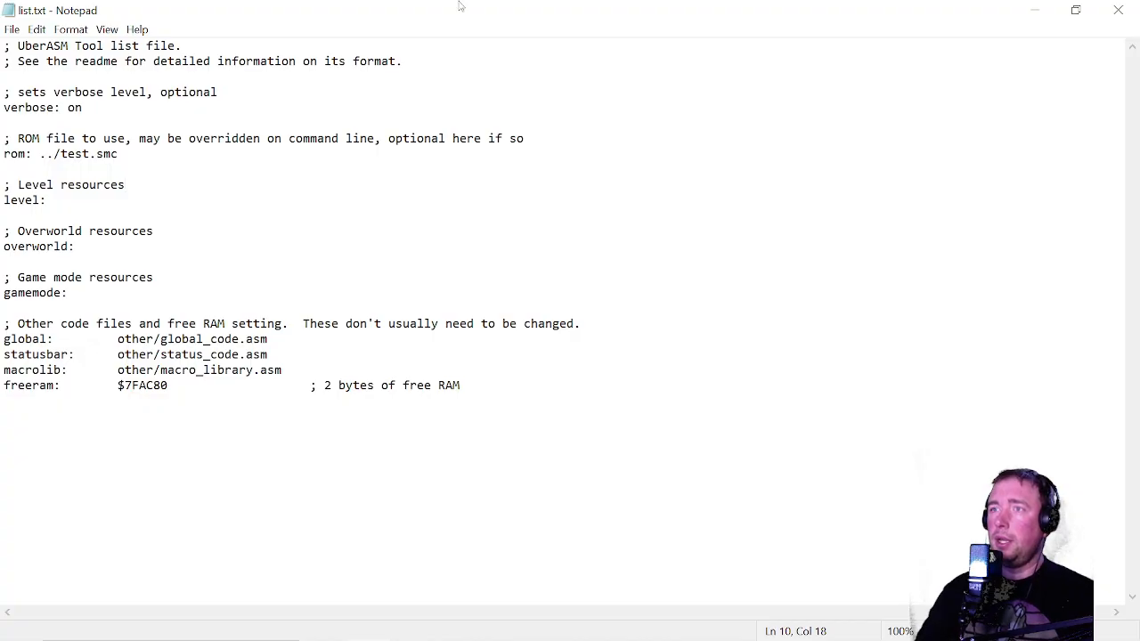
{"action": "left_click", "coordinate": [1126, 12]}
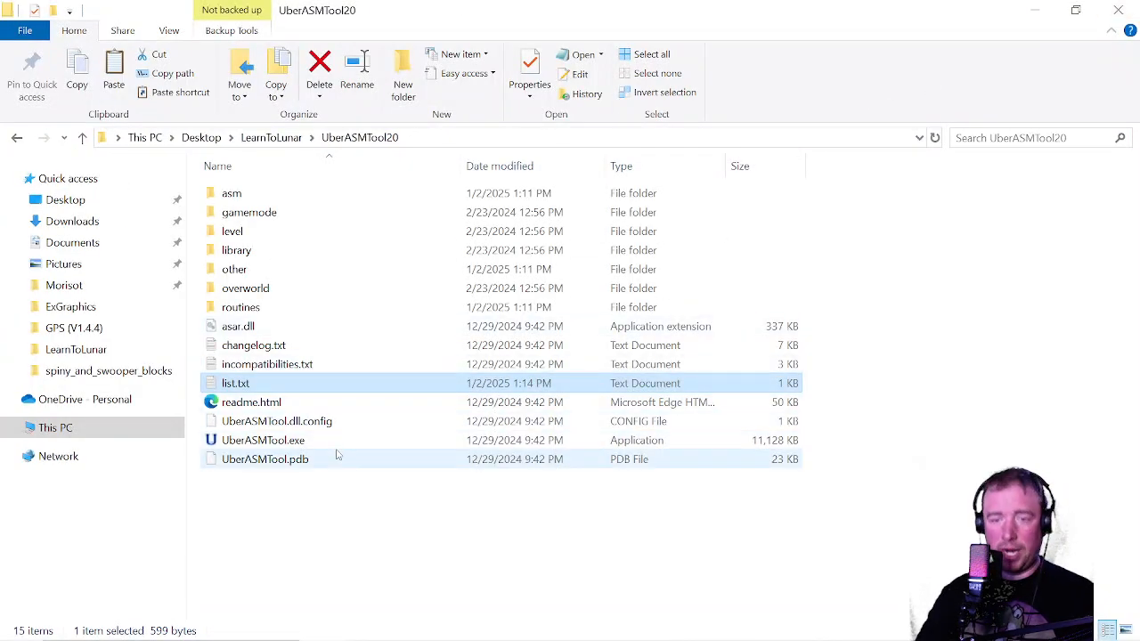
Run UberASMTool.exe to insert its base code into the ROM, and close the console window
{"action": "double_click", "coordinate": [286, 445]}
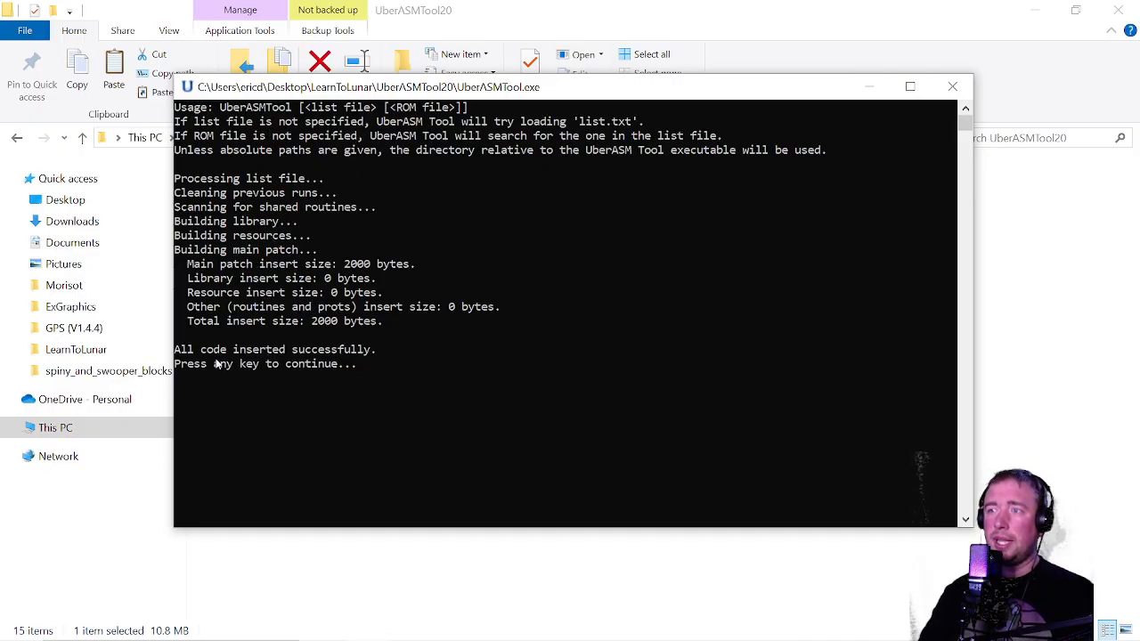
{"action": "left_click_drag", "start_coordinate": [213, 349], "coordinate": [417, 365]}
{"action": "left_click", "coordinate": [398, 391]}
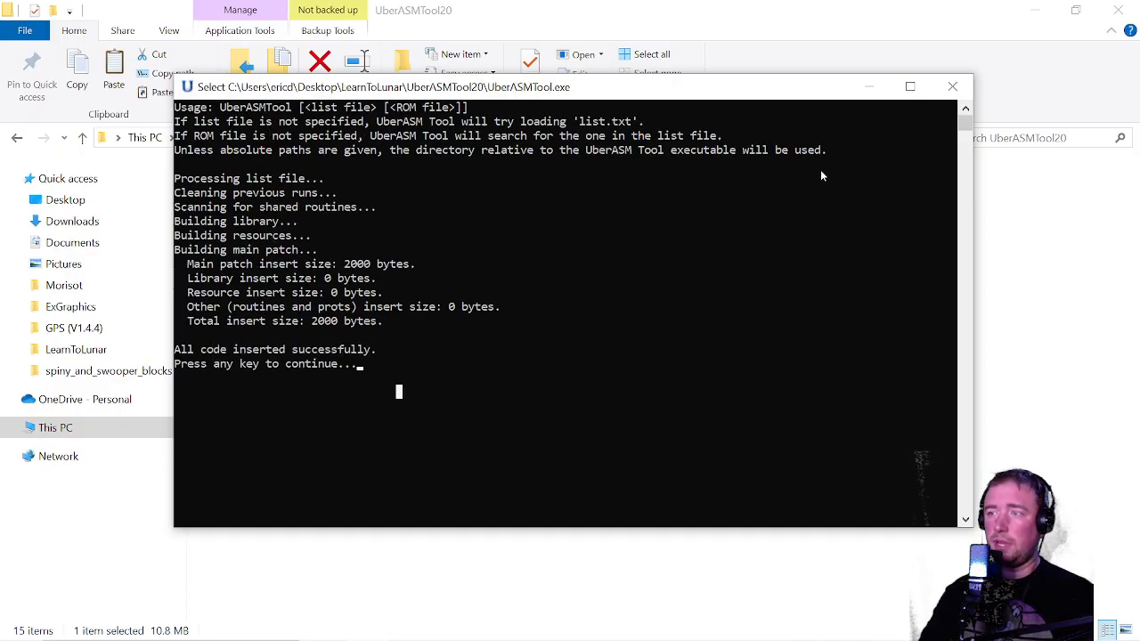
{"action": "left_click", "coordinate": [952, 87]}
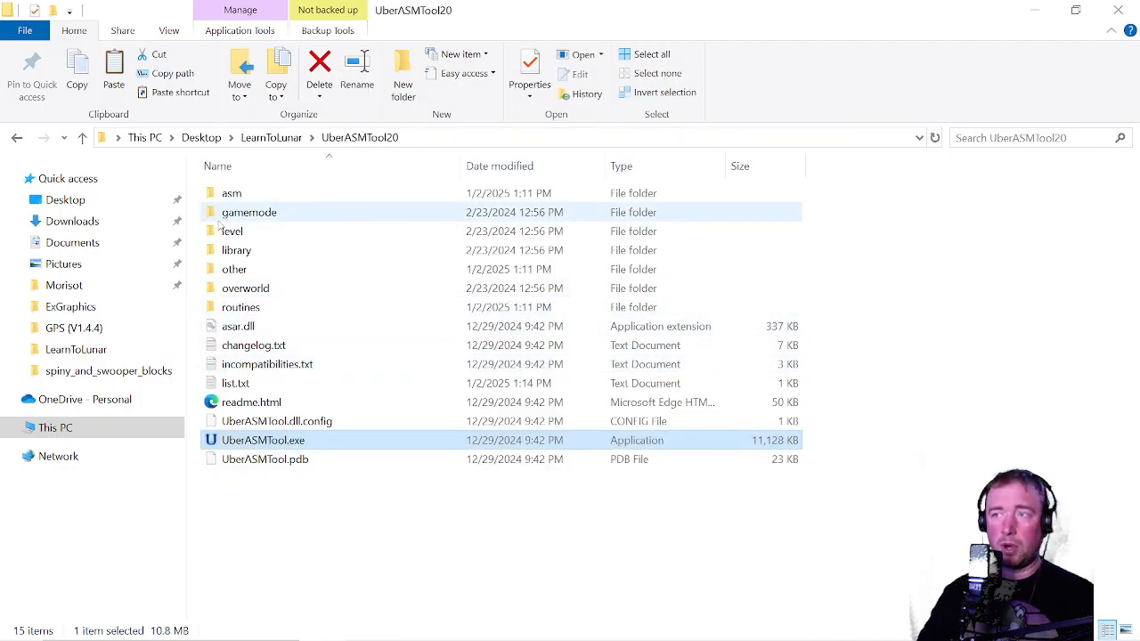
Extract max_speed_invincibility.zip in the Resources for Learn2Lunar folder
{"action": "left_click", "coordinate": [90, 199]}
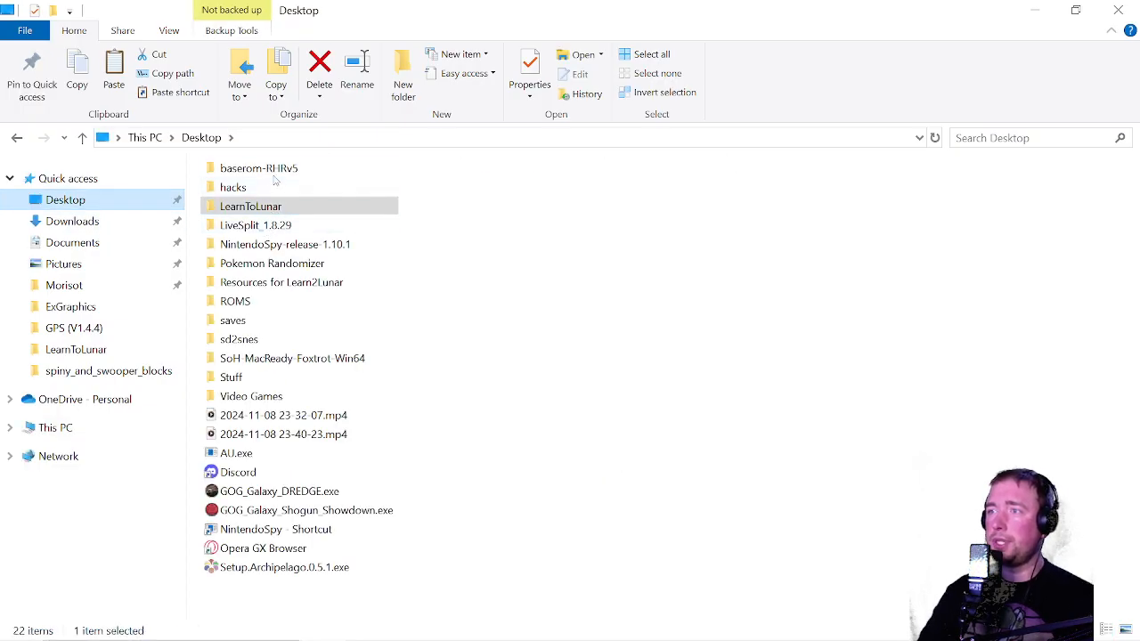
{"action": "left_click", "coordinate": [280, 283]}
{"action": "double_click", "coordinate": [280, 282]}
{"action": "scroll", "coordinate": [293, 364], "scroll_direction": "down", "scroll_amount": 3}
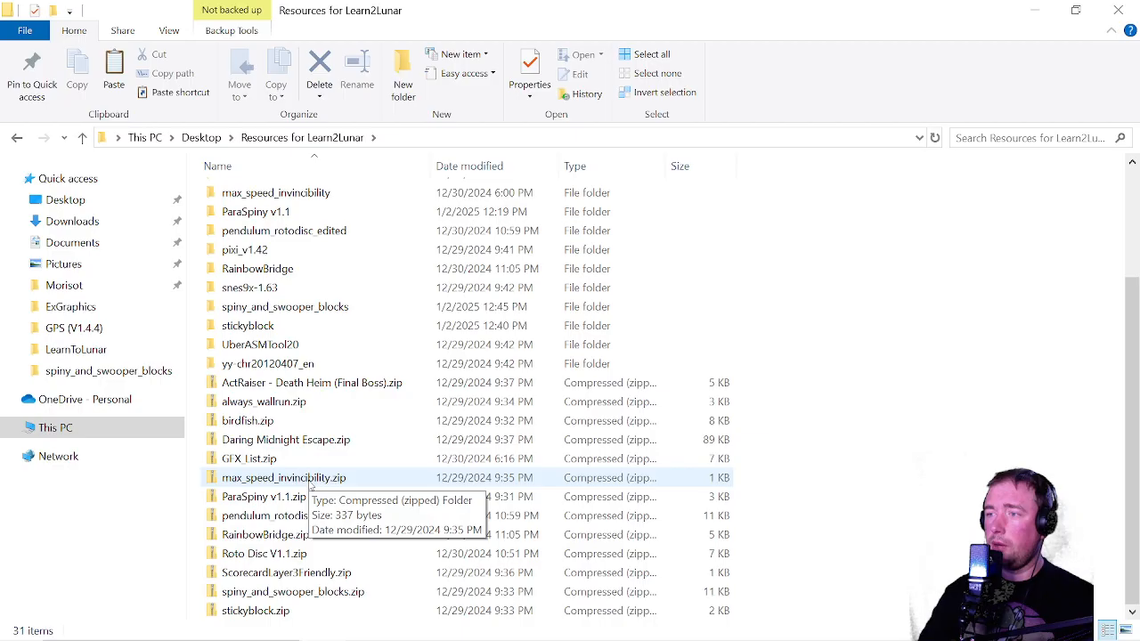
{"action": "right_click", "coordinate": [281, 479]}
{"action": "left_click", "coordinate": [336, 114]}
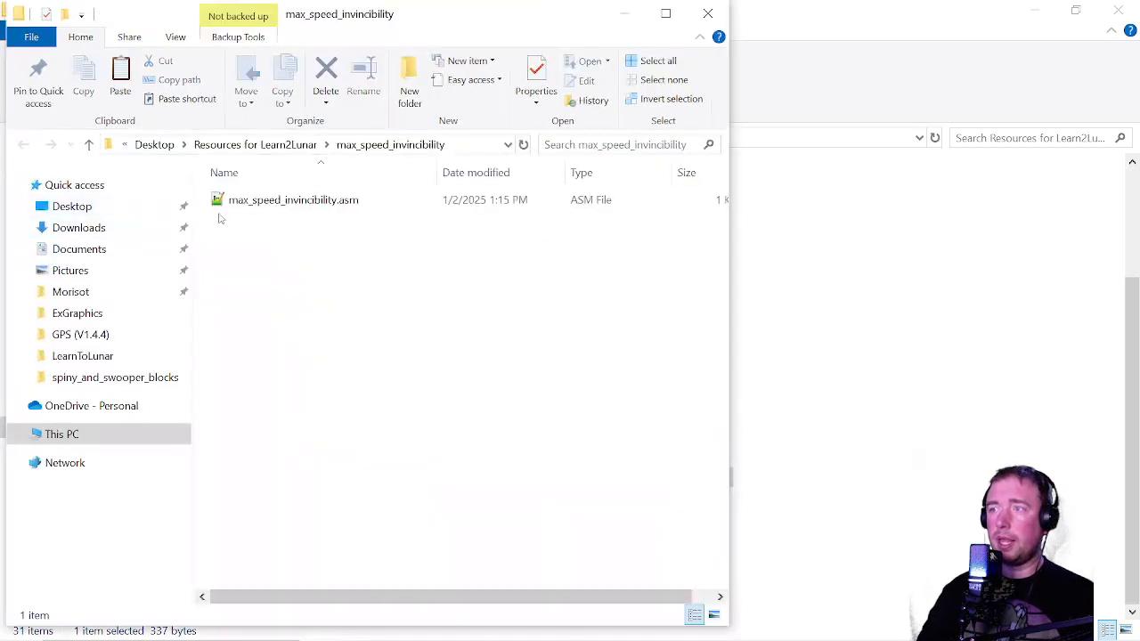
Copy the extracted max_speed_invincibility.asm file and close its folder window
{"action": "left_click", "coordinate": [284, 202]}
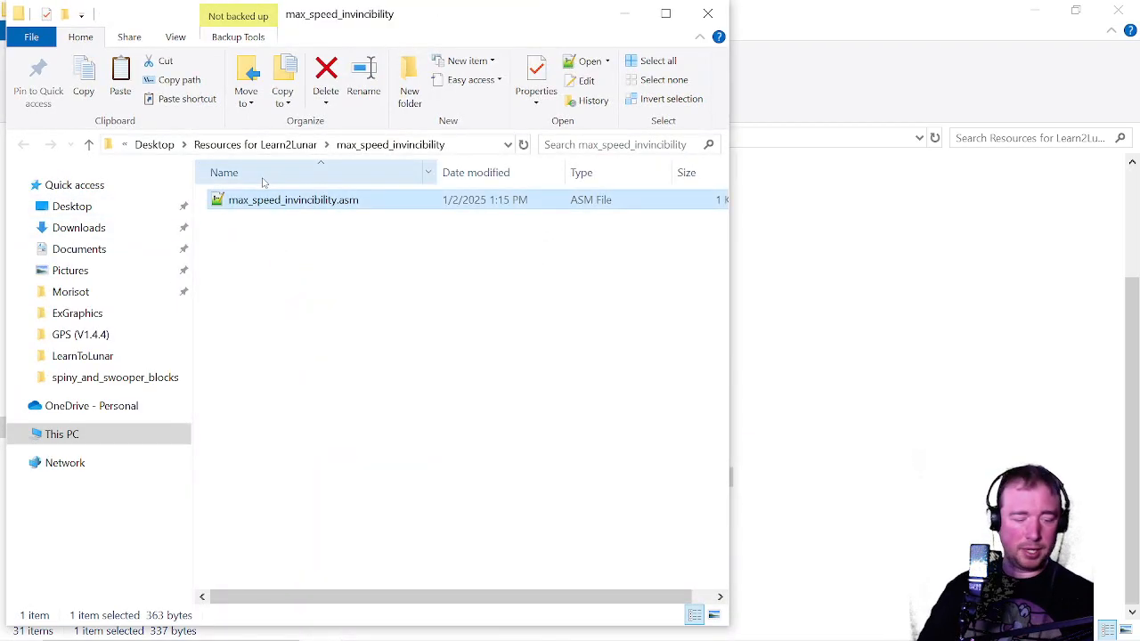
{"action": "left_click_drag", "start_coordinate": [295, 4], "coordinate": [826, 30]}
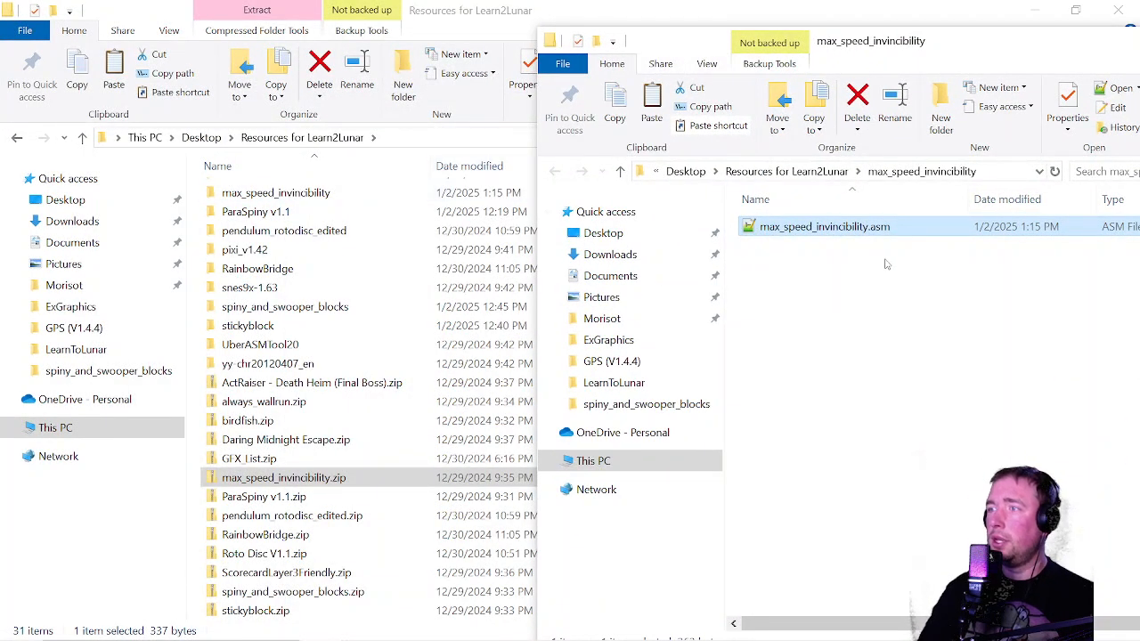
{"action": "left_click_drag", "start_coordinate": [890, 52], "coordinate": [566, 24]}
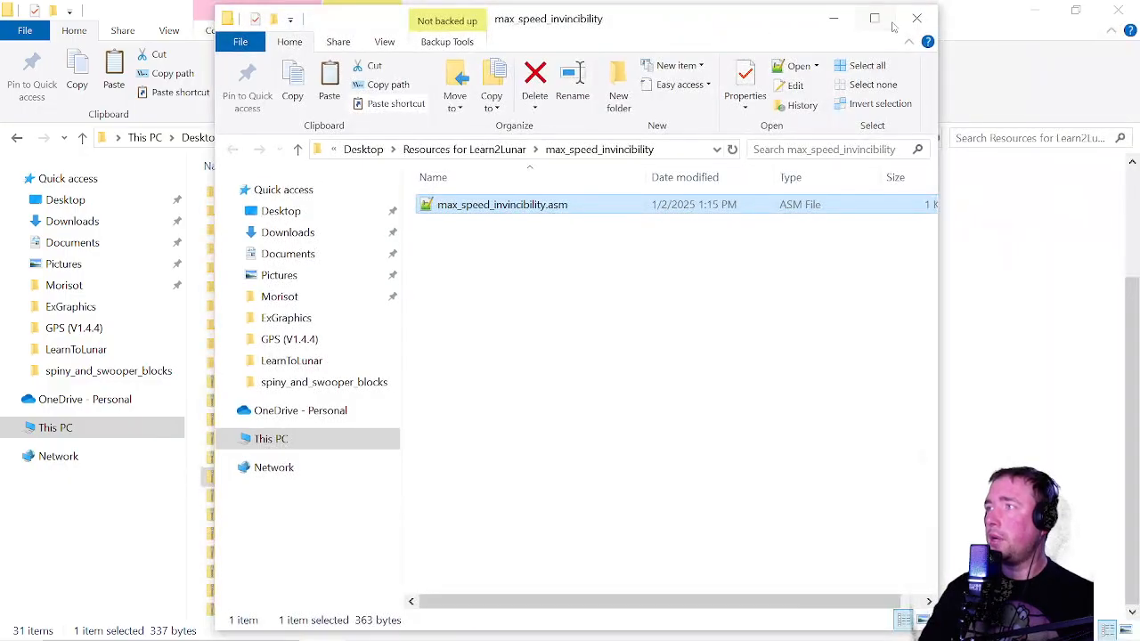
{"action": "left_click", "coordinate": [917, 18]}
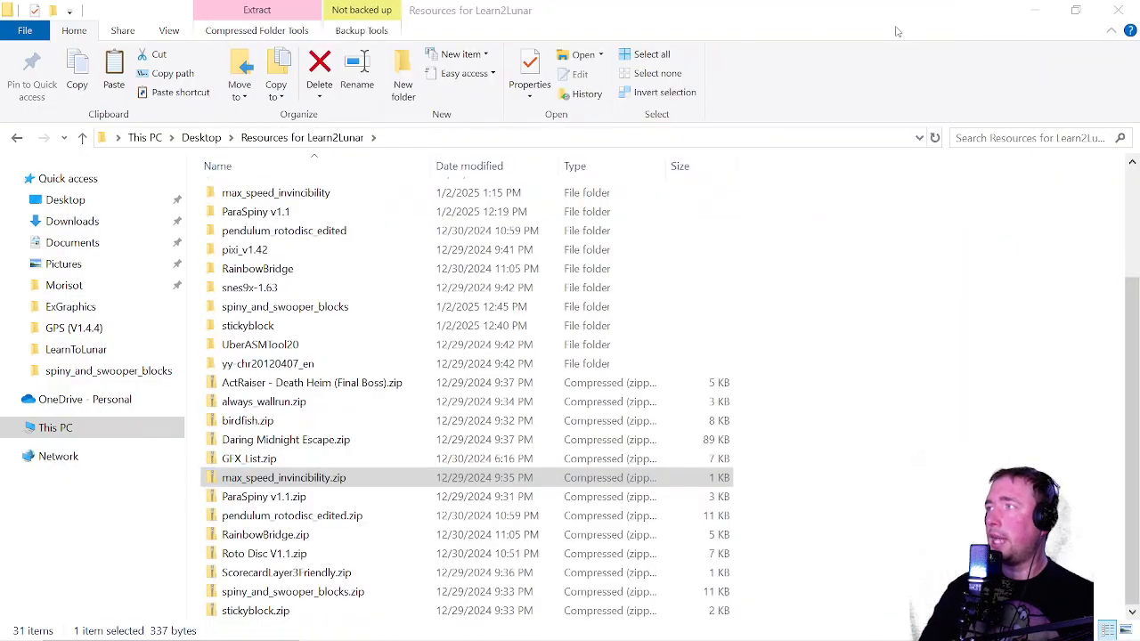
Open list.txt in LearnToLunar's UberASMTool20 folder and add a 105 line under the level section
{"action": "left_click", "coordinate": [63, 349]}
{"action": "double_click", "coordinate": [257, 327]}
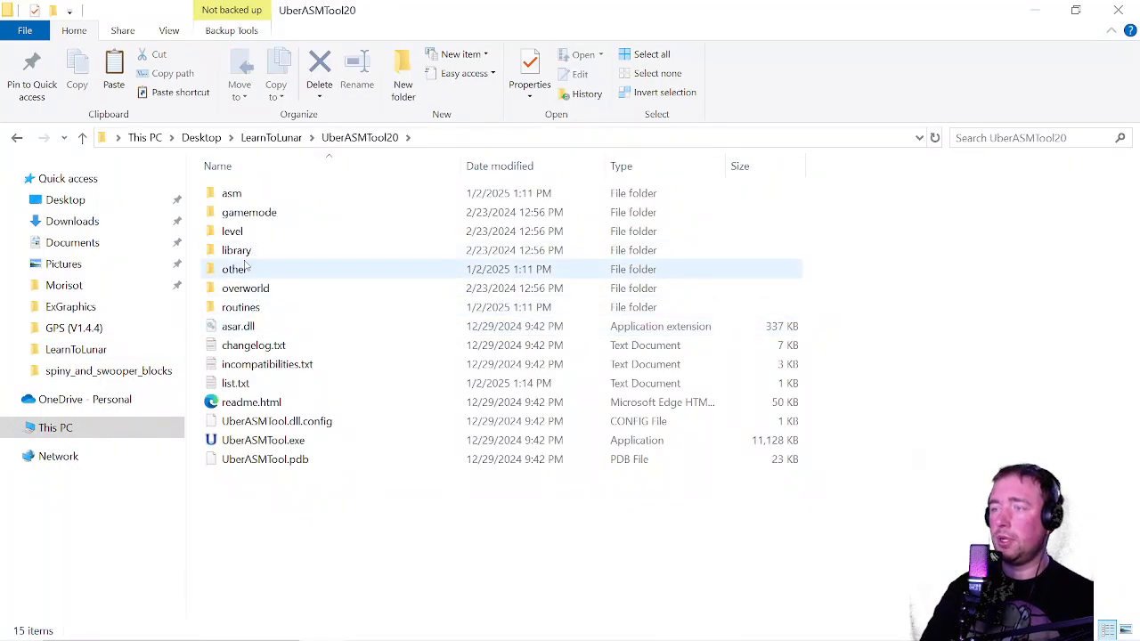
{"action": "mouse_move", "coordinate": [247, 267]}
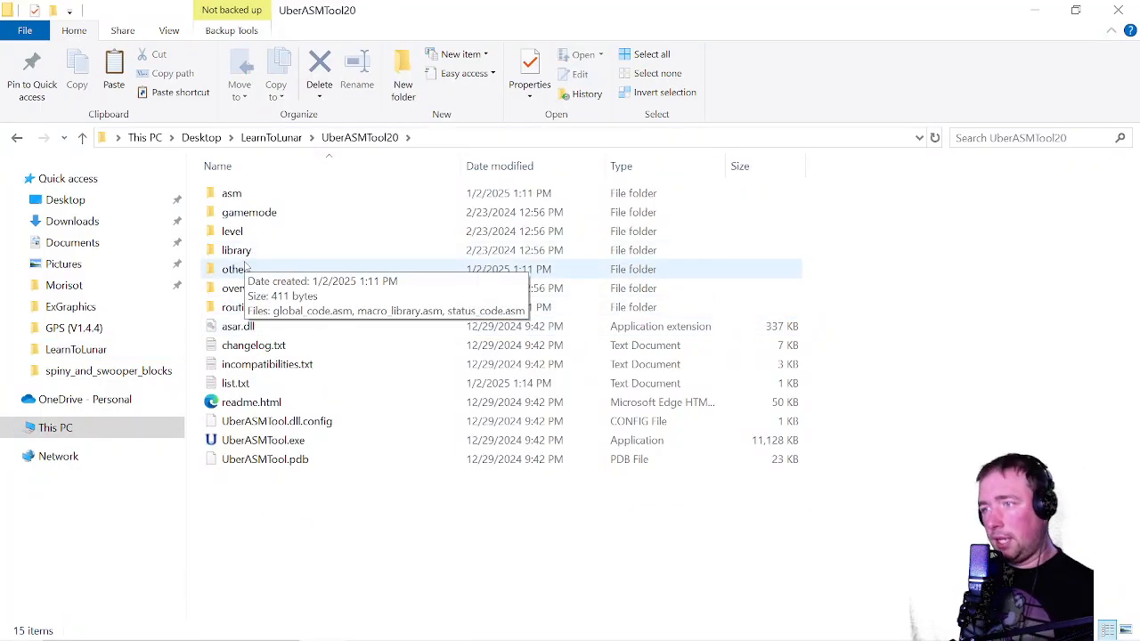
{"action": "double_click", "coordinate": [235, 383]}
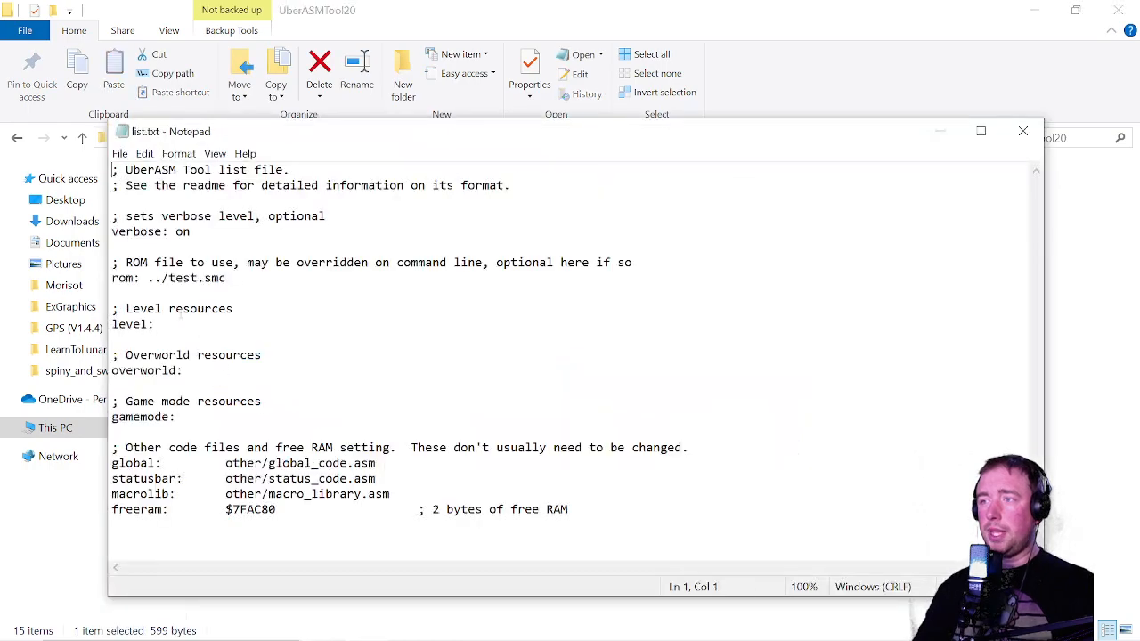
{"action": "left_click", "coordinate": [201, 324]}
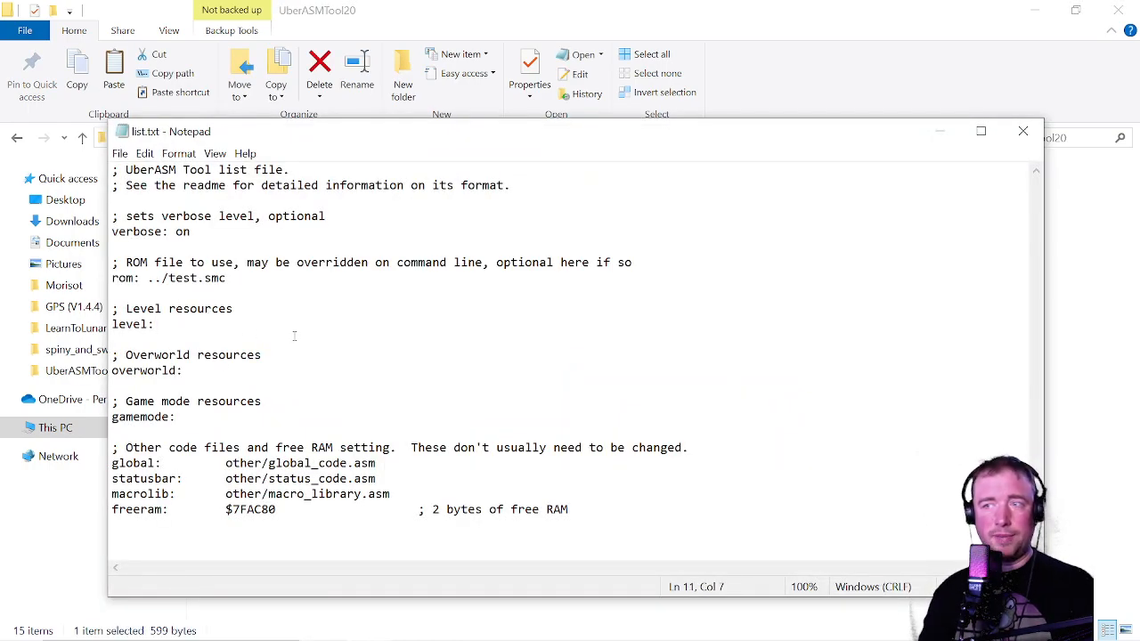
{"action": "key", "text": "Return"}
{"action": "type", "text": "105"}
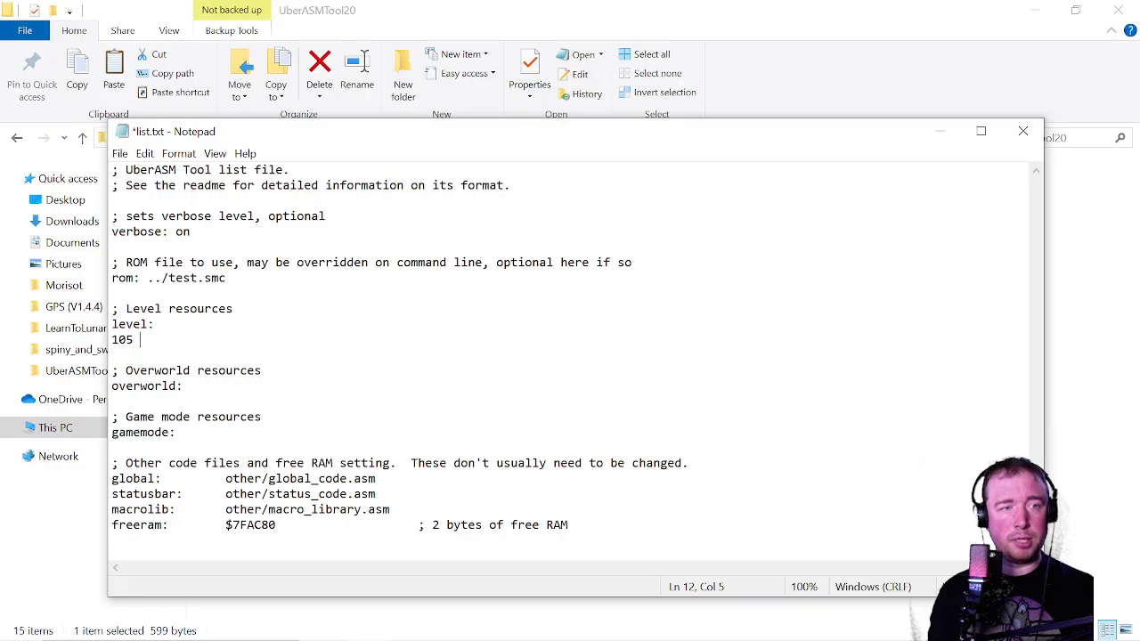
{"action": "left_click", "coordinate": [161, 343]}
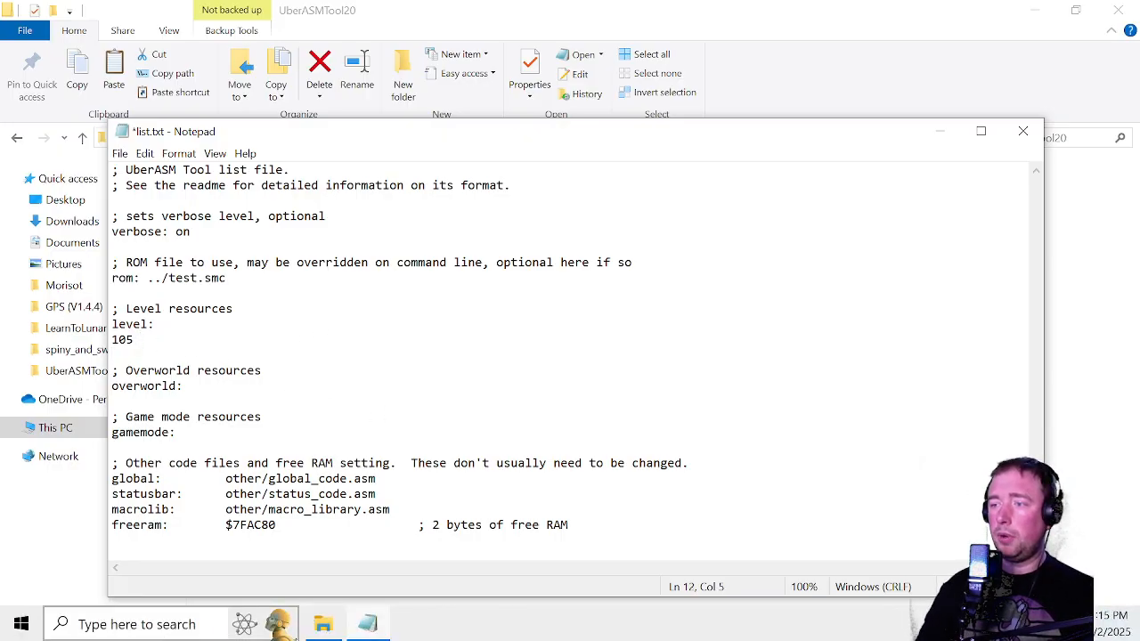
Paste the copied max_speed_invincibility.asm file into UberASMTool20's level folder
{"action": "left_click", "coordinate": [319, 626]}
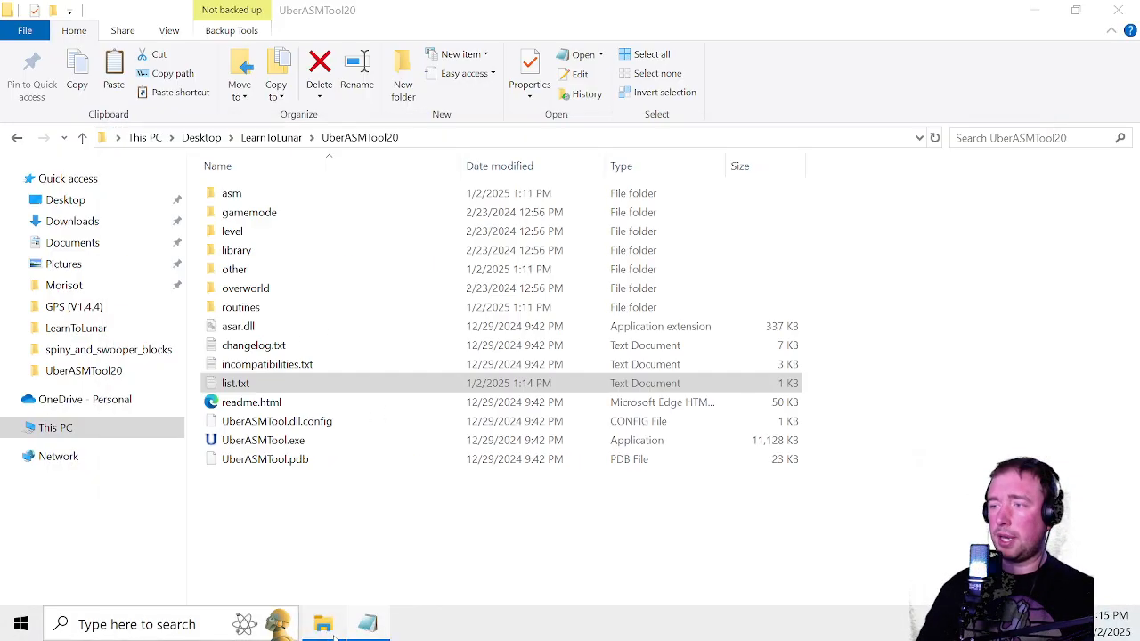
{"action": "left_click", "coordinate": [252, 236]}
{"action": "double_click", "coordinate": [252, 236]}
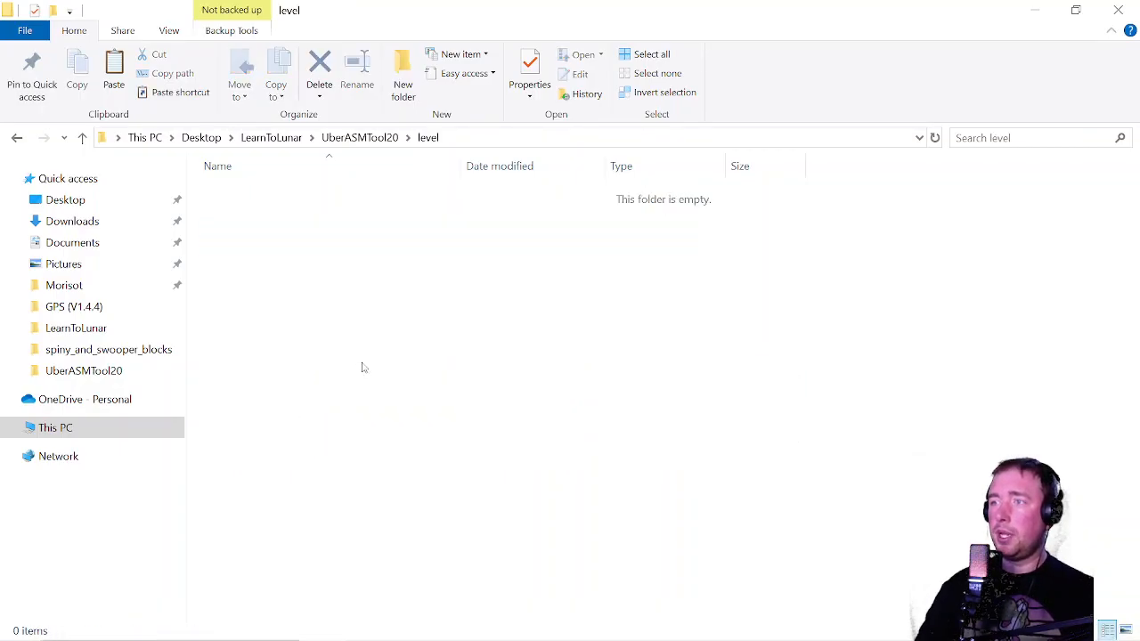
{"action": "key", "text": "ctrl+v"}
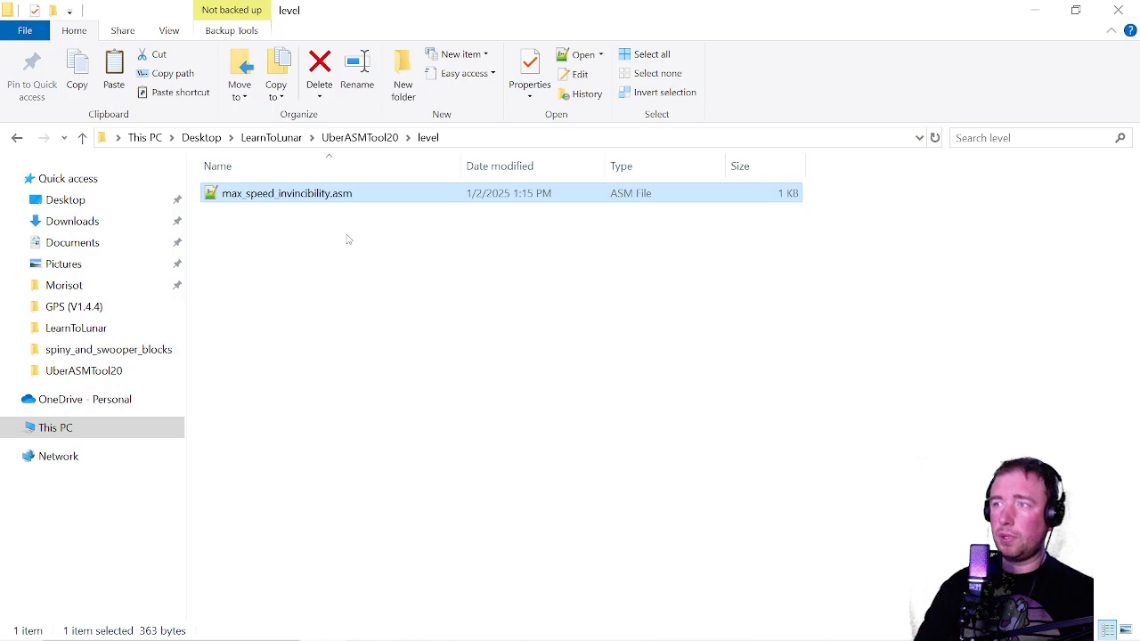
Copy the full file name max_speed_invincibility.asm from the level folder and return to the UberASMTool20 folder
{"action": "left_click", "coordinate": [354, 137]}
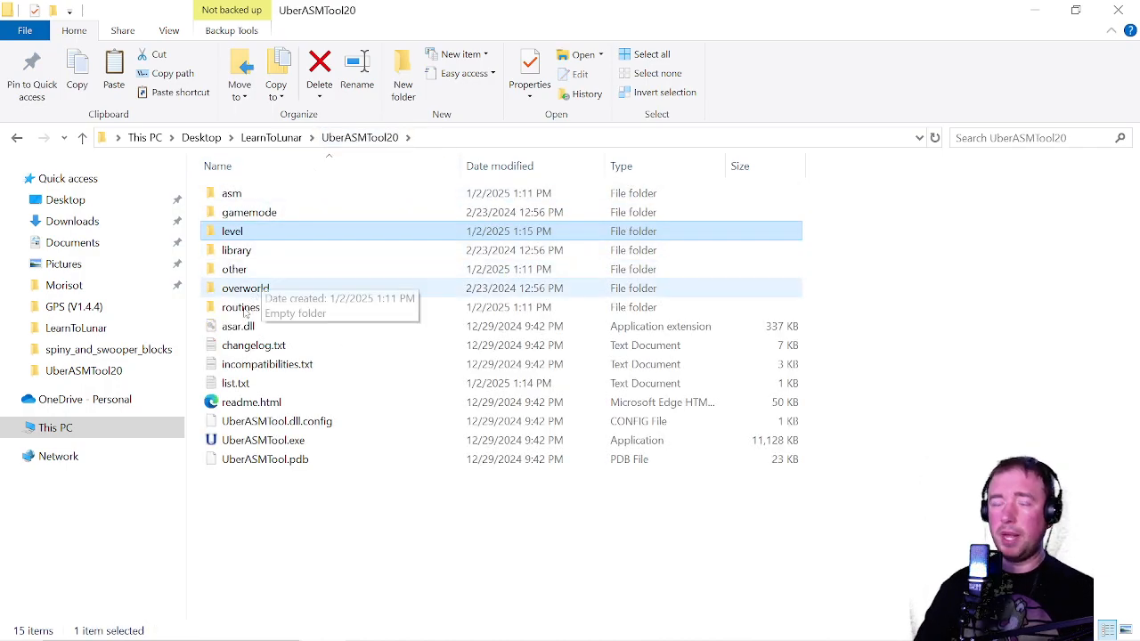
{"action": "double_click", "coordinate": [265, 235]}
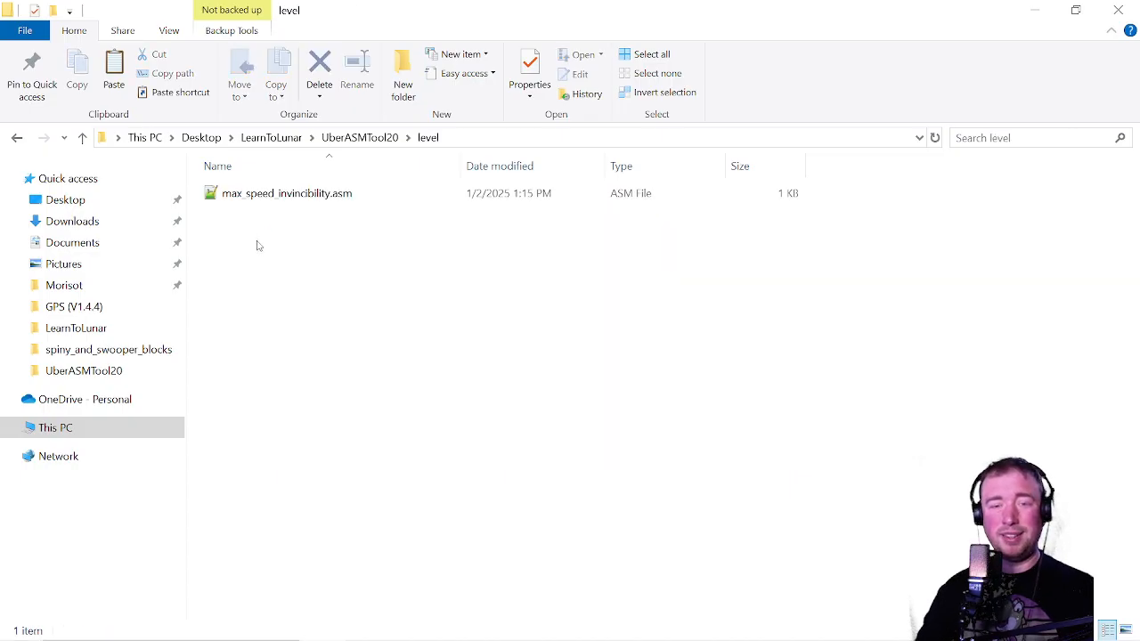
{"action": "left_click", "coordinate": [283, 193]}
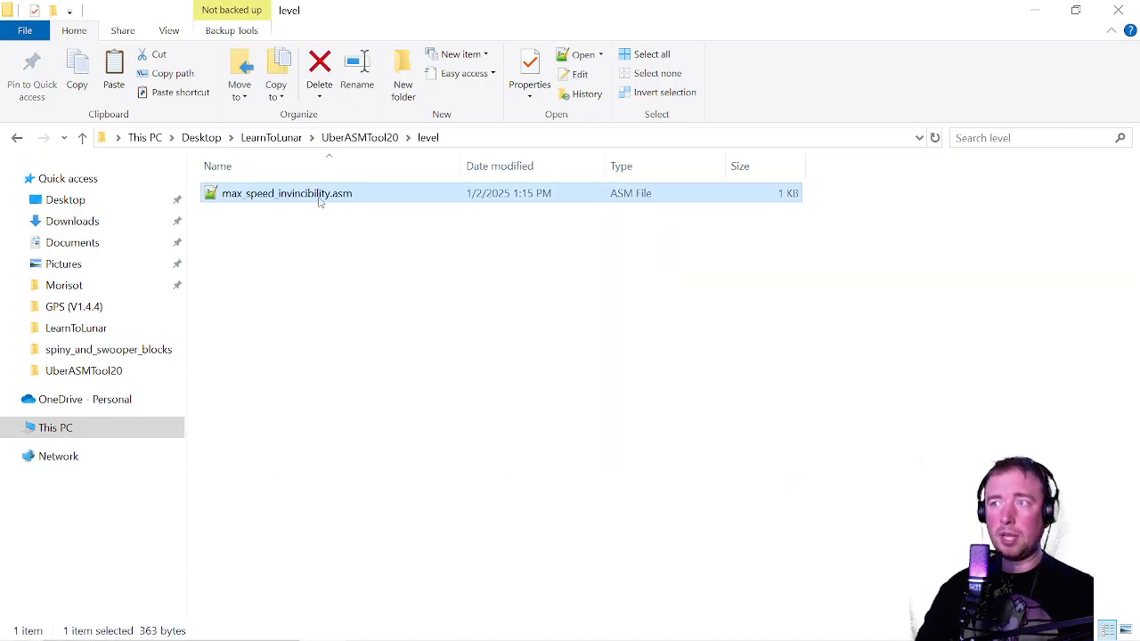
{"action": "left_click", "coordinate": [362, 194]}
{"action": "key", "text": "ctrl+a"}
{"action": "key", "text": "ctrl+c"}
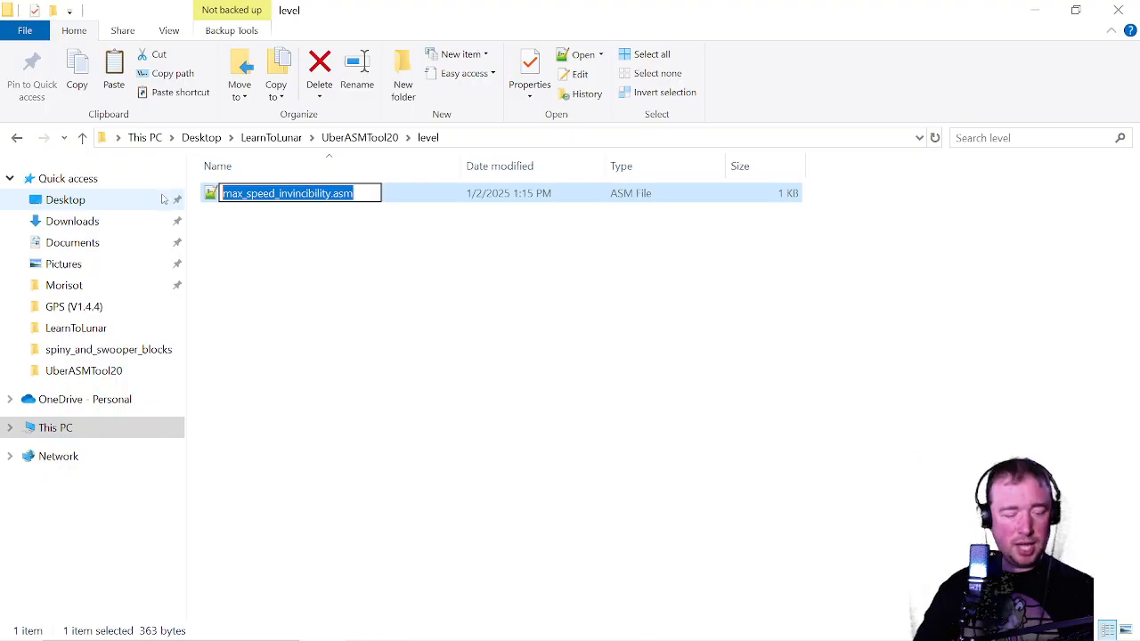
{"action": "left_click", "coordinate": [359, 137]}
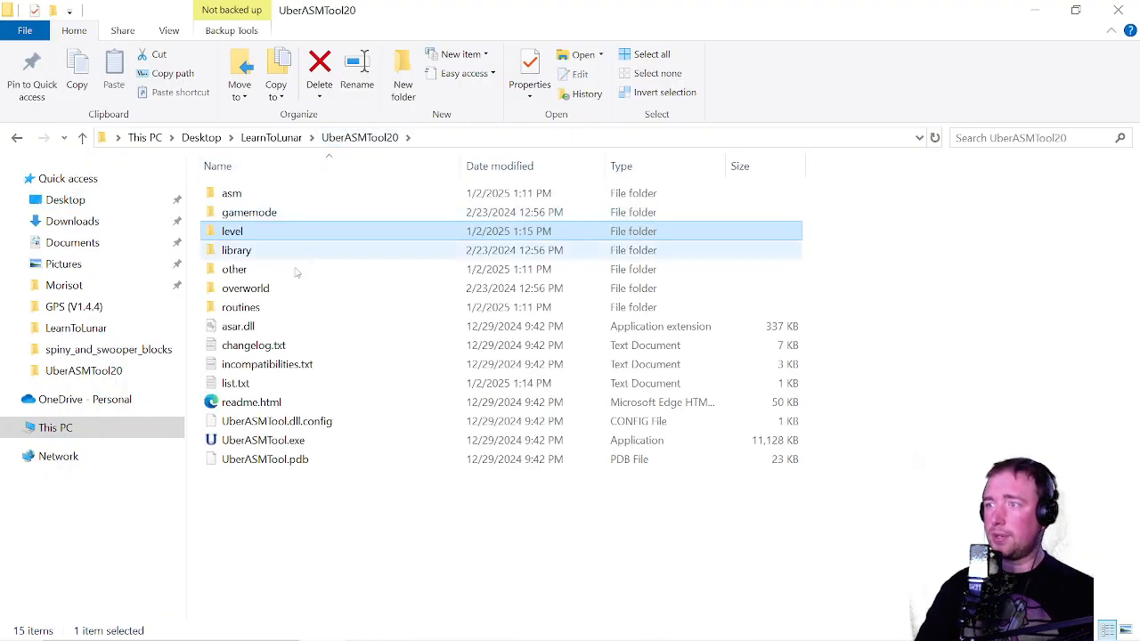
{"action": "left_click", "coordinate": [264, 382]}
{"action": "double_click", "coordinate": [264, 382]}
{"action": "left_click", "coordinate": [168, 324]}
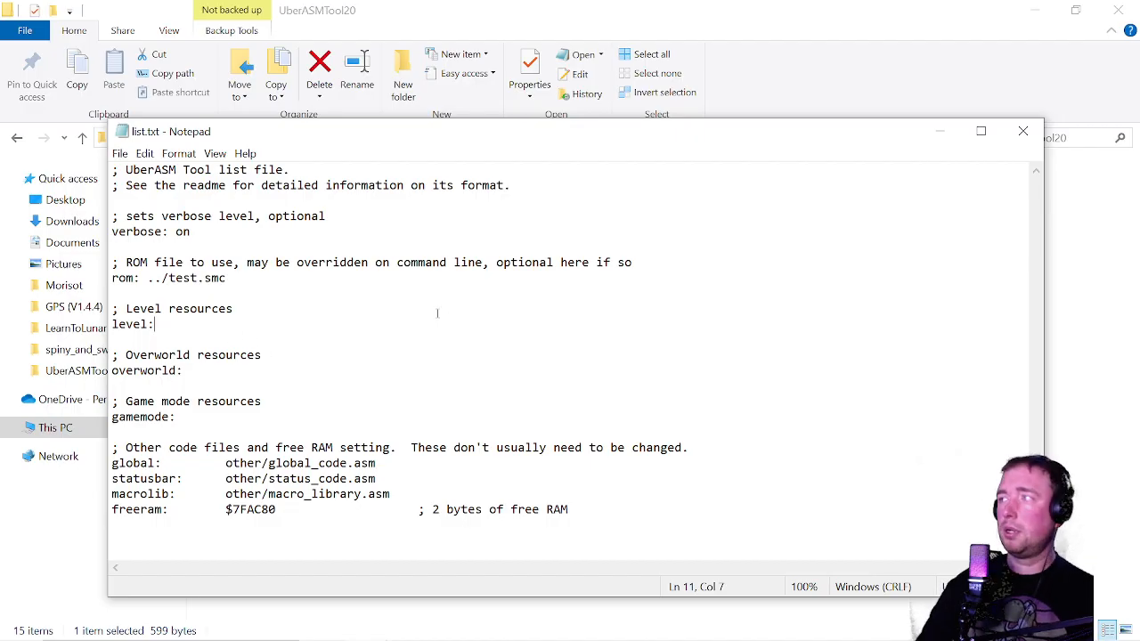
{"action": "left_click", "coordinate": [1023, 131]}
Paste the file name max_speed_invincibility.asm after 105 in the unsaved list.txt, then save and close the file
{"action": "left_click", "coordinate": [378, 628]}
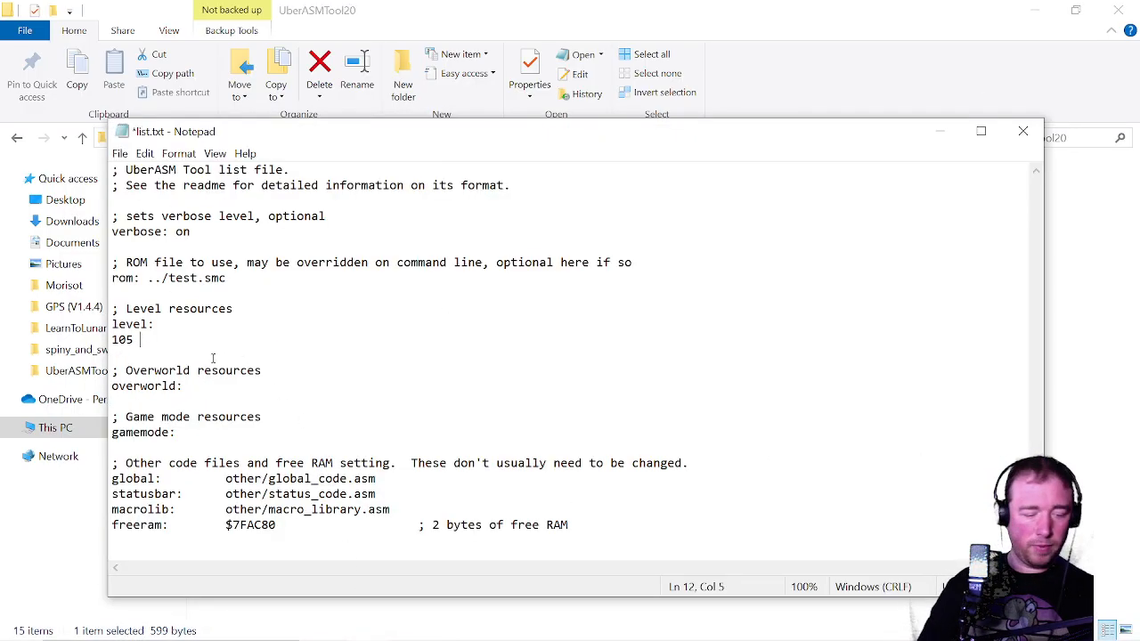
{"action": "key", "text": "ctrl+v"}
{"action": "key", "text": "ctrl+s"}
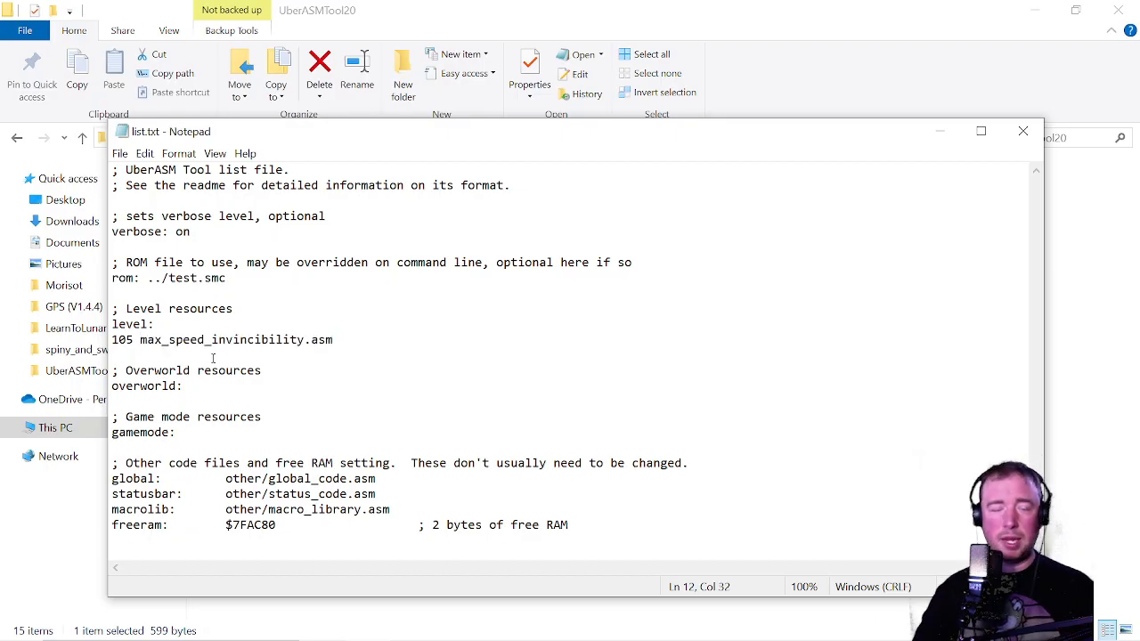
{"action": "left_click", "coordinate": [1023, 131]}
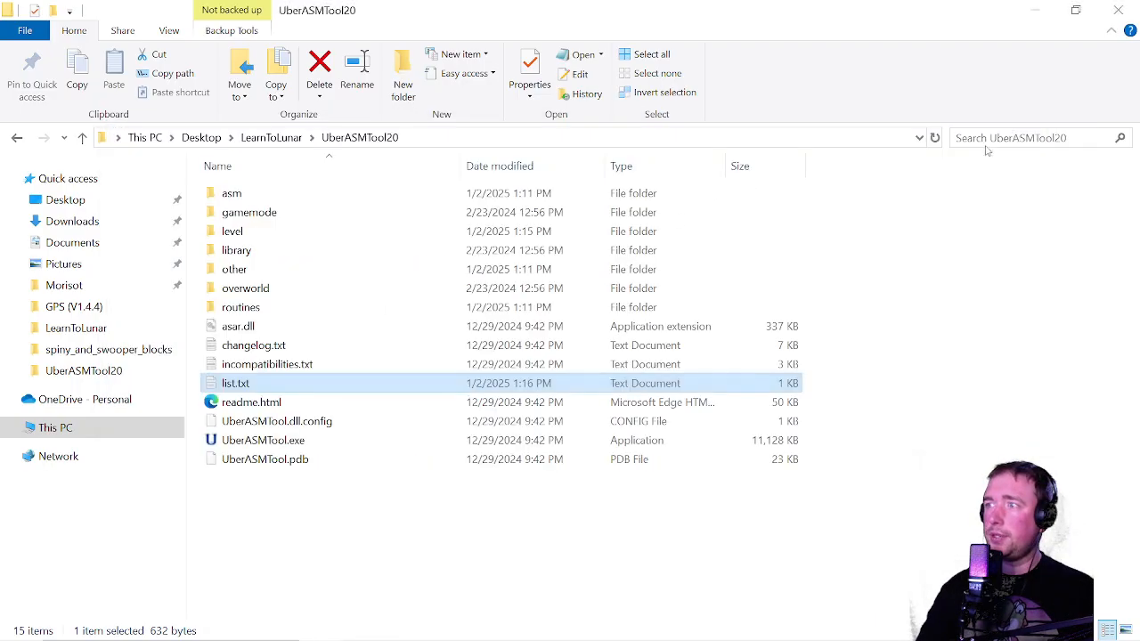
Run UberASMTool.exe to insert the level code into the ROM, and close the console window
{"action": "left_click", "coordinate": [297, 444]}
{"action": "double_click", "coordinate": [300, 444]}
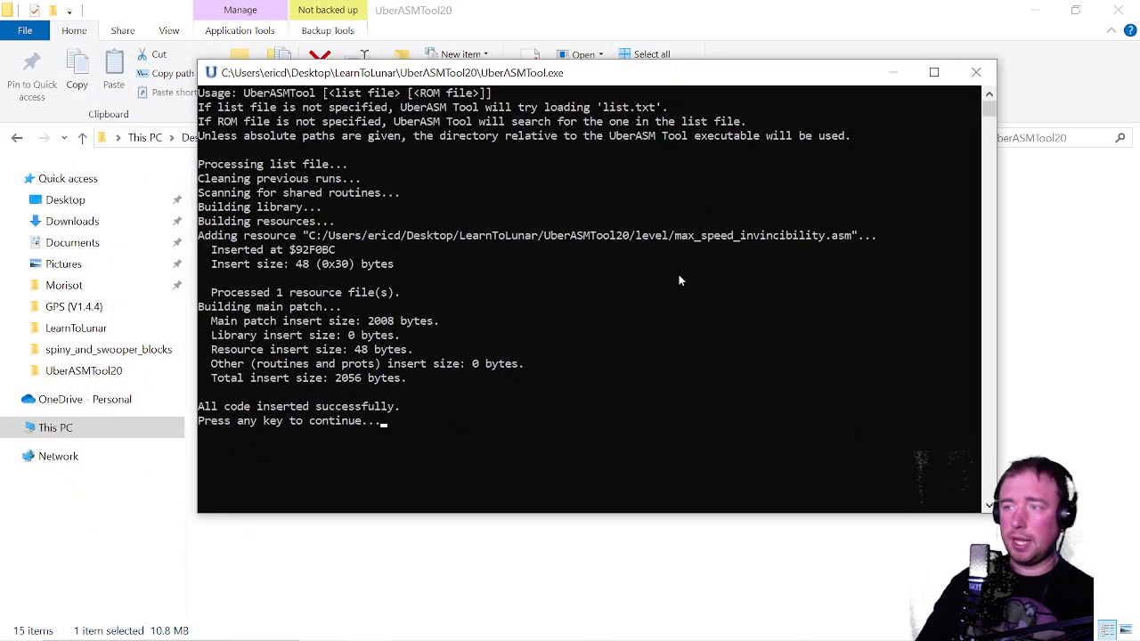
{"action": "key", "text": "Return"}
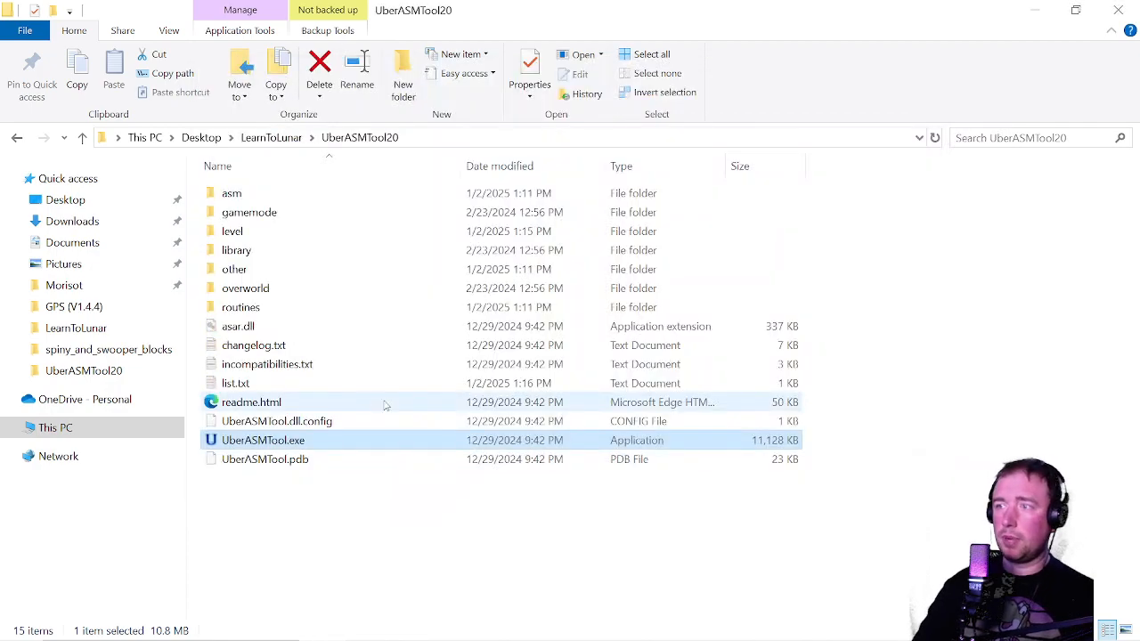
Launch Lunar Magic from the LearnToLunar folder and open the test ROM at level 105
{"action": "left_click", "coordinate": [289, 138]}
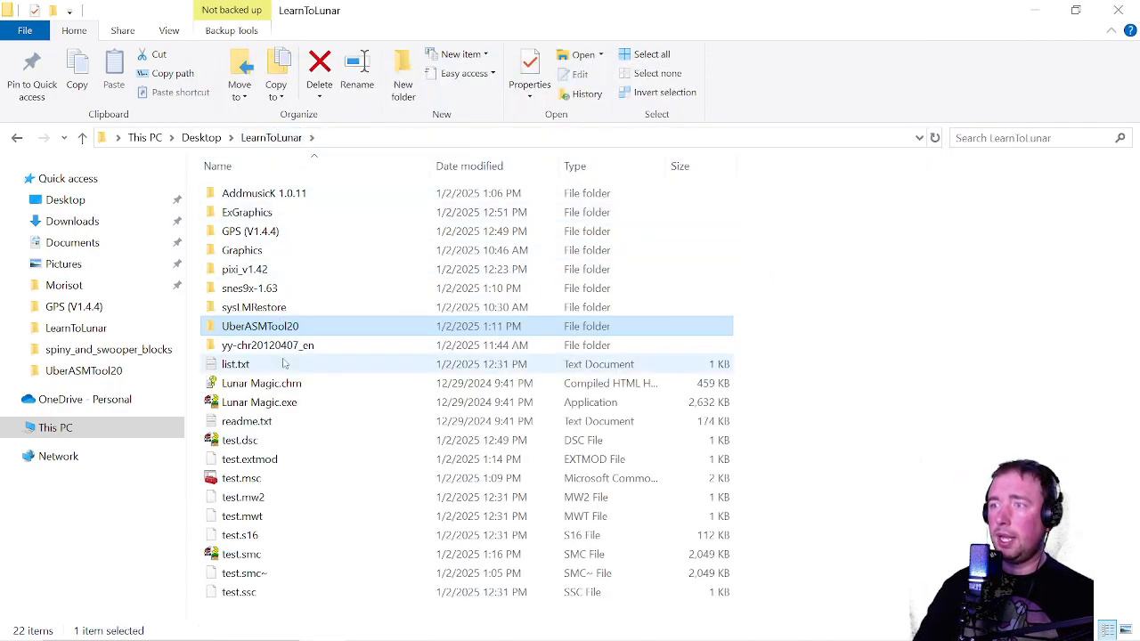
{"action": "double_click", "coordinate": [279, 405]}
{"action": "left_click", "coordinate": [68, 62]}
{"action": "left_click", "coordinate": [136, 64]}
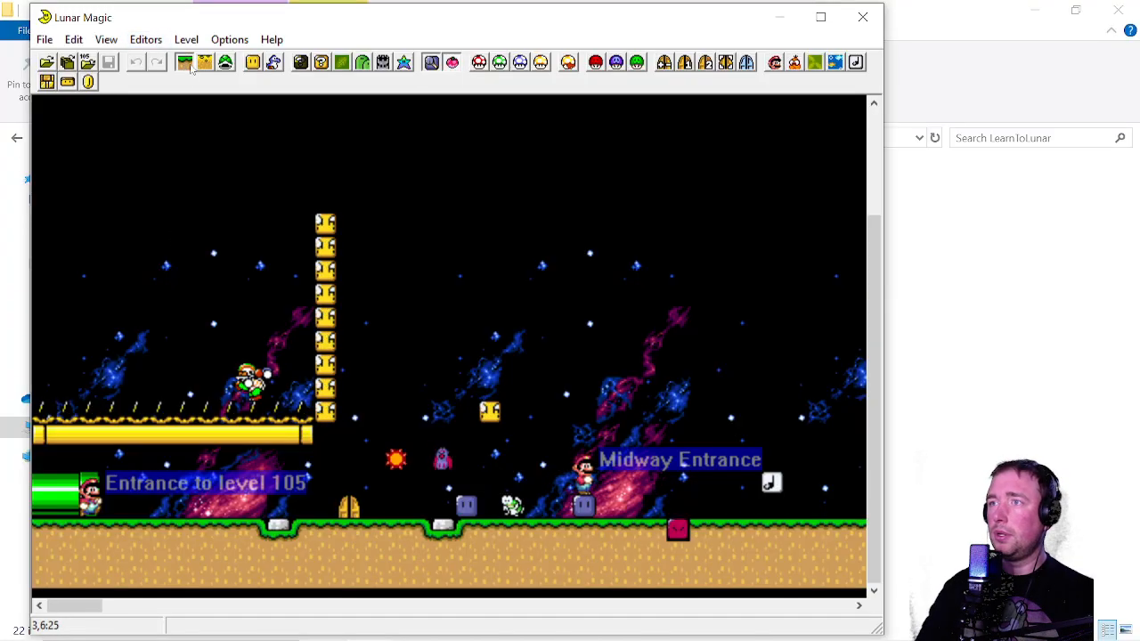
Delete the four ground objects between the two entrances and the two spiky objects on the ground farther along, then save level 105
{"action": "left_click_drag", "start_coordinate": [323, 494], "coordinate": [598, 518]}
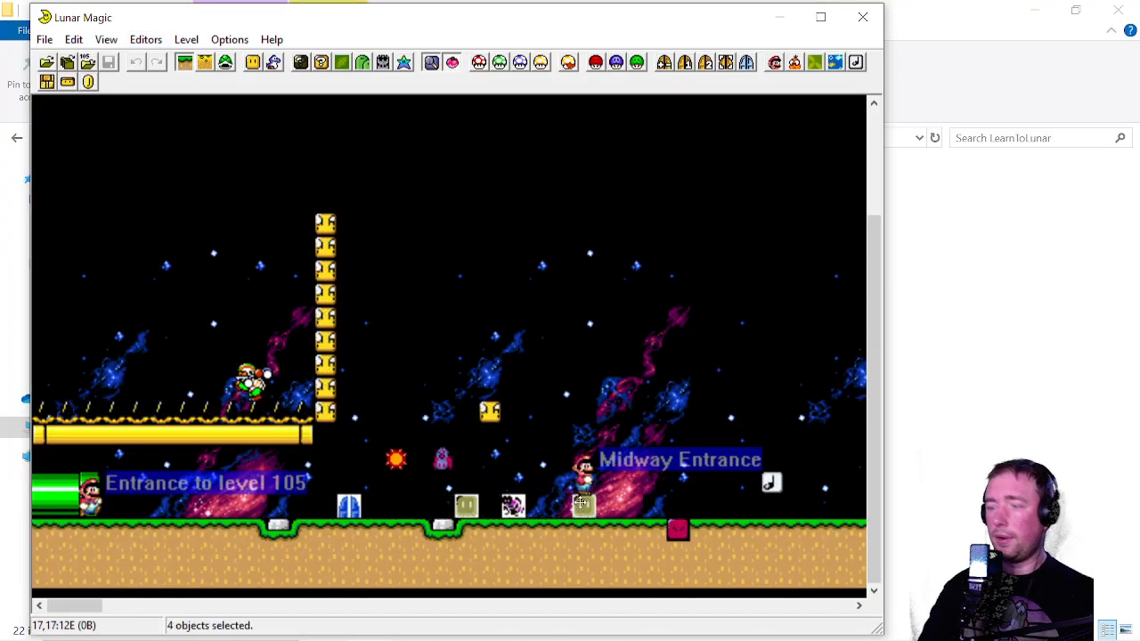
{"action": "key", "text": "Delete"}
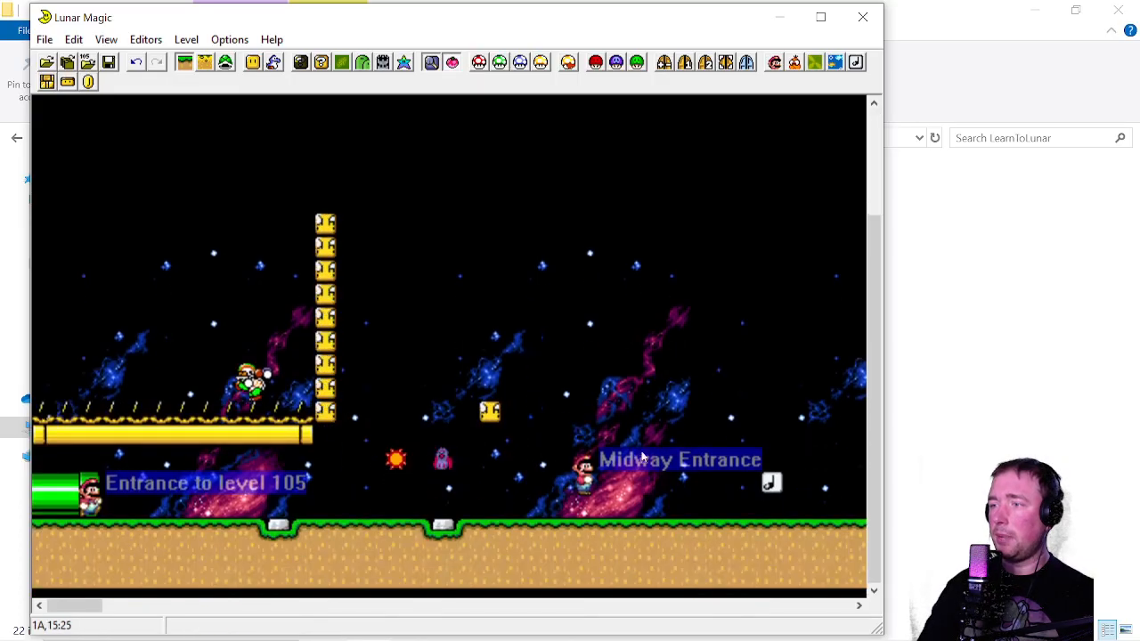
{"action": "left_click_drag", "start_coordinate": [85, 609], "coordinate": [132, 608]}
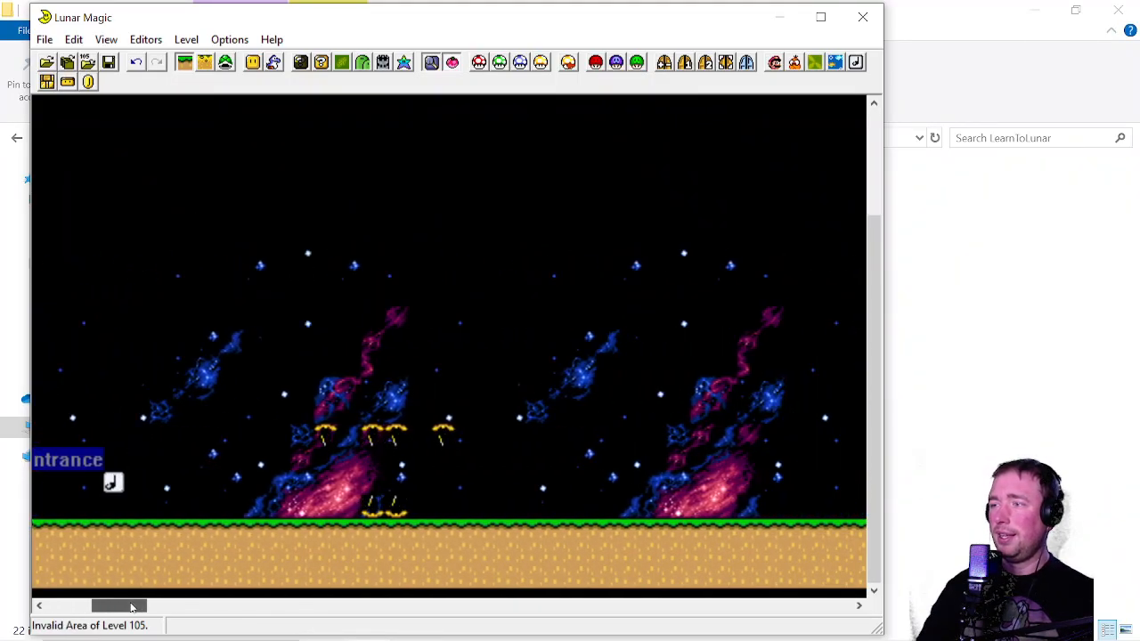
{"action": "key", "text": "Delete"}
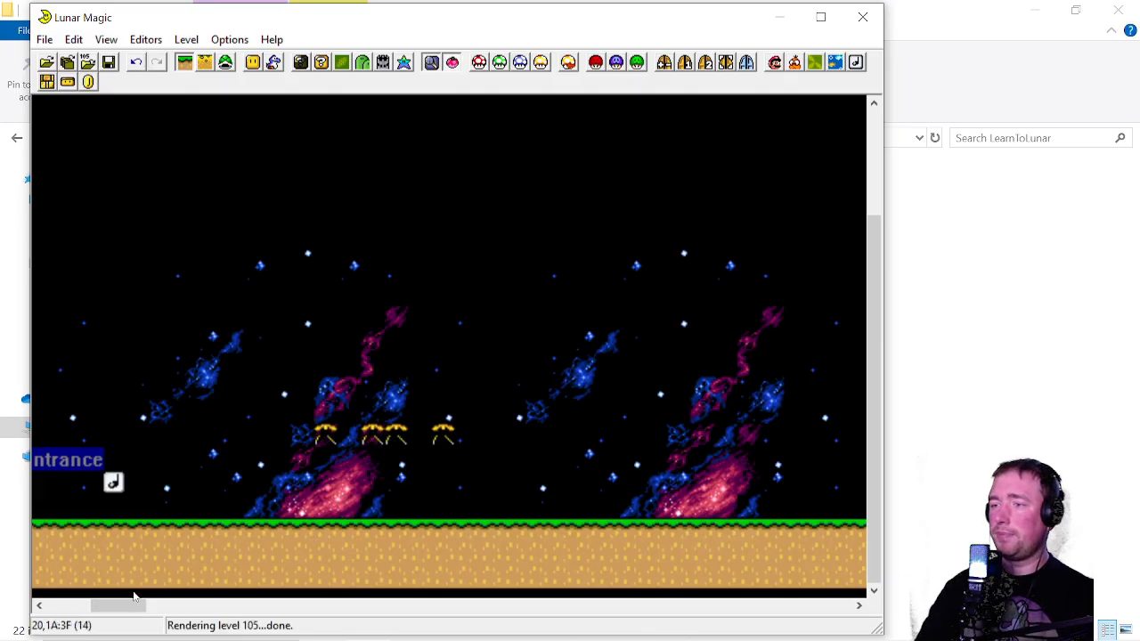
{"action": "left_click_drag", "start_coordinate": [131, 613], "coordinate": [87, 611]}
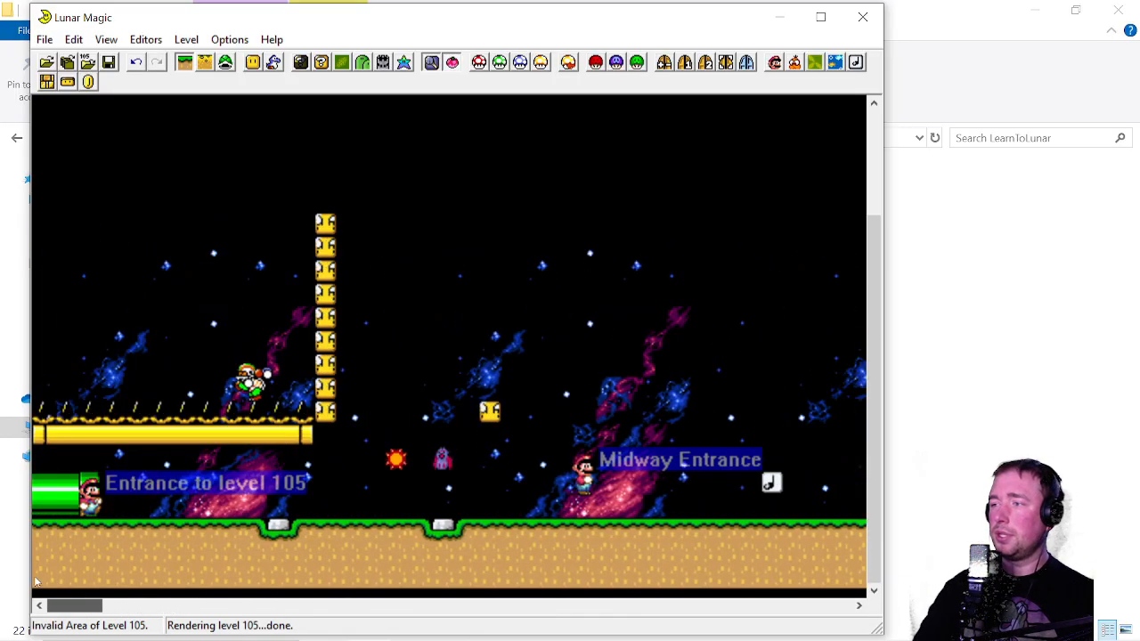
{"action": "left_click", "coordinate": [108, 62]}
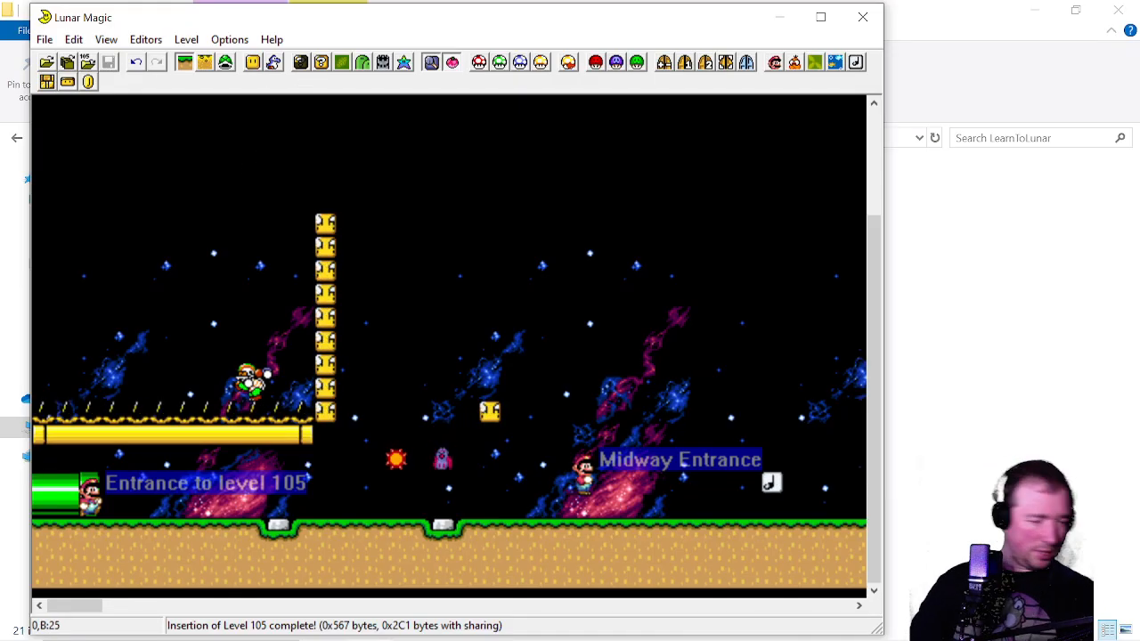
Playtest the ROM in the Snes9x emulator, moving Mario back and forth through the levels, and close the emulator
{"action": "key", "text": "F4"}
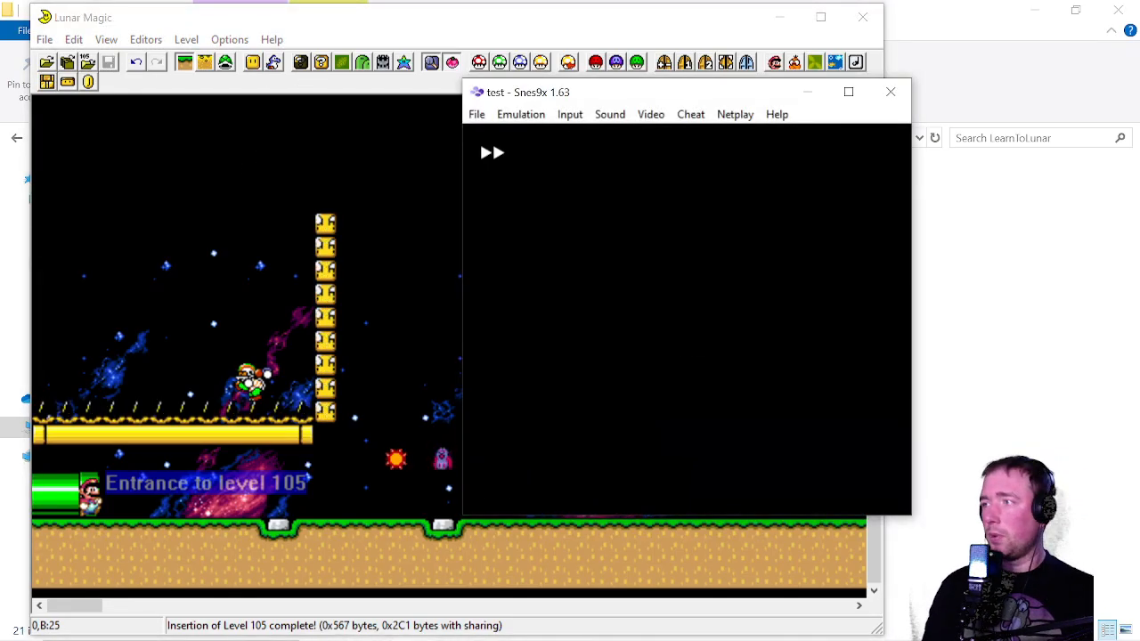
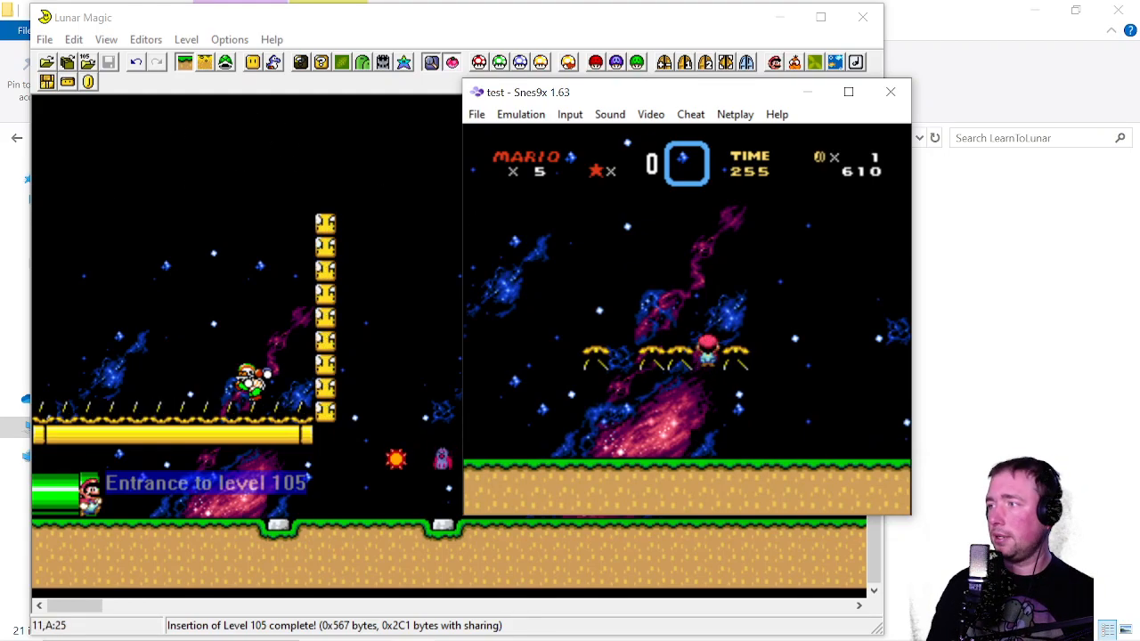
{"action": "key", "text": "Tab"}
{"action": "key", "text": "Right"}
{"action": "key", "text": "c"}
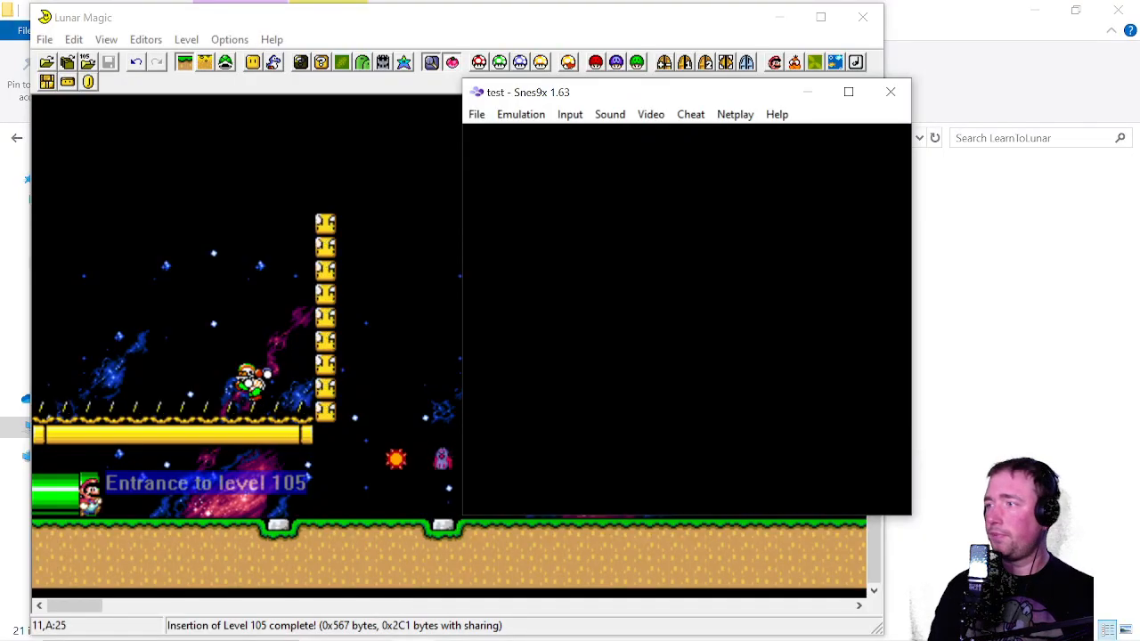
{"action": "key", "text": "Right"}
{"action": "key", "text": "Right"}
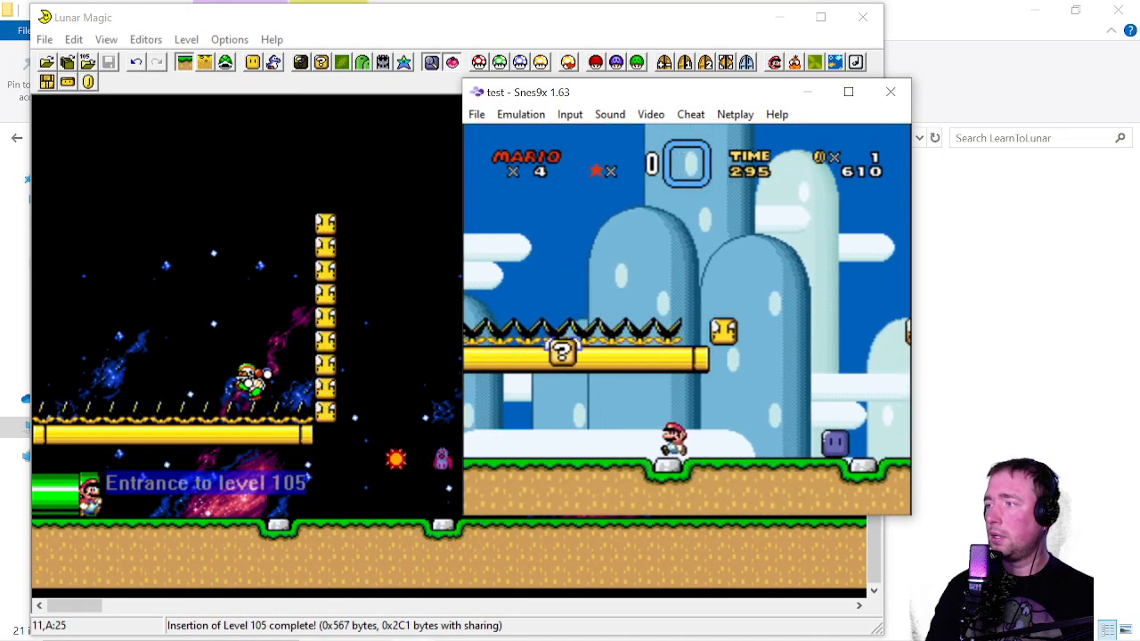
{"action": "key", "text": "Left"}
{"action": "key", "text": "Right"}
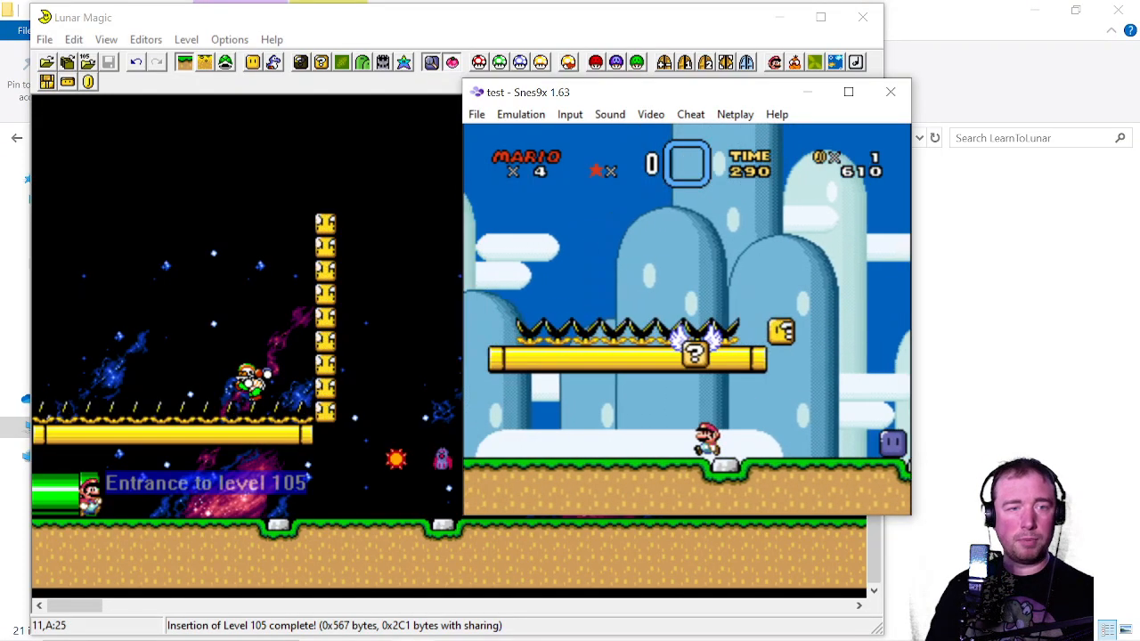
{"action": "key", "text": "Left"}
{"action": "key", "text": "Right"}
{"action": "key", "text": "Left"}
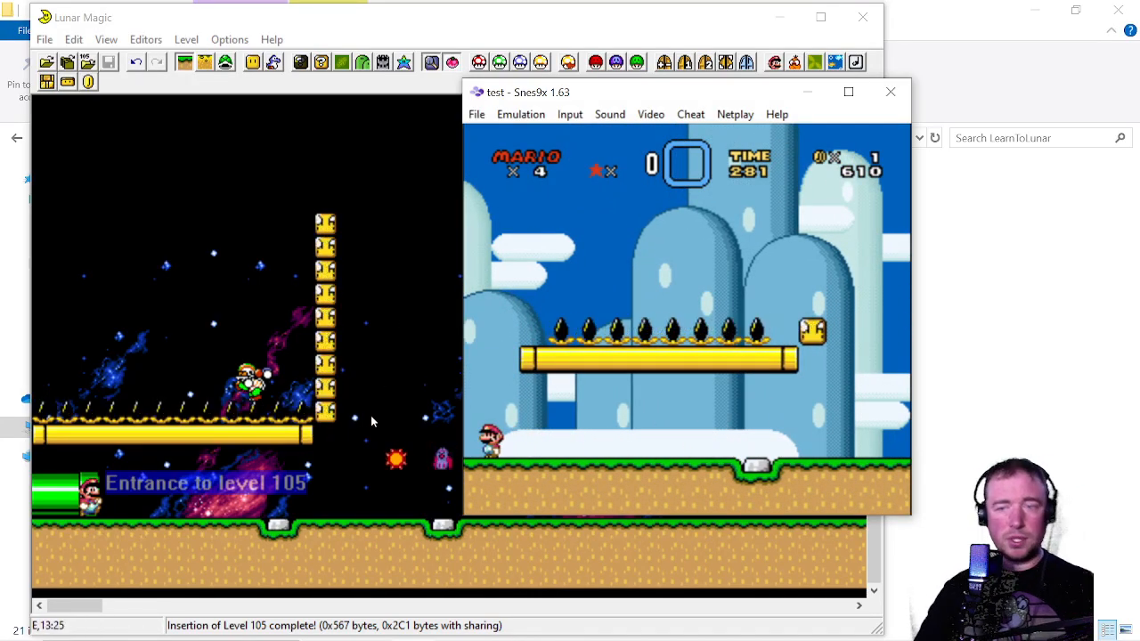
{"action": "left_click", "coordinate": [889, 91]}
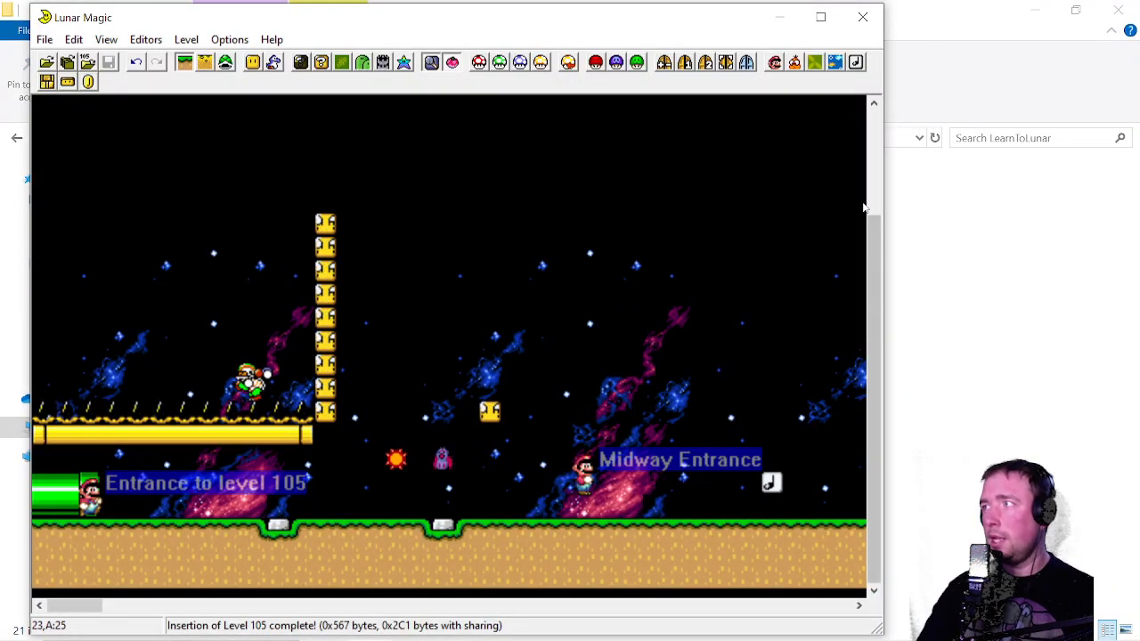
Move the two sprites past the Midway Entrance, place the block column on the ground beyond the spiked platform, and paste a copy near the Midway Entrance
{"action": "left_click_drag", "start_coordinate": [371, 464], "coordinate": [725, 365]}
{"action": "left_click_drag", "start_coordinate": [422, 343], "coordinate": [328, 386]}
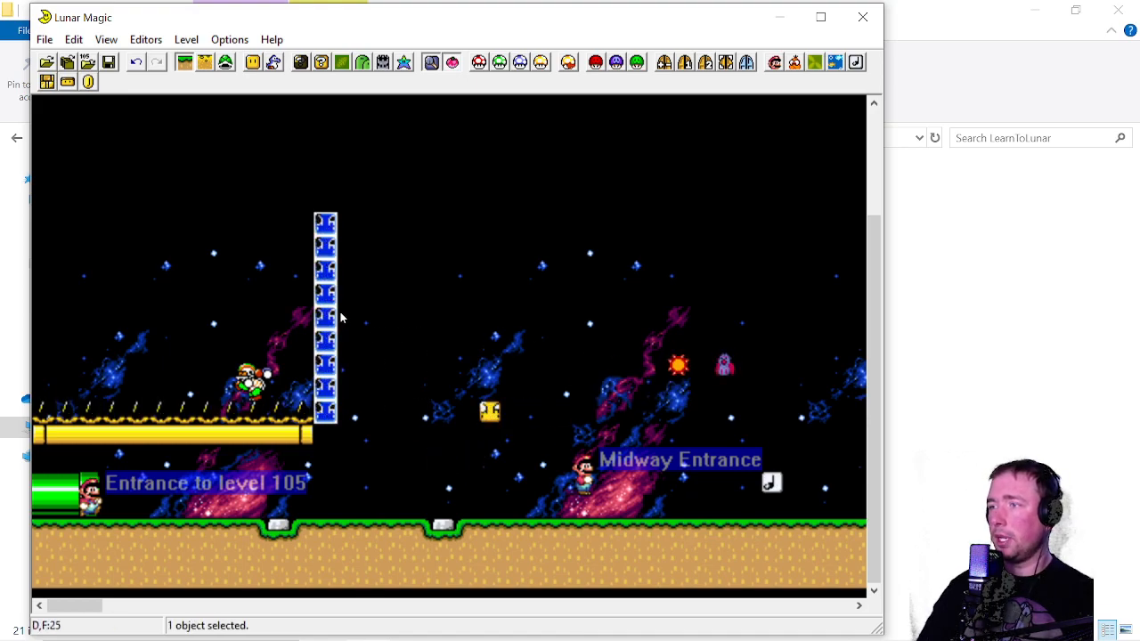
{"action": "left_click_drag", "start_coordinate": [340, 317], "coordinate": [411, 411]}
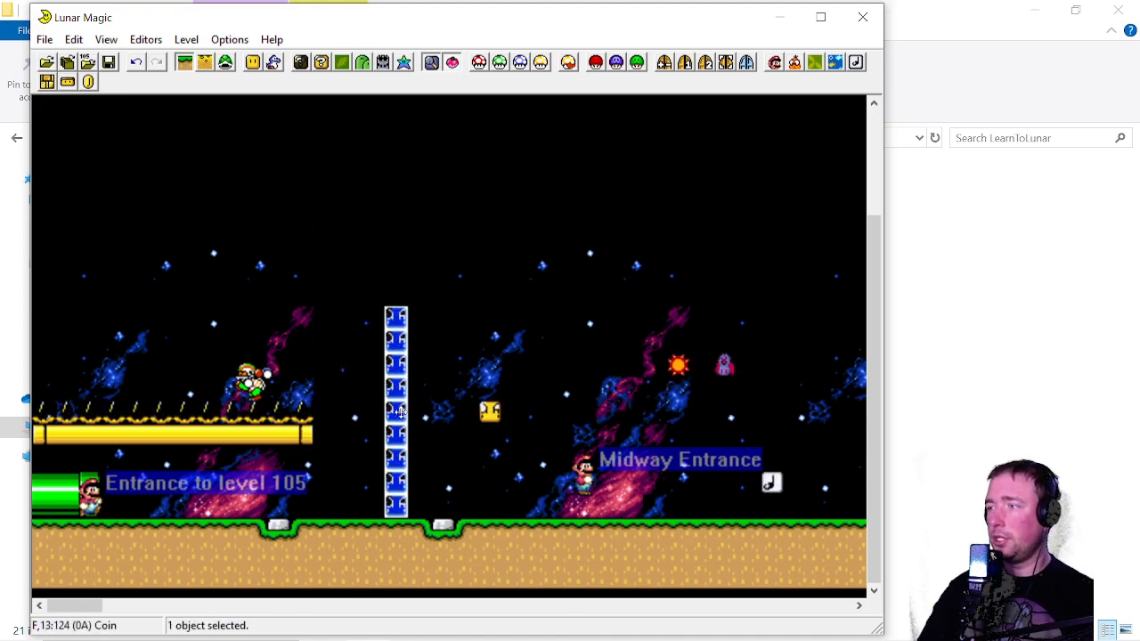
{"action": "right_click", "coordinate": [614, 332]}
{"action": "left_click_drag", "start_coordinate": [614, 332], "coordinate": [621, 327]}
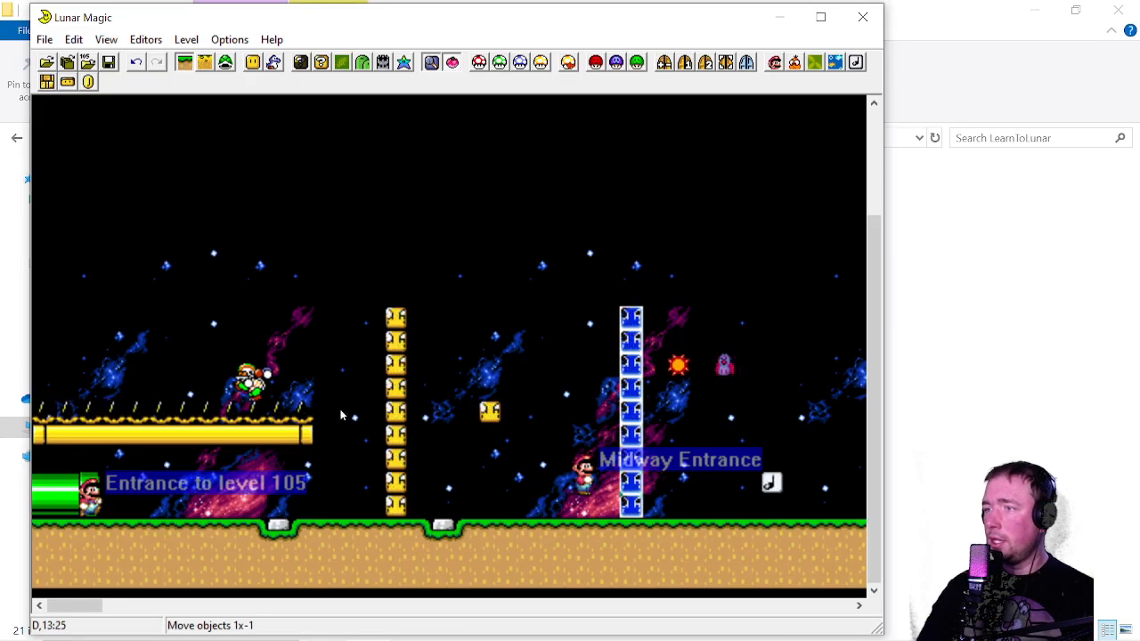
Paste another copy of the block column at the end of the spiked platform and save level 105
{"action": "left_click_drag", "start_coordinate": [365, 297], "coordinate": [420, 351]}
{"action": "right_click", "coordinate": [326, 248]}
{"action": "left_click_drag", "start_coordinate": [327, 298], "coordinate": [303, 254]}
{"action": "left_click", "coordinate": [109, 61]}
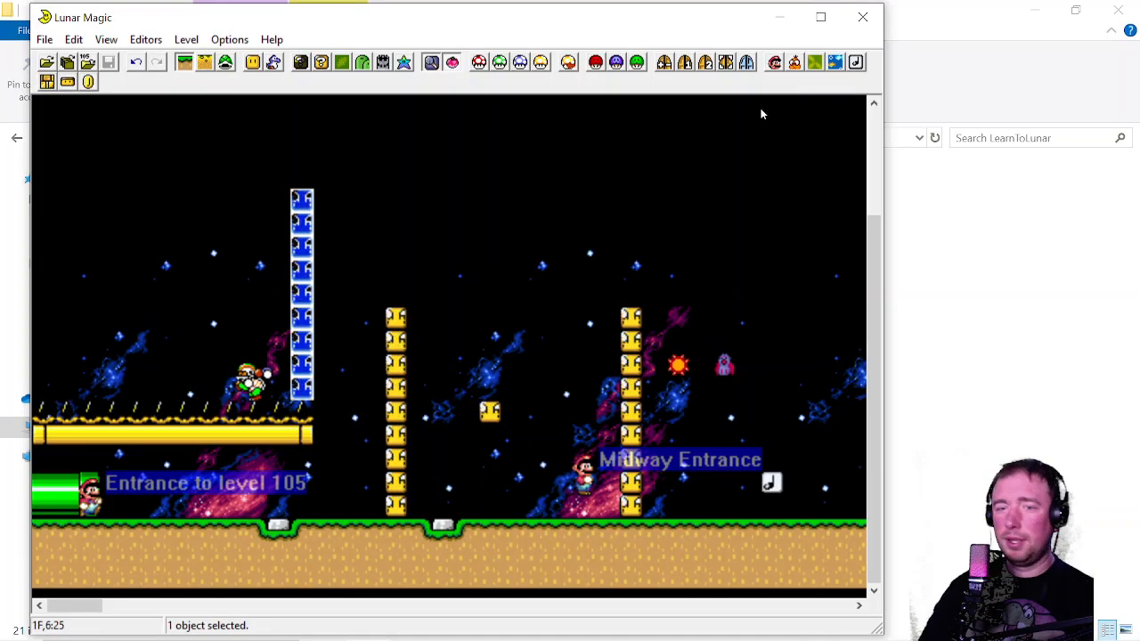
Shorten the middle block column to five blocks and paste shorter stacks of two and three blocks between it and the Midway Entrance
{"action": "left_click", "coordinate": [401, 310]}
{"action": "left_click", "coordinate": [710, 210]}
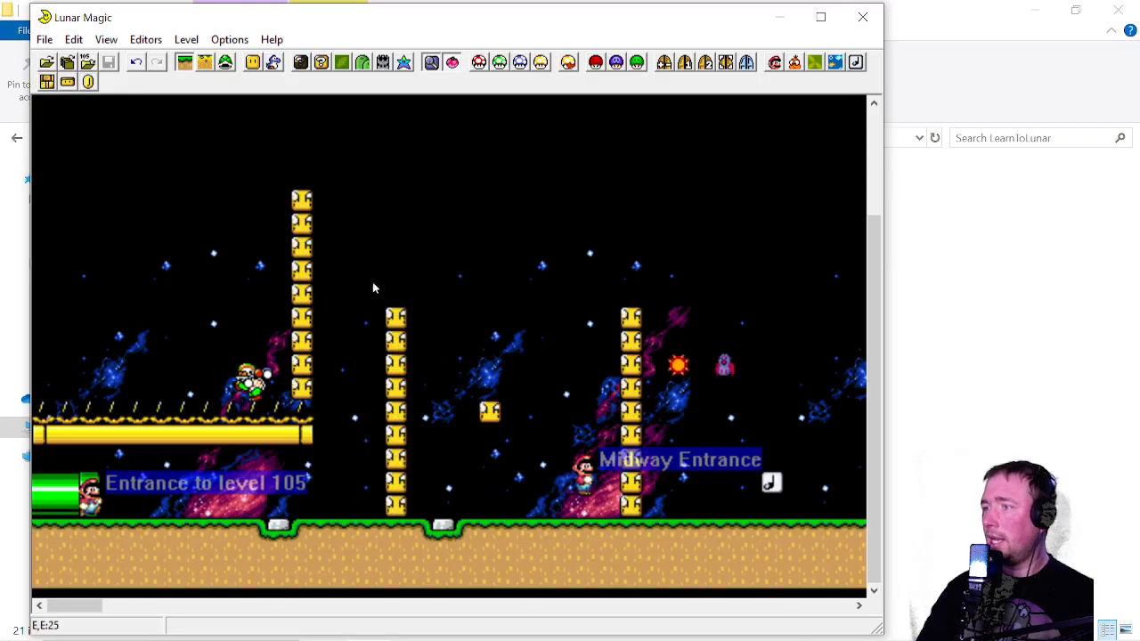
{"action": "left_click", "coordinate": [396, 311]}
{"action": "left_click_drag", "start_coordinate": [396, 310], "coordinate": [396, 409]}
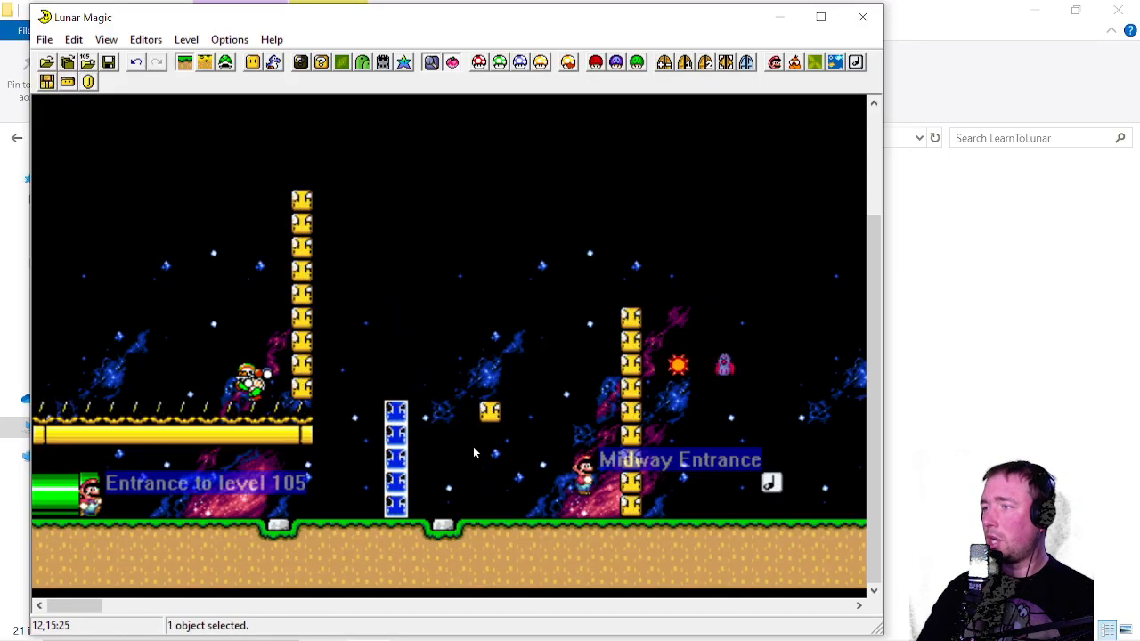
{"action": "right_click", "coordinate": [489, 441]}
{"action": "left_click_drag", "start_coordinate": [486, 545], "coordinate": [489, 509]}
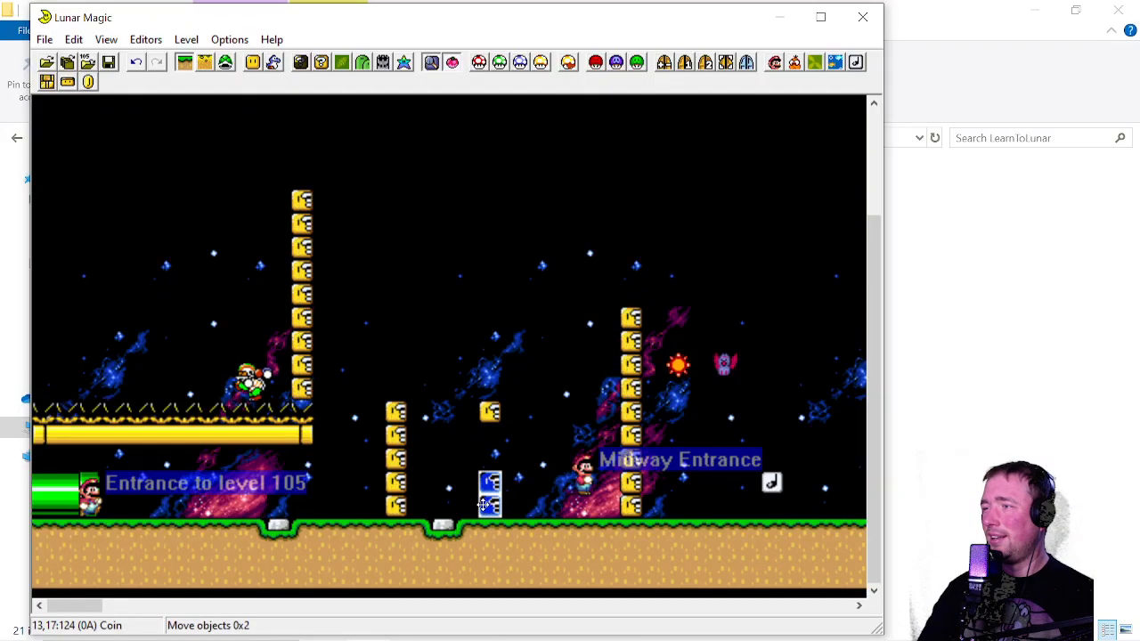
{"action": "right_click", "coordinate": [563, 437]}
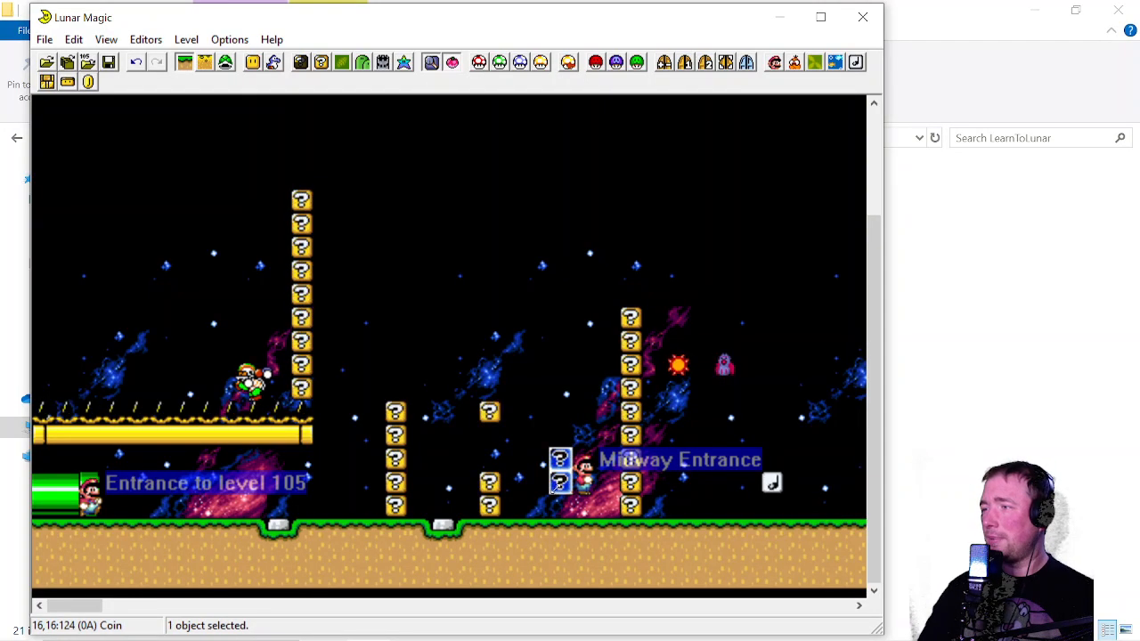
Delete the two floating sprites, move the tall block column farther past the Midway Entrance, and save level 105
{"action": "left_click", "coordinate": [585, 407]}
{"action": "left_click_drag", "start_coordinate": [686, 318], "coordinate": [675, 400]}
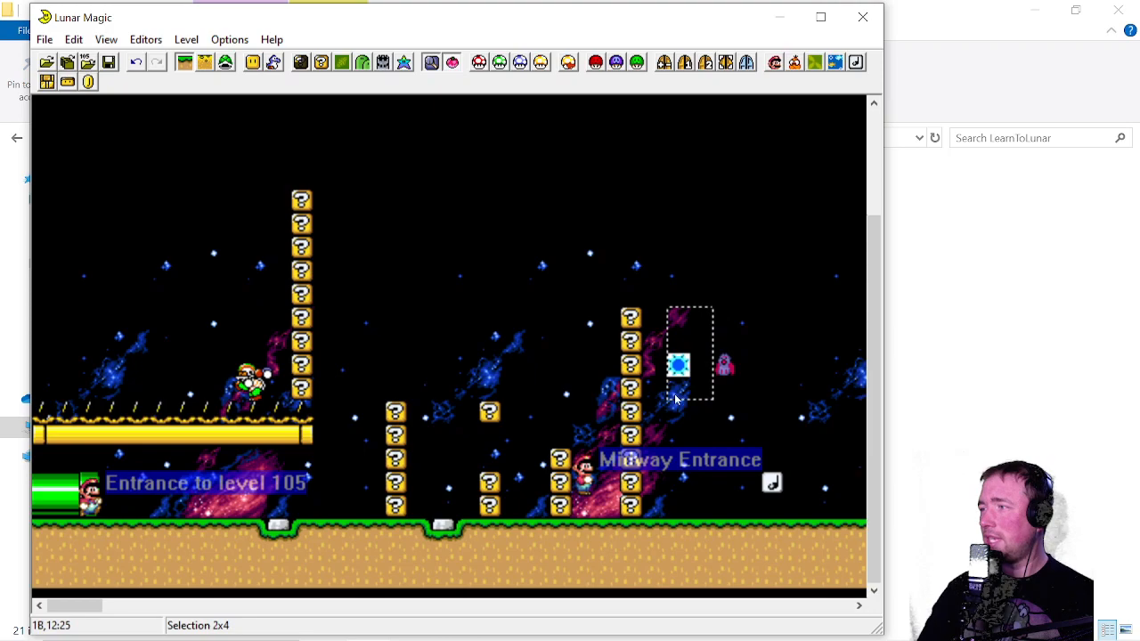
{"action": "left_click_drag", "start_coordinate": [745, 366], "coordinate": [686, 382]}
{"action": "key", "text": "Delete"}
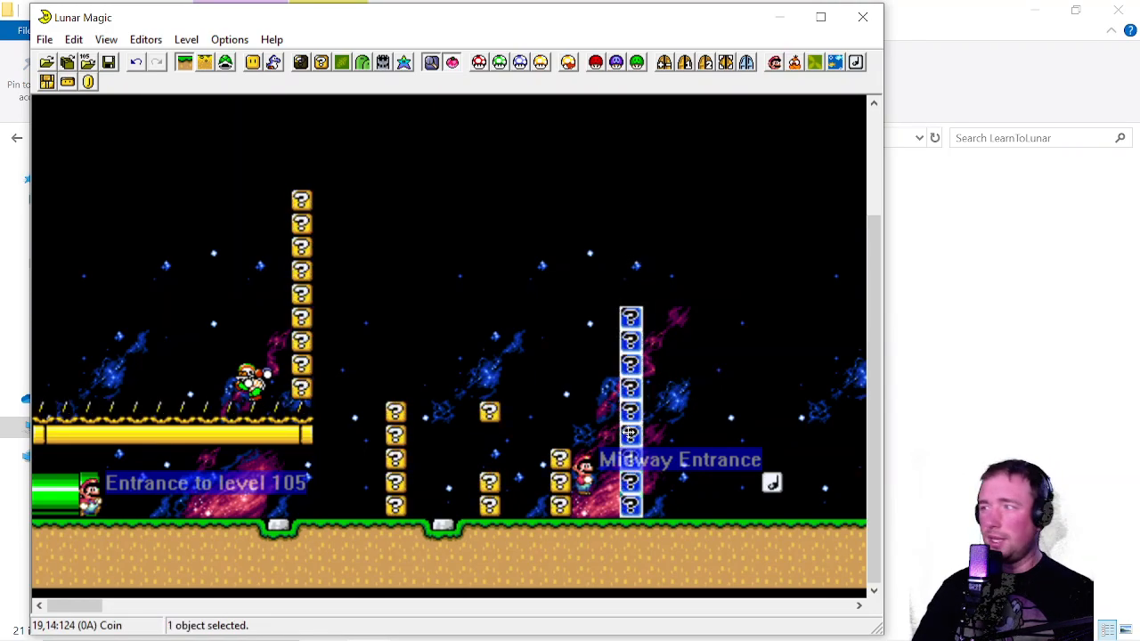
{"action": "left_click_drag", "start_coordinate": [630, 431], "coordinate": [725, 431]}
{"action": "left_click", "coordinate": [463, 301]}
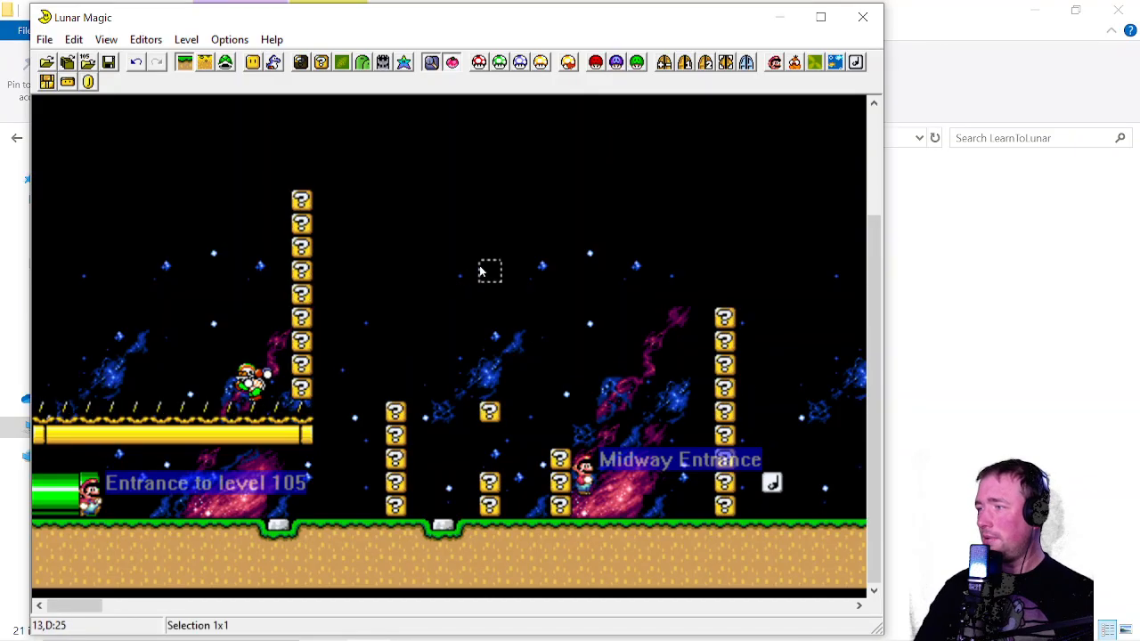
{"action": "key", "text": "ctrl+s"}
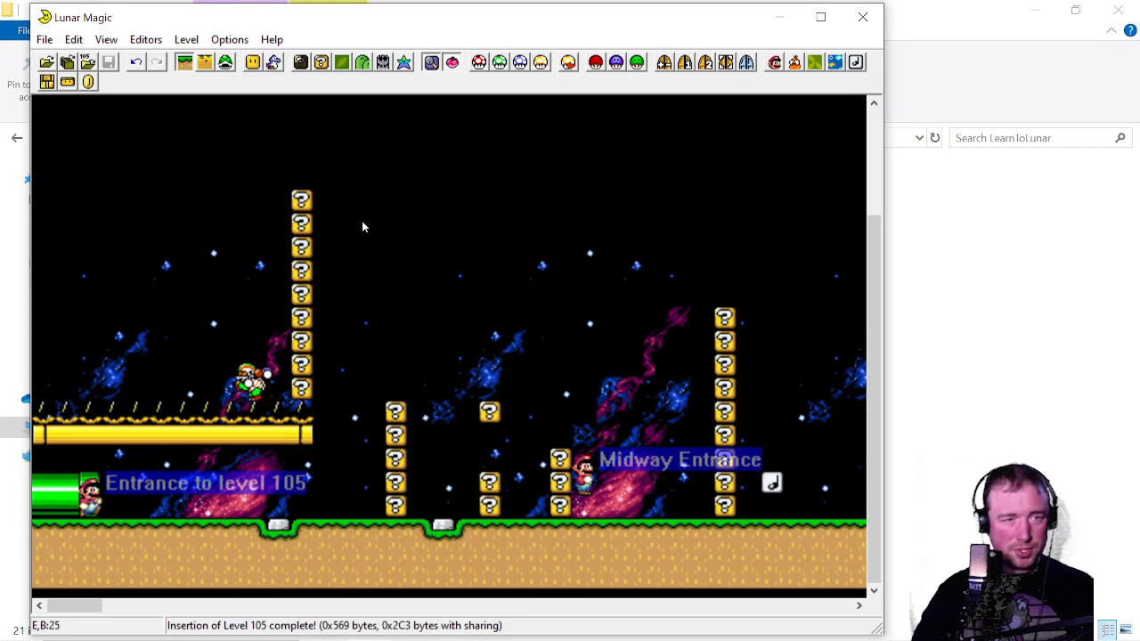
Close Lunar Magic and browse to the Resources for Learn2Lunar folder on the desktop
{"action": "left_click", "coordinate": [862, 16]}
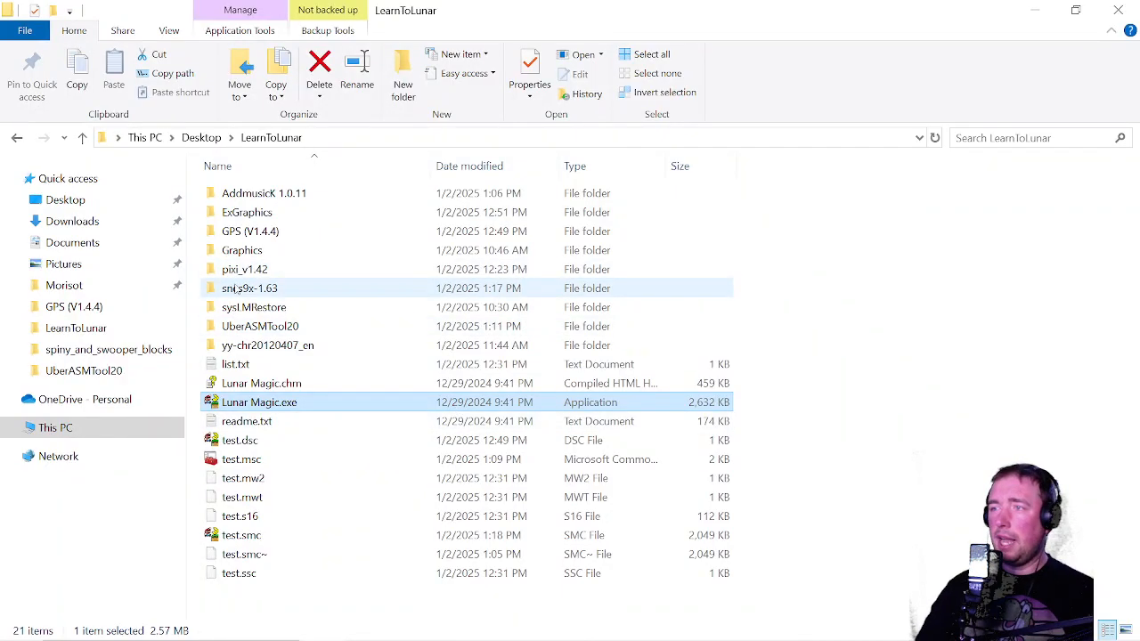
{"action": "double_click", "coordinate": [272, 326]}
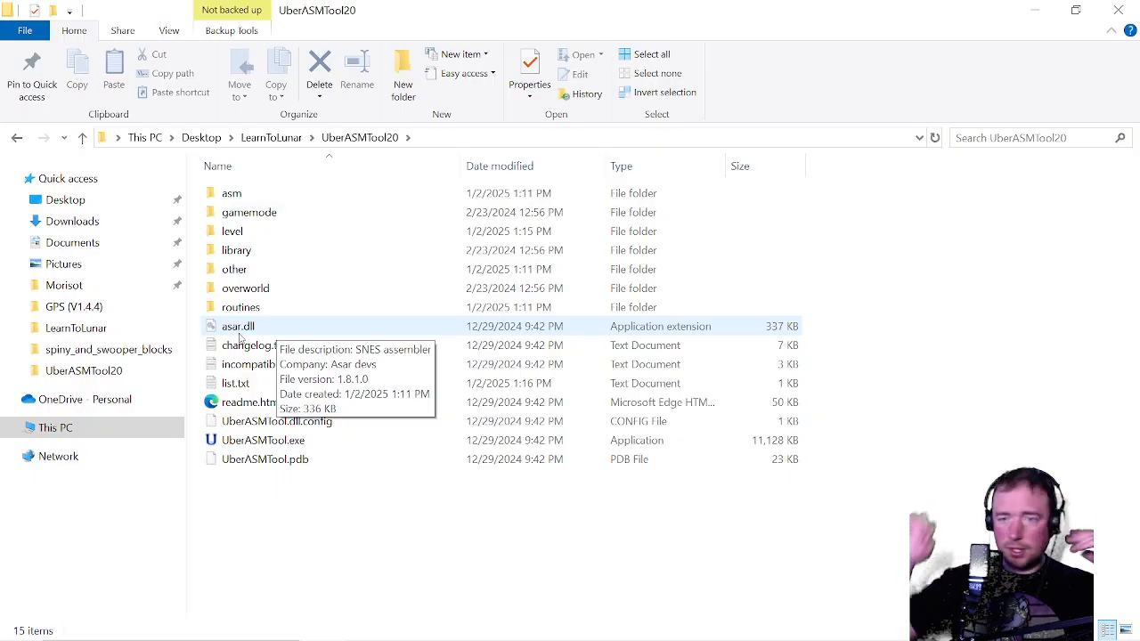
{"action": "left_click", "coordinate": [74, 329]}
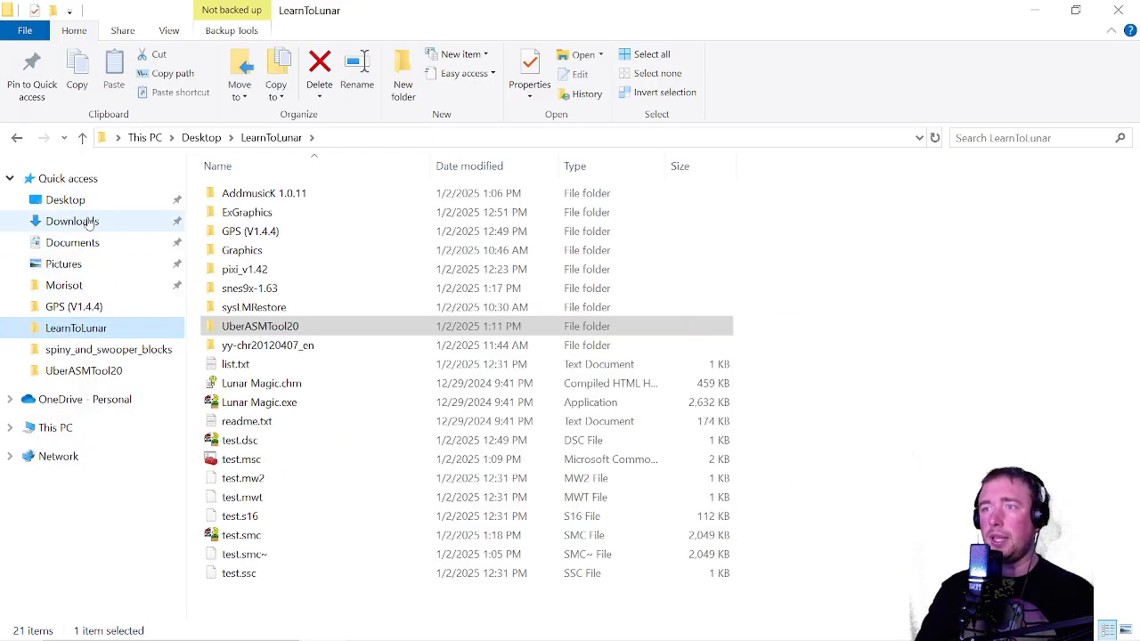
{"action": "left_click", "coordinate": [89, 221]}
{"action": "left_click", "coordinate": [89, 203]}
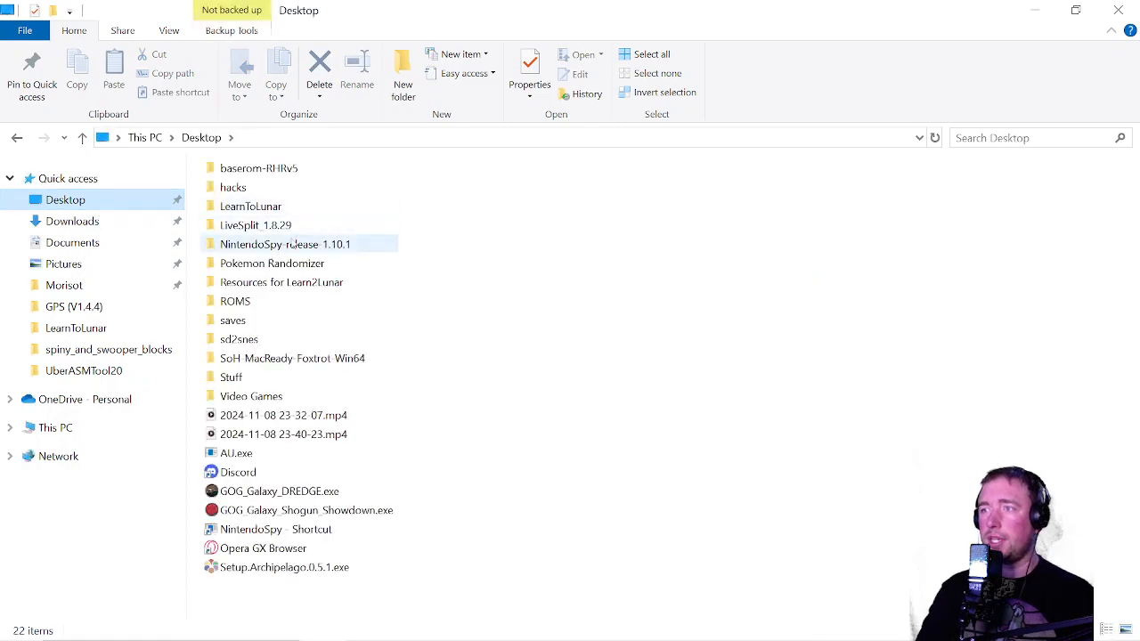
{"action": "double_click", "coordinate": [273, 283]}
{"action": "left_click", "coordinate": [270, 234]}
{"action": "double_click", "coordinate": [269, 233]}
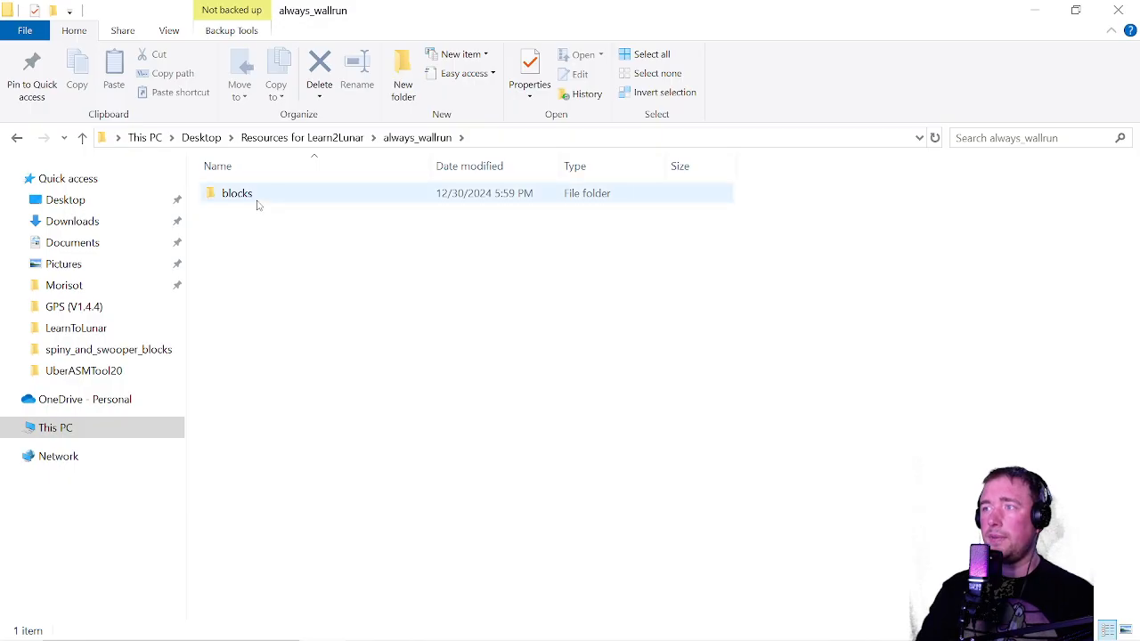
{"action": "left_click", "coordinate": [82, 137]}
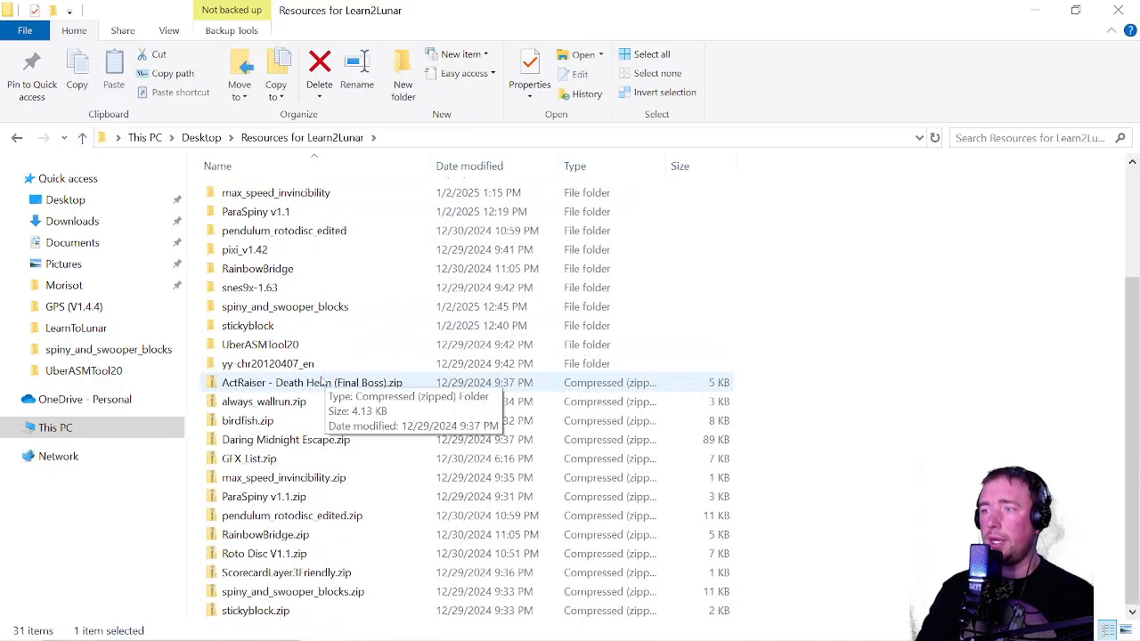
Extract always_wallrun.zip into the always_wallrun folder
{"action": "left_click", "coordinate": [294, 401]}
{"action": "right_click", "coordinate": [292, 401]}
{"action": "left_click", "coordinate": [334, 61]}
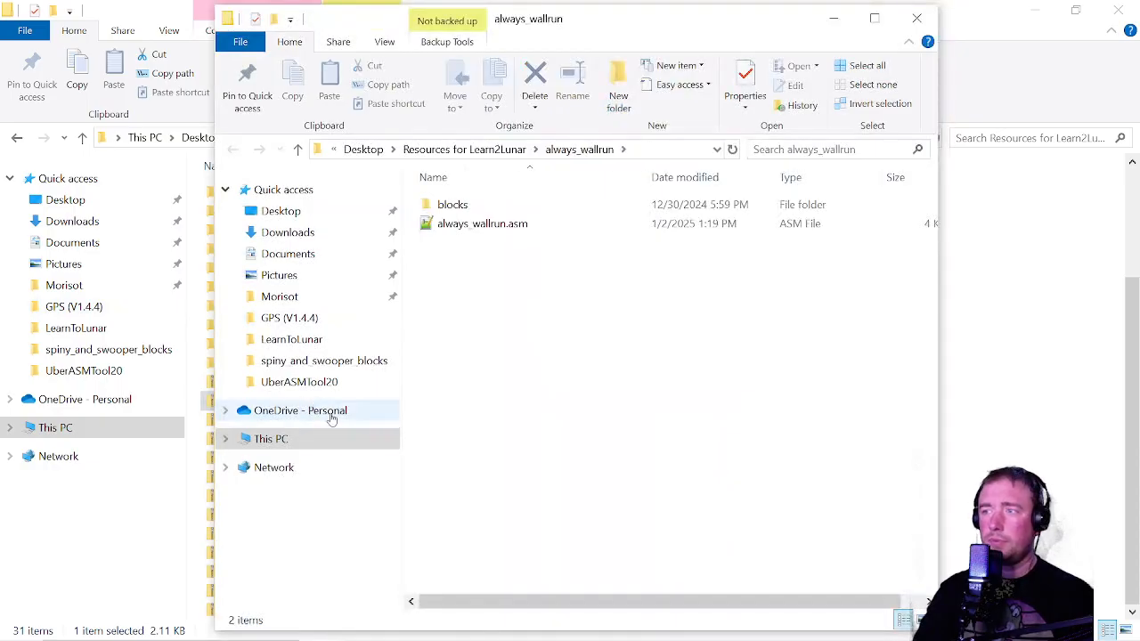
Copy always_wallrun.asm from the extracted folder into the level folder of UberASMTool20 in LearnToLunar
{"action": "left_click", "coordinate": [513, 230]}
{"action": "left_click", "coordinate": [439, 205]}
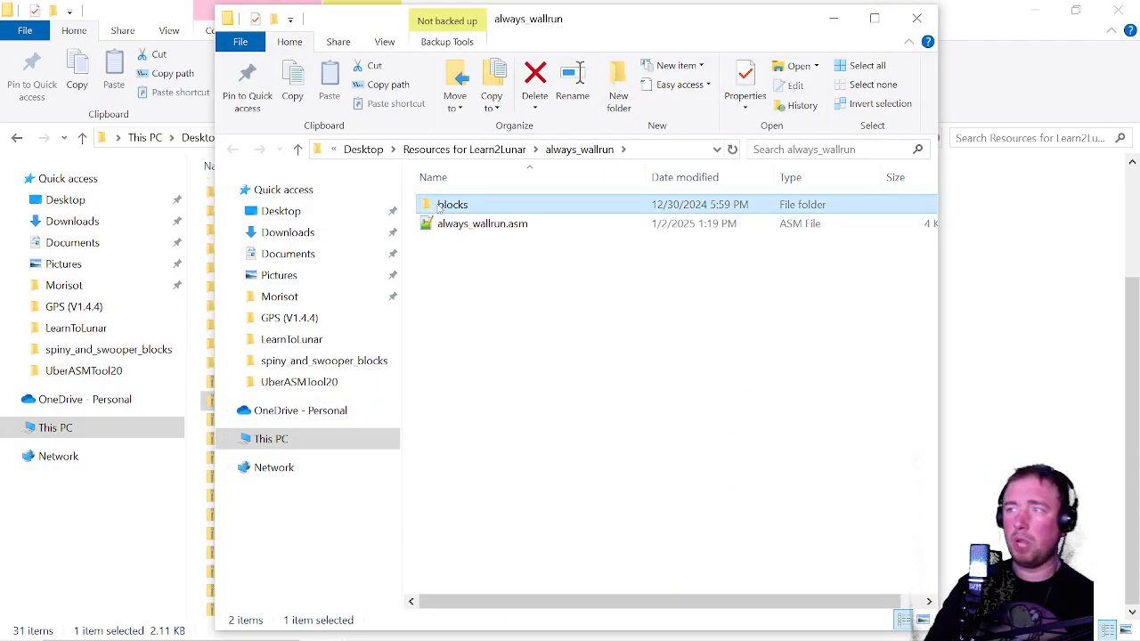
{"action": "left_click", "coordinate": [439, 226]}
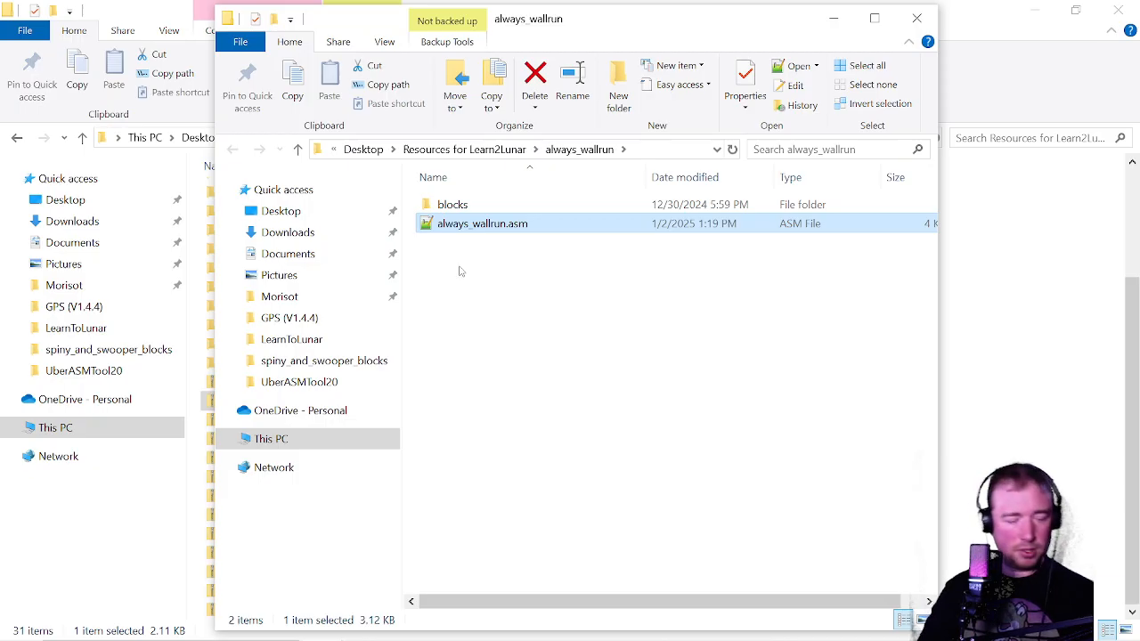
{"action": "left_click", "coordinate": [917, 18]}
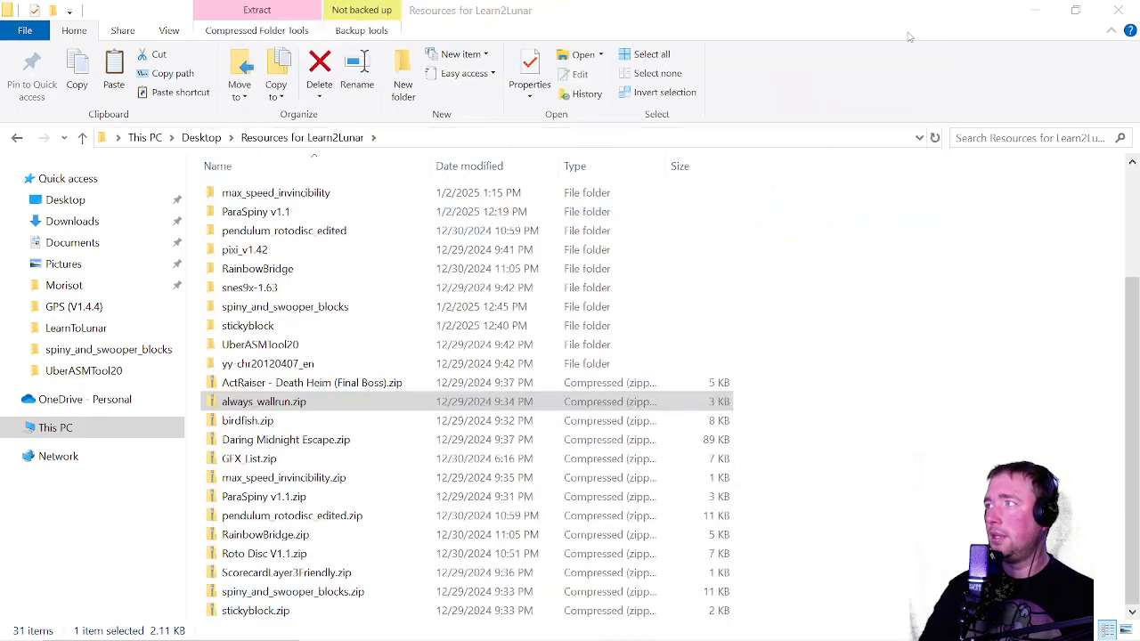
{"action": "left_click", "coordinate": [70, 331]}
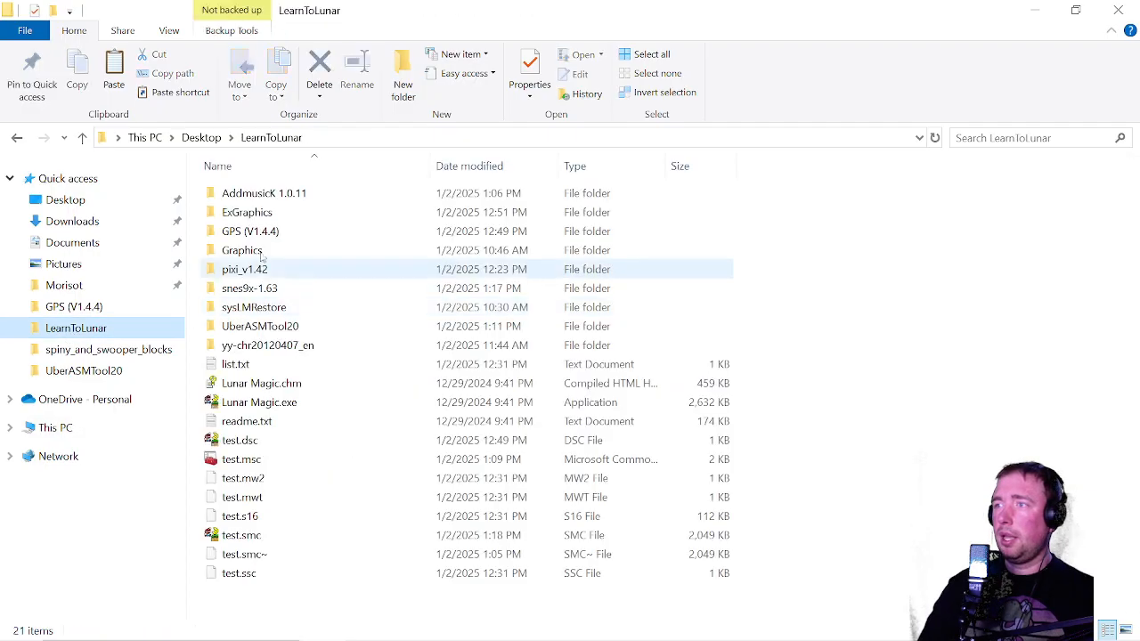
{"action": "double_click", "coordinate": [249, 326]}
{"action": "double_click", "coordinate": [238, 230]}
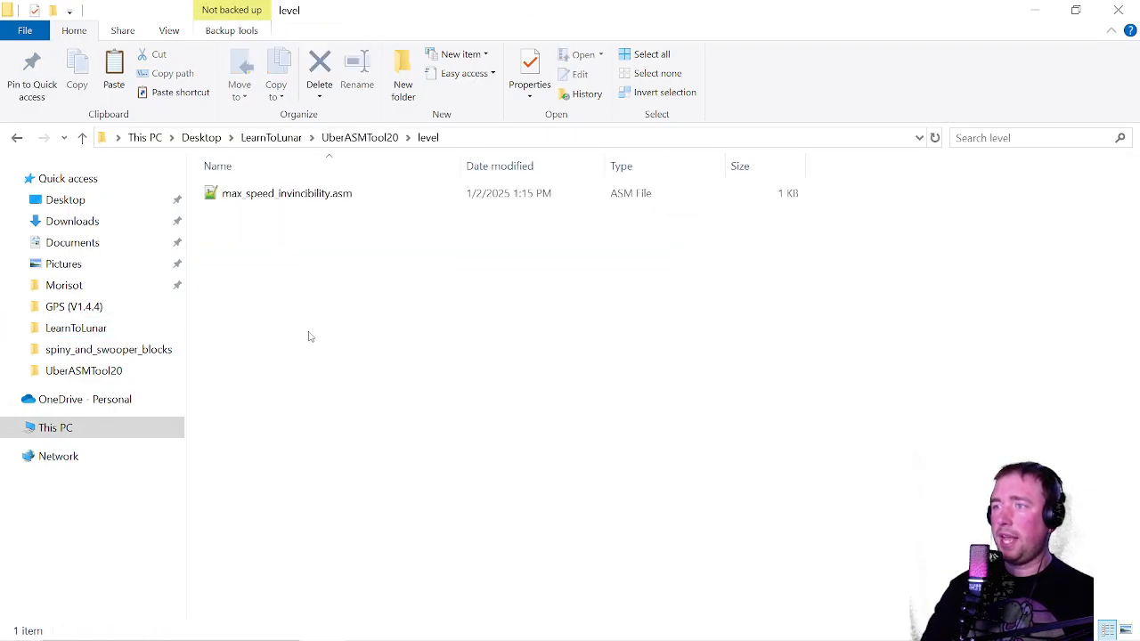
{"action": "key", "text": "ctrl+v"}
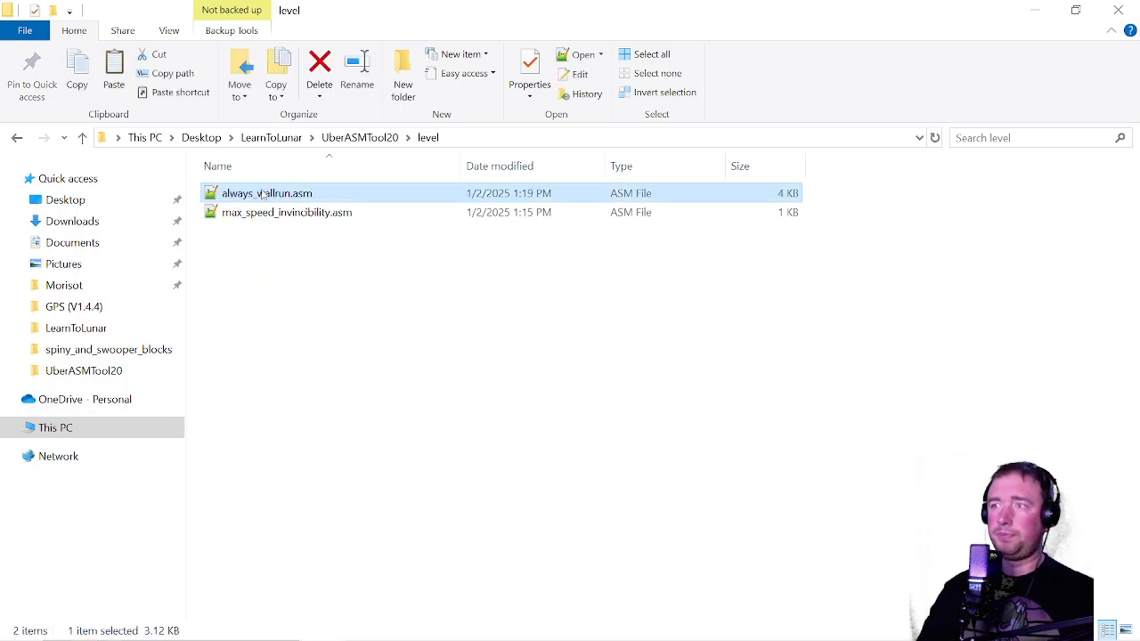
Copy the file name always_wallrun.asm, add it after max_speed_invincibility.asm on the level 105 line of UberASMTool20's list.txt, save and close the file
{"action": "left_click", "coordinate": [260, 193]}
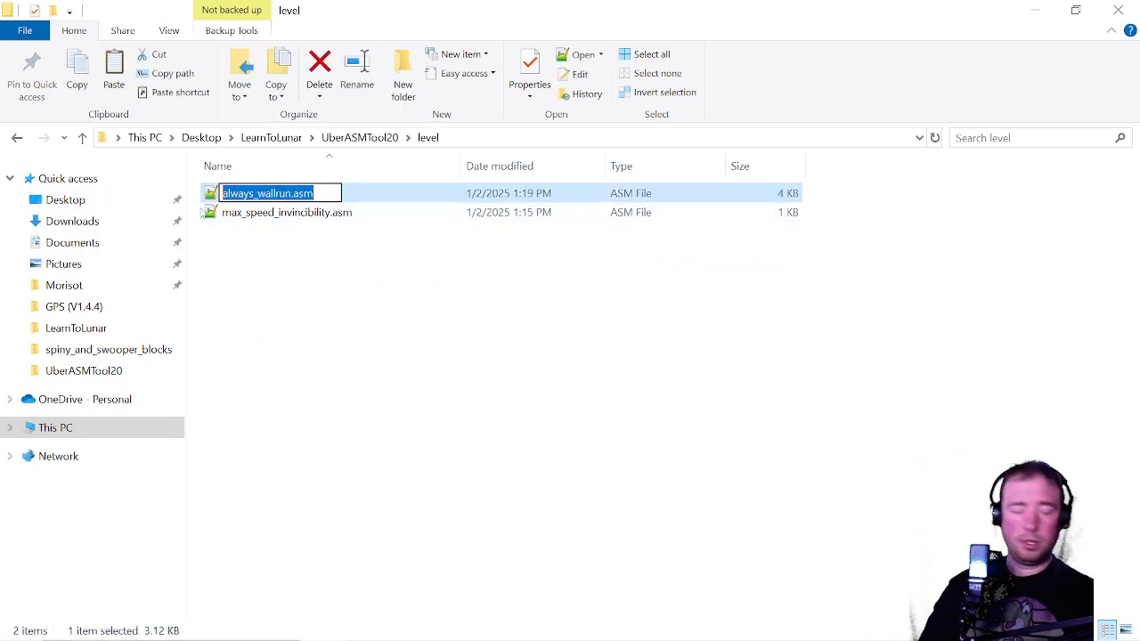
{"action": "left_click", "coordinate": [380, 141]}
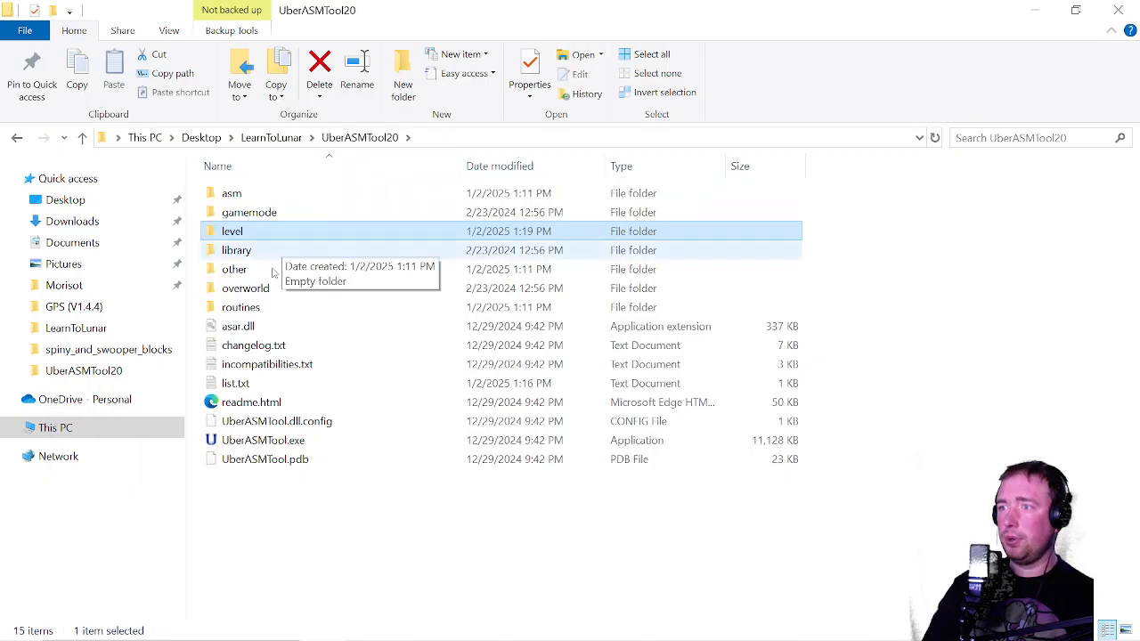
{"action": "double_click", "coordinate": [236, 383]}
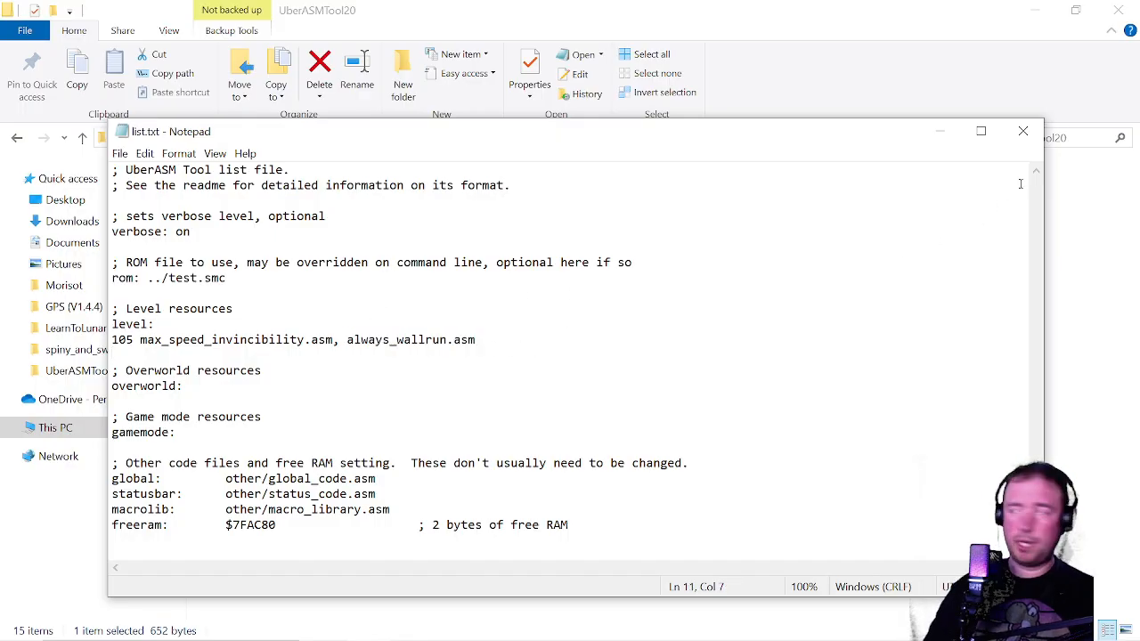
{"action": "left_click", "coordinate": [1023, 132]}
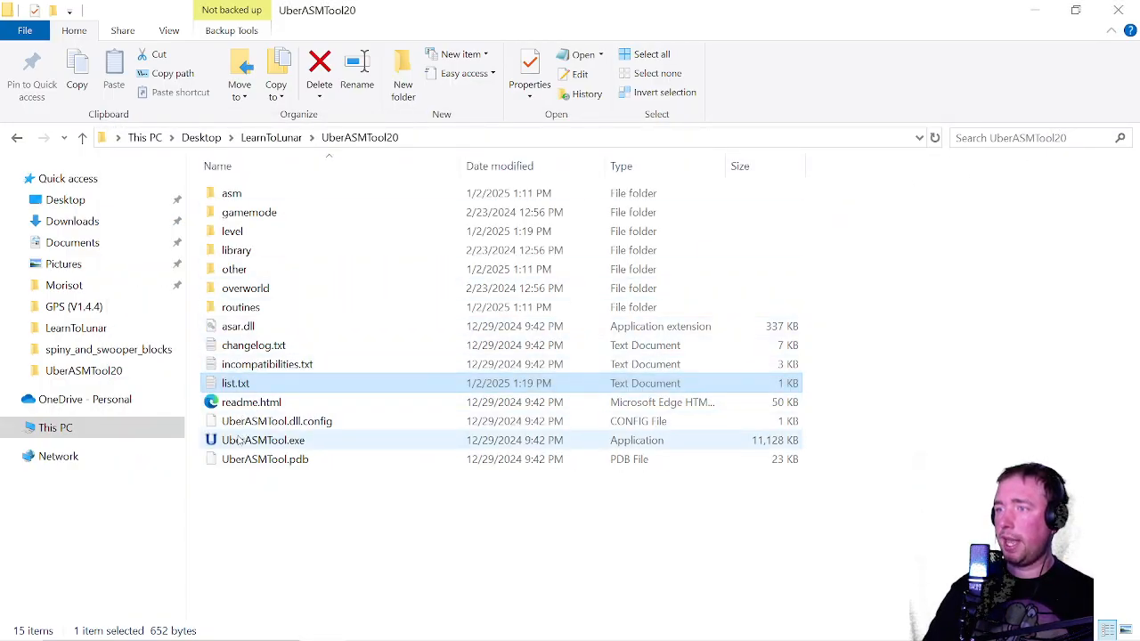
Run UberASMTool.exe to insert both level codes, dismiss the console, and return to the LearnToLunar folder
{"action": "left_click", "coordinate": [387, 442]}
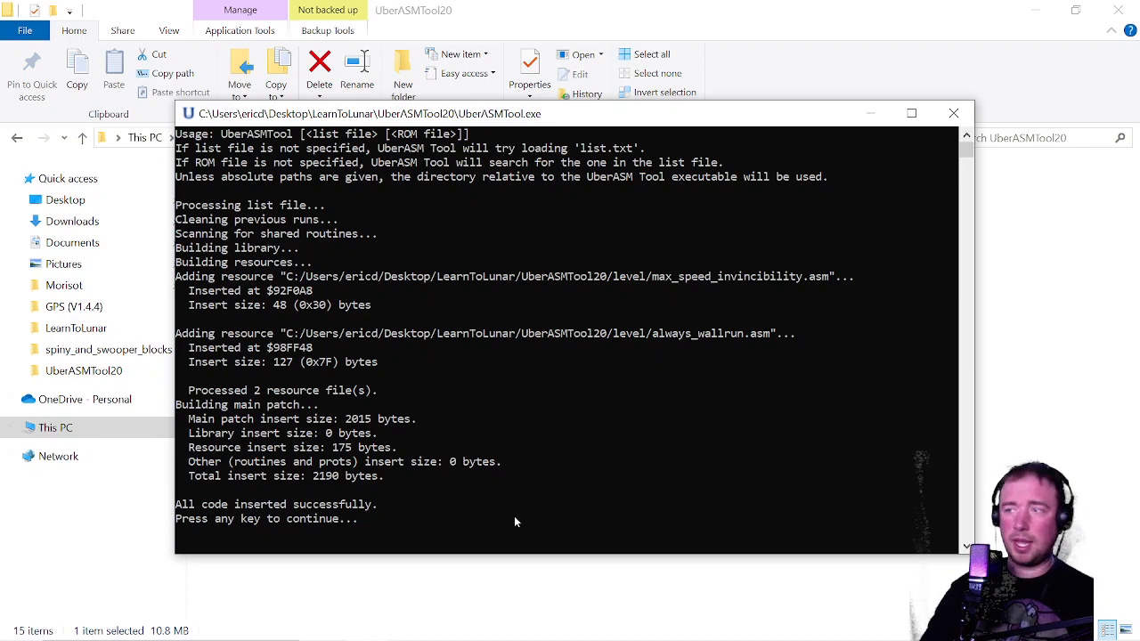
{"action": "key", "text": "Return"}
{"action": "left_click", "coordinate": [272, 138]}
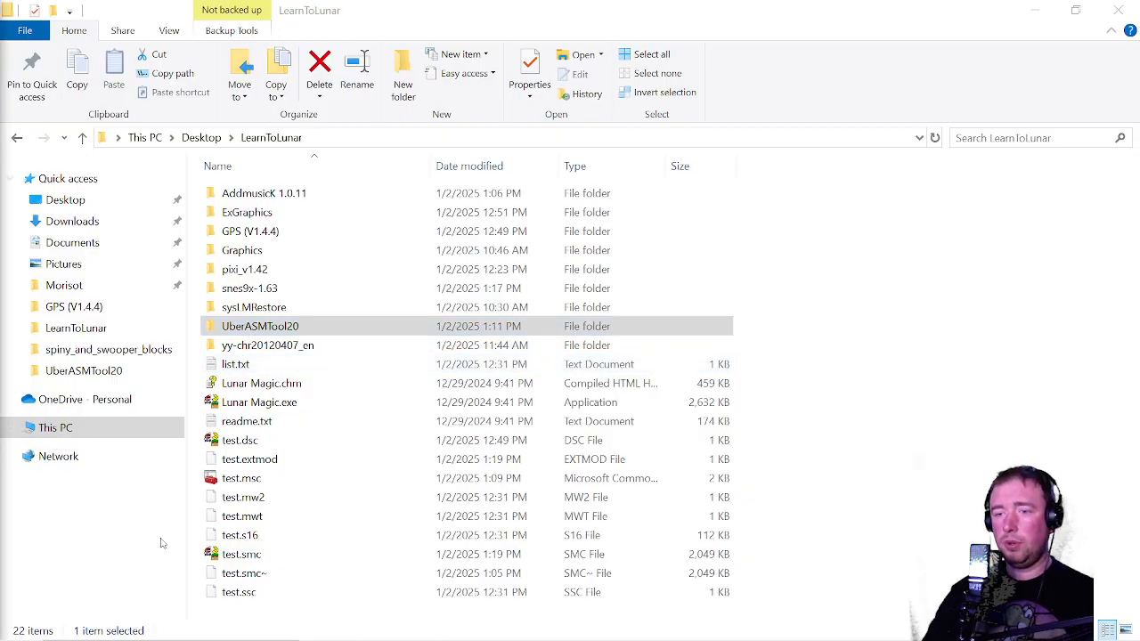
Launch Lunar Magic and open test.smc from the LearnToLunar folder
{"action": "double_click", "coordinate": [267, 402]}
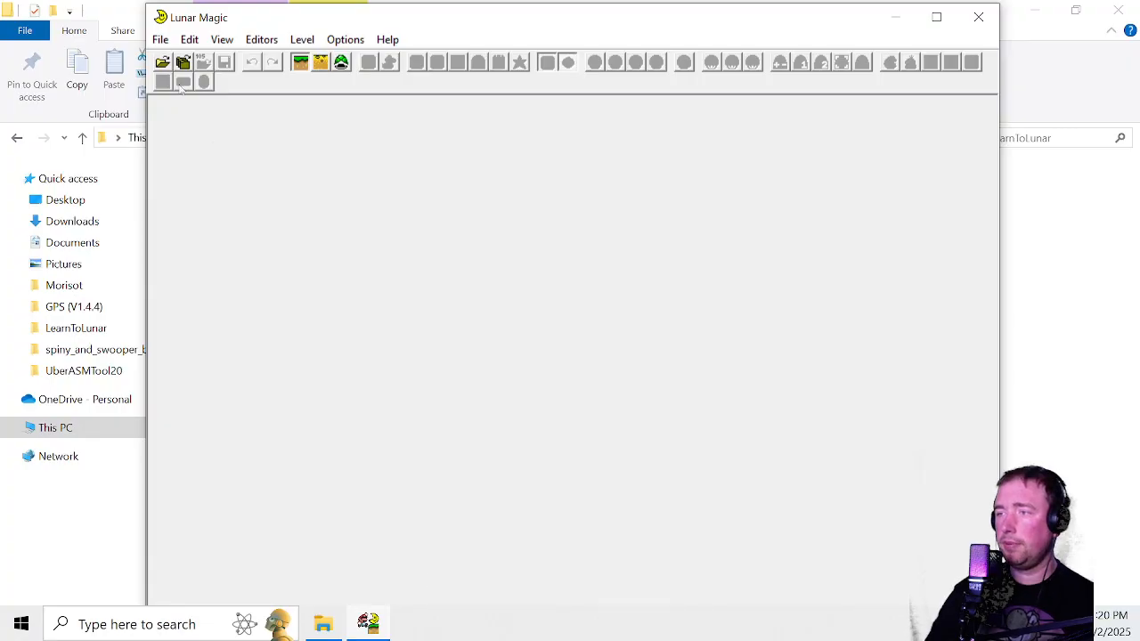
{"action": "left_click", "coordinate": [161, 39]}
{"action": "left_click", "coordinate": [205, 58]}
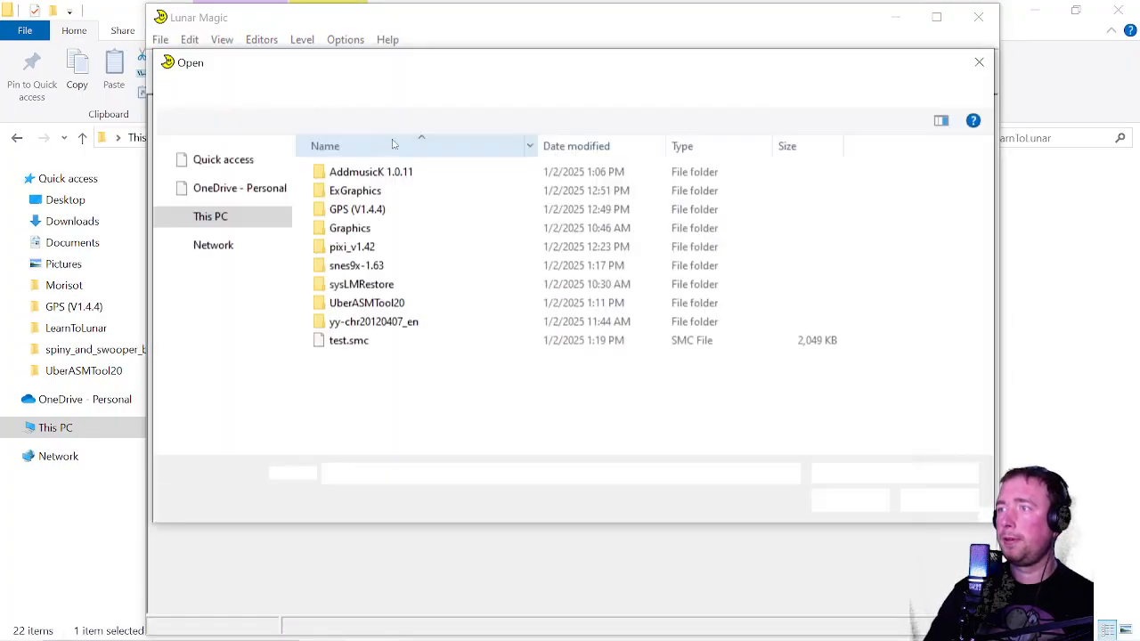
{"action": "double_click", "coordinate": [360, 340]}
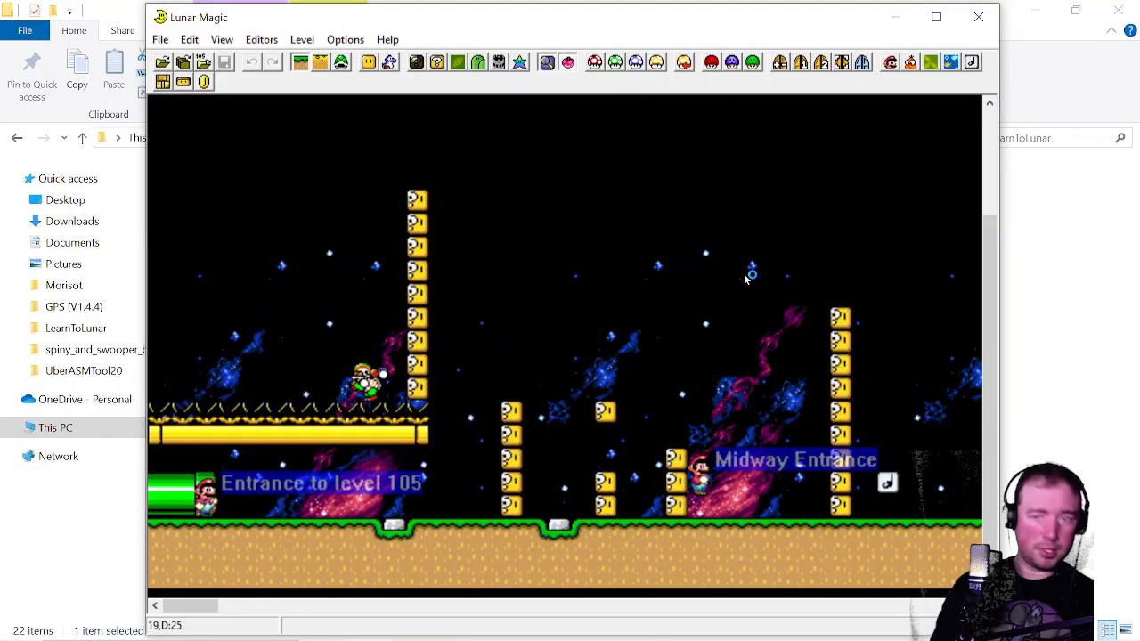
Start the game in Snes9x, enter the level and take Mario over the block walls to the note block
{"action": "key", "text": "c"}
{"action": "key", "text": "c"}
{"action": "key", "text": "c"}
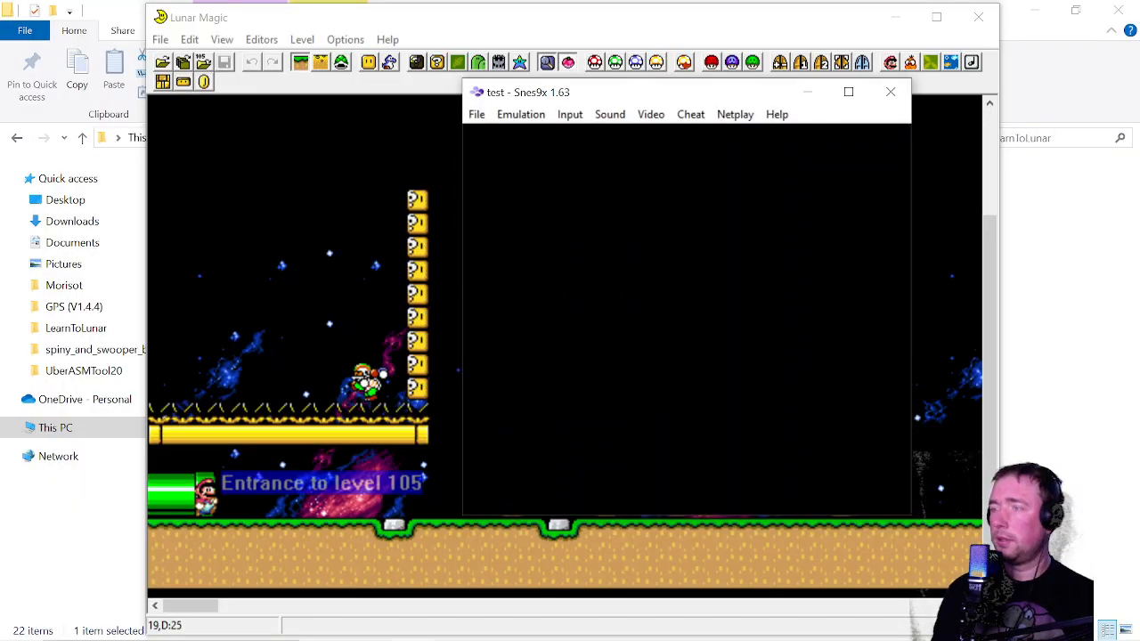
{"action": "key", "text": "Right"}
{"action": "key", "text": "c"}
{"action": "key", "text": "Right"}
{"action": "key", "text": "c"}
{"action": "key", "text": "c"}
{"action": "key", "text": "Right"}
{"action": "key", "text": "Left"}
{"action": "key", "text": "c"}
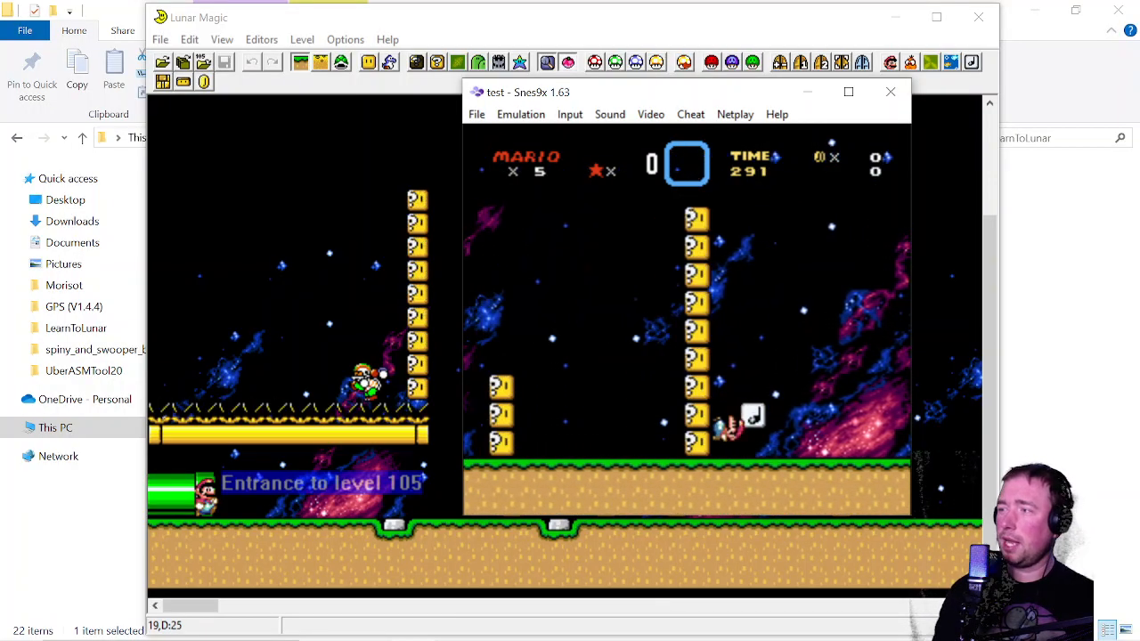
Playtest the wall-run code by sending Mario back and forth against the tall and short block columns
{"action": "key", "text": "Left"}
{"action": "key", "text": "c"}
{"action": "key", "text": "c"}
{"action": "key", "text": "Left"}
{"action": "key", "text": "c"}
{"action": "key", "text": "Right"}
{"action": "key", "text": "c"}
{"action": "key", "text": "Right"}
{"action": "key", "text": "c"}
{"action": "key", "text": "c"}
{"action": "key", "text": "Right"}
{"action": "key", "text": "Right"}
{"action": "key", "text": "c"}
{"action": "key", "text": "c"}
{"action": "key", "text": "Left"}
{"action": "key", "text": "c"}
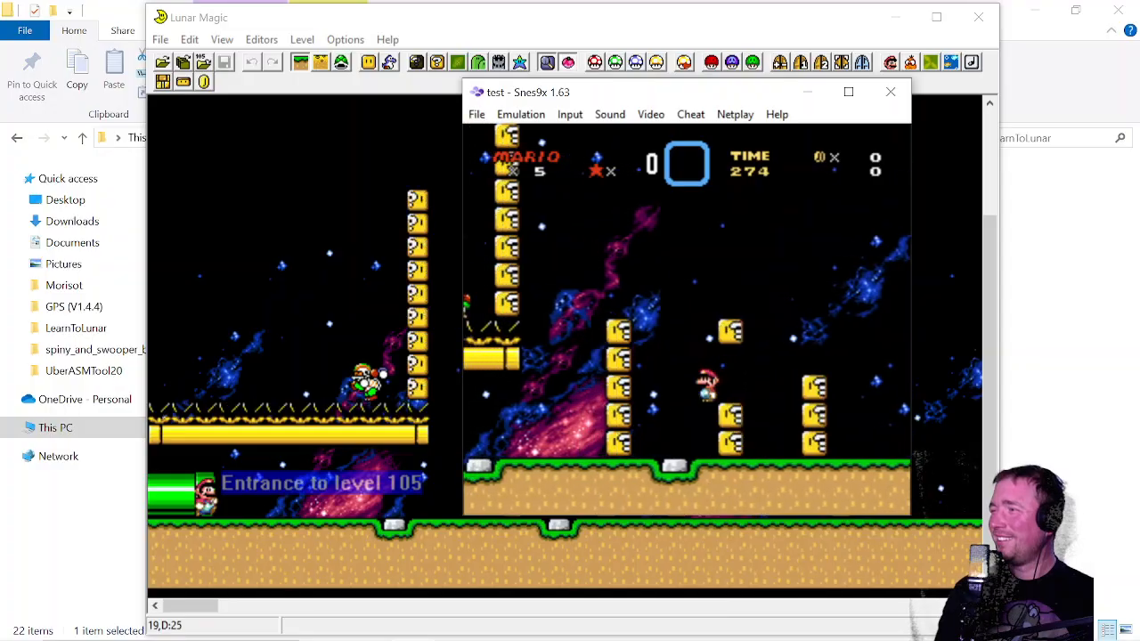
Run Mario up the short block column and over the tall block wall, then back across it
{"action": "key", "text": "c"}
{"action": "key", "text": "Left"}
{"action": "key", "text": "Right"}
{"action": "key", "text": "Right"}
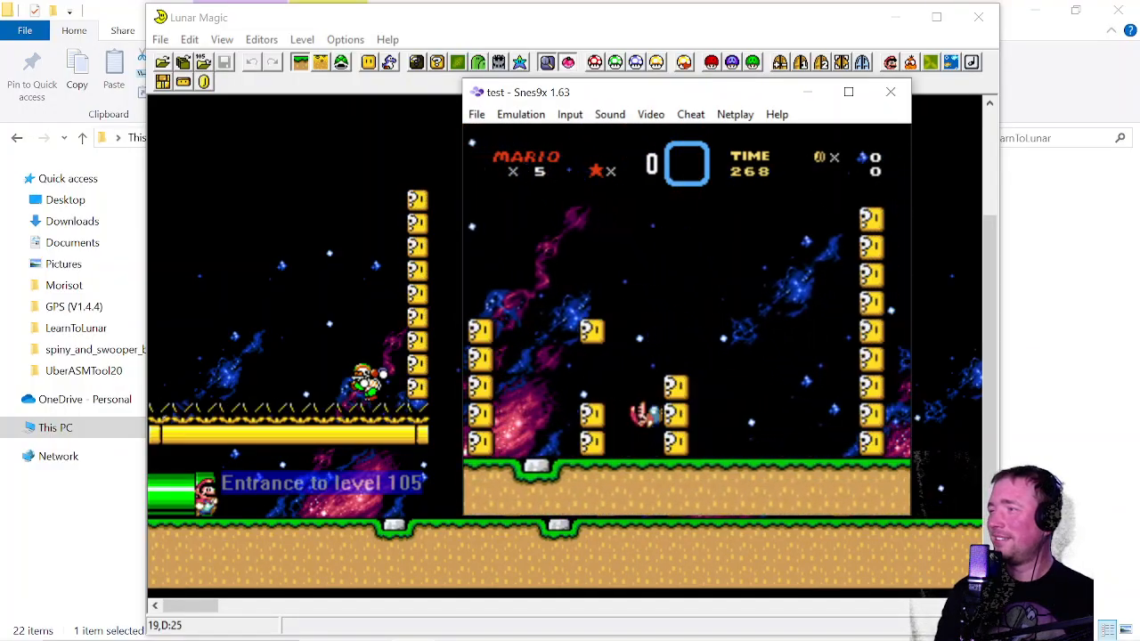
{"action": "key", "text": "c"}
{"action": "key", "text": "c"}
{"action": "key", "text": "Right"}
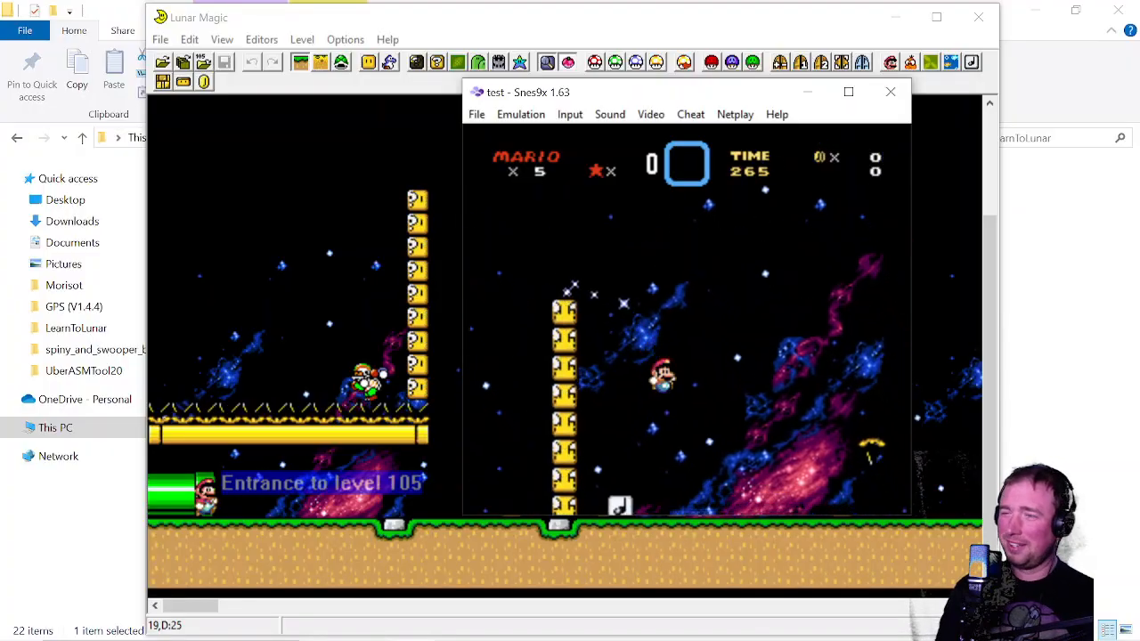
{"action": "key", "text": "Left"}
{"action": "key", "text": "c"}
{"action": "key", "text": "Left"}
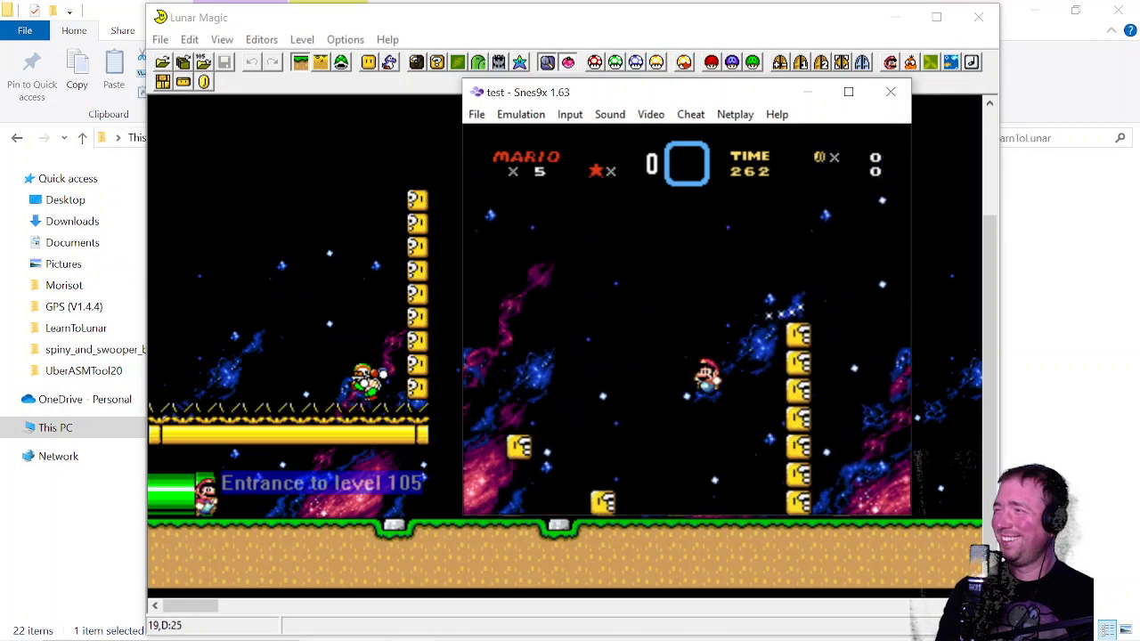
Take Mario past the note block and back to the starting pipe, then close the emulator
{"action": "key", "text": "Right"}
{"action": "key", "text": "c"}
{"action": "key", "text": "c"}
{"action": "key", "text": "Right"}
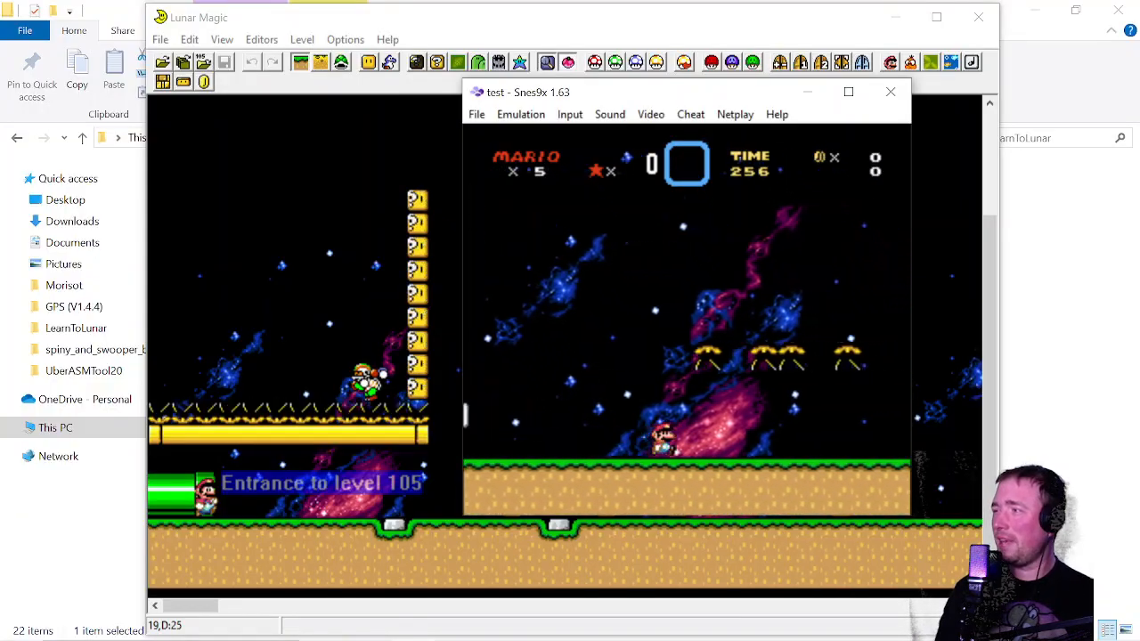
{"action": "key", "text": "Left"}
{"action": "key", "text": "c"}
{"action": "key", "text": "c"}
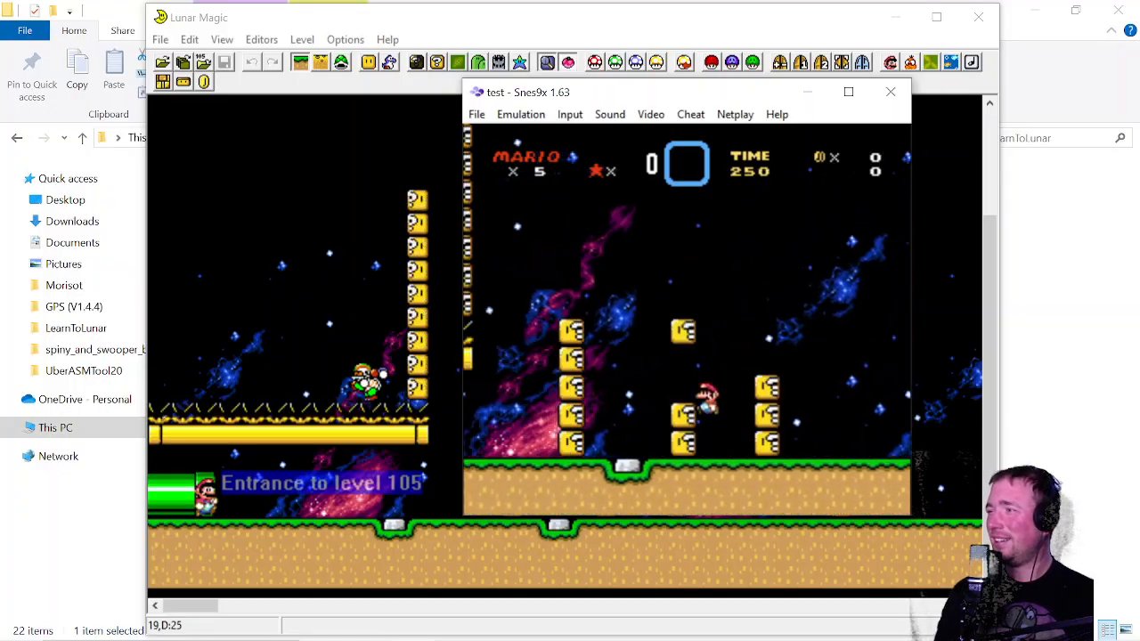
{"action": "key", "text": "c"}
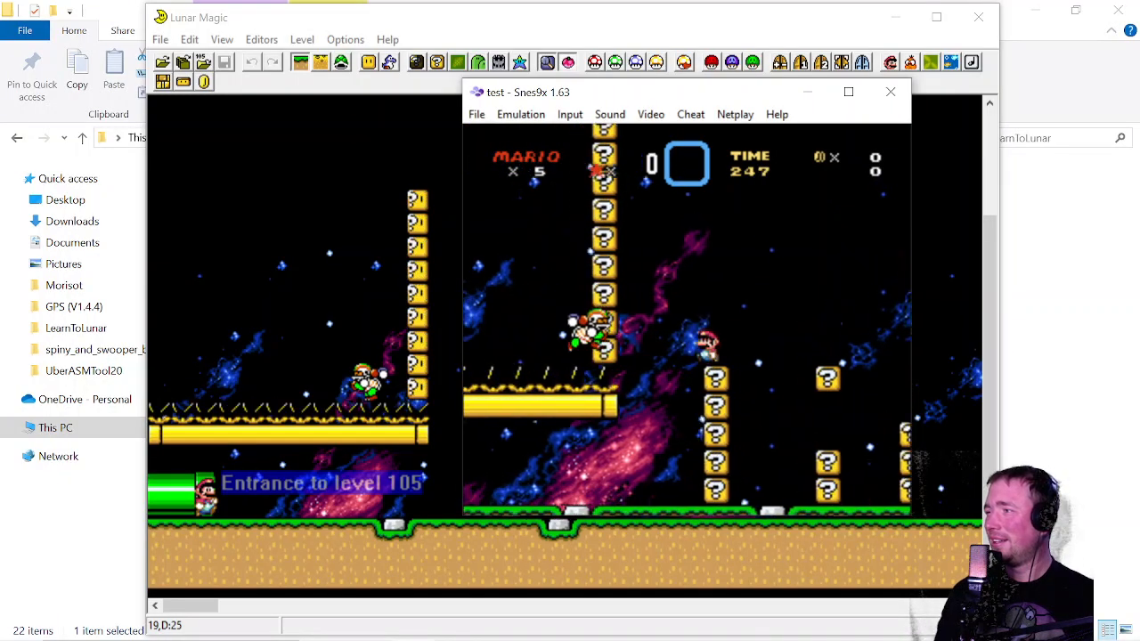
{"action": "key", "text": "Right"}
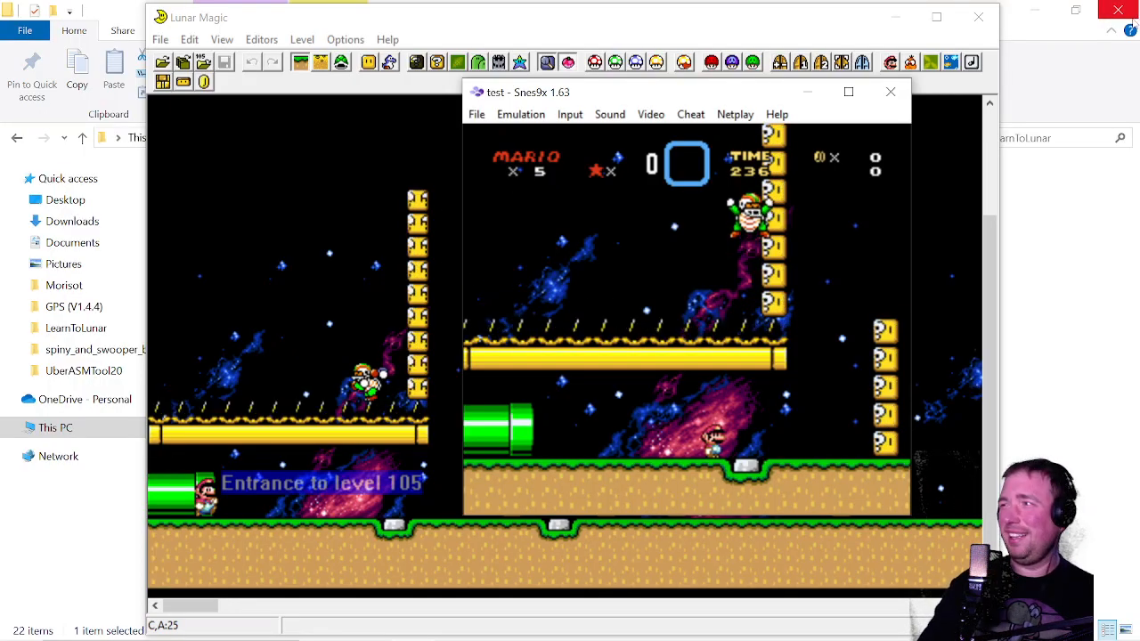
{"action": "left_click", "coordinate": [891, 93]}
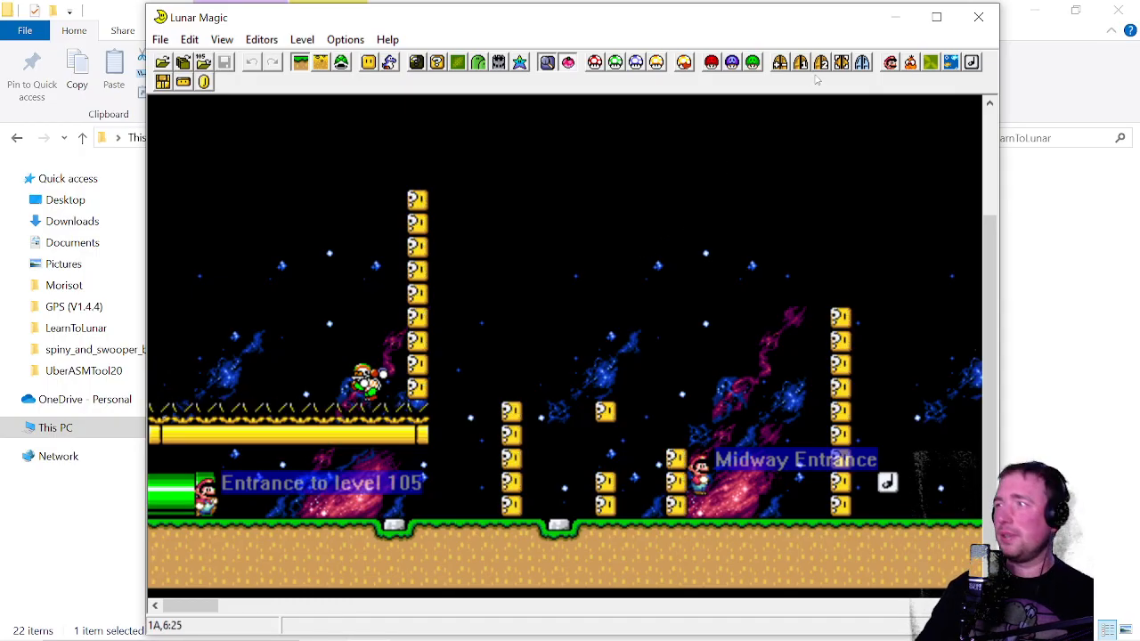
Close Lunar Magic, delete the level 105 line from UberASMTool20's list.txt, and save and close the file
{"action": "left_click", "coordinate": [978, 17]}
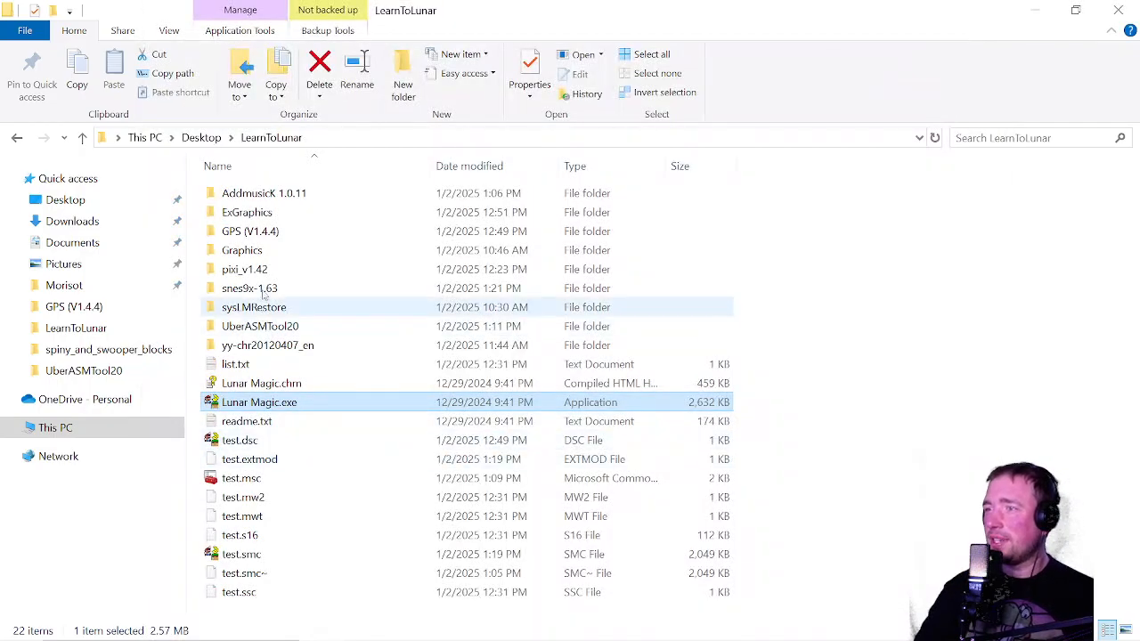
{"action": "double_click", "coordinate": [262, 326]}
{"action": "double_click", "coordinate": [237, 383]}
{"action": "left_click_drag", "start_coordinate": [478, 340], "coordinate": [99, 346]}
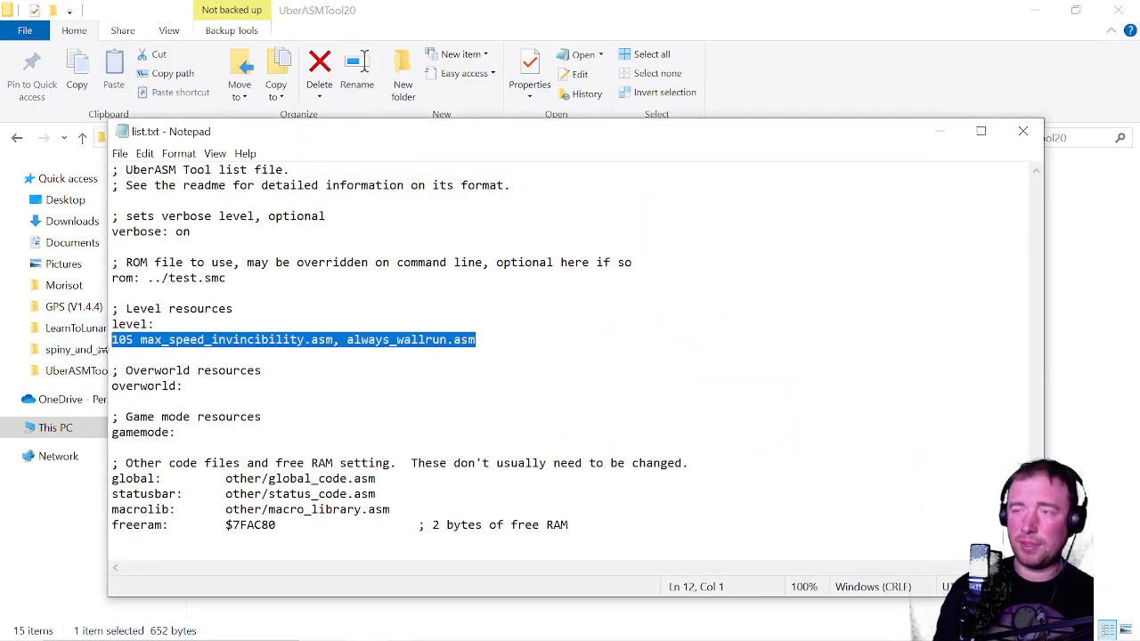
{"action": "key", "text": "BackSpace"}
{"action": "key", "text": "BackSpace"}
{"action": "key", "text": "ctrl+s"}
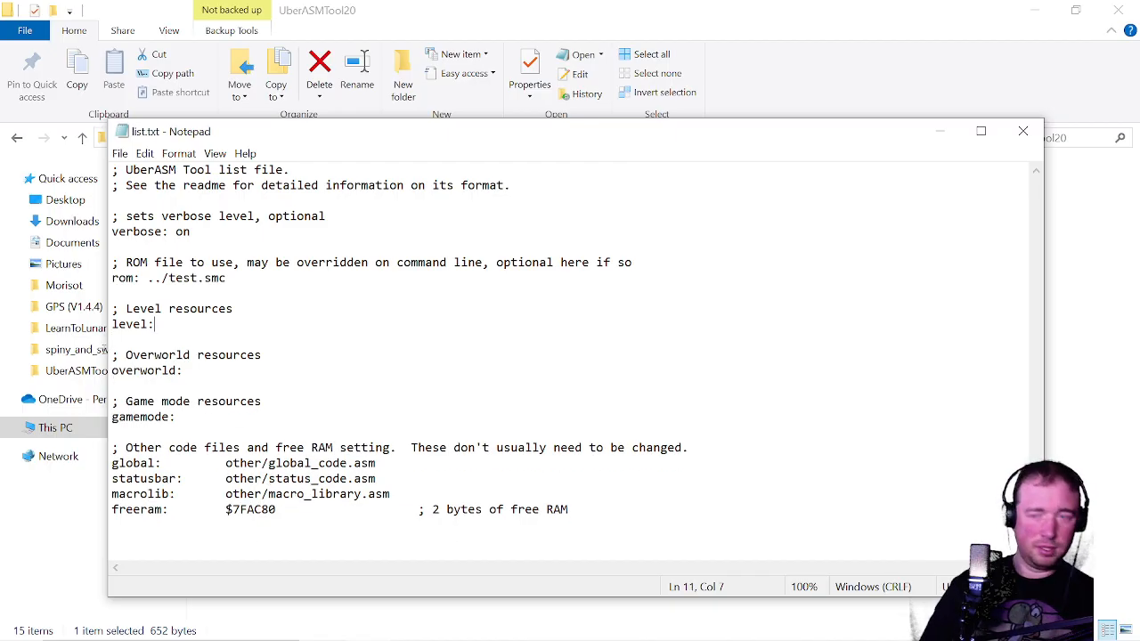
{"action": "left_click", "coordinate": [1024, 132]}
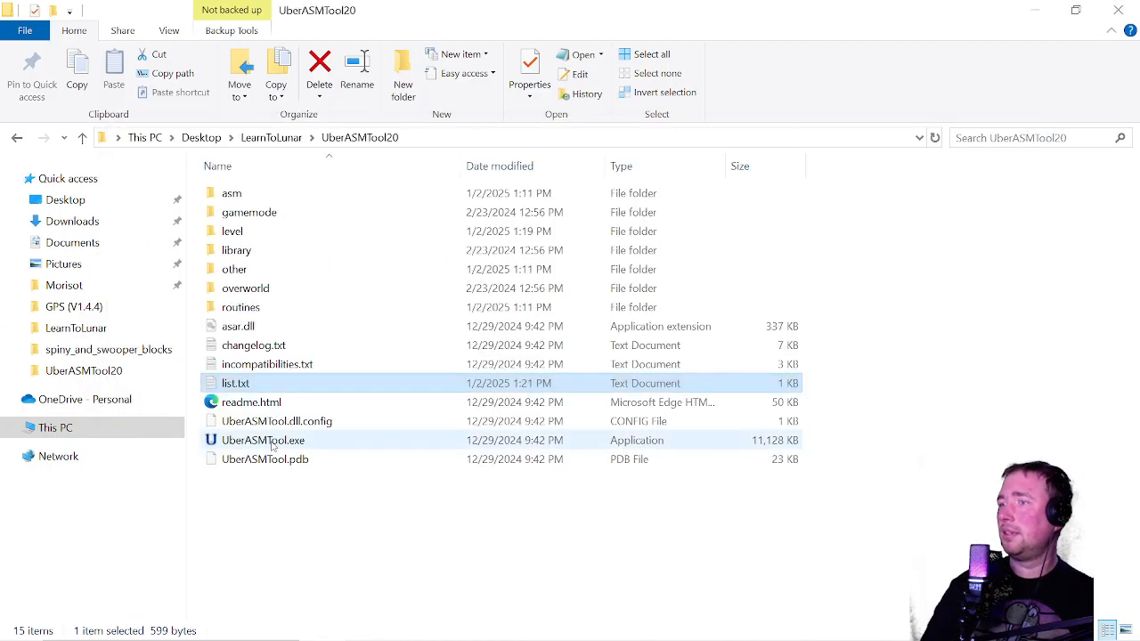
Run UberASMTool.exe to clear the level codes from the ROM, dismiss the console, and return to the LearnToLunar folder
{"action": "left_click", "coordinate": [265, 440]}
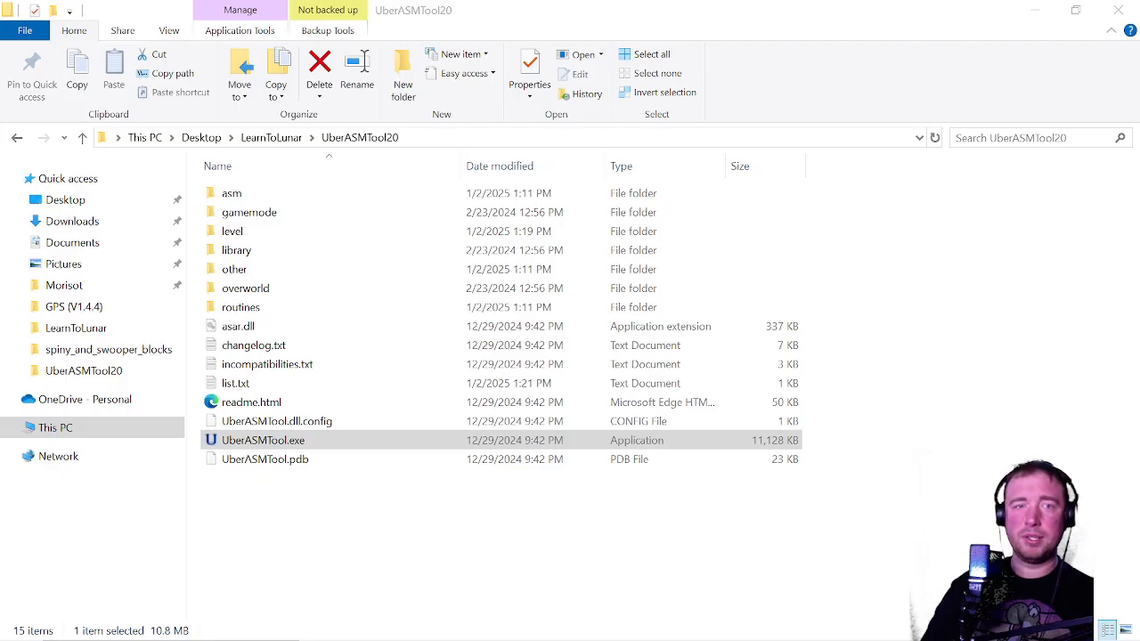
{"action": "left_click_drag", "start_coordinate": [0, 142], "coordinate": [485, 109]}
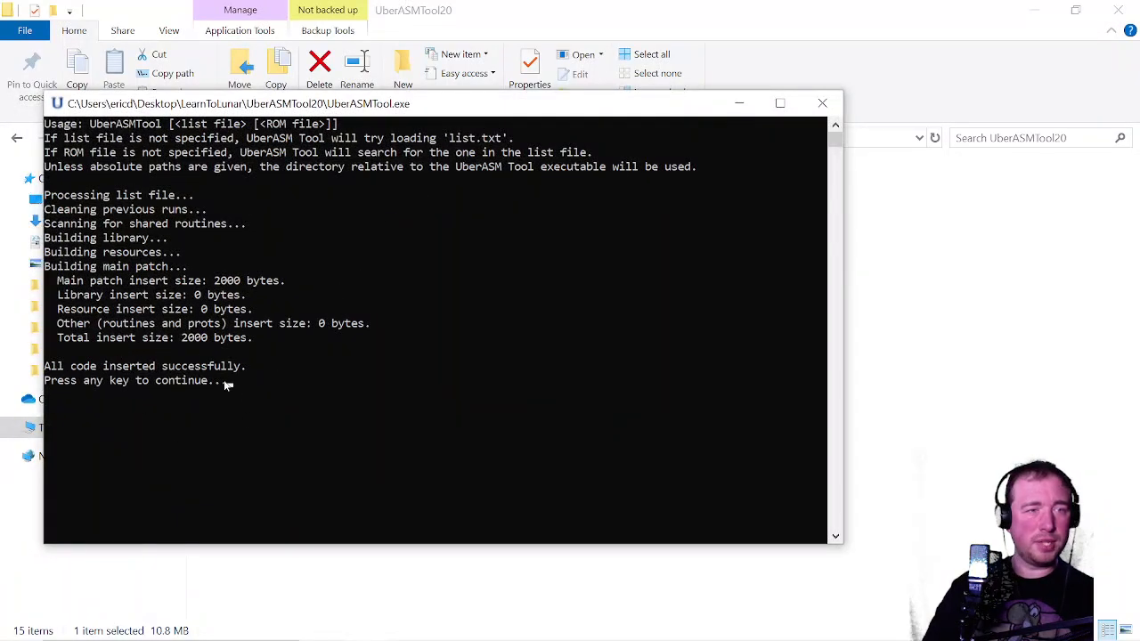
{"action": "key", "text": "Return"}
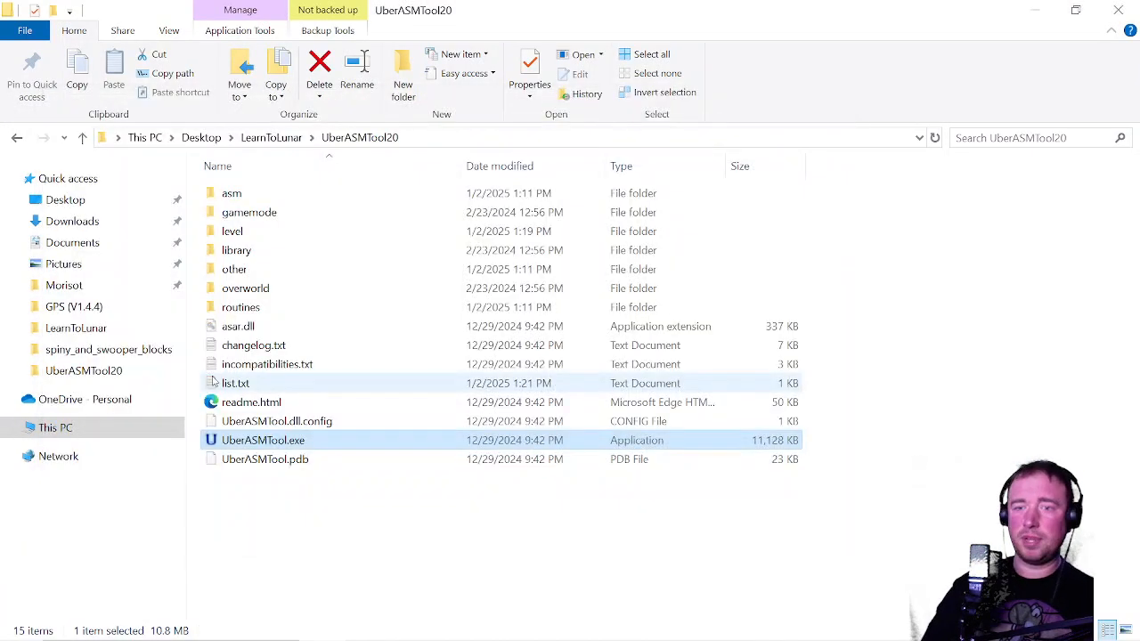
{"action": "left_click", "coordinate": [271, 137]}
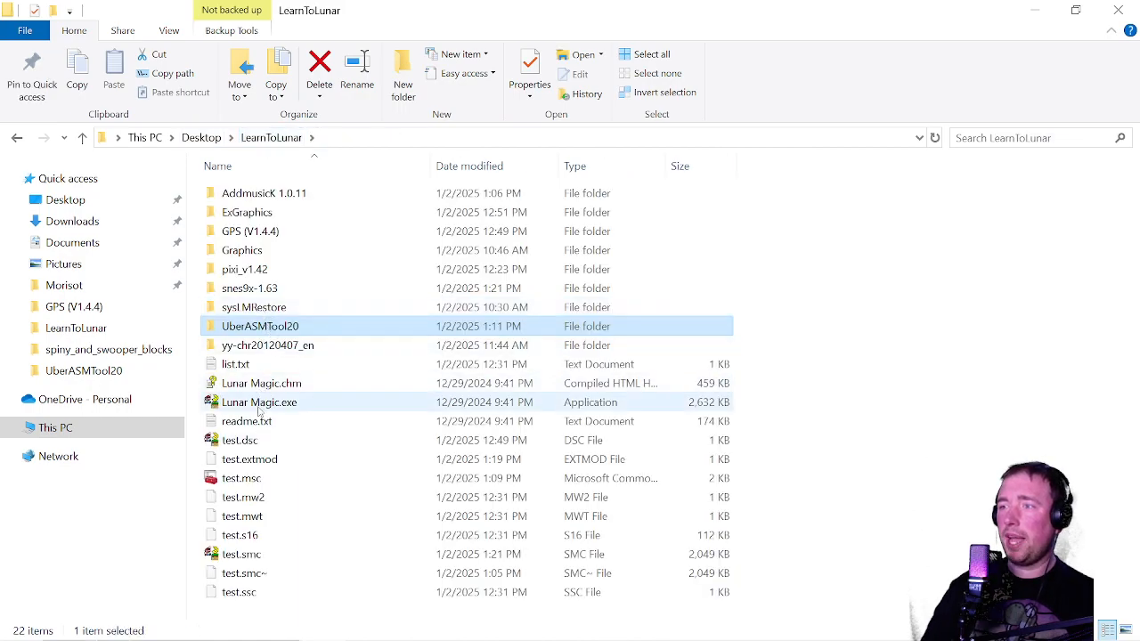
Start Lunar Magic again and load the recently used test.smc
{"action": "double_click", "coordinate": [258, 400]}
{"action": "left_click", "coordinate": [136, 62]}
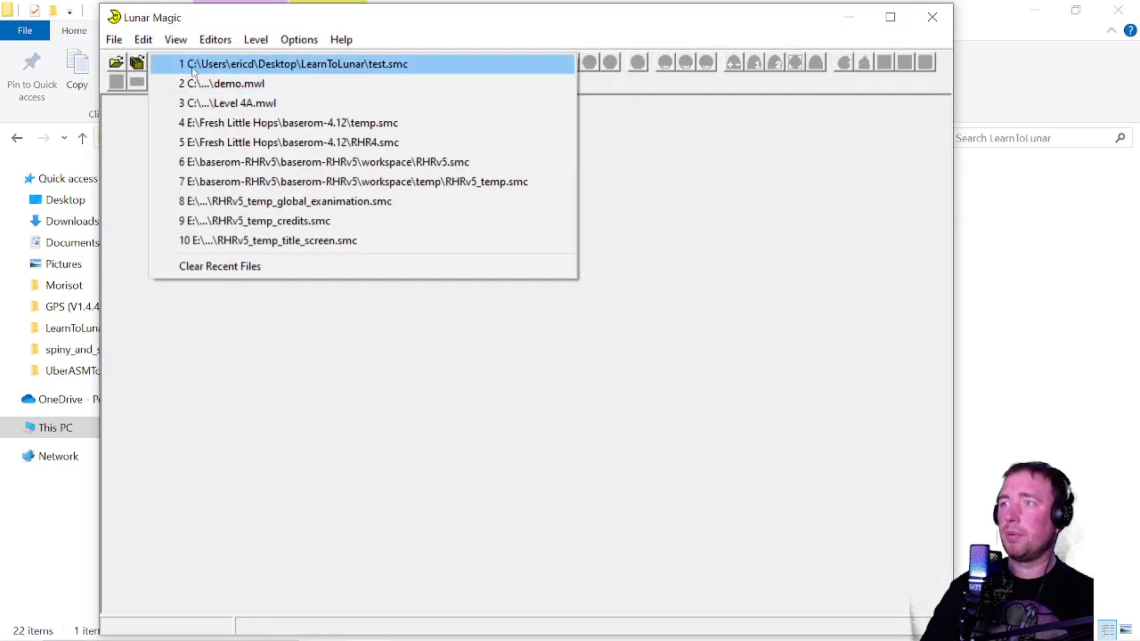
{"action": "left_click", "coordinate": [267, 61]}
Run the ROM in the emulator and enter Yoshi's Island 1 from the overworld map
{"action": "key", "text": "F4"}
{"action": "key", "text": "Tab"}
{"action": "key", "text": "c"}
{"action": "key", "text": "c"}
{"action": "key", "text": "c"}
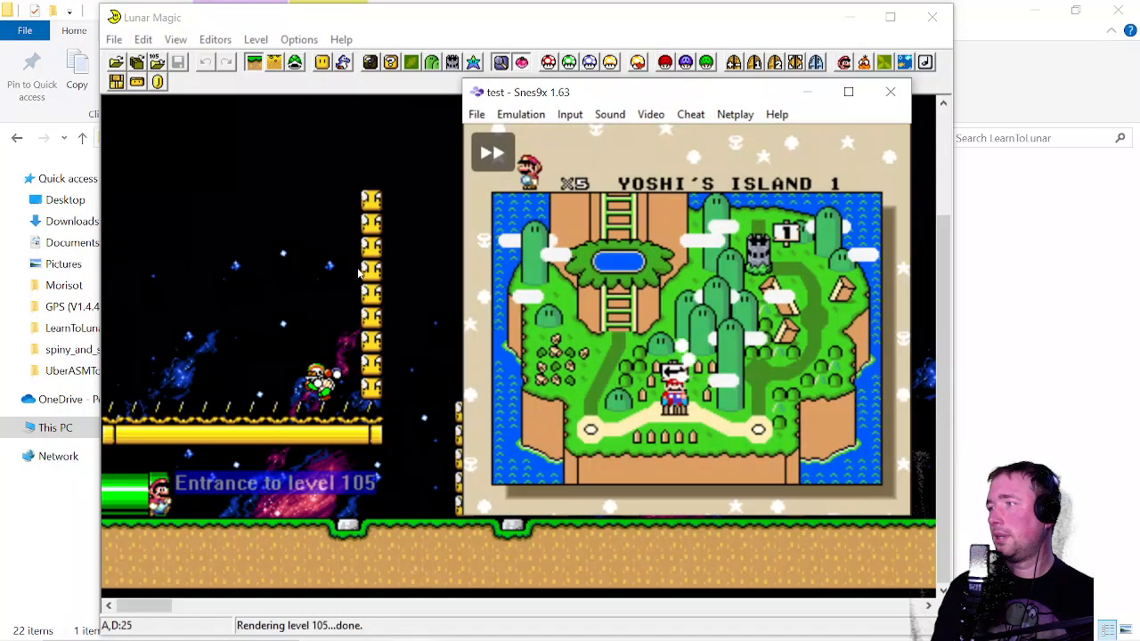
{"action": "key", "text": "c"}
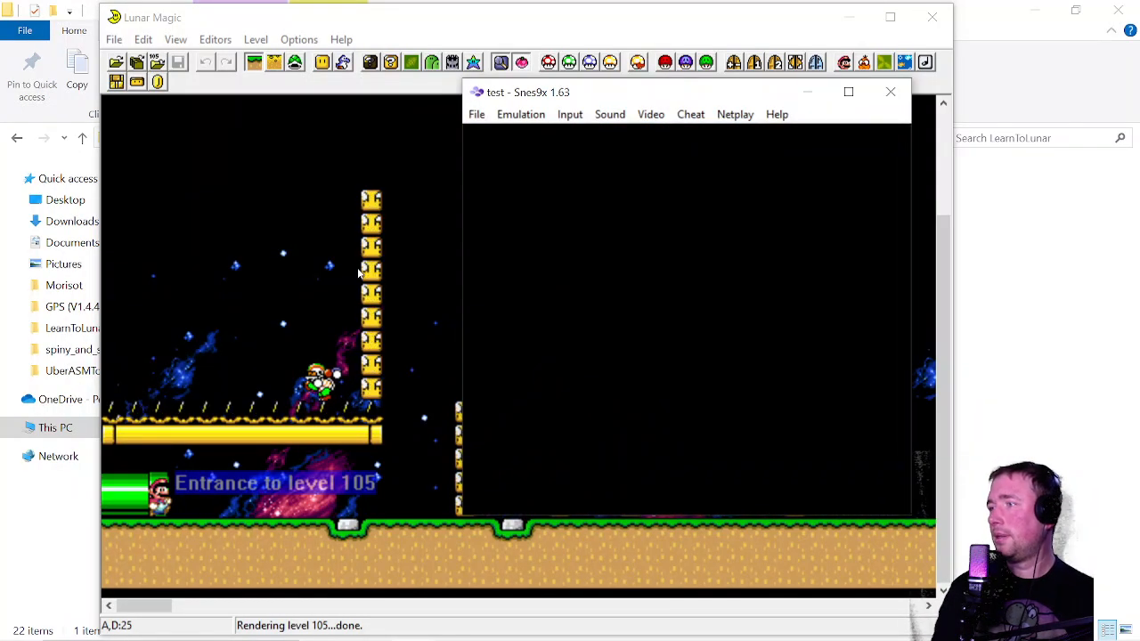
Playtest Mario's running and jumping between the pipe and first block column without the level codes, then close the emulator
{"action": "key", "text": "Right"}
{"action": "key", "text": "Tab"}
{"action": "key", "text": "c"}
{"action": "key", "text": "Left"}
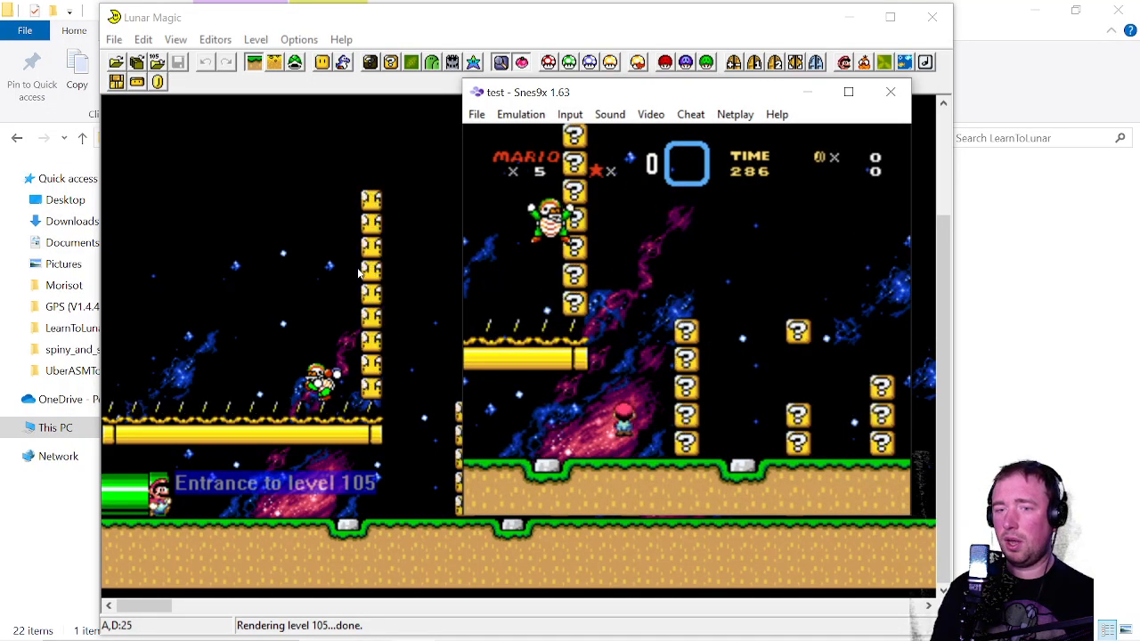
{"action": "key", "text": "c"}
{"action": "key", "text": "Left"}
{"action": "key", "text": "c"}
{"action": "key", "text": "c"}
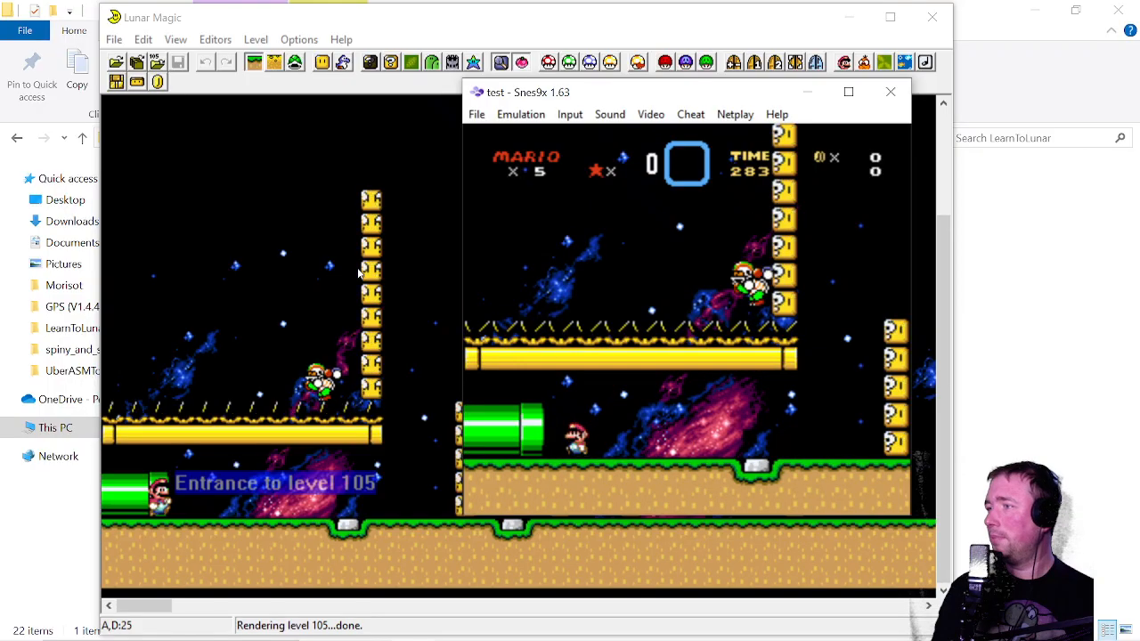
{"action": "key", "text": "Right"}
{"action": "key", "text": "Right"}
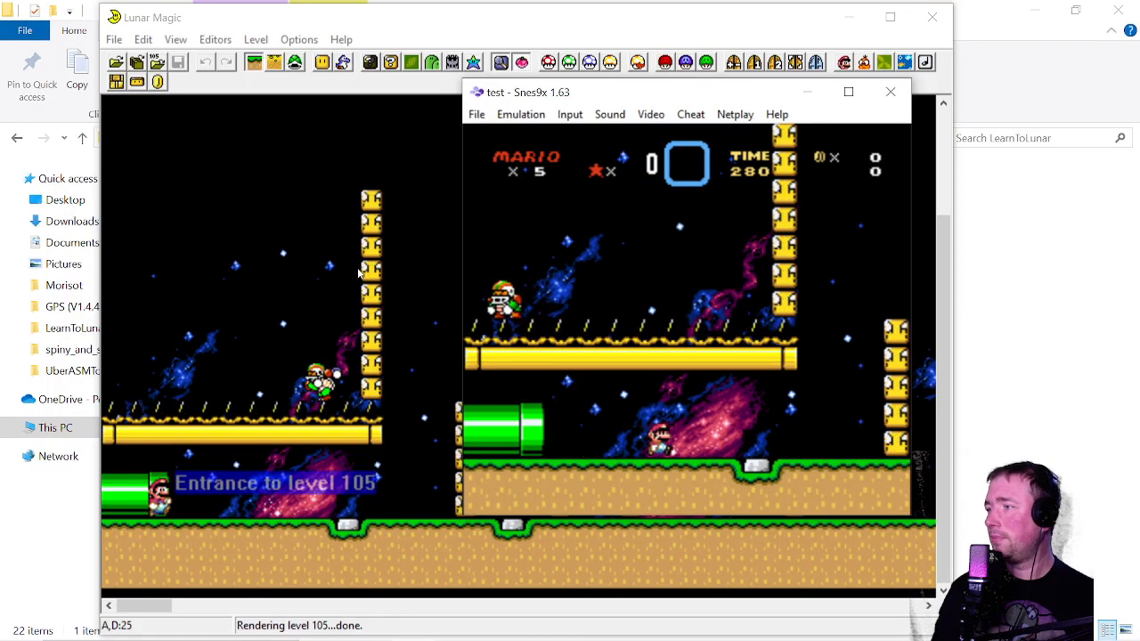
{"action": "key", "text": "Left"}
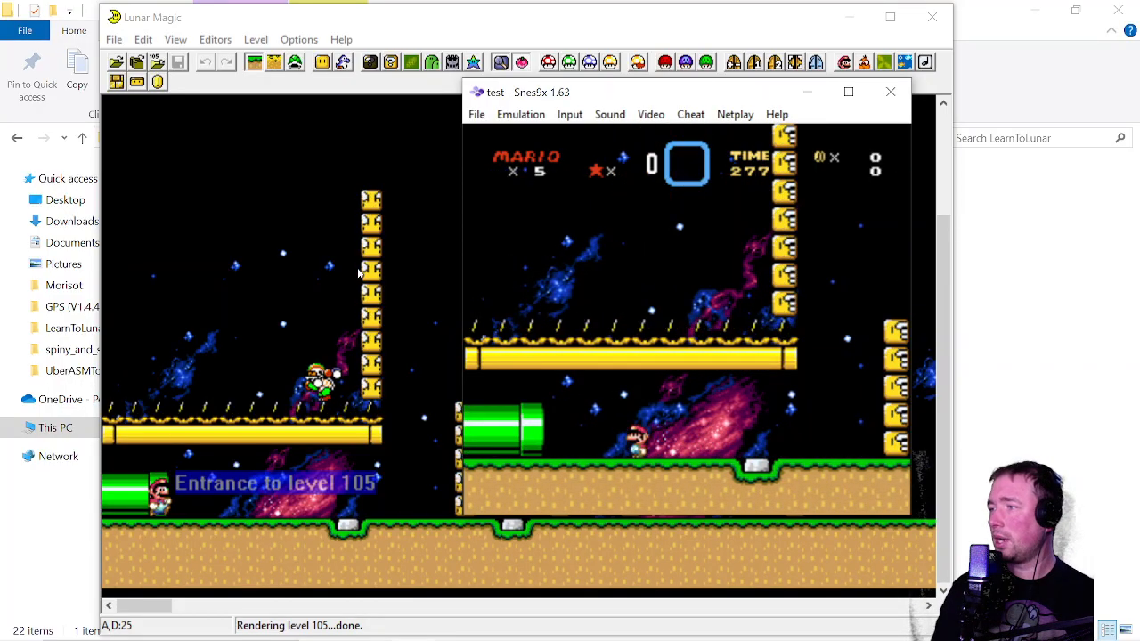
{"action": "key", "text": "Right"}
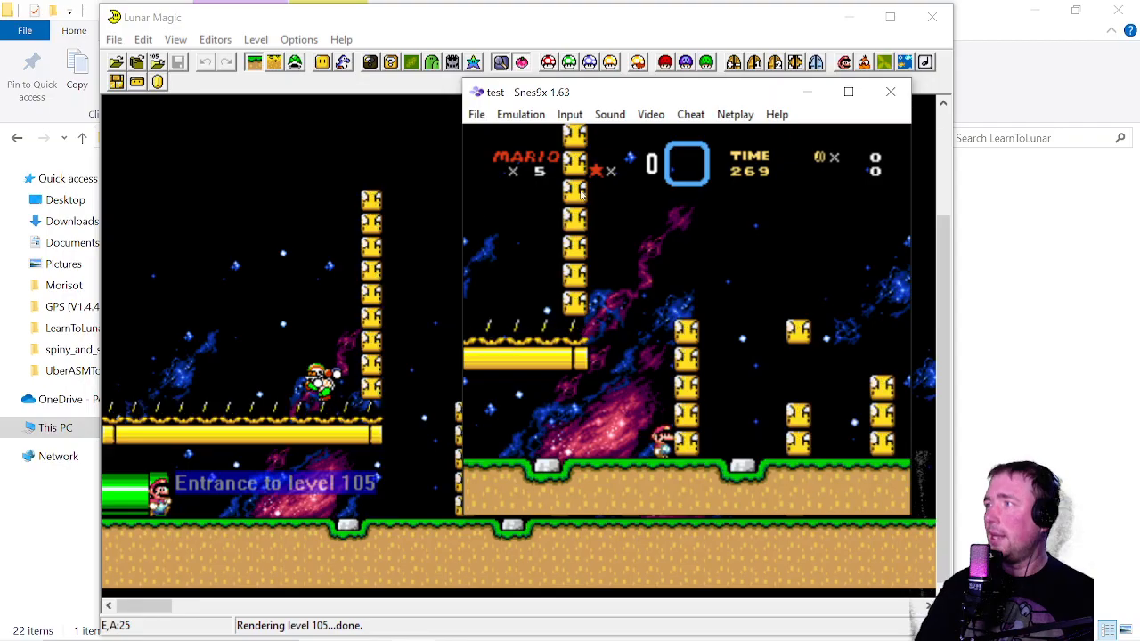
{"action": "left_click", "coordinate": [891, 94]}
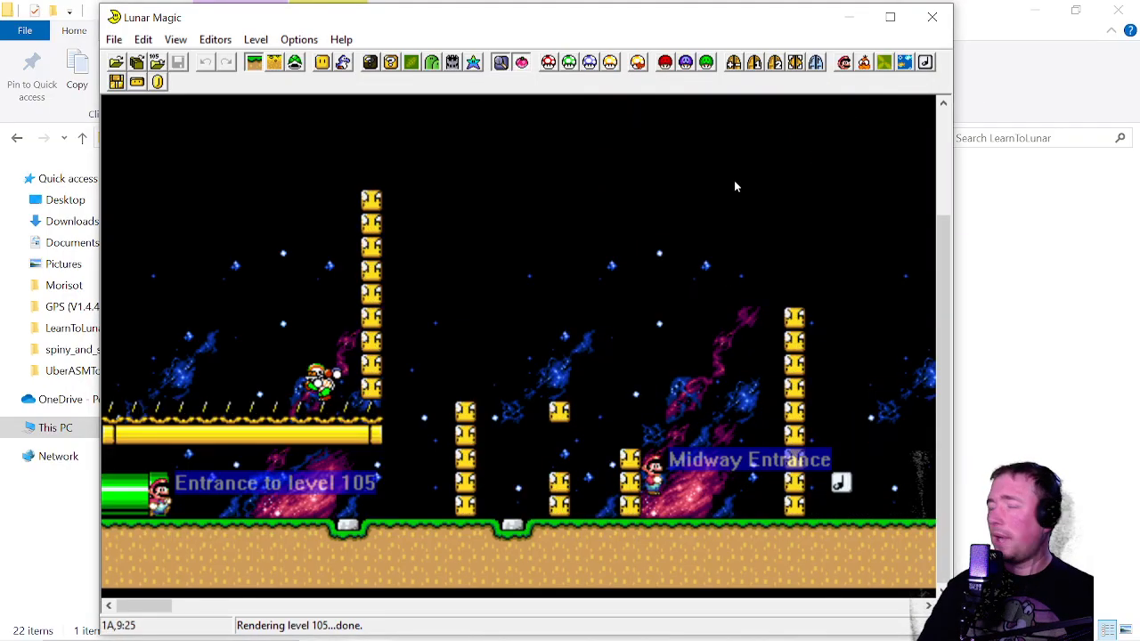